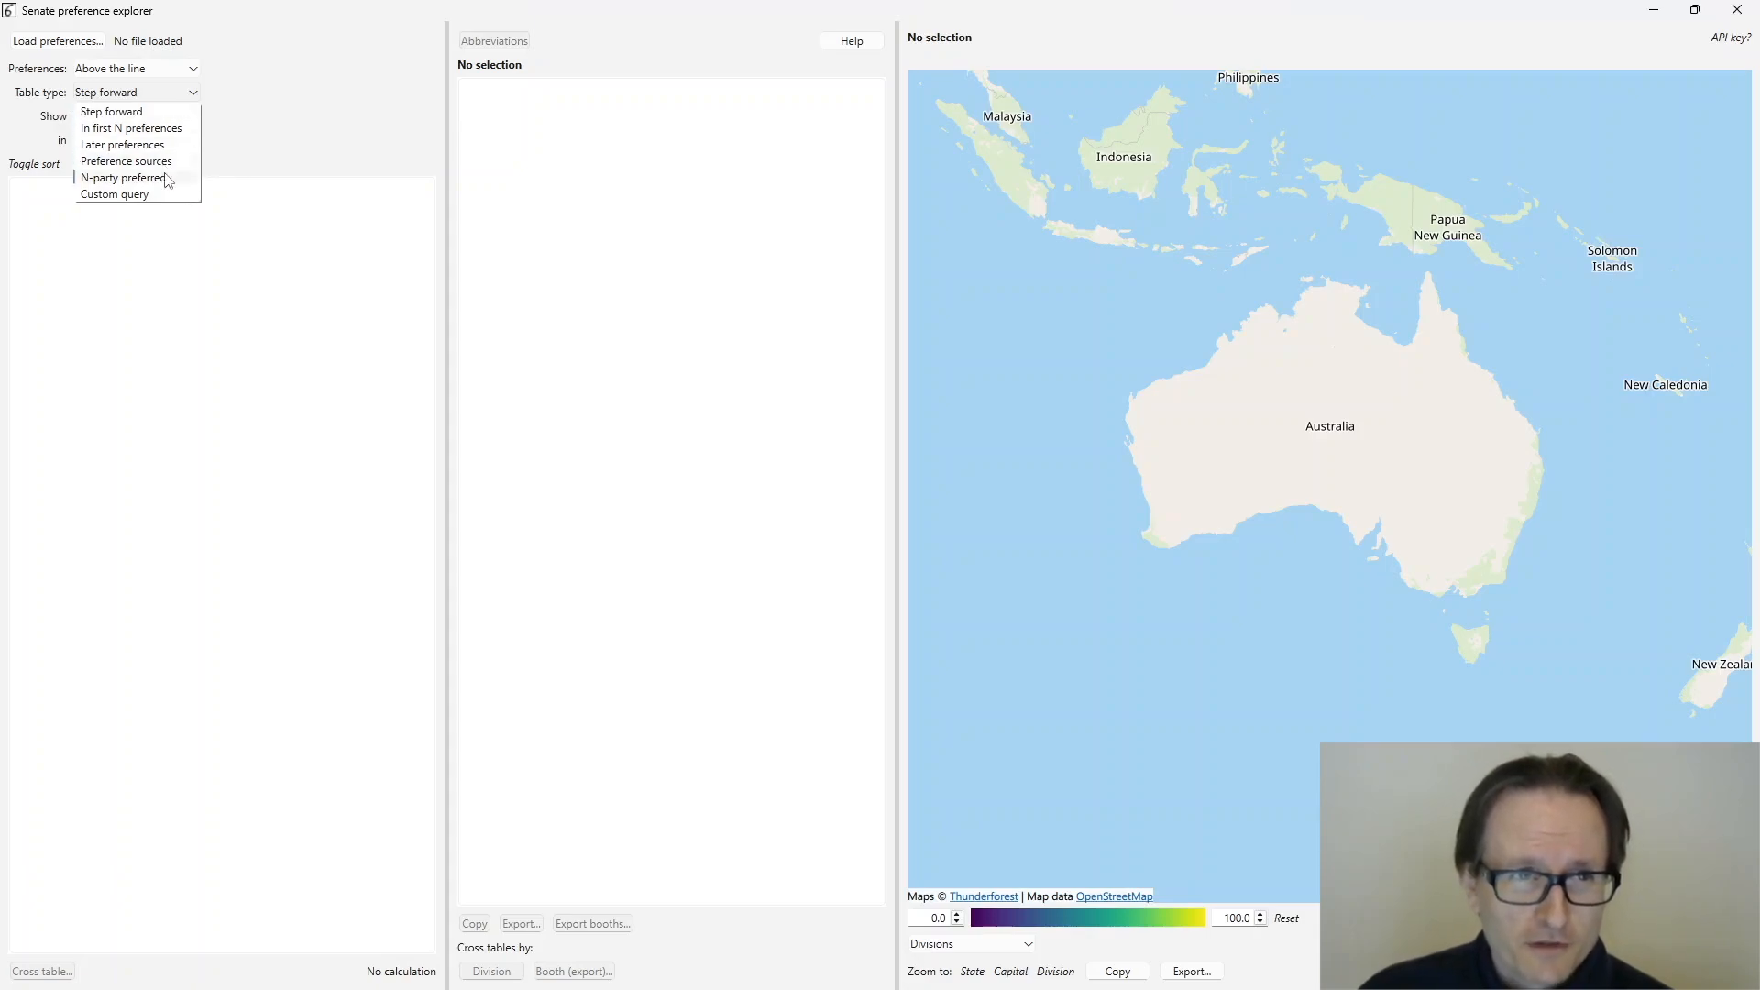
- Read the help note about the map's API key and close it
{"action": "left_click", "coordinate": [281, 122]}
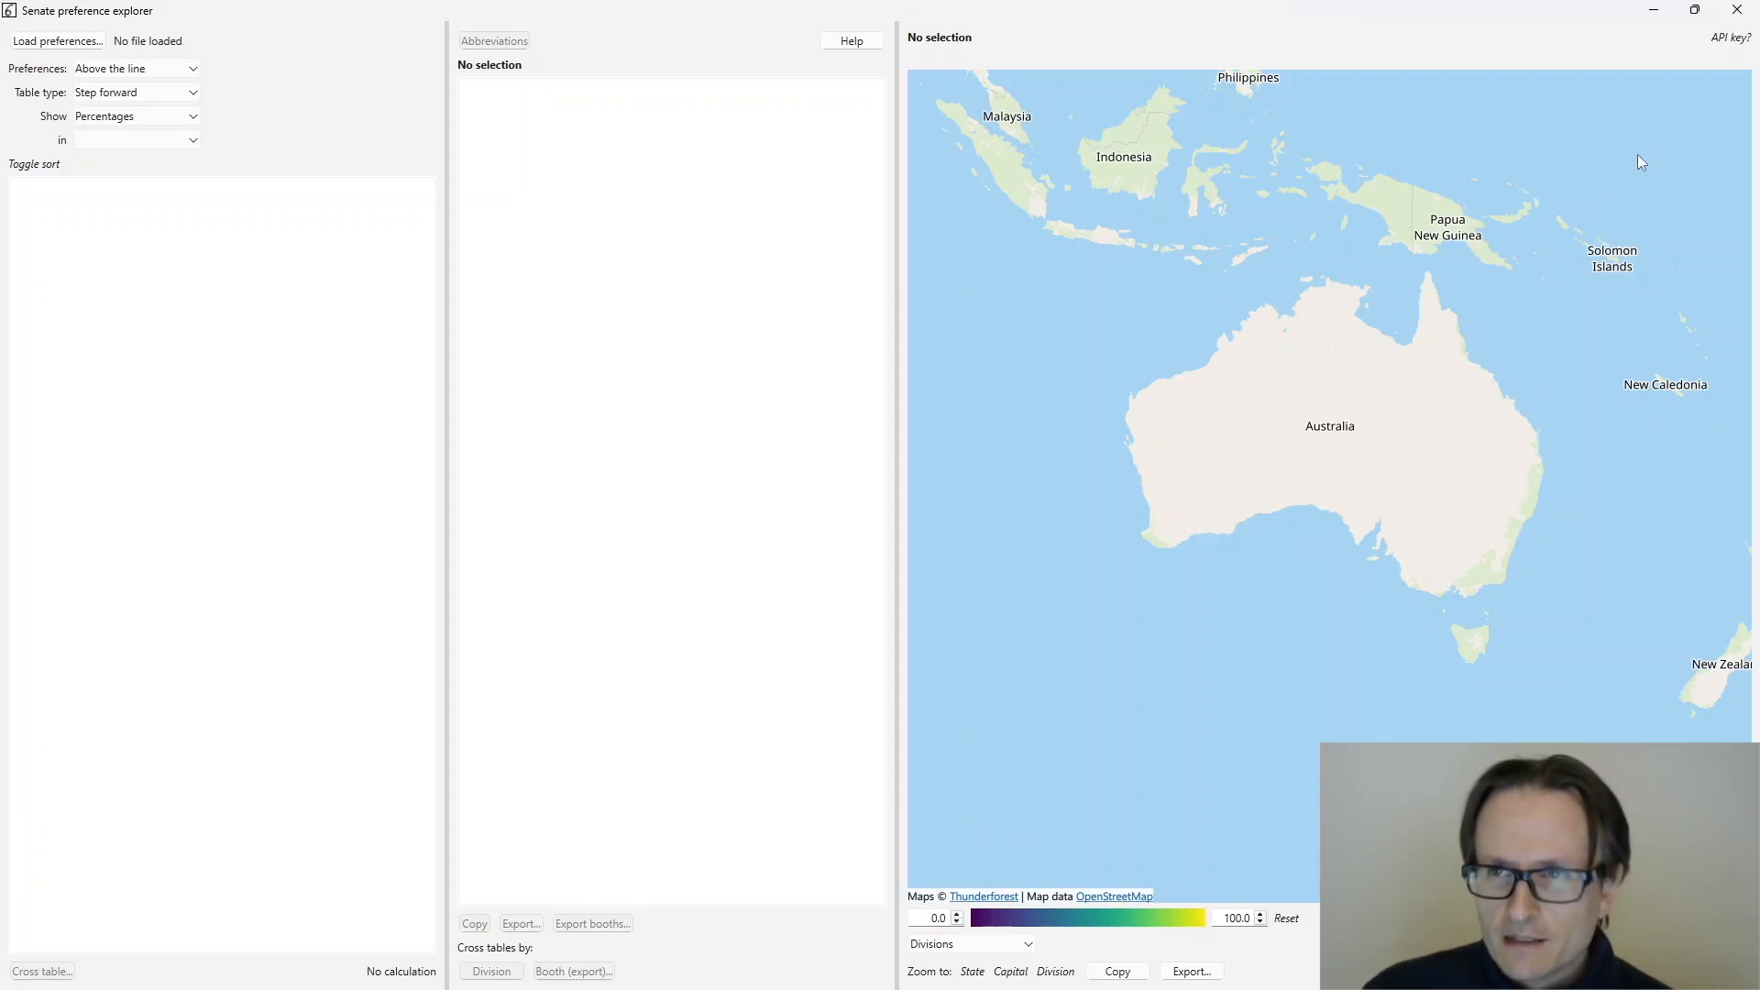
{"action": "left_click", "coordinate": [1726, 38]}
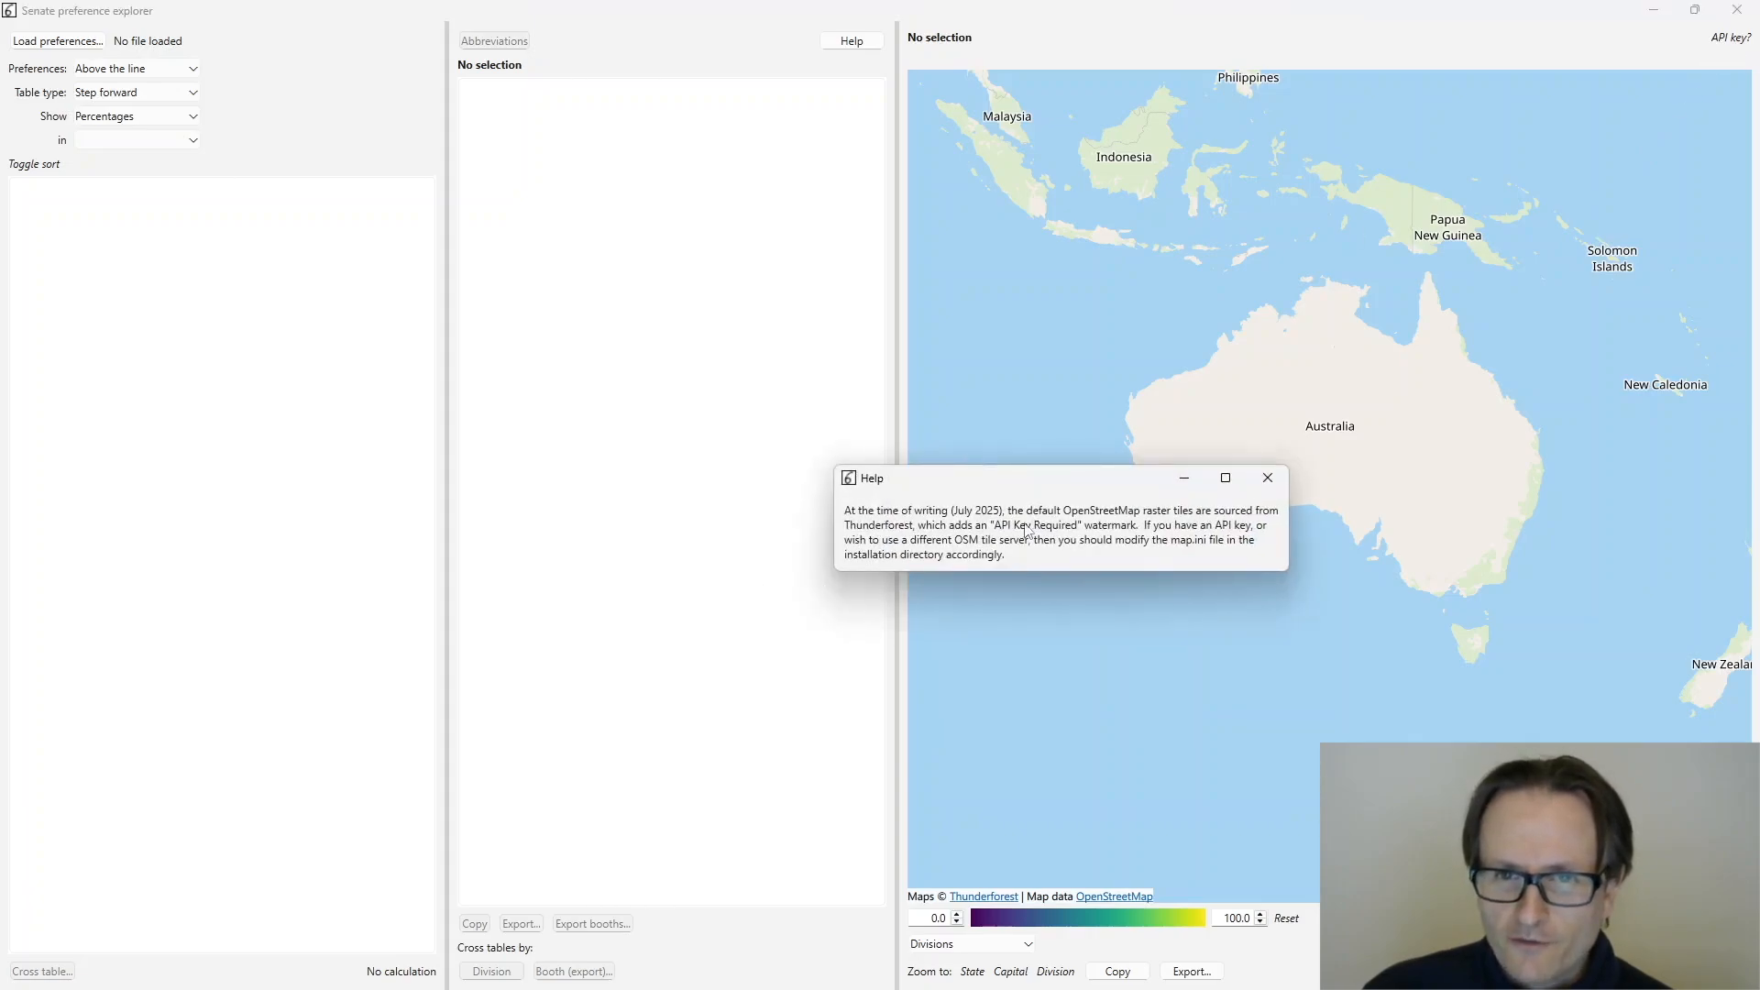
{"action": "left_click", "coordinate": [1271, 488]}
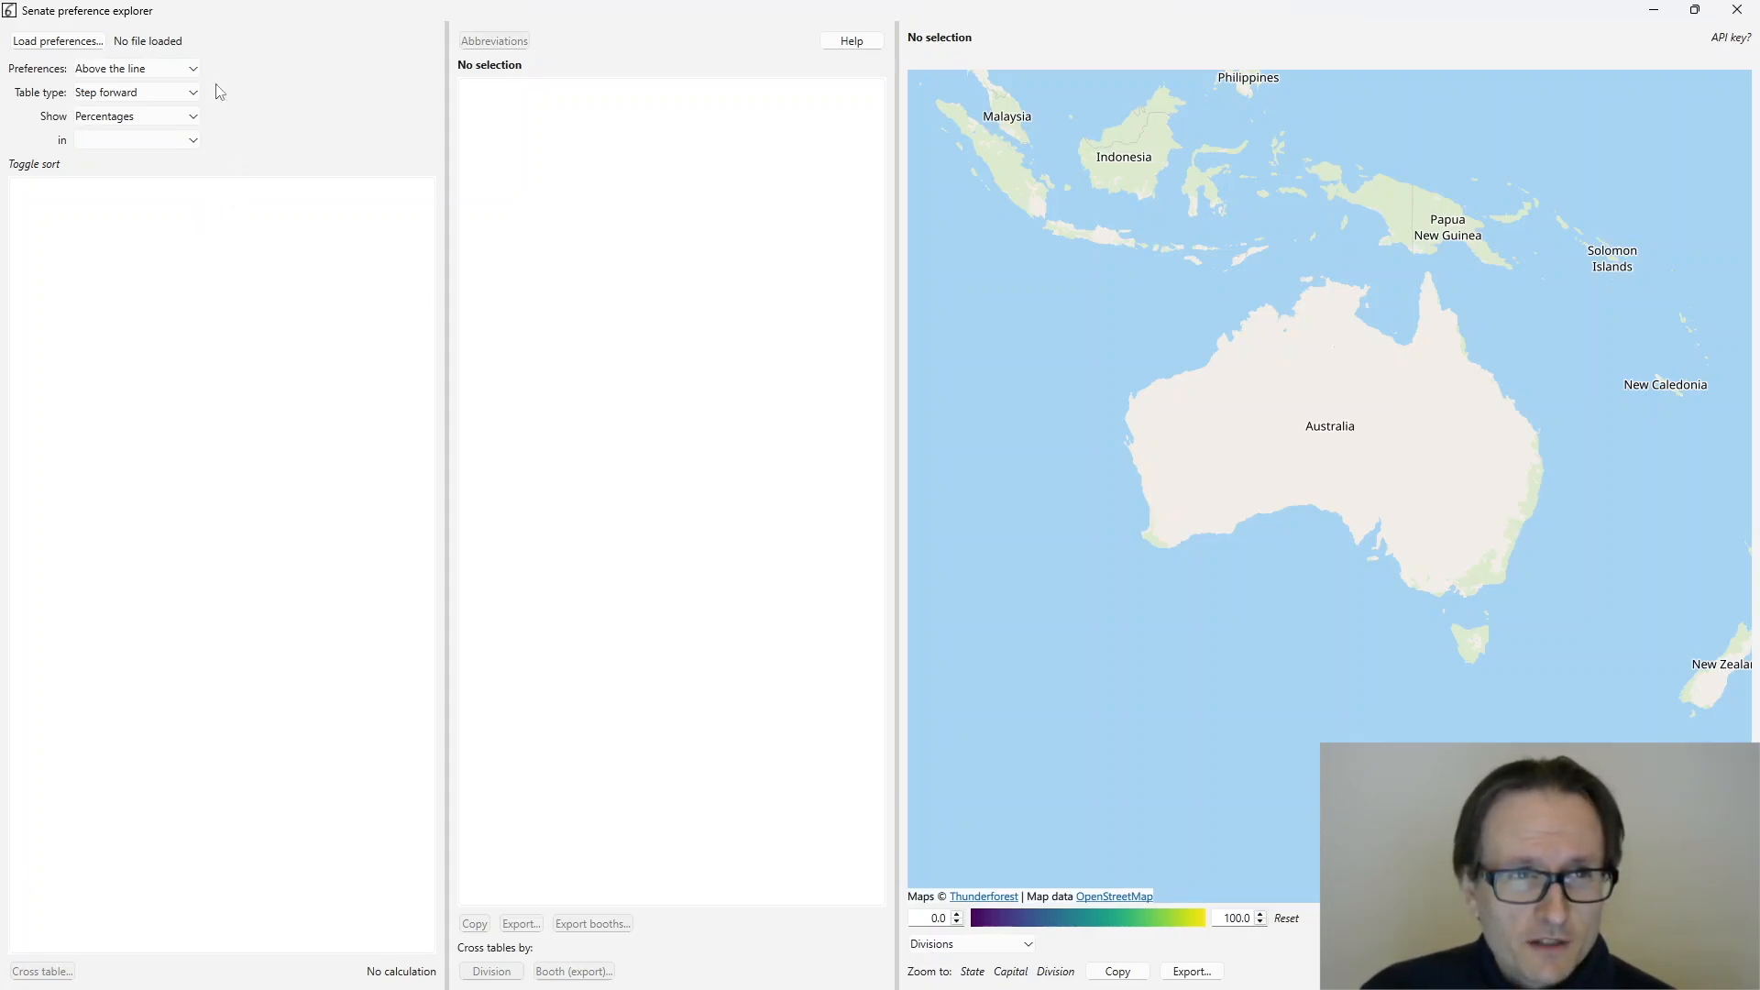
- Load the 2025 Western Australia preference file, 2025_wa.sqlite
{"action": "left_click", "coordinate": [92, 43]}
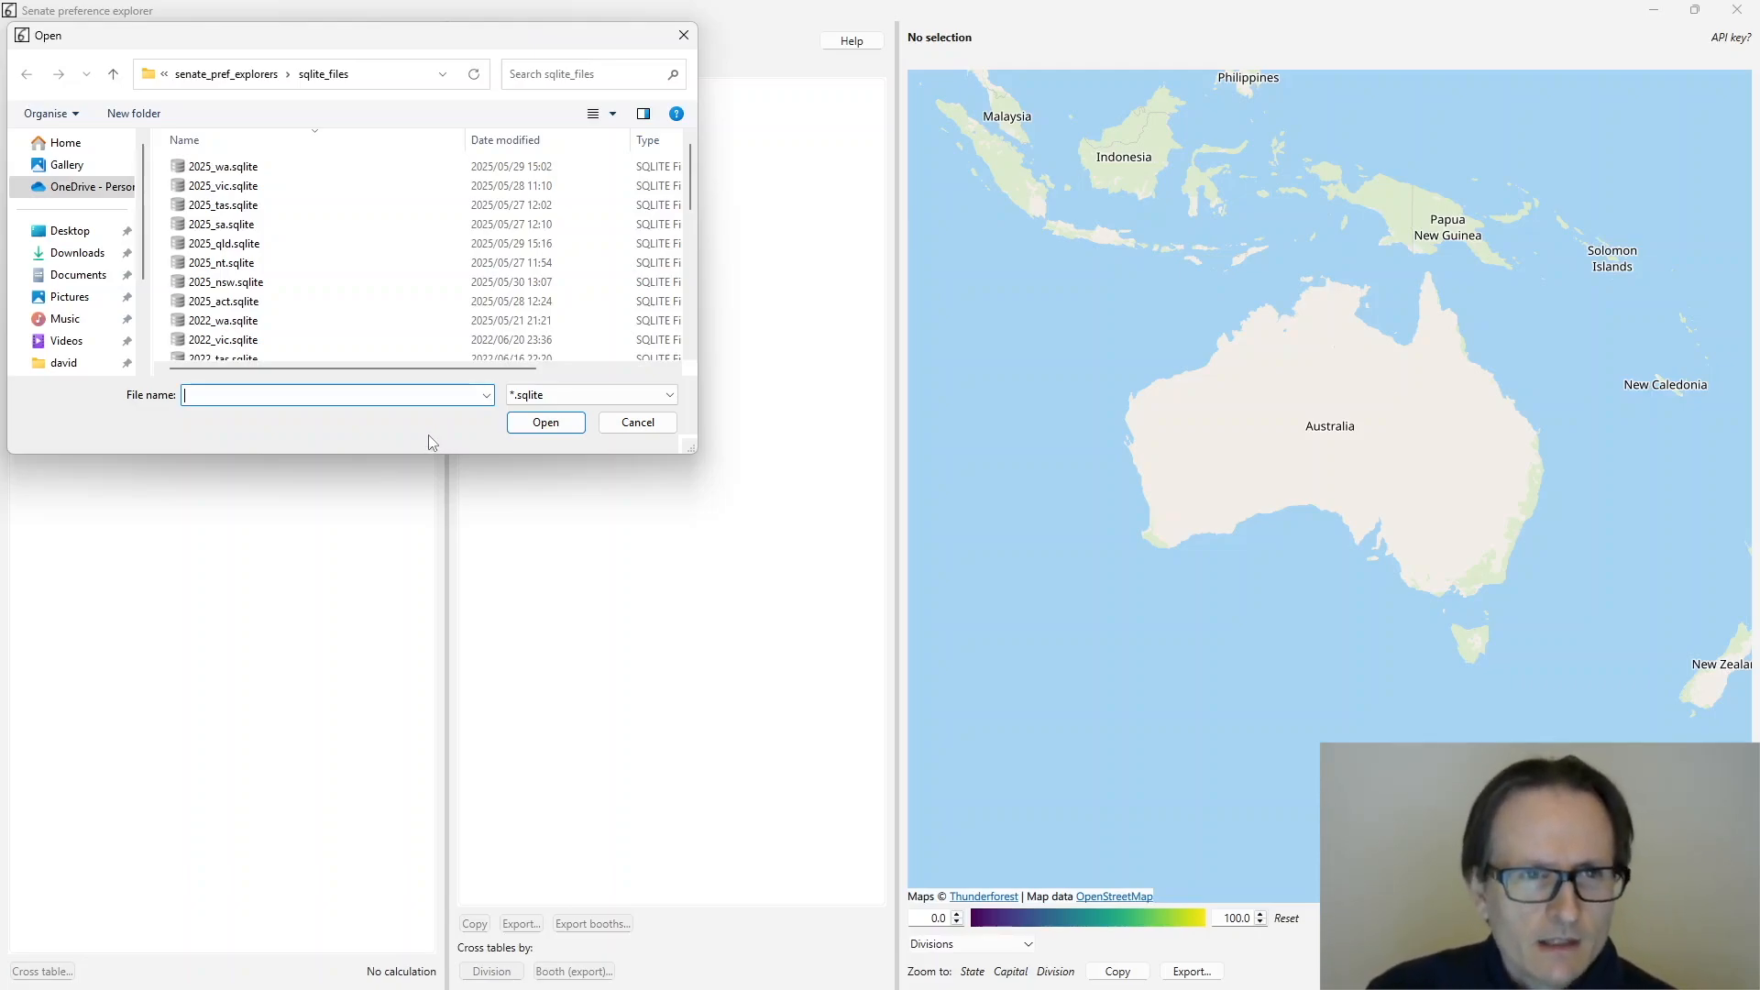
{"action": "double_click", "coordinate": [209, 169]}
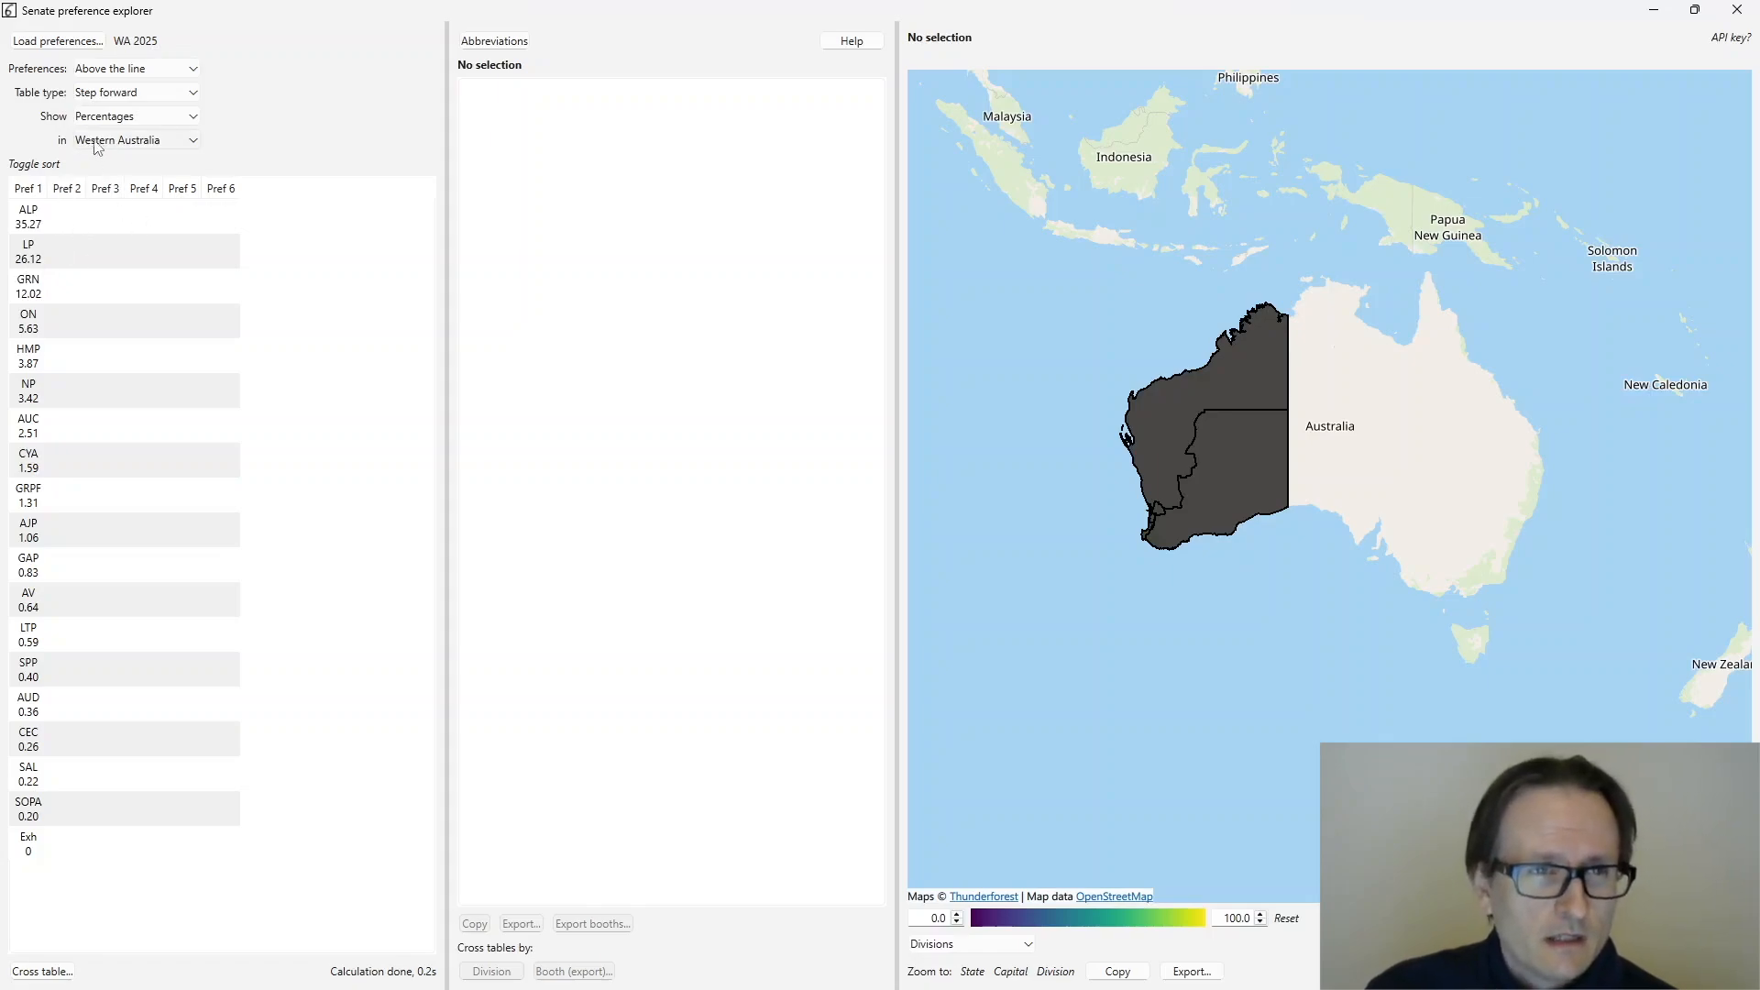
- Show the first-preference table as Votes, as Total percentages and again as Percentages
{"action": "left_click", "coordinate": [135, 120]}
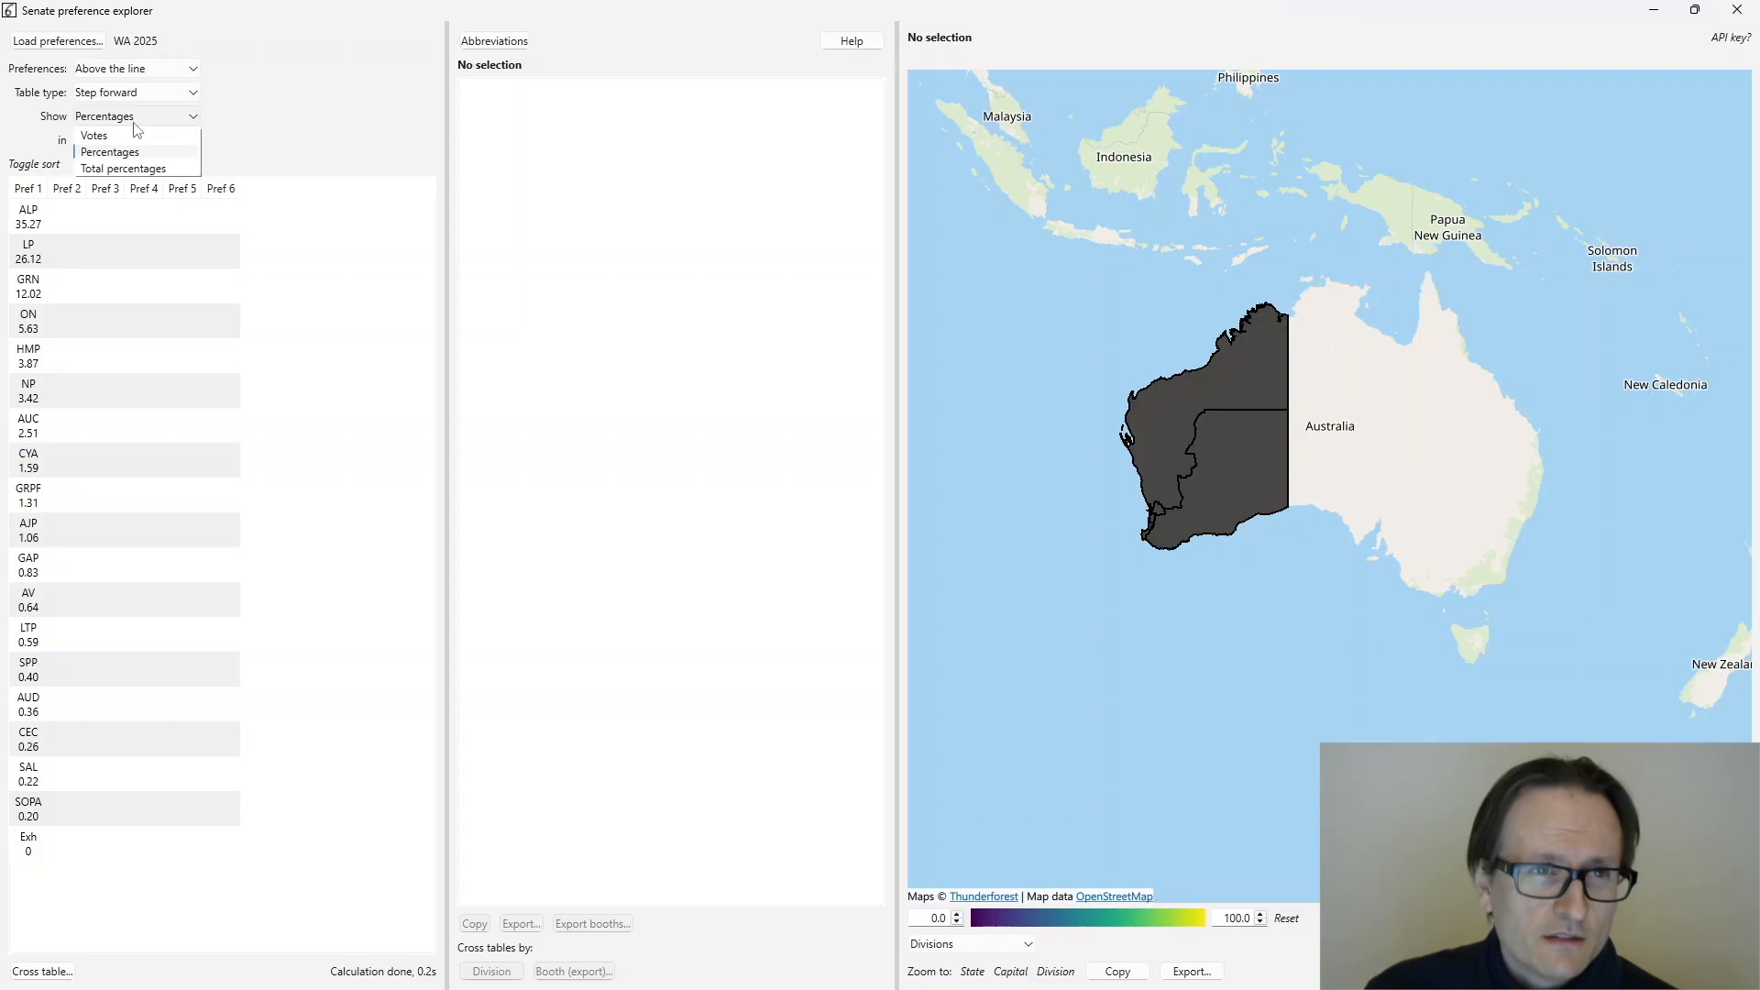
{"action": "left_click", "coordinate": [115, 134]}
{"action": "left_click", "coordinate": [118, 120]}
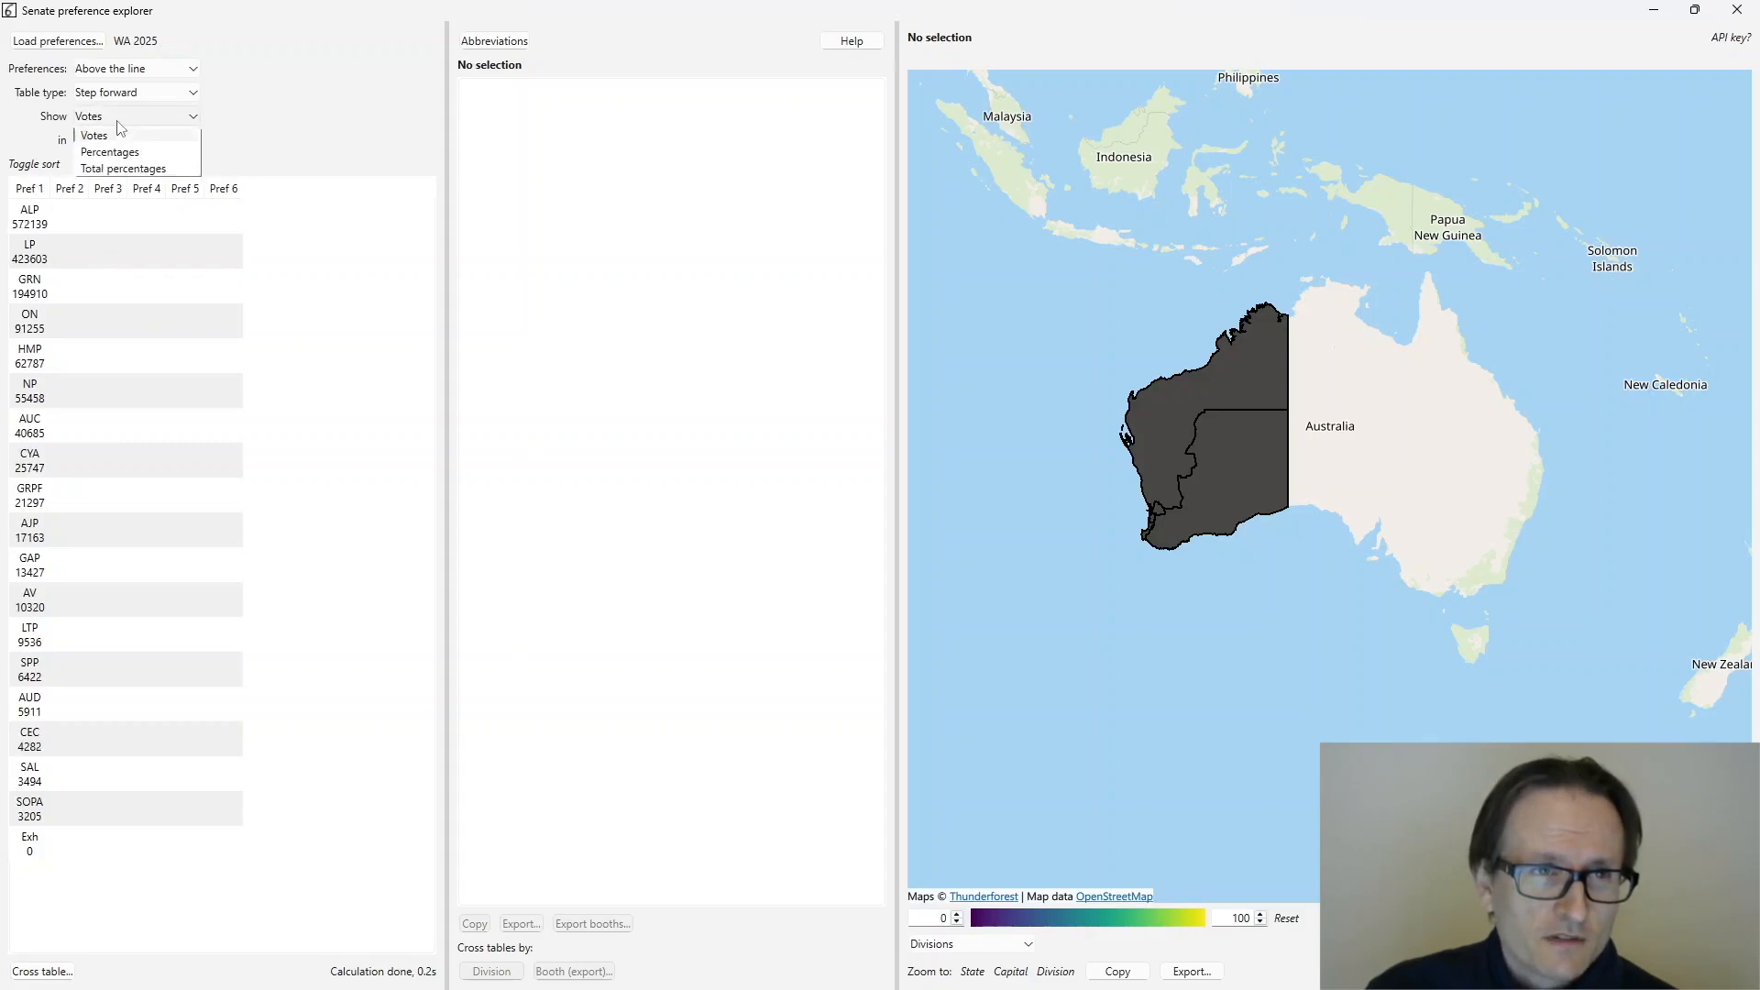
{"action": "left_click", "coordinate": [122, 169]}
{"action": "left_click", "coordinate": [165, 115]}
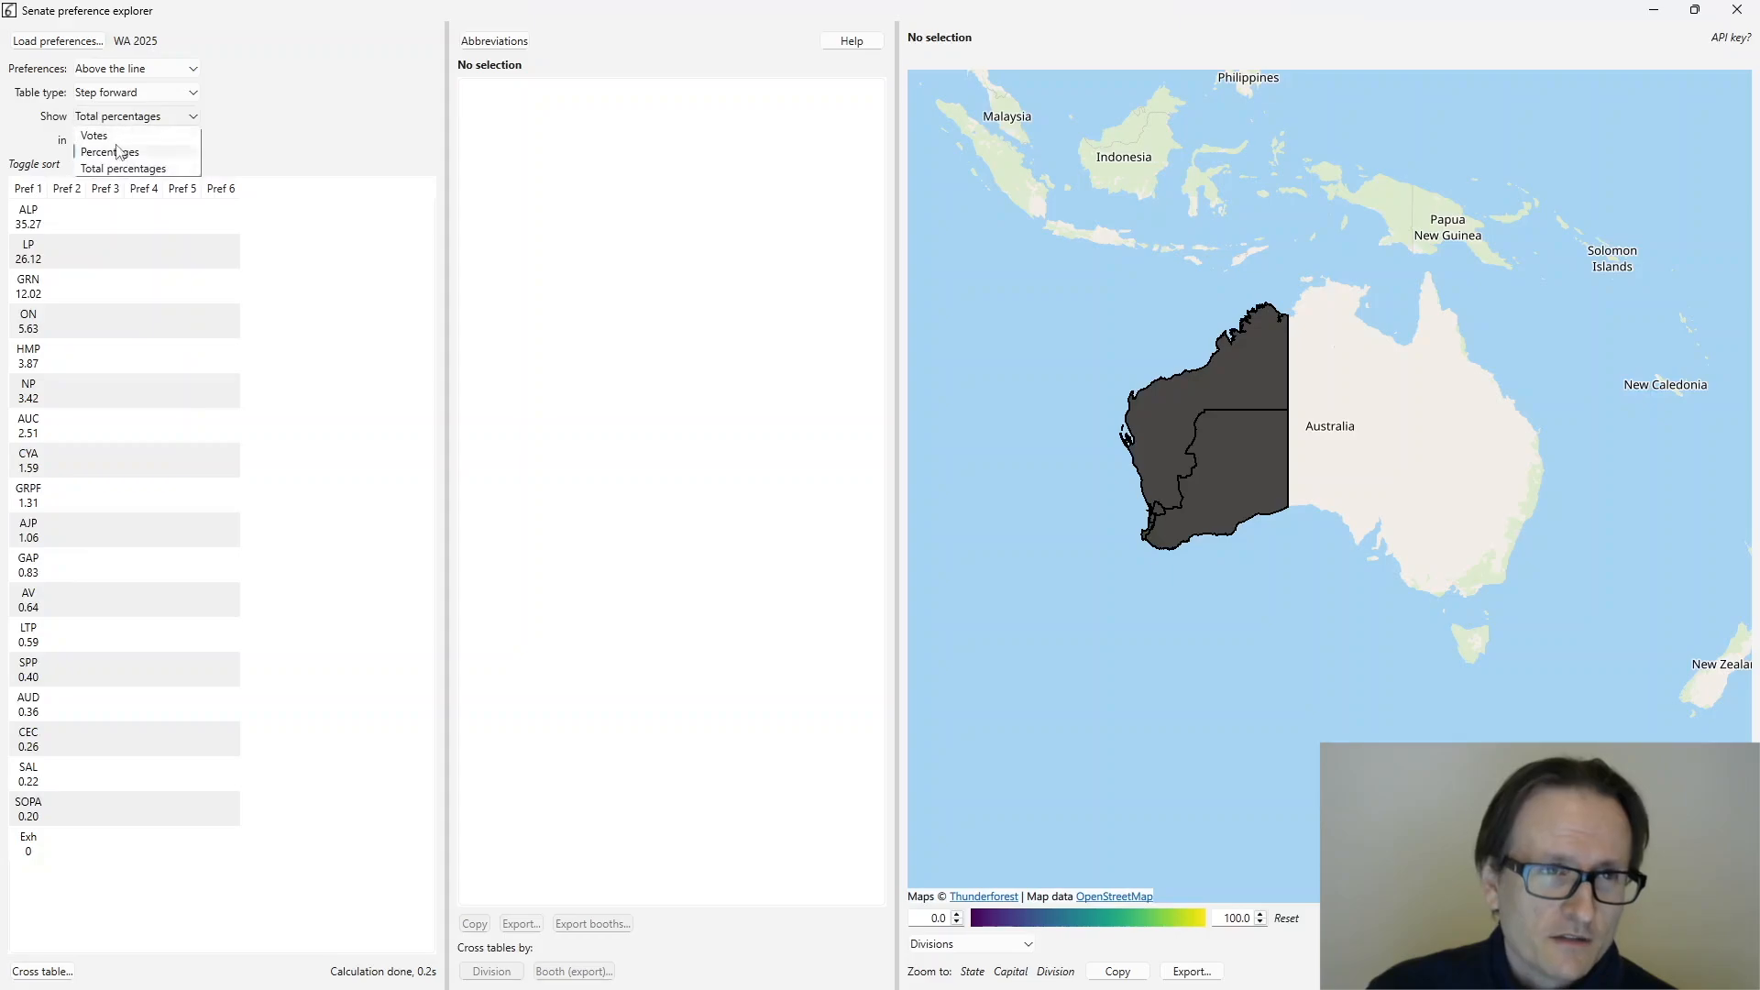
{"action": "left_click", "coordinate": [118, 151]}
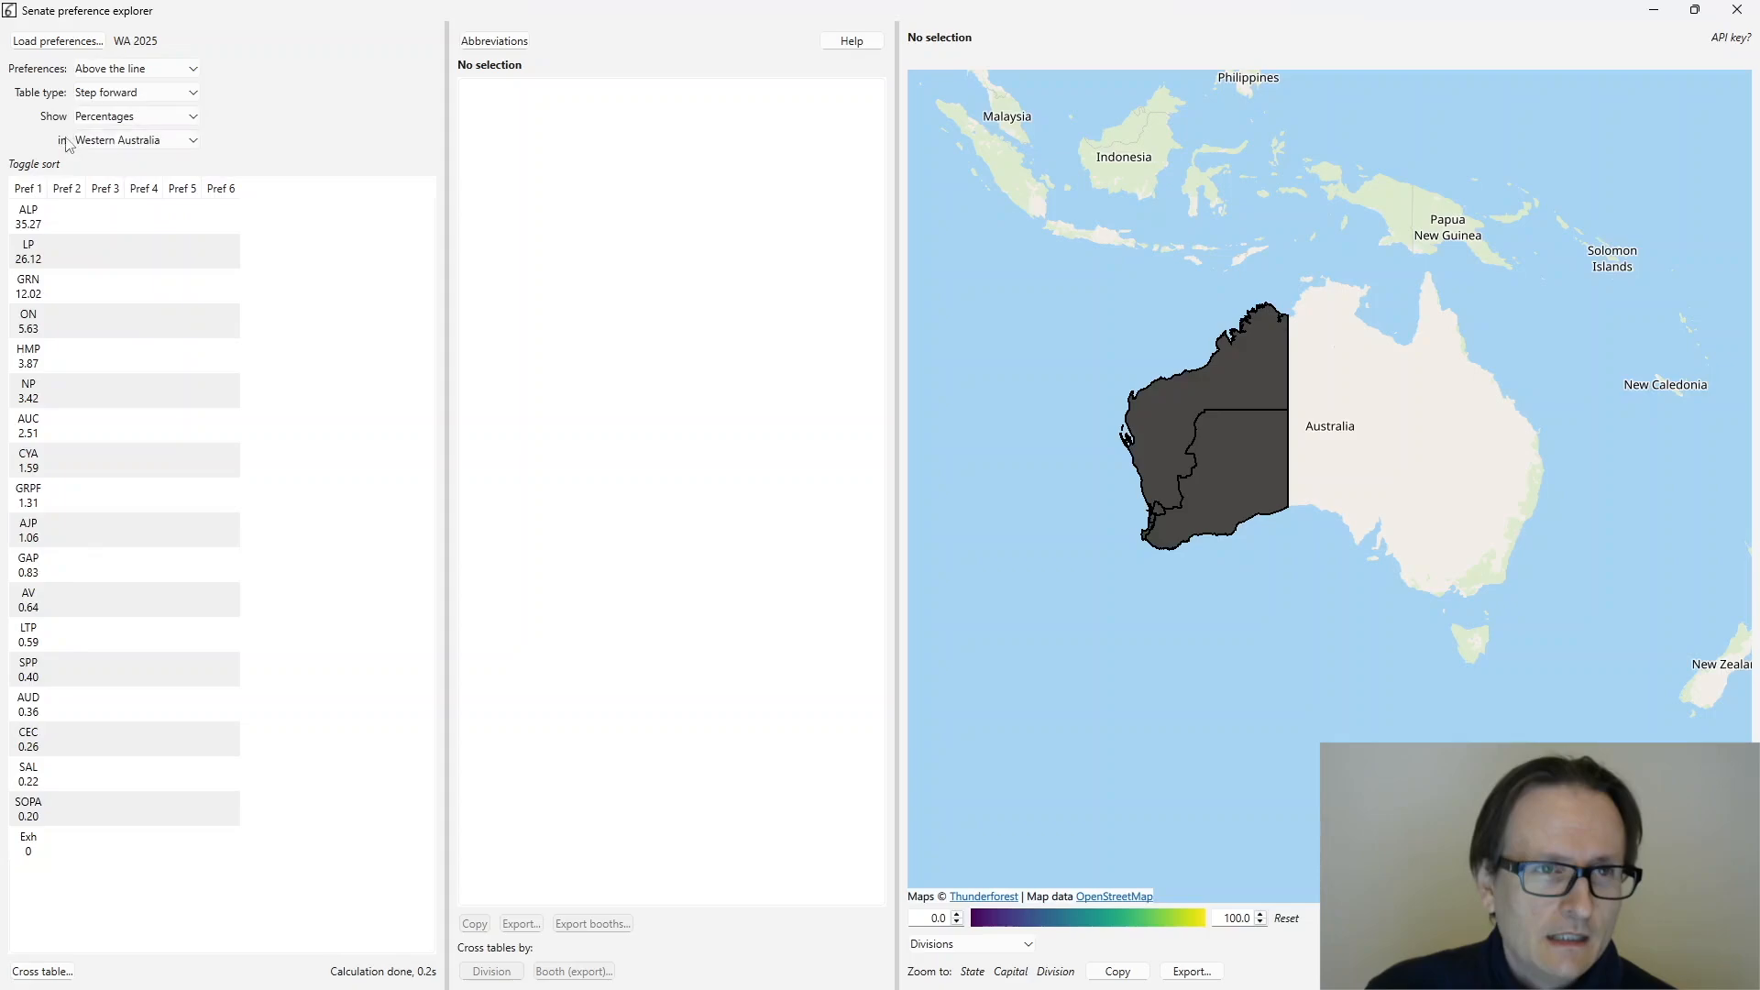
- Restrict the preference table to the Perth division and return it to Western Australia
{"action": "left_click", "coordinate": [112, 144]}
{"action": "left_click", "coordinate": [123, 259]}
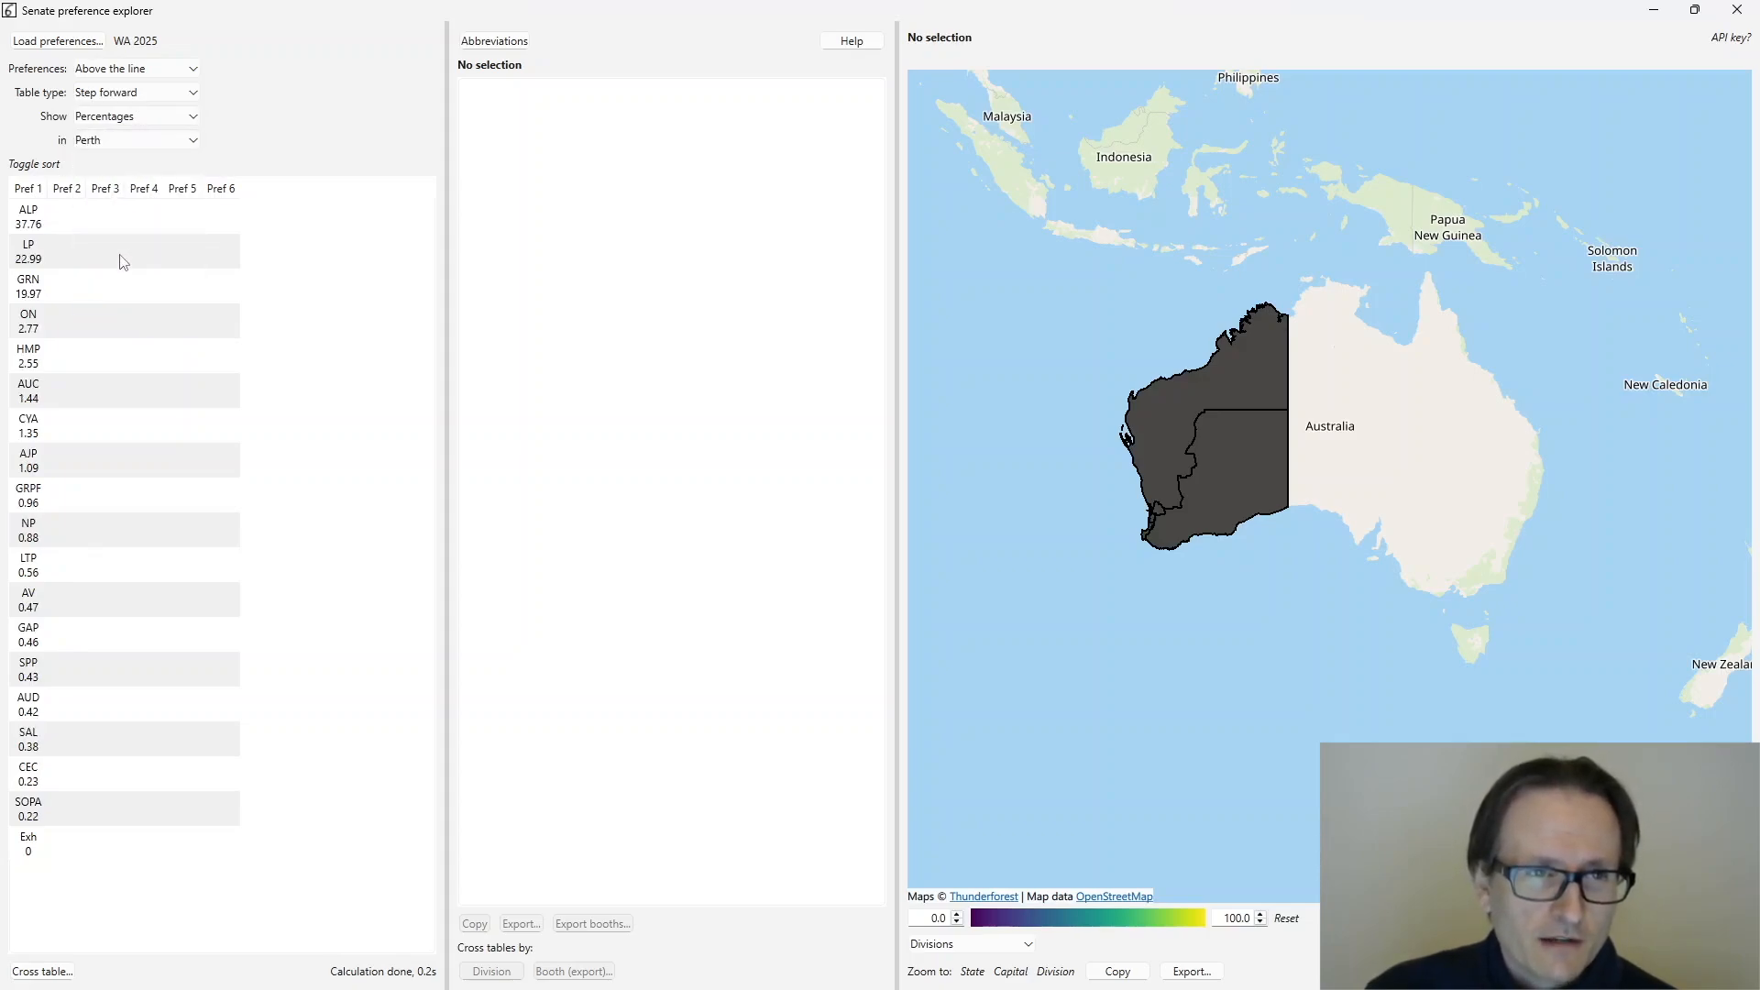
{"action": "left_click", "coordinate": [115, 140]}
{"action": "left_click", "coordinate": [111, 309]}
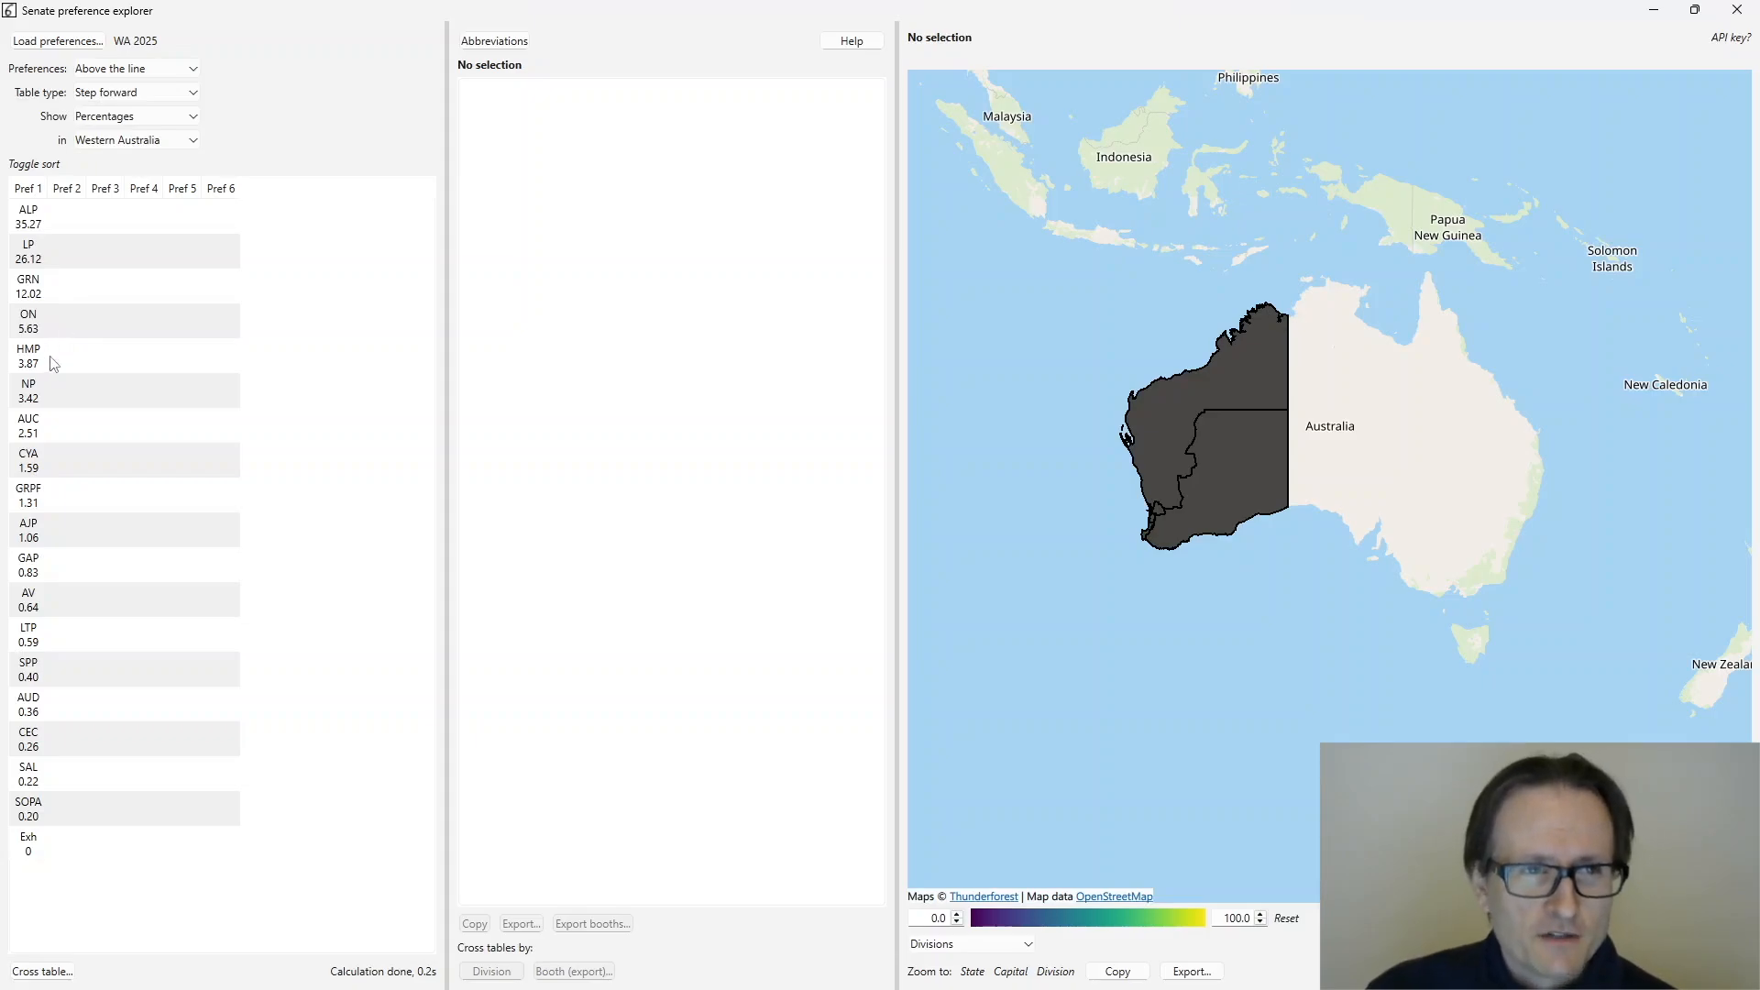
- Select ALP as first preference and sort its division results by name and again by vote
{"action": "left_click", "coordinate": [28, 218]}
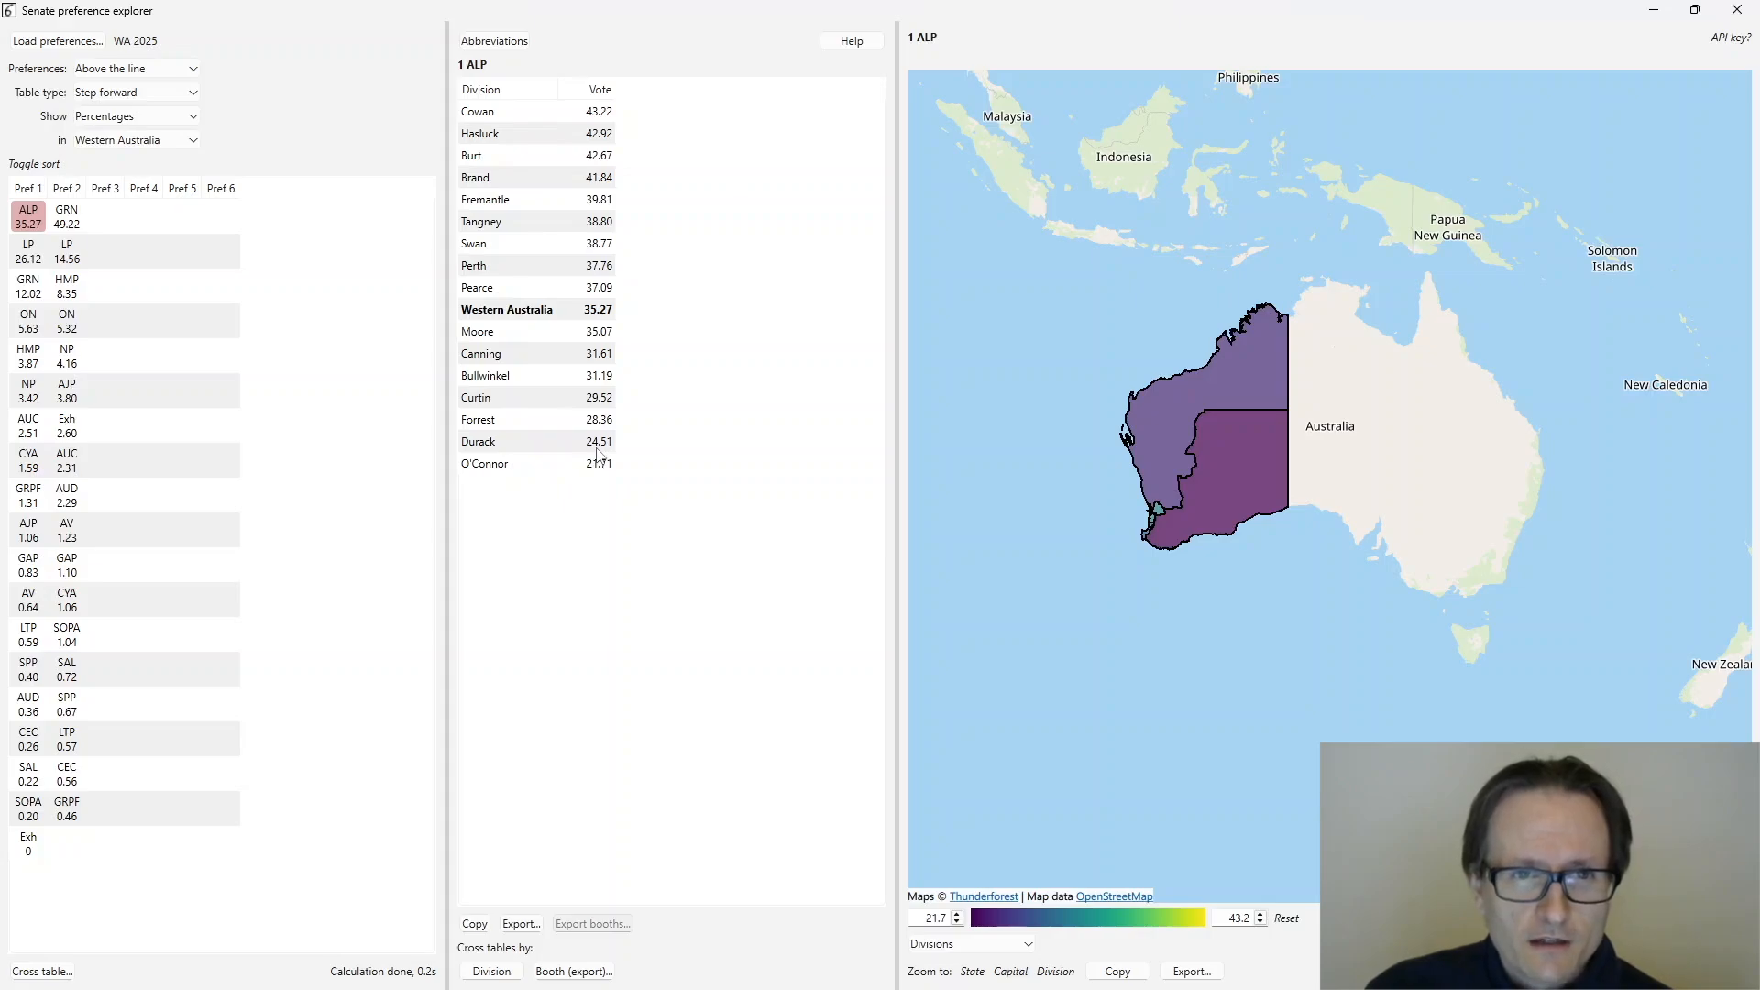
{"action": "left_click", "coordinate": [511, 88]}
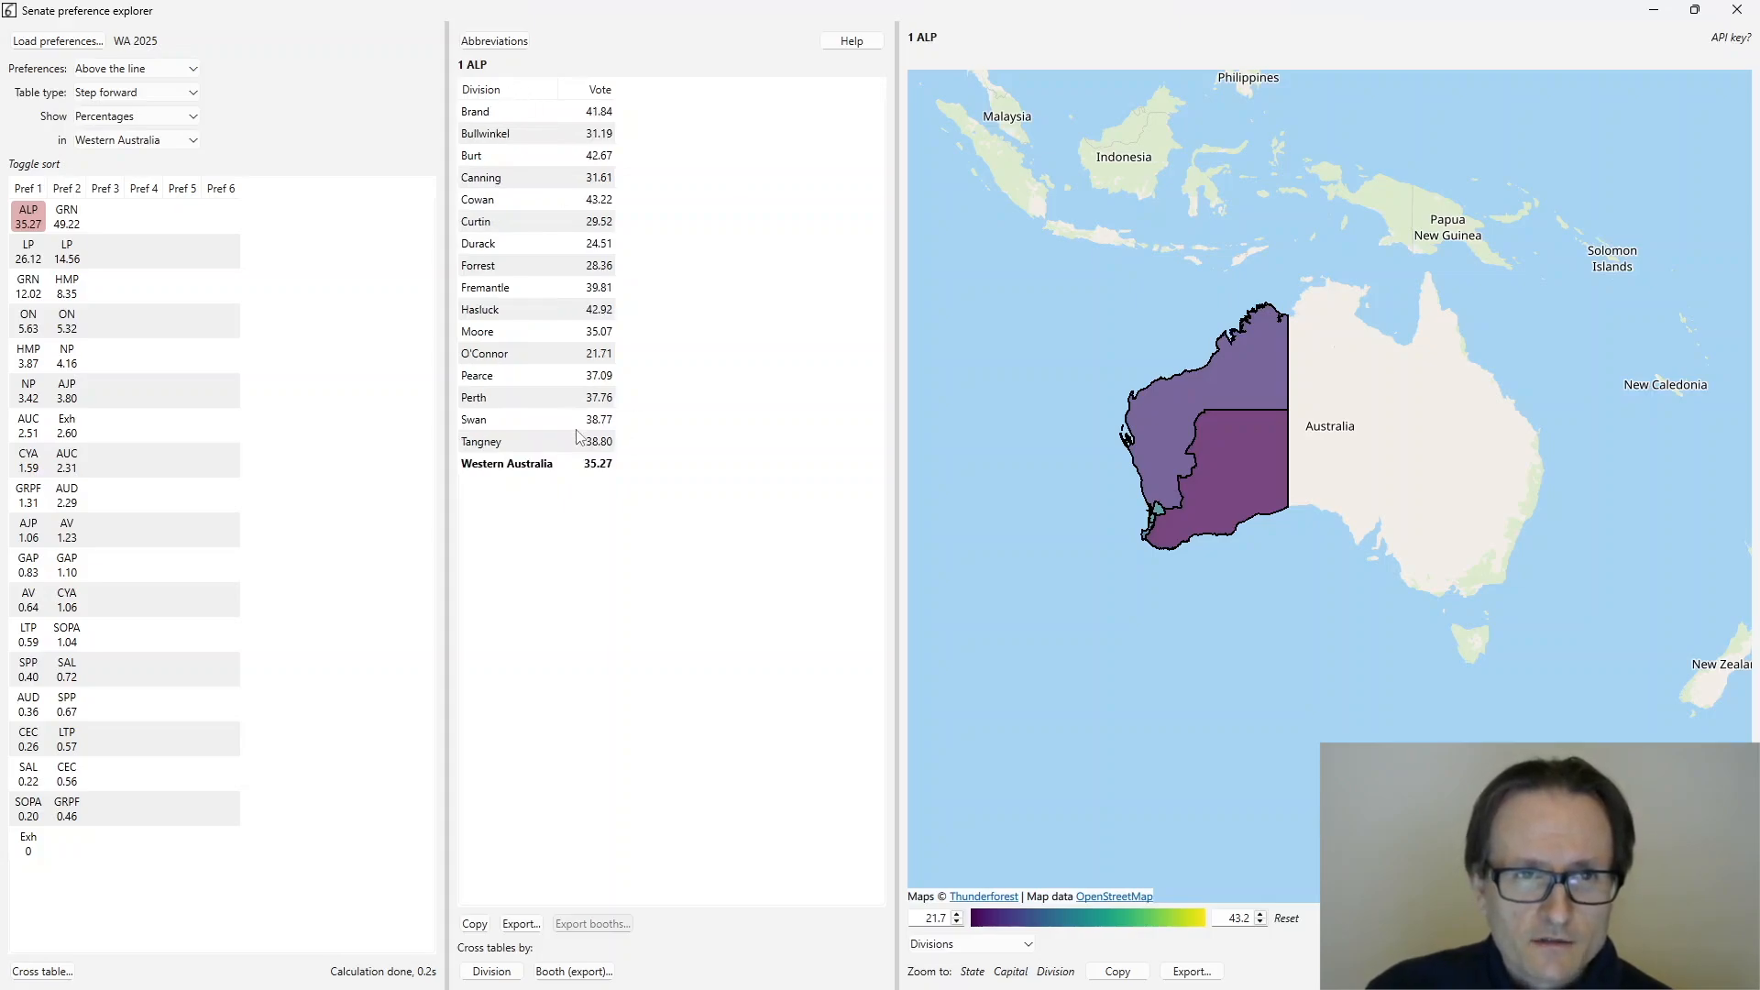
{"action": "left_click", "coordinate": [600, 91]}
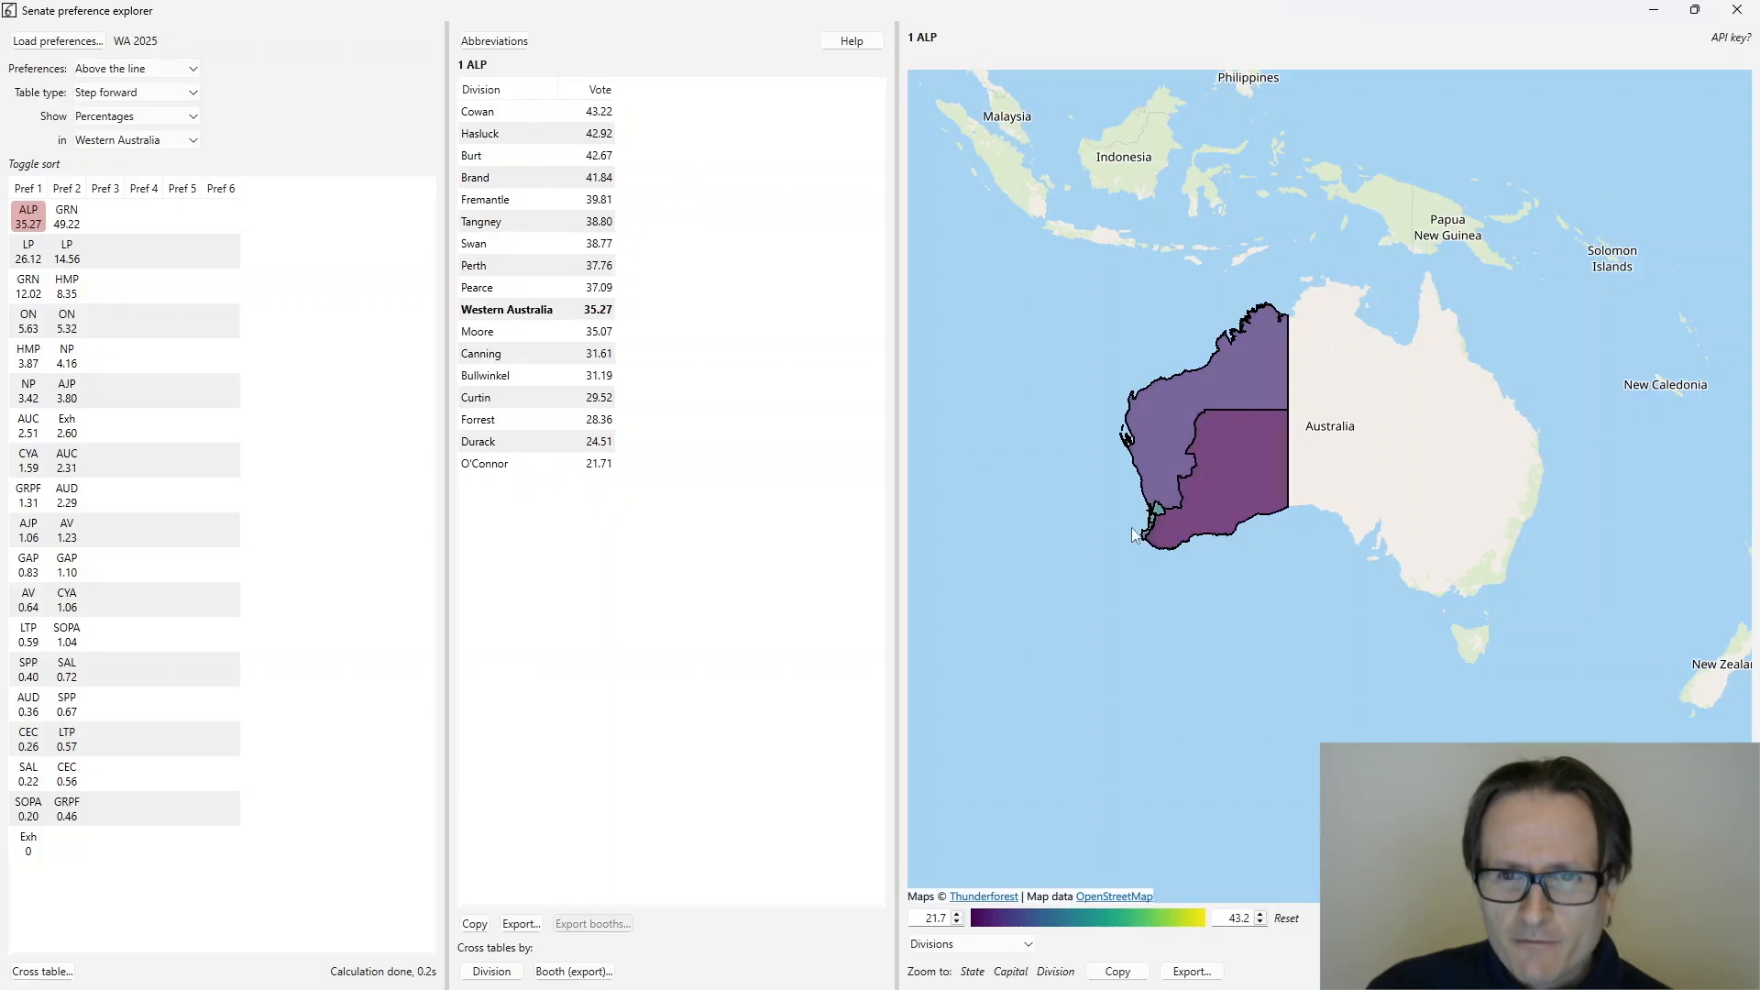
- Examine the ALP first-preference vote on the map around the capital, by division and by election day booths
{"action": "left_click", "coordinate": [1010, 972]}
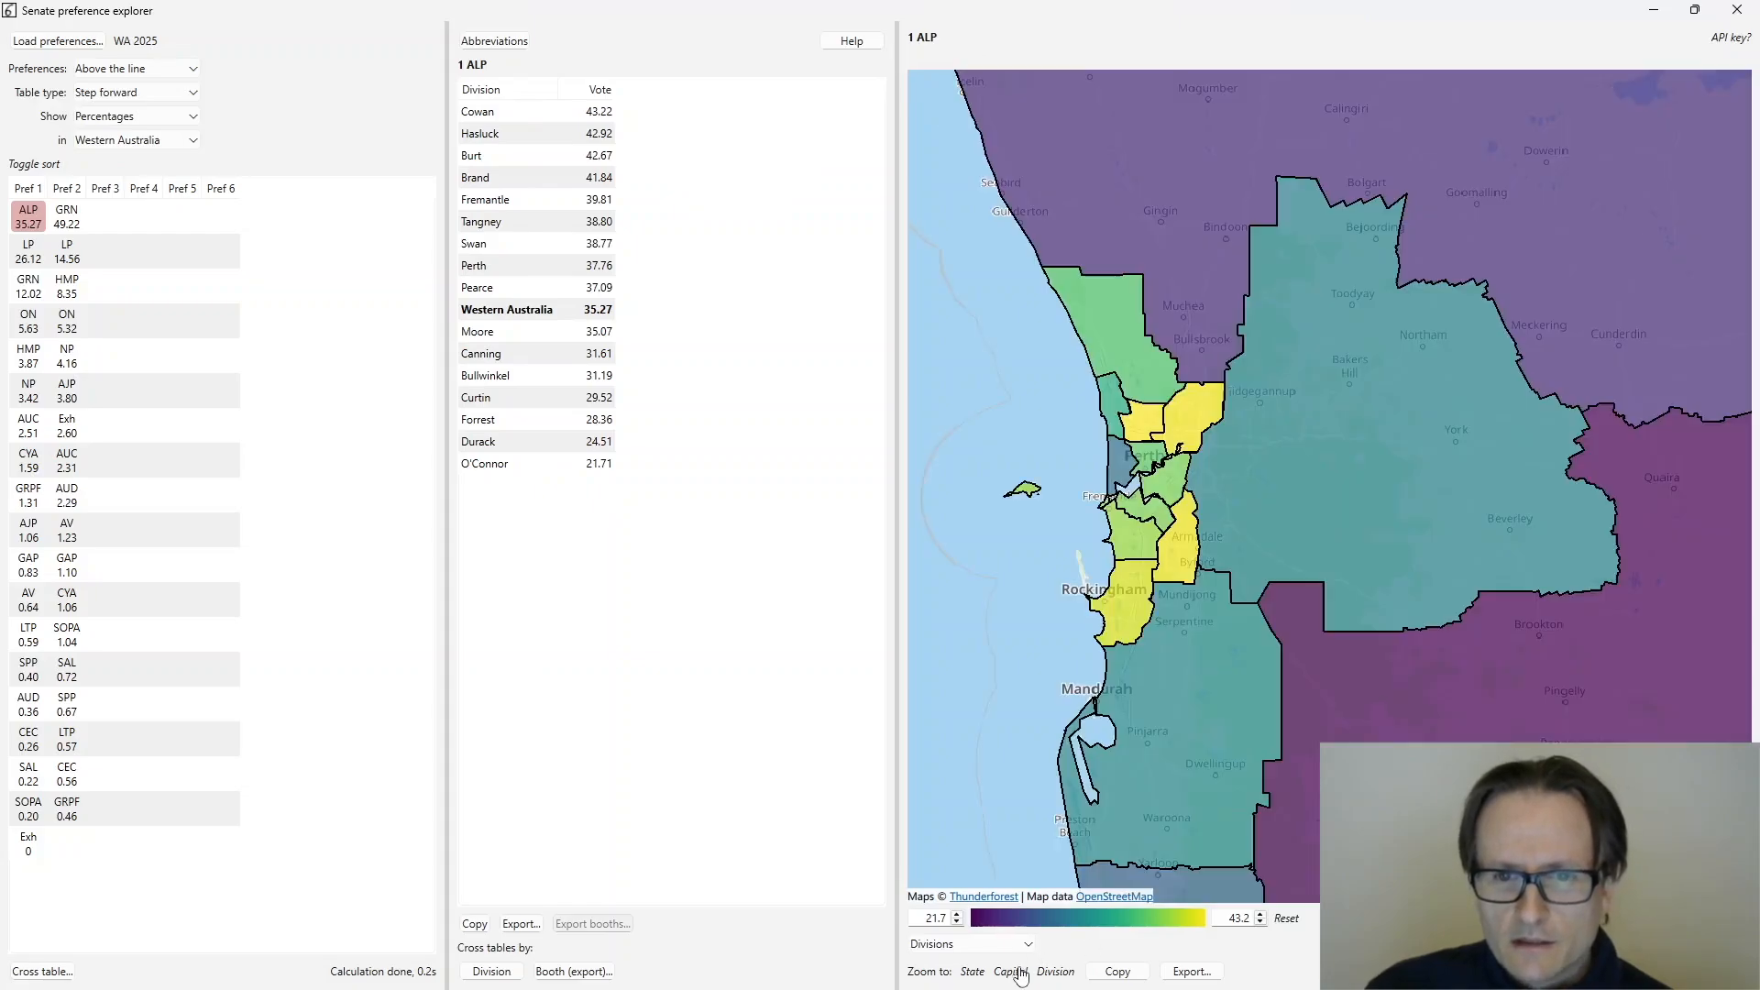
{"action": "mouse_move", "coordinate": [1157, 416]}
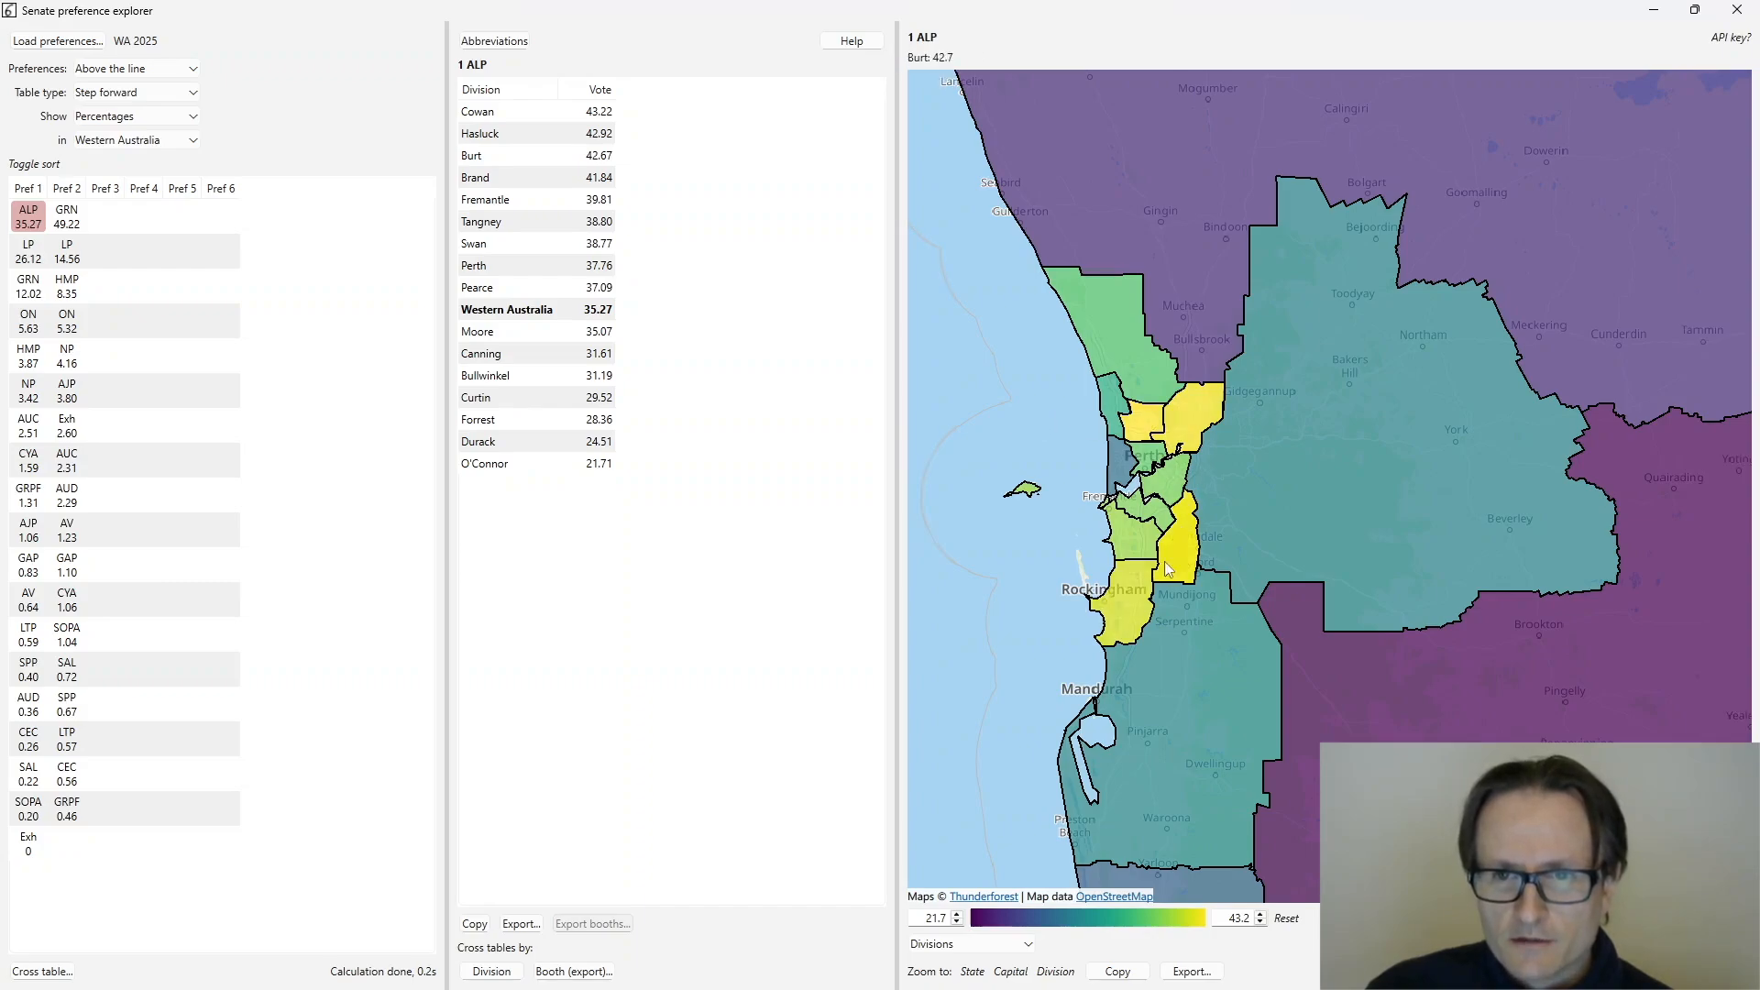
{"action": "left_click", "coordinate": [985, 949]}
{"action": "left_click", "coordinate": [956, 908]}
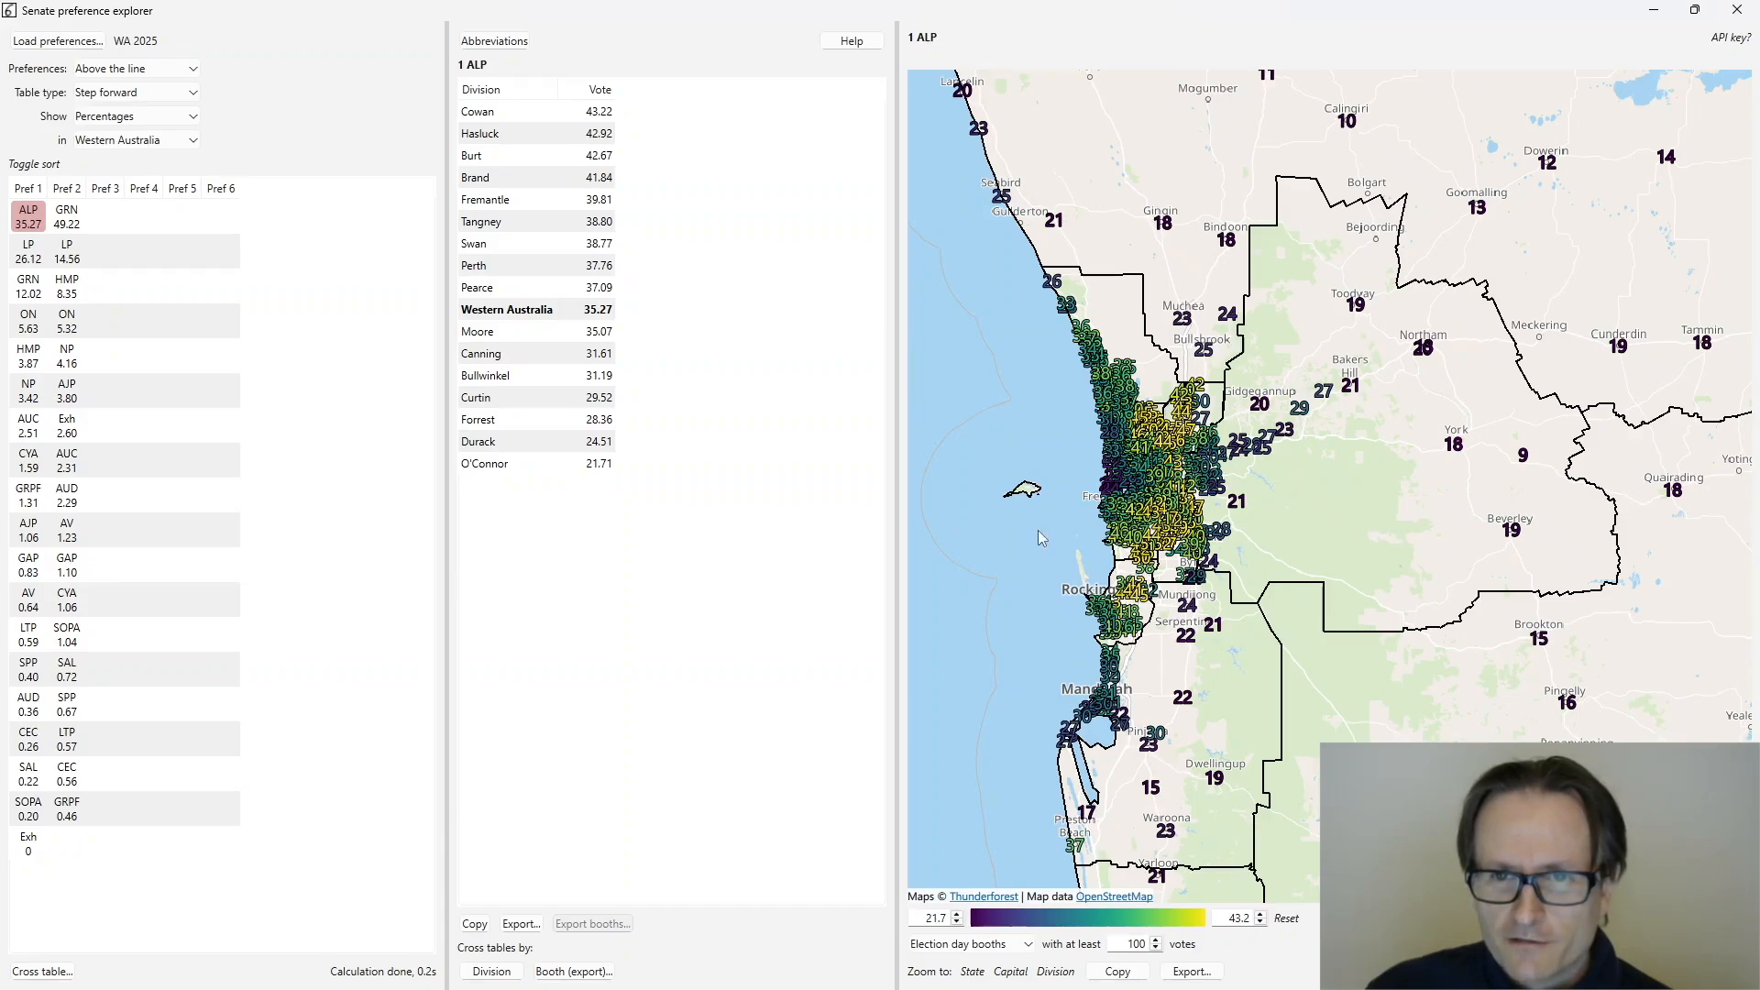
{"action": "scroll", "coordinate": [1119, 468], "scroll_direction": "up", "scroll_amount": 3}
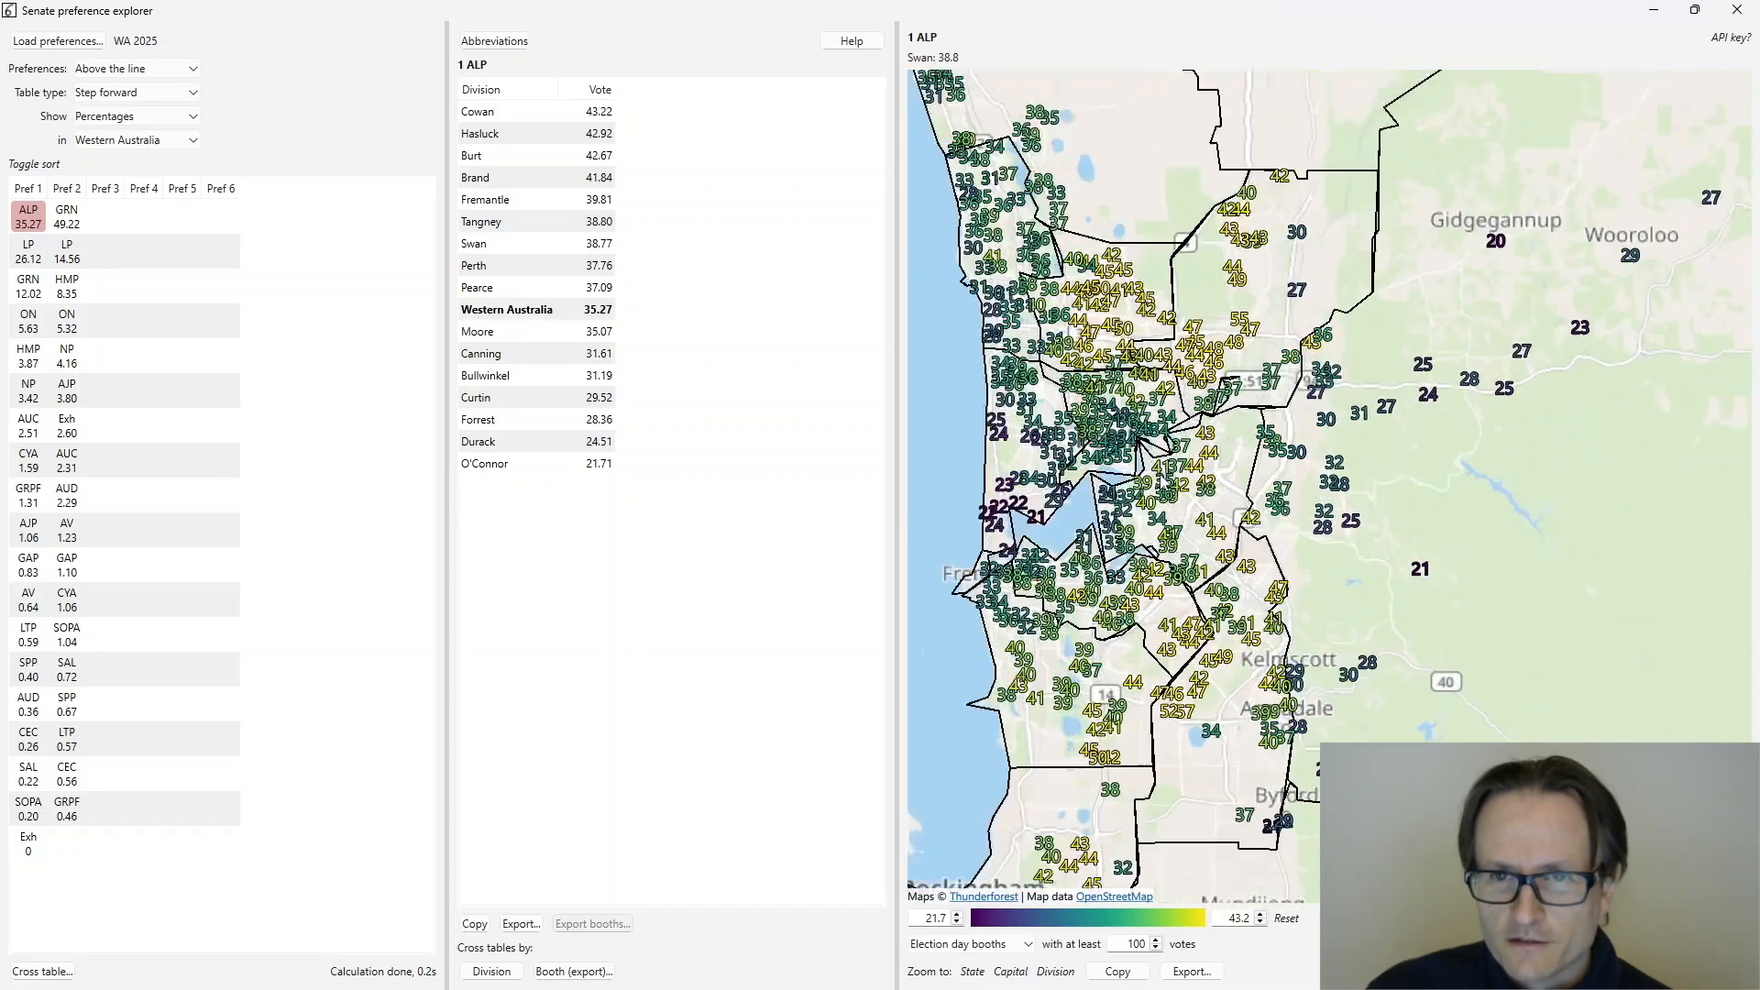
{"action": "left_click_drag", "start_coordinate": [1087, 472], "coordinate": [1179, 497]}
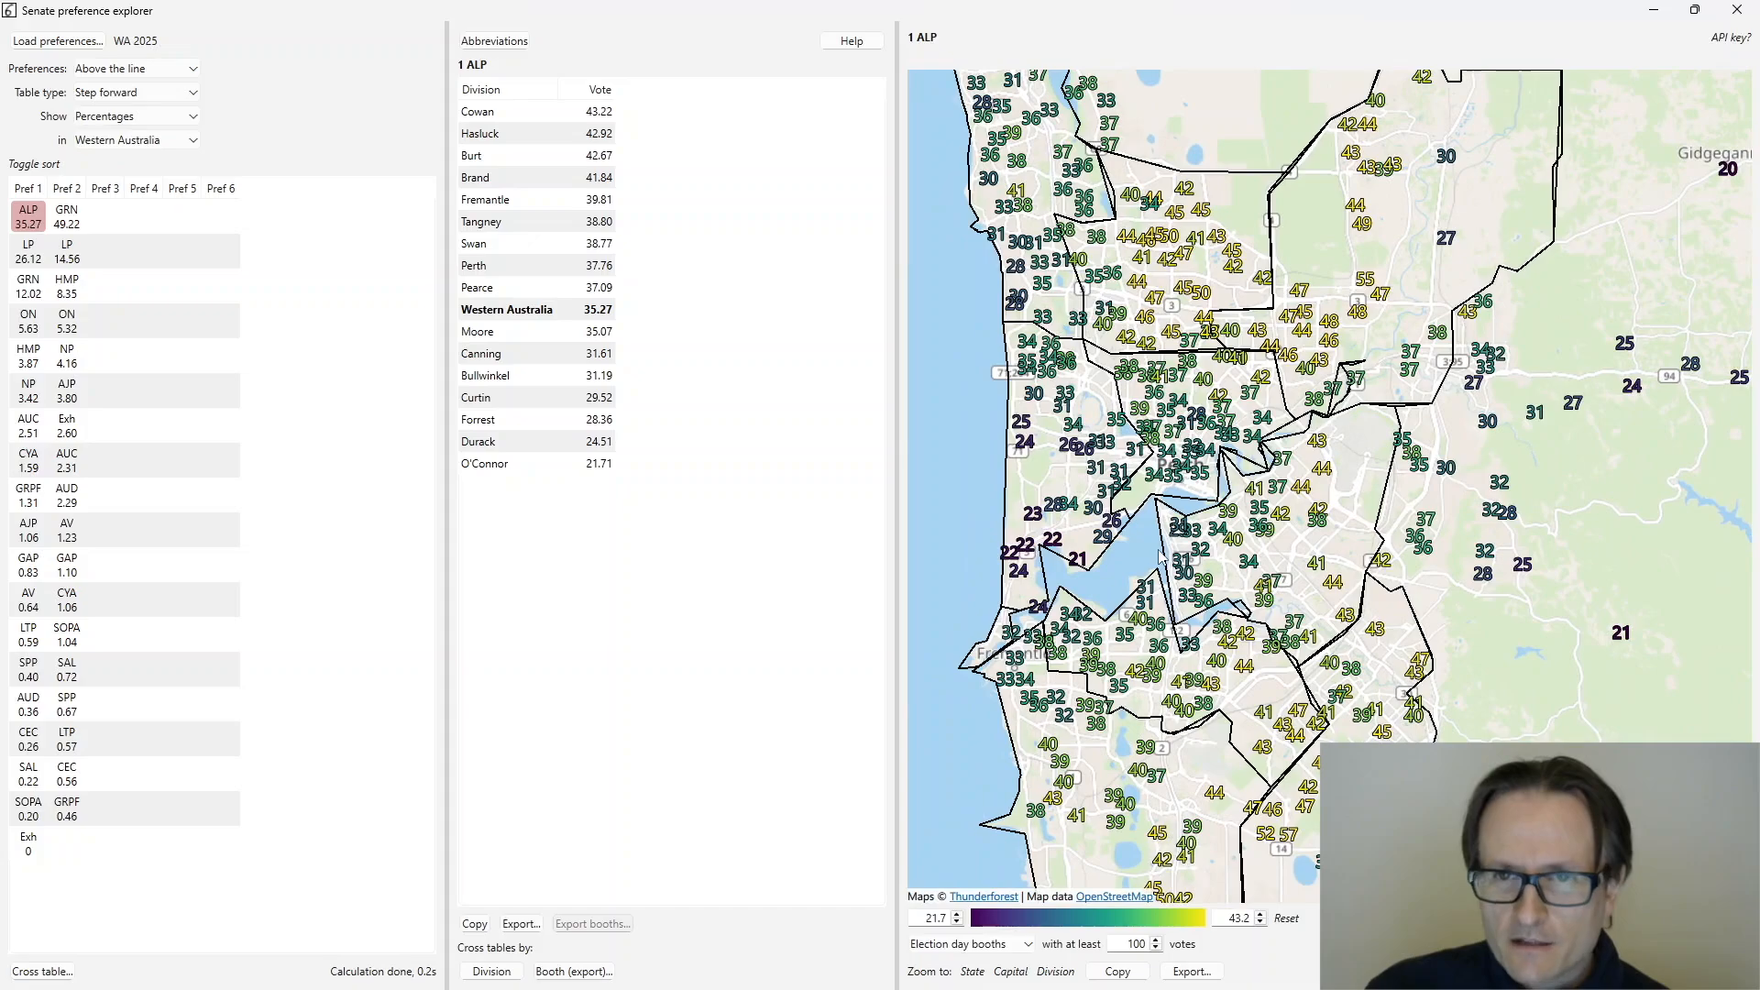
{"action": "mouse_move", "coordinate": [1106, 541]}
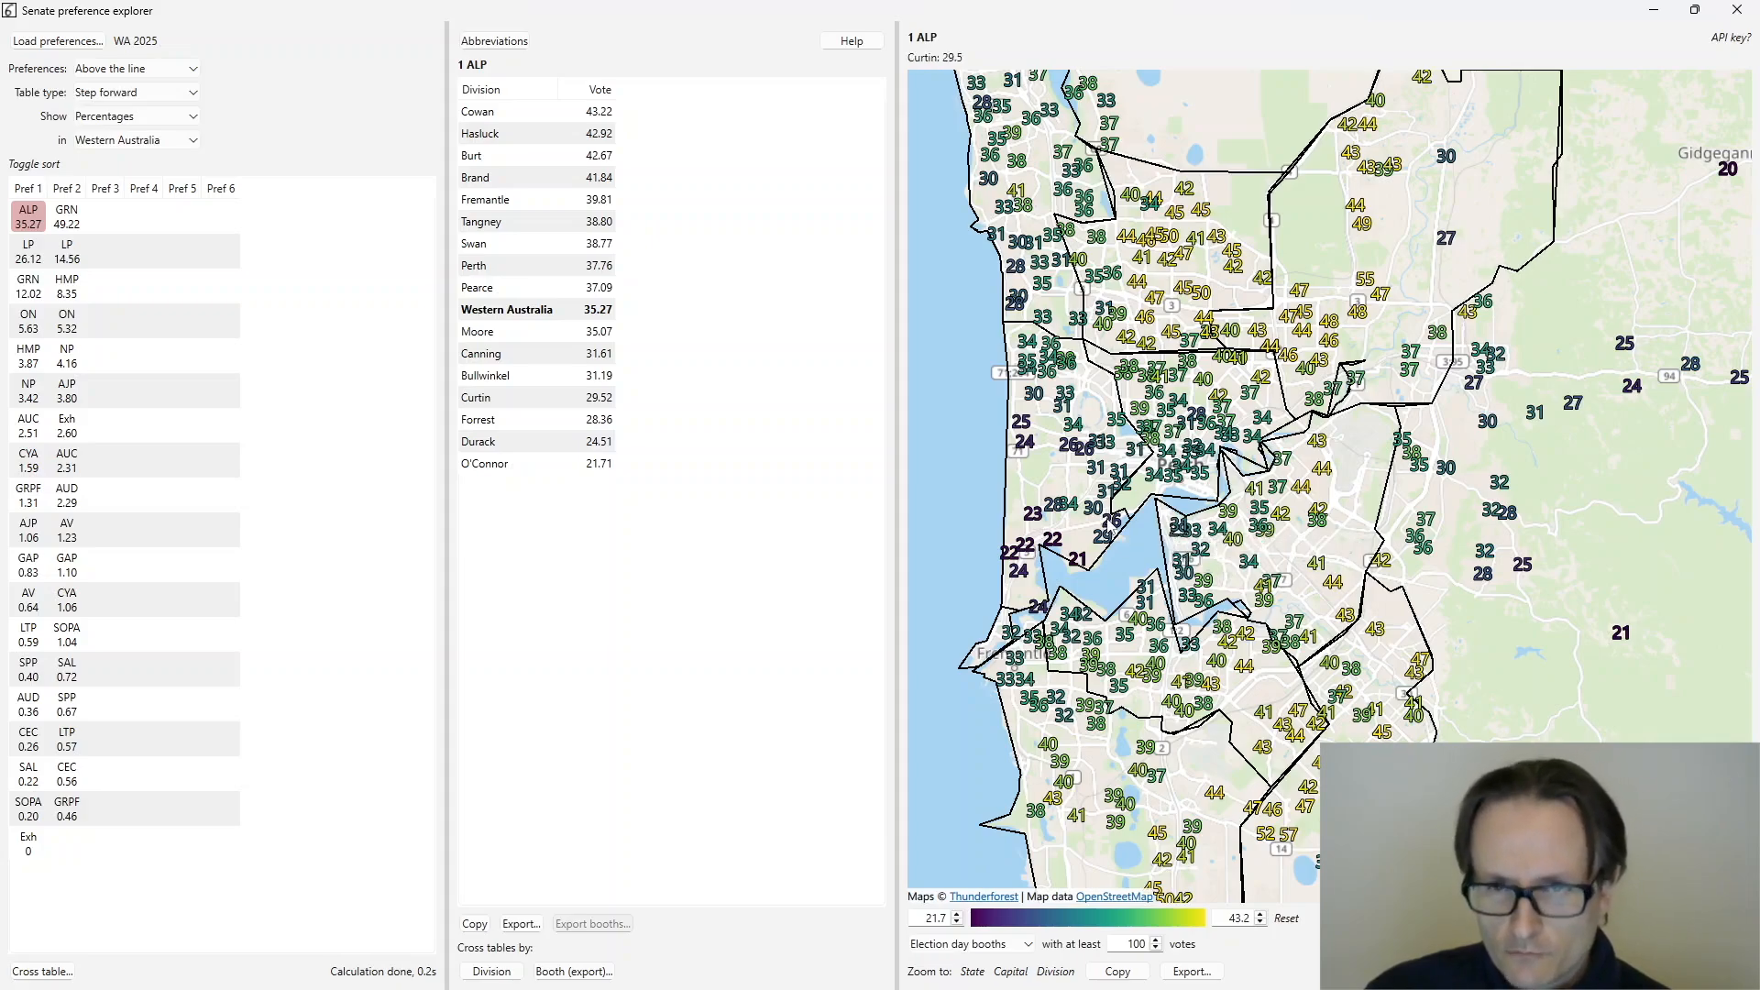
- Inspect the ALP vote at the prepoll booths around Perth and switch the map back to Divisions
{"action": "left_click", "coordinate": [971, 944]}
{"action": "left_click", "coordinate": [981, 933]}
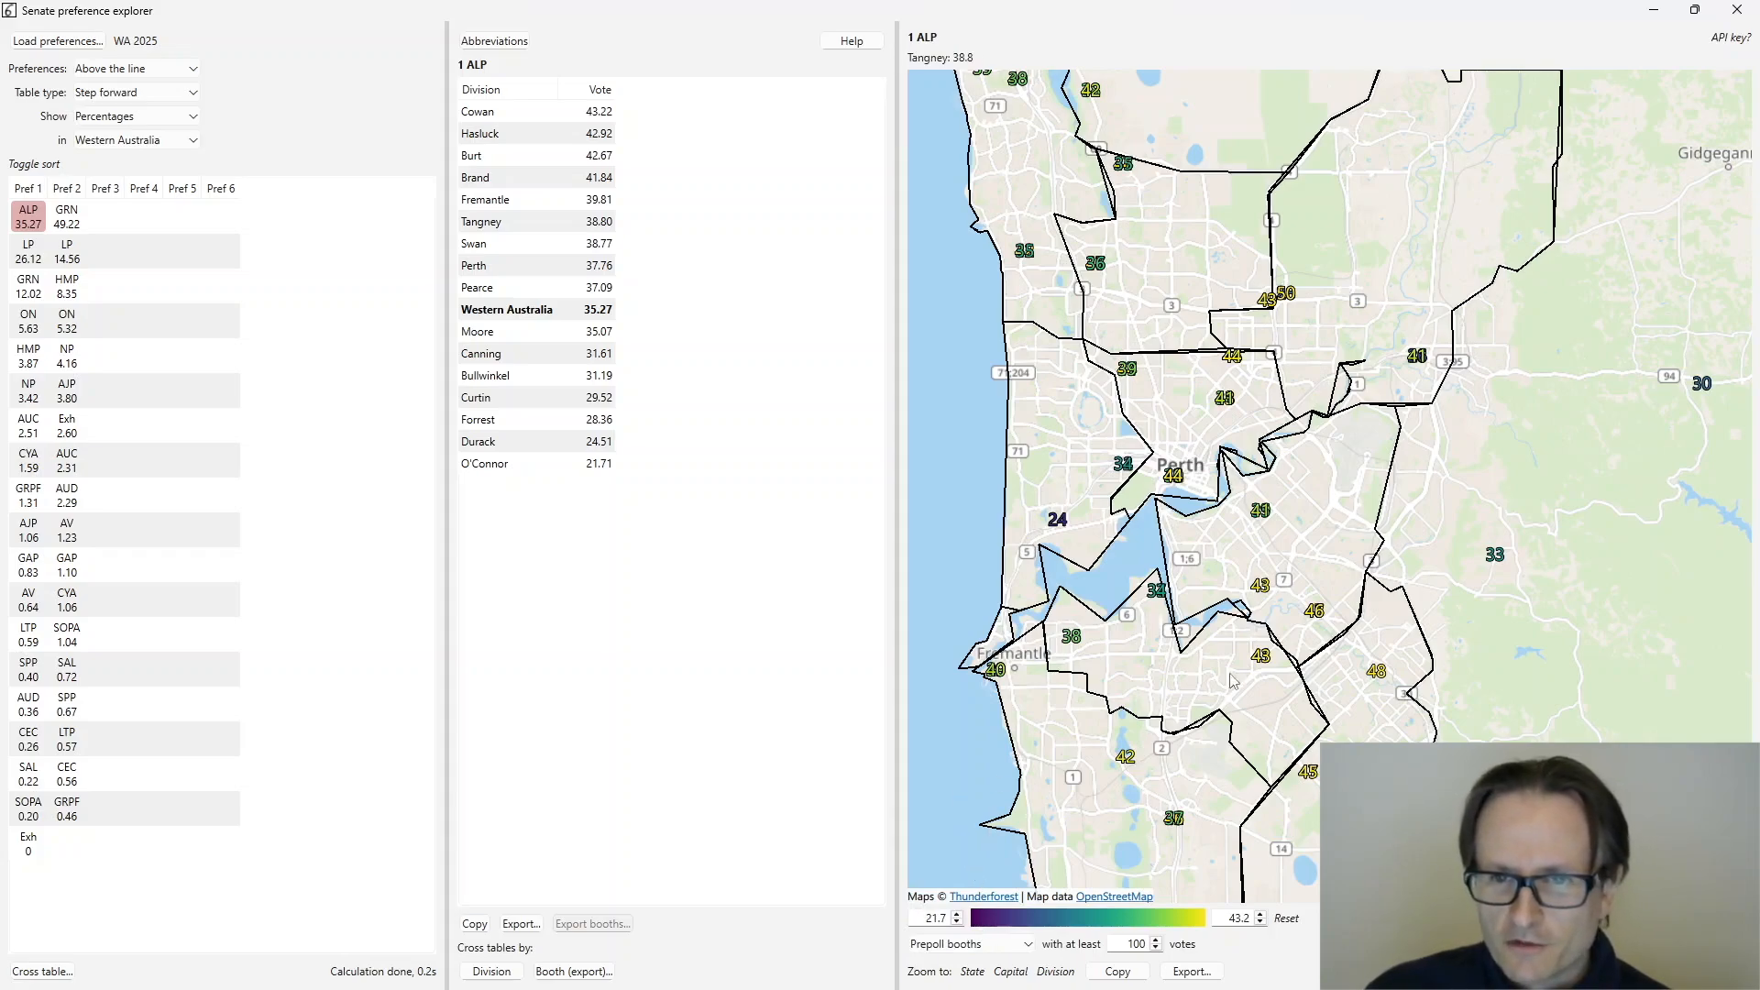
{"action": "mouse_move", "coordinate": [1264, 519]}
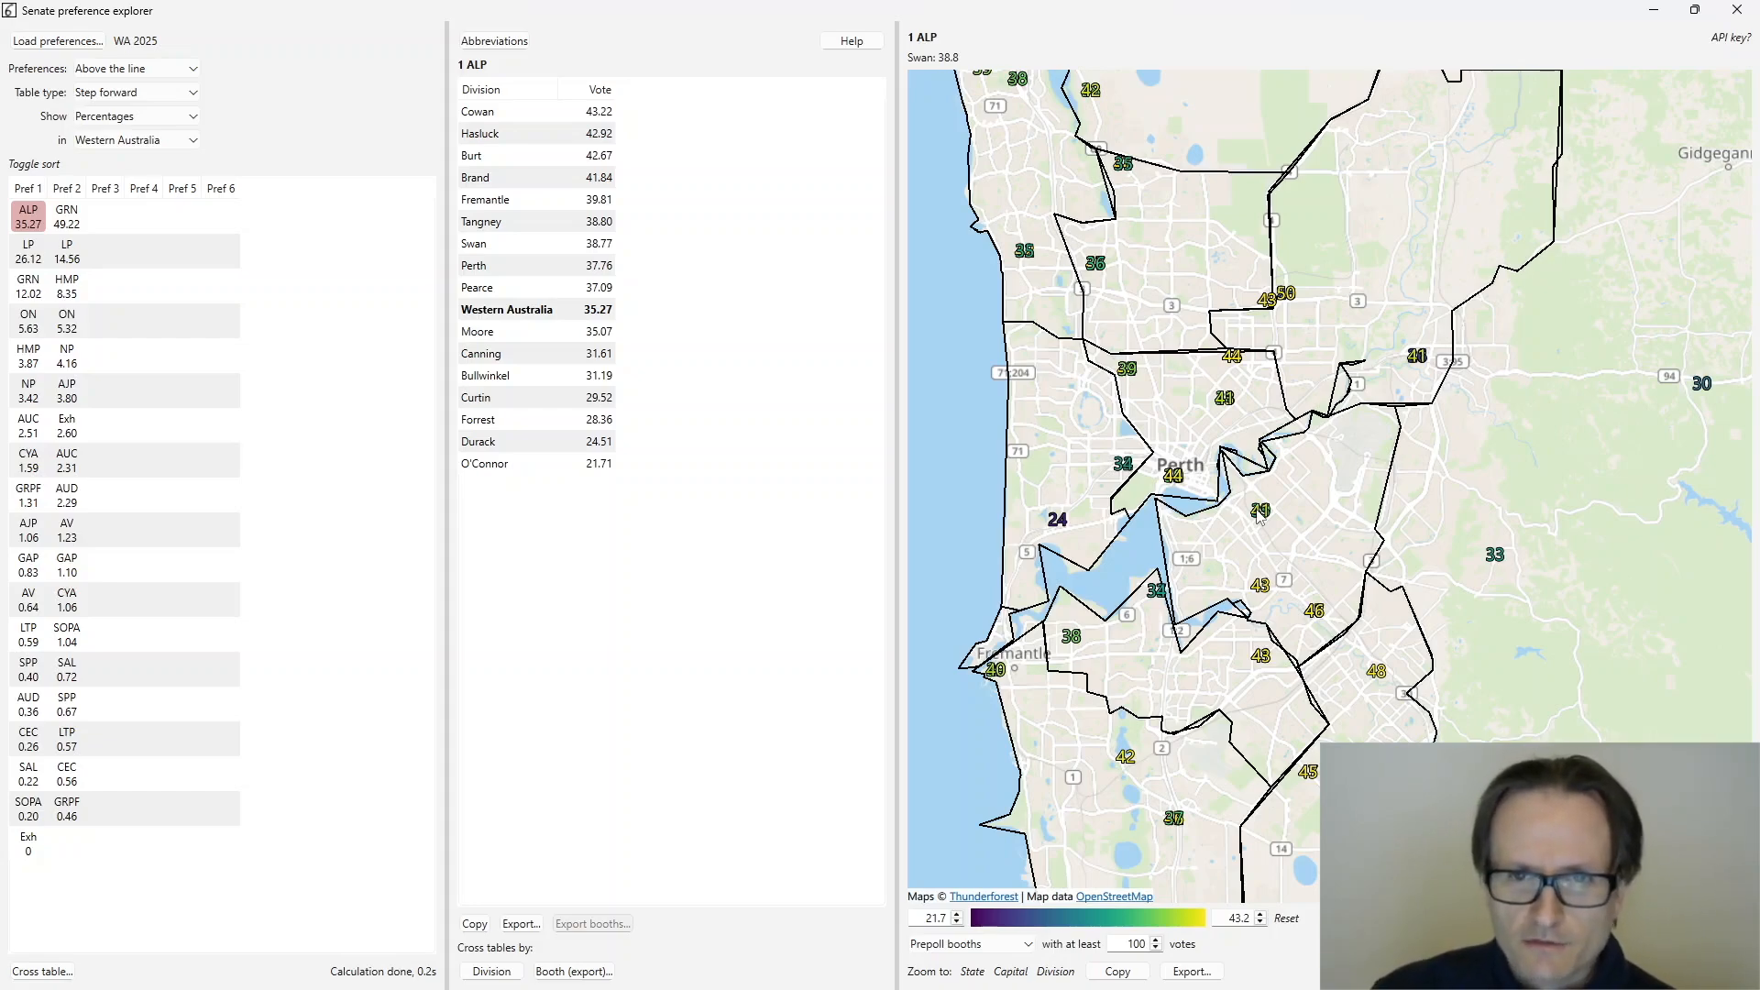
{"action": "left_click", "coordinate": [1000, 945]}
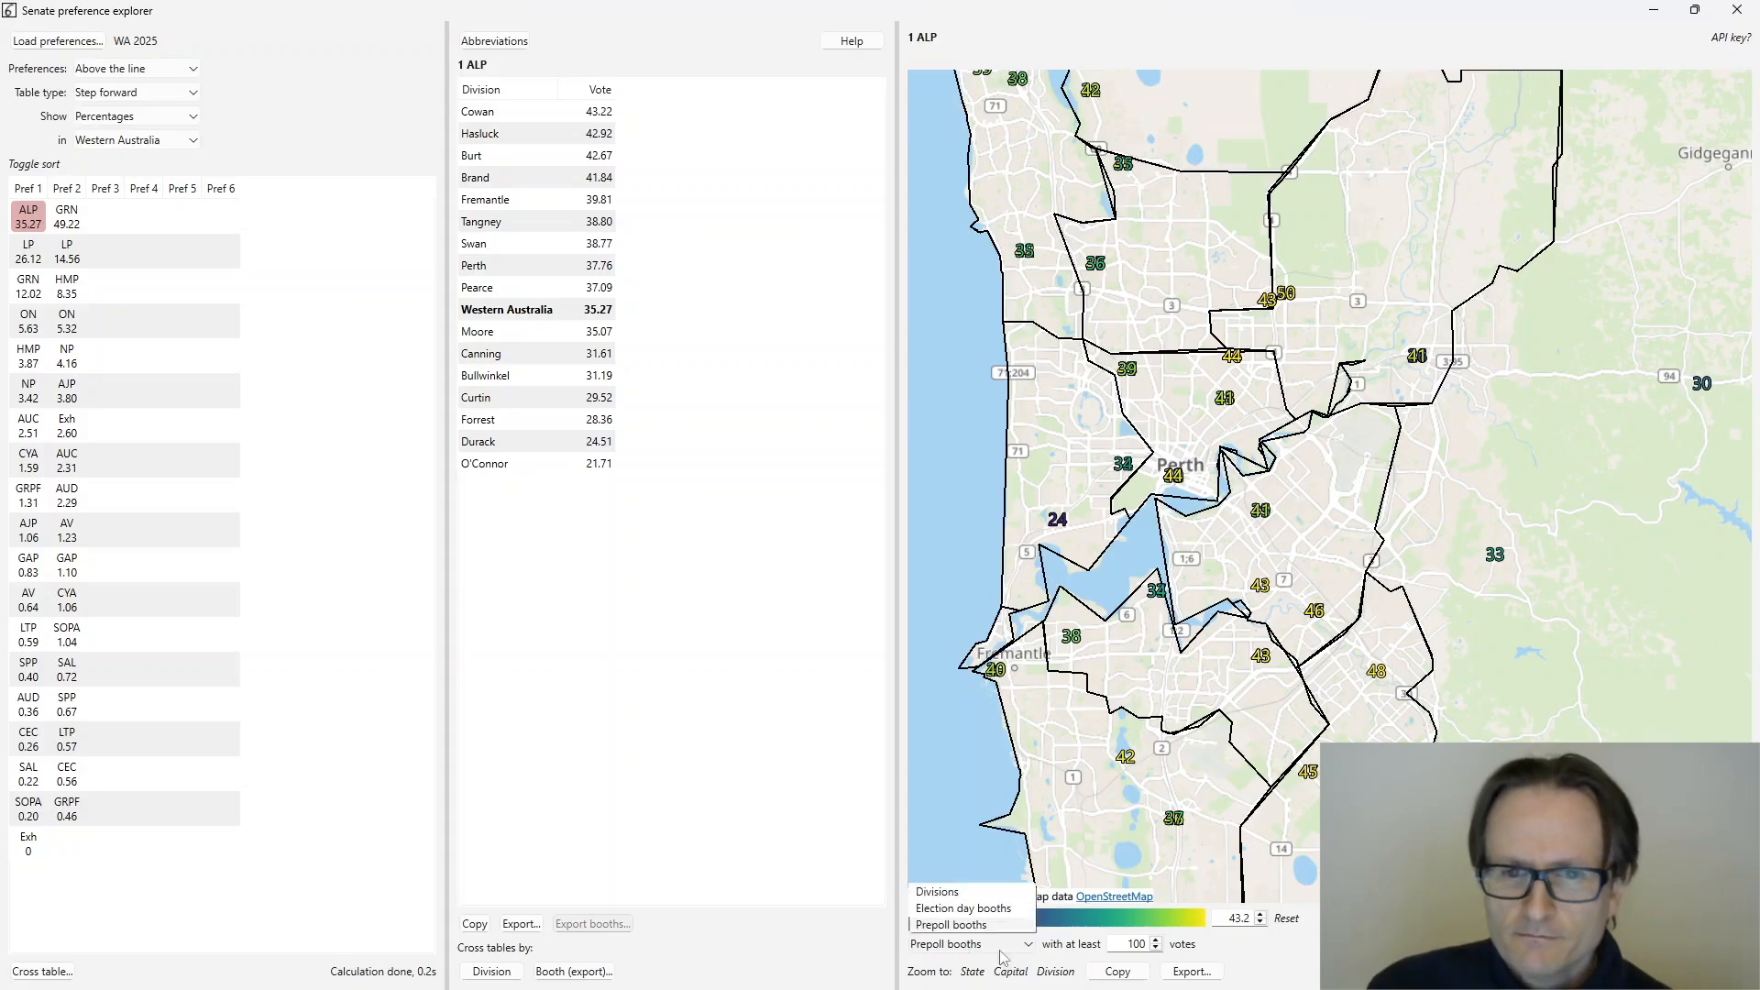
{"action": "left_click", "coordinate": [954, 894]}
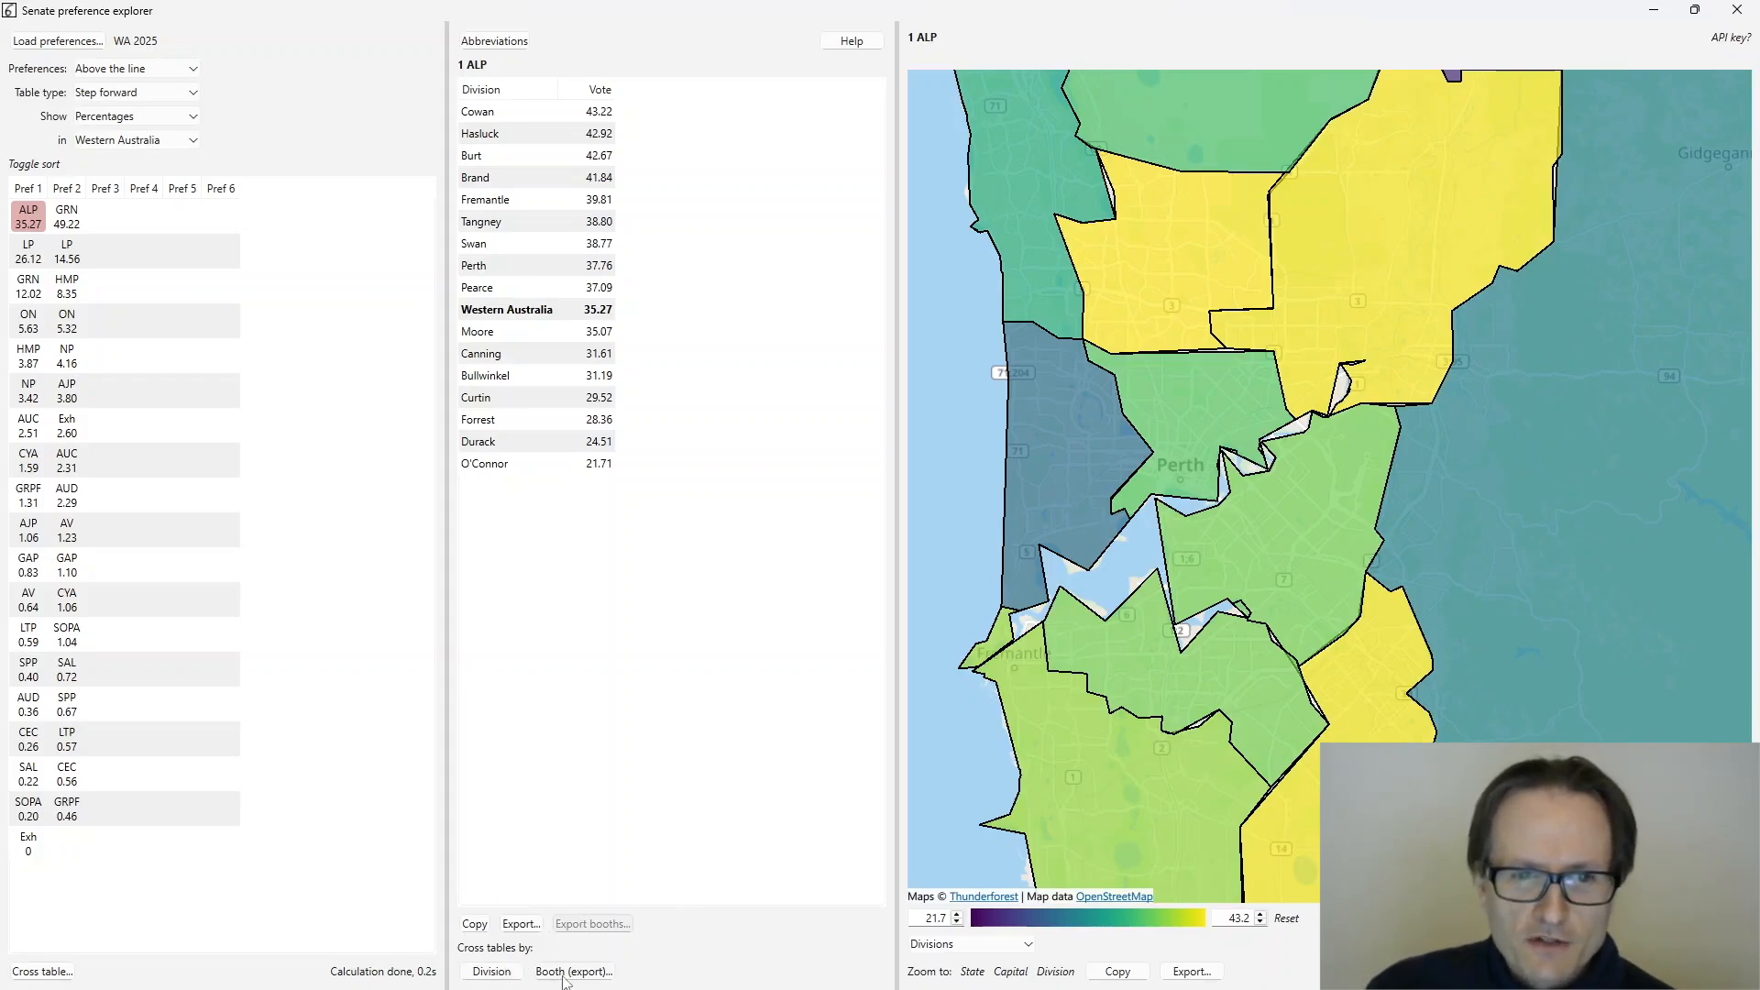
- Review the first-preference cross table by division, sorted by ALP and enlarged to show all rows, and close it
{"action": "left_click", "coordinate": [493, 972]}
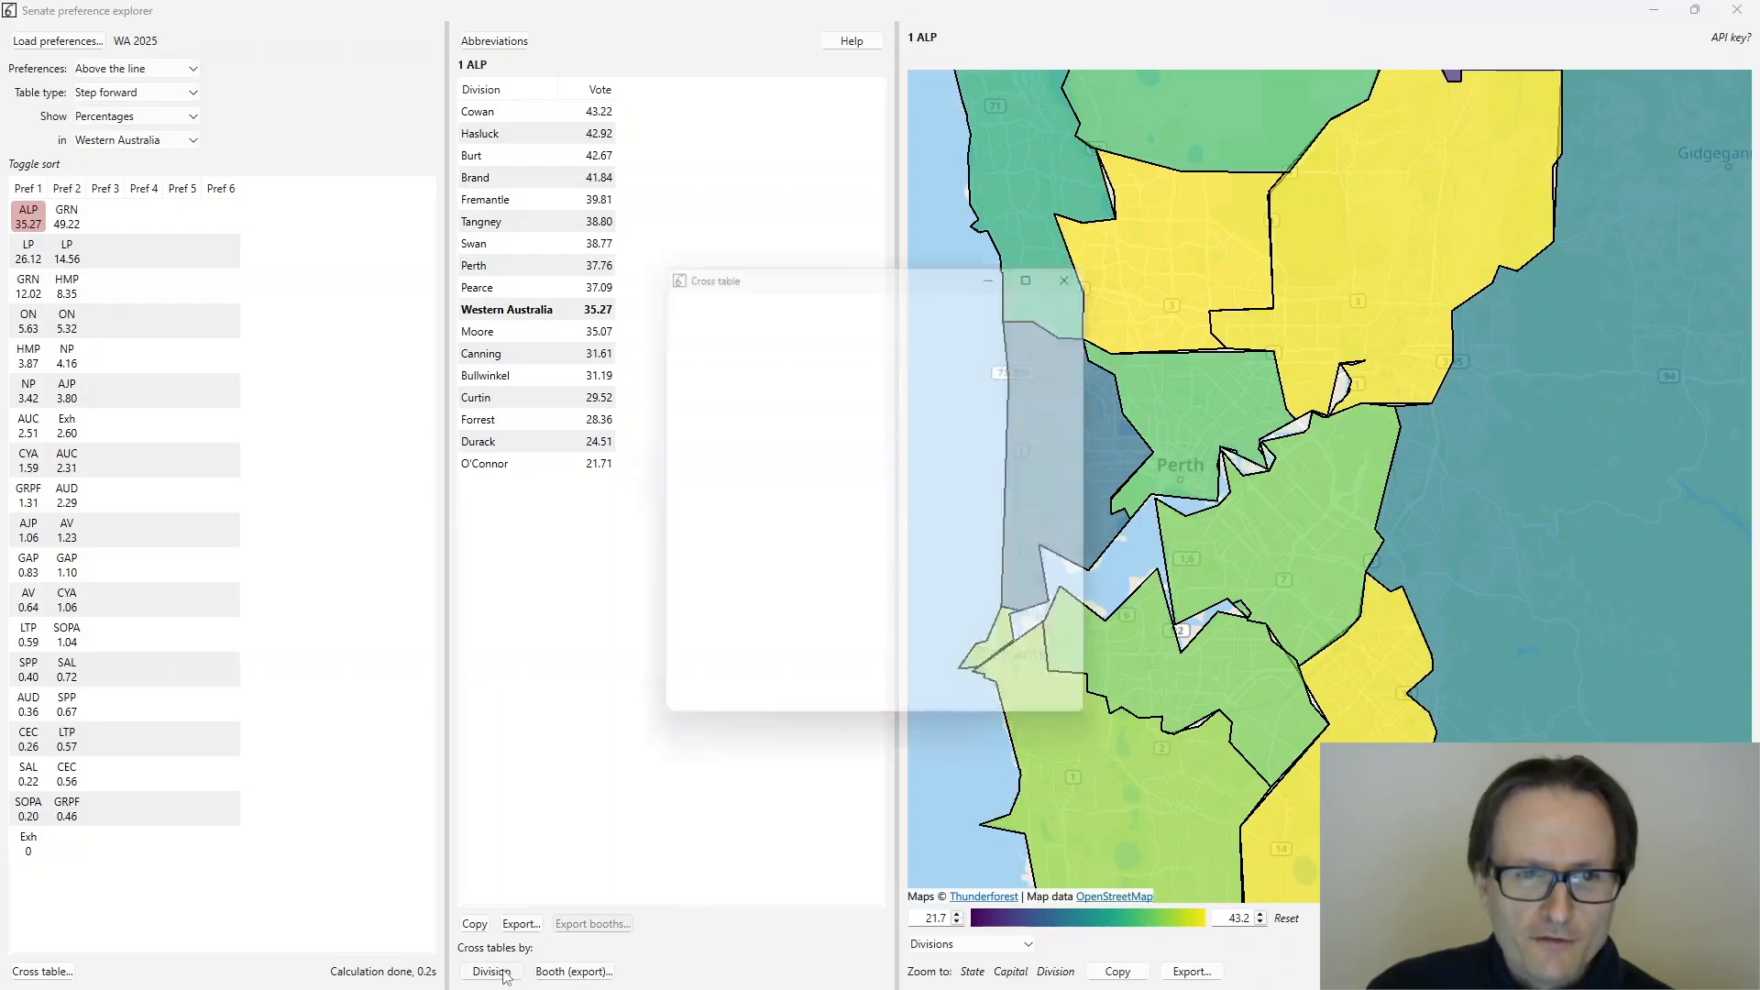
{"action": "left_click_drag", "start_coordinate": [775, 276], "coordinate": [574, 320]}
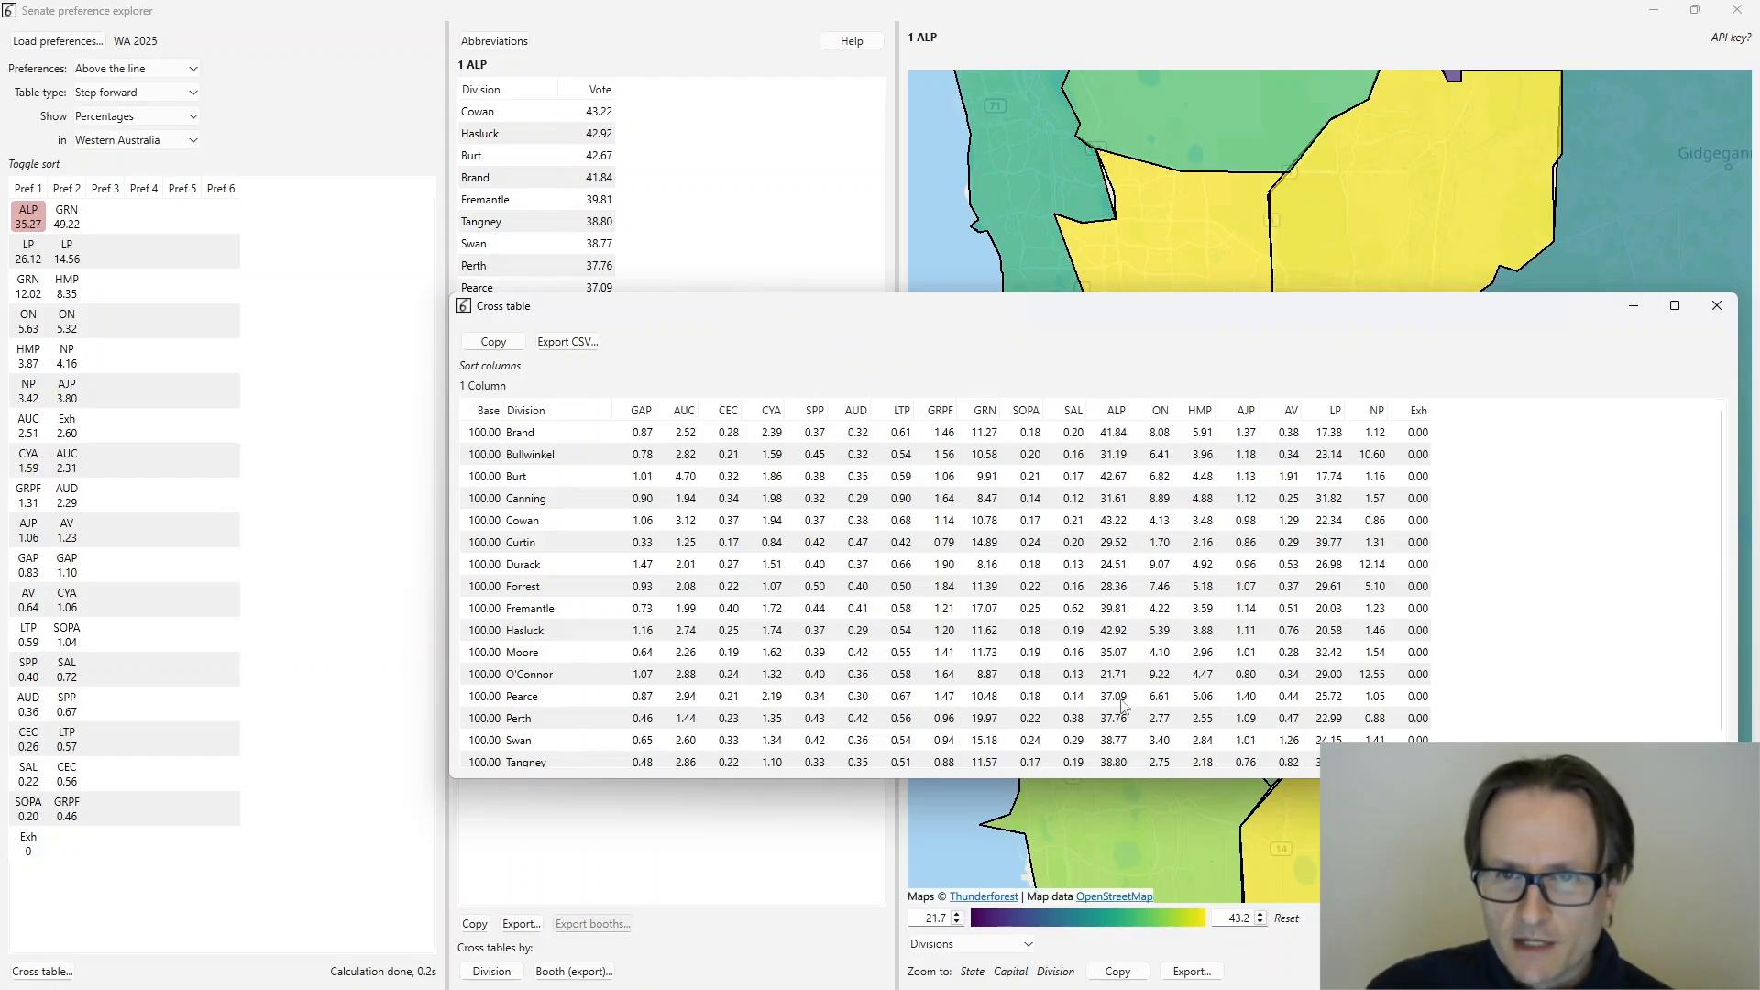
{"action": "left_click", "coordinate": [1117, 410]}
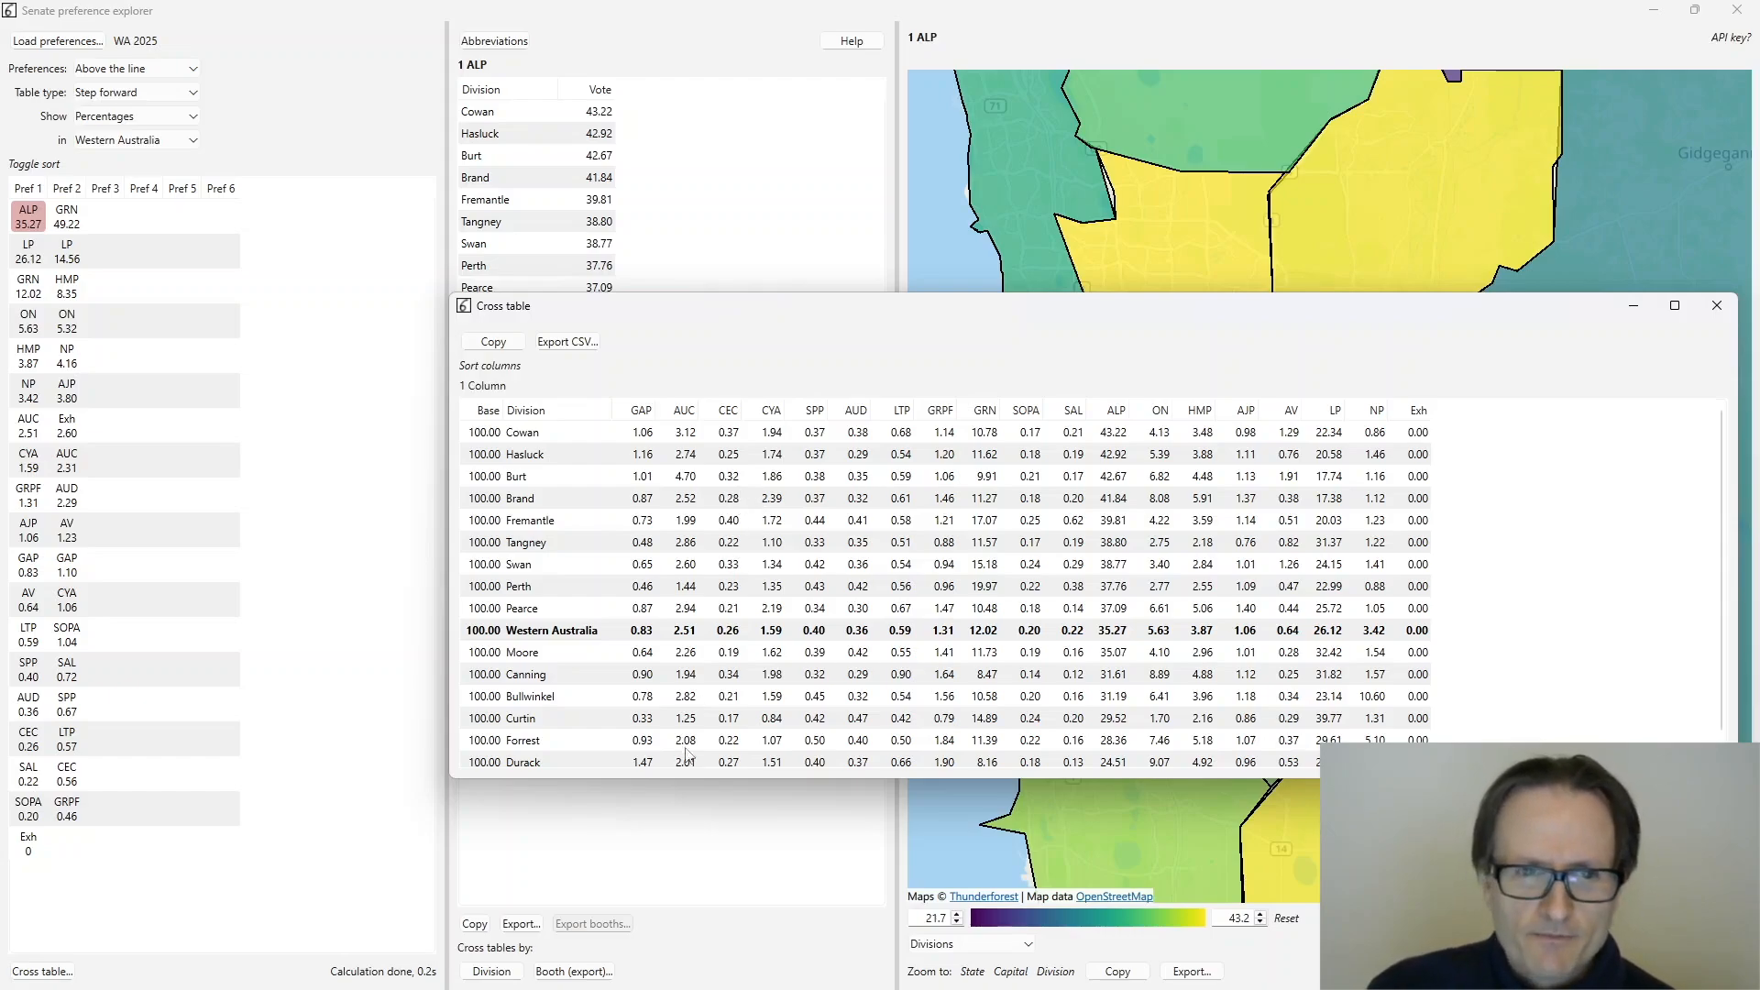
{"action": "left_click_drag", "start_coordinate": [686, 780], "coordinate": [686, 887]}
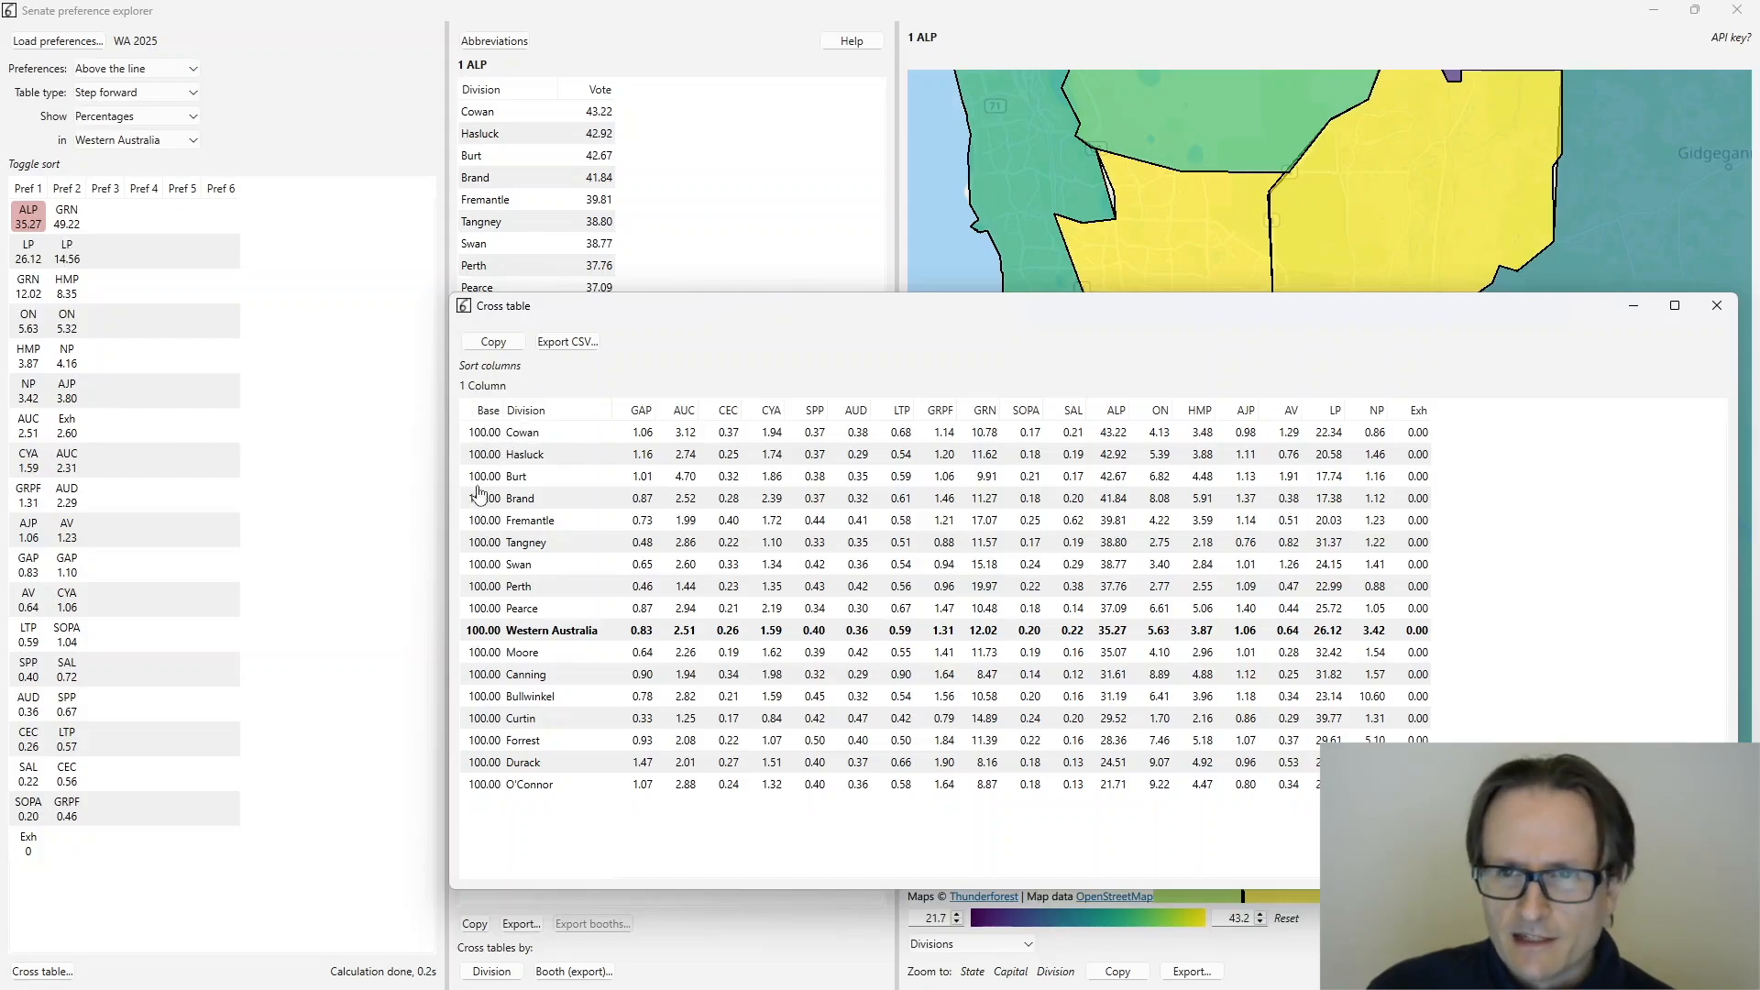
{"action": "left_click", "coordinate": [1717, 308]}
- Select GRN as second preference after ALP and view its map for the whole state and around the capital
{"action": "left_click", "coordinate": [72, 227]}
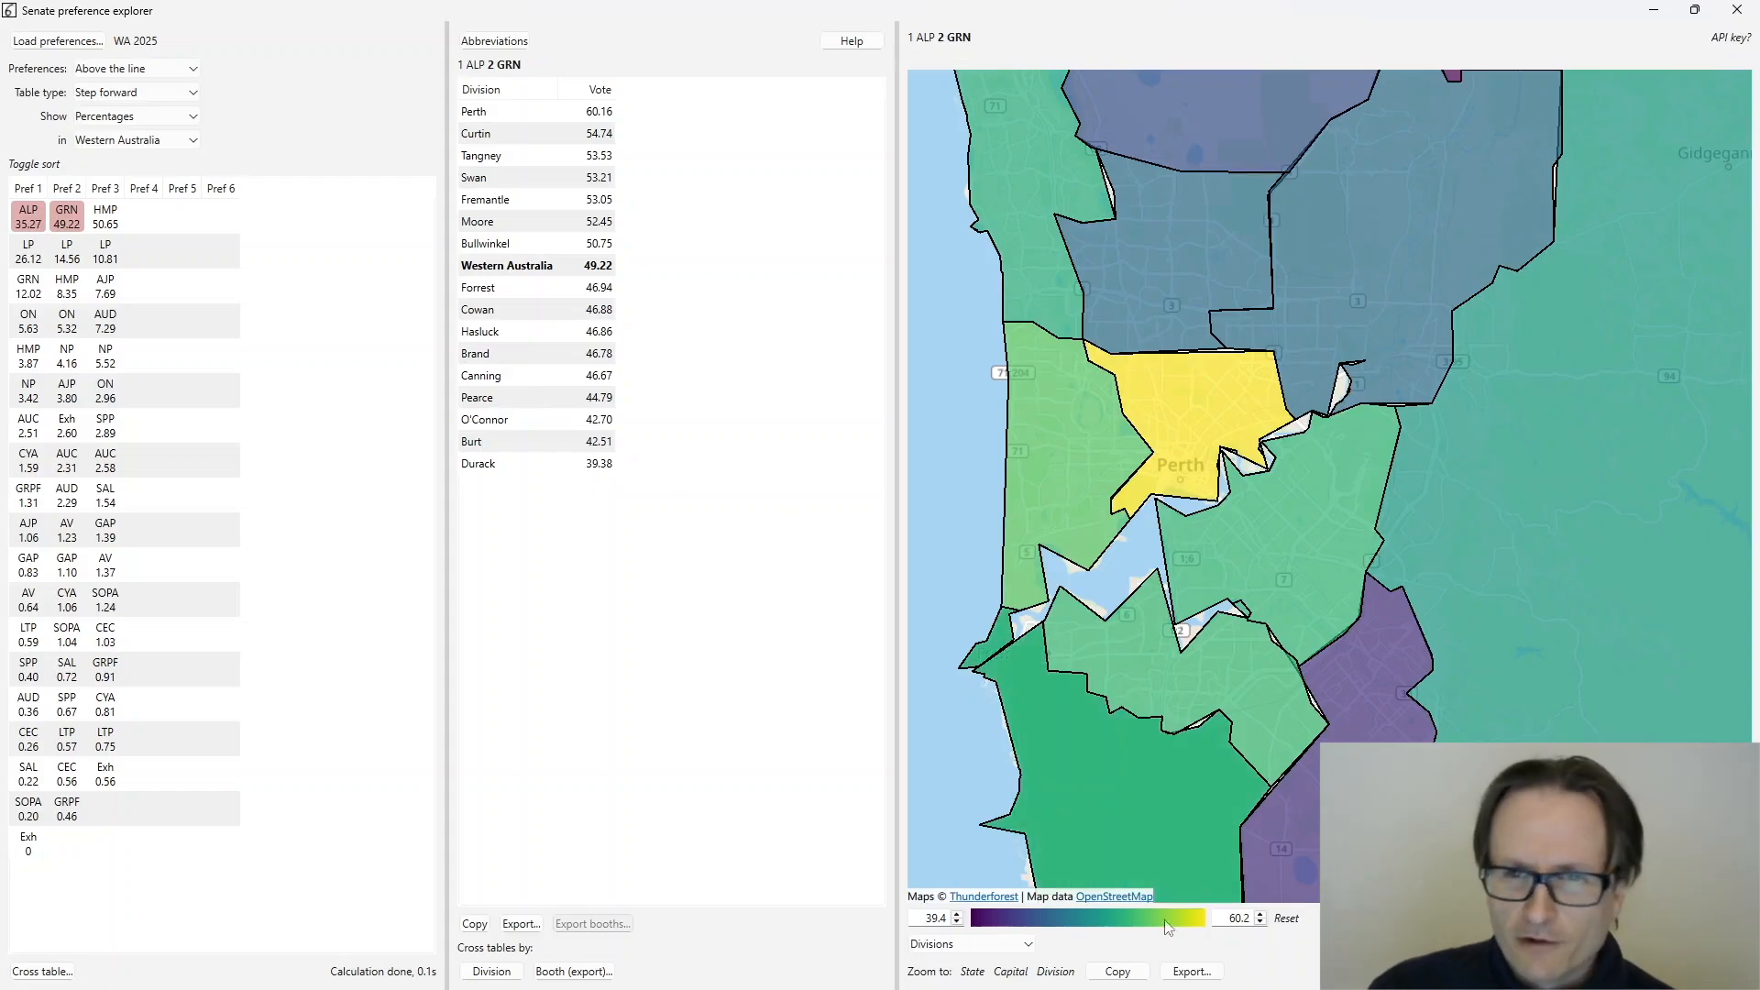
{"action": "left_click", "coordinate": [971, 971]}
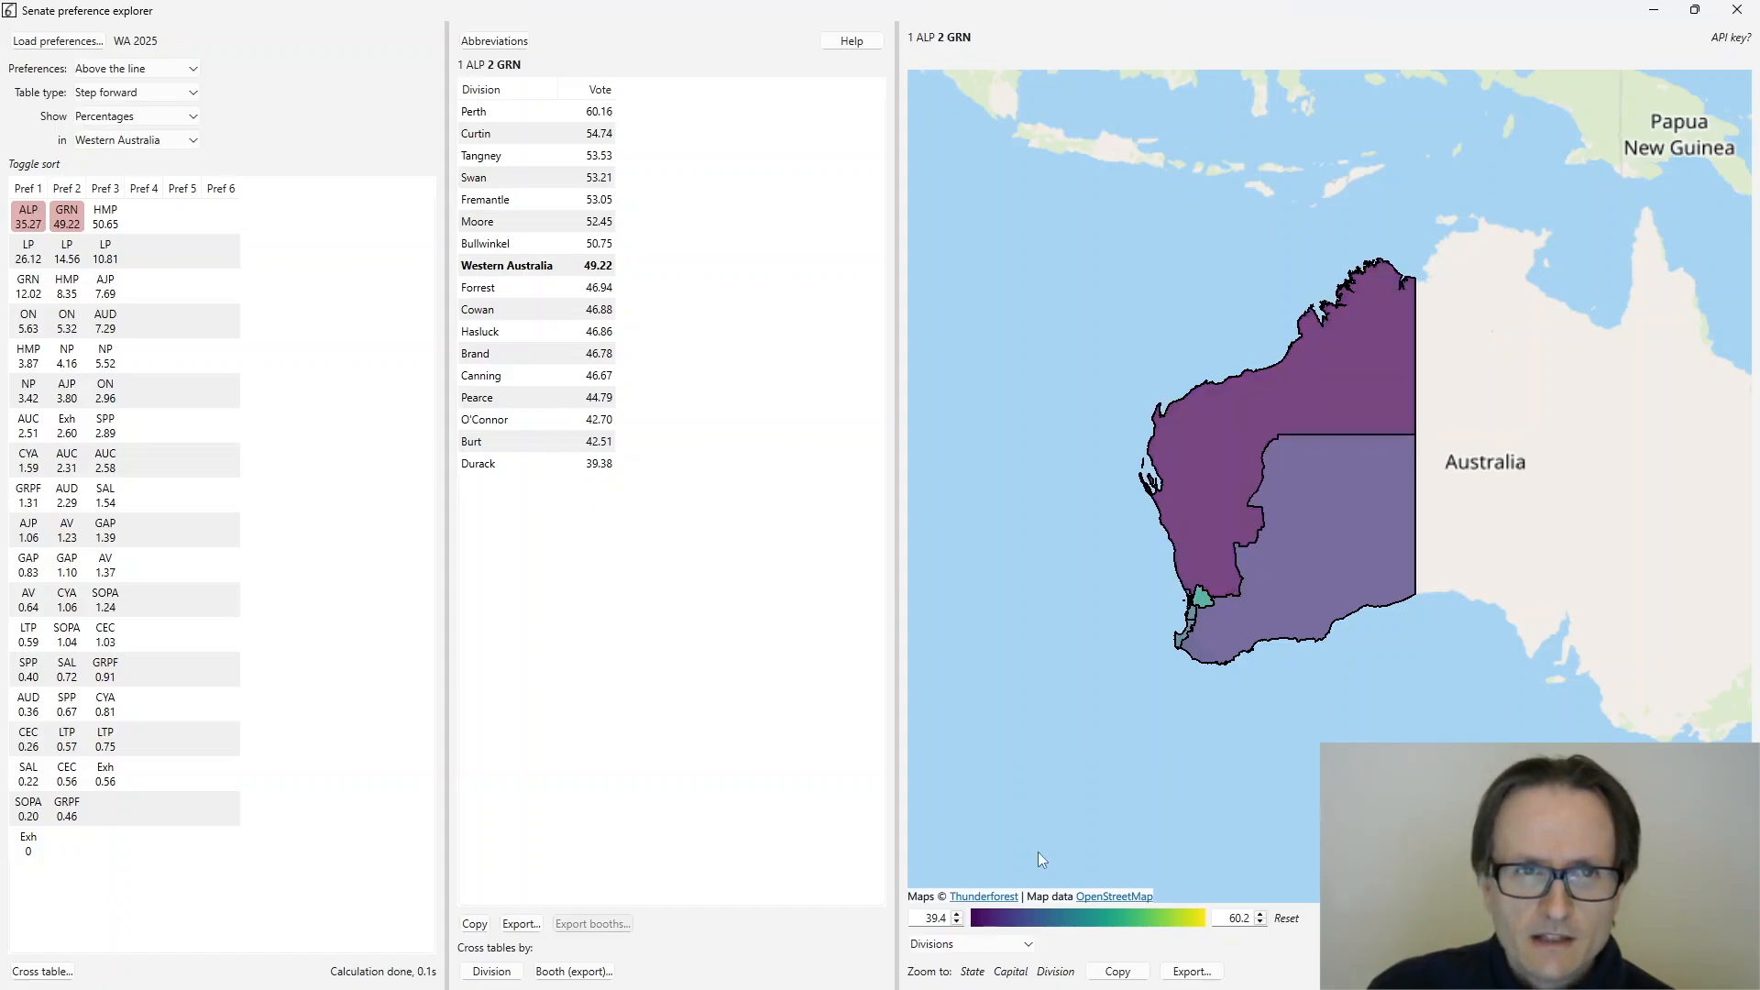
{"action": "left_click", "coordinate": [1011, 972]}
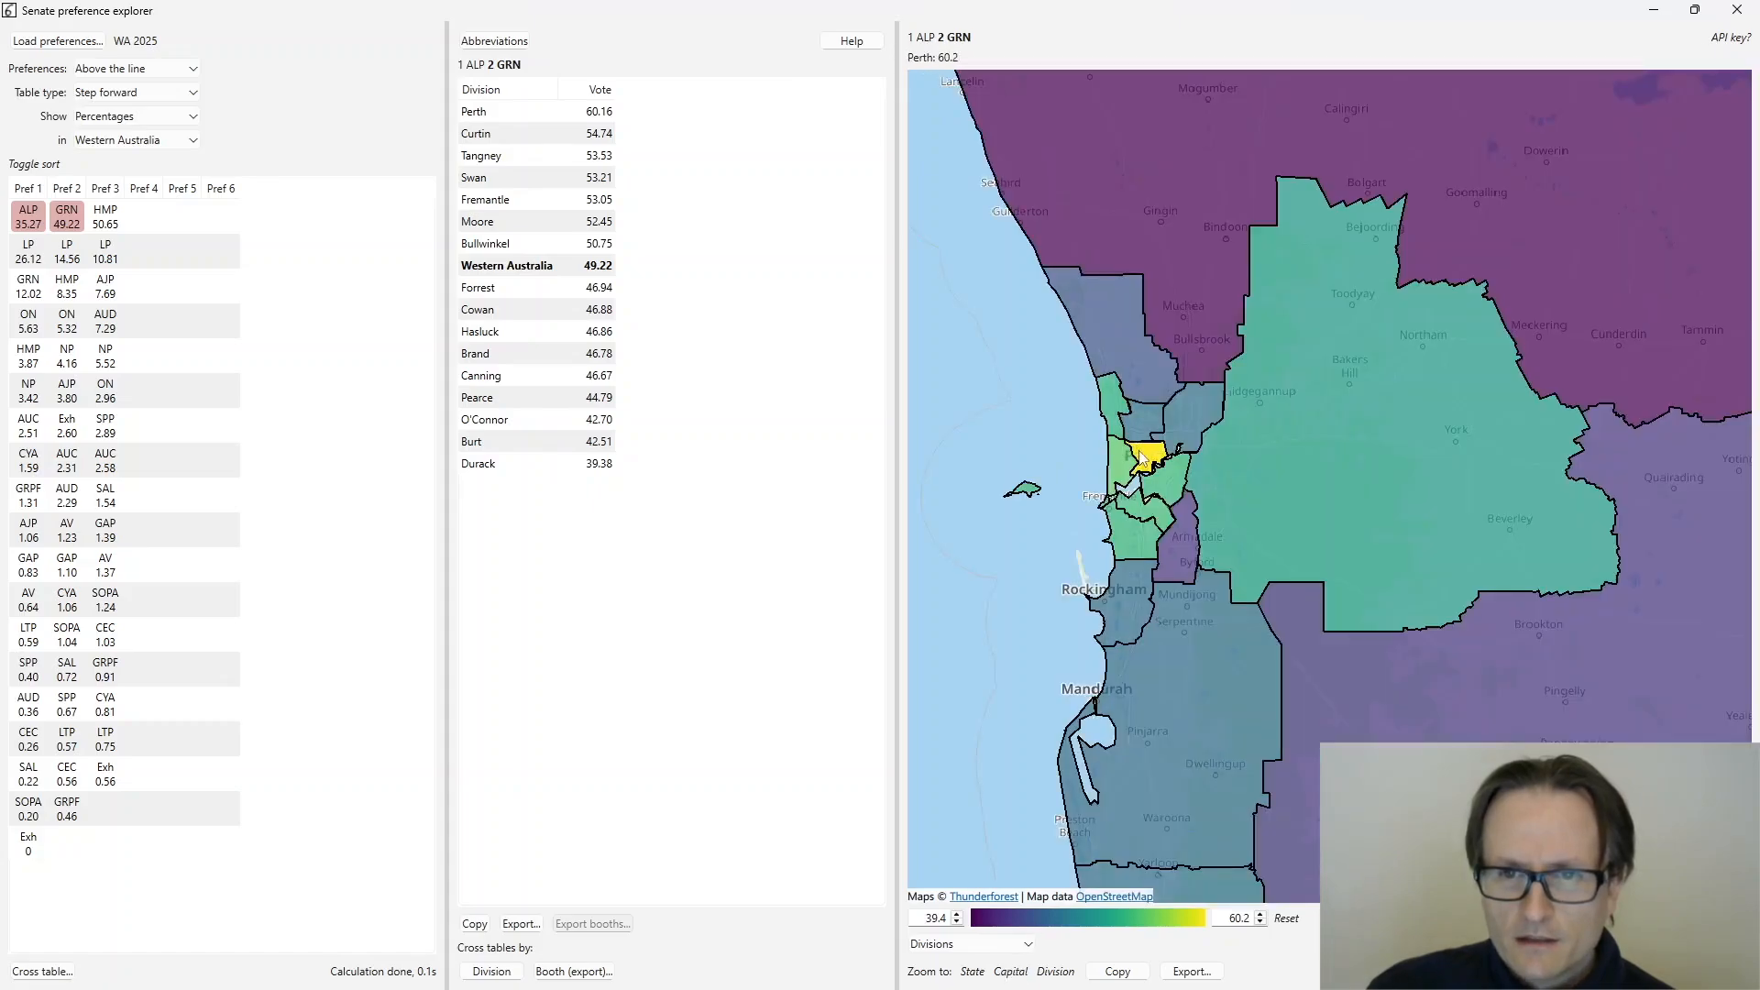
{"action": "scroll", "coordinate": [1139, 451], "scroll_direction": "up", "scroll_amount": 5}
{"action": "scroll", "coordinate": [1139, 451], "scroll_direction": "down", "scroll_amount": 4}
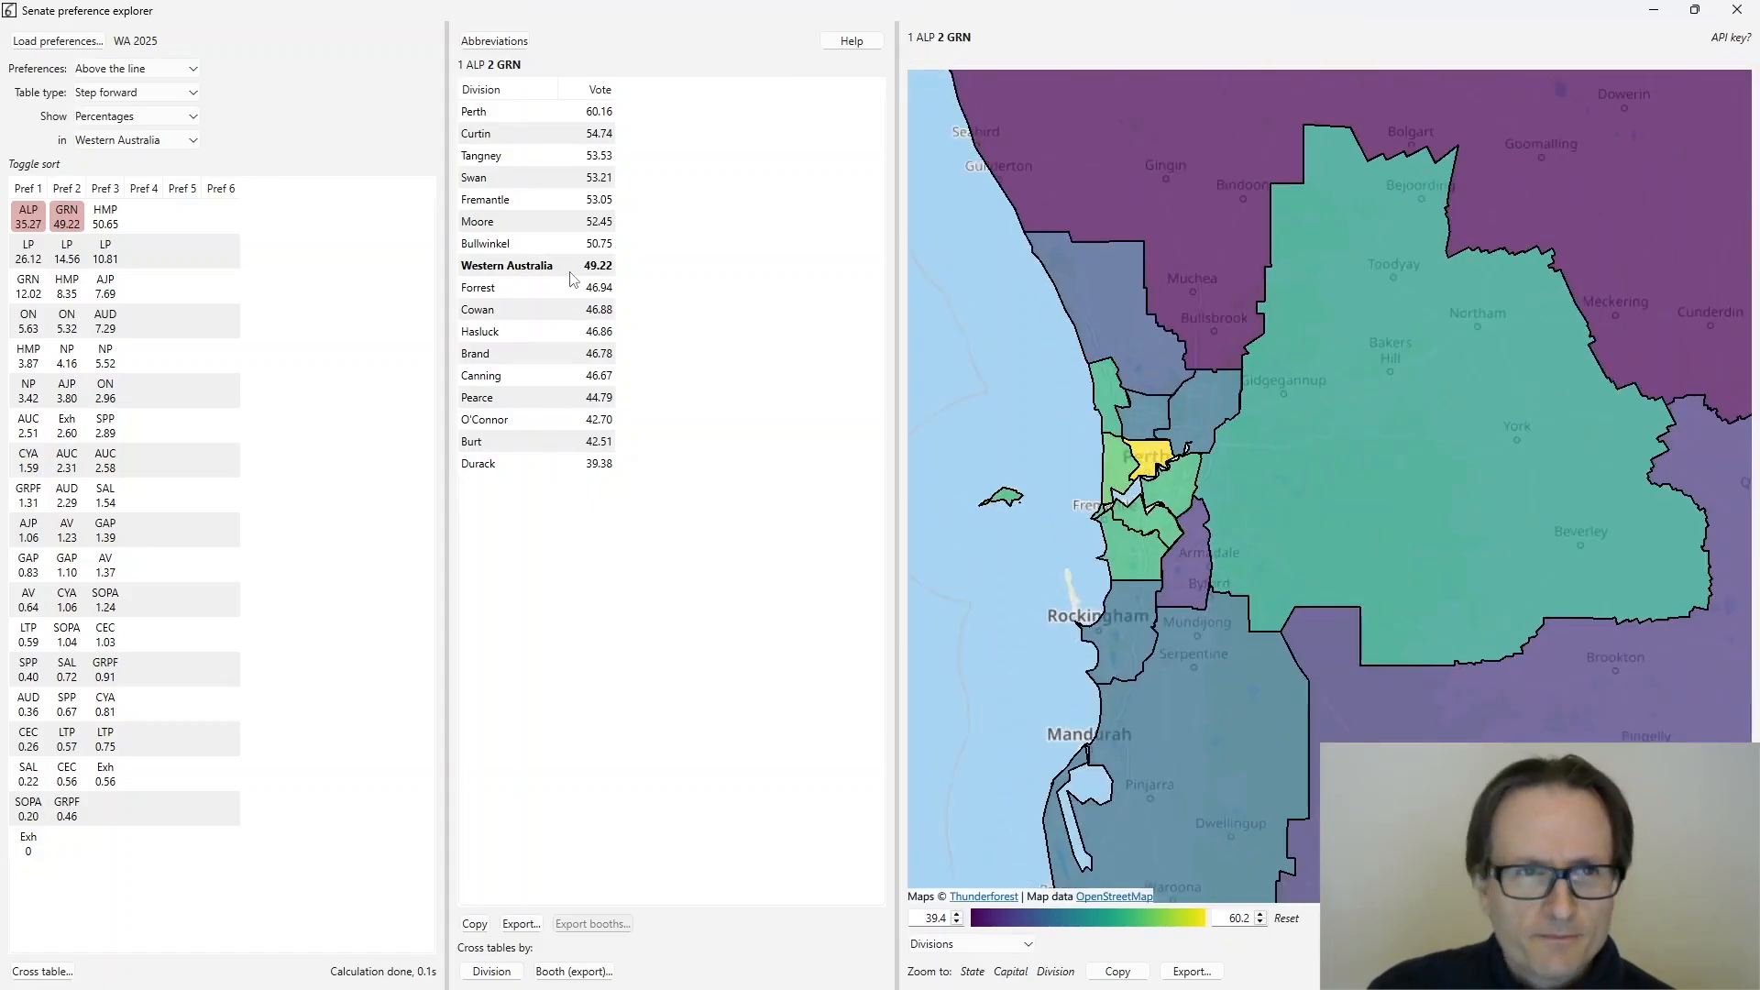
- Open the division cross table of second preferences given 1 ALP, widen it and sort its columns by the Brand row
{"action": "left_click", "coordinate": [495, 970]}
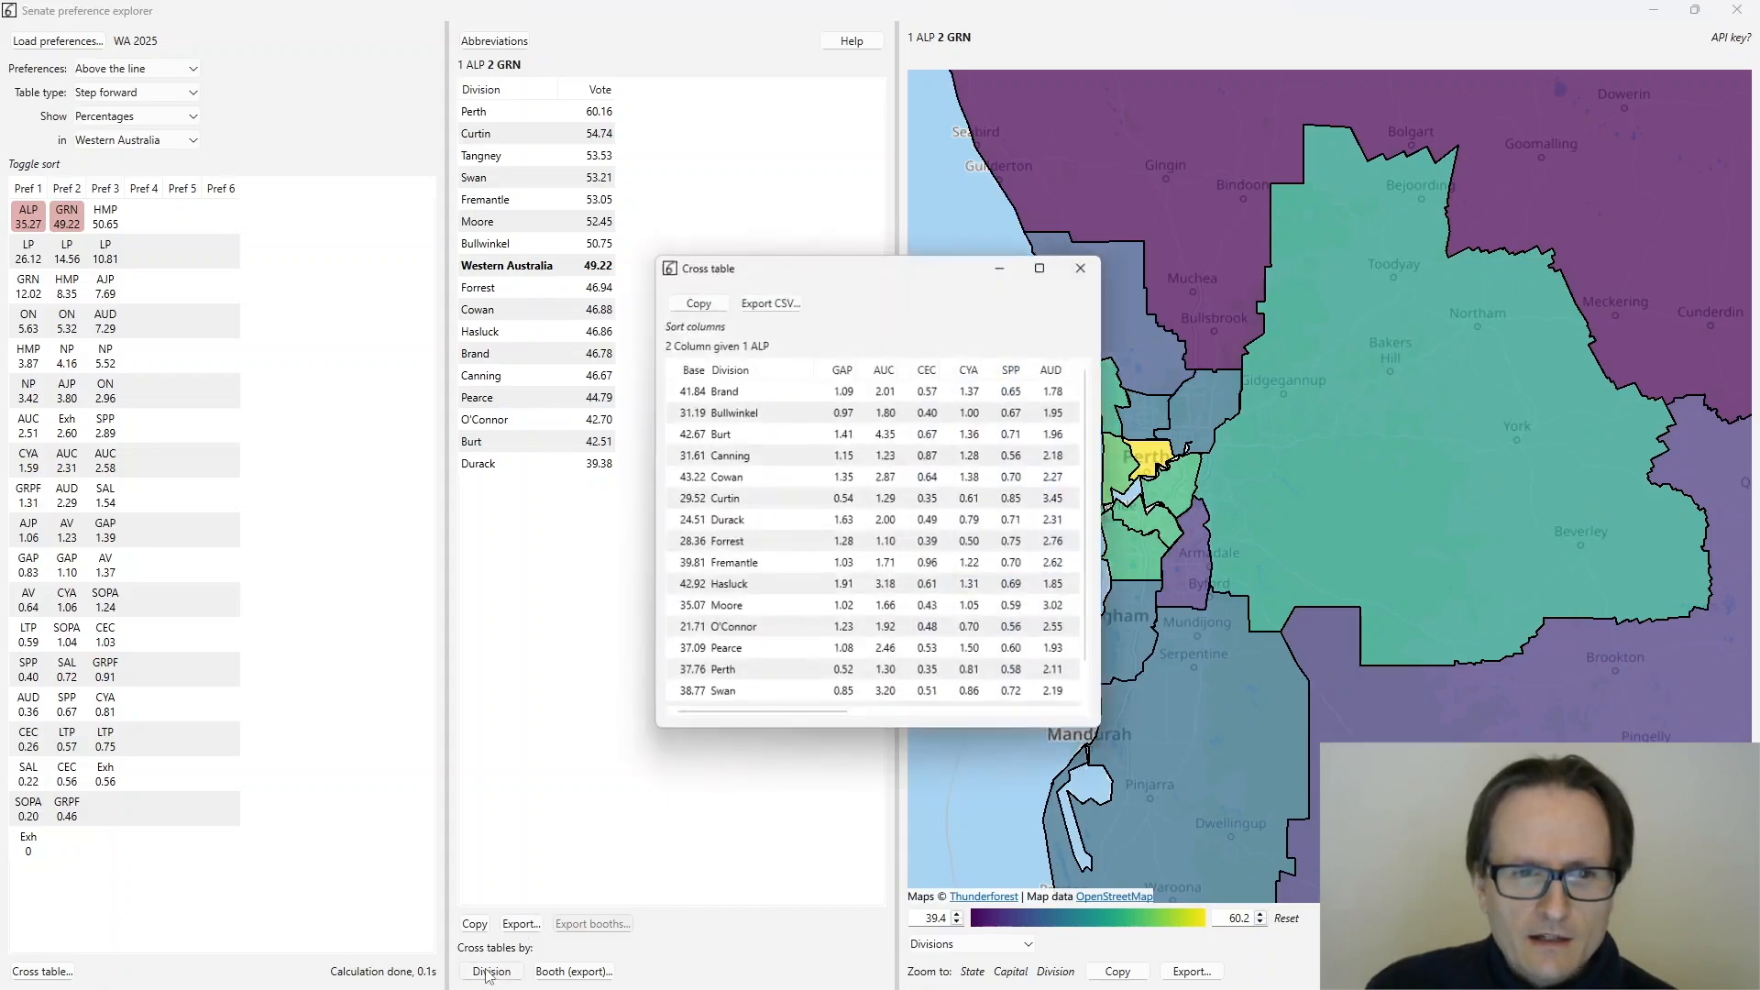
{"action": "left_click_drag", "start_coordinate": [1107, 605], "coordinate": [1753, 610]}
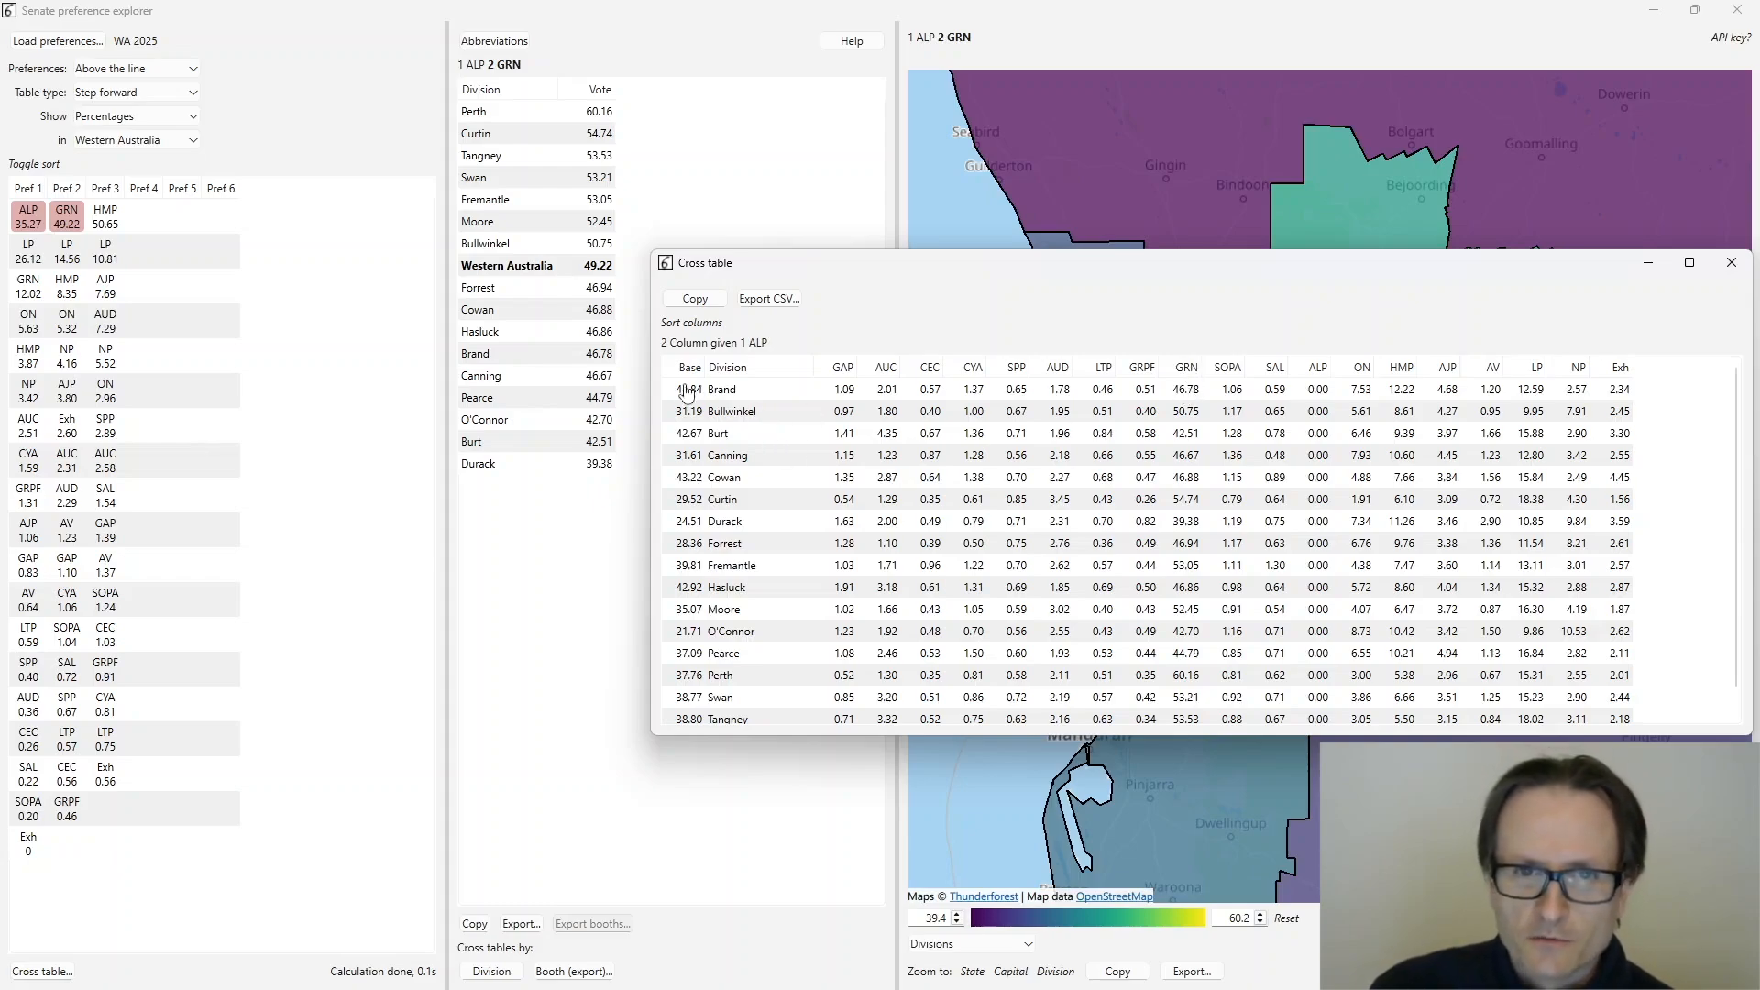
{"action": "left_click", "coordinate": [720, 391]}
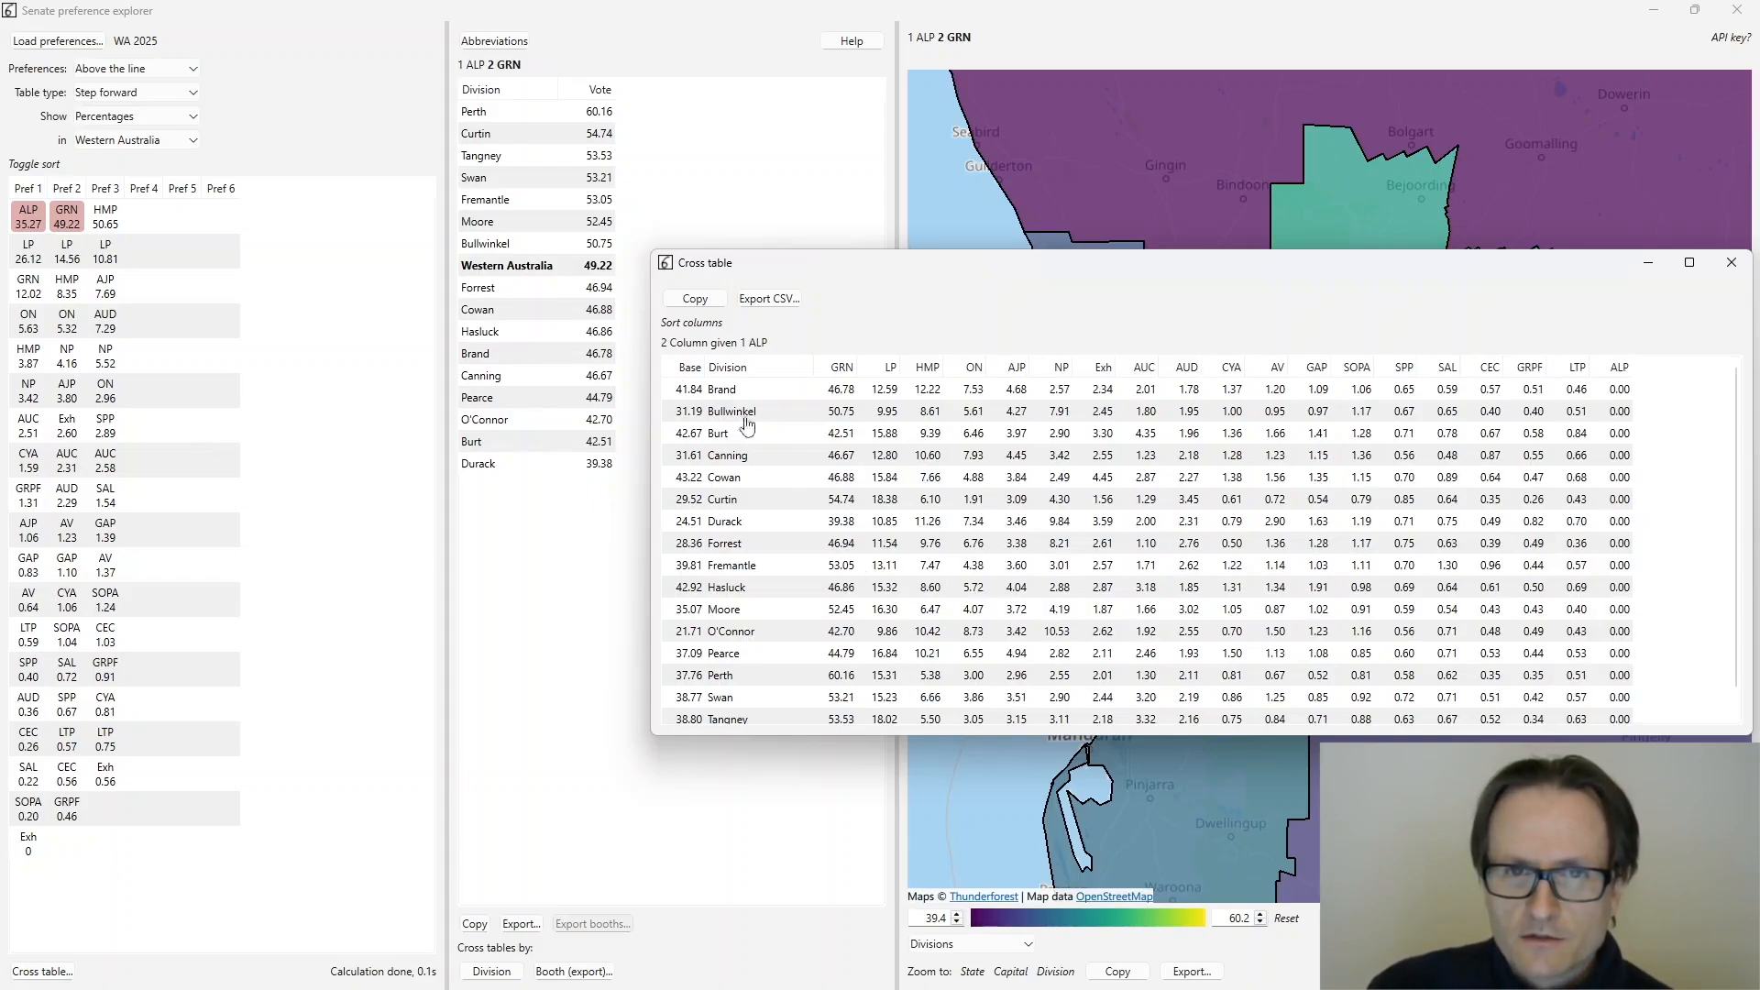
- Sort the cross table's columns by the Western Australia row, from lowest to highest second-preference share
{"action": "scroll", "coordinate": [726, 420], "scroll_direction": "down", "scroll_amount": 1}
{"action": "left_click", "coordinate": [750, 720]}
{"action": "left_click", "coordinate": [750, 720]}
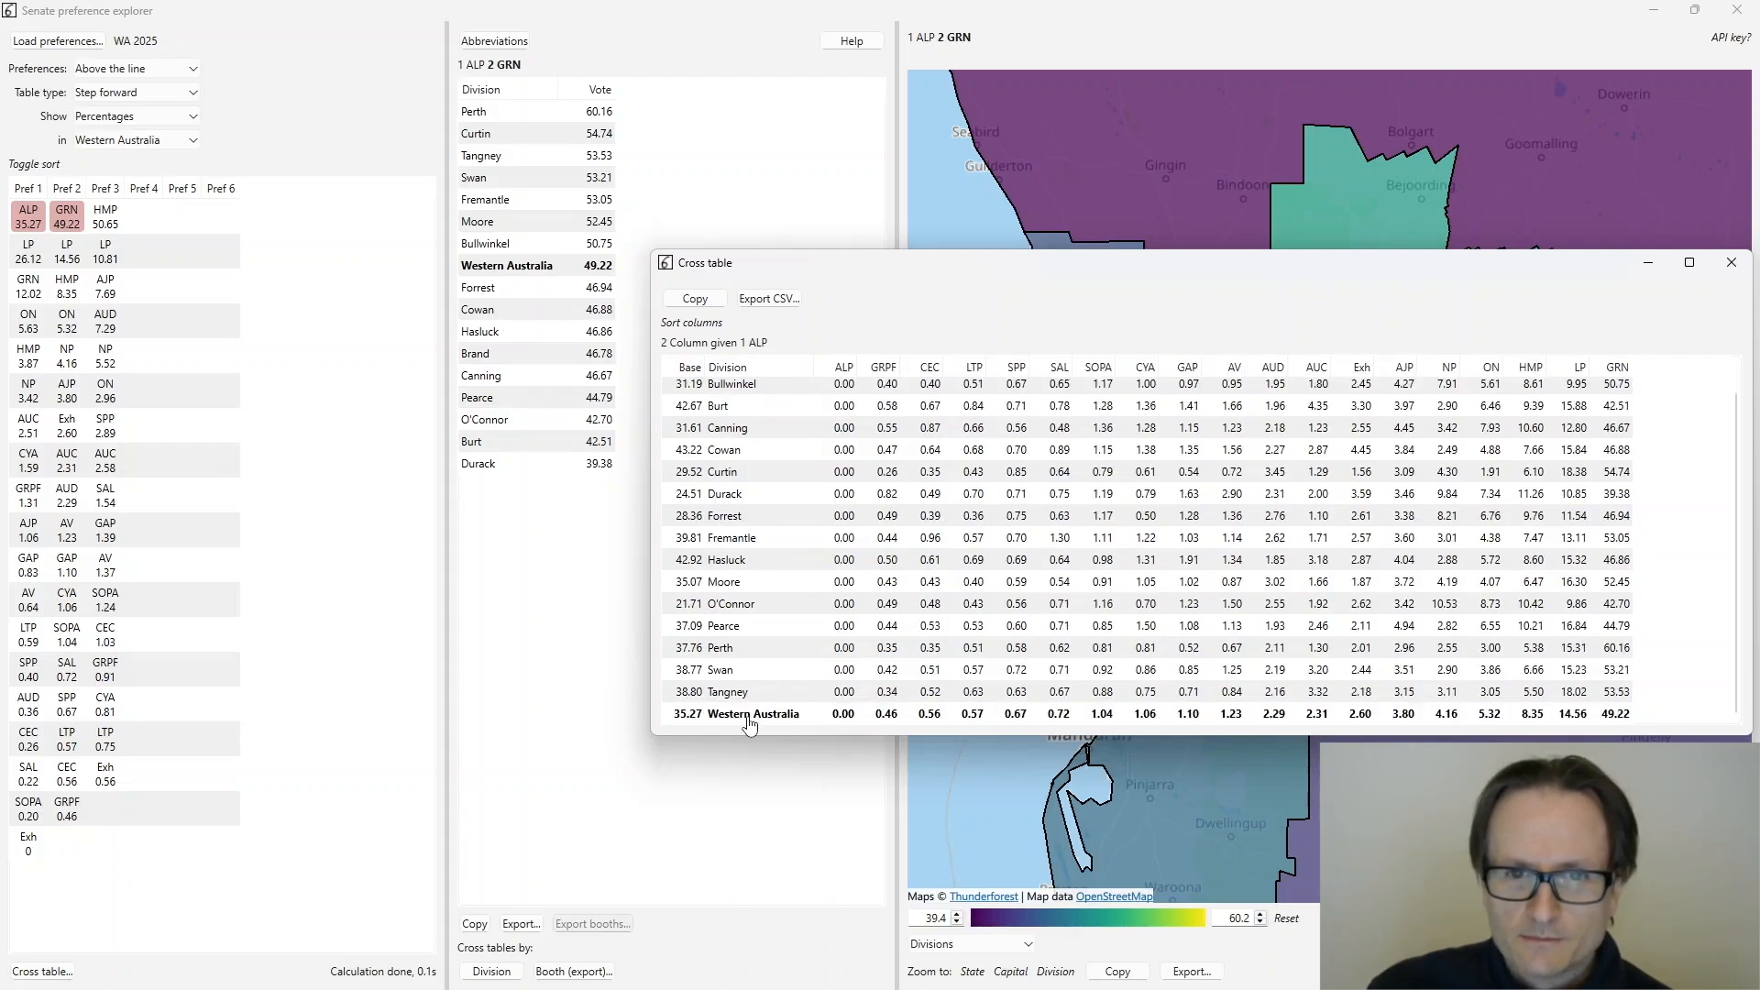
{"action": "scroll", "coordinate": [831, 612], "scroll_direction": "up", "scroll_amount": 1}
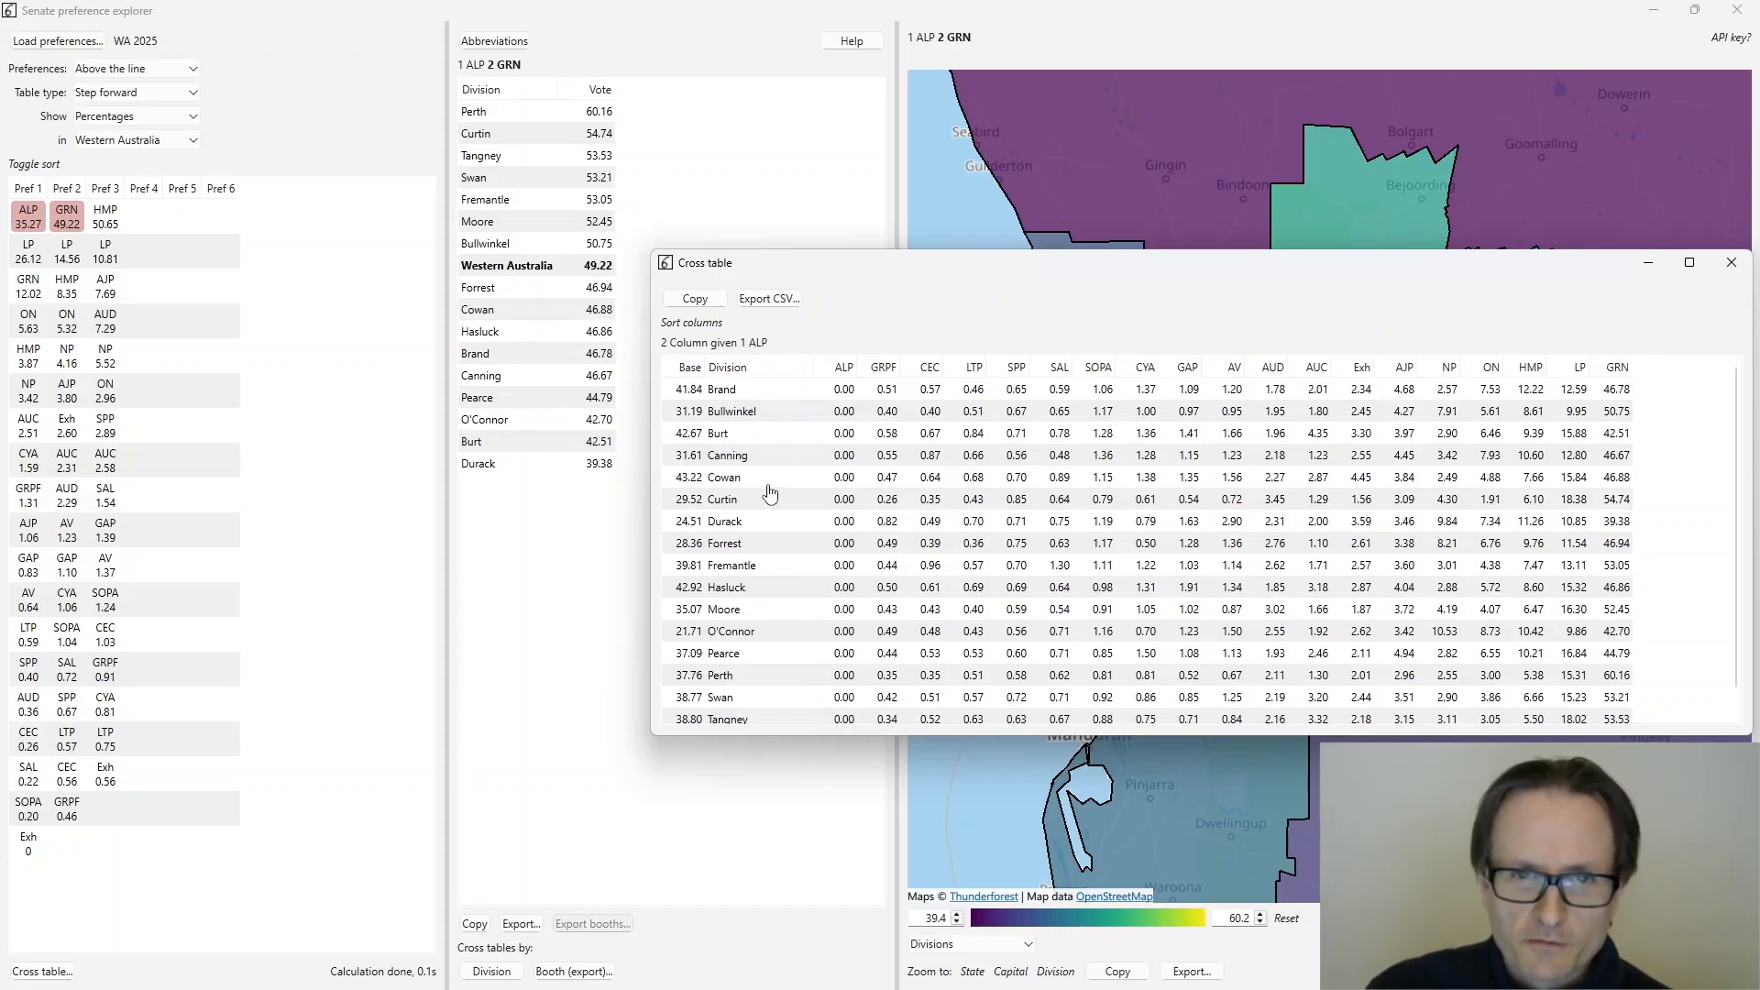
- Compare the divisions by sorting the cross table's rows by GRPF and by CYA, and return them to alphabetical division order
{"action": "left_click", "coordinate": [896, 370]}
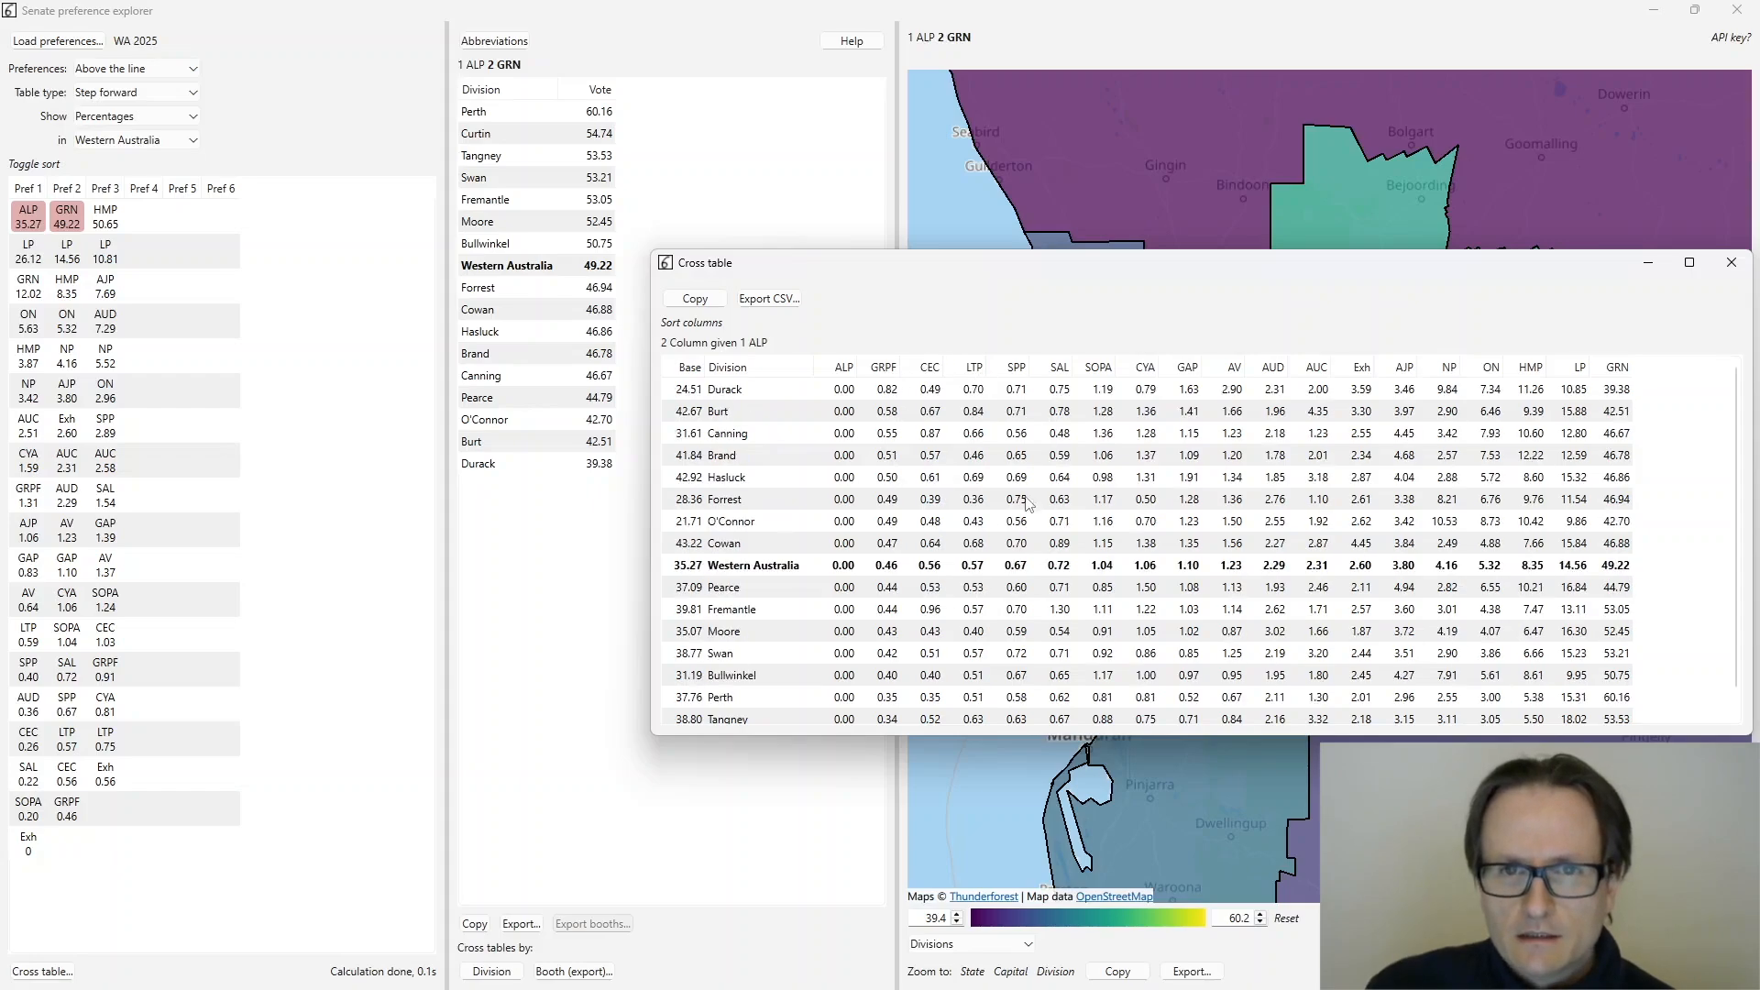
{"action": "left_click", "coordinate": [1142, 371]}
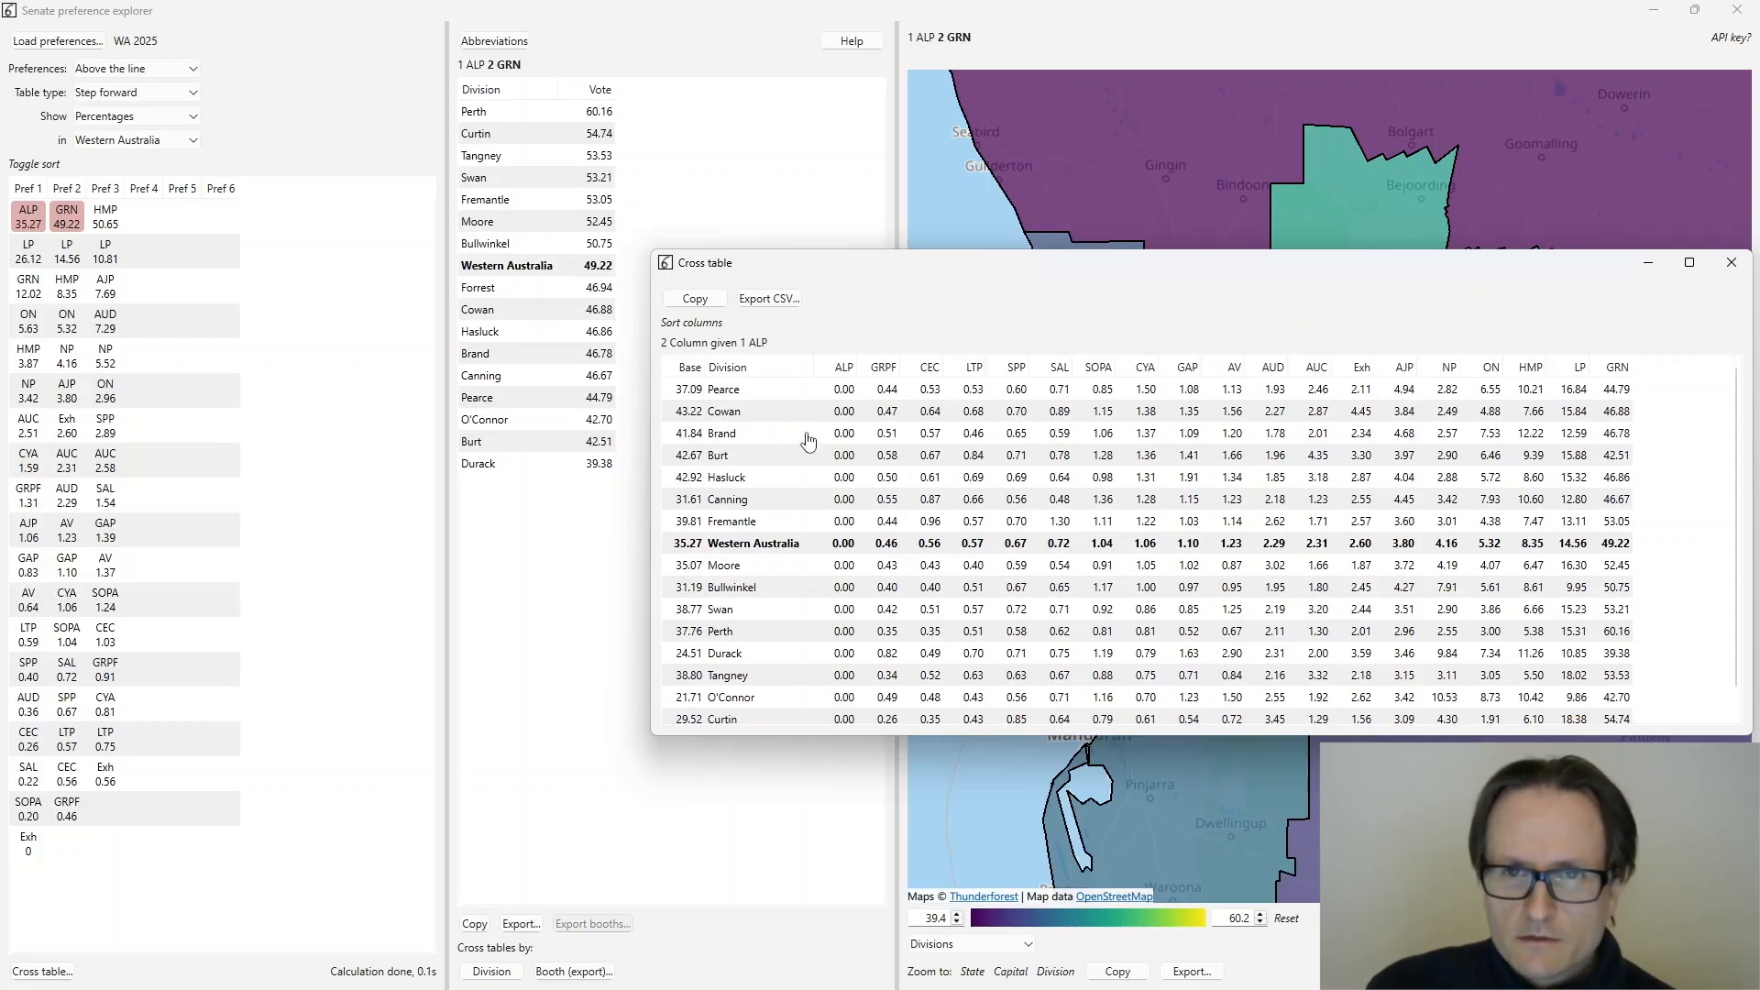
{"action": "left_click", "coordinate": [729, 369]}
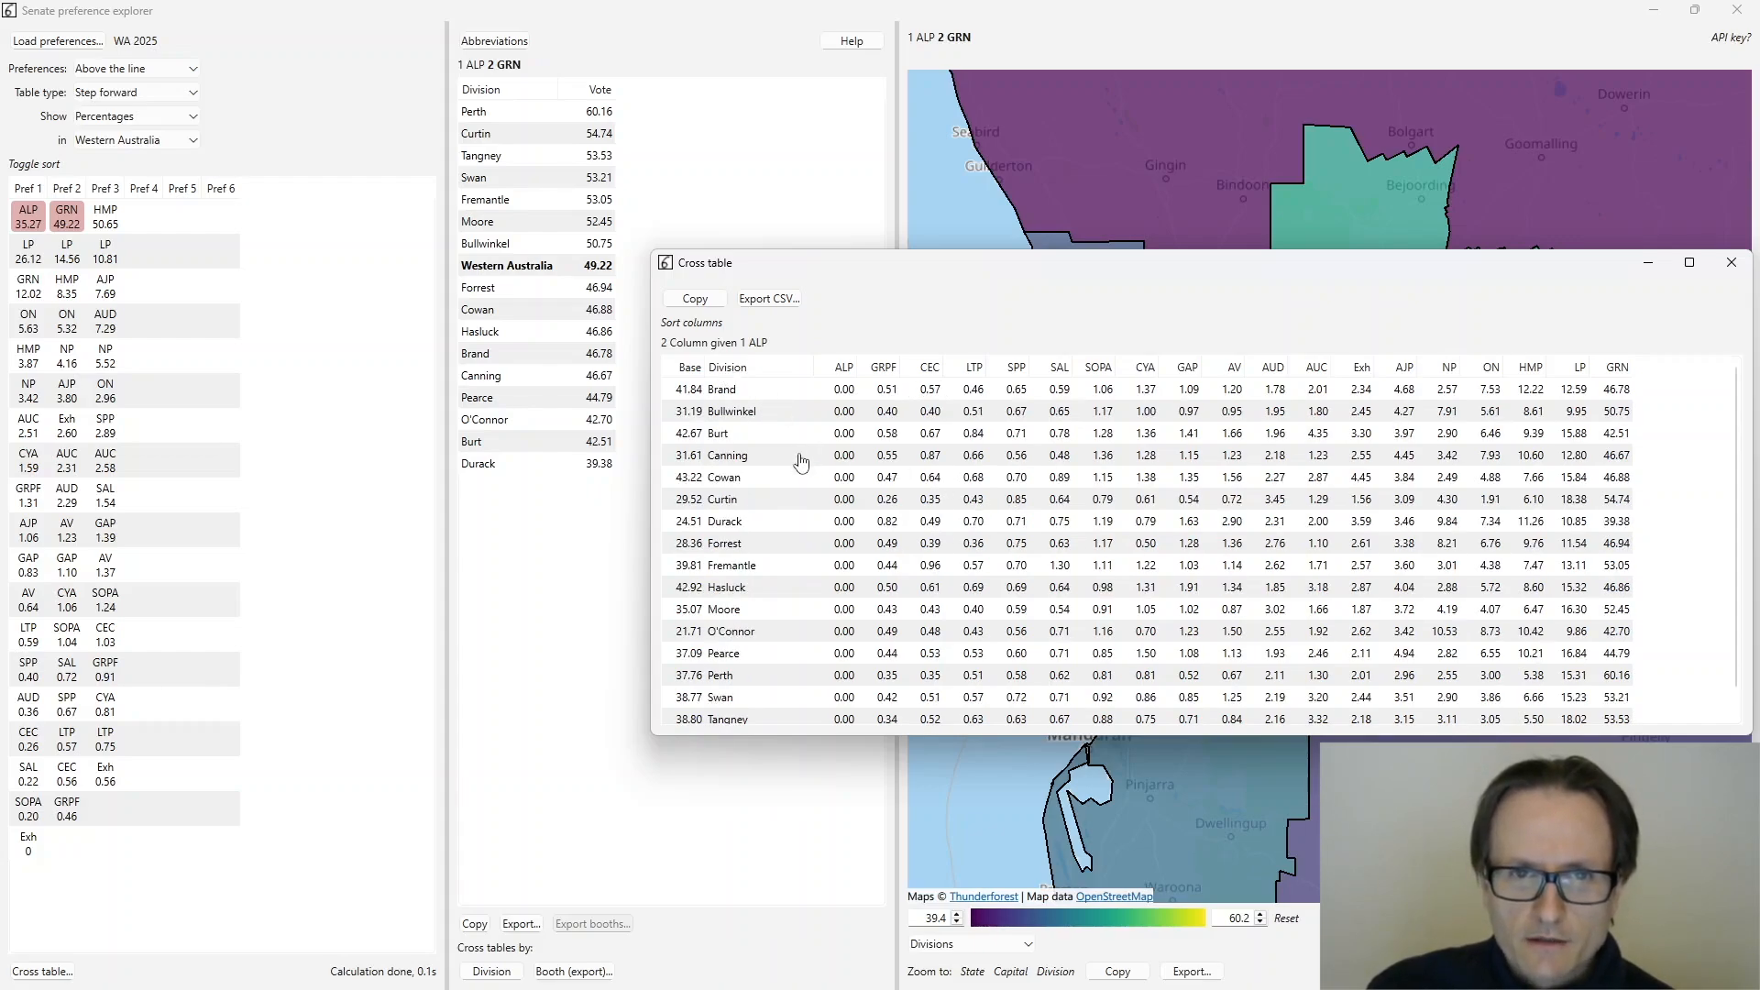
- Reset the cross table's column order, paste a copy of the table into cell A1 of the blank 1-2-3 spreadsheet, and close the cross table
{"action": "left_click", "coordinate": [697, 323]}
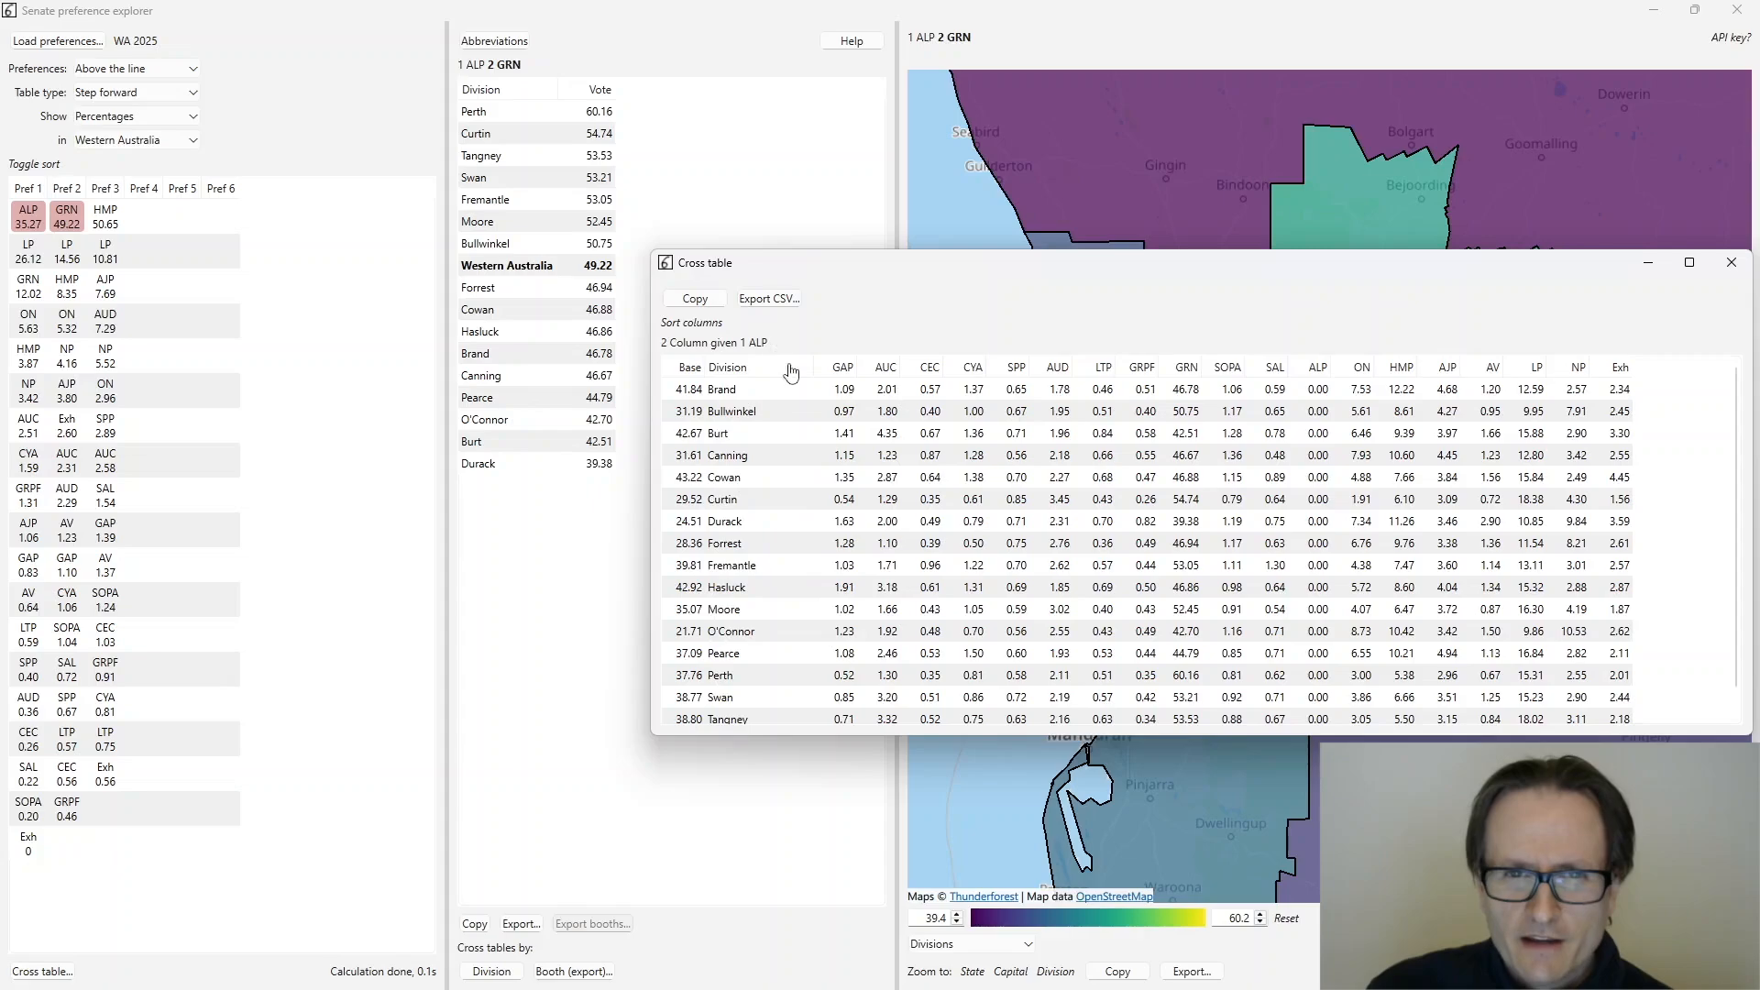
{"action": "left_click", "coordinate": [692, 301]}
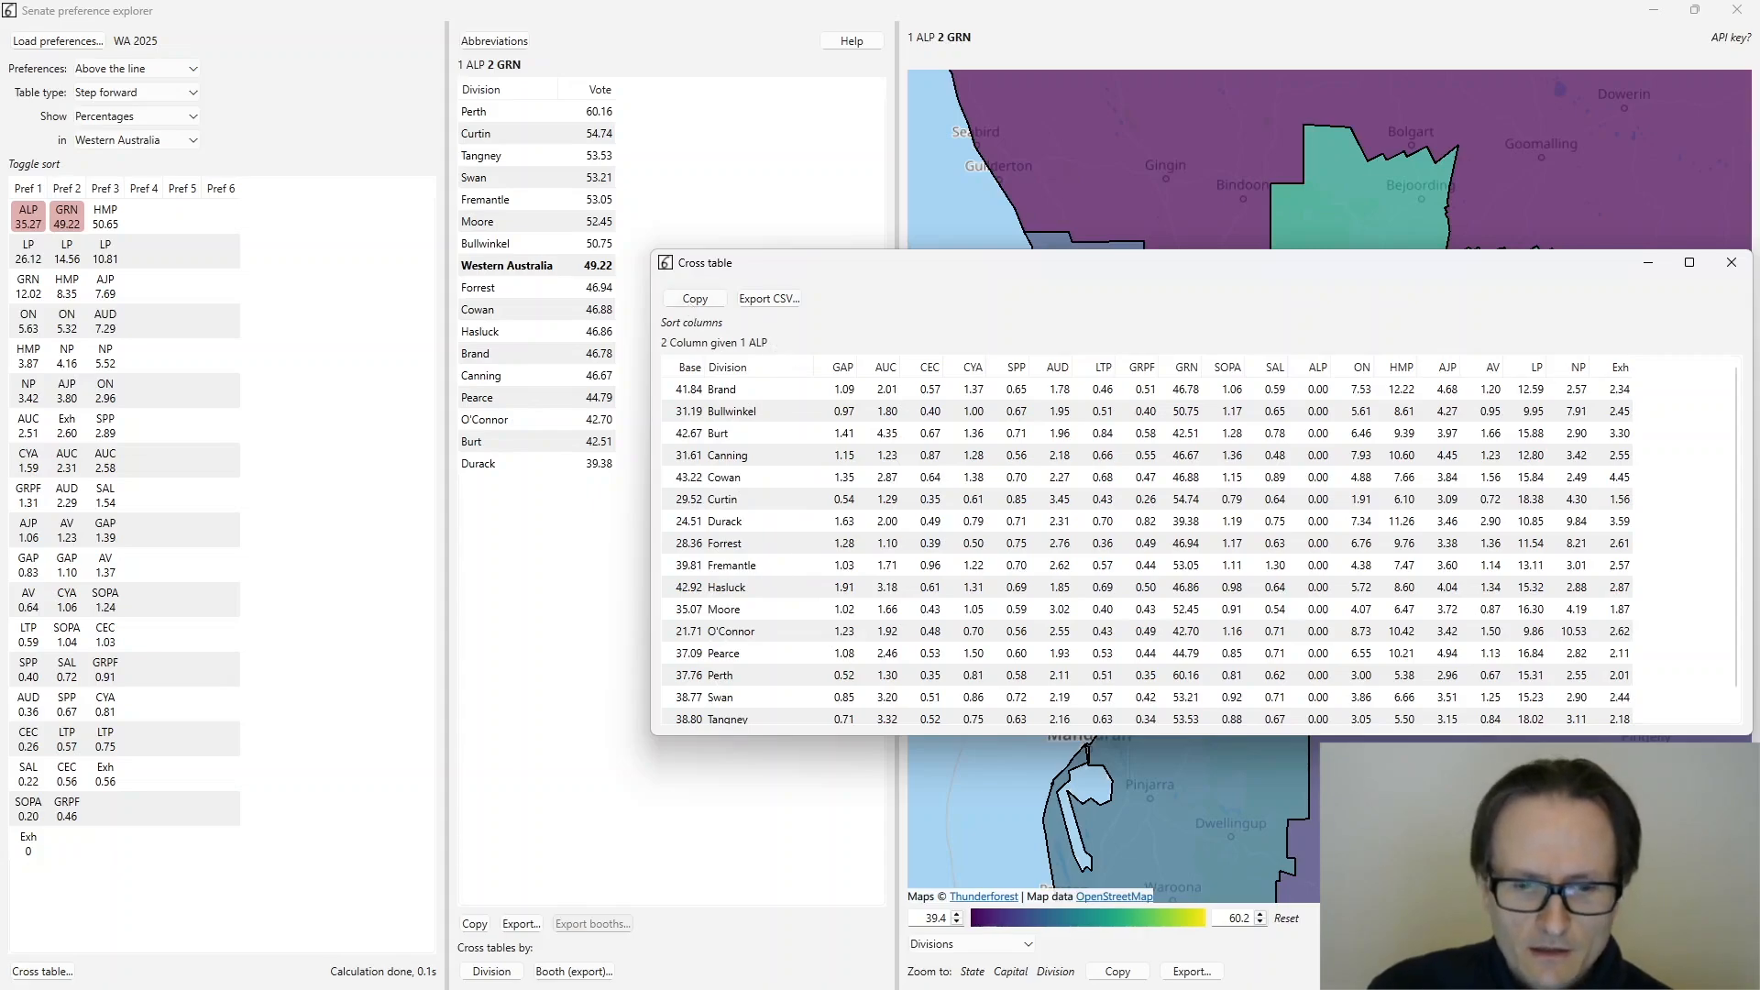
{"action": "key", "text": "alt+Tab"}
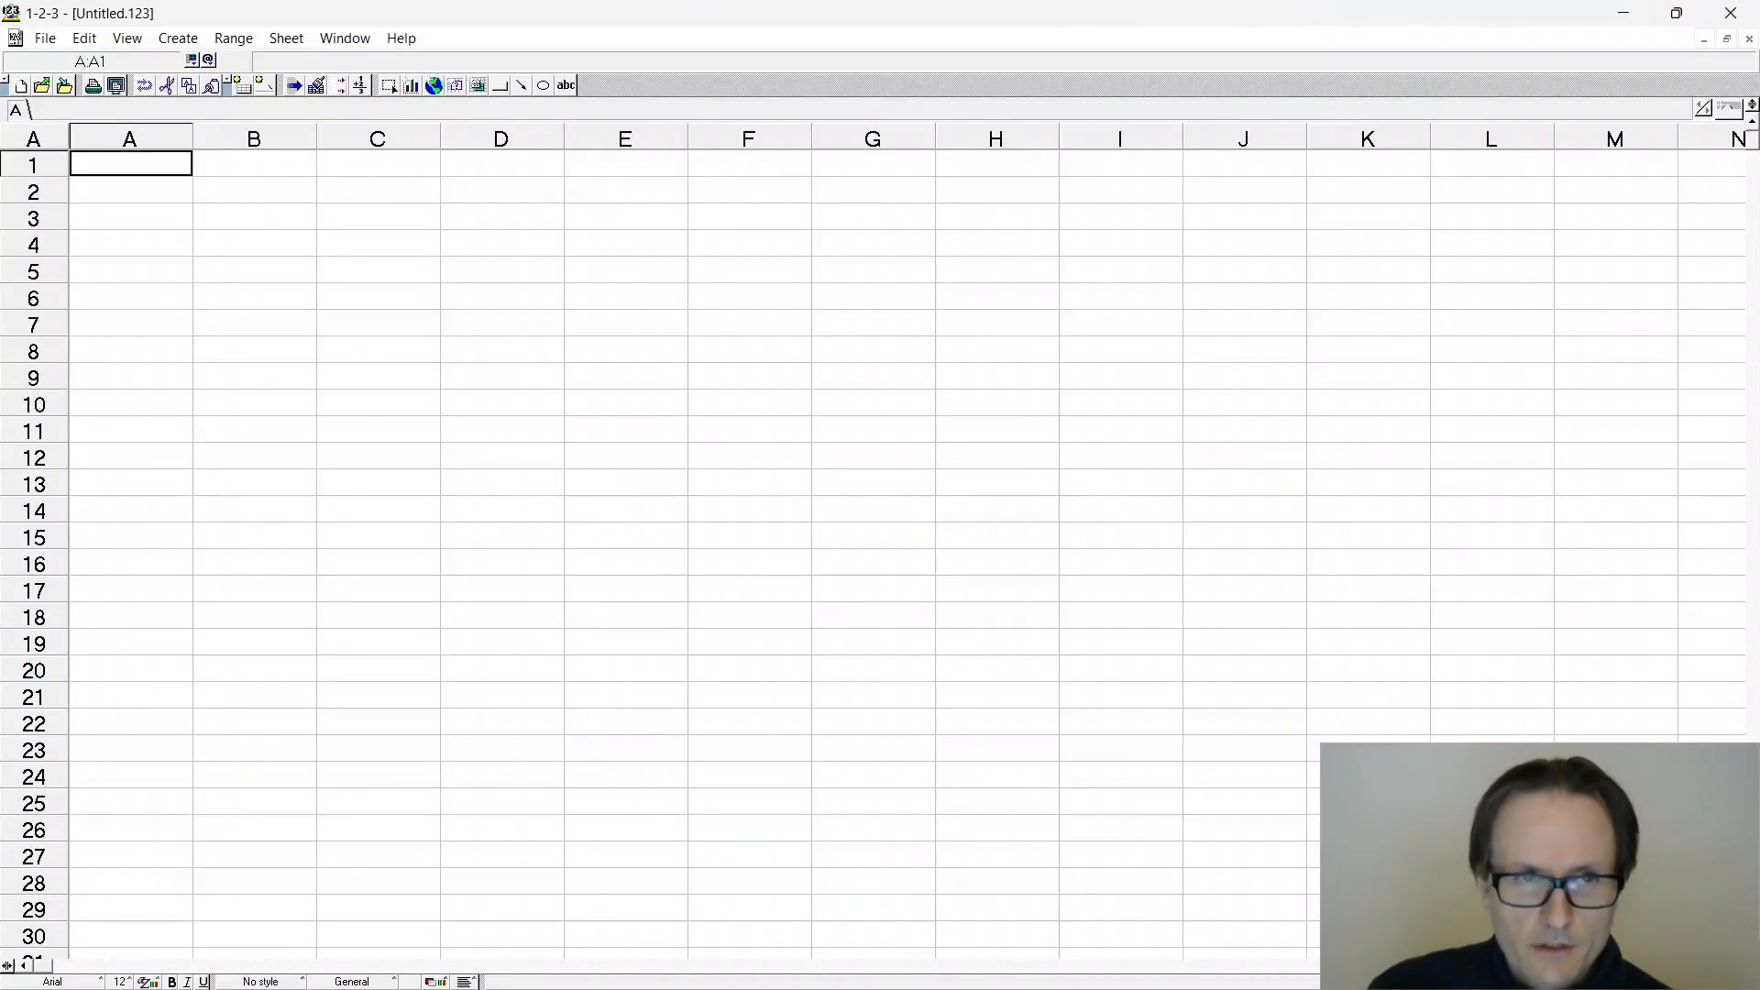
{"action": "key", "text": "ctrl+v"}
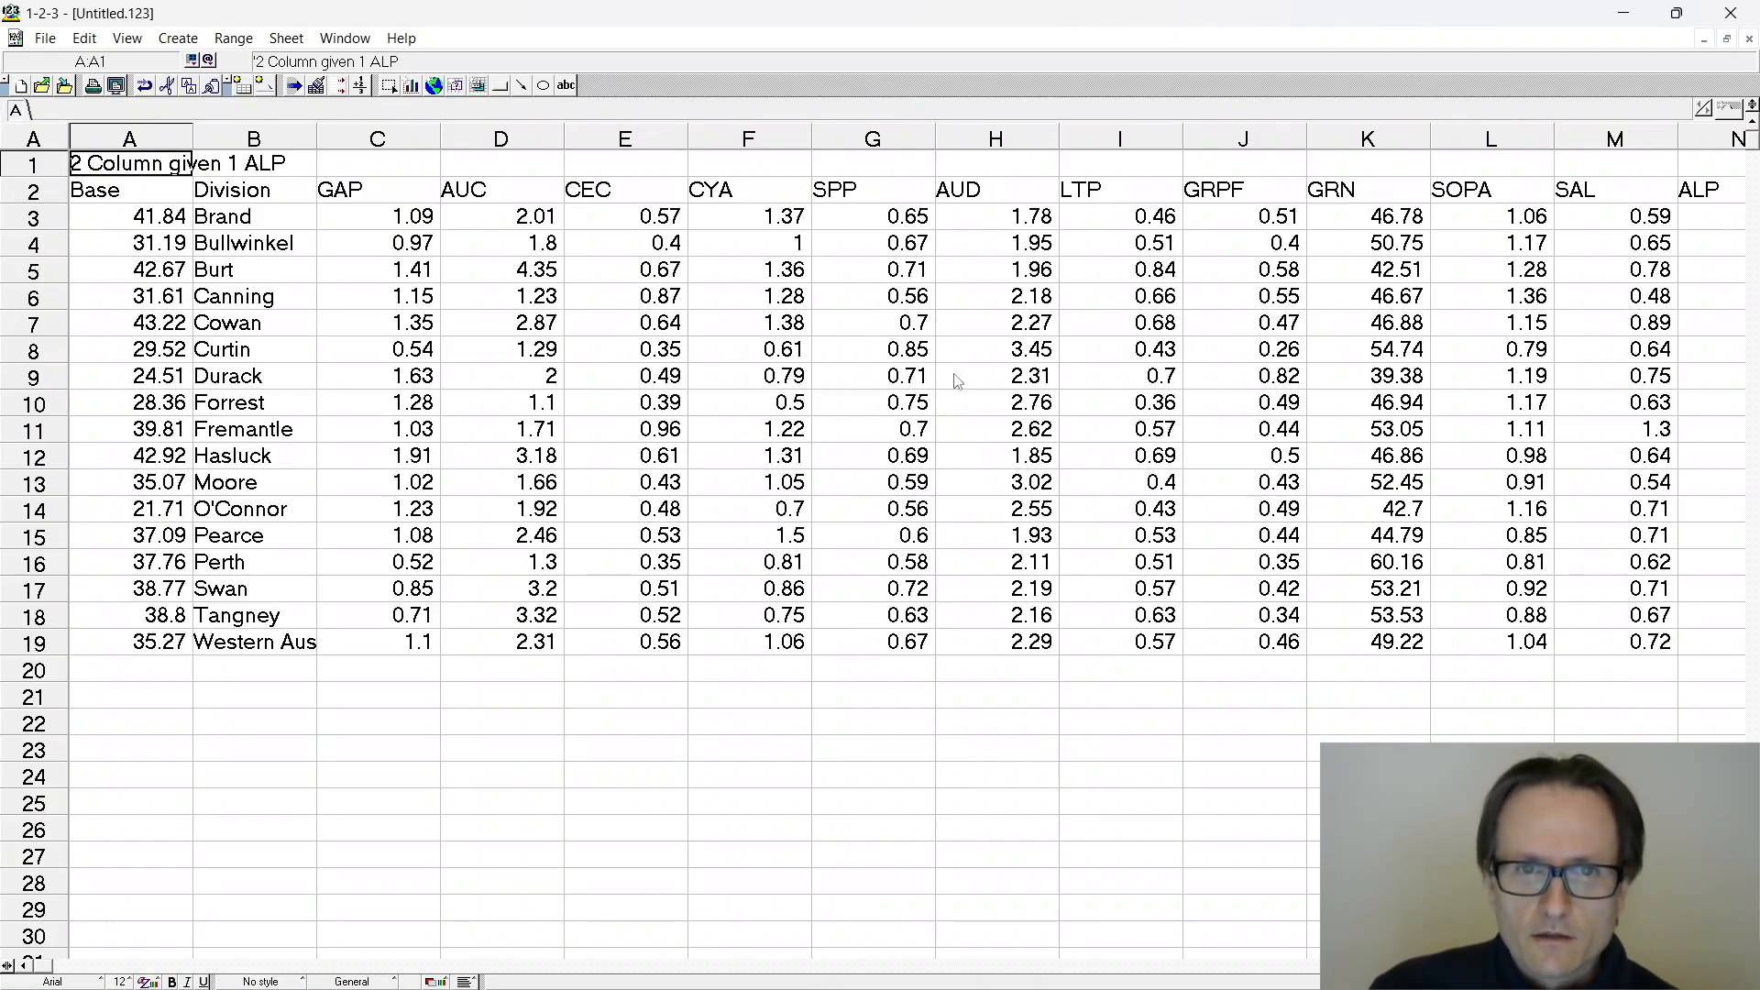
{"action": "left_click", "coordinate": [1625, 16]}
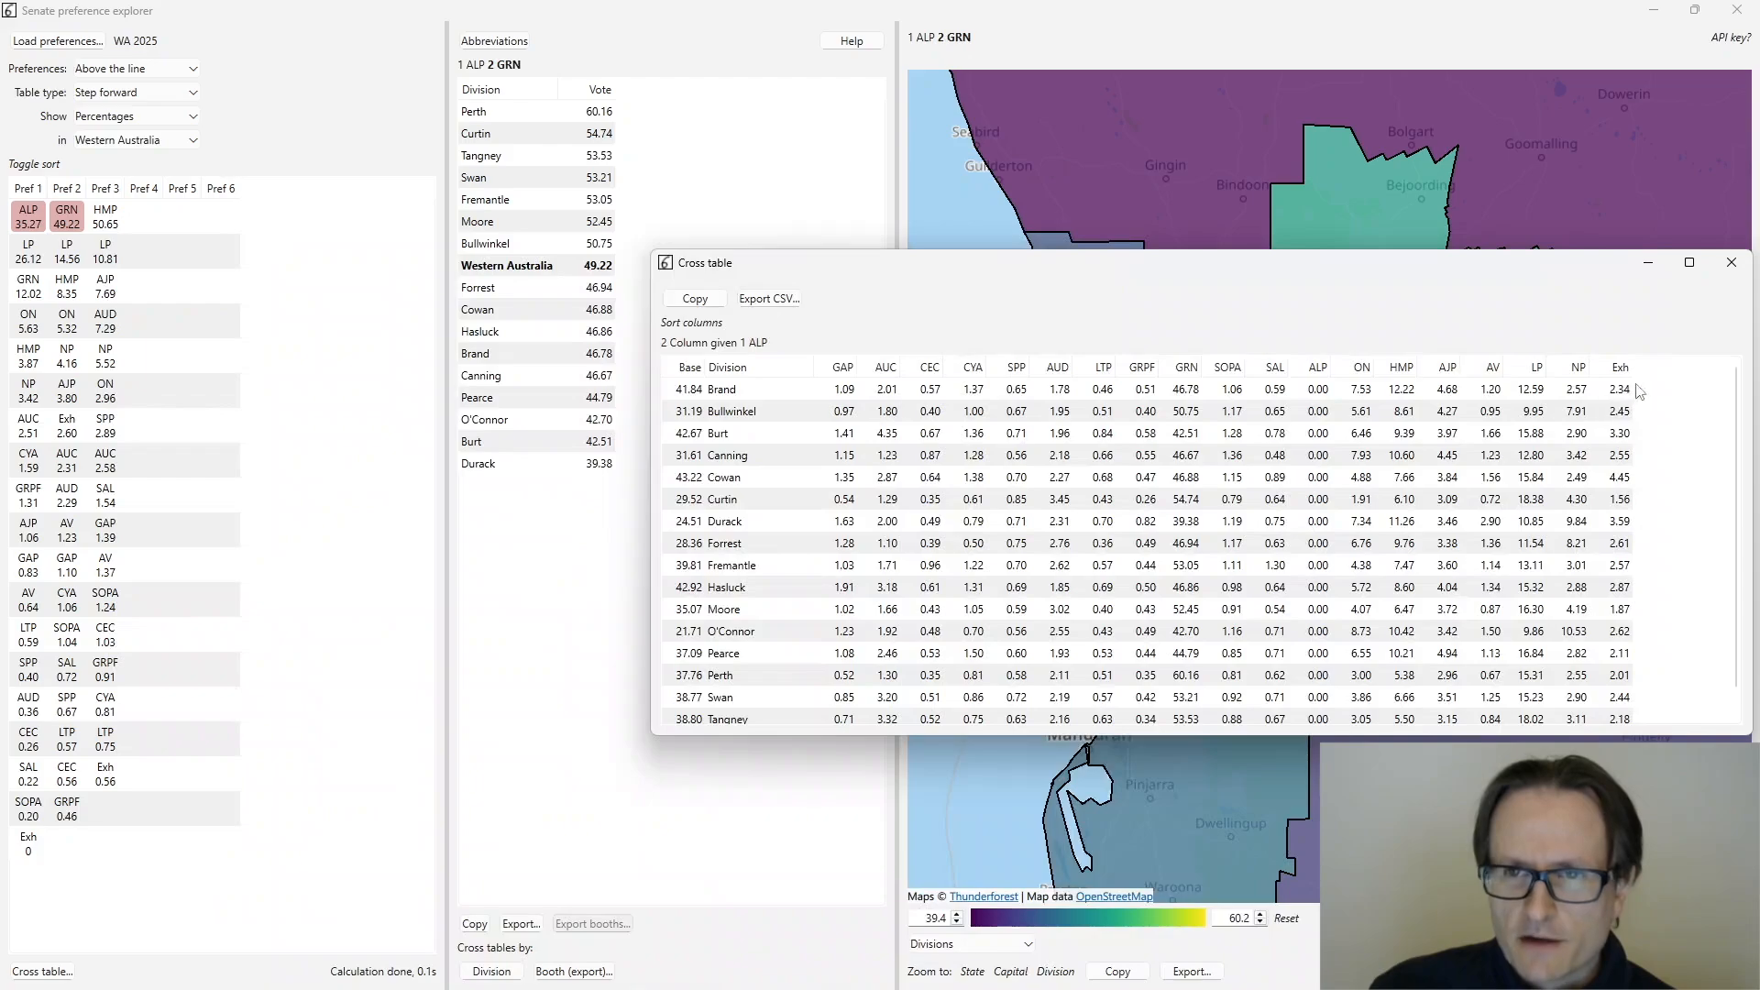
{"action": "left_click", "coordinate": [1730, 262]}
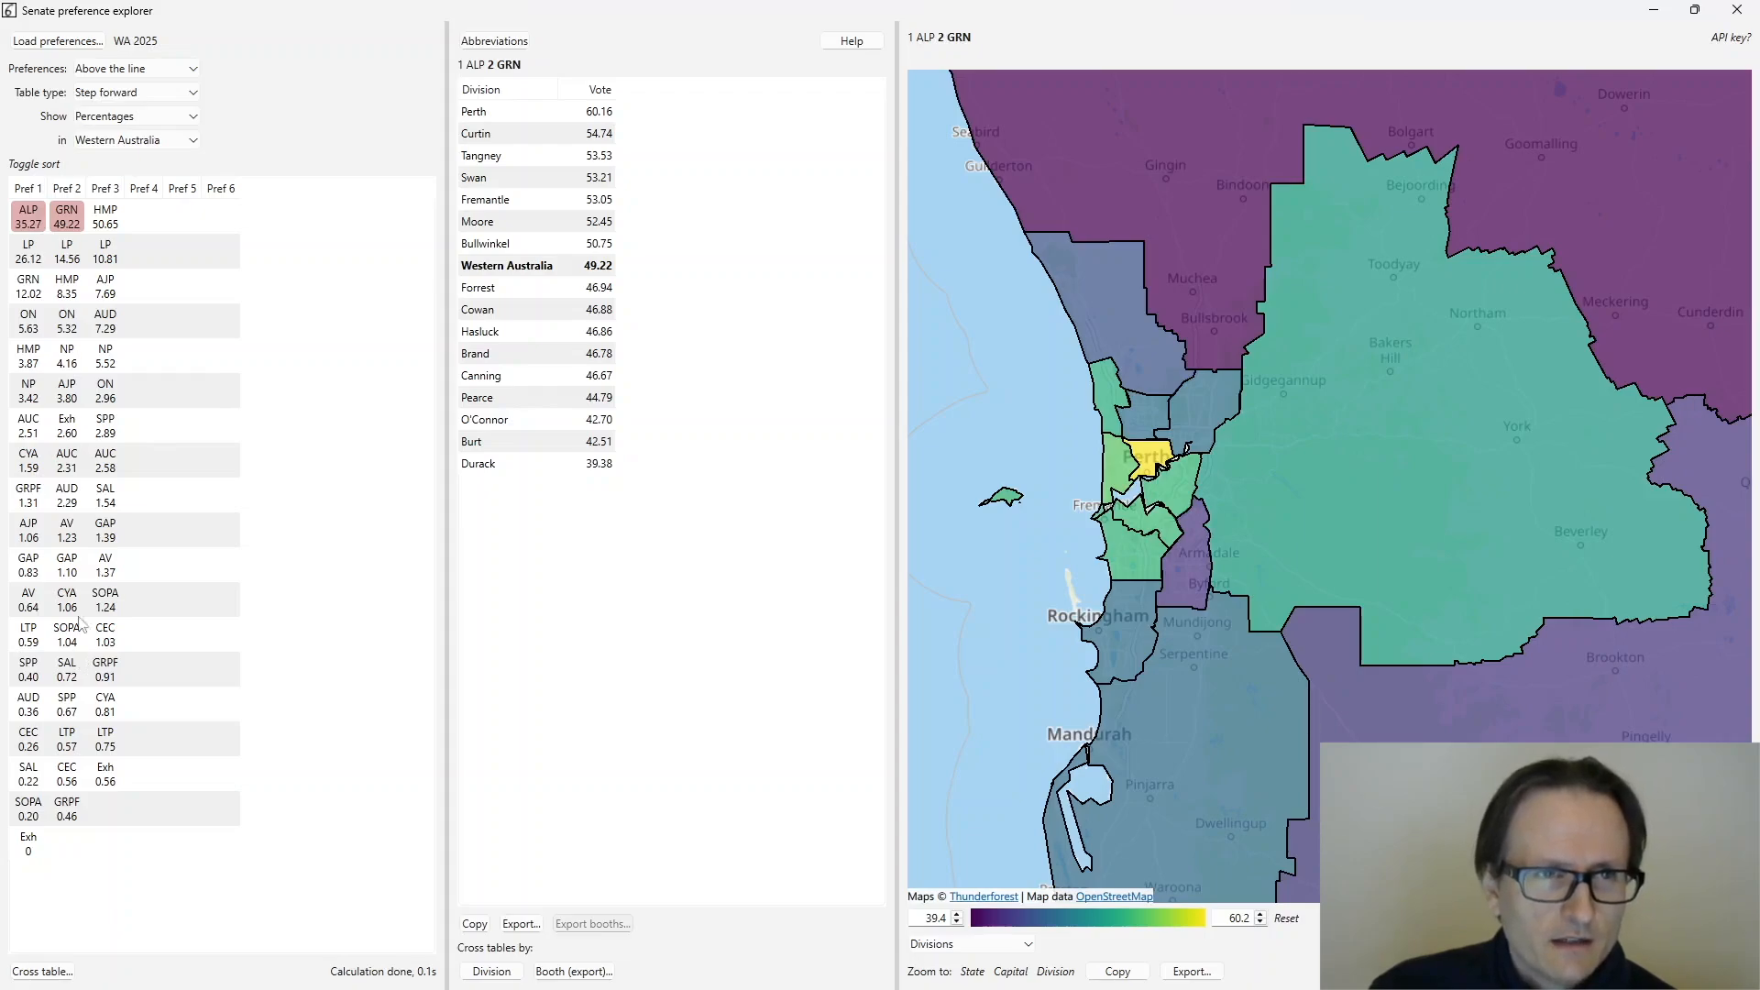
- Open the Western Australia cross table of third preferences by second preference given 1 ALP, widened and with columns sorted by the GRN row
{"action": "left_click", "coordinate": [60, 975]}
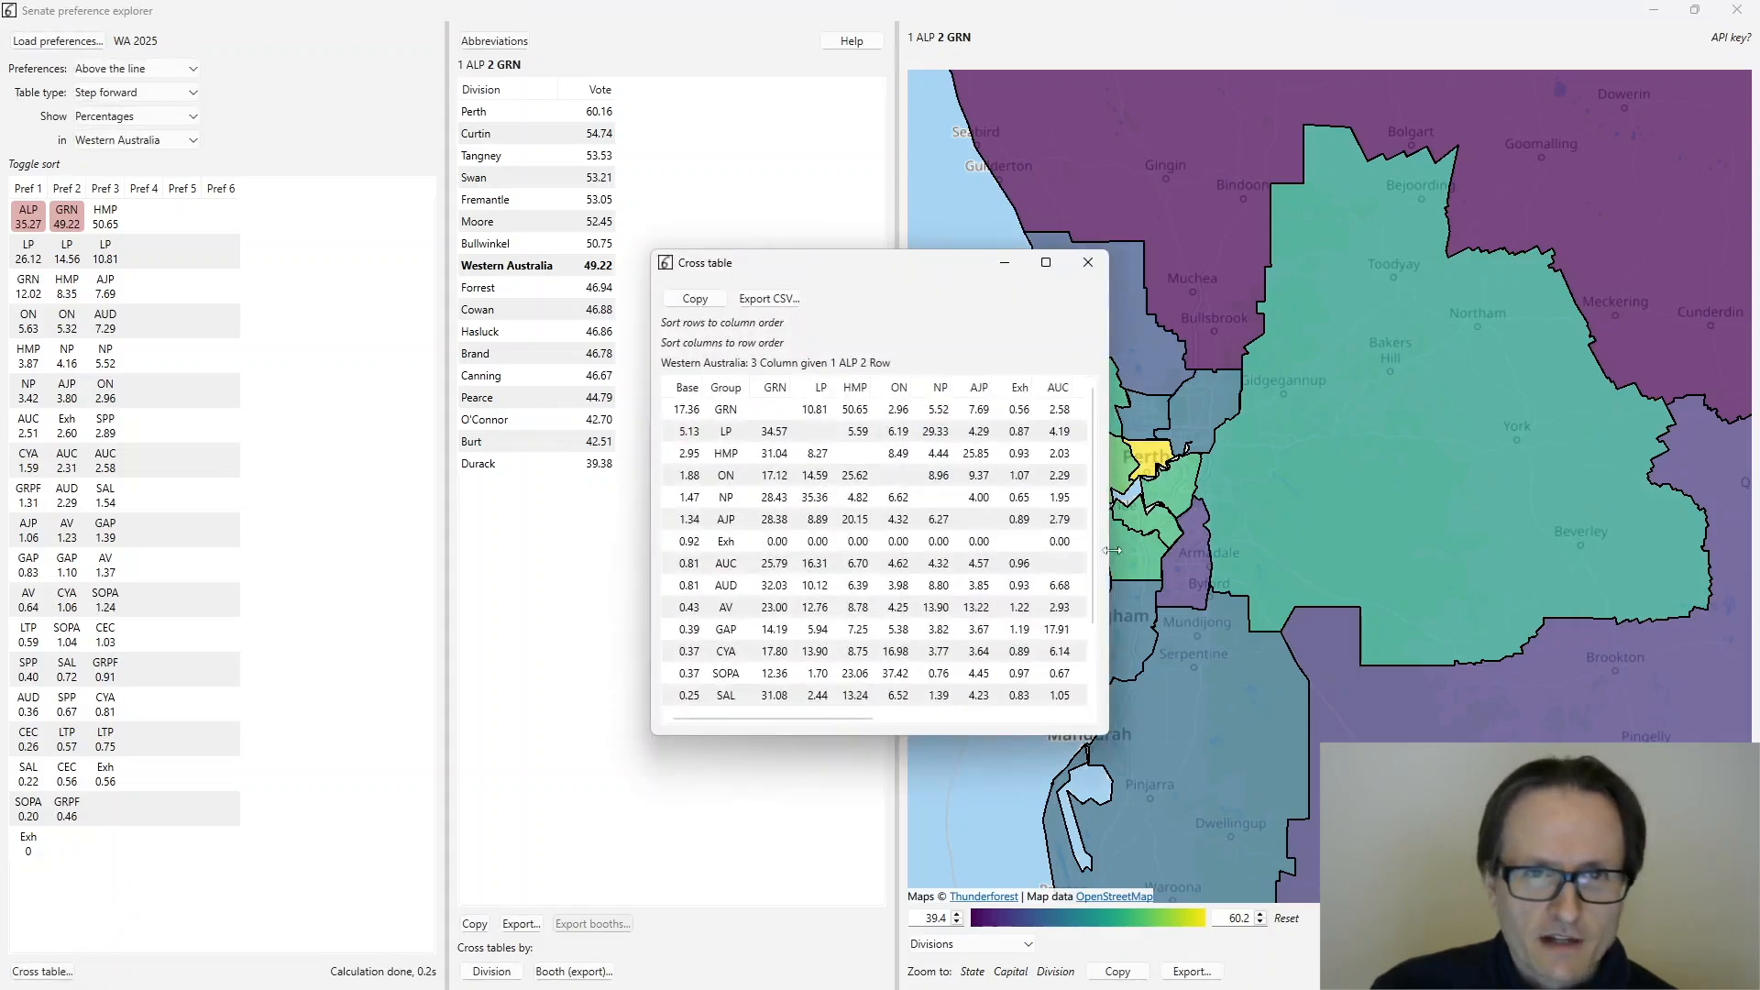
{"action": "left_click_drag", "start_coordinate": [1109, 570], "coordinate": [1594, 570]}
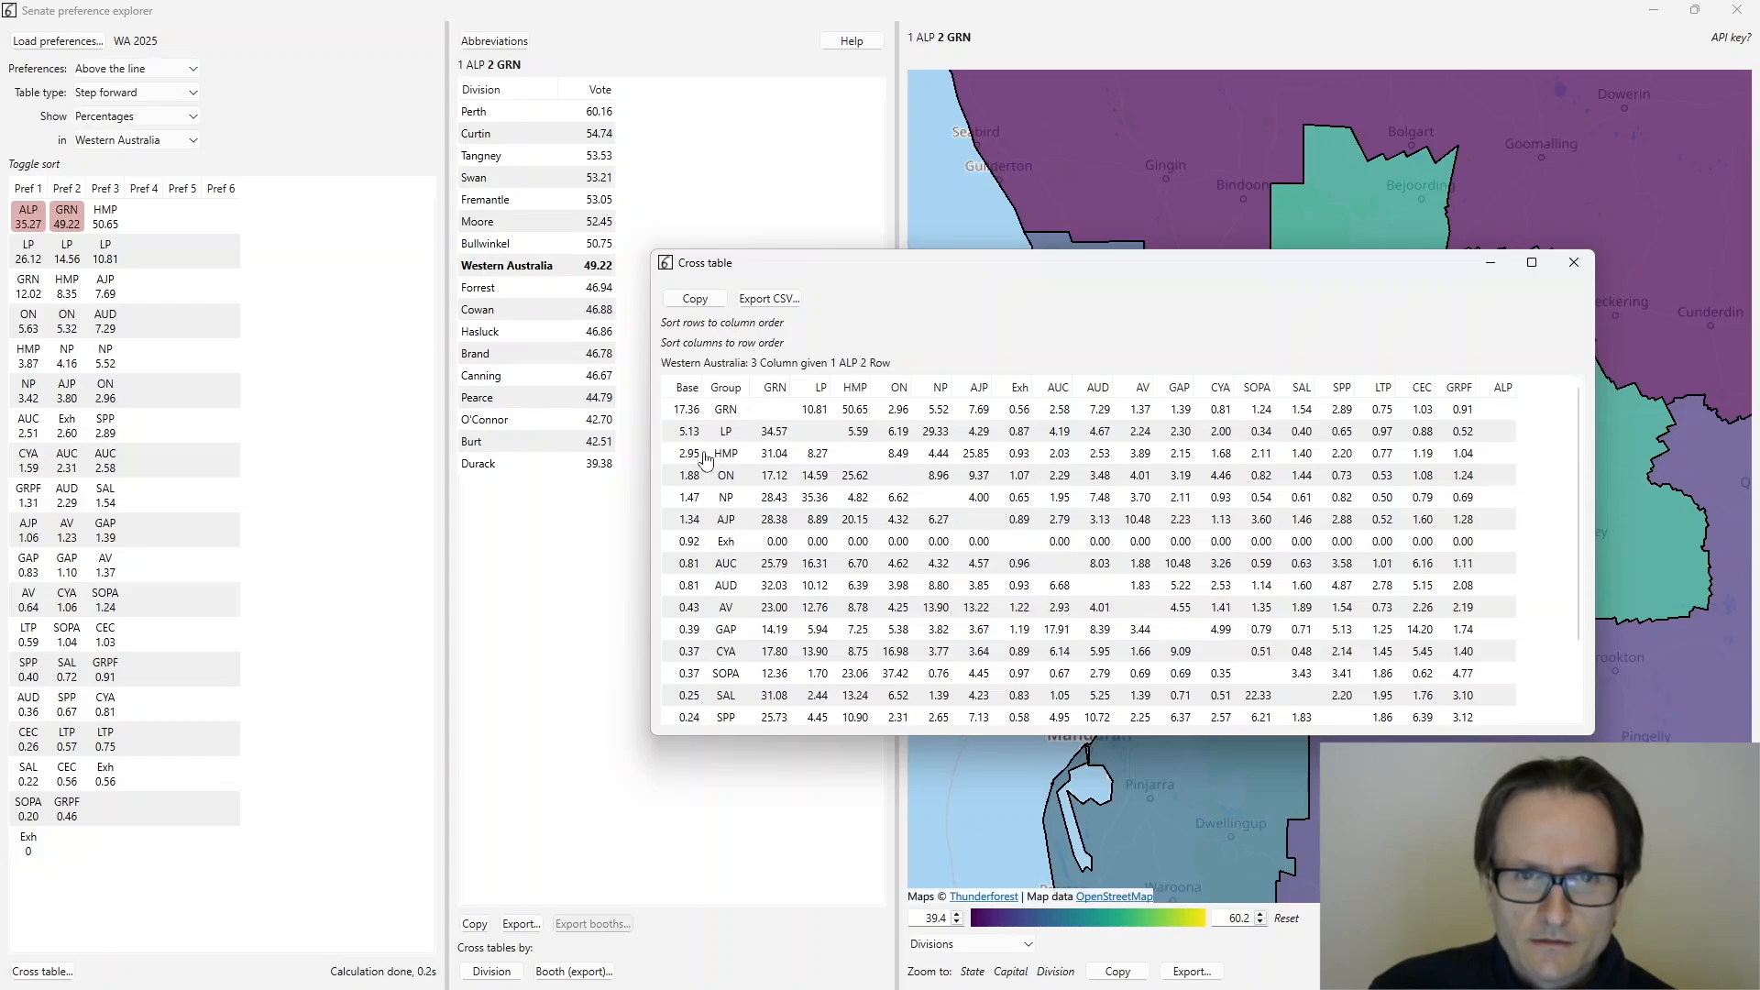
{"action": "left_click", "coordinate": [724, 418]}
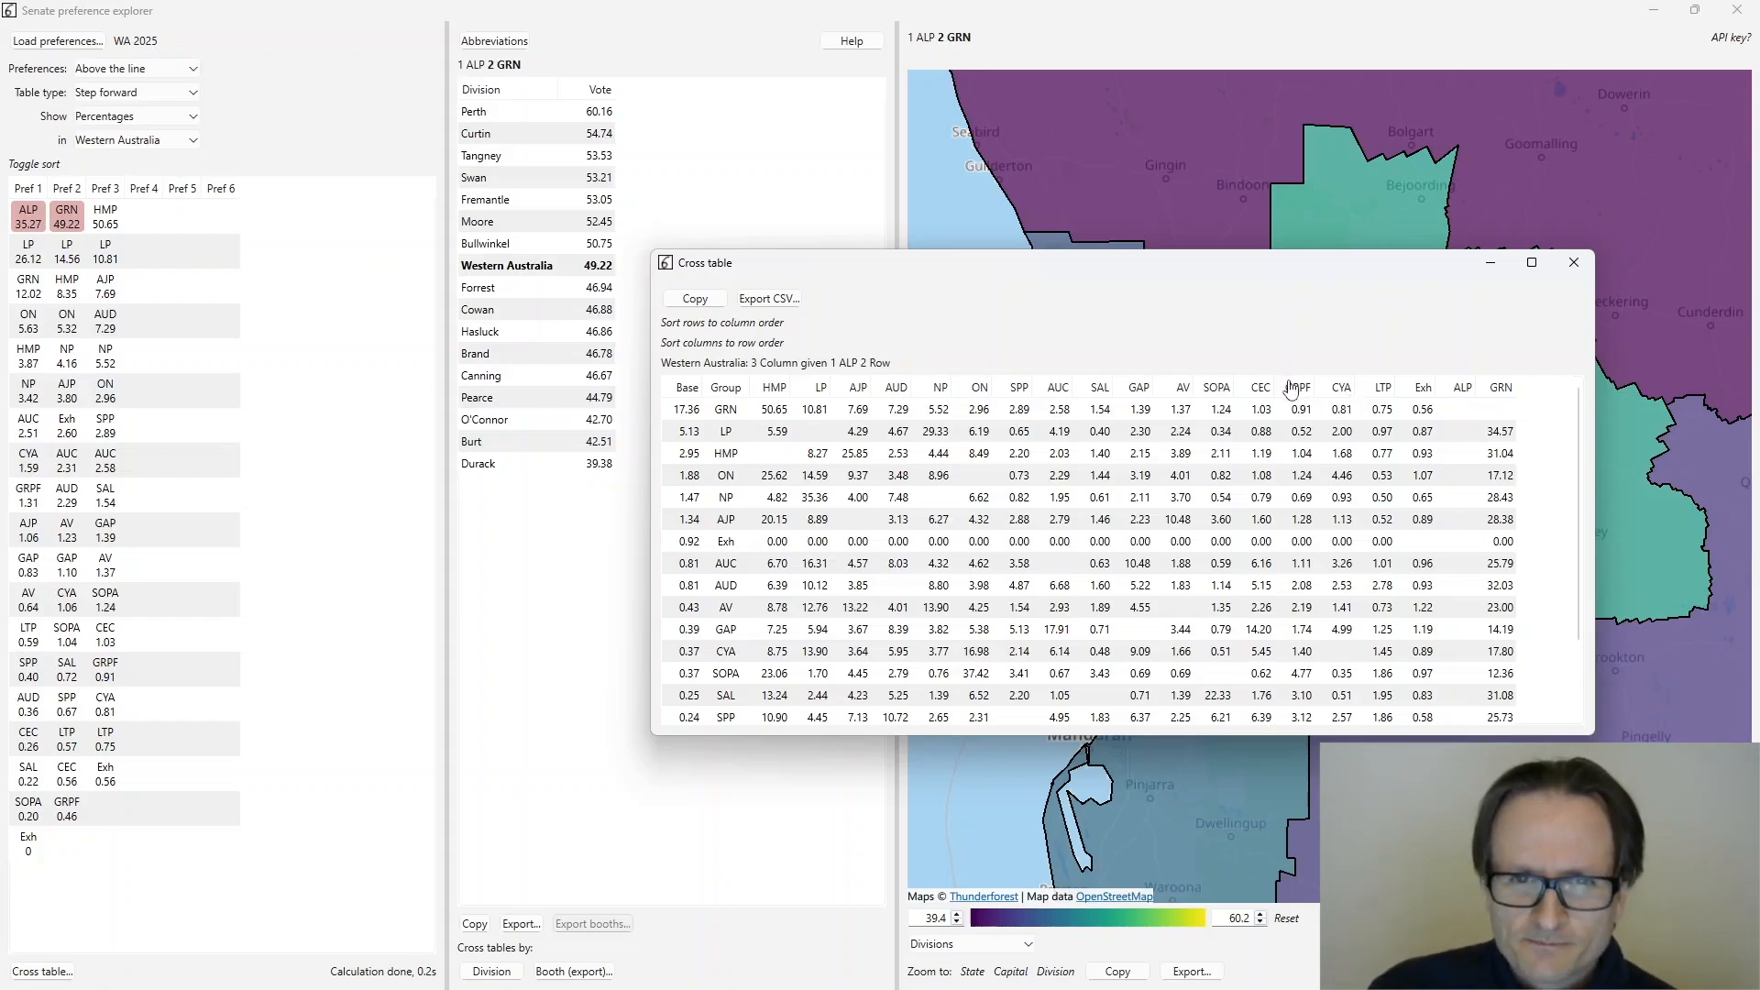
- Sort the cross table's rows by HMP, re-sort its columns by the SOPA and AJP rows, and close it
{"action": "left_click", "coordinate": [779, 389]}
{"action": "left_click", "coordinate": [729, 458]}
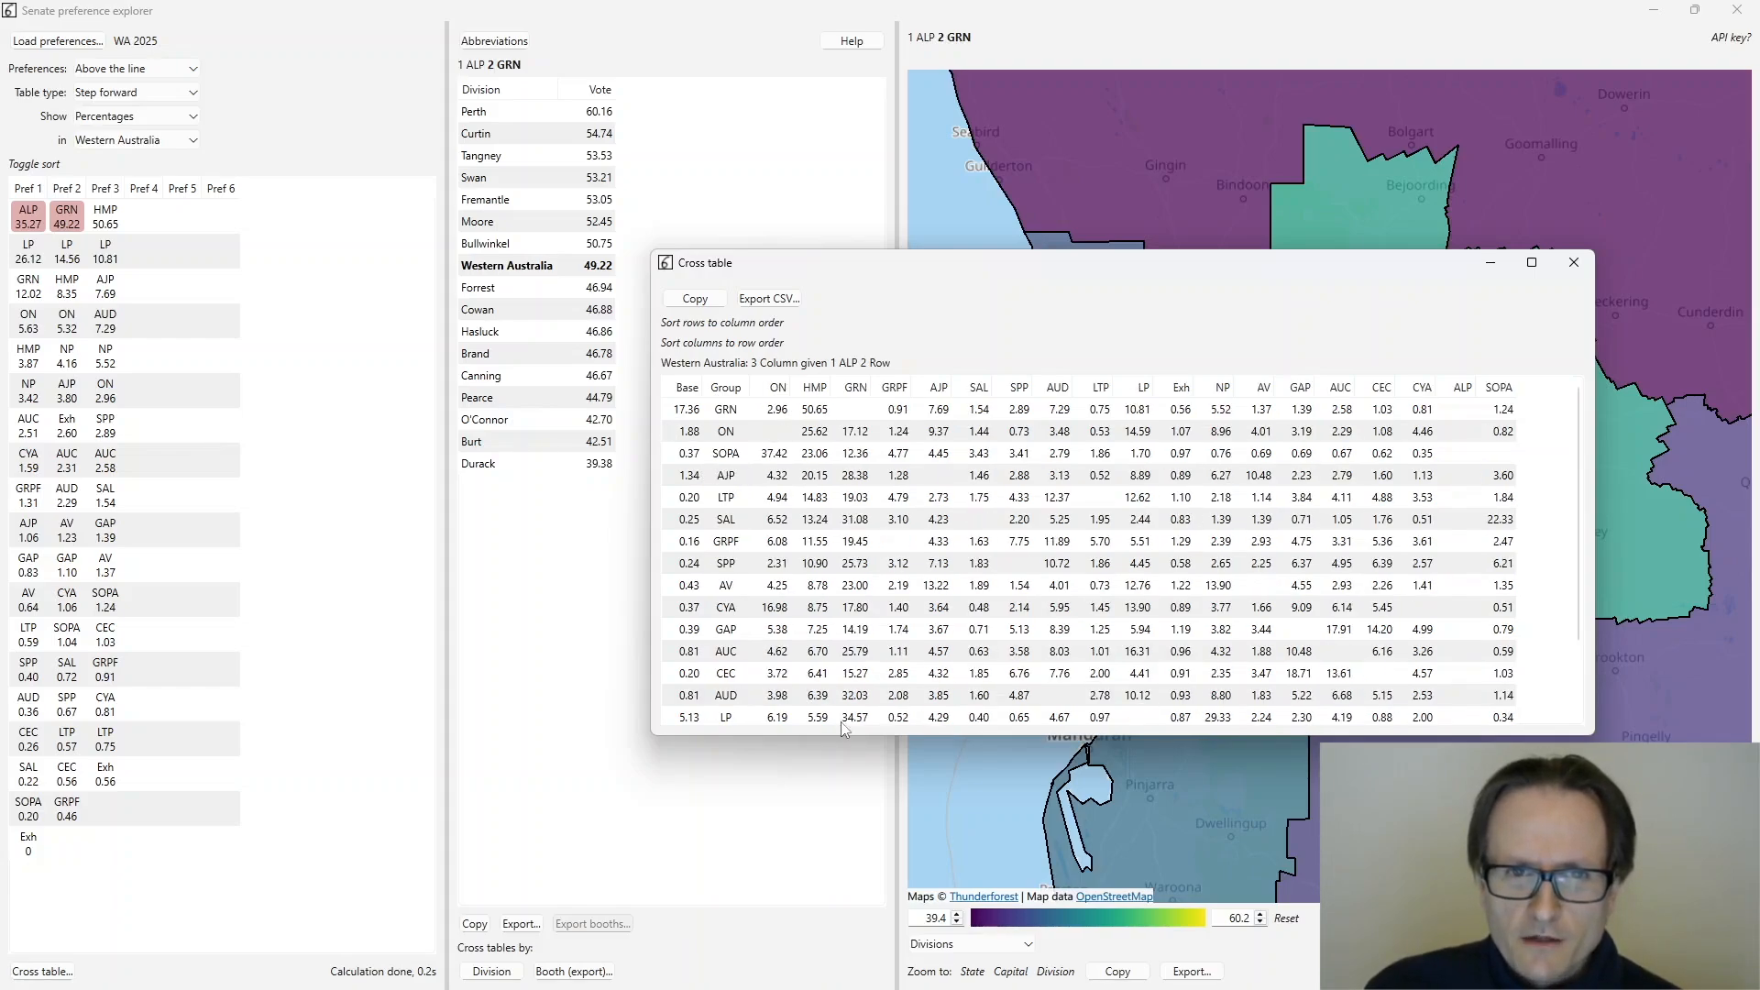
{"action": "left_click", "coordinate": [727, 477]}
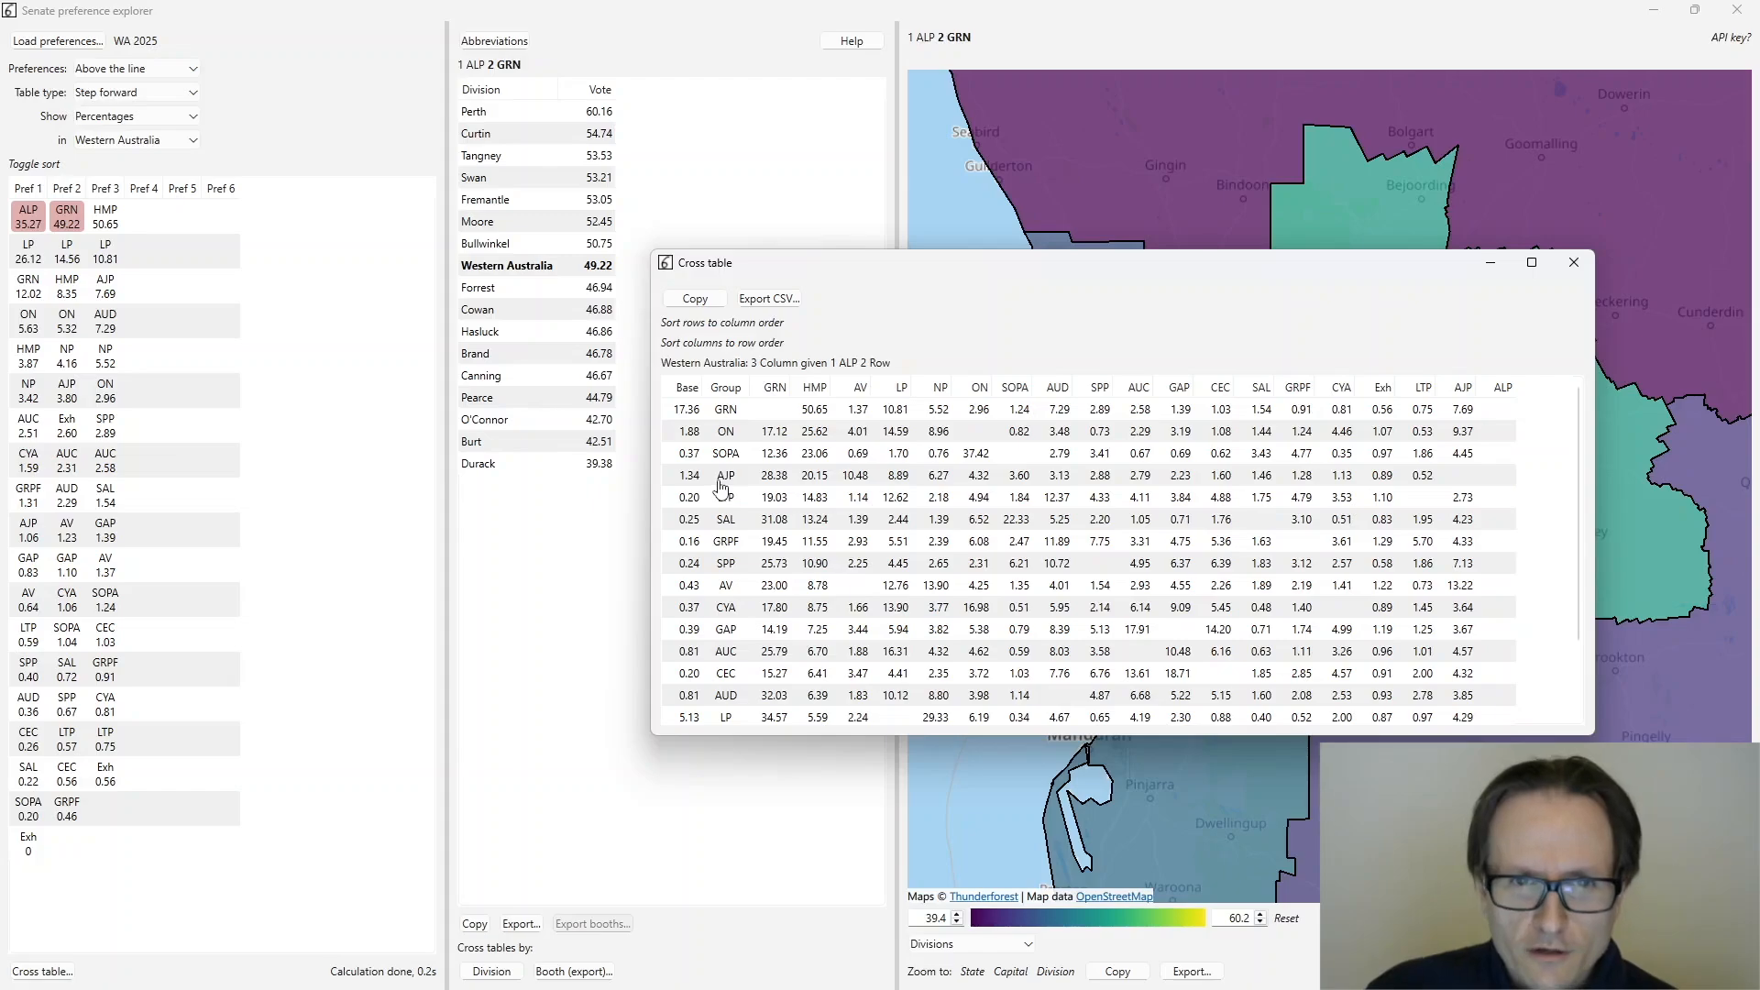
{"action": "left_click", "coordinate": [1573, 263]}
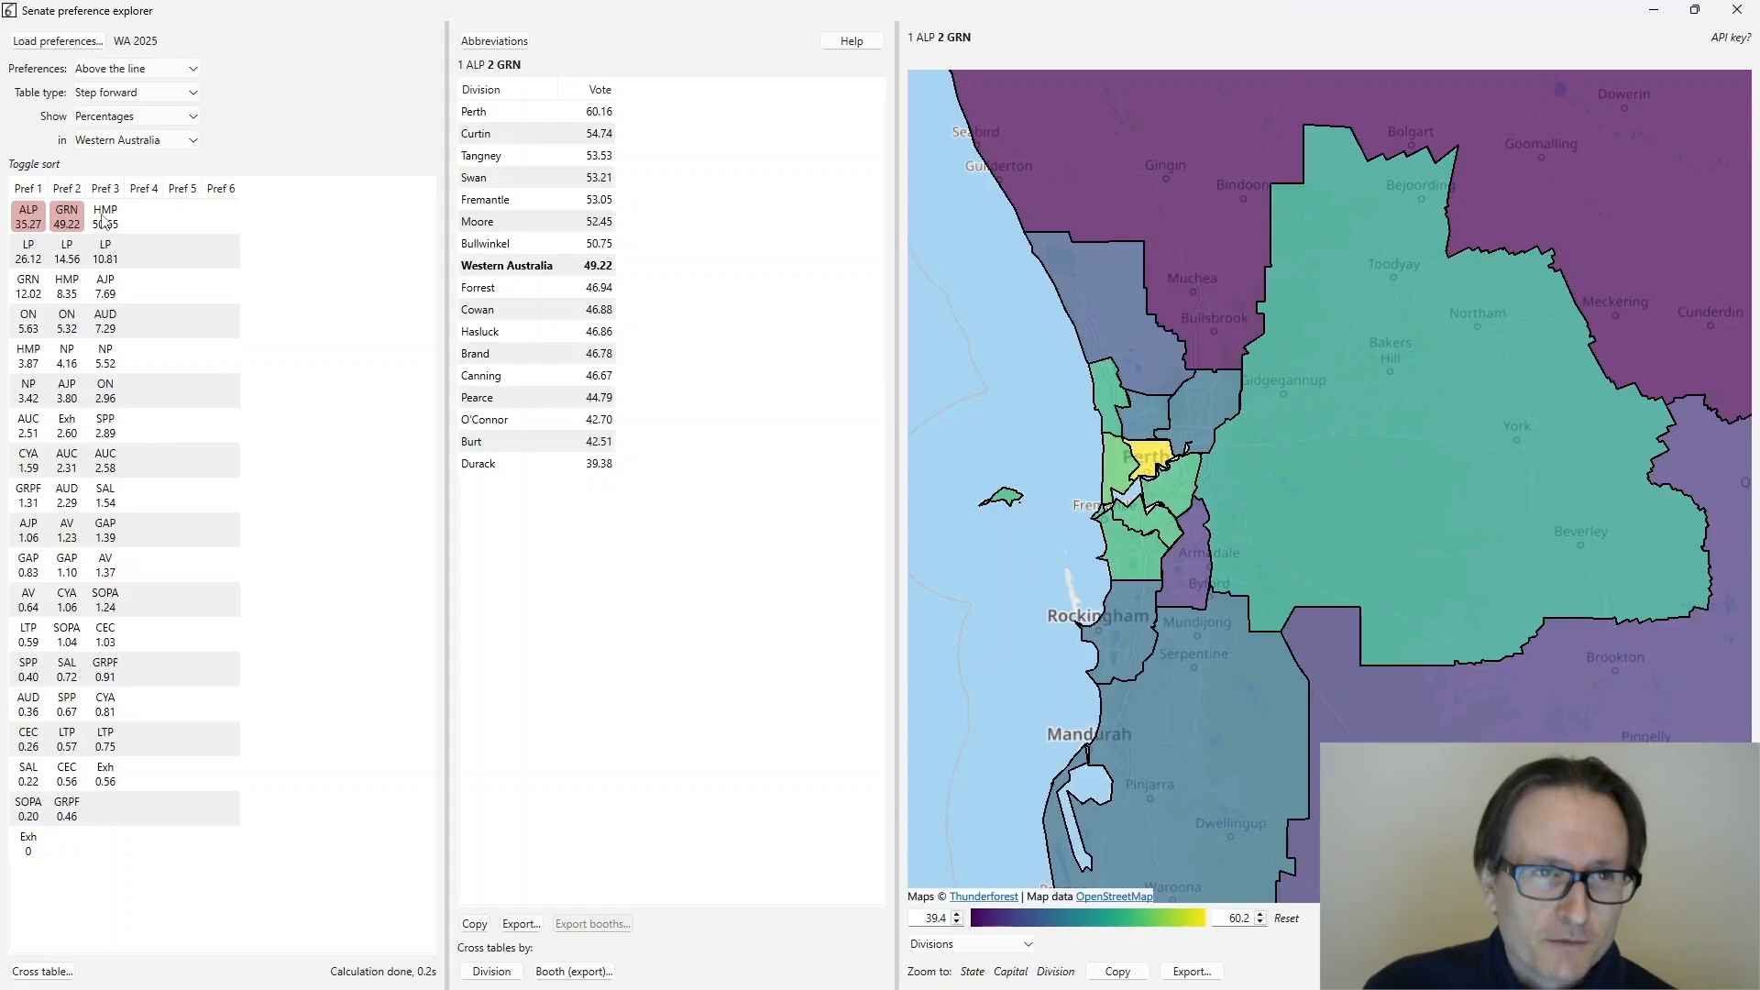
- Extend the 1 ALP 2 GRN path with 3 HMP, 4 AJP, 5 AUD and 6 SAL, checking the party abbreviations list along the way
{"action": "left_click", "coordinate": [104, 218]}
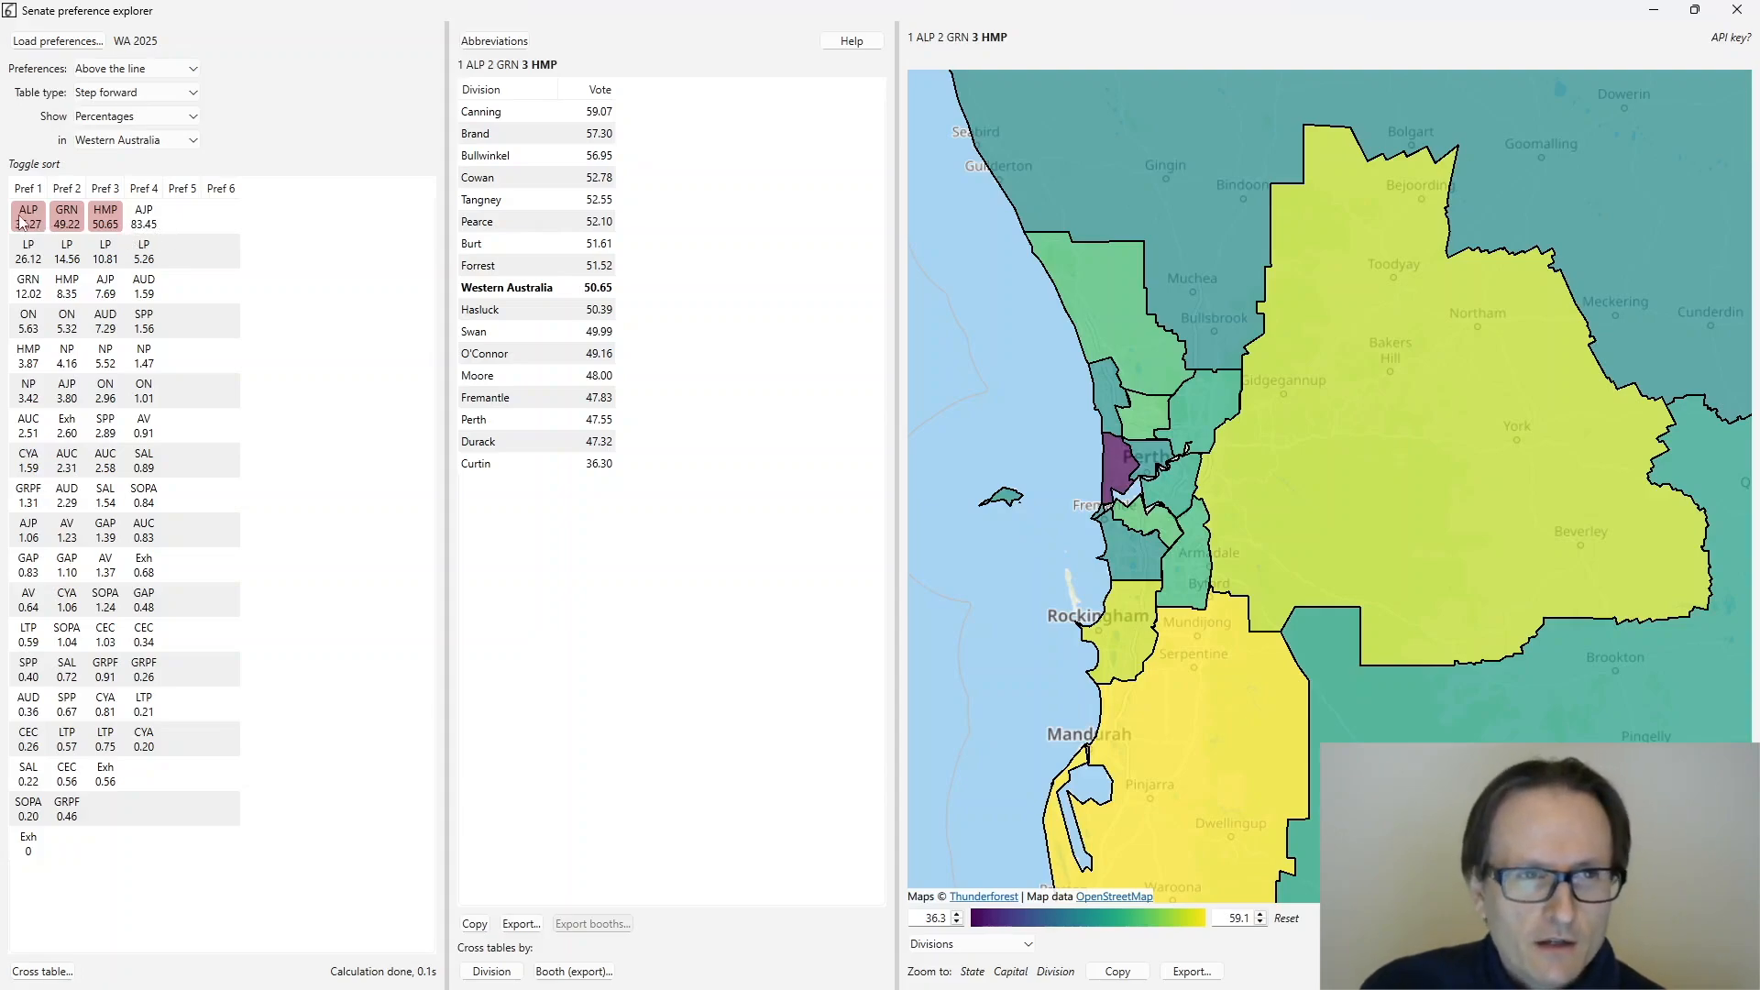
{"action": "left_click", "coordinate": [143, 220]}
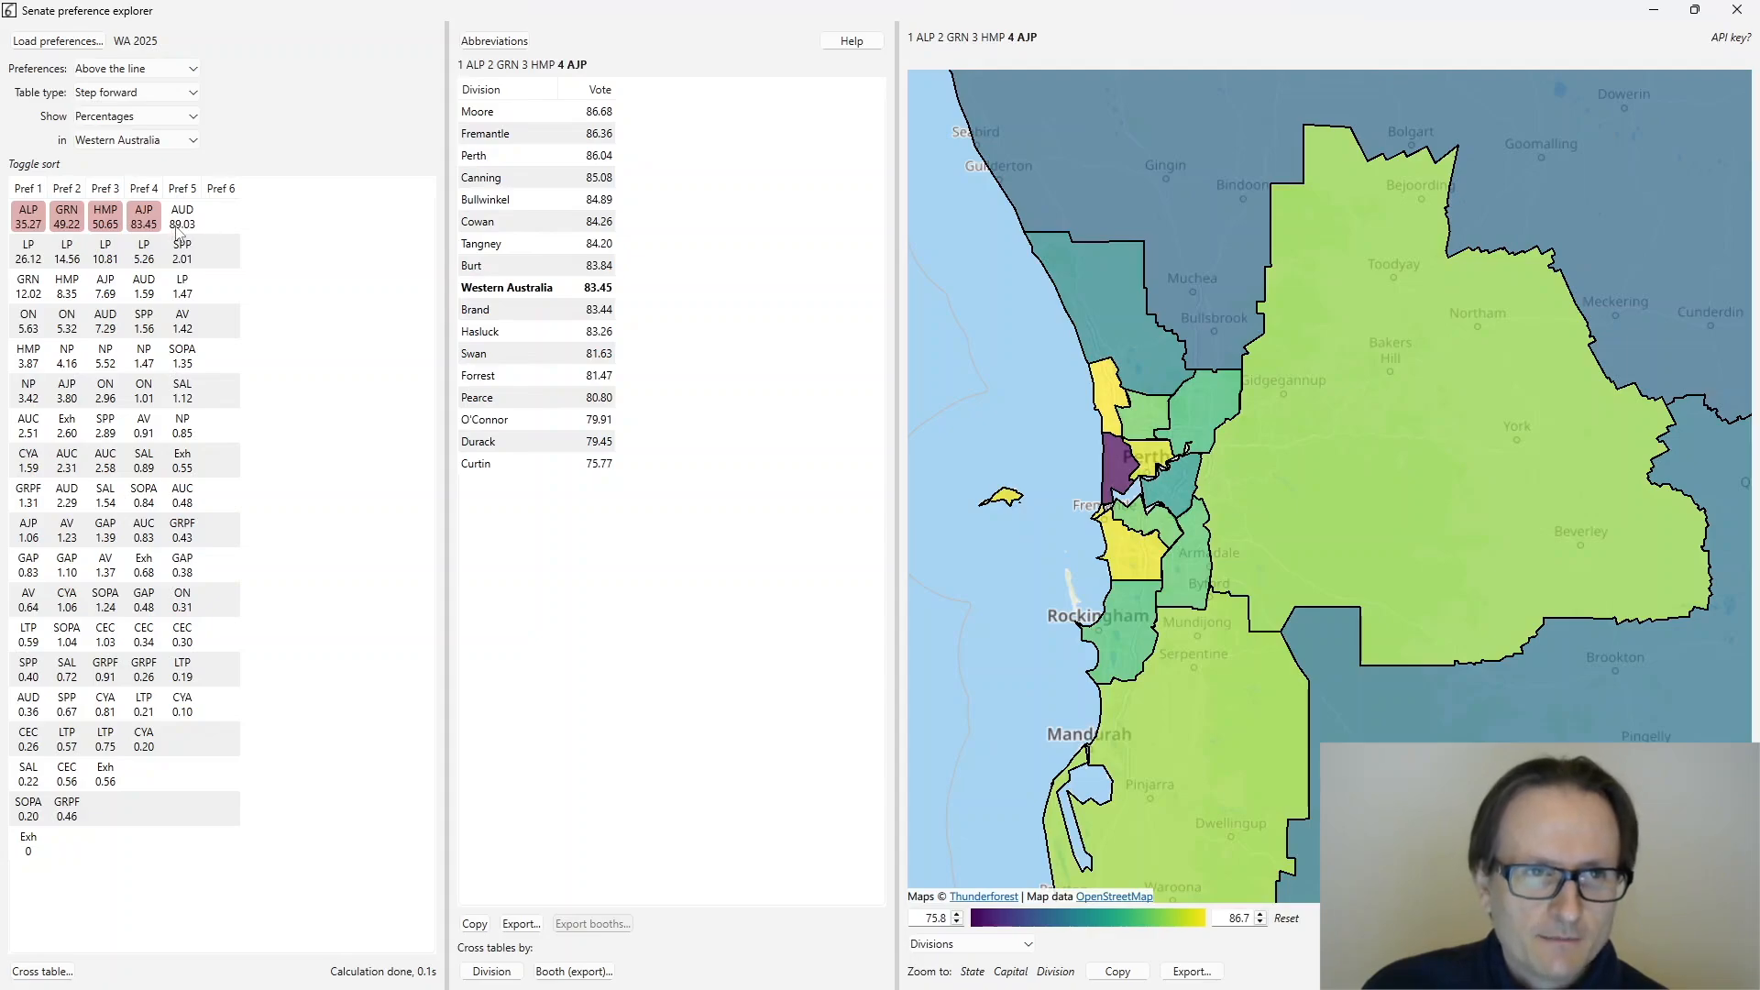
{"action": "left_click", "coordinate": [181, 229]}
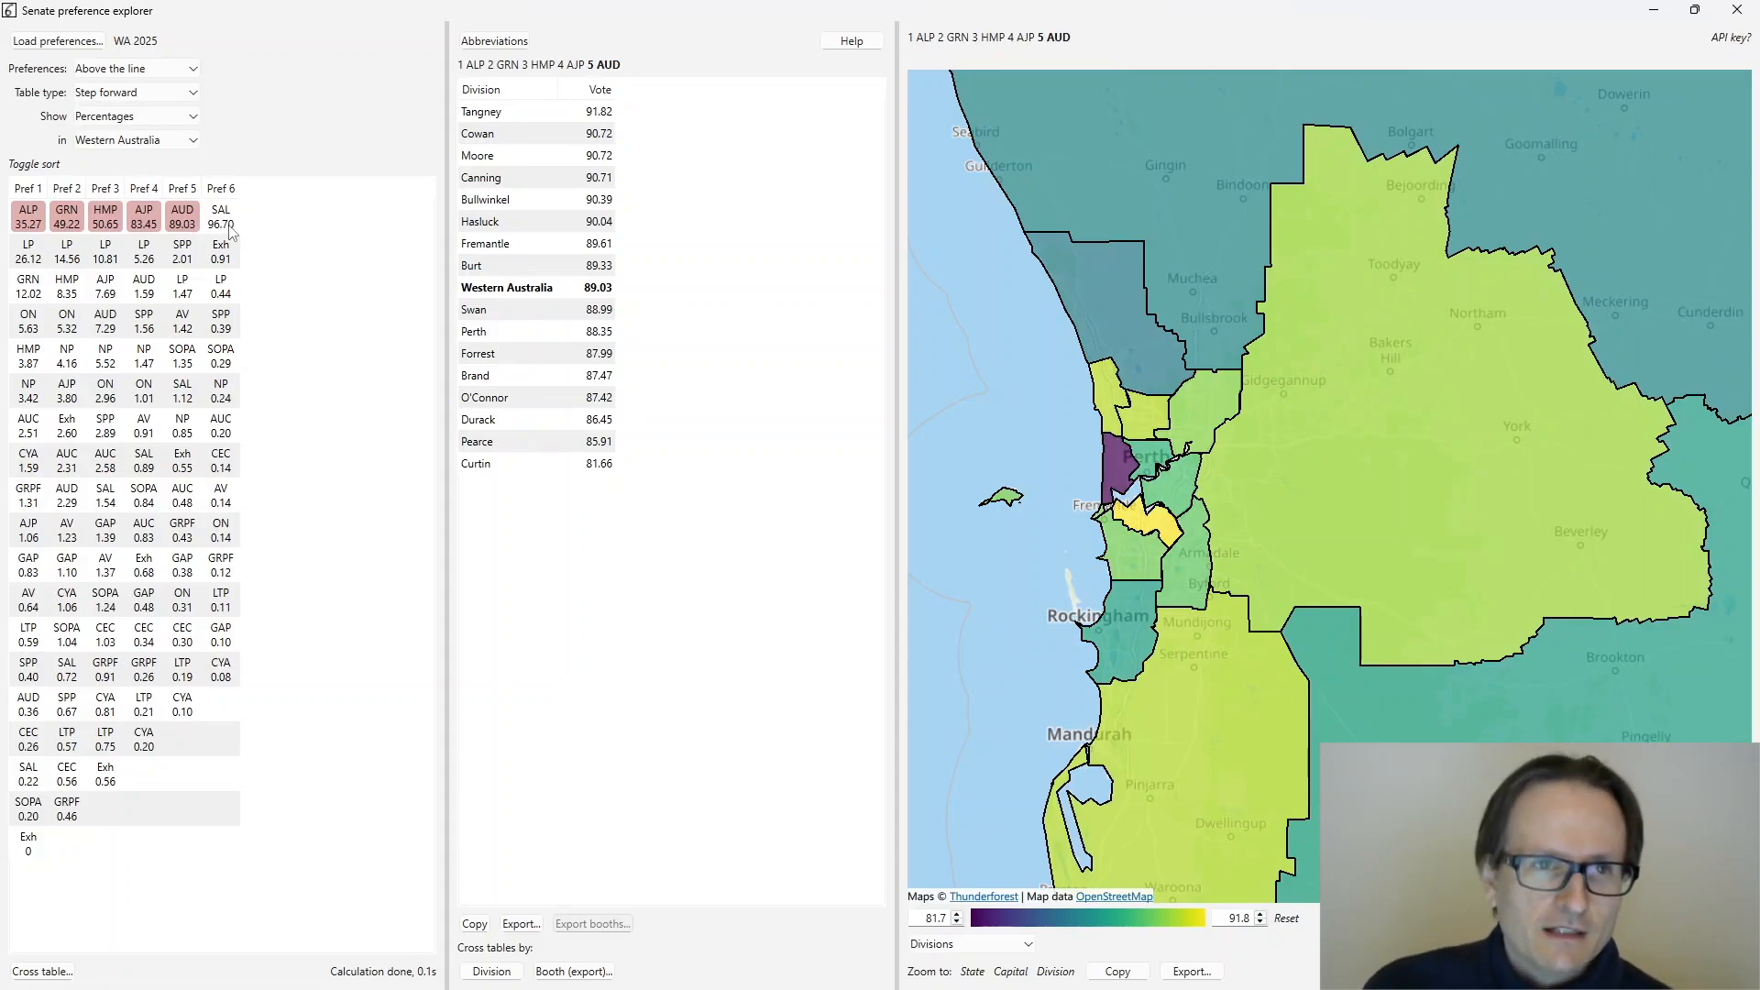
{"action": "left_click", "coordinate": [516, 41]}
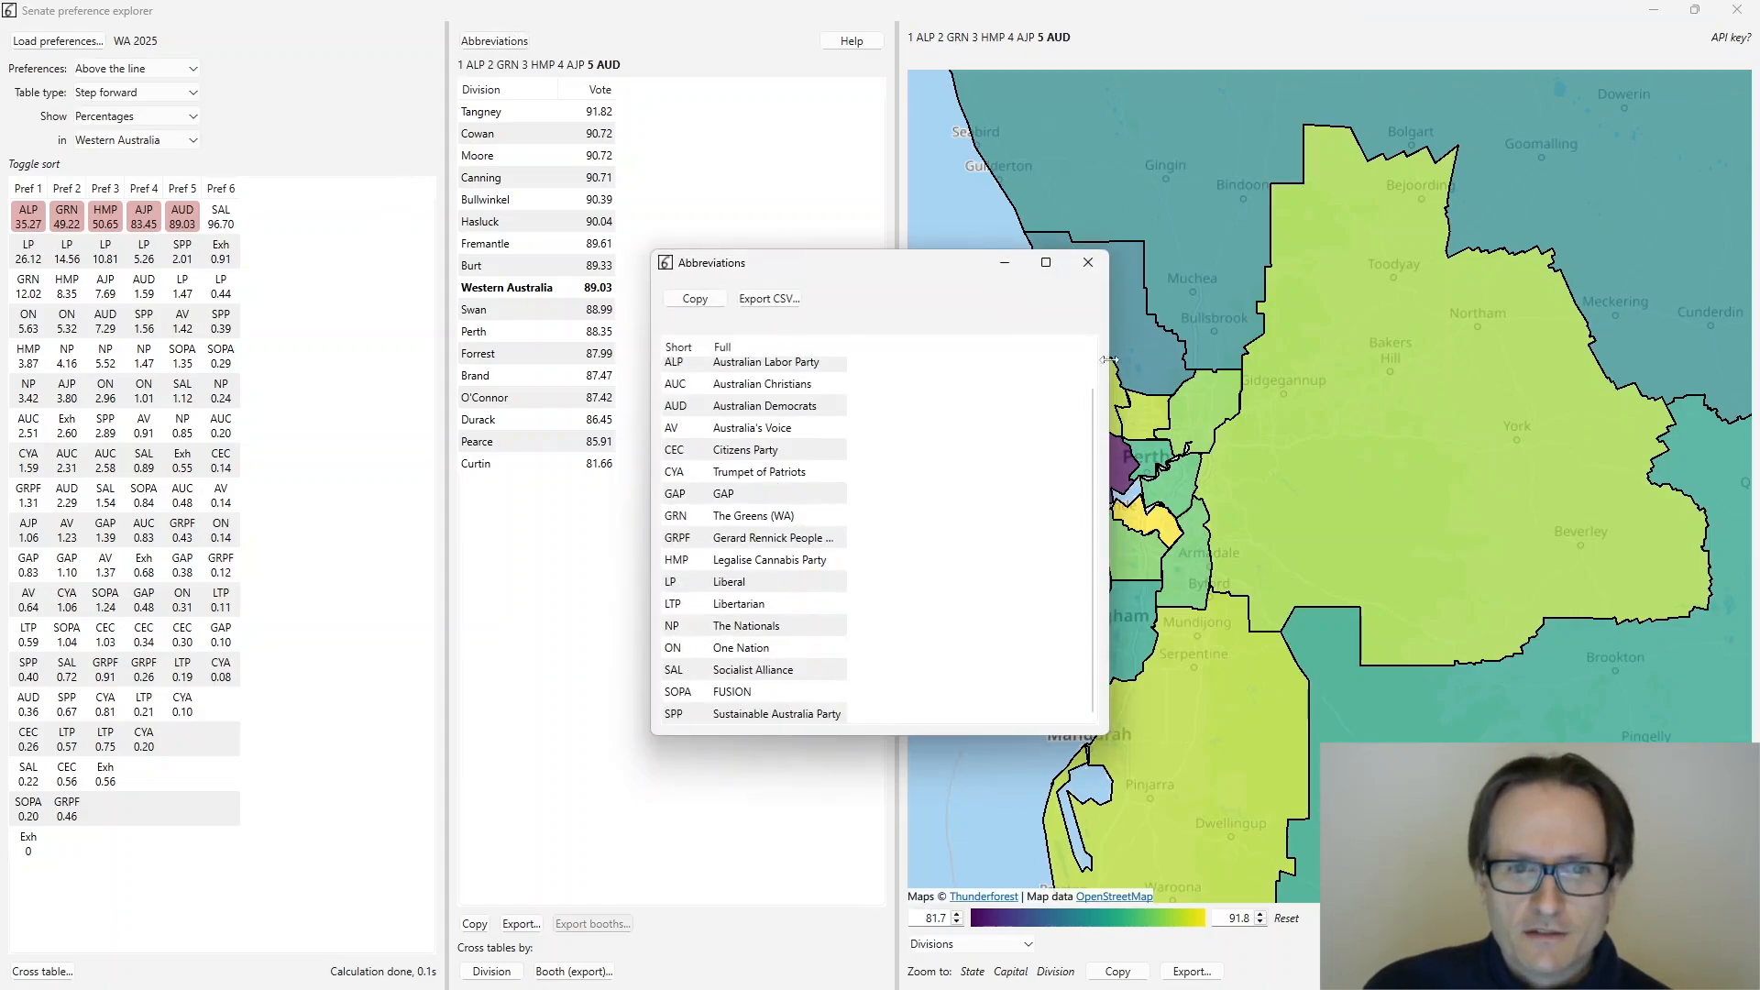
{"action": "left_click", "coordinate": [1091, 262]}
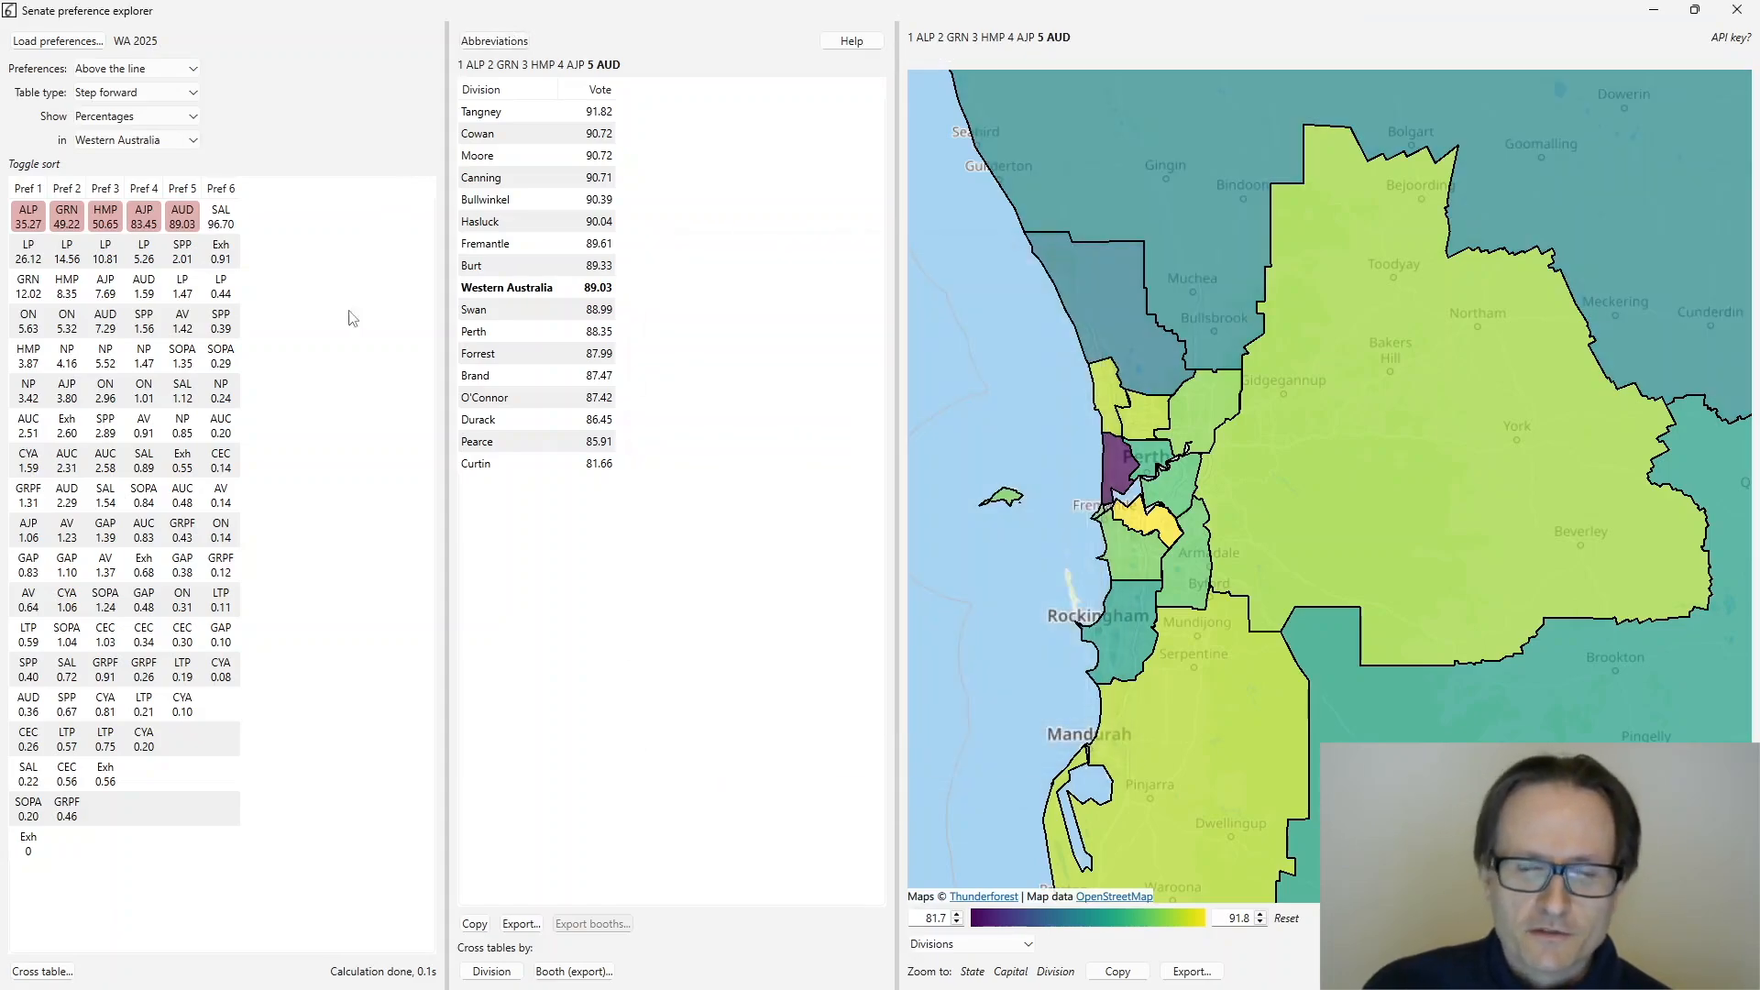
{"action": "left_click", "coordinate": [220, 224]}
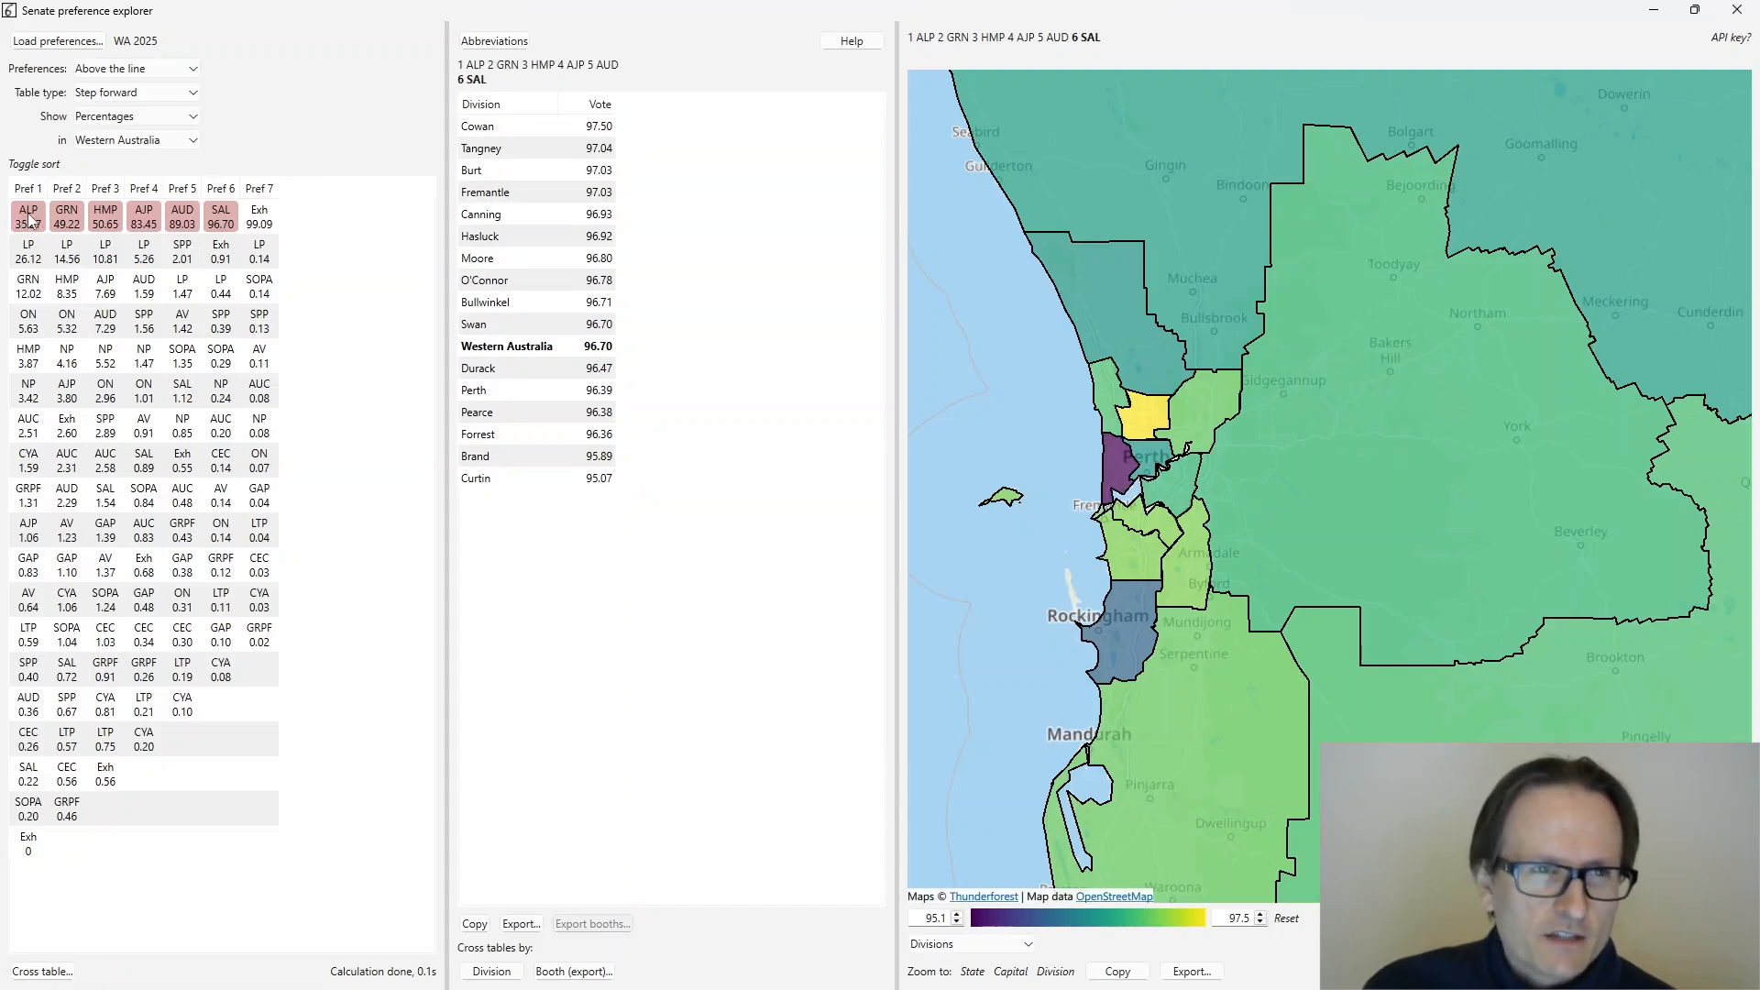
- Trace the ALP voters' preference path through 2 LP, 3 GRN, 4 NP, 5 AUD and 6 GAP
{"action": "left_click", "coordinate": [66, 253]}
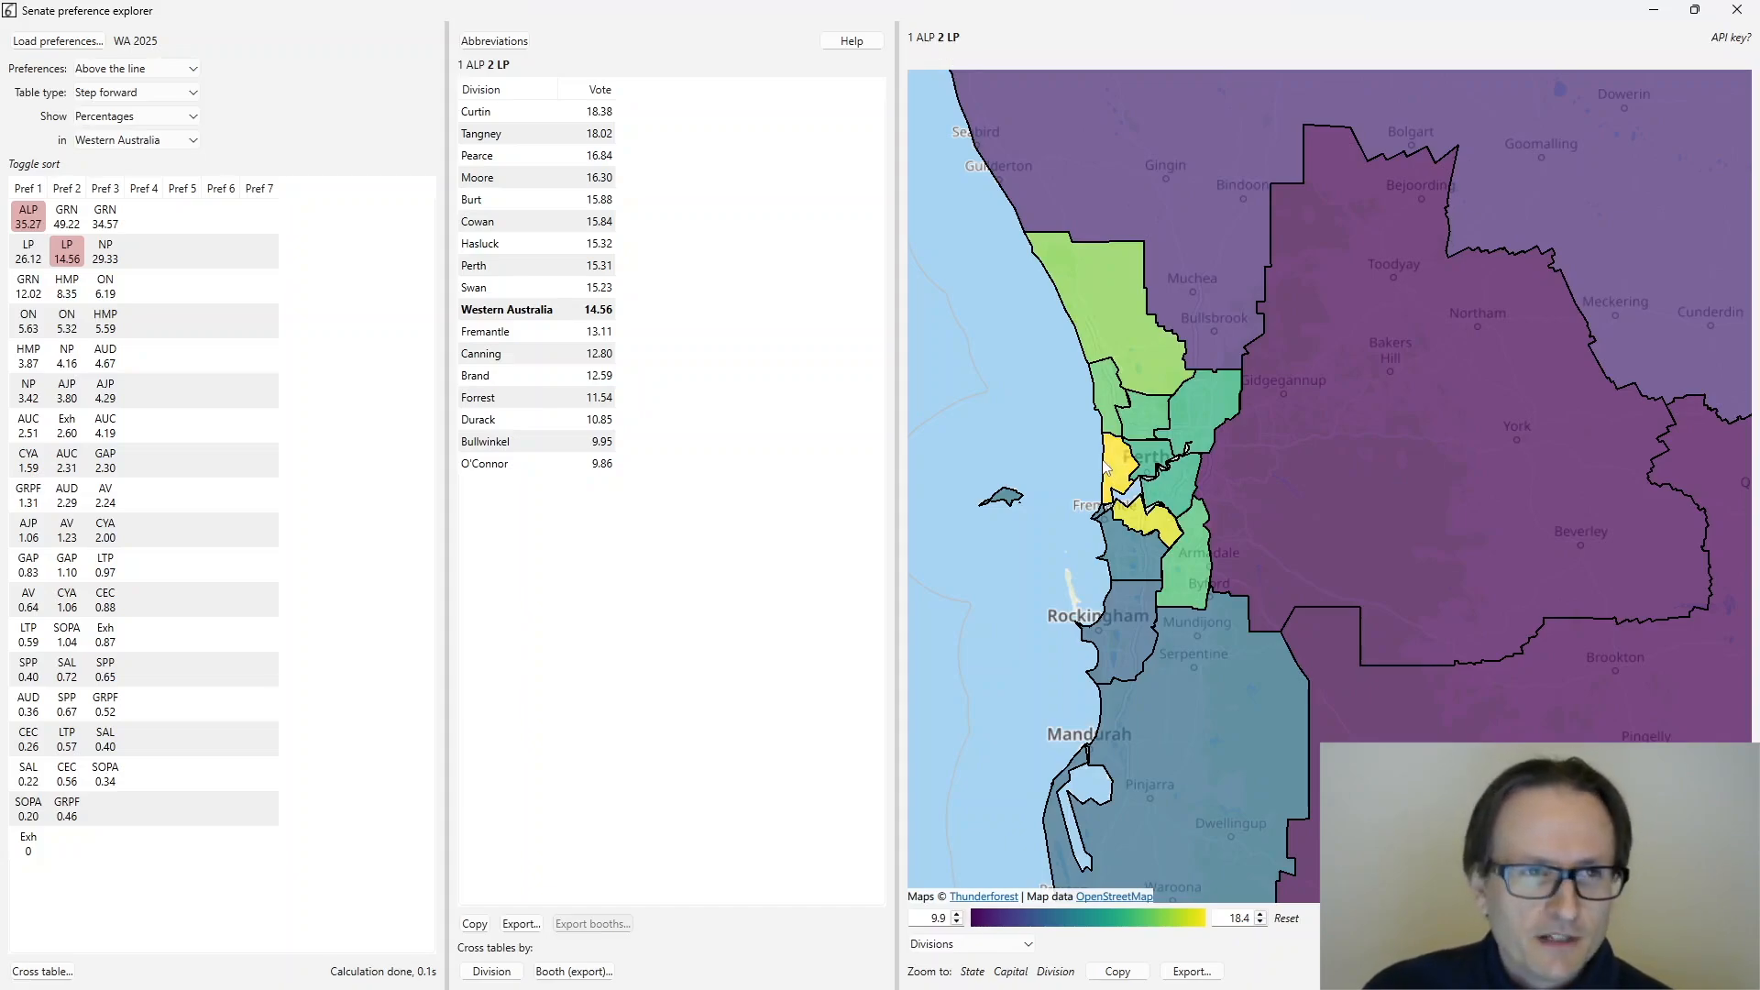
{"action": "left_click", "coordinate": [112, 225]}
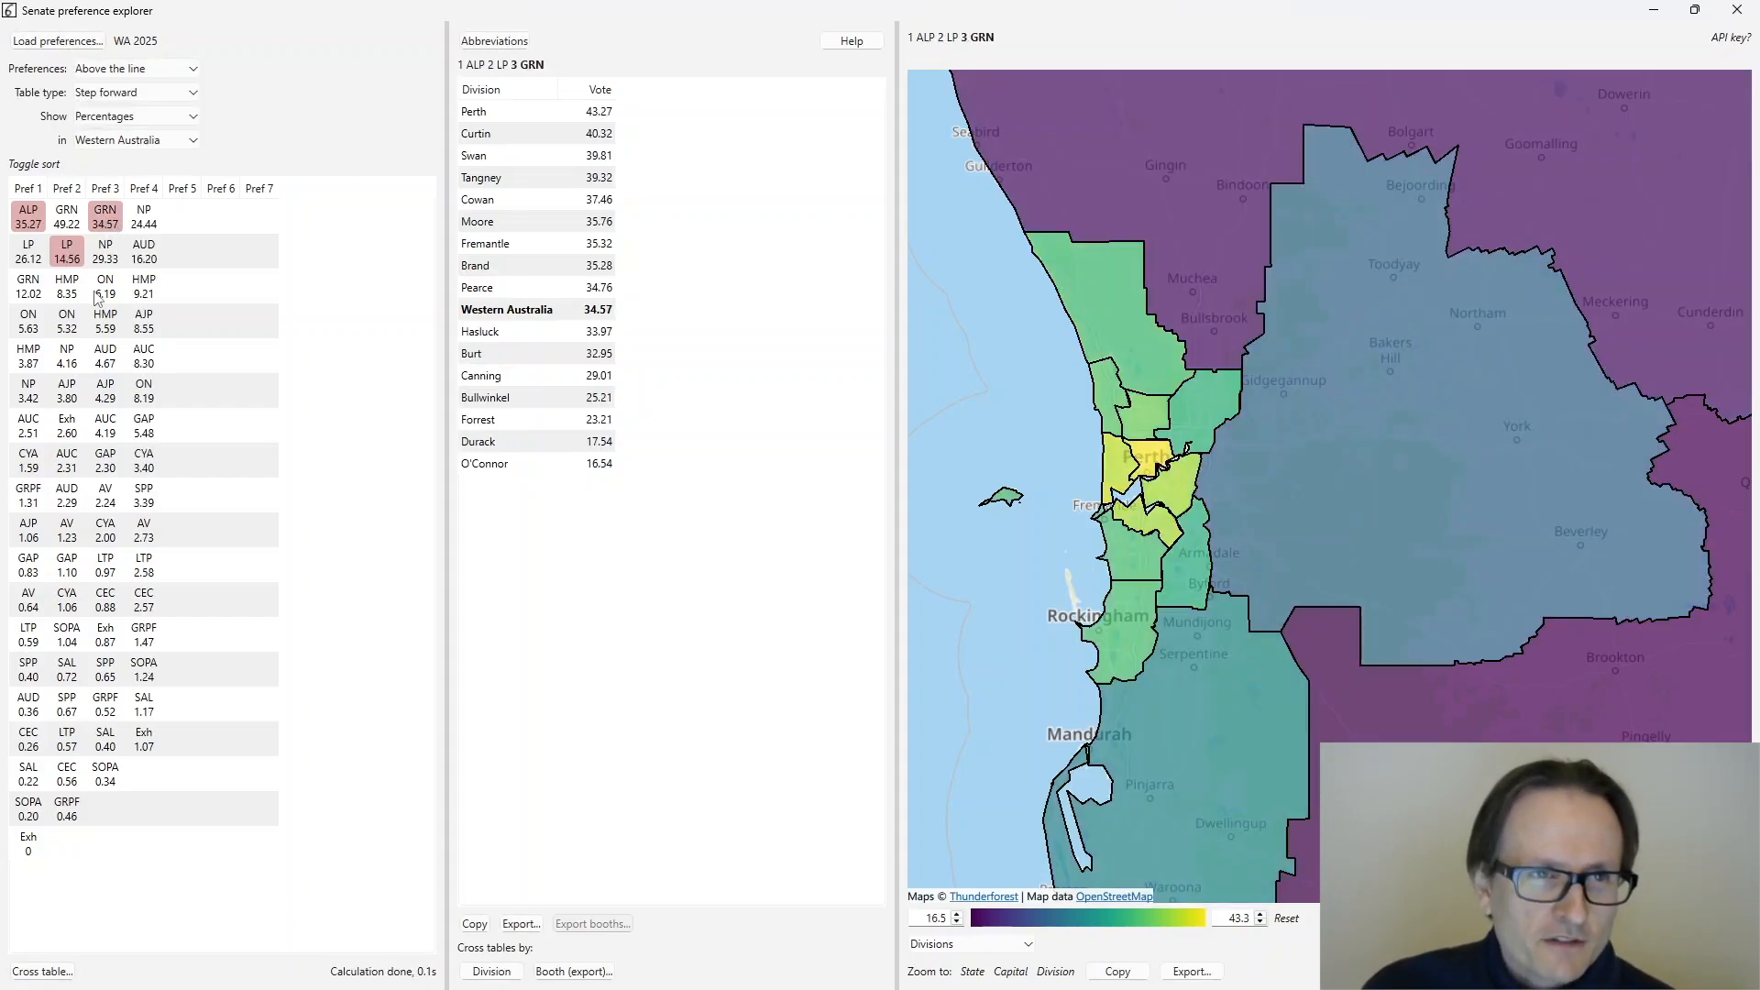
{"action": "left_click", "coordinate": [149, 220]}
{"action": "left_click", "coordinate": [183, 225]}
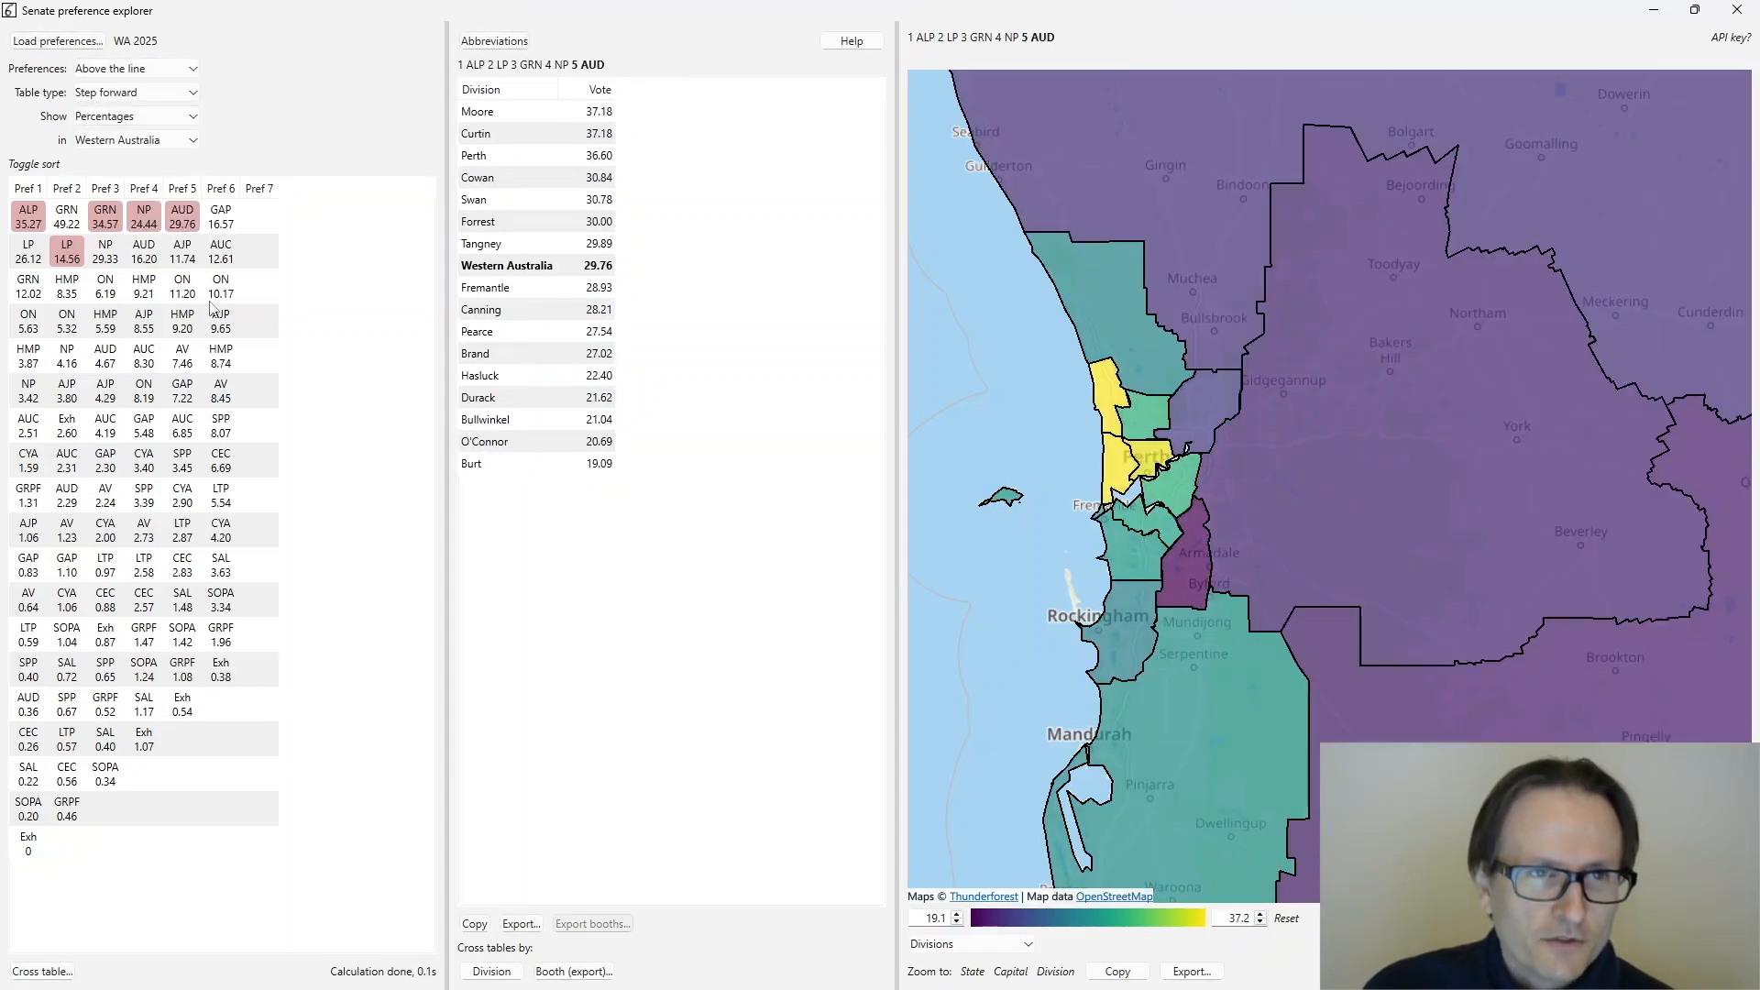
{"action": "left_click", "coordinate": [225, 229]}
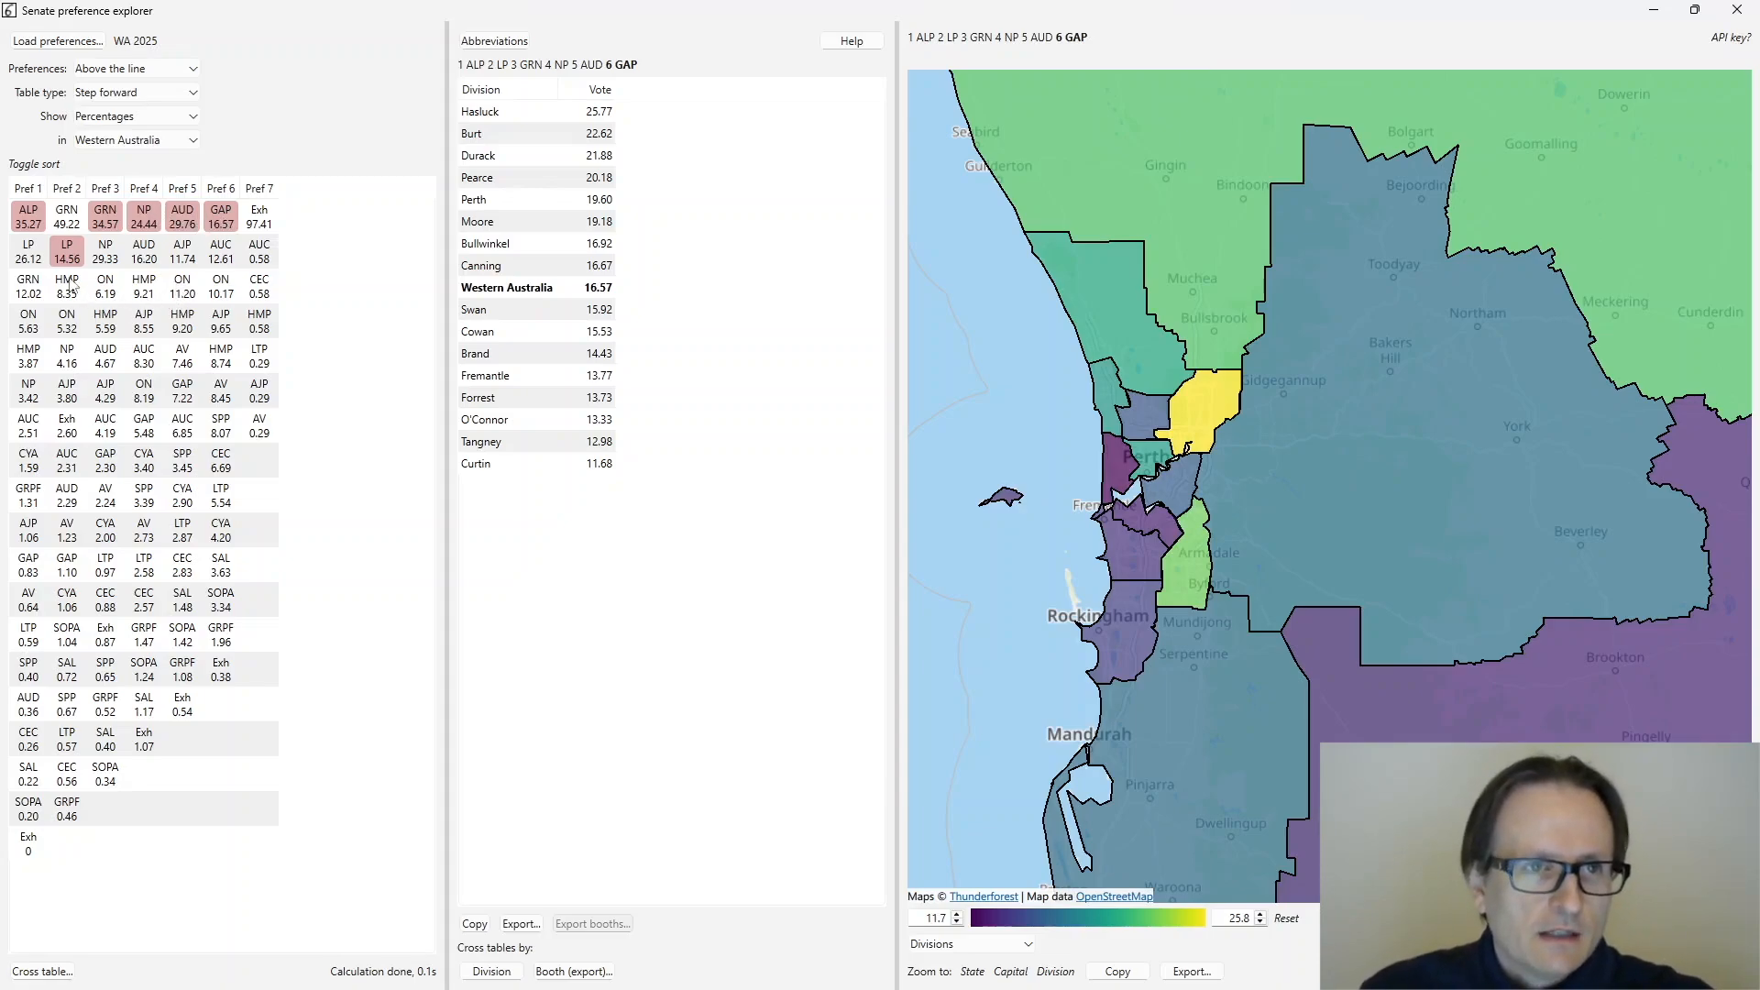
- View the LP first-preference map, including Curtin, and trace the LP path through 2 NP, 3 ON, 4 AUC, 5 LTP and 6 SPP
{"action": "left_click", "coordinate": [28, 256]}
{"action": "mouse_move", "coordinate": [1126, 468]}
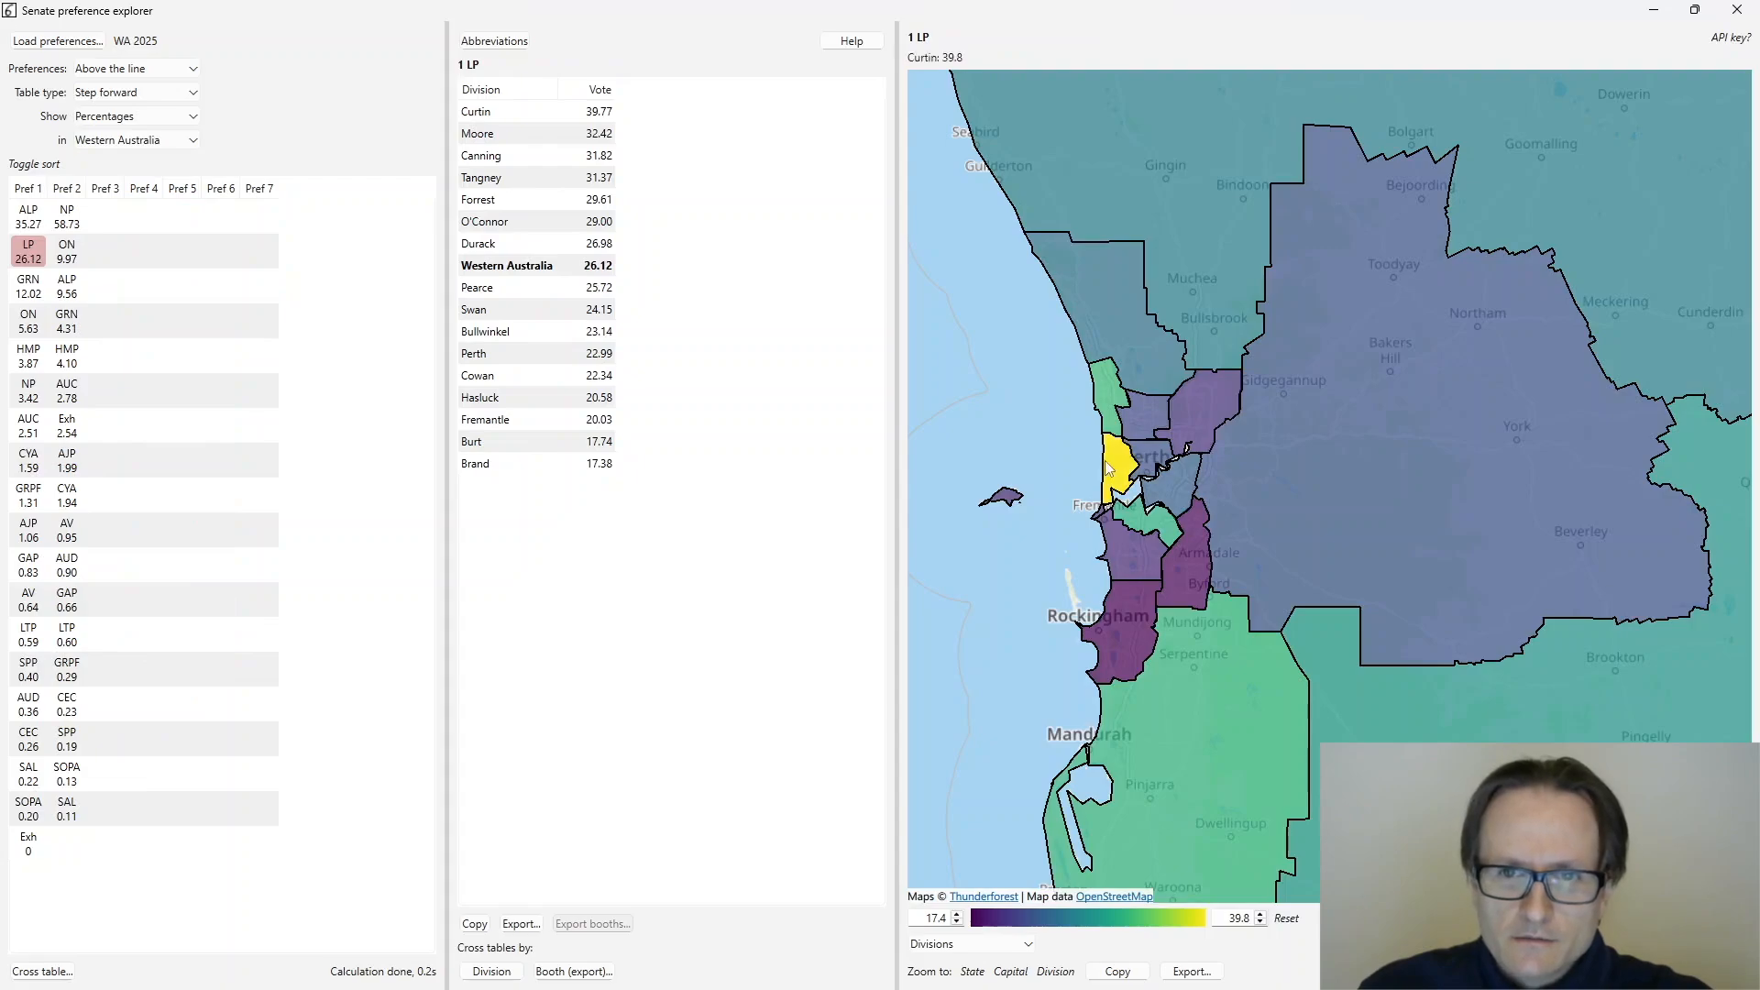
{"action": "left_click", "coordinate": [68, 229]}
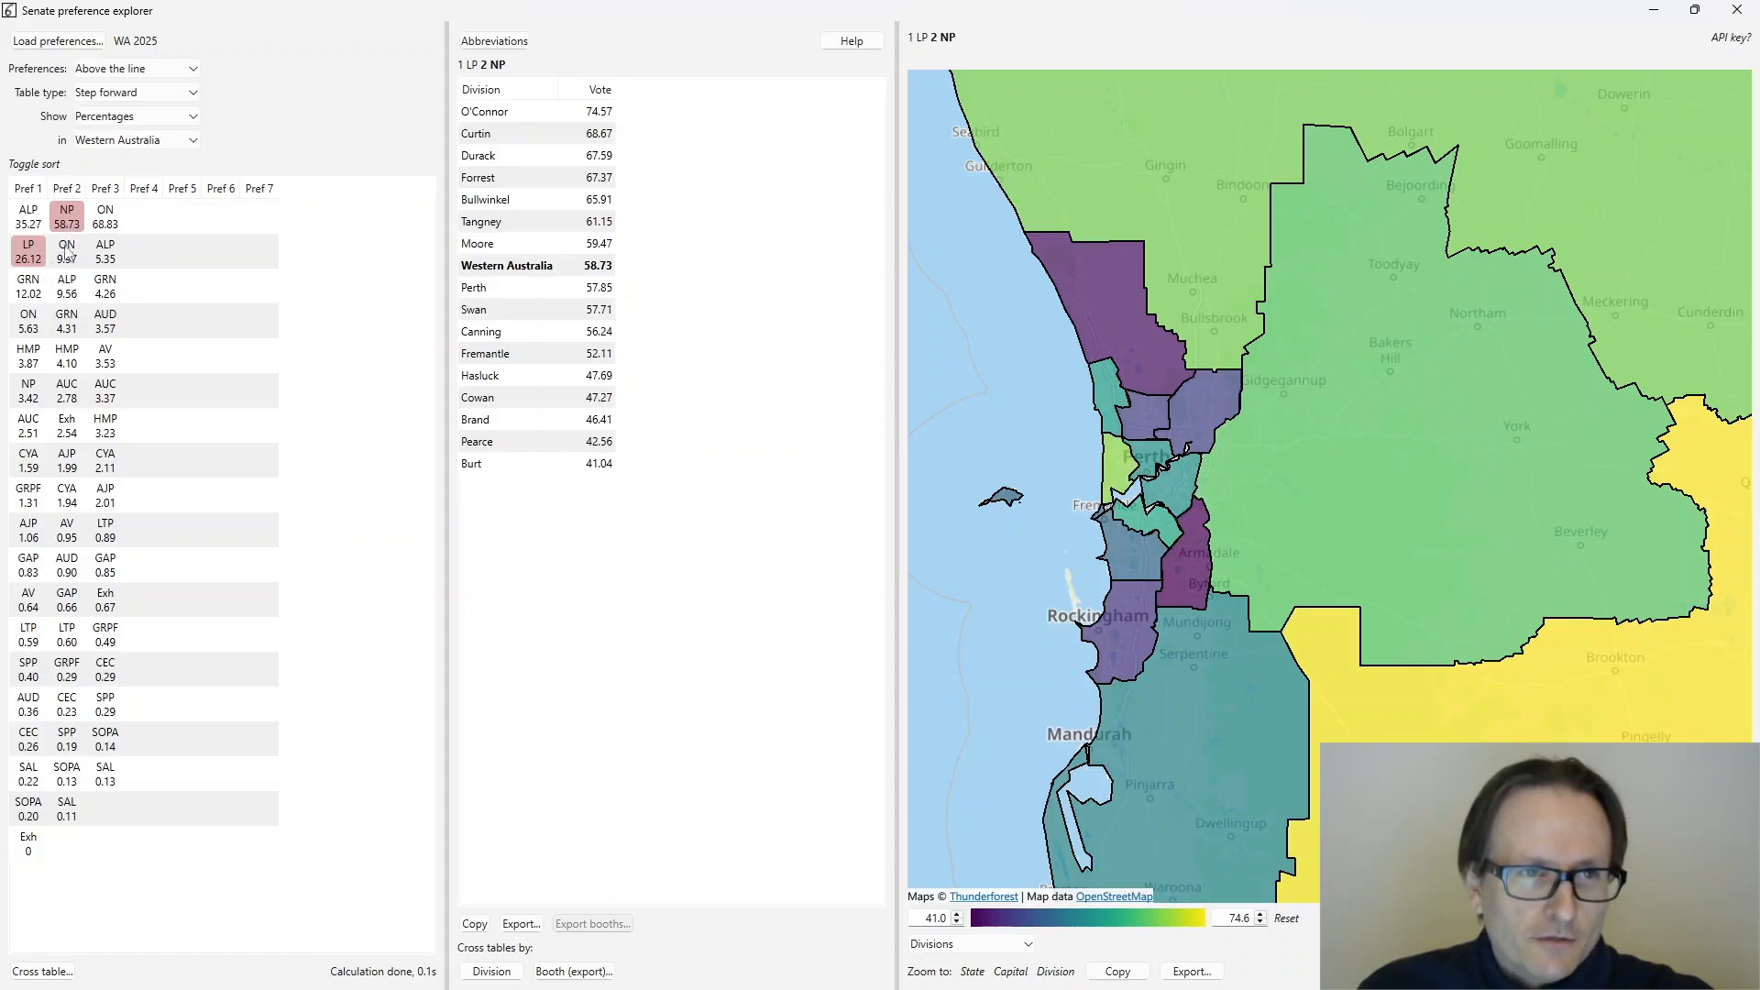
{"action": "left_click", "coordinate": [108, 225]}
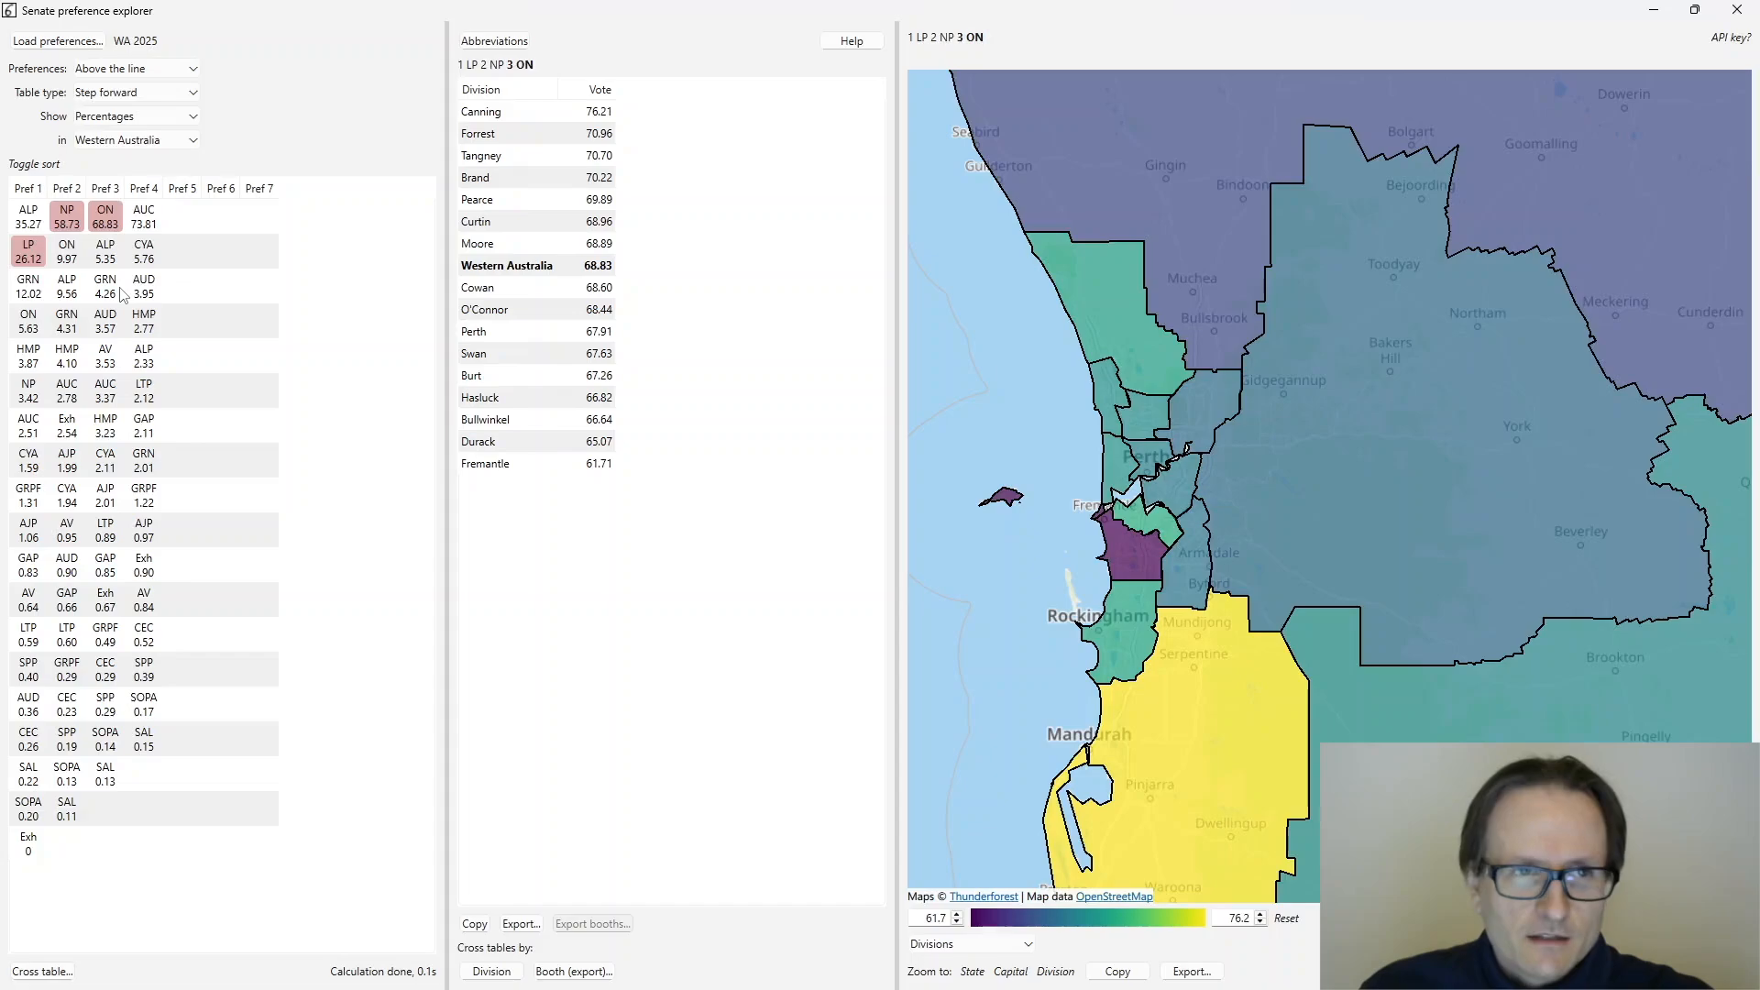
{"action": "left_click", "coordinate": [148, 218]}
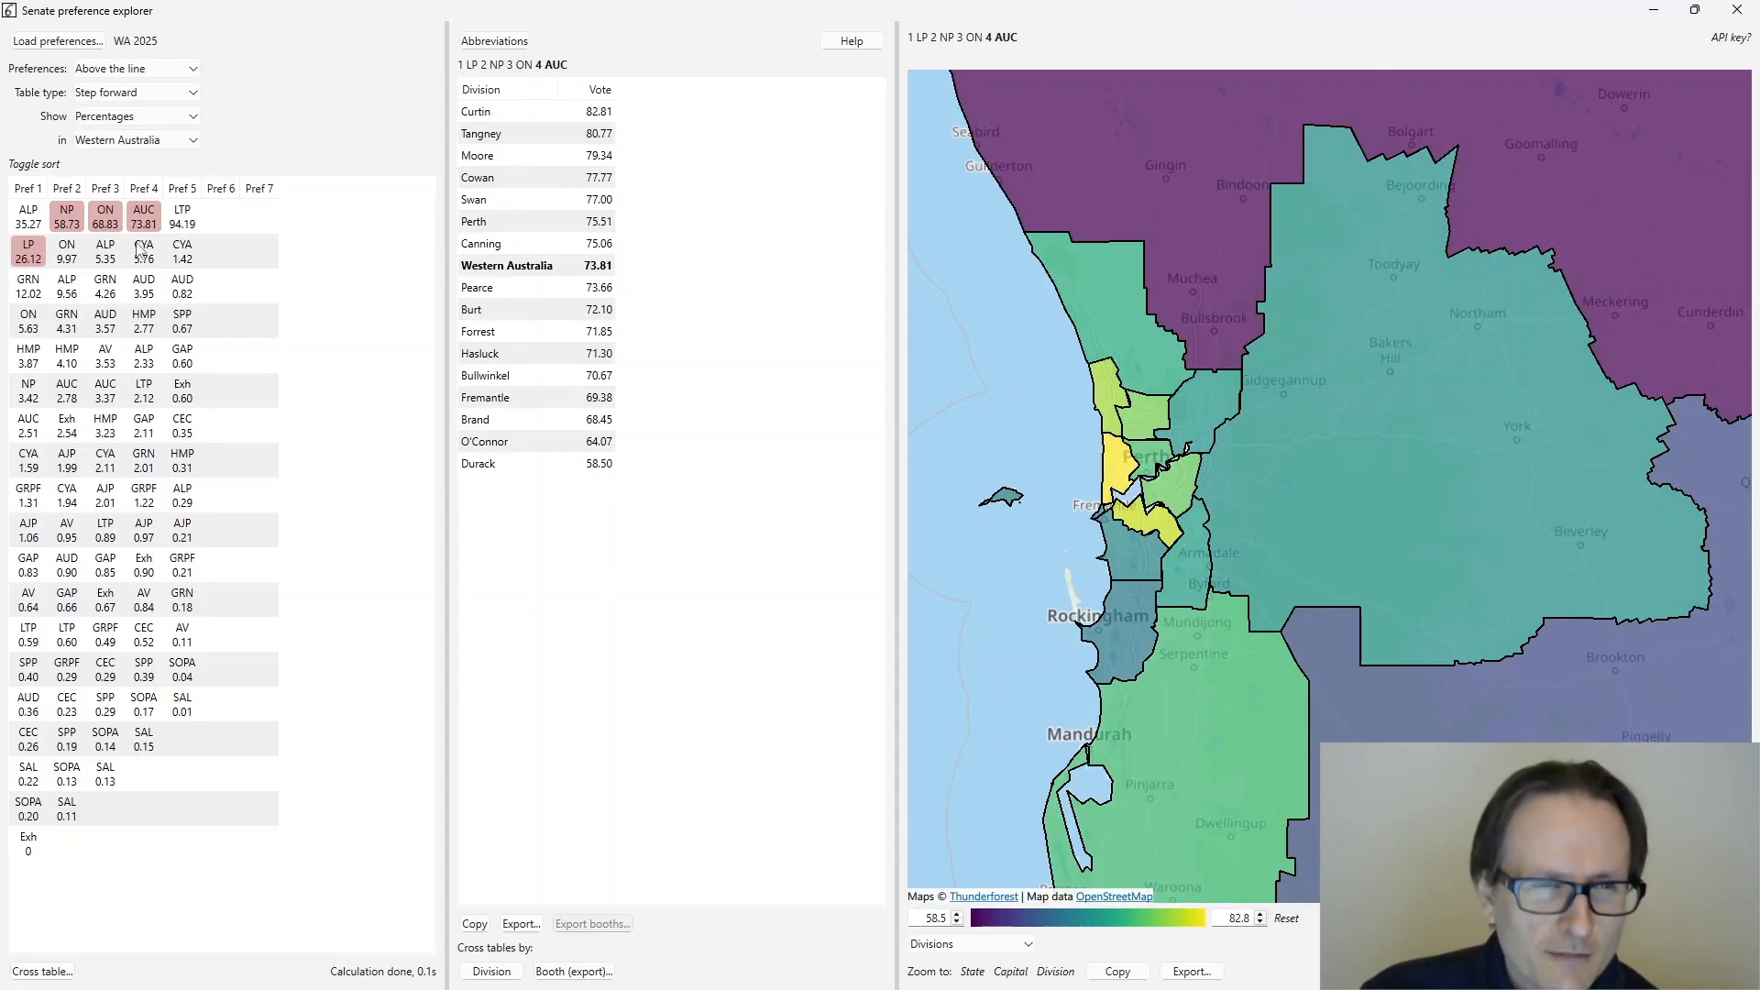
{"action": "left_click", "coordinate": [183, 218]}
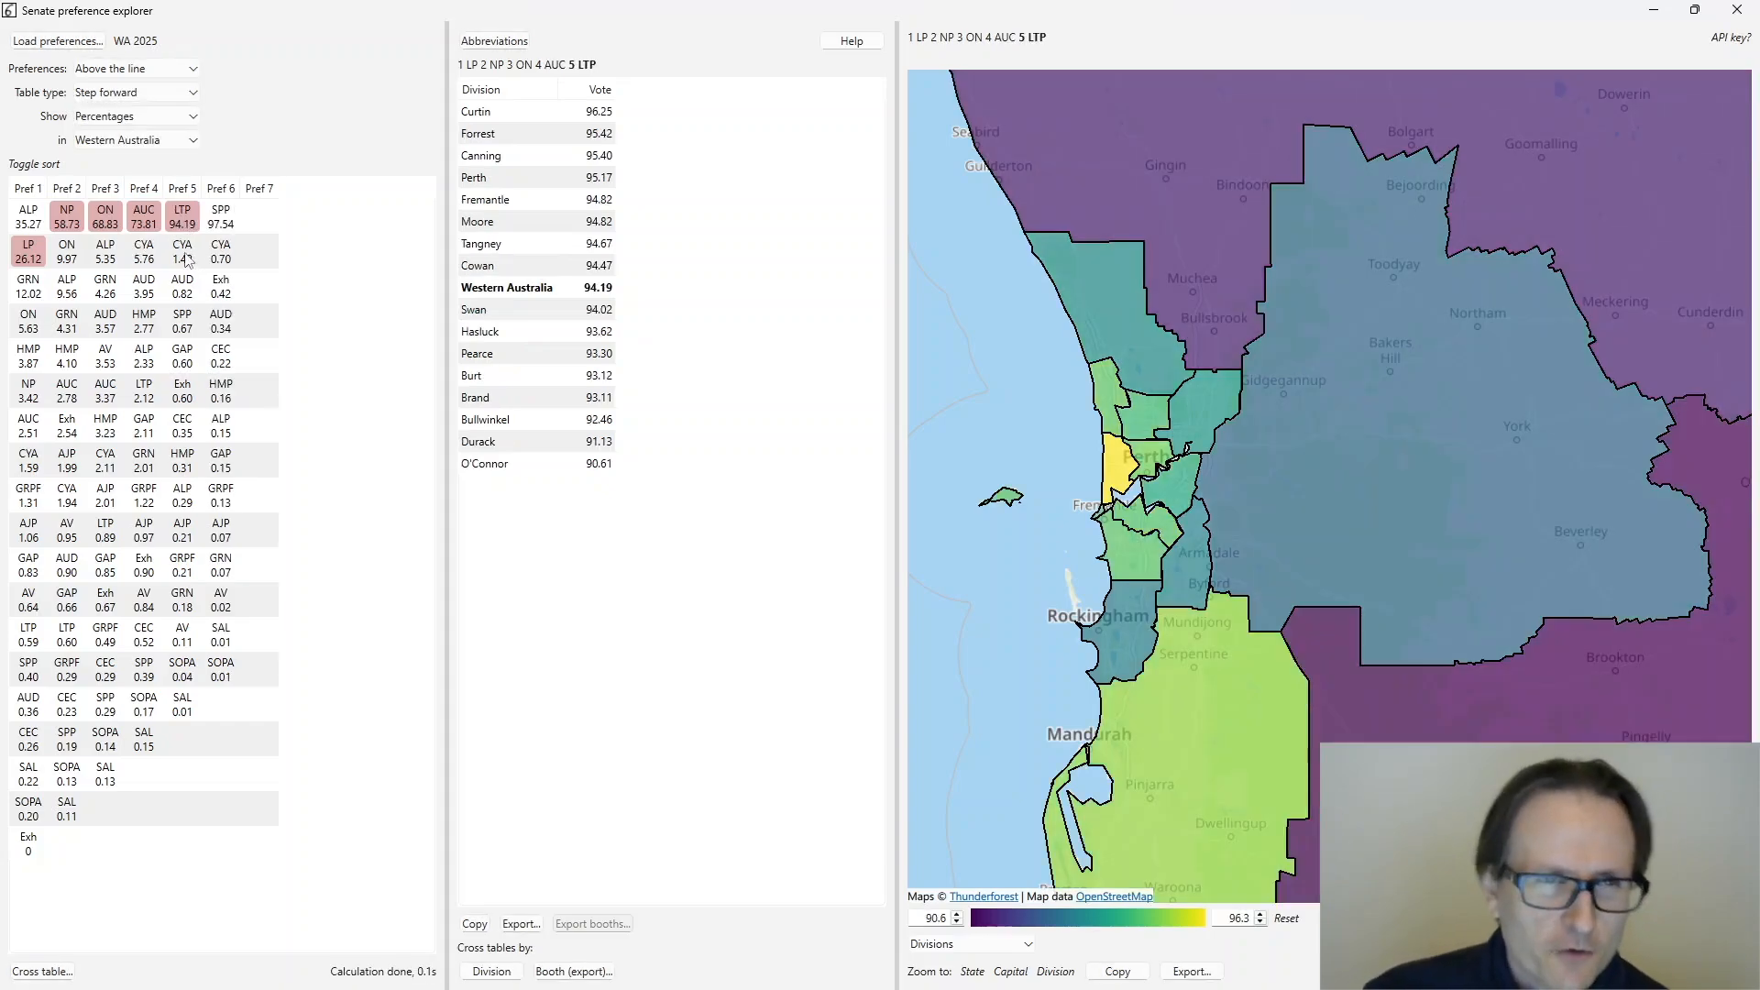
{"action": "left_click", "coordinate": [221, 218]}
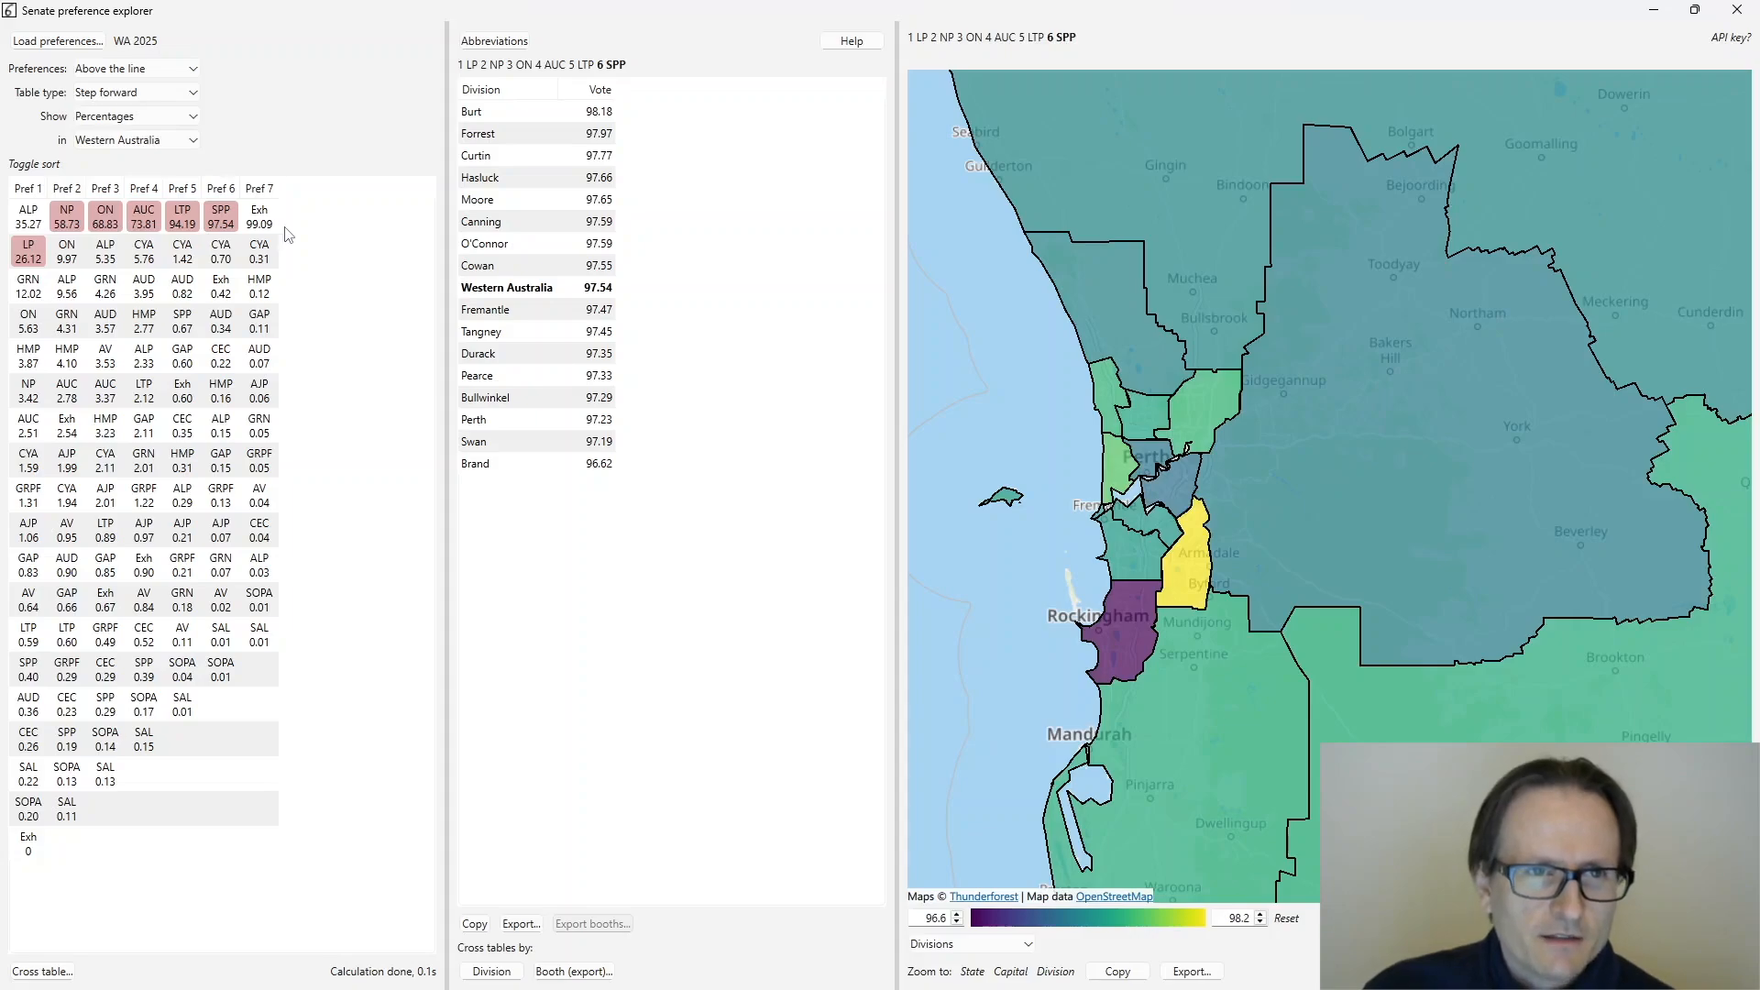
- Trace the LP voters' alternative preference path through 2 ON, 3 NP, 4 CYA and 5 AUC
{"action": "left_click", "coordinate": [67, 251]}
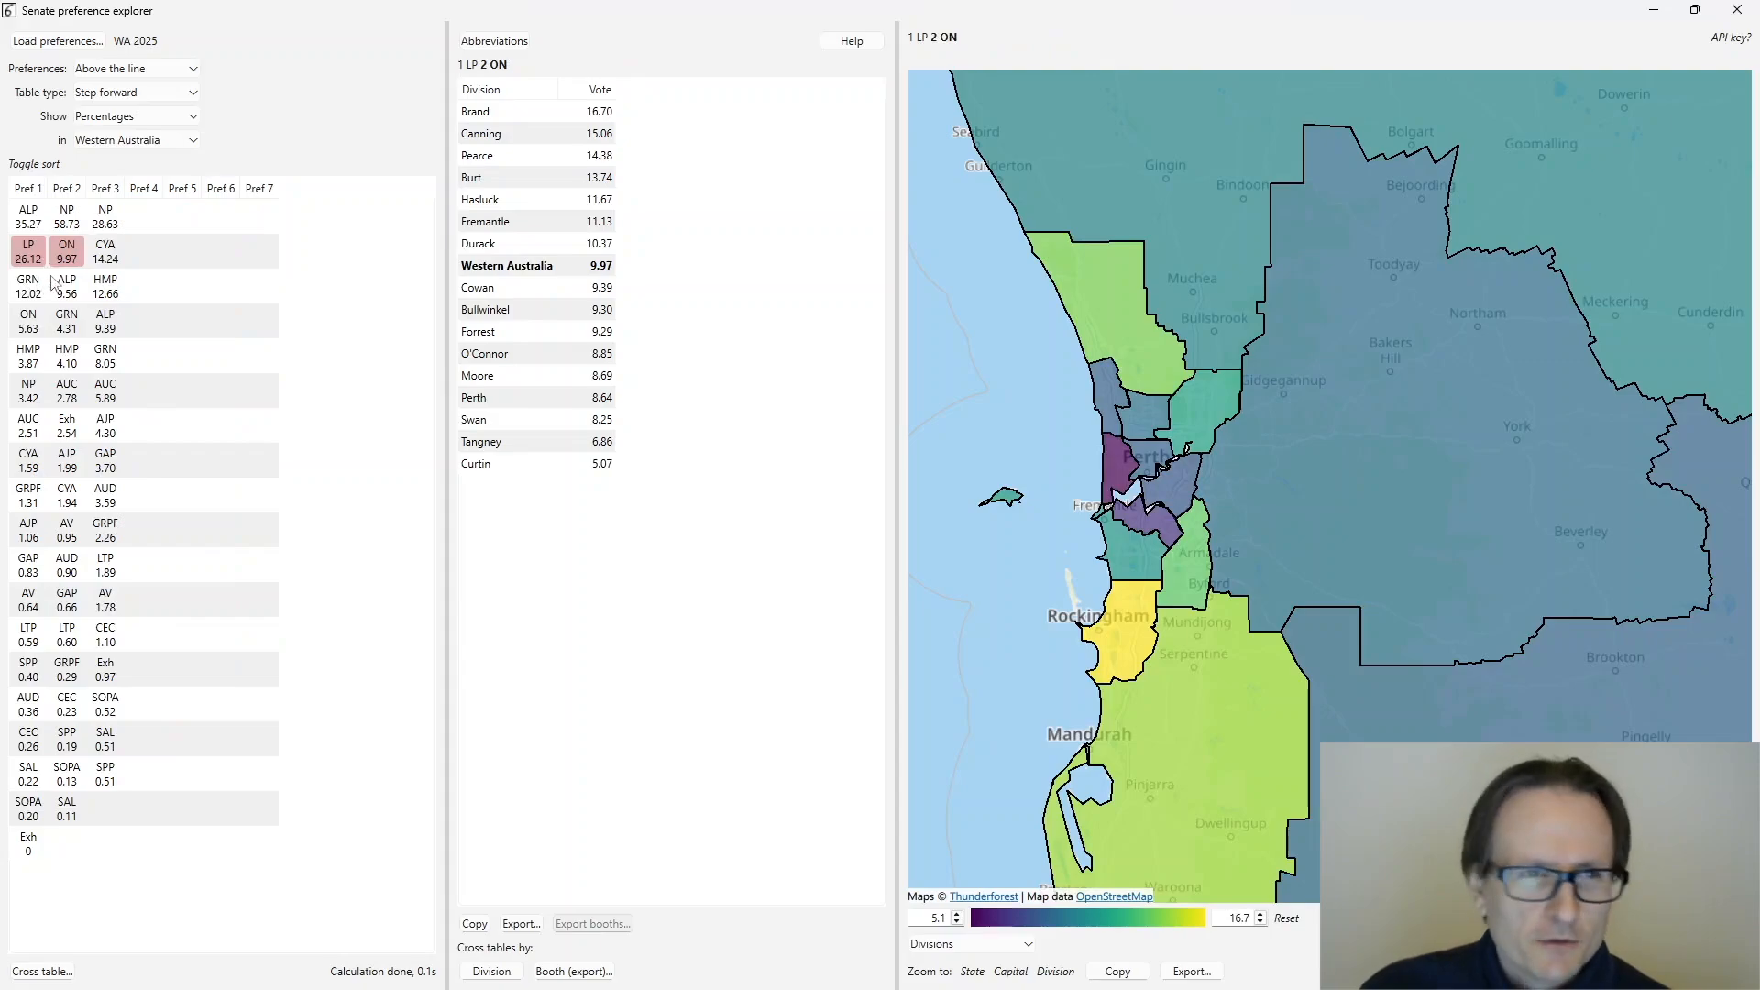
{"action": "left_click", "coordinate": [107, 224]}
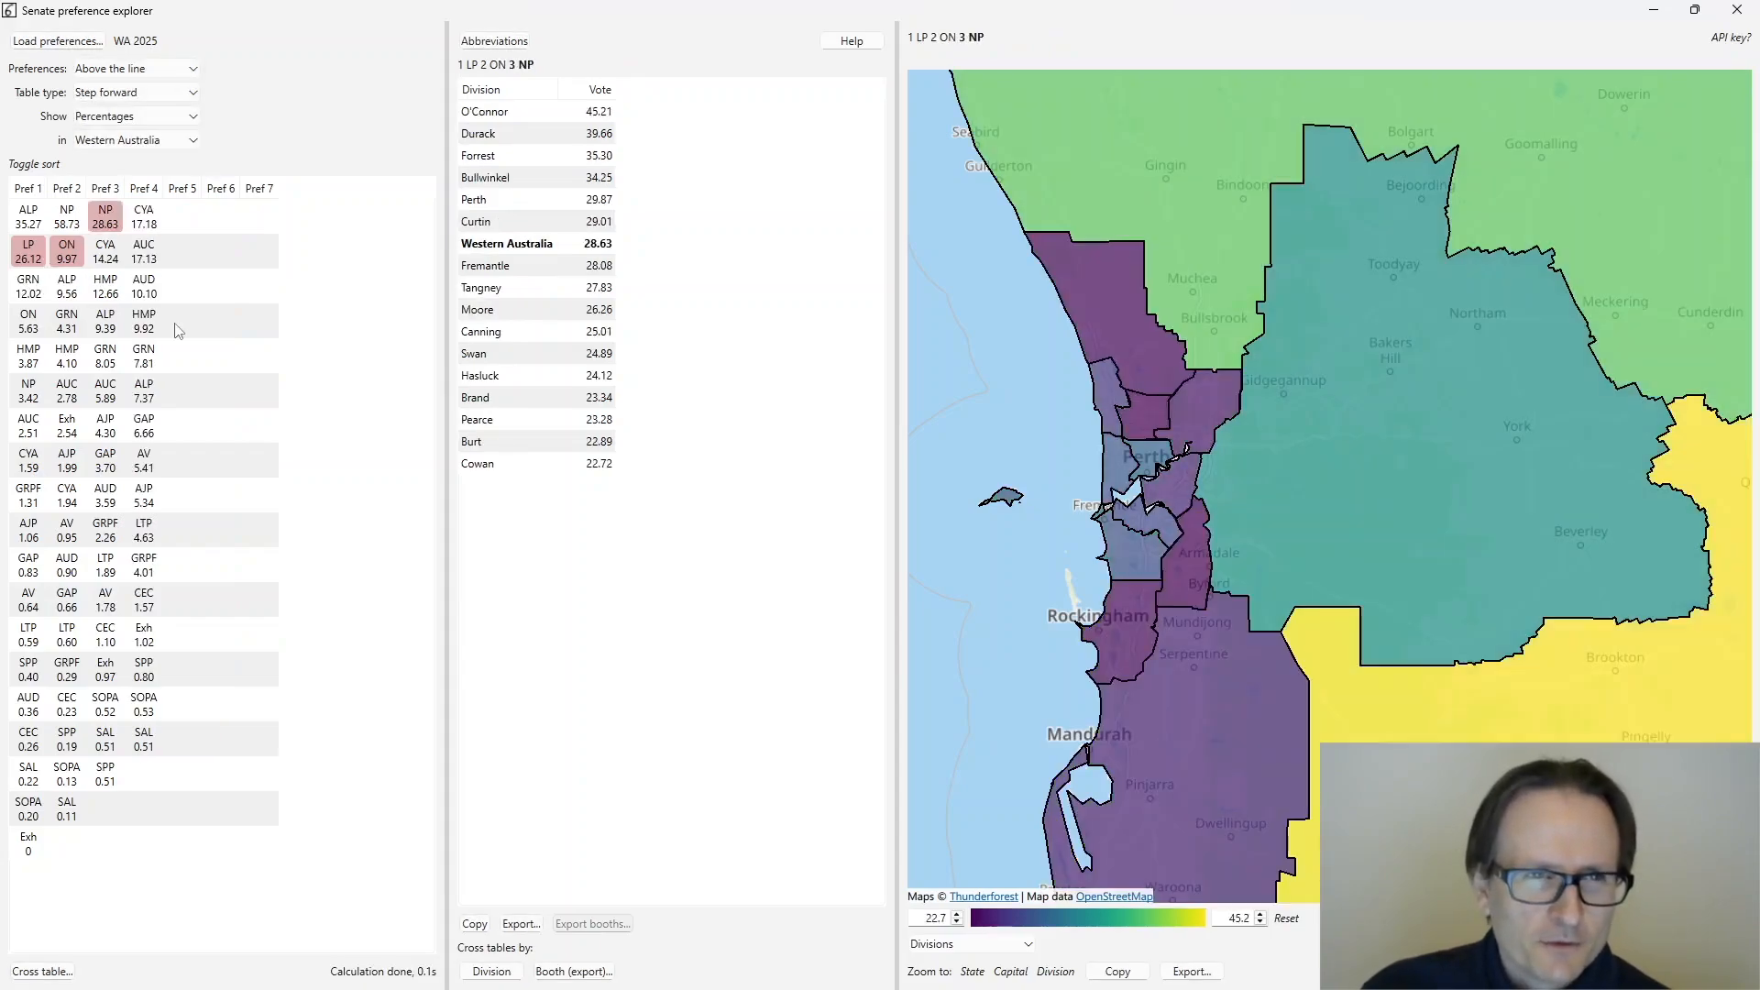
{"action": "left_click", "coordinate": [144, 224]}
{"action": "left_click", "coordinate": [189, 223]}
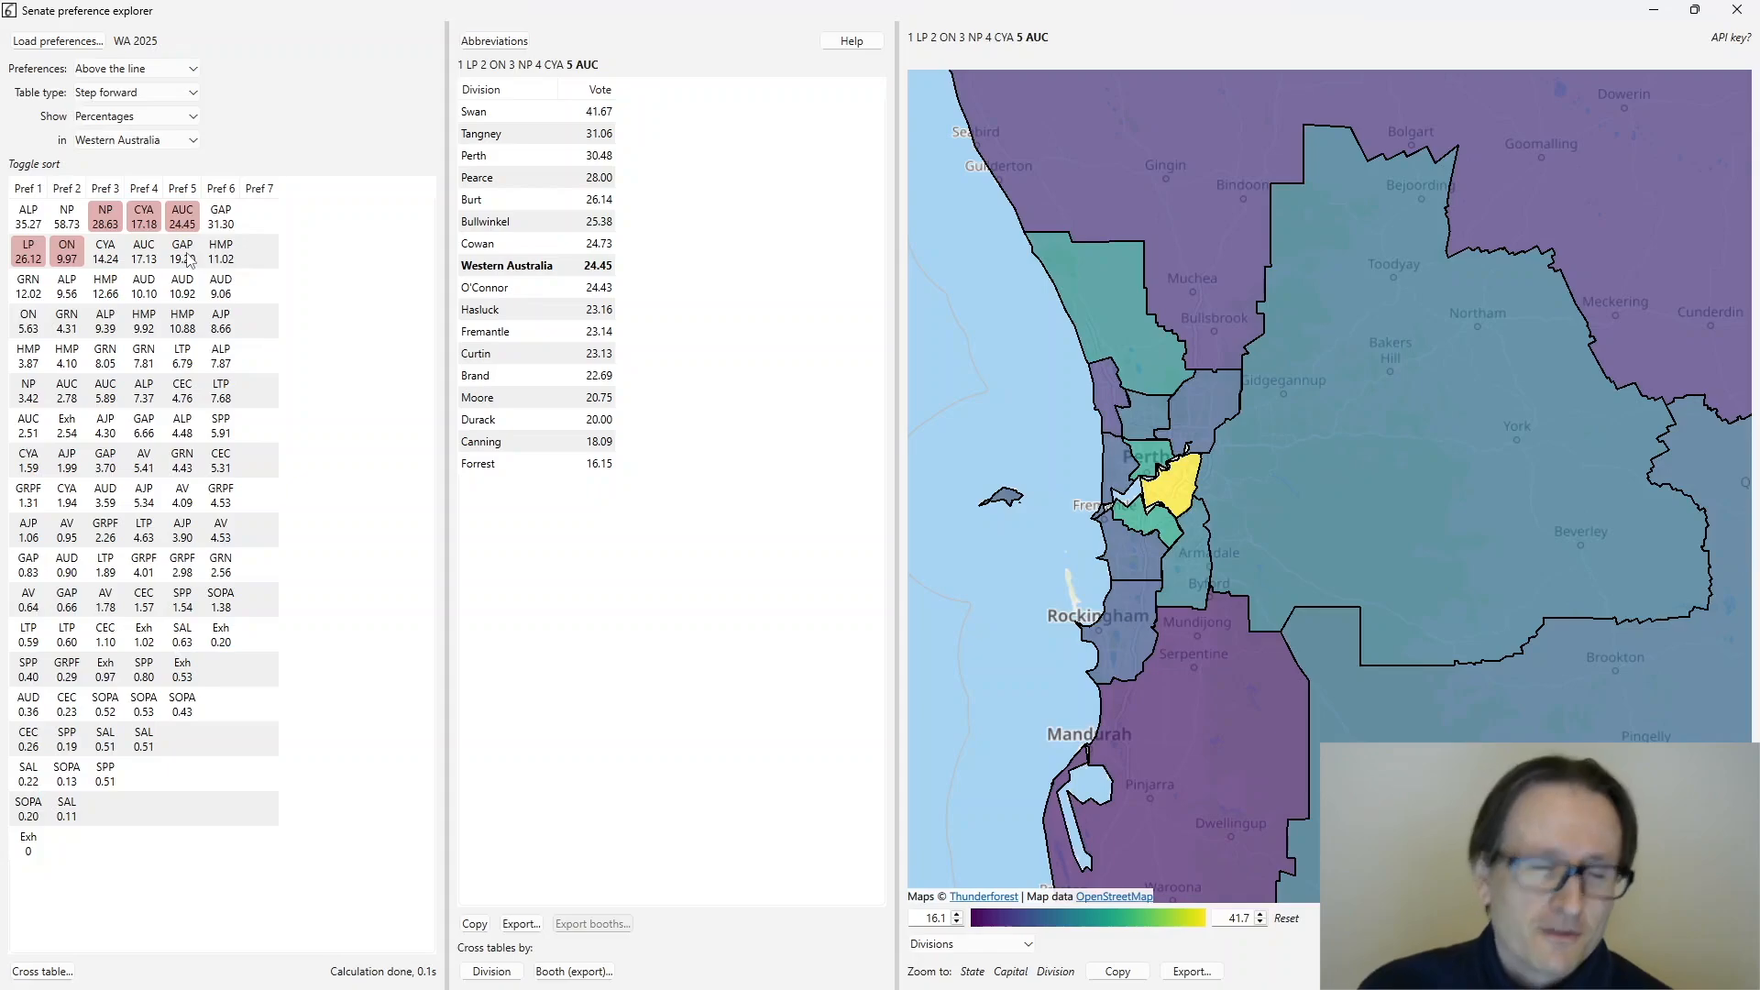
- View the GRN first-preference map and trace the GRN path through 2 ALP, 3 HMP, 4 AJP and 5 AUD
{"action": "left_click", "coordinate": [17, 294]}
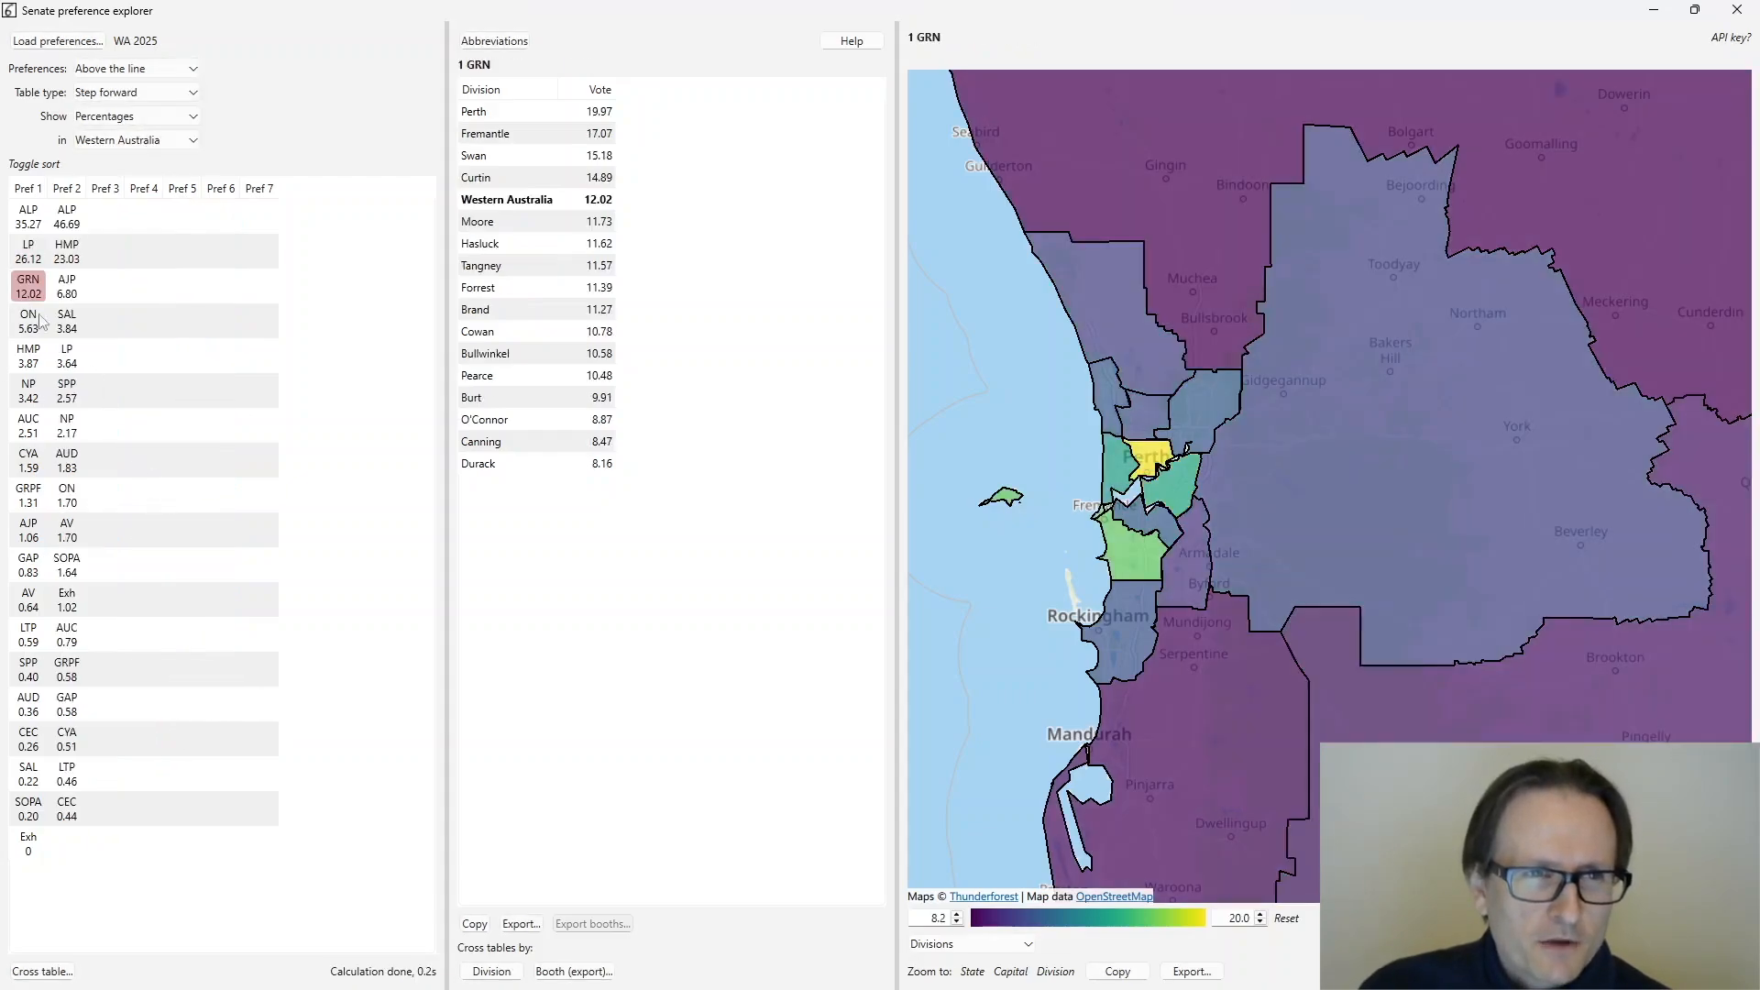
{"action": "left_click", "coordinate": [69, 220]}
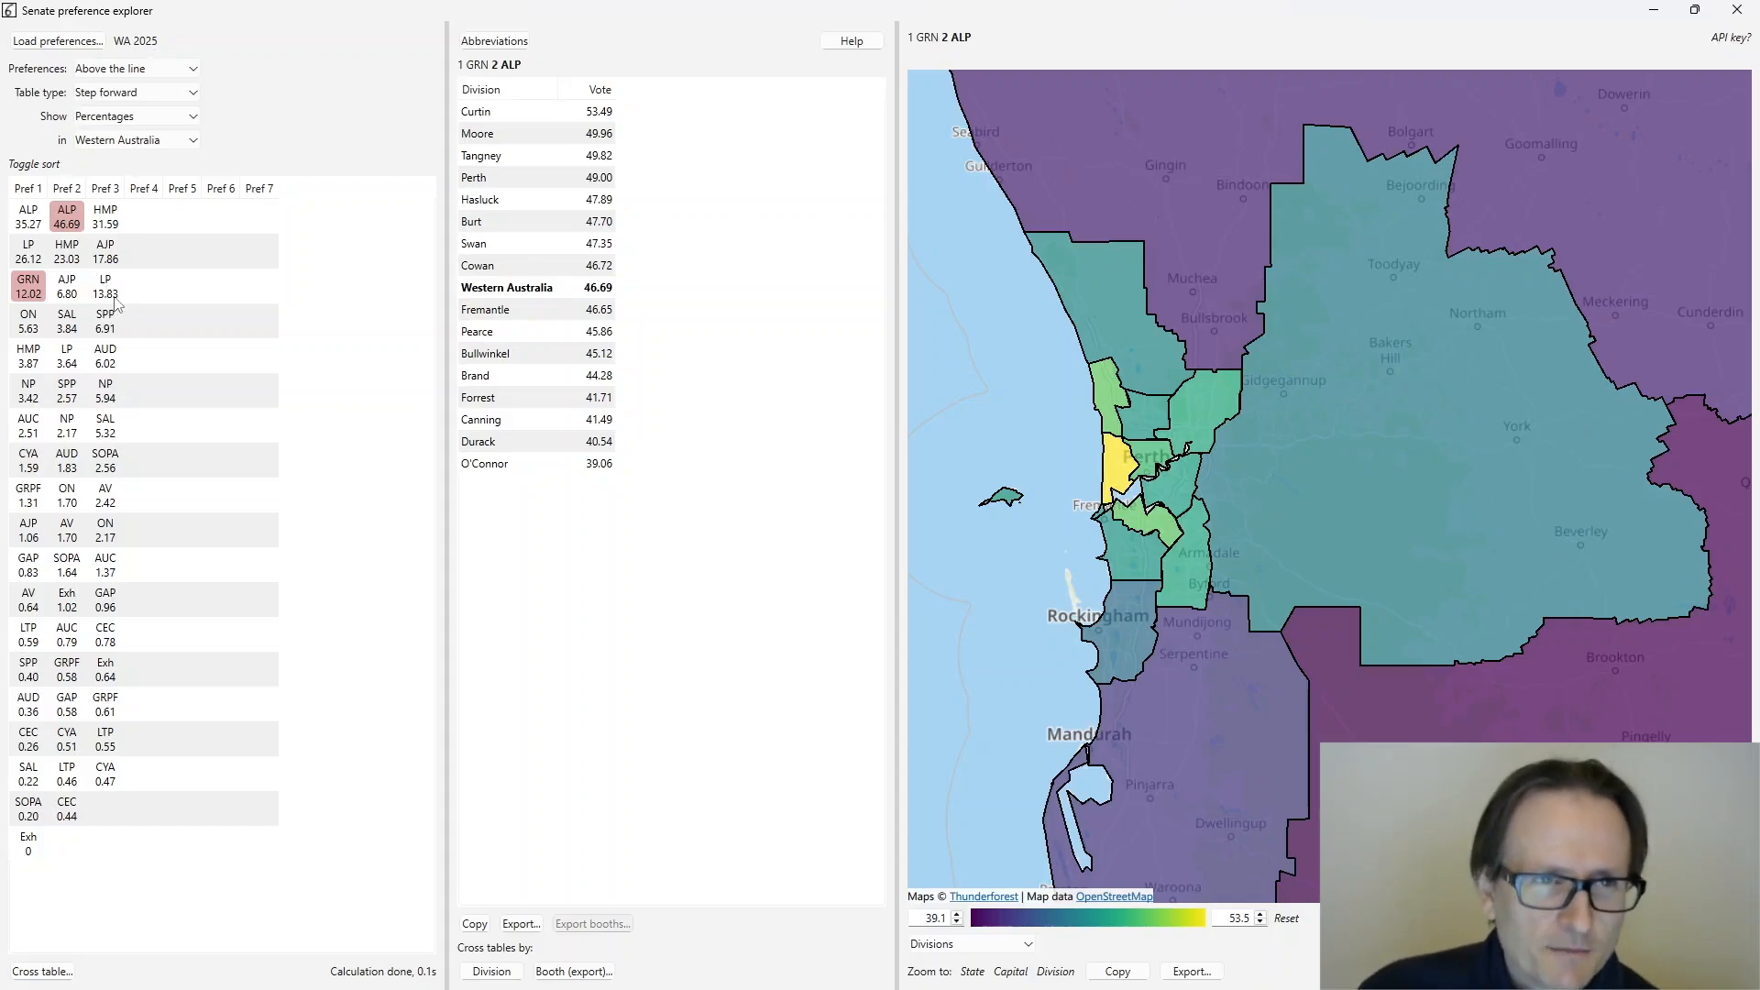
{"action": "left_click", "coordinate": [108, 228]}
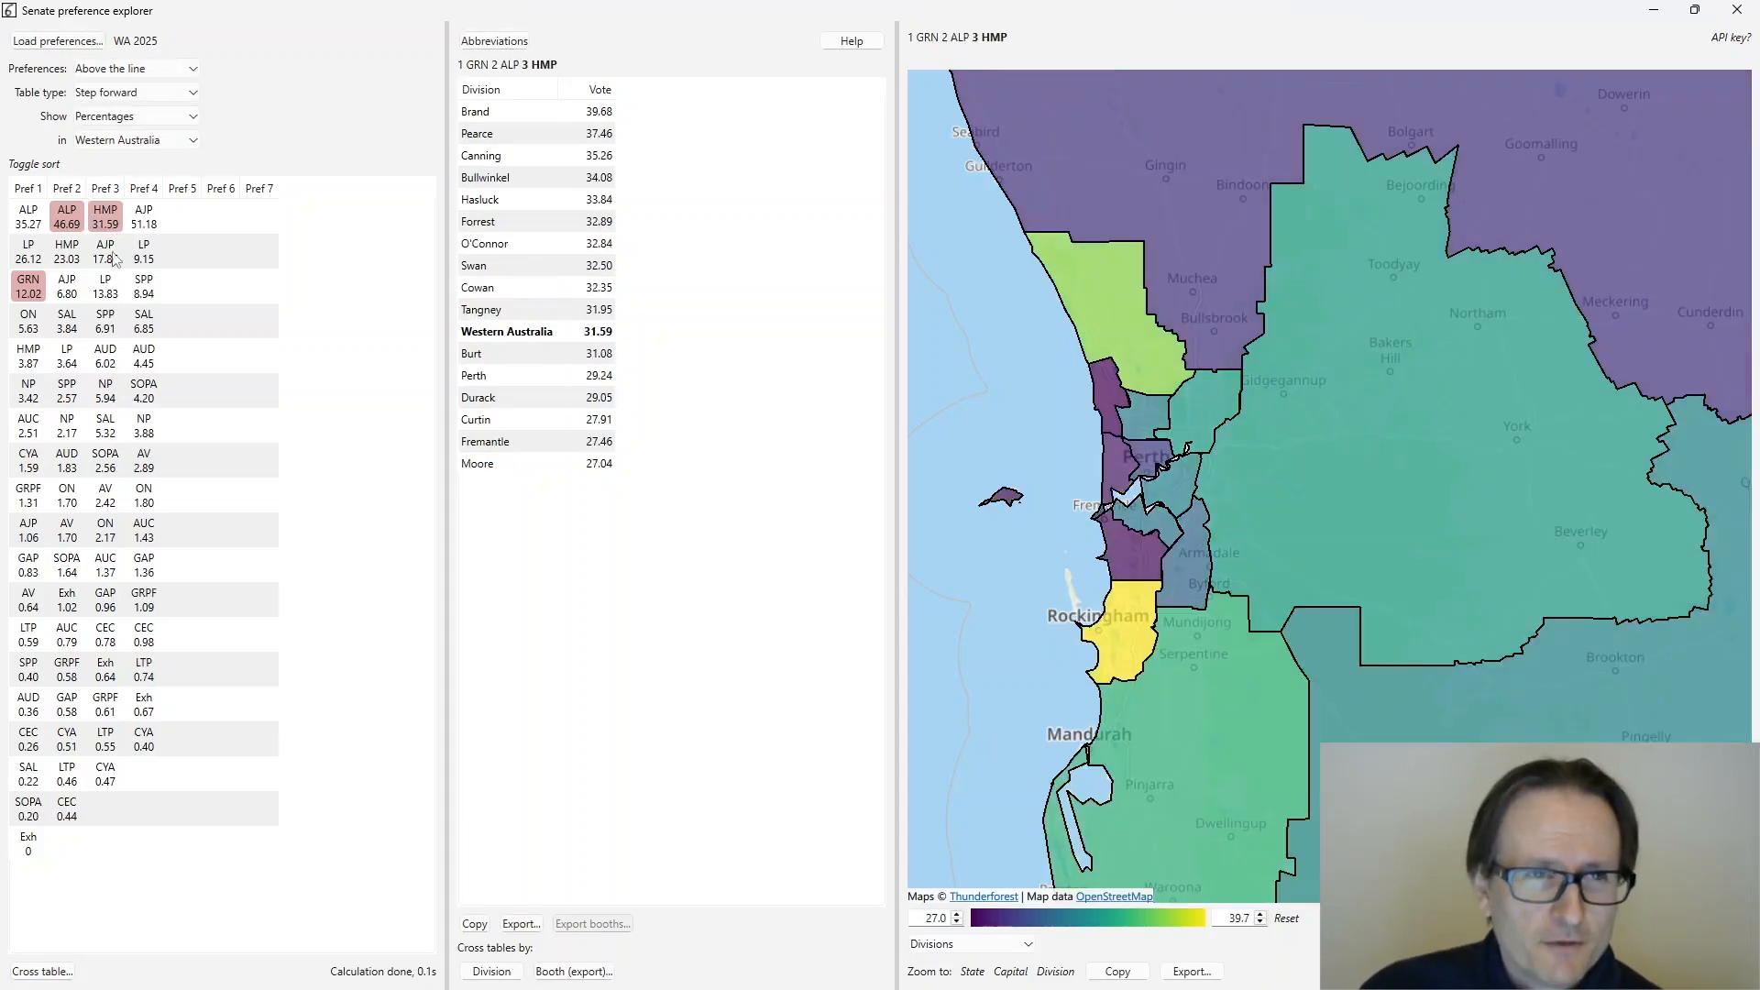
{"action": "left_click", "coordinate": [144, 216]}
{"action": "left_click", "coordinate": [182, 217]}
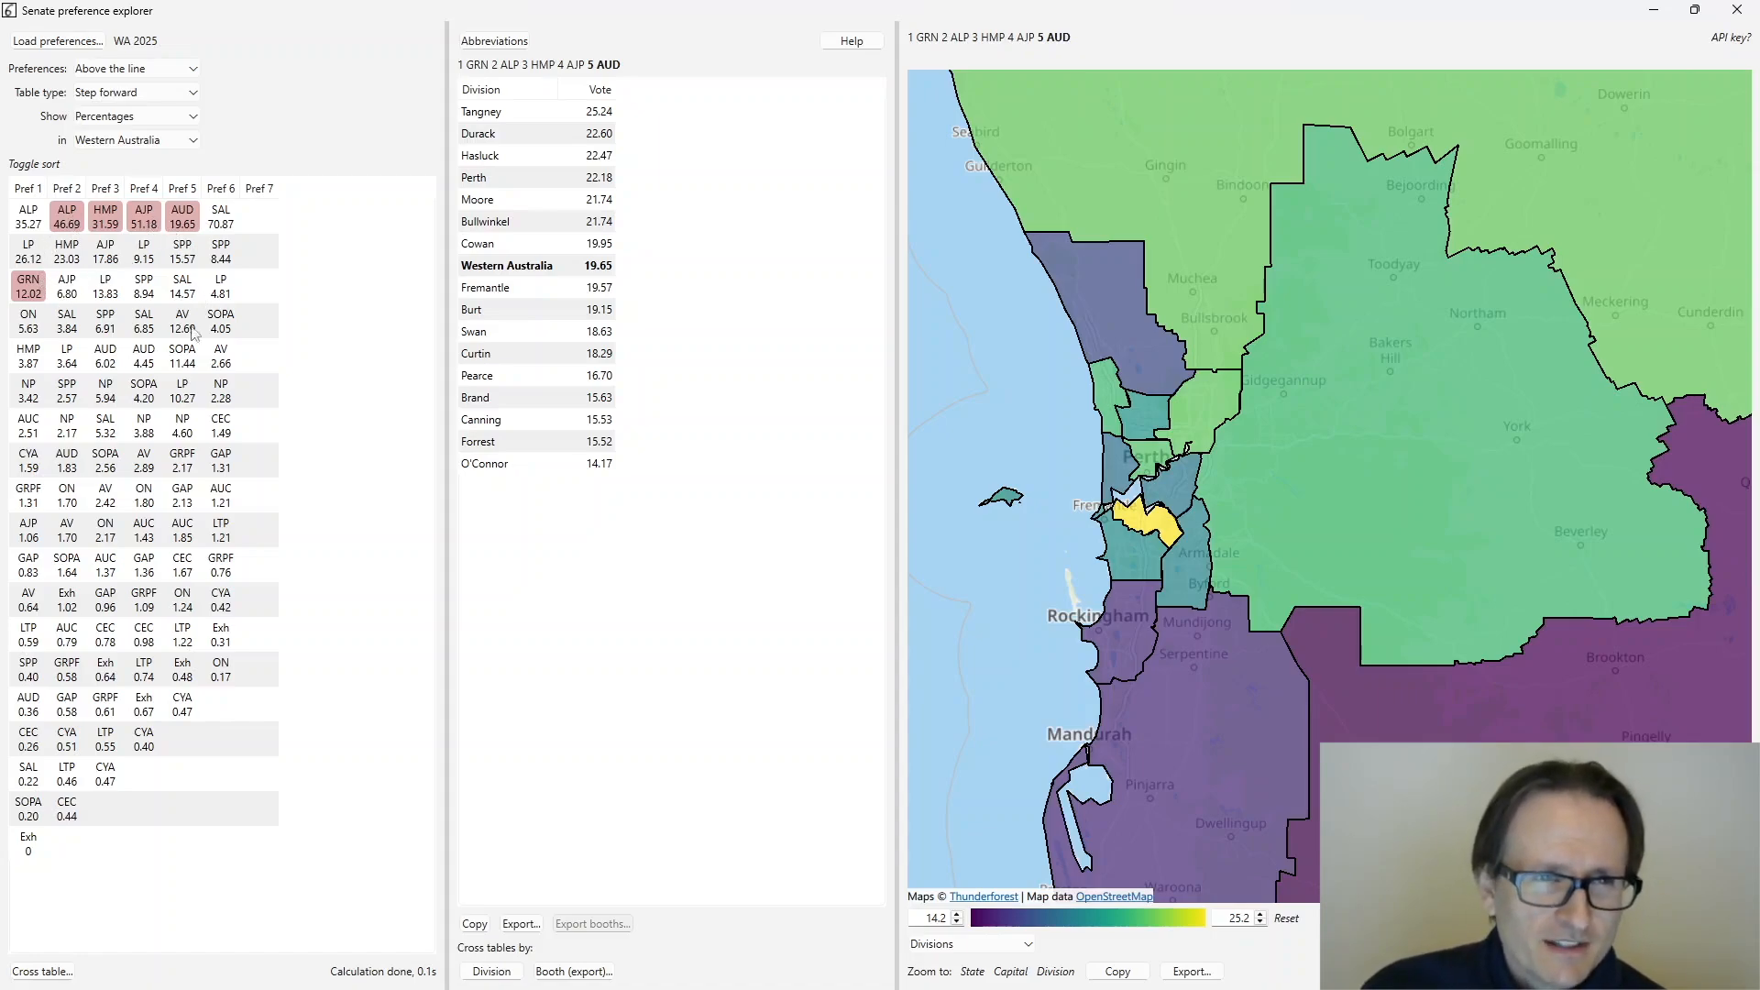
- Trace the GRN voters' how-to-vote path through 2 HMP, 3 AJP, 4 SAL, 5 AV and 6 ALP
{"action": "left_click", "coordinate": [67, 252]}
{"action": "left_click", "coordinate": [103, 224]}
{"action": "left_click", "coordinate": [139, 225]}
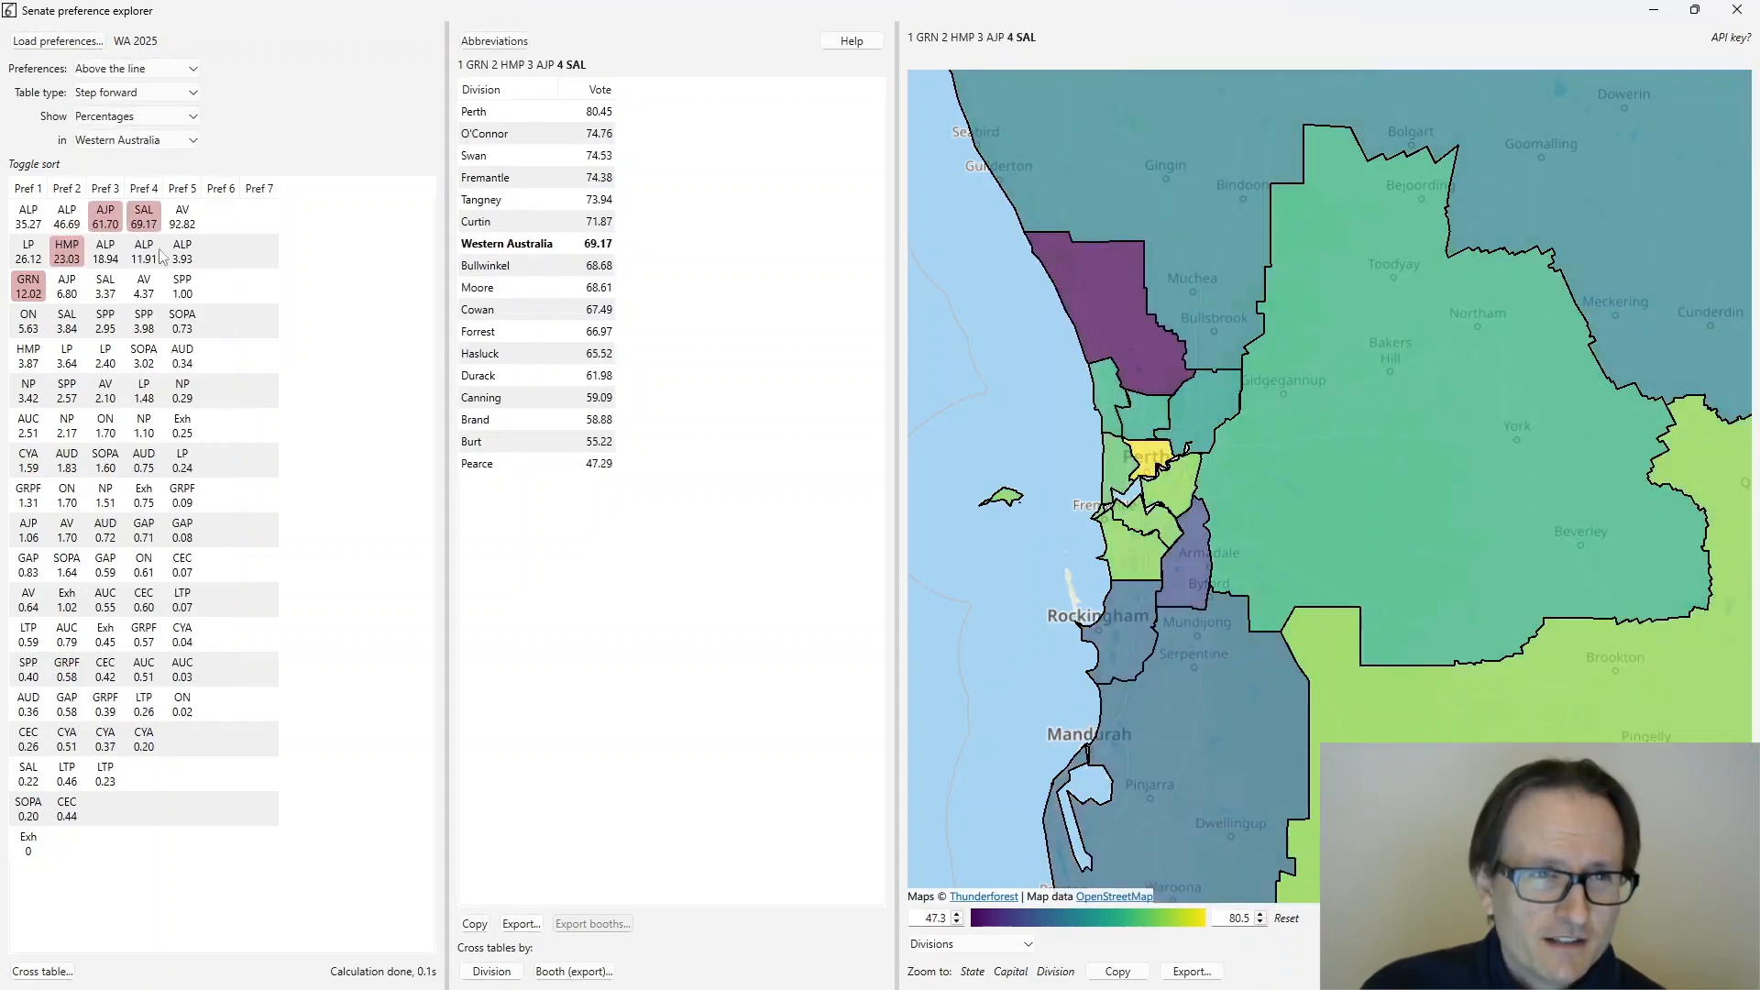
{"action": "left_click", "coordinate": [176, 220]}
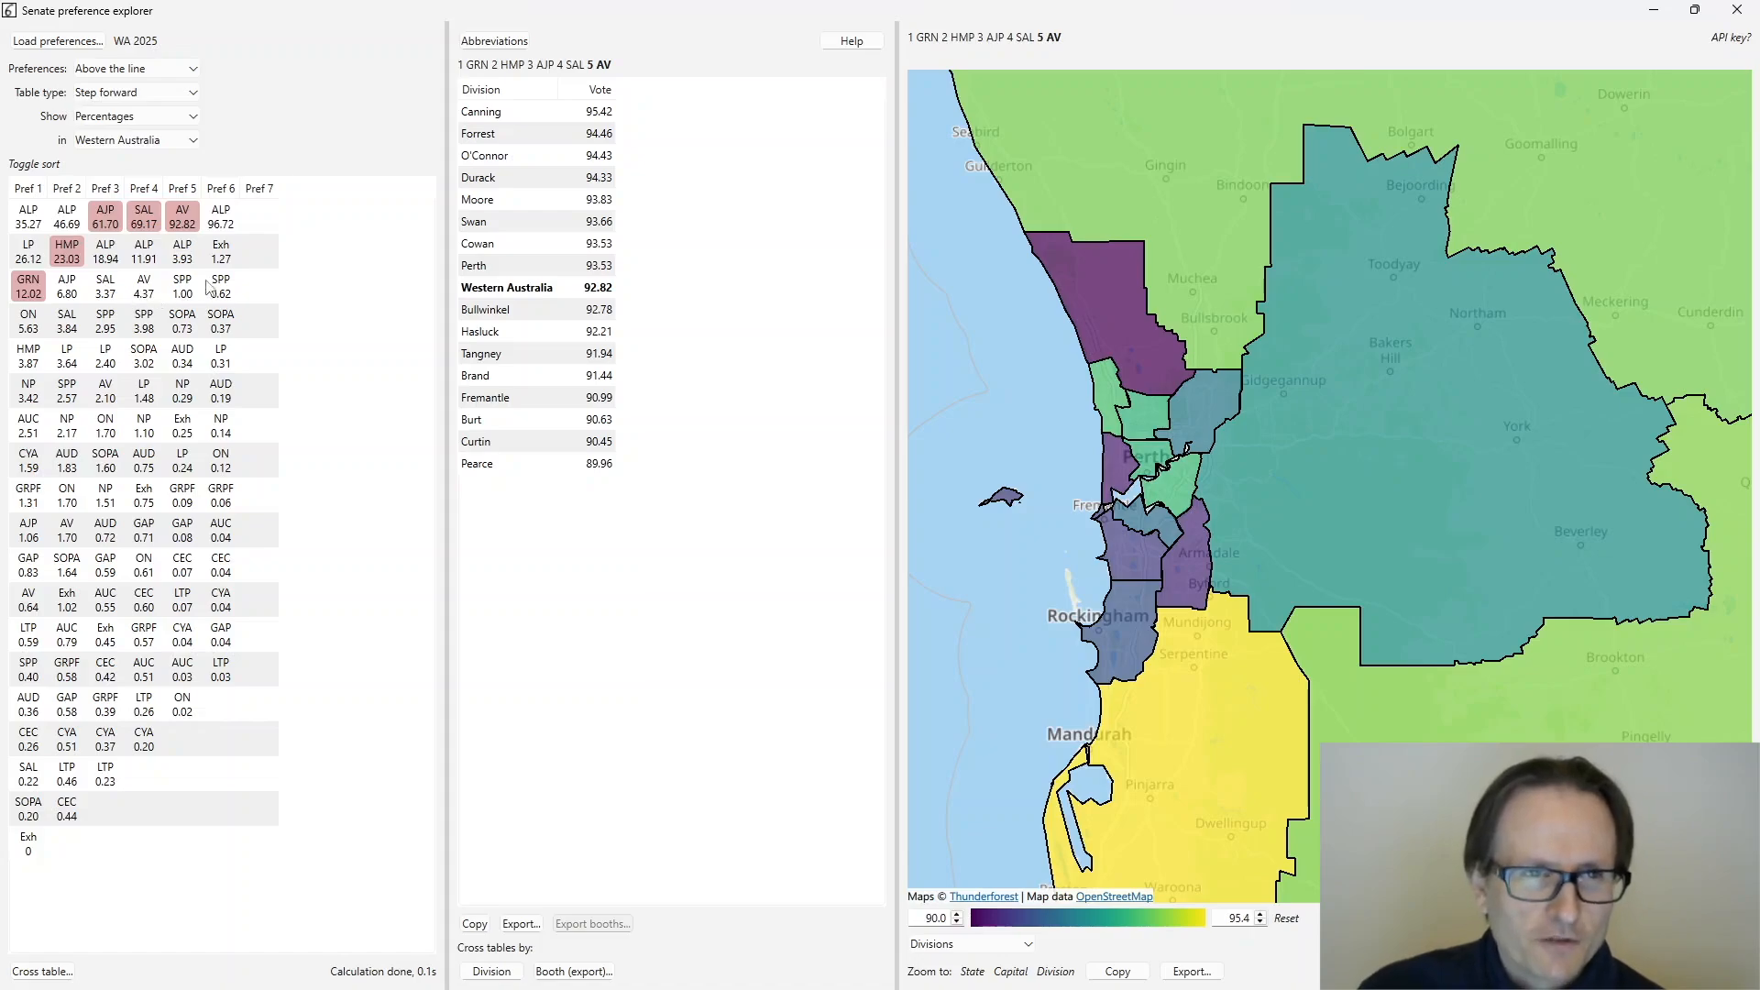
{"action": "left_click", "coordinate": [221, 220]}
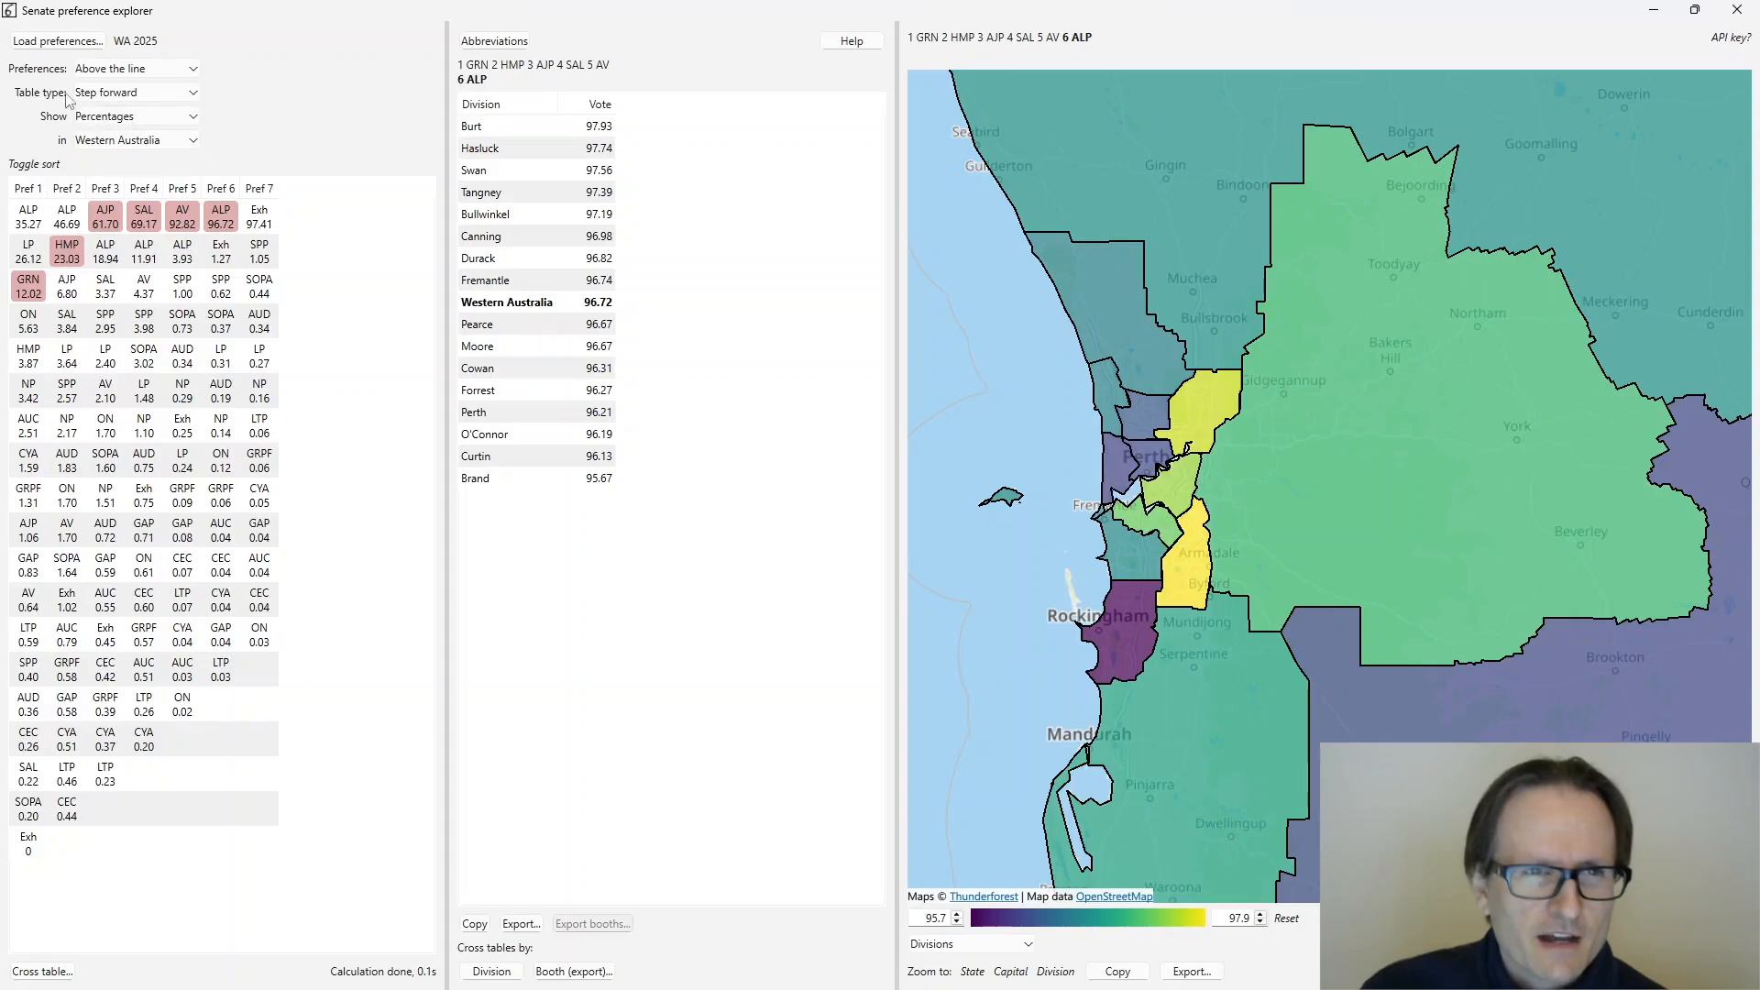
- Load the 2022_wa.sqlite preferences and trace the path 1 ALP, 2 GRN, 3 AJP, 4 LDP, 5 AUD and 6 WAP
{"action": "left_click", "coordinate": [57, 41]}
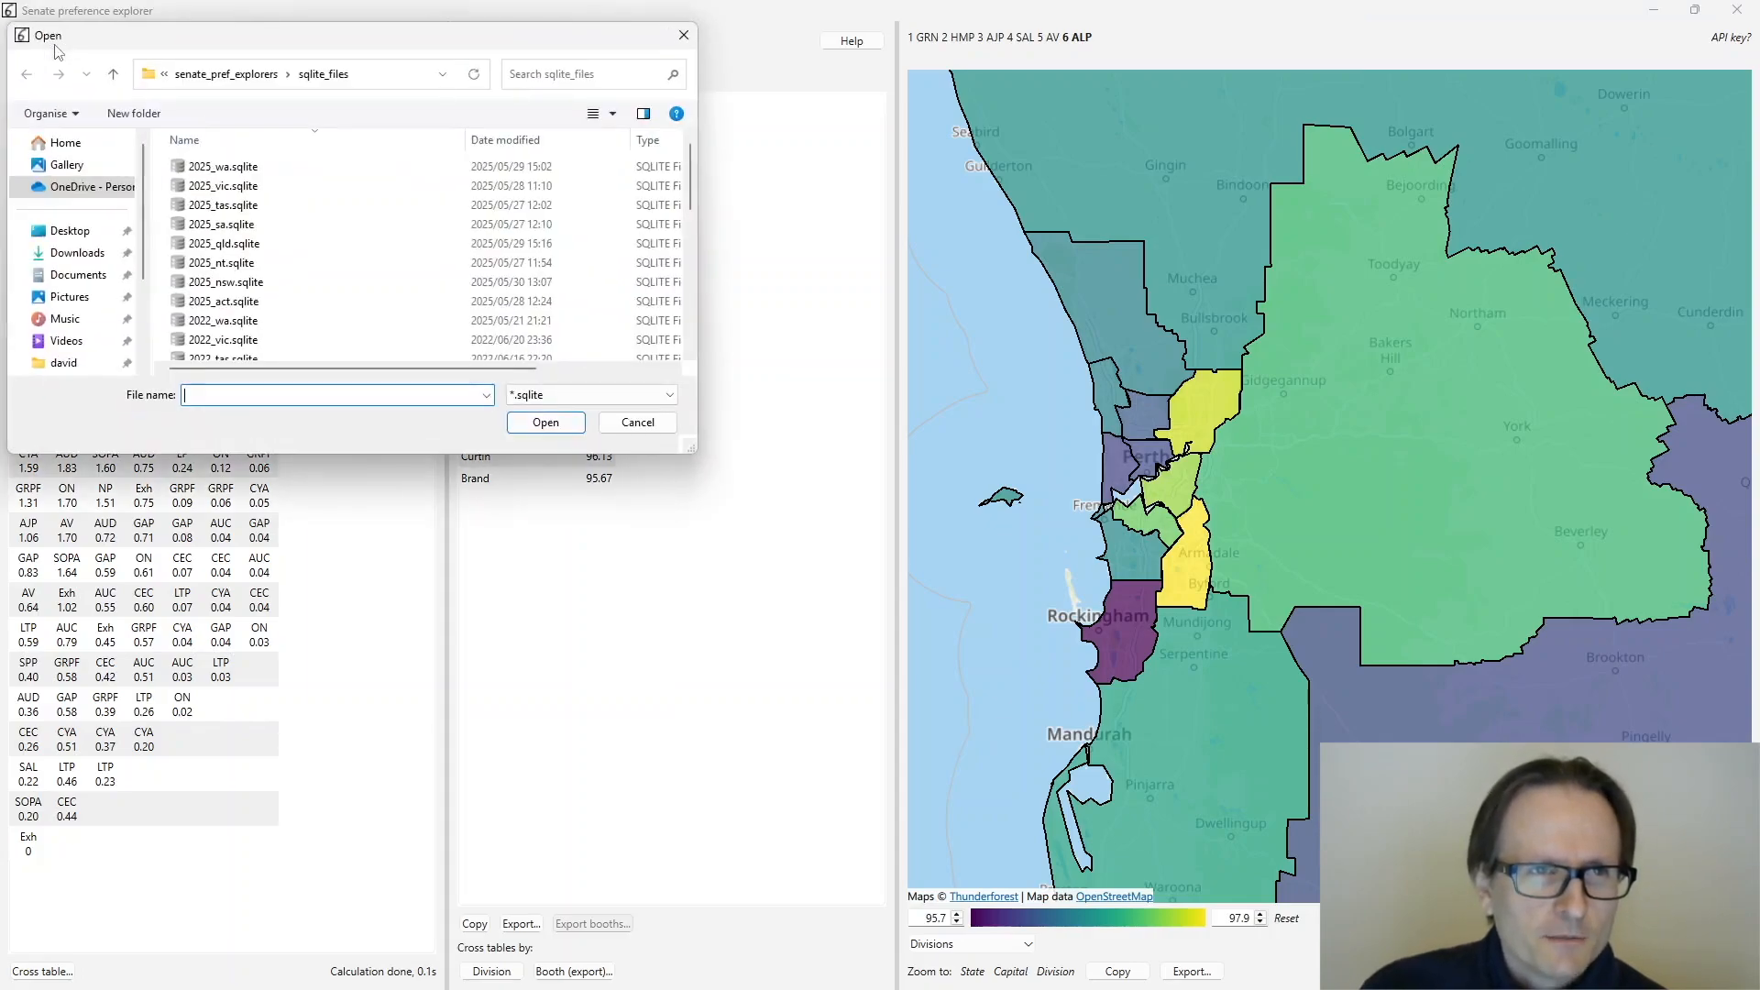
{"action": "double_click", "coordinate": [229, 322]}
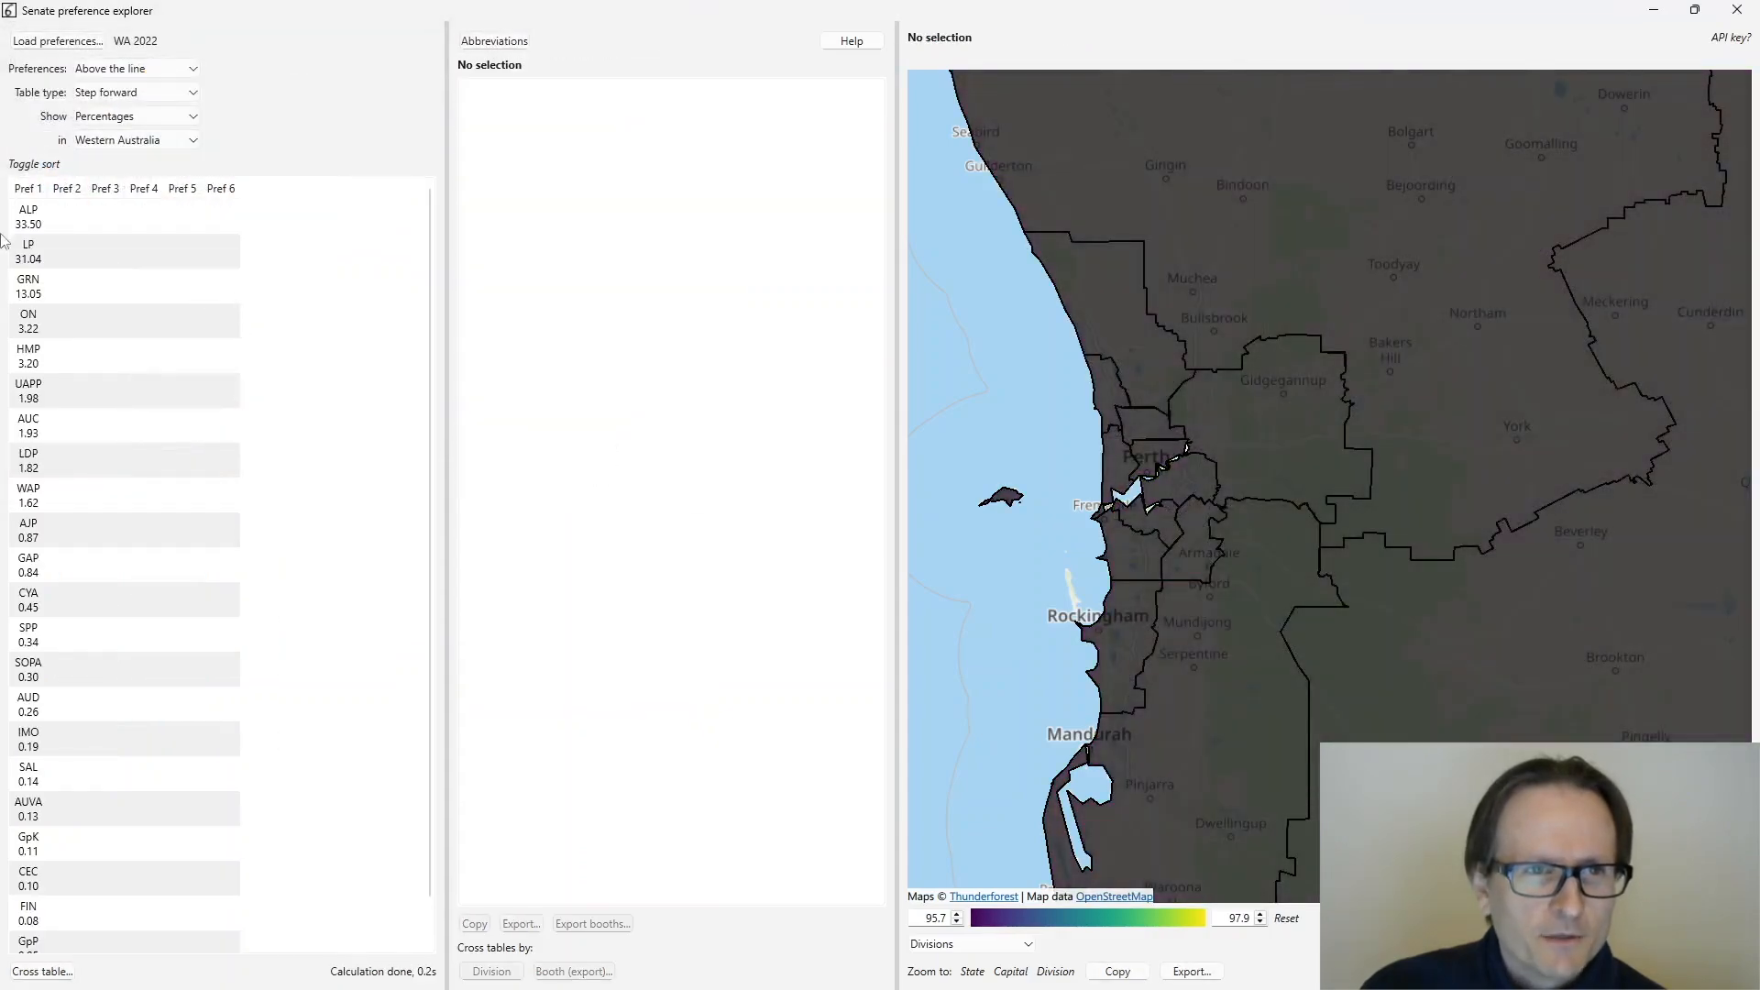
{"action": "left_click", "coordinate": [30, 219]}
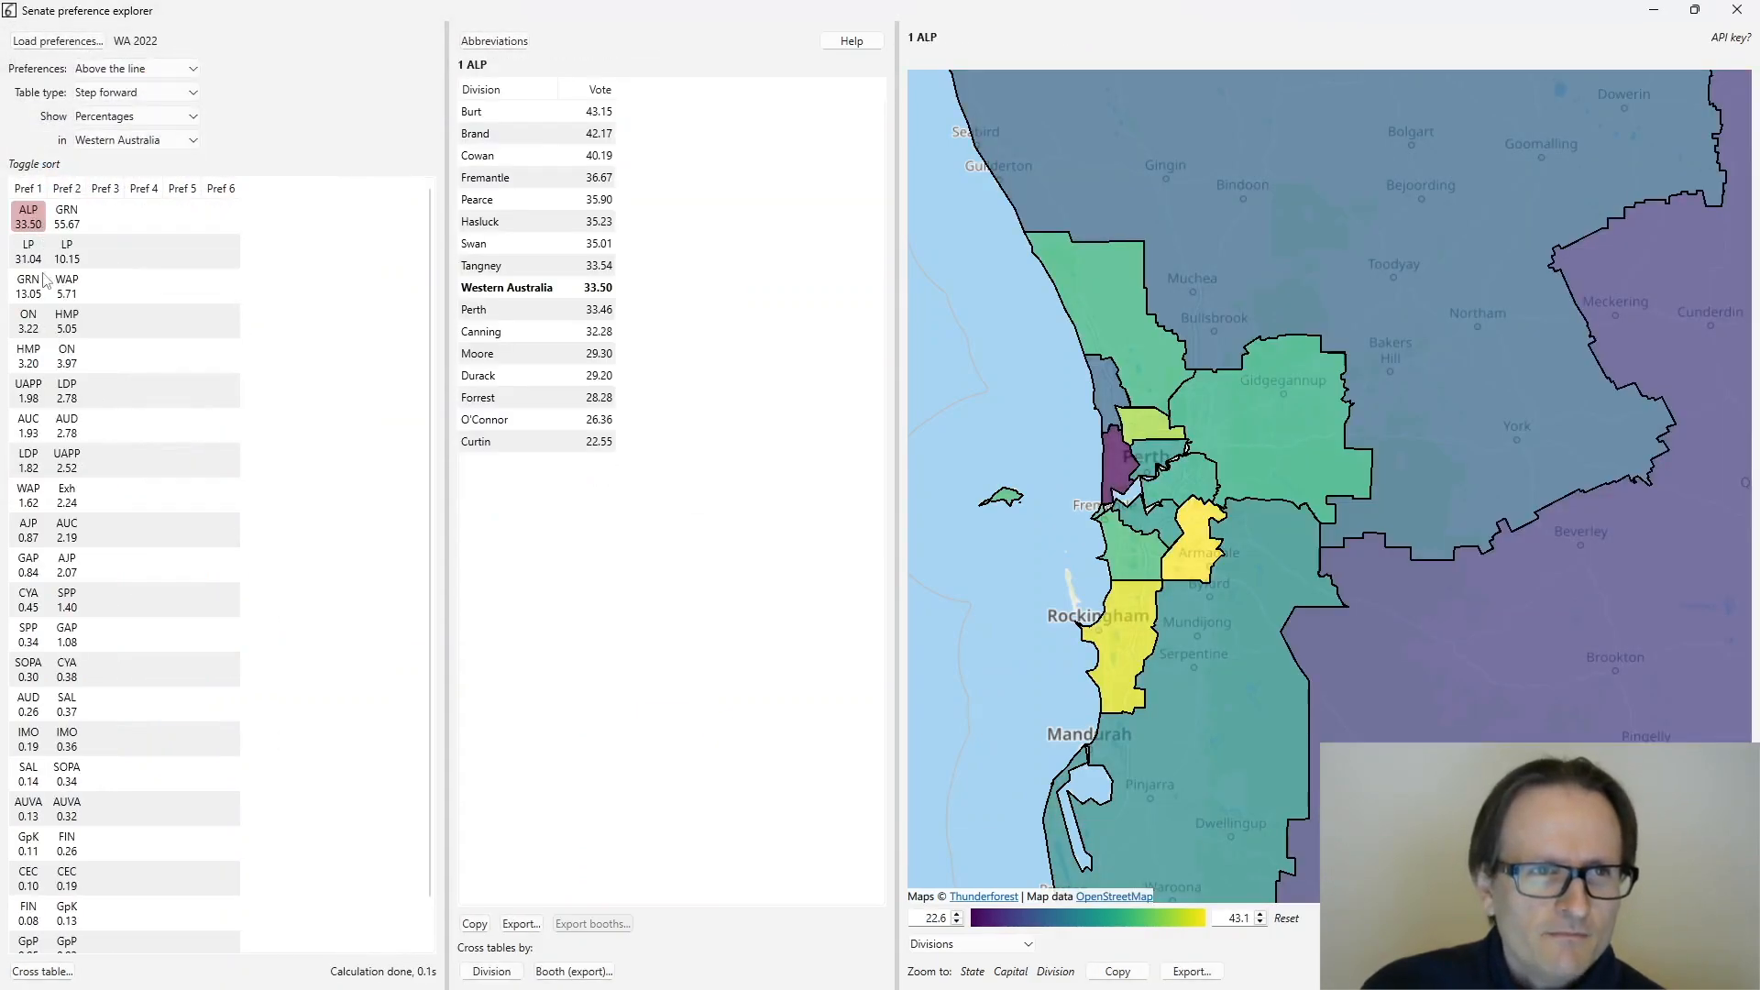
{"action": "left_click", "coordinate": [66, 220]}
{"action": "left_click", "coordinate": [109, 224]}
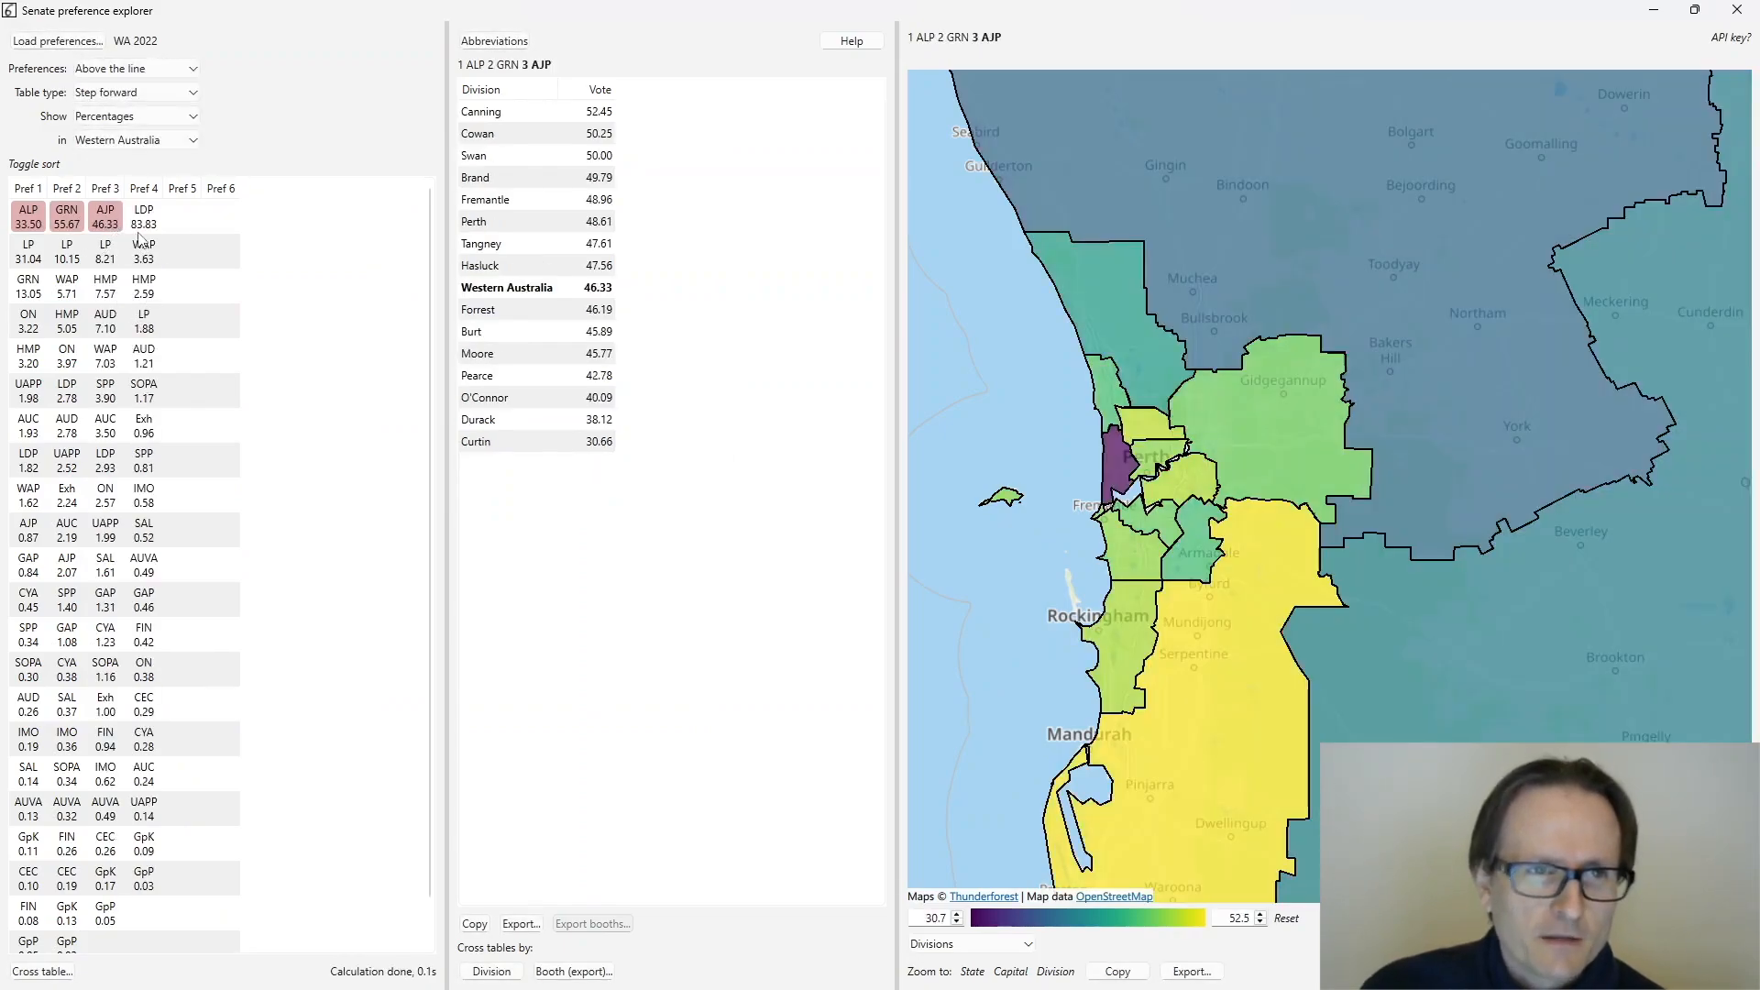
{"action": "left_click", "coordinate": [143, 223]}
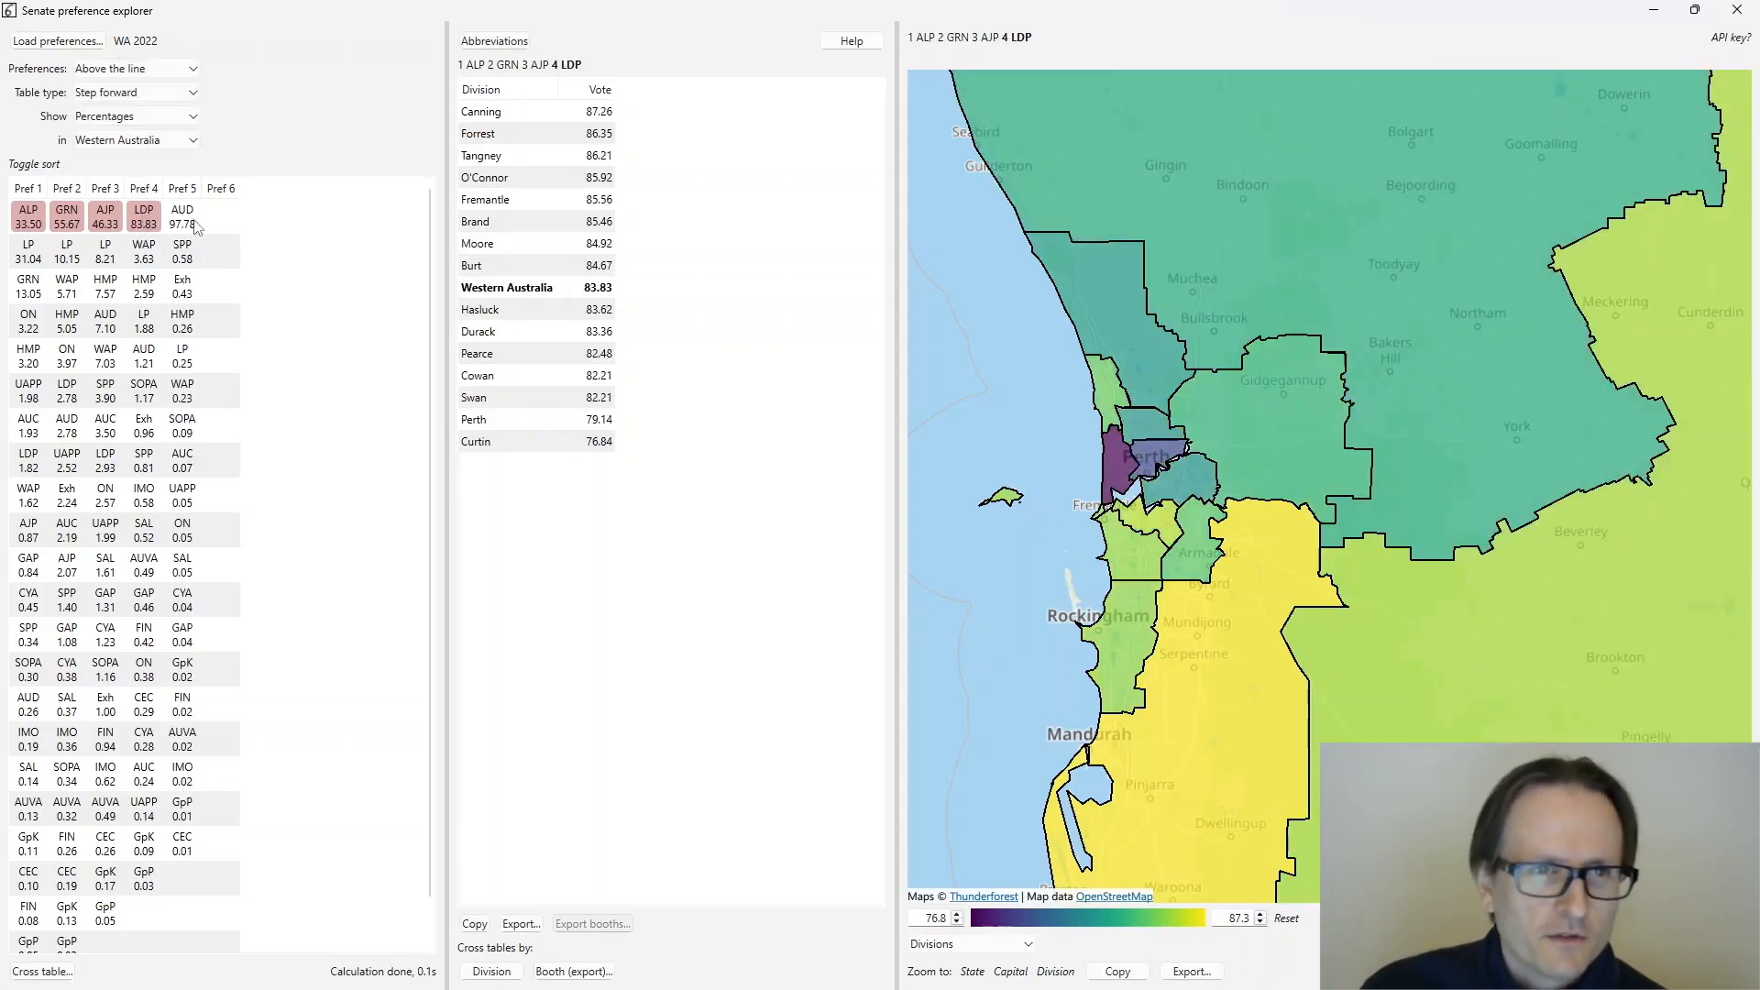
{"action": "left_click", "coordinate": [192, 221]}
{"action": "left_click", "coordinate": [227, 226]}
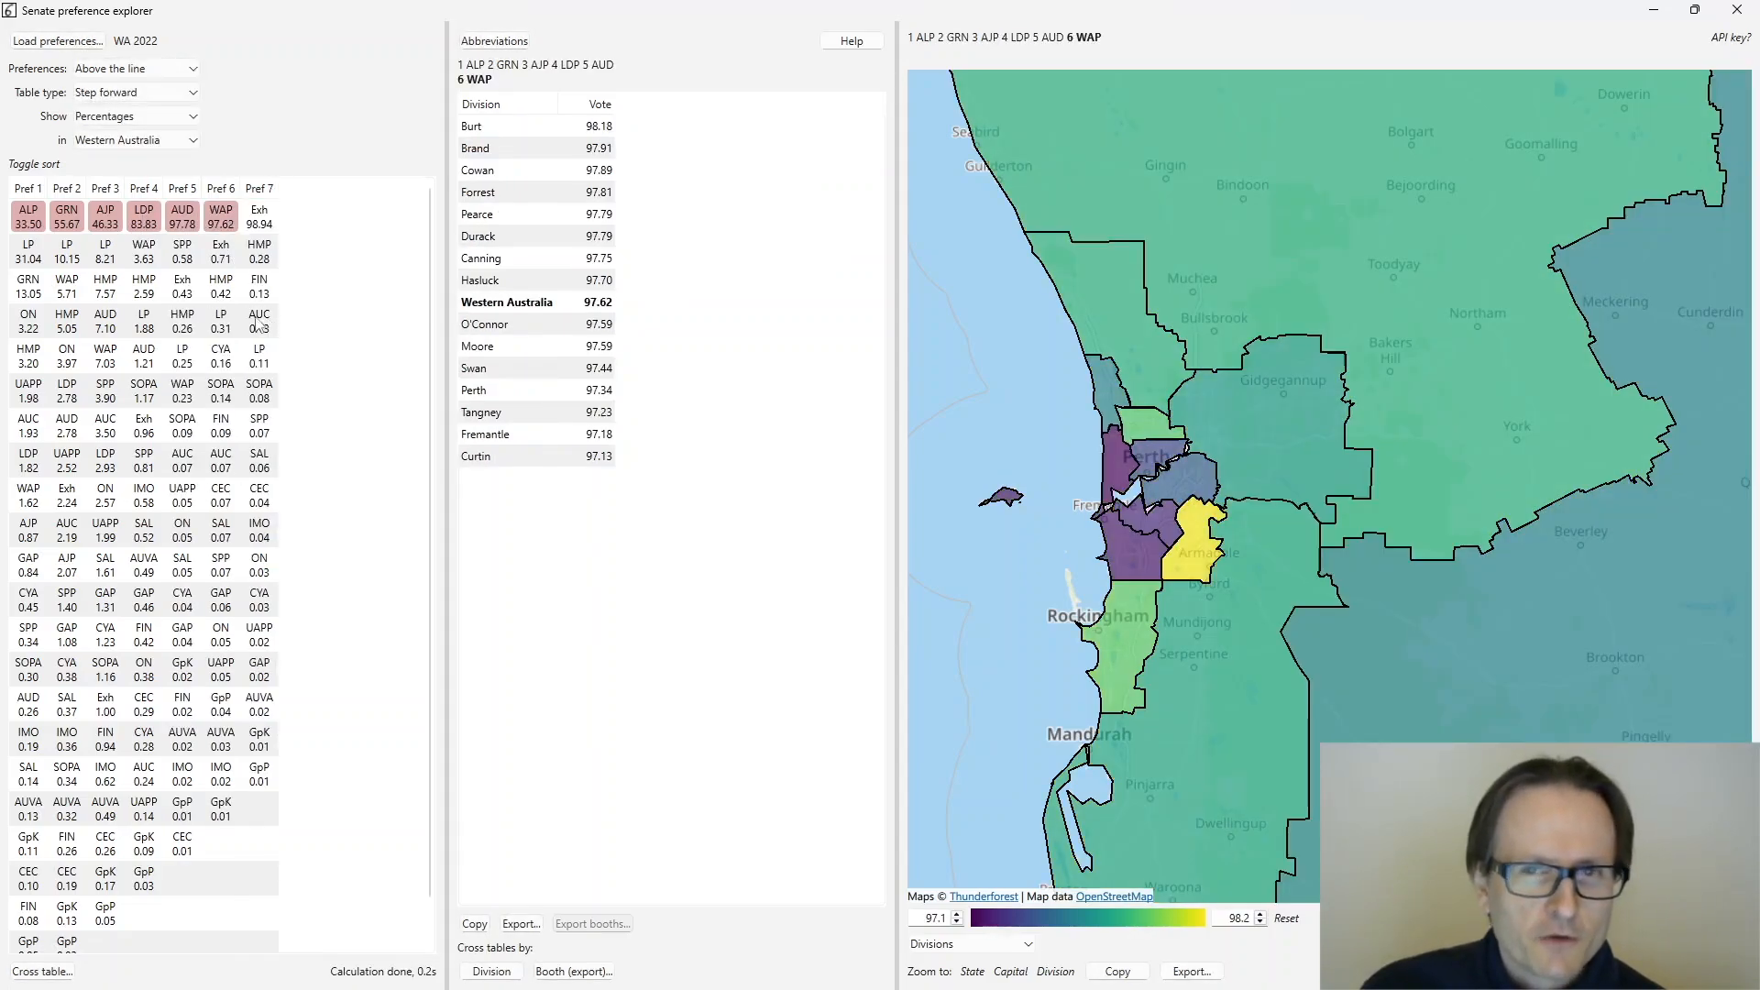
- View the 2022 LP first preferences and second-preference list, and map the LP flow to 2 AUC, examining Curtin
{"action": "left_click", "coordinate": [37, 257]}
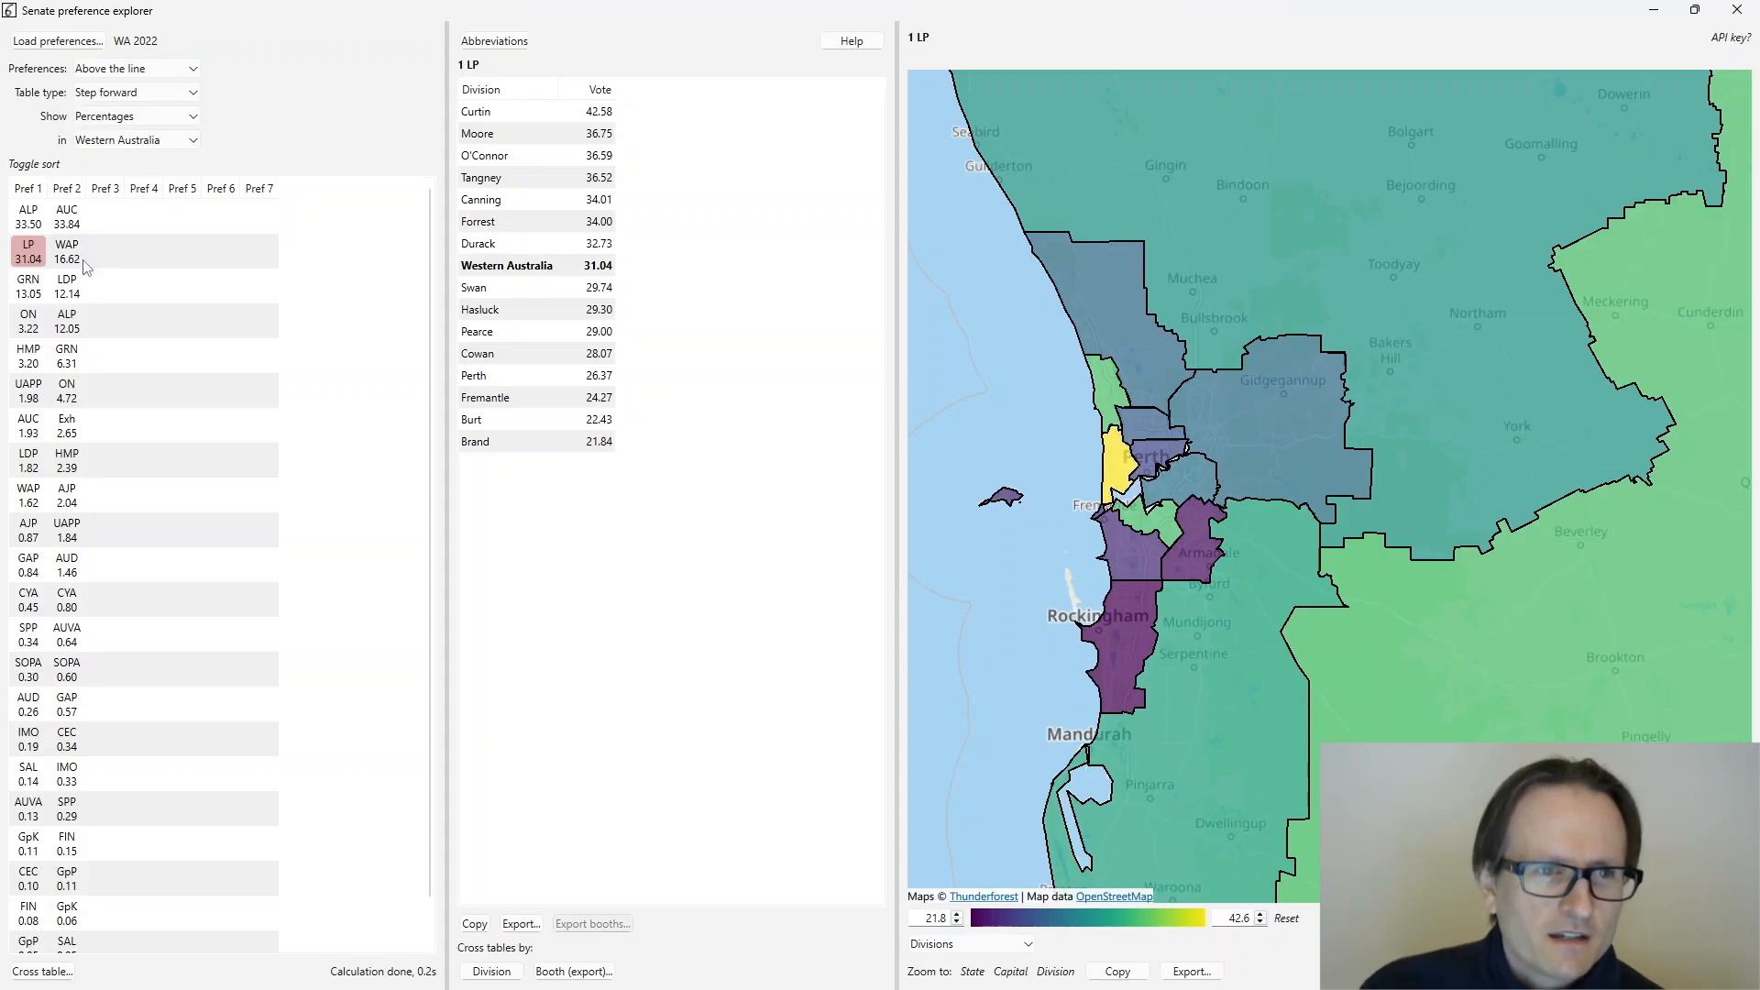
{"action": "scroll", "coordinate": [93, 278], "scroll_direction": "down", "scroll_amount": 1}
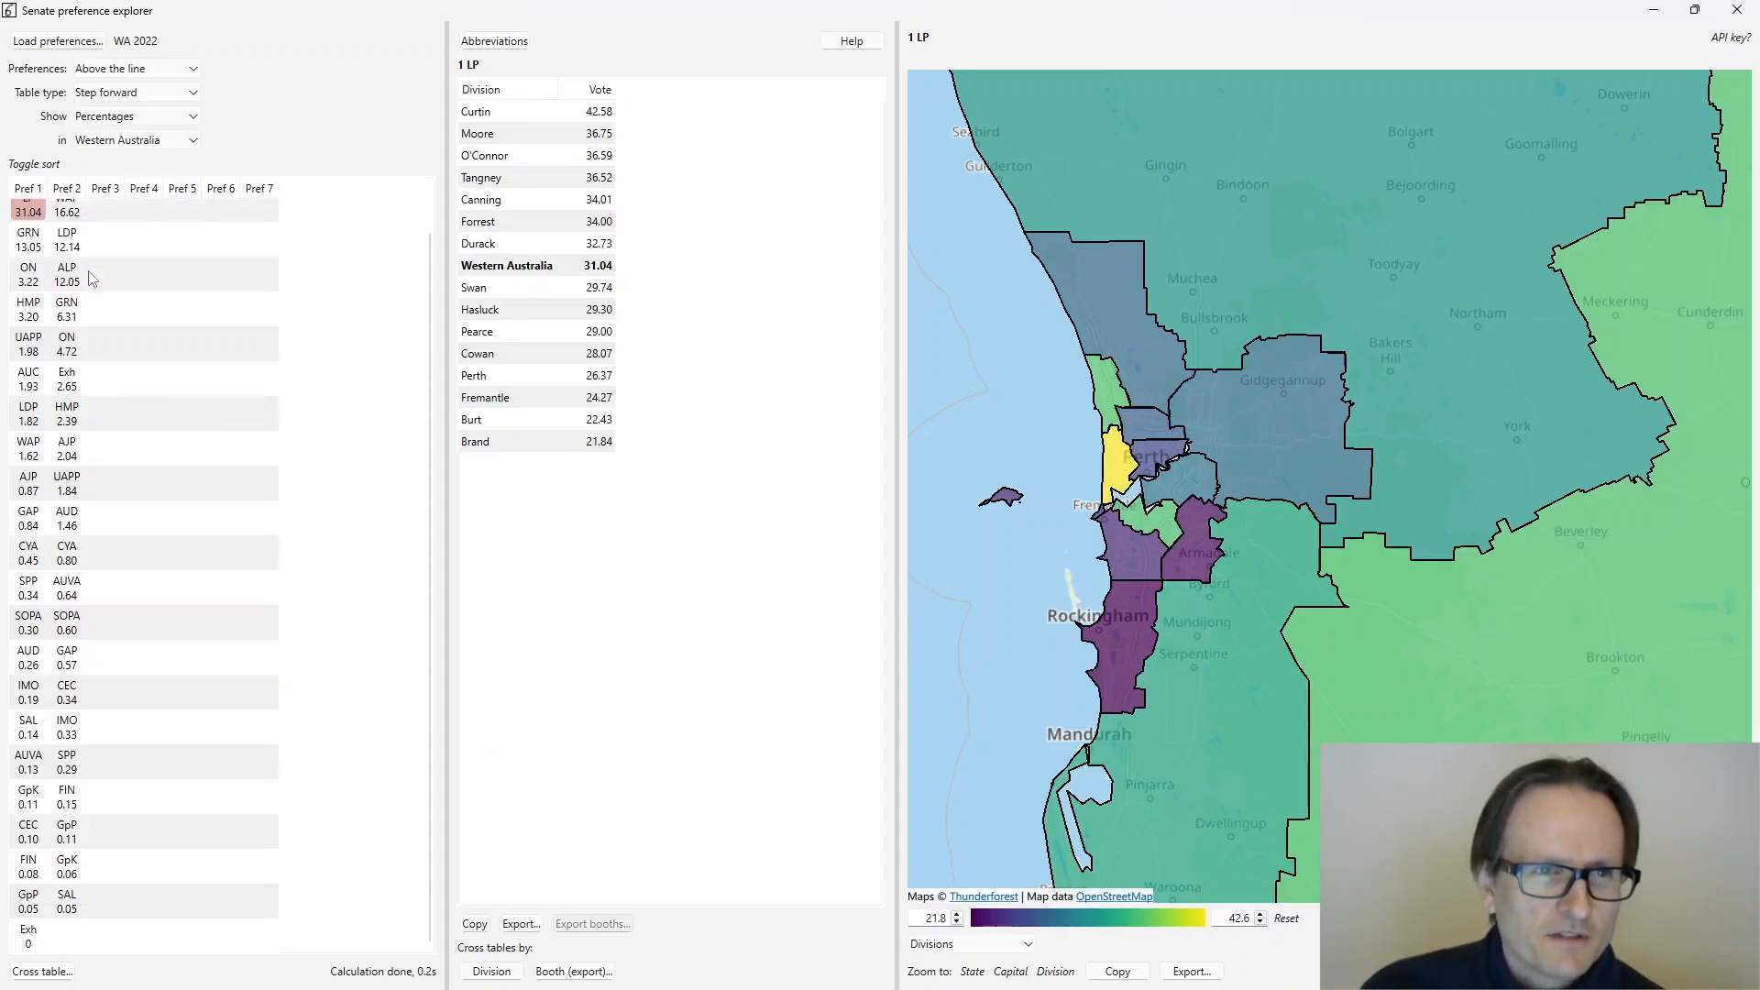
{"action": "scroll", "coordinate": [92, 278], "scroll_direction": "up", "scroll_amount": 1}
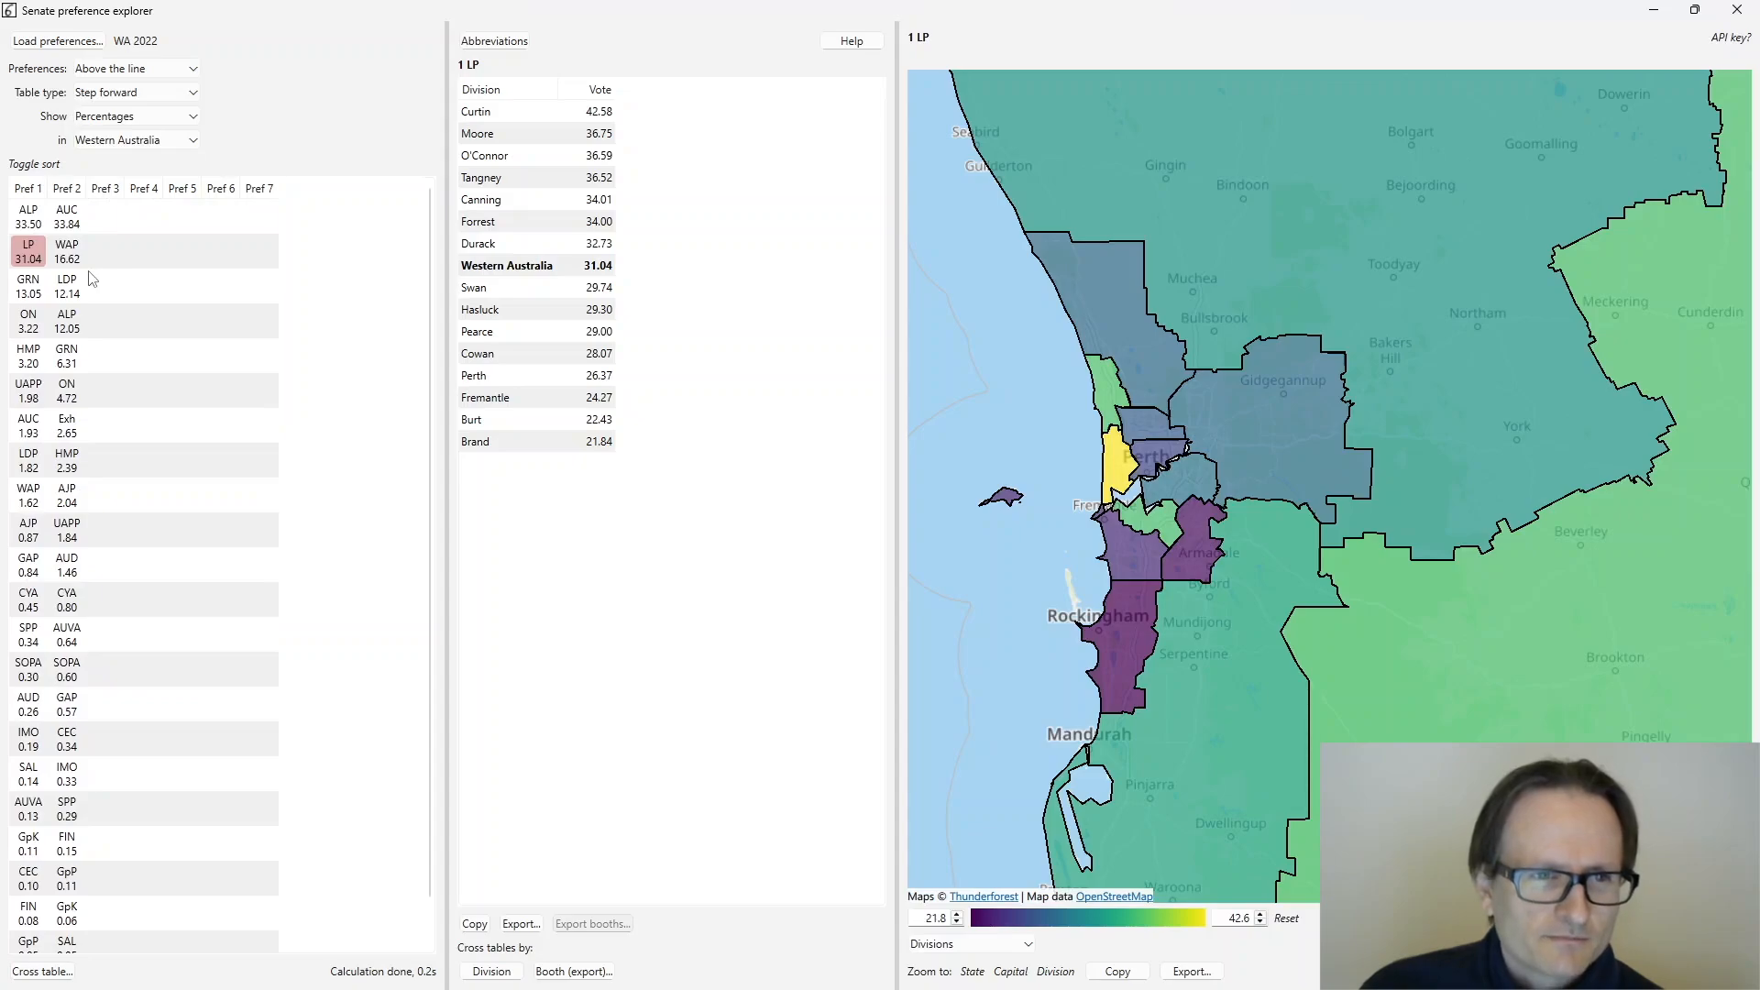
{"action": "left_click", "coordinate": [68, 215]}
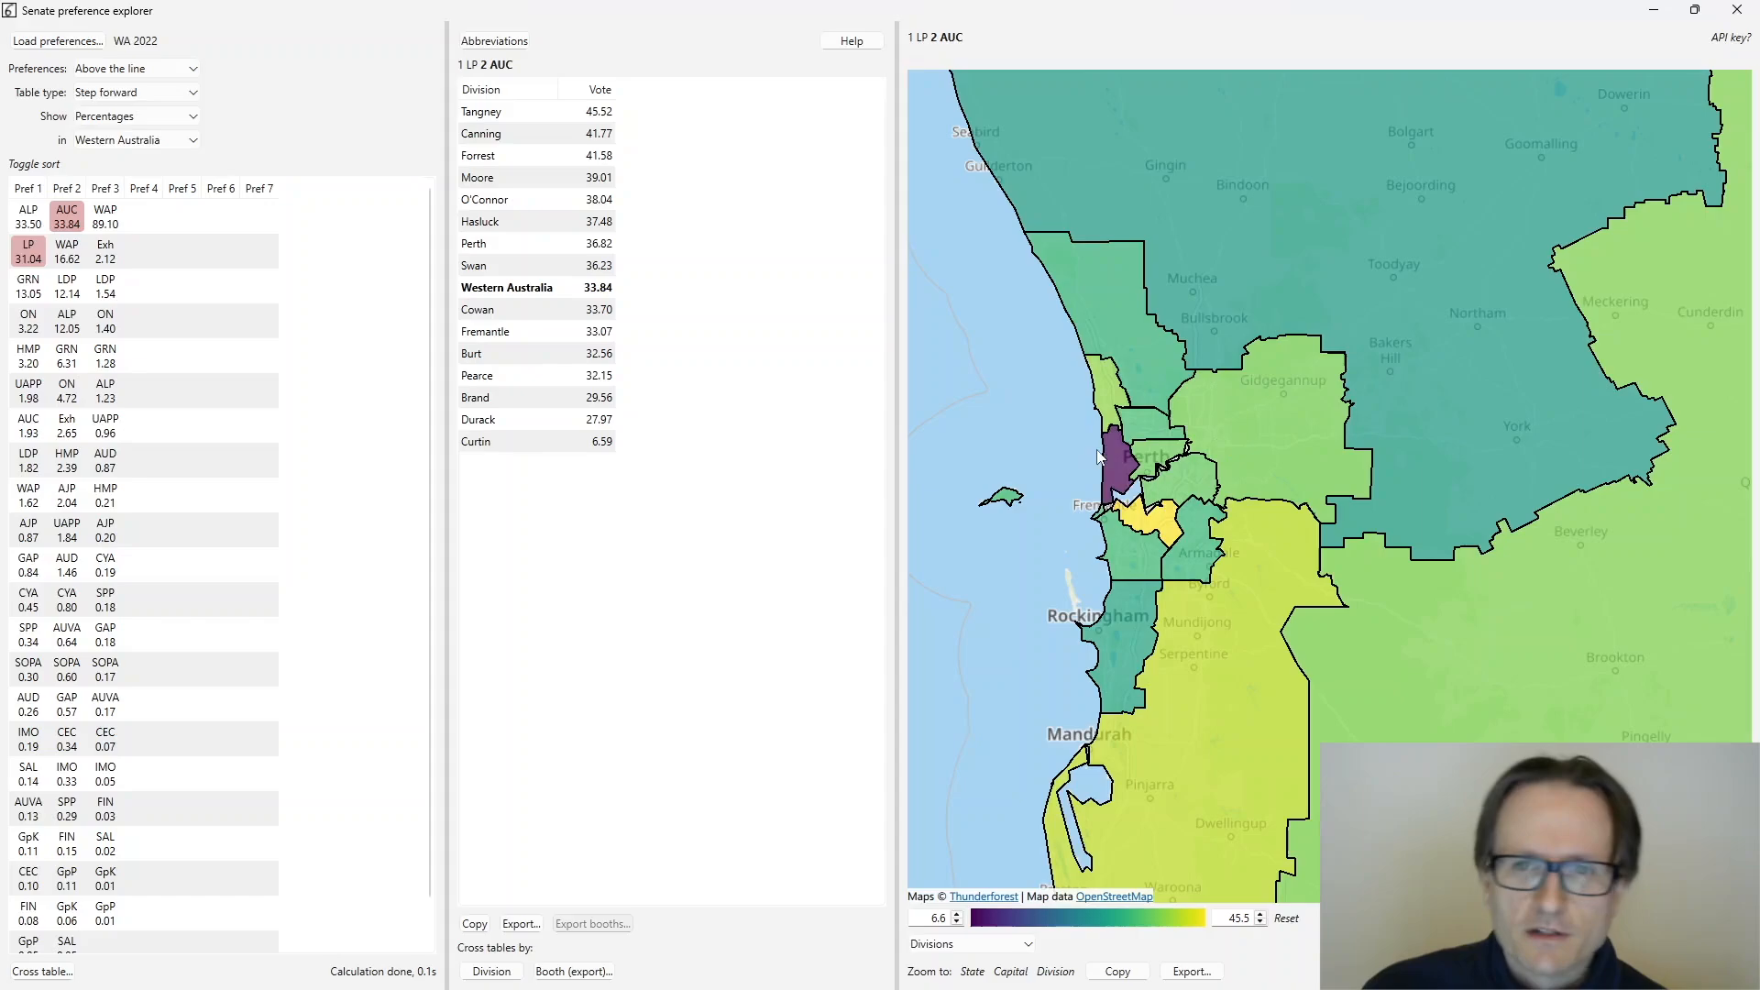
{"action": "mouse_move", "coordinate": [1113, 458]}
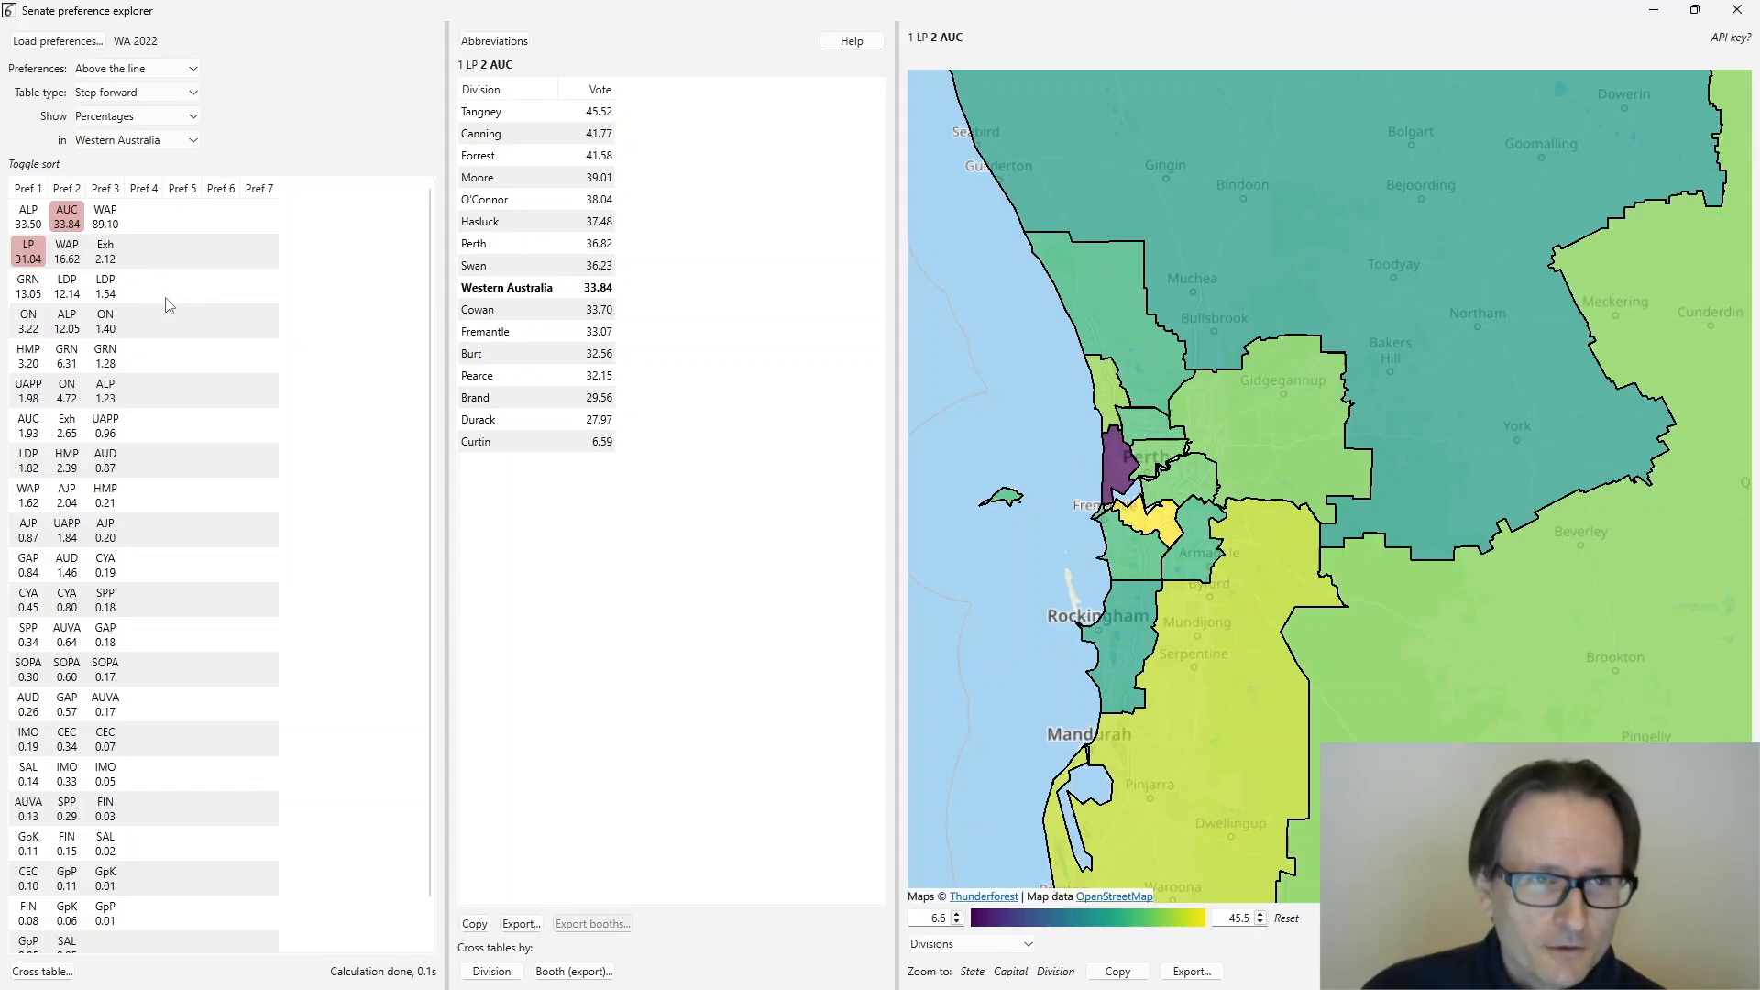
- Compare the division maps of LP voters' second preferences to WAP and to AUC by alternating between the two
{"action": "left_click", "coordinate": [69, 259]}
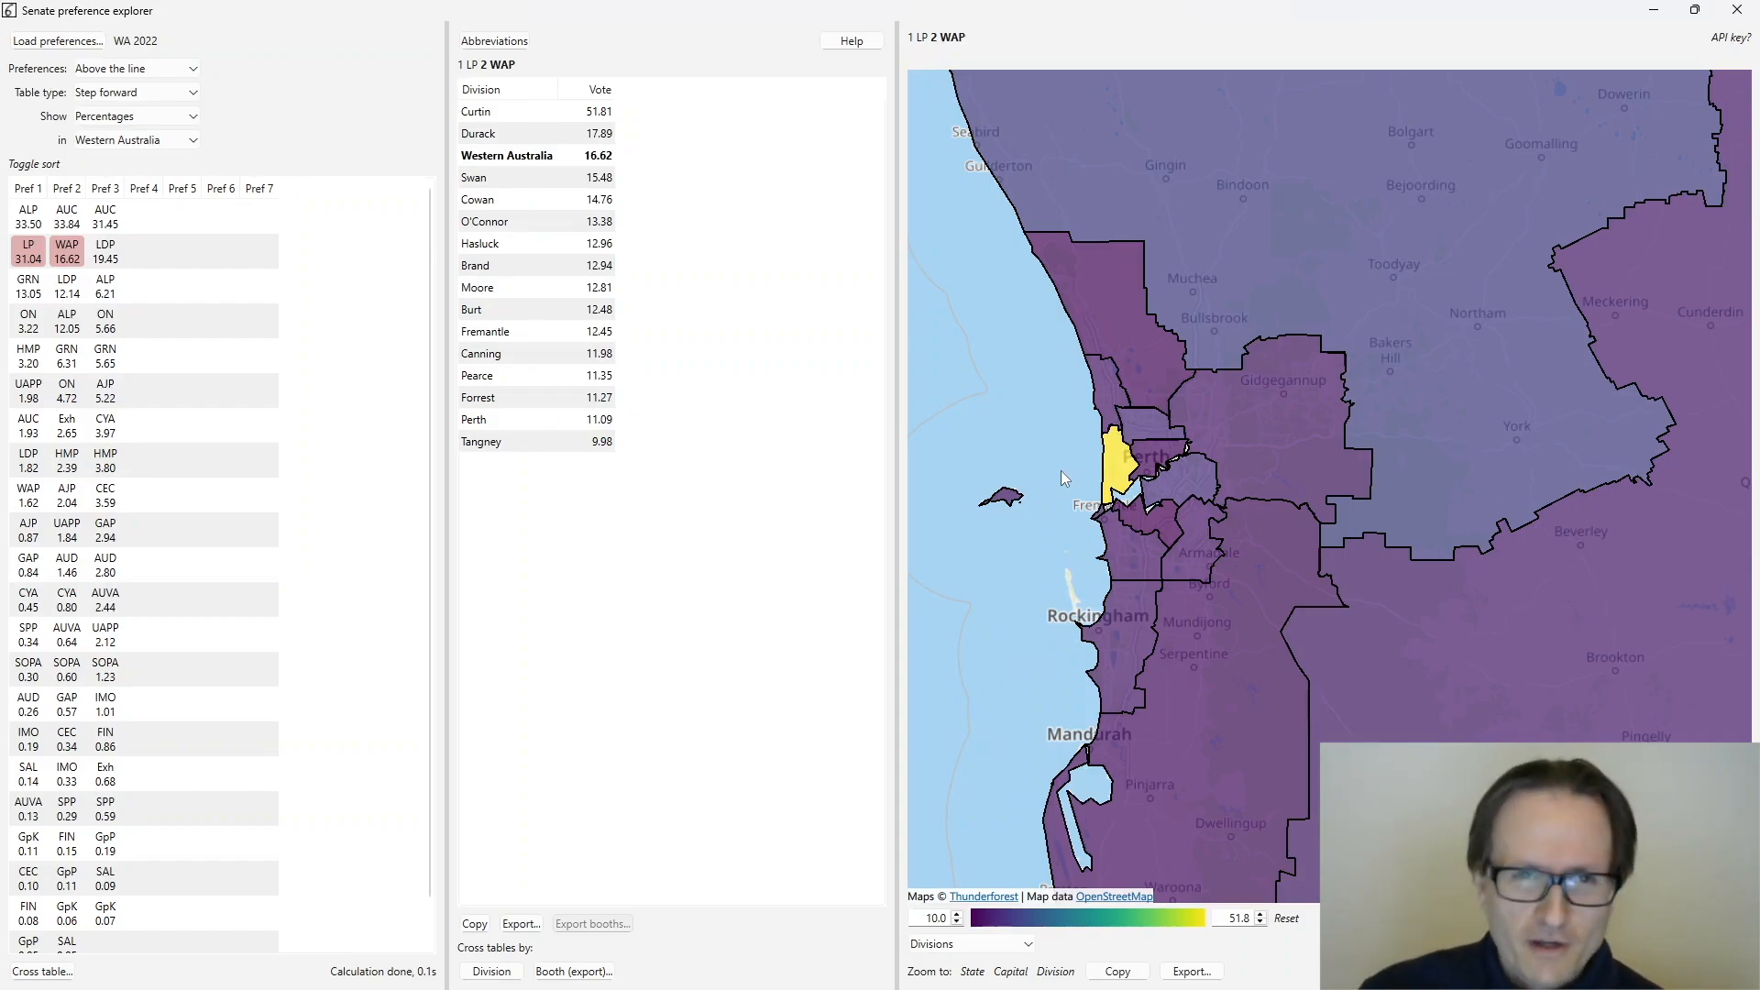
{"action": "left_click", "coordinate": [73, 218]}
{"action": "left_click", "coordinate": [66, 257]}
{"action": "left_click", "coordinate": [67, 220]}
{"action": "left_click", "coordinate": [64, 259]}
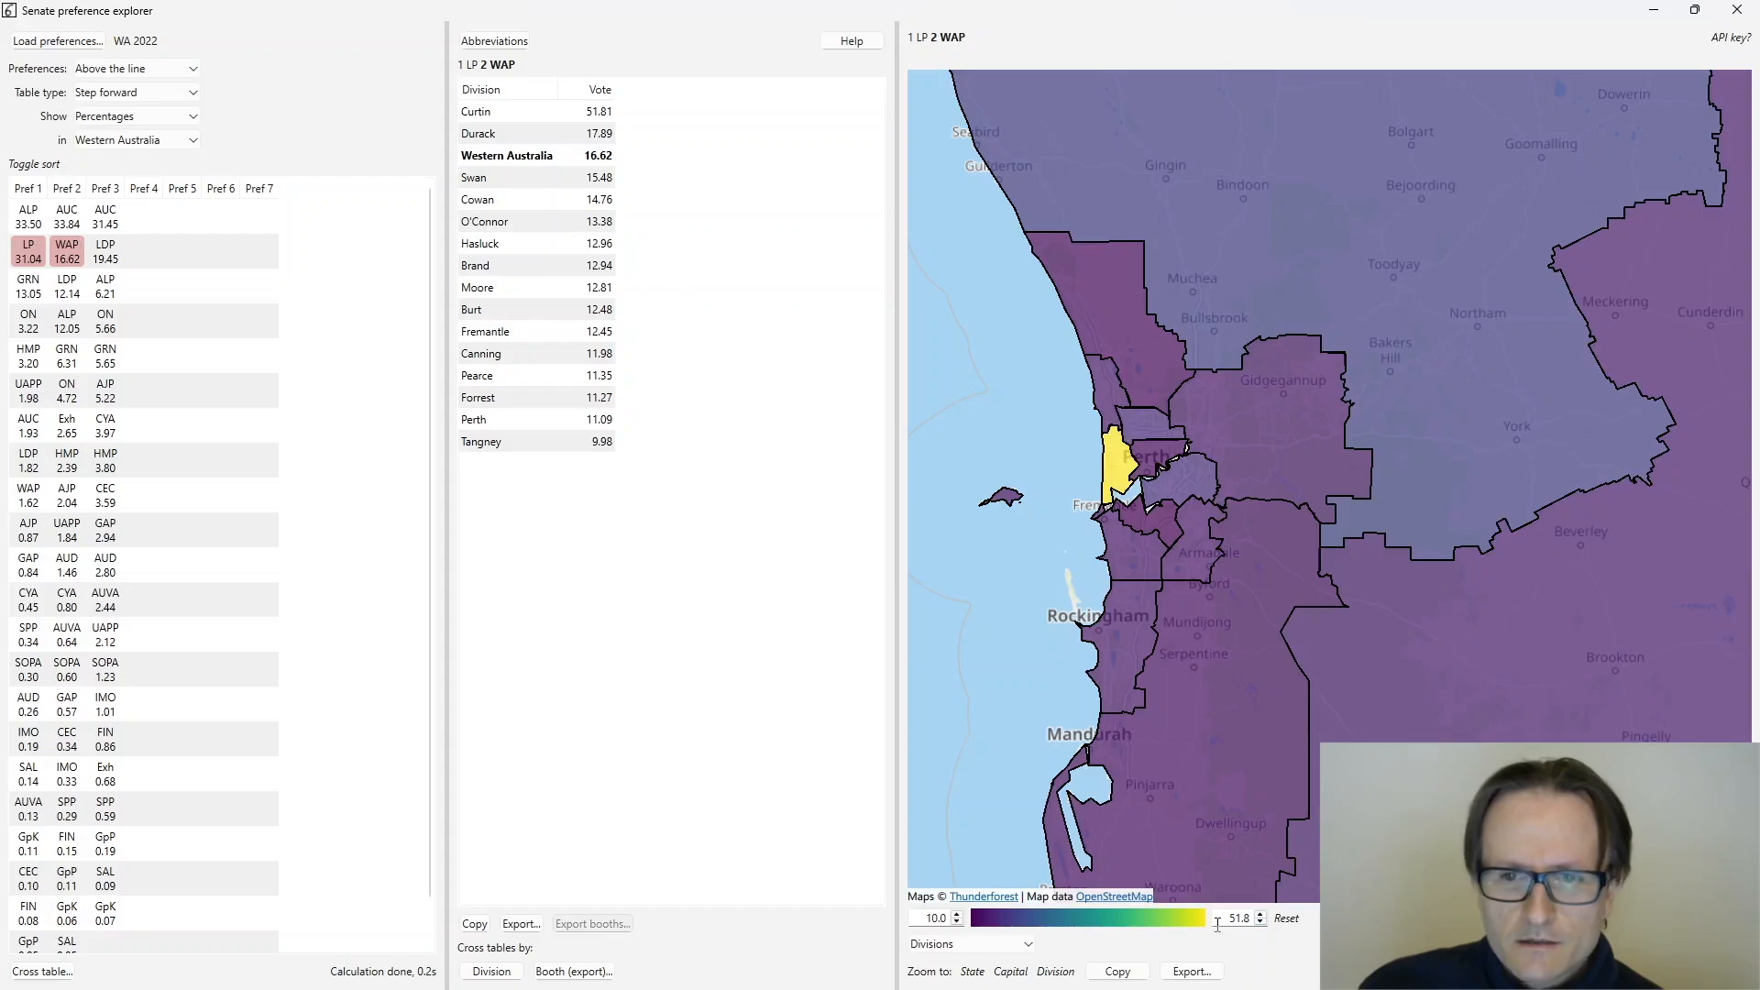
- Map the 1 LP 2 AUC vote by election day booths around Perth and examine the booths in and near Curtin
{"action": "left_click", "coordinate": [75, 225]}
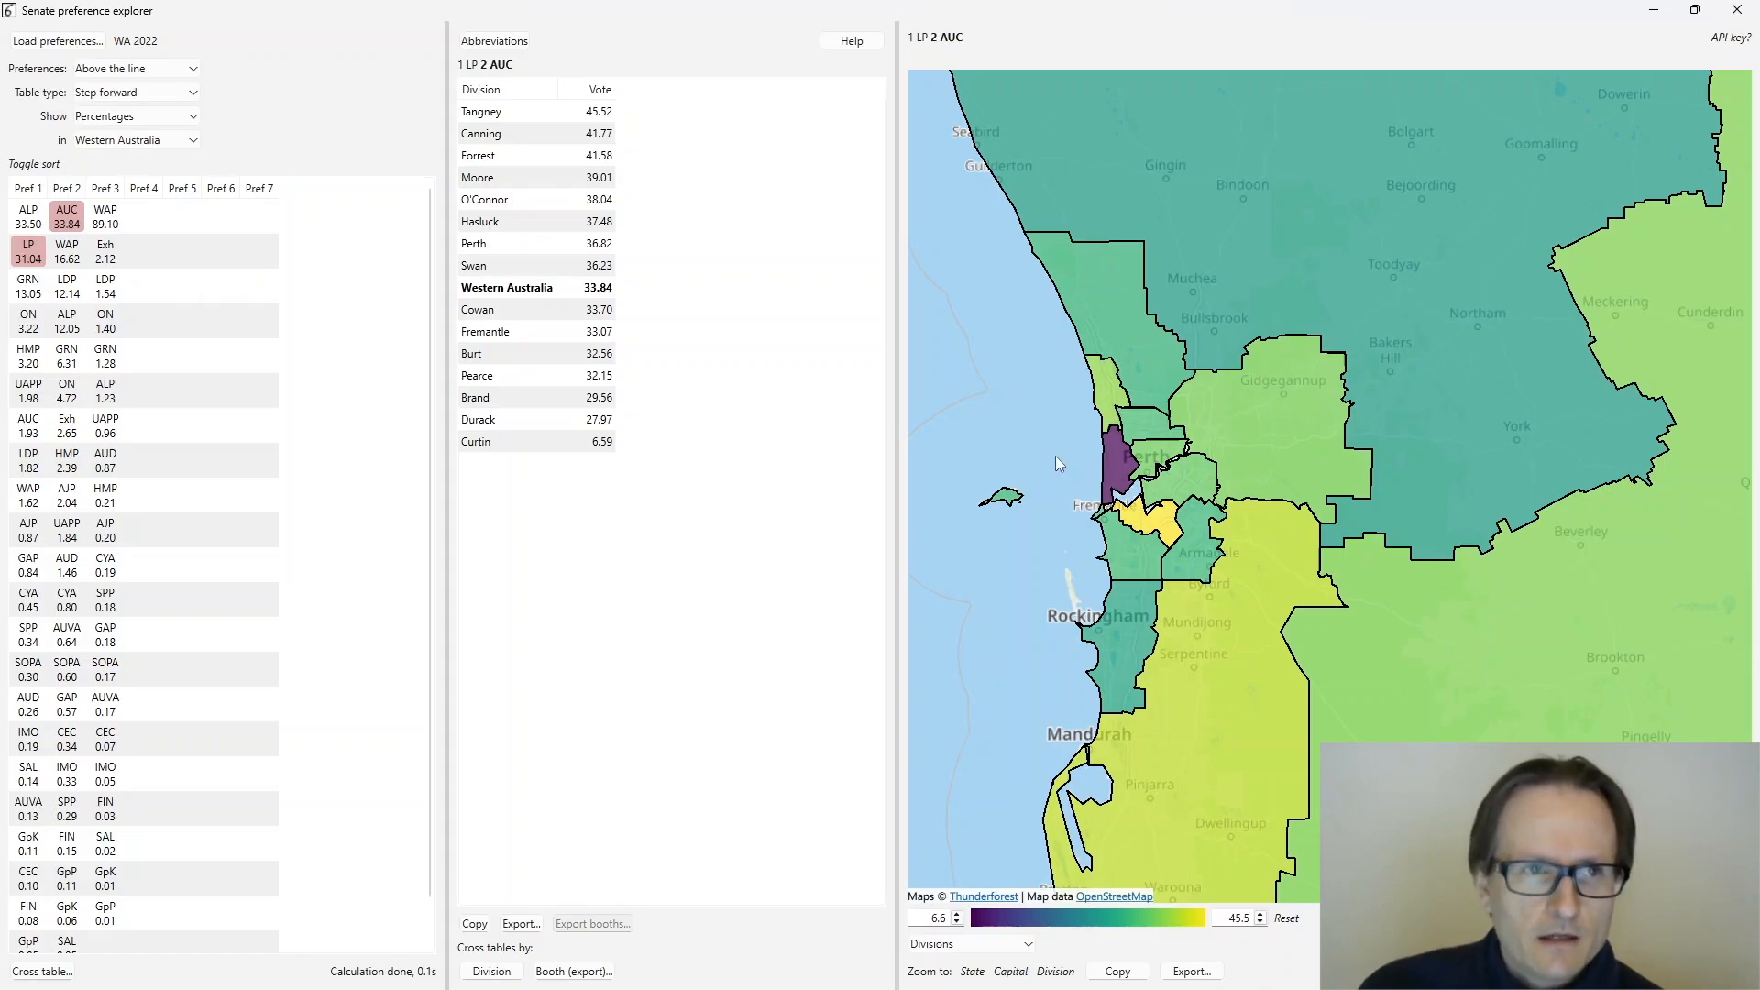
{"action": "scroll", "coordinate": [1054, 455], "scroll_direction": "up", "scroll_amount": 2}
{"action": "left_click_drag", "start_coordinate": [1018, 400], "coordinate": [1091, 450]}
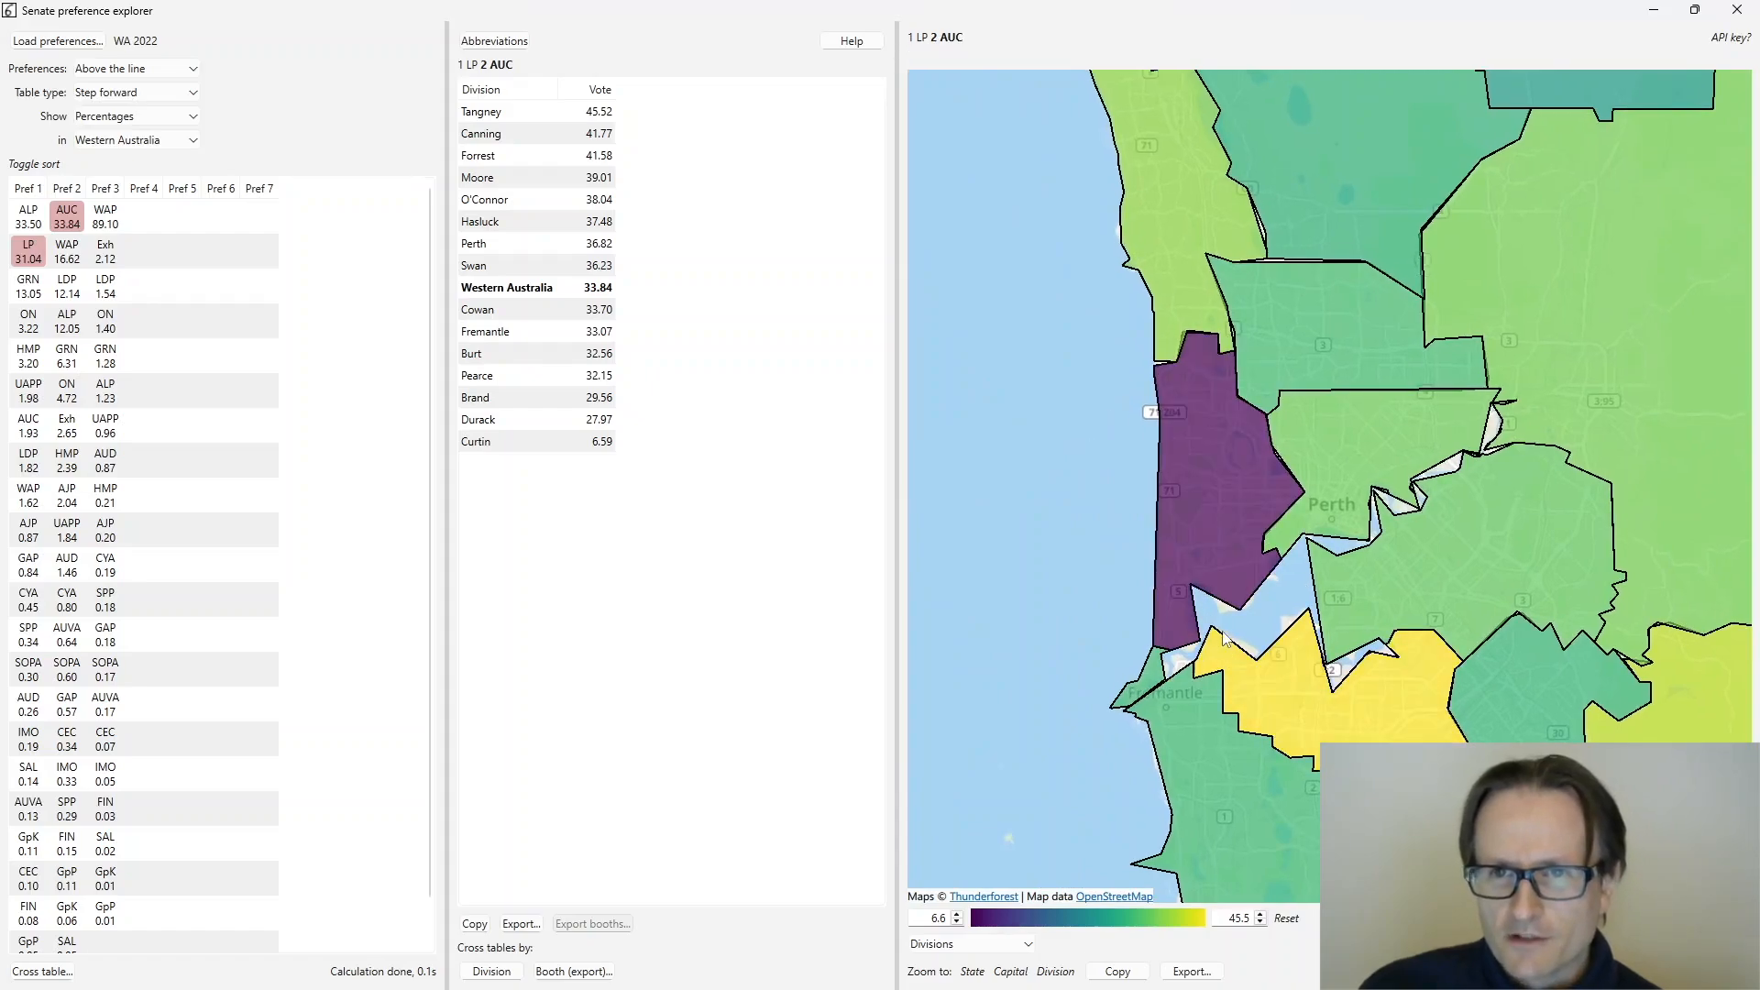
{"action": "left_click", "coordinate": [1000, 944]}
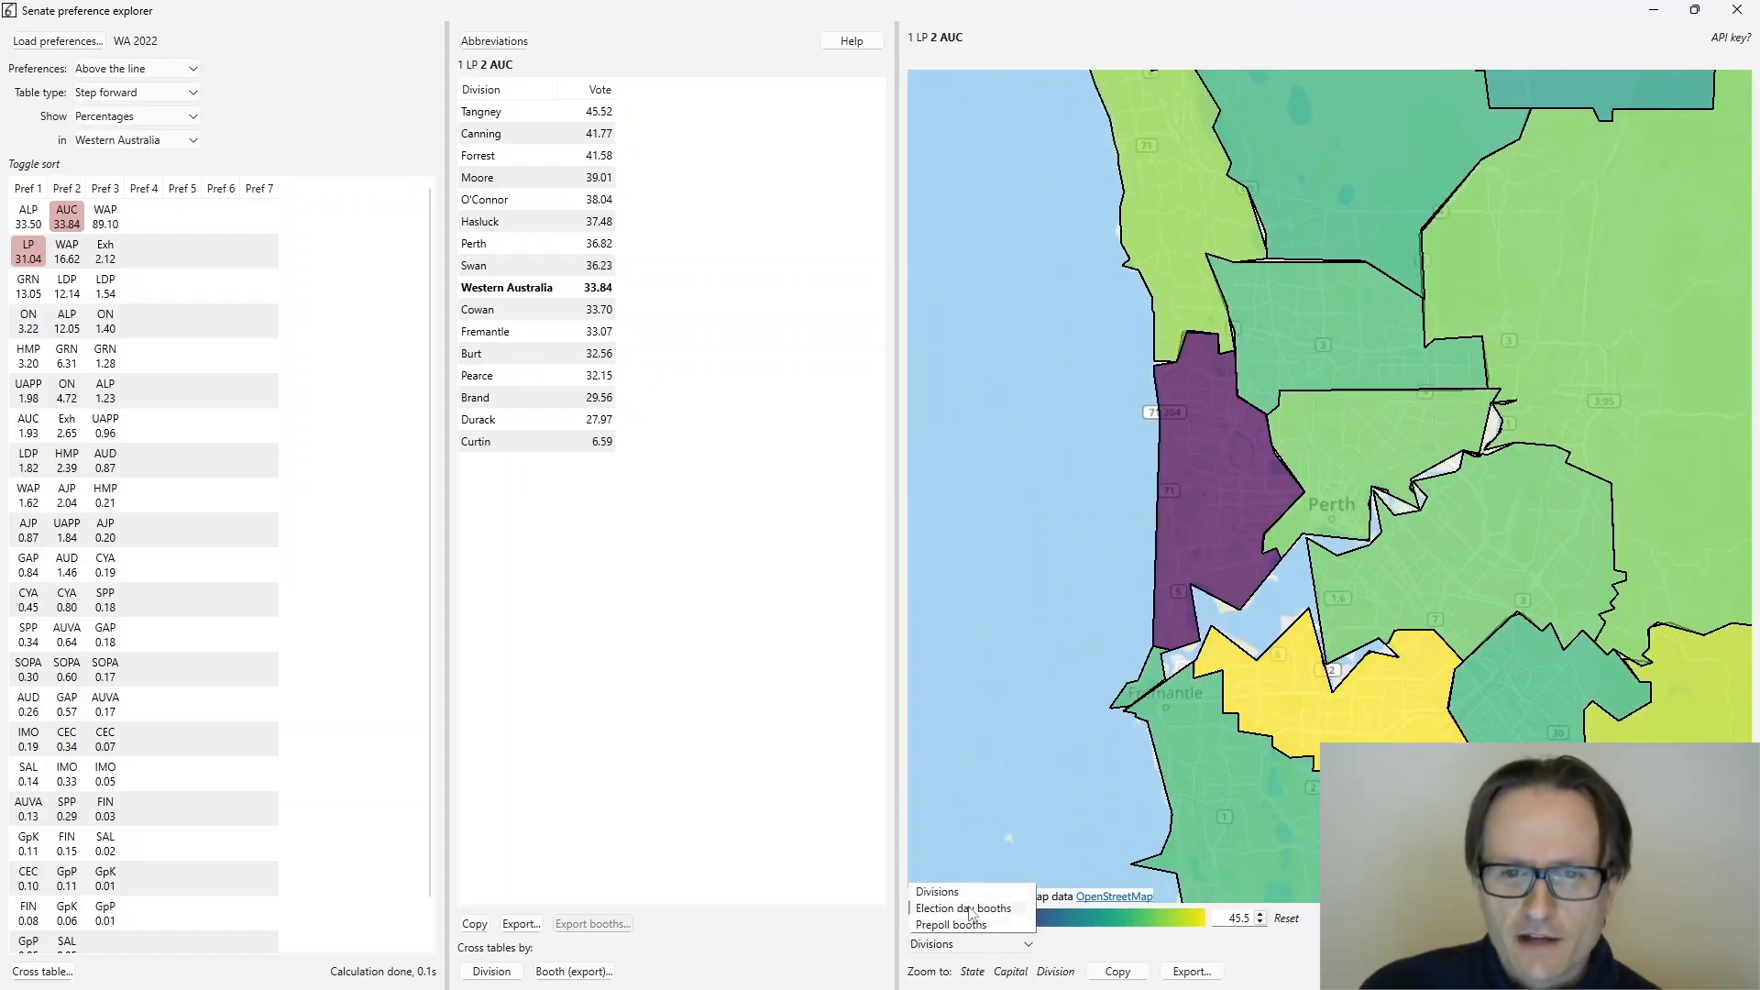
{"action": "left_click", "coordinate": [954, 905]}
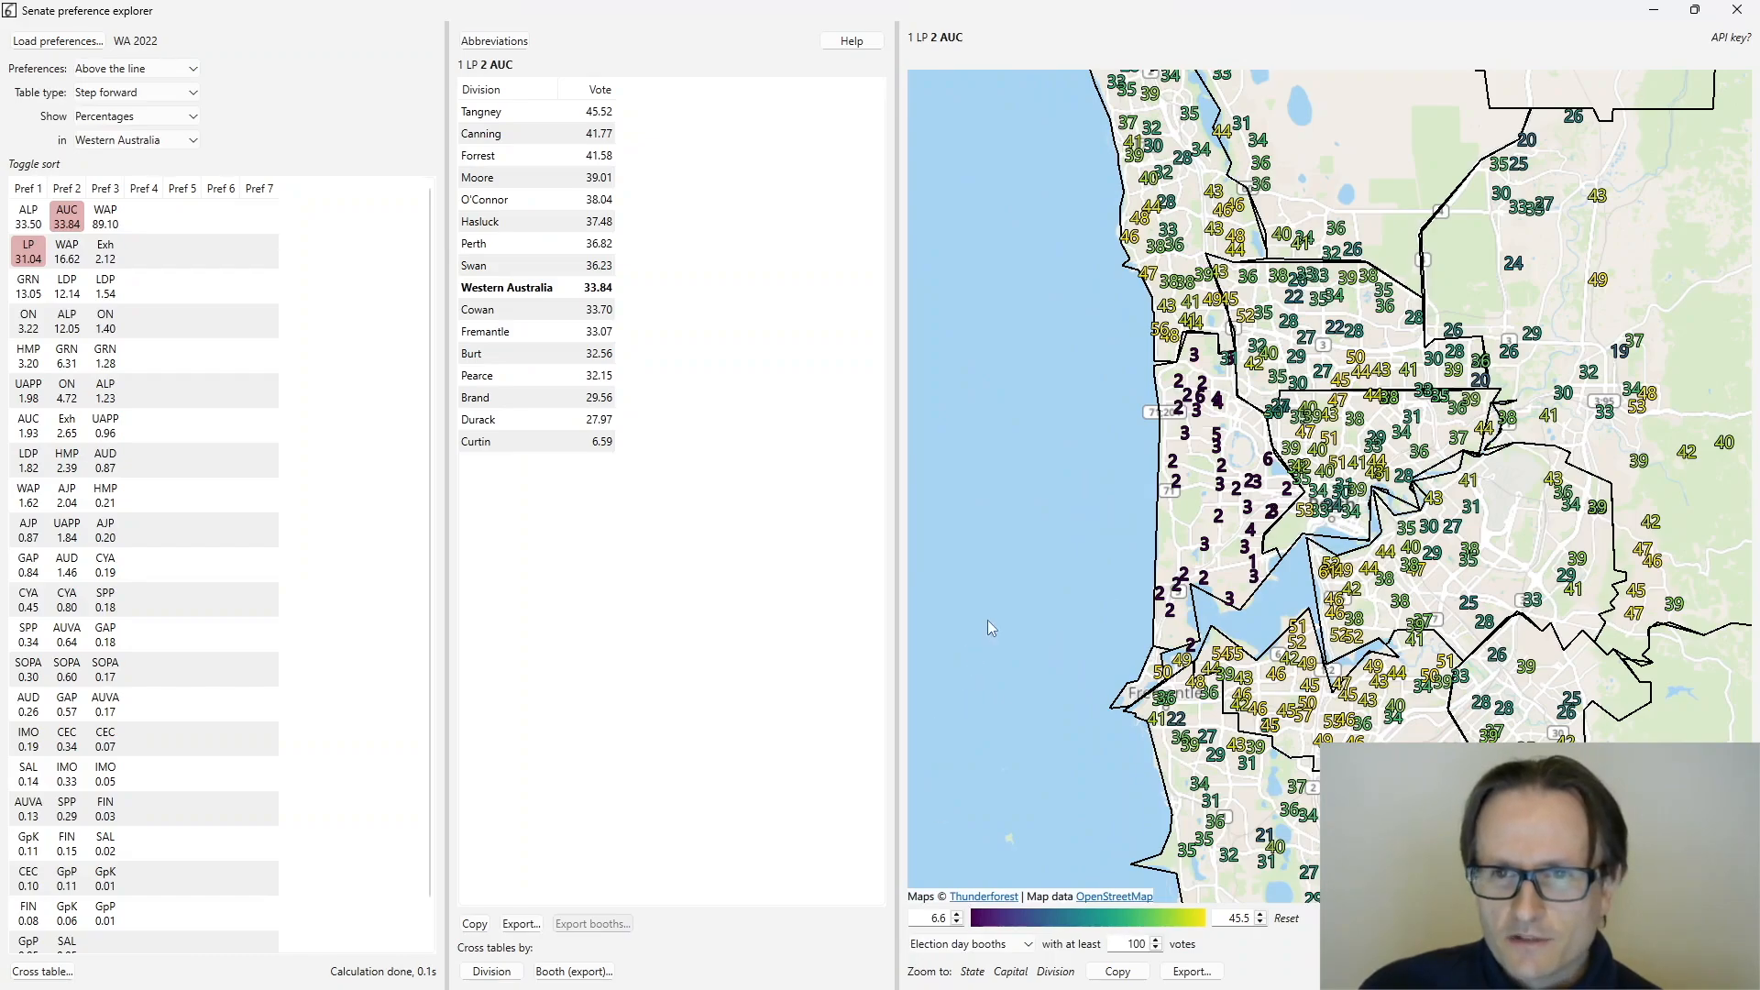
{"action": "scroll", "coordinate": [1012, 605], "scroll_direction": "up", "scroll_amount": 1}
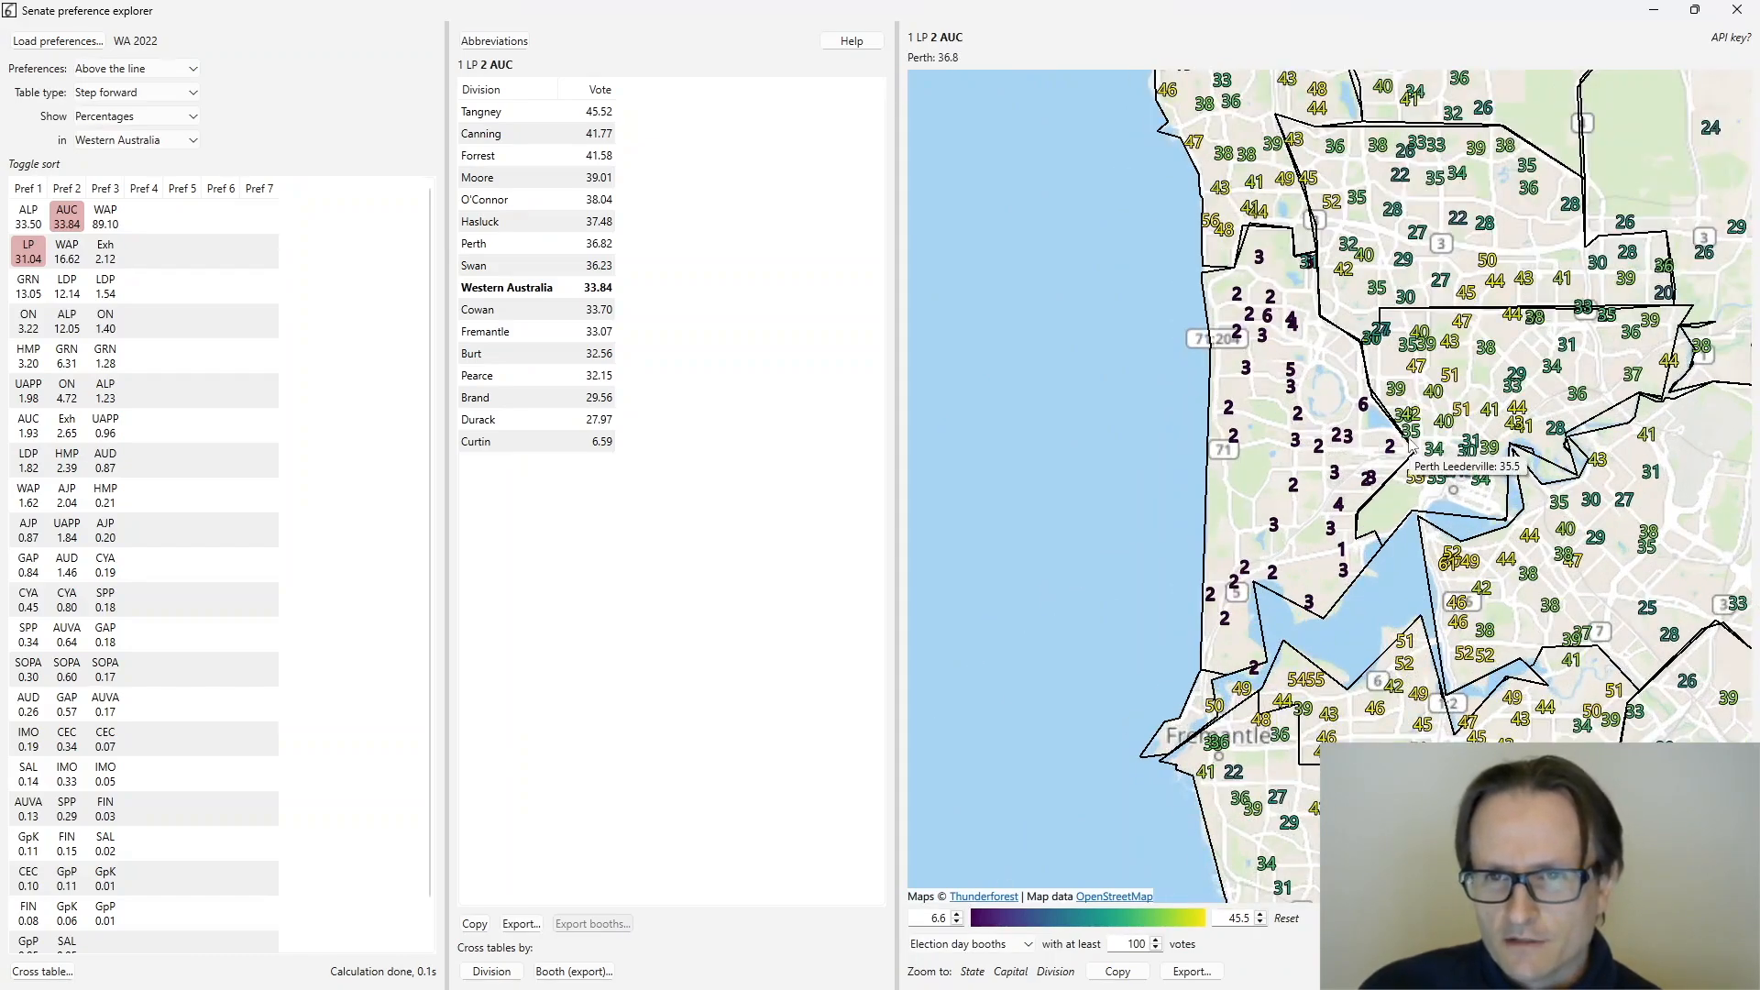
{"action": "left_click_drag", "start_coordinate": [1396, 451], "coordinate": [1351, 481]}
{"action": "mouse_move", "coordinate": [1348, 483]}
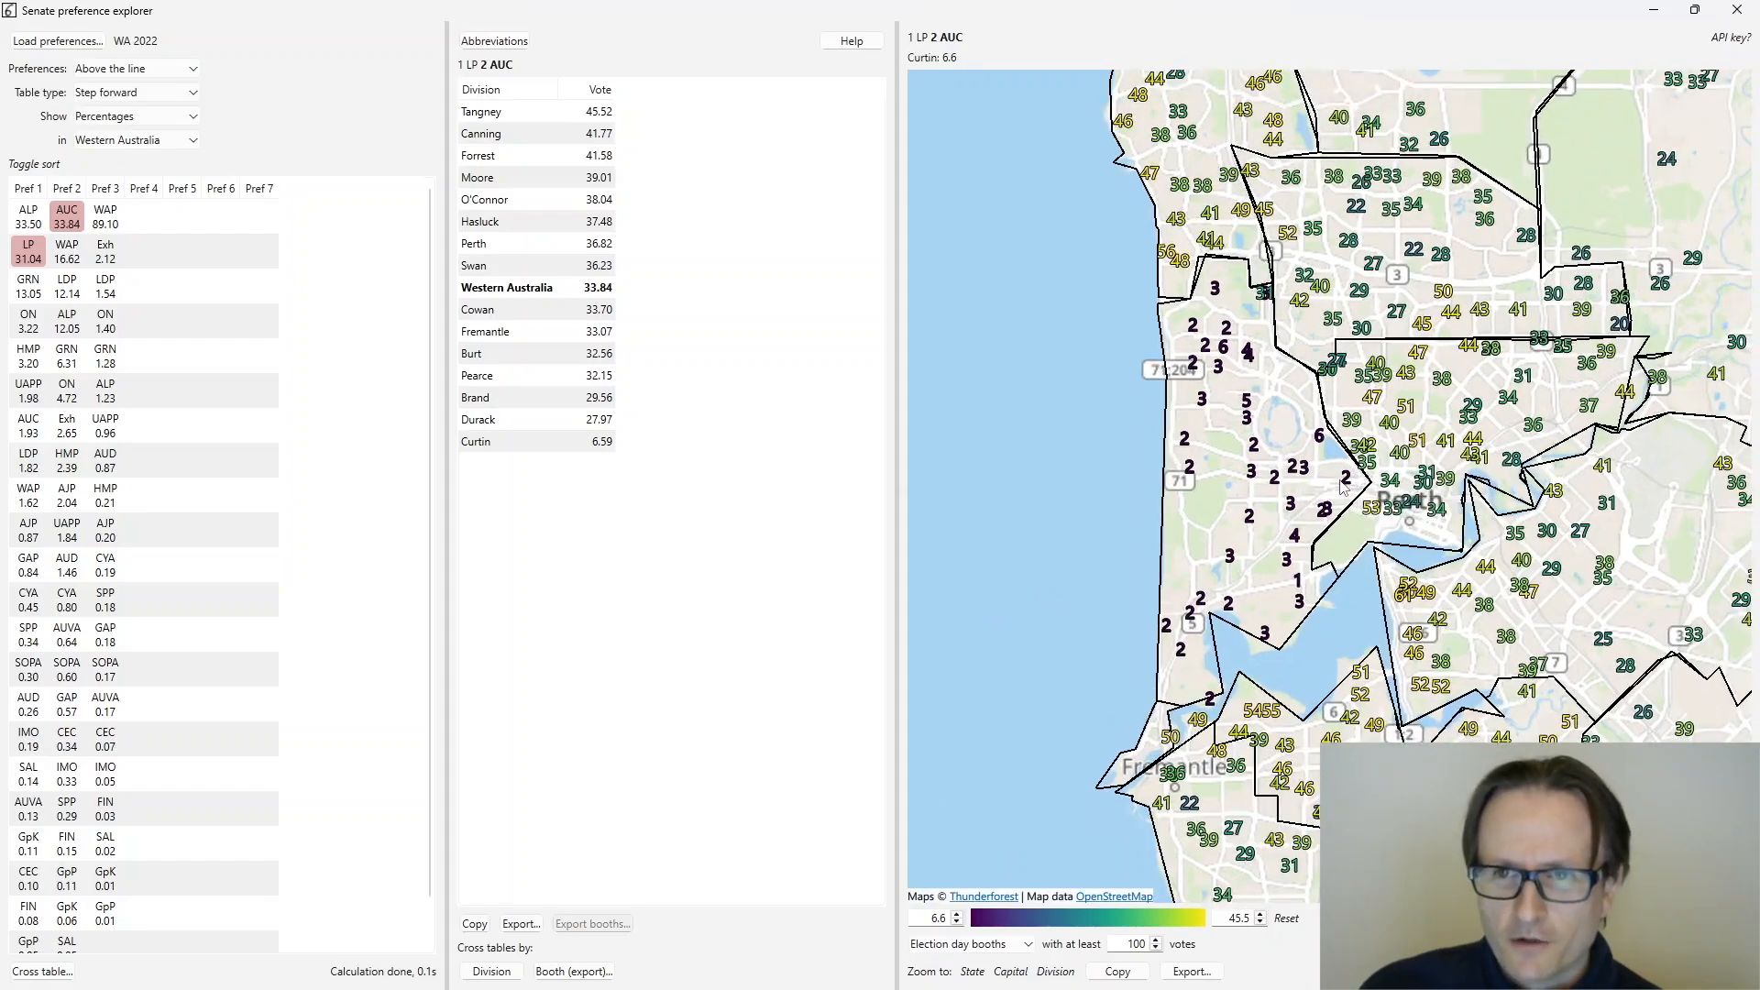
{"action": "mouse_move", "coordinate": [1321, 444]}
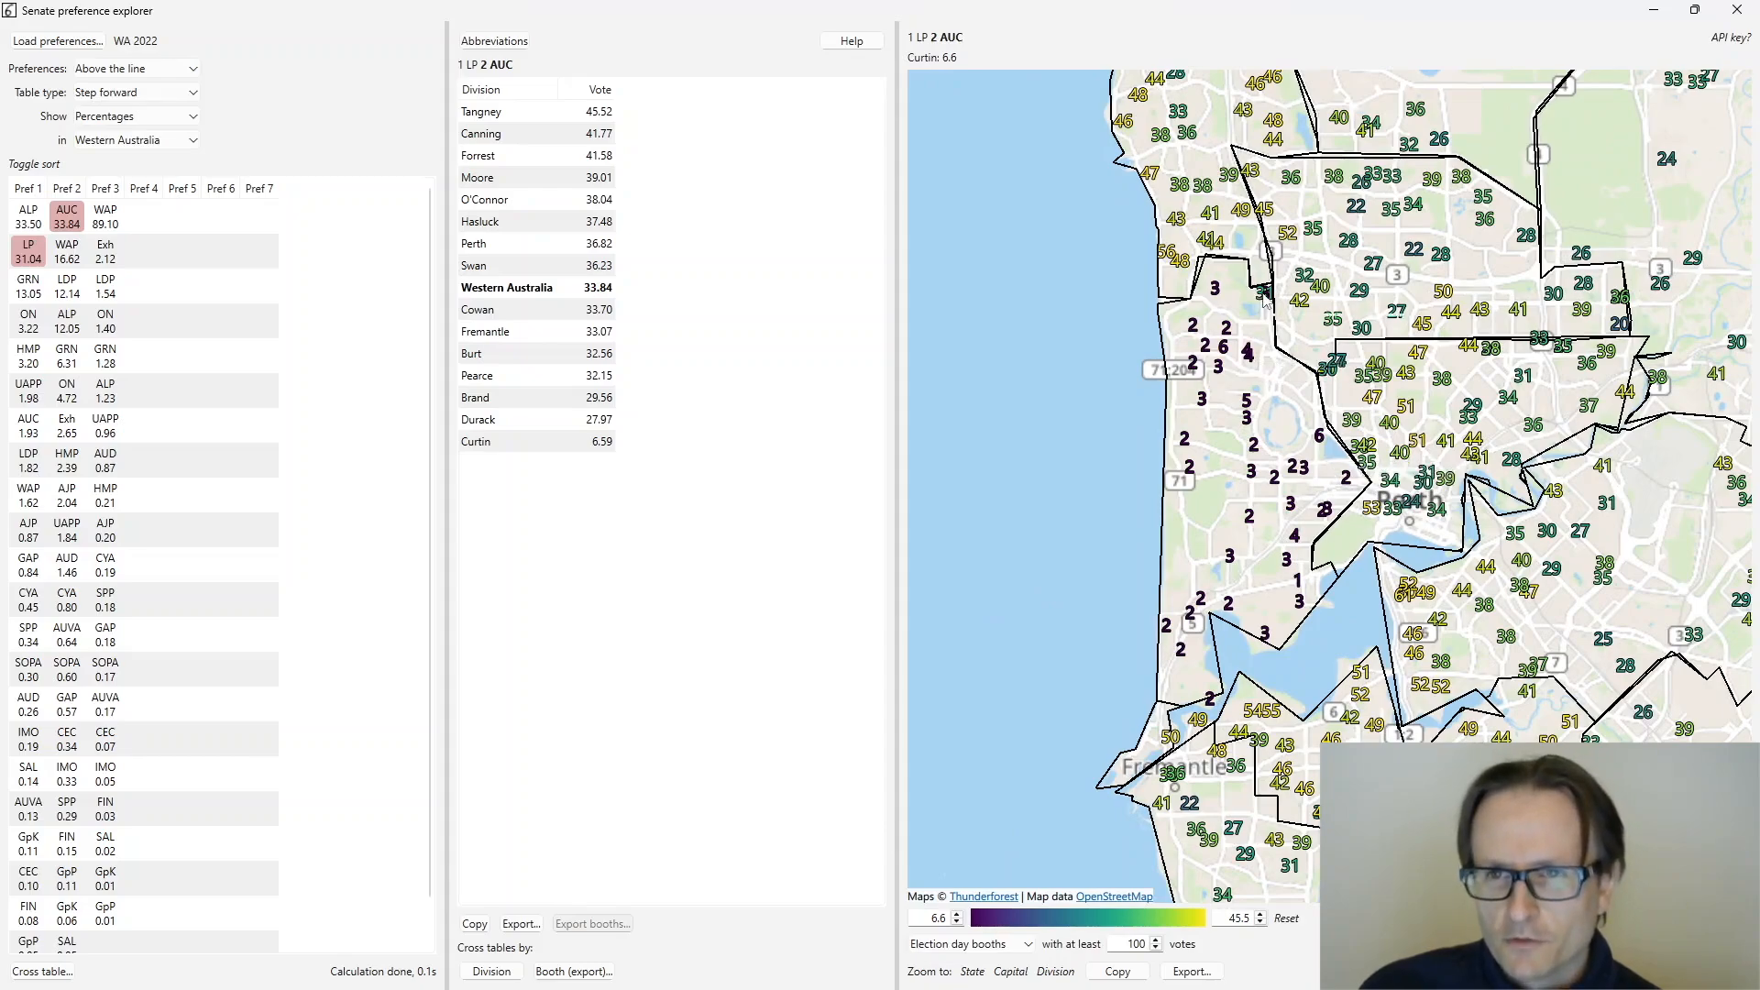
{"action": "mouse_move", "coordinate": [1197, 324]}
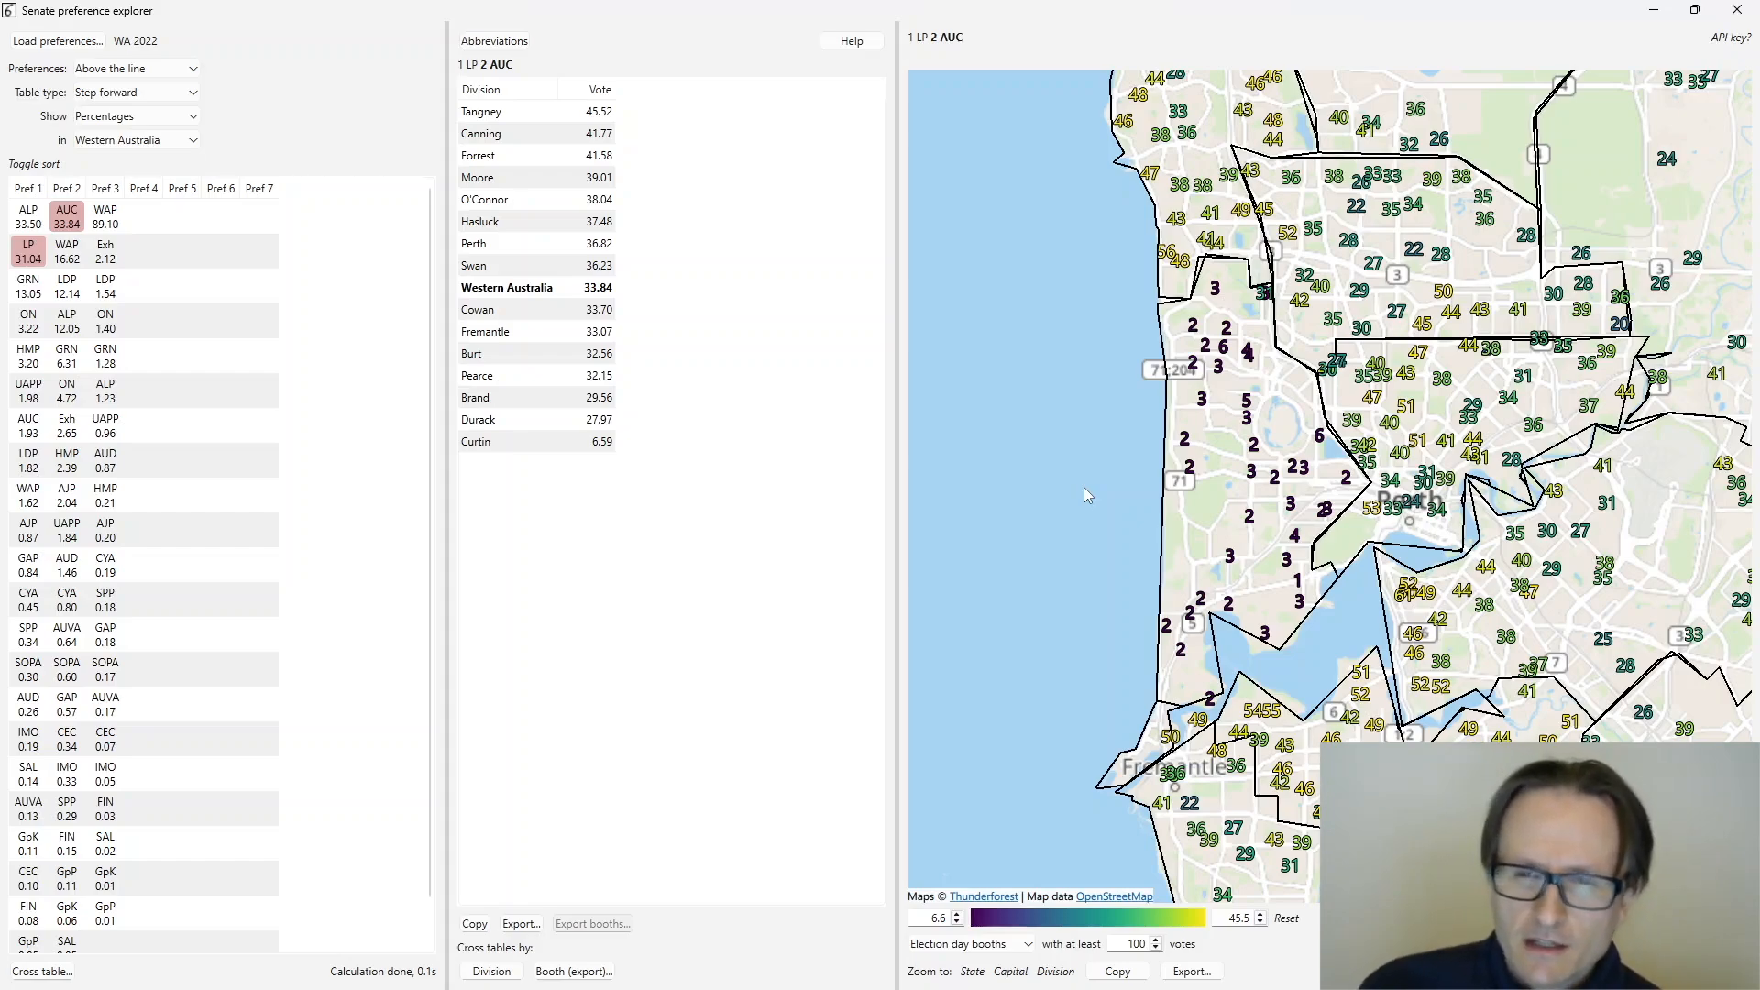
- Examine the 1 LP 2 WAP booth percentages around Curtin, and return the map to 1 LP 2 AUC by divisions
{"action": "left_click", "coordinate": [67, 251]}
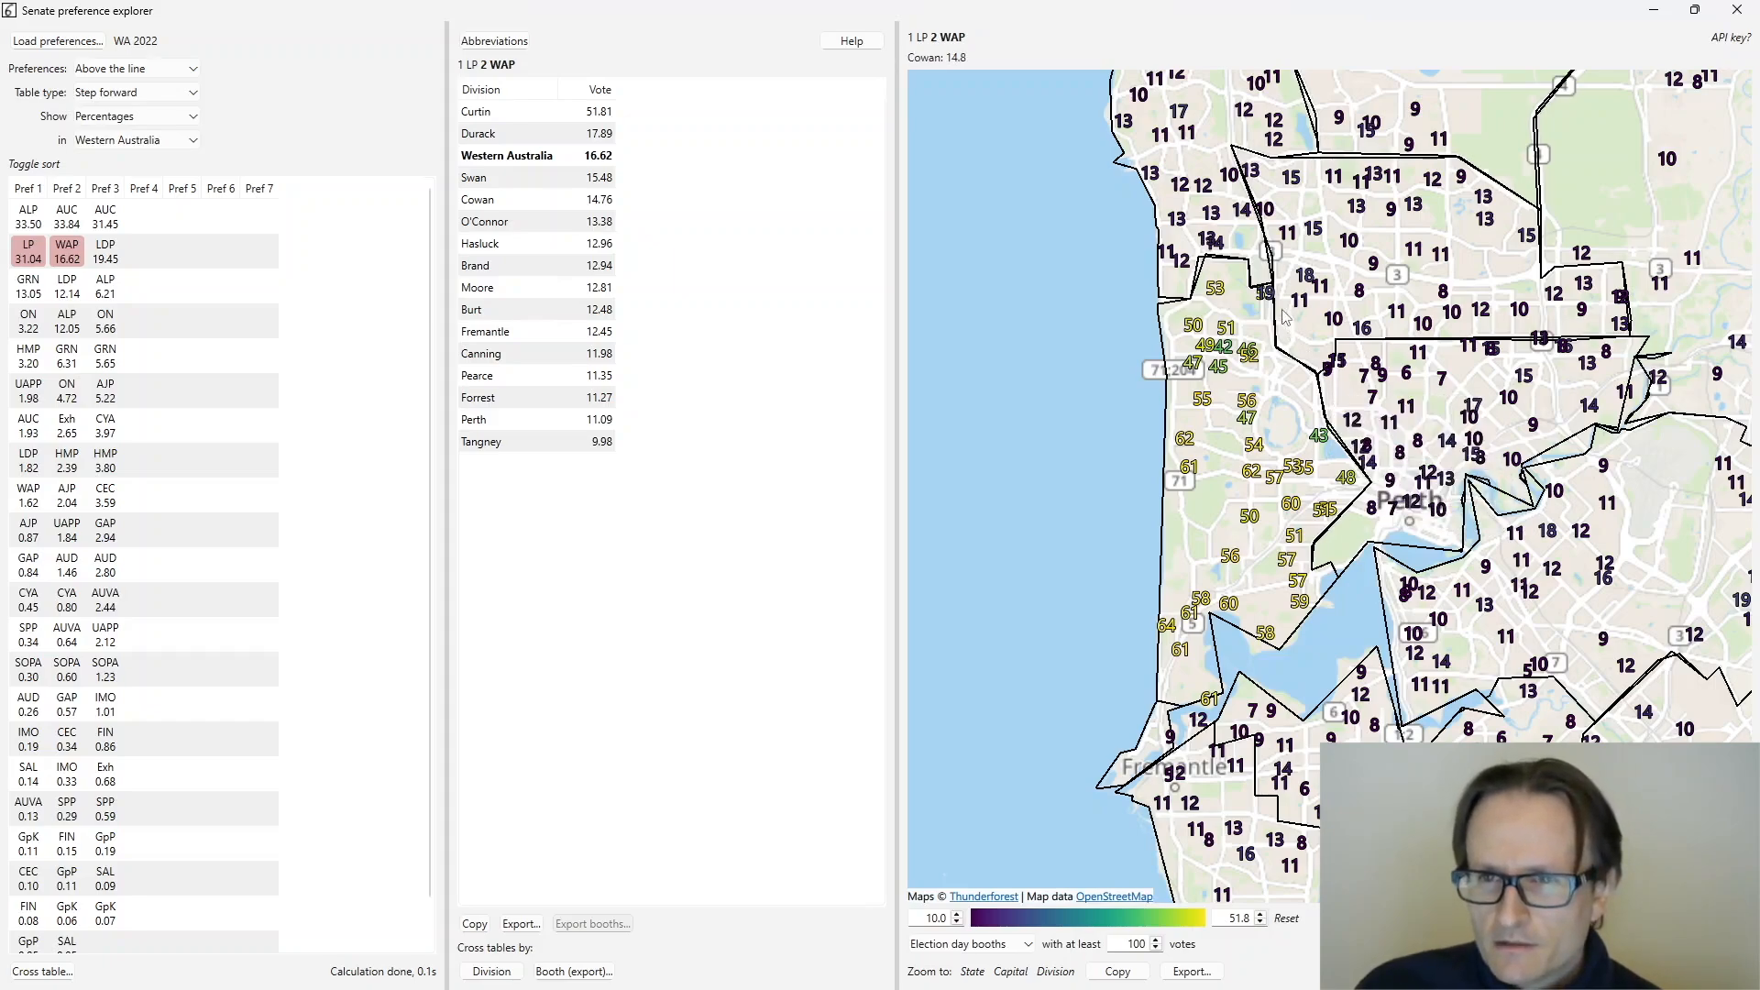
{"action": "mouse_move", "coordinate": [1349, 400]}
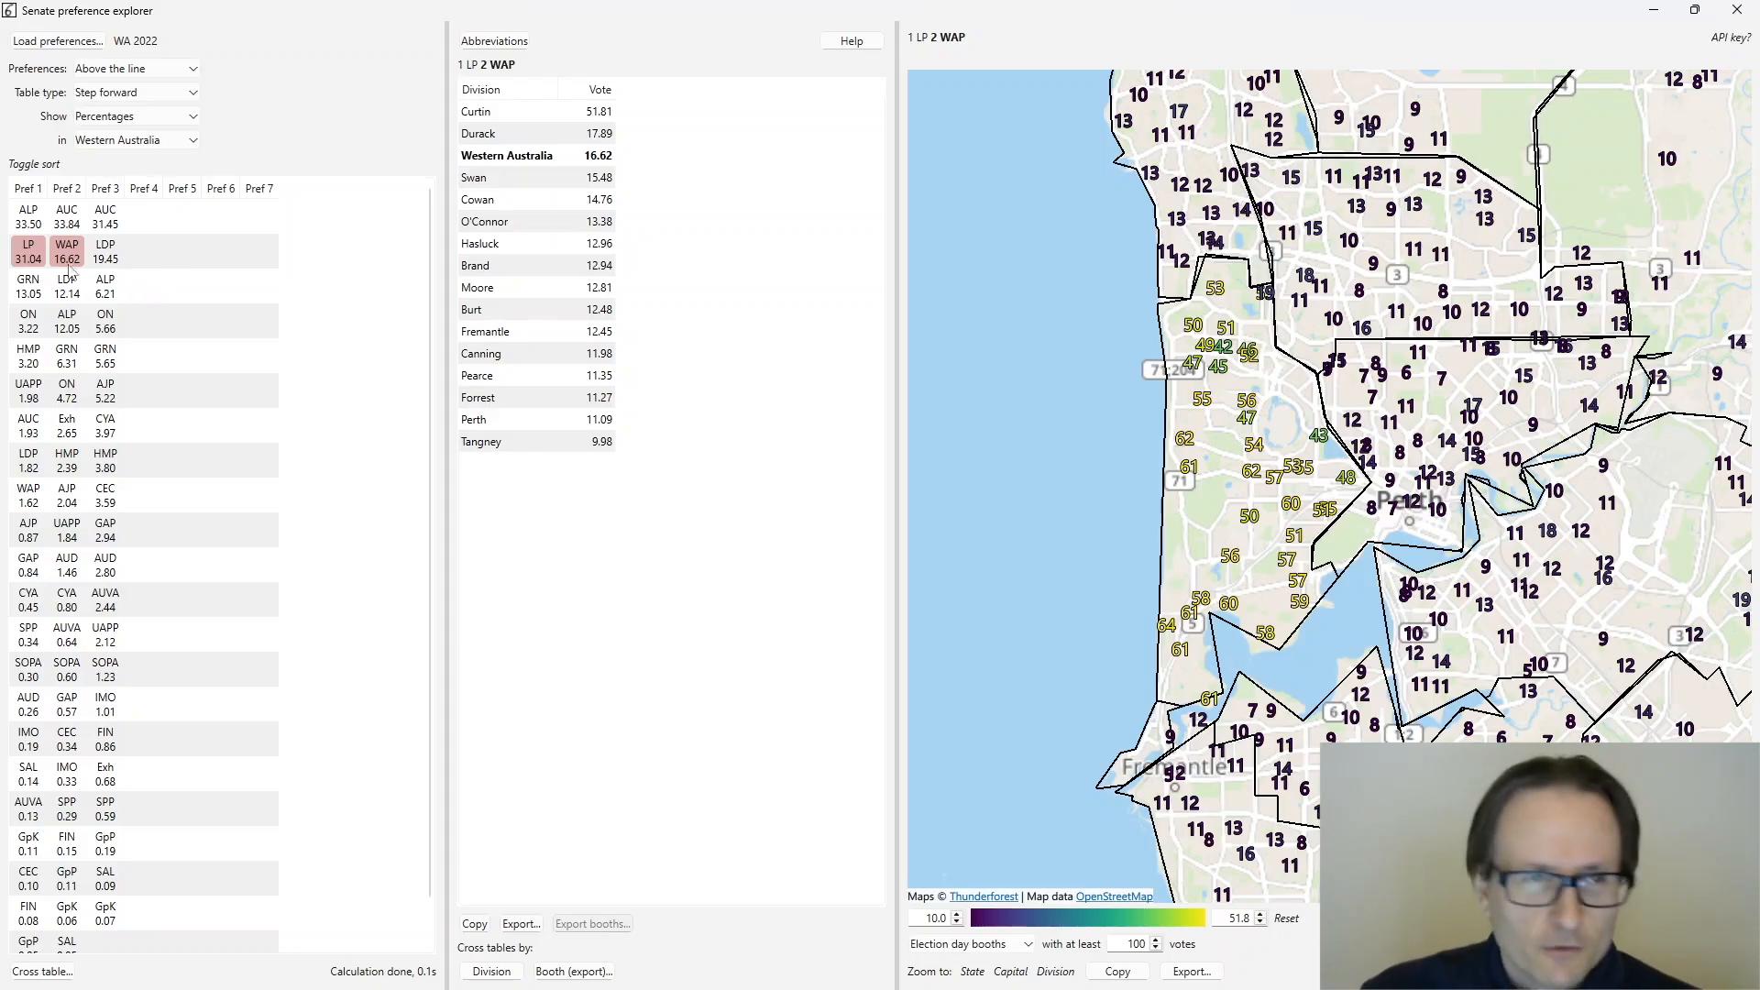
{"action": "left_click", "coordinate": [67, 217]}
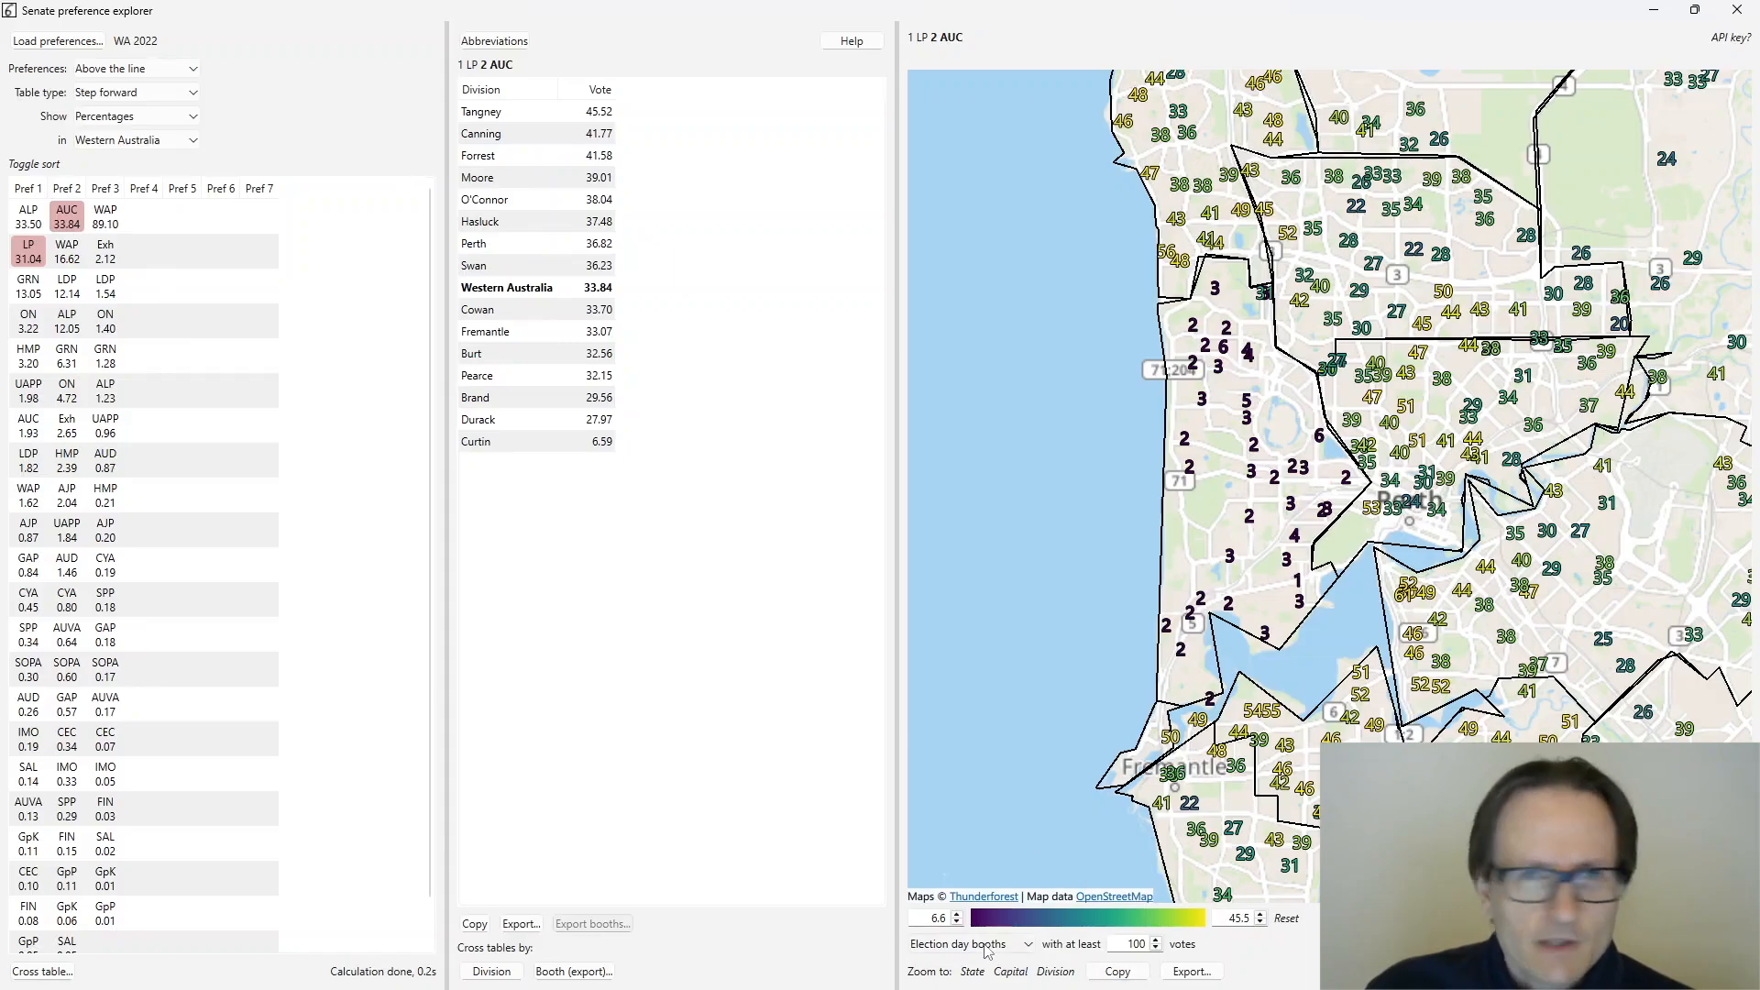
{"action": "left_click", "coordinate": [992, 946]}
{"action": "left_click", "coordinate": [937, 891]}
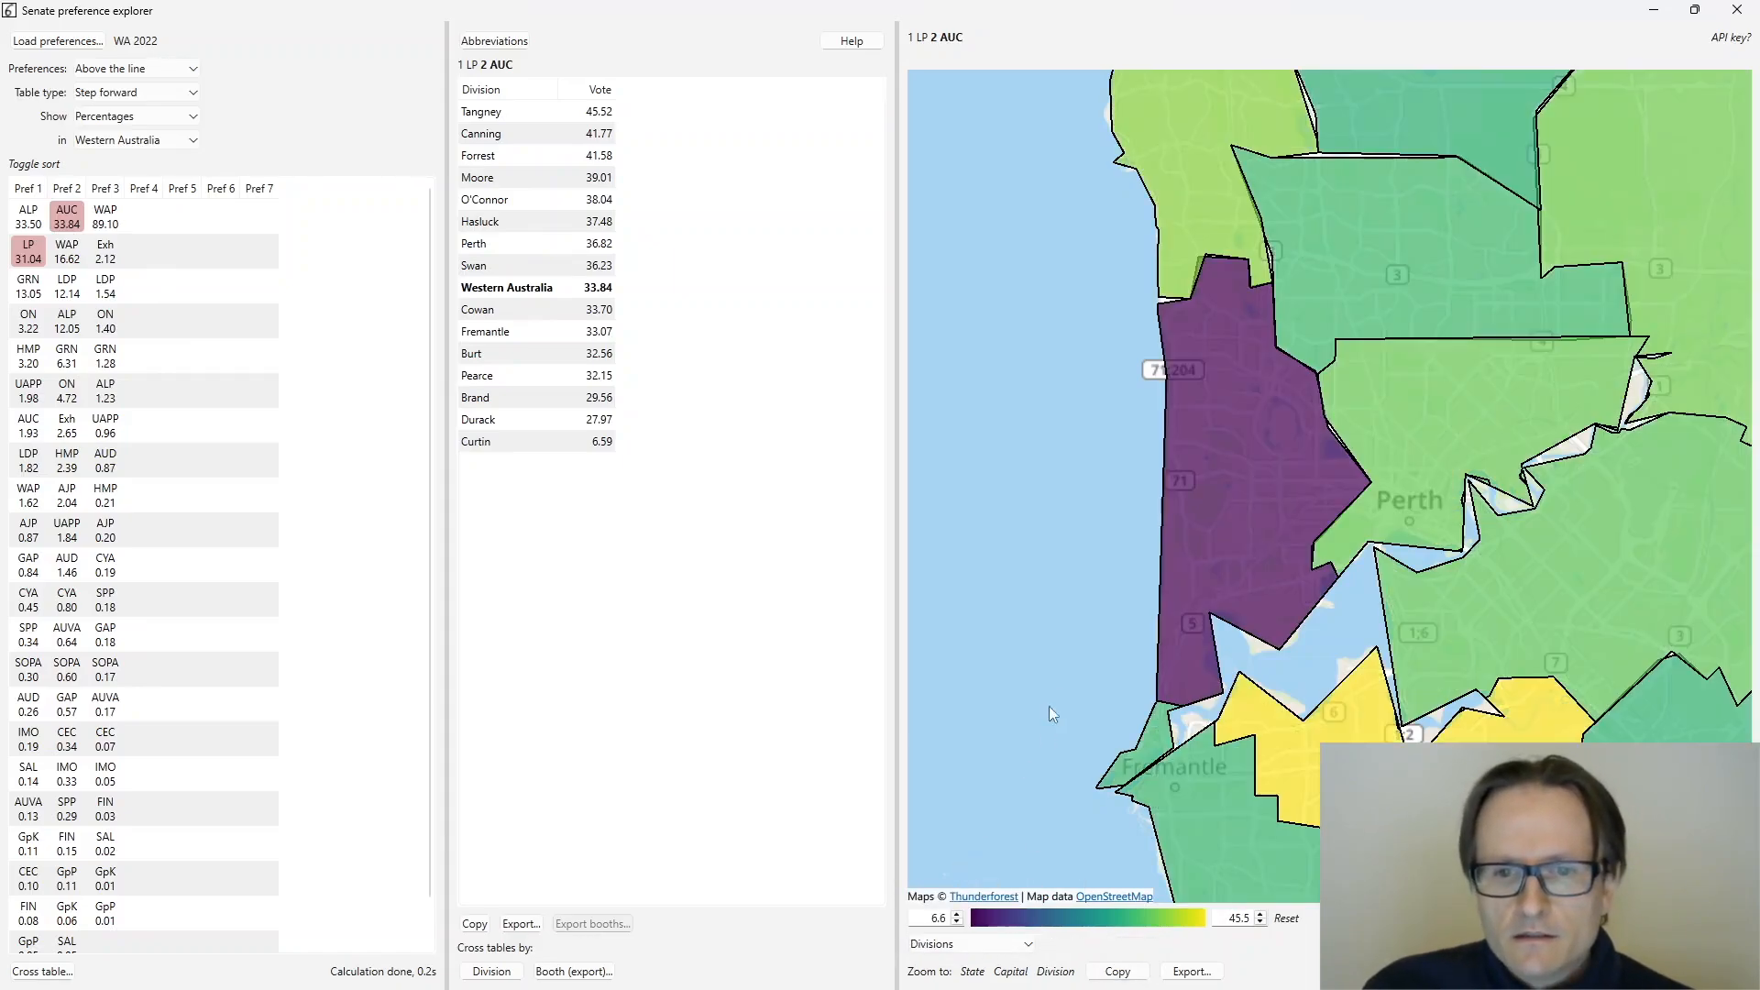
- Trace the 1 LP 2 AUC path in WA 2022 through 3 WAP to 4 LDP, mapping each stage by divisions
{"action": "scroll", "coordinate": [1054, 650], "scroll_direction": "down", "scroll_amount": 3}
{"action": "scroll", "coordinate": [1056, 650], "scroll_direction": "down", "scroll_amount": 1}
{"action": "left_click_drag", "start_coordinate": [1059, 655], "coordinate": [1176, 501]}
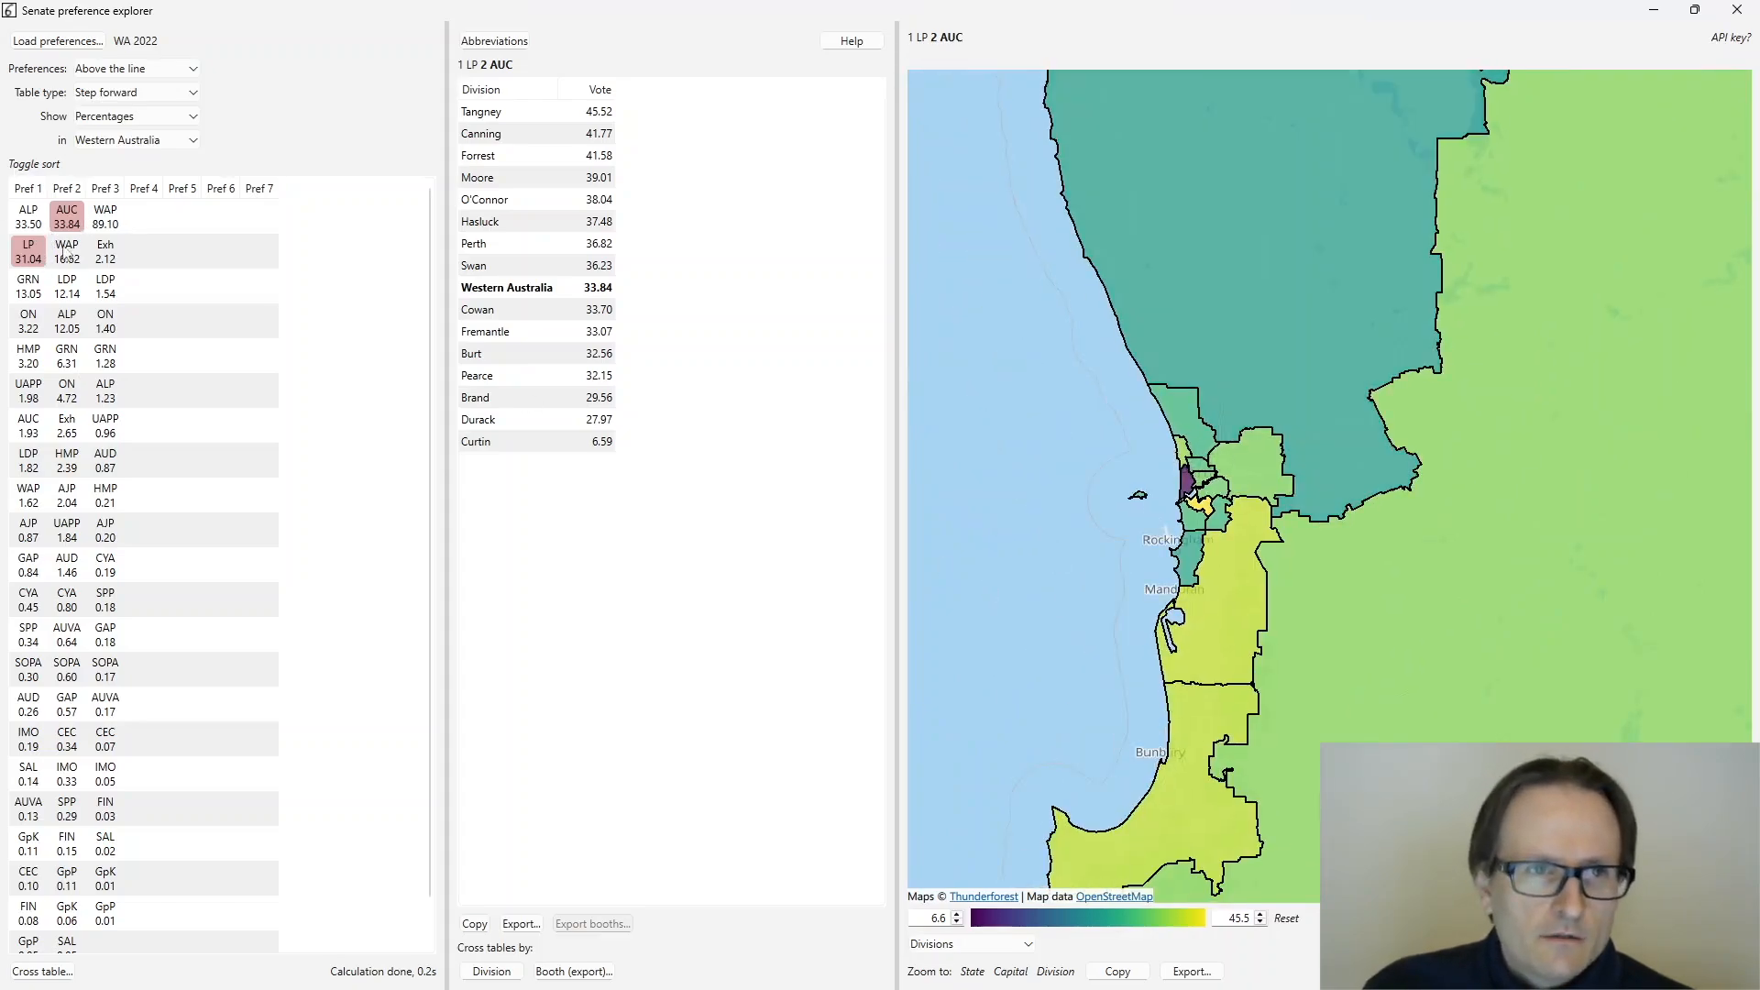
{"action": "scroll", "coordinate": [82, 298], "scroll_direction": "down", "scroll_amount": 2}
{"action": "scroll", "coordinate": [81, 298], "scroll_direction": "up", "scroll_amount": 2}
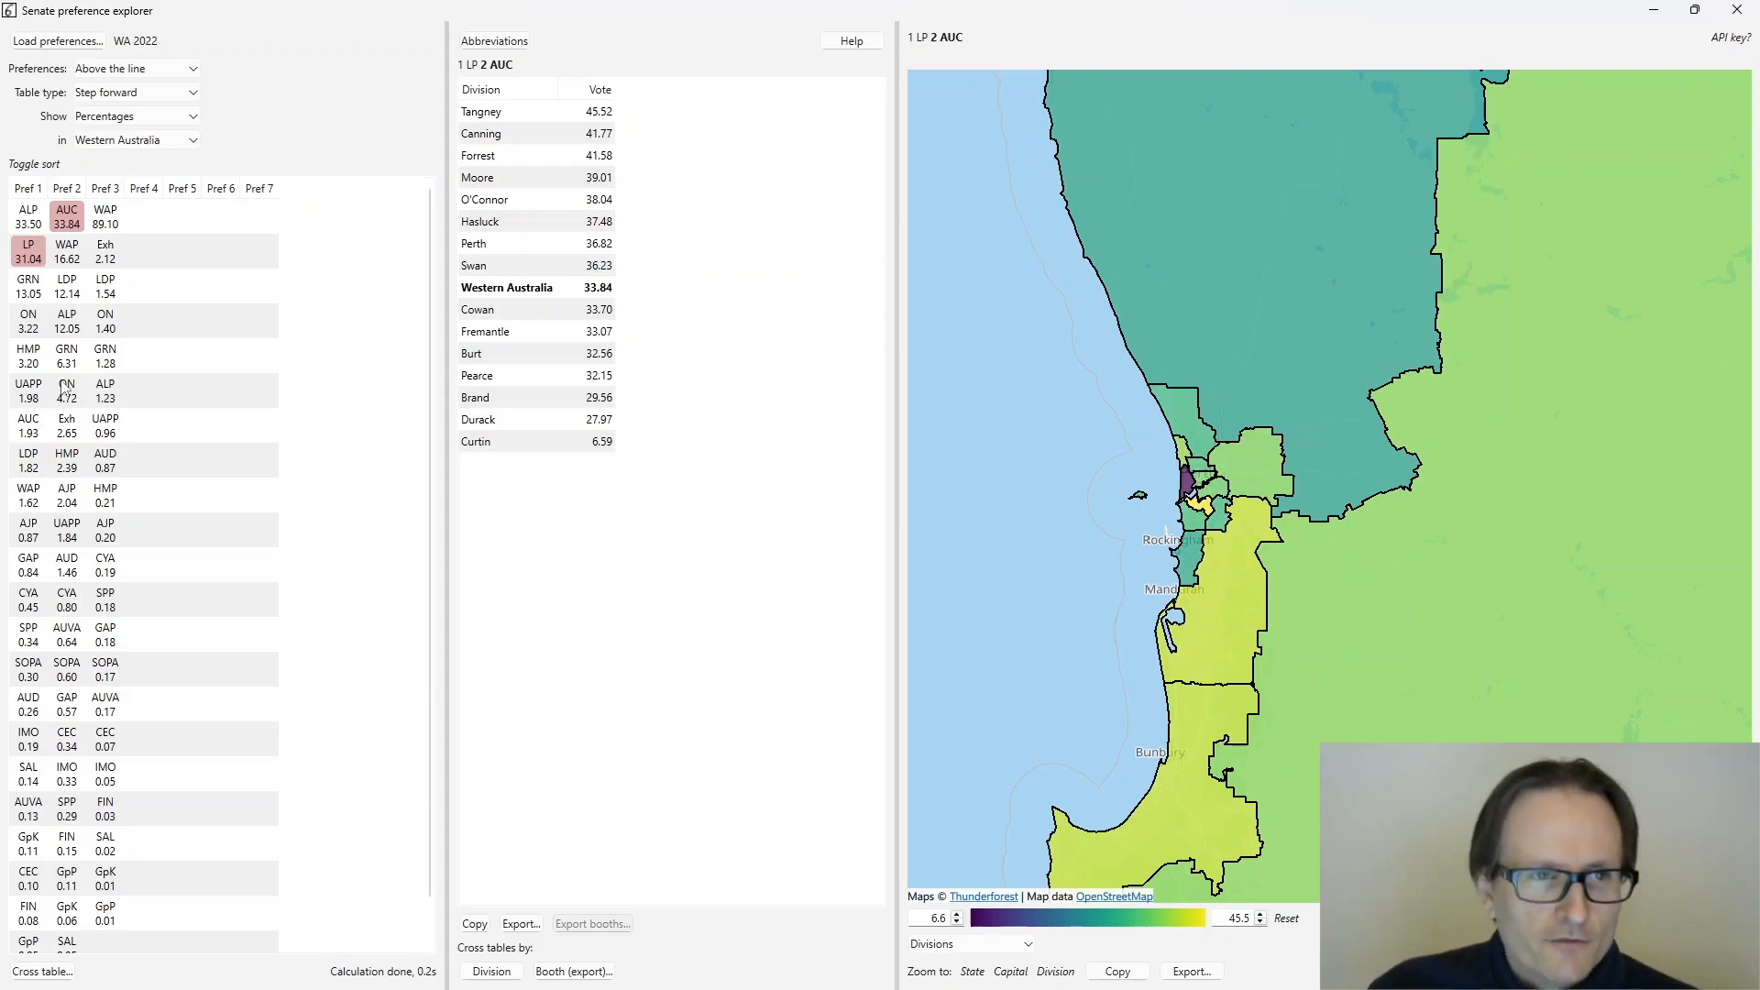
{"action": "left_click", "coordinate": [106, 220]}
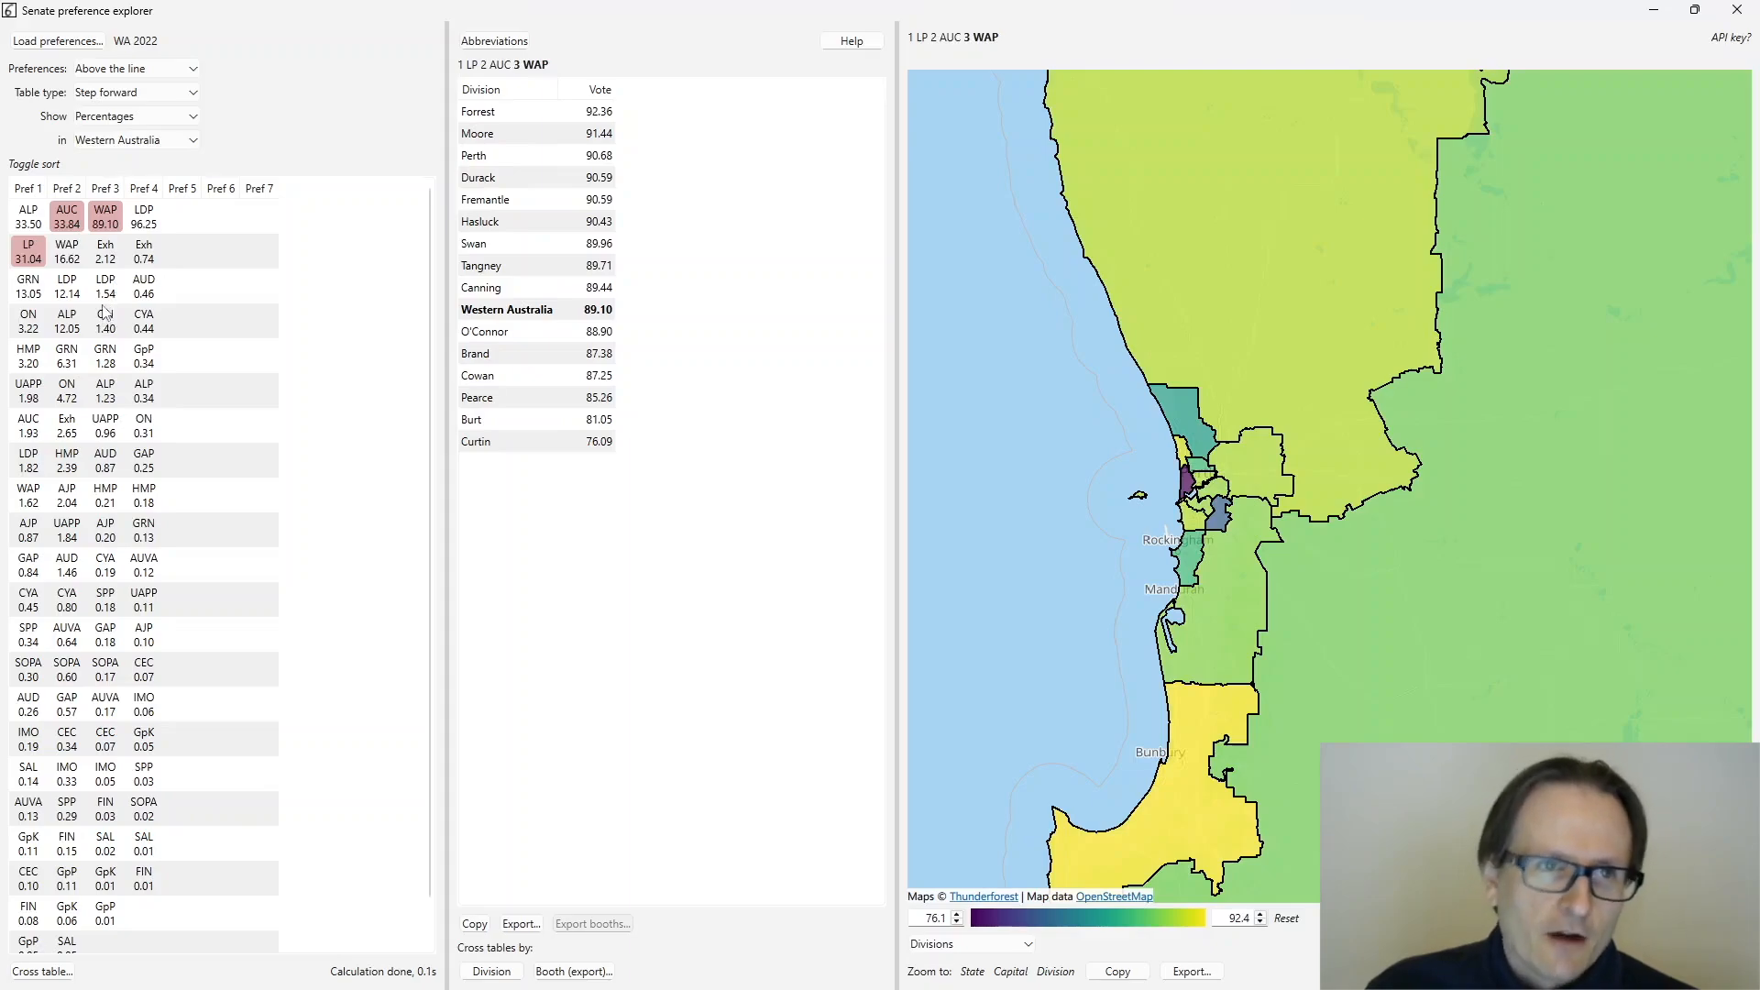
{"action": "left_click", "coordinate": [130, 228]}
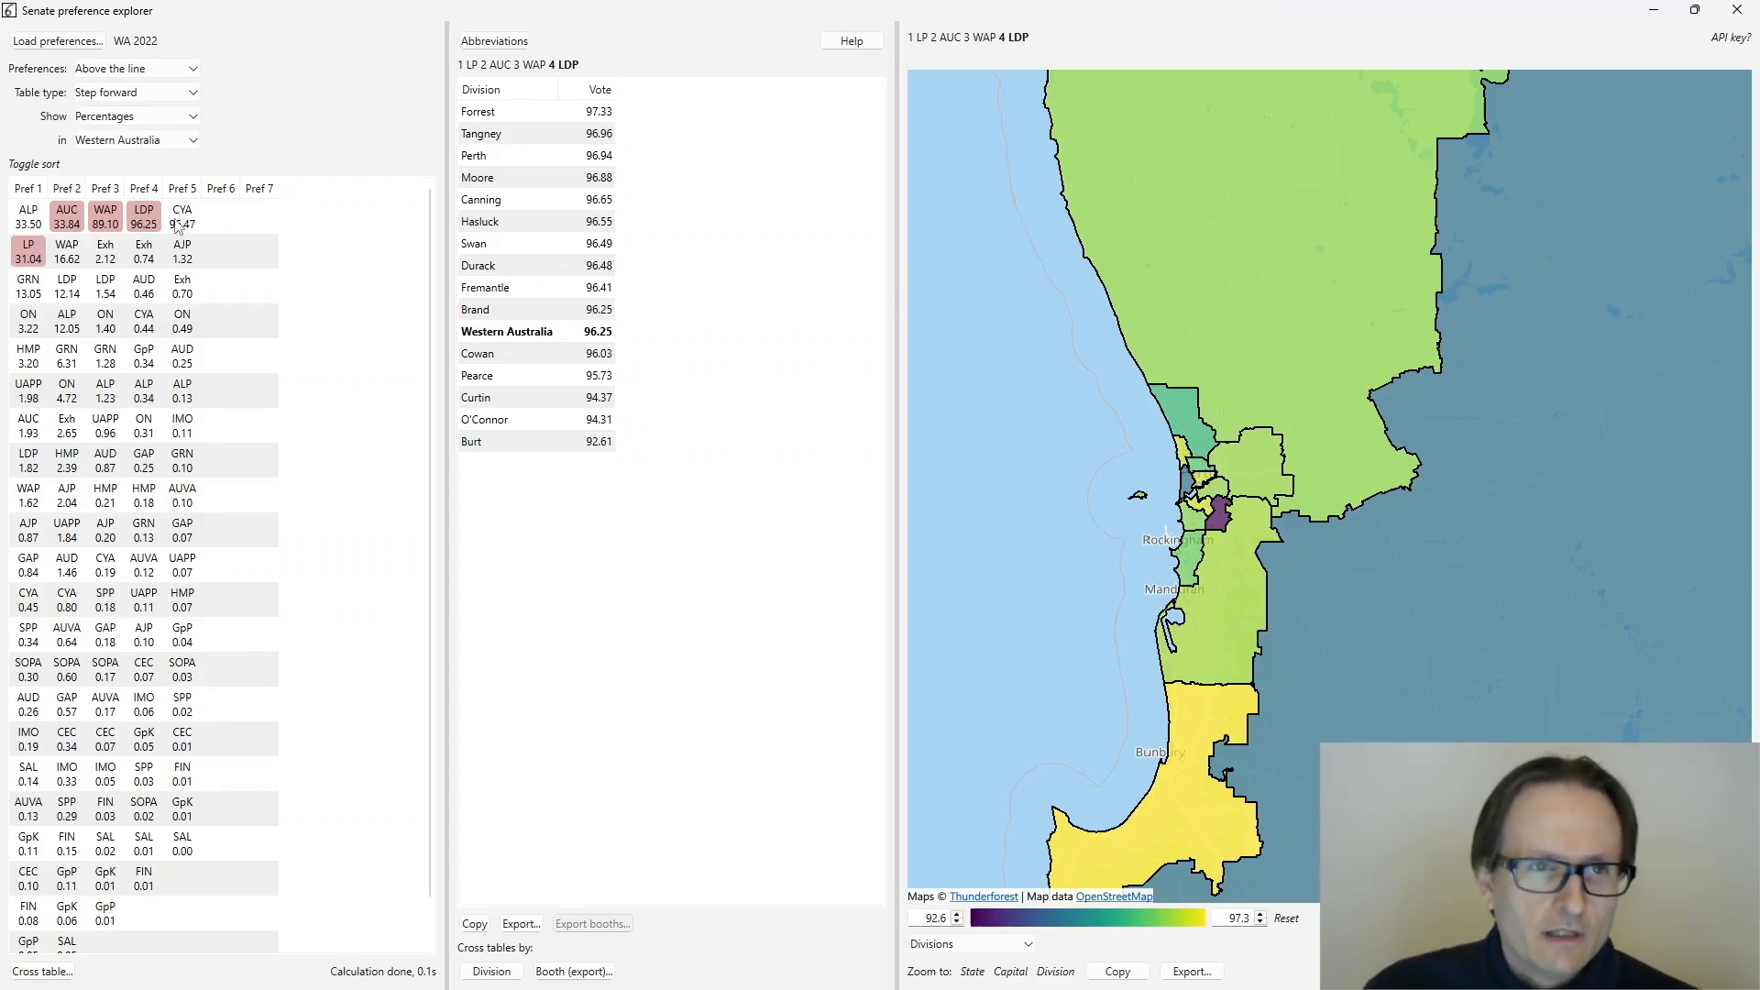
- Look up the party abbreviations, extend the LP path to 5 CYA, and compare the division maps for 6 ON and 6 AUD
{"action": "left_click", "coordinate": [525, 44]}
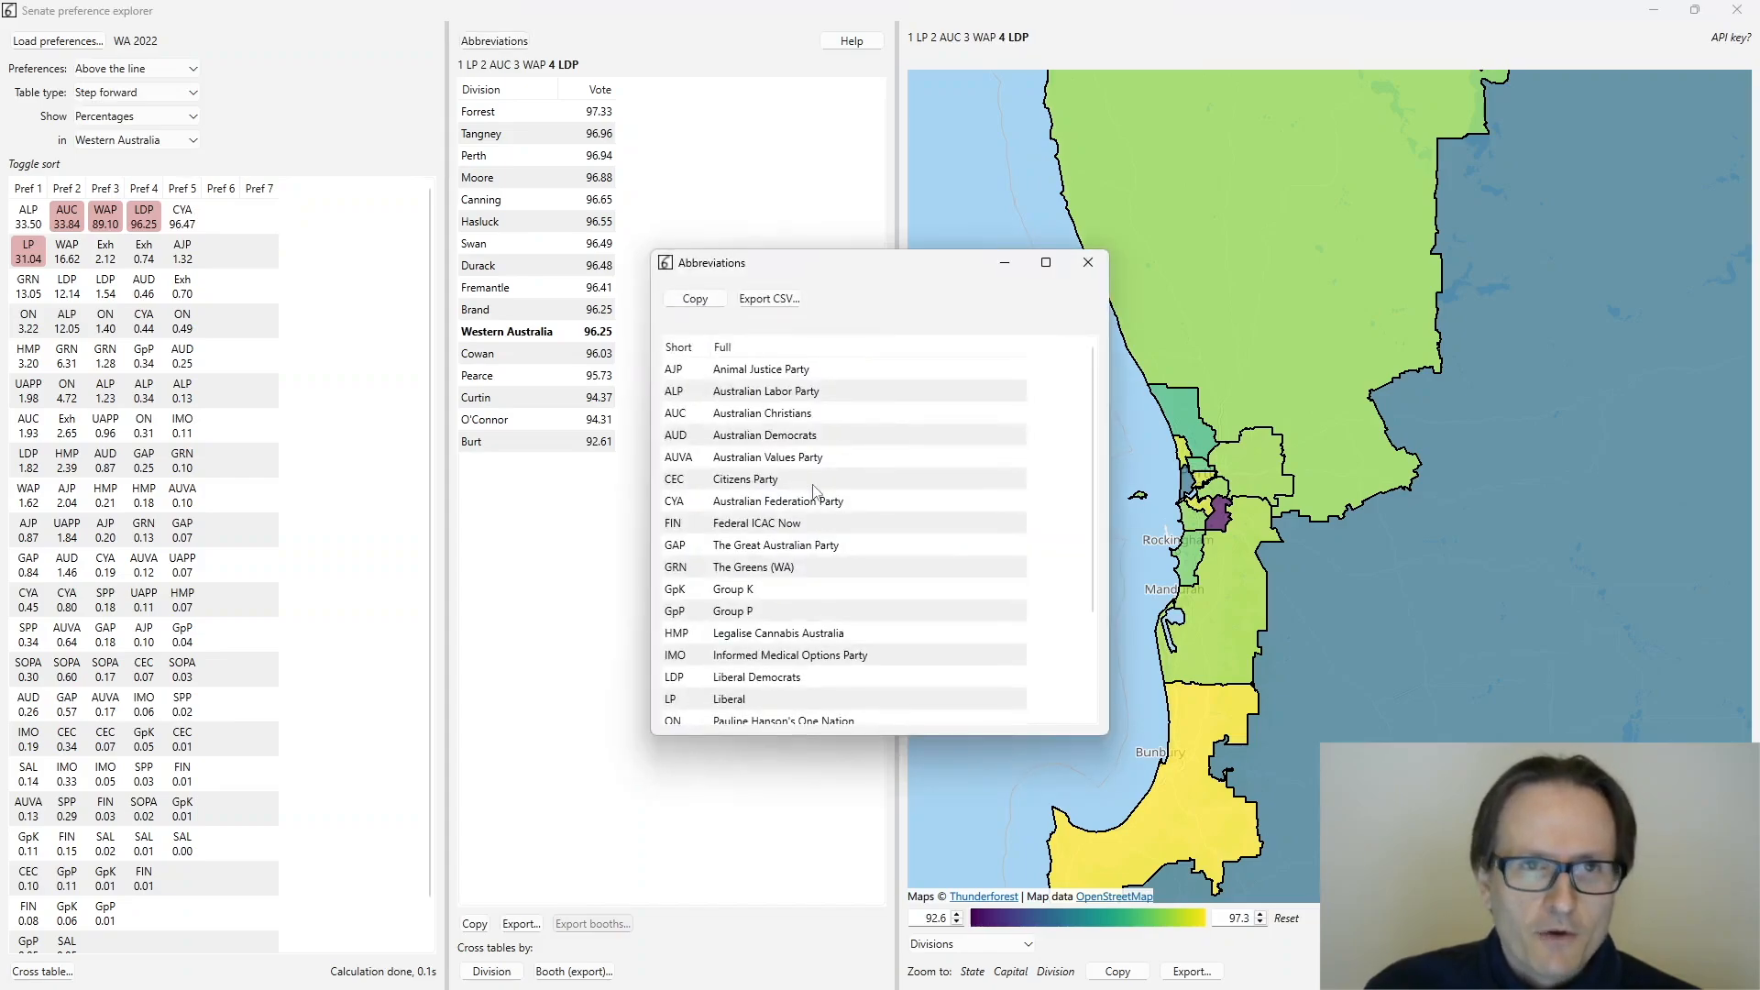
{"action": "left_click", "coordinate": [1088, 262]}
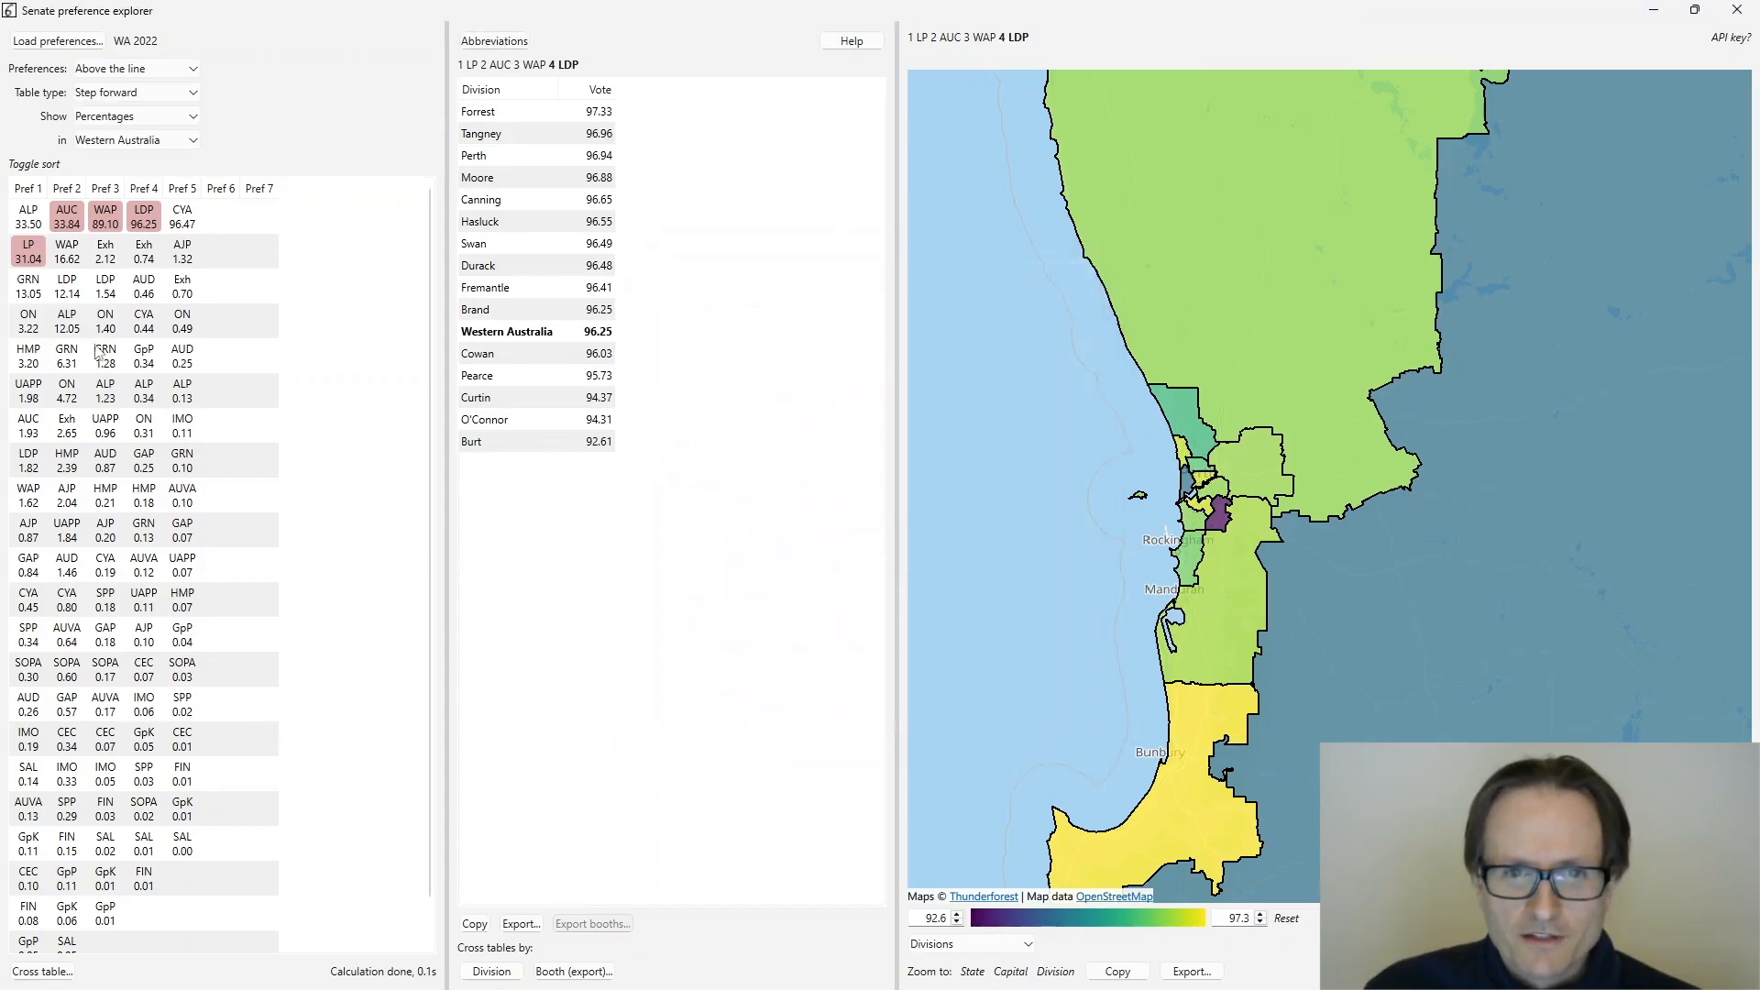
{"action": "left_click", "coordinate": [183, 220]}
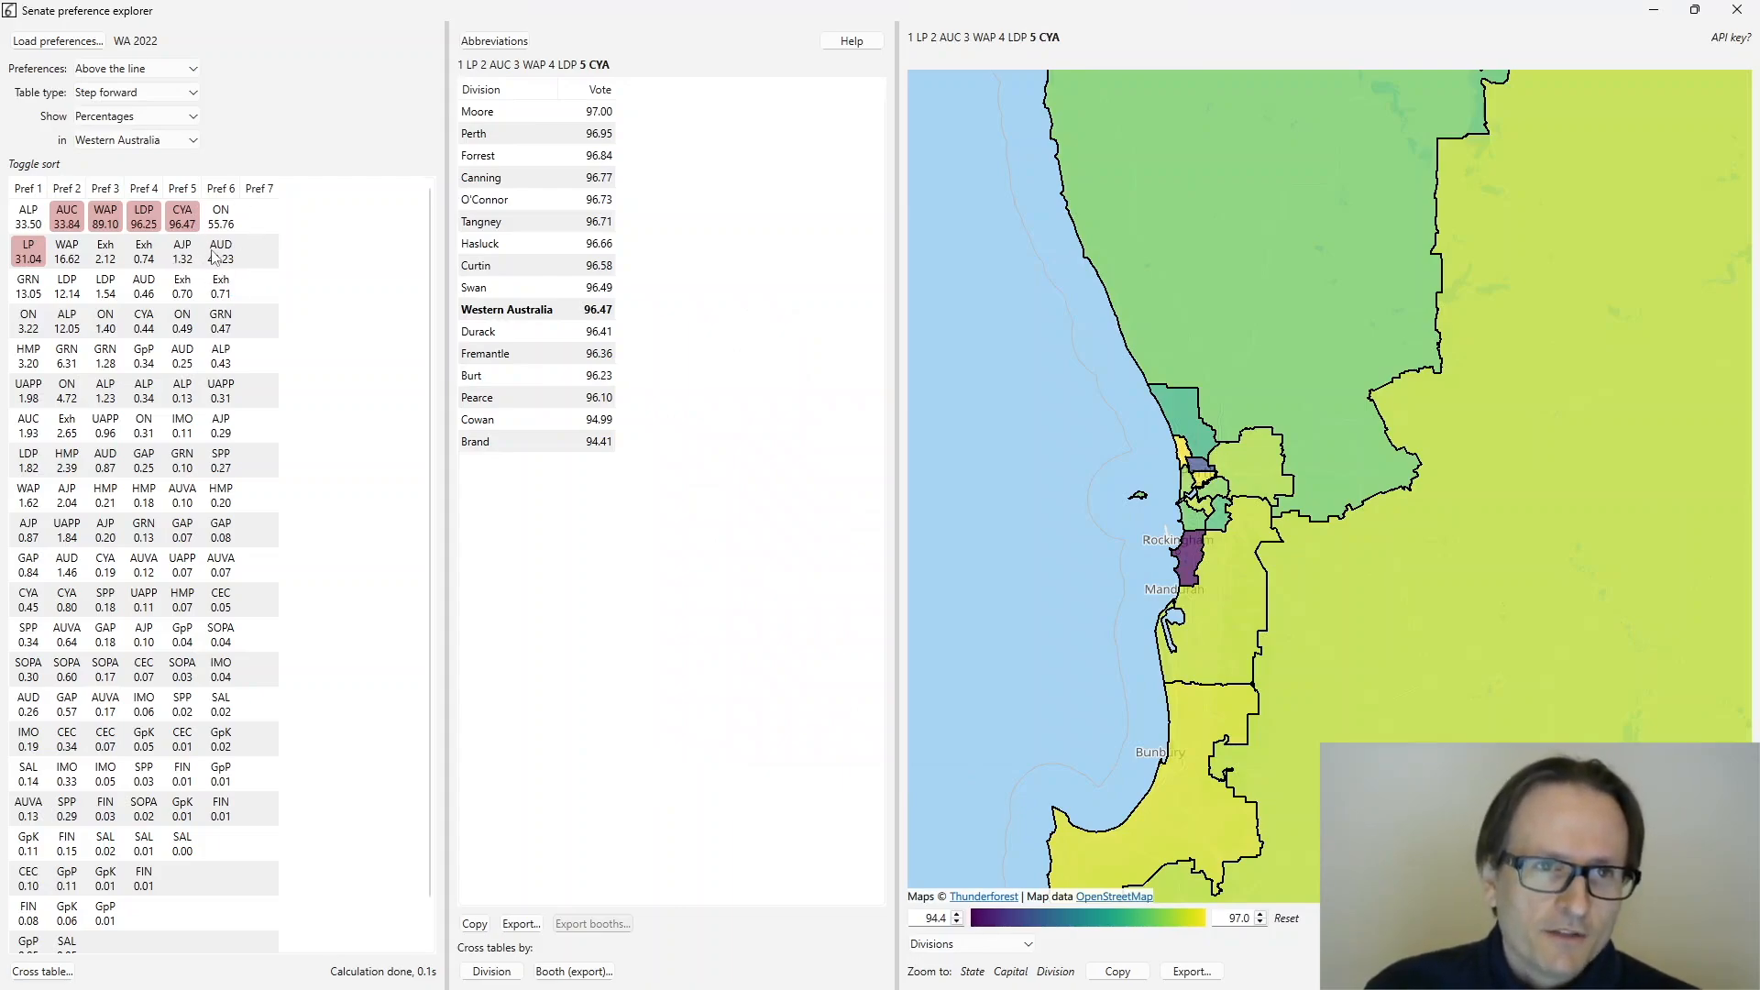
{"action": "left_click", "coordinate": [221, 216]}
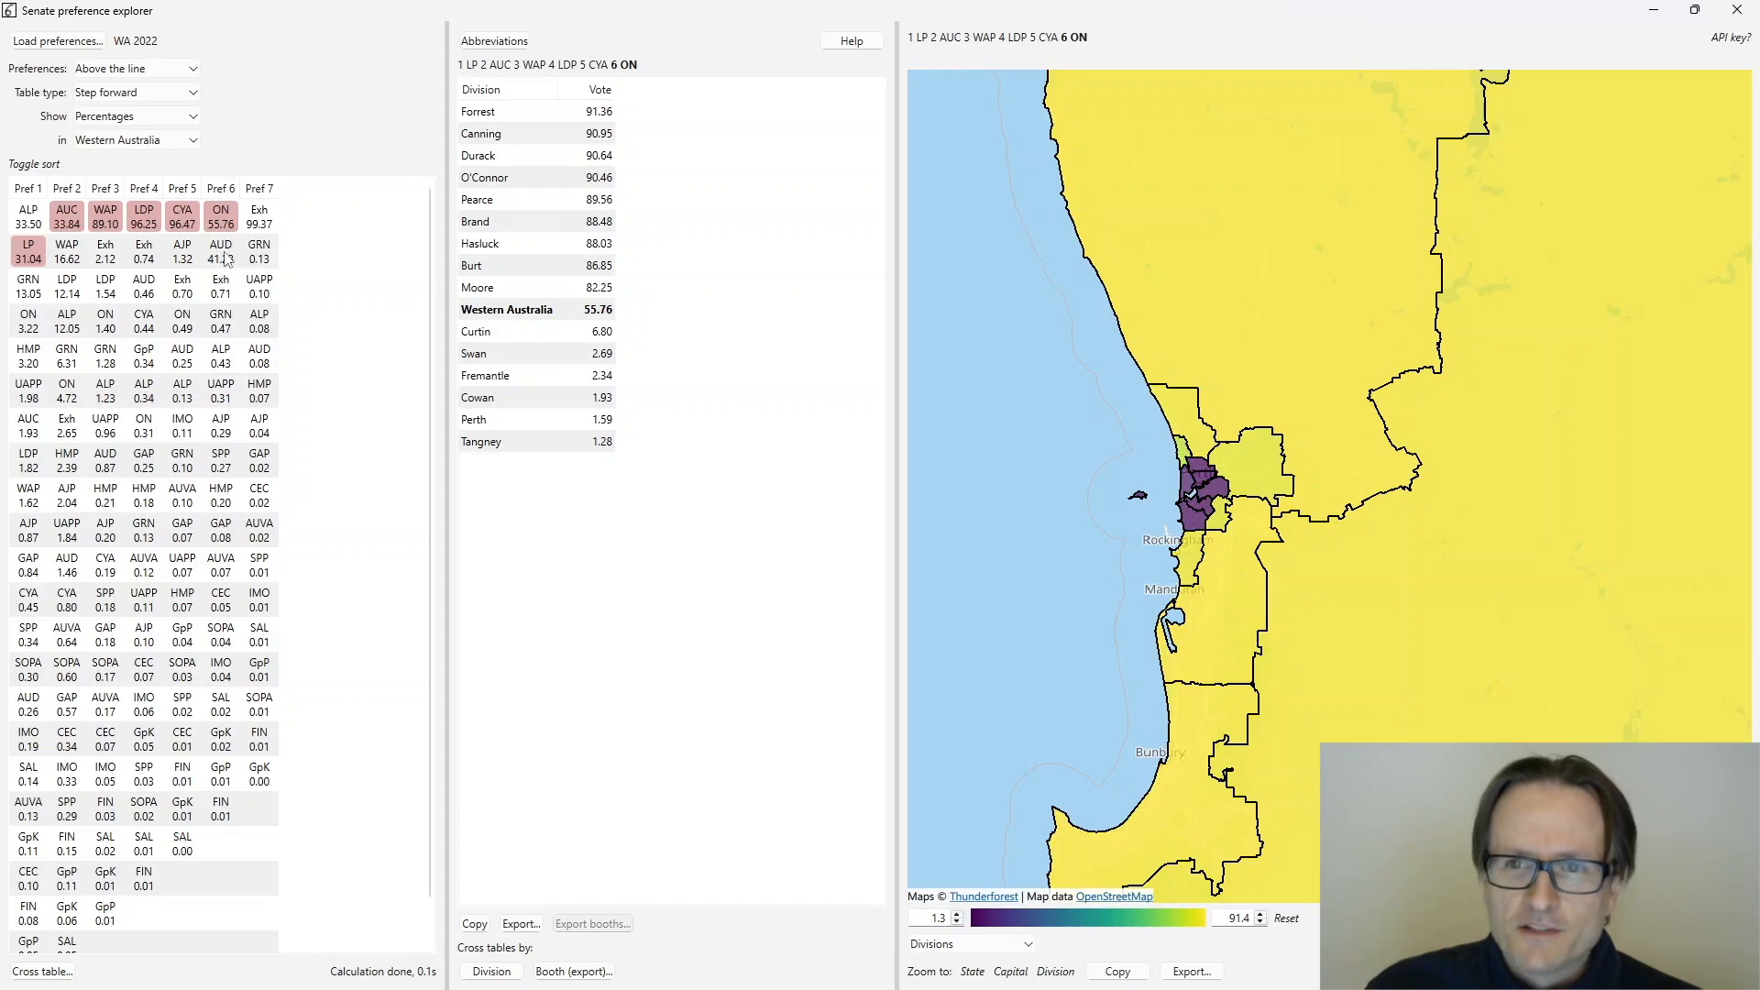
{"action": "left_click", "coordinate": [222, 254]}
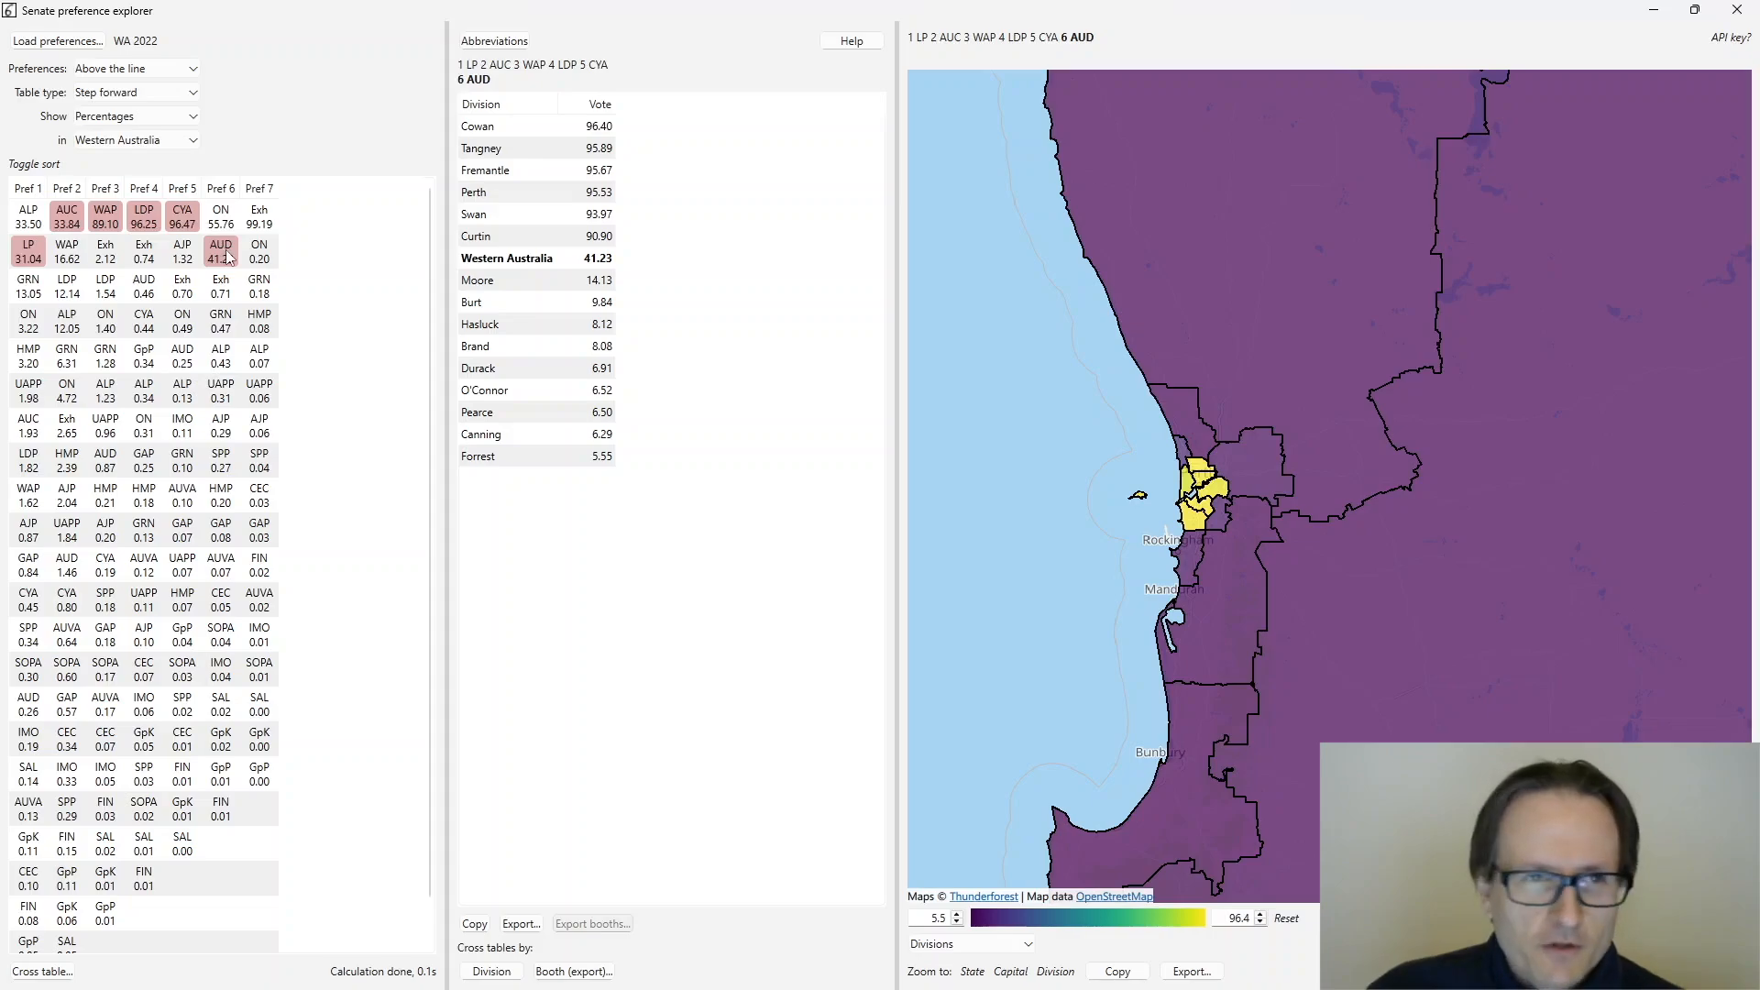
- Load the Victorian 2019 preferences from 2019_vic.sqlite and fit the map to the capital, Melbourne
{"action": "left_click", "coordinate": [57, 41]}
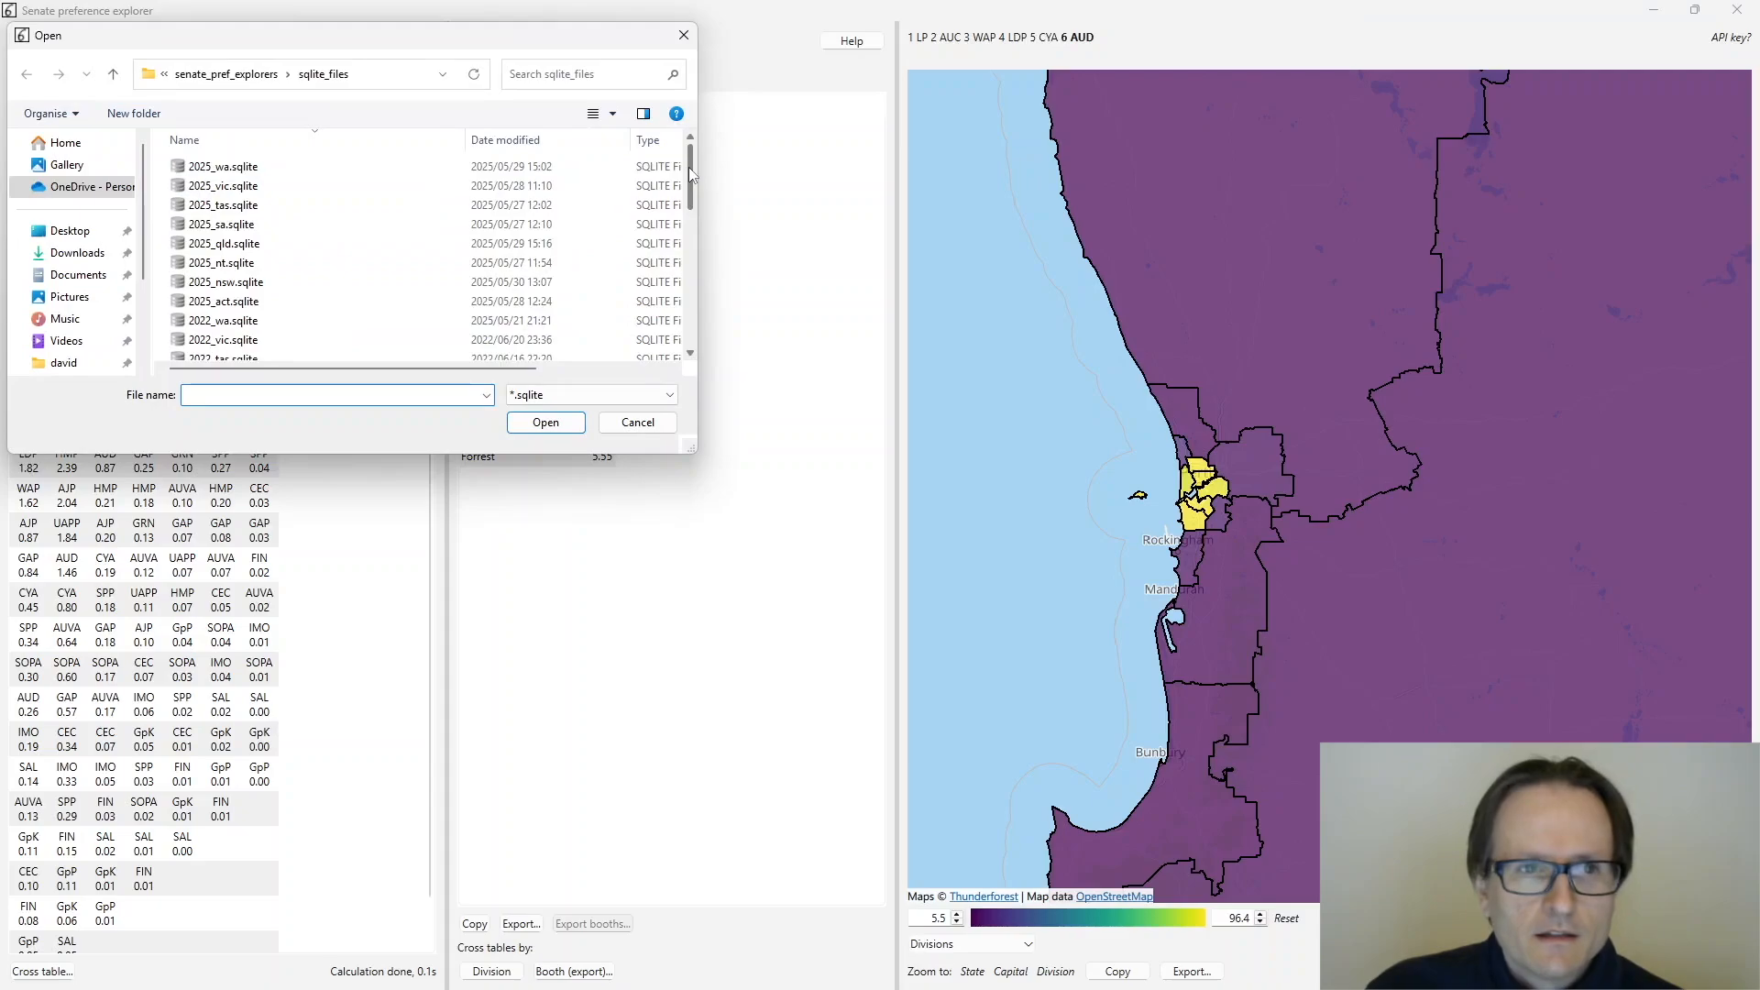
{"action": "left_click_drag", "start_coordinate": [689, 183], "coordinate": [690, 250]}
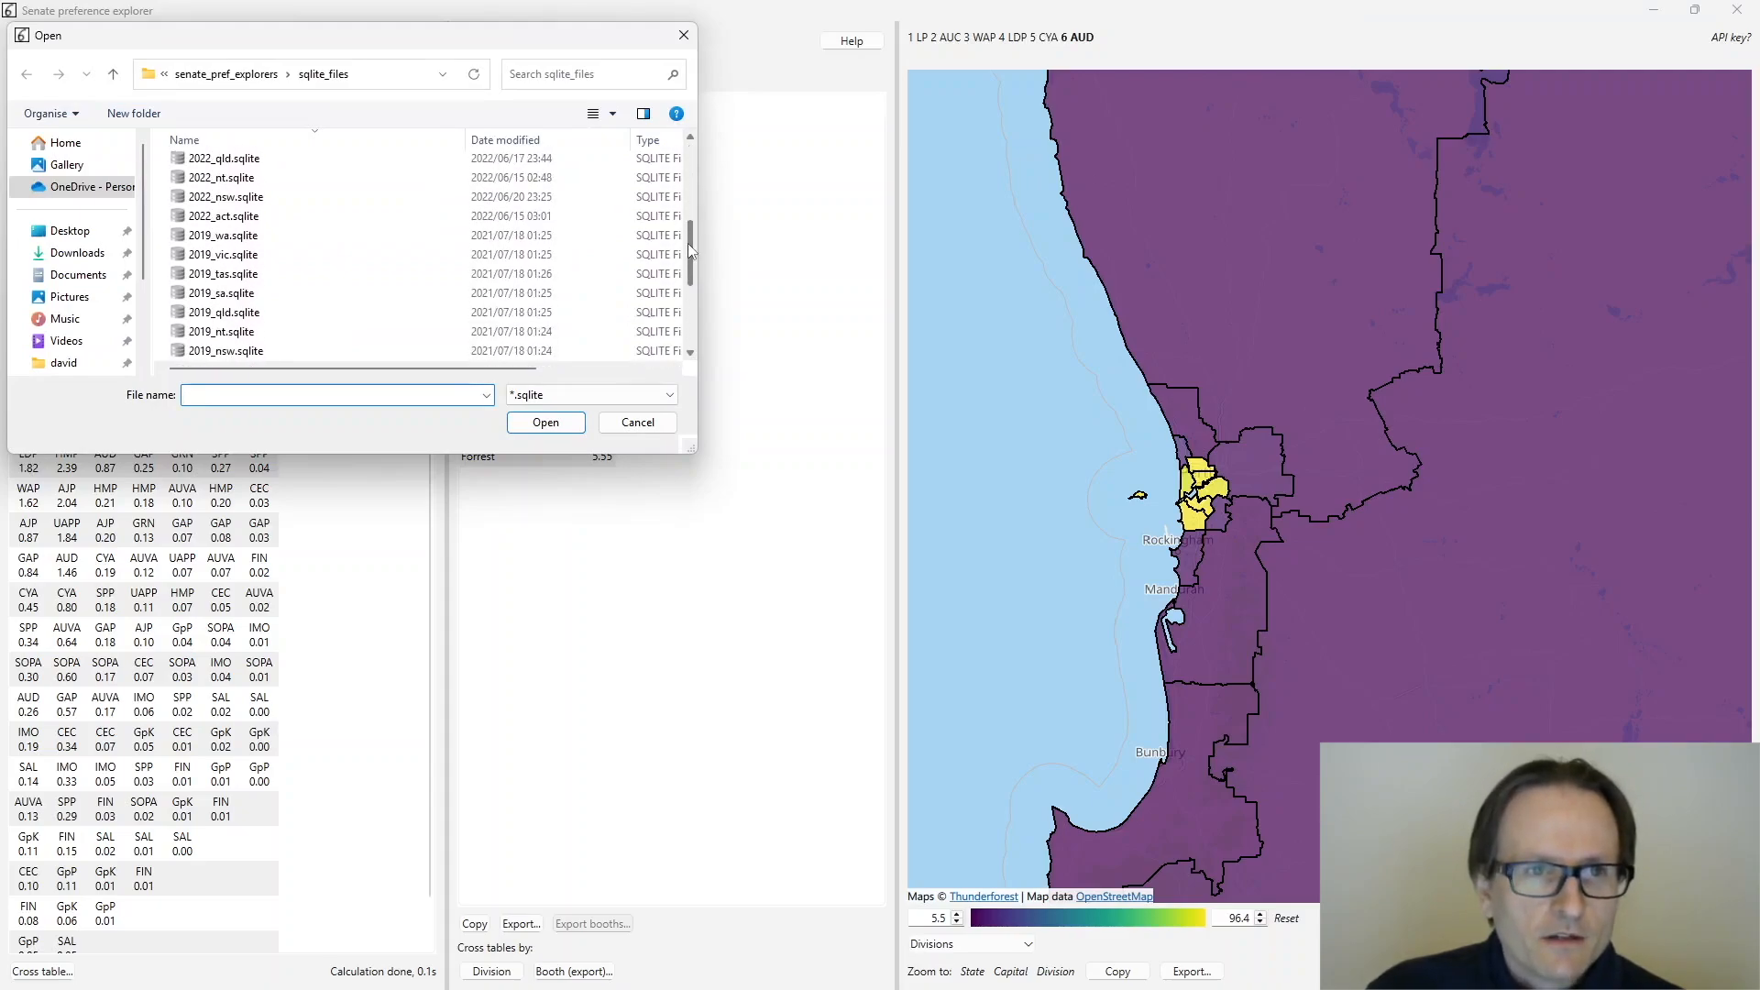
{"action": "left_click", "coordinate": [251, 255]}
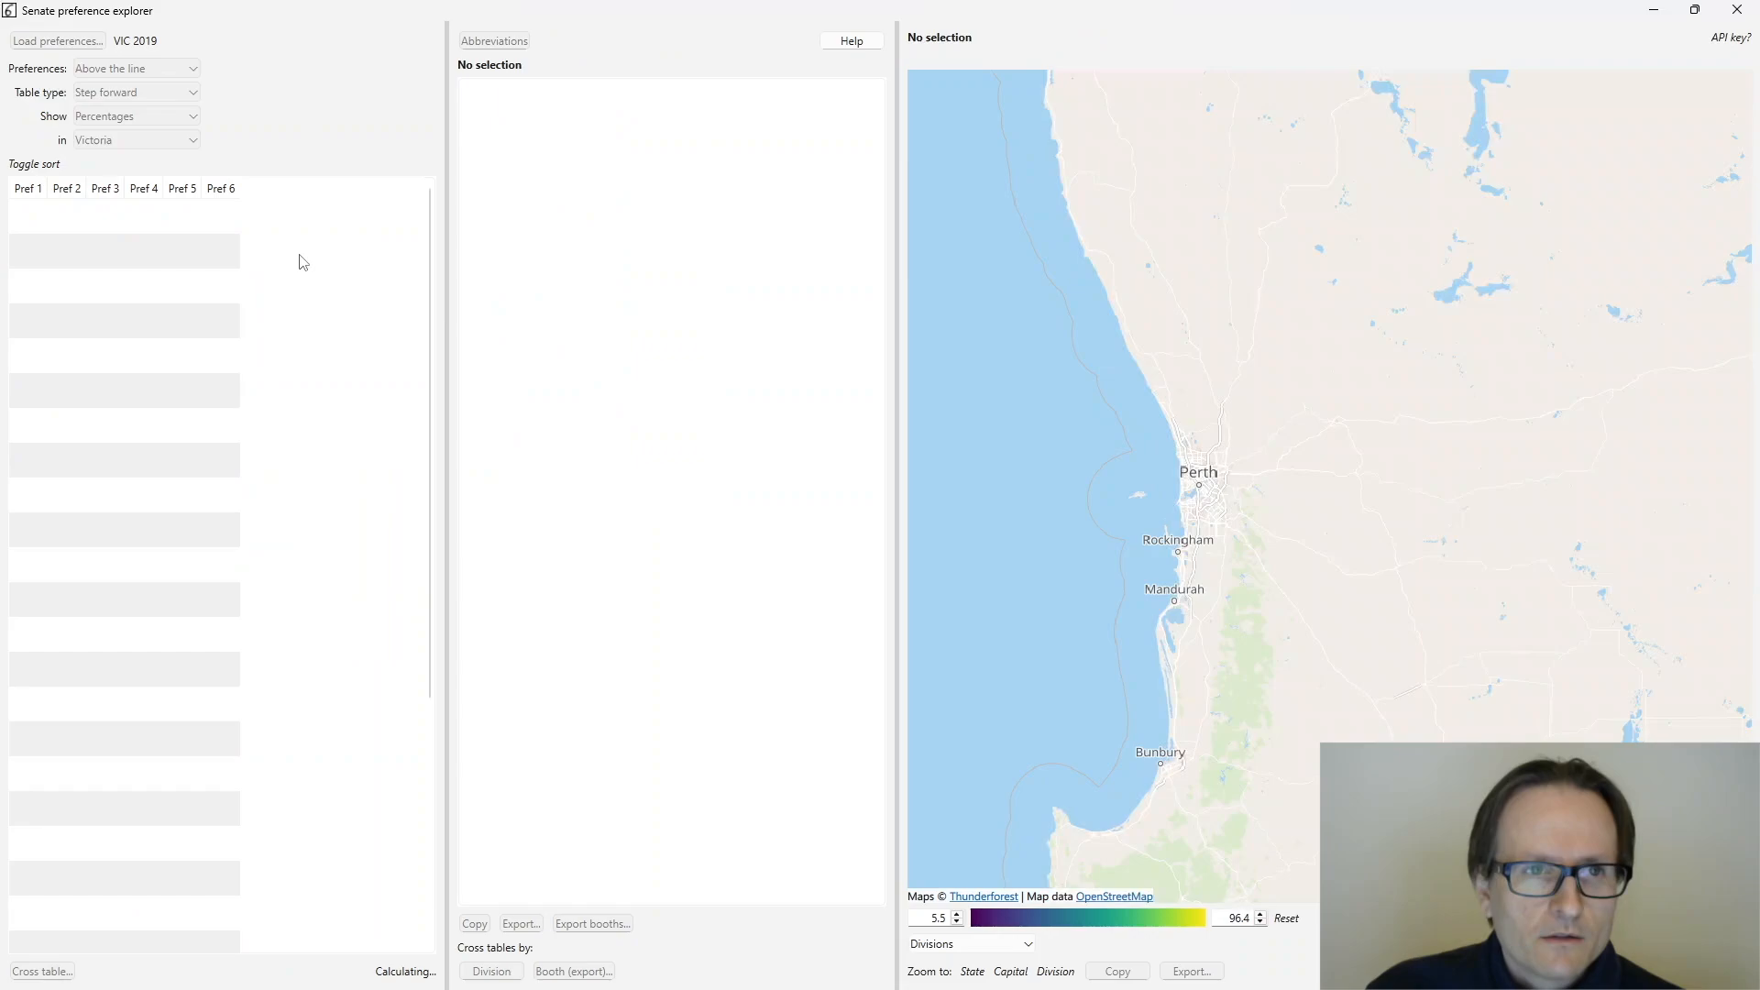
{"action": "left_click", "coordinate": [973, 974]}
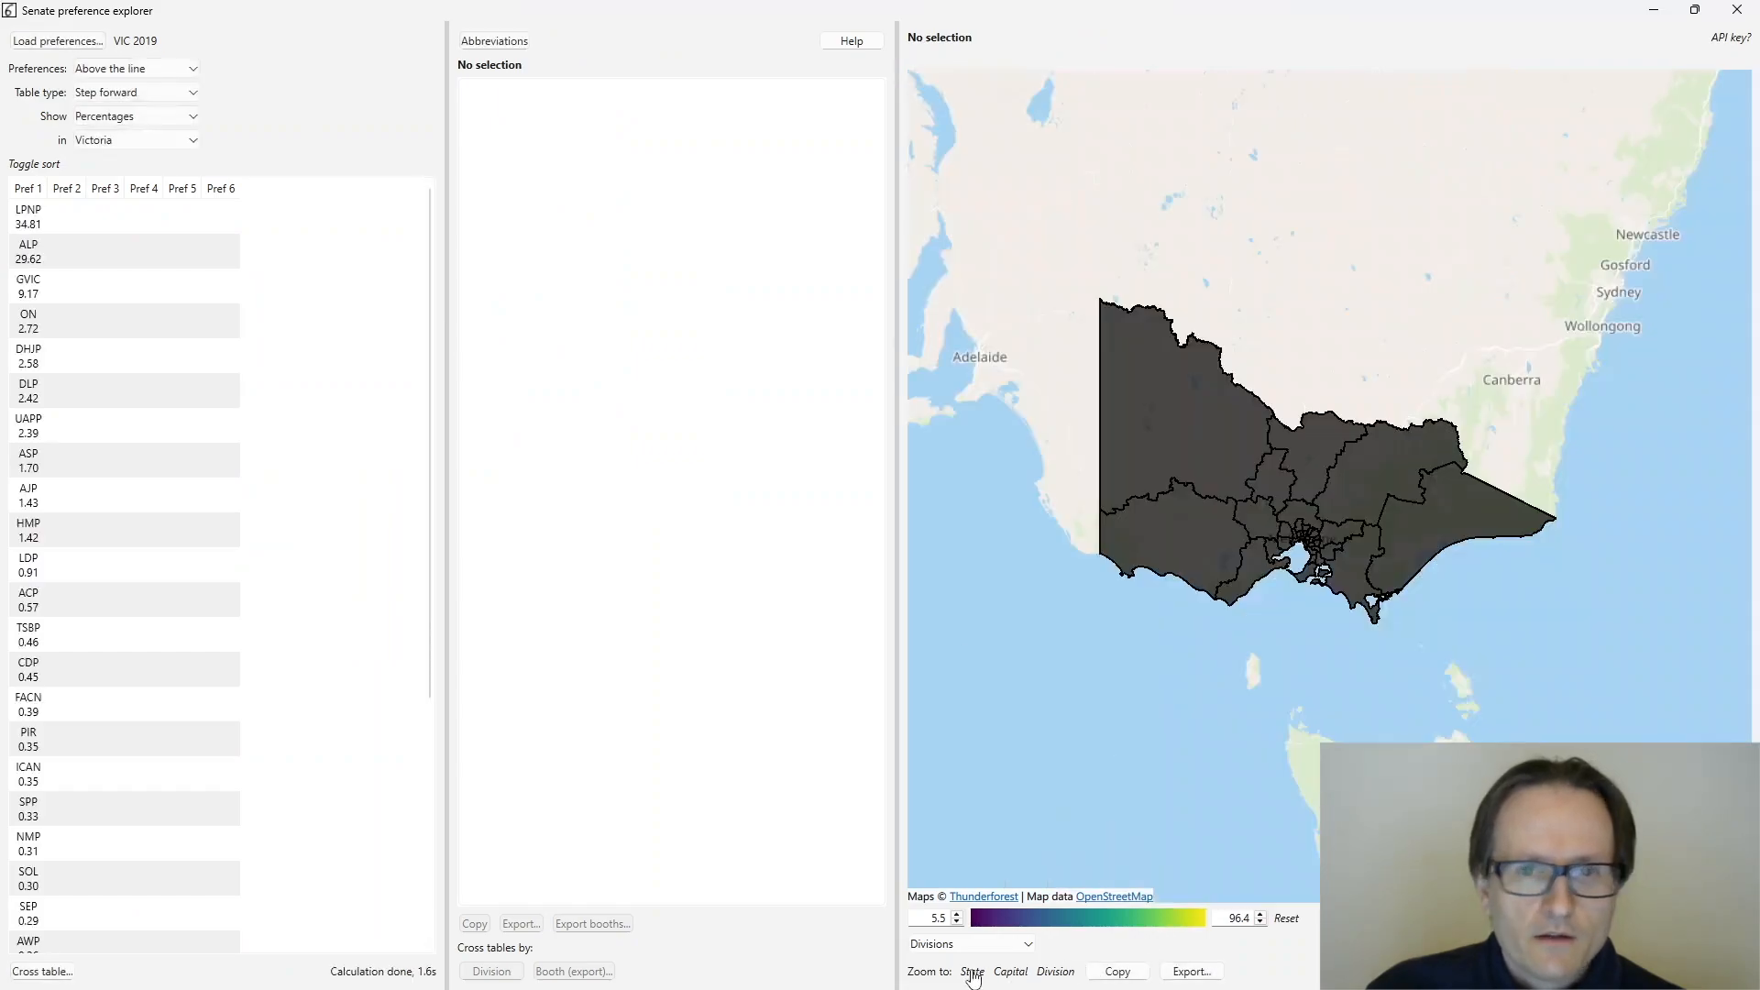
{"action": "left_click", "coordinate": [1010, 975]}
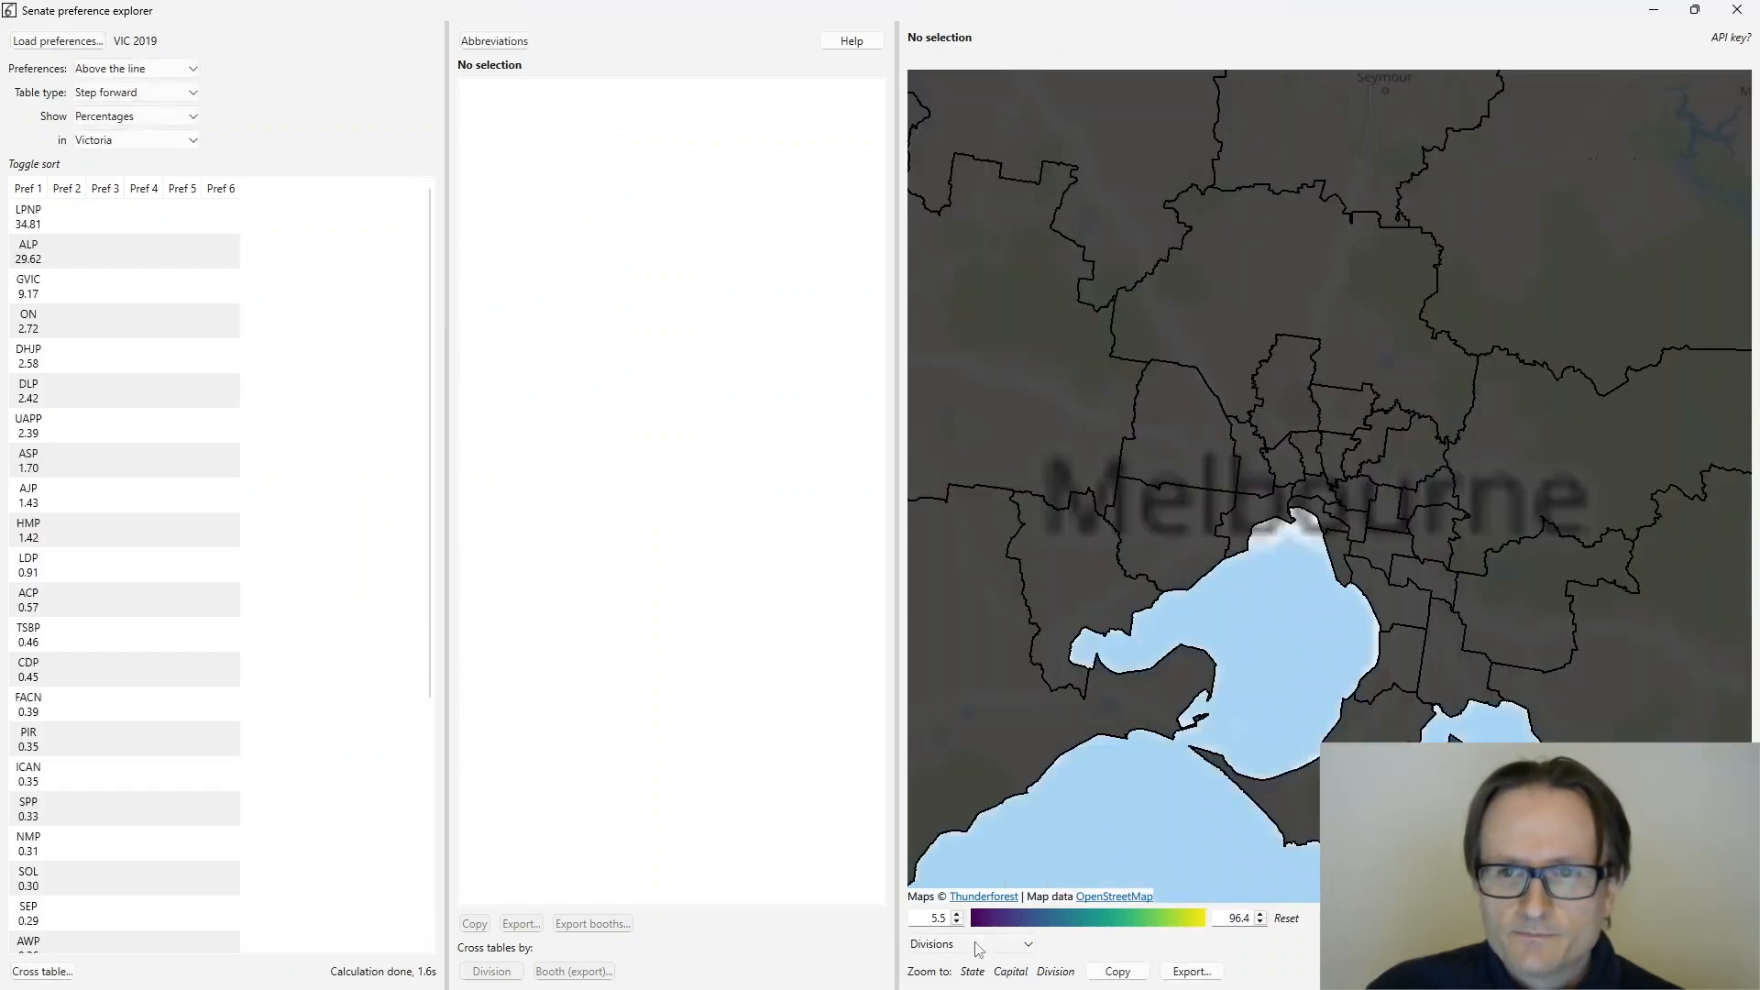
- Map the ALP first-preference vote by Victorian divisions, and compare its second preferences to GVIC and DHJP
{"action": "left_click", "coordinate": [34, 257]}
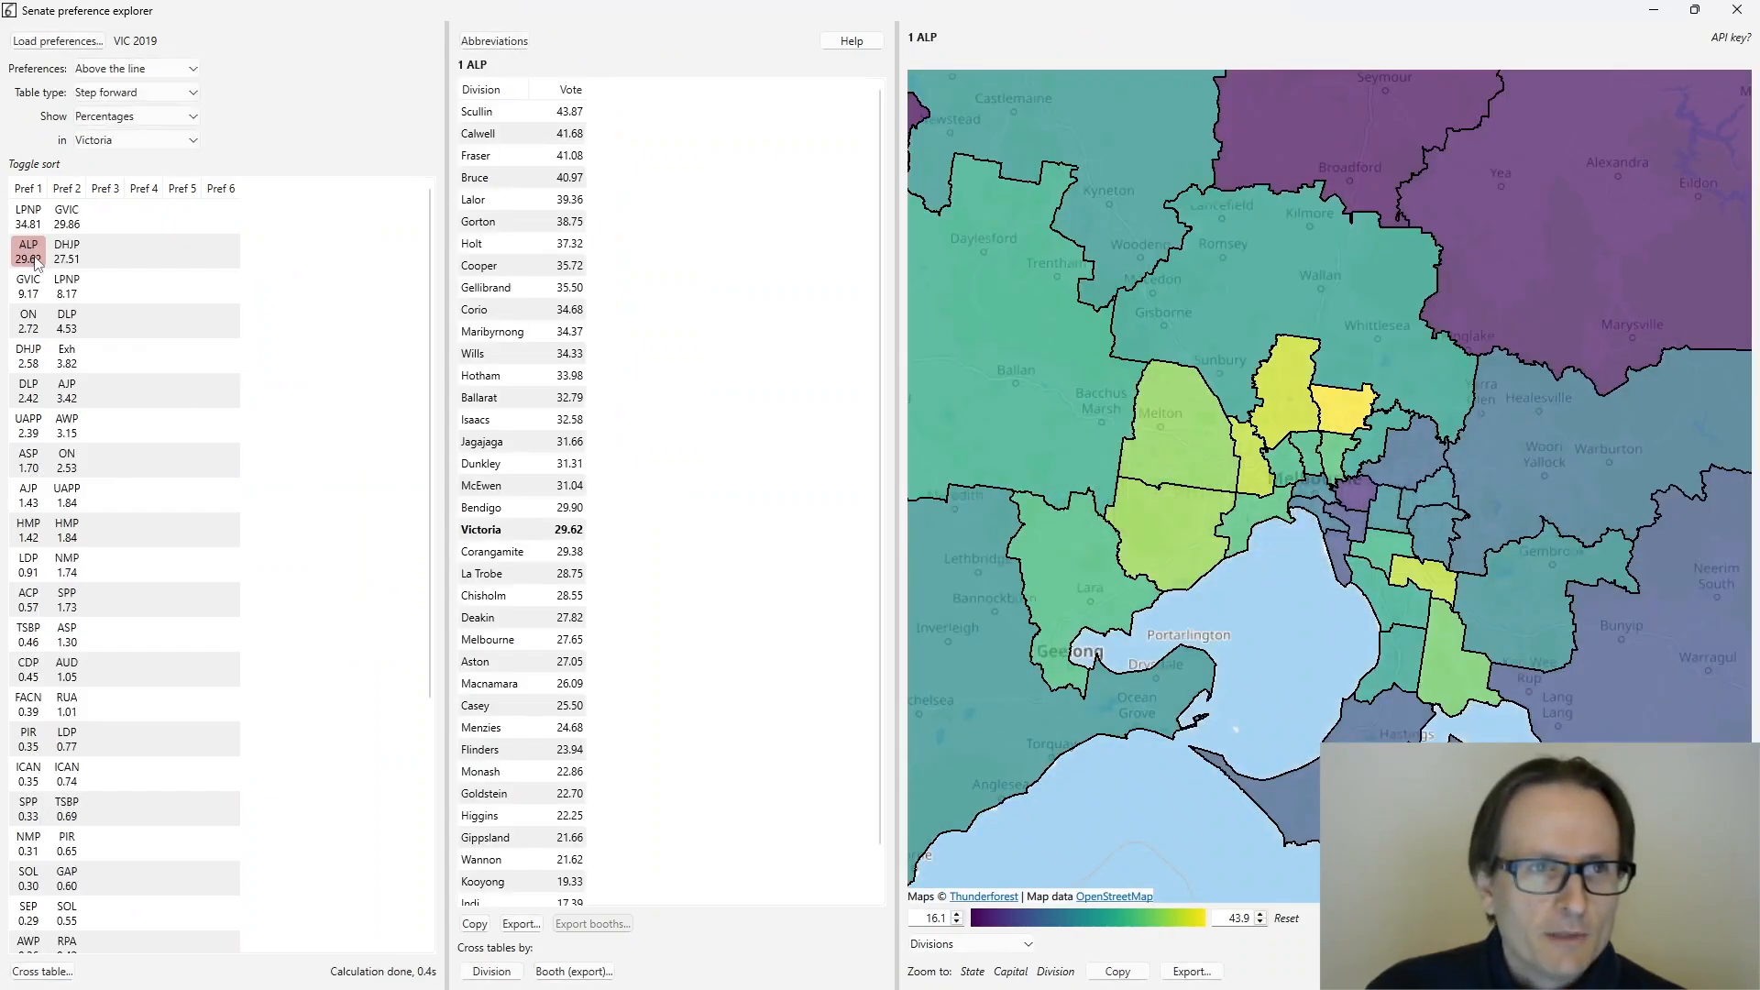
{"action": "left_click", "coordinate": [74, 227]}
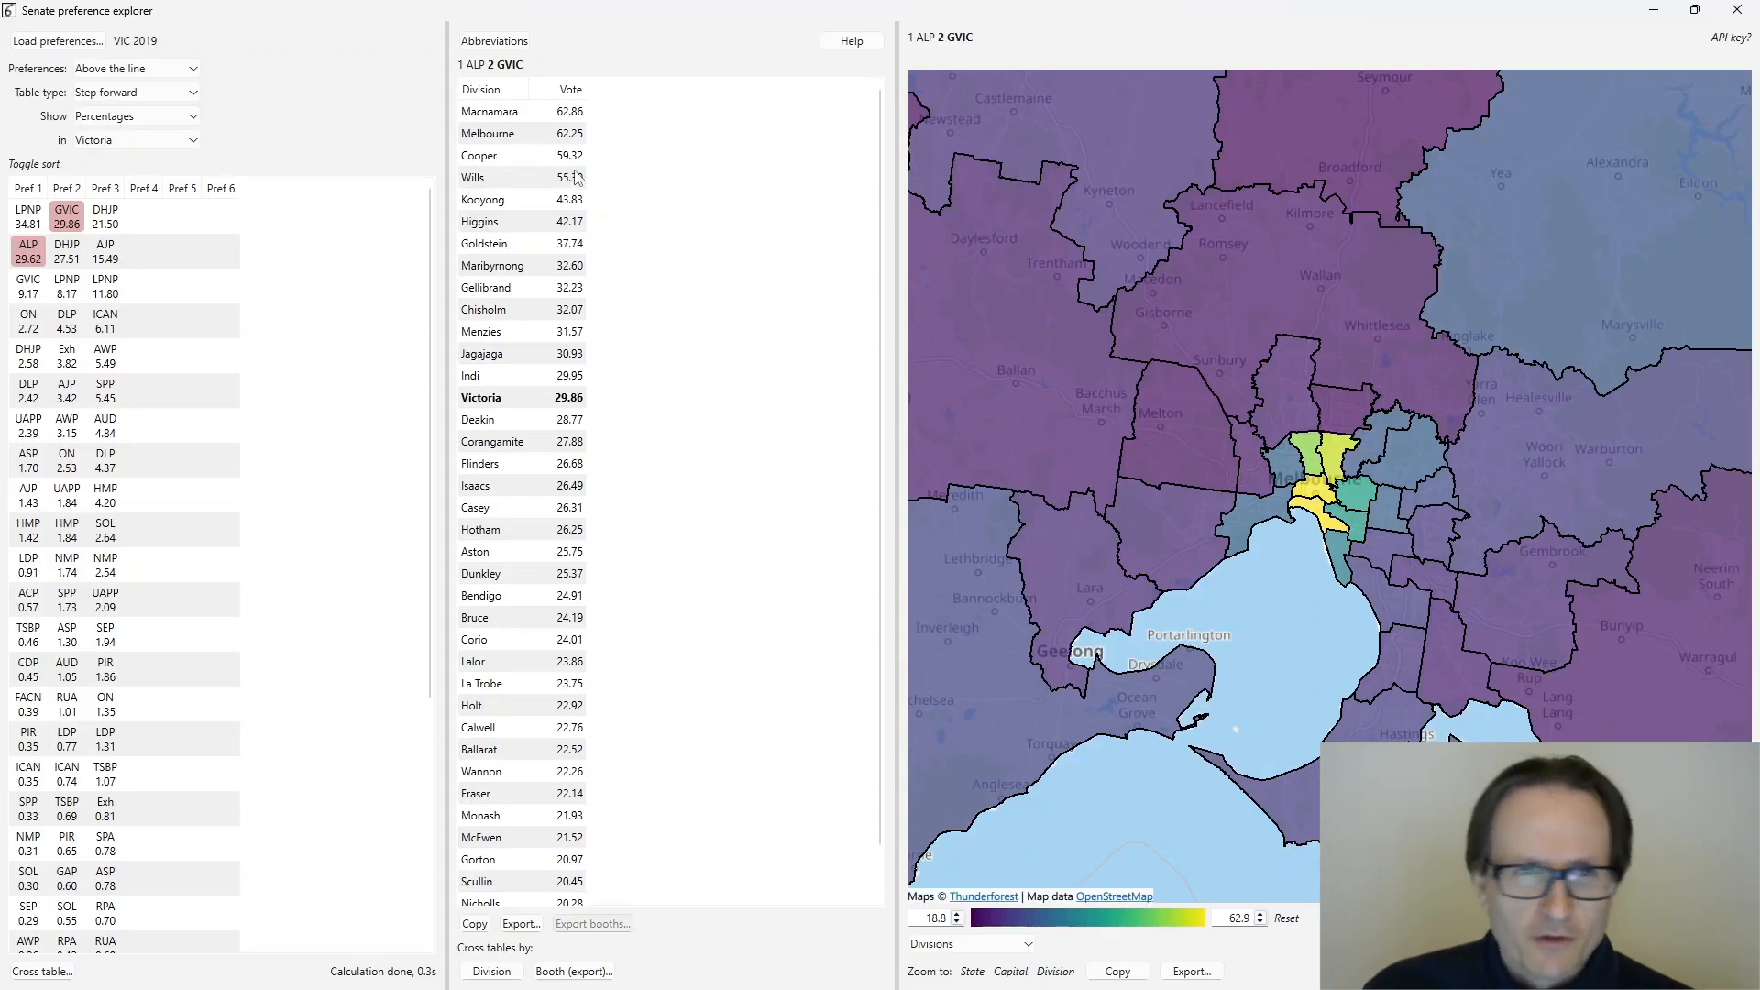
{"action": "left_click", "coordinate": [73, 259]}
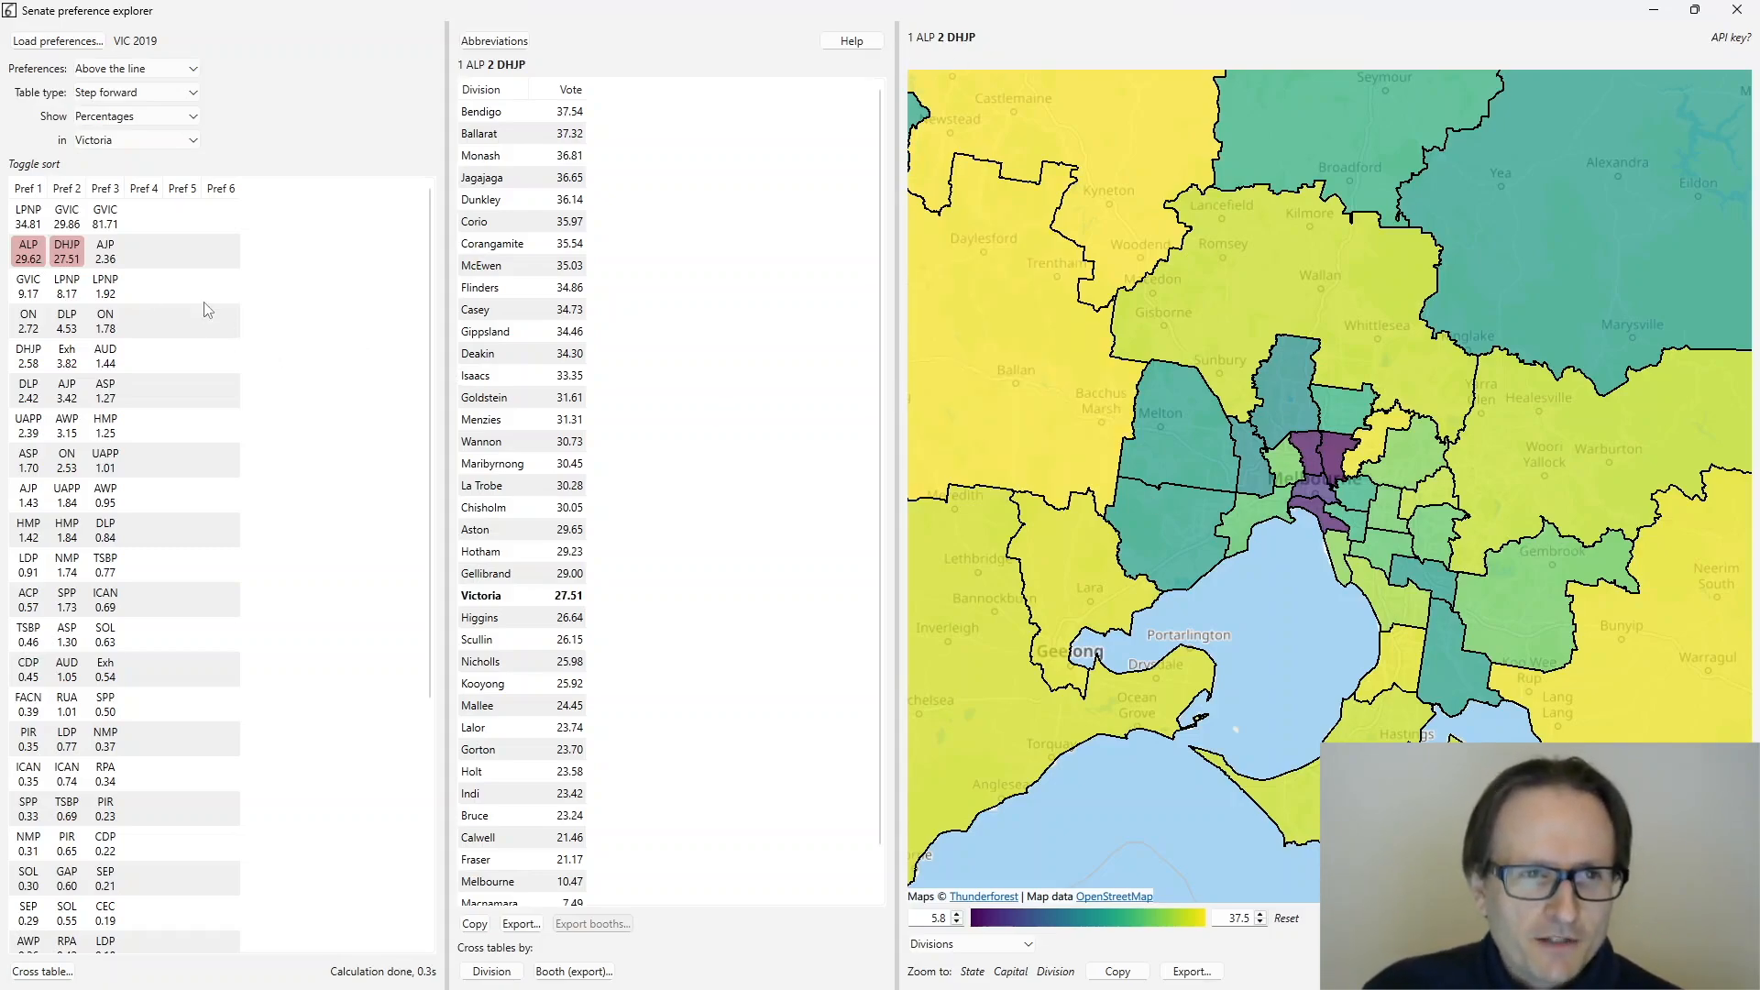
- Trace 1 ALP 2 DHJP to 3 GVIC and its leading fourth preference, and 1 ALP 2 GVIC 3 DHJP to 4 AJP
{"action": "left_click", "coordinate": [107, 216]}
{"action": "left_click", "coordinate": [154, 220]}
{"action": "left_click", "coordinate": [61, 213]}
{"action": "left_click", "coordinate": [108, 224]}
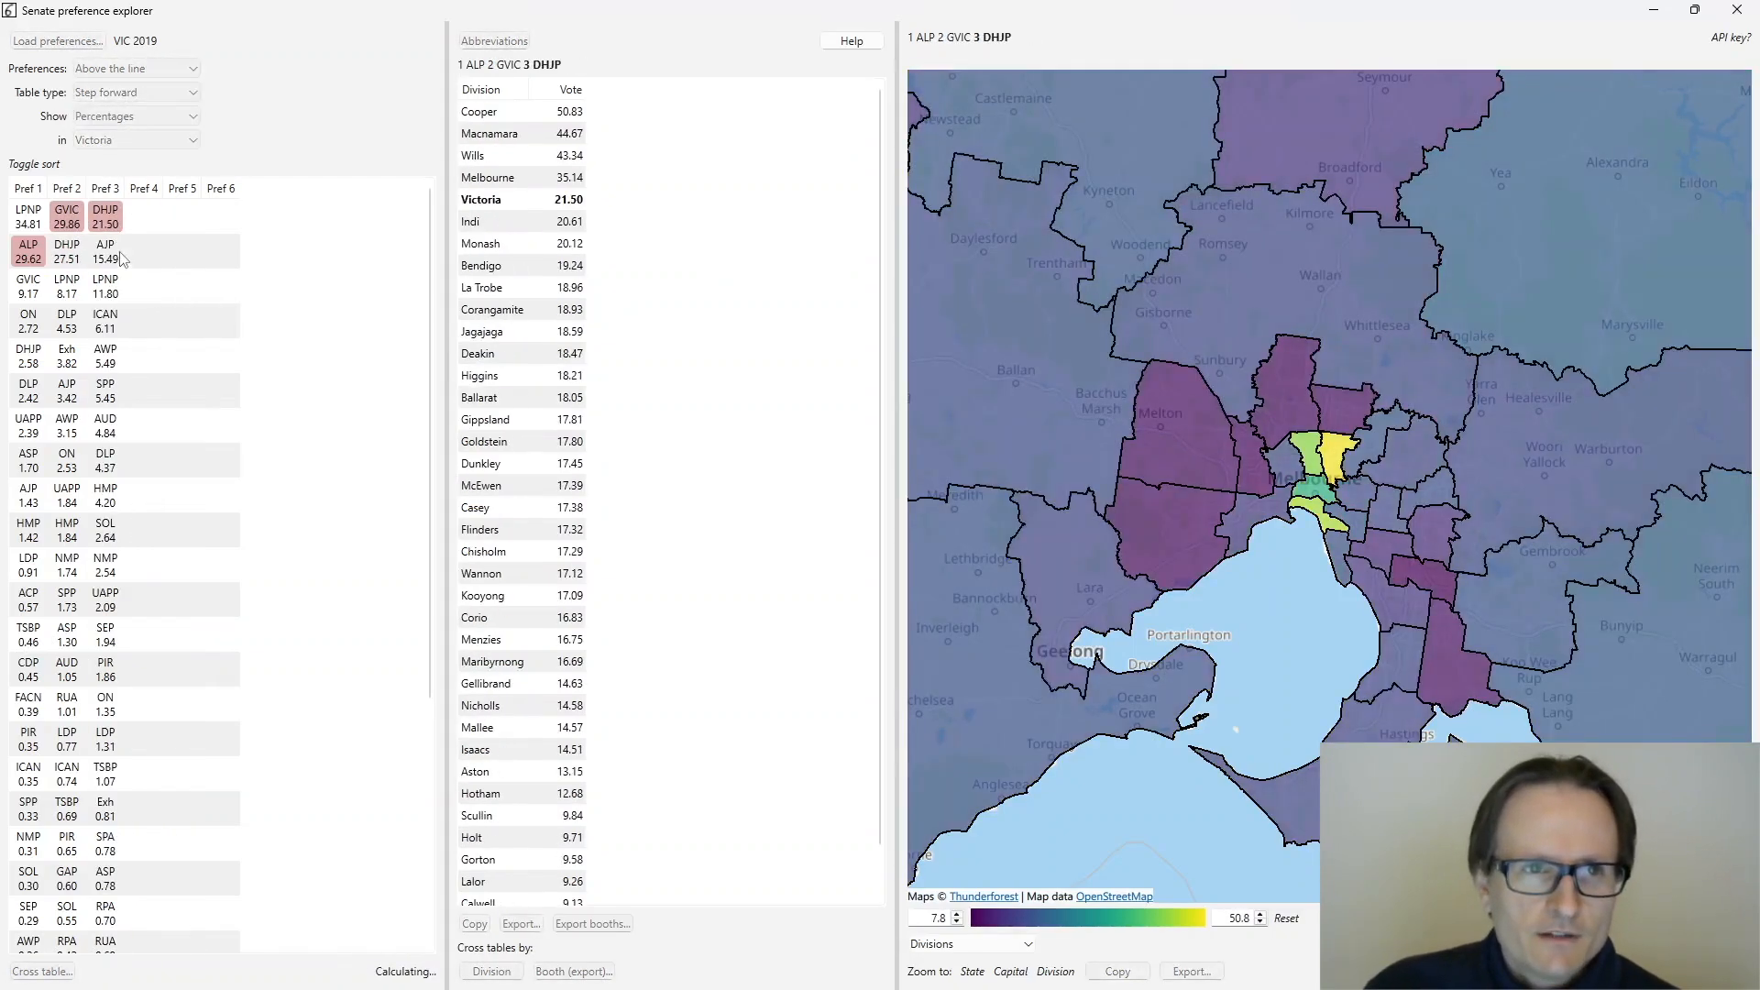
{"action": "left_click", "coordinate": [148, 225]}
- Examine 1 ALP 2 GVIC 3 AJP, and trace the alternative 3 DHJP path through 4 AJP to 5 SPA
{"action": "left_click", "coordinate": [101, 257]}
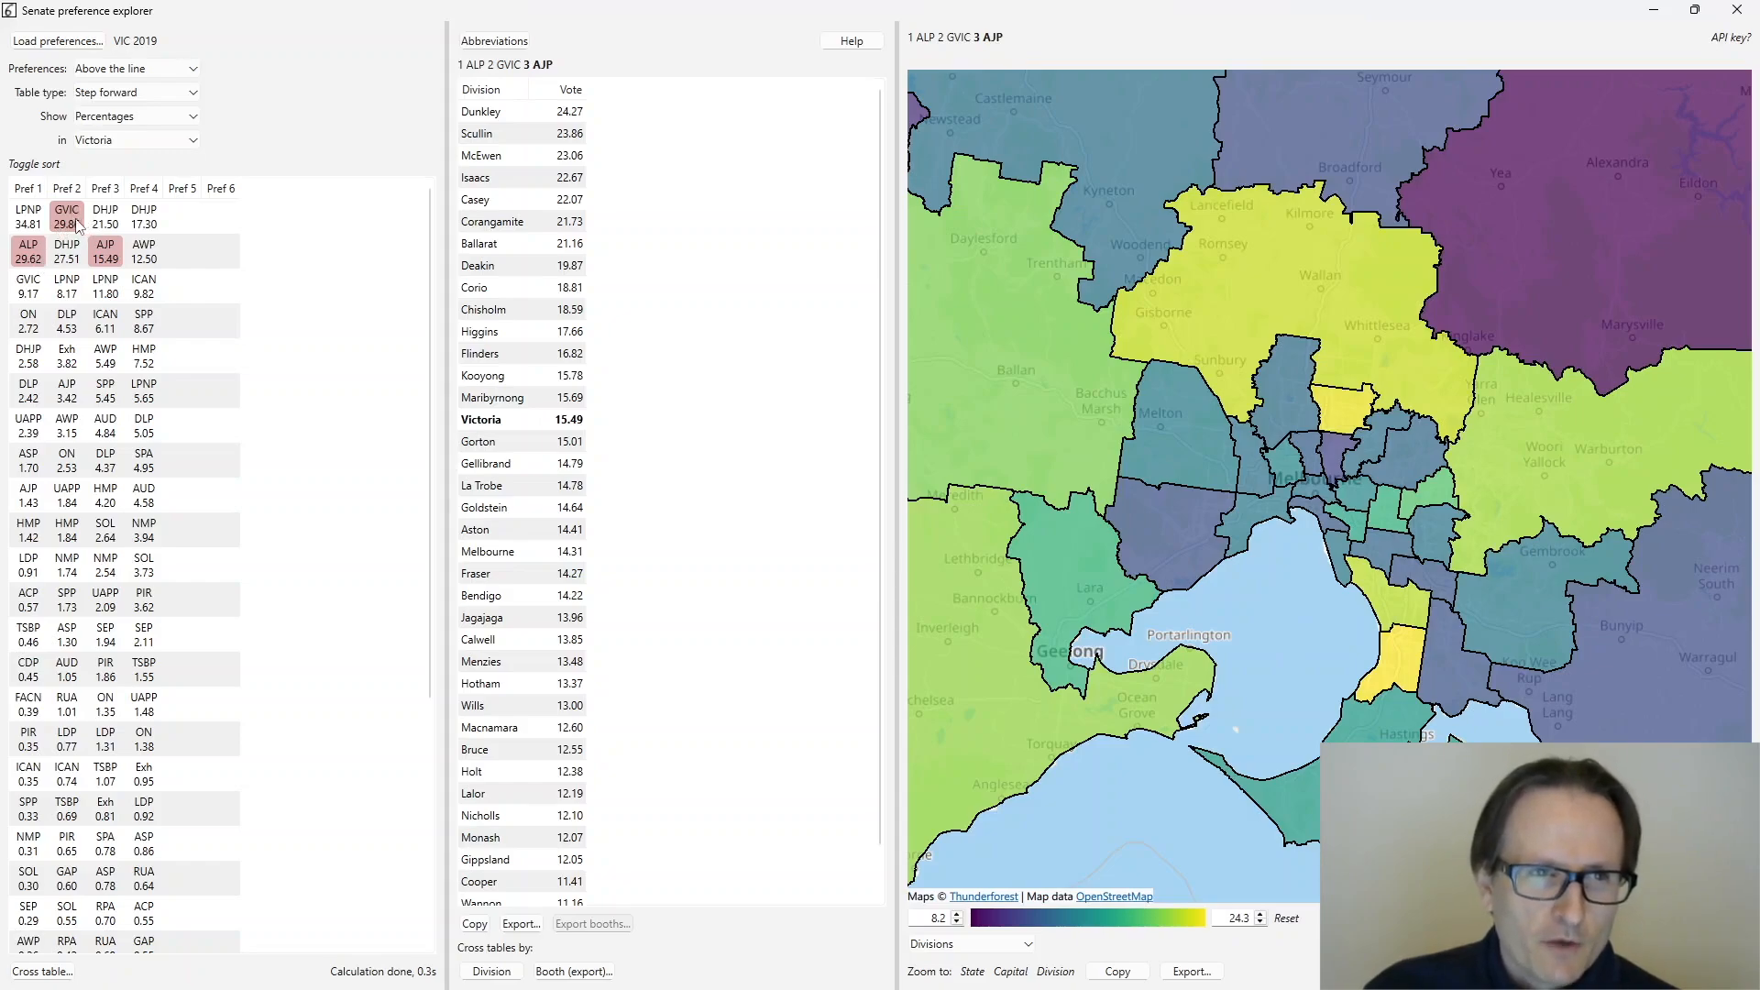
{"action": "left_click", "coordinate": [109, 224]}
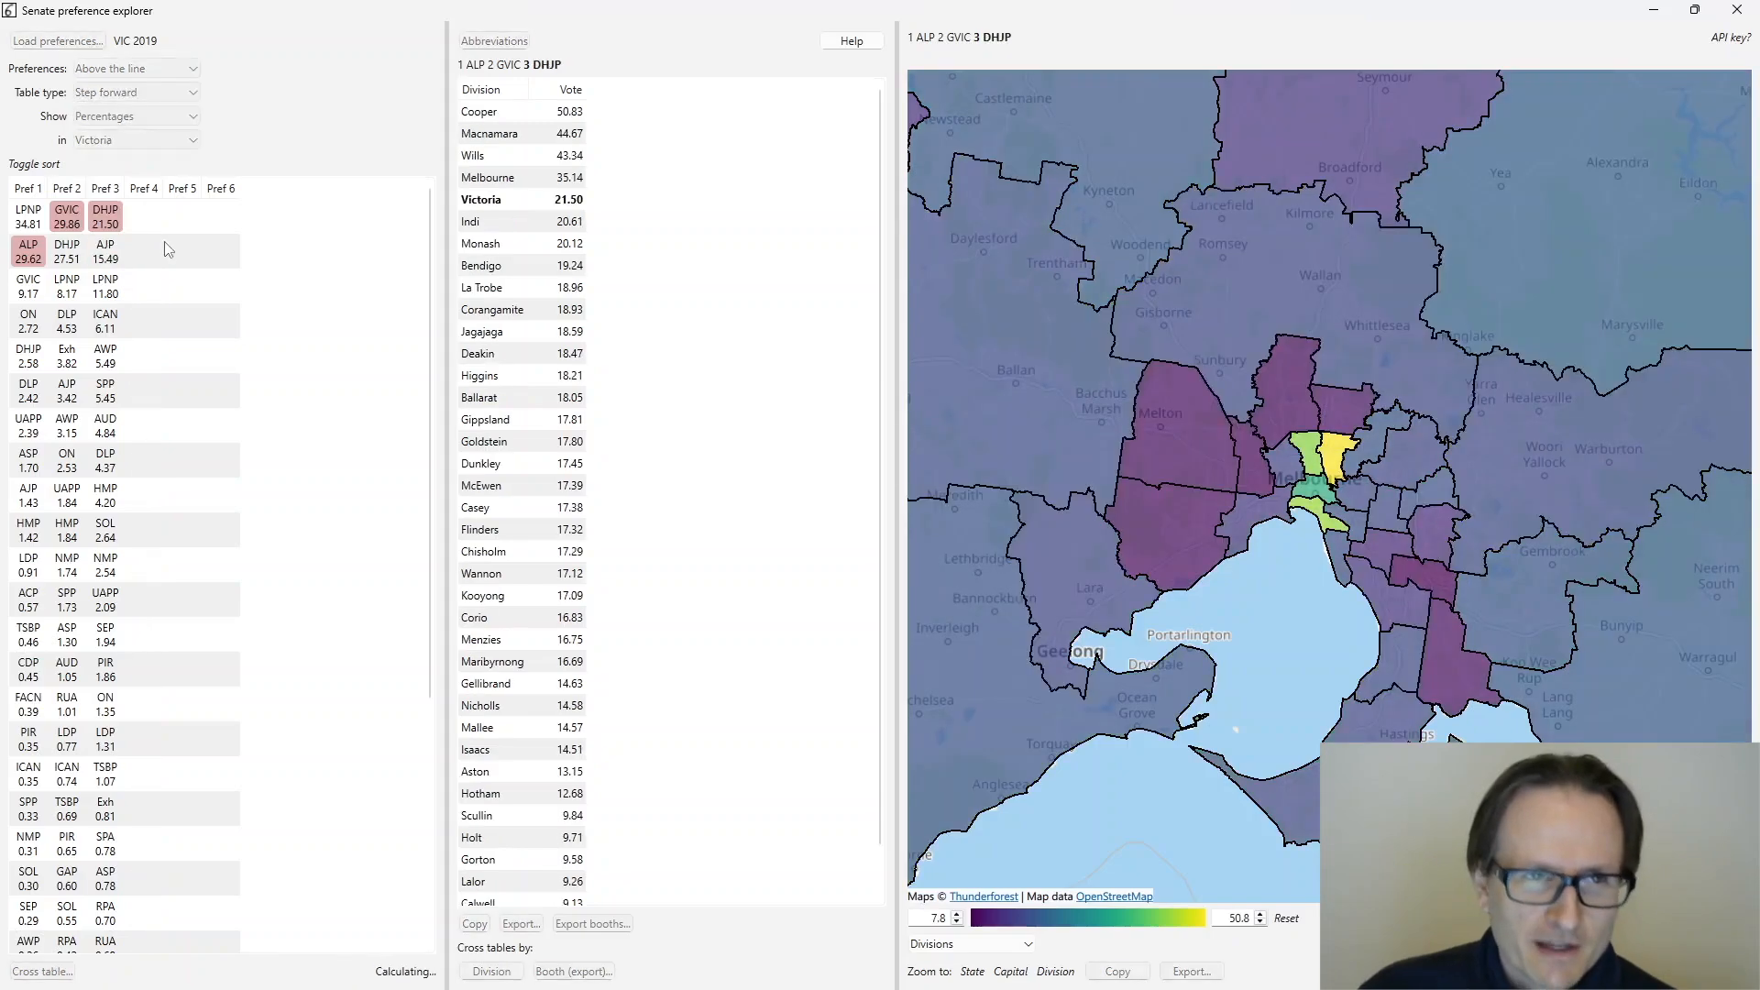
{"action": "left_click", "coordinate": [145, 225]}
{"action": "left_click", "coordinate": [184, 225]}
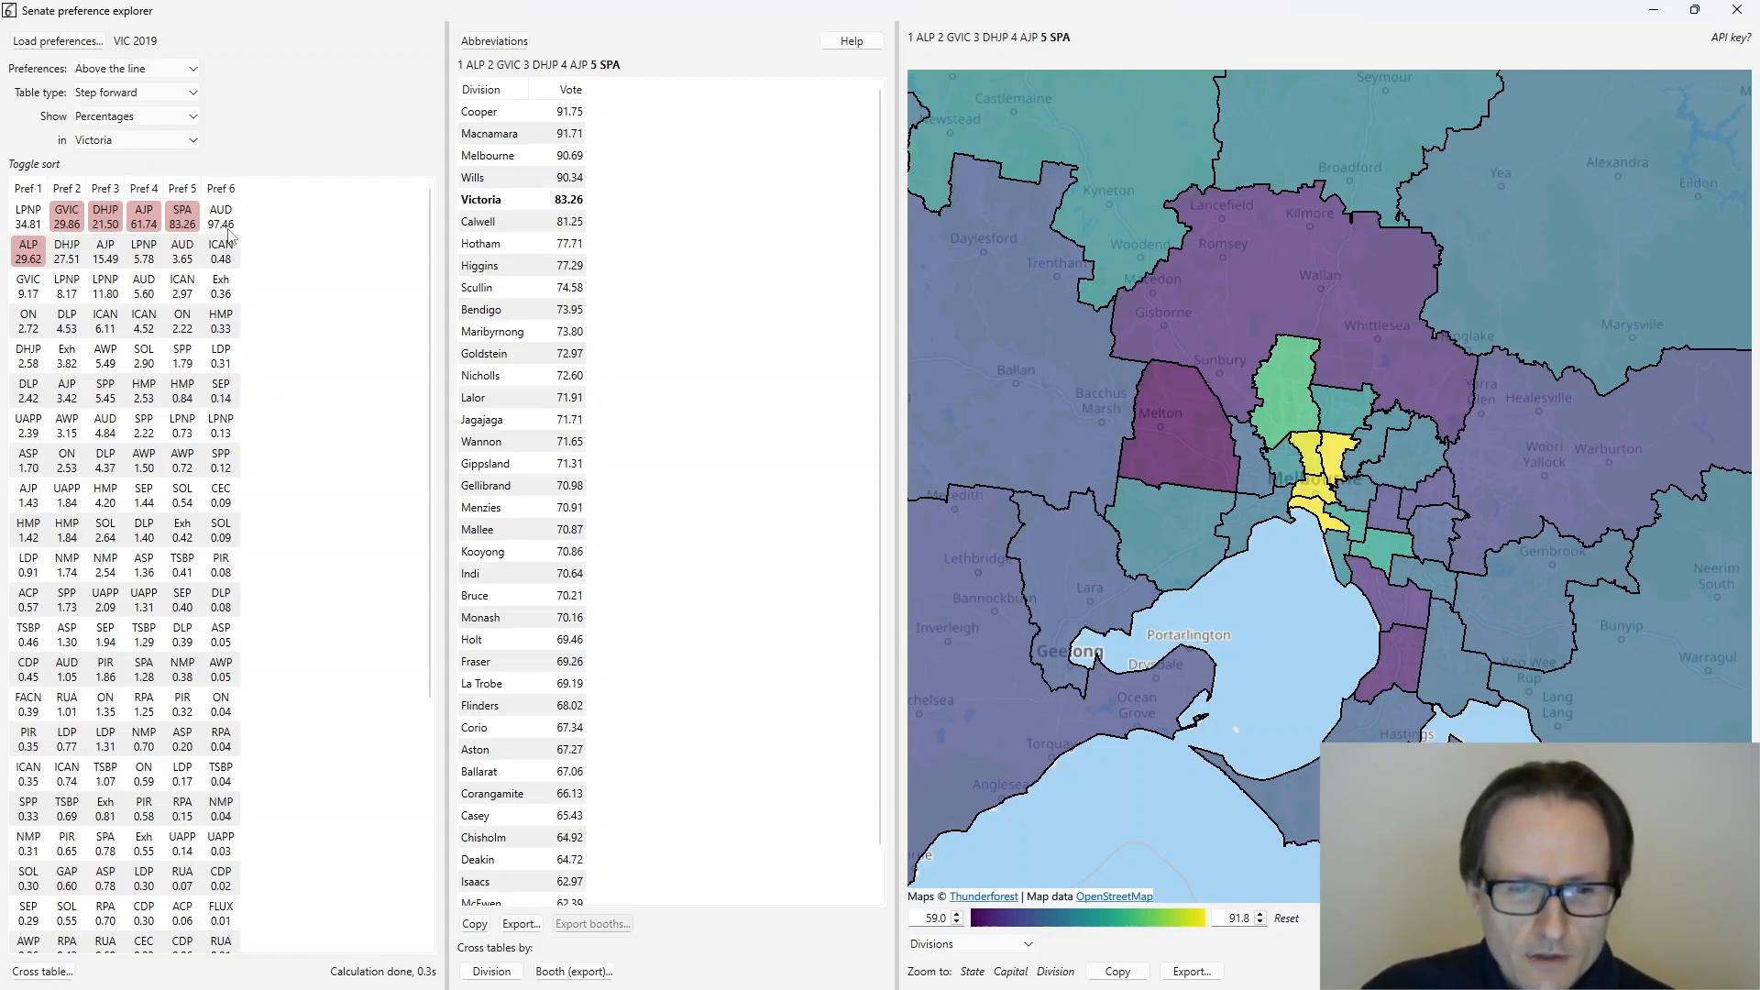
- Map 1 ALP 2 DHJP by election day booths around inner Melbourne, and compare the booths with those for 1 ALP 2 GVIC
{"action": "left_click", "coordinate": [67, 252]}
{"action": "scroll", "coordinate": [1339, 500], "scroll_direction": "up", "scroll_amount": 3}
{"action": "scroll", "coordinate": [1338, 499], "scroll_direction": "up", "scroll_amount": 1}
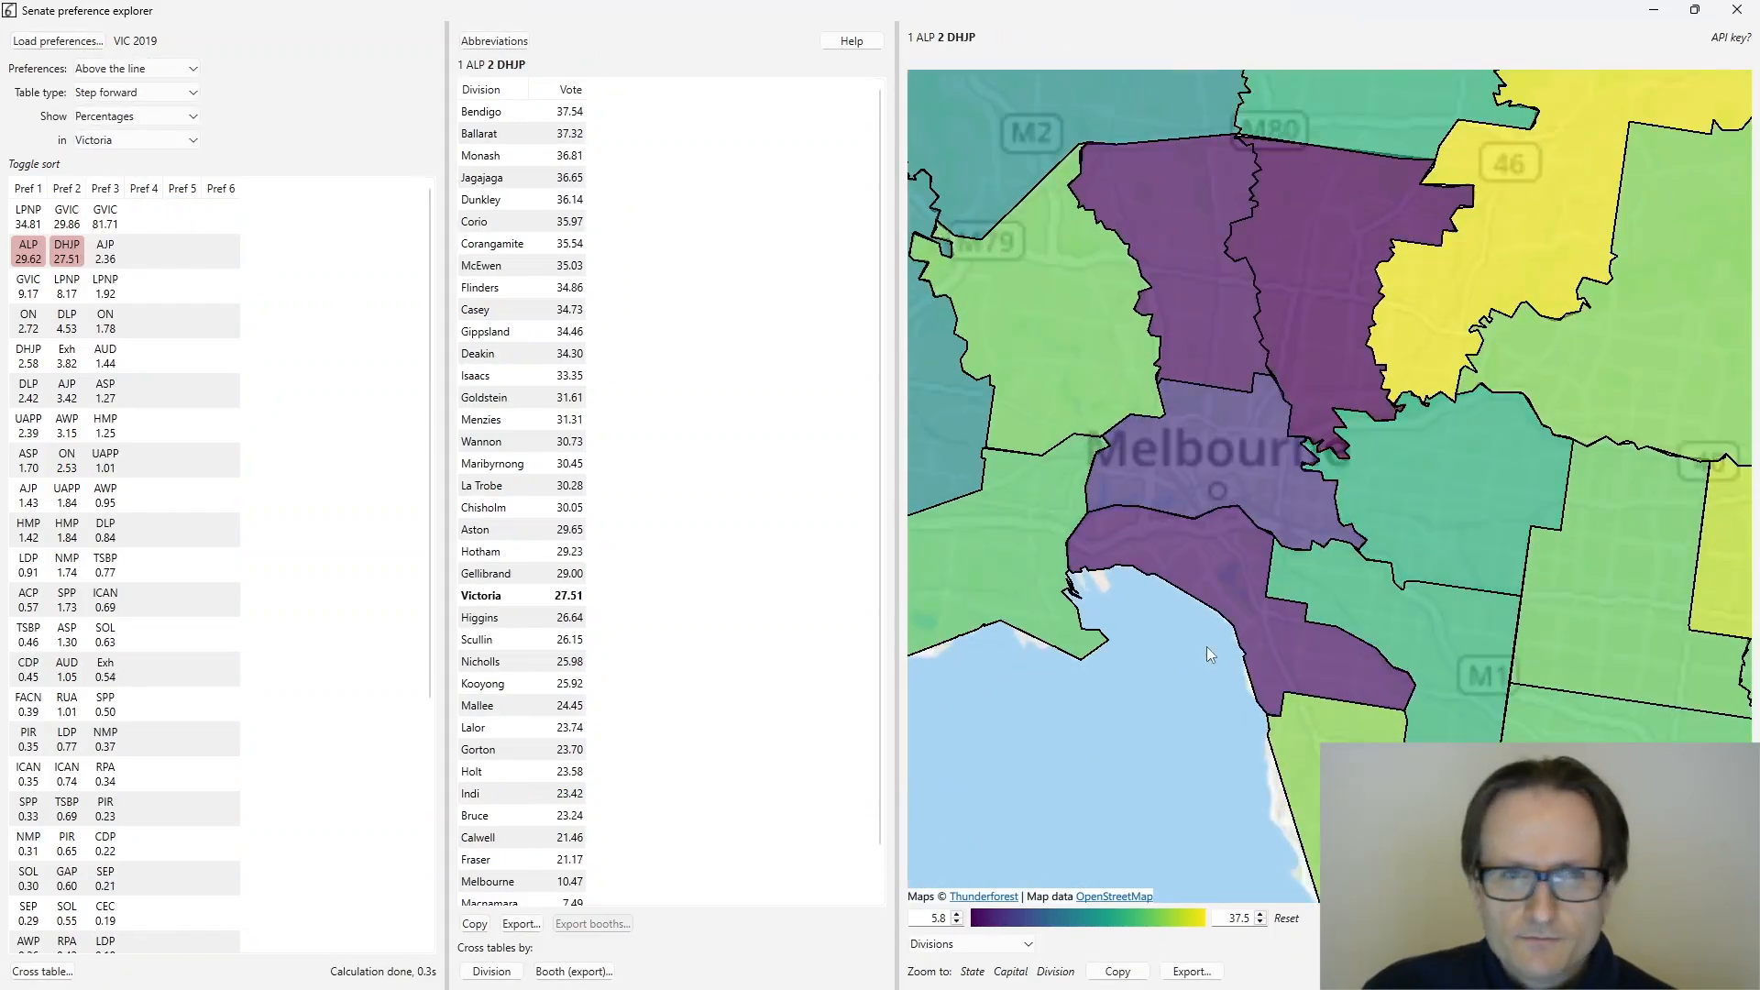
{"action": "left_click", "coordinate": [988, 953]}
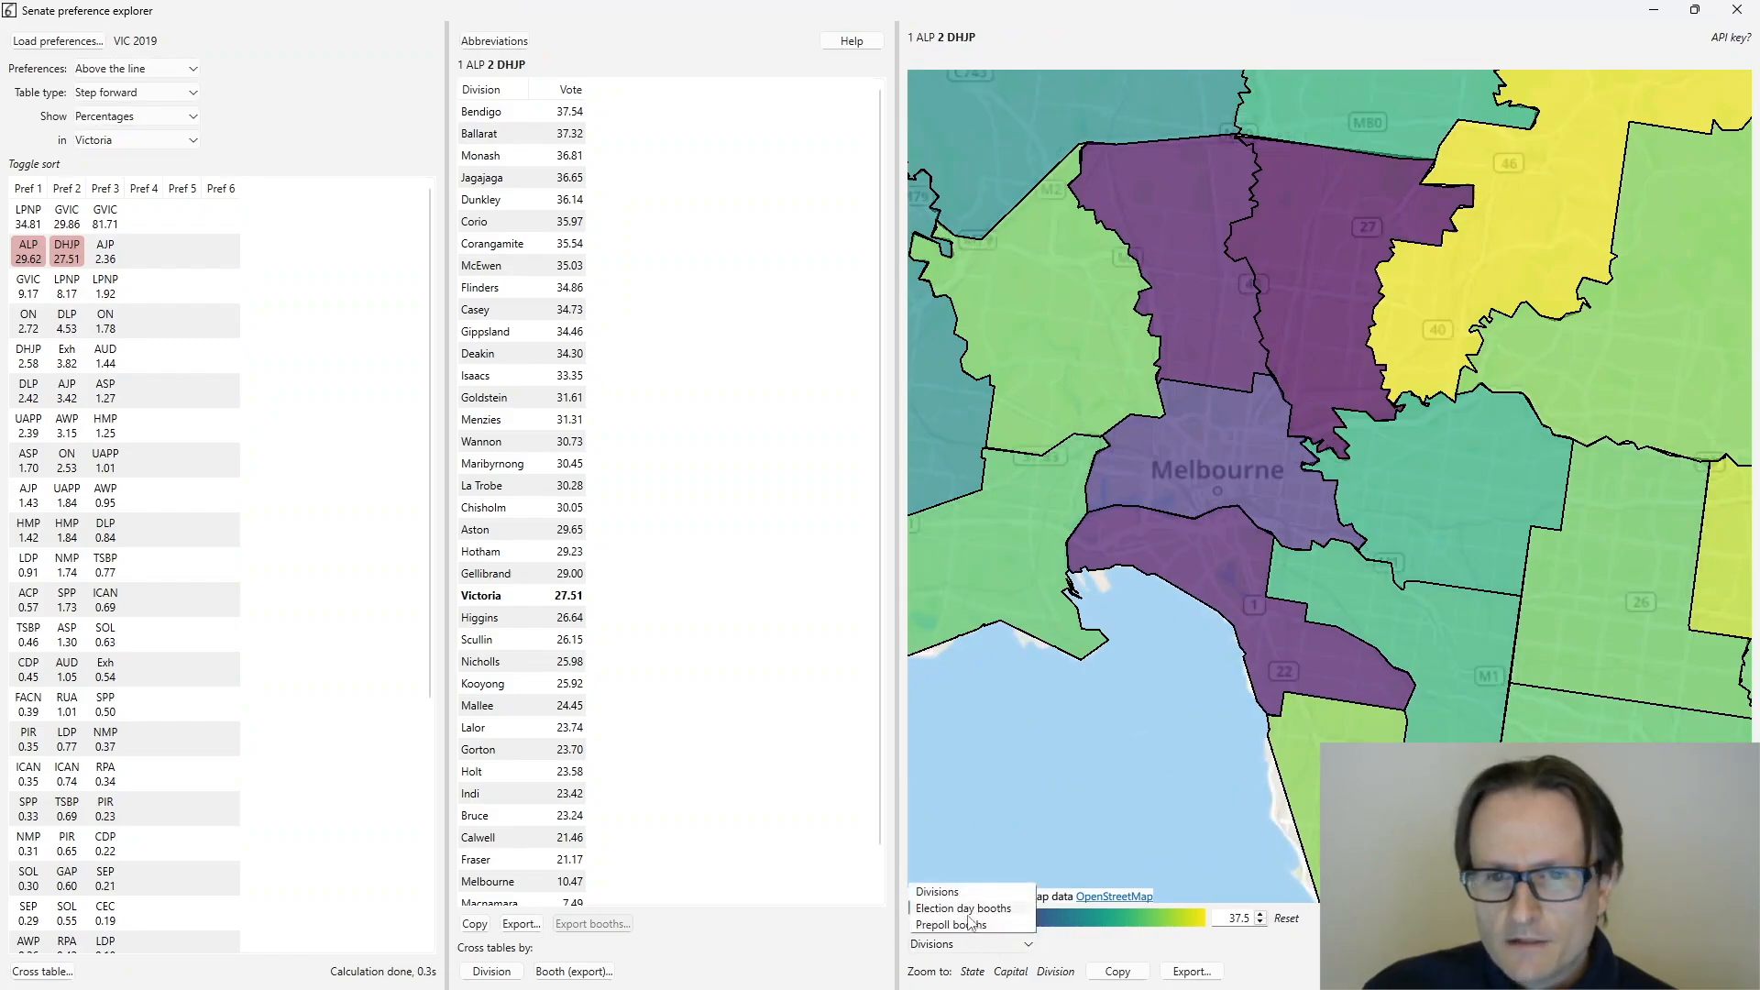
{"action": "left_click", "coordinate": [967, 908]}
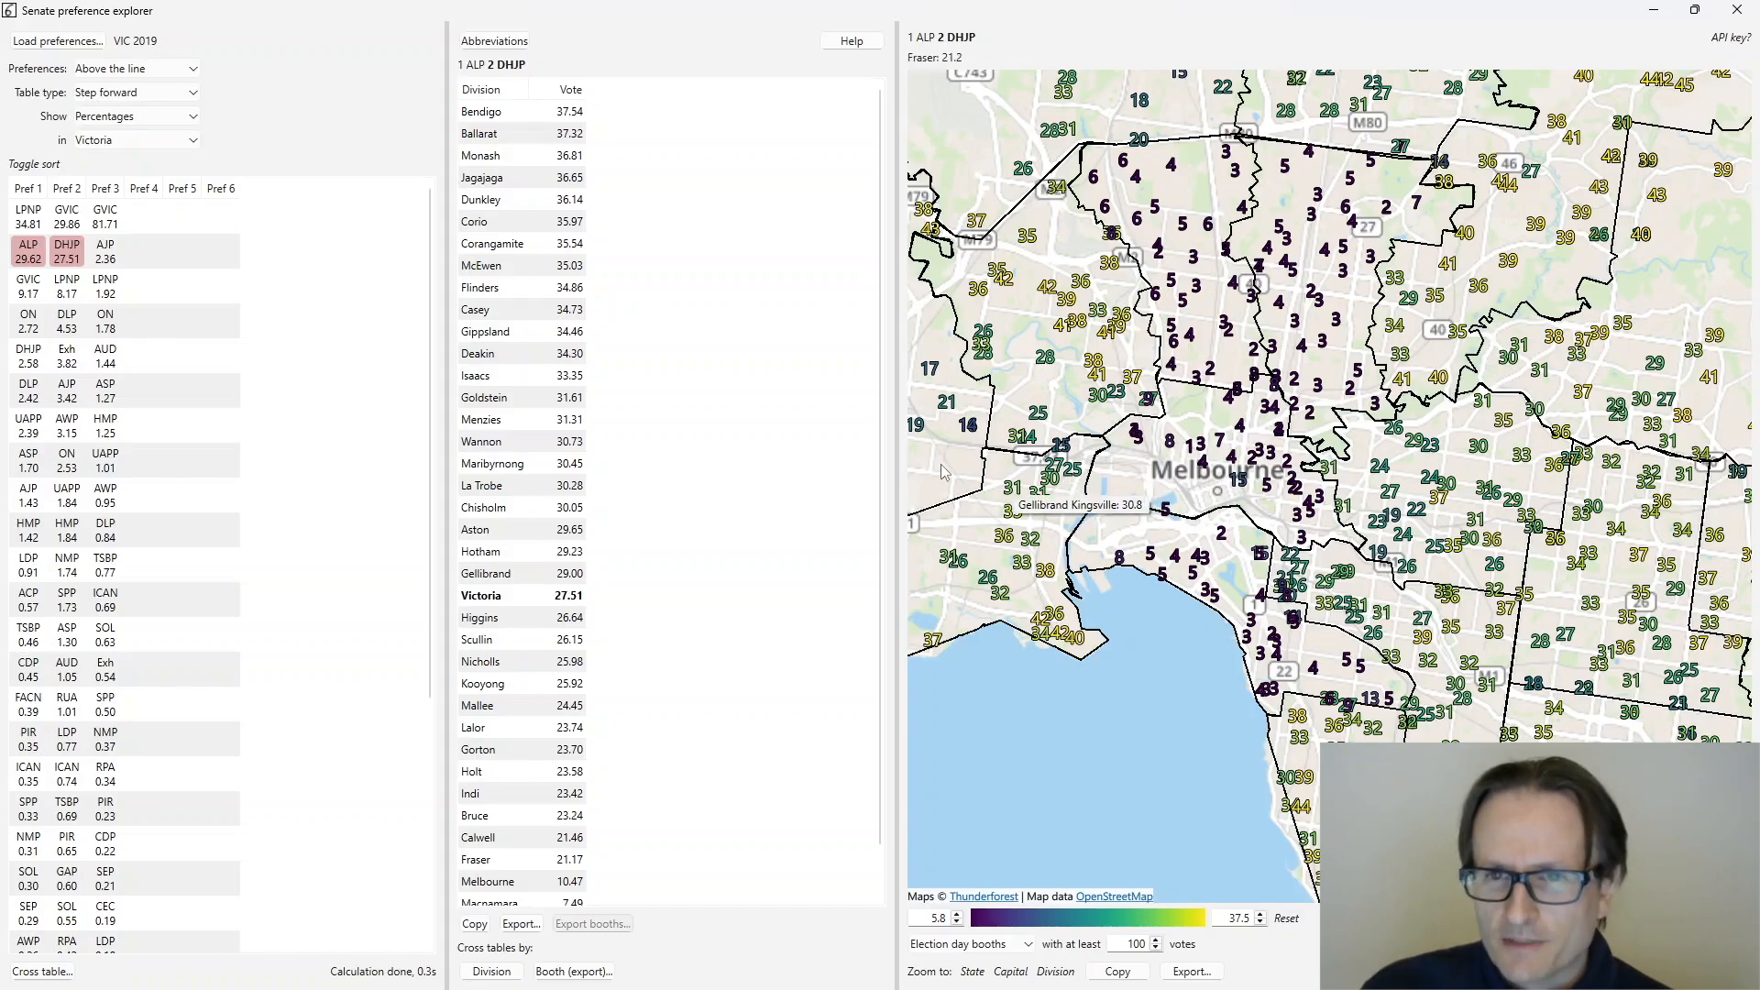
{"action": "left_click", "coordinate": [67, 217]}
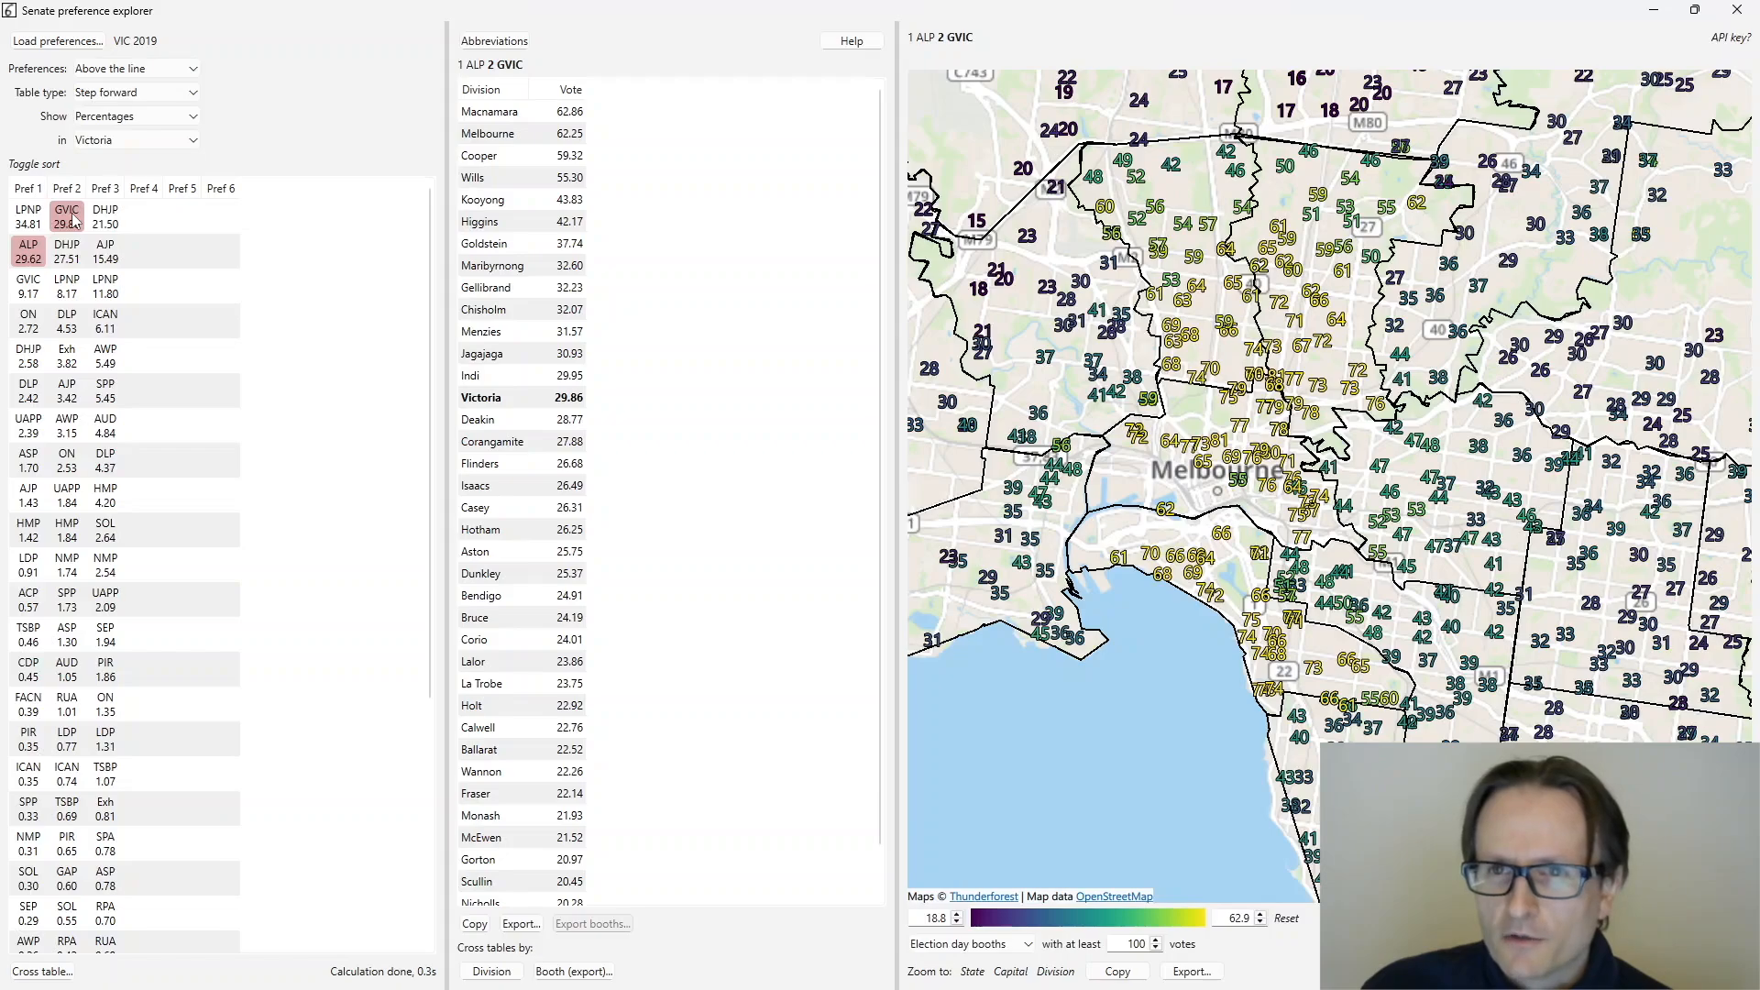
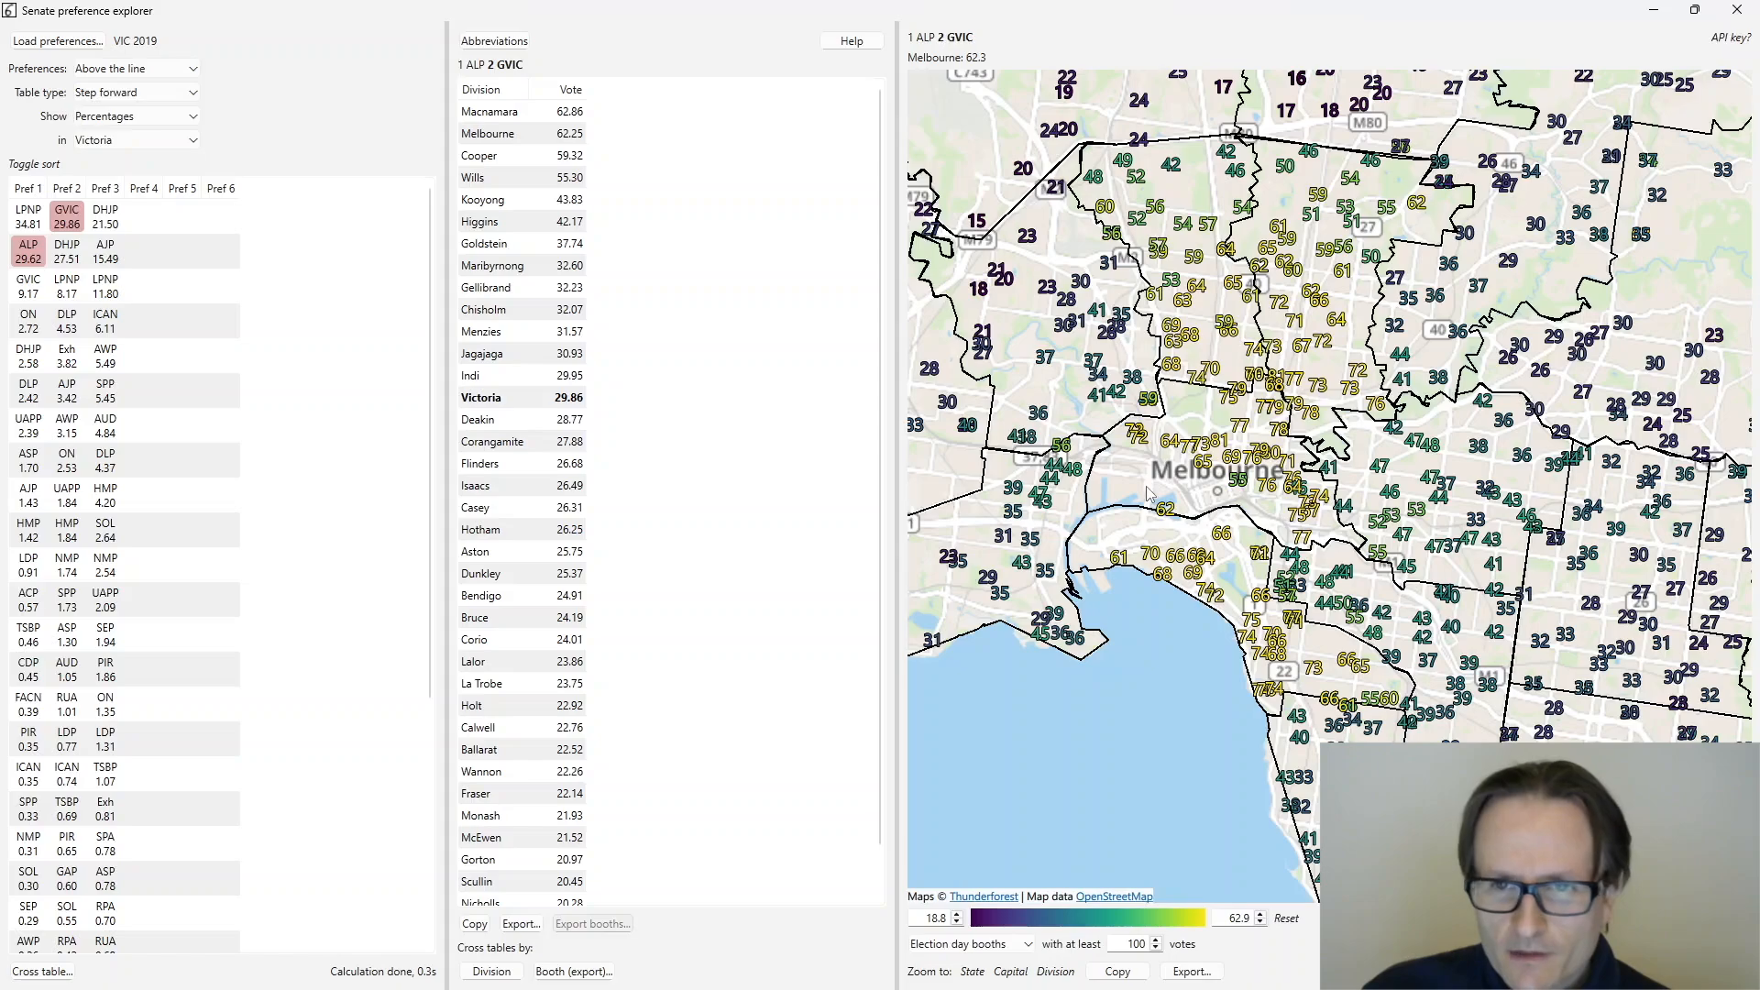
- Return the 1 ALP 2 GVIC map to divisions and show the whole state of Victoria
{"action": "left_click", "coordinate": [1008, 947]}
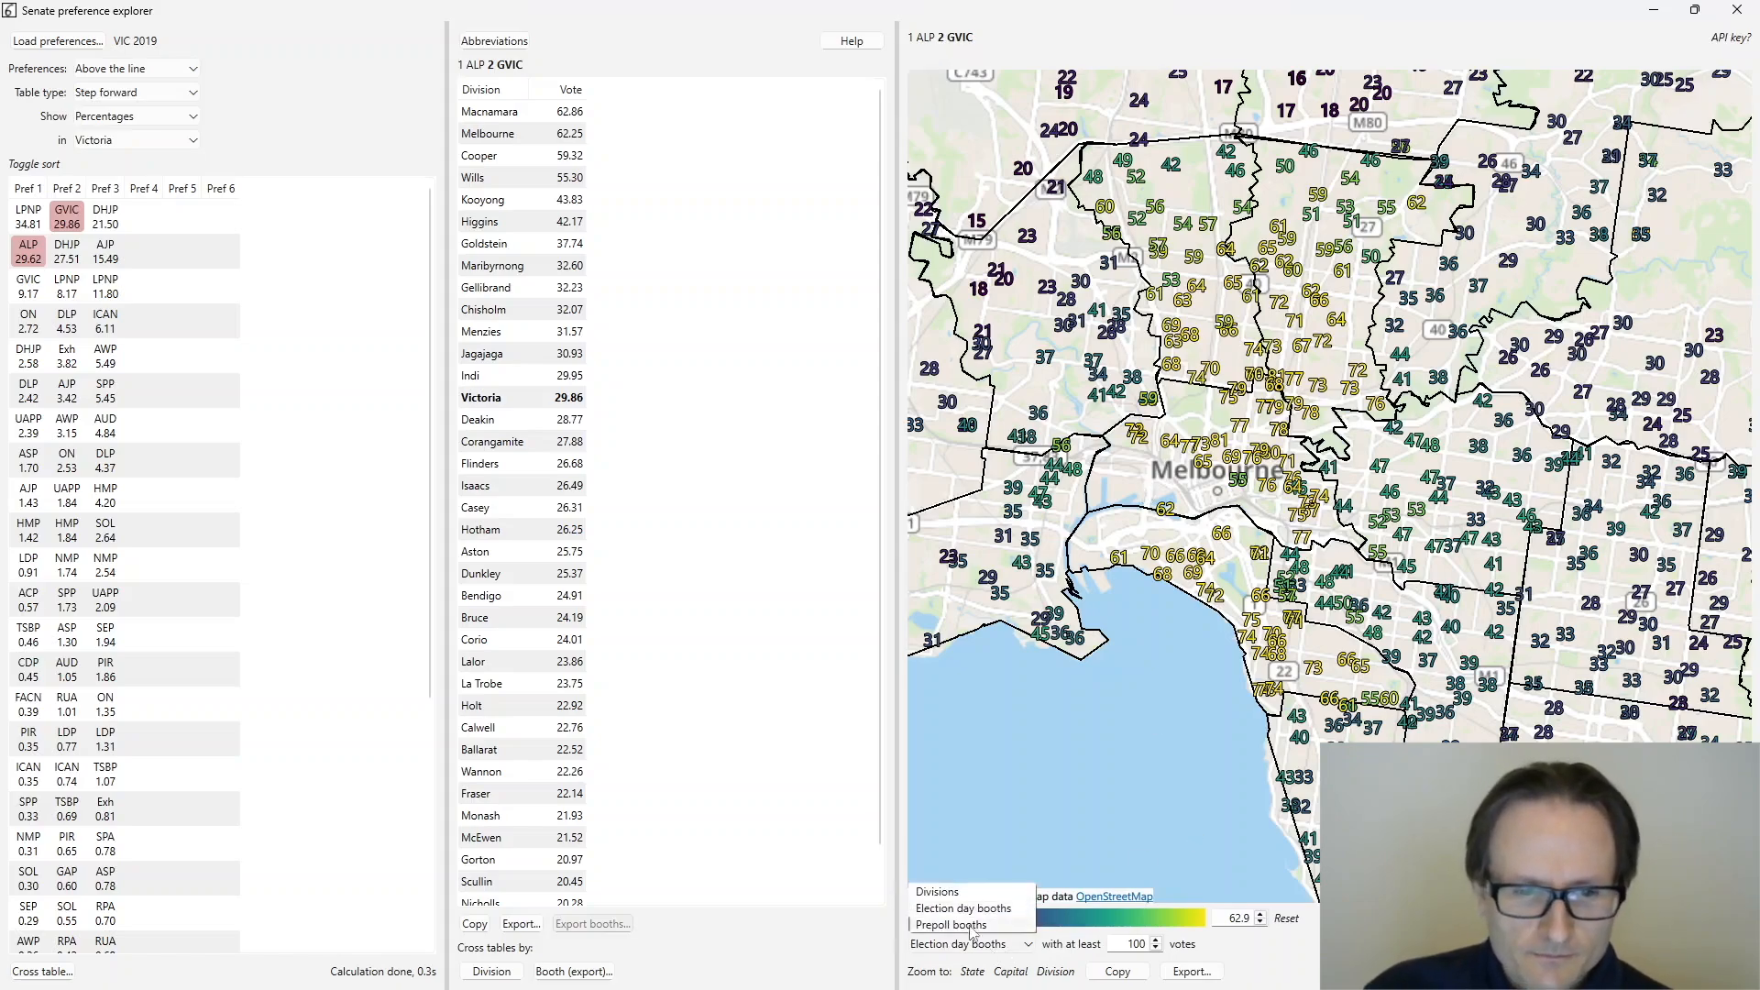
{"action": "left_click", "coordinate": [961, 894]}
{"action": "left_click", "coordinate": [973, 972]}
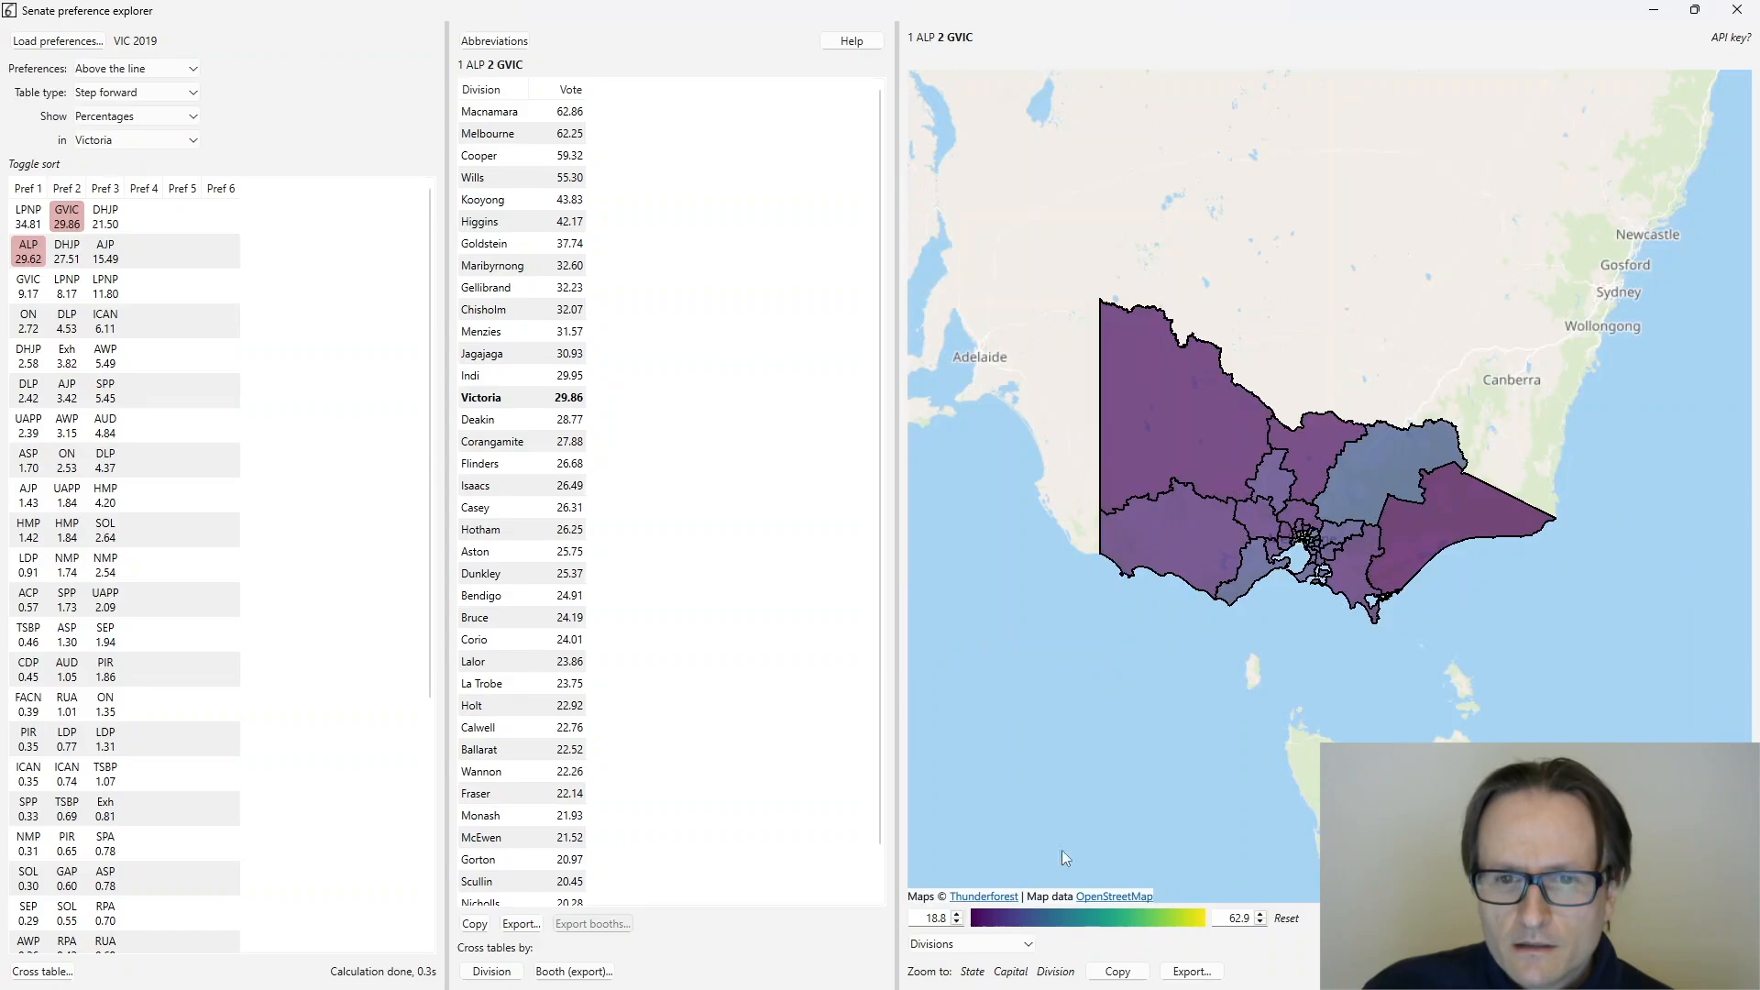
{"action": "scroll", "coordinate": [1297, 535], "scroll_direction": "up", "scroll_amount": 5}
{"action": "scroll", "coordinate": [1286, 587], "scroll_direction": "down", "scroll_amount": 3}
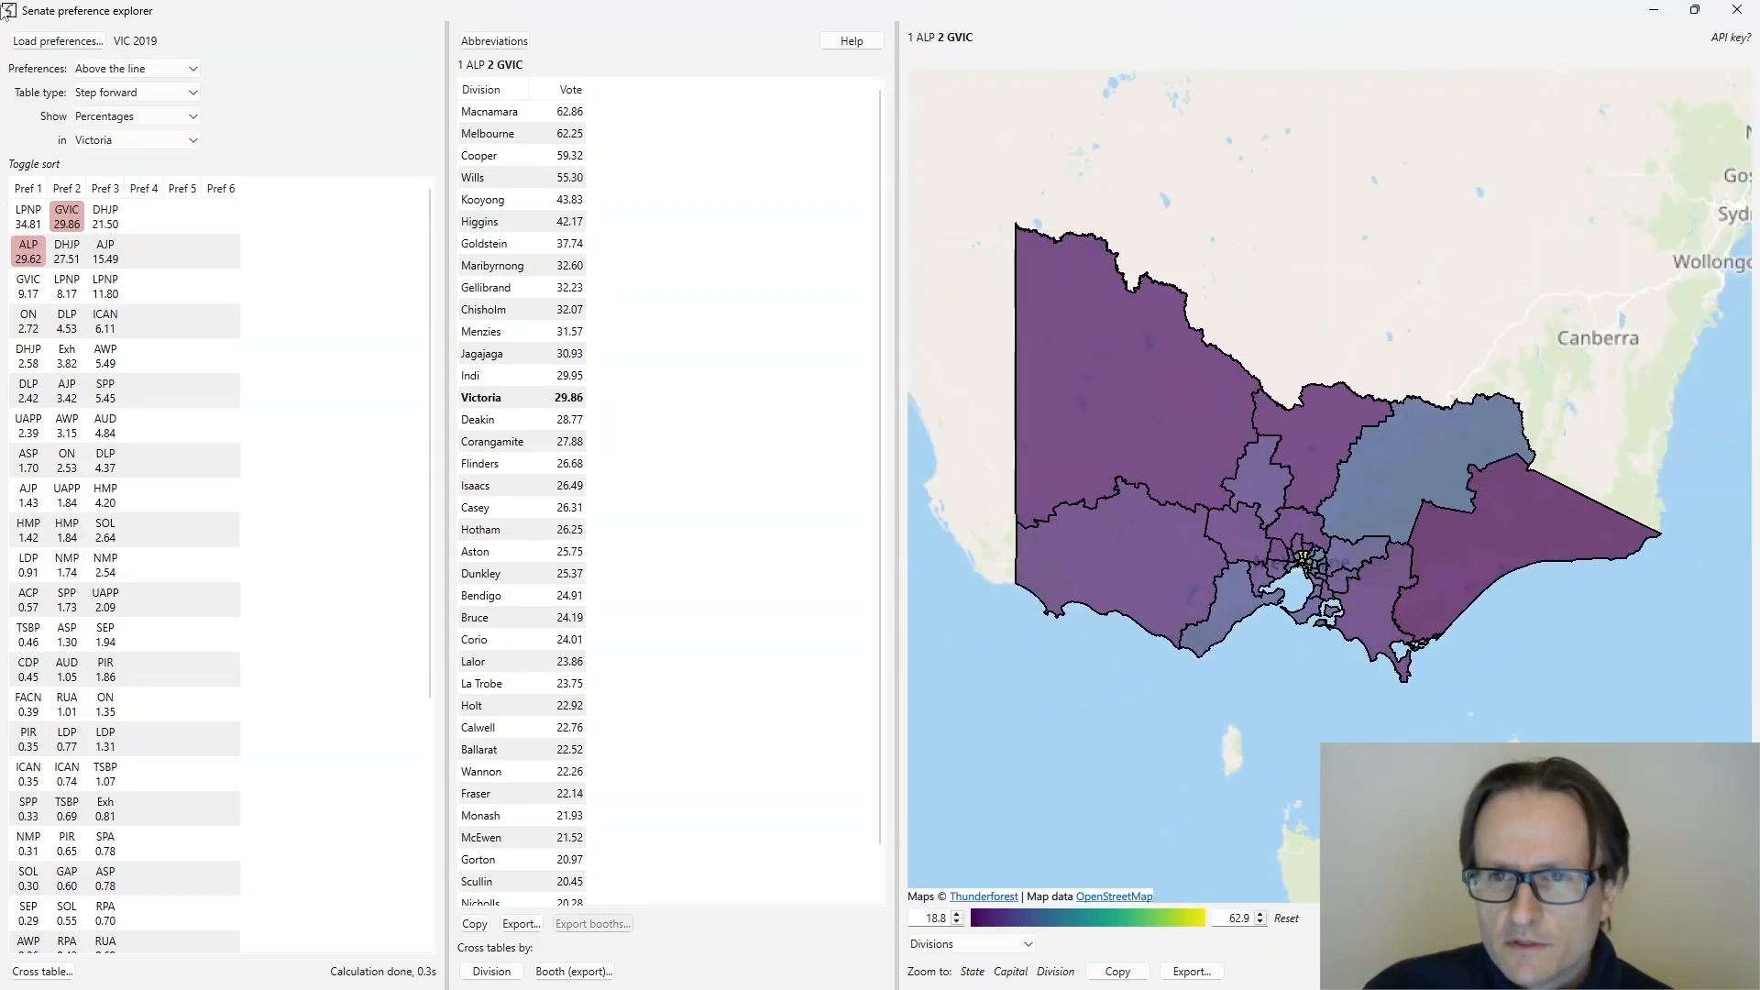
- Load the Victorian 2025 preferences from 2025_vic.sqlite and map the 1 LPNP 2 FFPA vote by divisions
{"action": "left_click", "coordinate": [57, 42]}
{"action": "double_click", "coordinate": [312, 185]}
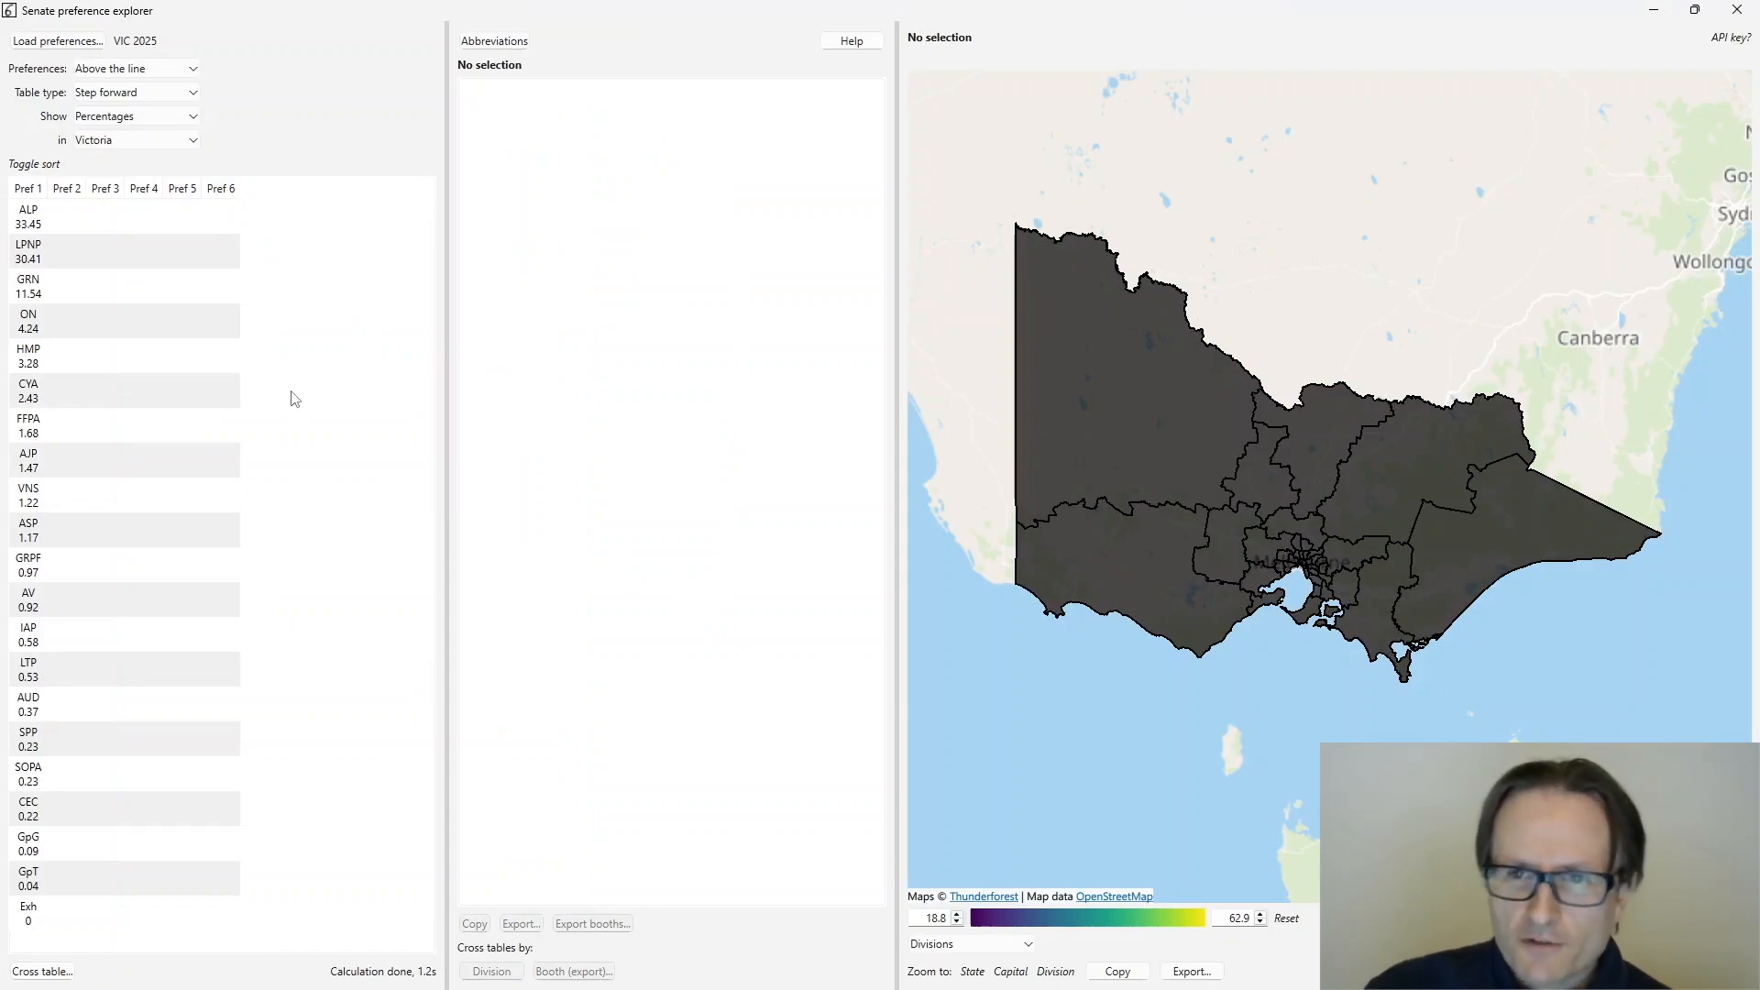
{"action": "left_click", "coordinate": [32, 257]}
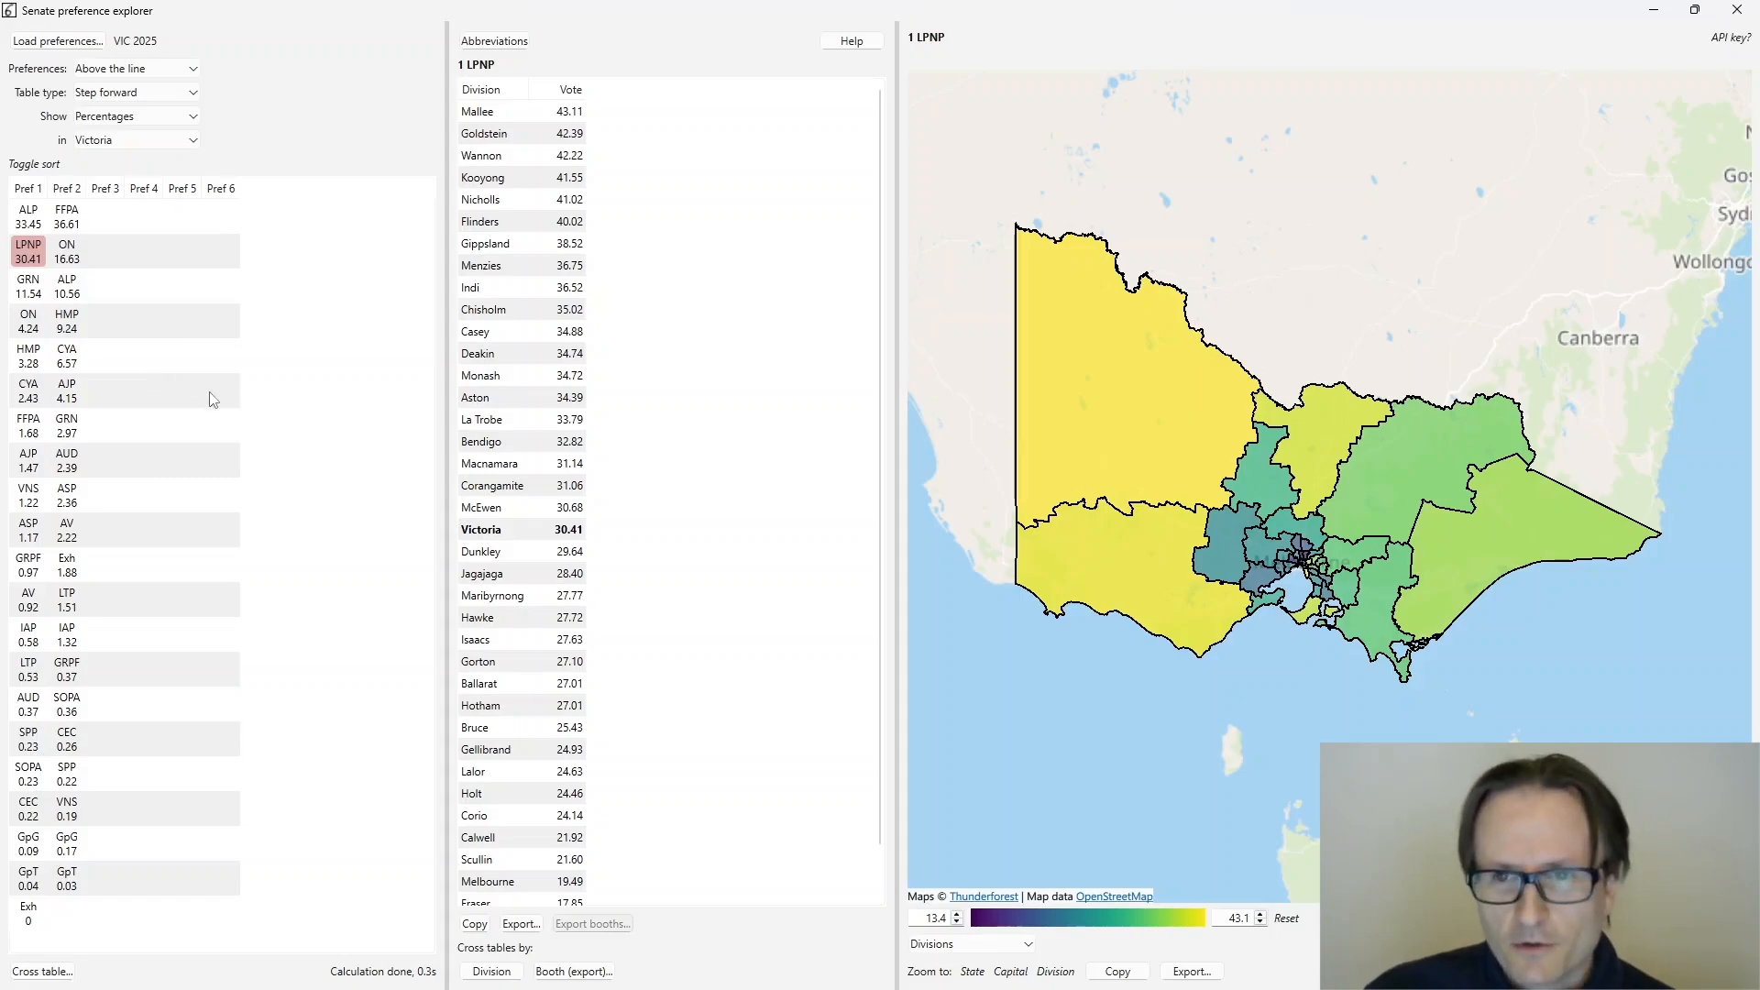
{"action": "left_click", "coordinate": [71, 229]}
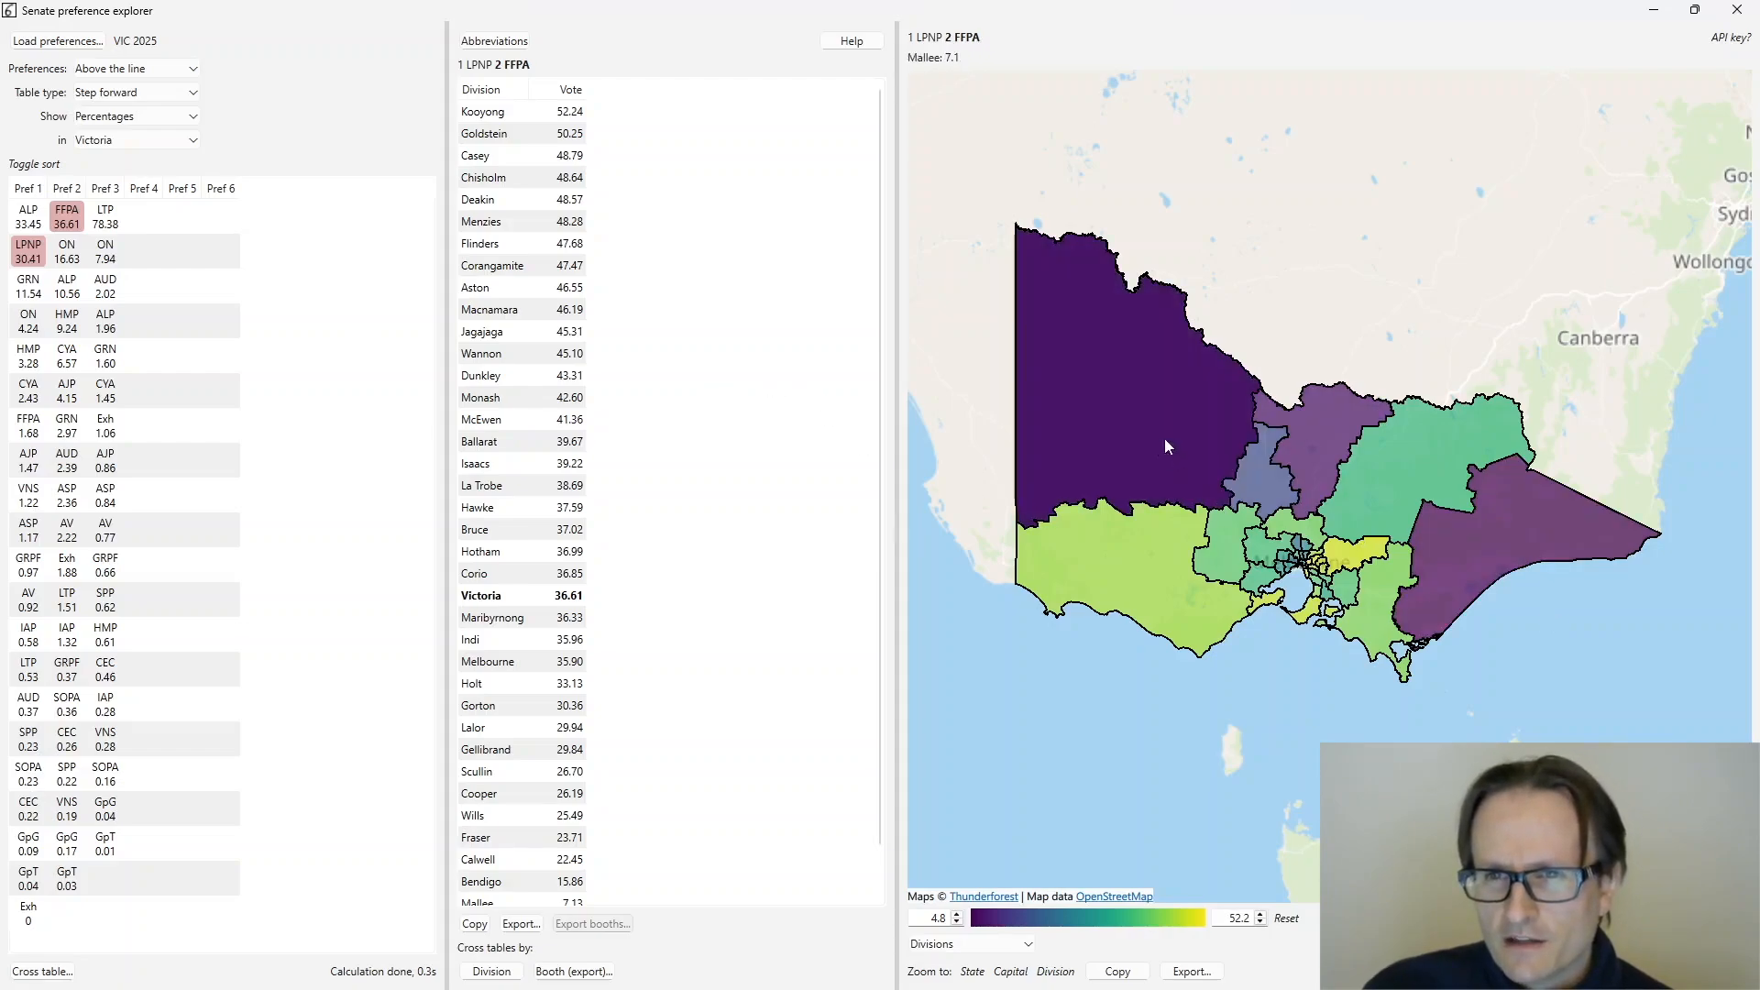
- Sort the 1 LPNP 2 FFPA divisions from lowest vote, and show 1 LPNP 2 ON with its divisions sorted from highest
{"action": "left_click", "coordinate": [569, 91]}
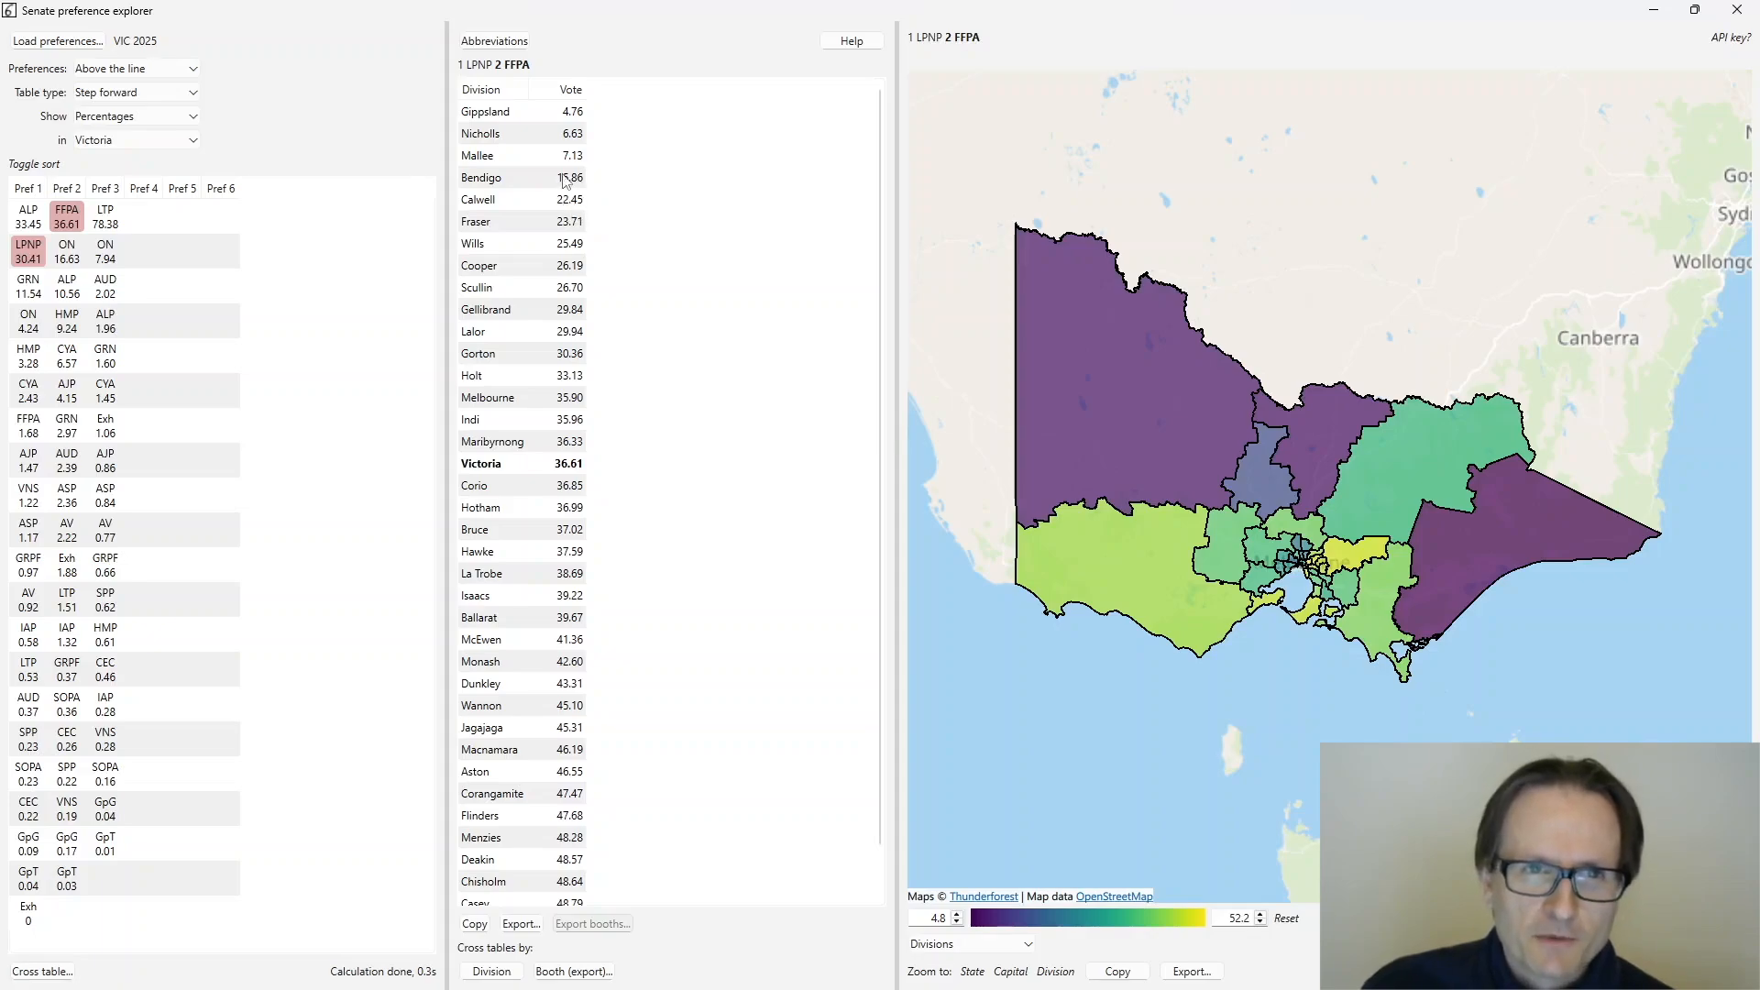
{"action": "left_click", "coordinate": [69, 259]}
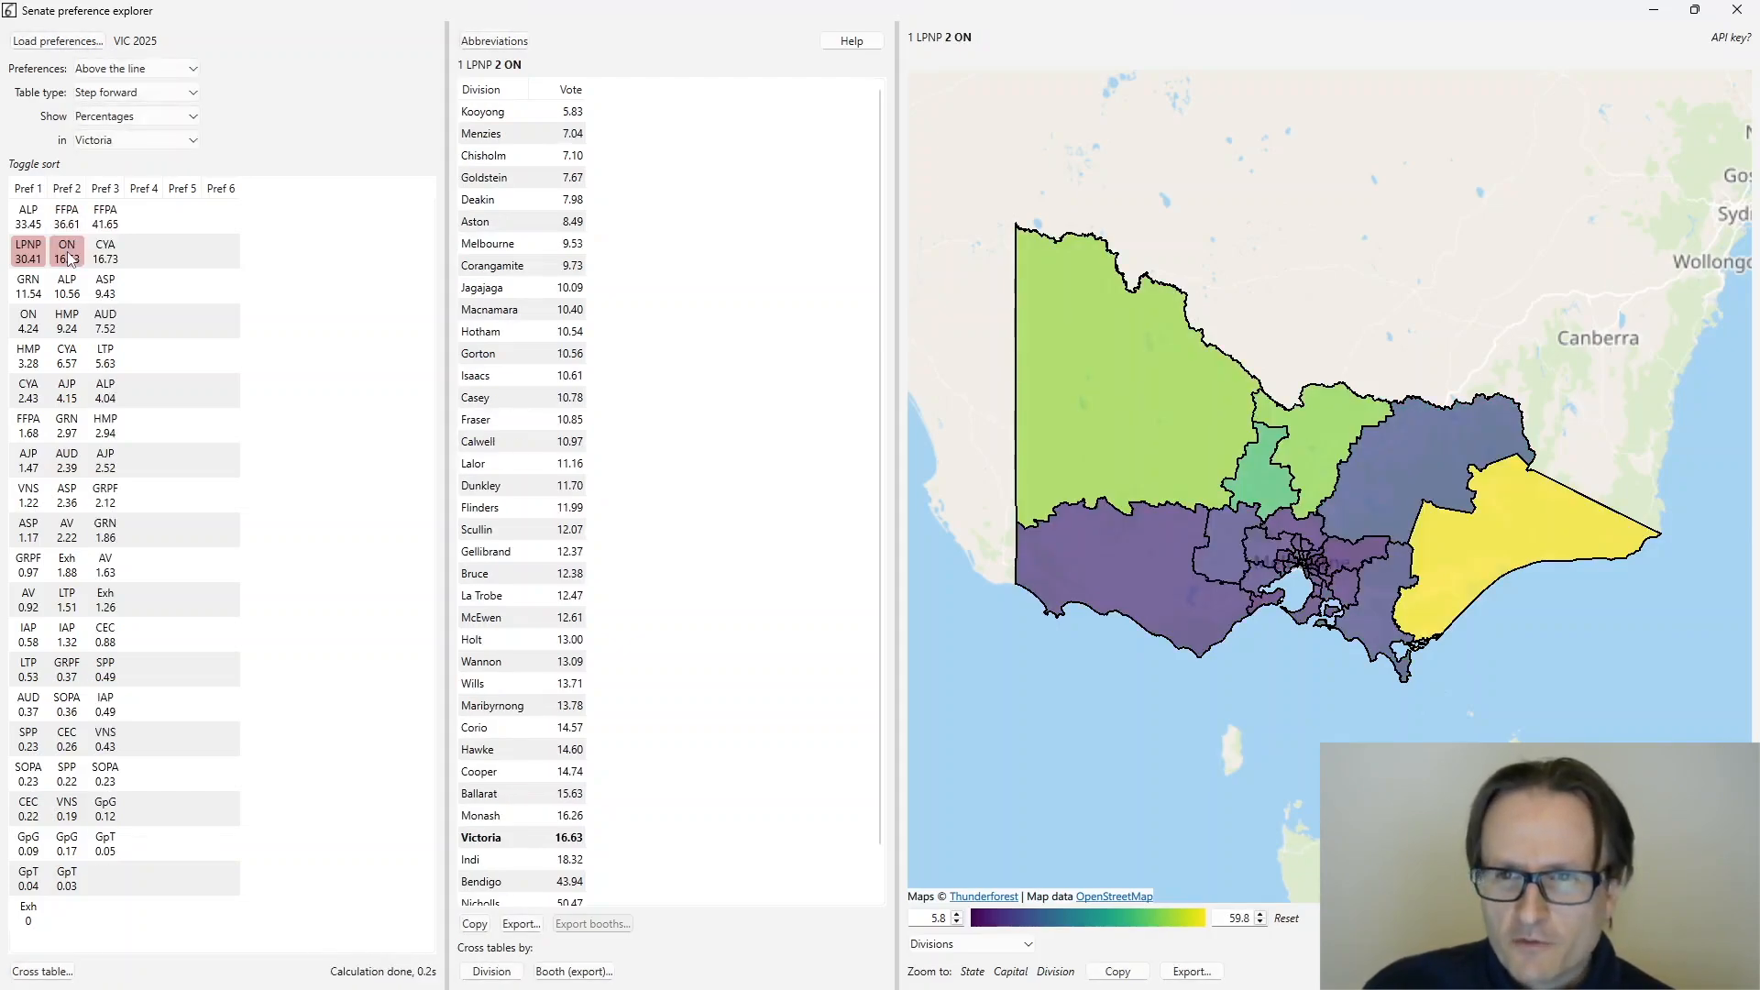
{"action": "left_click", "coordinate": [556, 93]}
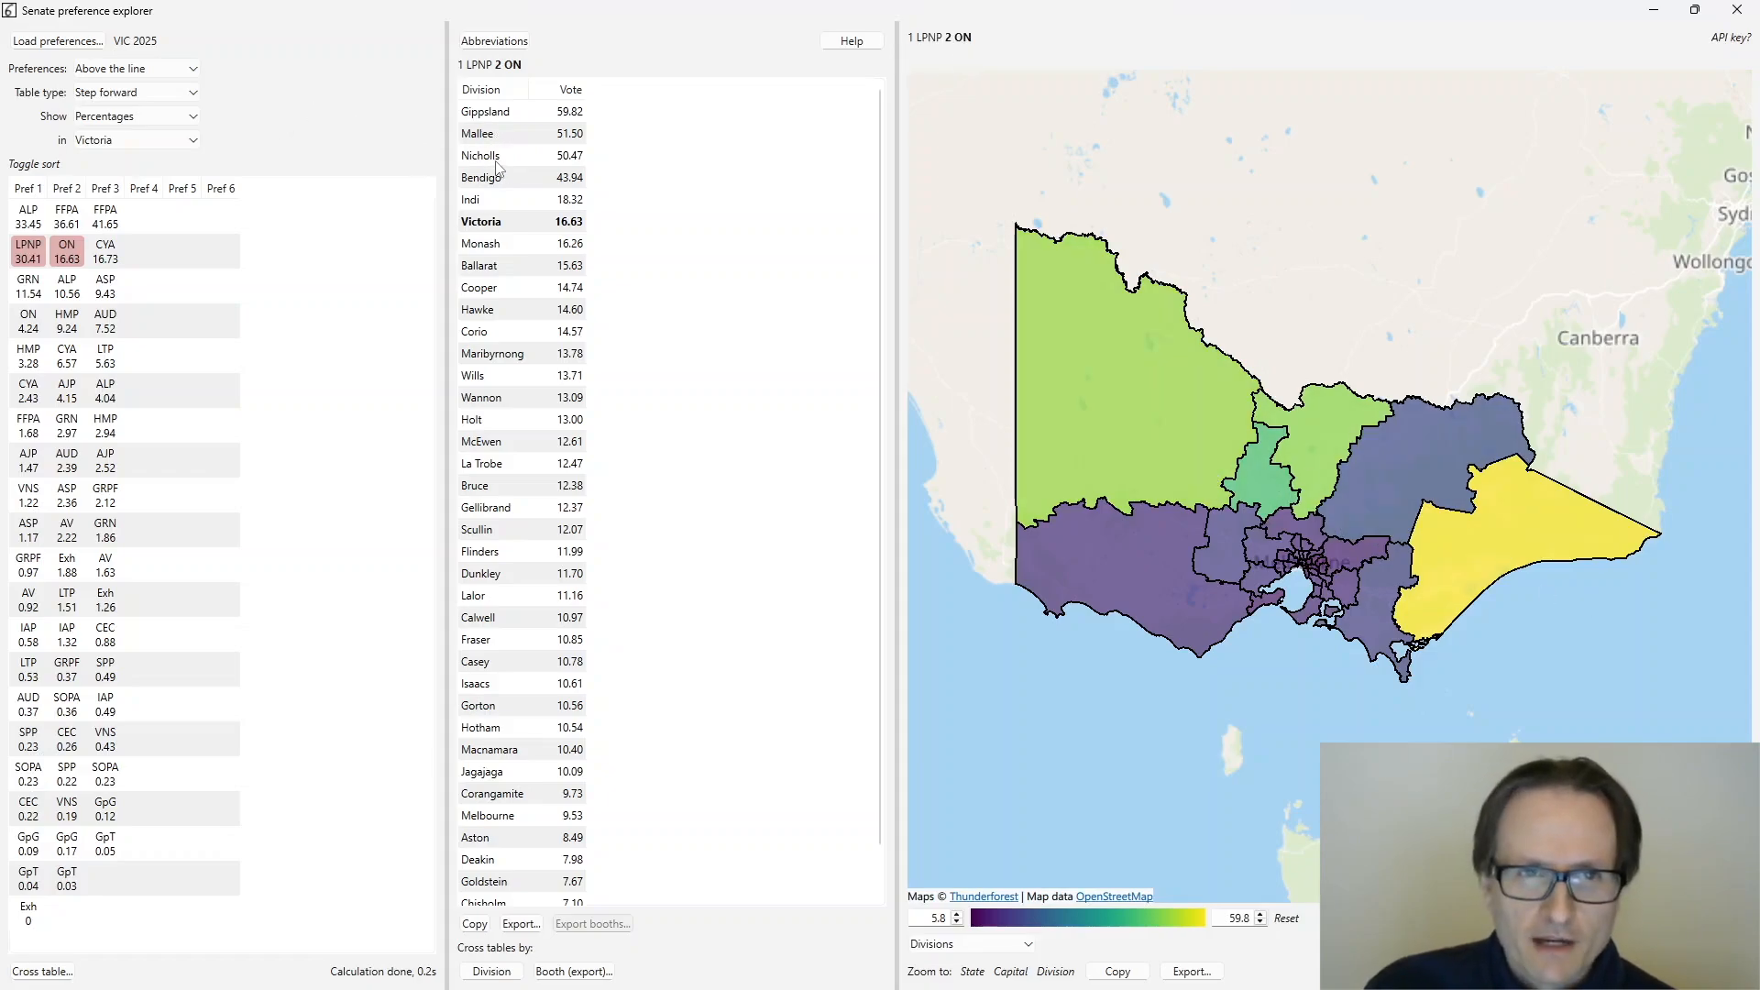
- Compare the 1 LPNP 2 ON divisions map with the 1 LPNP 2 FFPA map, and return to 1 LPNP 2 ON
{"action": "mouse_move", "coordinate": [1272, 465]}
{"action": "mouse_move", "coordinate": [1475, 566]}
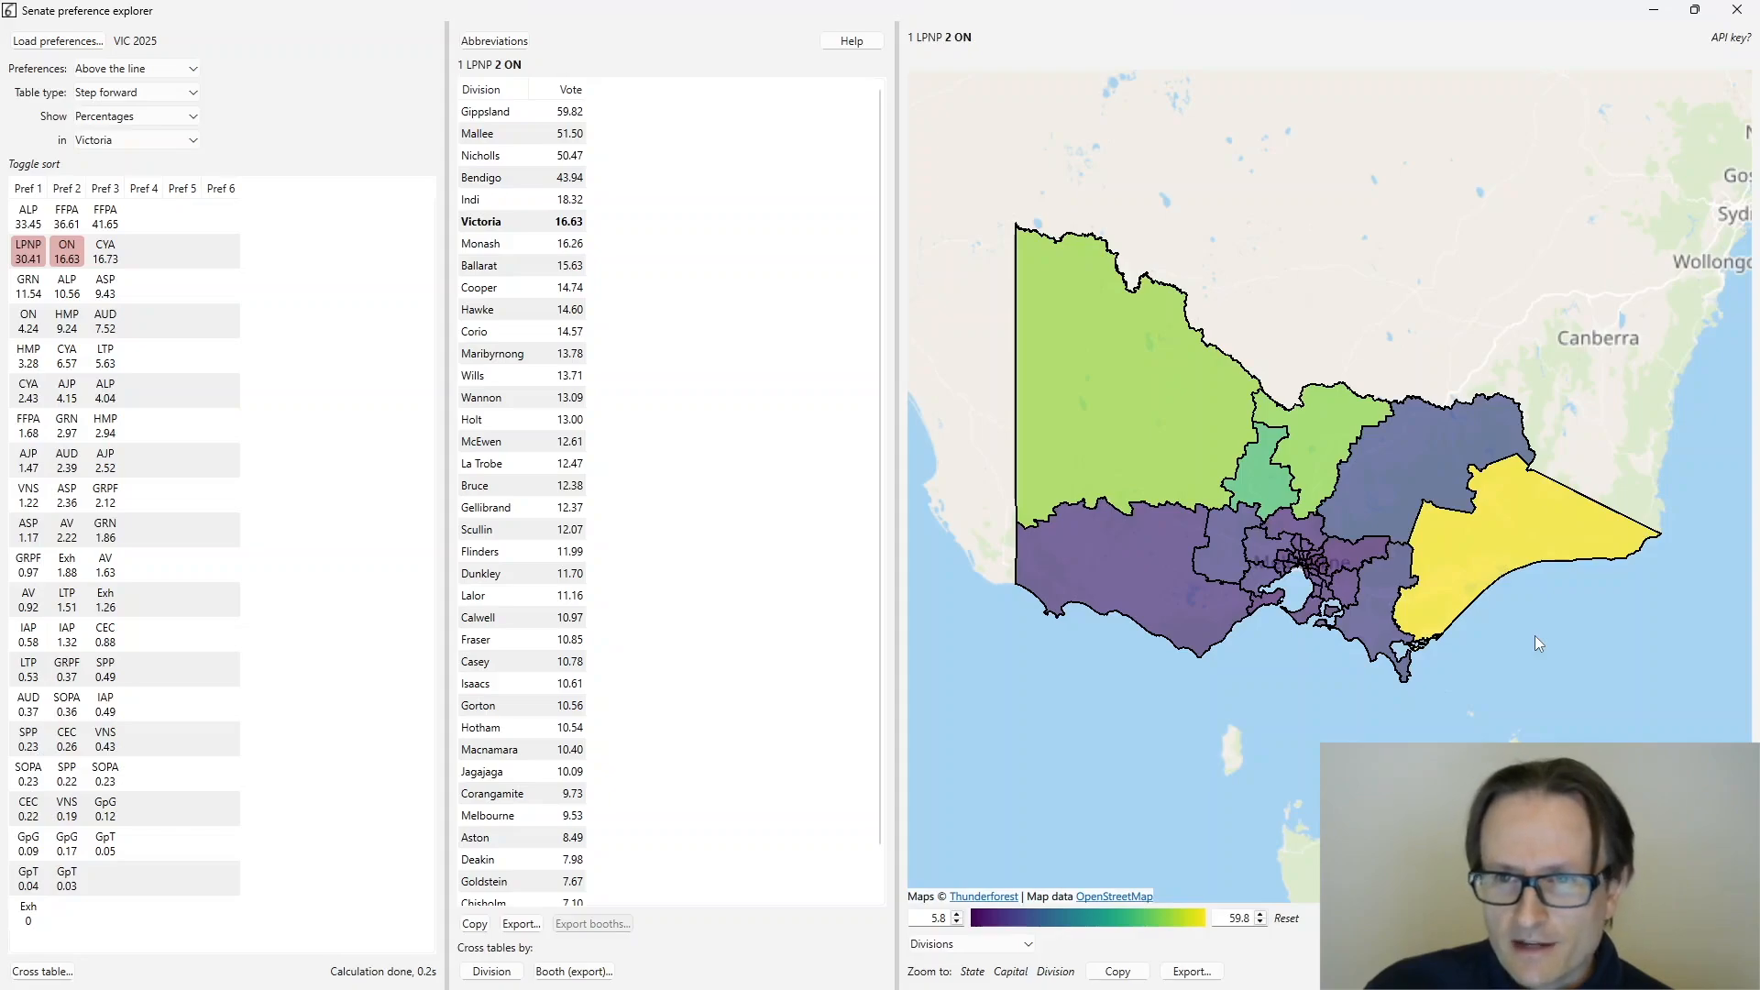
{"action": "left_click", "coordinate": [73, 218]}
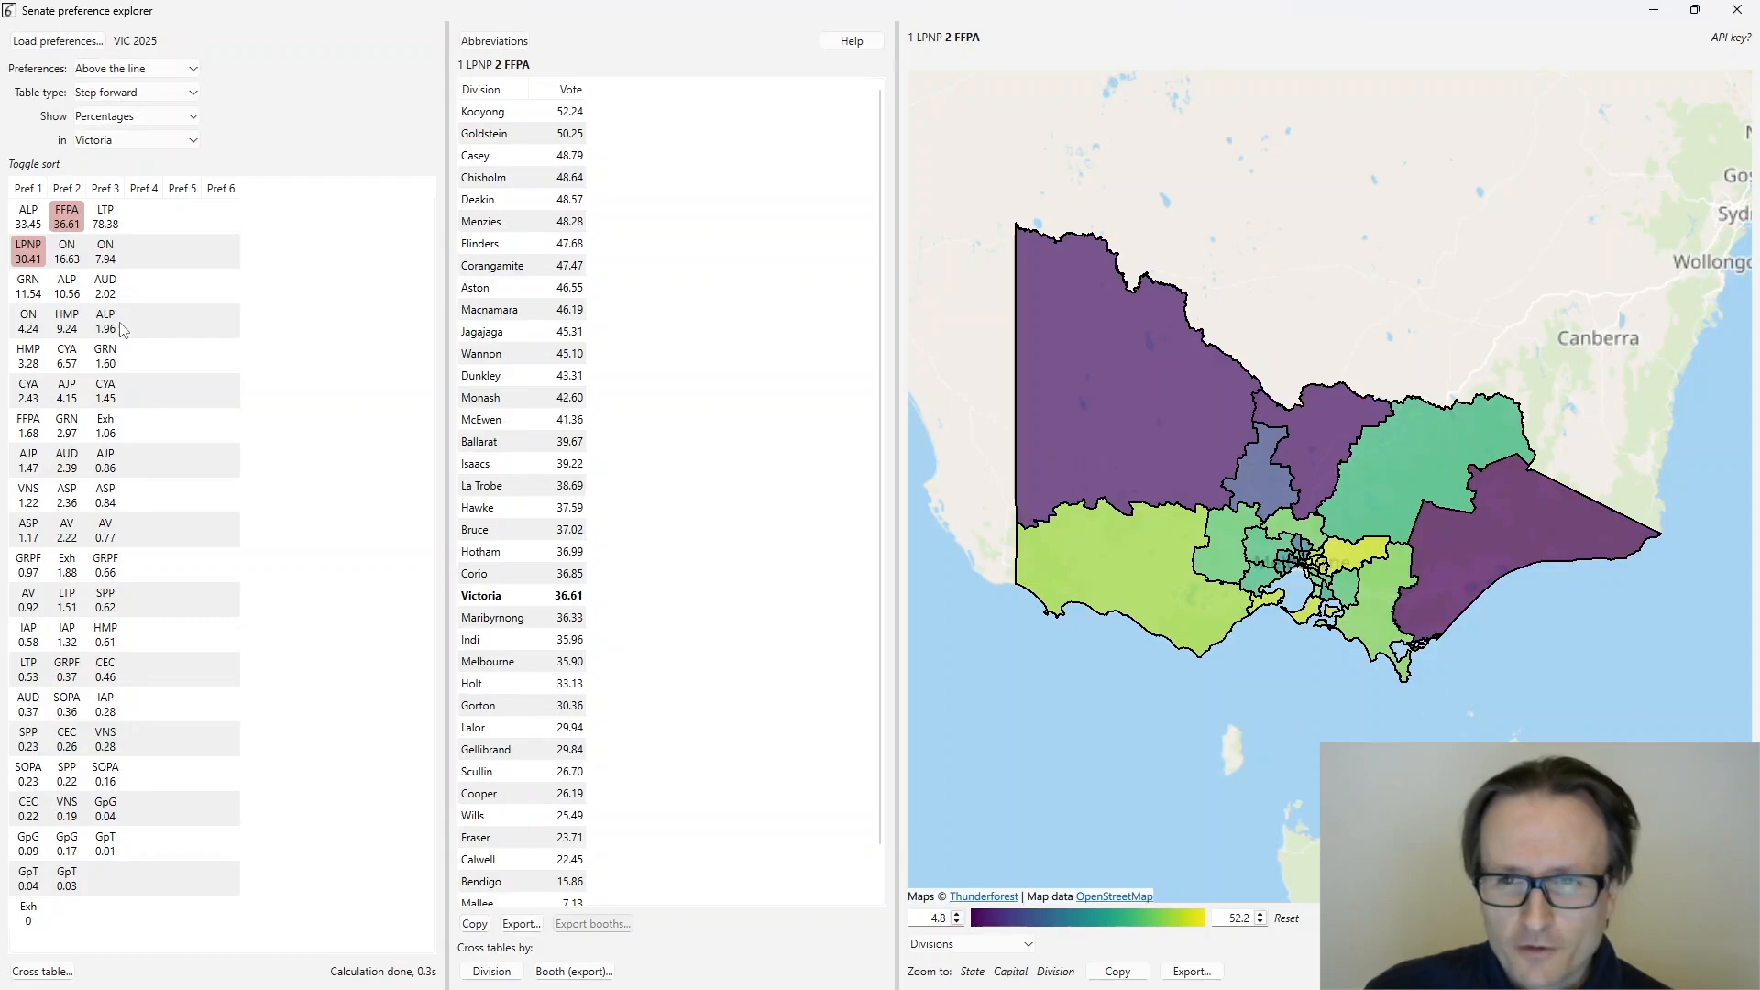
{"action": "left_click", "coordinate": [75, 263]}
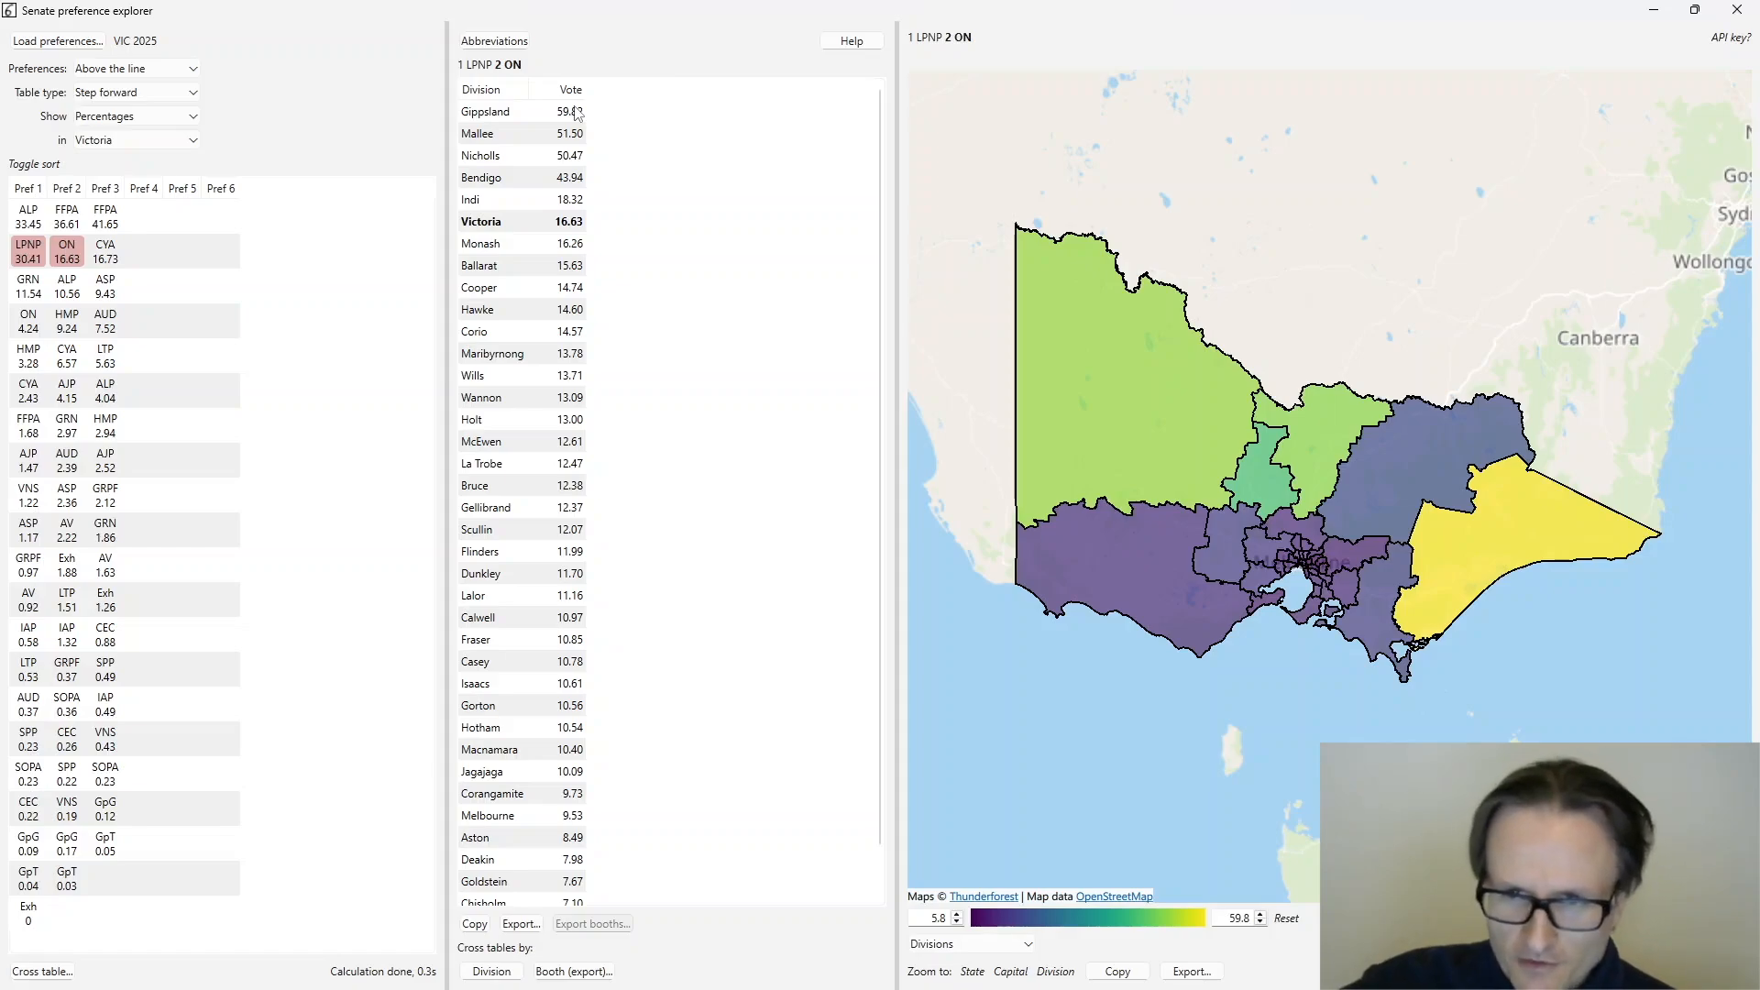
- Map 1 LPNP 2 ON by election day booths and examine the booths along the Bendigo division boundary
{"action": "scroll", "coordinate": [1268, 520], "scroll_direction": "up", "scroll_amount": 3}
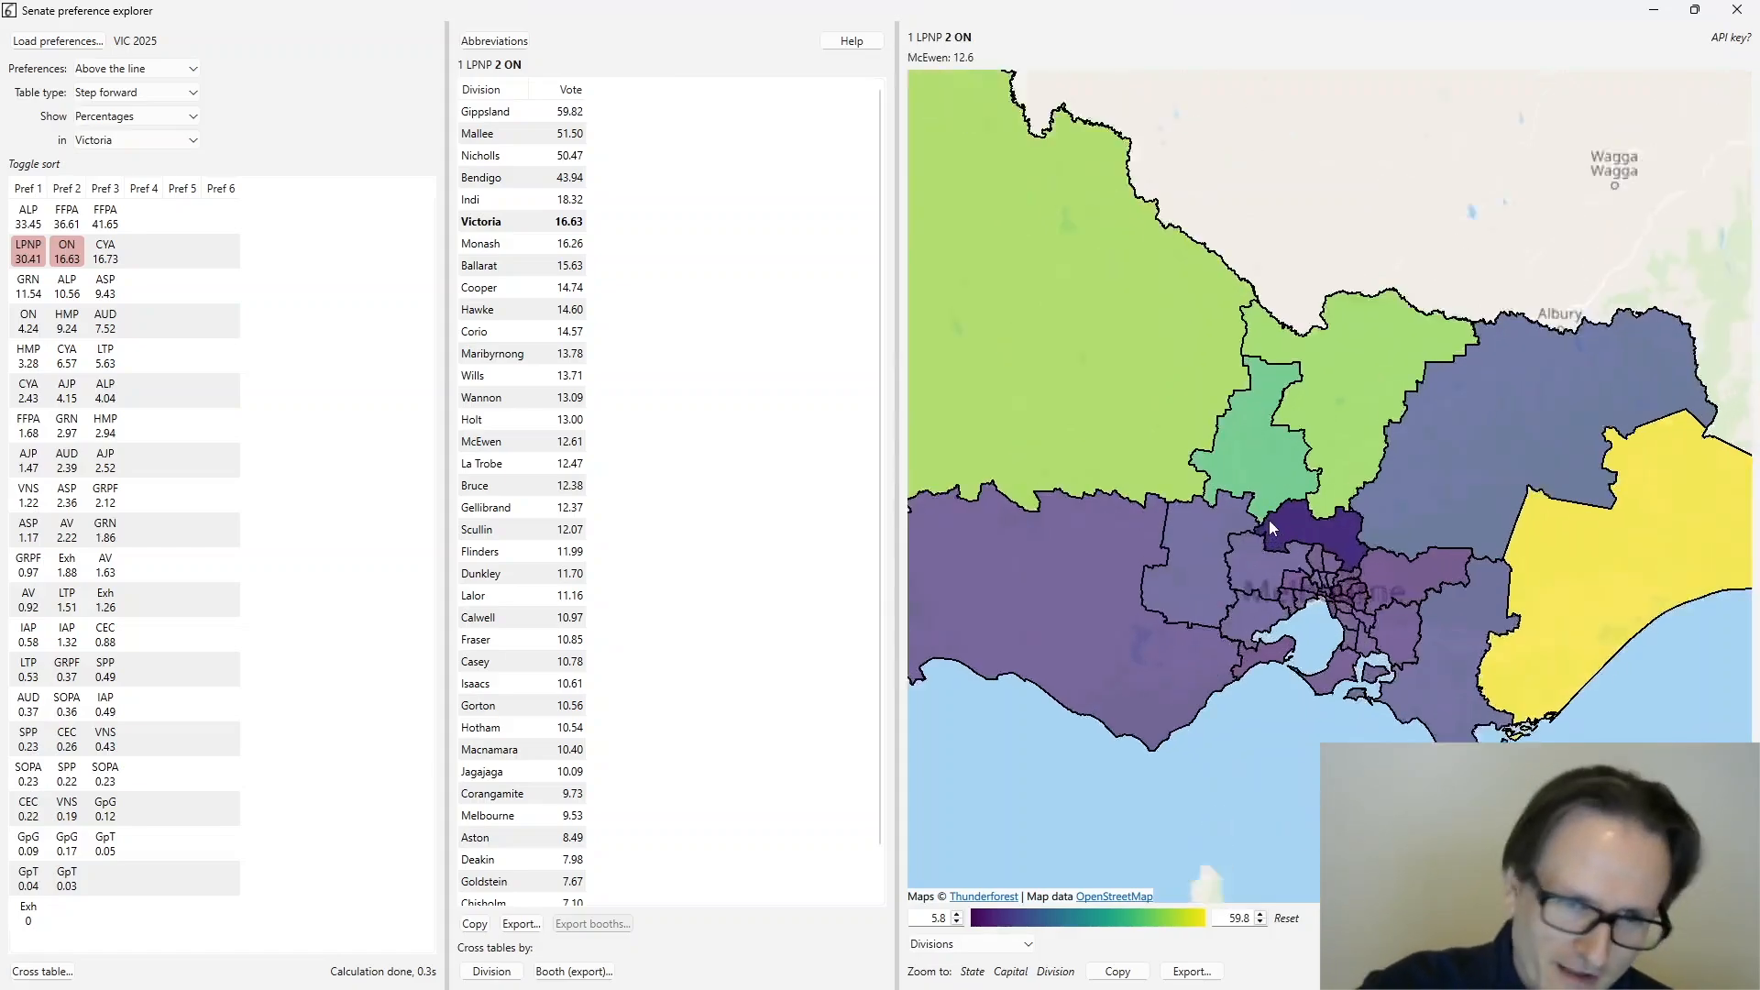
{"action": "left_click", "coordinate": [1008, 946]}
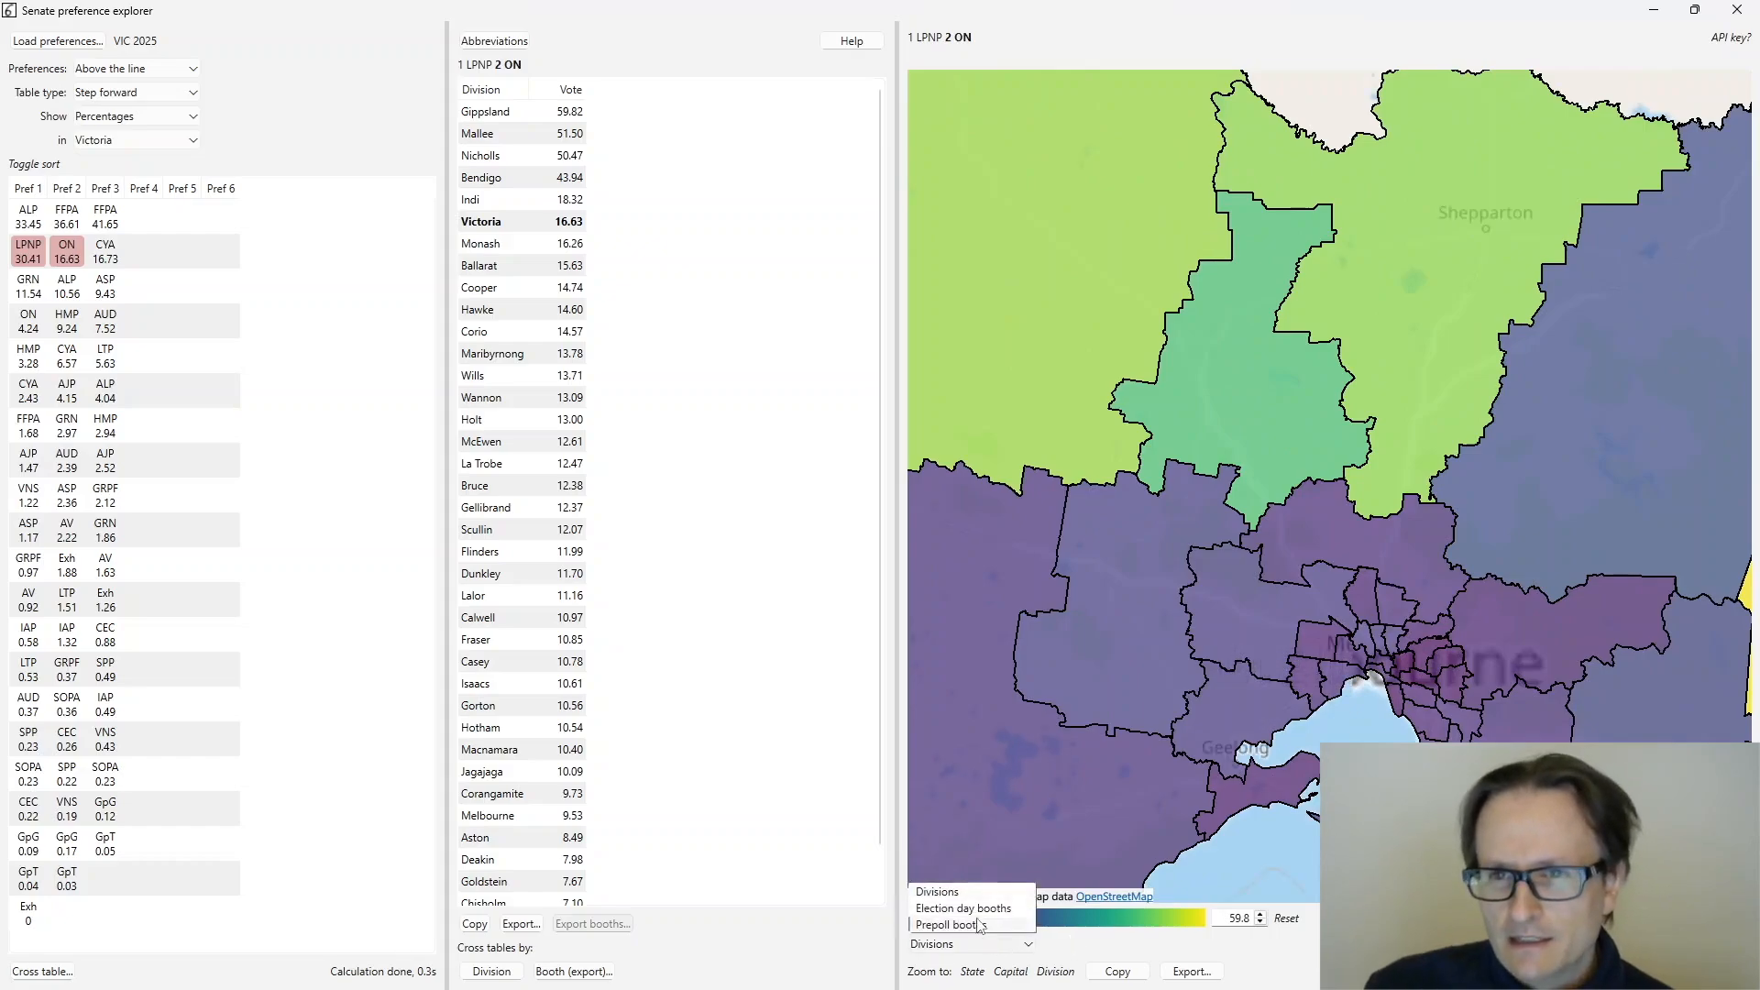
{"action": "left_click", "coordinate": [978, 908]}
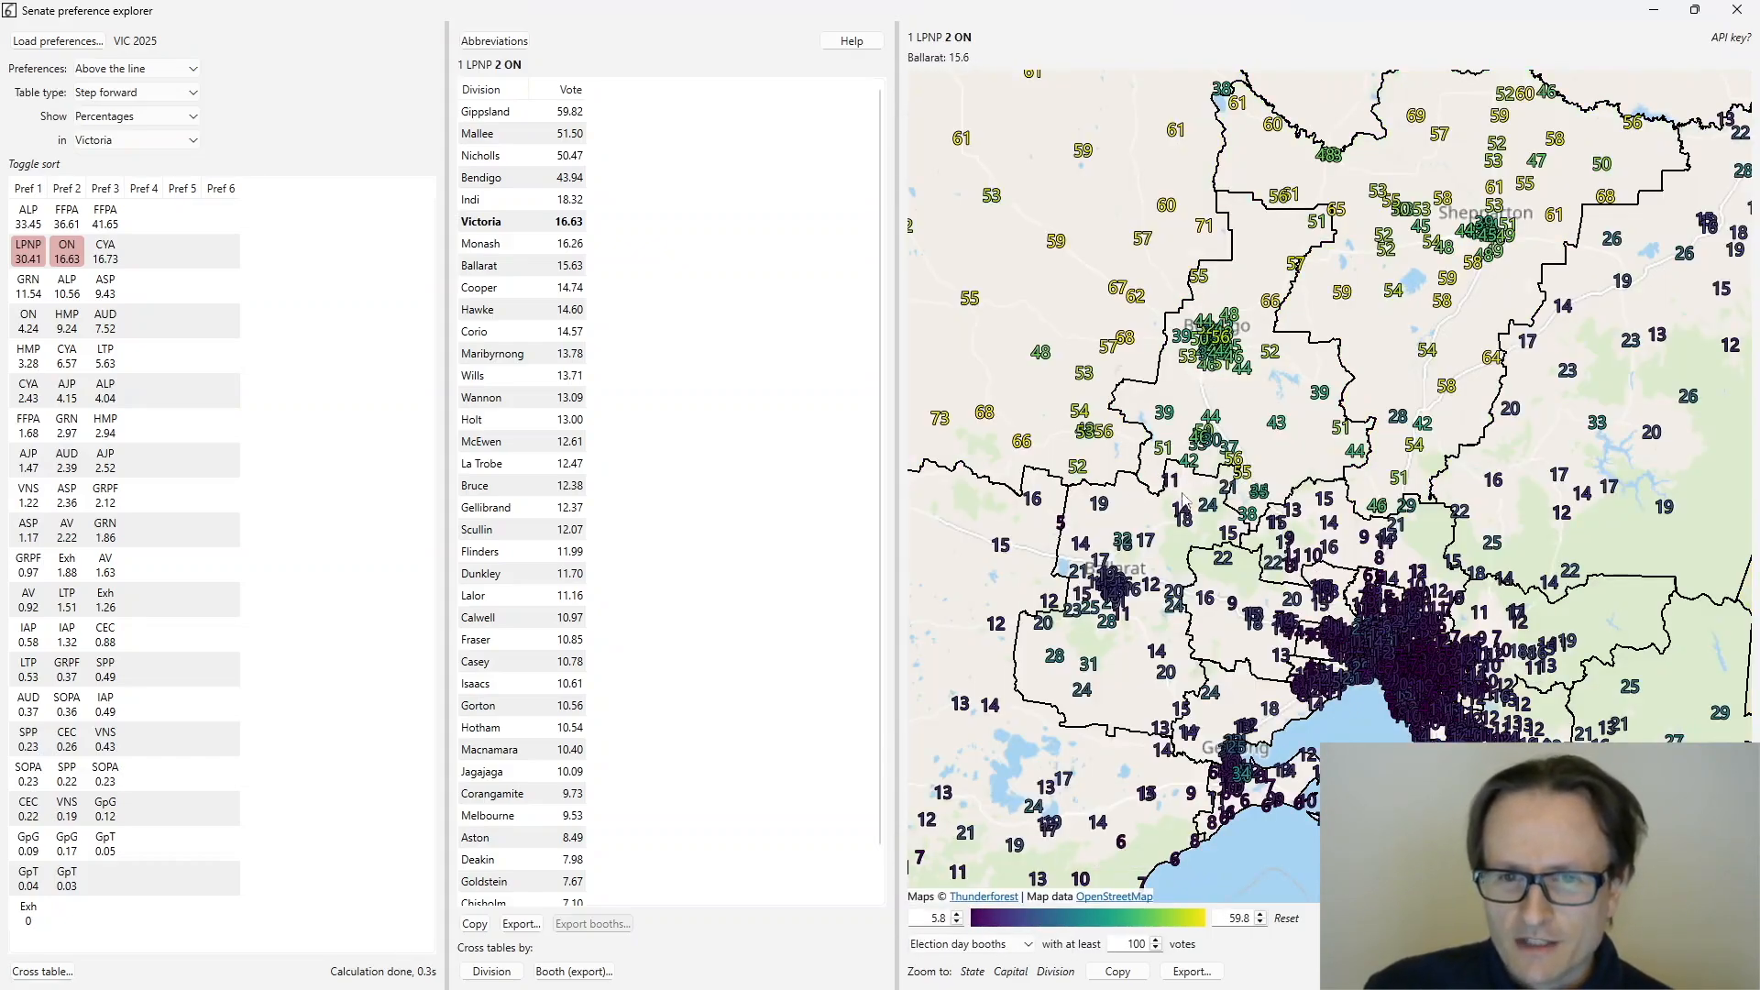
{"action": "scroll", "coordinate": [1197, 465], "scroll_direction": "up", "scroll_amount": 1}
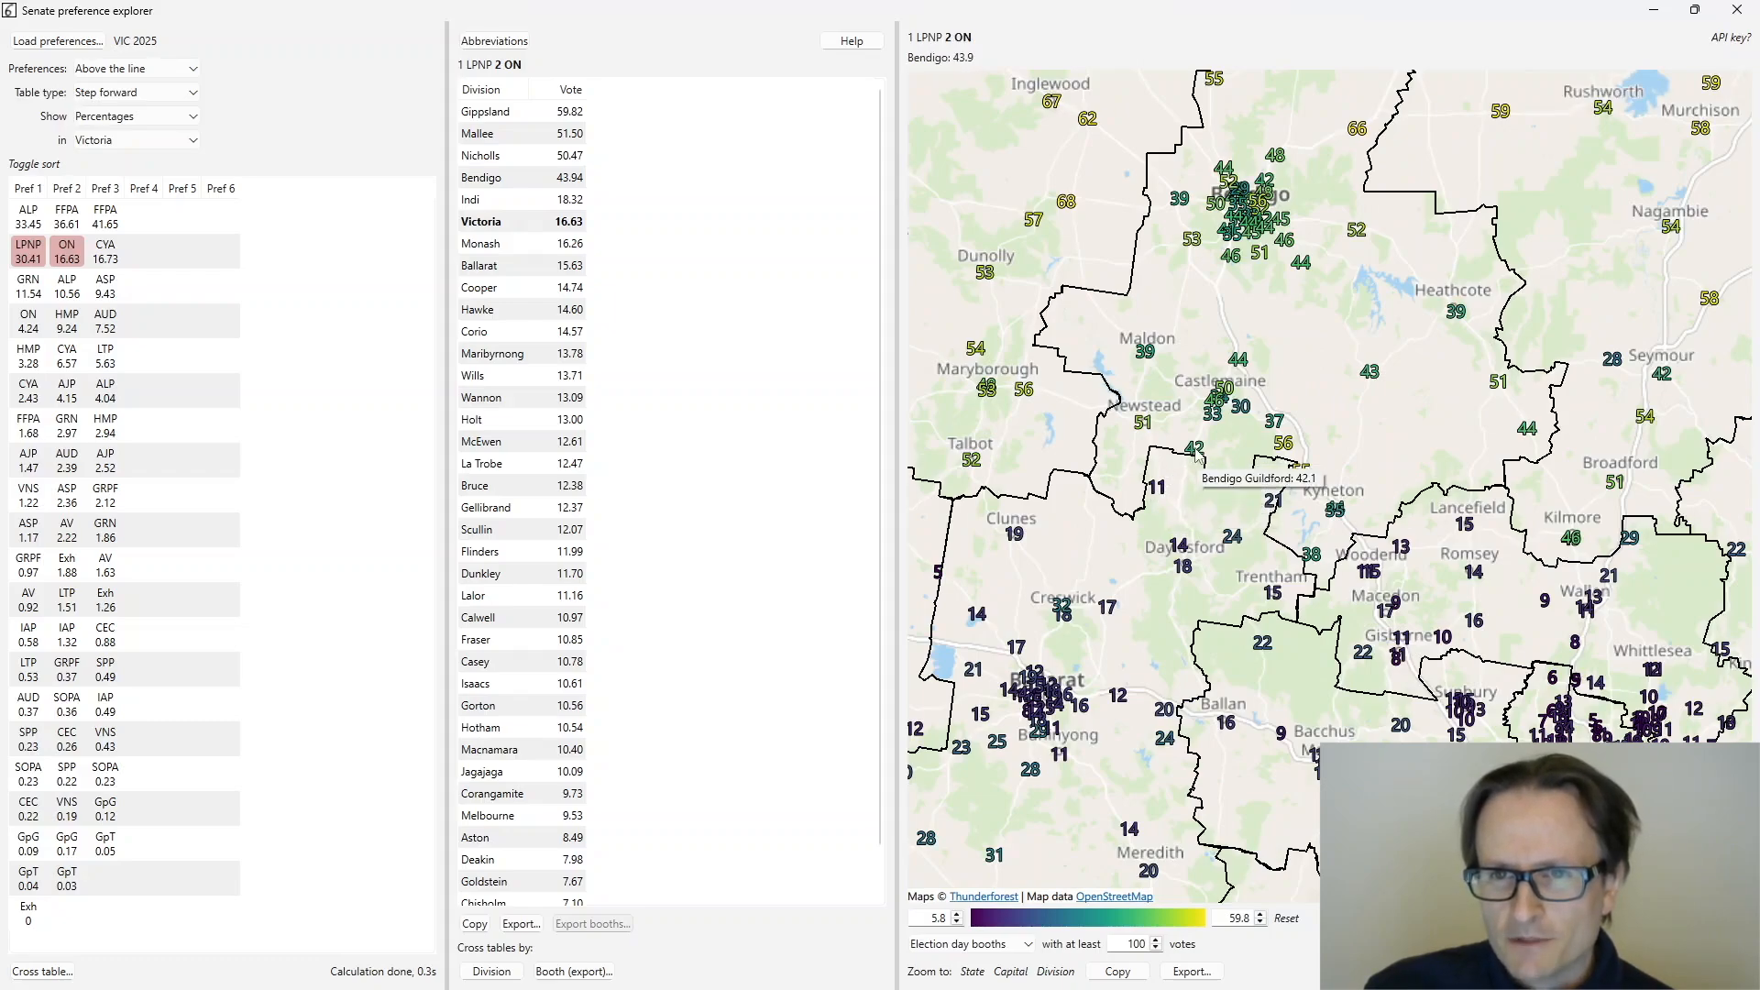
{"action": "scroll", "coordinate": [1178, 516], "scroll_direction": "down", "scroll_amount": 2}
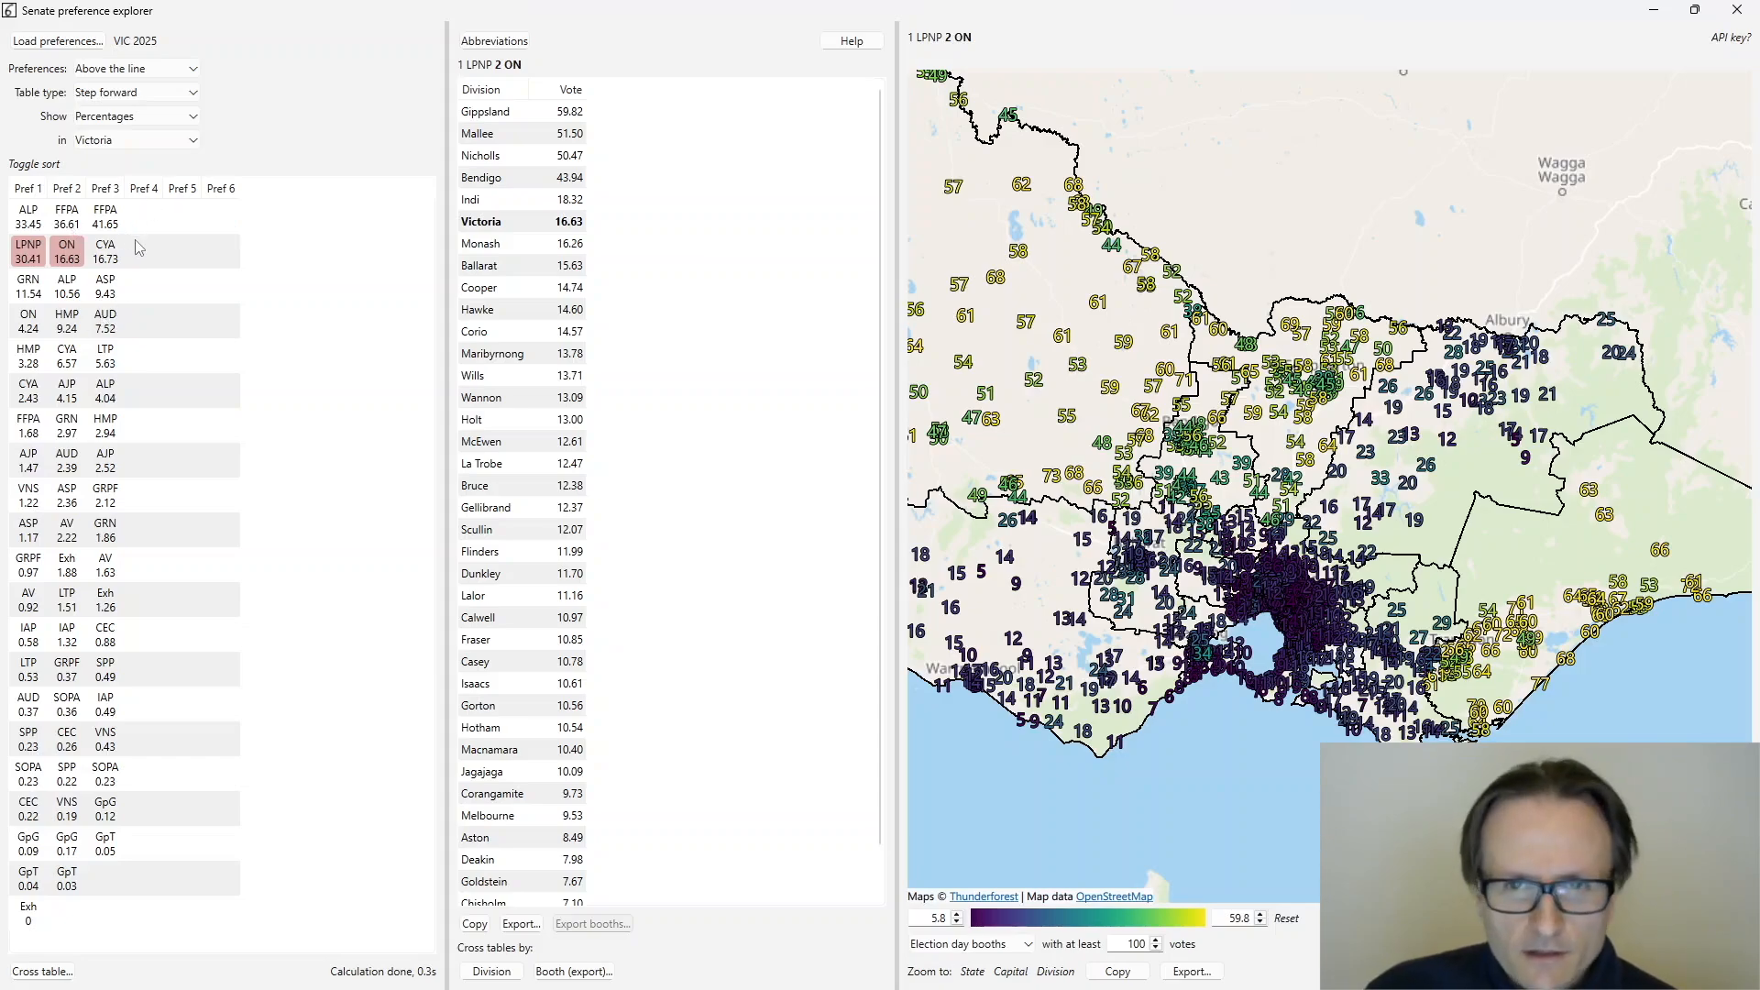
- Switch to an N-party preferred table and calculate the Victorian preference flows between ALP and LPNP
{"action": "left_click", "coordinate": [138, 93]}
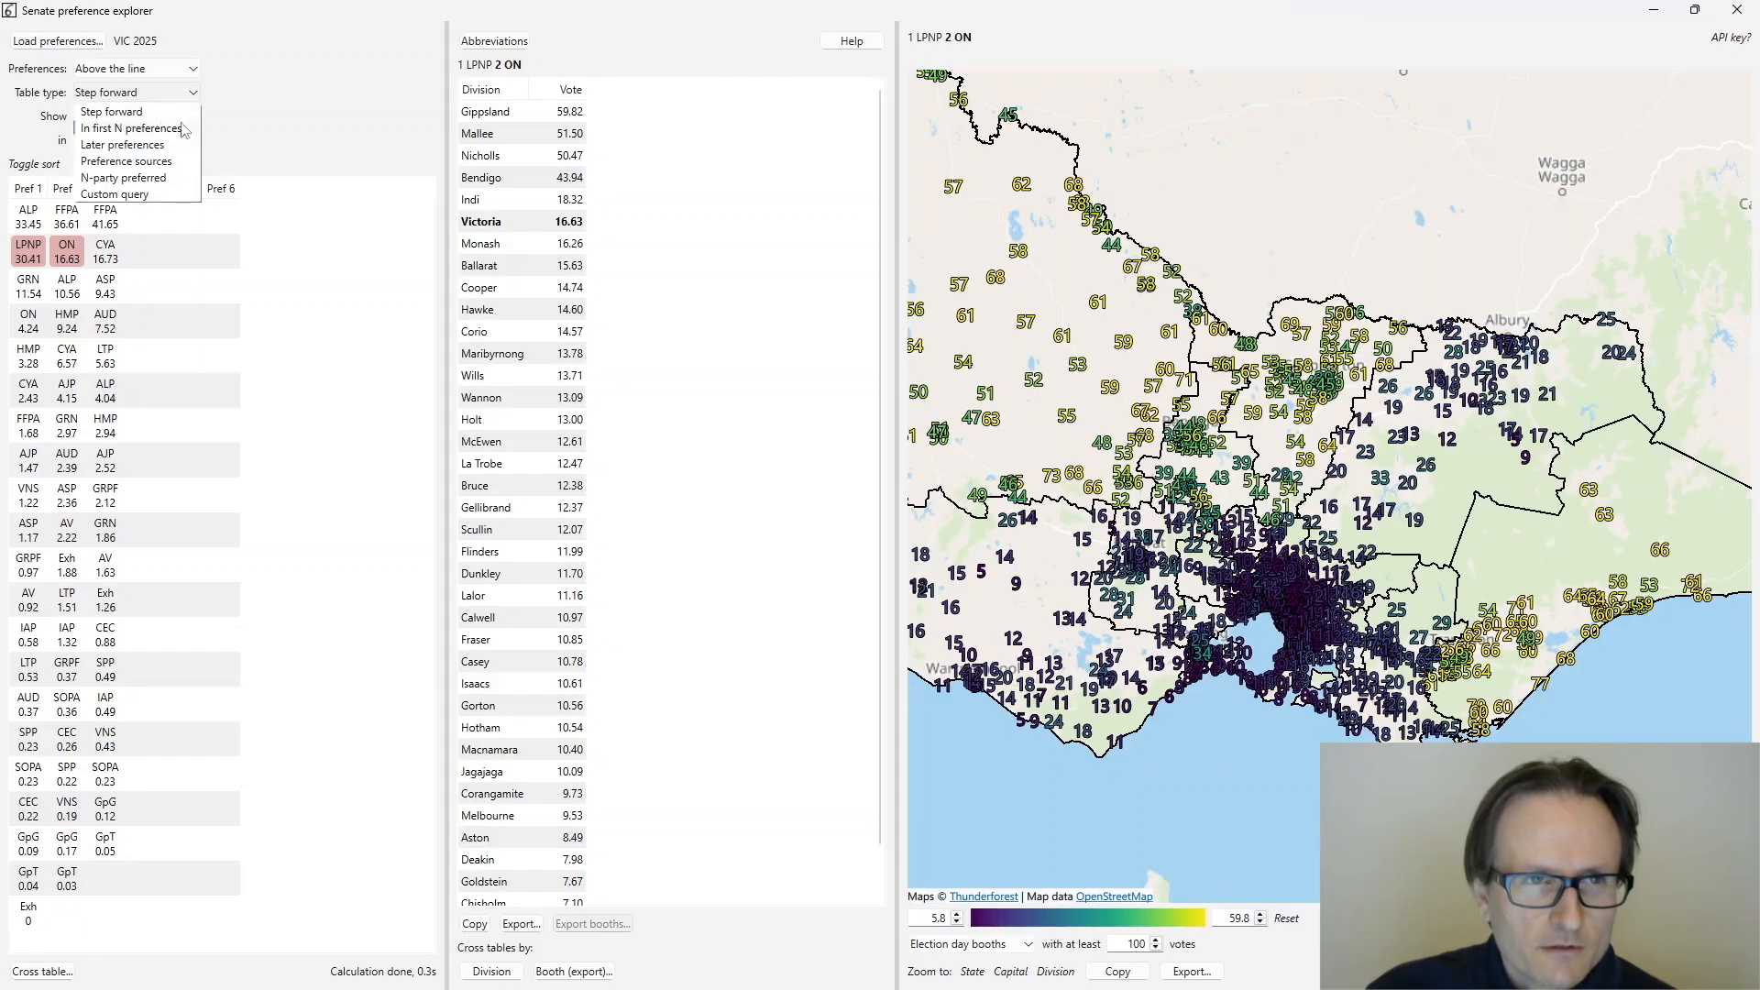
{"action": "left_click", "coordinate": [161, 181]}
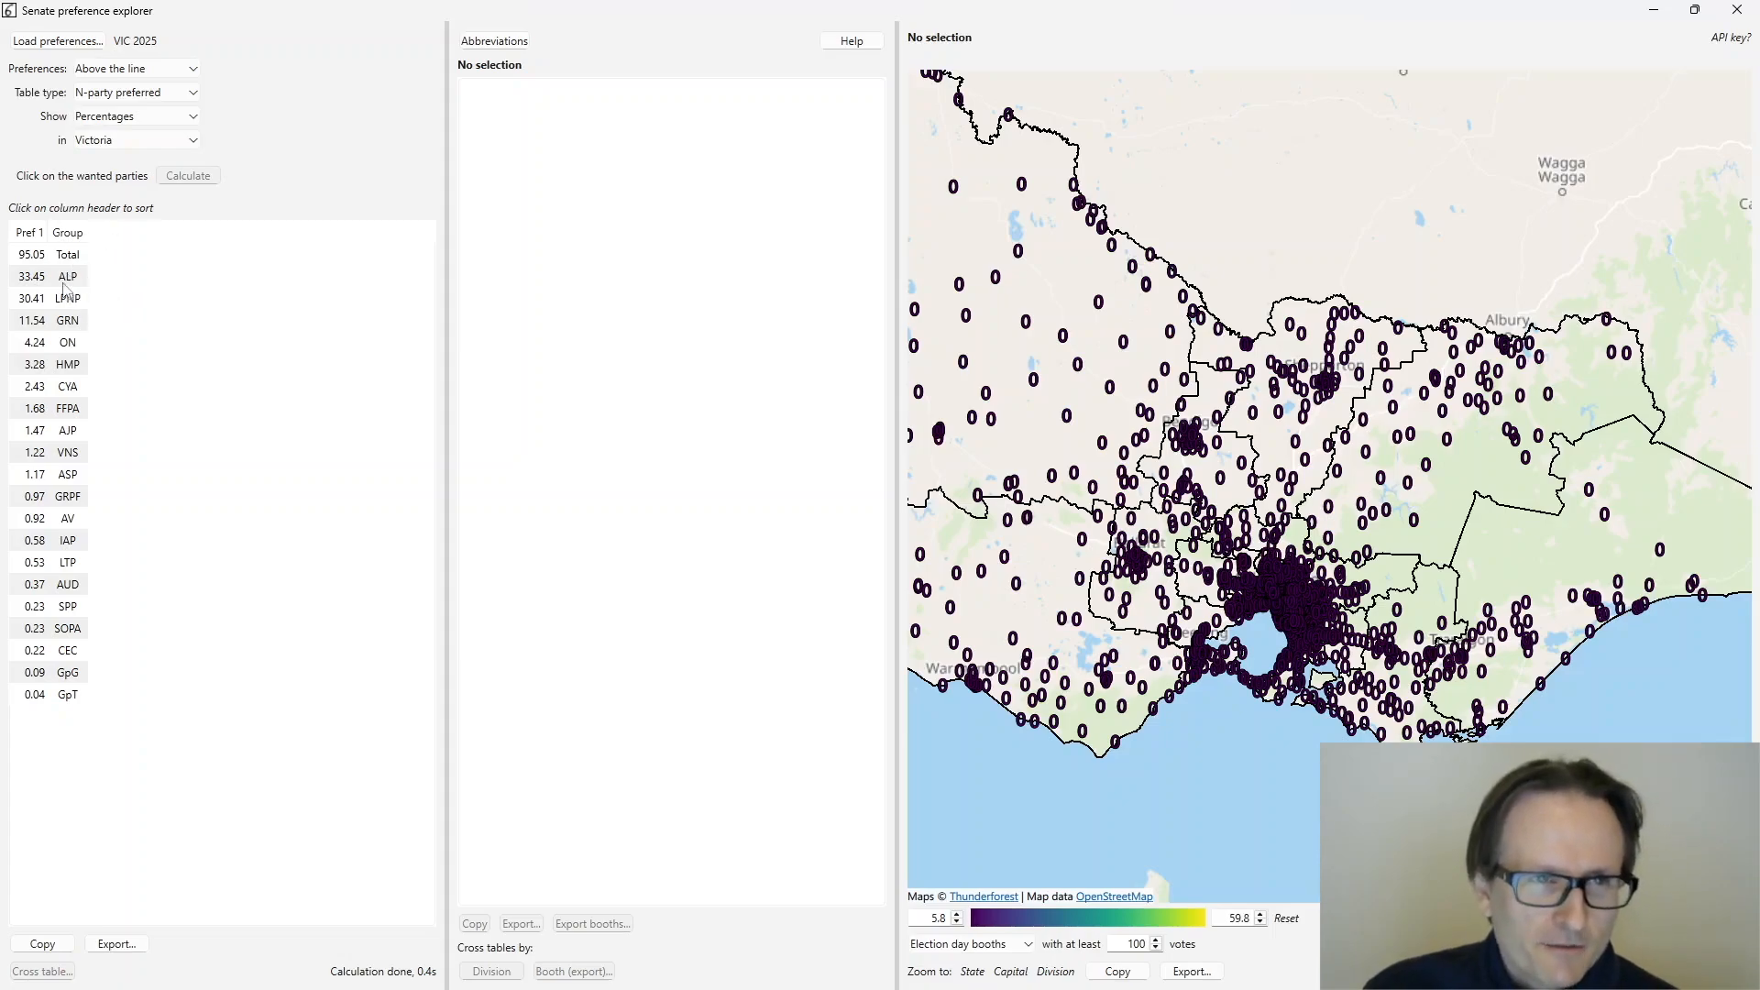
{"action": "left_click", "coordinate": [63, 283]}
{"action": "left_click", "coordinate": [69, 301]}
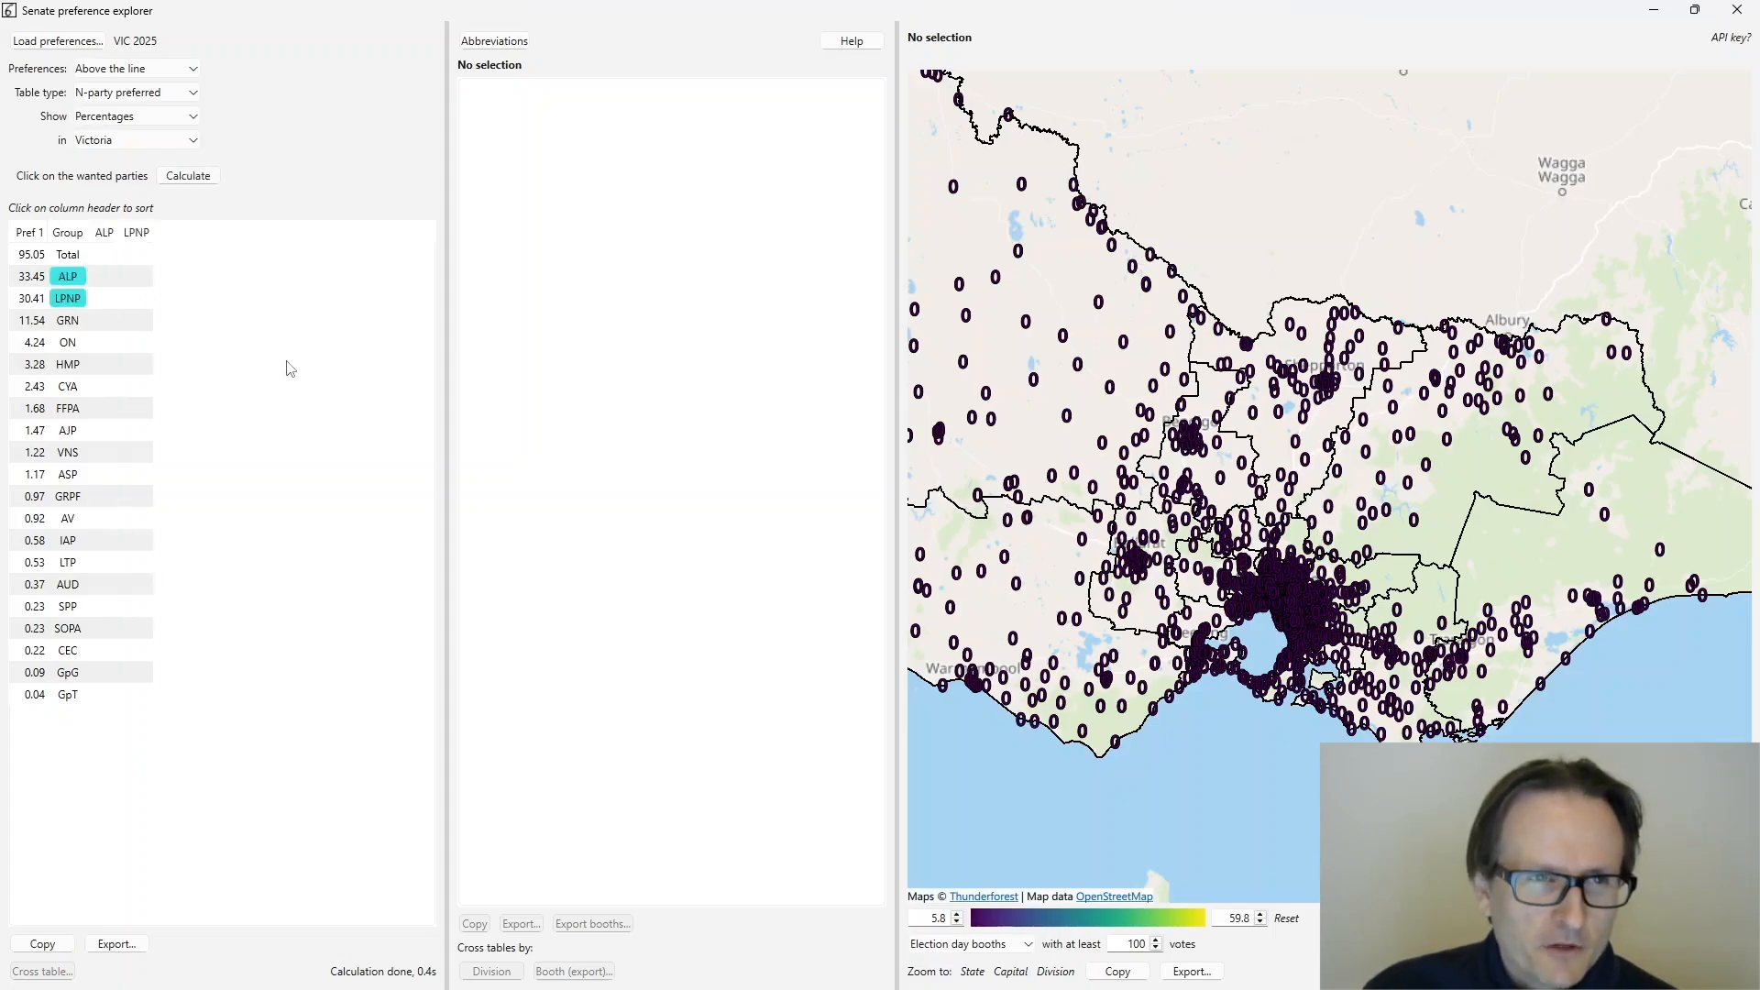
{"action": "left_click", "coordinate": [186, 177]}
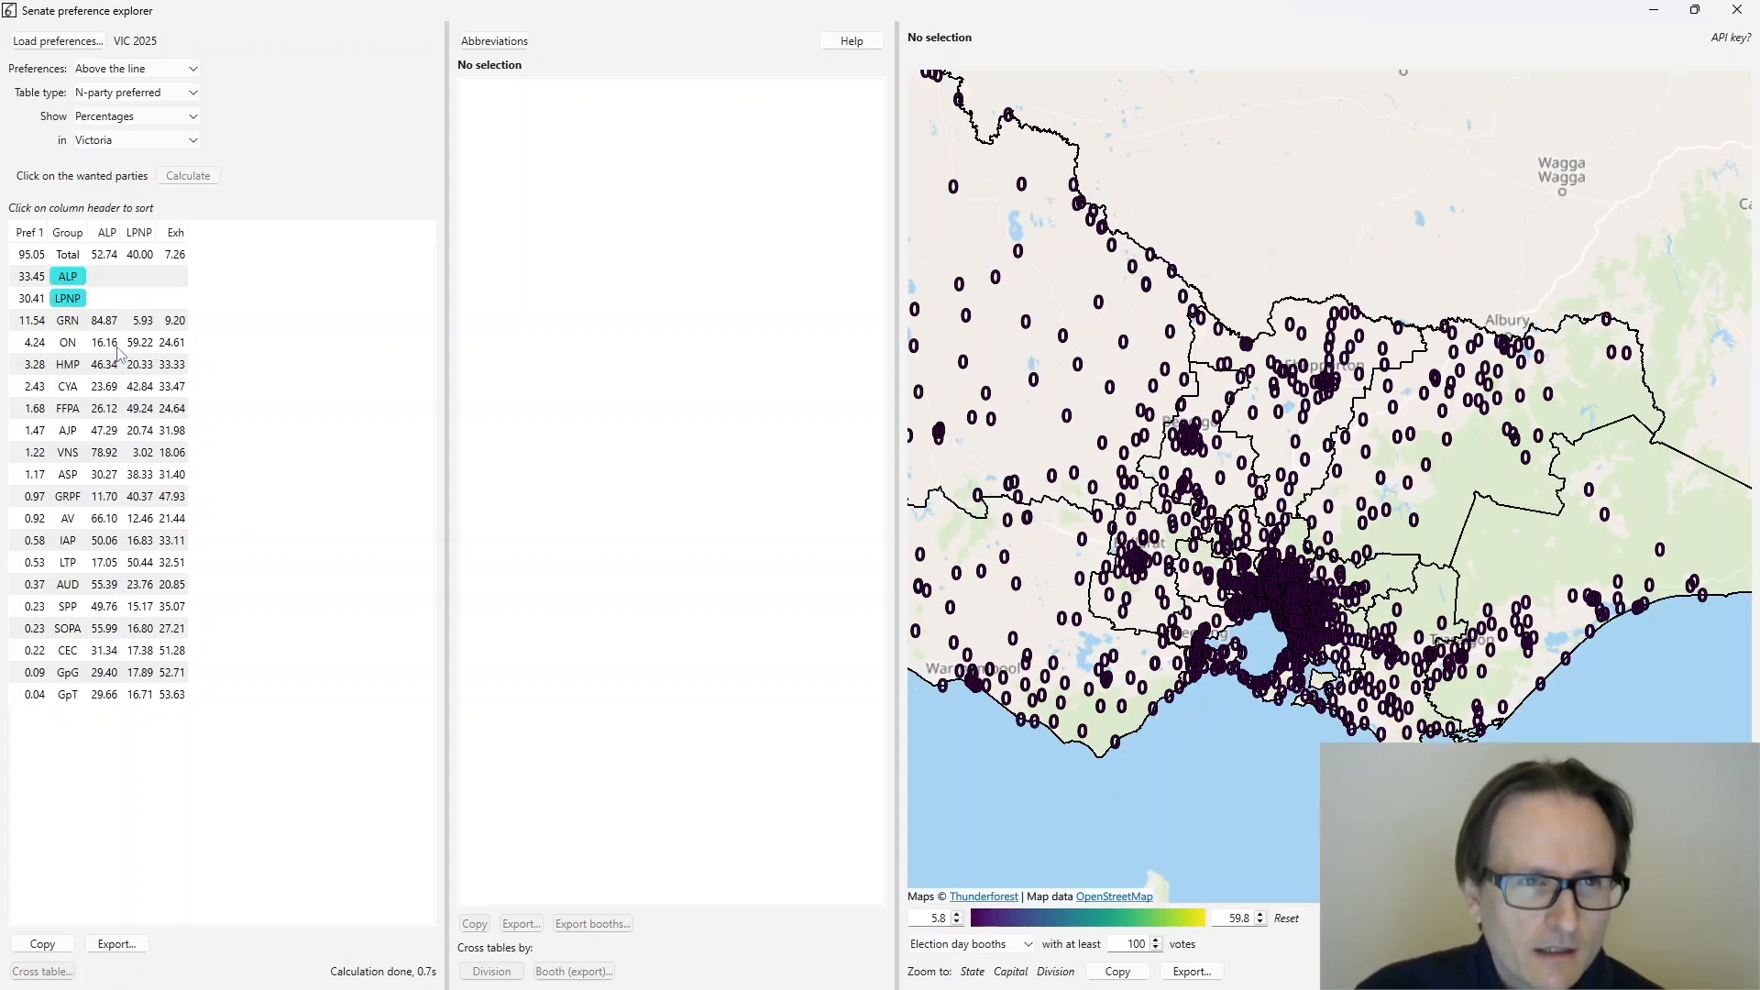
- Sort the two-party table by flow to ALP, by flow to LPNP, and finally by group
{"action": "left_click", "coordinate": [109, 235]}
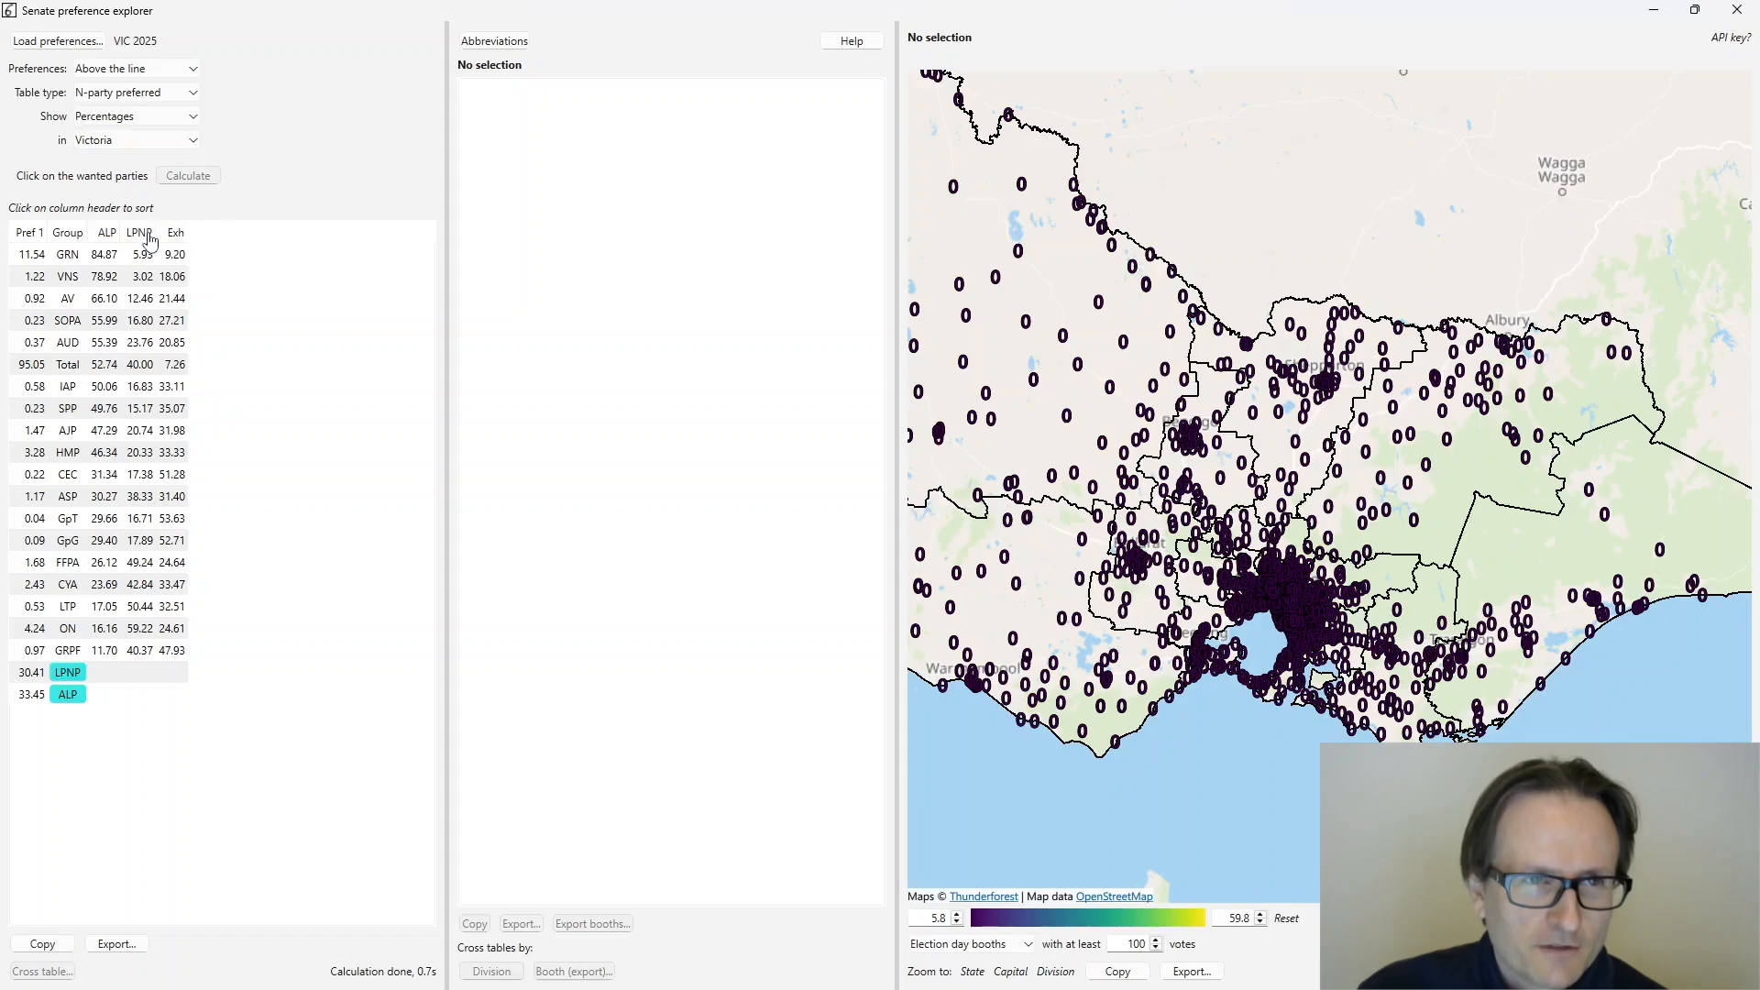
{"action": "left_click", "coordinate": [145, 237]}
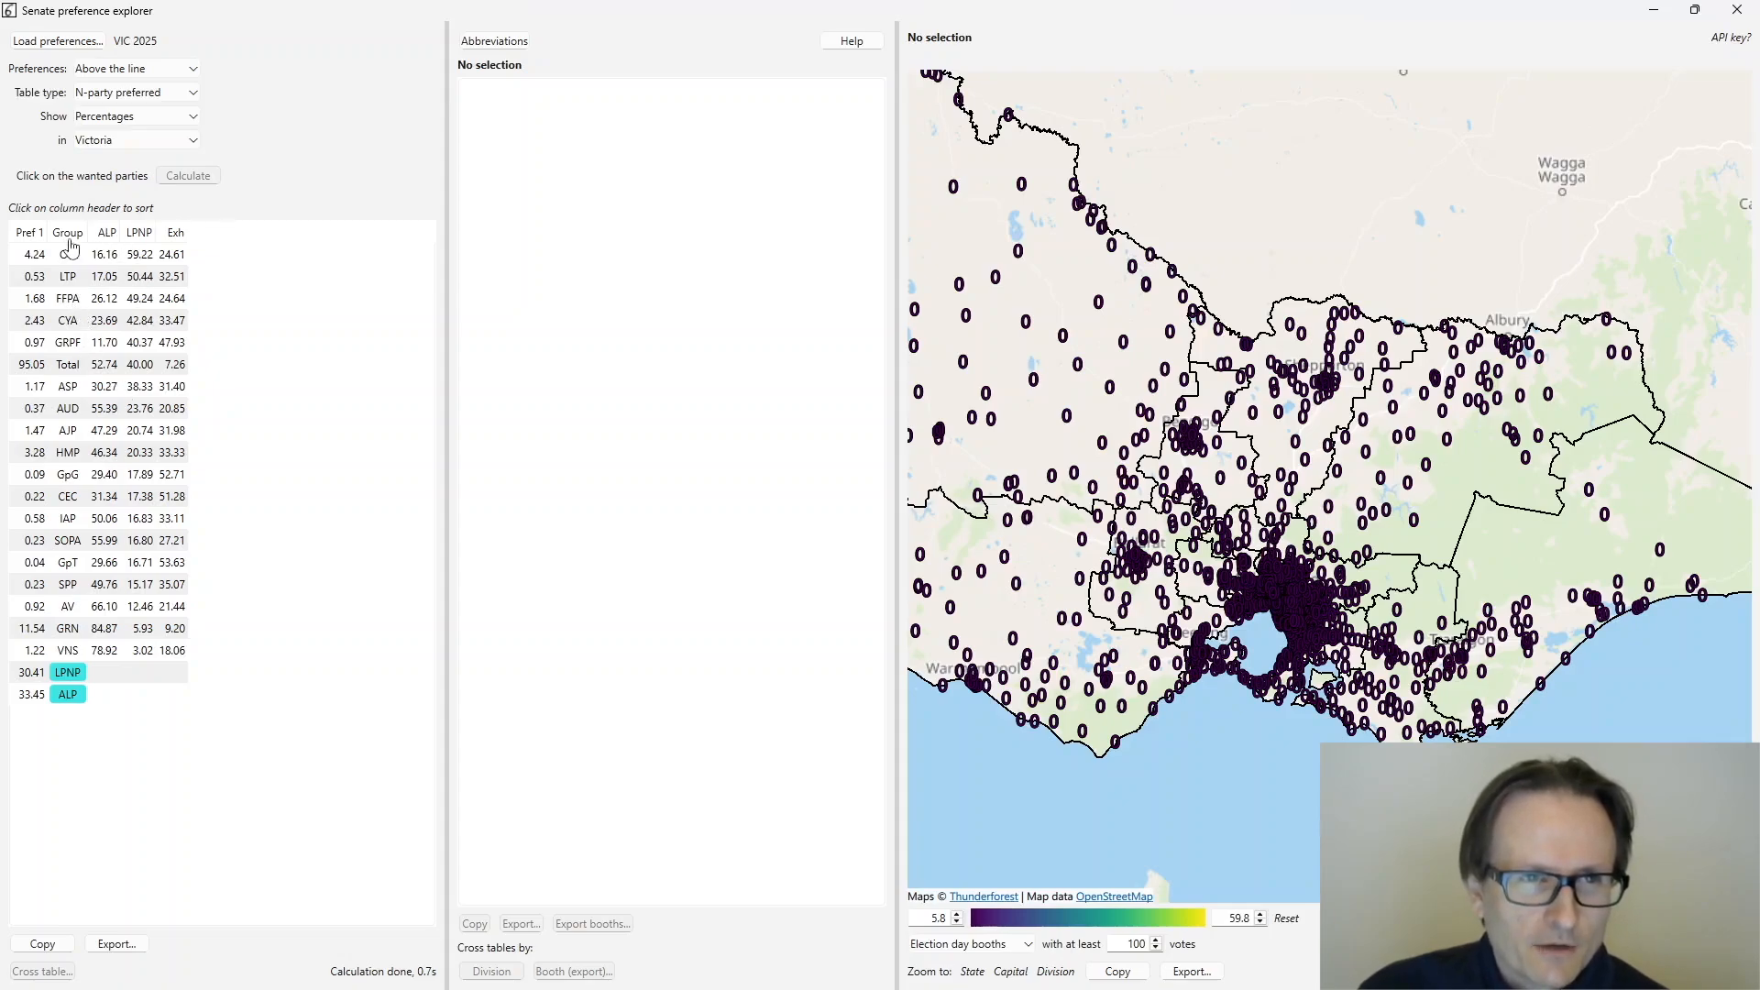
{"action": "left_click", "coordinate": [69, 237]}
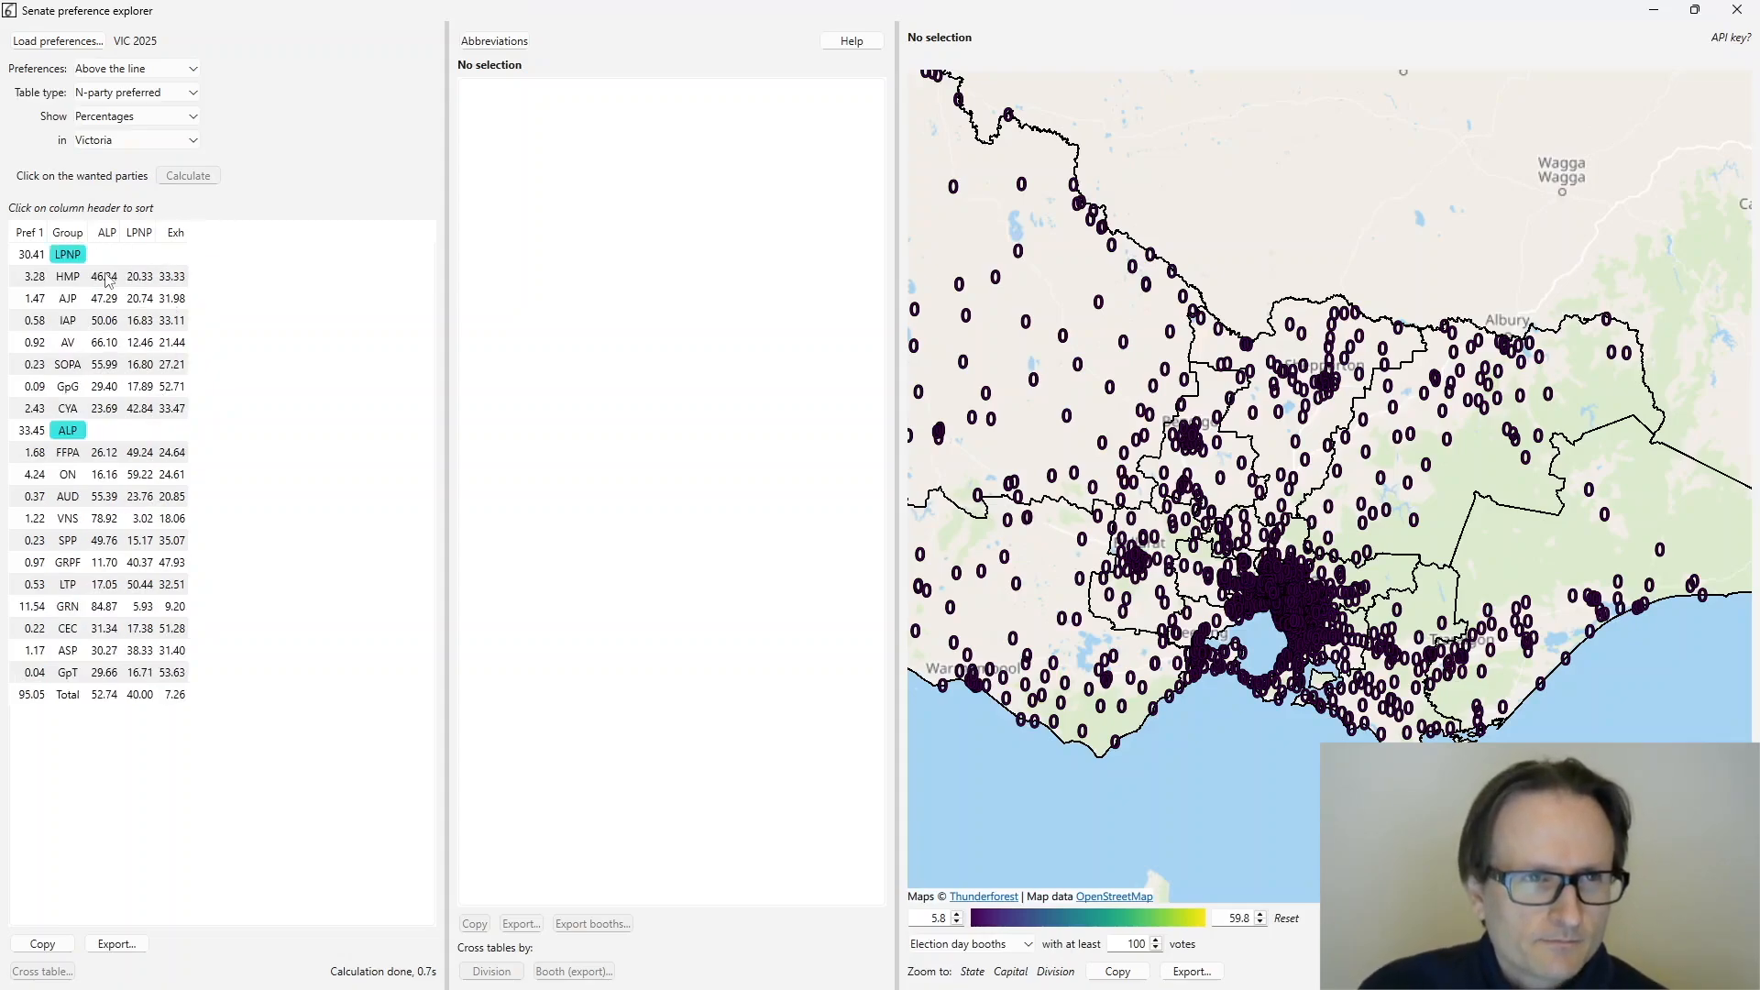
- Calculate the flows with HMP as the only wanted party, and sort the groups by first preference vote
{"action": "left_click", "coordinate": [70, 255]}
{"action": "left_click", "coordinate": [67, 431]}
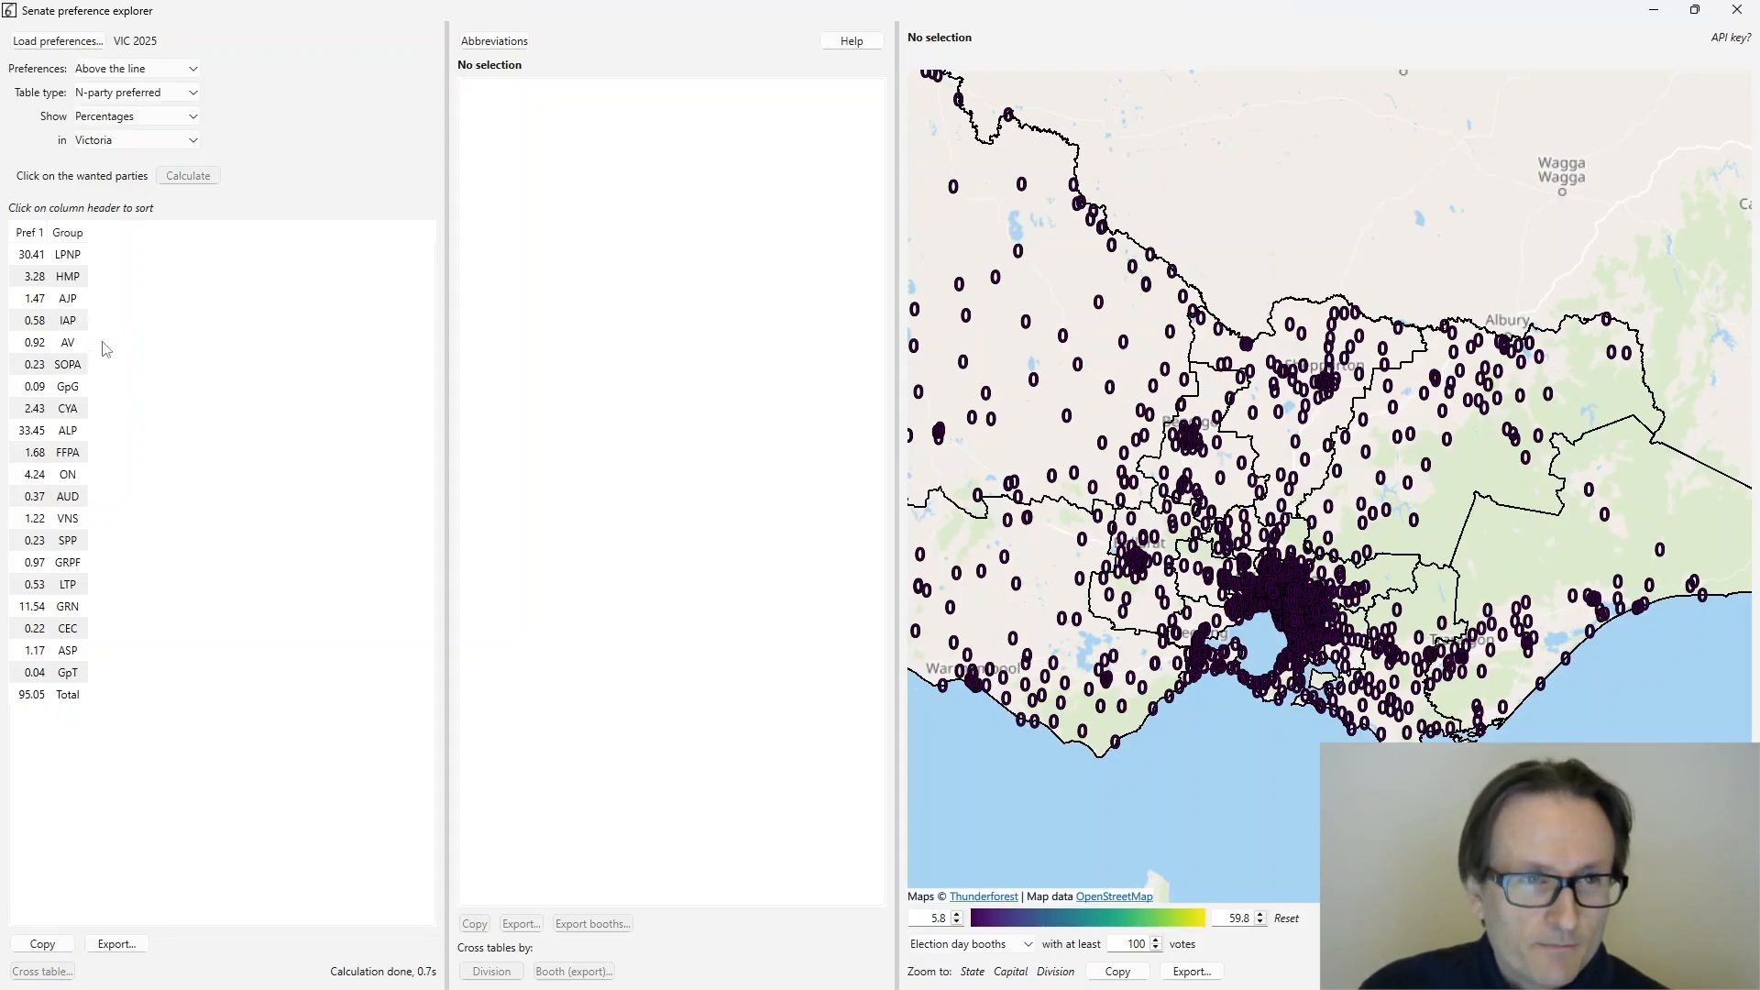
{"action": "left_click", "coordinate": [70, 277]}
{"action": "left_click", "coordinate": [188, 176]}
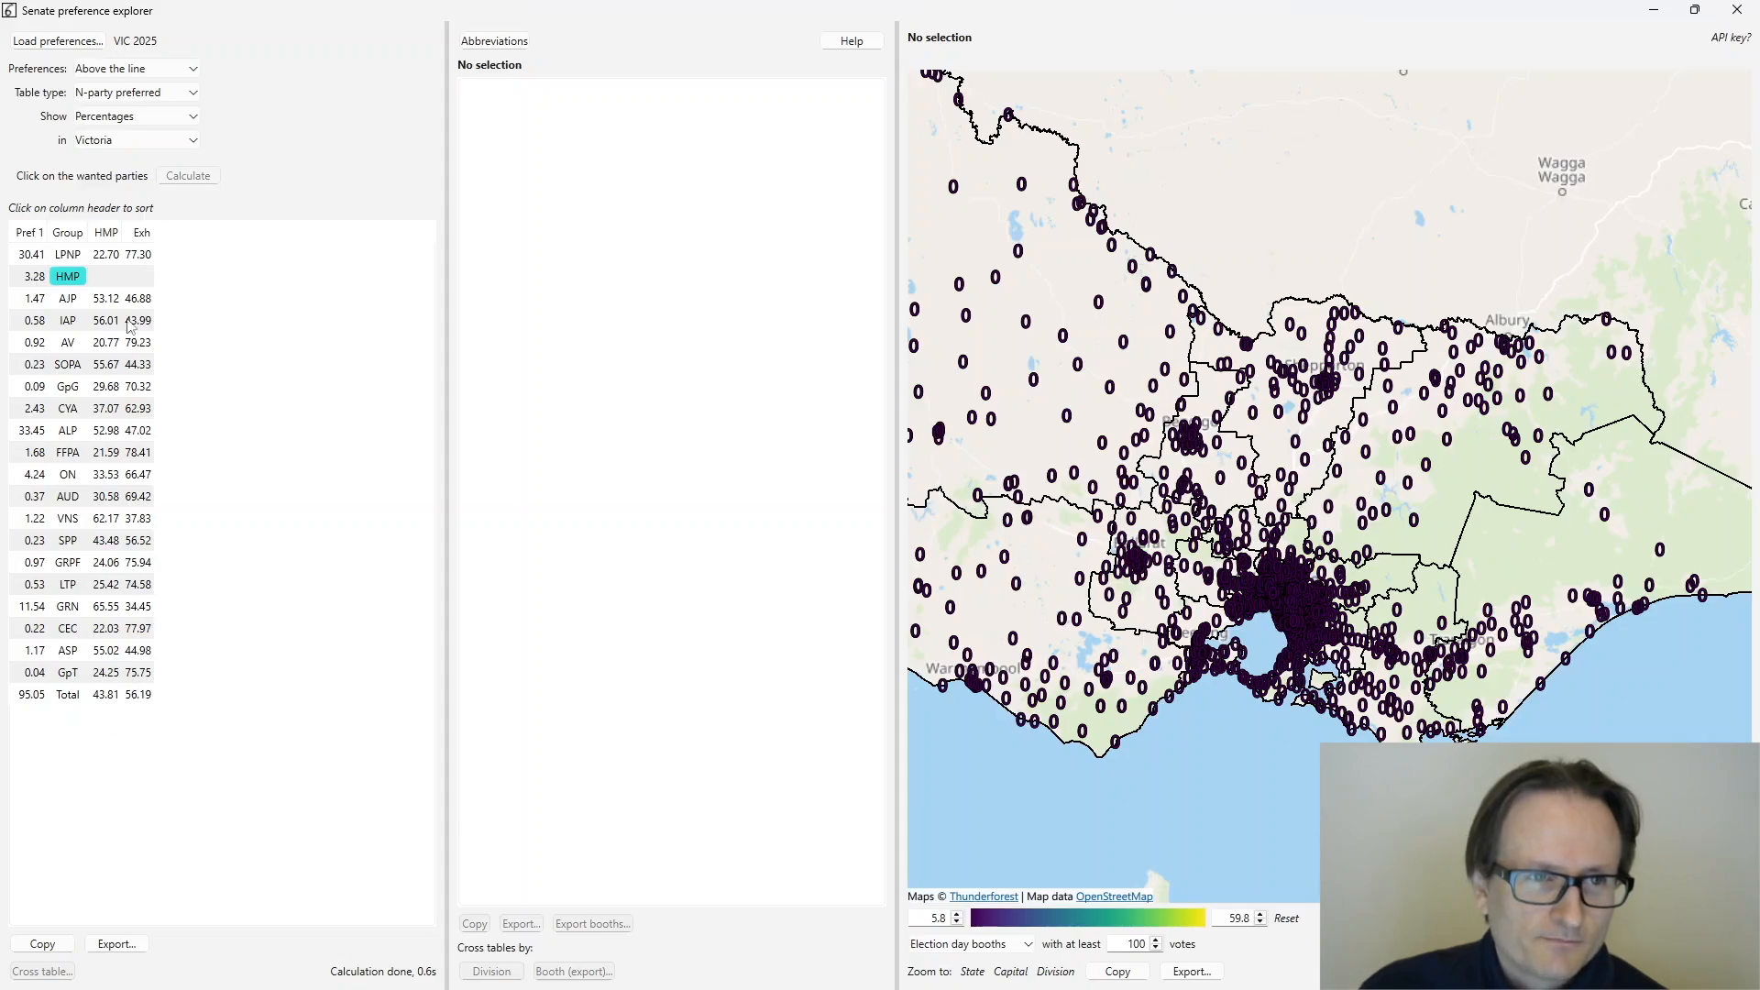
{"action": "left_click", "coordinate": [37, 234]}
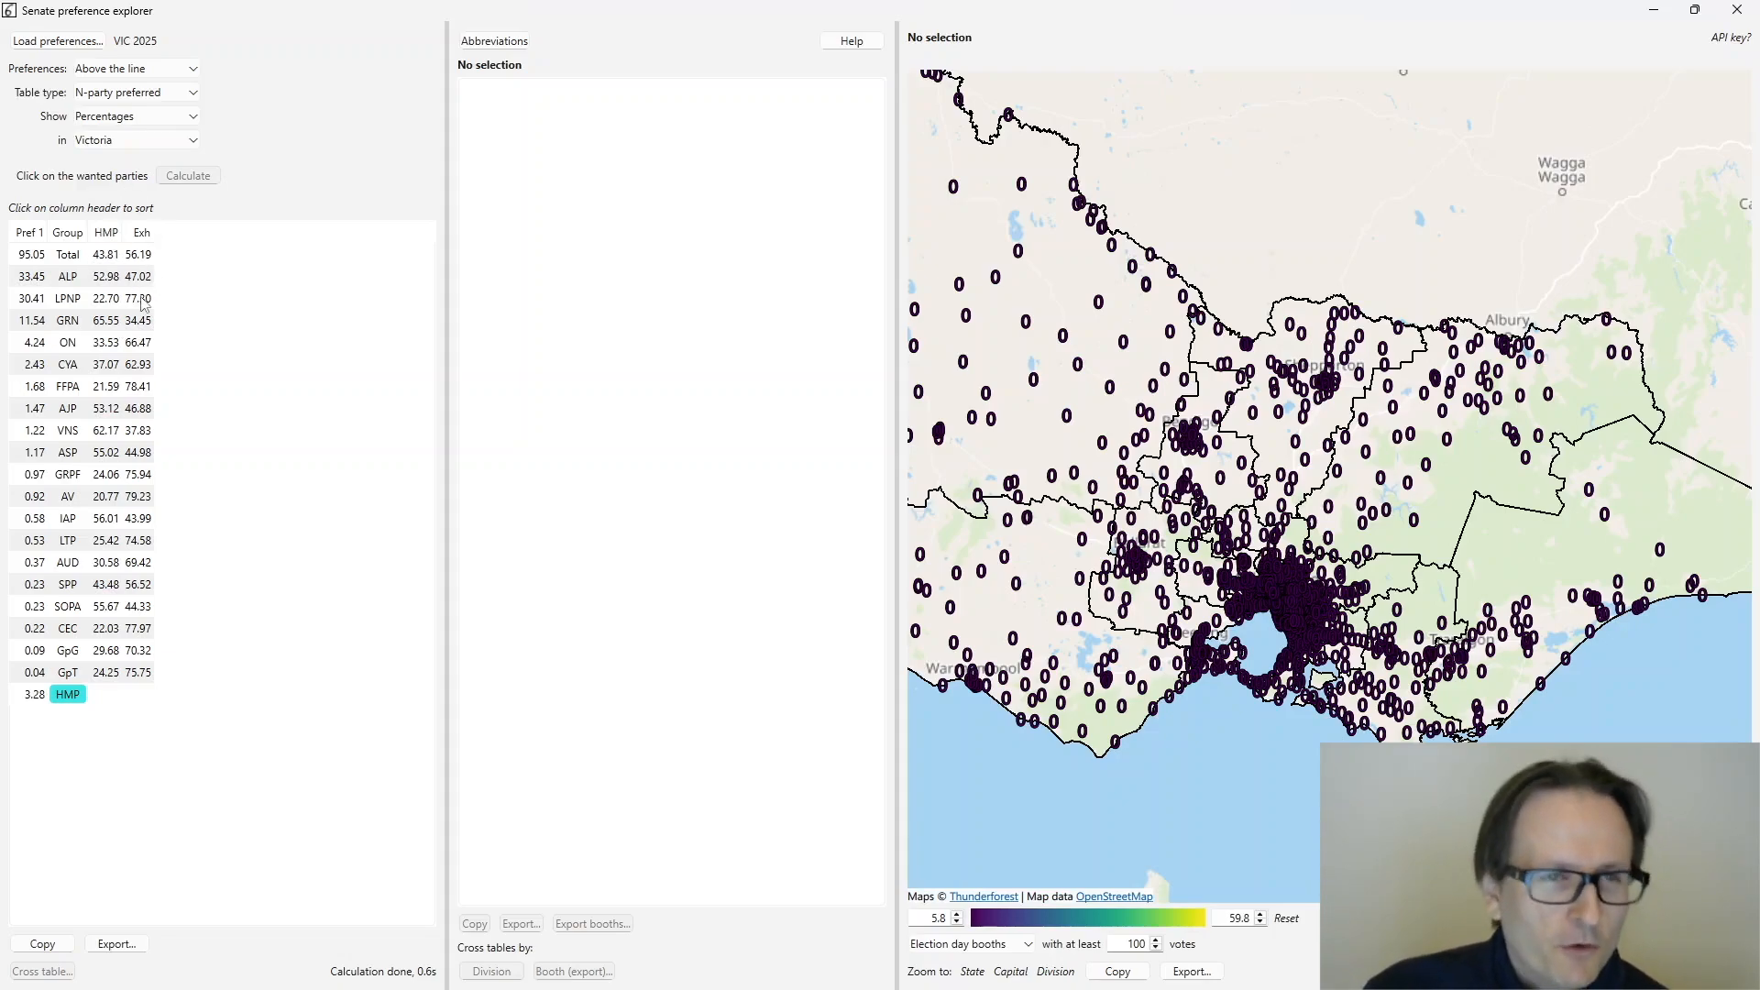
- Calculate the four-party preferred among ALP, LPNP, GRN and ON without HMP, sorting by flow to ON and finally by flow to GRN
{"action": "left_click", "coordinate": [66, 277]}
{"action": "left_click", "coordinate": [67, 298]}
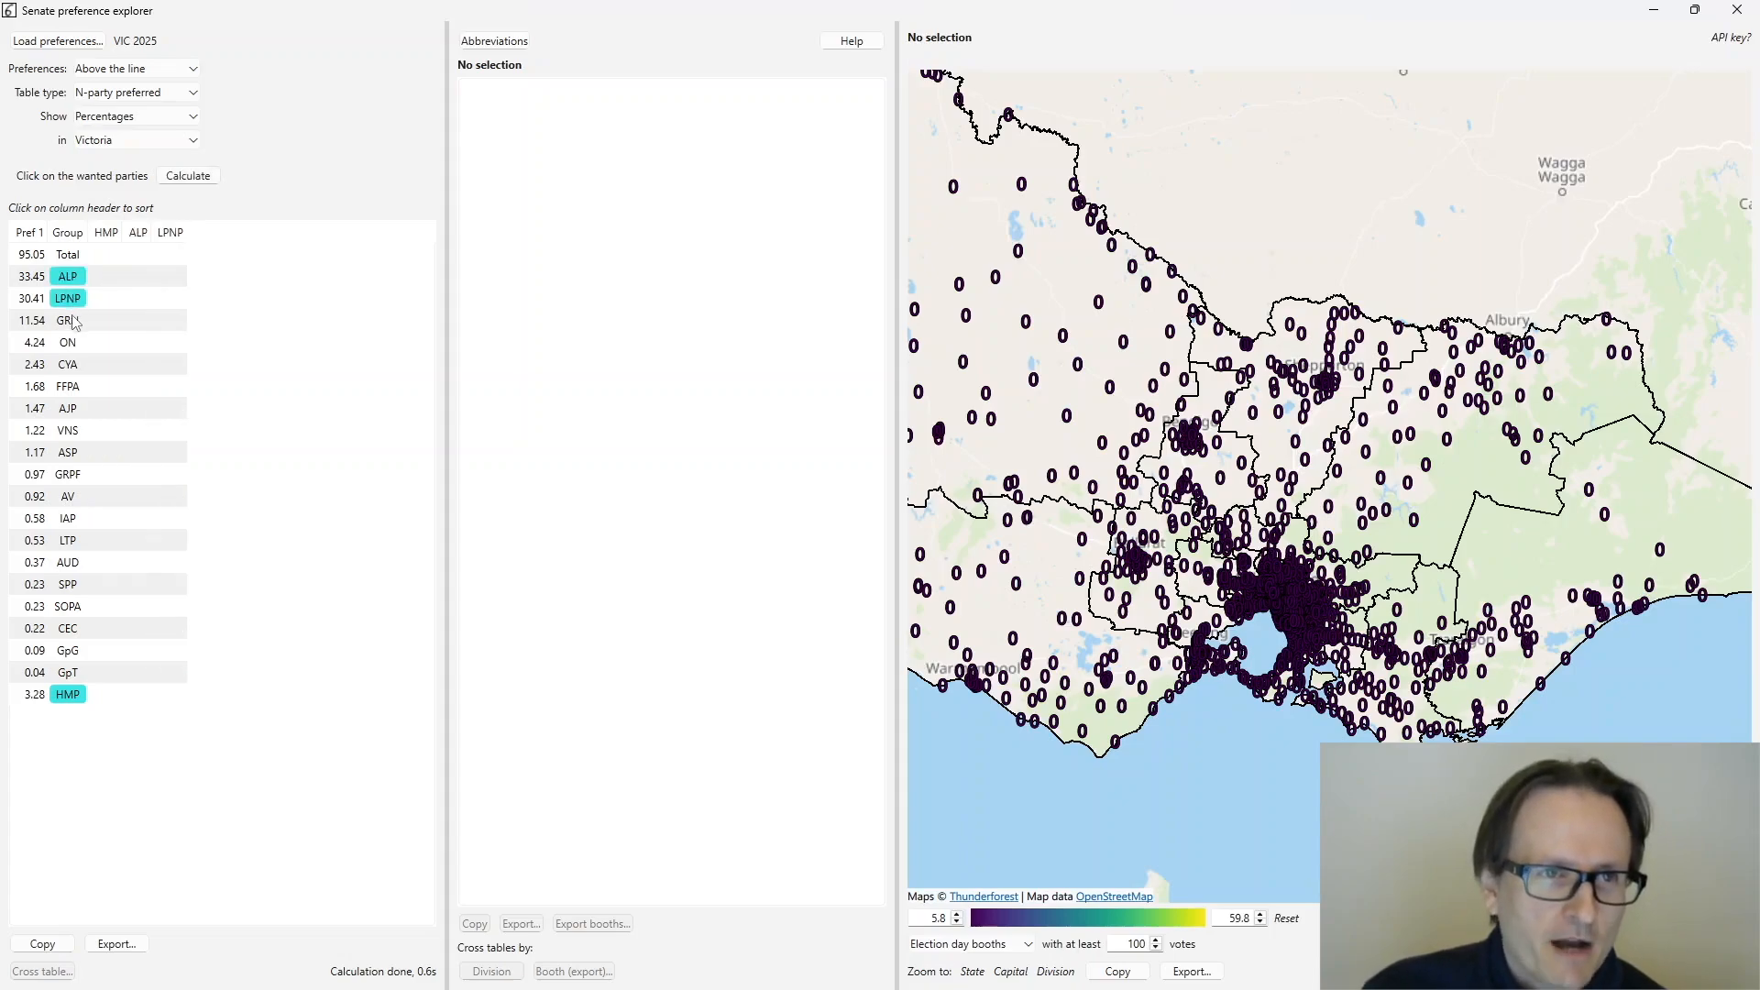
{"action": "left_click", "coordinate": [67, 320]}
{"action": "left_click", "coordinate": [68, 343]}
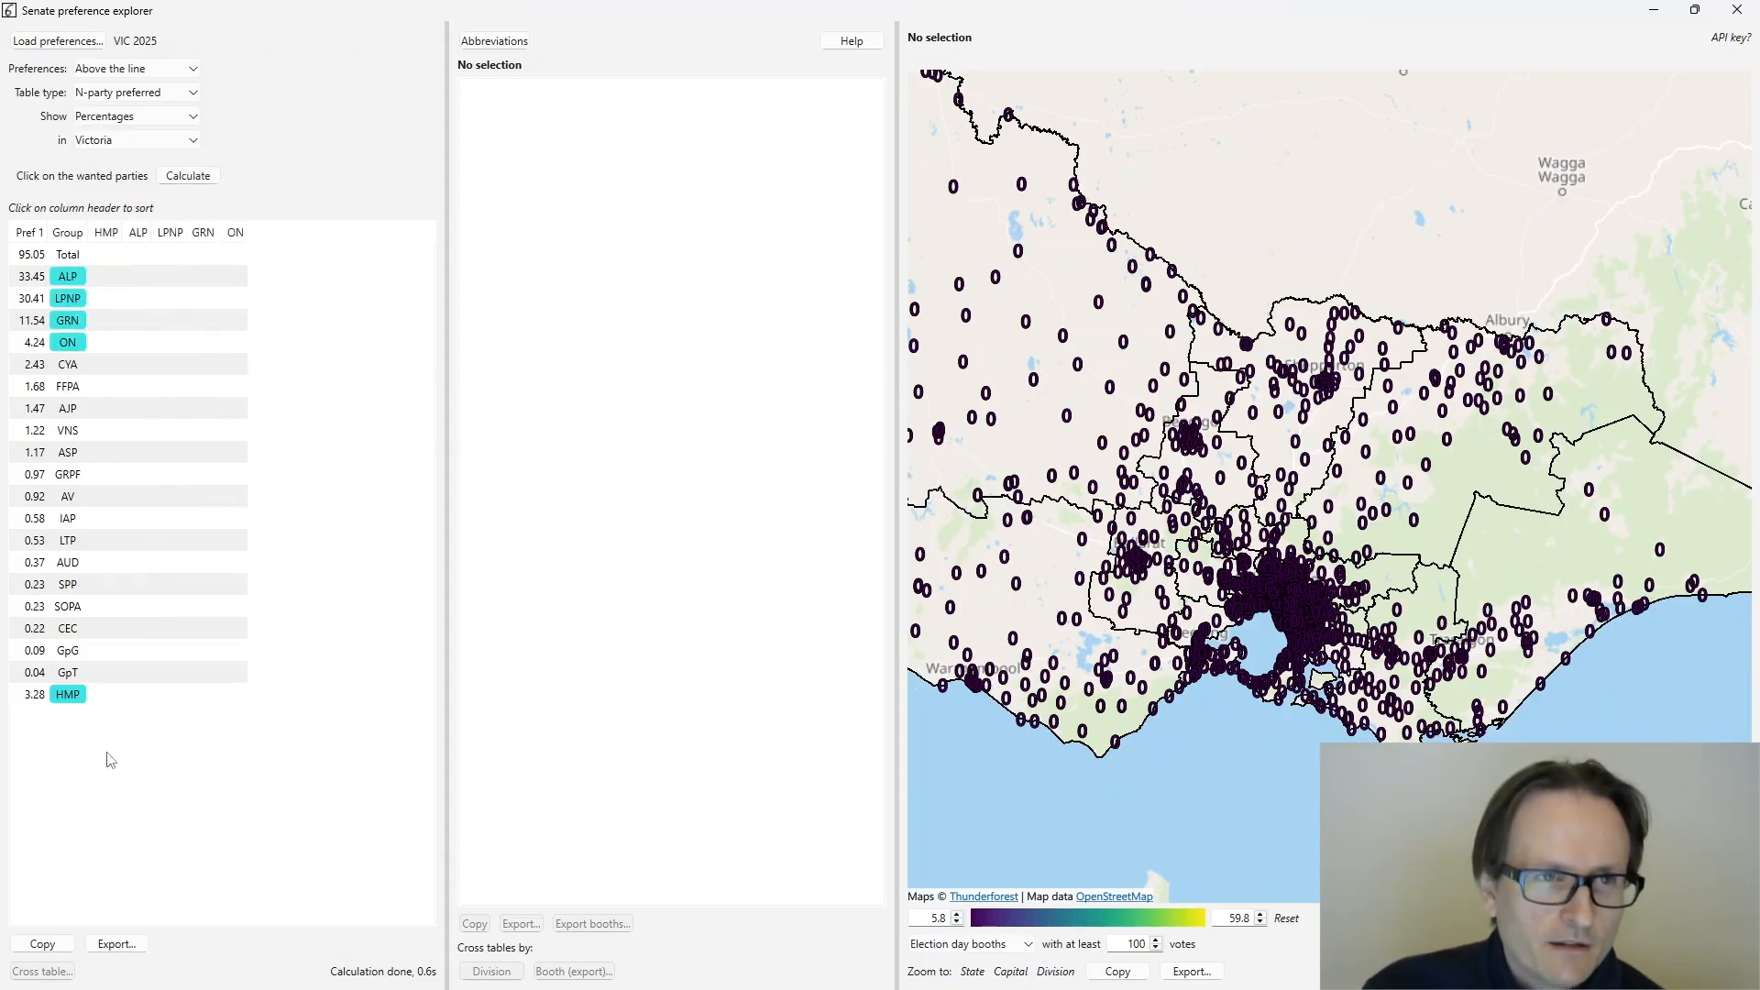
{"action": "left_click", "coordinate": [70, 696]}
{"action": "left_click", "coordinate": [187, 175]}
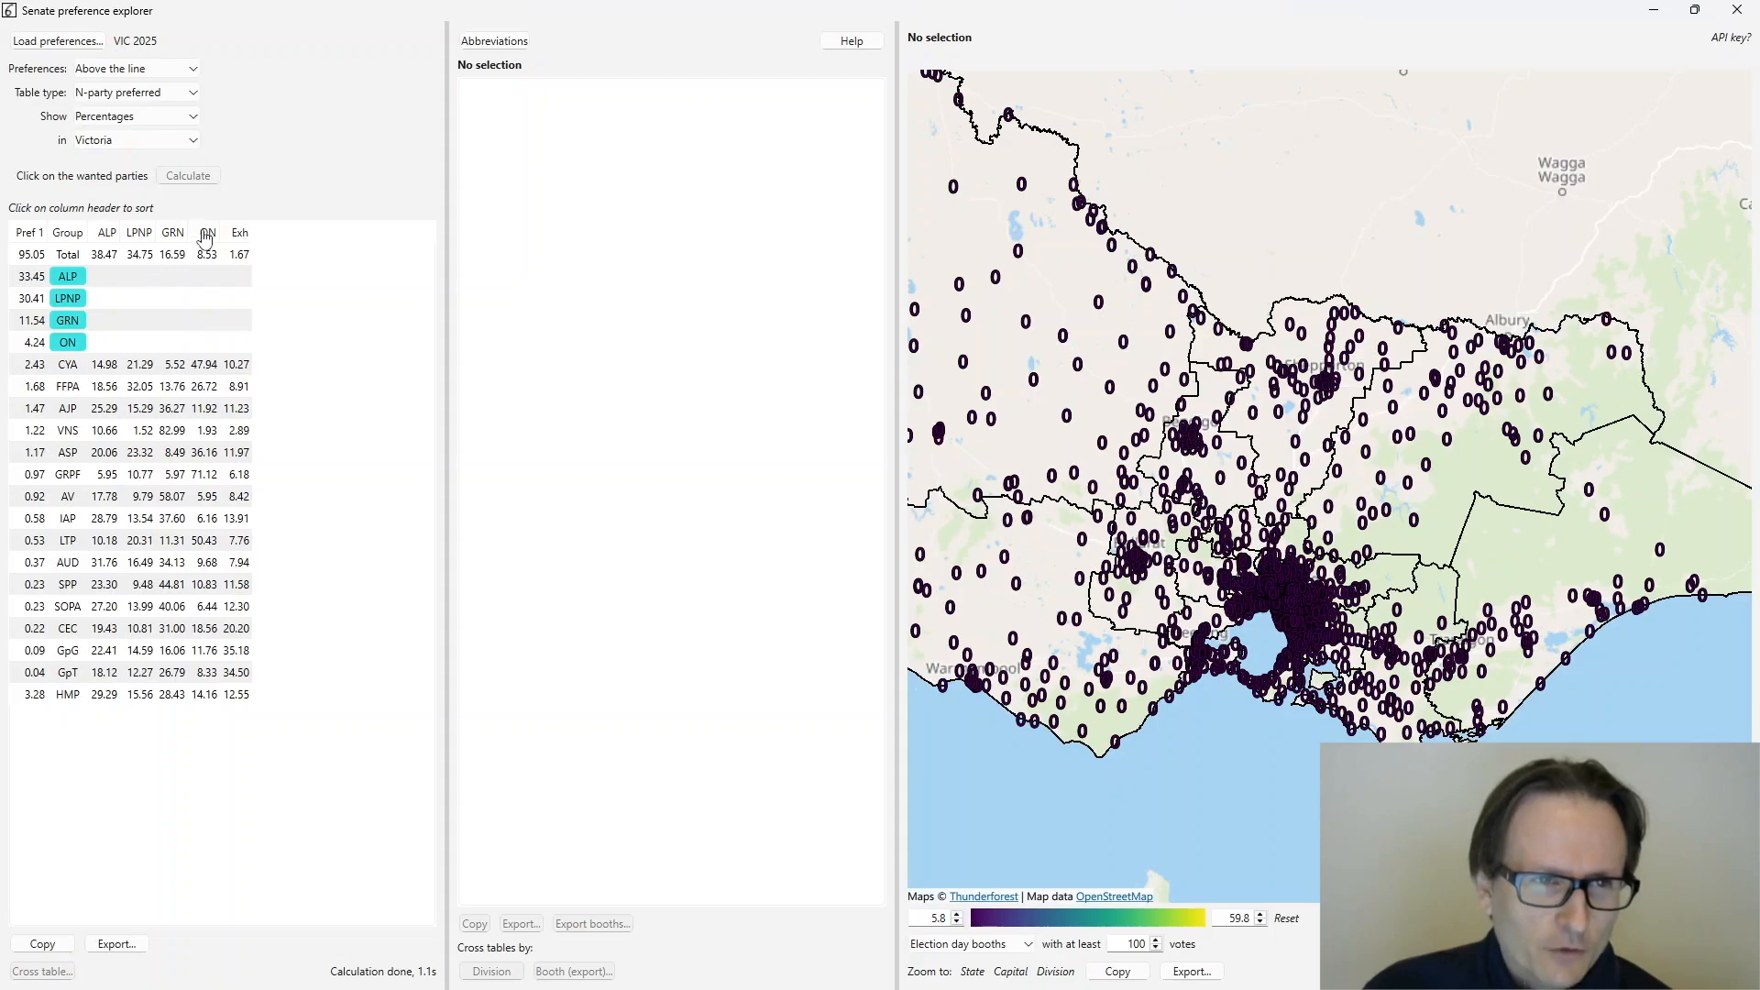
{"action": "left_click", "coordinate": [207, 235]}
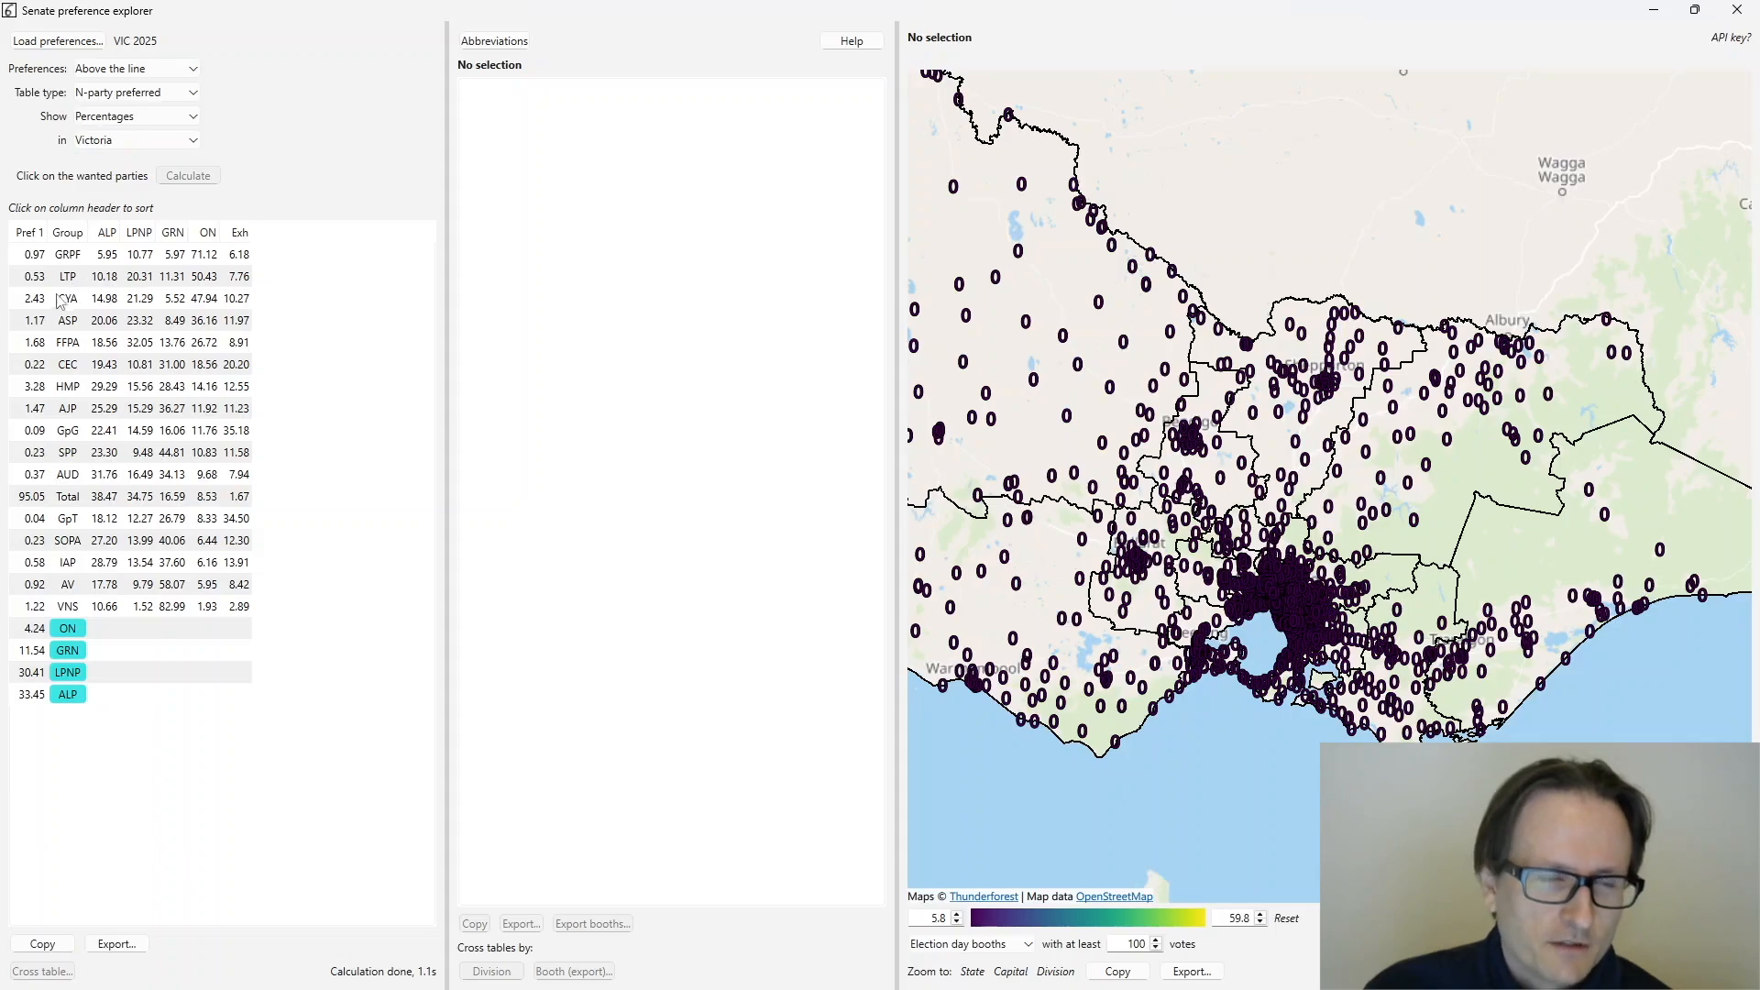
{"action": "left_click", "coordinate": [173, 233]}
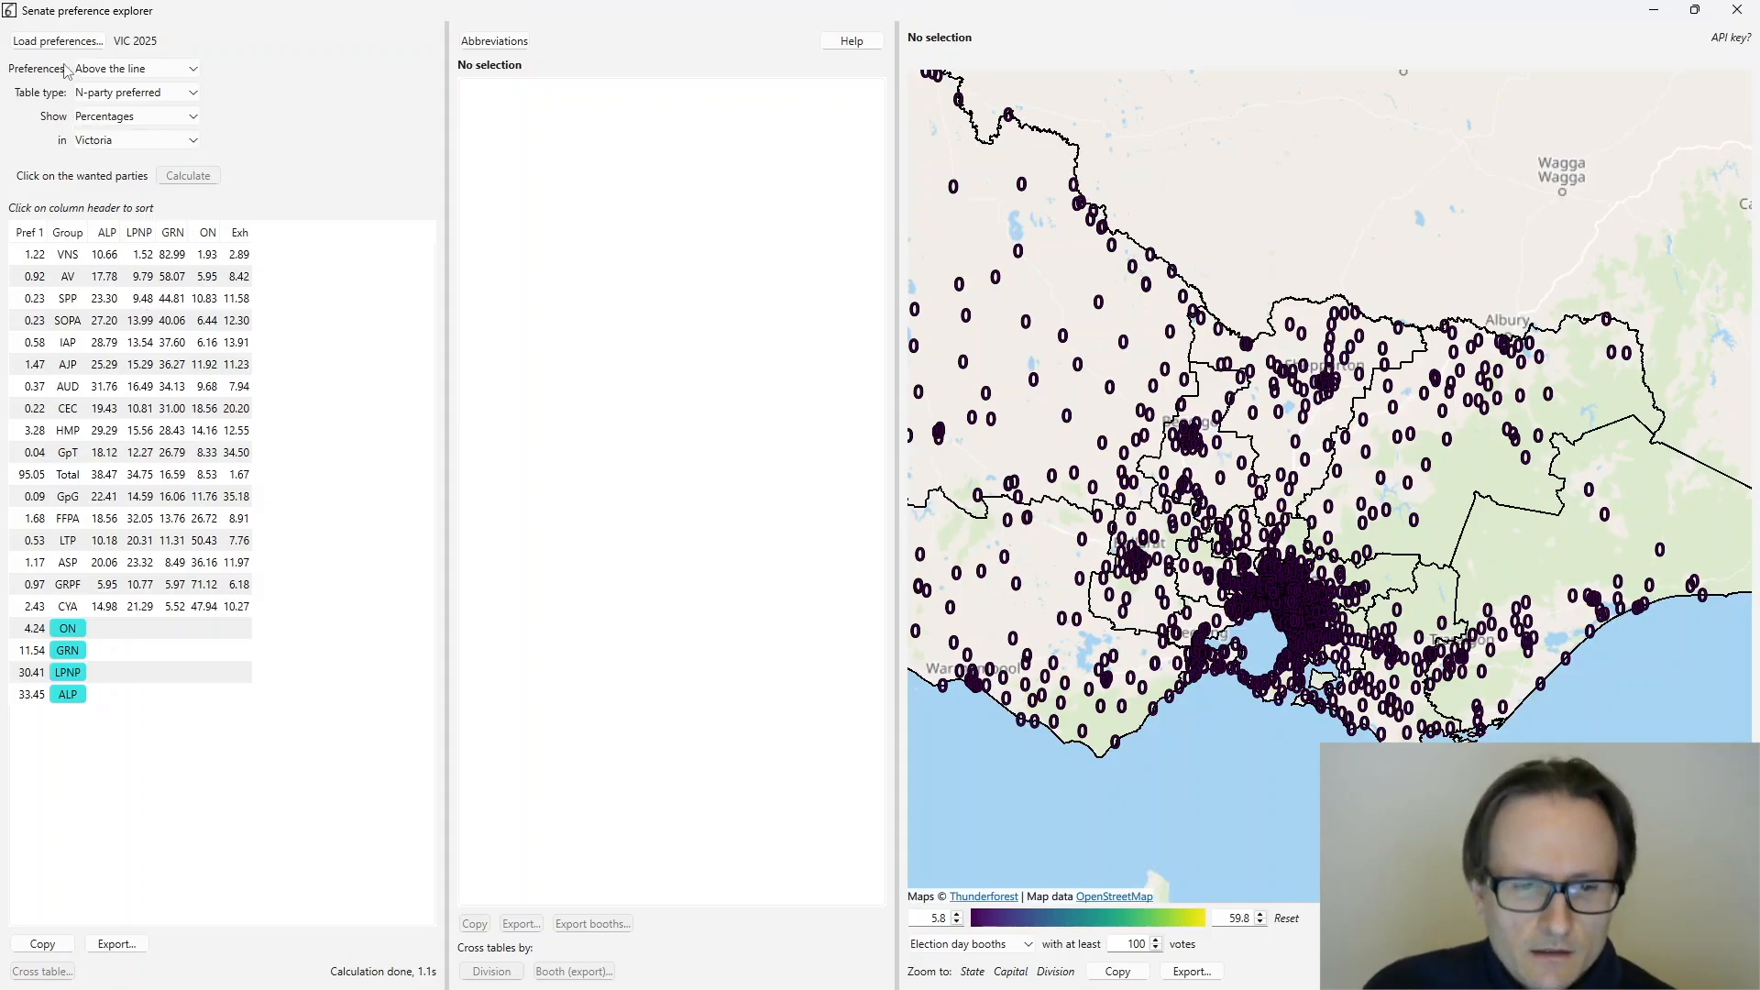
- Load the New South Wales preferences from 2025_nsw.sqlite and calculate the four-party preferred among ALP, LPNP, GRN and ON
{"action": "left_click", "coordinate": [62, 42]}
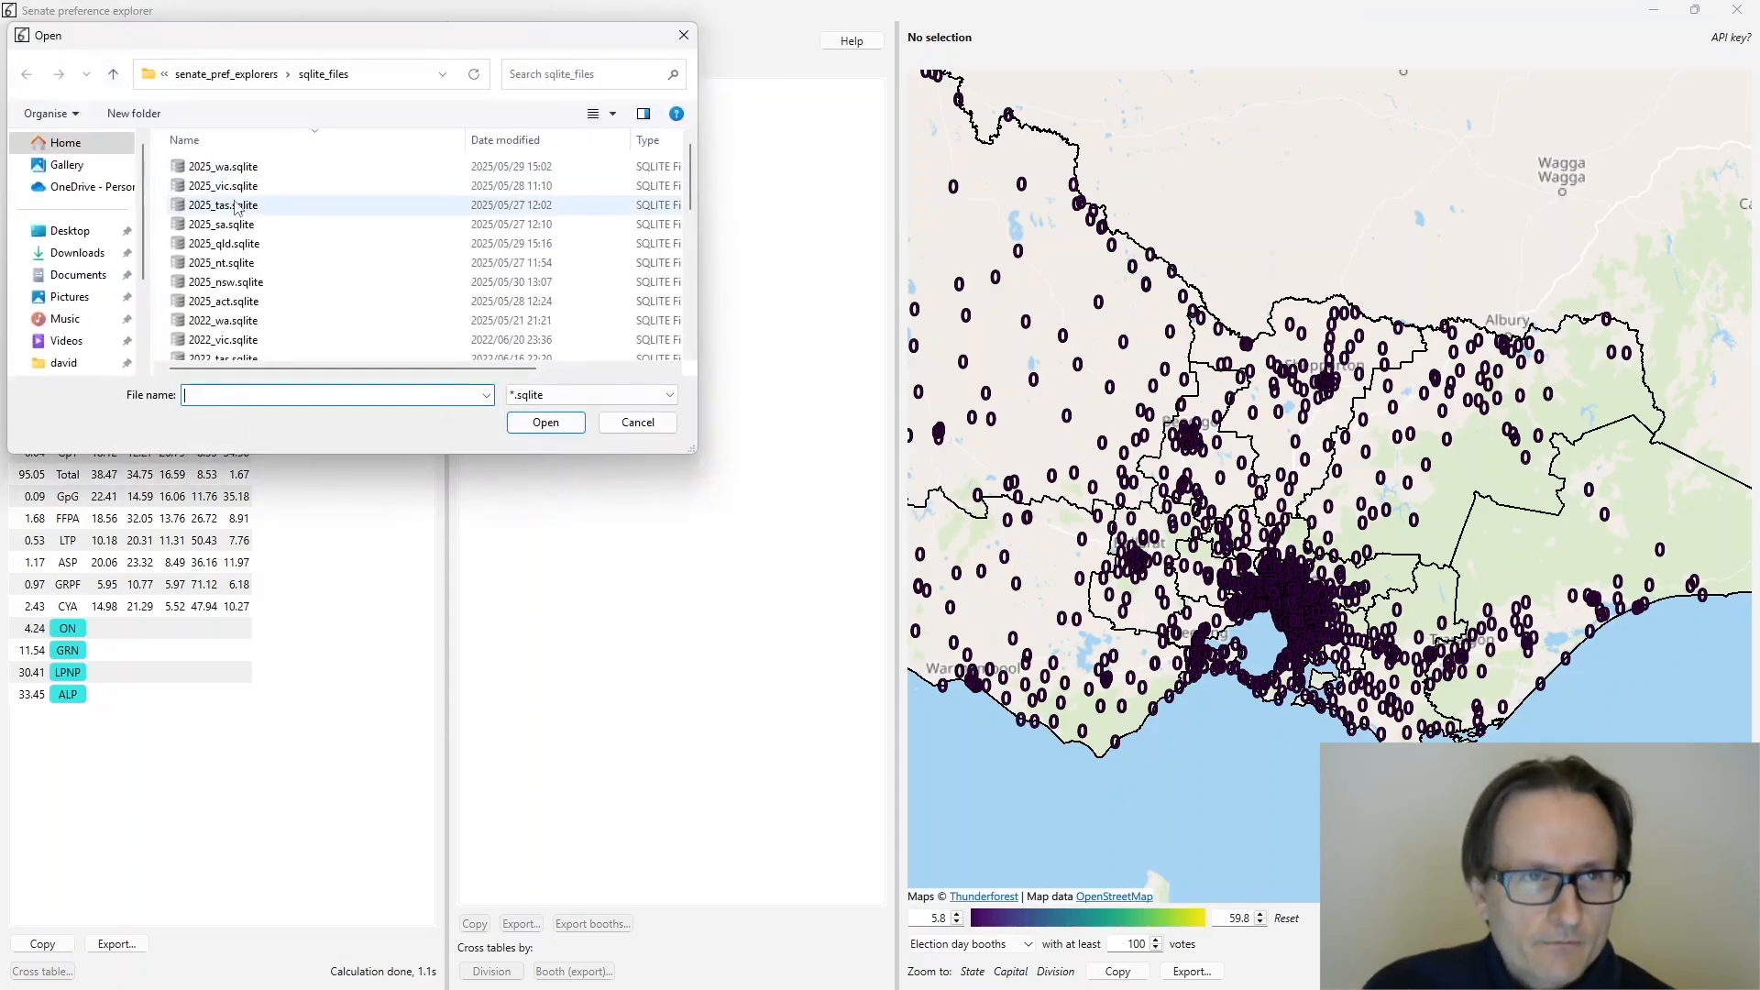
{"action": "double_click", "coordinate": [236, 283]}
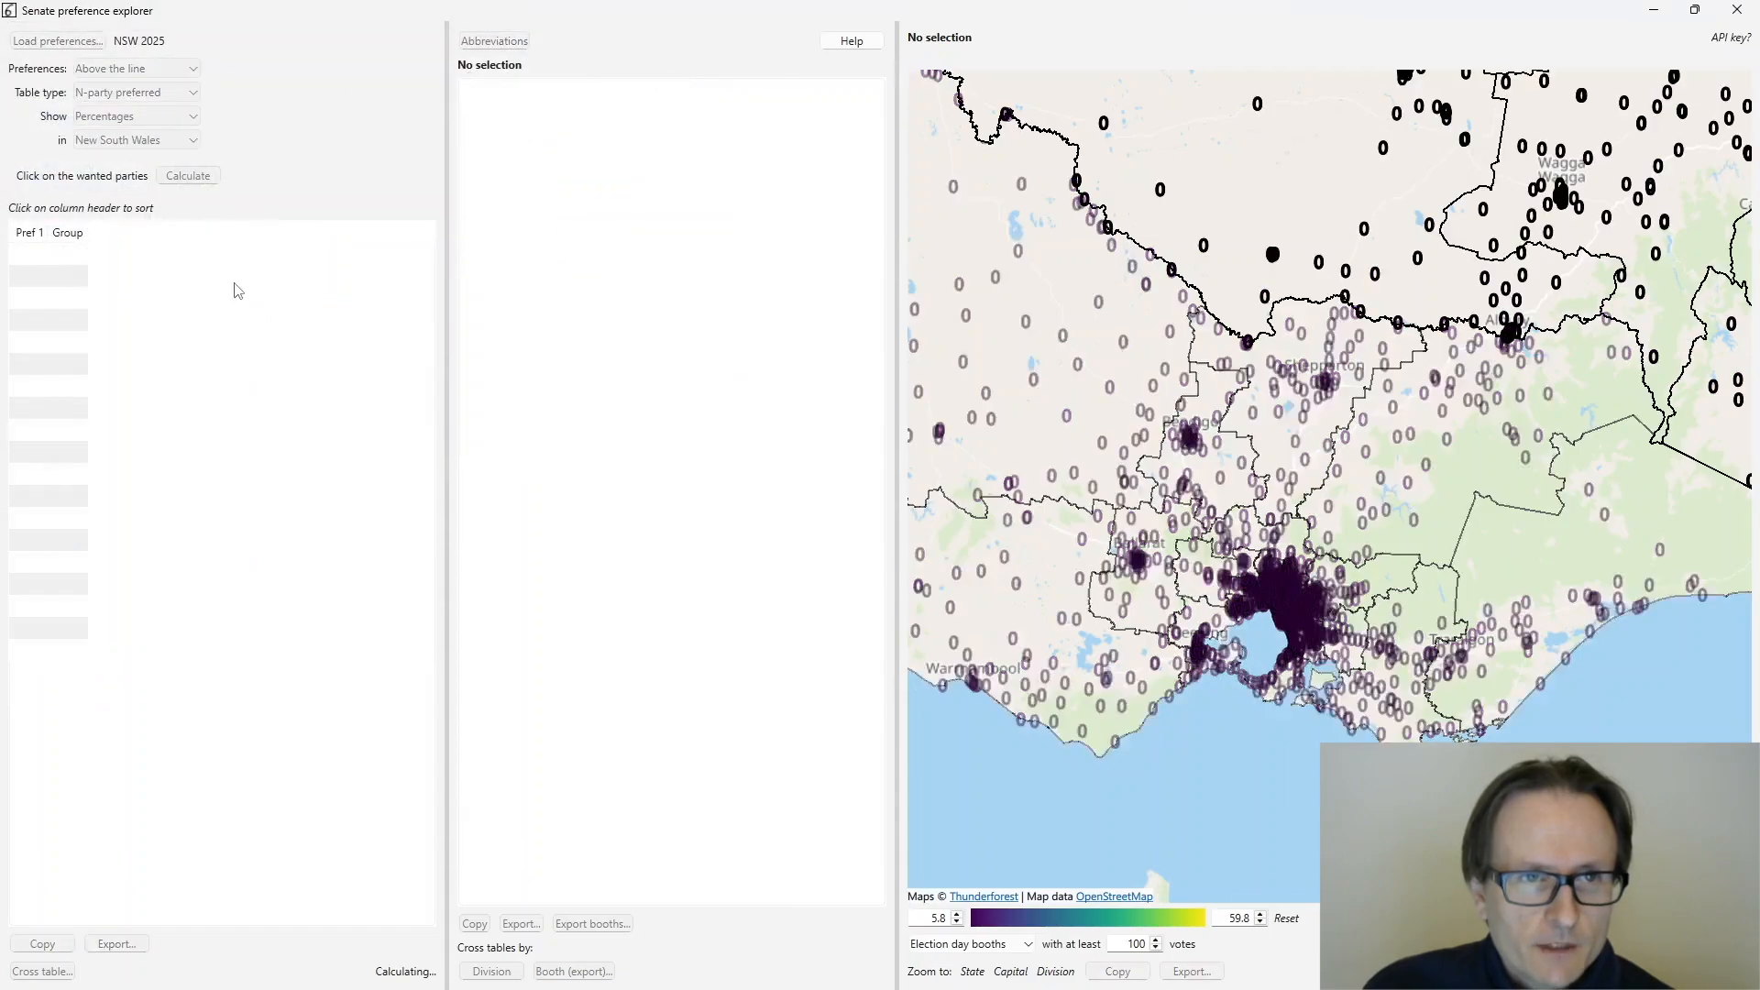
{"action": "left_click", "coordinate": [68, 276]}
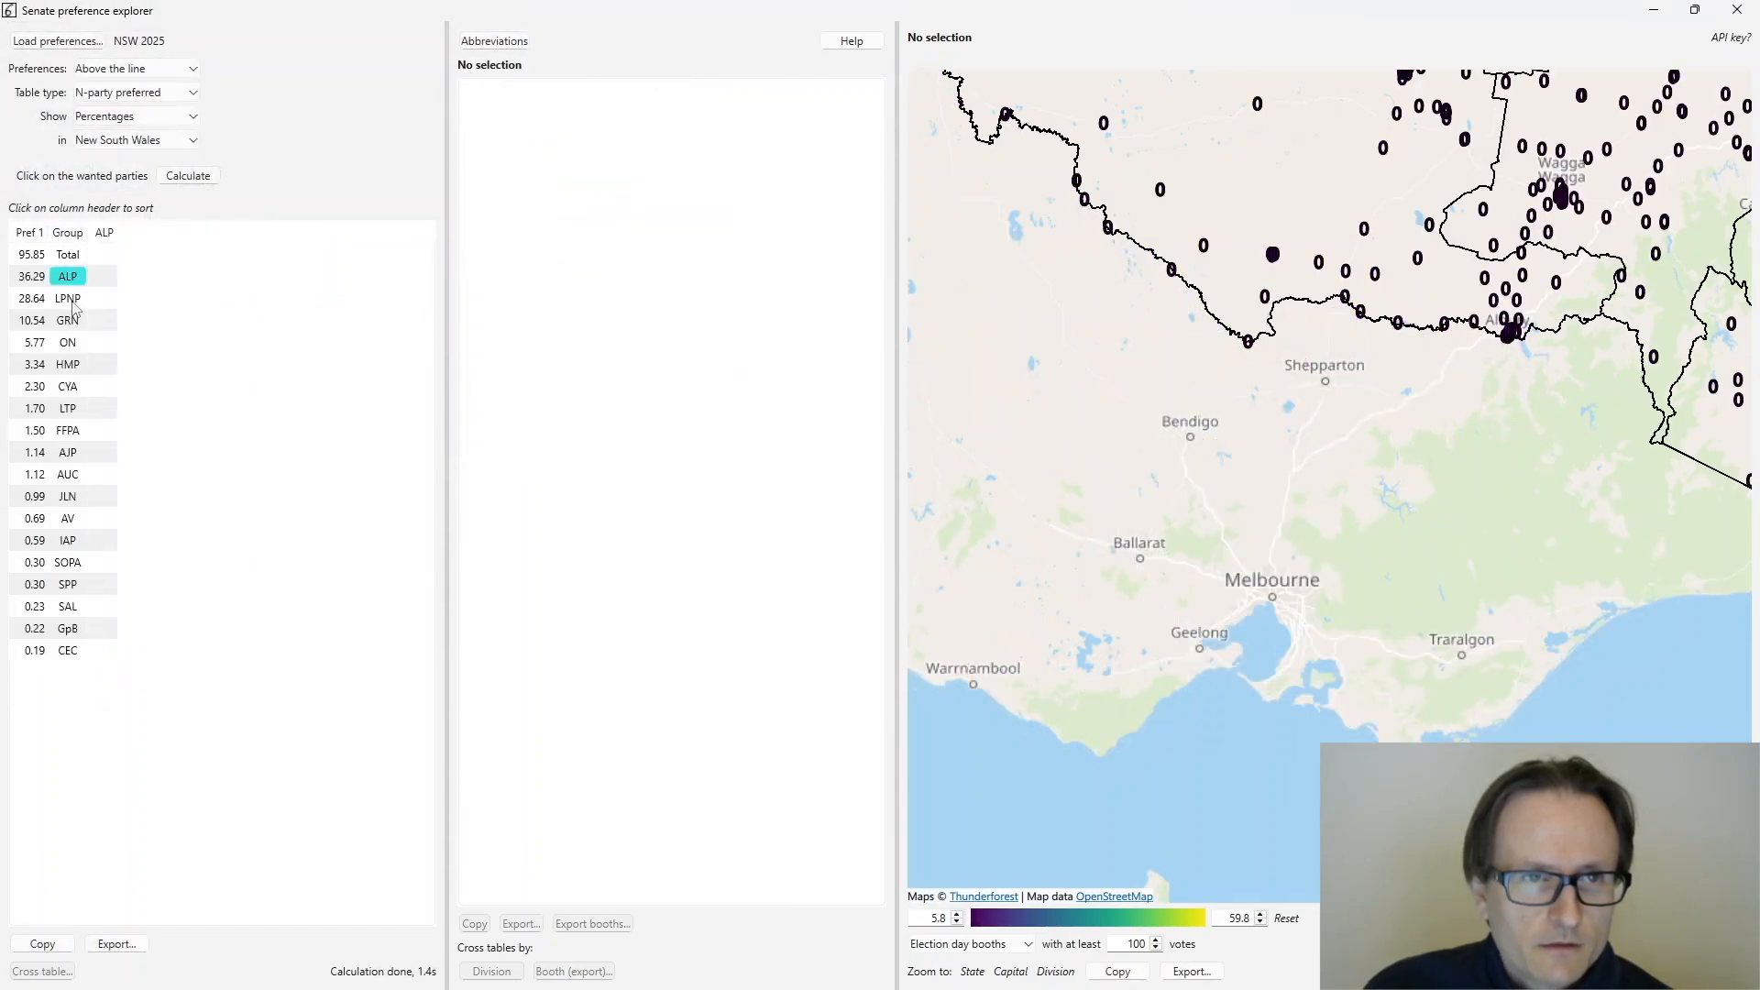
{"action": "left_click", "coordinate": [68, 298]}
{"action": "left_click", "coordinate": [68, 320]}
{"action": "left_click", "coordinate": [68, 342]}
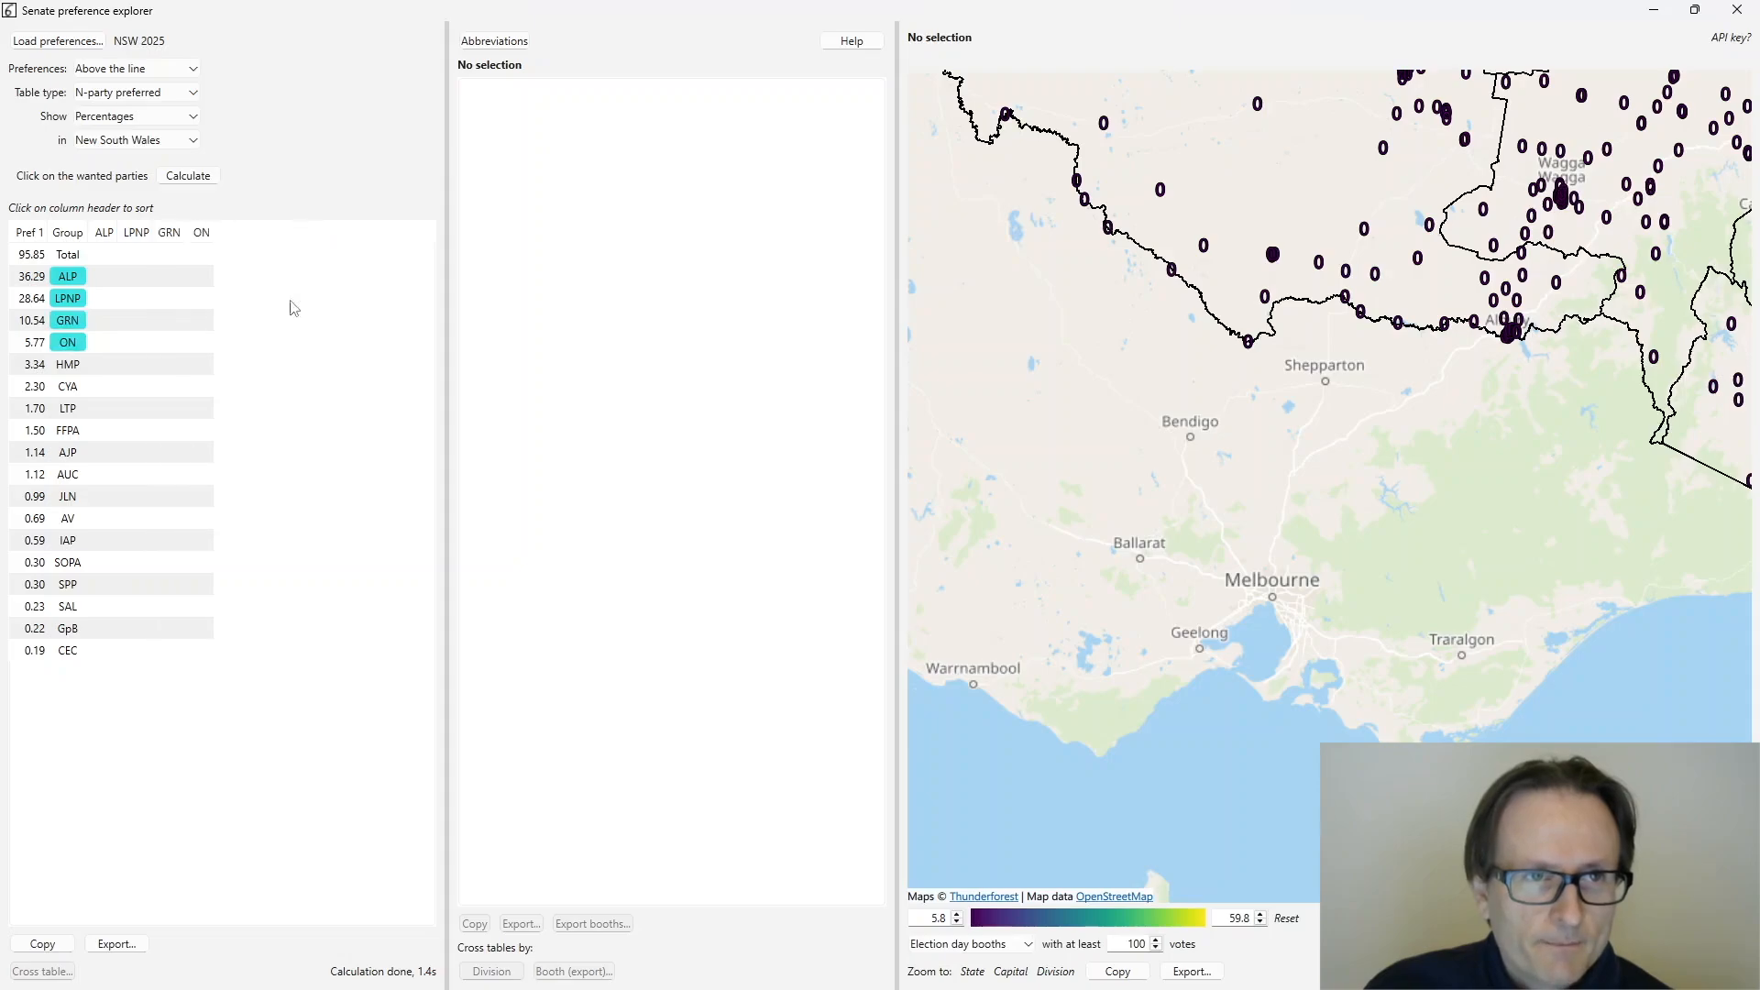
{"action": "left_click", "coordinate": [207, 175]}
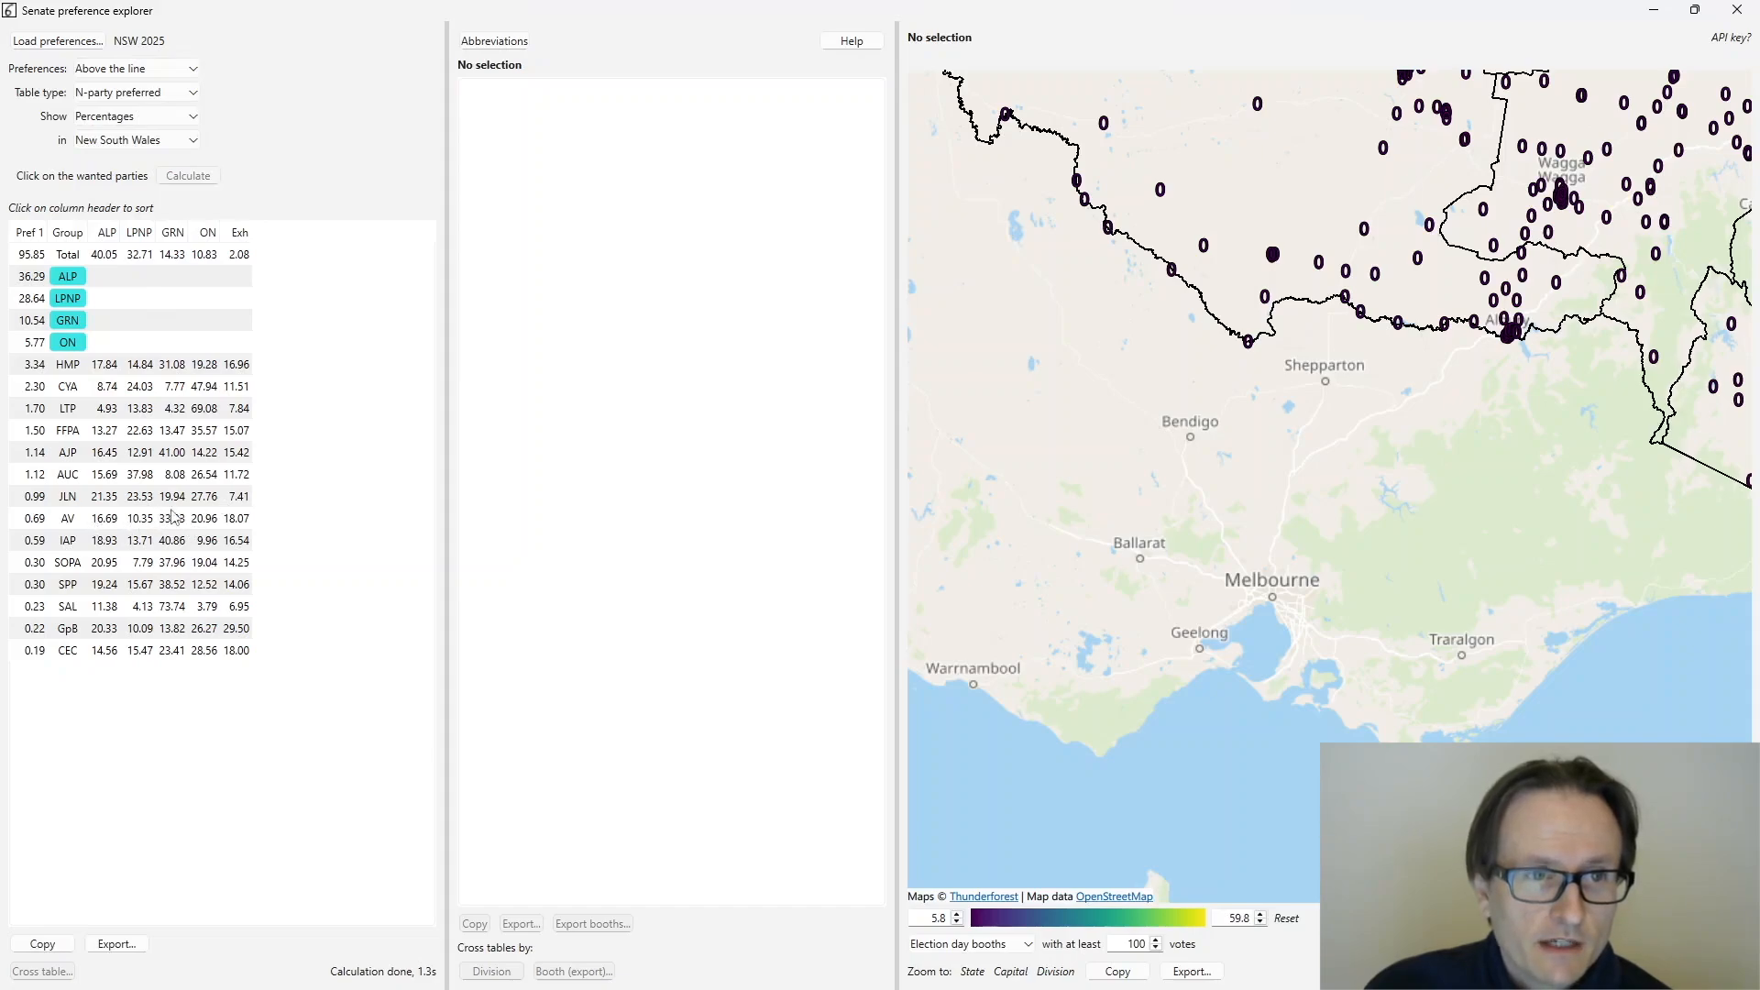
- Map the four-party preference flow from AV to GRN by divisions, examining the whole state and the divisions around Sydney
{"action": "left_click", "coordinate": [173, 519]}
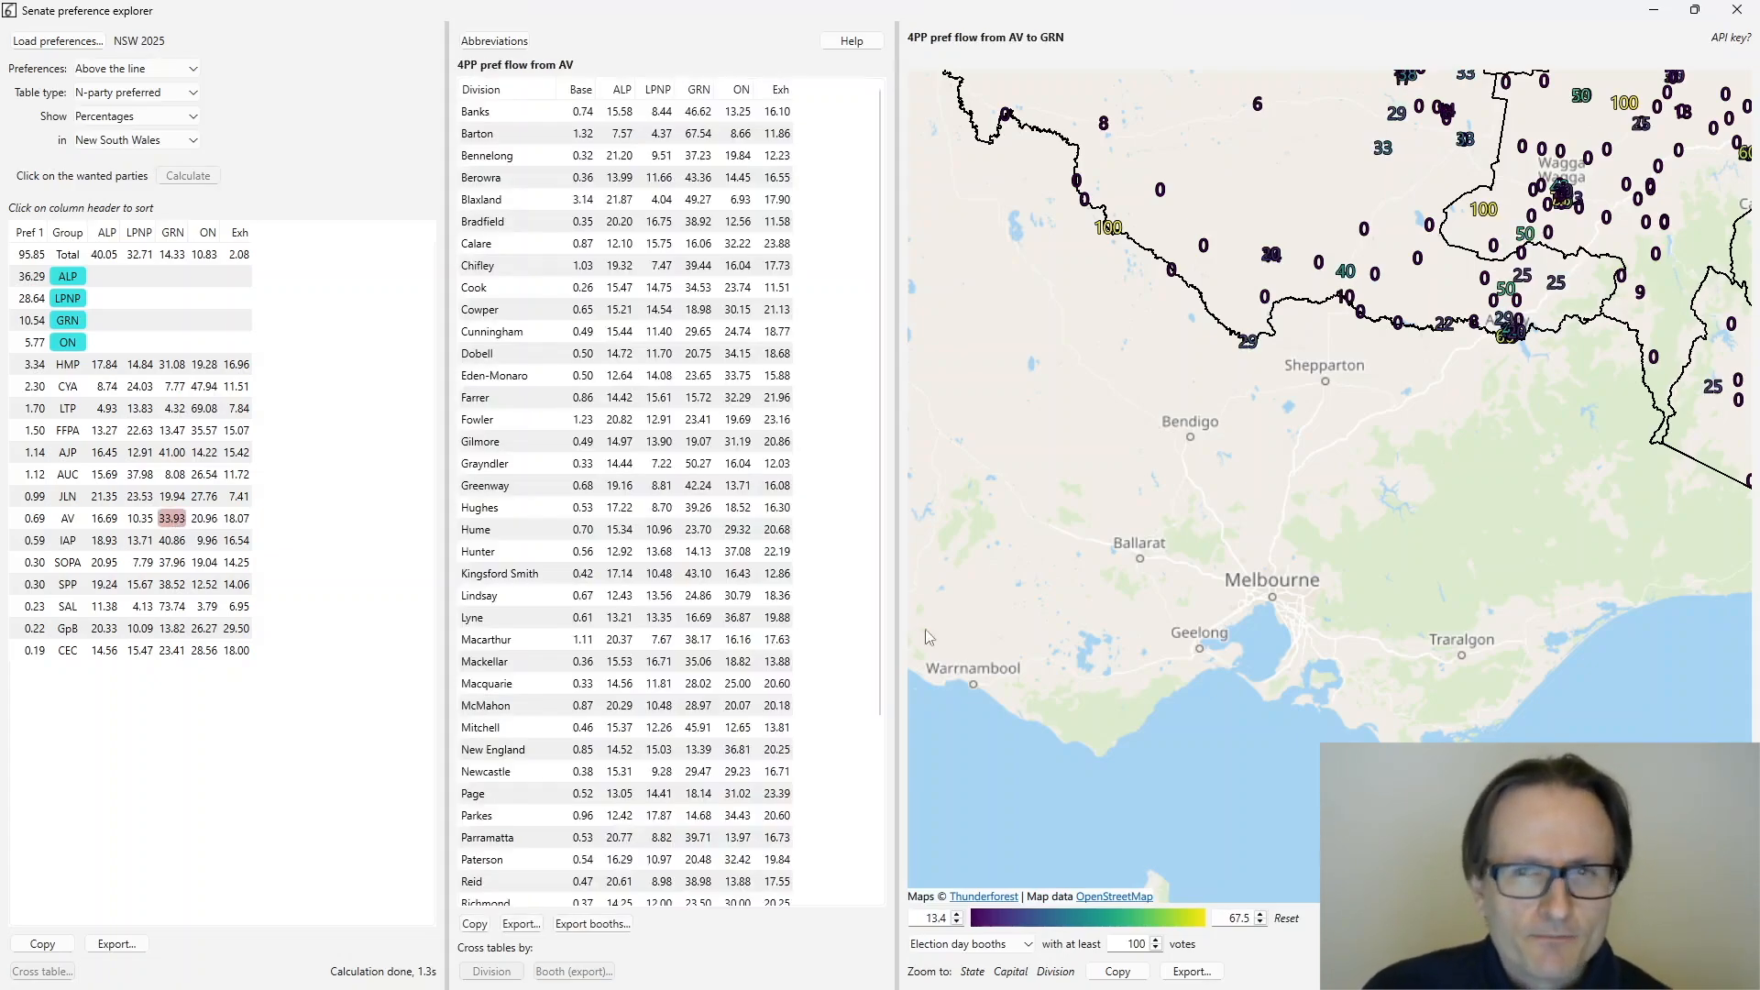
{"action": "left_click", "coordinate": [965, 950]}
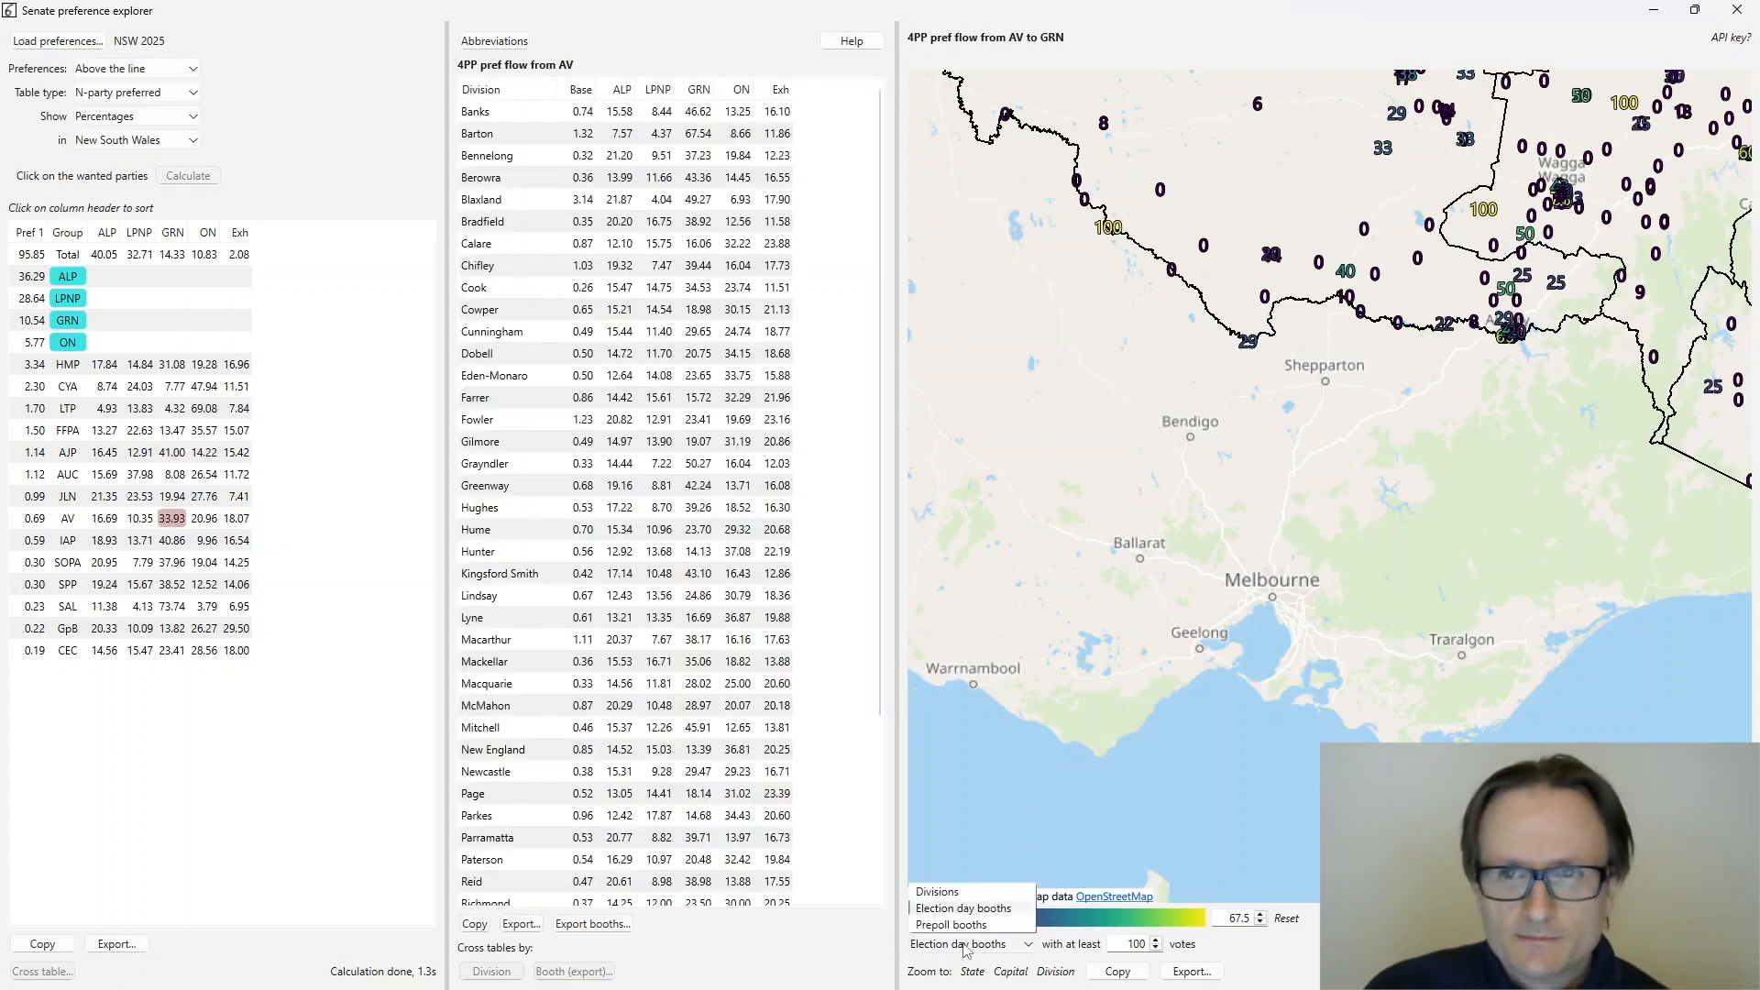
{"action": "left_click", "coordinate": [959, 894]}
{"action": "left_click", "coordinate": [972, 972]}
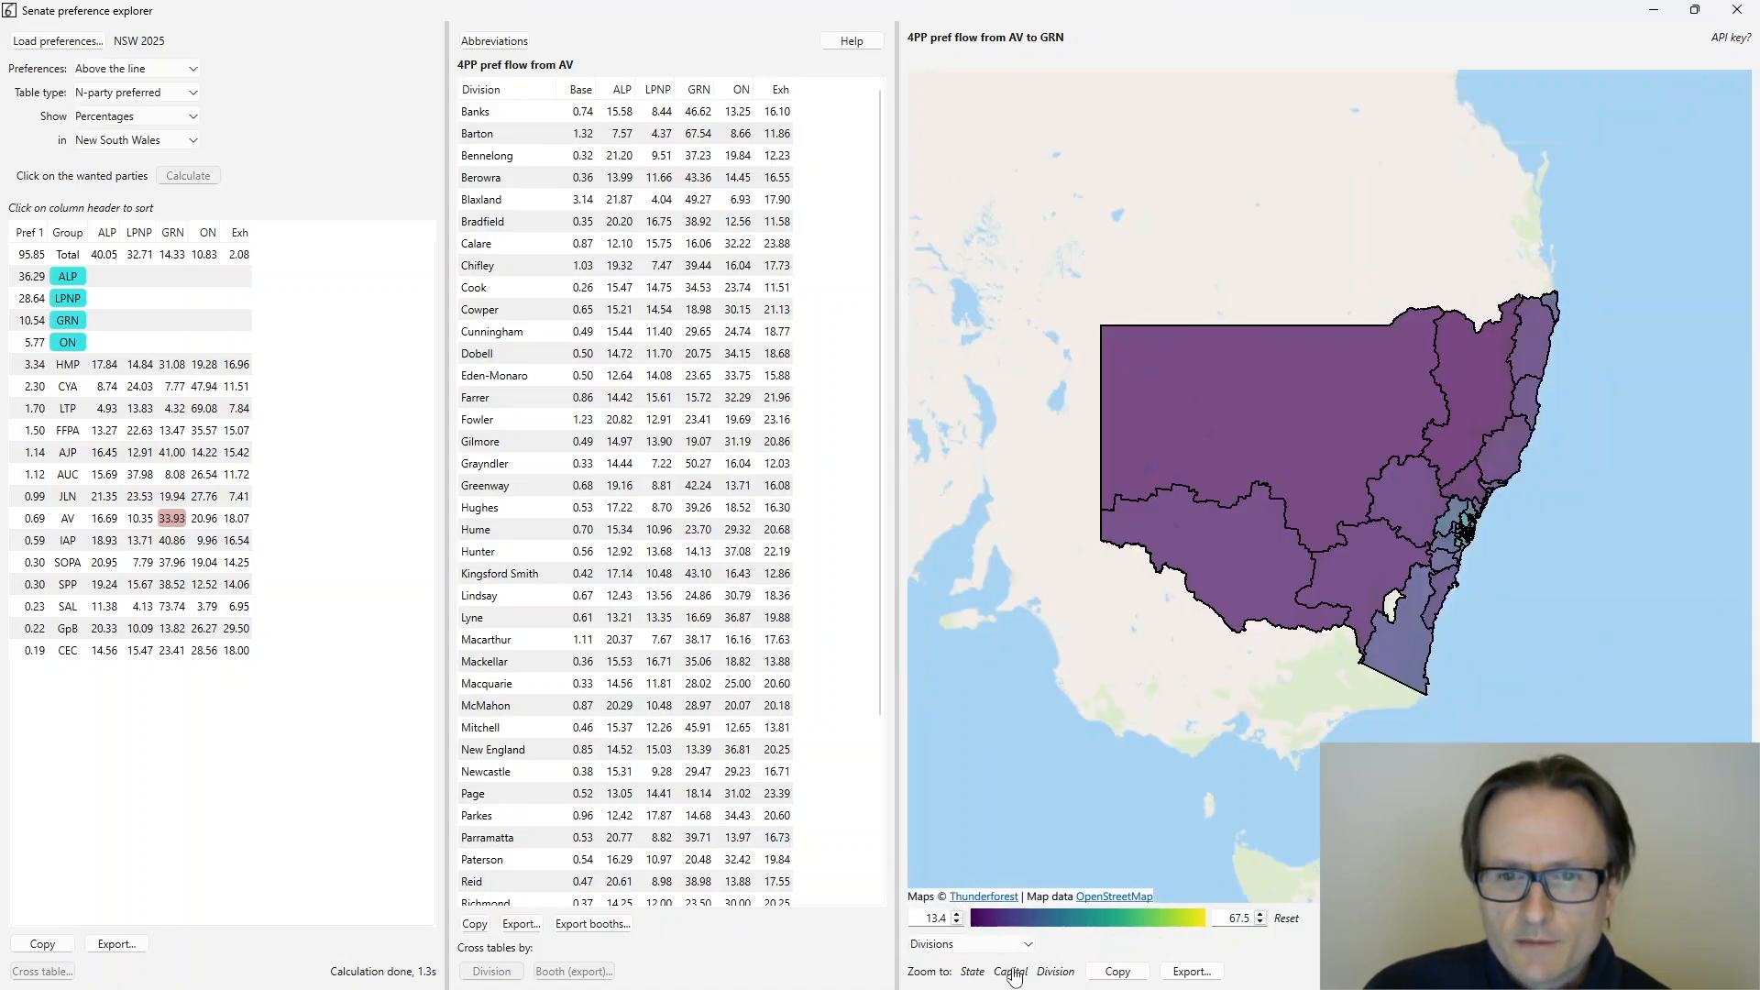
{"action": "left_click", "coordinate": [1010, 972]}
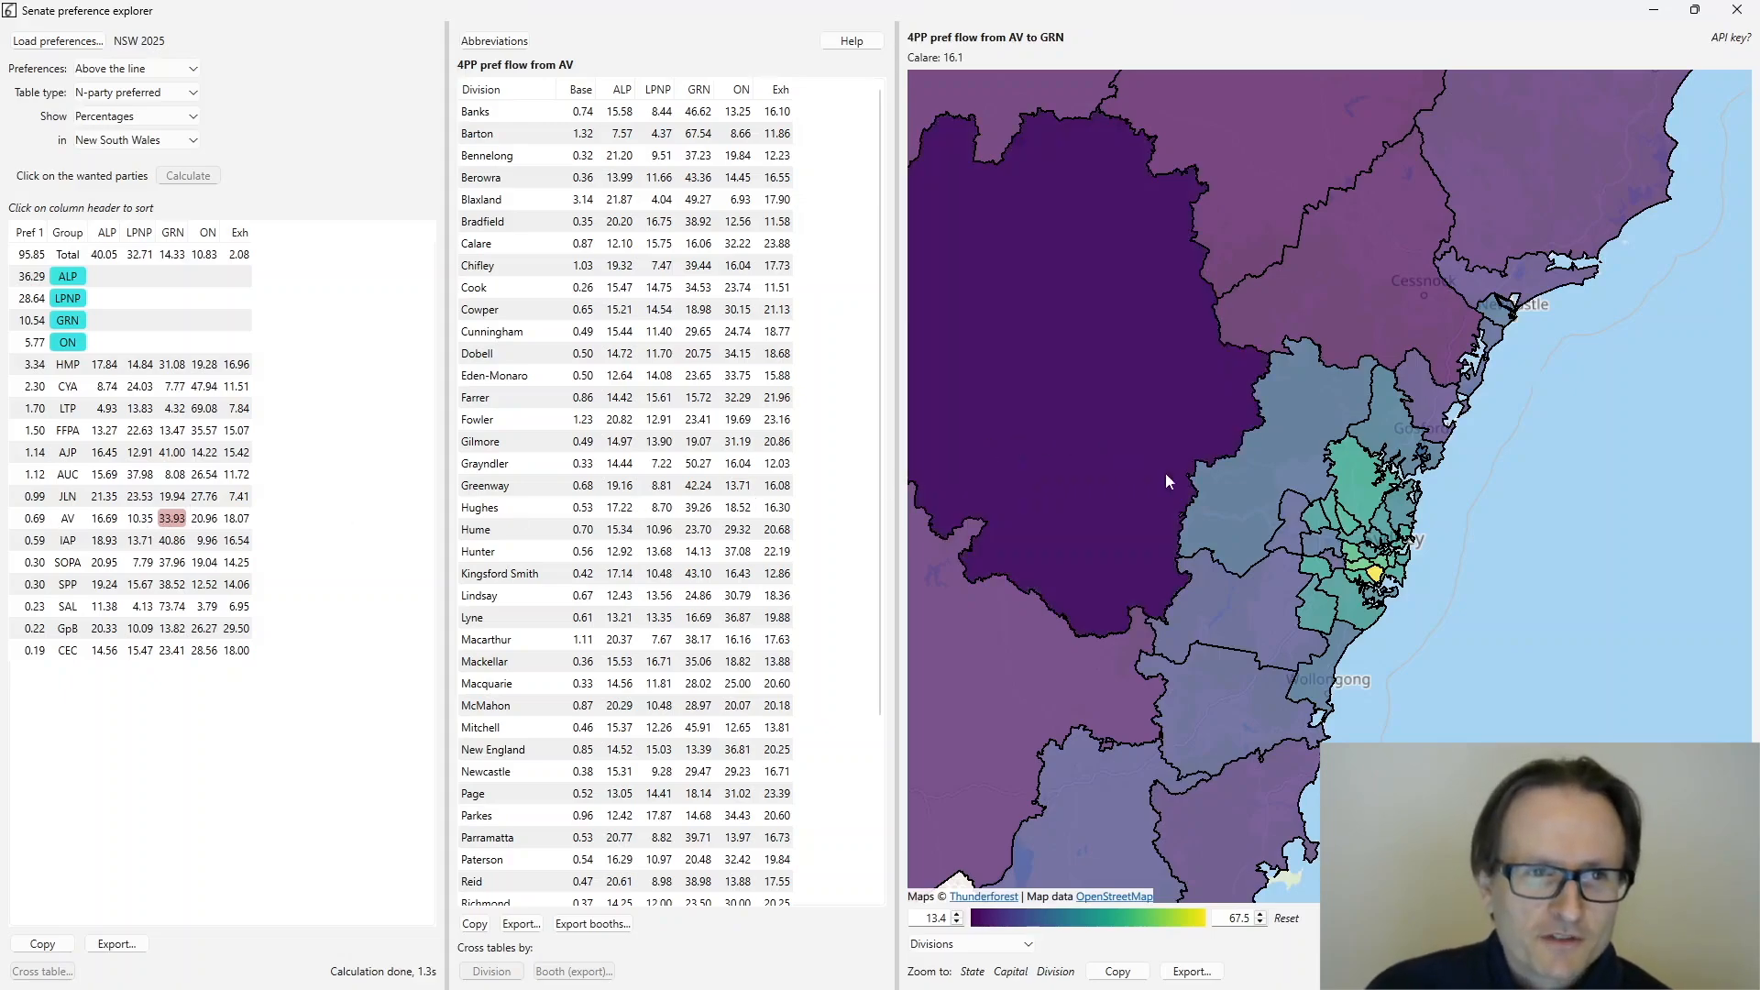
{"action": "scroll", "coordinate": [1408, 614], "scroll_direction": "up", "scroll_amount": 2}
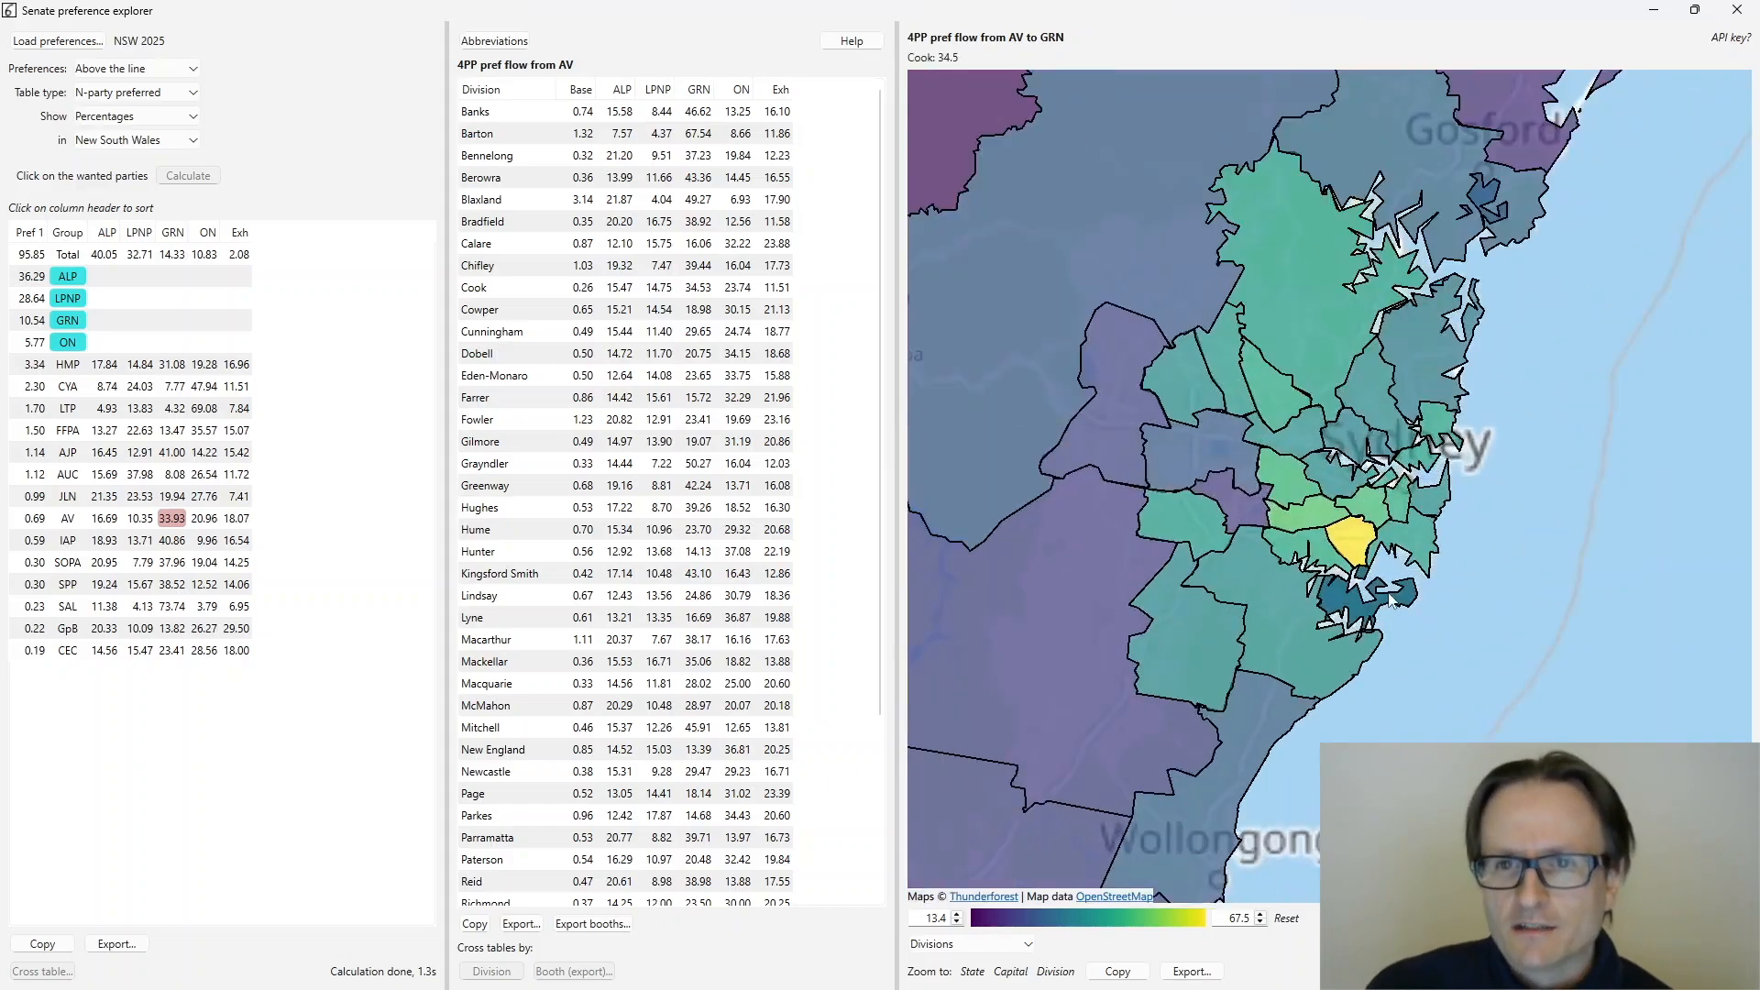
{"action": "scroll", "coordinate": [1506, 646], "scroll_direction": "down", "scroll_amount": 3}
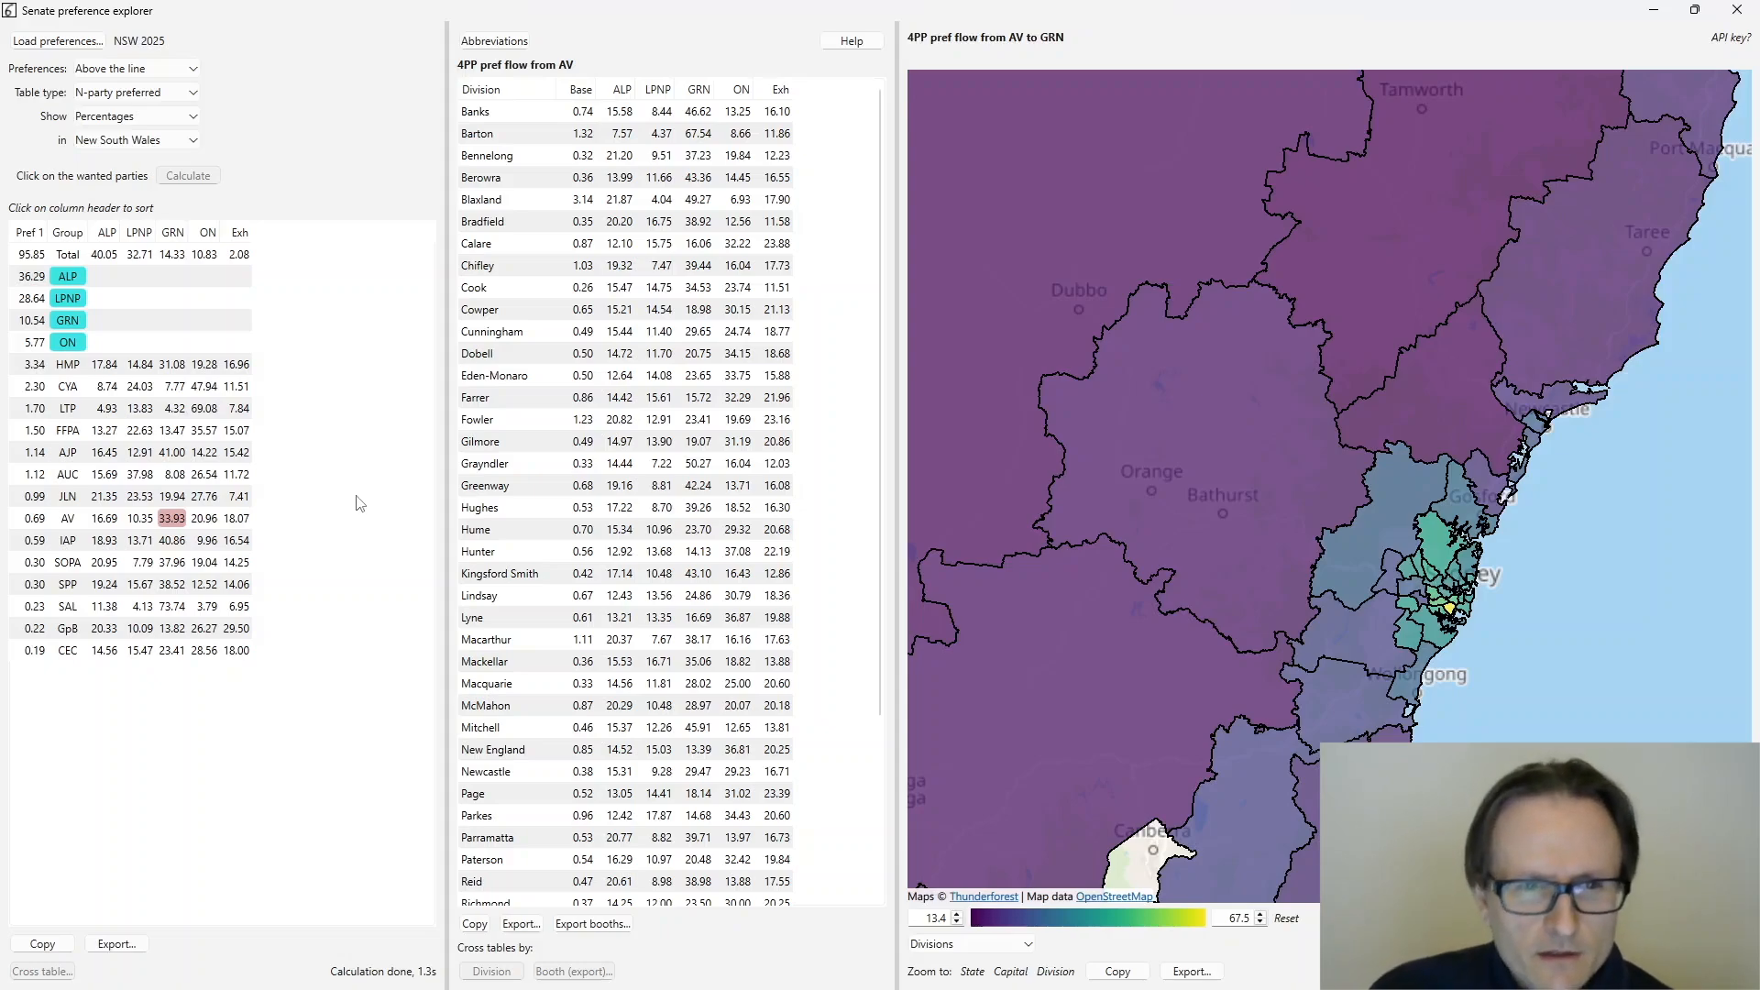
- Remove LPNP and ON from the wanted parties and calculate the New South Wales flows between ALP and GRN only
{"action": "left_click", "coordinate": [74, 343]}
{"action": "left_click", "coordinate": [68, 321]}
{"action": "left_click", "coordinate": [69, 298]}
{"action": "left_click", "coordinate": [69, 320]}
{"action": "left_click", "coordinate": [188, 176]}
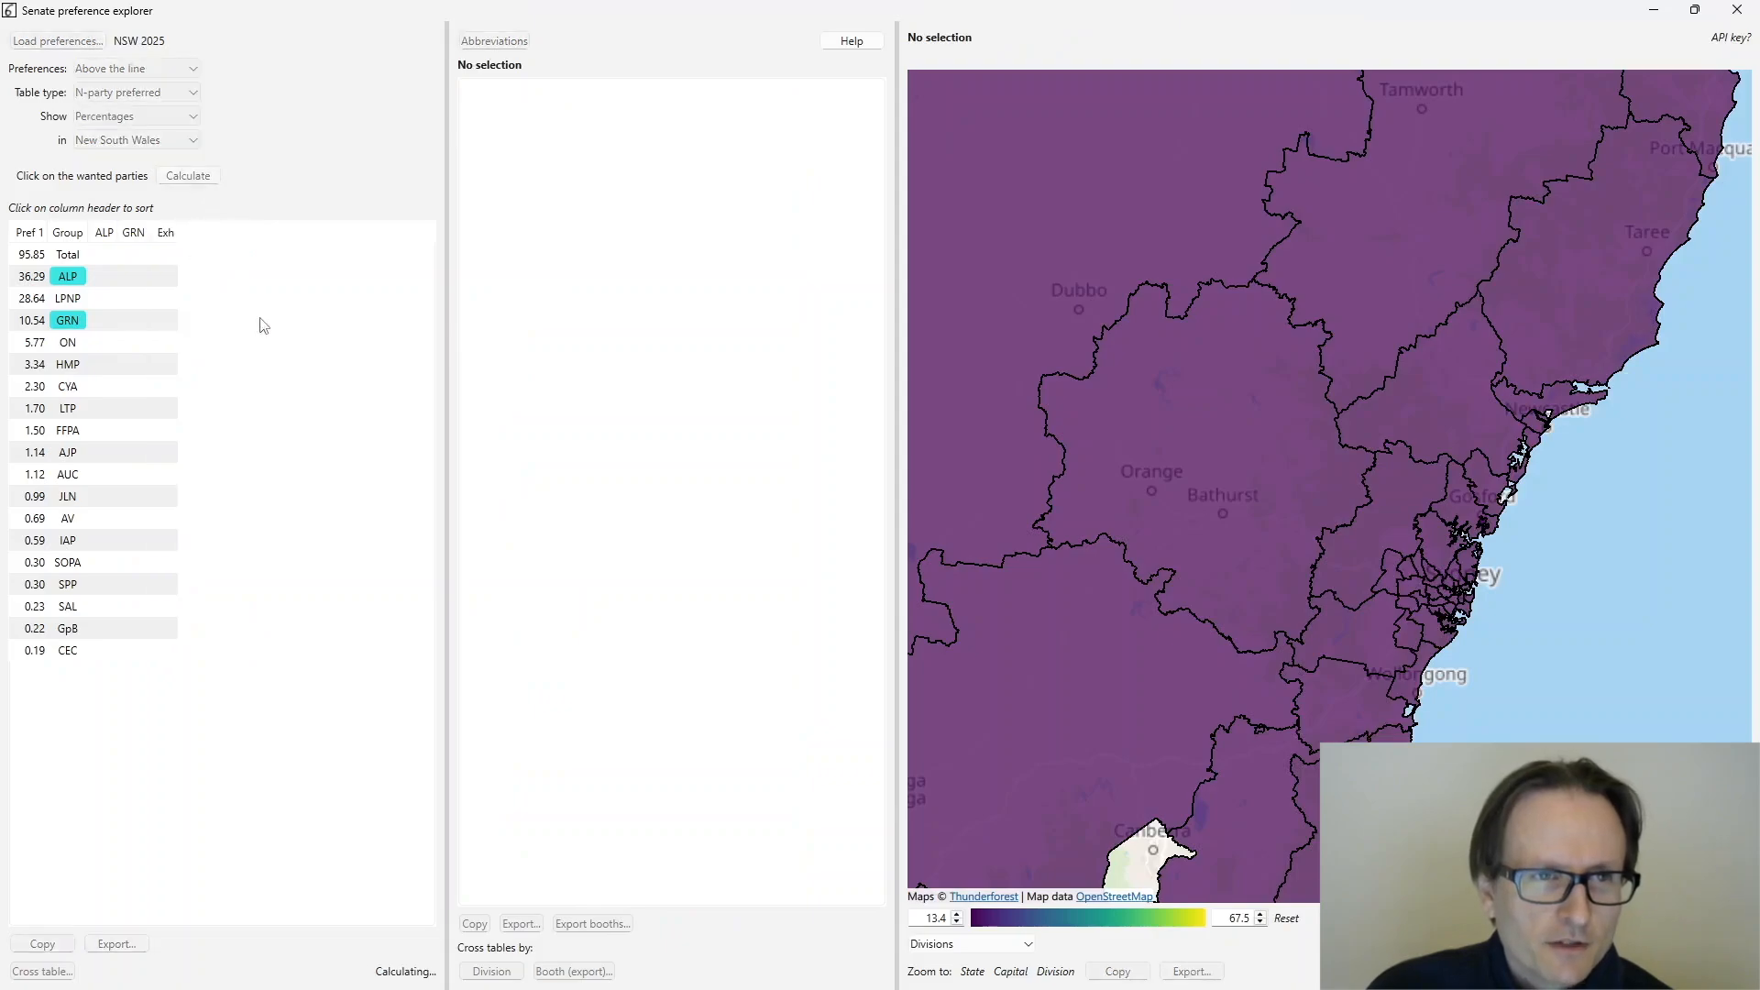
- Replace ALP with LPNP, calculate the two-party preferred against GRN, and map the total flow to GRN for the divisions around Sydney
{"action": "left_click", "coordinate": [66, 276]}
{"action": "left_click", "coordinate": [69, 298]}
{"action": "left_click", "coordinate": [179, 177]}
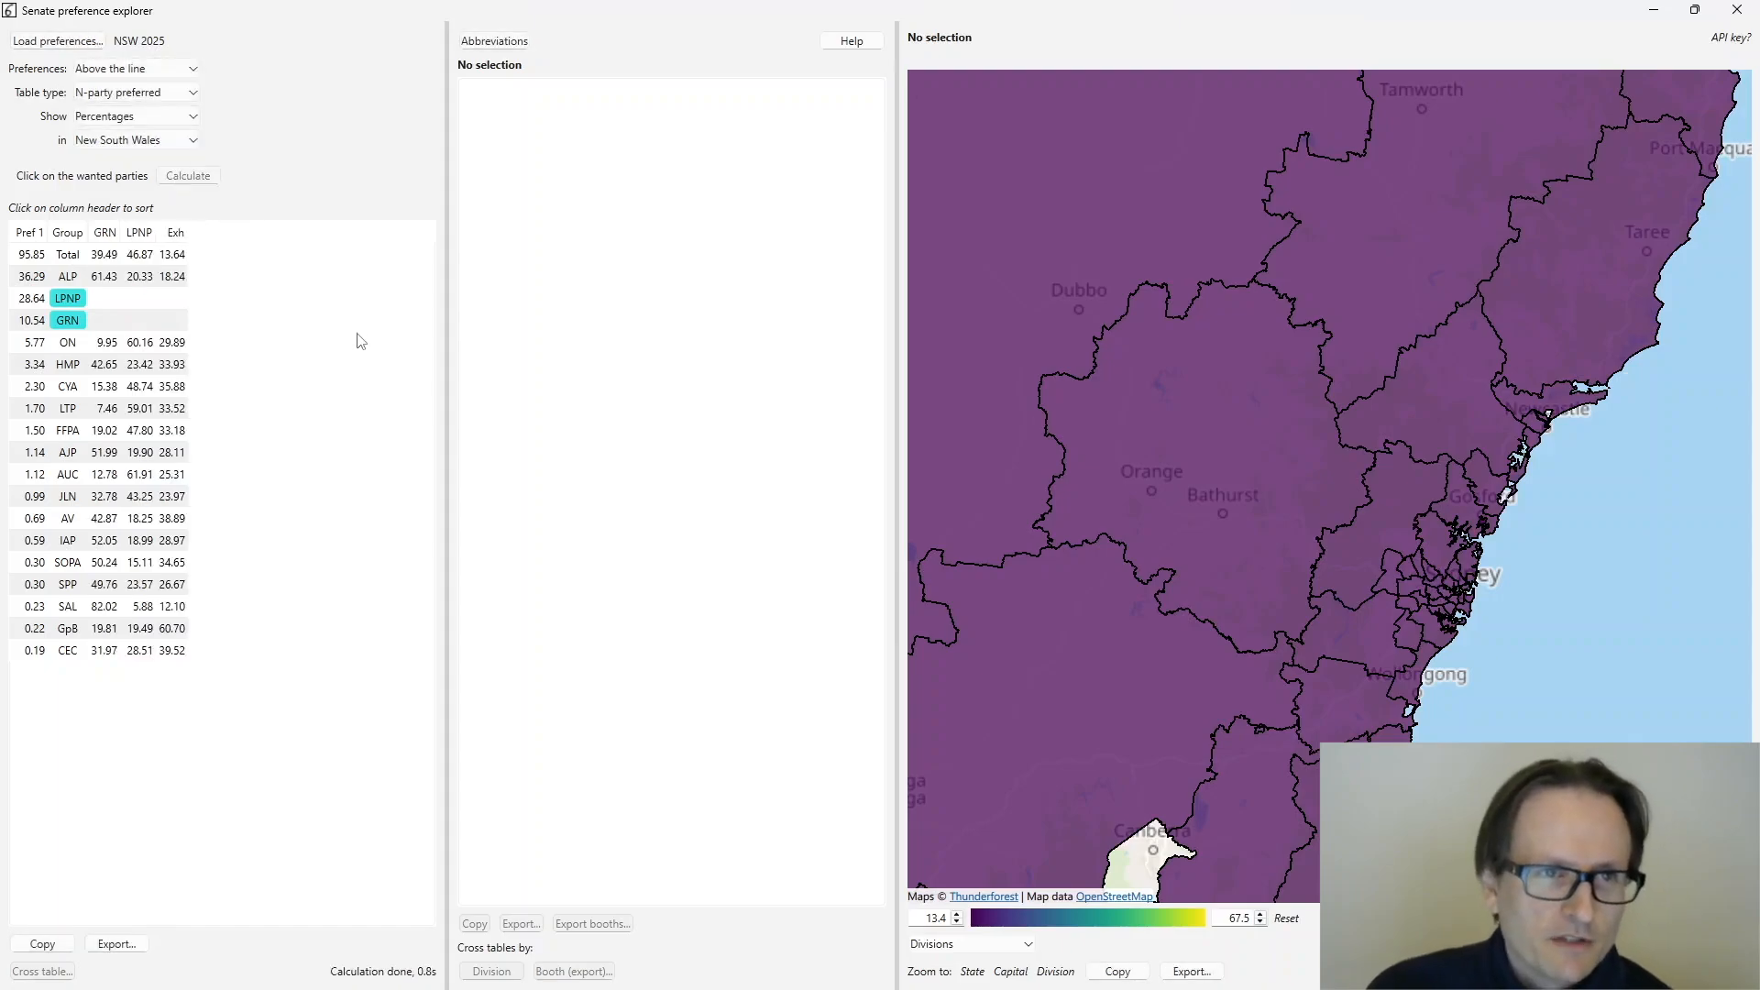
{"action": "left_click", "coordinate": [141, 257]}
{"action": "left_click", "coordinate": [103, 257]}
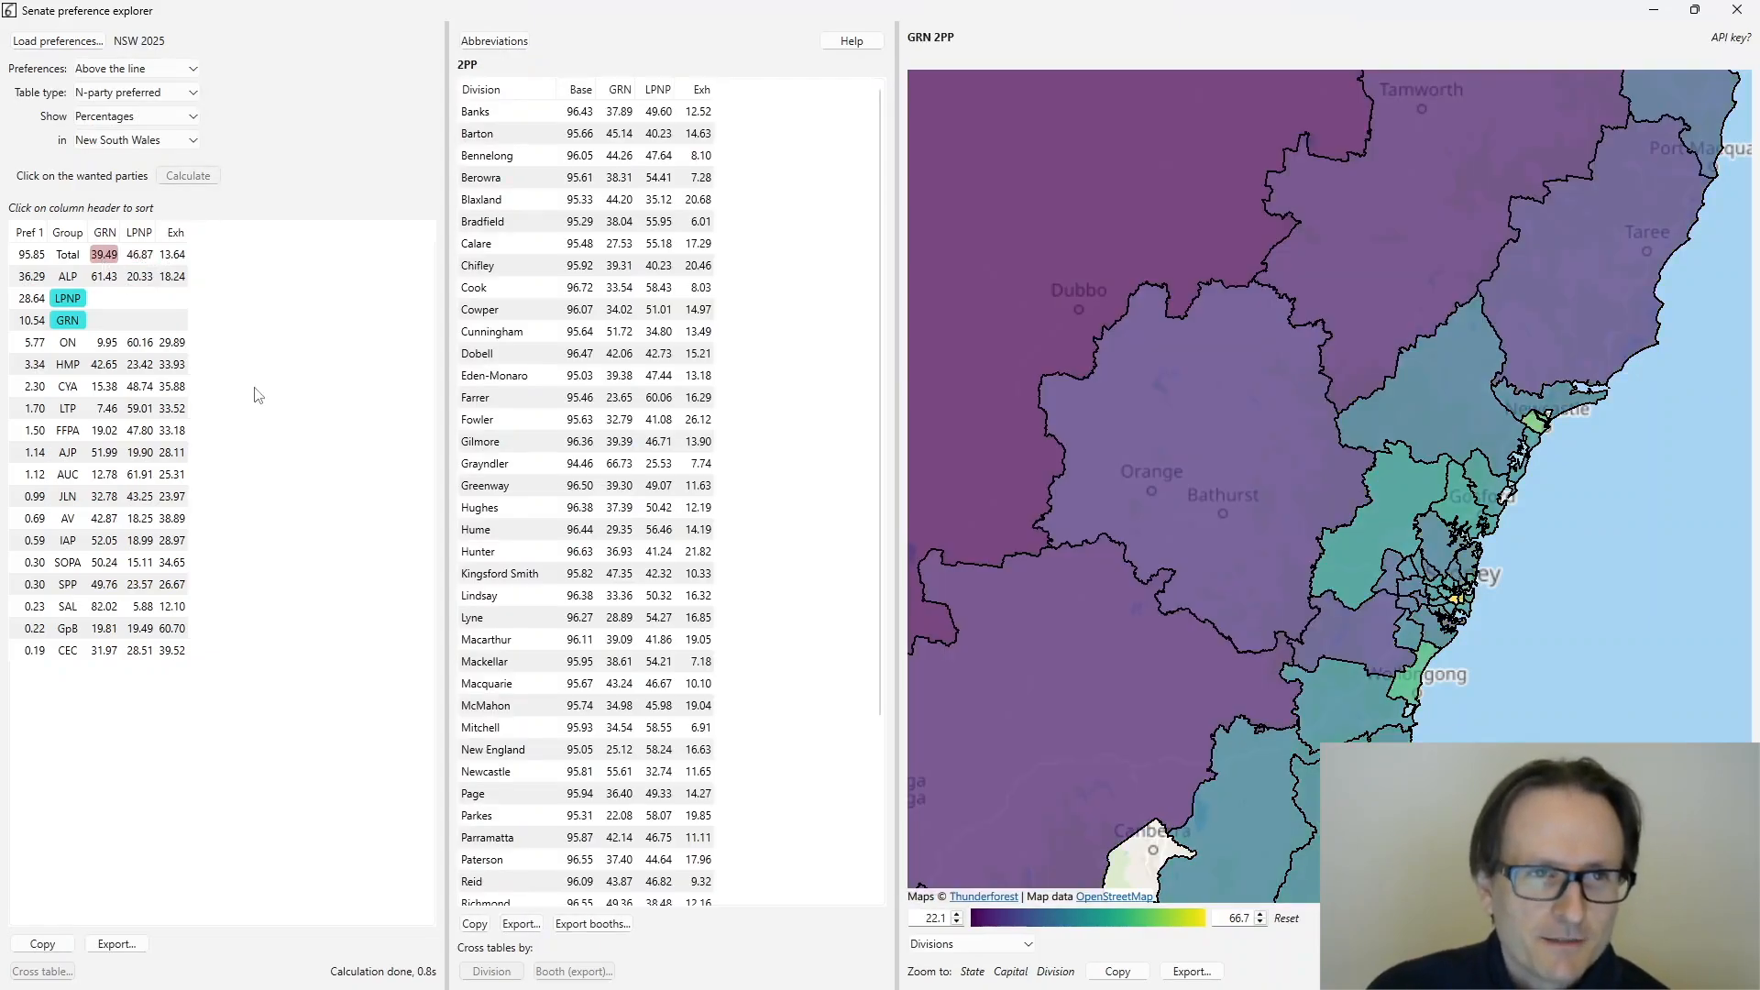
{"action": "scroll", "coordinate": [1443, 573], "scroll_direction": "up", "scroll_amount": 2}
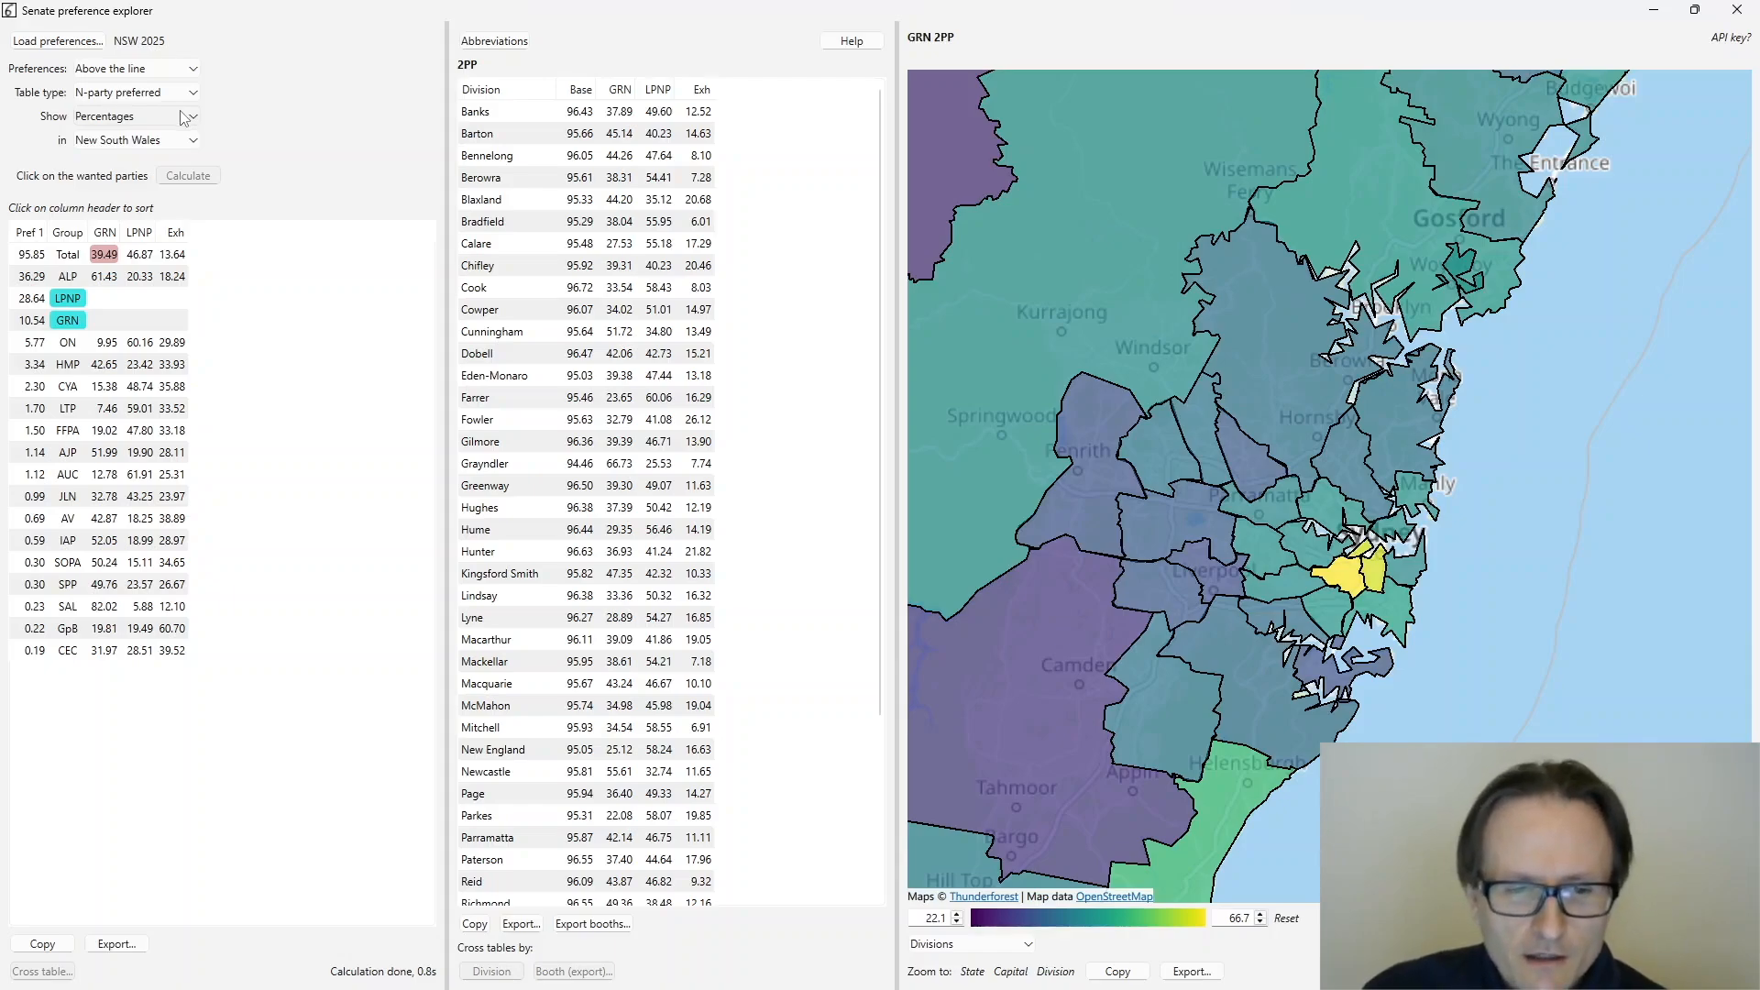
{"action": "left_click", "coordinate": [129, 93]}
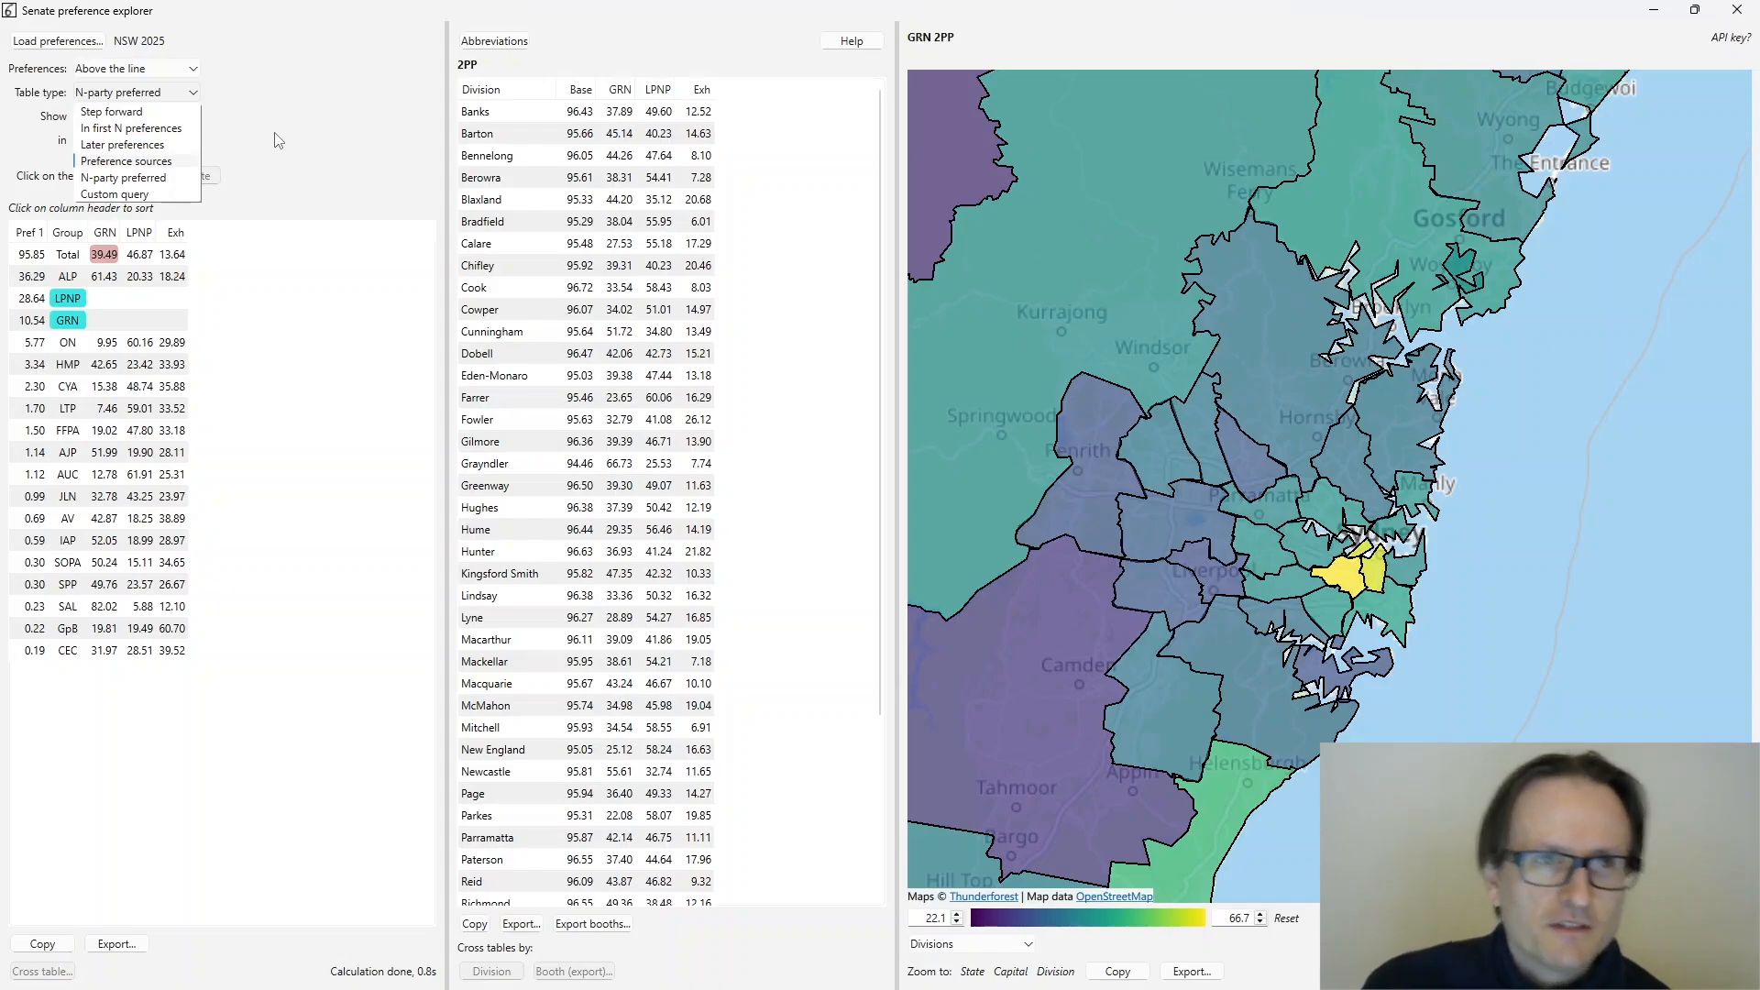
{"action": "left_click", "coordinate": [321, 181]}
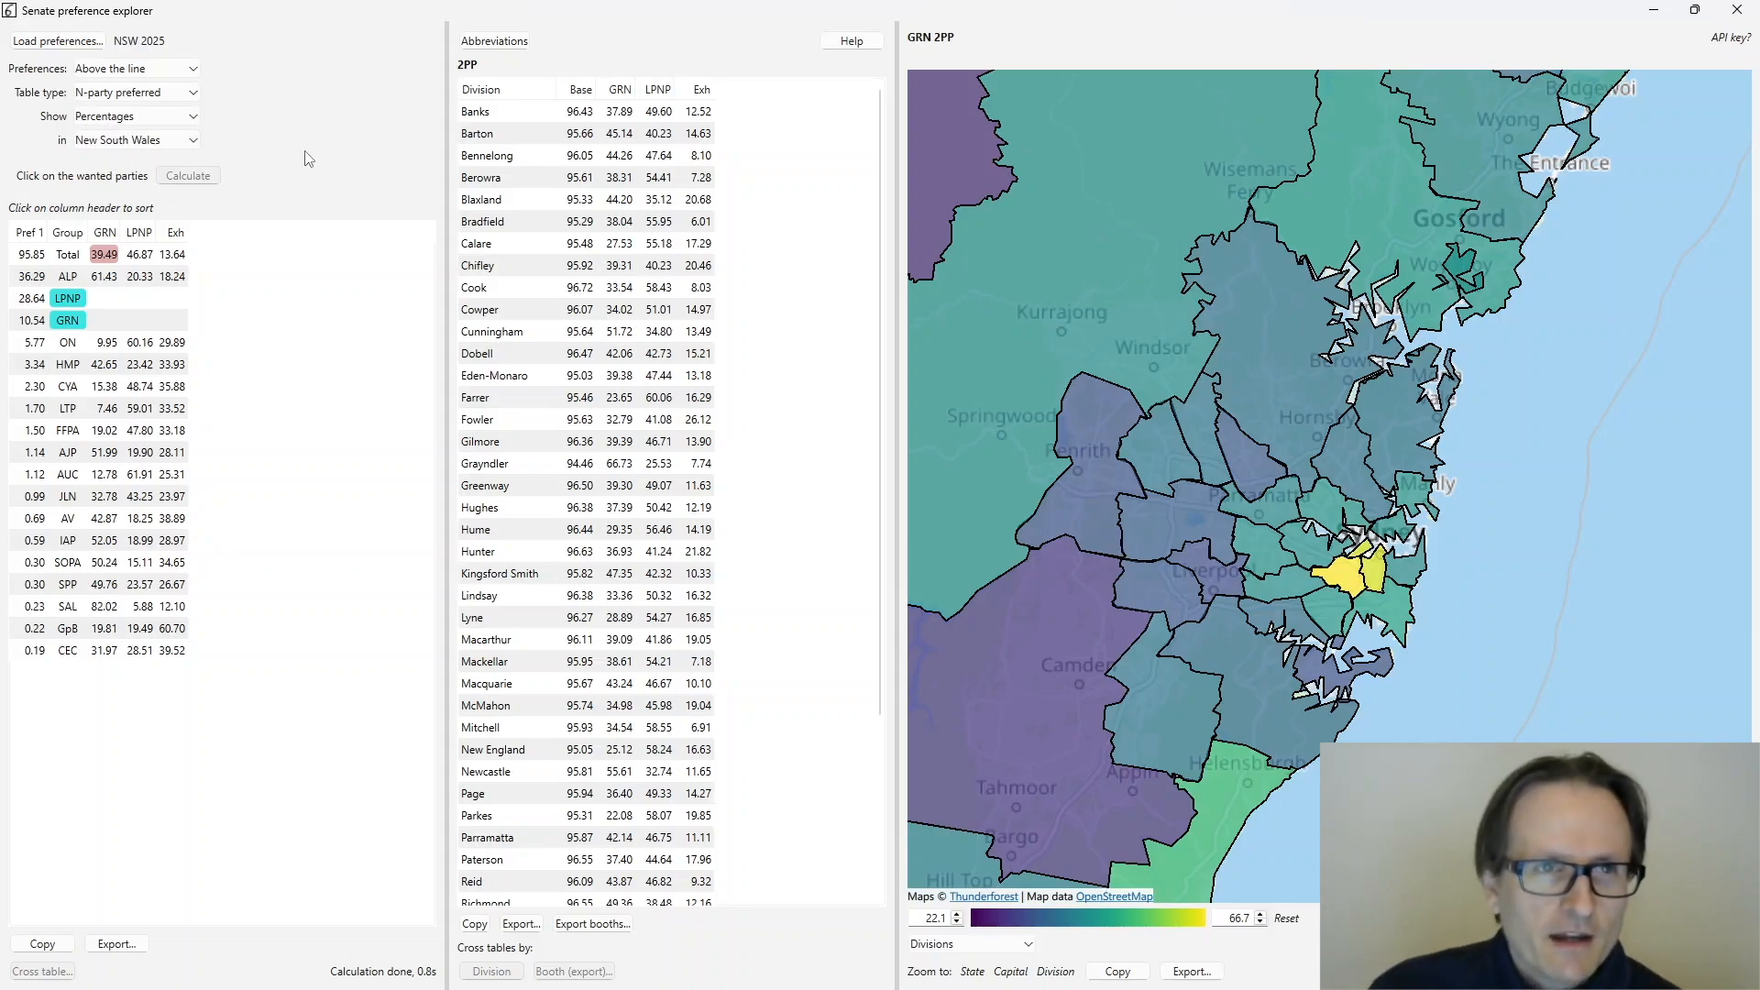
- Load the 2016 Queensland preferences from 2016_qld.sqlite
{"action": "left_click", "coordinate": [84, 44]}
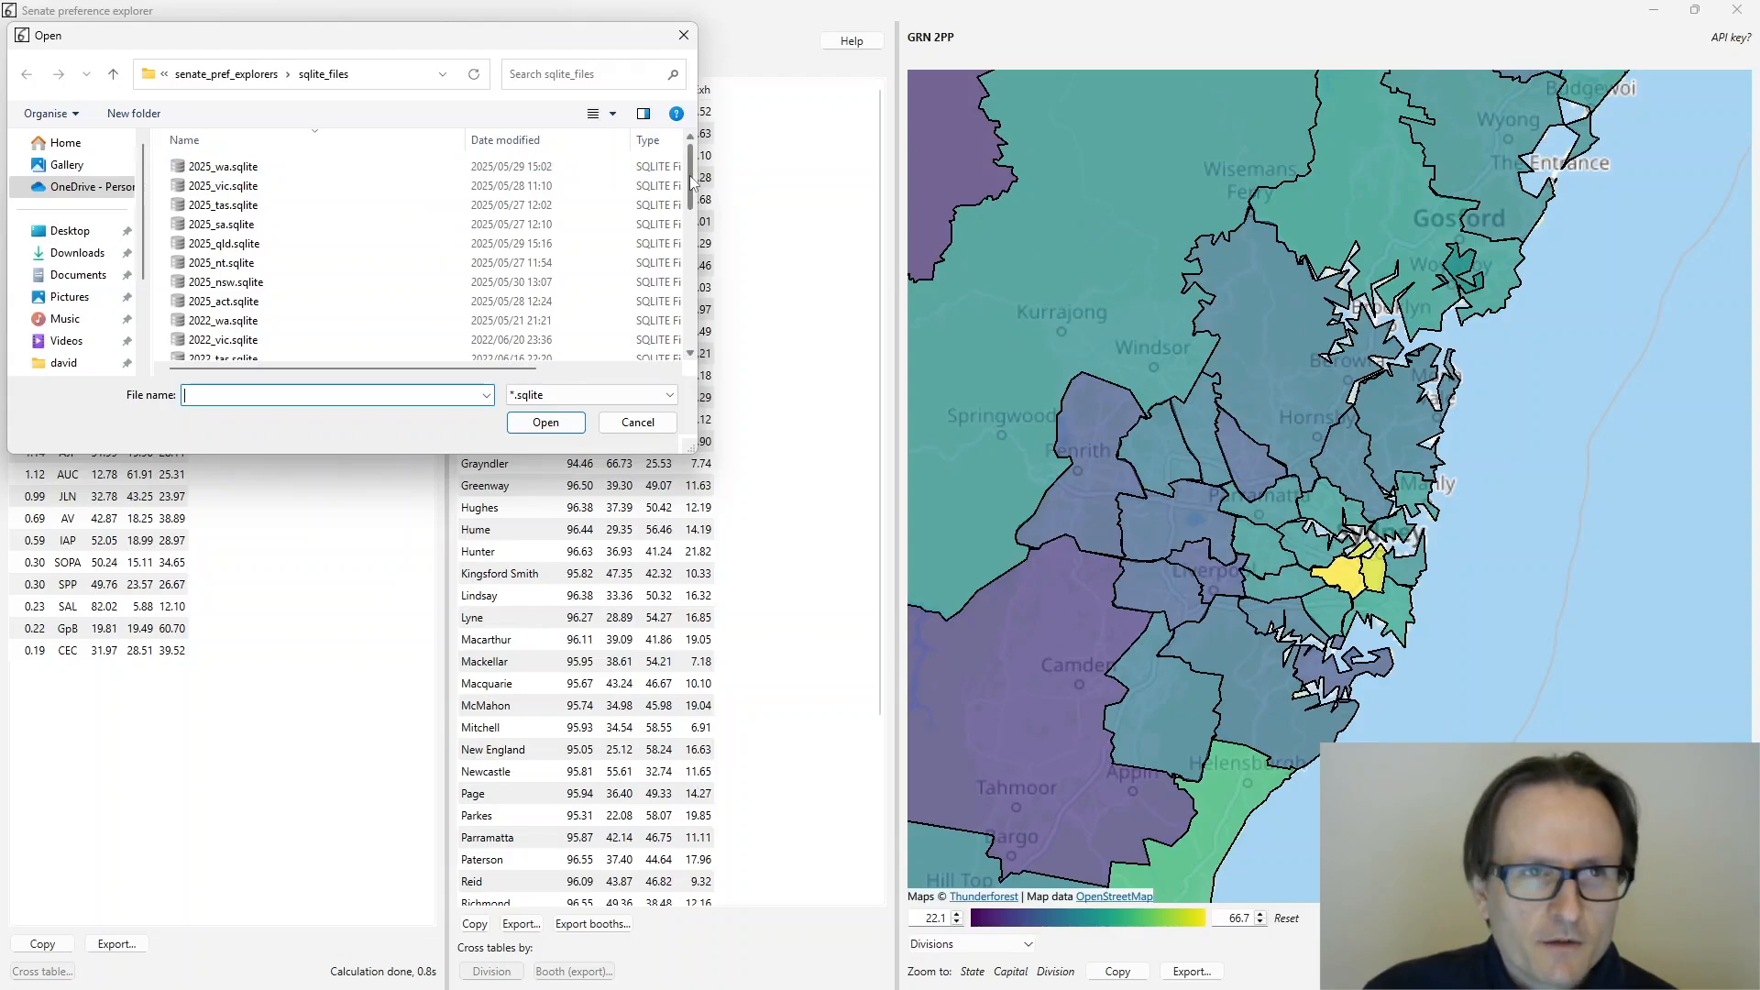
{"action": "left_click_drag", "start_coordinate": [692, 181], "coordinate": [692, 315]}
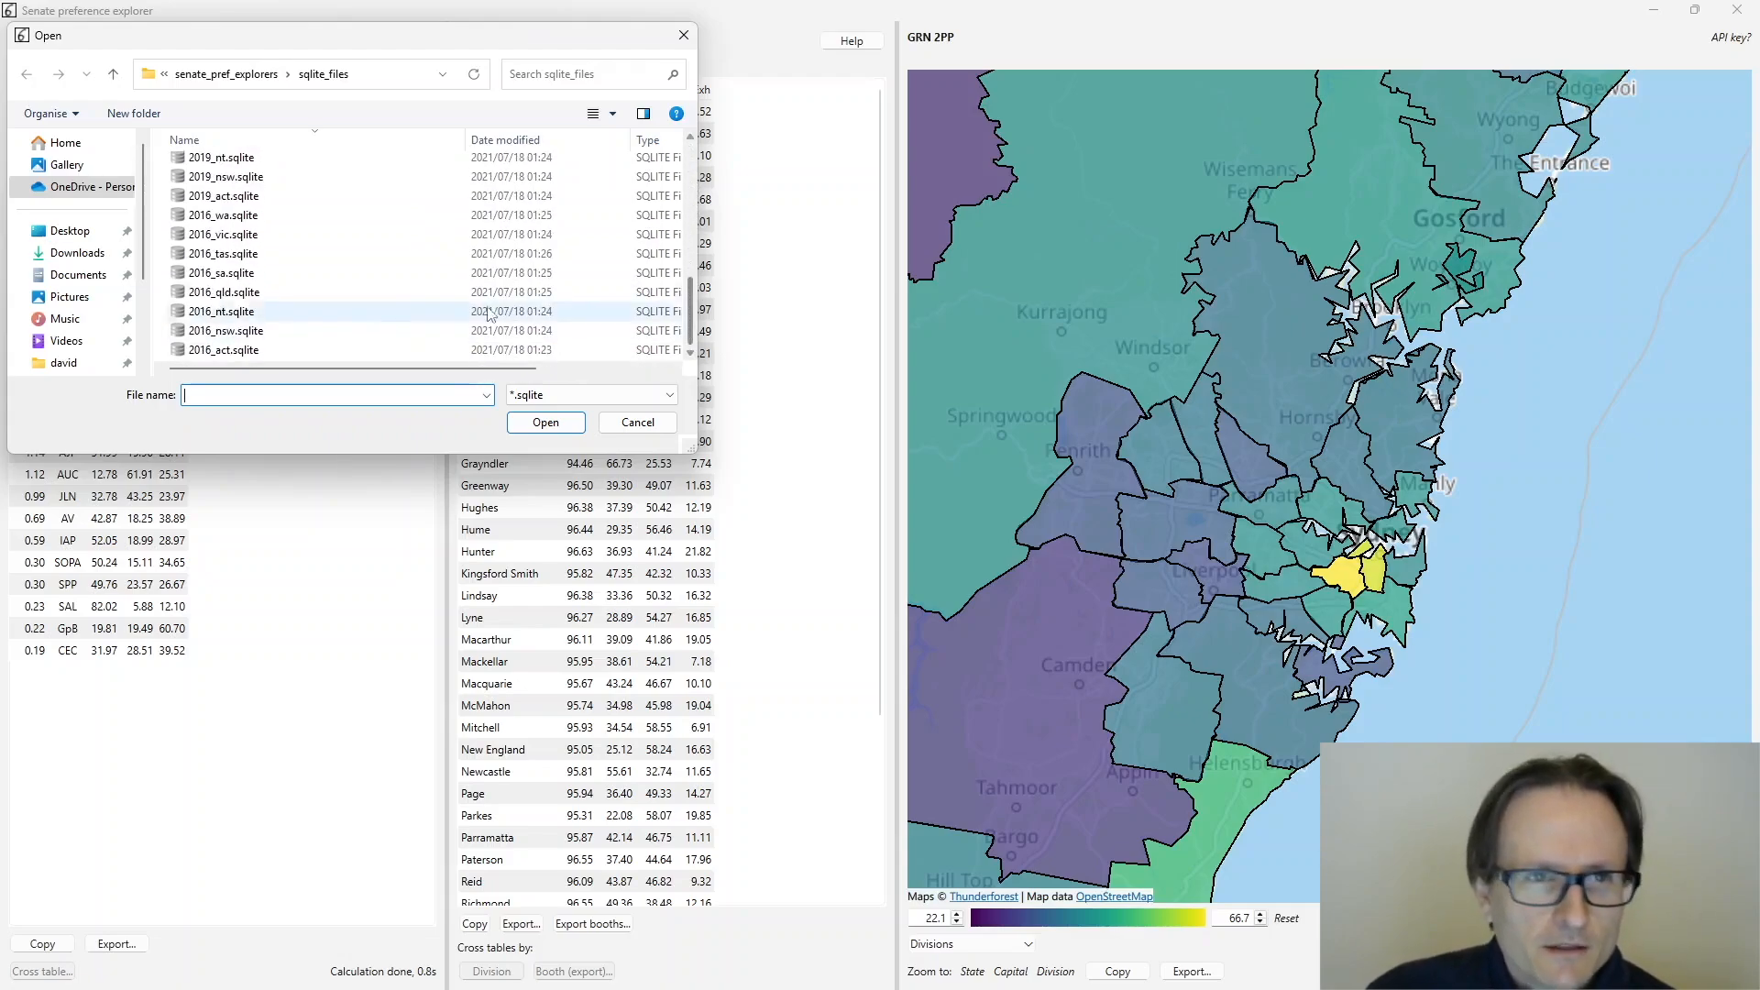
{"action": "double_click", "coordinate": [243, 299]}
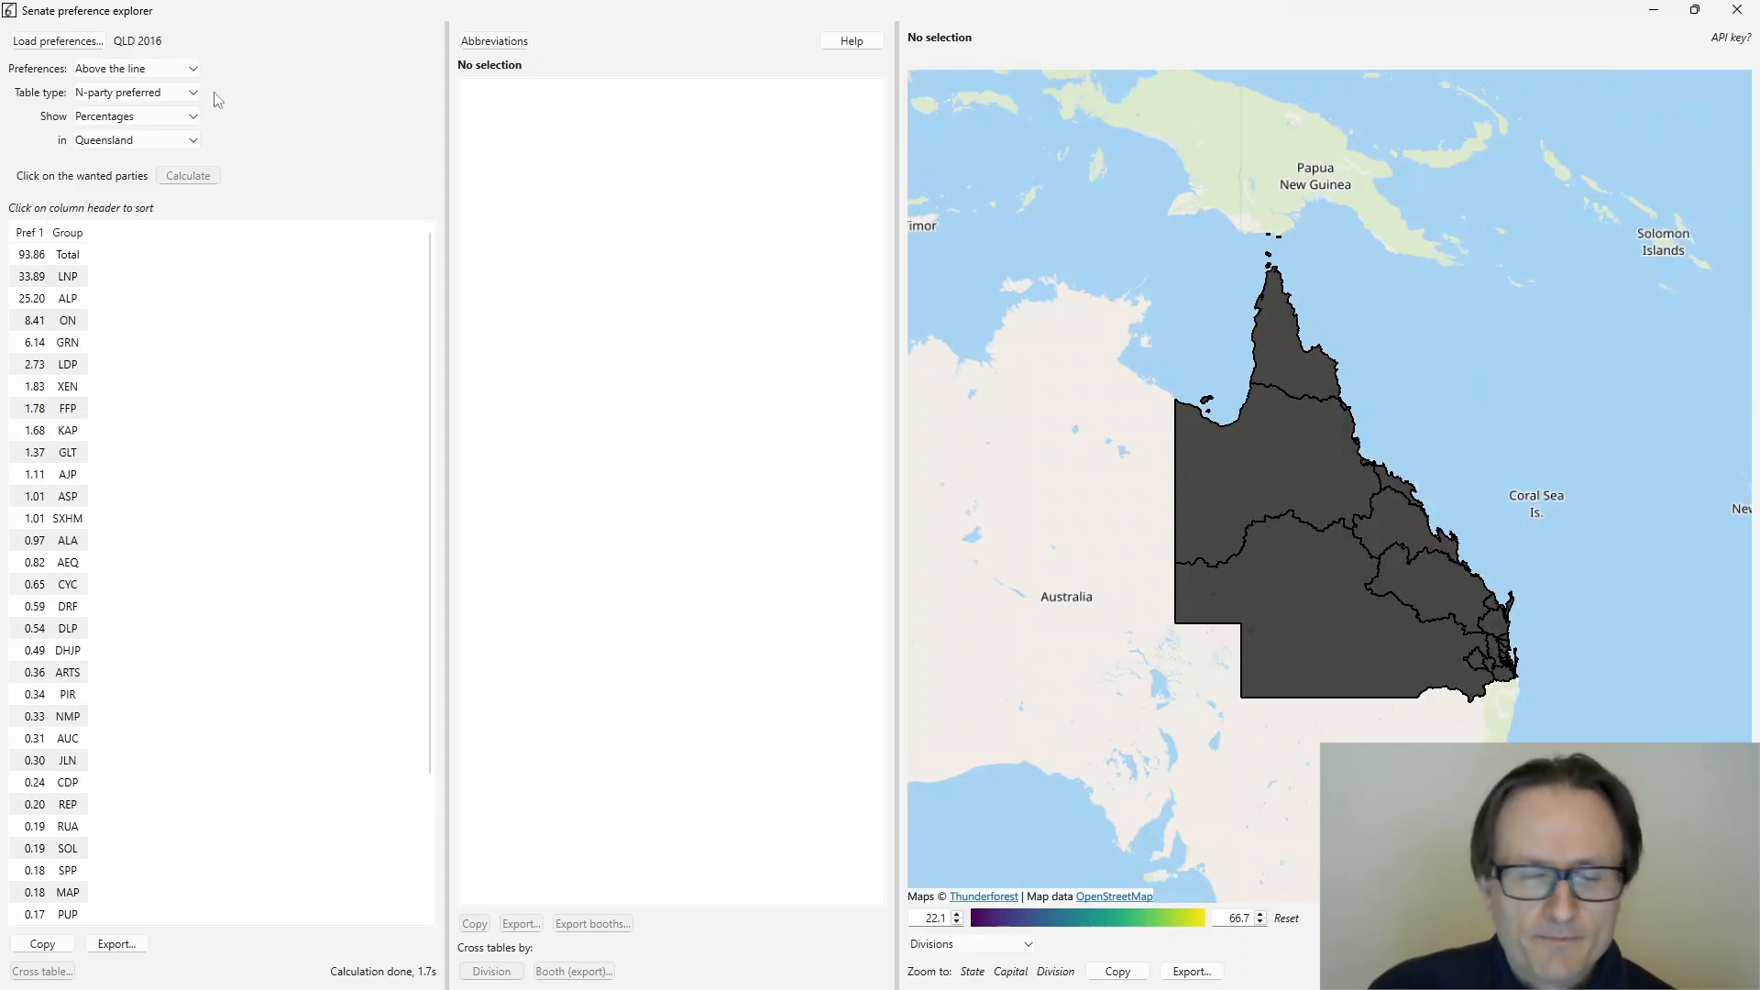
- Tabulate the parties in the first 6 preferences for Queensland 2016 and examine the results for ON, LNP and finally ALP
{"action": "left_click", "coordinate": [133, 93]}
{"action": "left_click", "coordinate": [128, 128]}
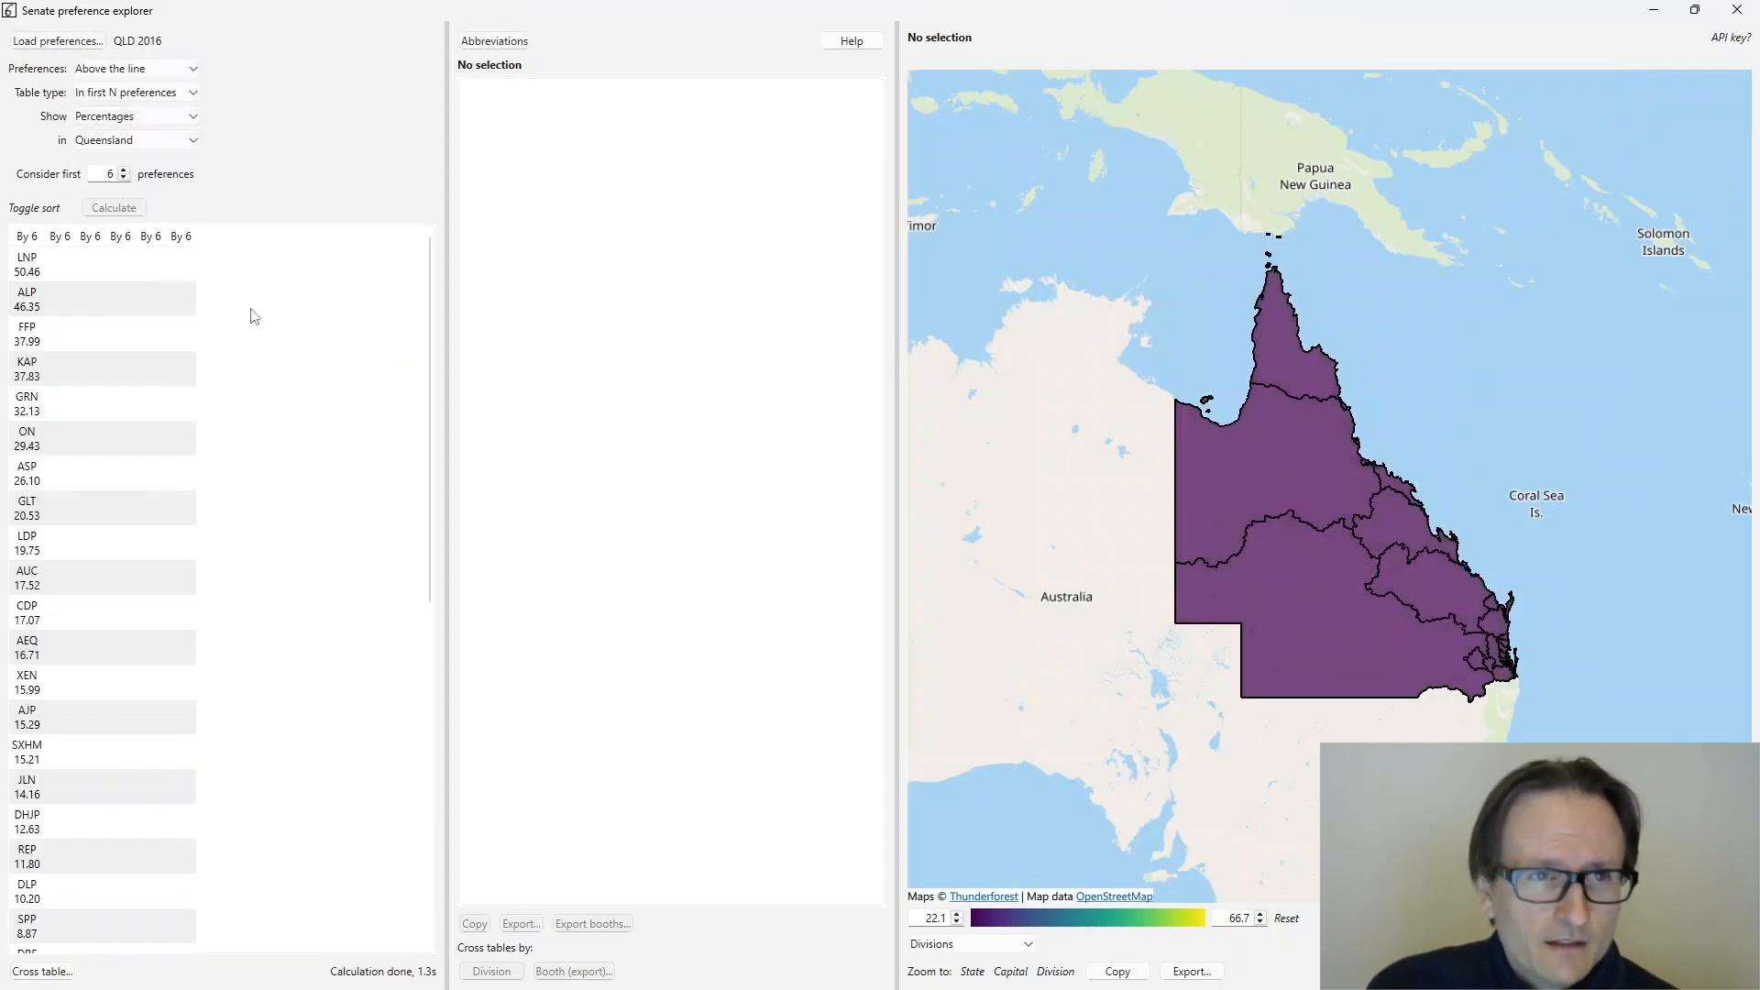
{"action": "double_click", "coordinate": [115, 176]}
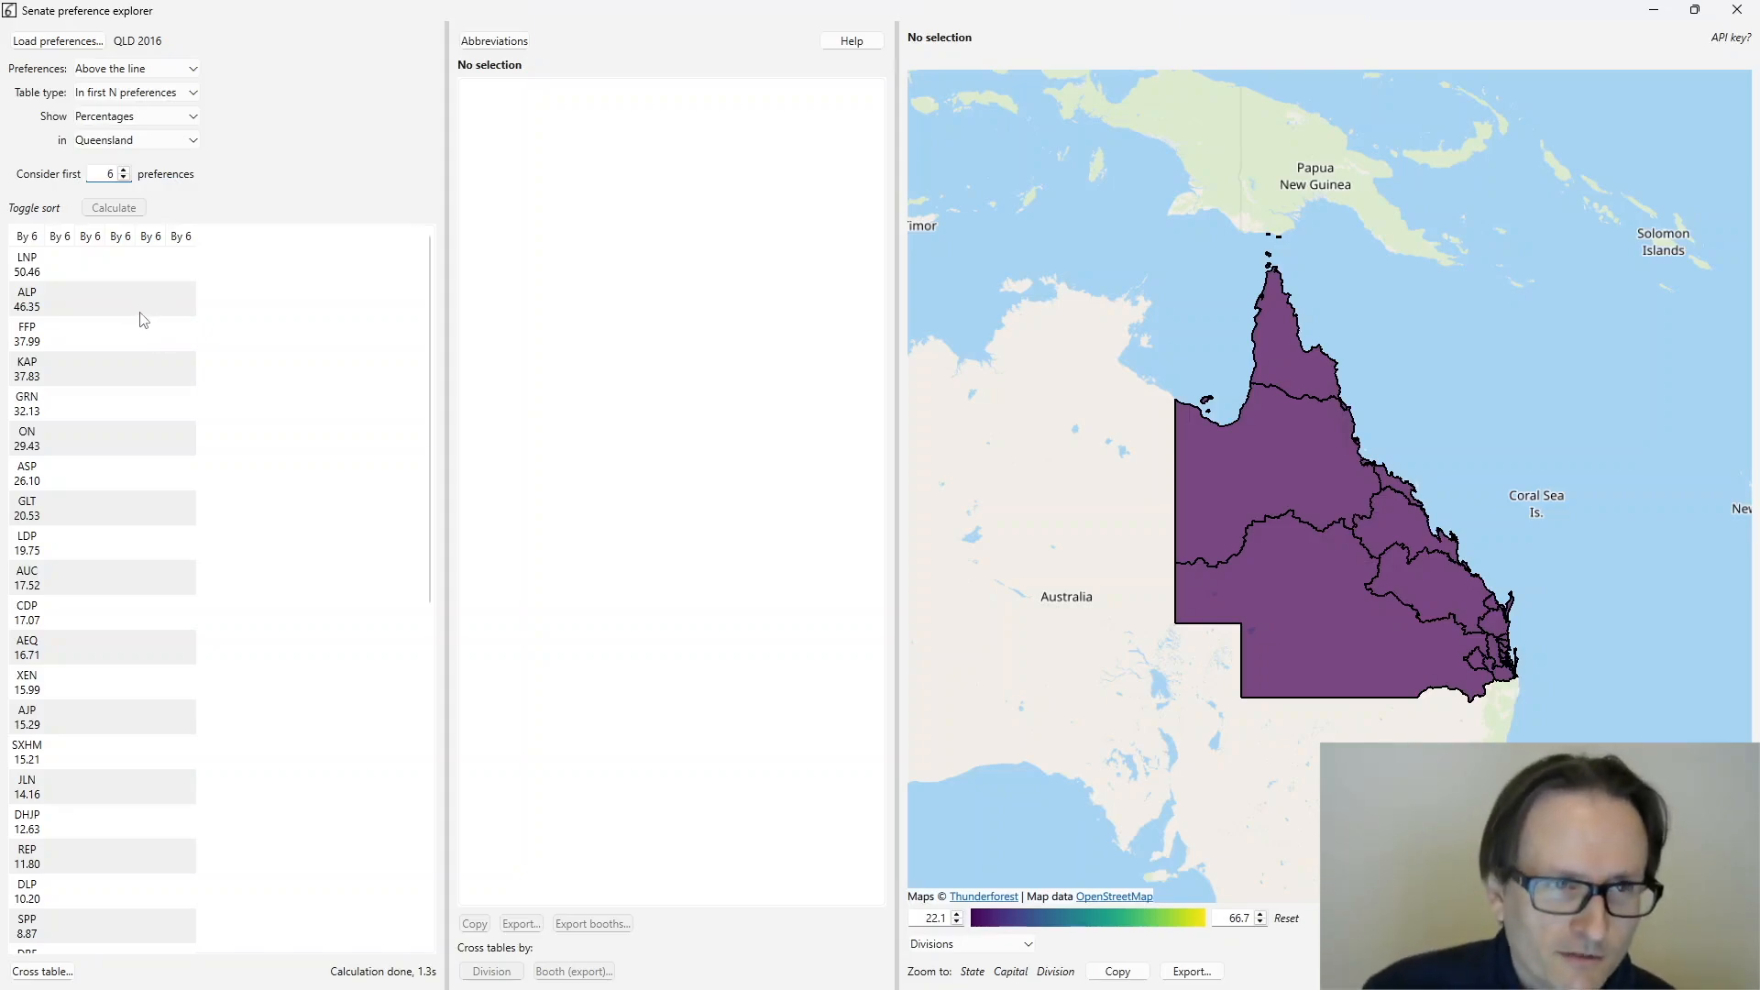
{"action": "left_click", "coordinate": [19, 440]}
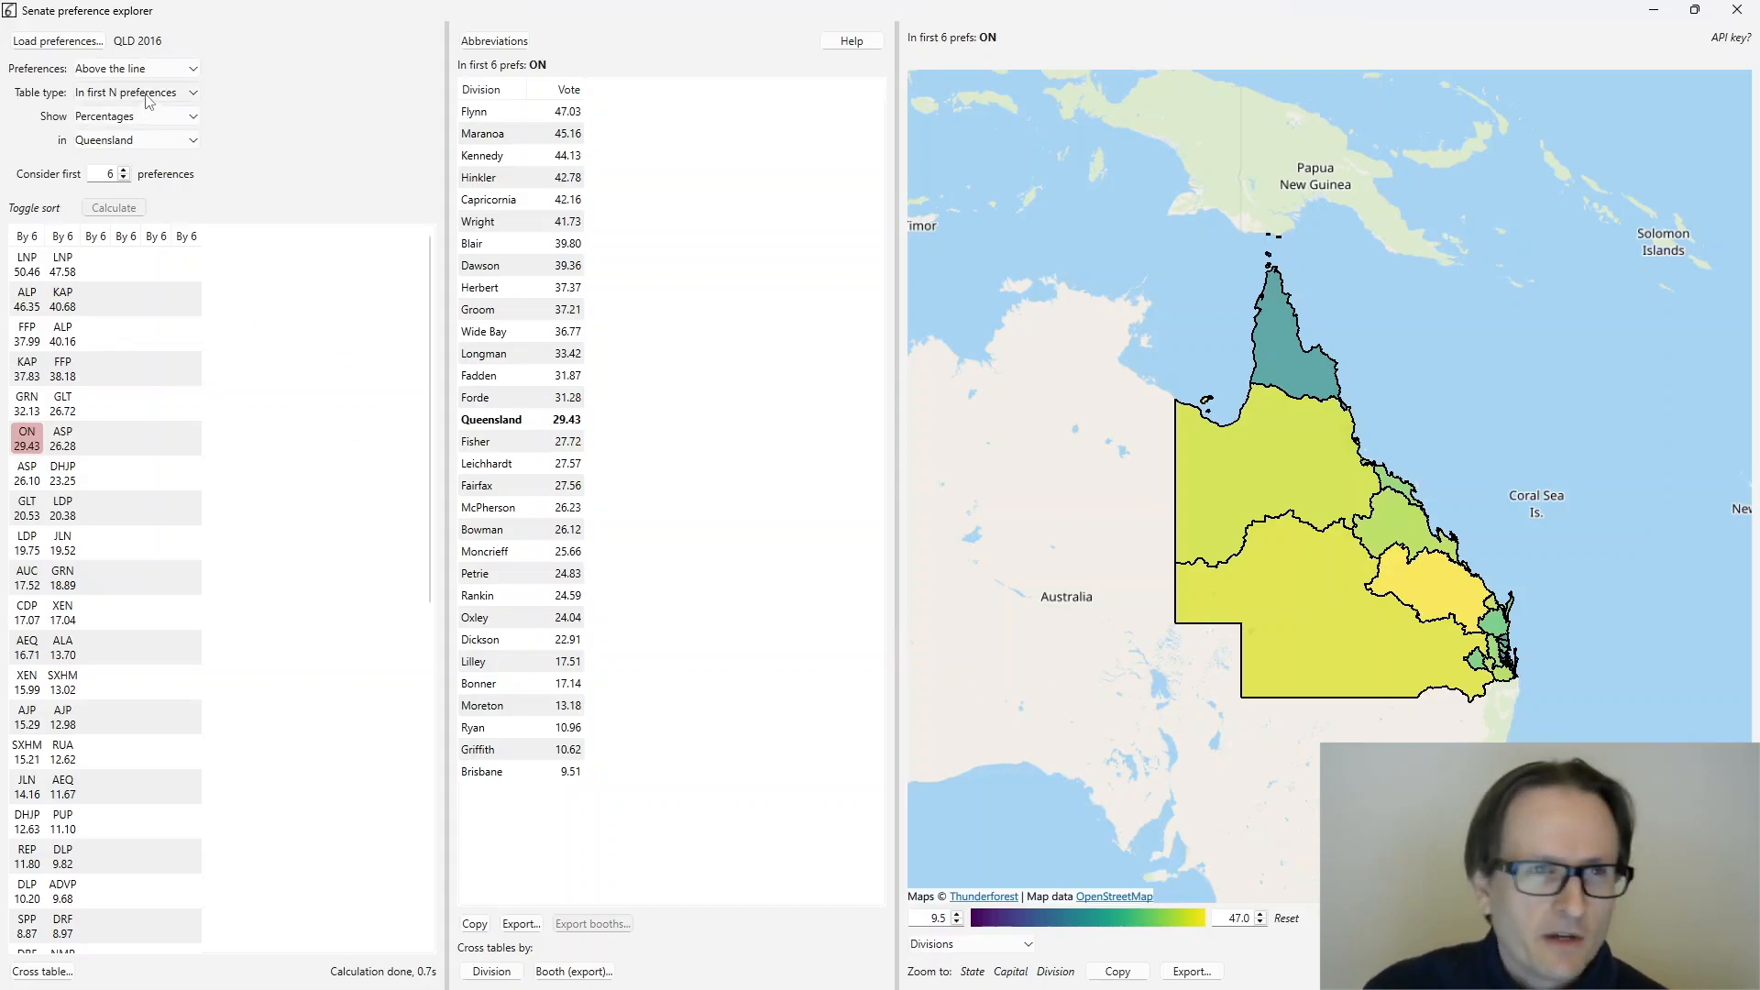
{"action": "left_click", "coordinate": [33, 268]}
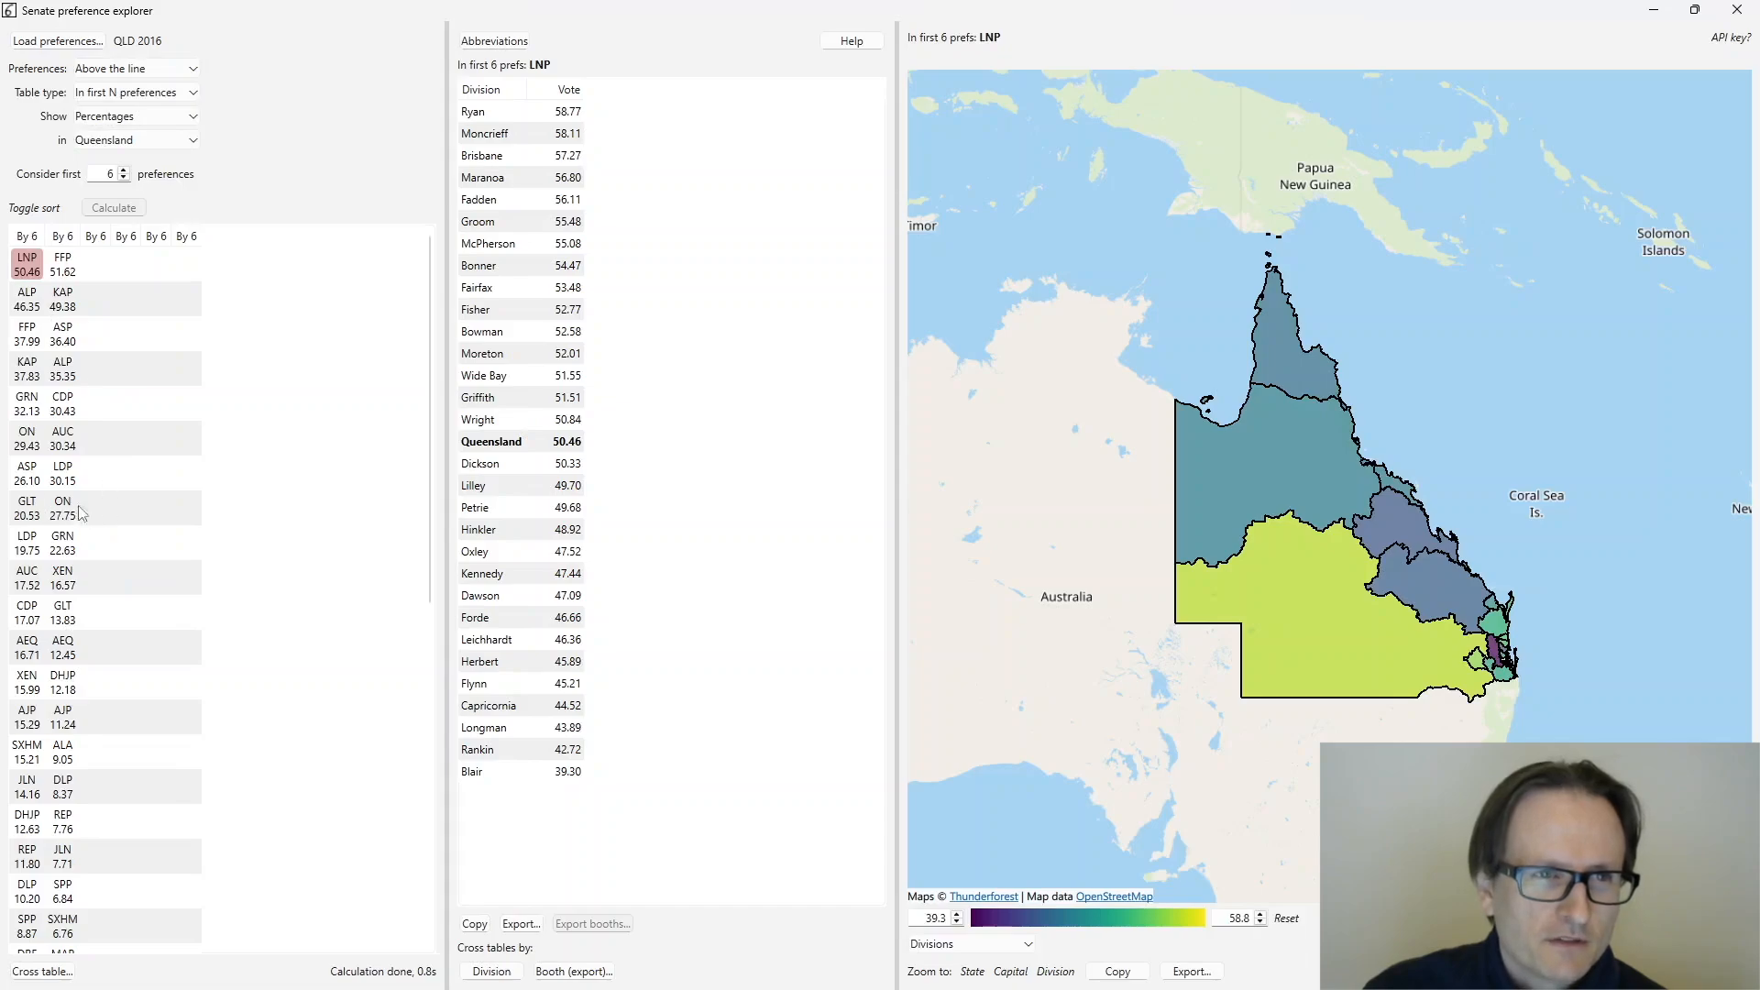
{"action": "left_click", "coordinate": [28, 302]}
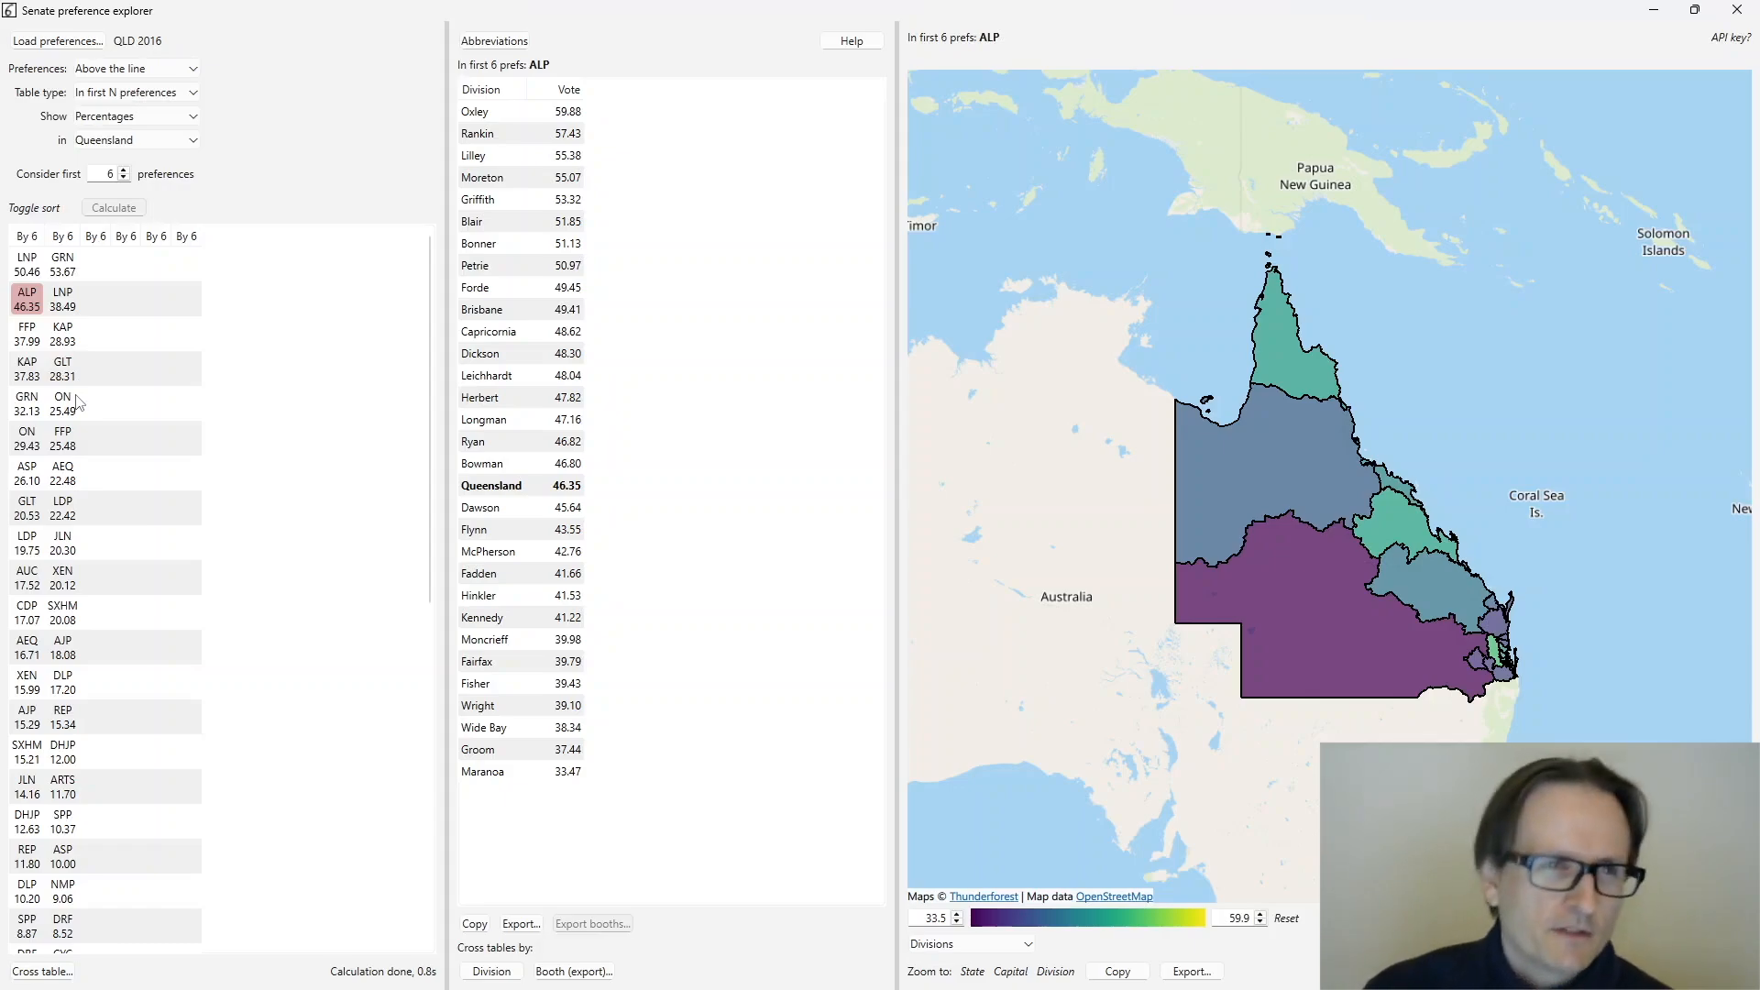
- Show later preferences with the first 1 fixed and up to preference 6, examining 2016 voters of LNP and finally ALP
{"action": "left_click", "coordinate": [183, 93]}
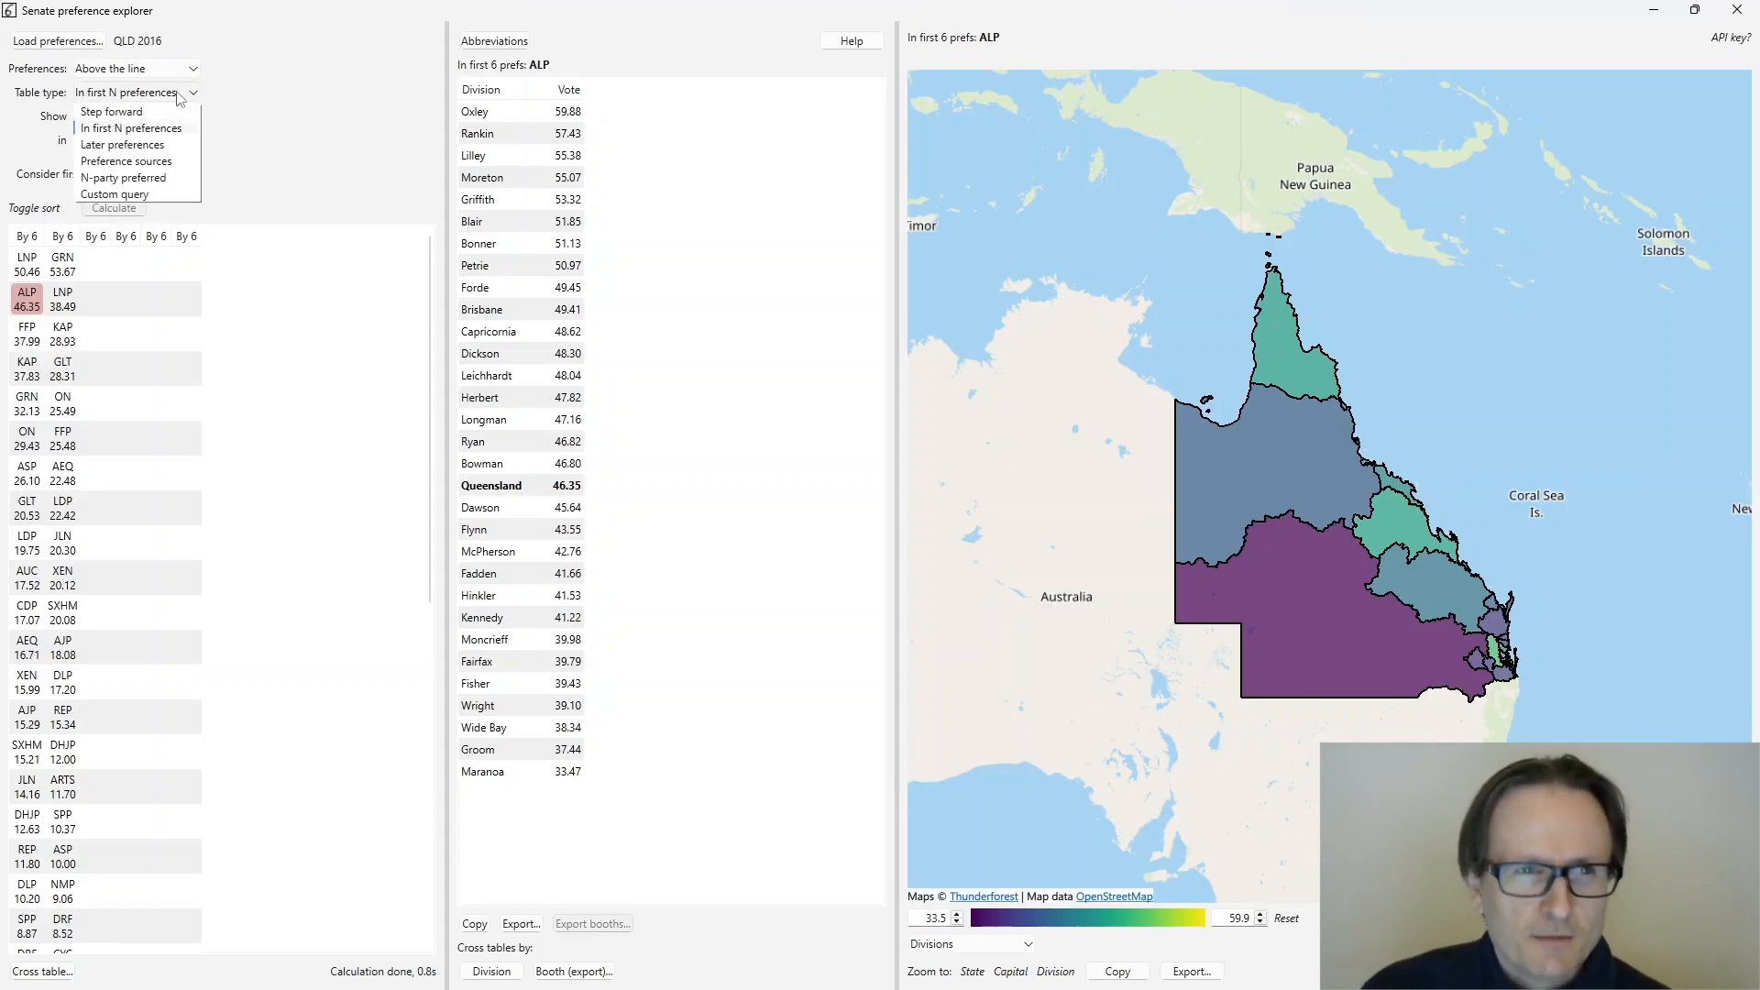
{"action": "left_click", "coordinate": [137, 145]}
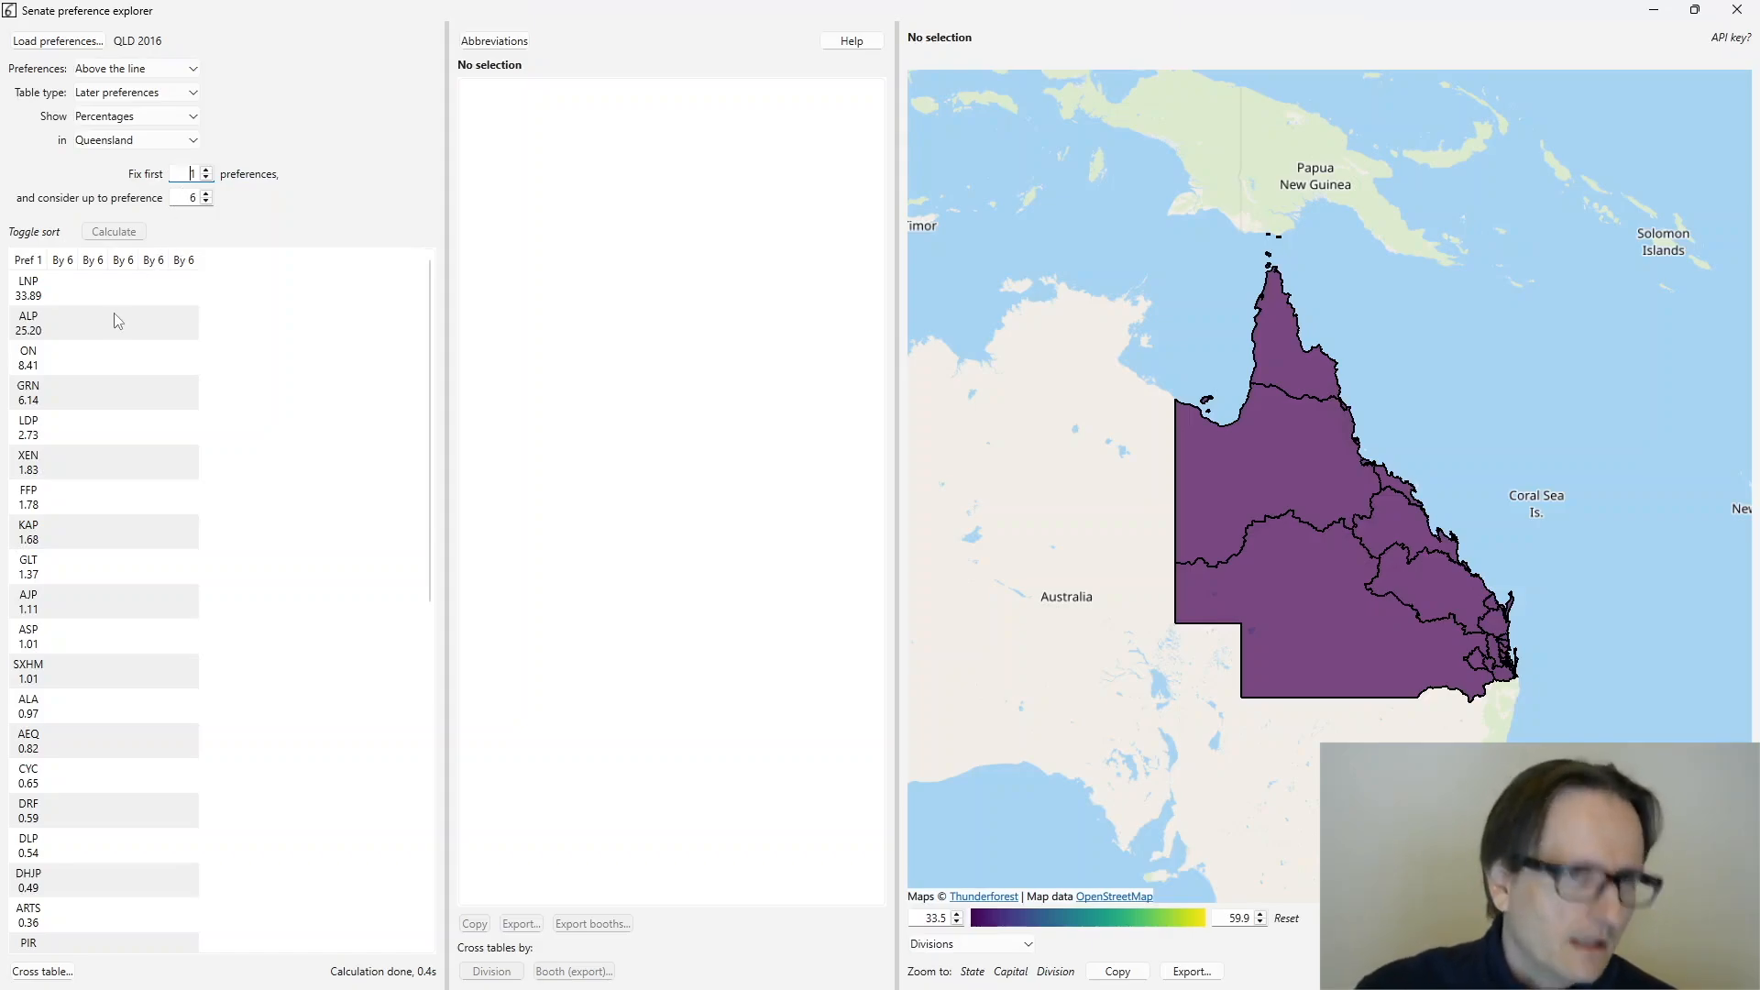
{"action": "left_click", "coordinate": [34, 290]}
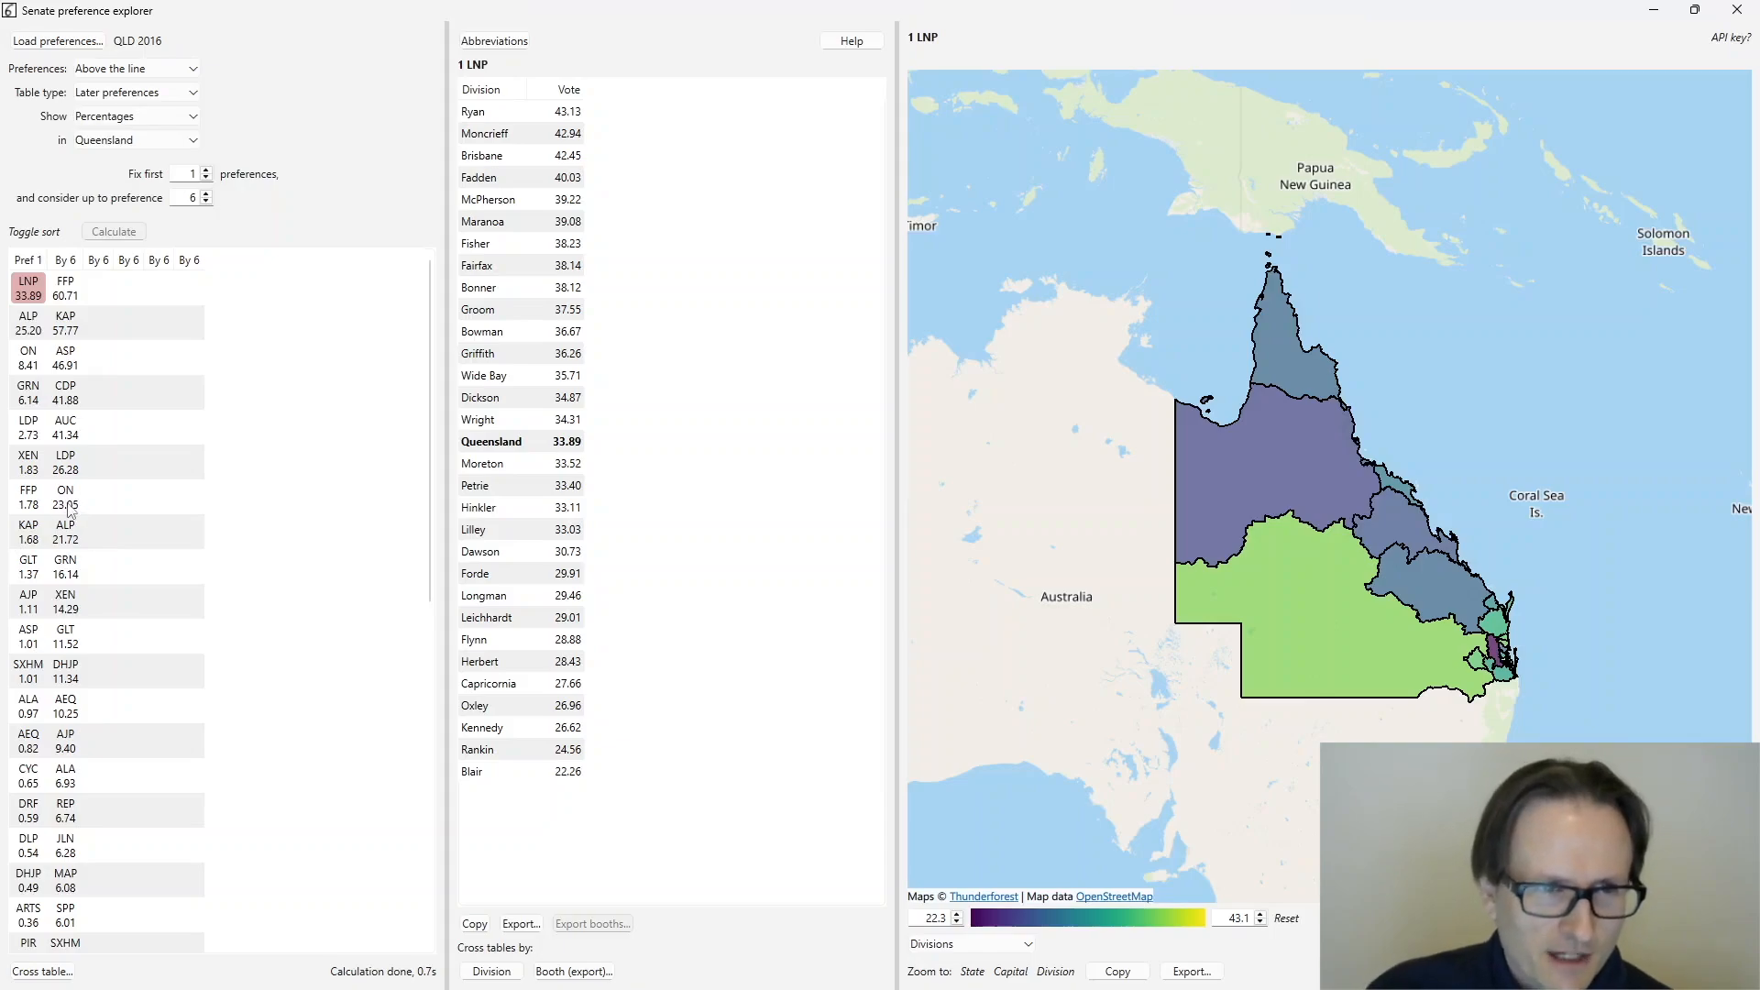
{"action": "left_click", "coordinate": [24, 325]}
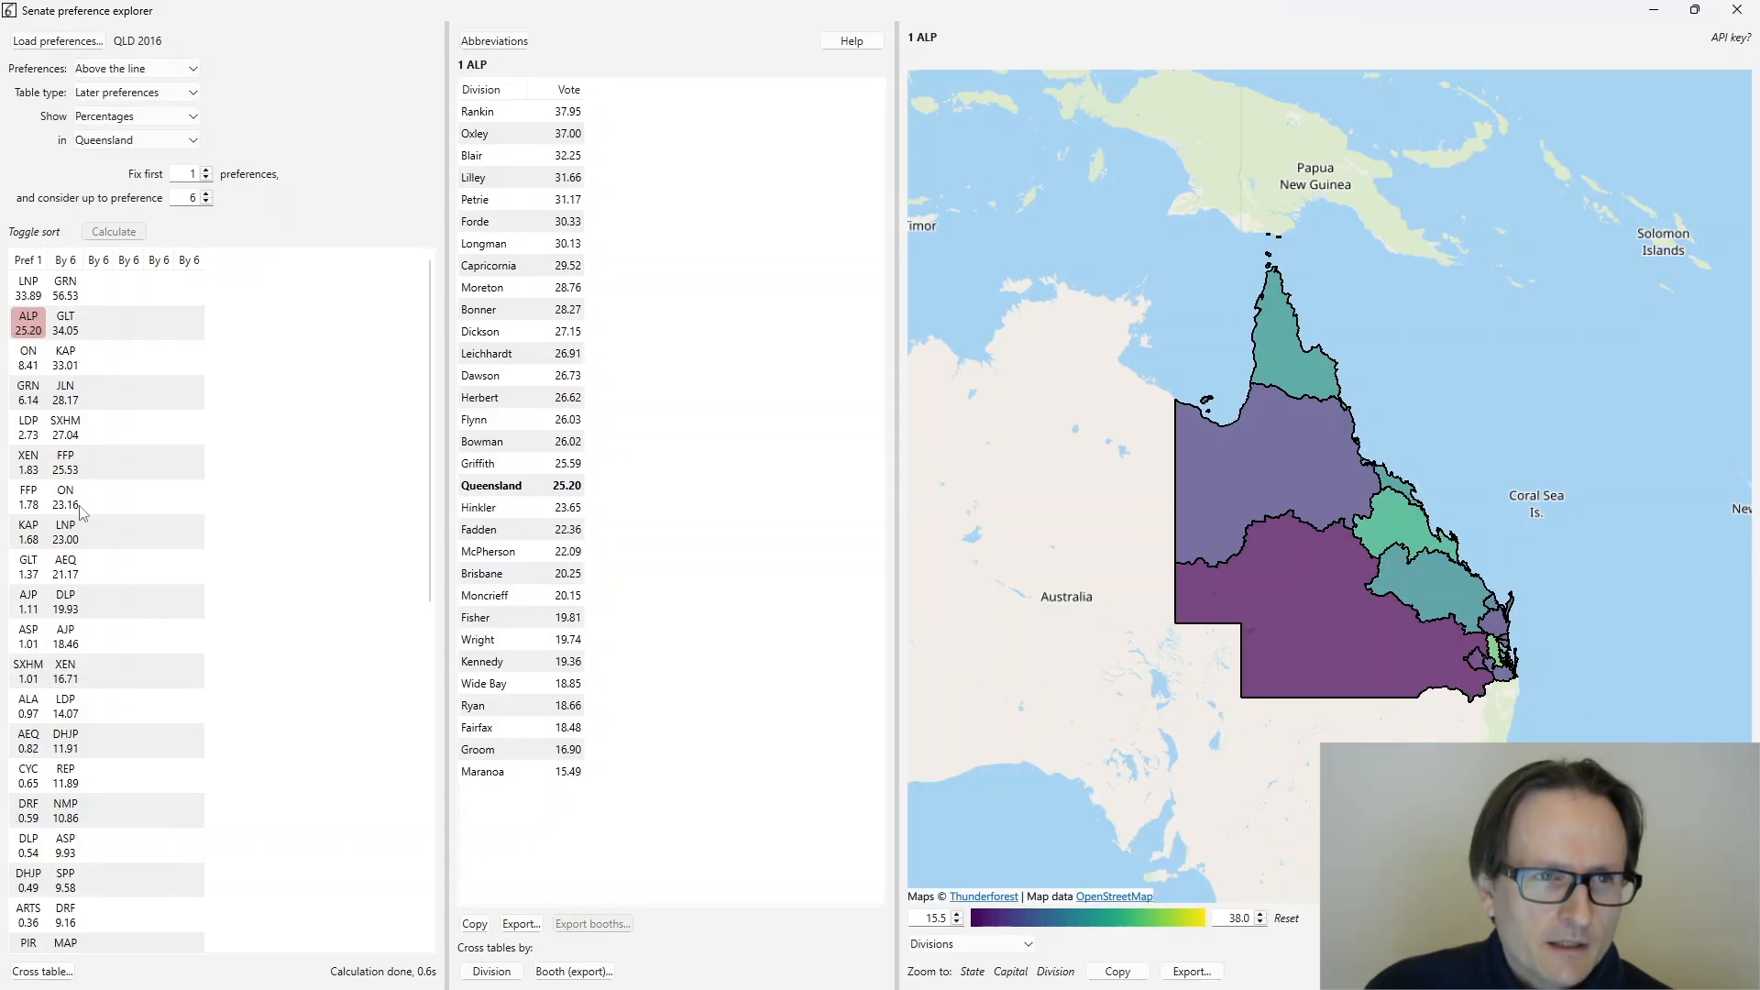
- Show the preference sources for preferences 2 to 6 and examine which 2016 first-preference voters supplied ON
{"action": "left_click", "coordinate": [158, 97]}
{"action": "left_click", "coordinate": [139, 163]}
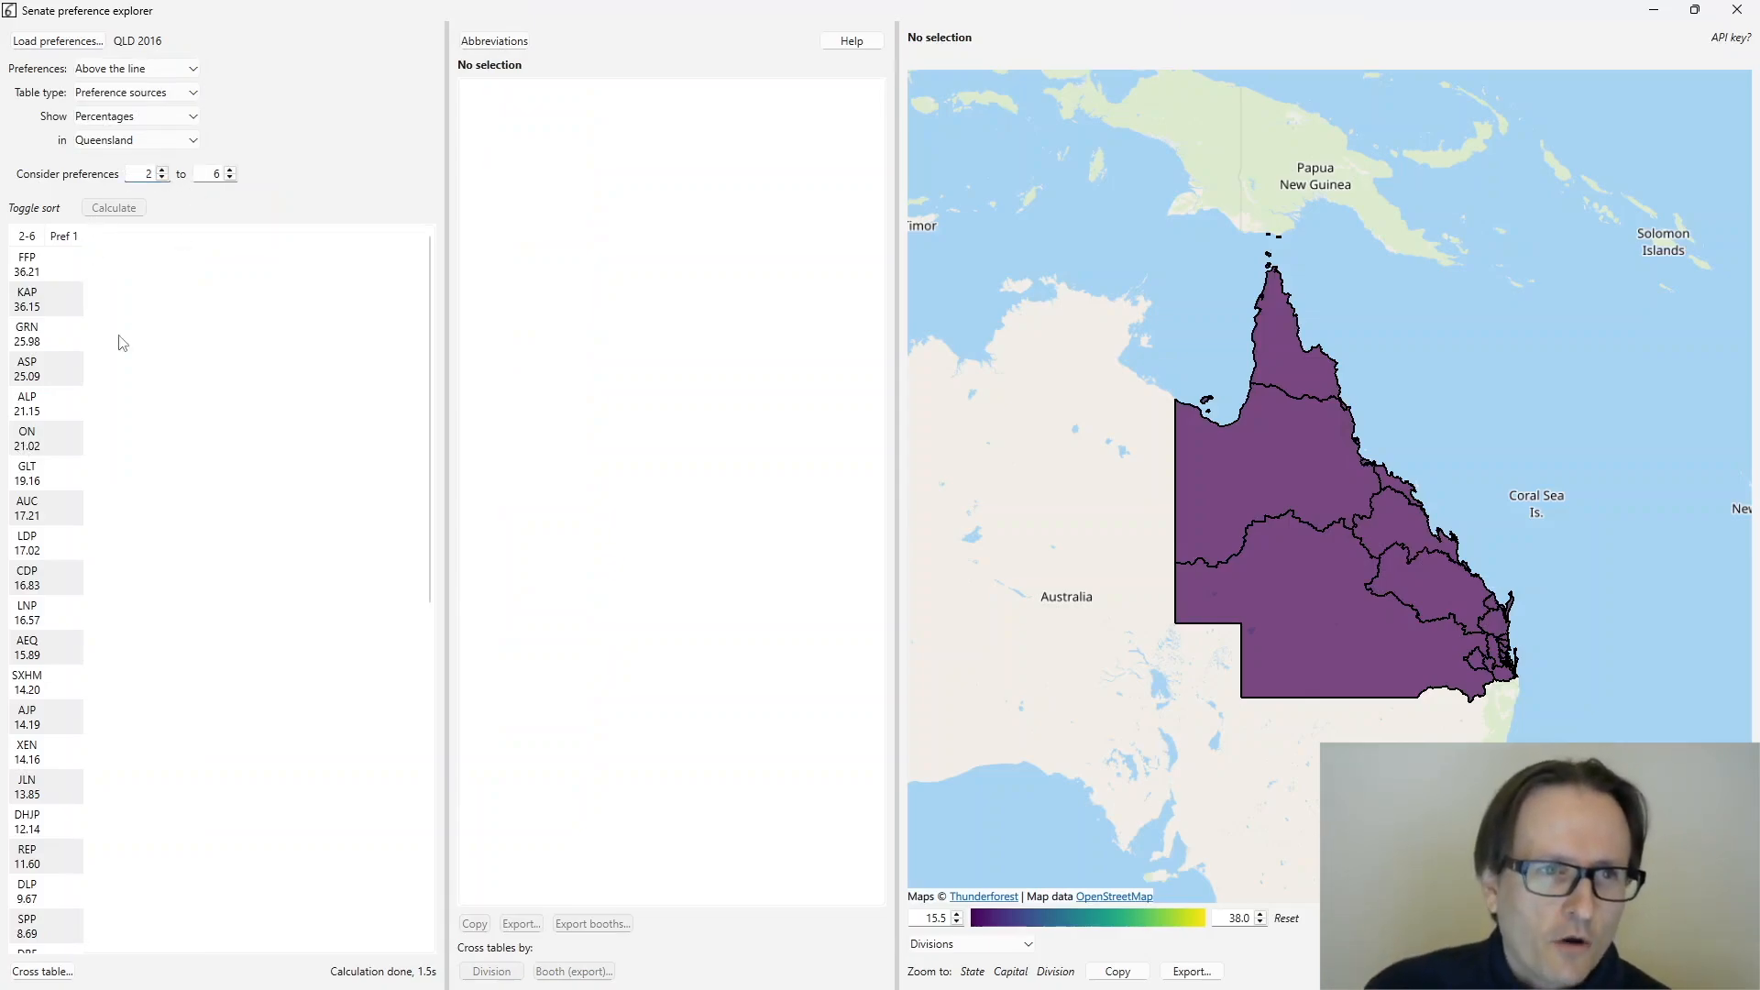
{"action": "left_click", "coordinate": [33, 438]}
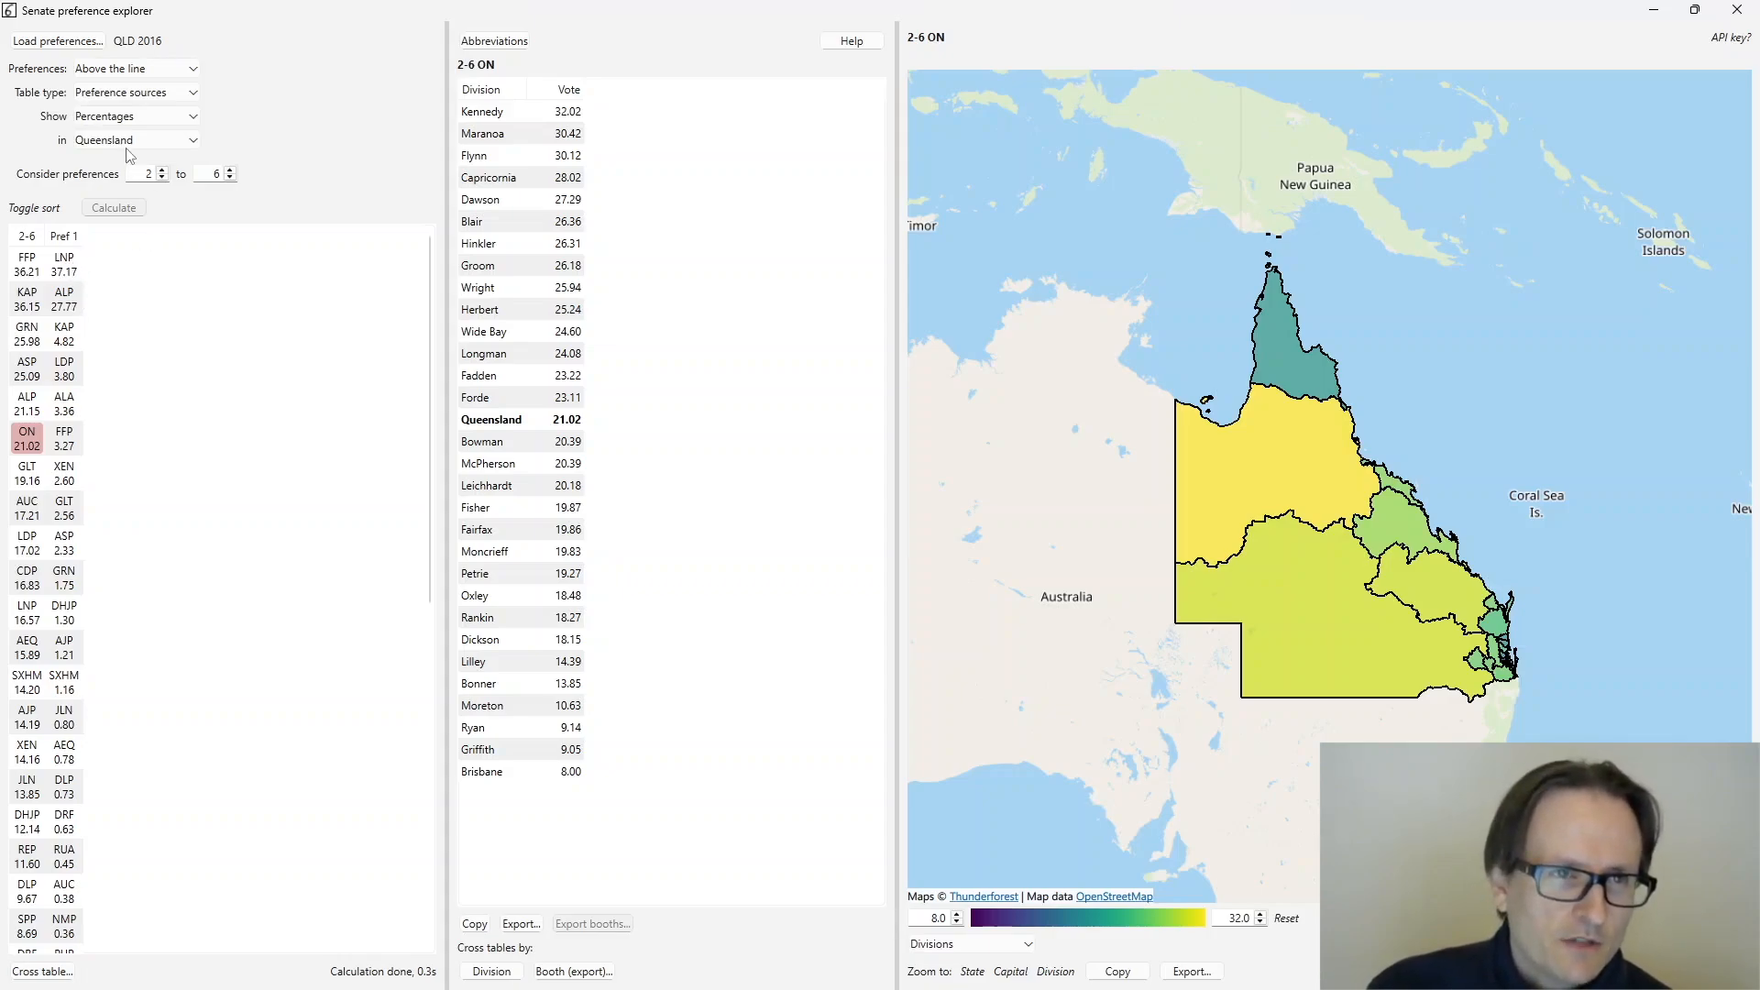
- Change the table type to Step forward and load the 2025 Queensland preferences from 2025_qld.sqlite
{"action": "left_click", "coordinate": [135, 92]}
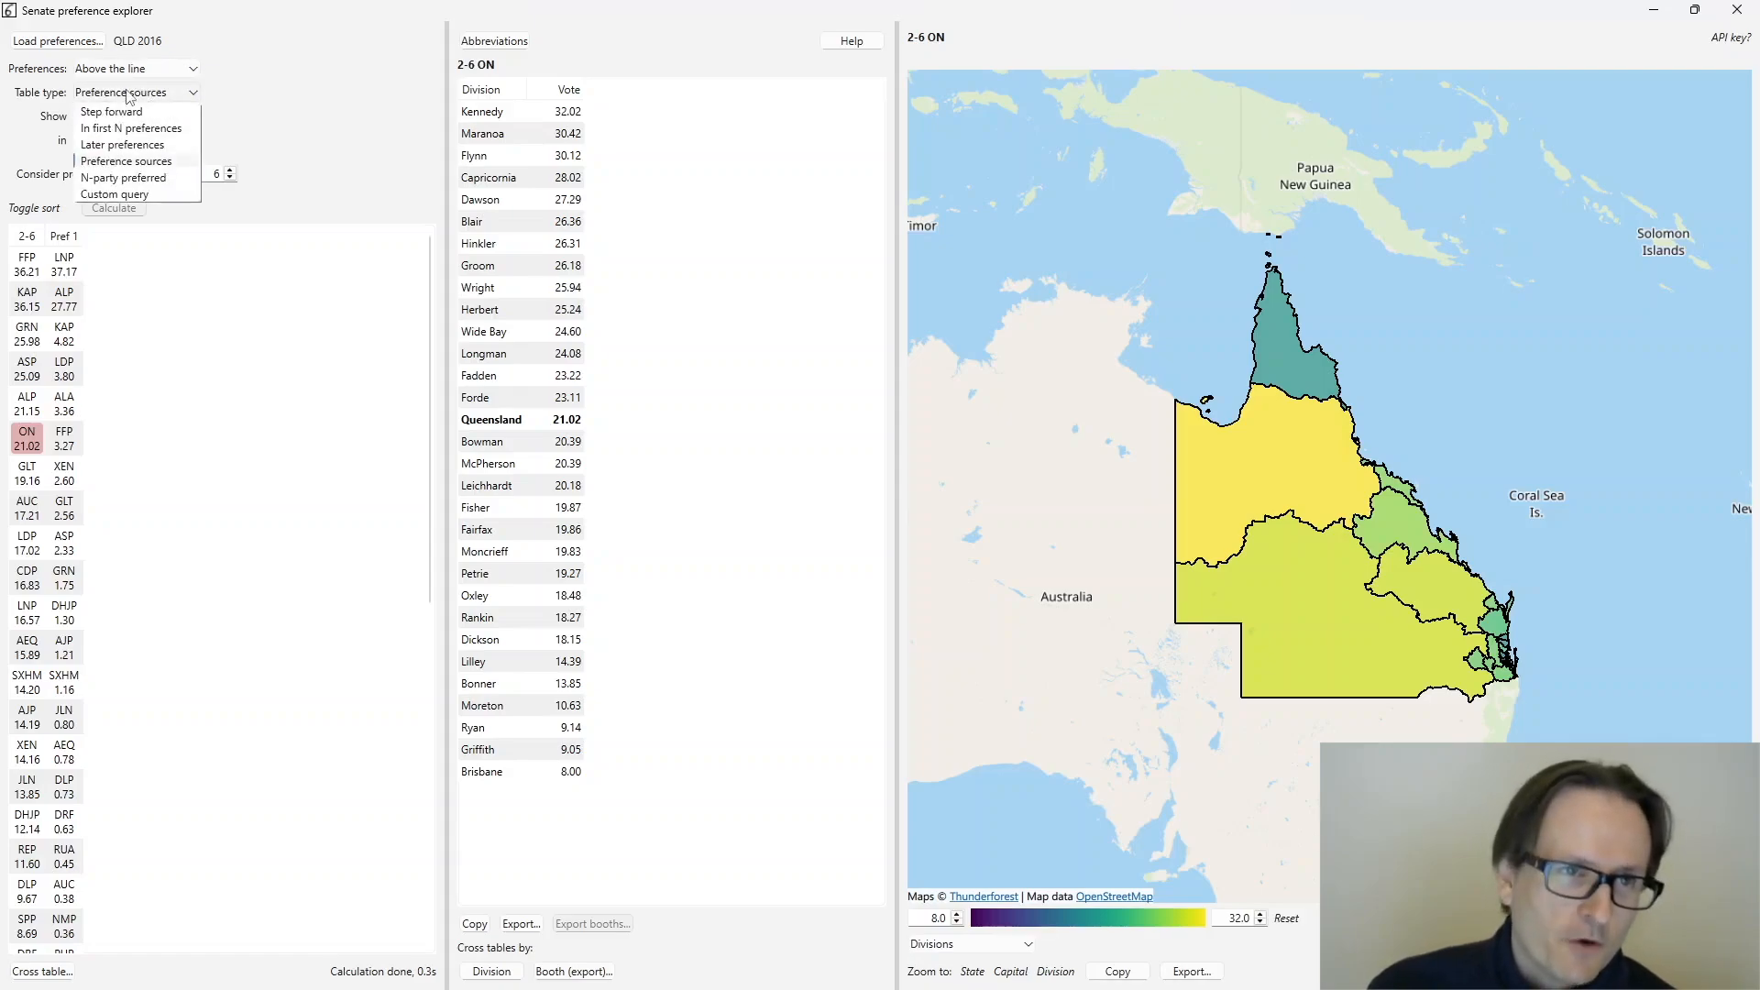
{"action": "left_click", "coordinate": [122, 118]}
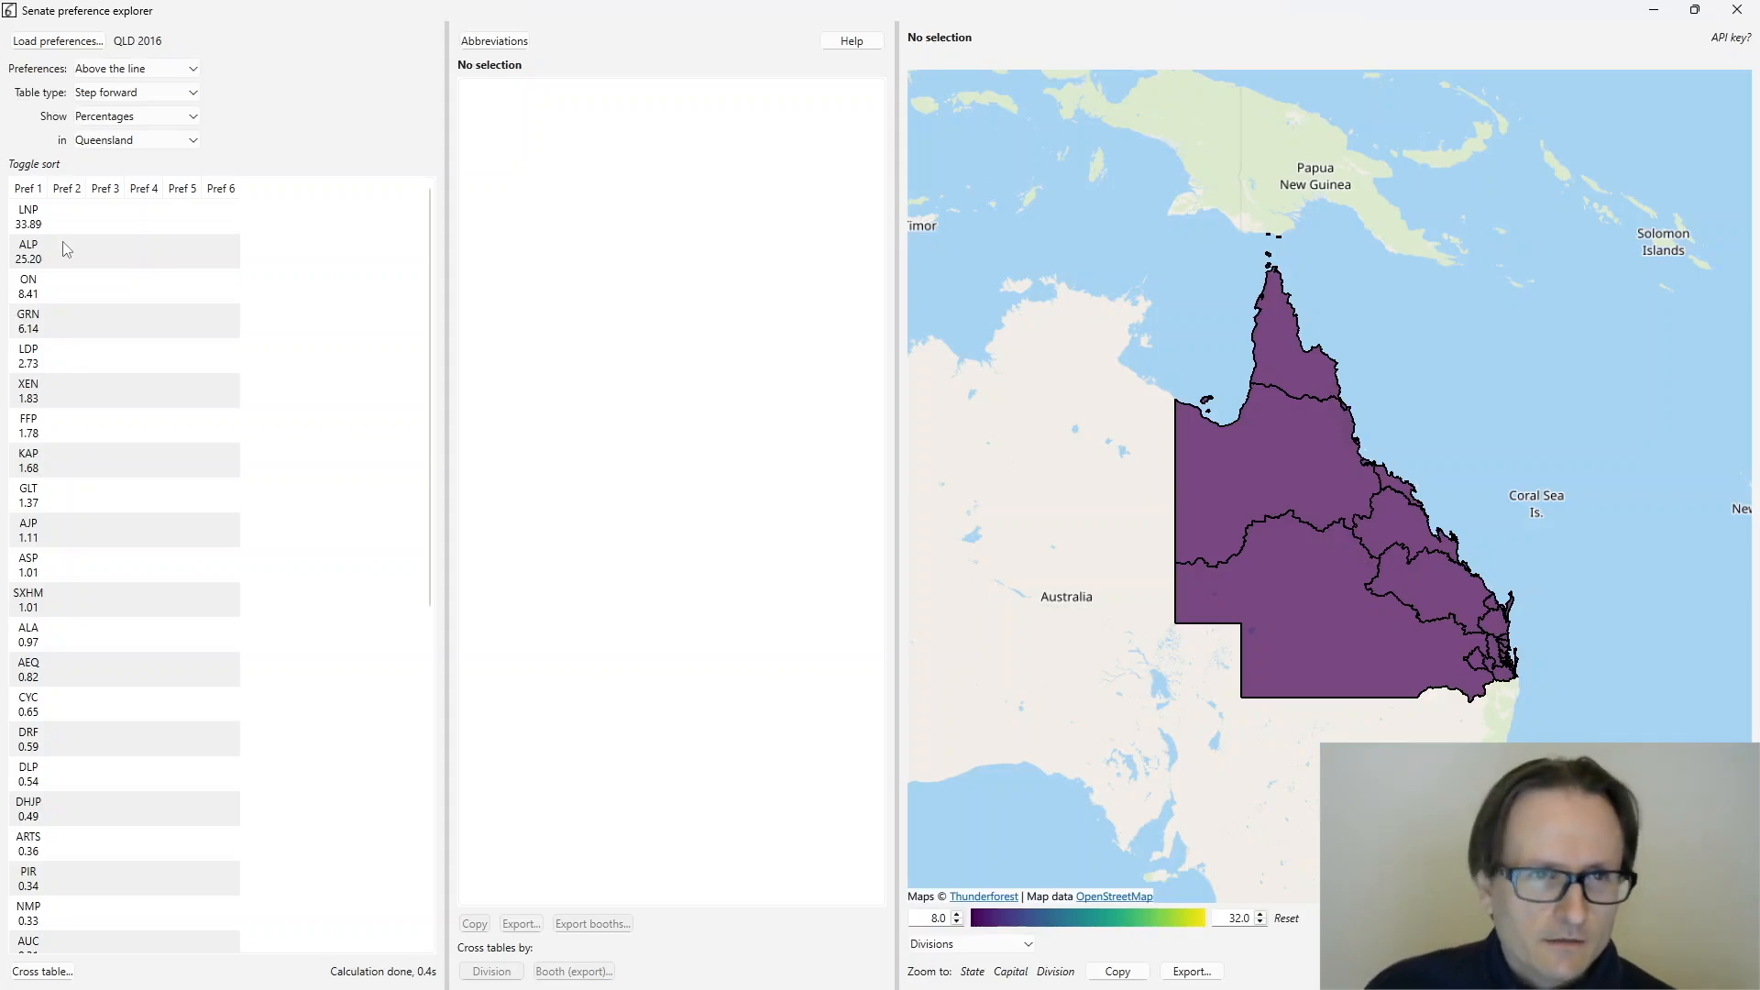
{"action": "left_click", "coordinate": [39, 44]}
{"action": "left_click_drag", "start_coordinate": [236, 51], "coordinate": [514, 97]}
{"action": "left_click", "coordinate": [498, 292]}
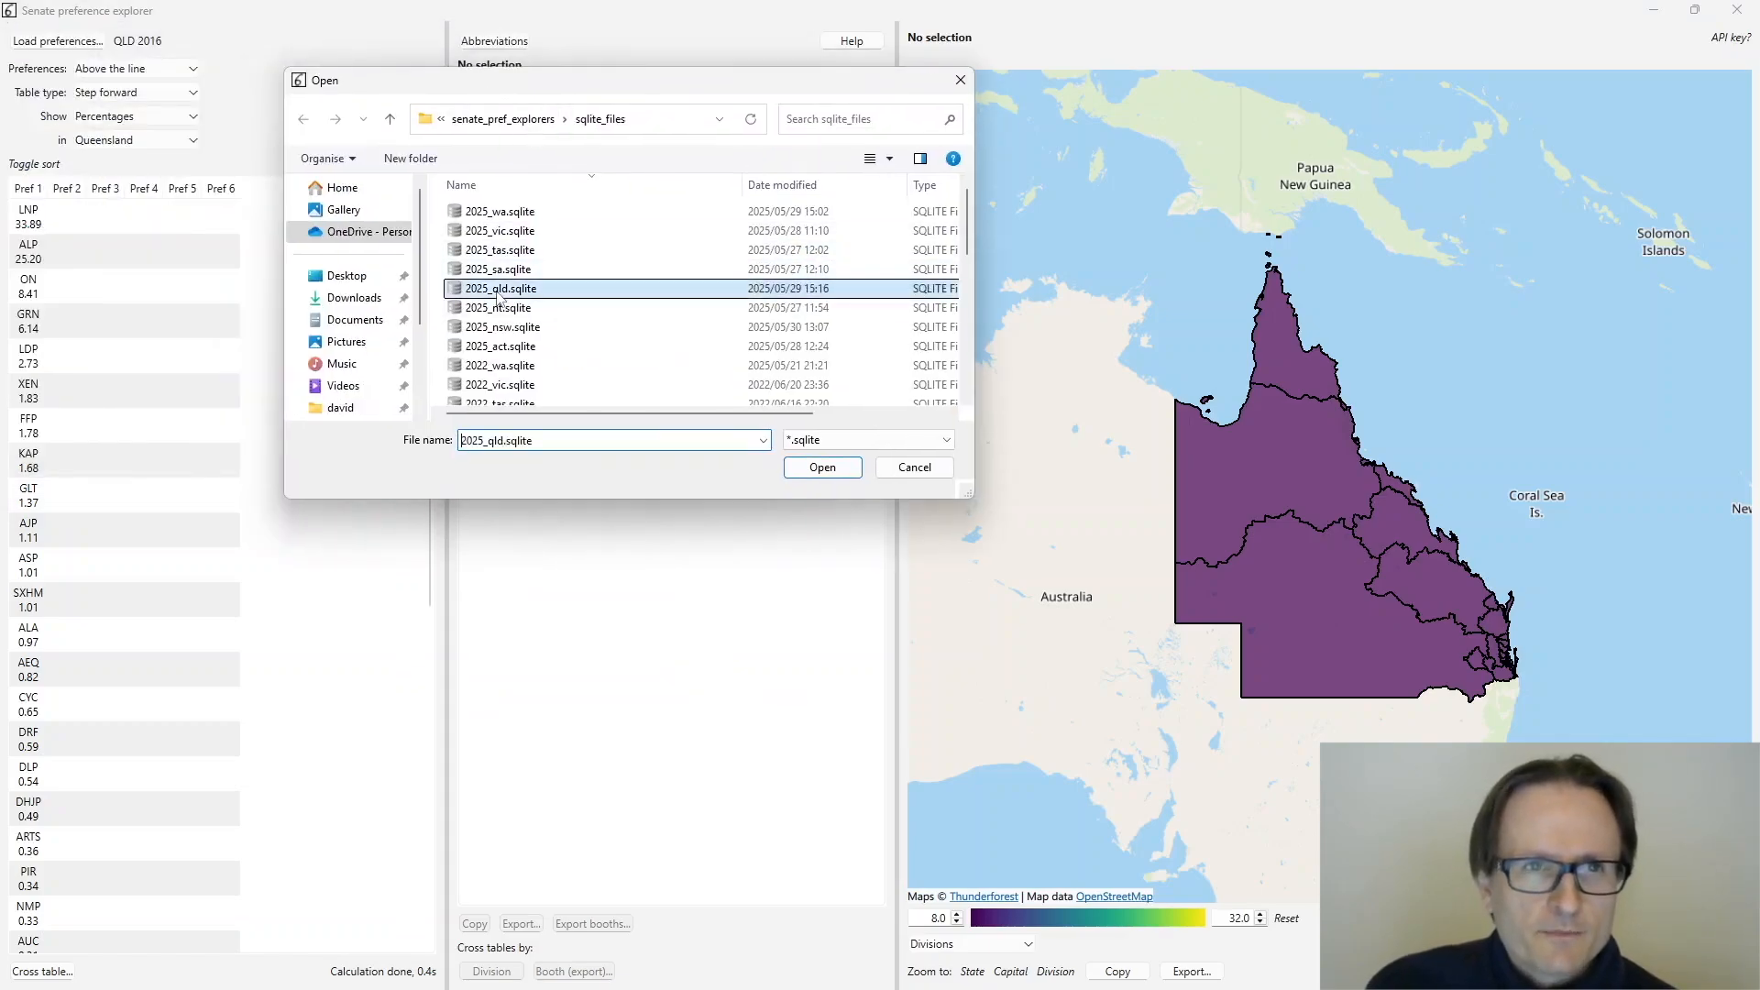
{"action": "double_click", "coordinate": [498, 290]}
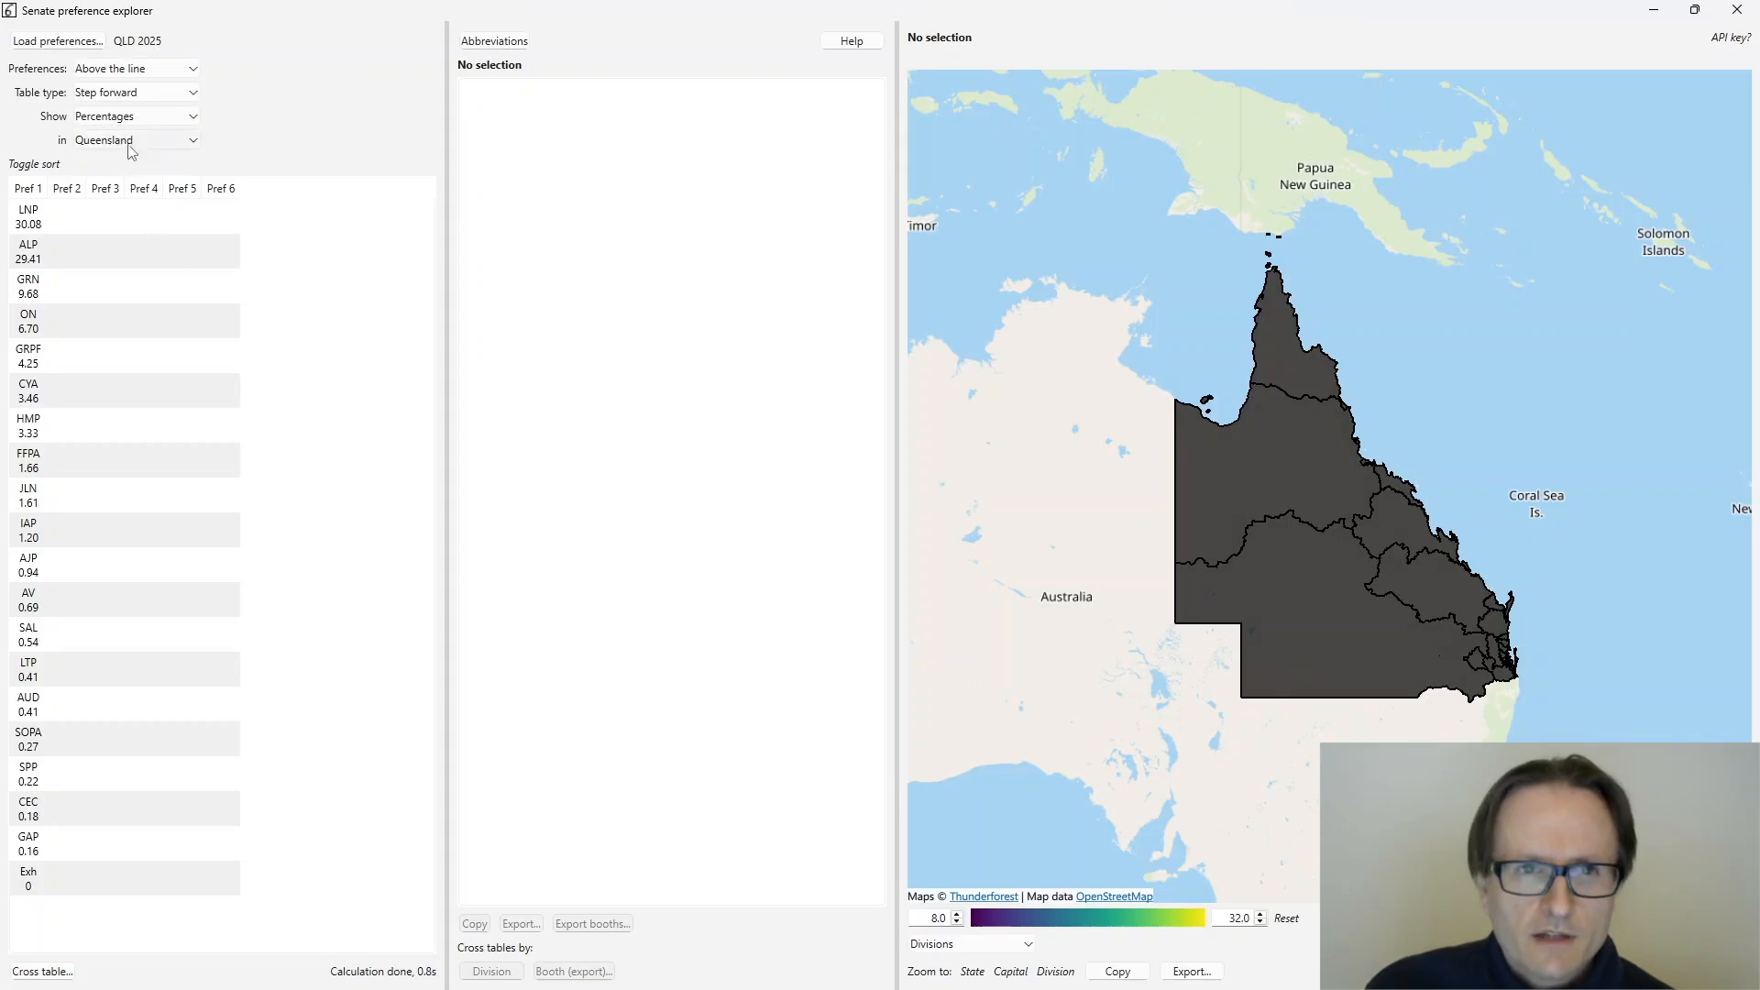
- Tabulate the parties in the first 6 preferences for Queensland 2025 and examine the results for ON, ALP and finally LNP
{"action": "left_click", "coordinate": [130, 94]}
{"action": "left_click", "coordinate": [127, 129]}
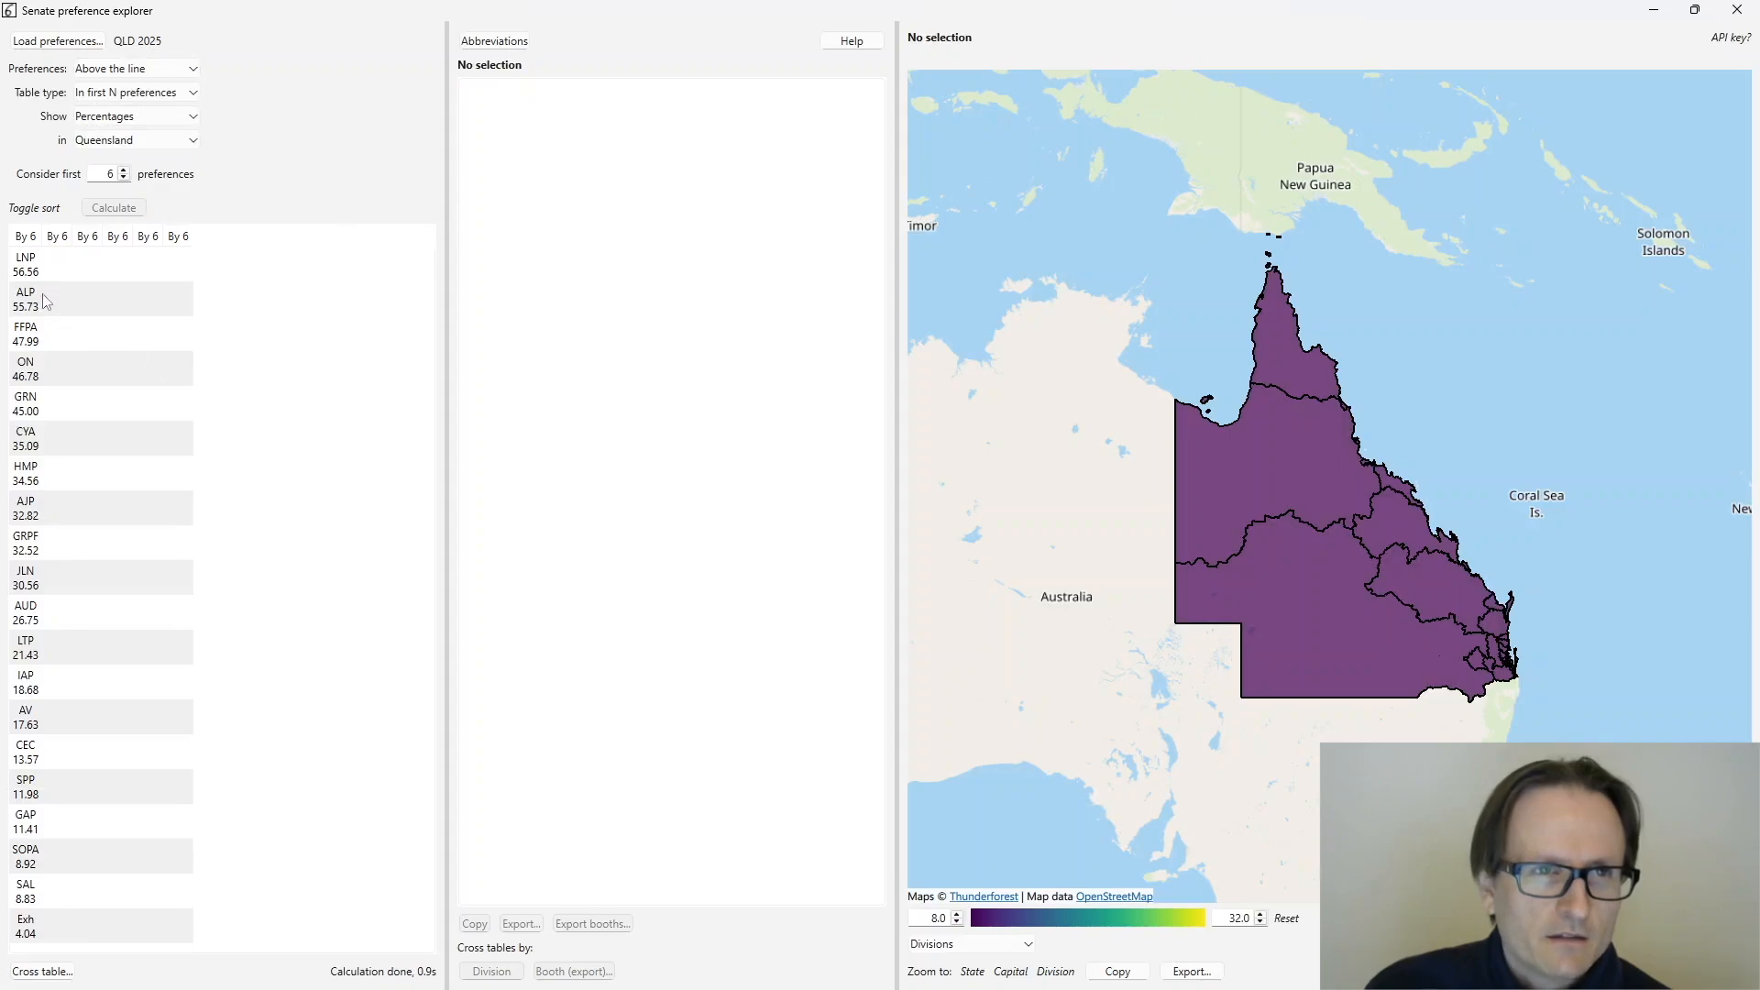
{"action": "left_click", "coordinate": [25, 369]}
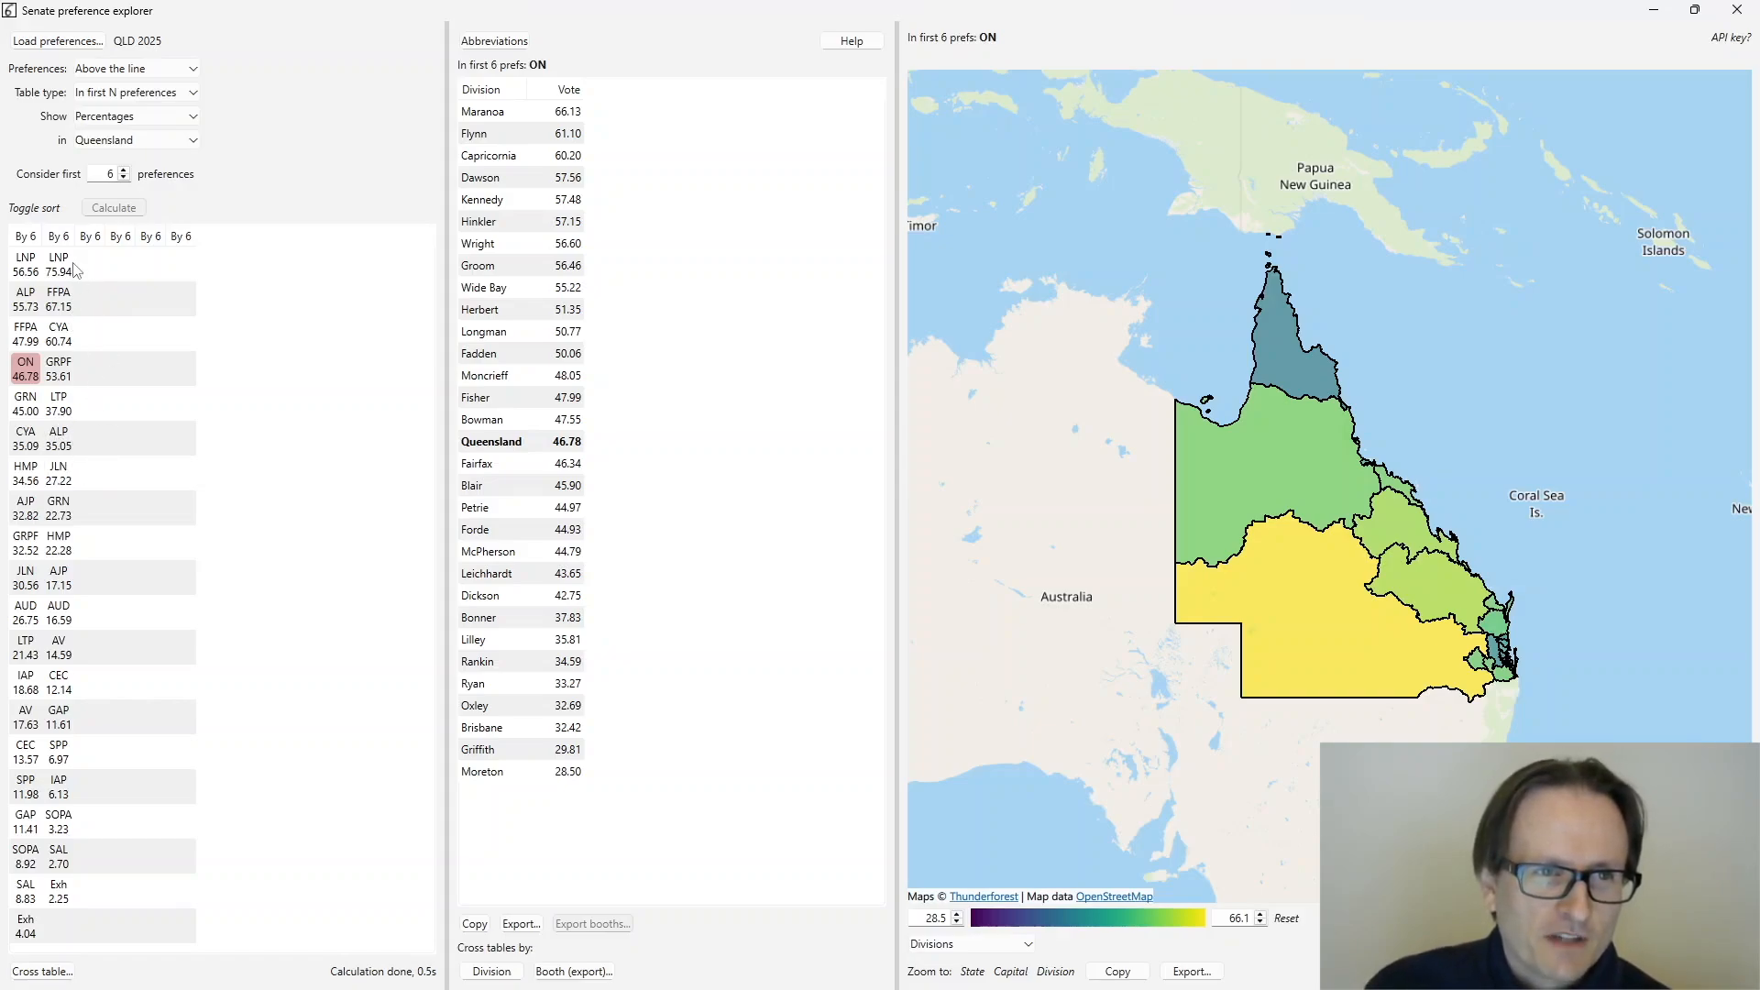
{"action": "left_click", "coordinate": [25, 296]}
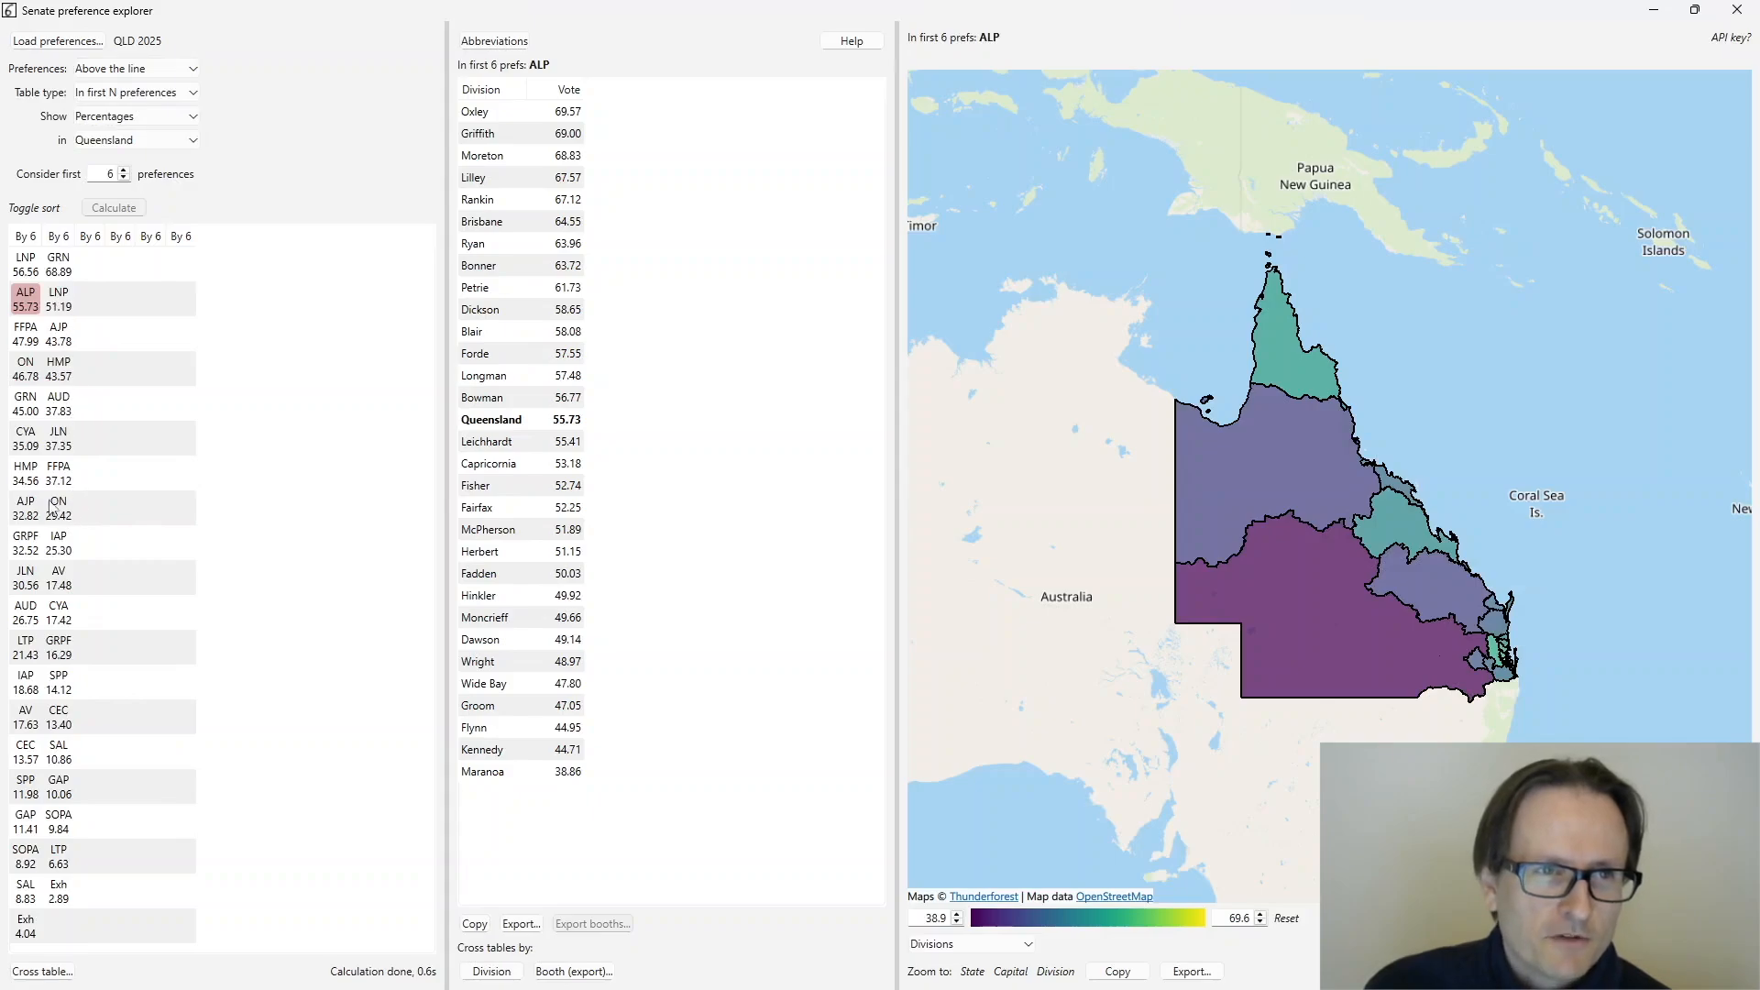
{"action": "left_click", "coordinate": [25, 264]}
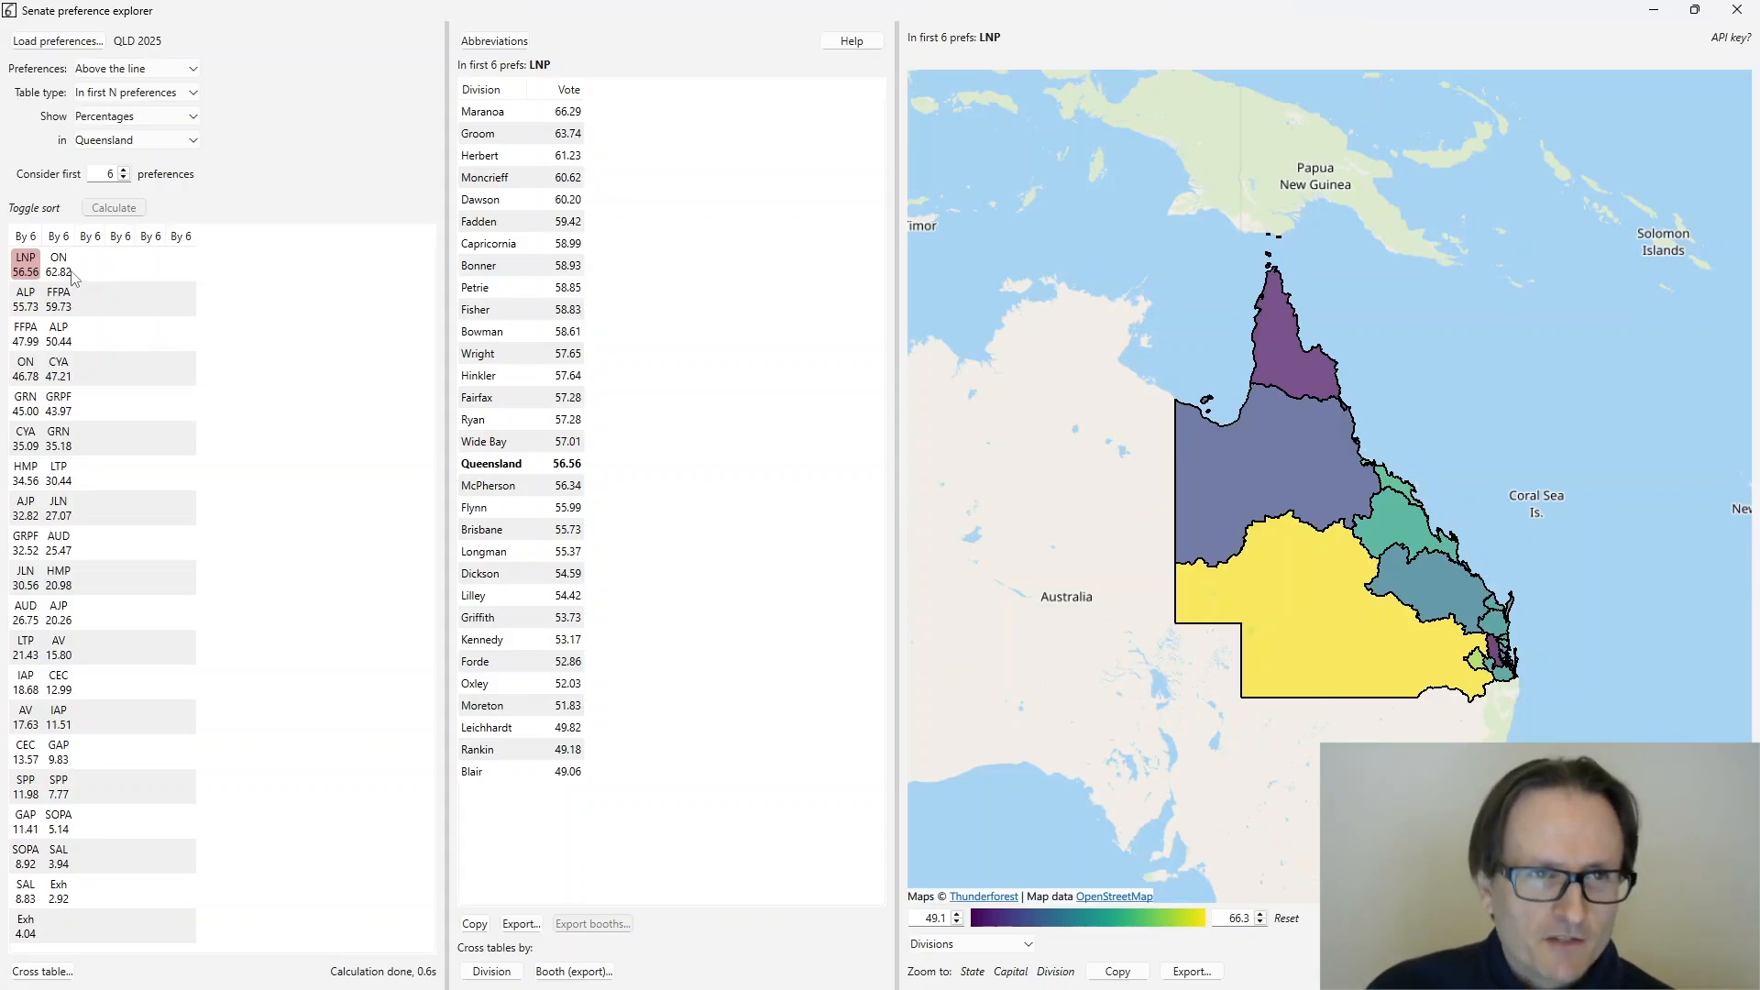
- Show the 2025 later preferences up to preference 6 for first-preference voters of LNP and finally ALP
{"action": "left_click", "coordinate": [148, 96]}
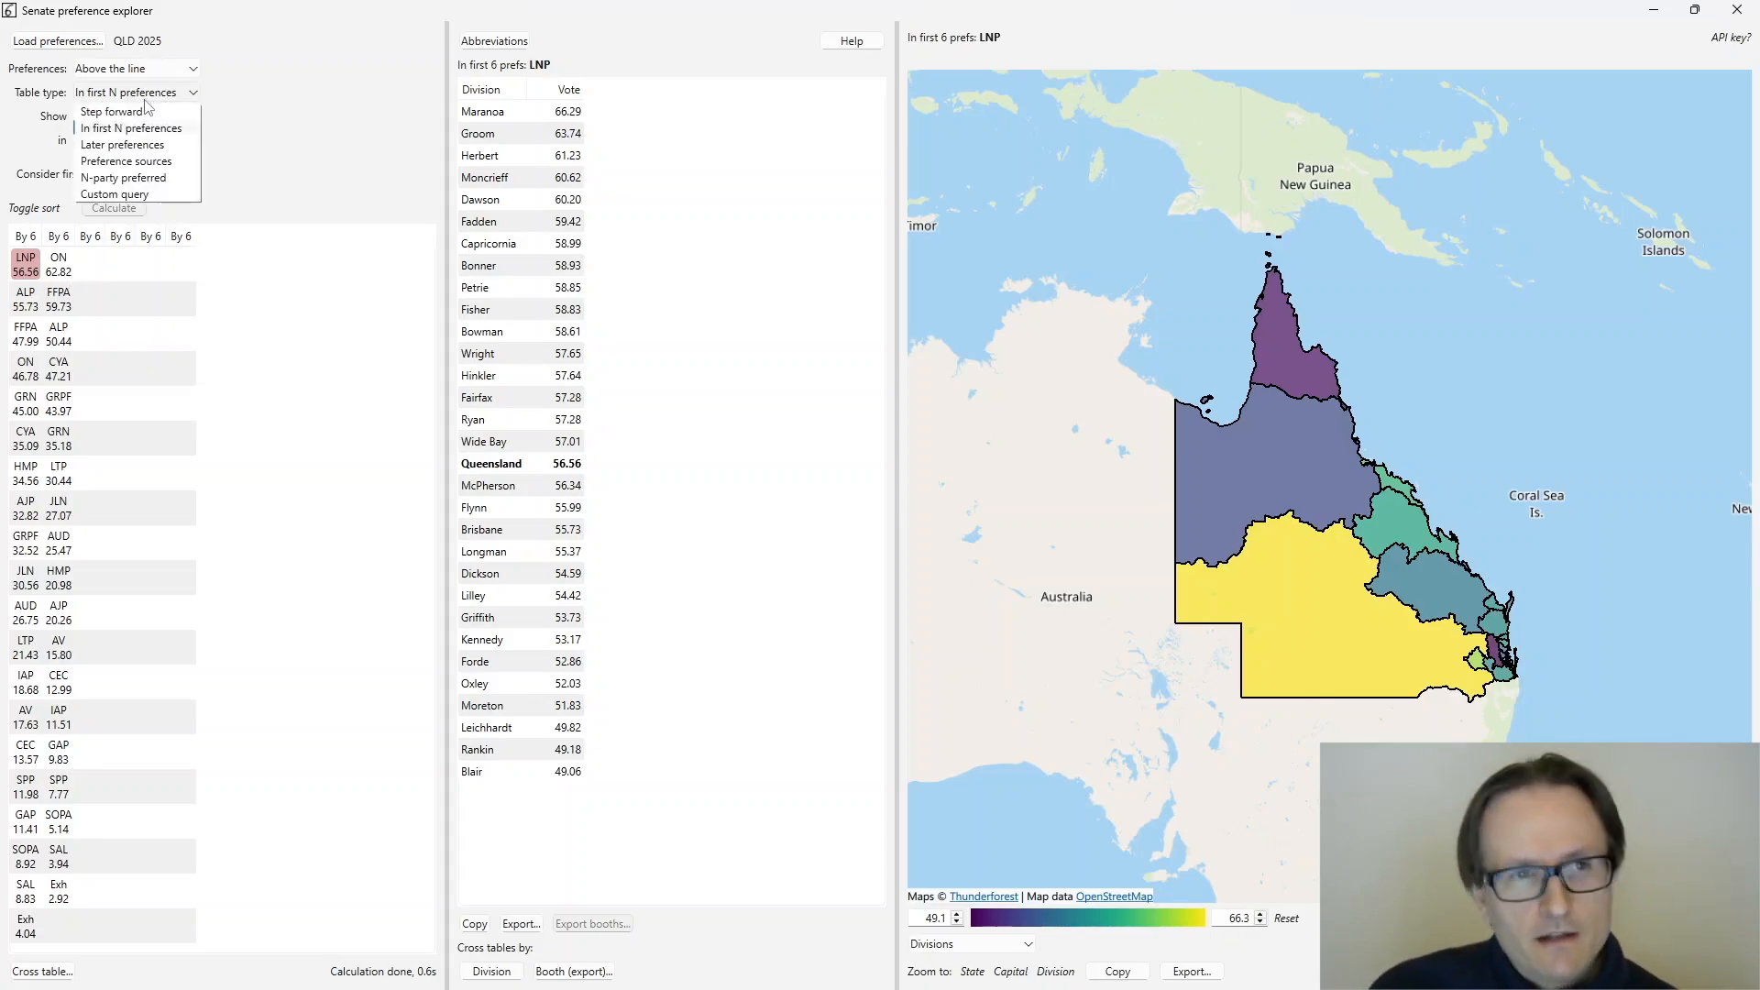
{"action": "left_click", "coordinate": [122, 145]}
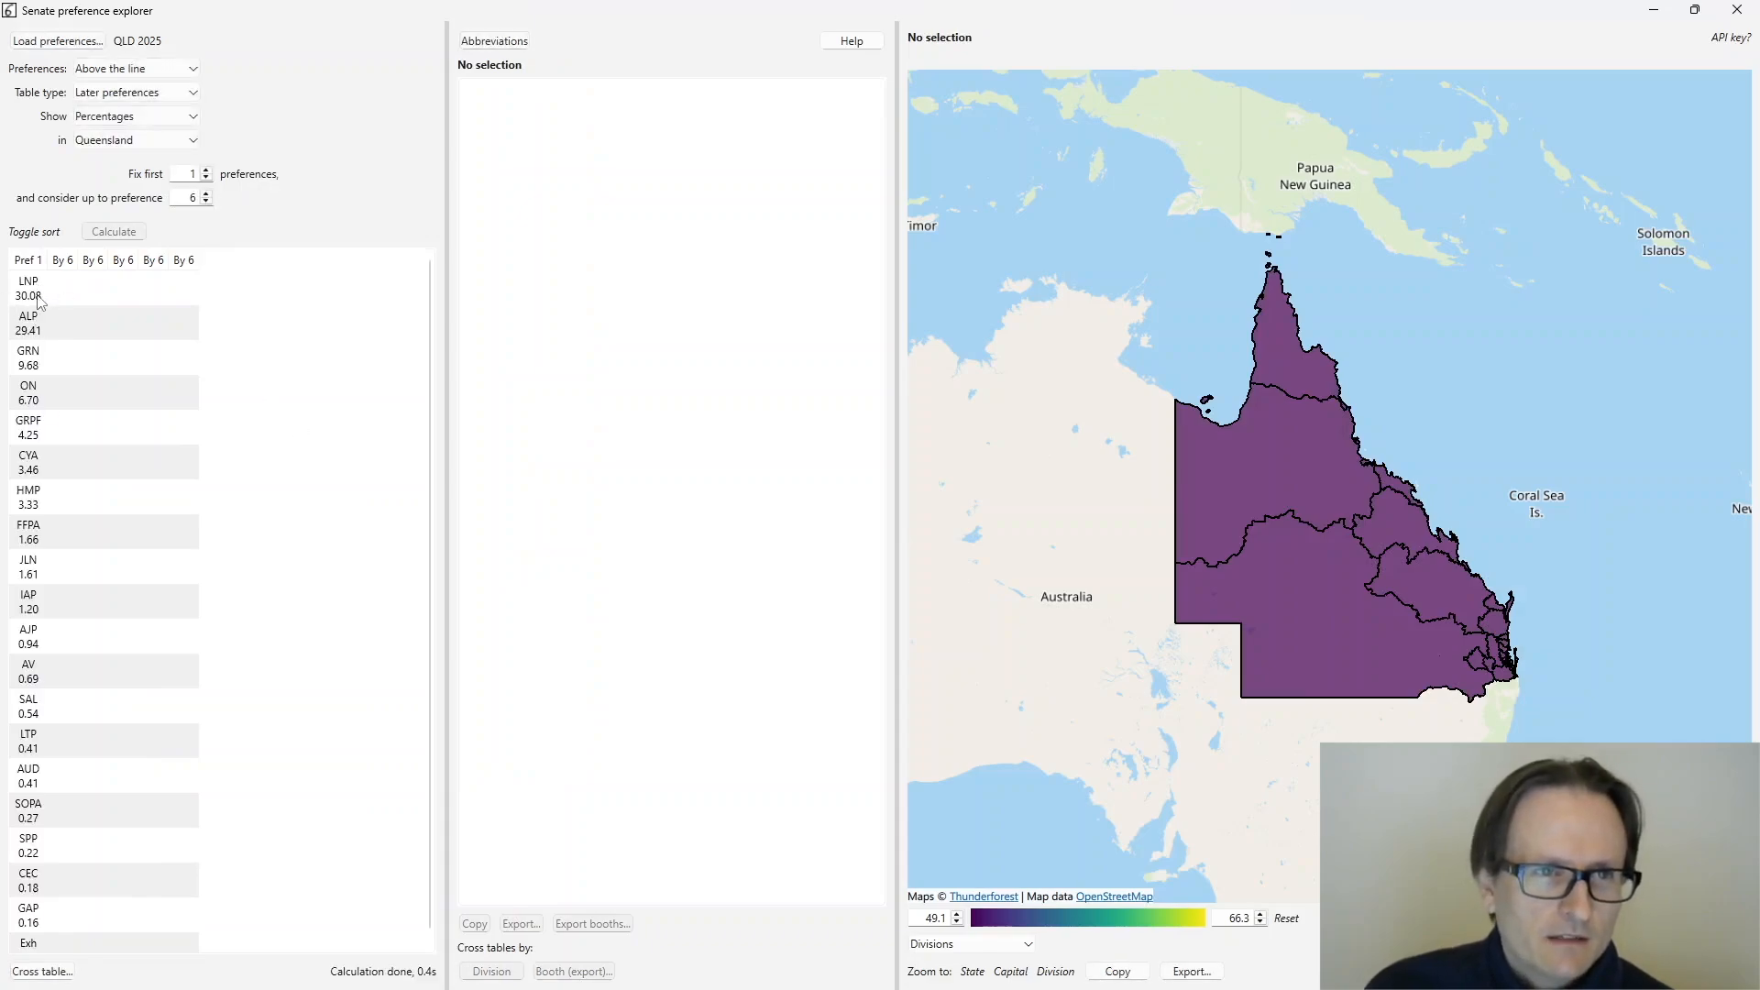
{"action": "left_click", "coordinate": [36, 298]}
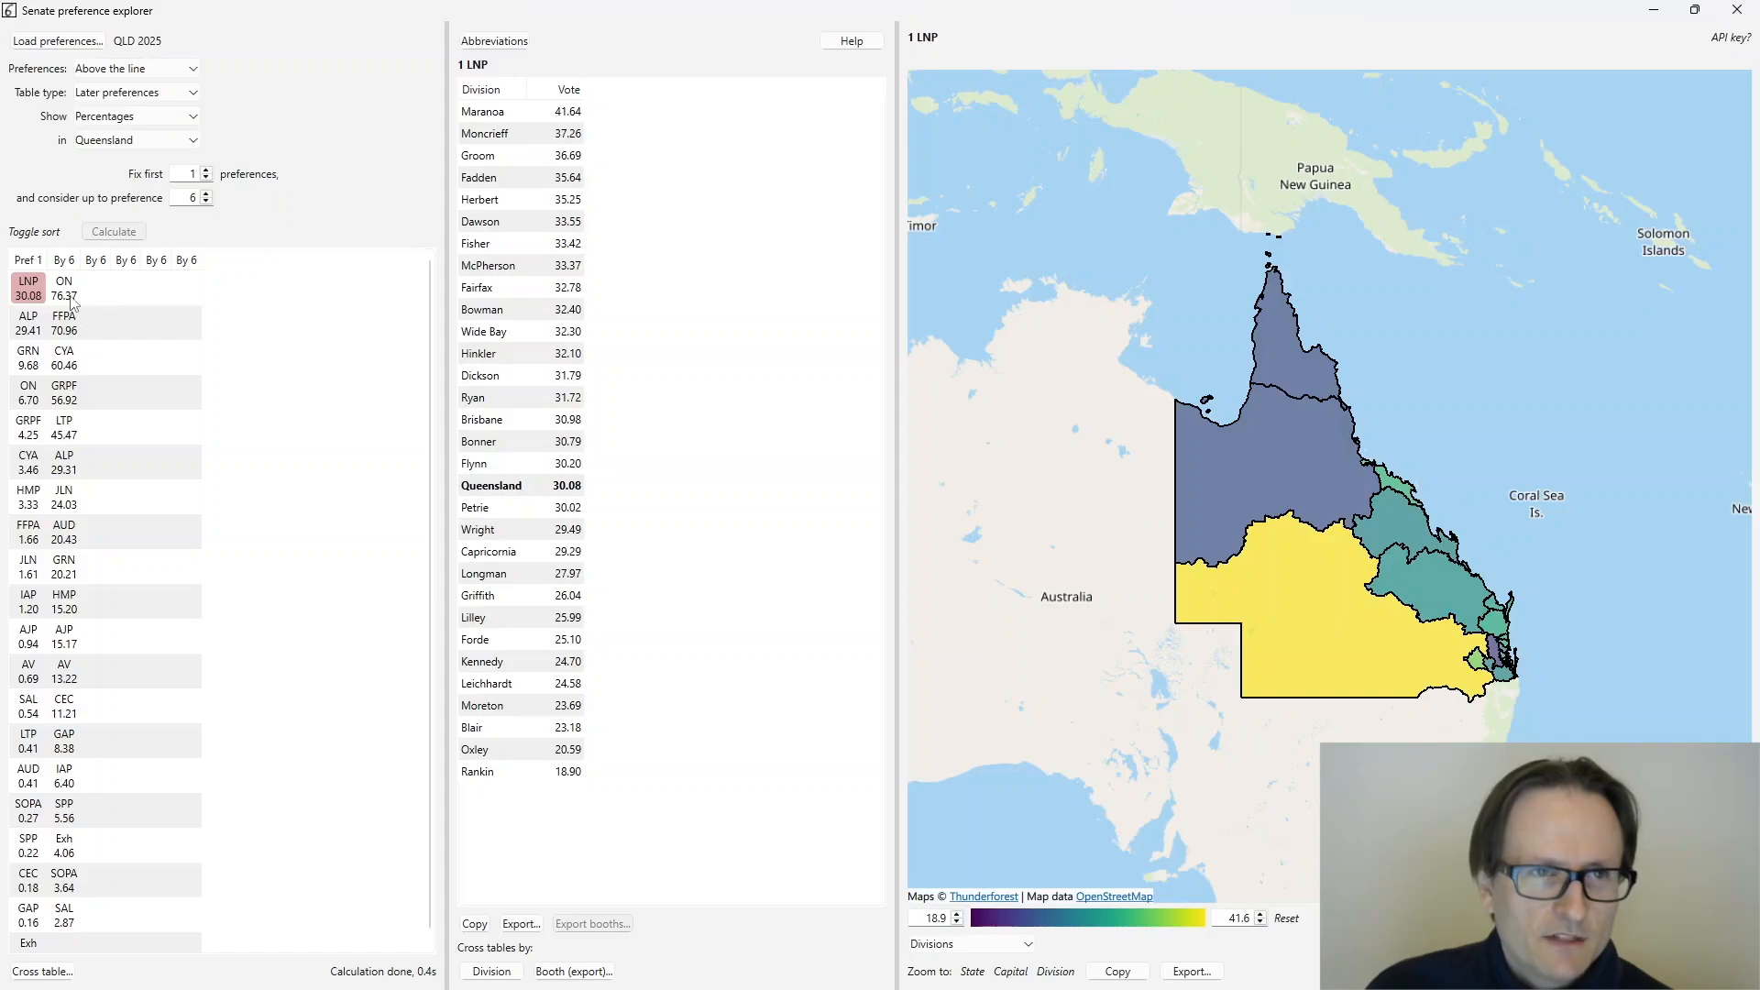
{"action": "left_click", "coordinate": [31, 326]}
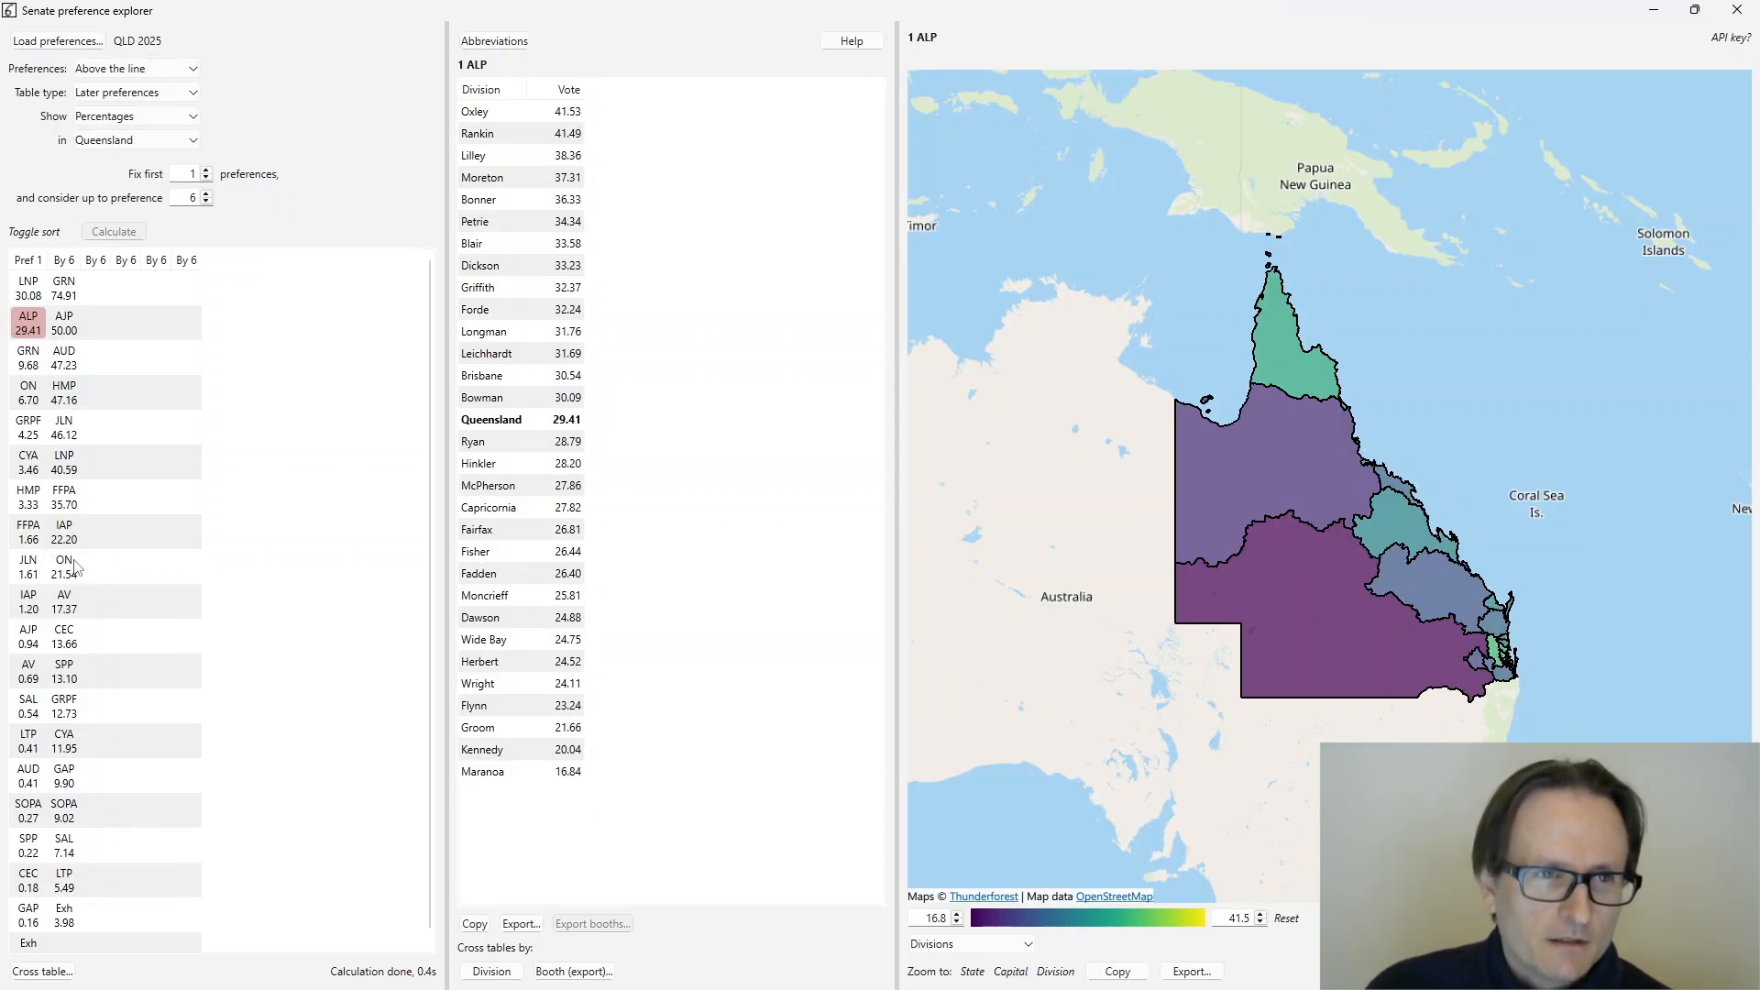
- Show the 2025 preference sources for preferences 2 to 6 and examine where those for ON come from
{"action": "left_click", "coordinate": [129, 93]}
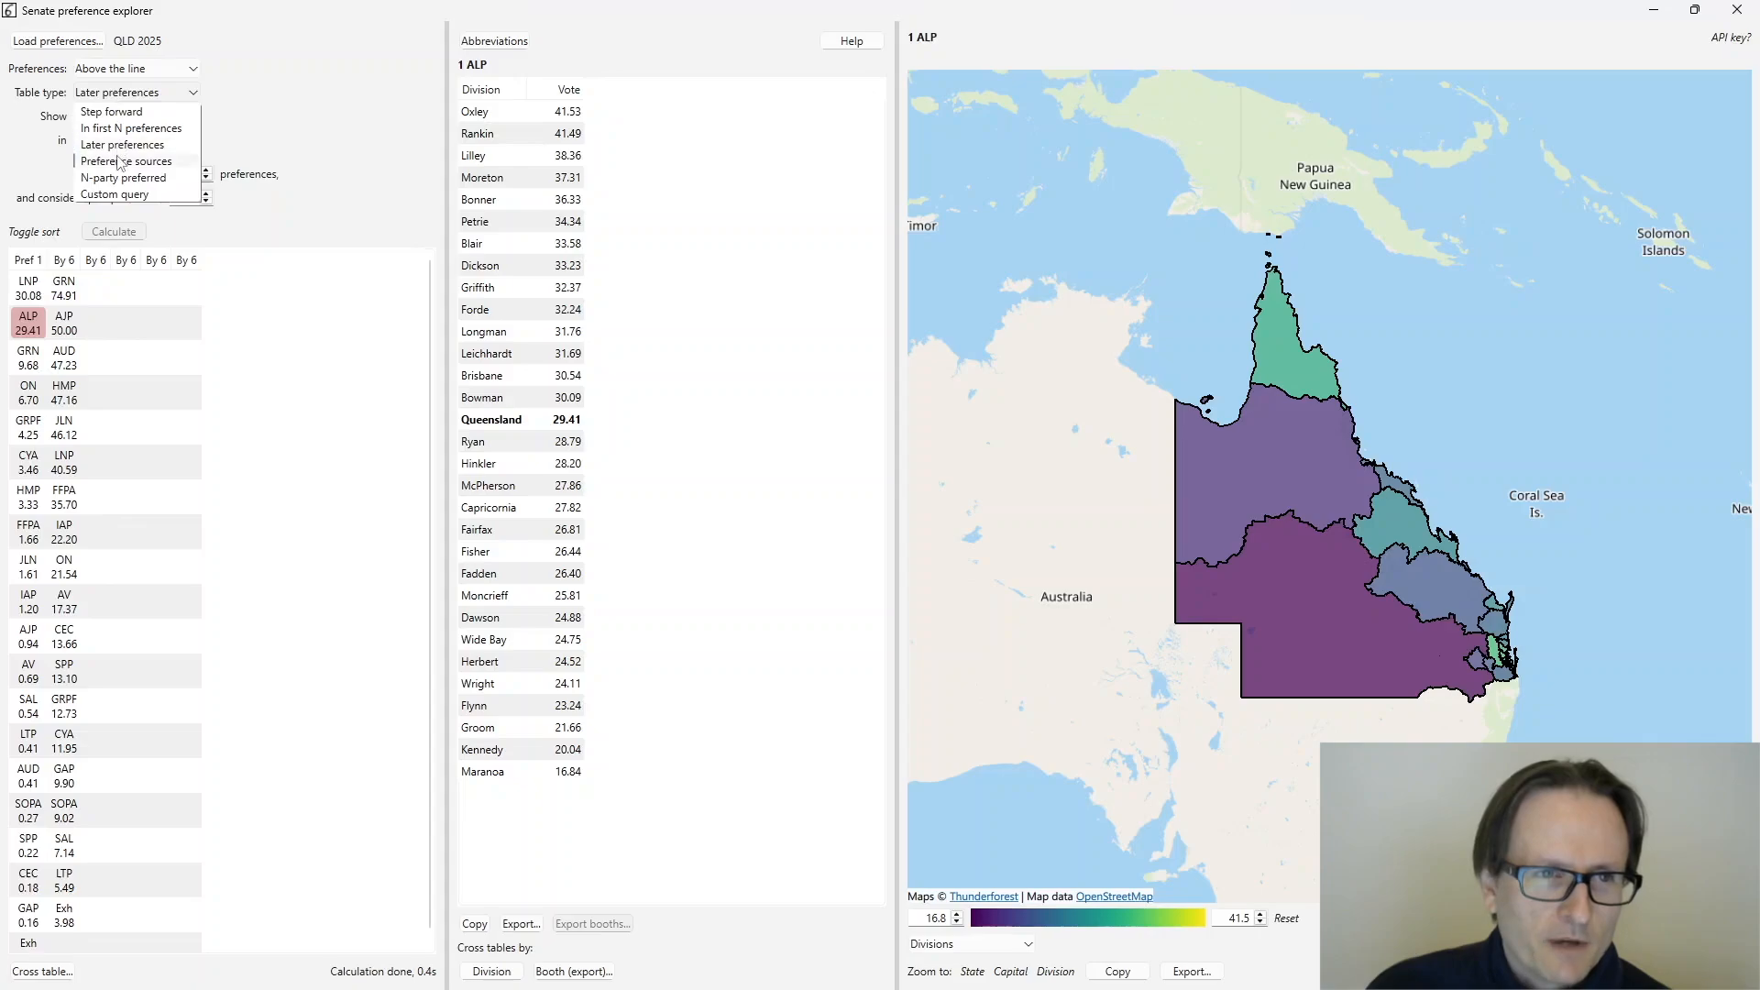
{"action": "left_click", "coordinate": [124, 169]}
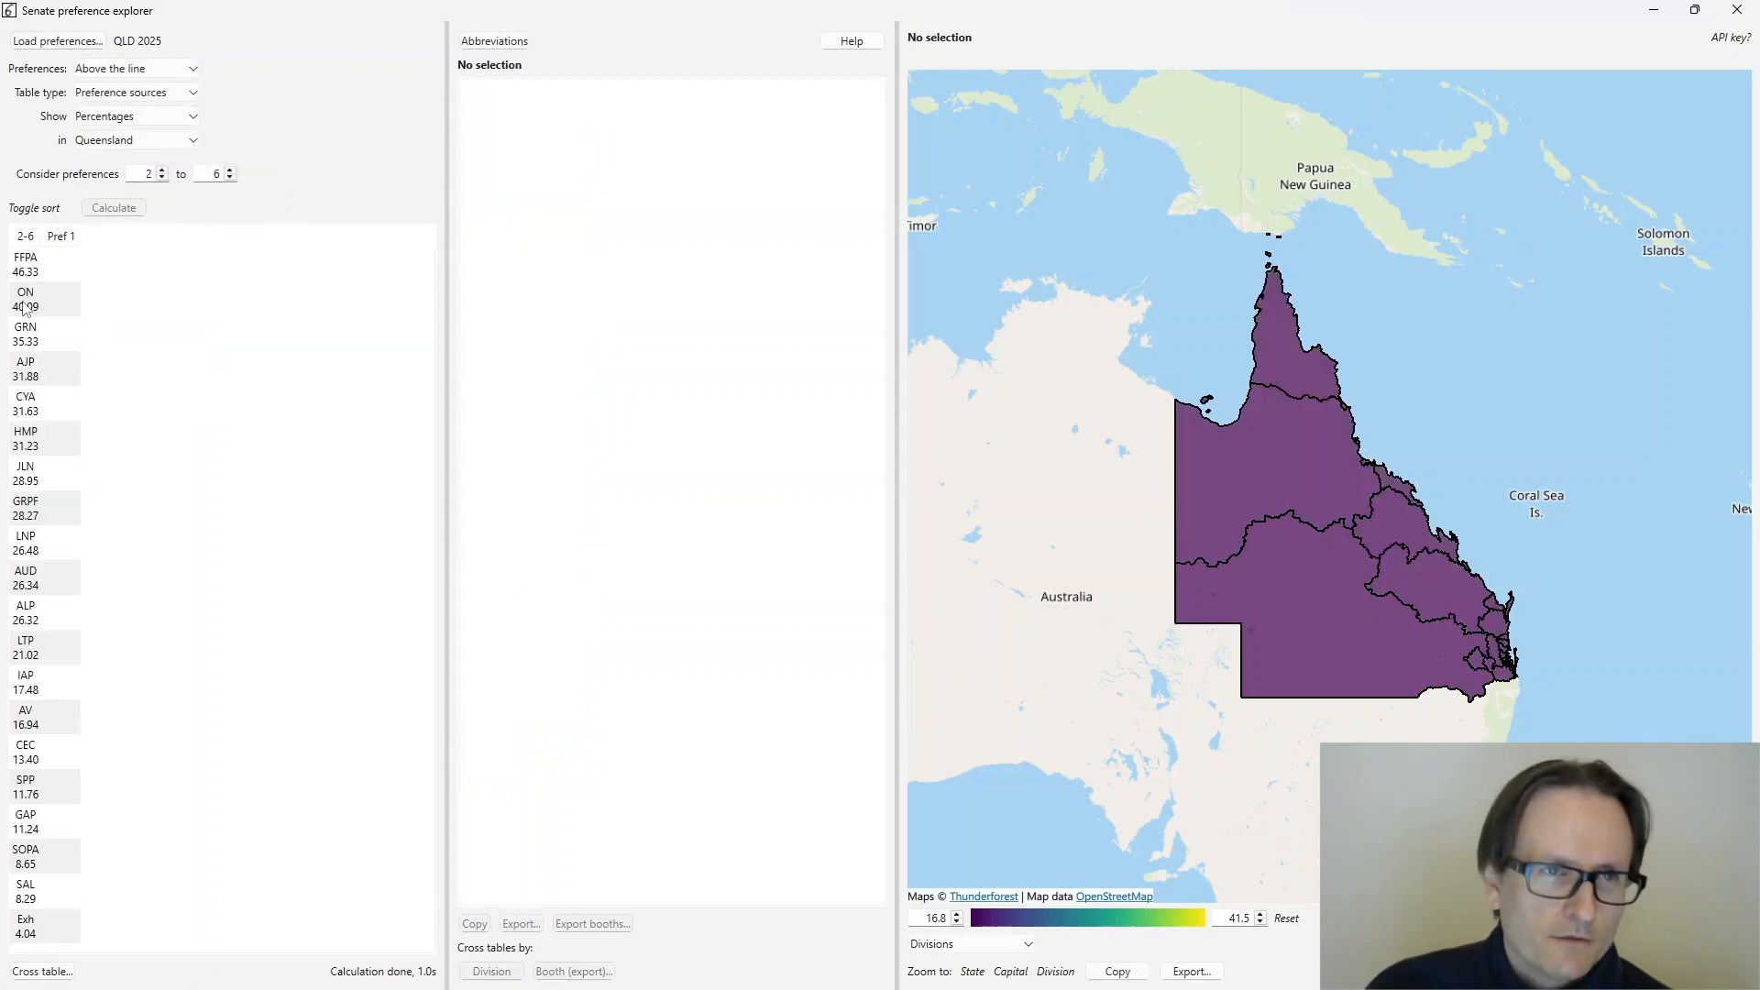
{"action": "left_click", "coordinate": [26, 301]}
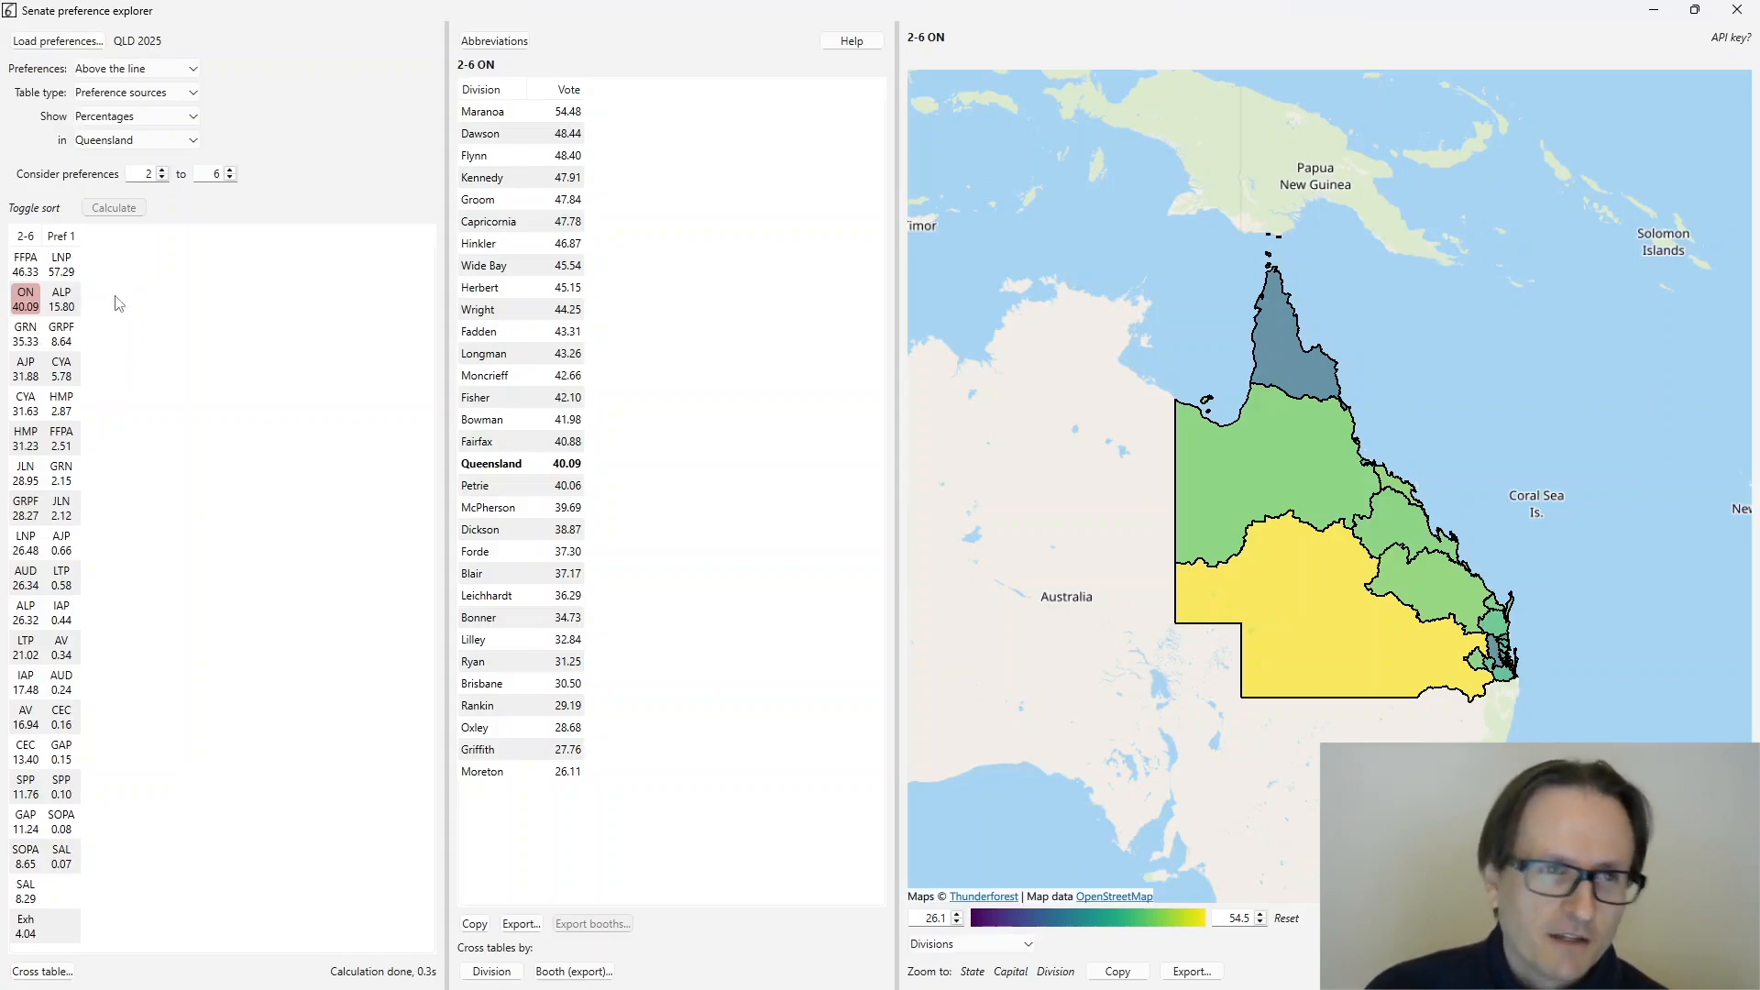
- Calculate the 2025 Queensland N-party preferred table between LNP and ALP
{"action": "left_click", "coordinate": [138, 93]}
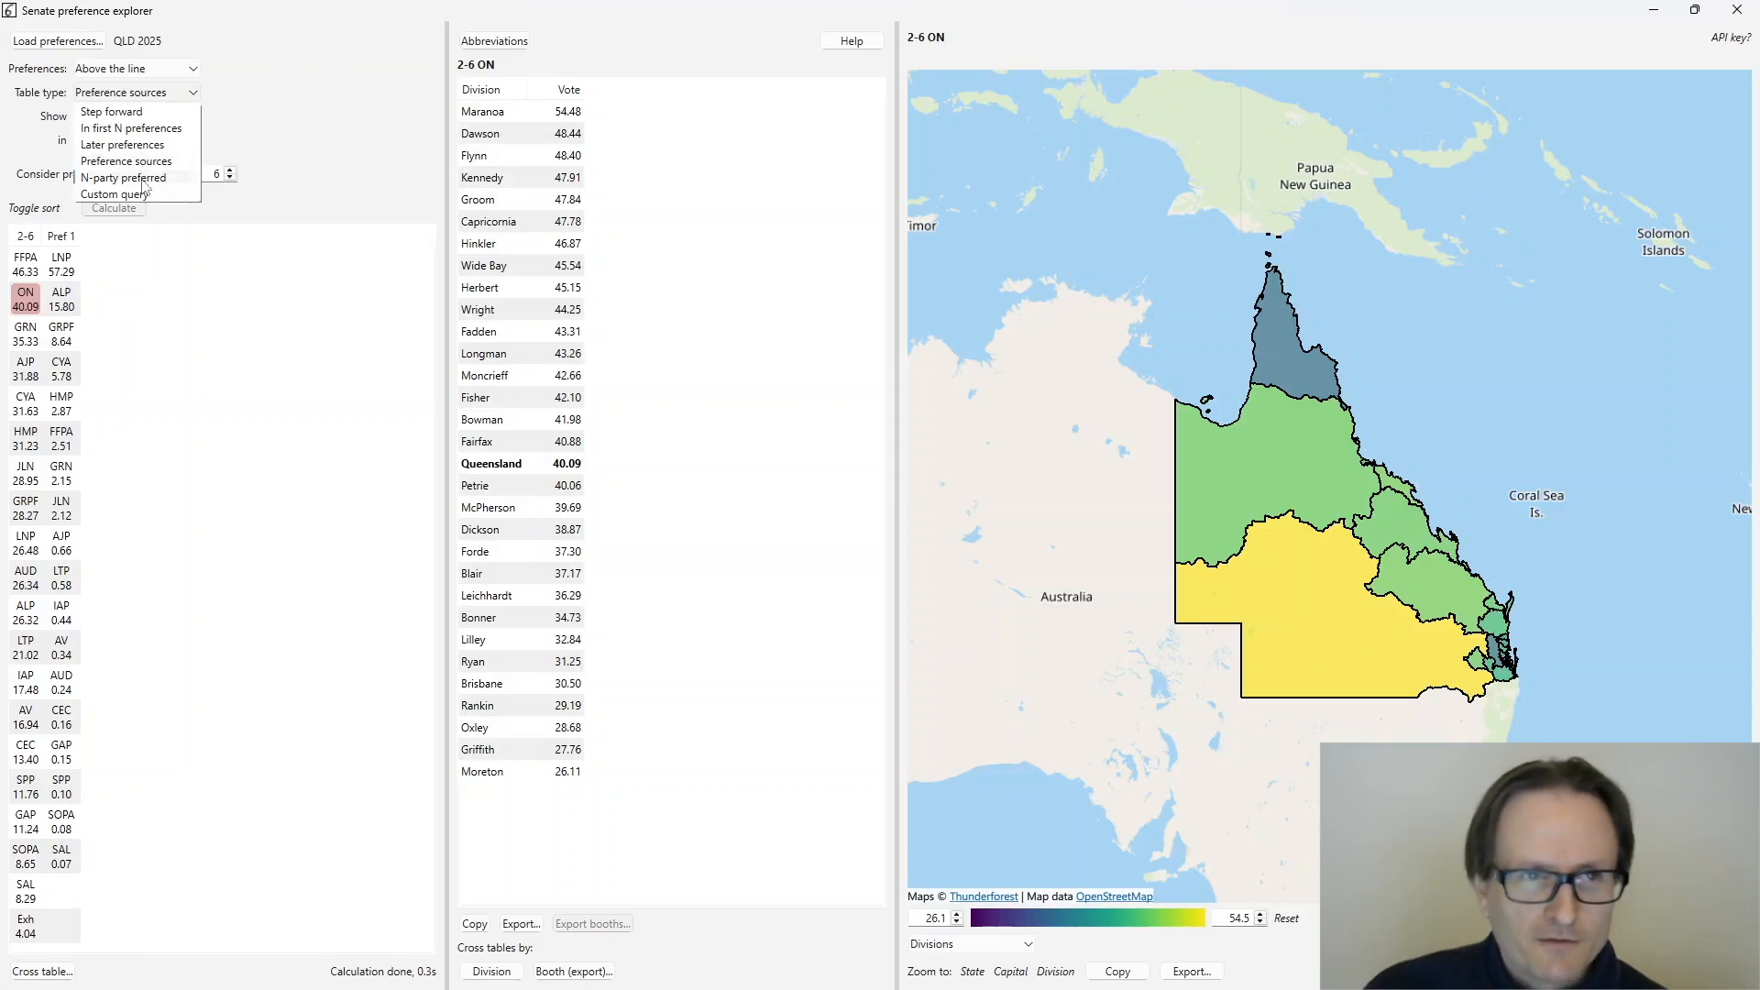
{"action": "left_click", "coordinate": [145, 175]}
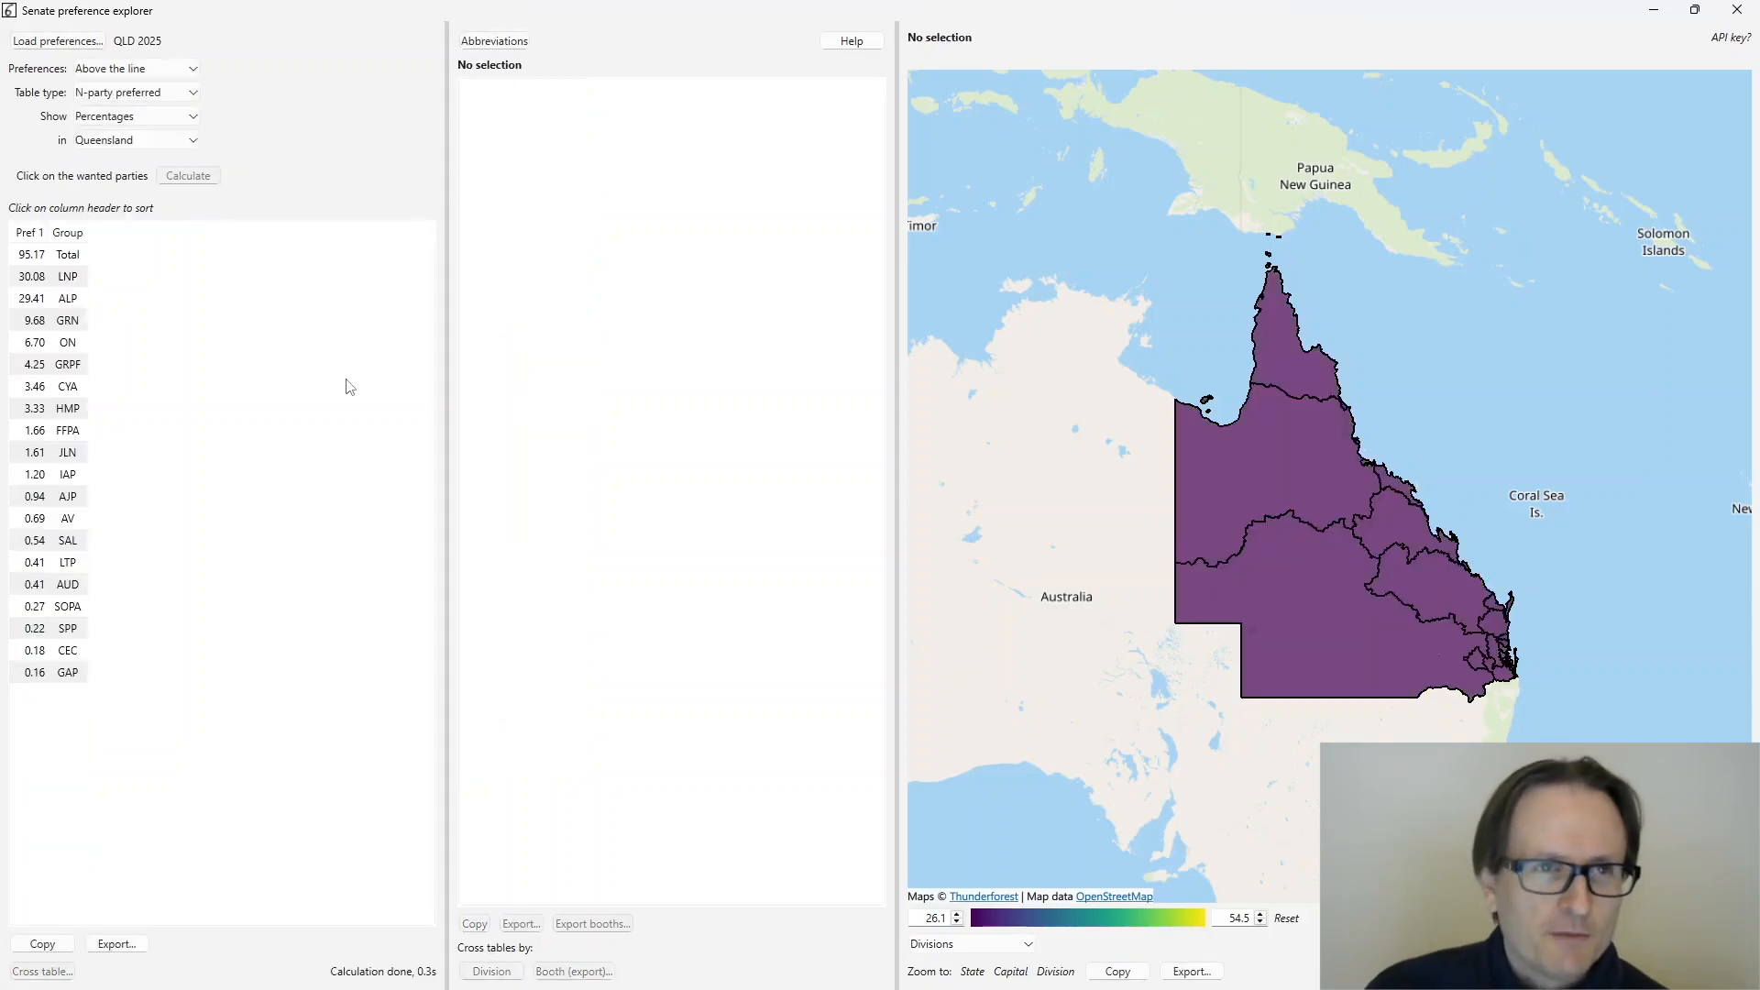
{"action": "left_click", "coordinate": [68, 276]}
{"action": "left_click", "coordinate": [67, 299]}
{"action": "left_click", "coordinate": [190, 178]}
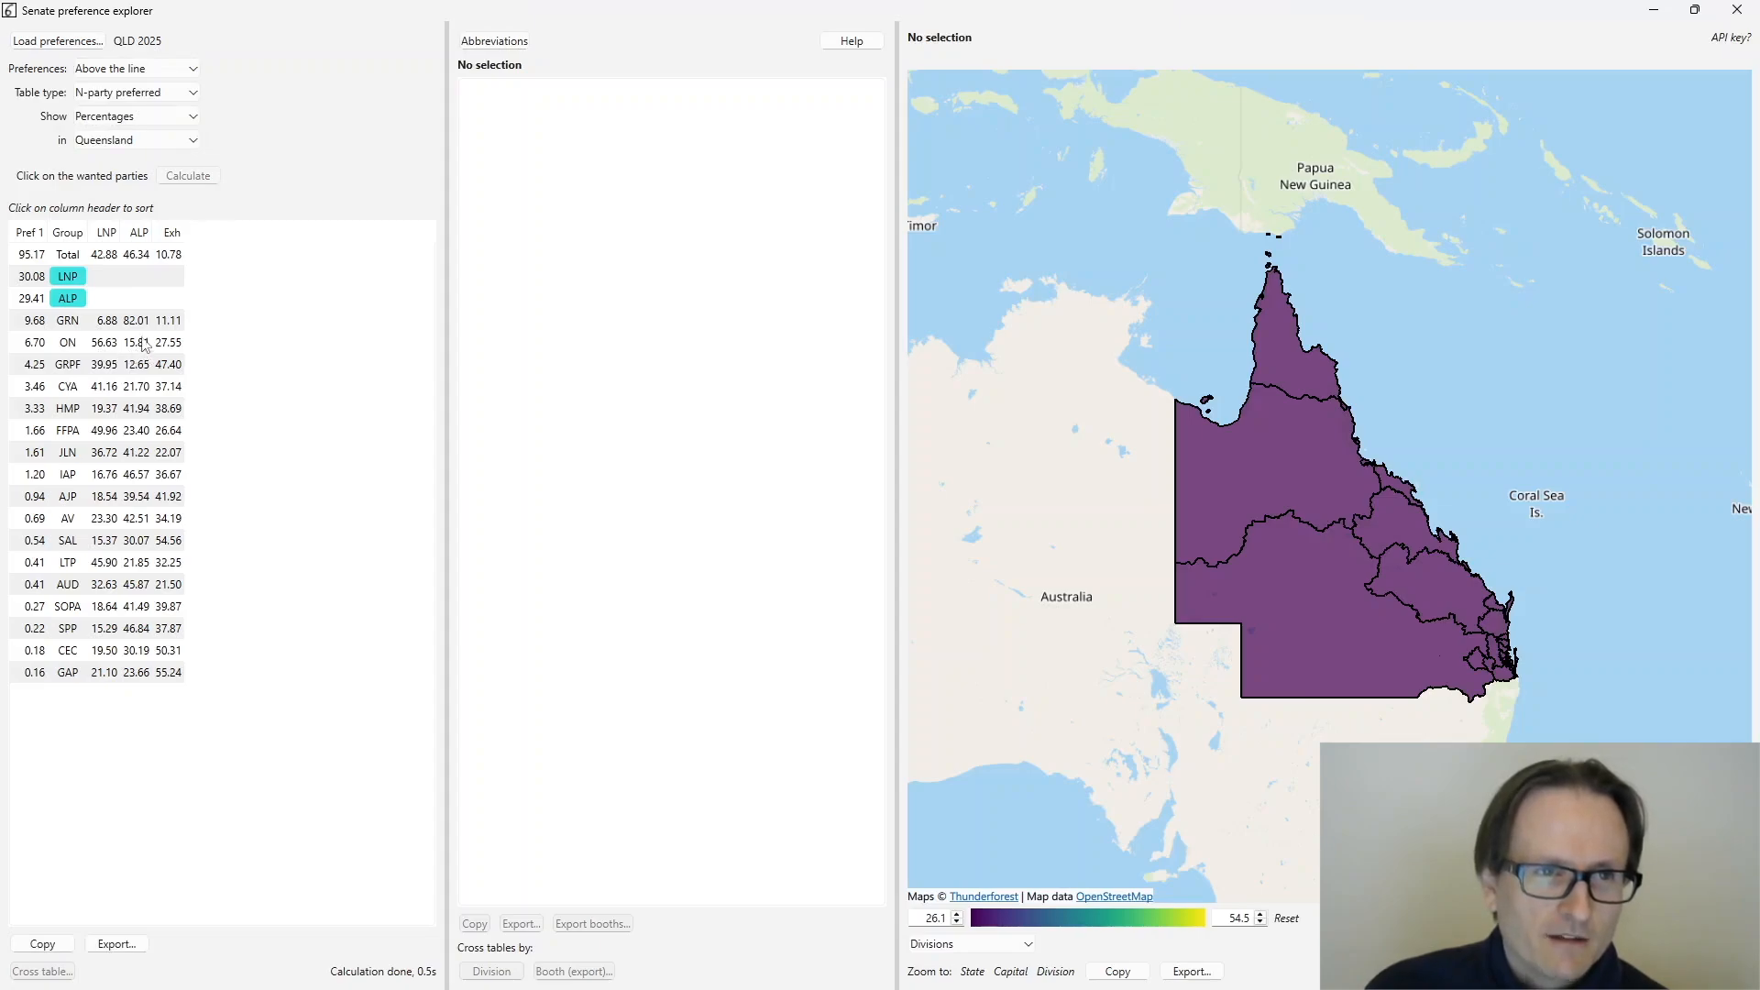
- Load 2016_qld.sqlite and calculate the N-party preferred table between LNP and ALP for it
{"action": "left_click", "coordinate": [58, 41]}
{"action": "left_click_drag", "start_coordinate": [967, 229], "coordinate": [966, 366]}
{"action": "double_click", "coordinate": [499, 337]}
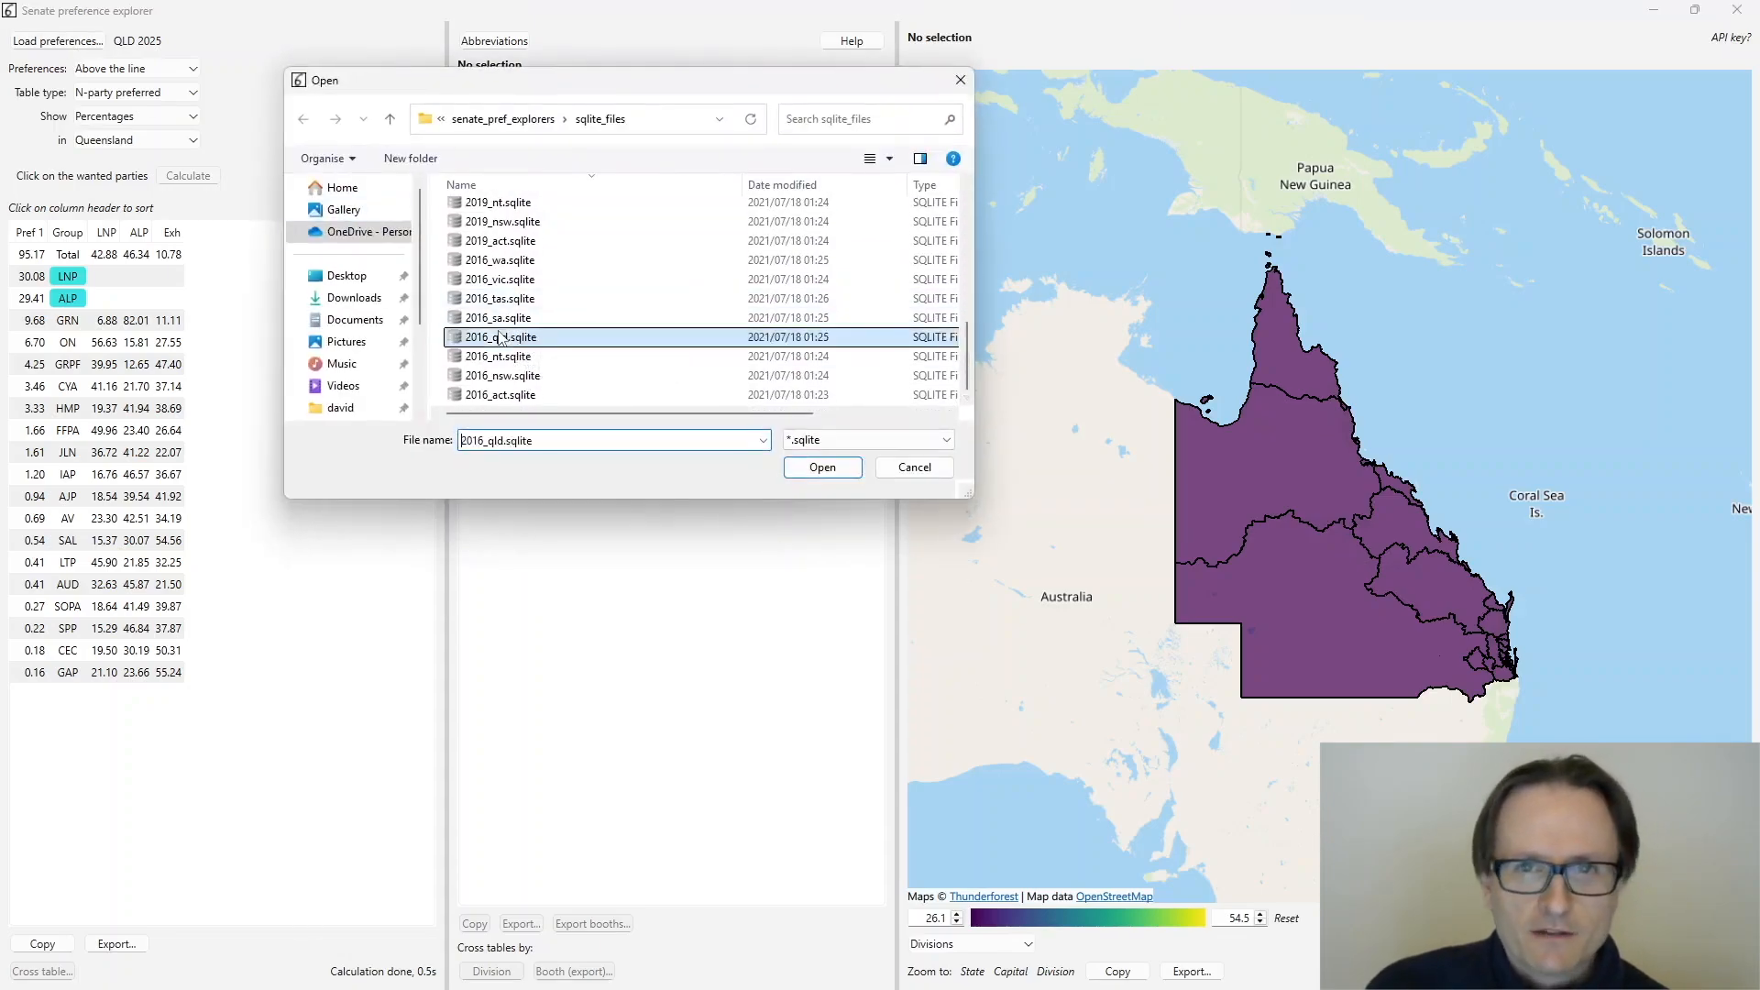
{"action": "left_click", "coordinate": [68, 276]}
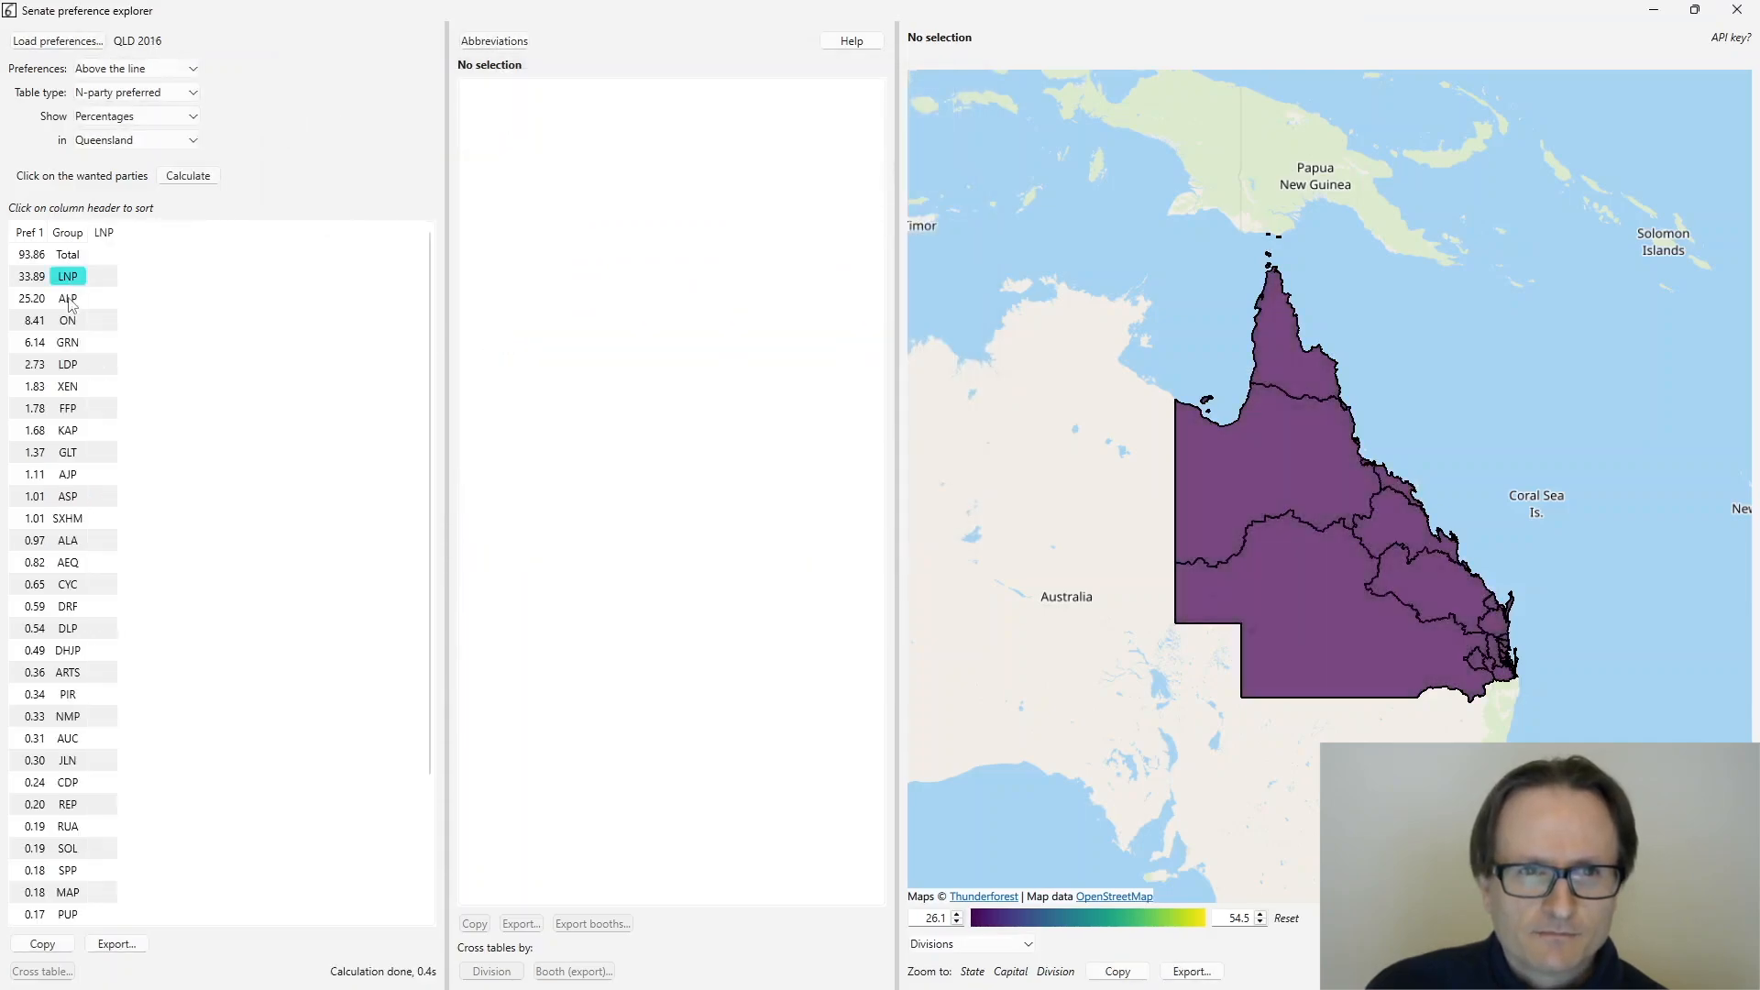
{"action": "left_click", "coordinate": [68, 298]}
{"action": "left_click", "coordinate": [187, 176]}
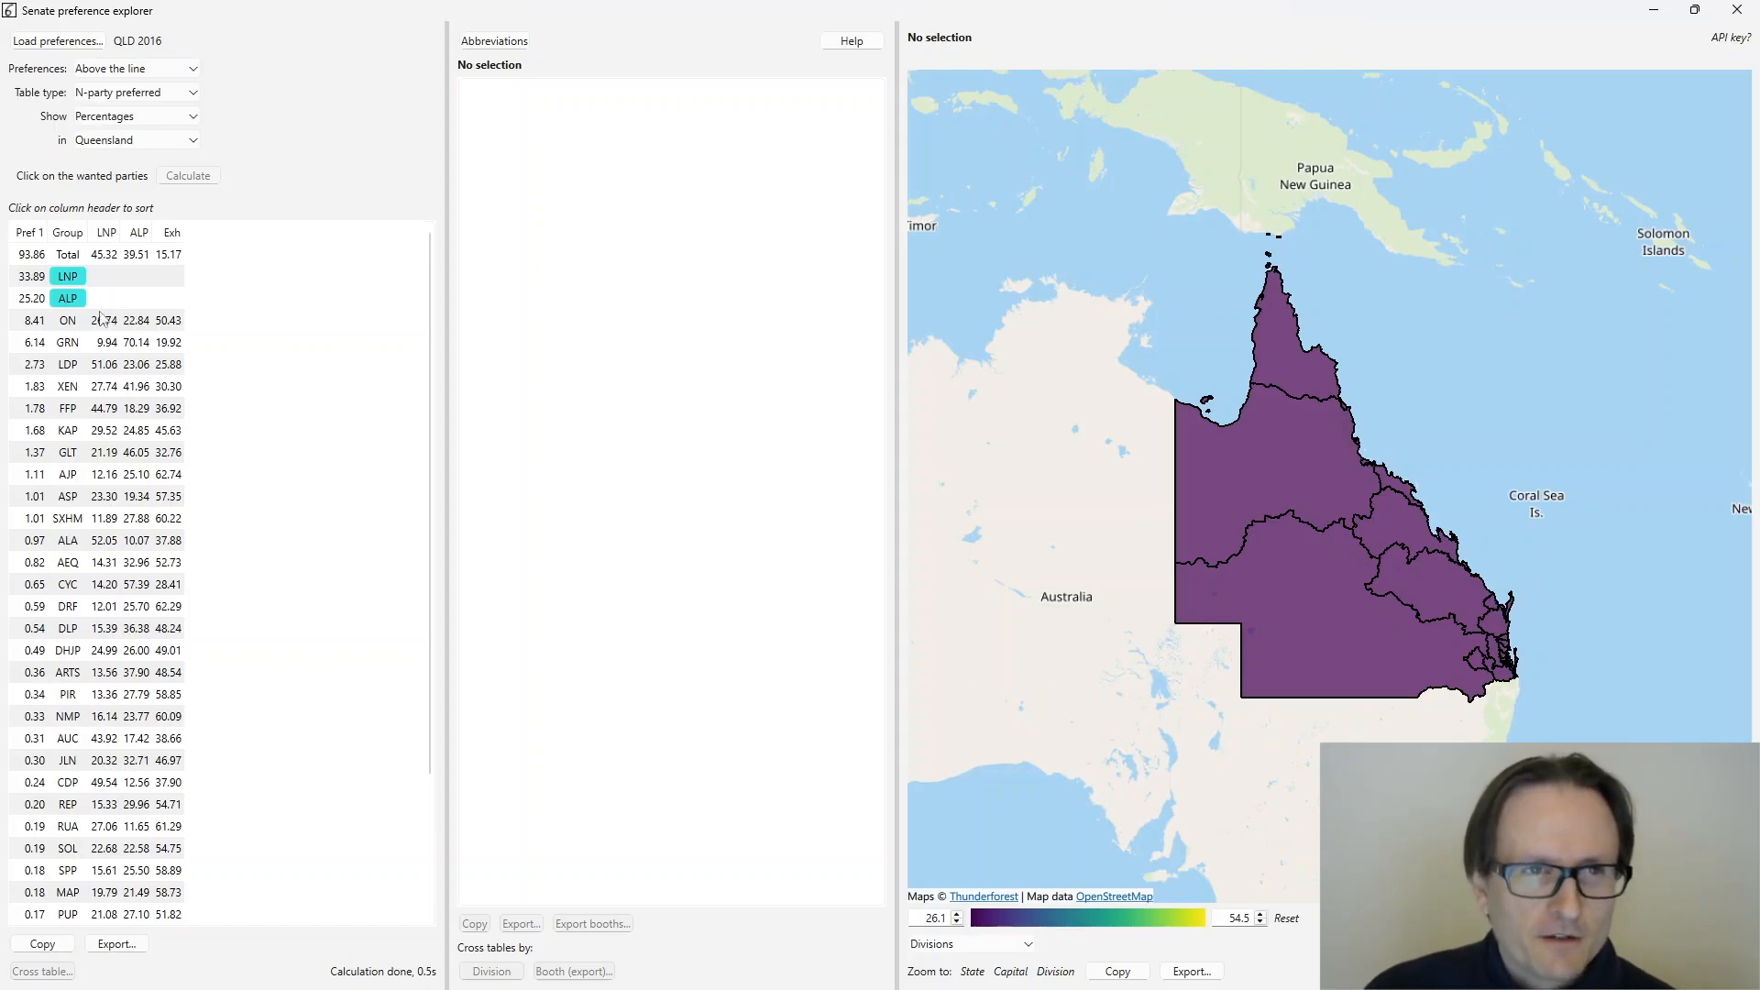
- Show the 2016 two-party preference flow from GRN to LNP by division and on the map
{"action": "left_click", "coordinate": [130, 96]}
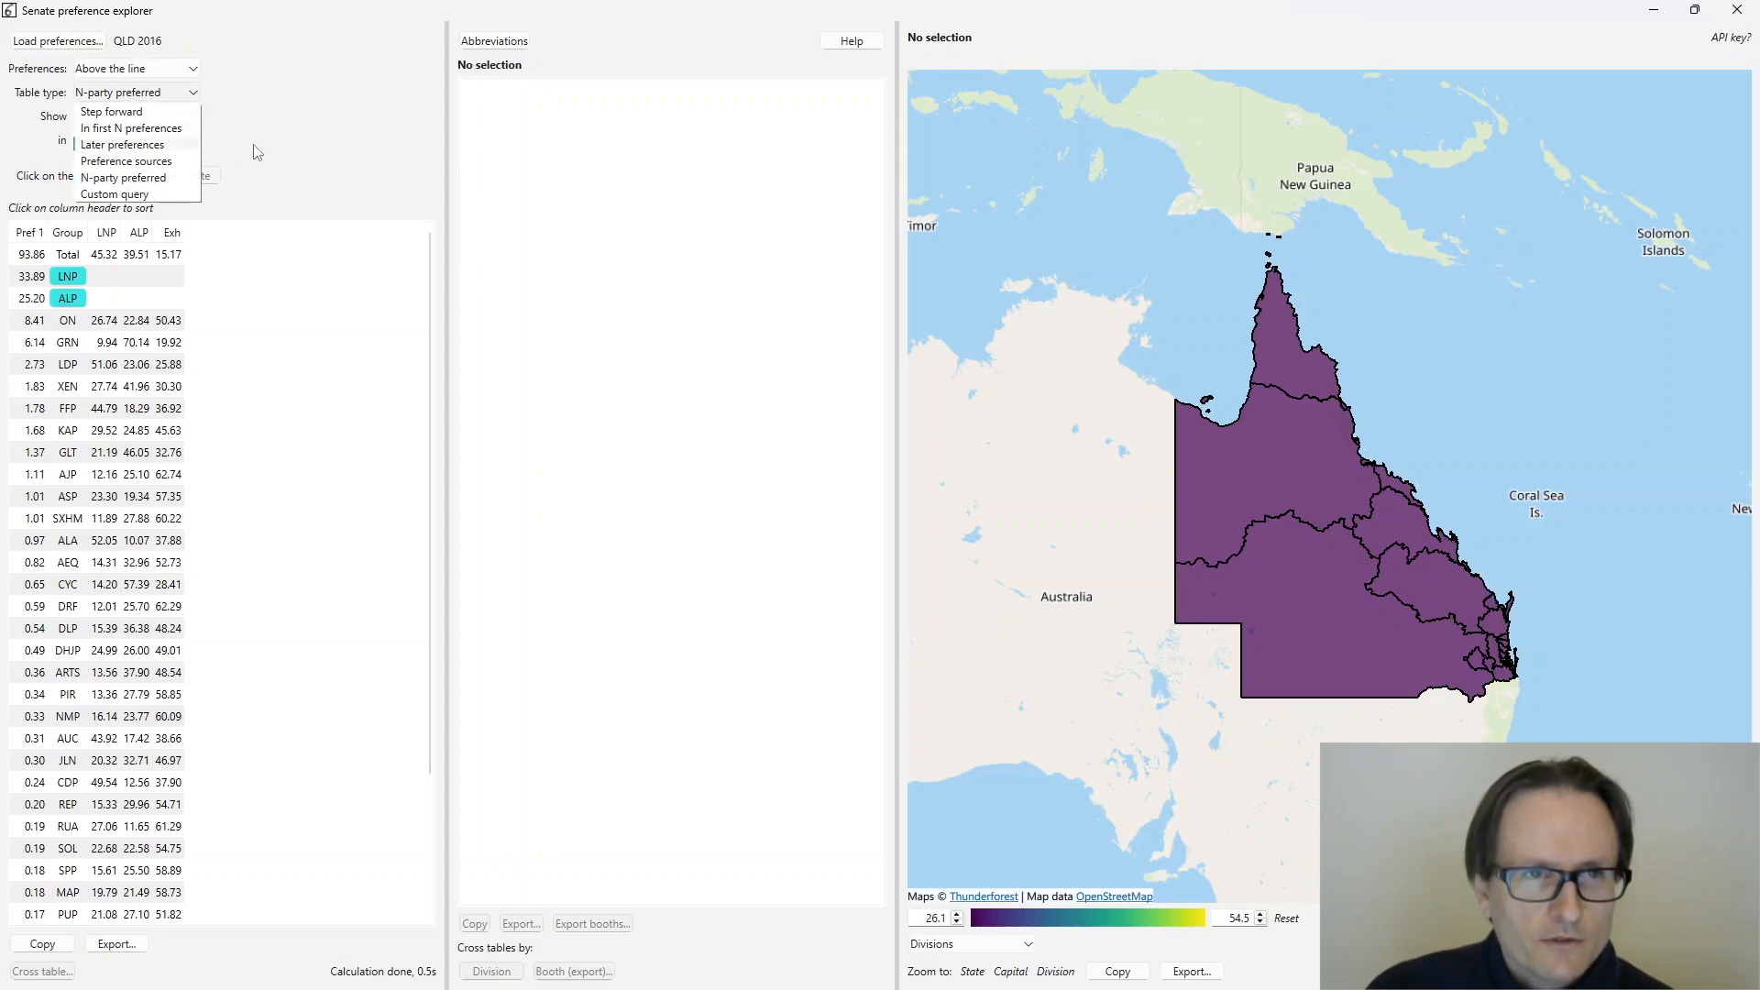
{"action": "left_click", "coordinate": [286, 147]}
{"action": "left_click", "coordinate": [102, 341]}
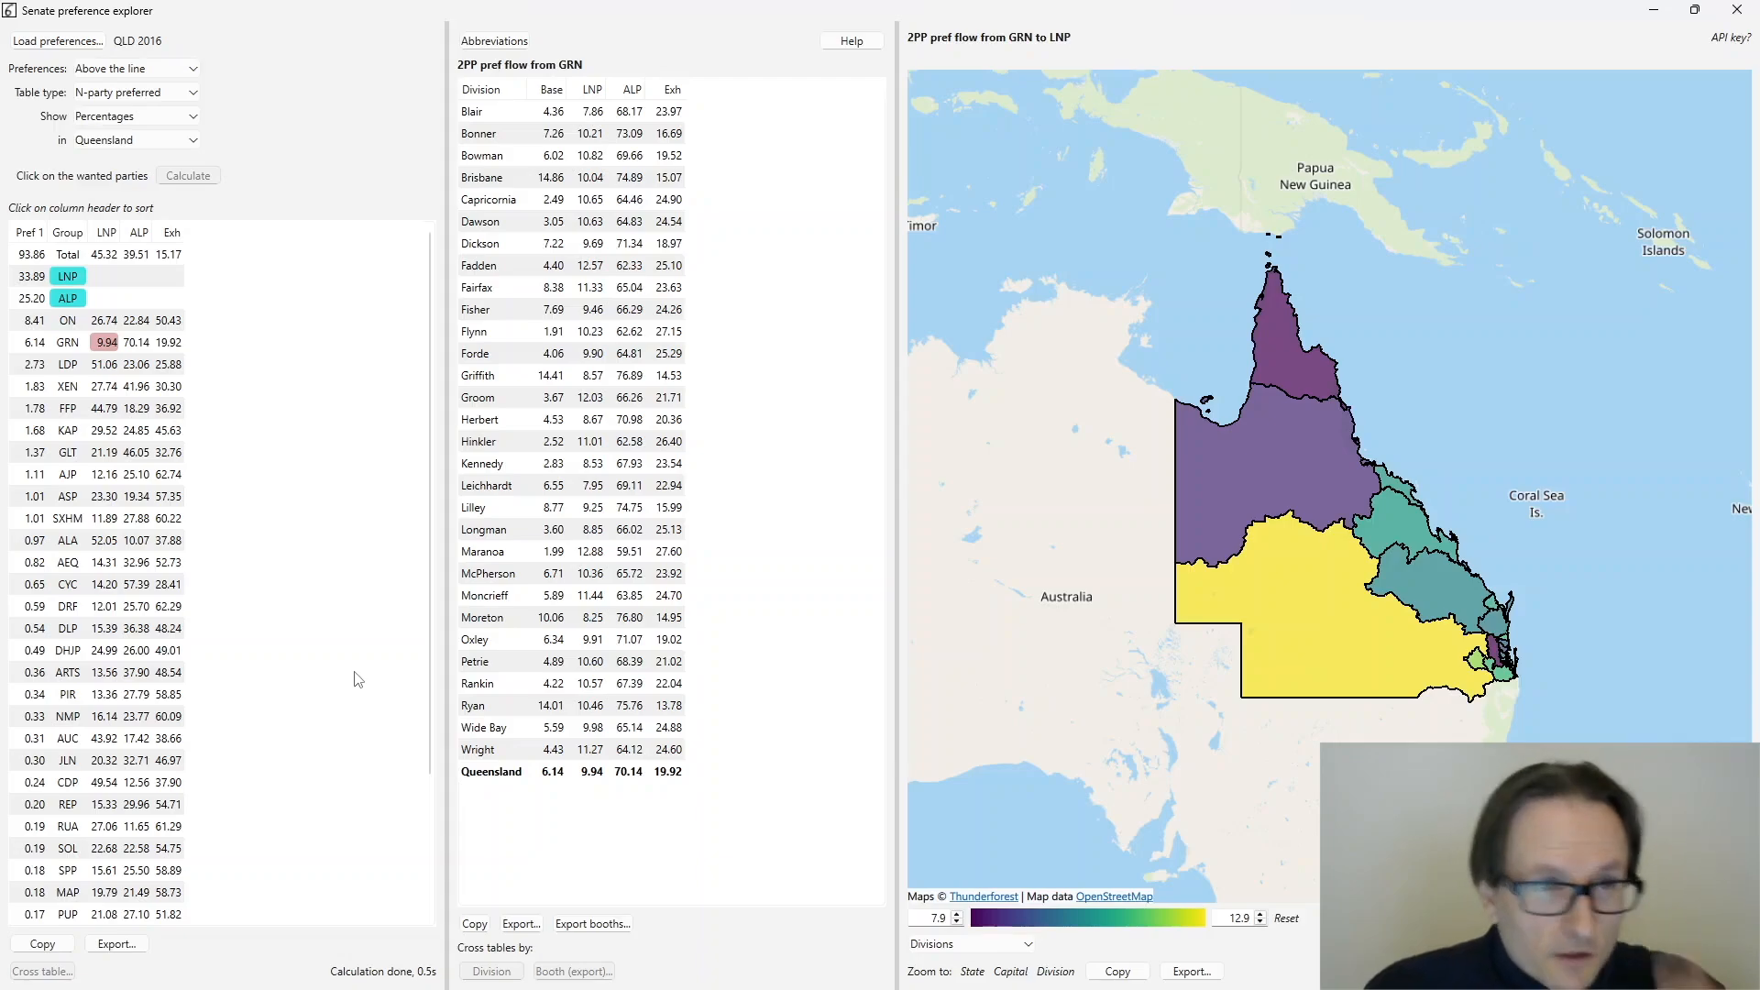
- Change the table type to Custom query and load the 2025 Queensland preferences from 2025_qld.sqlite
{"action": "left_click", "coordinate": [141, 93]}
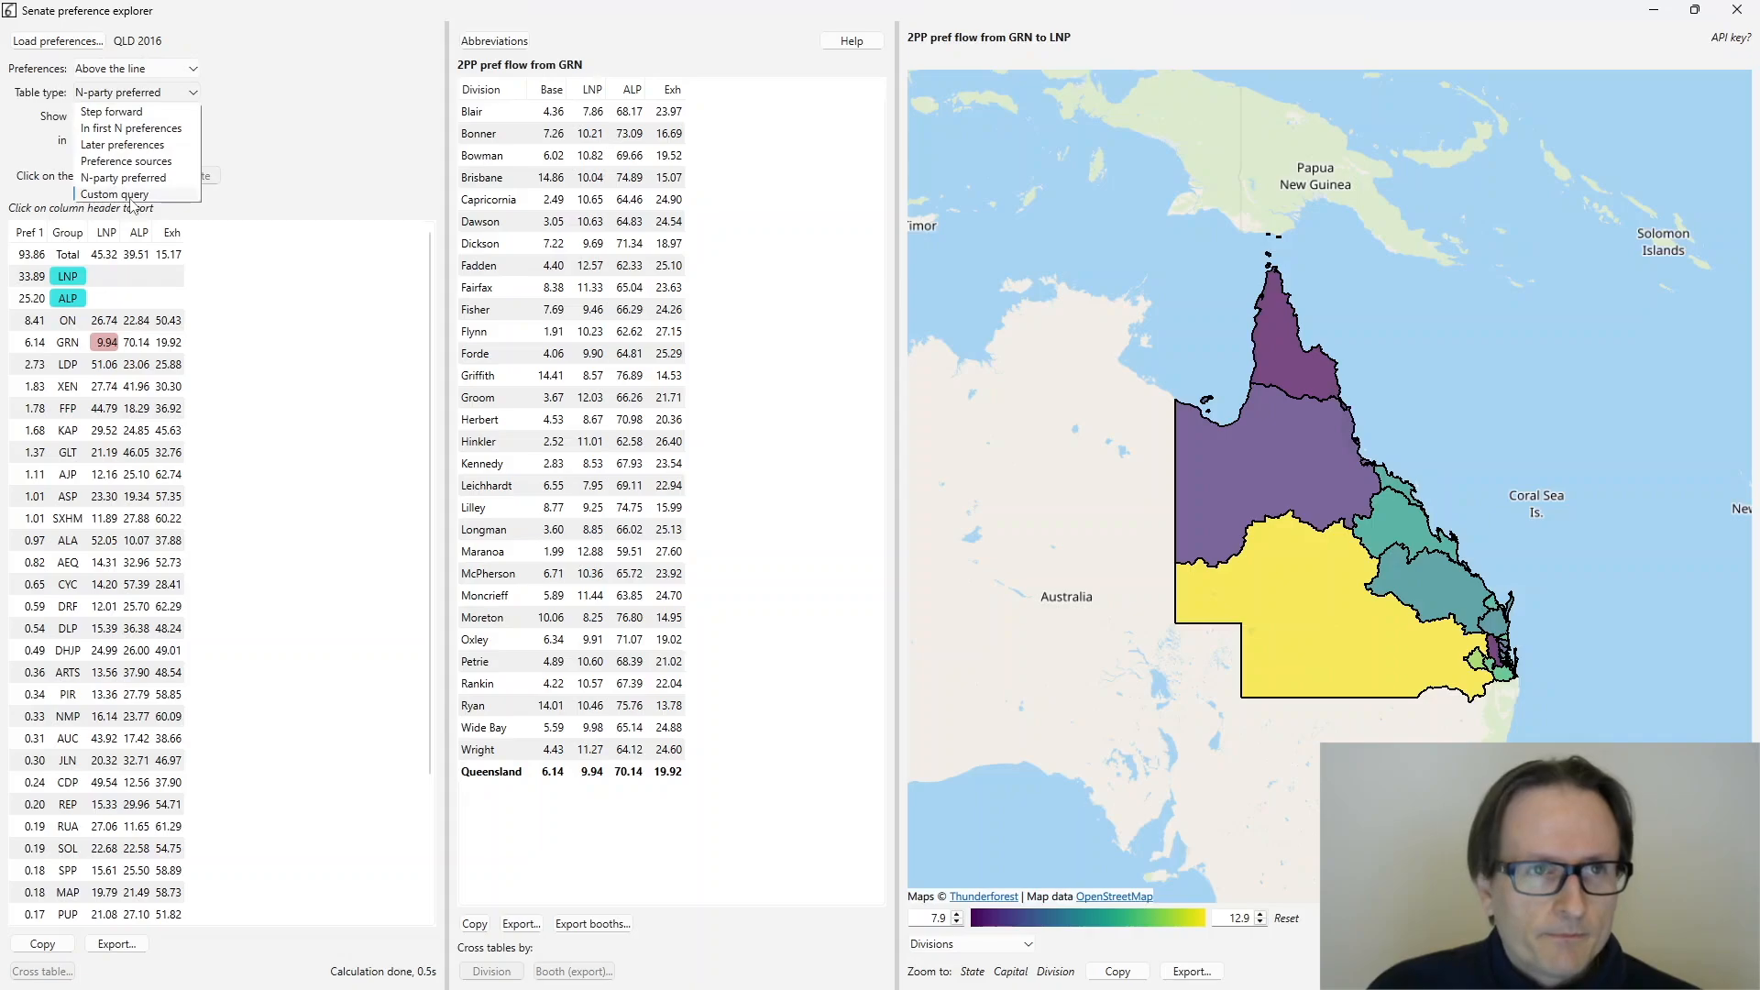
{"action": "left_click", "coordinate": [114, 194]}
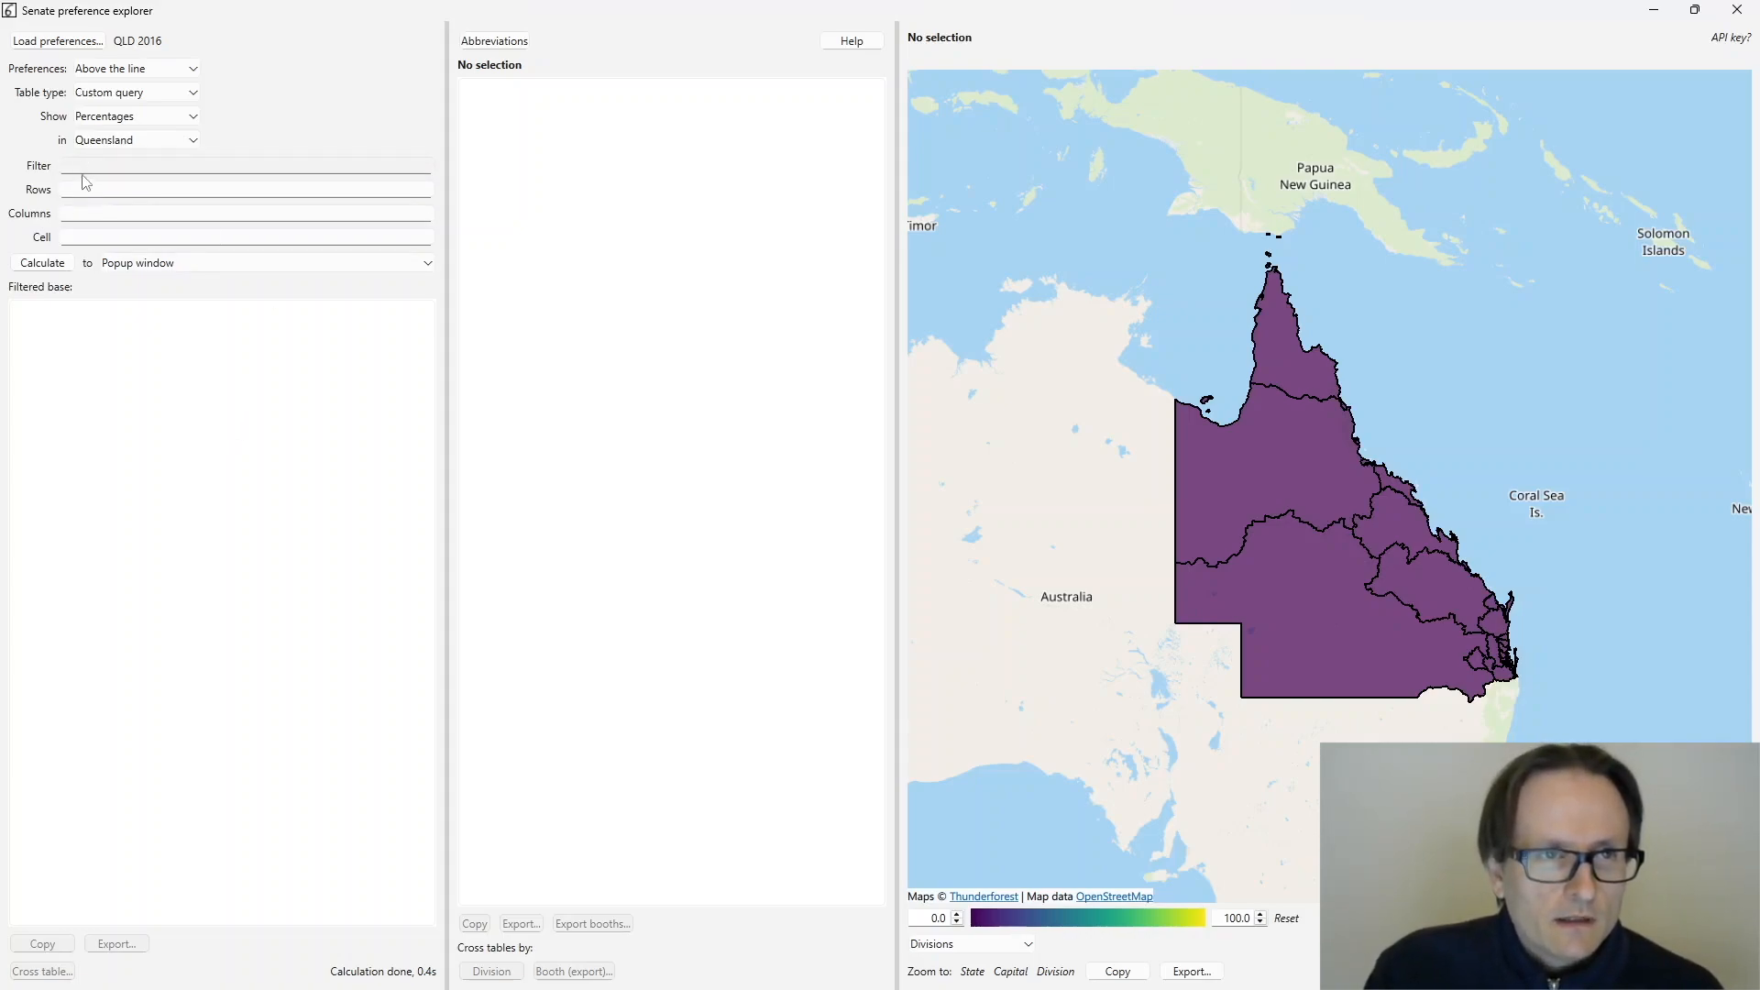
{"action": "left_click", "coordinate": [77, 41]}
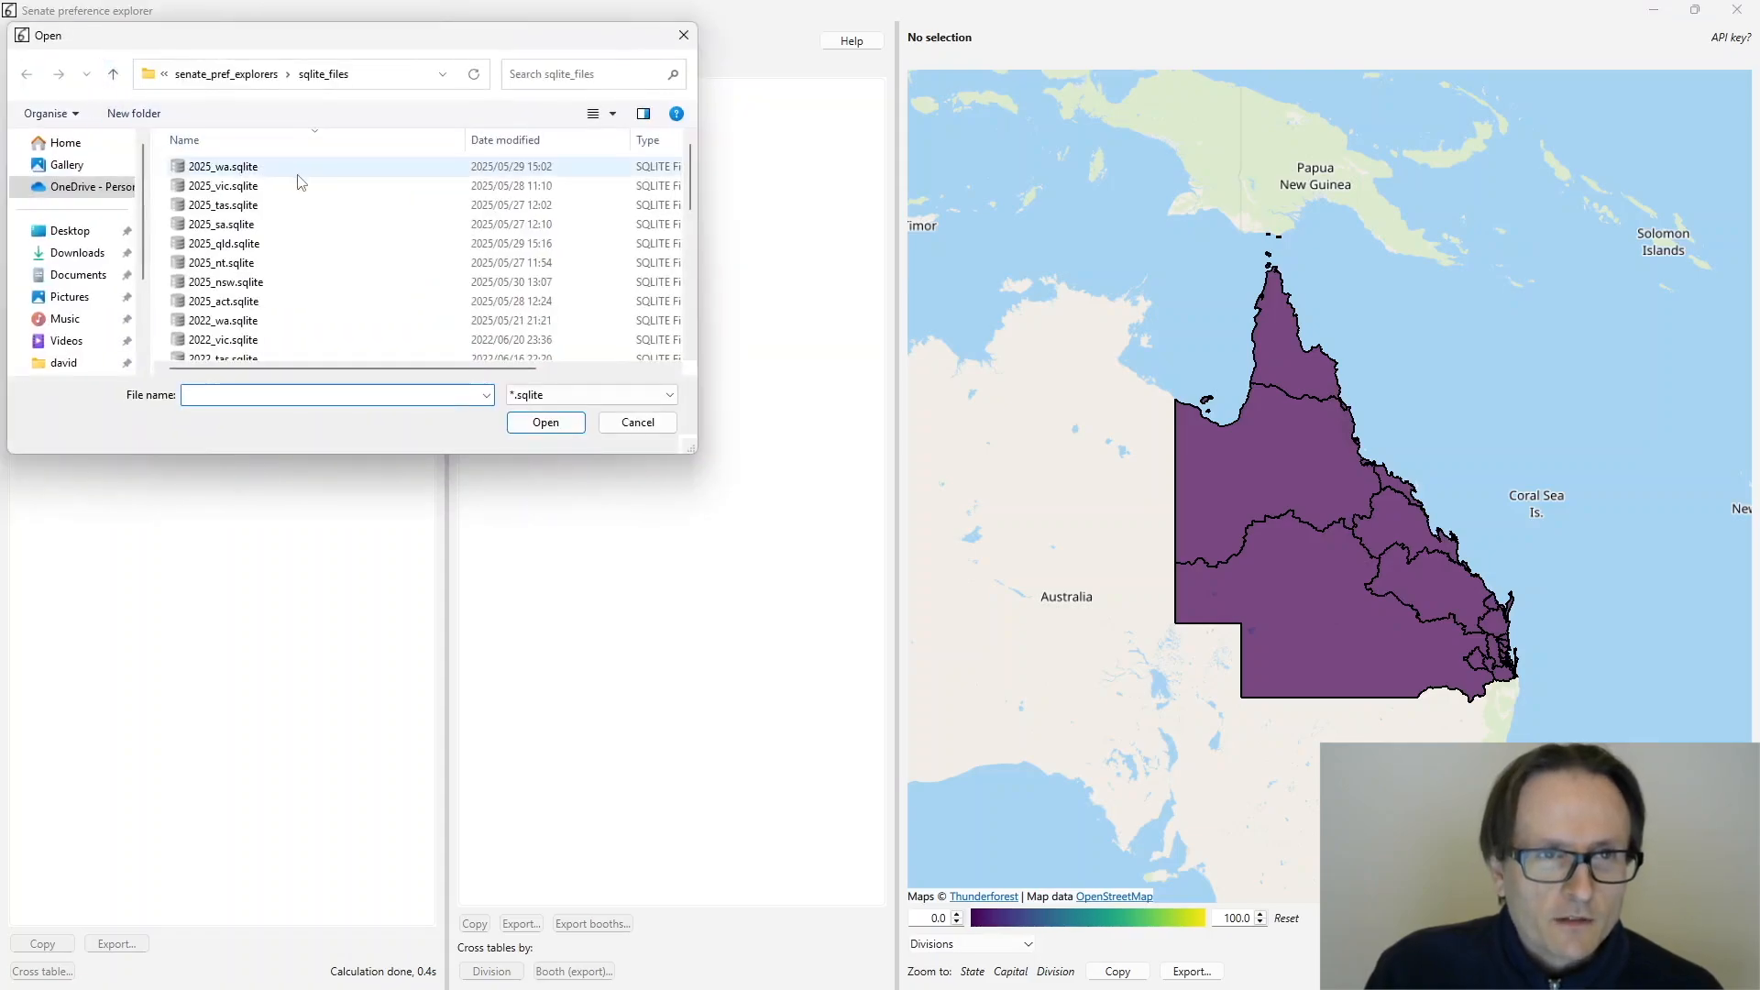
{"action": "double_click", "coordinate": [224, 243]}
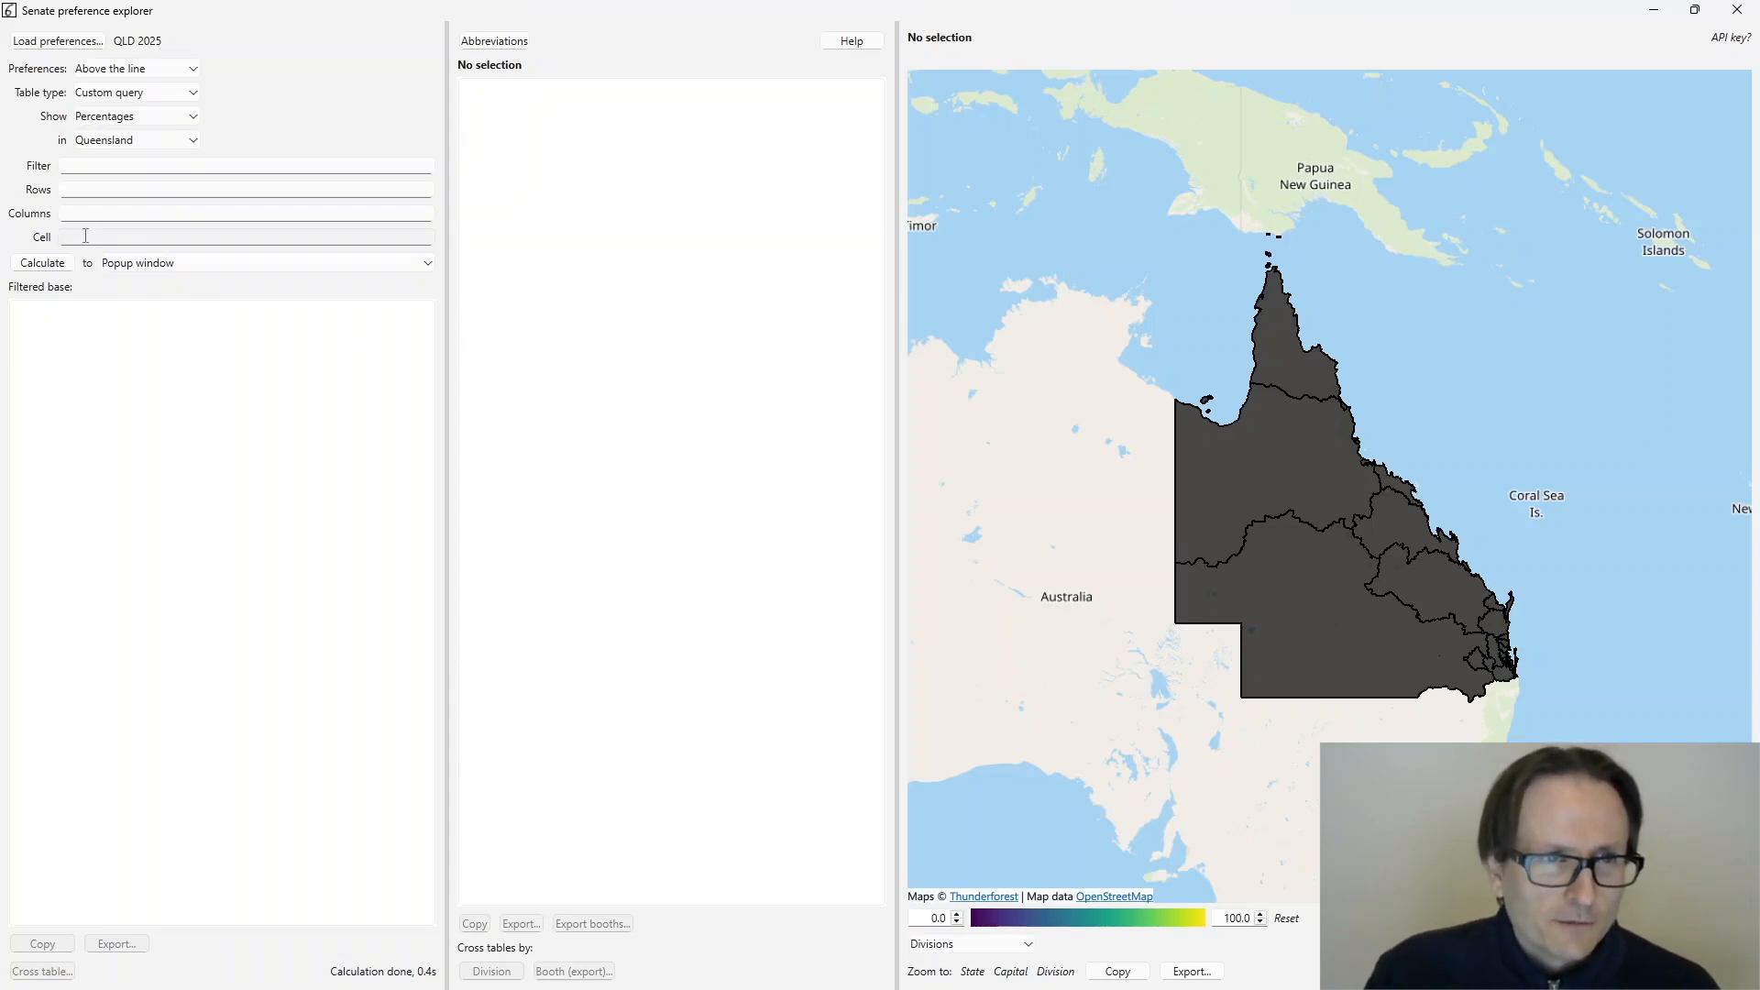
- Calculate an unfiltered custom query to the main table and map, and show its vote by division
{"action": "left_click", "coordinate": [82, 236]}
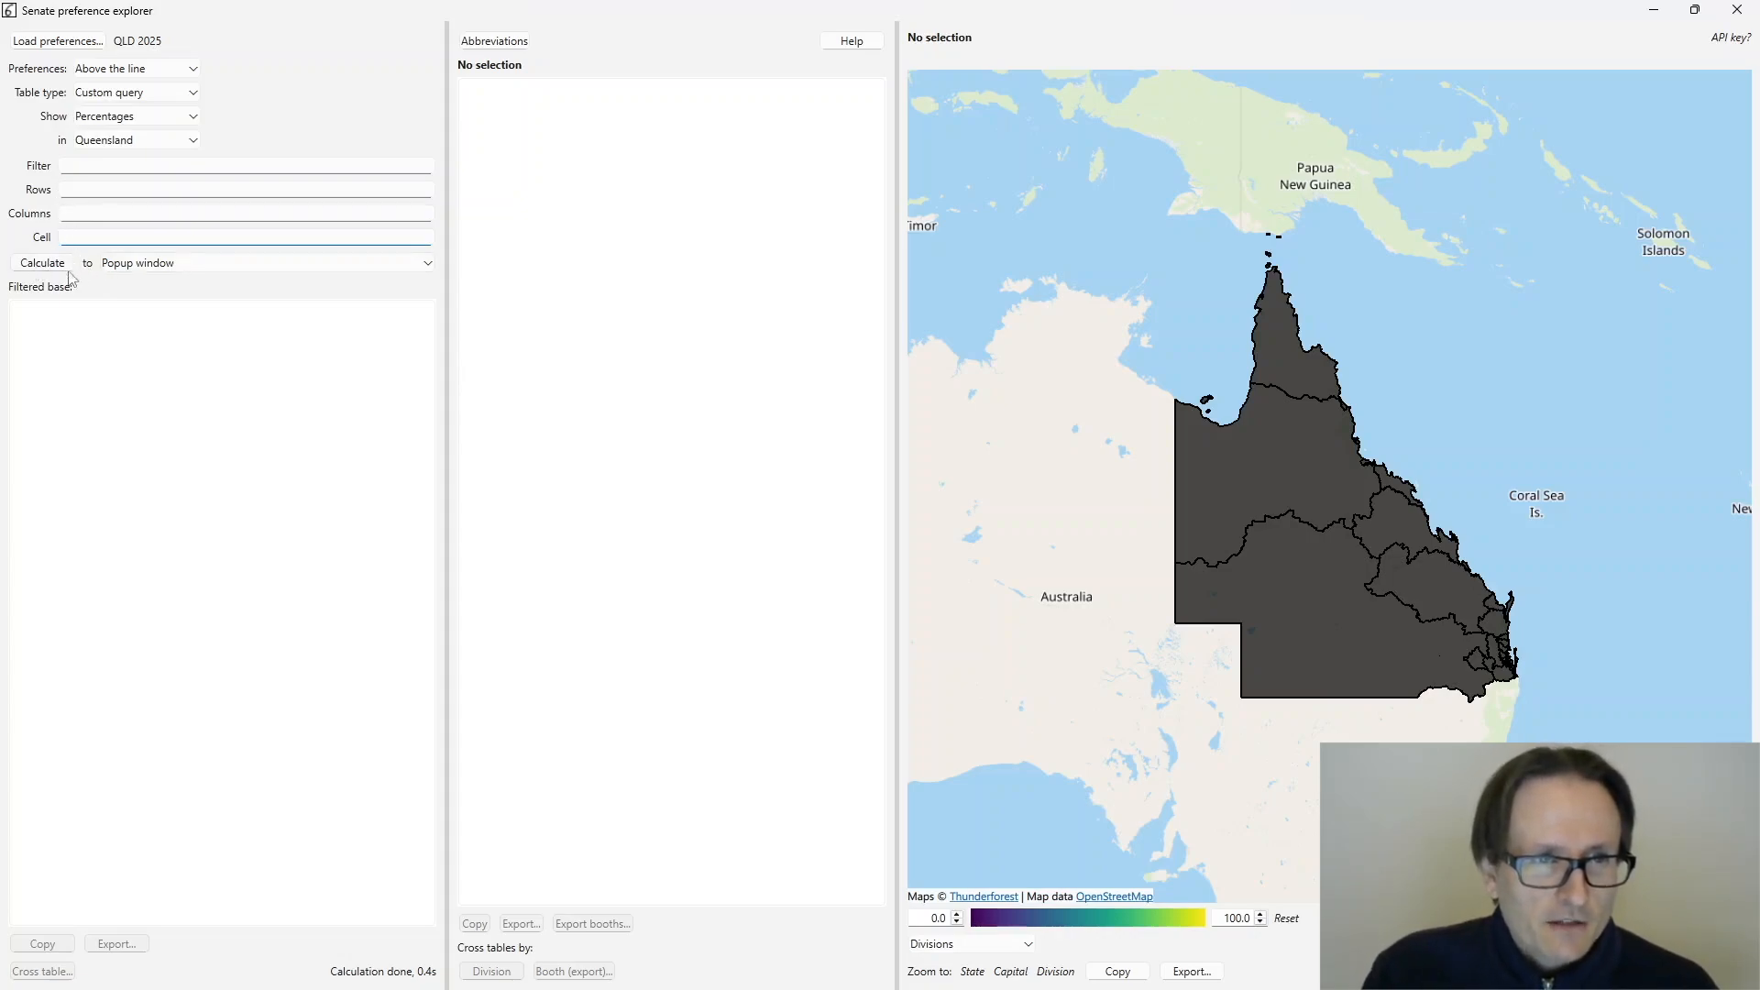
{"action": "left_click", "coordinate": [139, 270]}
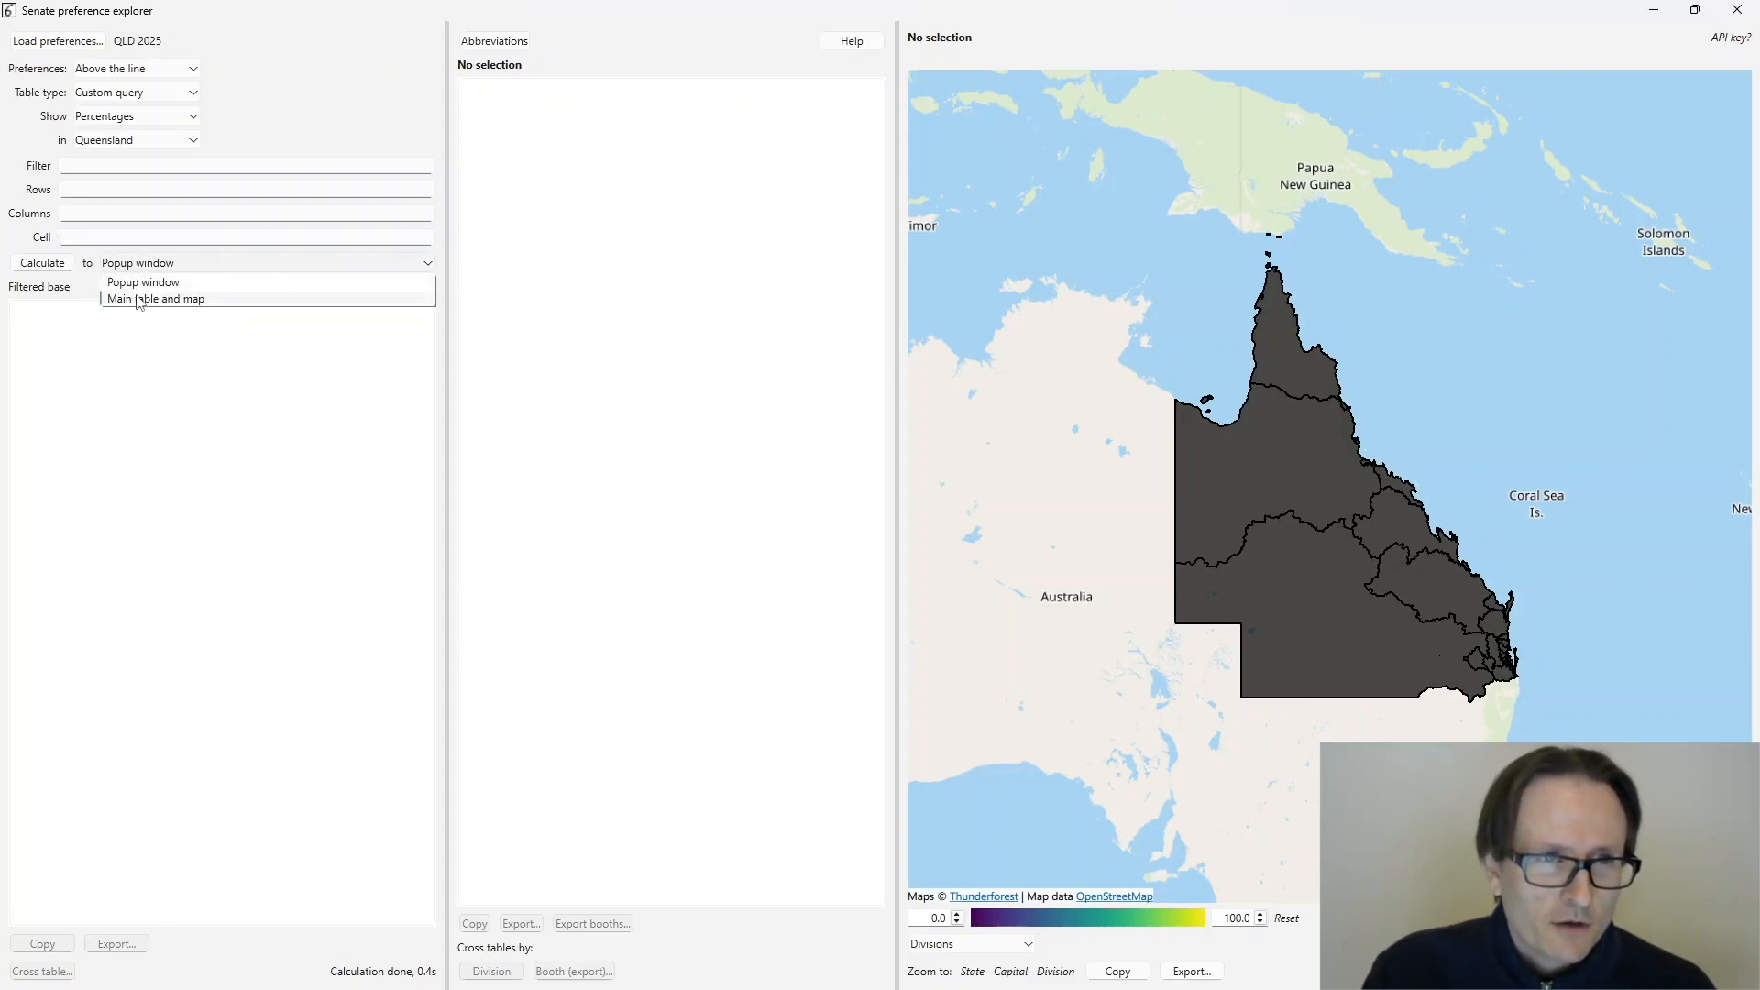
{"action": "left_click", "coordinate": [139, 300]}
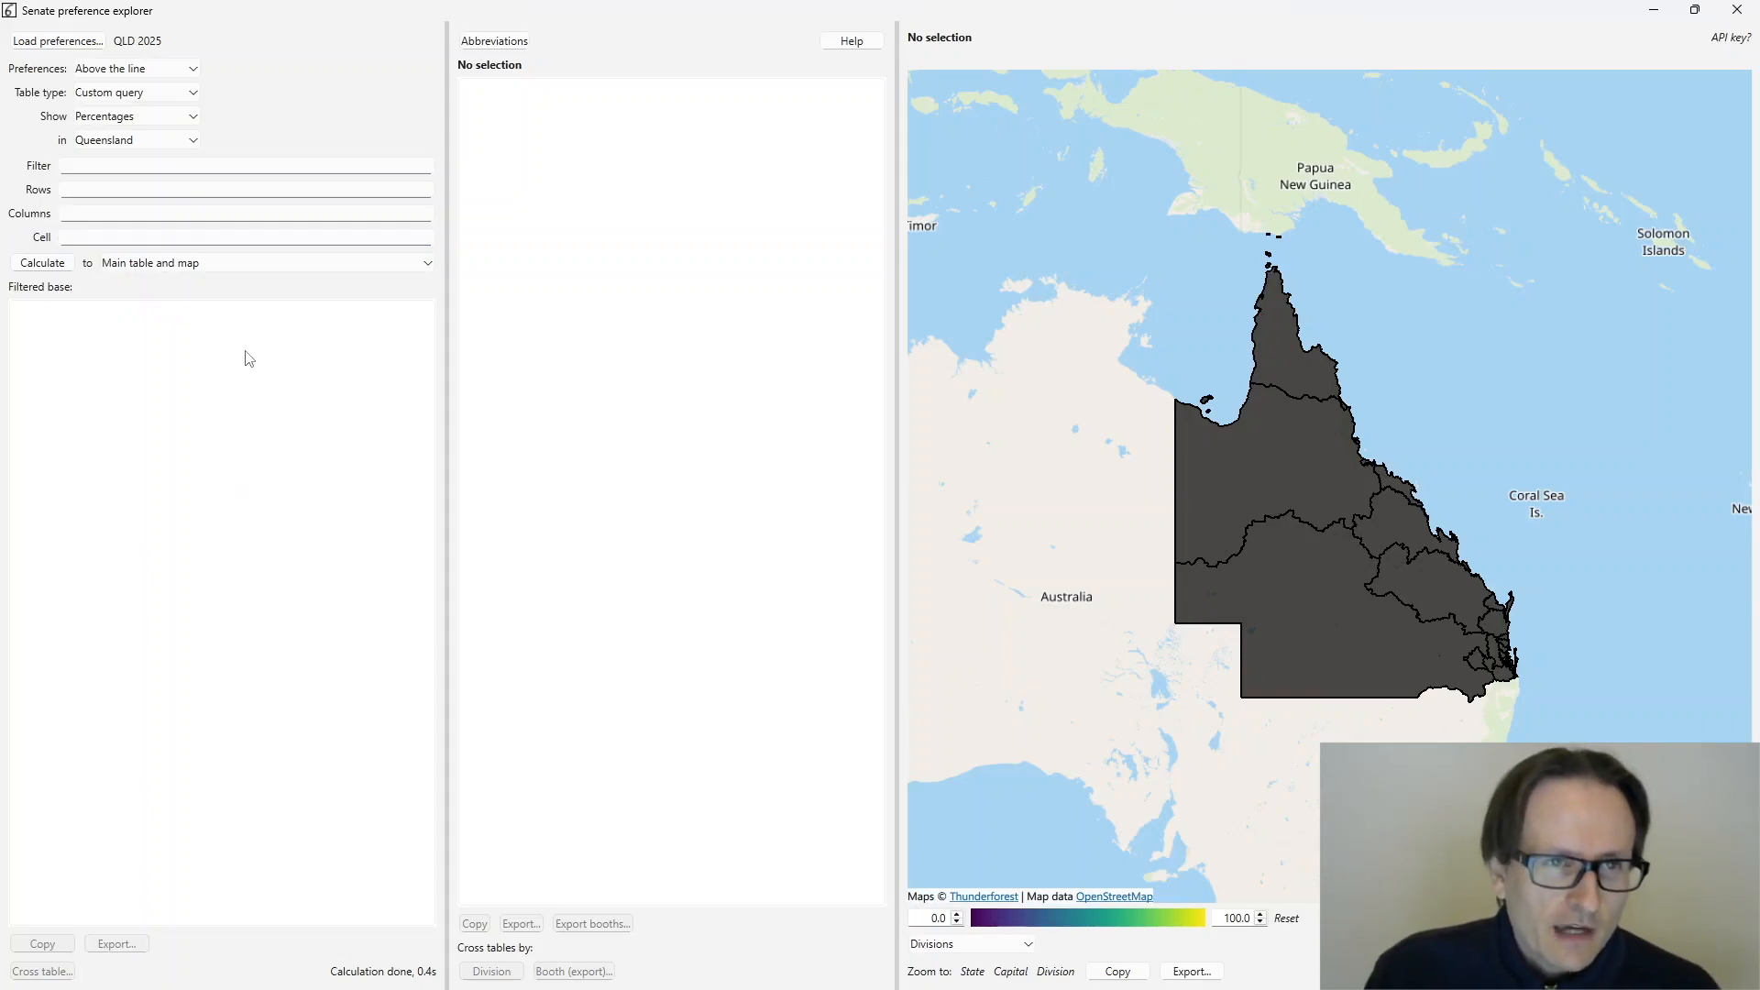
{"action": "left_click", "coordinate": [182, 267]}
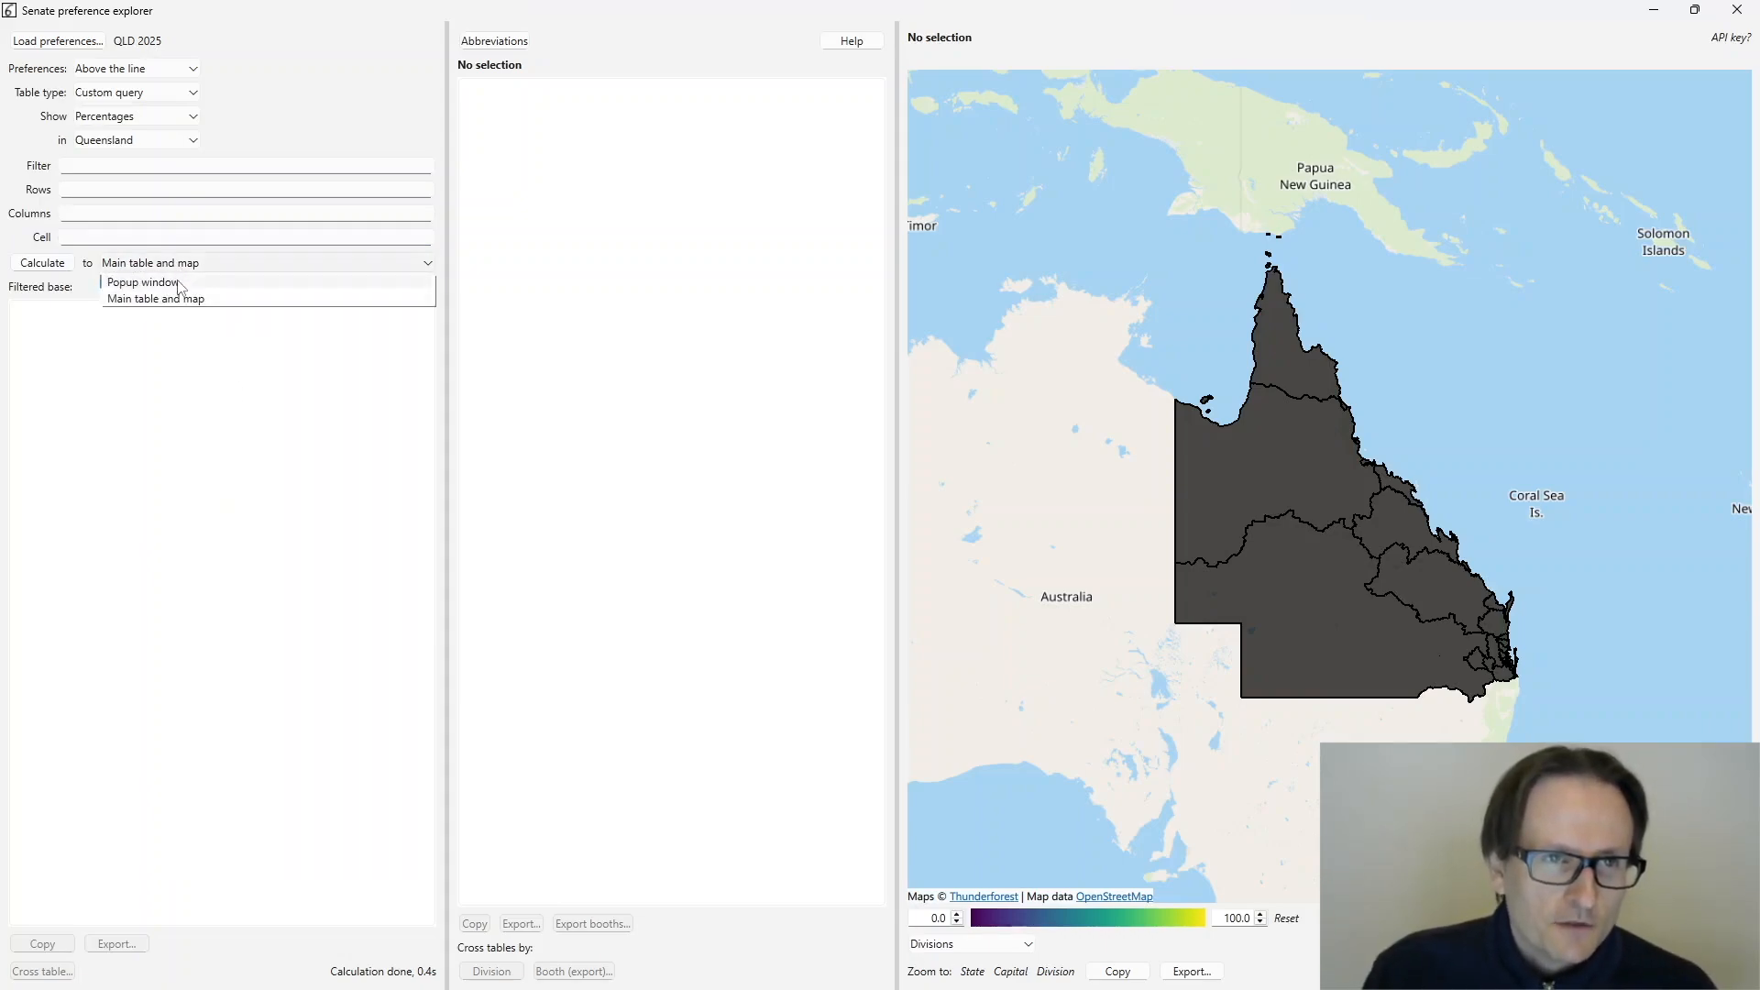
{"action": "left_click", "coordinate": [181, 298]}
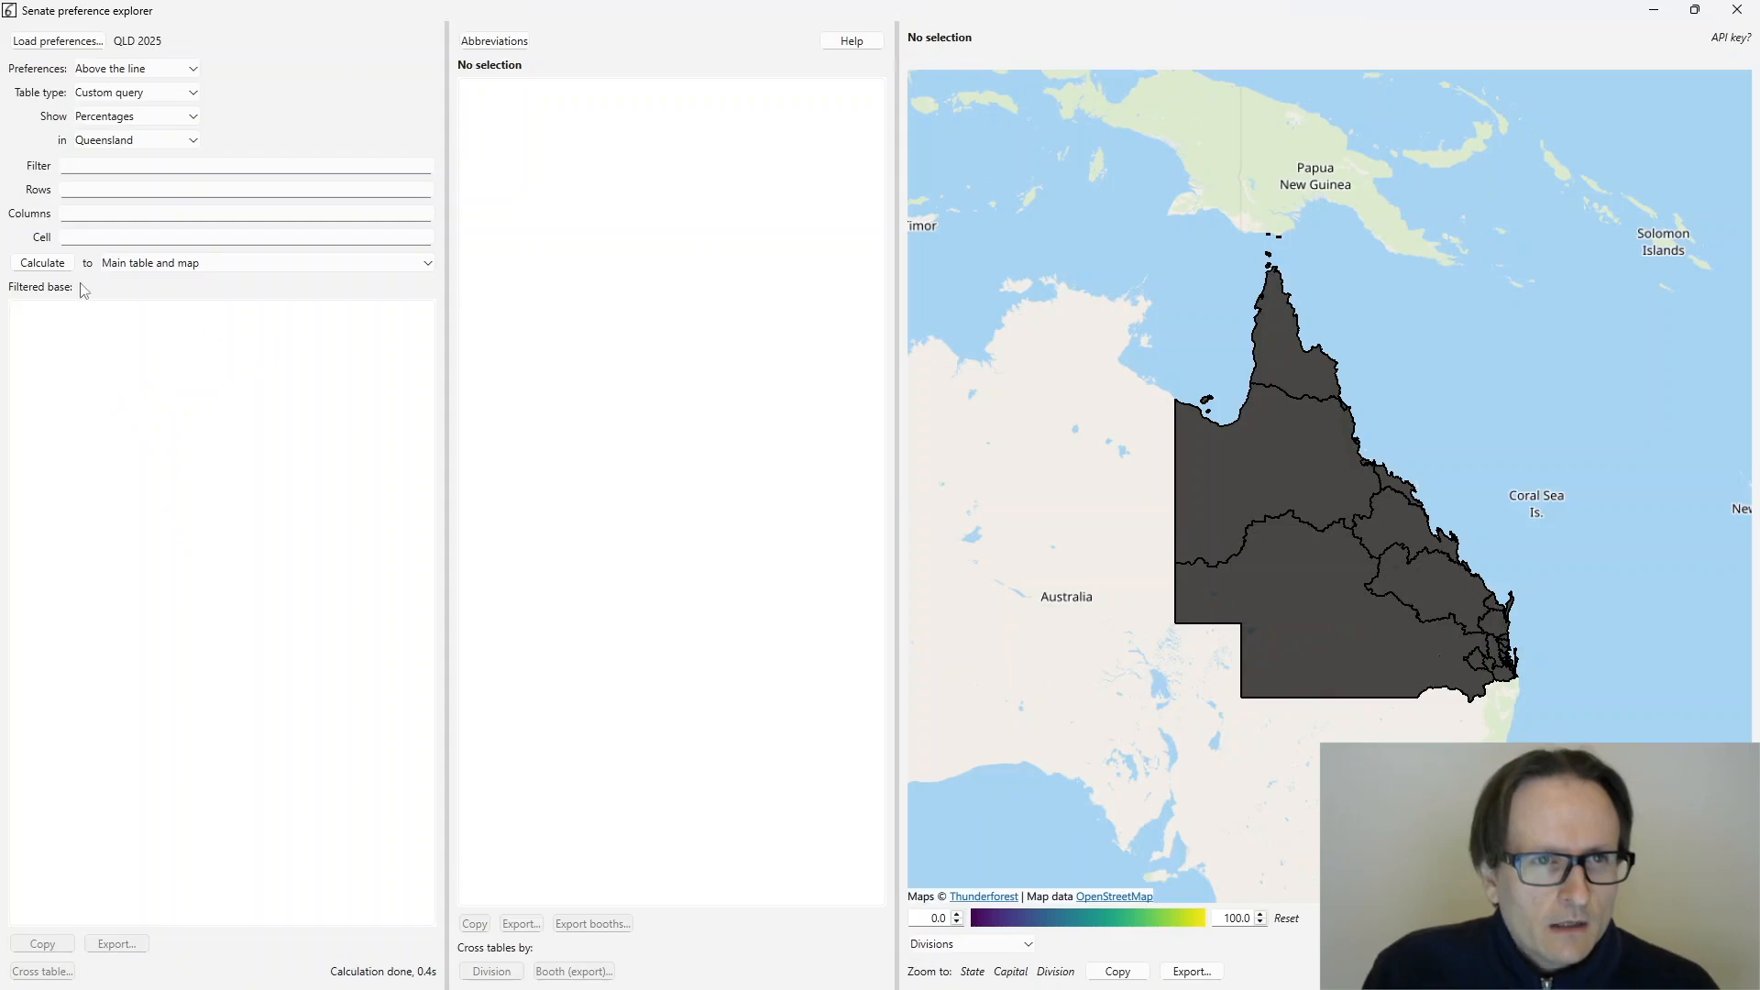
{"action": "left_click", "coordinate": [43, 264]}
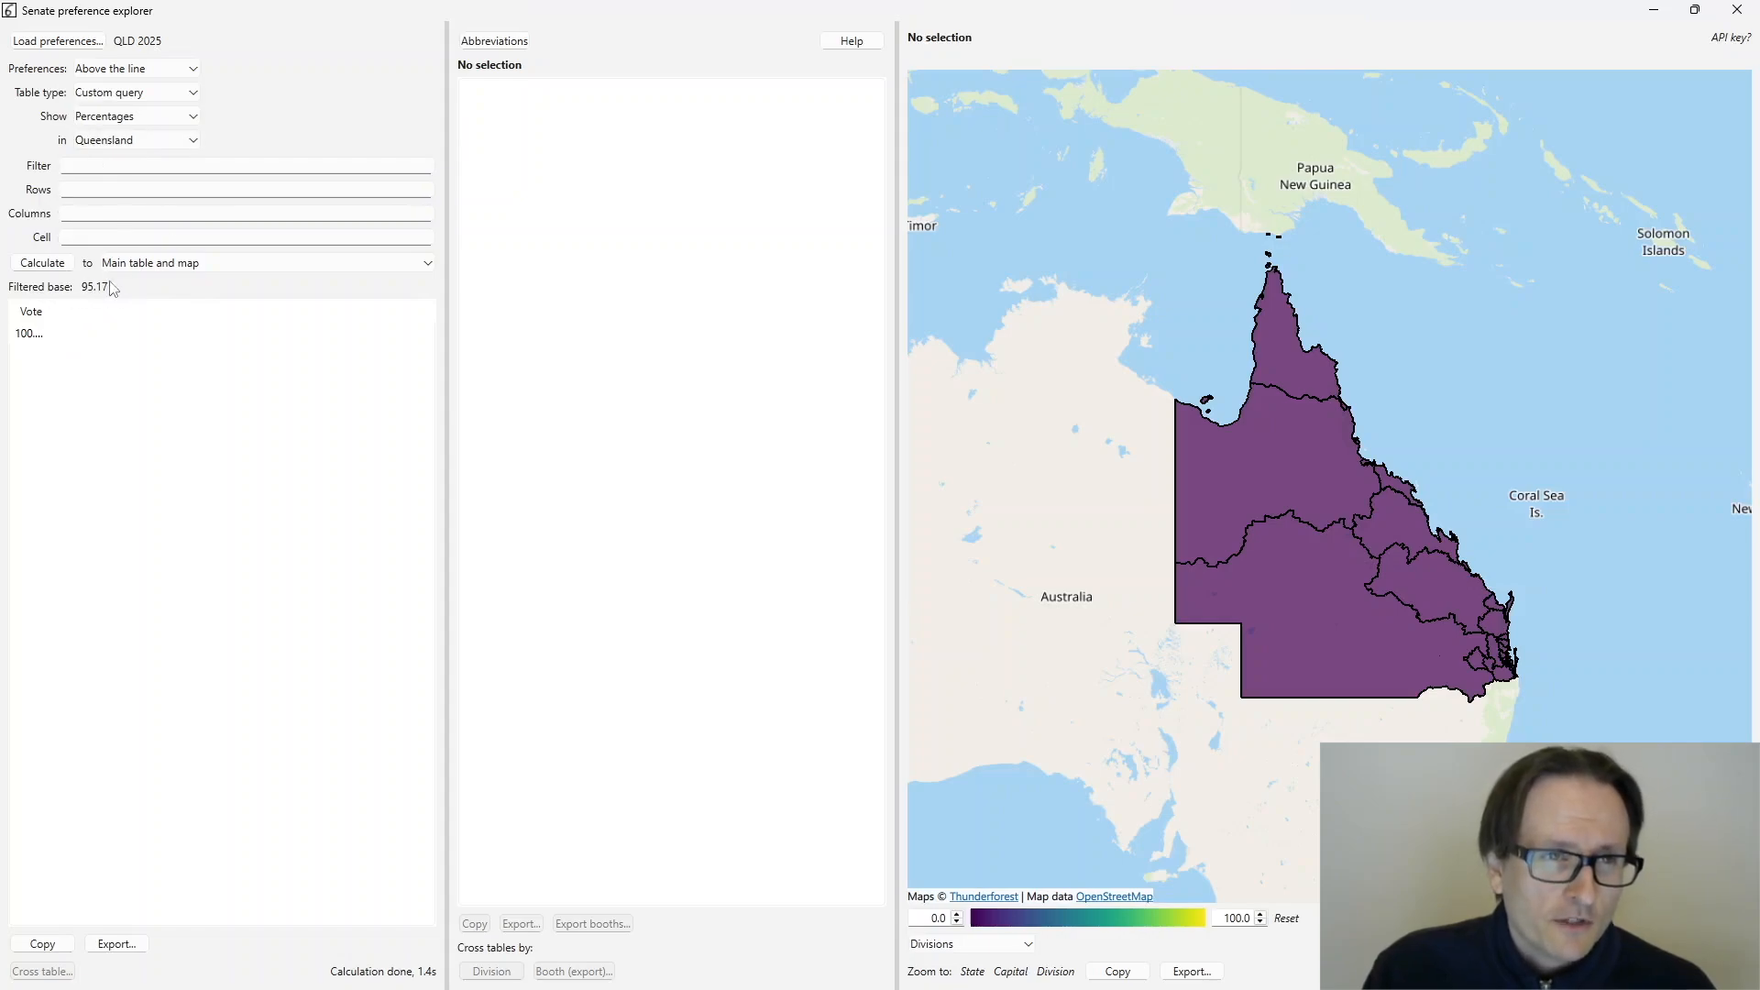
{"action": "left_click", "coordinate": [83, 167]}
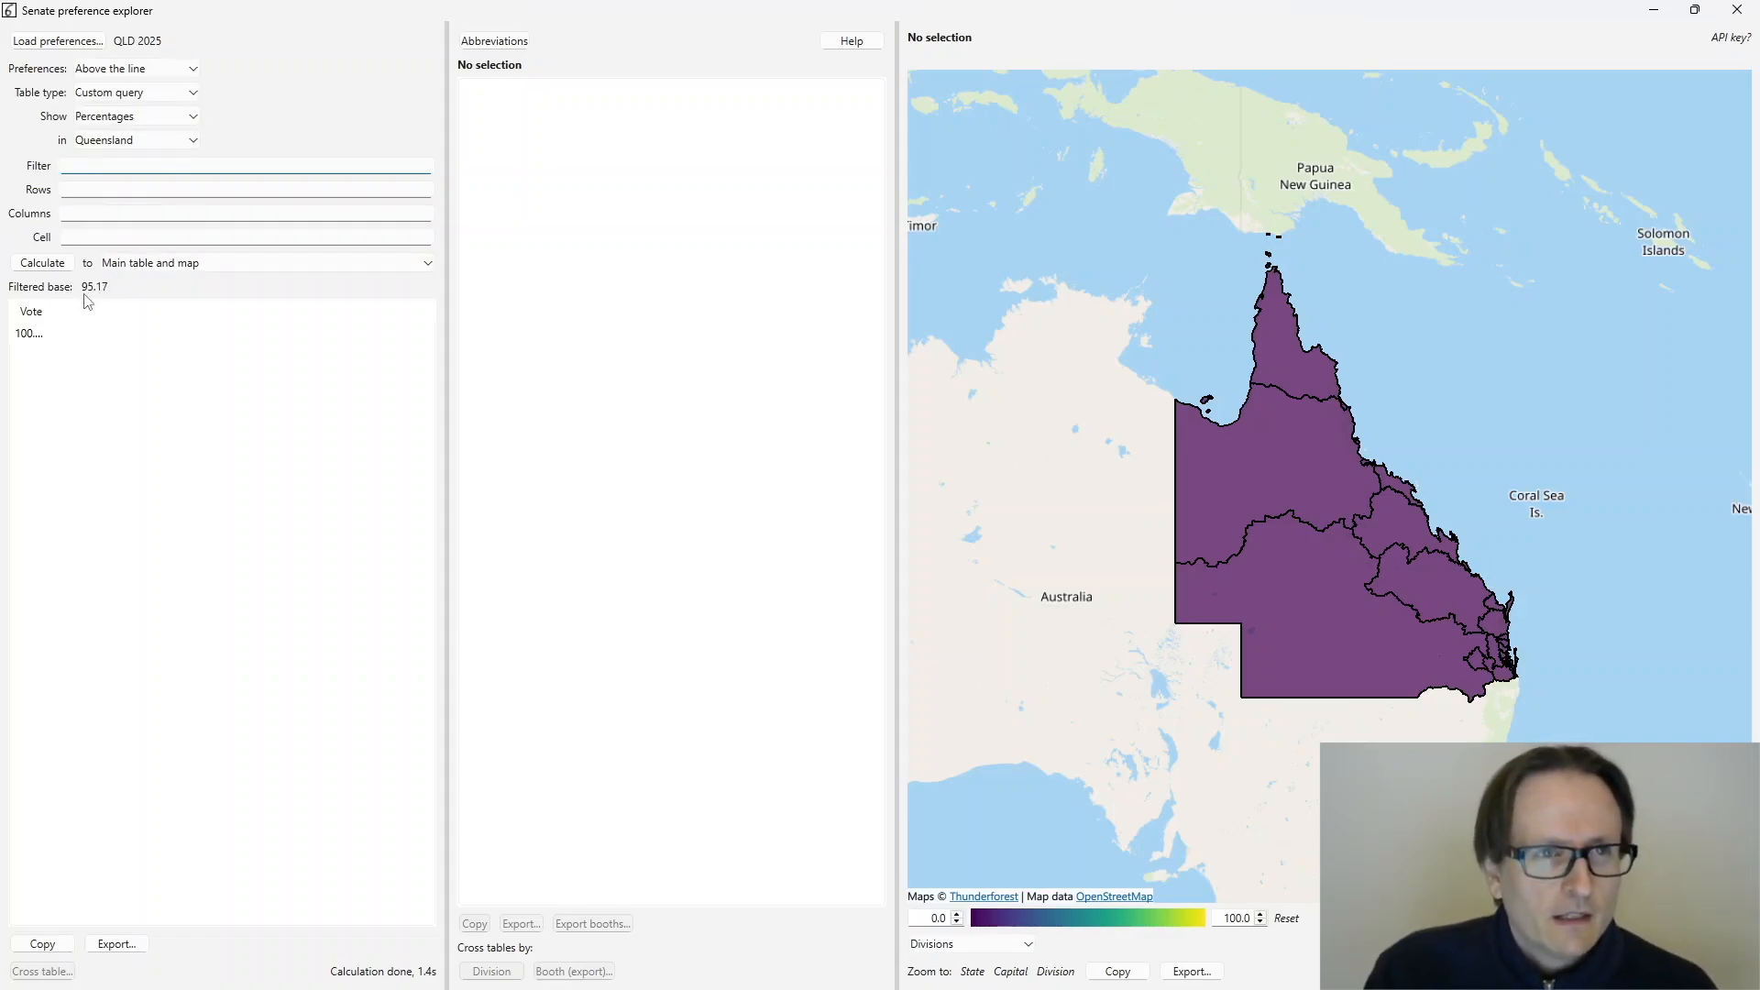
{"action": "left_click", "coordinate": [28, 334]}
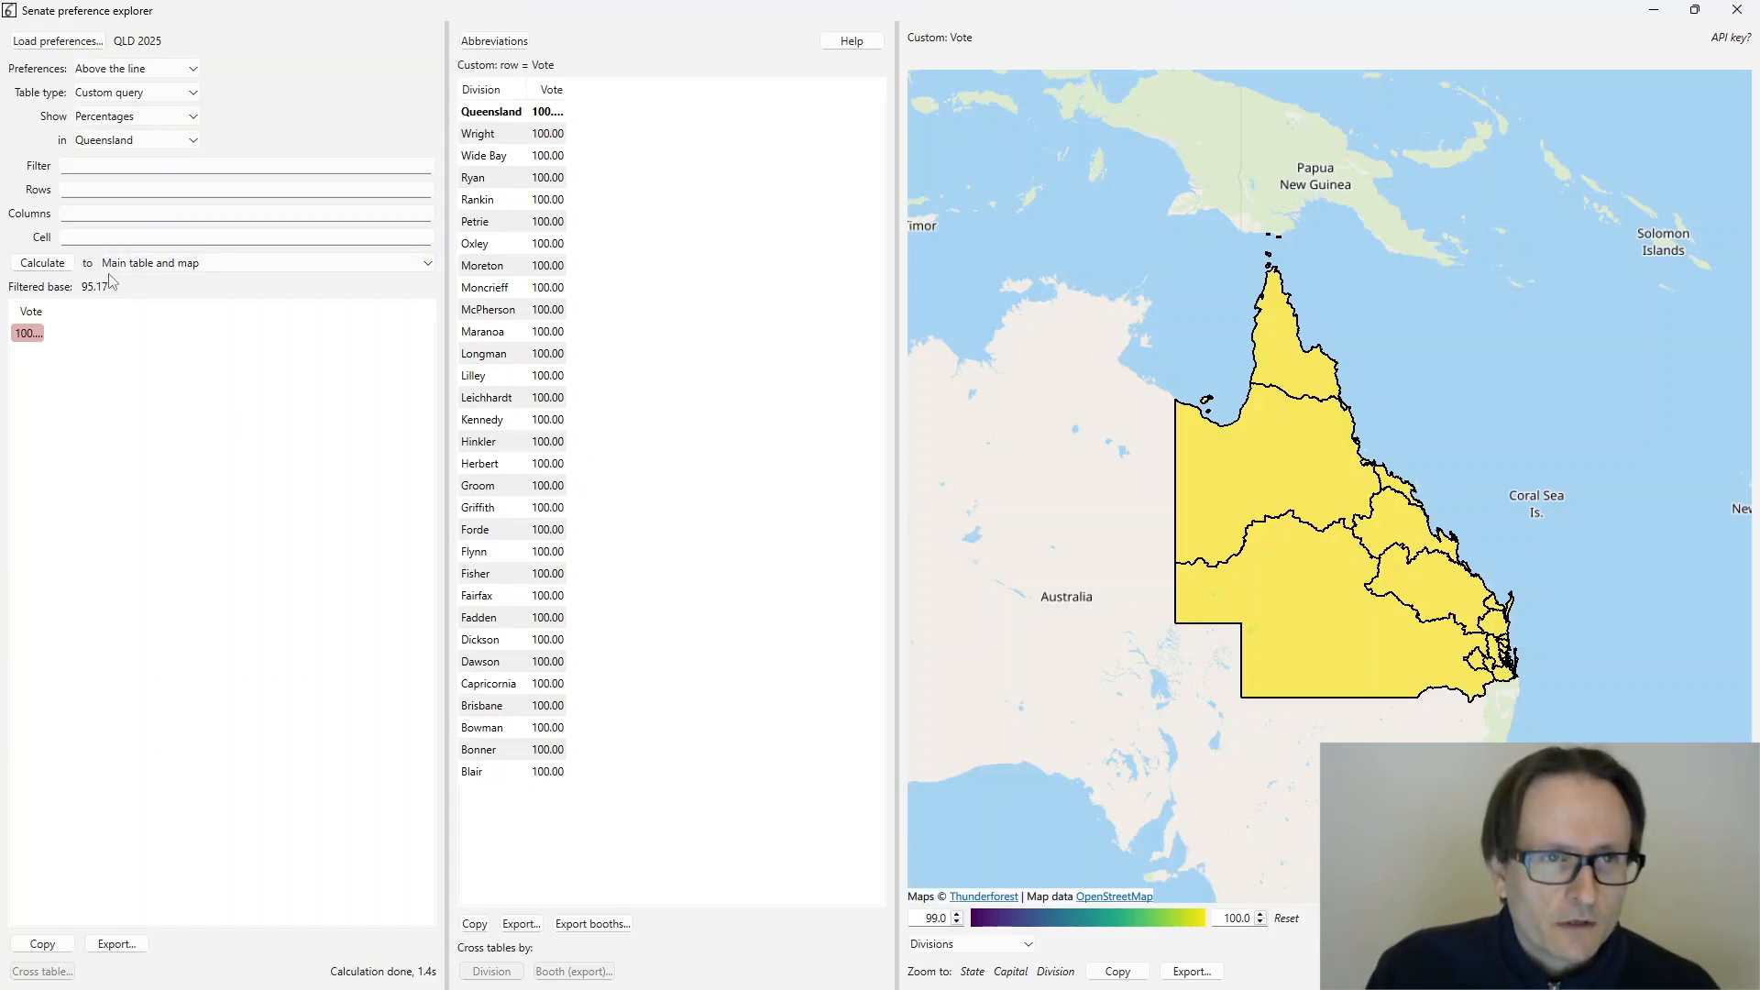
- Filter the custom query by LNP = 1, recalculate it, and show the vote by division
{"action": "left_click", "coordinate": [99, 168]}
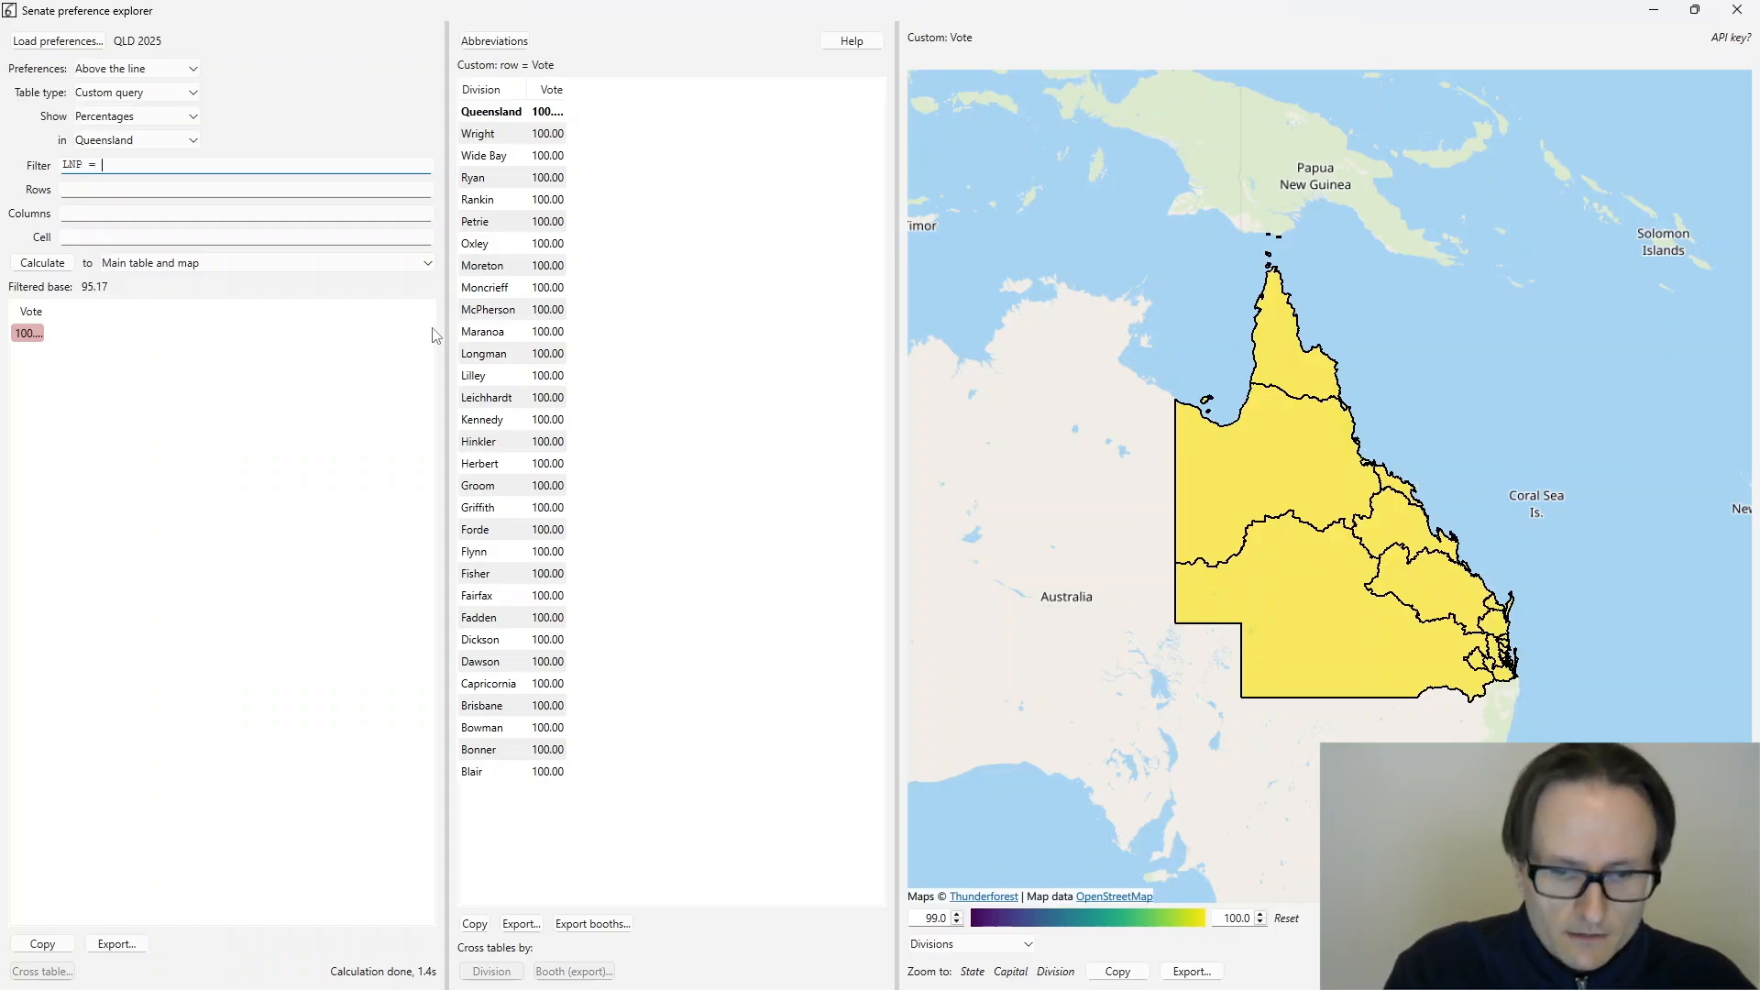
{"action": "left_click", "coordinate": [61, 266]}
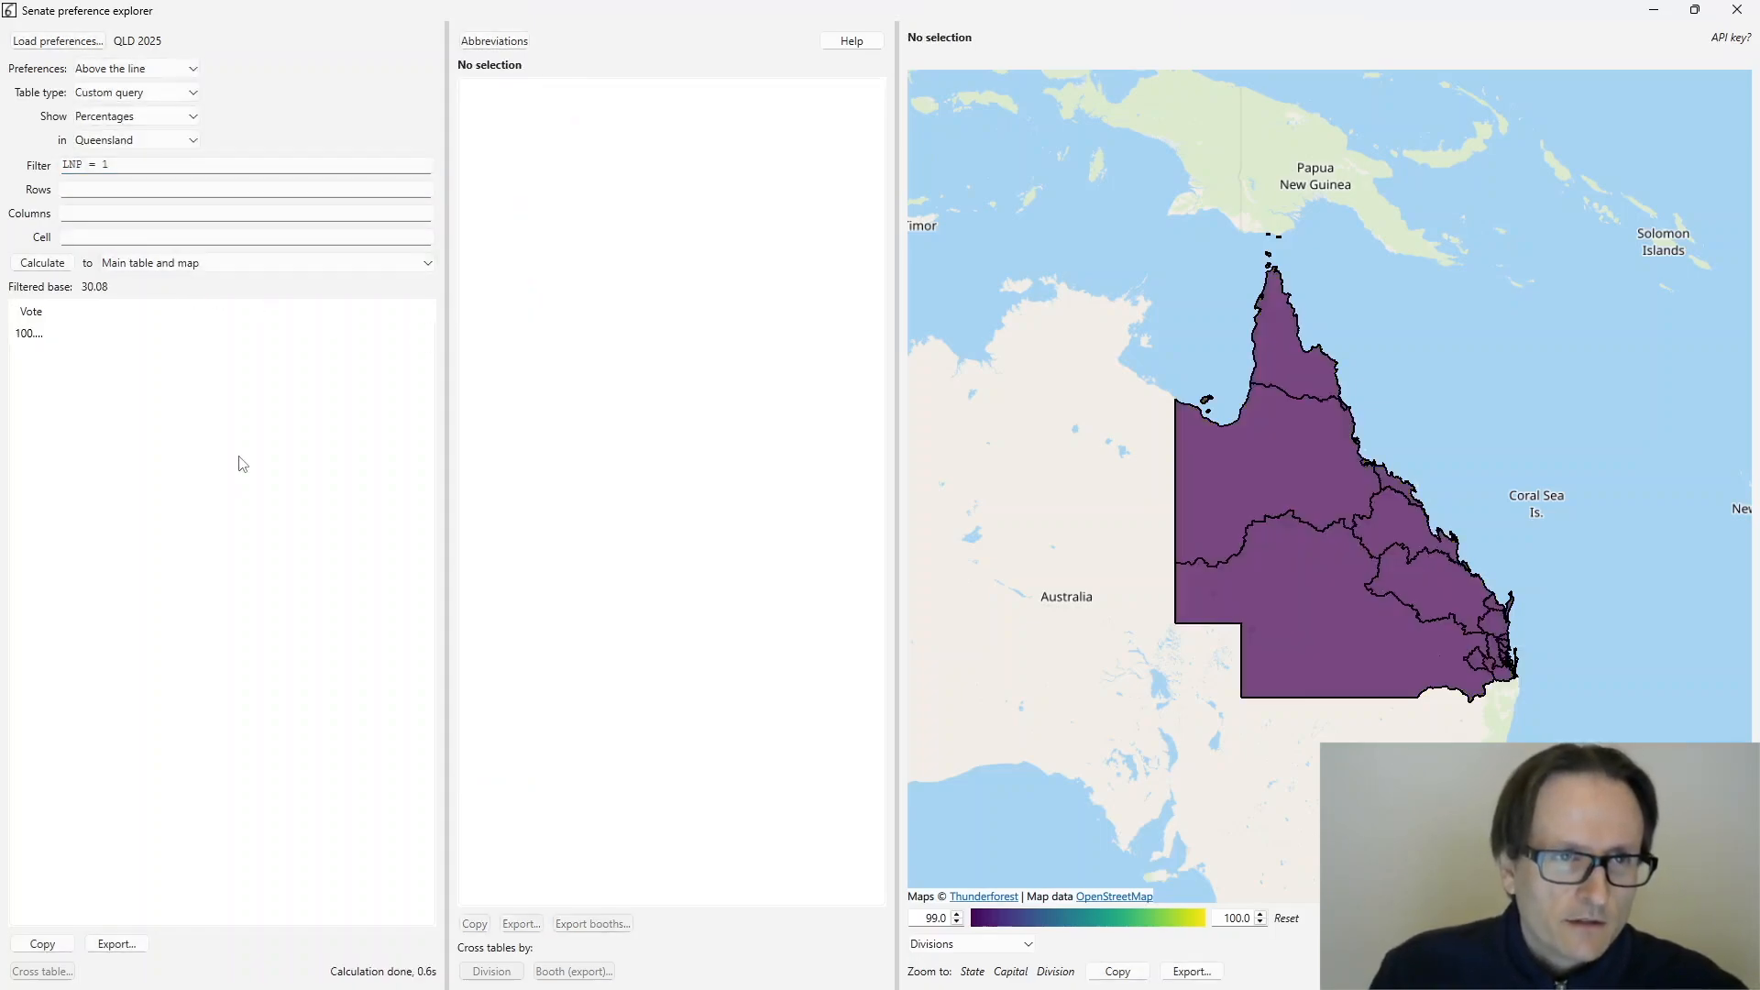
{"action": "left_click", "coordinate": [32, 337]}
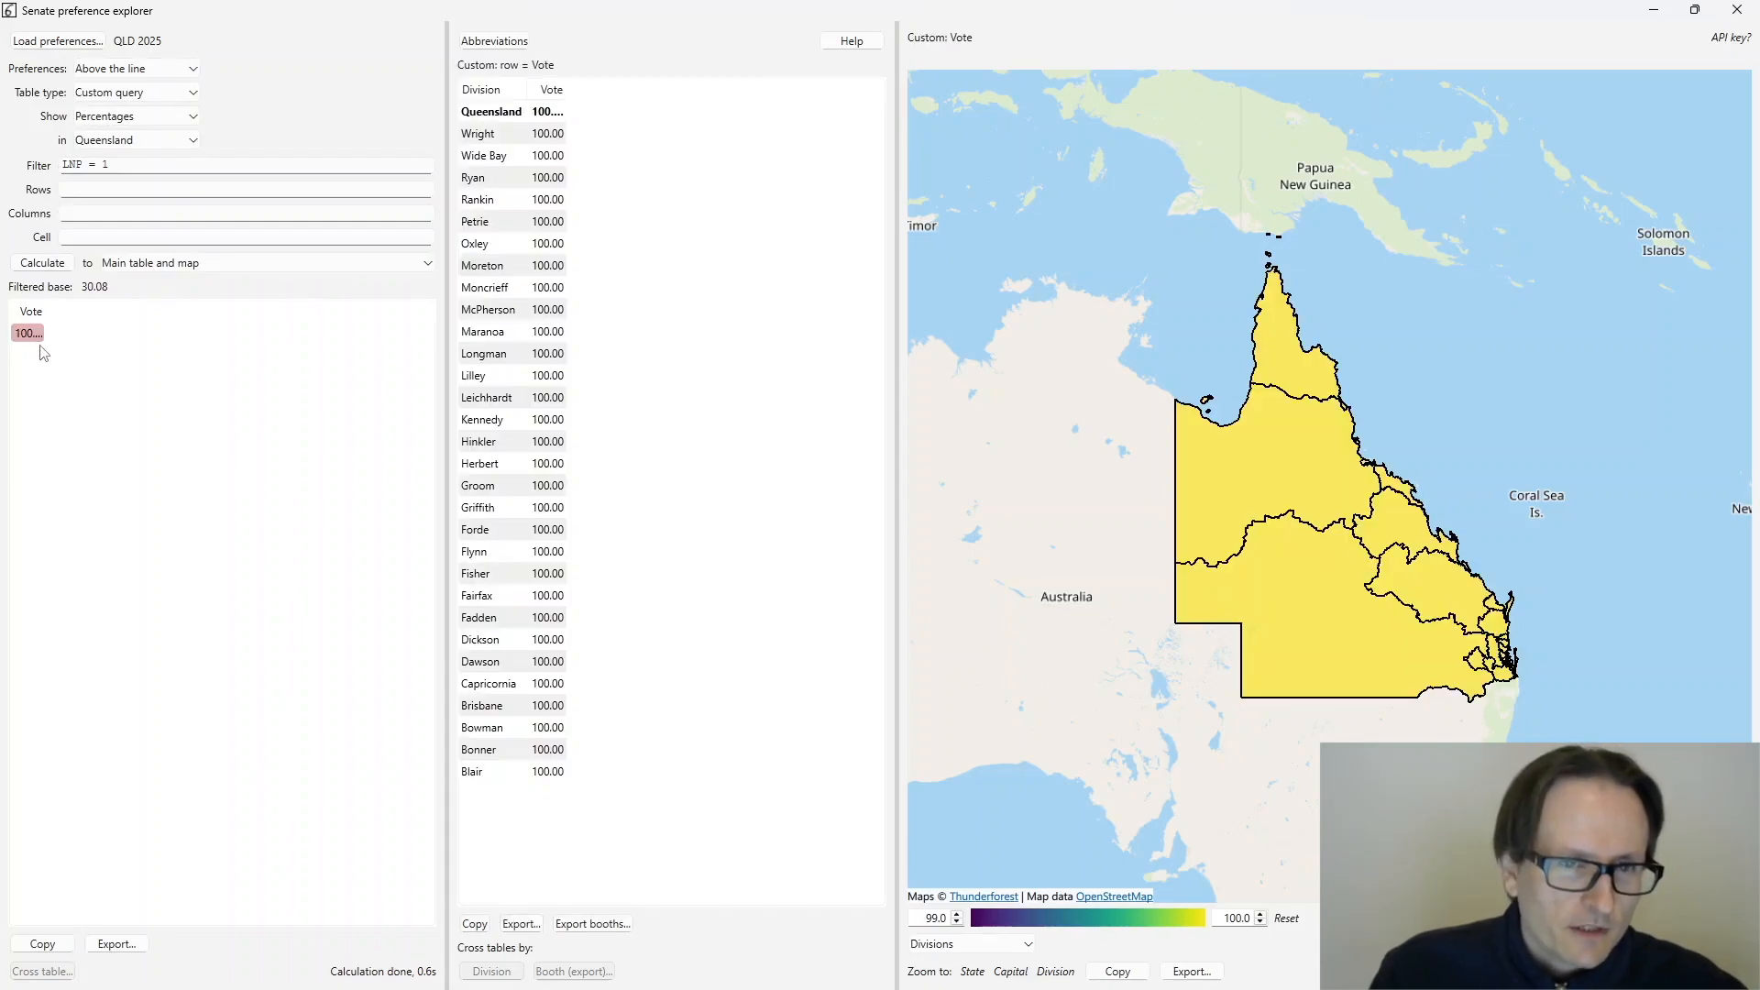
{"action": "left_click", "coordinate": [68, 238]}
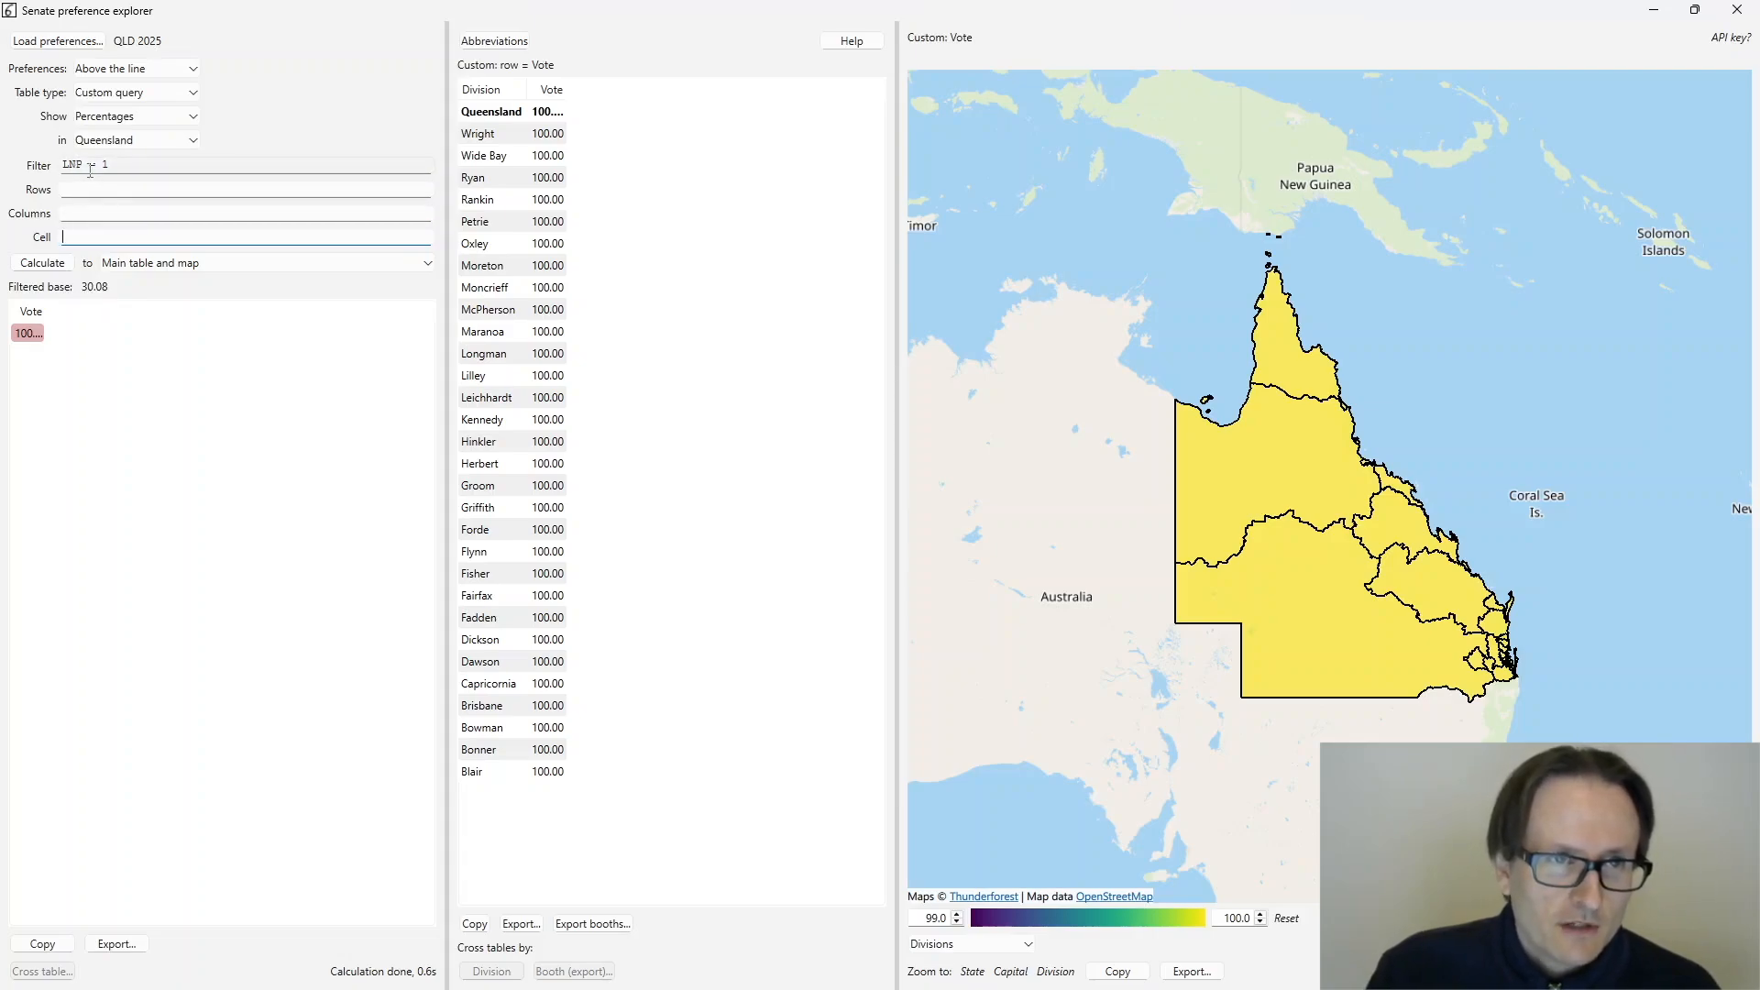
- Check the first preferences in the Step forward table, and return to the custom query to recalculate it with the LNP = 1 filter
{"action": "left_click", "coordinate": [105, 95]}
{"action": "left_click", "coordinate": [109, 110]}
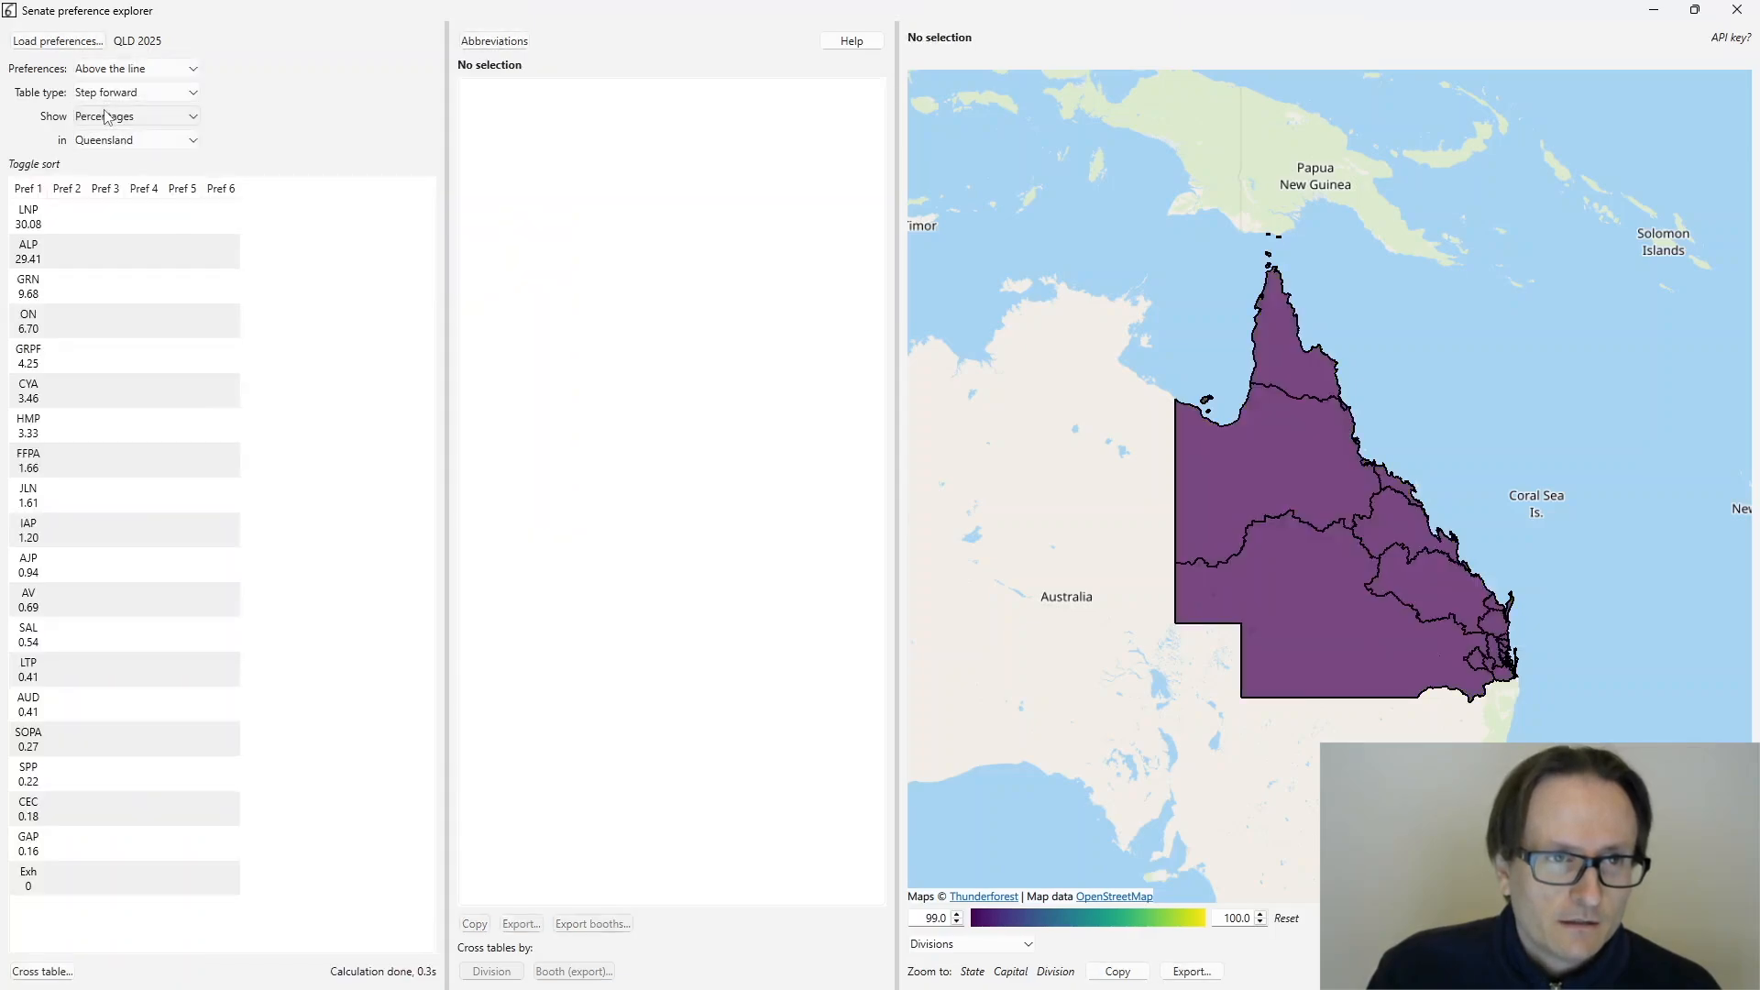
{"action": "left_click", "coordinate": [137, 92]}
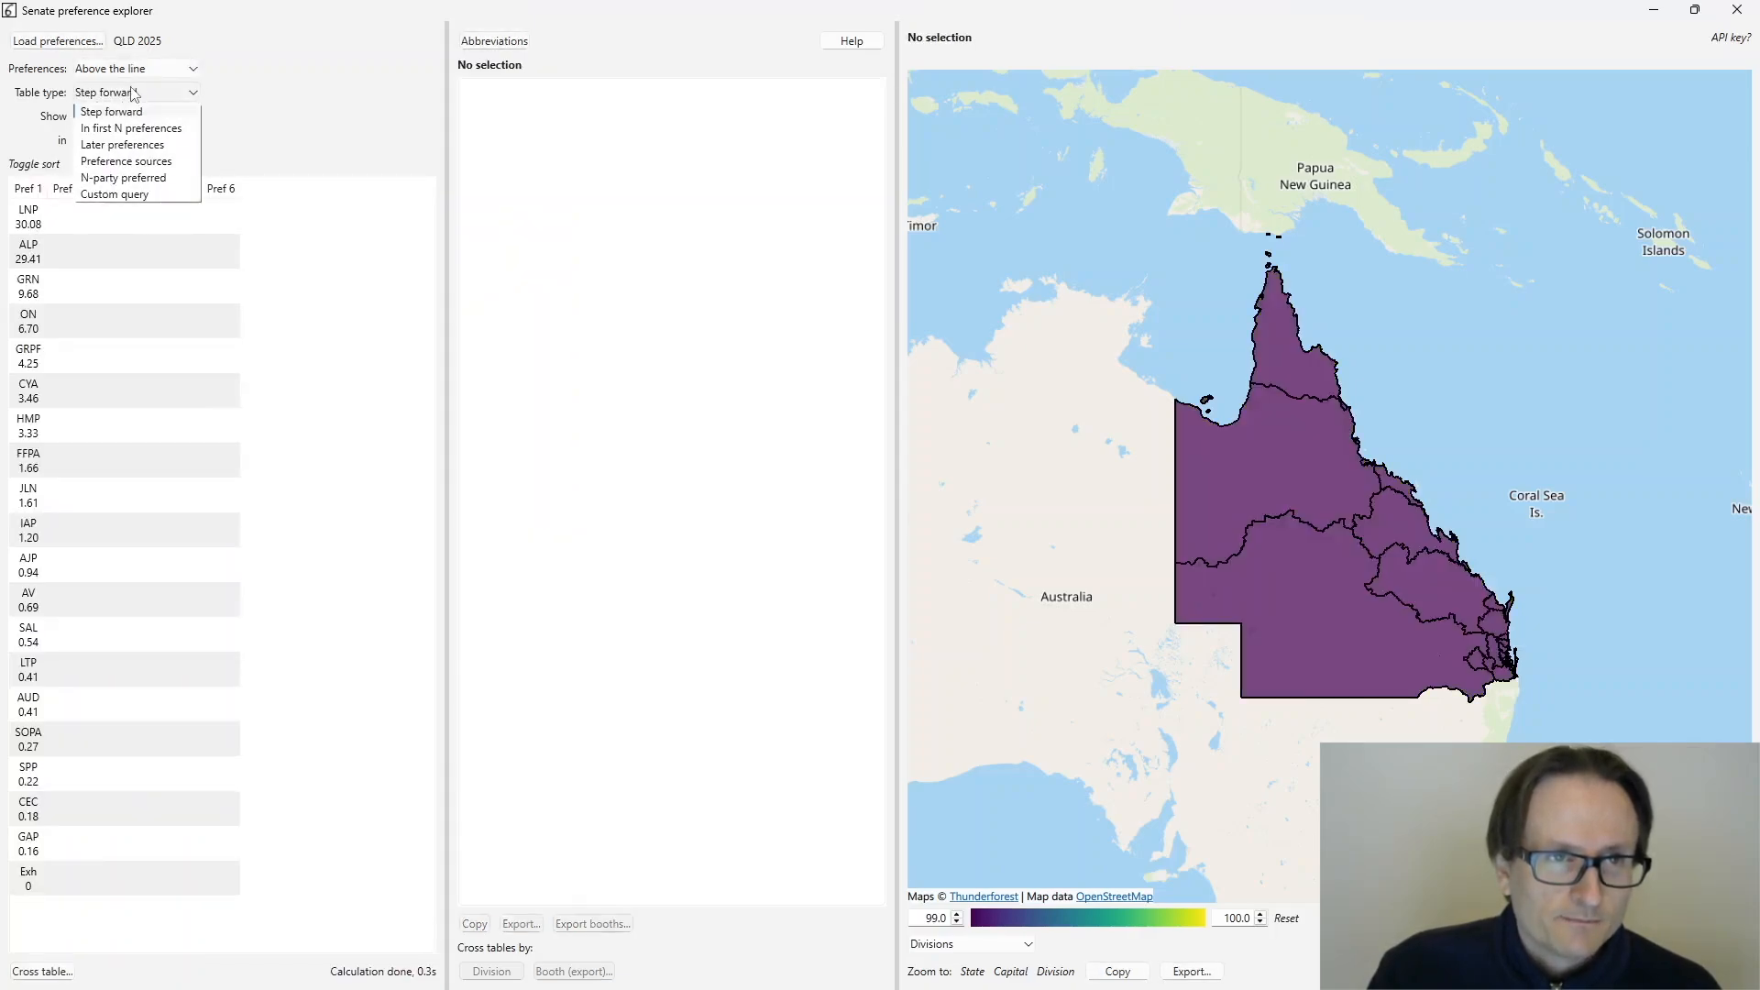
{"action": "left_click", "coordinate": [111, 193]}
{"action": "left_click", "coordinate": [53, 263]}
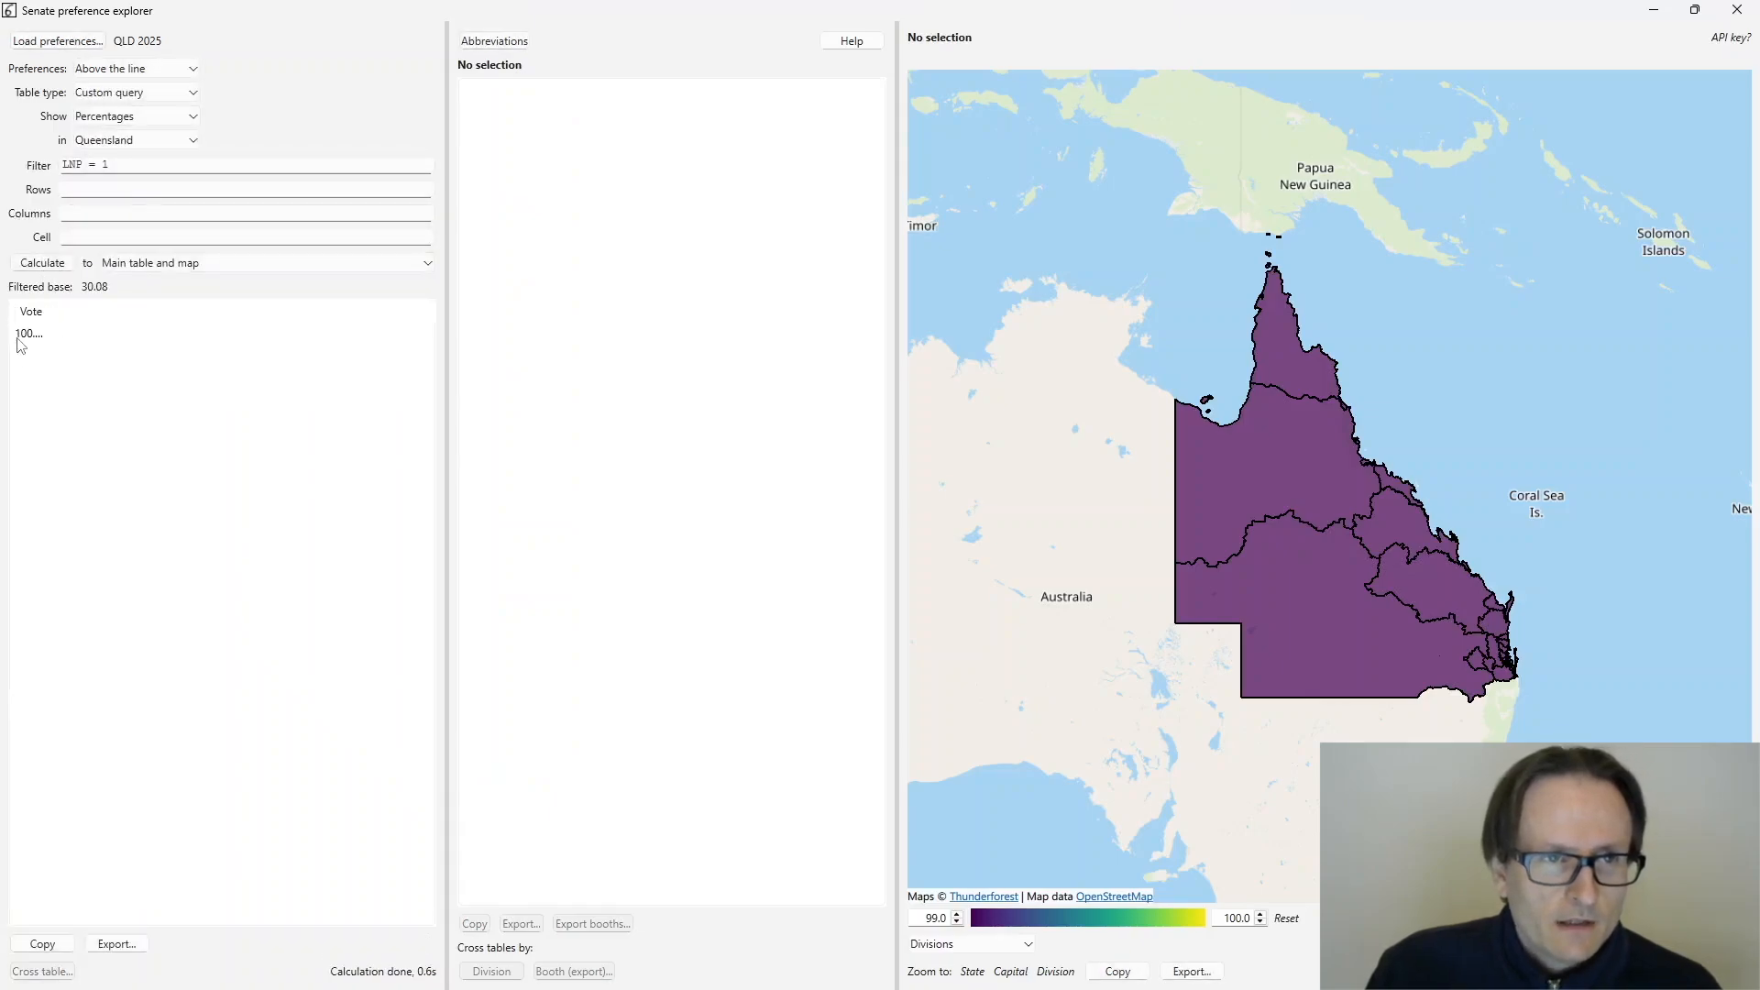
{"action": "left_click", "coordinate": [27, 334]}
- Highlight the party name in the filter and look through the list of party abbreviations that filters can use
{"action": "double_click", "coordinate": [78, 165]}
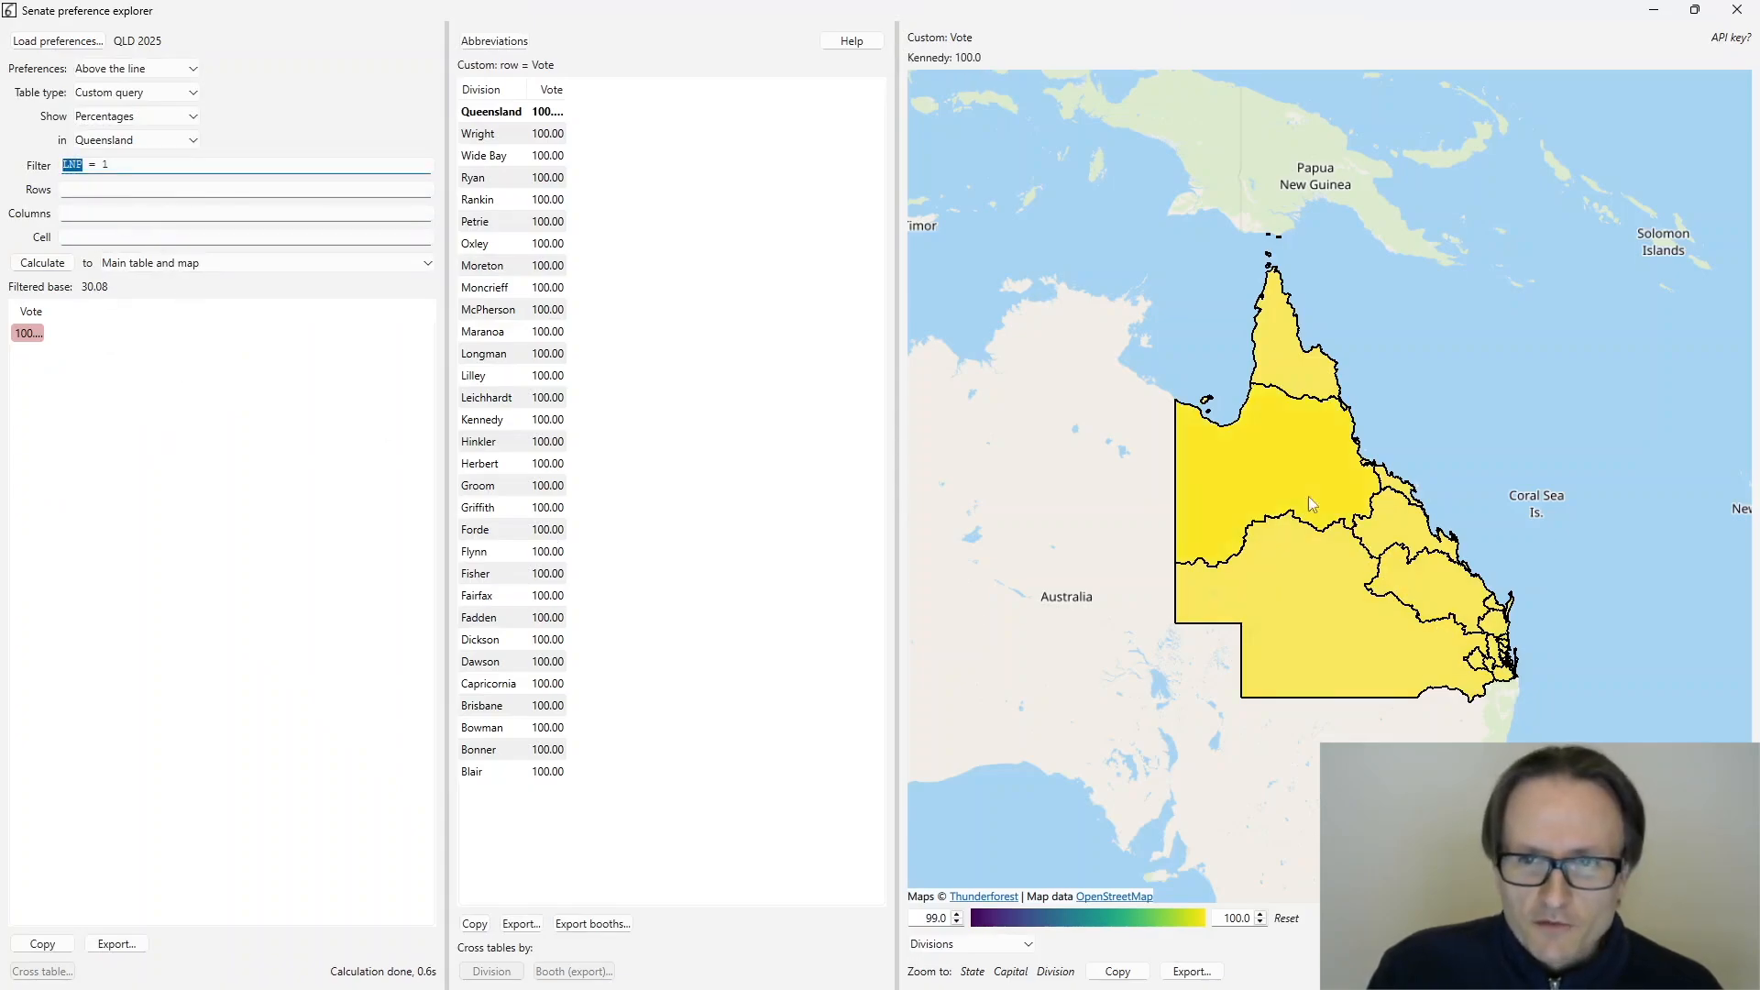
{"action": "left_click", "coordinate": [84, 238]}
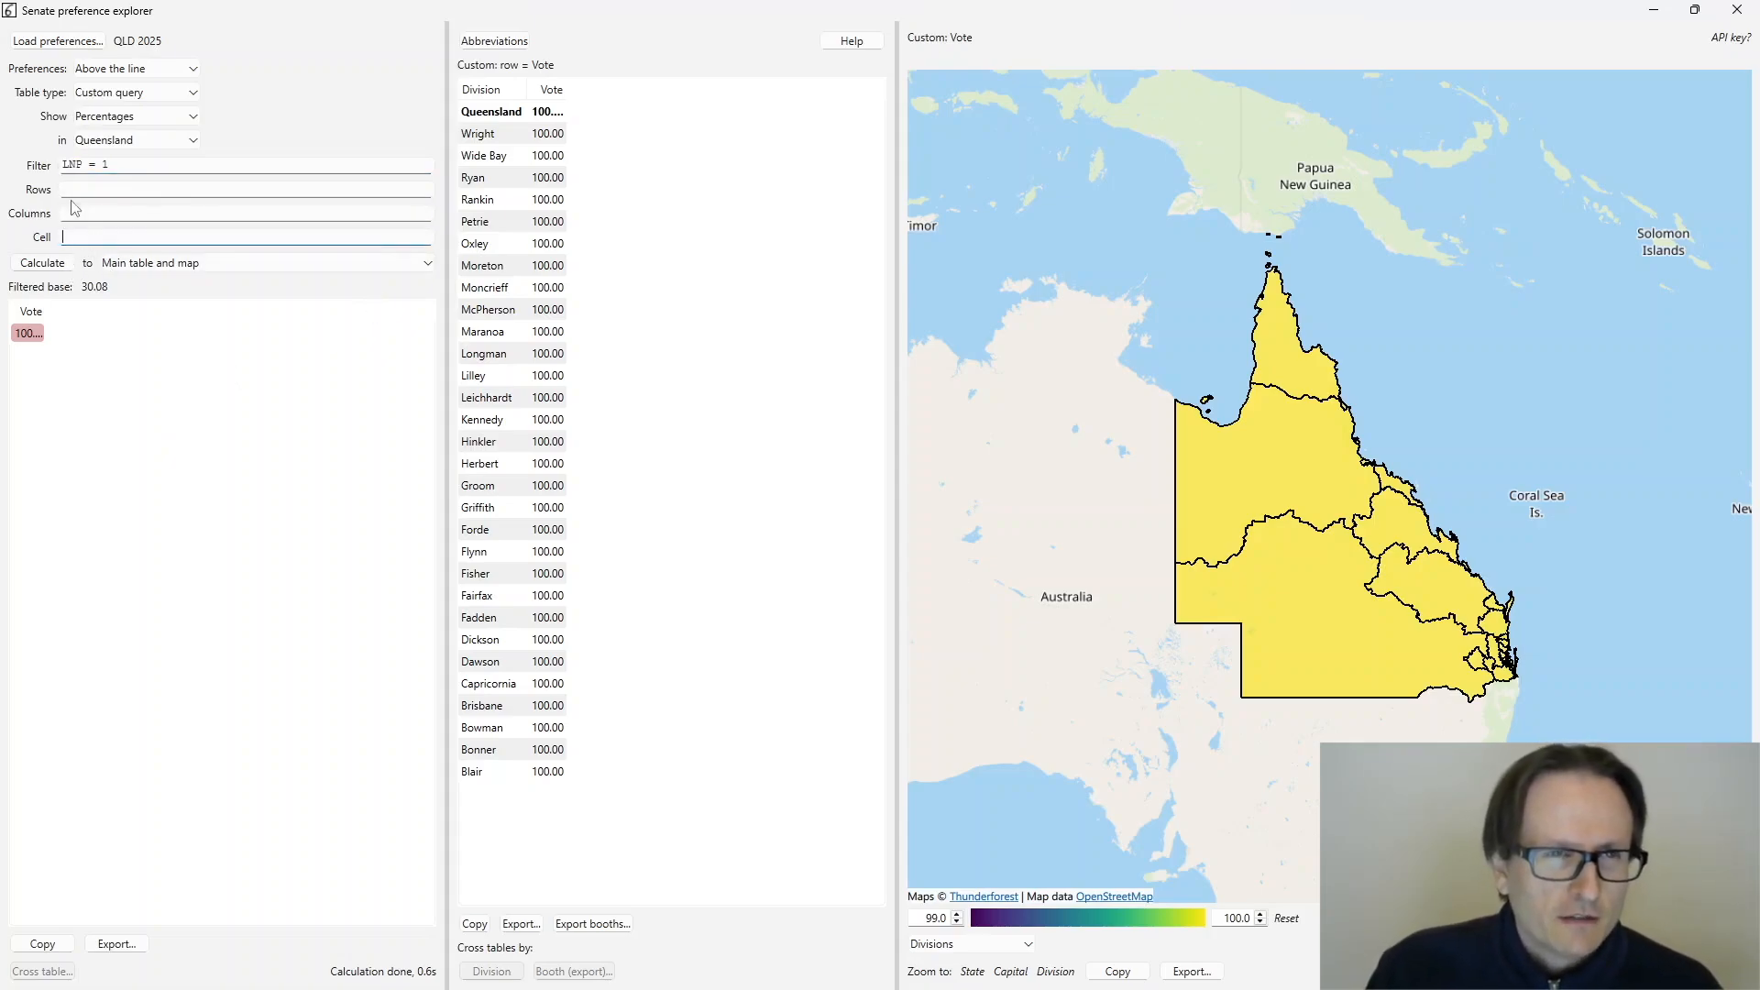
{"action": "double_click", "coordinate": [78, 165]}
{"action": "left_click", "coordinate": [82, 165]}
{"action": "left_click_drag", "start_coordinate": [88, 165], "coordinate": [58, 180]}
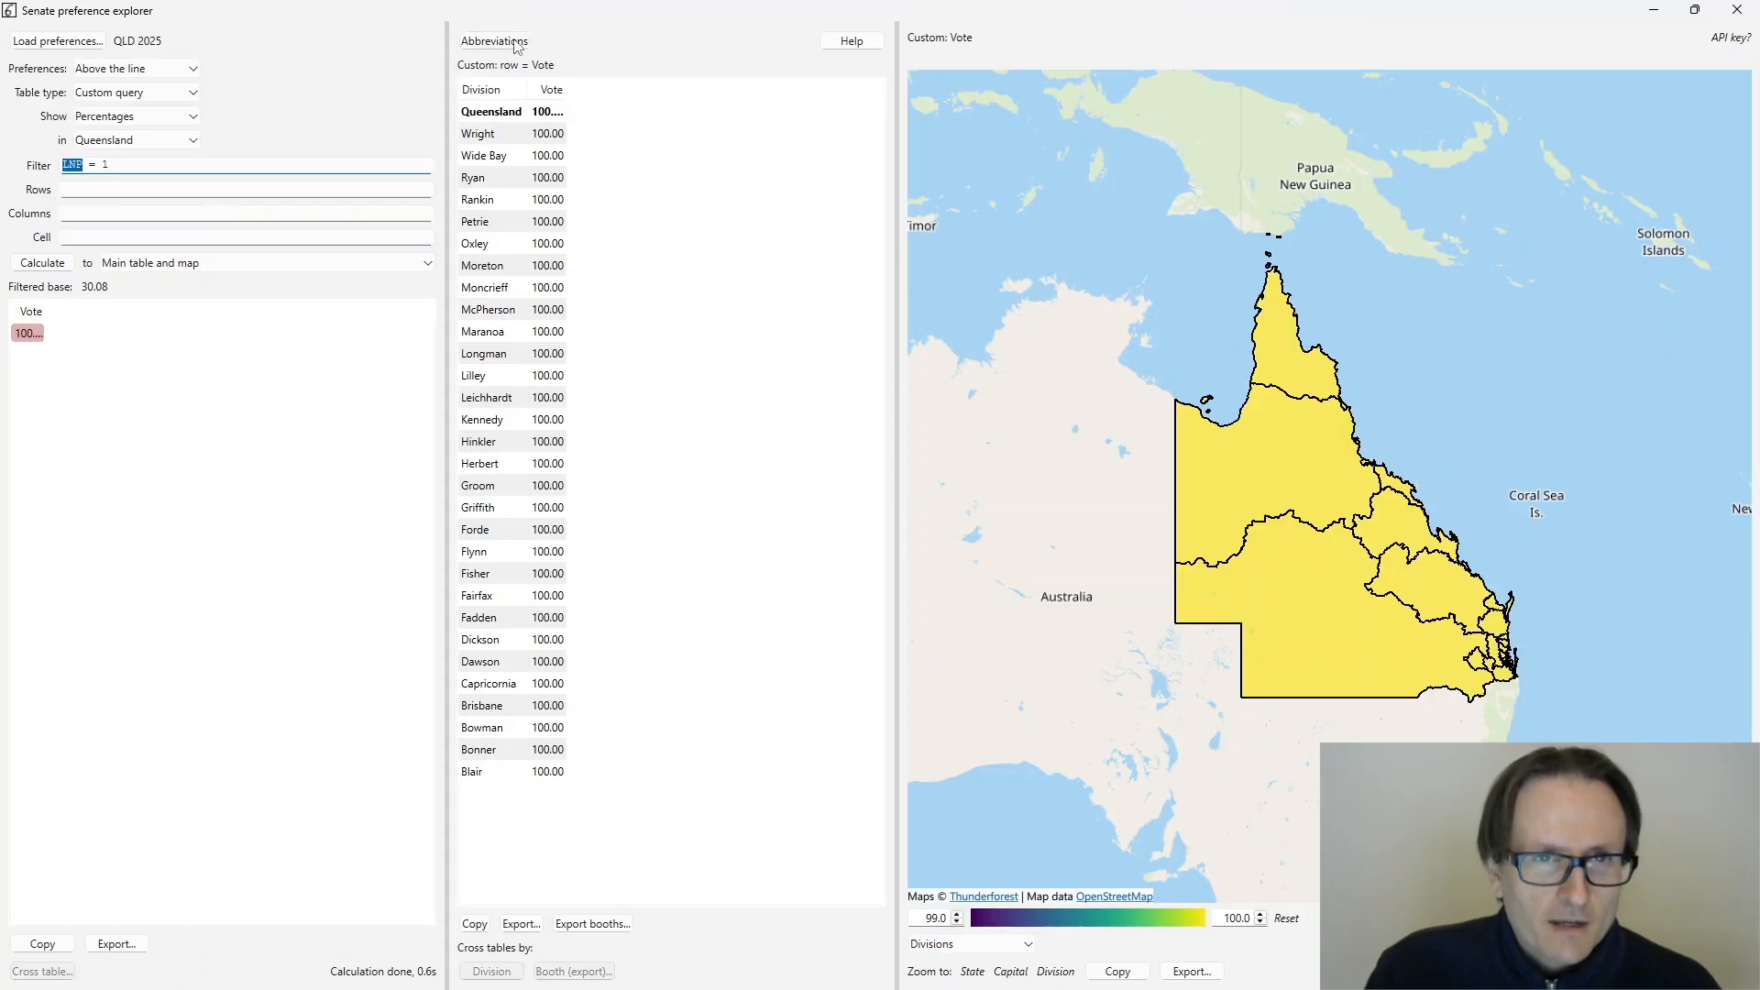
{"action": "left_click", "coordinate": [513, 42]}
{"action": "scroll", "coordinate": [683, 397], "scroll_direction": "down", "scroll_amount": 1}
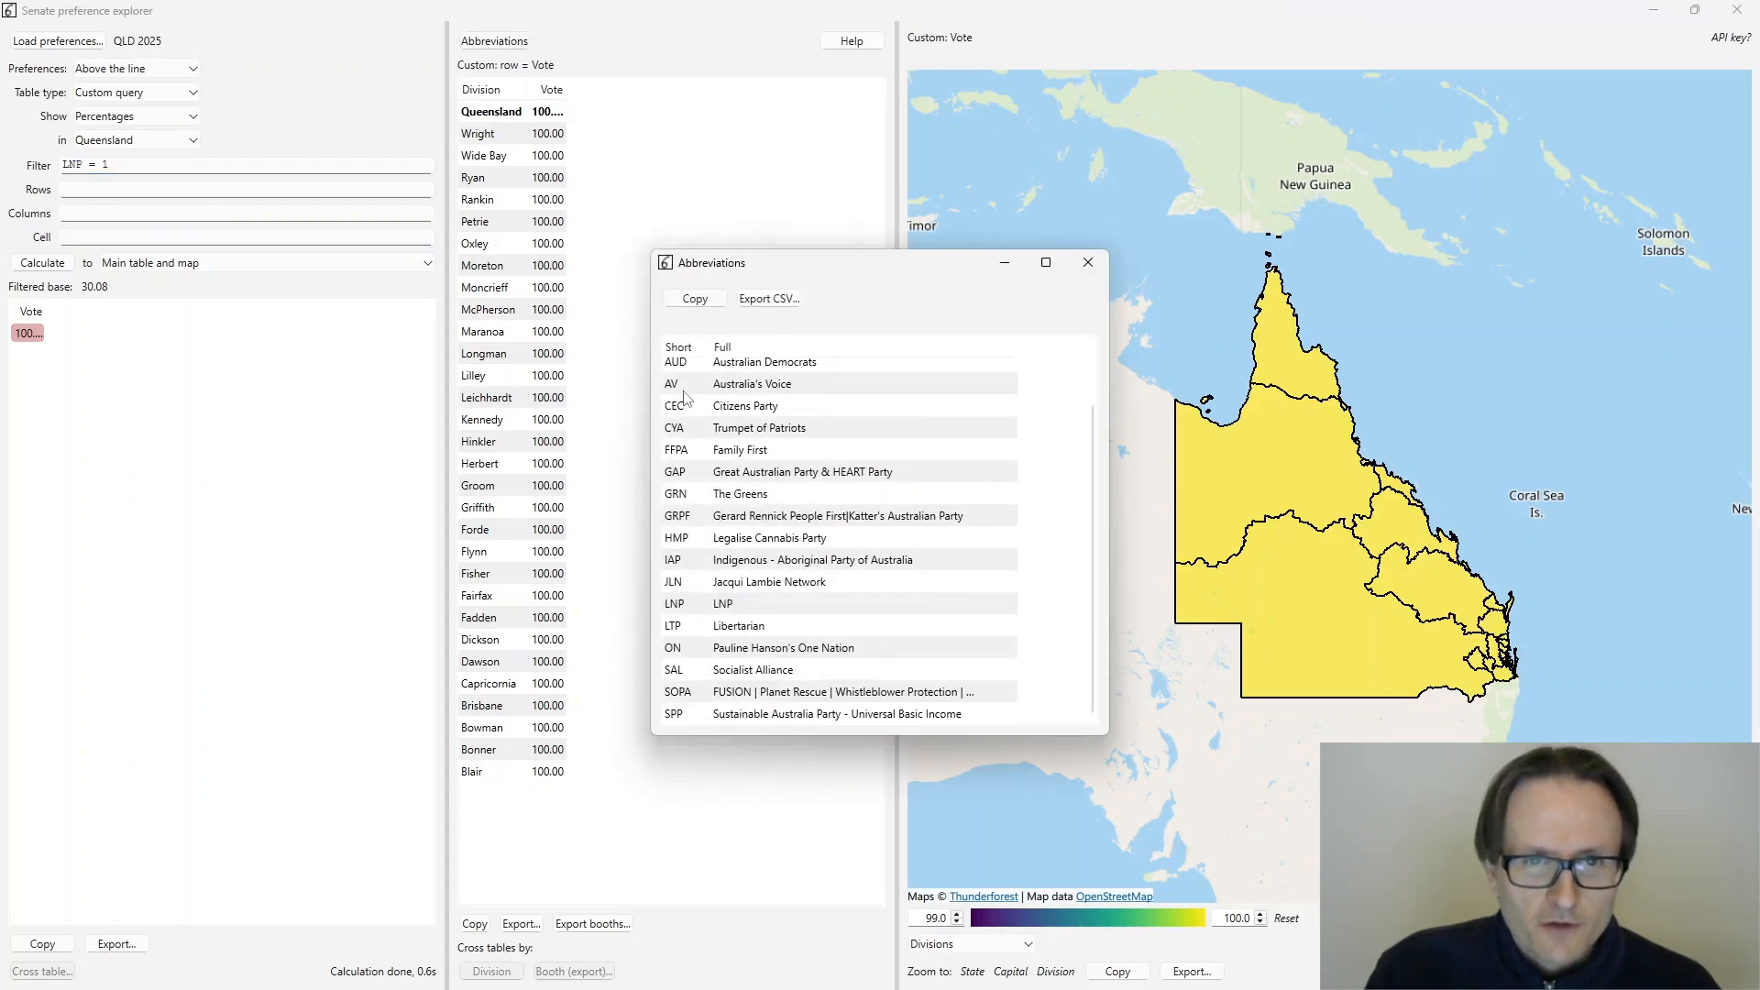
{"action": "scroll", "coordinate": [683, 397], "scroll_direction": "up", "scroll_amount": 1}
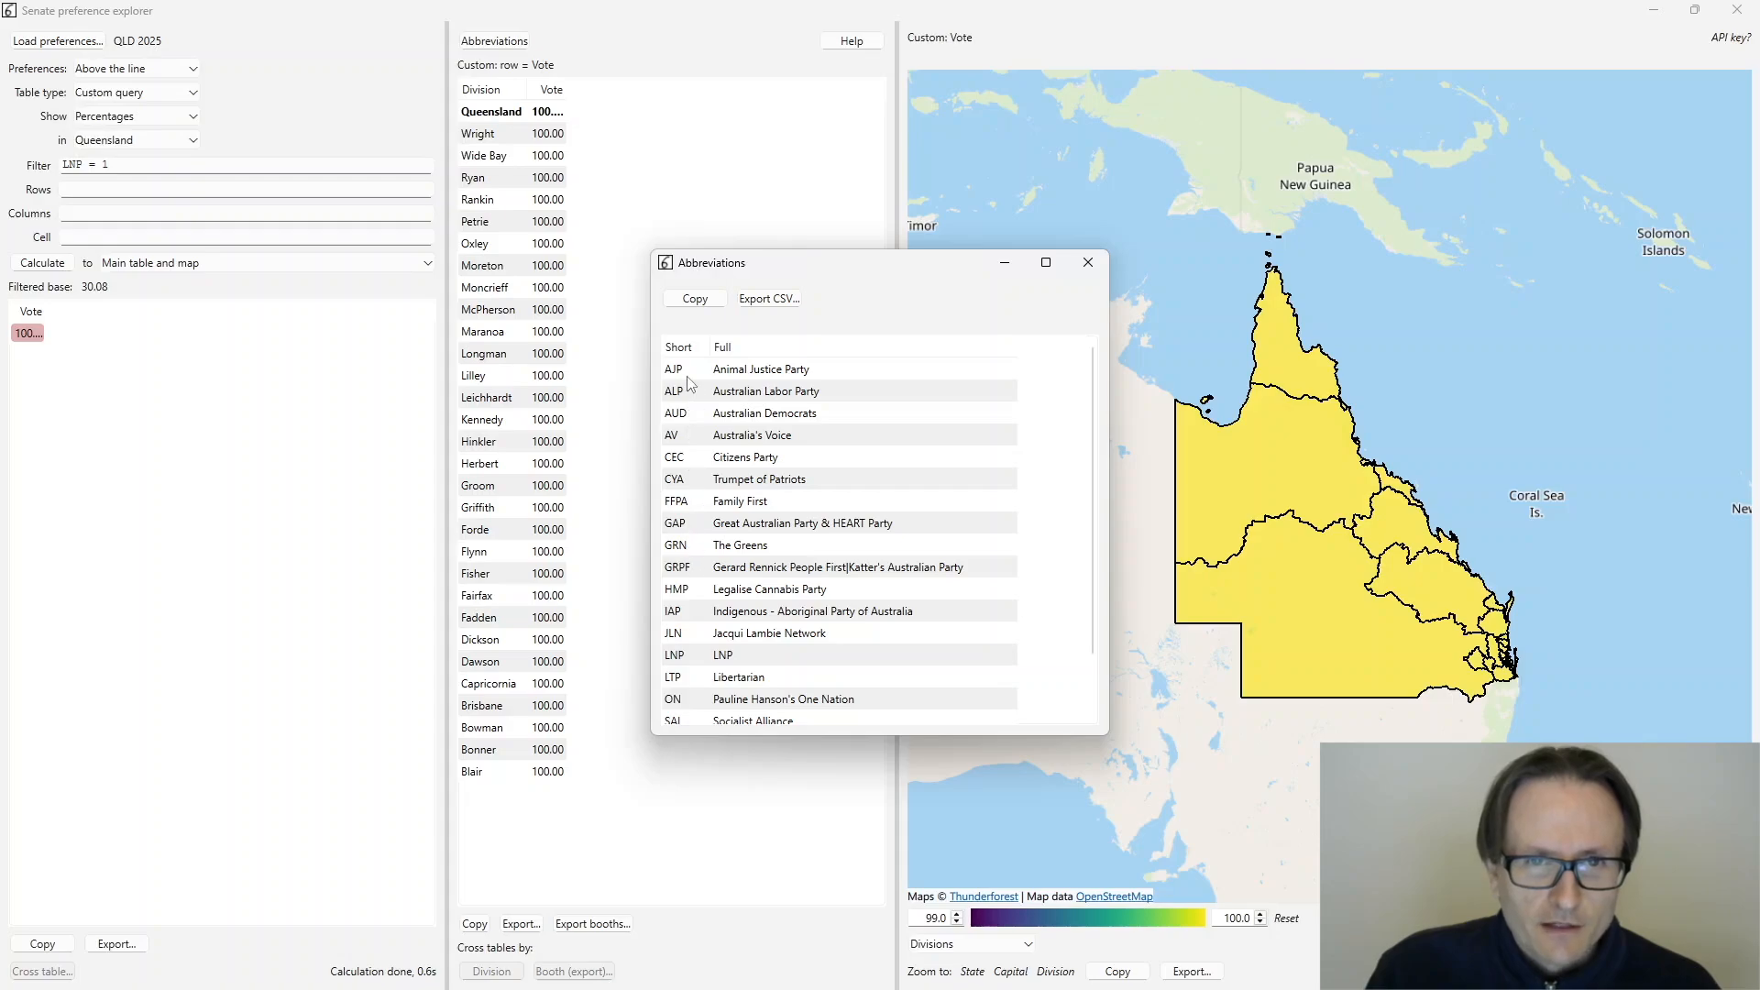
{"action": "left_click", "coordinate": [1089, 263]}
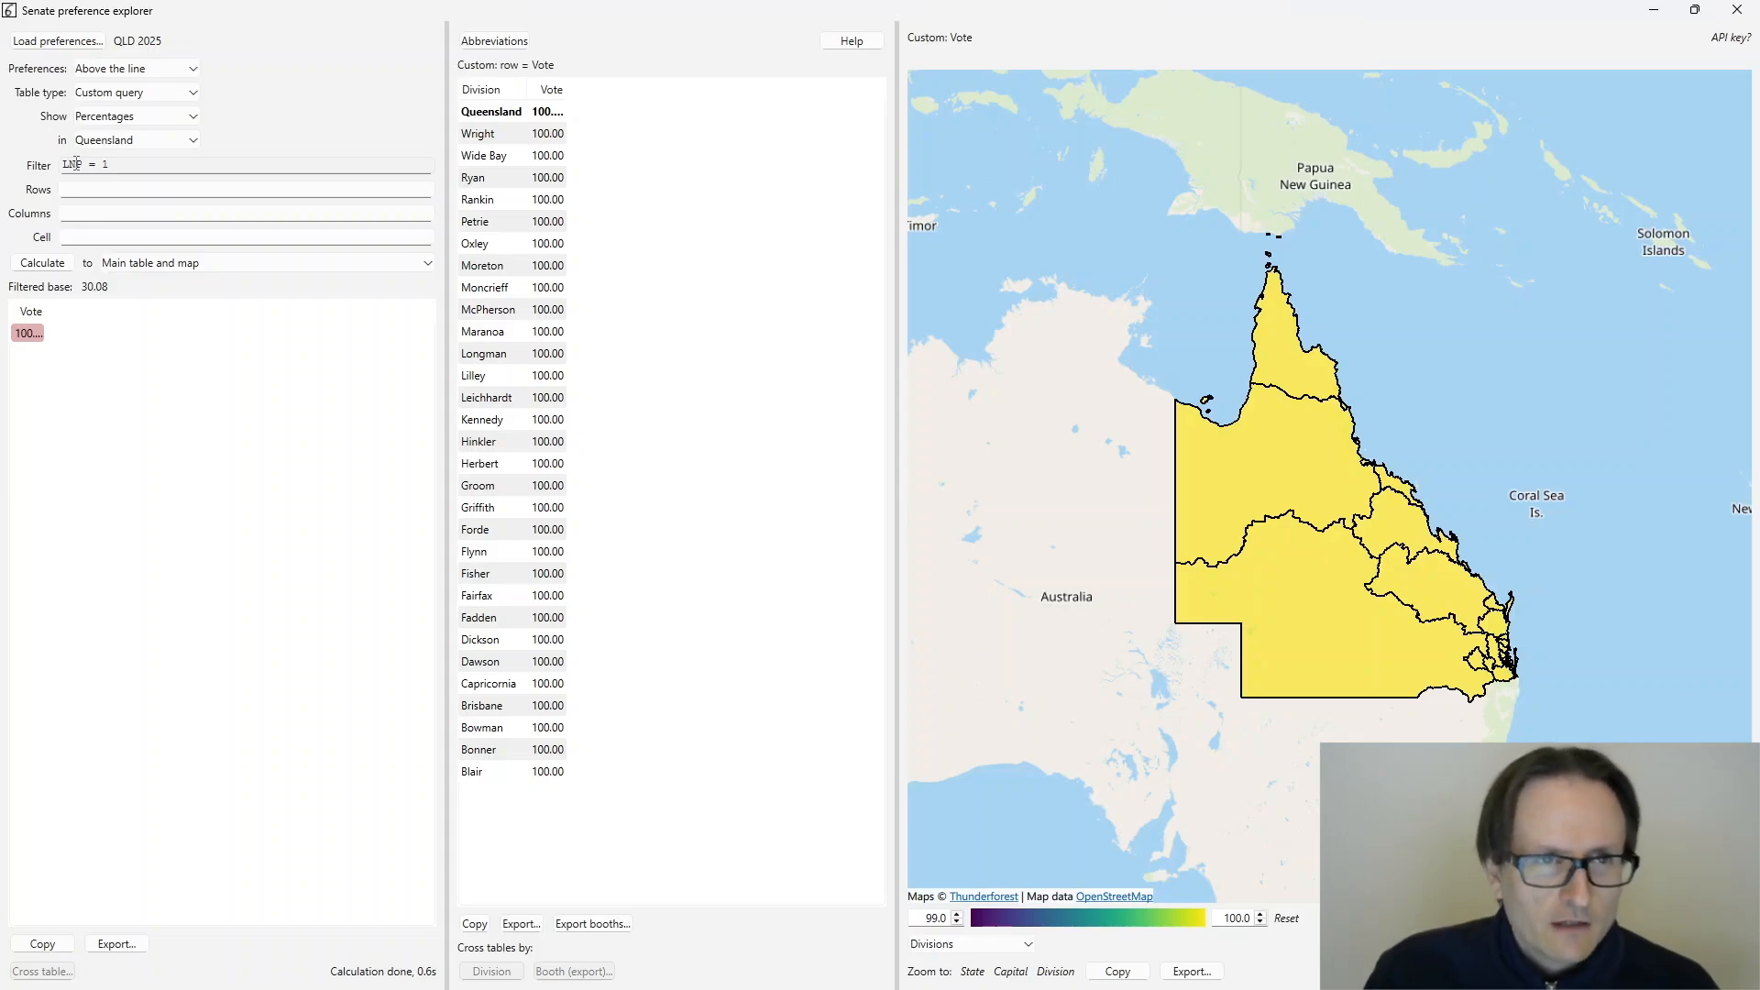
- Replace the filter's equality operator with ==, so that the filter reads LNP == 1
{"action": "double_click", "coordinate": [92, 164]}
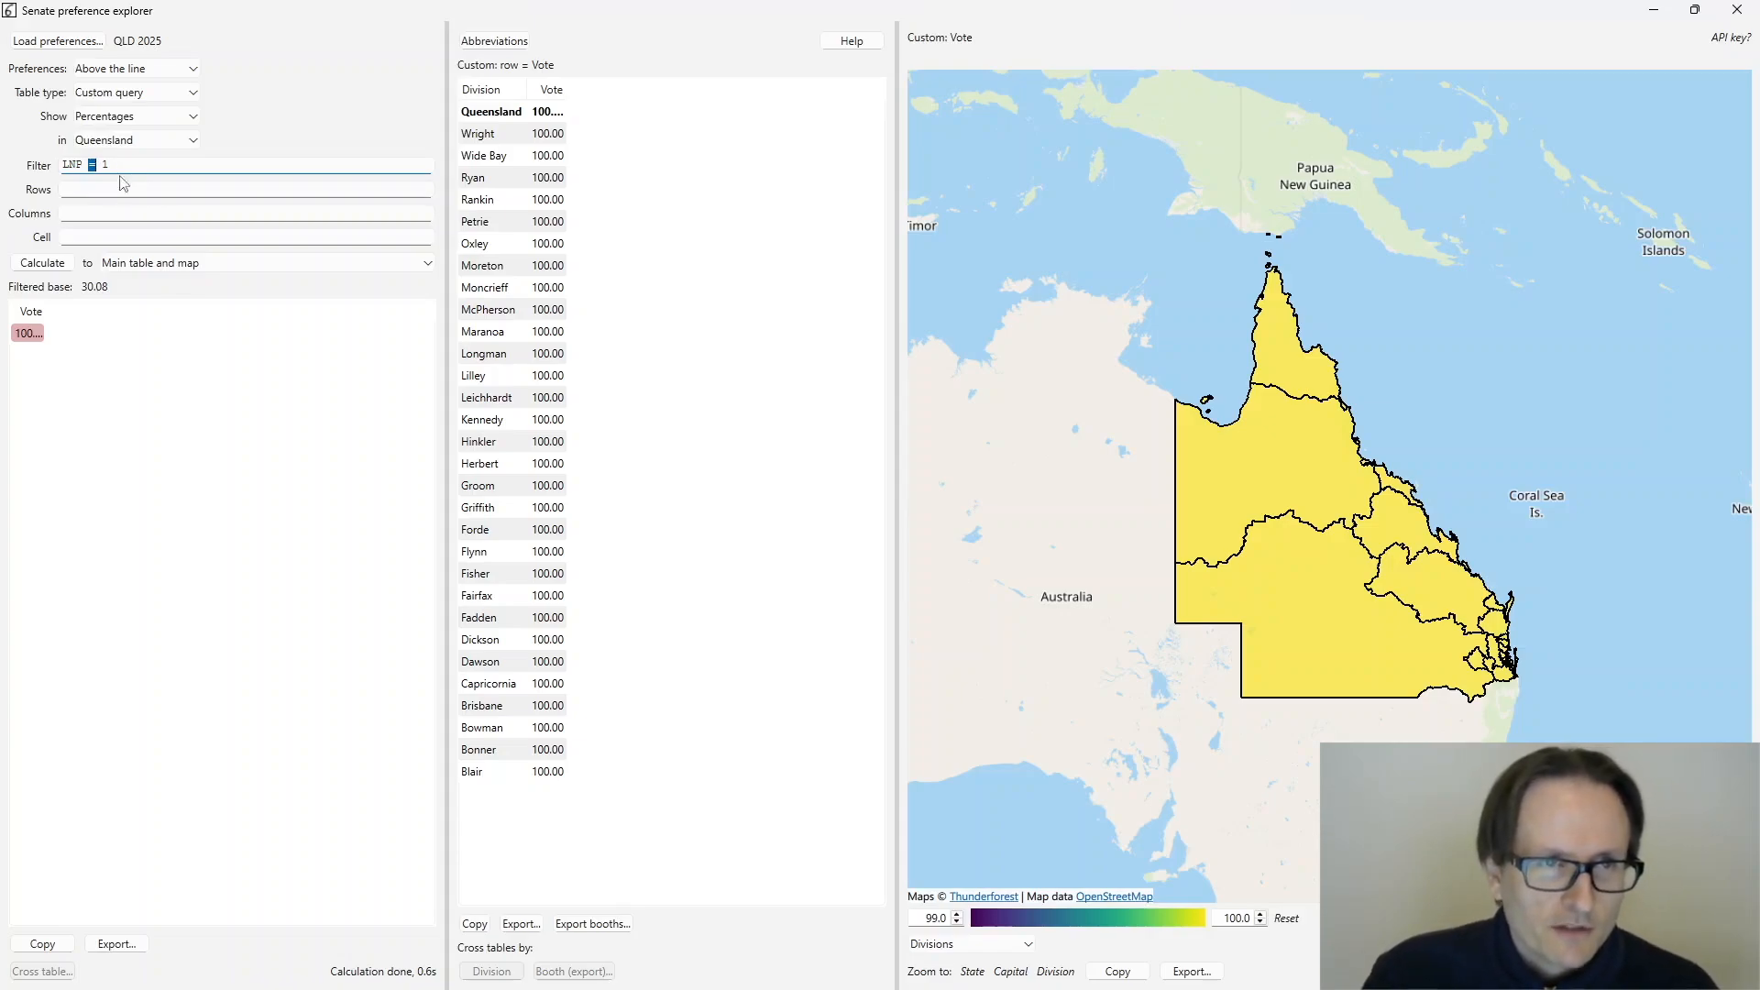
{"action": "key", "text": "BackSpace"}
{"action": "key", "text": "BackSpace"}
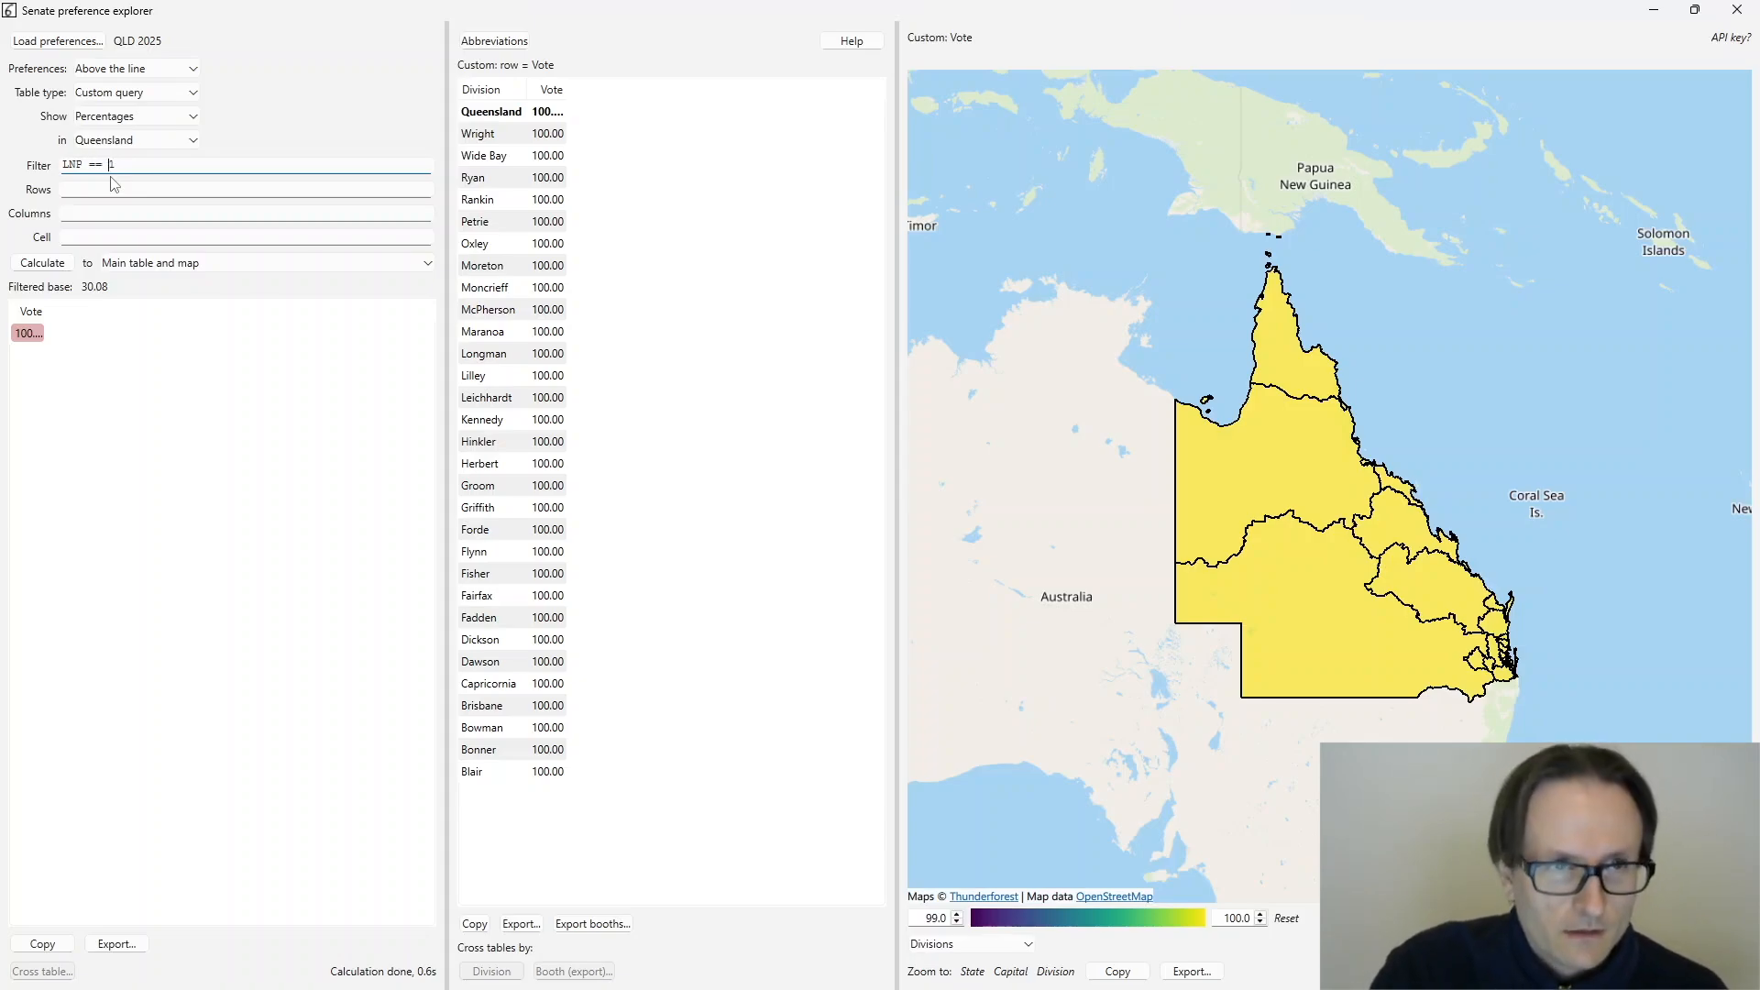
- Recalculate the LNP == 1 filter, change it to LNP = 999, recalculate, and show the vote by division
{"action": "left_click", "coordinate": [44, 263]}
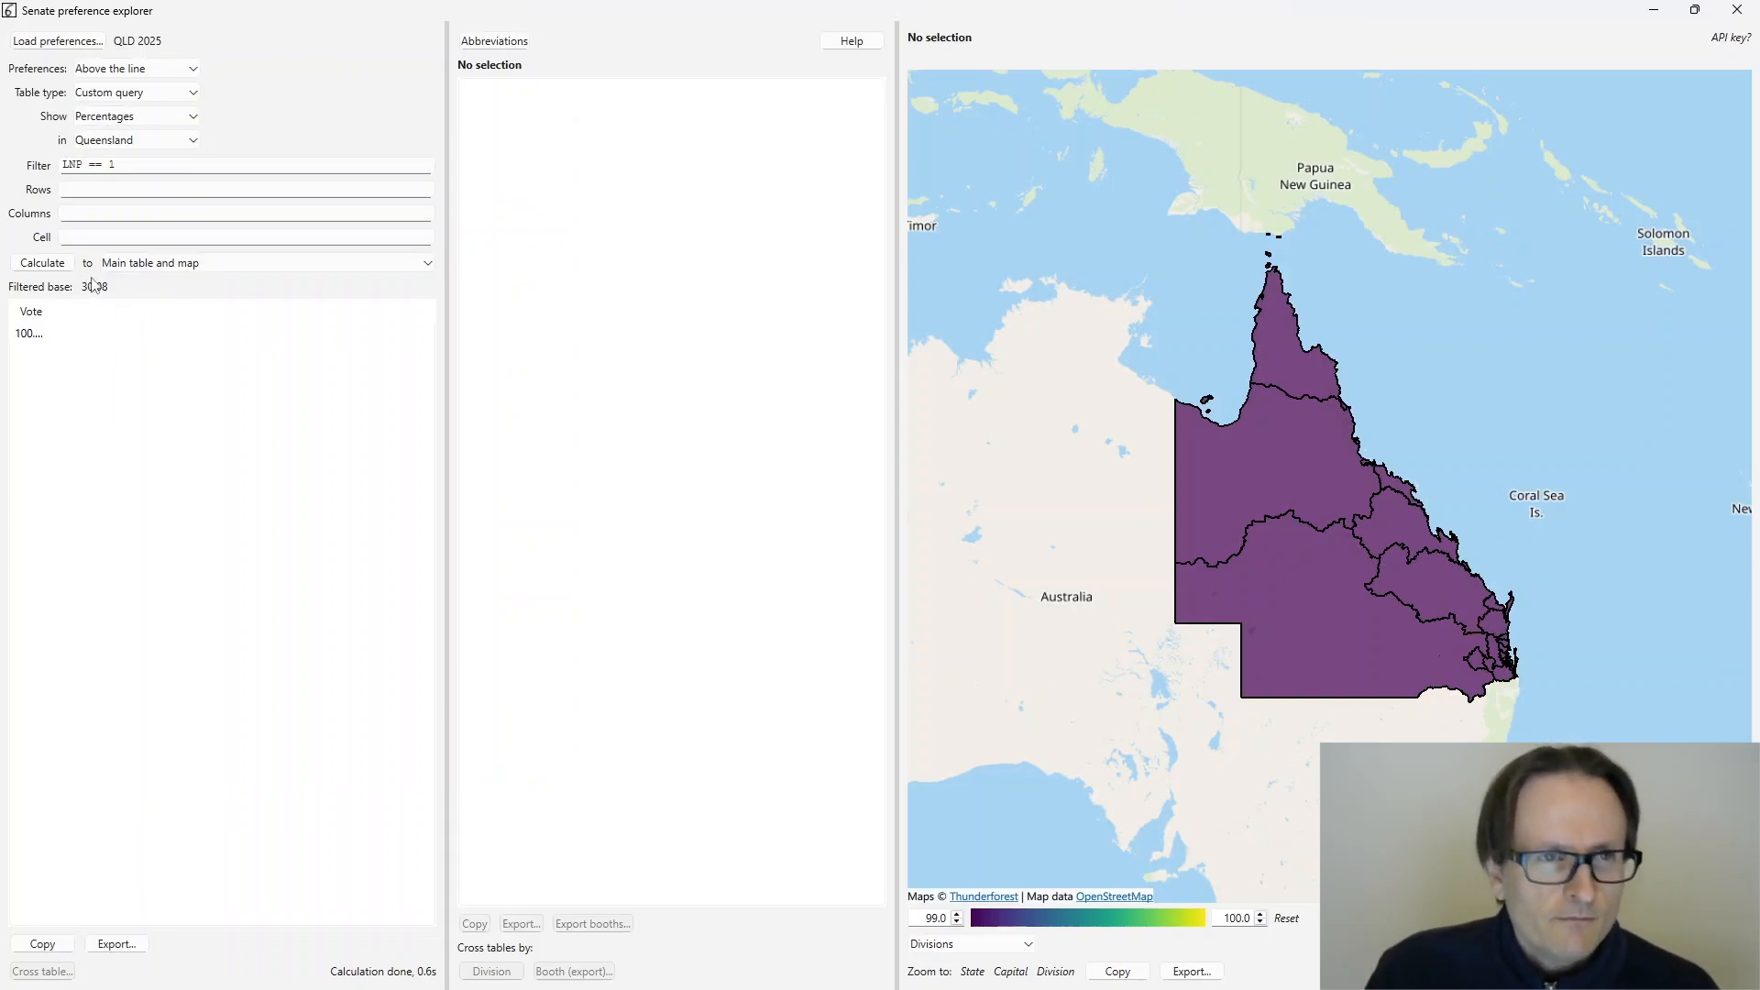
{"action": "left_click_drag", "start_coordinate": [119, 167], "coordinate": [112, 165]}
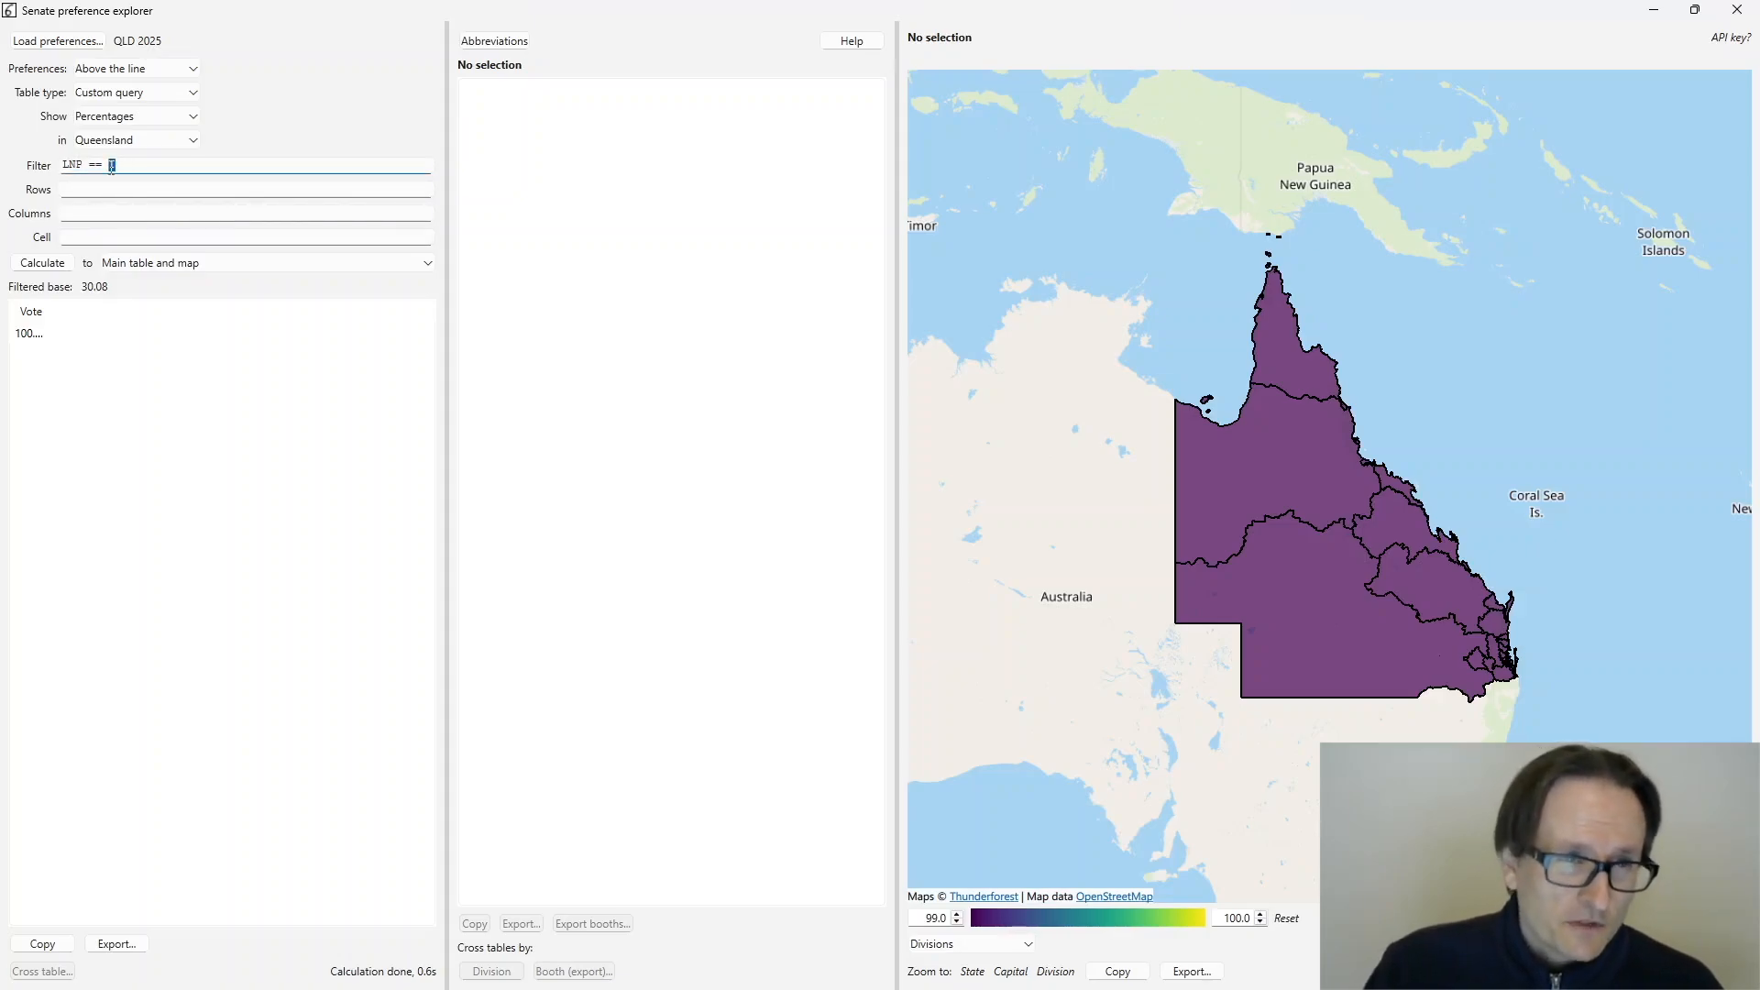
{"action": "type", "text": "999"}
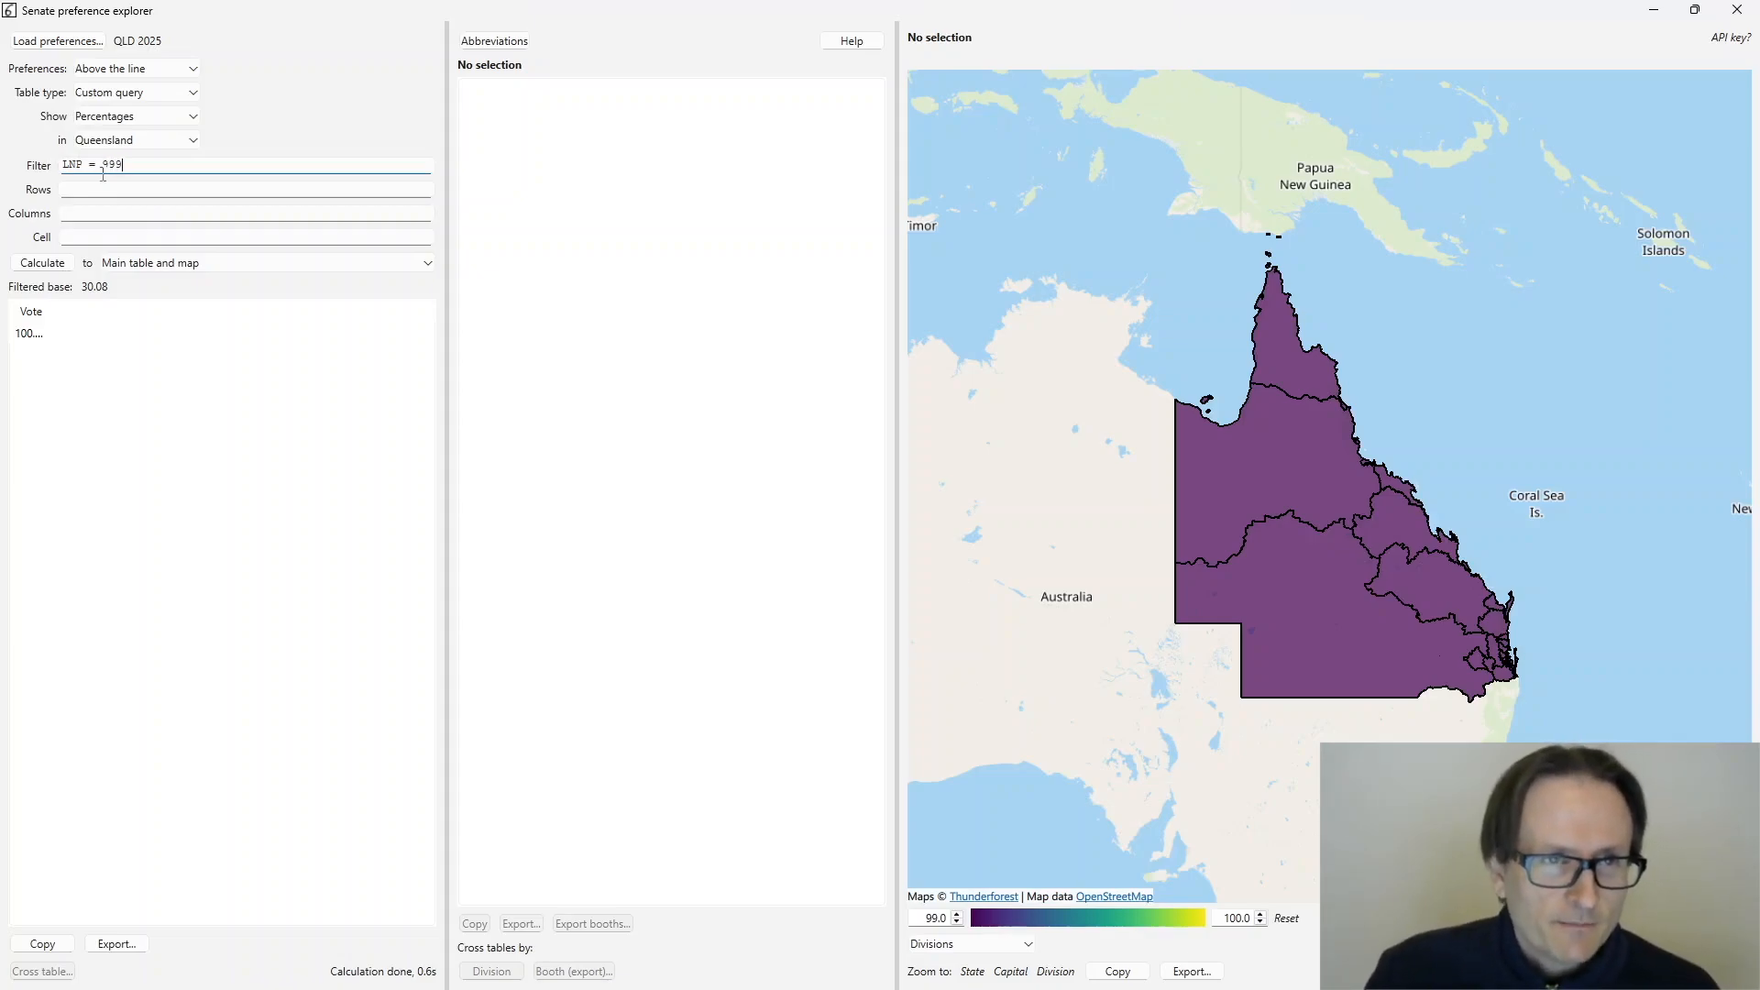
{"action": "left_click", "coordinate": [63, 266]}
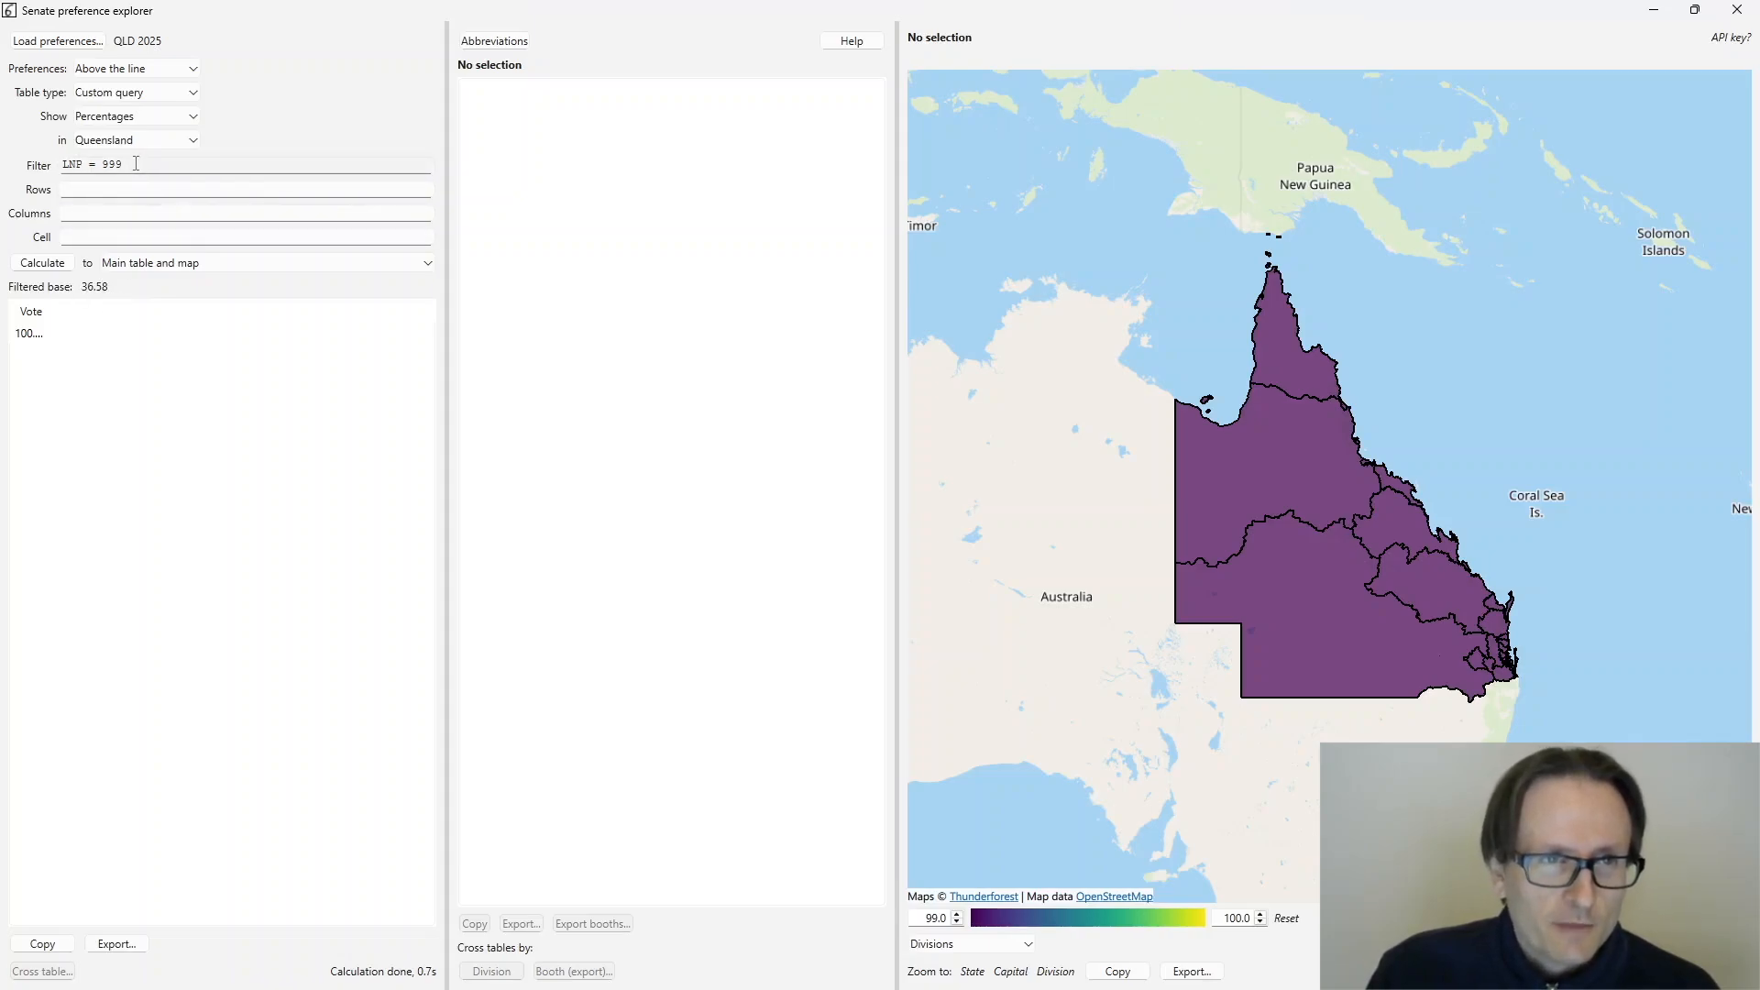
{"action": "left_click", "coordinate": [29, 334]}
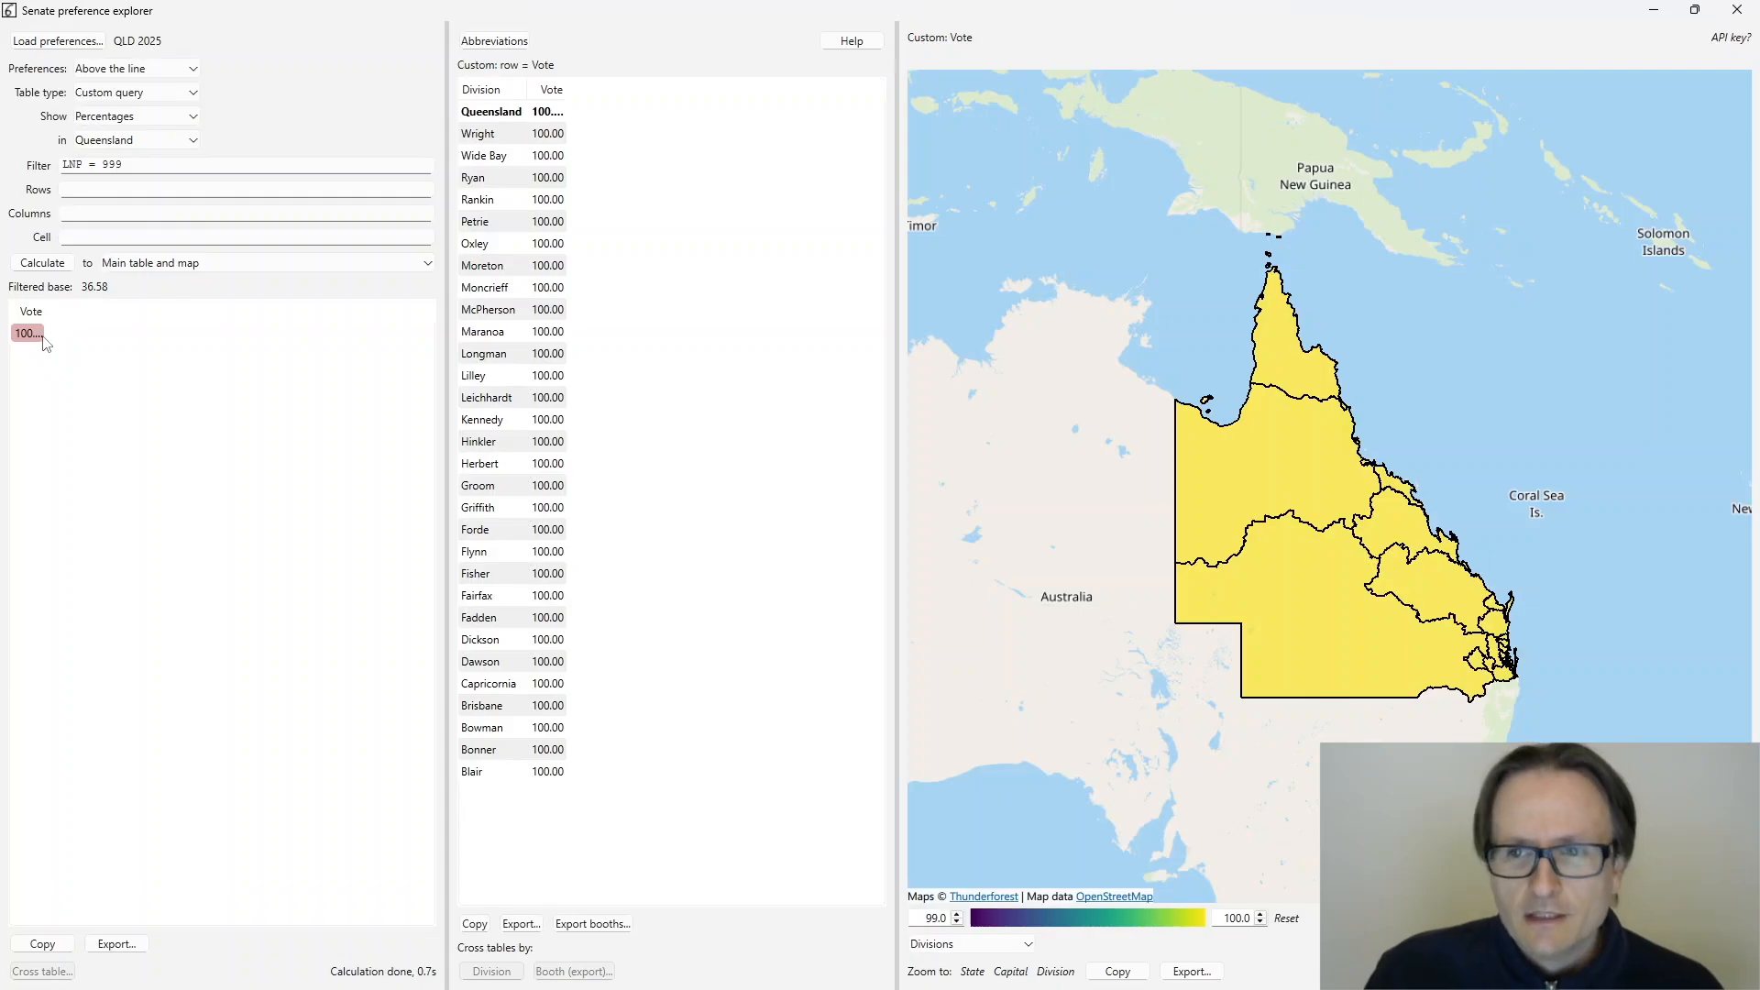
- Move the expression LNP = 999 from the filter to the cell expression, recalculate, and show the vote by division
{"action": "left_click_drag", "start_coordinate": [137, 166], "coordinate": [2, 161]}
{"action": "key", "text": "ctrl+c"}
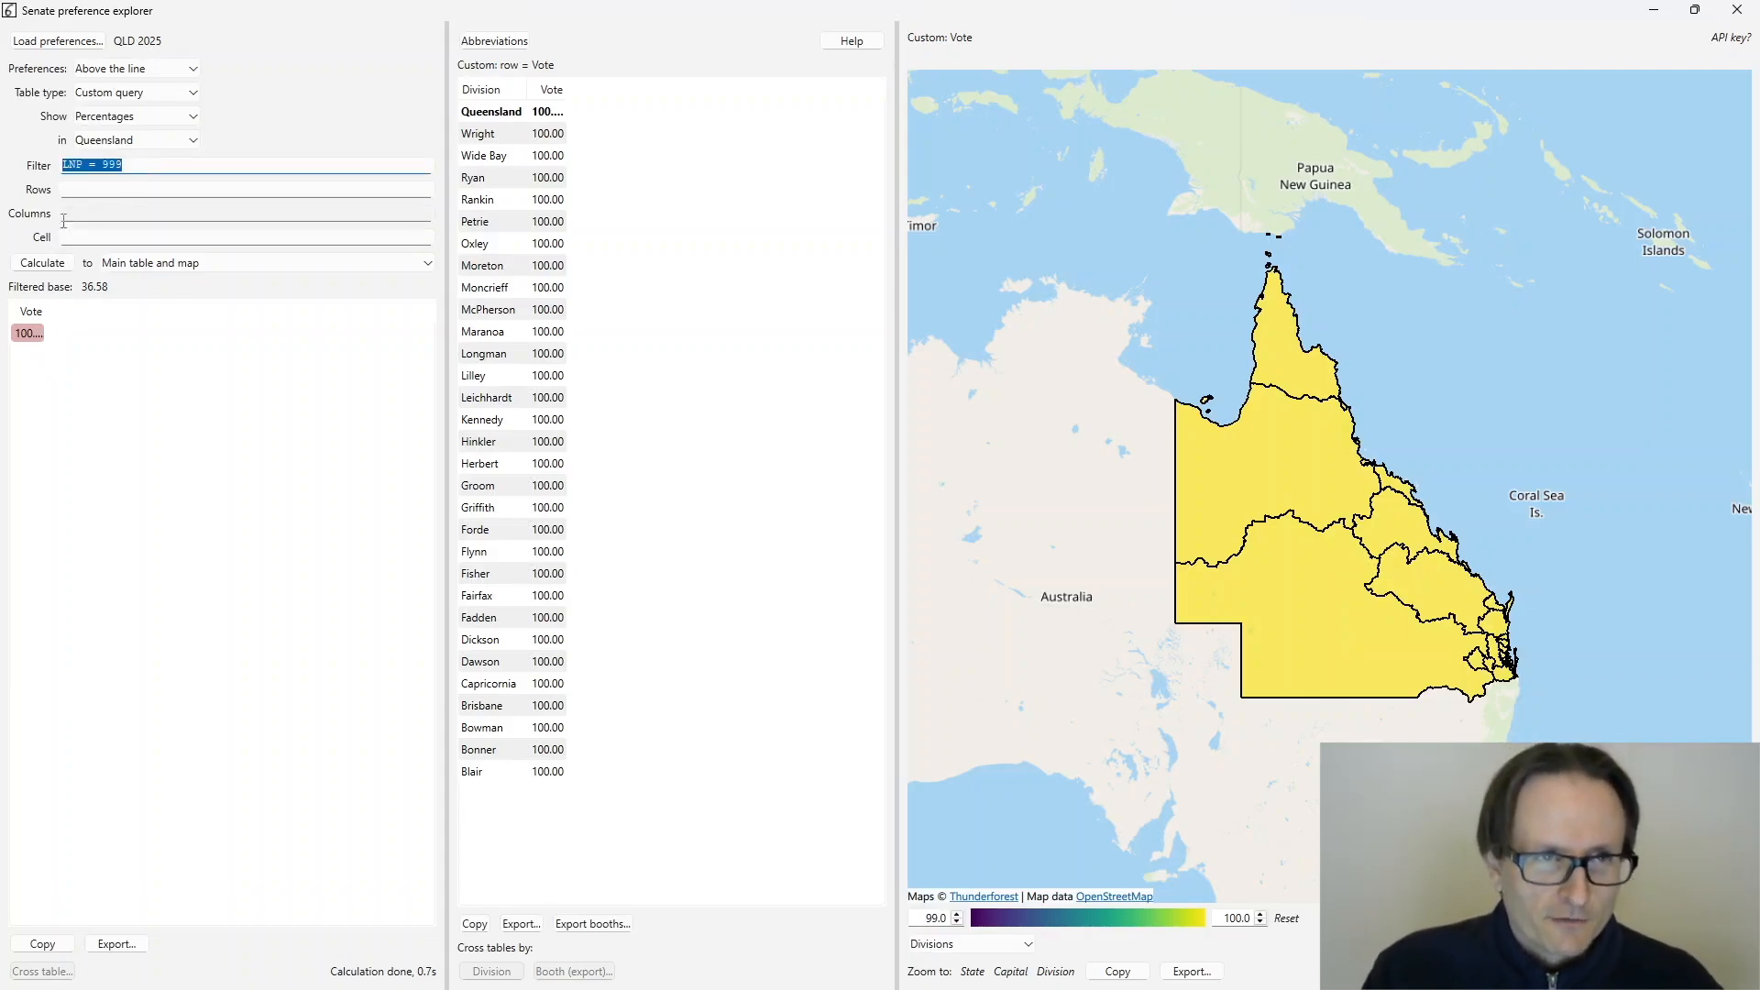
{"action": "key", "text": "BackSpace"}
{"action": "key", "text": "Tab"}
{"action": "key", "text": "Tab"}
{"action": "key", "text": "Tab"}
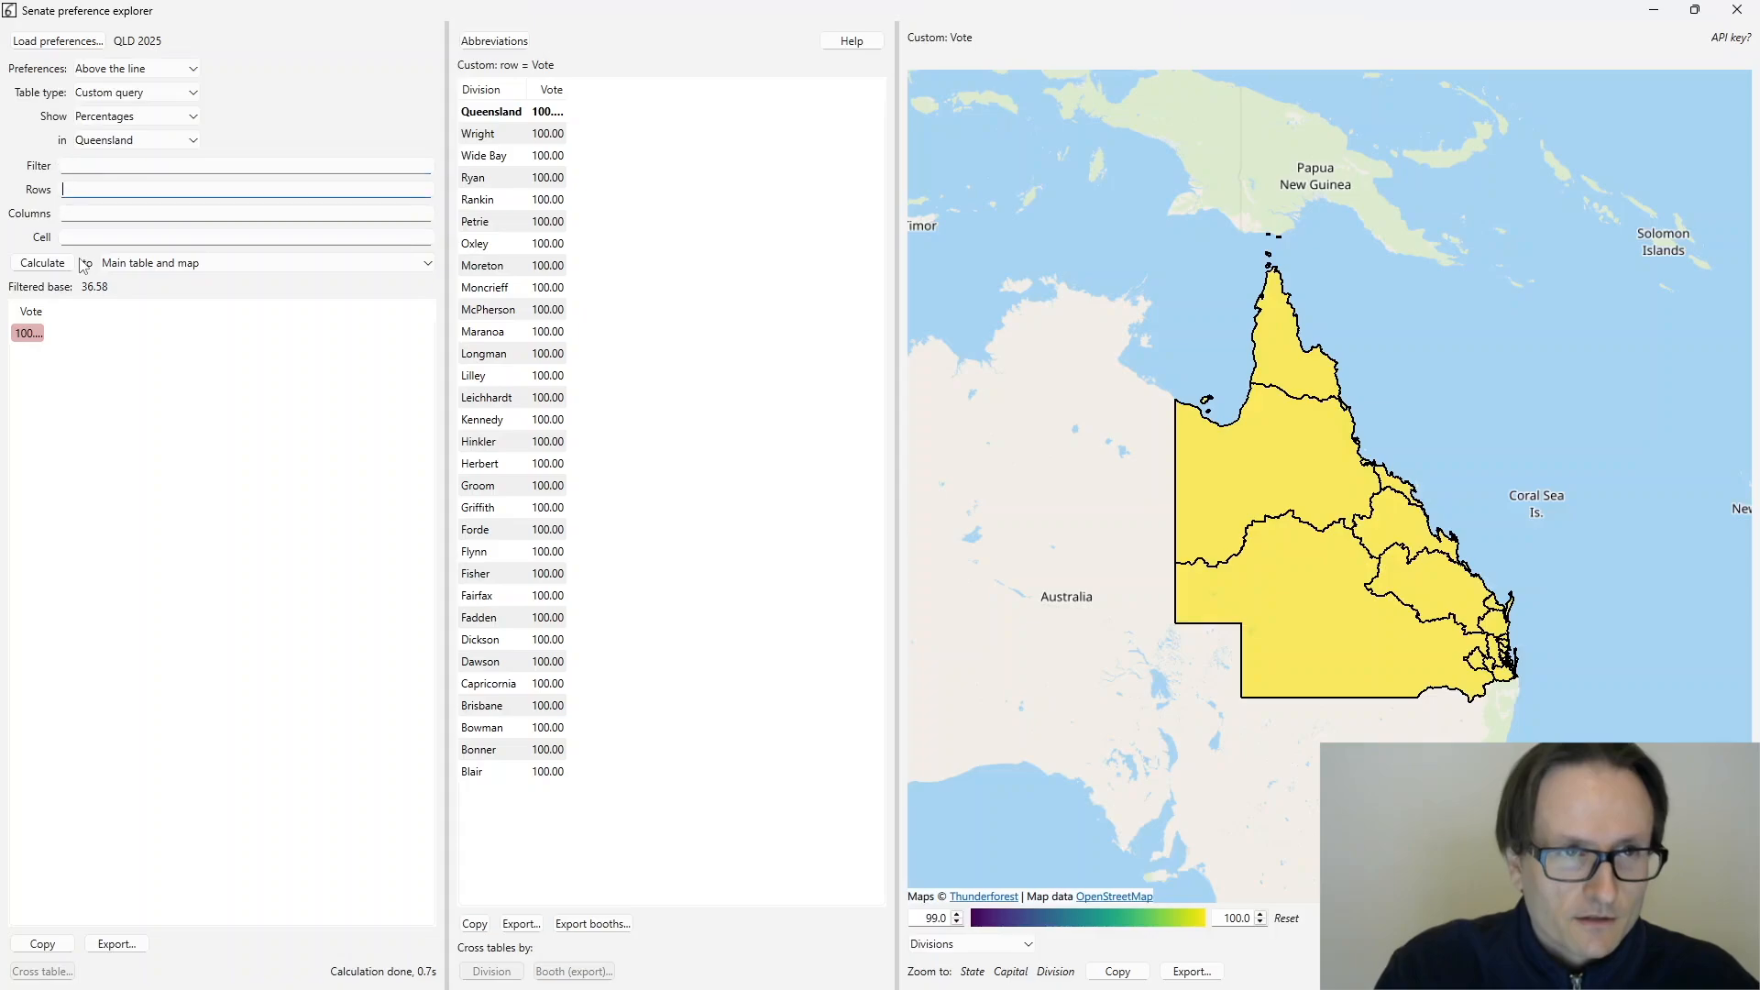
{"action": "key", "text": "ctrl+v"}
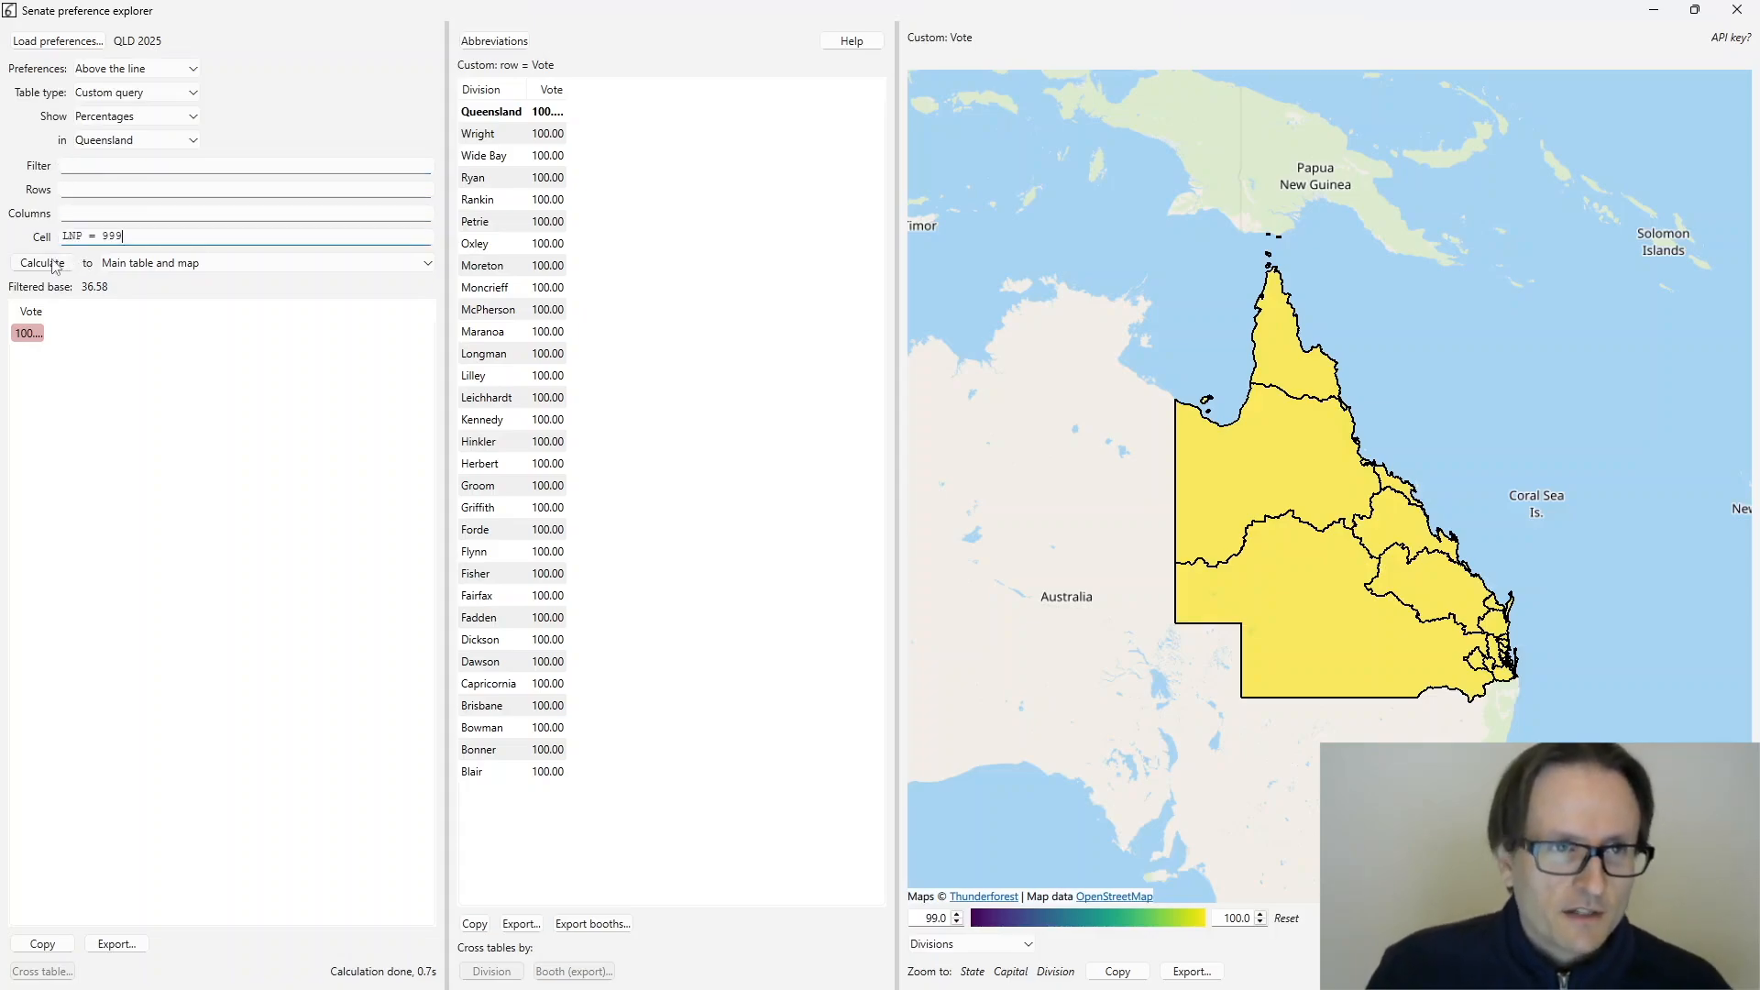
{"action": "left_click", "coordinate": [72, 263]}
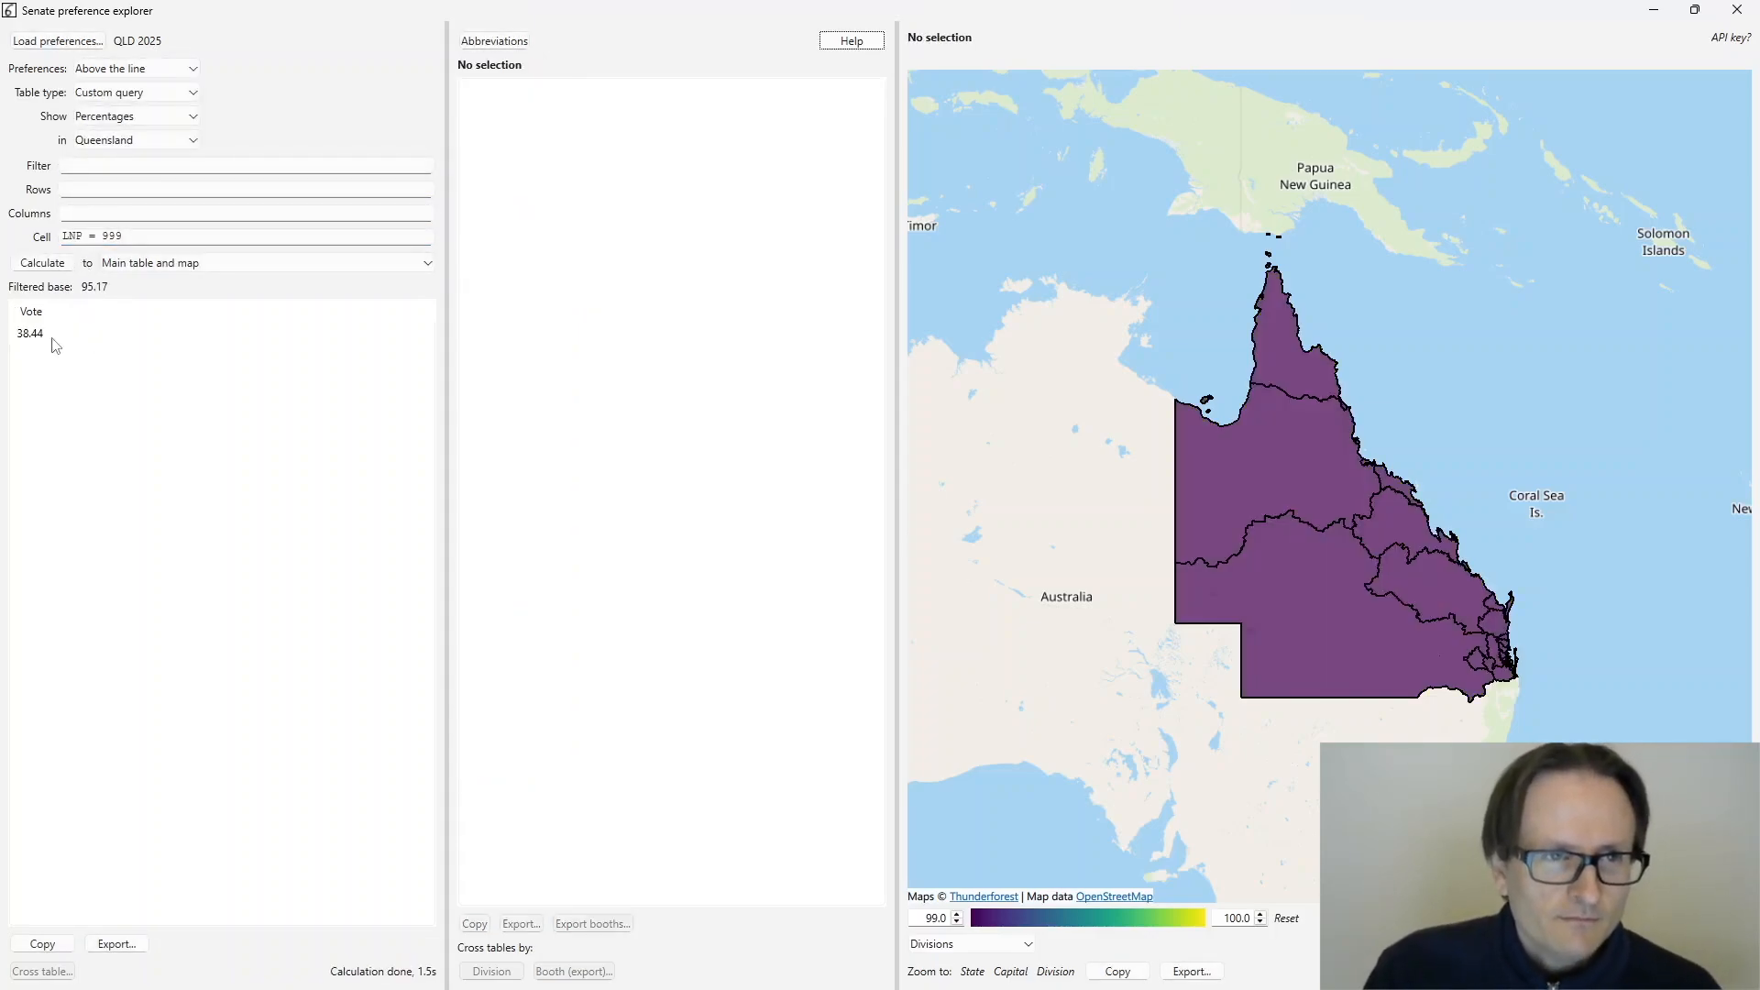
{"action": "left_click", "coordinate": [37, 335]}
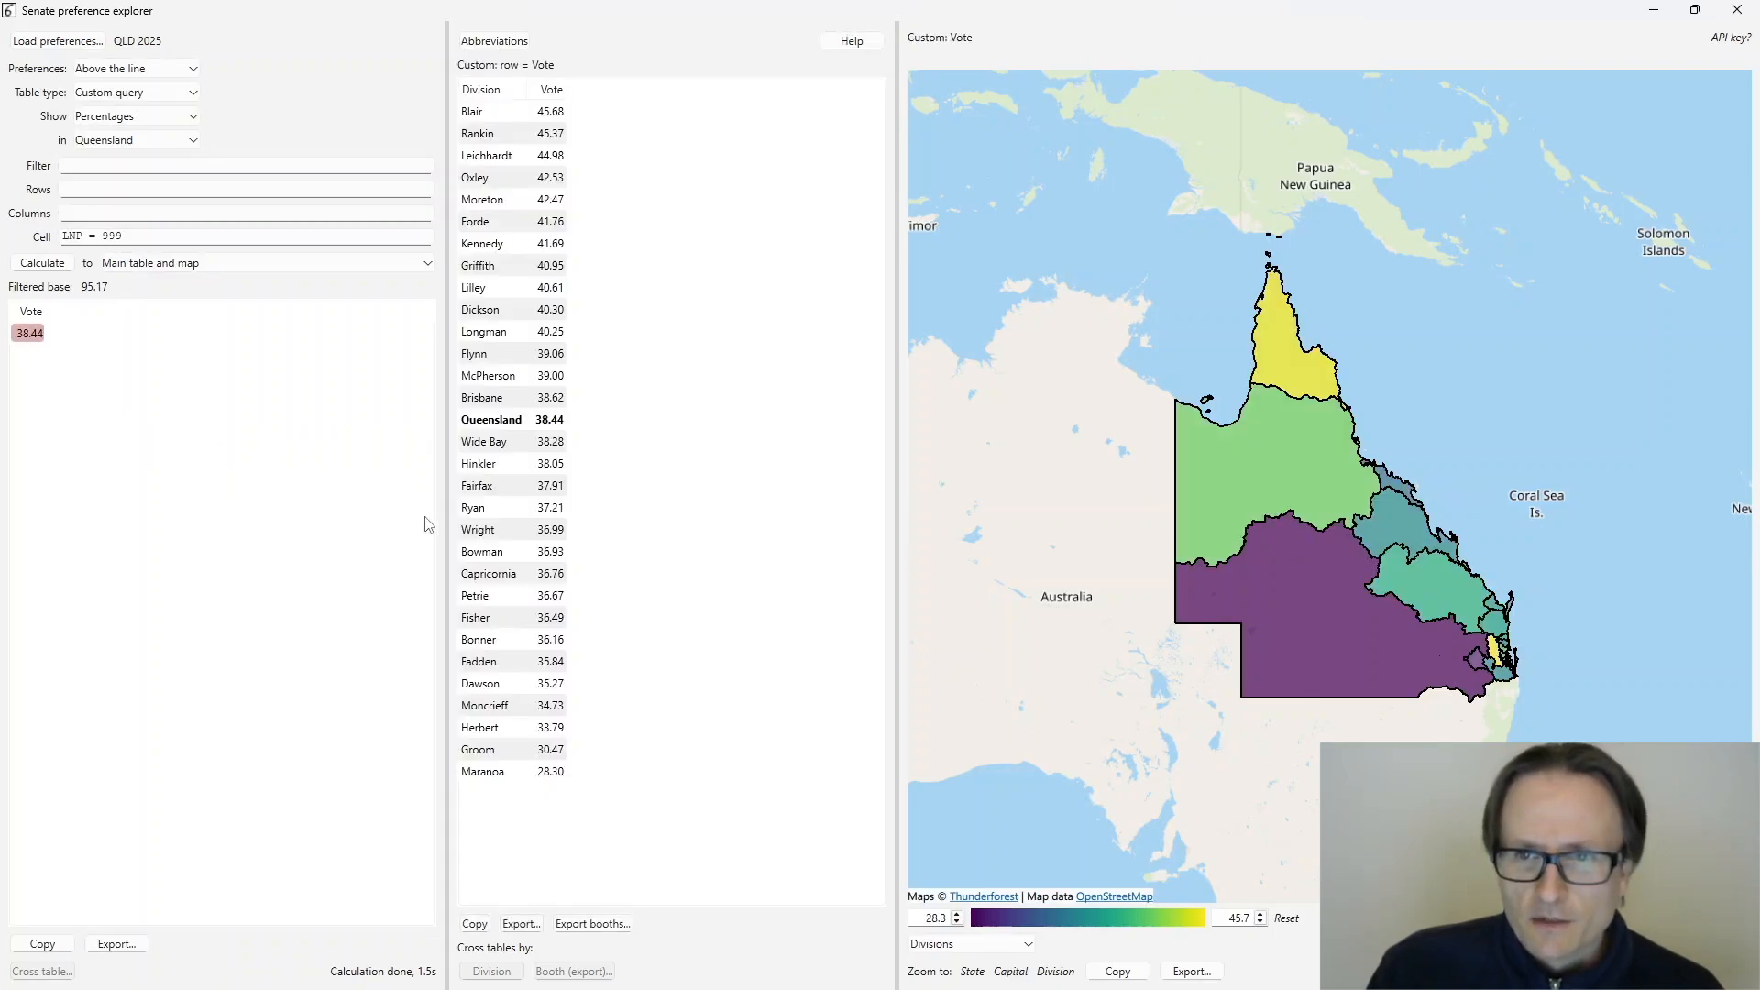
- Inspect the division values on the map, including Blair and its surroundings, and switch the map to election day booths
{"action": "scroll", "coordinate": [1580, 592], "scroll_direction": "up", "scroll_amount": 4}
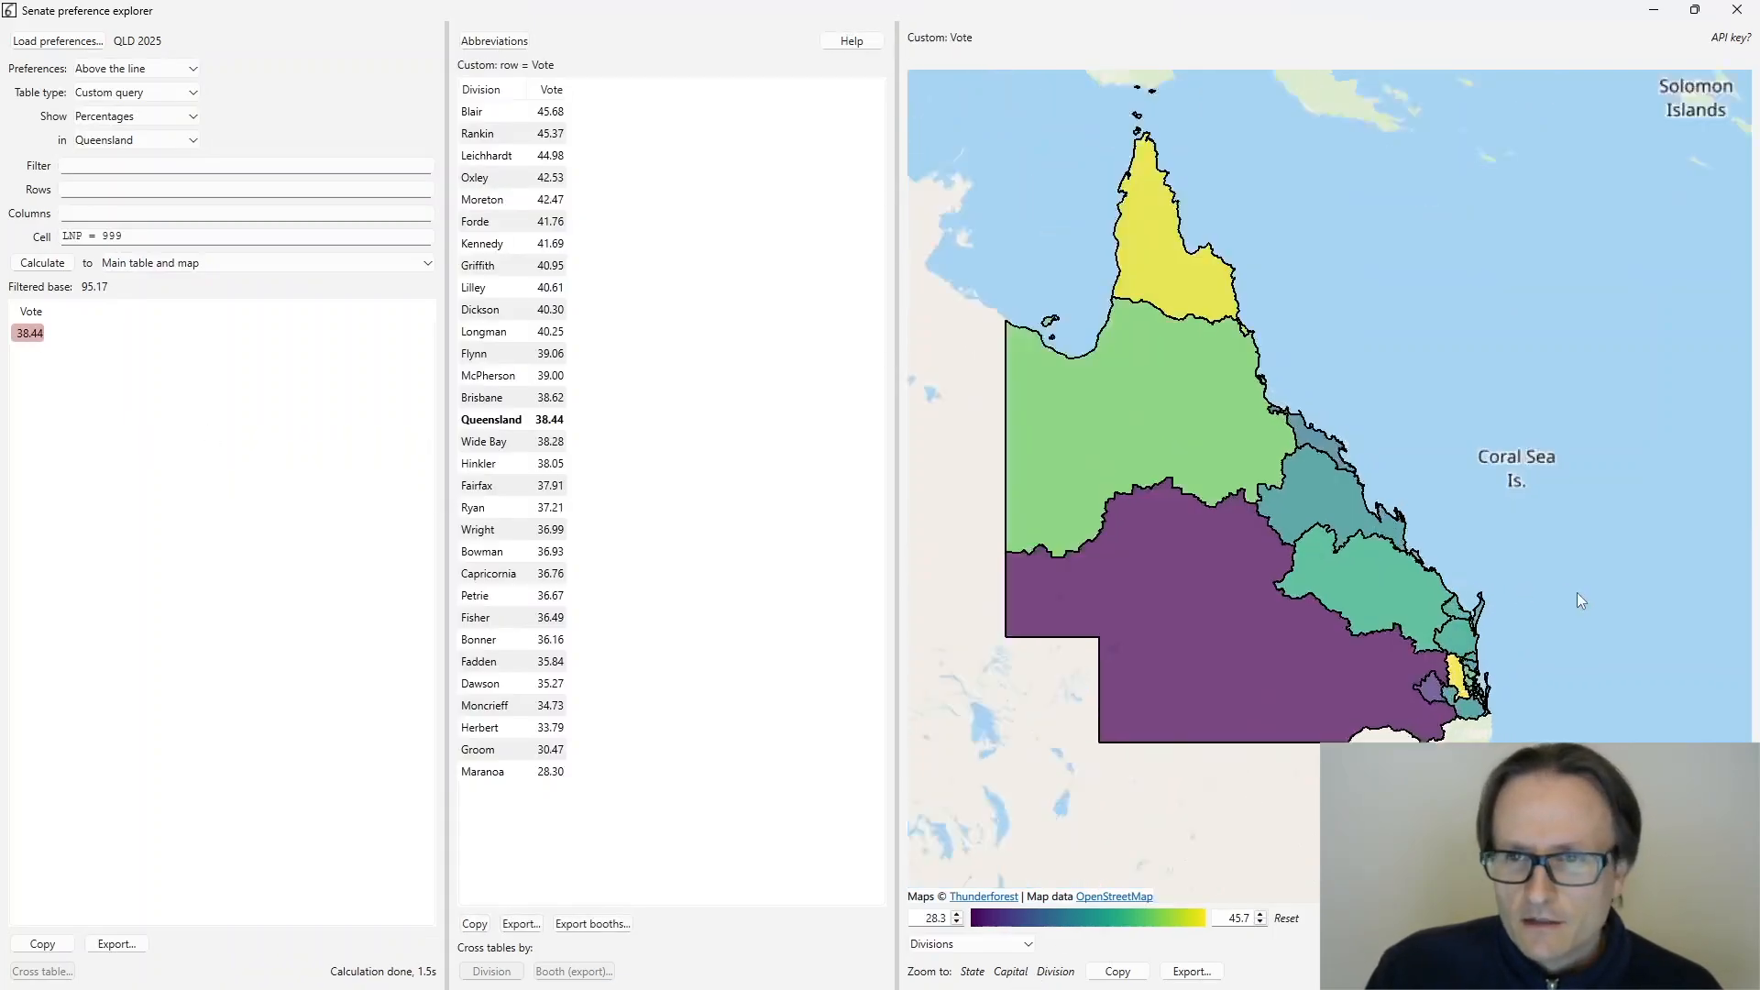
{"action": "scroll", "coordinate": [1451, 633], "scroll_direction": "down", "scroll_amount": 1}
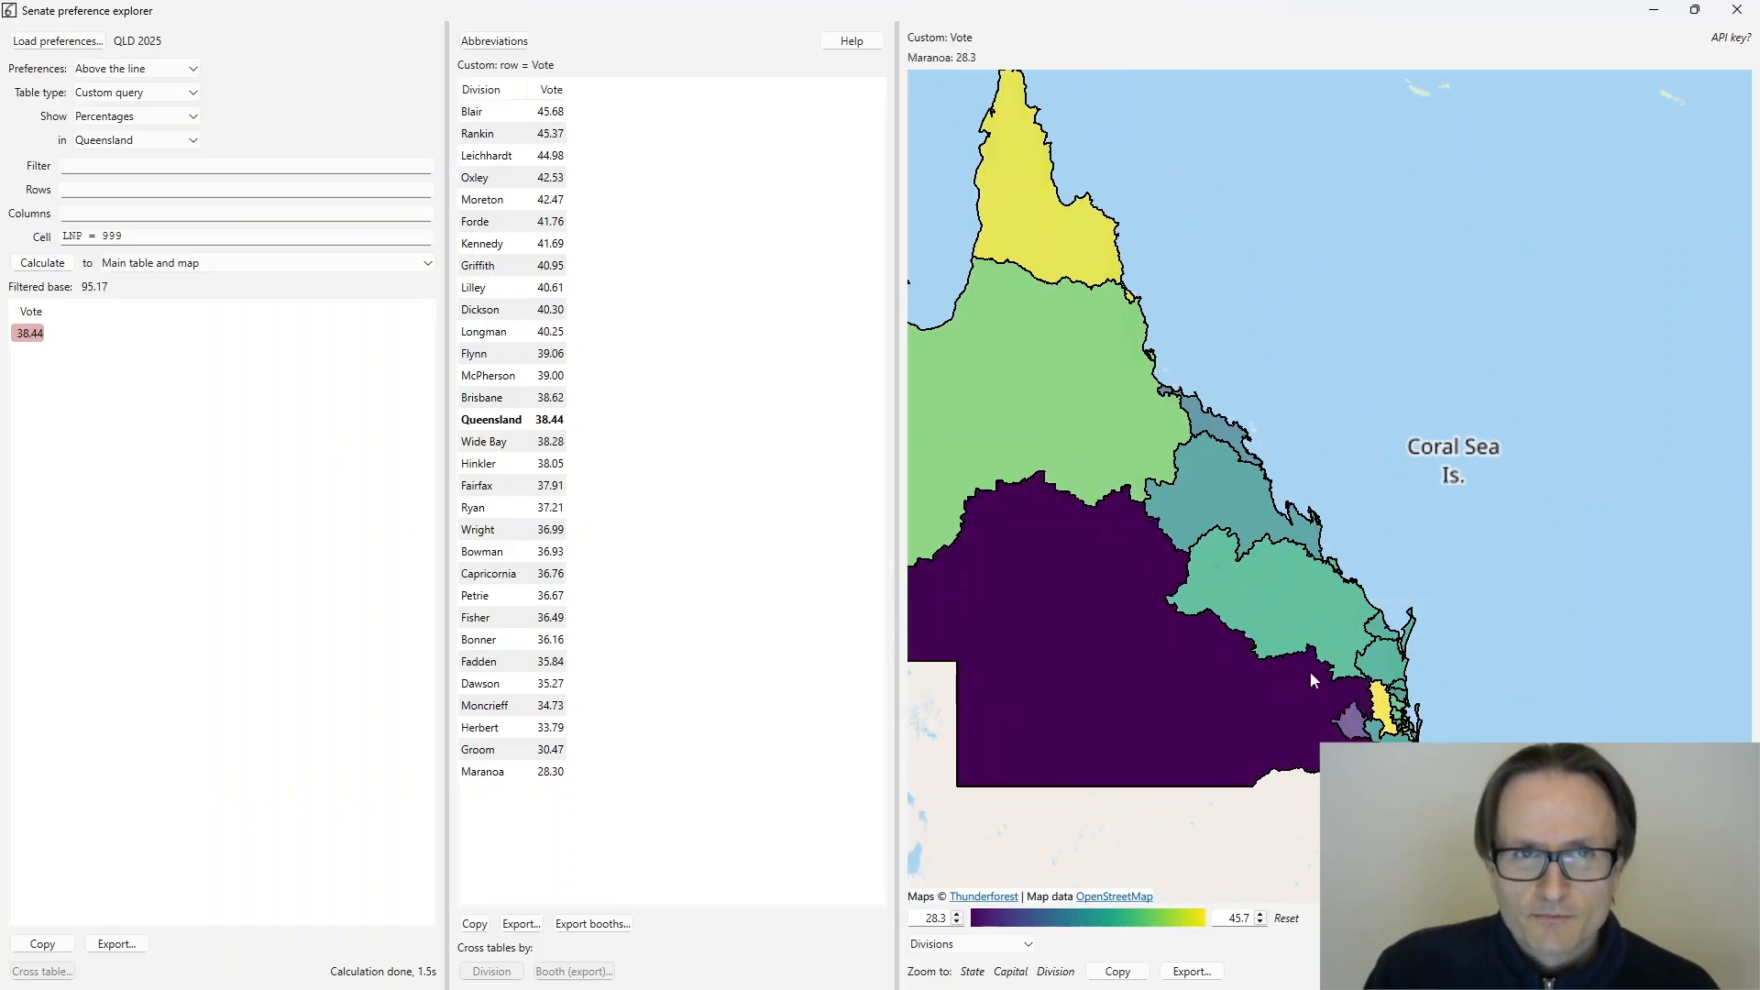
{"action": "mouse_move", "coordinate": [1385, 712]}
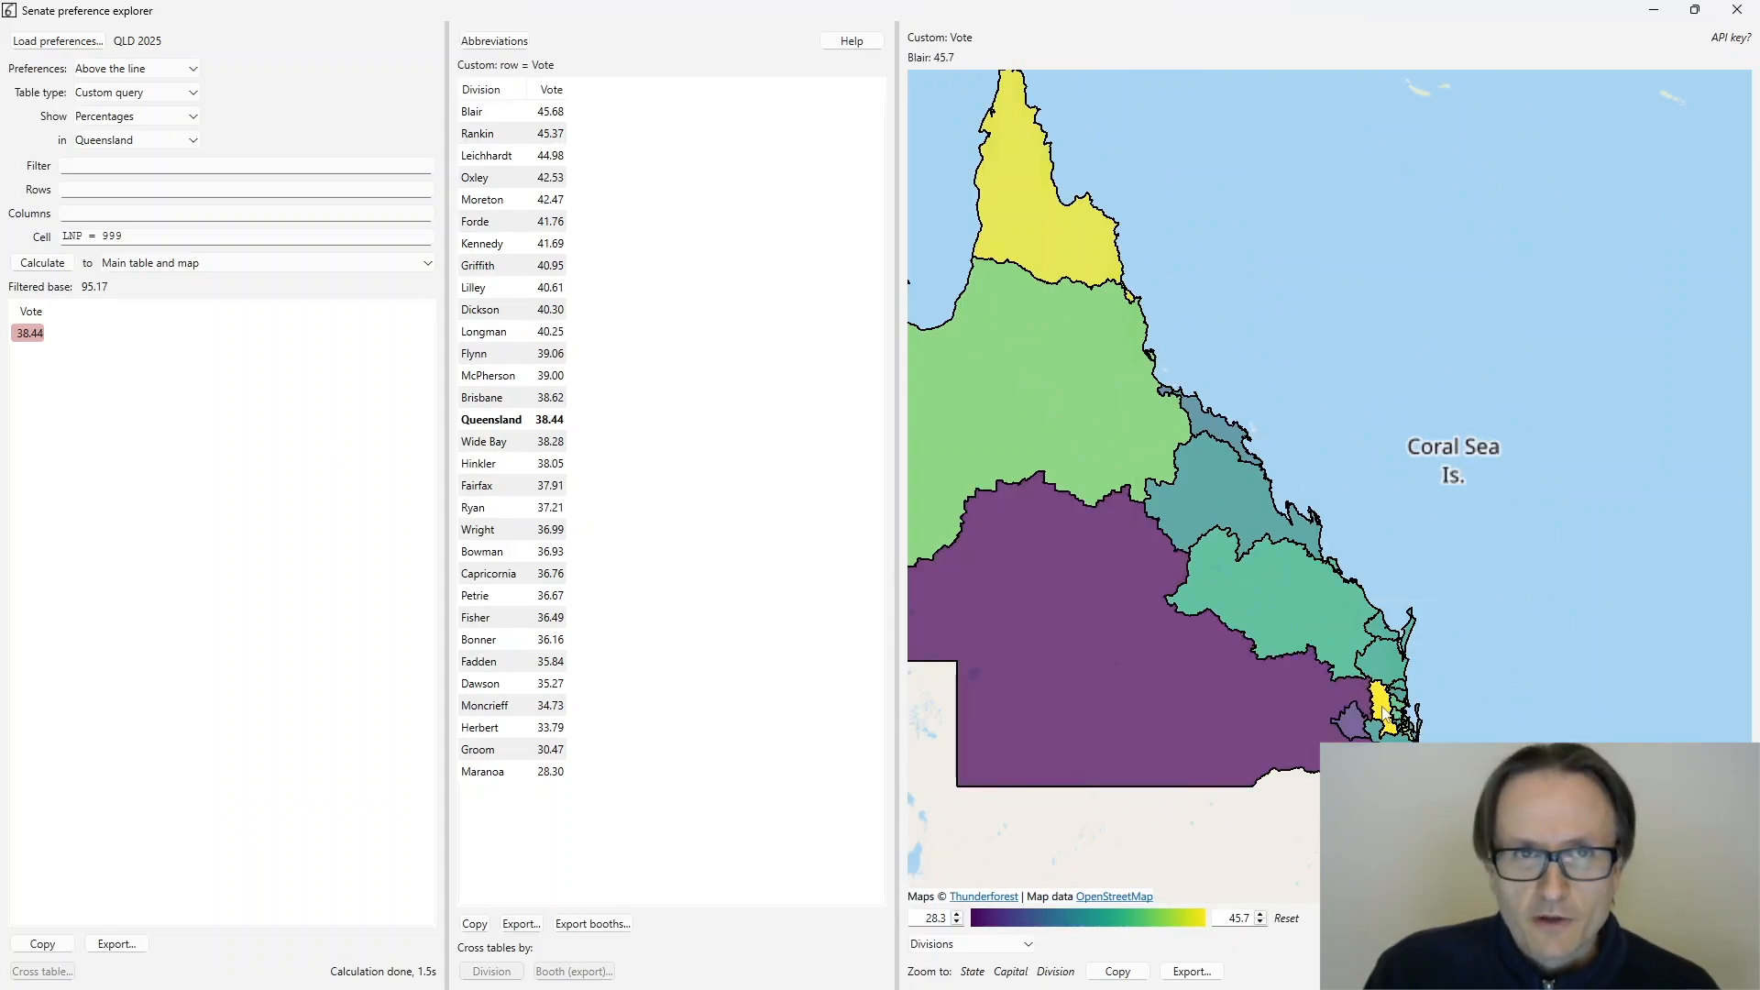
{"action": "mouse_move", "coordinate": [1135, 719]}
{"action": "mouse_move", "coordinate": [1134, 303]}
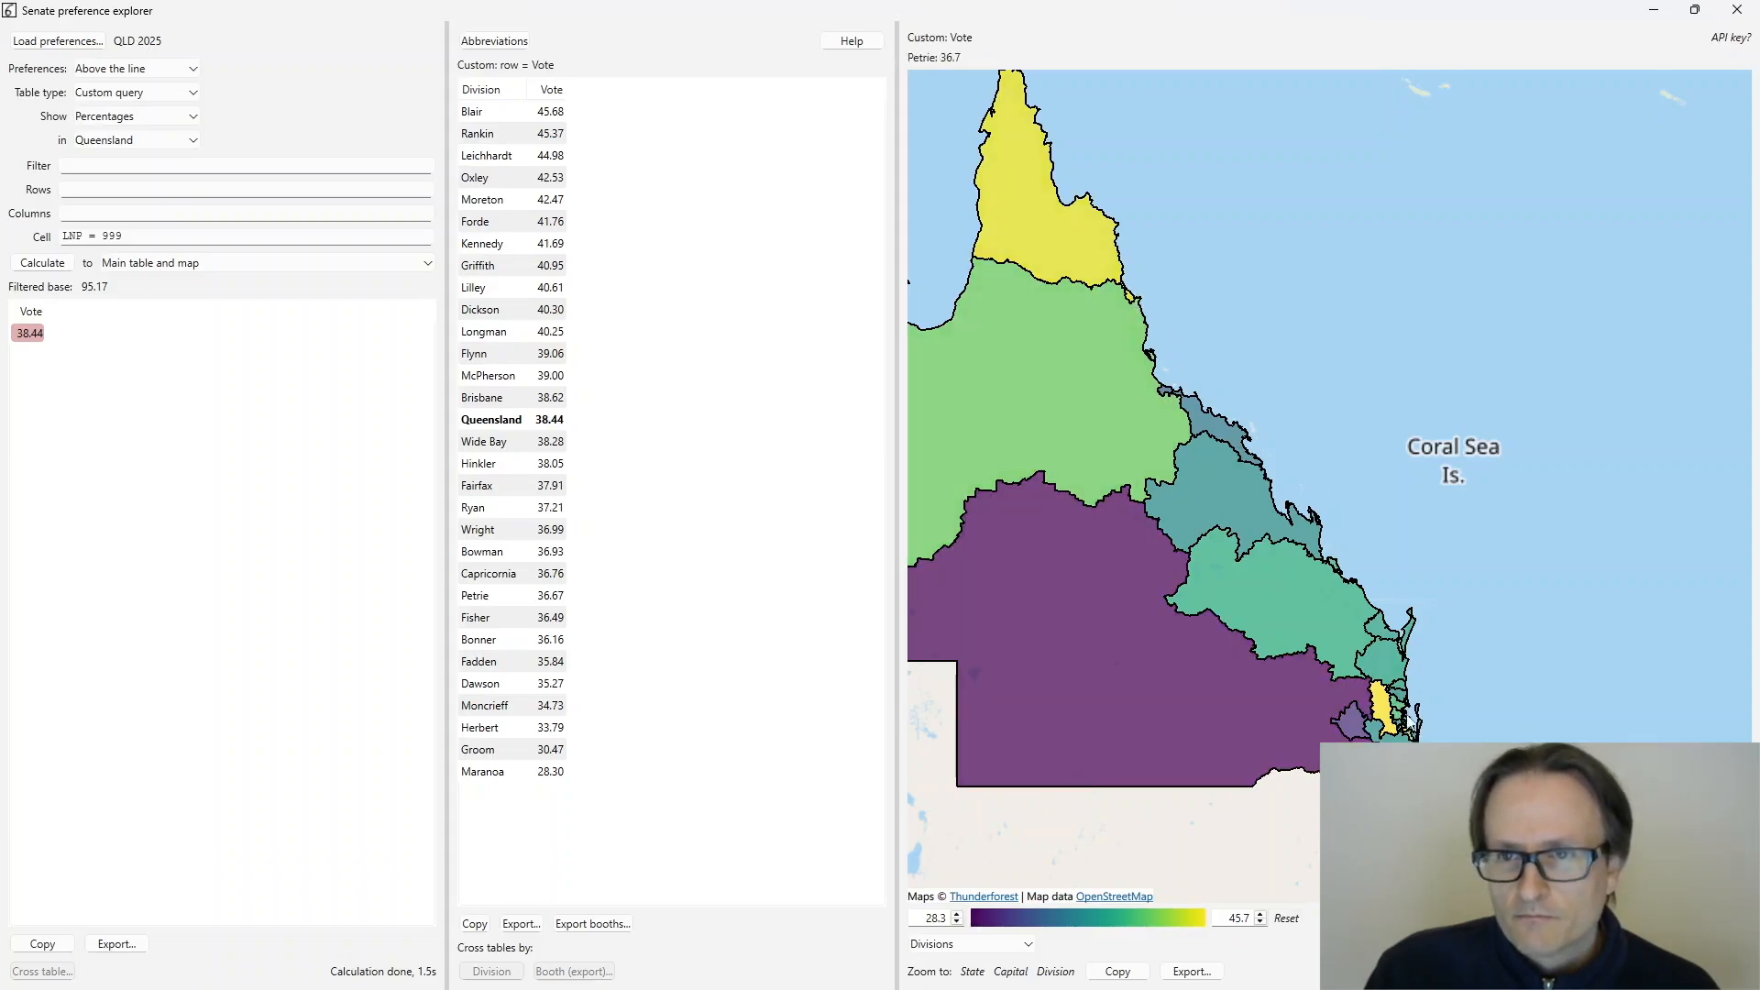
{"action": "scroll", "coordinate": [1412, 772], "scroll_direction": "up", "scroll_amount": 3}
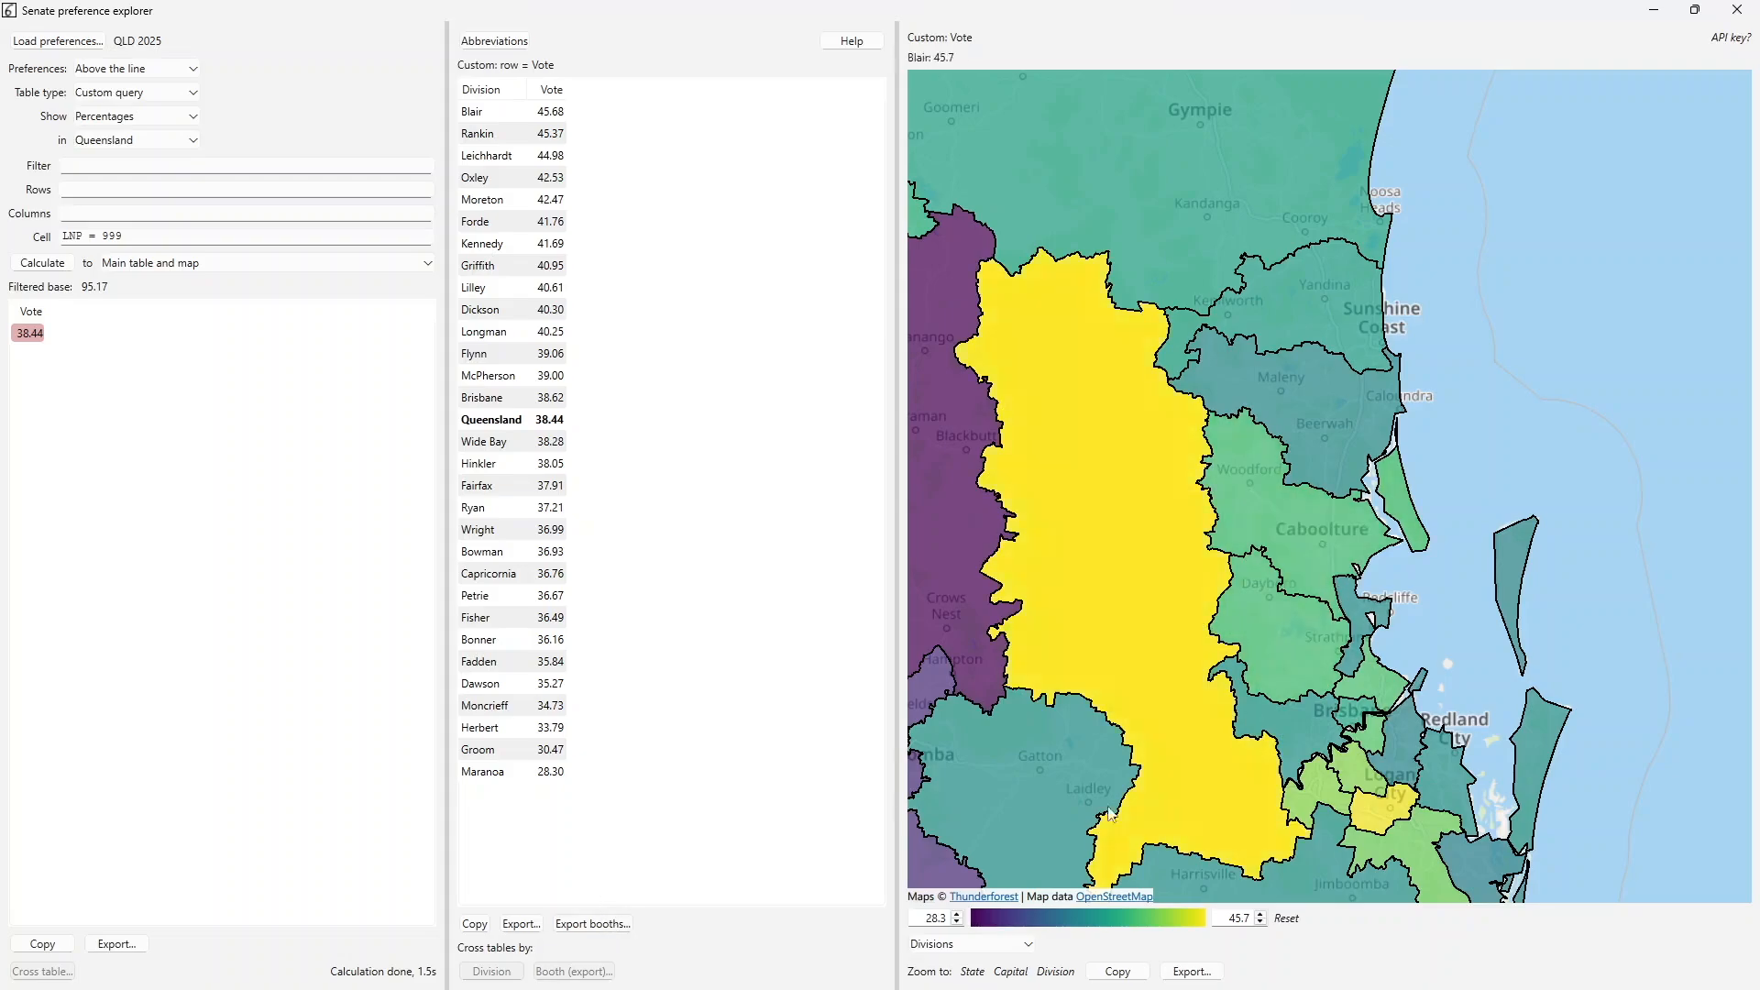
{"action": "left_click", "coordinate": [973, 946]}
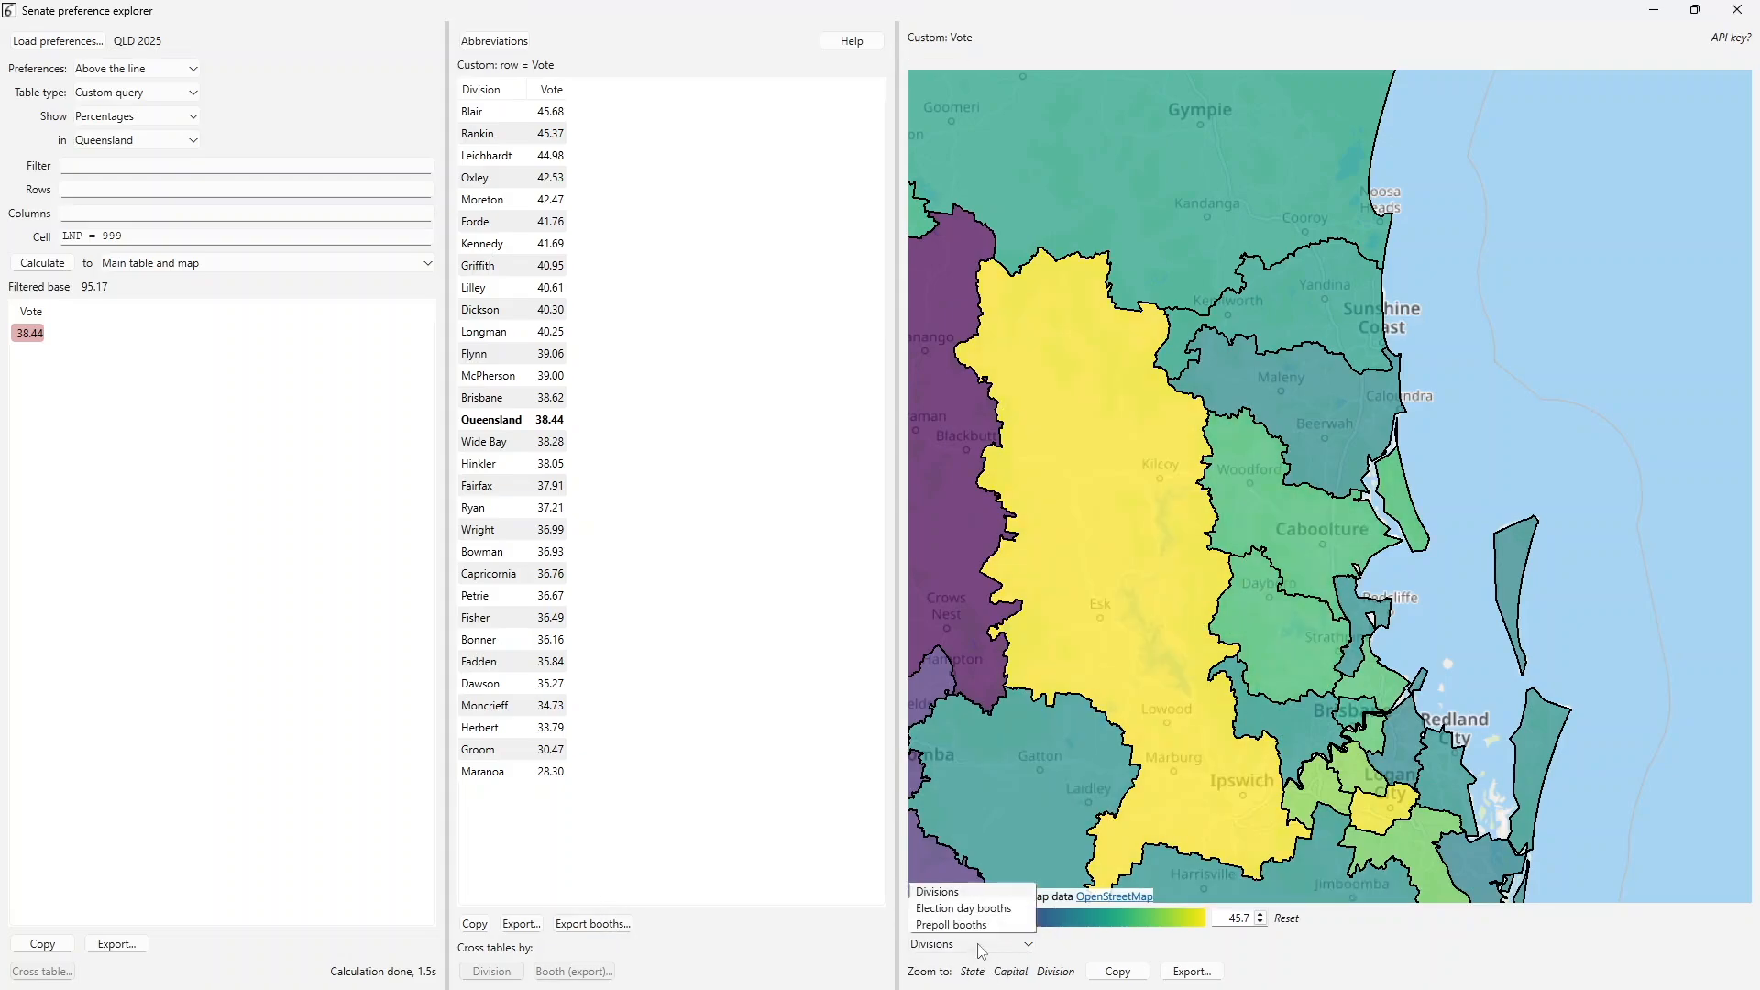
{"action": "left_click", "coordinate": [940, 910]}
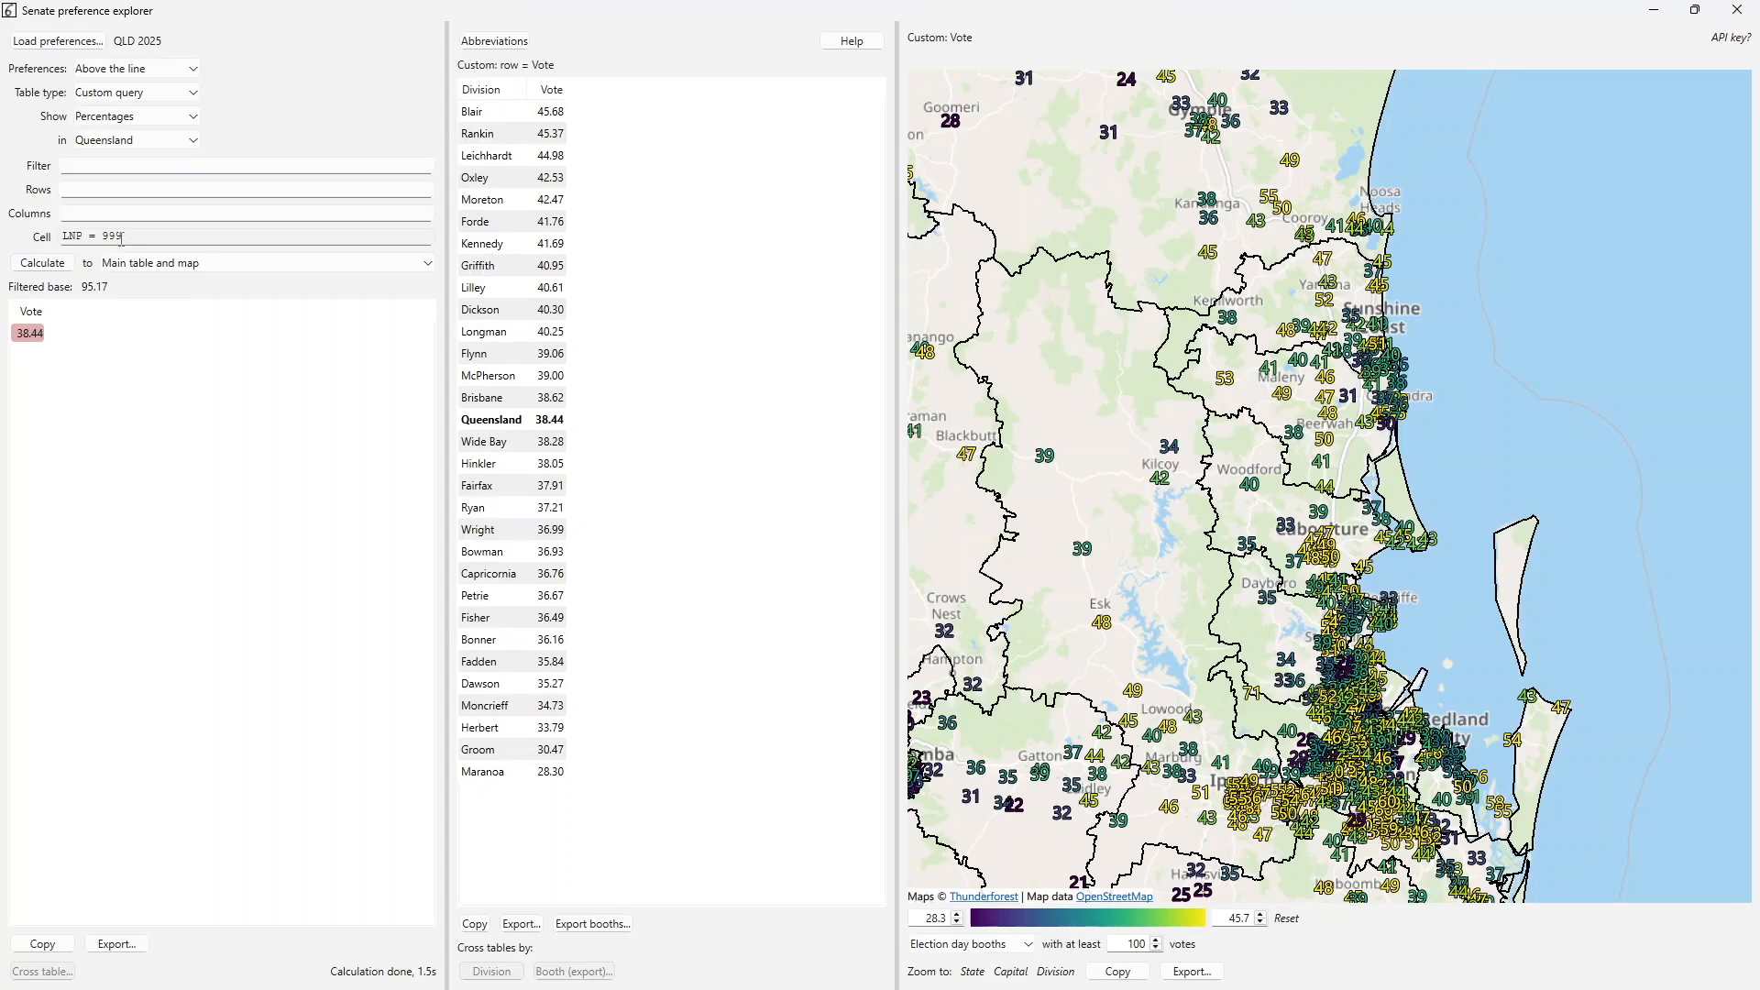
- Change the cell expression to LNP = 1 and recalculate the custom query
{"action": "left_click_drag", "start_coordinate": [133, 236], "coordinate": [88, 237]}
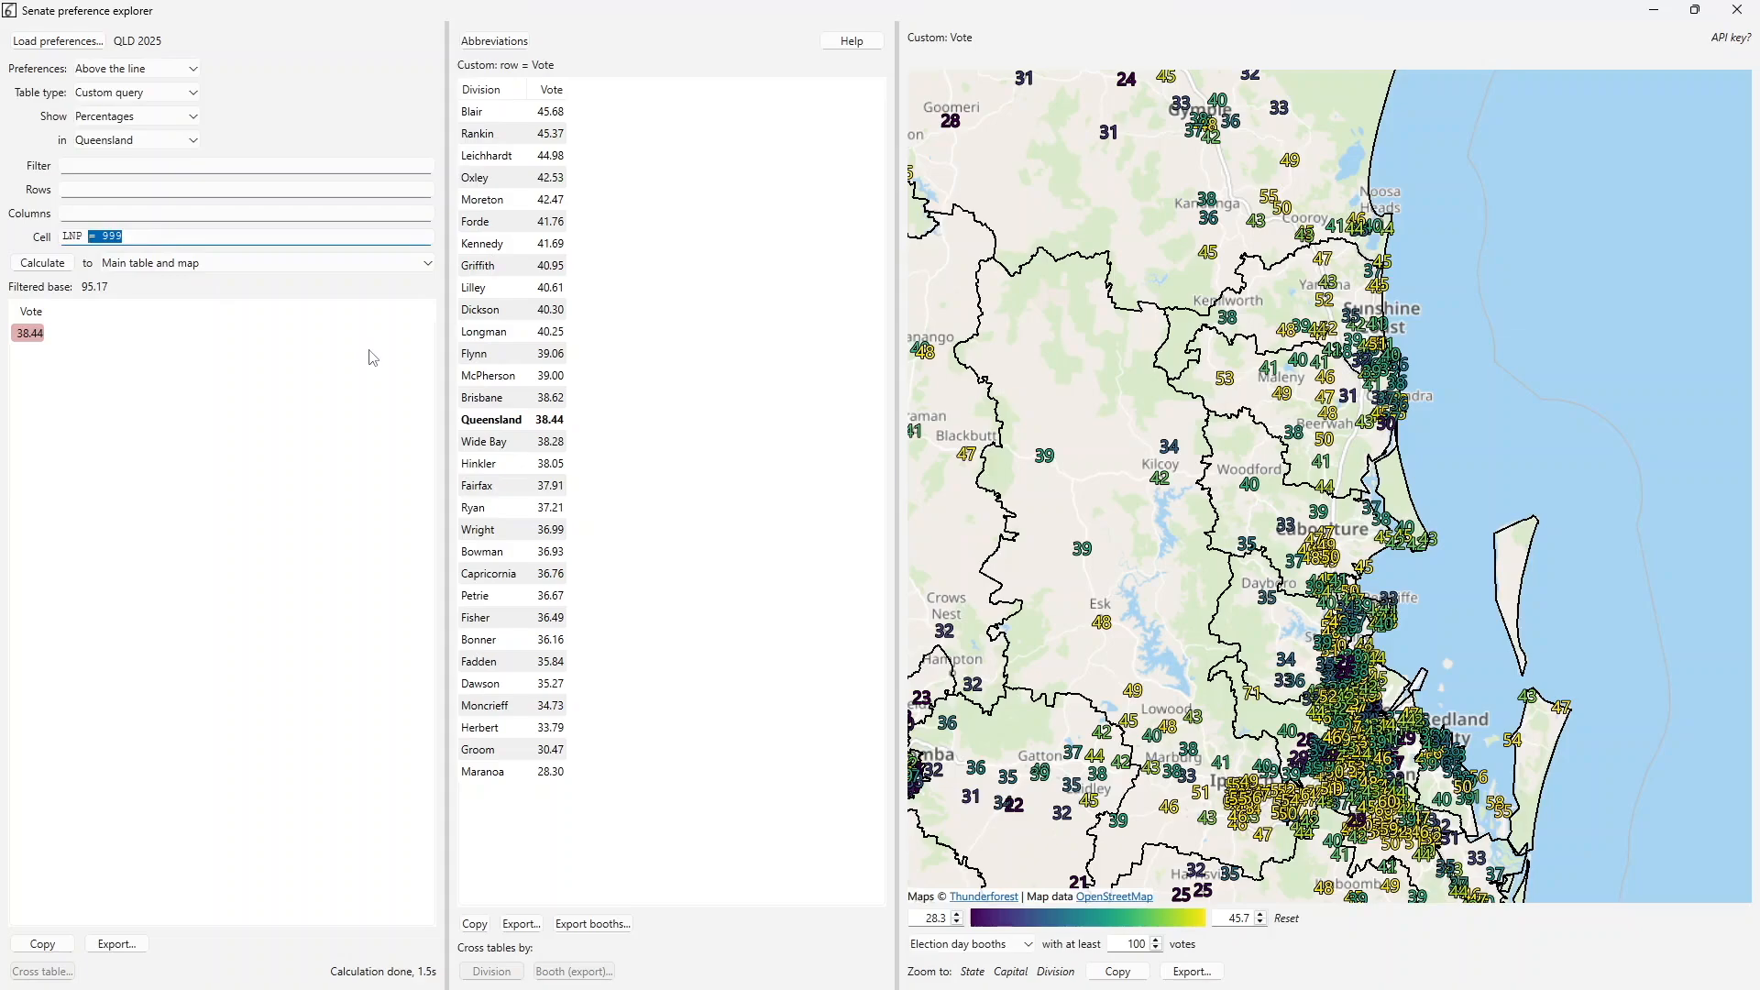
{"action": "type", "text": "= 1"}
{"action": "left_click", "coordinate": [52, 266]}
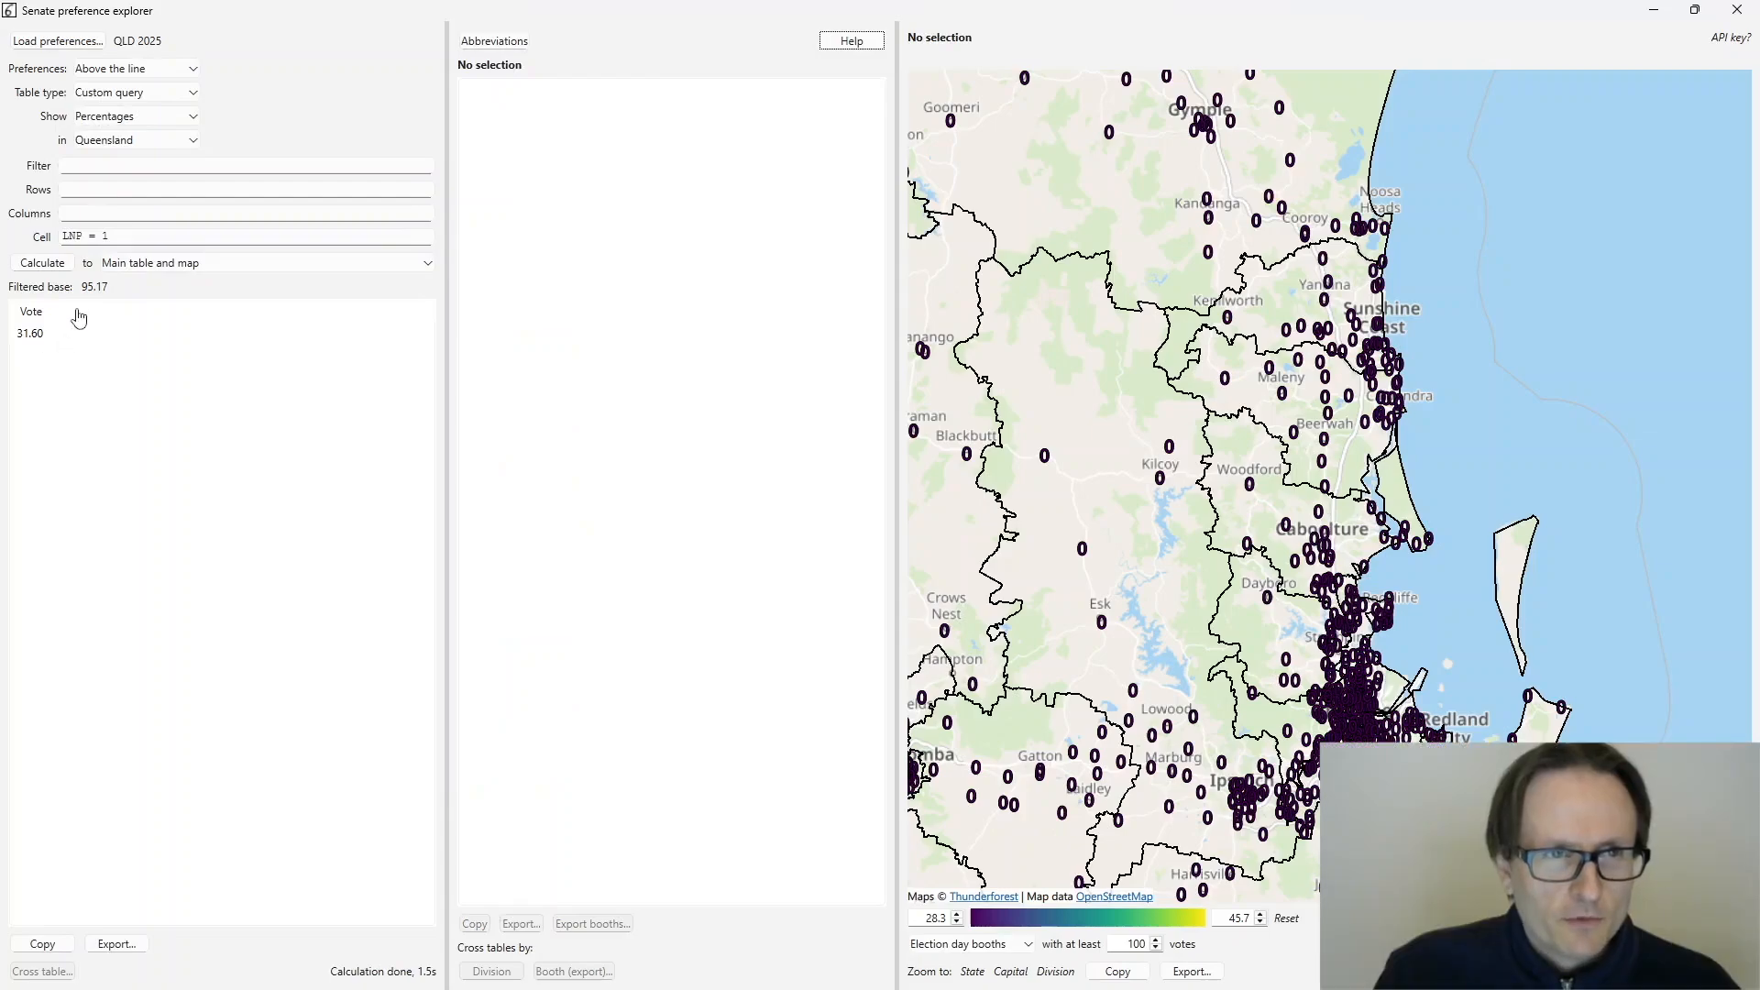
- Clear the cell expression, set the filter to LNP = 1 instead, and recalculate
{"action": "left_click_drag", "start_coordinate": [230, 236], "coordinate": [5, 237]}
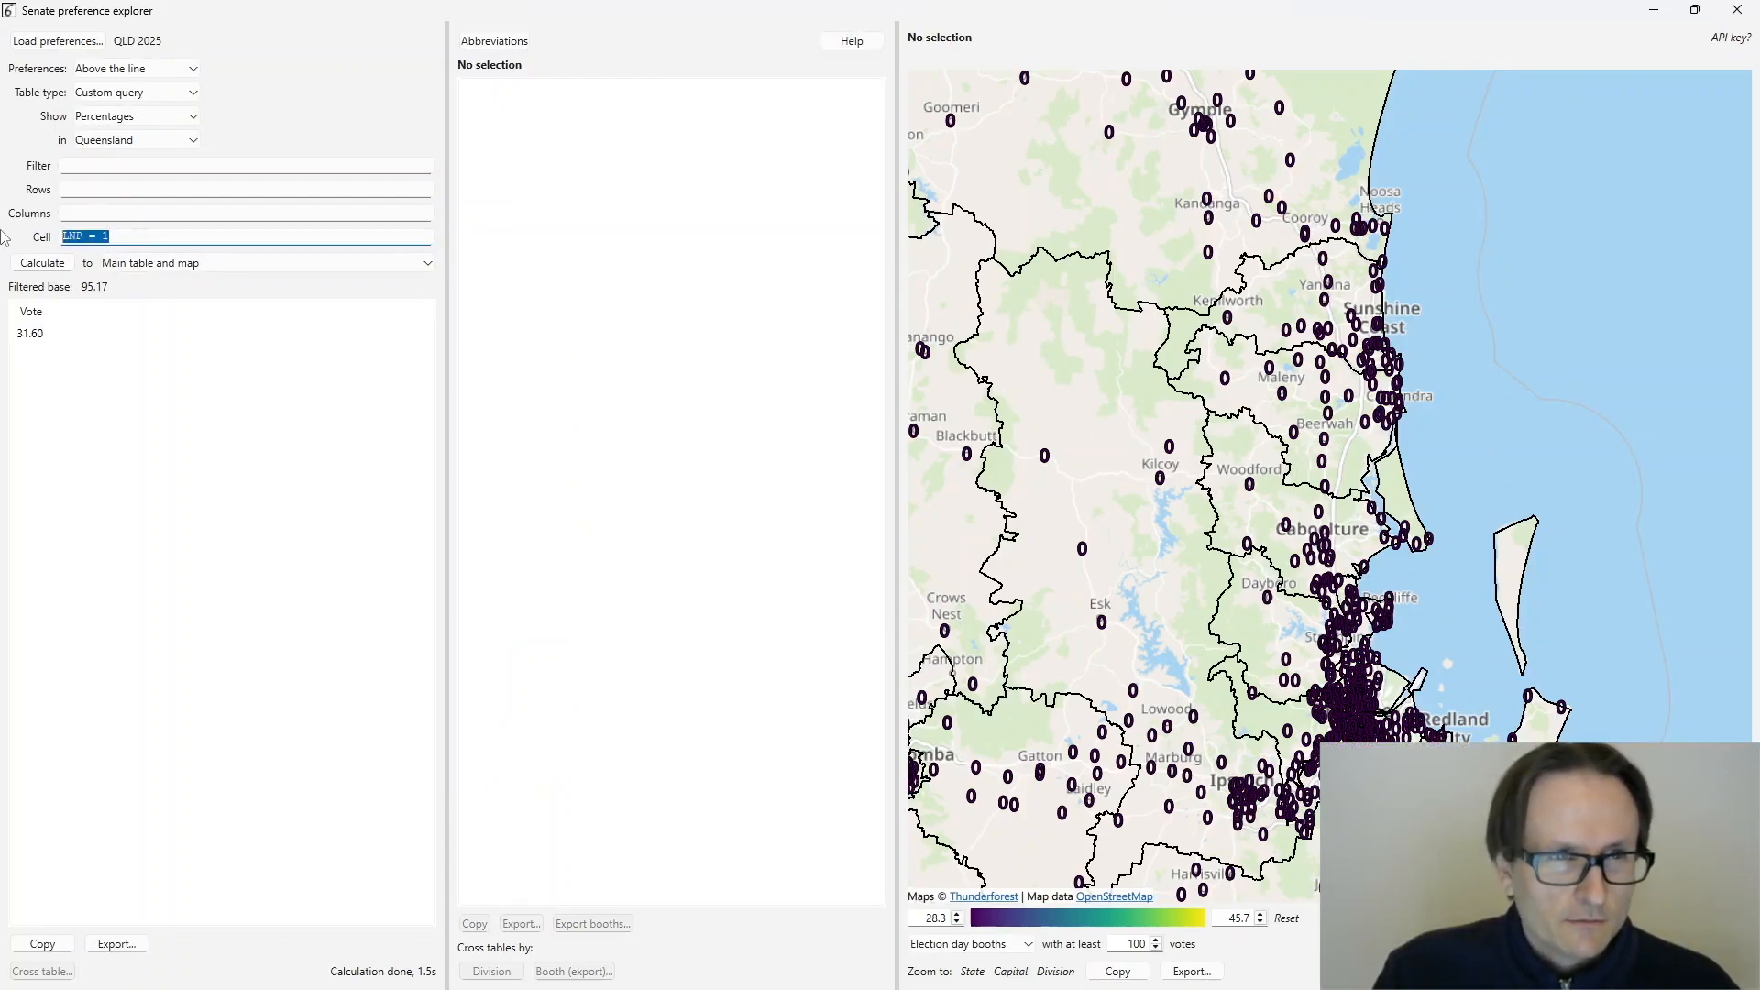
{"action": "key", "text": "BackSpace"}
{"action": "key", "text": "shift+Tab"}
{"action": "key", "text": "shift+Tab"}
{"action": "key", "text": "shift+Tab"}
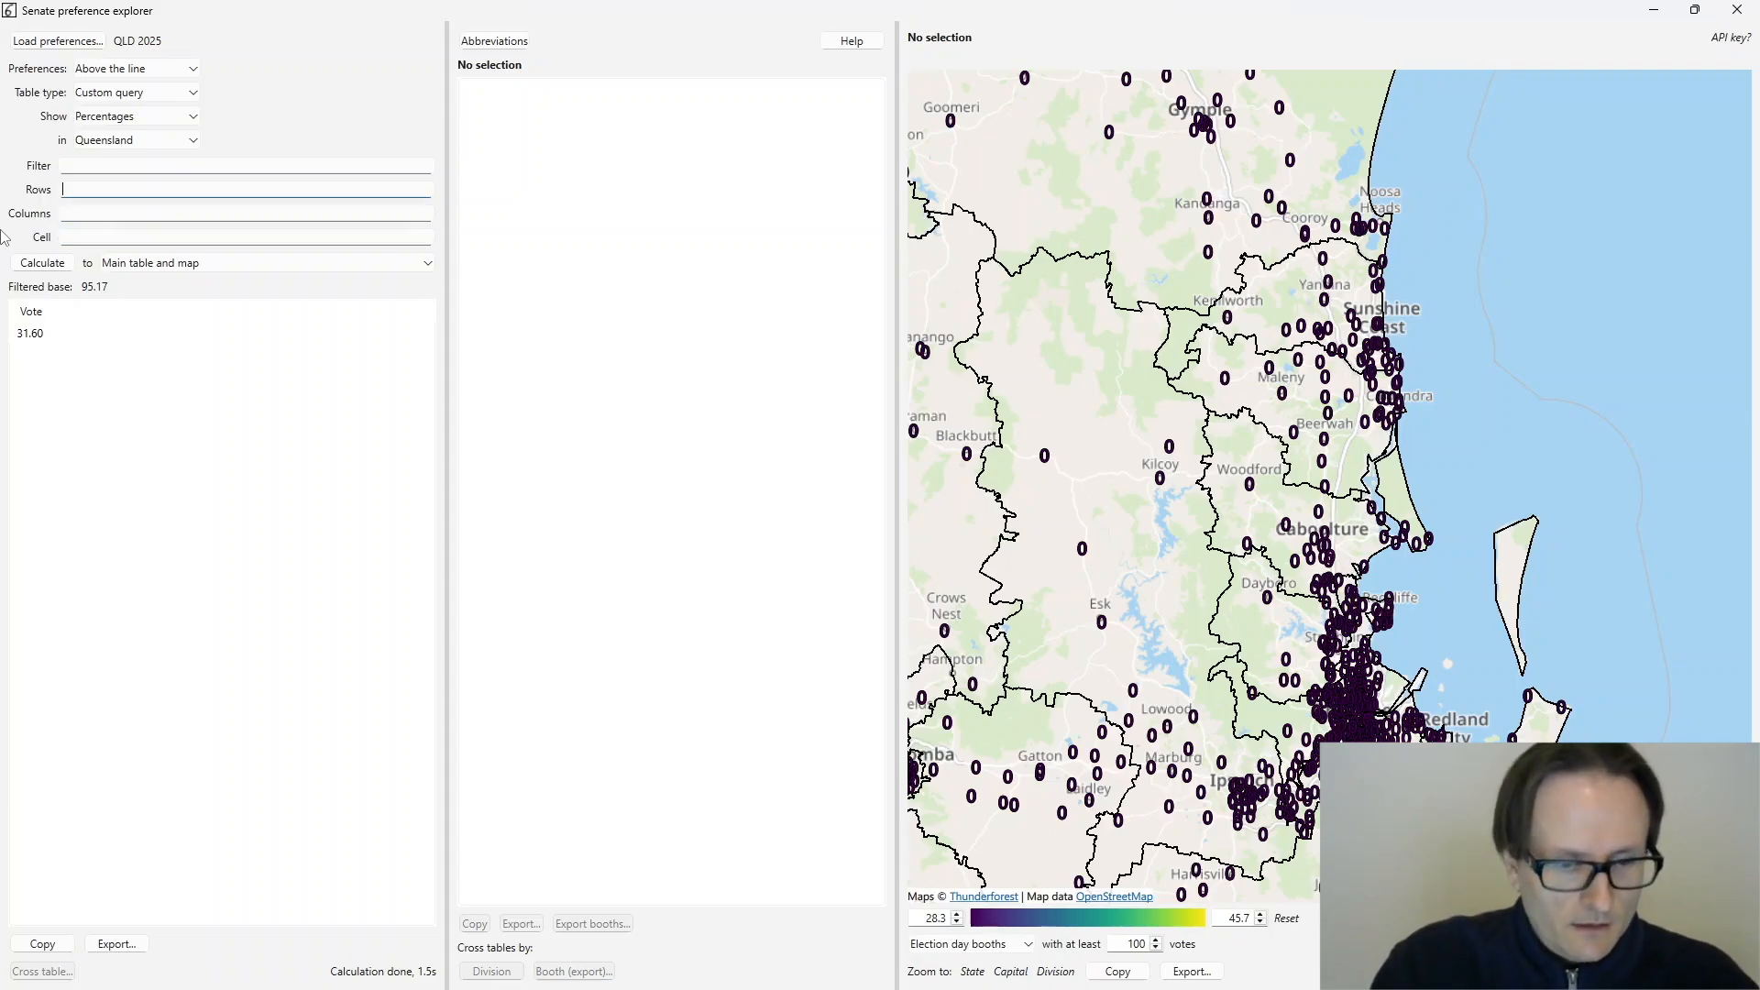
{"action": "type", "text": "LNP = 1"}
{"action": "left_click", "coordinate": [35, 265]}
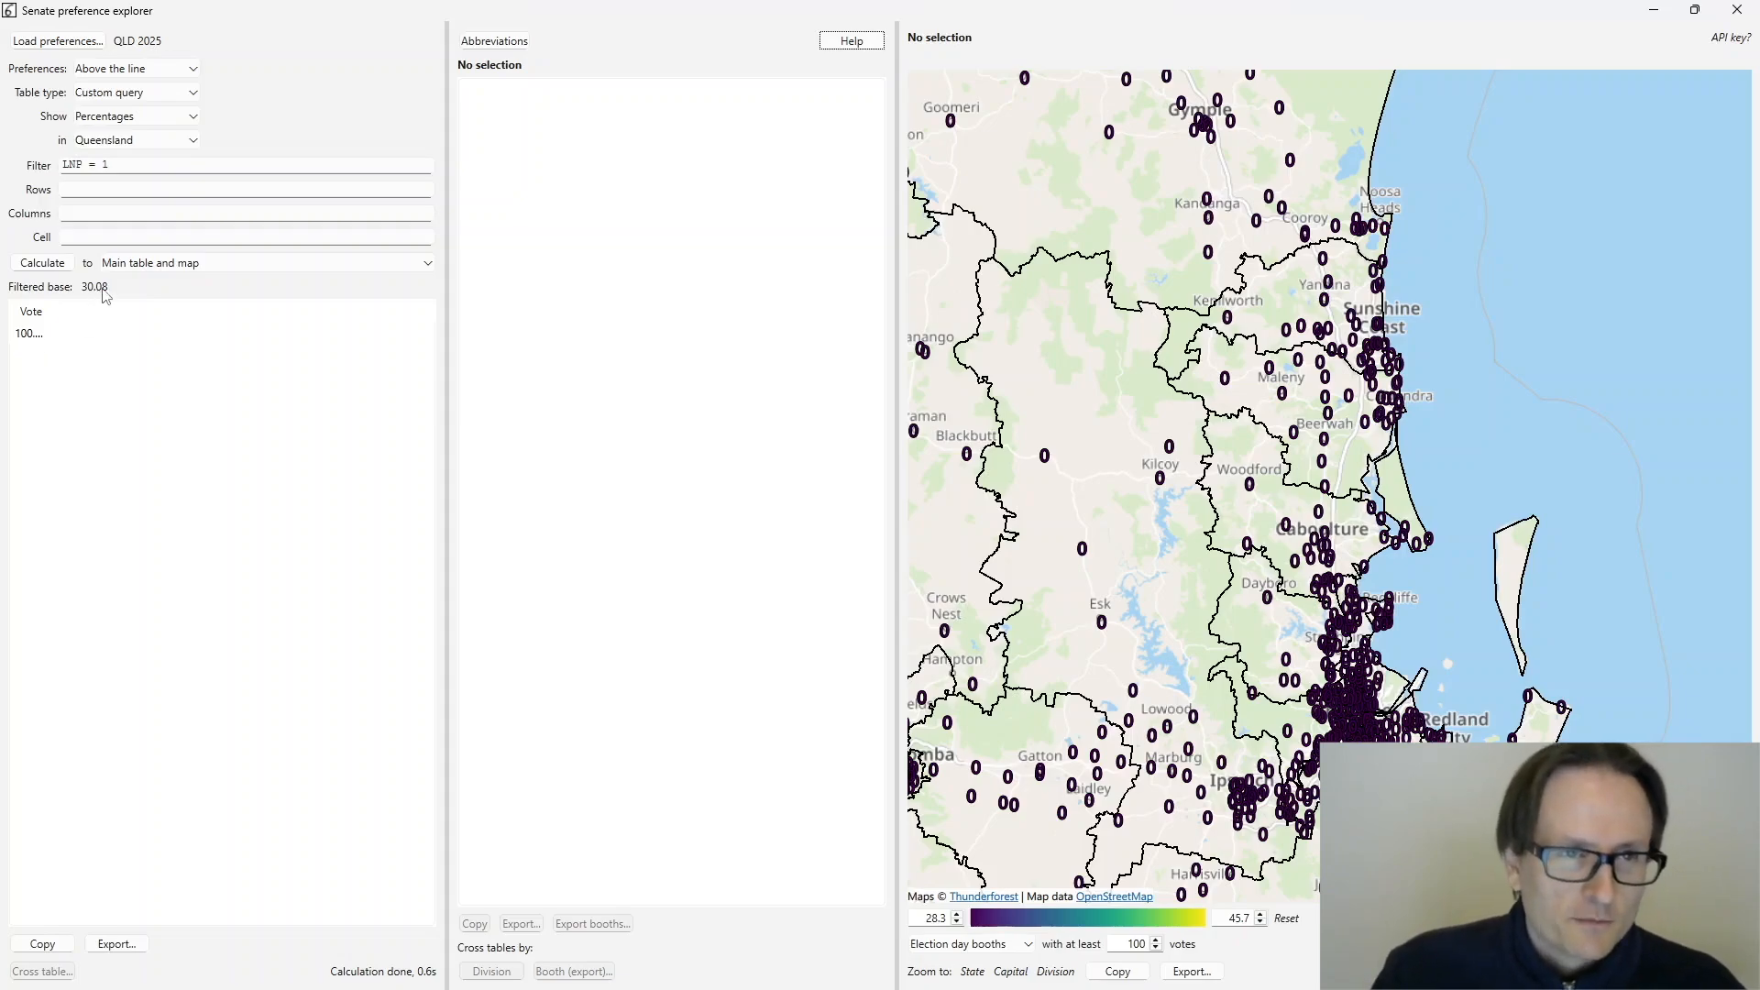
- Move the expression LNP = 1 from the filter back to the cell expression and recalculate
{"action": "right_click", "coordinate": [57, 165]}
{"action": "left_click", "coordinate": [55, 166]}
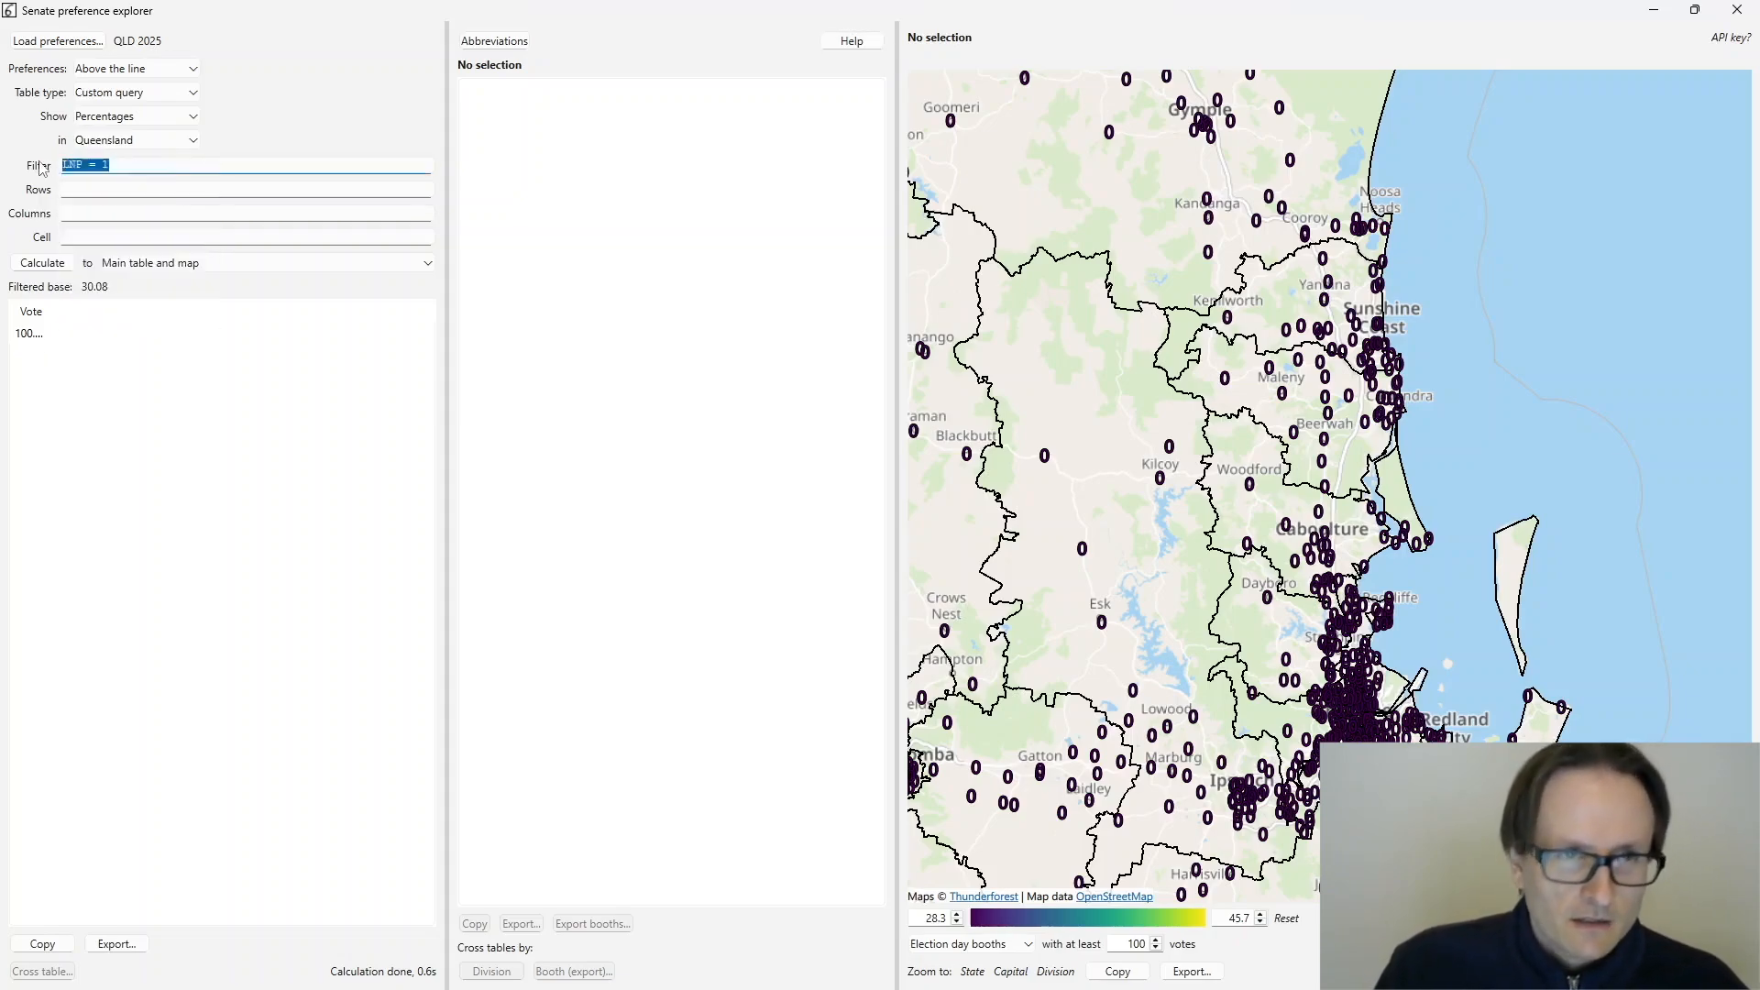
{"action": "left_click_drag", "start_coordinate": [127, 166], "coordinate": [1, 151]}
{"action": "key", "text": "ctrl+c"}
{"action": "key", "text": "BackSpace"}
{"action": "key", "text": "Tab"}
{"action": "key", "text": "Tab"}
{"action": "key", "text": "Tab"}
{"action": "key", "text": "ctrl+v"}
{"action": "left_click", "coordinate": [41, 266]}
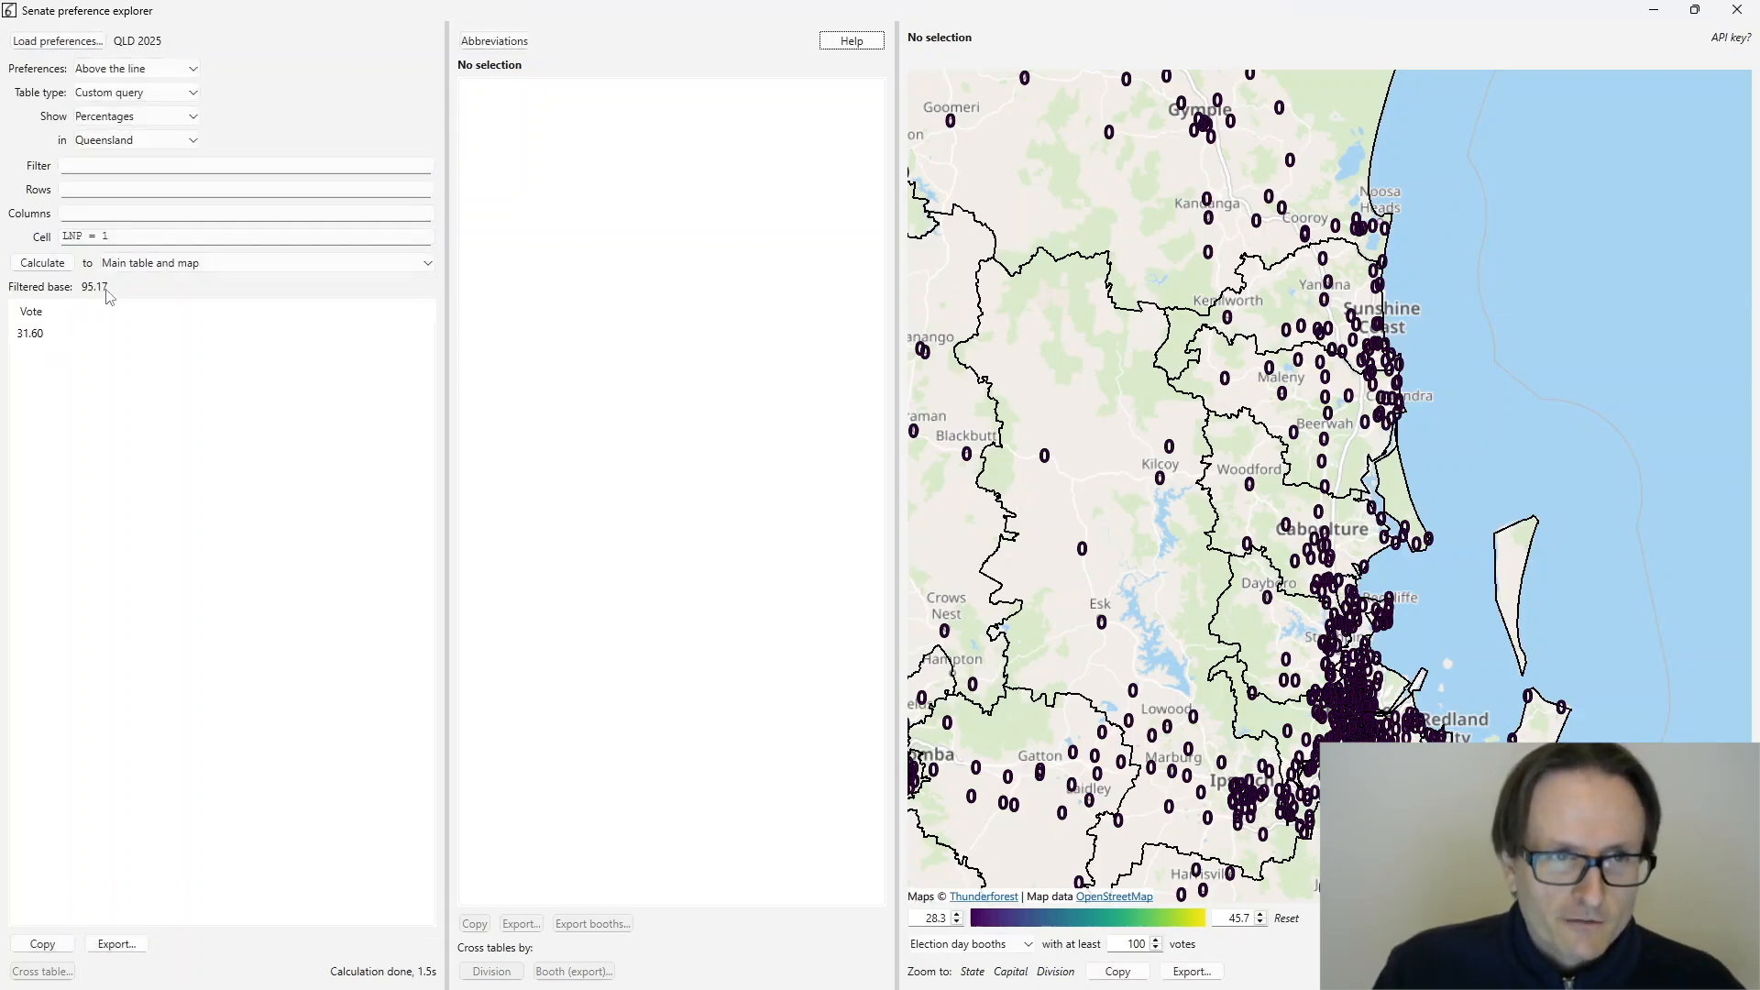
- Multiply 0.9517 by 31.6 in Calculator to check the filtered base, and close Calculator
{"action": "key", "text": "XF86Calculator"}
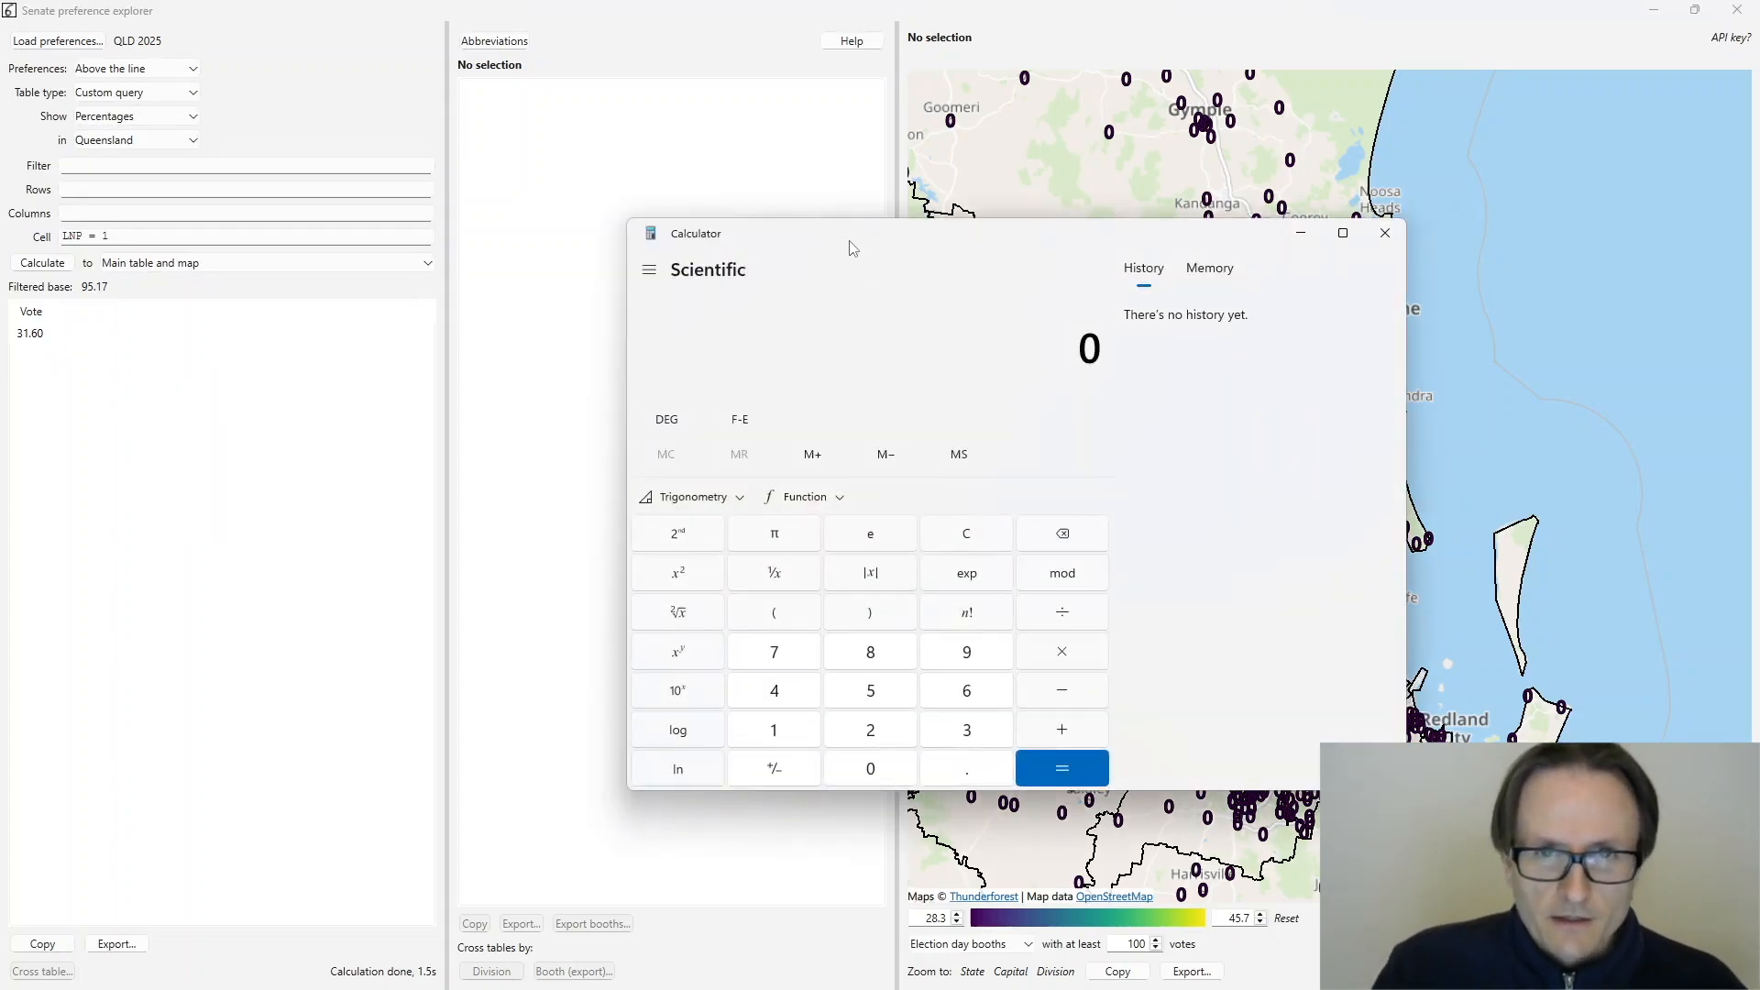
{"action": "type", "text": ".95"}
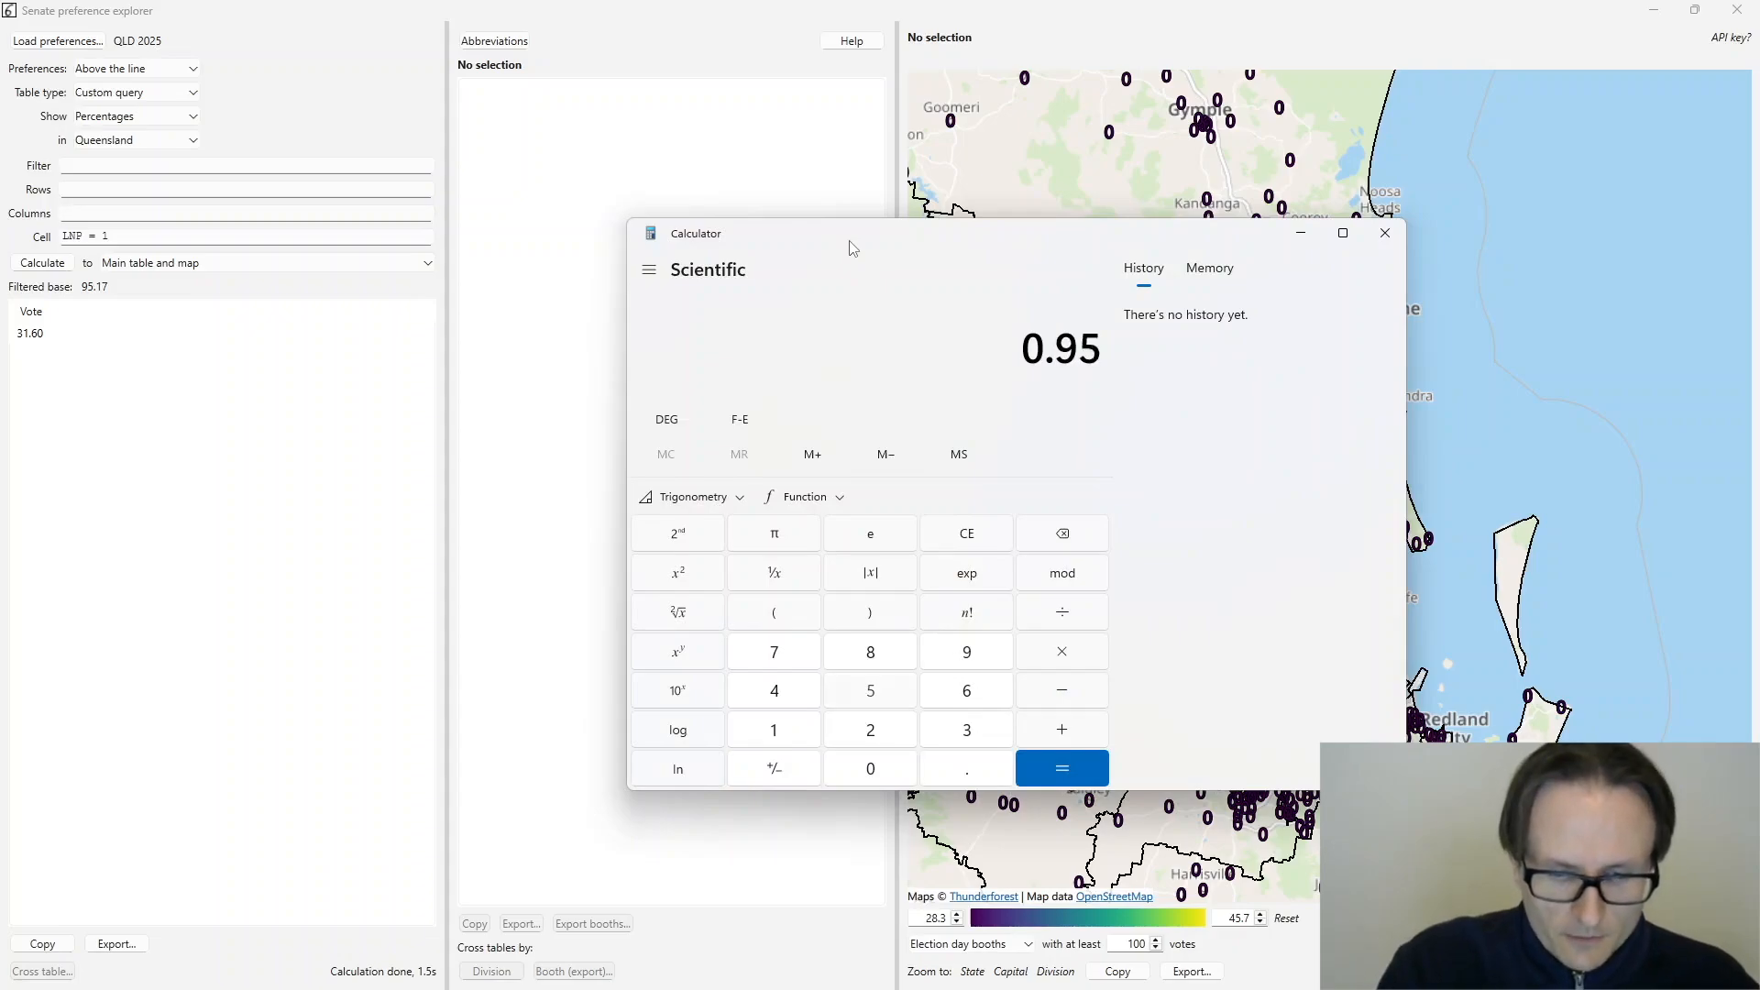
{"action": "type", "text": "17*31.6"}
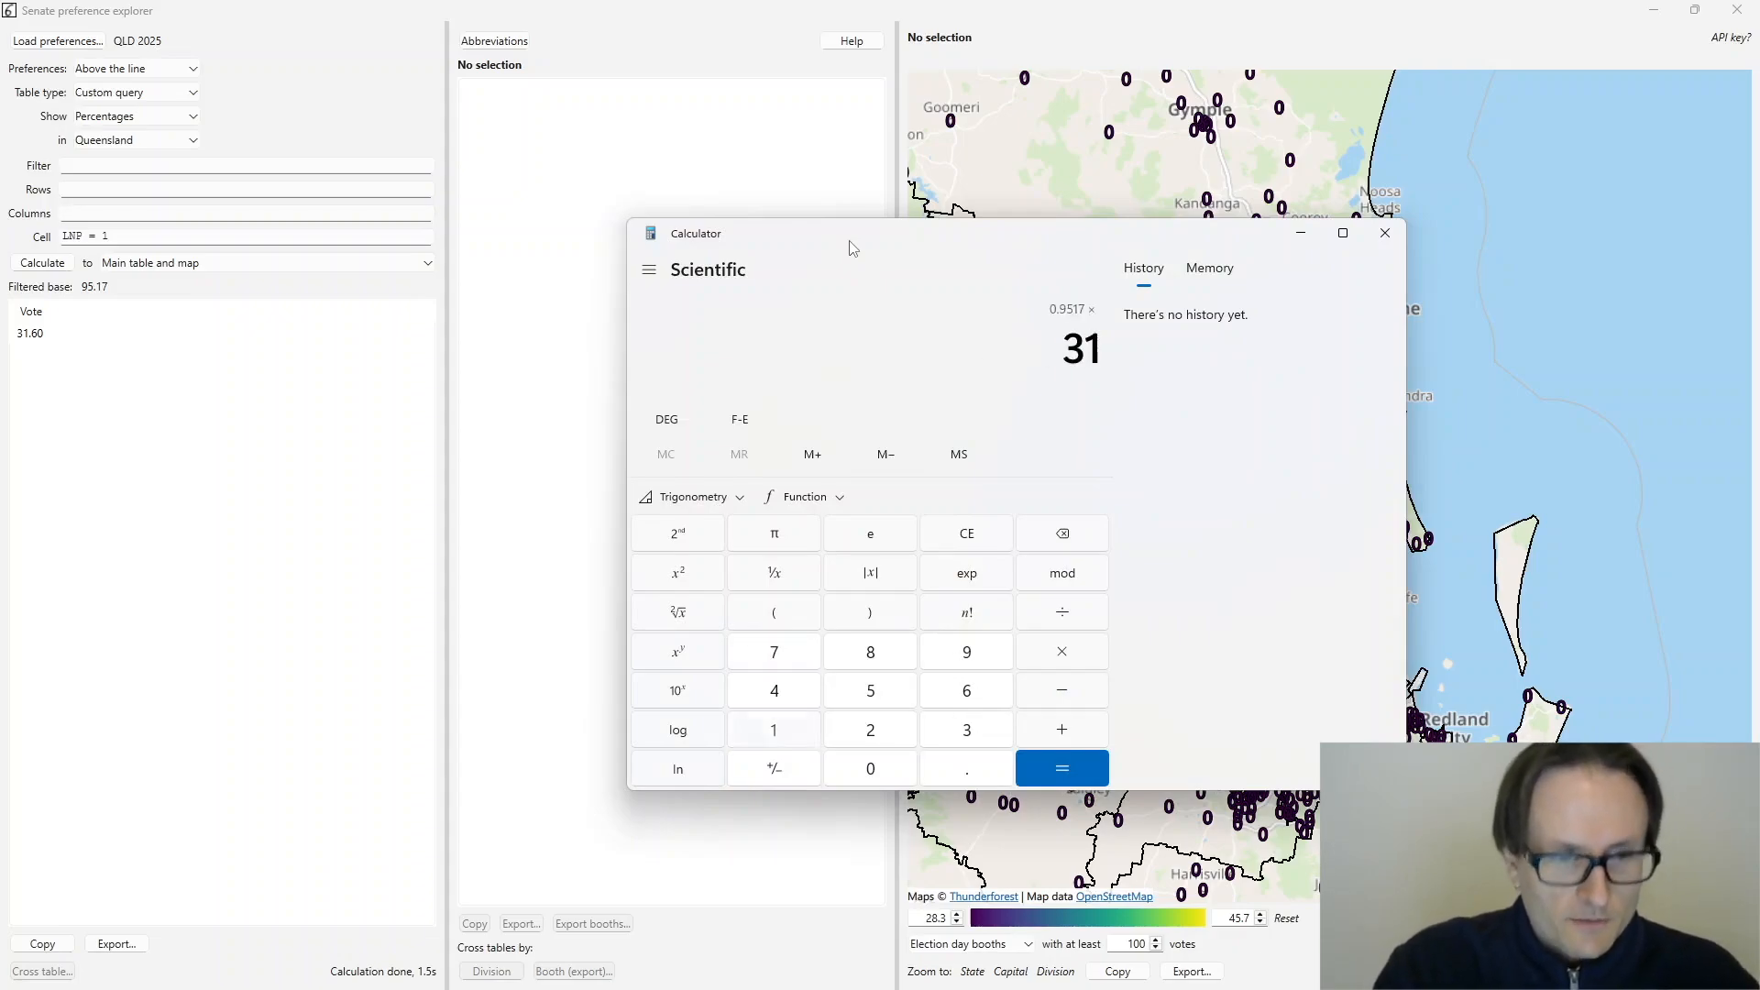
{"action": "key", "text": "Return"}
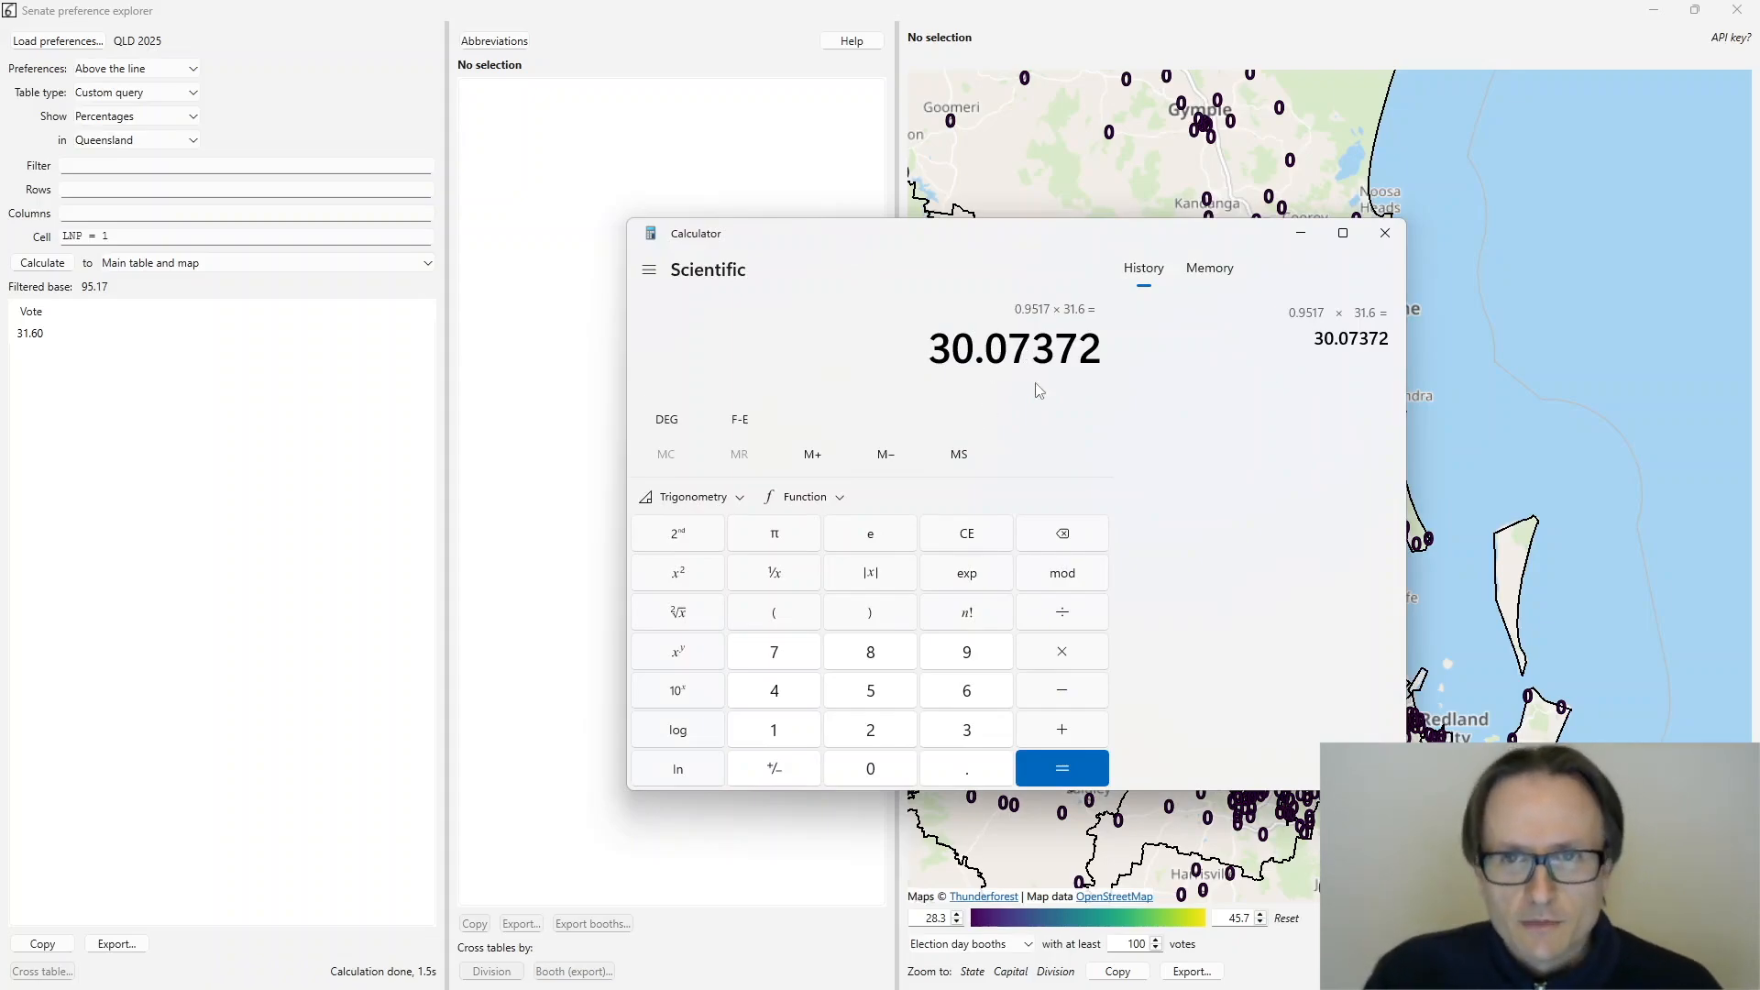
{"action": "left_click", "coordinate": [1385, 233]}
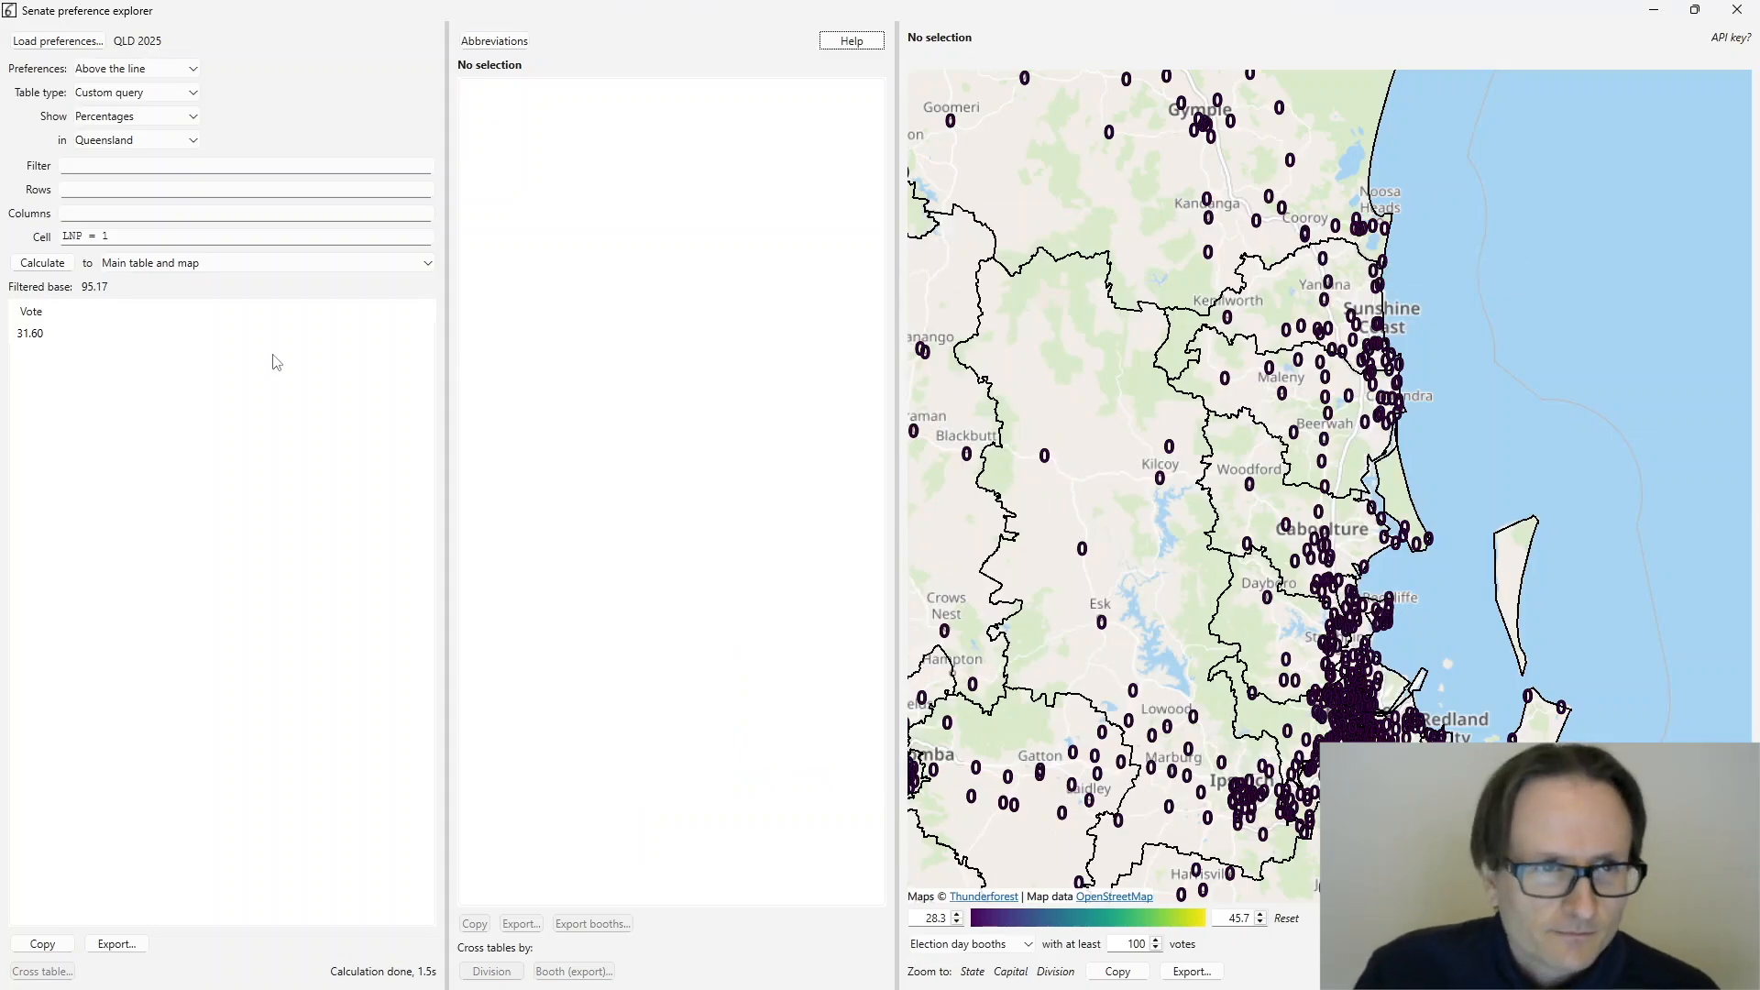
- Change the cell expression to LNP != 1 and recalculate the custom query
{"action": "left_click", "coordinate": [123, 238]}
{"action": "left_click_drag", "start_coordinate": [88, 235], "coordinate": [129, 235]}
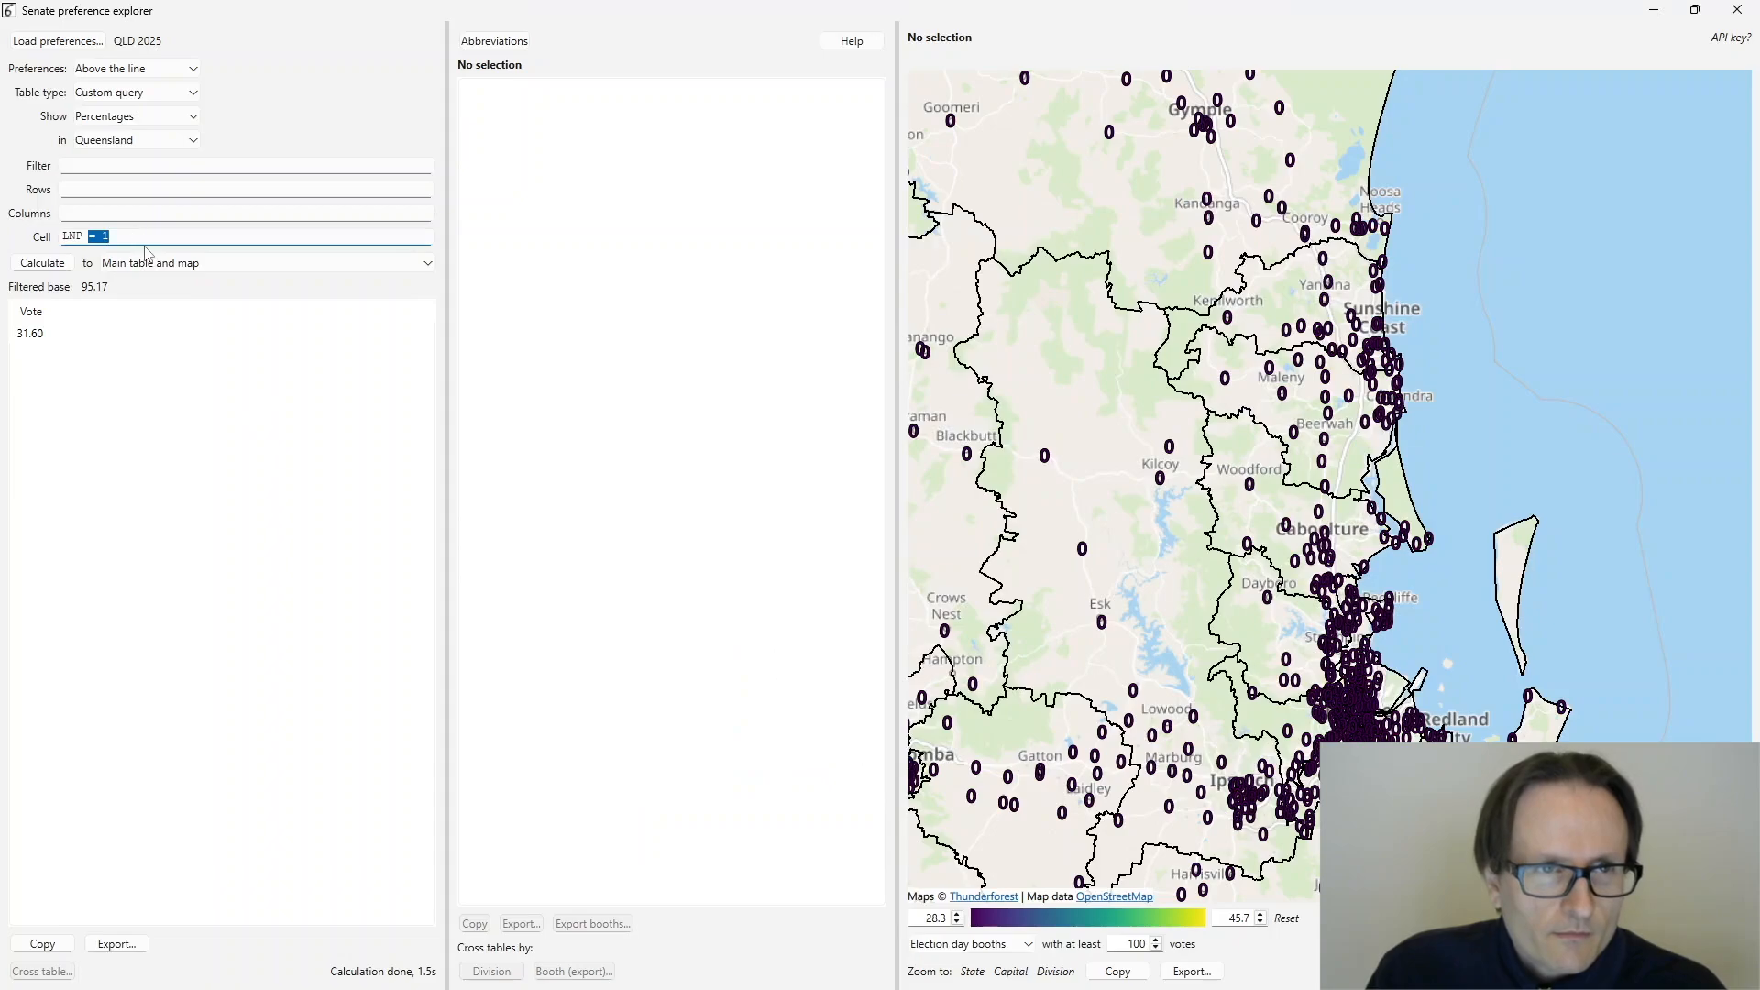
{"action": "key", "text": "Left"}
{"action": "key", "text": "Left"}
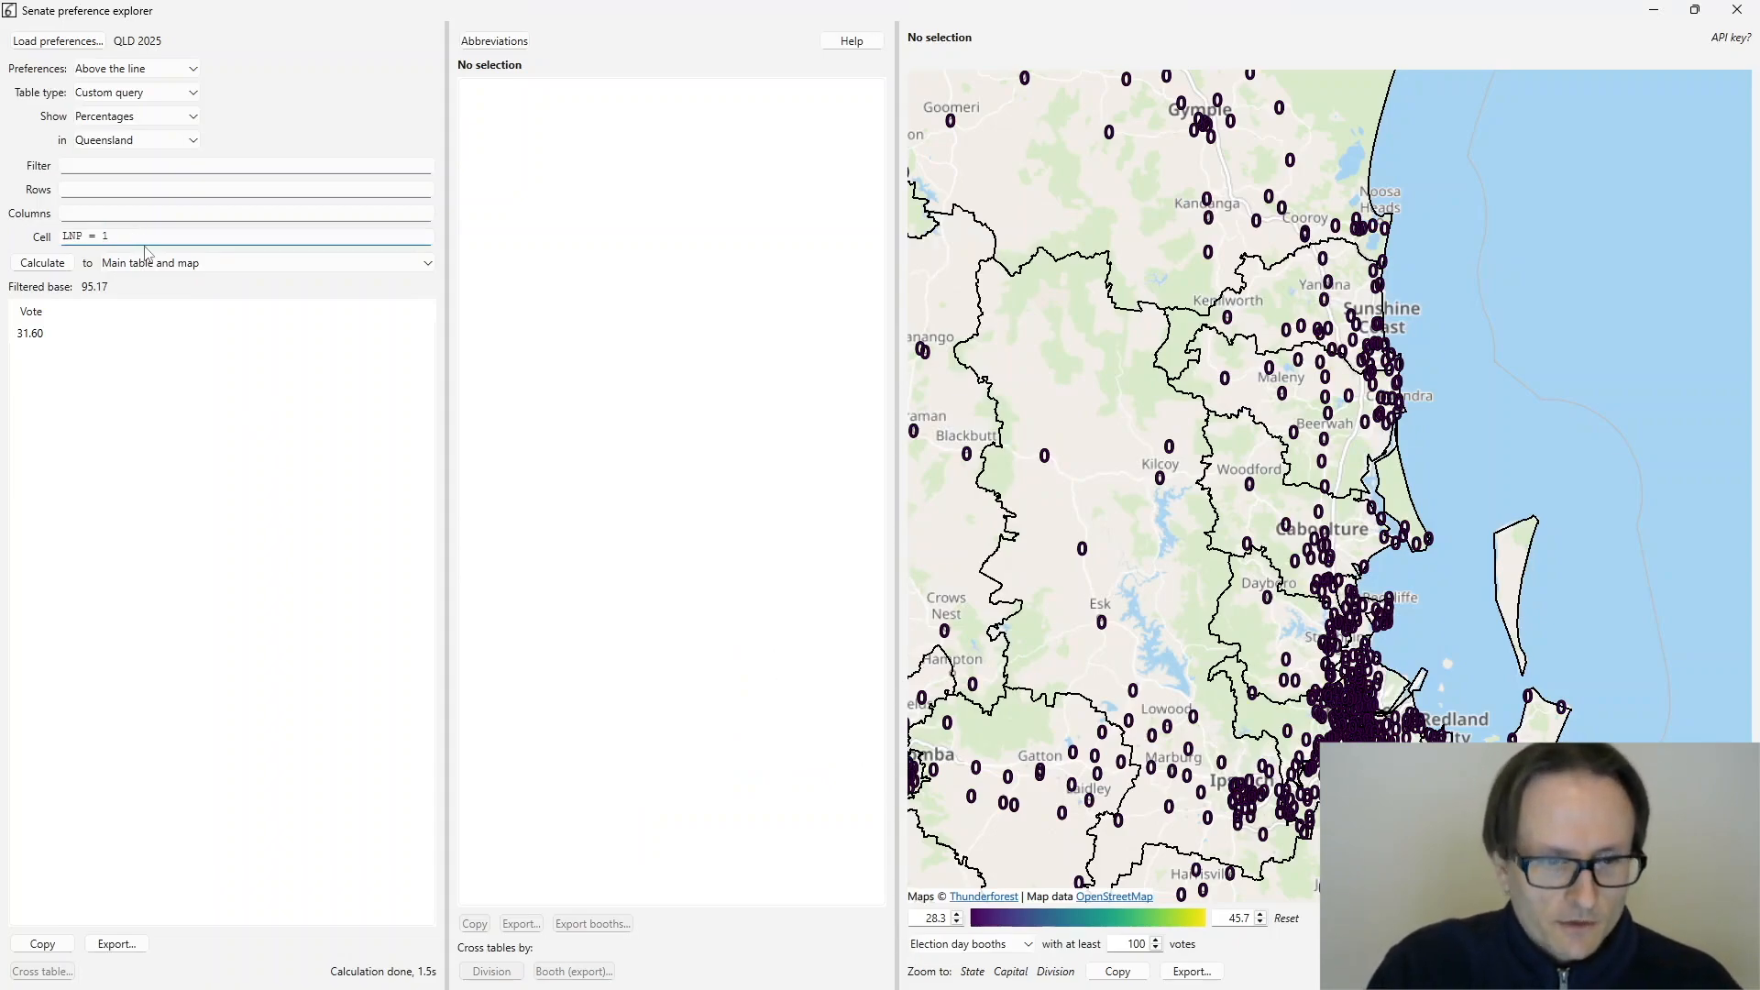
{"action": "key", "text": "Return"}
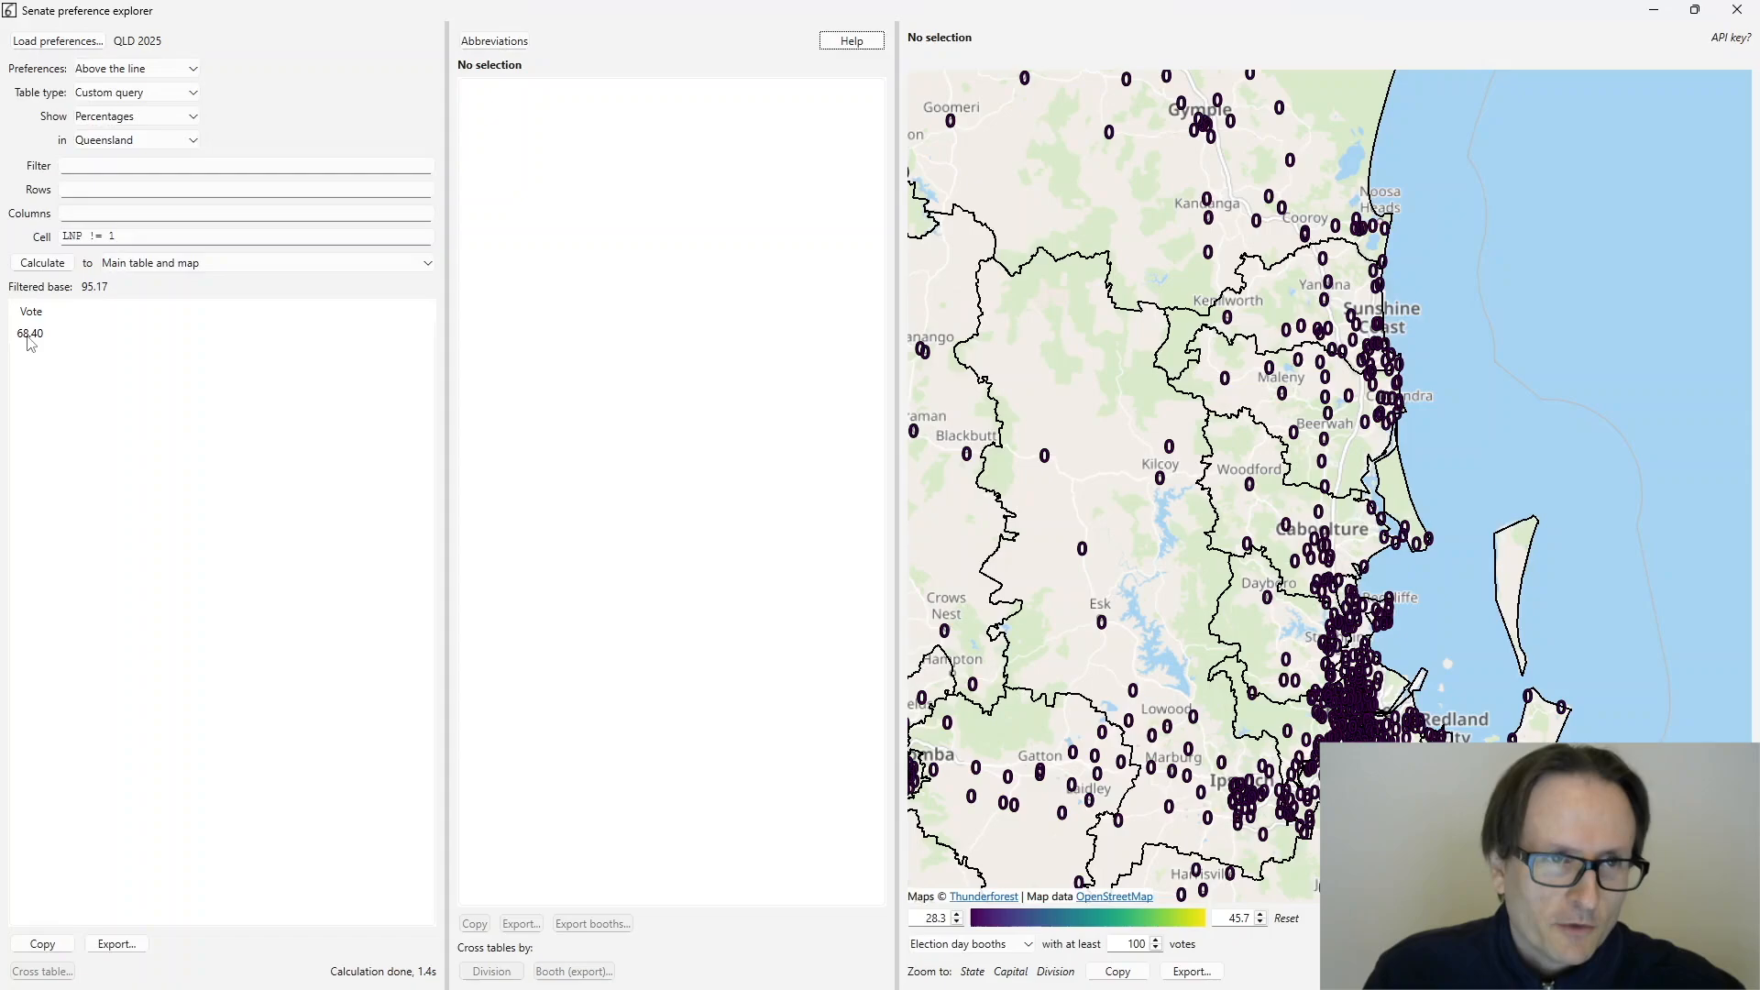
- Replace the inequality operator in the cell expression with <>, so that it reads LNP <> 1, and recalculate
{"action": "double_click", "coordinate": [93, 236]}
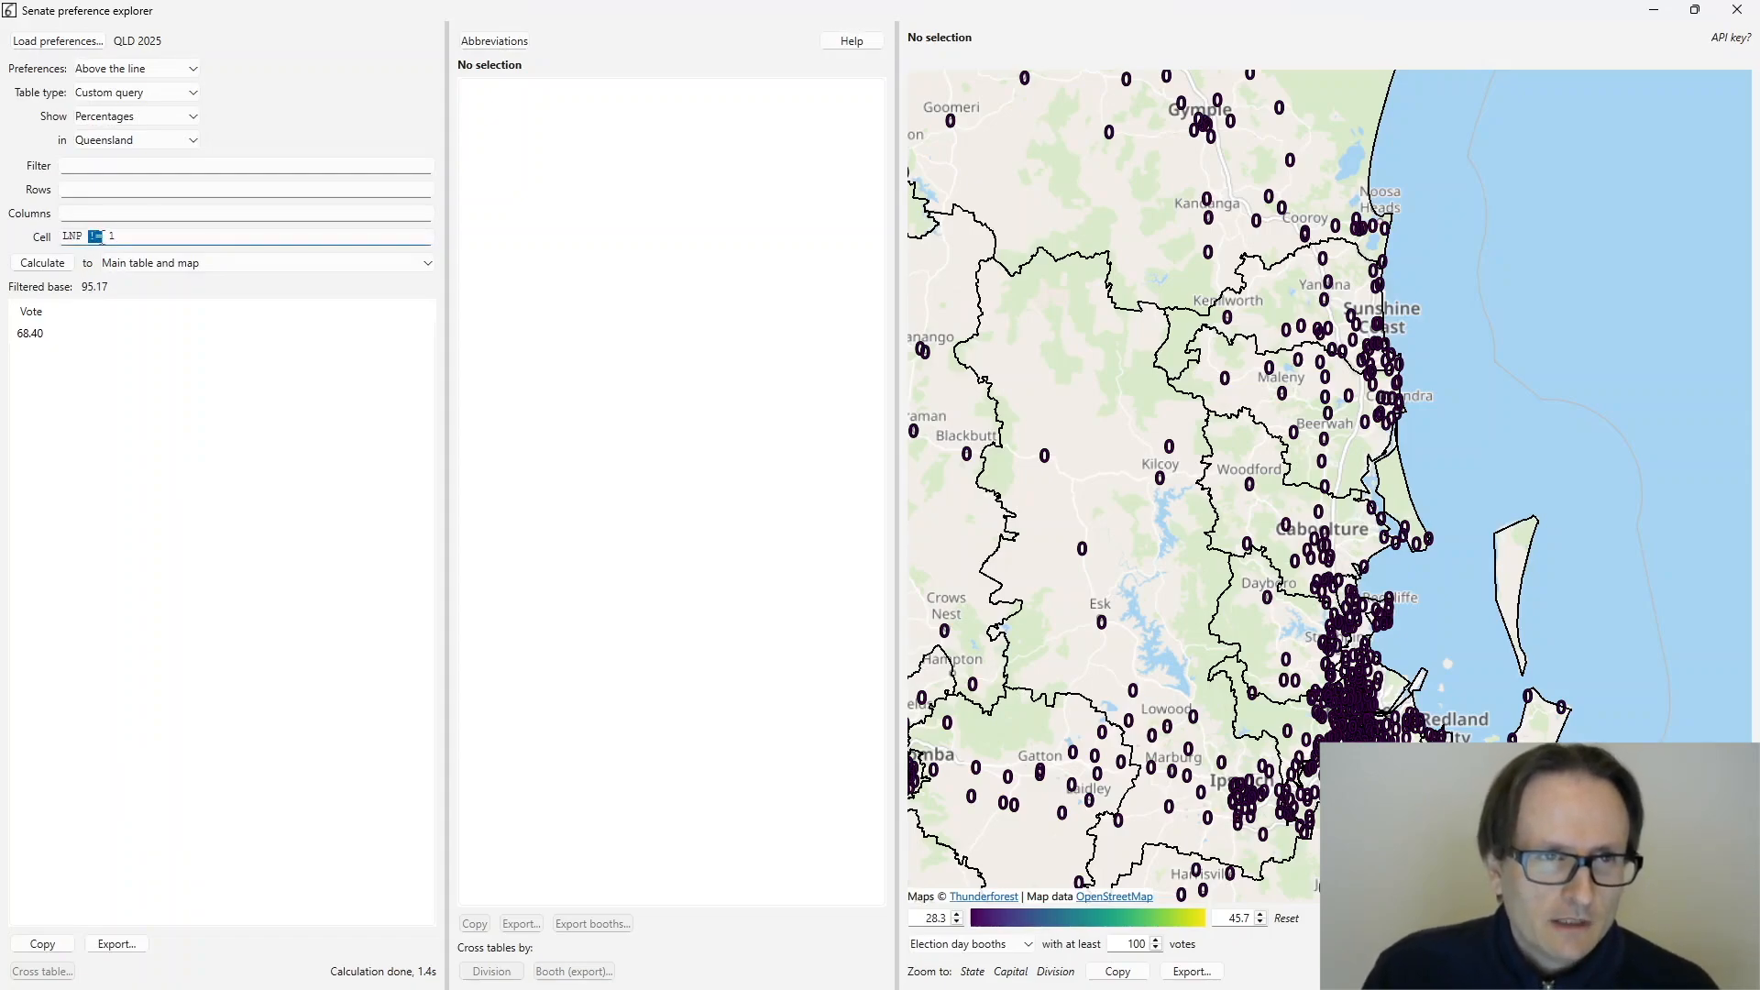
{"action": "type", "text": "<>"}
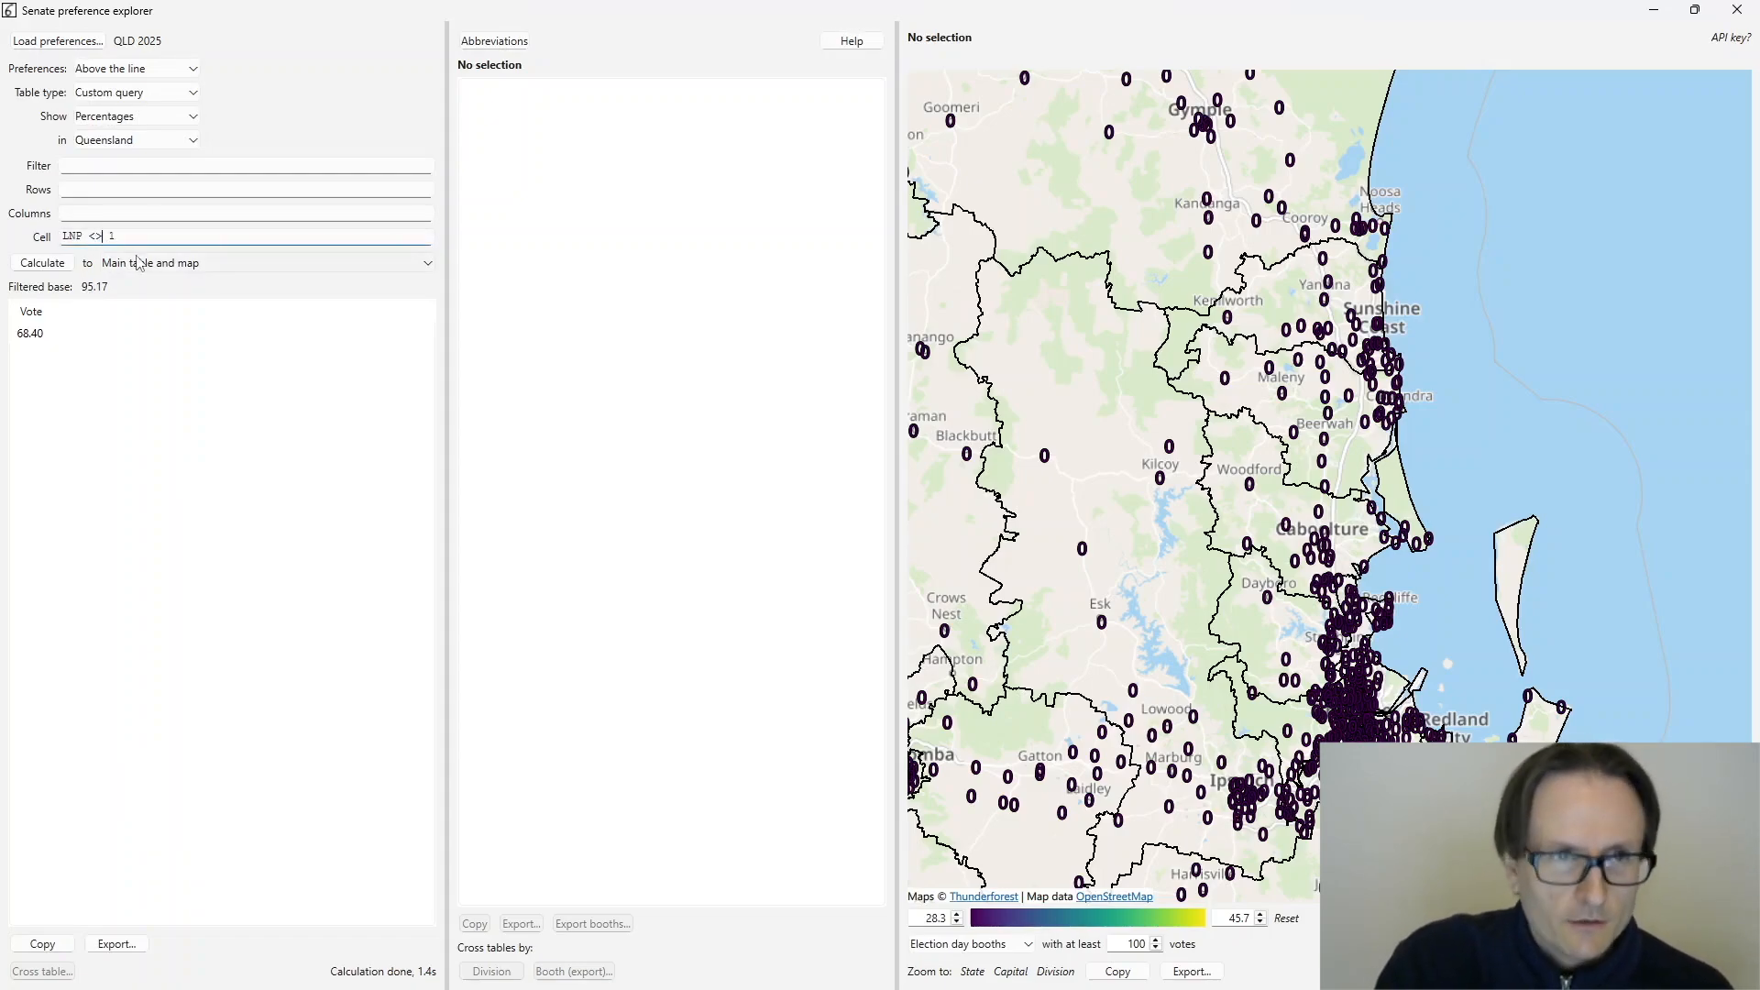
{"action": "left_click", "coordinate": [61, 264]}
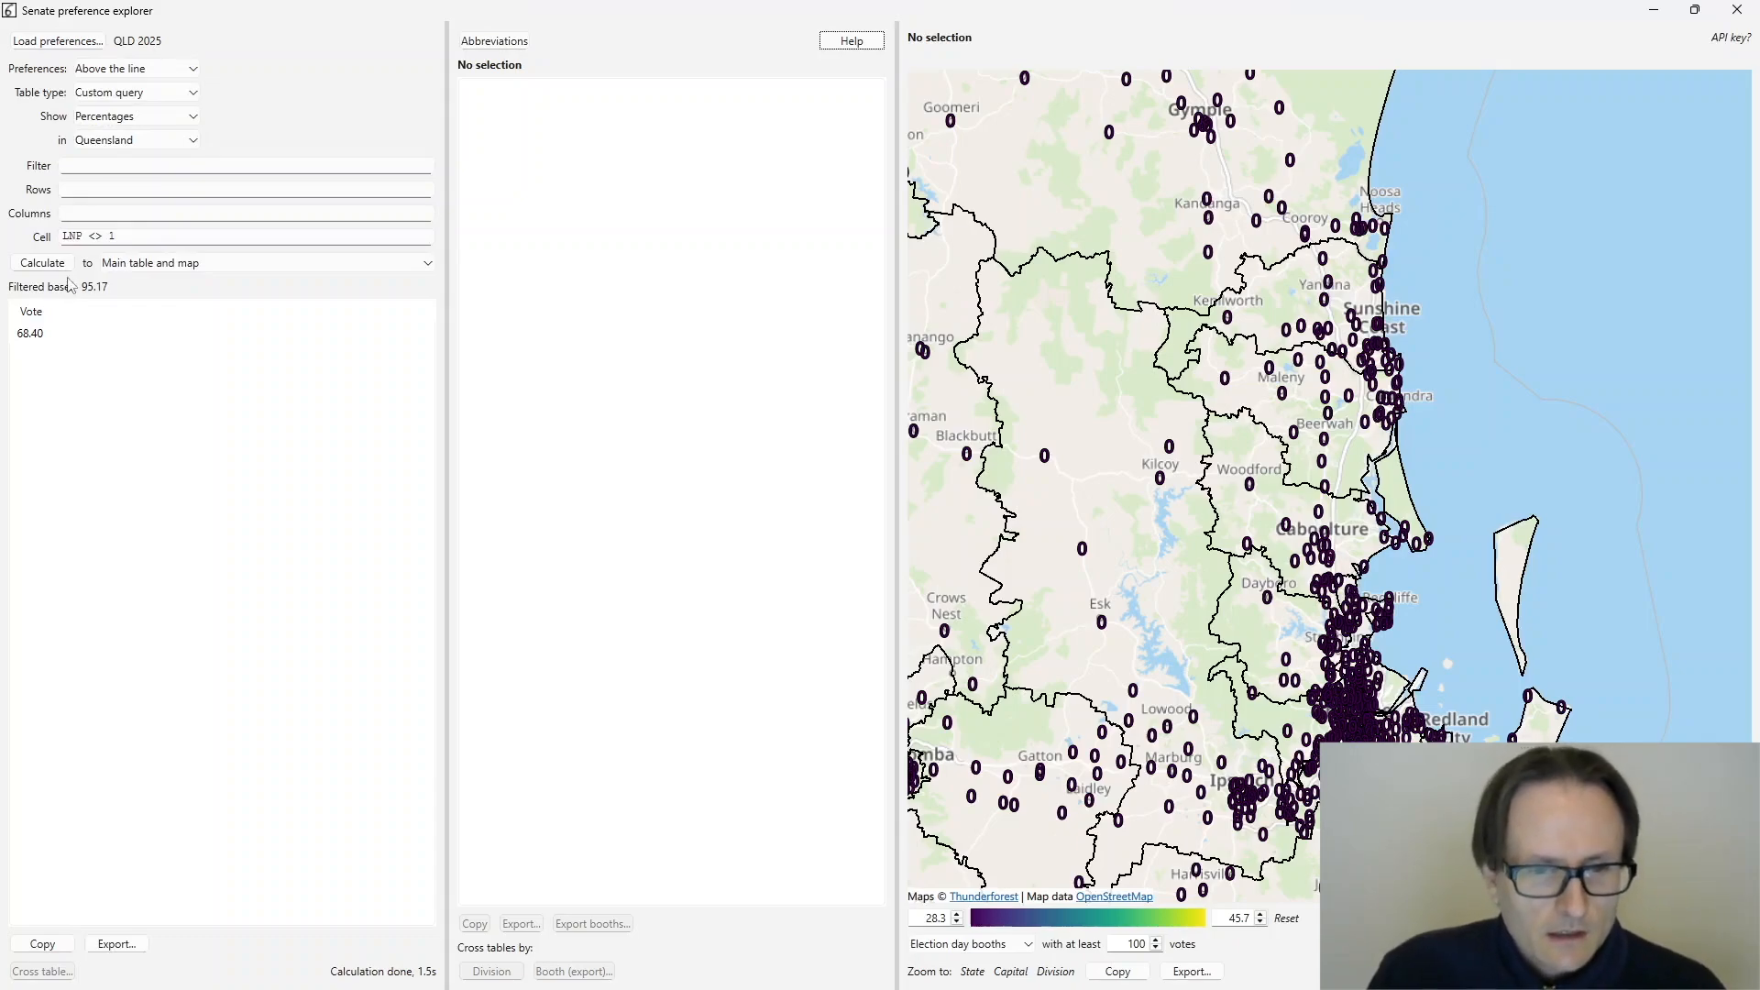
- Change the cell expression to LNP > 1 and recalculate the custom query
{"action": "left_click", "coordinate": [92, 238]}
{"action": "left_click_drag", "start_coordinate": [92, 238], "coordinate": [129, 235]}
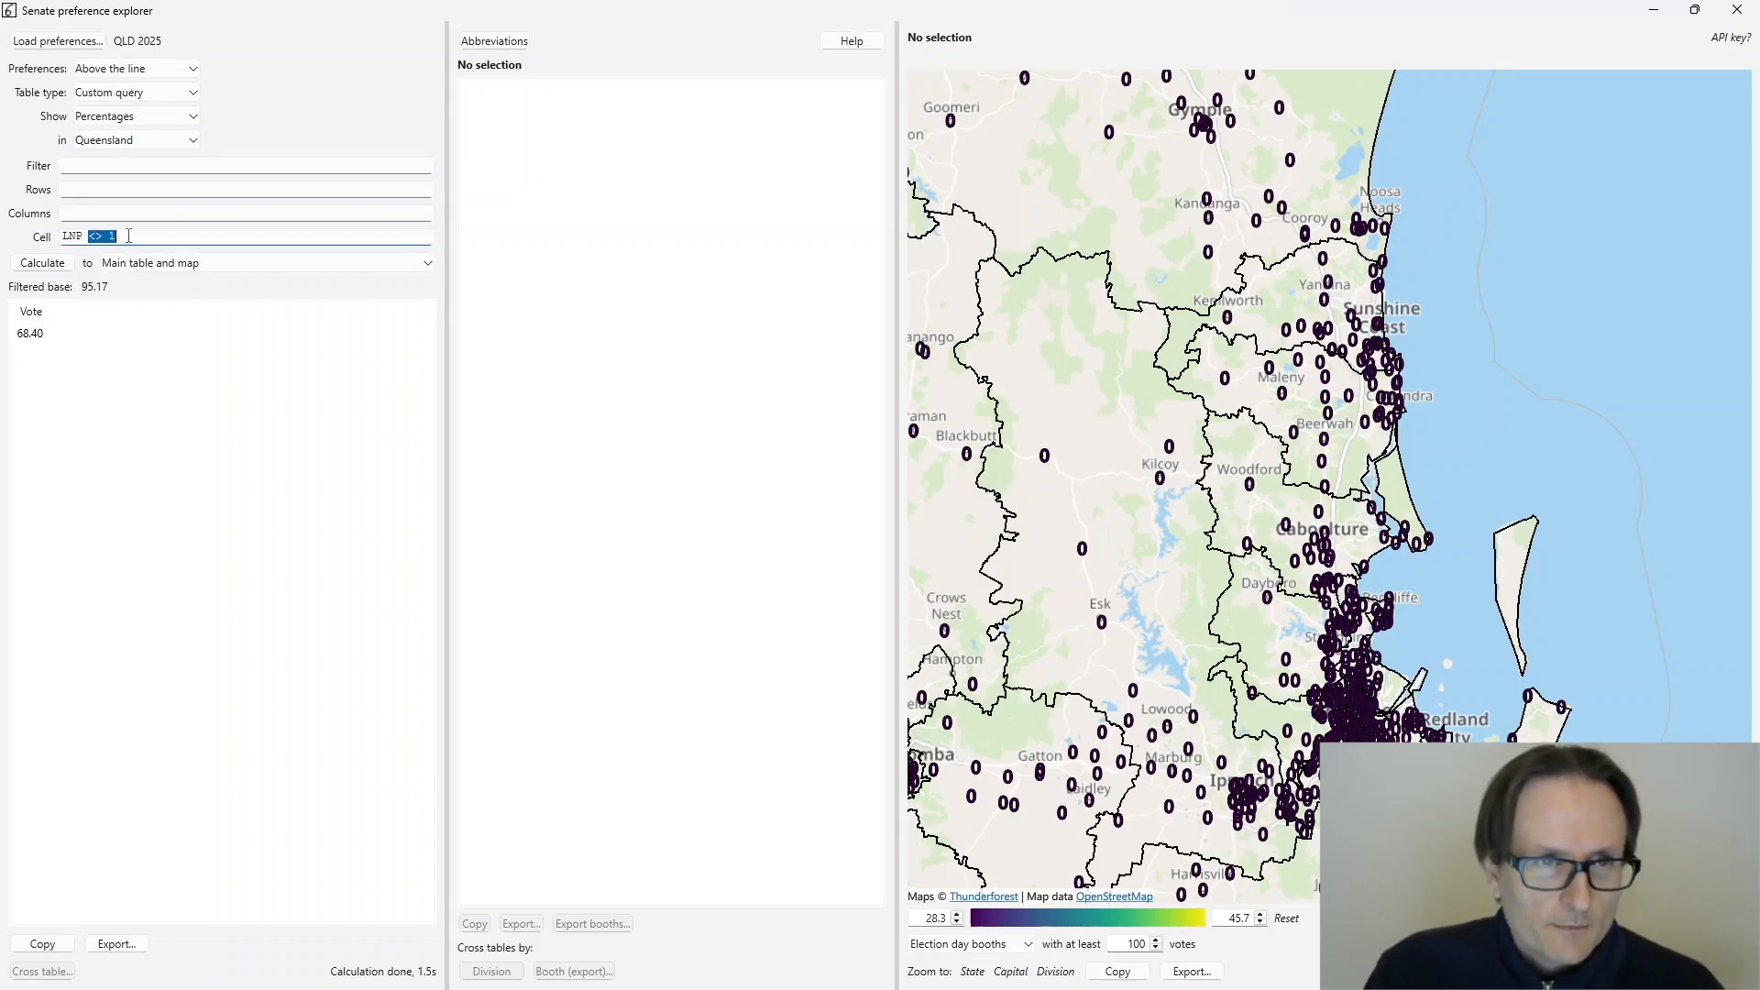
{"action": "type", "text": ">"}
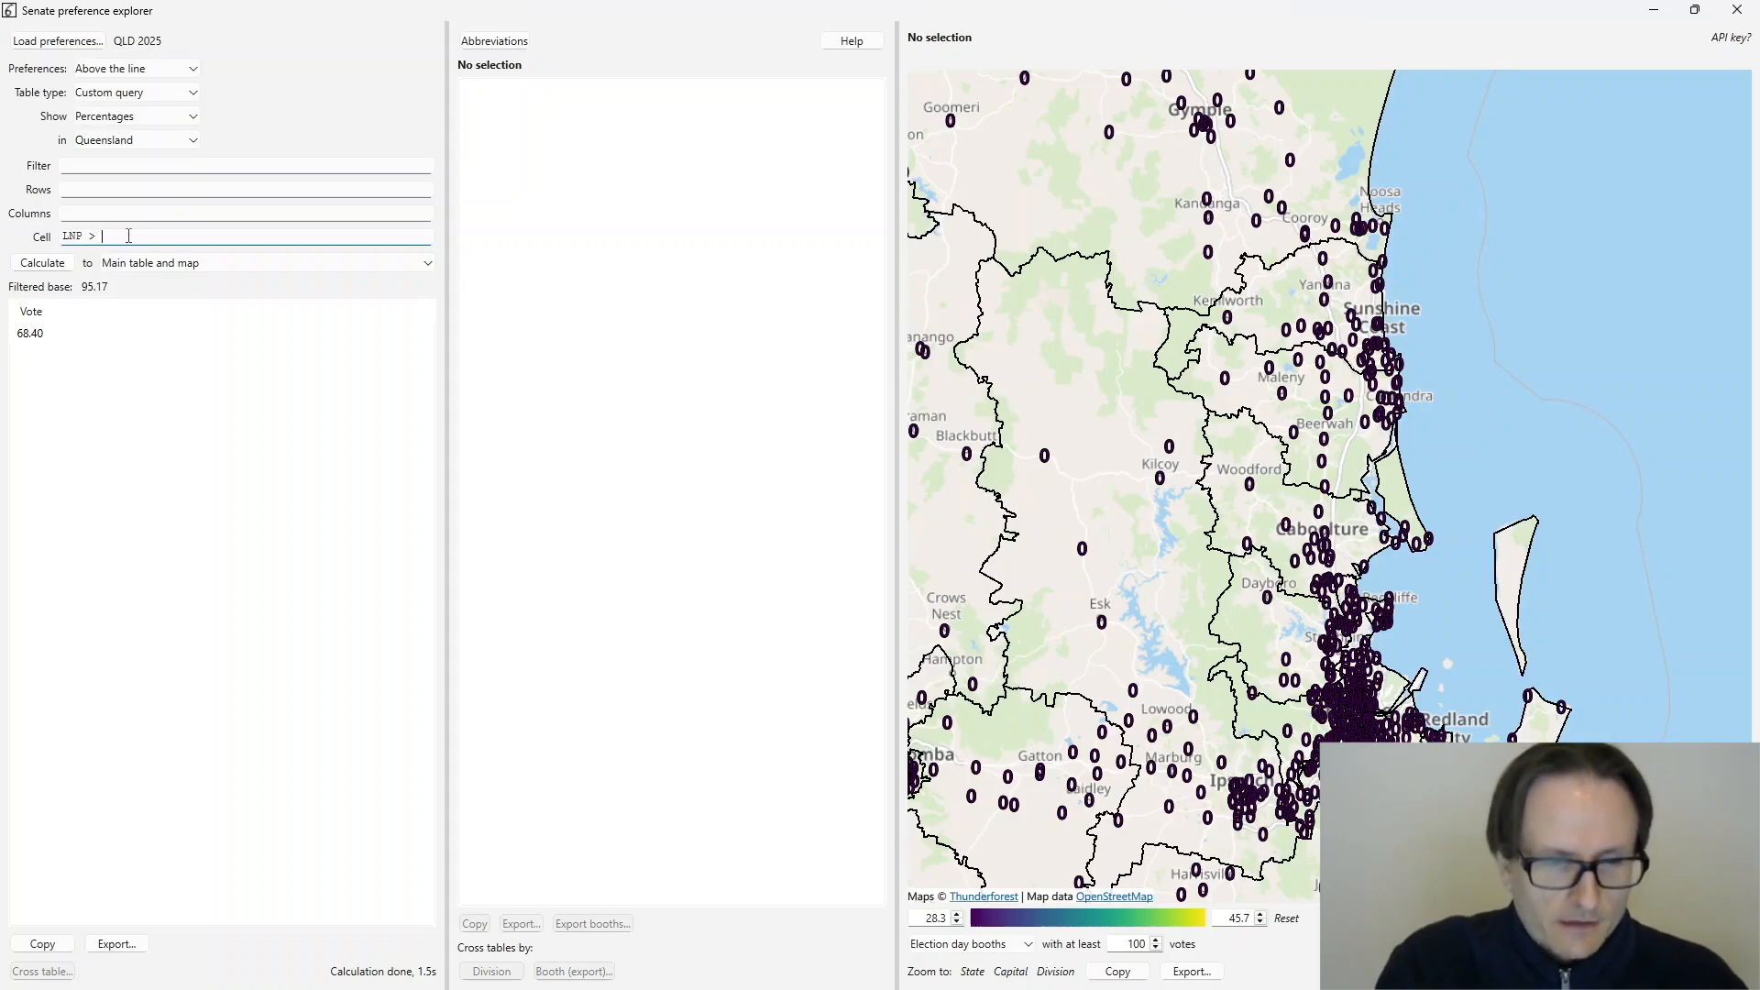
{"action": "left_click", "coordinate": [63, 266]}
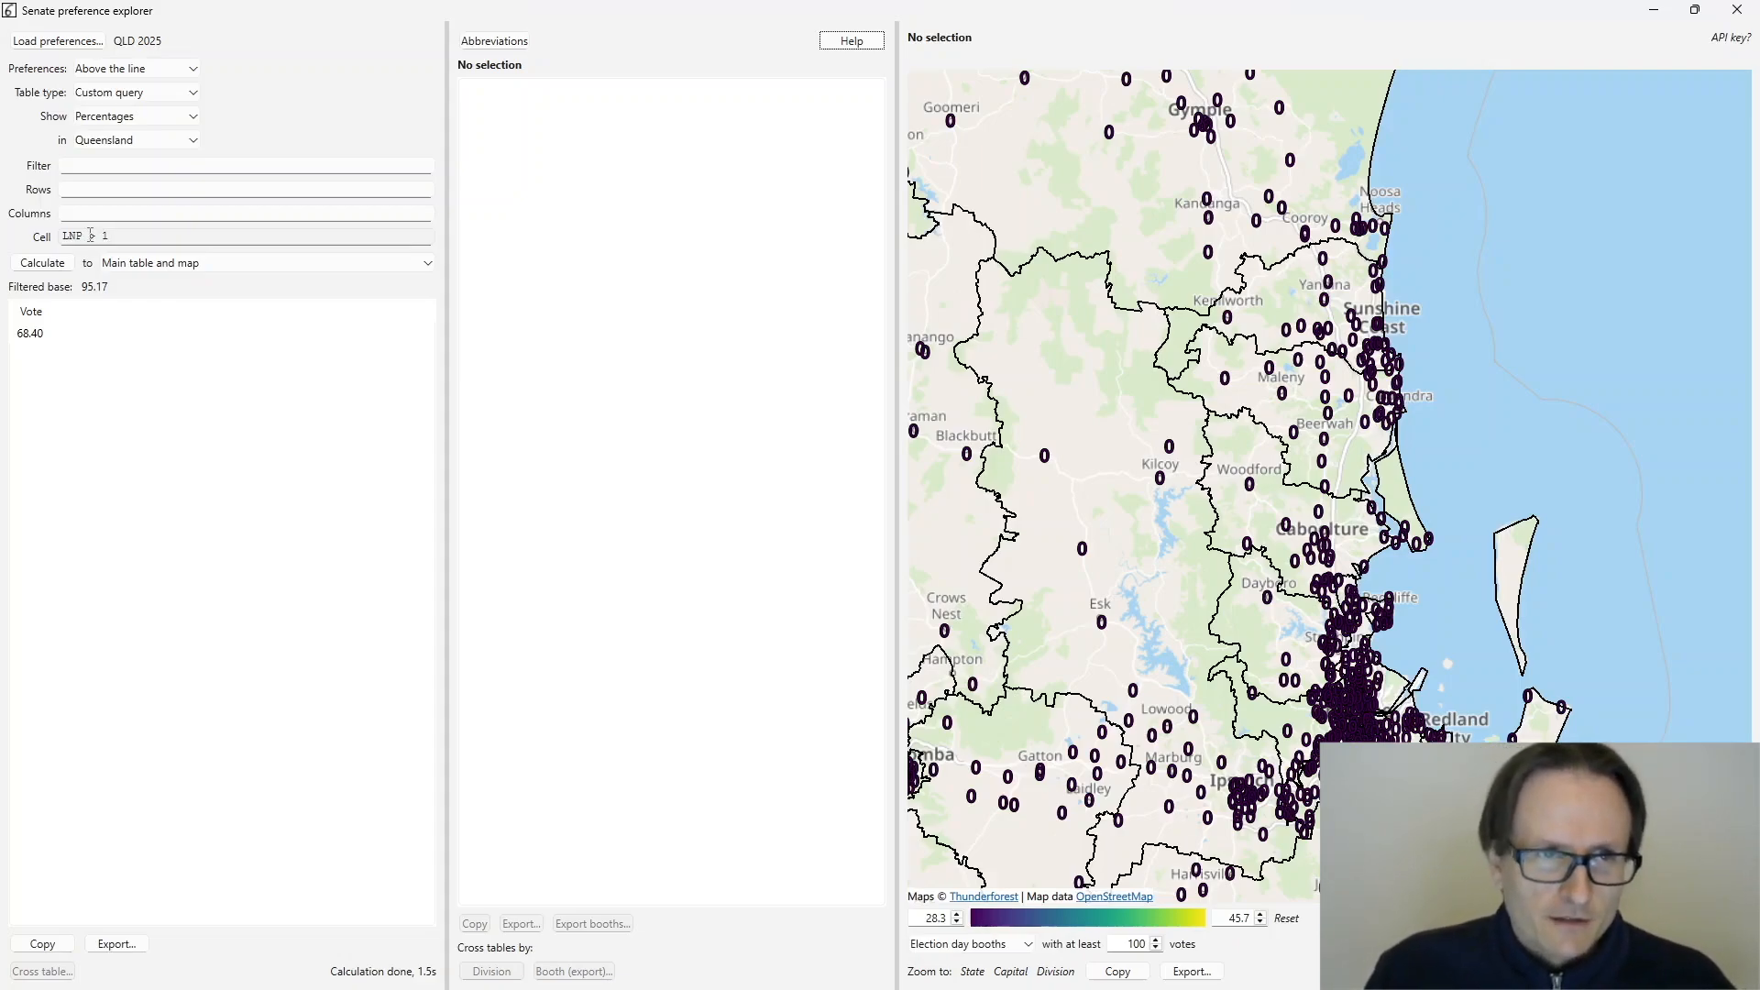
- Change the cell expression to the range LNP in 2..6, recalculate, and show the Vote result by division and on the map
{"action": "left_click_drag", "start_coordinate": [92, 237], "coordinate": [119, 236]}
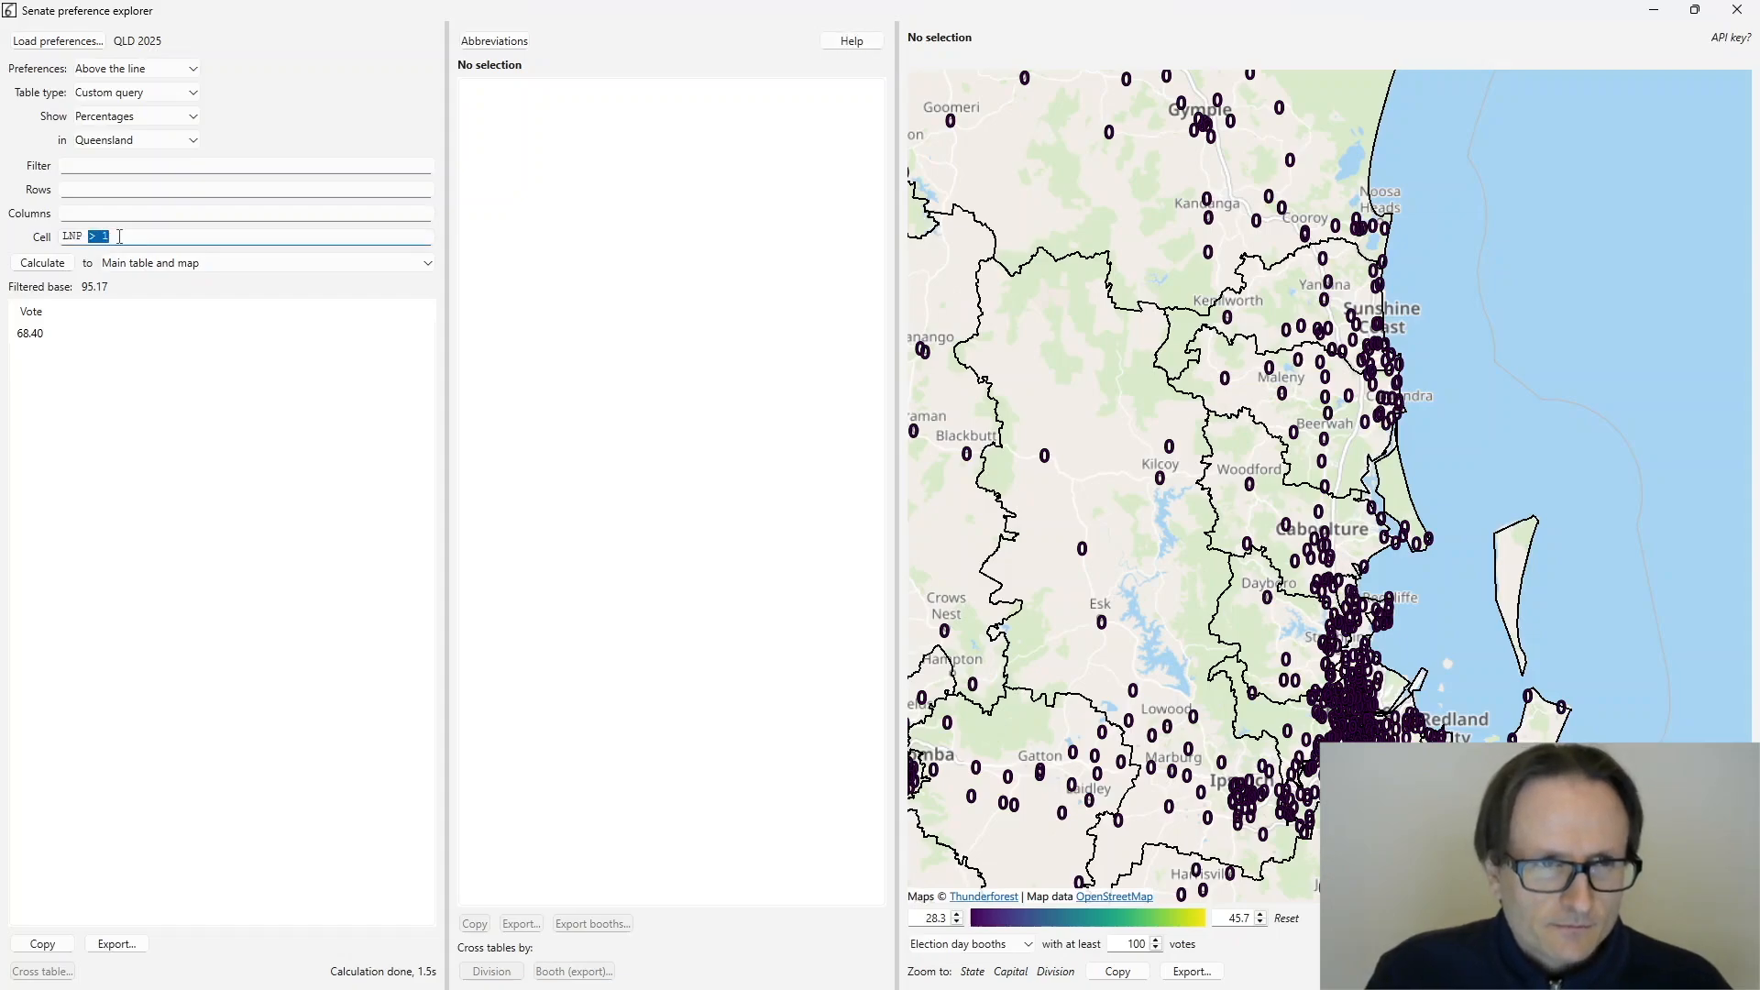
{"action": "type", "text": "2..6"}
{"action": "key", "text": "Return"}
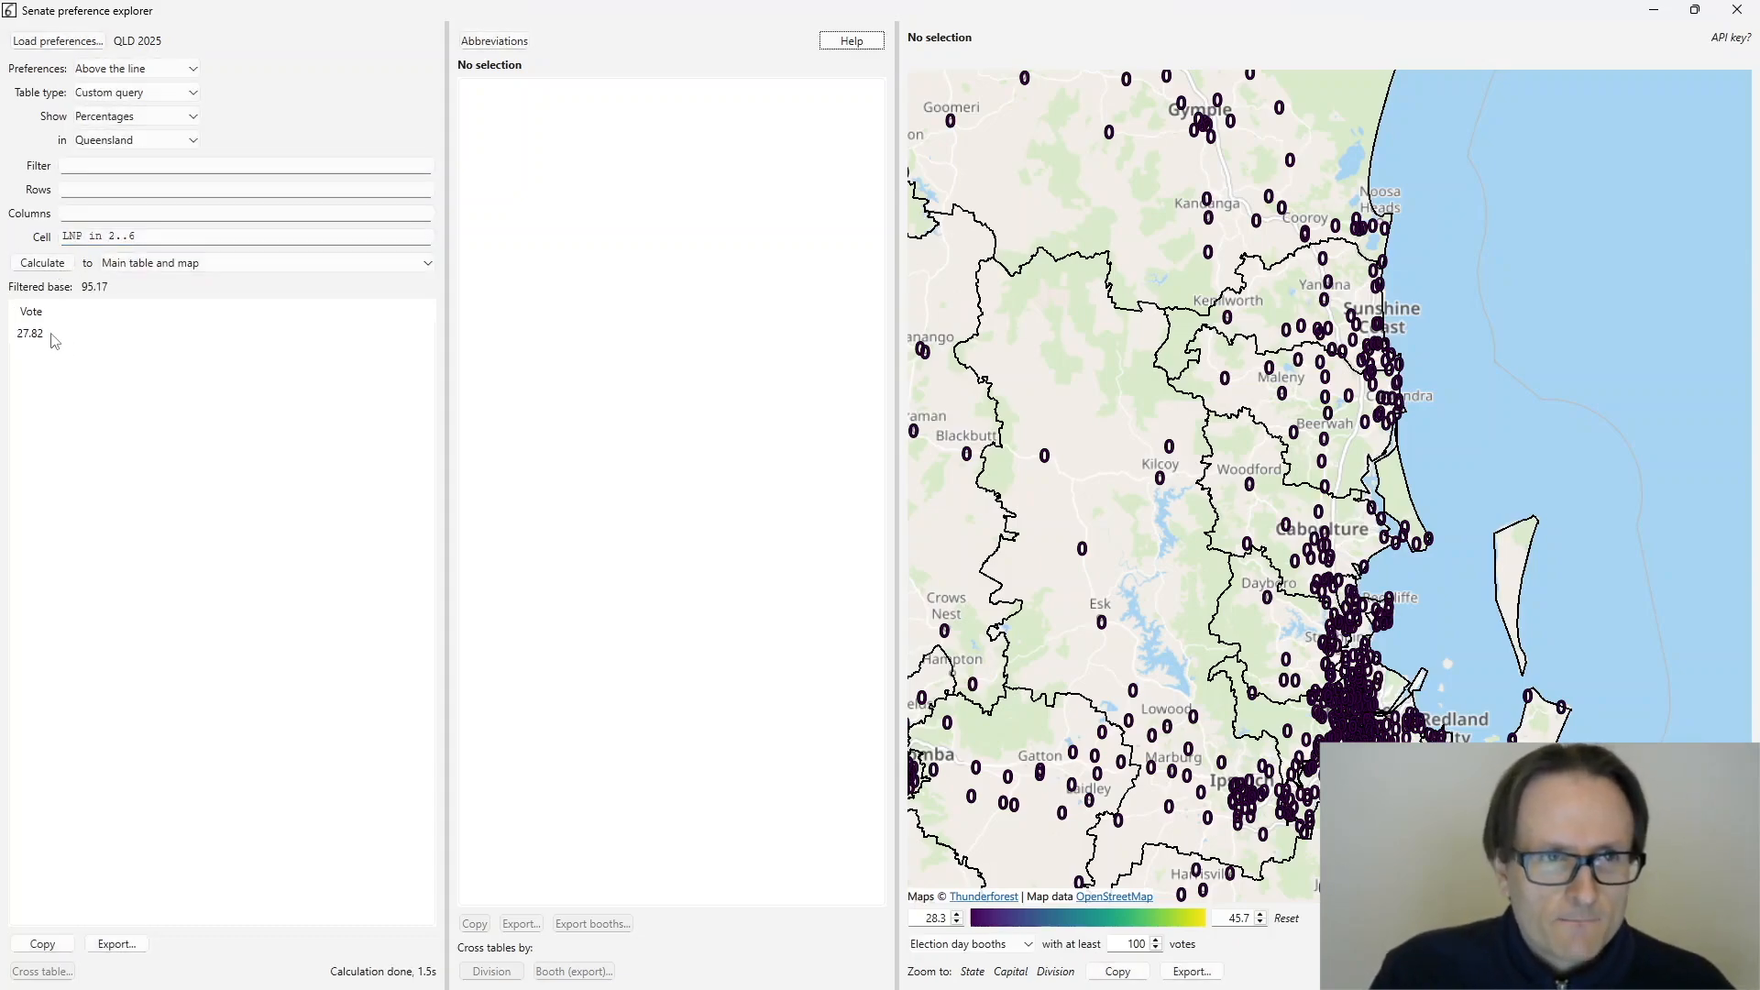
{"action": "left_click", "coordinate": [112, 236]}
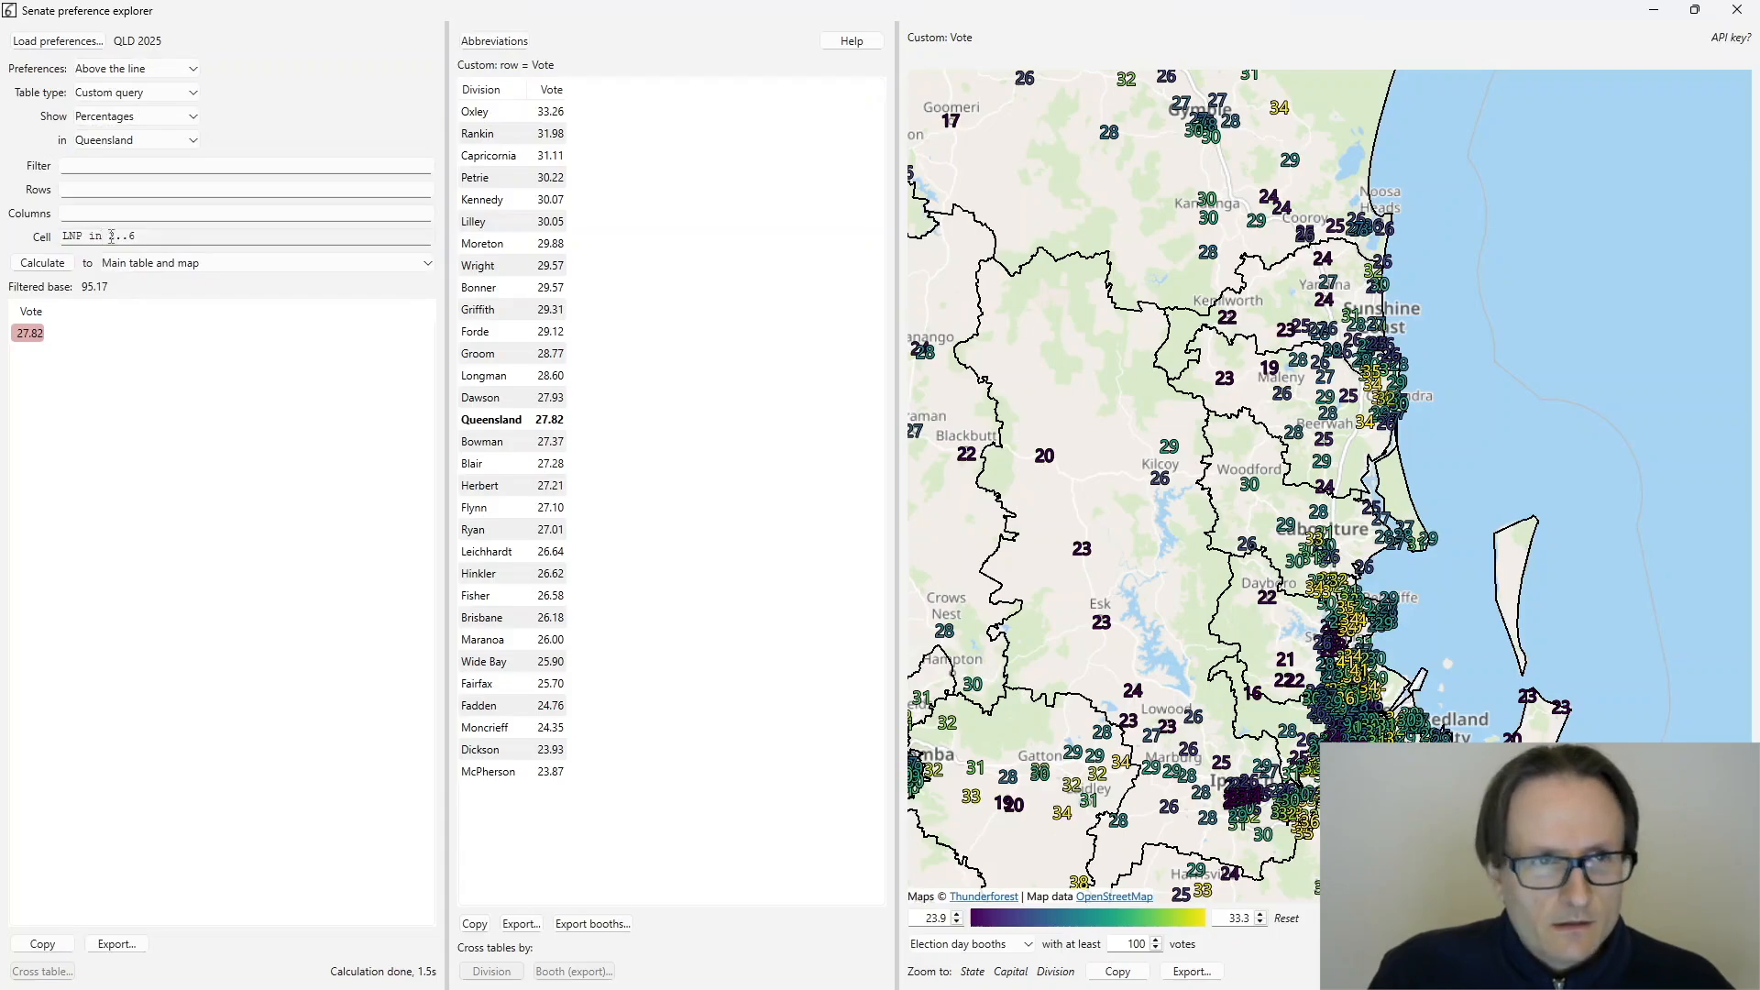
{"action": "double_click", "coordinate": [112, 237]}
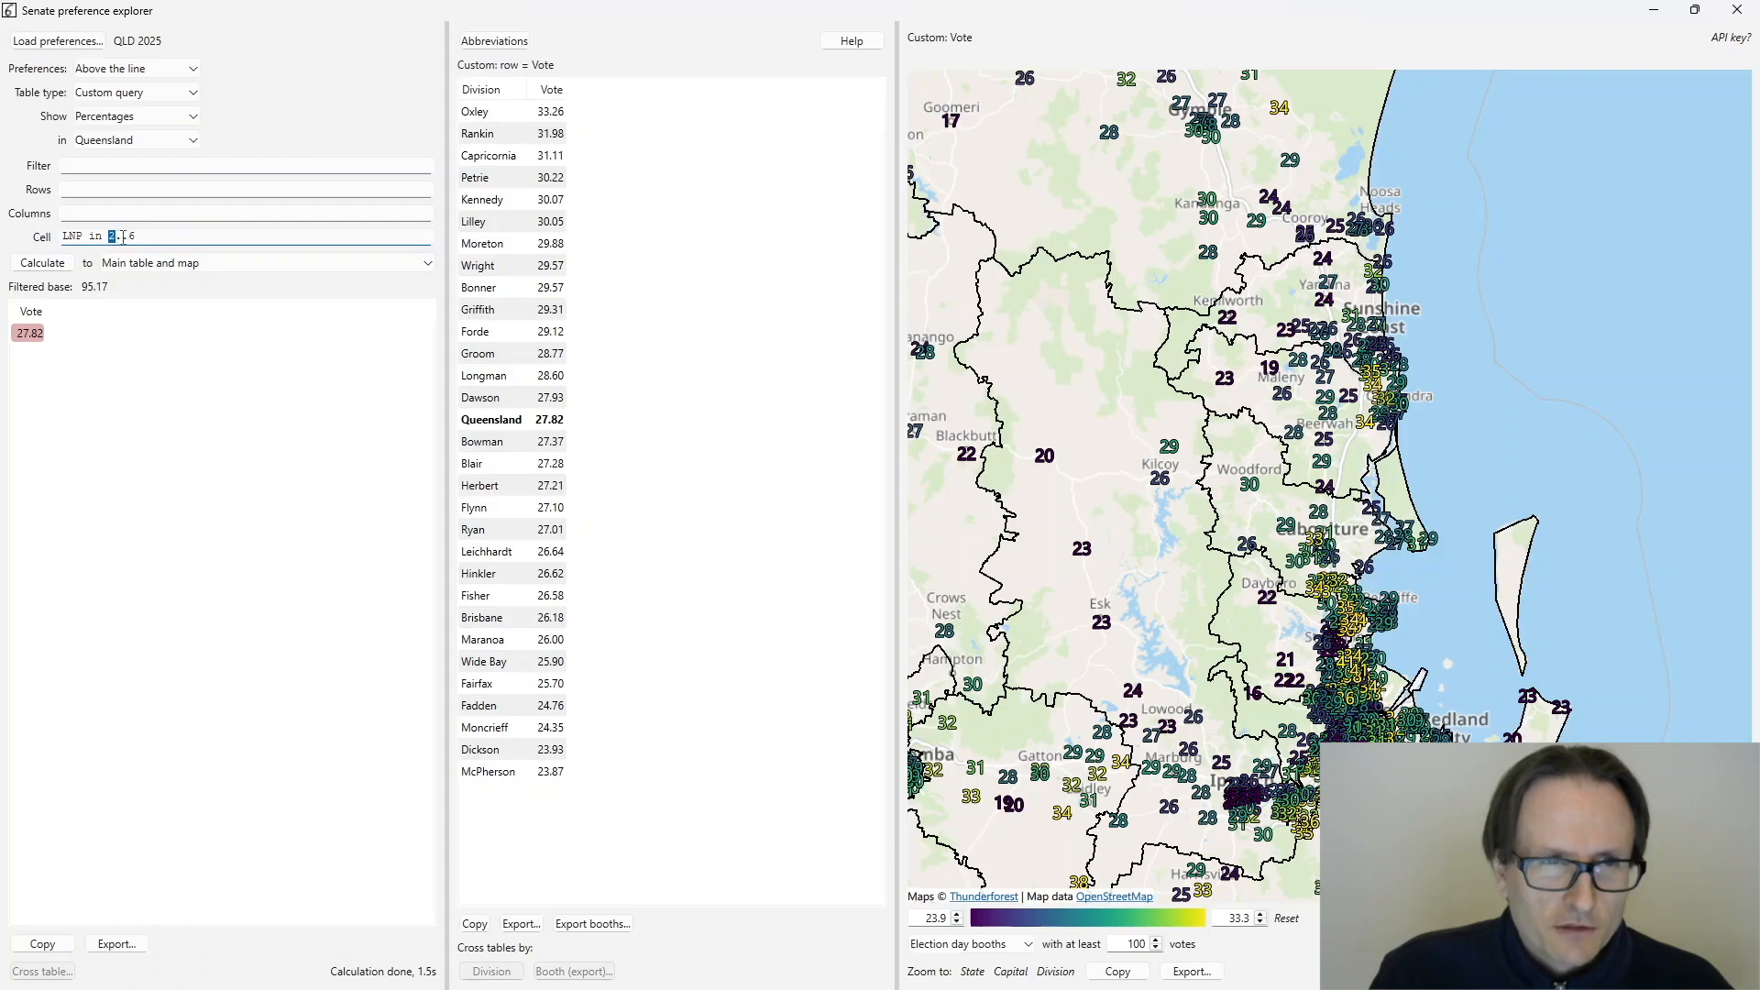
{"action": "double_click", "coordinate": [133, 236]}
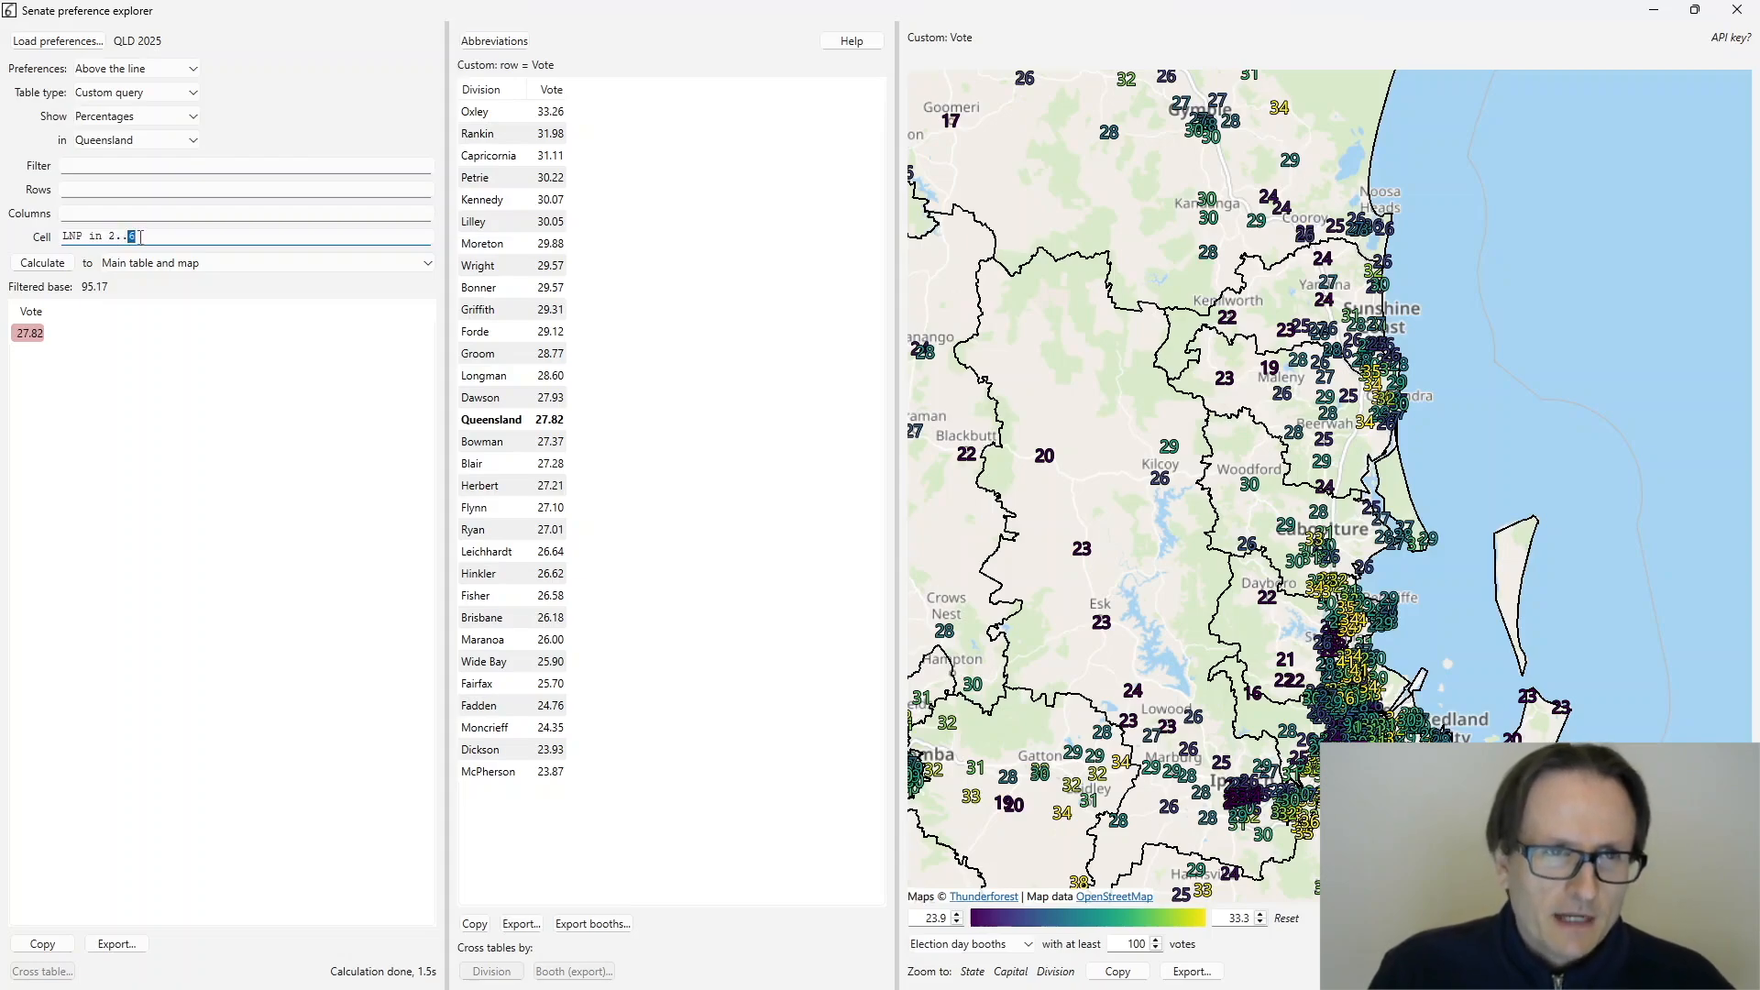
- Try to calculate the cell expression with a party as the upper bound, LNP in 2..ALP, and dismiss the error
{"action": "left_click", "coordinate": [137, 237]}
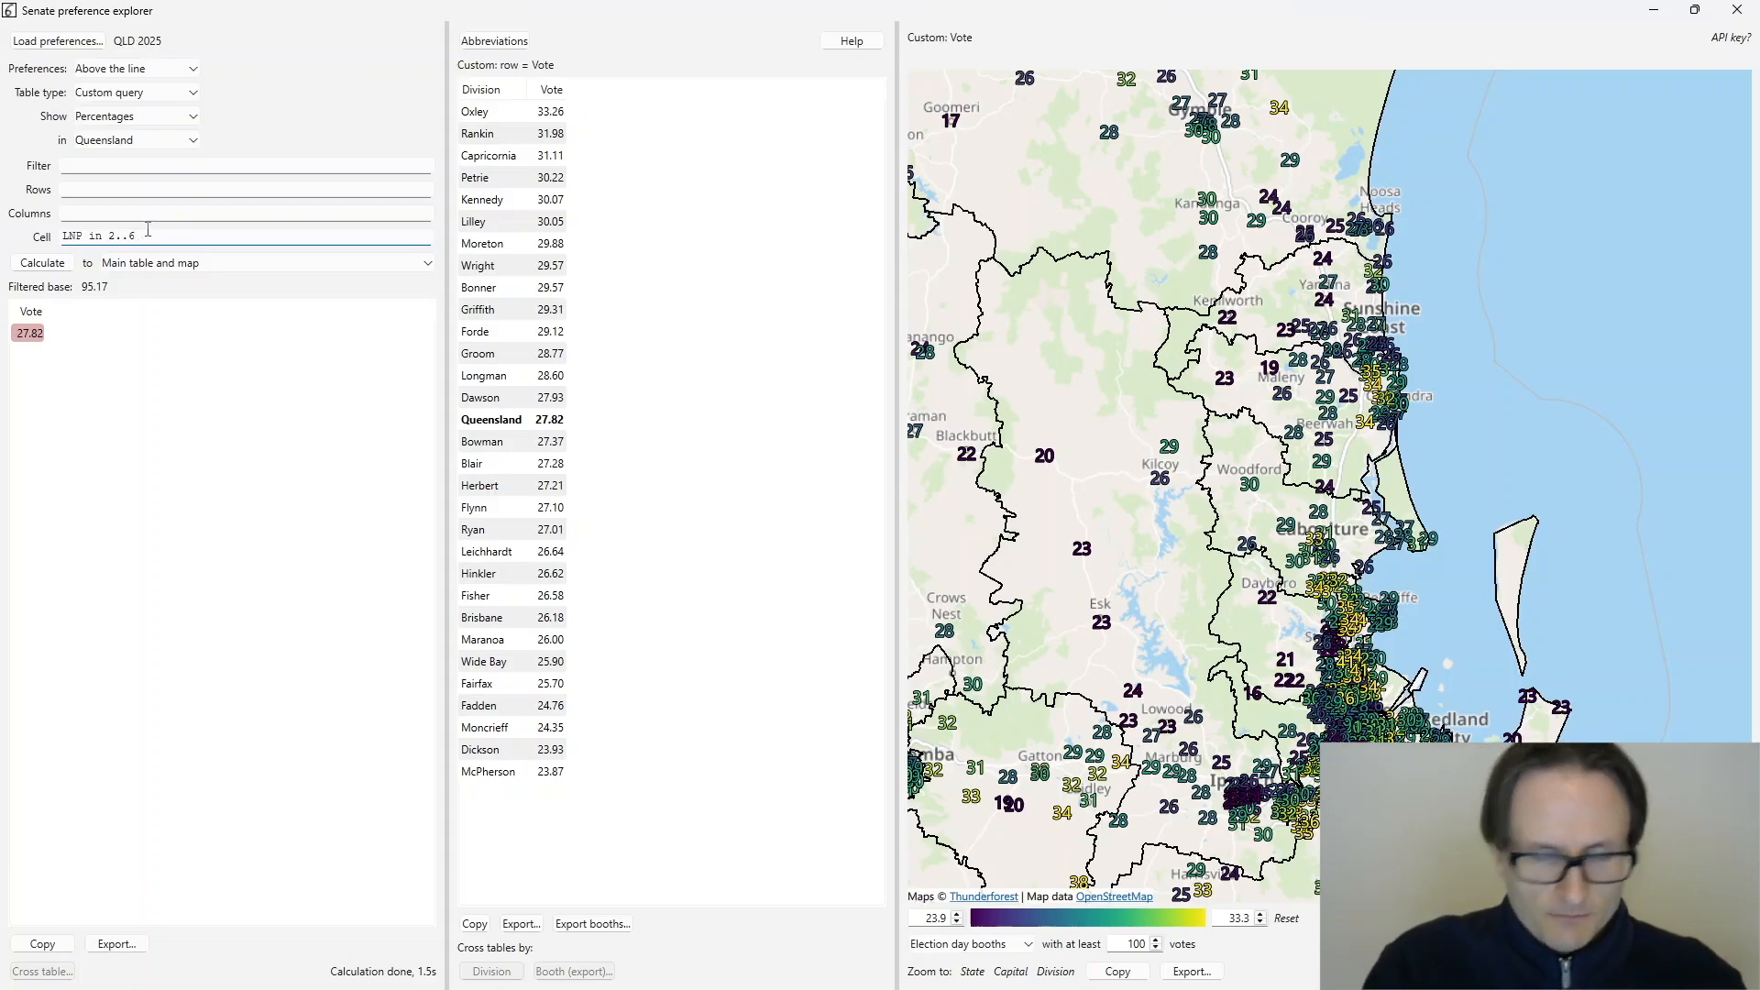
{"action": "key", "text": "BackSpace"}
{"action": "key", "text": "BackSpace"}
{"action": "key", "text": "BackSpace"}
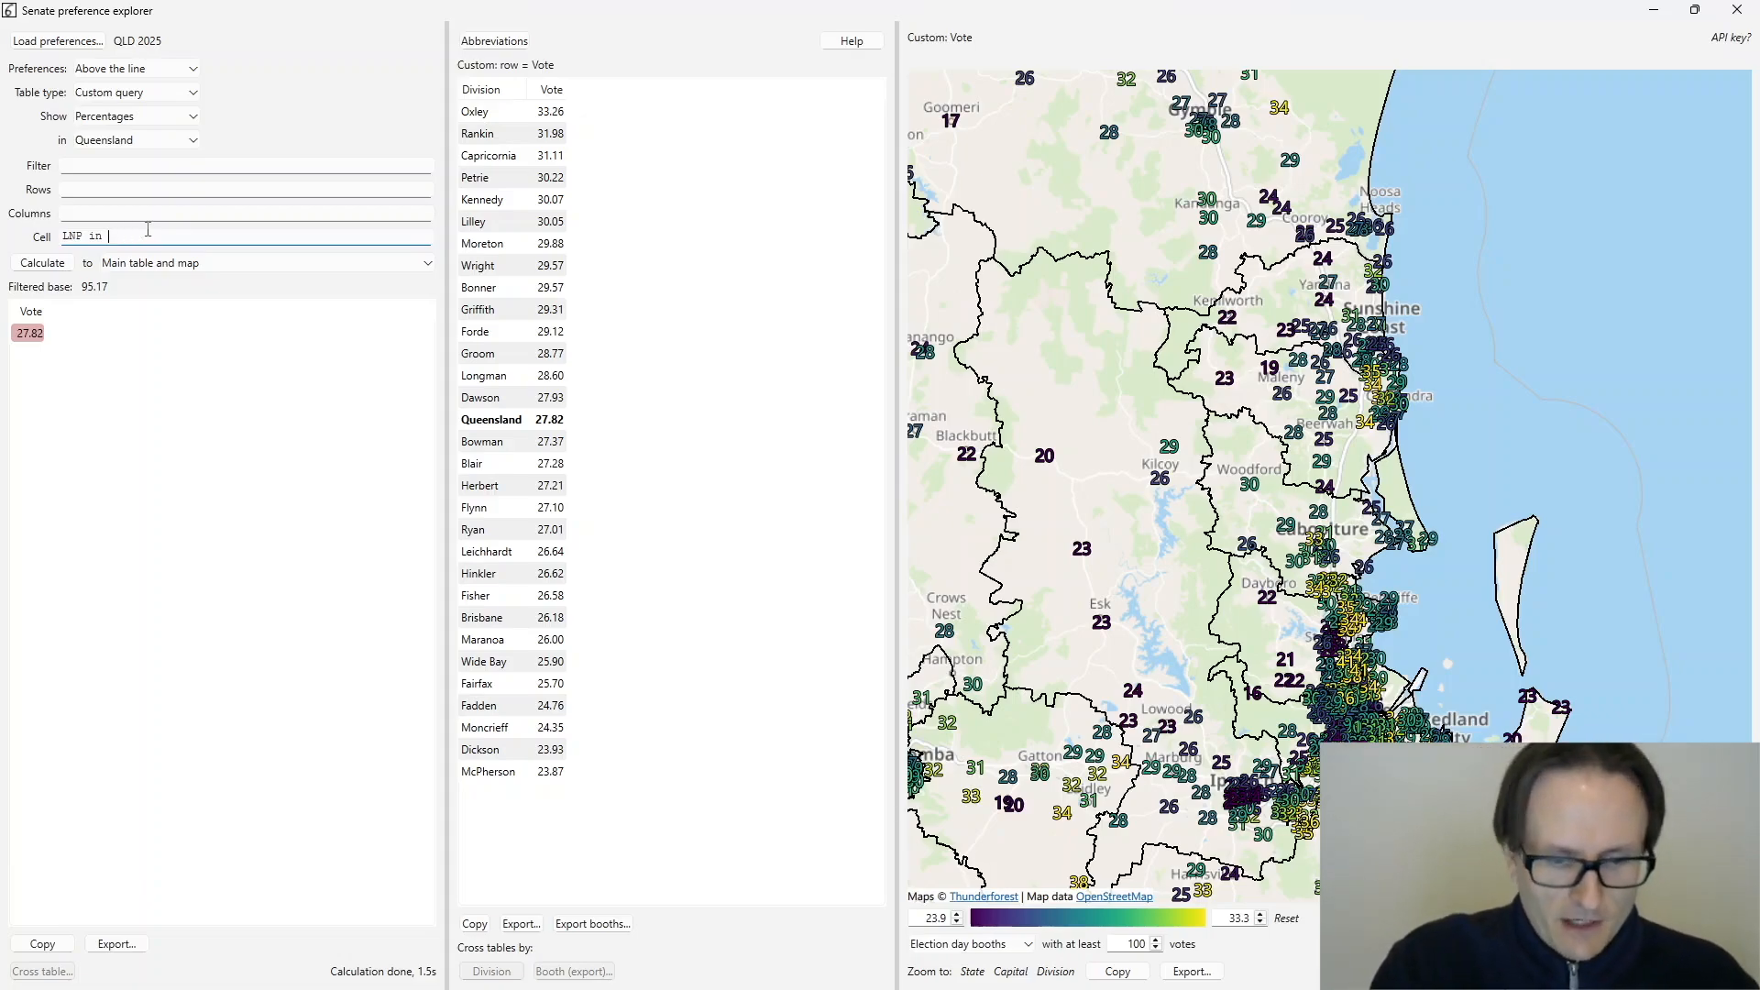
{"action": "type", "text": "2..ALP"}
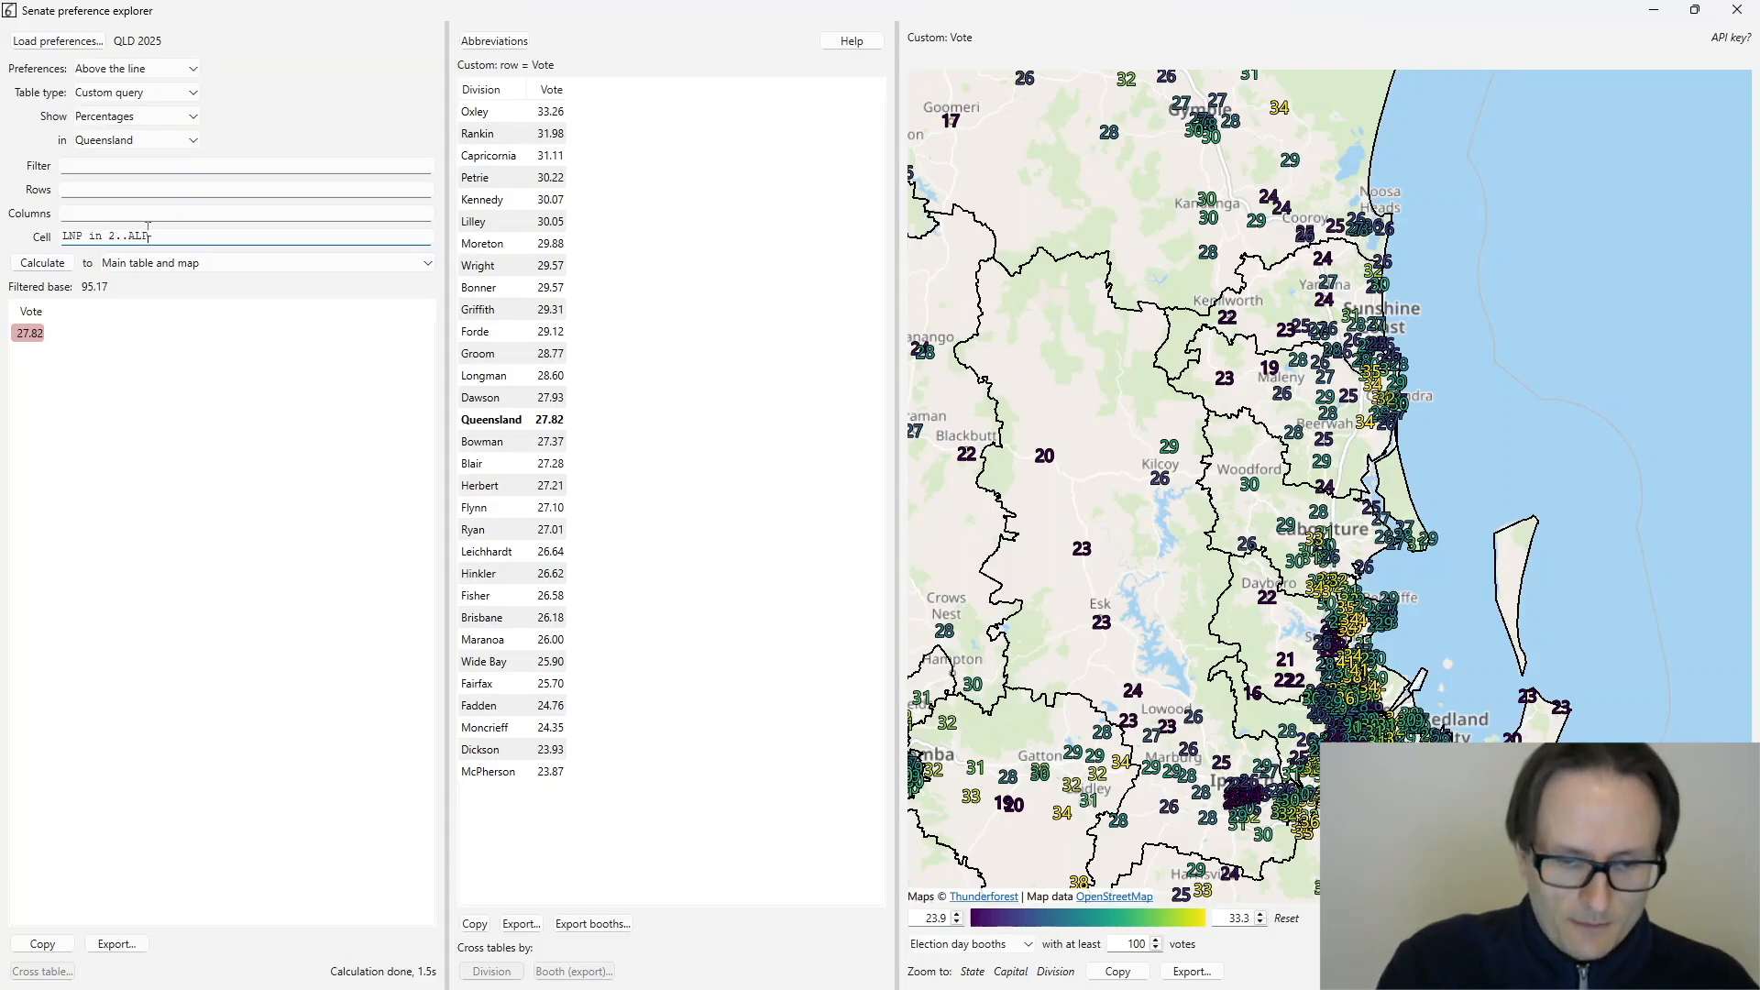
{"action": "left_click", "coordinate": [53, 265]}
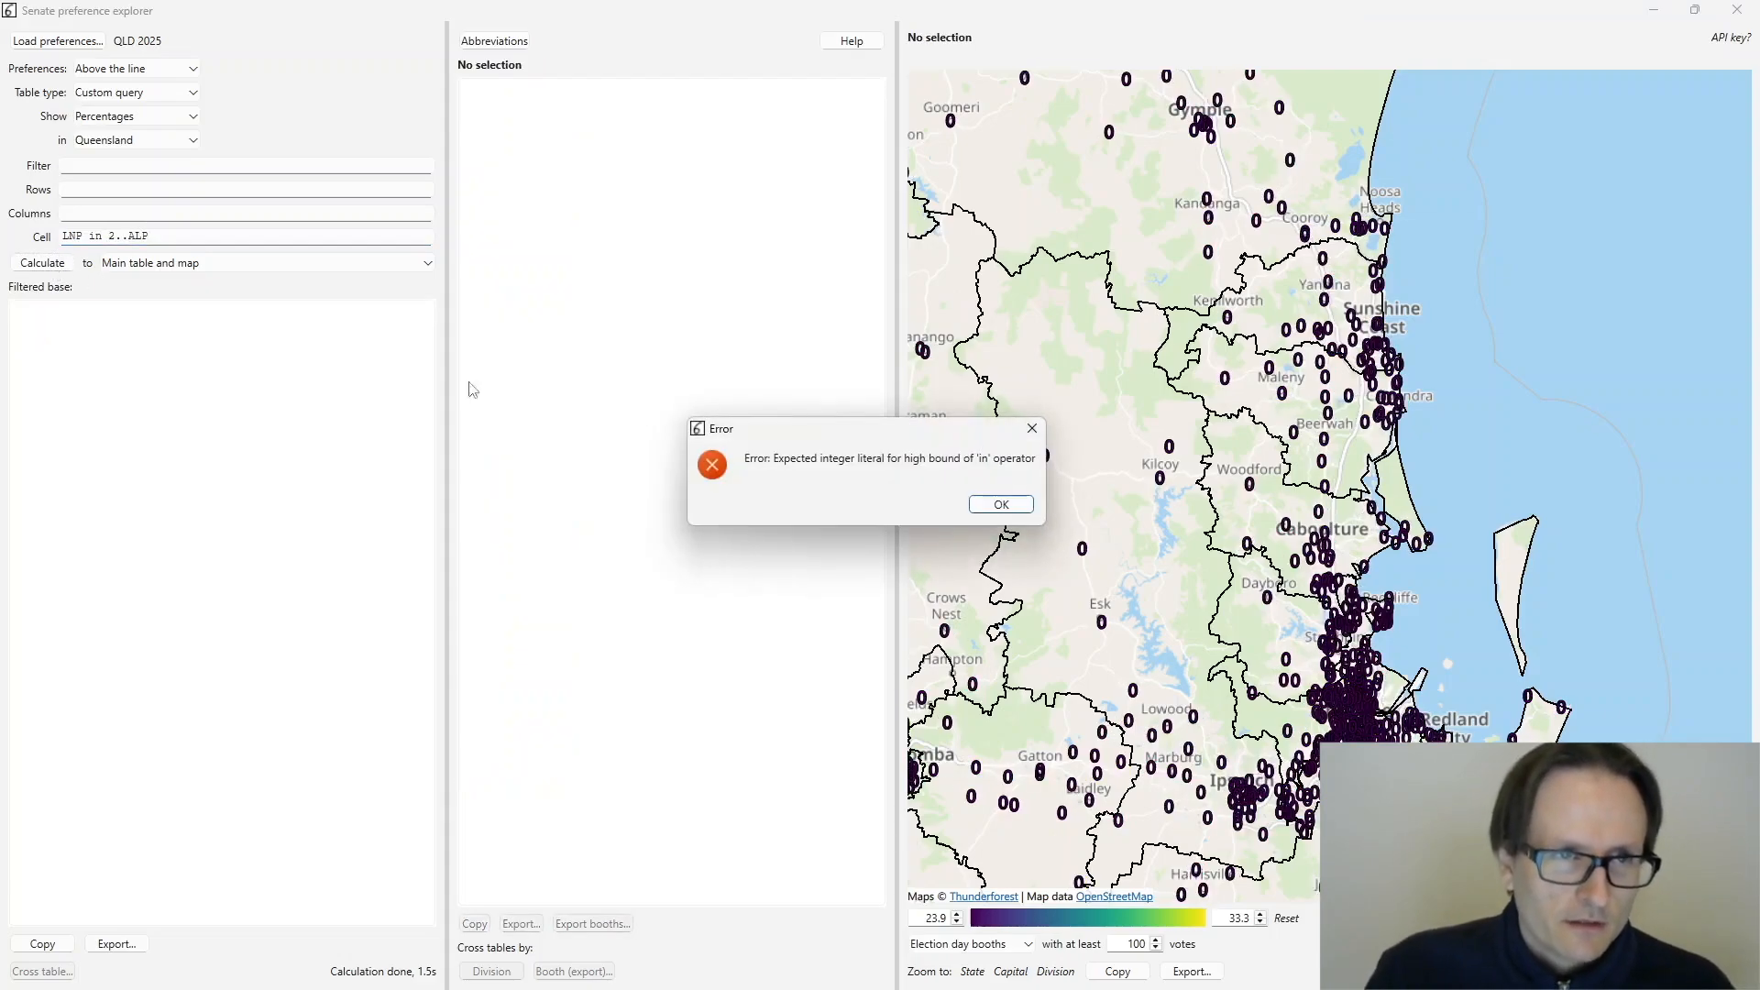
{"action": "left_click", "coordinate": [997, 504]}
- Set the upper bound of the range to 5, so that the cell reads LNP in 2..5, recalculate, and map the Vote result
{"action": "left_click_drag", "start_coordinate": [150, 237], "coordinate": [130, 231]}
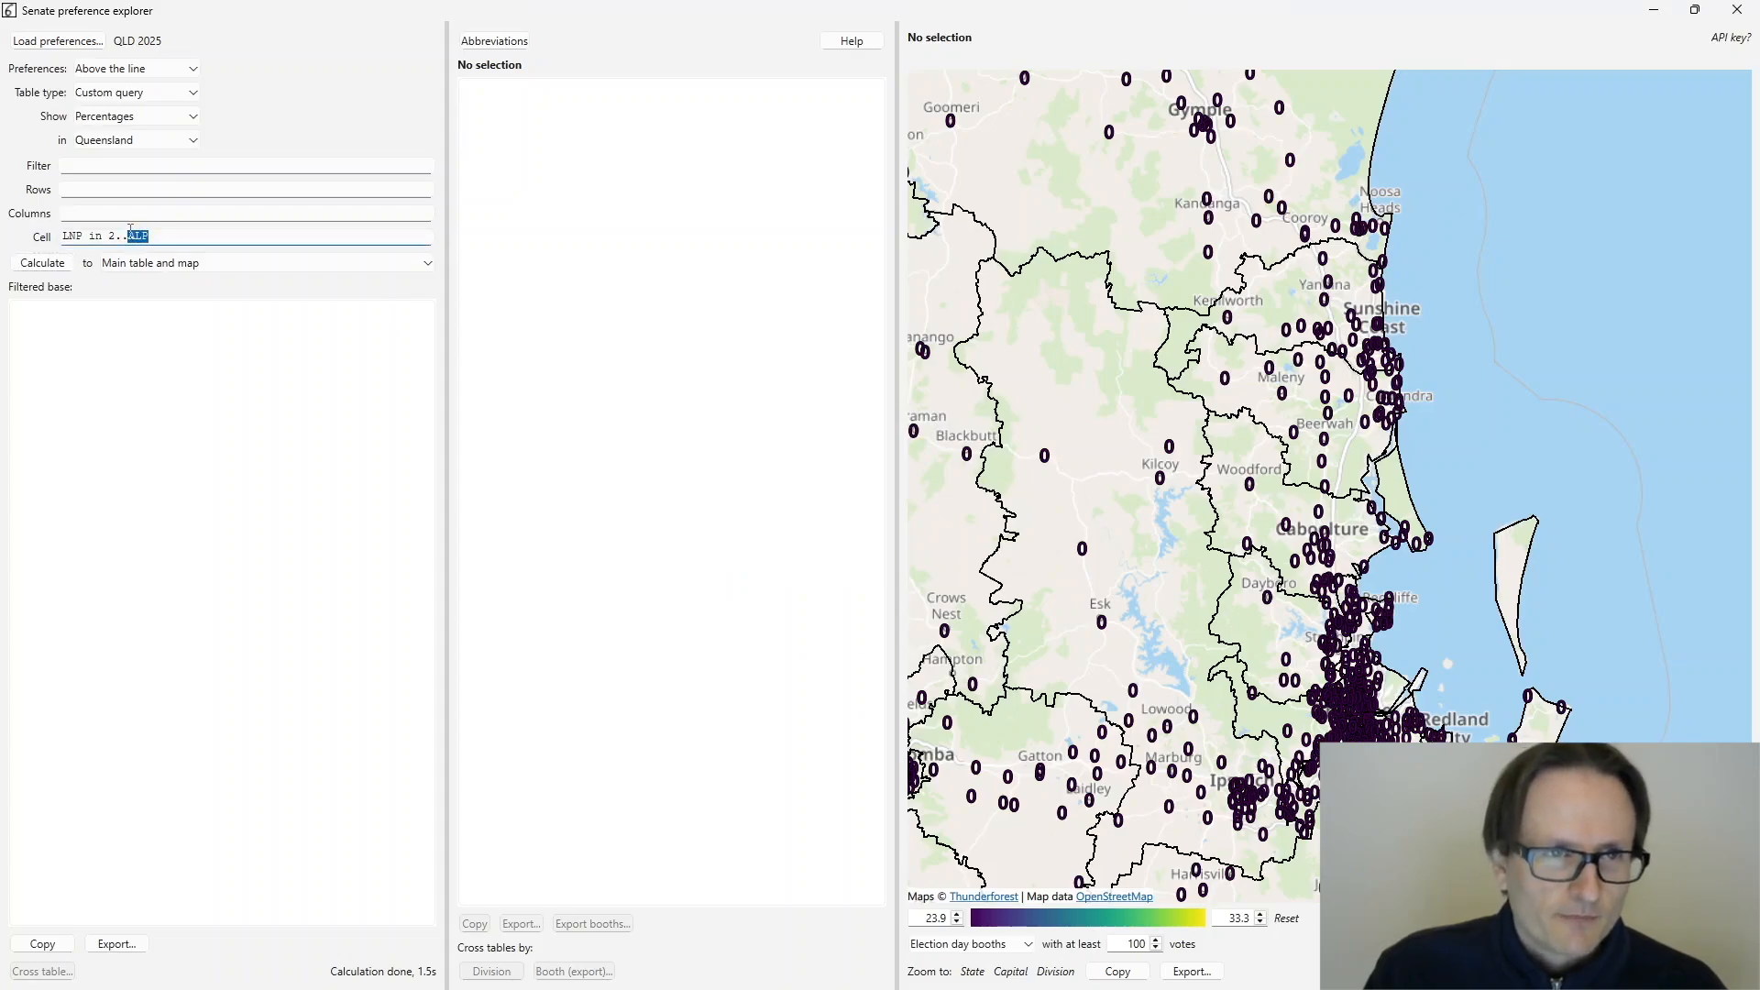
{"action": "type", "text": "5"}
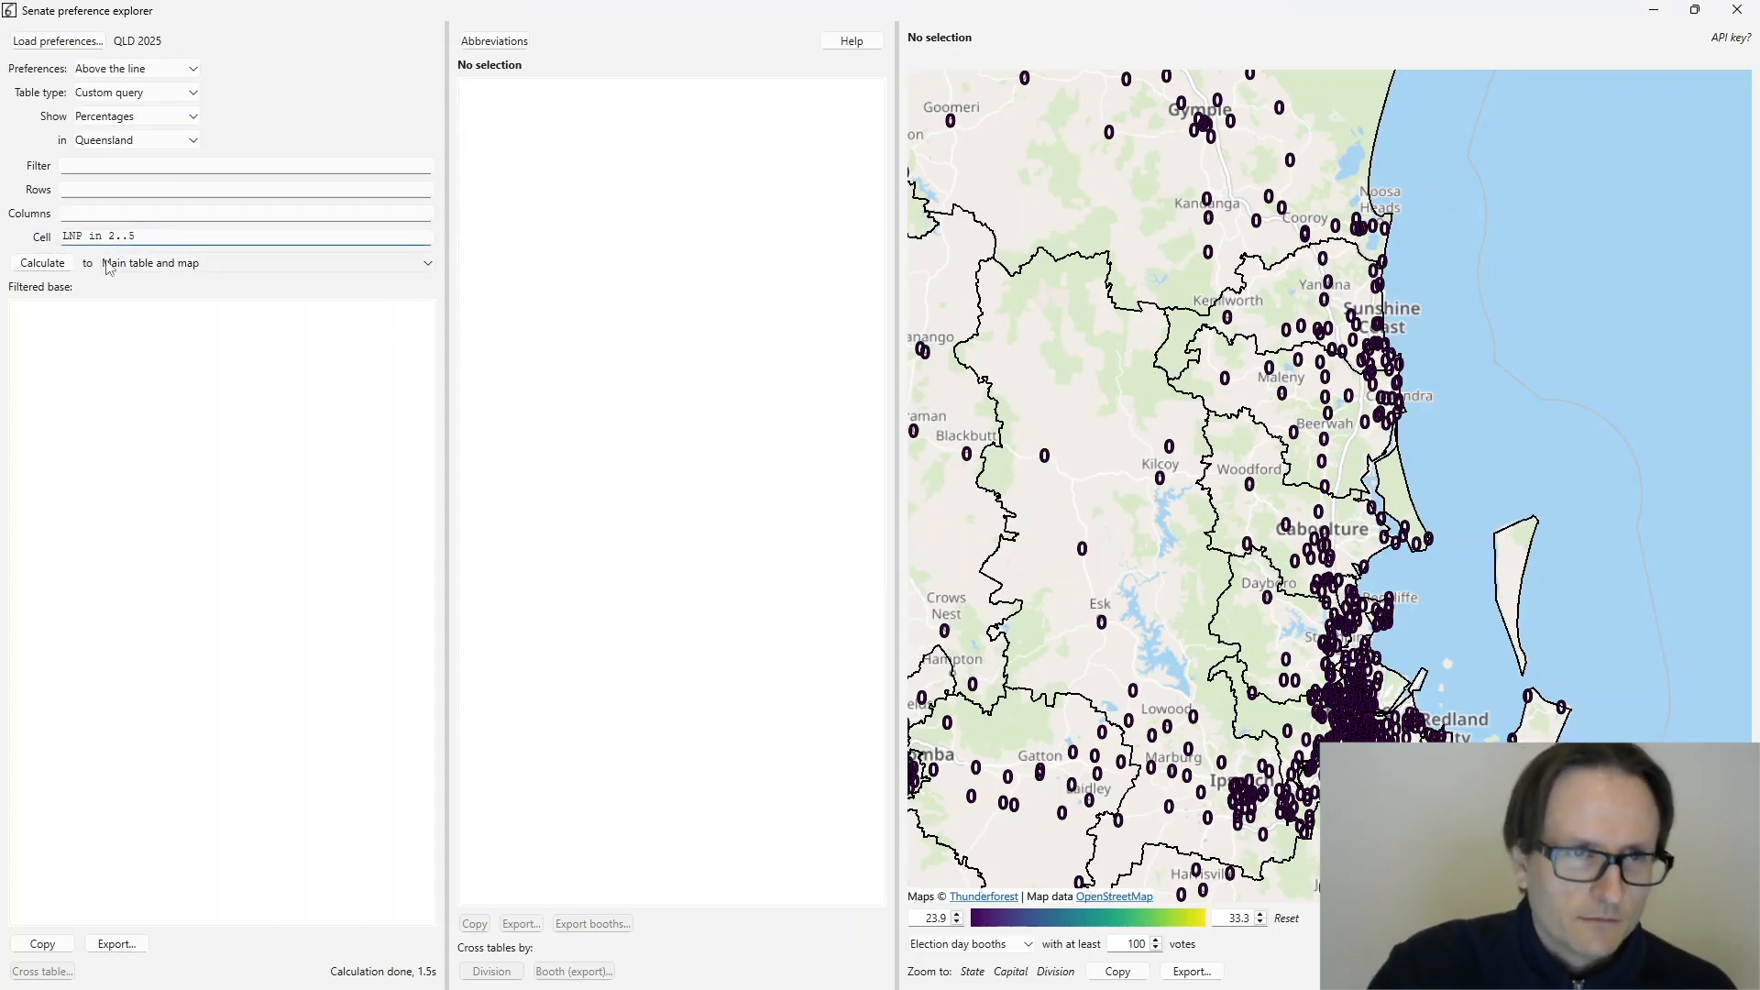
{"action": "left_click", "coordinate": [32, 264]}
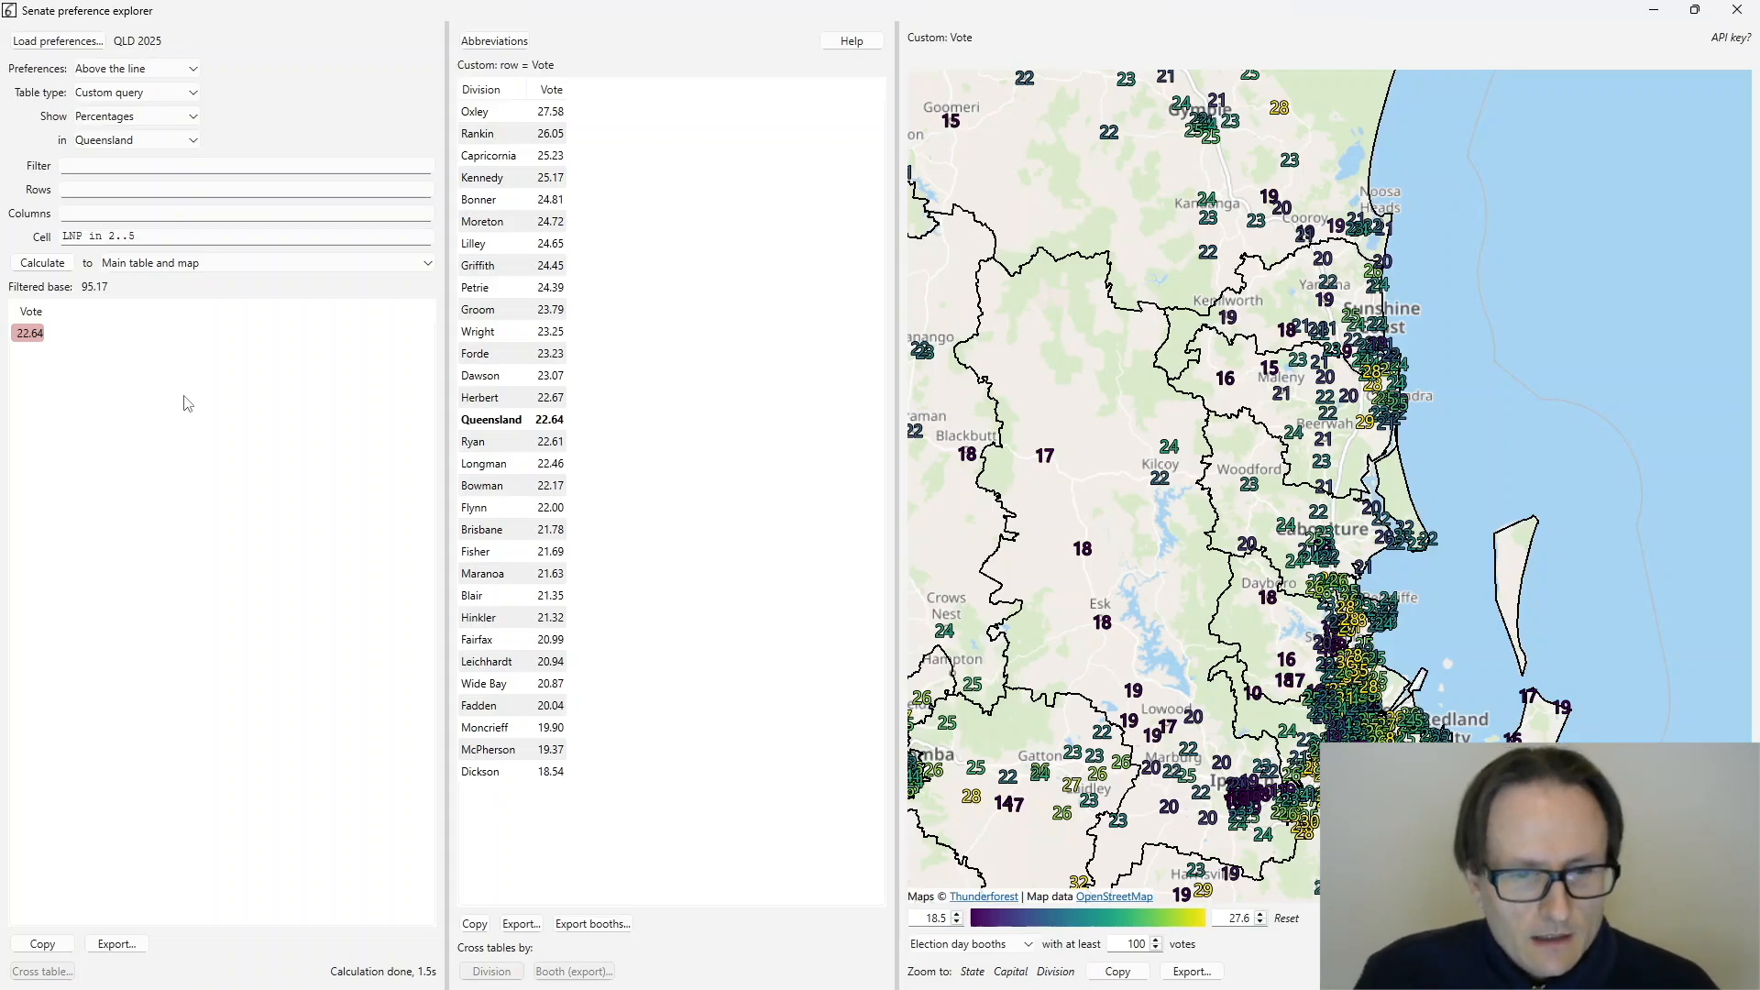
{"action": "left_click_drag", "start_coordinate": [152, 236], "coordinate": [89, 237]}
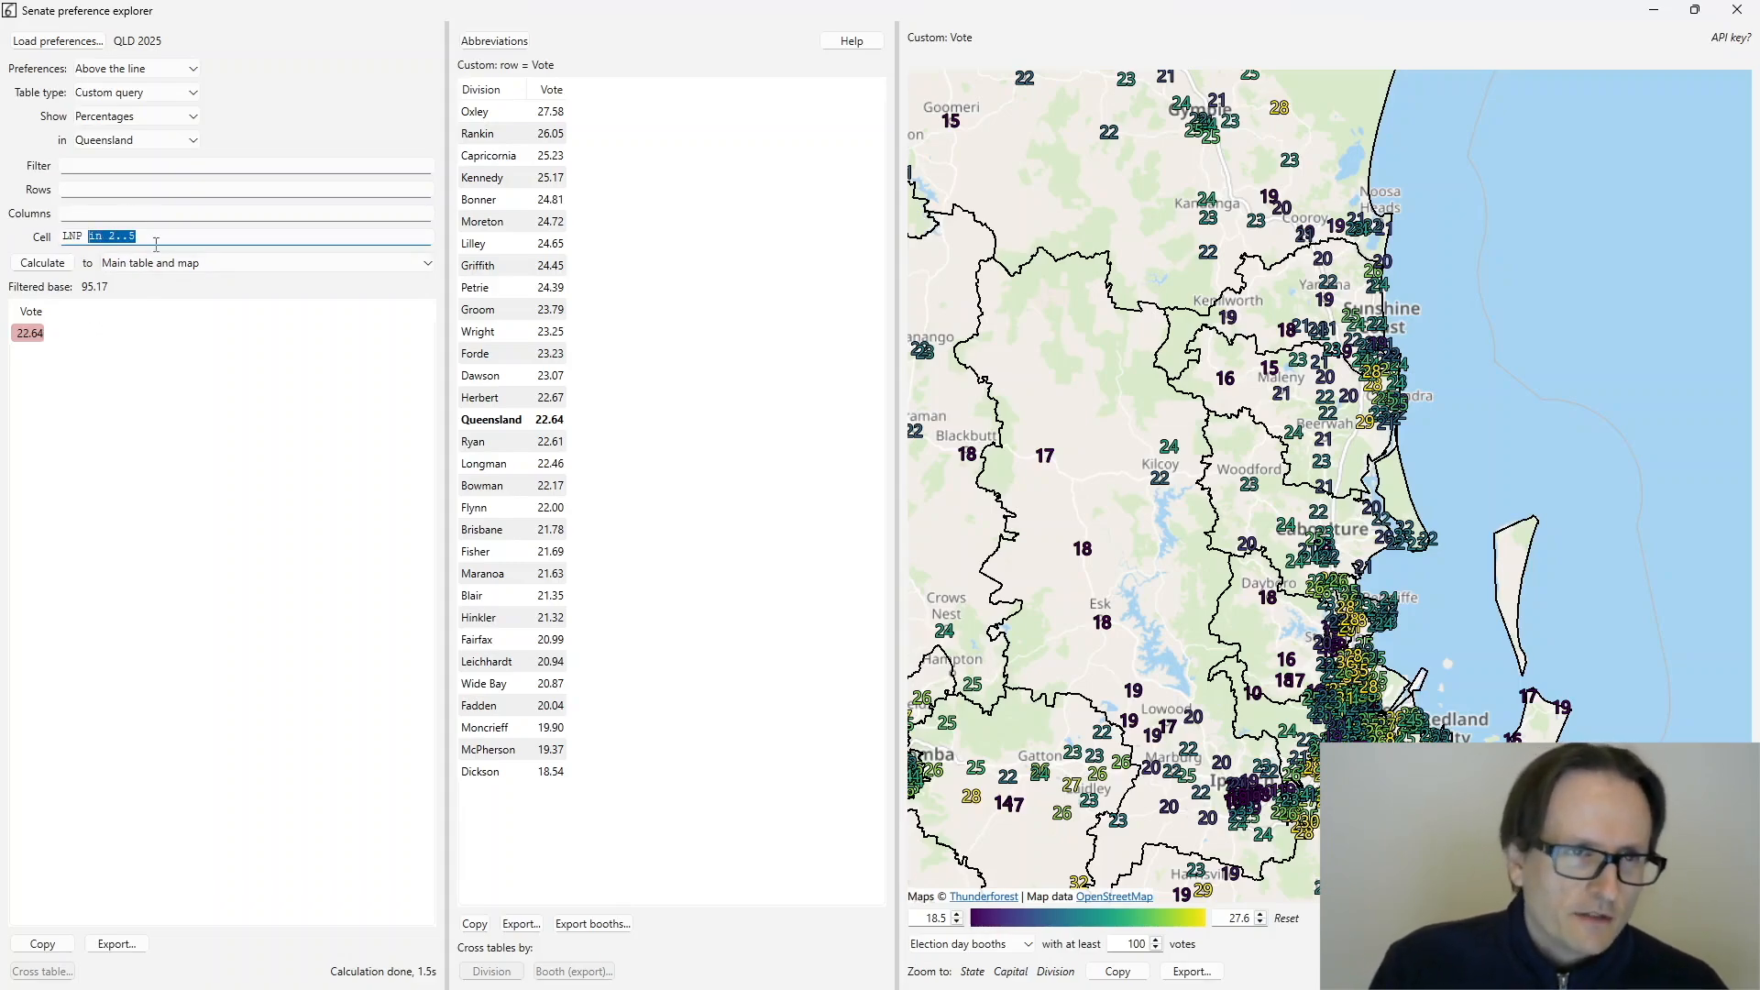
{"action": "left_click", "coordinate": [136, 93]}
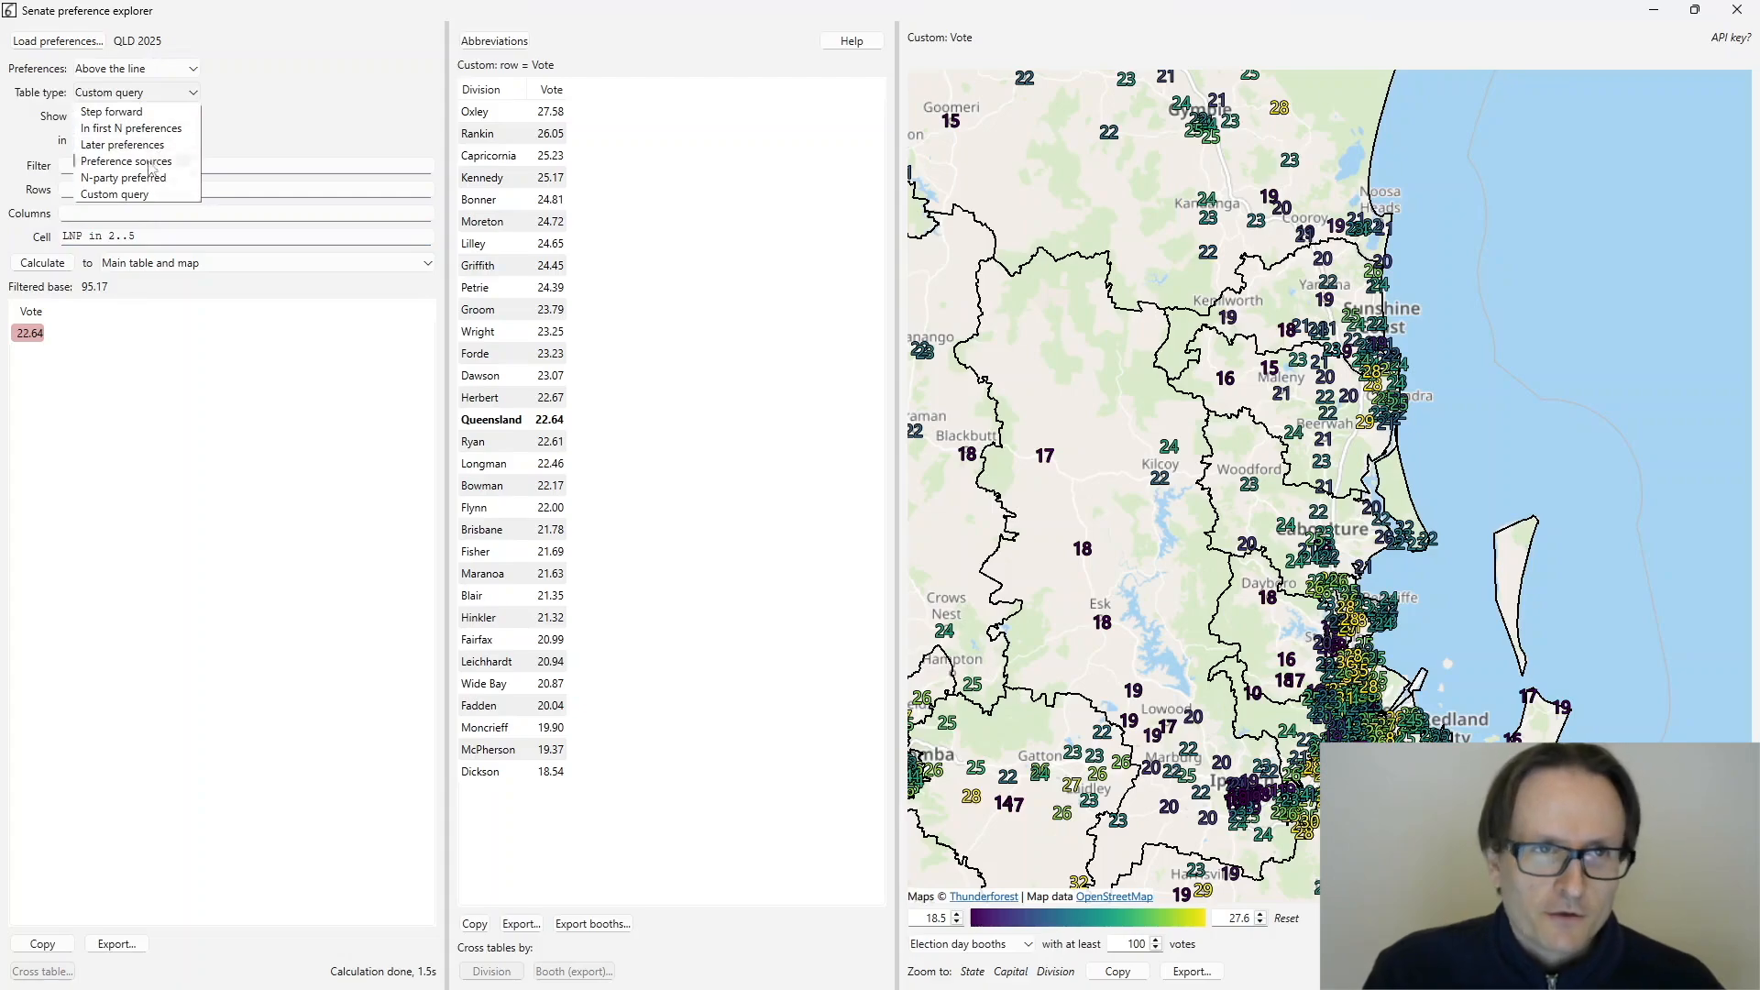
{"action": "left_click", "coordinate": [155, 240]}
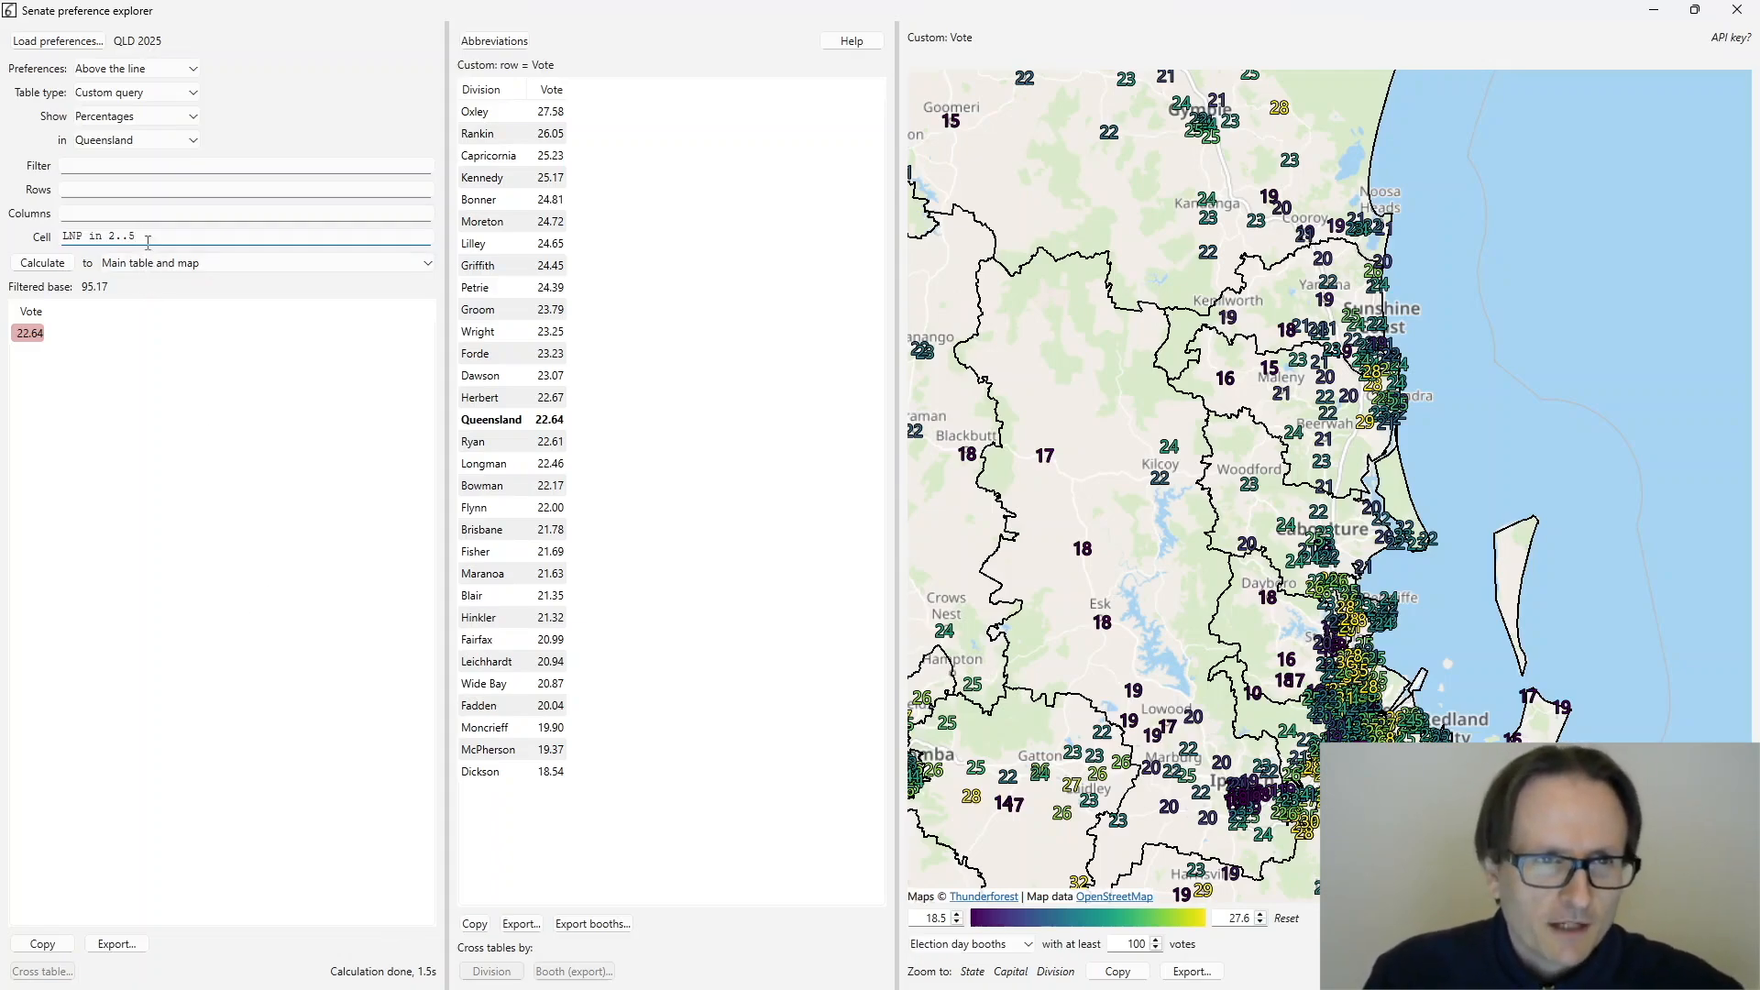
- Change the cell expression to LNP = 999 and ALP = 999, and recalculate the custom query
{"action": "left_click_drag", "start_coordinate": [135, 235], "coordinate": [89, 235]}
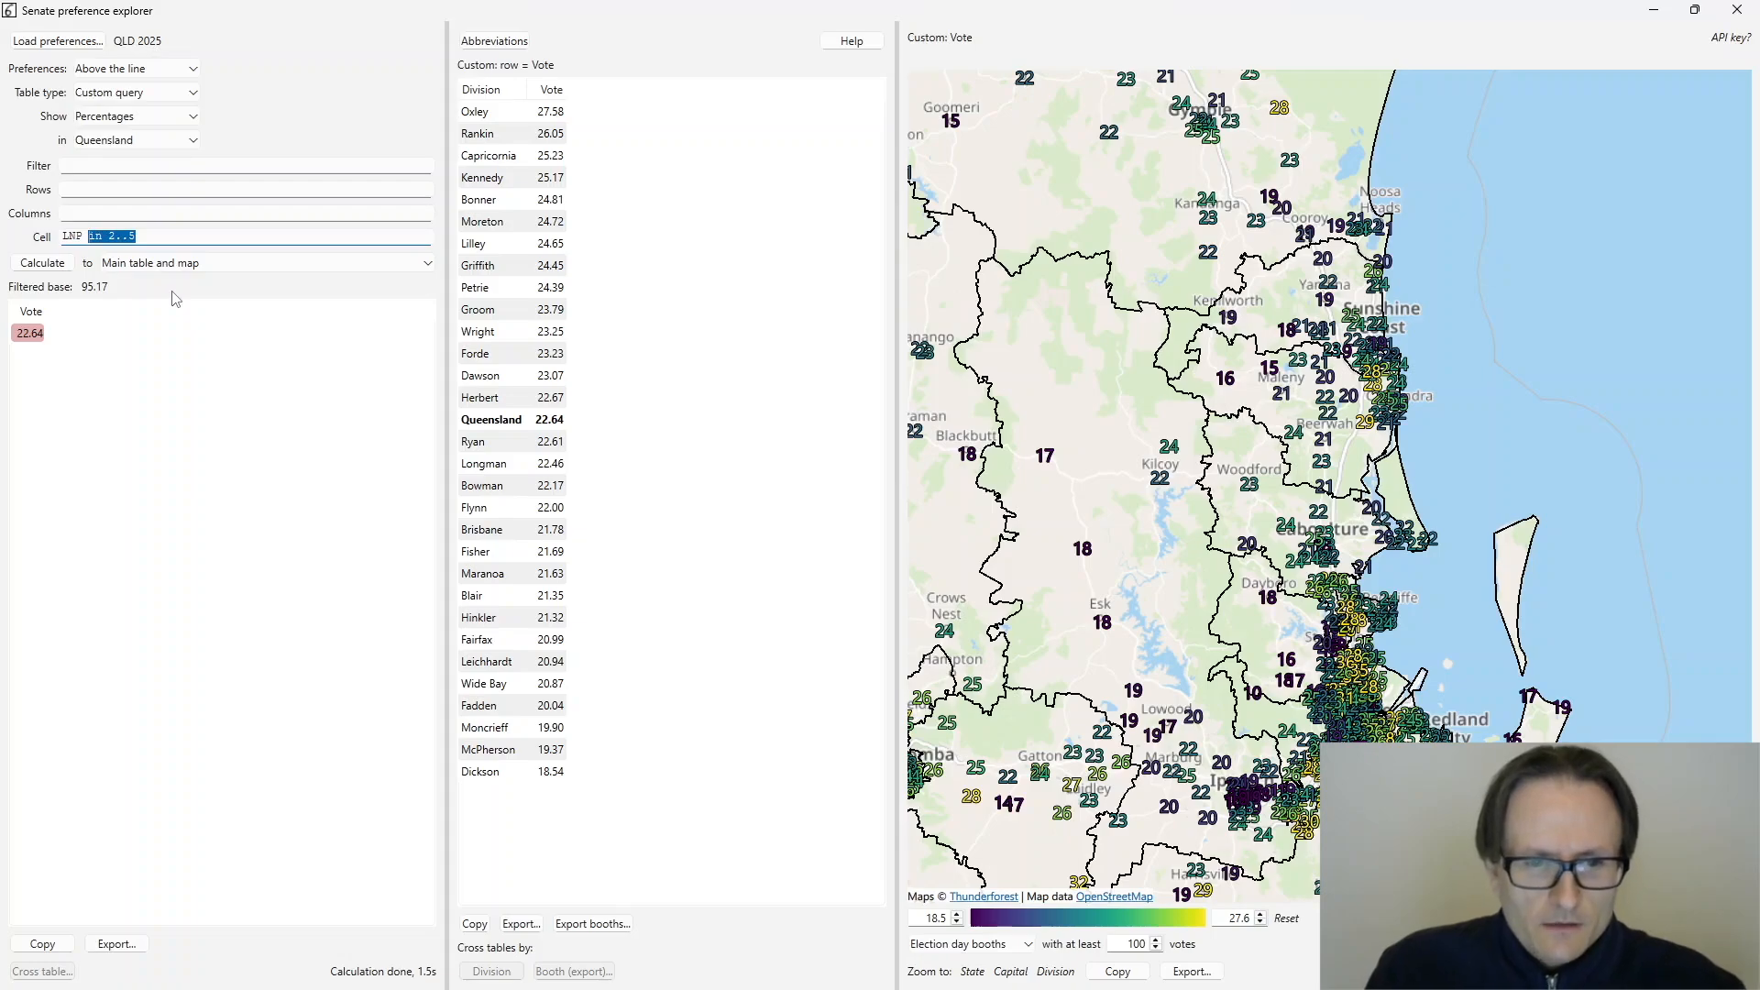
{"action": "type", "text": "= 999 and ALP = 999"}
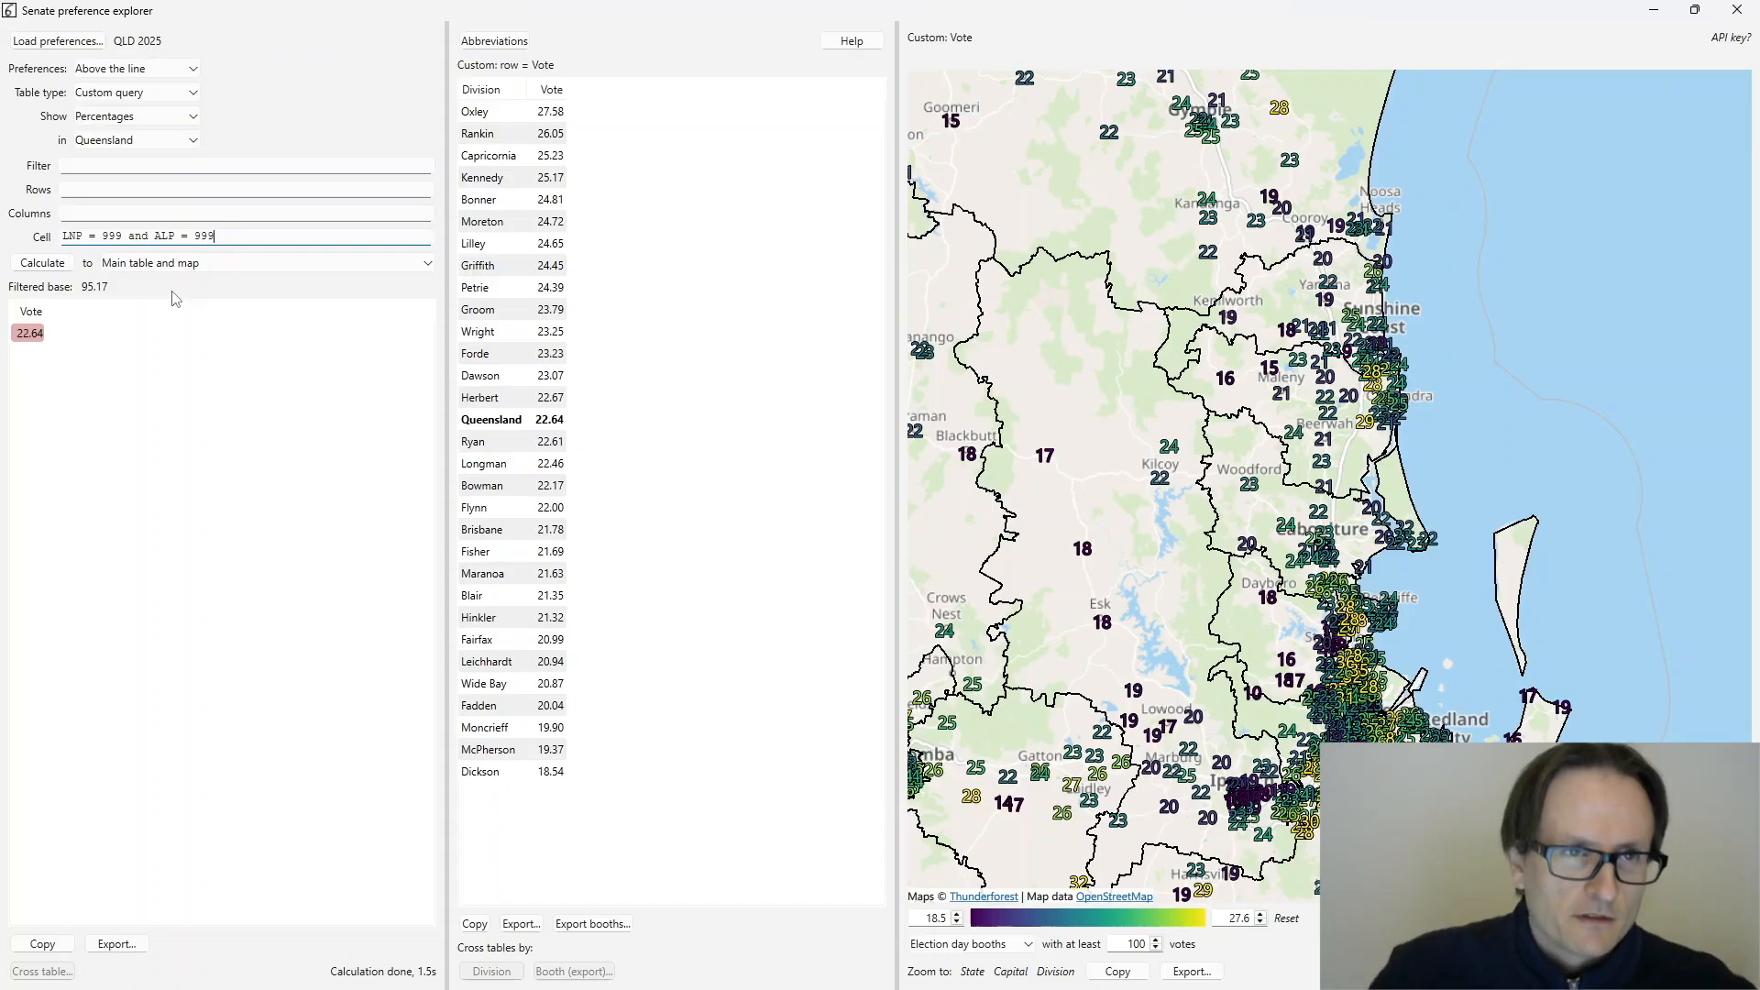
{"action": "double_click", "coordinate": [137, 237]}
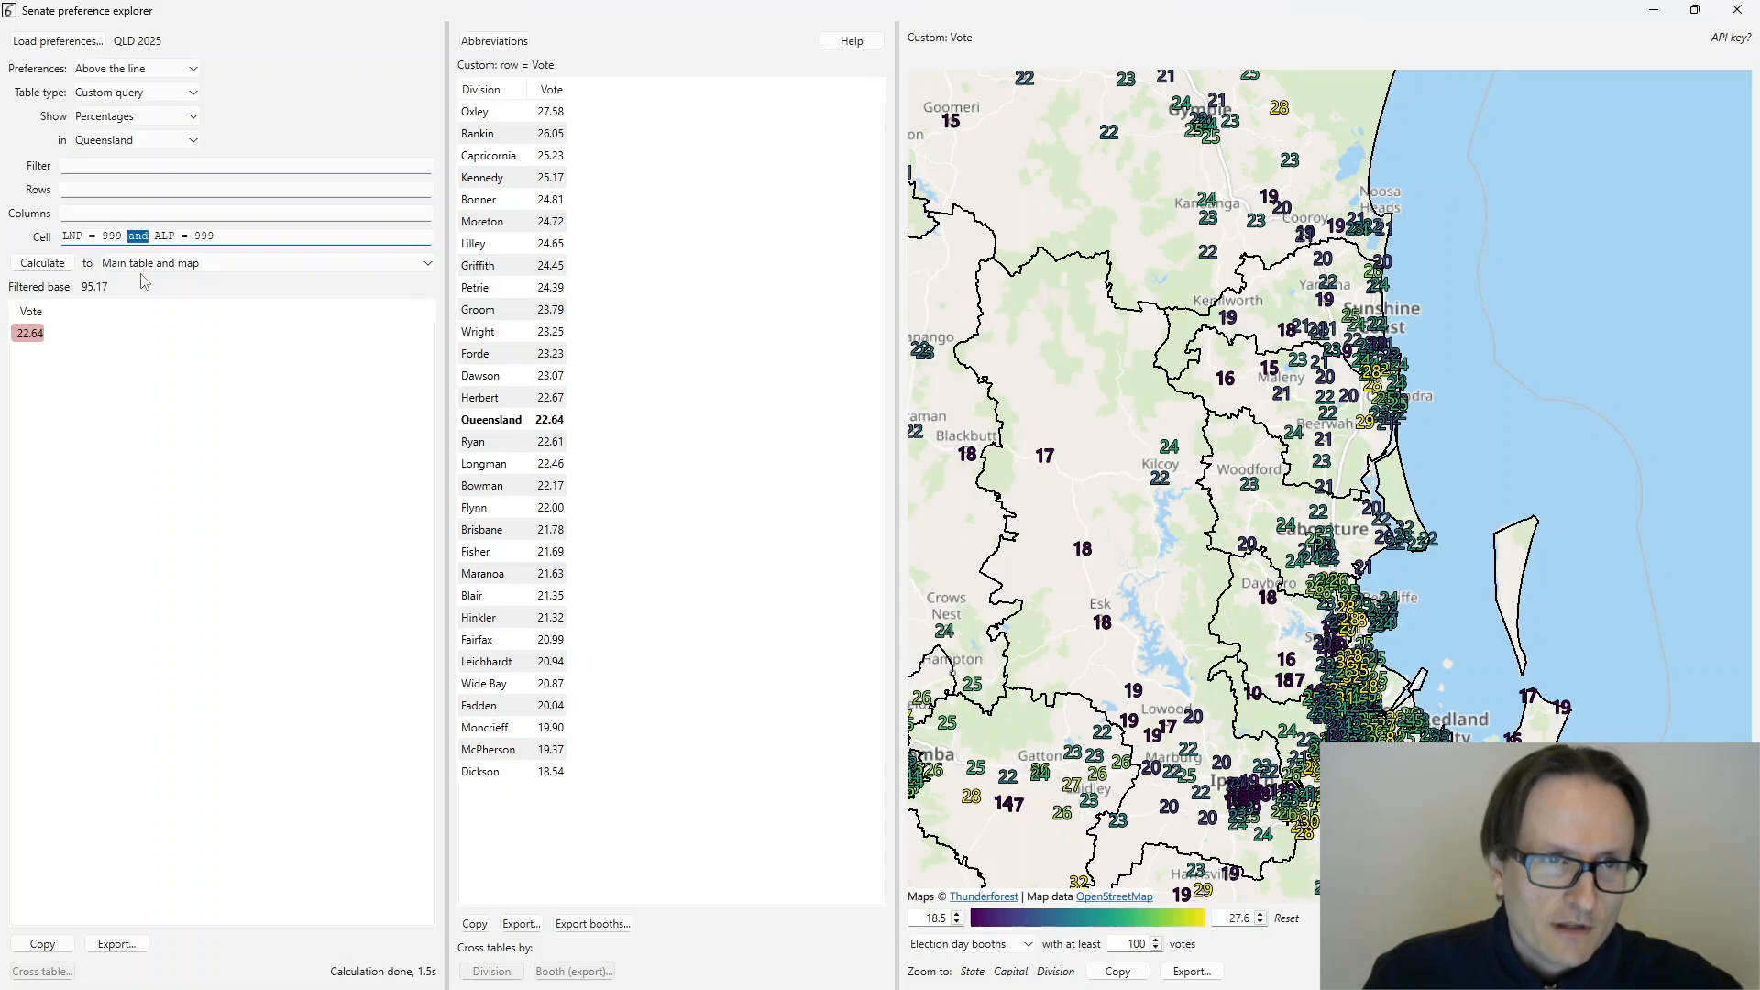
{"action": "left_click", "coordinate": [127, 236]}
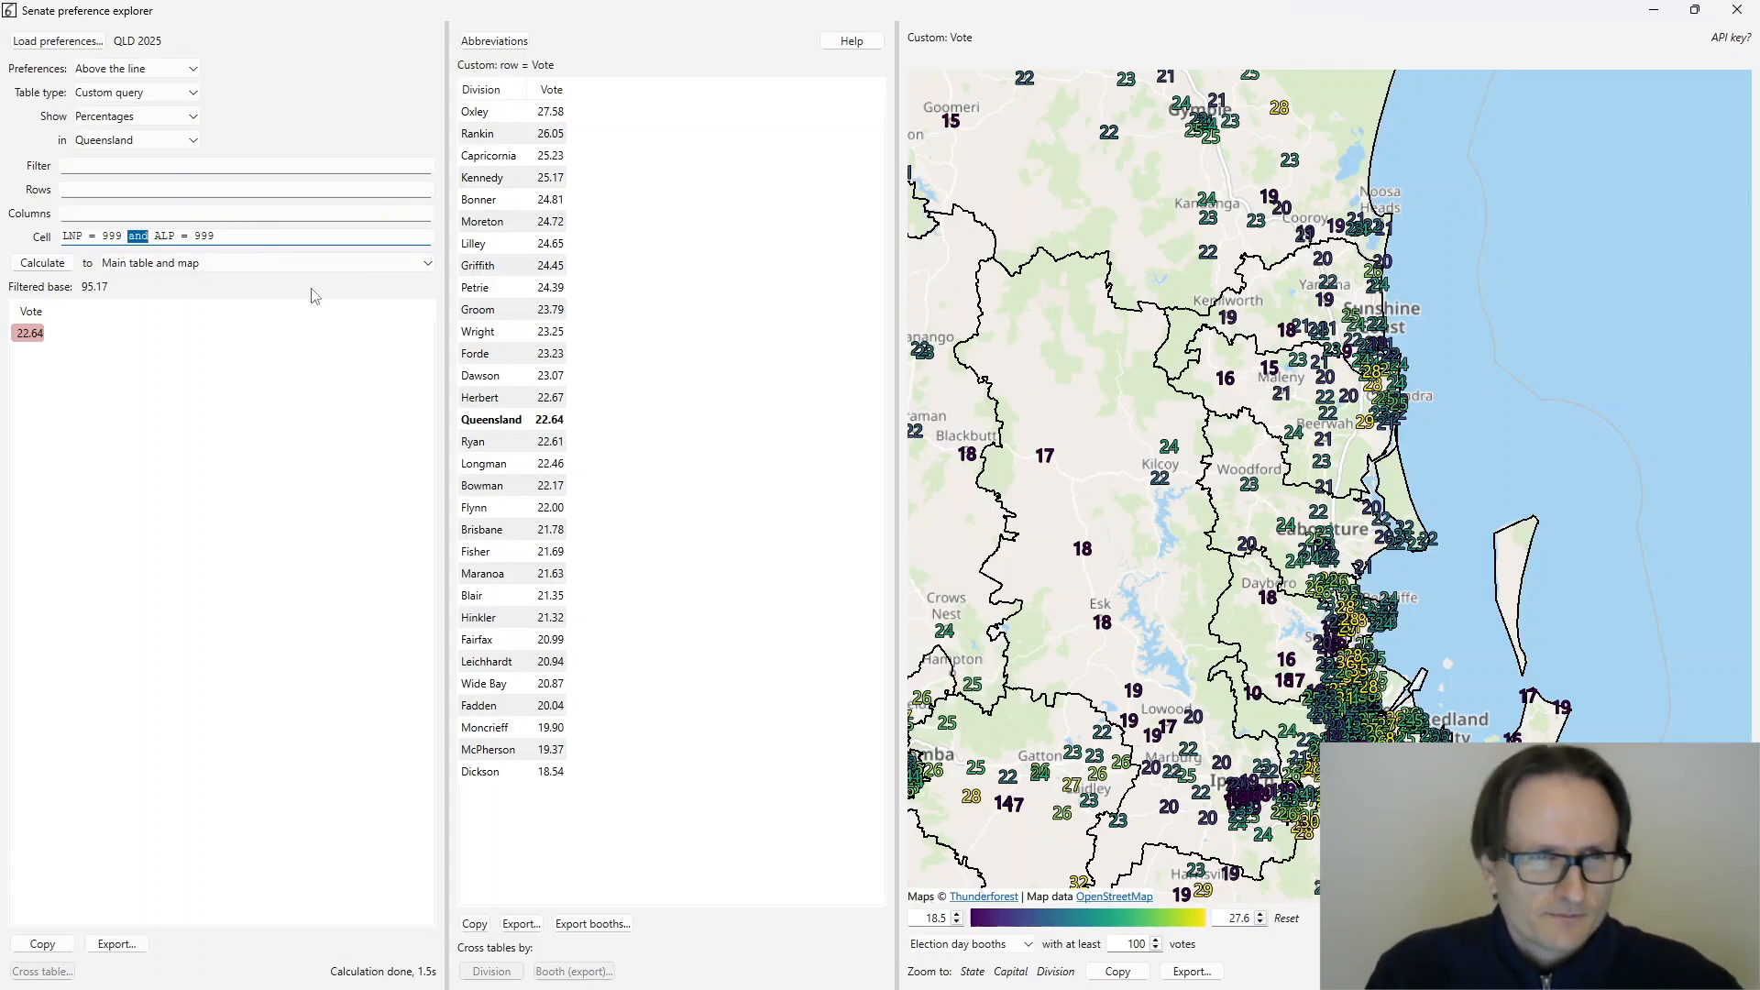
{"action": "left_click", "coordinate": [37, 265]}
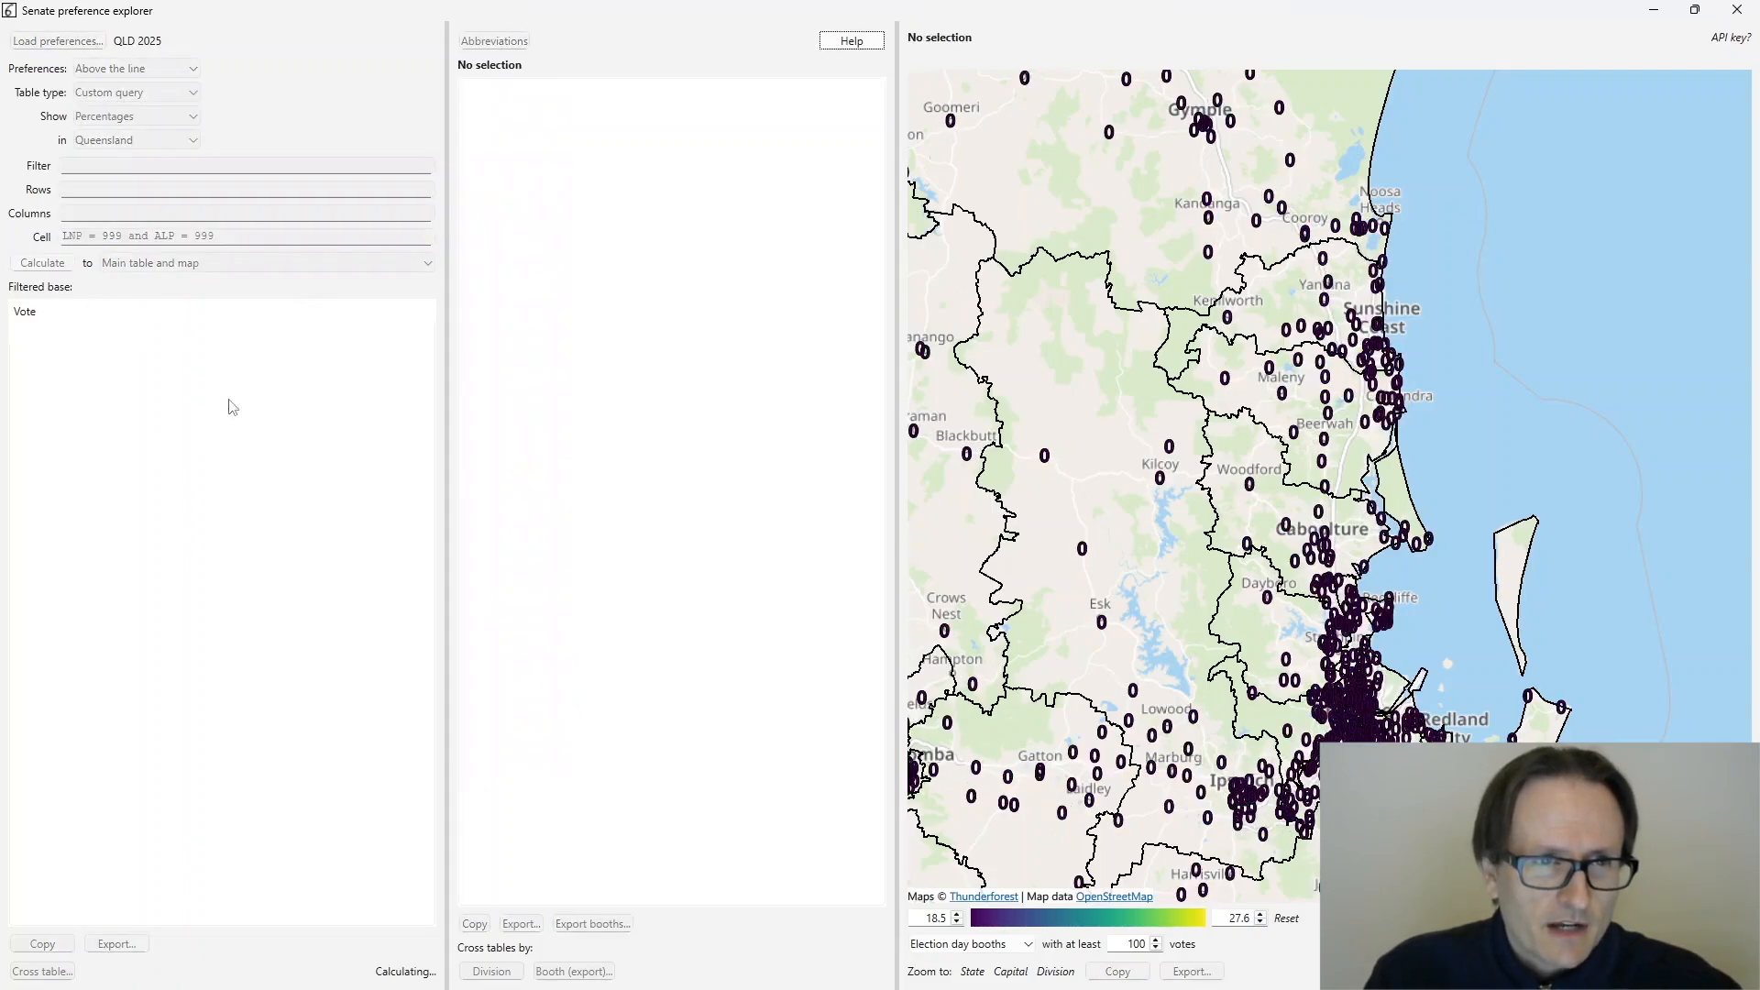
- Switch the map to Divisions, display the Vote result on it, and show the whole state
{"action": "left_click", "coordinate": [1004, 947]}
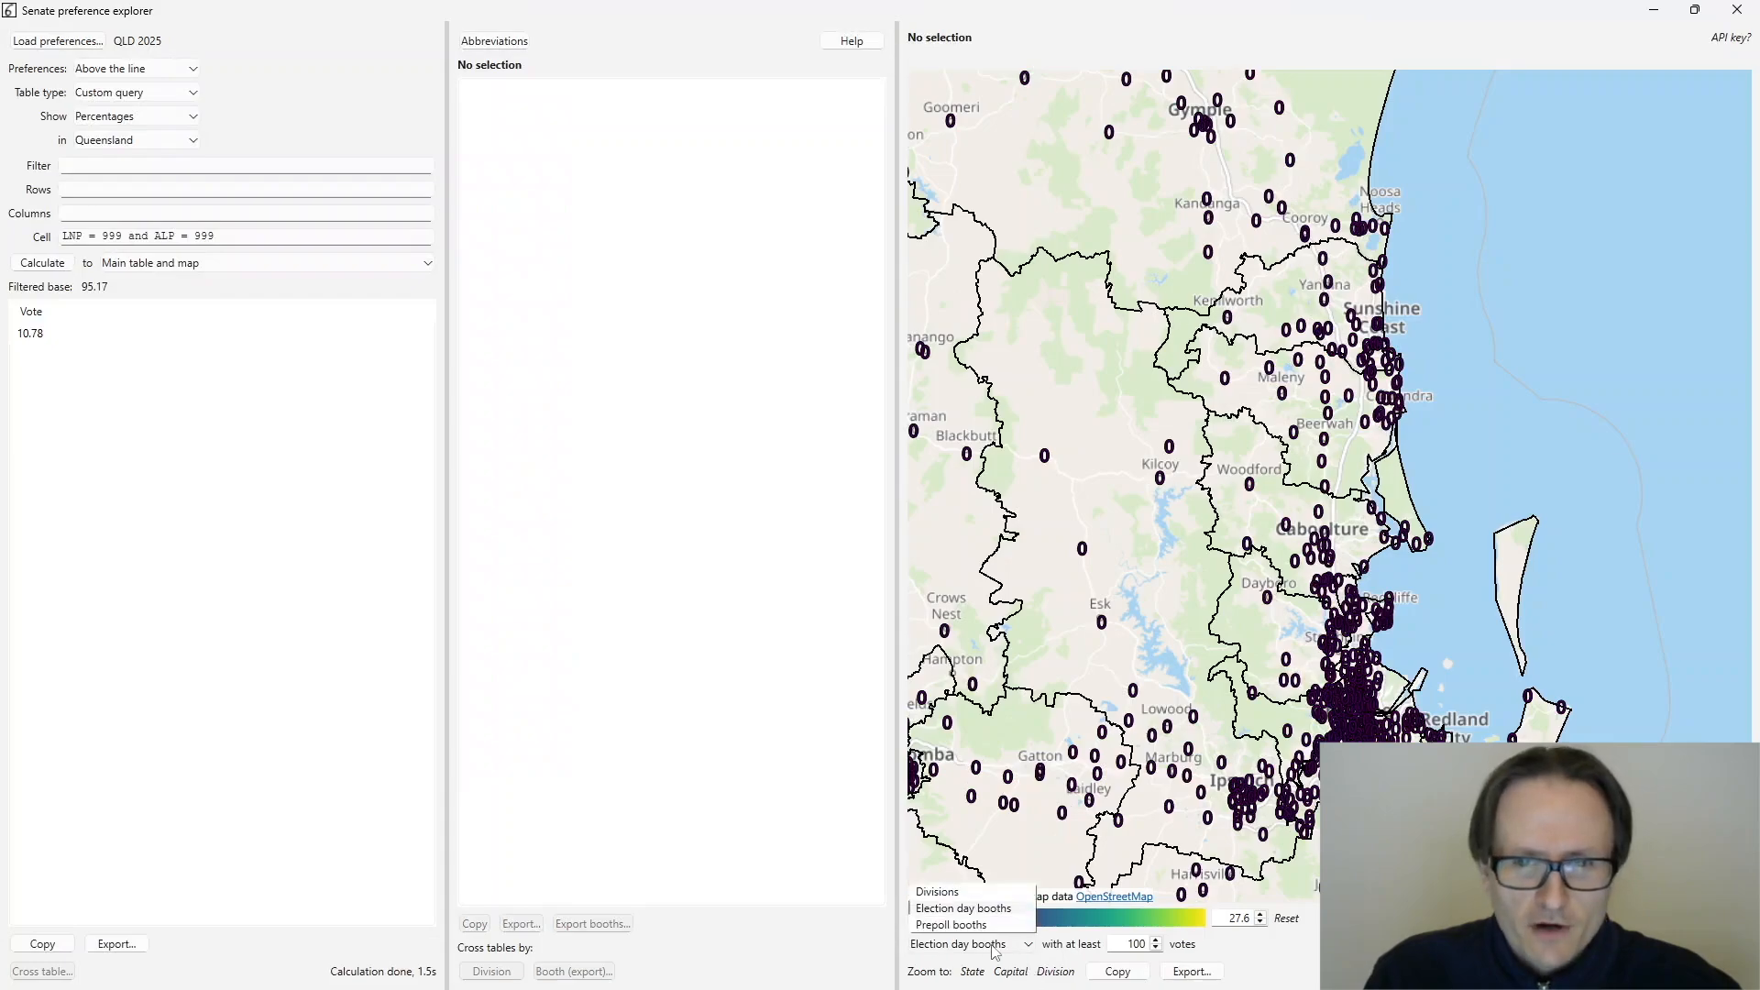
{"action": "left_click", "coordinate": [937, 892]}
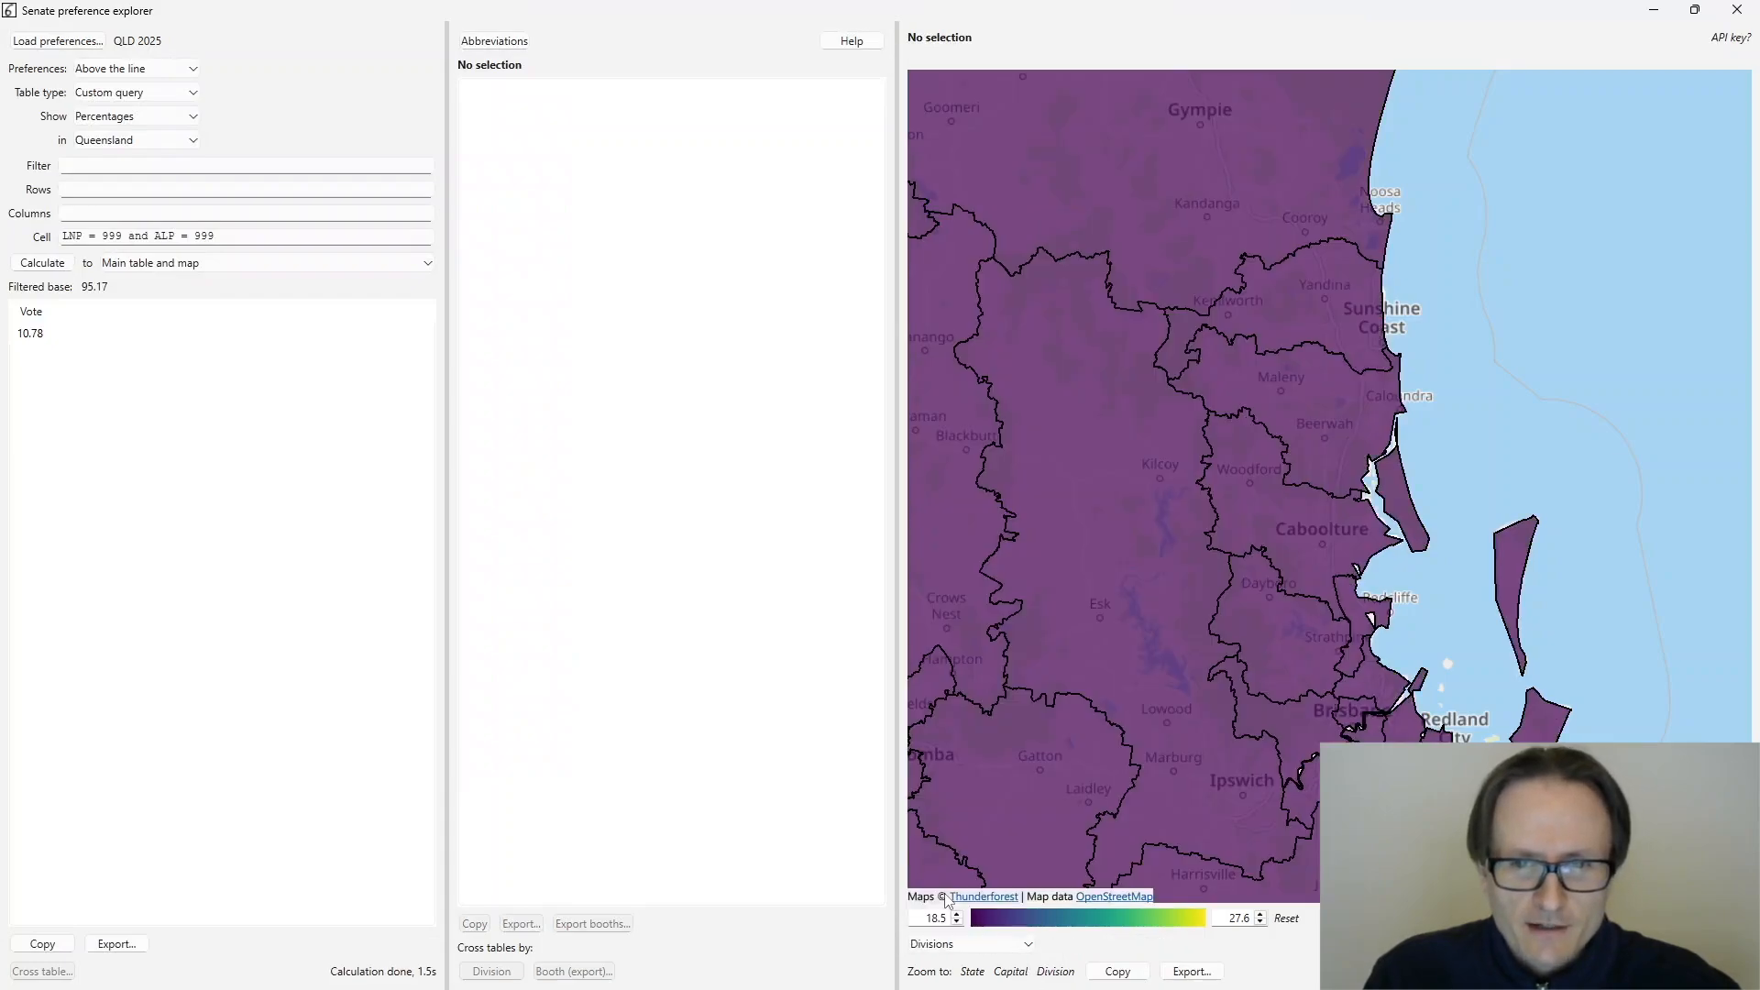
{"action": "left_click", "coordinate": [29, 334]}
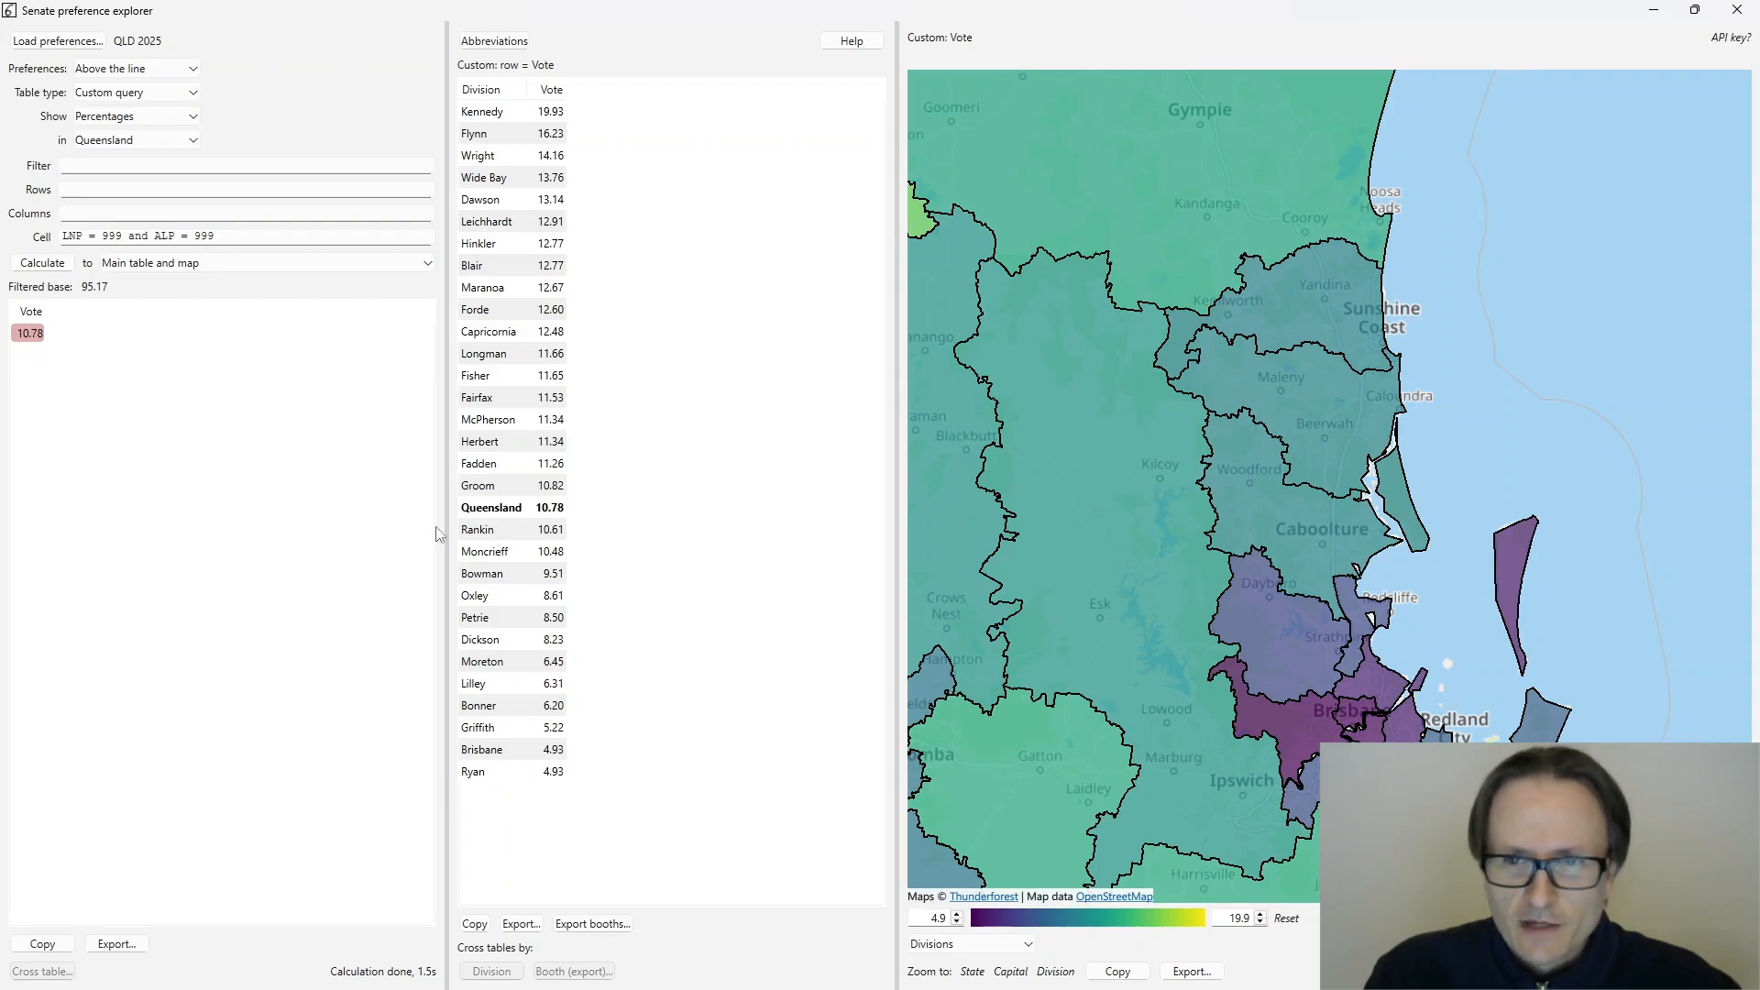
{"action": "left_click", "coordinate": [973, 971]}
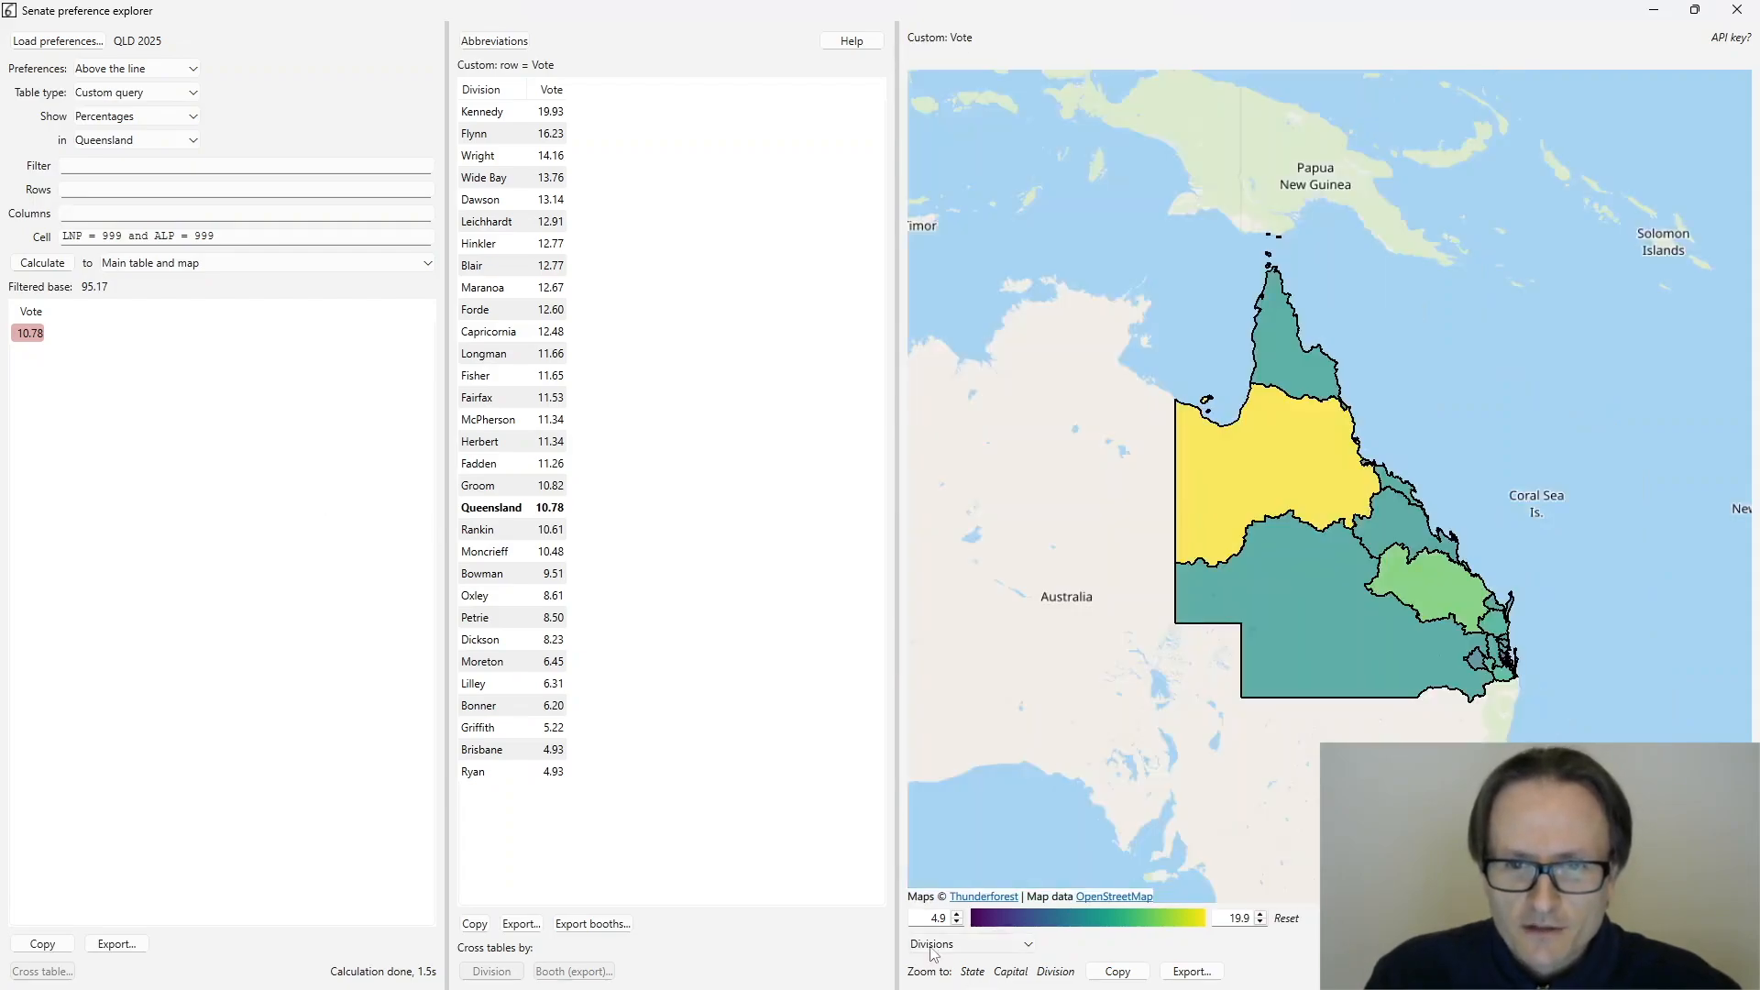
{"action": "mouse_move", "coordinate": [1282, 460]}
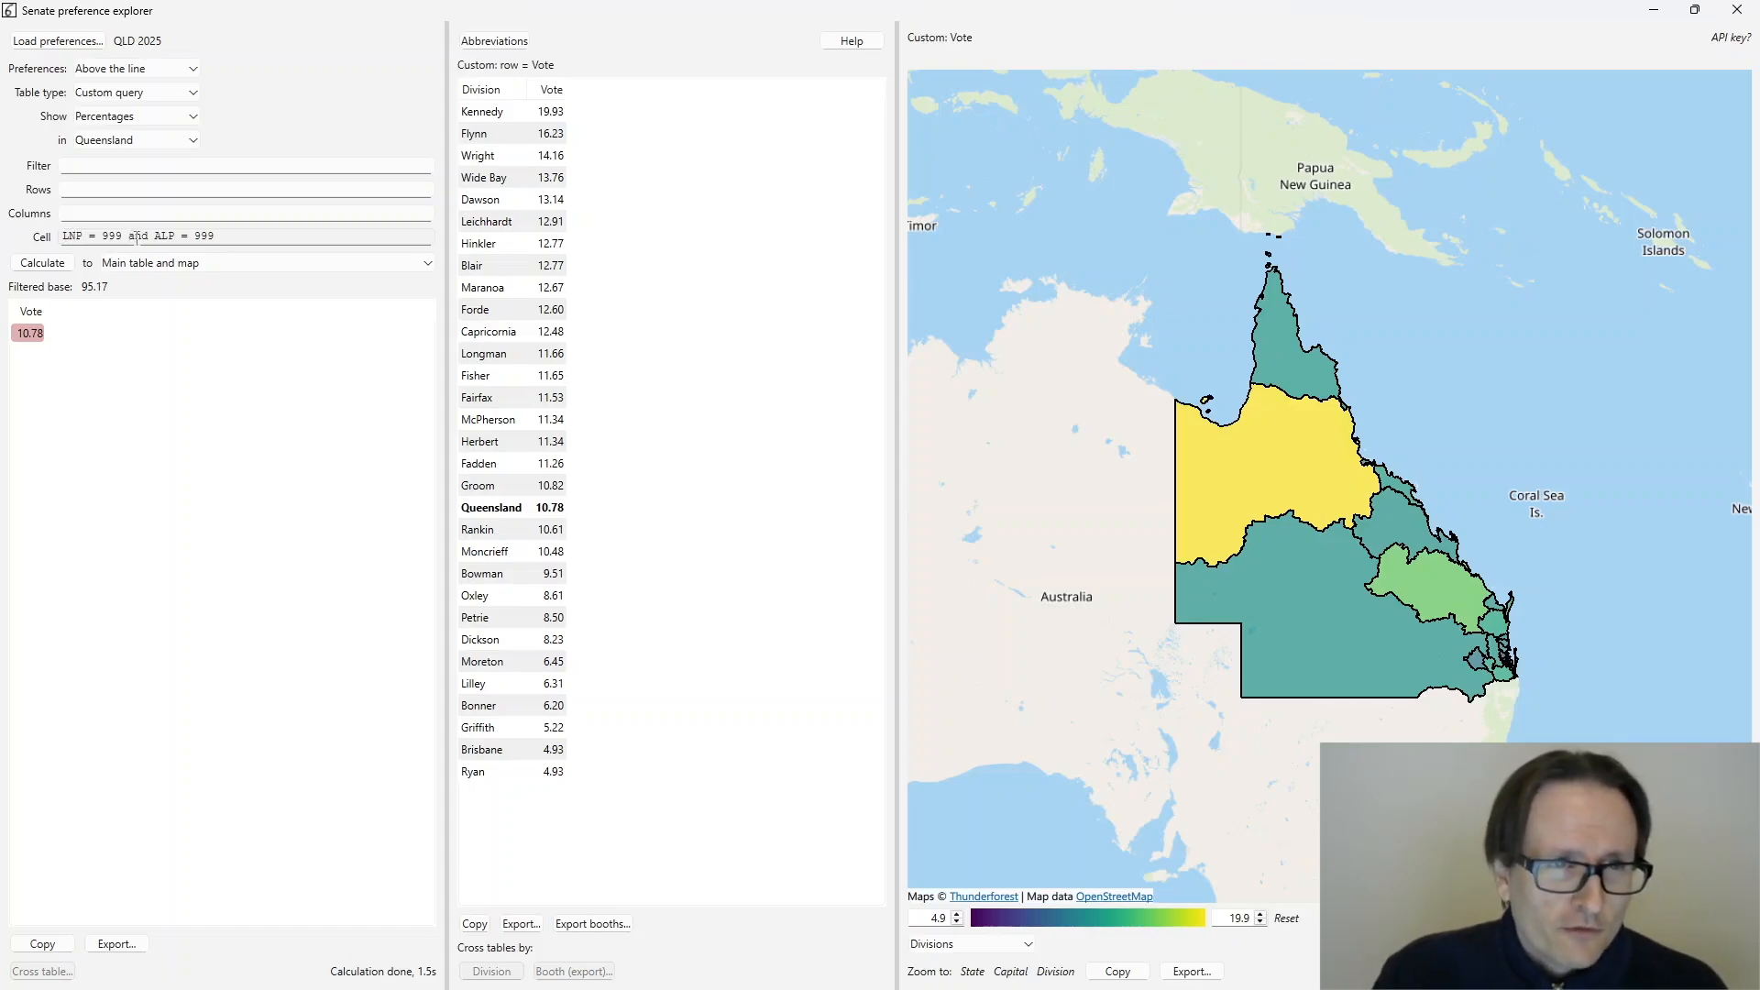
- Enclose both comparisons in parentheses, so that the cell reads (LNP = 999) and (ALP = 999), and recalculate
{"action": "double_click", "coordinate": [91, 237]}
{"action": "left_click_drag", "start_coordinate": [126, 237], "coordinate": [152, 239]}
{"action": "left_click", "coordinate": [129, 238]}
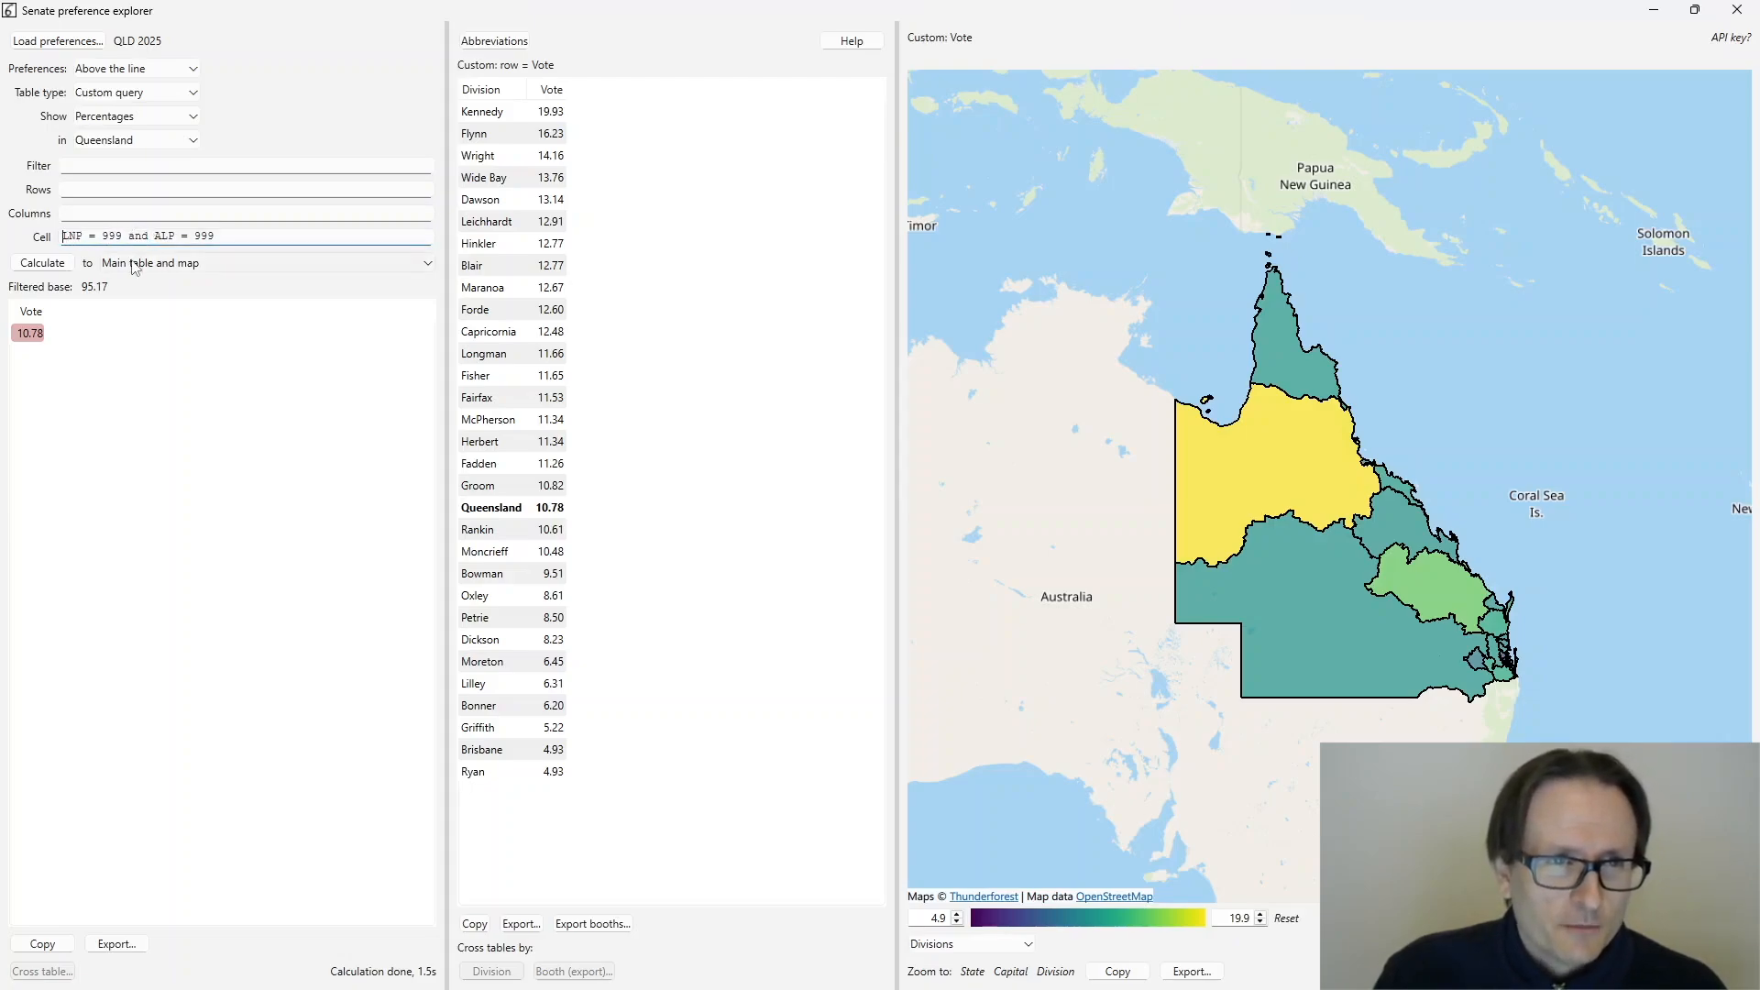
{"action": "key", "text": "Home"}
{"action": "type", "text": "("}
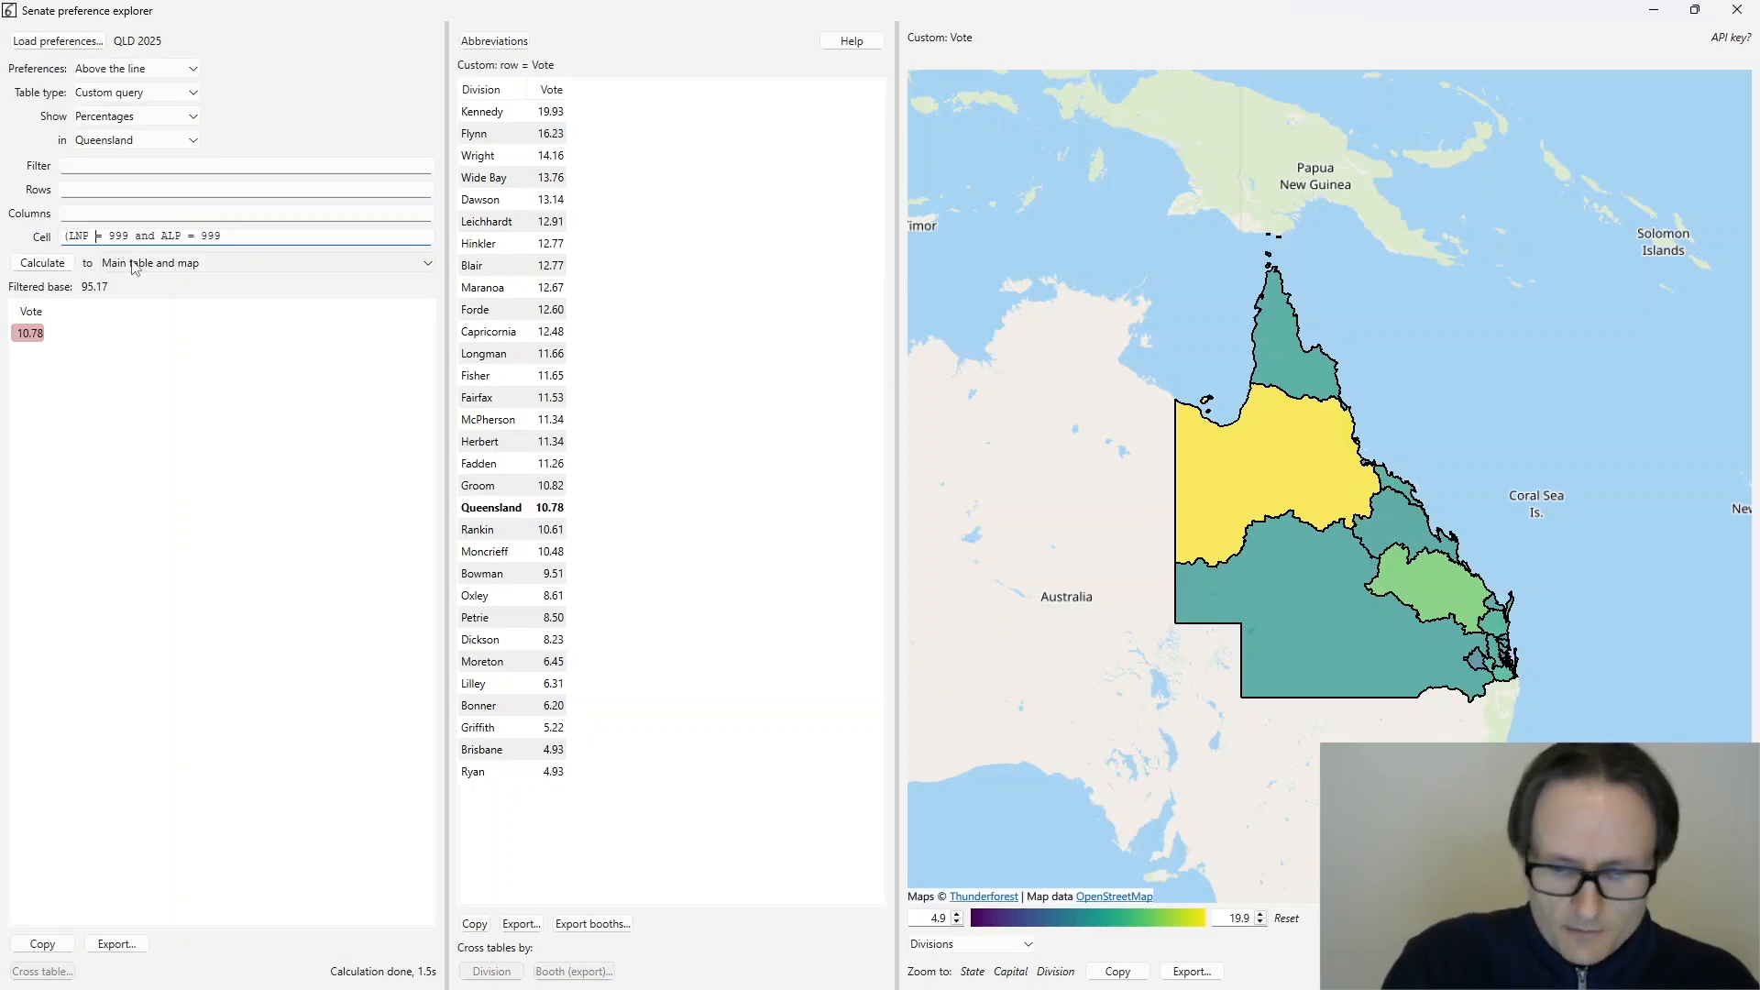
{"action": "type", "text": ")"}
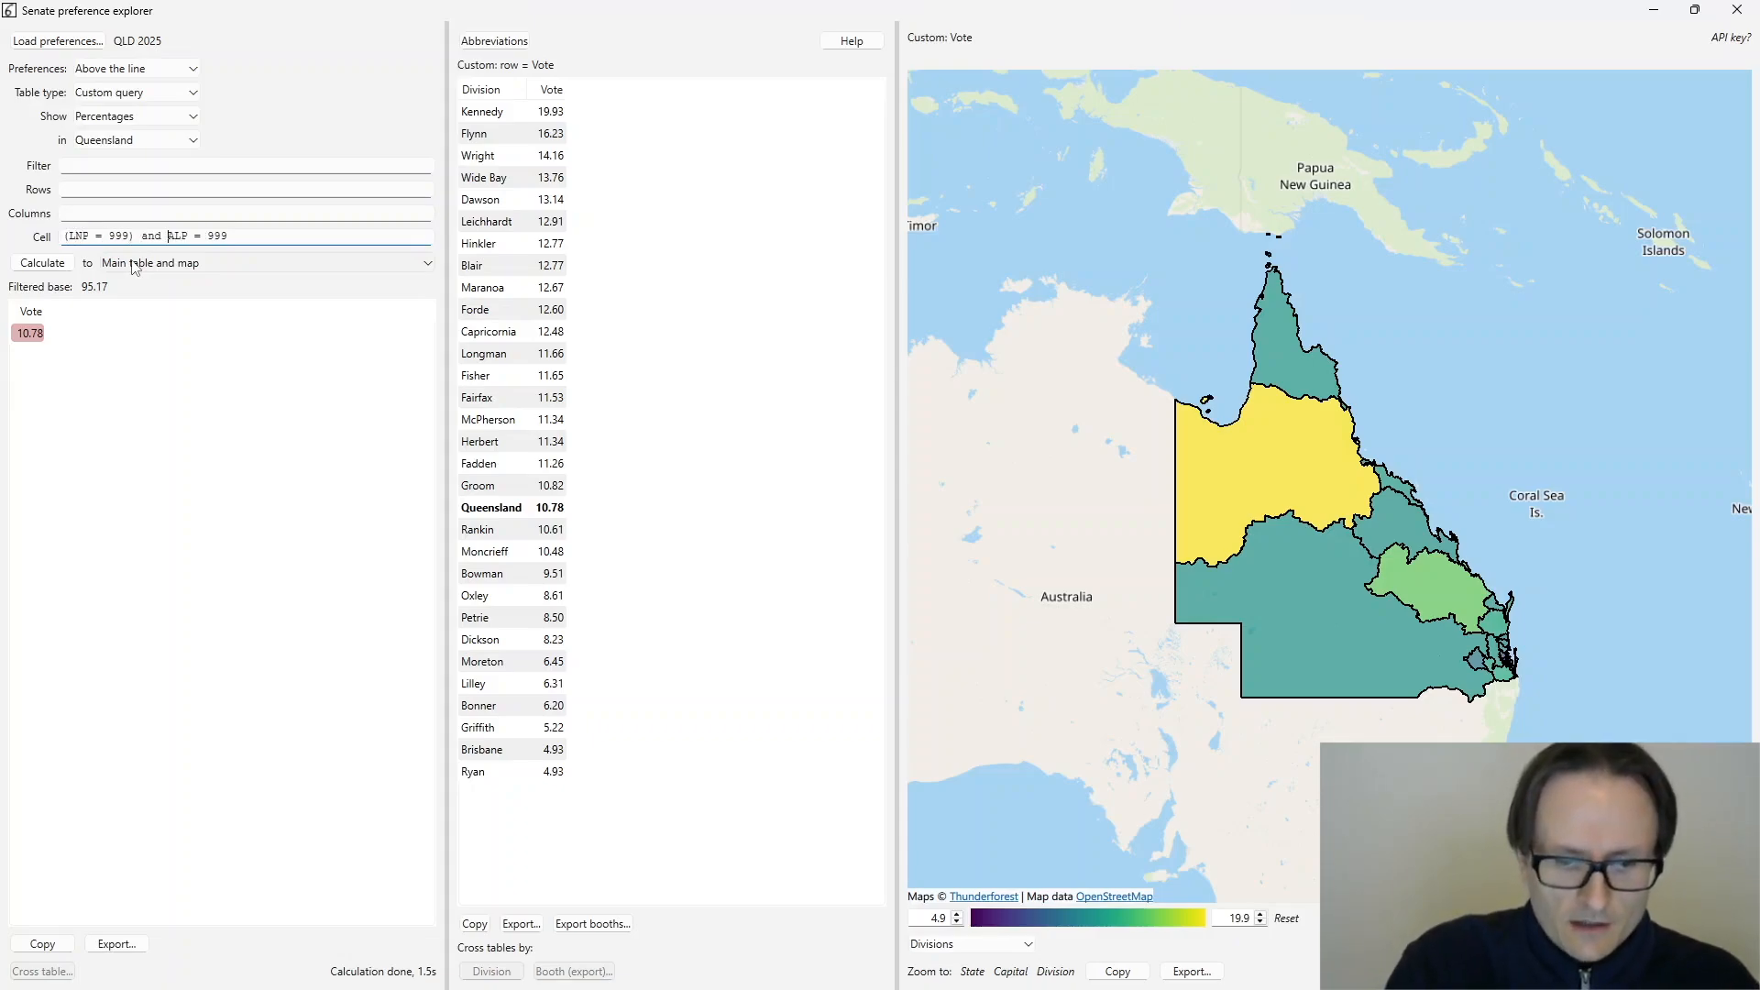
{"action": "type", "text": "("}
{"action": "type", "text": ")"}
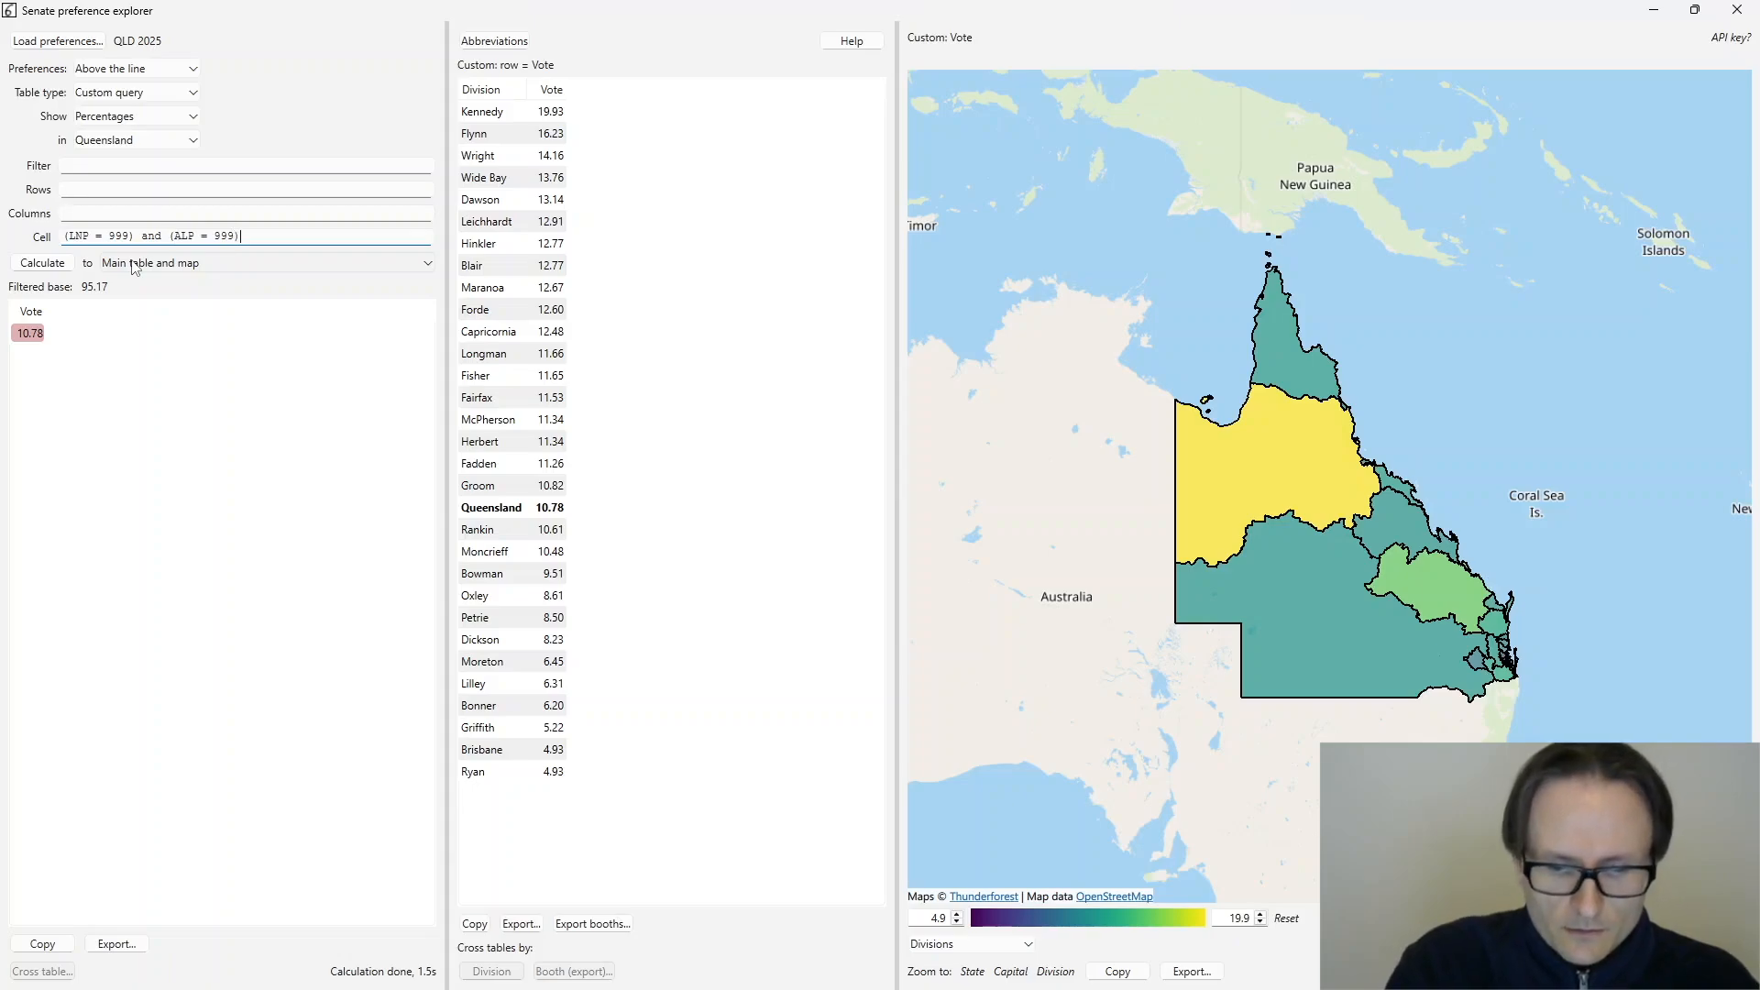
{"action": "left_click", "coordinate": [51, 267]}
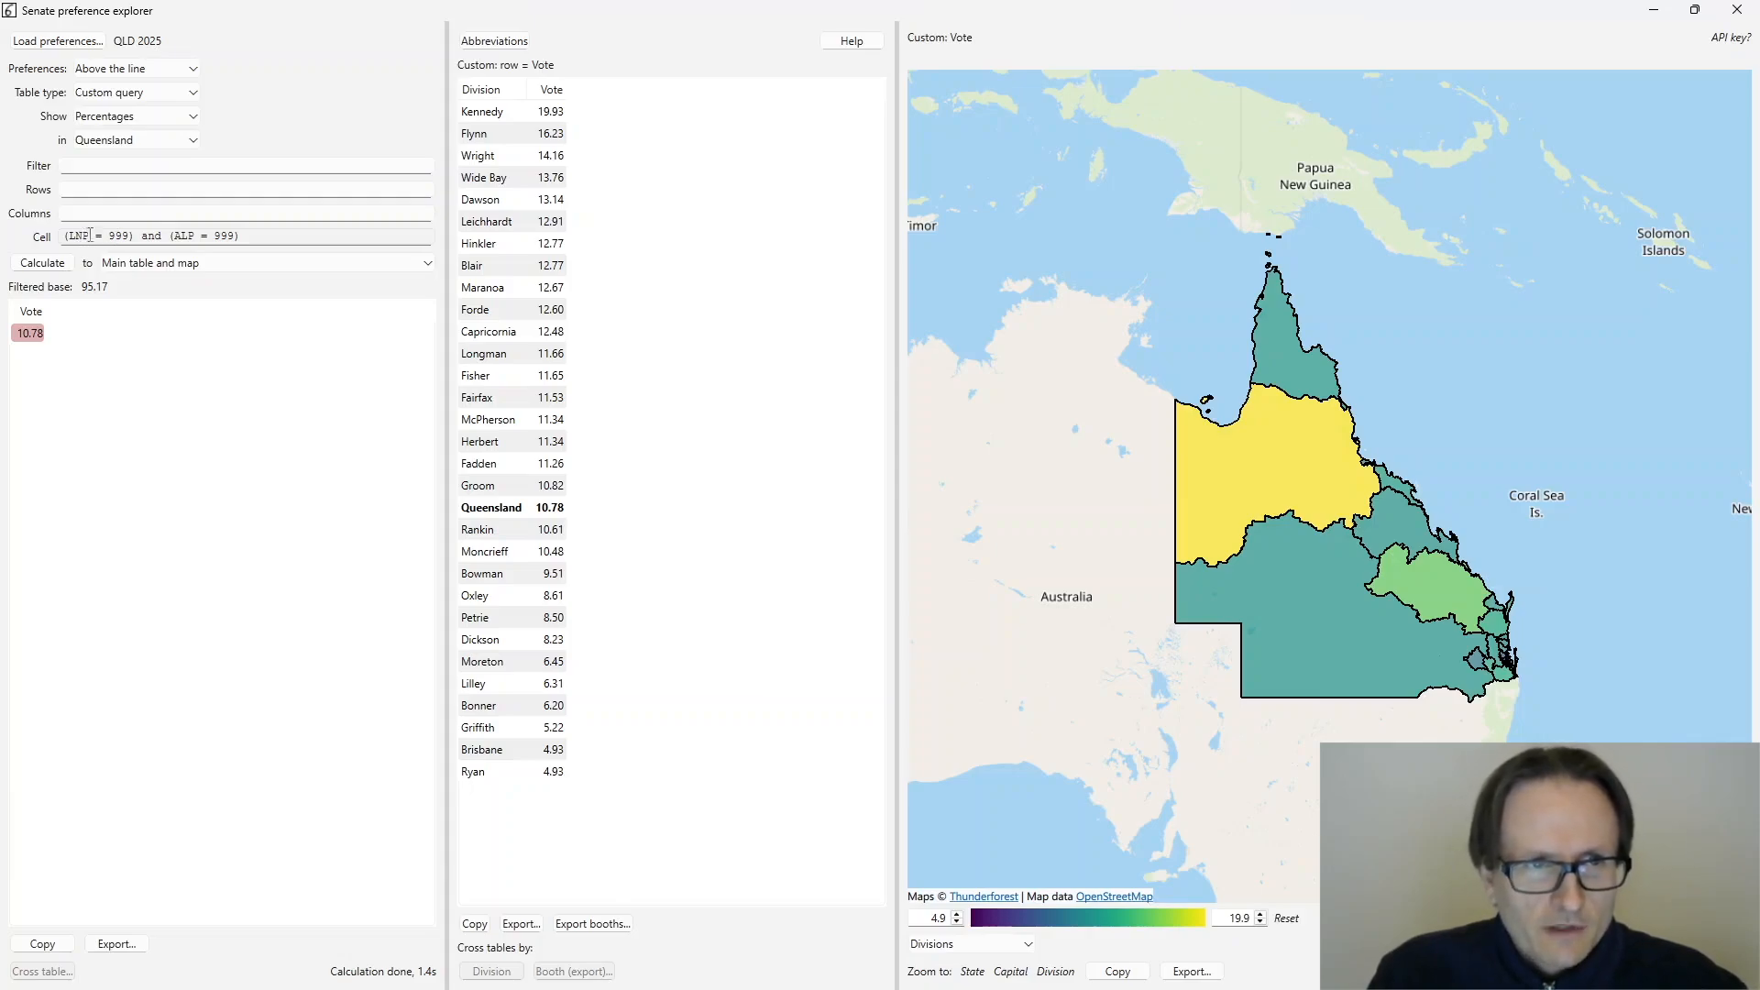
- Replace the cell expression with LNP = ALP, recalculate the custom query, and map the Vote result
{"action": "left_click_drag", "start_coordinate": [174, 237], "coordinate": [195, 237]}
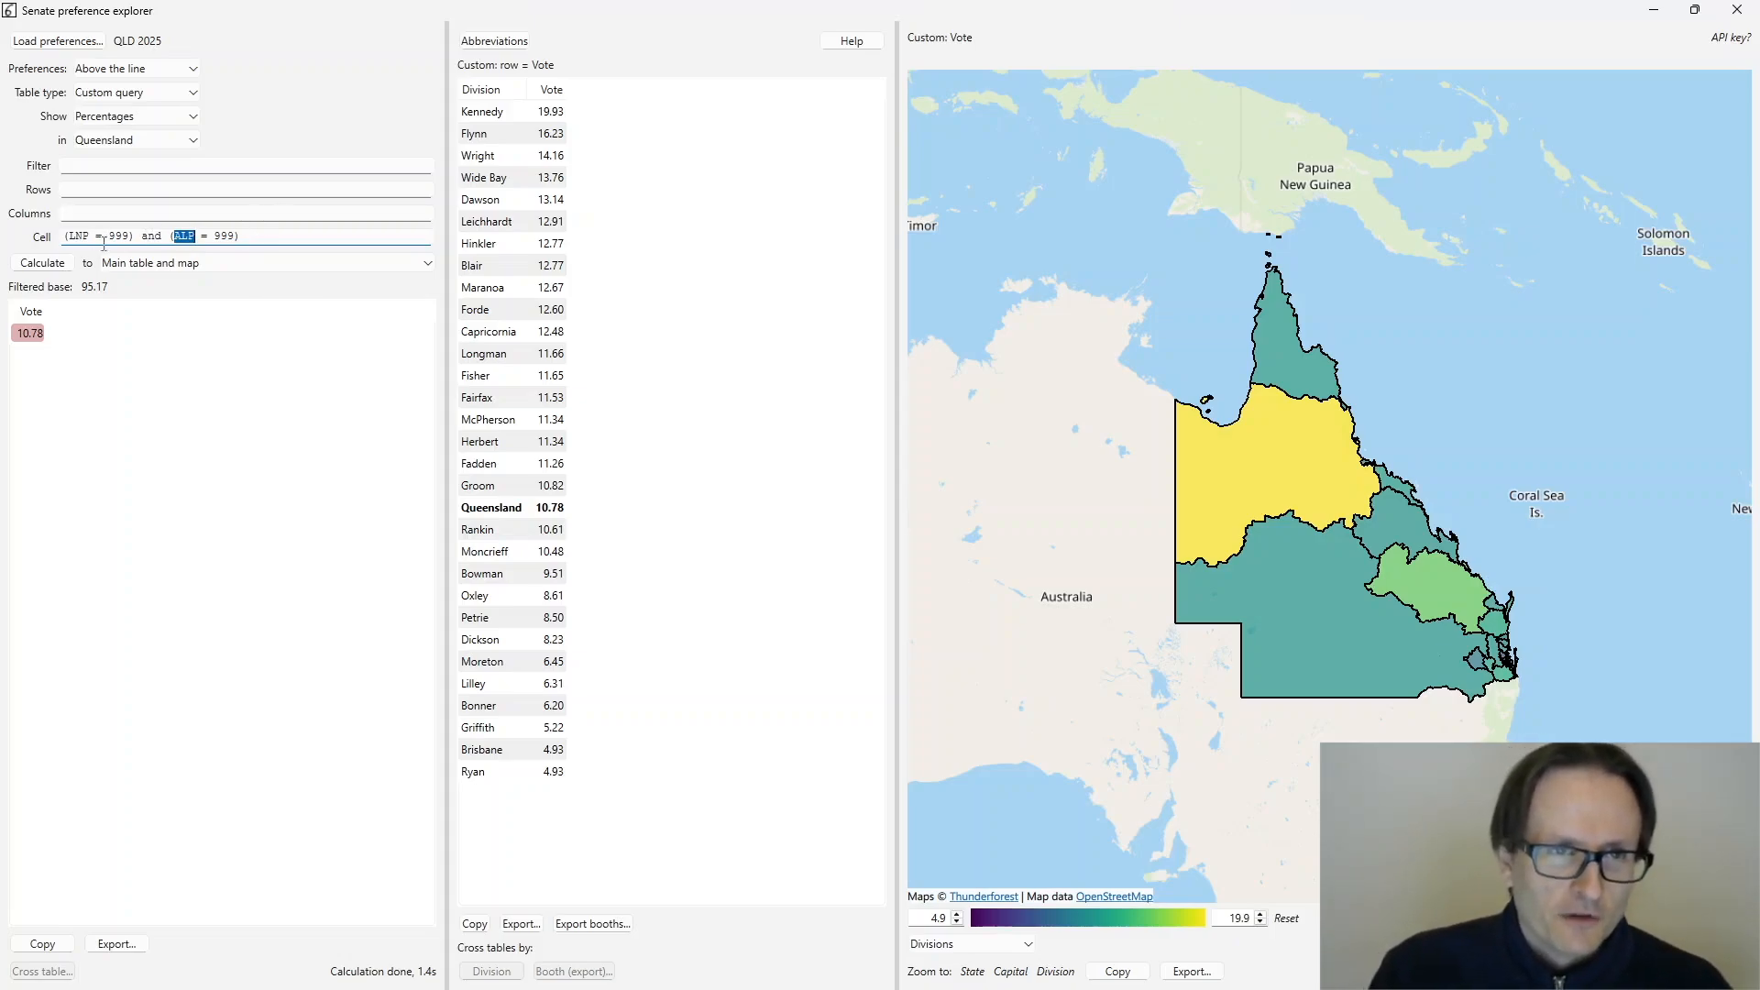
{"action": "triple_click", "coordinate": [254, 235]}
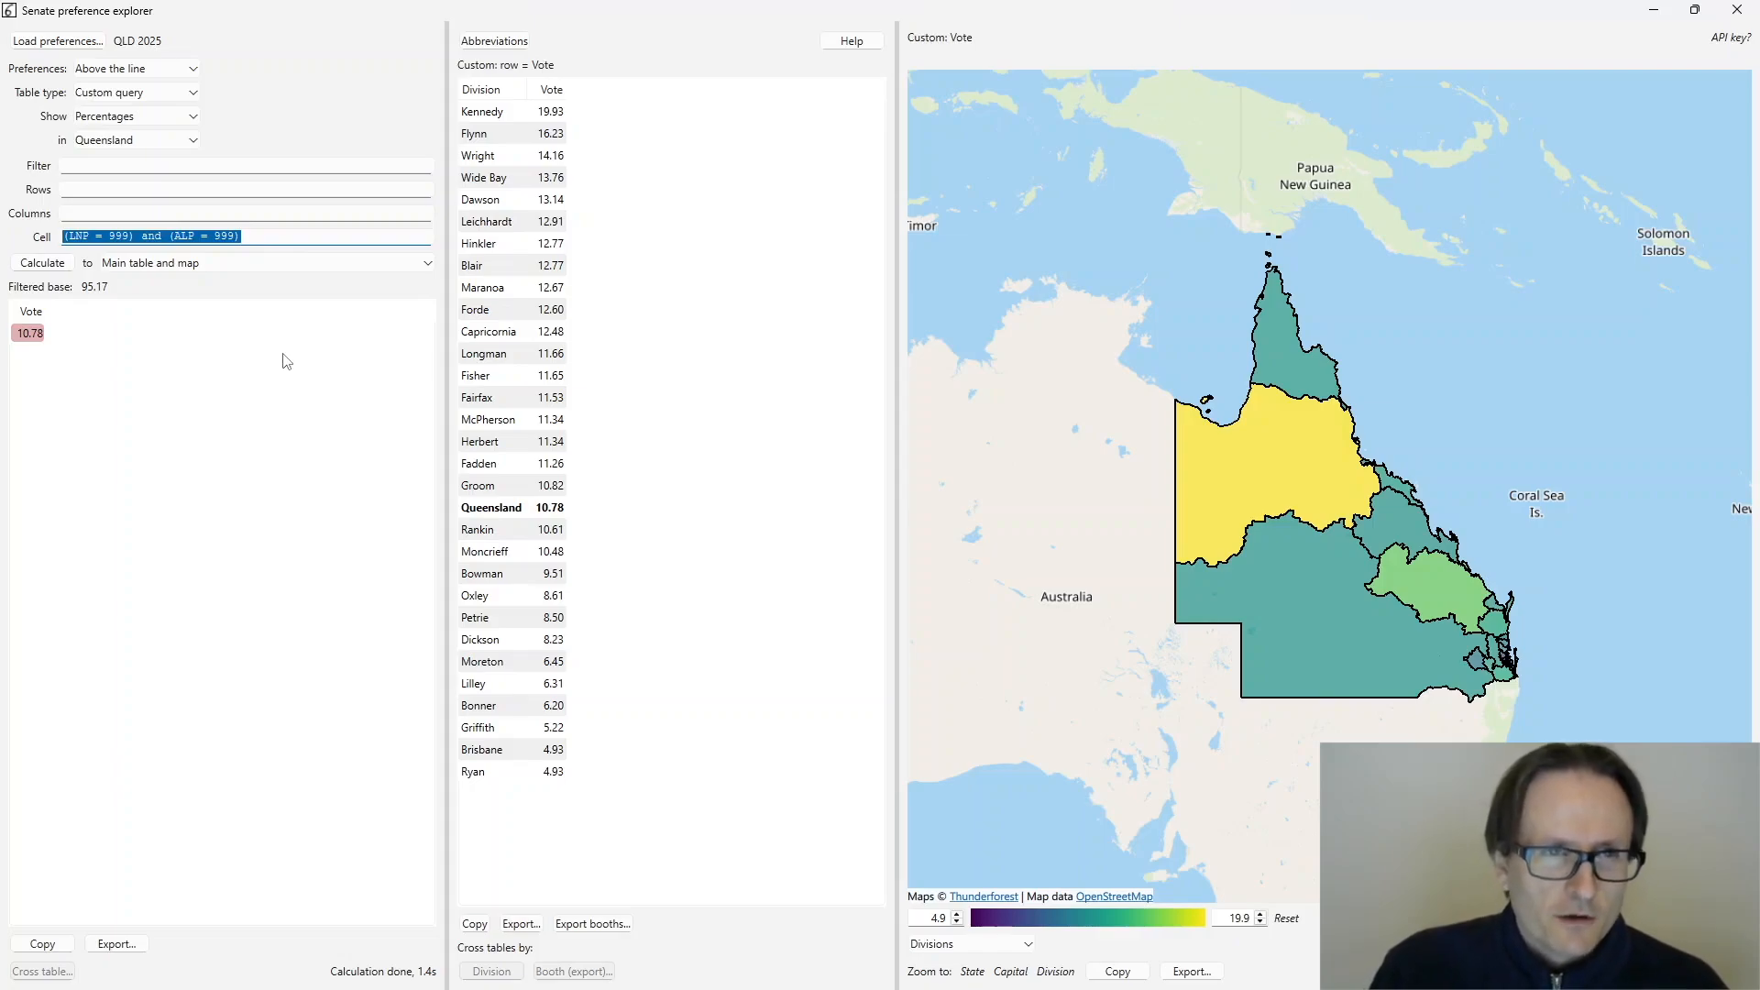
{"action": "type", "text": "LNP = ALP"}
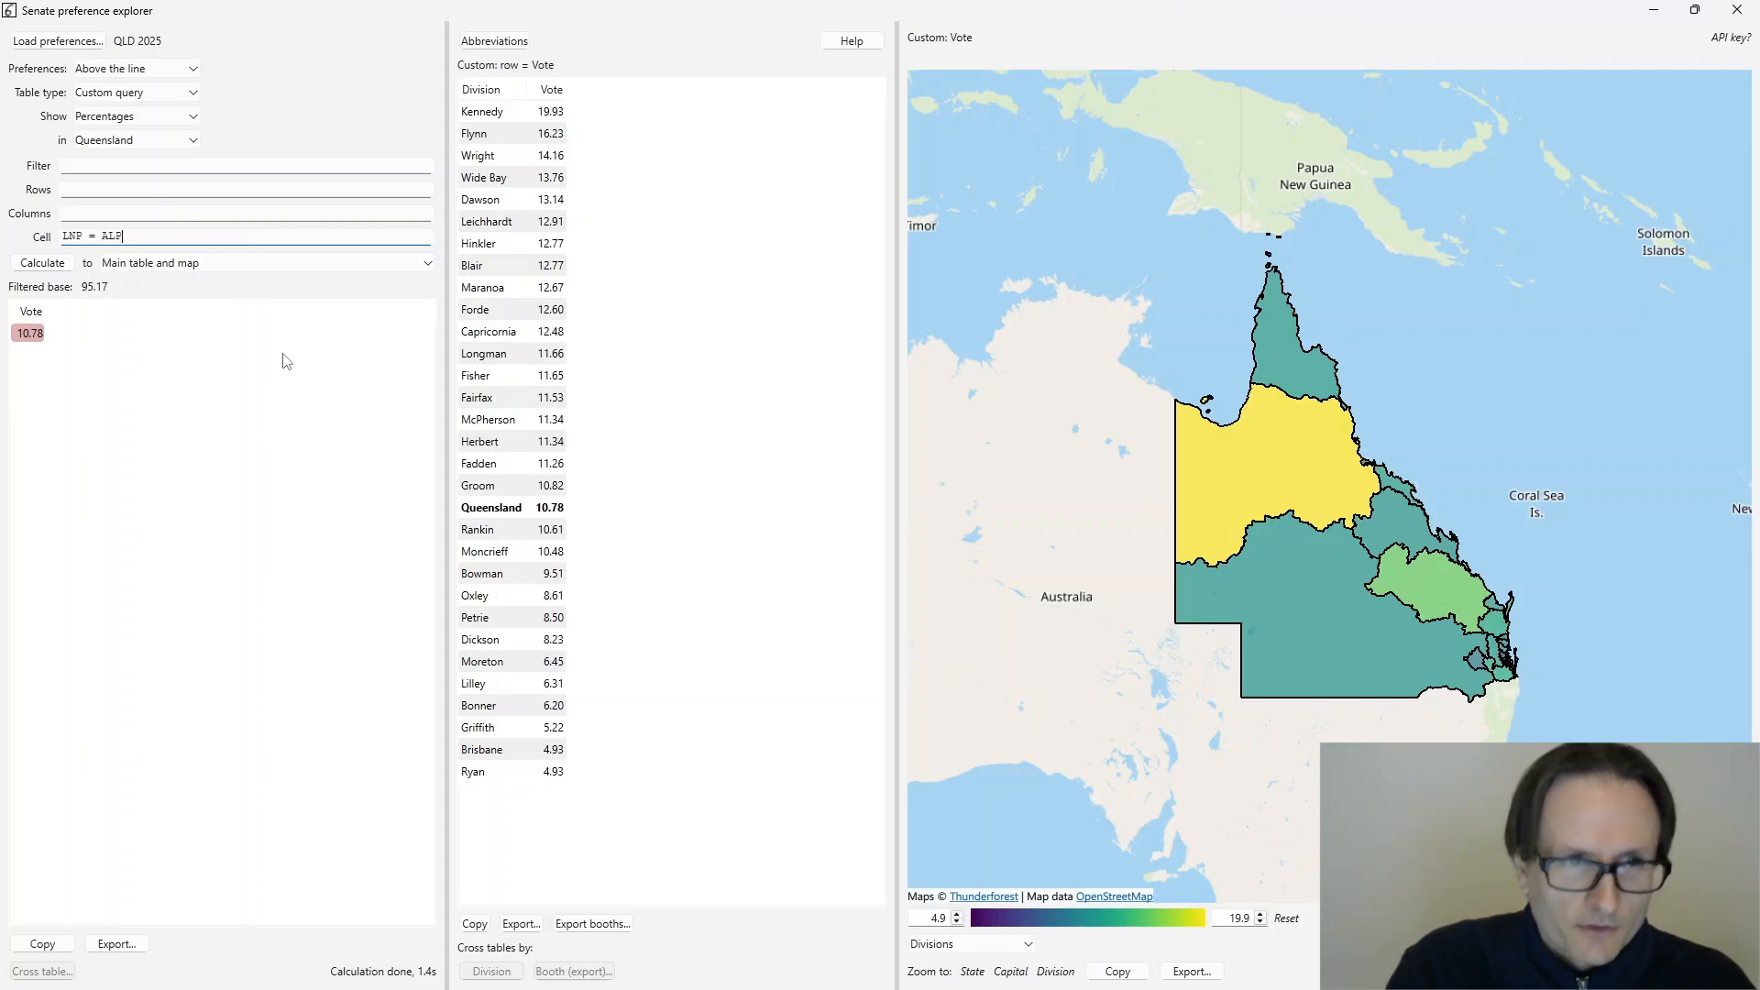
{"action": "left_click", "coordinate": [28, 265]}
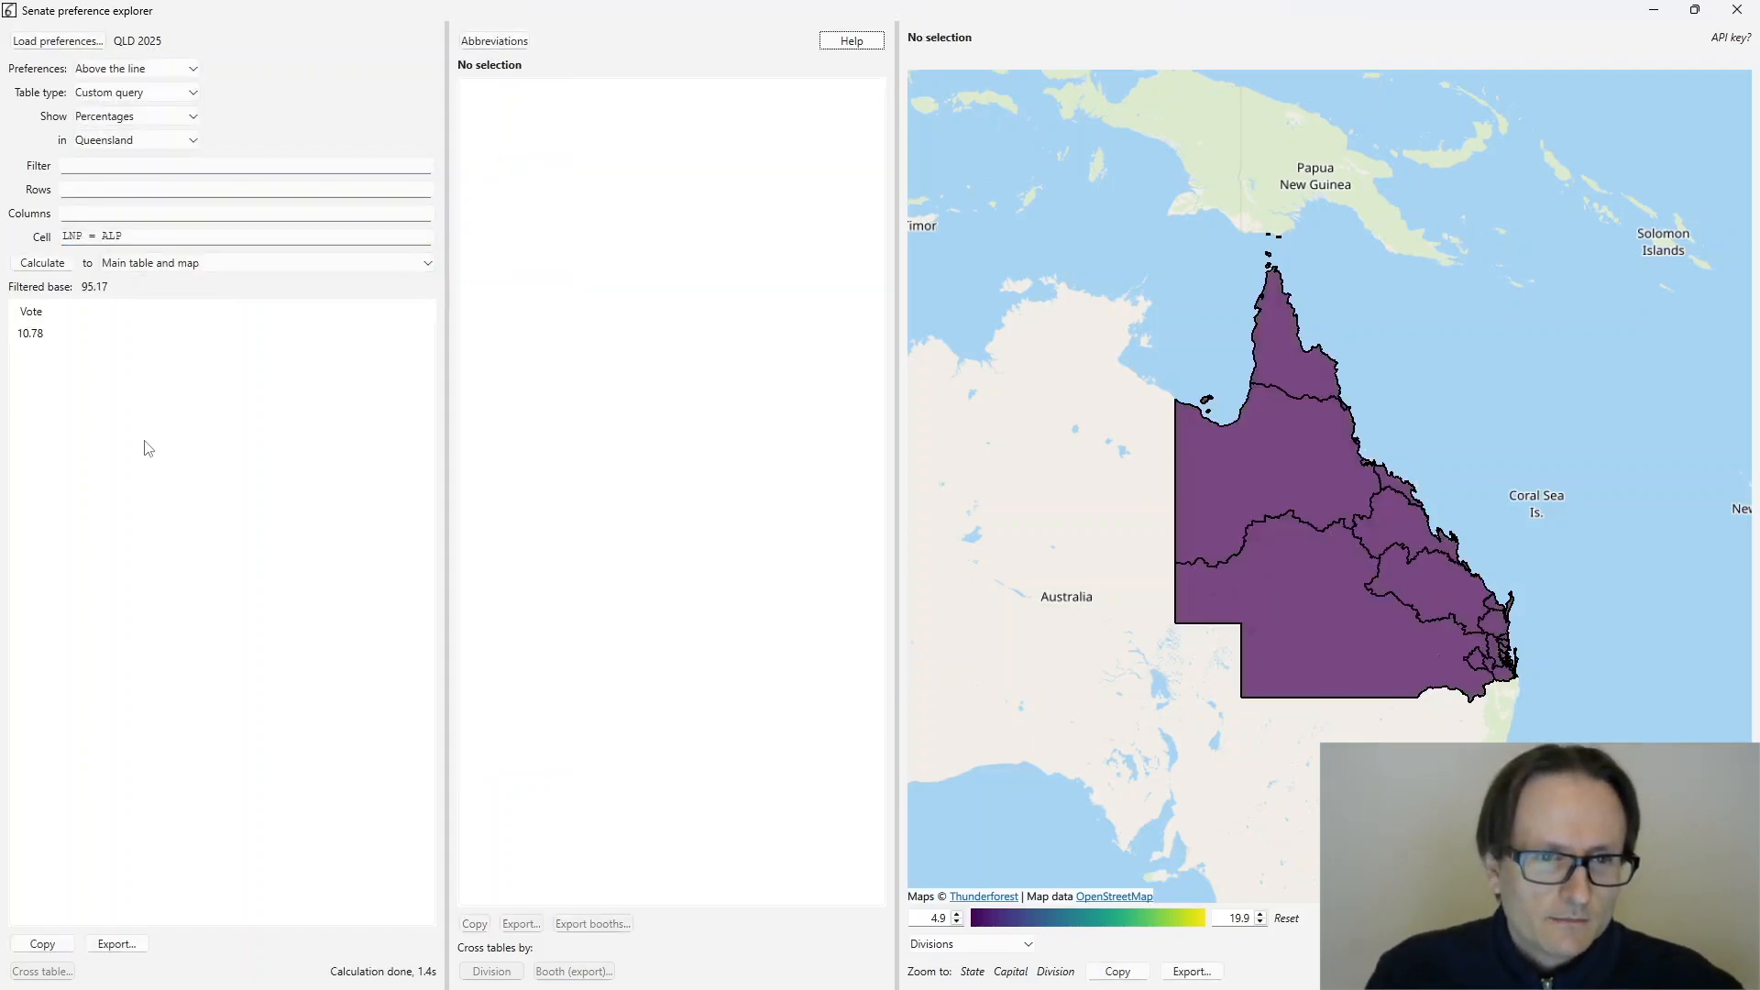
{"action": "left_click", "coordinate": [31, 339]}
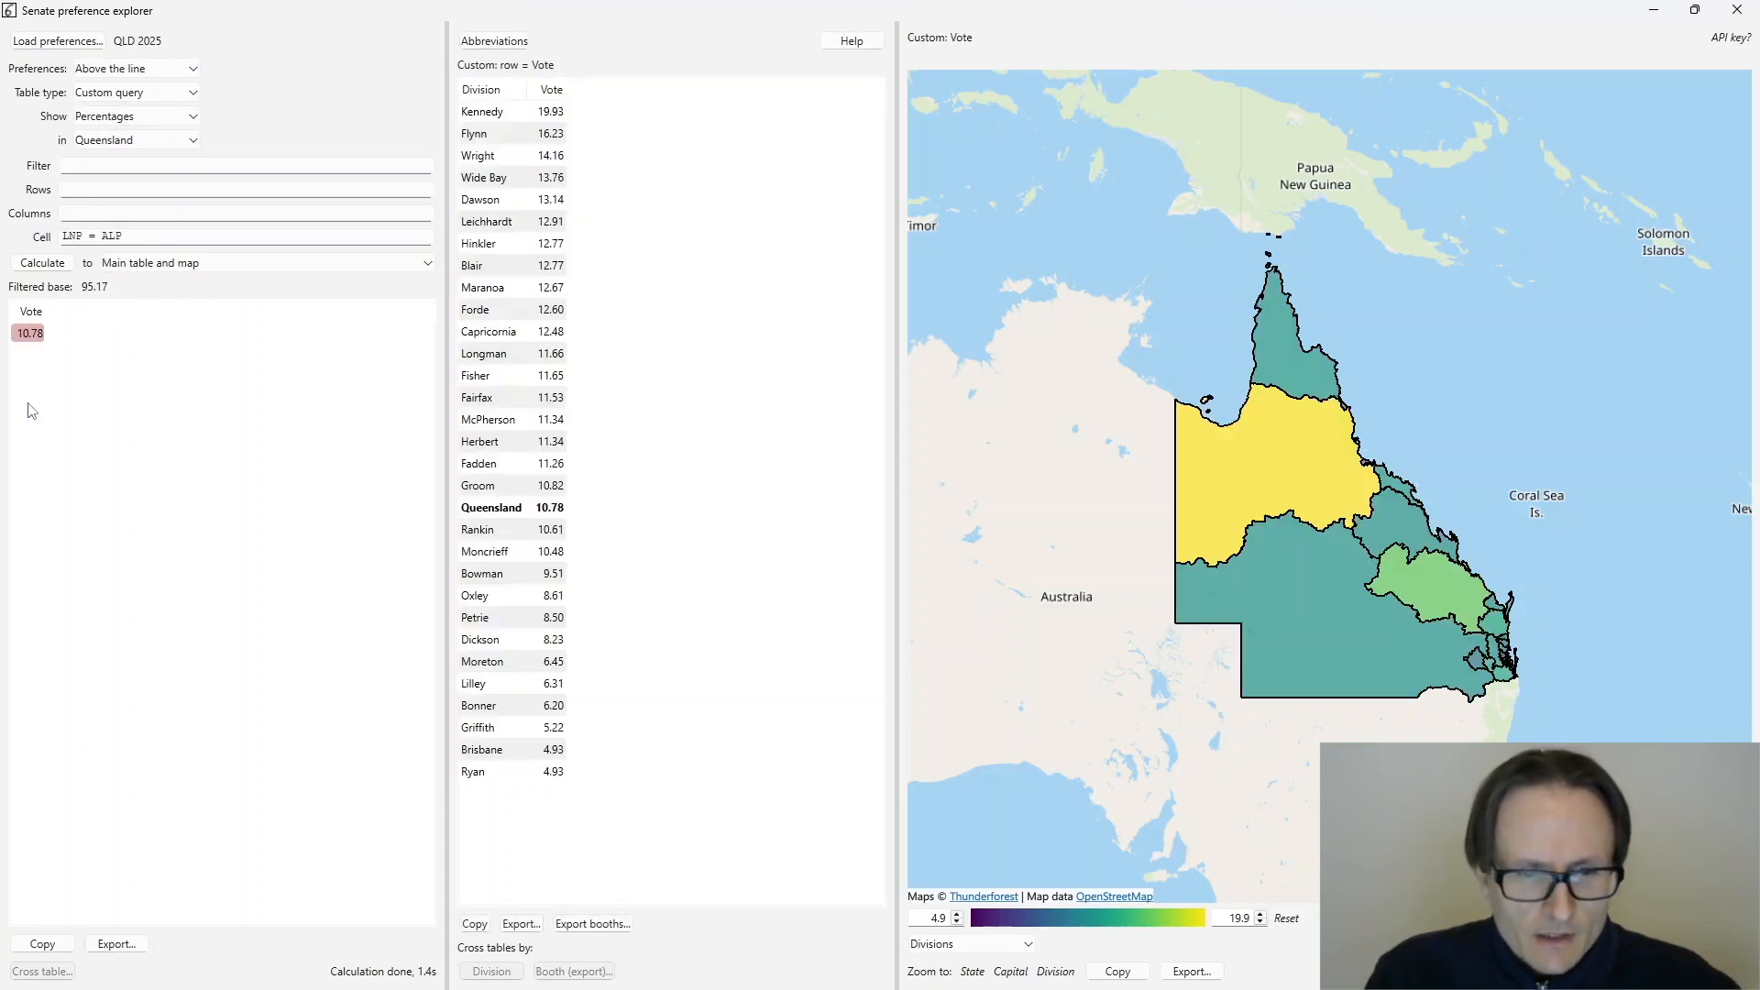
- Consult the list of party abbreviations and close it
{"action": "left_click", "coordinate": [72, 238]}
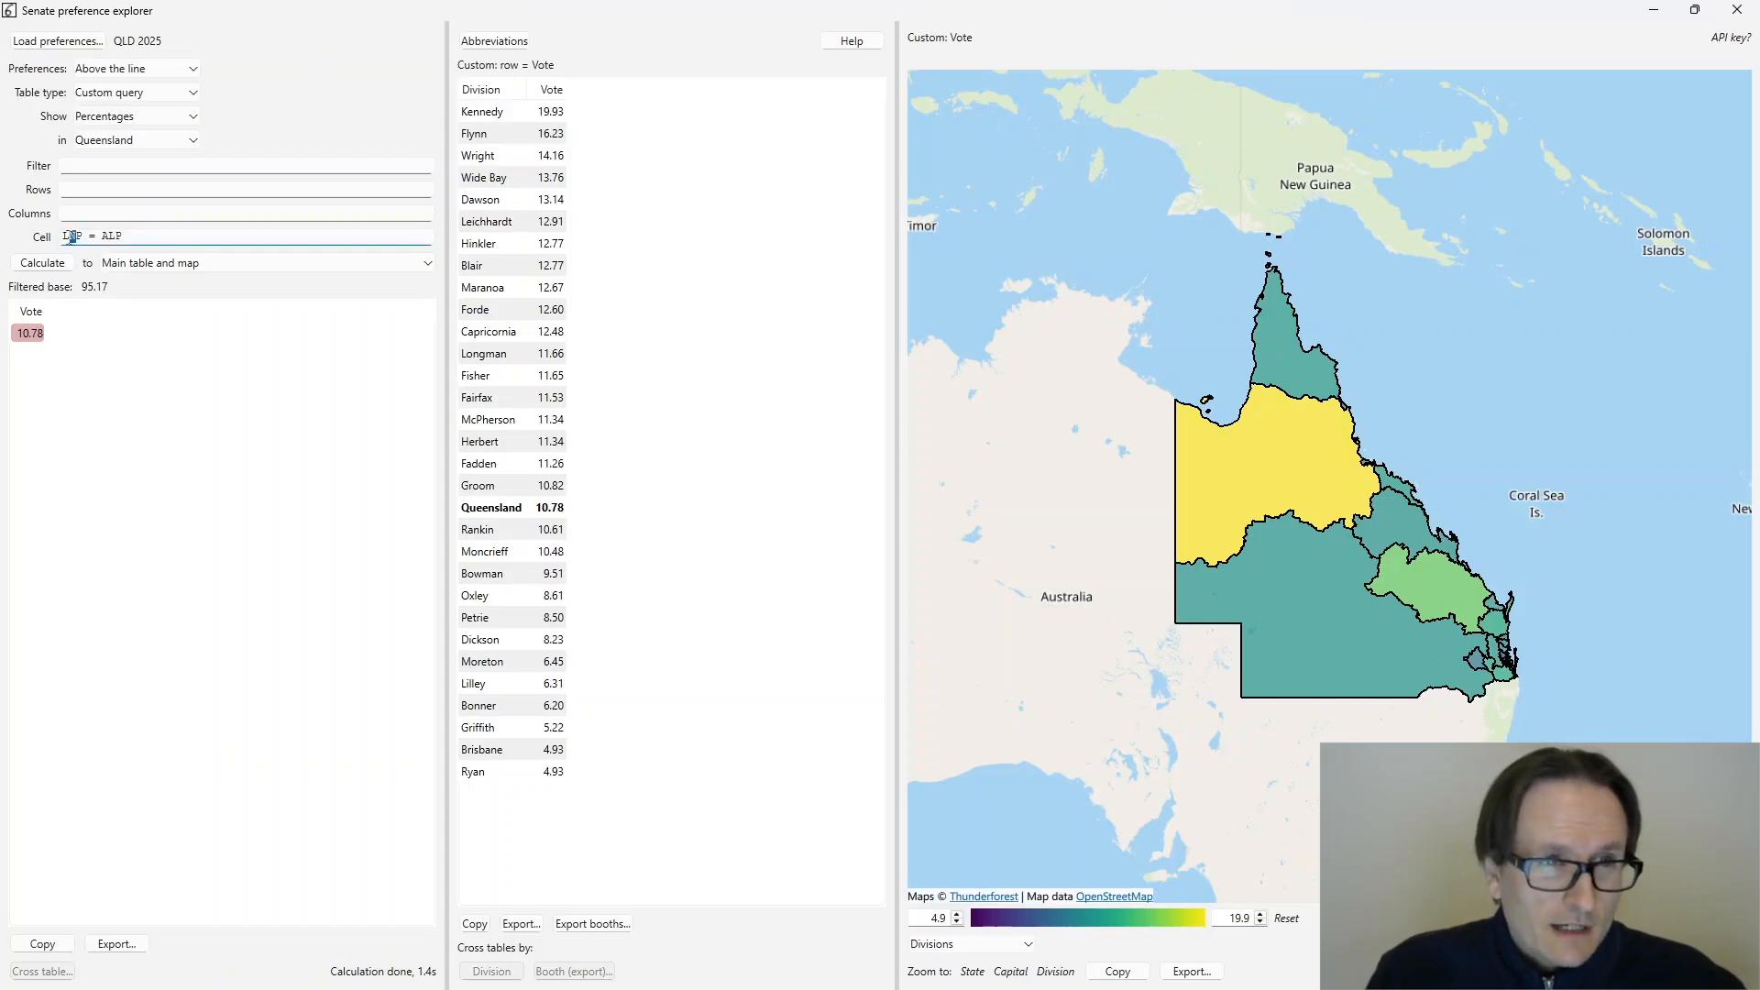
{"action": "left_click", "coordinate": [494, 41]}
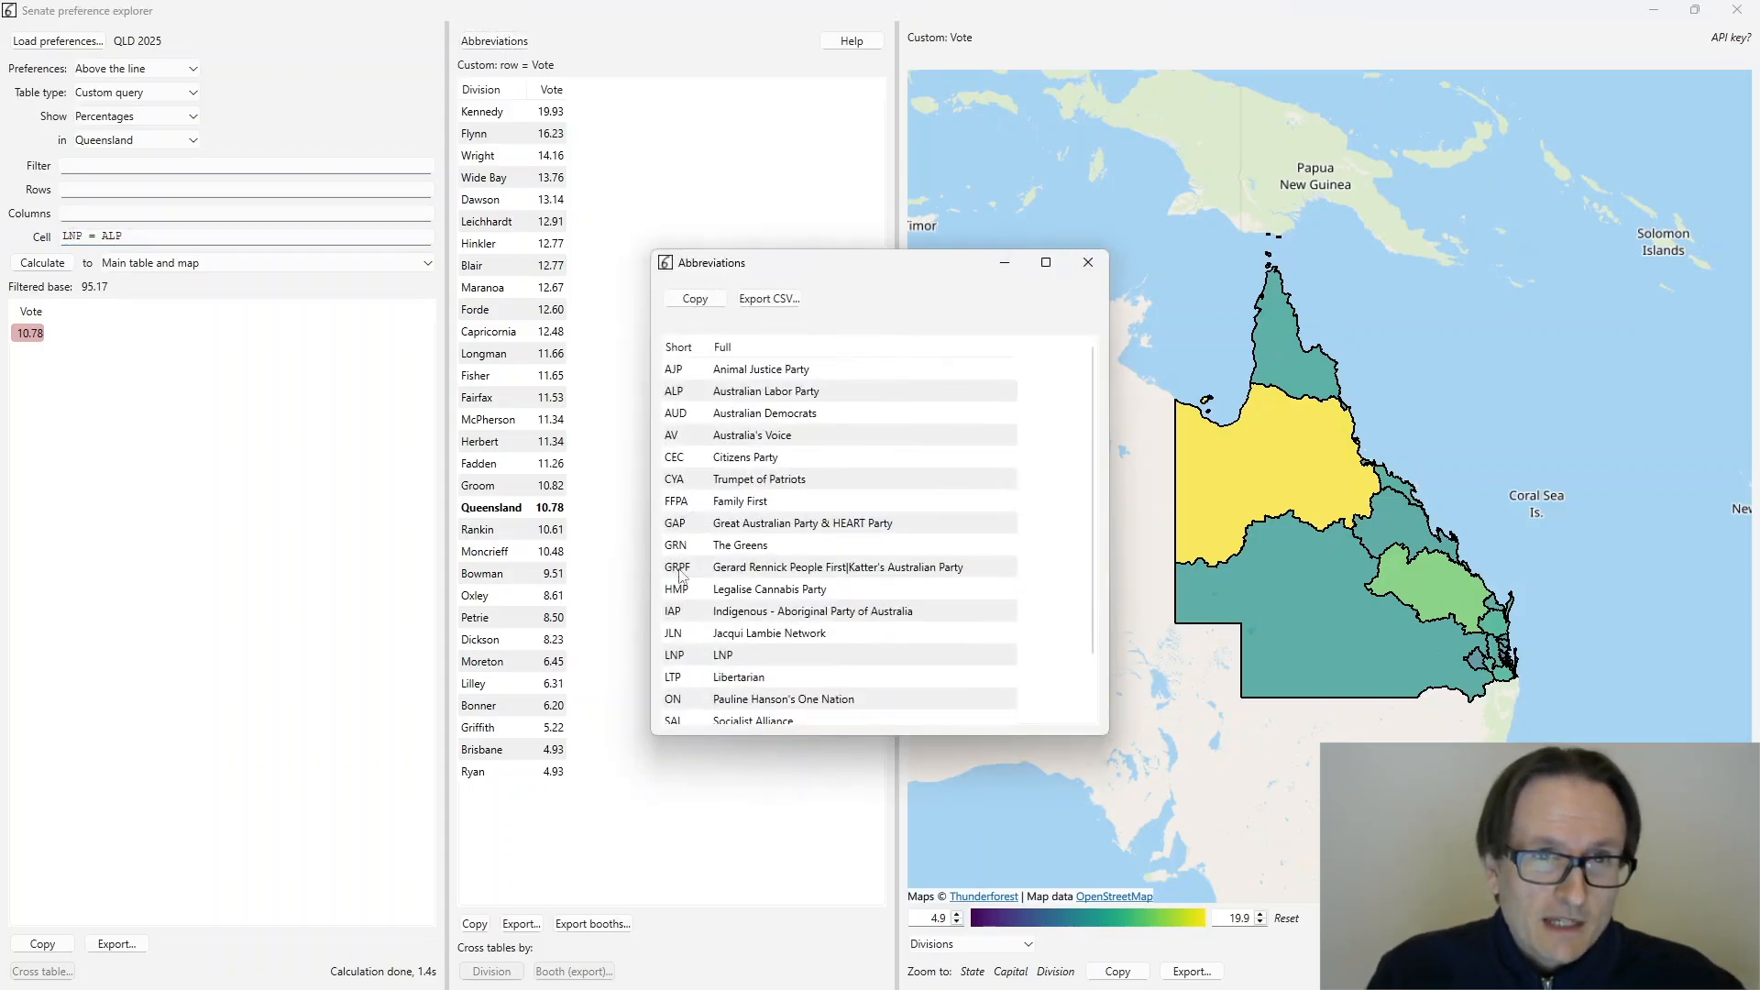
{"action": "left_click", "coordinate": [1089, 262]}
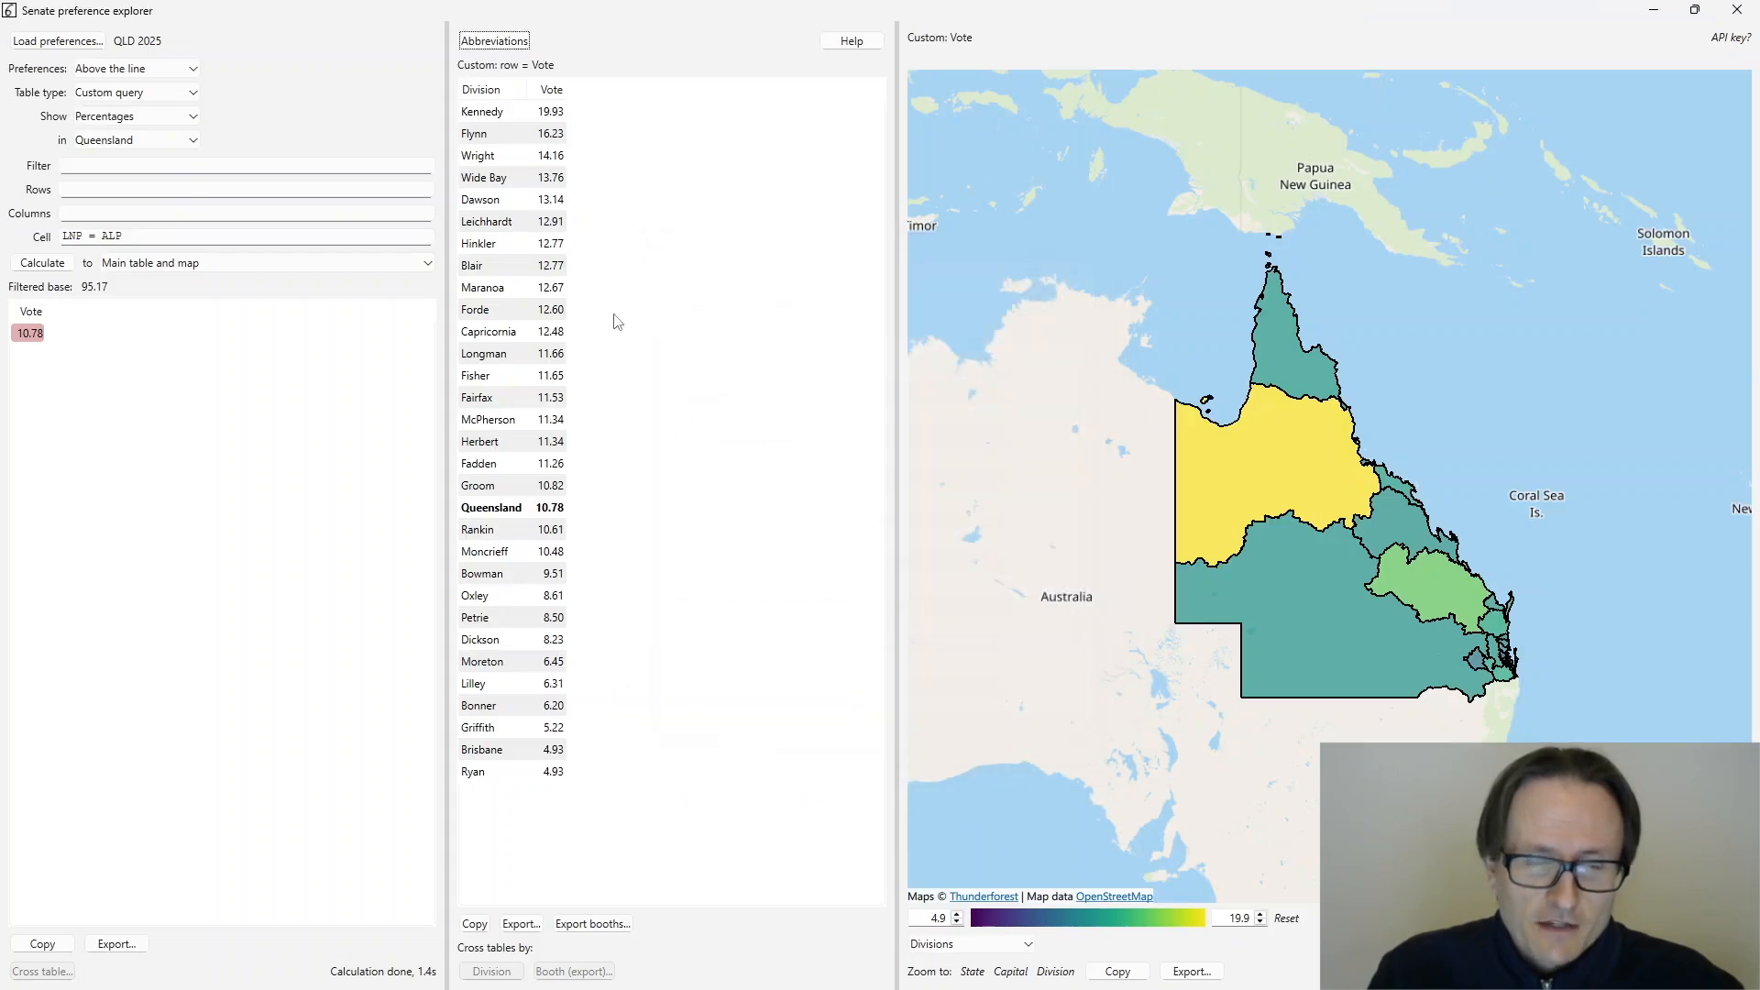
- Try calculating with the group misspelled, so that the cell reads LP = ALP, and restore the spelling to LNP
{"action": "double_click", "coordinate": [71, 236]}
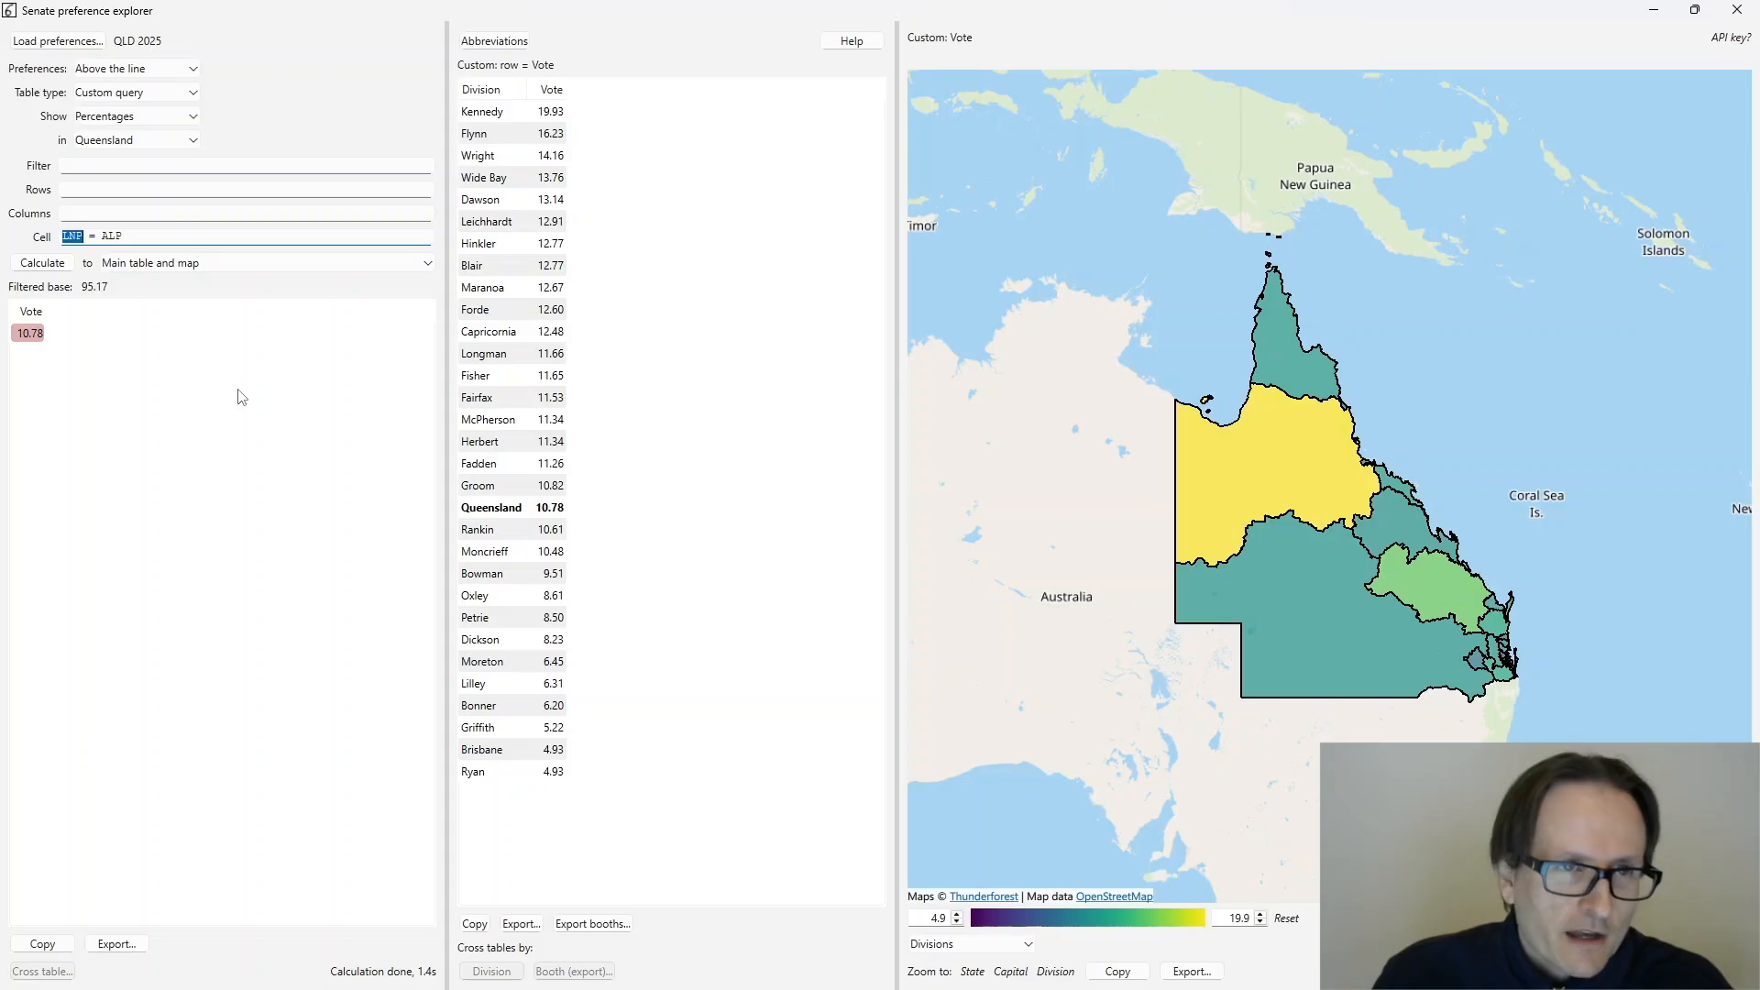
{"action": "key", "text": "BackSpace"}
{"action": "left_click", "coordinate": [56, 267]}
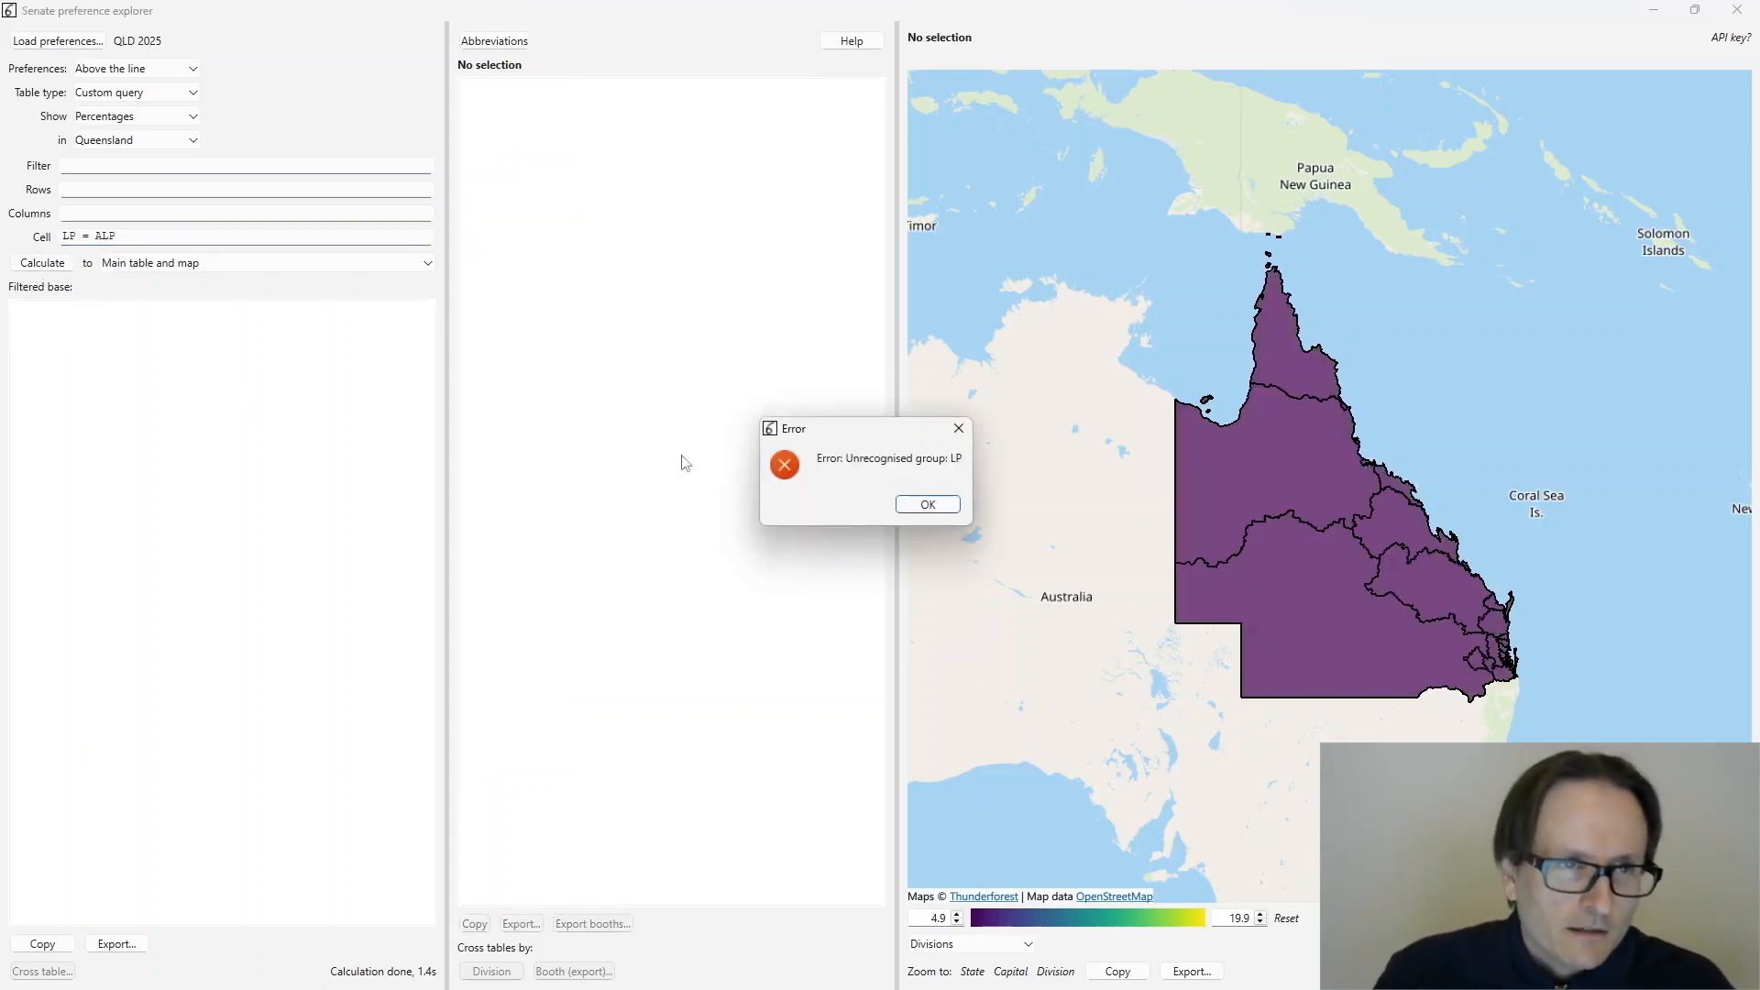
{"action": "left_click", "coordinate": [928, 505]}
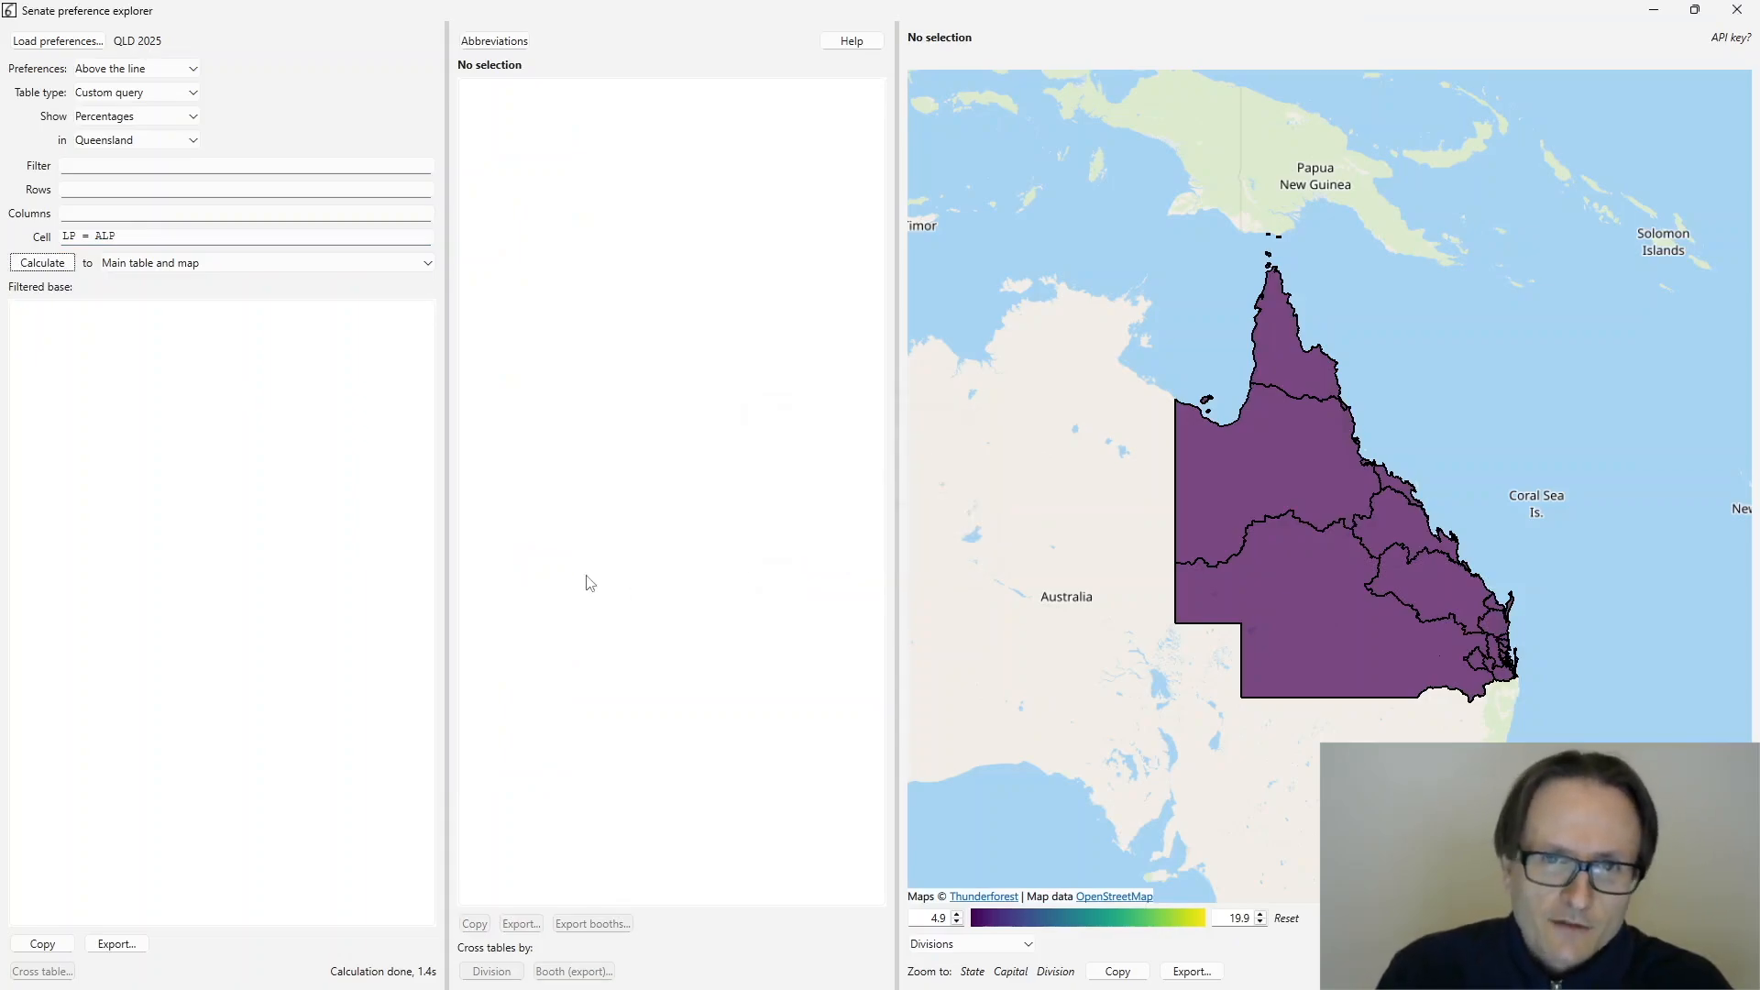
{"action": "left_click", "coordinate": [72, 237]}
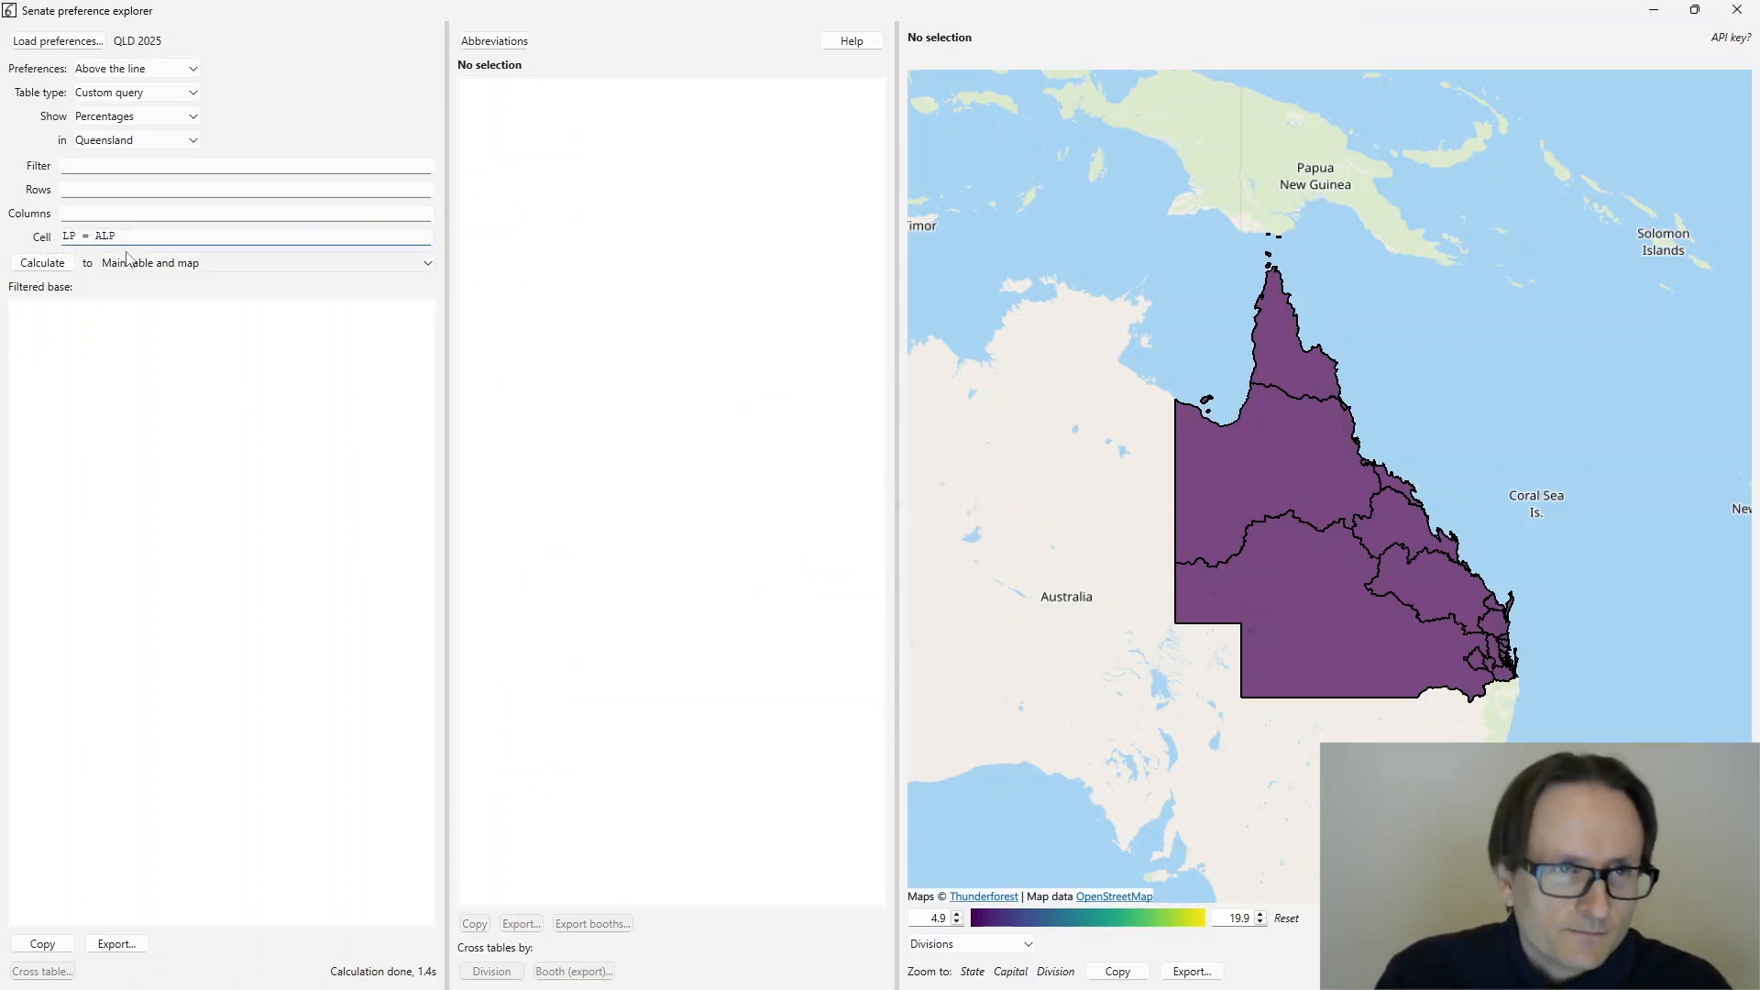
{"action": "type", "text": "N"}
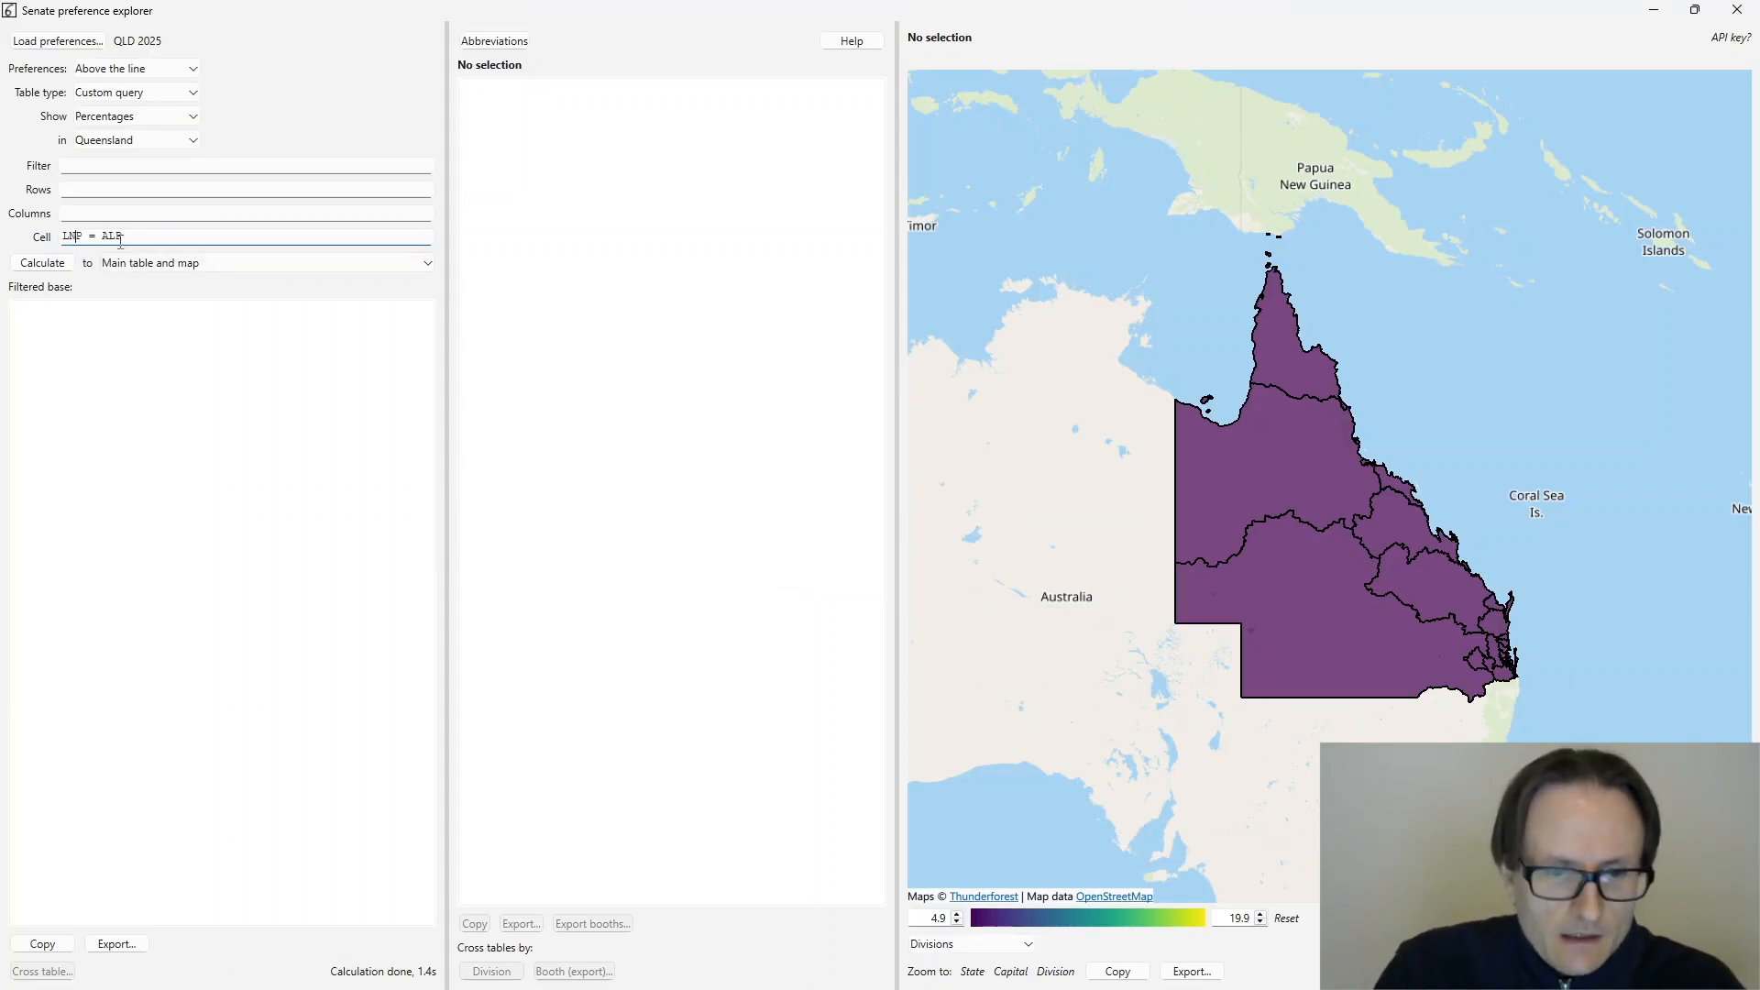
- Replace the cell expression with min(ALP, LNP) = 999 and recalculate the custom query
{"action": "left_click_drag", "start_coordinate": [145, 240], "coordinate": [42, 244]}
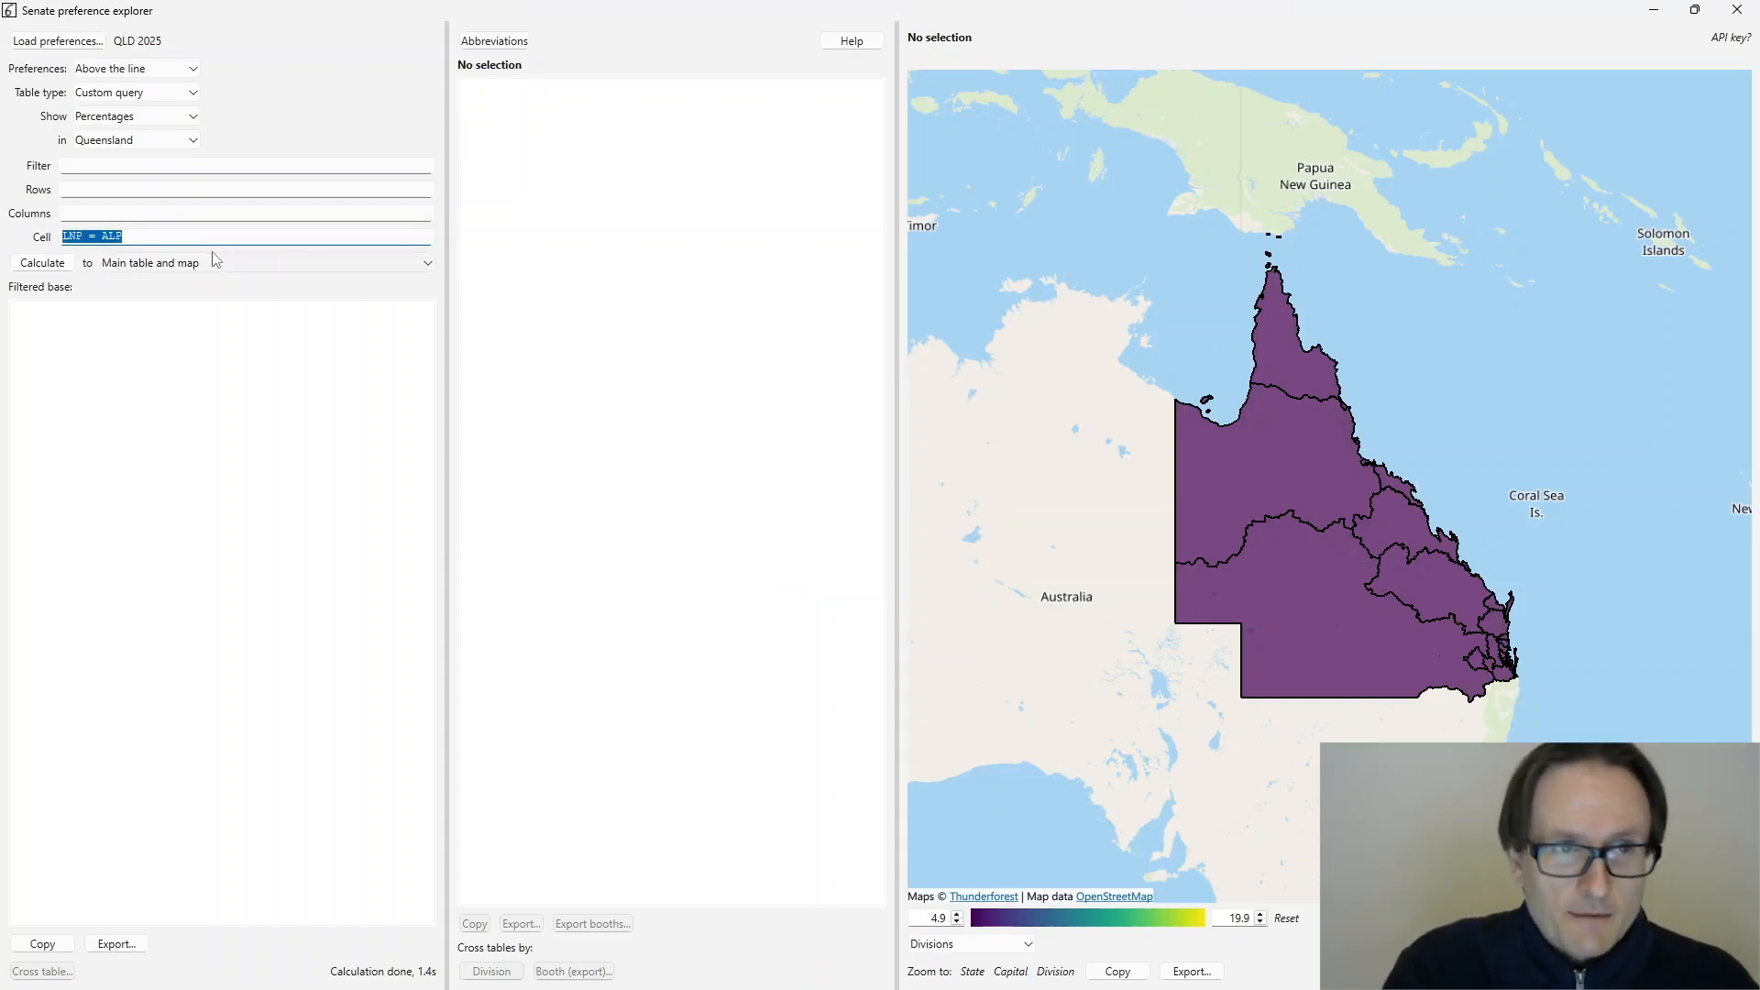
{"action": "type", "text": "min"}
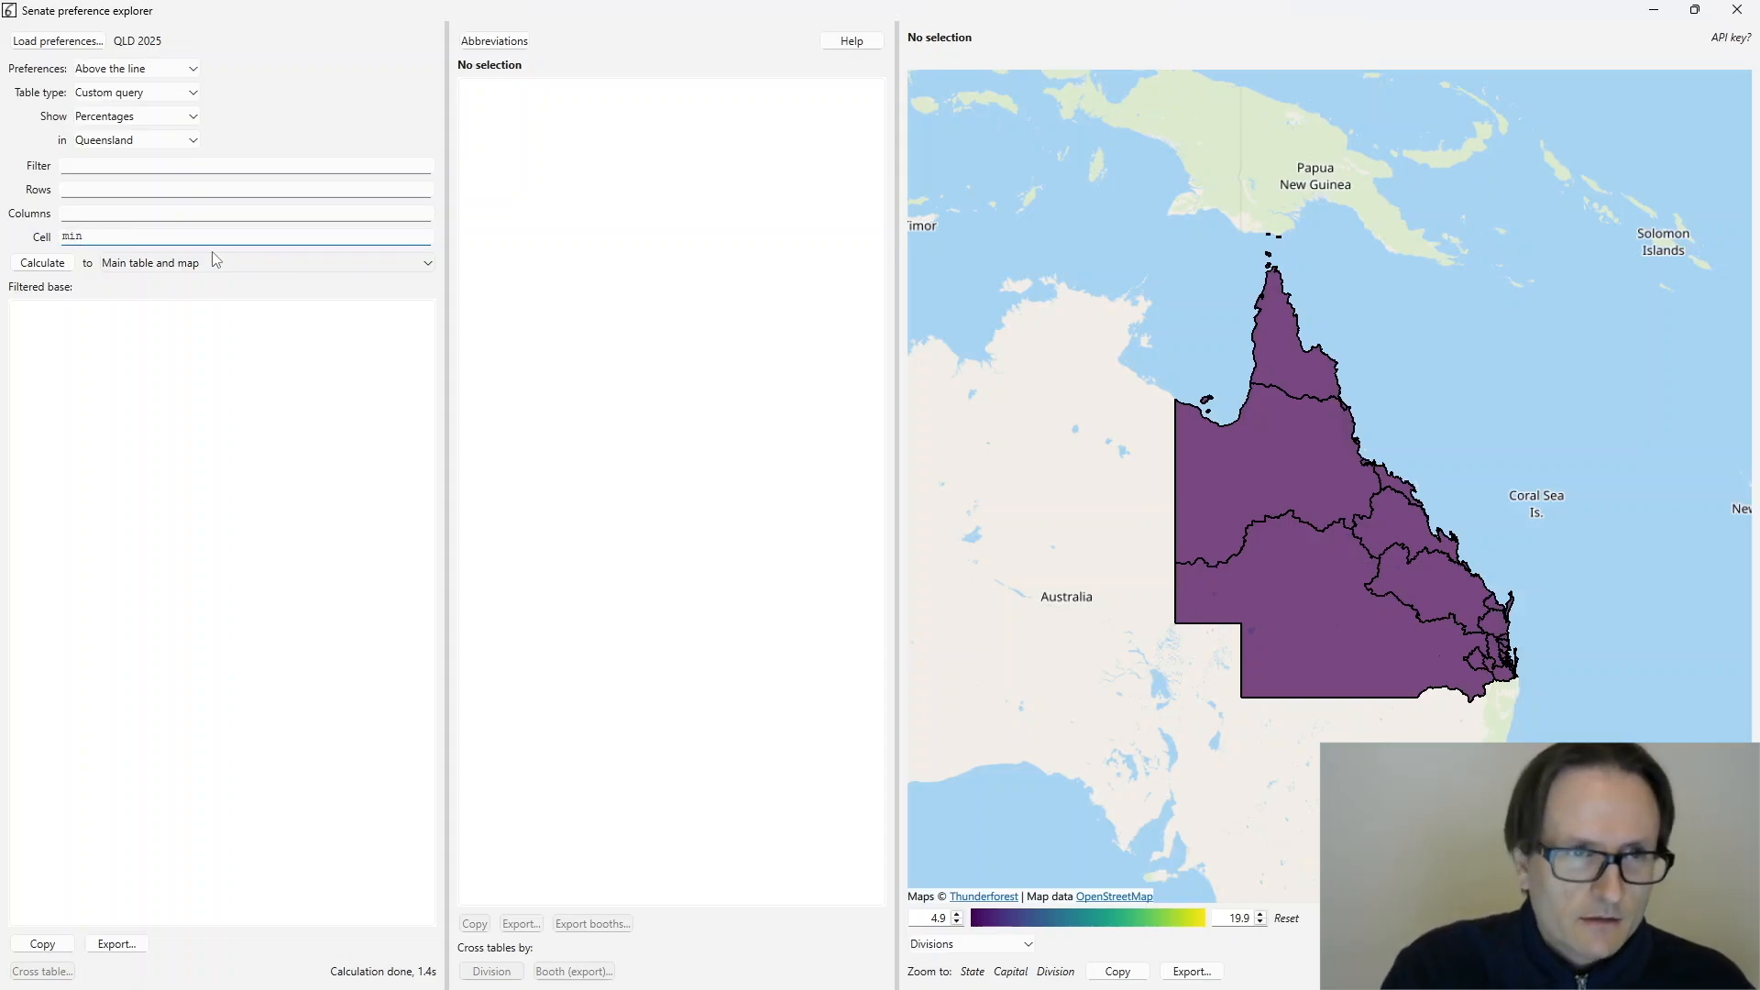
{"action": "type", "text": "()"}
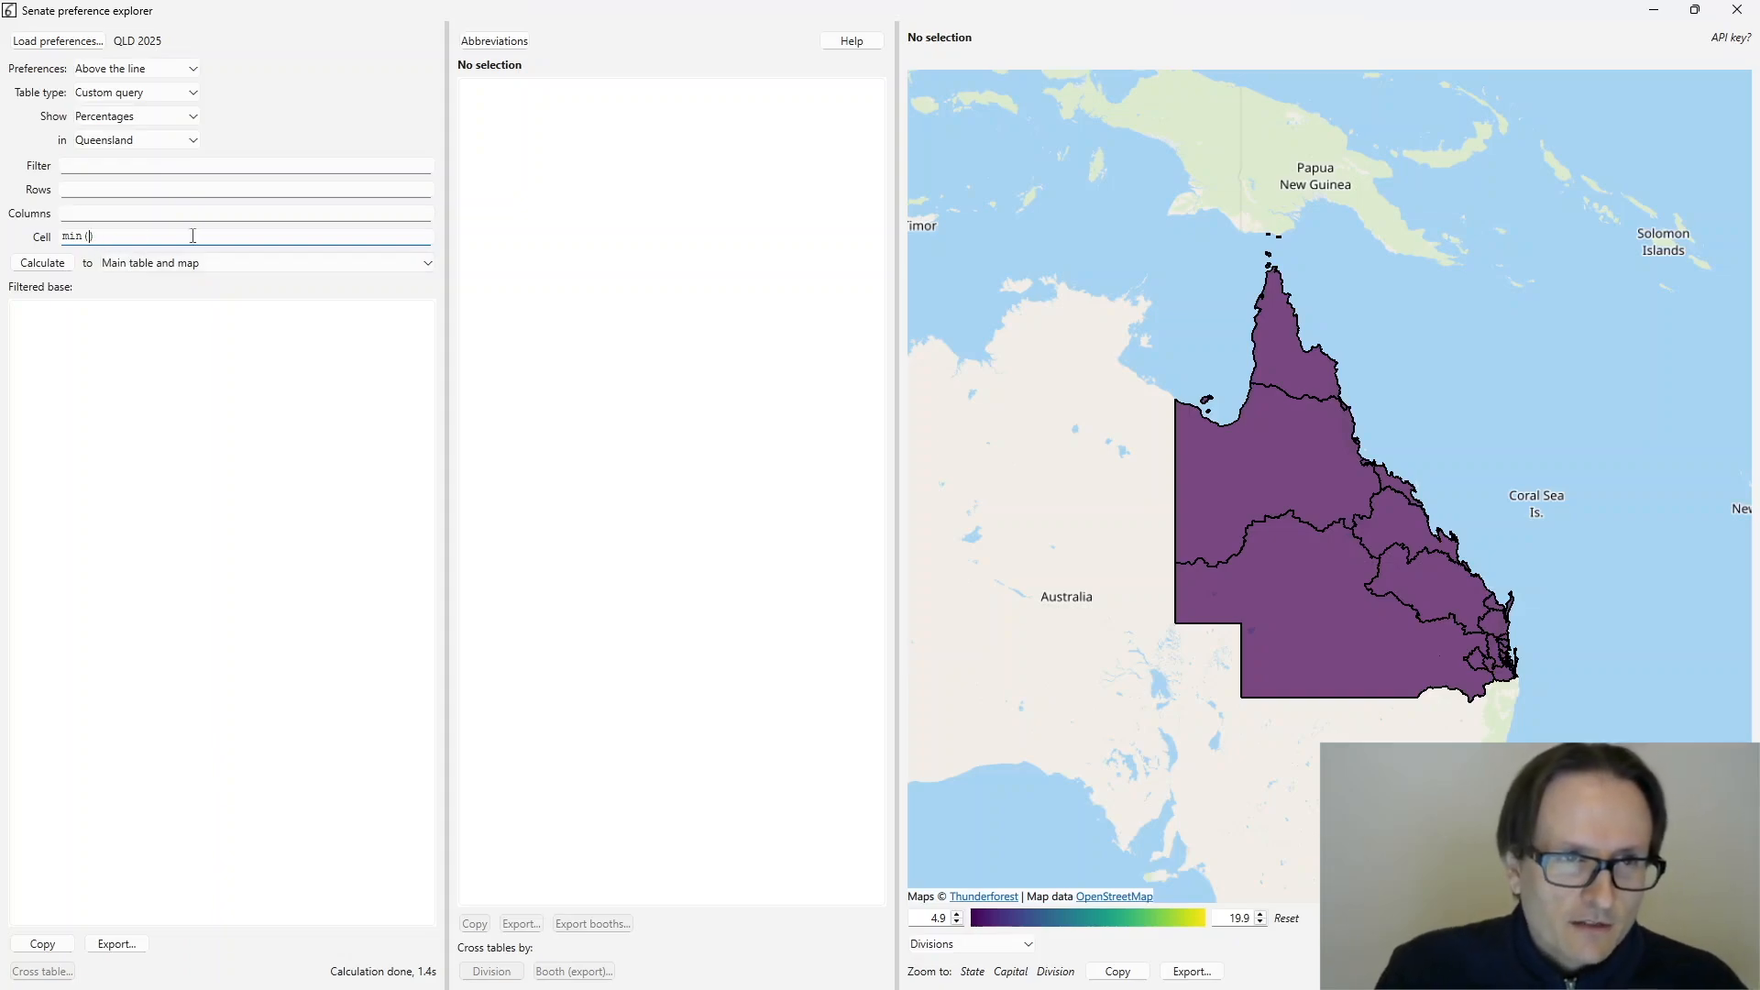
{"action": "type", "text": "ALP"}
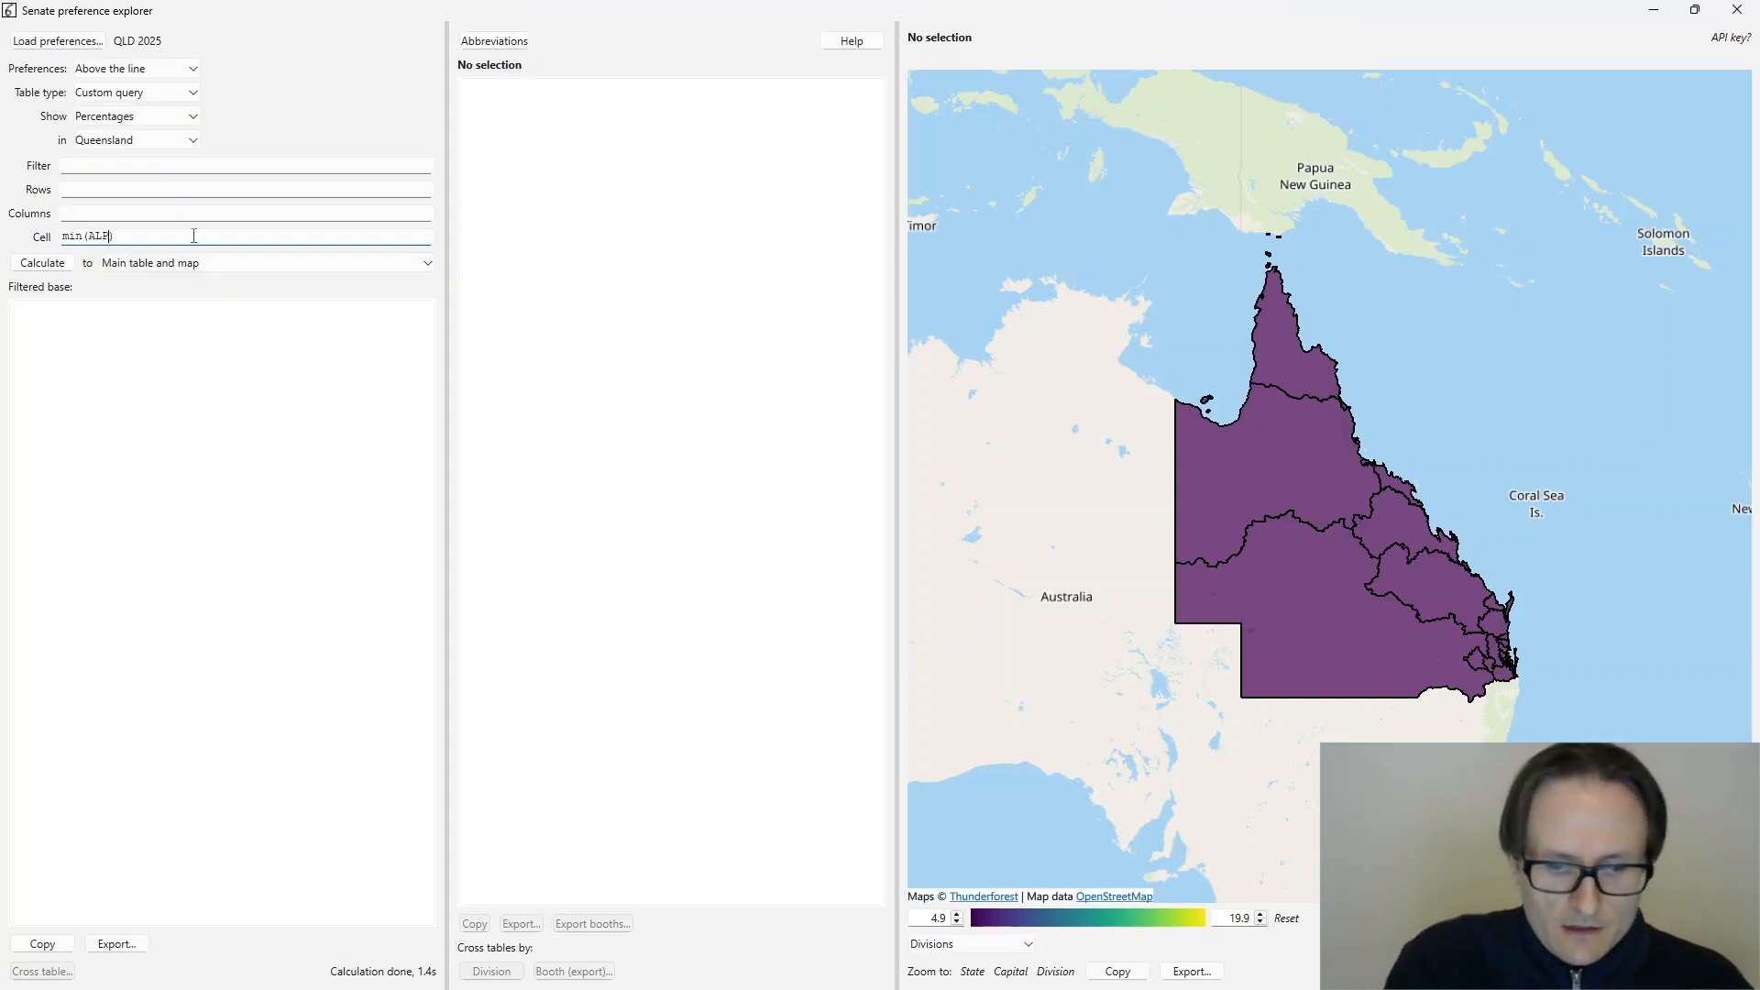
{"action": "type", "text": ", LNP"}
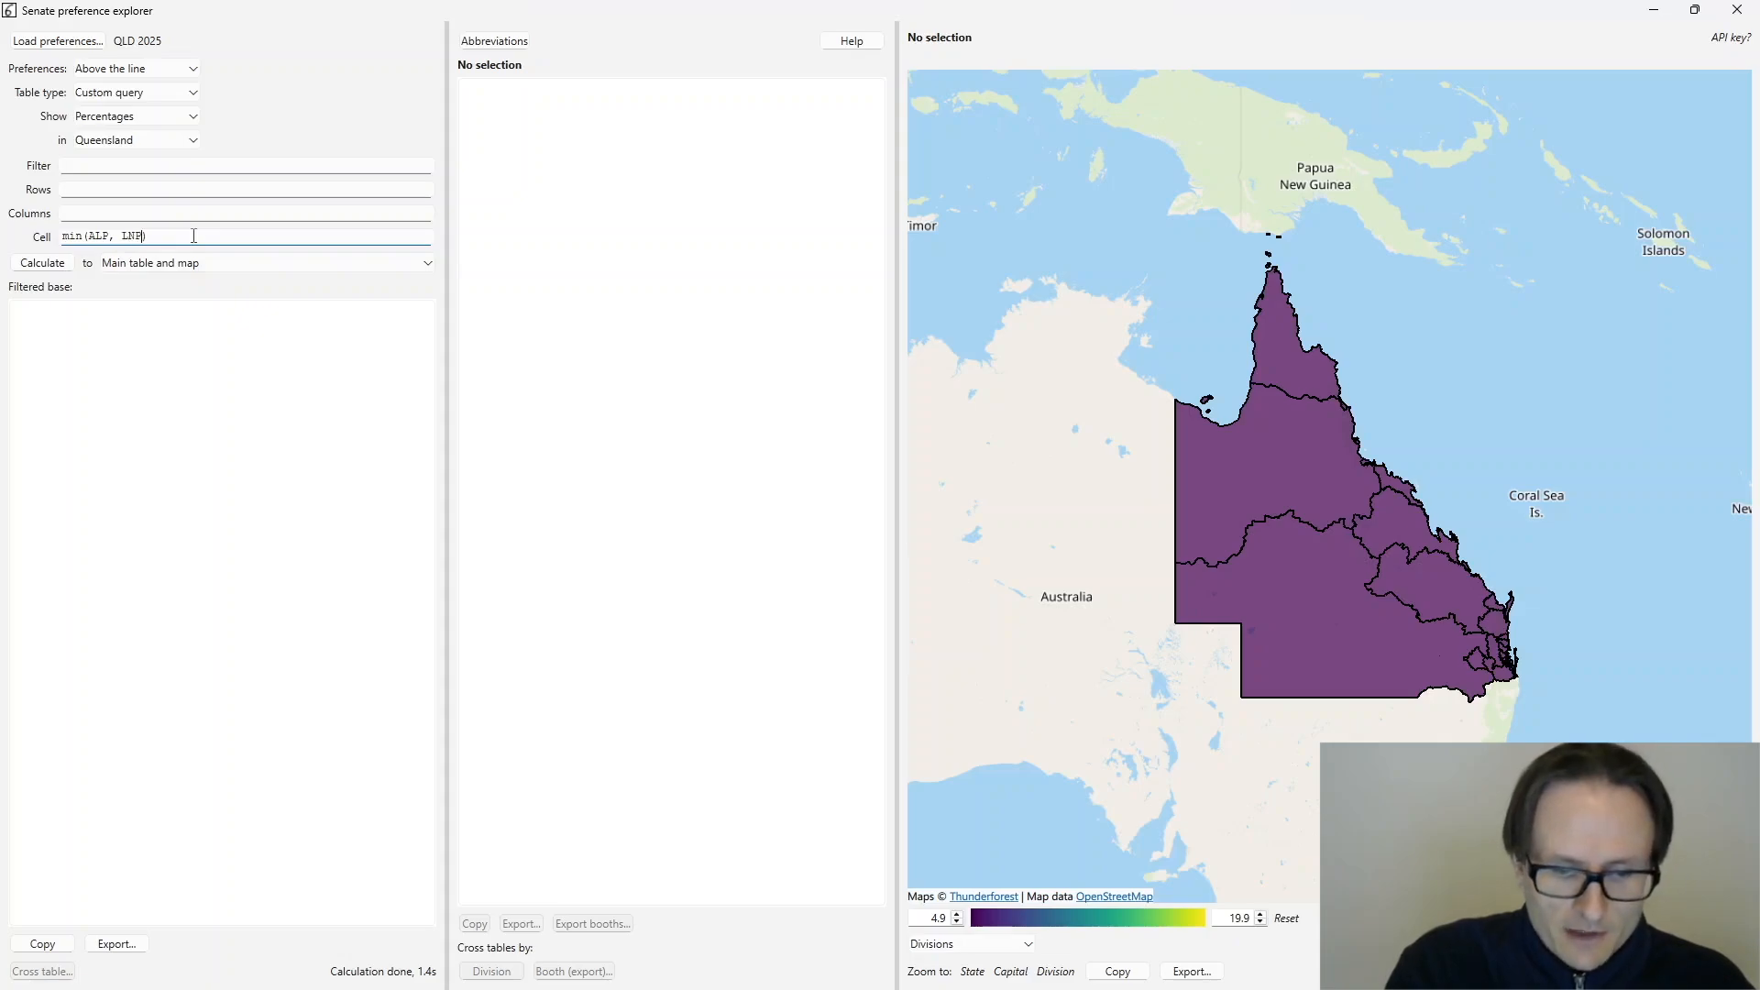
{"action": "type", "text": " = 999"}
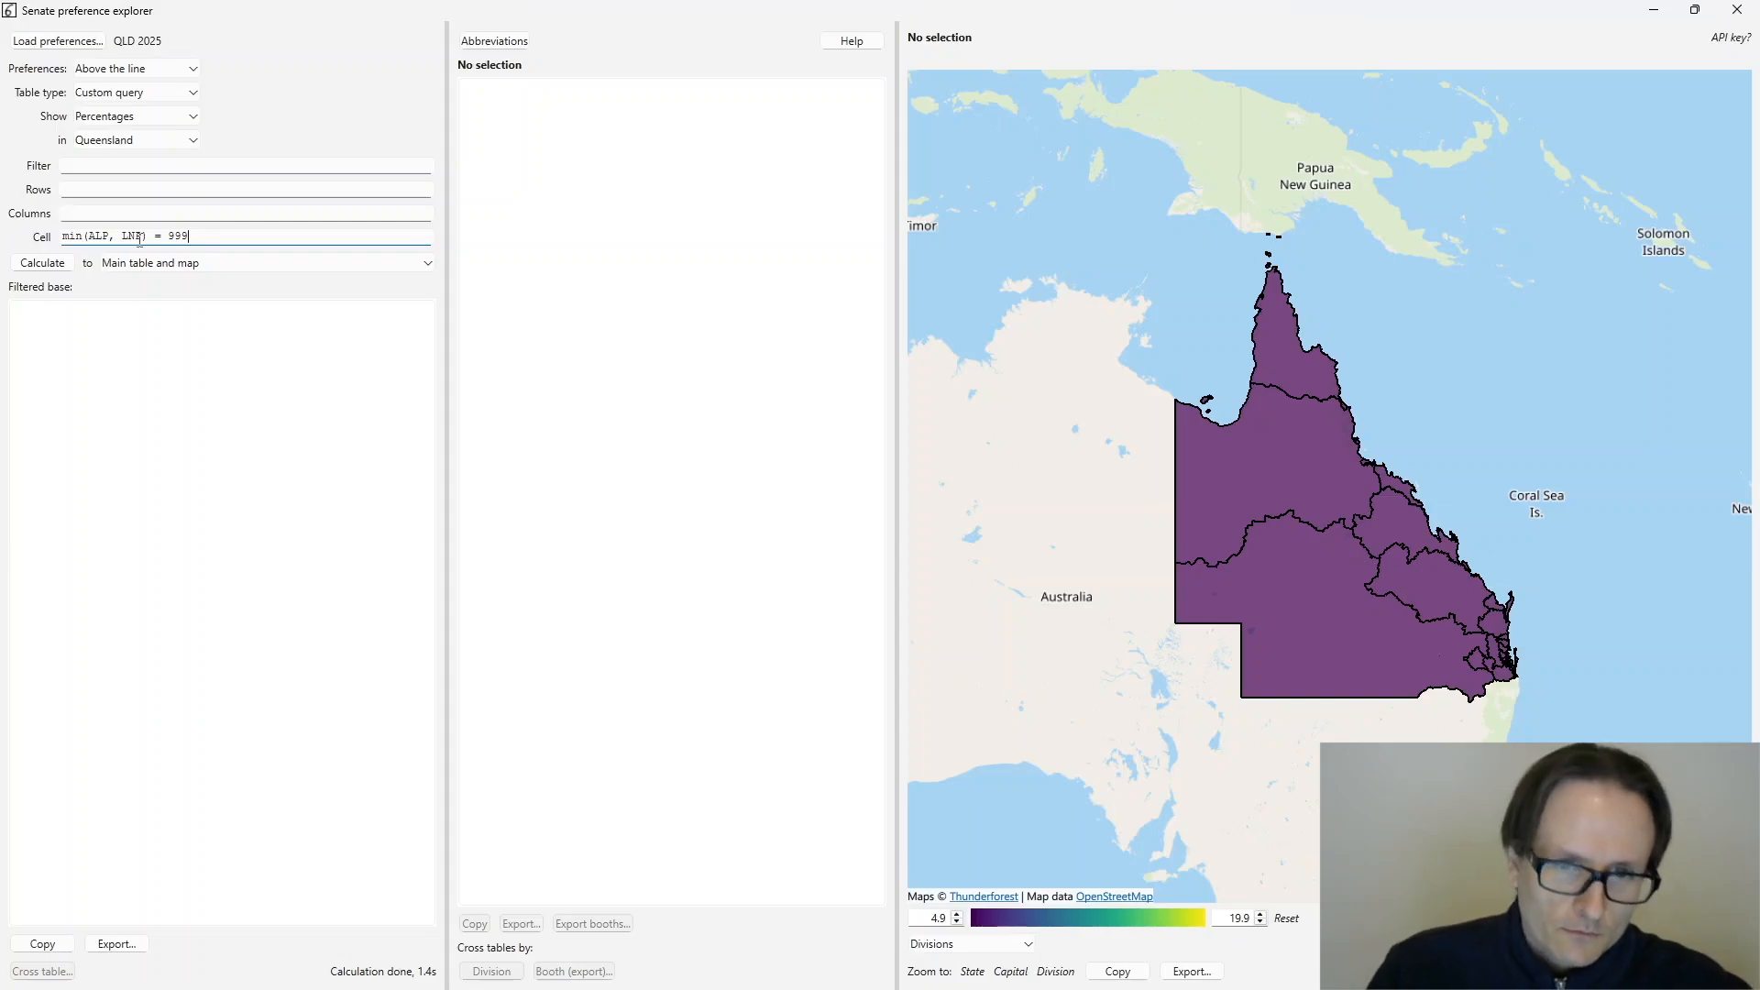
{"action": "left_click", "coordinate": [43, 263]}
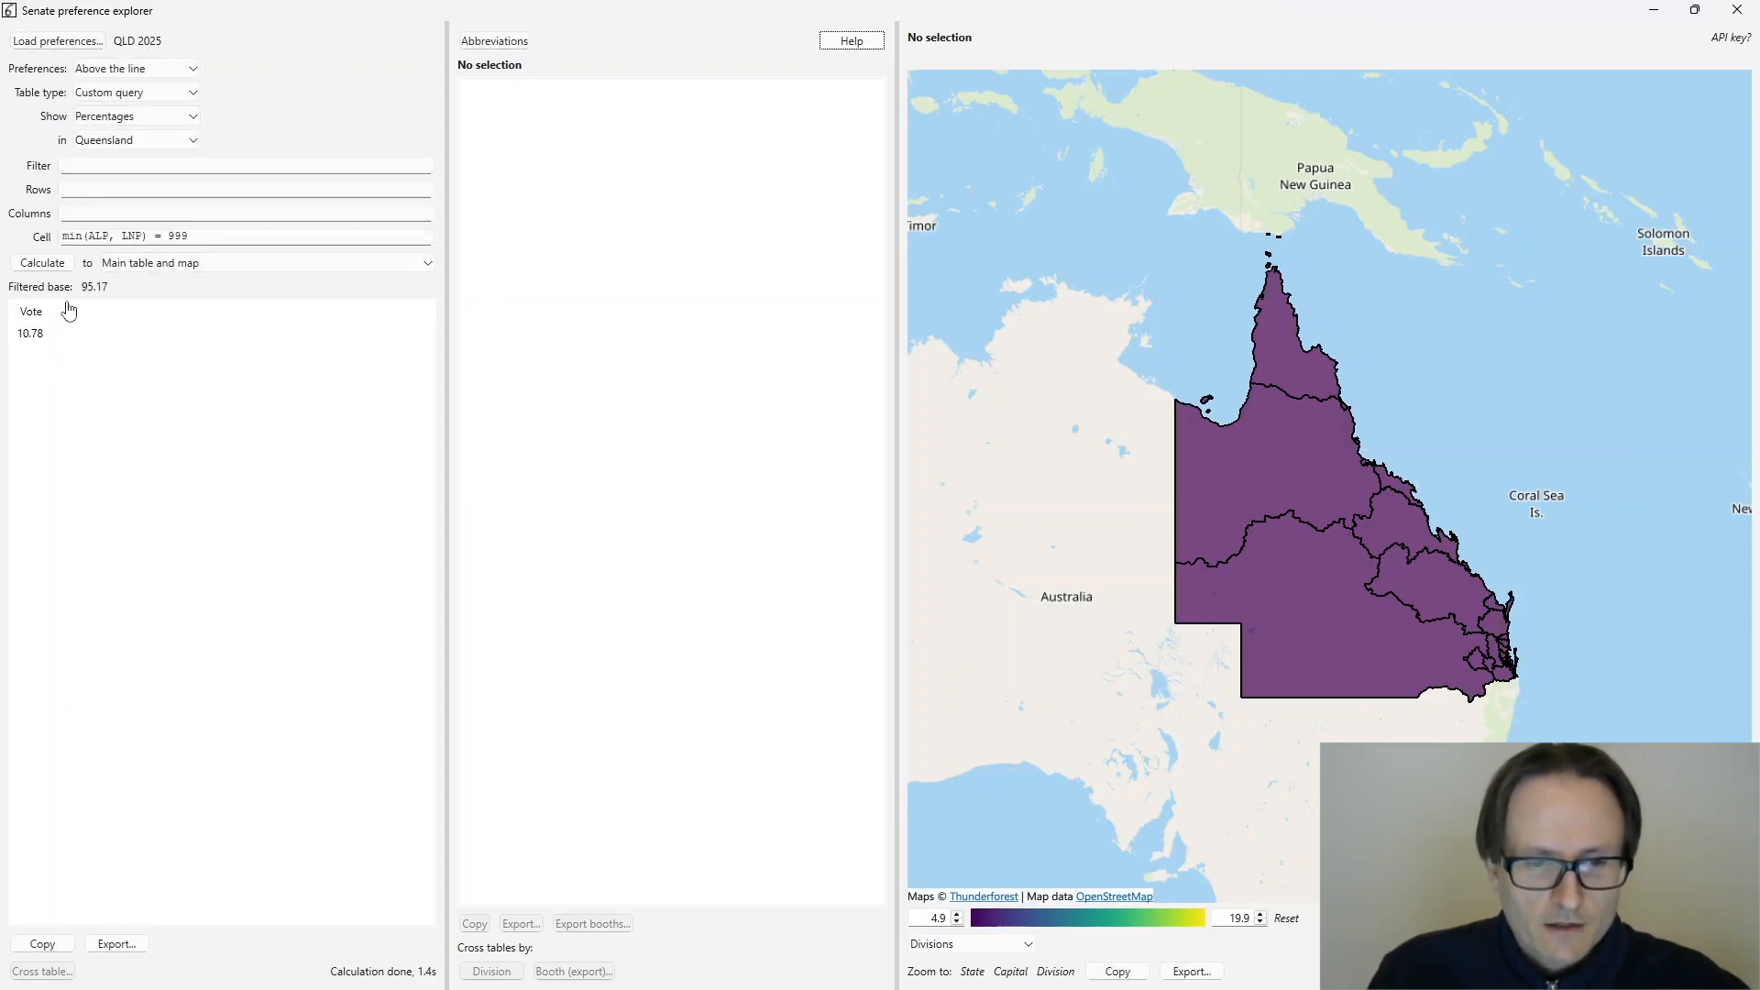
- Change the function to max, so that the cell reads max(ALP, LNP) = 999, recalculate, and map the Vote result around Brisbane
{"action": "left_click_drag", "start_coordinate": [69, 237], "coordinate": [82, 238]}
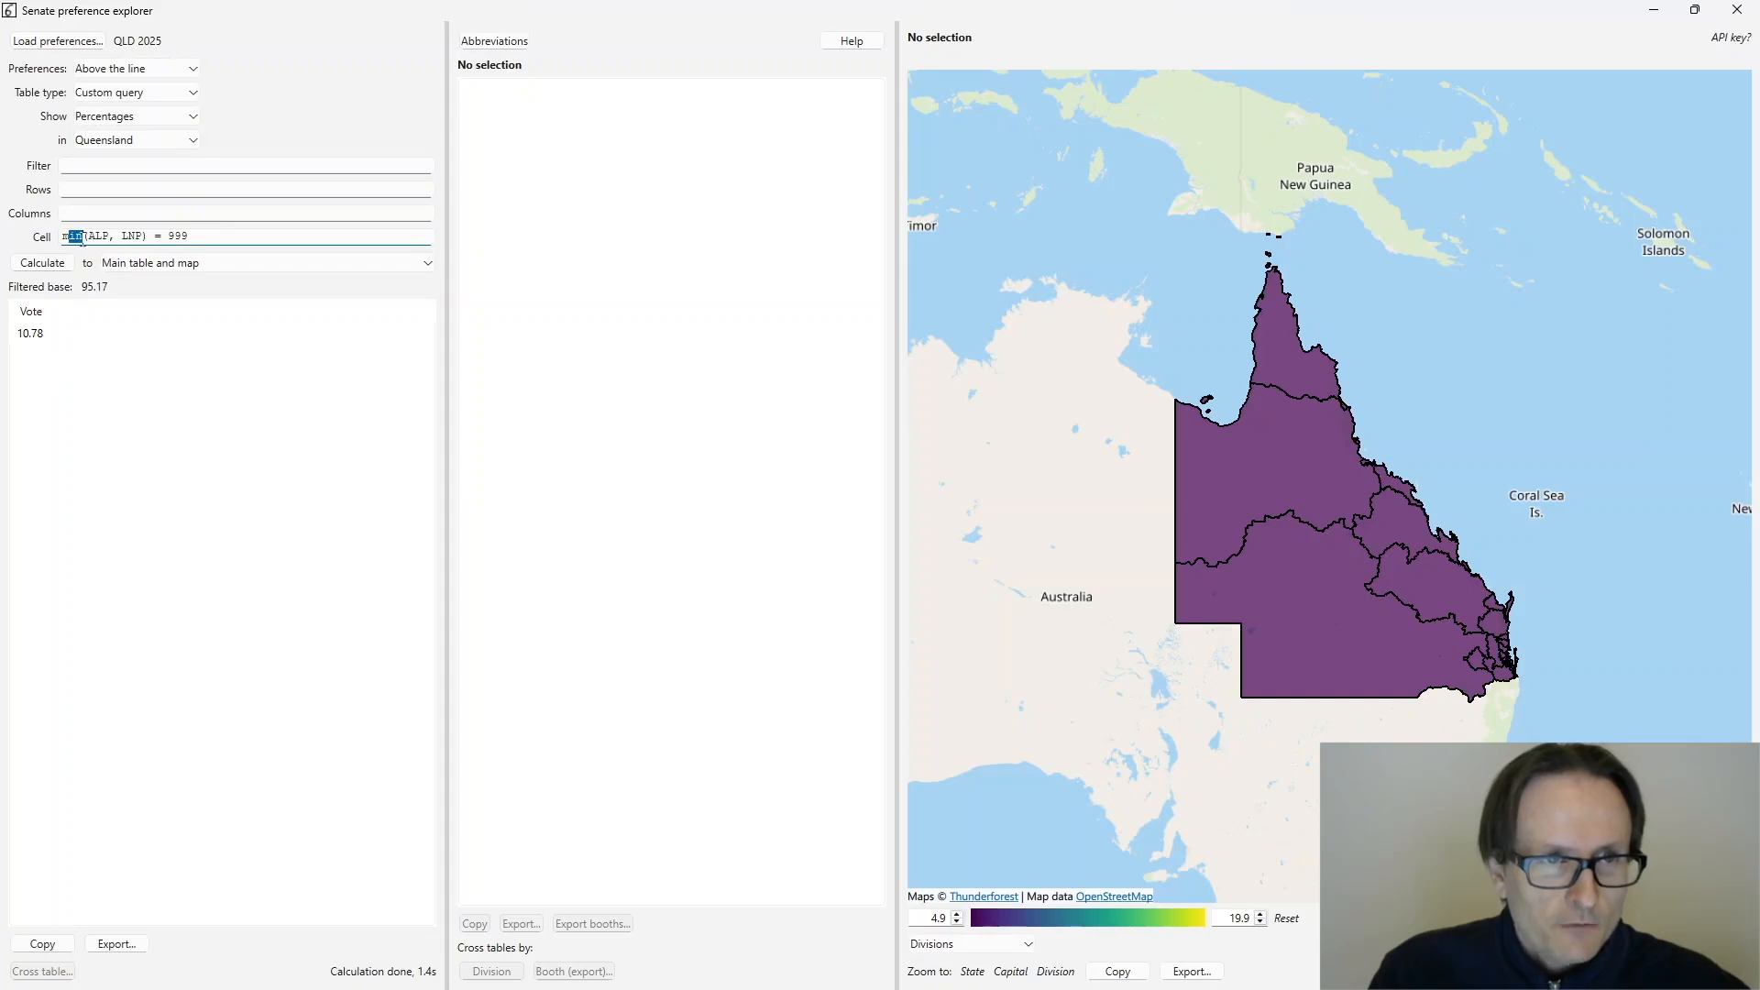
{"action": "type", "text": "ax"}
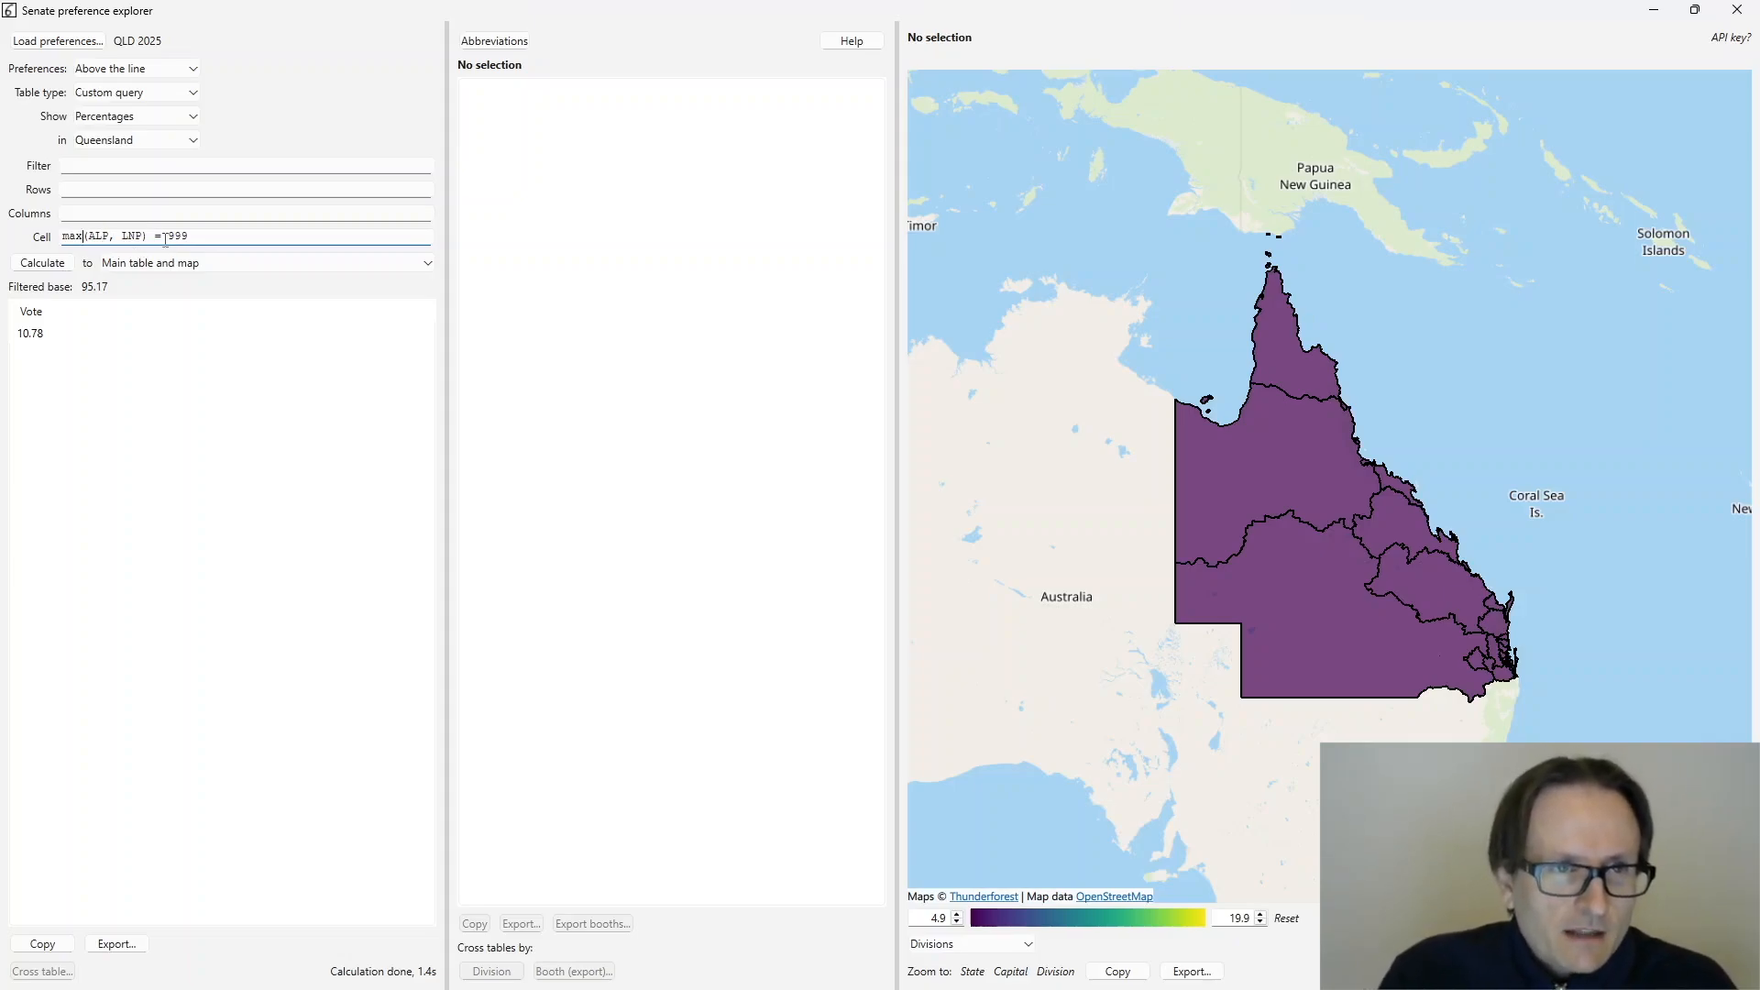
{"action": "left_click", "coordinate": [39, 267]}
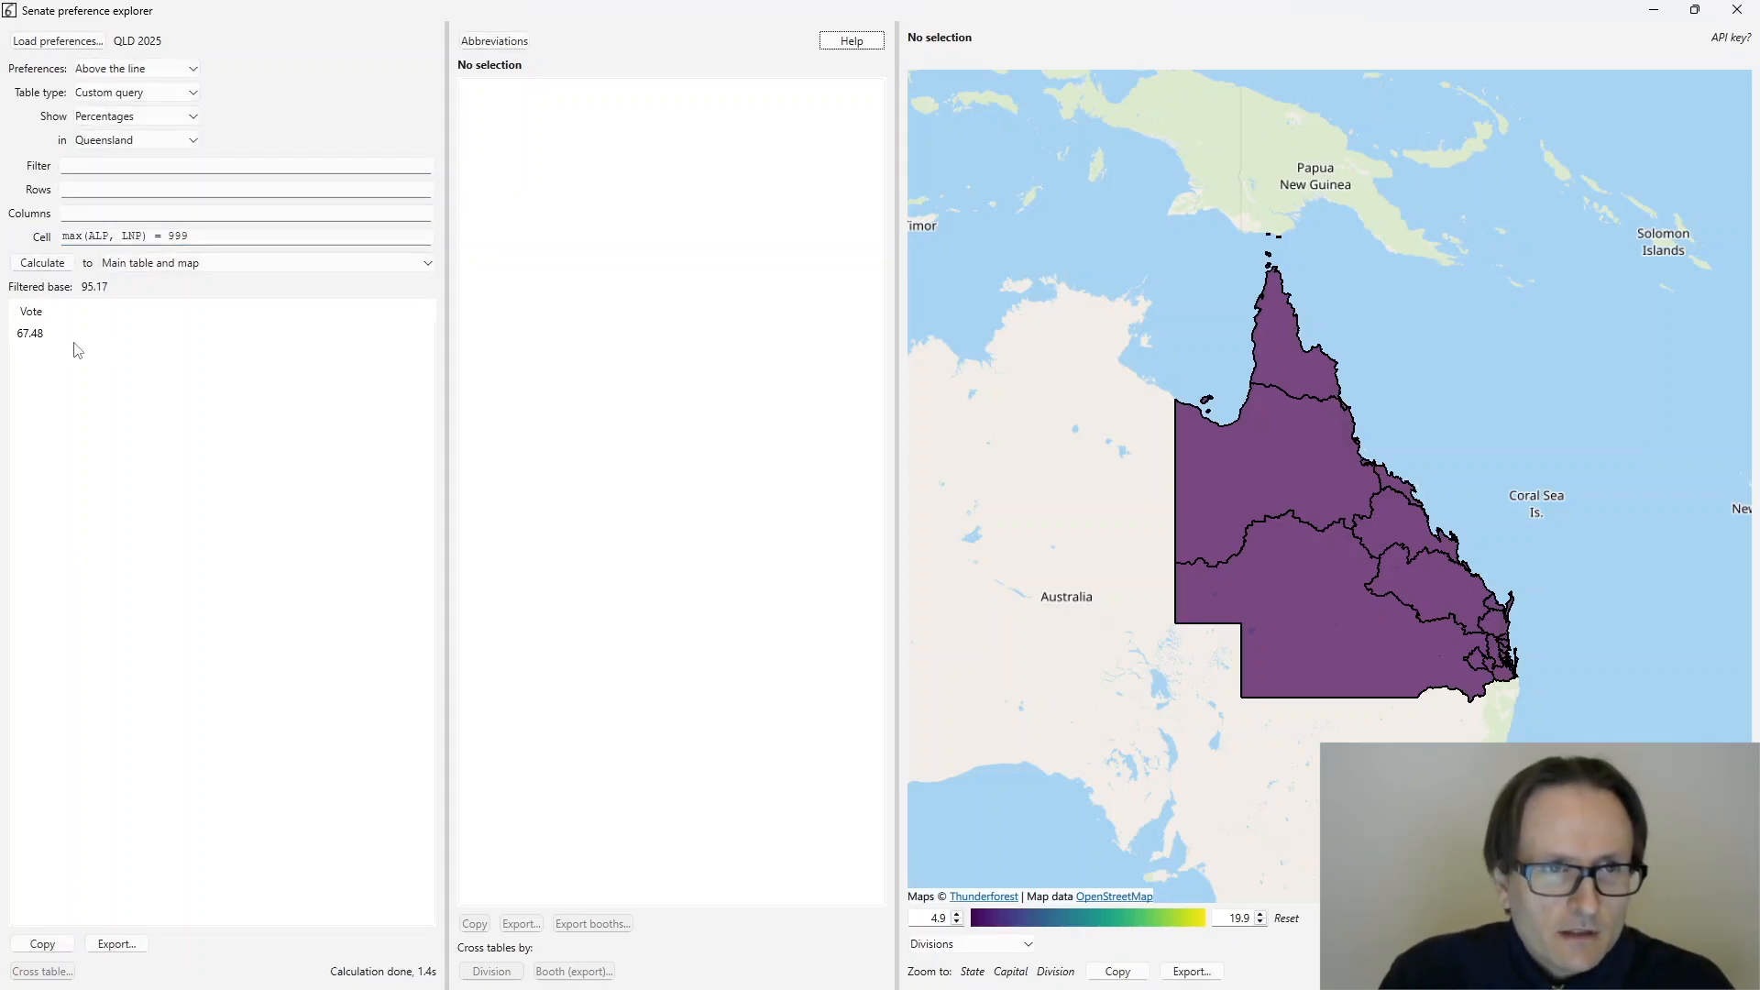
{"action": "left_click", "coordinate": [31, 334]}
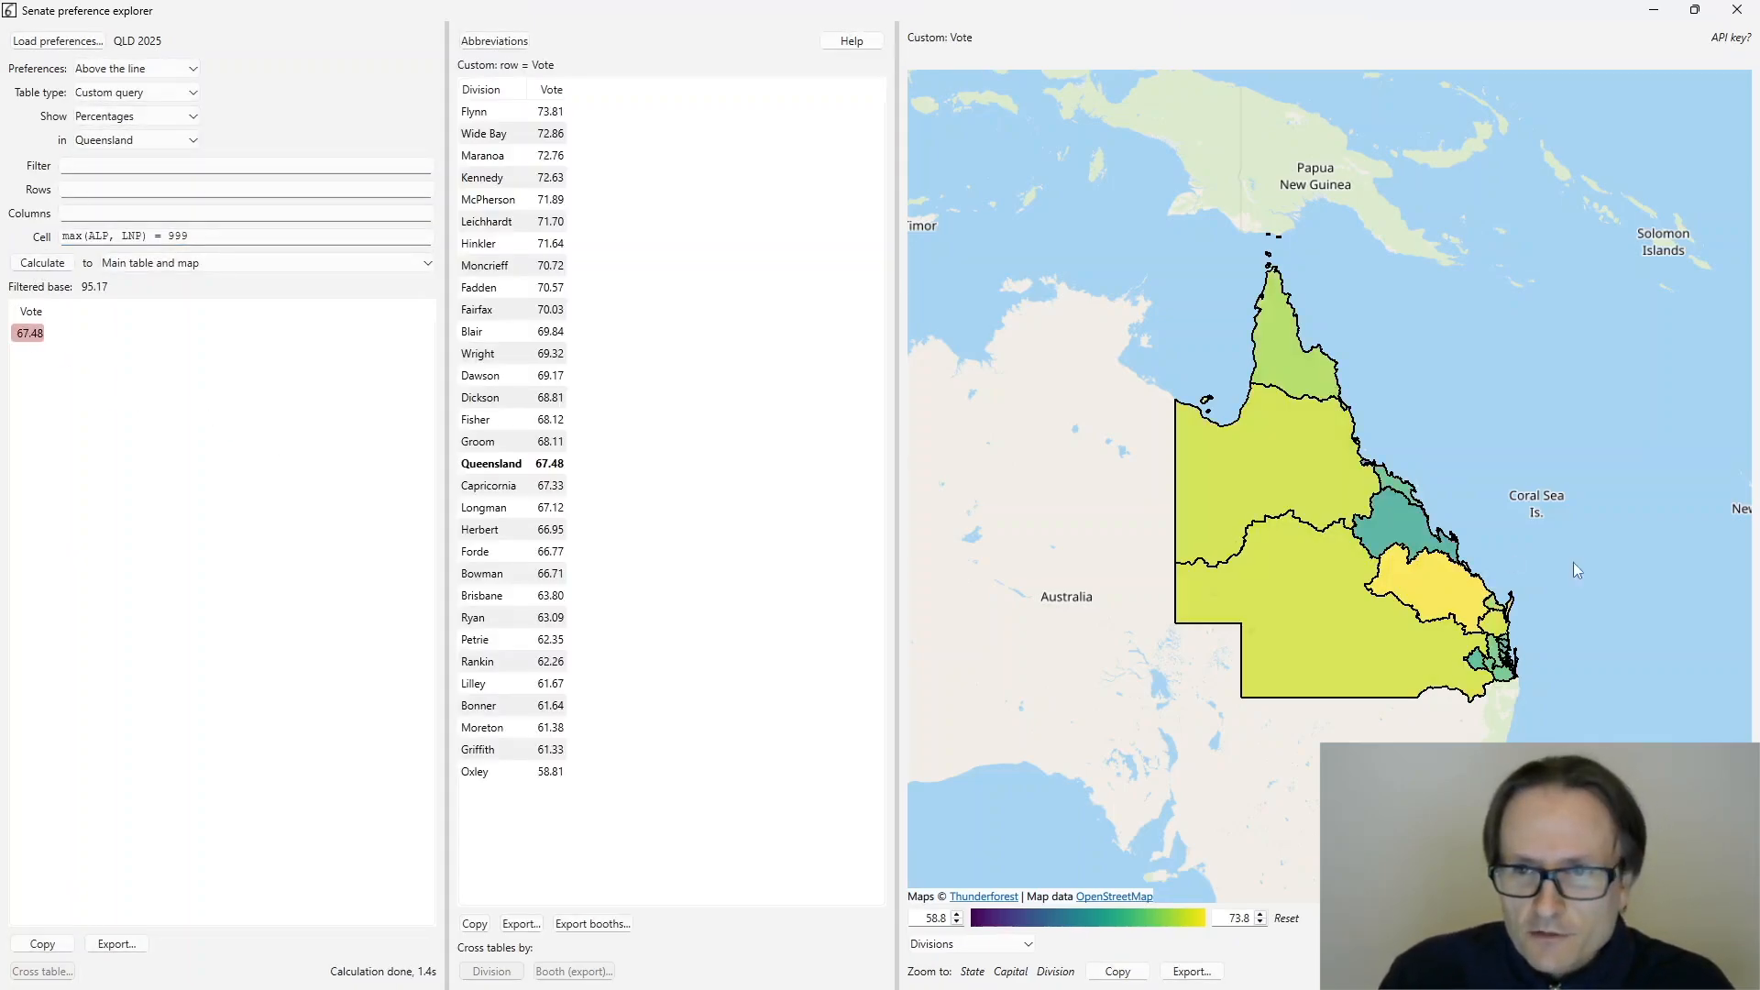
{"action": "scroll", "coordinate": [1560, 654], "scroll_direction": "up", "scroll_amount": 3}
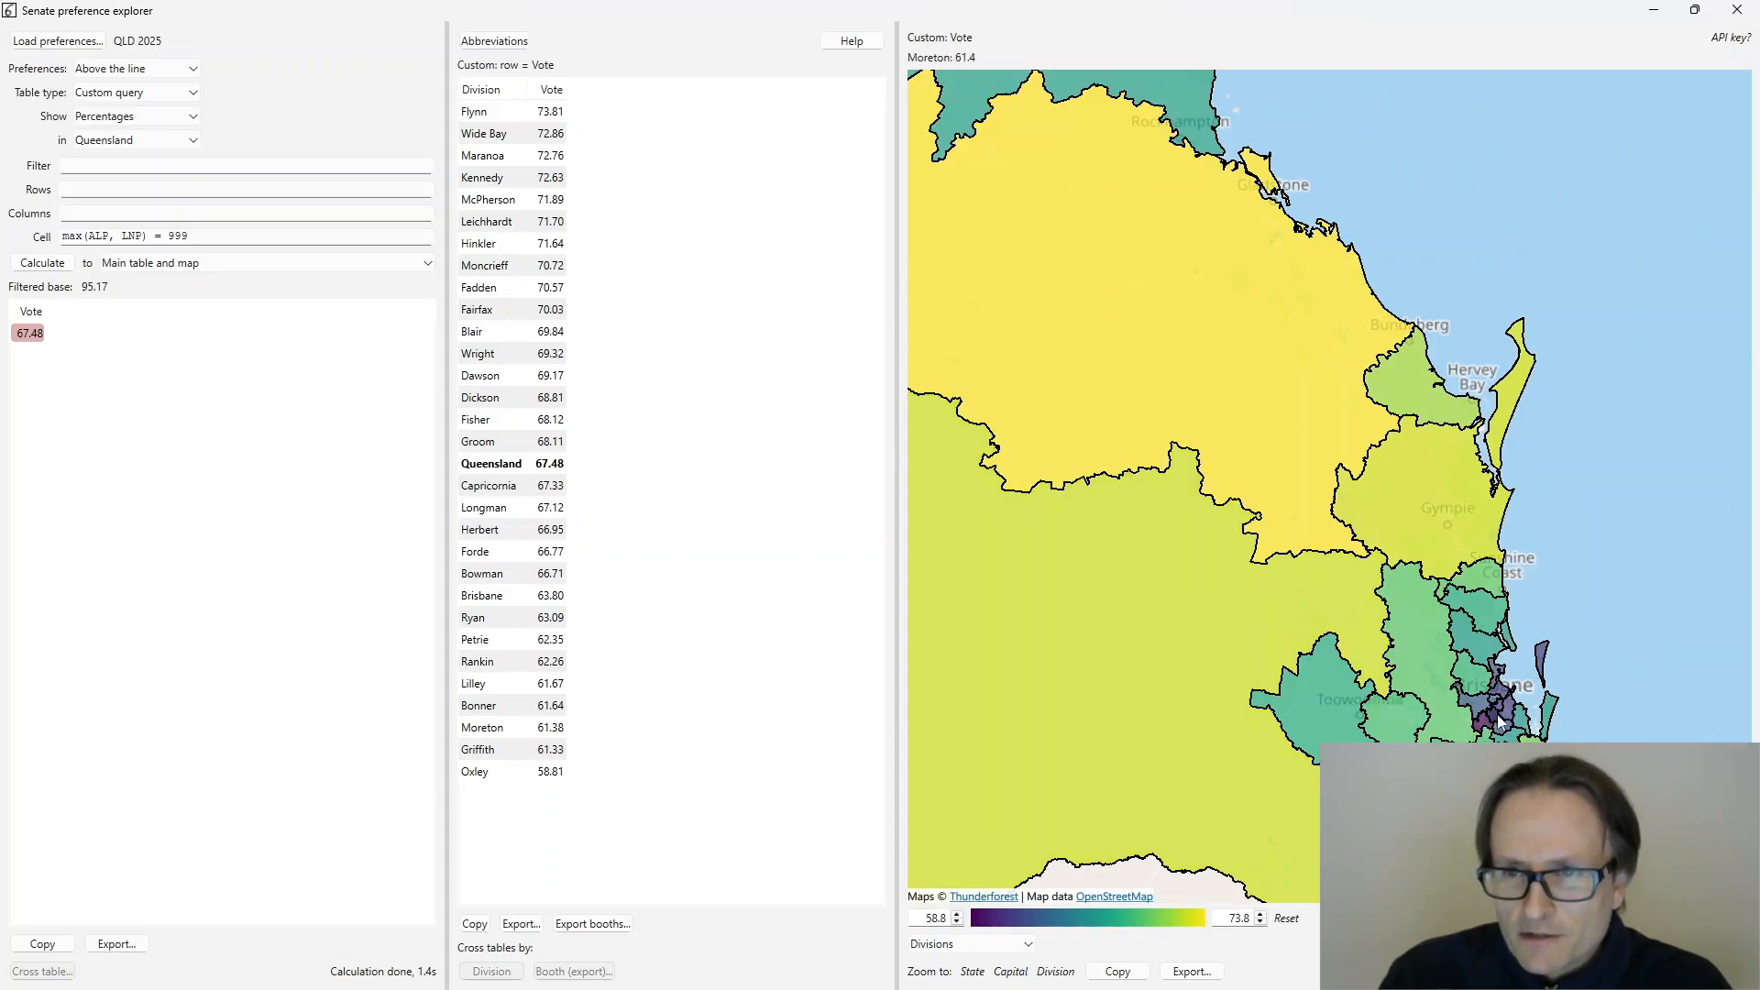
{"action": "scroll", "coordinate": [1503, 711], "scroll_direction": "up", "scroll_amount": 1}
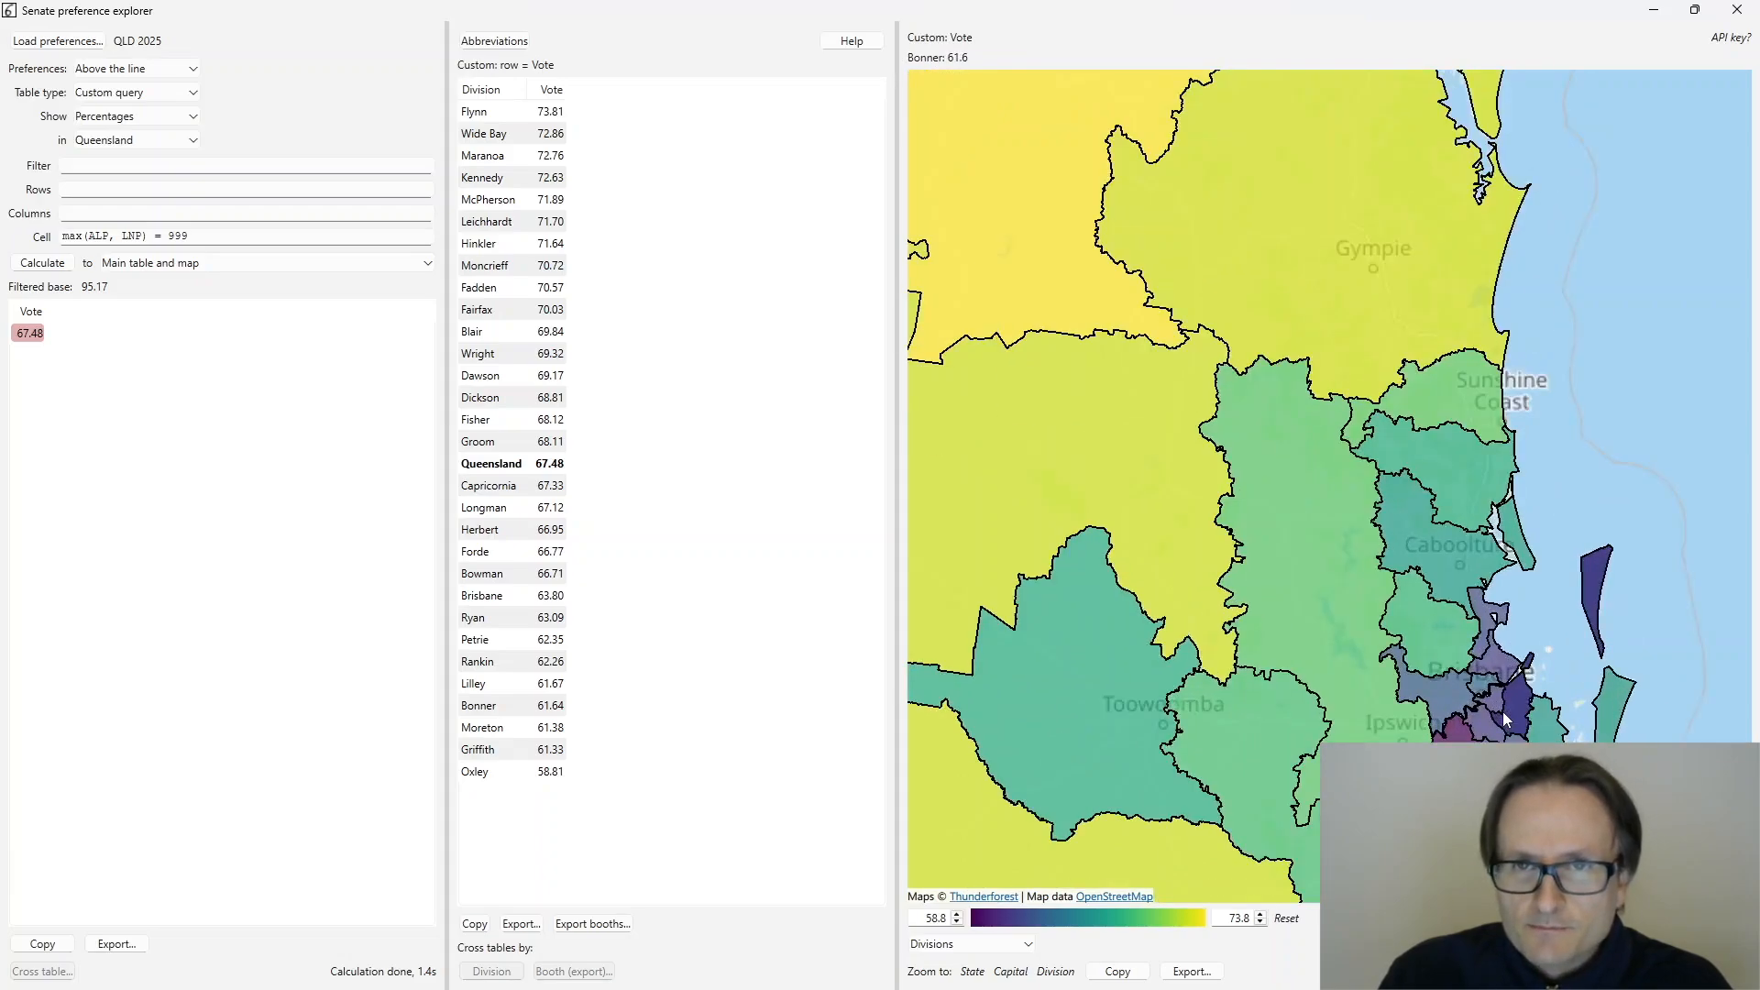
{"action": "scroll", "coordinate": [1503, 712], "scroll_direction": "up", "scroll_amount": 1}
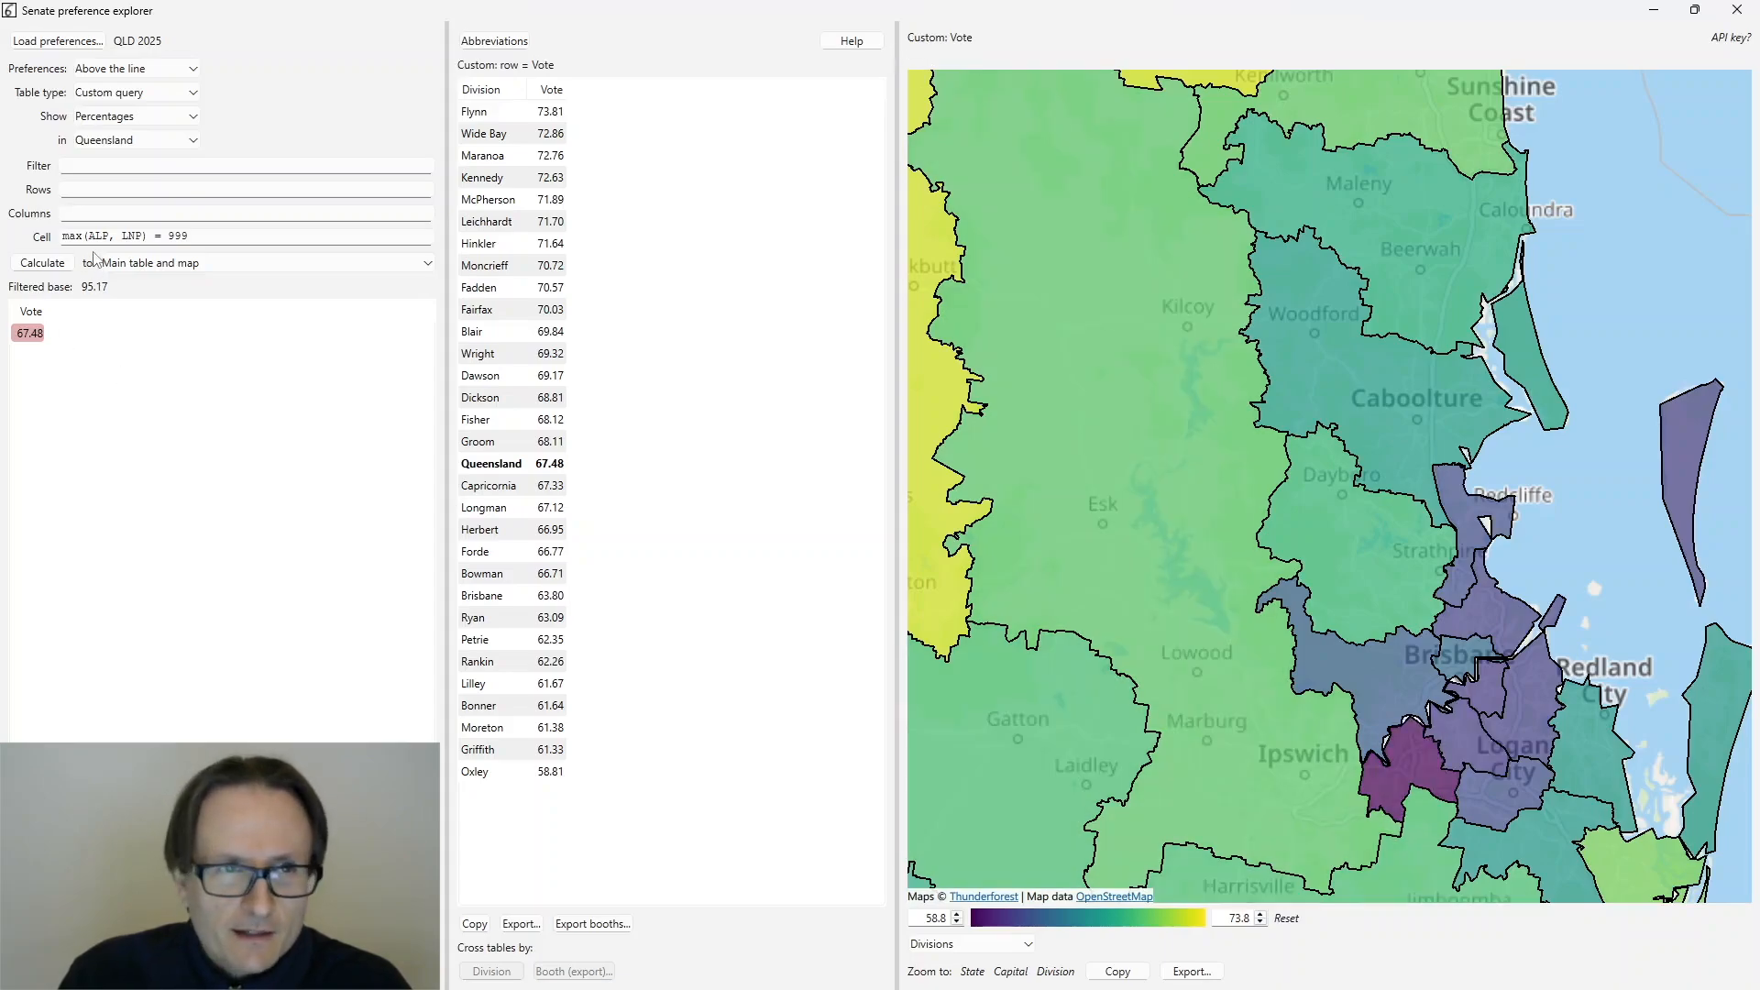
{"action": "left_click_drag", "start_coordinate": [83, 237], "coordinate": [121, 236]}
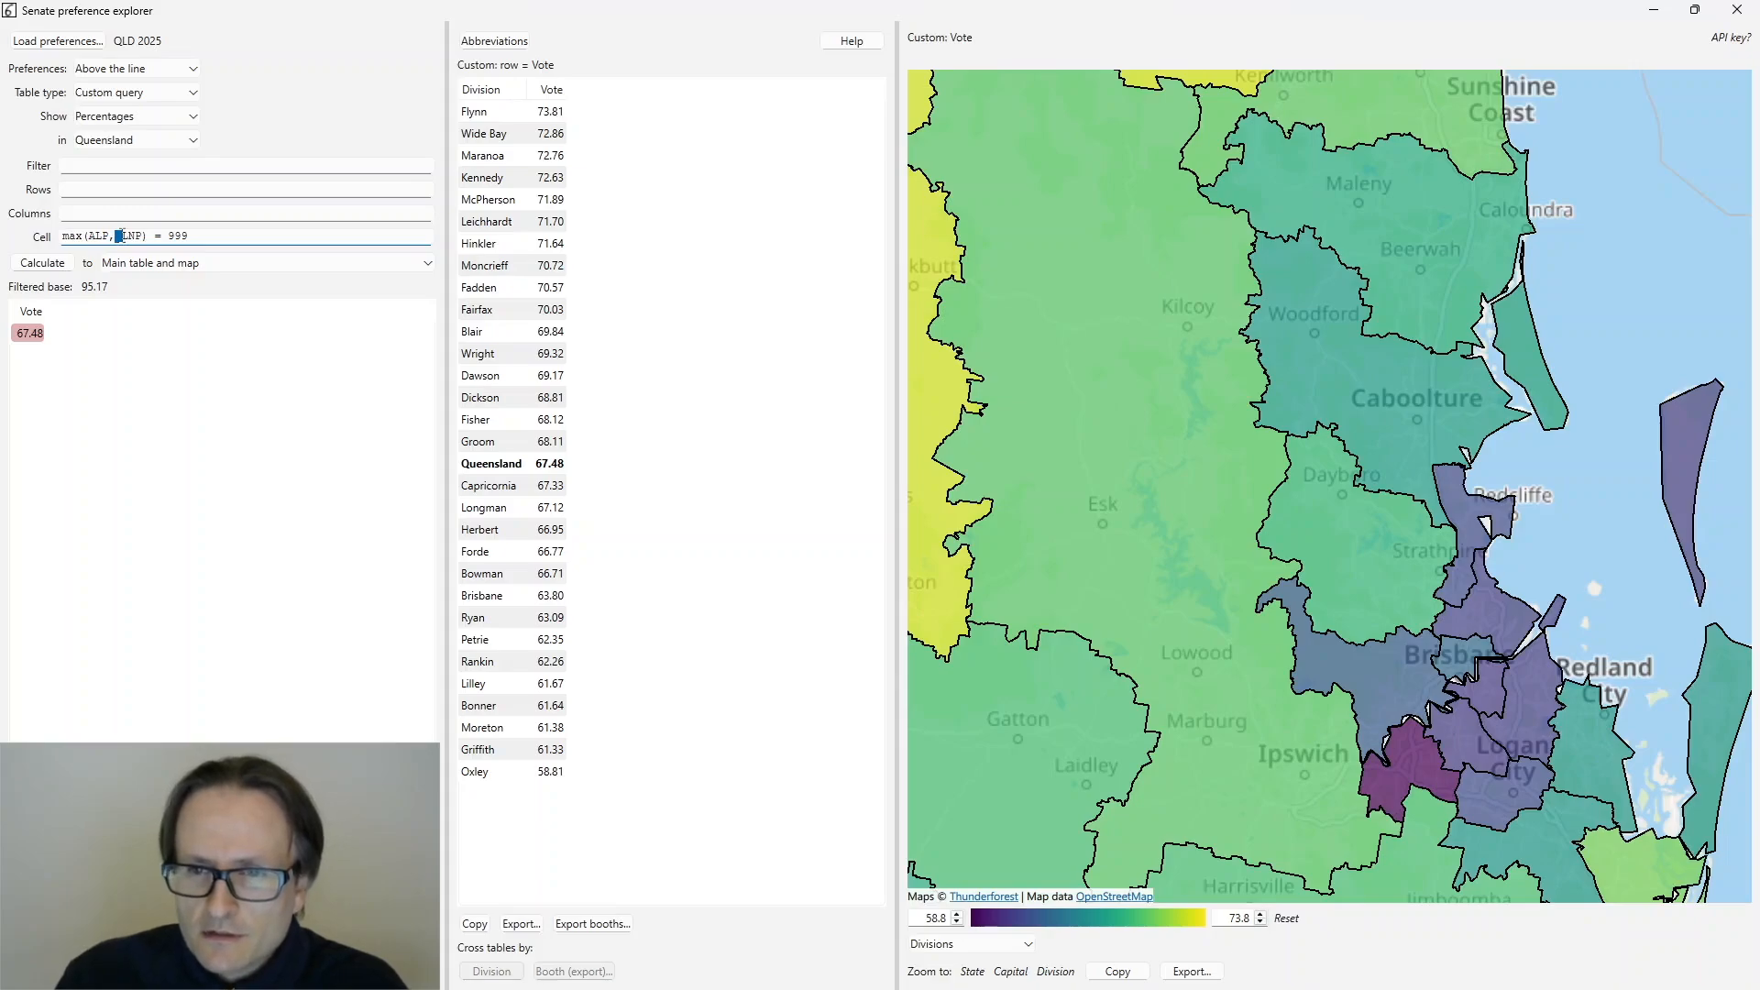
{"action": "double_click", "coordinate": [948, 918]}
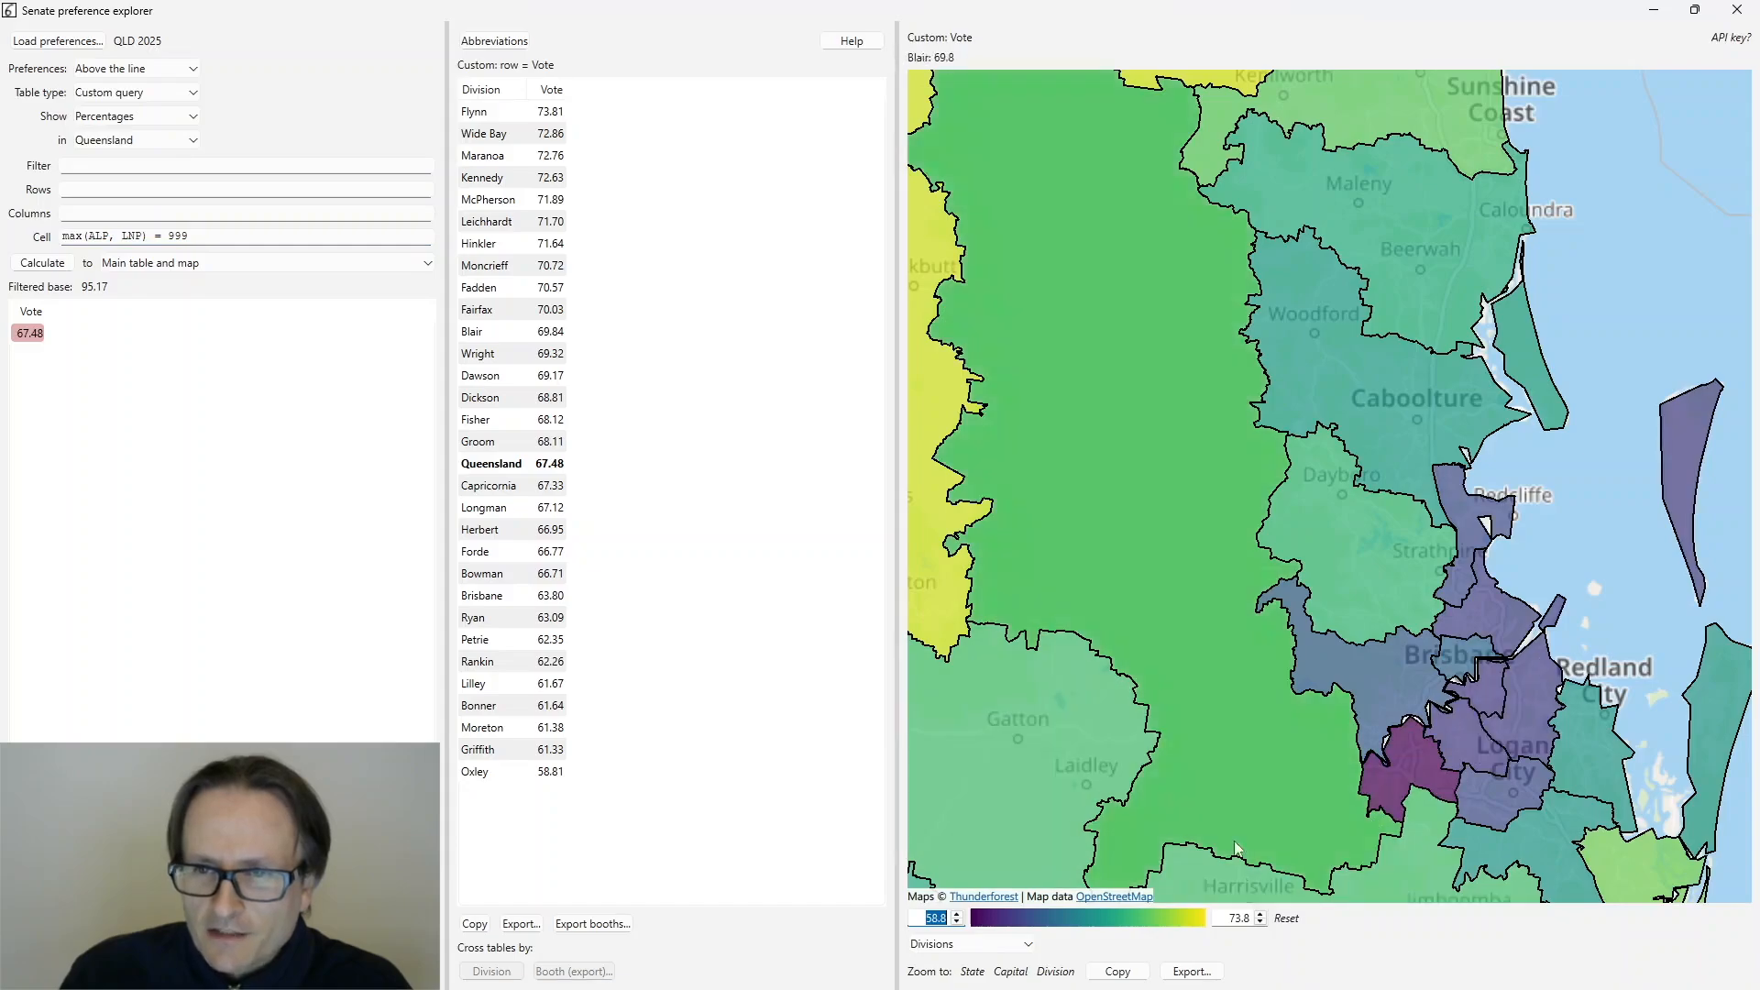
{"action": "left_click", "coordinate": [924, 919]}
{"action": "left_click_drag", "start_coordinate": [925, 918], "coordinate": [948, 919]}
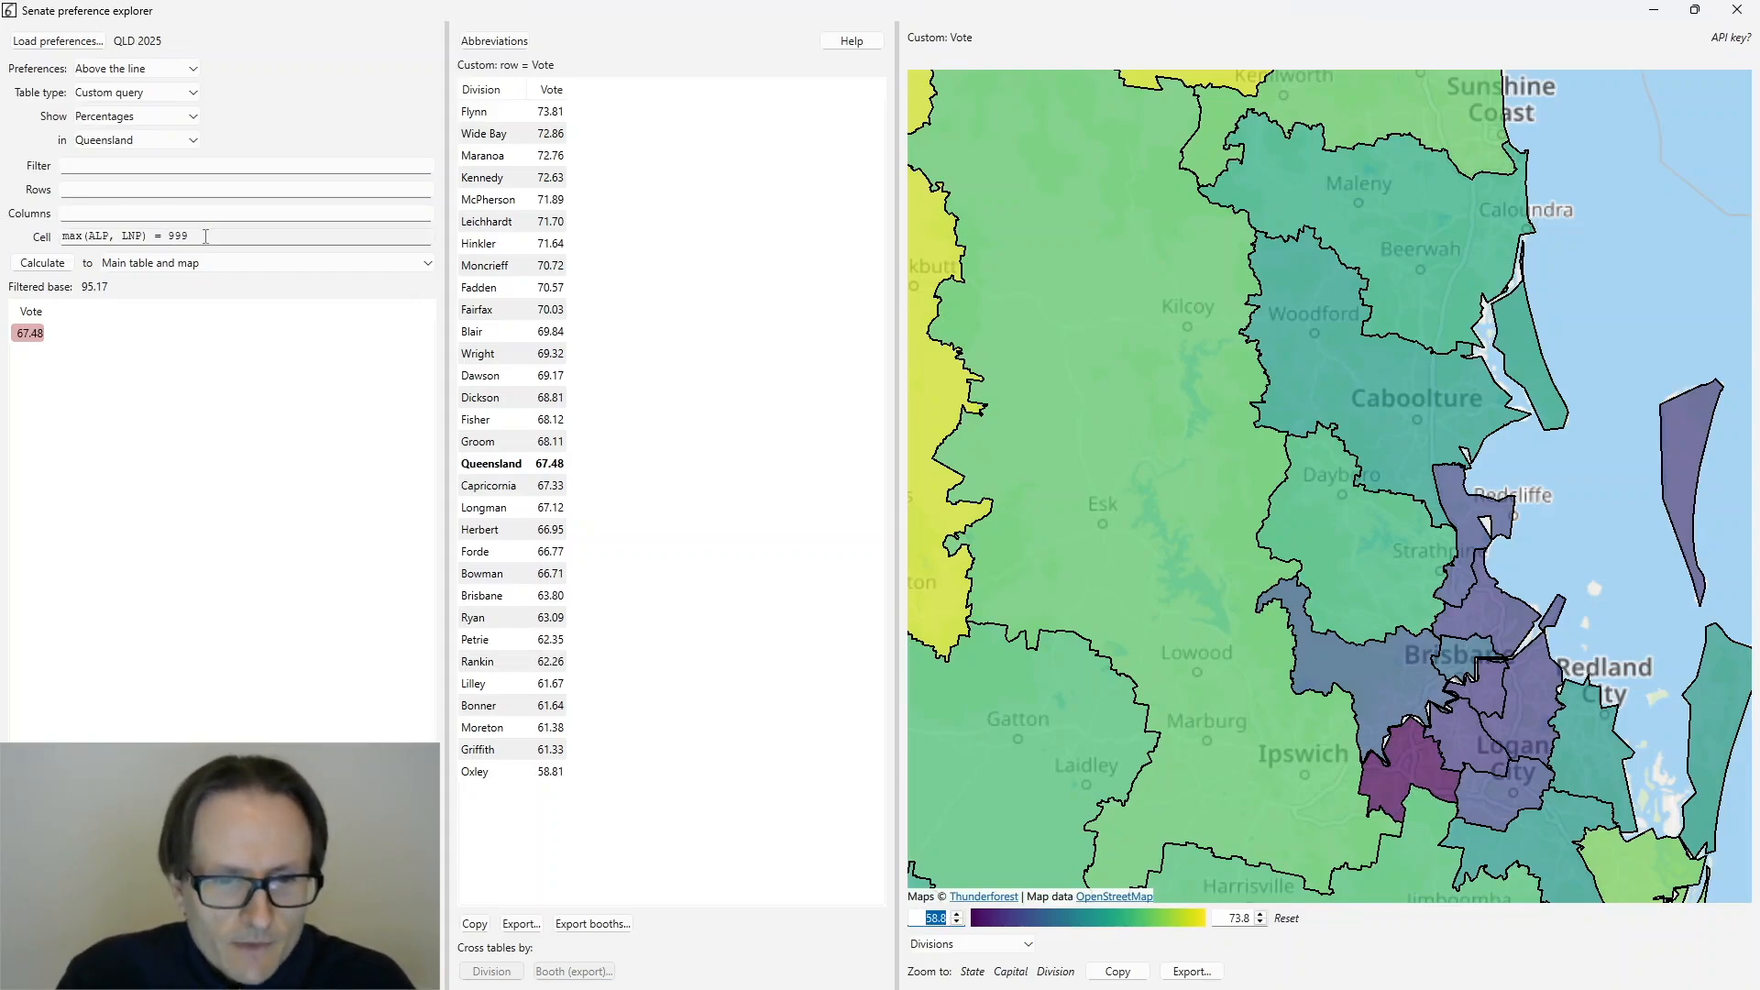
- Replace the cell expression with ALP + LNP = 3, recalculate the custom query, and map the Vote result across southern Queensland
{"action": "left_click_drag", "start_coordinate": [206, 236], "coordinate": [65, 237]}
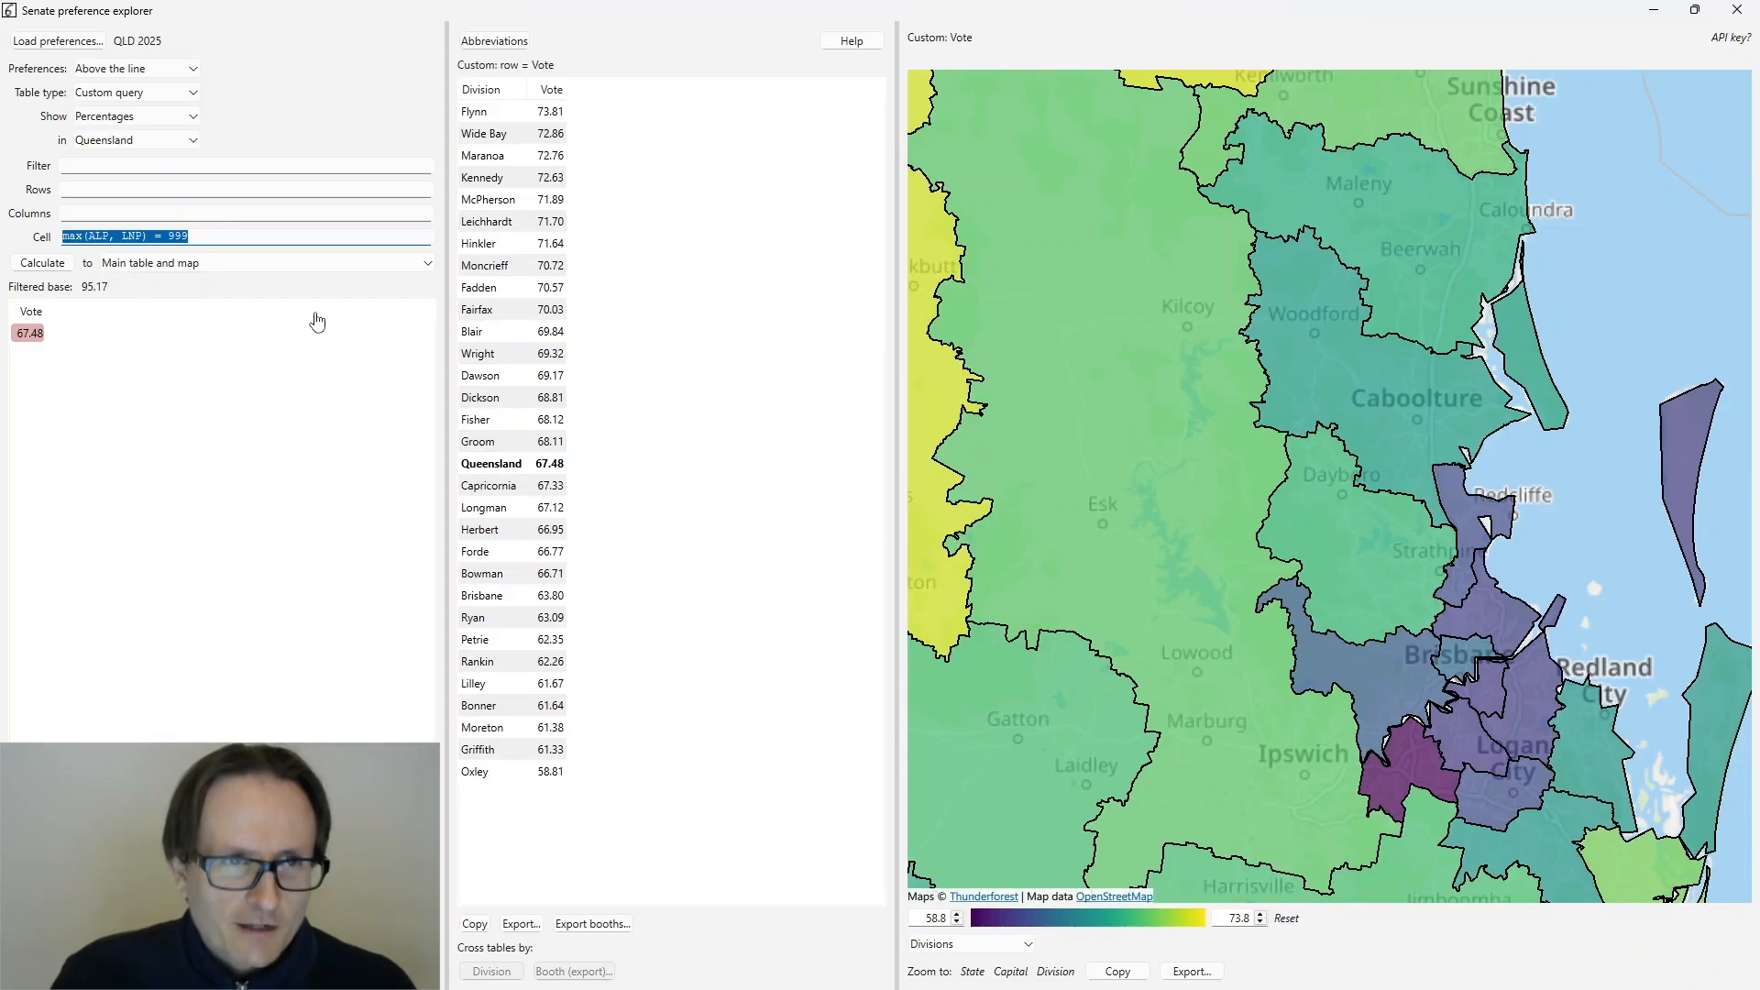
{"action": "type", "text": "ALP + LN"}
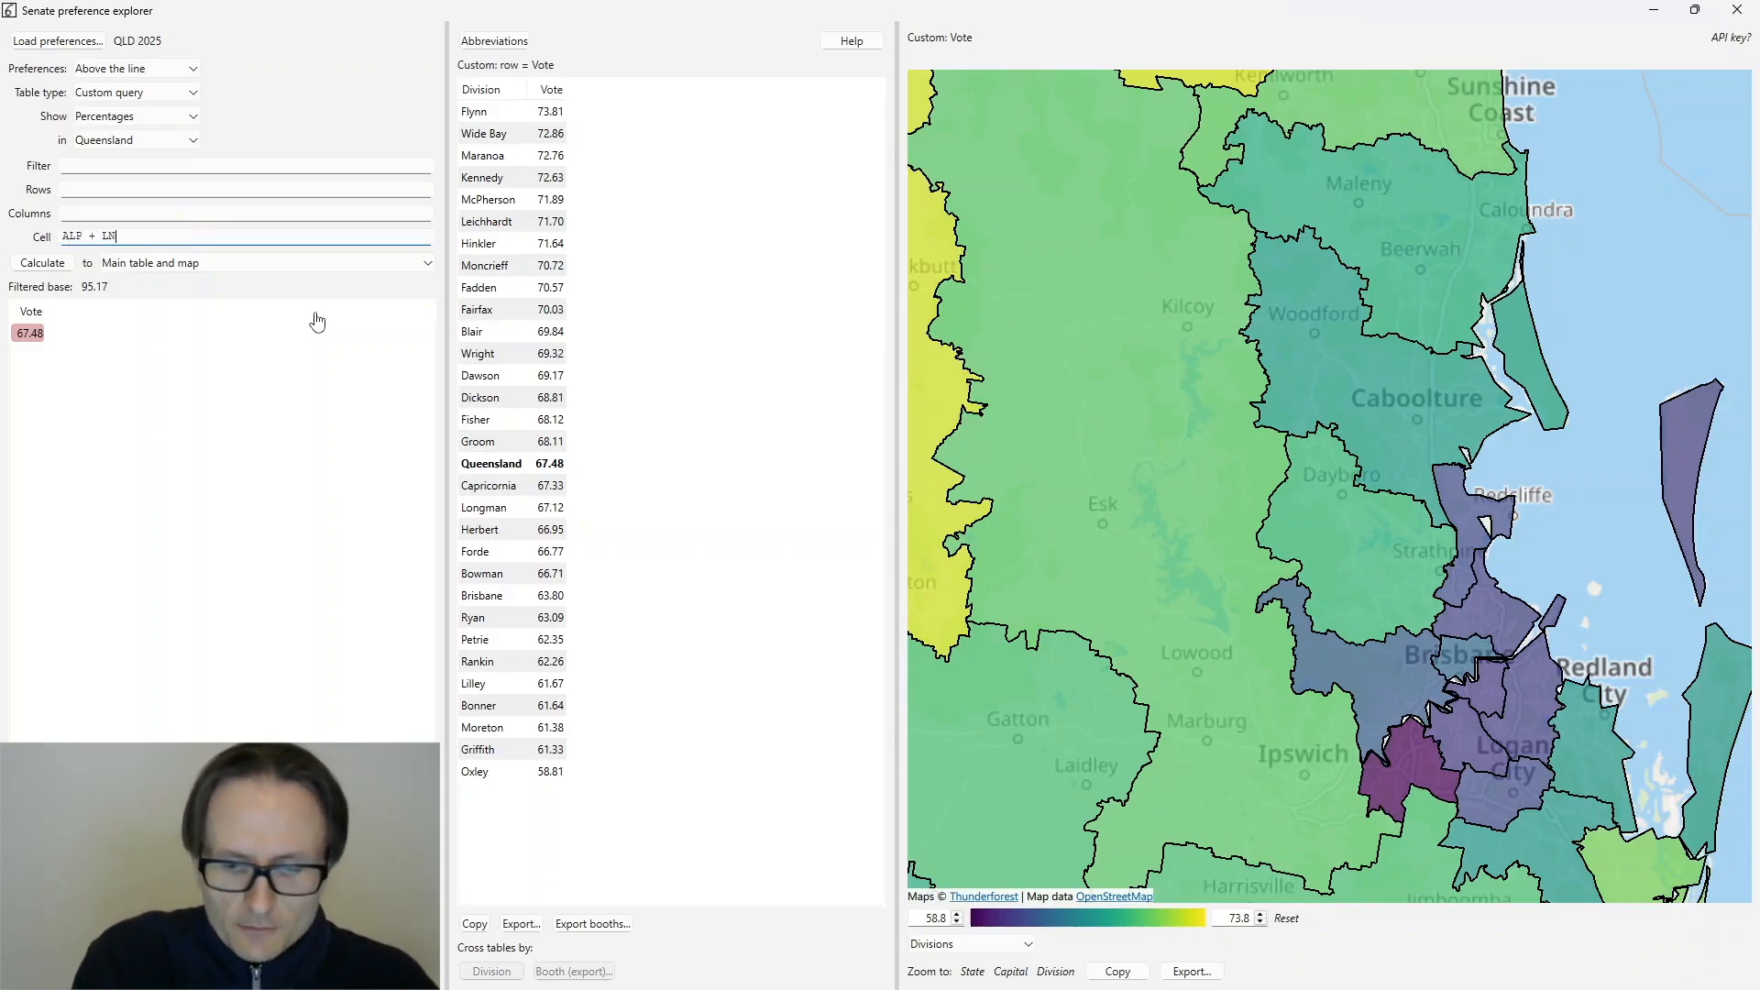
{"action": "type", "text": "P = 3"}
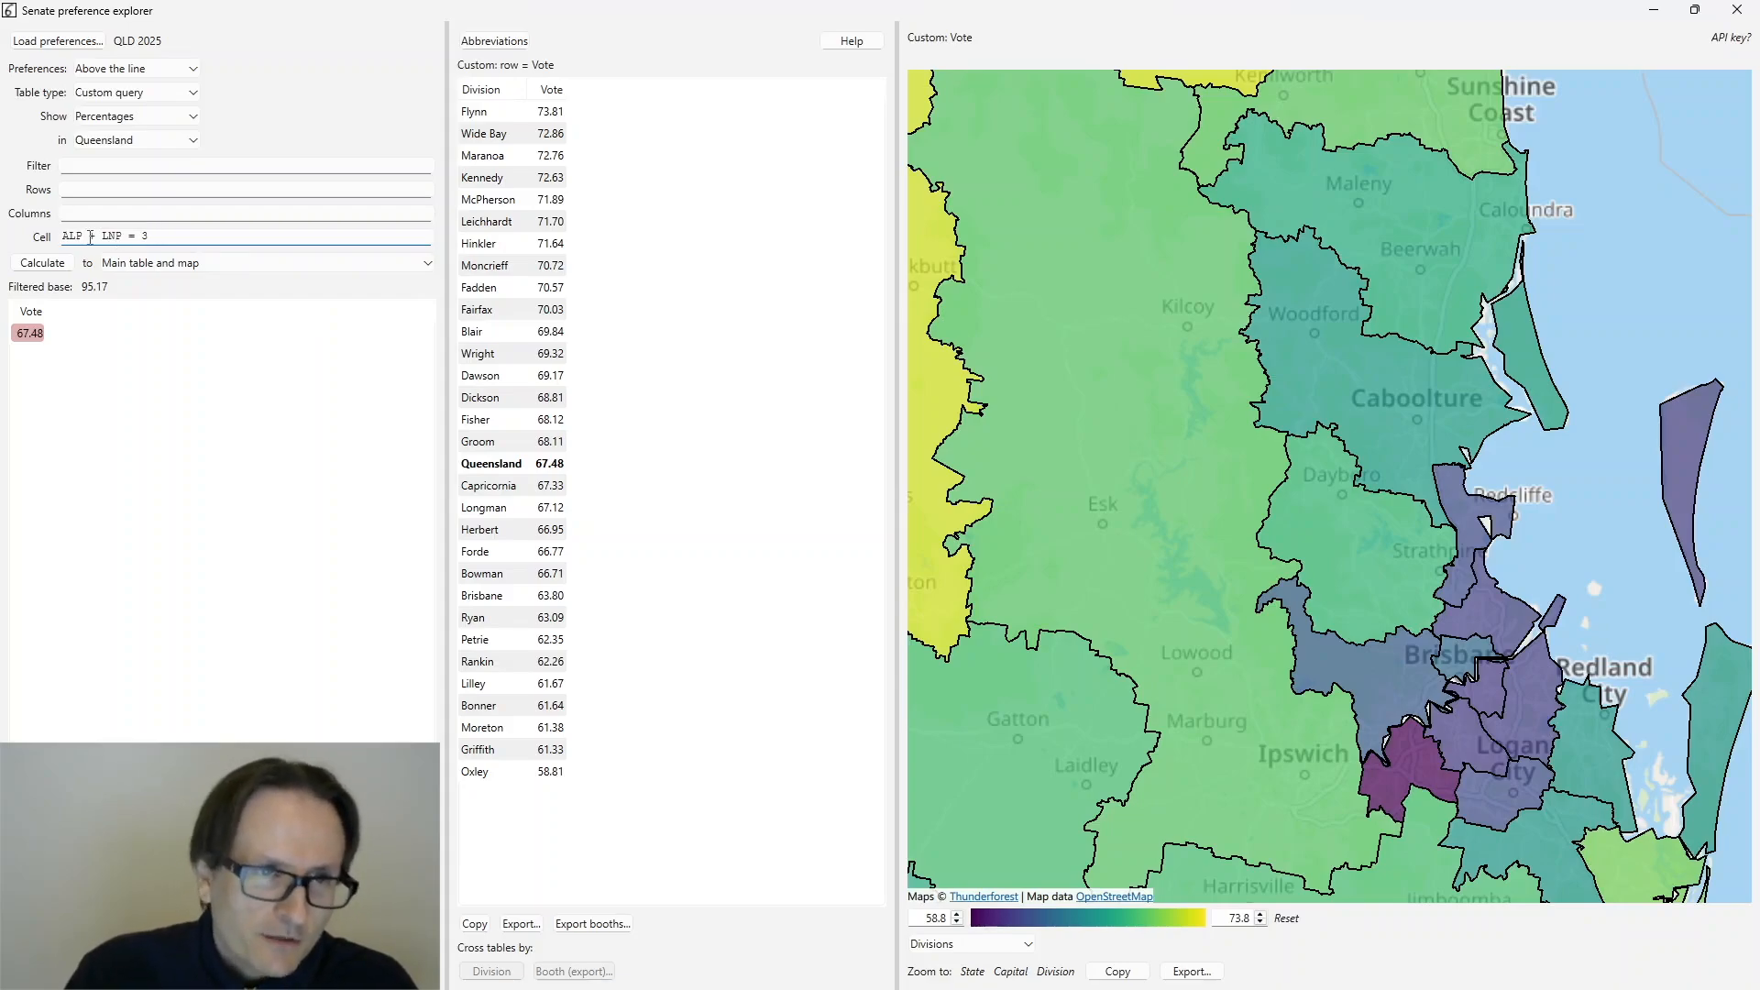
{"action": "left_click", "coordinate": [53, 268]}
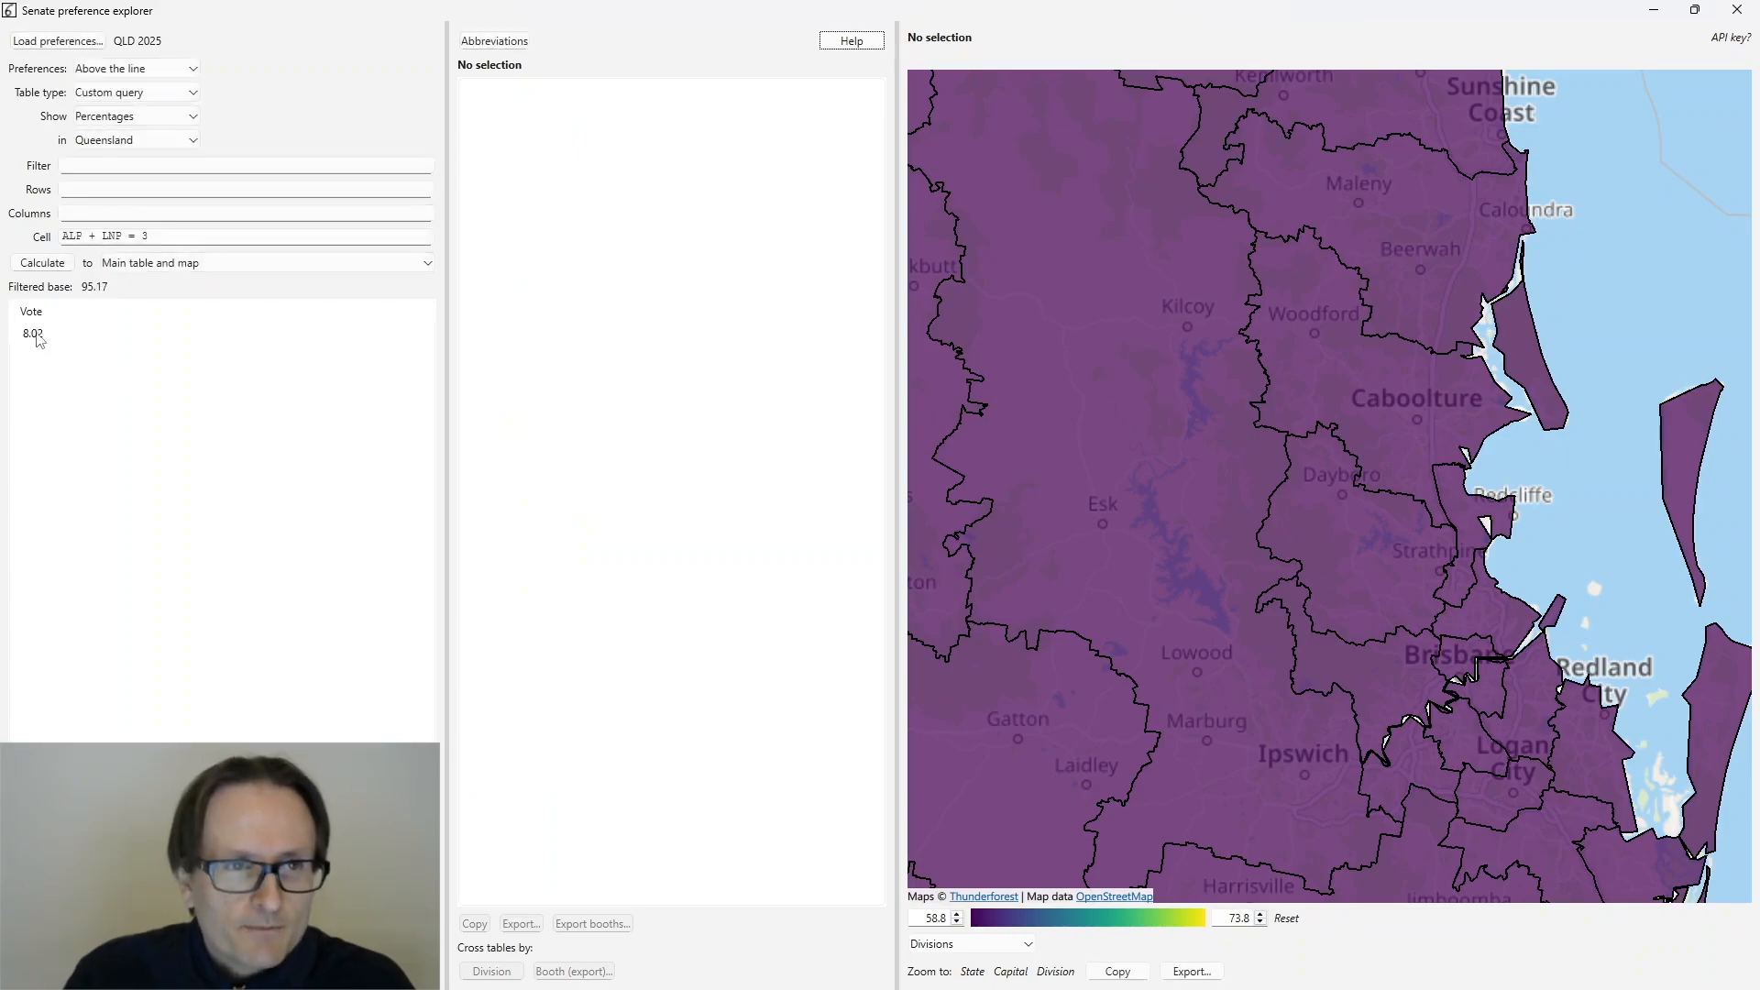
{"action": "left_click", "coordinate": [35, 333]}
{"action": "scroll", "coordinate": [1747, 513], "scroll_direction": "down", "scroll_amount": 3}
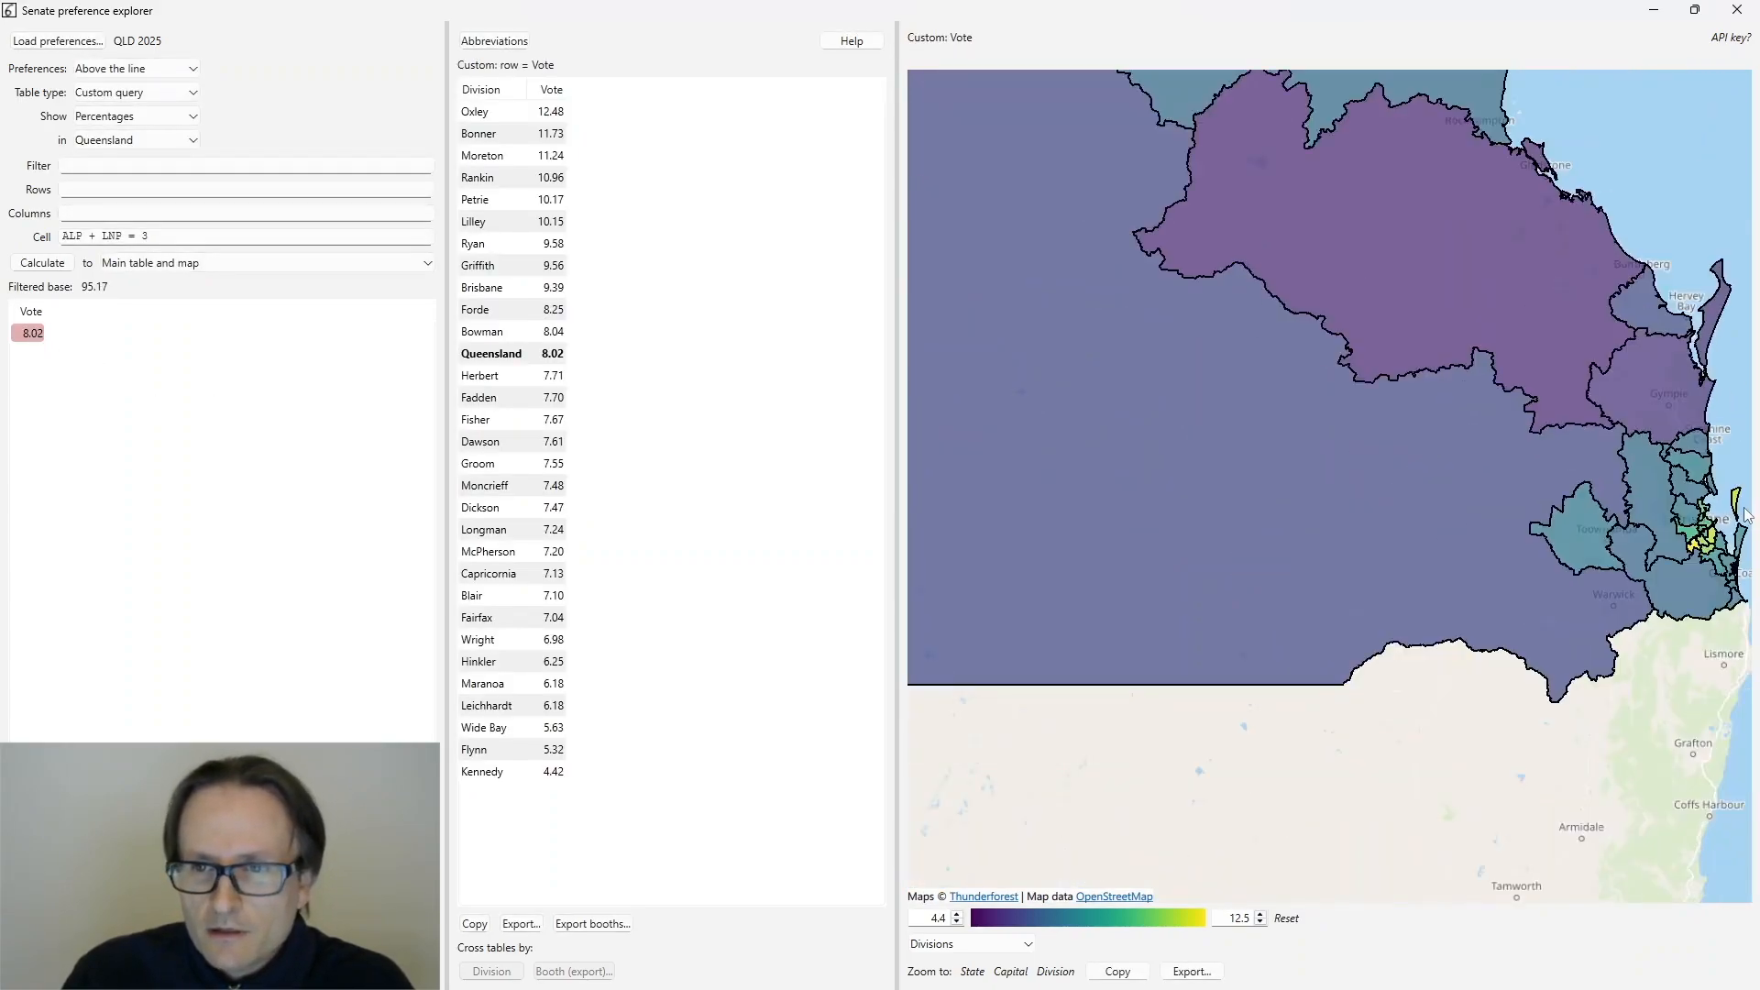
- Replace the cell expression with n_prefs = 6, recalculate the custom query, and map the Vote result around Brisbane
{"action": "scroll", "coordinate": [1605, 525], "scroll_direction": "down", "scroll_amount": 4}
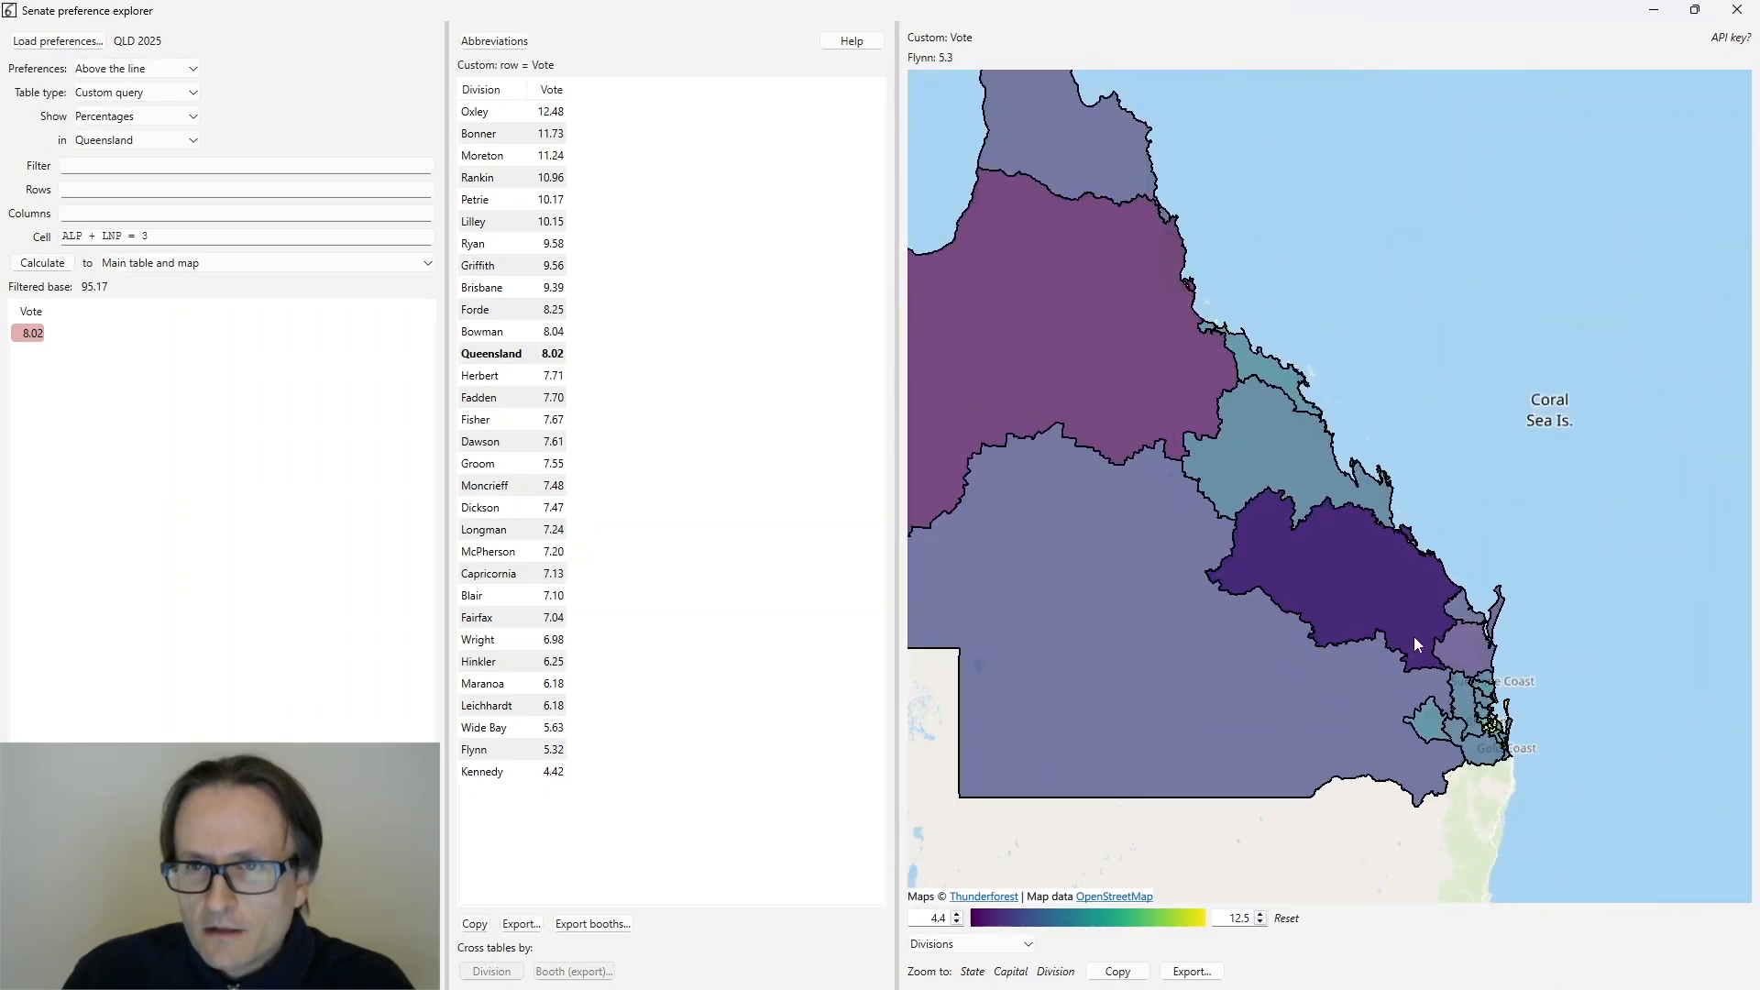
{"action": "scroll", "coordinate": [1413, 633], "scroll_direction": "up", "scroll_amount": 5}
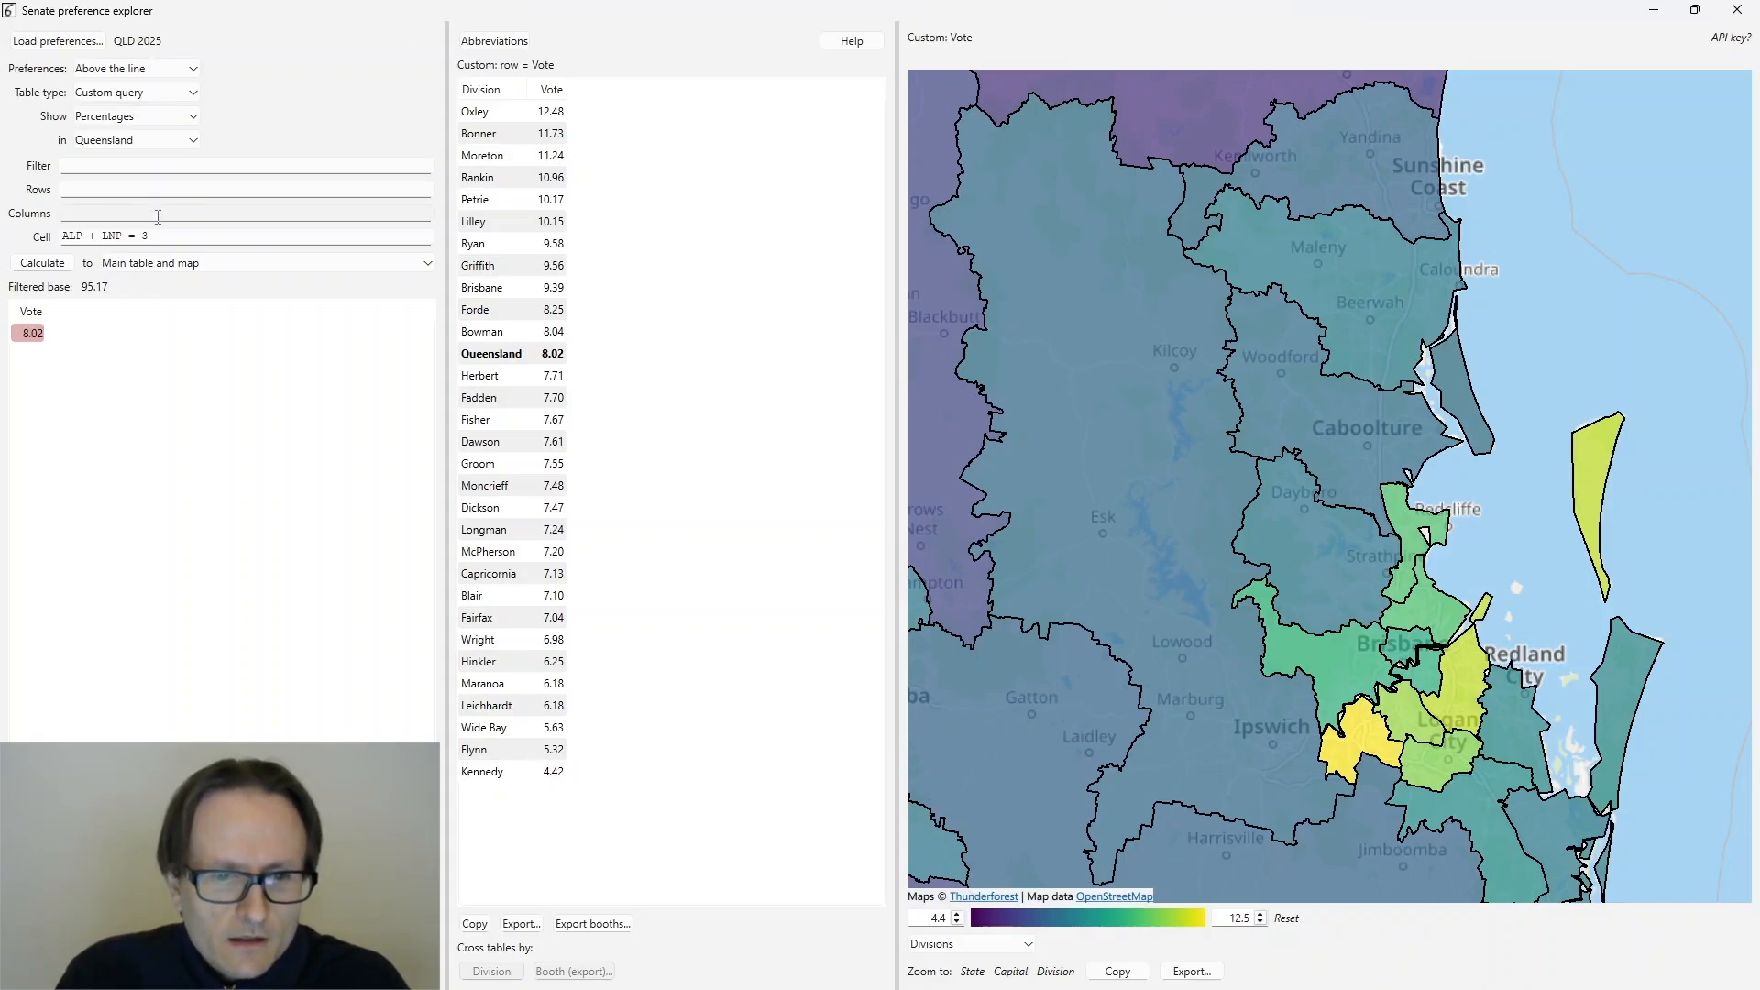
{"action": "left_click_drag", "start_coordinate": [149, 237], "coordinate": [45, 227]}
{"action": "key", "text": "BackSpace"}
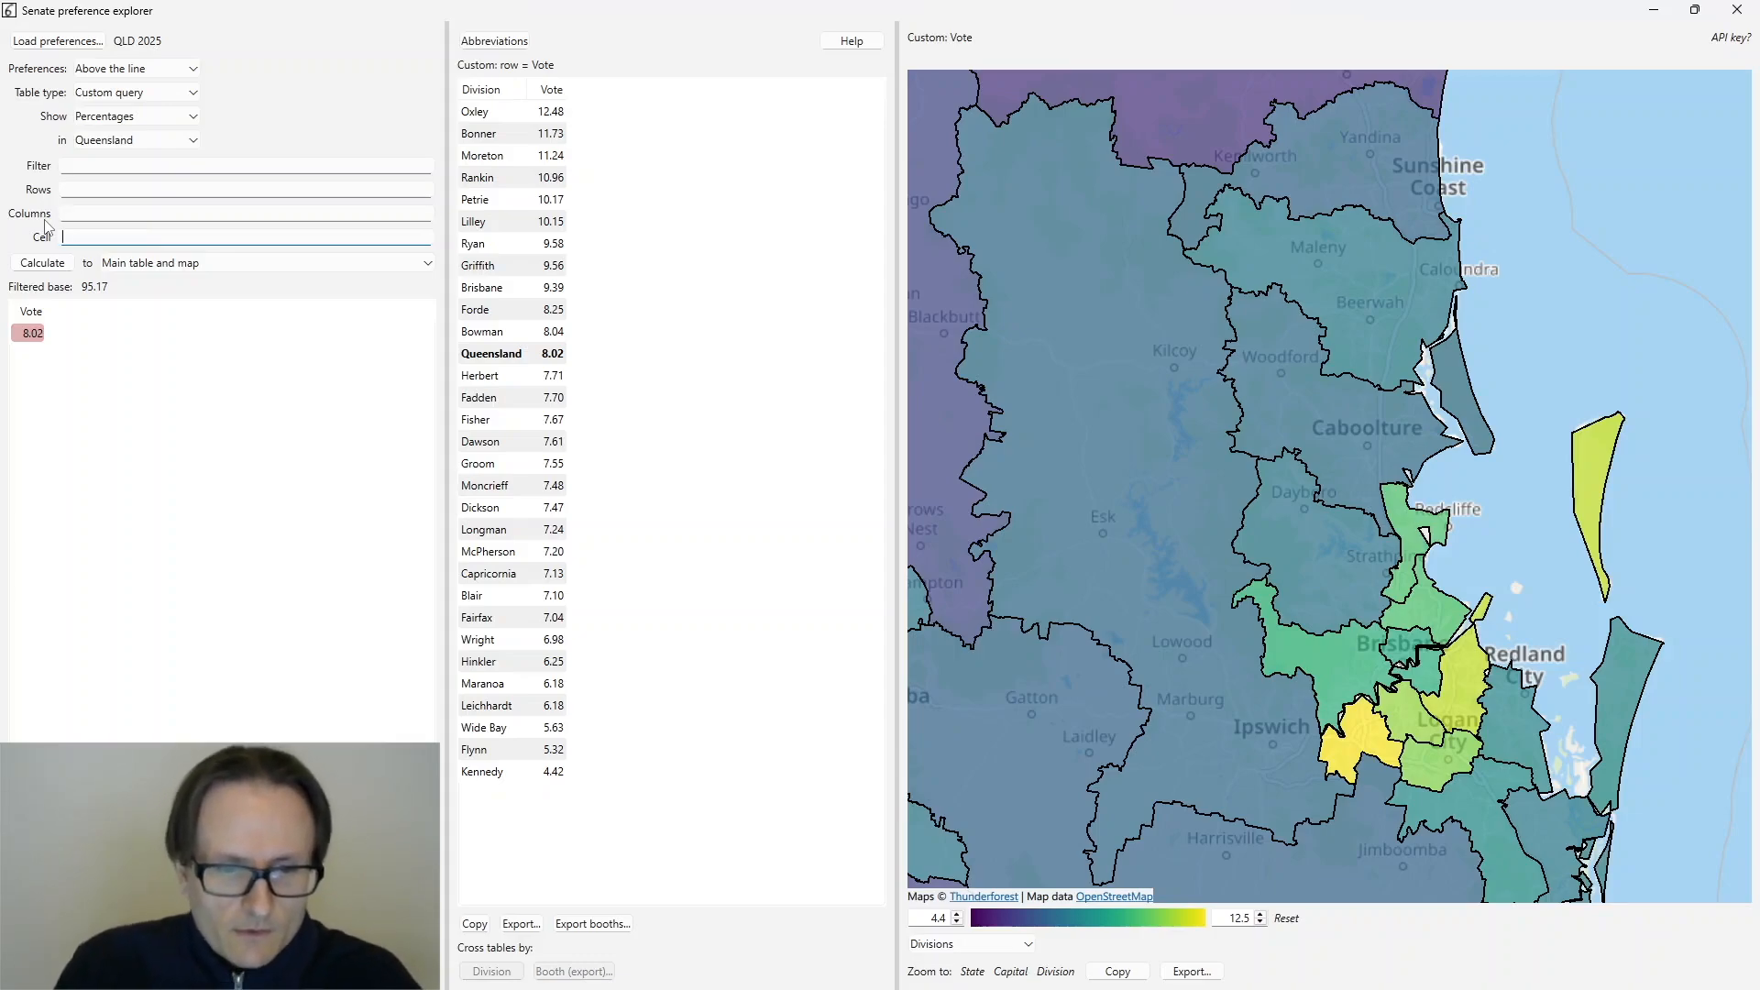
{"action": "type", "text": "n_pre"}
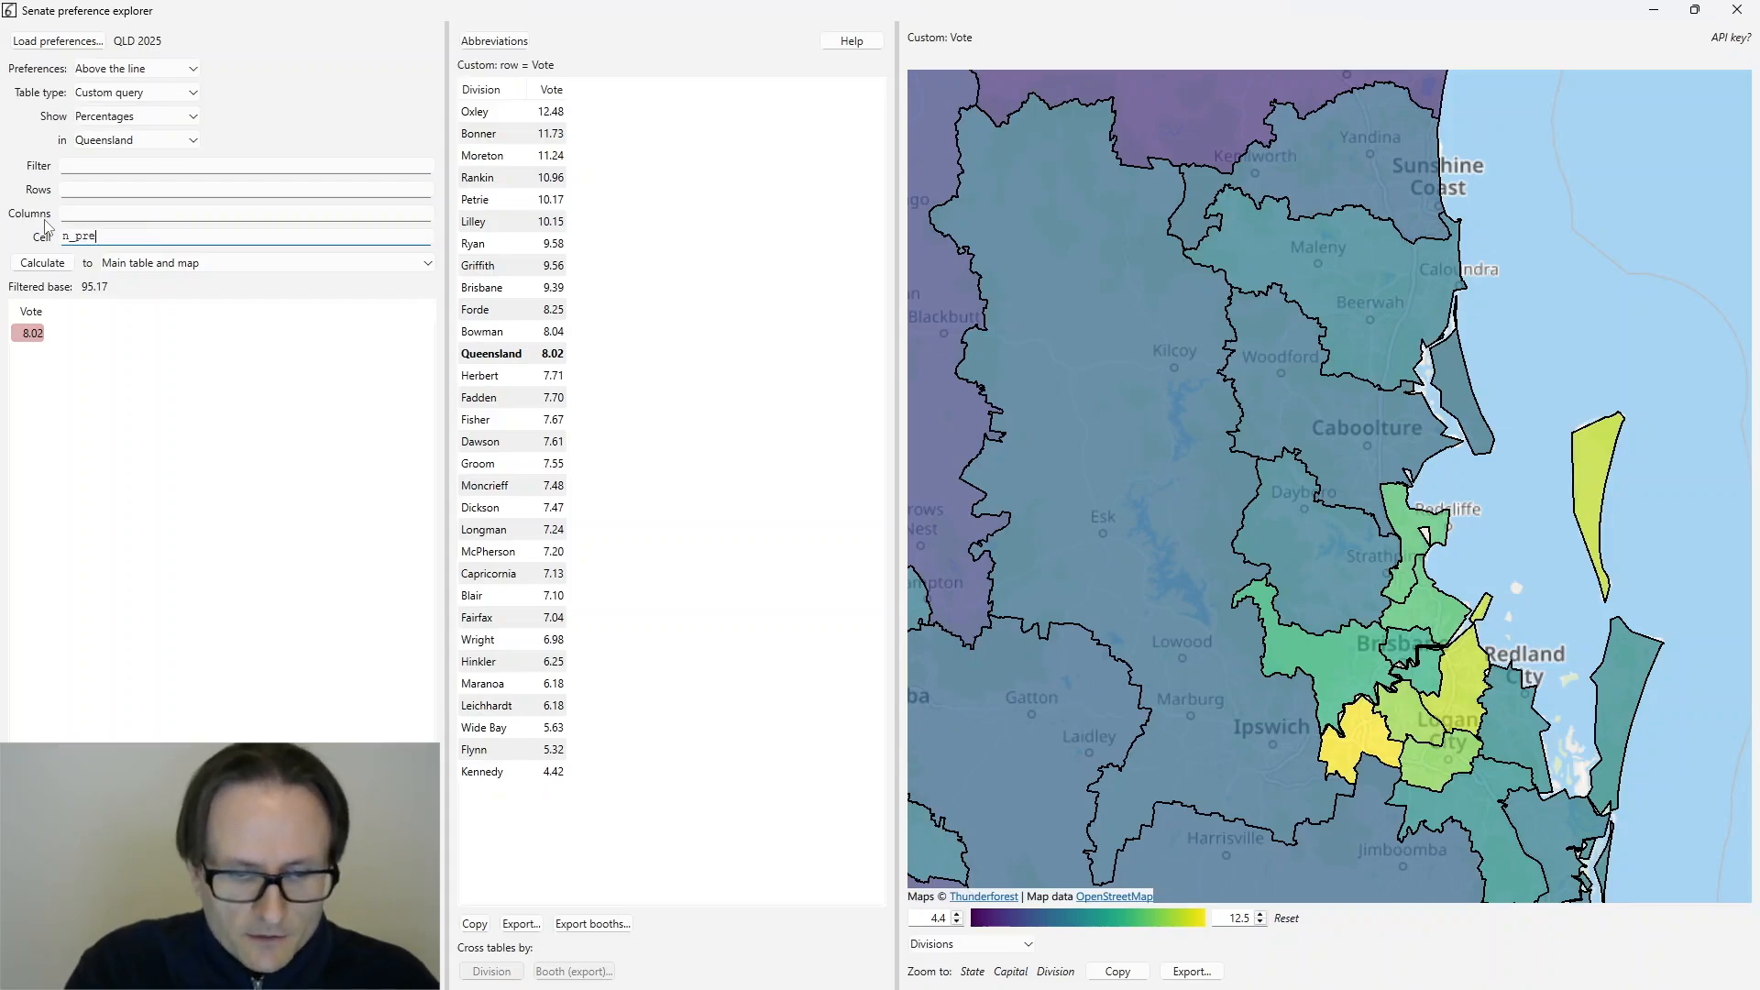
{"action": "type", "text": "fs = 6"}
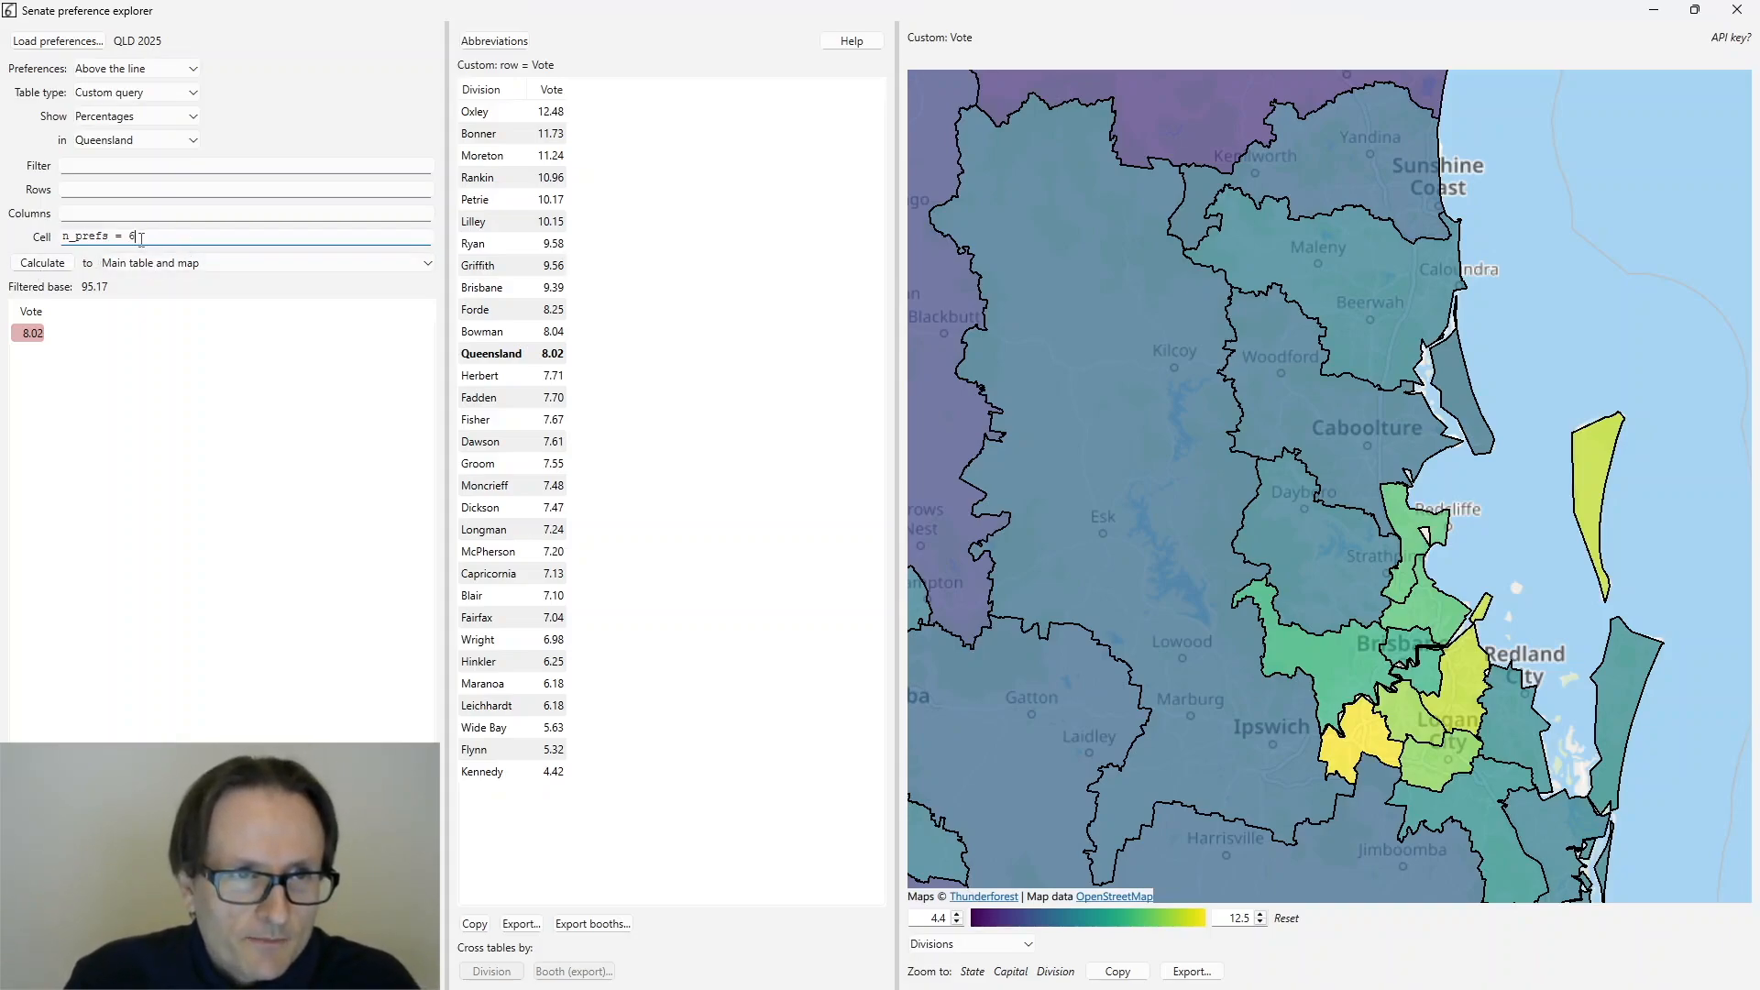
{"action": "left_click", "coordinate": [50, 265]}
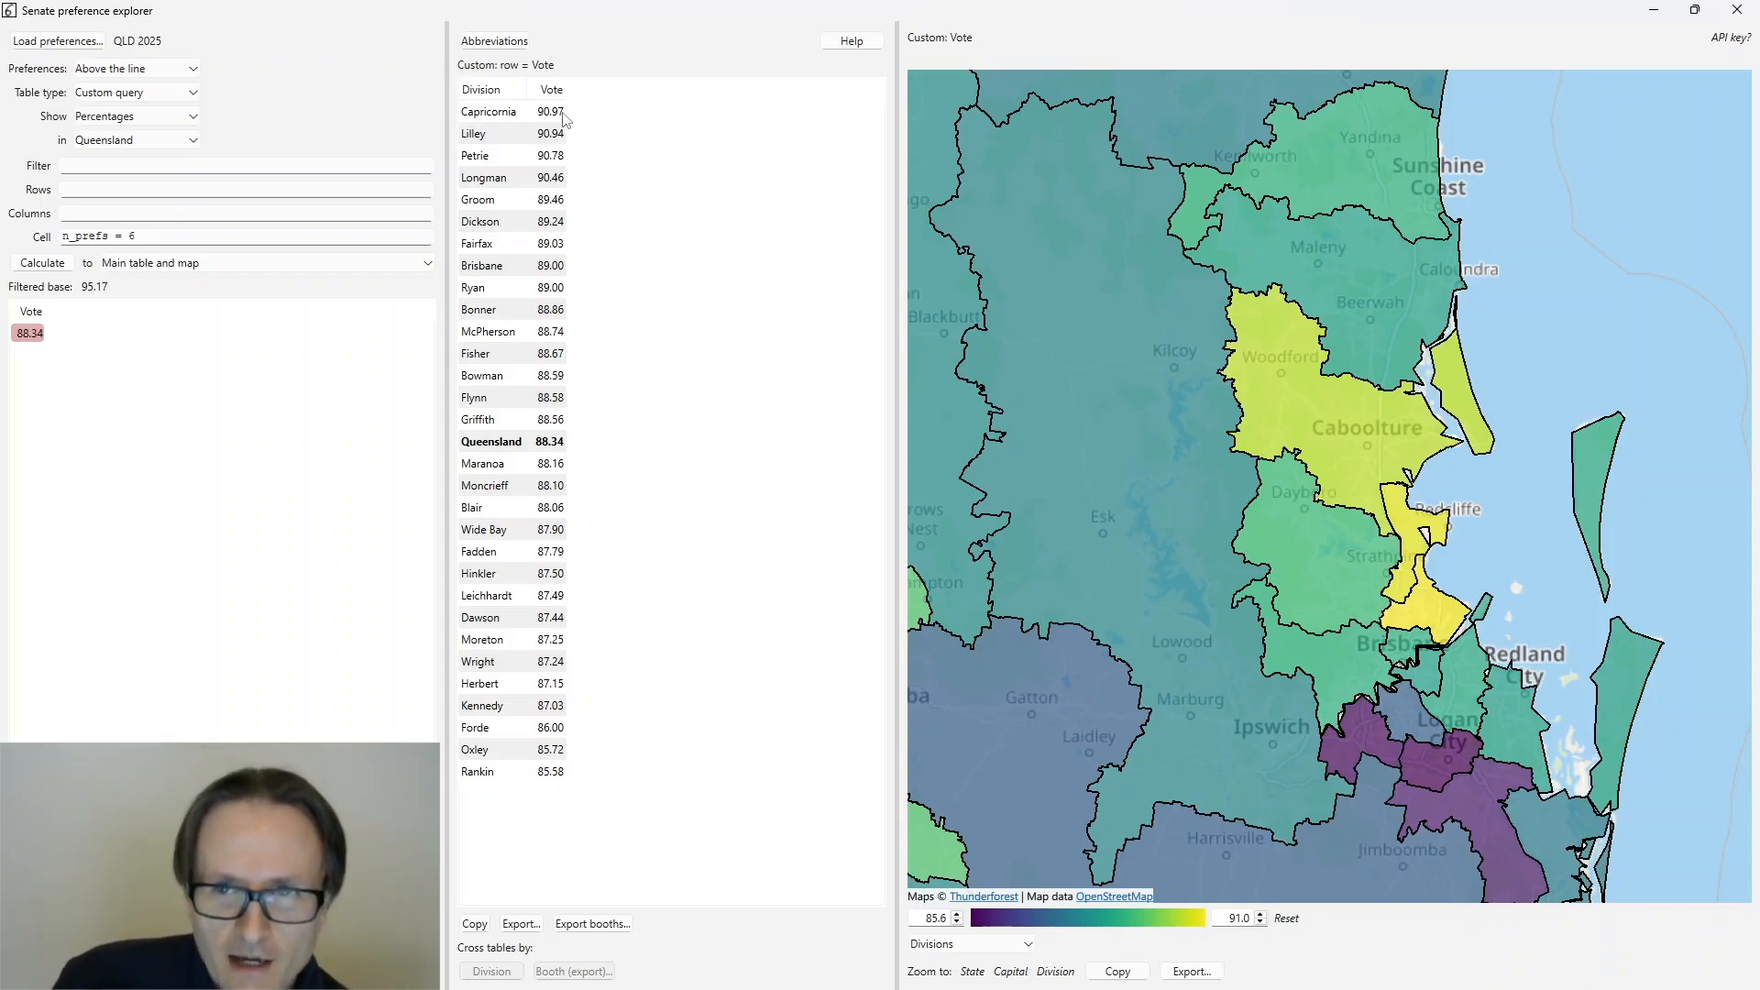
- Change the preference count so that the cell reads n_prefs = 1, recalculate, and map the Vote result across south-east Queensland
{"action": "left_click", "coordinate": [132, 231]}
{"action": "key", "text": "Delete"}
{"action": "type", "text": "1"}
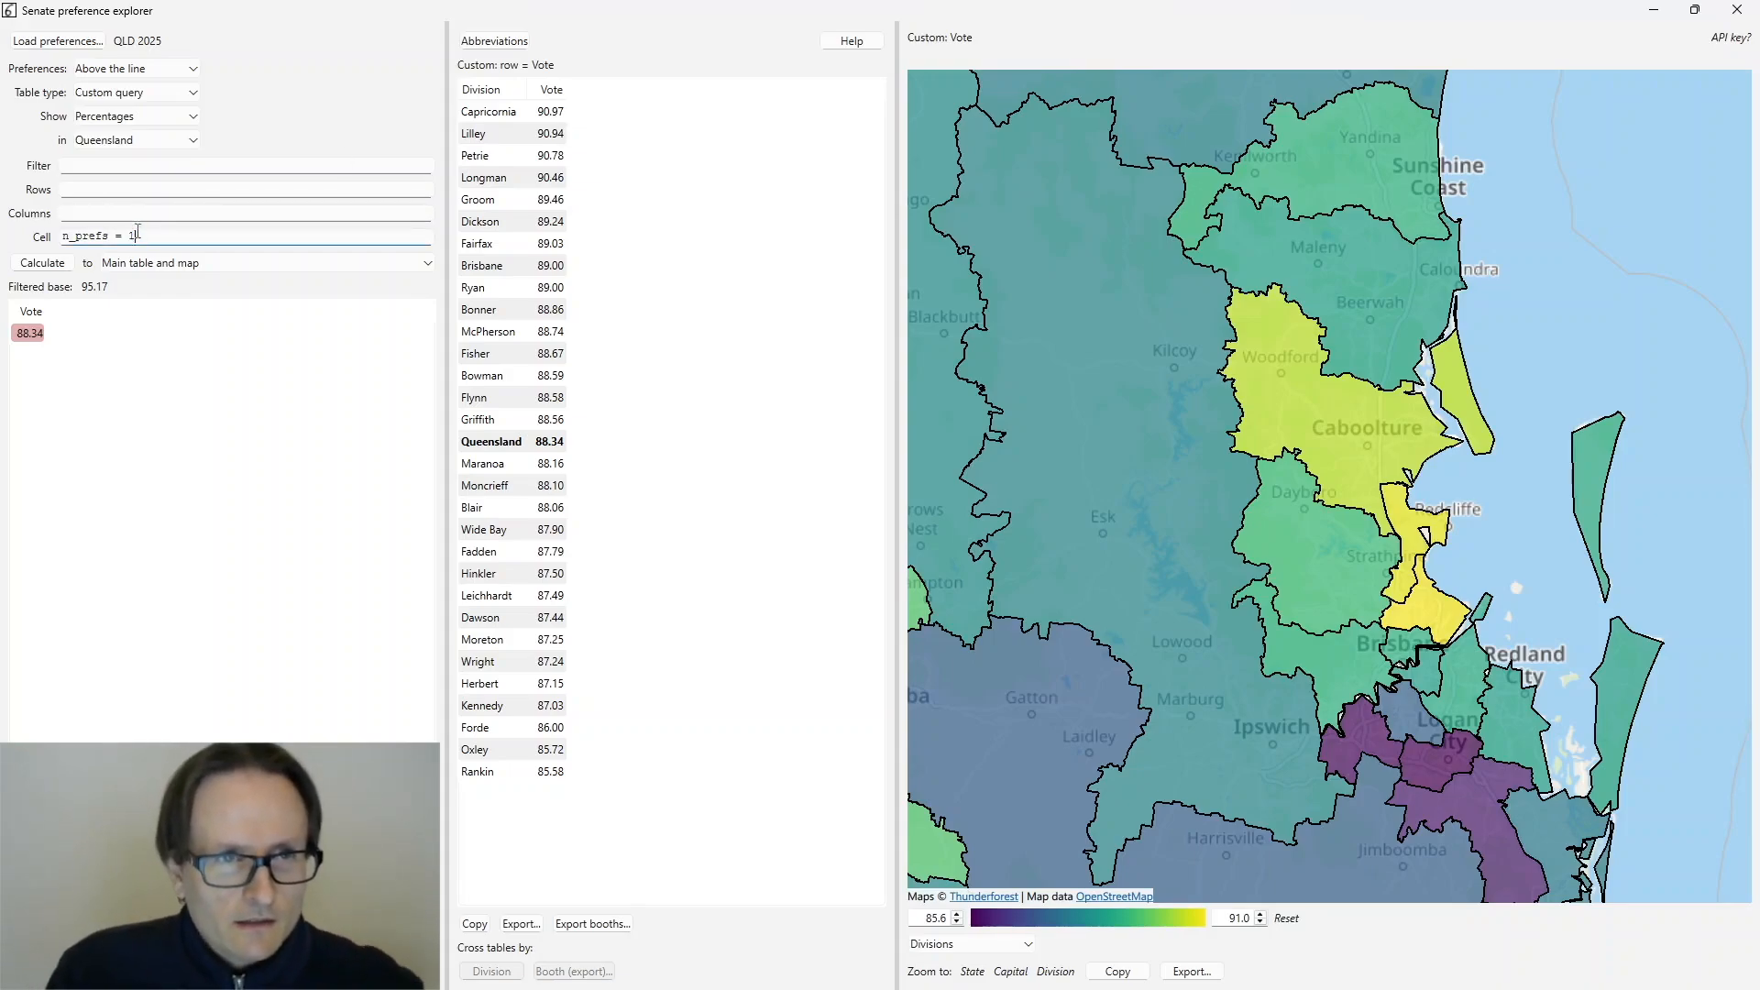
{"action": "left_click", "coordinate": [41, 265]}
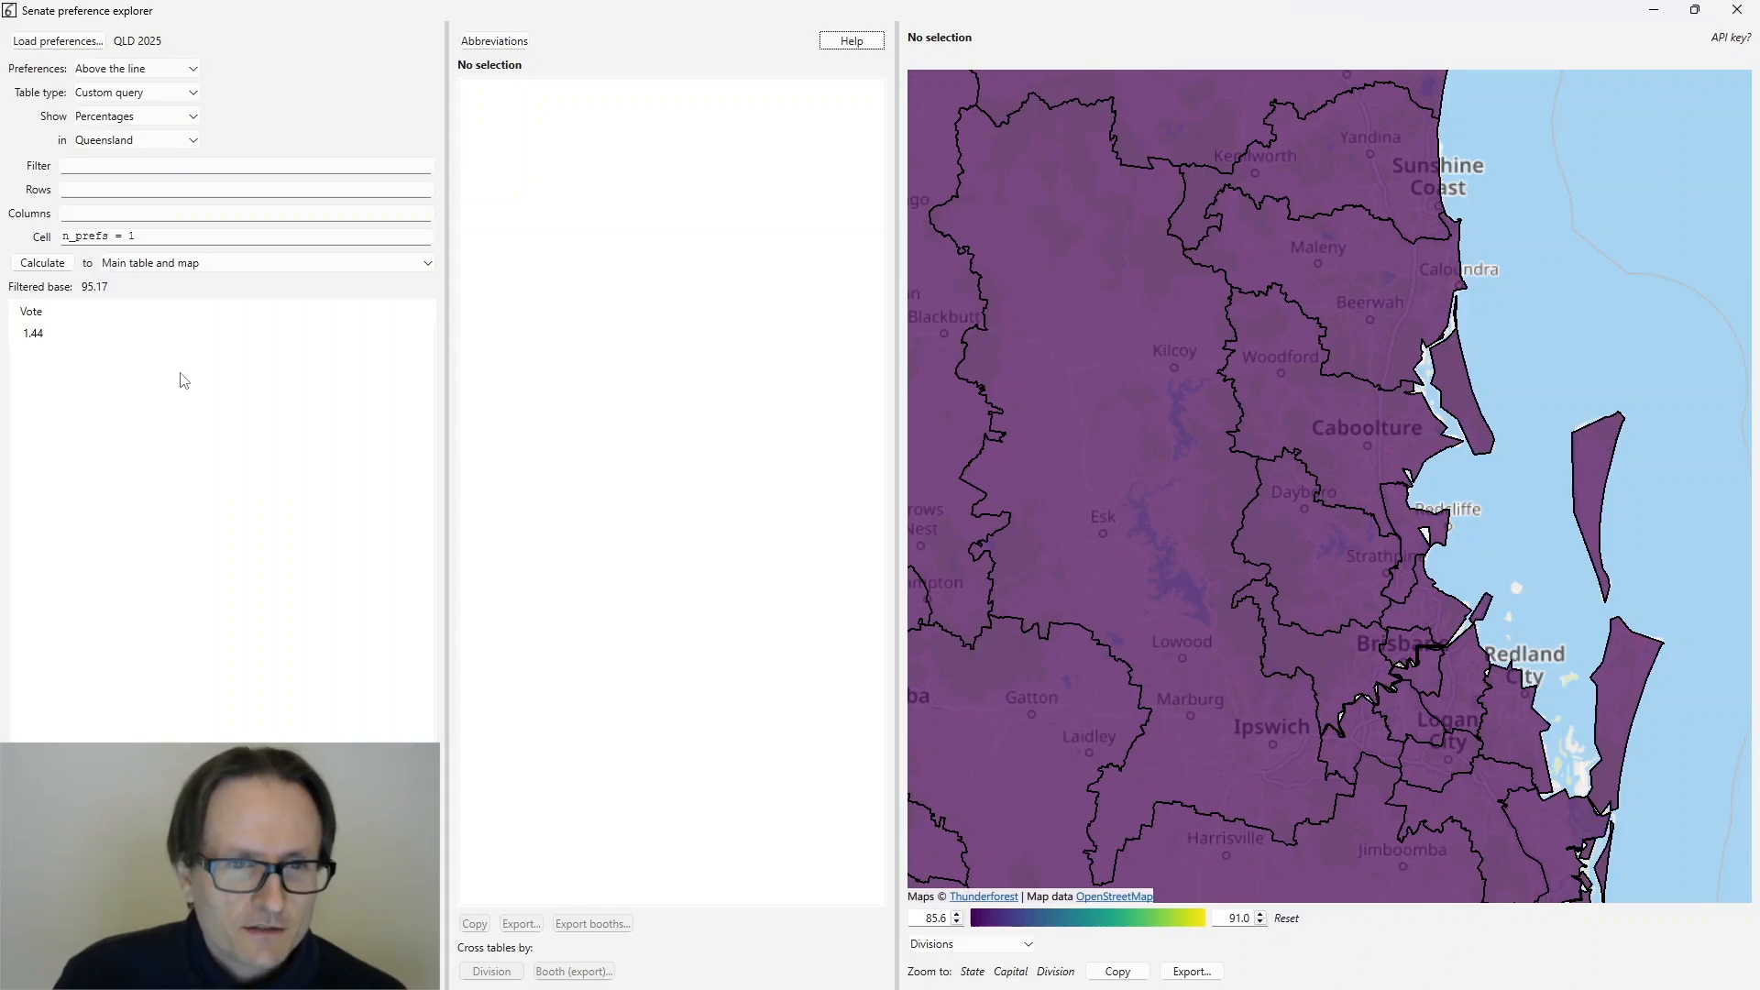
{"action": "left_click", "coordinate": [33, 335]}
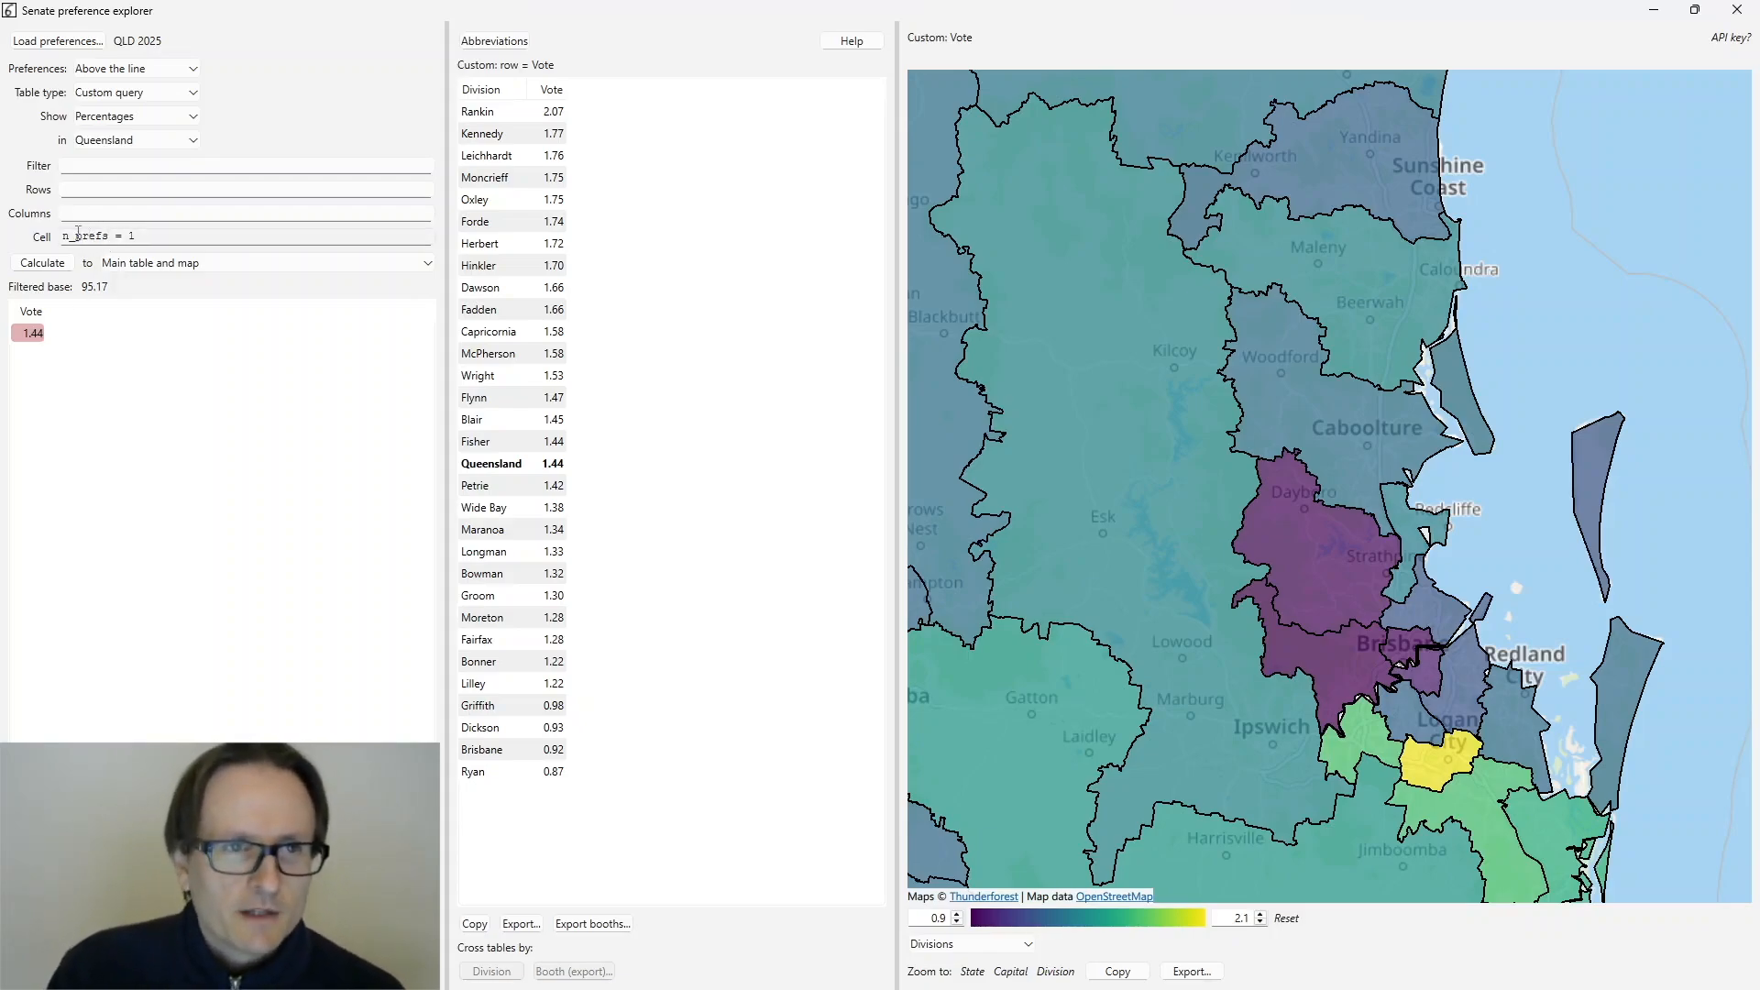
{"action": "left_click_drag", "start_coordinate": [64, 236], "coordinate": [109, 235]}
{"action": "left_click", "coordinate": [150, 237]}
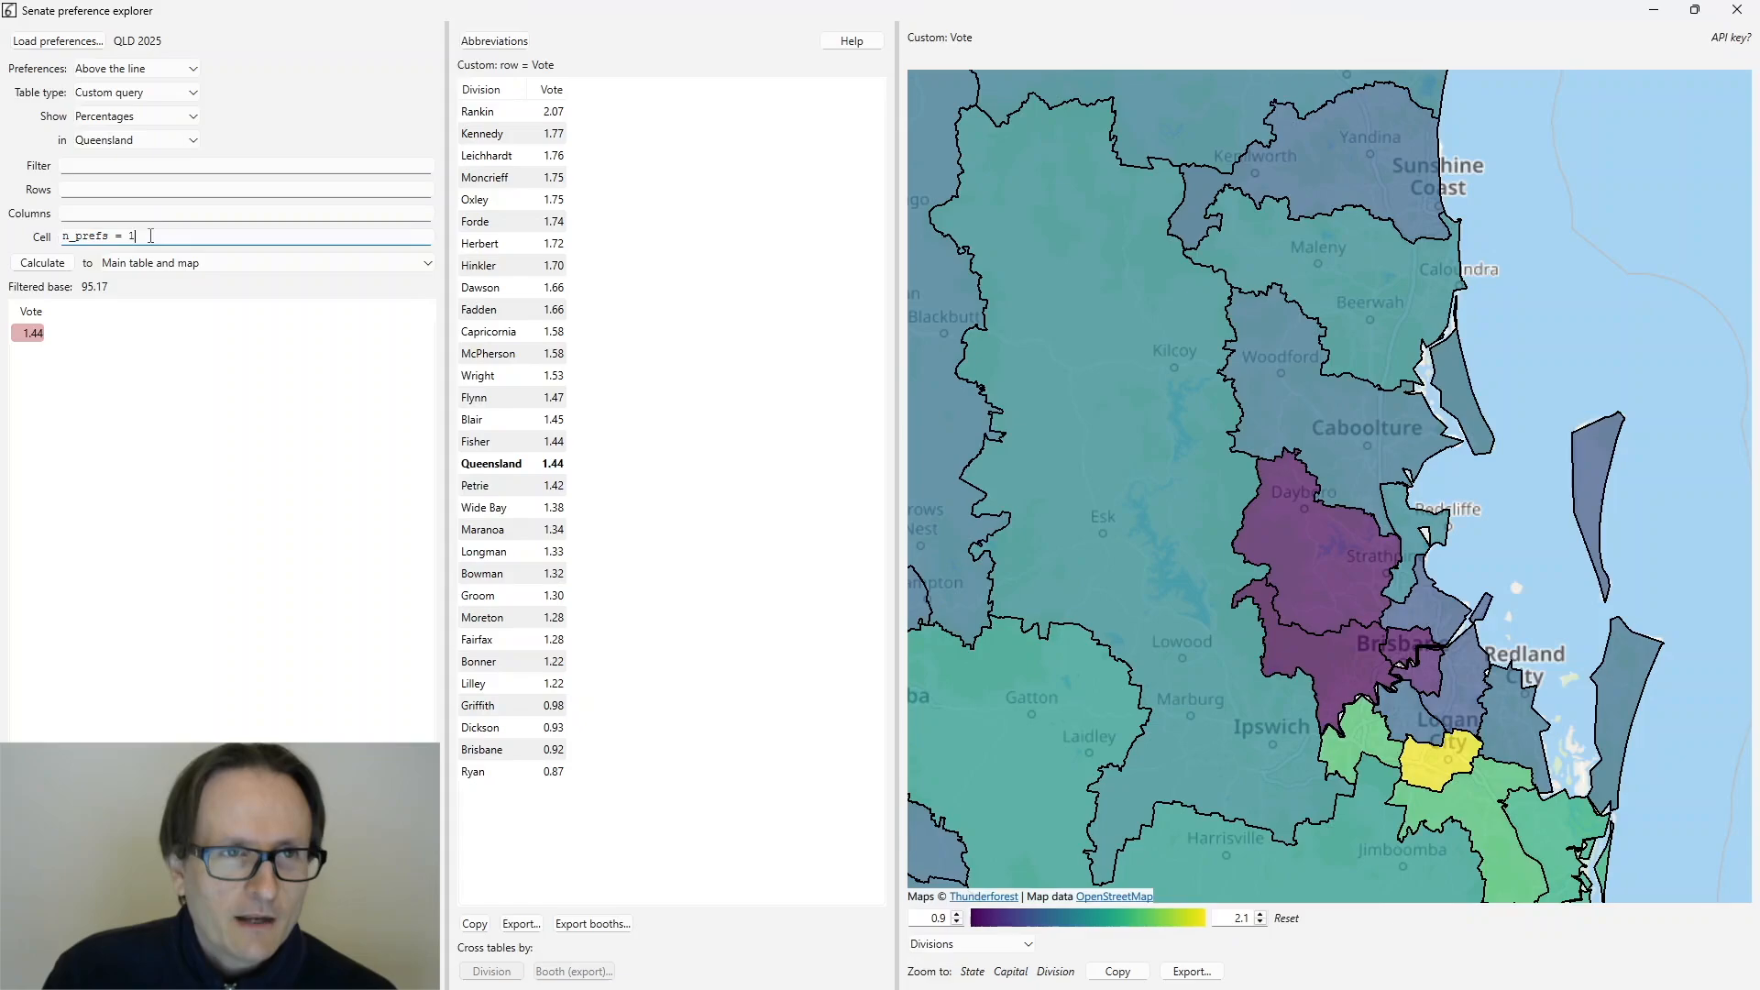
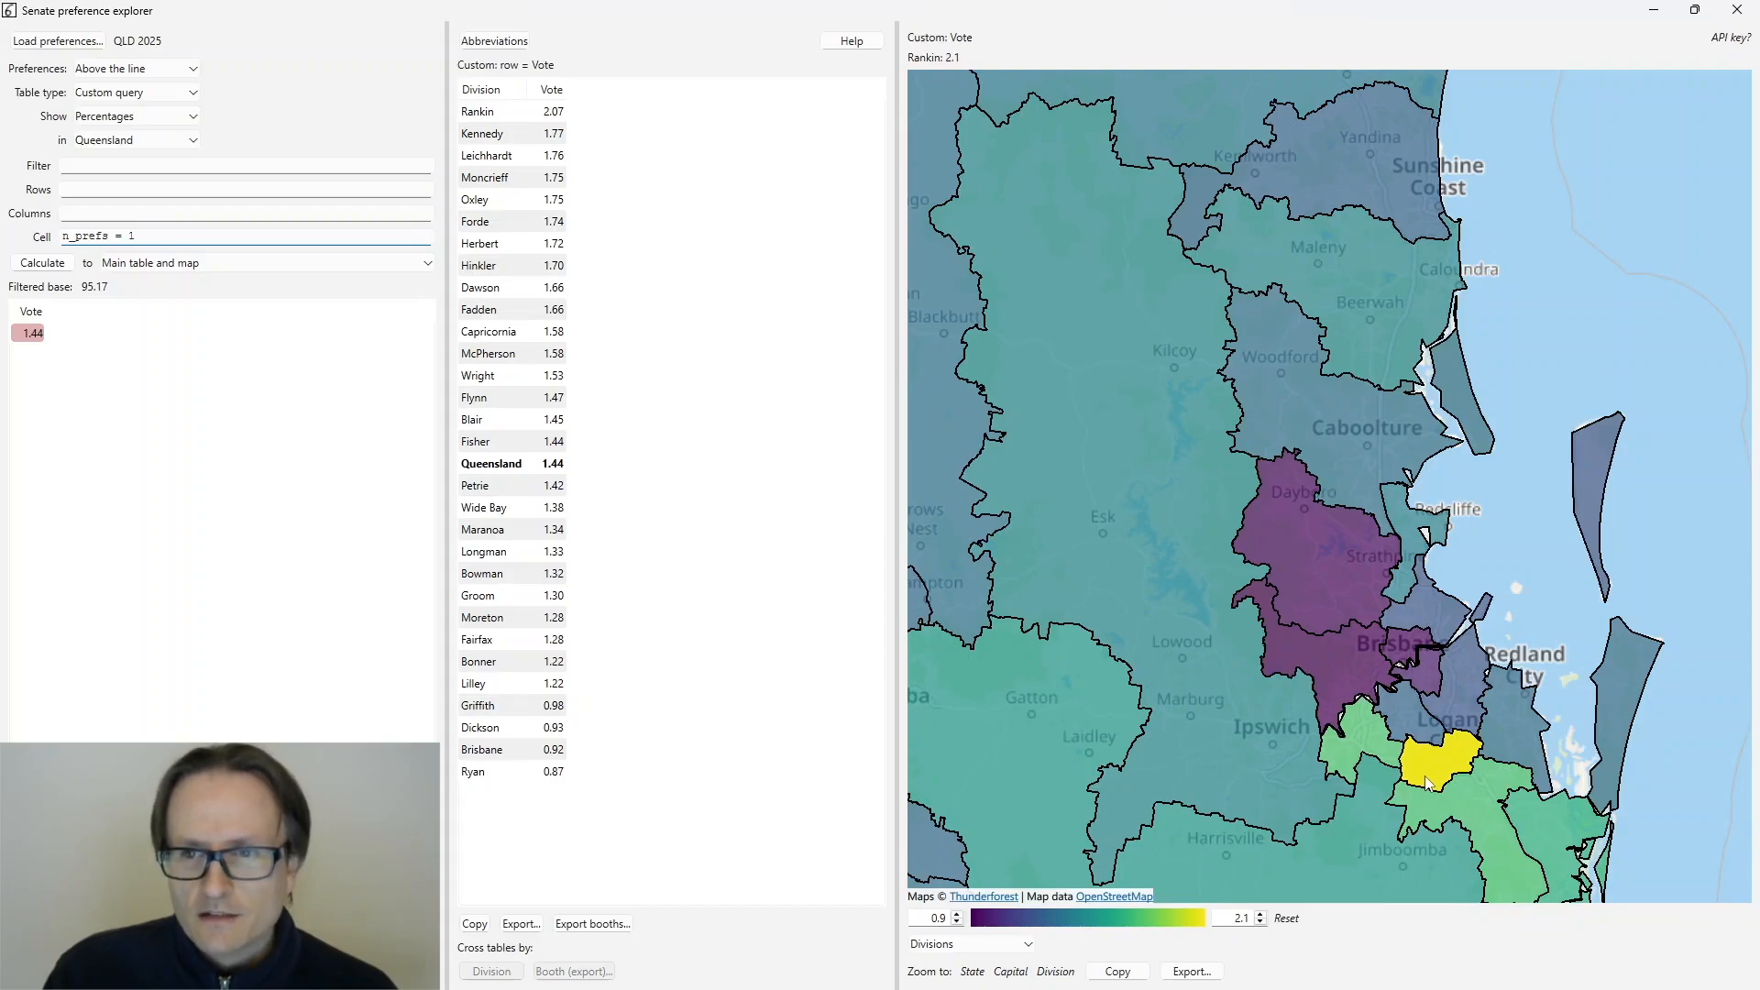
{"action": "scroll", "coordinate": [1437, 768], "scroll_direction": "down", "scroll_amount": 1}
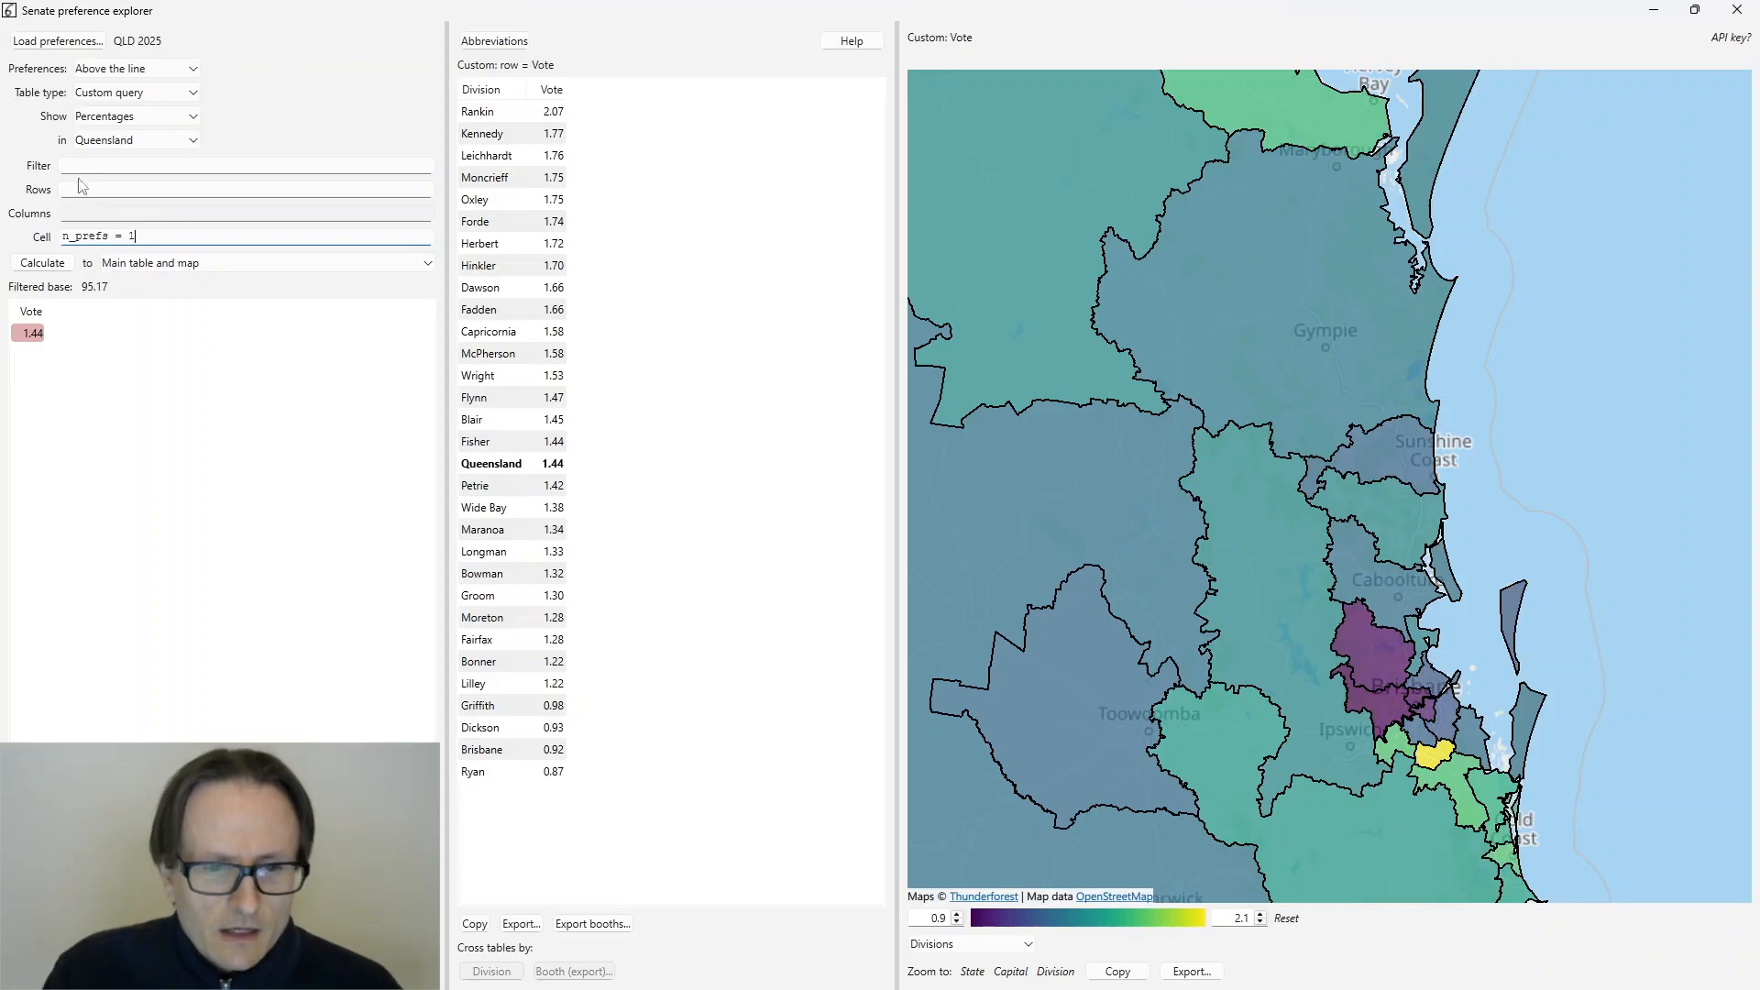
- Load the 2025_nsw.sqlite preferences file, recalculate the n_prefs = 1 query, and map the Vote result around Sydney
{"action": "left_click", "coordinate": [39, 42]}
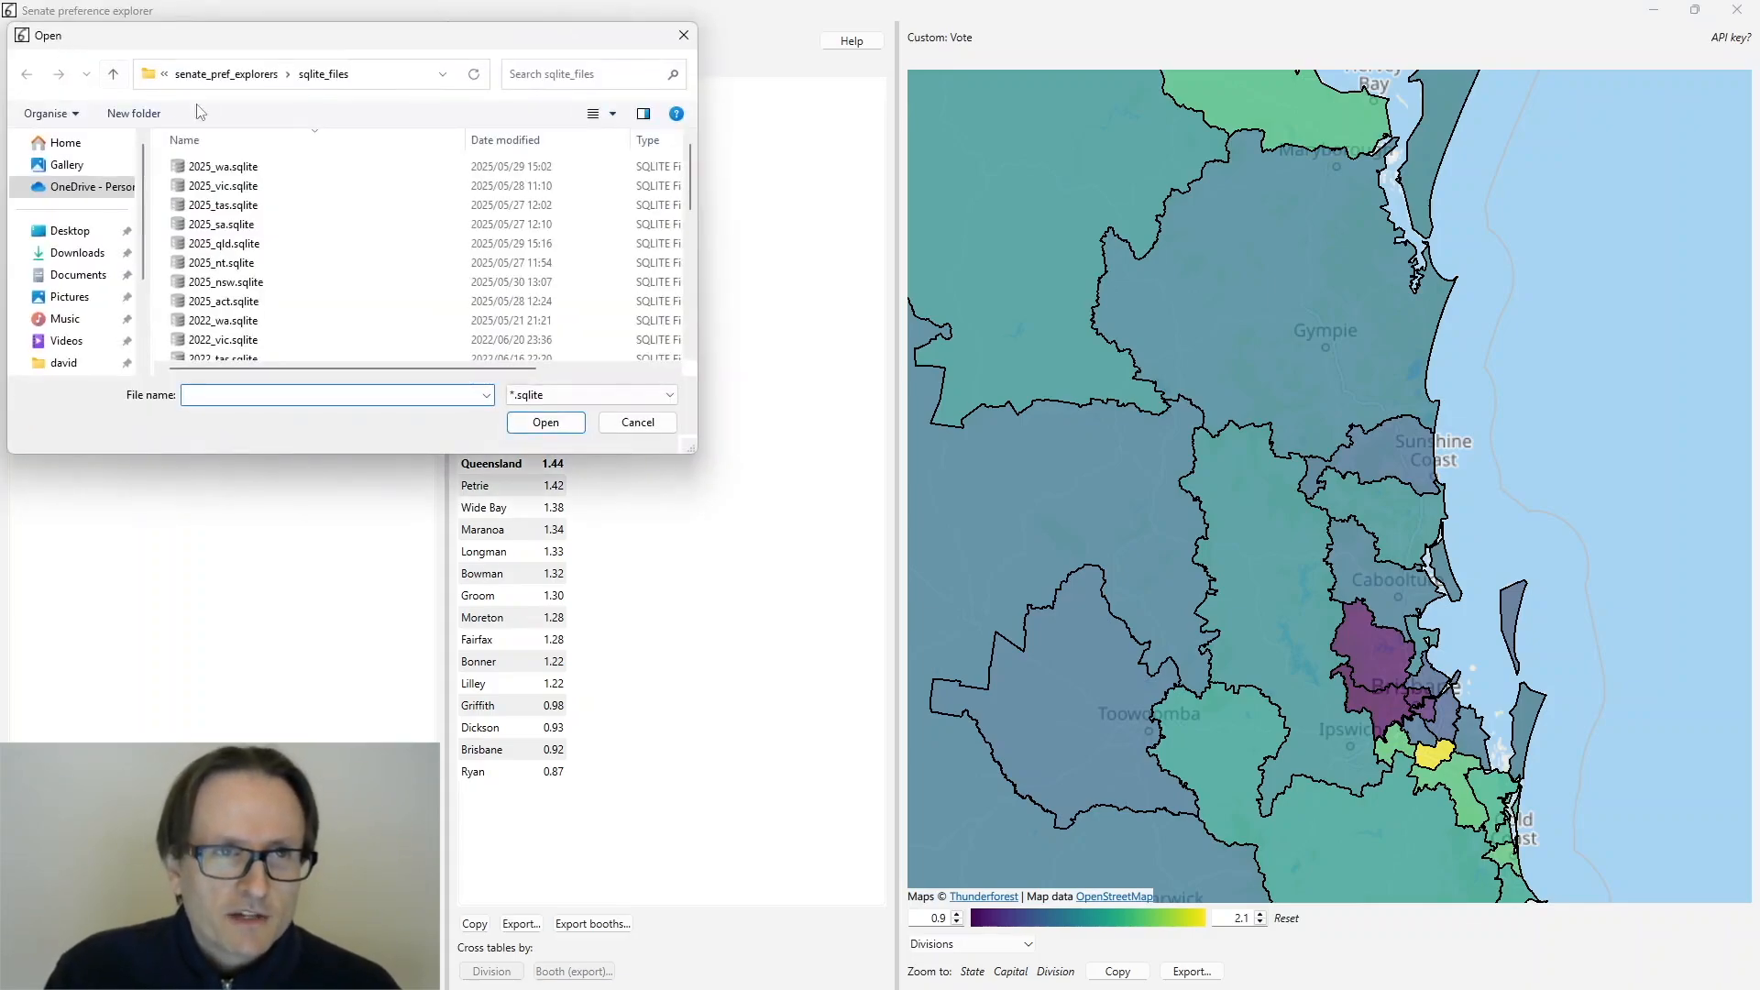
{"action": "double_click", "coordinate": [266, 282]}
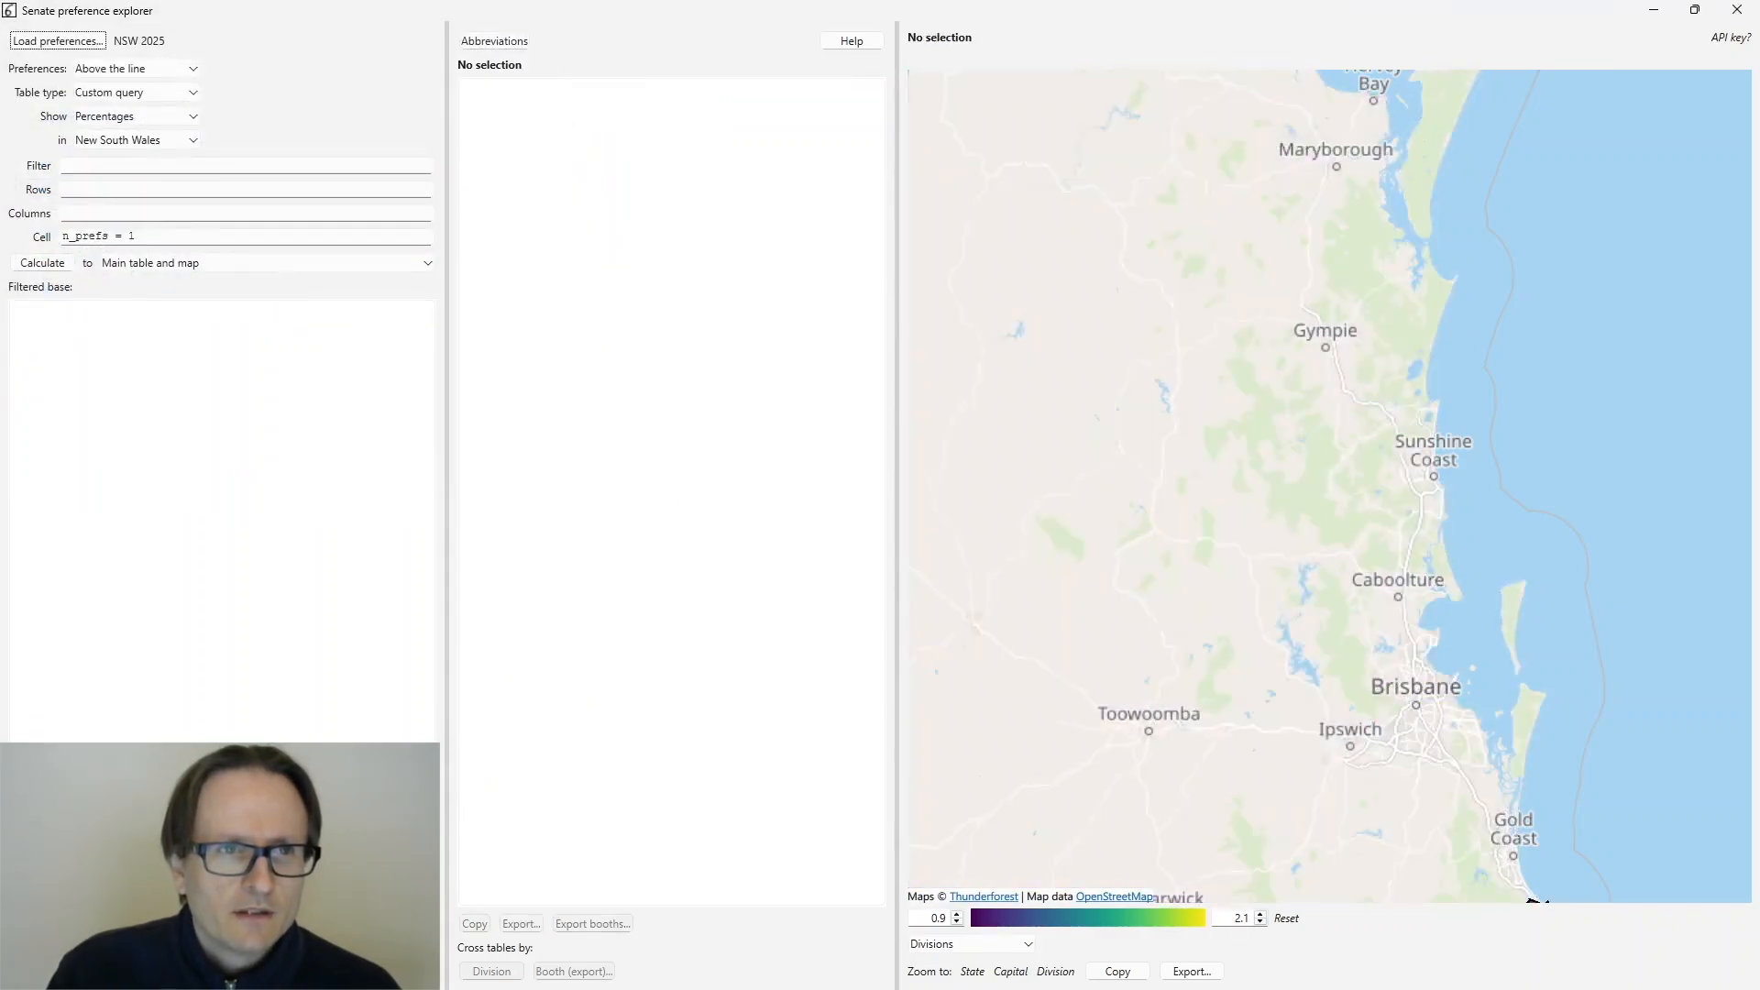
{"action": "left_click", "coordinate": [1012, 972]}
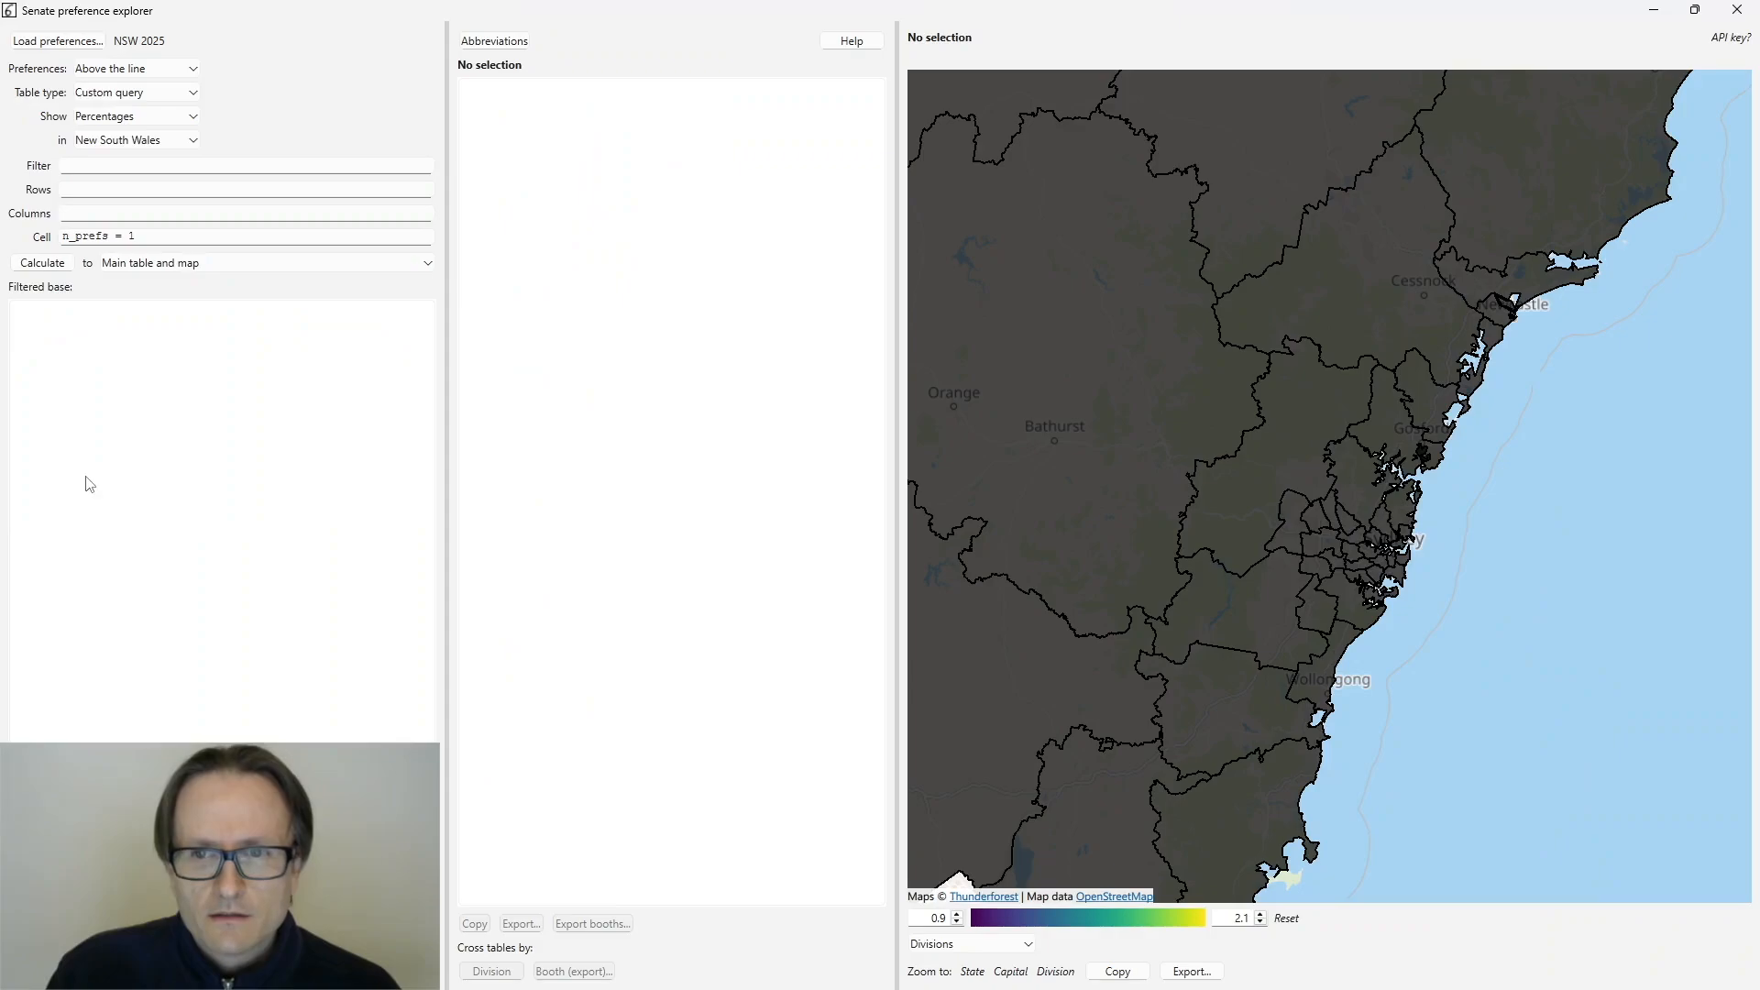
{"action": "left_click", "coordinate": [43, 263]}
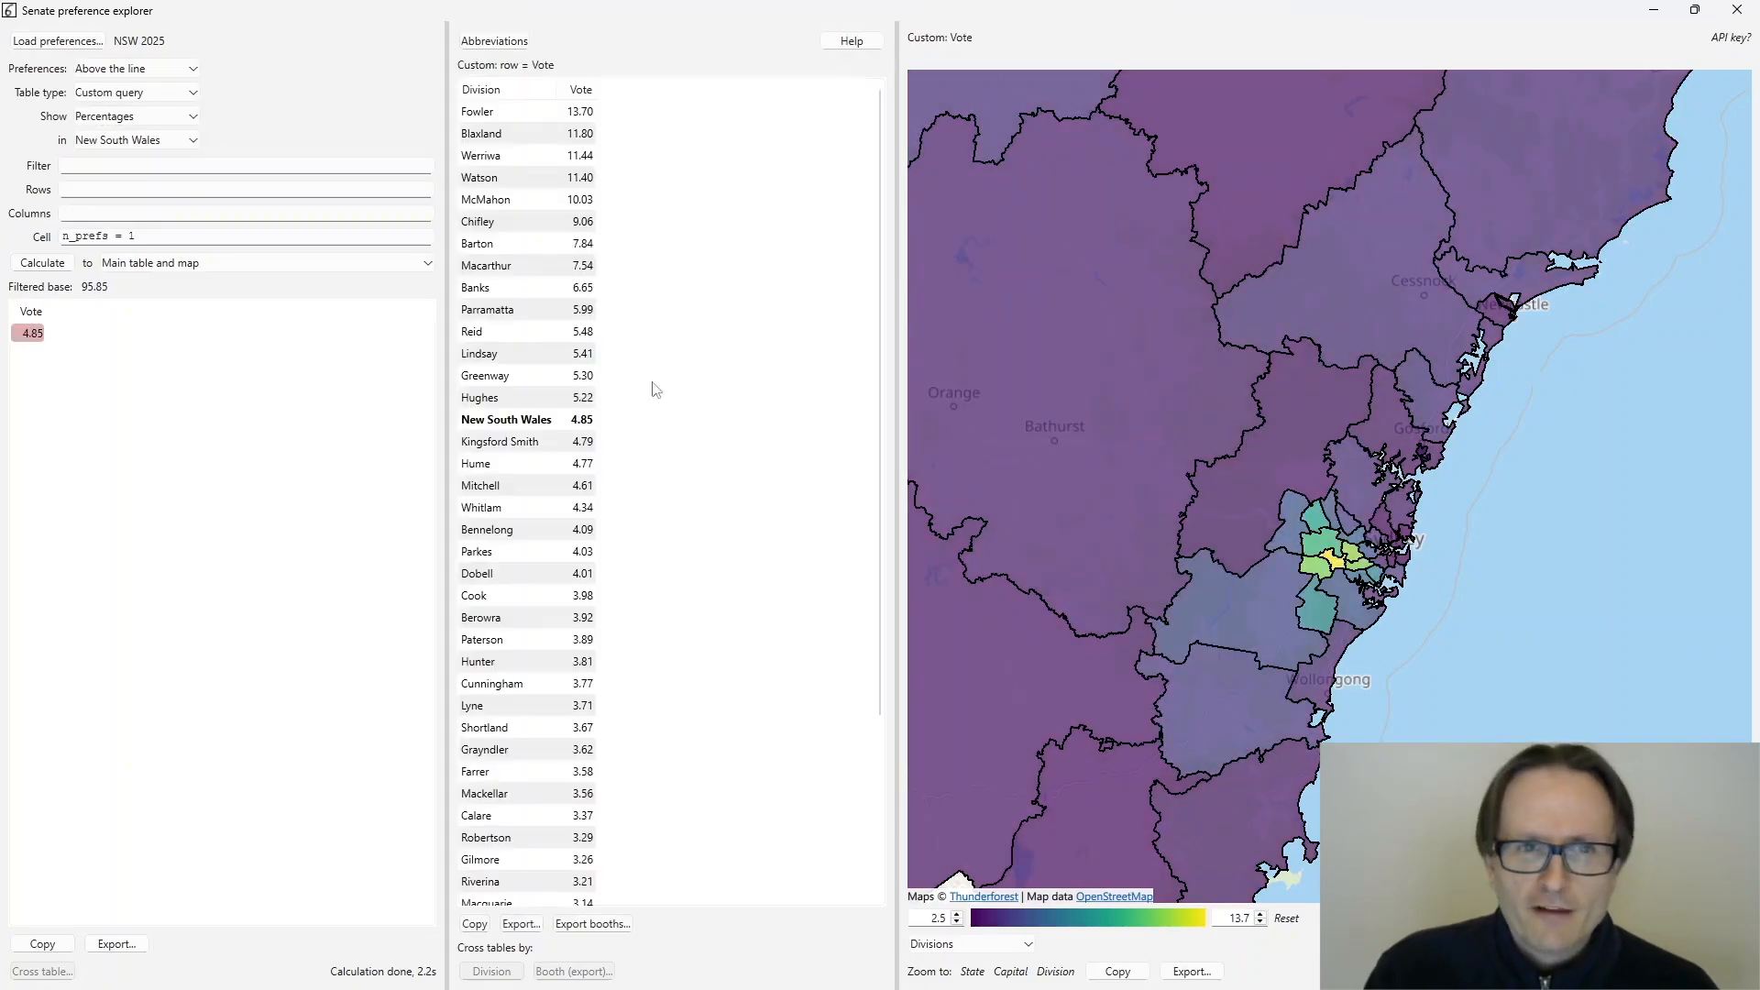
{"action": "scroll", "coordinate": [1366, 575], "scroll_direction": "up", "scroll_amount": 3}
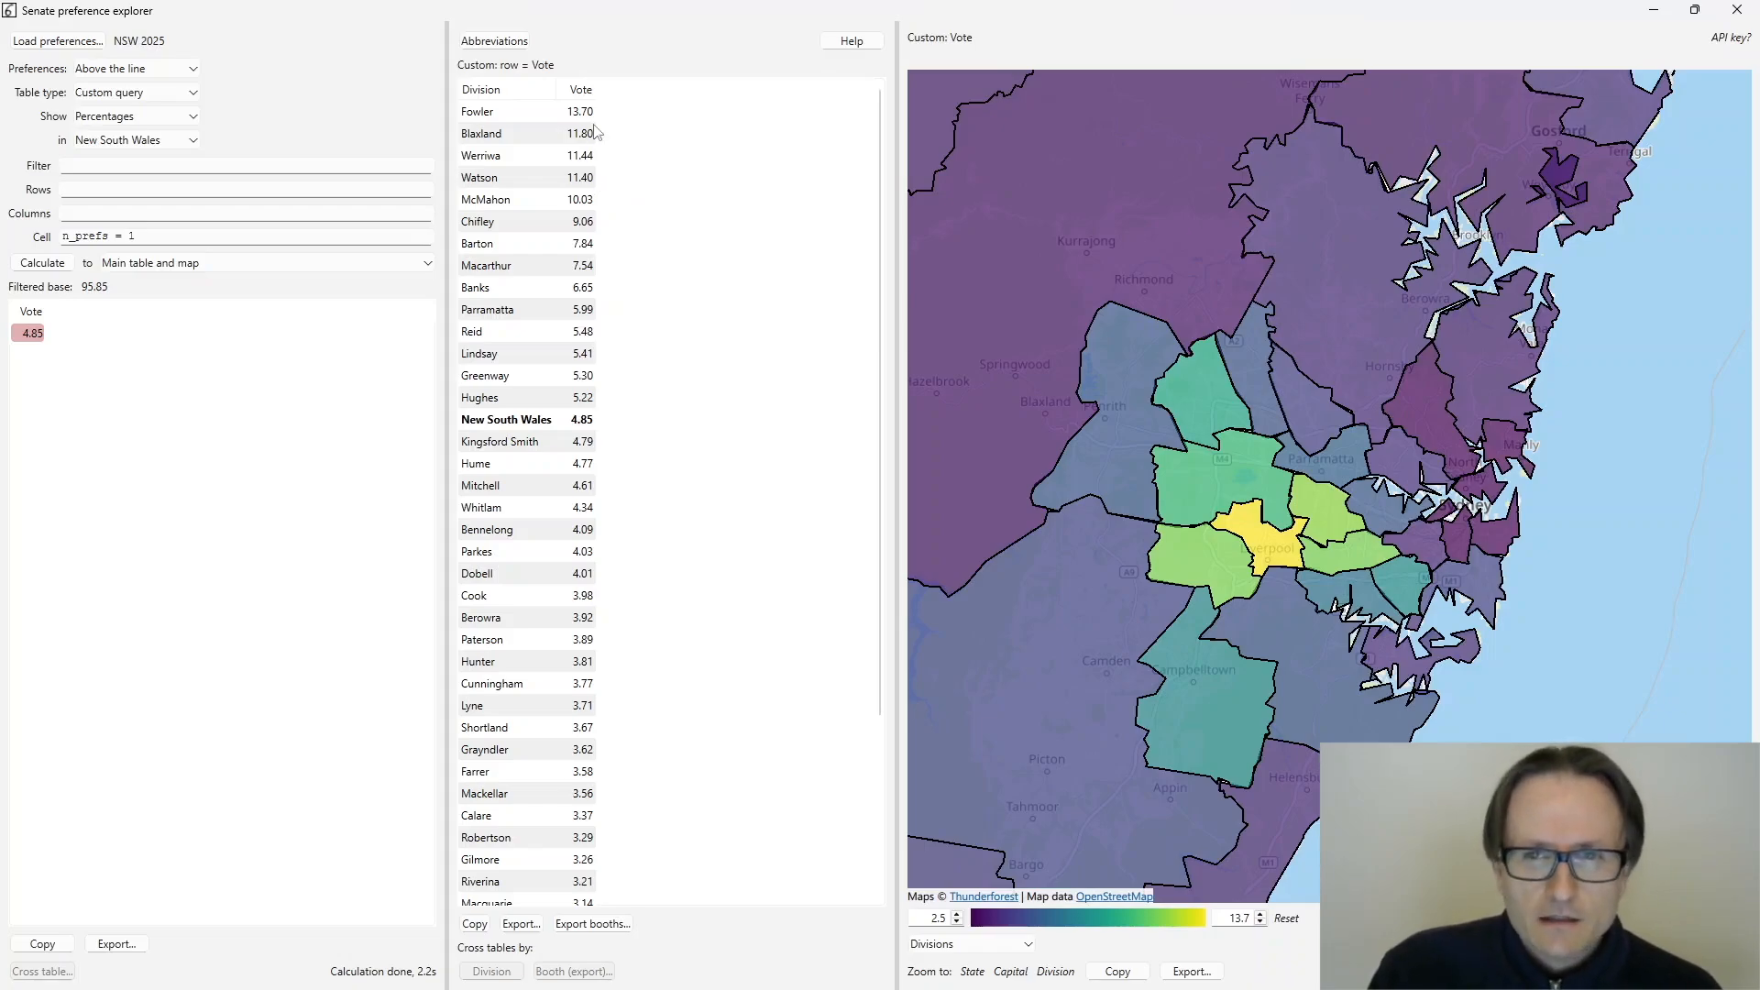
{"action": "mouse_move", "coordinate": [1287, 541]}
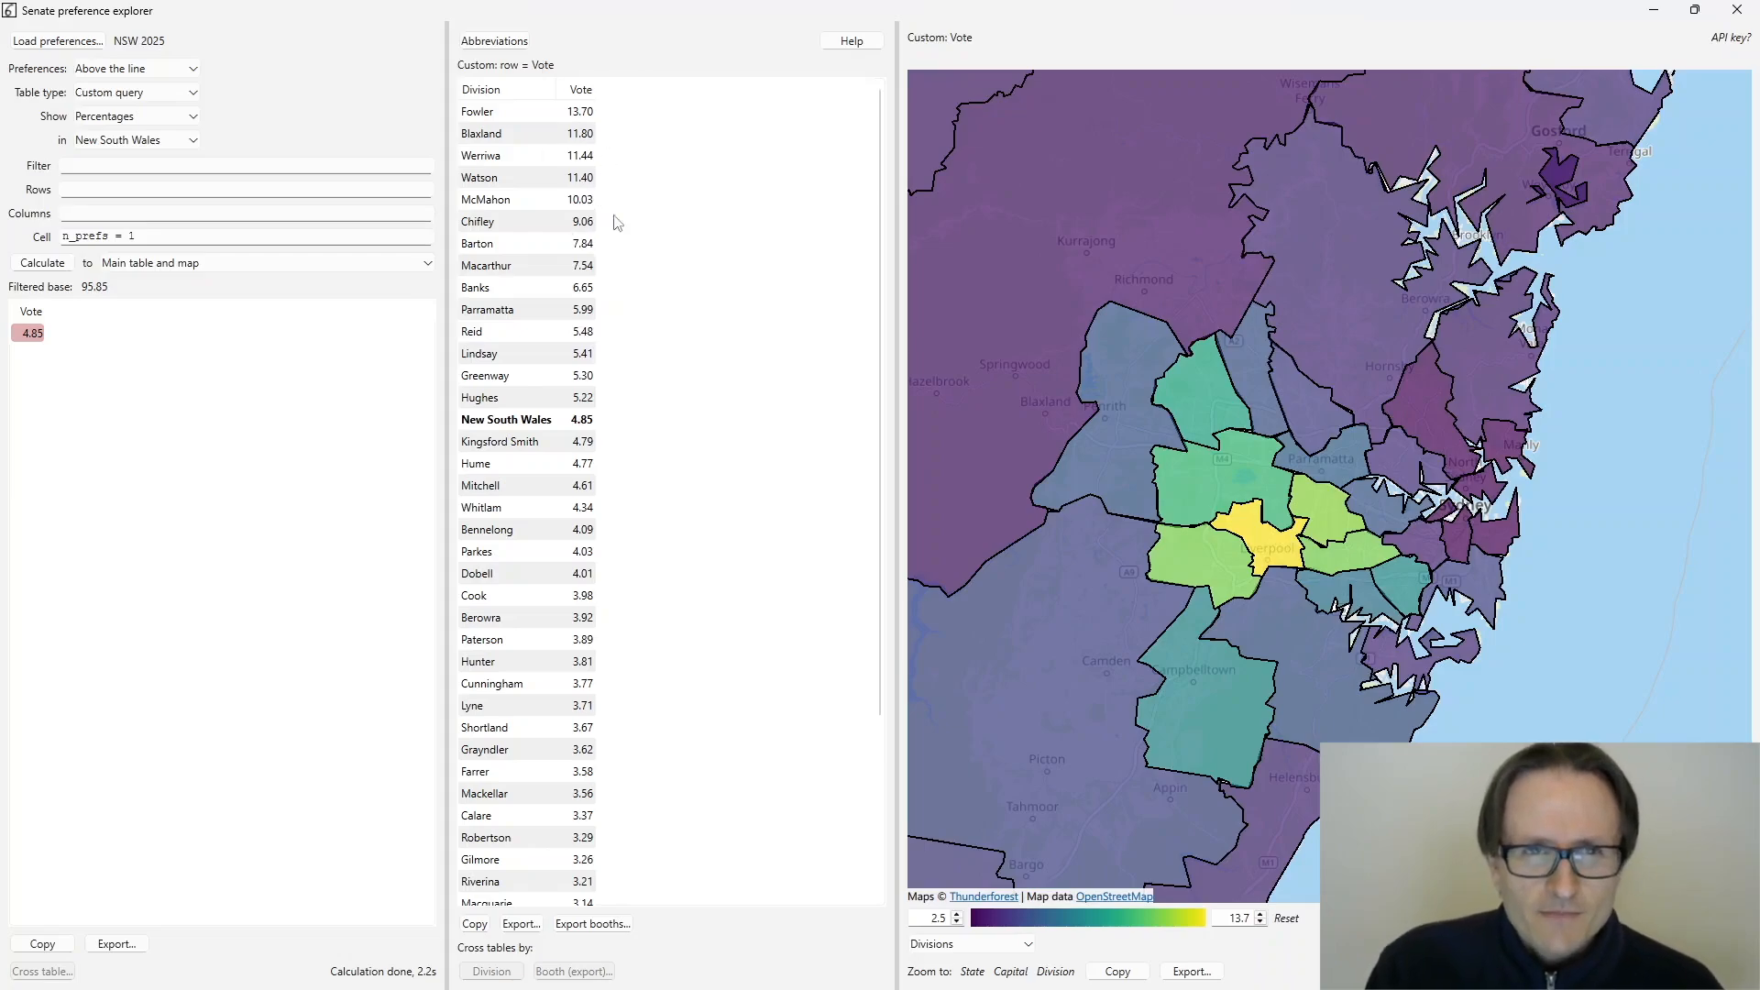
- Switch the map from divisions to Election day booths and show the Vote result booth by booth across Sydney
{"action": "left_click", "coordinate": [982, 947]}
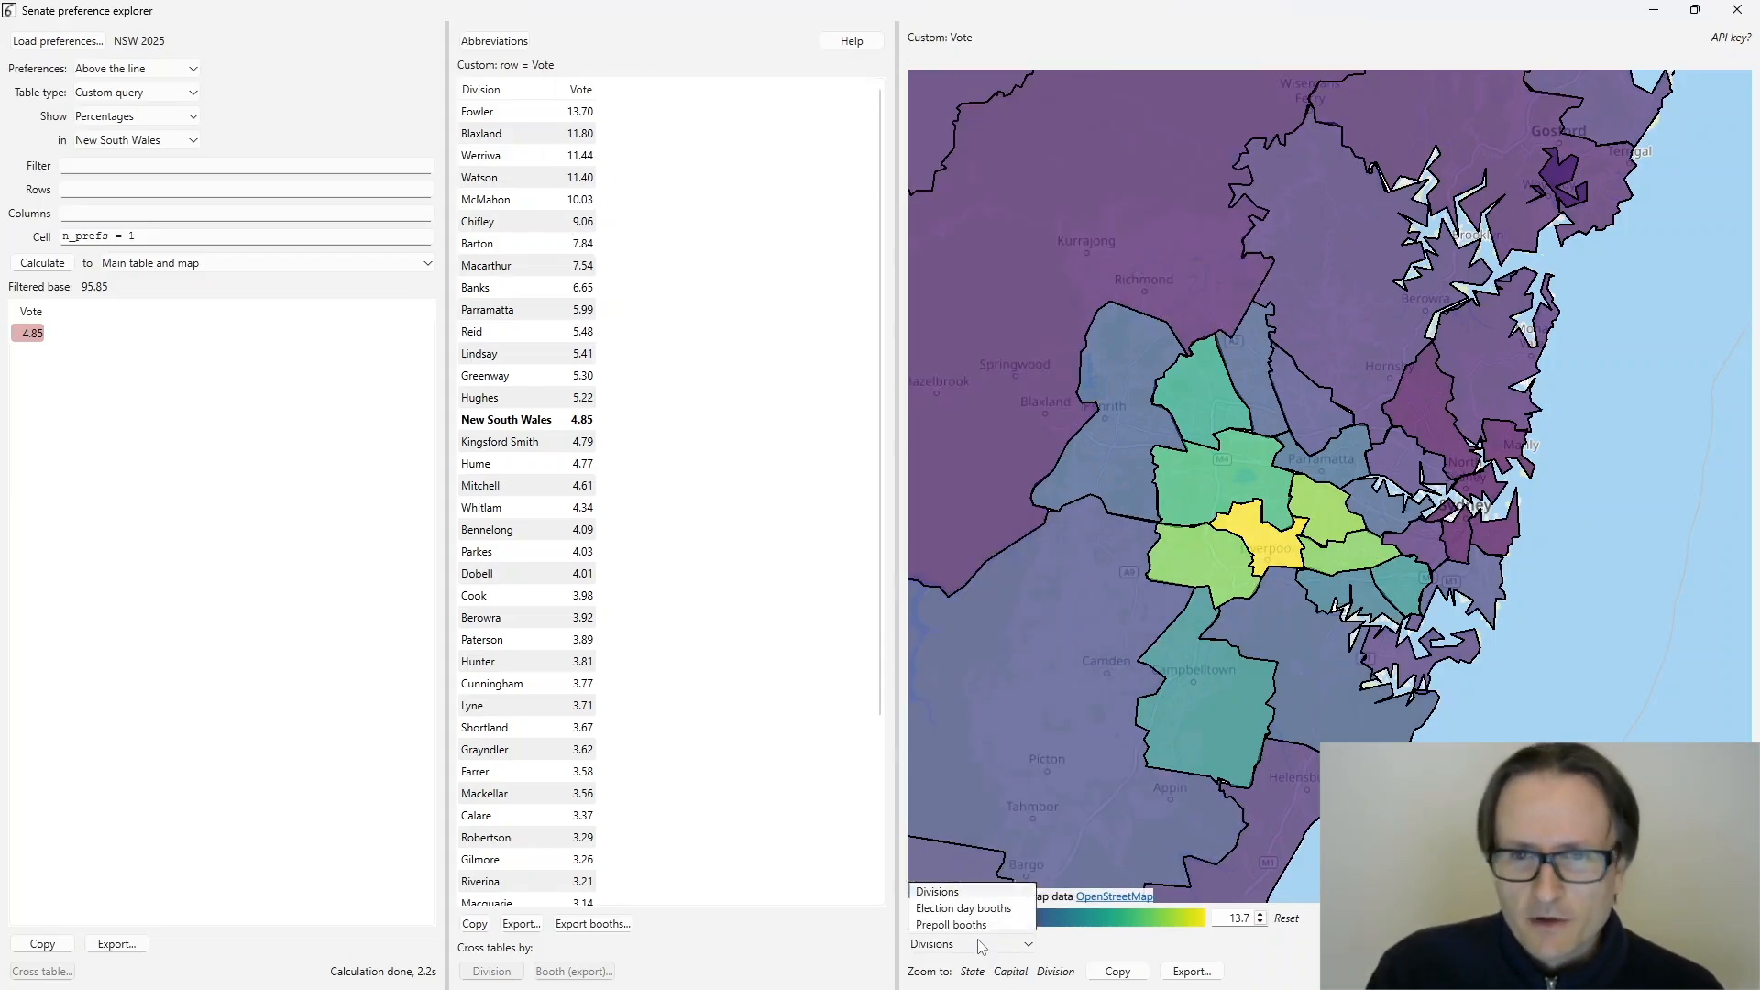
{"action": "left_click", "coordinate": [948, 915]}
{"action": "scroll", "coordinate": [1391, 527], "scroll_direction": "up", "scroll_amount": 2}
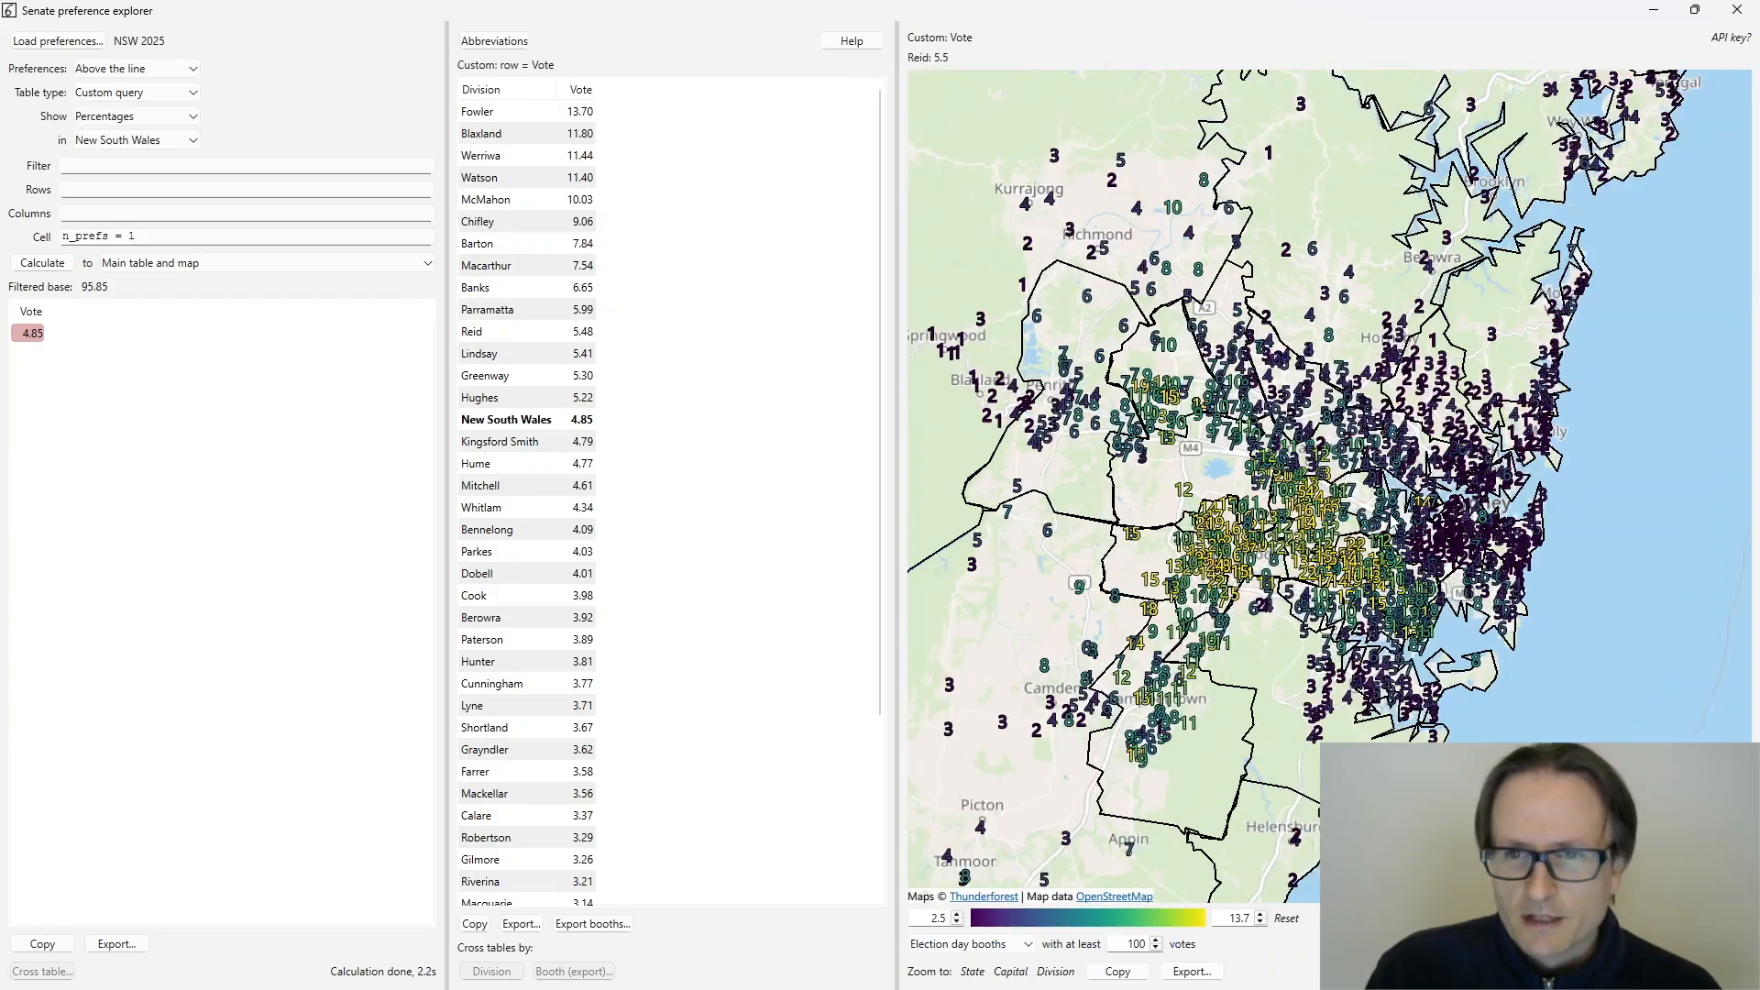
{"action": "scroll", "coordinate": [1390, 527], "scroll_direction": "down", "scroll_amount": 1}
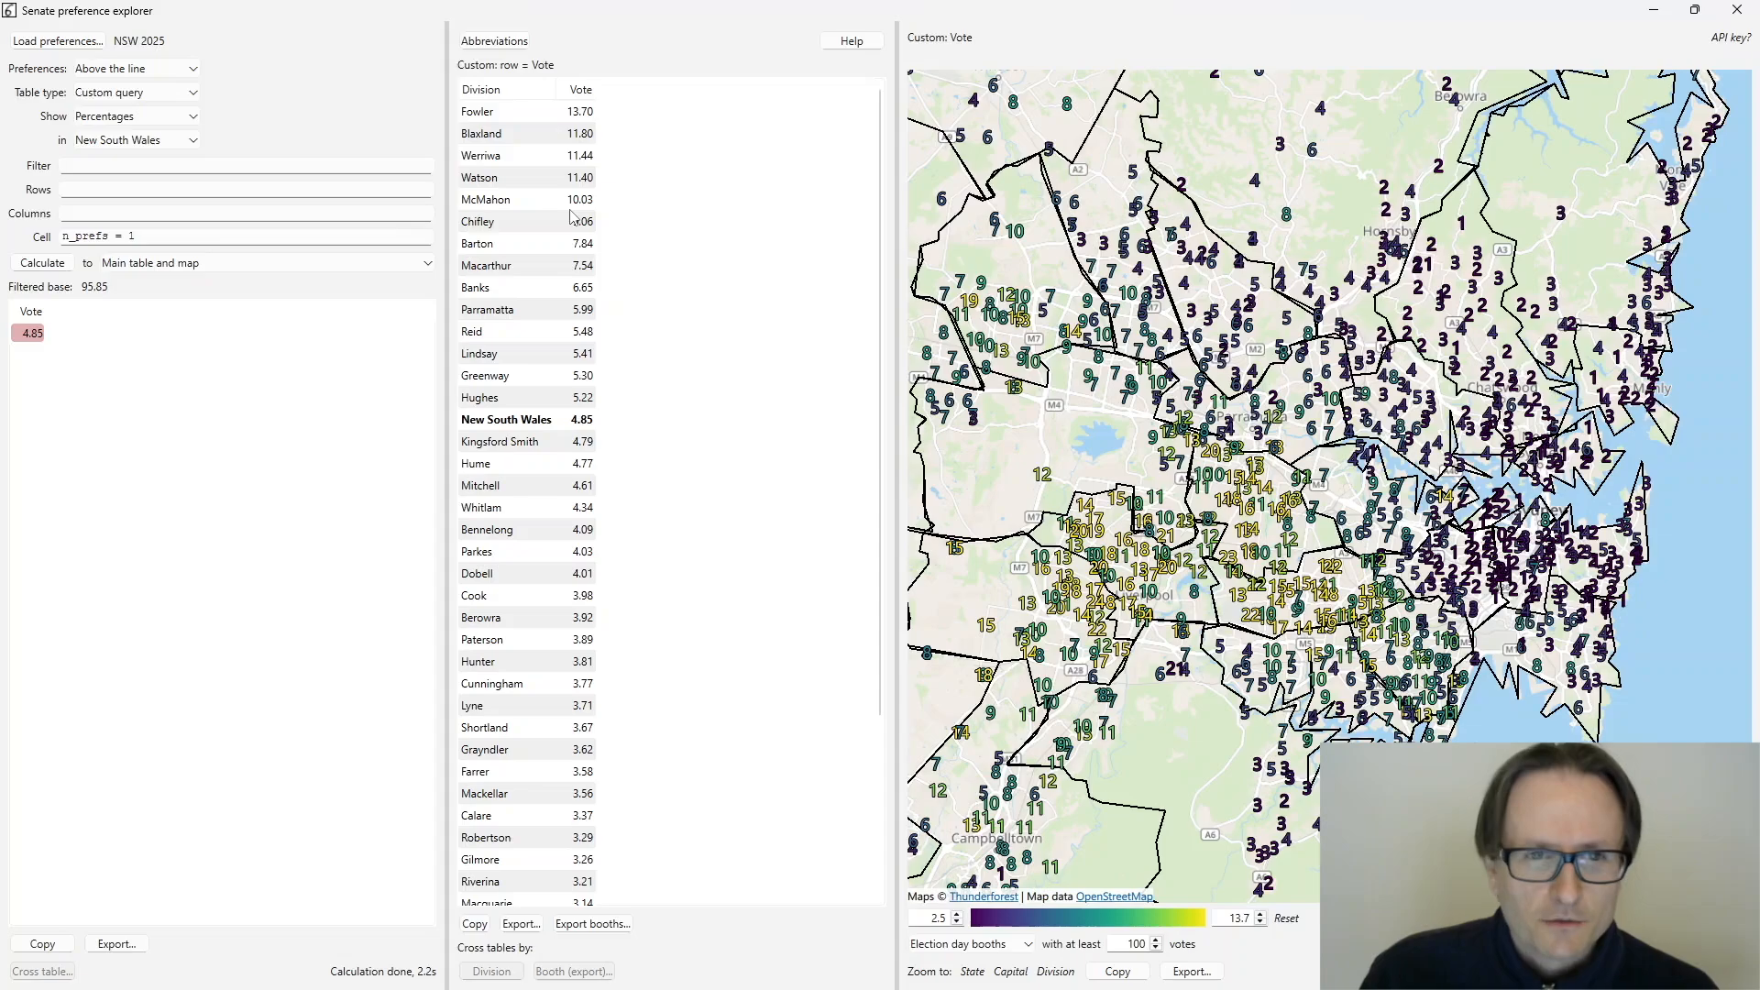
- Set the query's rows to groups and its cell expression to row = 1, and recalculate the table
{"action": "left_click", "coordinate": [92, 190]}
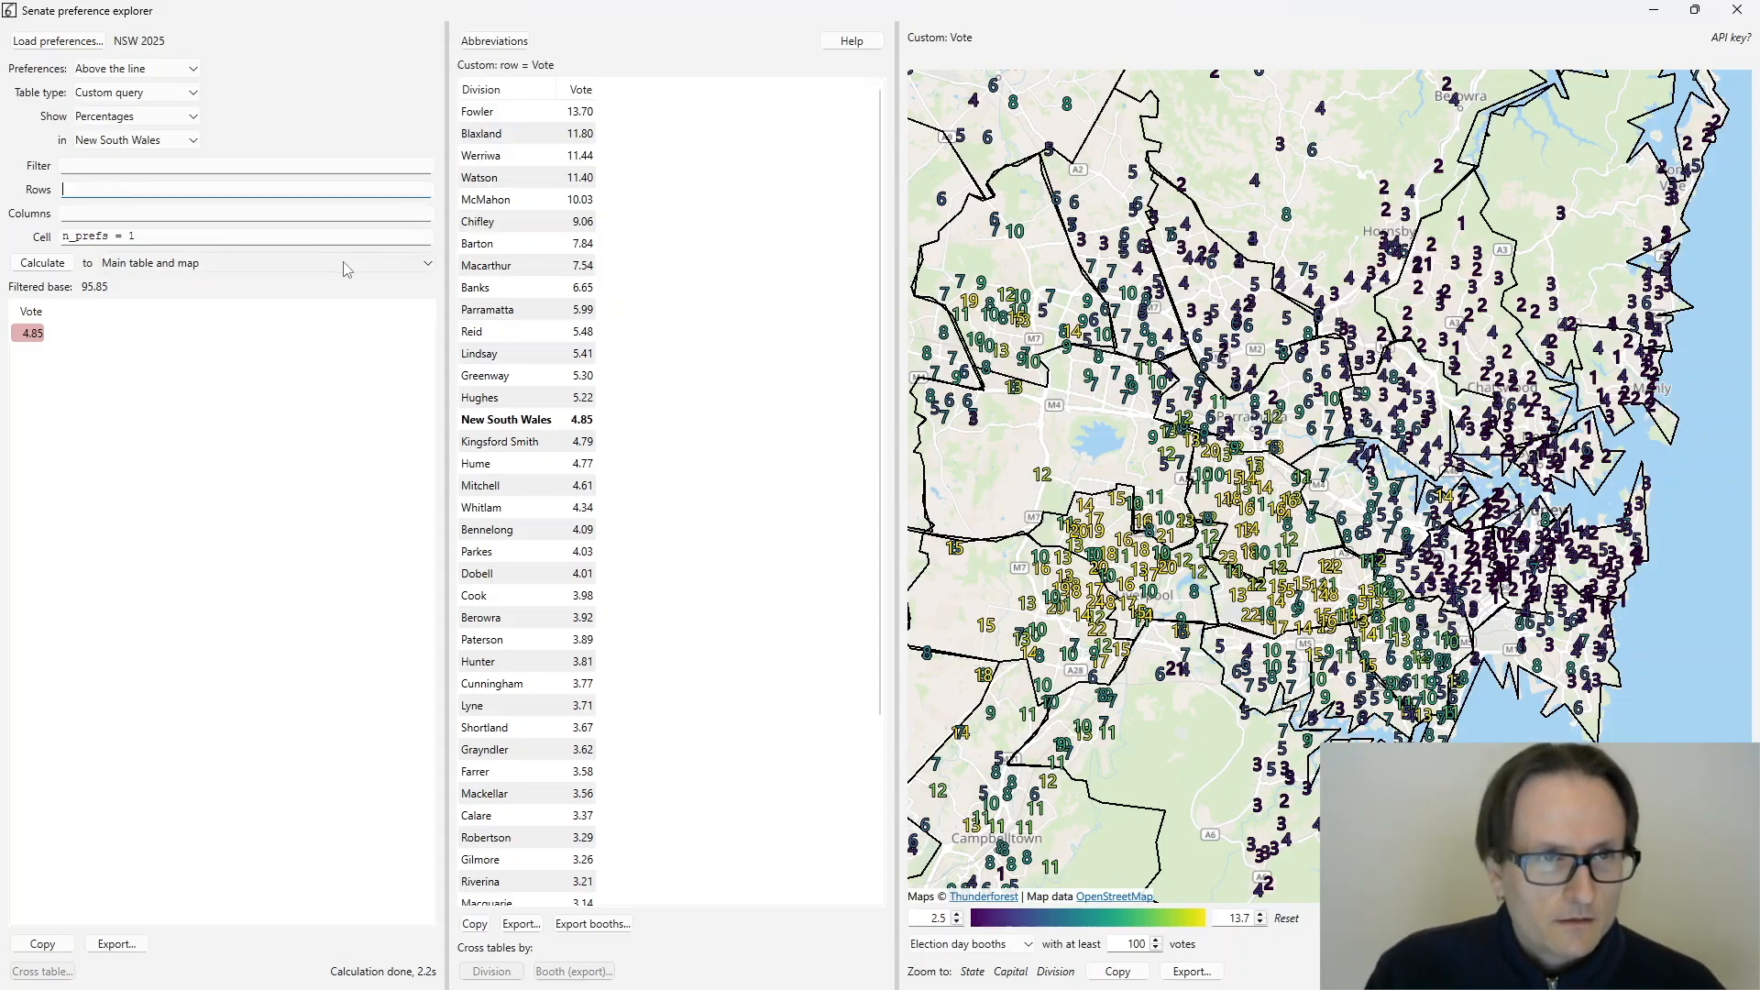
{"action": "type", "text": "groups"}
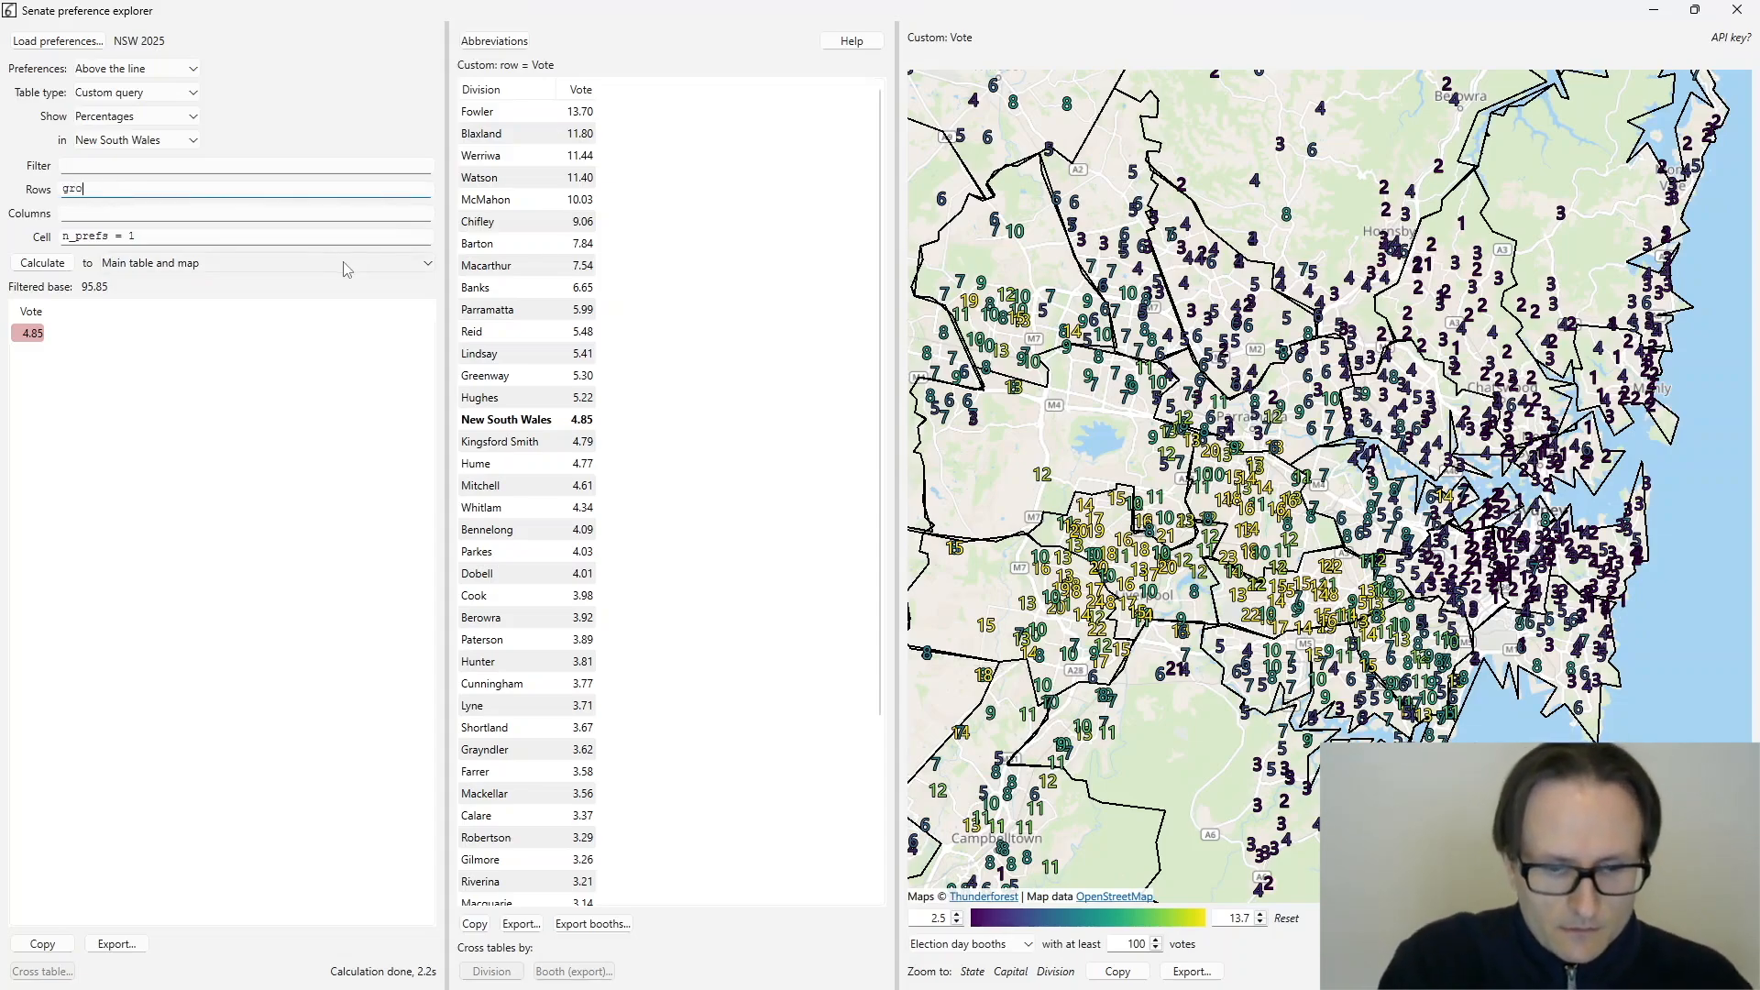
{"action": "double_click", "coordinate": [88, 189]}
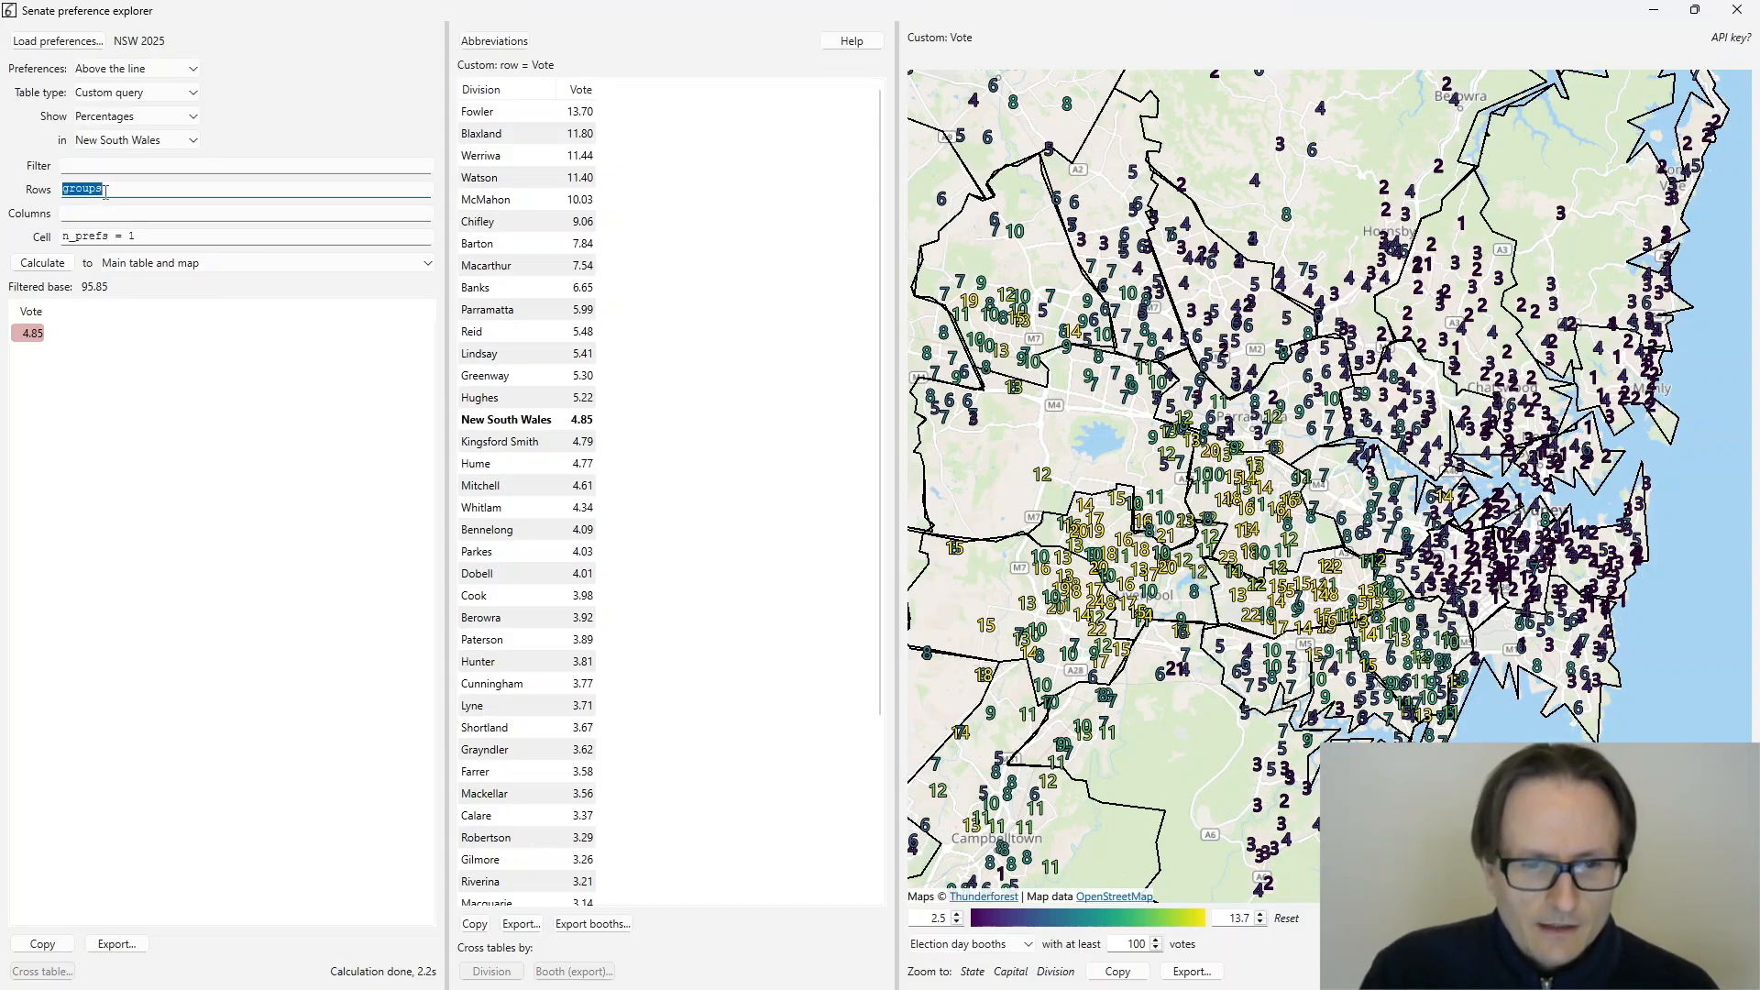
{"action": "left_click_drag", "start_coordinate": [137, 238], "coordinate": [42, 230]}
{"action": "type", "text": "r"}
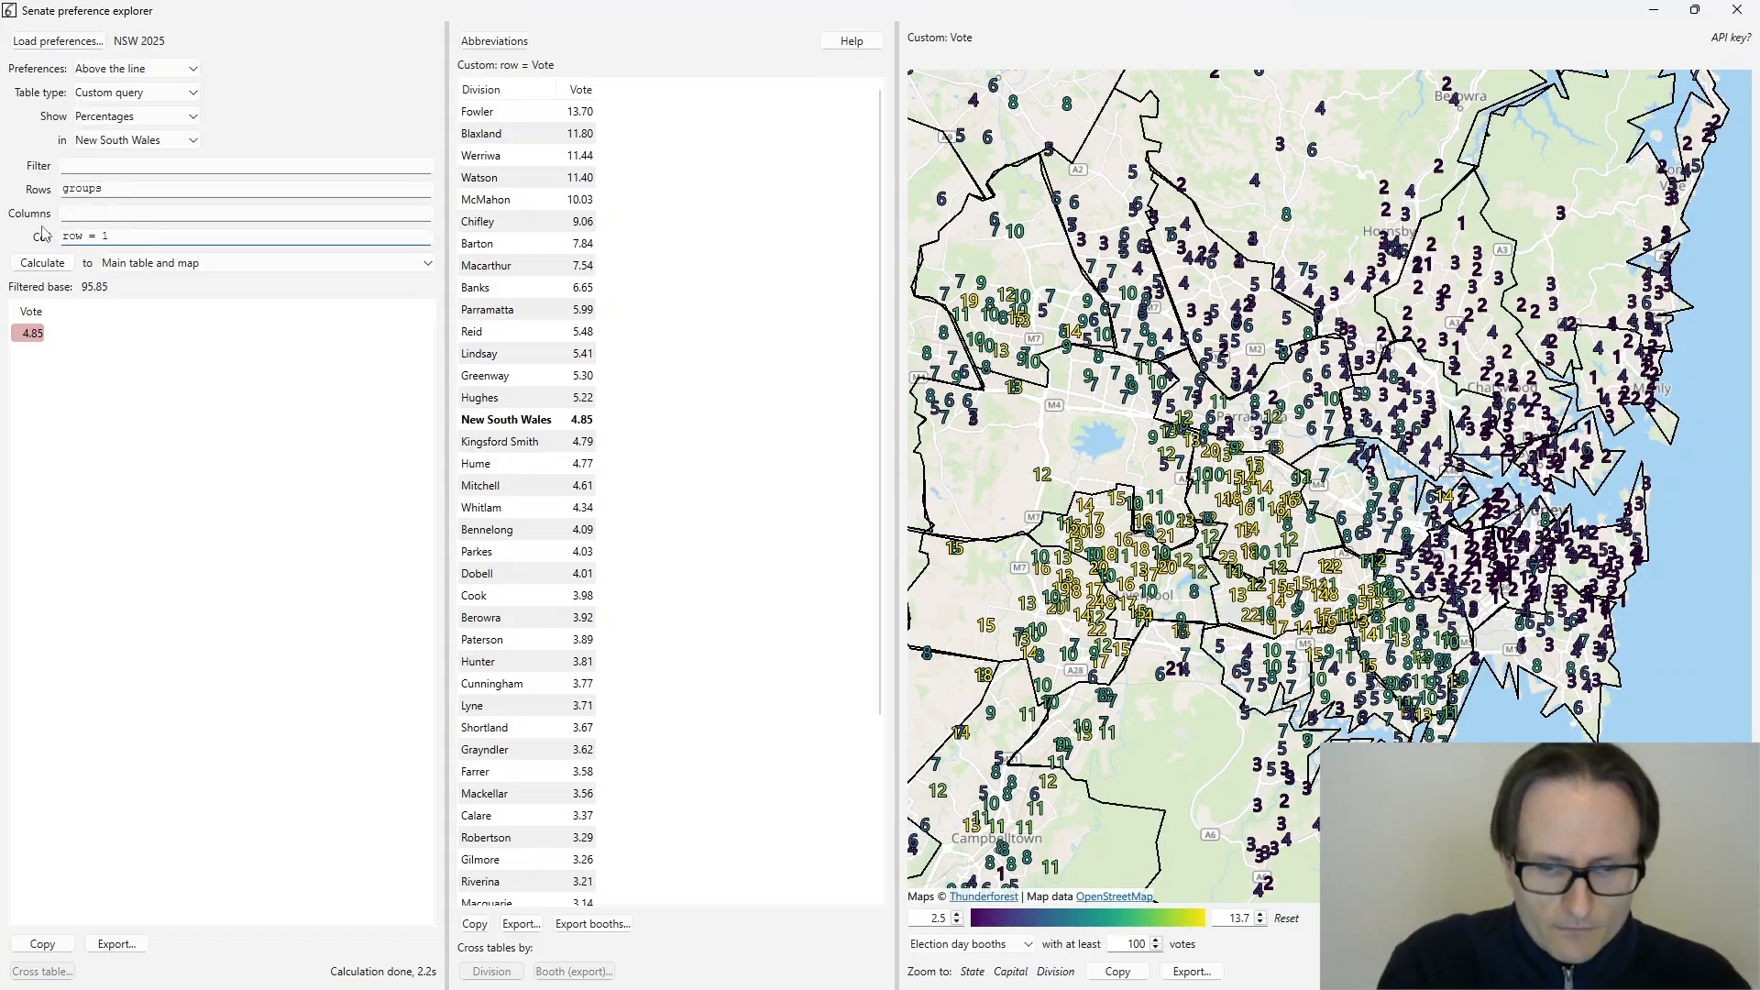
{"action": "type", "text": "ow = 1"}
{"action": "left_click", "coordinate": [43, 263]}
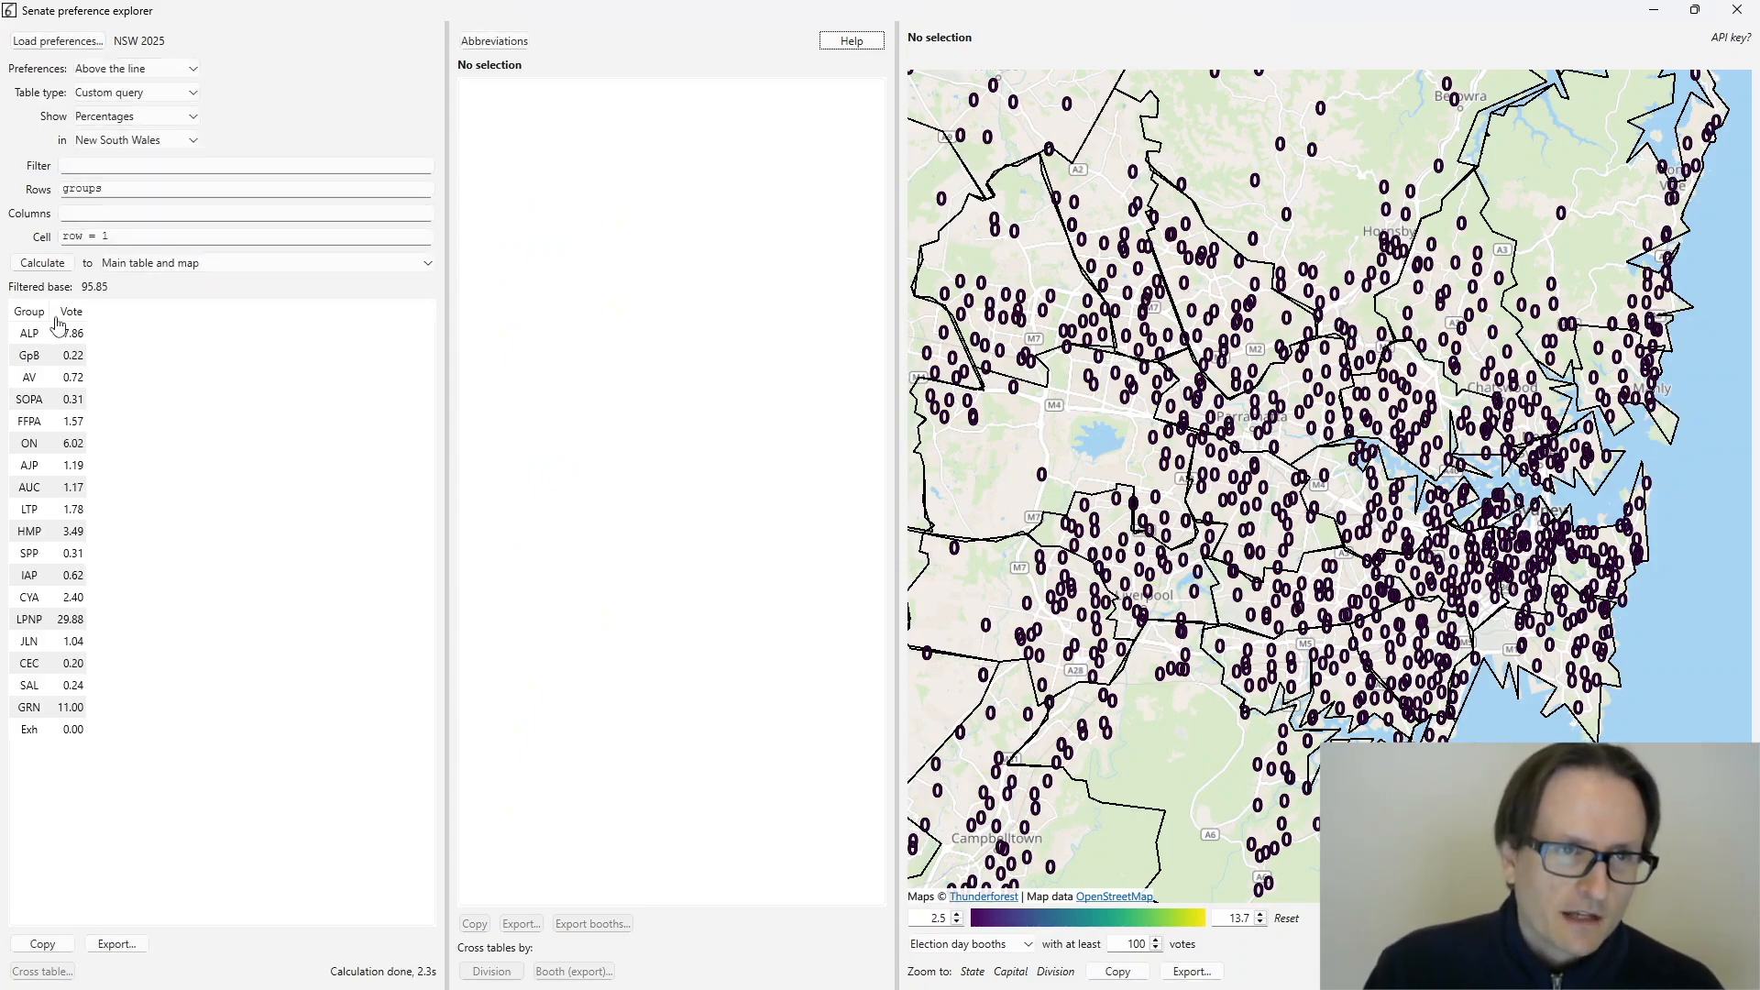
- Sort the groups by descending Vote and map the ALP, LPNP and GRN votes in turn
{"action": "left_click", "coordinate": [71, 333]}
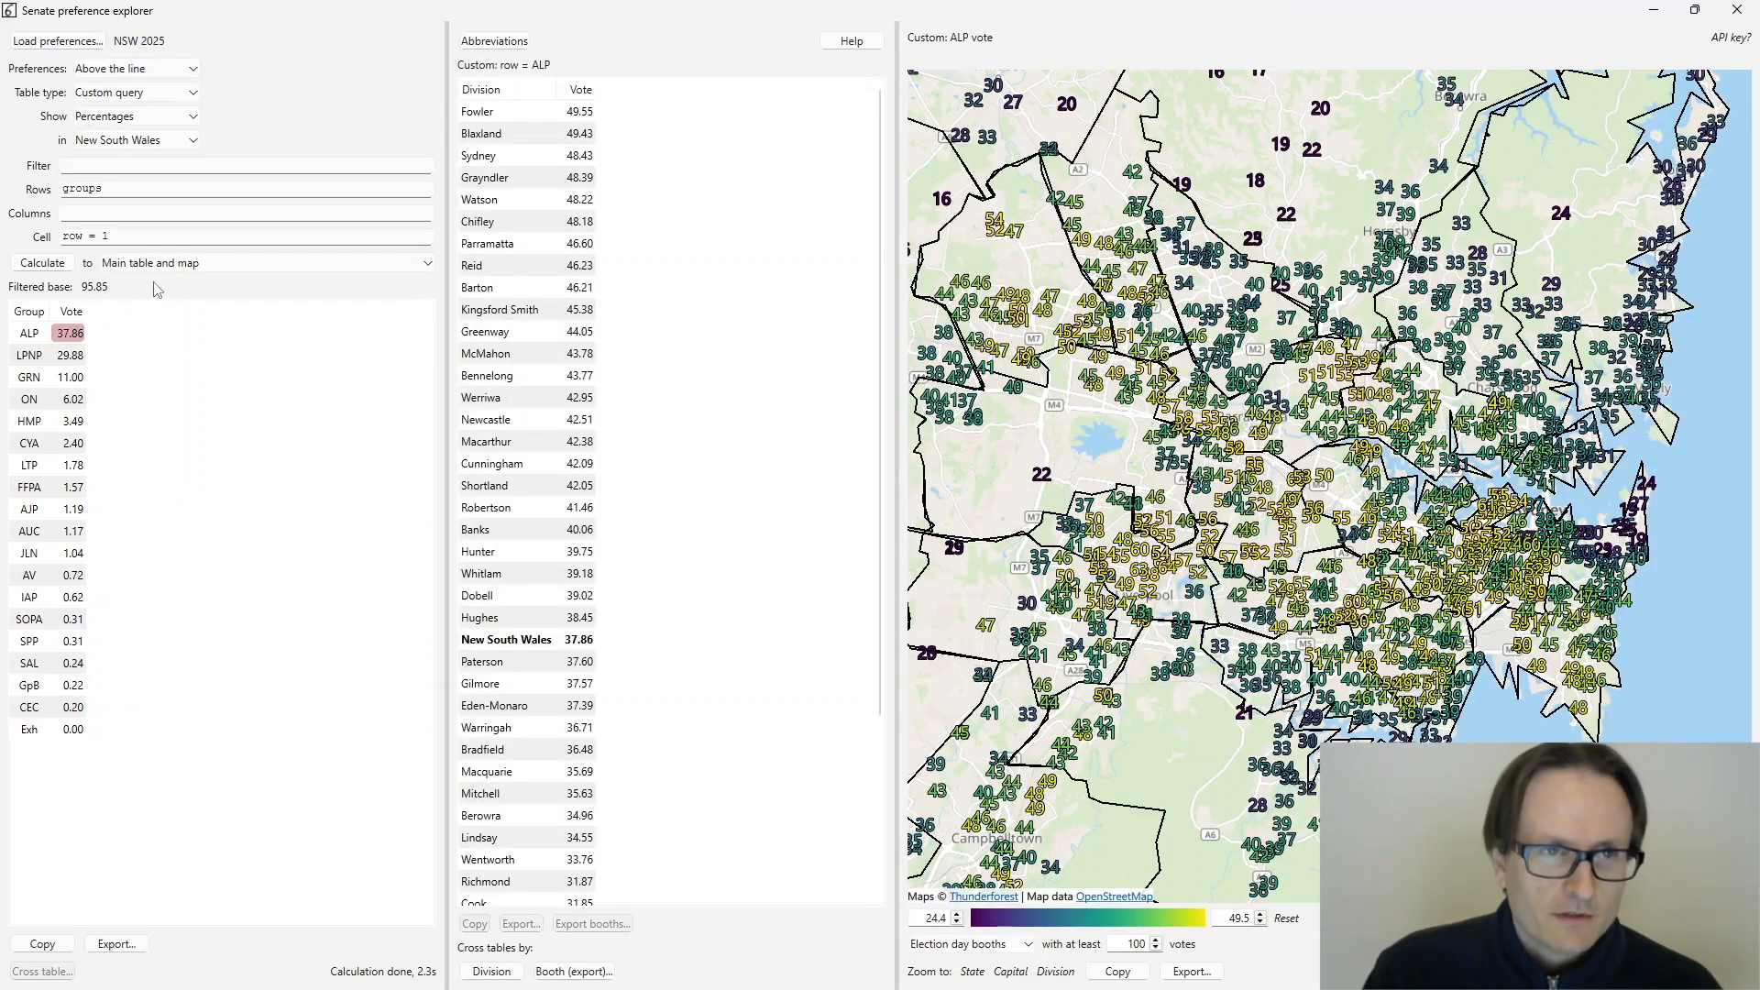
{"action": "double_click", "coordinate": [74, 237]}
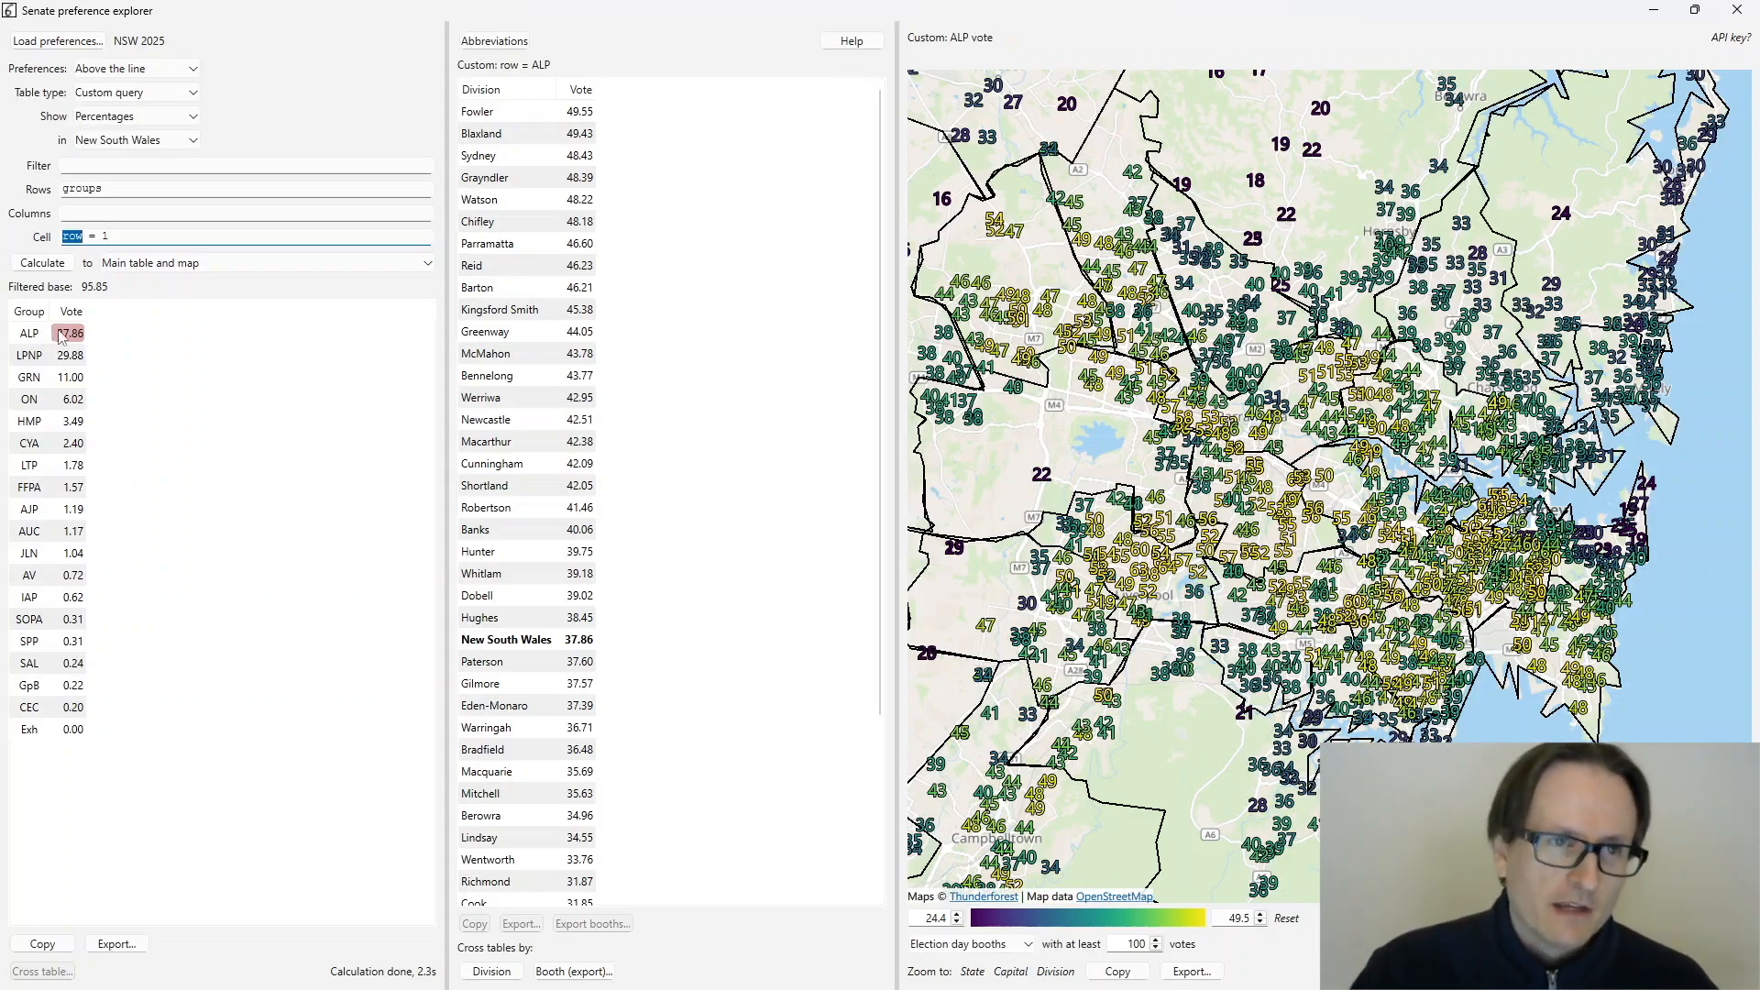
{"action": "left_click", "coordinate": [105, 236]}
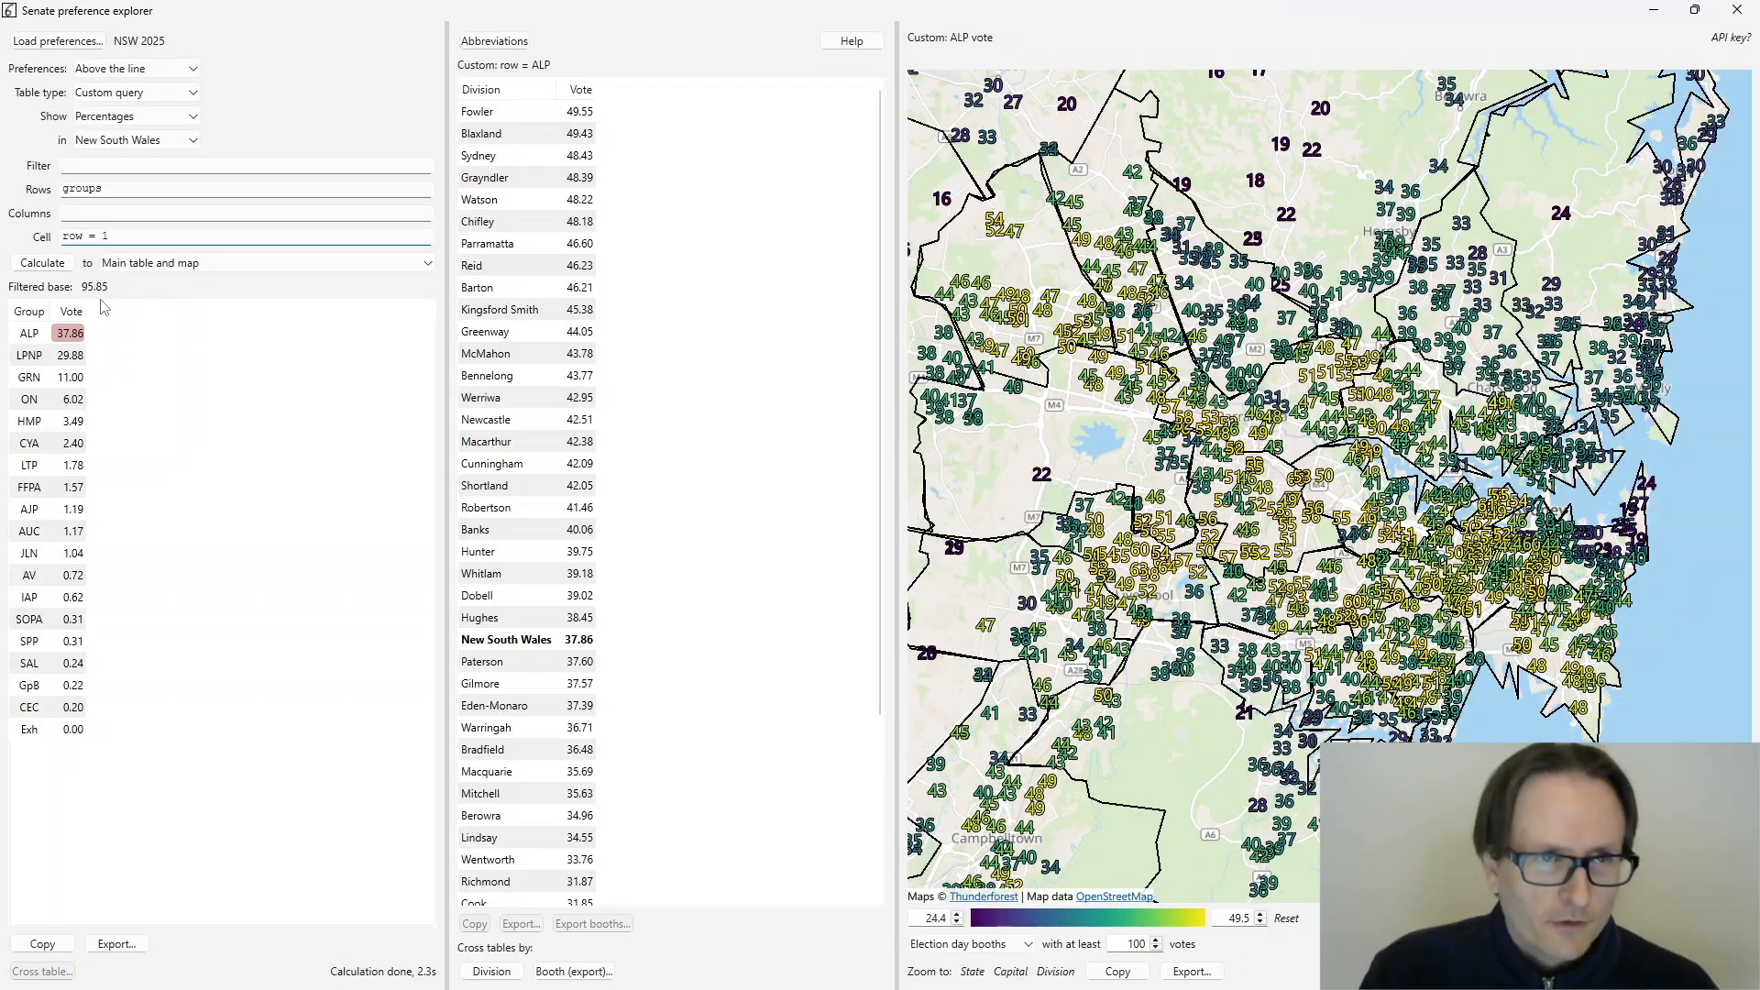
{"action": "left_click", "coordinate": [72, 357]}
{"action": "left_click", "coordinate": [72, 379]}
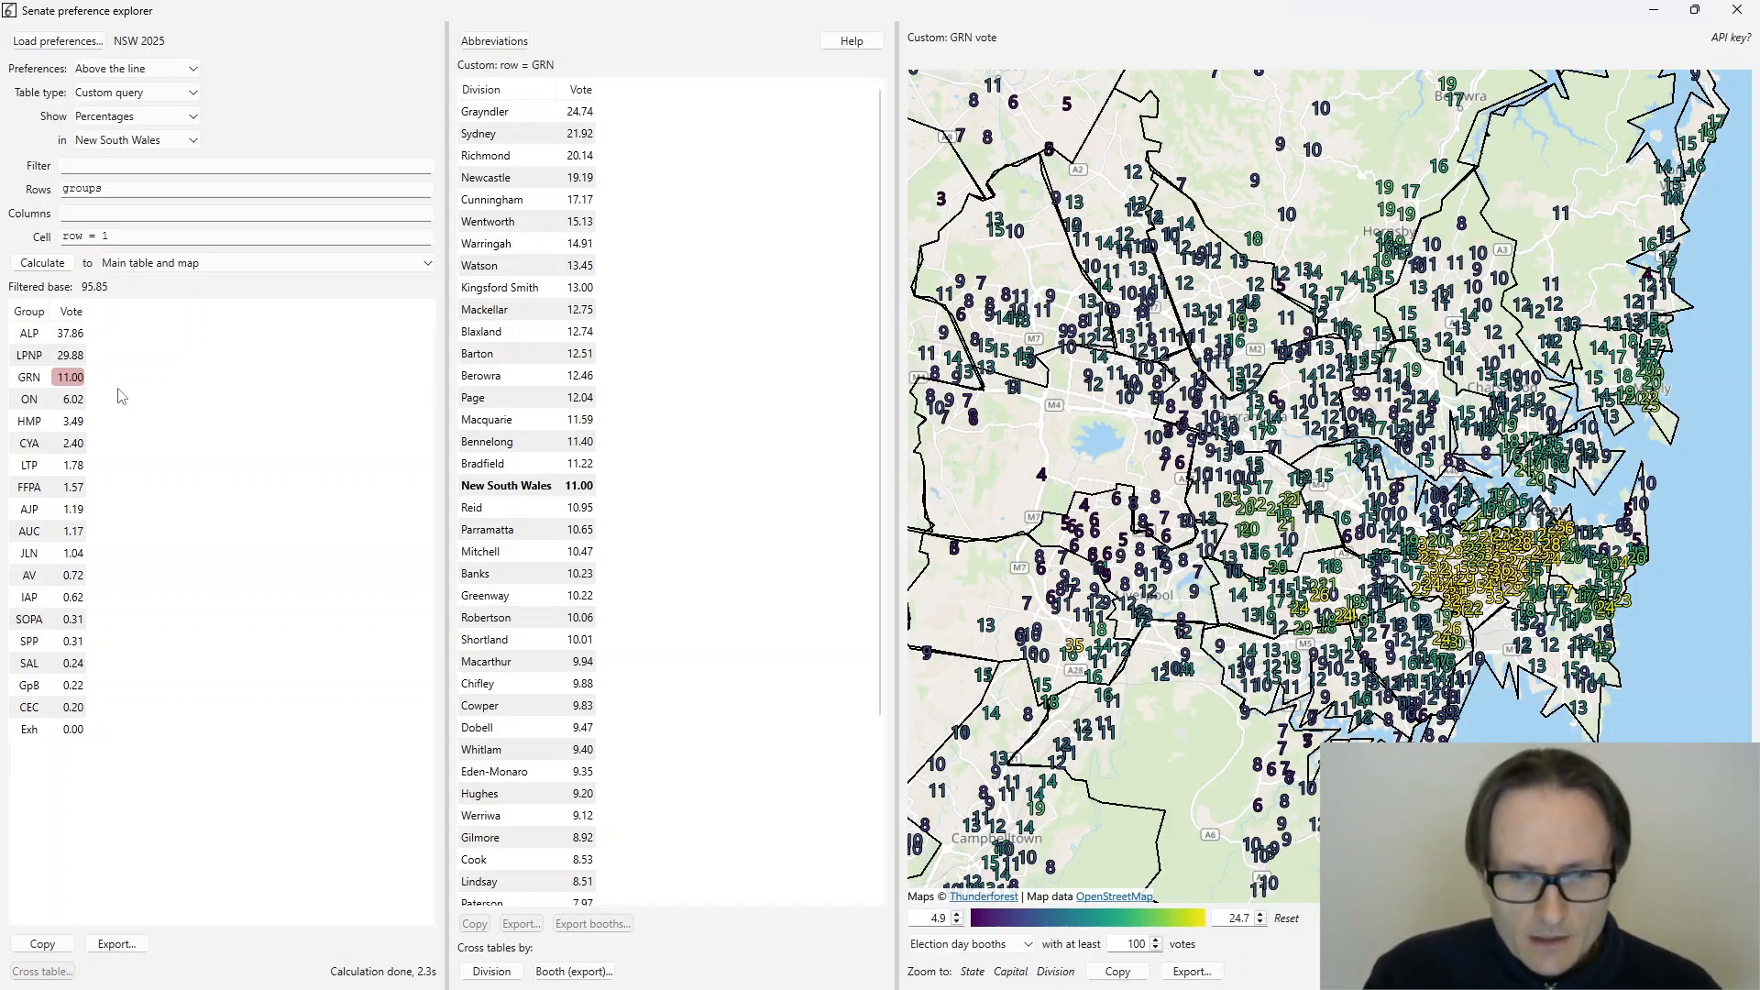
- Filter the custom query with ALP = LPNP and recalculate the group table
{"action": "left_click", "coordinate": [89, 167]}
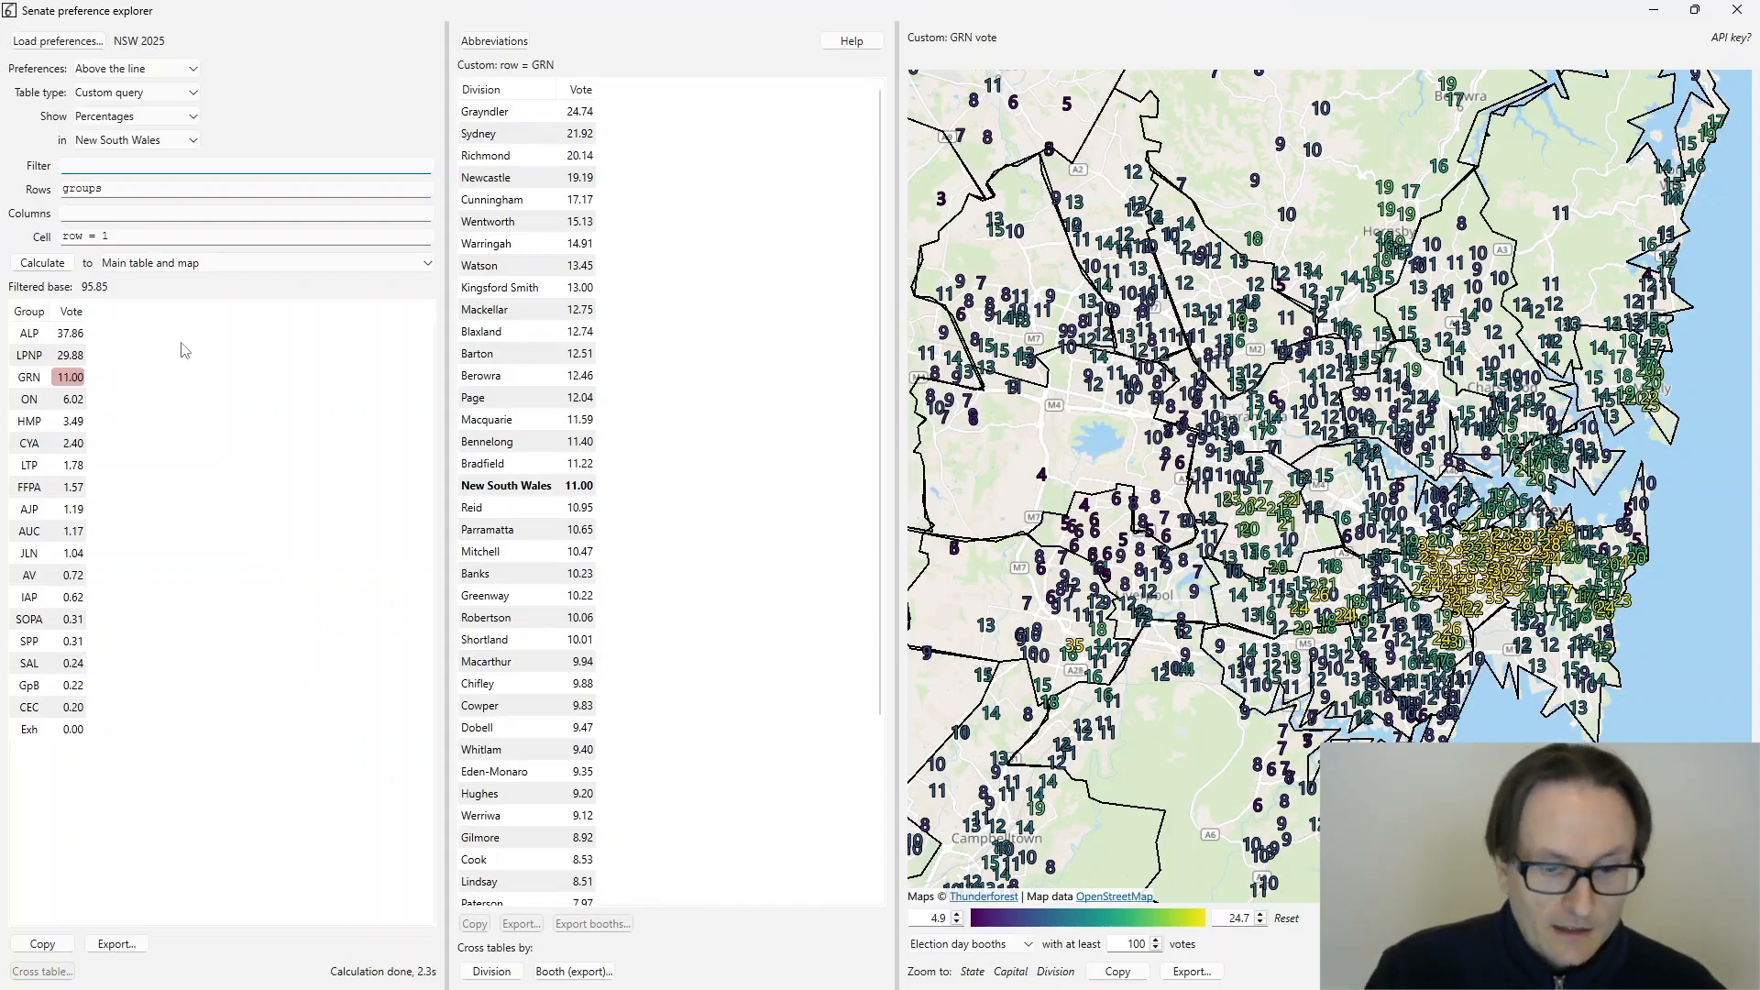
{"action": "type", "text": "ALP = LPNP"}
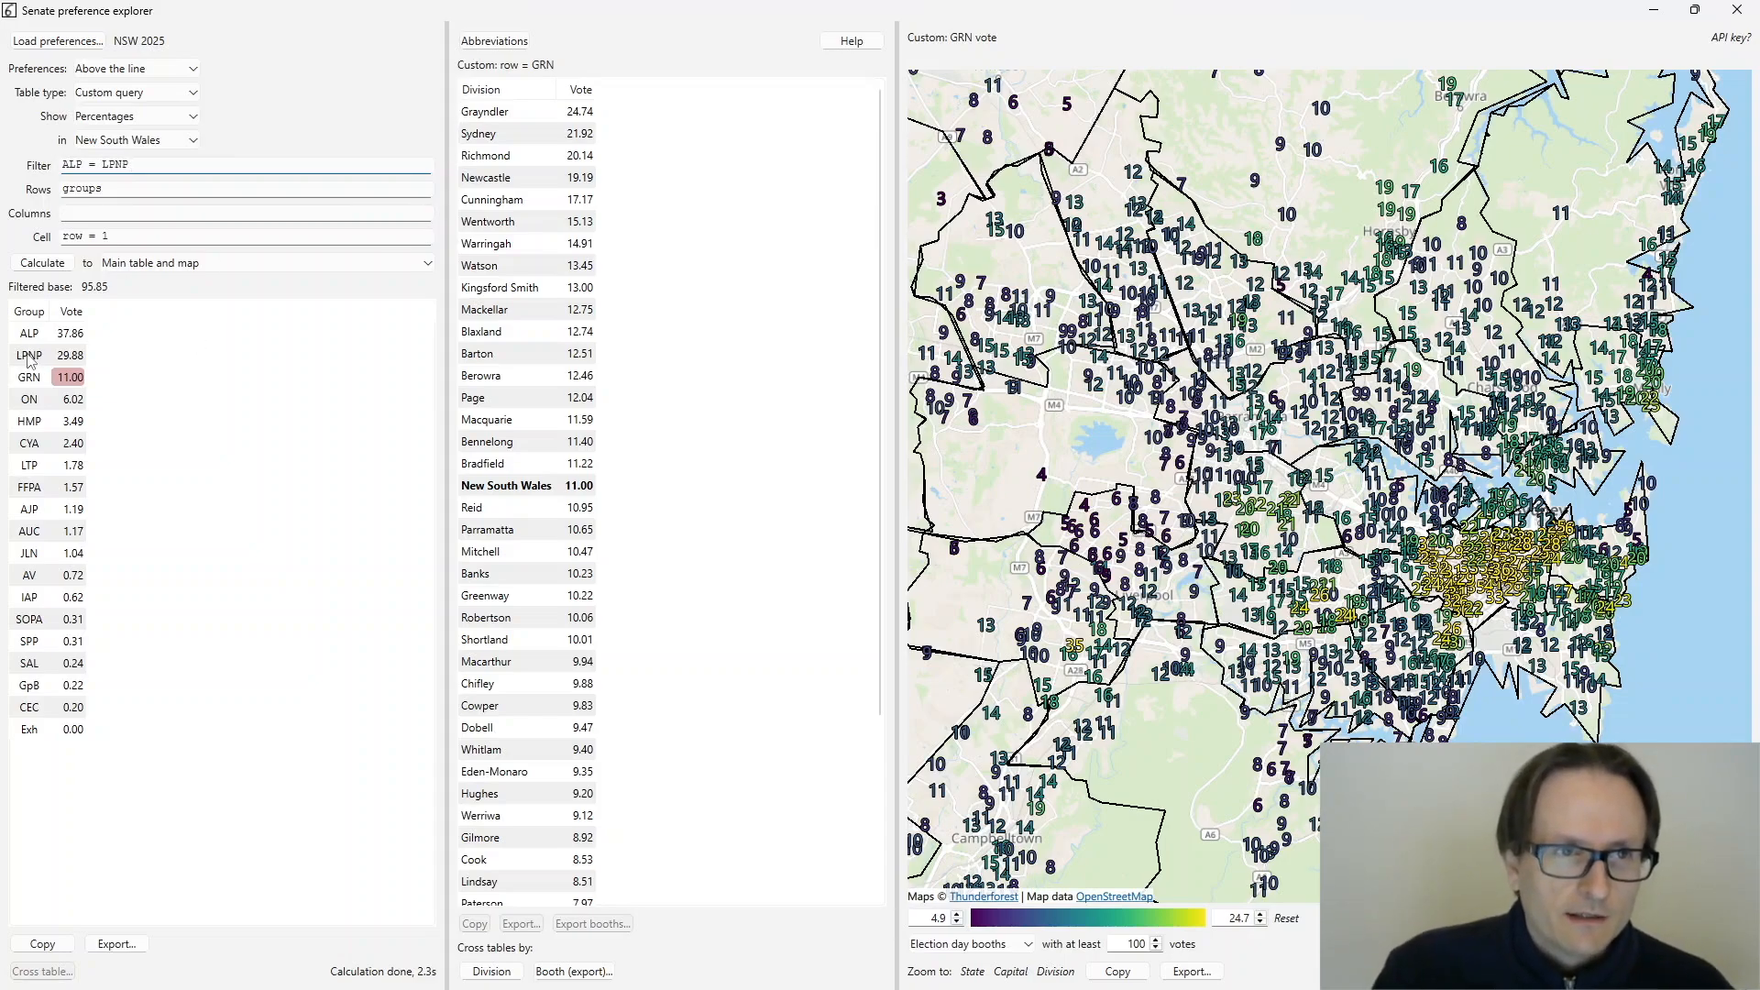
{"action": "triple_click", "coordinate": [116, 171]}
{"action": "left_click", "coordinate": [152, 171]}
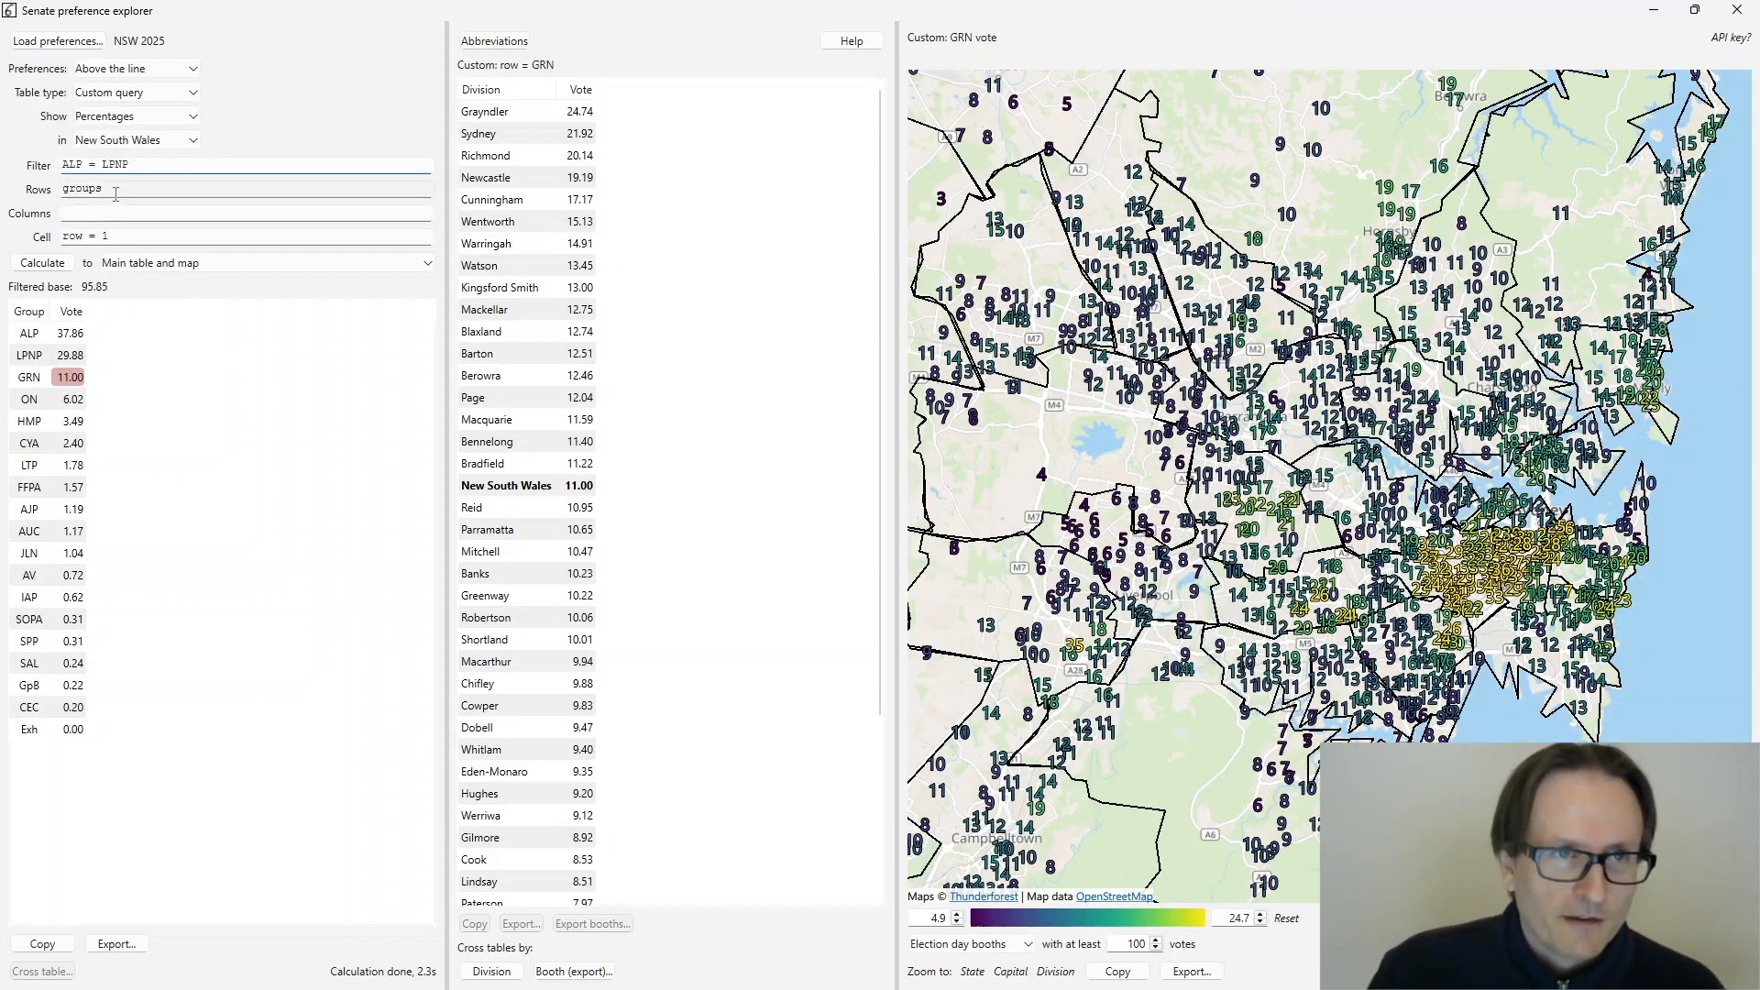
{"action": "triple_click", "coordinate": [149, 166]}
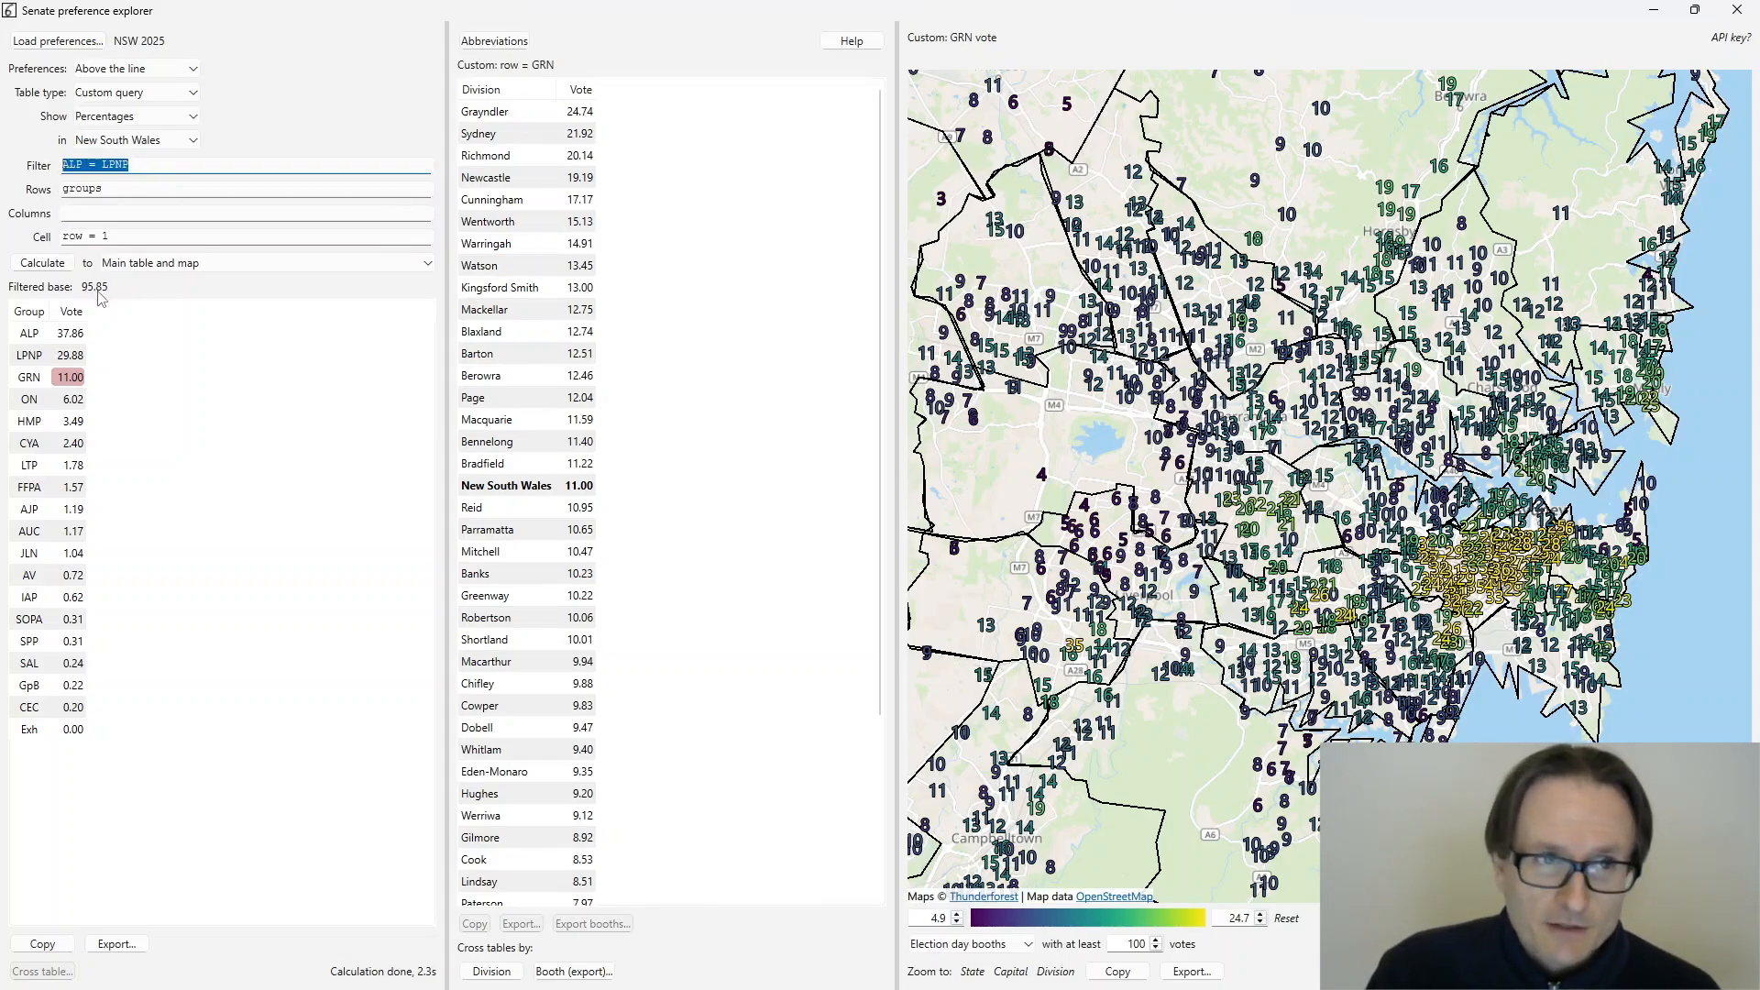
{"action": "left_click", "coordinate": [25, 265]}
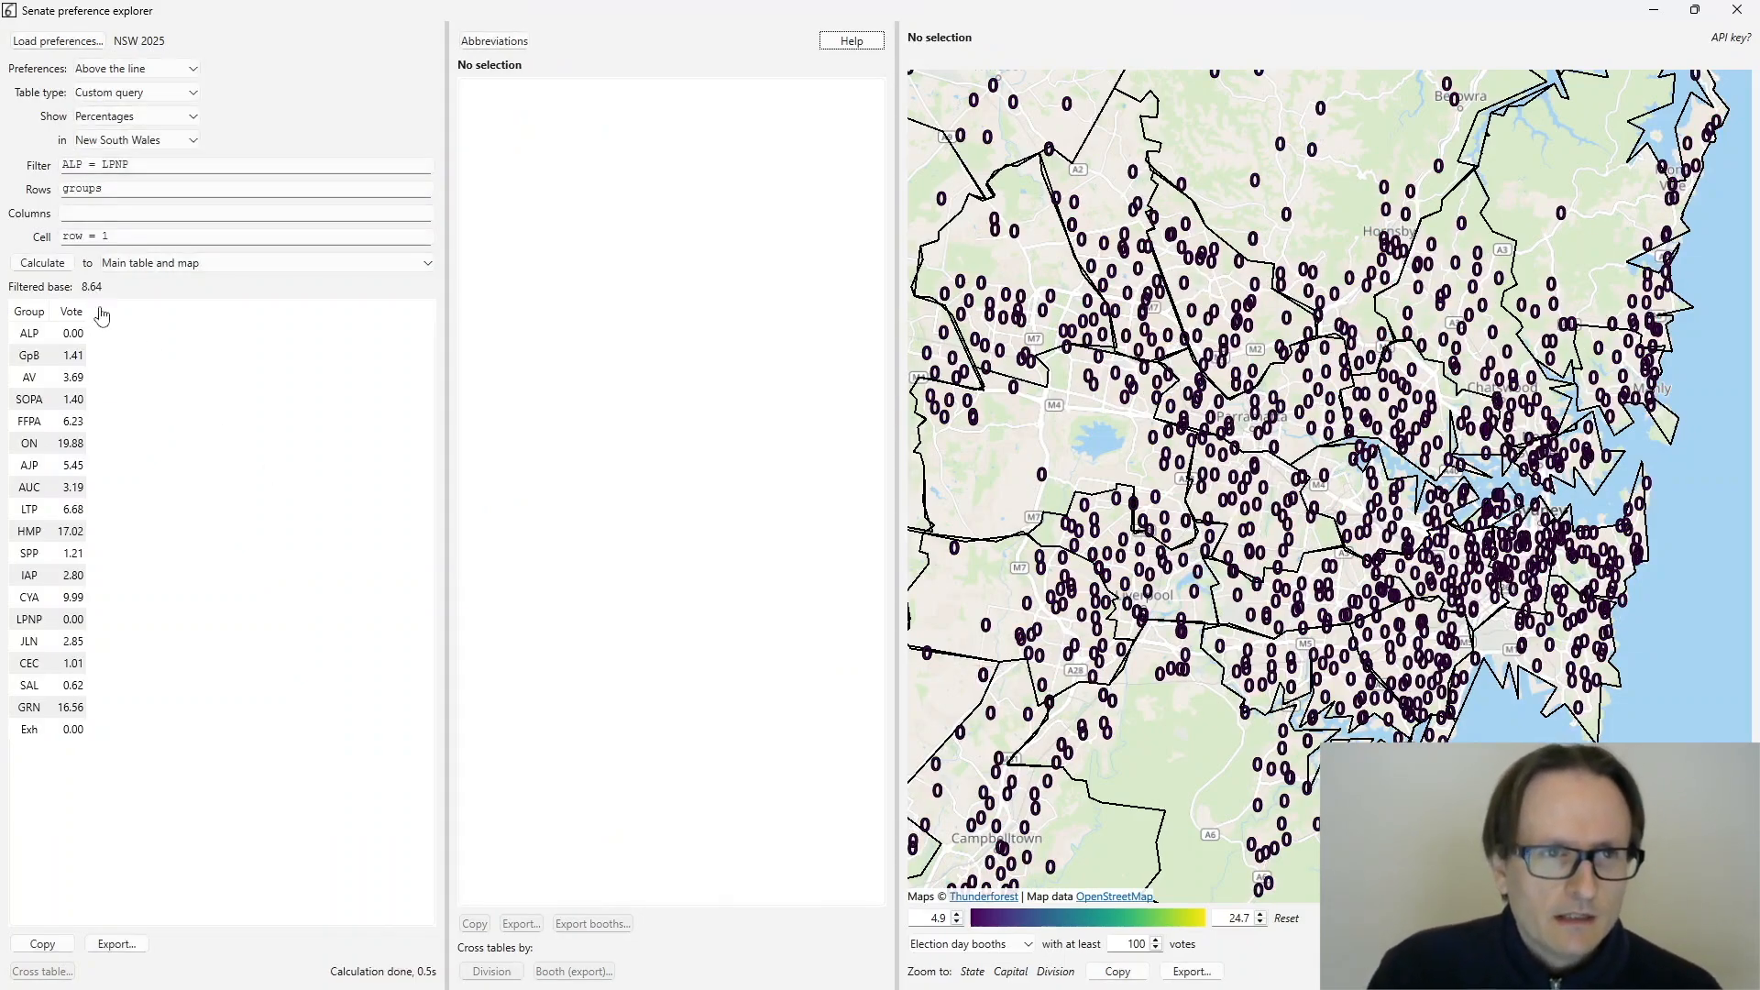
- Sort the filtered groups by descending Vote and map the ON vote
{"action": "left_click", "coordinate": [73, 312]}
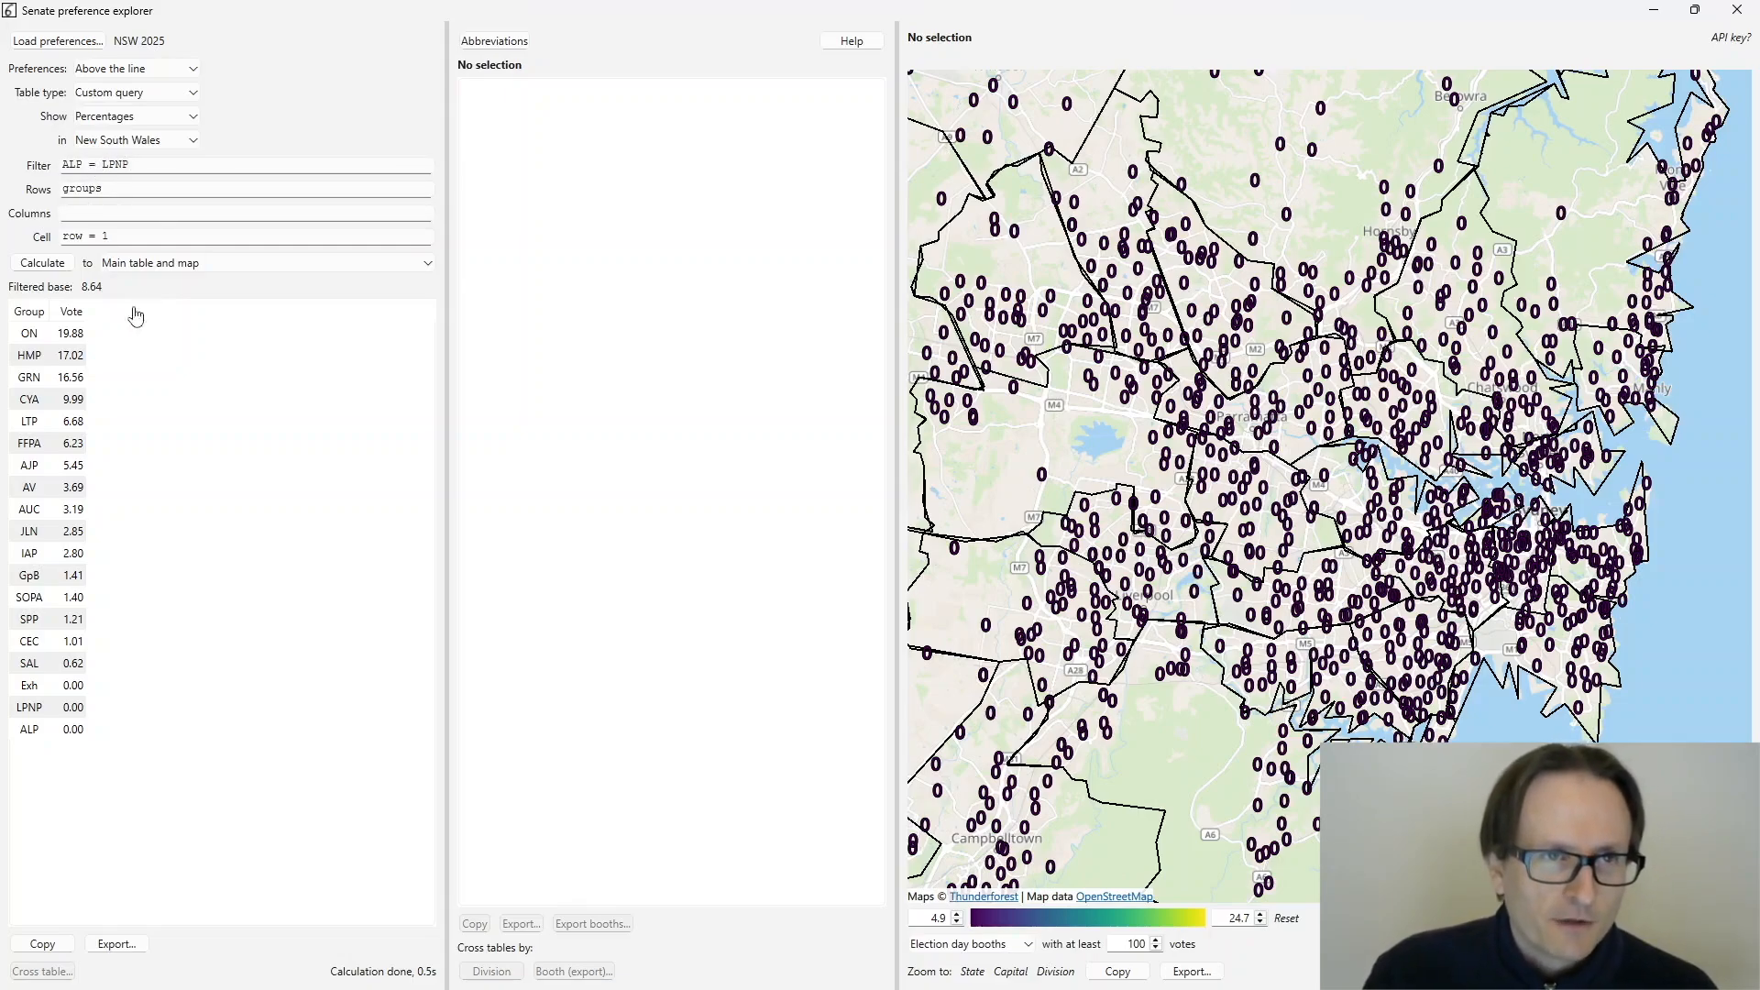
{"action": "left_click", "coordinate": [68, 336]}
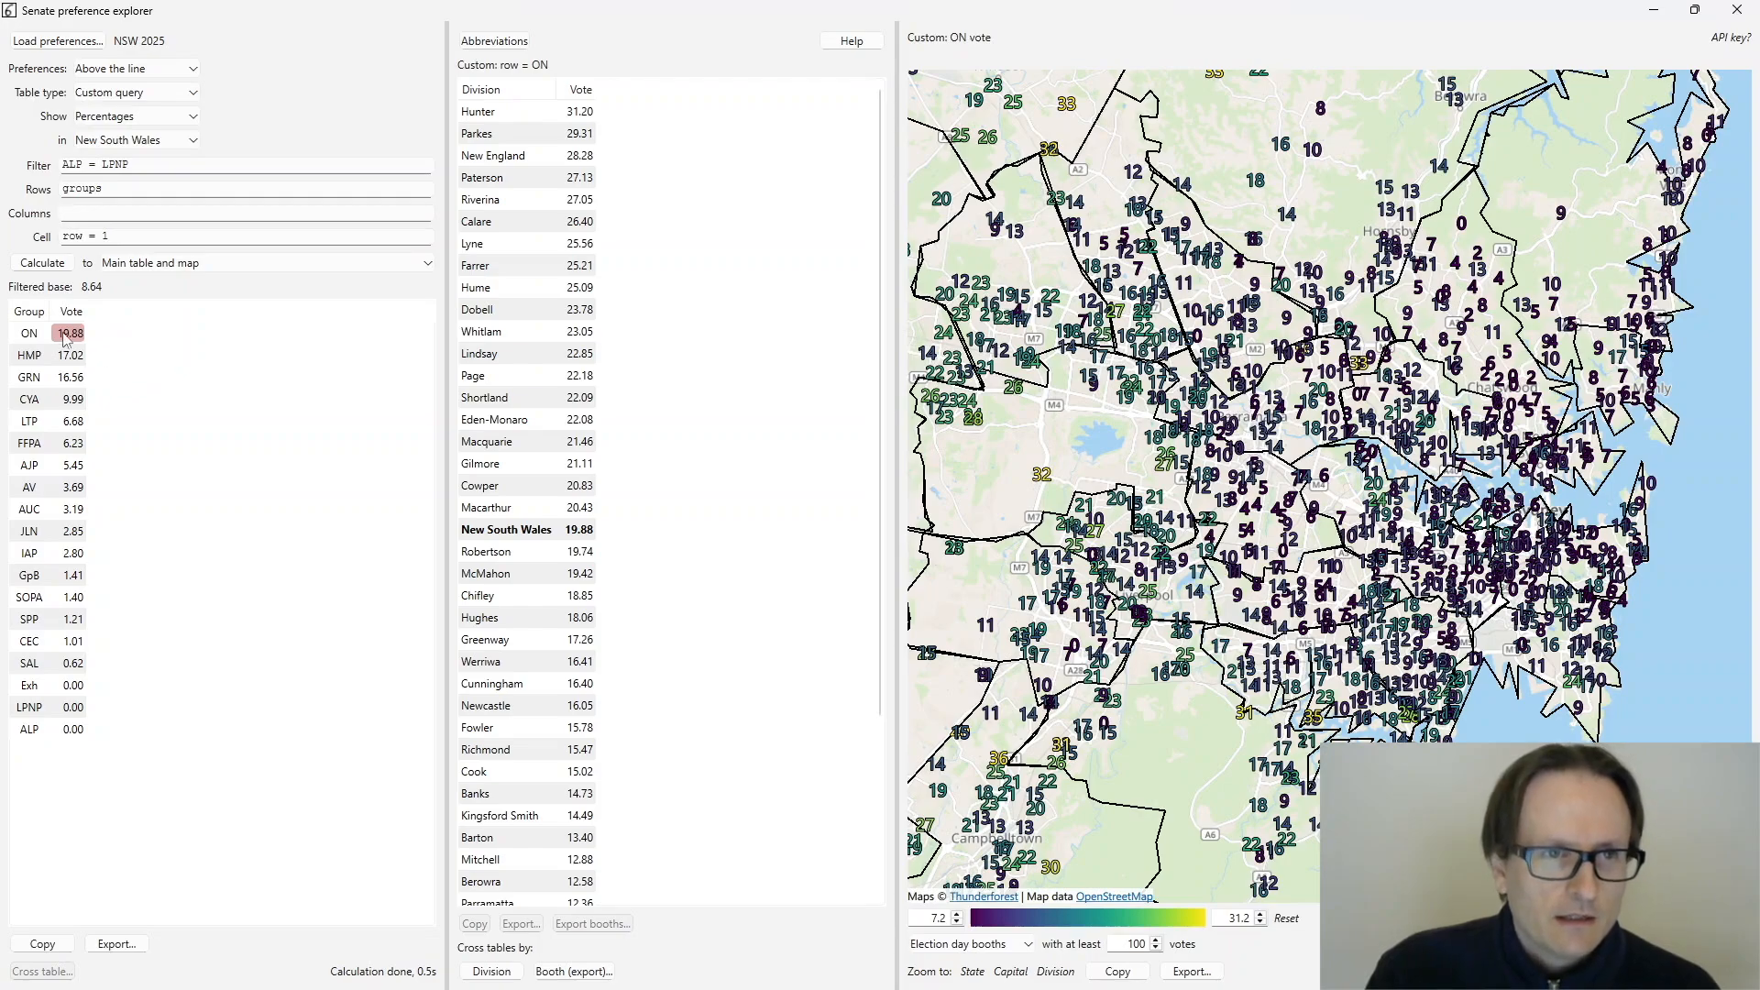
- Switch the map from Election day booths to Divisions and show the ON vote across eastern New South Wales
{"action": "left_click", "coordinate": [1004, 946]}
{"action": "left_click", "coordinate": [970, 894]}
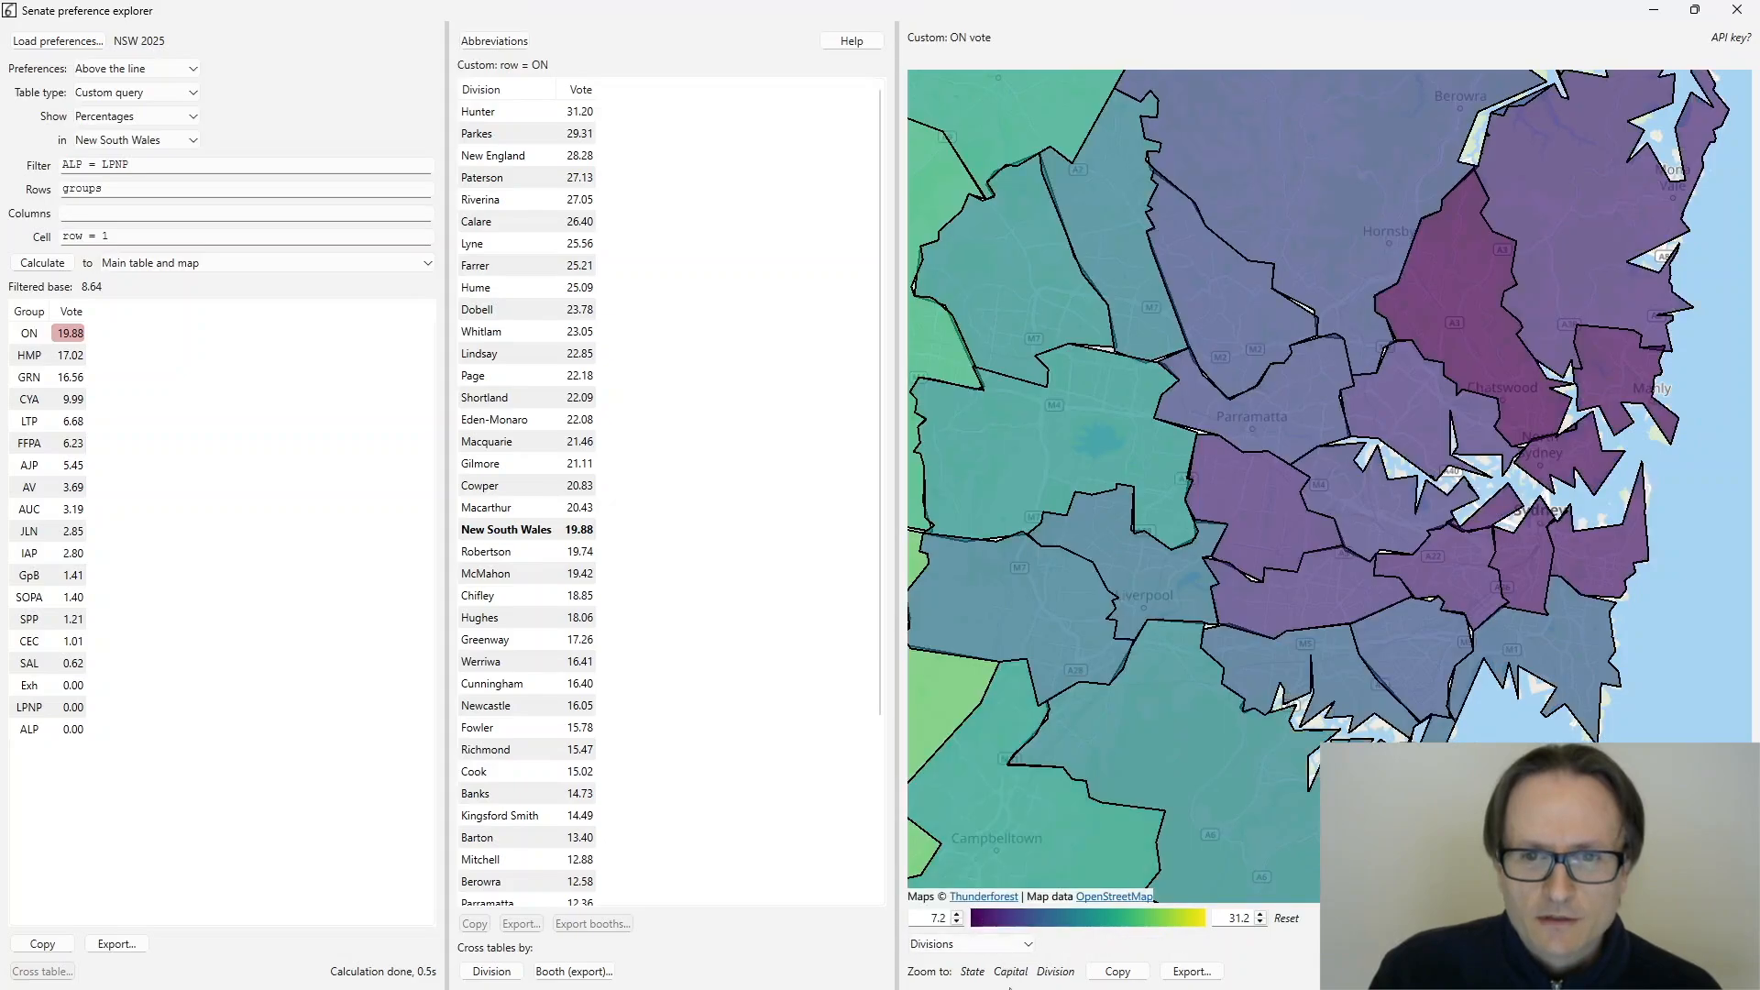
{"action": "left_click", "coordinate": [973, 972]}
{"action": "scroll", "coordinate": [1527, 509], "scroll_direction": "up", "scroll_amount": 2}
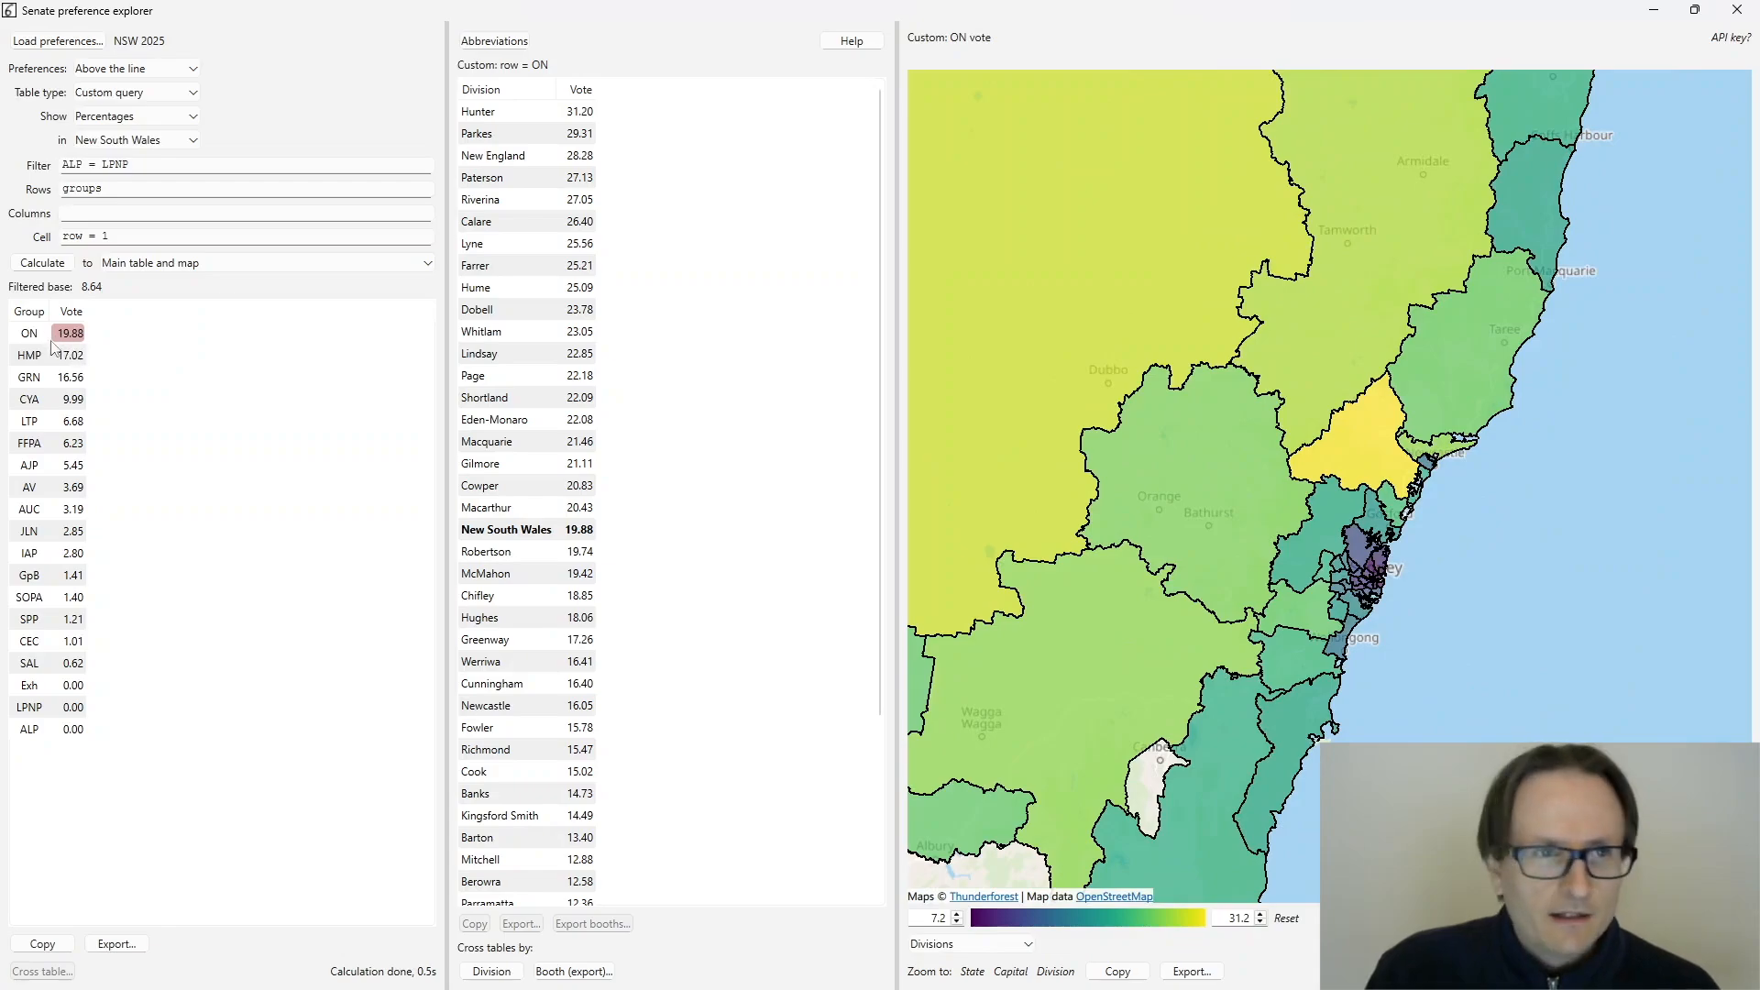
- Map the HMP and GRN votes by division in turn for the ALP = LPNP filter
{"action": "left_click_drag", "start_coordinate": [136, 166], "coordinate": [59, 167]}
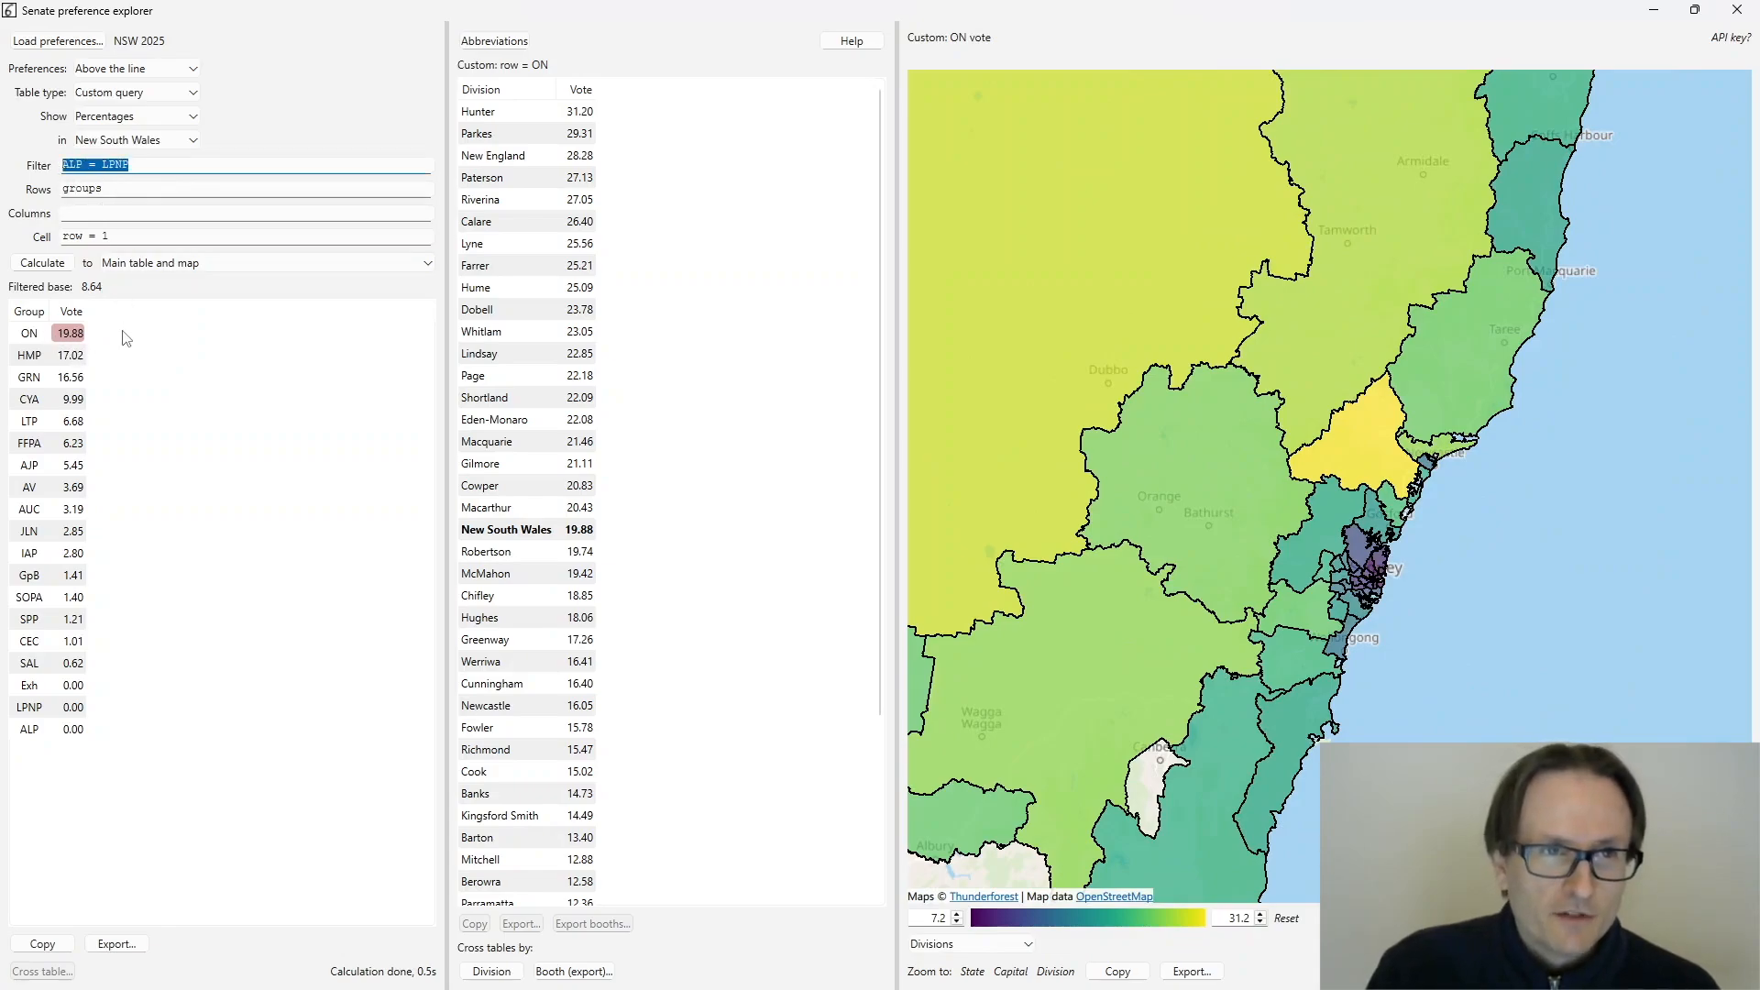
{"action": "left_click", "coordinate": [77, 360]}
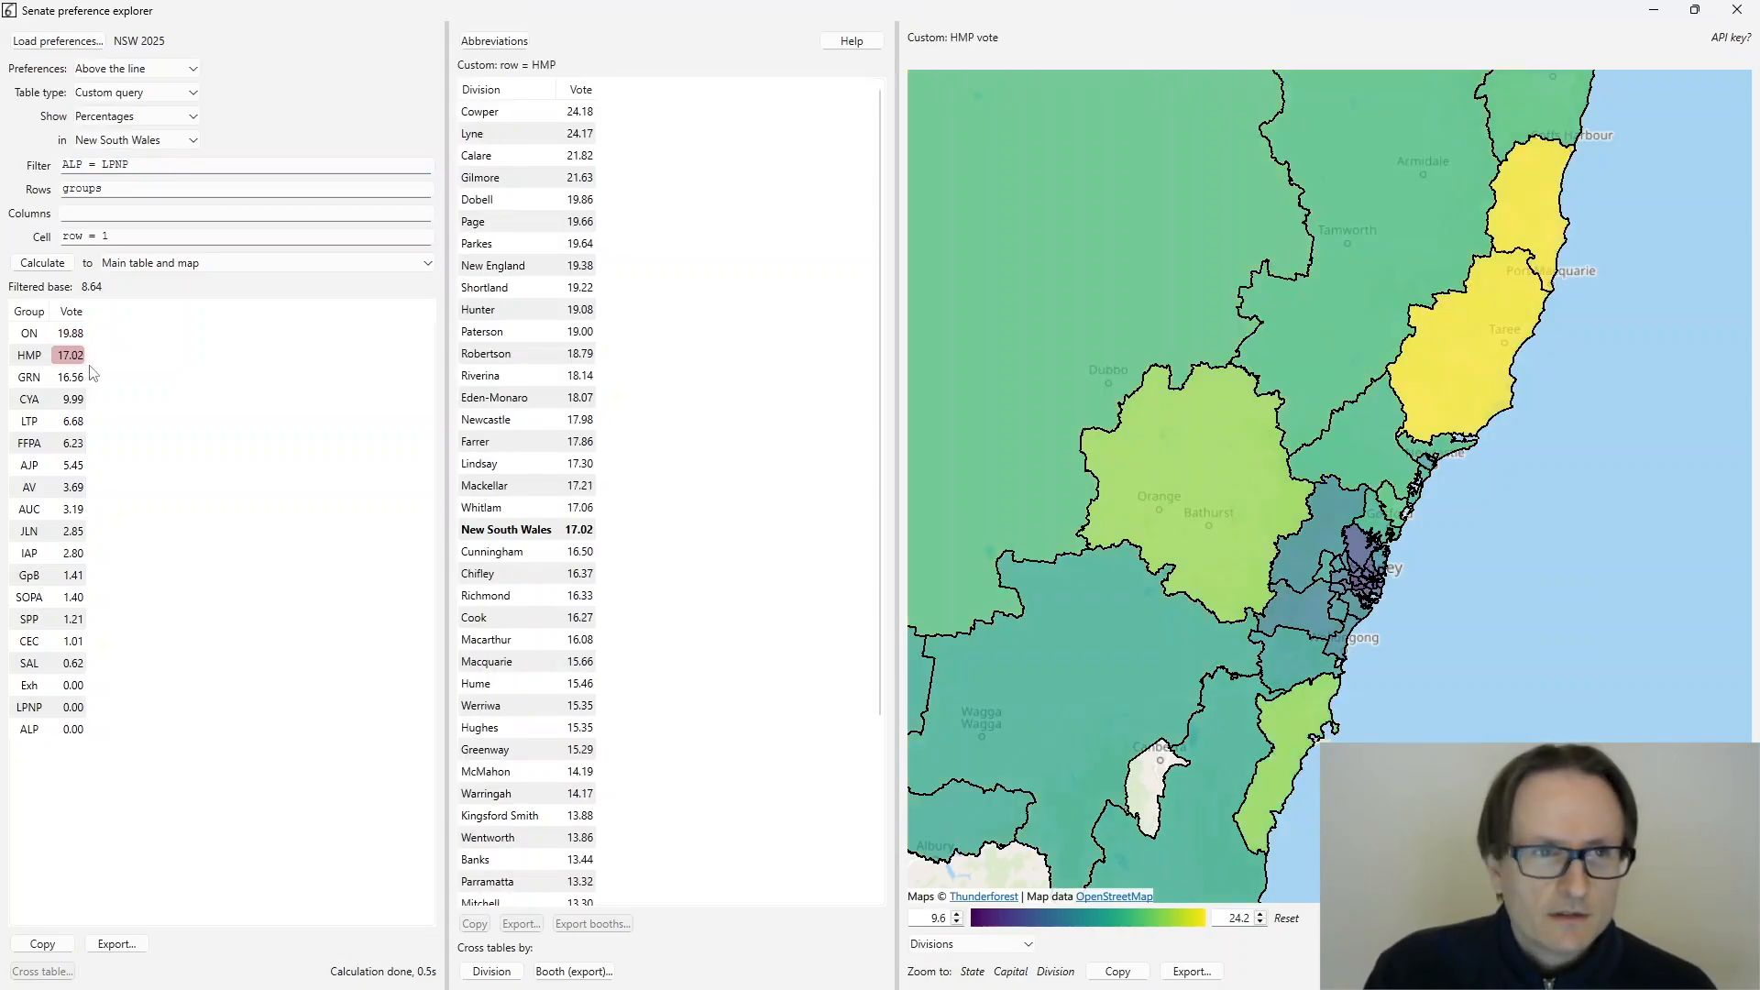
{"action": "left_click", "coordinate": [84, 380]}
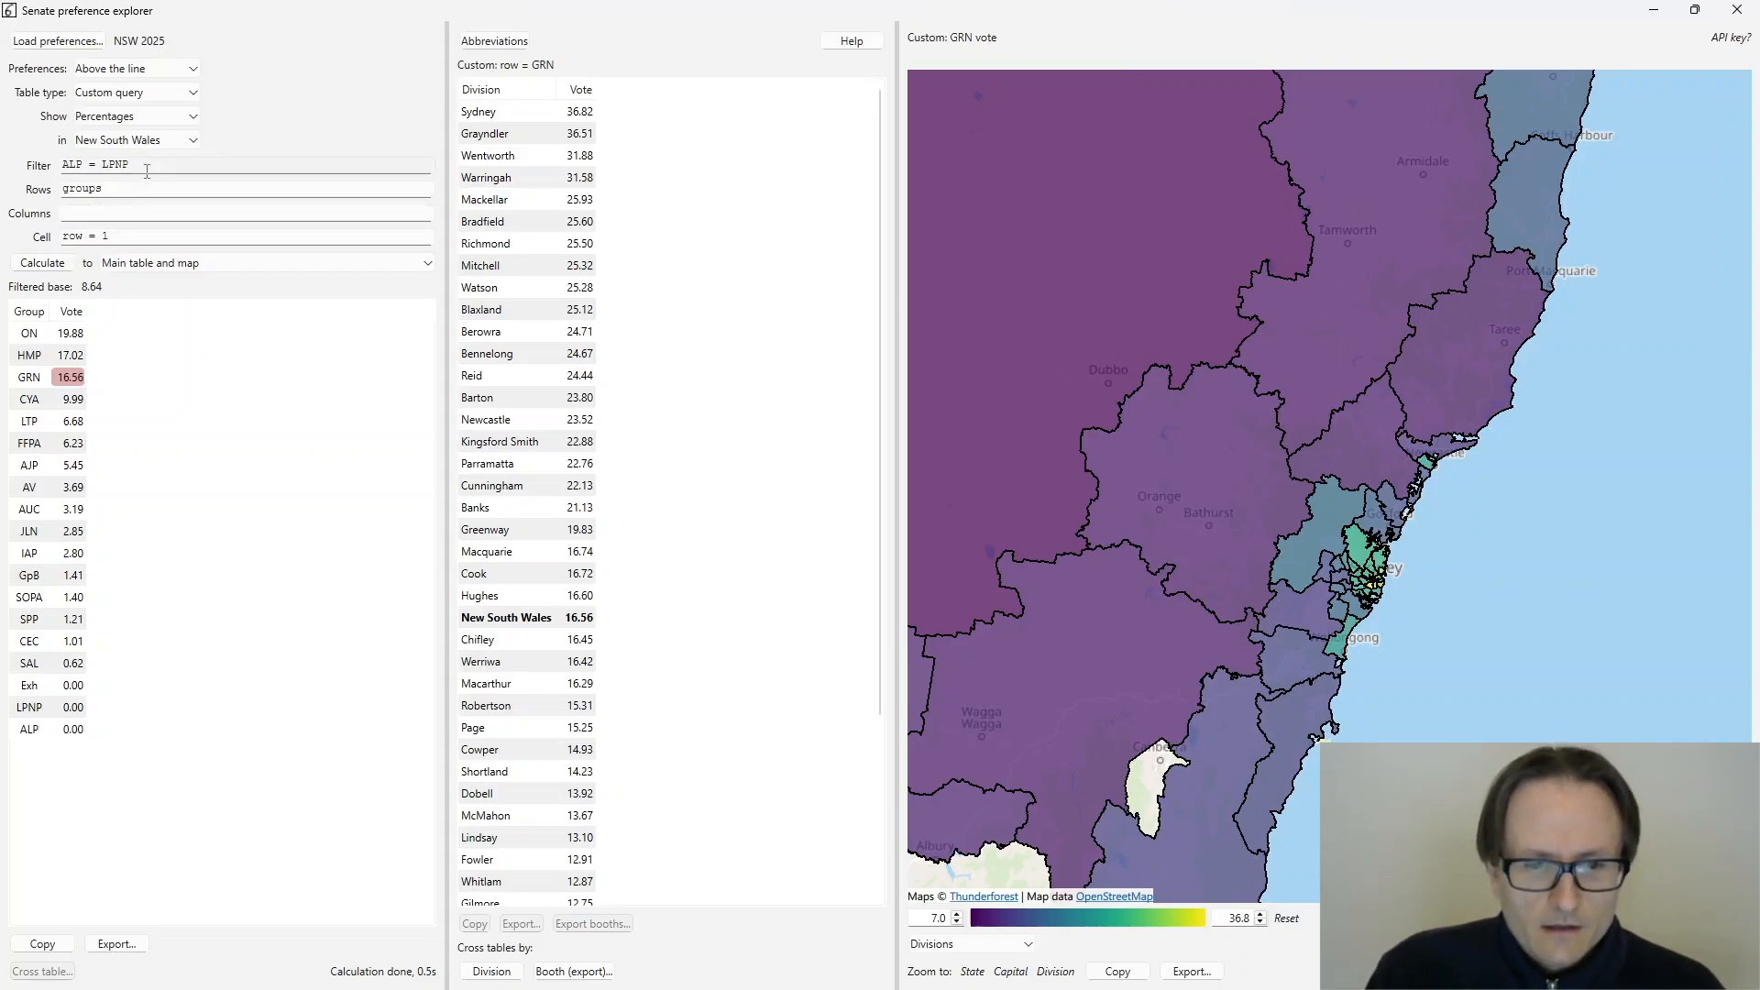
- Clear the filter, set the cell expression to row = n_max, then calculate the groups table and sort it by vote
{"action": "left_click_drag", "start_coordinate": [148, 167], "coordinate": [20, 155]}
{"action": "key", "text": "Delete"}
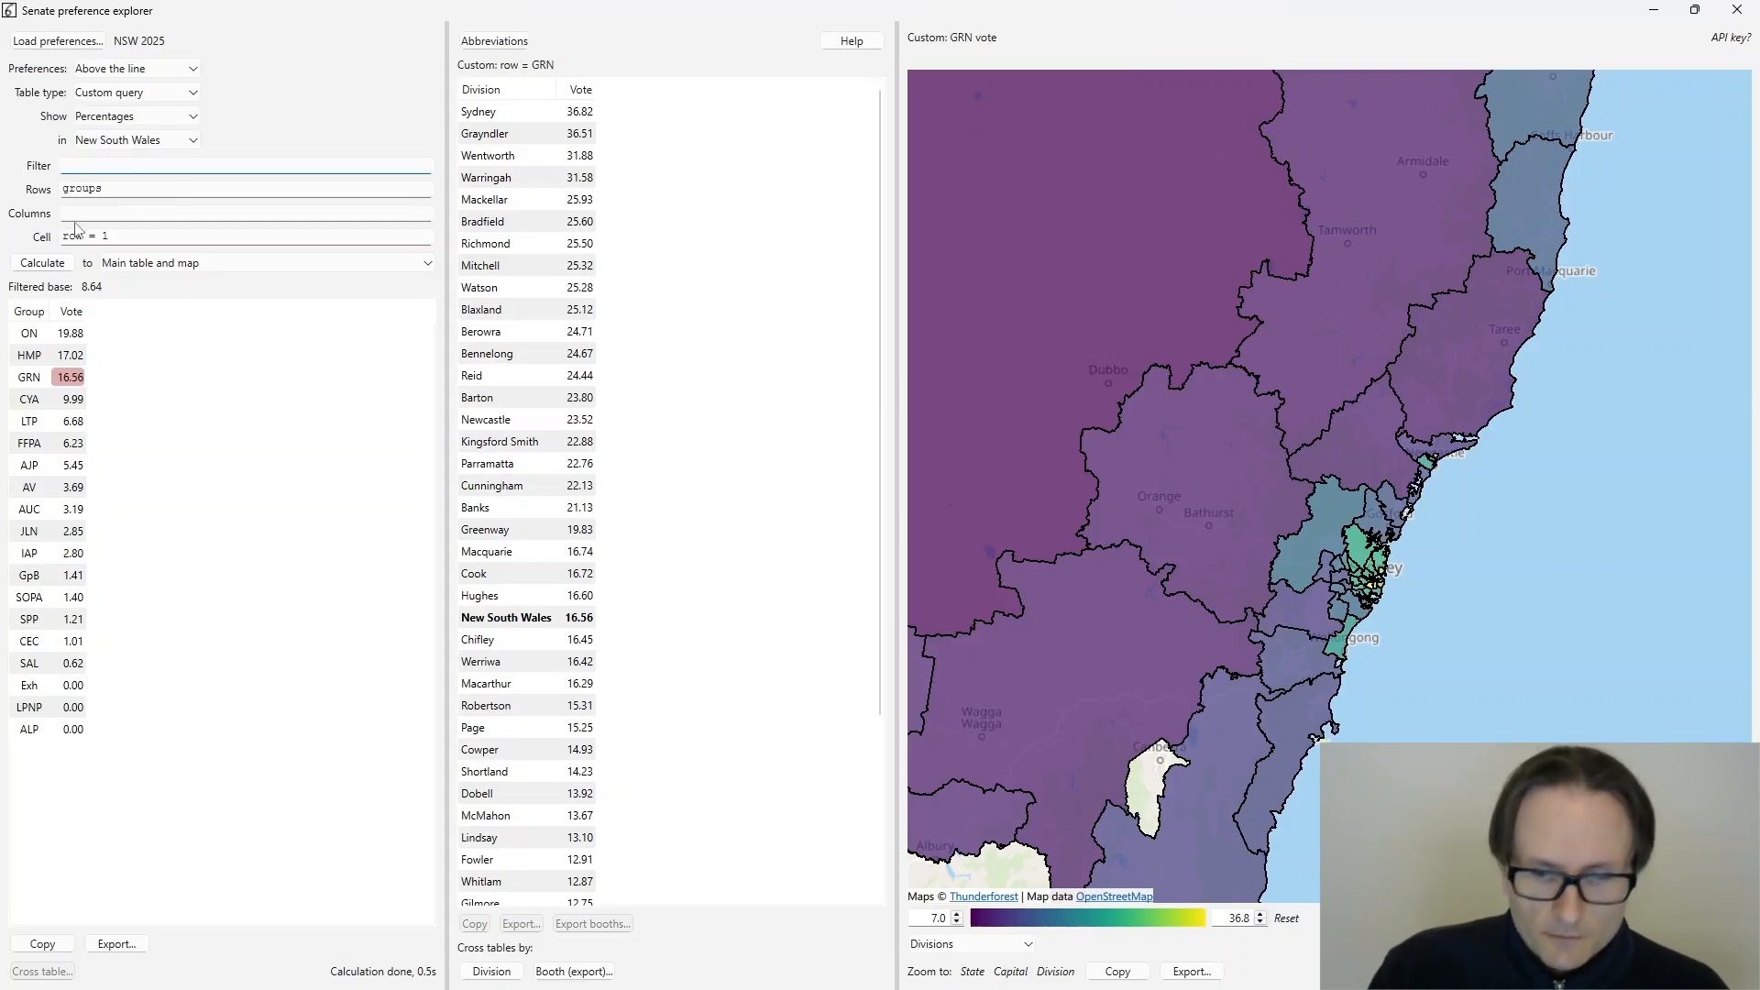
{"action": "double_click", "coordinate": [105, 237]}
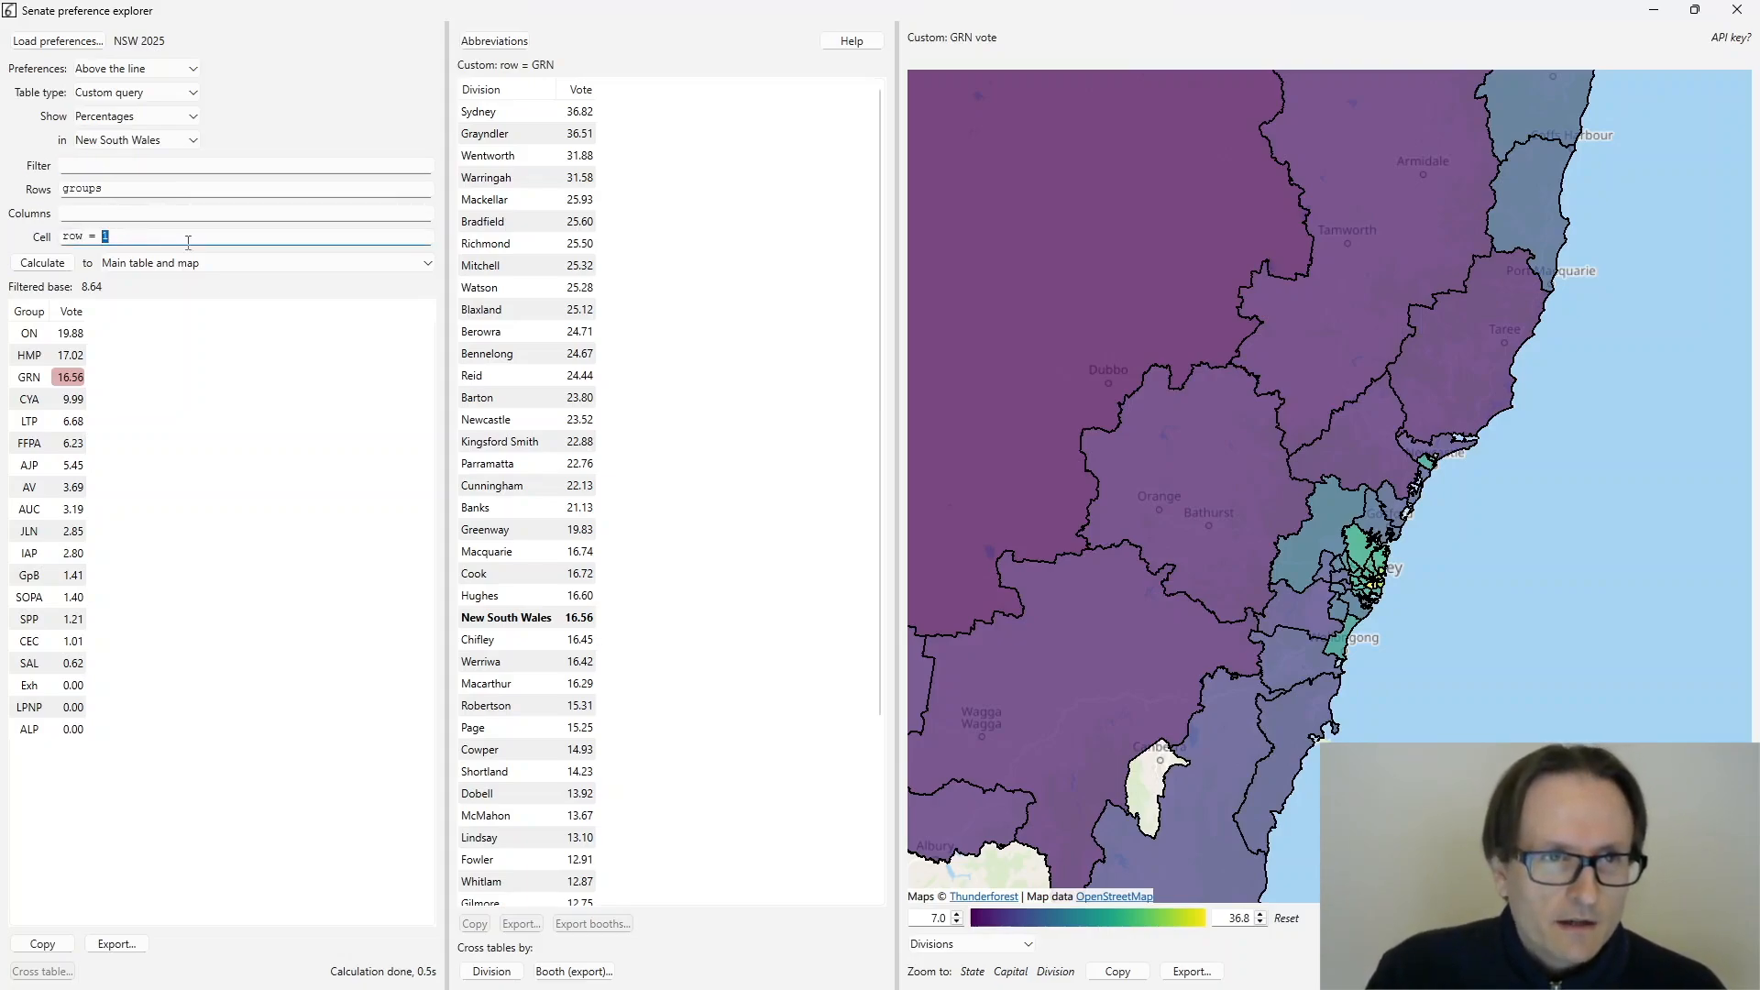
{"action": "type", "text": "row = n_max"}
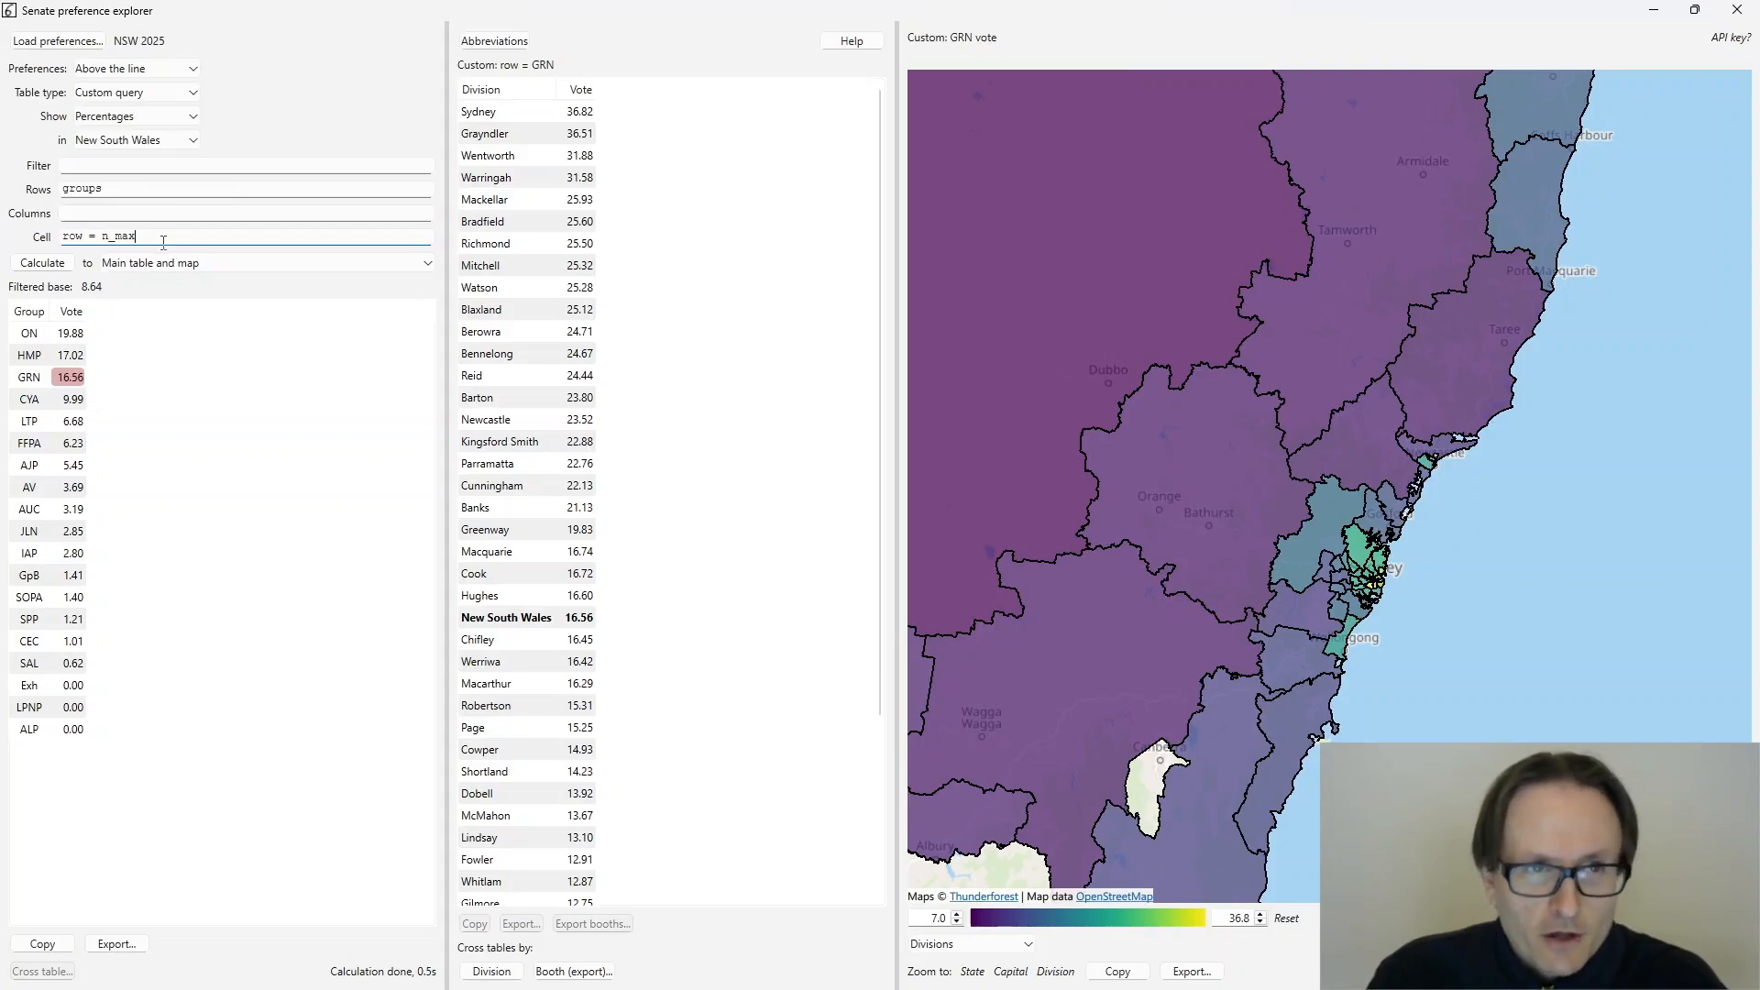
{"action": "left_click", "coordinate": [54, 263]}
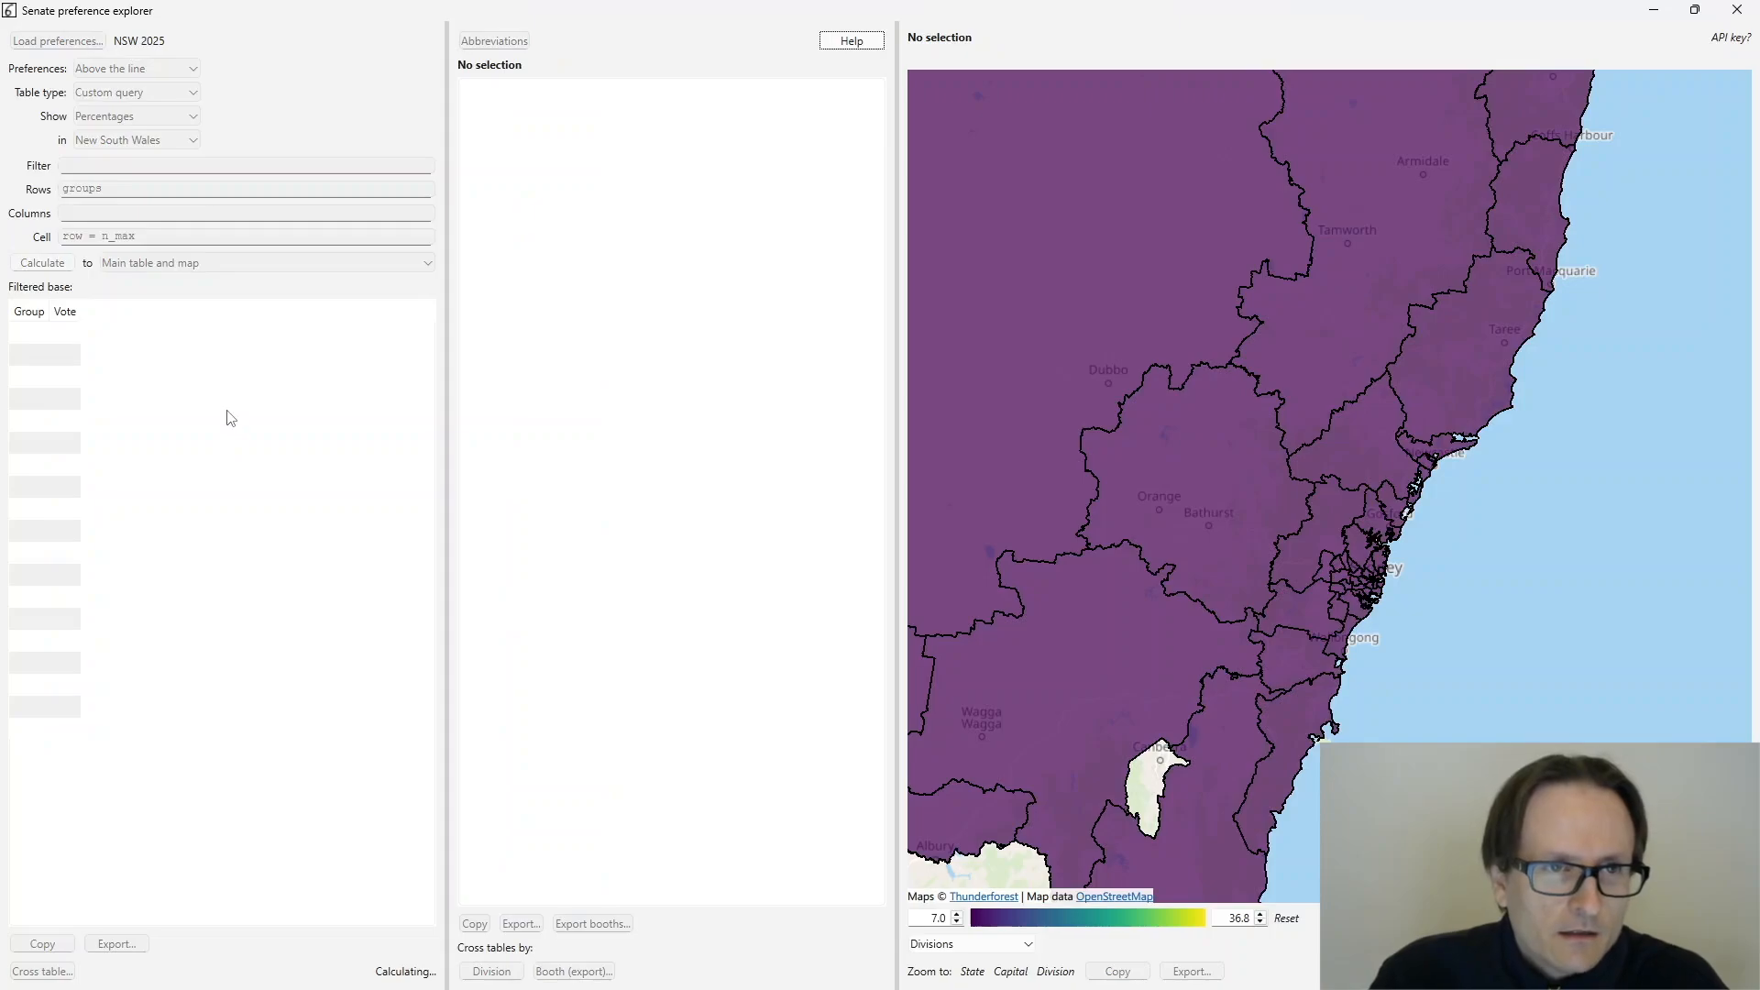
{"action": "left_click", "coordinate": [74, 312]}
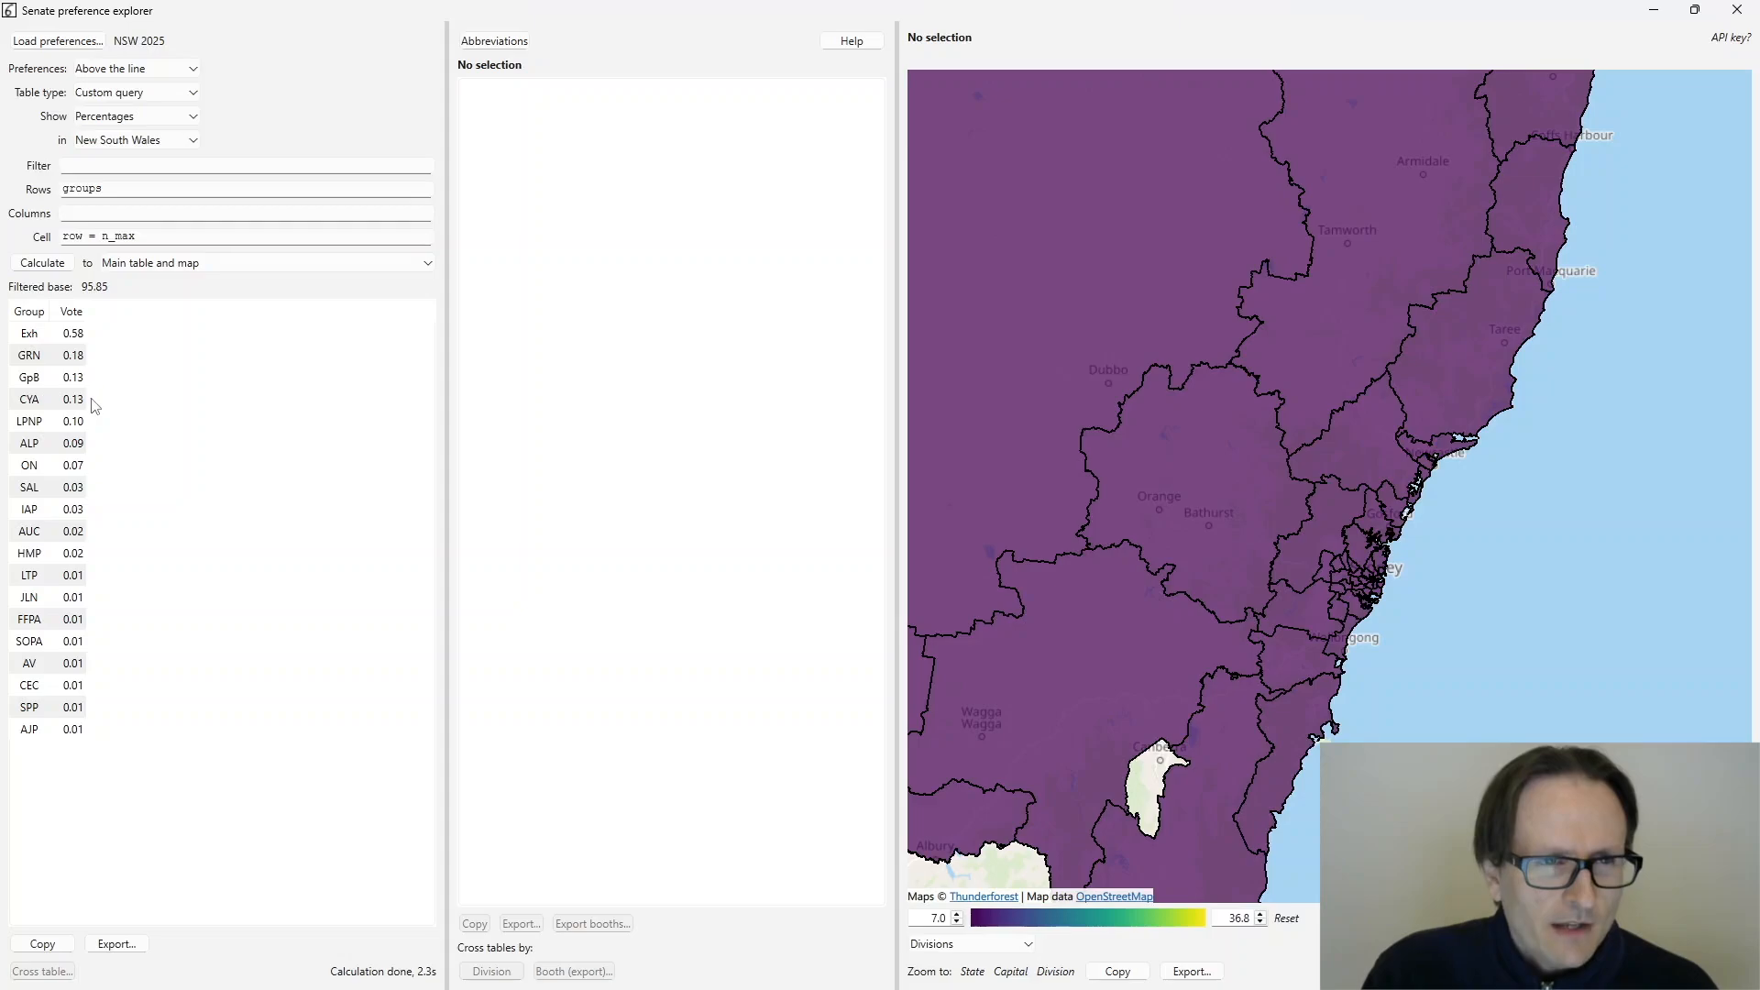
- Calculate the groups table with filter n_prefs = n_max - 1 and cell expression row = 999, sorted by vote
{"action": "left_click", "coordinate": [76, 171]}
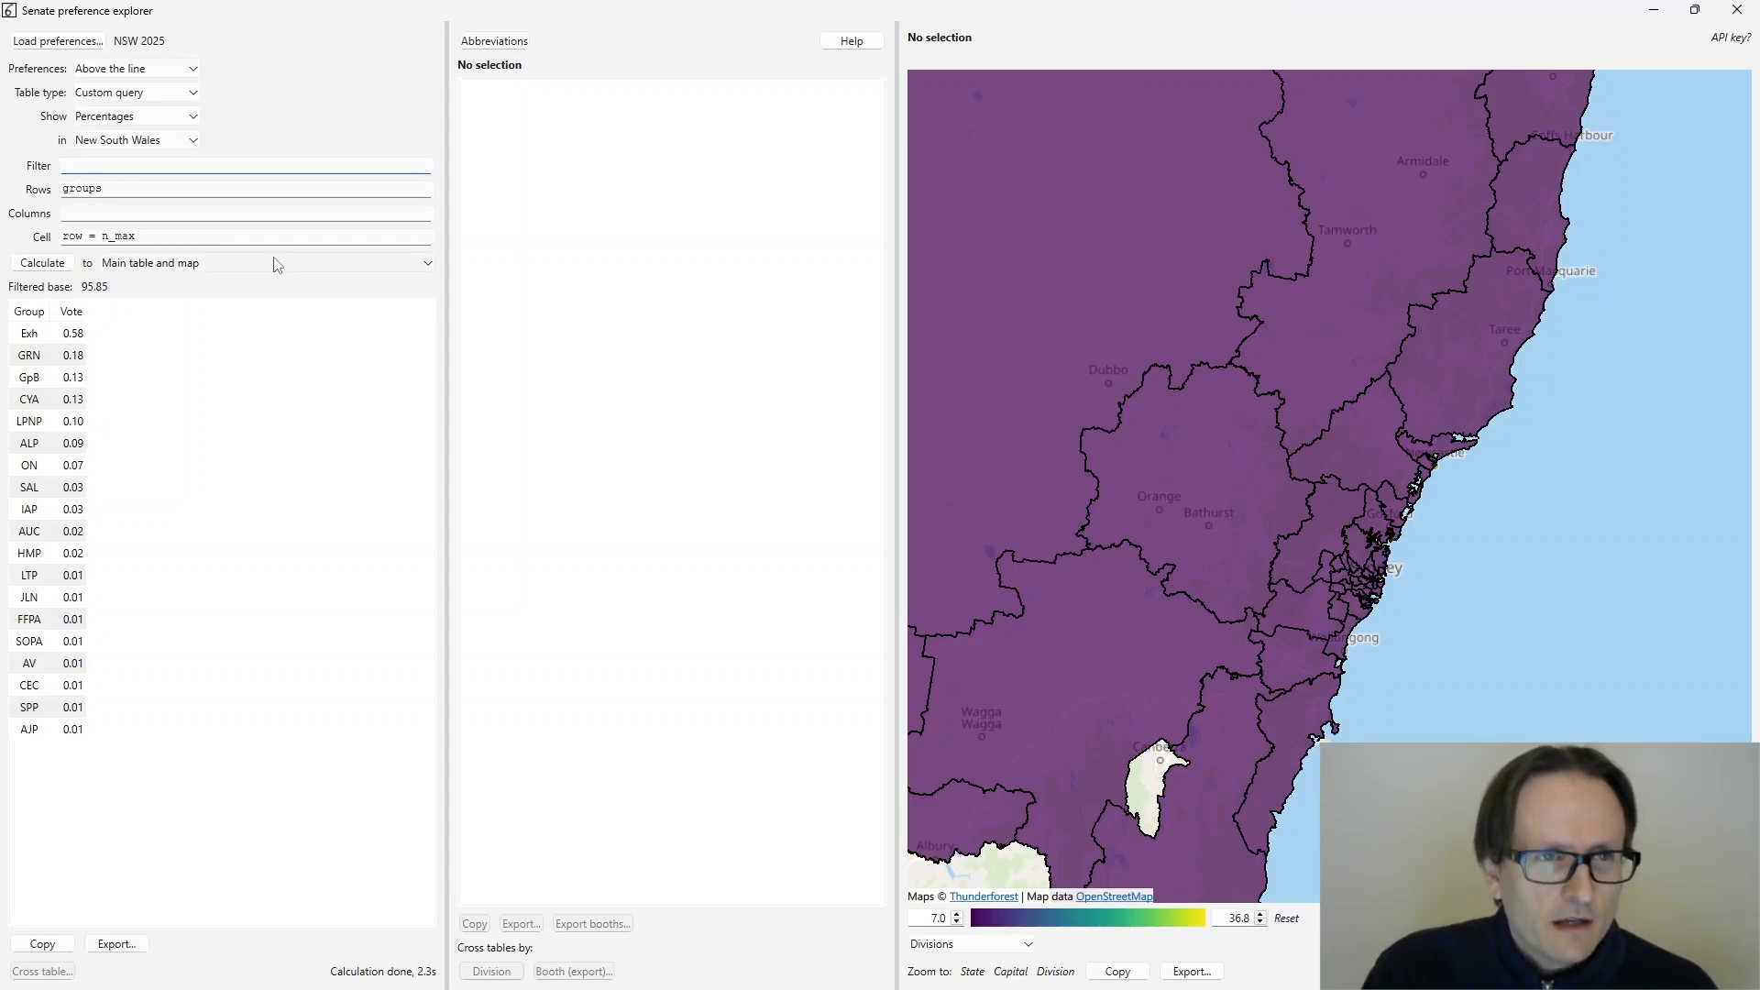
{"action": "type", "text": "n_prefs "}
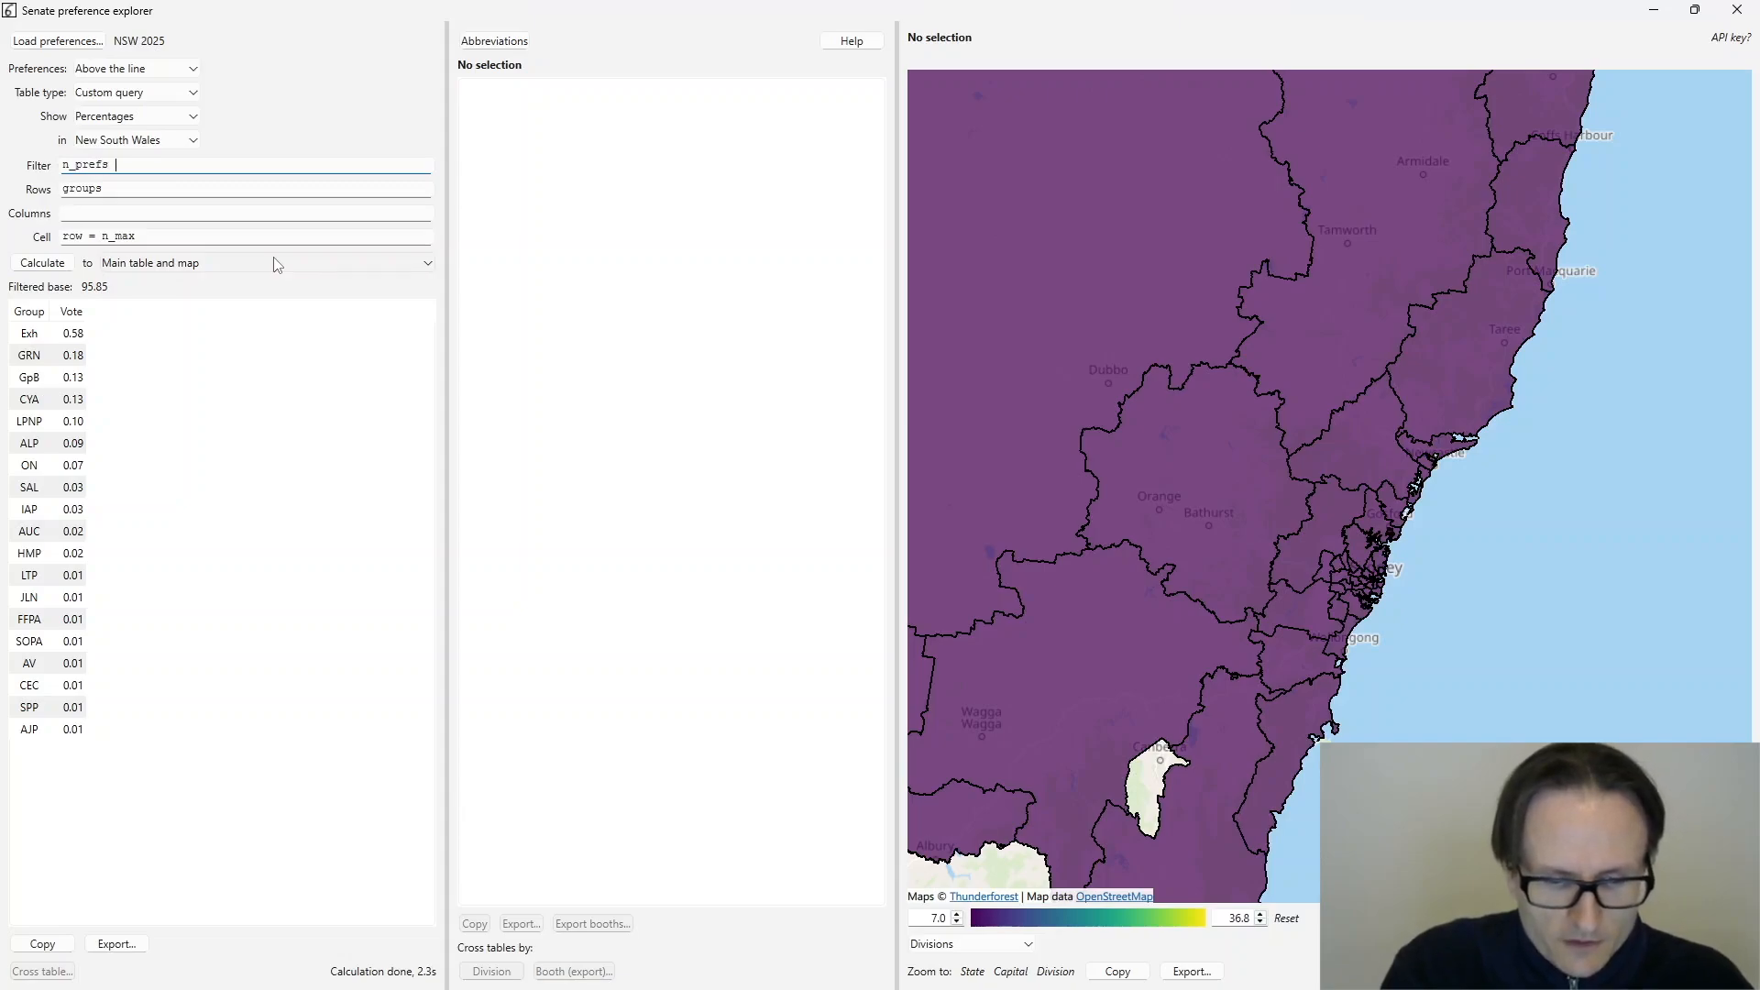
{"action": "type", "text": "= n_max - 1"}
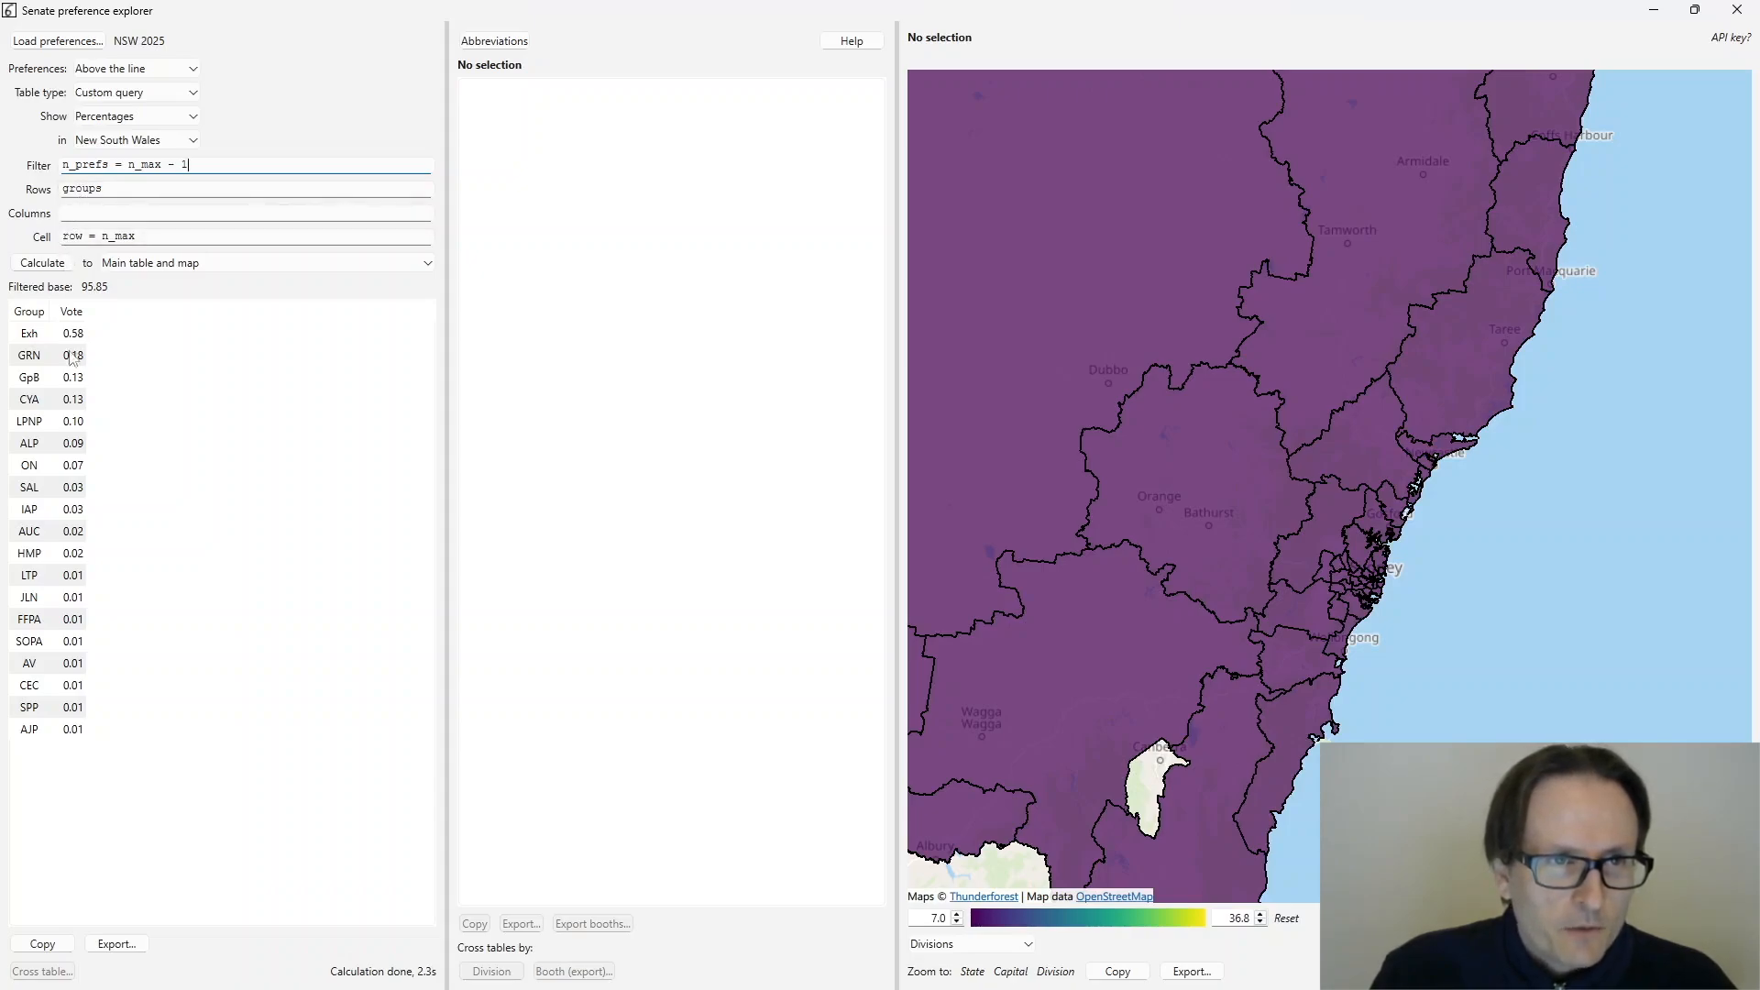
{"action": "left_click", "coordinate": [109, 238]}
{"action": "double_click", "coordinate": [109, 237]}
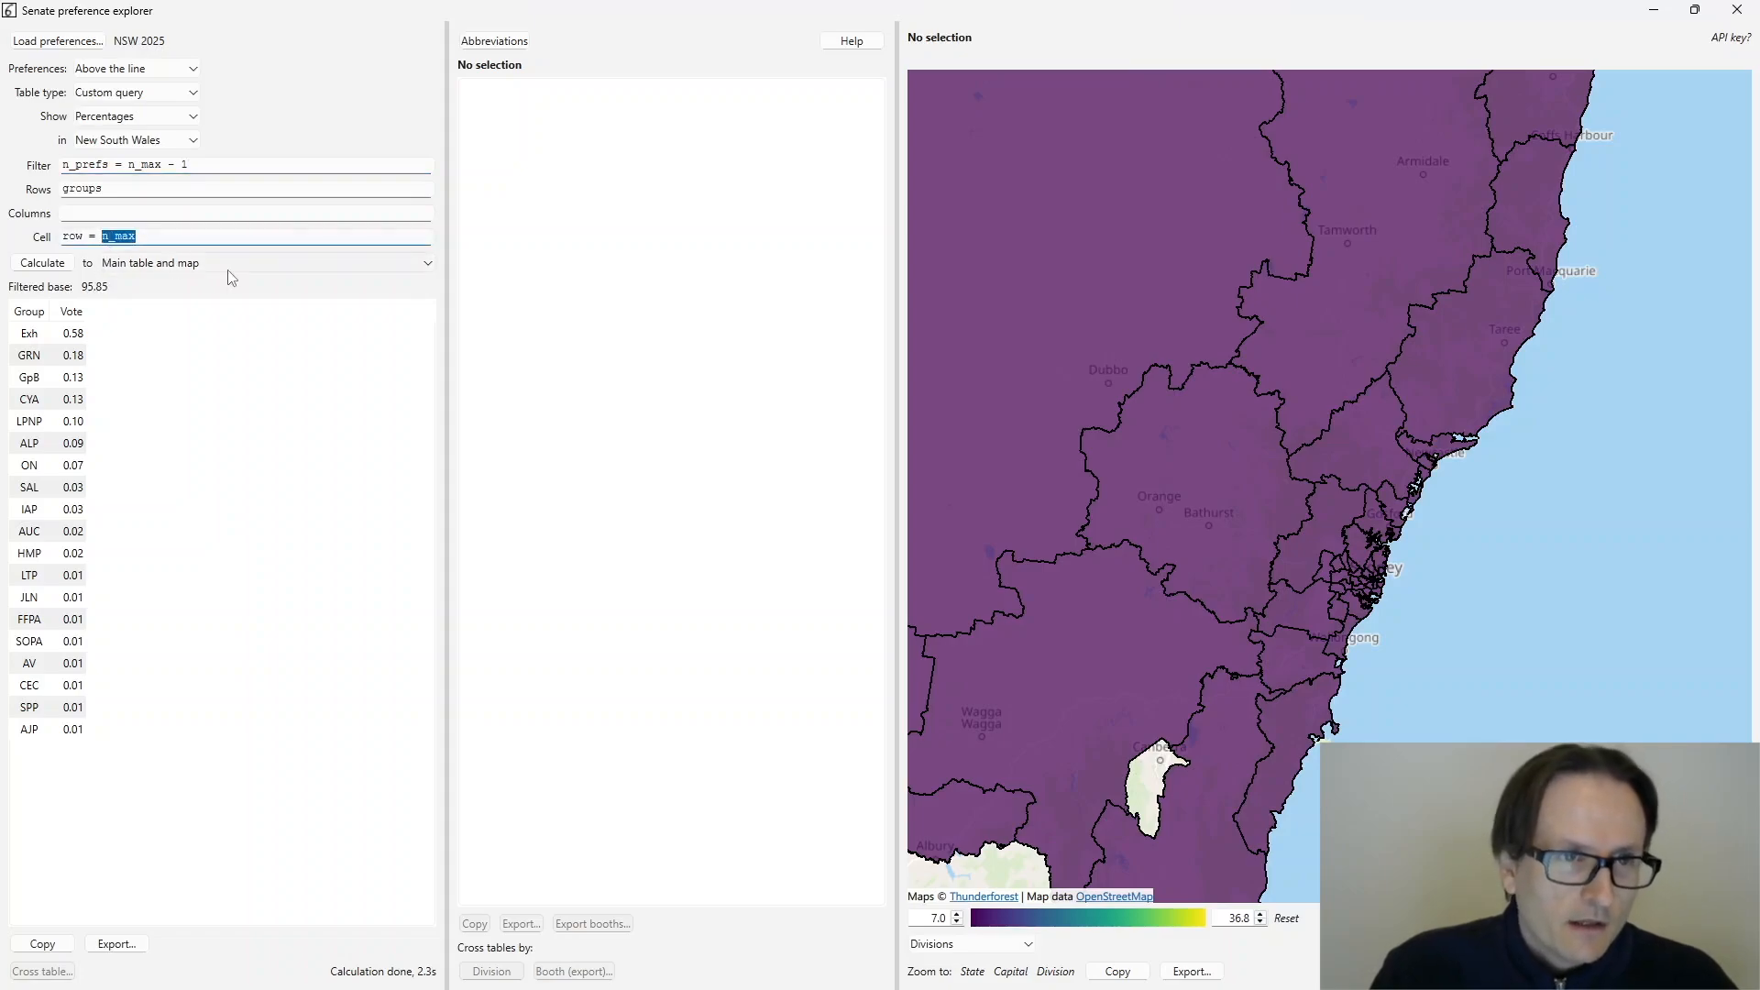
{"action": "type", "text": "999"}
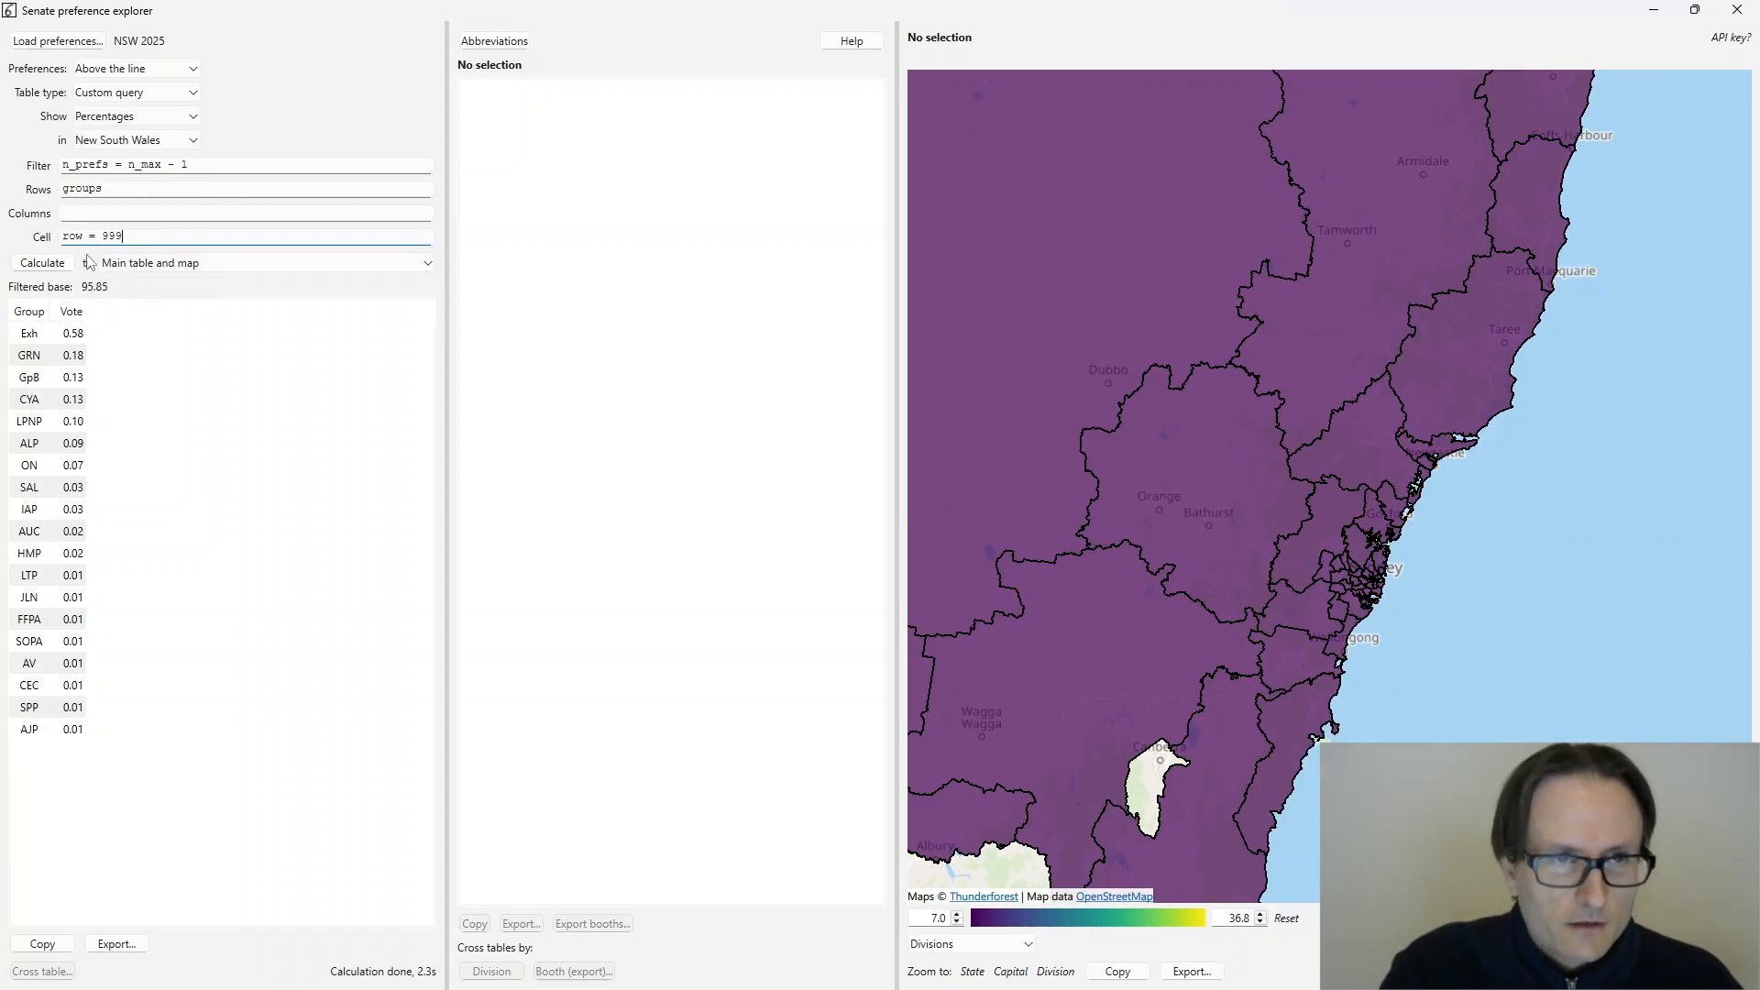
{"action": "left_click", "coordinate": [43, 264]}
{"action": "left_click", "coordinate": [78, 313]}
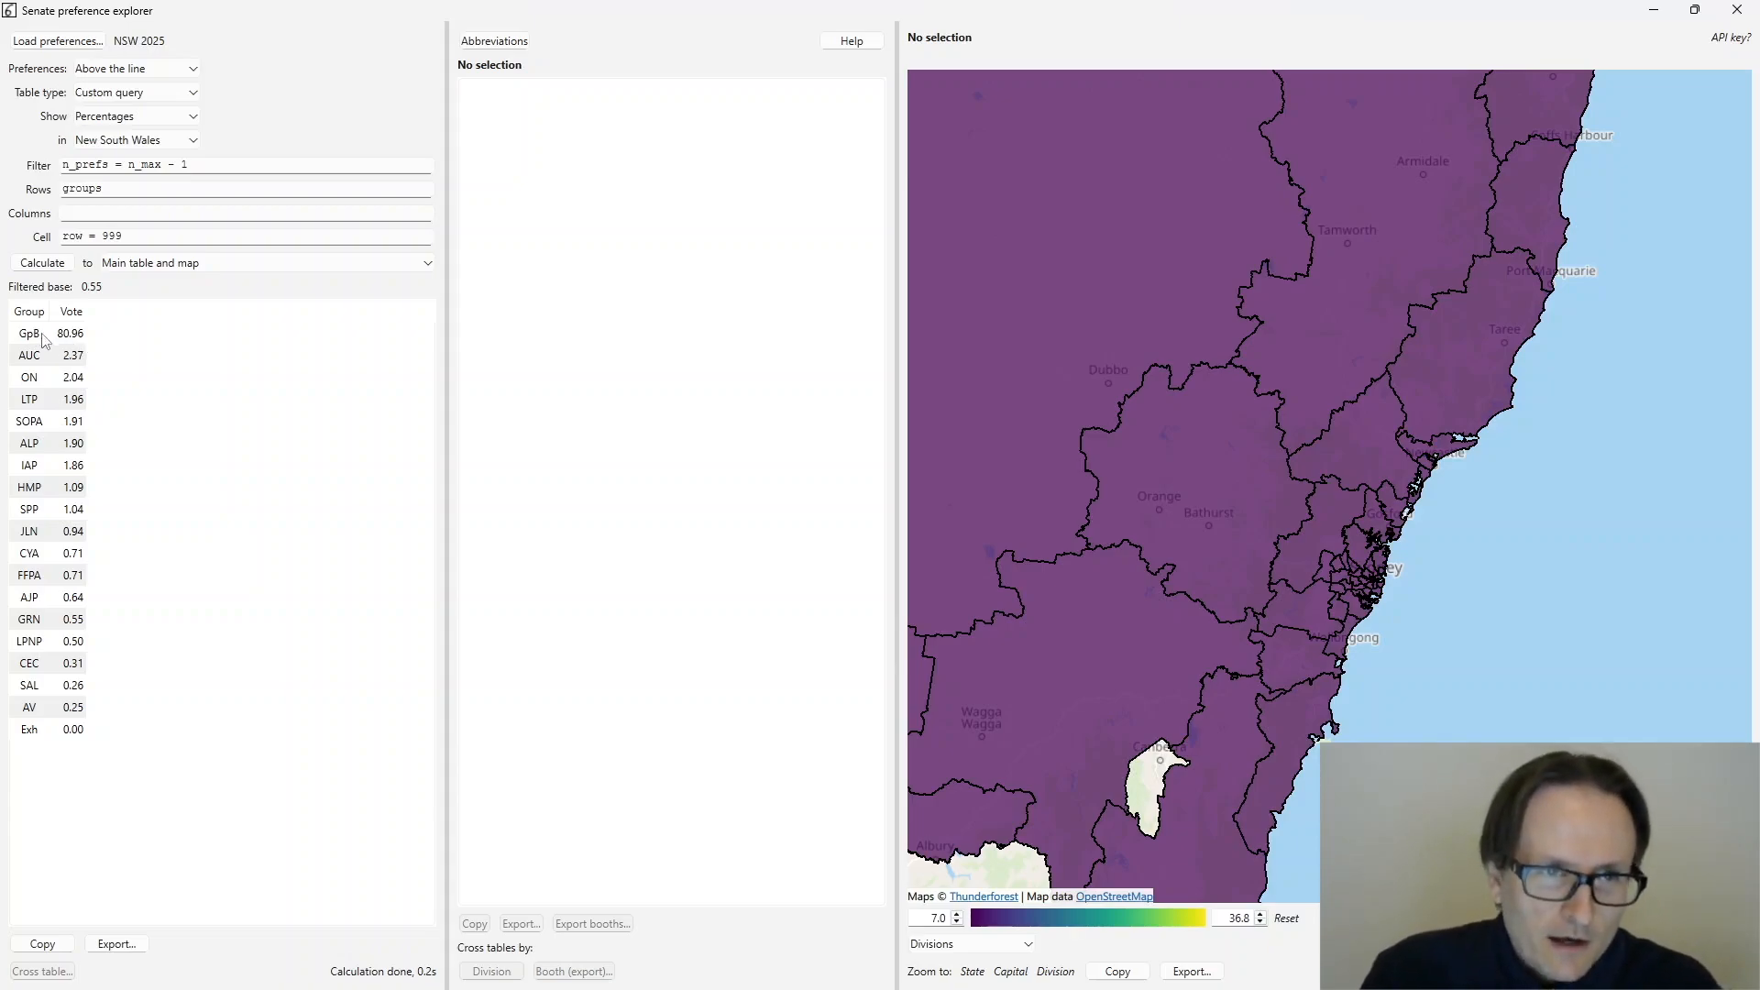
{"action": "key", "text": "Return"}
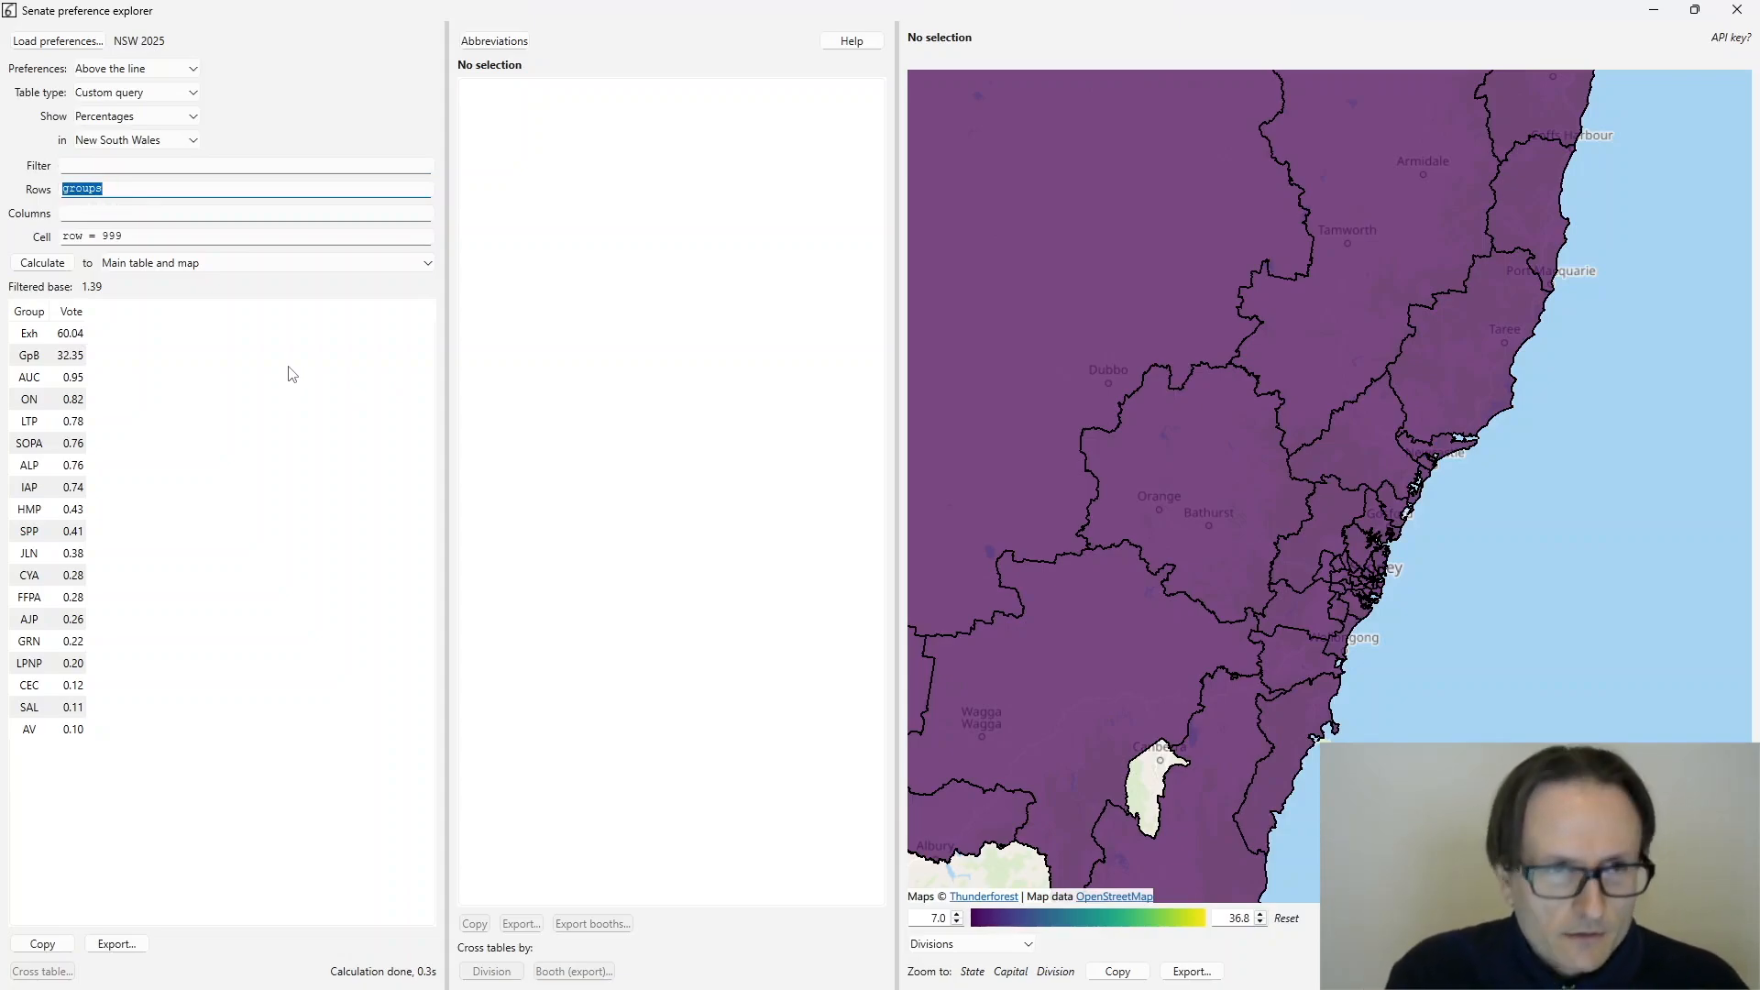
- Calculate a table of preference counts using rows 1..n_max and cell expression row = n_prefs, without a filter
{"action": "type", "text": "1..n_max"}
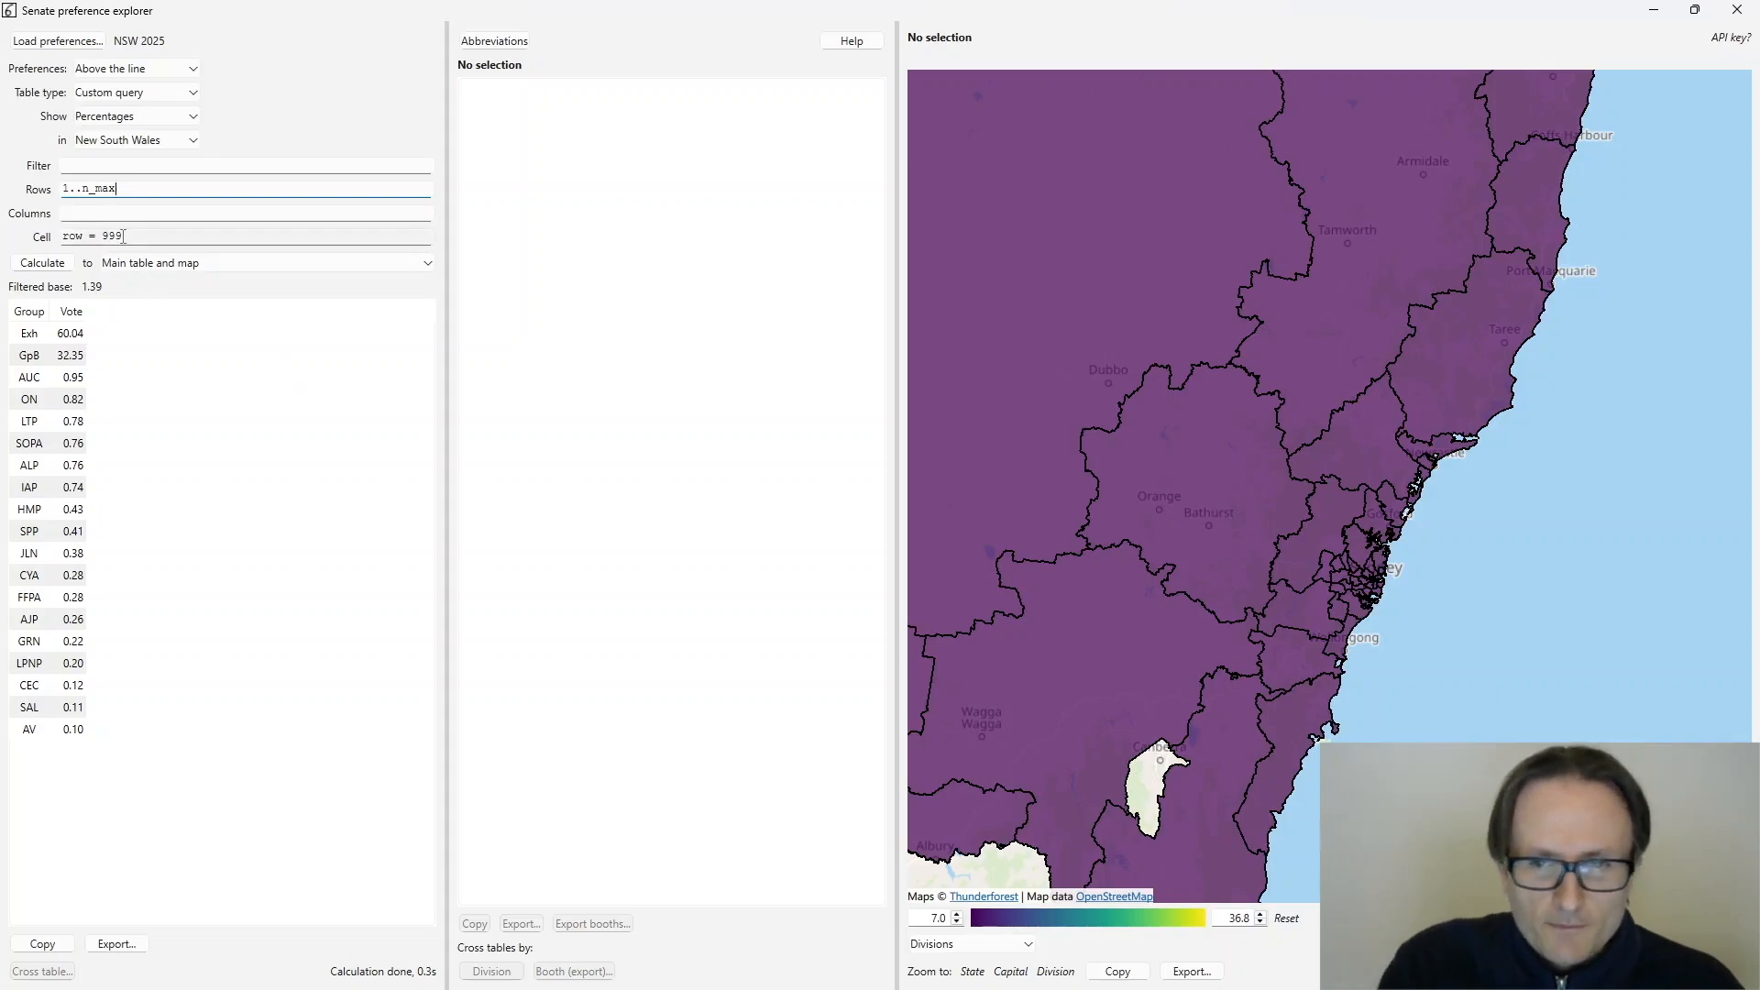
{"action": "triple_click", "coordinate": [82, 239]}
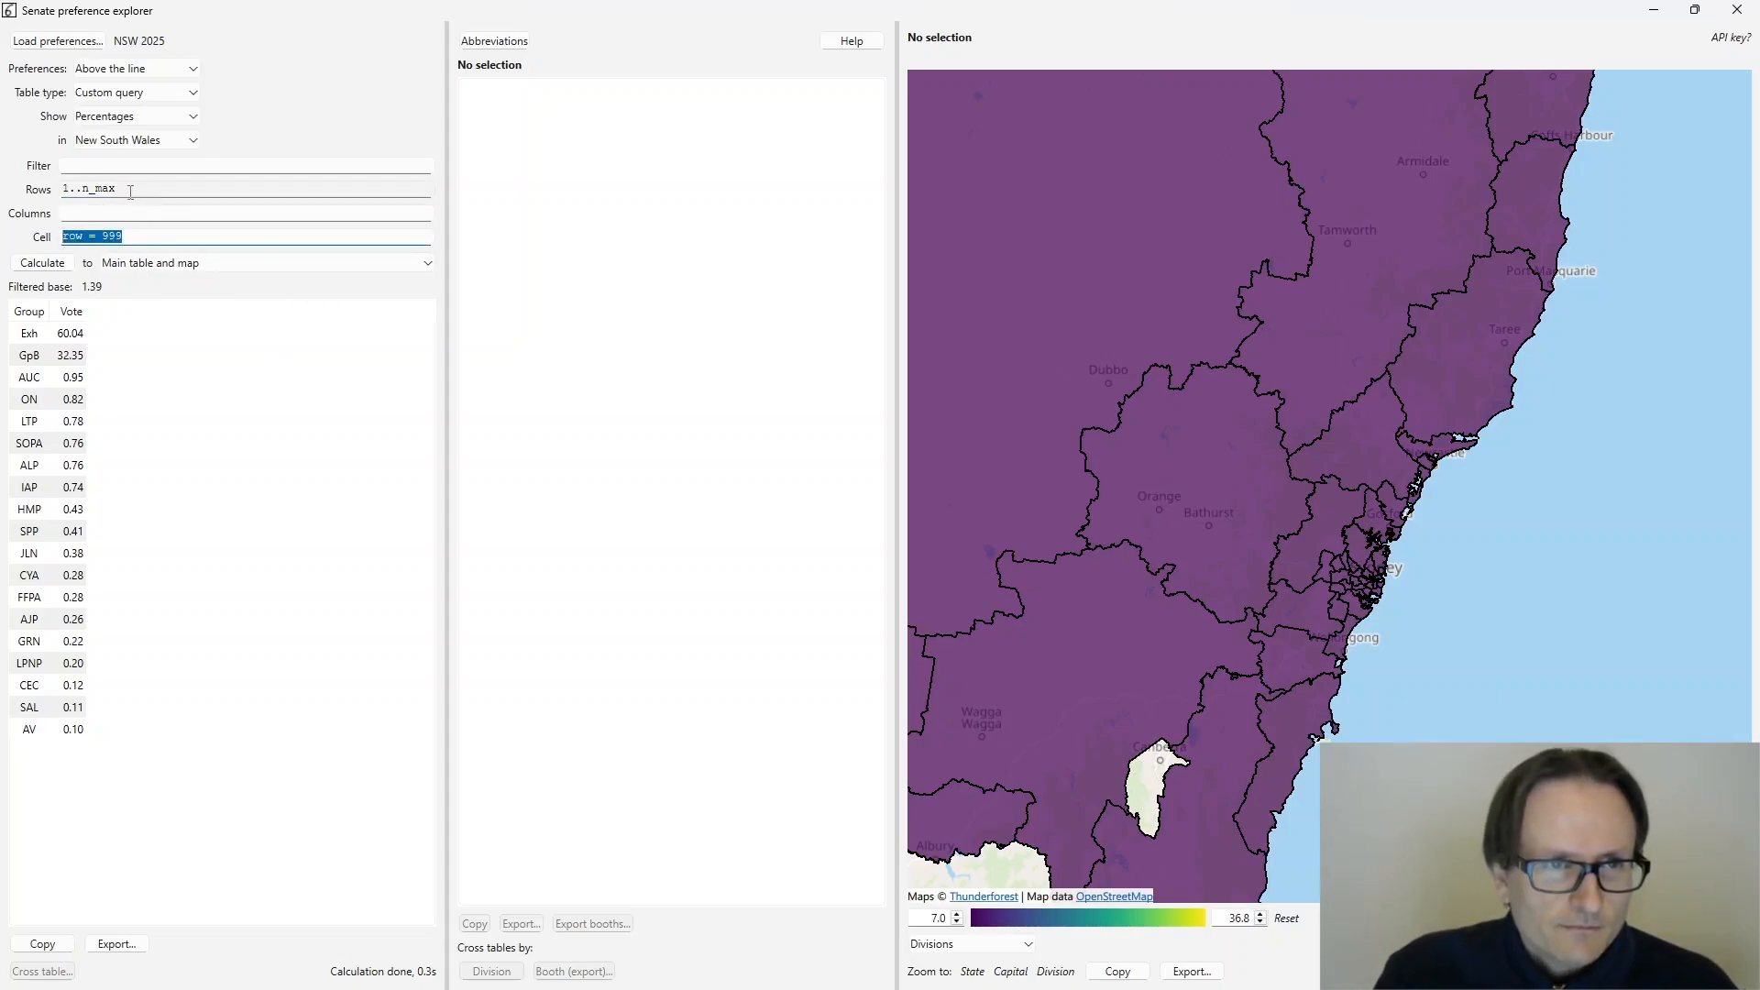
{"action": "type", "text": "n"}
{"action": "type", "text": "ow = n_prefs"}
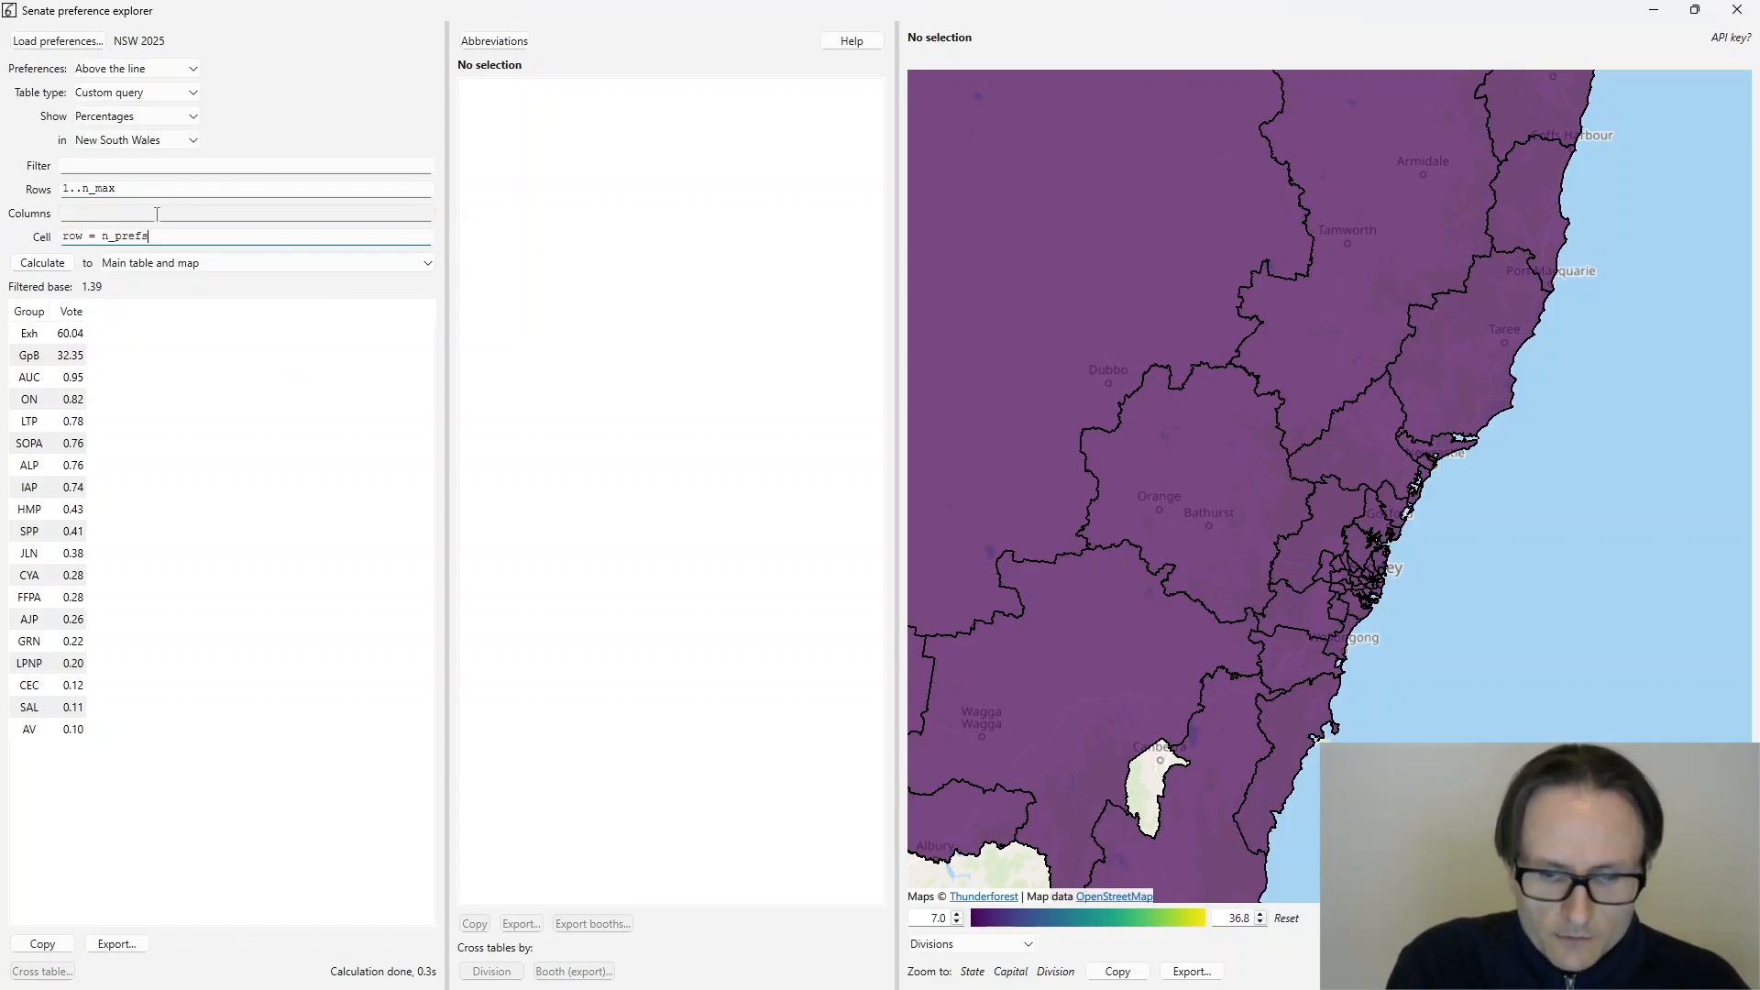
{"action": "double_click", "coordinate": [67, 188]}
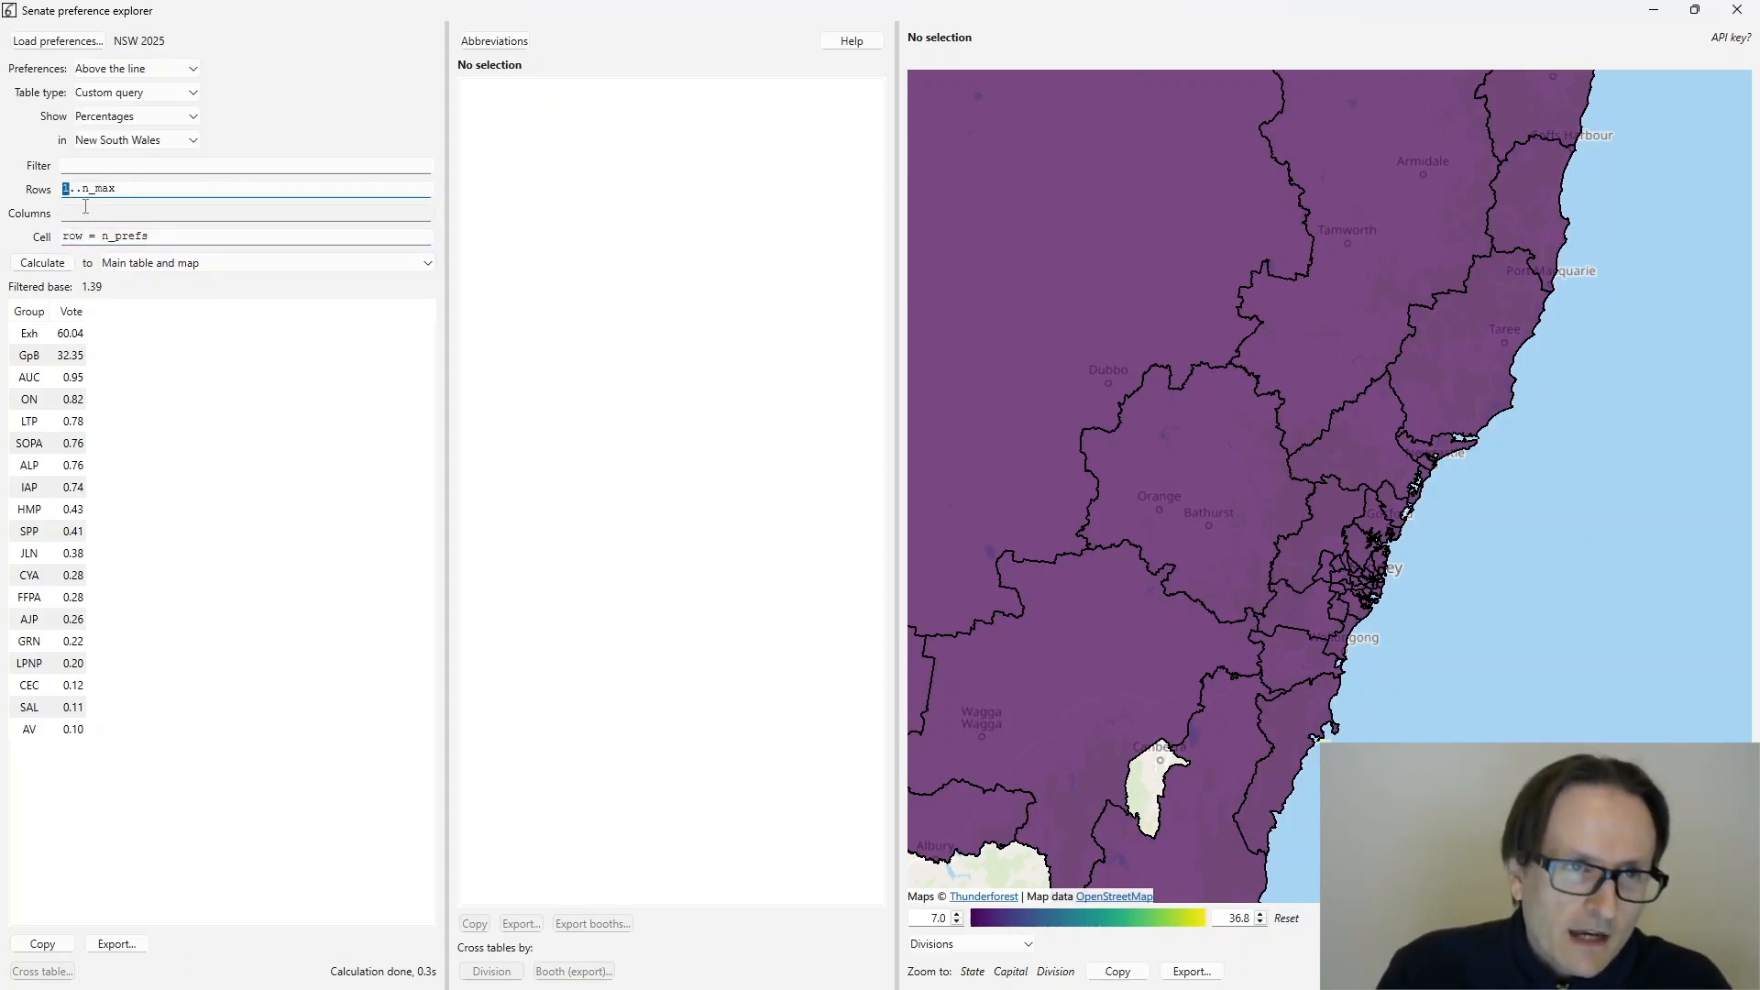
{"action": "left_click_drag", "start_coordinate": [156, 237], "coordinate": [102, 255]}
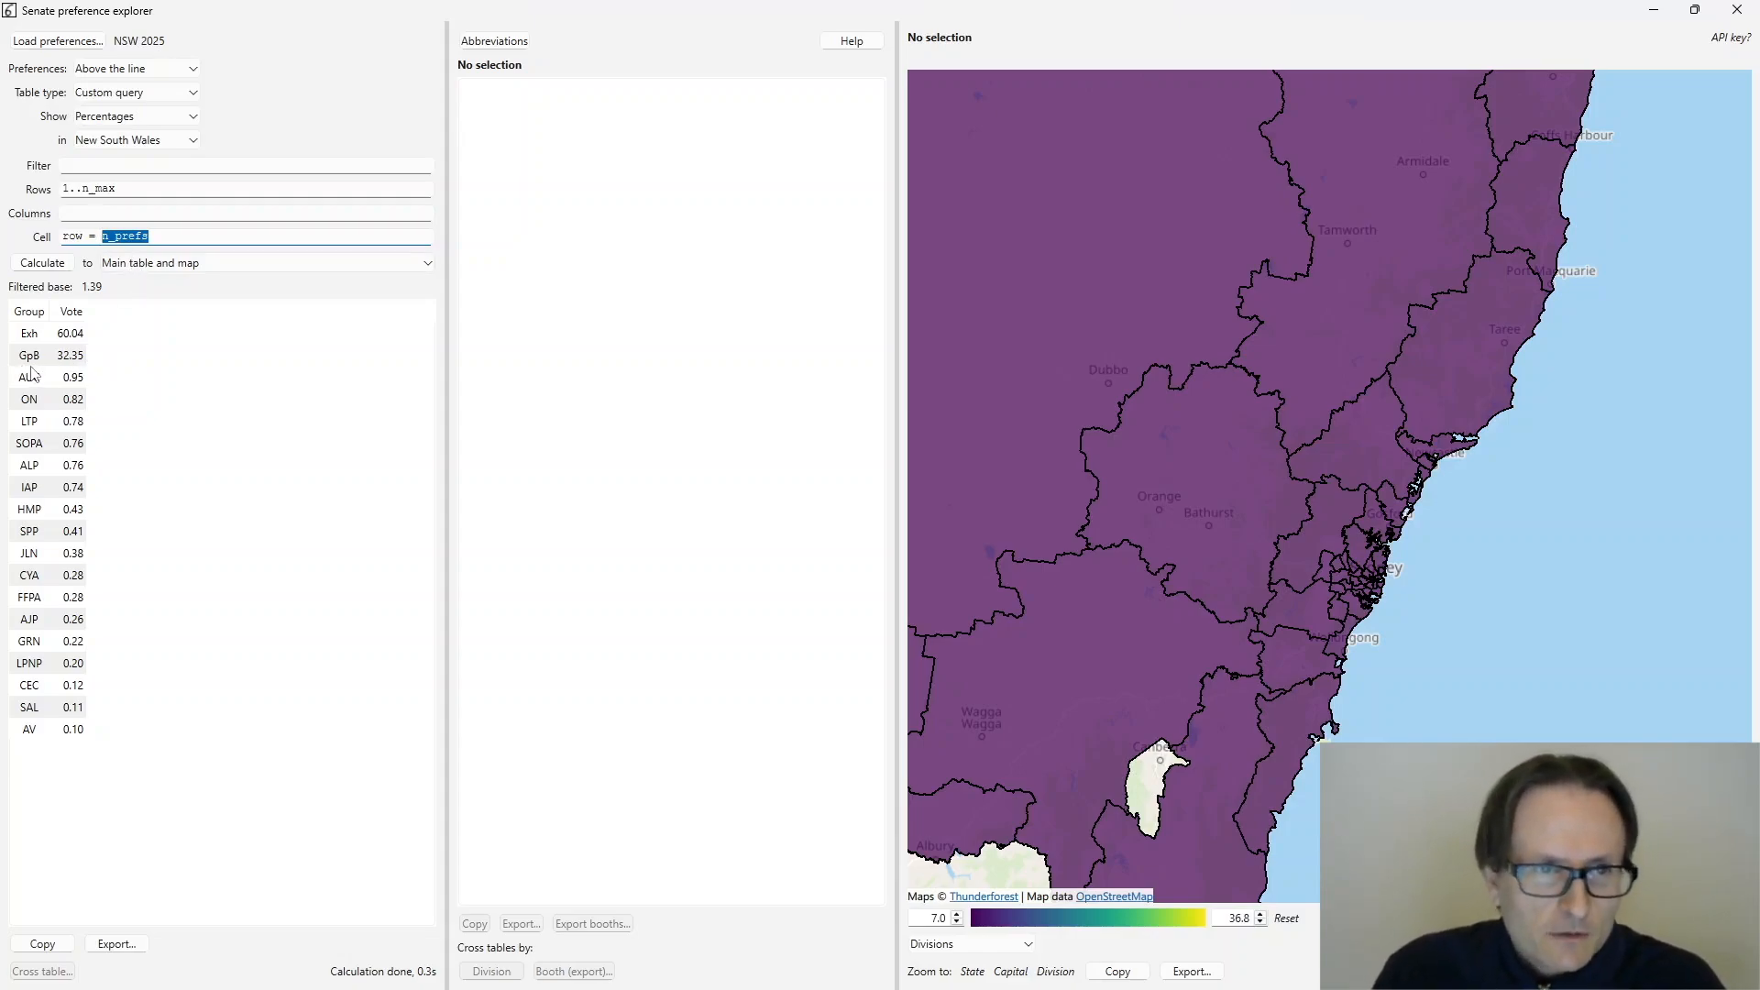
{"action": "left_click", "coordinate": [42, 264]}
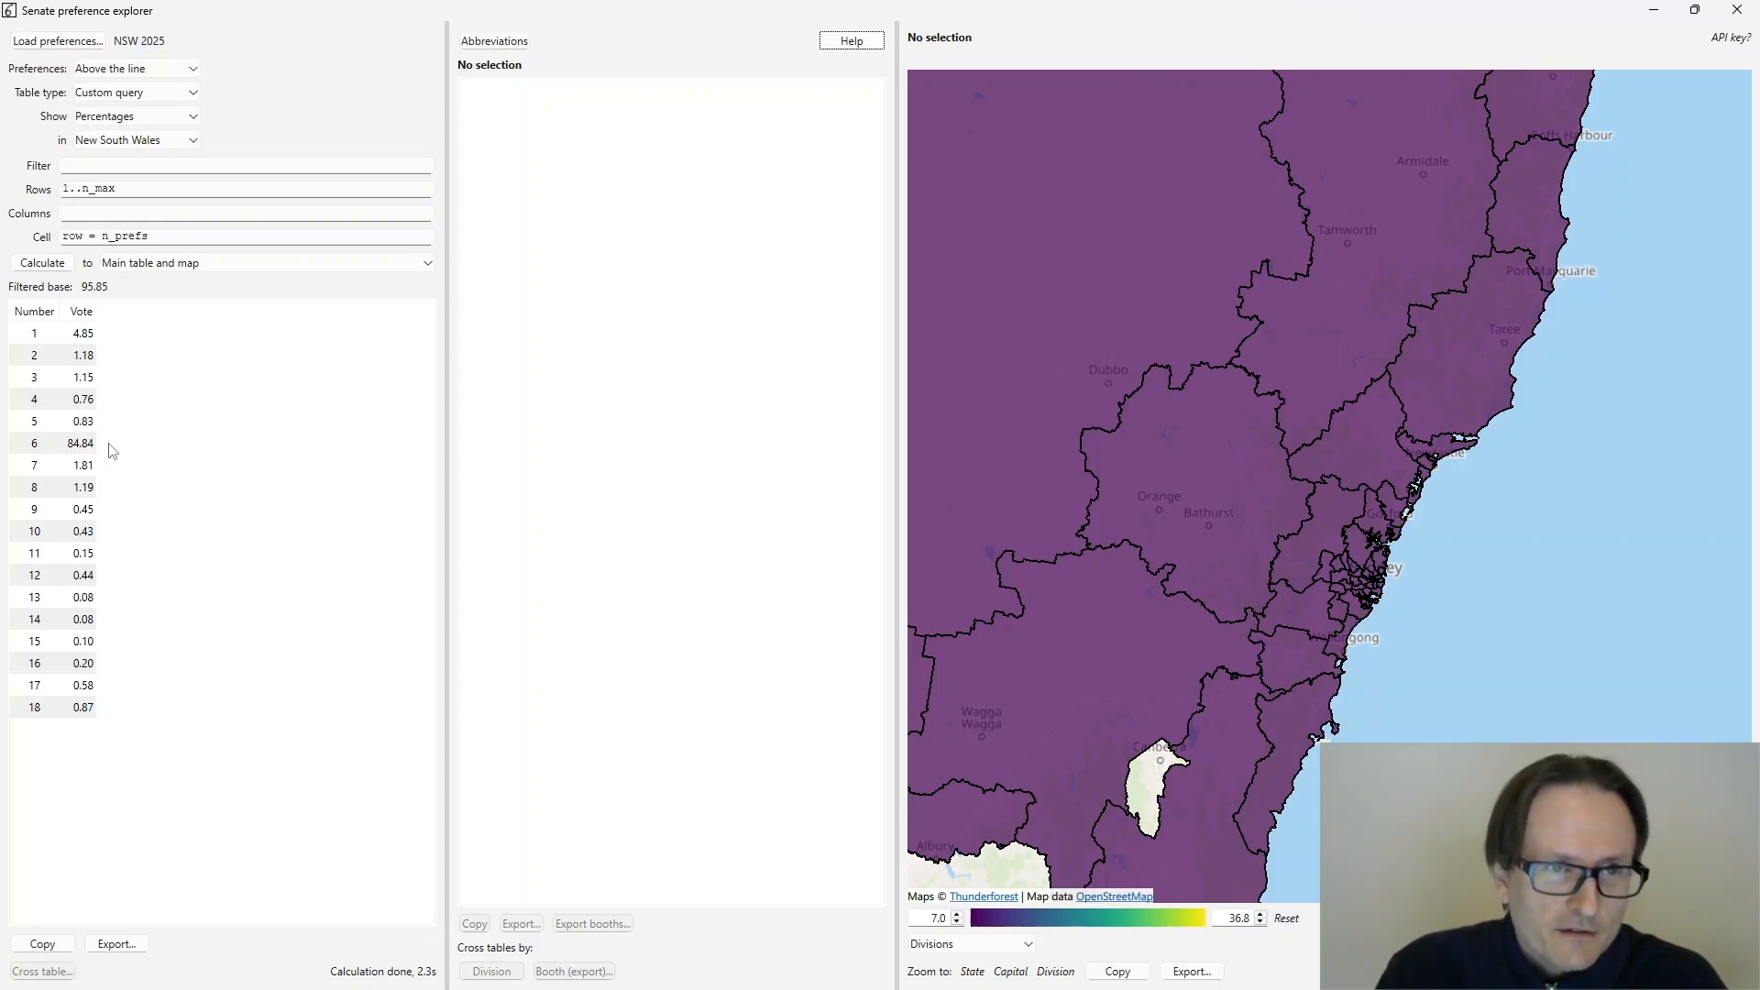
- Examine the division lists and maps for ballots with 6, 1 and 18 preferences, around the capital and across the state
{"action": "left_click", "coordinate": [83, 443]}
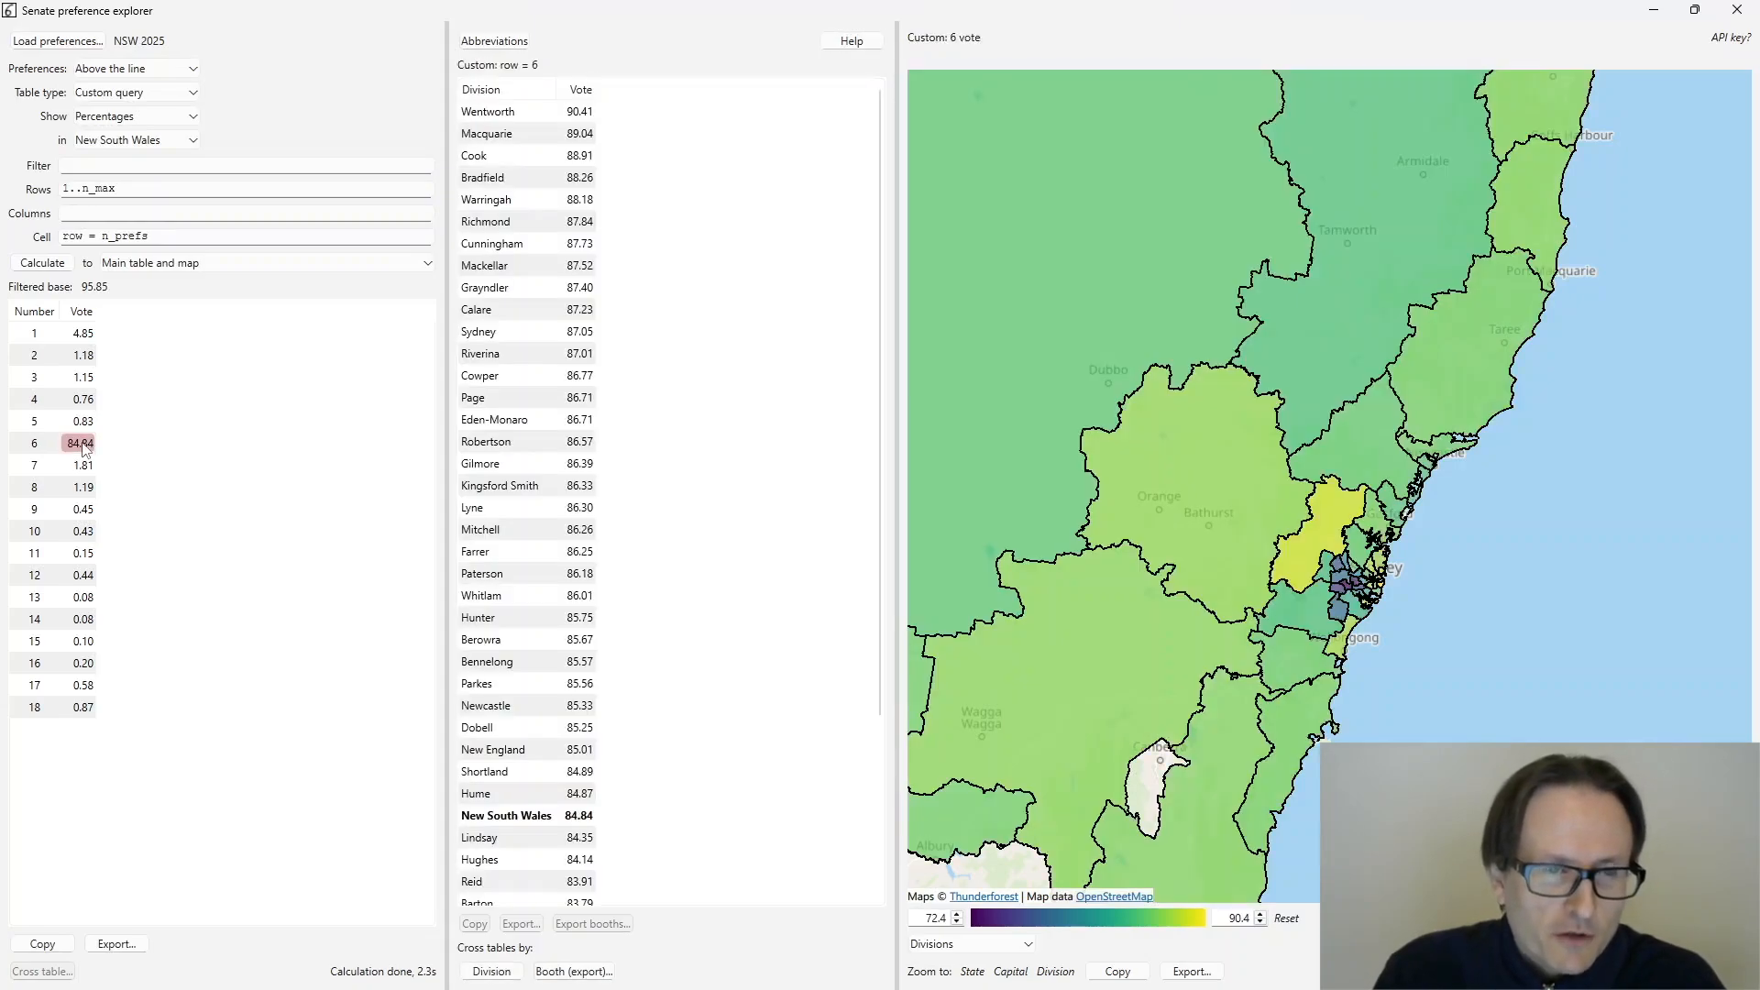
{"action": "left_click", "coordinate": [83, 334]}
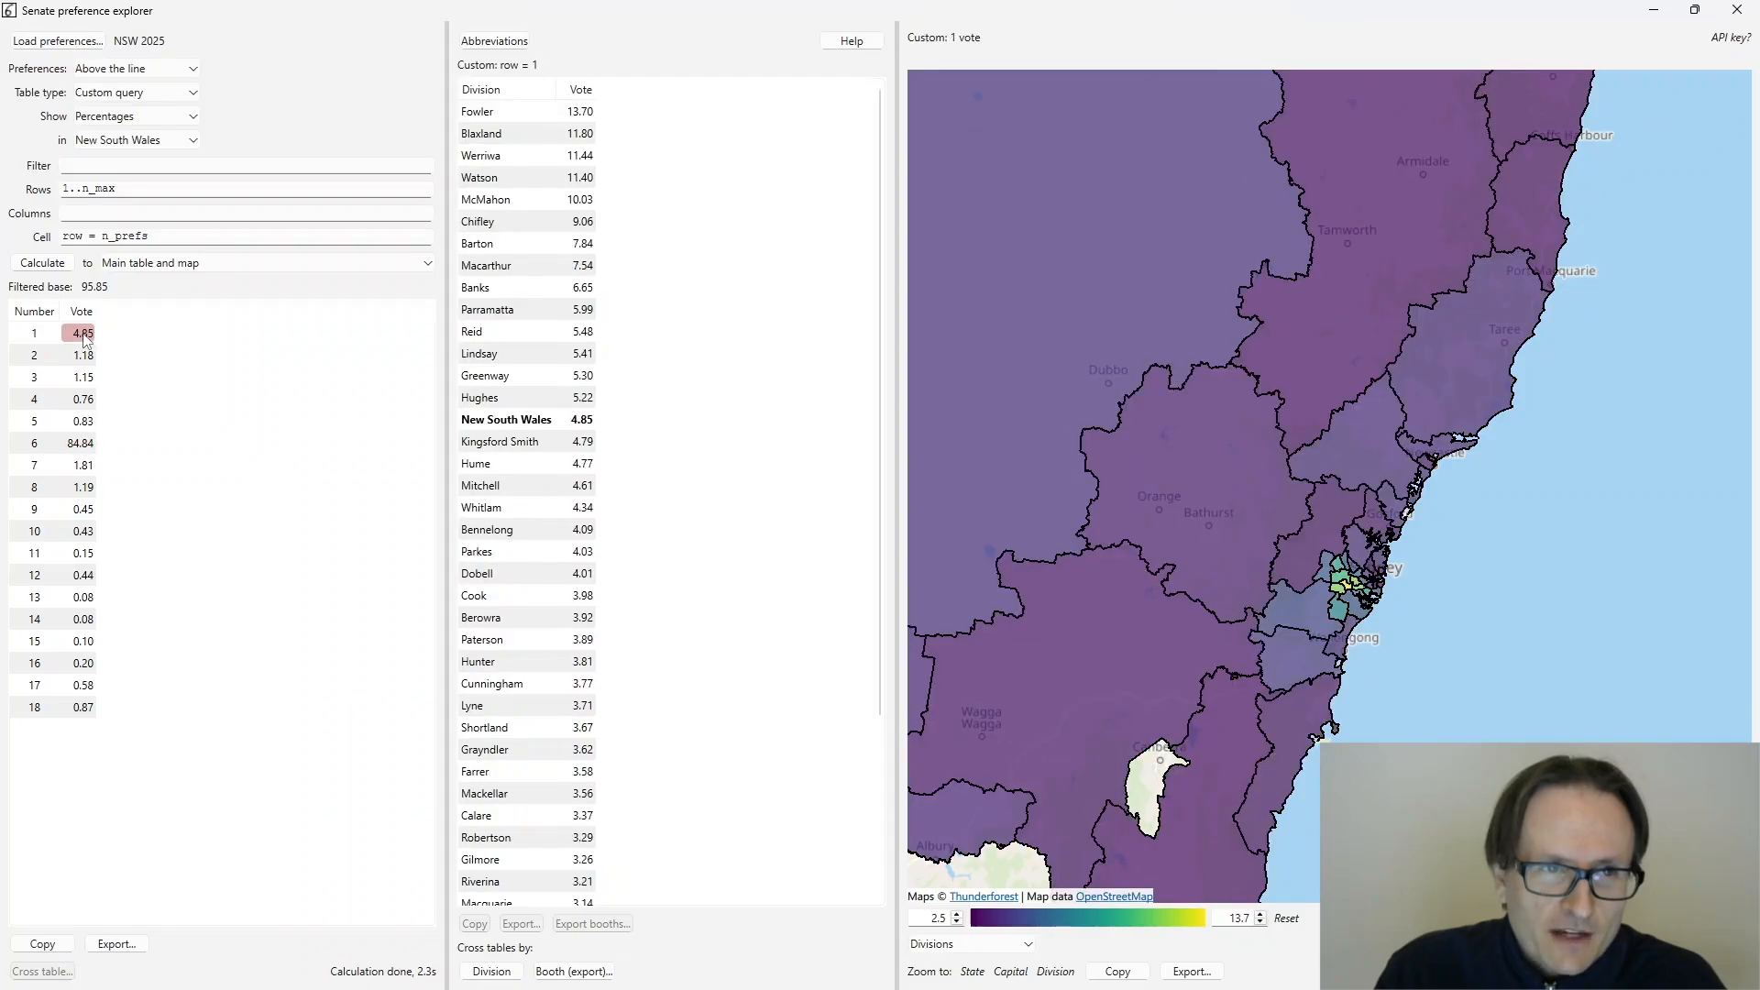
{"action": "left_click", "coordinate": [1009, 972]}
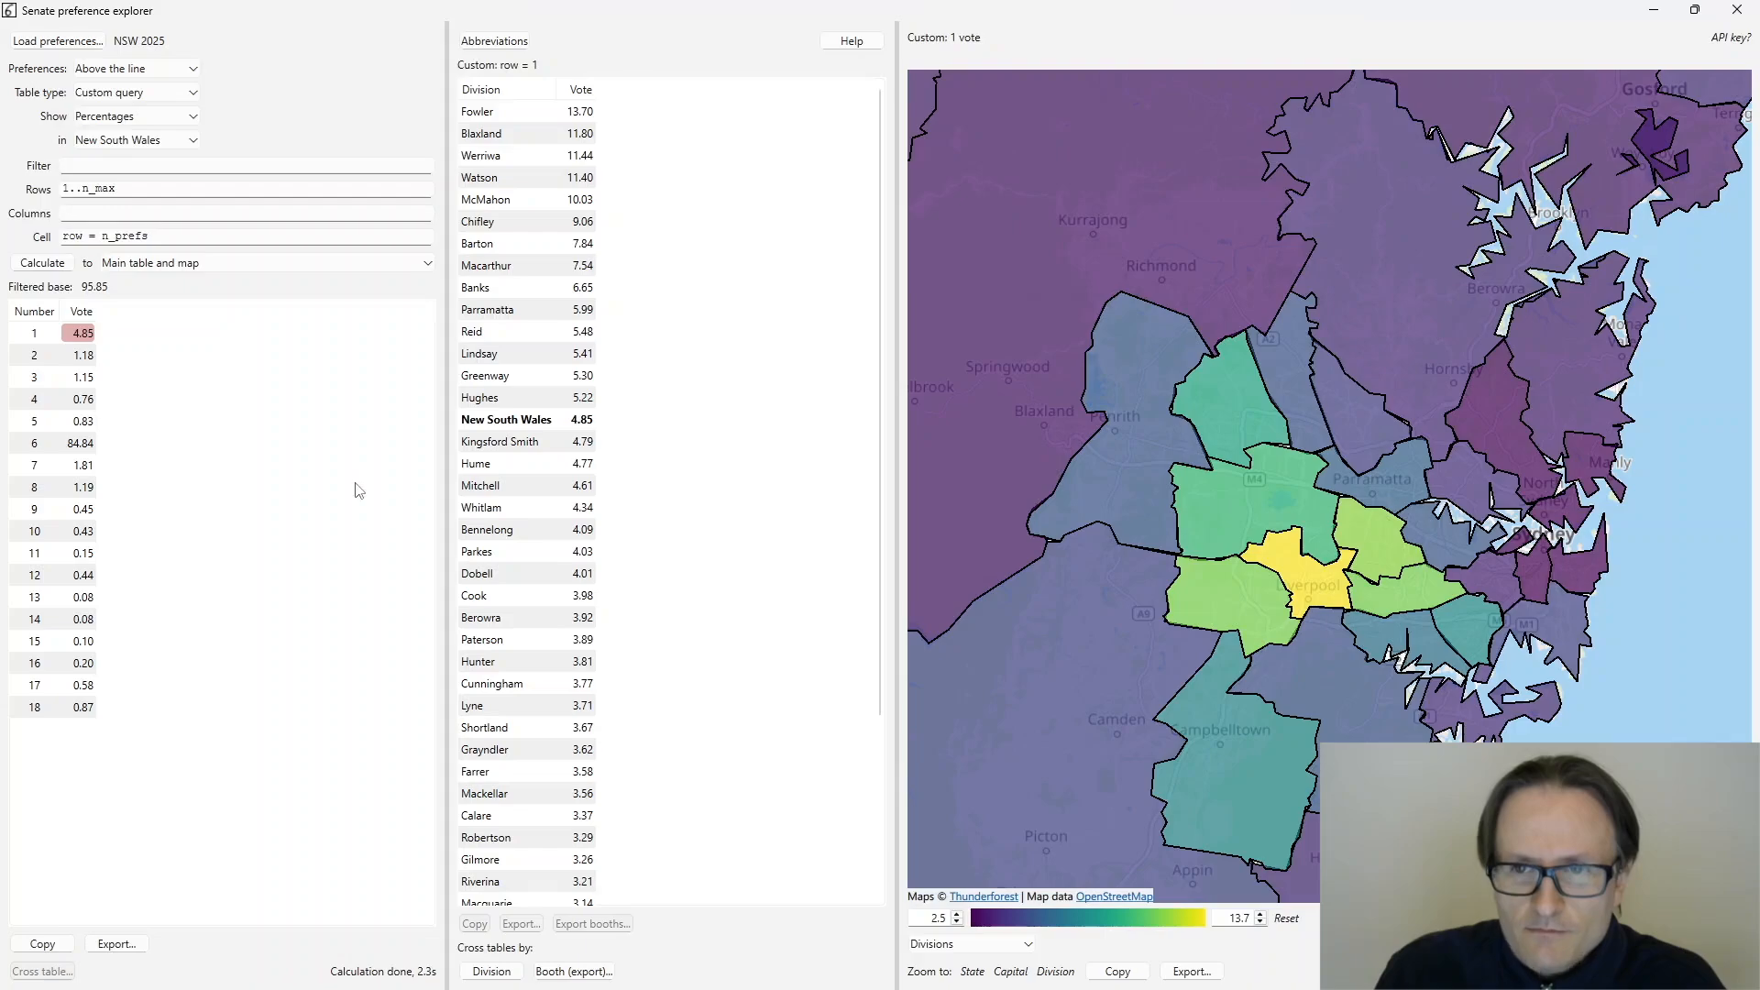
{"action": "left_click", "coordinate": [84, 708]}
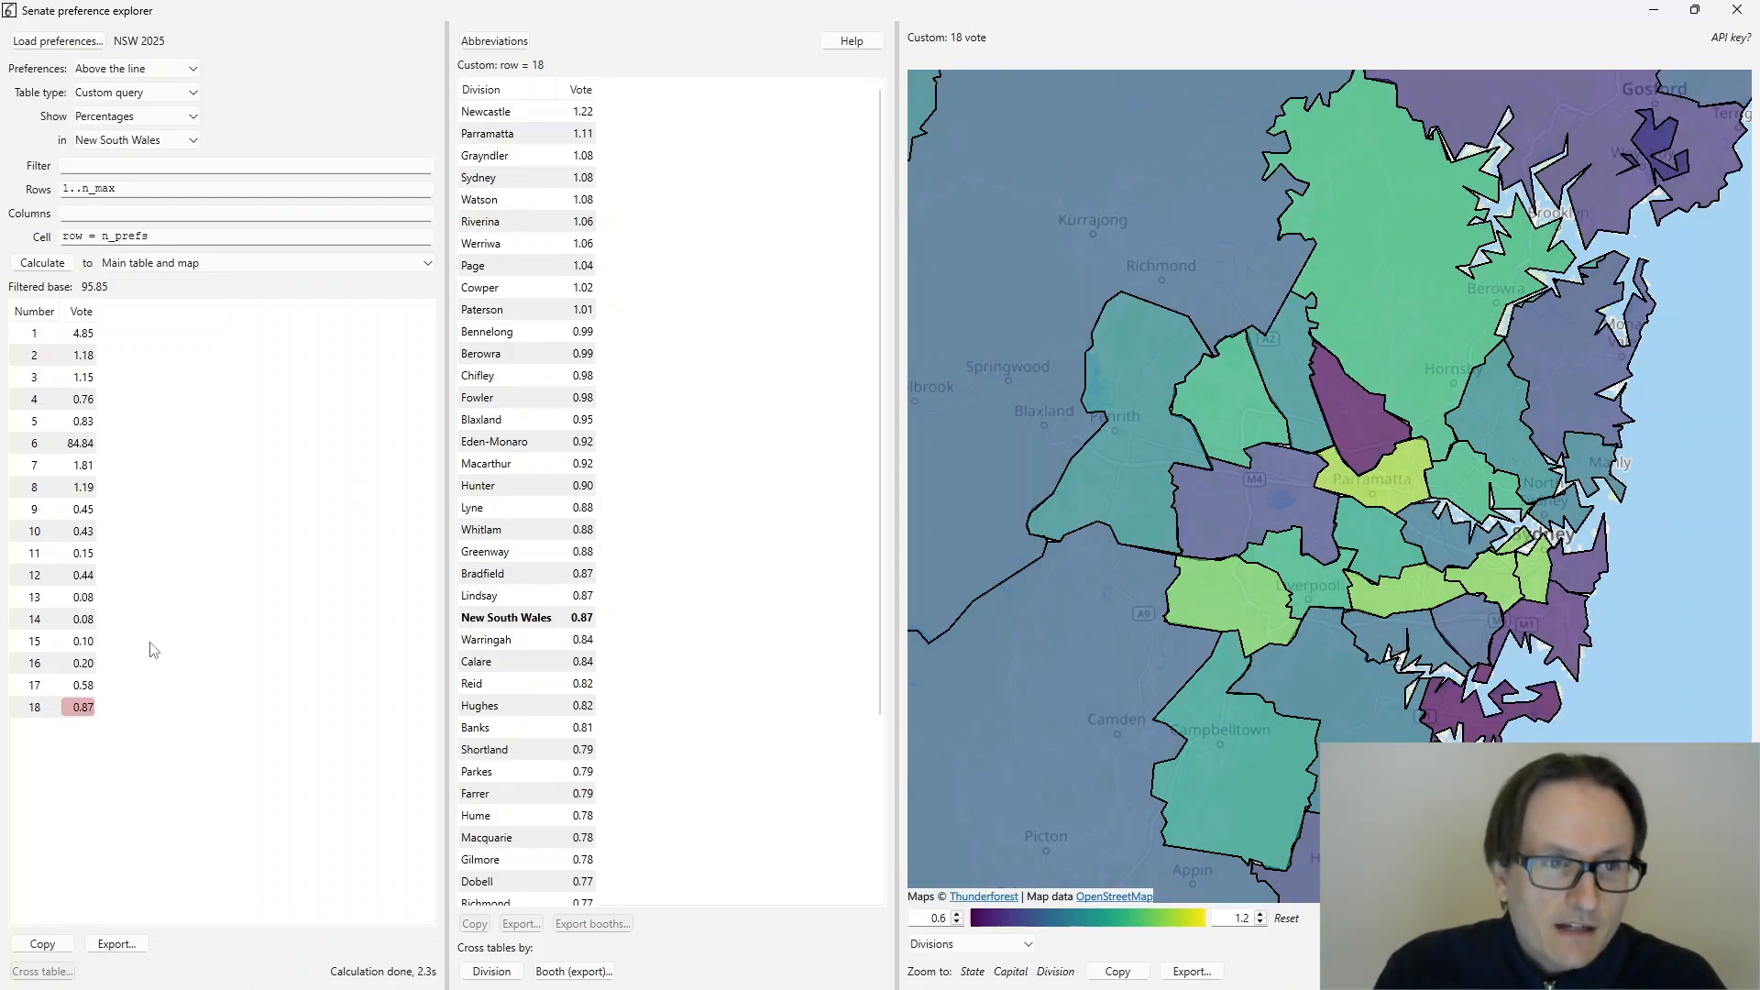
{"action": "mouse_move", "coordinate": [1606, 573]}
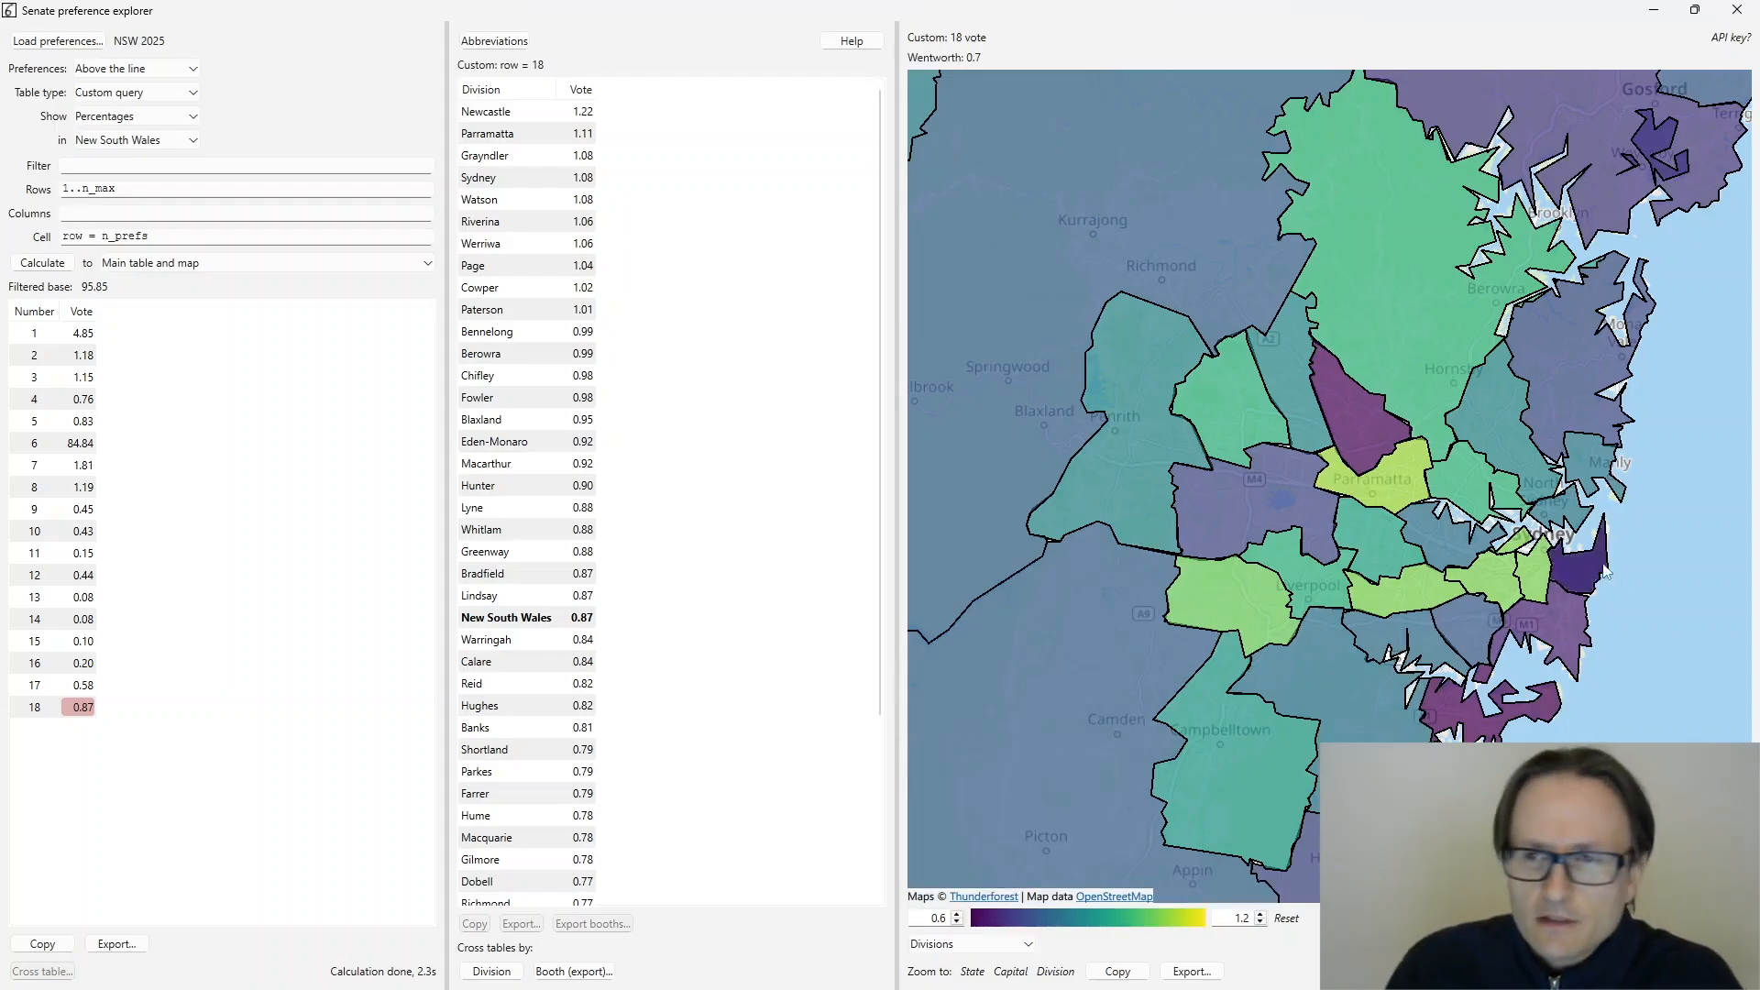
{"action": "scroll", "coordinate": [1606, 573], "scroll_direction": "down", "scroll_amount": 5}
{"action": "scroll", "coordinate": [1586, 568], "scroll_direction": "up", "scroll_amount": 1}
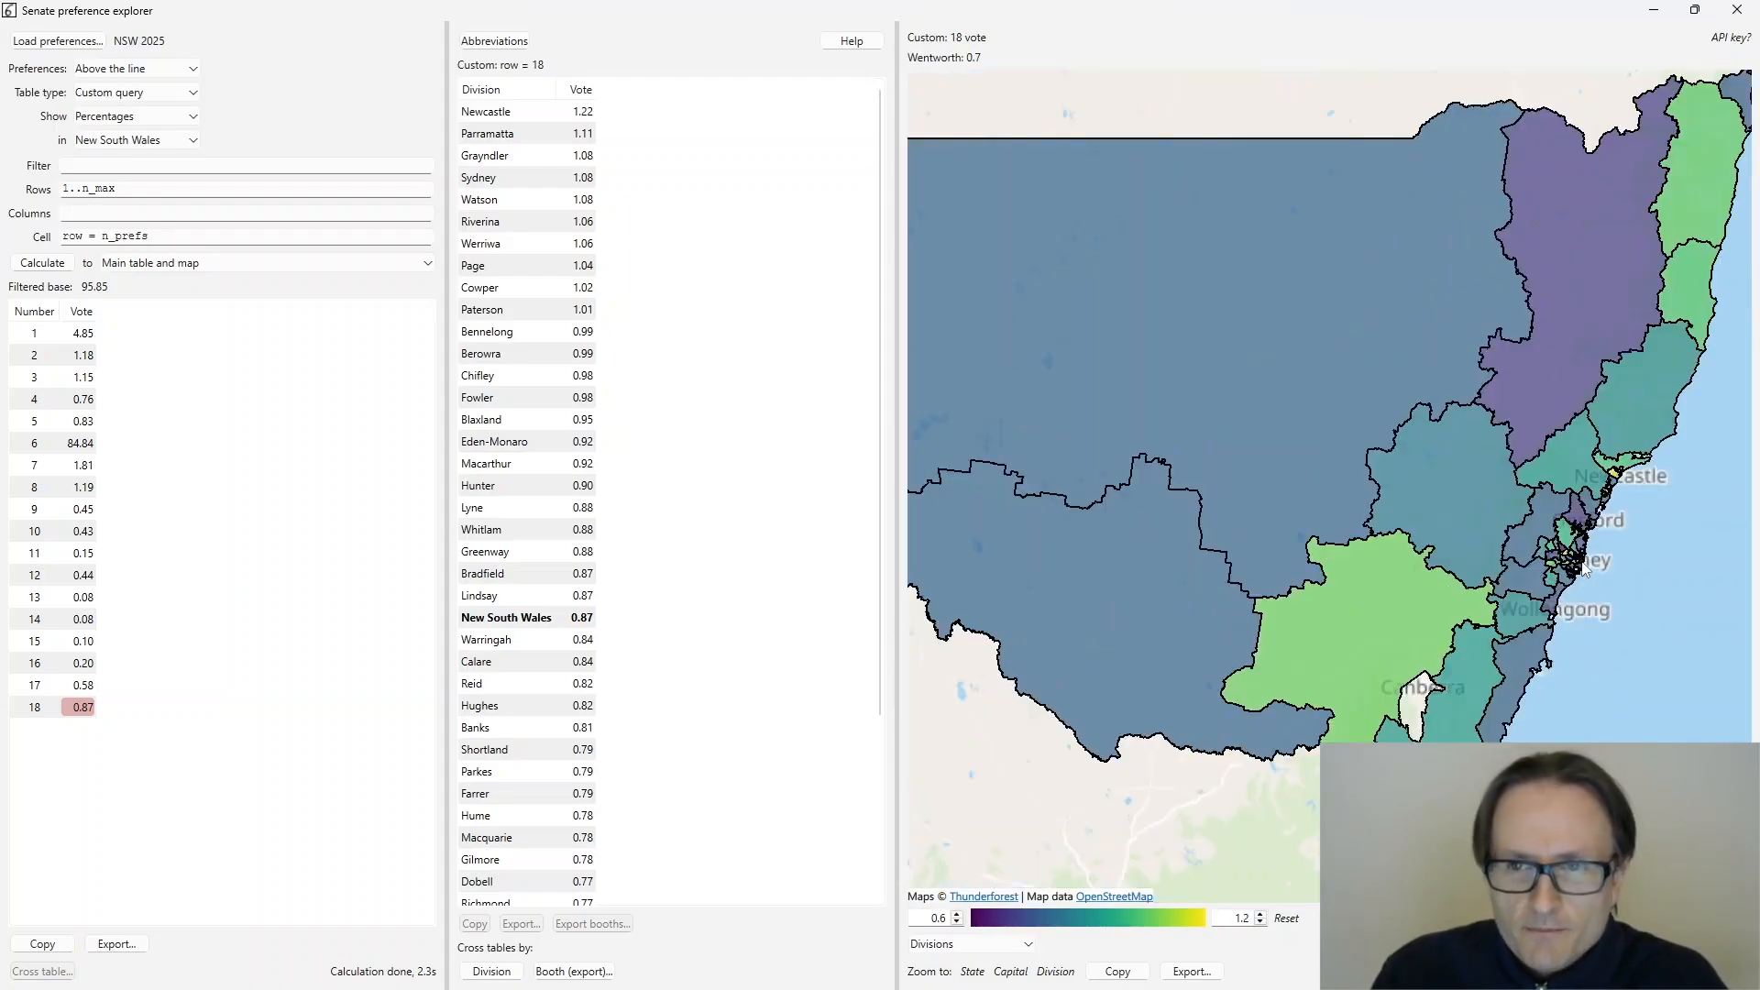
{"action": "scroll", "coordinate": [1586, 569], "scroll_direction": "up", "scroll_amount": 1}
{"action": "scroll", "coordinate": [1595, 605], "scroll_direction": "up", "scroll_amount": 1}
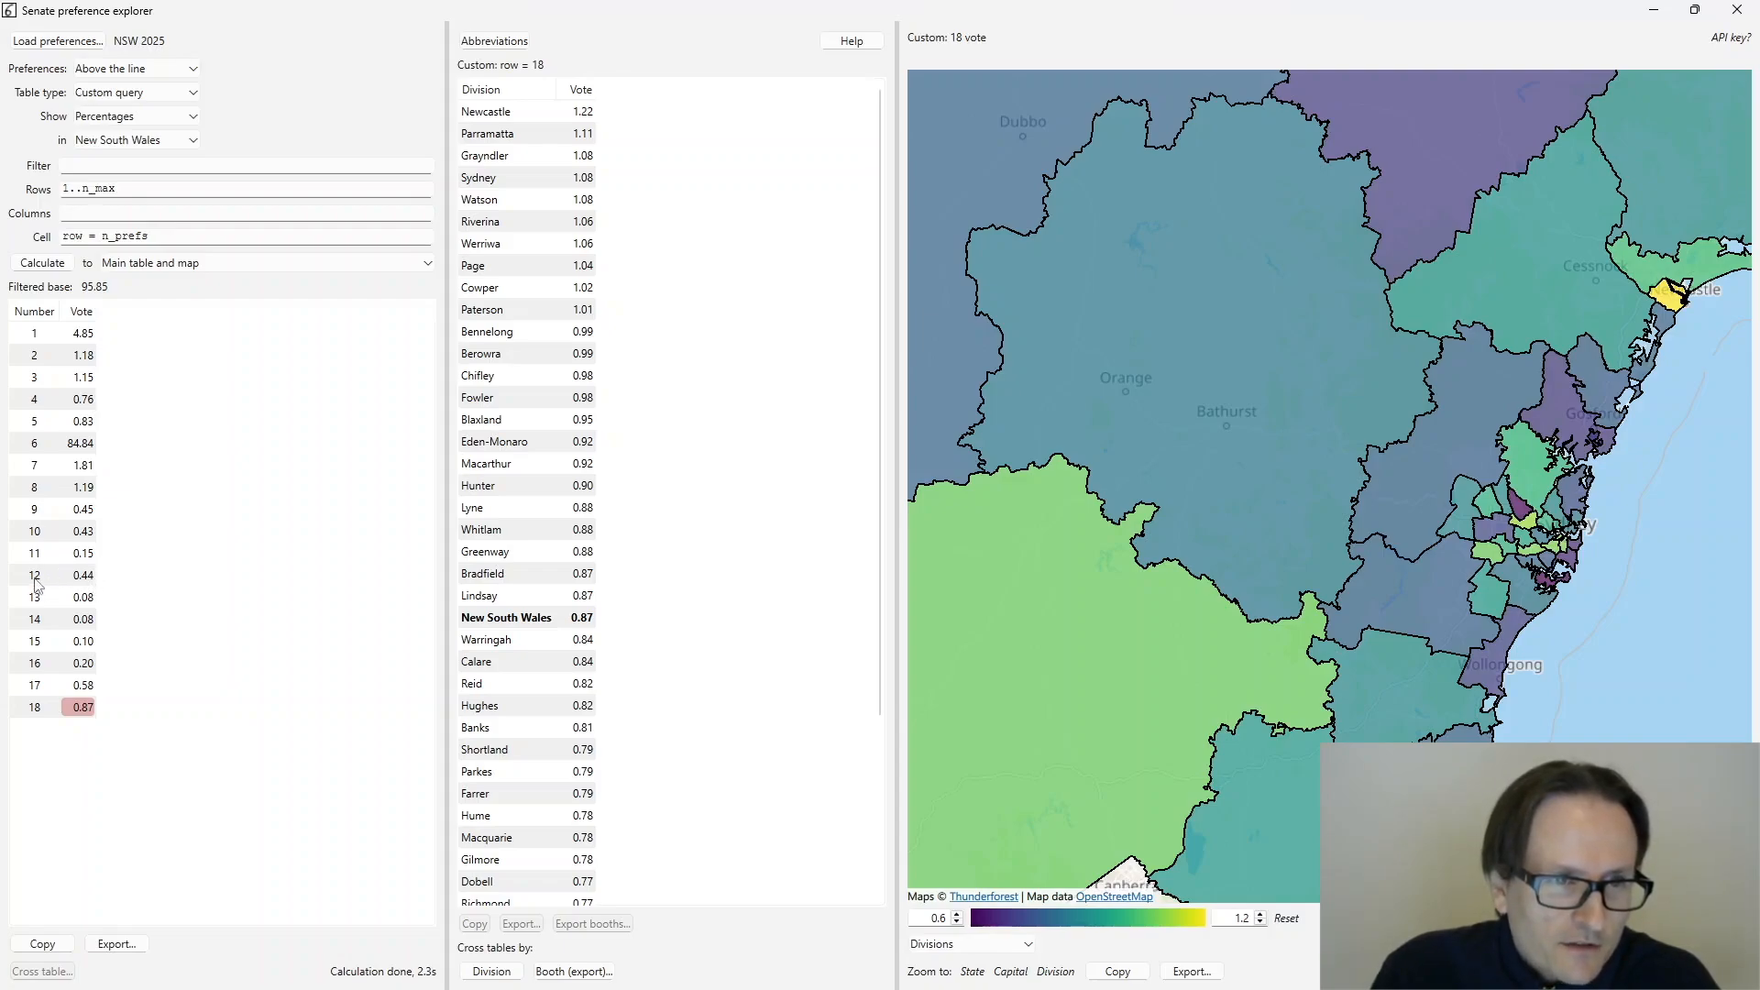
- Compare the division maps for ballots with 12 preferences and ballots with 1 preference
{"action": "left_click", "coordinate": [85, 577]}
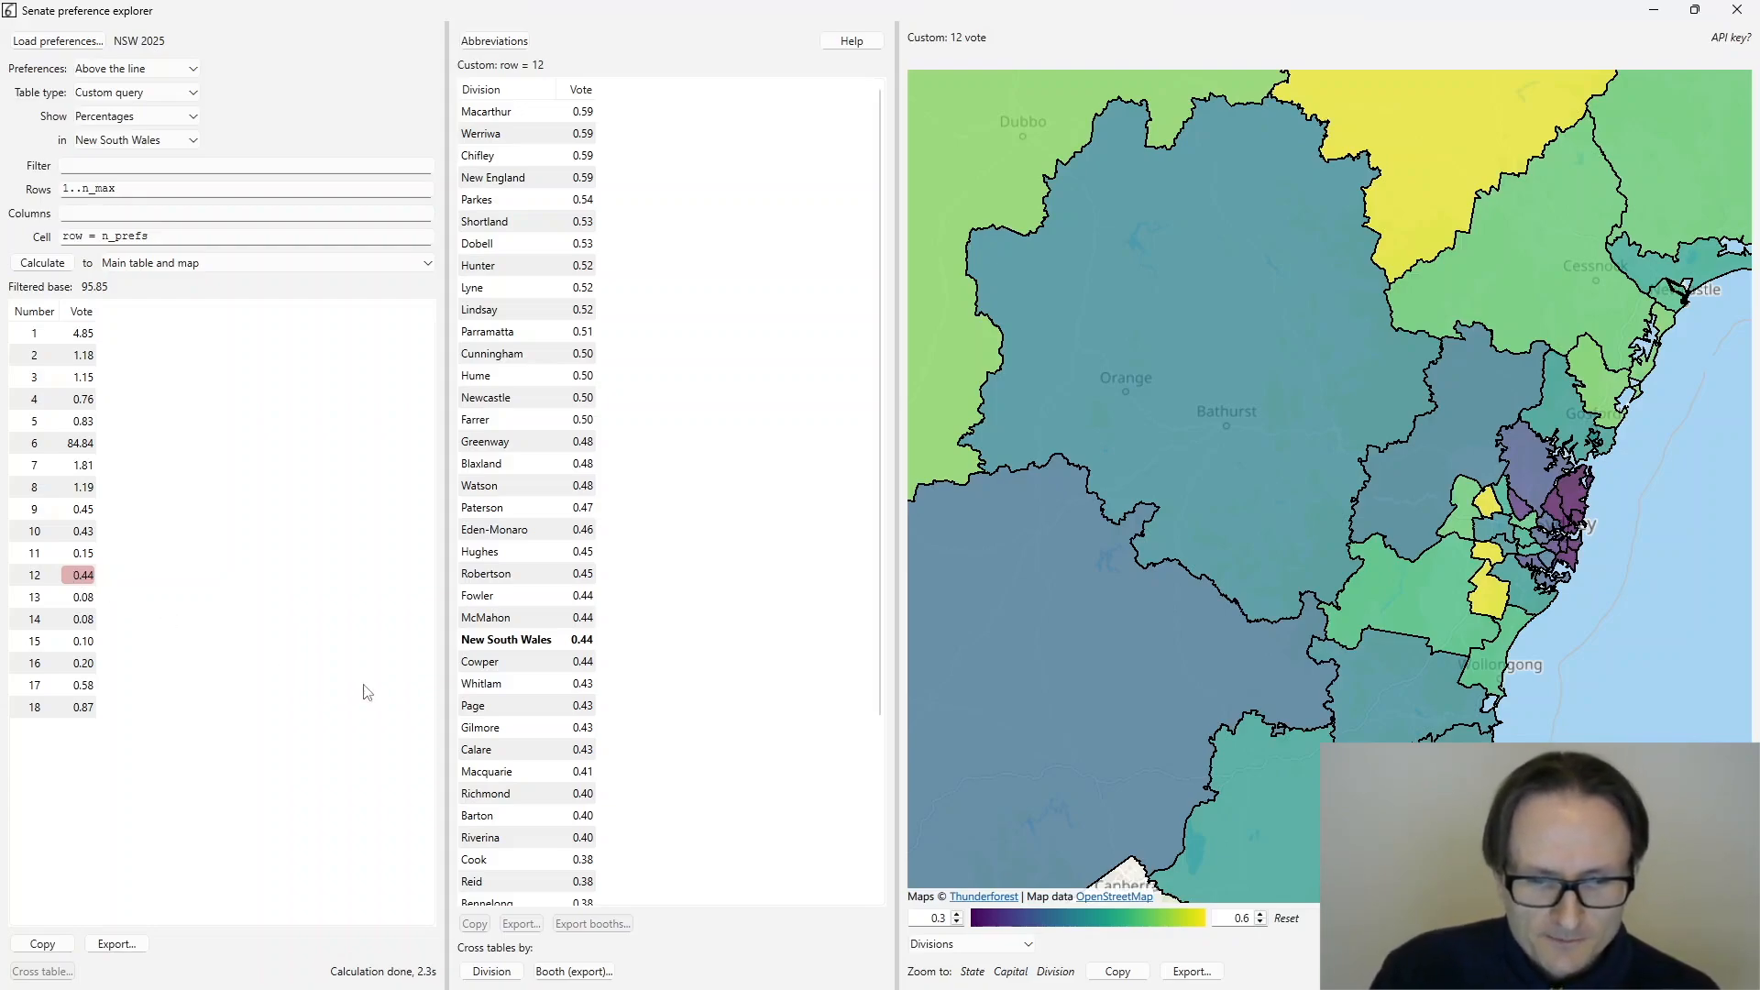
{"action": "left_click", "coordinate": [81, 335]}
{"action": "left_click", "coordinate": [83, 578]}
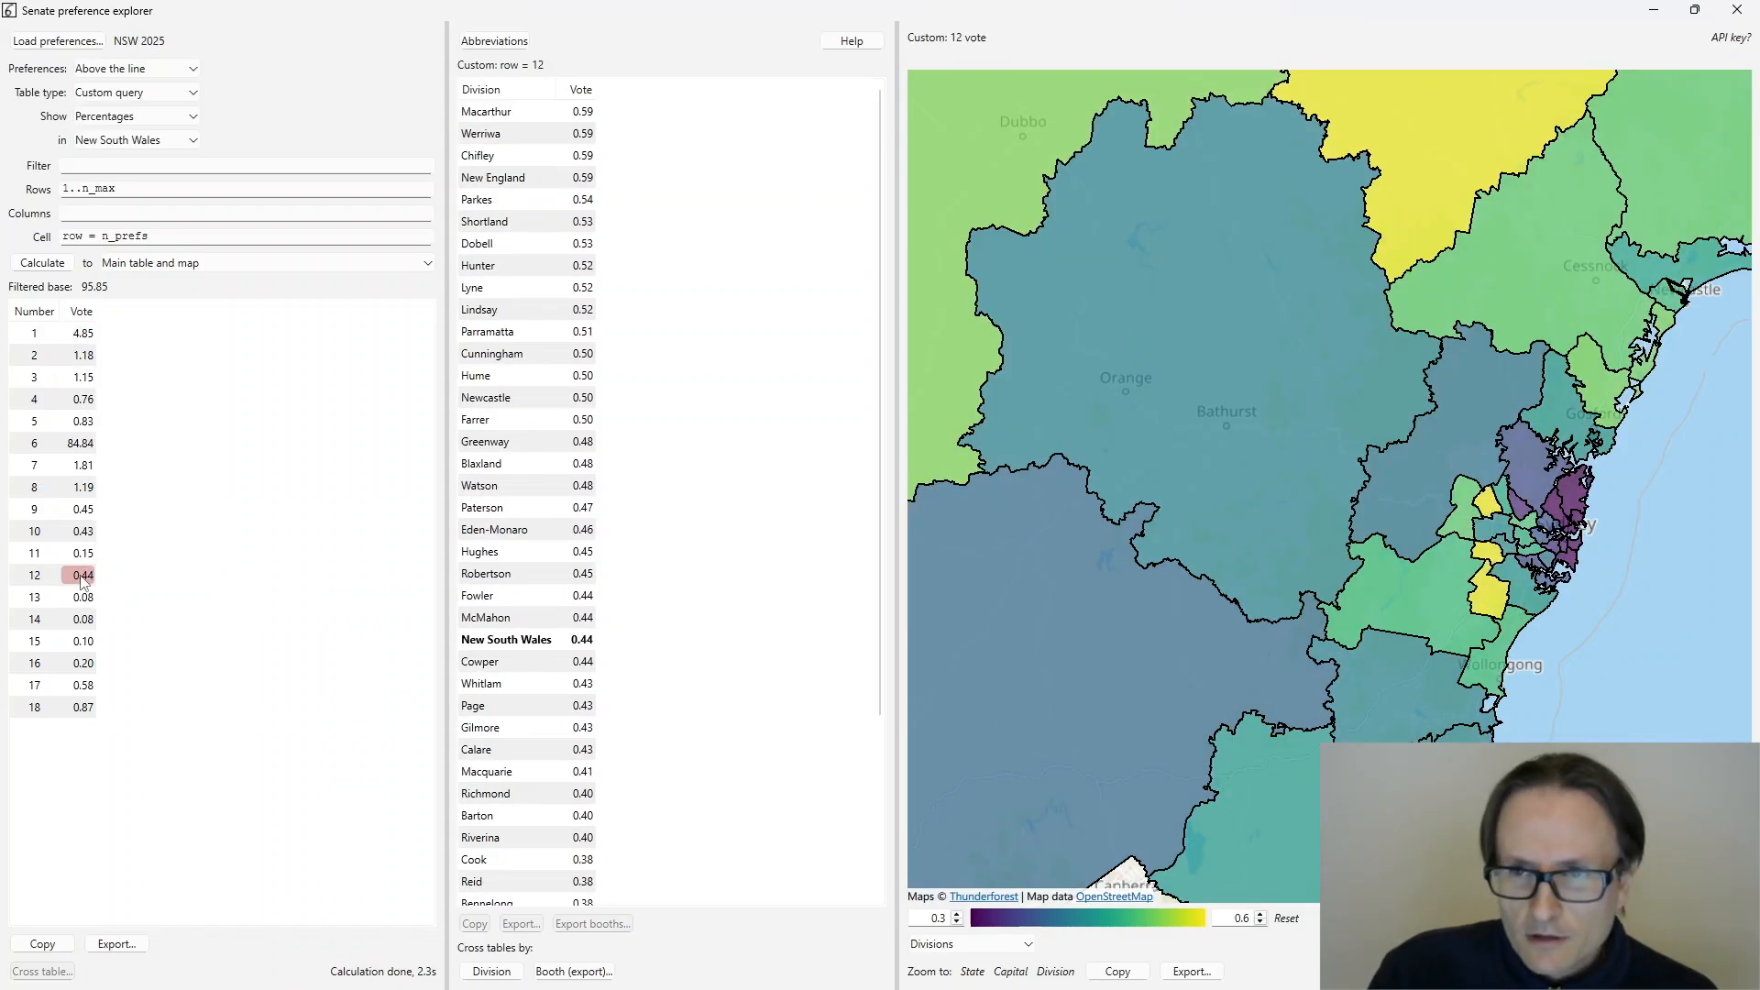
{"action": "left_click", "coordinate": [81, 335]}
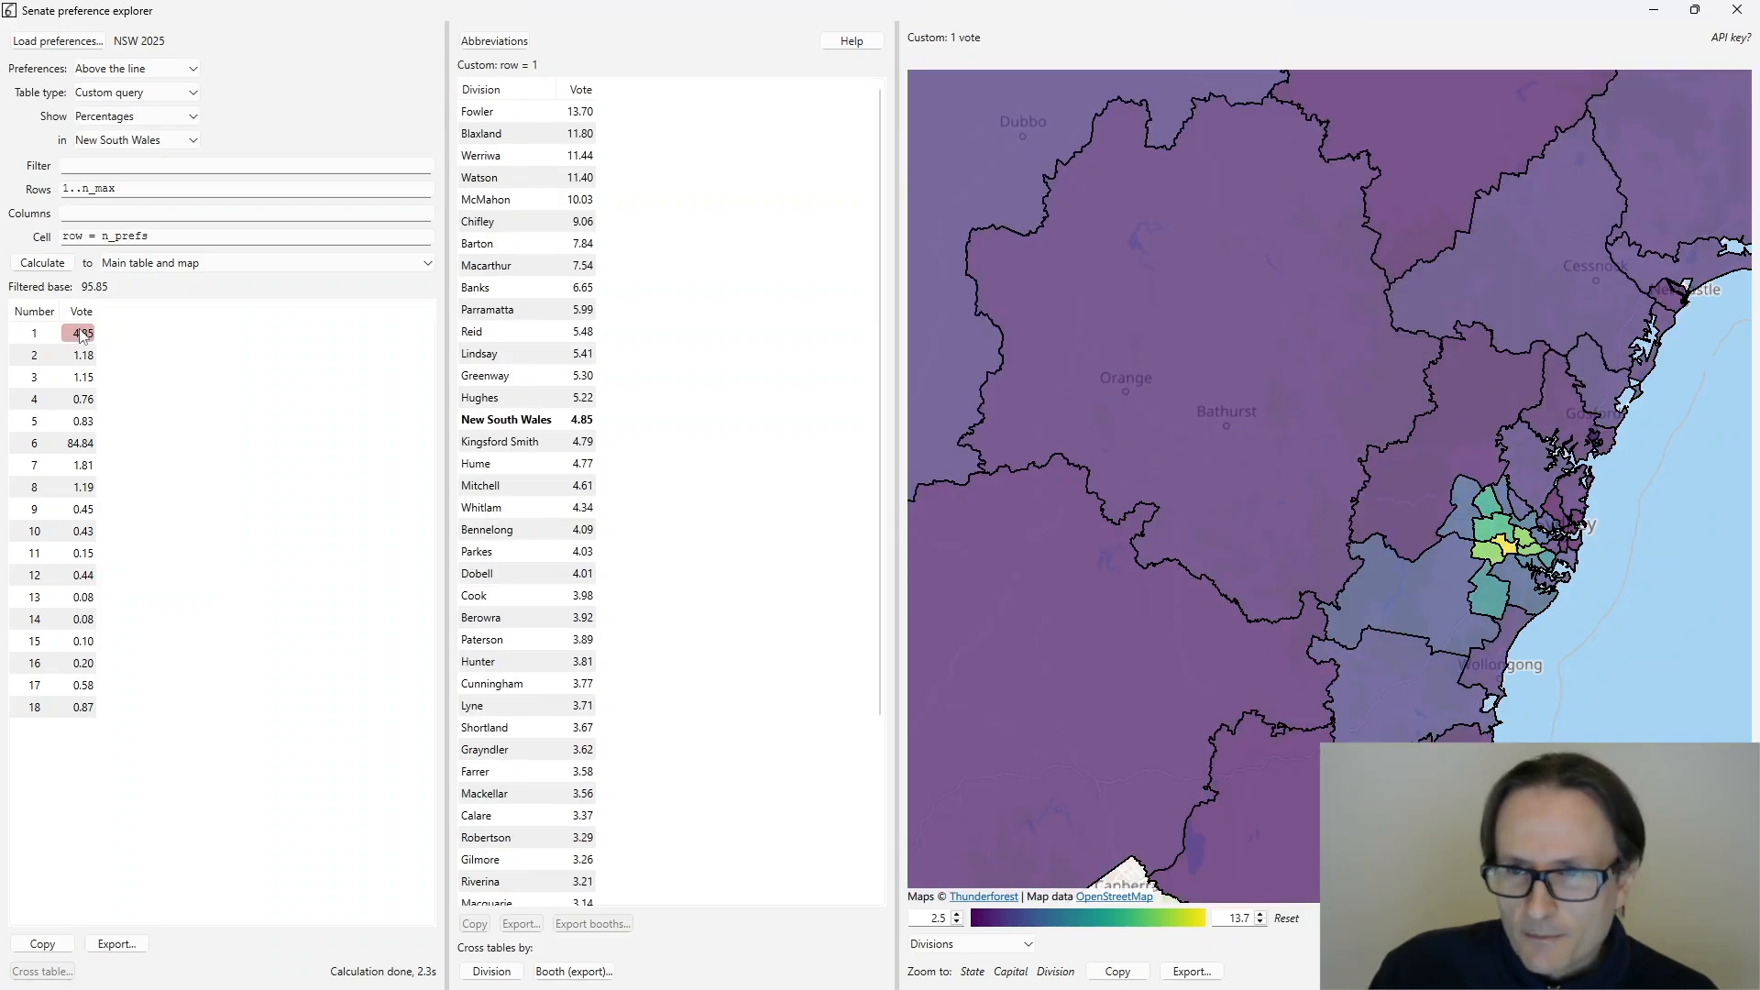
{"action": "left_click", "coordinate": [83, 578]}
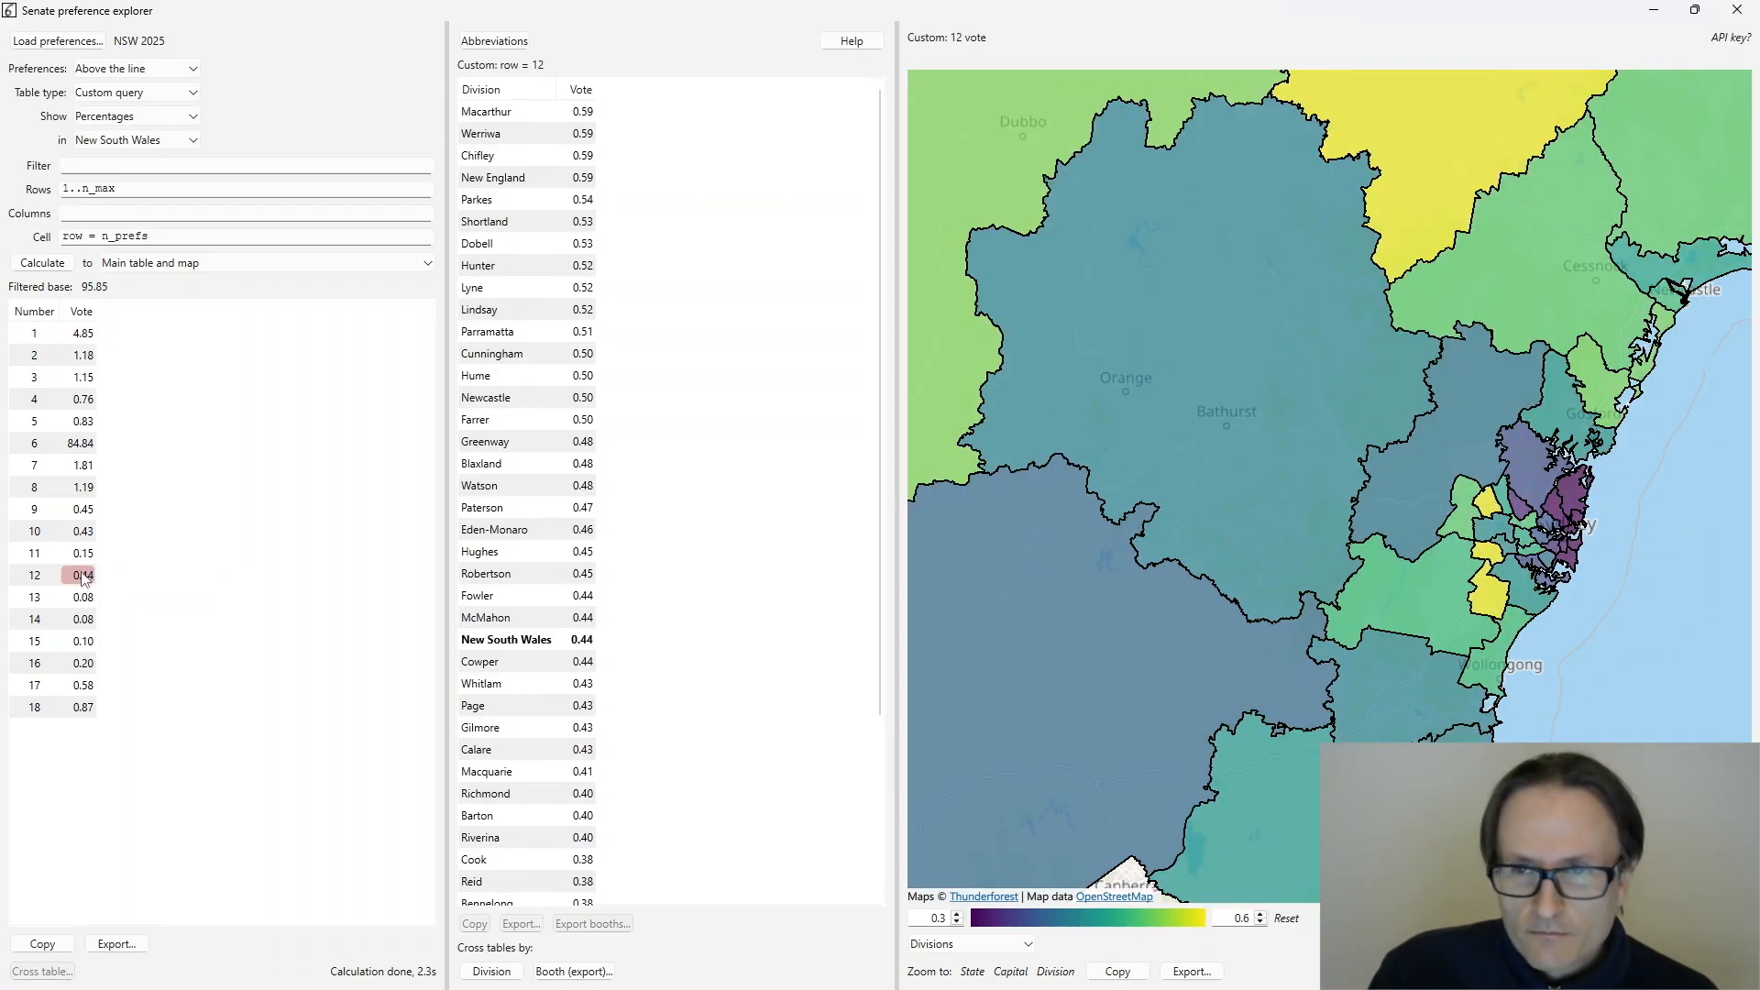
{"action": "left_click", "coordinate": [85, 336]}
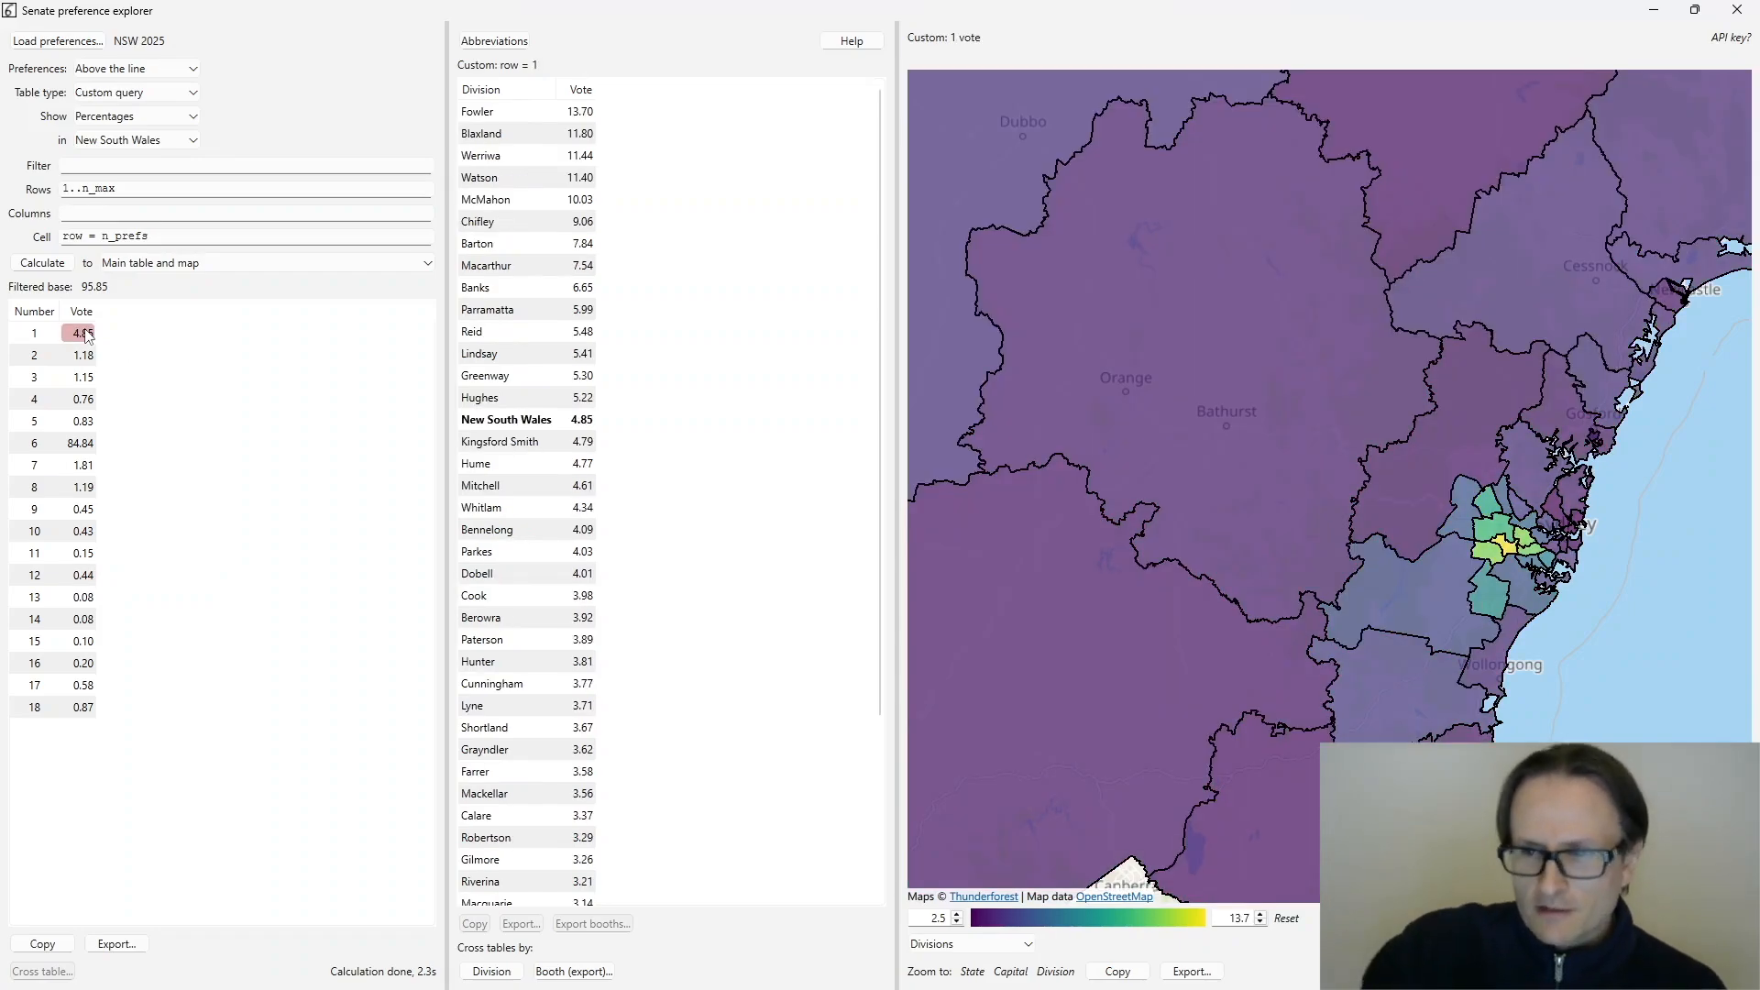
{"action": "left_click", "coordinate": [85, 578]}
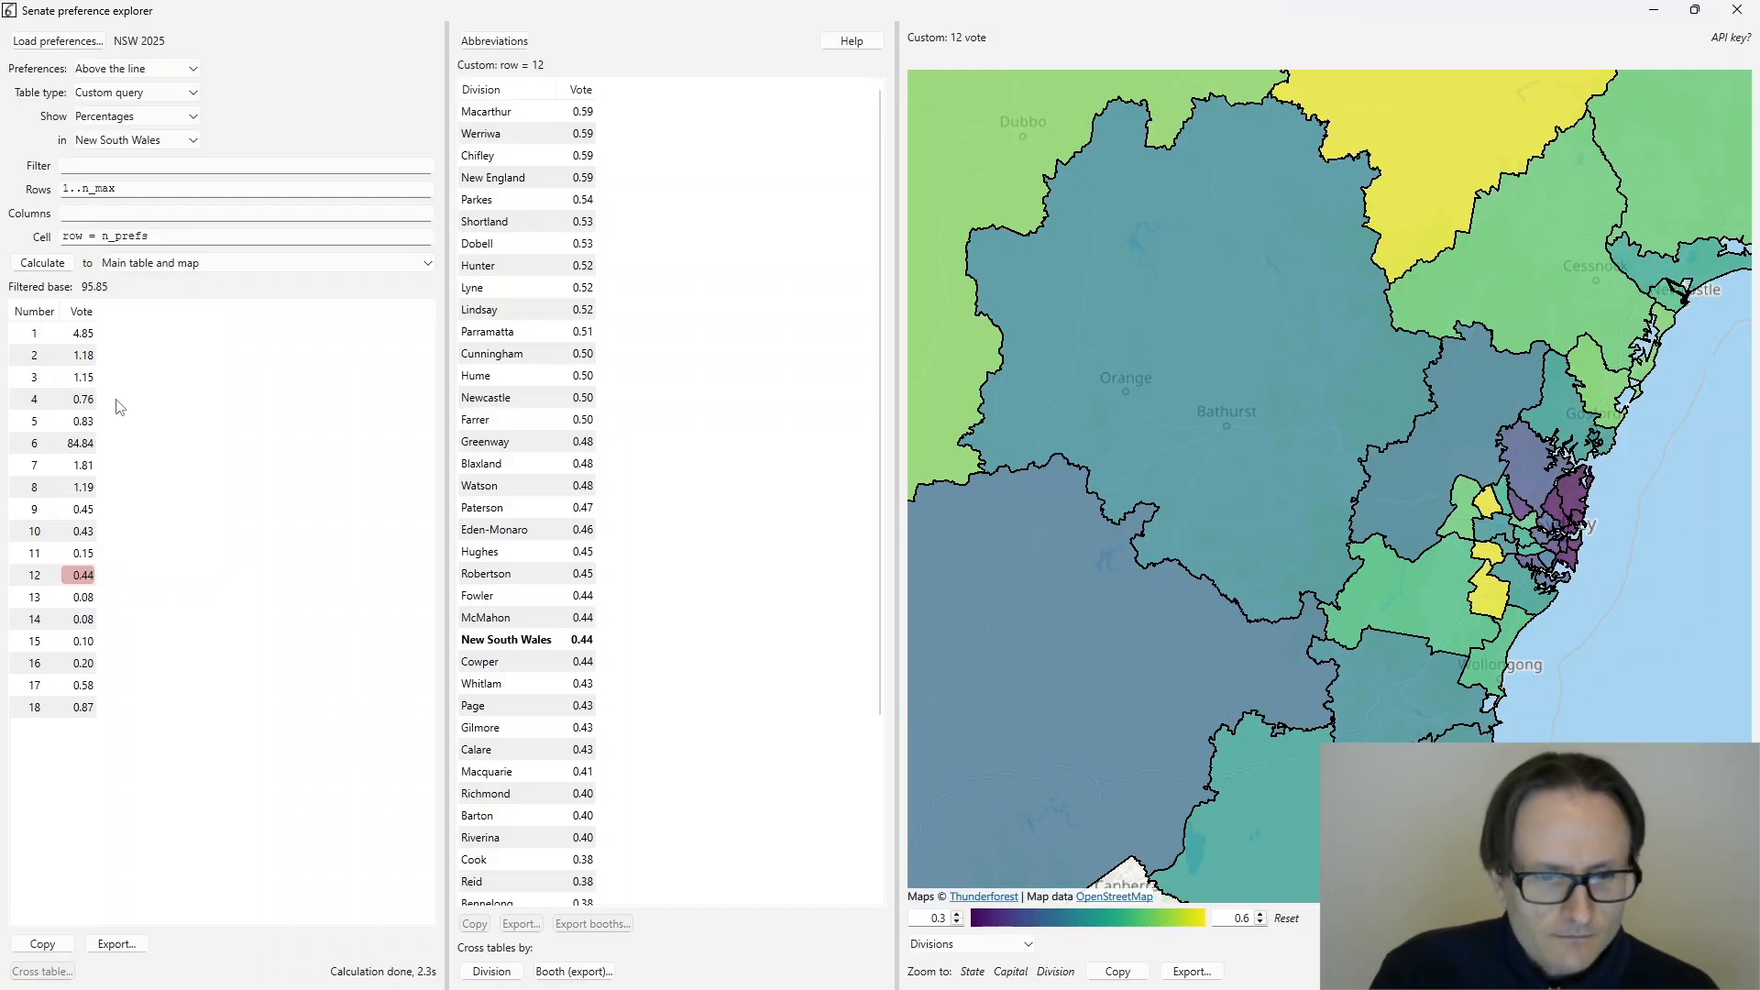
- Load the South Australian preferences file 2025_sa.sqlite and set the calculation output to Popup window
{"action": "left_click", "coordinate": [66, 41]}
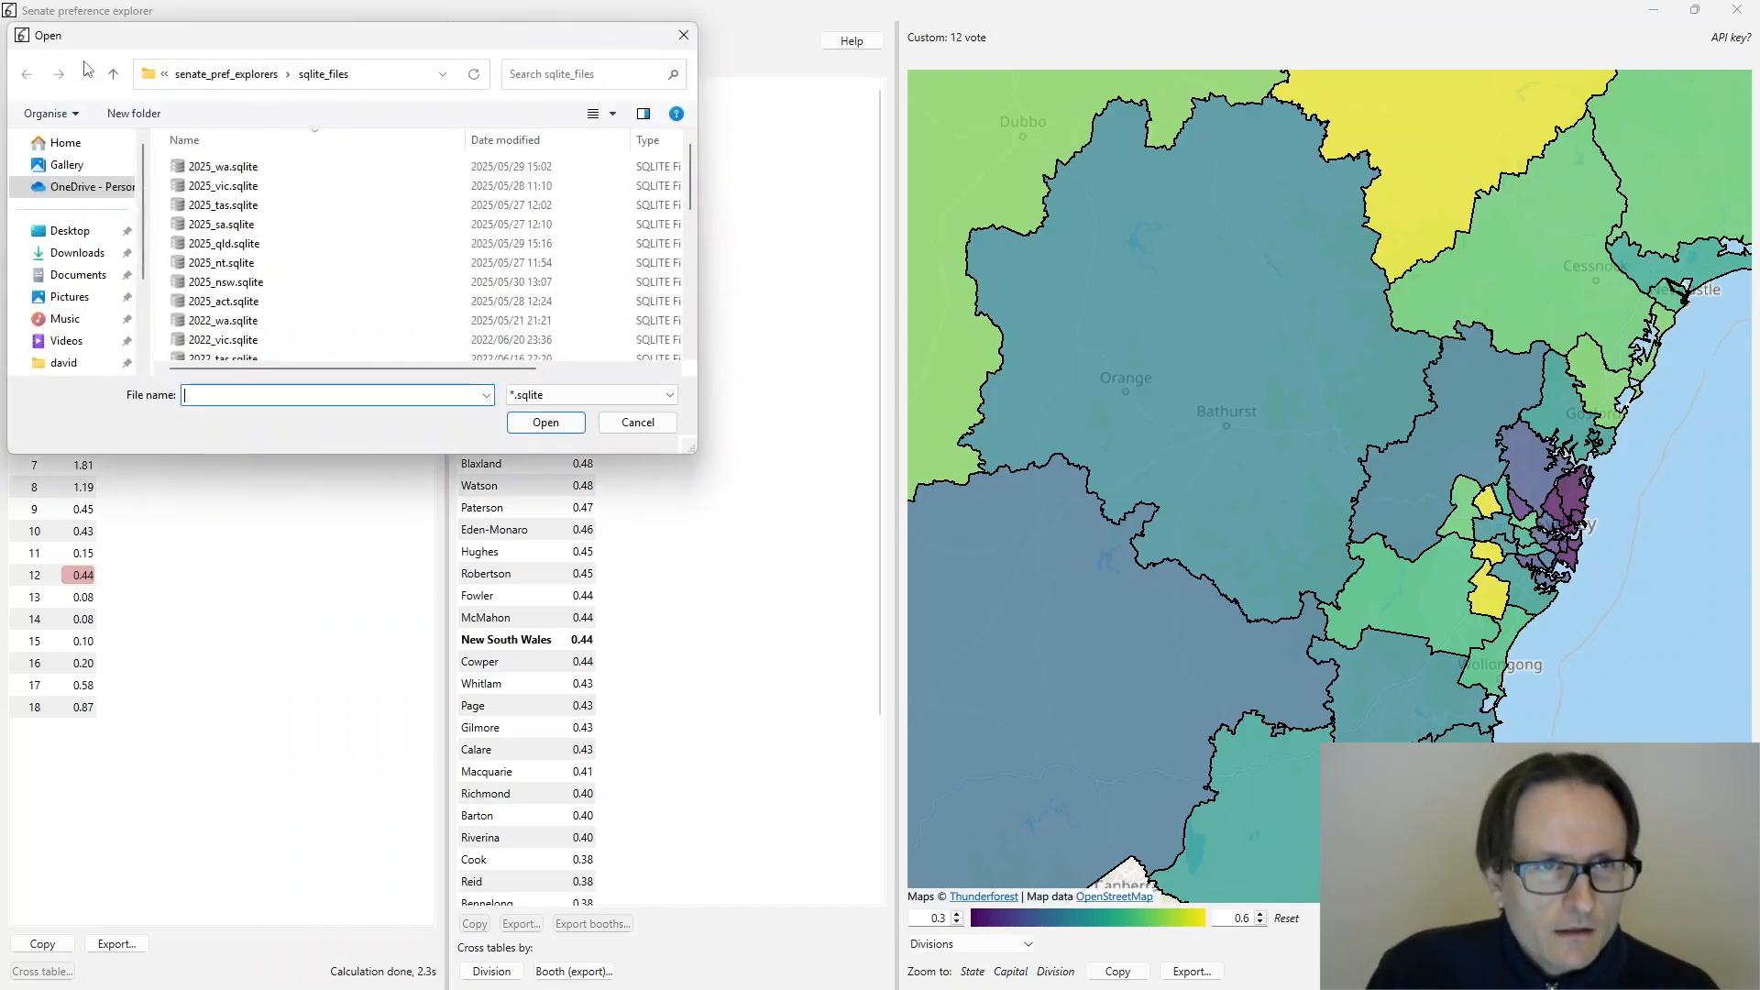
{"action": "double_click", "coordinate": [219, 230]}
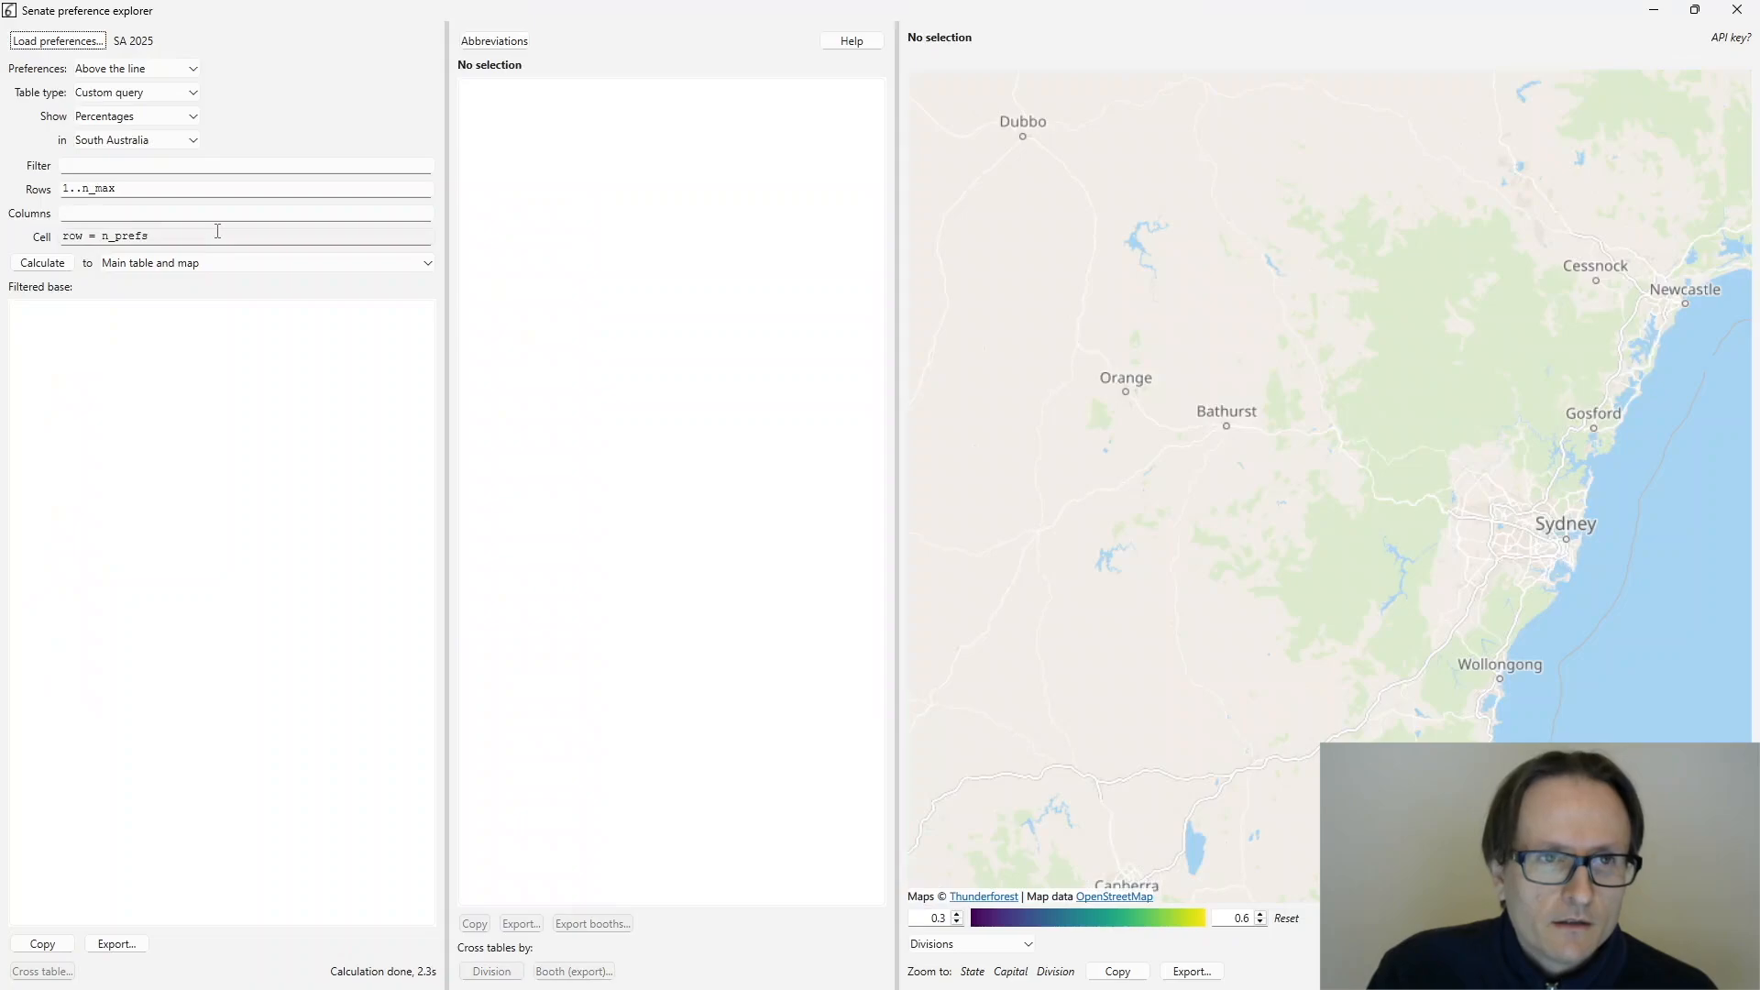
{"action": "left_click", "coordinate": [156, 264]}
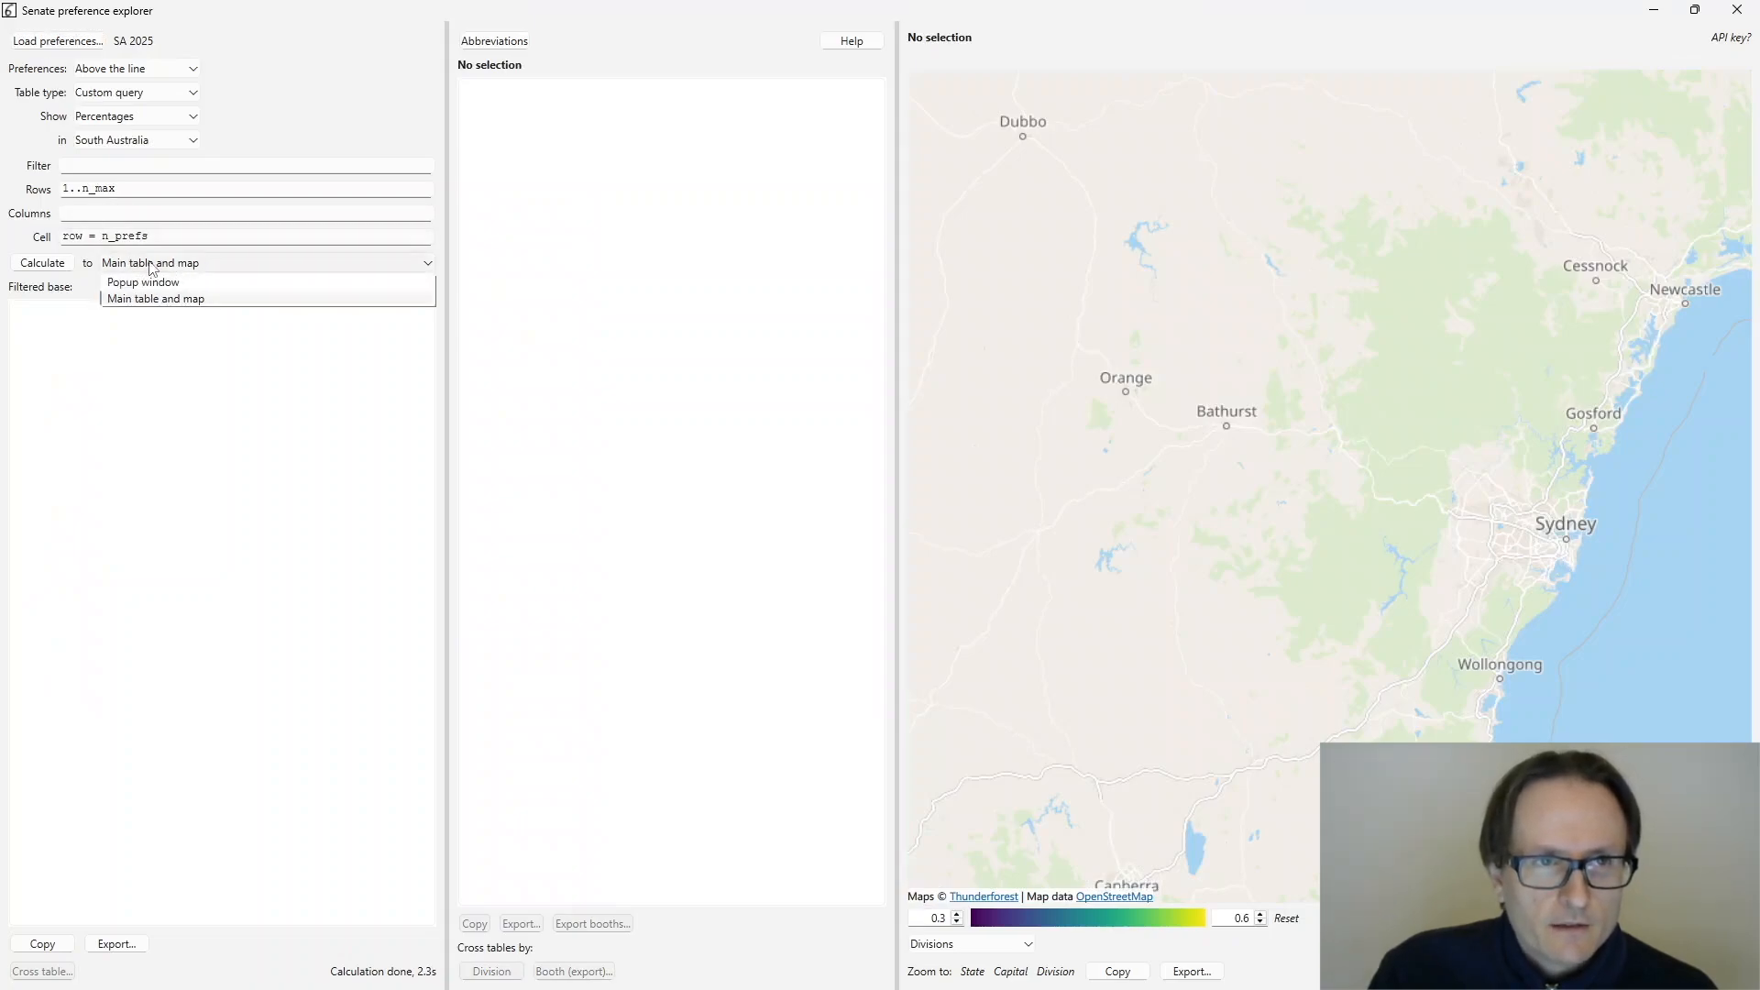
{"action": "left_click", "coordinate": [153, 283]}
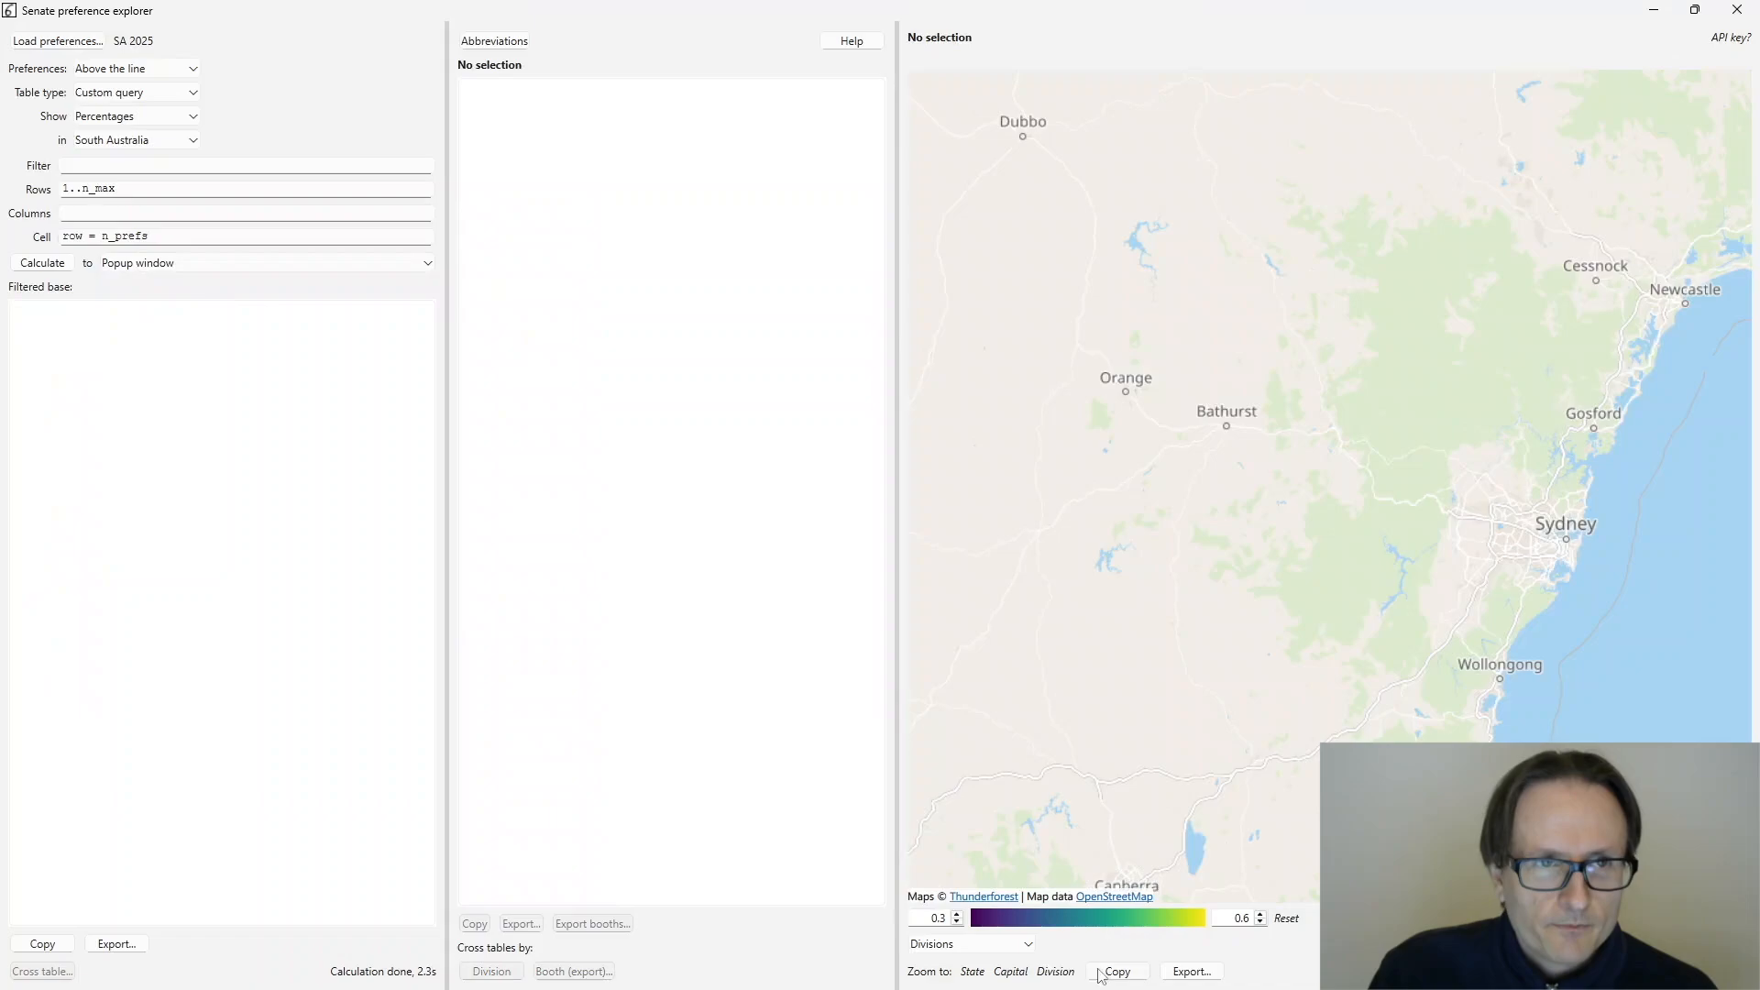
- Calculate a cross table with rows groups, columns groups and cell expression row = 1 and col = 2
{"action": "left_click", "coordinate": [1013, 972]}
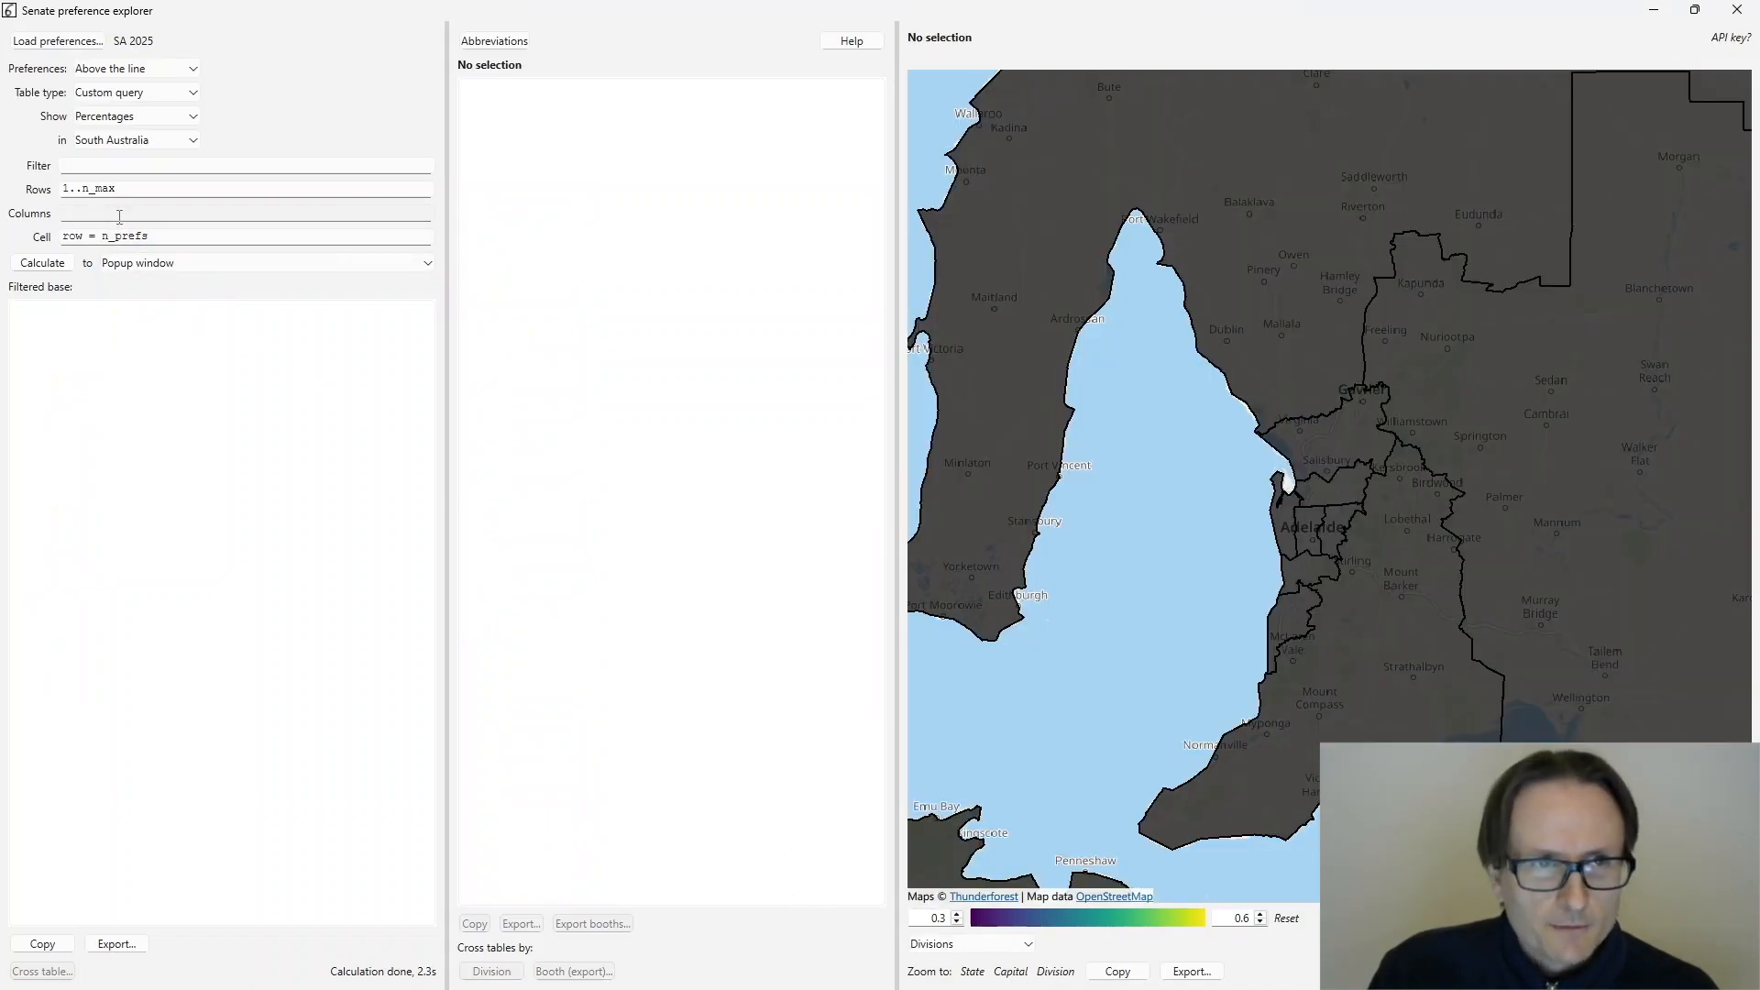
{"action": "left_click_drag", "start_coordinate": [121, 188], "coordinate": [4, 188]}
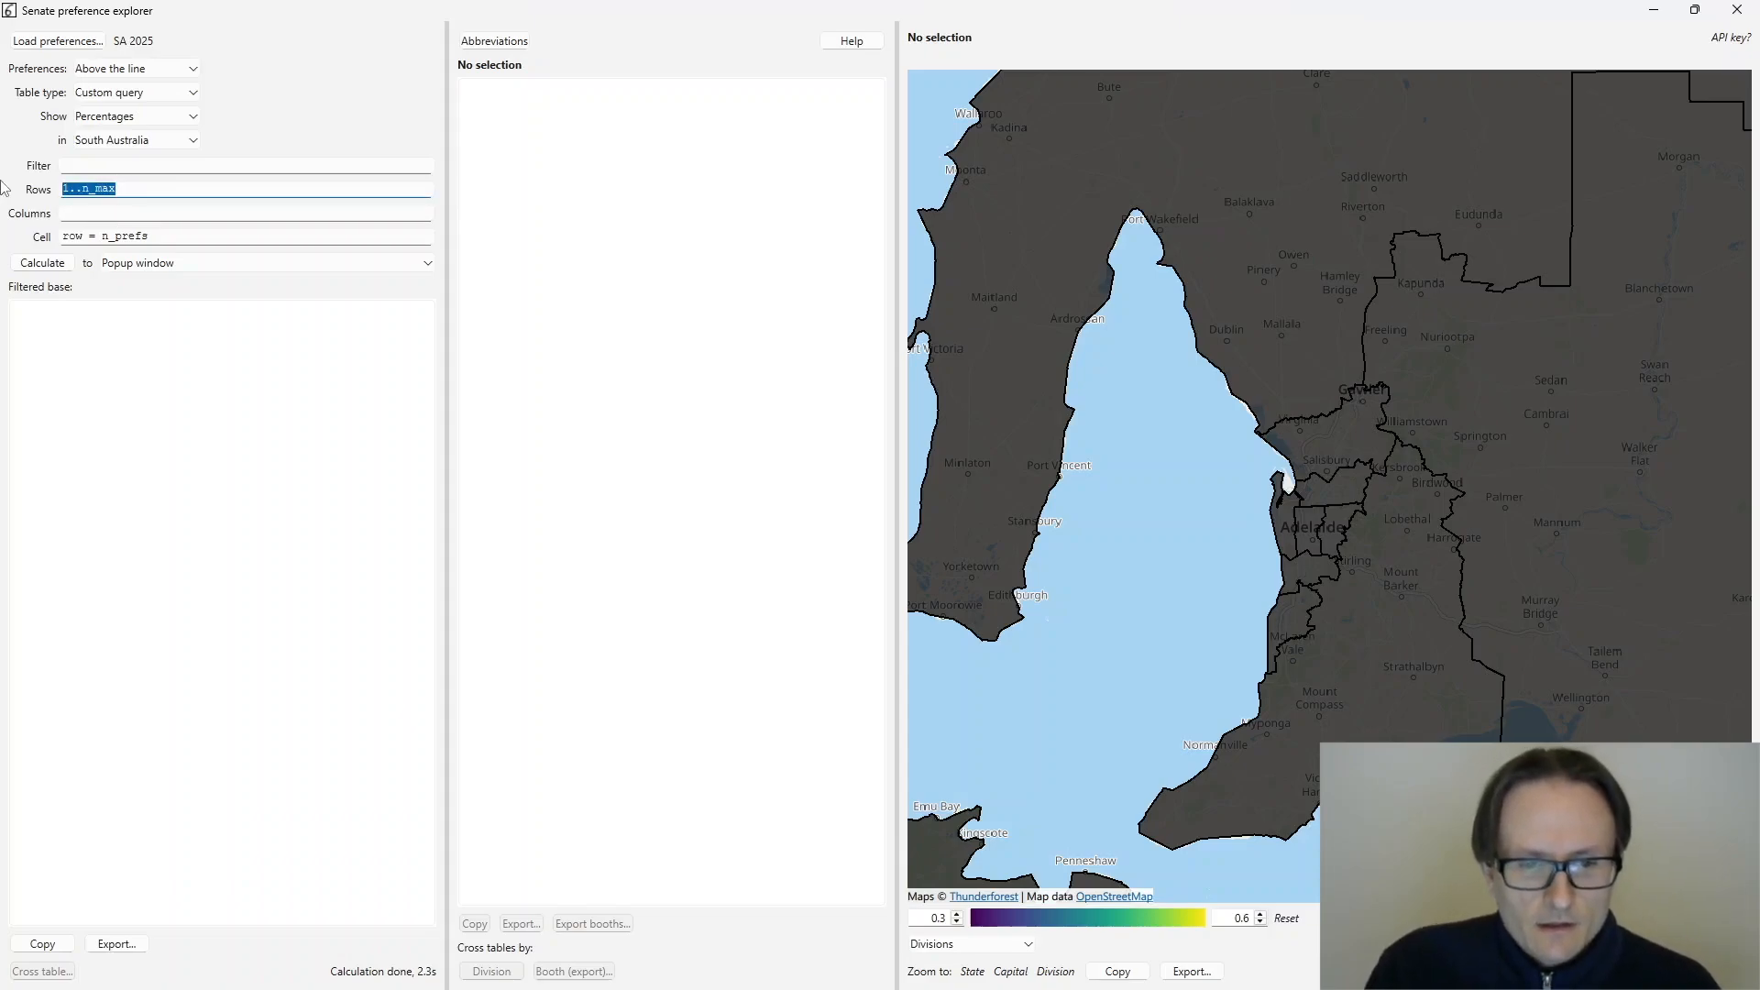
{"action": "type", "text": "groups"}
{"action": "key", "text": "Tab"}
{"action": "type", "text": "groups"}
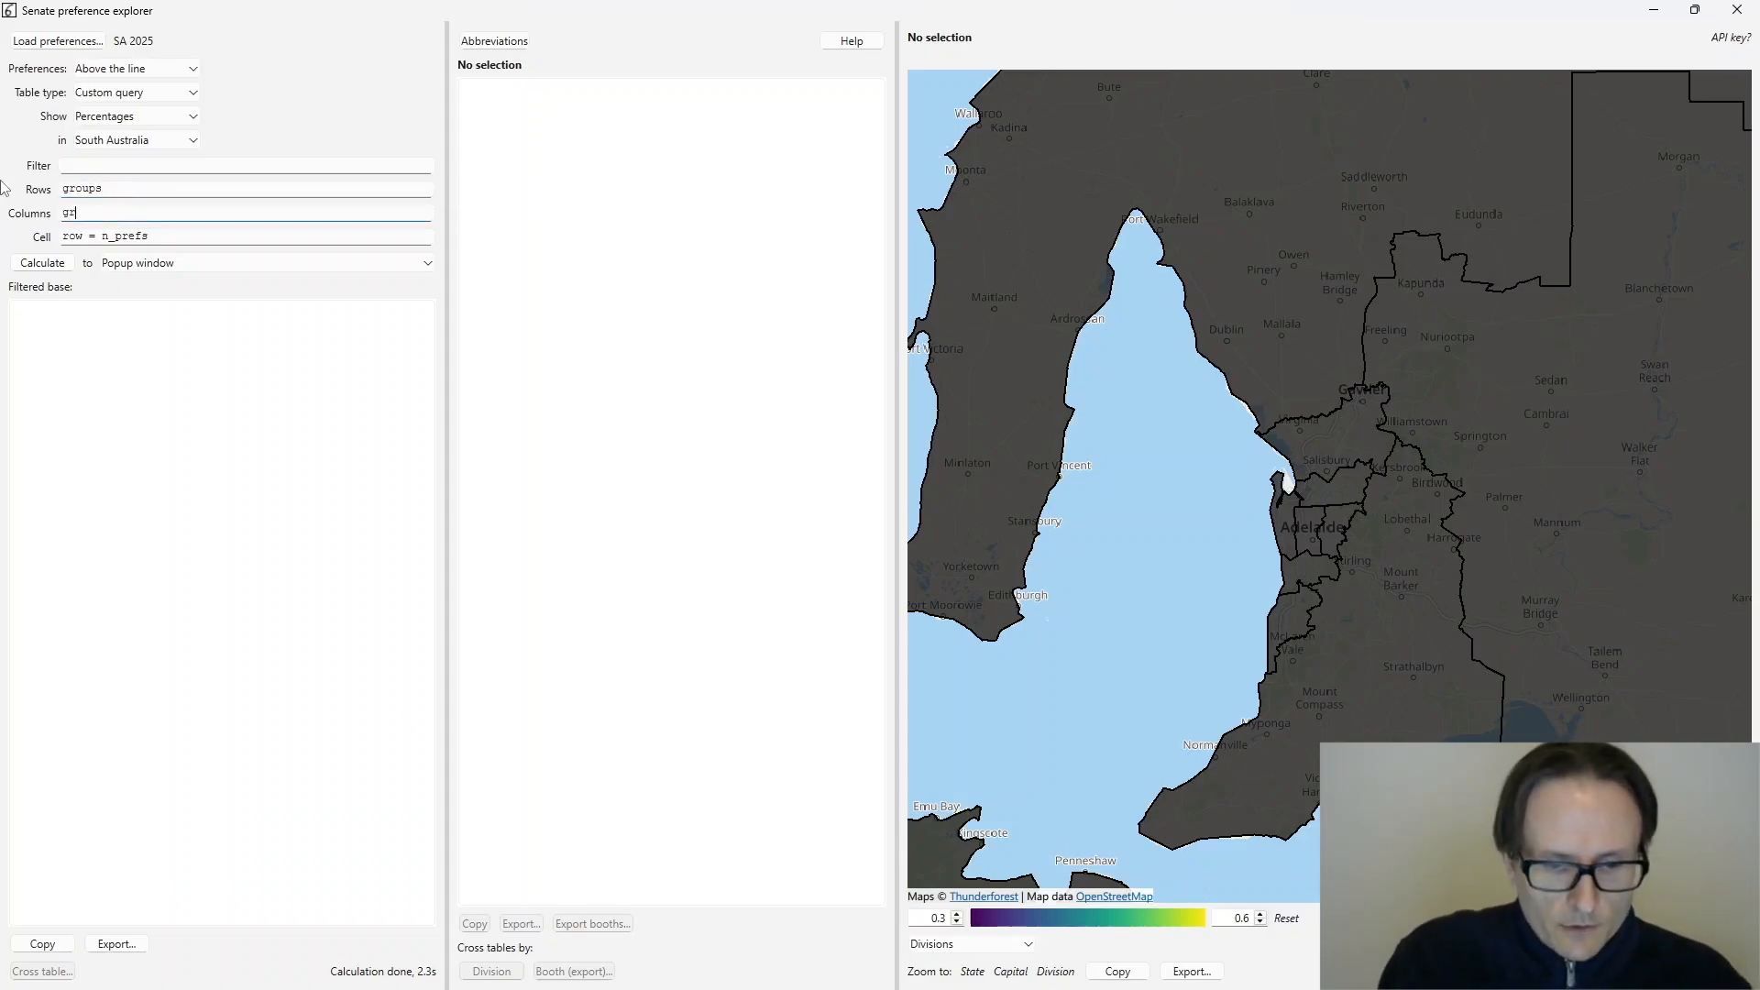
{"action": "key", "text": "Tab"}
{"action": "type", "text": "row = 1 "}
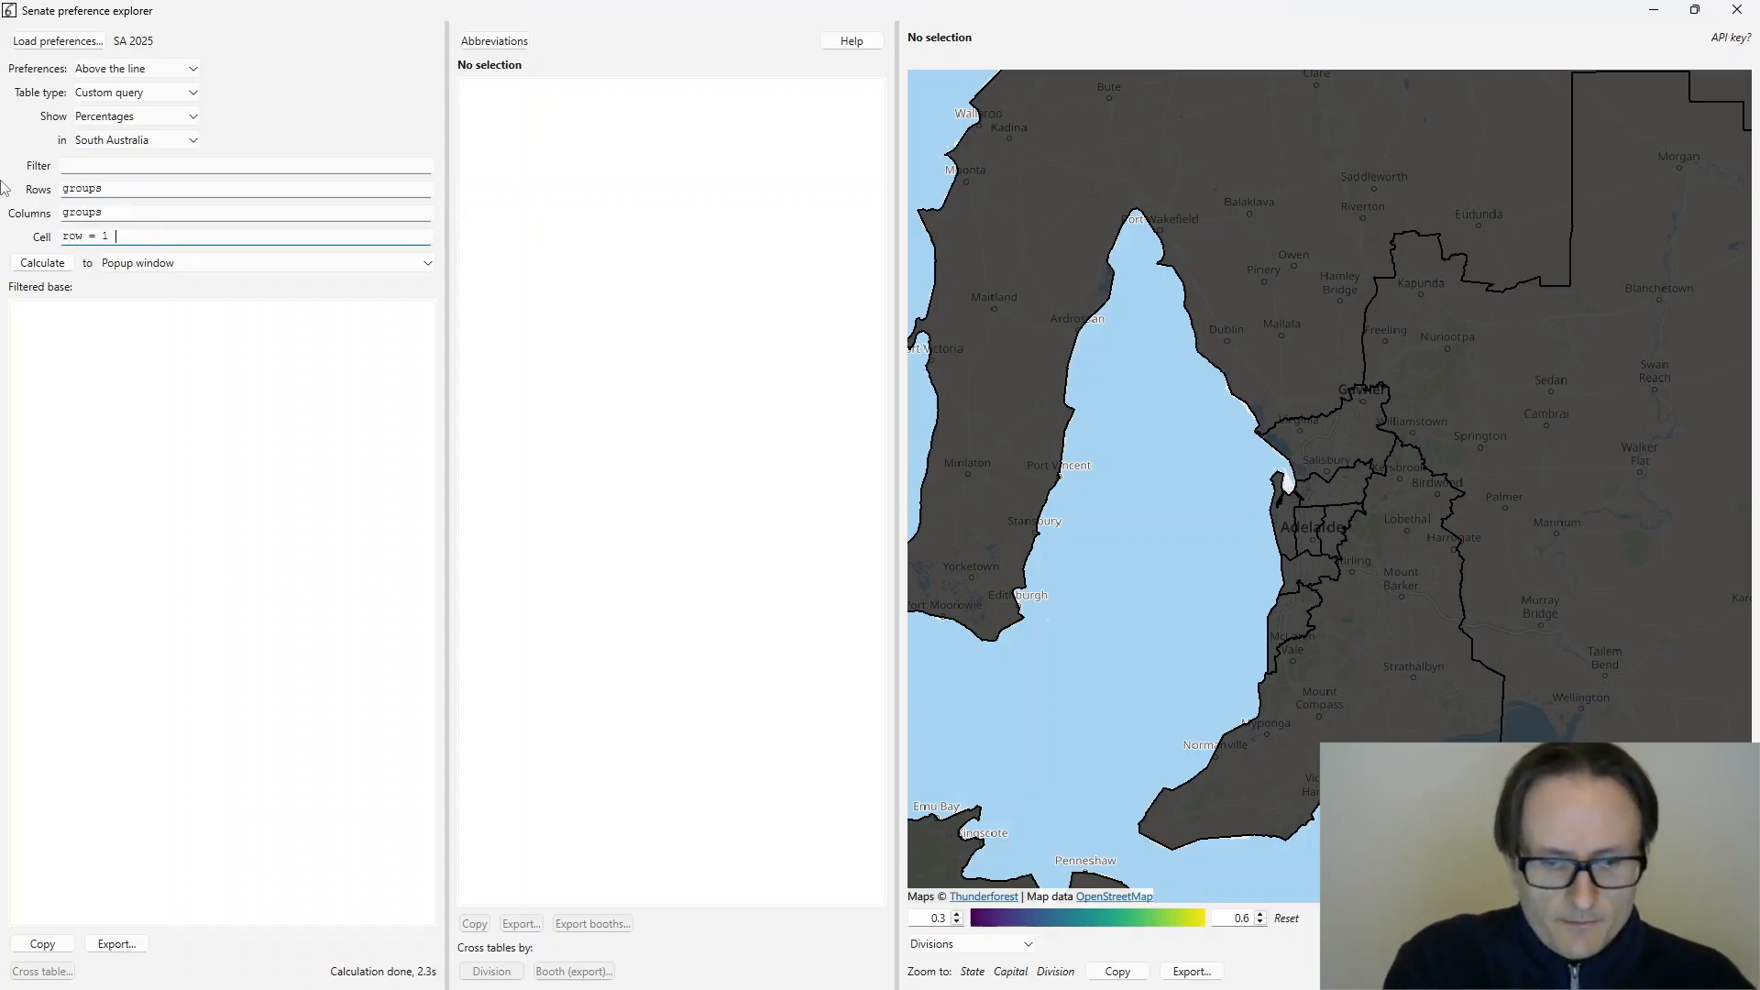
{"action": "type", "text": "and col = 2"}
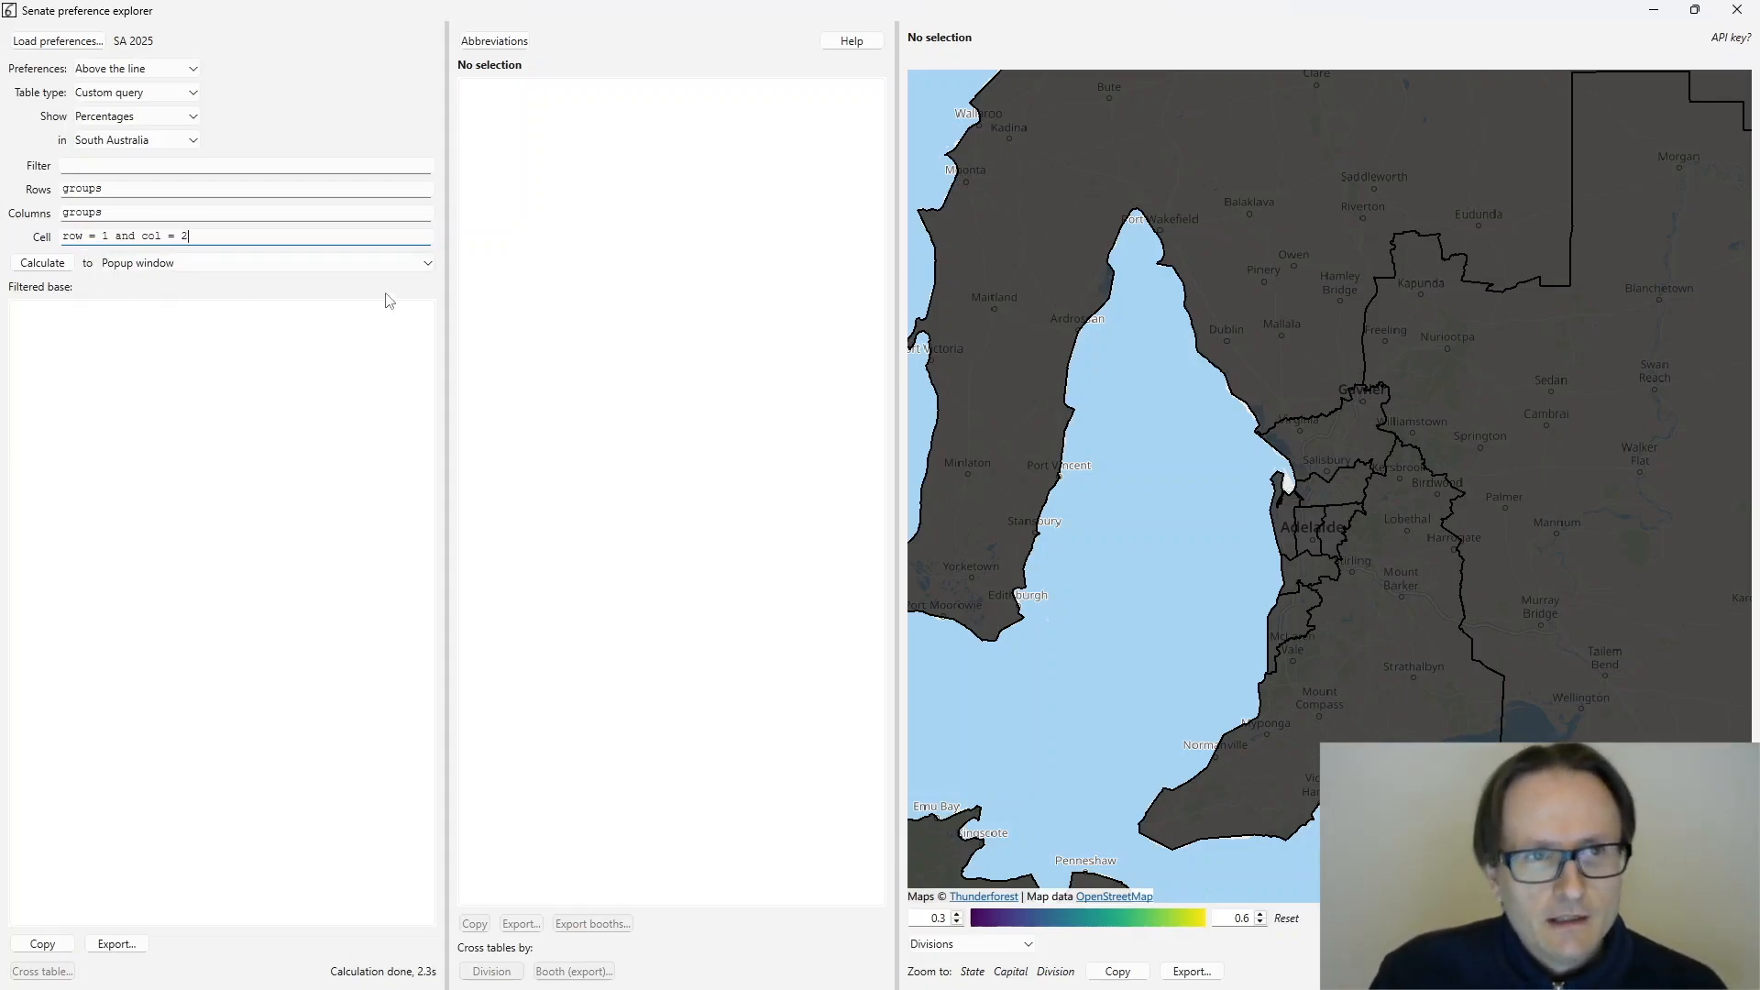
{"action": "left_click", "coordinate": [39, 266]}
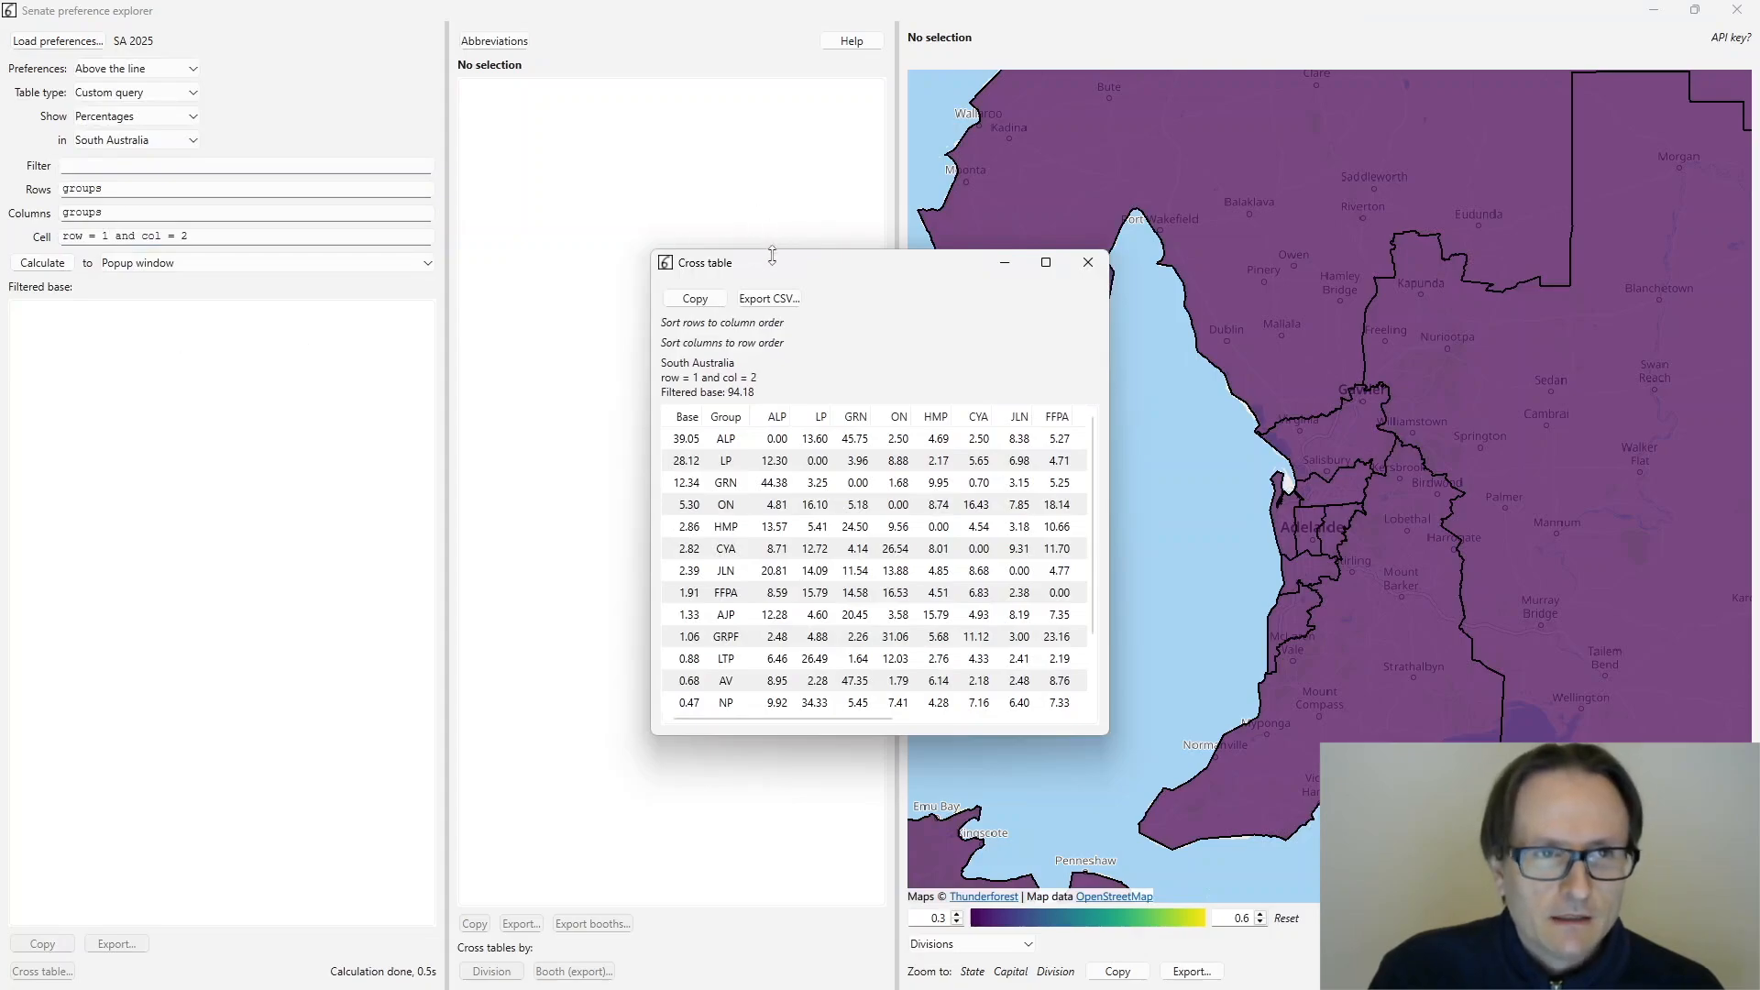
- Enlarge the cross table to fit all columns and sort them by the ALP, LP and GRN rows, ending with ALP
{"action": "left_click_drag", "start_coordinate": [772, 254], "coordinate": [460, 121]}
{"action": "left_click_drag", "start_coordinate": [793, 605], "coordinate": [1232, 745]}
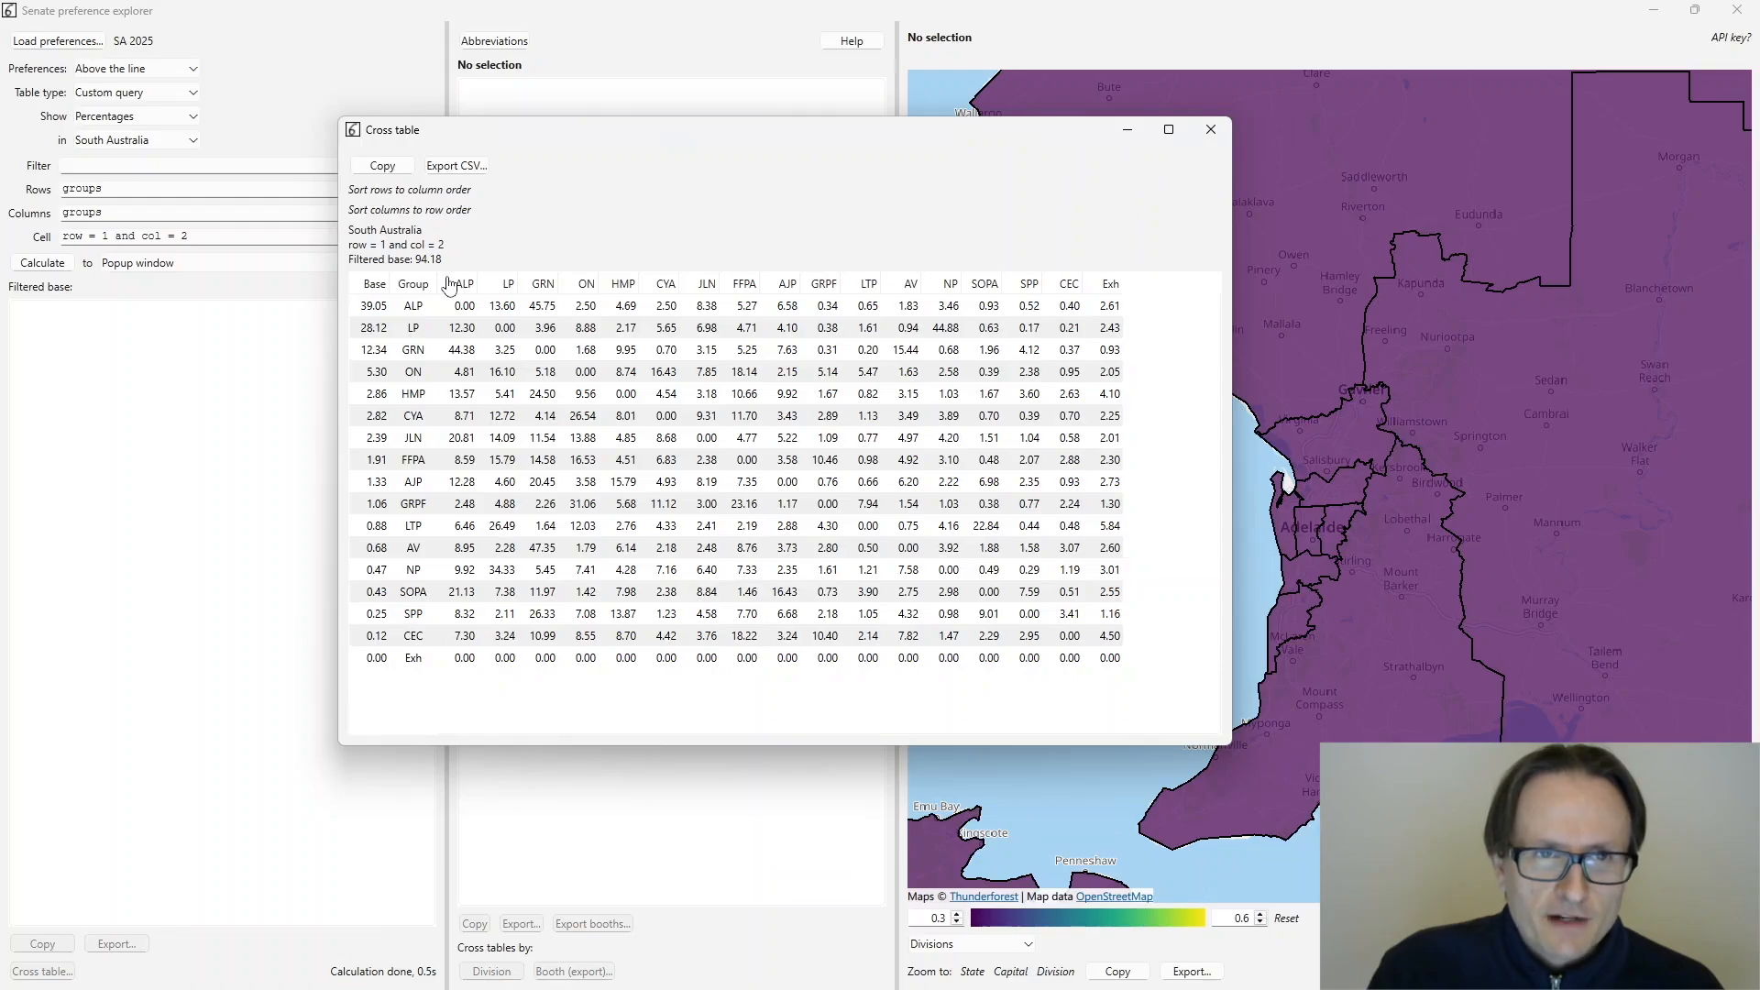
{"action": "left_click_drag", "start_coordinate": [476, 137], "coordinate": [687, 119]}
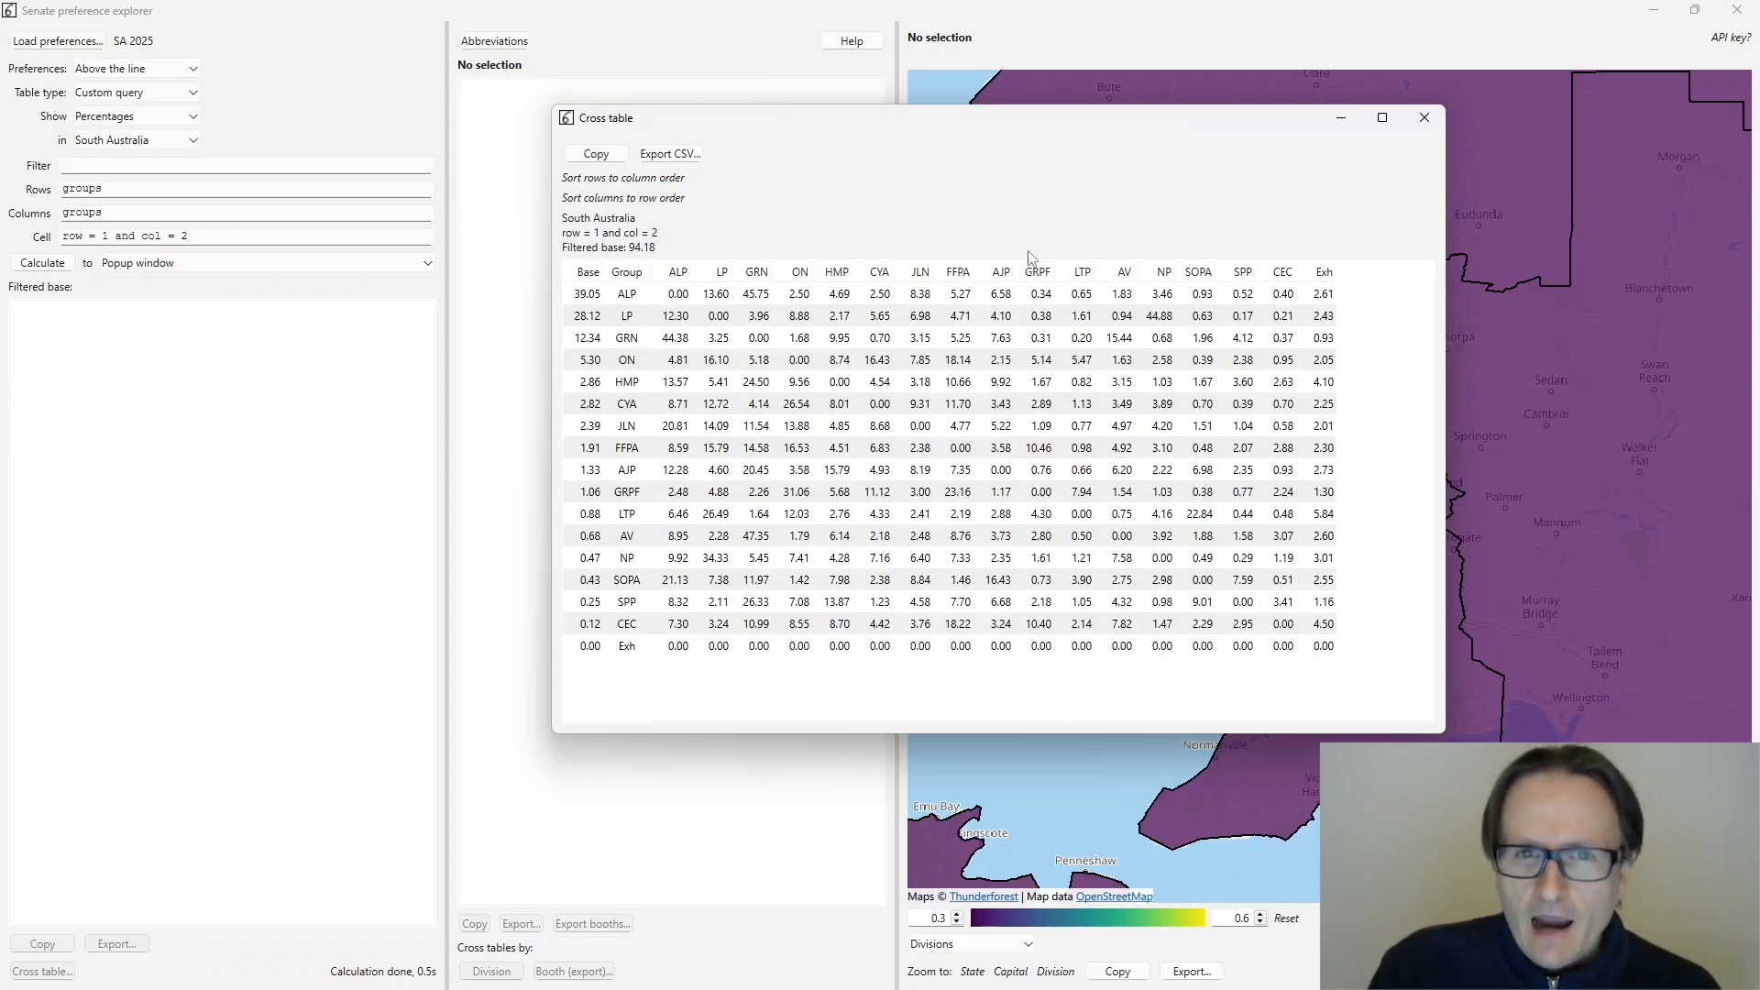
{"action": "left_click", "coordinate": [631, 295]}
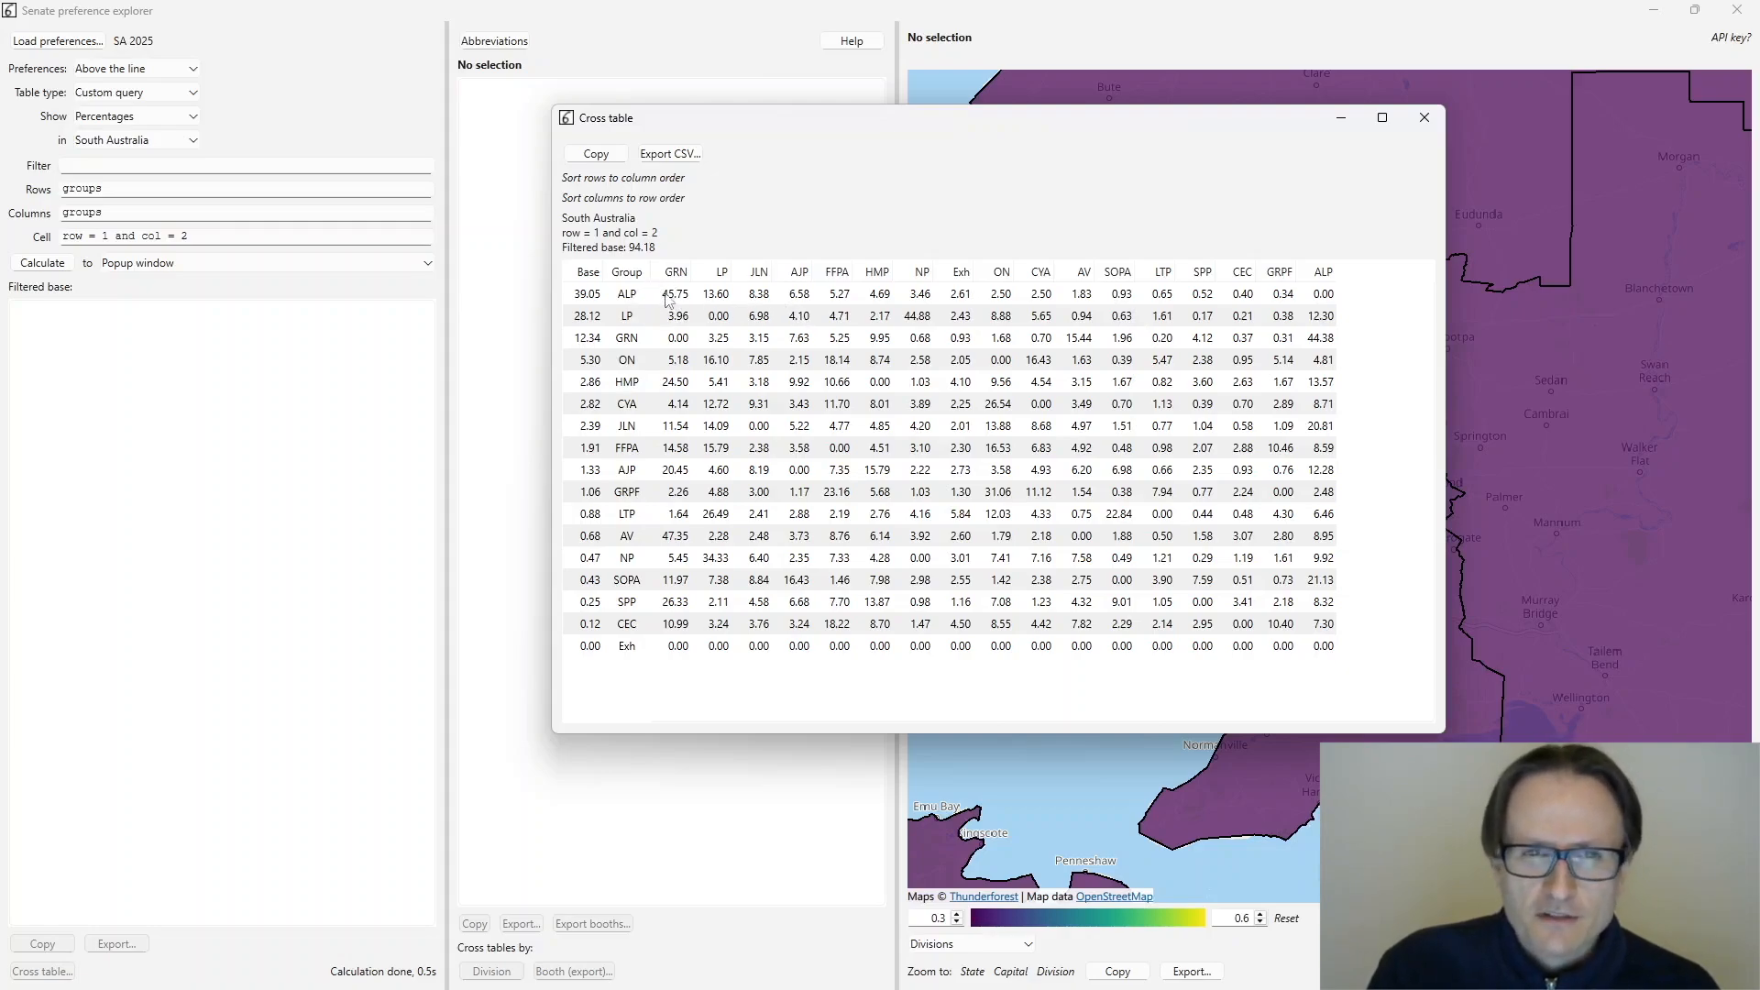
{"action": "left_click", "coordinate": [630, 317]}
{"action": "left_click", "coordinate": [624, 341]}
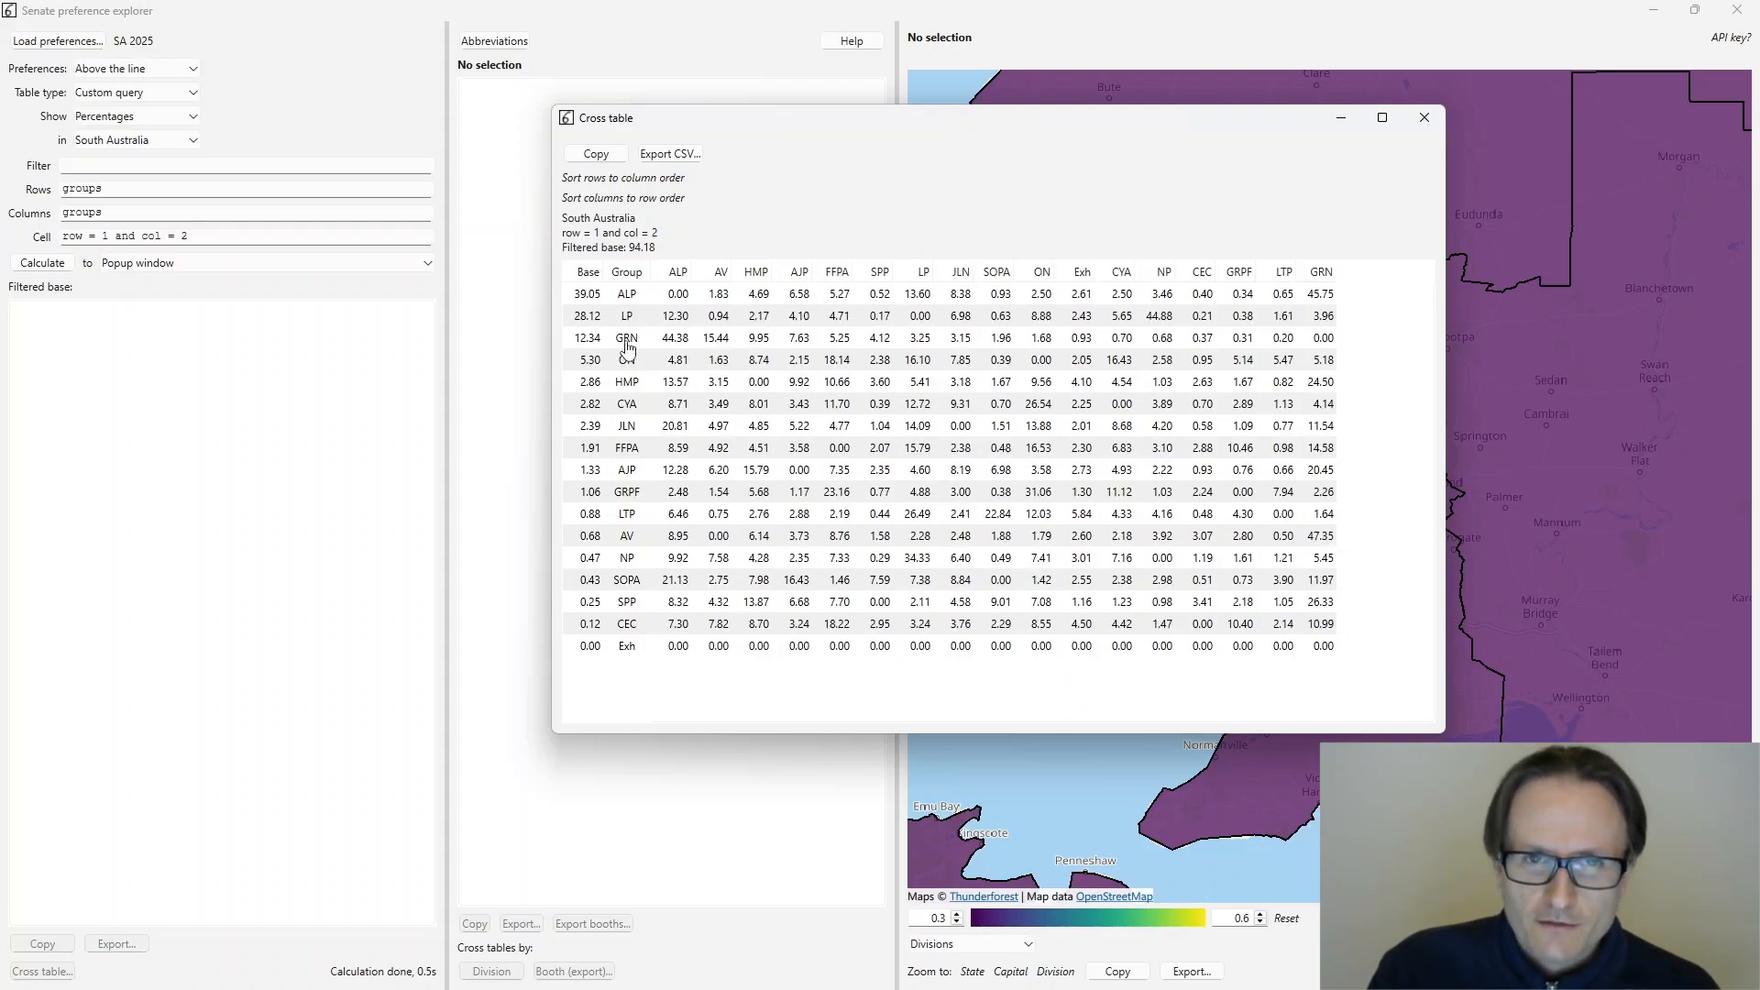
{"action": "left_click", "coordinate": [625, 295]}
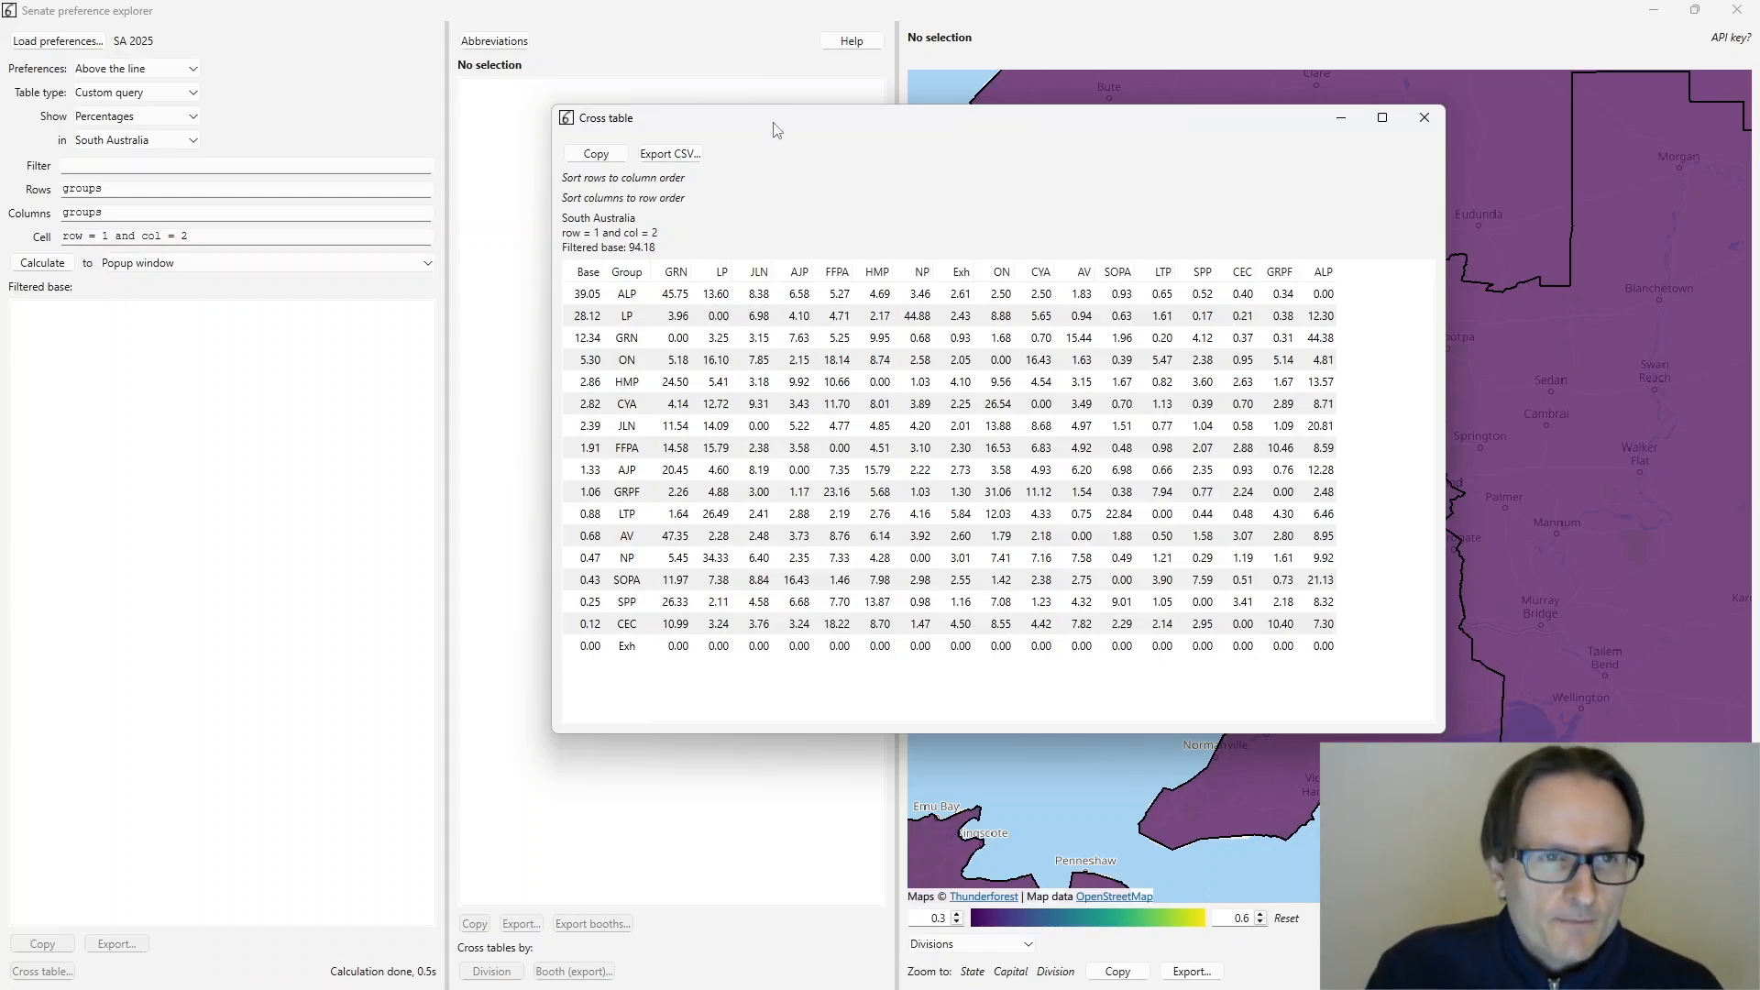
- Move the cross table aside and calculate a second one with cell expression row = 2 and col = 1
{"action": "left_click_drag", "start_coordinate": [628, 119], "coordinate": [949, 30]}
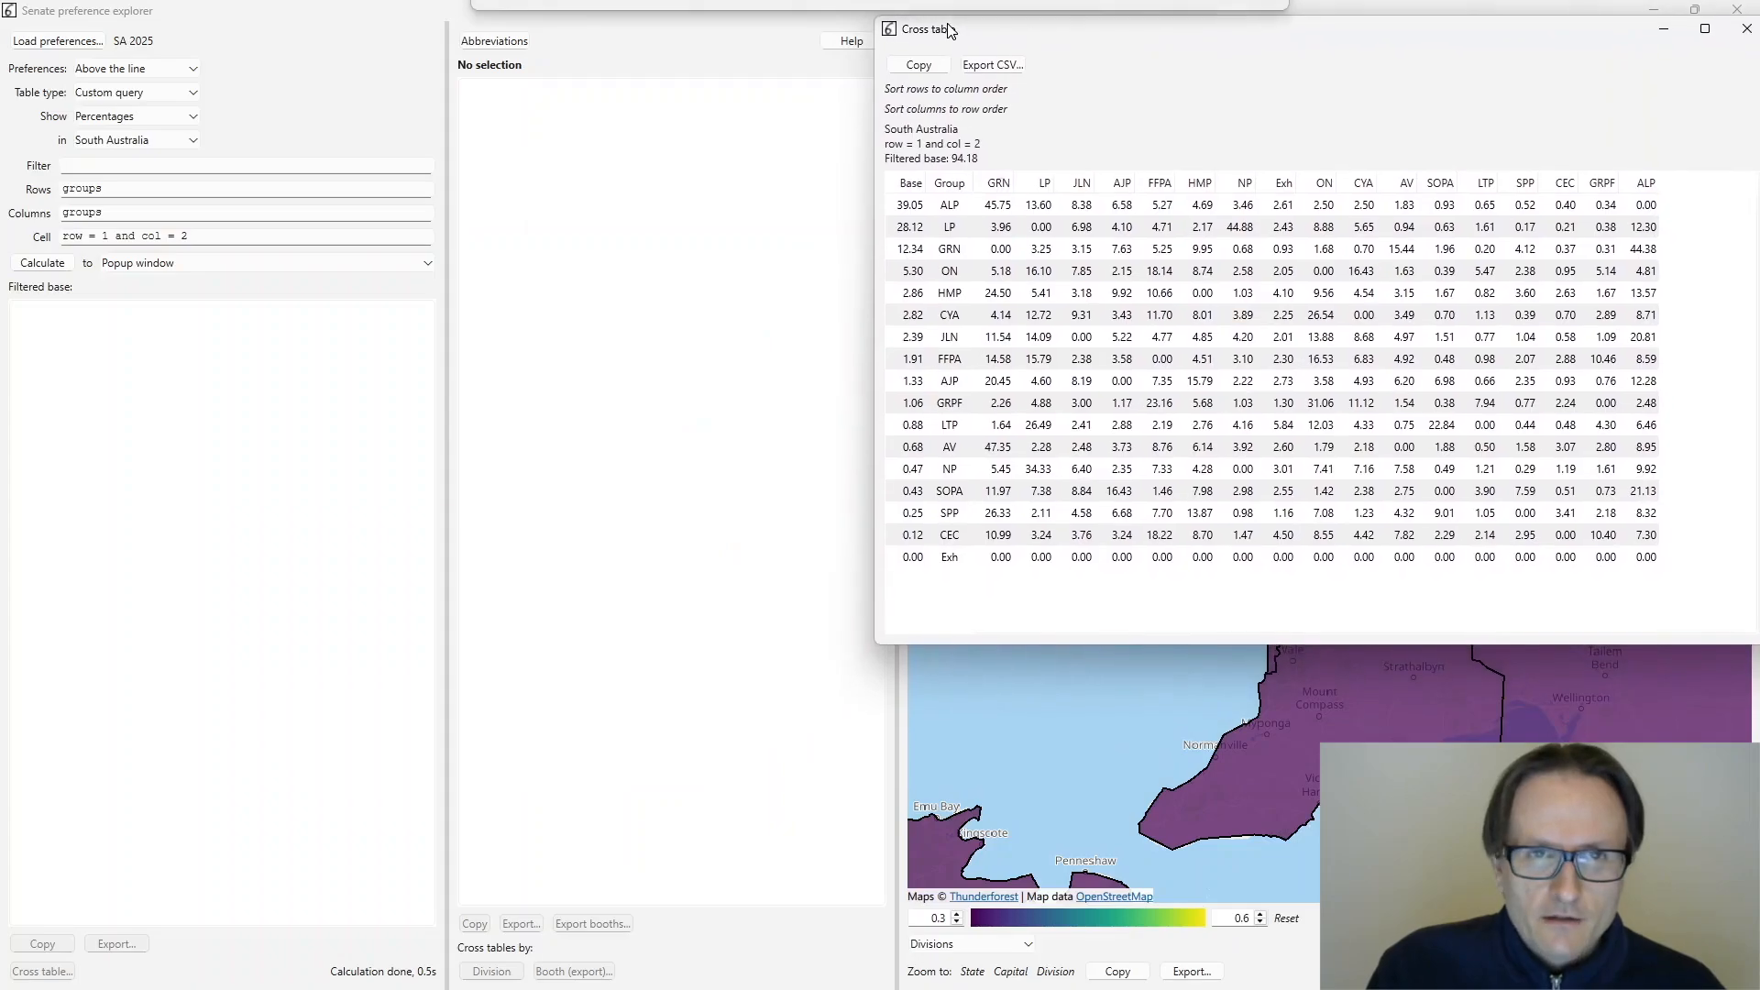
{"action": "left_click", "coordinate": [110, 236]}
{"action": "double_click", "coordinate": [105, 236]}
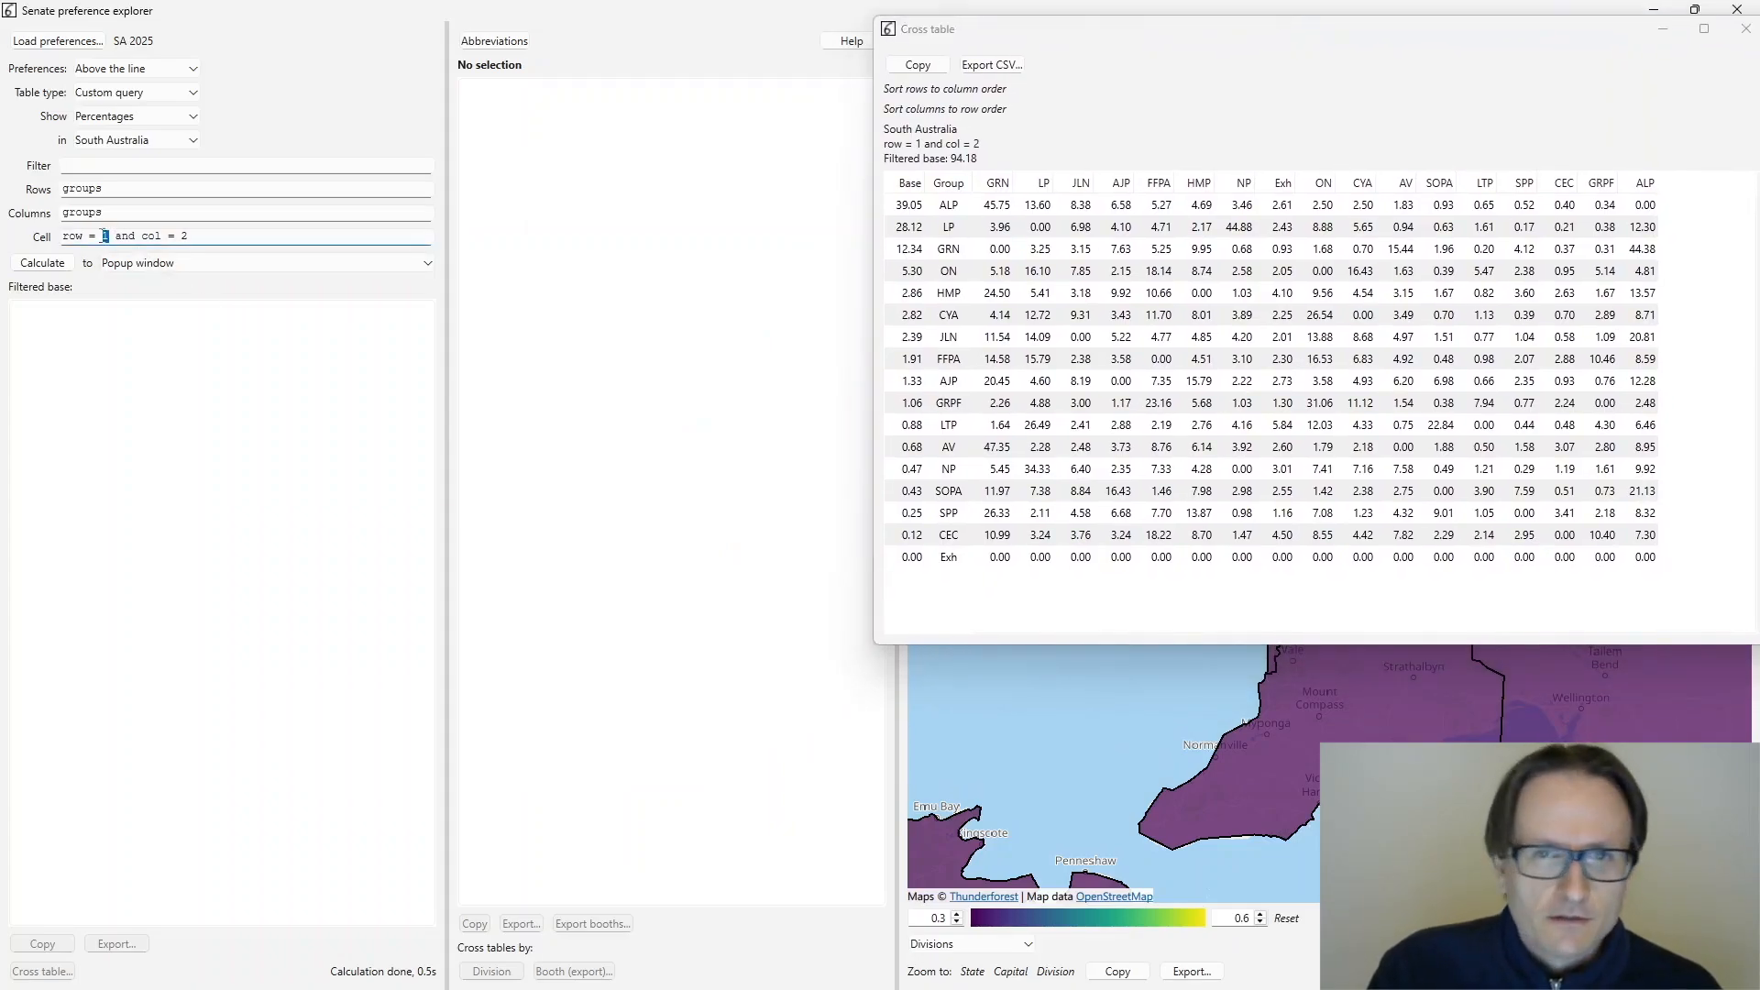
{"action": "key", "text": "BackSpace"}
{"action": "type", "text": "1"}
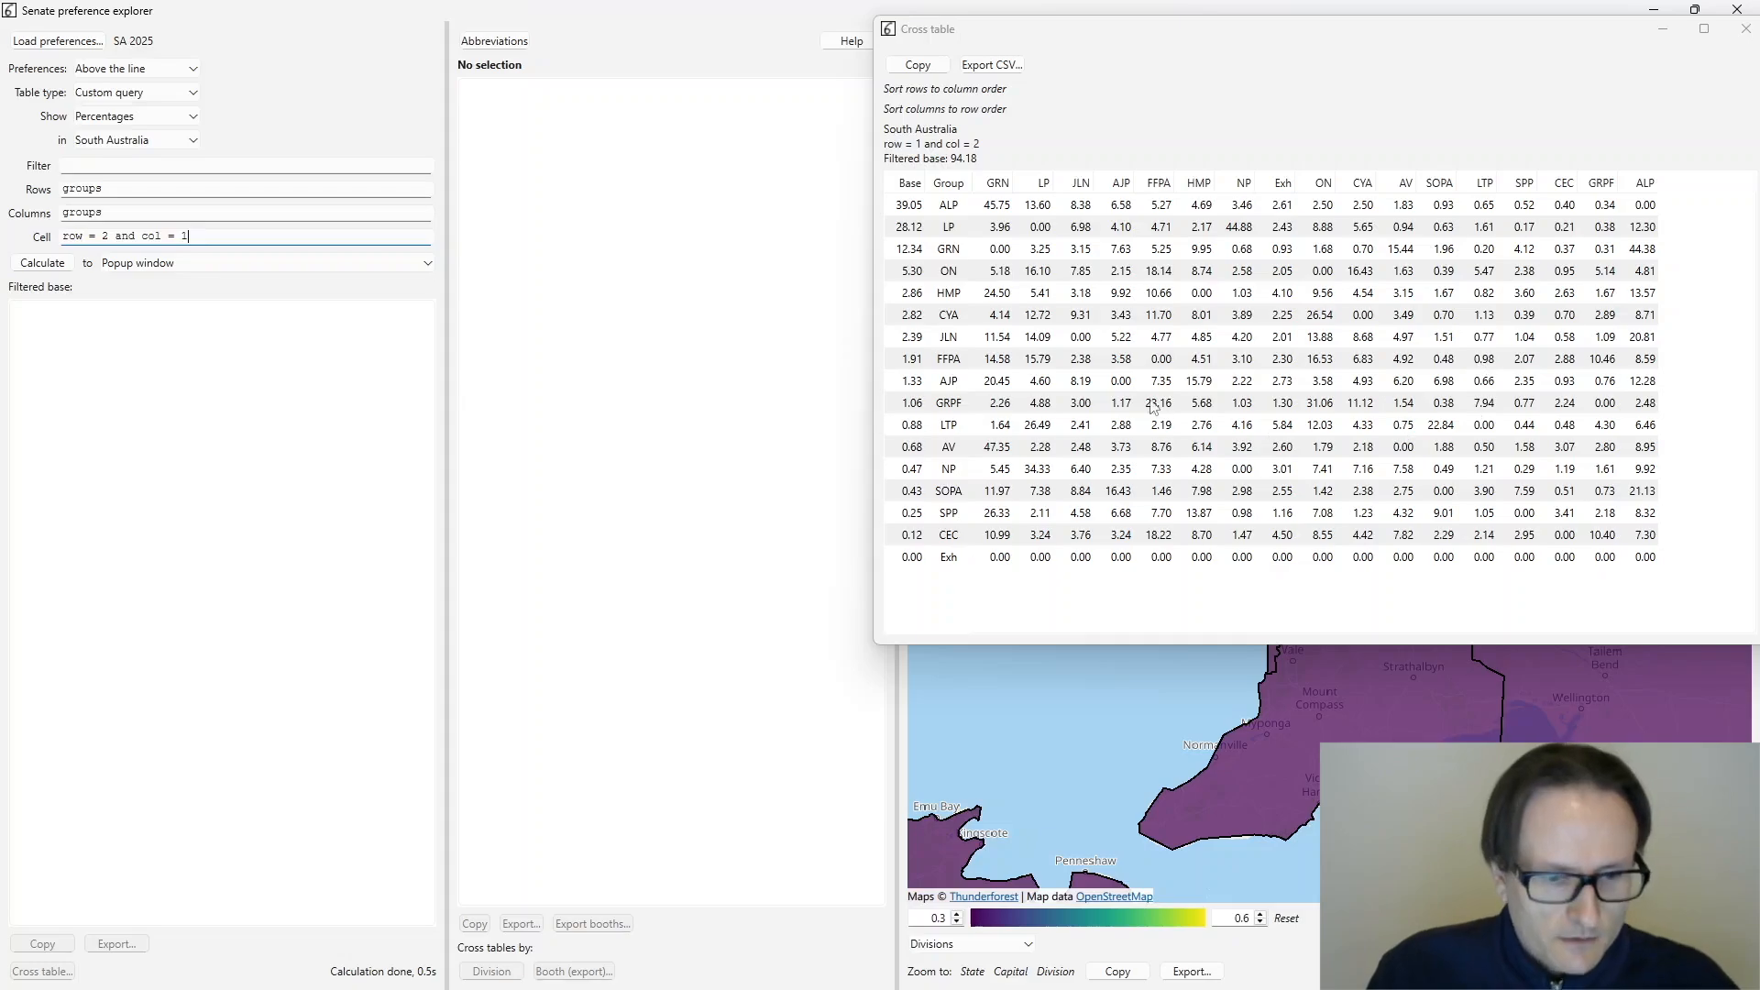
{"action": "left_click", "coordinate": [41, 268]}
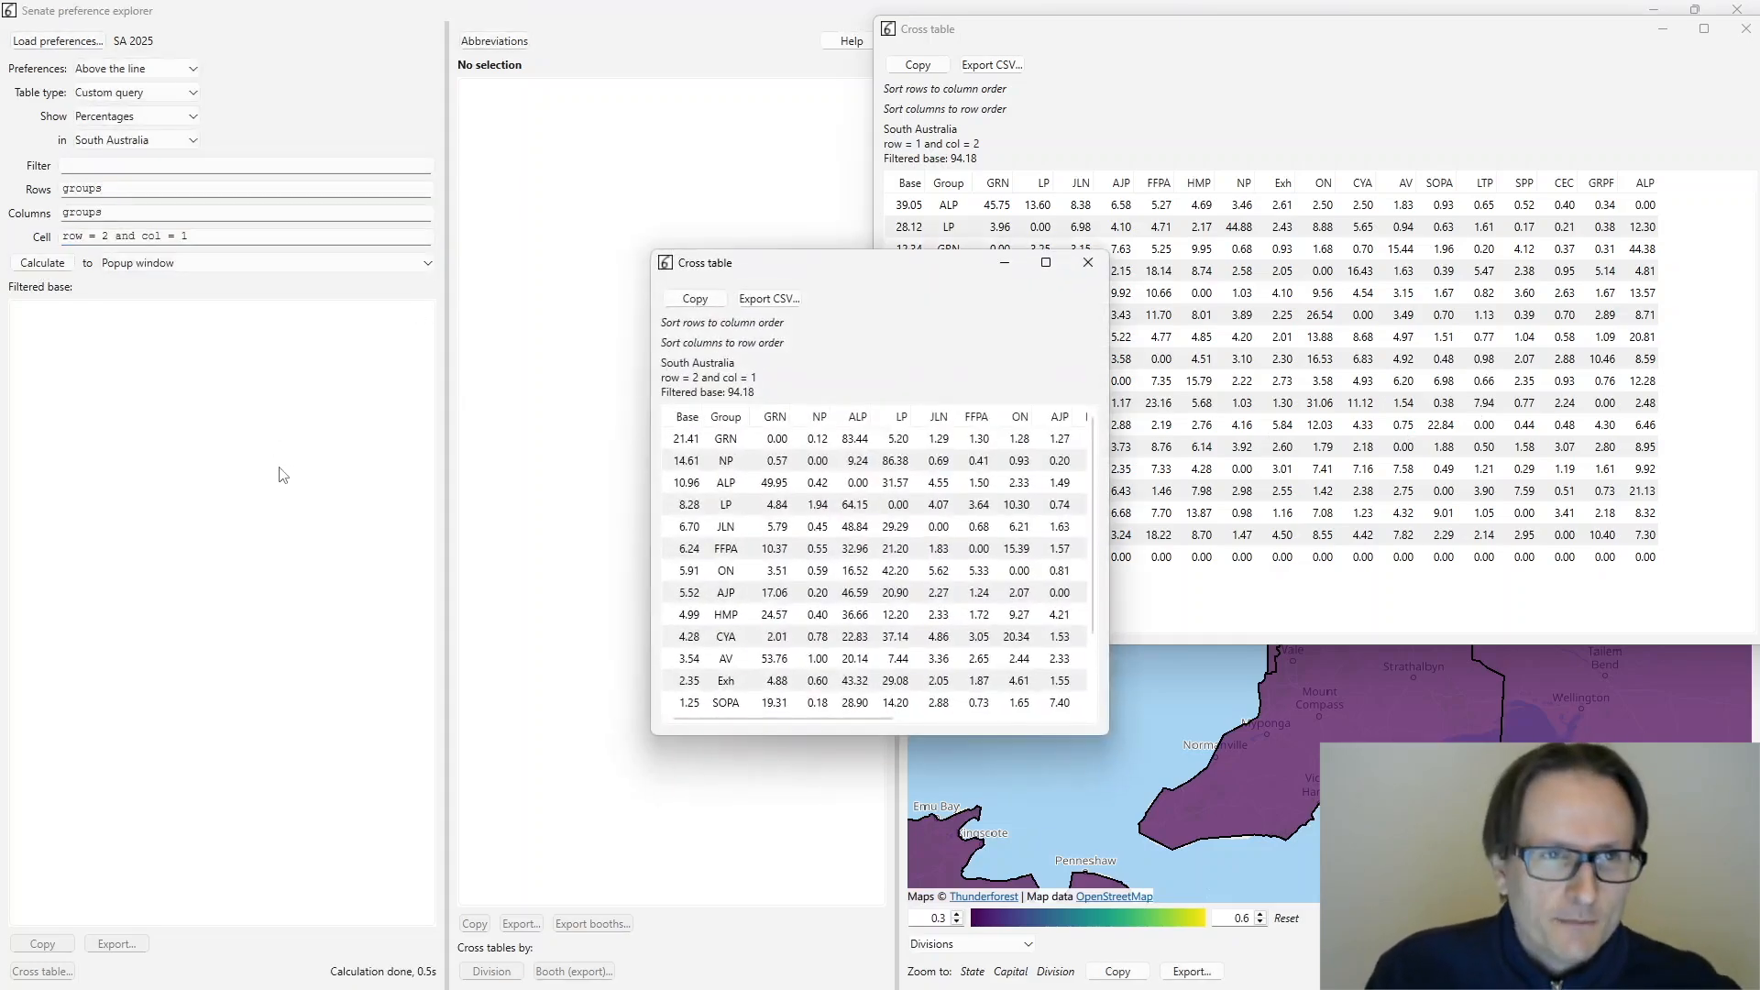
- Enlarge the second cross table beside the first, sort its columns by the GRN row and the NP row, and close both tables
{"action": "left_click_drag", "start_coordinate": [828, 257], "coordinate": [201, 45]}
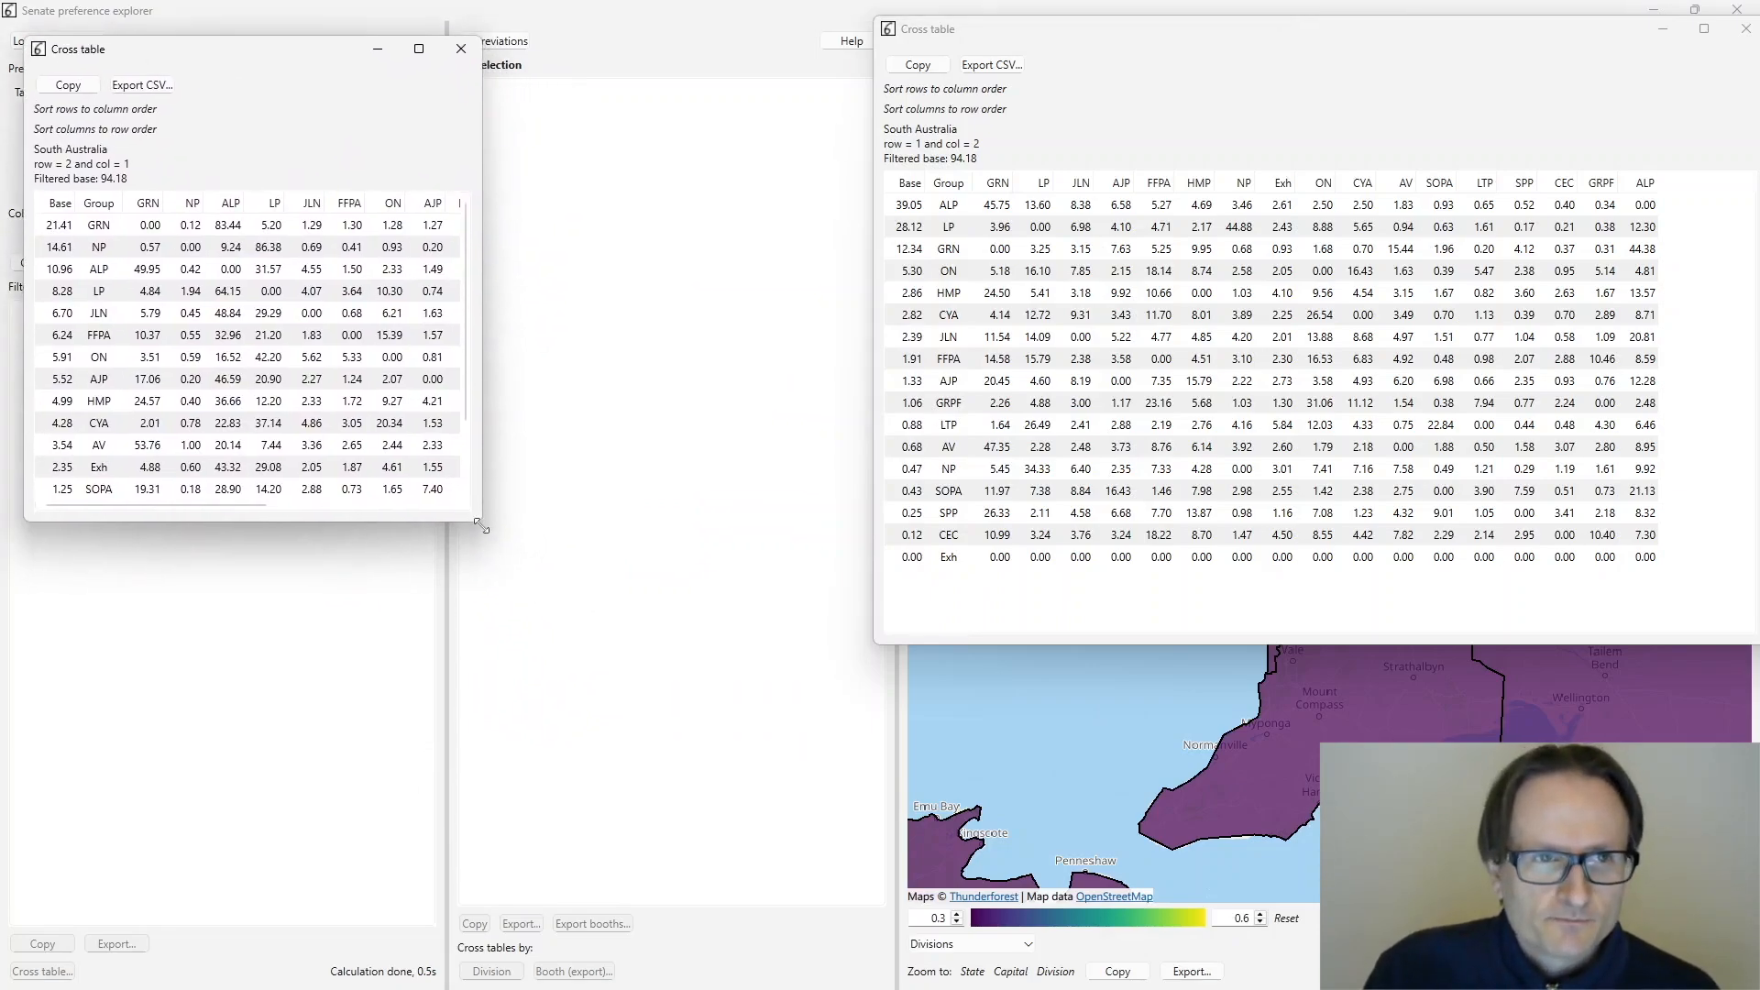
{"action": "left_click_drag", "start_coordinate": [482, 525], "coordinate": [843, 645]}
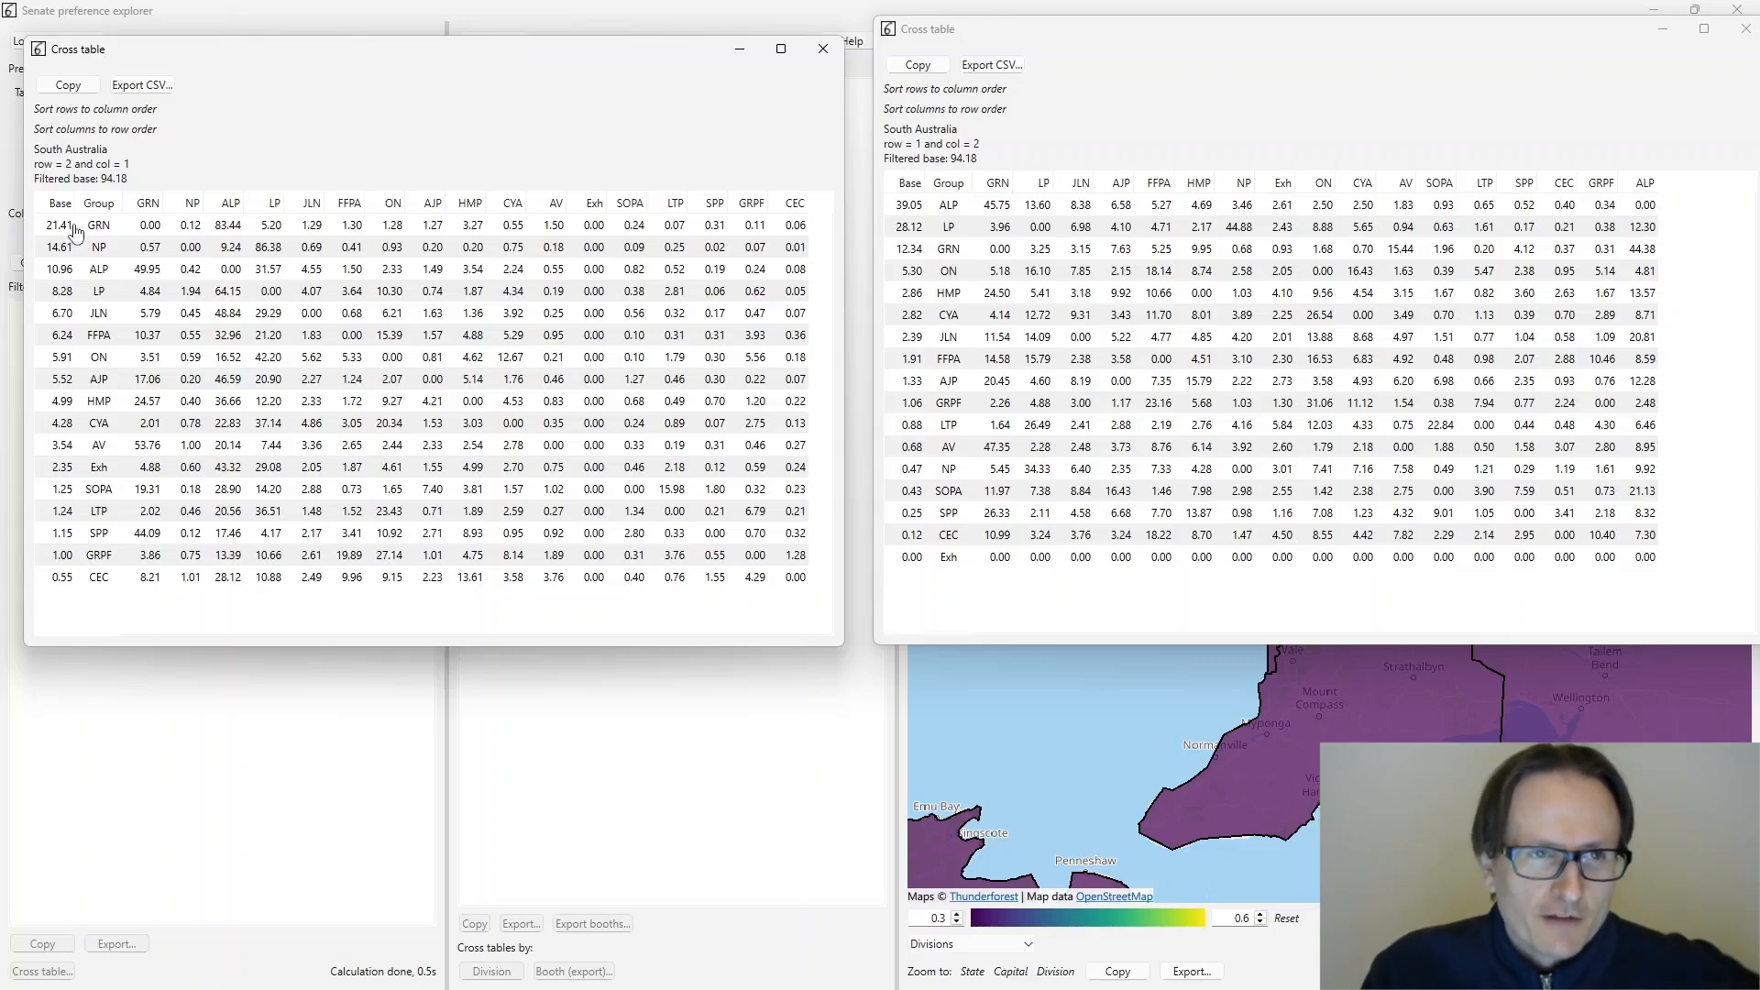
{"action": "left_click", "coordinate": [99, 226]}
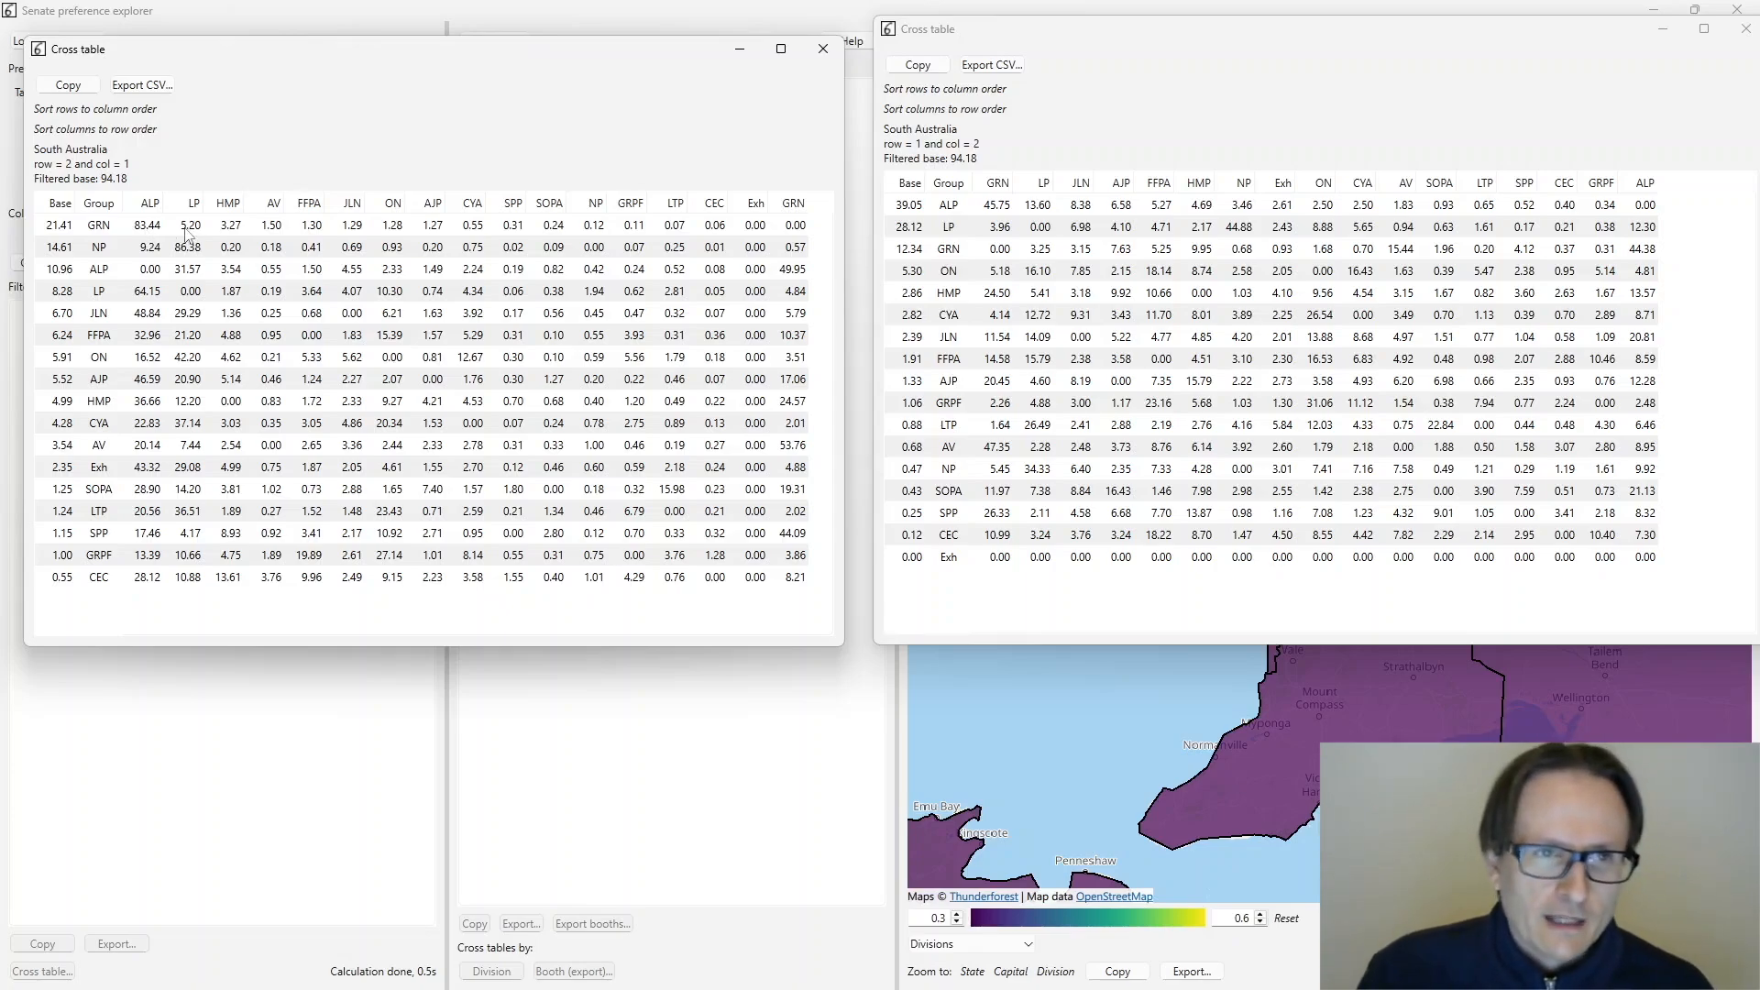
{"action": "left_click", "coordinate": [99, 248]}
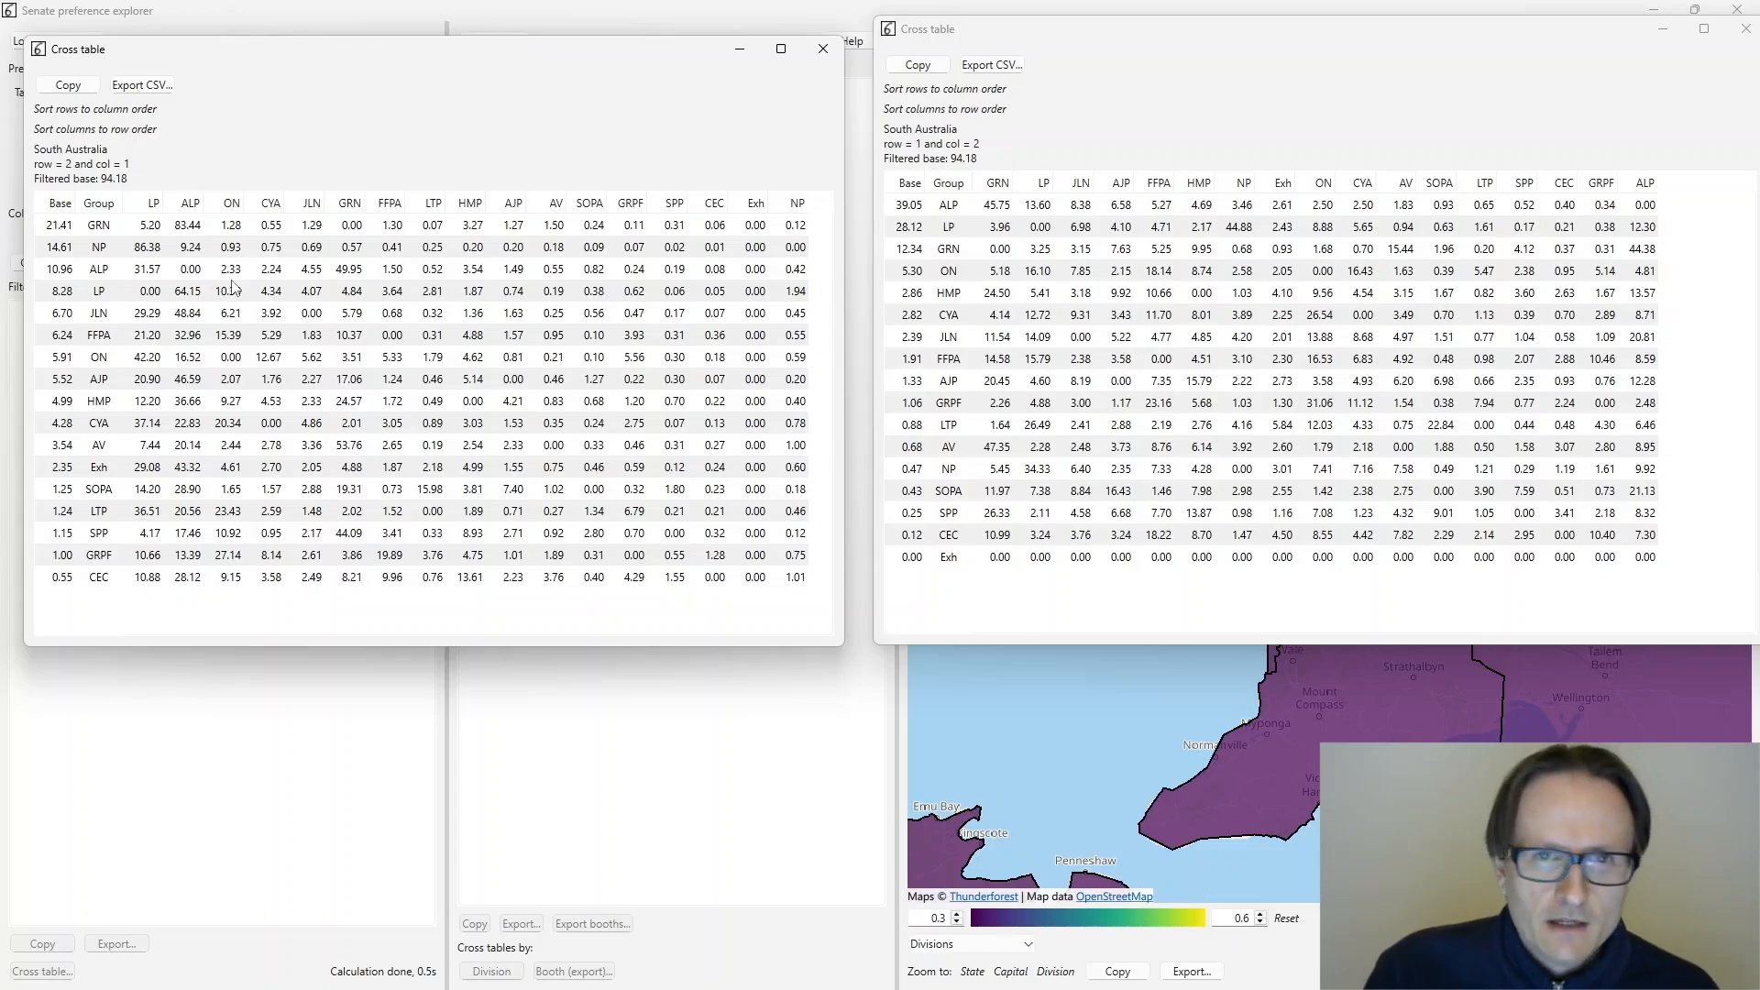
{"action": "left_click", "coordinate": [823, 49]}
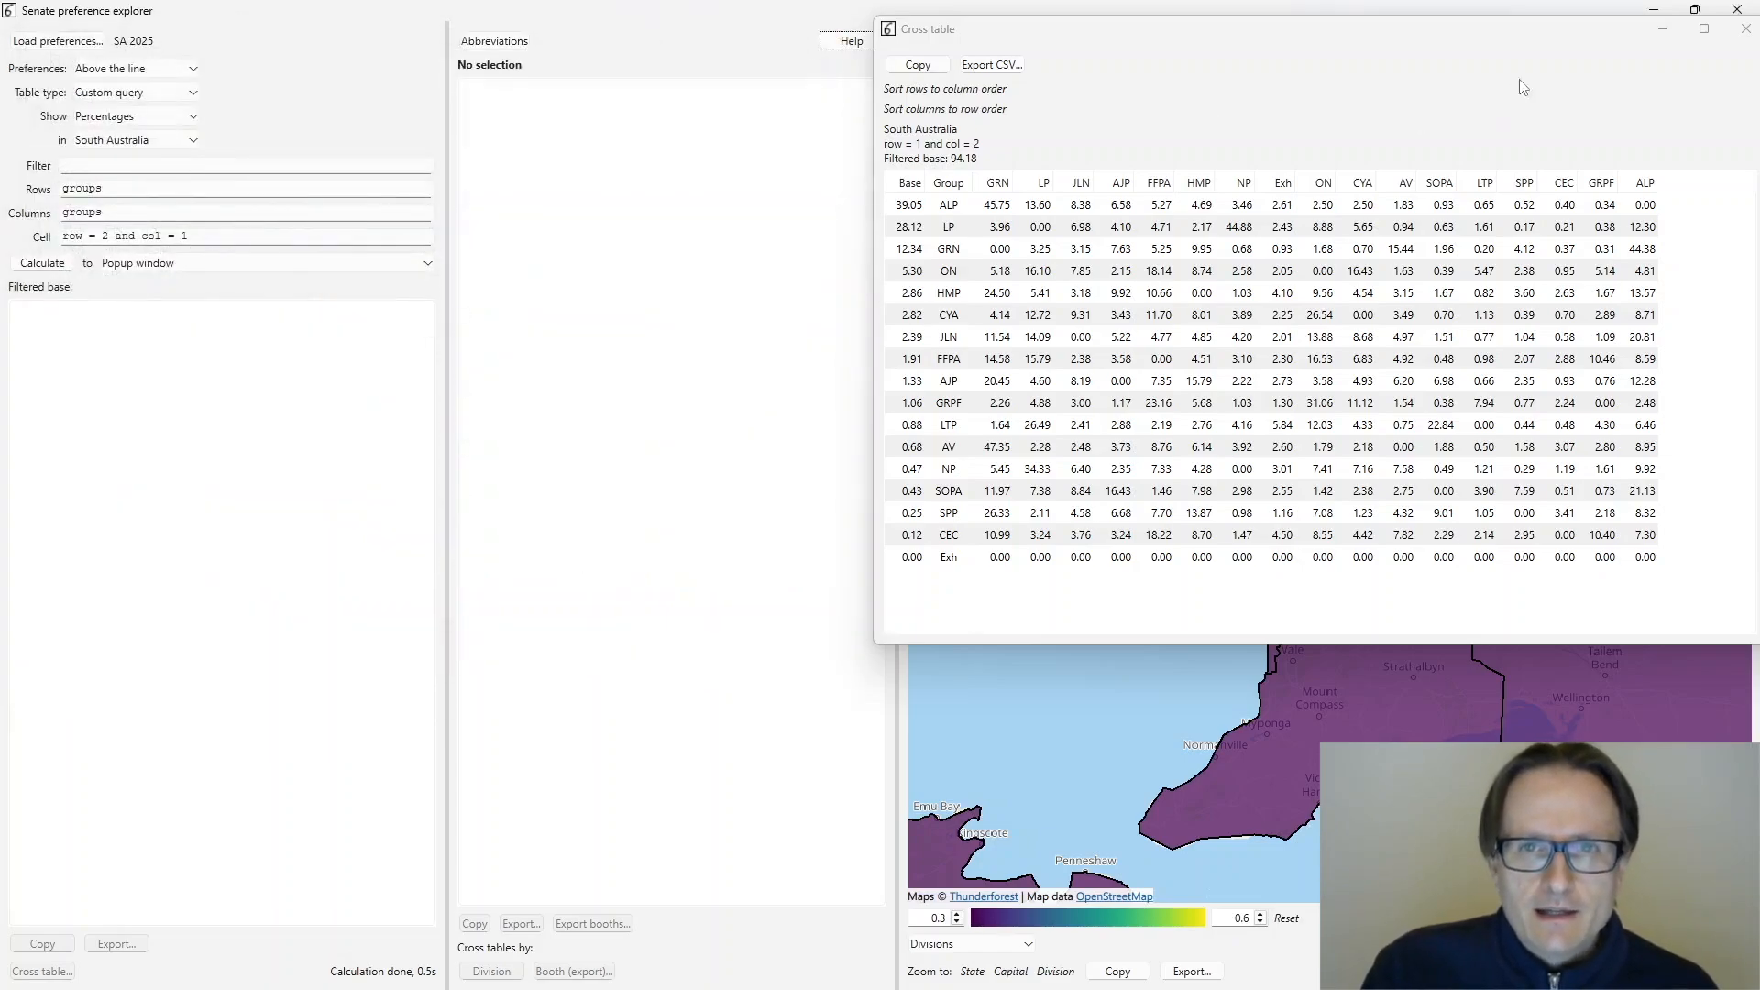
{"action": "left_click", "coordinate": [1745, 29]}
- Calculate the groups cross table as Total percentages with cell expression row = 1 and col = 2, and enlarge its window
{"action": "left_click", "coordinate": [133, 117]}
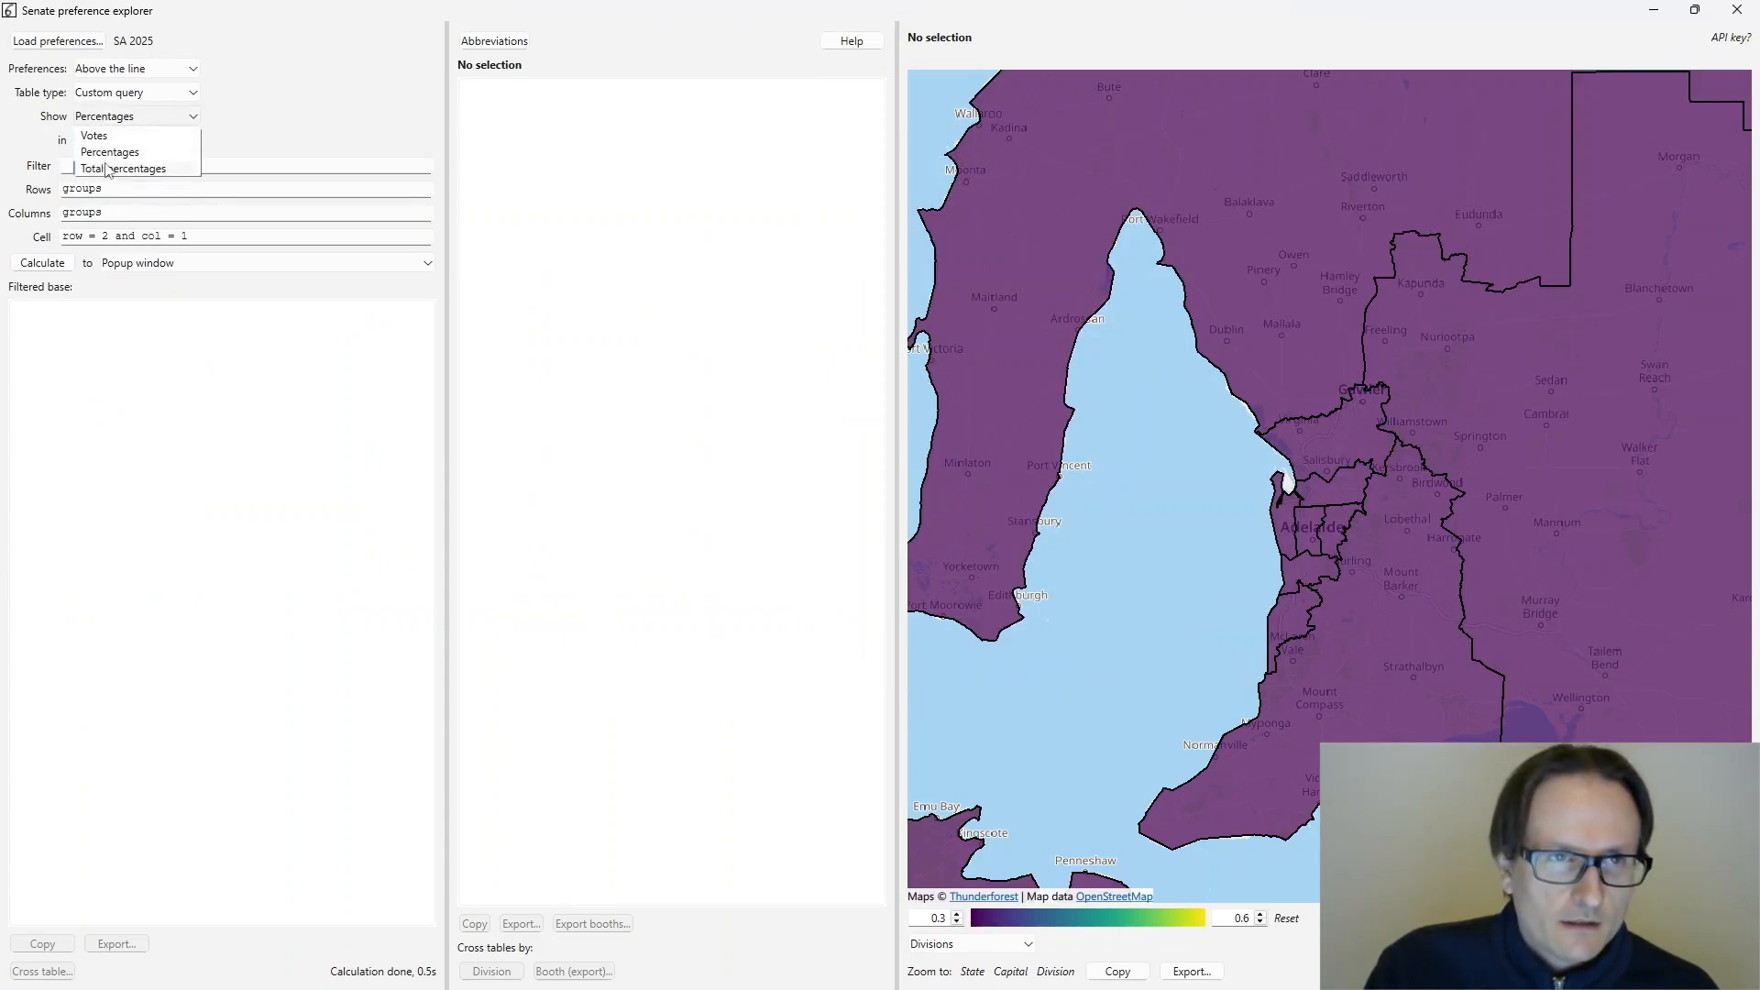
{"action": "left_click", "coordinate": [106, 170]}
{"action": "double_click", "coordinate": [106, 236]}
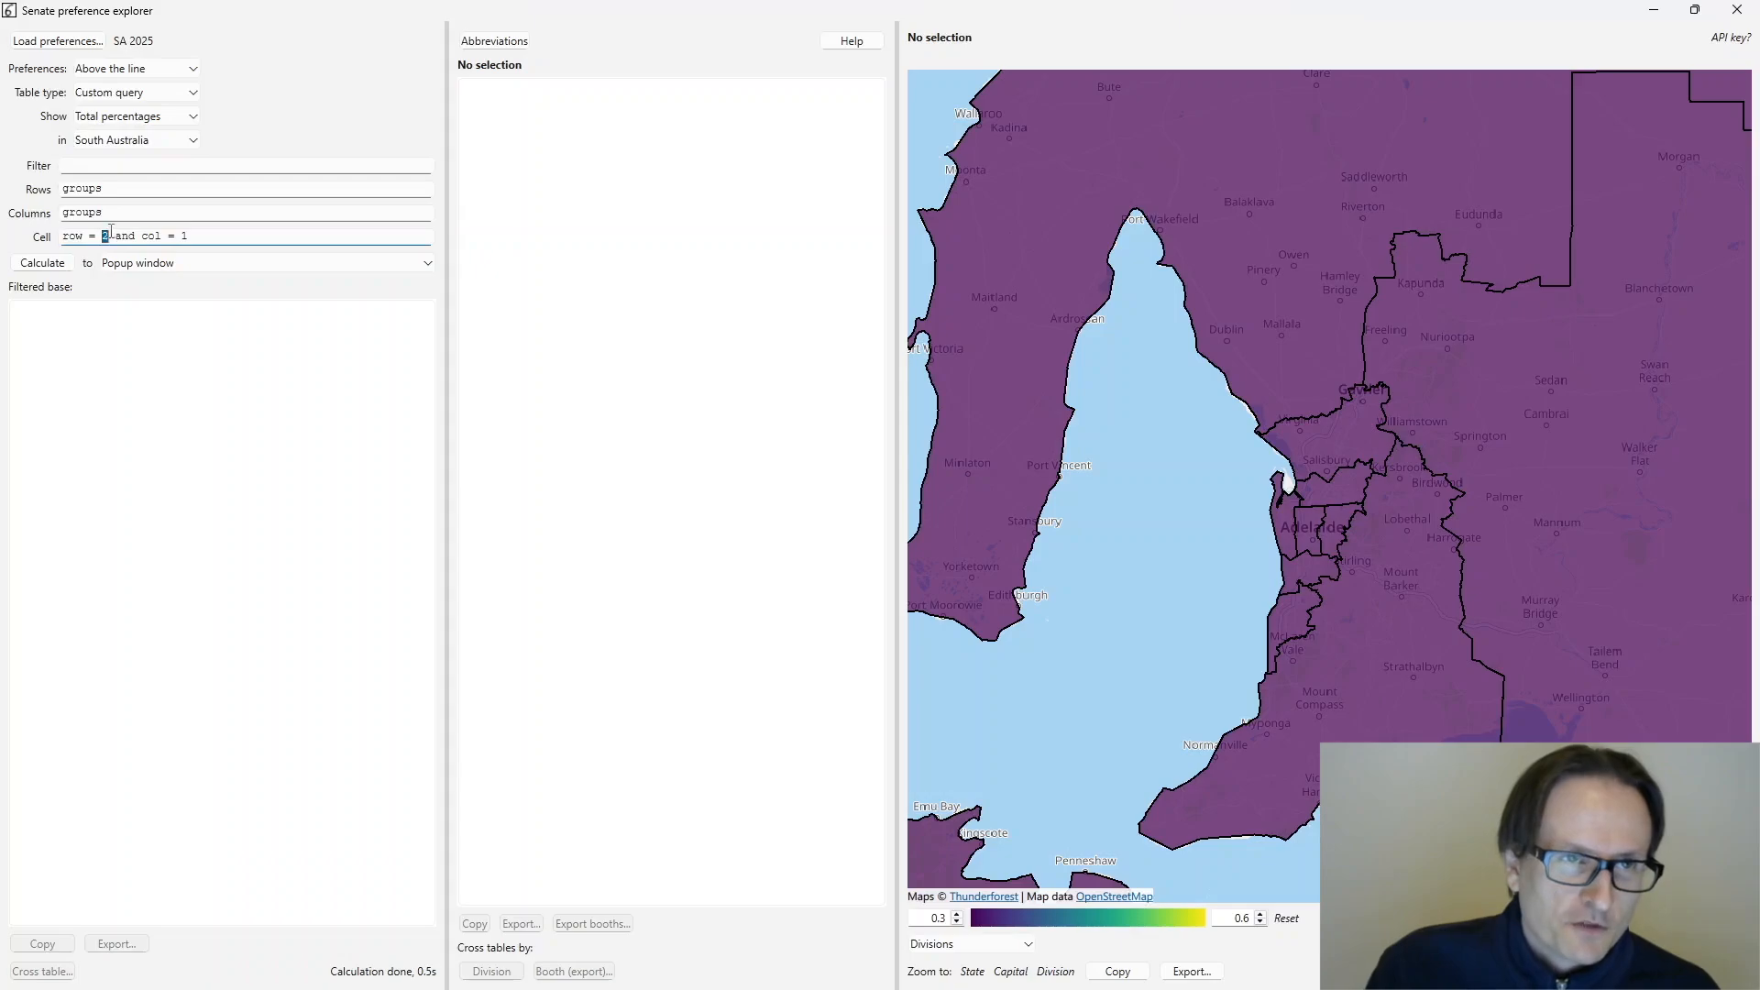
{"action": "double_click", "coordinate": [180, 236]}
{"action": "type", "text": "2"}
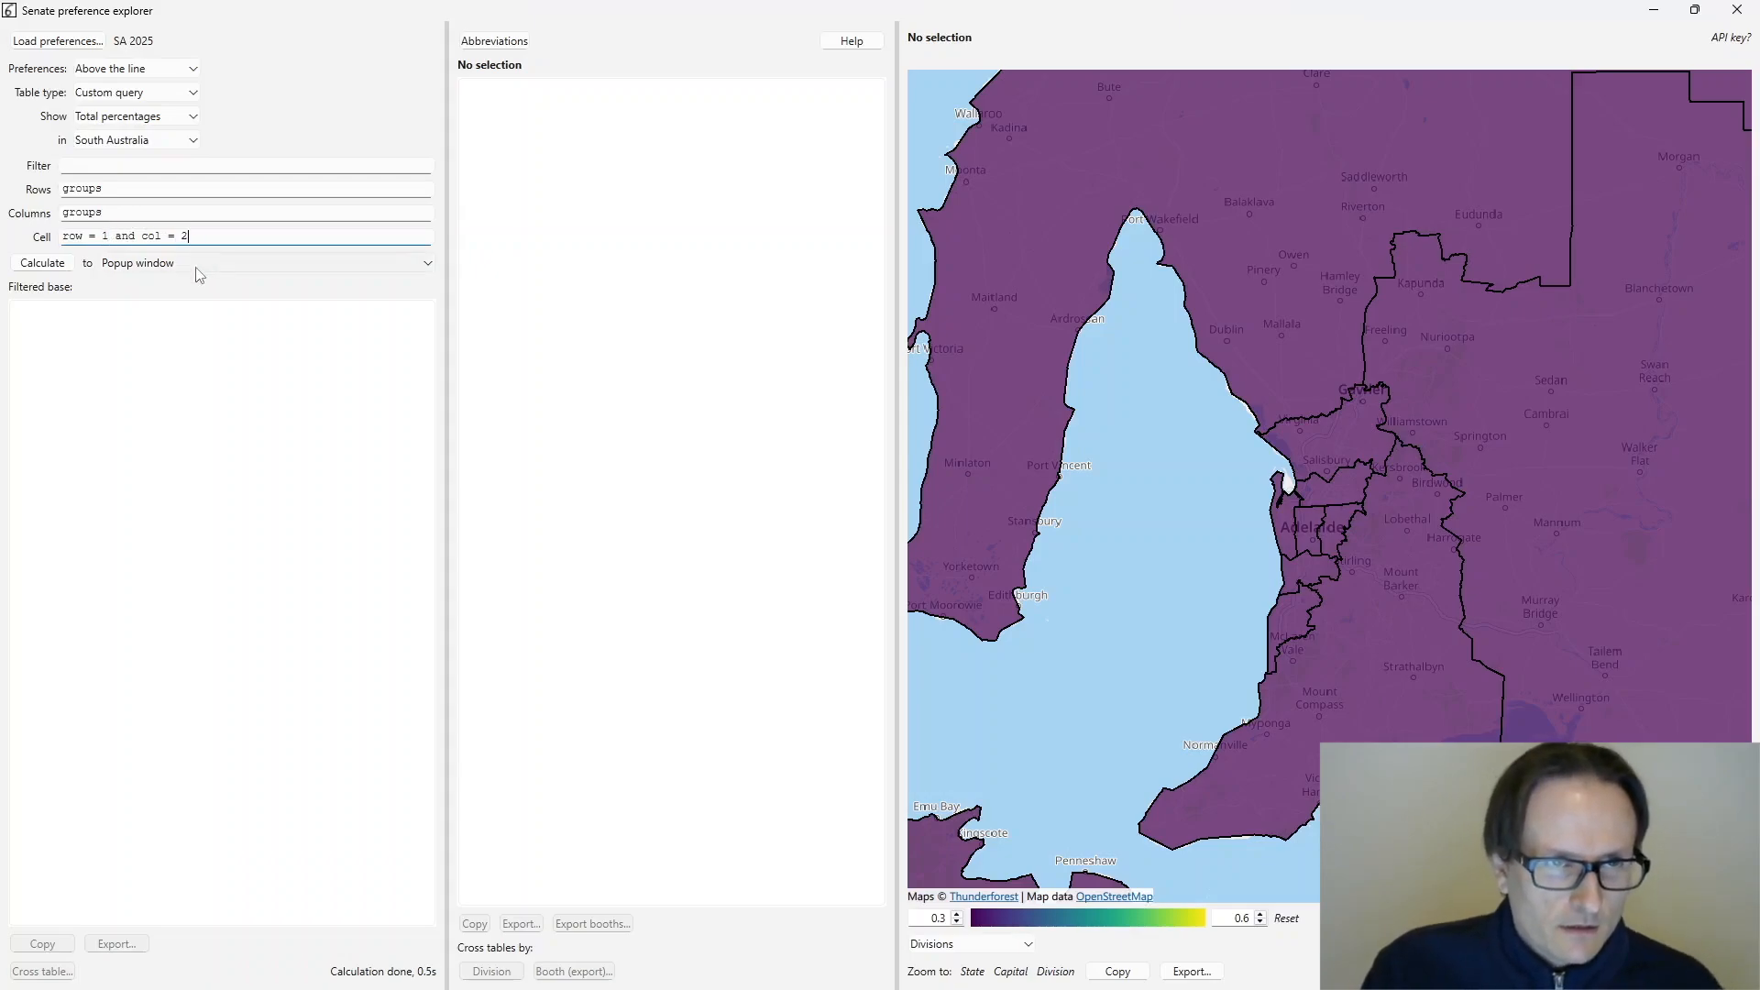
{"action": "left_click", "coordinate": [42, 262]}
{"action": "left_click_drag", "start_coordinate": [811, 263], "coordinate": [962, 58]}
{"action": "left_click_drag", "start_coordinate": [1256, 526], "coordinate": [1619, 620]}
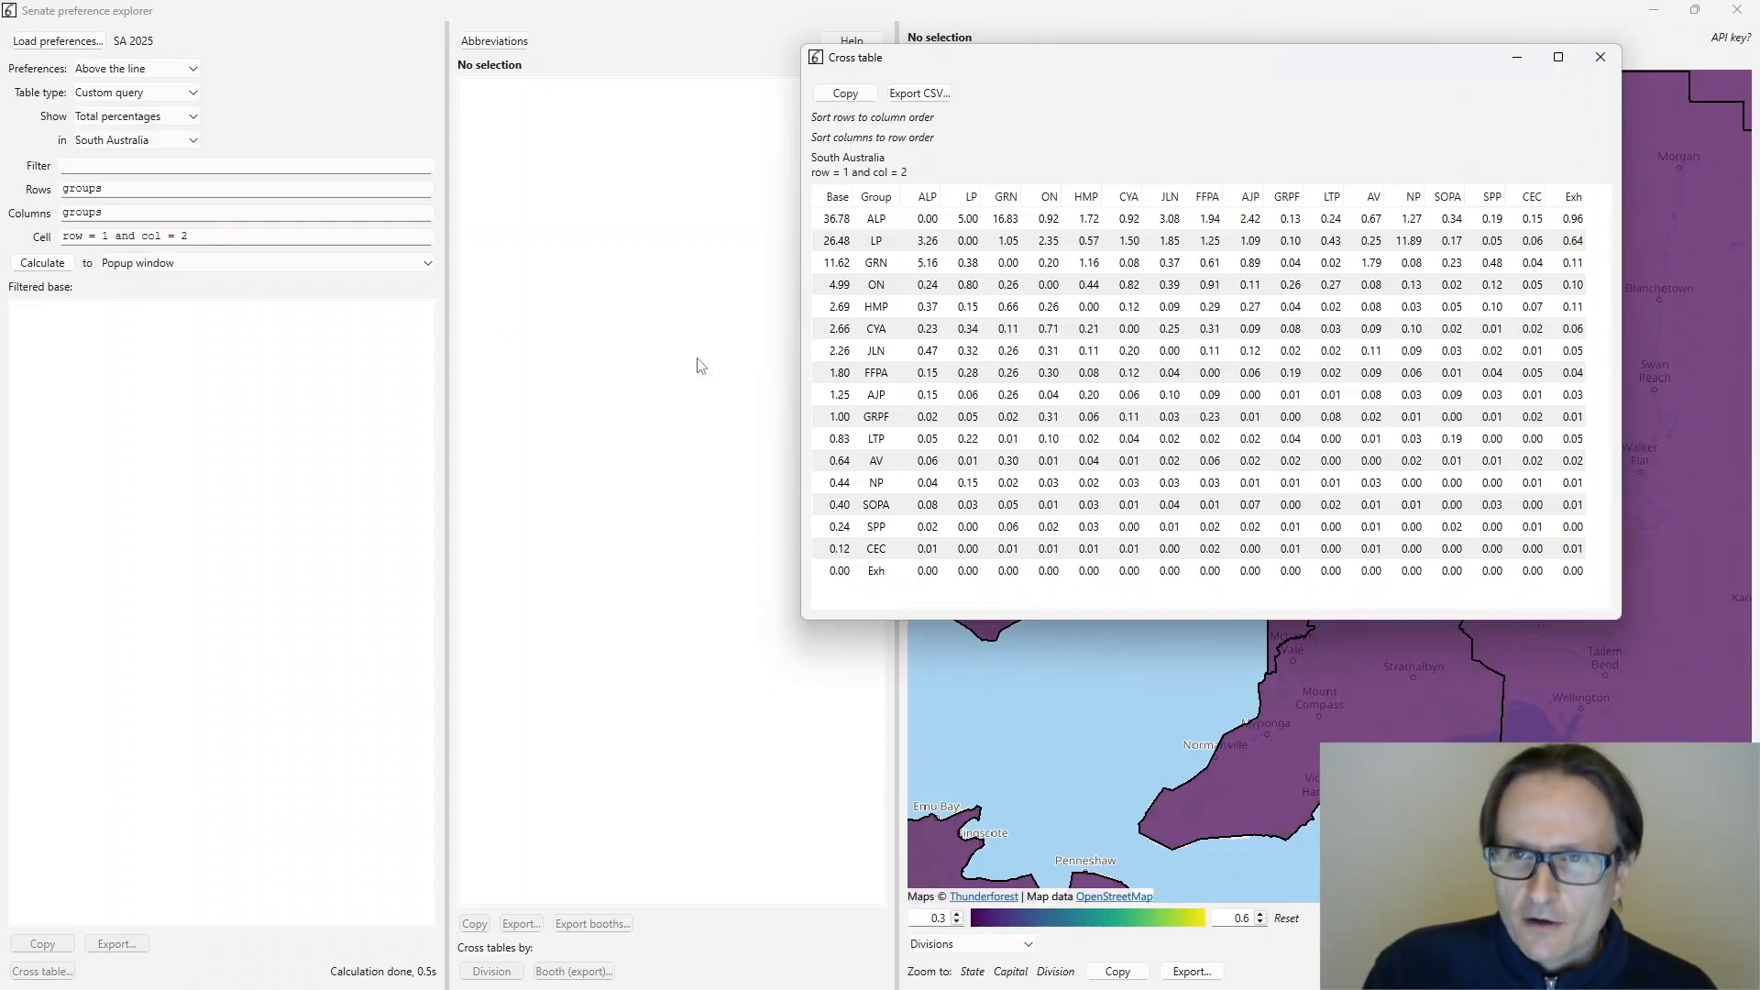
- Calculate the total percentages table for row = 2 and col = 1, and enlarge it beside the existing cross table
{"action": "double_click", "coordinate": [105, 236]}
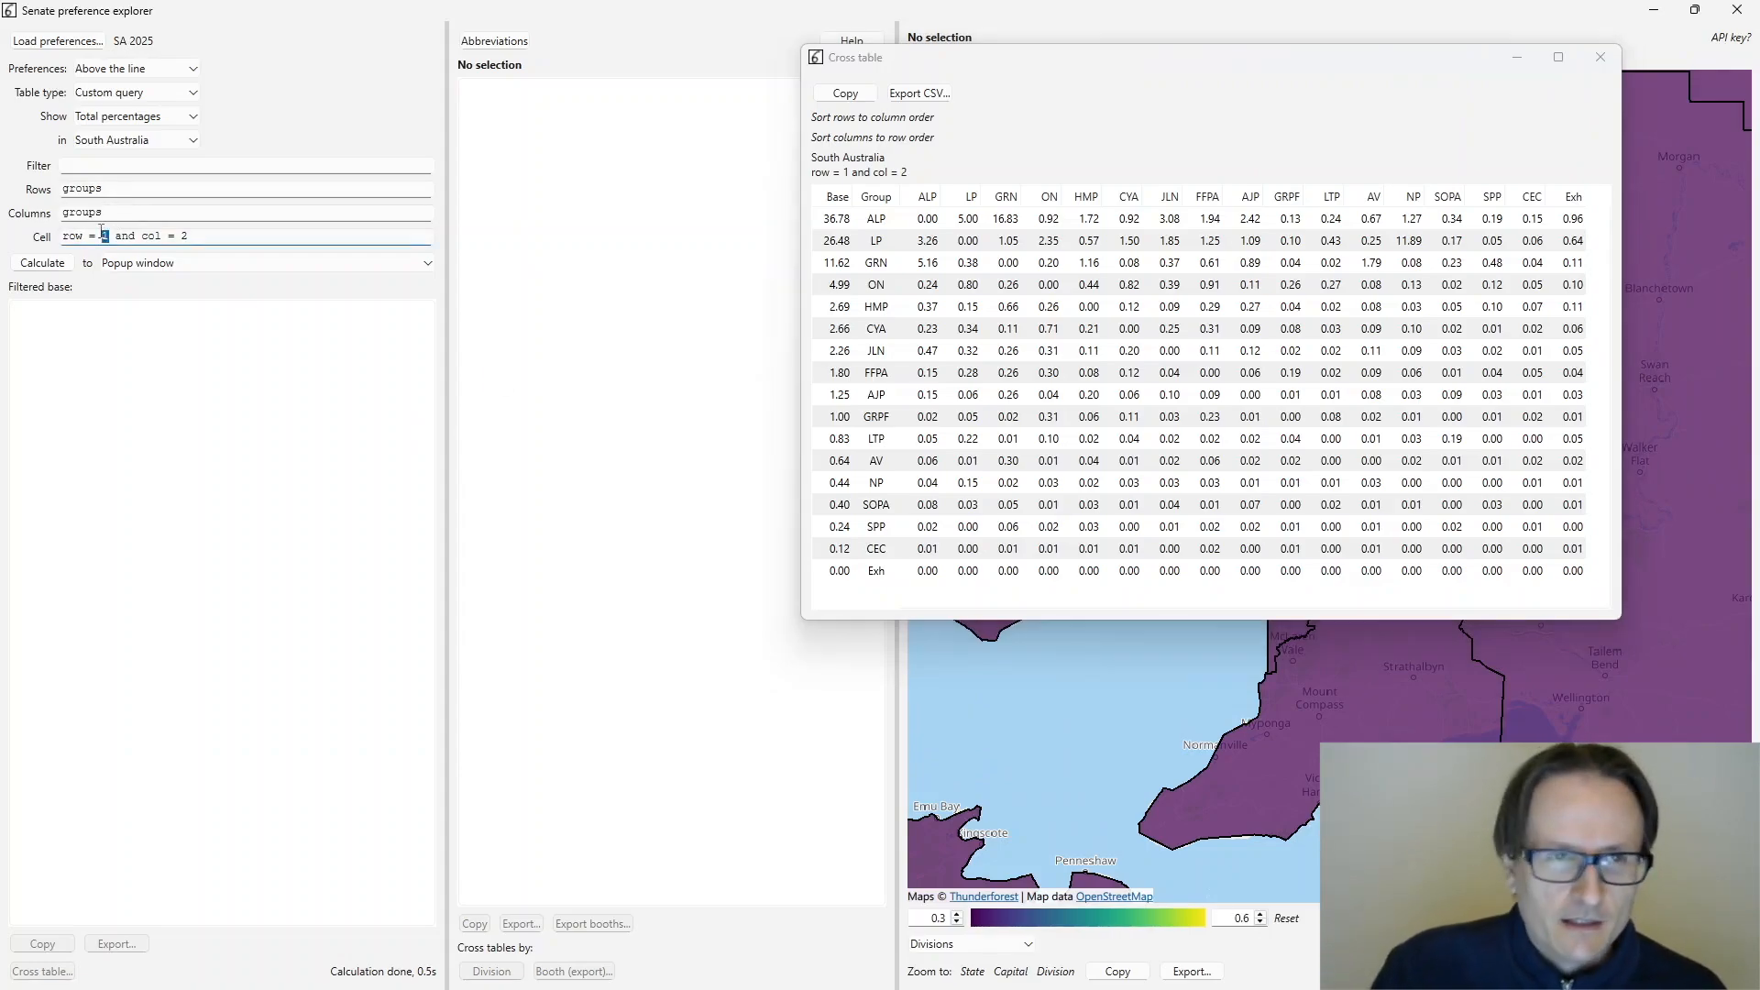
{"action": "double_click", "coordinate": [184, 236]}
{"action": "type", "text": "1"}
{"action": "left_click", "coordinate": [46, 264]}
{"action": "left_click_drag", "start_coordinate": [904, 268], "coordinate": [254, 48]}
{"action": "left_click_drag", "start_coordinate": [455, 510], "coordinate": [771, 662]}
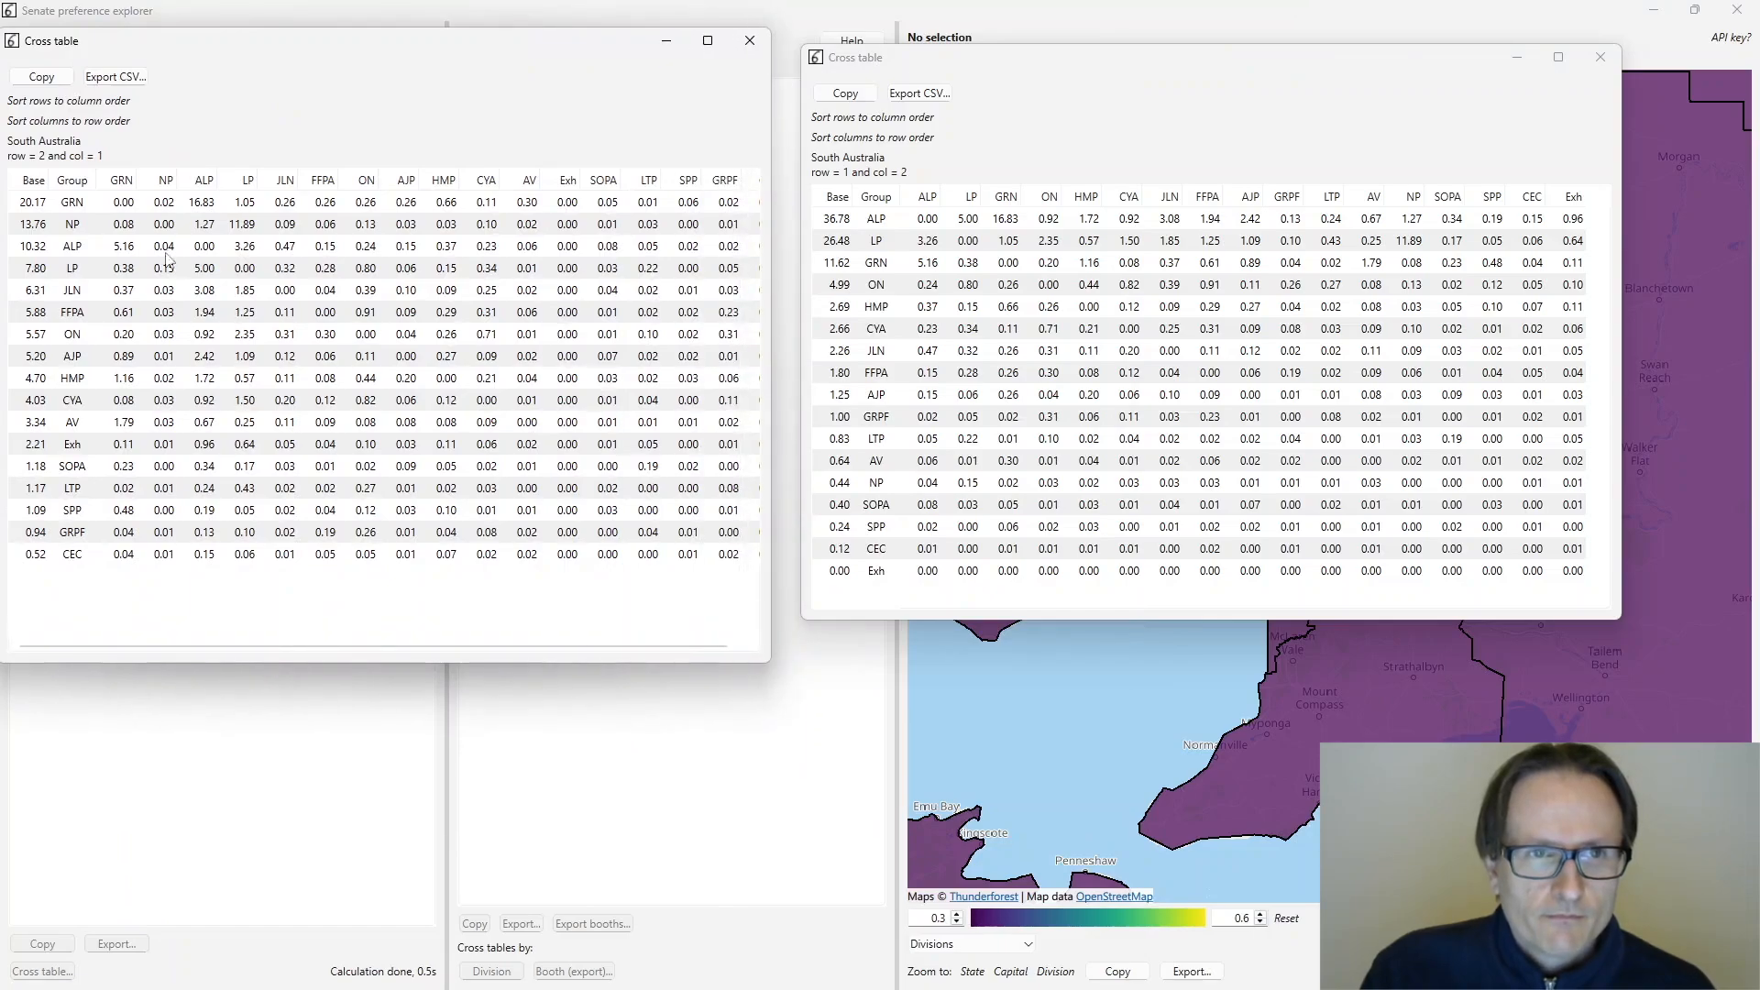
- Sort the rows of both cross tables by group and set their columns to row order
{"action": "left_click", "coordinate": [73, 182]}
{"action": "left_click", "coordinate": [878, 198]}
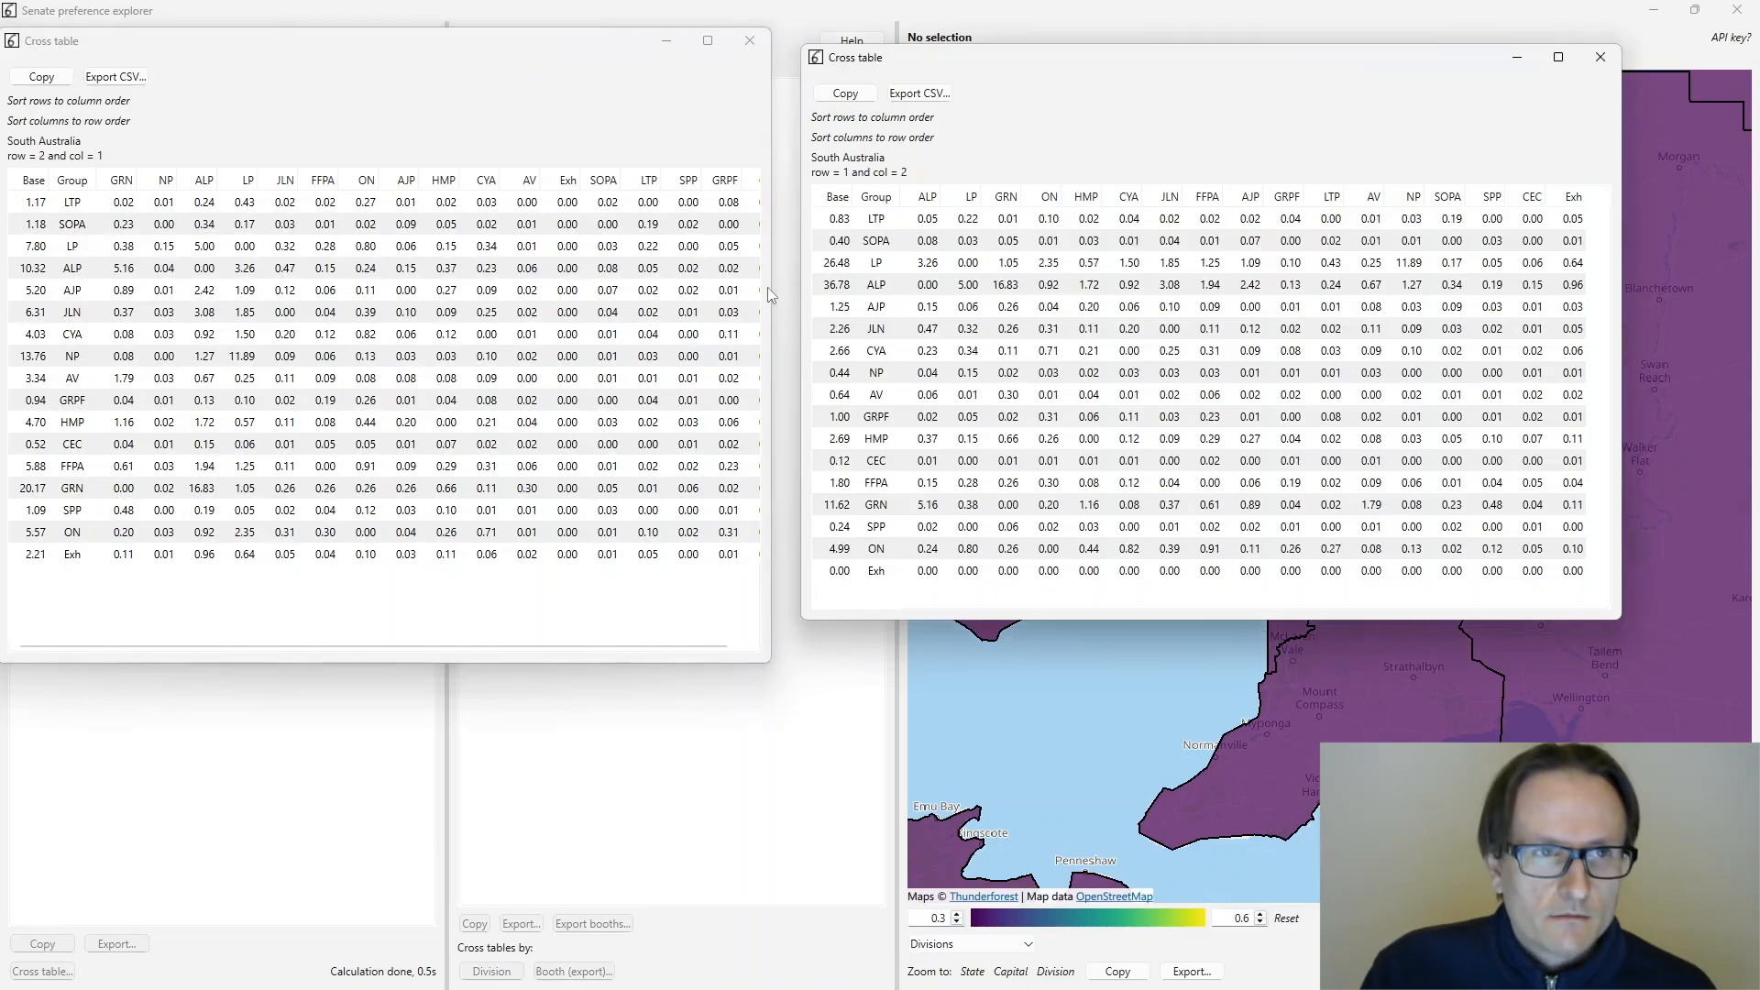
{"action": "left_click", "coordinate": [82, 122]}
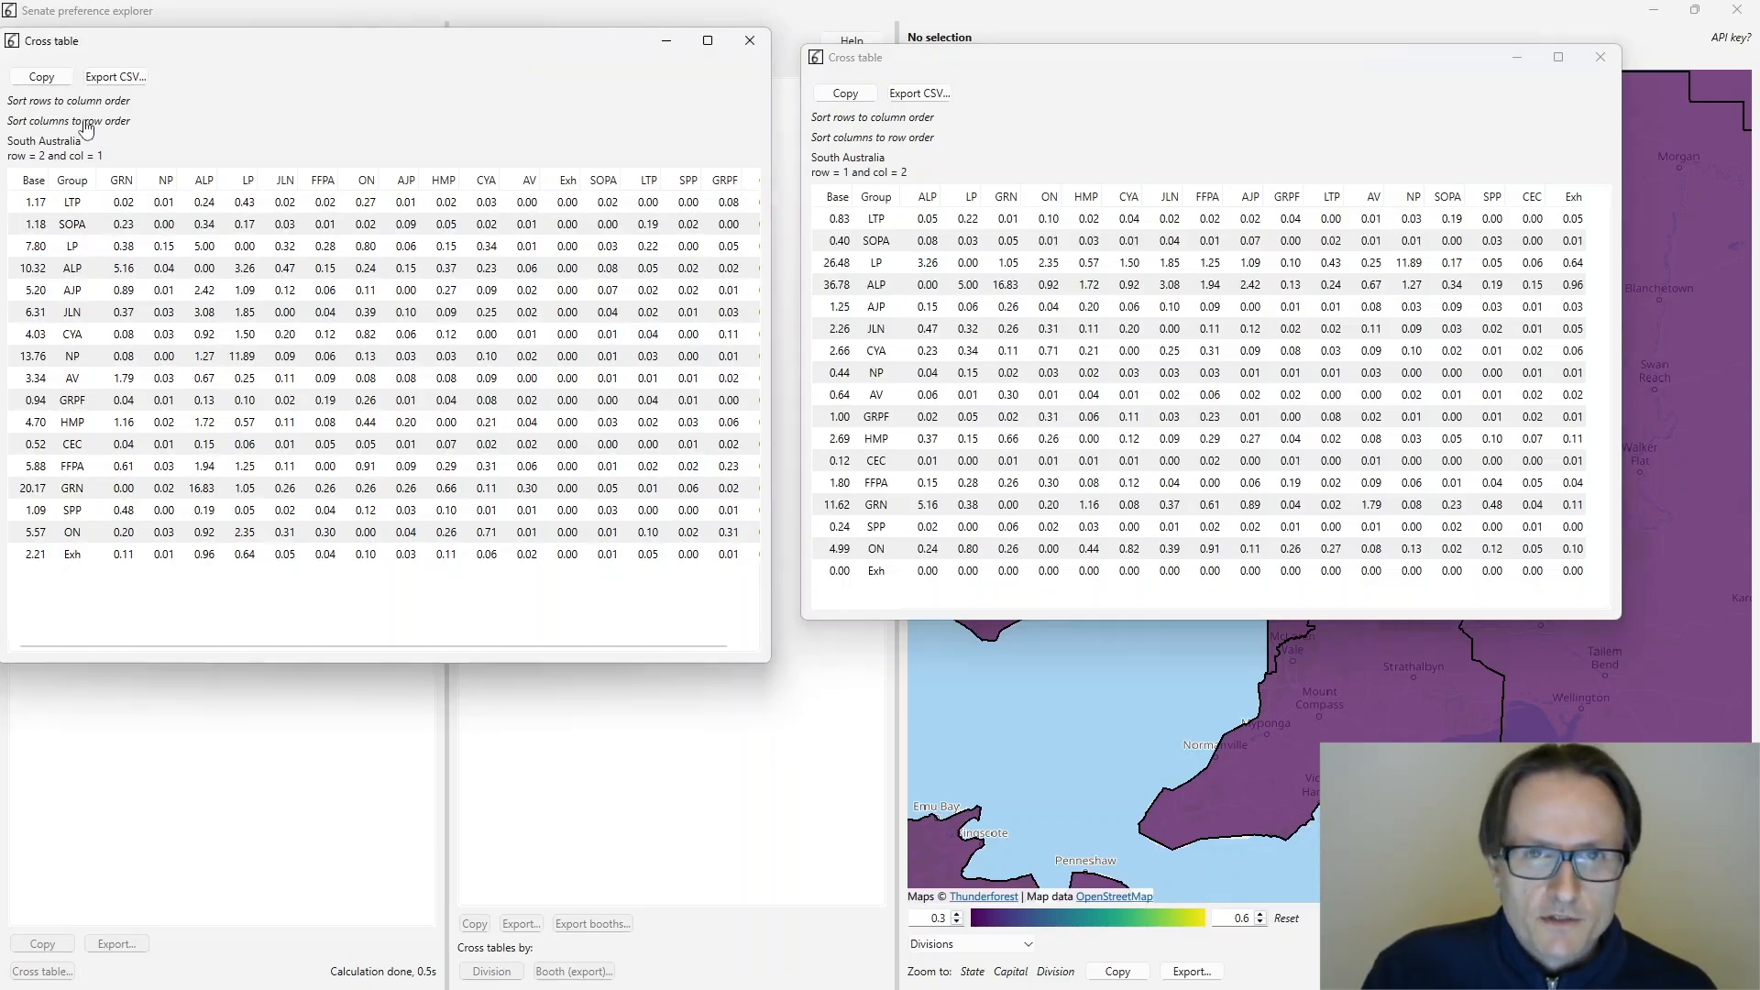
{"action": "left_click", "coordinate": [829, 138]}
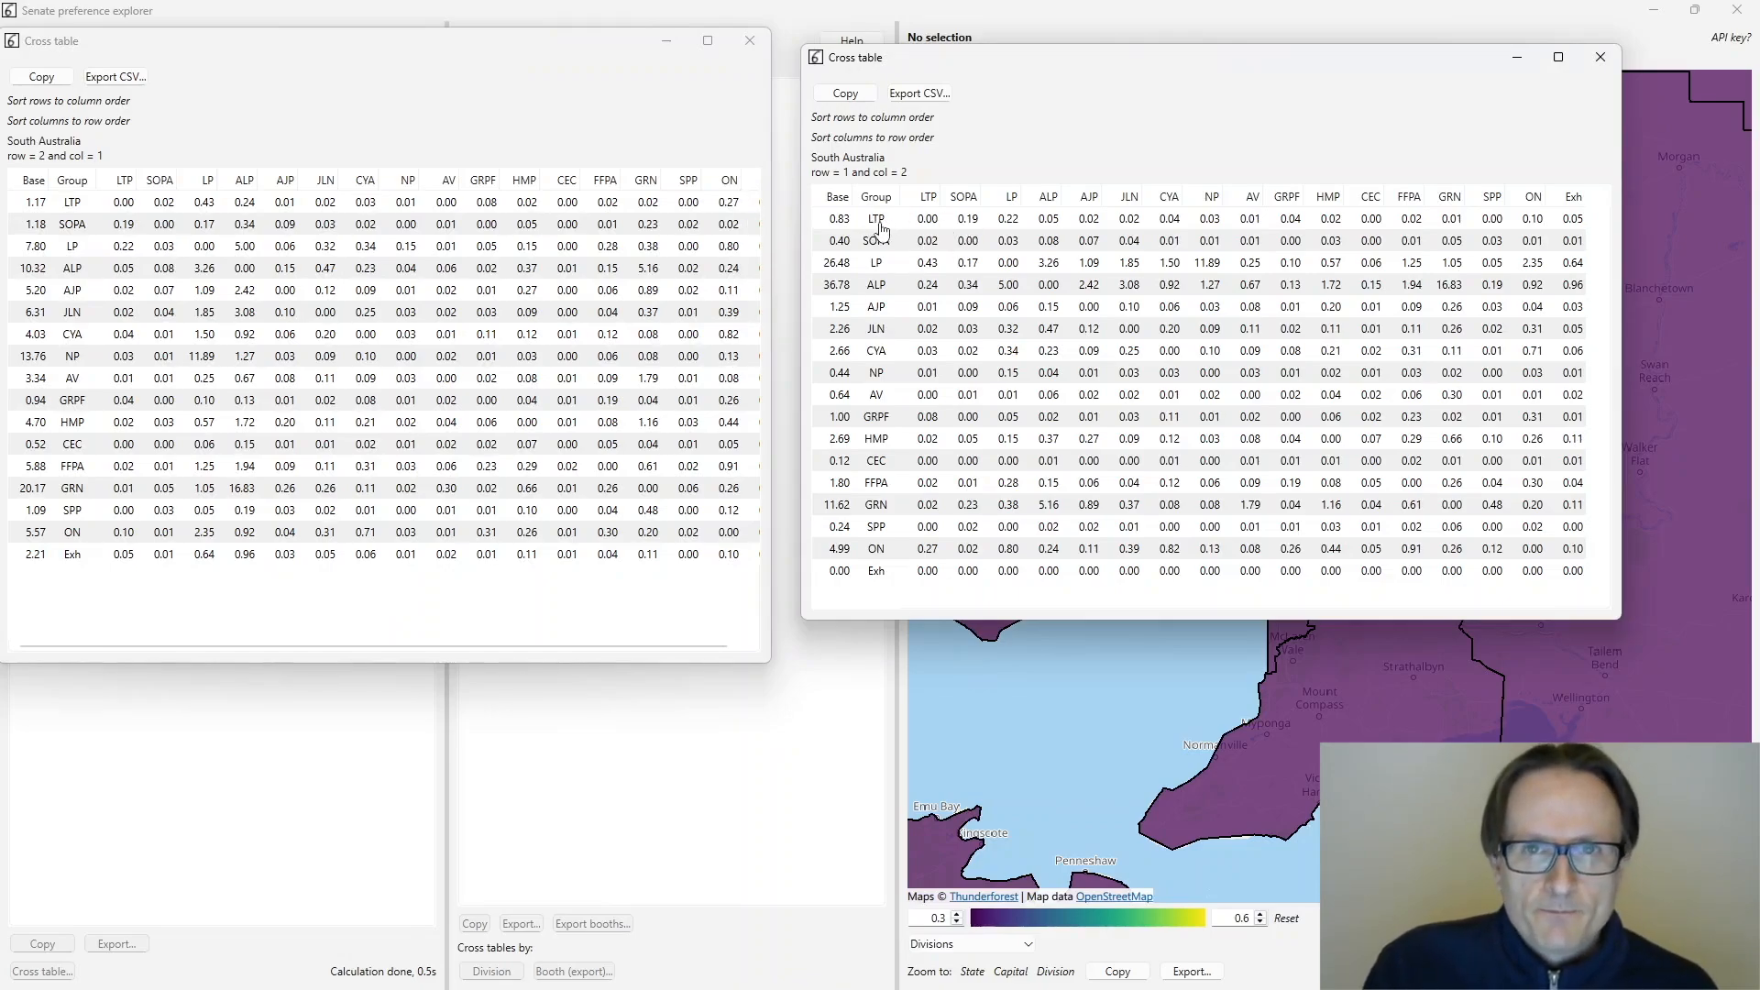
- Check the party abbreviations list, compare the two cross tables side by side, and close them
{"action": "left_click_drag", "start_coordinate": [902, 64], "coordinate": [1081, 171]}
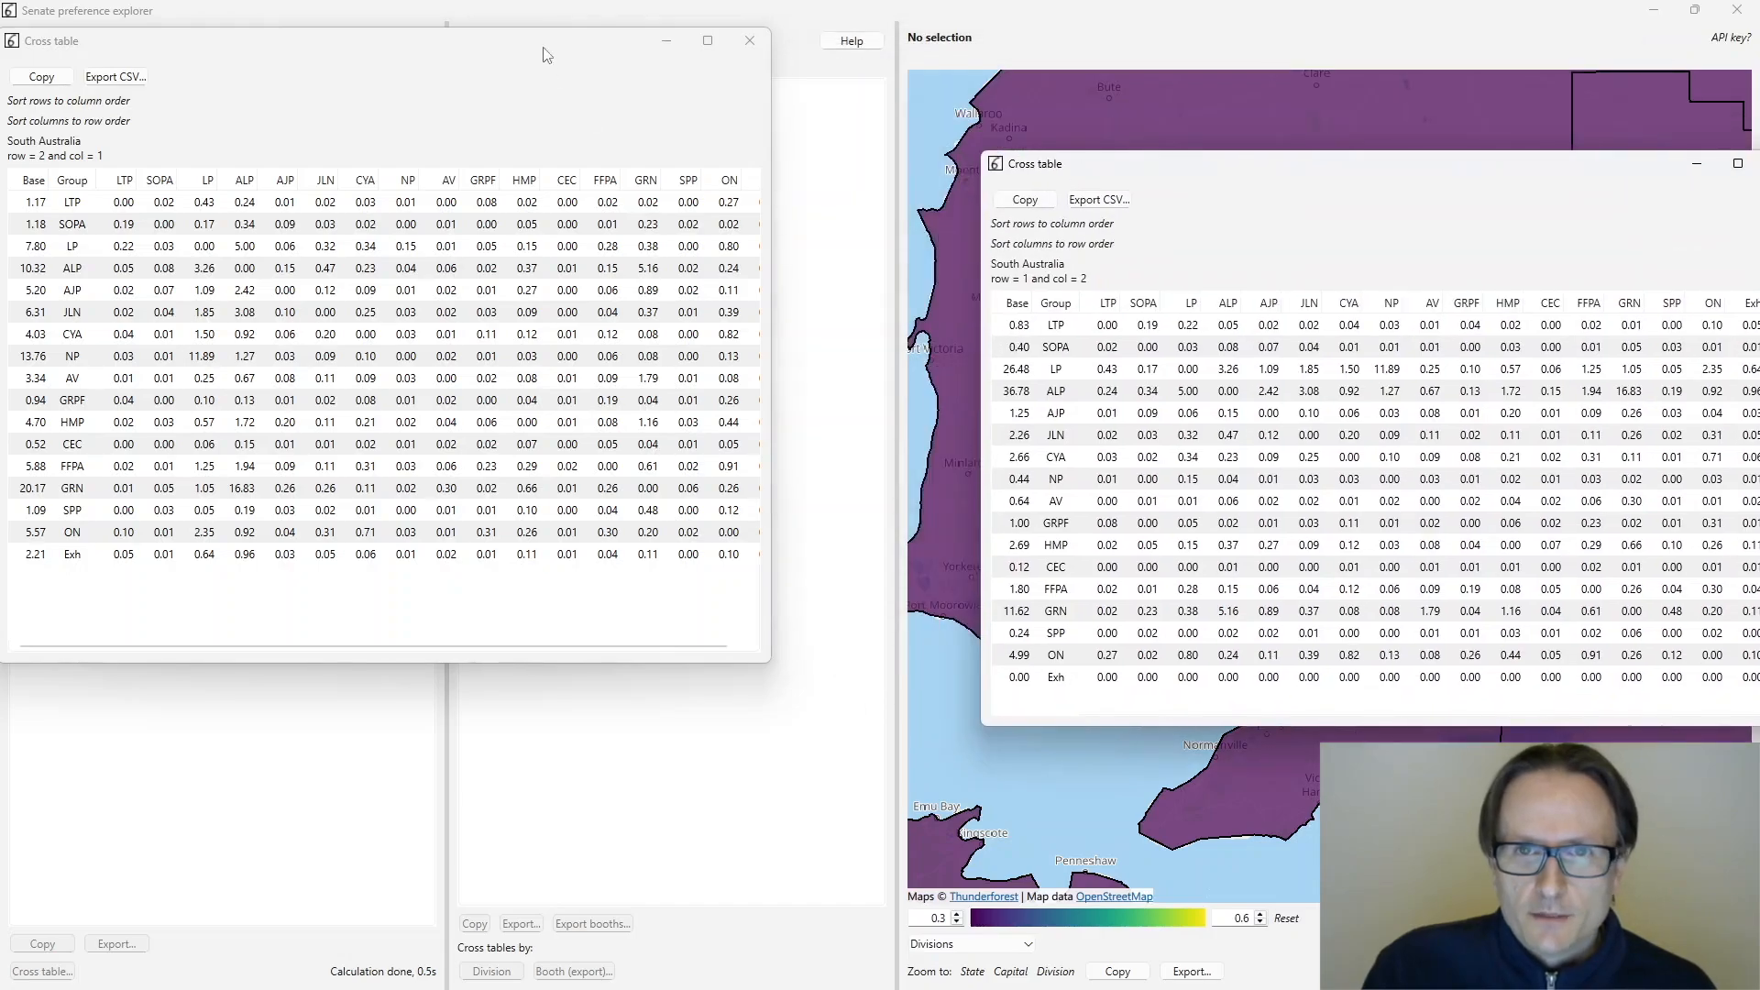
{"action": "left_click_drag", "start_coordinate": [546, 53], "coordinate": [477, 181]}
{"action": "left_click", "coordinate": [504, 42]}
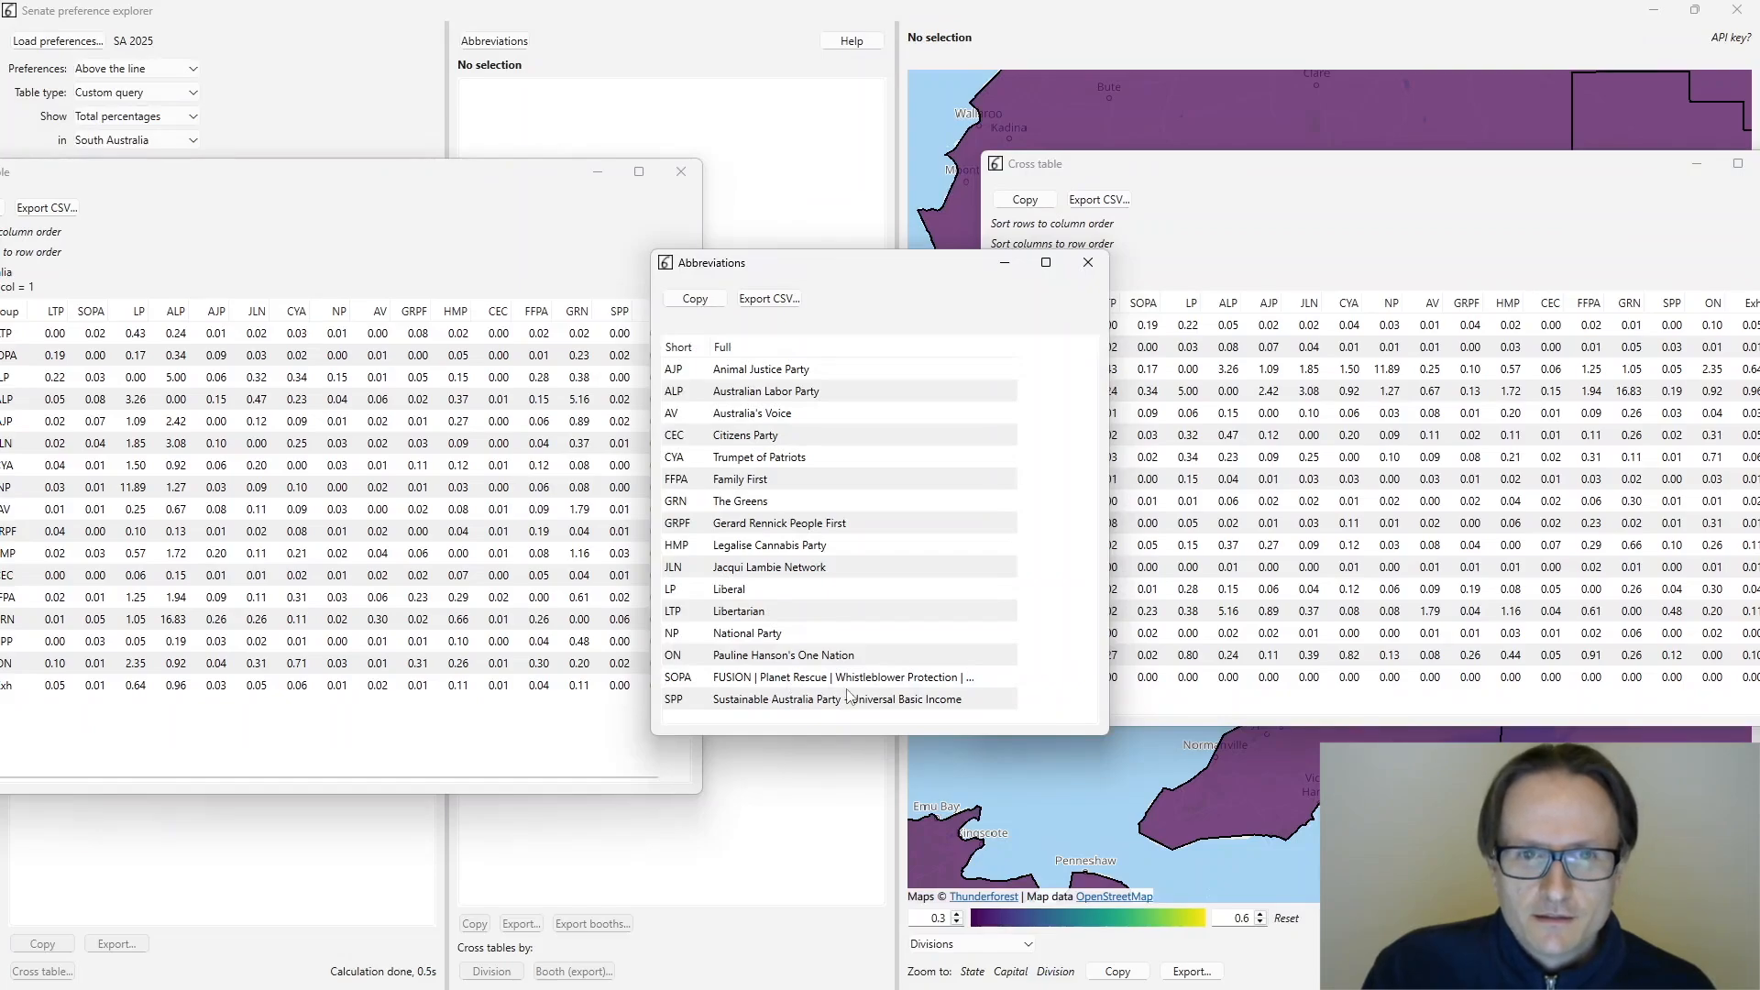
{"action": "left_click", "coordinate": [1088, 262]}
{"action": "left_click_drag", "start_coordinate": [408, 186], "coordinate": [593, 100]}
{"action": "left_click_drag", "start_coordinate": [1158, 165], "coordinate": [1103, 99]}
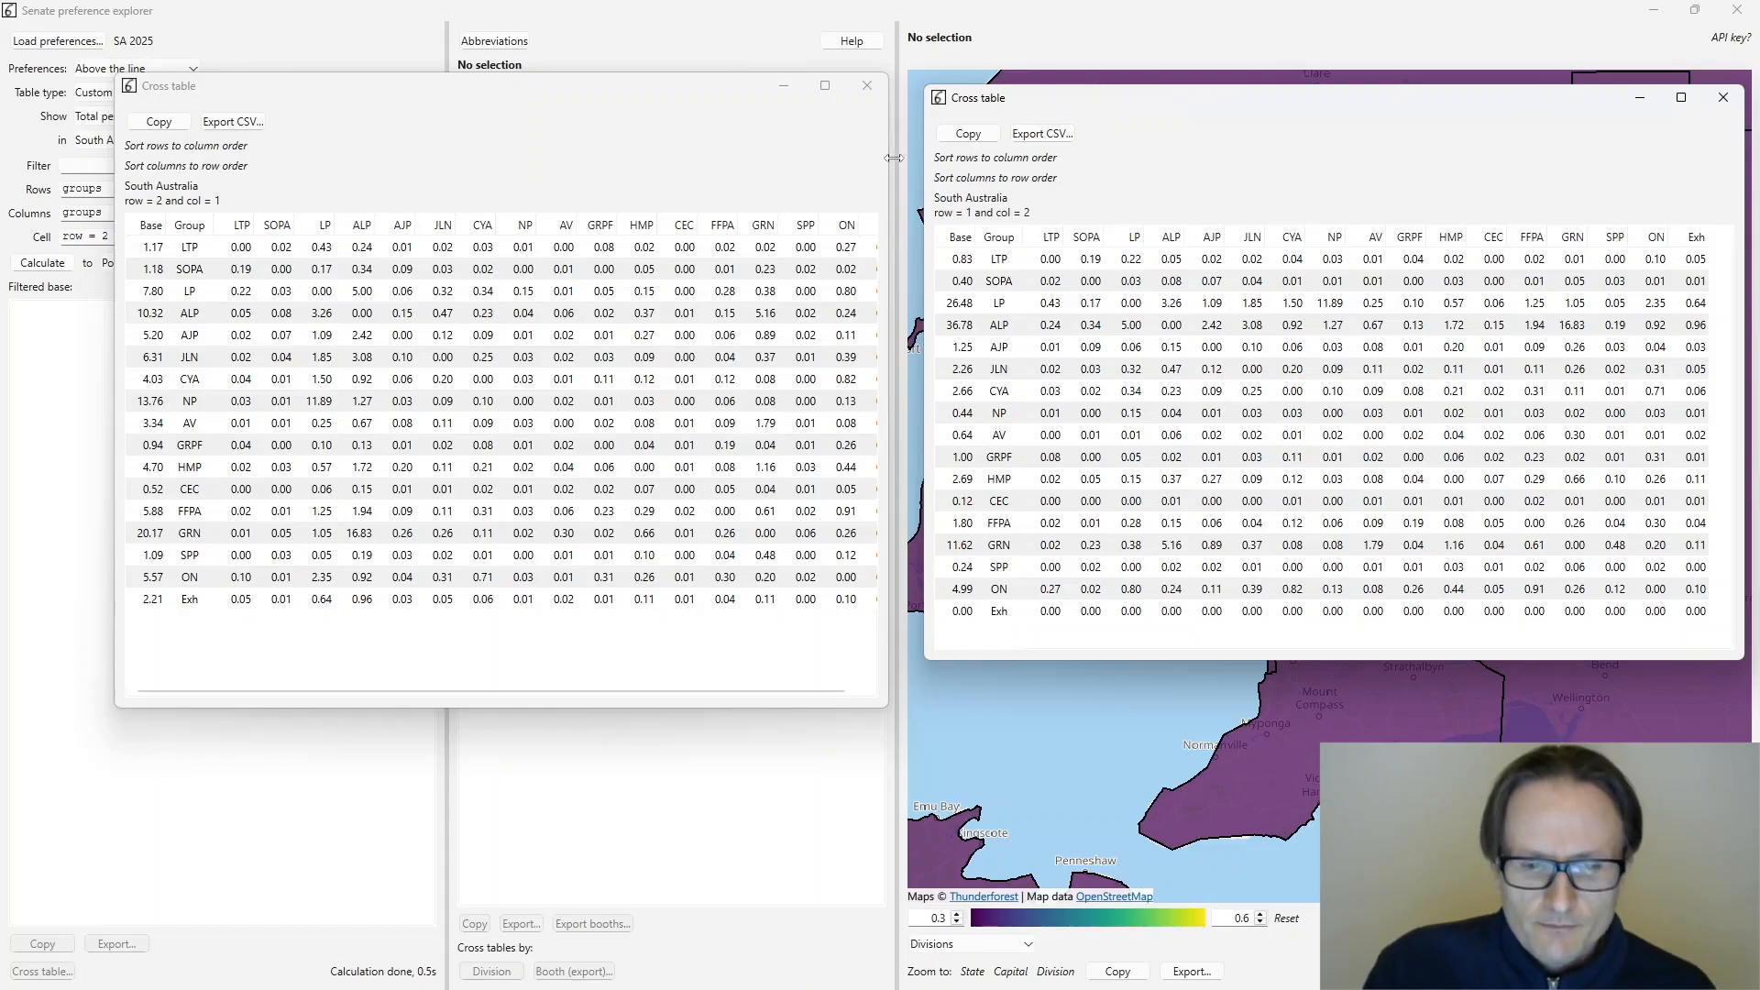
{"action": "left_click", "coordinate": [866, 86]}
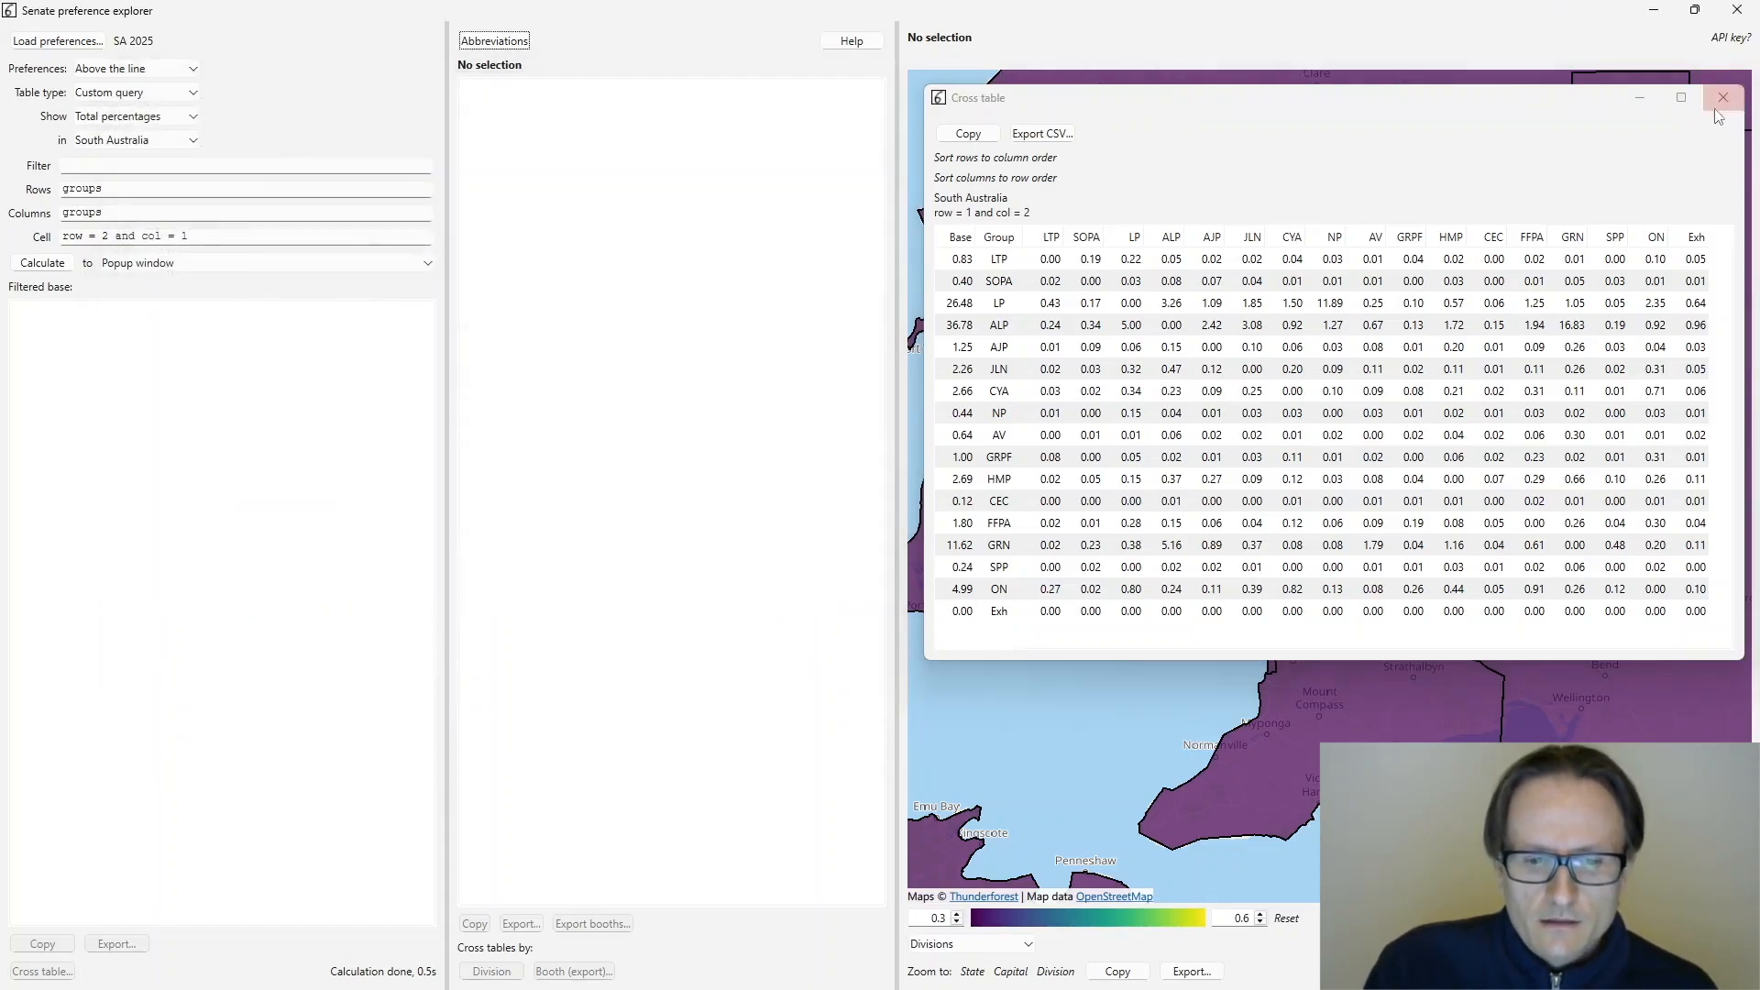
{"action": "left_click", "coordinate": [1722, 96]}
- Calculate the groups cross table as total percentages with the cell expression row = 1 and col in 2..6
{"action": "left_click_drag", "start_coordinate": [103, 237], "coordinate": [268, 237]}
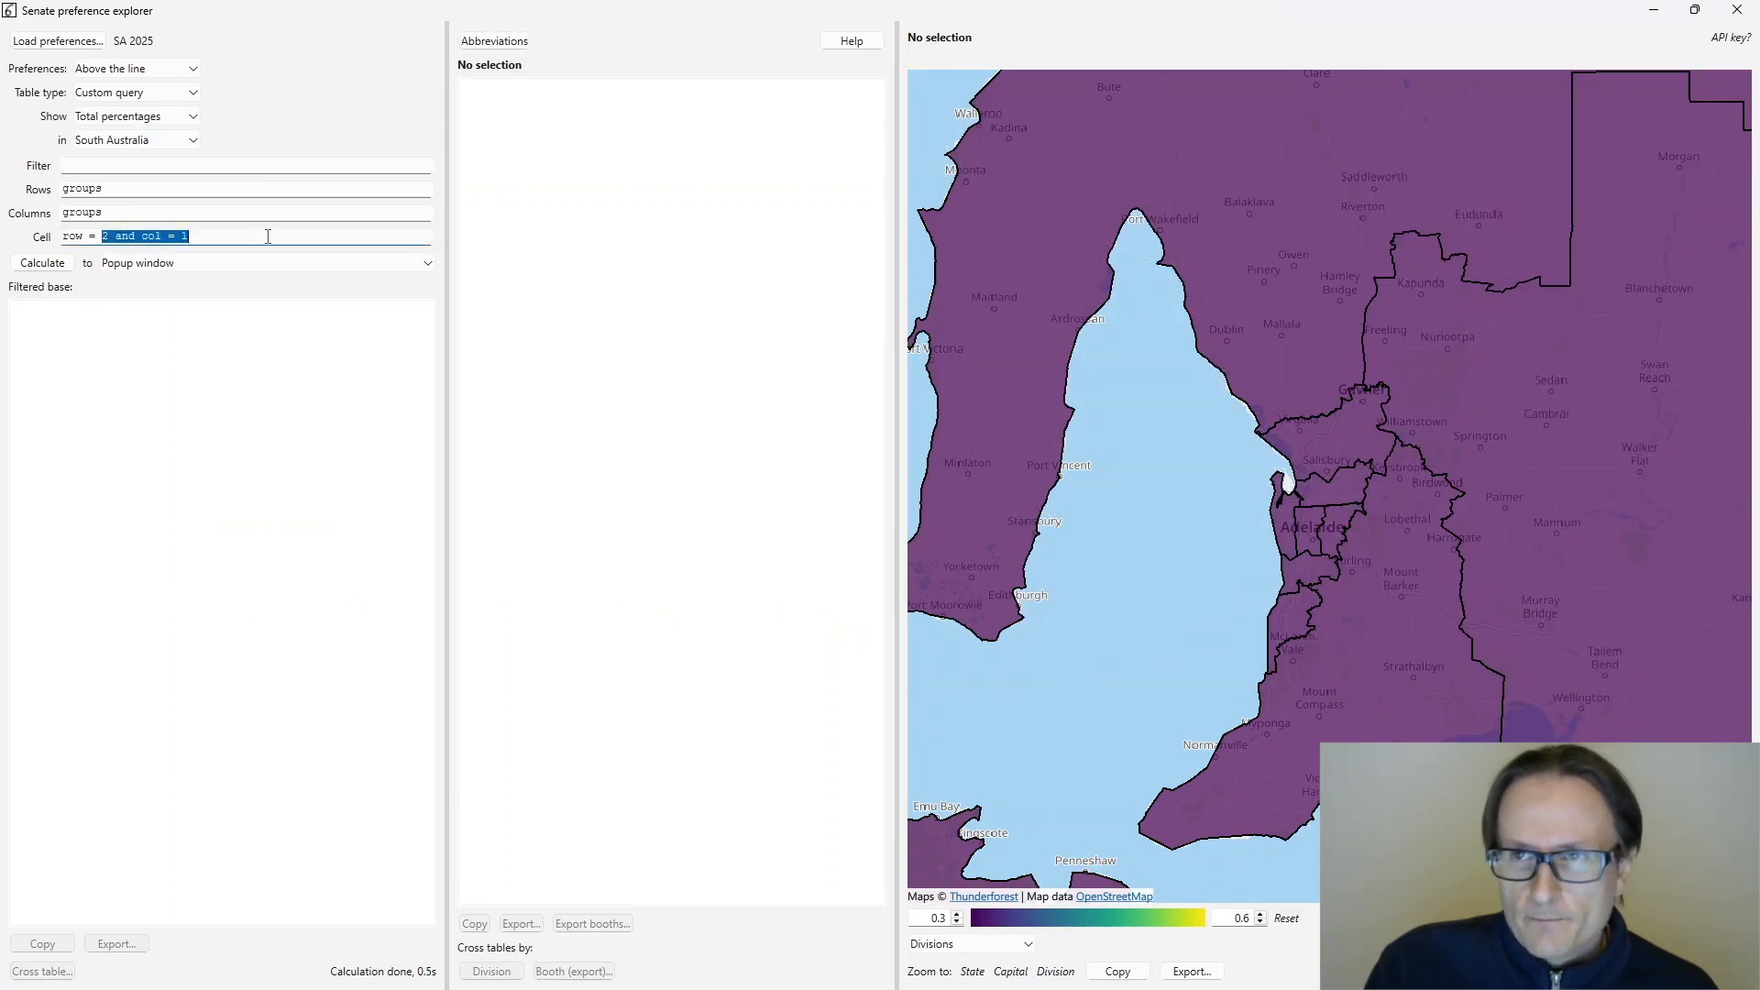
{"action": "type", "text": "1 a"}
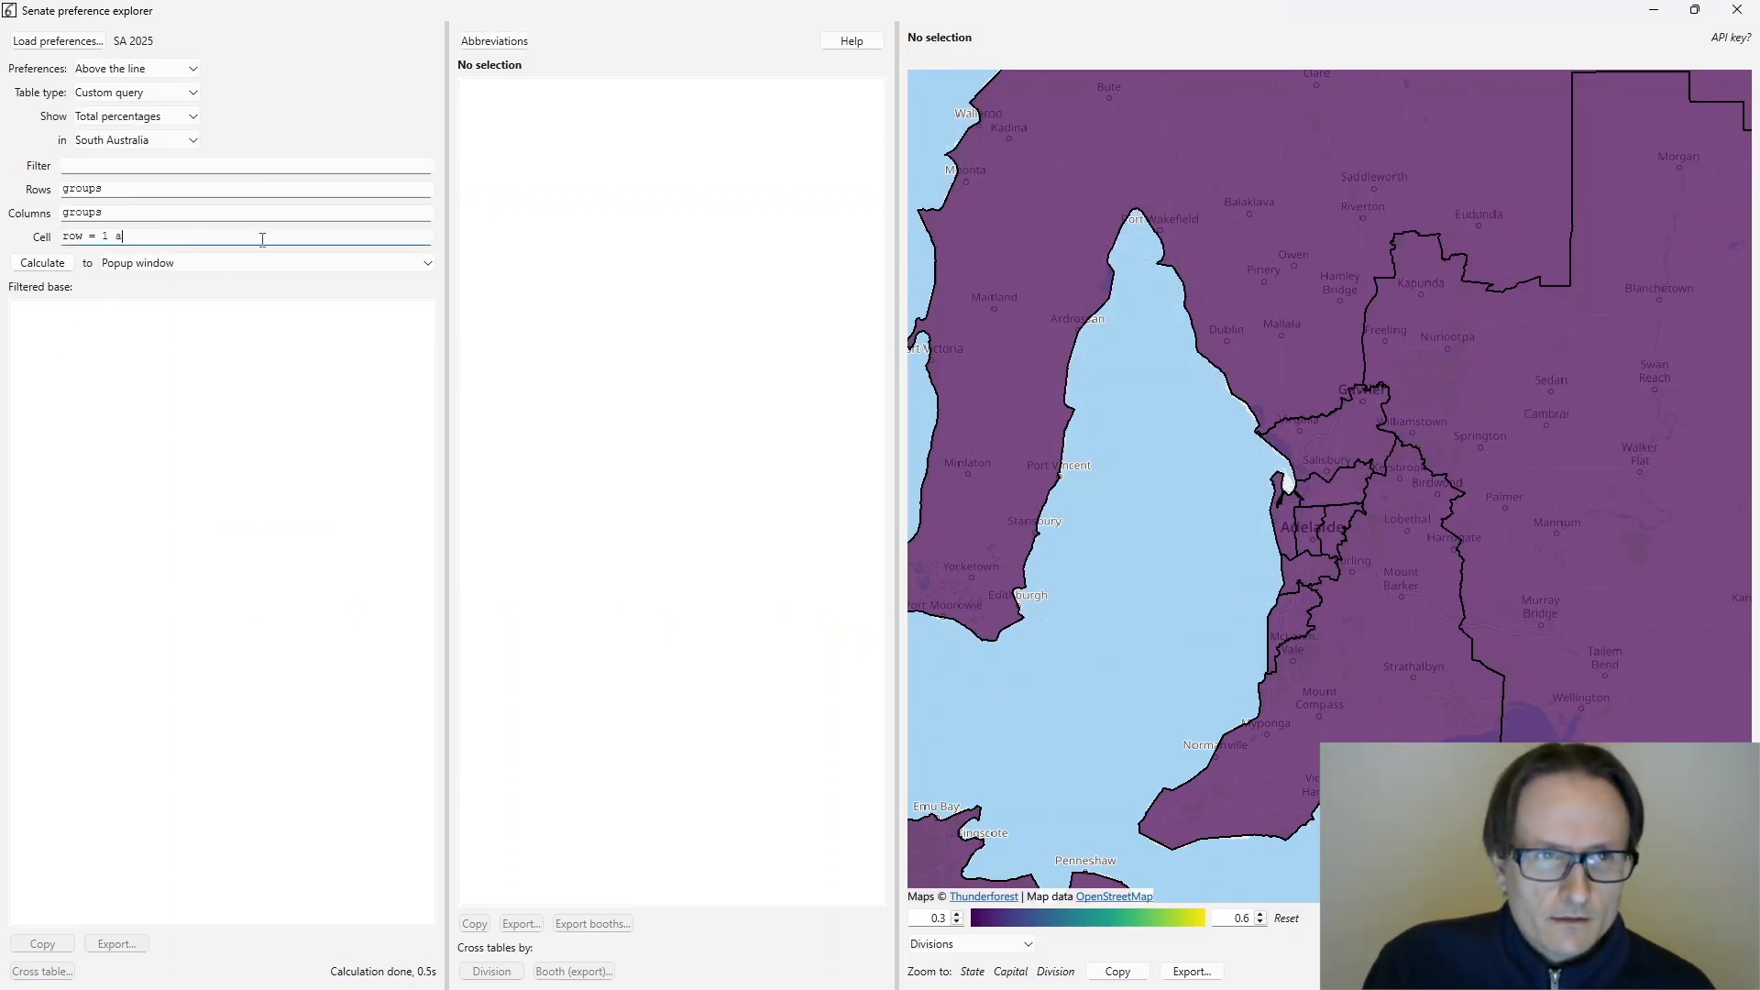
{"action": "type", "text": "nd col in 2..6"}
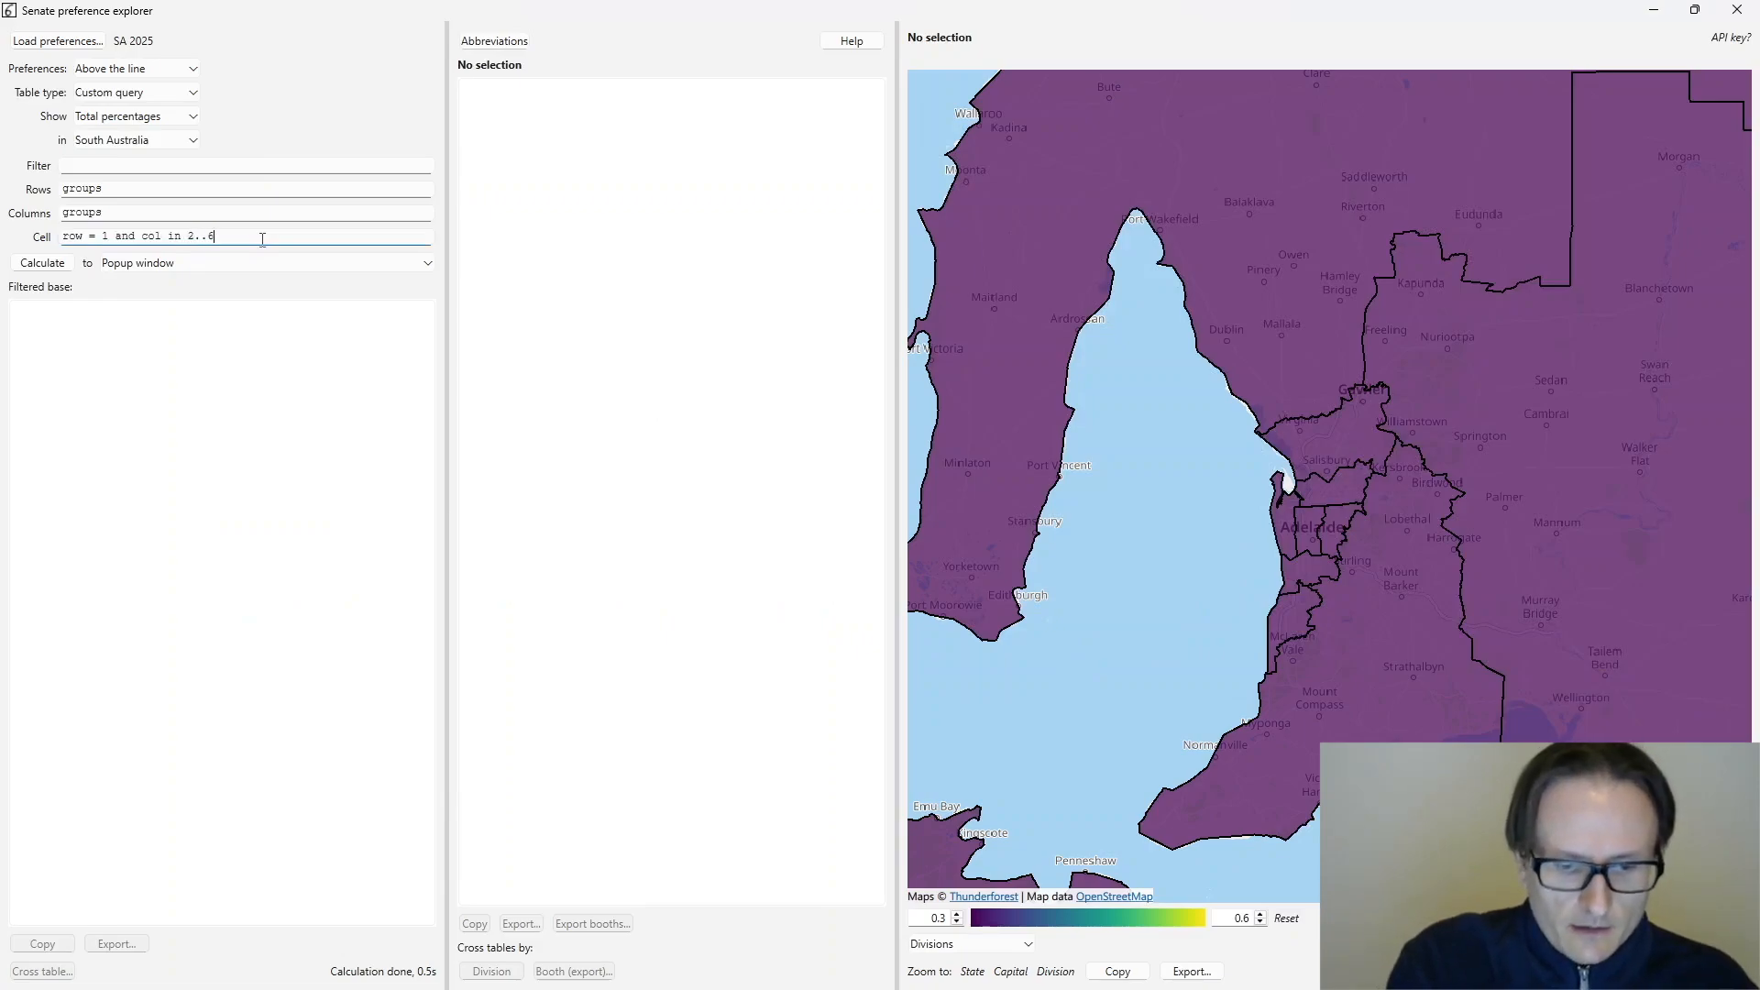
{"action": "left_click", "coordinate": [68, 261]}
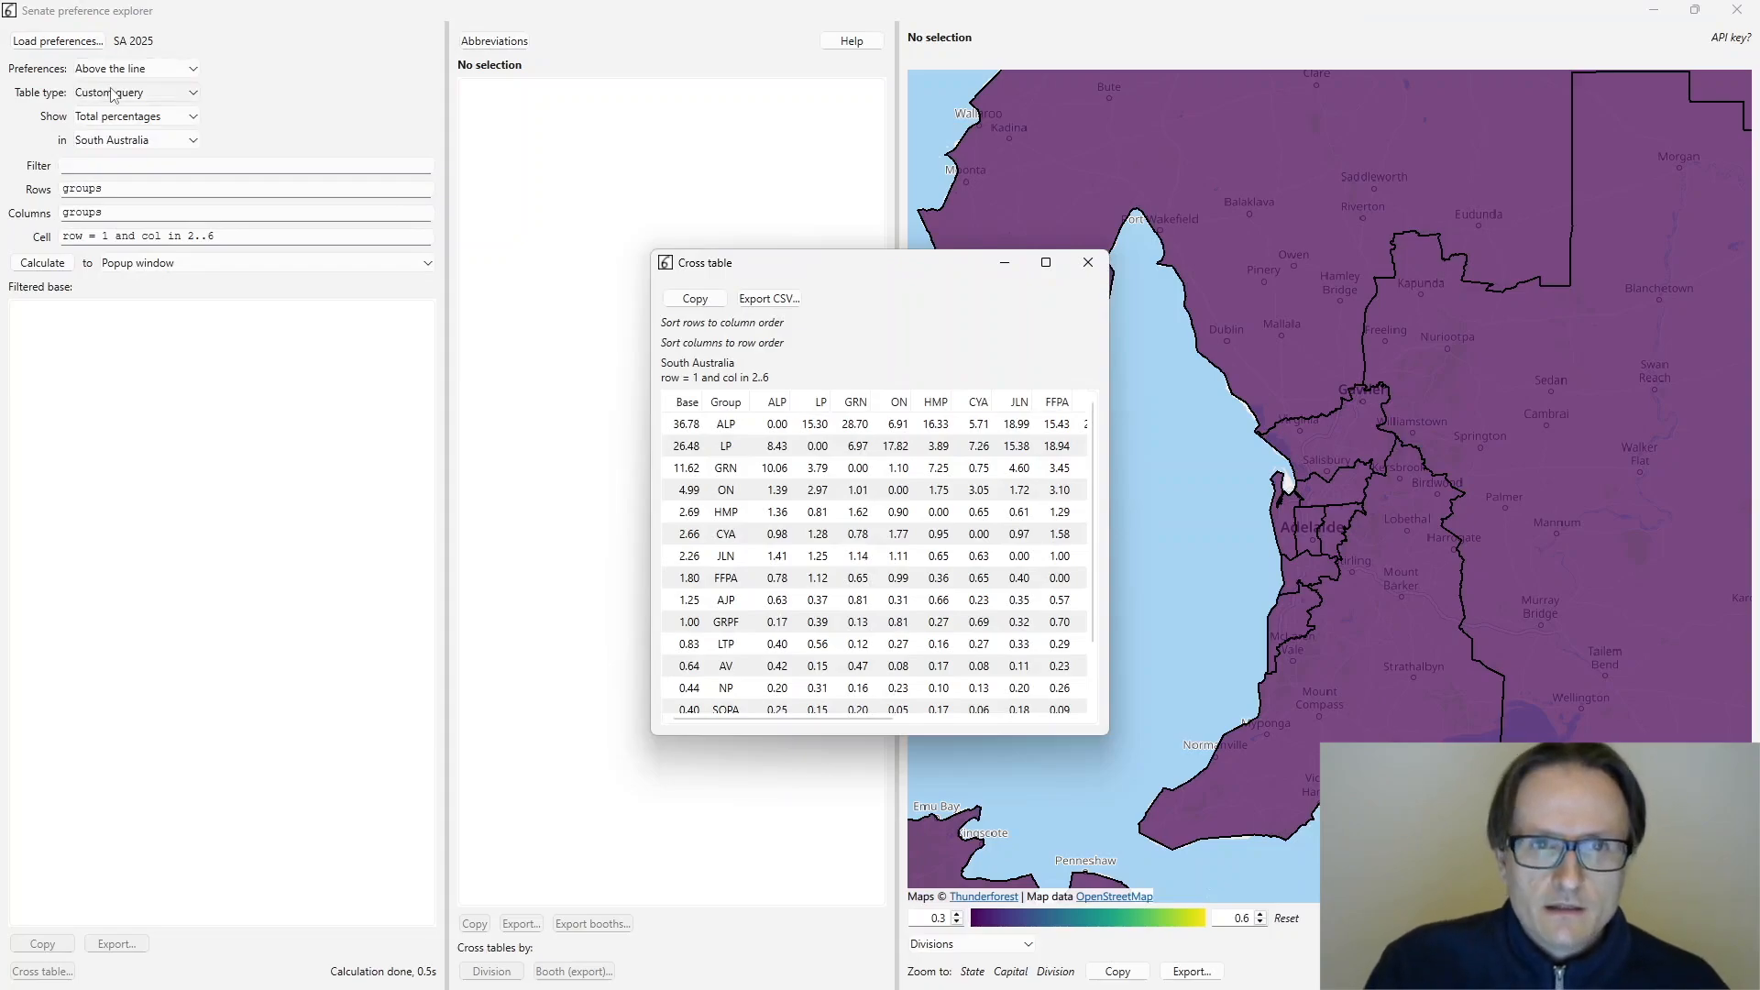
{"action": "left_click", "coordinate": [113, 93]}
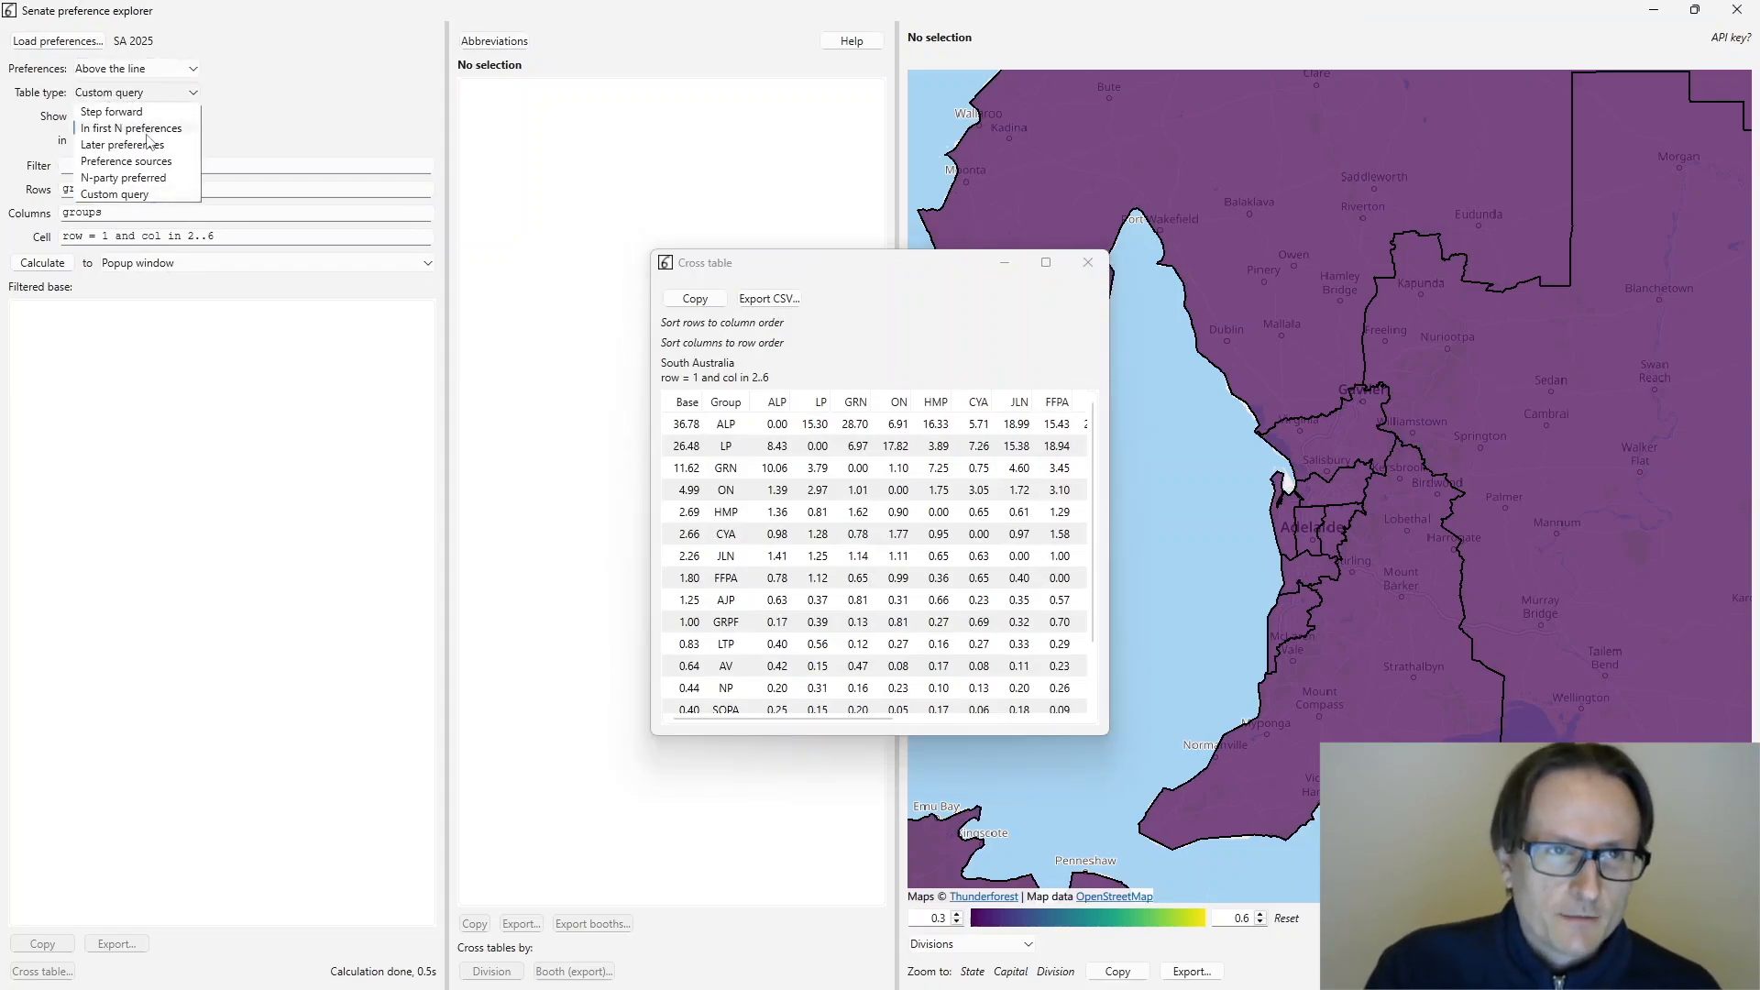
{"action": "left_click", "coordinate": [738, 266]}
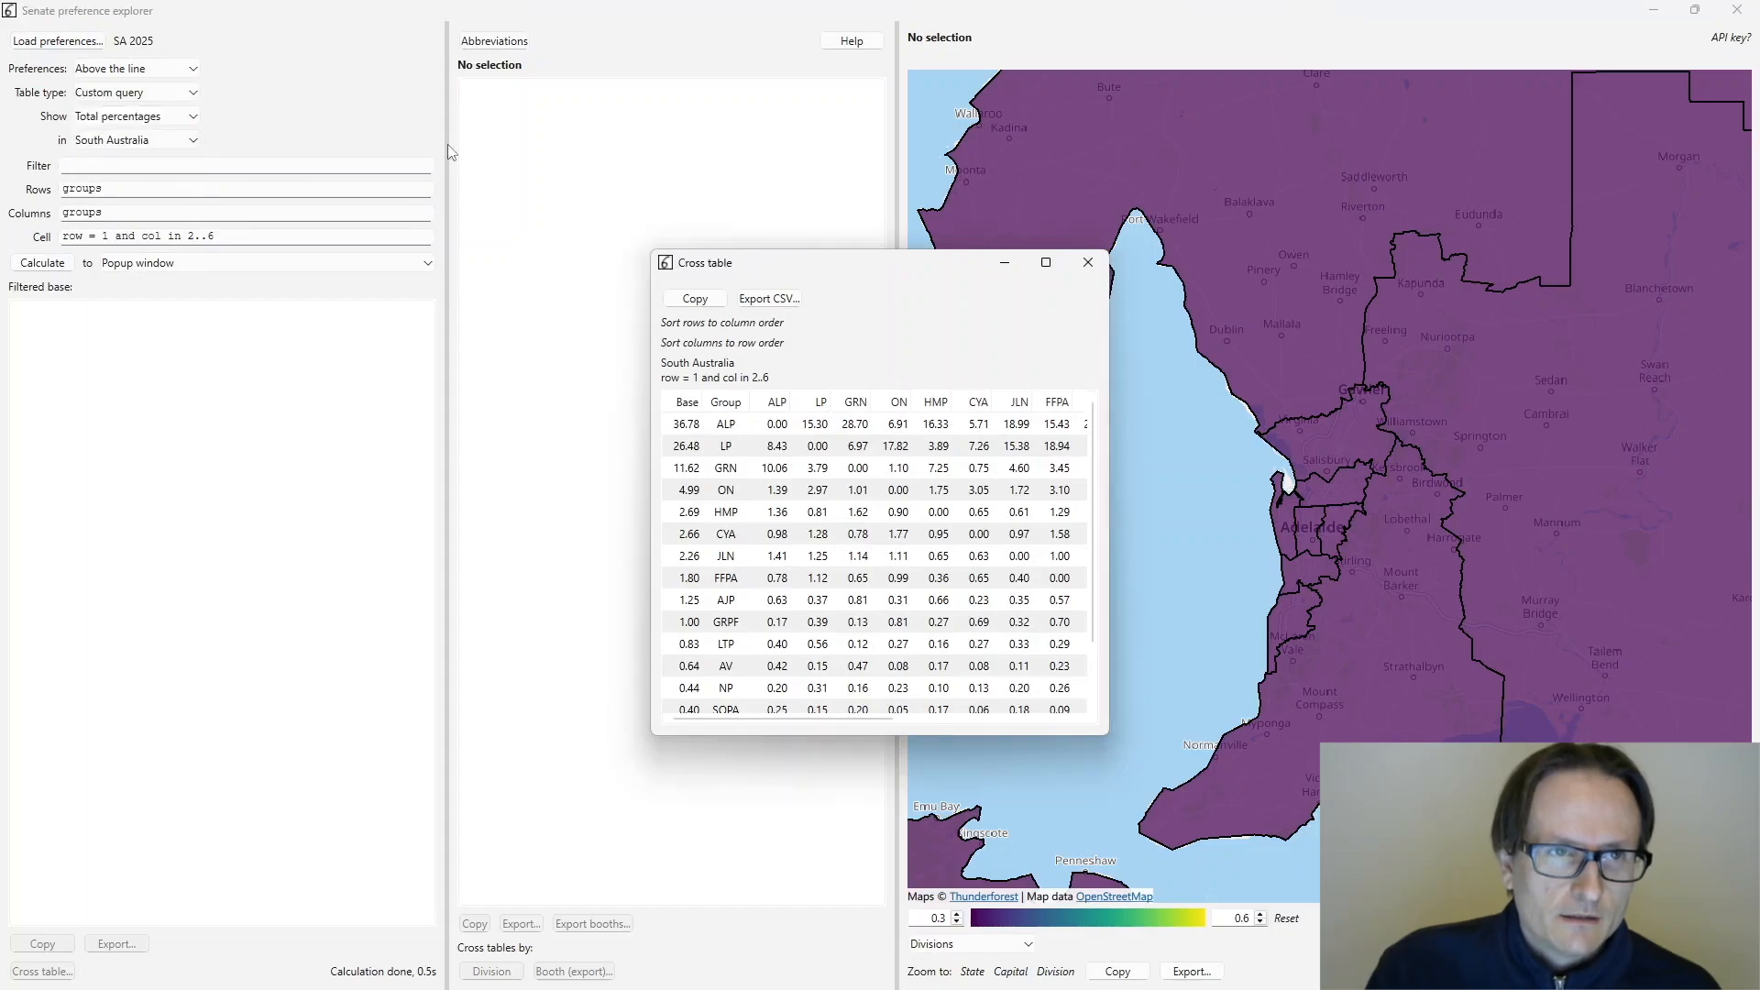
- Enlarge the cross table window, sort its columns by the ALP row, and close it
{"action": "left_click_drag", "start_coordinate": [819, 269], "coordinate": [450, 129]}
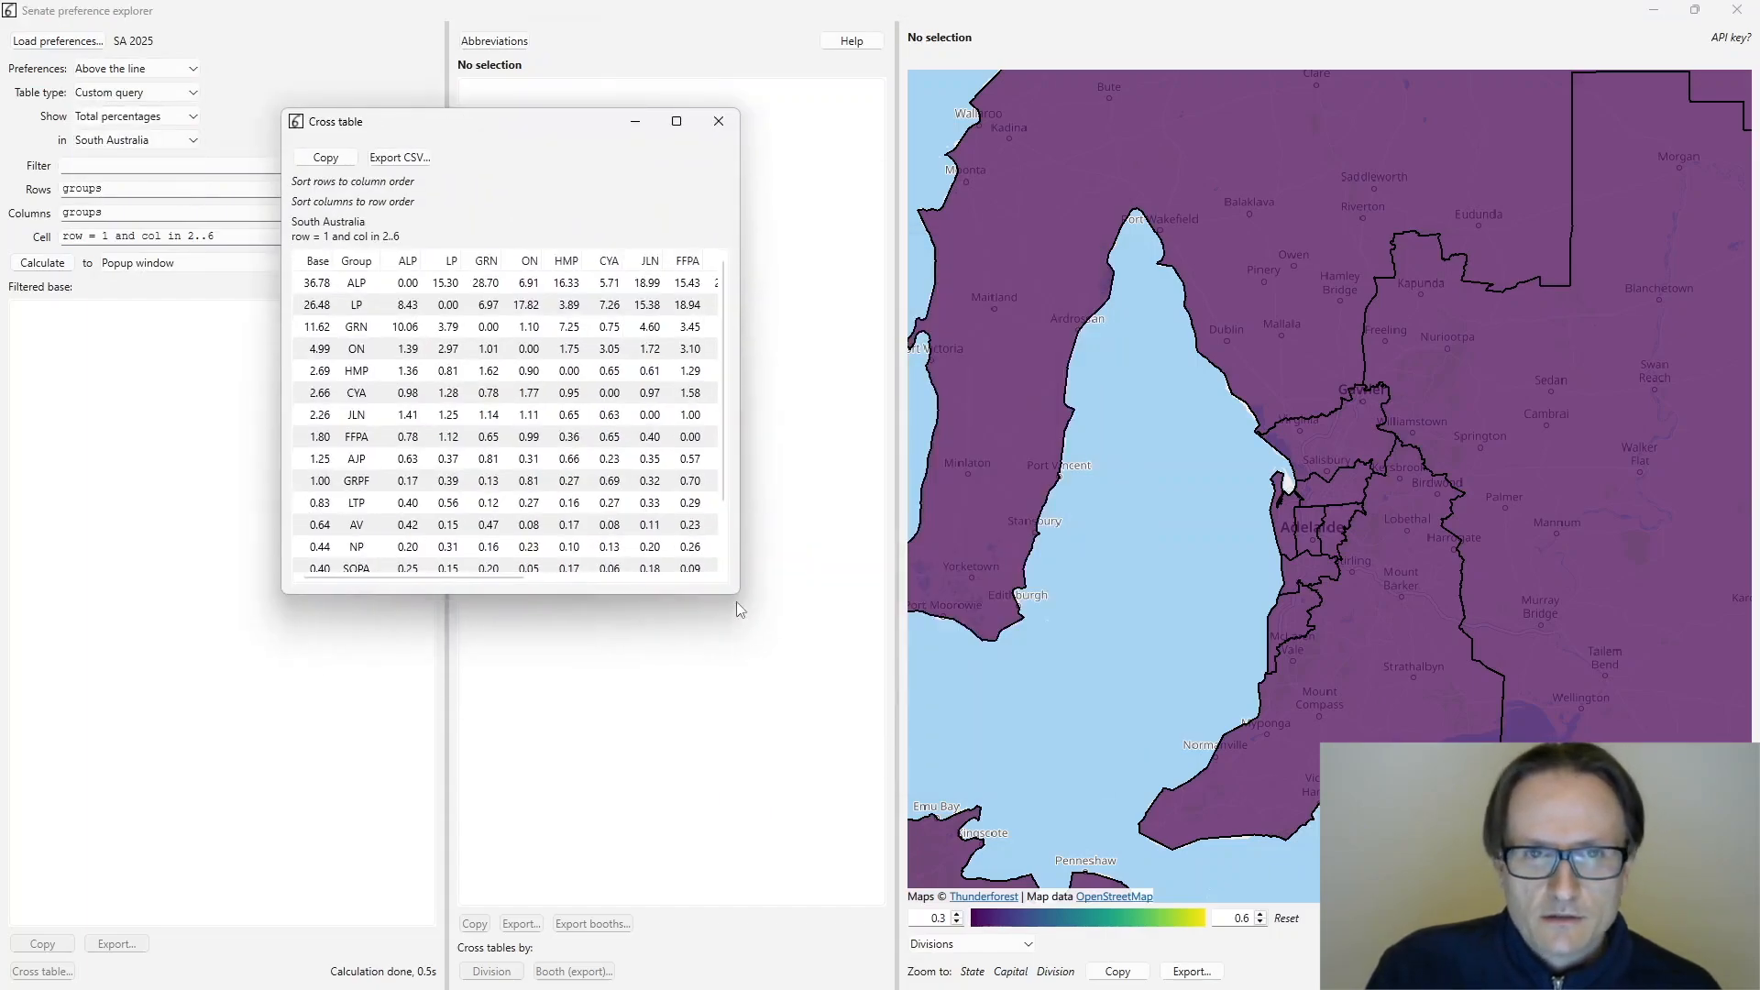
{"action": "left_click_drag", "start_coordinate": [745, 607], "coordinate": [1342, 757]}
{"action": "left_click", "coordinate": [349, 284]}
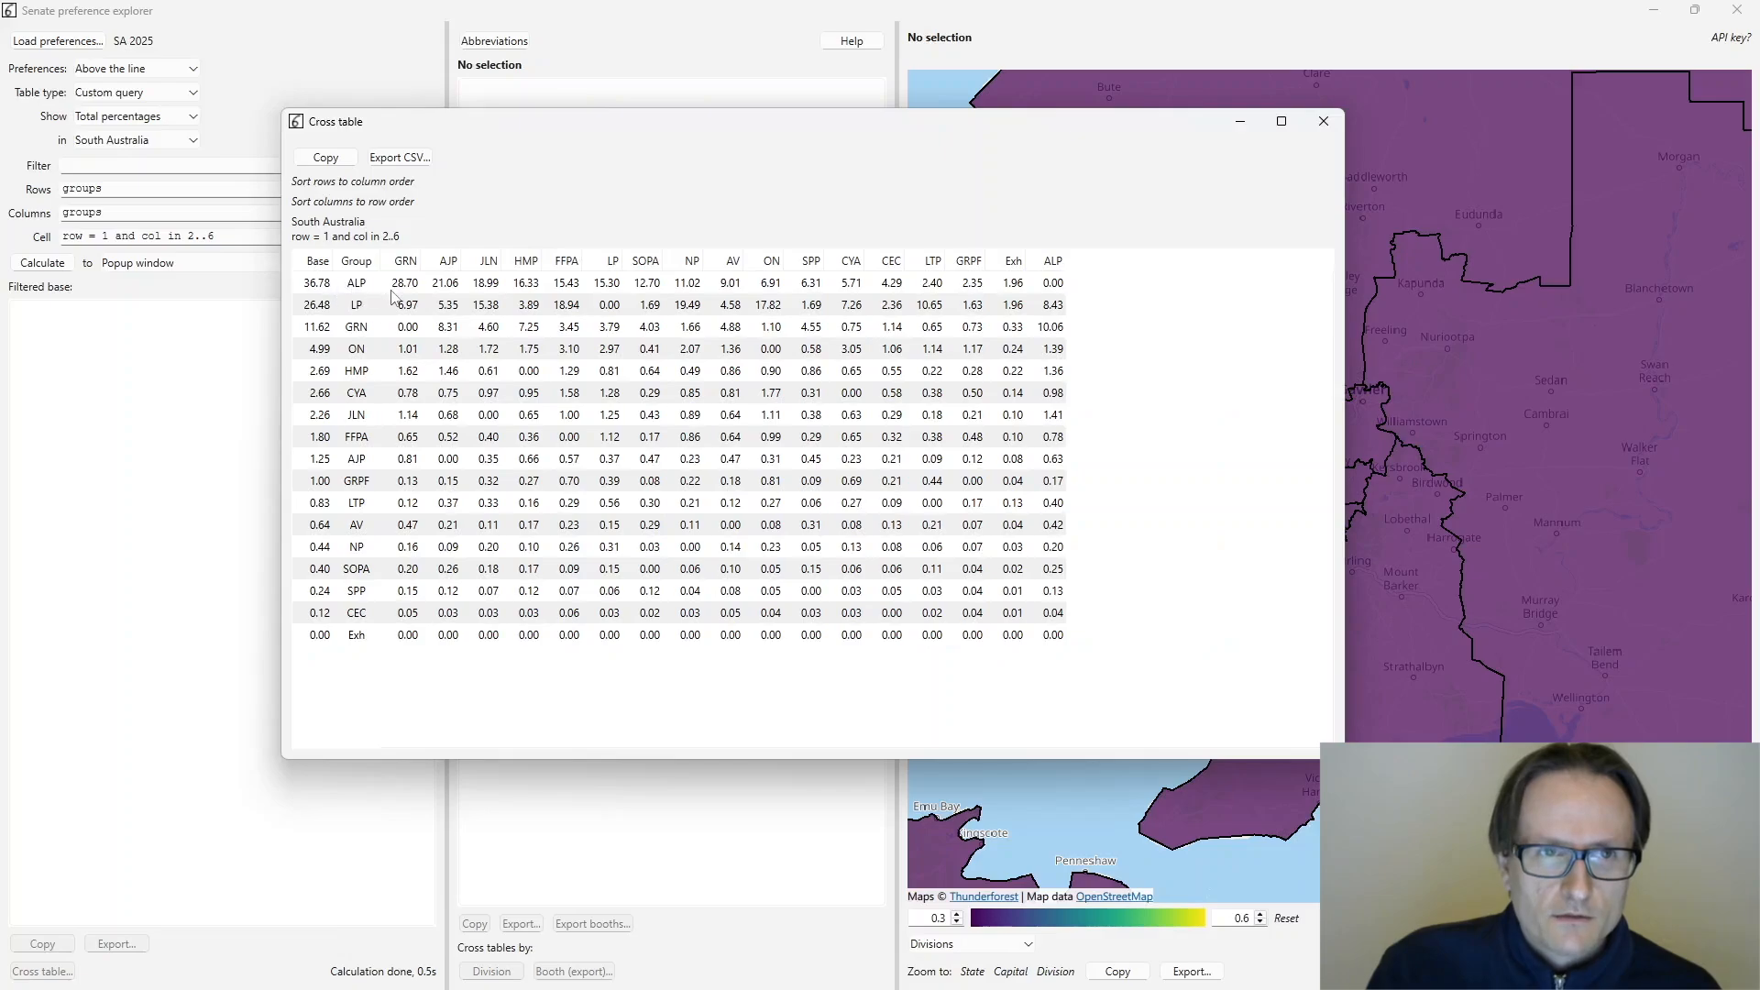
{"action": "left_click", "coordinate": [1323, 121]}
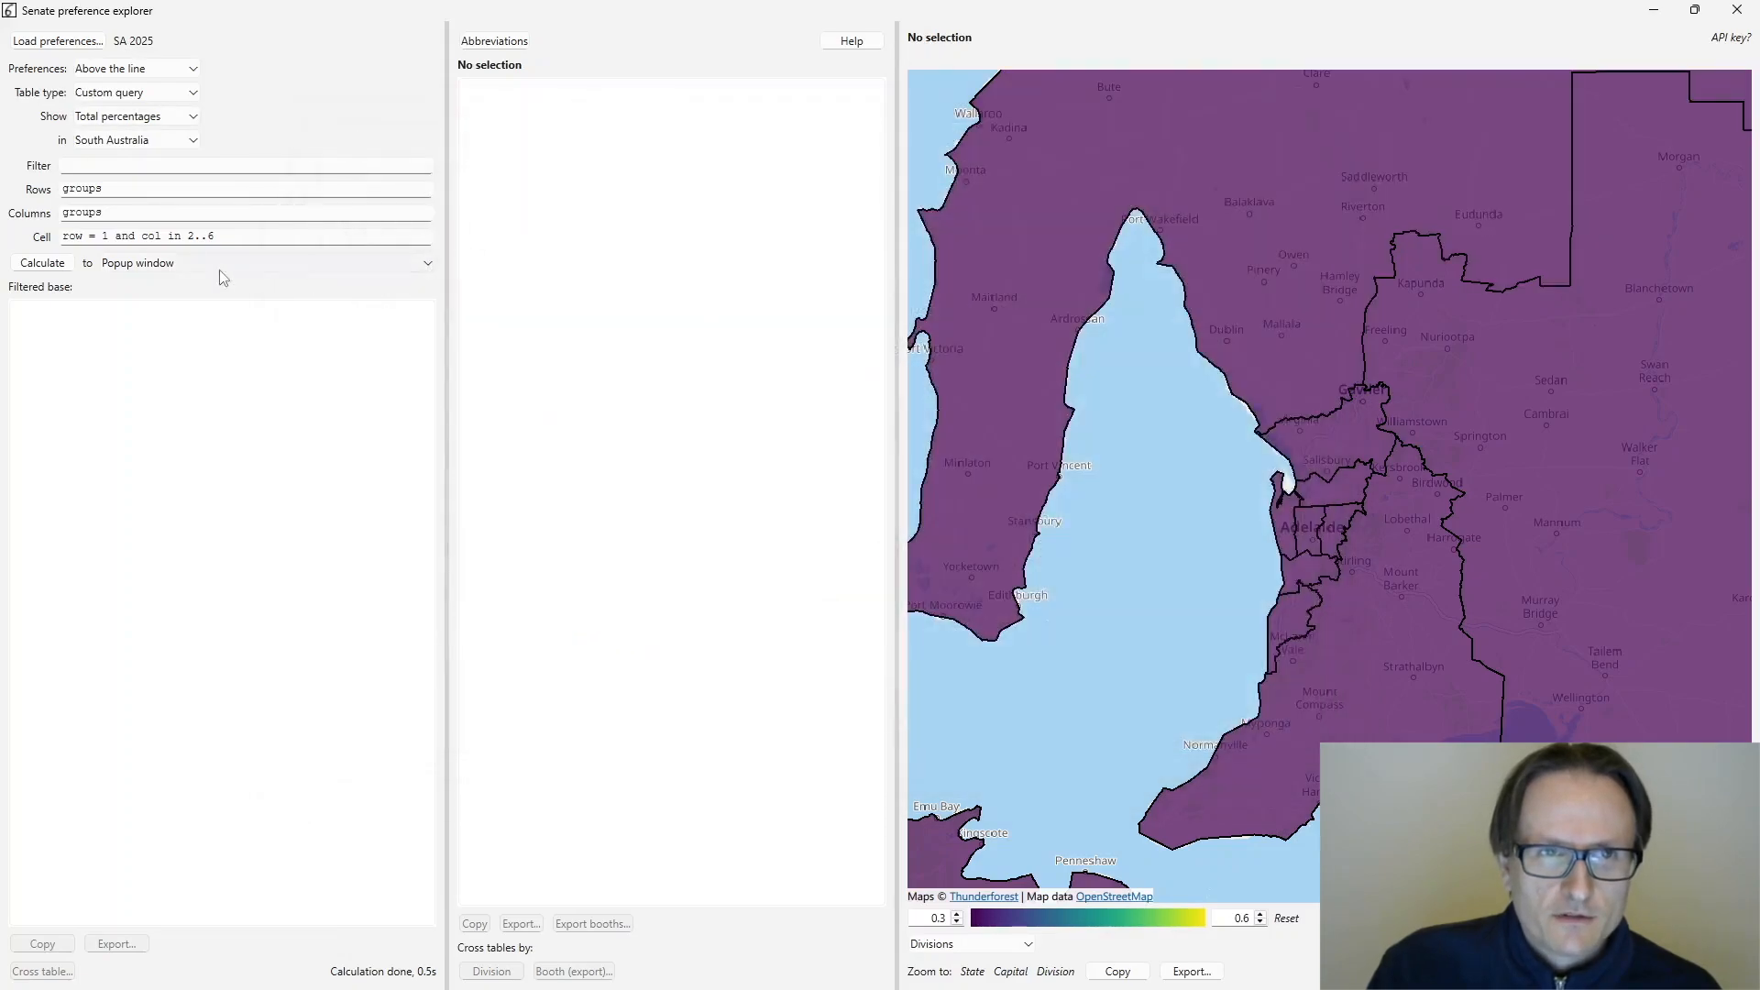
- Recalculate the same groups cross table showing Percentages, and enlarge its window to fit all columns
{"action": "left_click", "coordinate": [99, 117]}
{"action": "left_click", "coordinate": [101, 151]}
{"action": "left_click", "coordinate": [62, 268]}
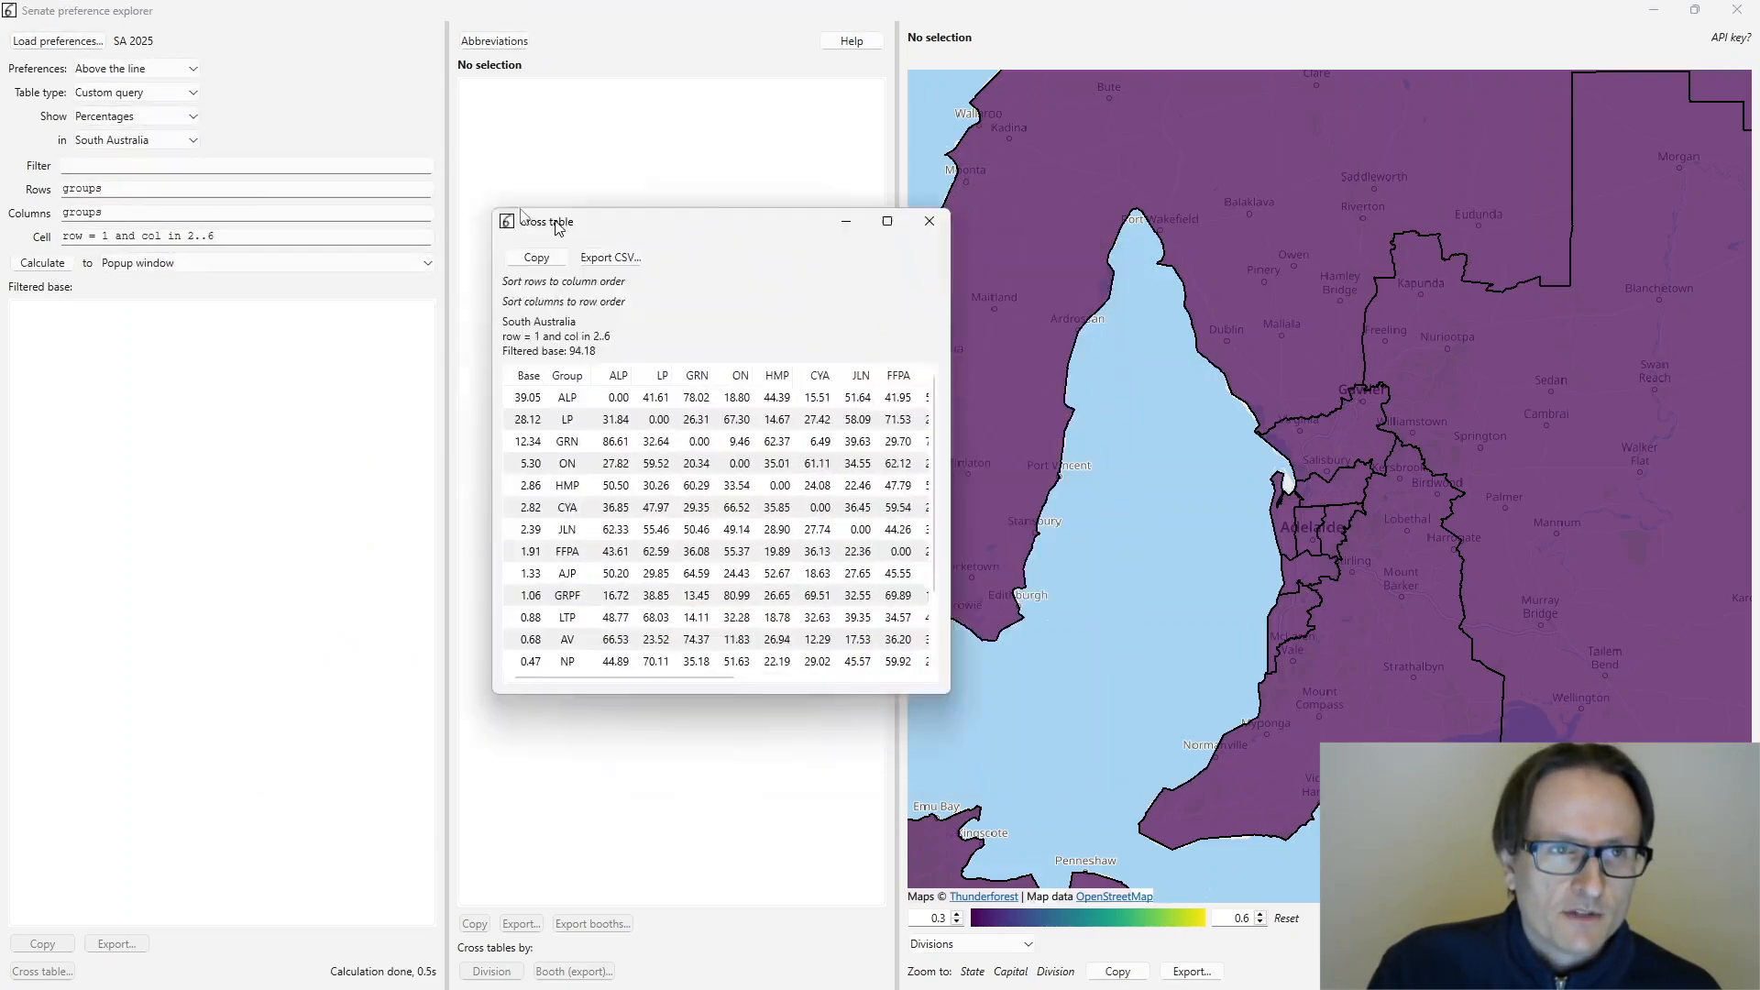
{"action": "left_click_drag", "start_coordinate": [625, 570], "coordinate": [1104, 677]}
- Sort the percentages table's columns by the ALP row and by the LP row, and close the table
{"action": "left_click", "coordinate": [242, 272]}
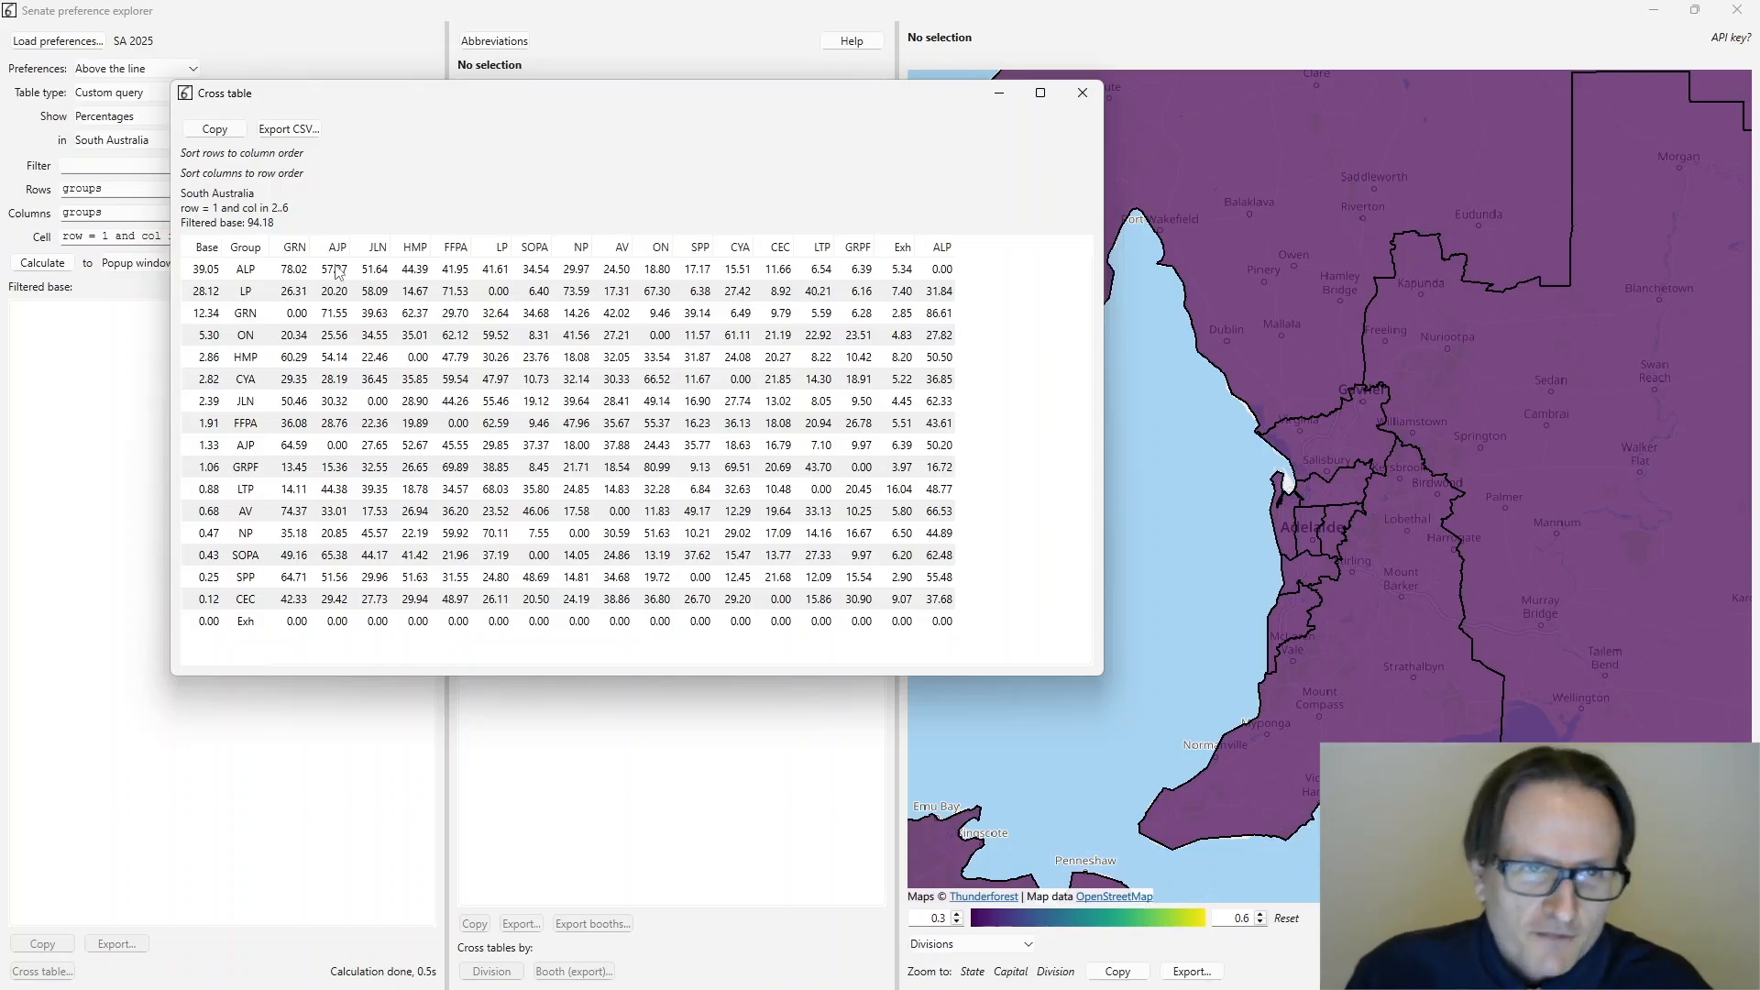
{"action": "left_click", "coordinate": [237, 291]}
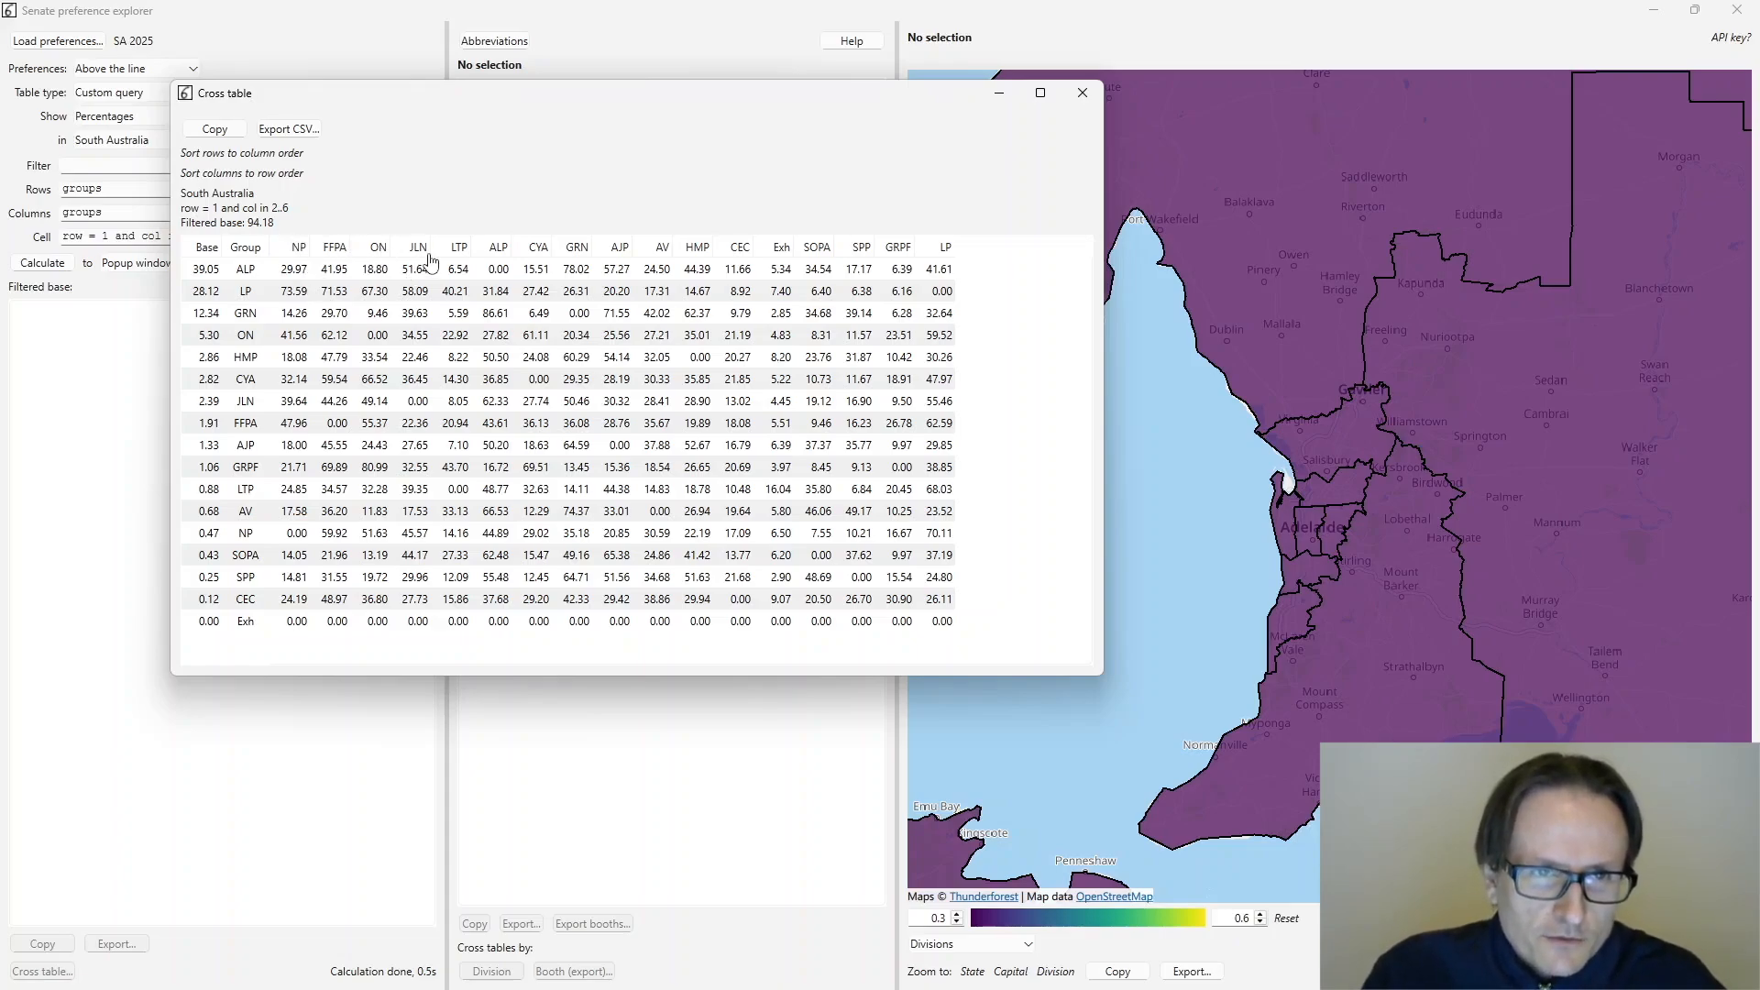
{"action": "left_click", "coordinate": [1081, 95]}
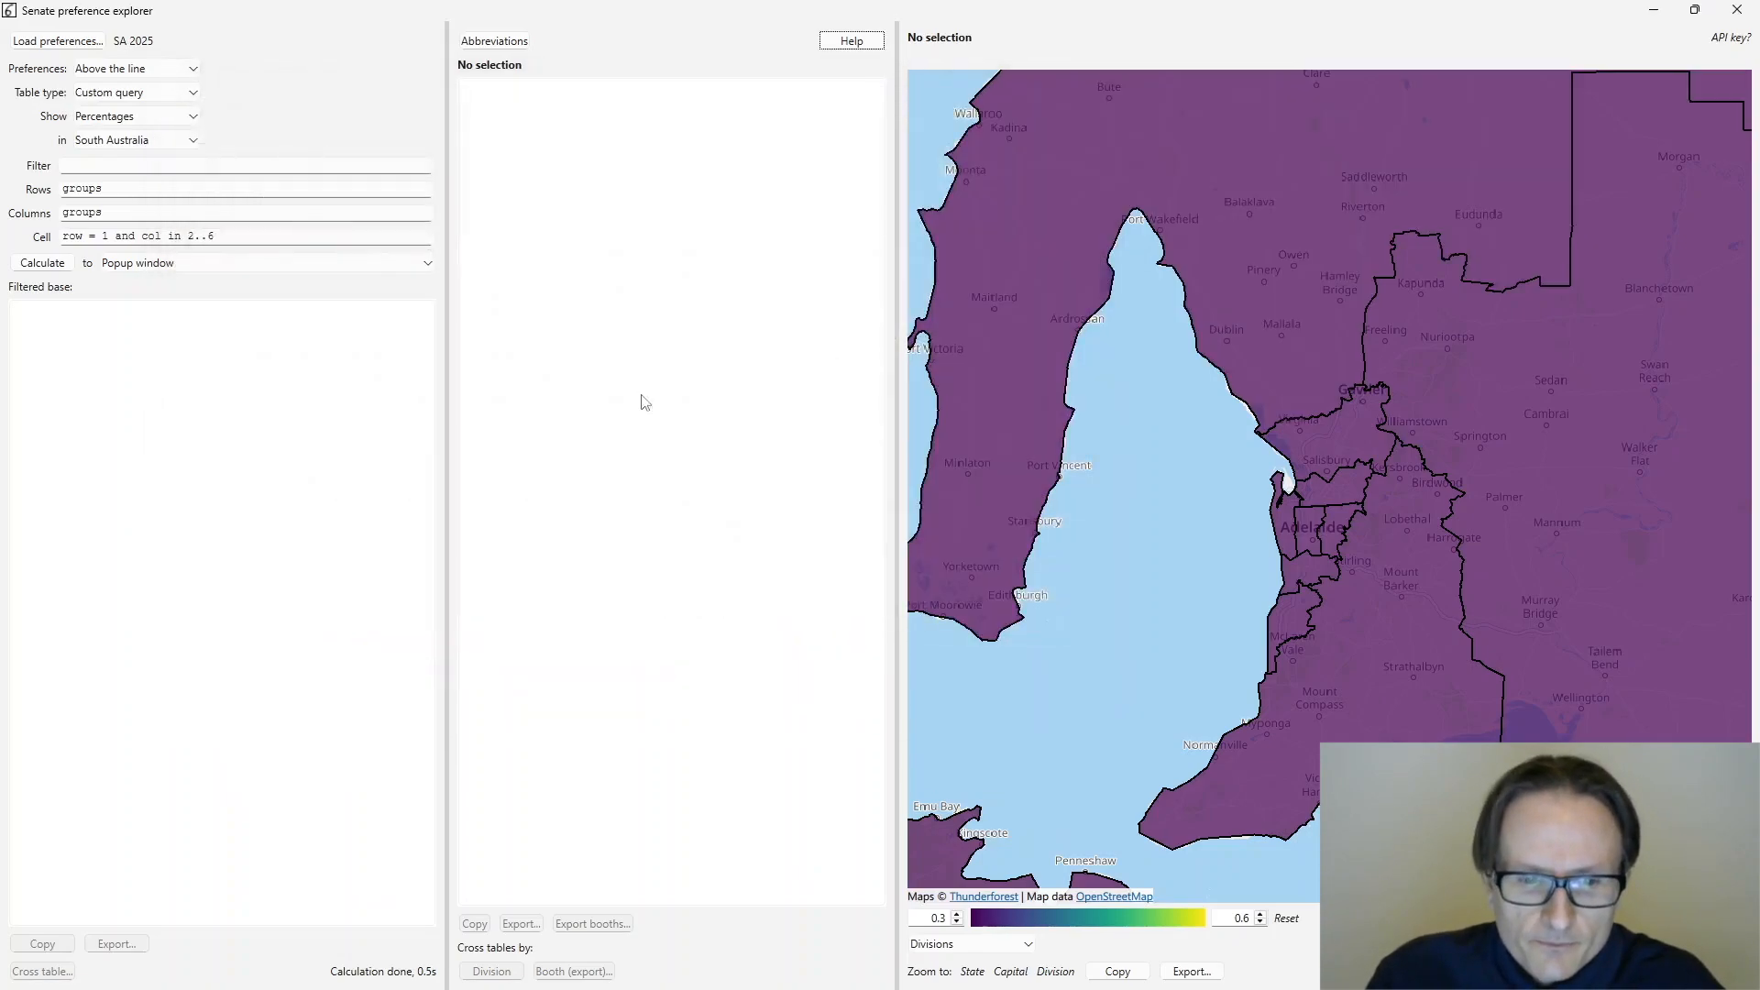
- Calculate the percentages cross table with the cell expression row < col, enlarge its window to examine all groups, and close it
{"action": "triple_click", "coordinate": [239, 239]}
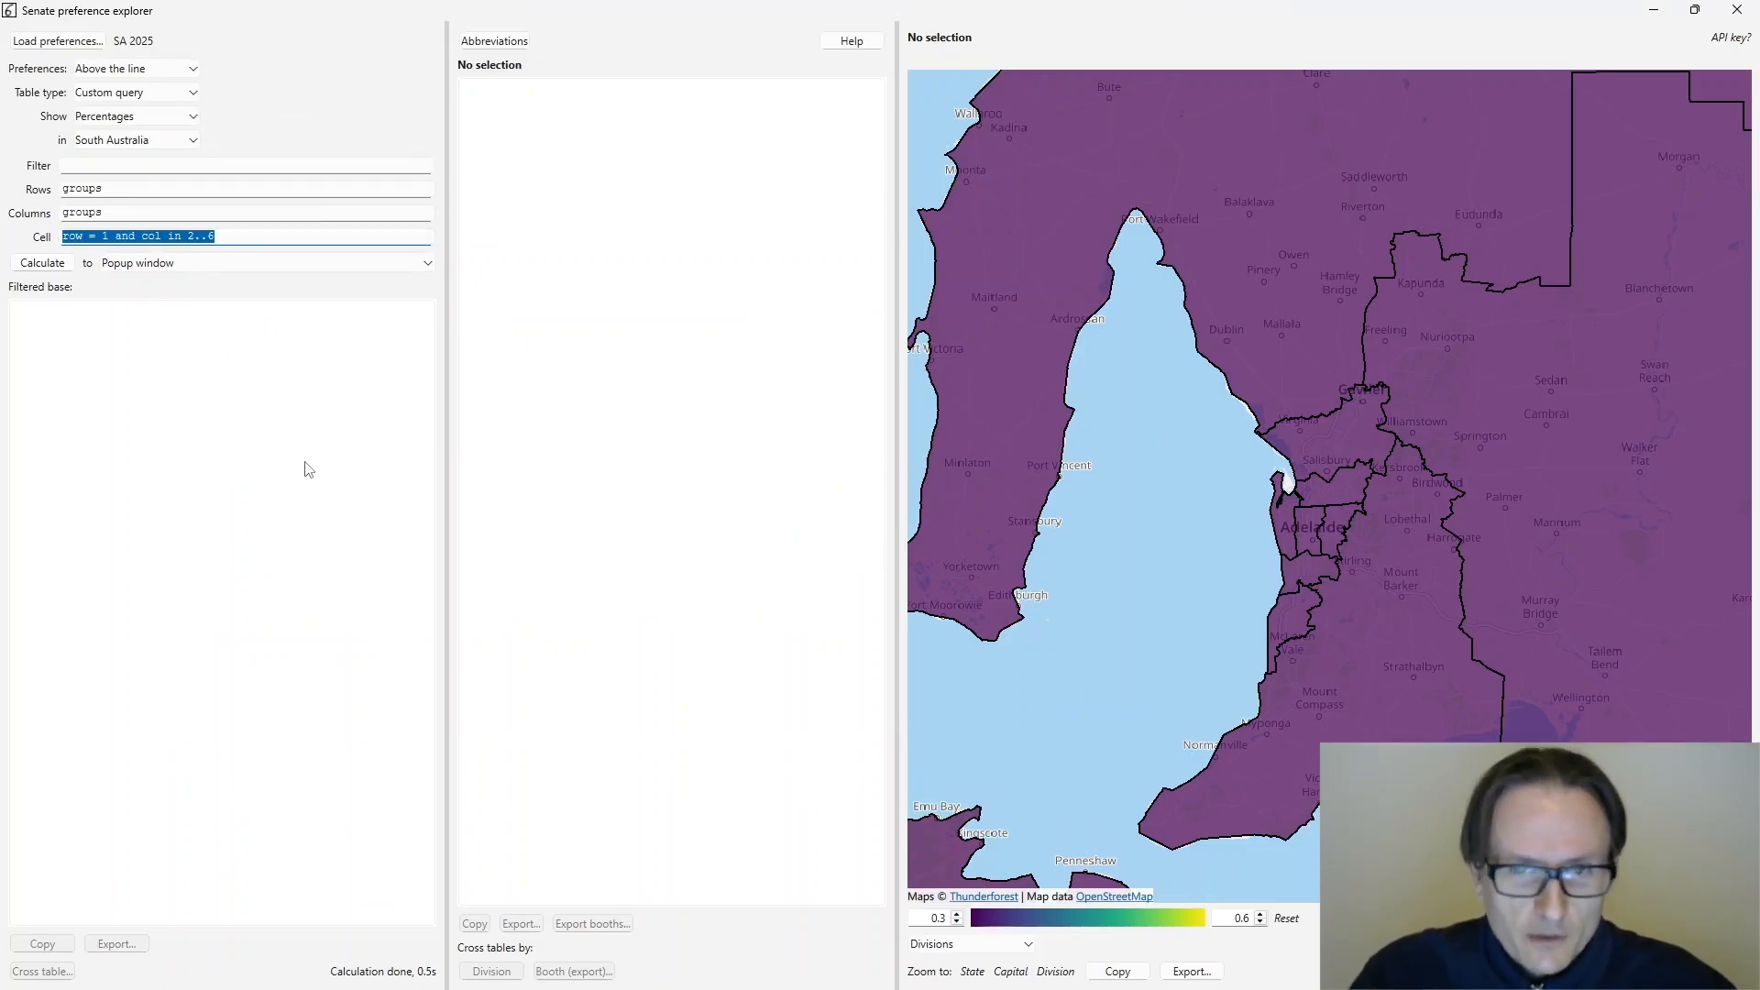
{"action": "type", "text": "row < col"}
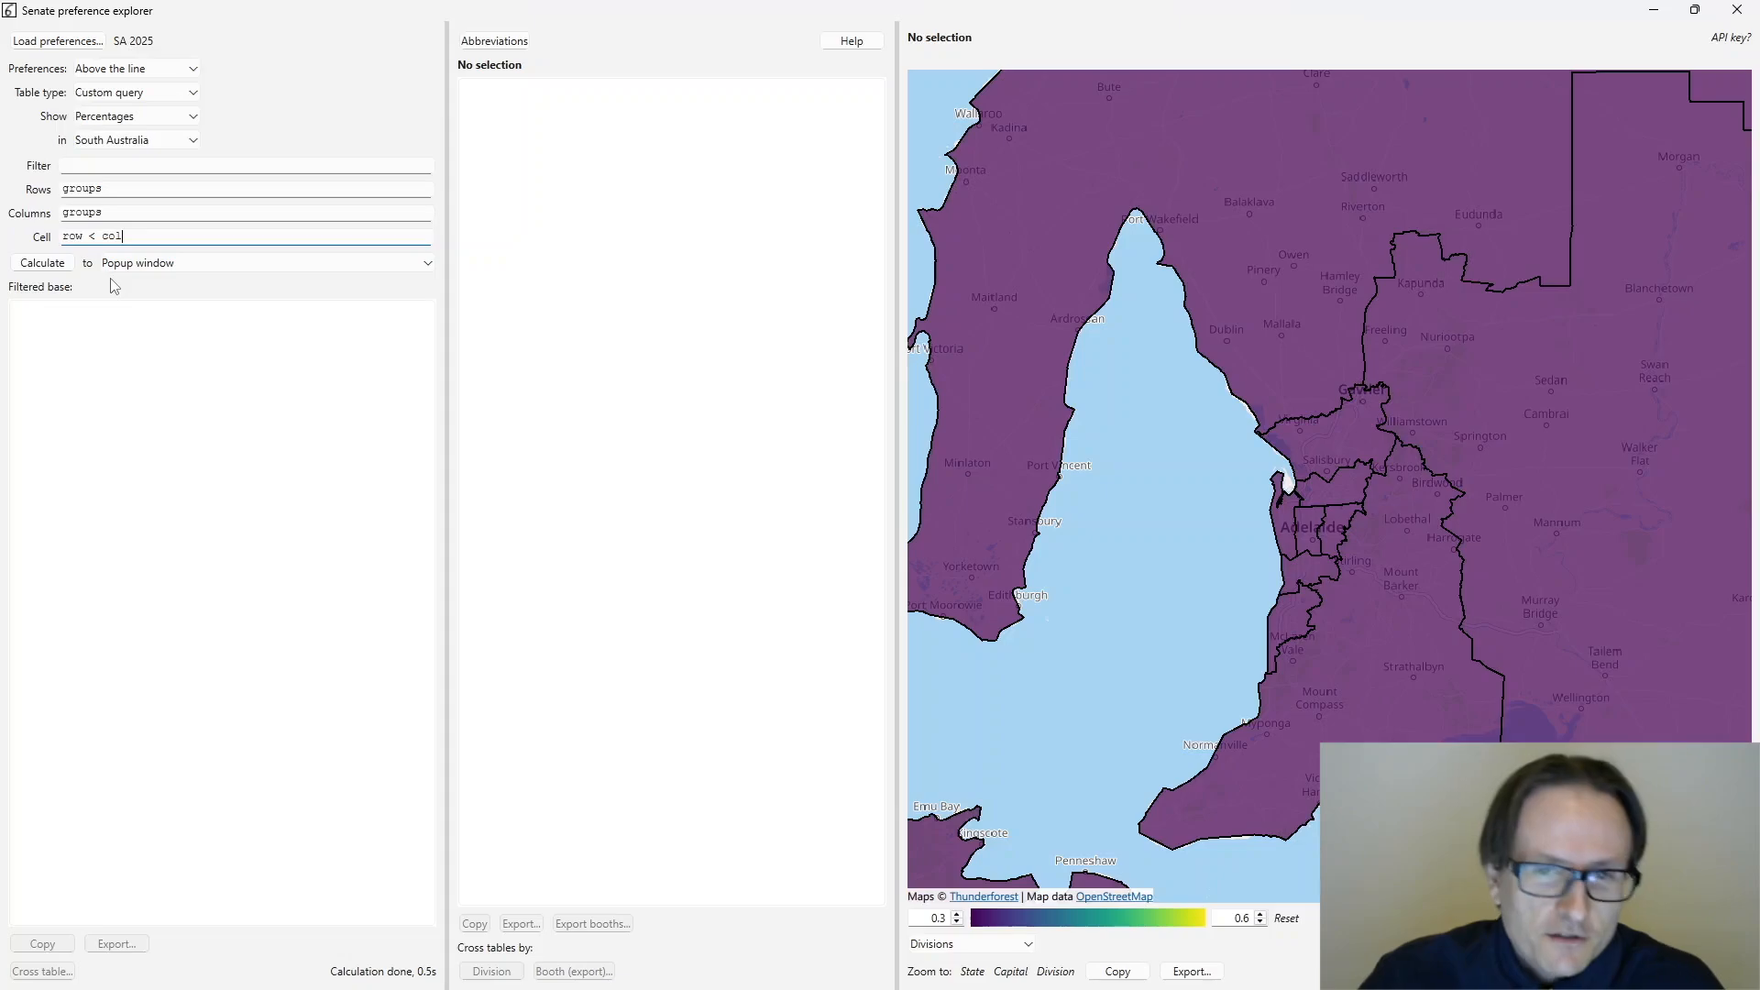
{"action": "left_click", "coordinate": [57, 266]}
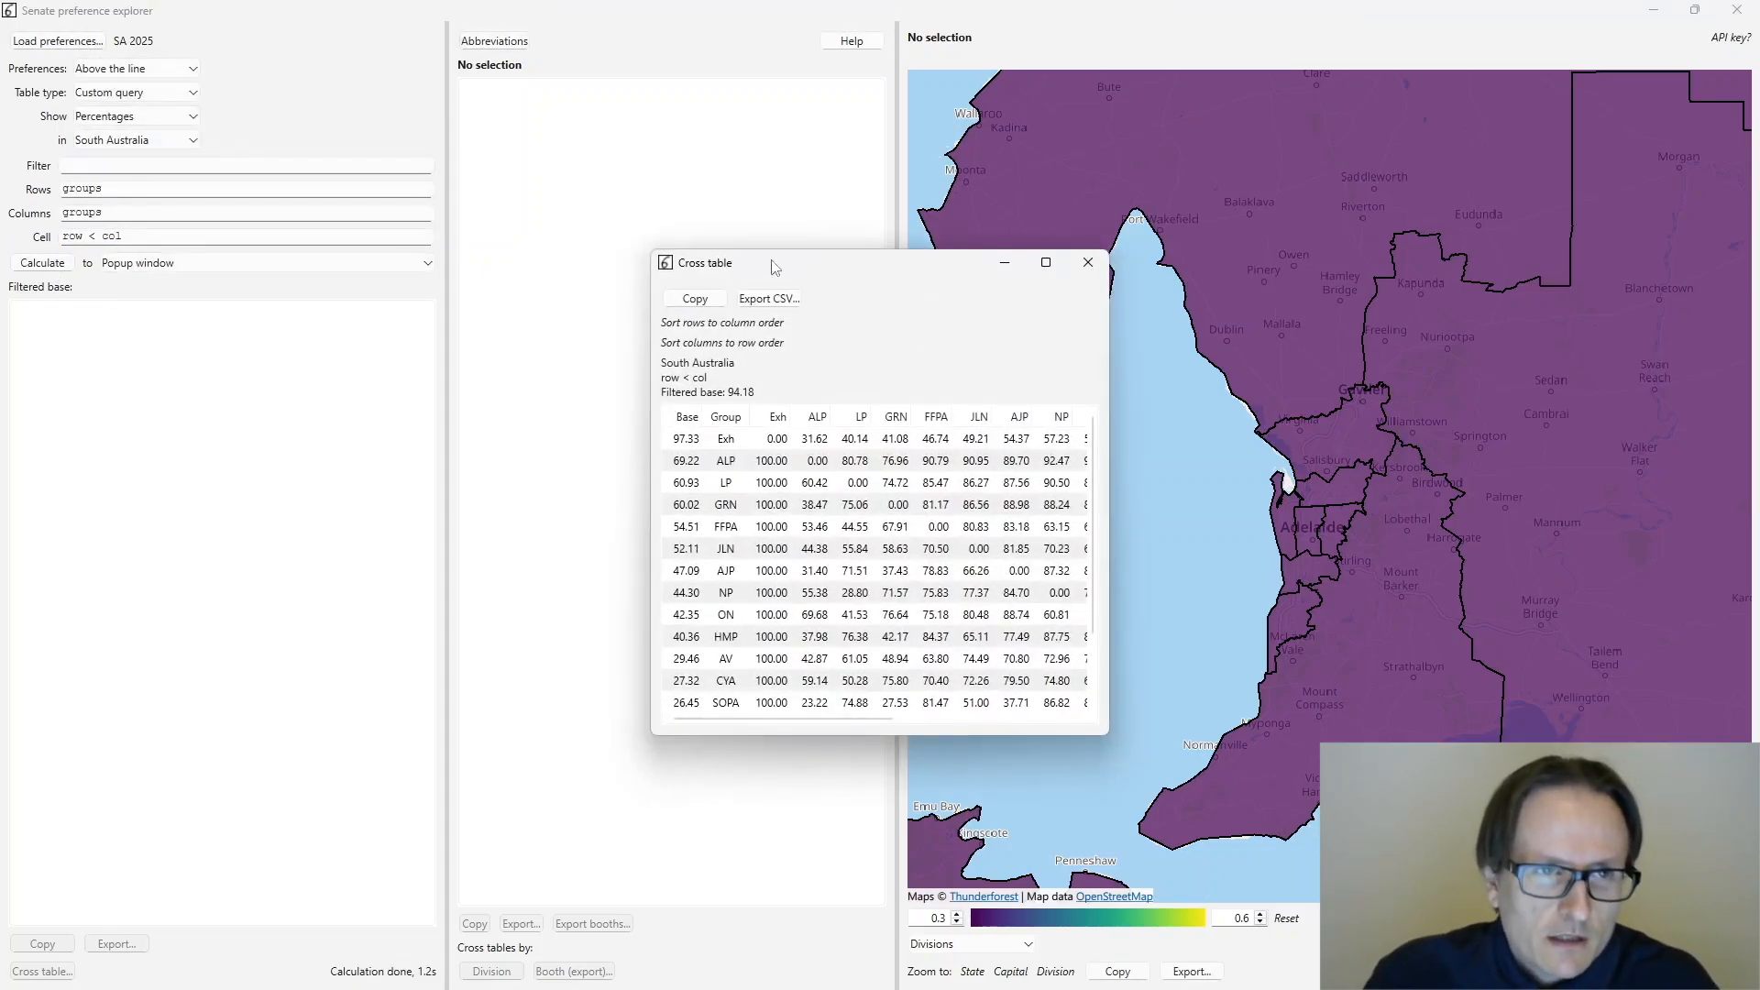
{"action": "left_click_drag", "start_coordinate": [792, 257], "coordinate": [370, 128]}
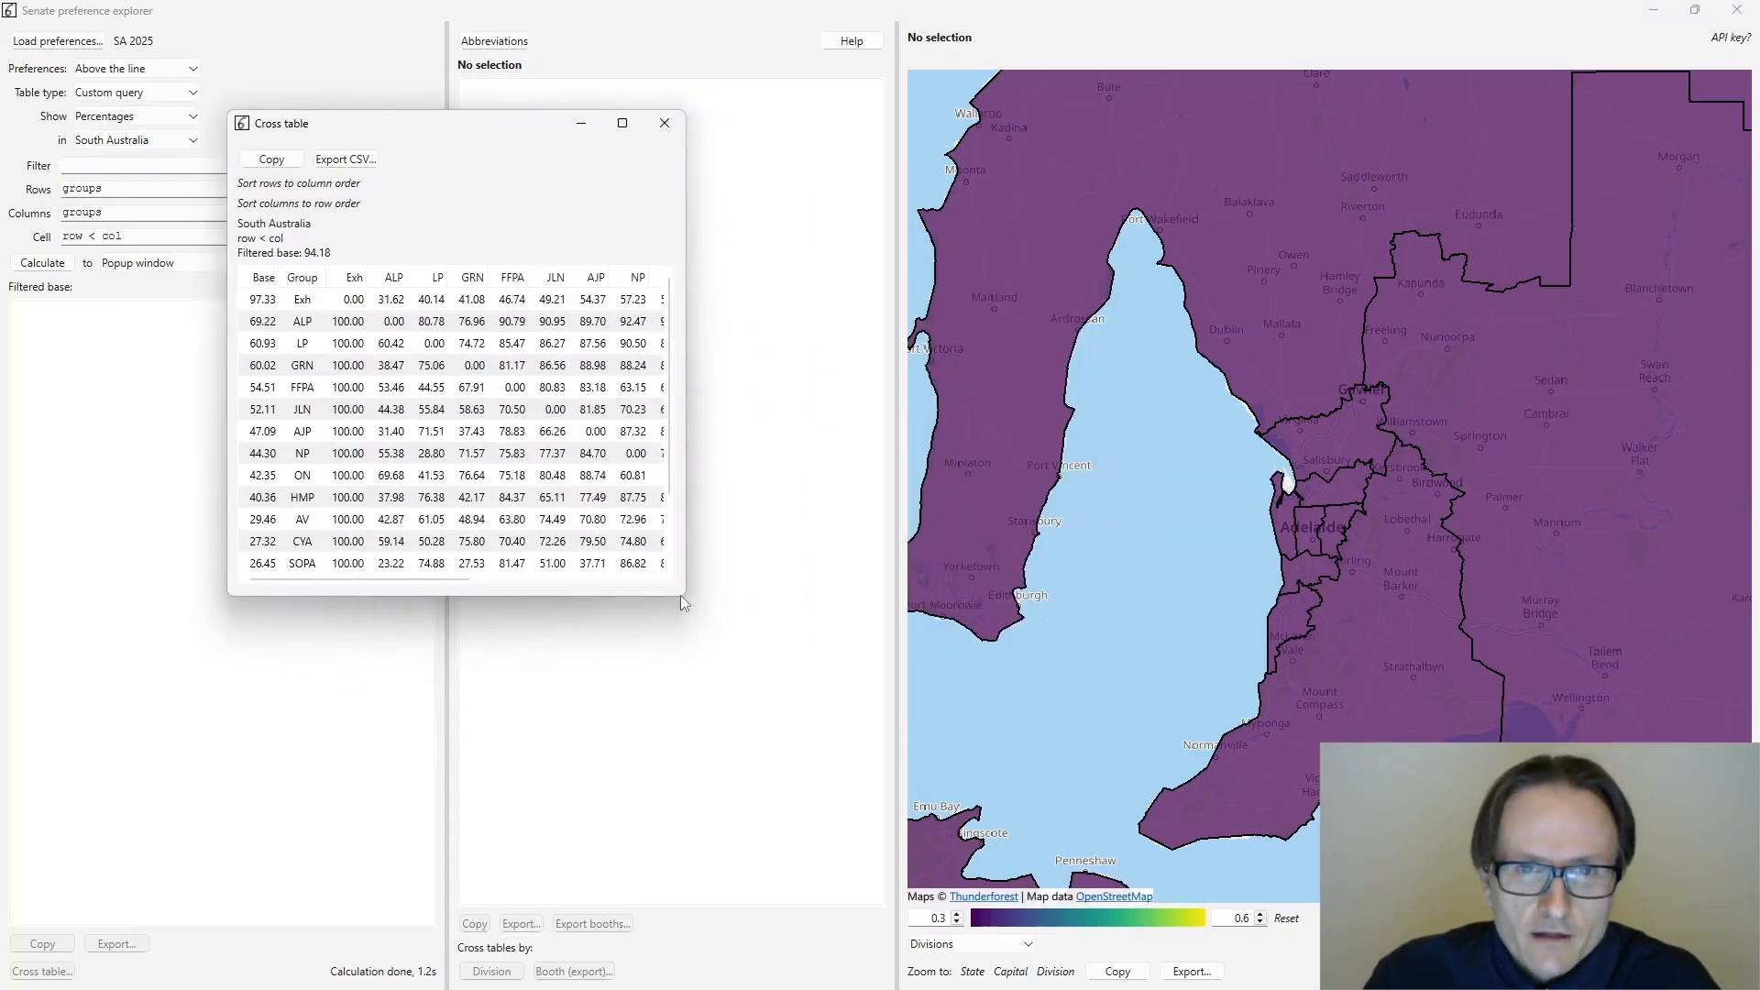
{"action": "left_click_drag", "start_coordinate": [687, 599], "coordinate": [1051, 713]}
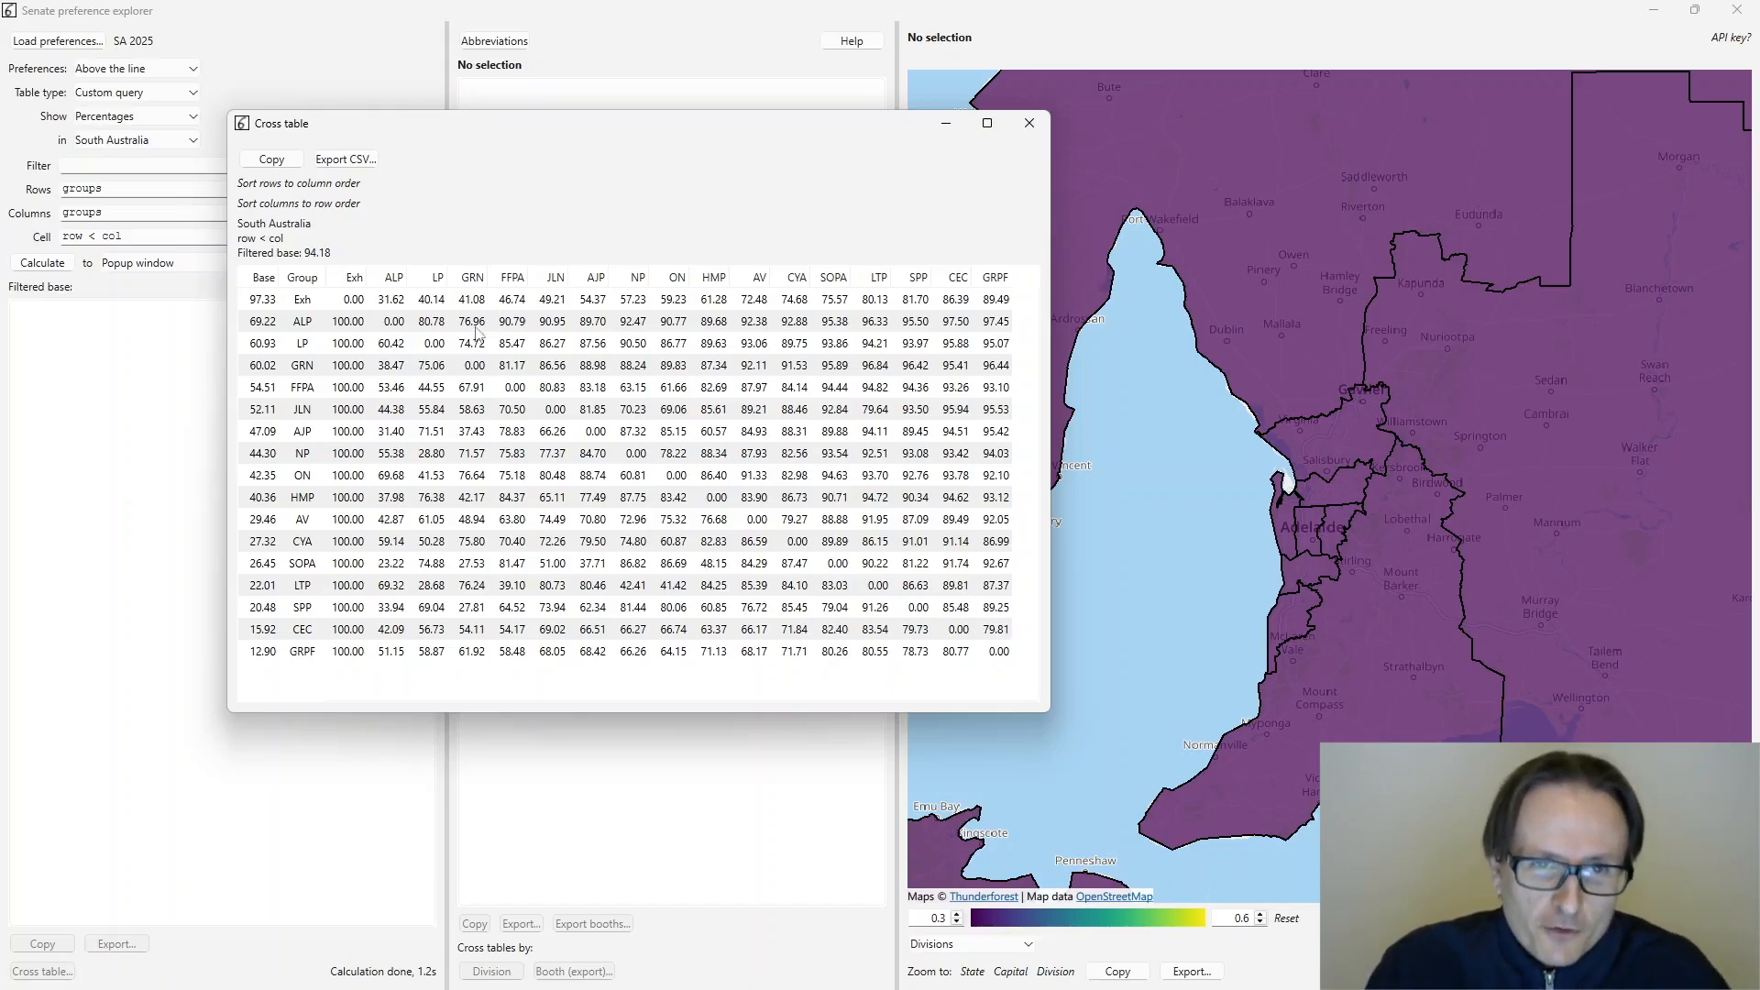
{"action": "left_click_drag", "start_coordinate": [283, 123], "coordinate": [378, 118]}
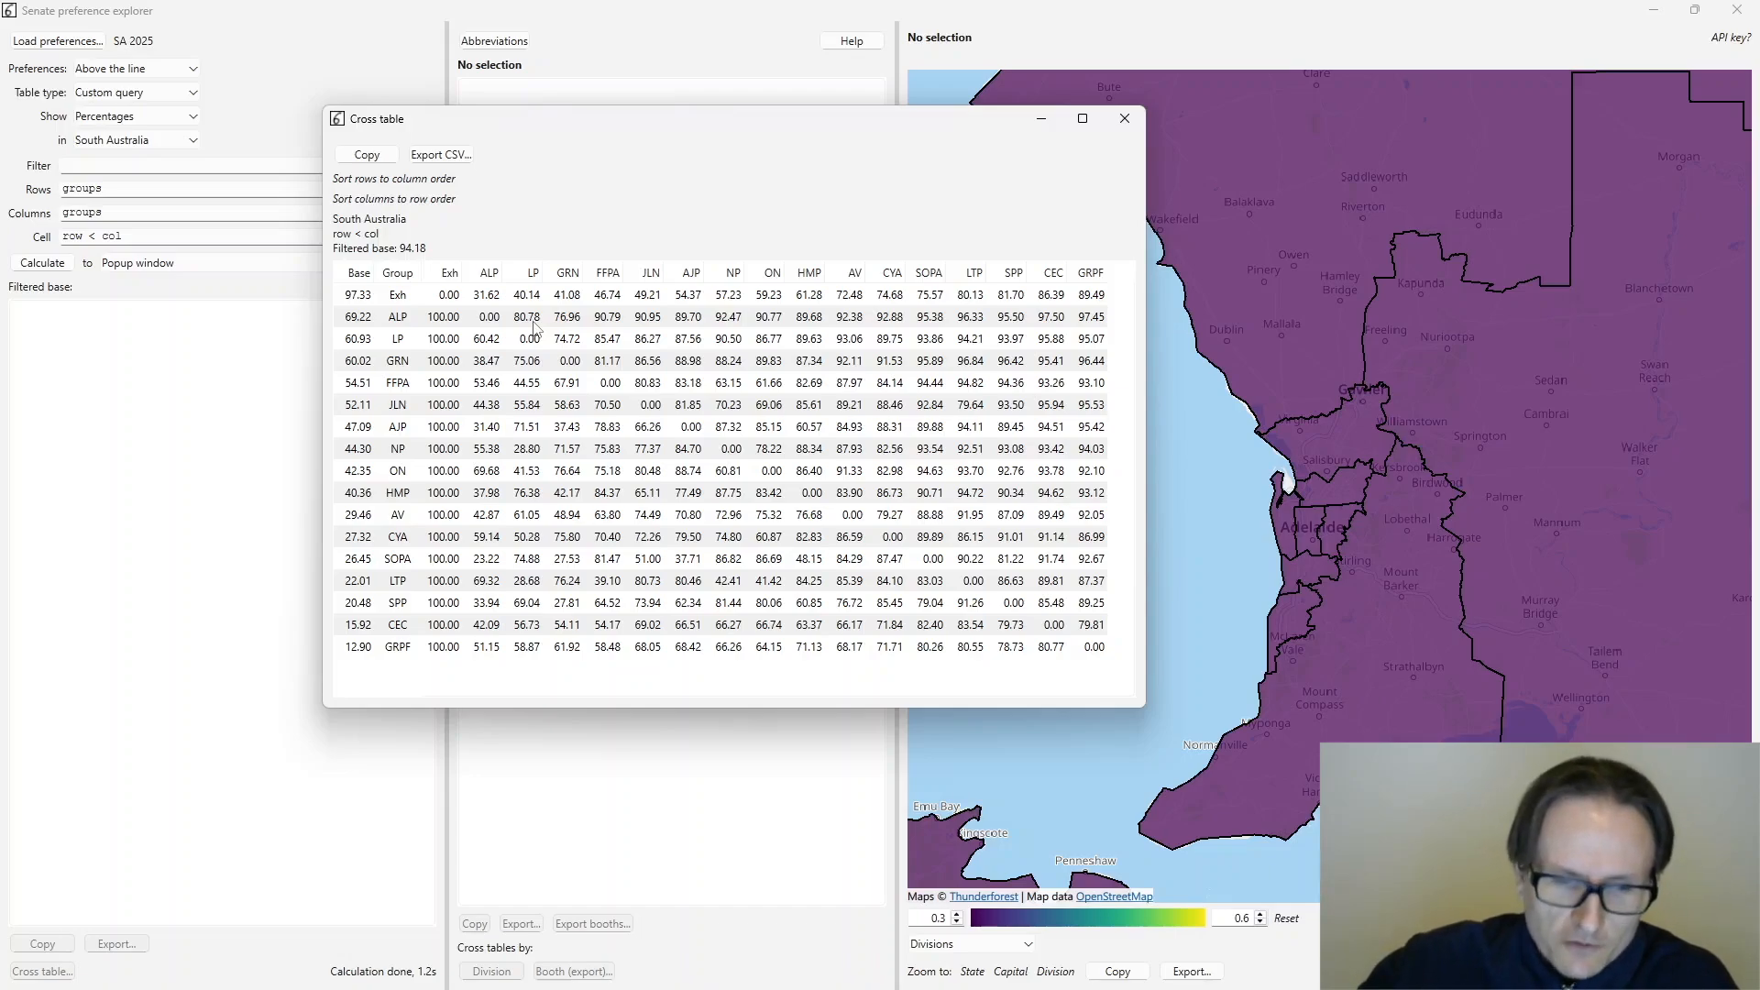
{"action": "left_click", "coordinate": [1124, 120]}
- Recalculate the row < col cross table as Total percentages, and resize its window so it stays clear of the query area
{"action": "left_click", "coordinate": [166, 116]}
{"action": "left_click", "coordinate": [110, 166]}
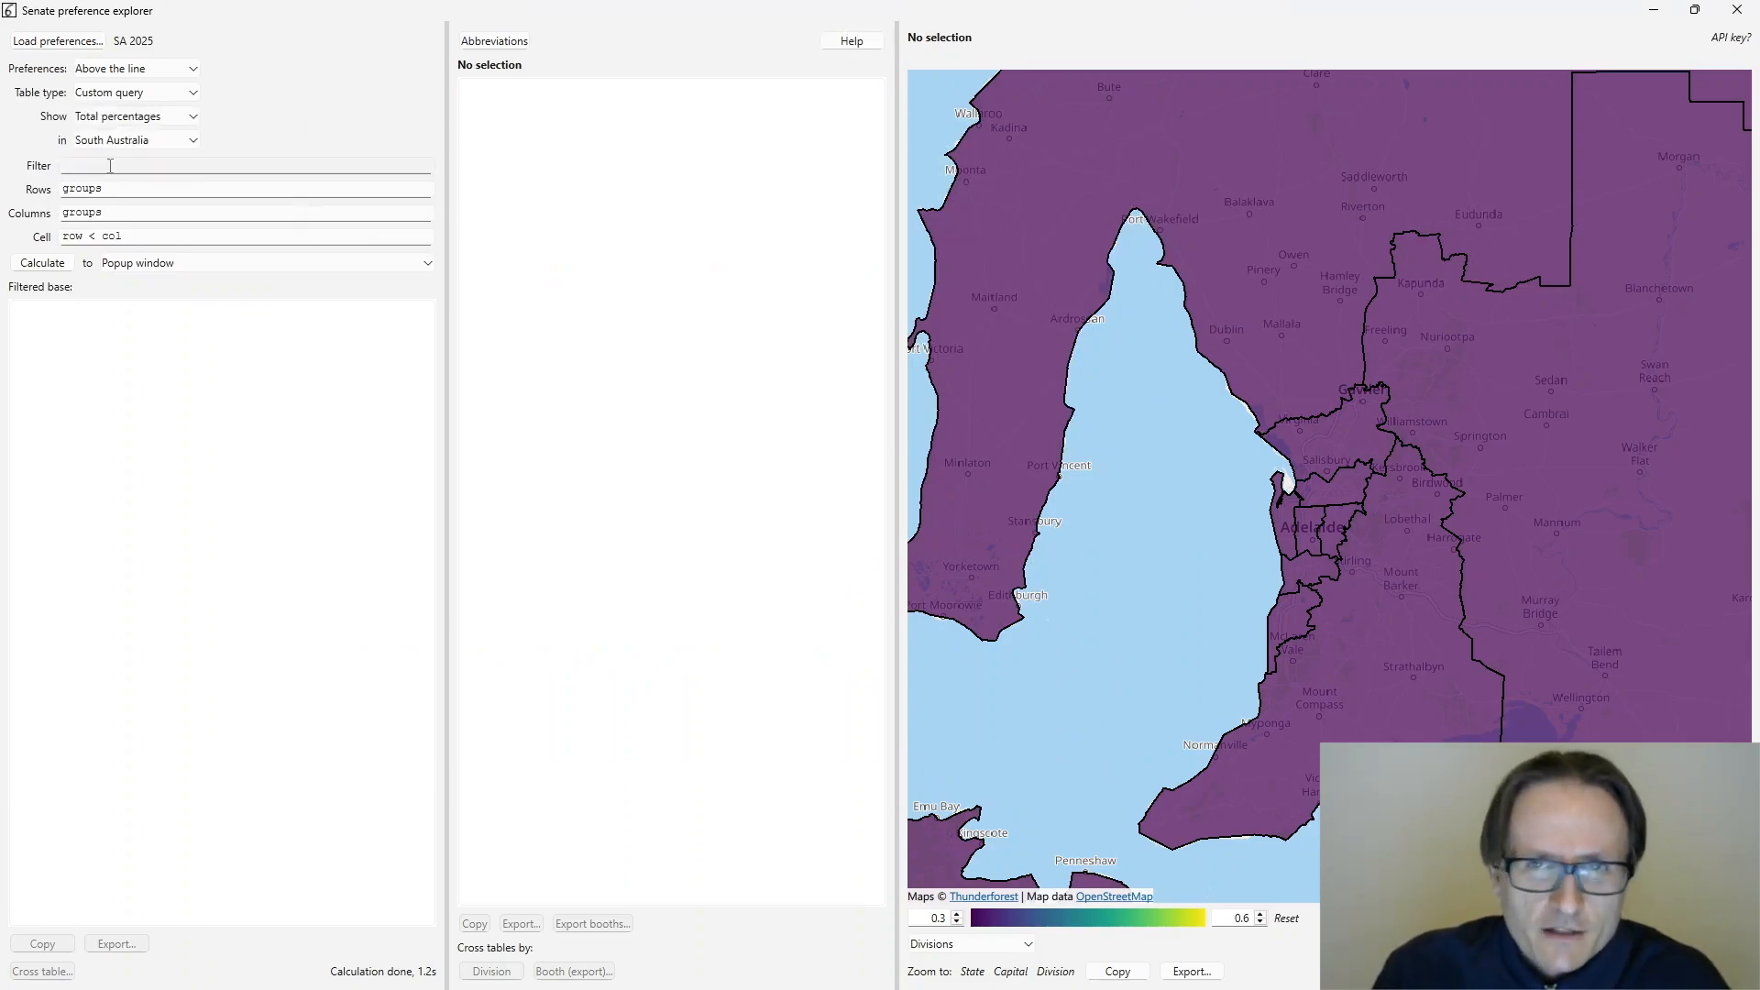
{"action": "left_click", "coordinate": [57, 265]}
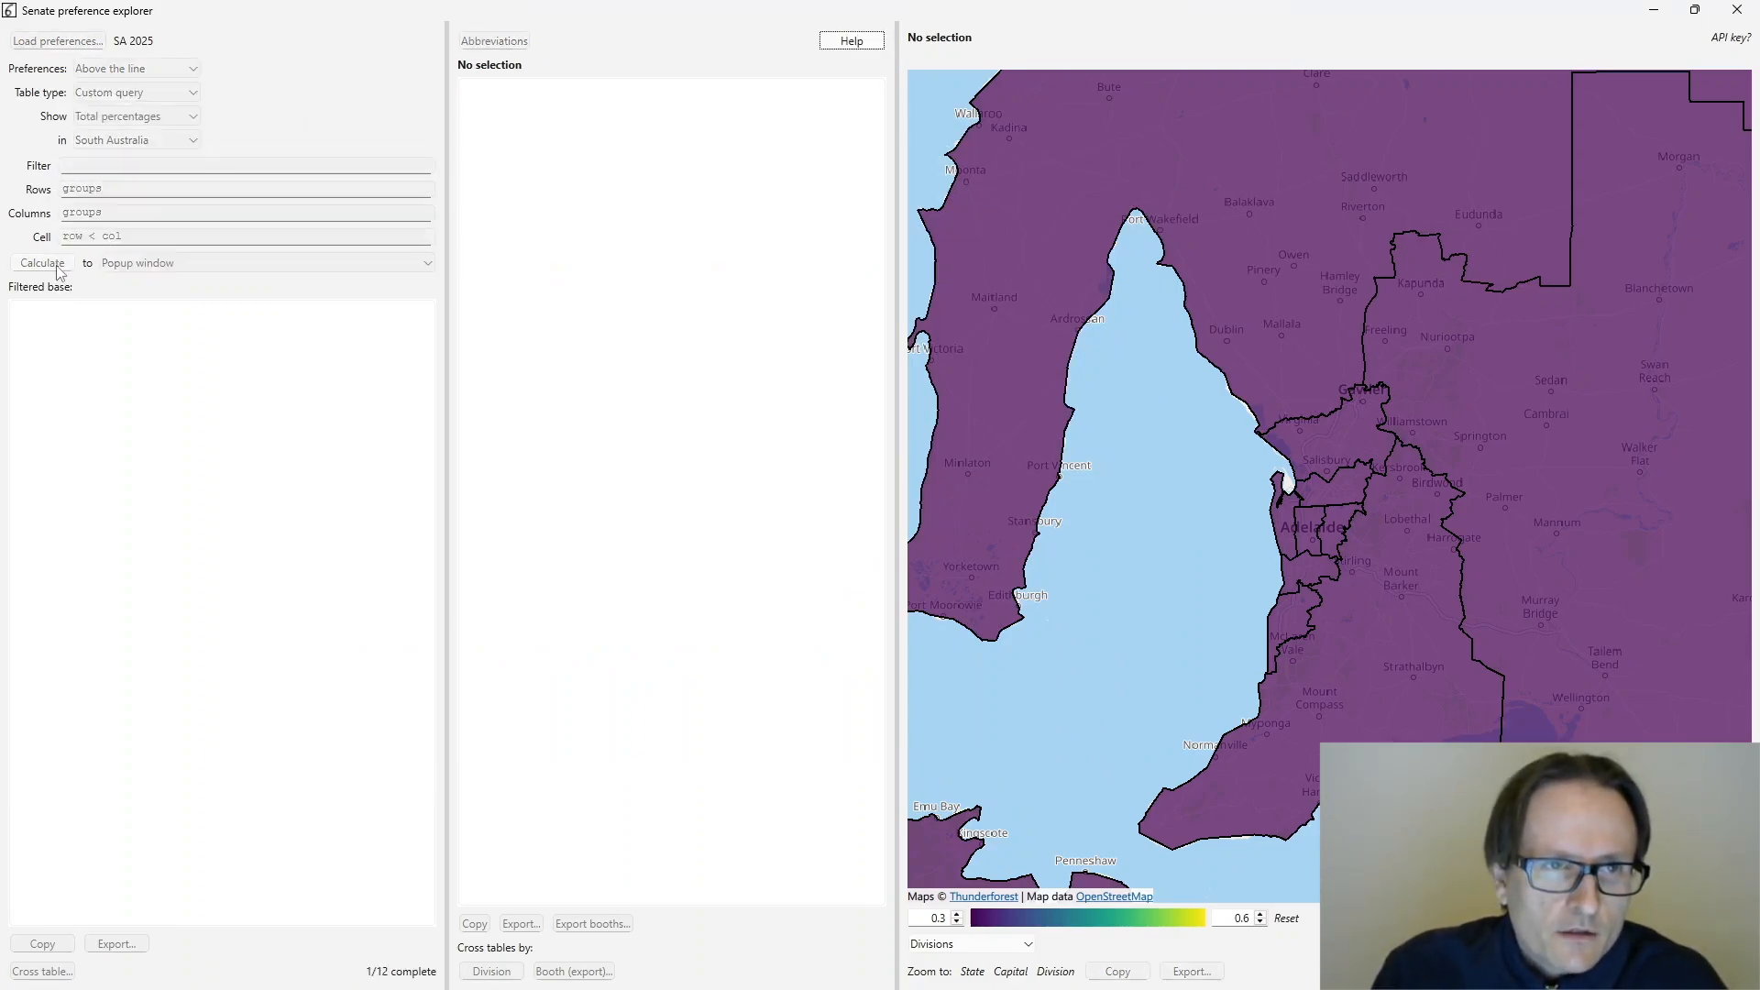
{"action": "left_click_drag", "start_coordinate": [1093, 741], "coordinate": [1593, 772]}
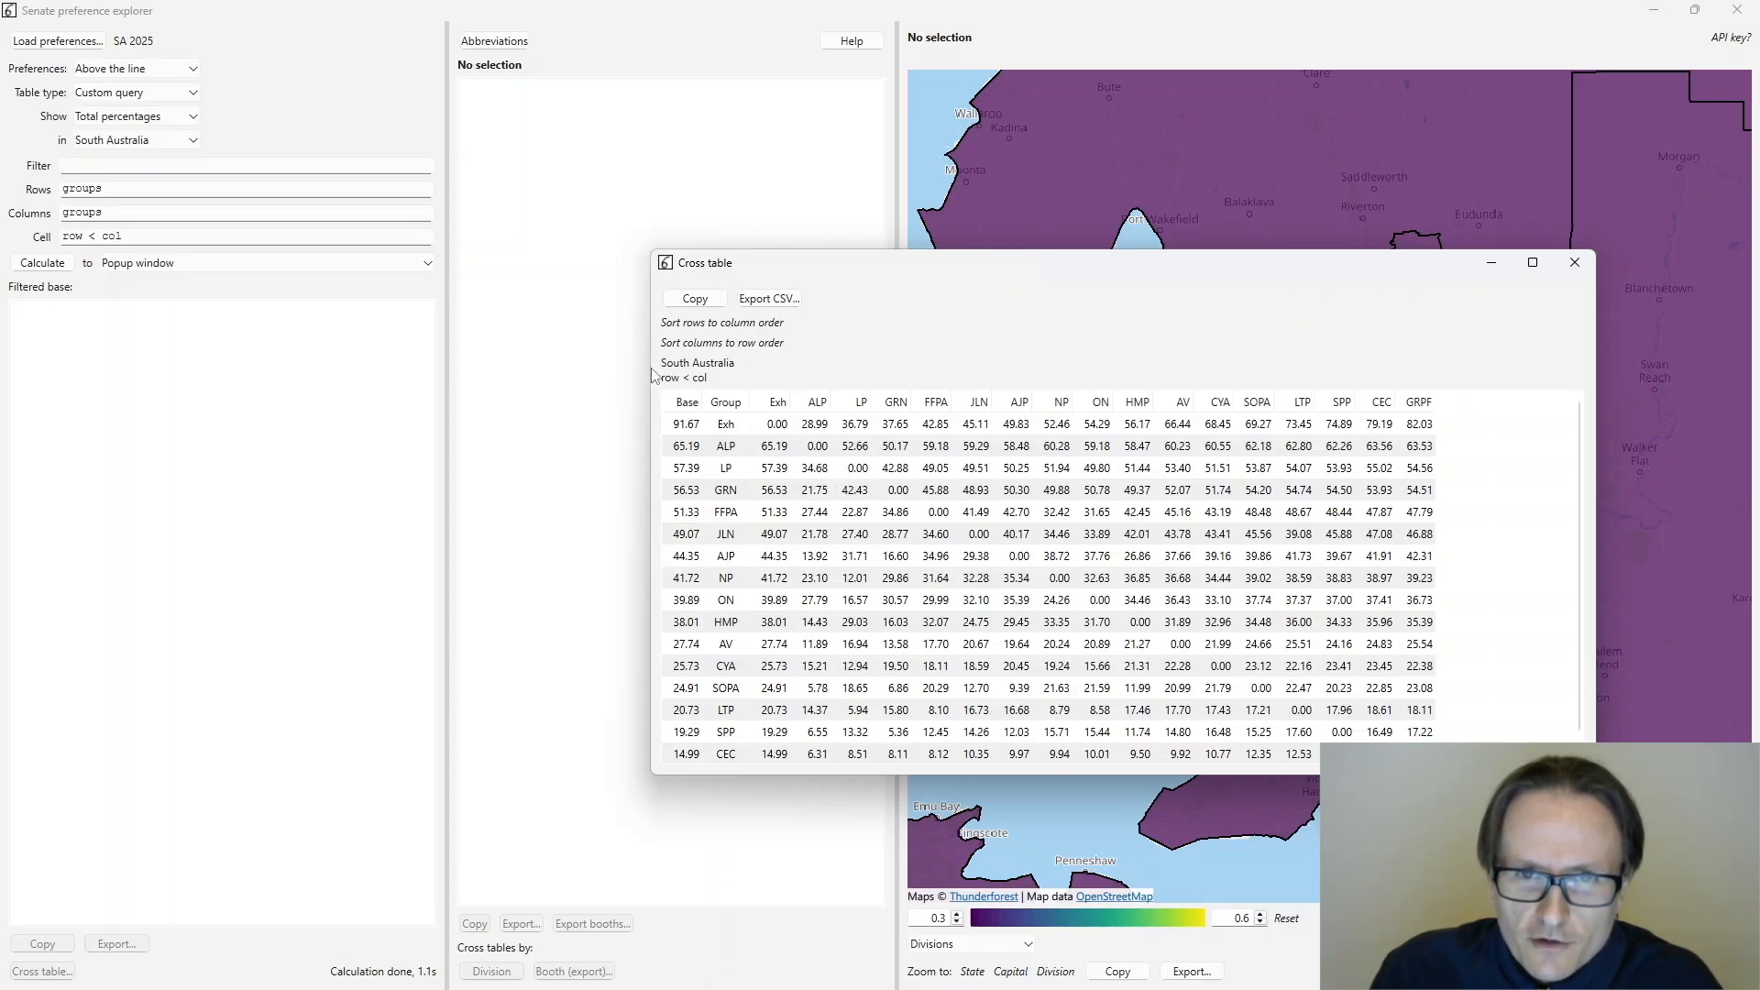
{"action": "left_click_drag", "start_coordinate": [651, 371], "coordinate": [922, 368]}
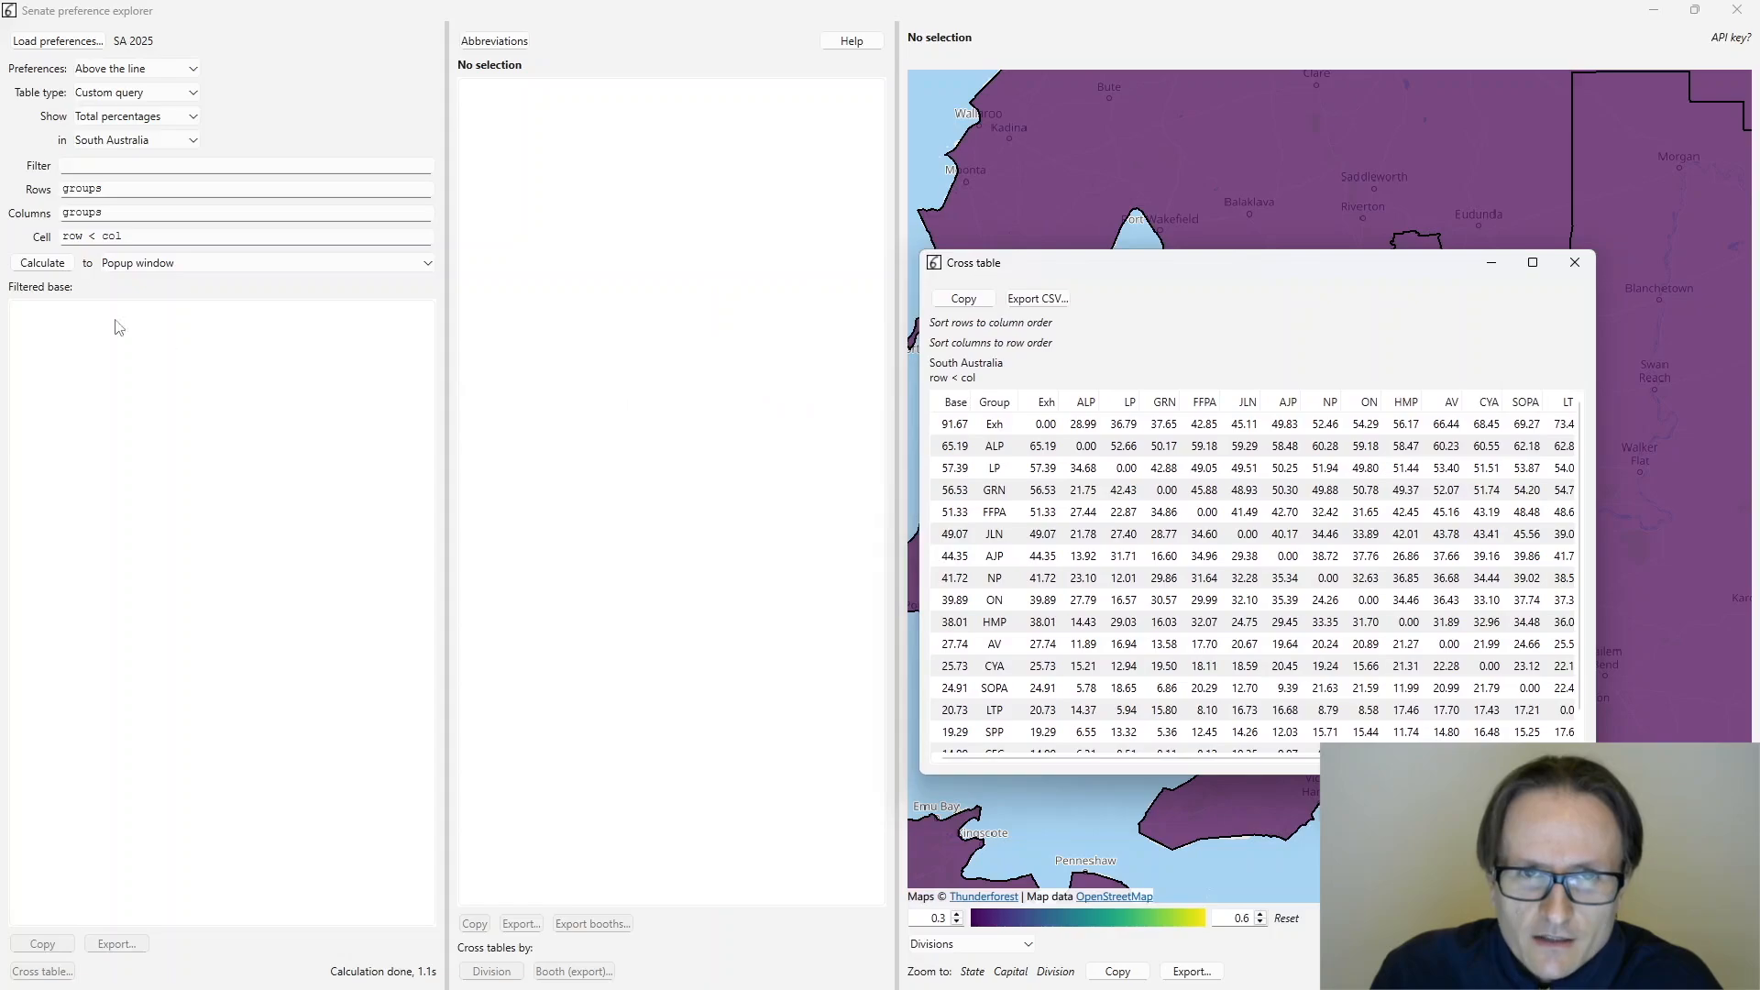
- Calculate an N-party preferred table for ALP and LP
{"action": "left_click", "coordinate": [106, 93]}
{"action": "left_click", "coordinate": [123, 178]}
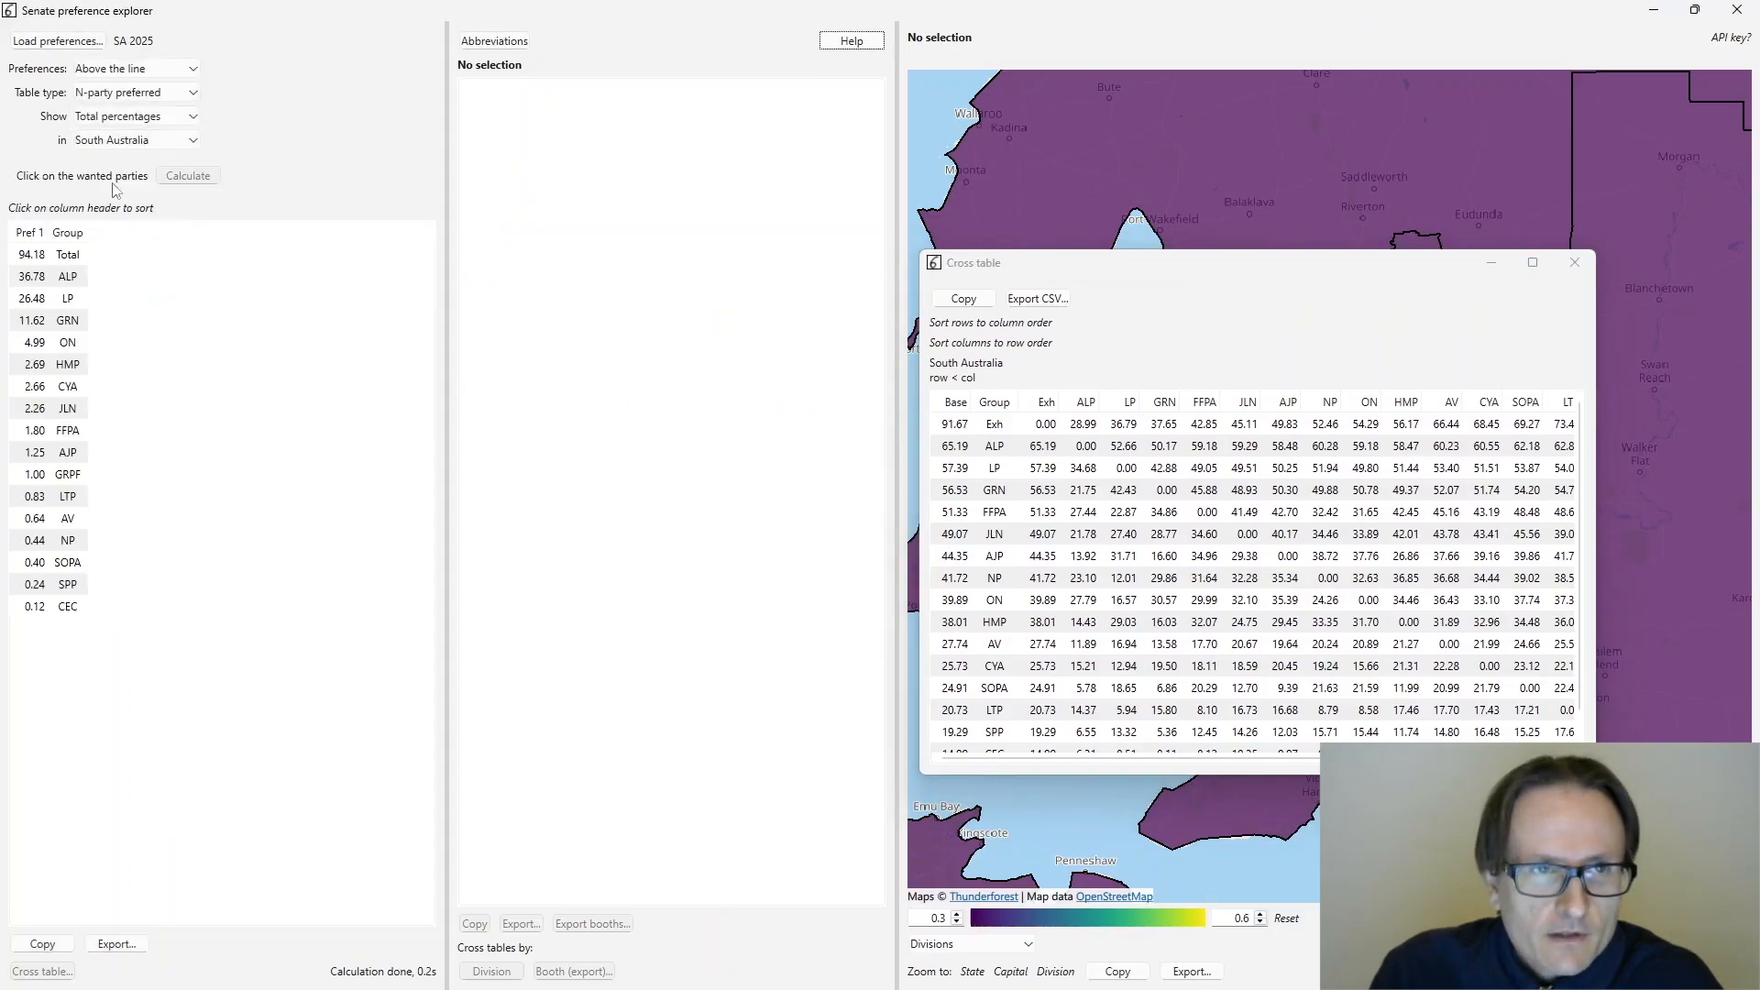
{"action": "left_click", "coordinate": [68, 276]}
{"action": "left_click", "coordinate": [68, 298]}
{"action": "left_click", "coordinate": [184, 176]}
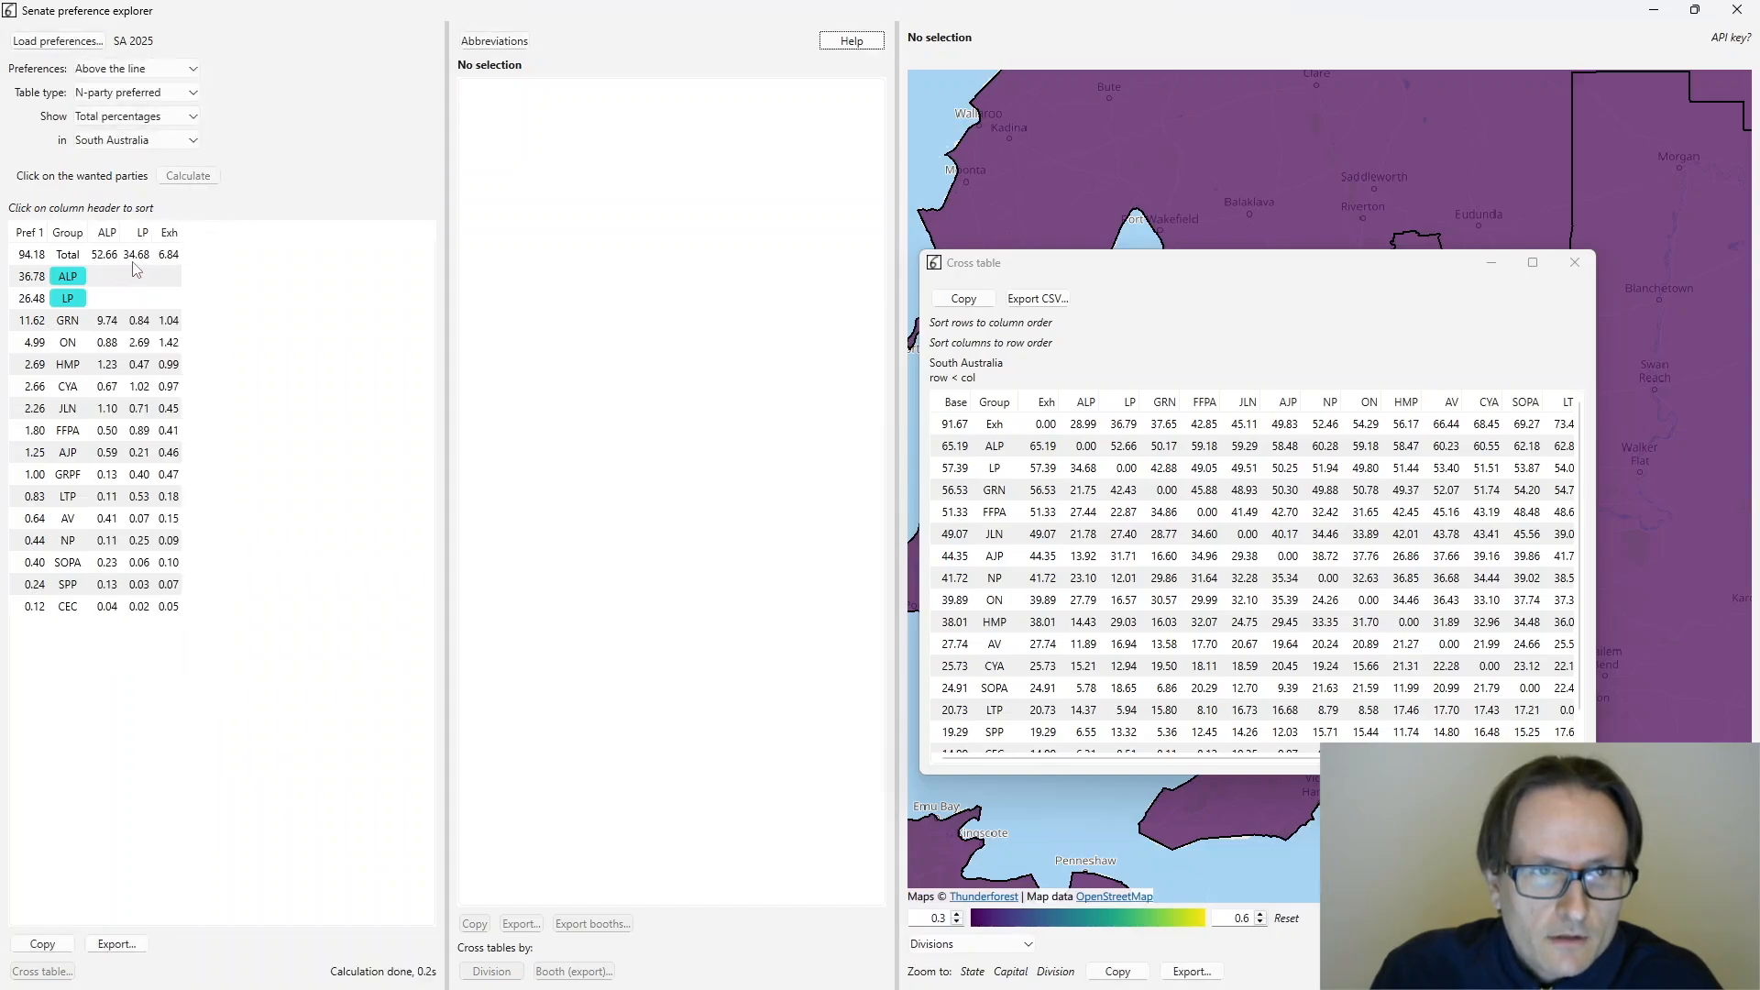
- Move and enlarge the row < col cross table beside the N-party preferred results, compare the ALP and LP totals, and close it
{"action": "left_click_drag", "start_coordinate": [1077, 262], "coordinate": [538, 204]}
{"action": "left_click_drag", "start_coordinate": [1056, 715], "coordinate": [1333, 843]}
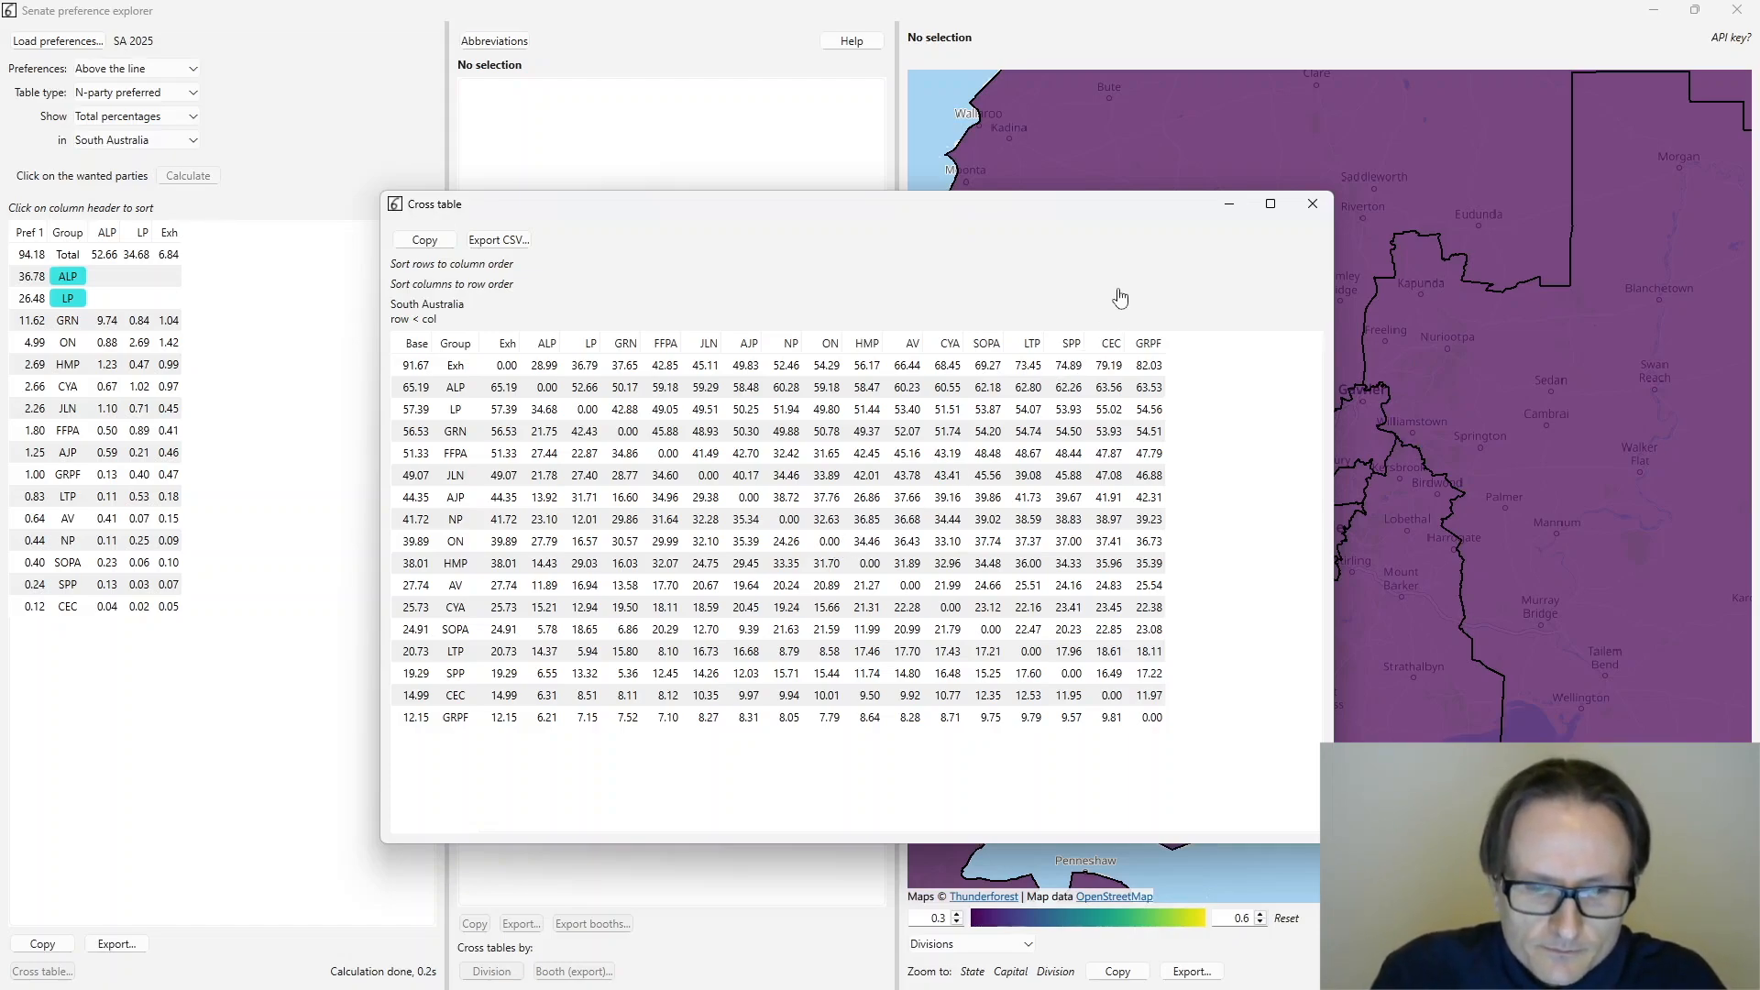
{"action": "left_click", "coordinate": [1312, 204]}
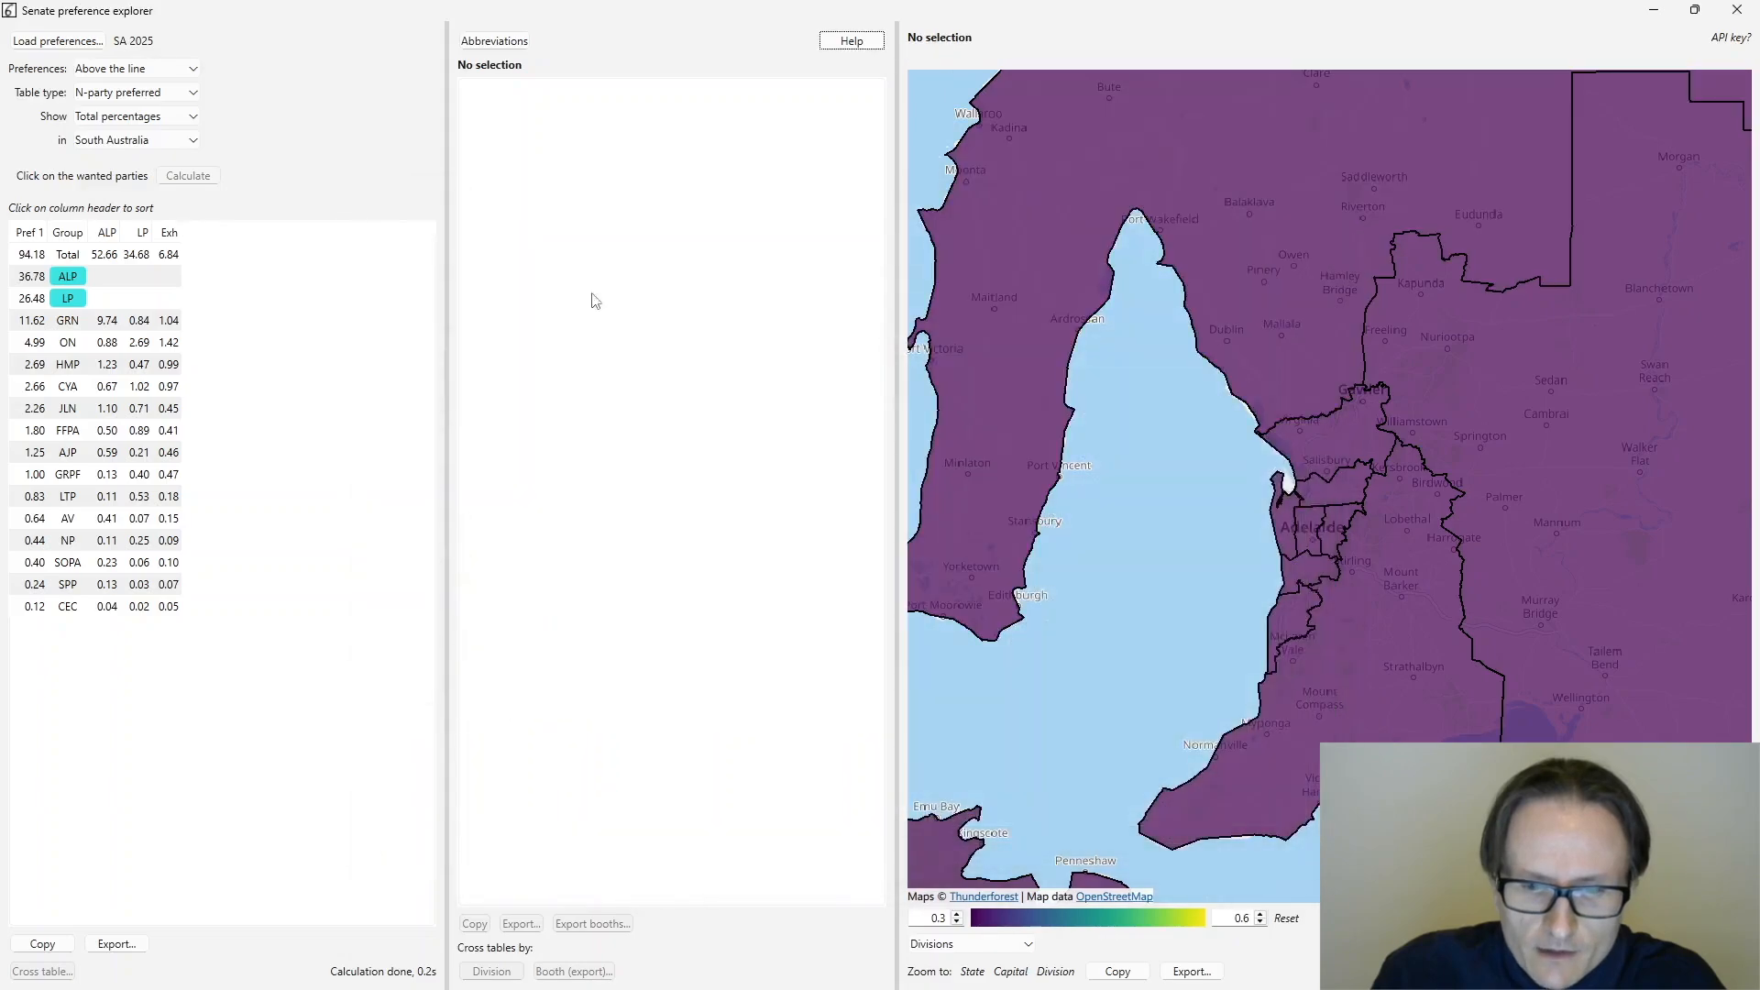
- Switch the table type back to Custom query and clear the rows expression
{"action": "left_click", "coordinate": [174, 93]}
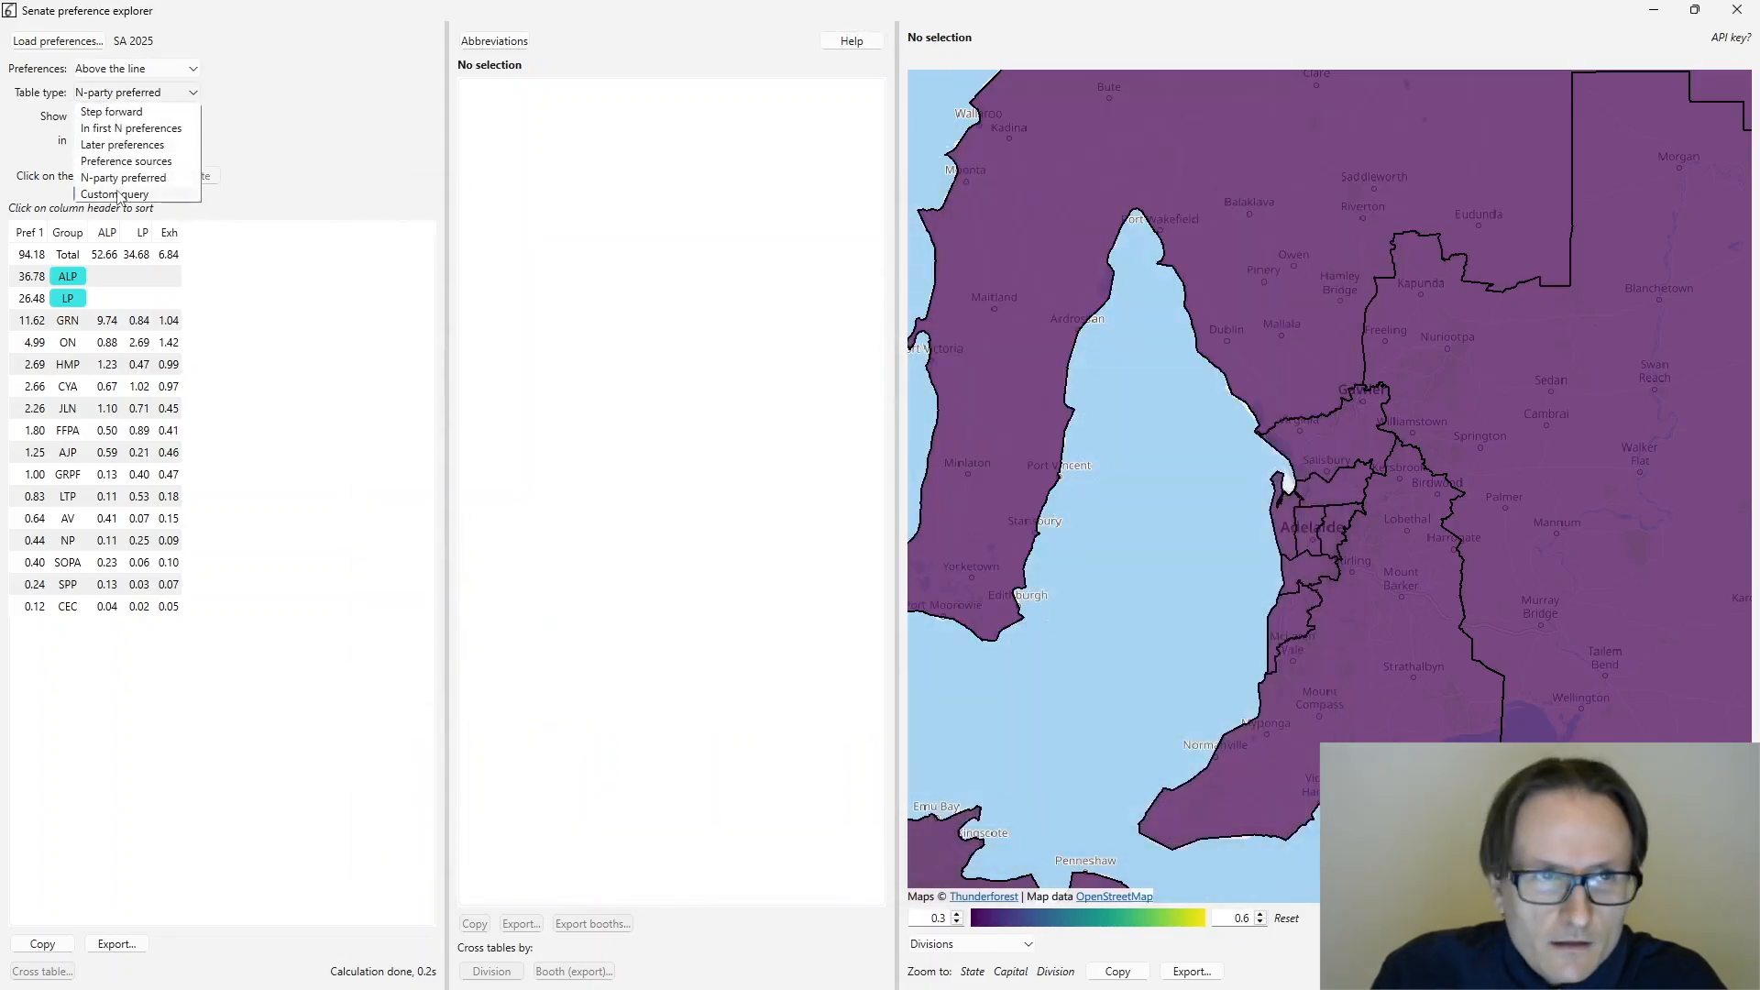
{"action": "left_click", "coordinate": [121, 194]}
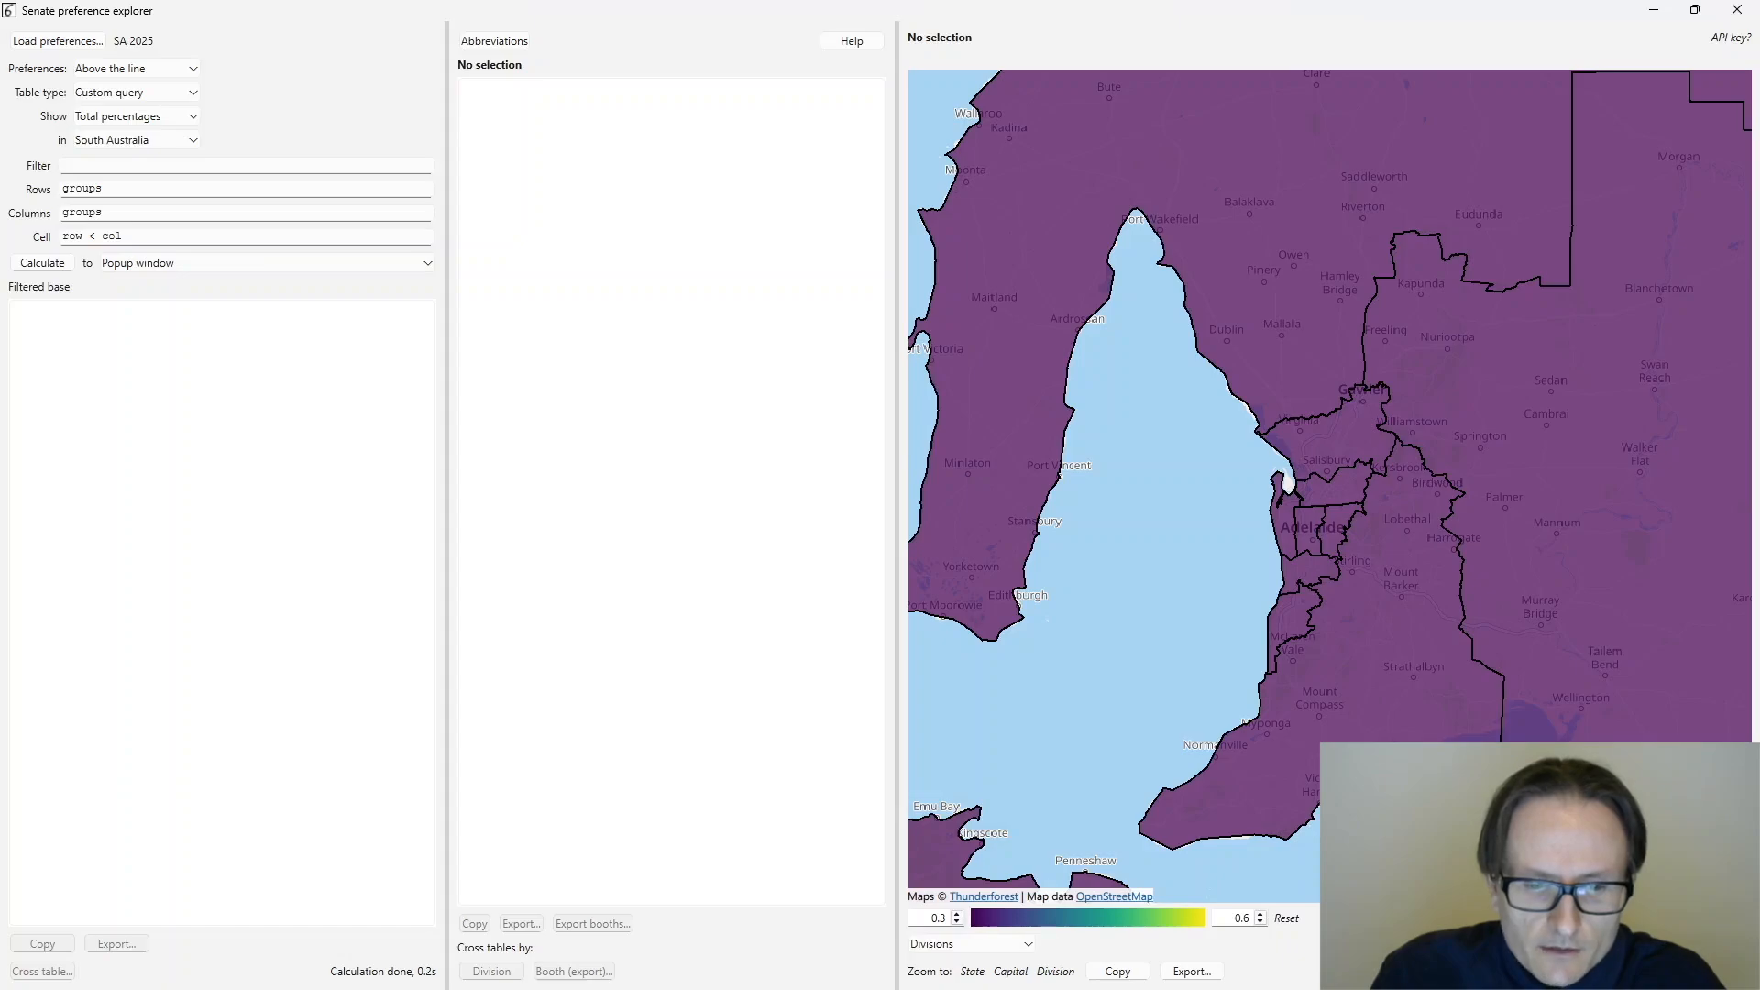
{"action": "left_click", "coordinate": [113, 190]}
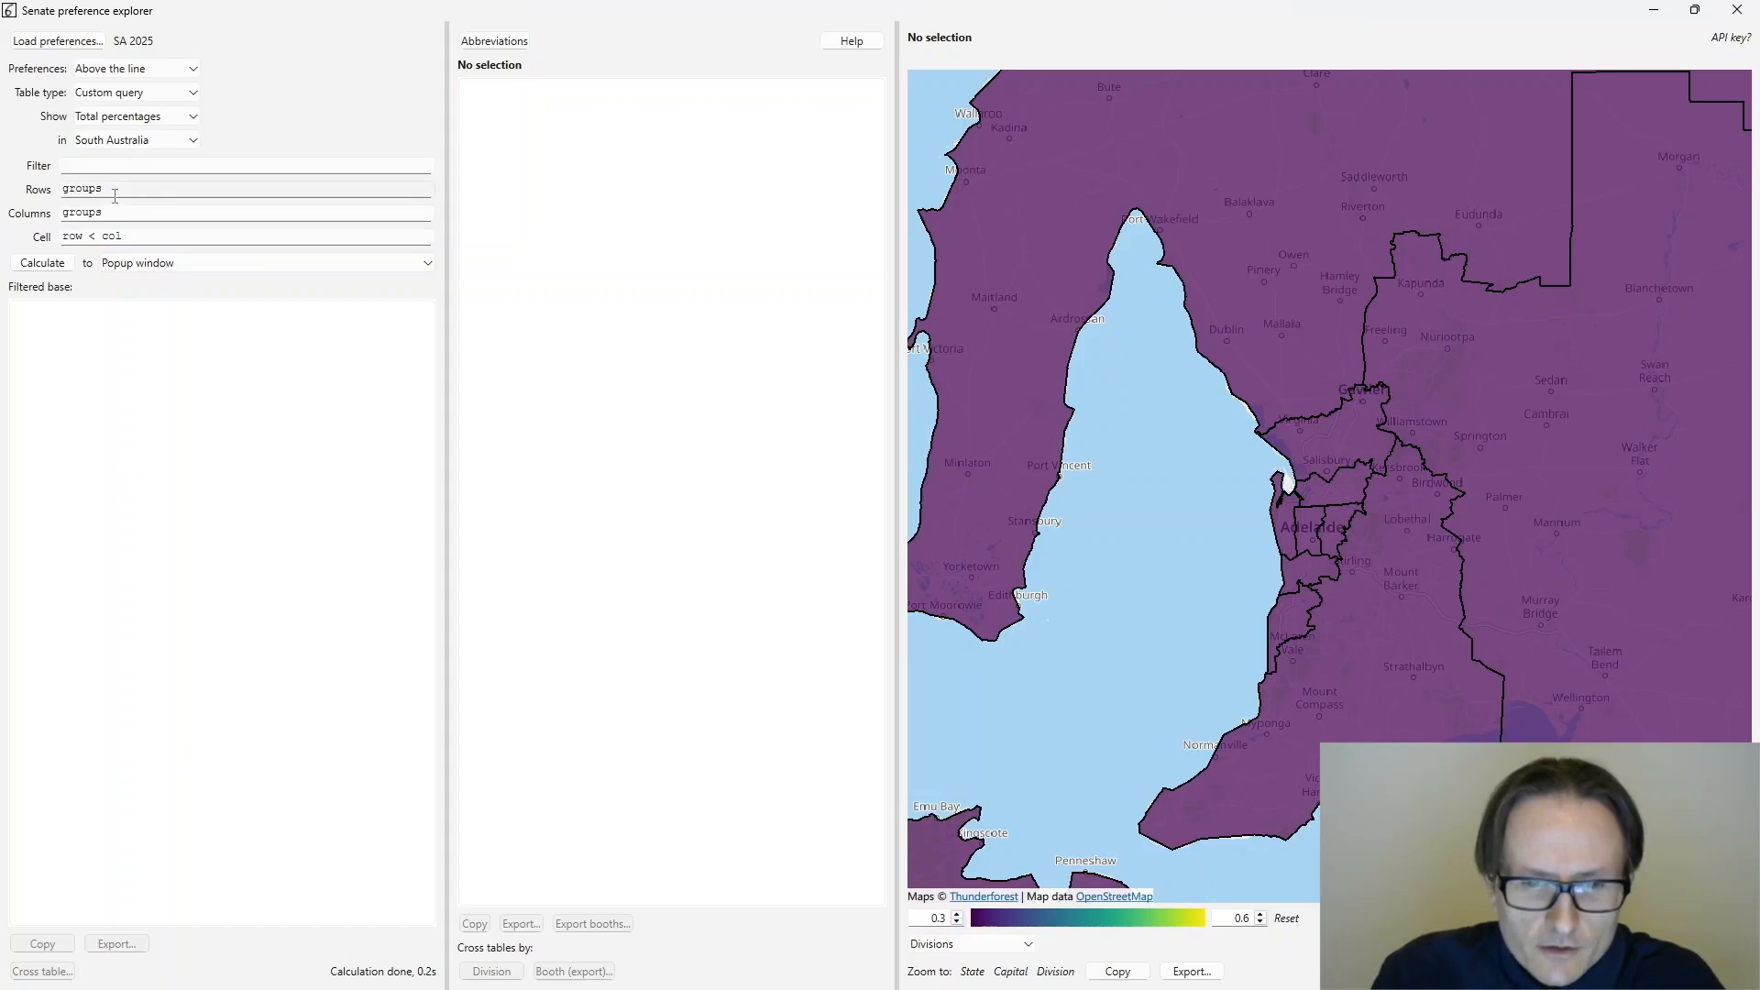
{"action": "double_click", "coordinate": [113, 190]}
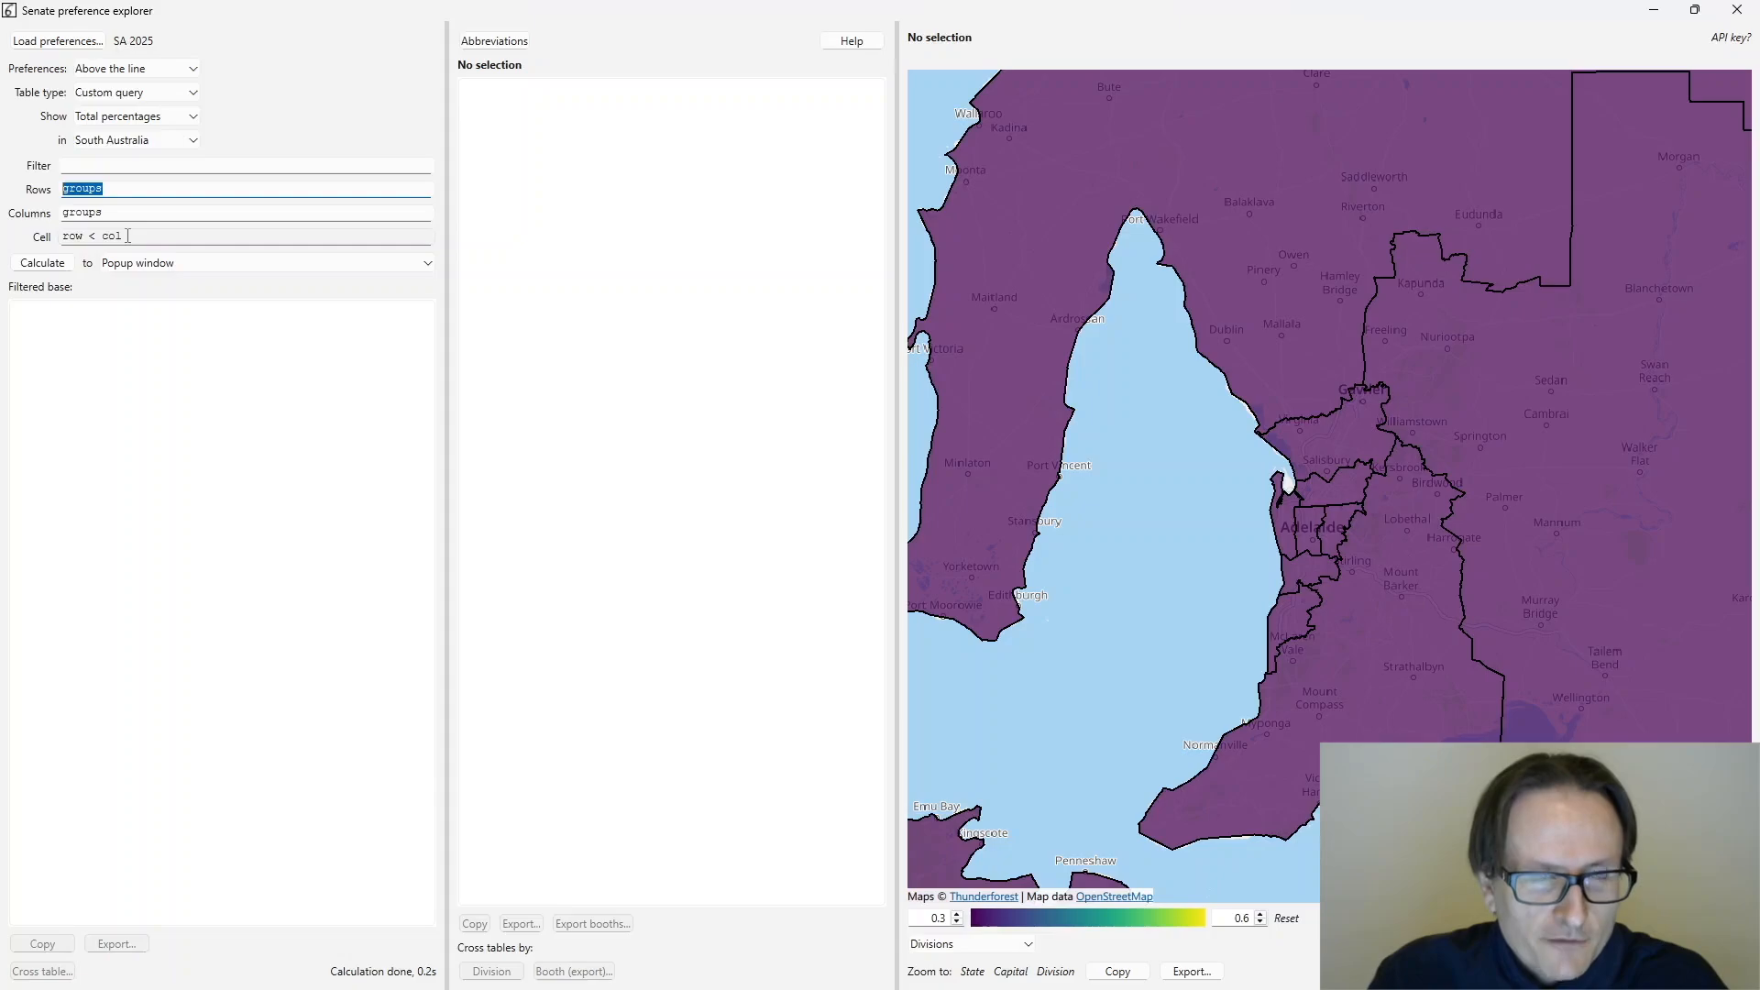
{"action": "key", "text": "BackSpace"}
- Set the columns expression to npp(ALP, LP) and clear the cell expression
{"action": "key", "text": "Tab"}
{"action": "type", "text": "npp"}
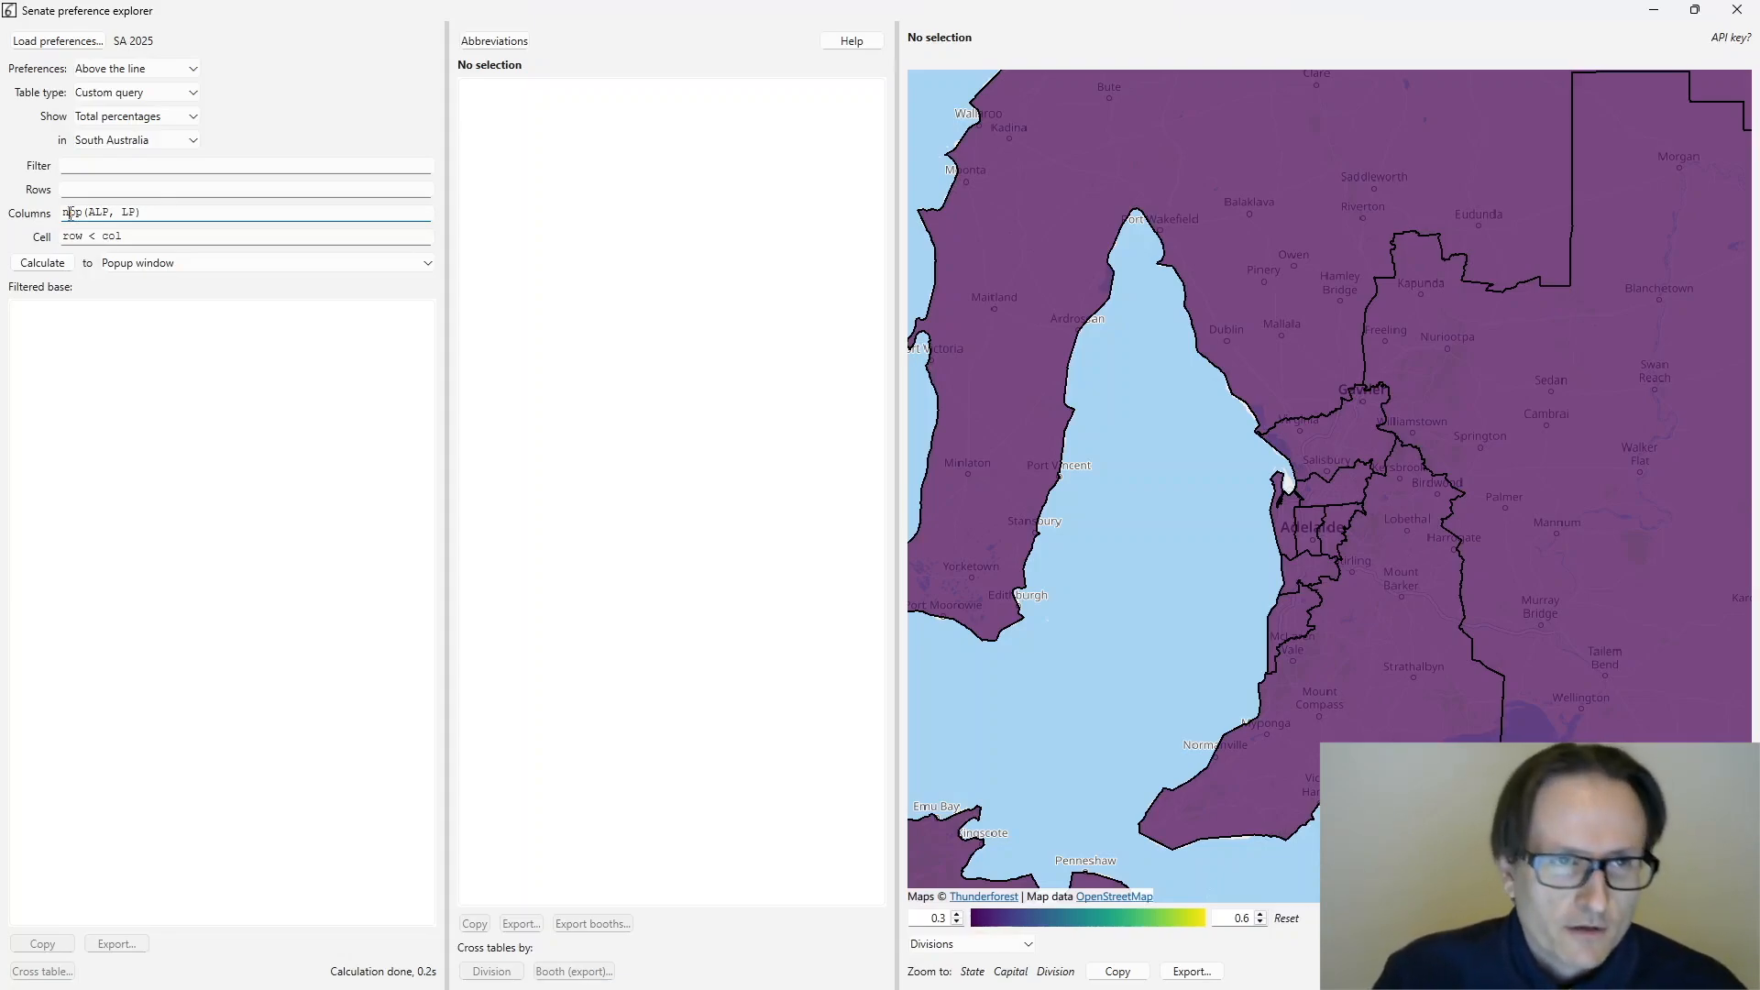
{"action": "key", "text": "Tab"}
{"action": "key", "text": "BackSpace"}
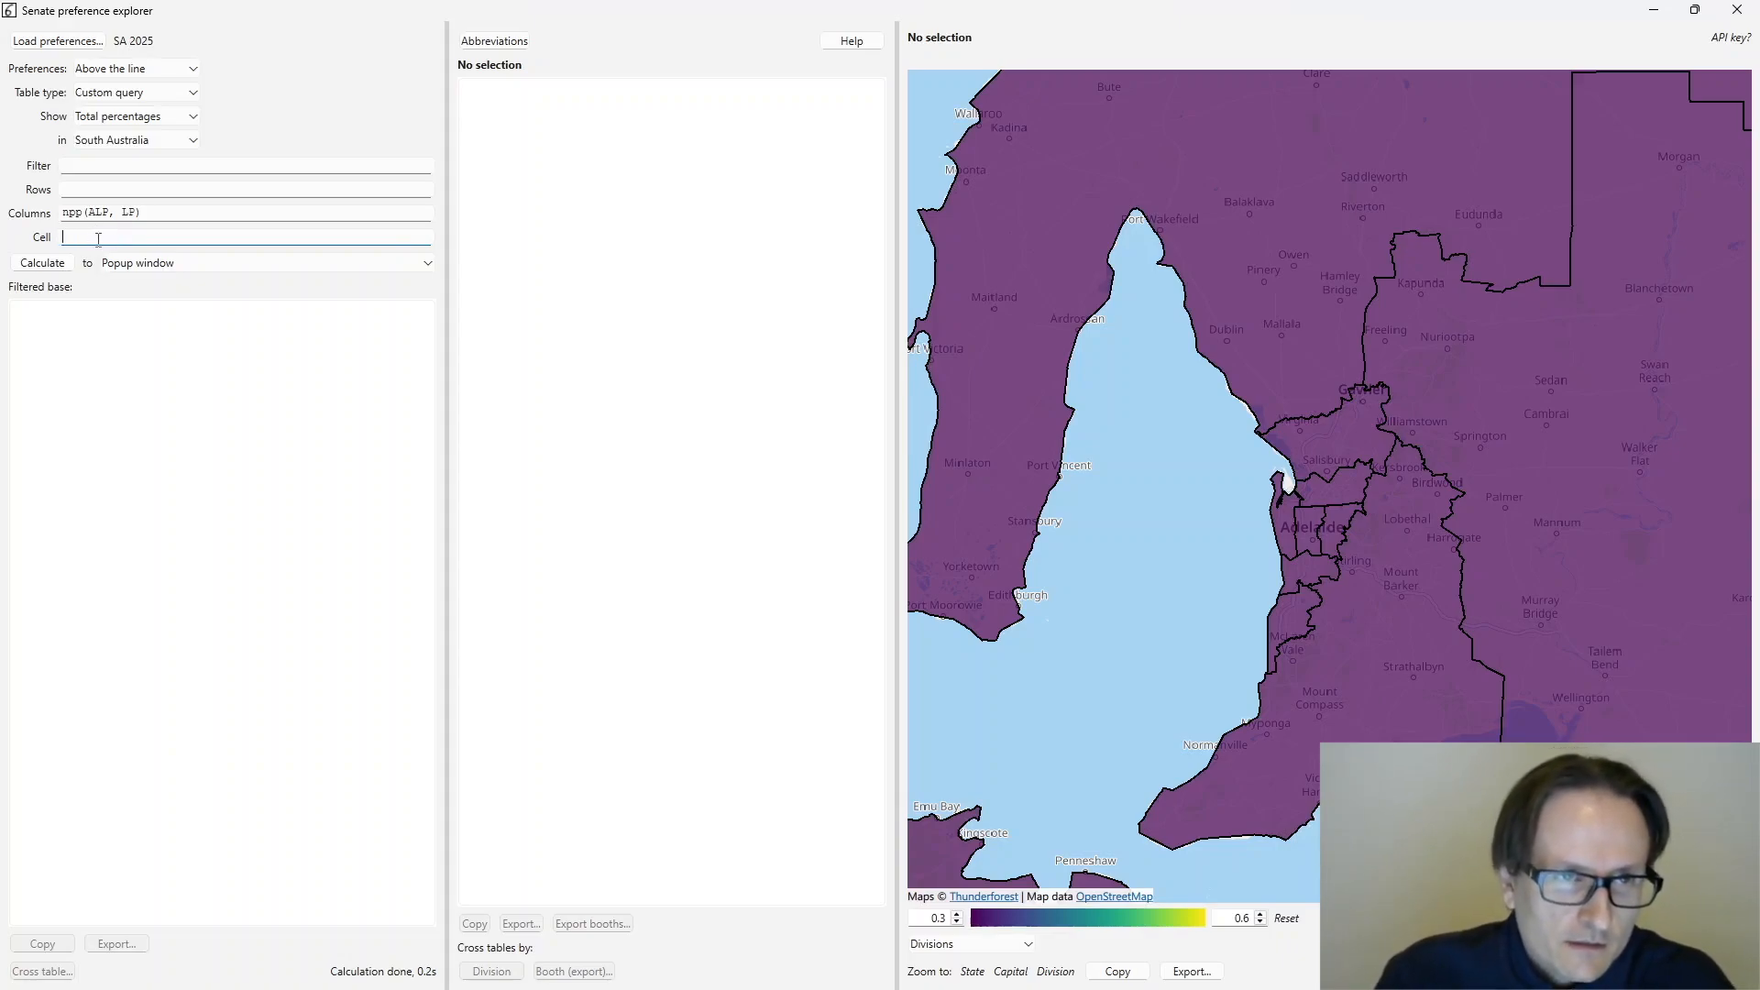
{"action": "left_click_drag", "start_coordinate": [89, 213], "coordinate": [103, 214]}
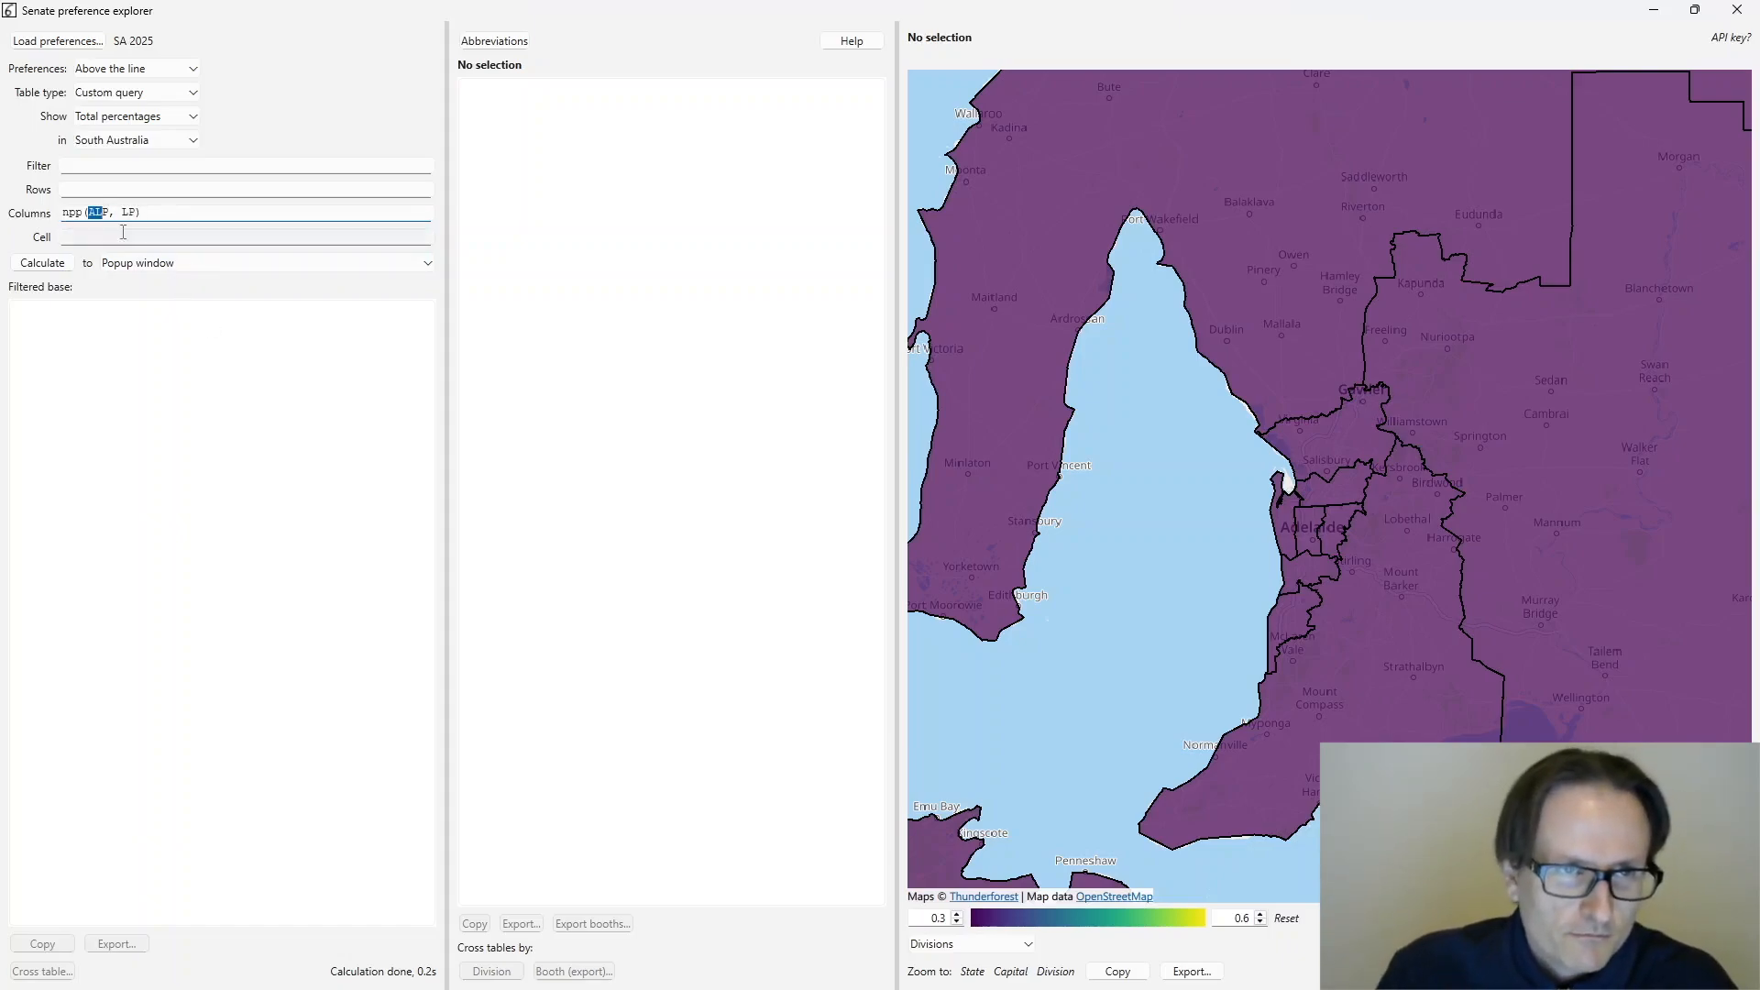
{"action": "left_click_drag", "start_coordinate": [61, 213], "coordinate": [151, 213]}
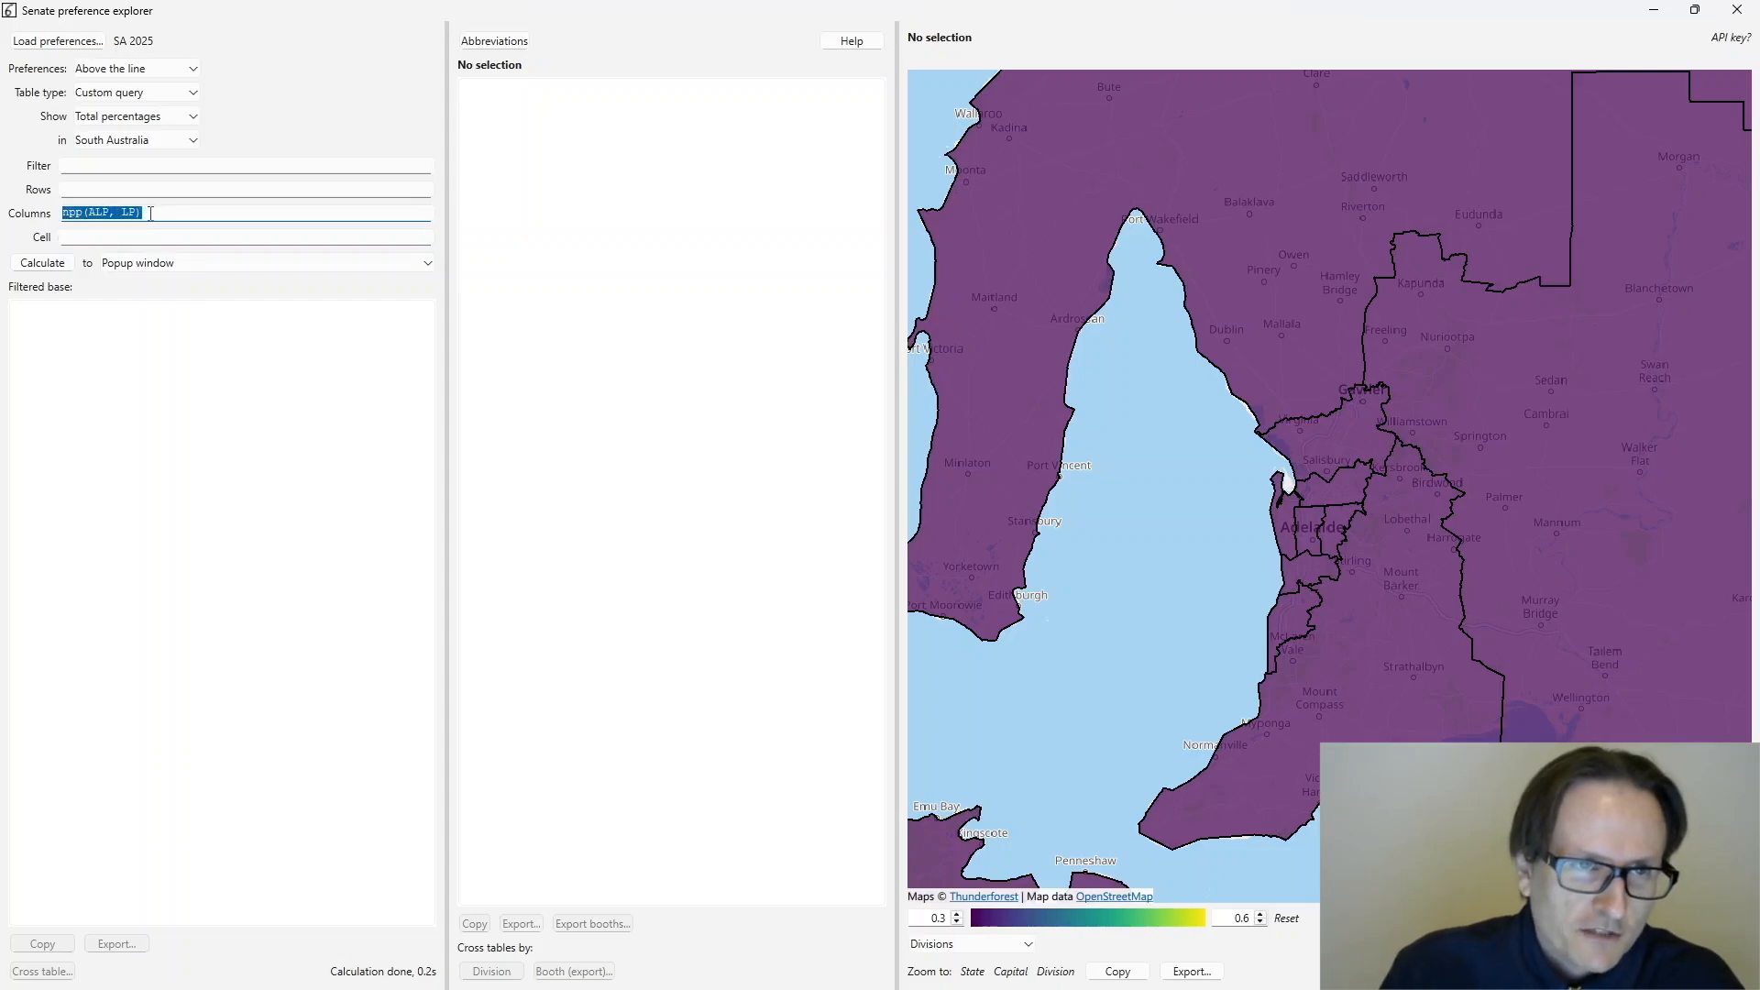
- Direct the npp(ALP, LP) query's output to the main table and map and calculate it
{"action": "left_click", "coordinate": [98, 210]}
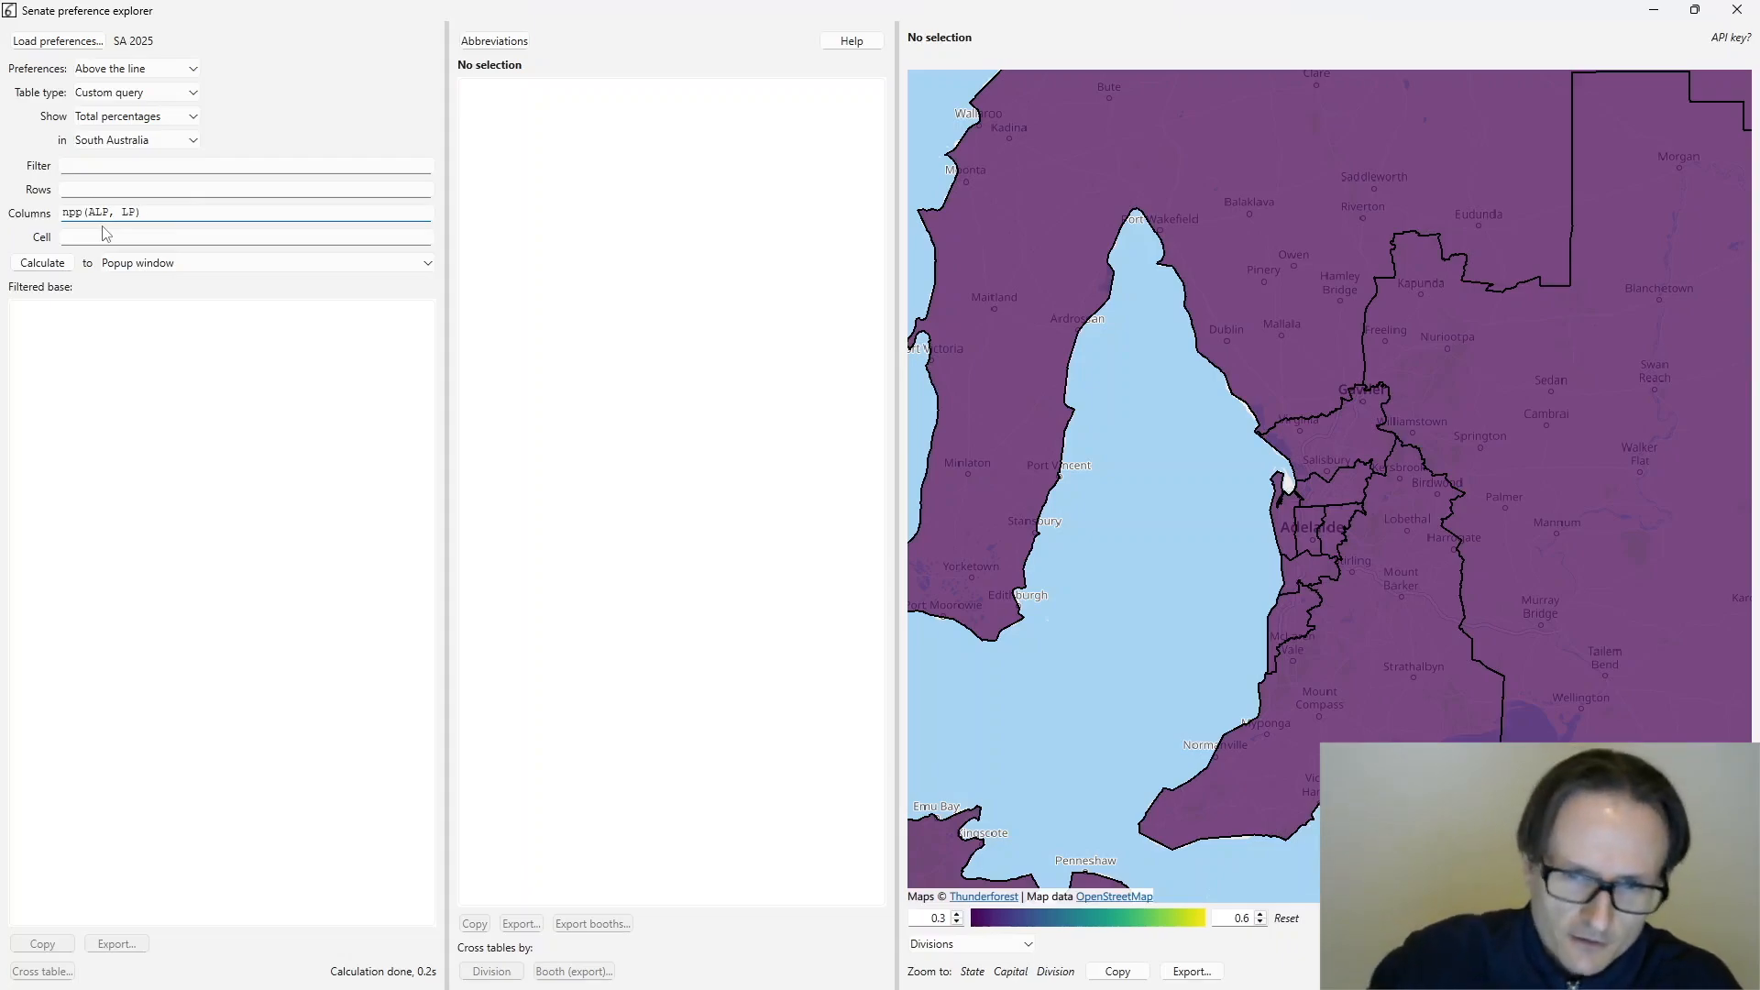
{"action": "left_click", "coordinate": [151, 265]}
{"action": "left_click", "coordinate": [152, 295]}
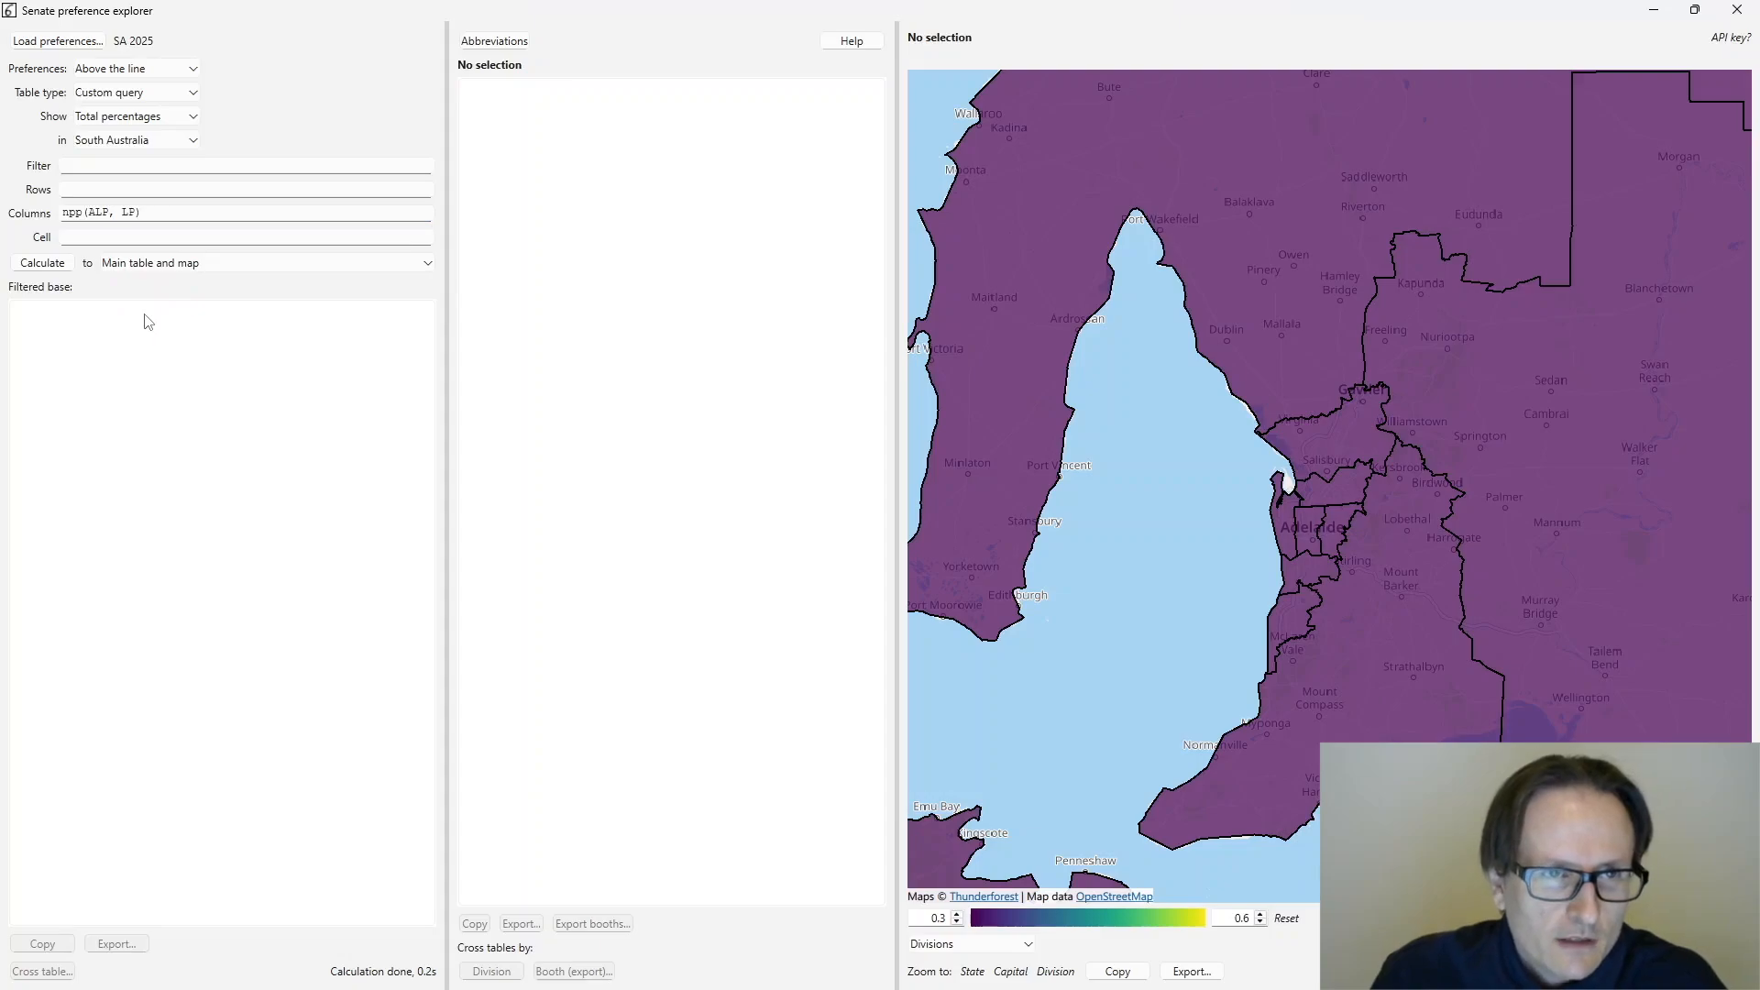
{"action": "left_click", "coordinate": [48, 267]}
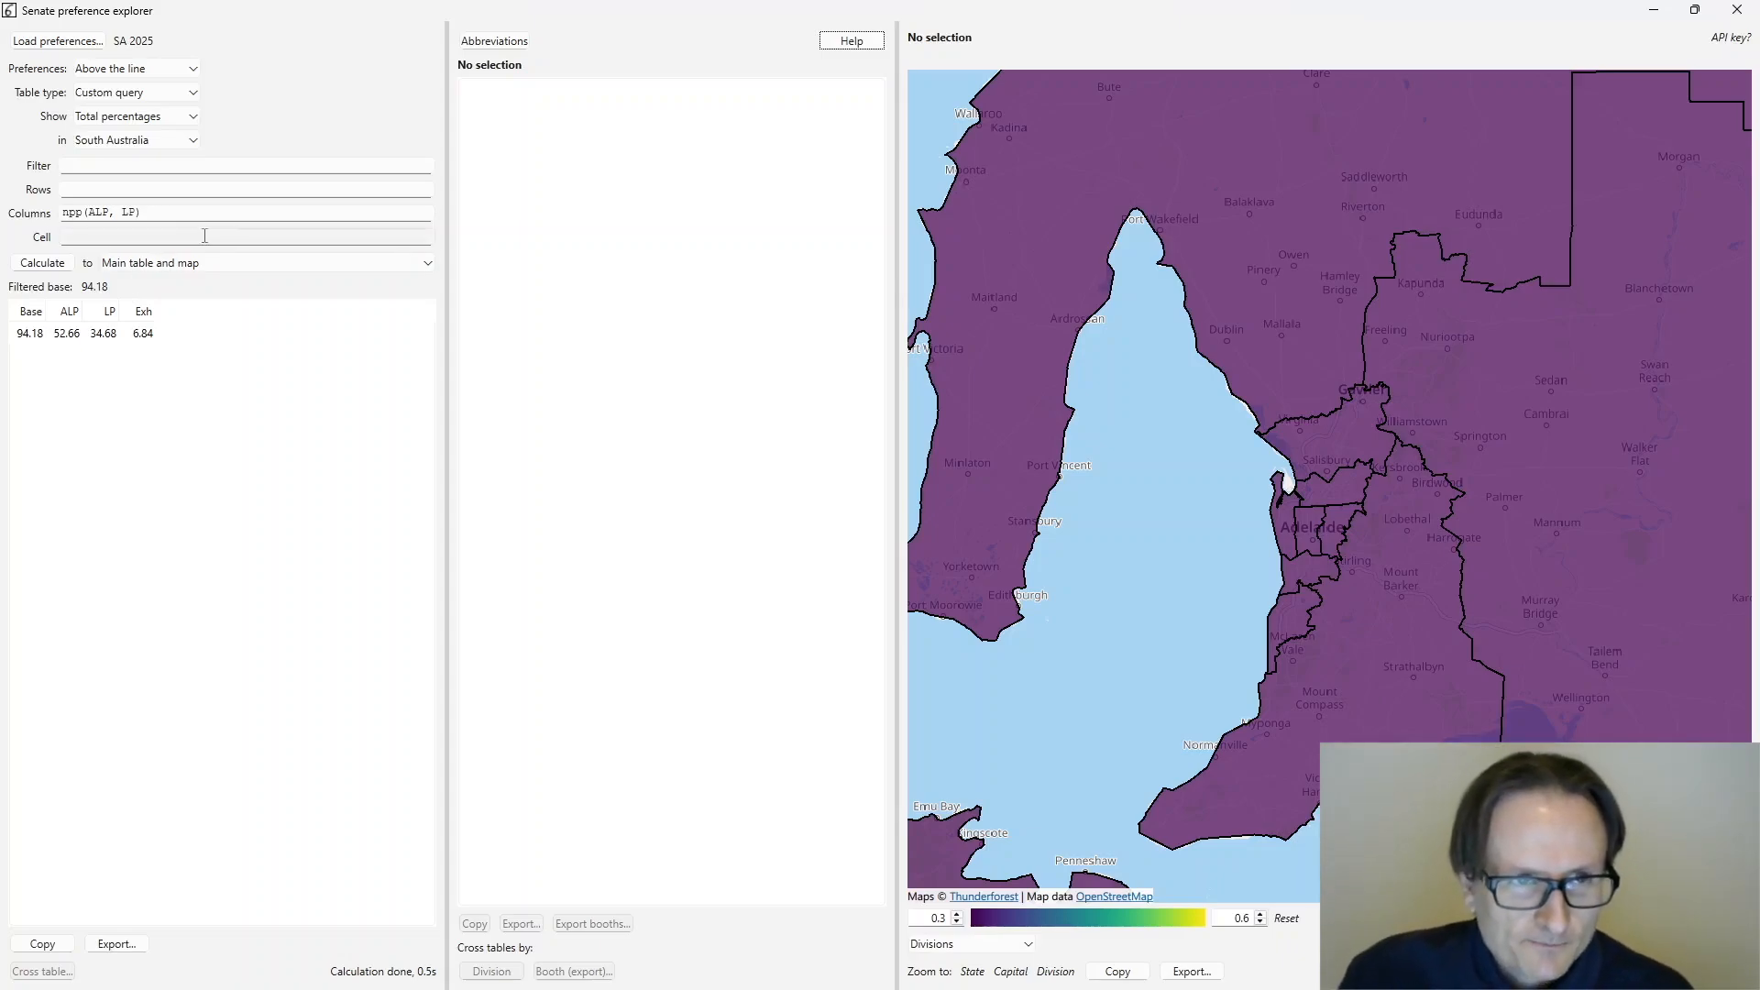
- Extend the columns expression to npp(ALP, LP, GRN, ON) and recalculate the table
{"action": "left_click", "coordinate": [140, 211]}
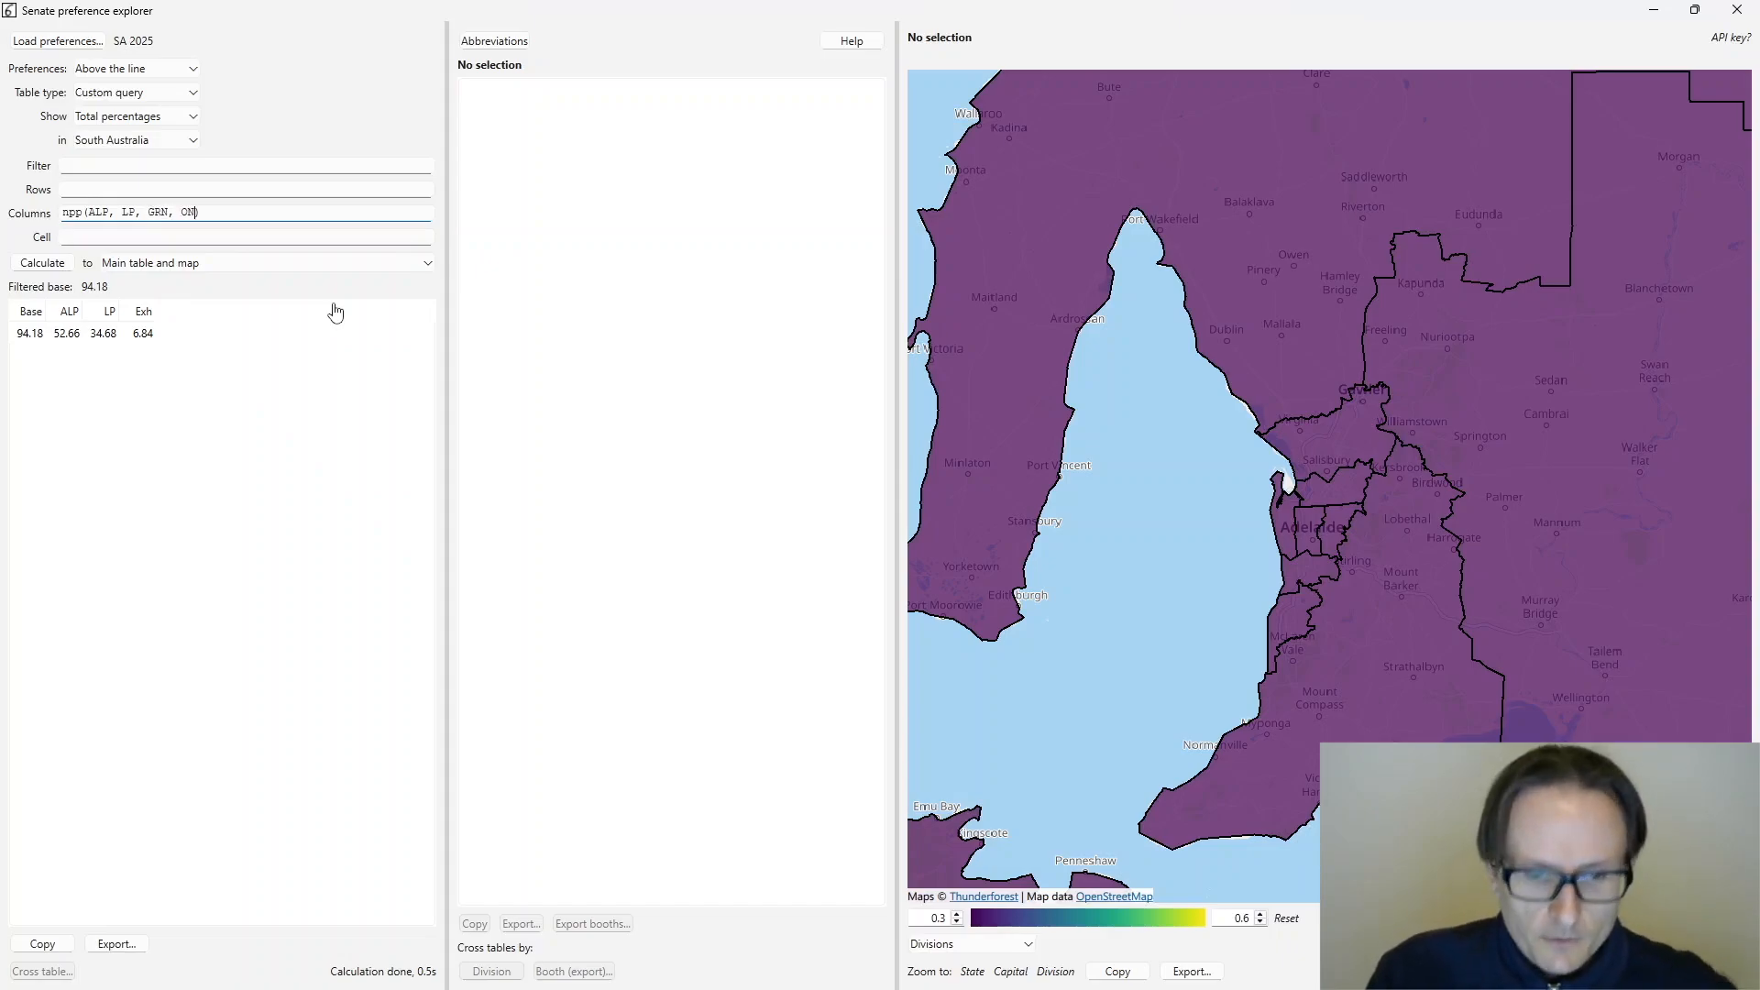
{"action": "left_click", "coordinate": [50, 265]}
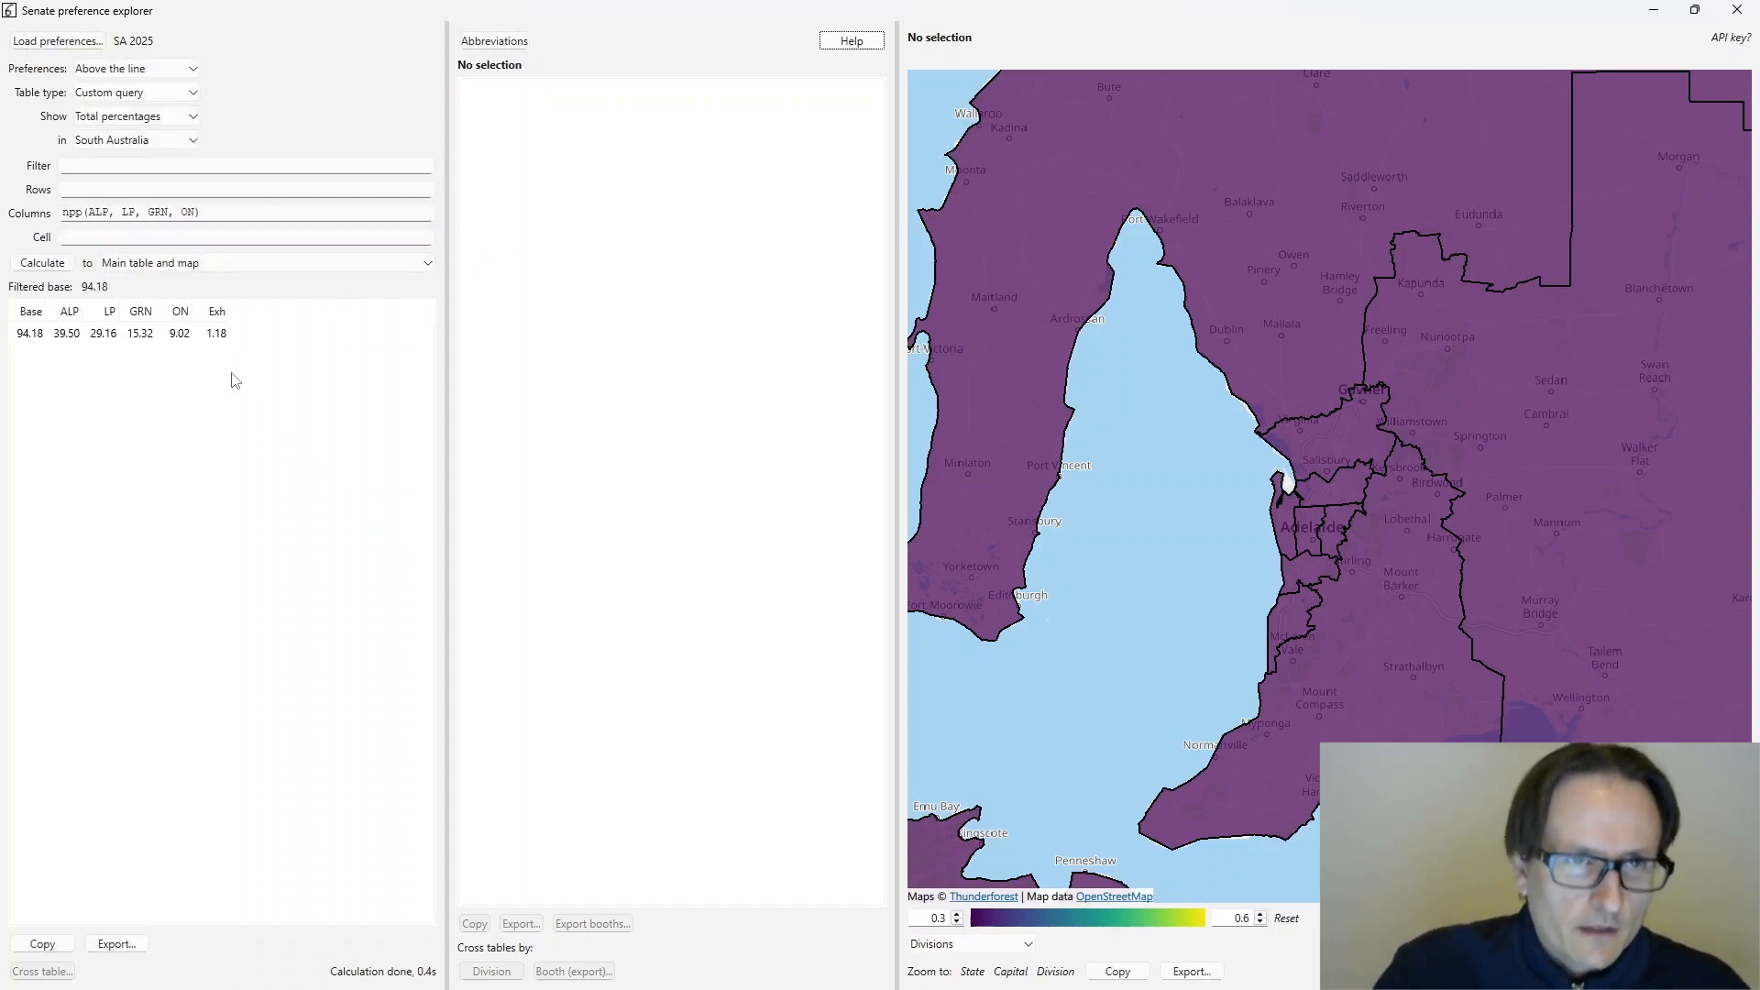
{"action": "left_click", "coordinate": [151, 93]}
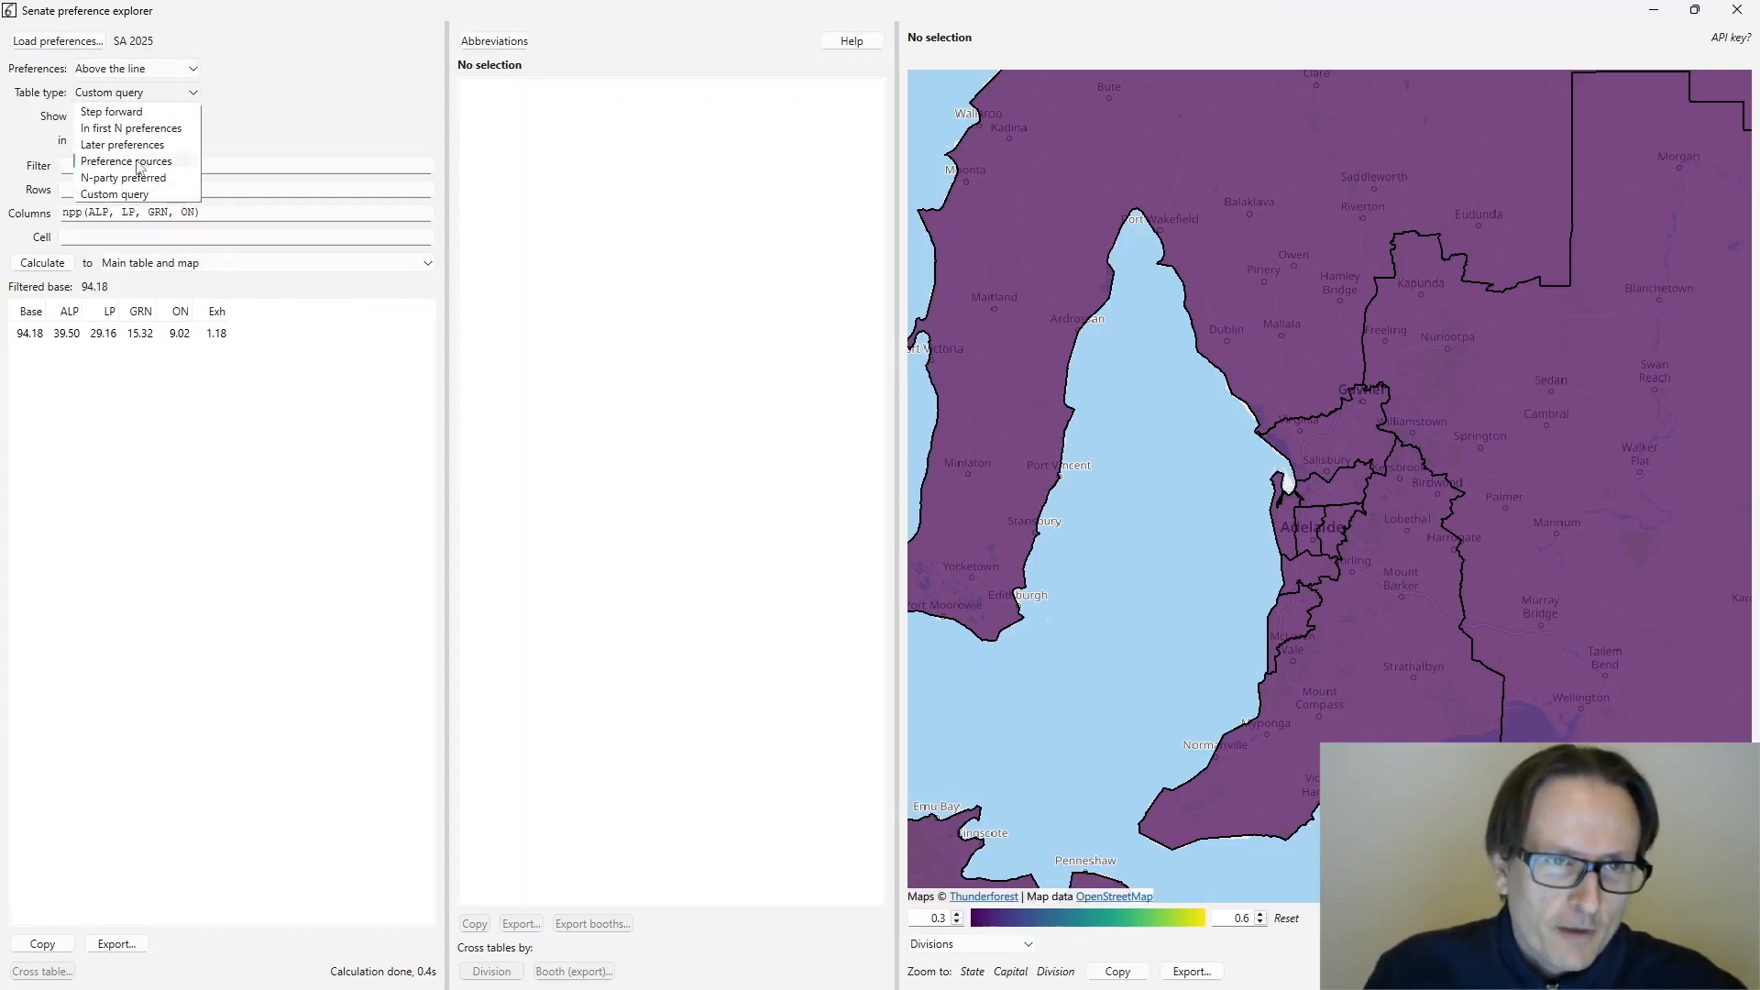
{"action": "left_click", "coordinate": [231, 220]}
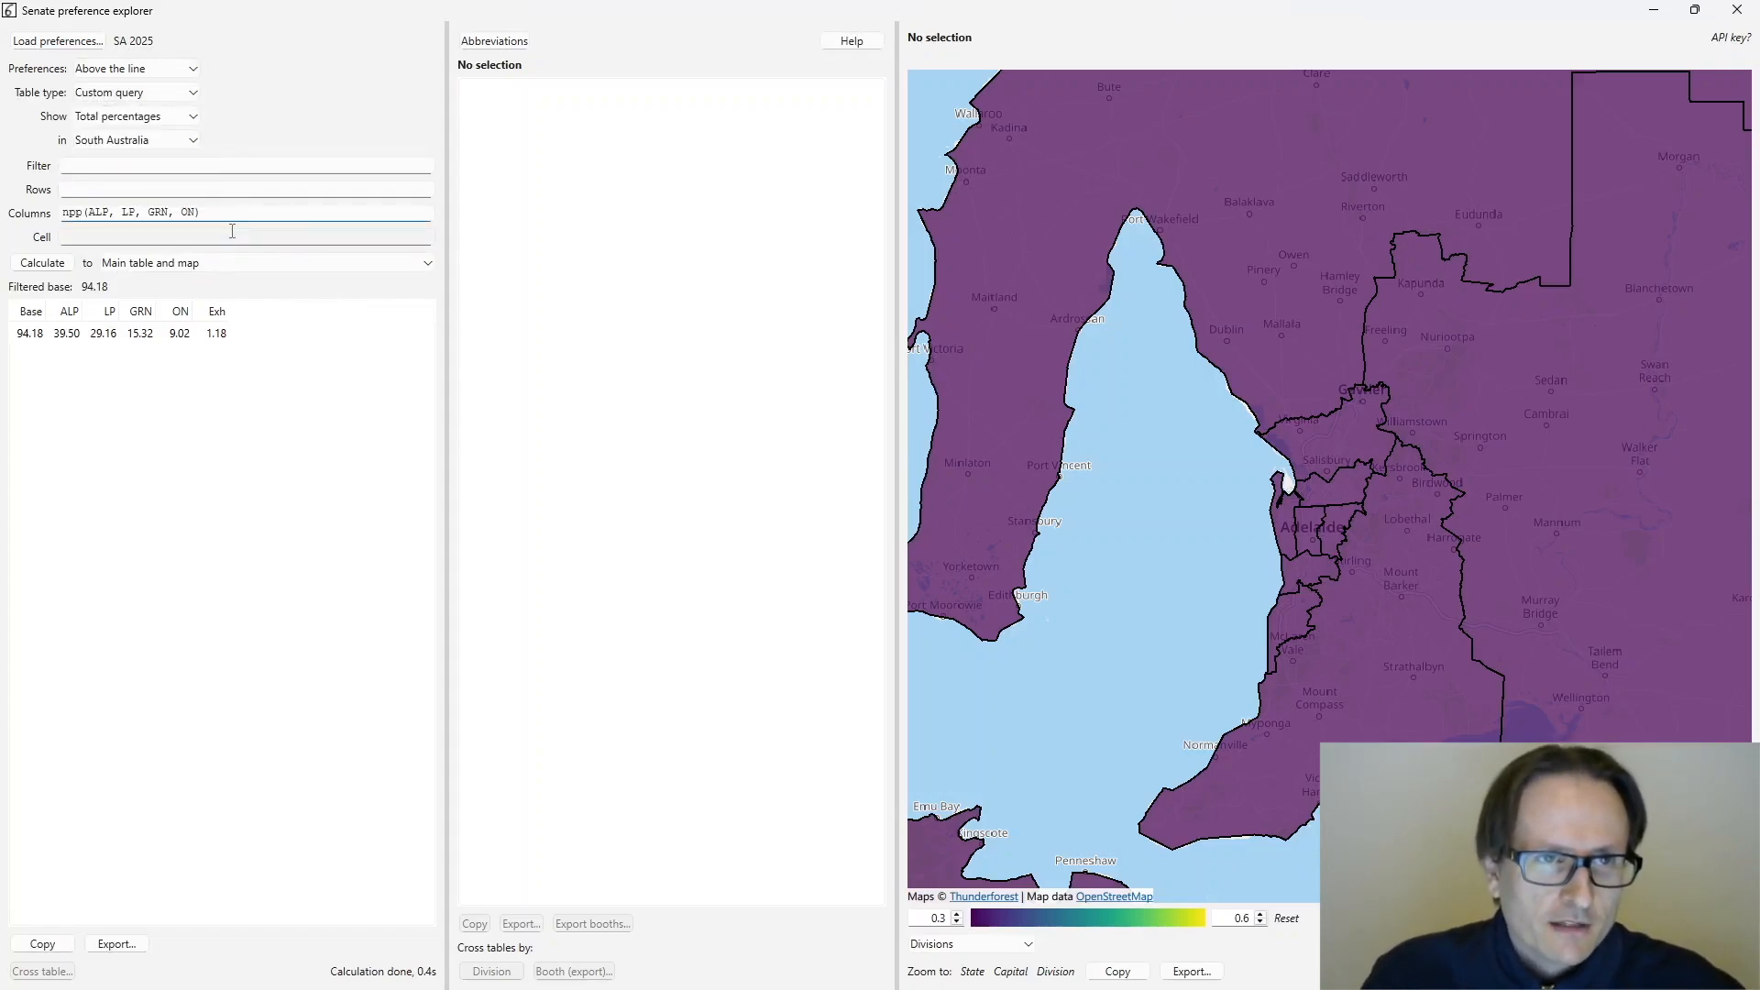
- Split the four-party result by first preference with rows groups and cell row = 1, calculate, and sort it by base
{"action": "left_click", "coordinate": [163, 196]}
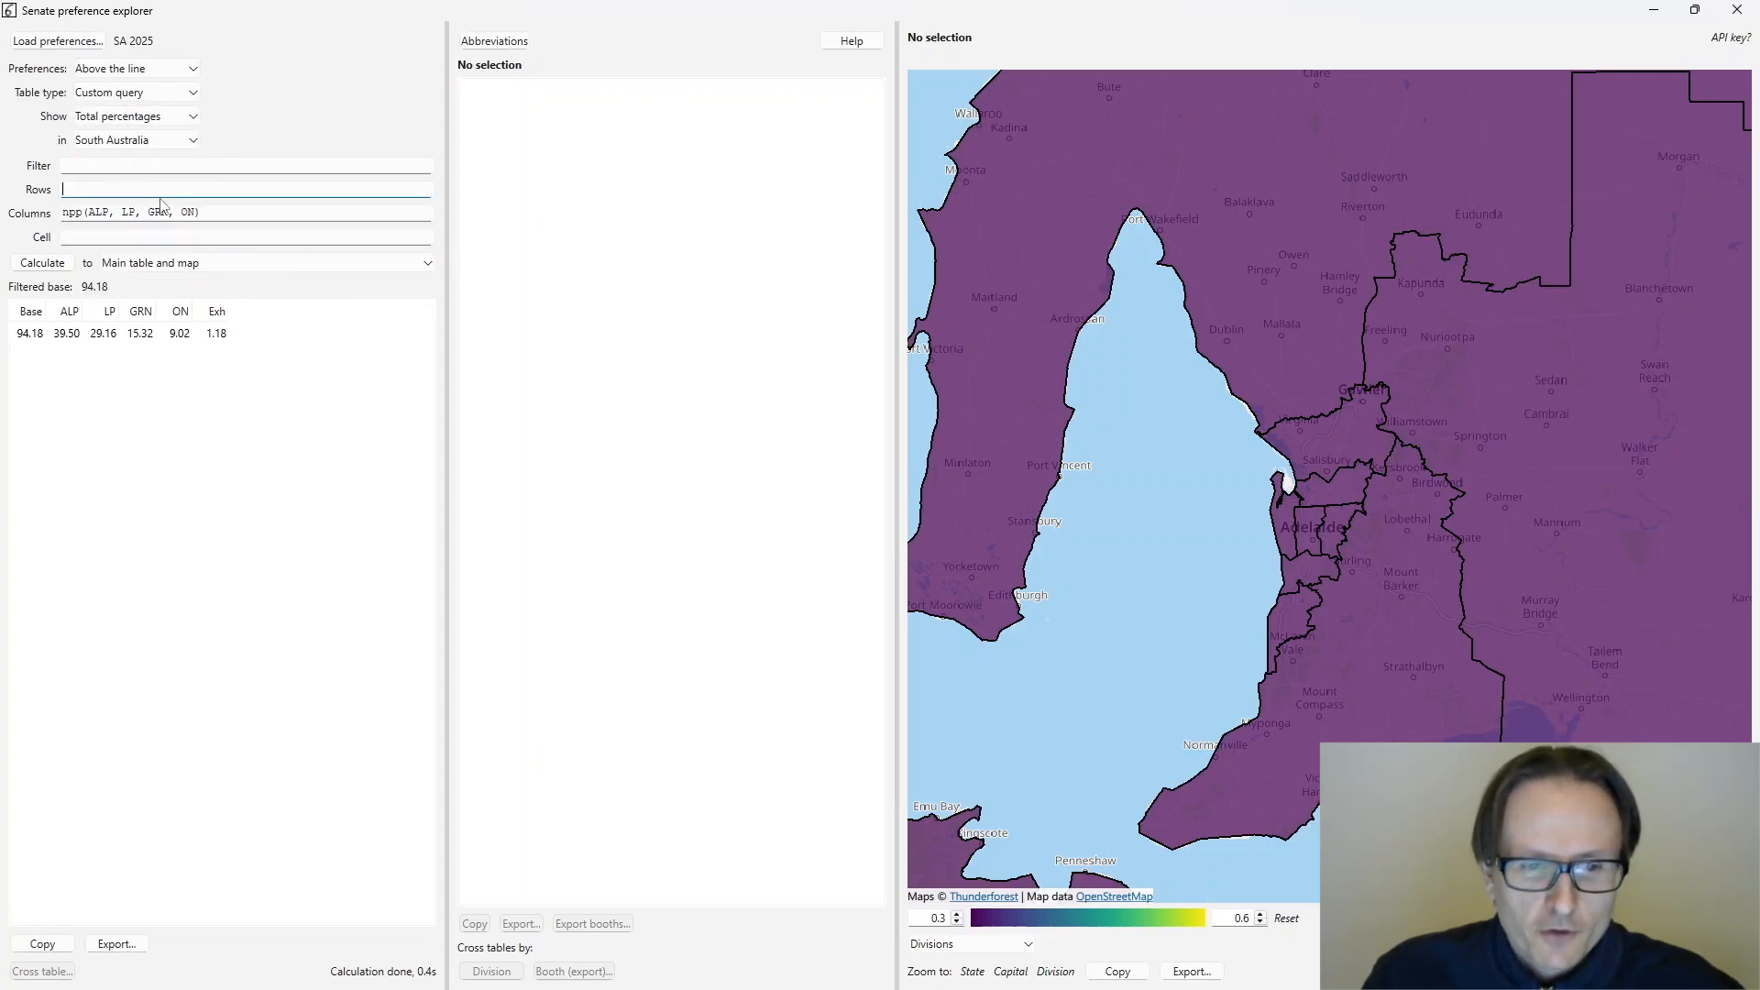
{"action": "key", "text": "Tab"}
{"action": "key", "text": "Tab"}
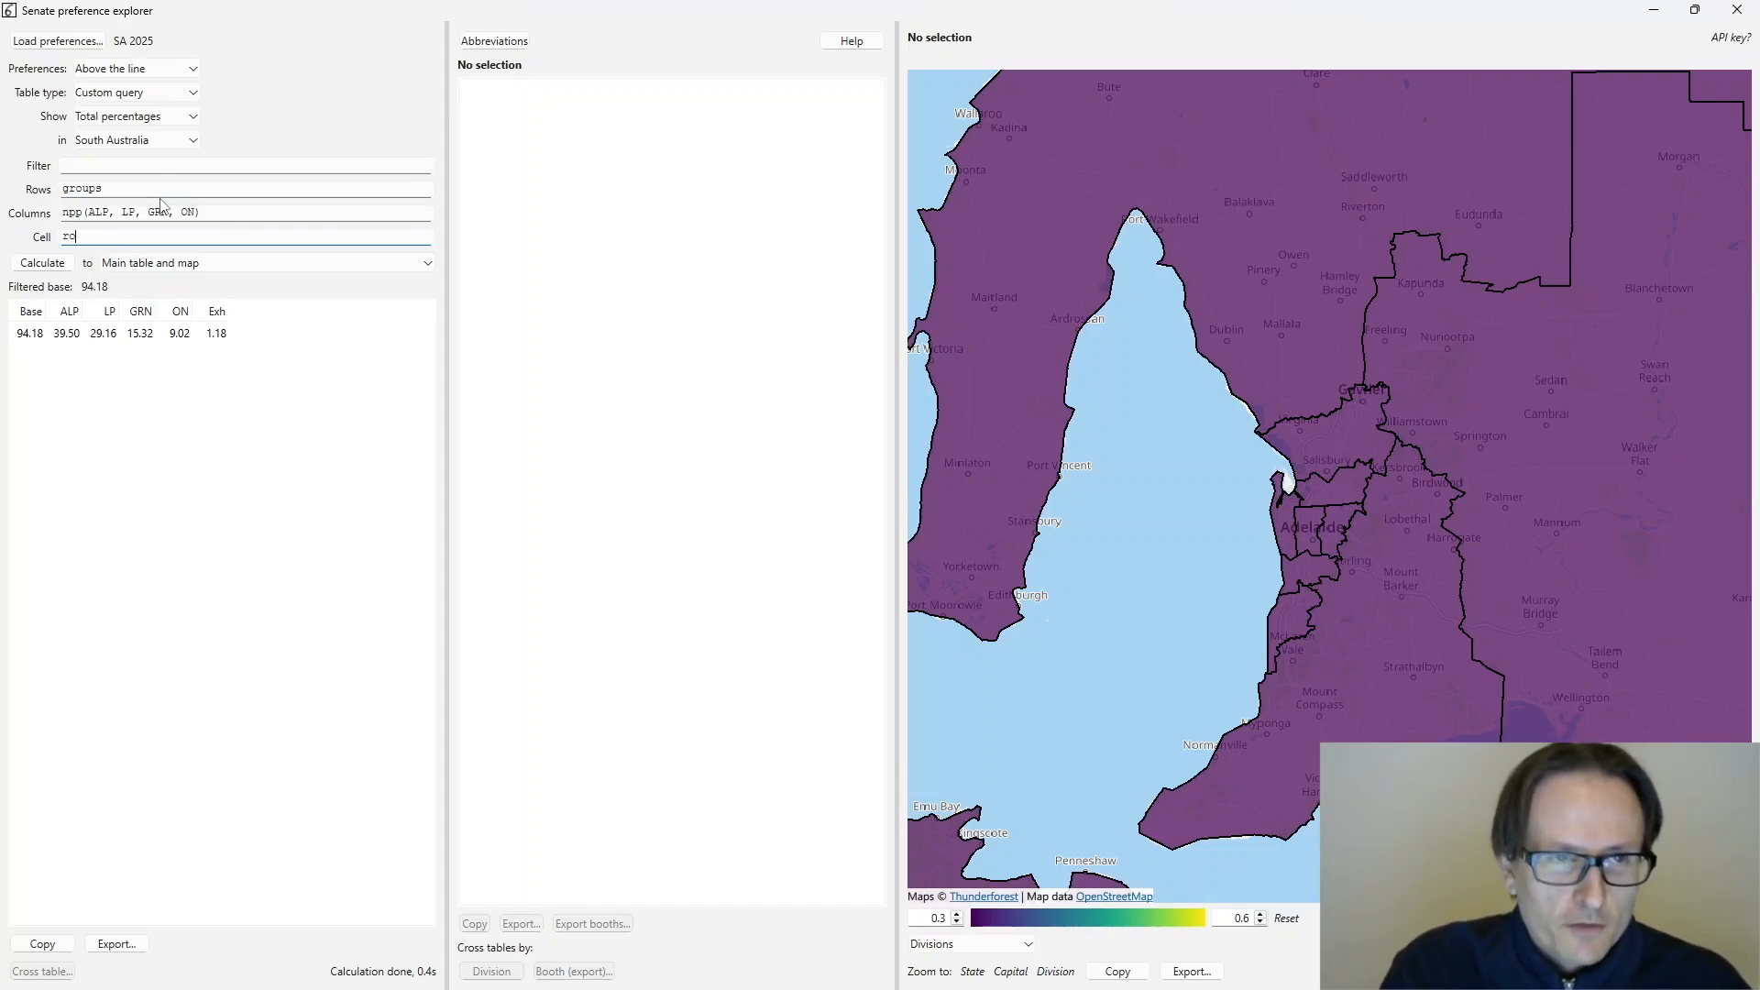
{"action": "left_click", "coordinate": [52, 269]}
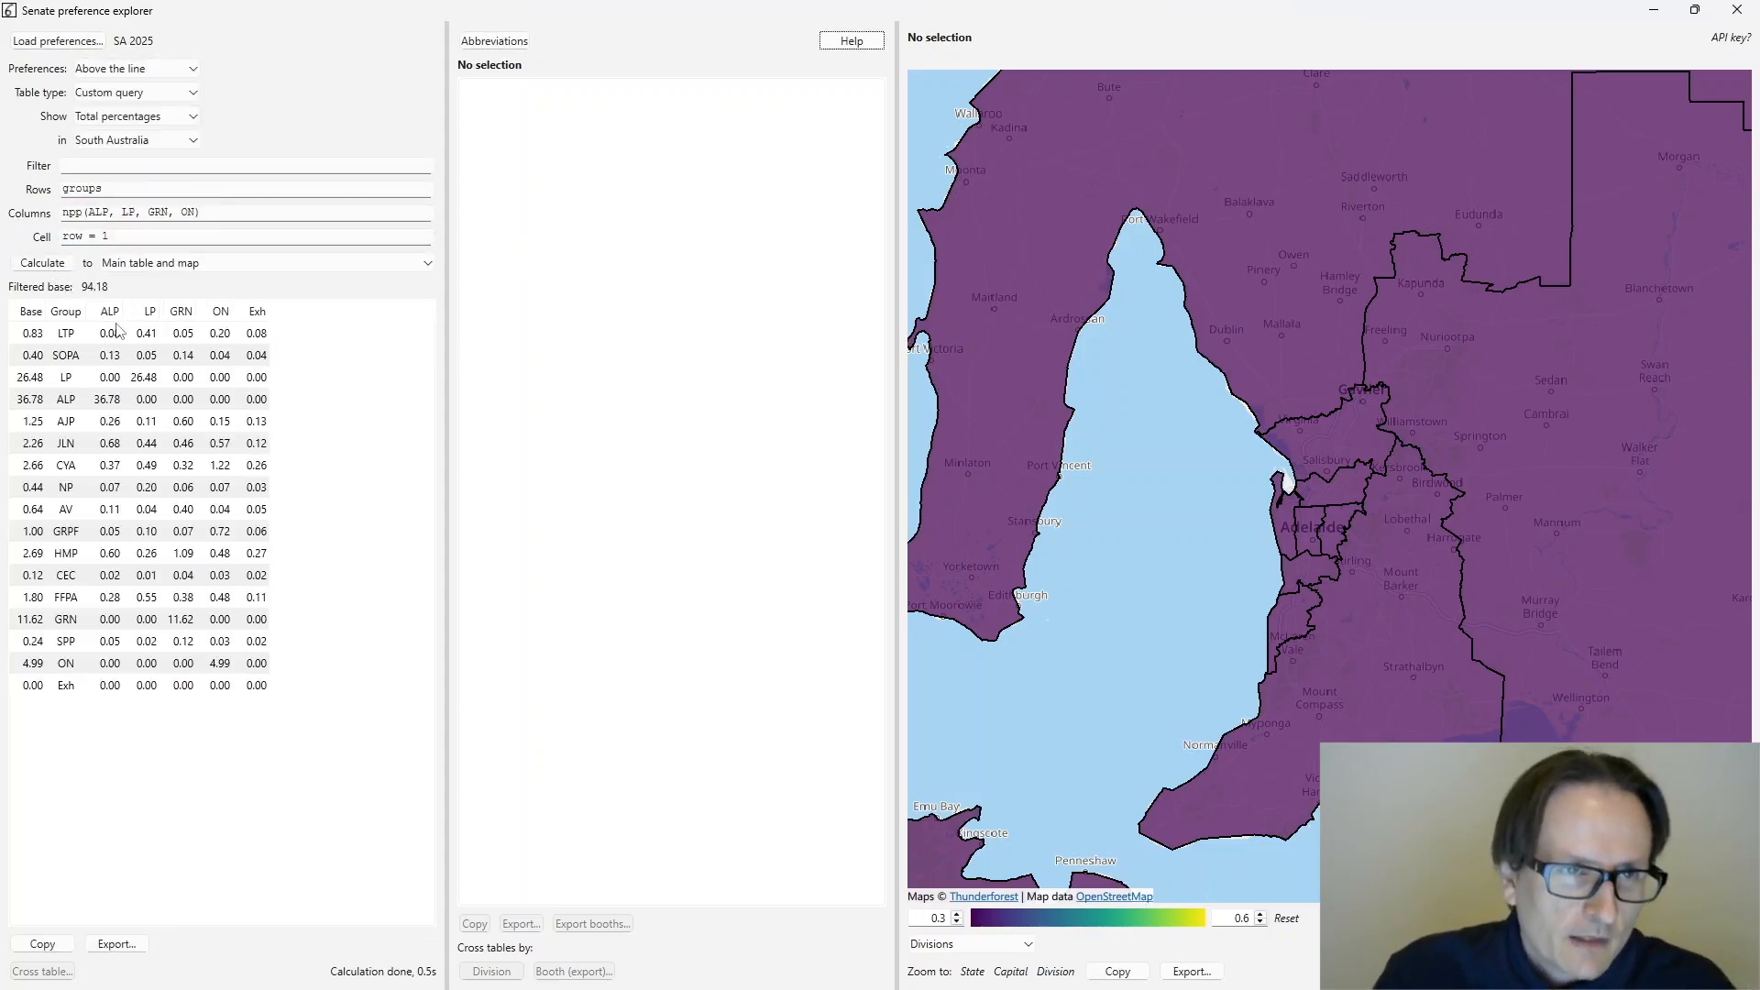
{"action": "left_click", "coordinate": [31, 311]}
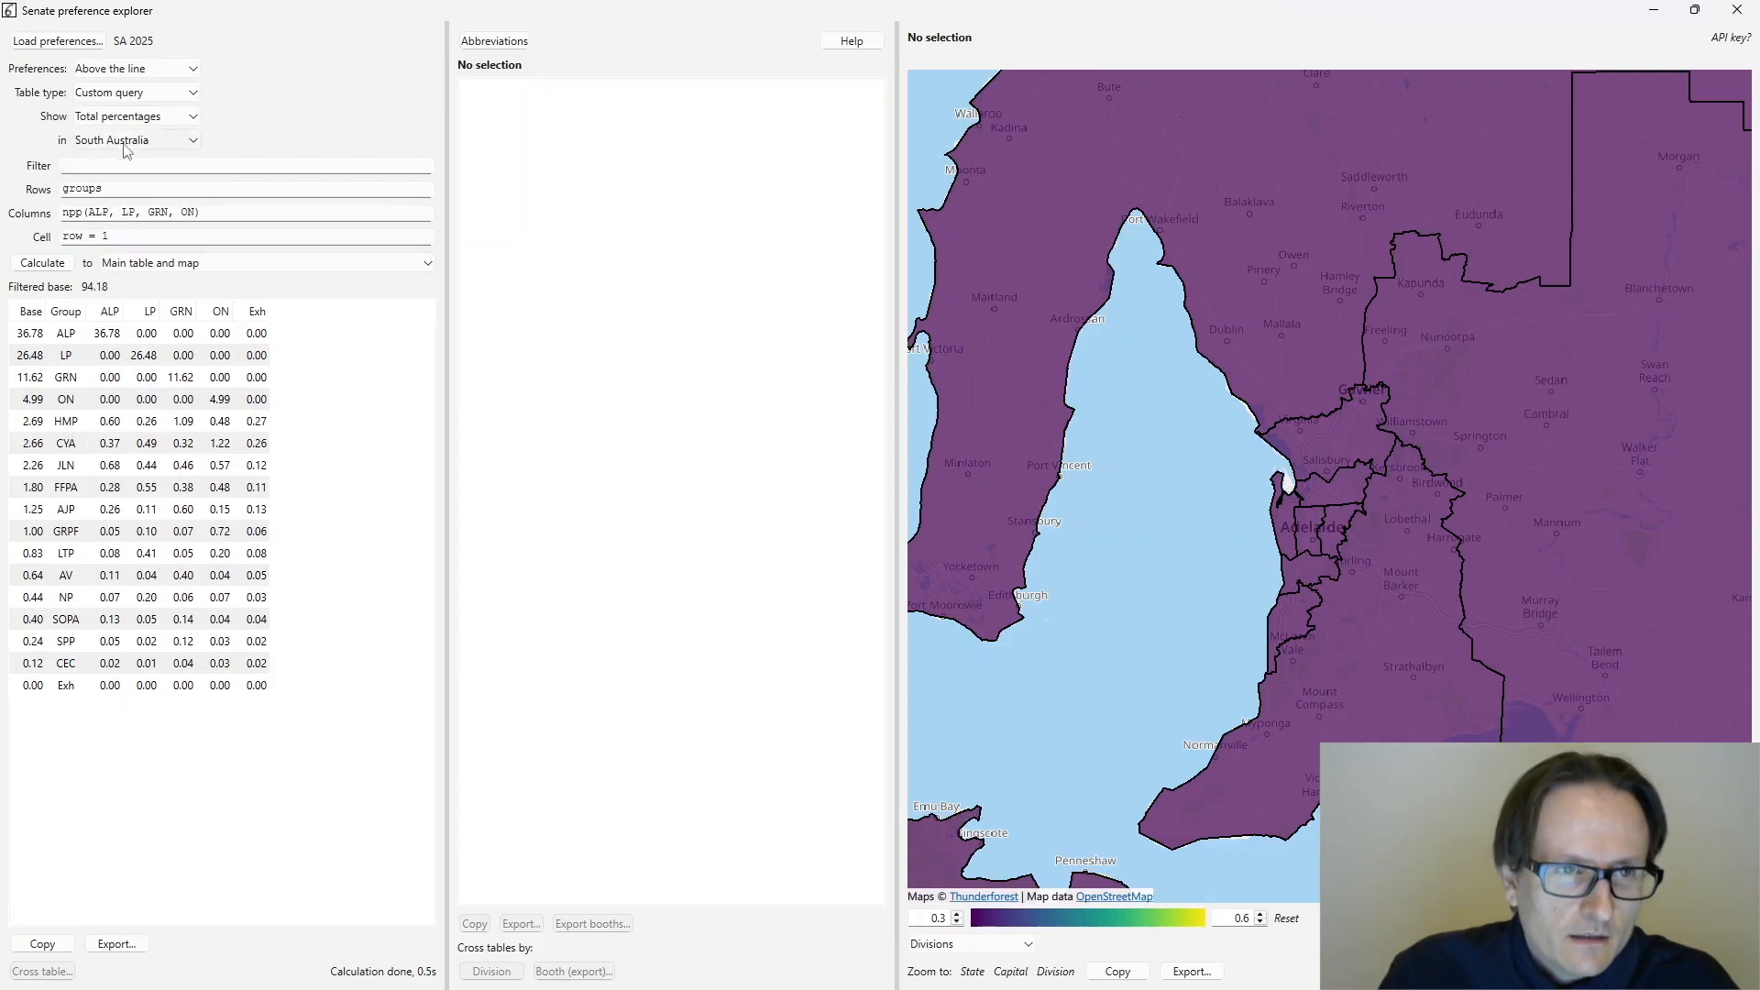
- Show the table as Percentages and map the LP share by division for the CYA and FFPA rows
{"action": "left_click", "coordinate": [165, 117]}
{"action": "left_click", "coordinate": [119, 151]}
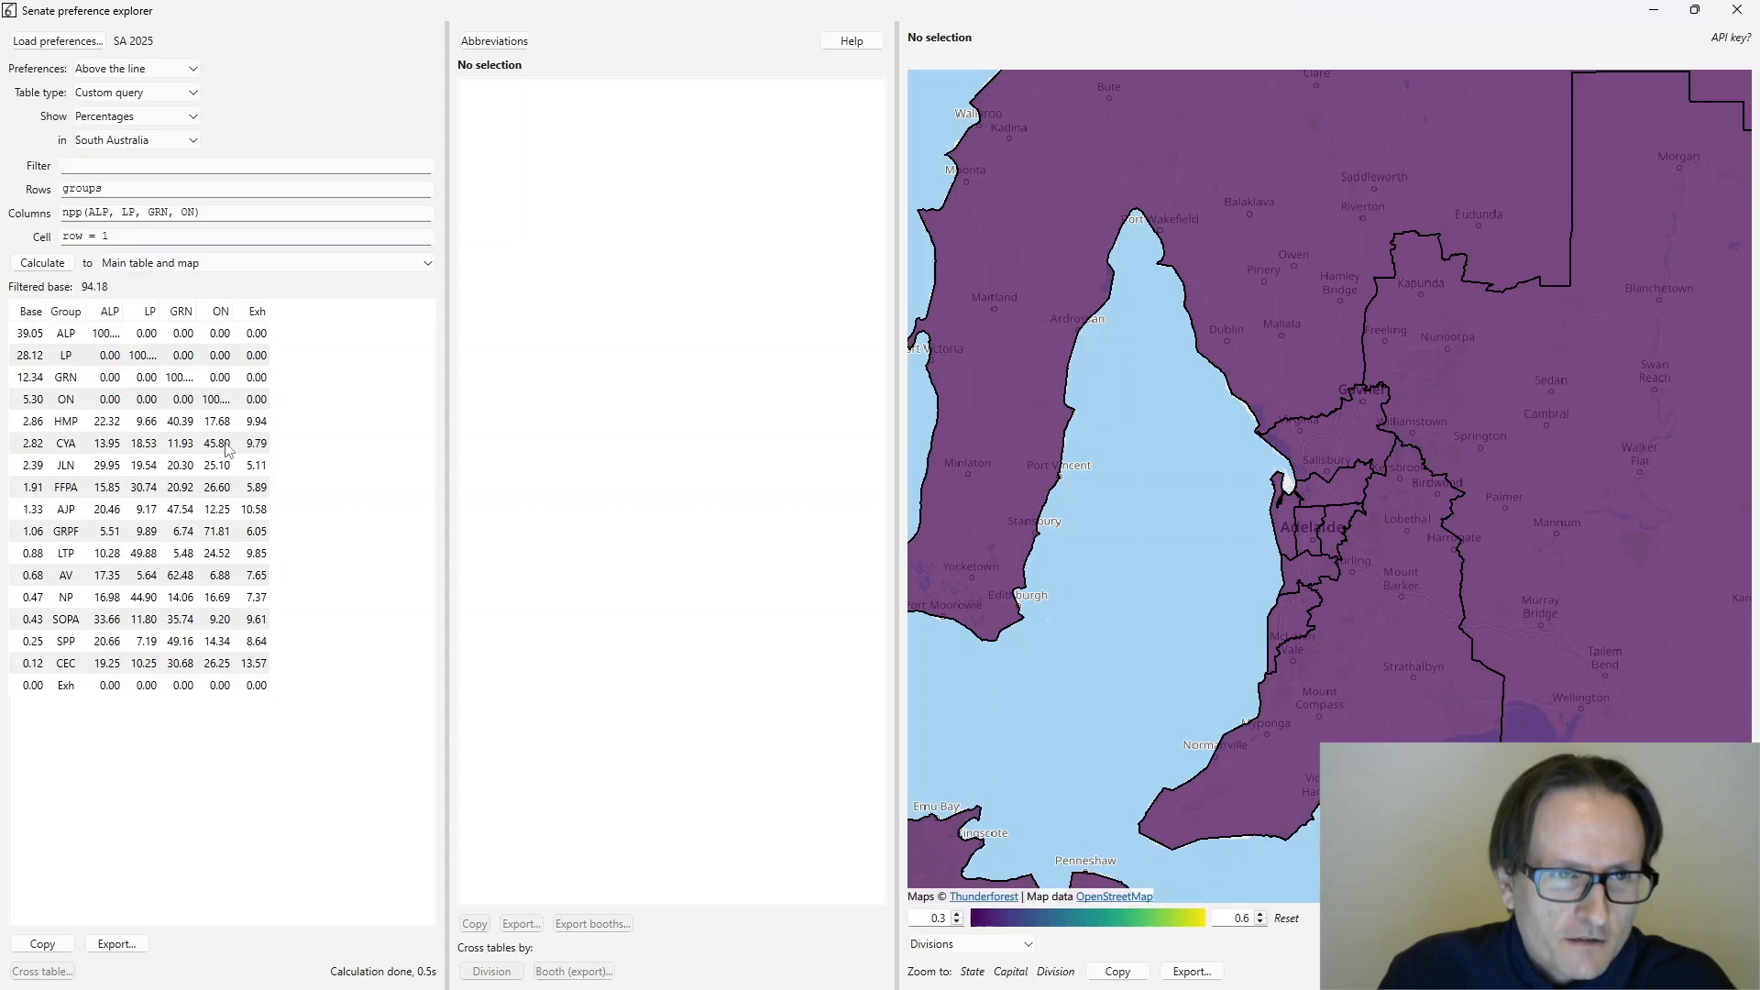
{"action": "left_click_drag", "start_coordinate": [94, 212], "coordinate": [186, 213]}
{"action": "left_click", "coordinate": [186, 213]}
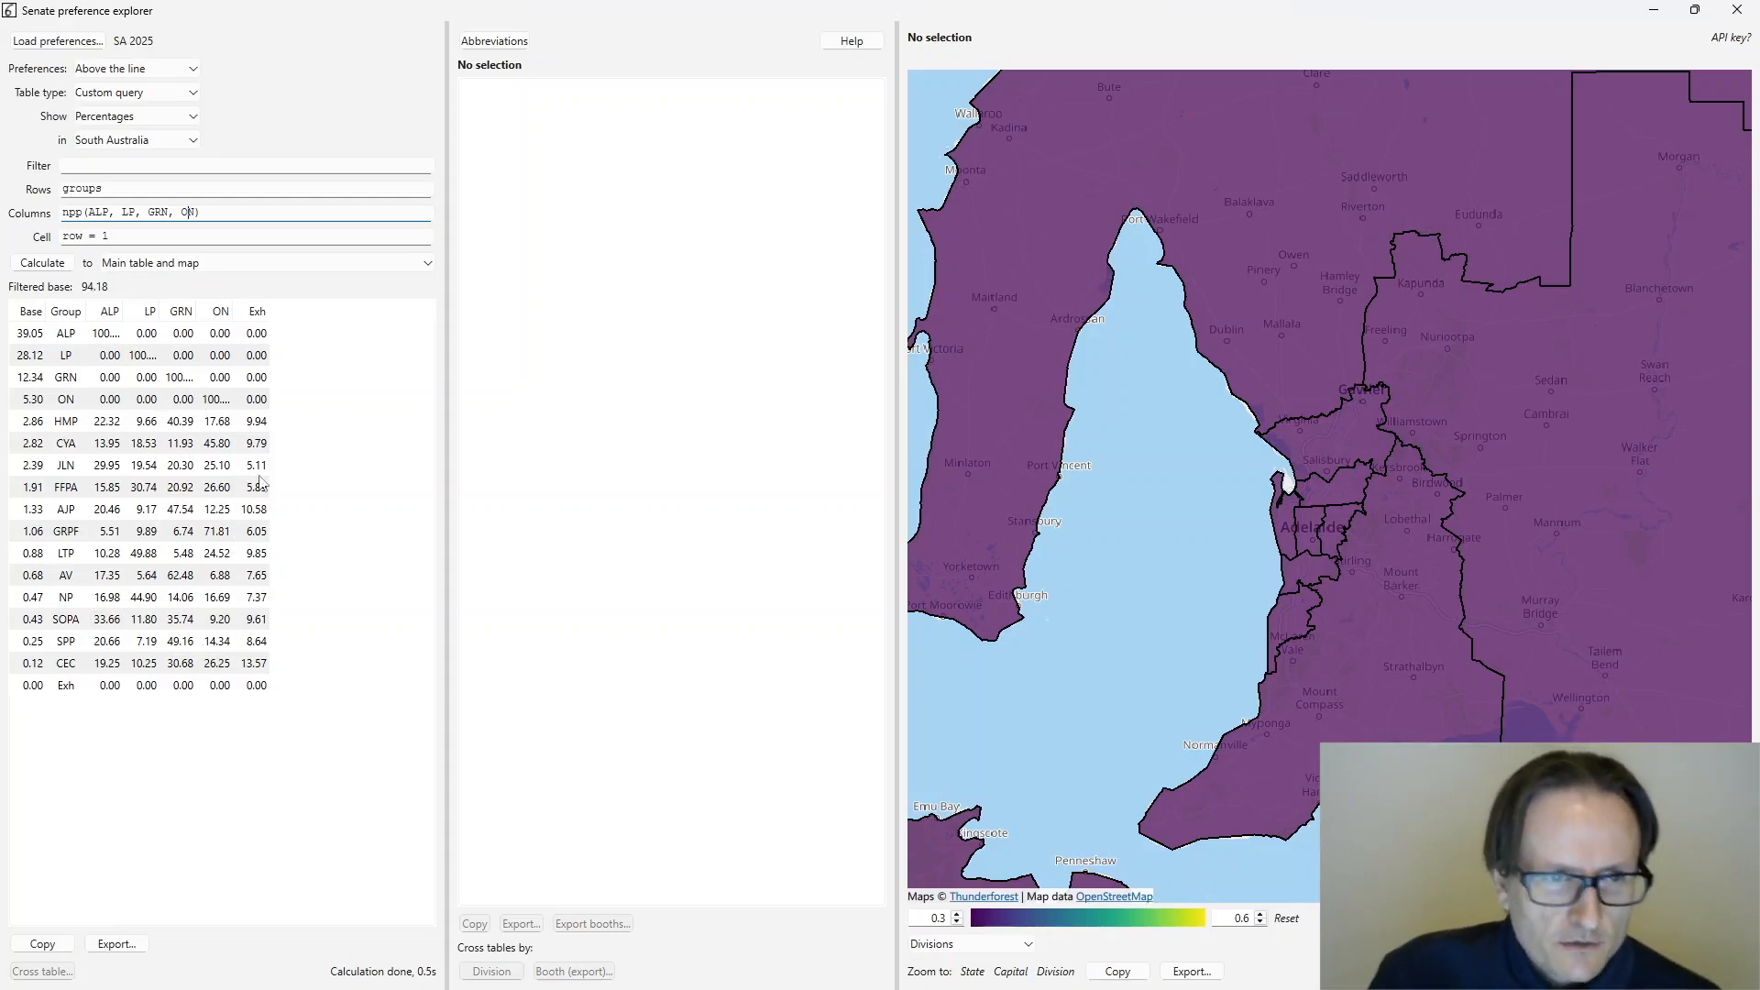
{"action": "left_click", "coordinate": [139, 446]}
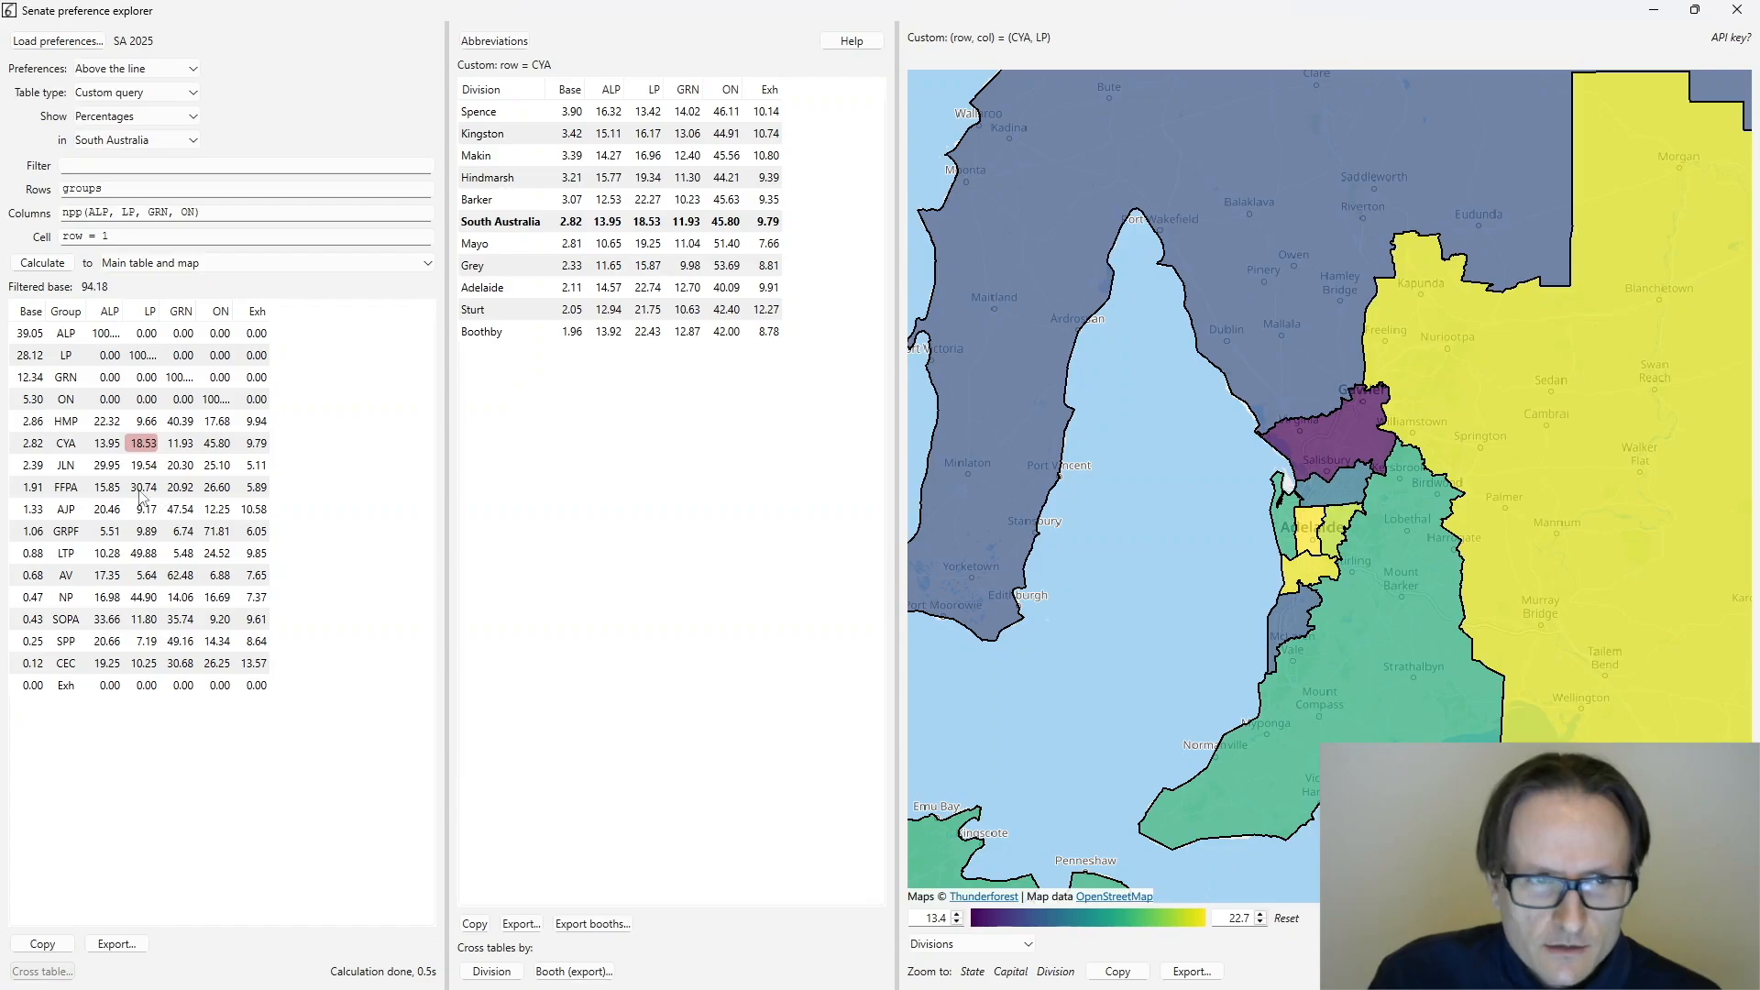
{"action": "left_click", "coordinate": [143, 488]}
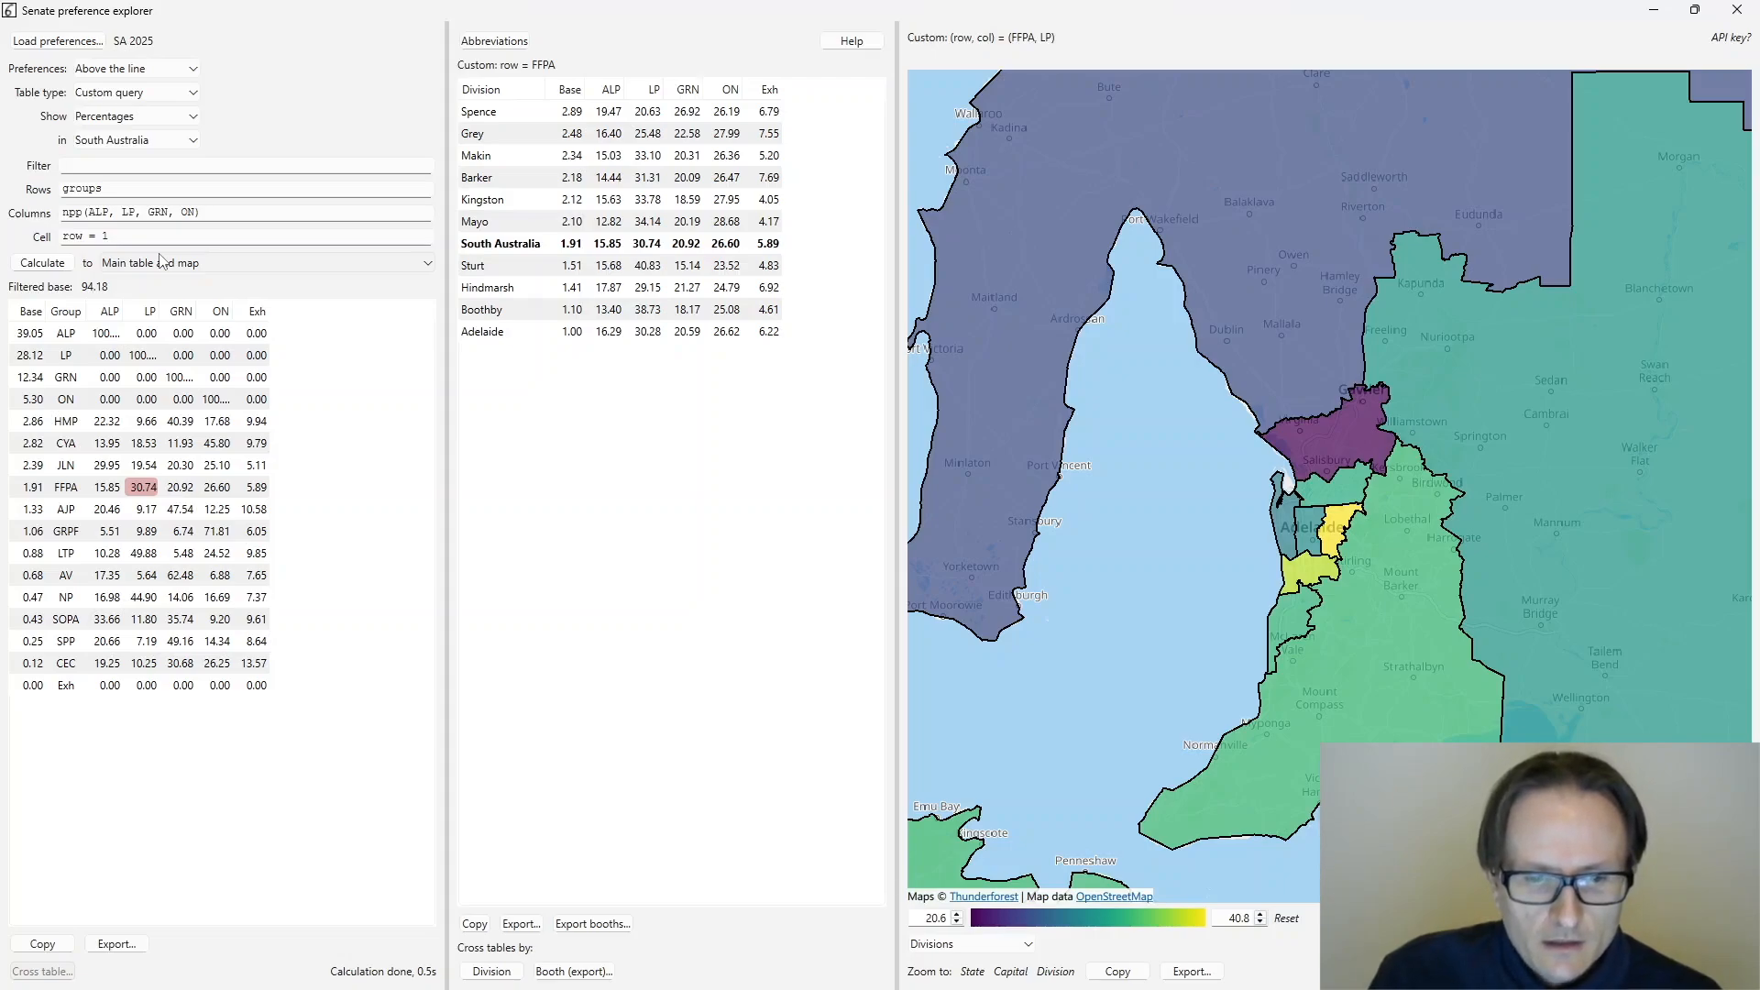
{"action": "left_click", "coordinate": [136, 93]}
{"action": "left_click", "coordinate": [259, 124]}
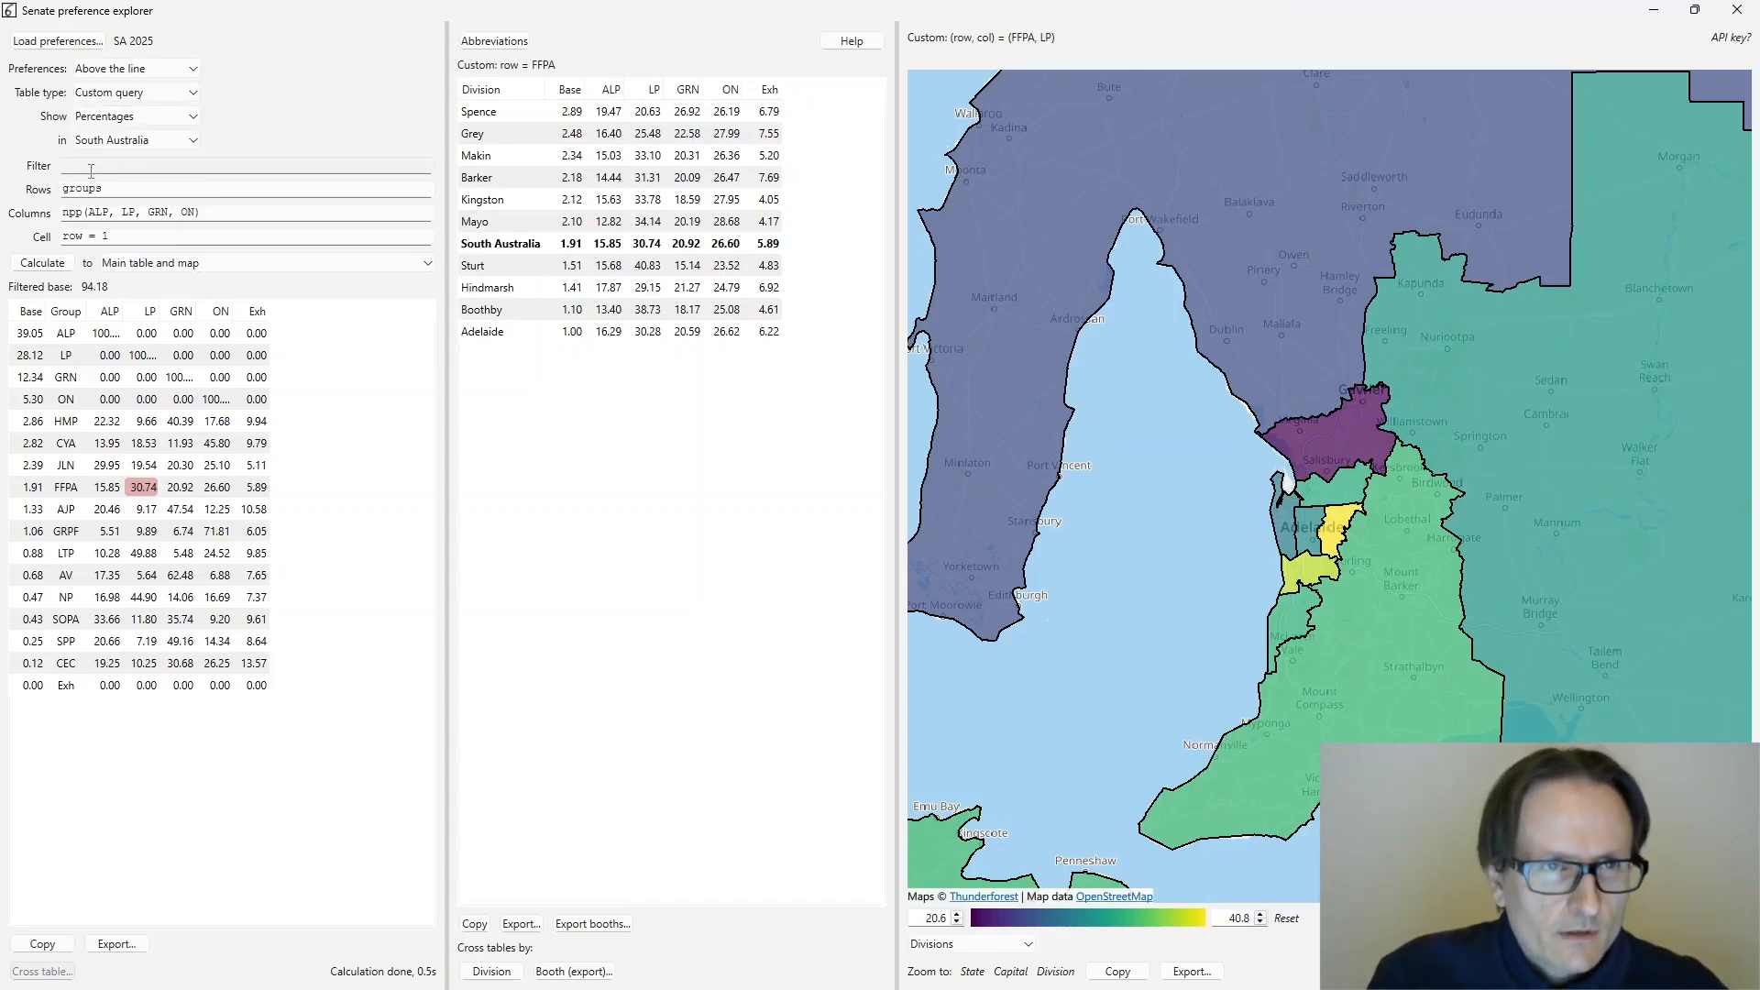
- Break the four-party result down by number of preferences with rows 1..n_max and cell row = n_prefs, and calculate
{"action": "double_click", "coordinate": [89, 190]}
{"action": "type", "text": "1..n_max"}
{"action": "key", "text": "Tab"}
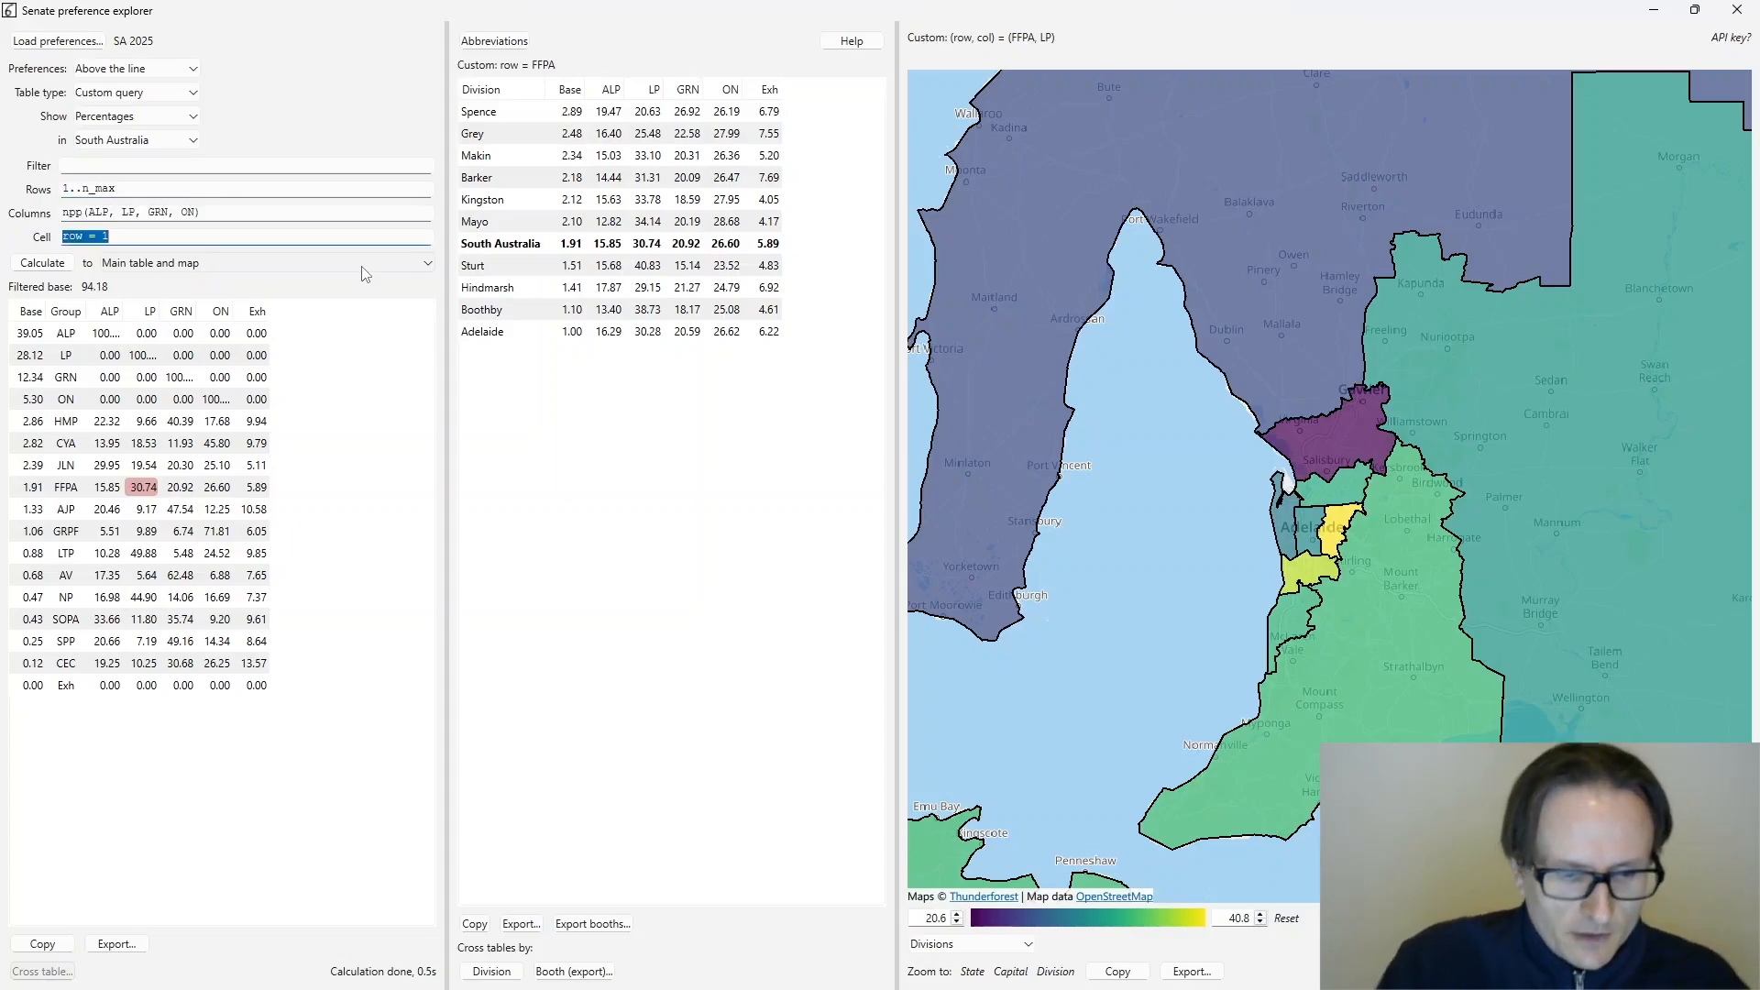
{"action": "type", "text": "row ="}
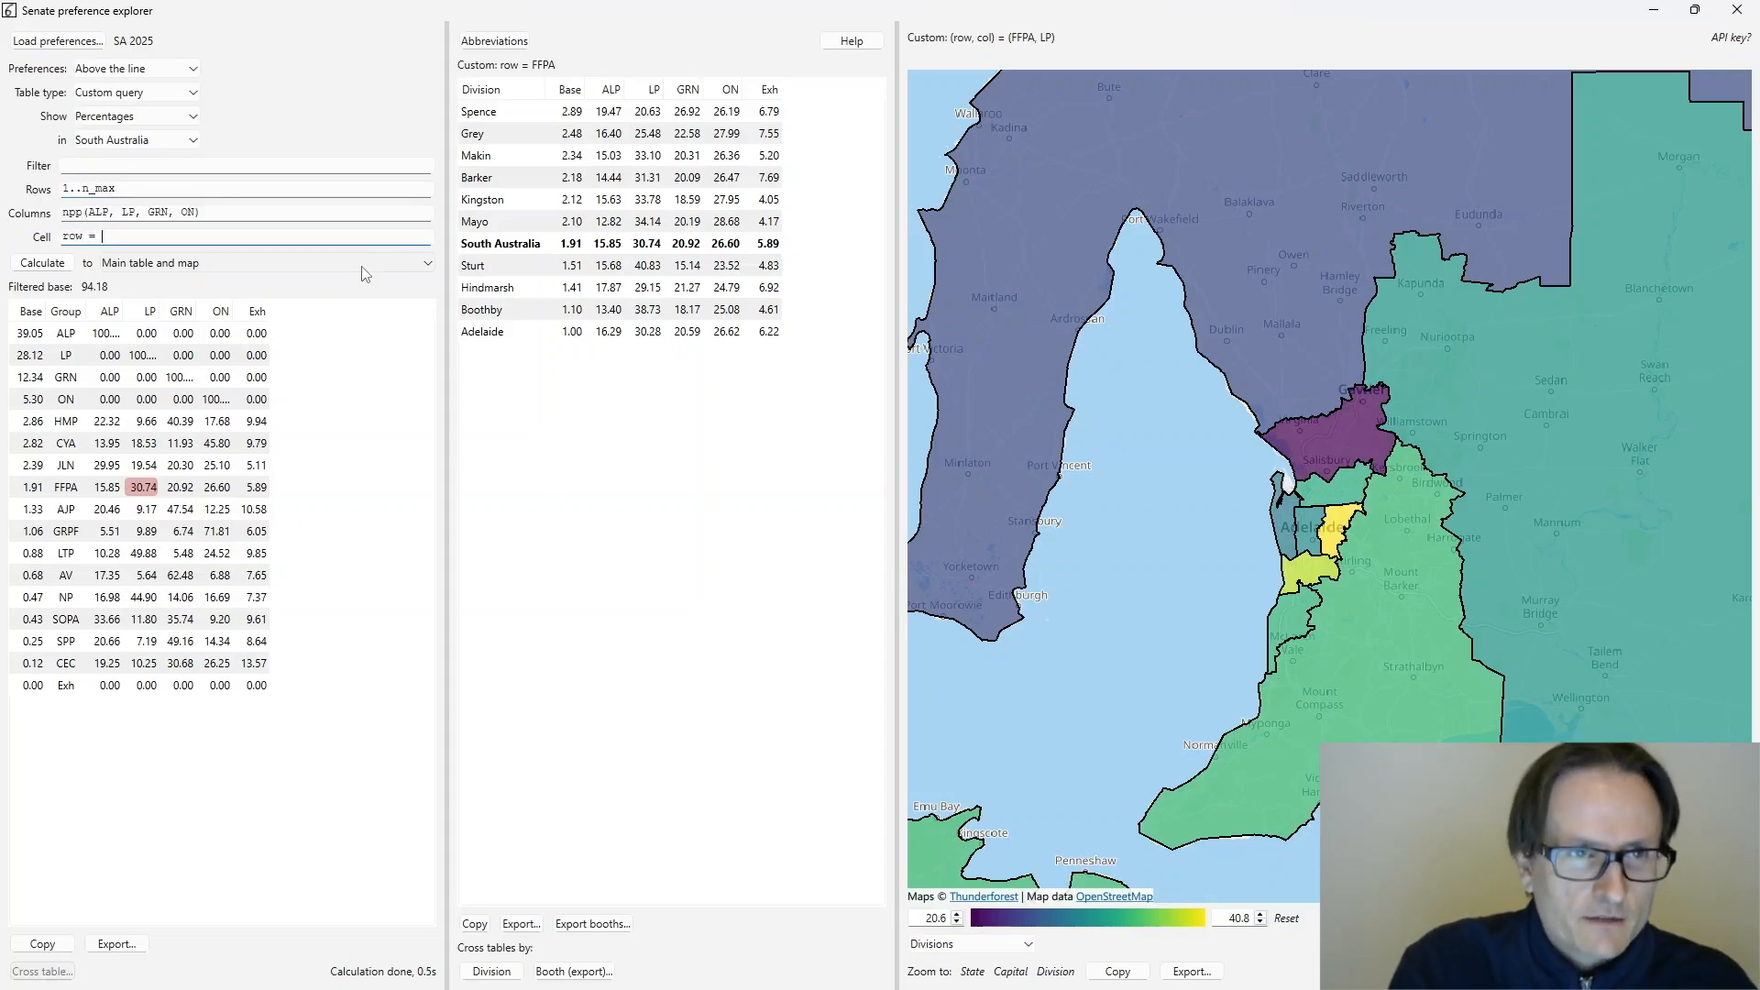
{"action": "type", "text": " n_prefe"}
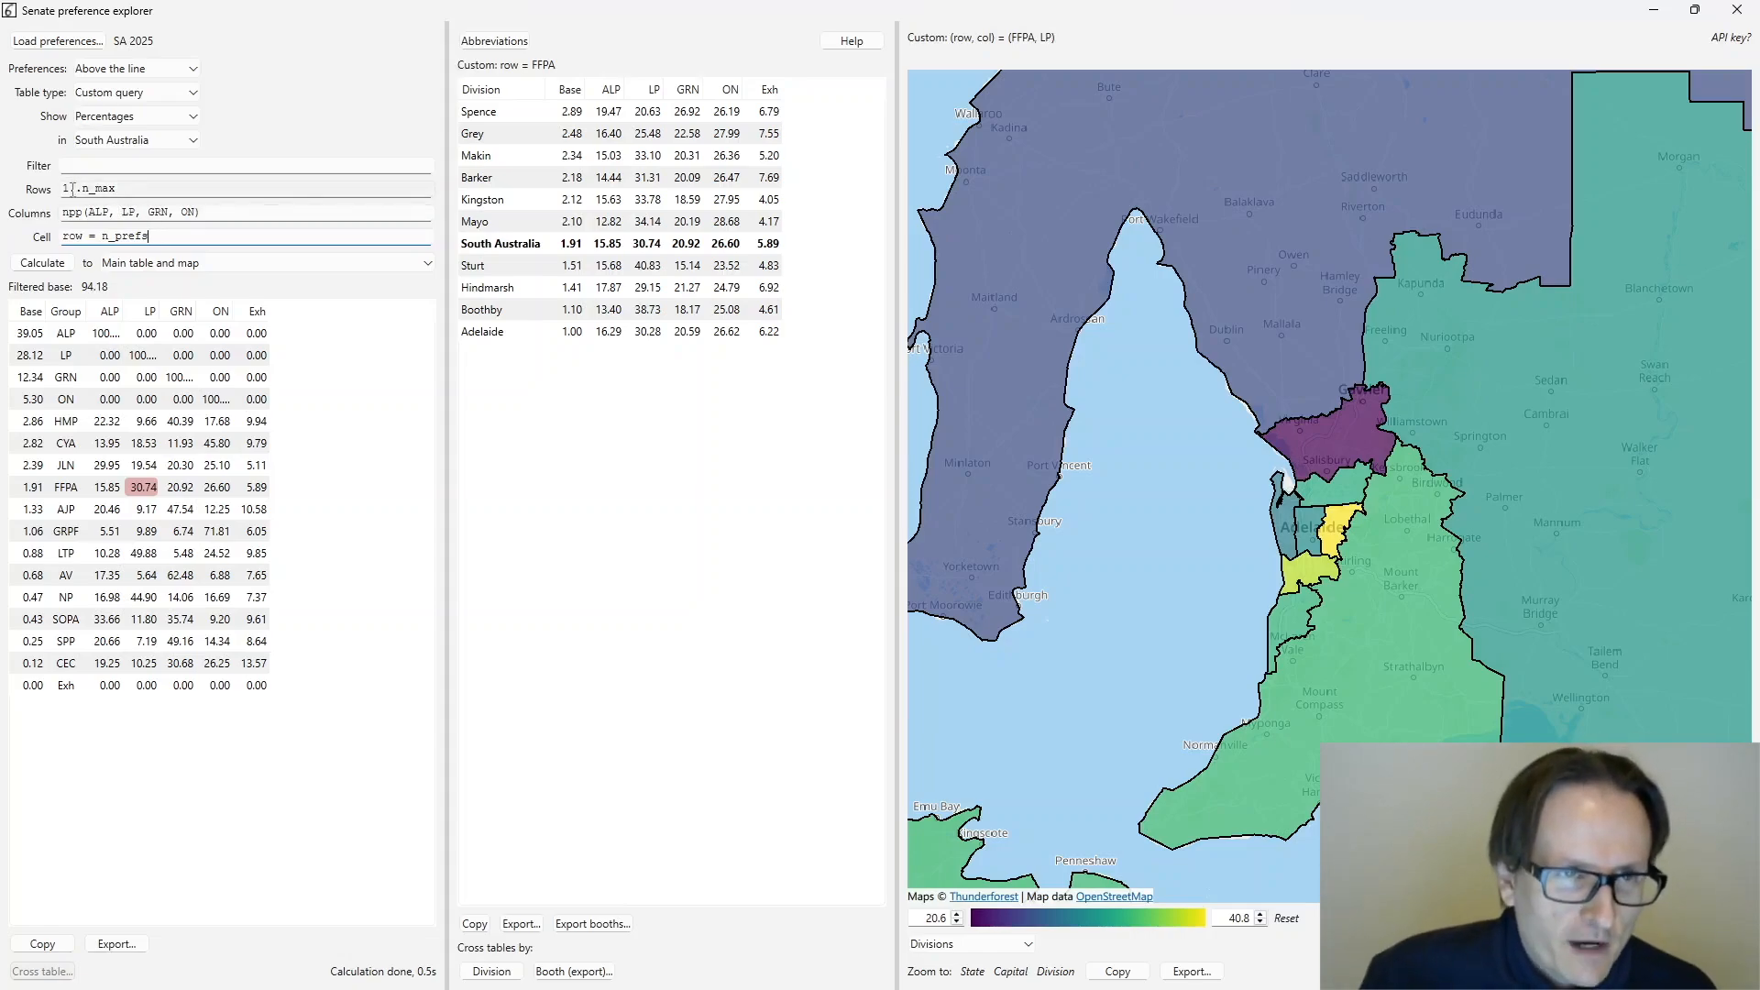
{"action": "left_click", "coordinate": [43, 266]}
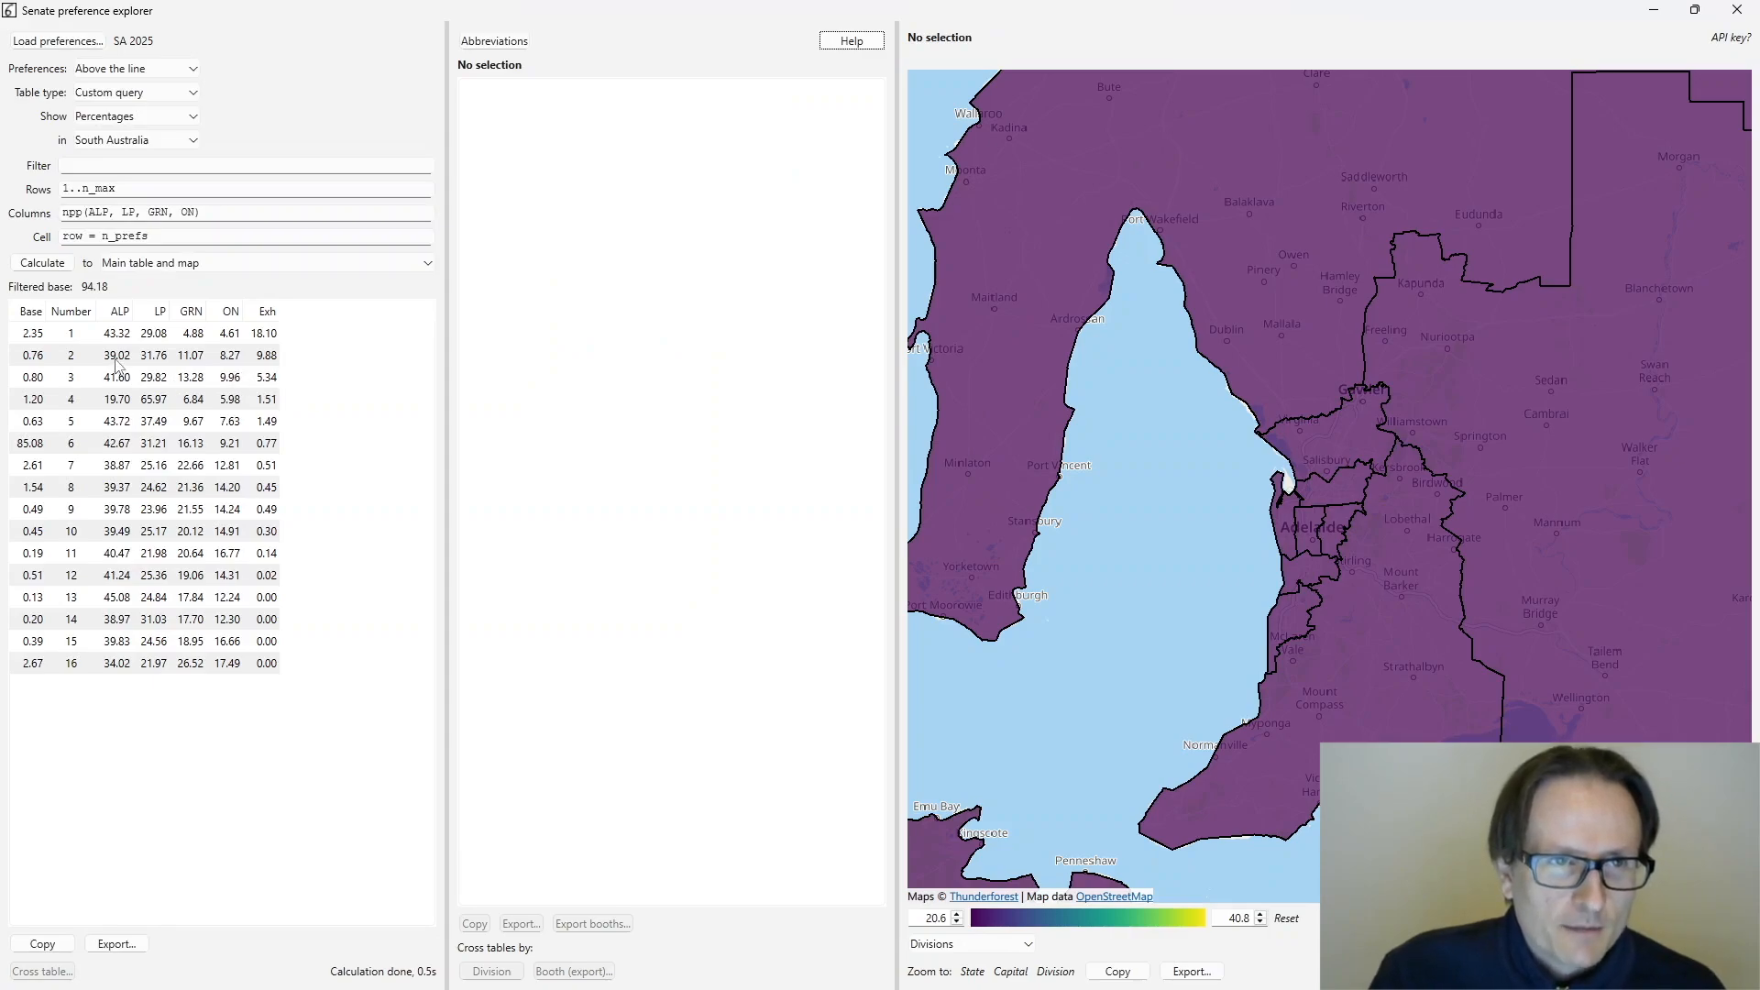
- Examine the division breakdowns and maps of the base for ballots with 1 and with 6 preferences
{"action": "left_click", "coordinate": [33, 336]}
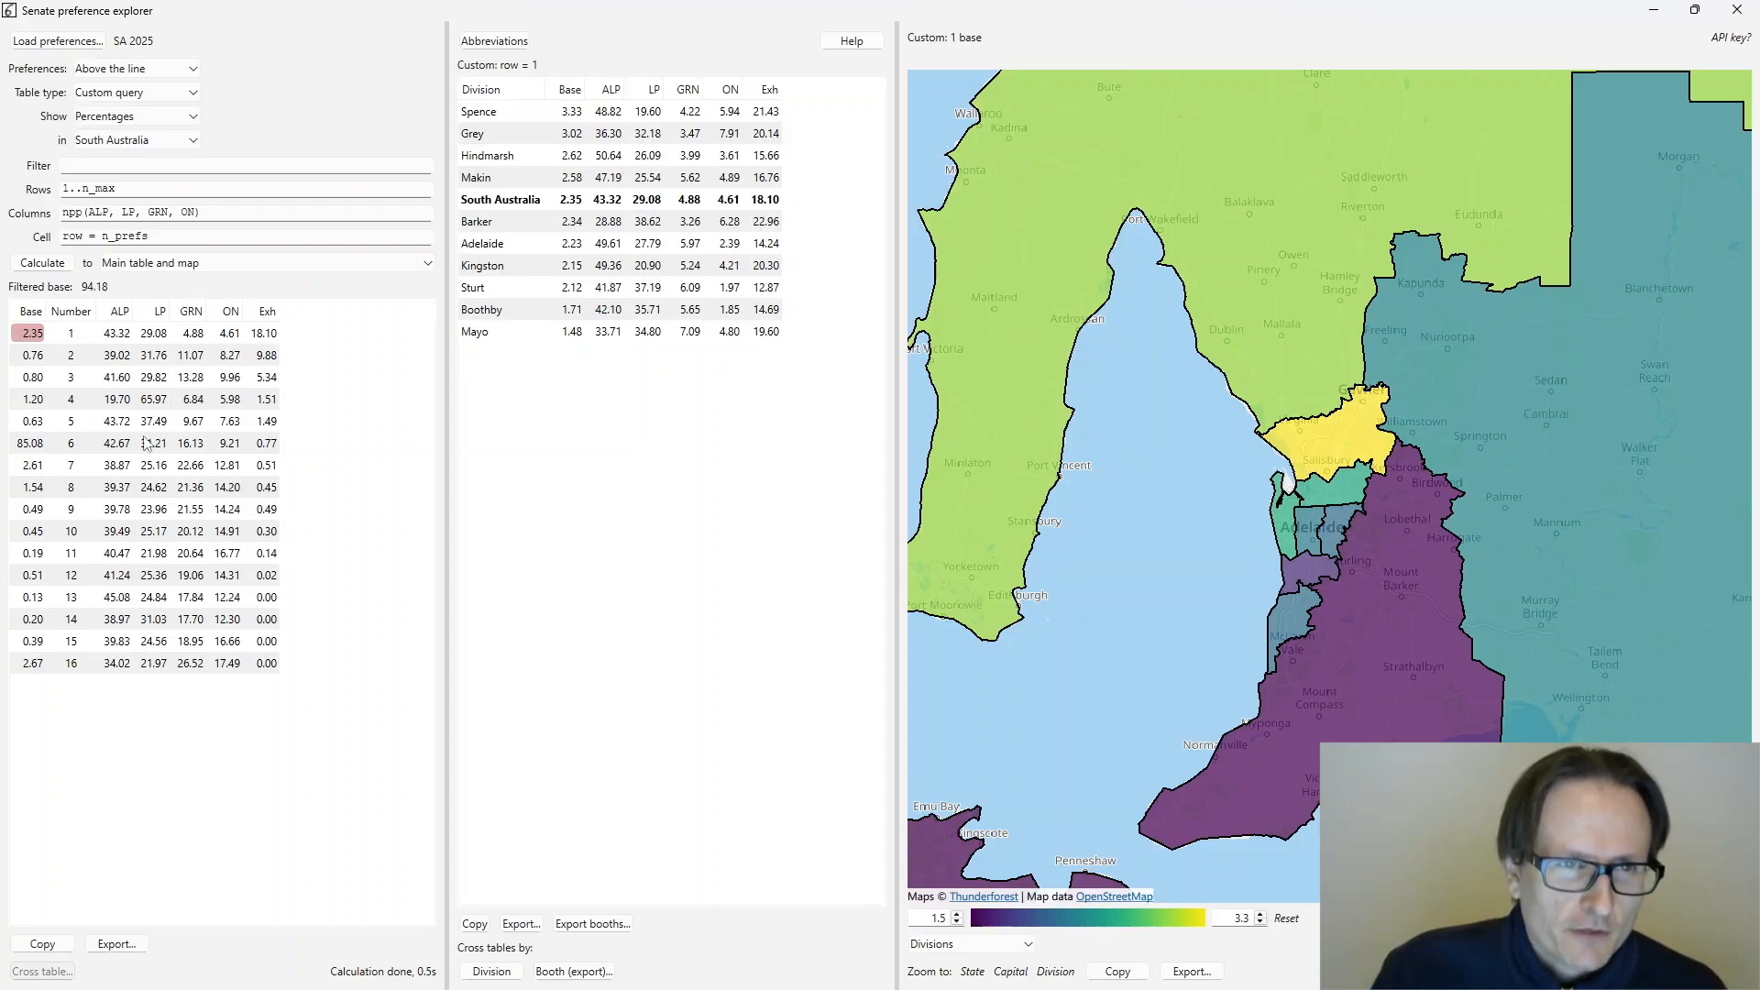
{"action": "left_click", "coordinate": [46, 448]}
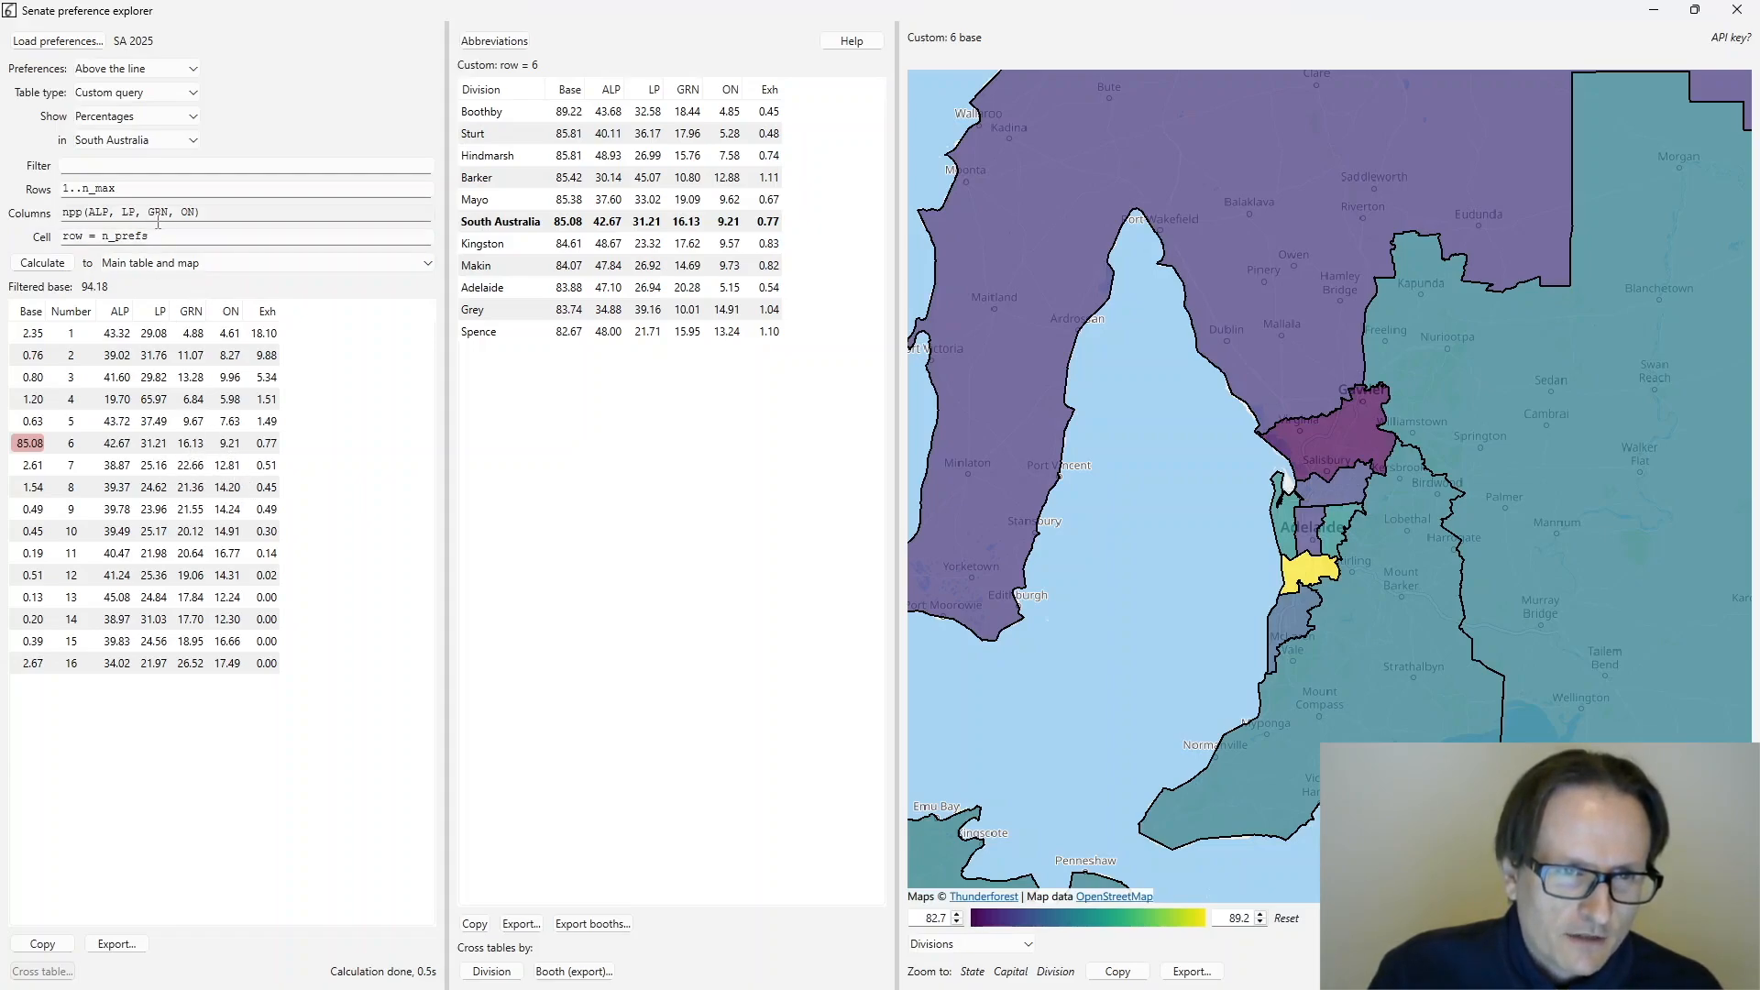
{"action": "left_click", "coordinate": [201, 210]}
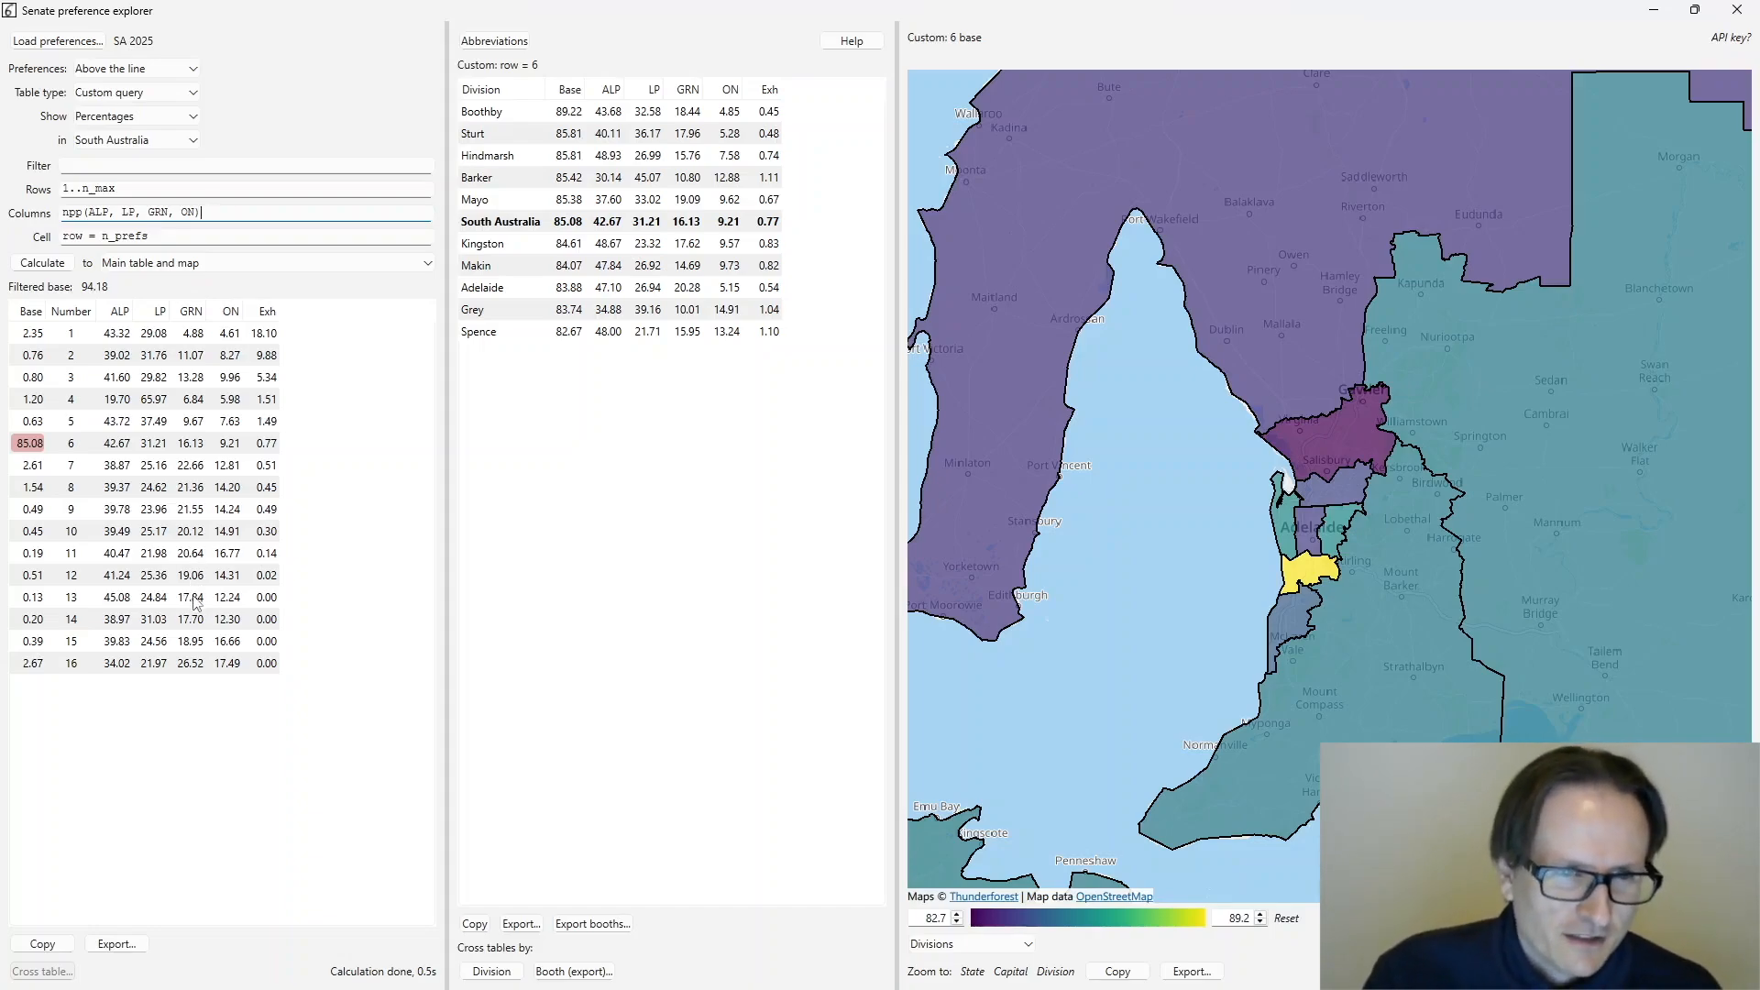
- Load the New South Wales 2025 preferences from 2025_nsw.sqlite and zoom the map to the capital
{"action": "left_click", "coordinate": [58, 42]}
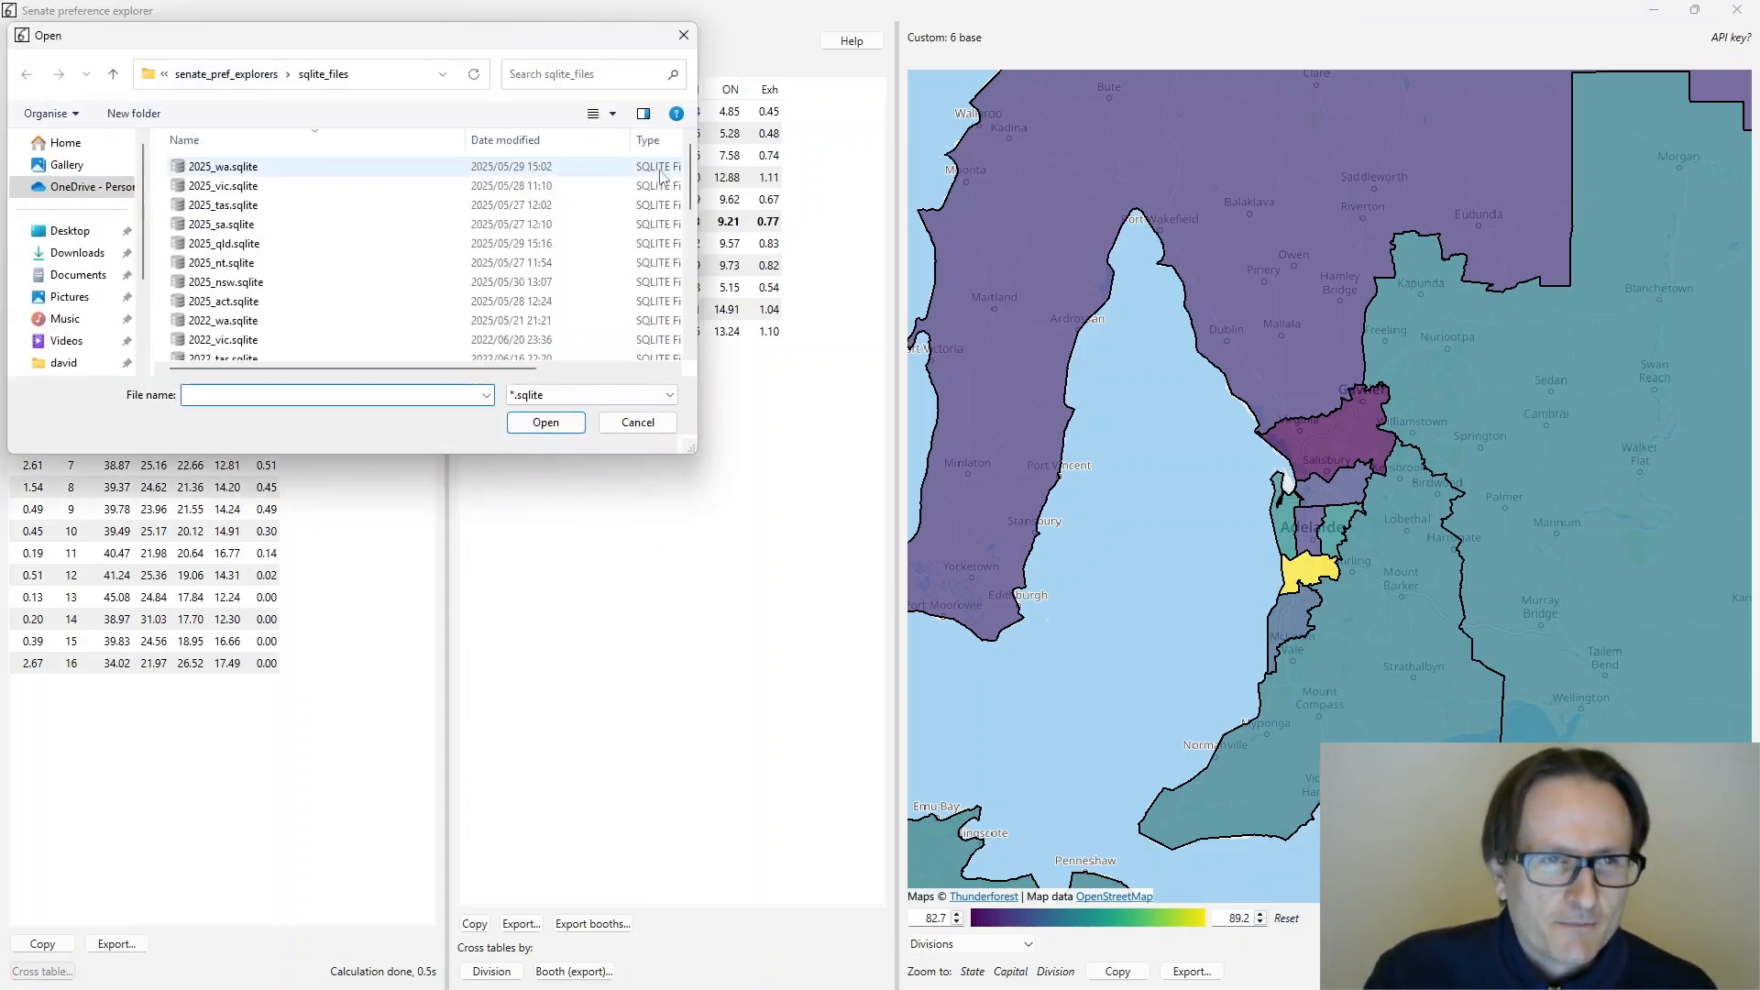
{"action": "double_click", "coordinate": [266, 283]}
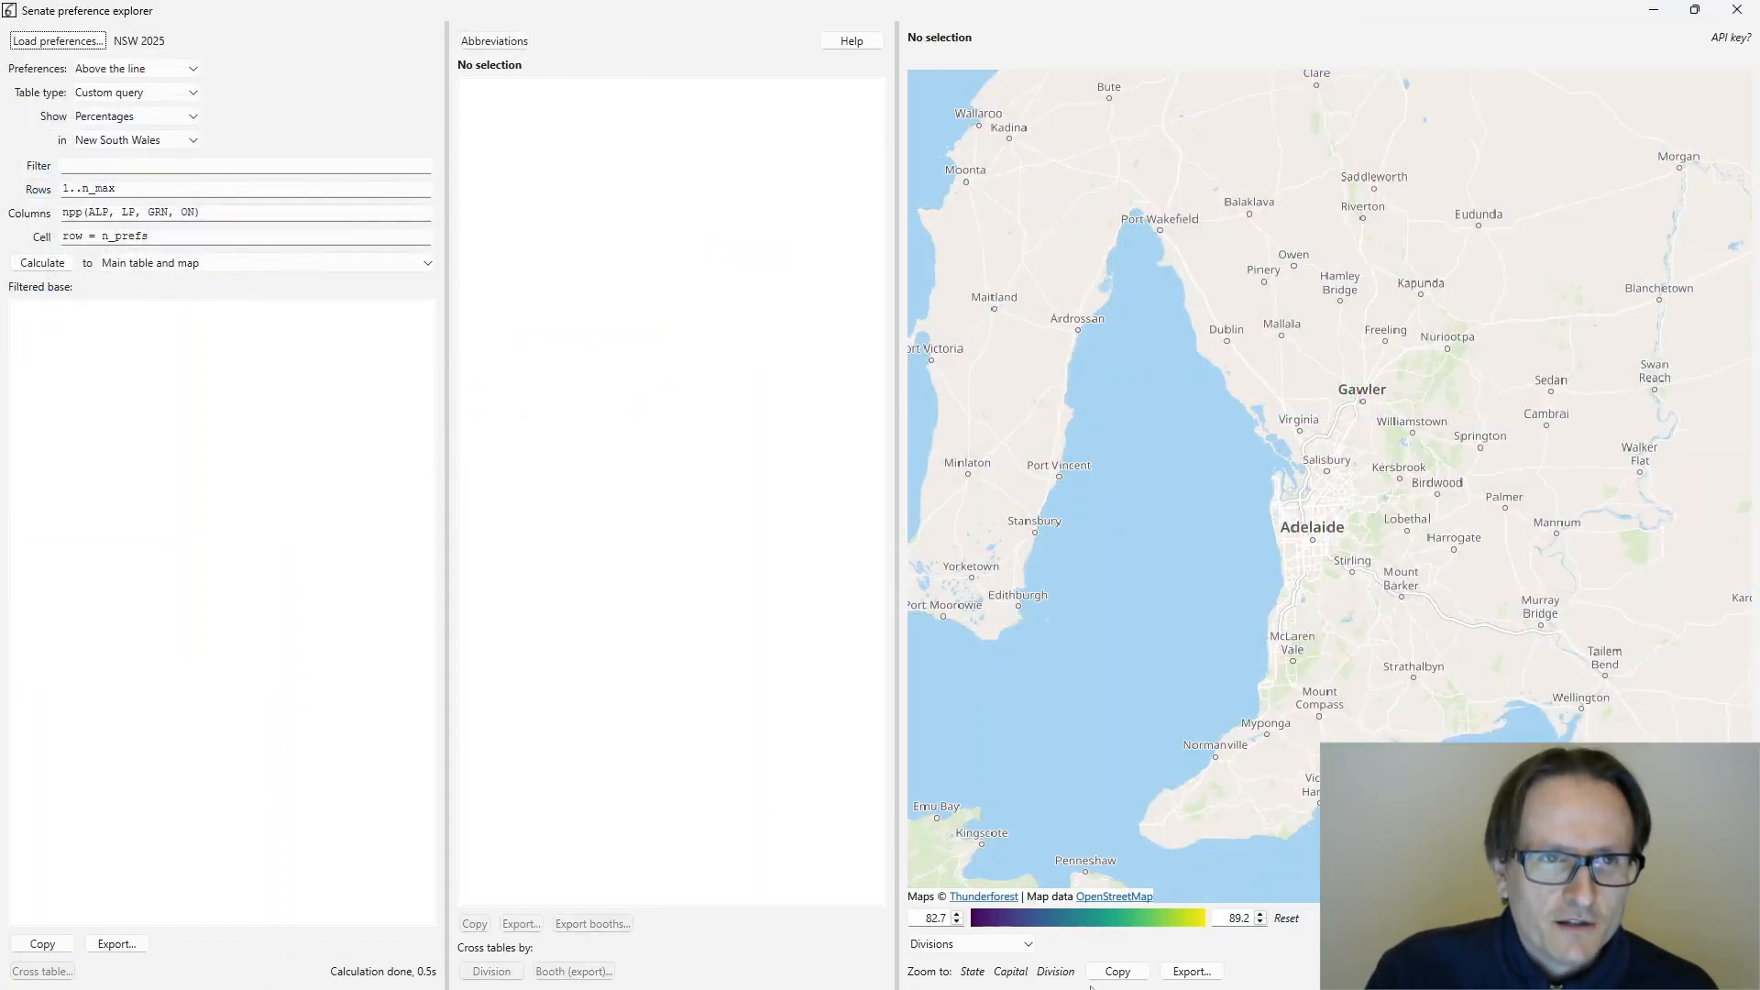
{"action": "left_click", "coordinate": [1012, 972]}
- Change LP to LPNP so the columns expression reads npp(ALP, LPNP, GRN, ON), and calculate
{"action": "left_click", "coordinate": [137, 213]}
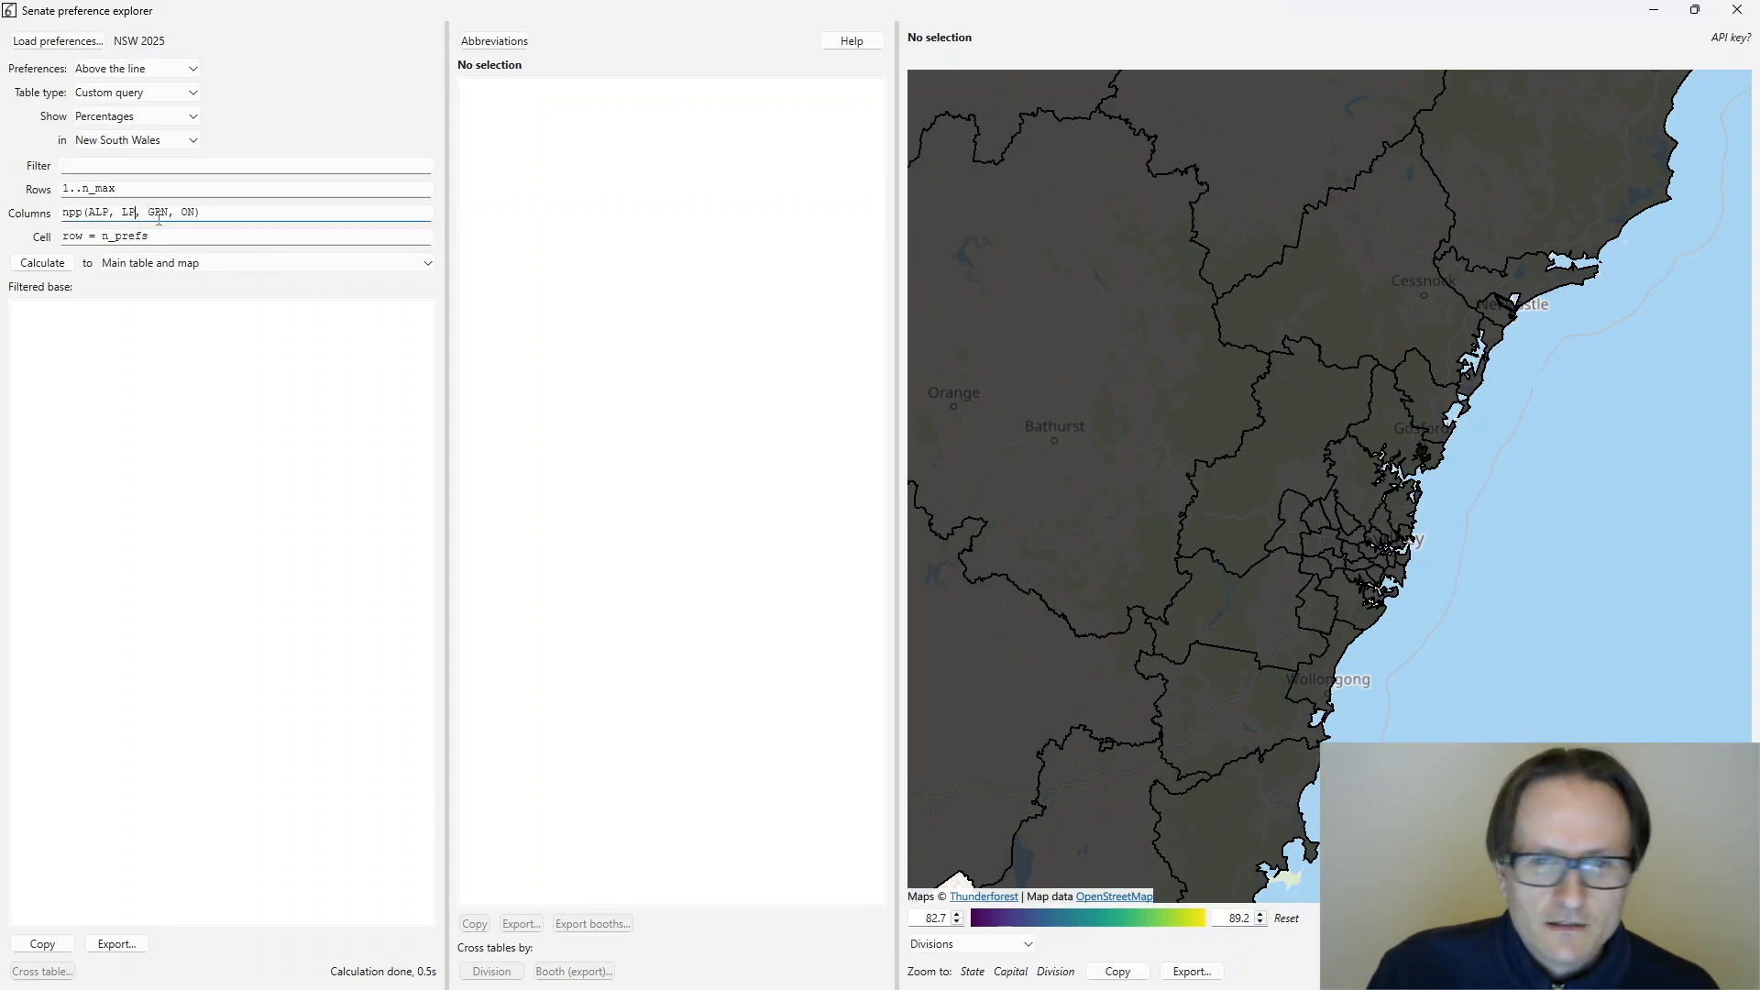
{"action": "type", "text": "NP"}
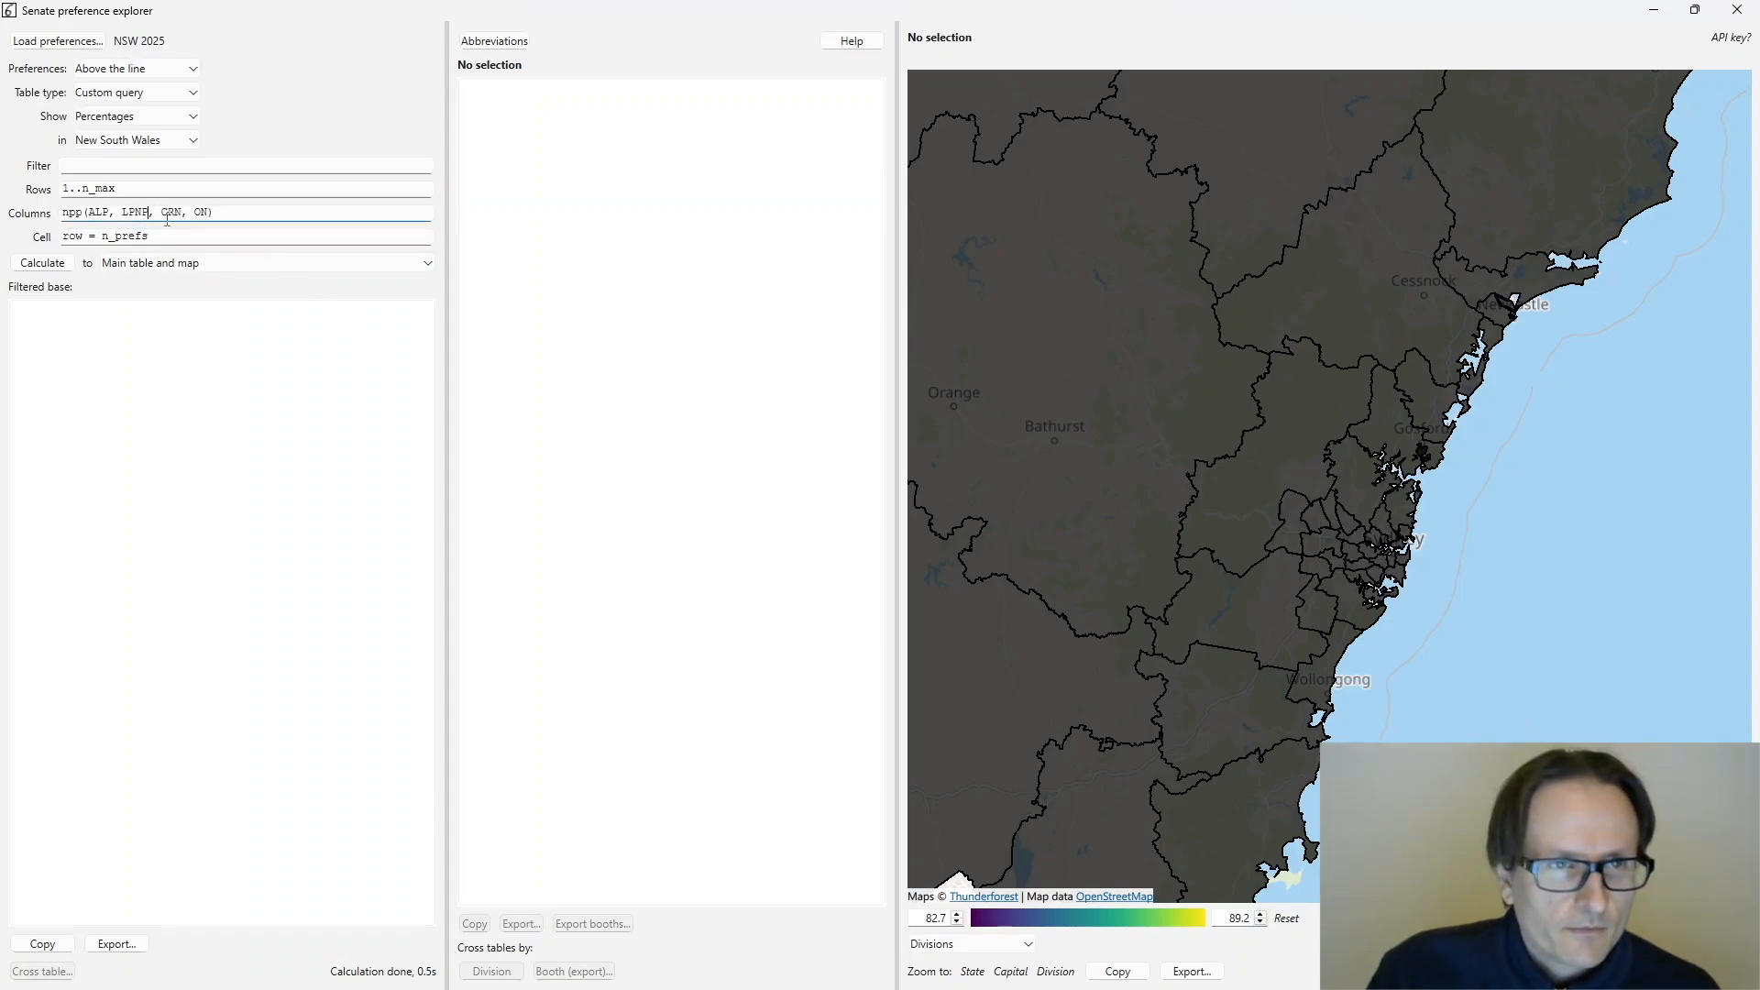
{"action": "left_click", "coordinate": [55, 263]}
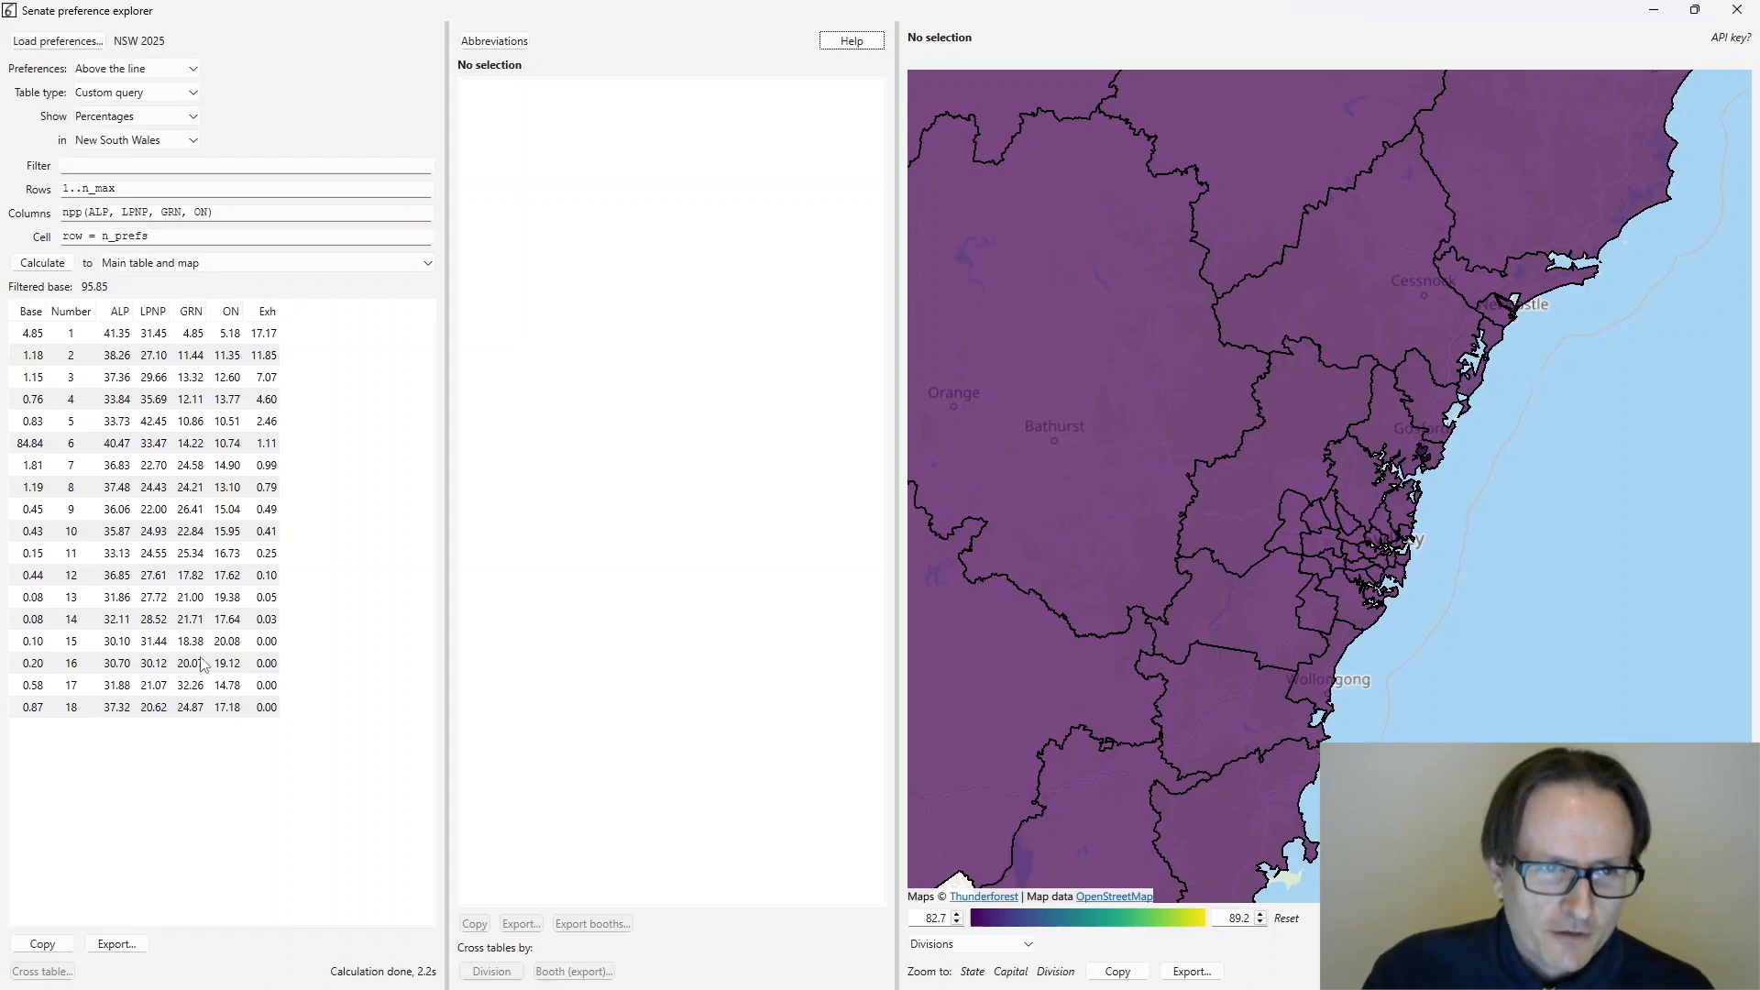
- Set up a query with rows groups, columns 1..n_max and cell row = 1 and col = n_prefs
{"action": "left_click_drag", "start_coordinate": [128, 189], "coordinate": [5, 185]}
{"action": "type", "text": "groups"}
{"action": "key", "text": "Tab"}
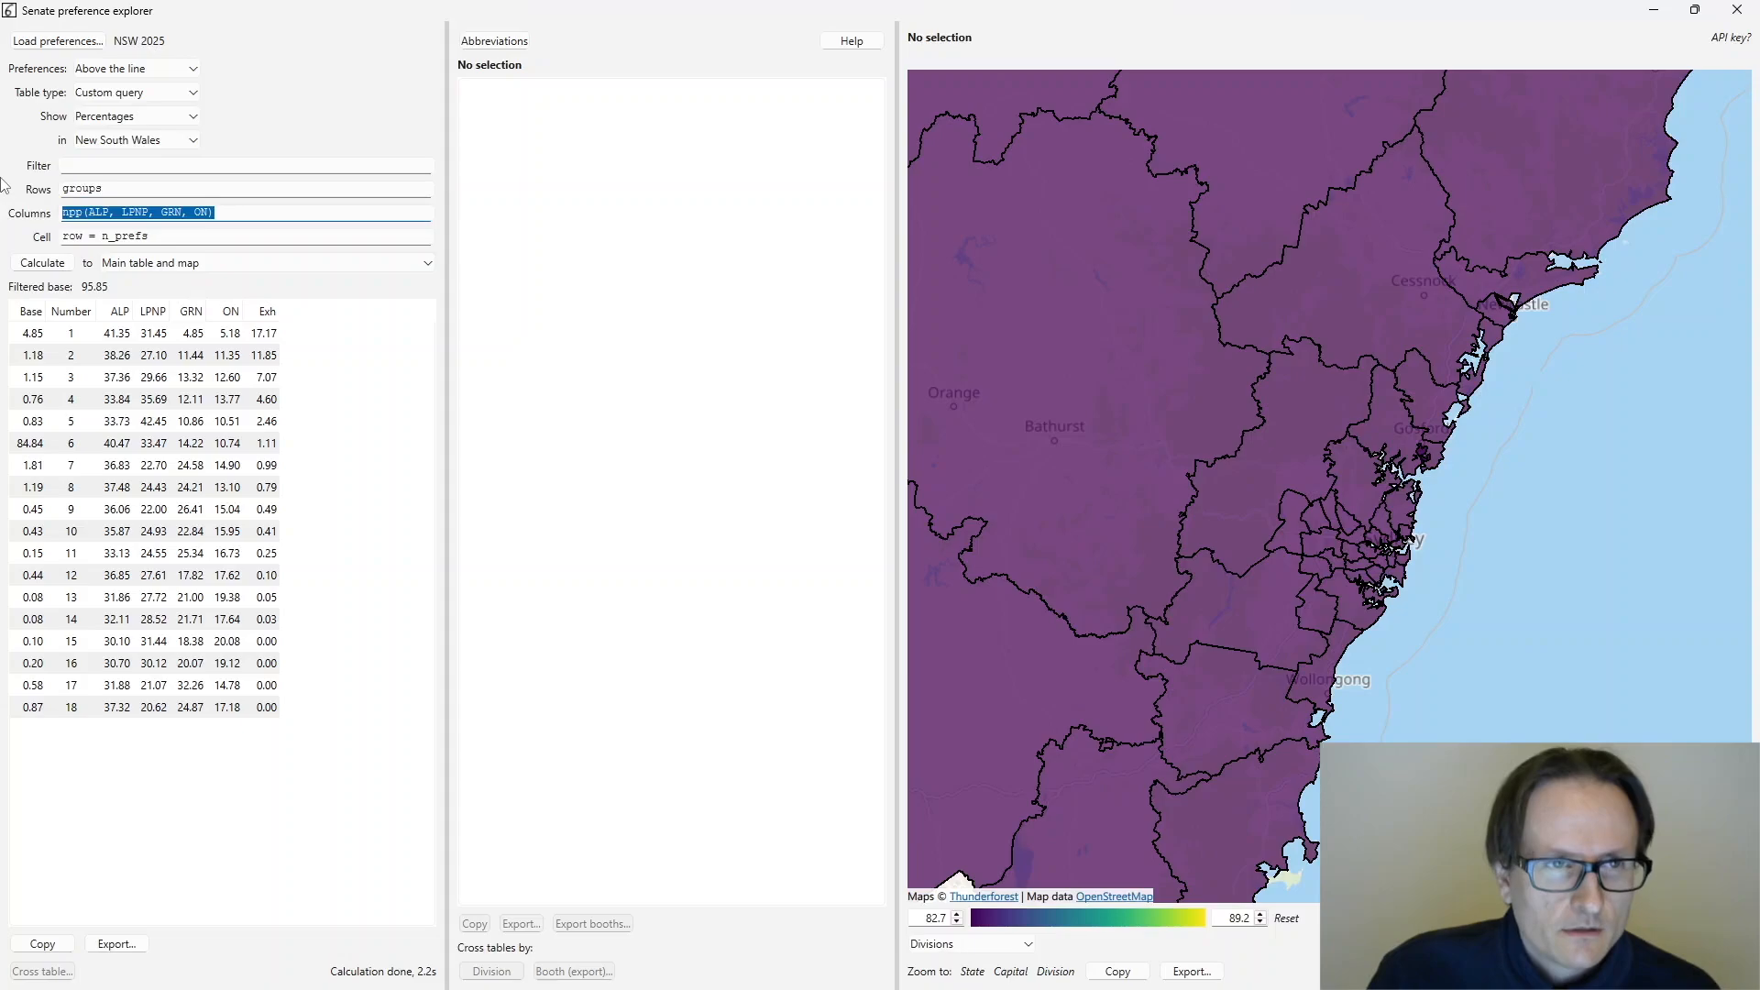
{"action": "type", "text": "1..n_max"}
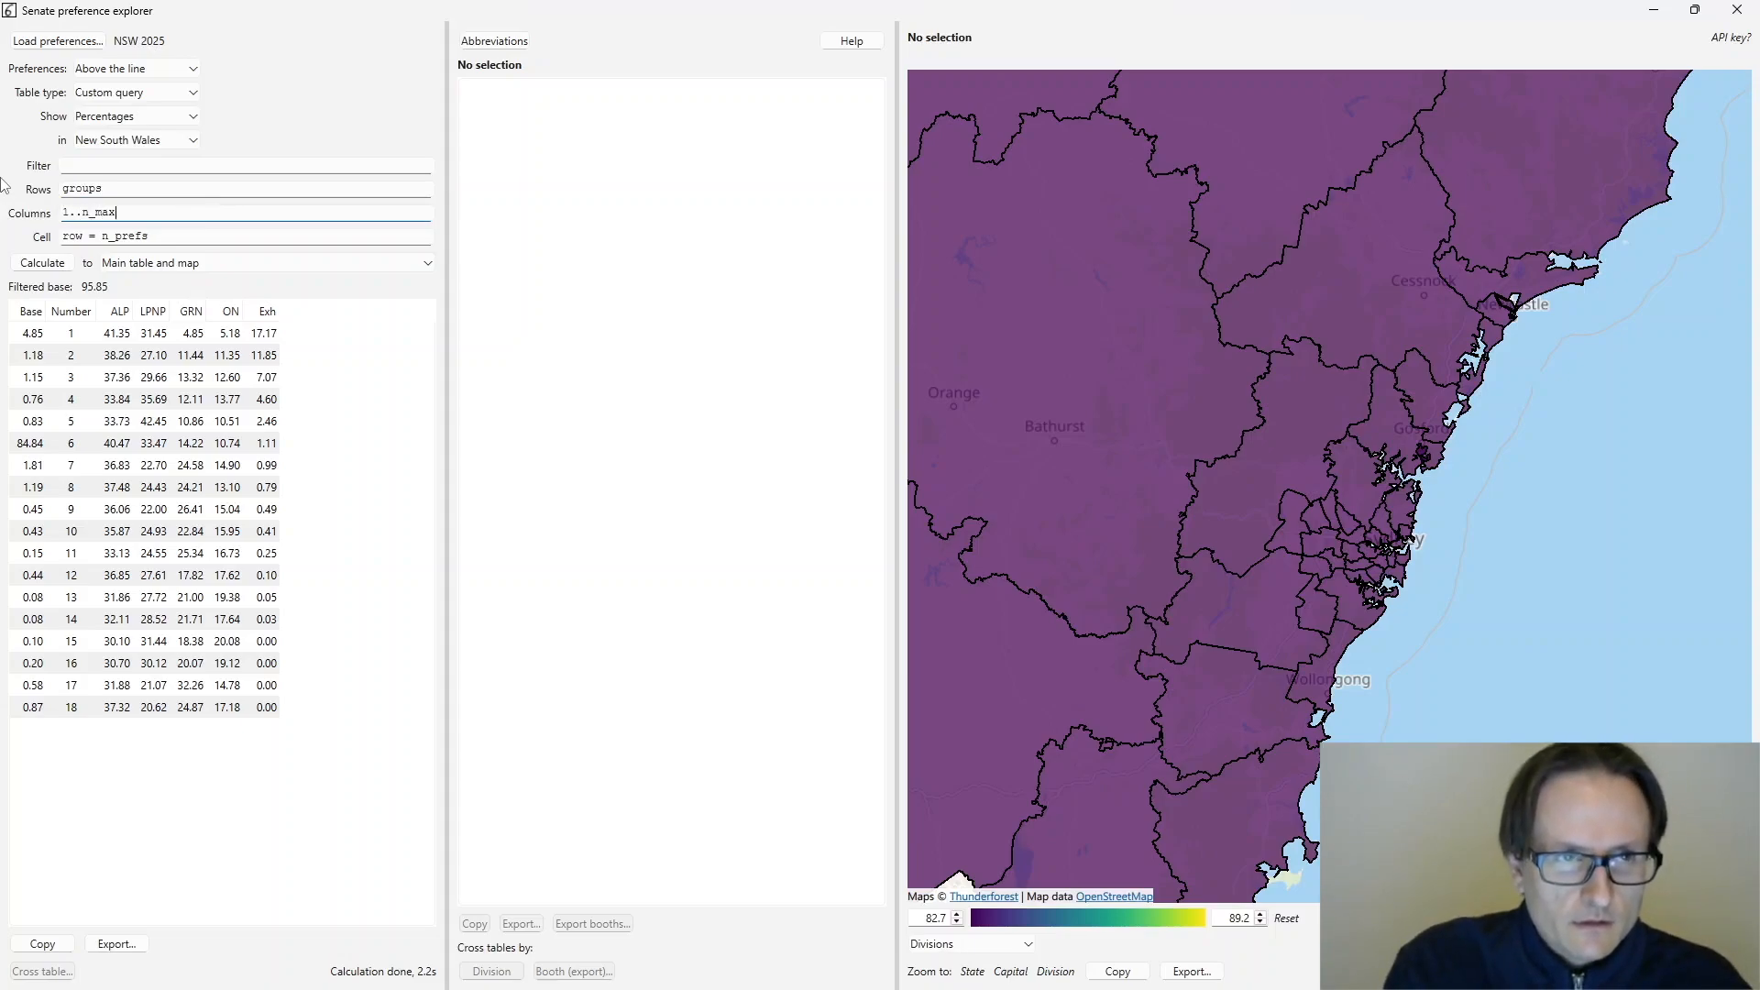
{"action": "key", "text": "Tab"}
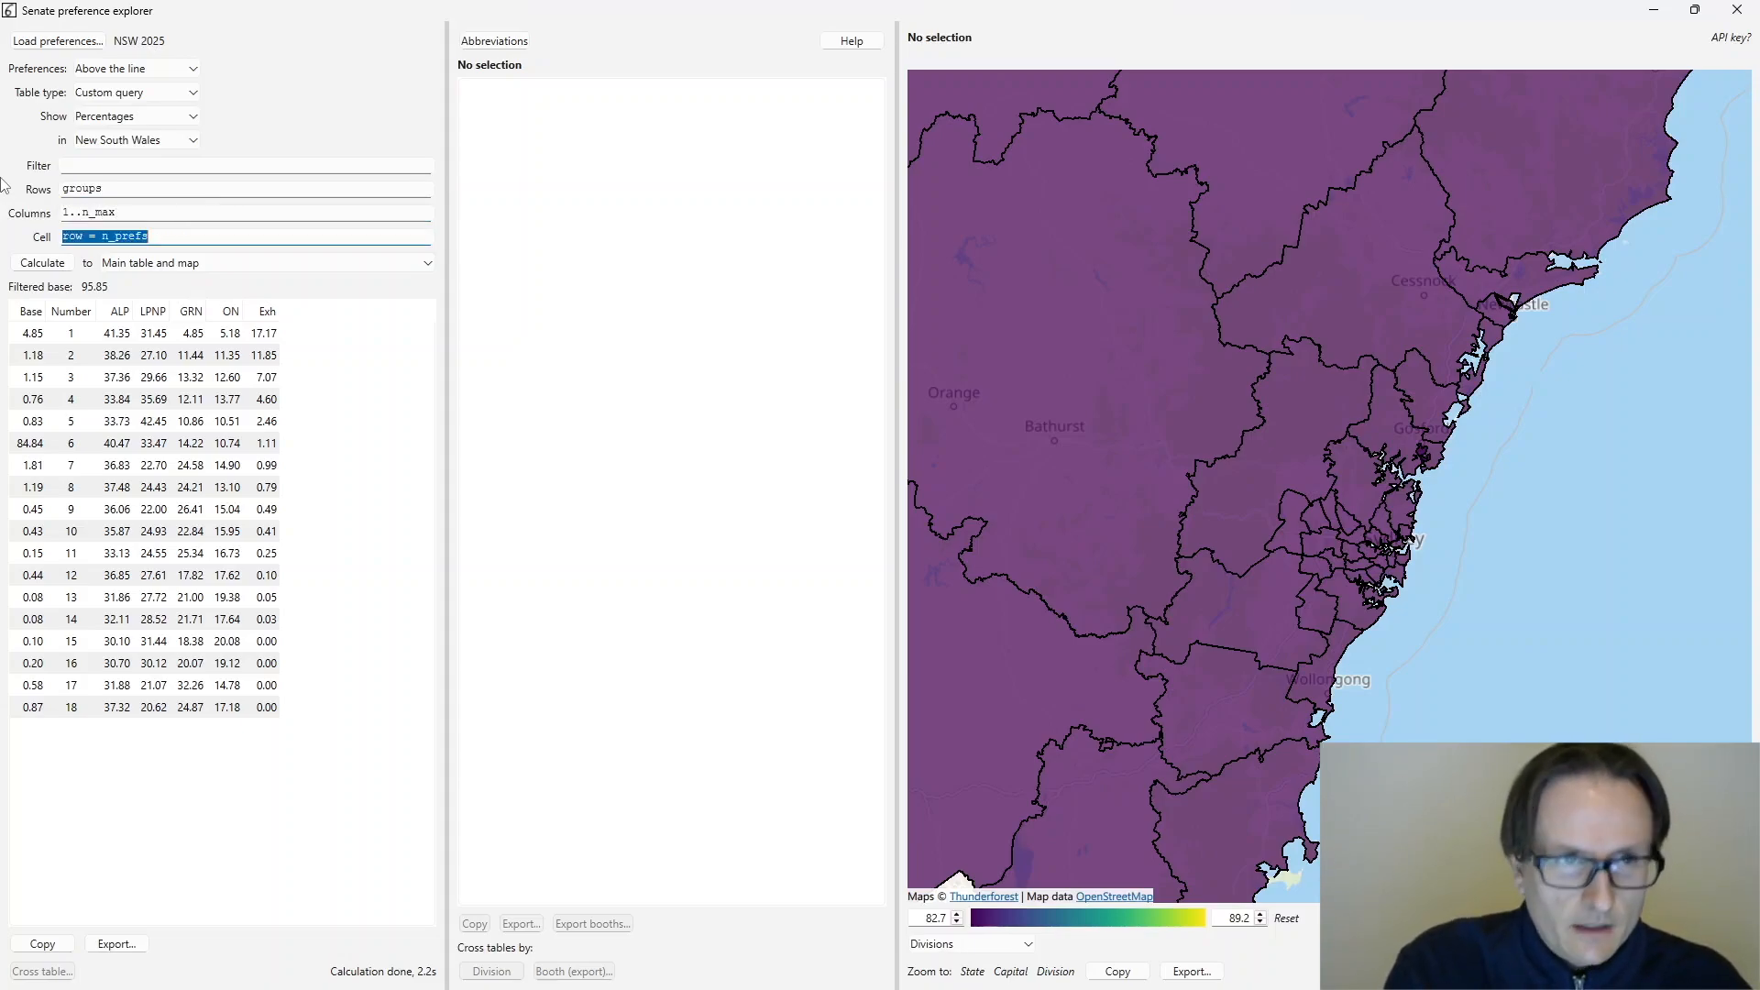
{"action": "type", "text": "row = 1 and co"}
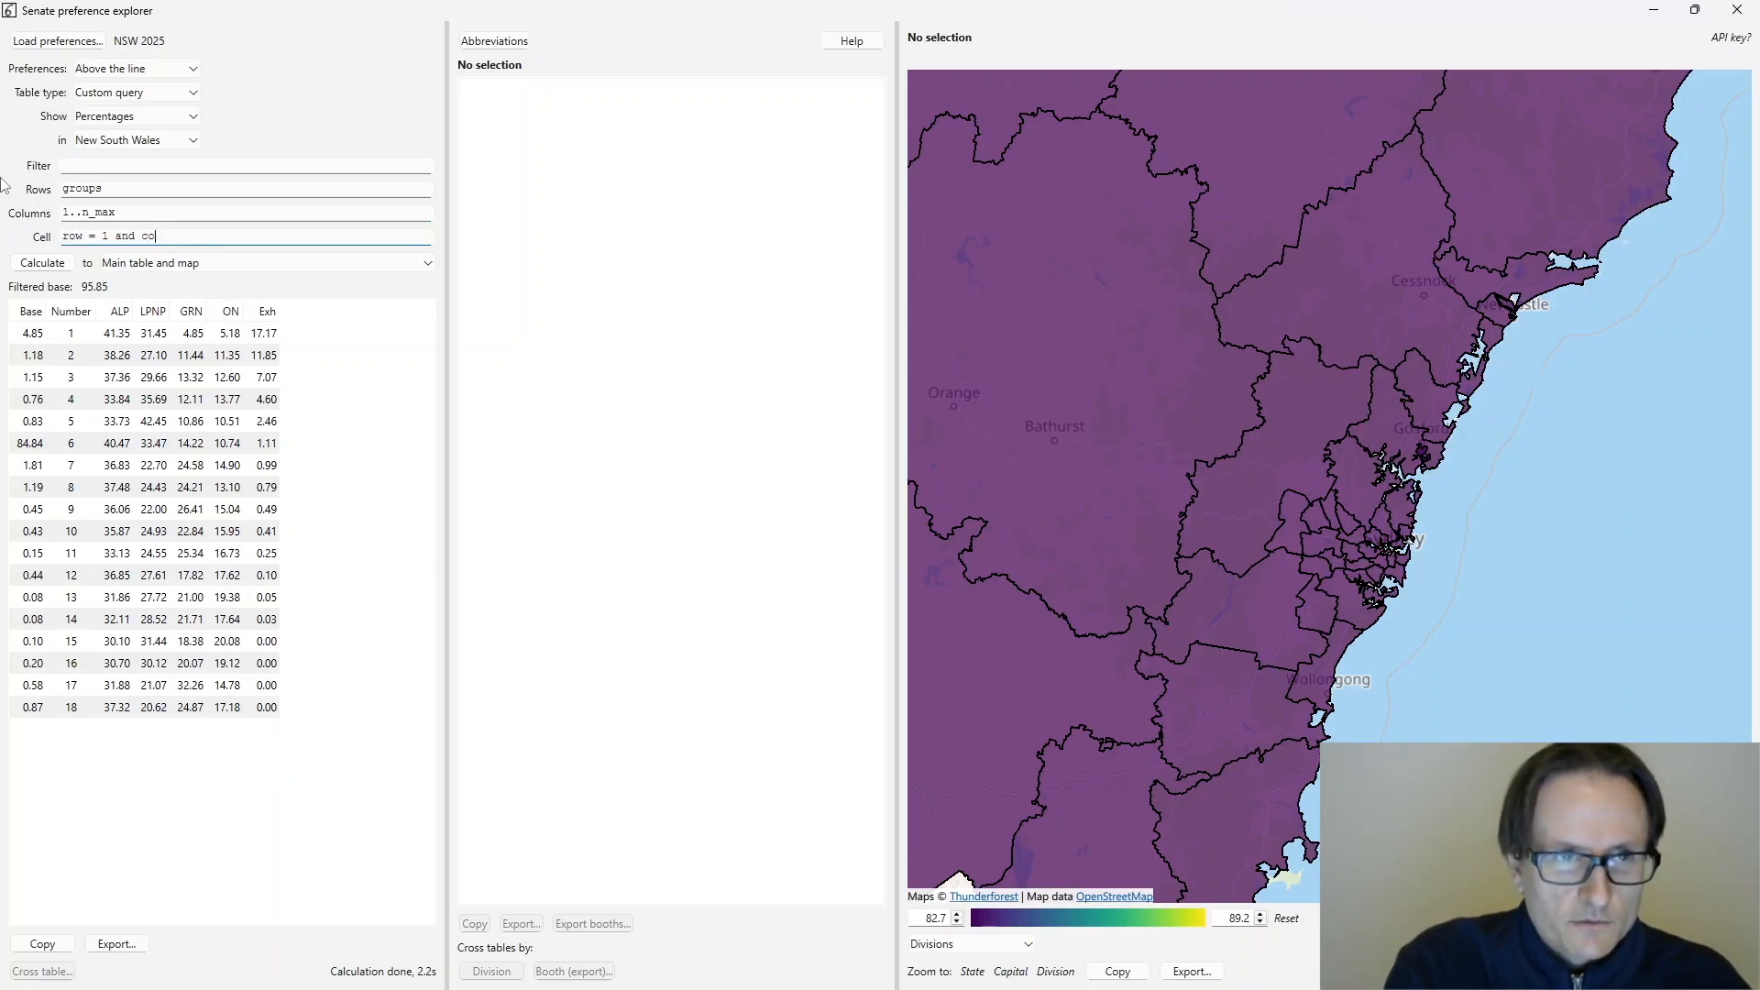
{"action": "type", "text": "l = n_prefs"}
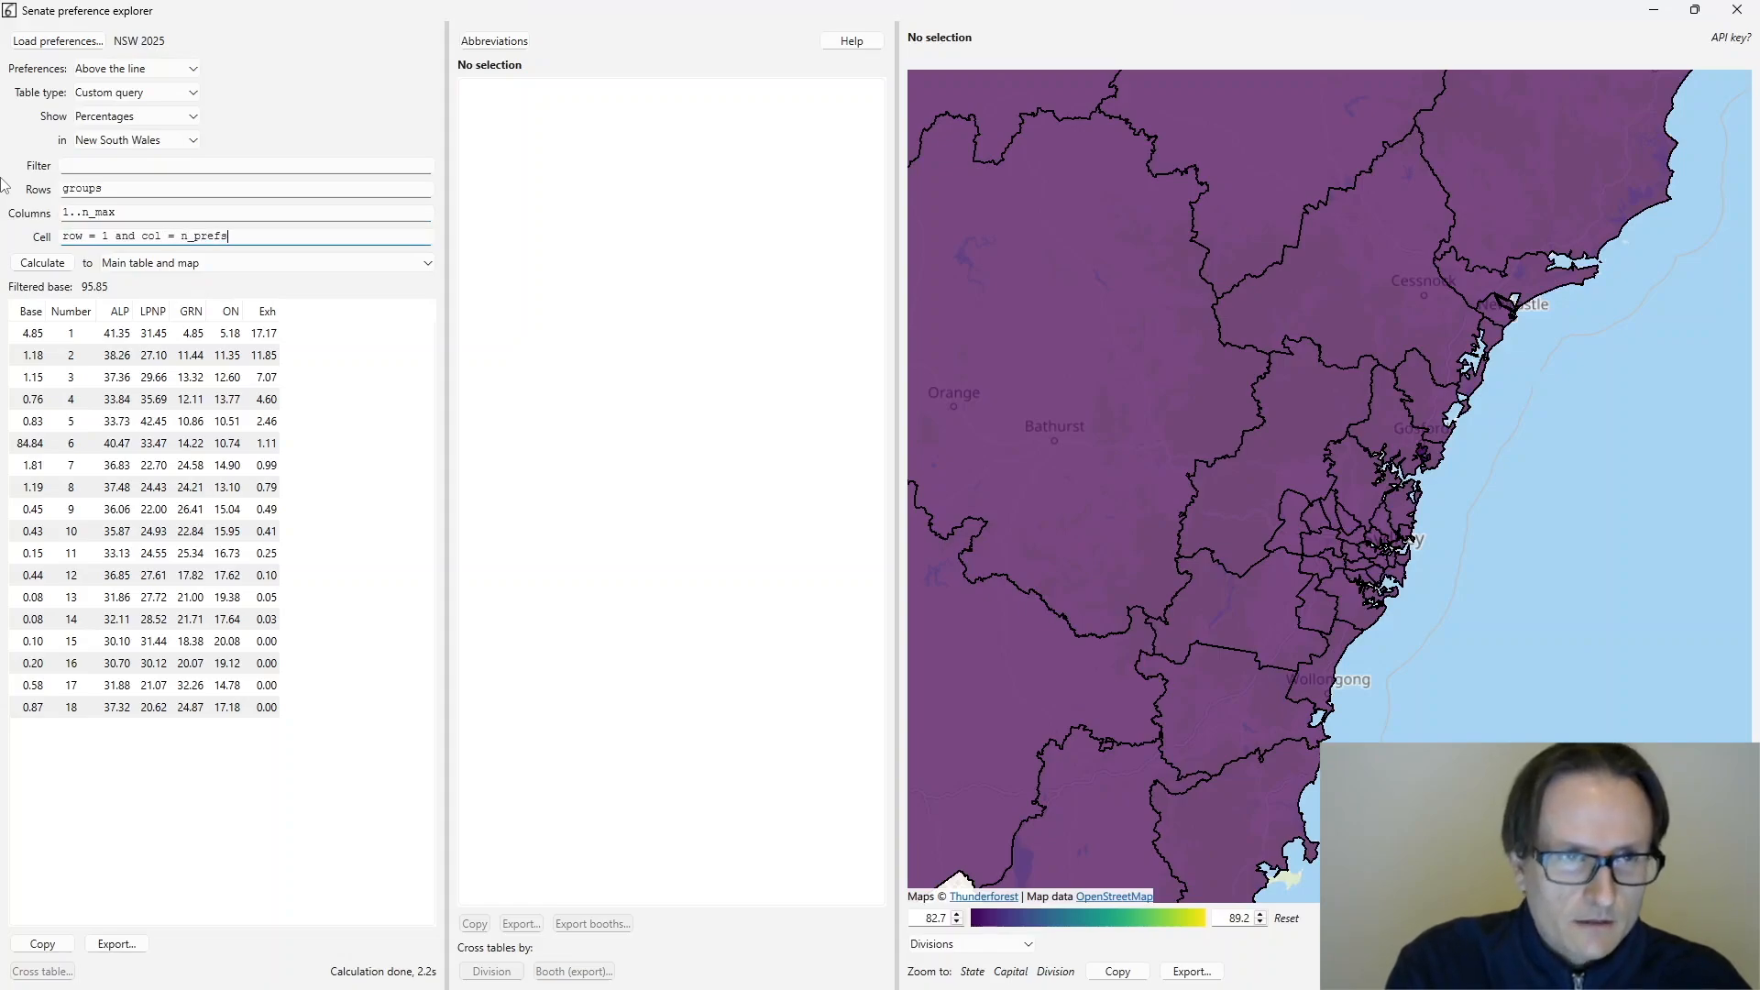
- Calculate the cross table of first-preference group by number of preferences in a popup window
{"action": "left_click", "coordinate": [196, 264]}
{"action": "left_click", "coordinate": [196, 290]}
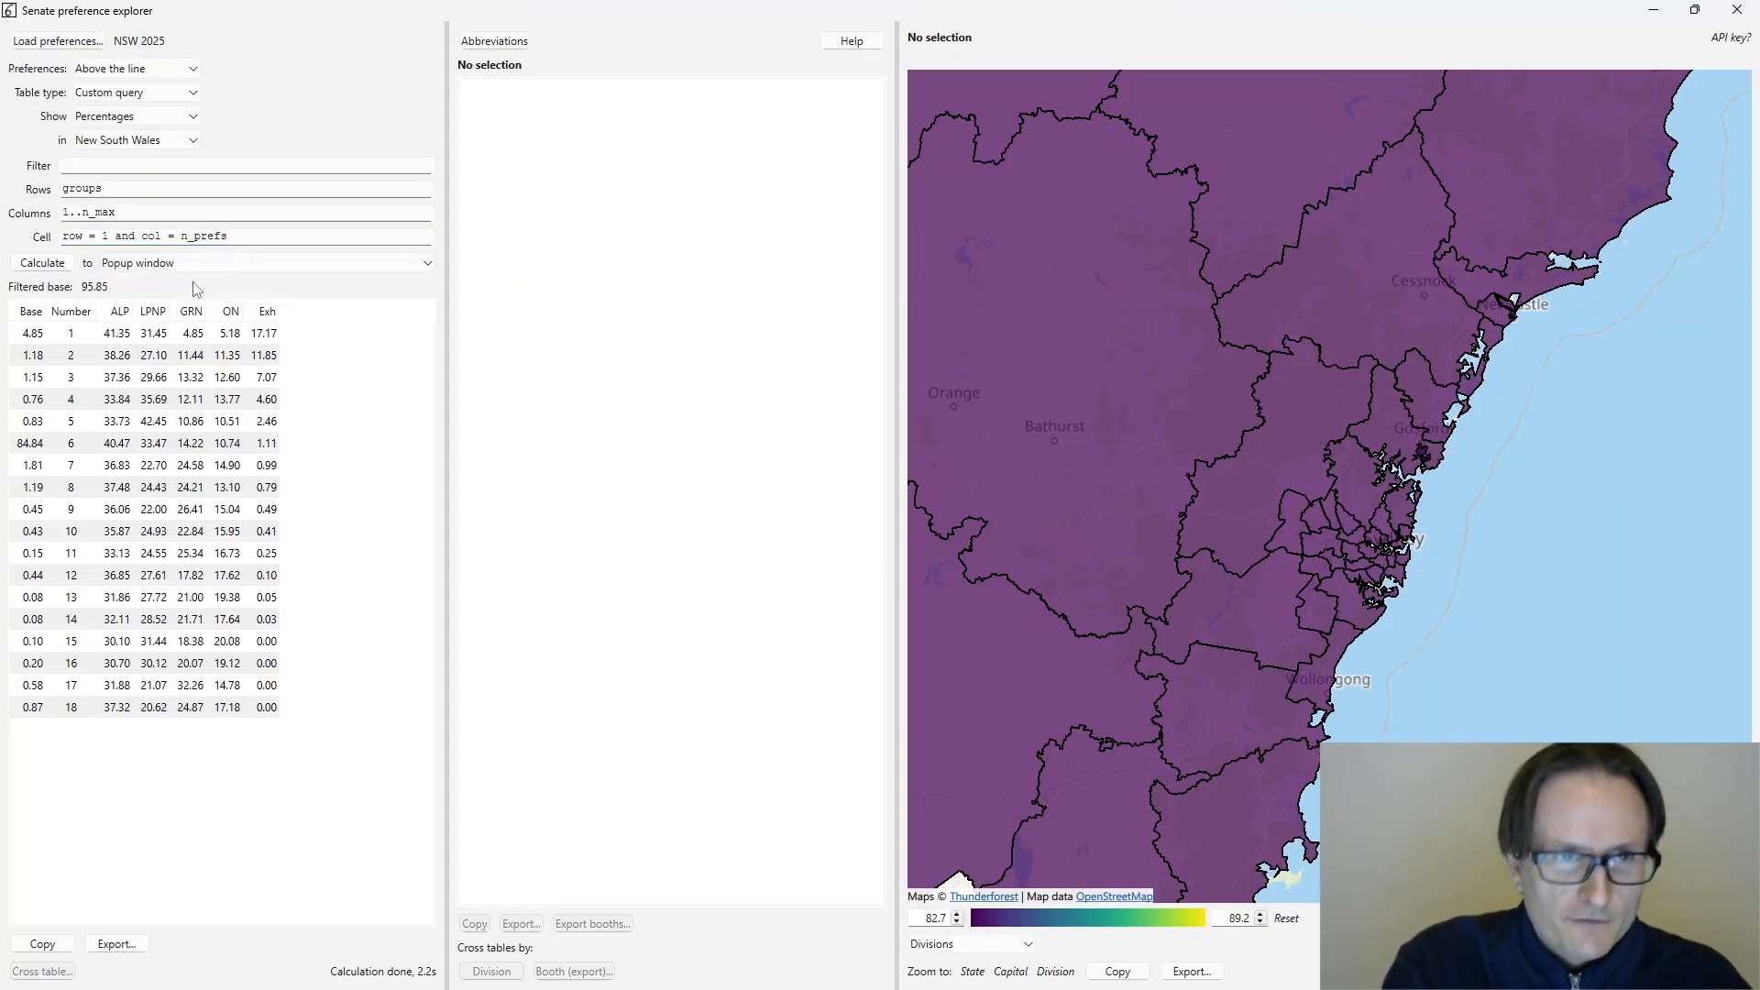
{"action": "left_click", "coordinate": [40, 265]}
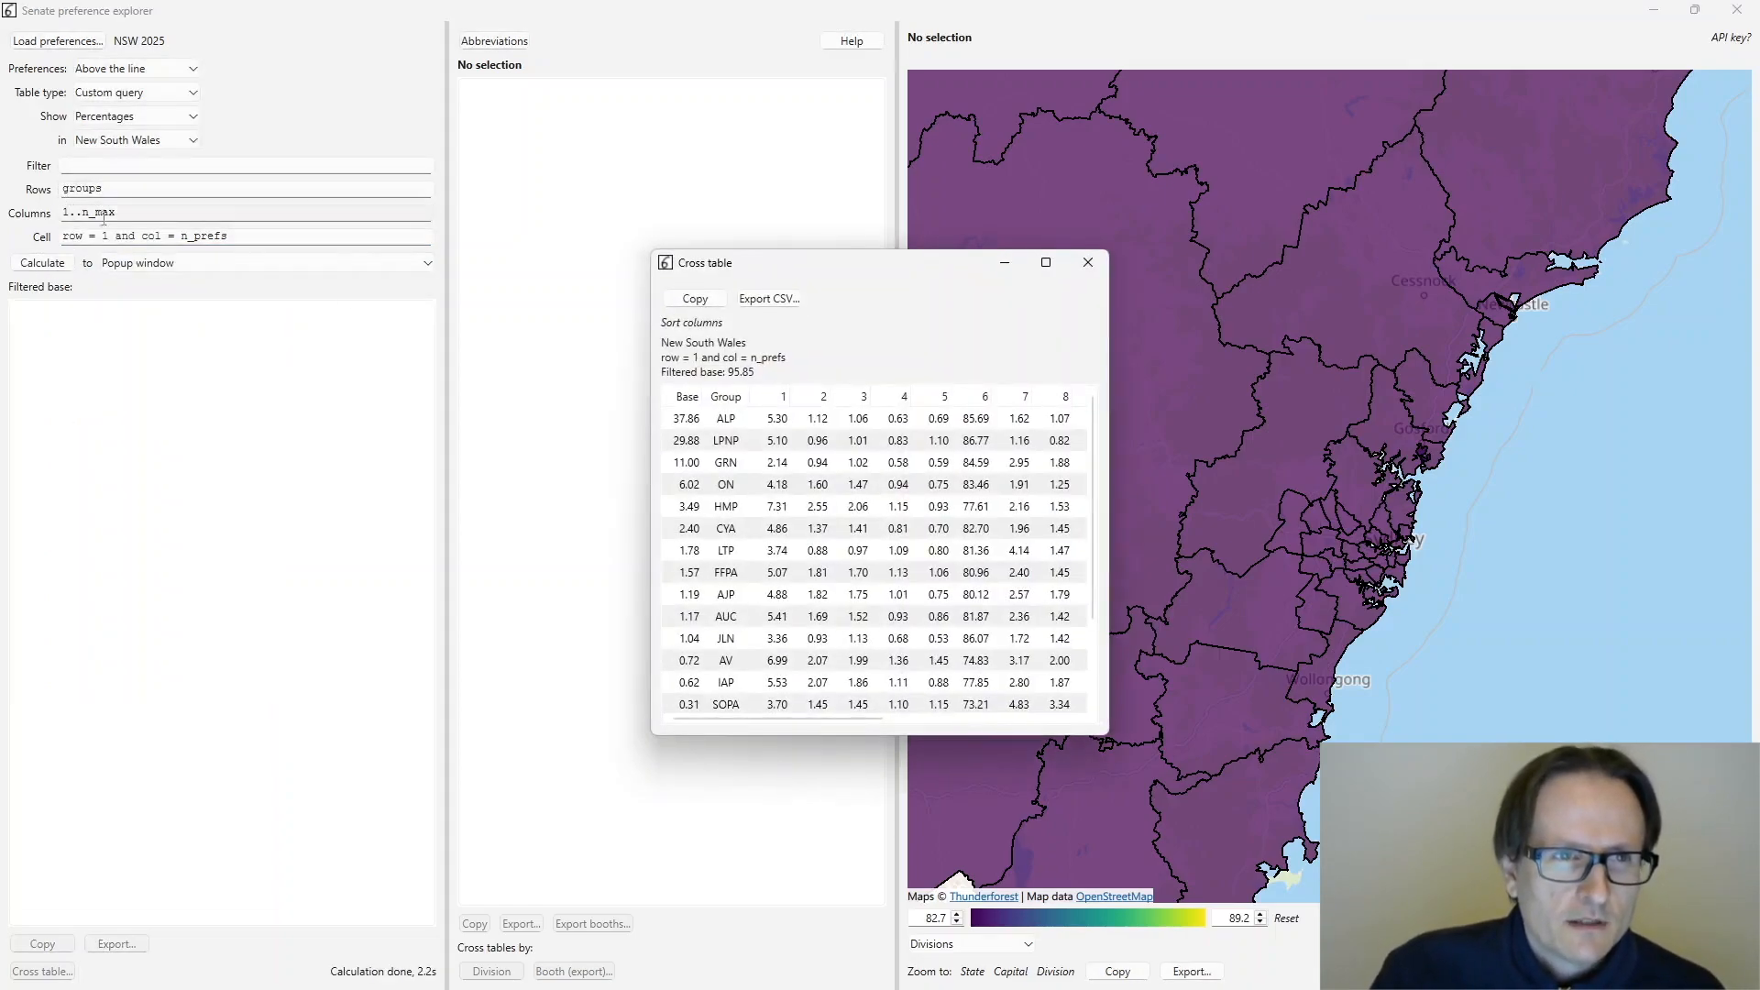
- Reposition and enlarge the cross table popup to examine every number-of-preferences column, and close it
{"action": "left_click_drag", "start_coordinate": [778, 275], "coordinate": [490, 161]}
{"action": "left_click_drag", "start_coordinate": [801, 598], "coordinate": [1532, 781]}
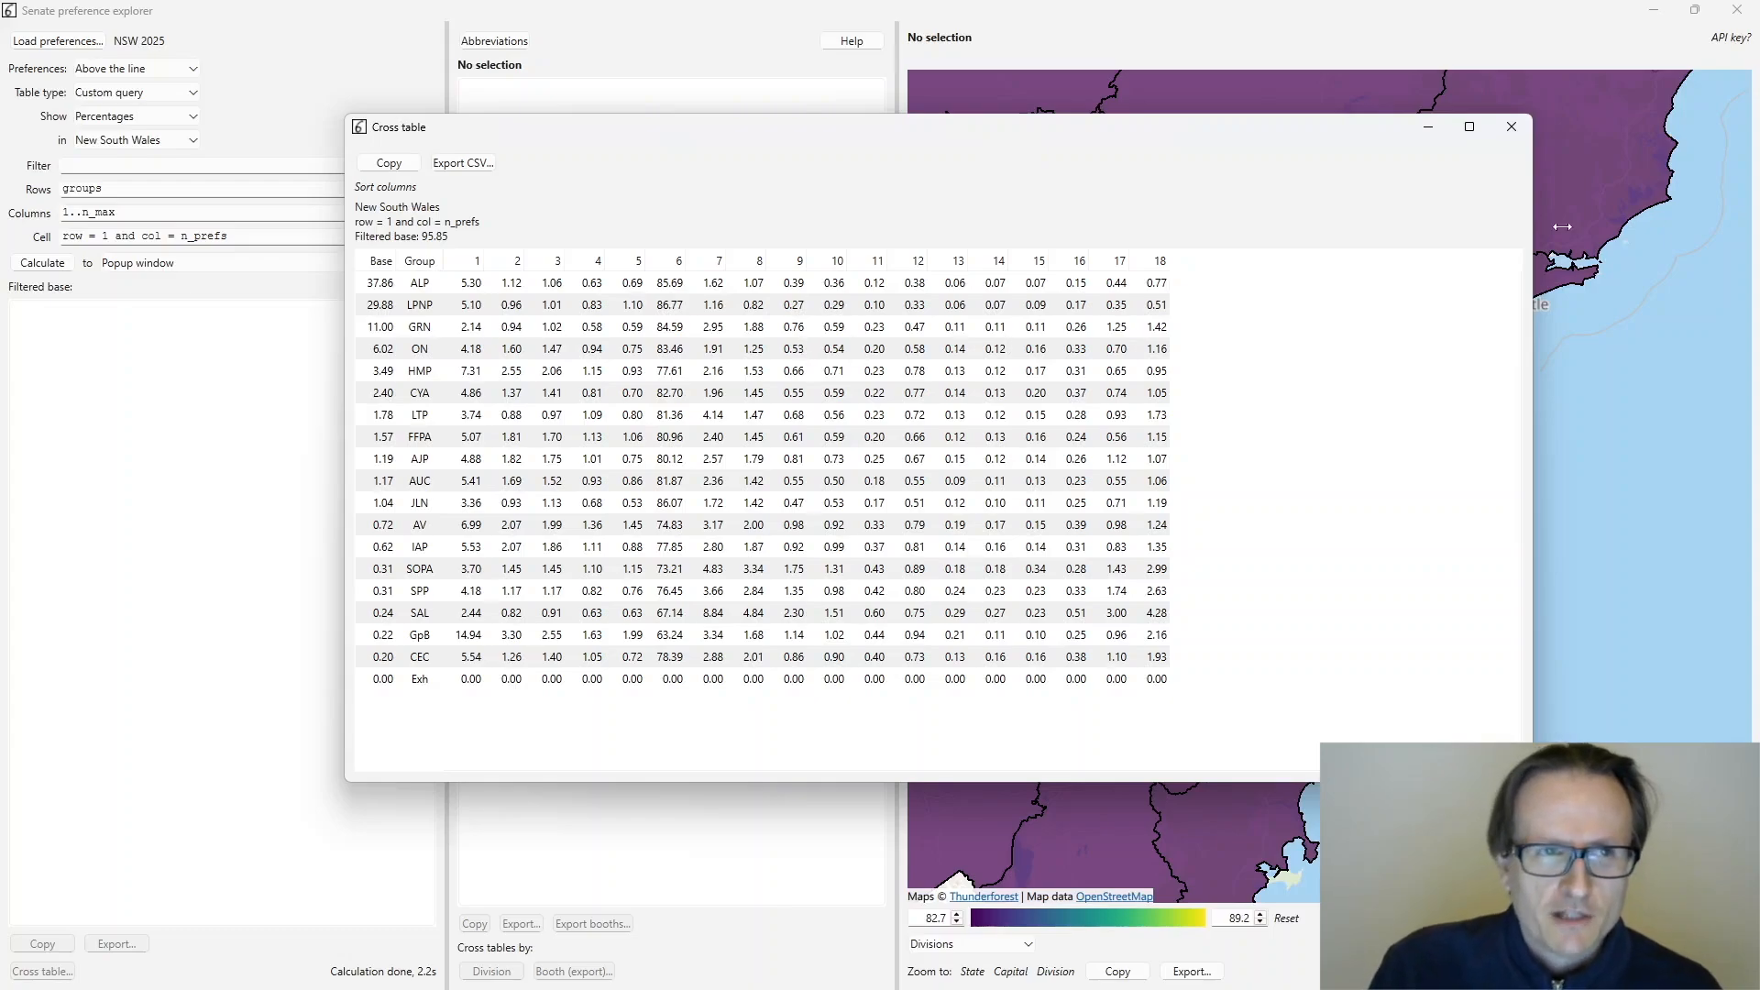
{"action": "left_click", "coordinate": [1510, 126]}
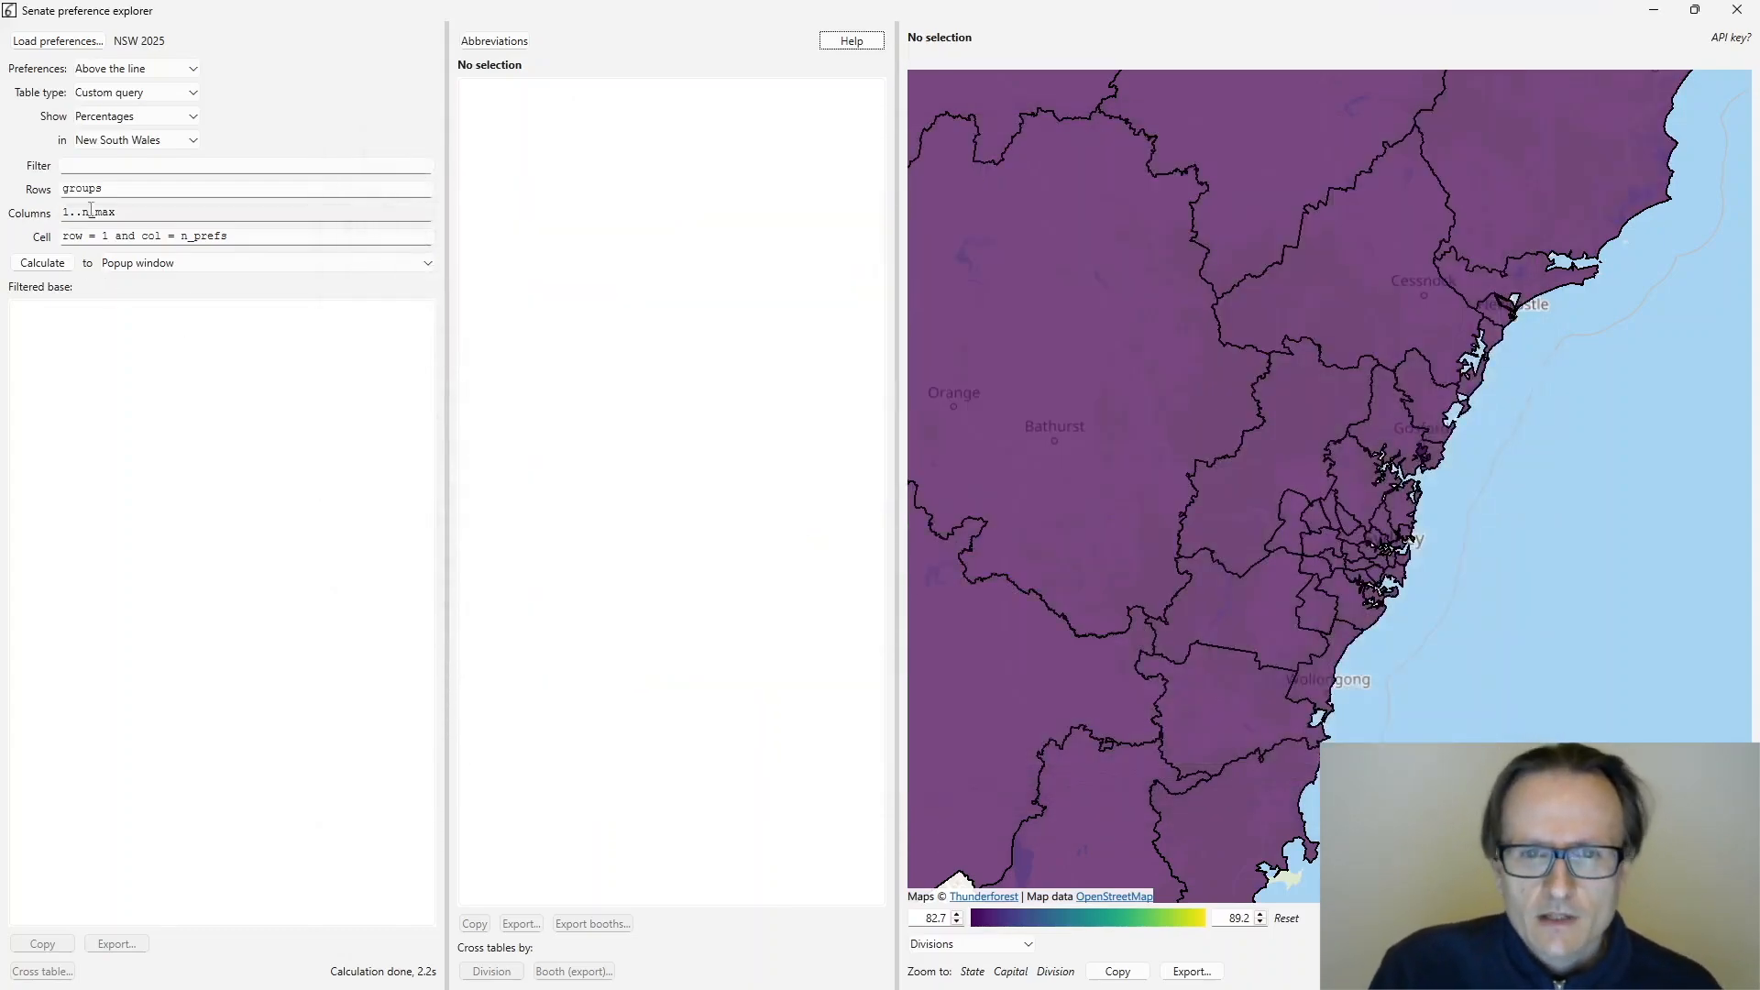
- Swap the query to rows 1..n_max, columns groups and cell row = n_prefs and col = 1, and calculate it
{"action": "left_click_drag", "start_coordinate": [103, 190], "coordinate": [41, 195]}
{"action": "type", "text": "1..n_max"}
{"action": "key", "text": "Tab"}
{"action": "type", "text": "groups"}
{"action": "key", "text": "Tab"}
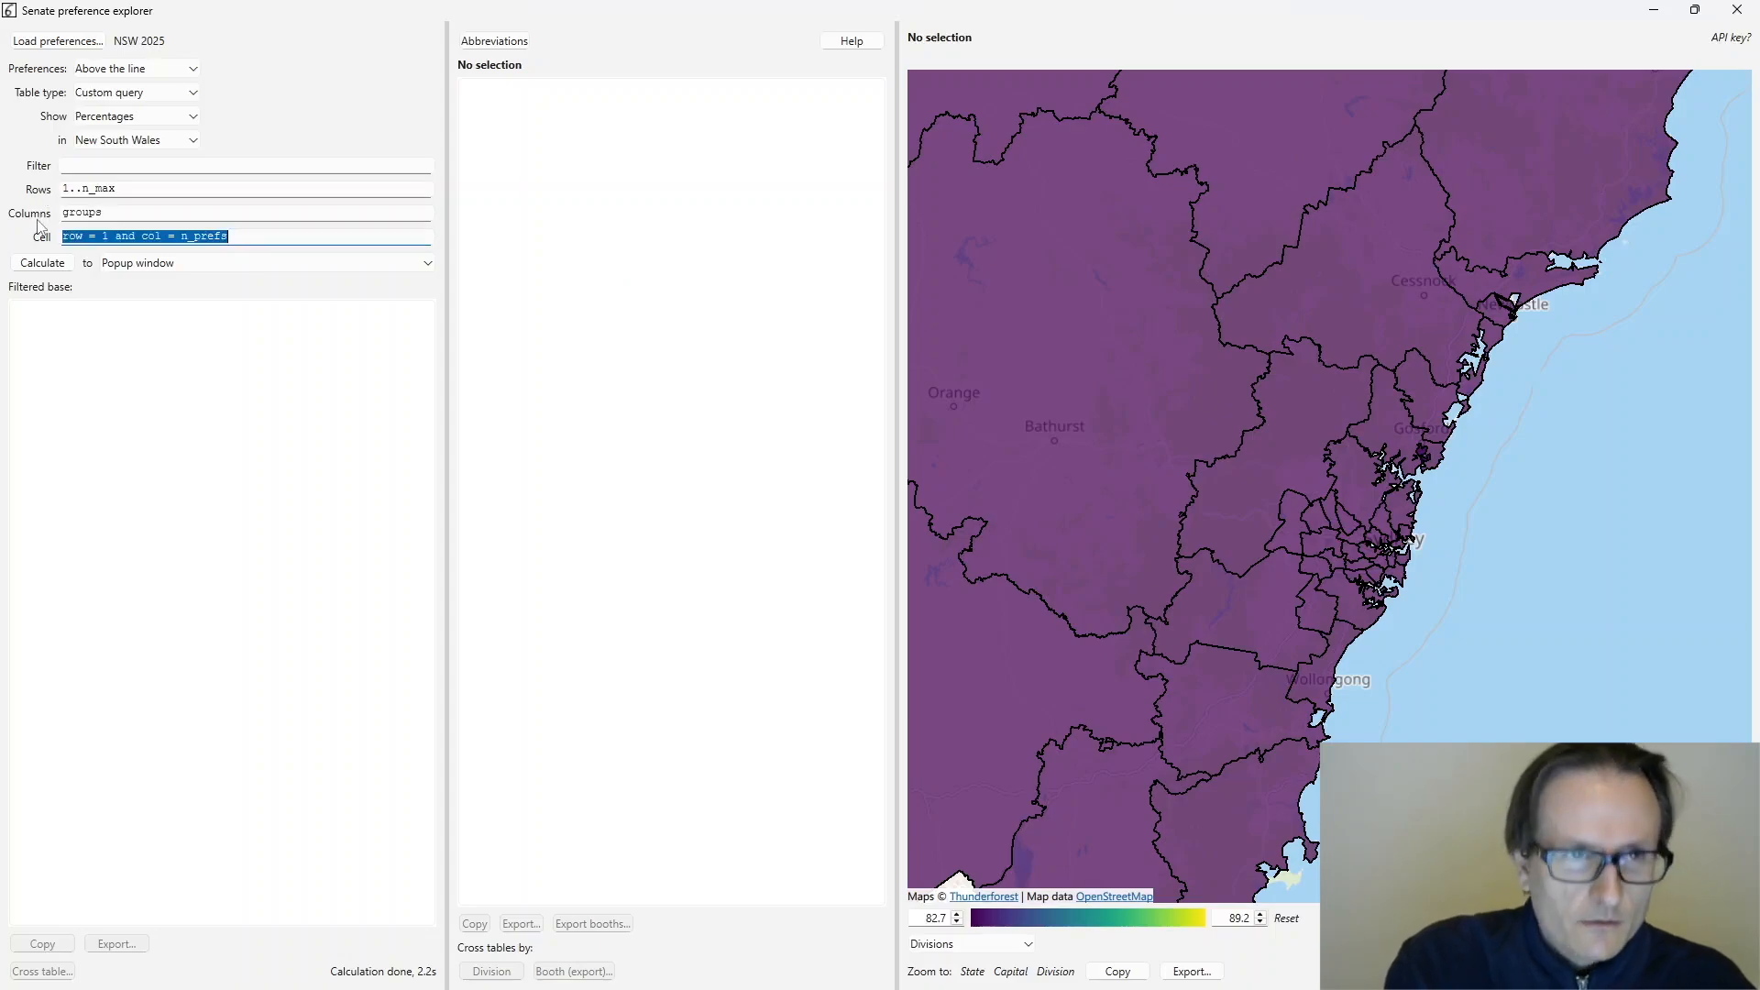
{"action": "left_click", "coordinate": [107, 236]}
{"action": "key", "text": "BackSpace"}
{"action": "type", "text": "n_prefs"}
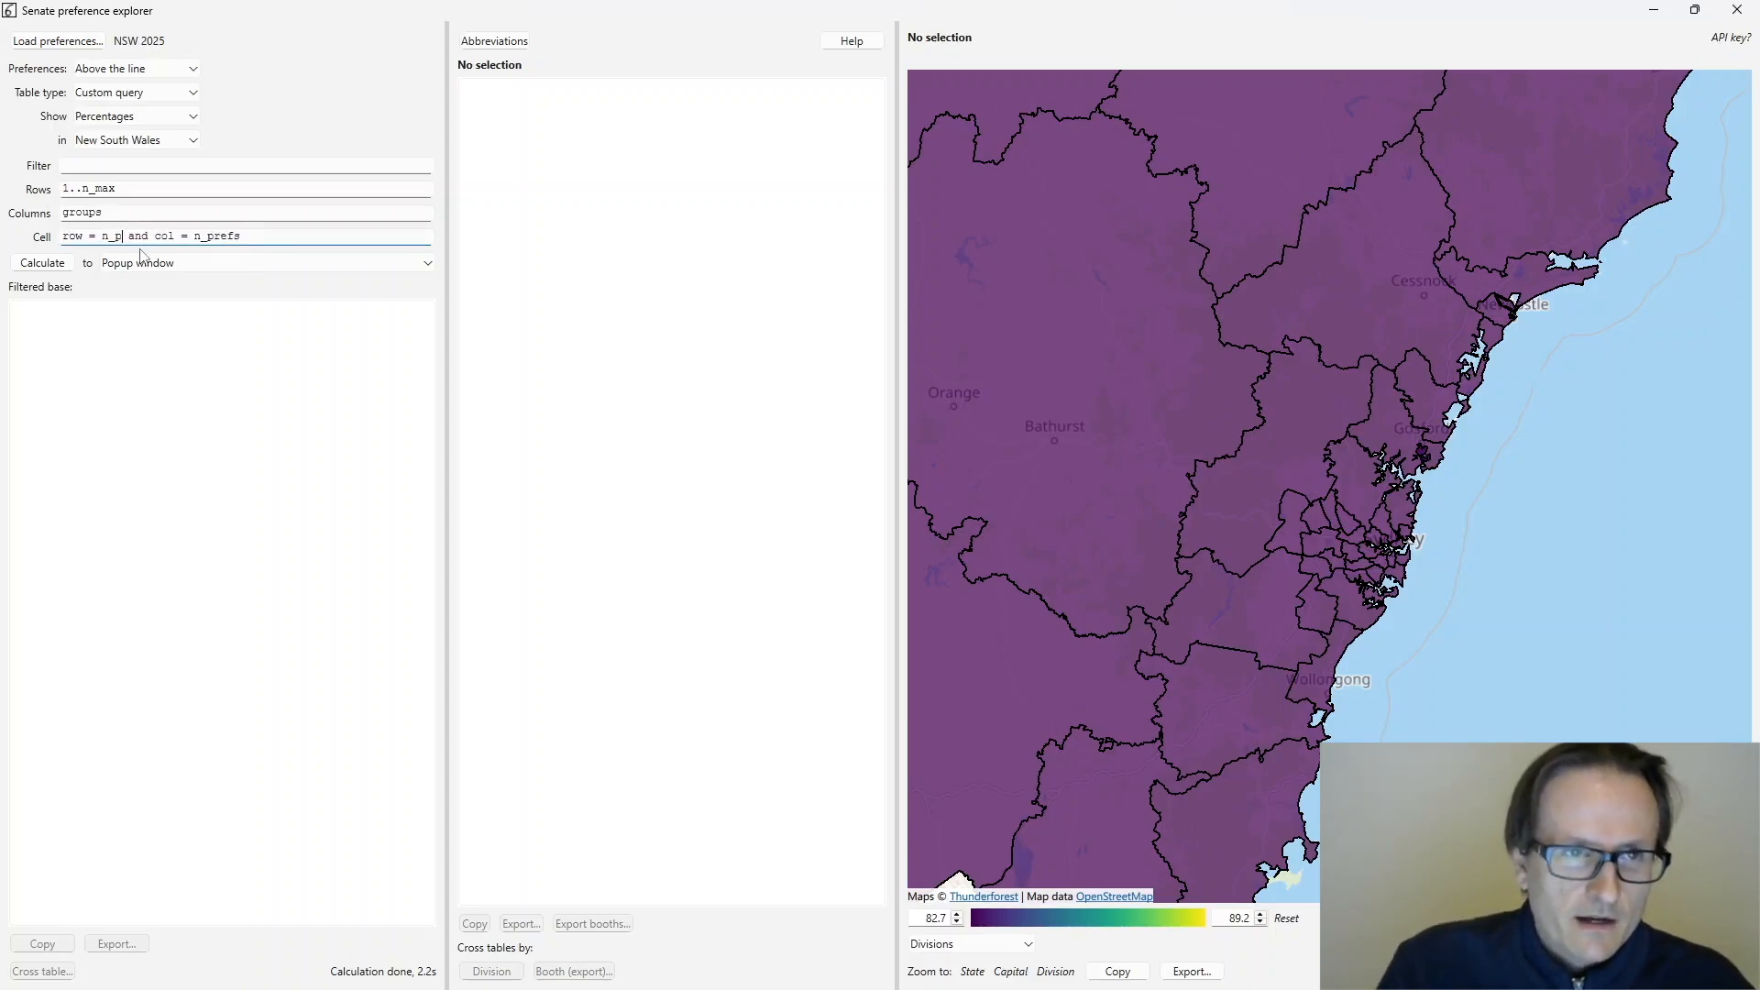
{"action": "double_click", "coordinate": [249, 237]}
{"action": "type", "text": "1"}
{"action": "left_click", "coordinate": [43, 266]}
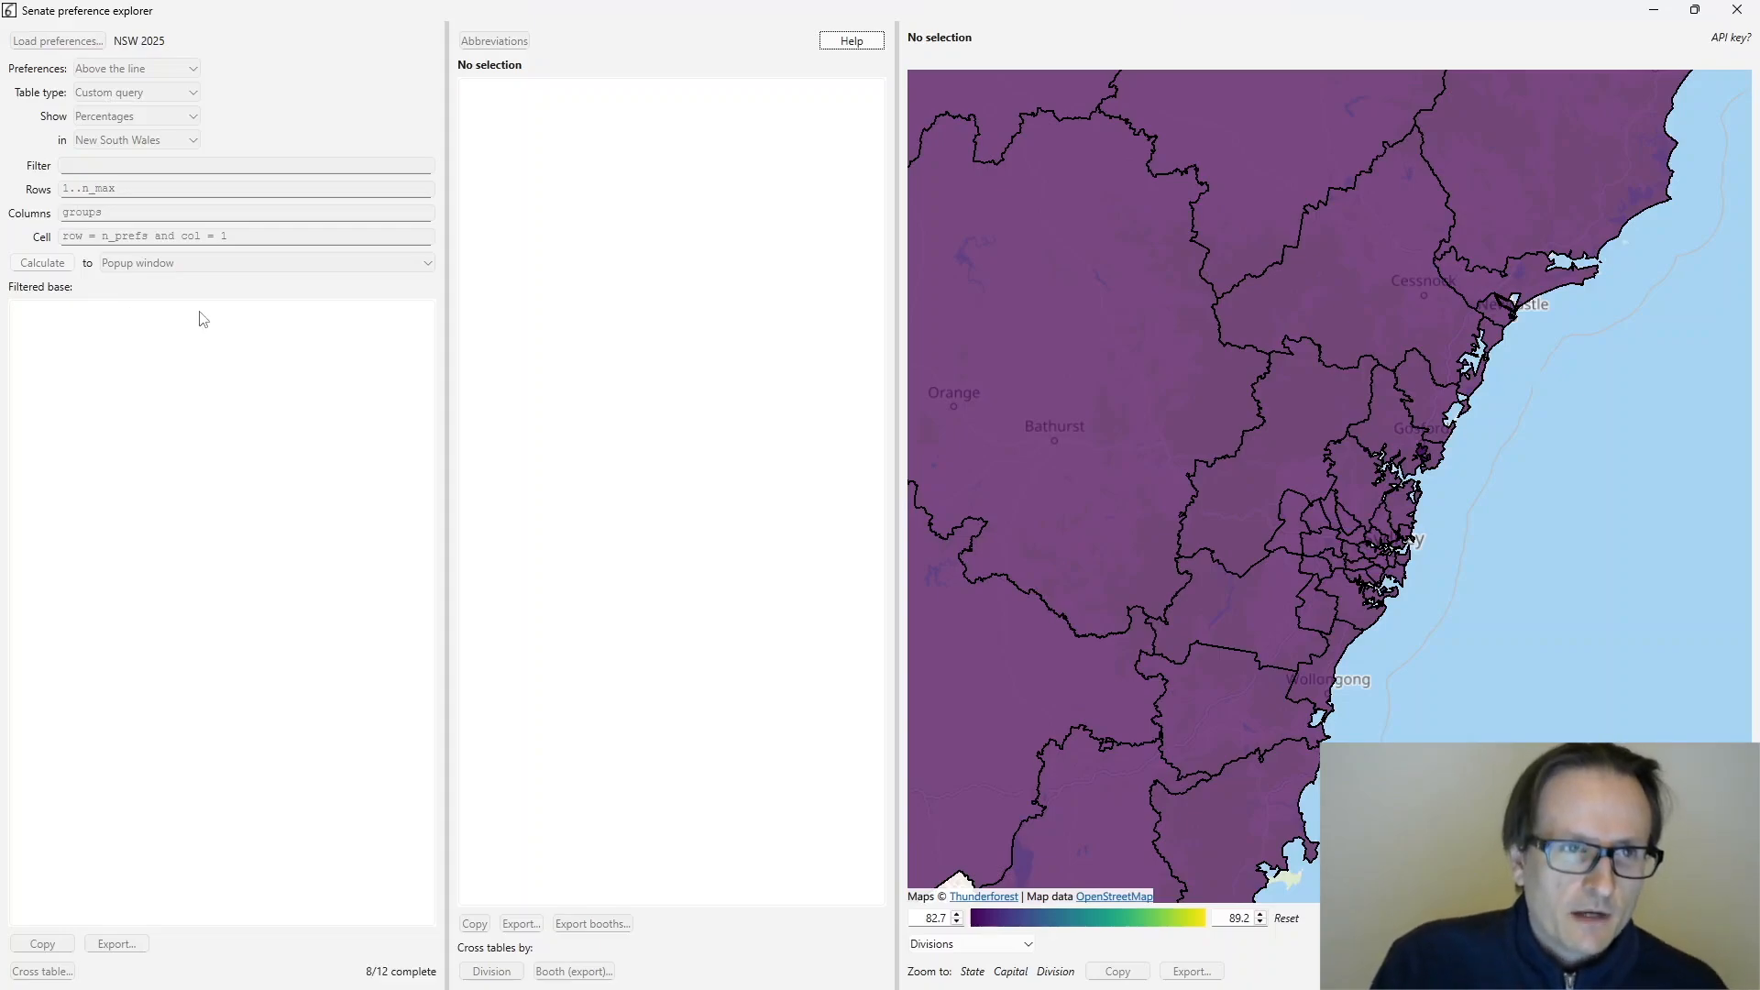
- Enlarge the cross table, order its rows by number, sort its columns by rows 1, 6 and 18 in turn, and close it
{"action": "left_click_drag", "start_coordinate": [734, 259], "coordinate": [432, 117]}
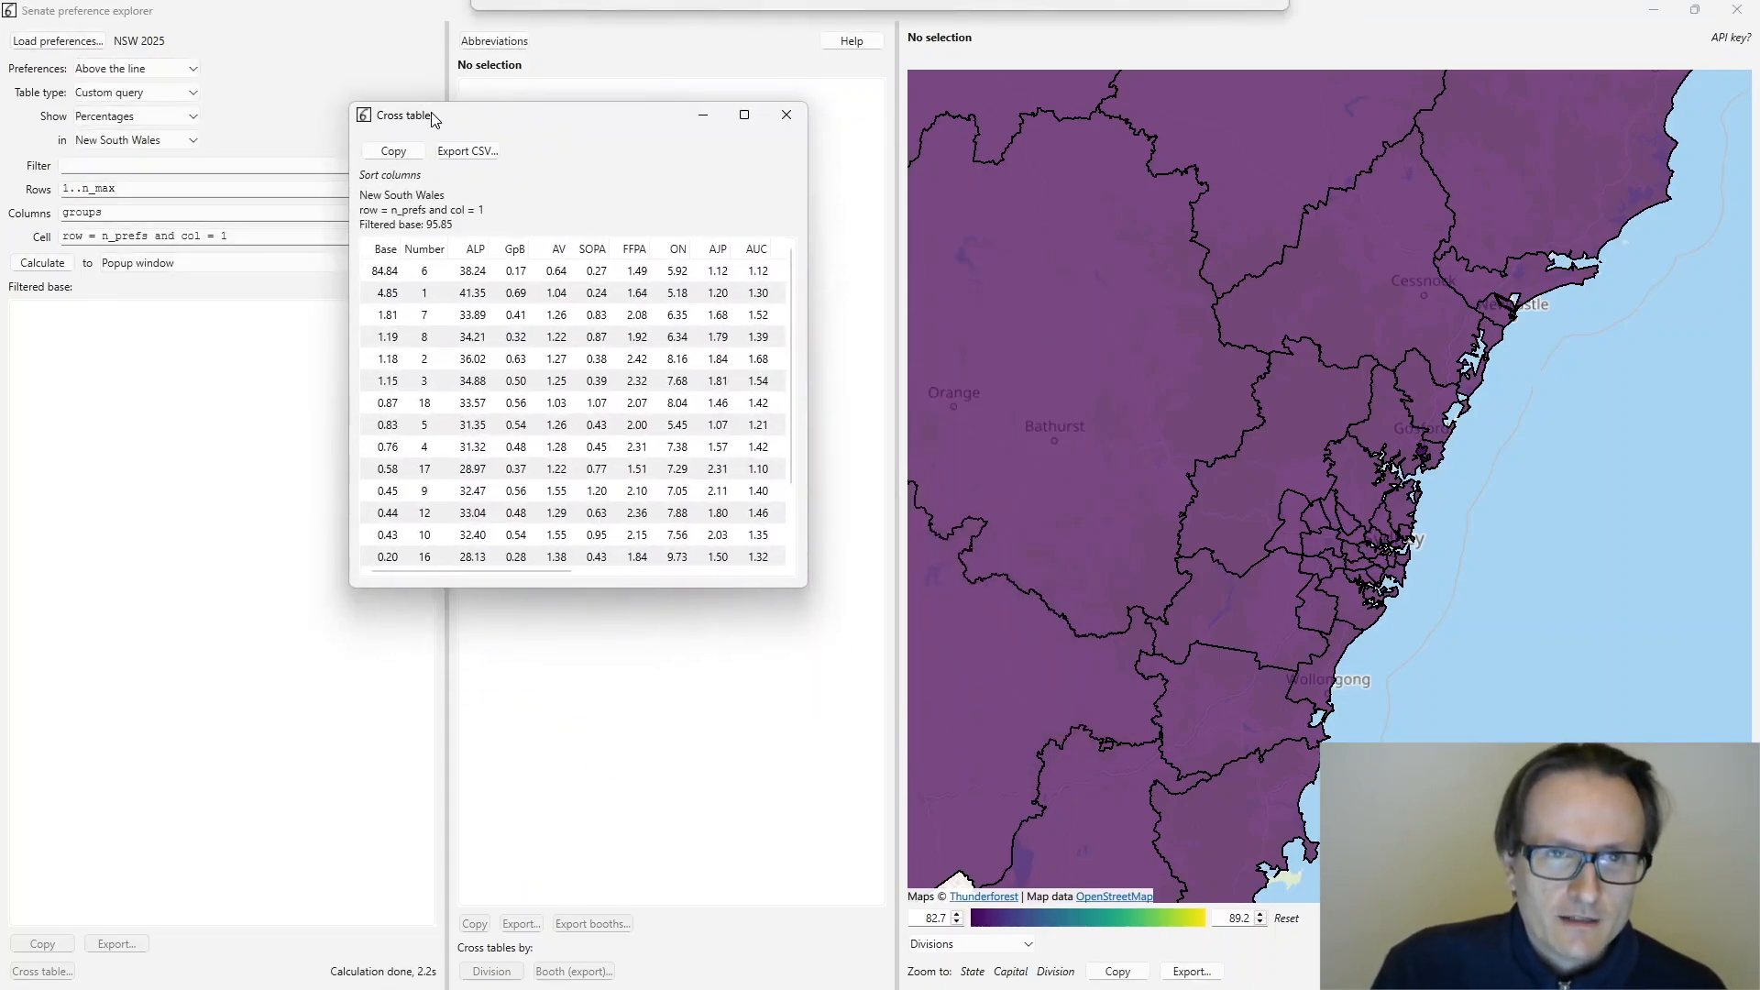
{"action": "left_click", "coordinate": [426, 249]}
{"action": "left_click_drag", "start_coordinate": [804, 591], "coordinate": [1361, 773]}
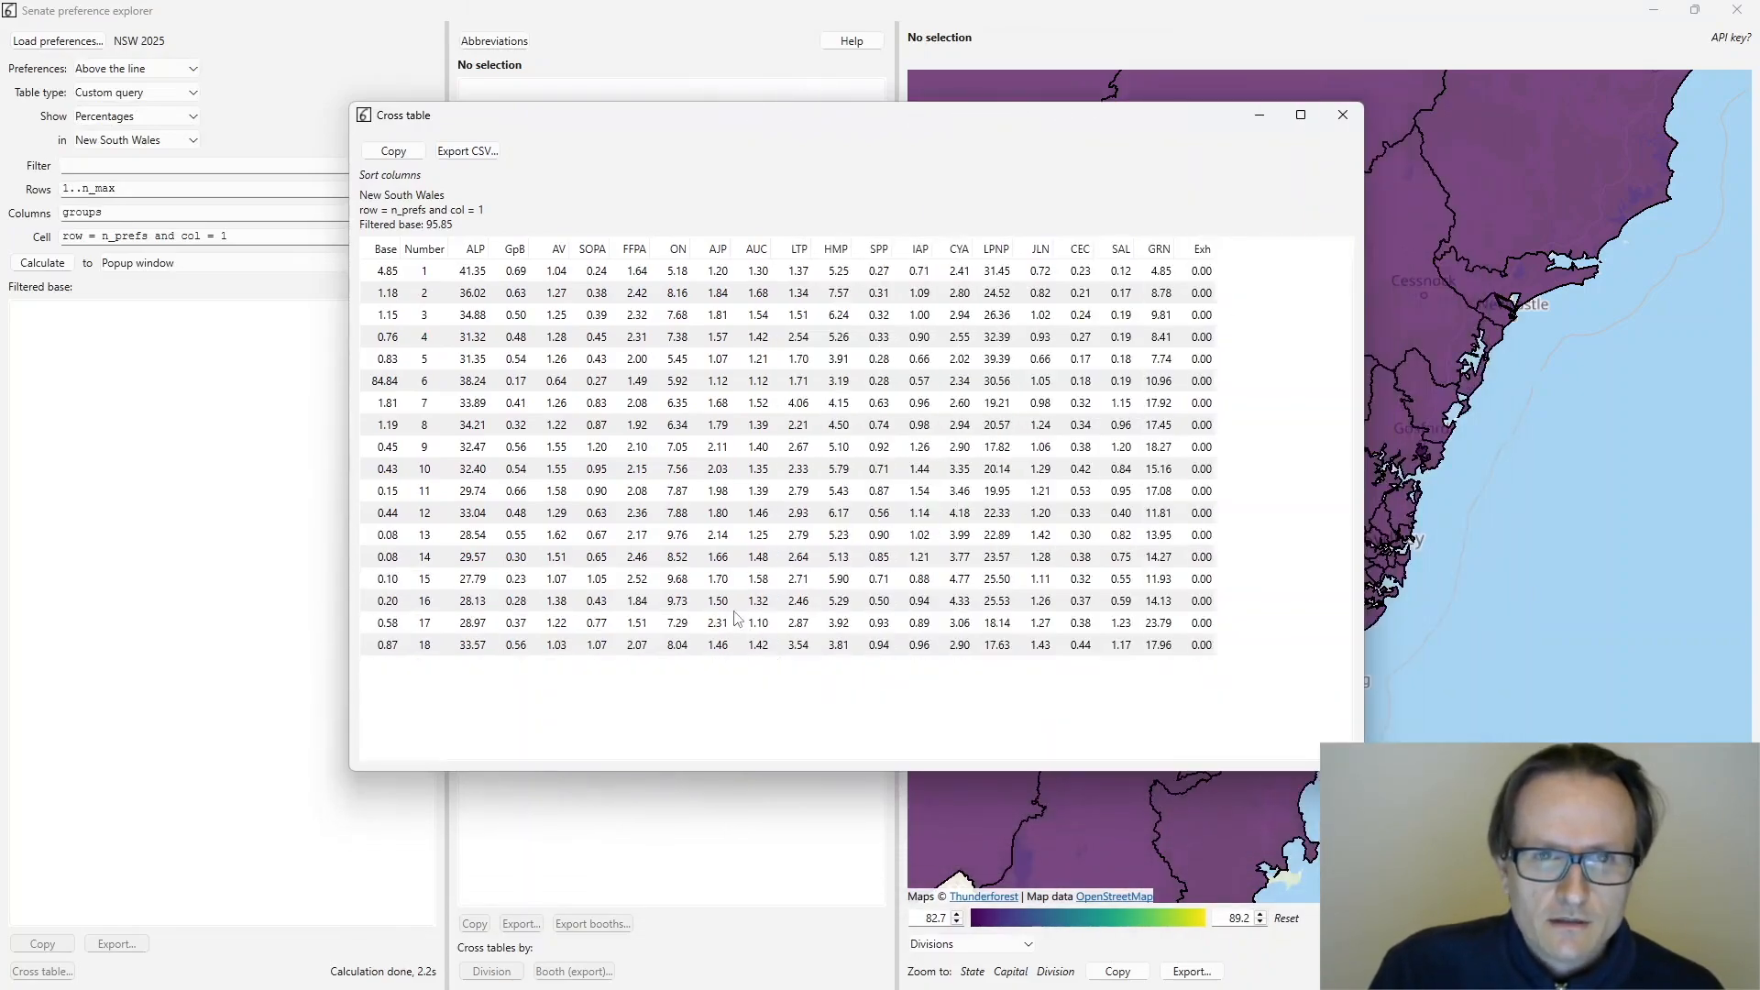
{"action": "left_click", "coordinate": [421, 275]}
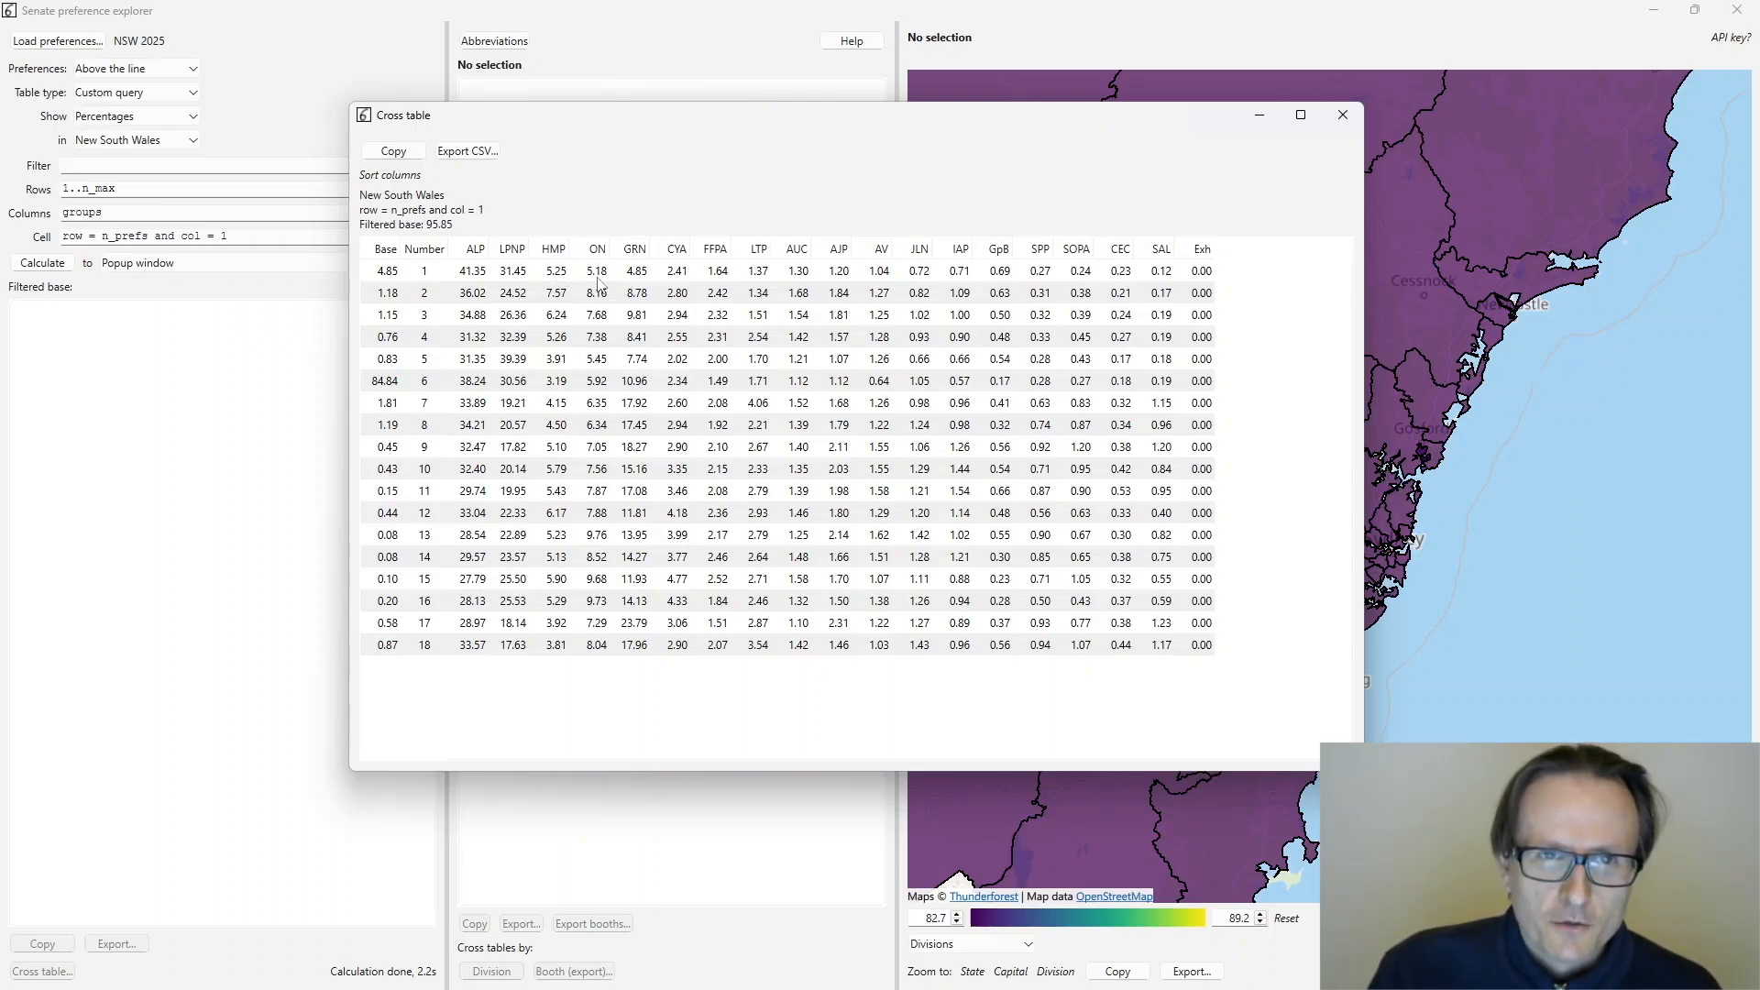
{"action": "left_click", "coordinate": [414, 382]}
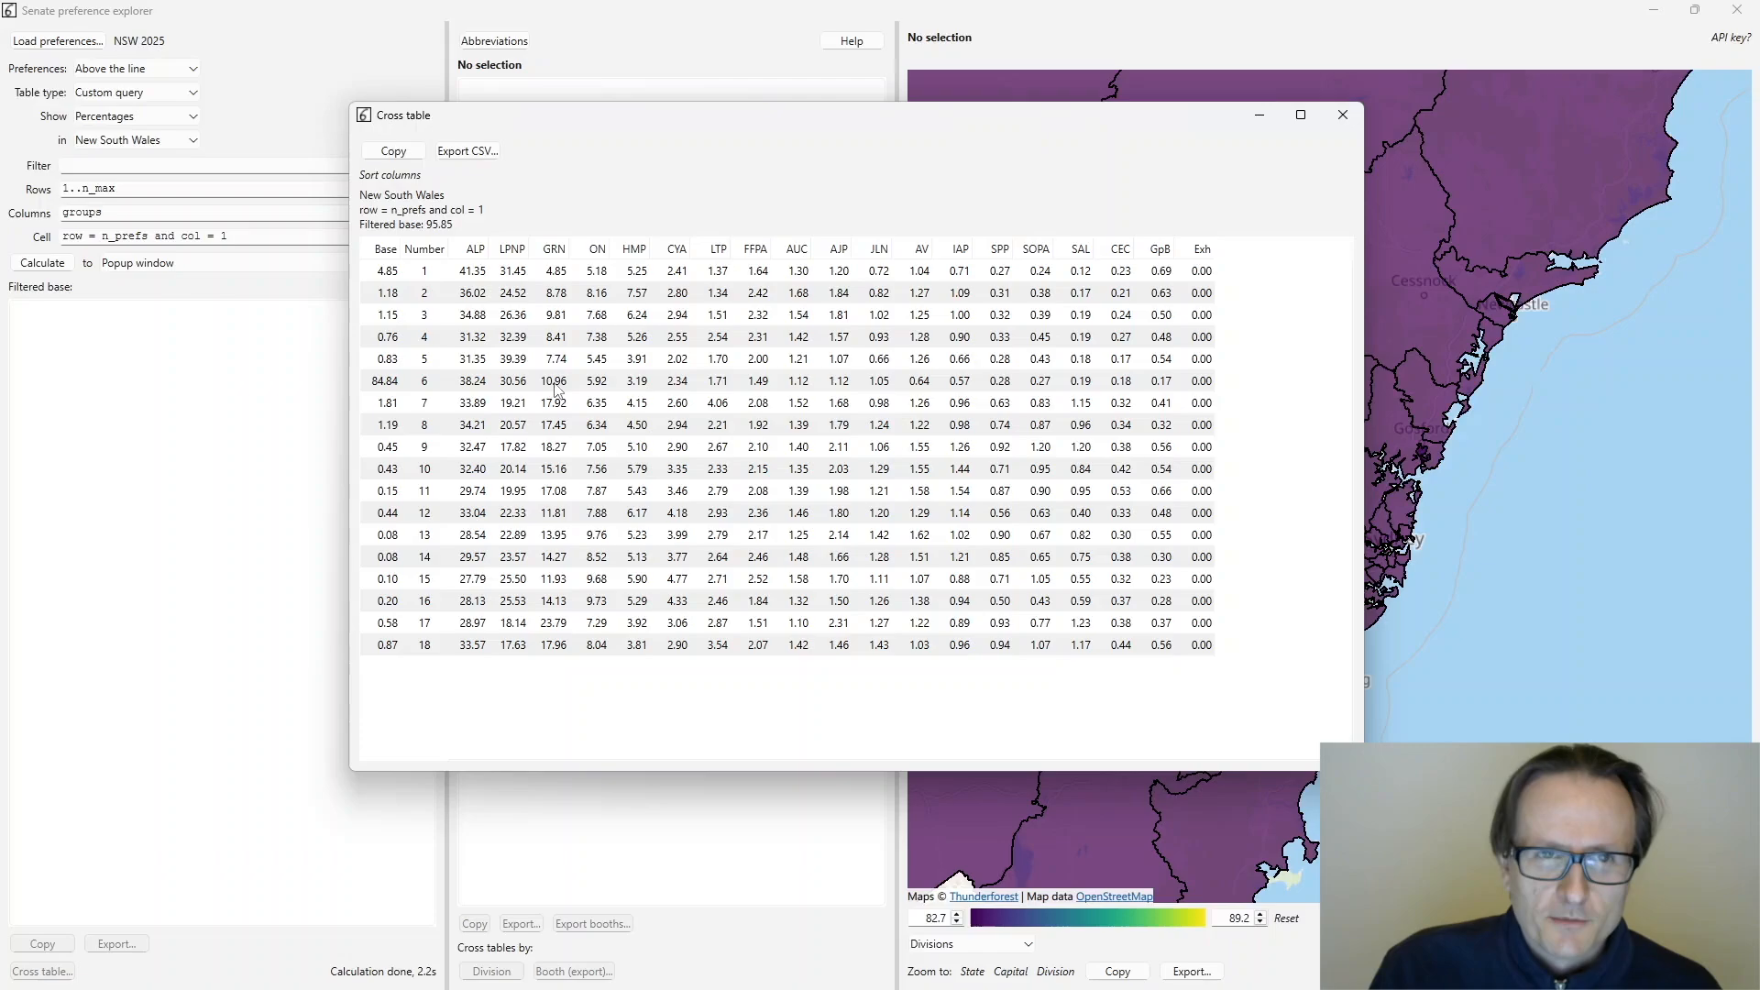
{"action": "left_click", "coordinate": [424, 646]}
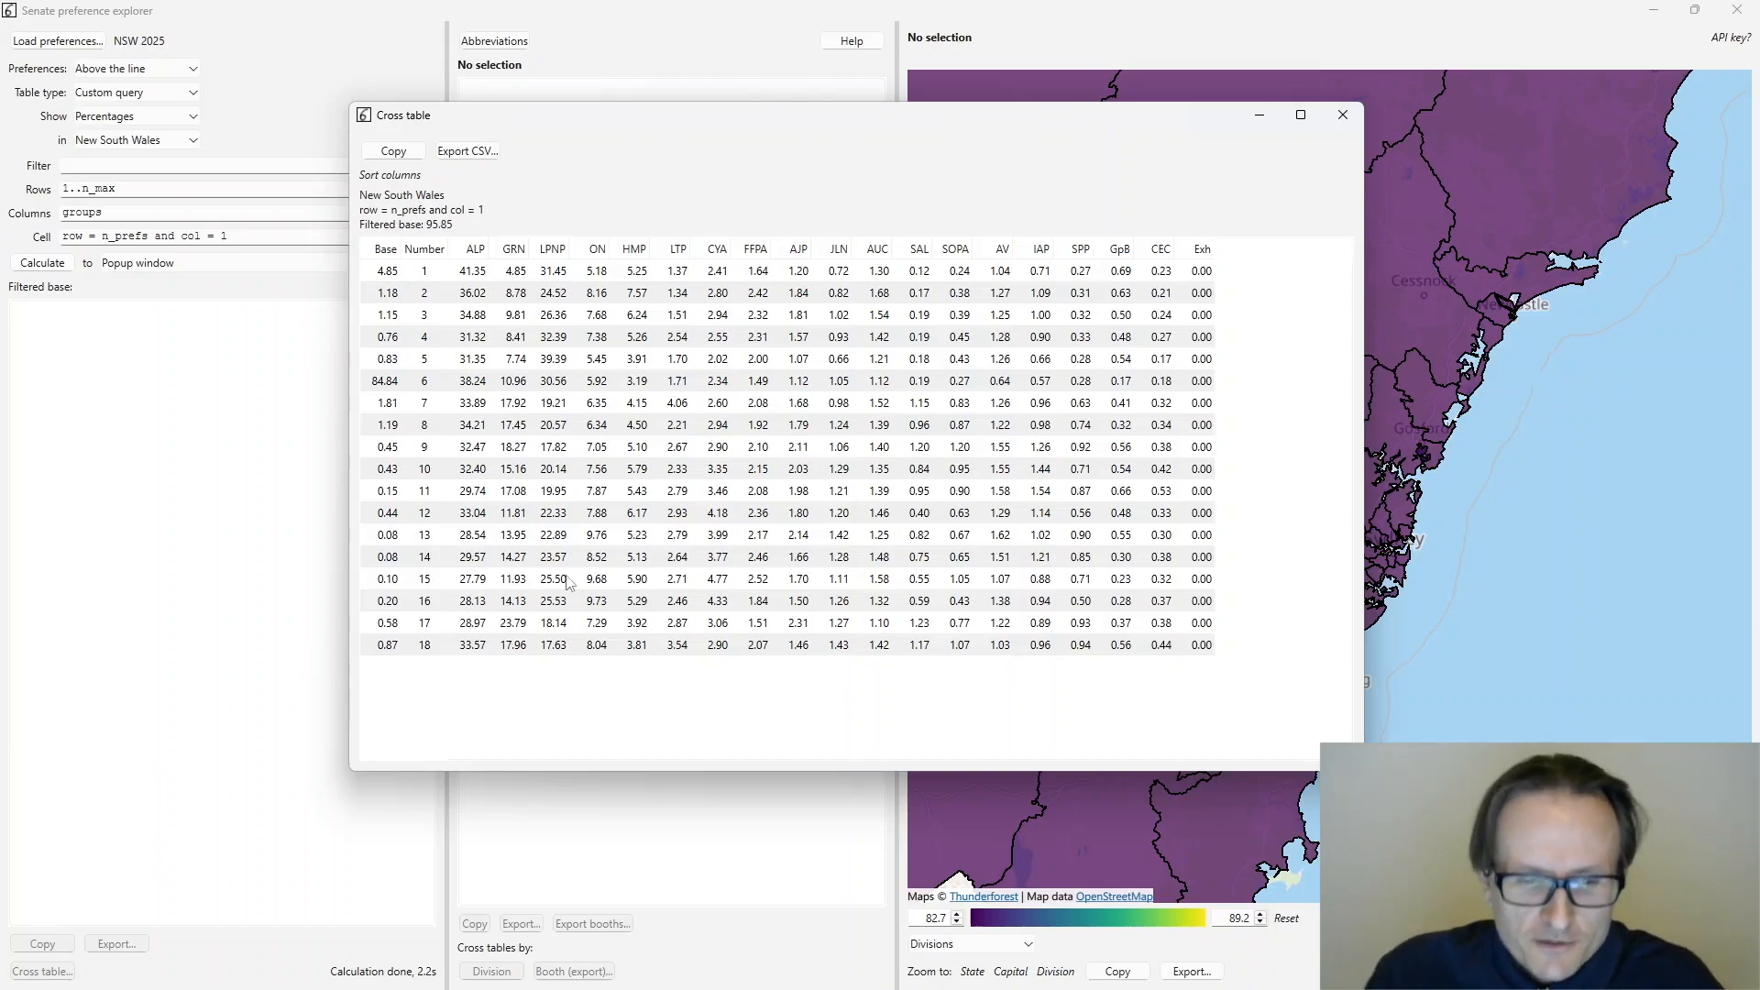
{"action": "left_click", "coordinate": [1344, 114]}
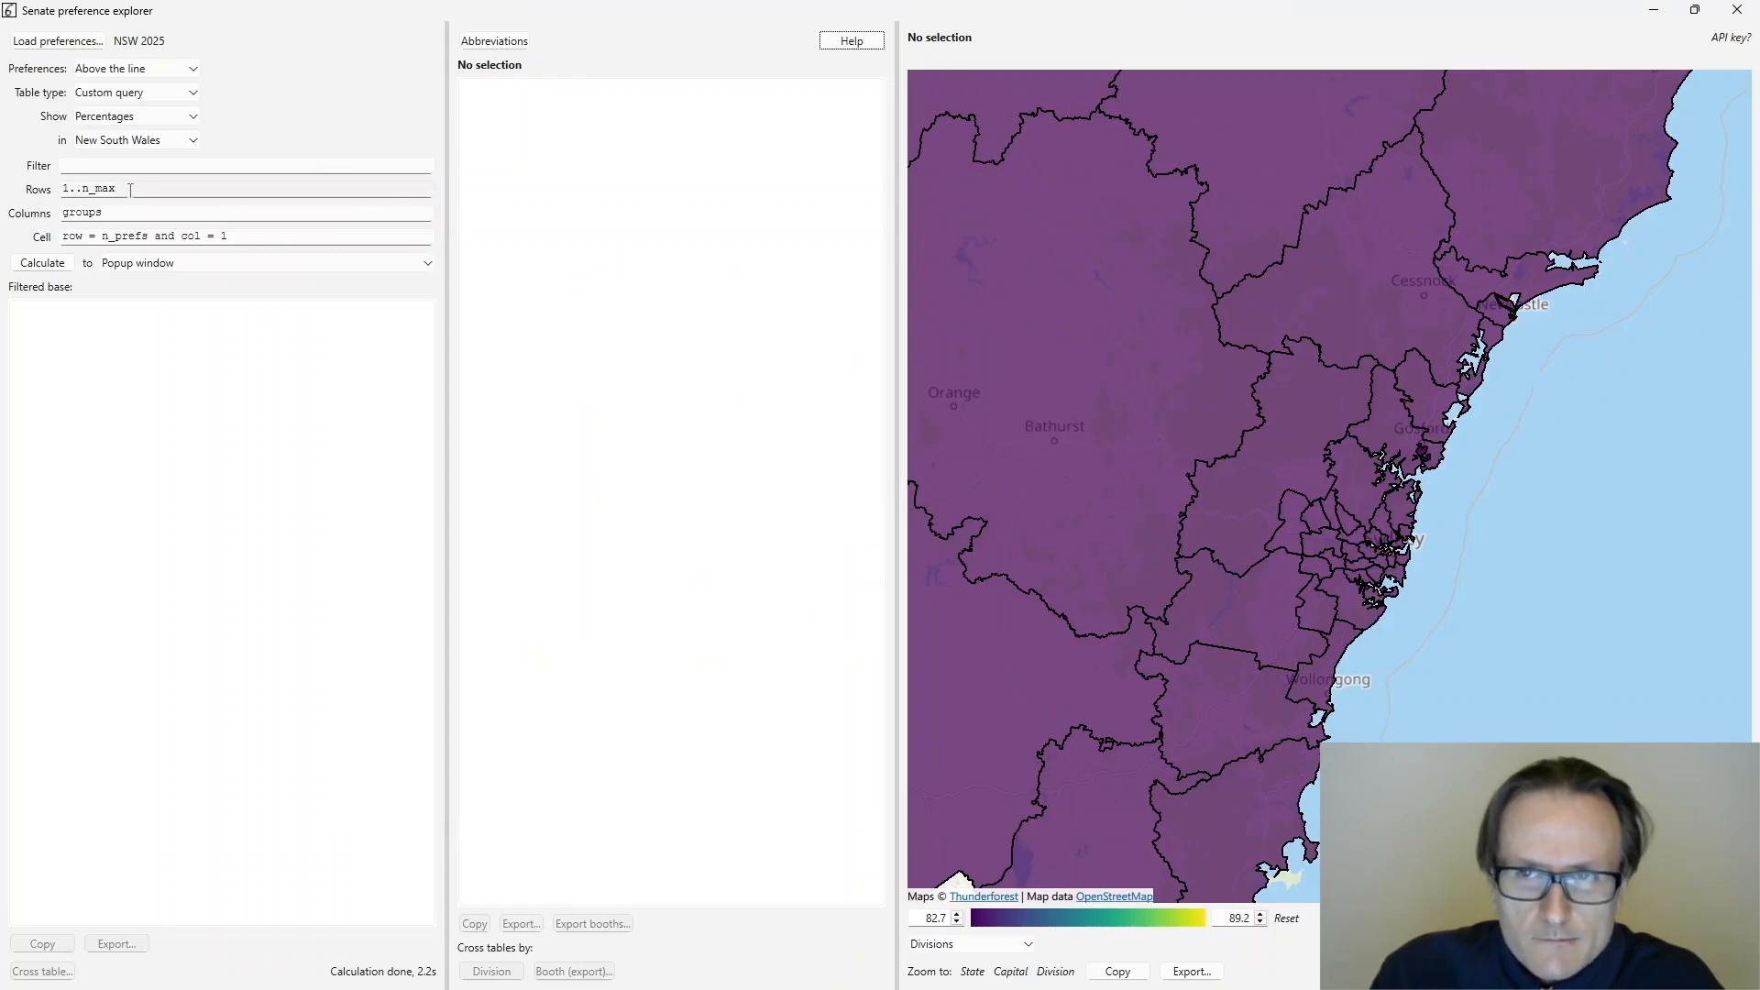
- Set the query to rows groups, columns 1..n_max, 999 and cell row = col, and calculate it
{"action": "left_click_drag", "start_coordinate": [133, 190], "coordinate": [3, 189]}
{"action": "type", "text": "groups"}
{"action": "key", "text": "Tab"}
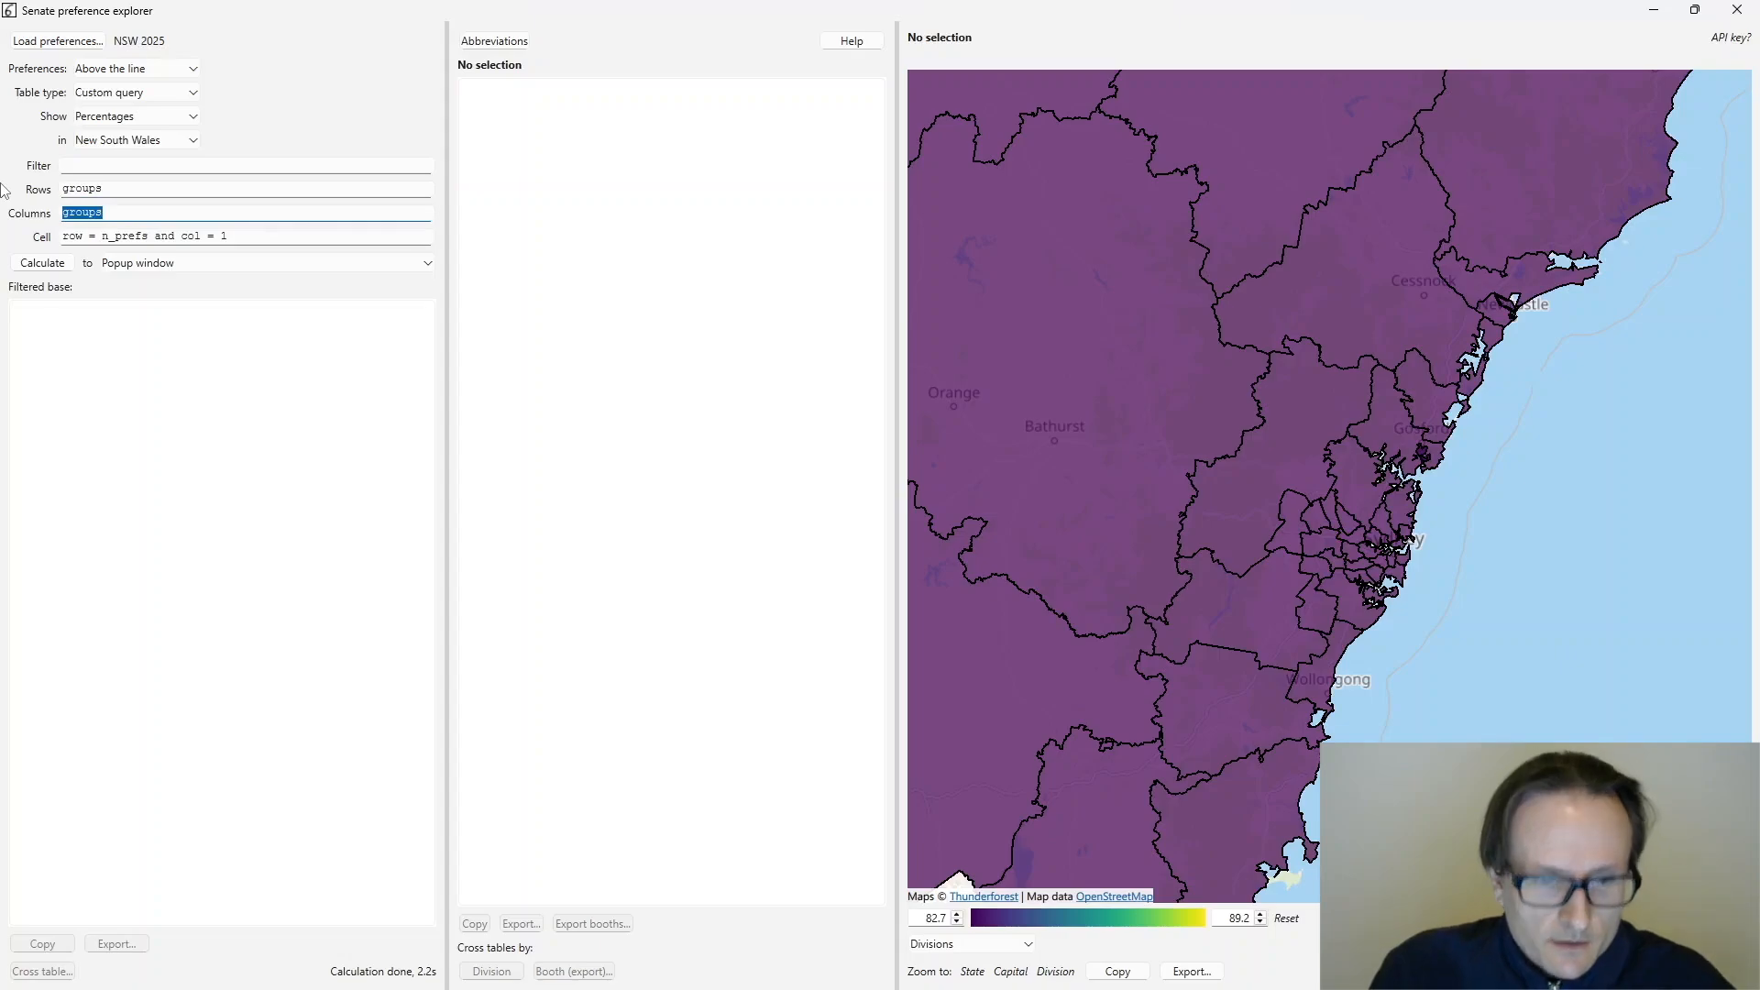
{"action": "type", "text": "1..n_max, "}
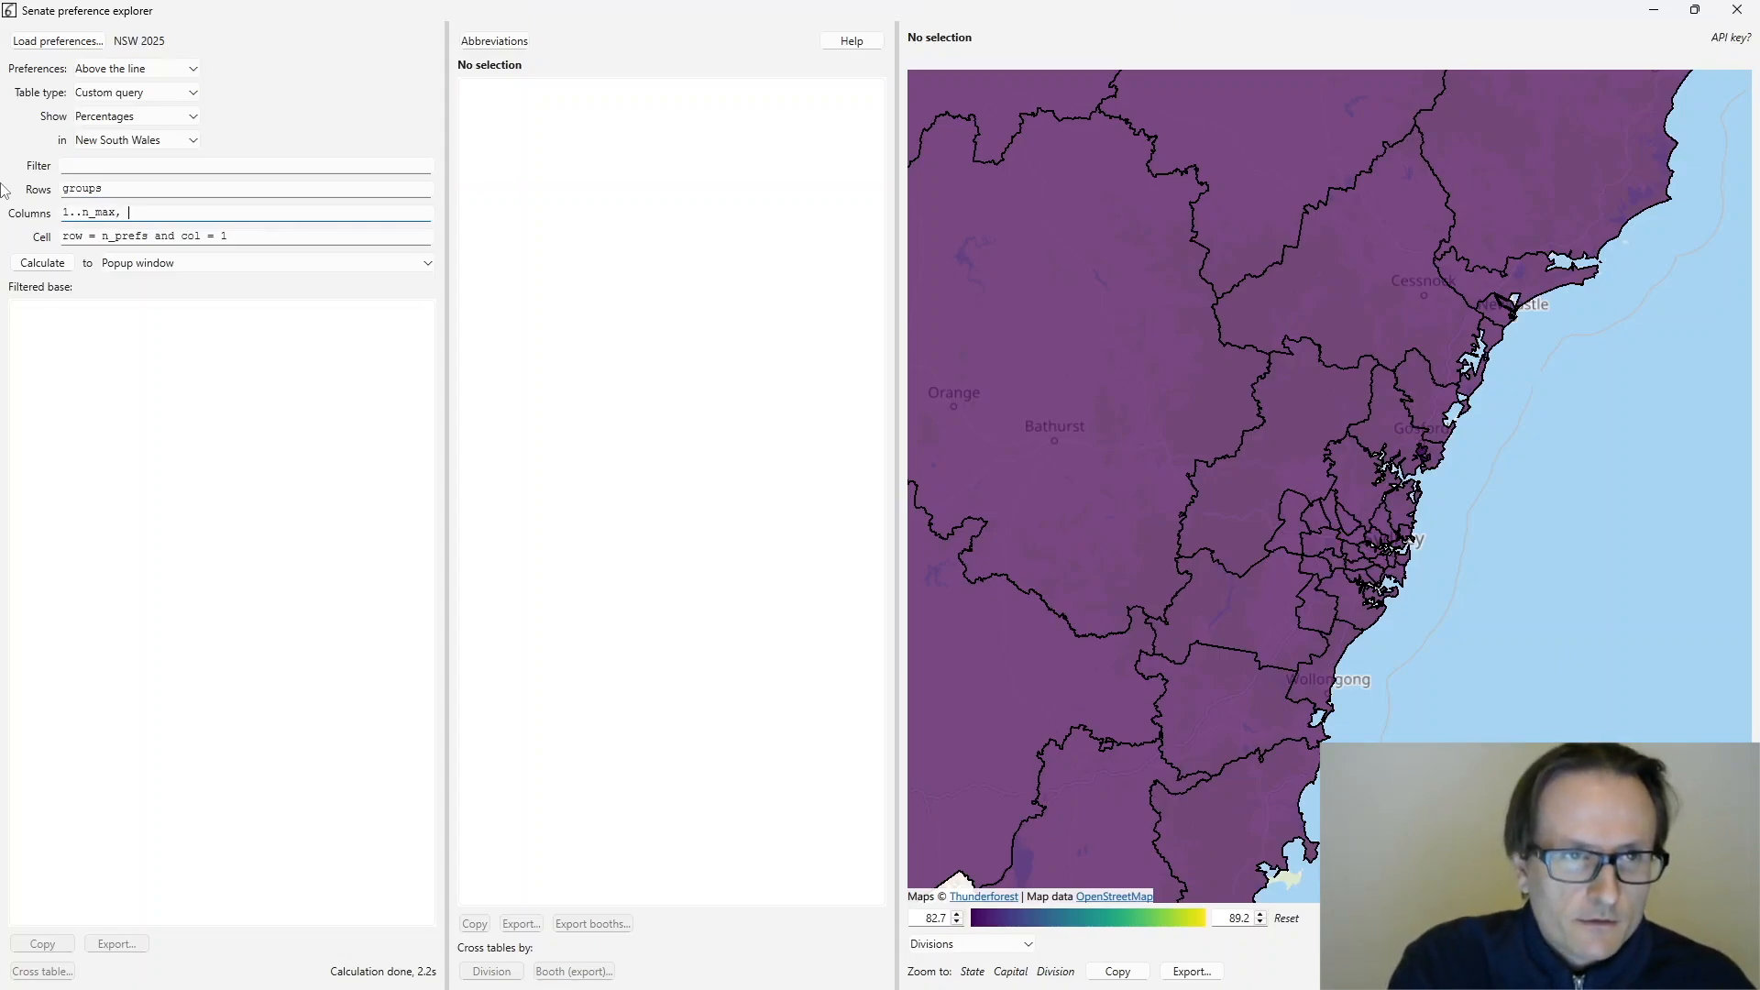
{"action": "type", "text": "999"}
{"action": "key", "text": "Tab"}
{"action": "type", "text": "r"}
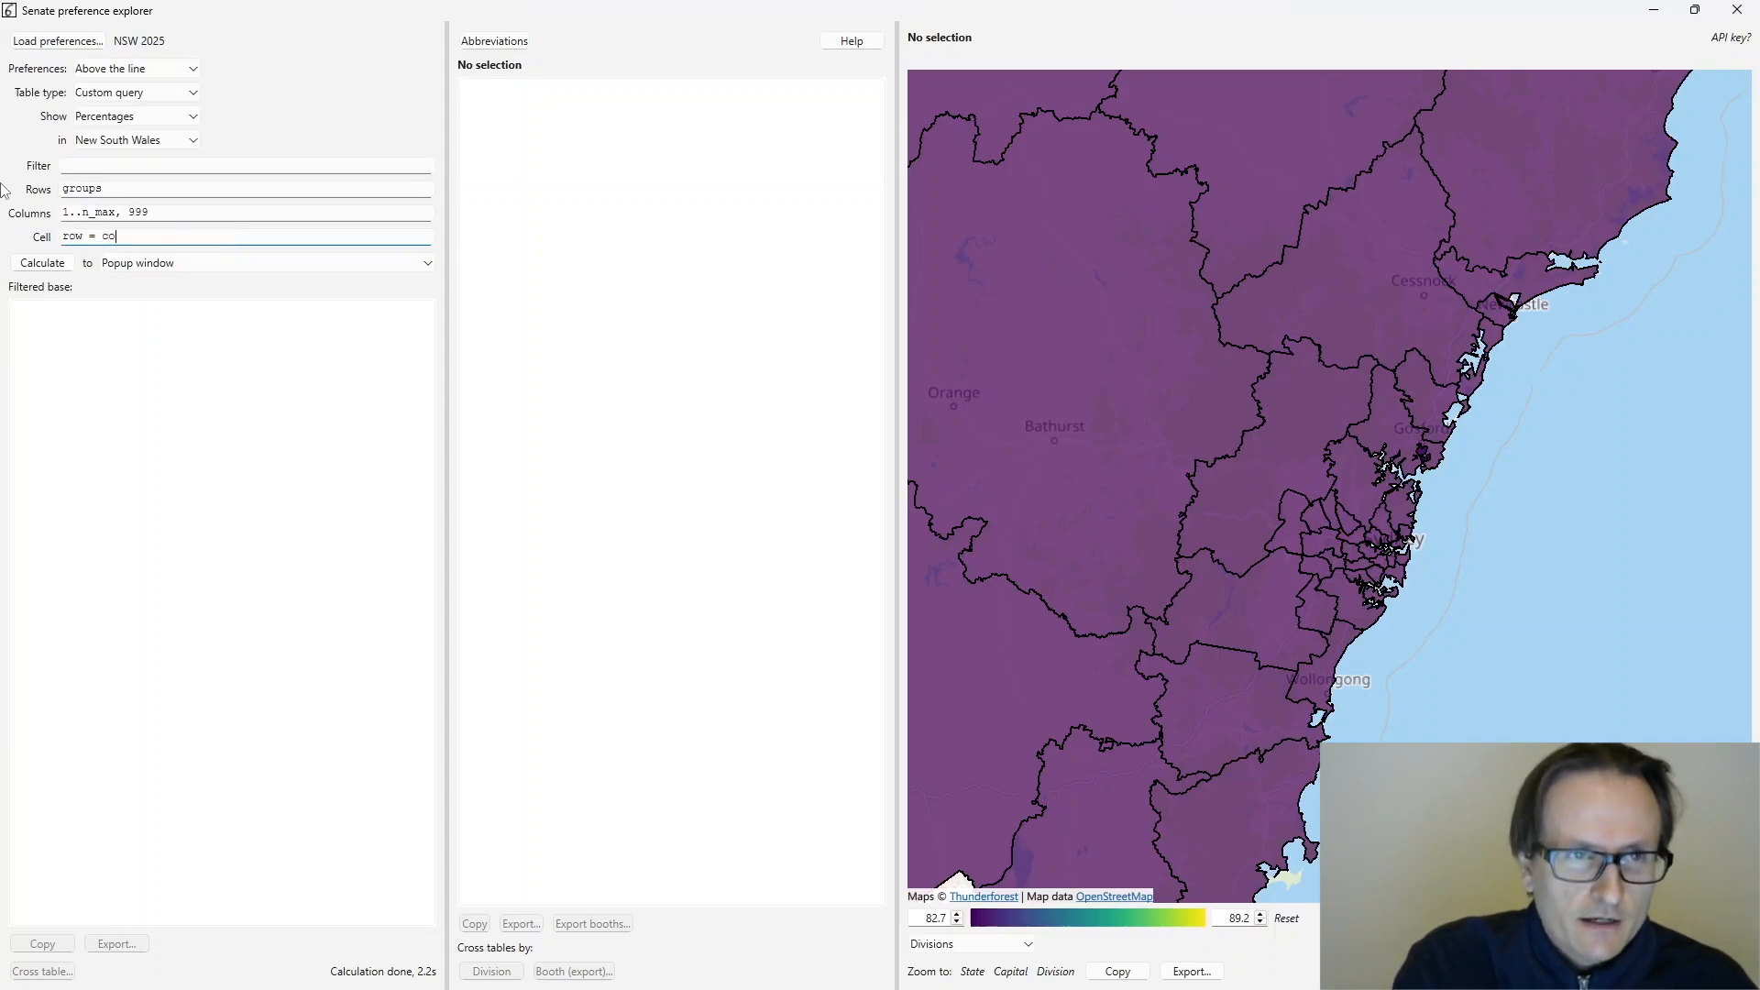
{"action": "left_click", "coordinate": [42, 263]}
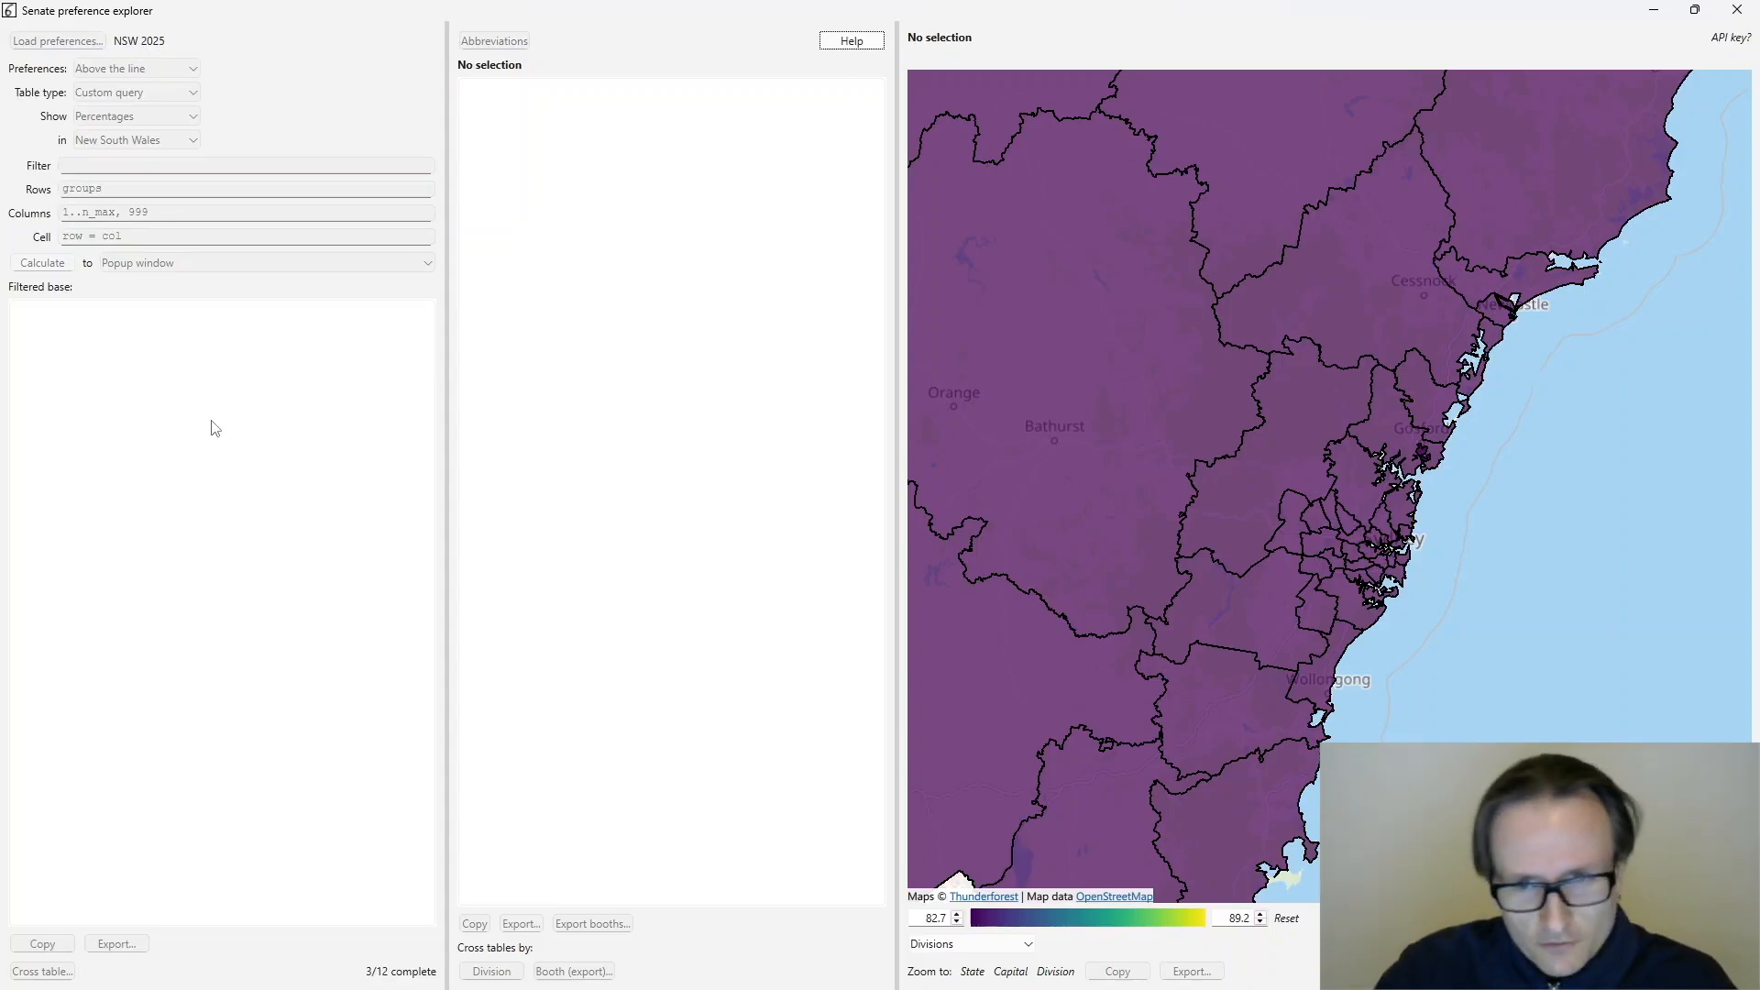
- Enlarge the cross table, sort its groups by the first-preference column, and close it after examining the distribution
{"action": "left_click_drag", "start_coordinate": [758, 265], "coordinate": [391, 111]}
{"action": "left_click_drag", "start_coordinate": [739, 578], "coordinate": [1453, 851]}
{"action": "left_click", "coordinate": [411, 240]}
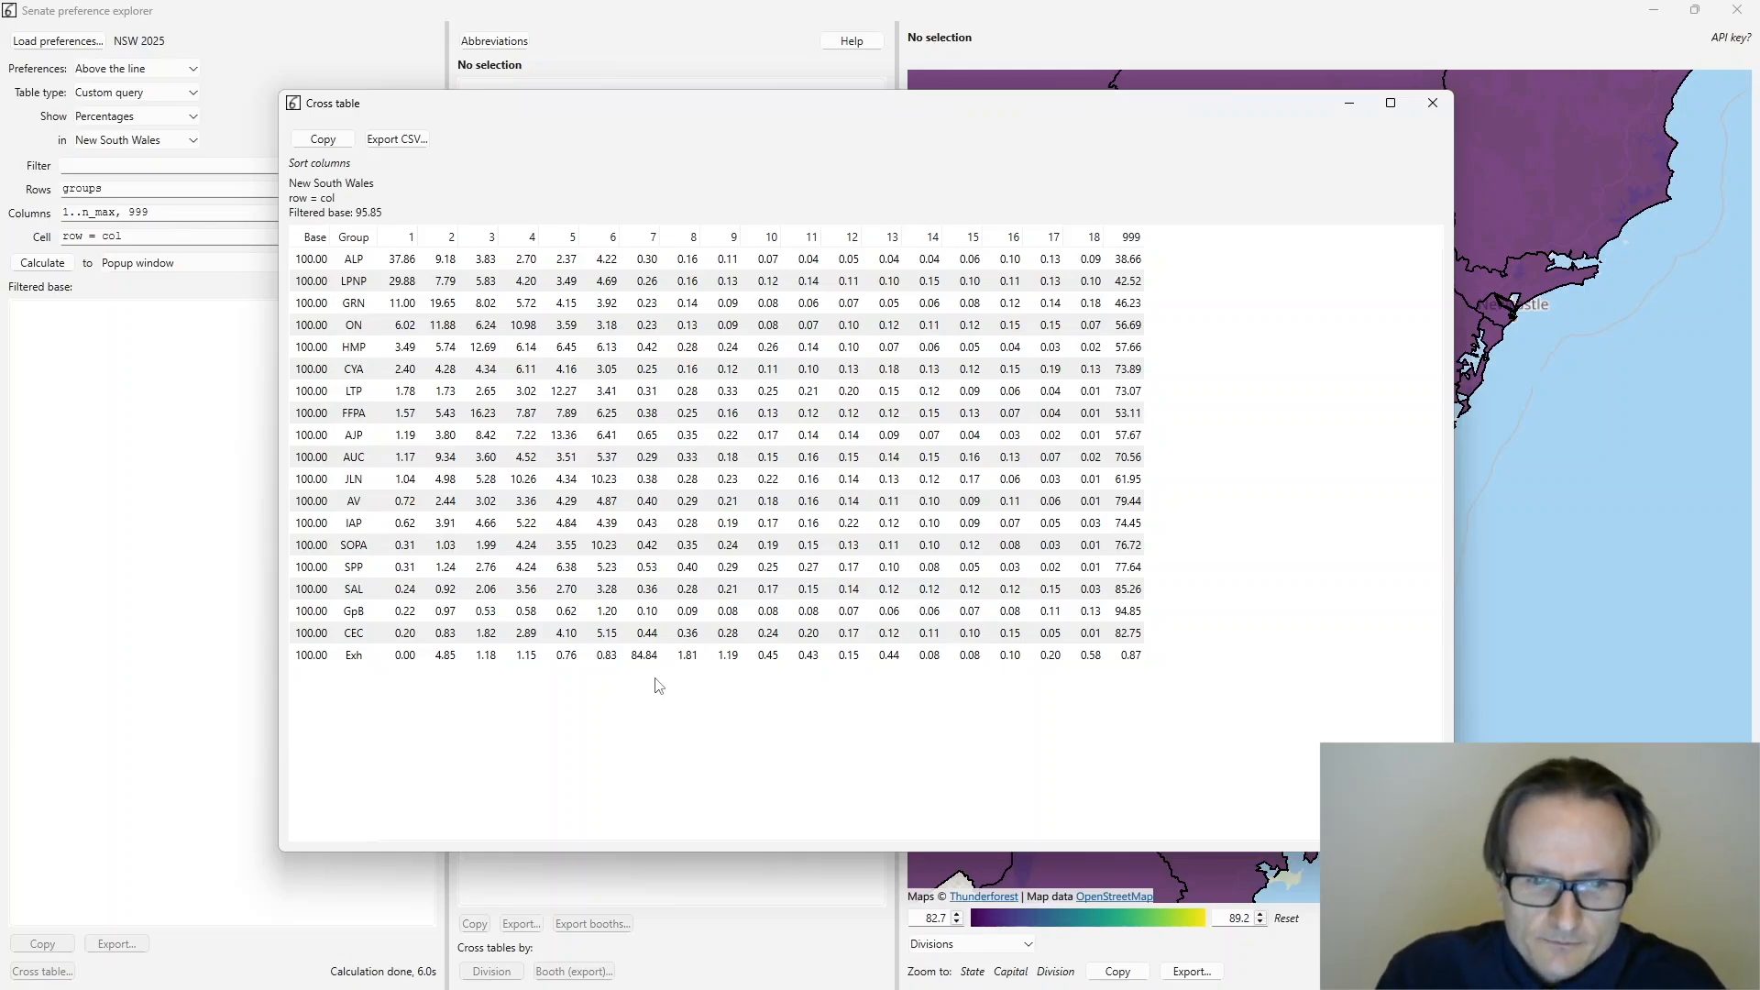
{"action": "left_click", "coordinate": [1433, 103]}
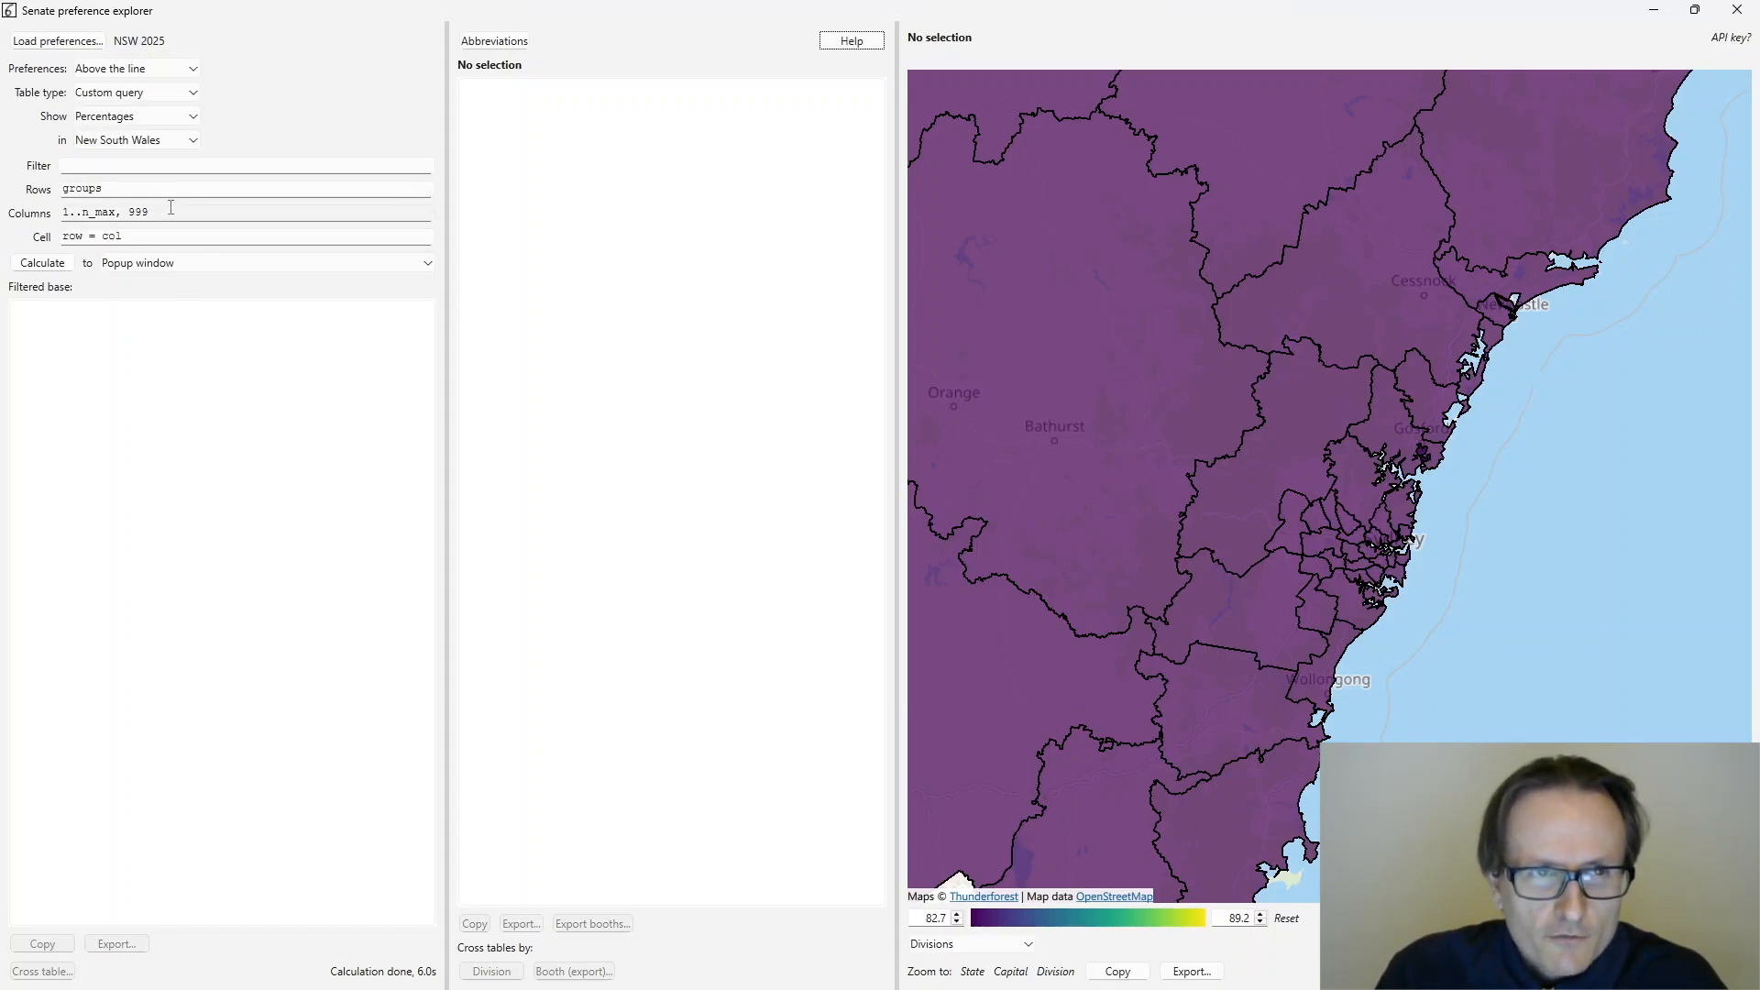
- Switch to below-the-line preferences, load the Tasmania 2016 data from 2016_tas.sqlite, and zoom the map to the capital
{"action": "left_click", "coordinate": [177, 74]}
{"action": "left_click", "coordinate": [177, 74]}
{"action": "left_click", "coordinate": [177, 74]}
{"action": "left_click", "coordinate": [156, 104]}
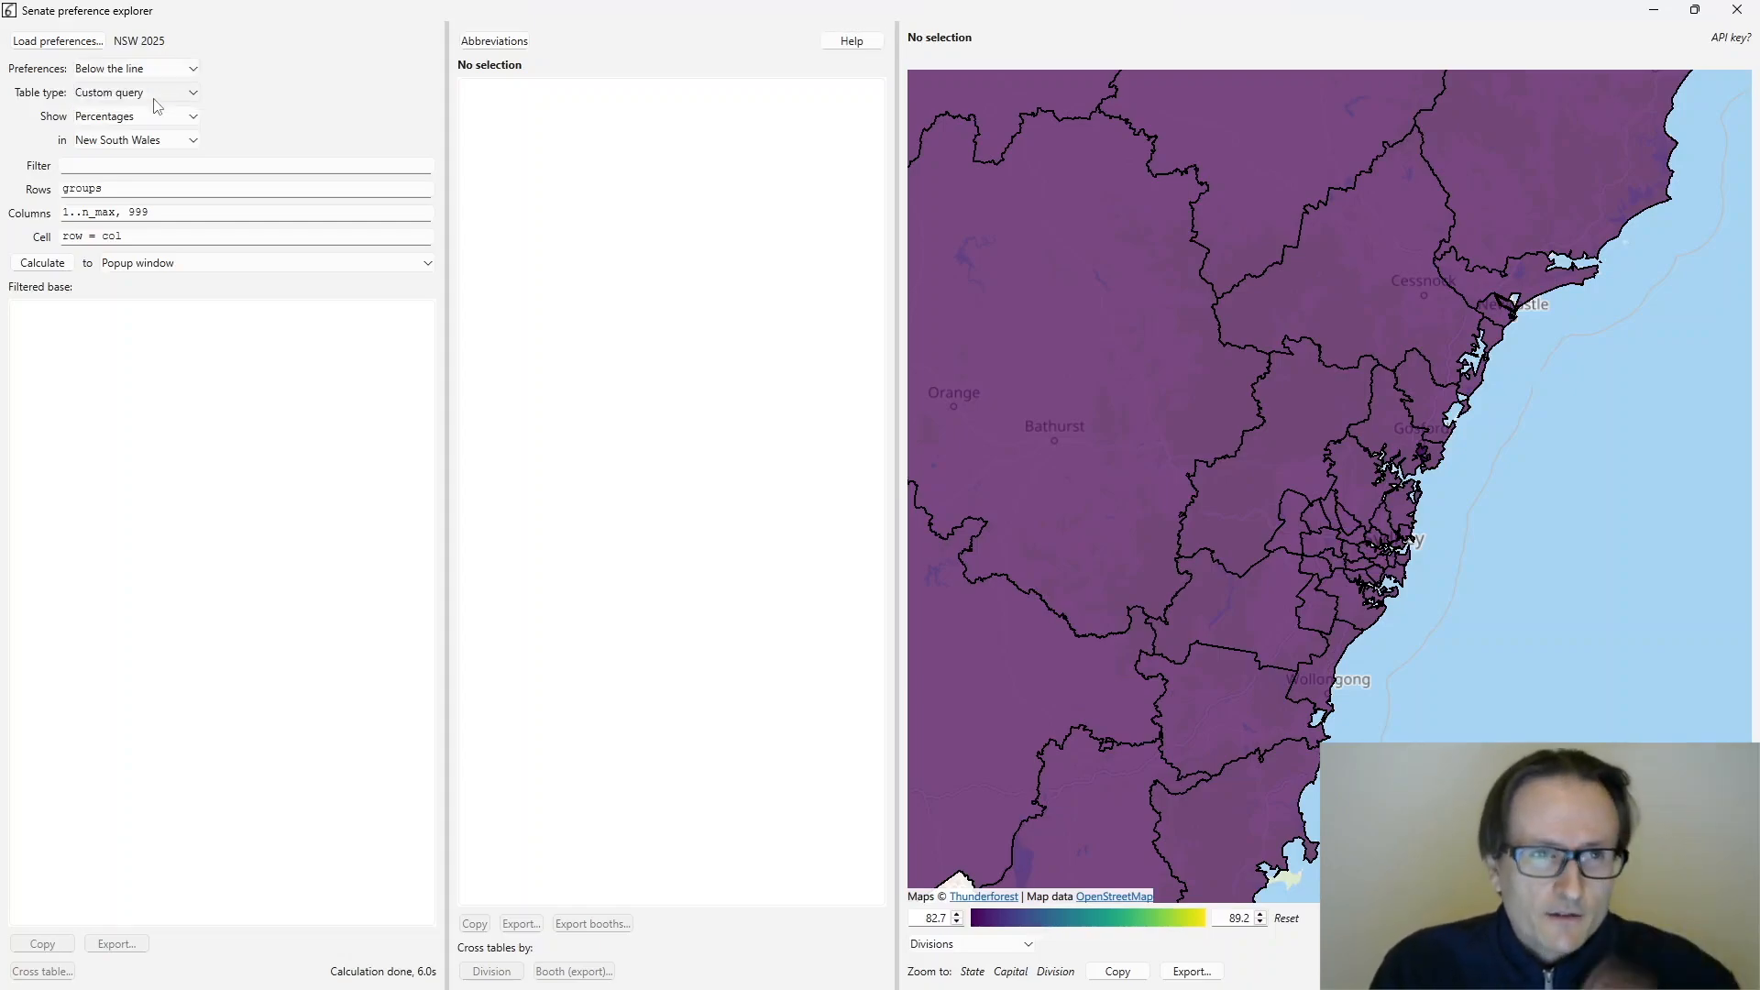
{"action": "left_click", "coordinate": [64, 42]}
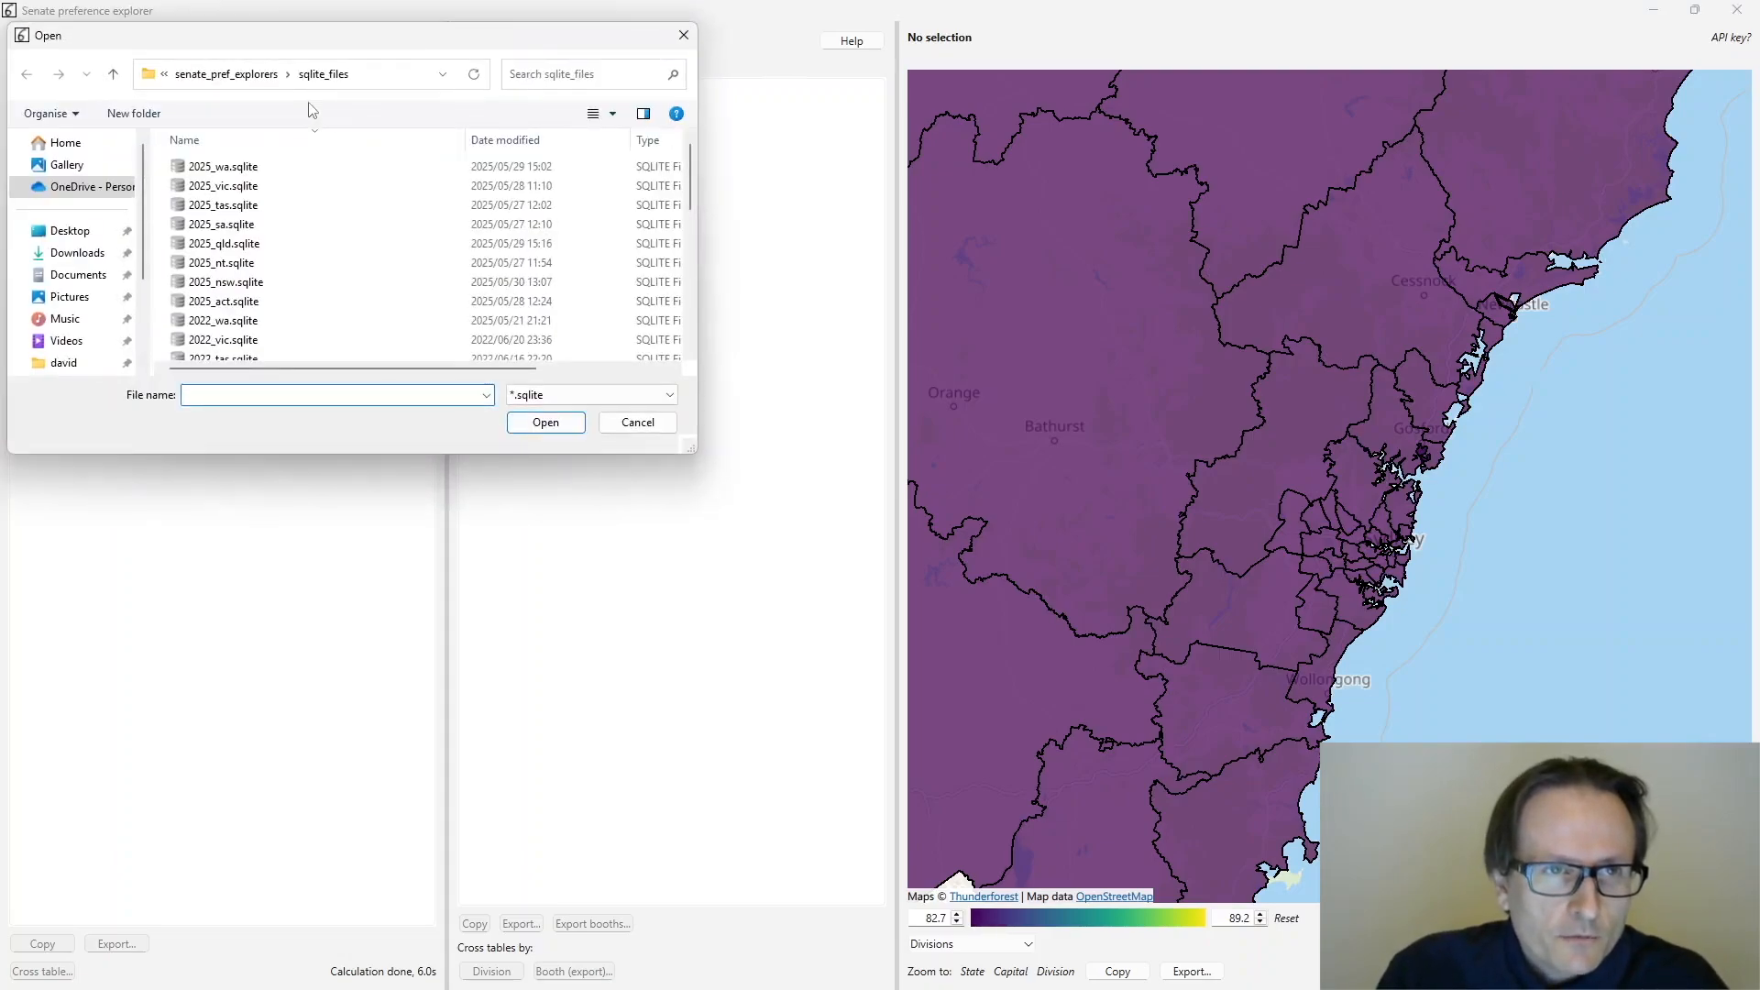
{"action": "left_click_drag", "start_coordinate": [691, 157], "coordinate": [691, 308]}
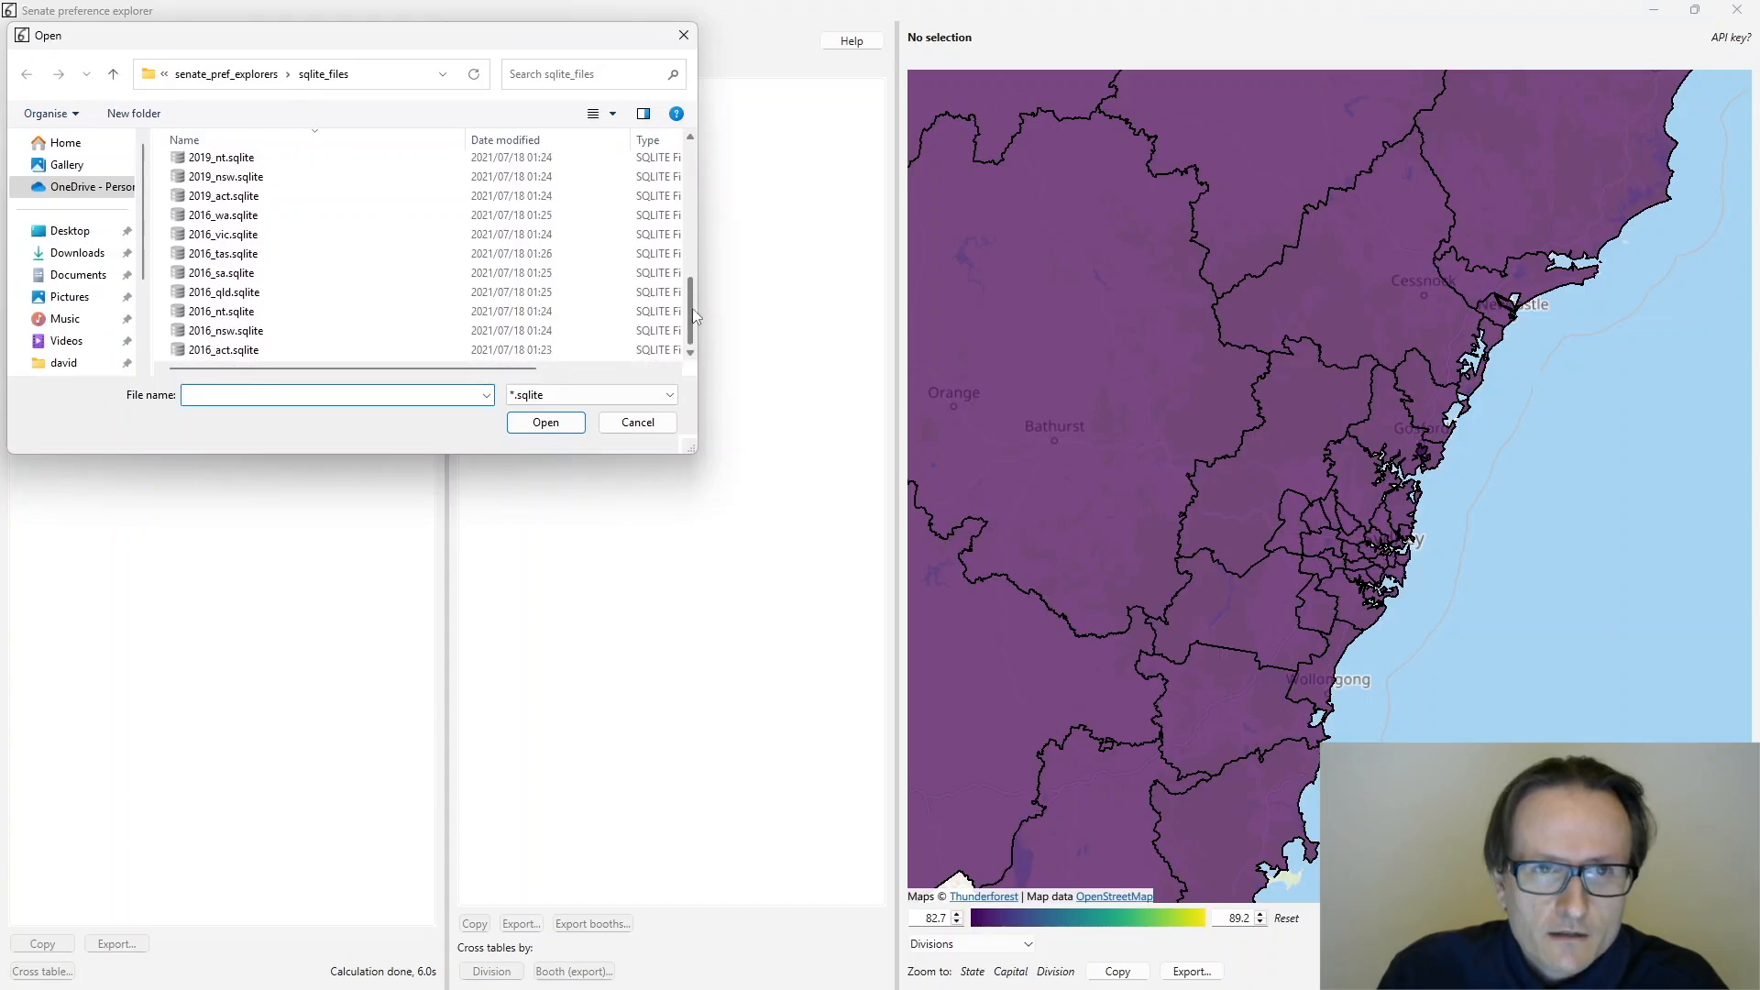
{"action": "double_click", "coordinate": [223, 253]}
{"action": "left_click", "coordinate": [1012, 971]}
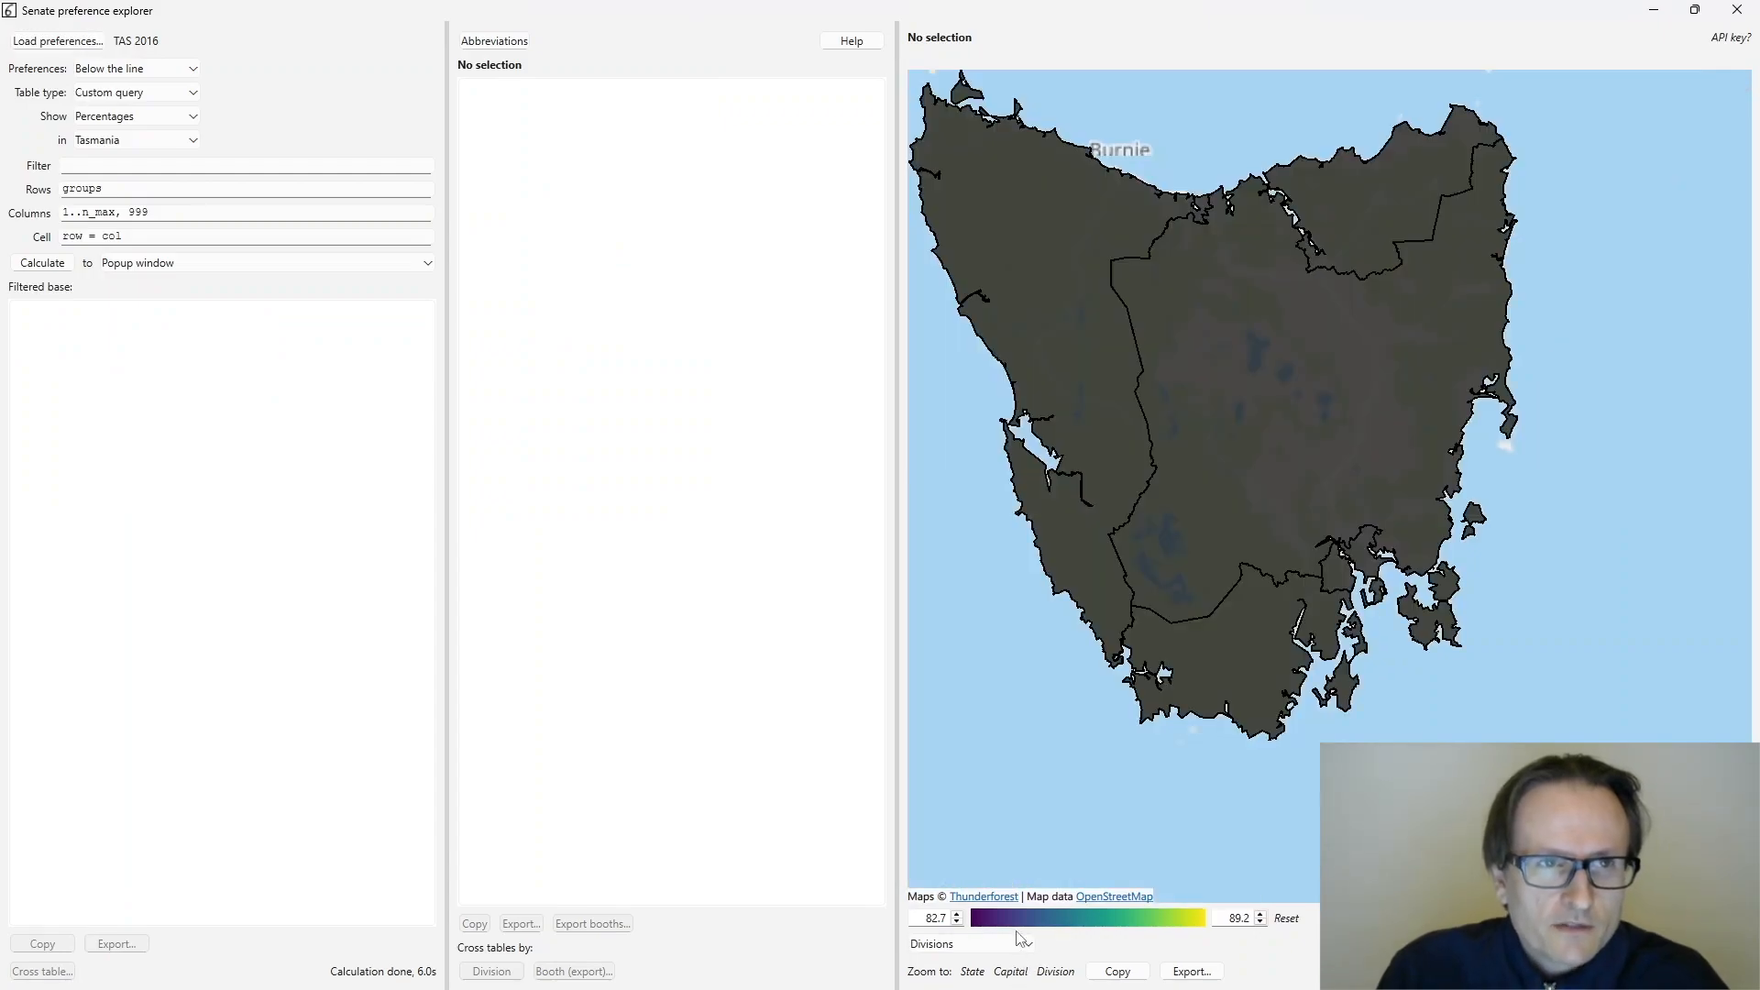
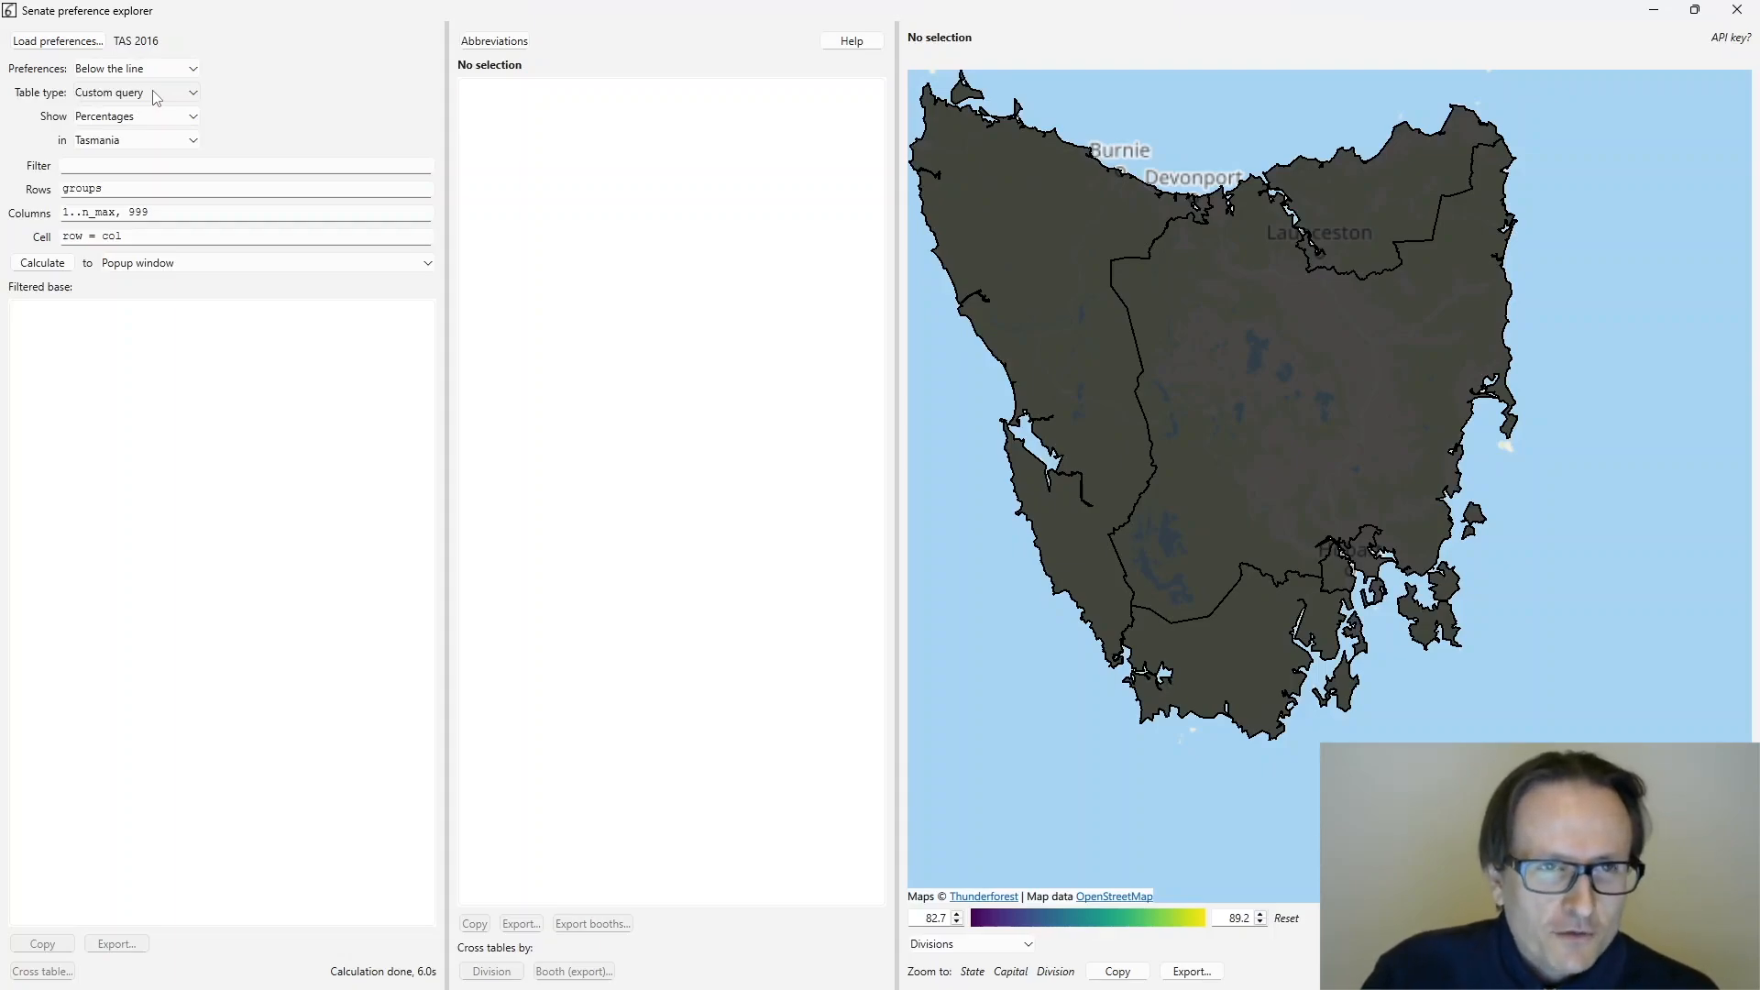
- Change the table type to Step forward and select first preference ALP_6 to view its second preferences and division votes
{"action": "left_click", "coordinate": [131, 92]}
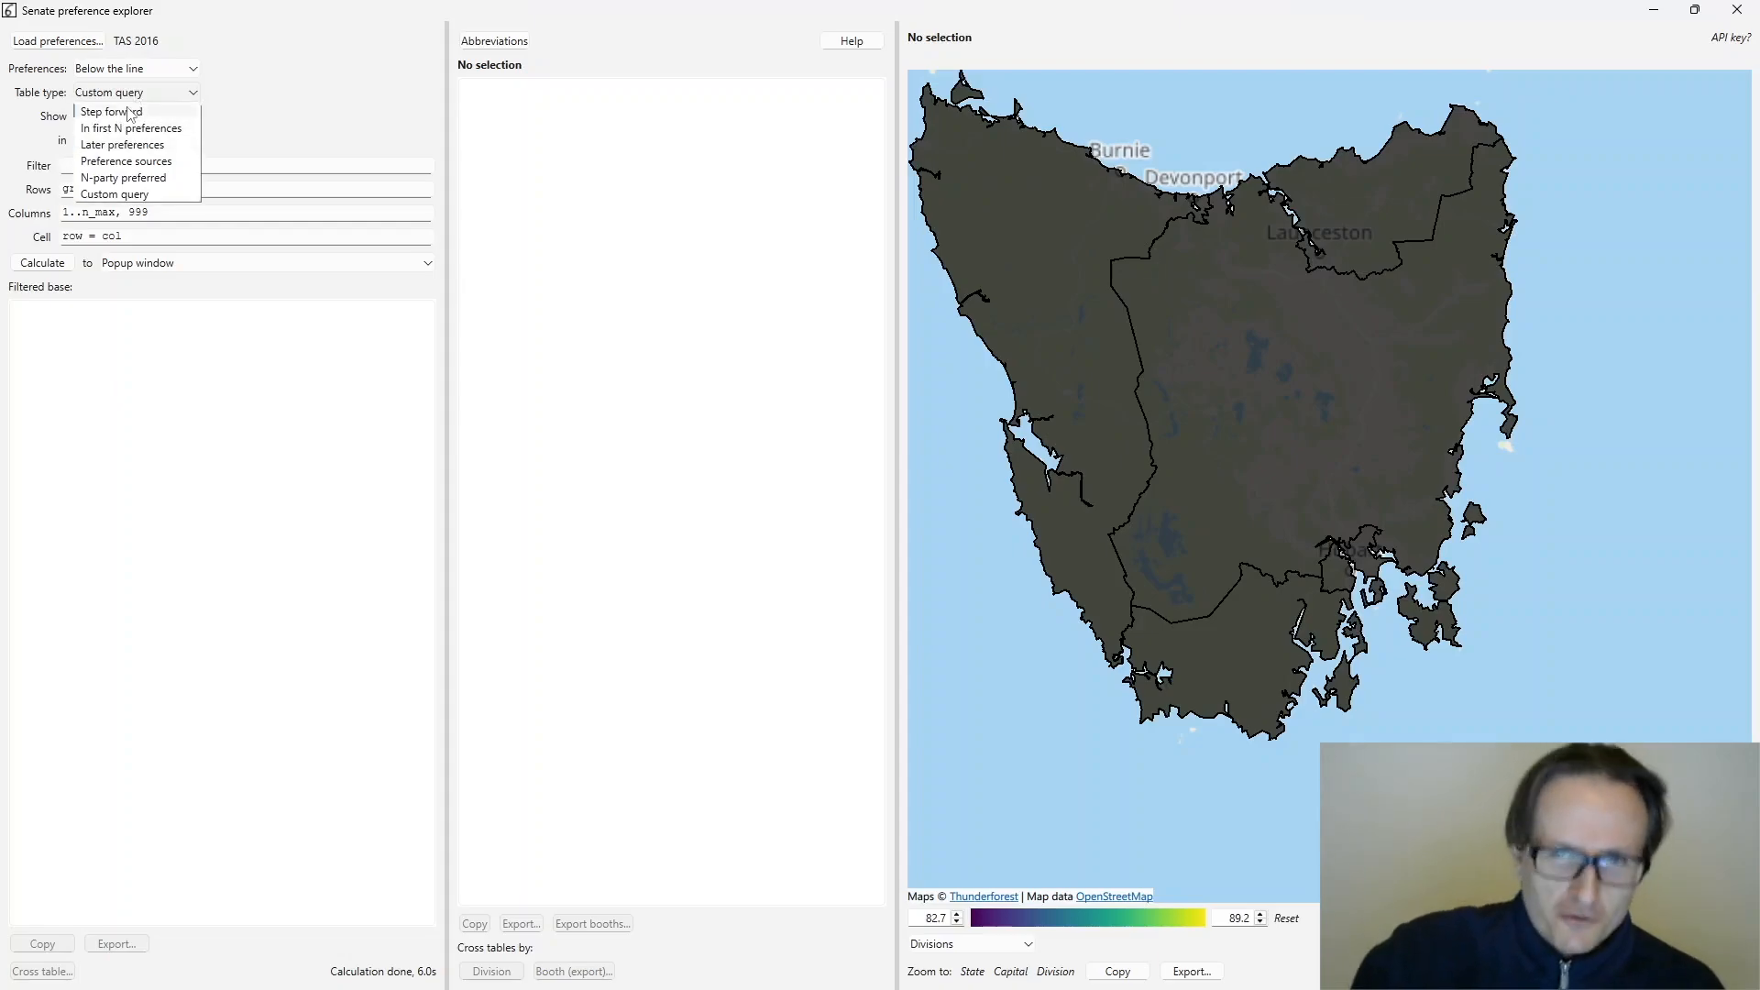
{"action": "left_click", "coordinate": [131, 112]}
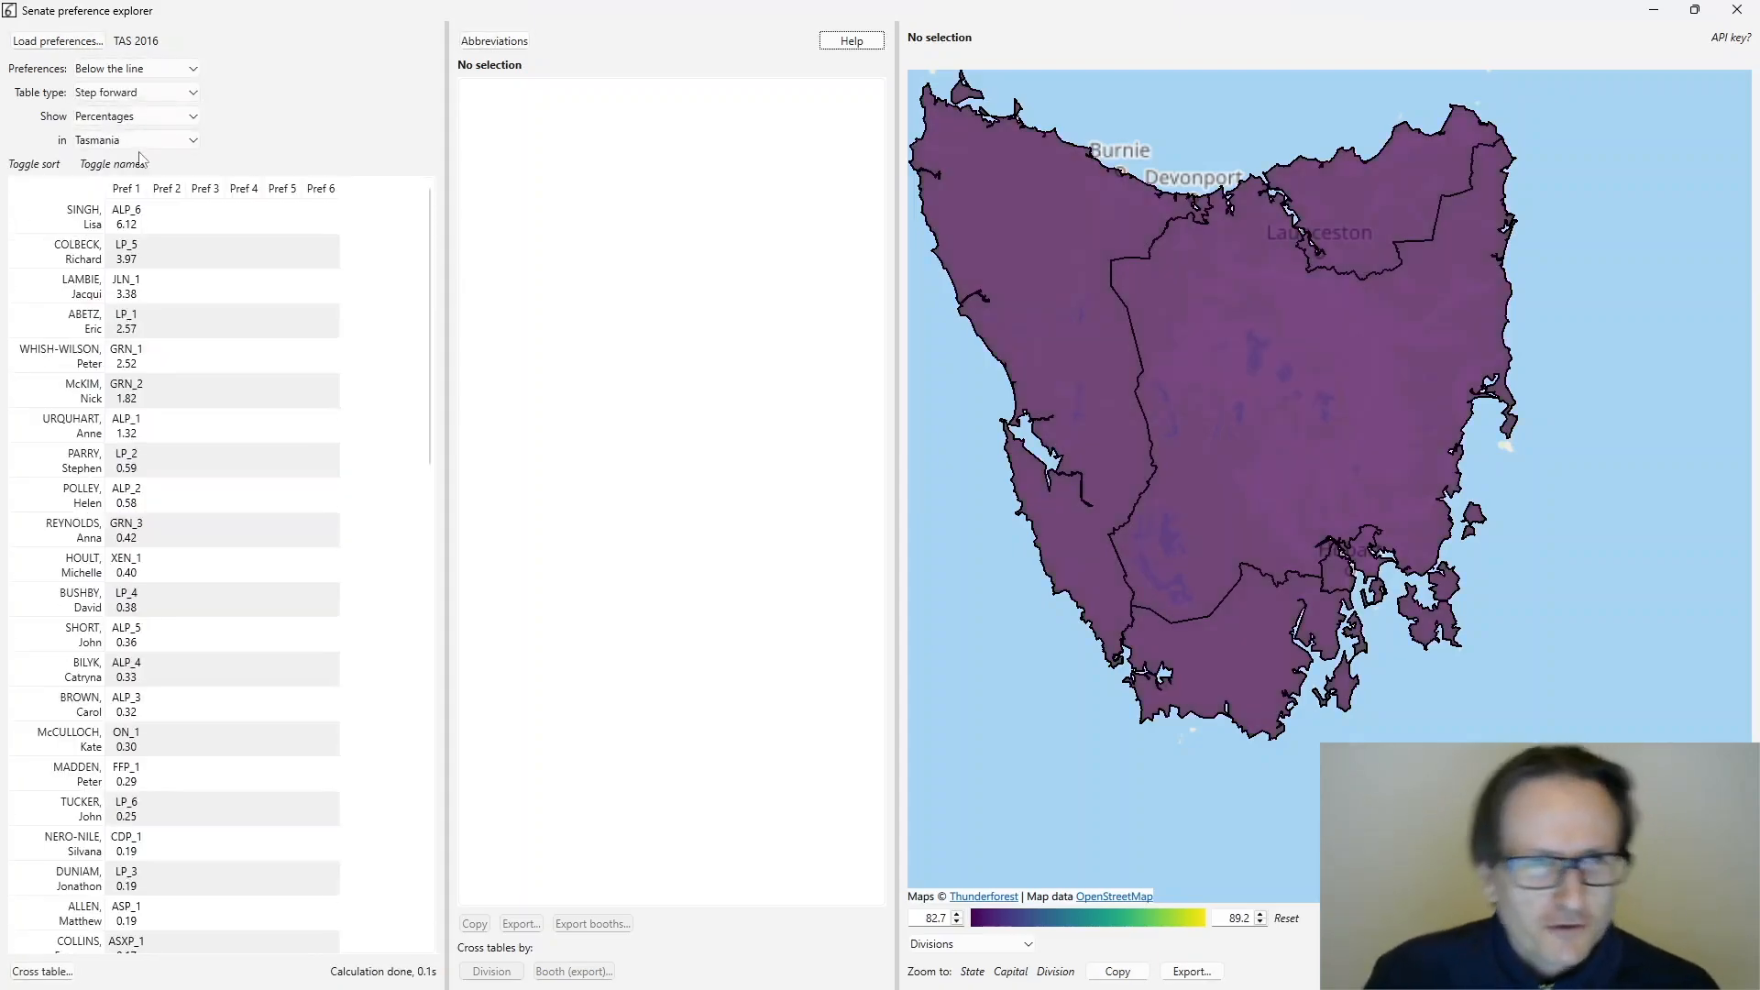
{"action": "left_click", "coordinate": [128, 220]}
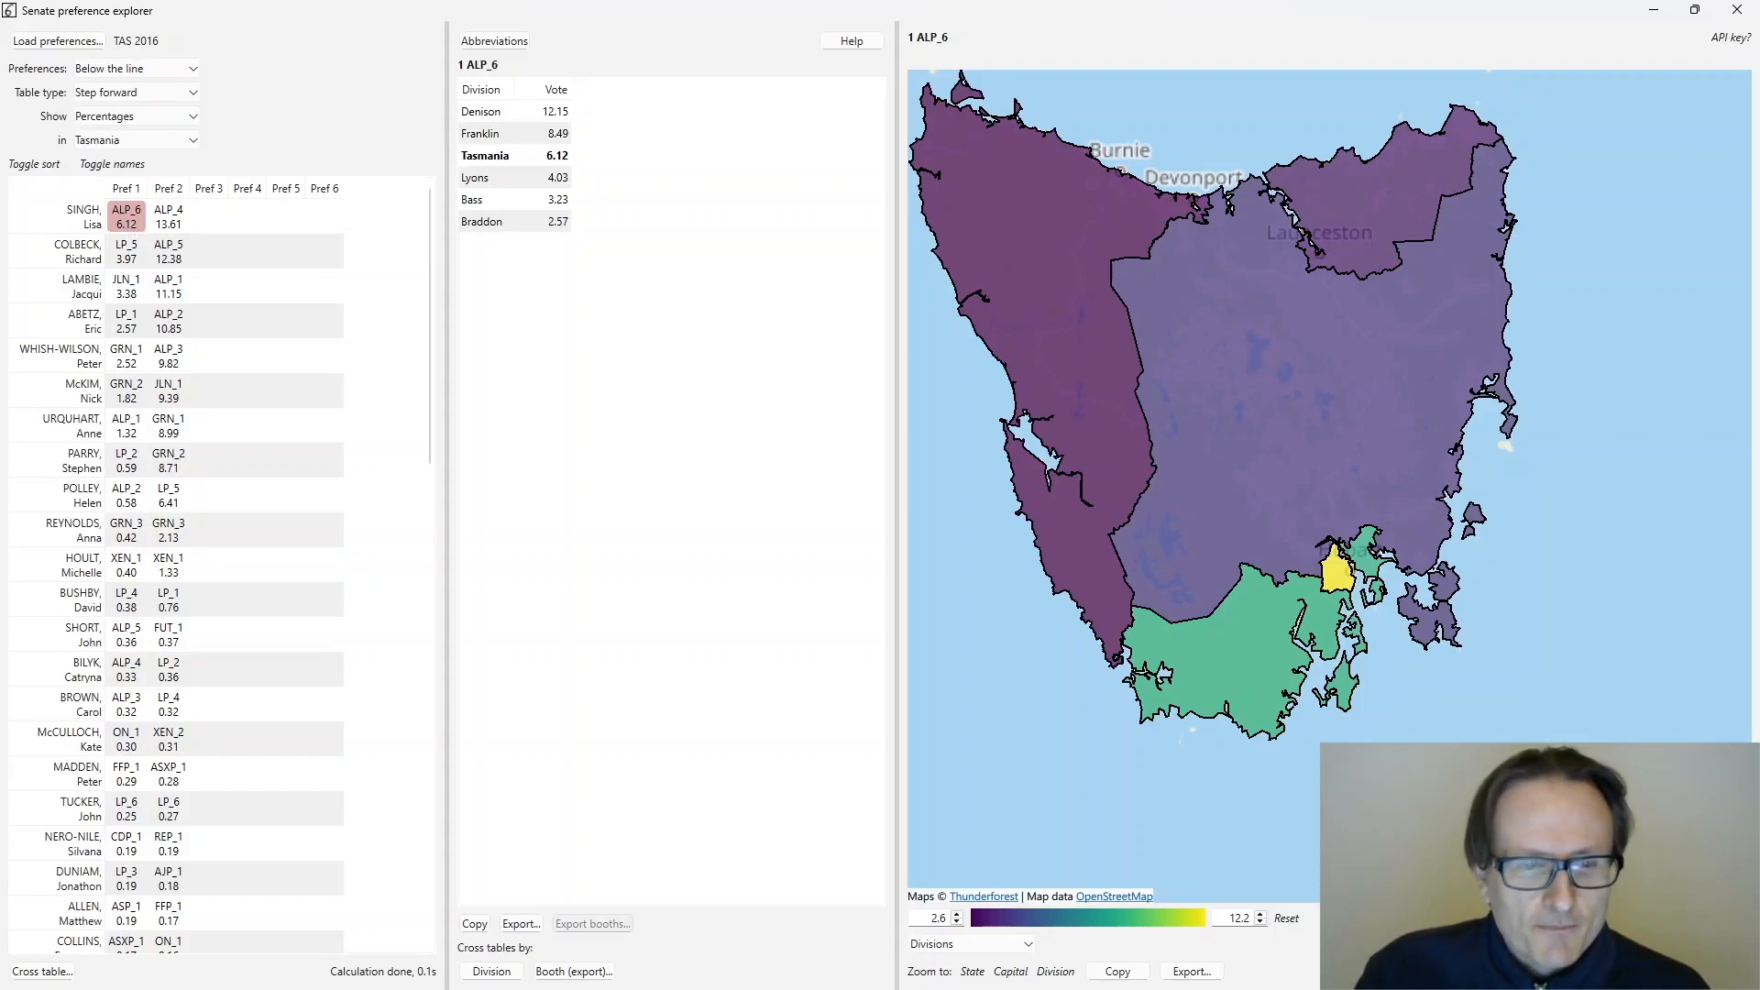
- Switch to Calculator, work out 100/13 and 100/7, and close it
{"action": "key", "text": "alt+Tab"}
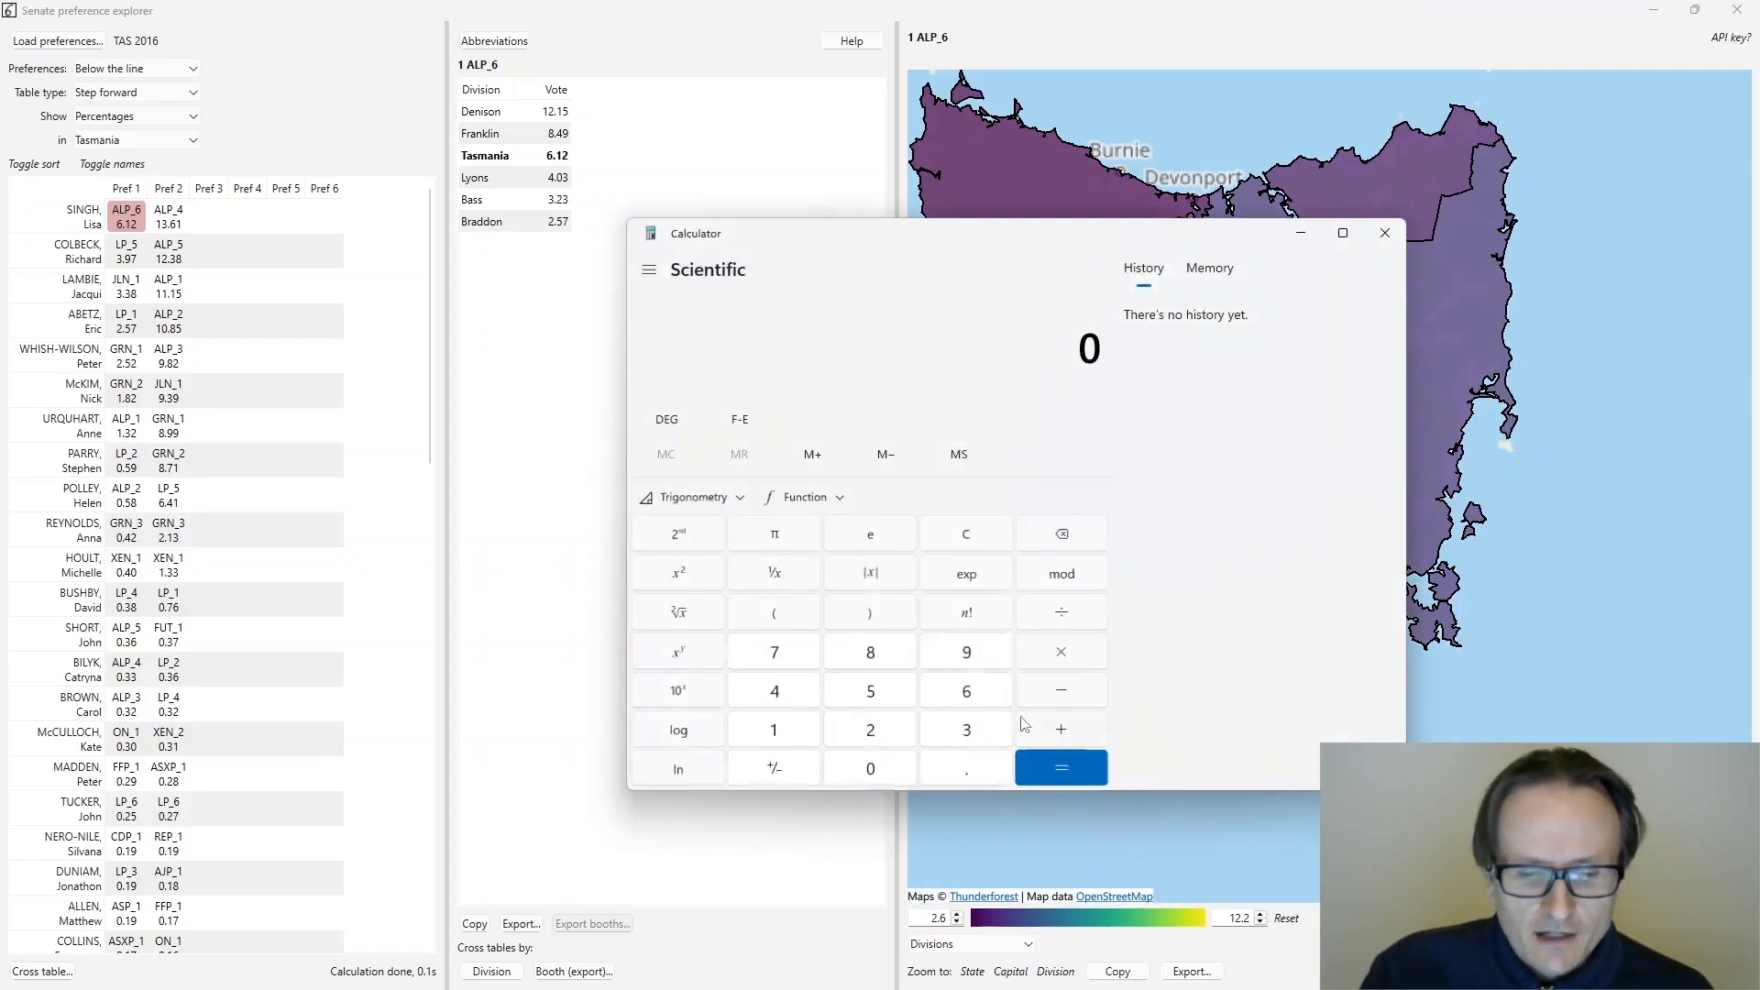
{"action": "type", "text": "100/13"}
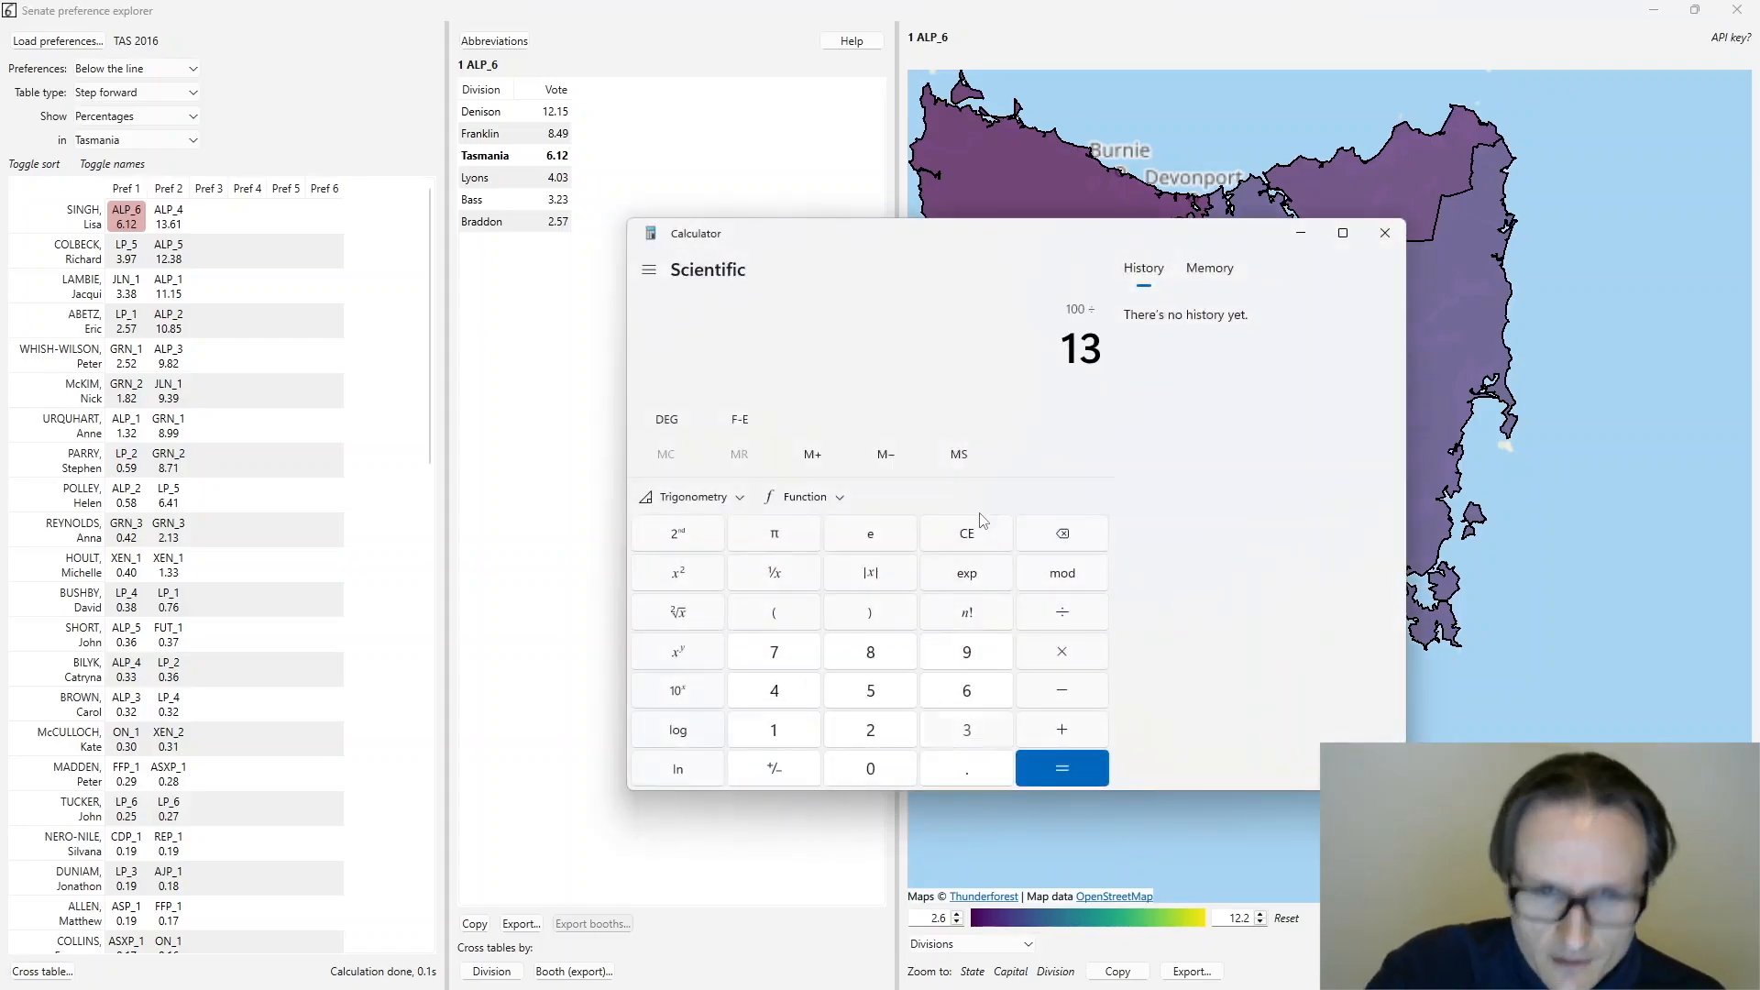
{"action": "key", "text": "Return"}
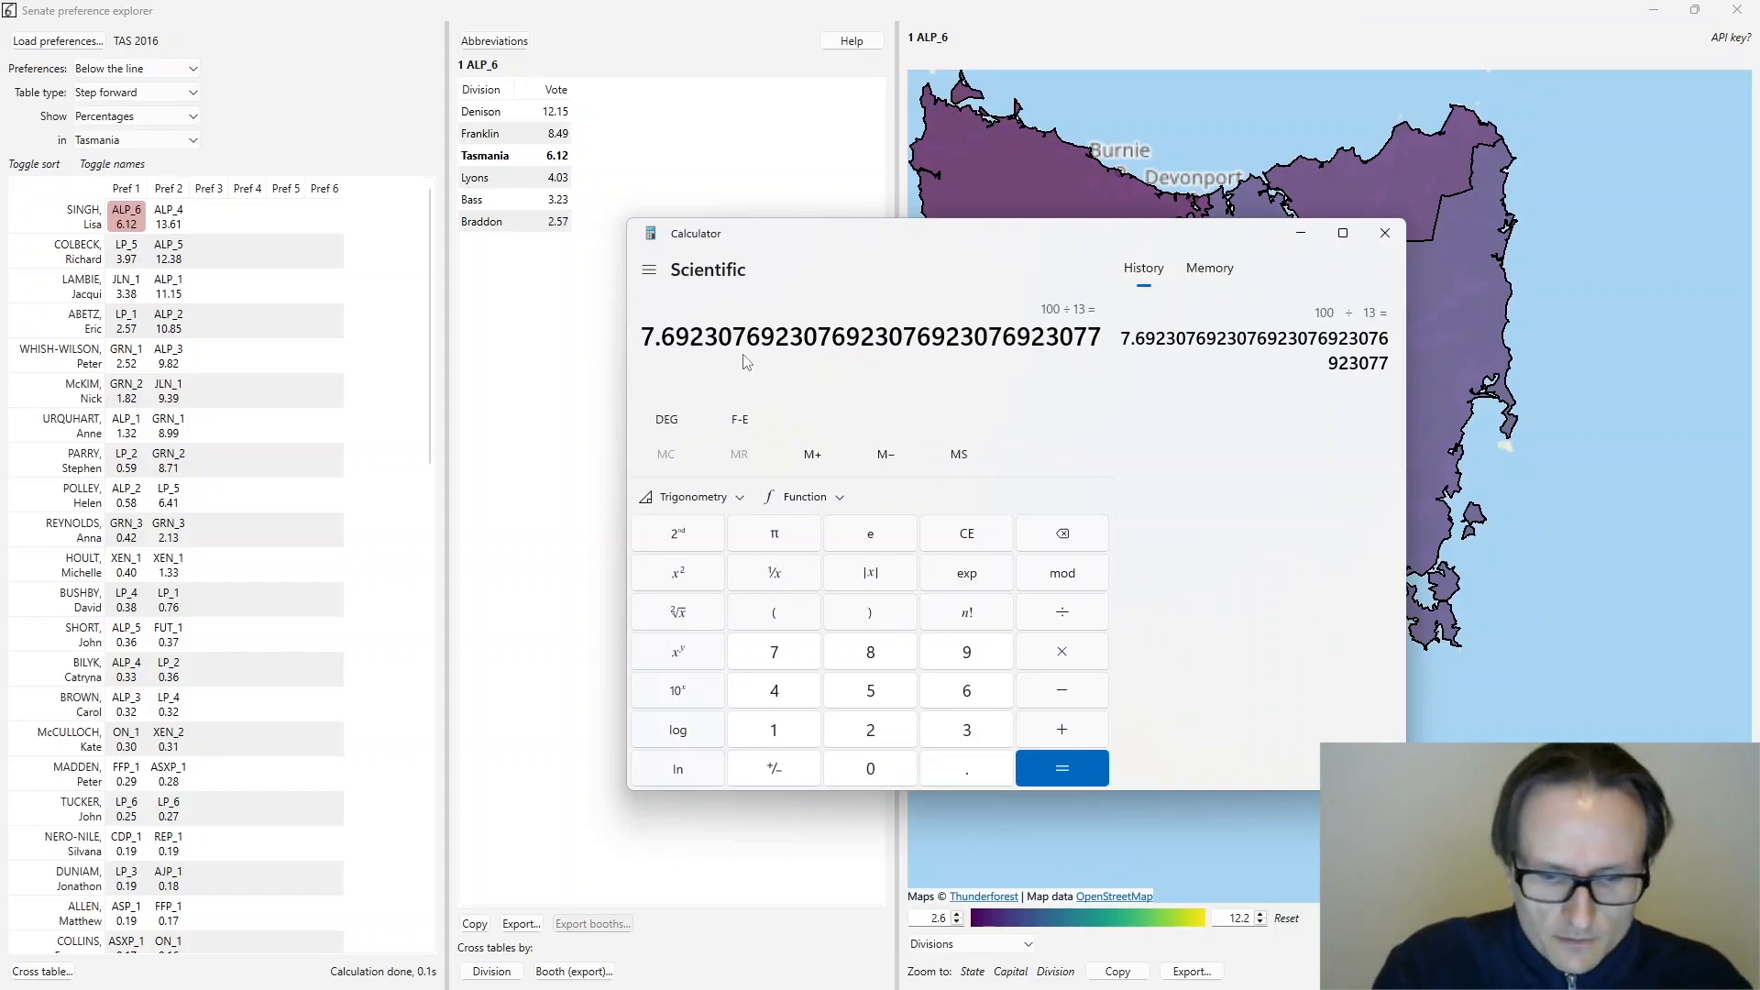
{"action": "type", "text": "100/7"}
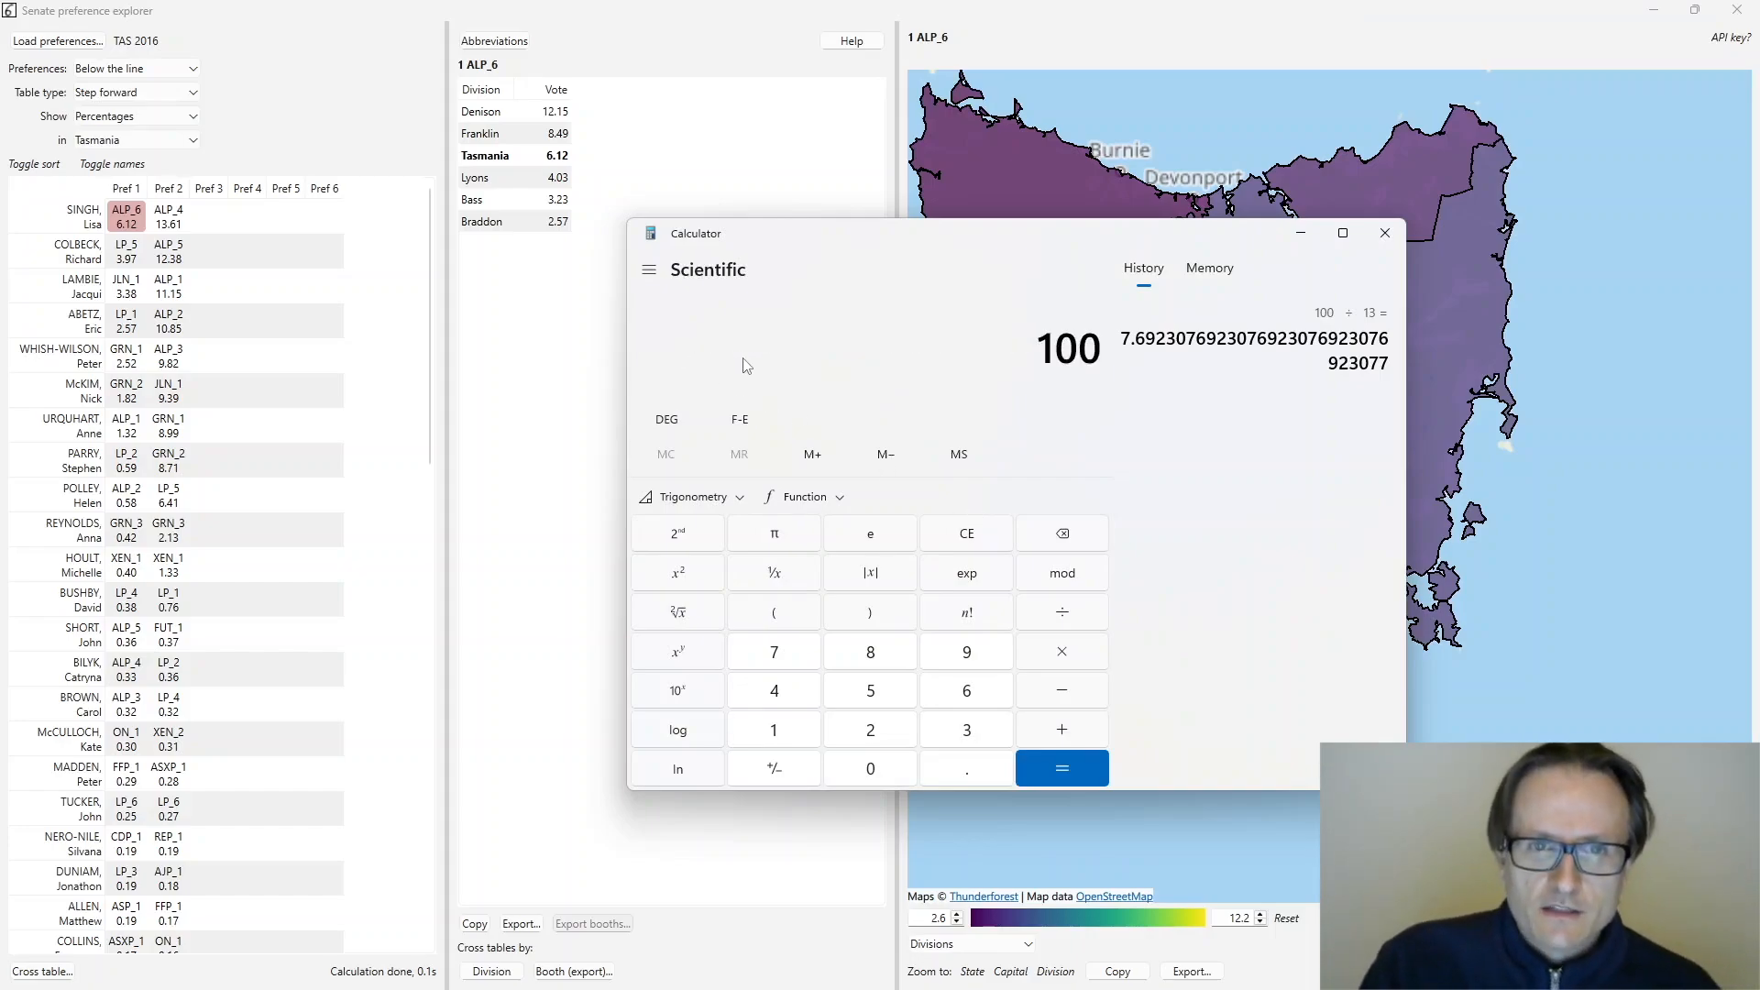
{"action": "key", "text": "Return"}
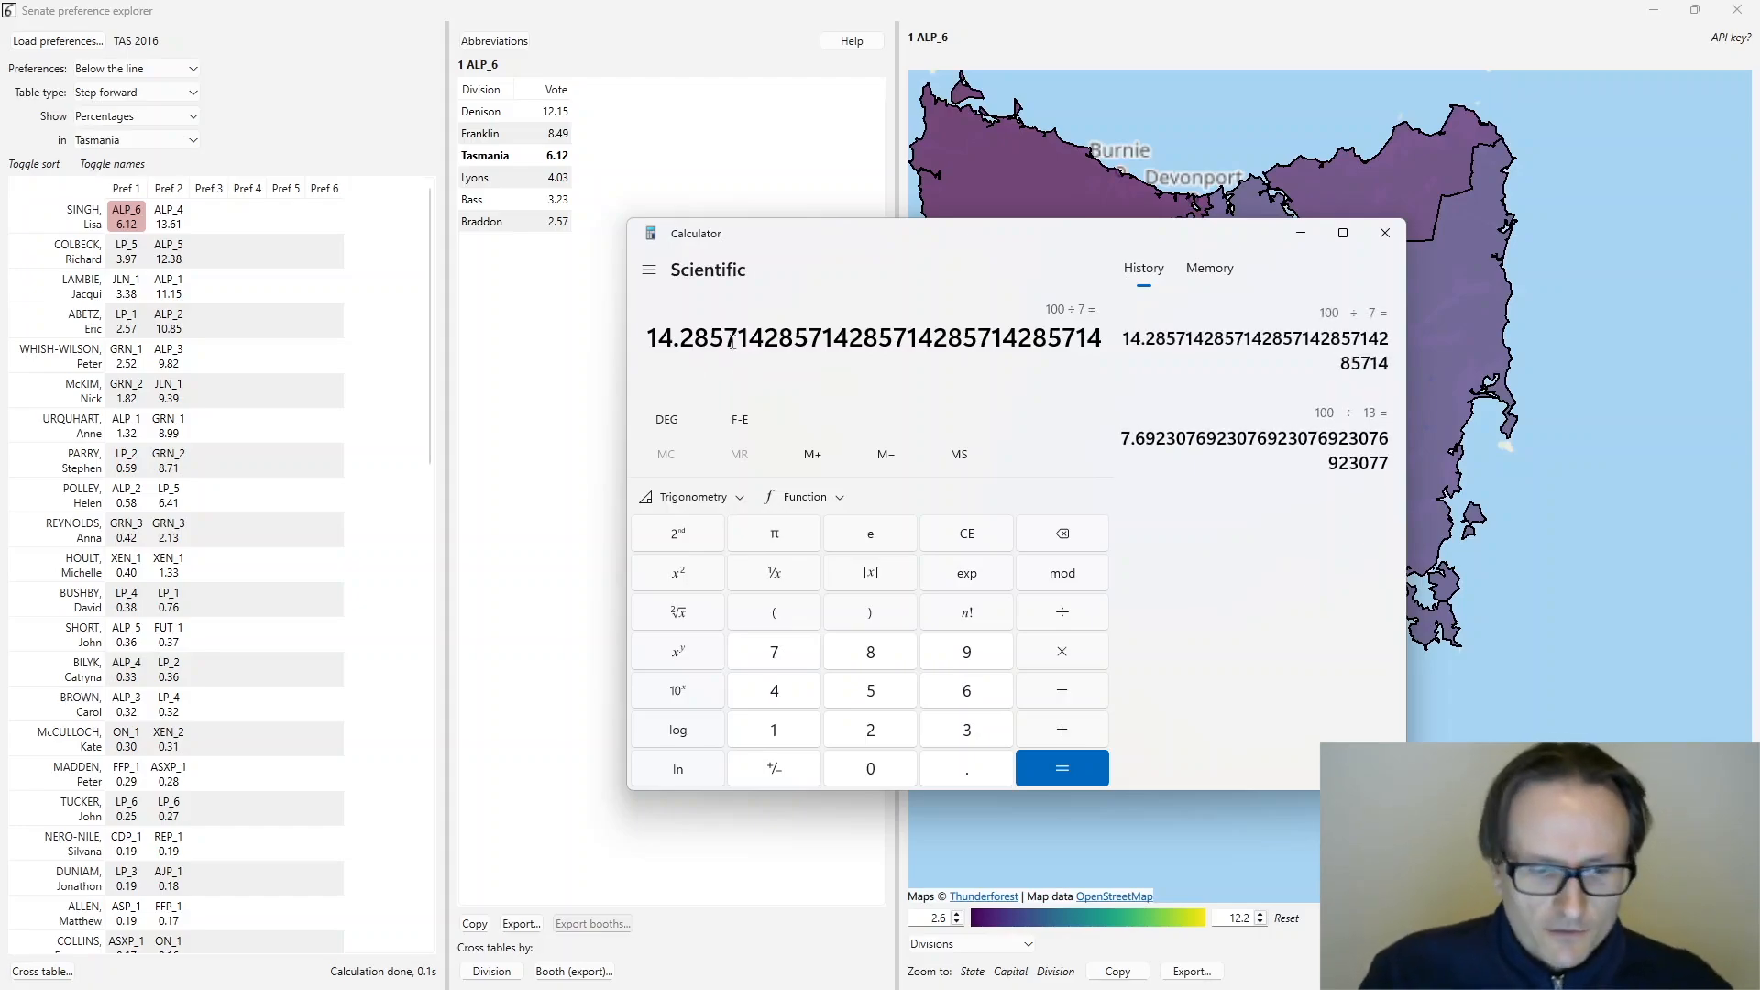
{"action": "left_click", "coordinate": [1380, 235]}
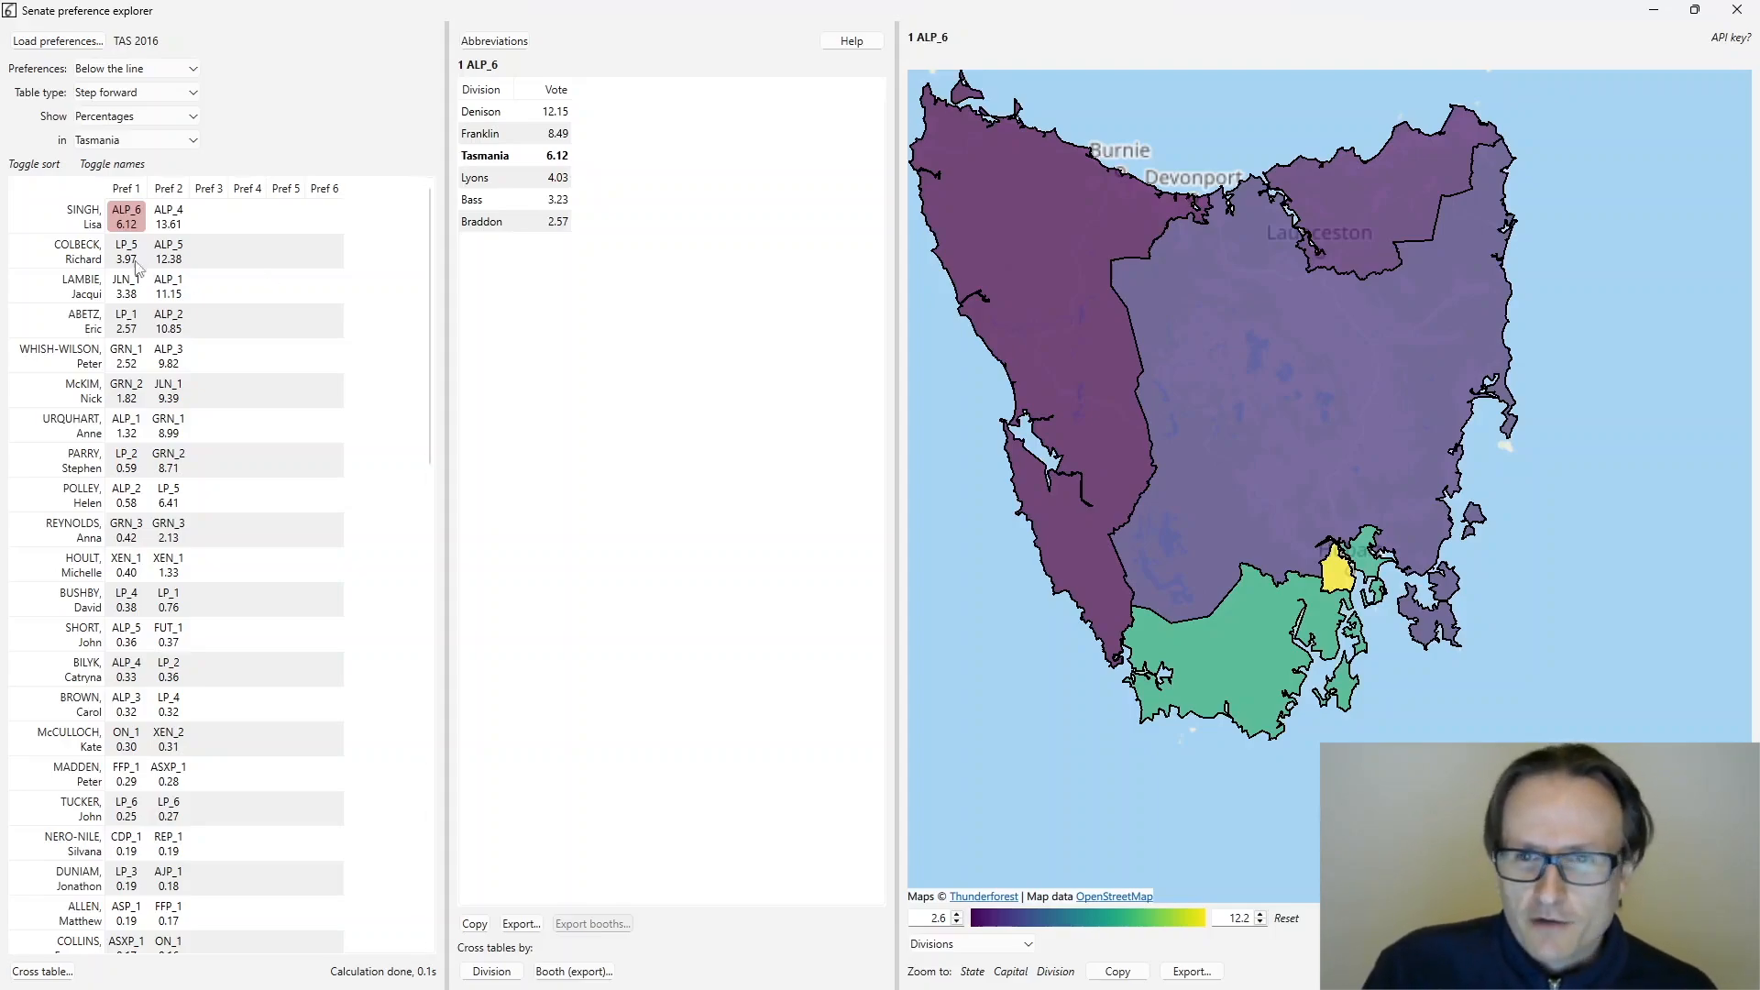
- Select first preference LP_5 to view its second preferences and division votes
{"action": "left_click", "coordinate": [125, 253]}
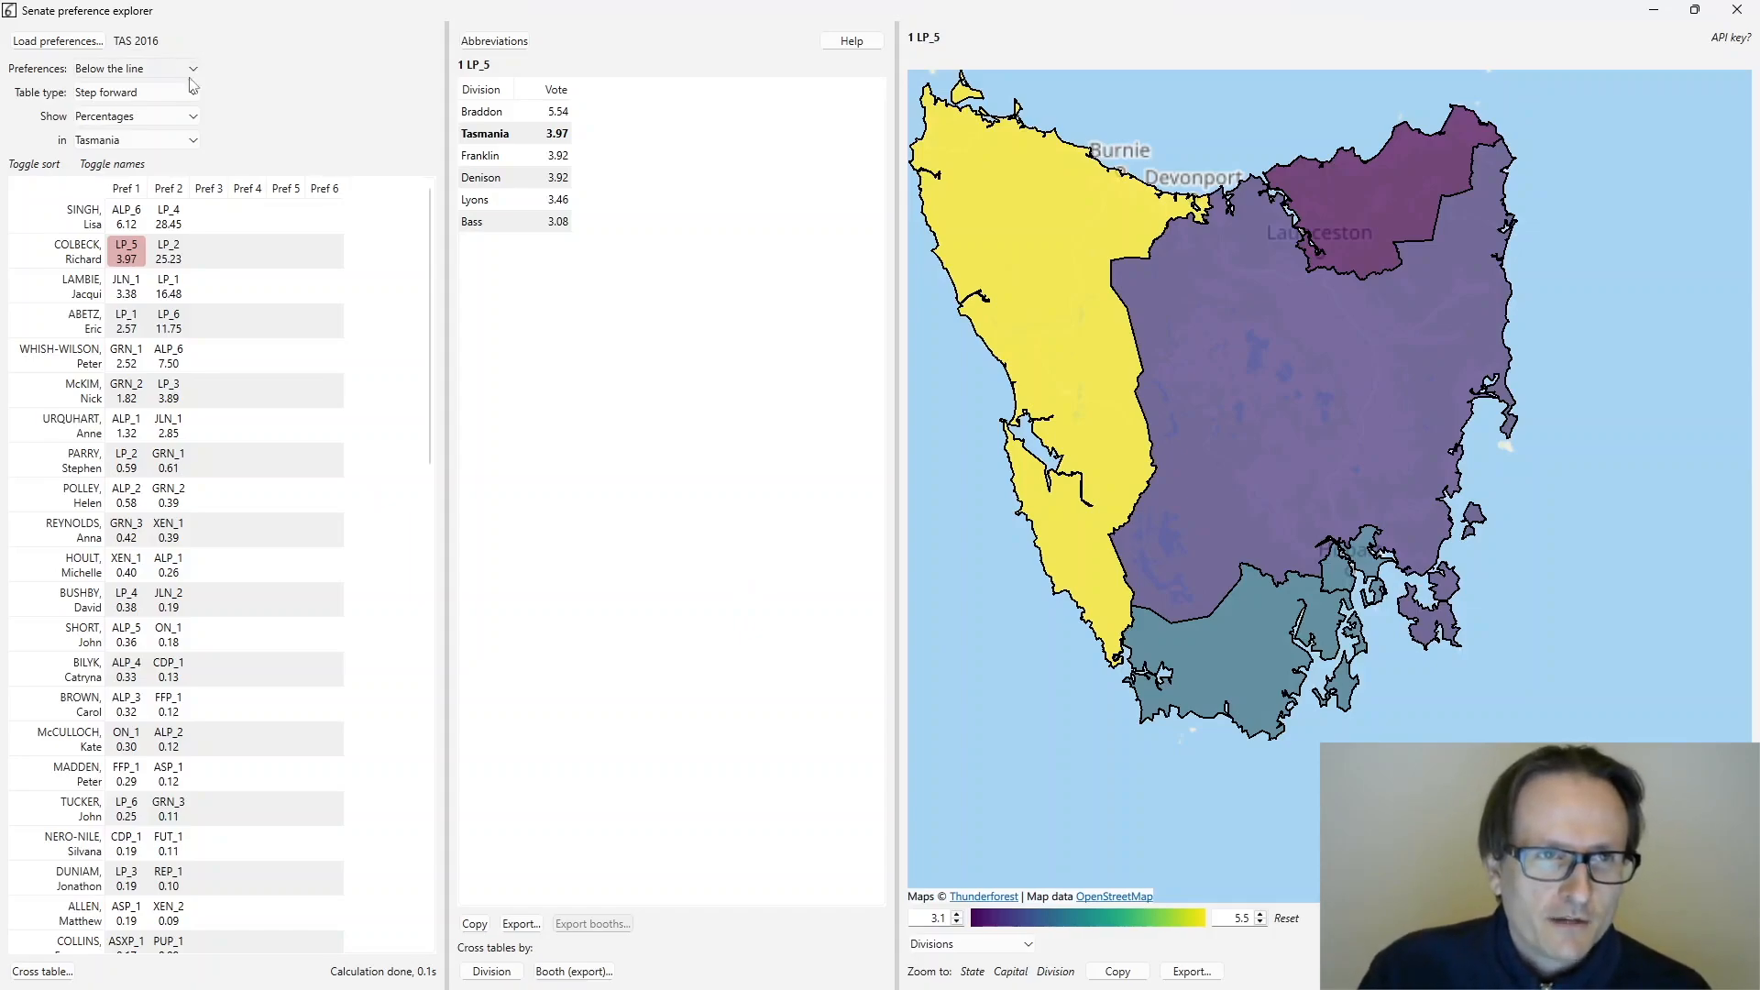
- Change the table type to Custom query
{"action": "left_click", "coordinate": [161, 93]}
{"action": "left_click", "coordinate": [135, 110]}
{"action": "left_click", "coordinate": [135, 93]}
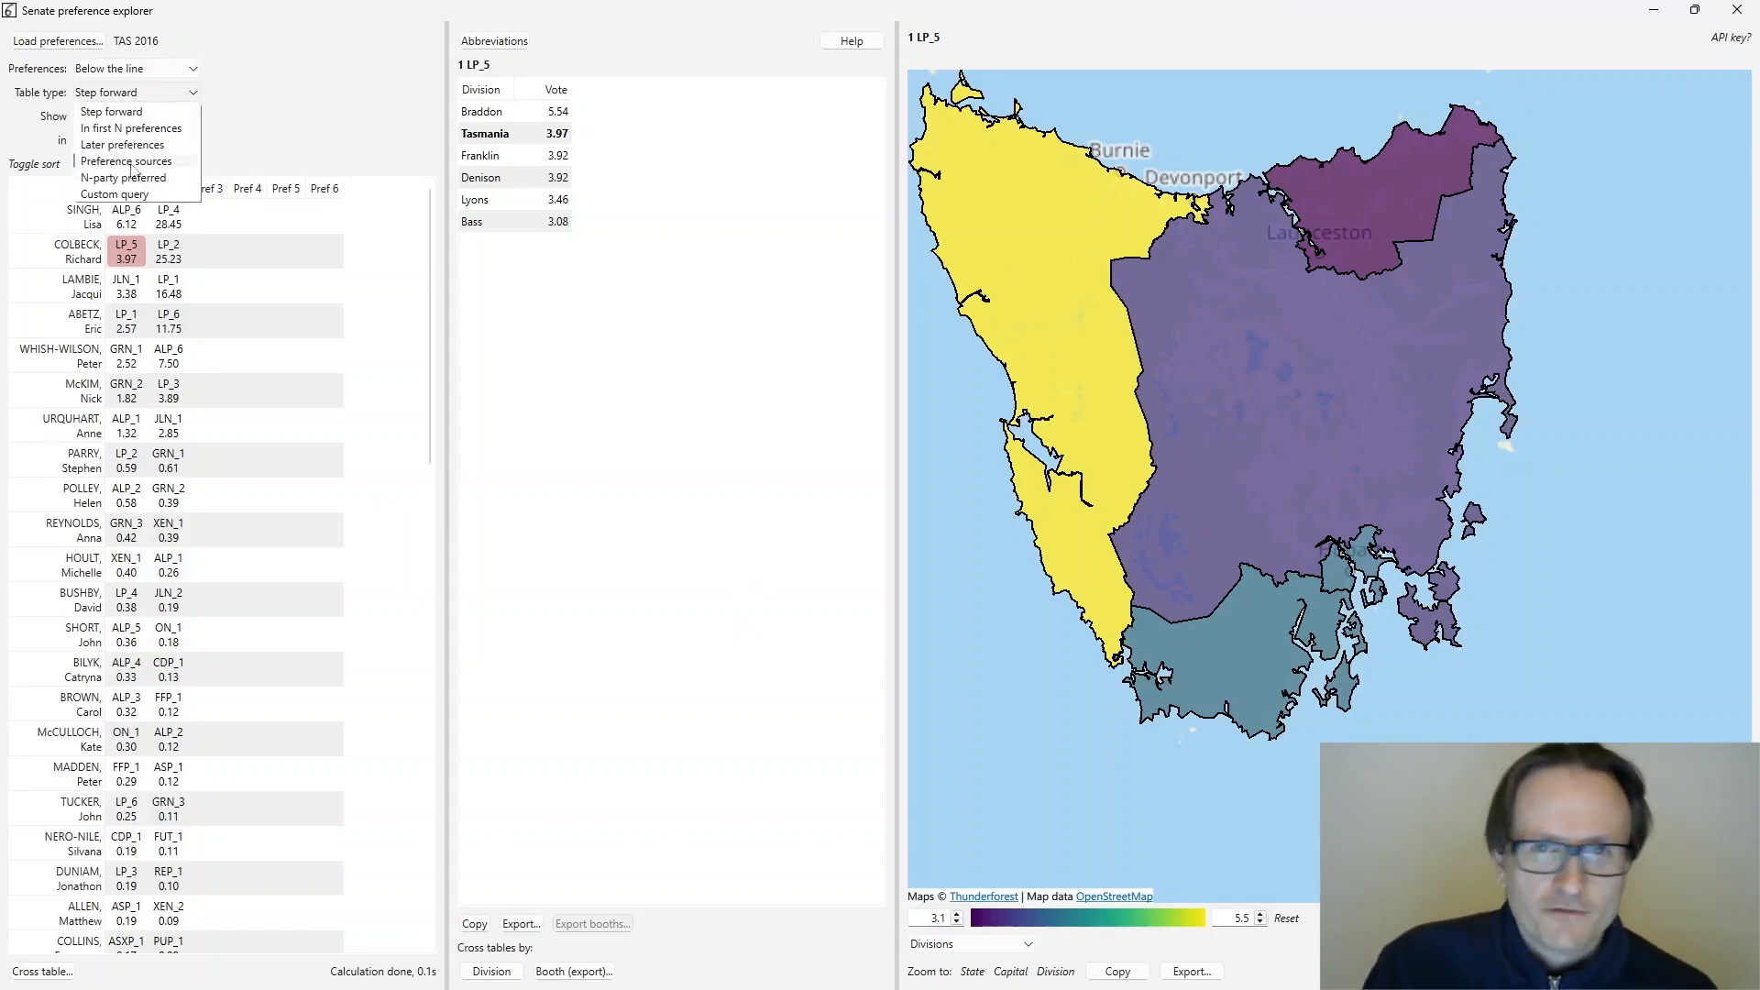
{"action": "left_click", "coordinate": [136, 193]}
- Calculate first preferences by candidate to the main table and map, using rows candidates, no columns and cell row = 1
{"action": "double_click", "coordinate": [110, 192]}
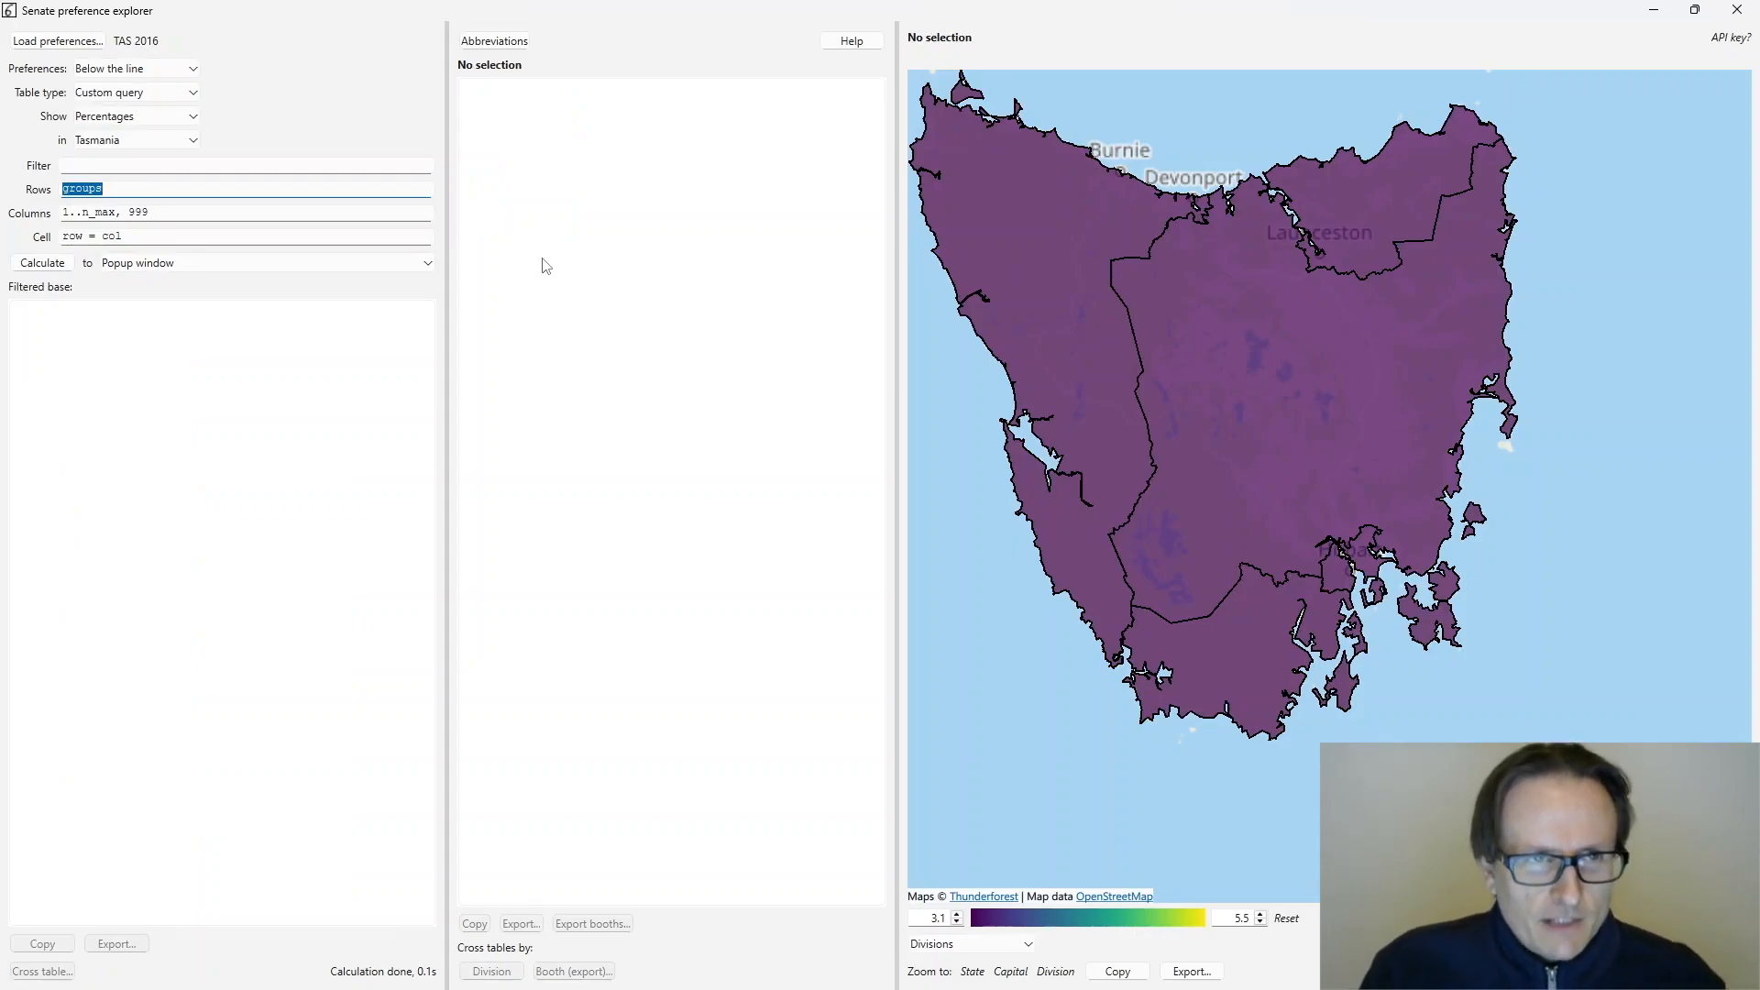
{"action": "type", "text": "candida"}
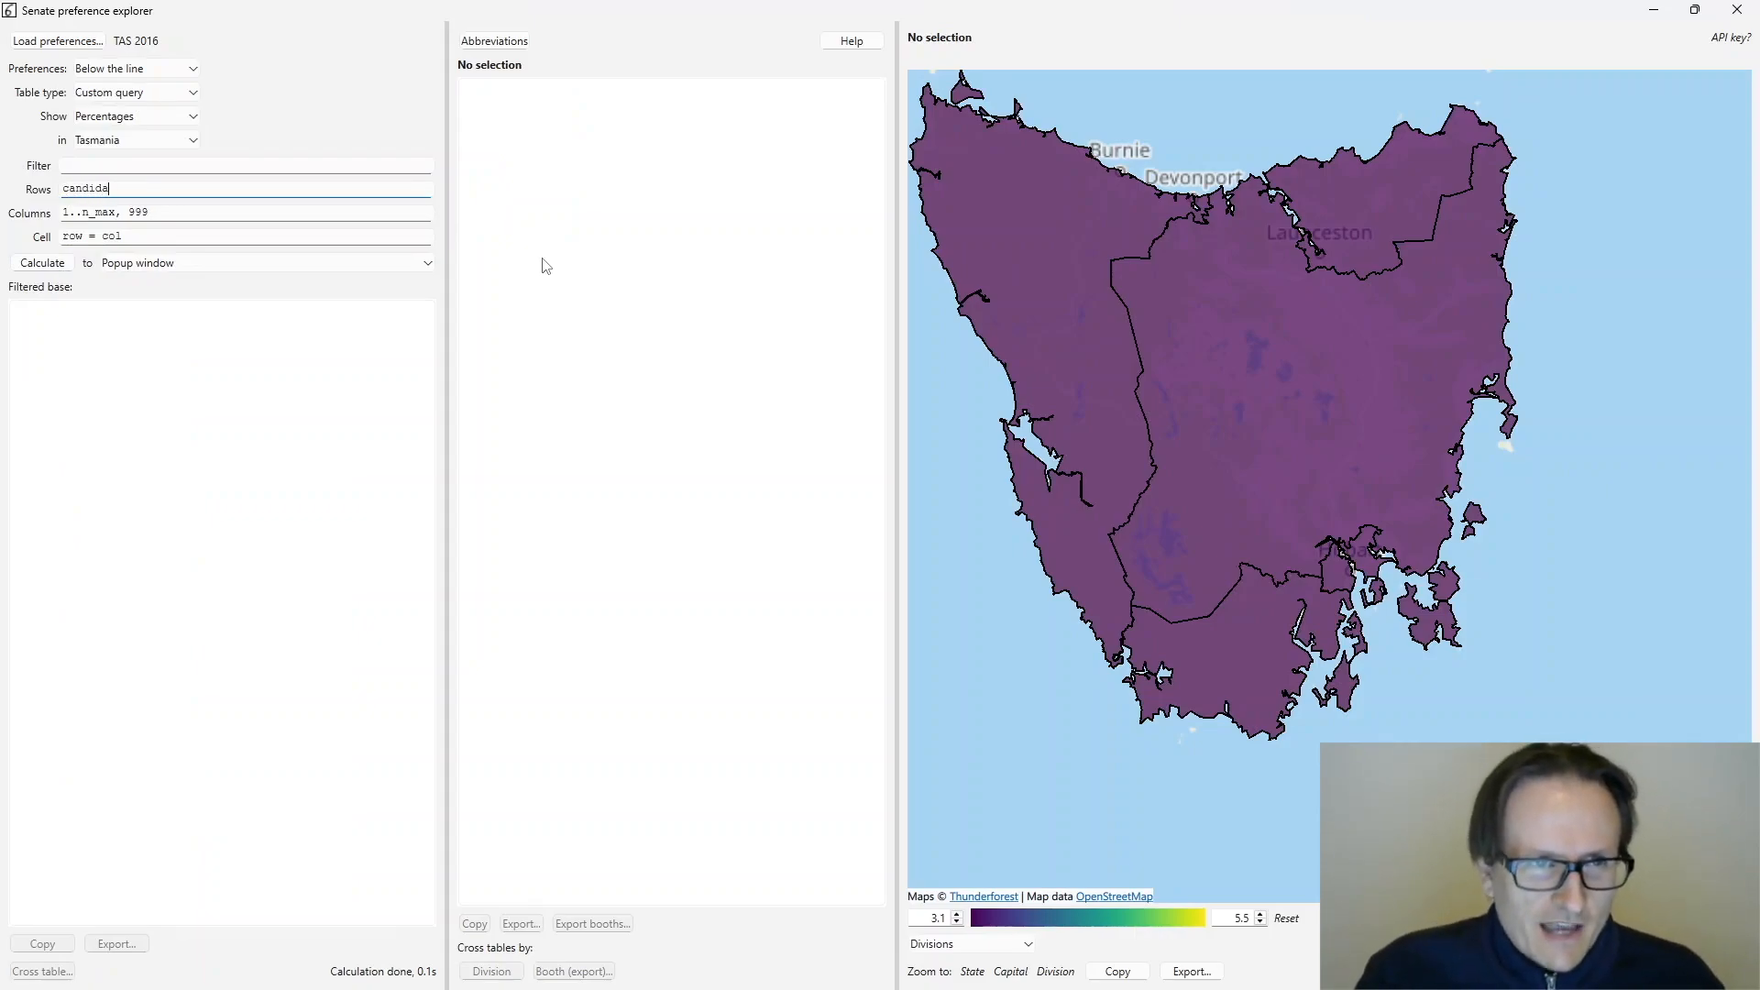
{"action": "type", "text": "tes"}
{"action": "key", "text": "Tab"}
{"action": "key", "text": "BackSpace"}
{"action": "key", "text": "Tab"}
{"action": "type", "text": "row = 1"}
{"action": "left_click", "coordinate": [314, 266]}
{"action": "left_click", "coordinate": [237, 294]}
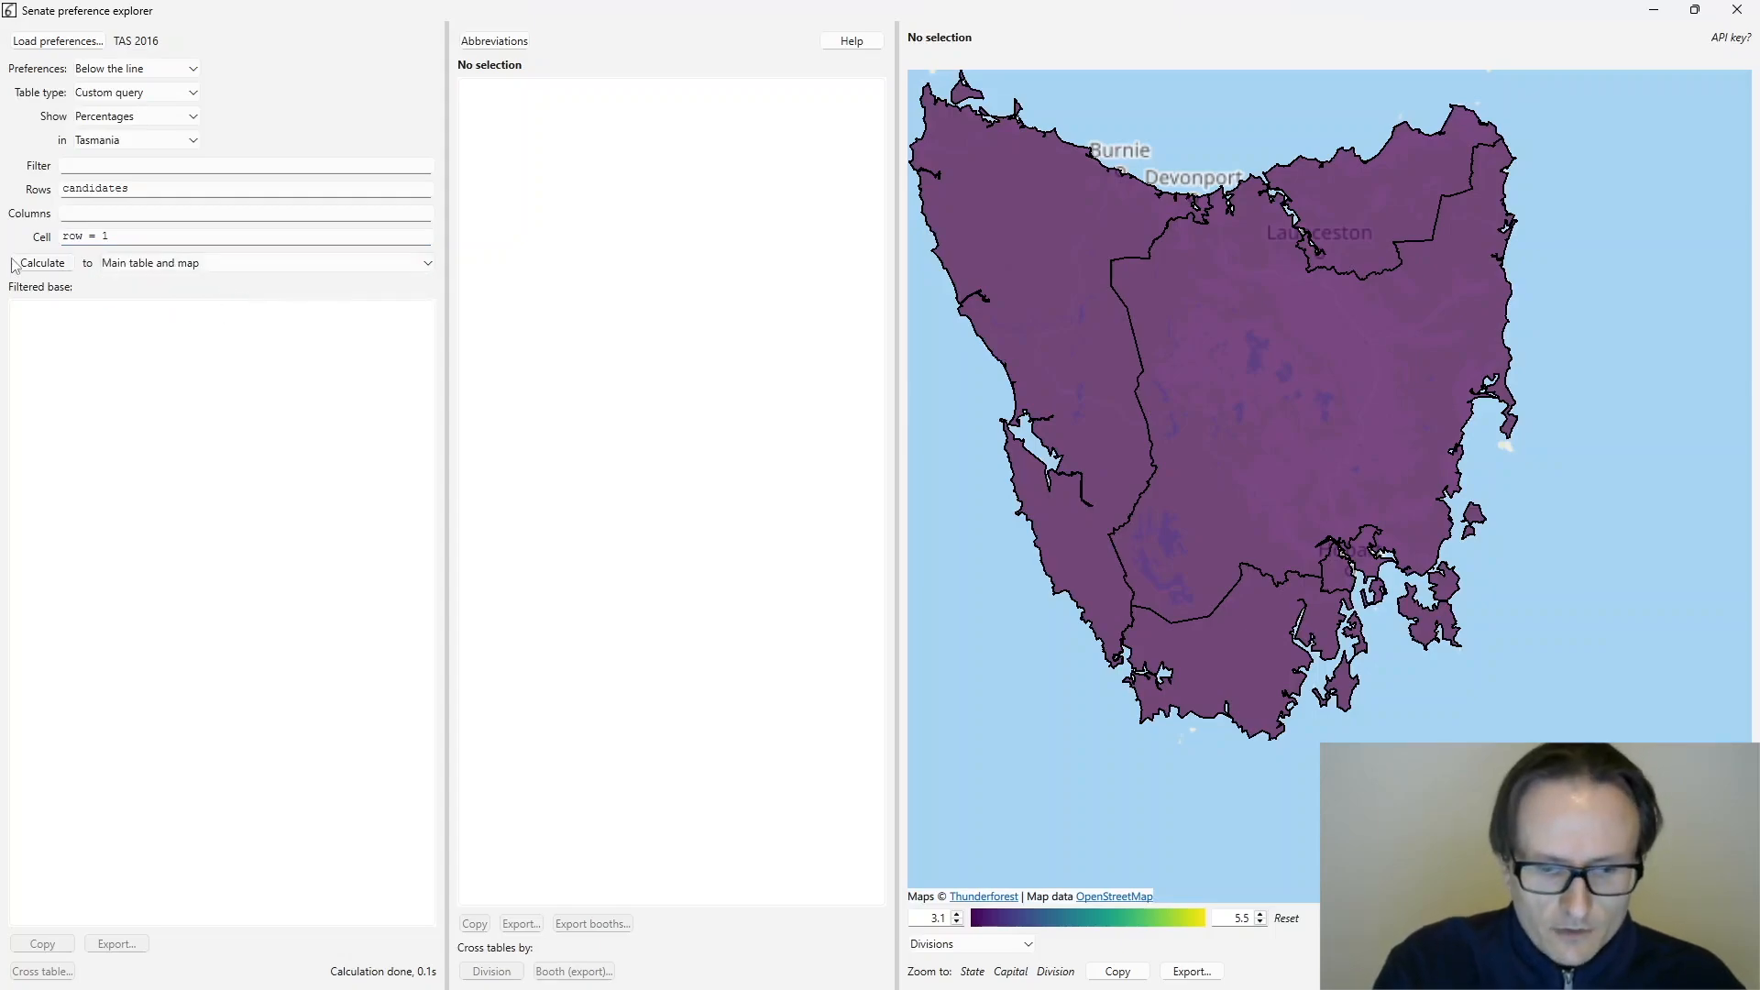
{"action": "left_click", "coordinate": [38, 268]}
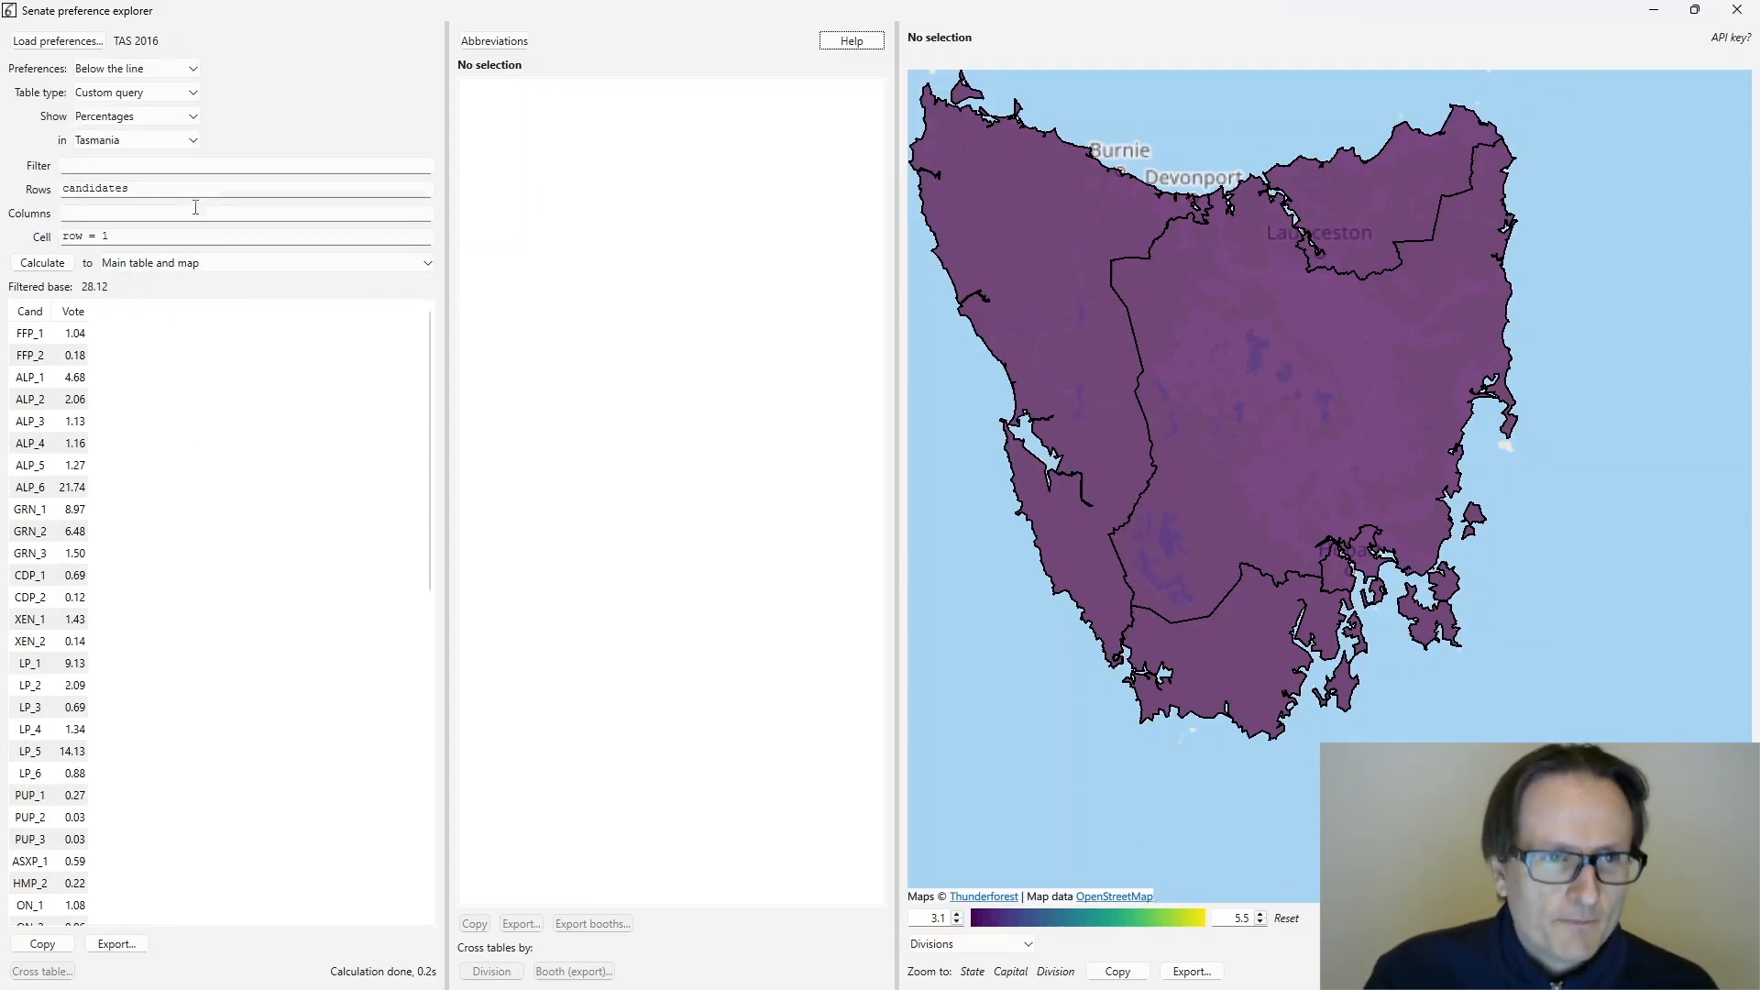
- Calculate a candidate cross table in a popup window, with columns candidates and cell row = 1 and col = 2
{"action": "double_click", "coordinate": [125, 188]}
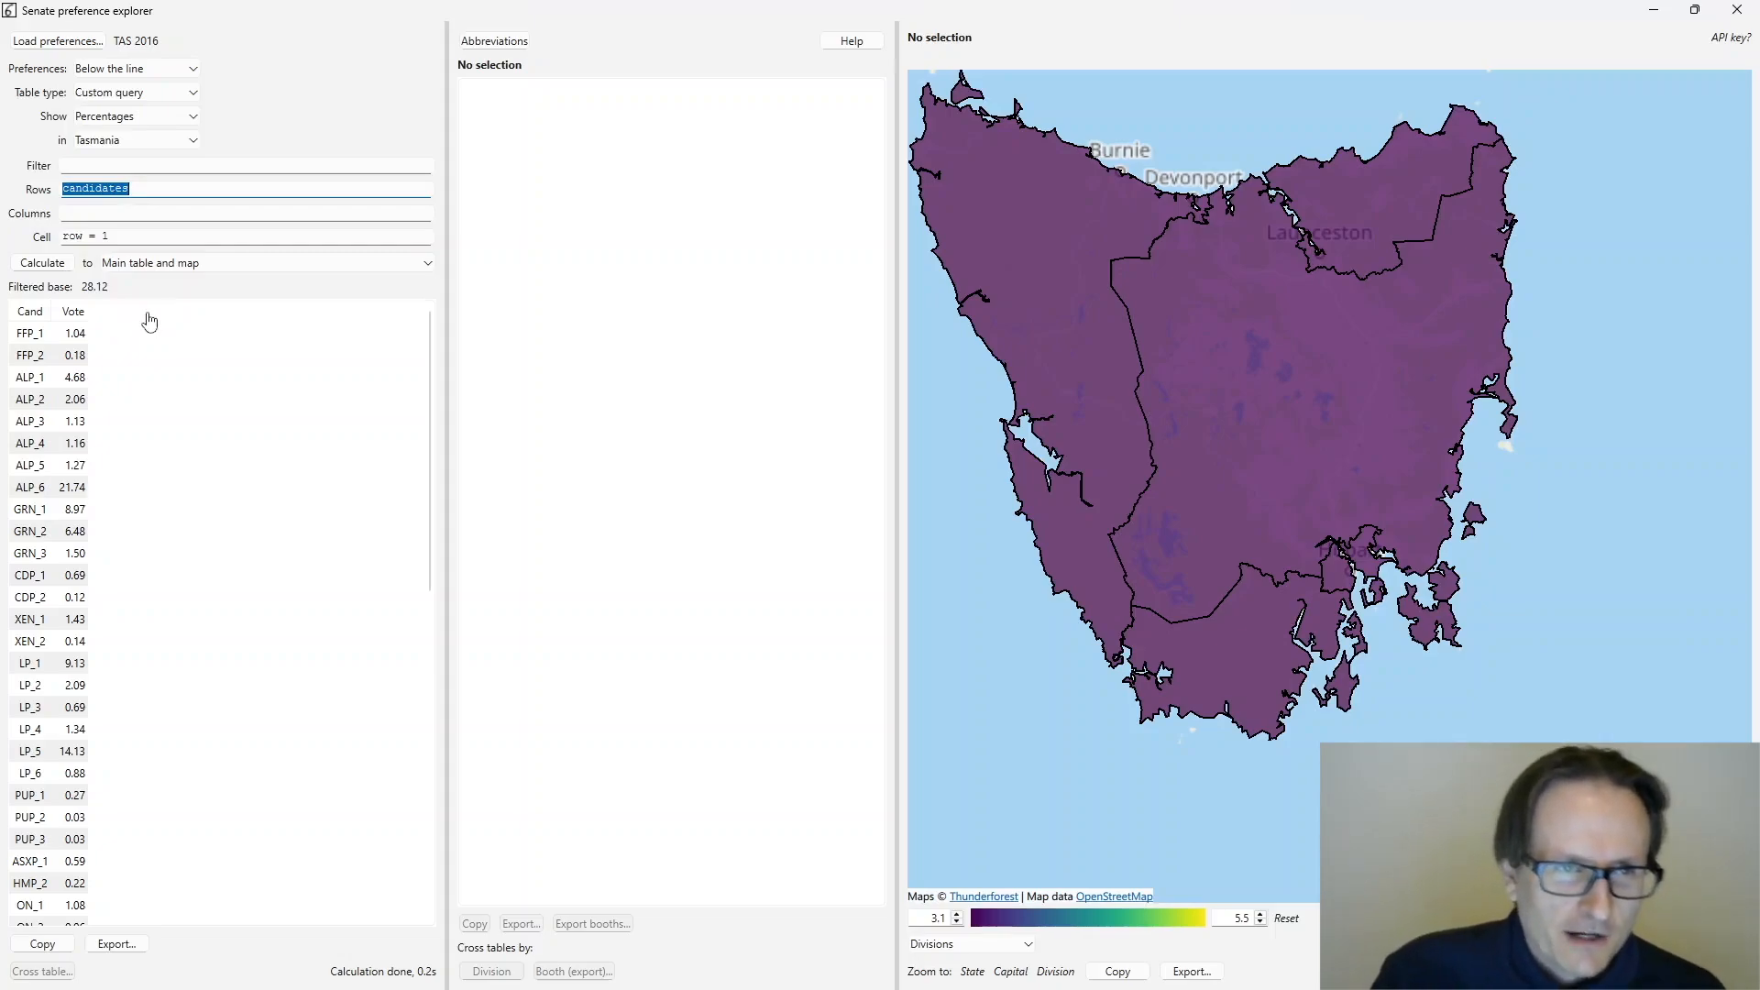
{"action": "left_click", "coordinate": [131, 215]}
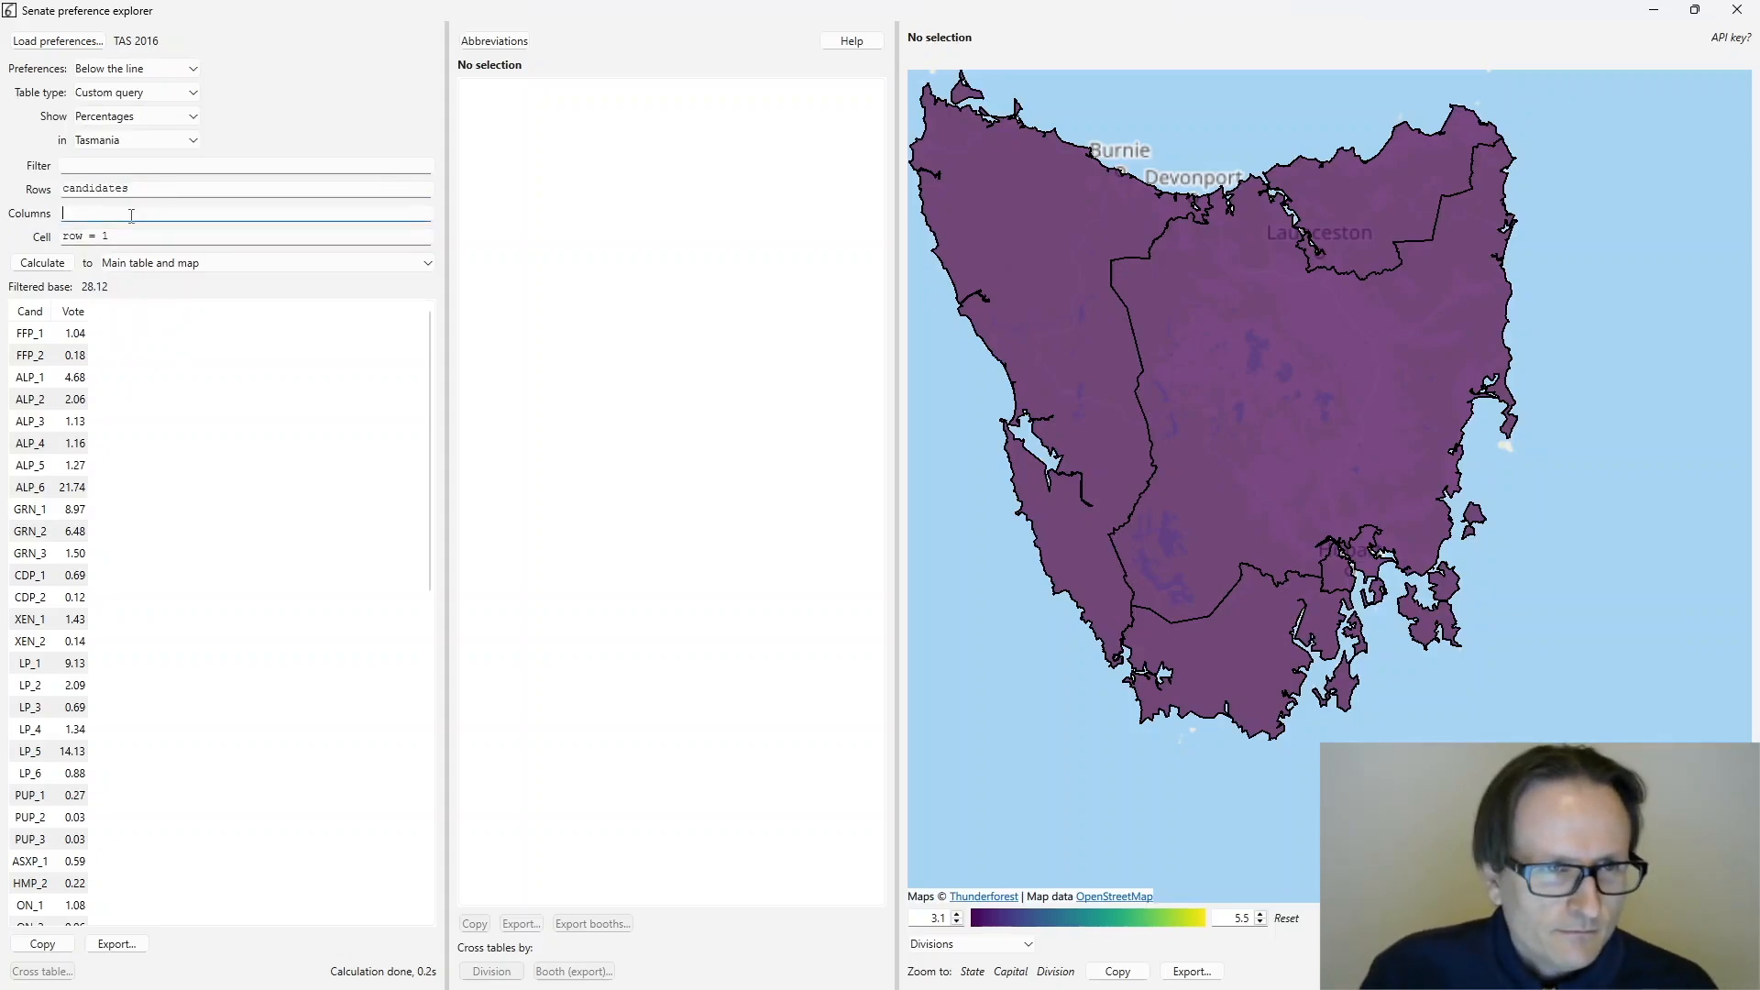
{"action": "type", "text": "candidates"}
{"action": "key", "text": "Tab"}
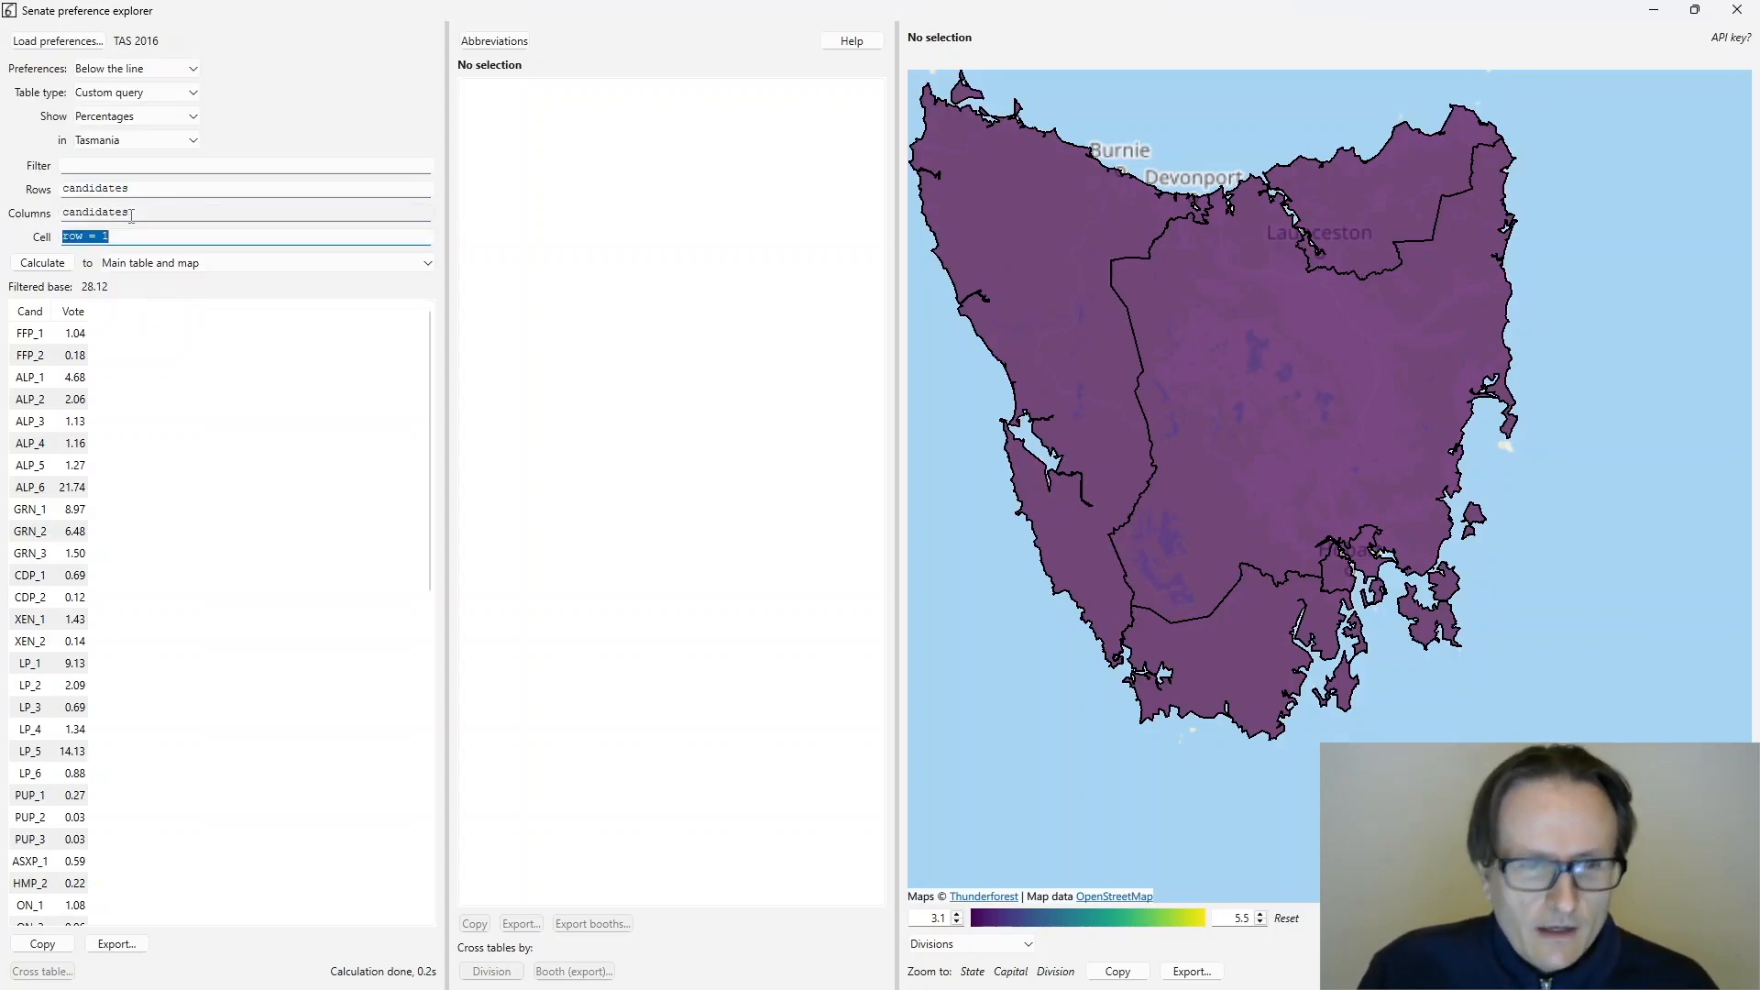
{"action": "key", "text": "End"}
{"action": "type", "text": "and col ="}
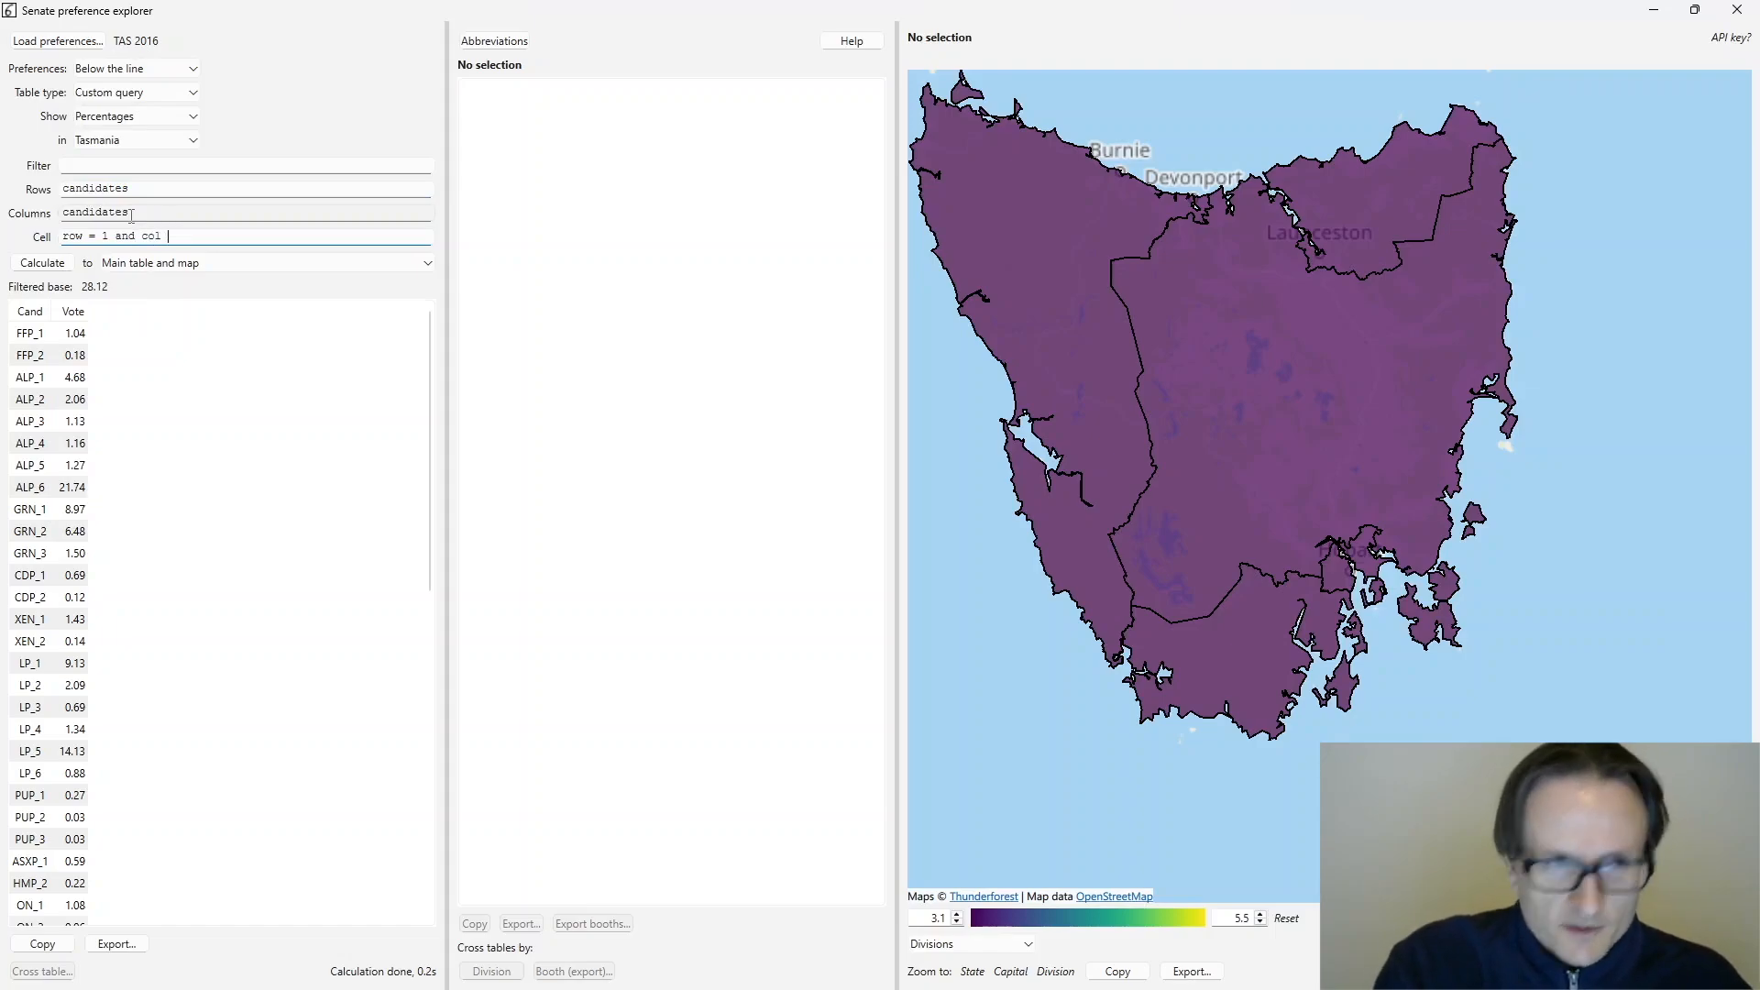
{"action": "left_click", "coordinate": [162, 263]}
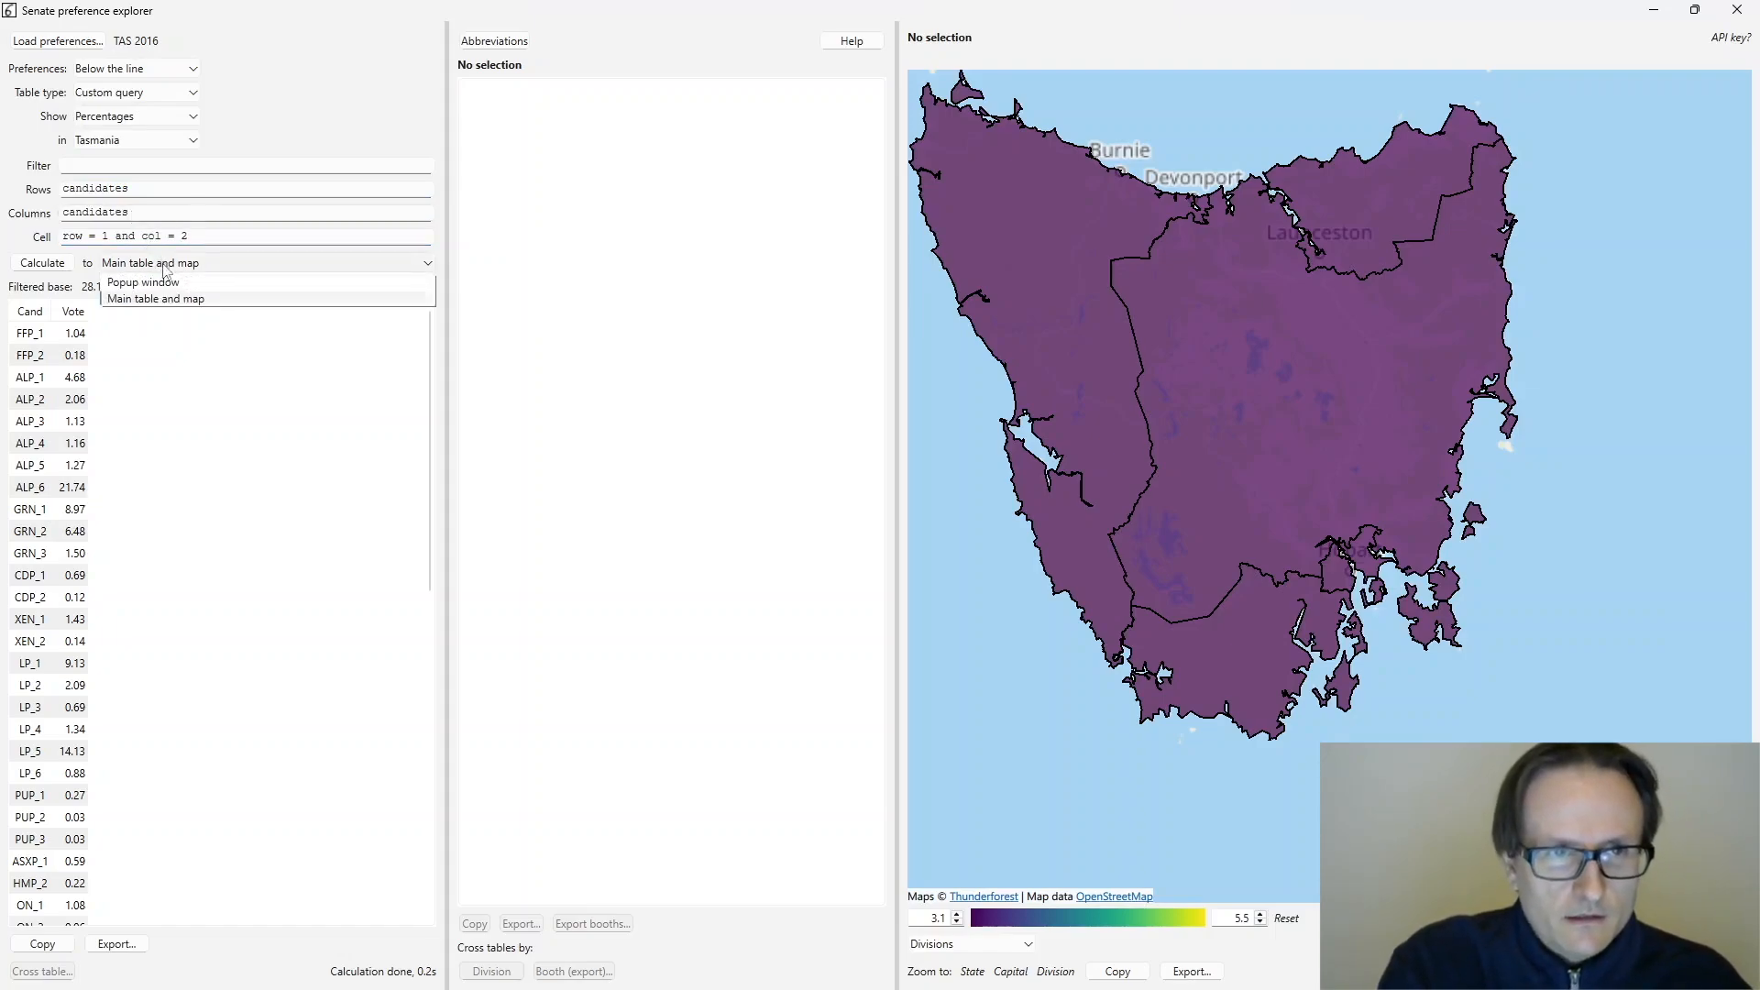
{"action": "left_click", "coordinate": [169, 288]}
{"action": "left_click", "coordinate": [42, 263]}
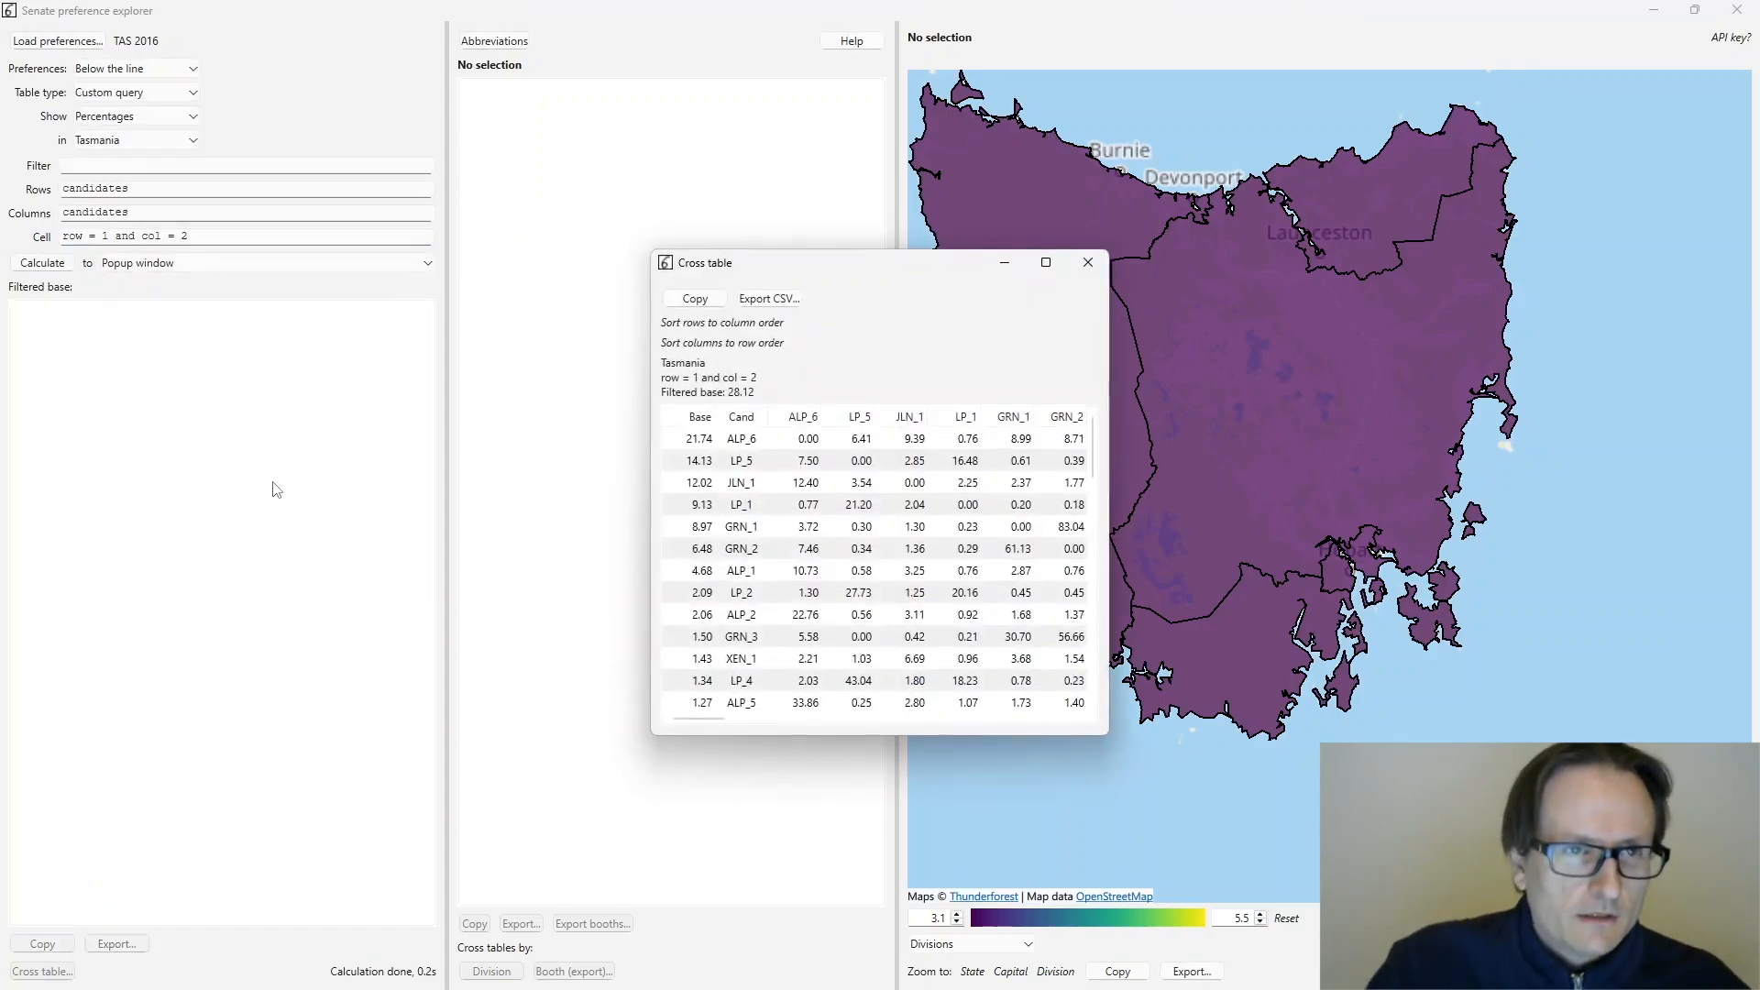
- Enlarge the cross table, sort its columns by the ALP_6 row and by the LP_5 row, and close it
{"action": "left_click_drag", "start_coordinate": [768, 266], "coordinate": [185, 42]}
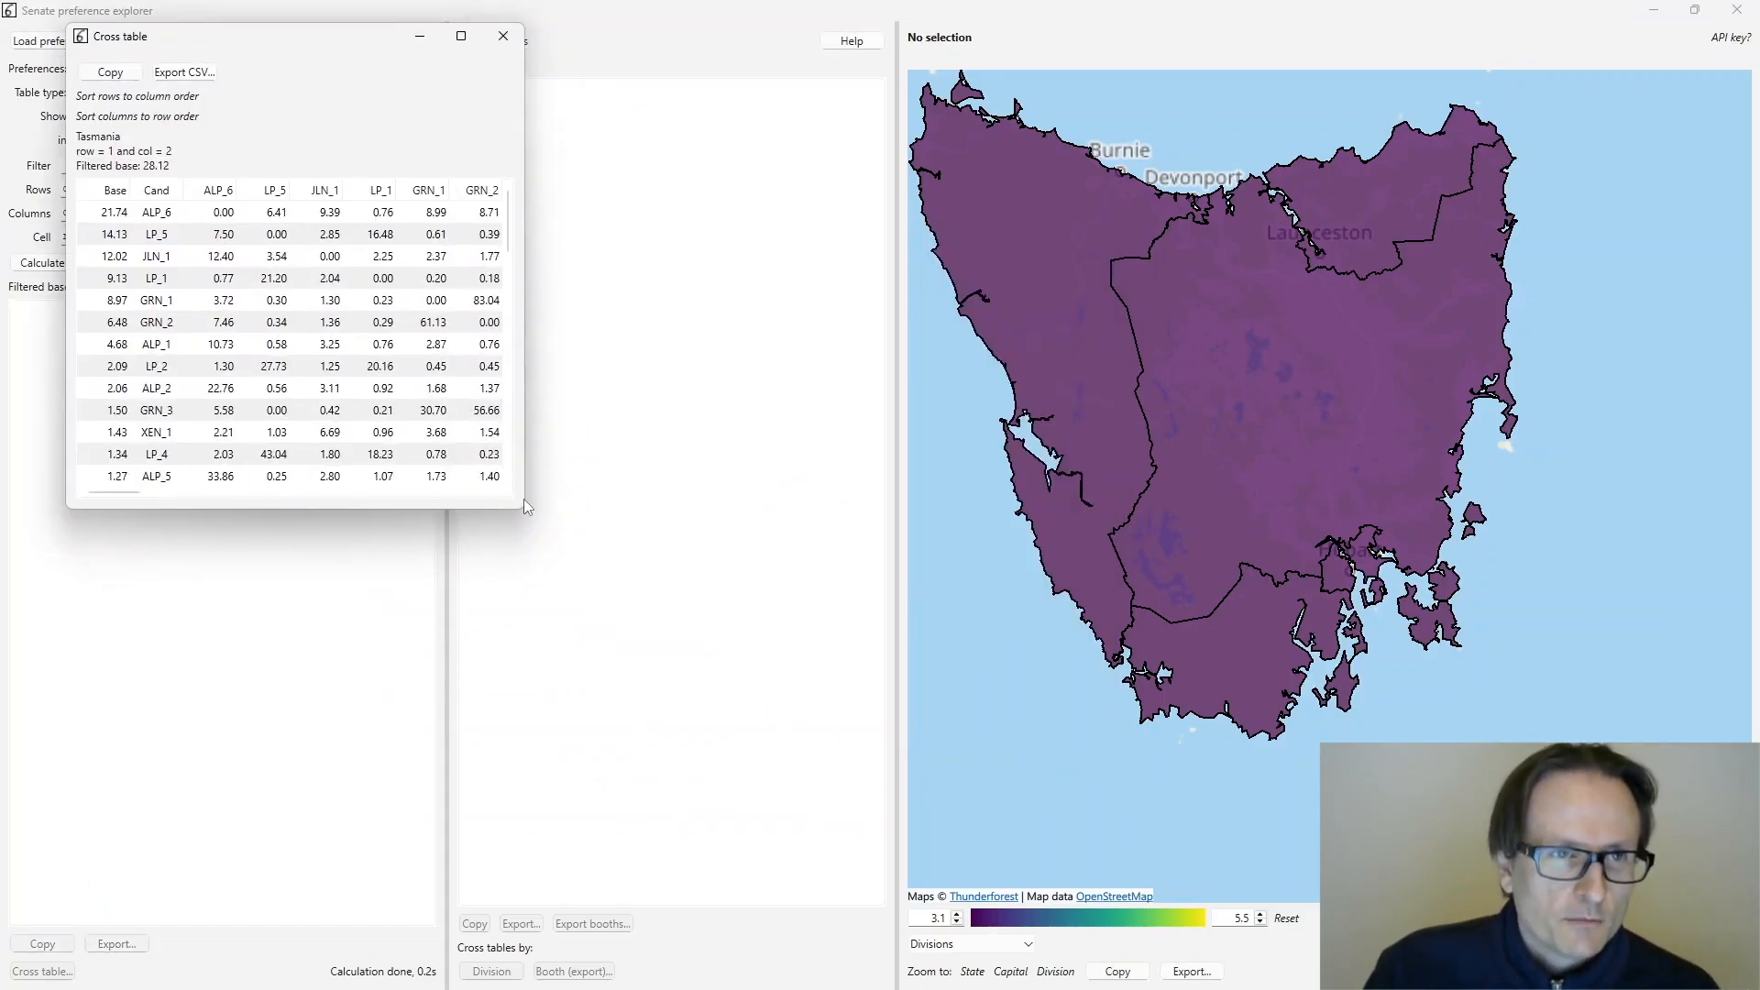
{"action": "left_click_drag", "start_coordinate": [522, 506], "coordinate": [1518, 883]}
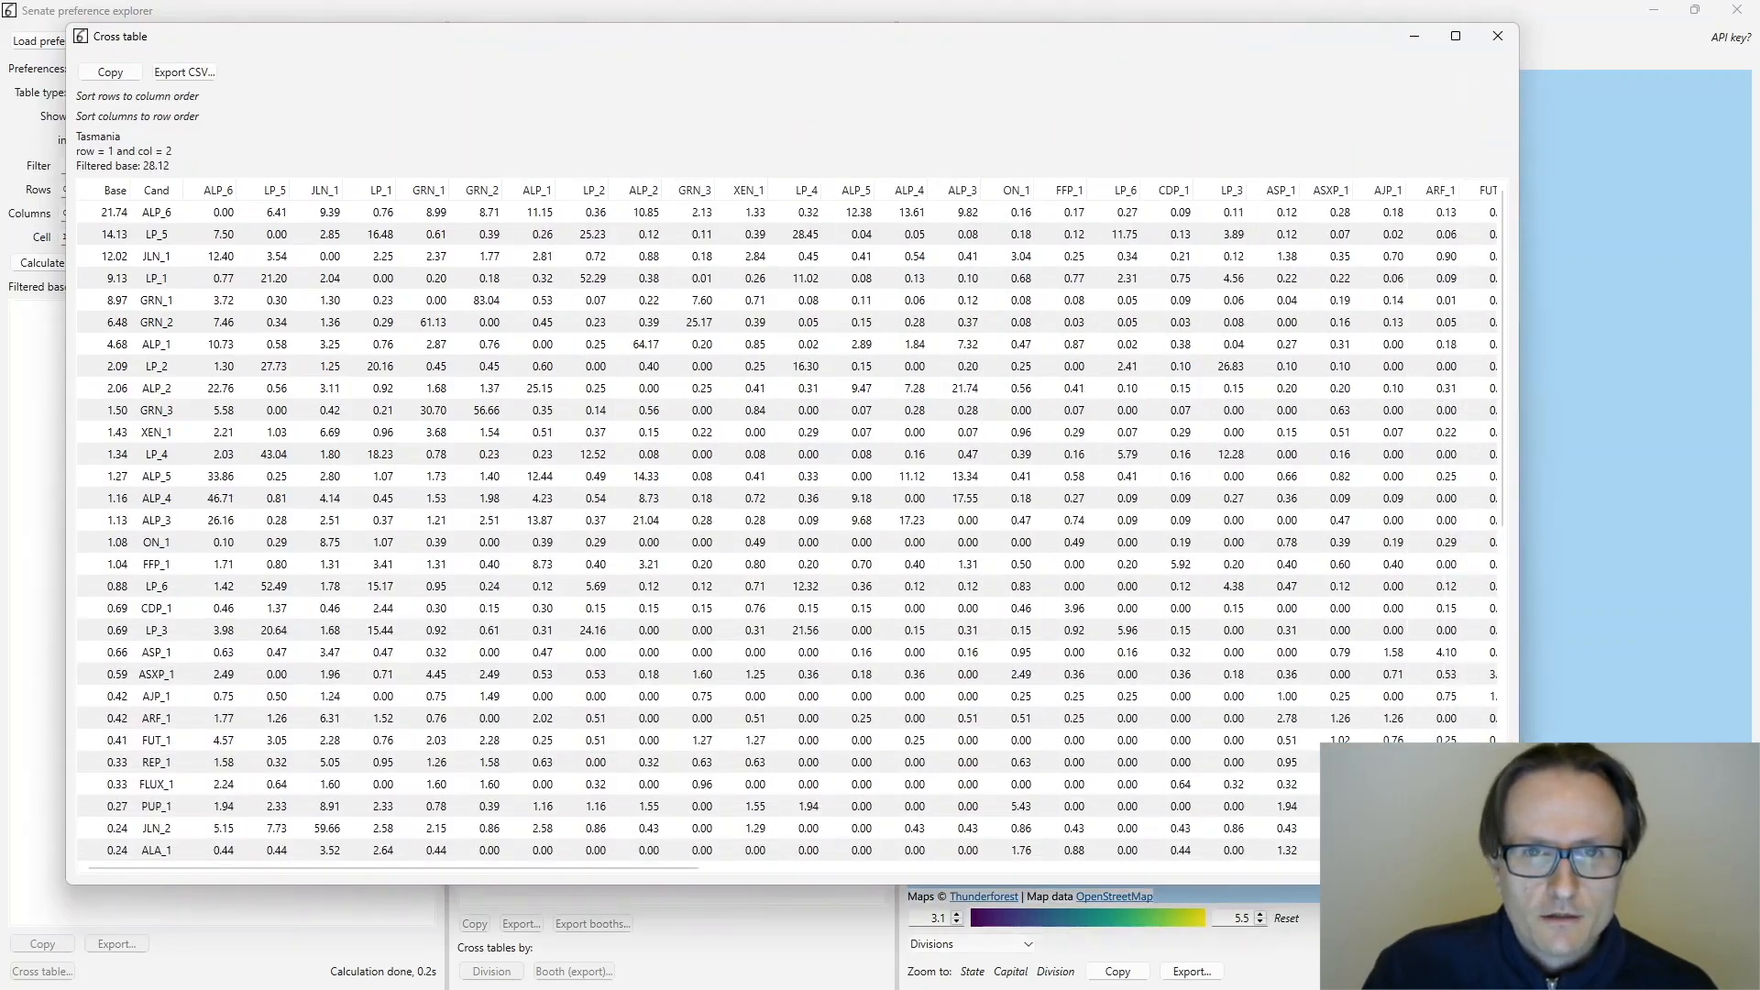
{"action": "left_click", "coordinate": [151, 214]}
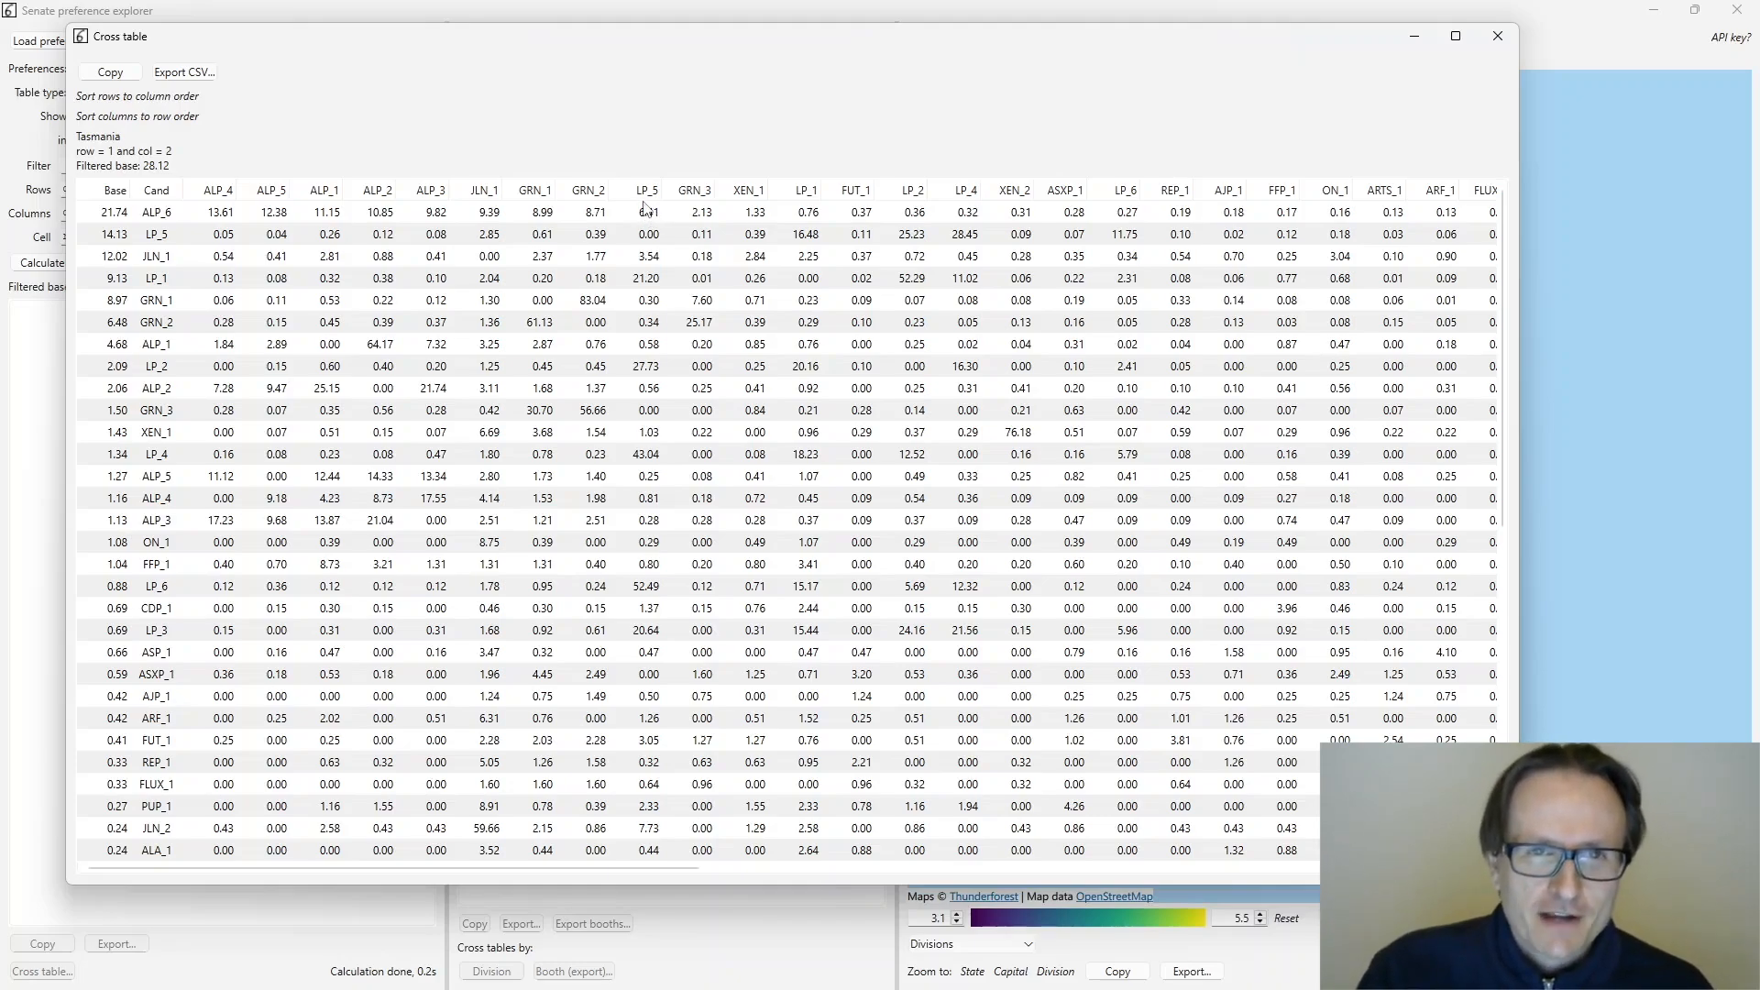
{"action": "left_click", "coordinate": [123, 238]}
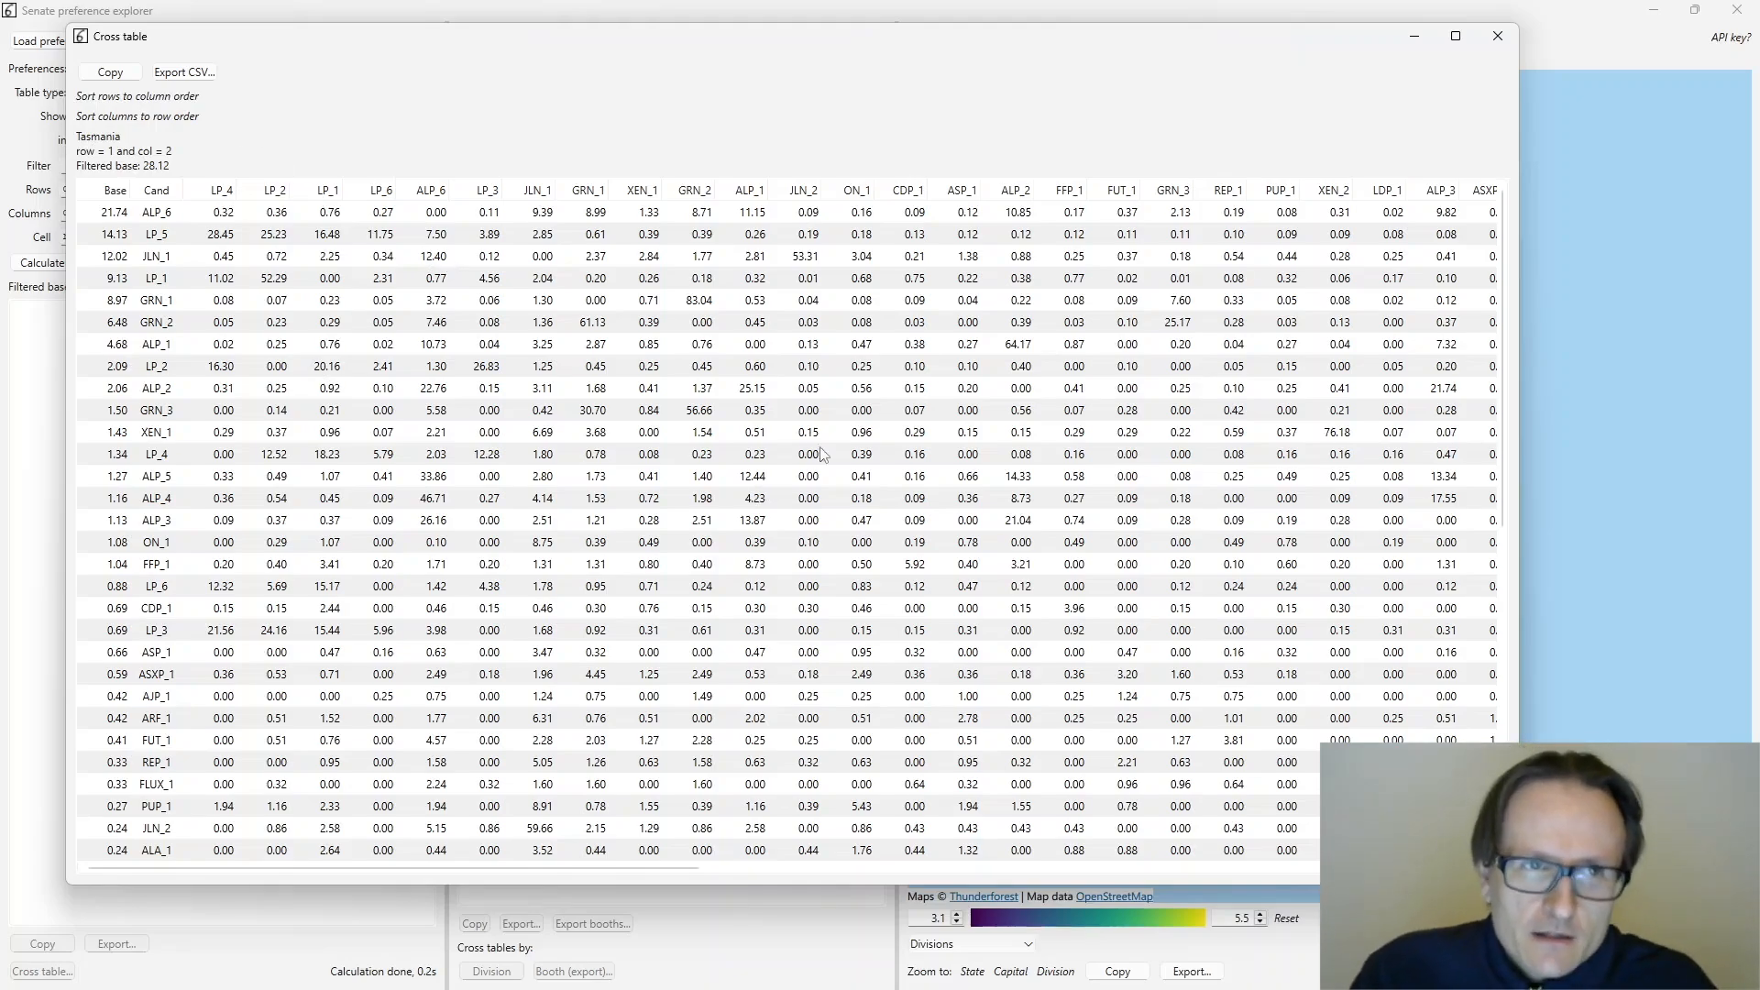
{"action": "left_click", "coordinate": [1497, 38]}
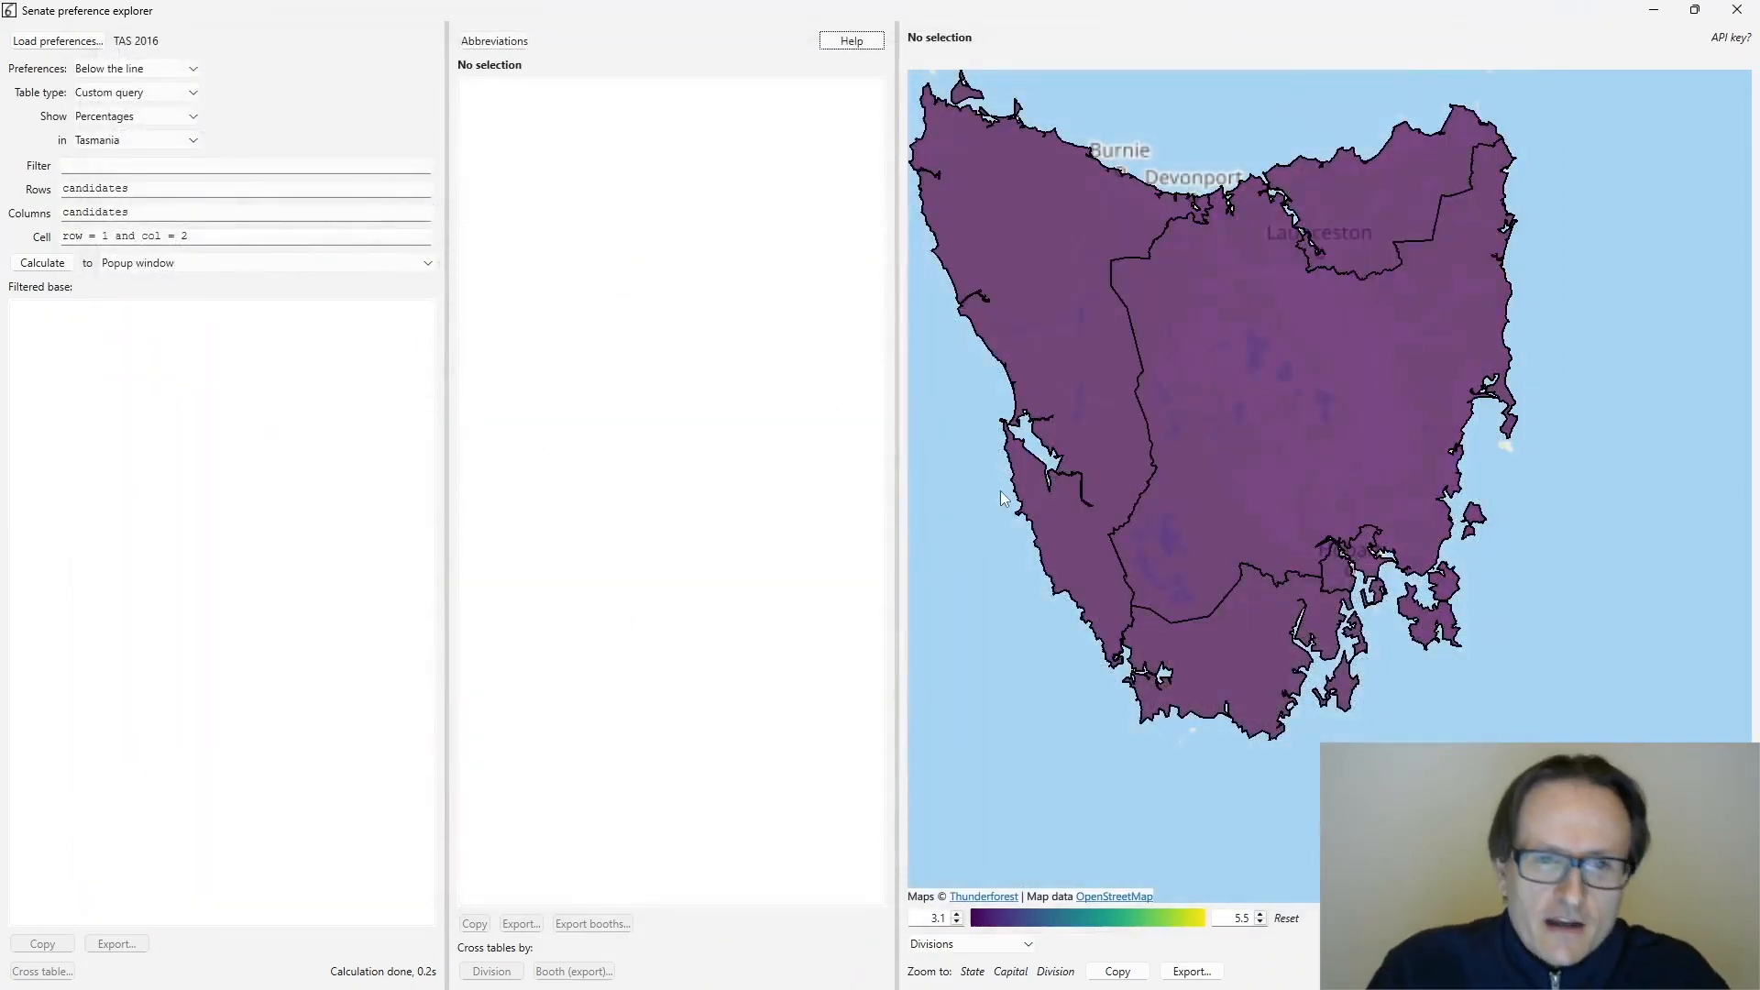
- Set both the rows and the columns of the custom query to groups
{"action": "double_click", "coordinate": [117, 189]}
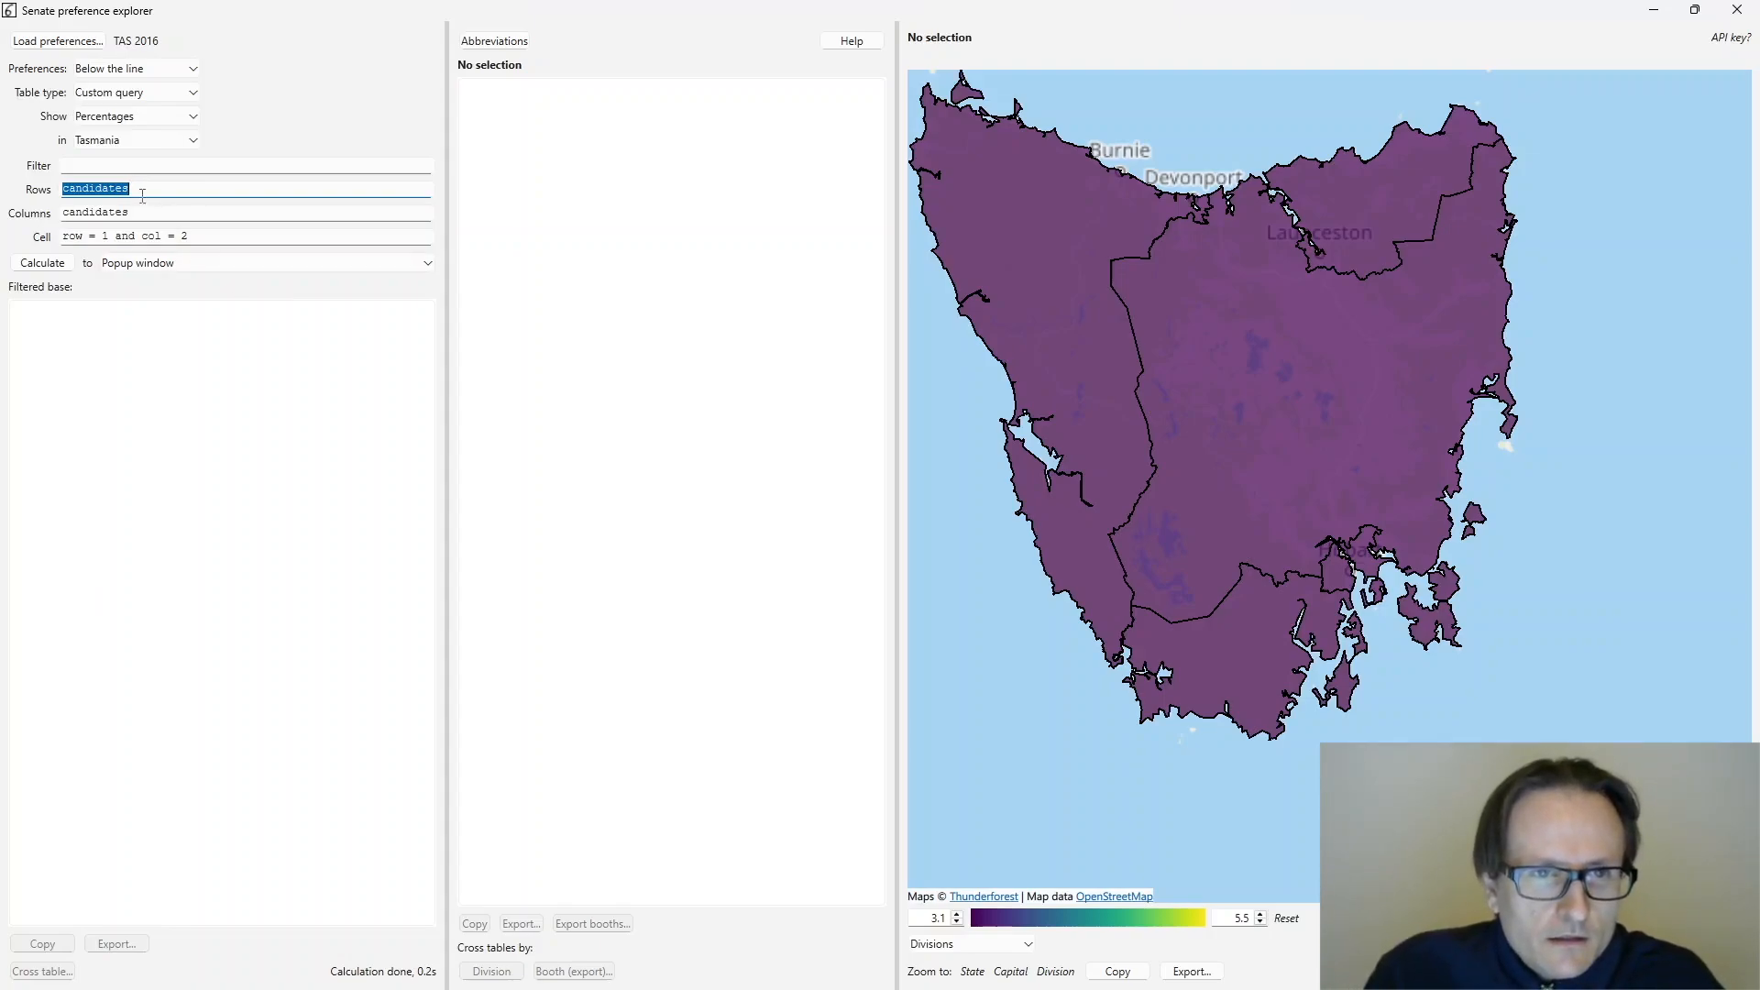
{"action": "type", "text": "groups"}
{"action": "key", "text": "Tab"}
{"action": "type", "text": "group"}
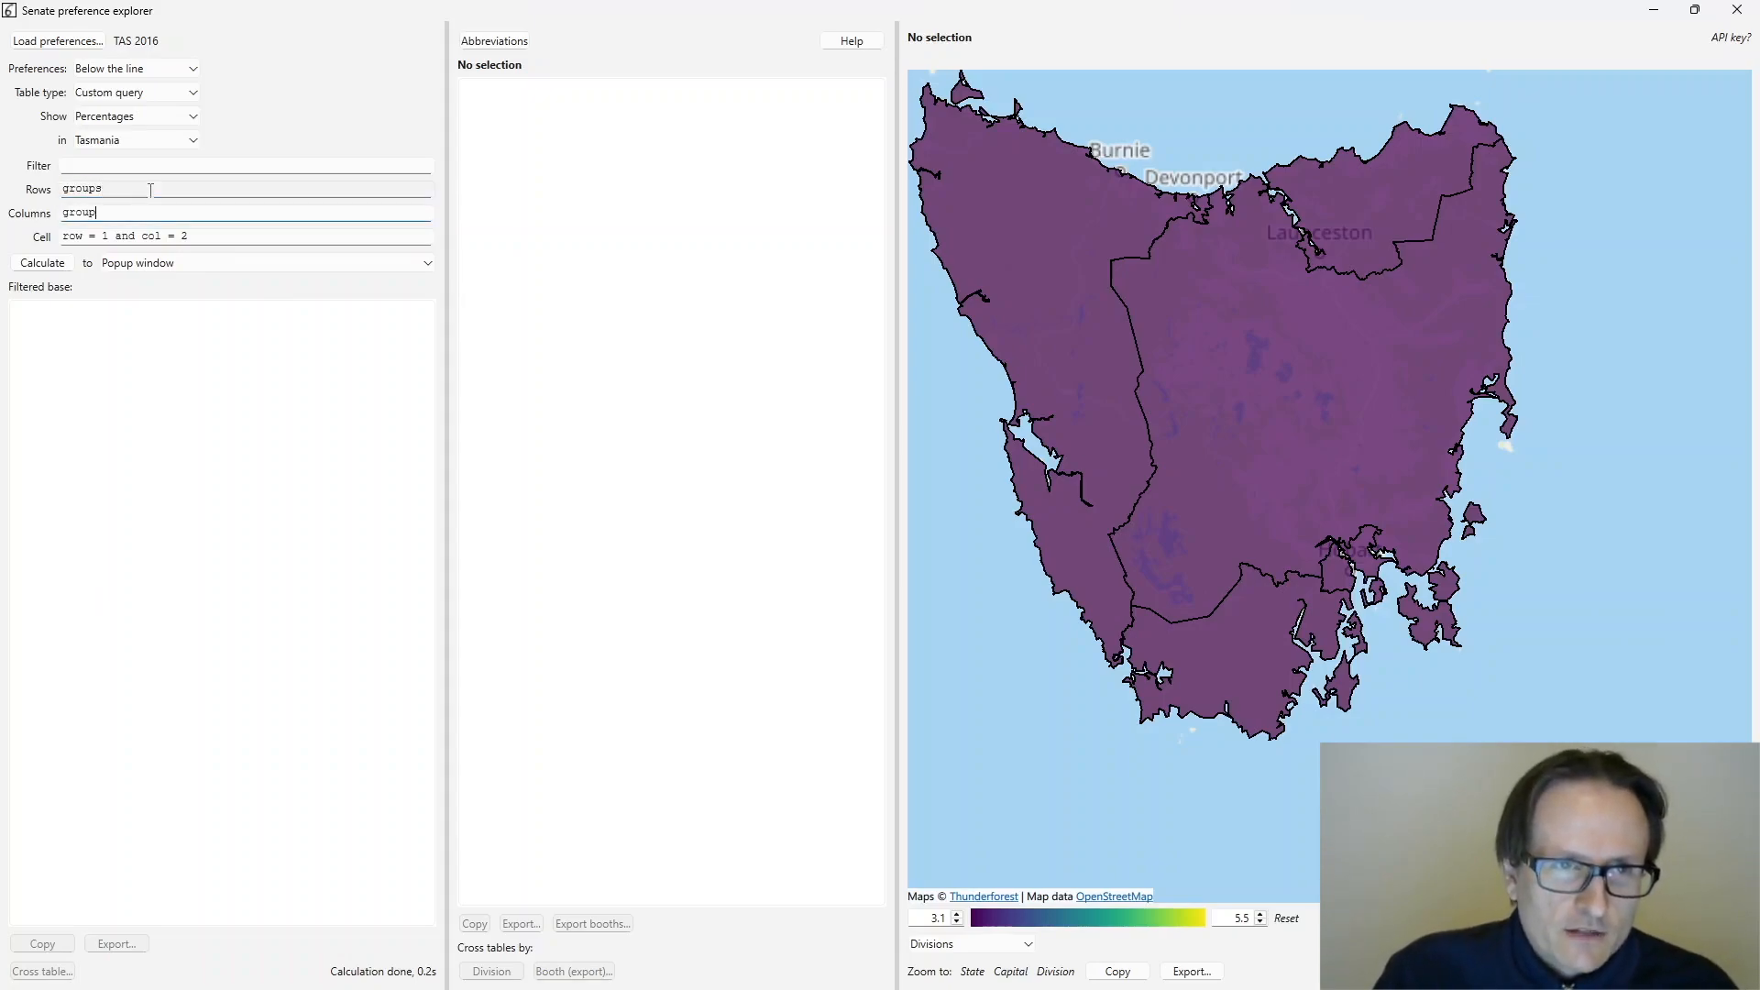
{"action": "type", "text": "s"}
{"action": "key", "text": "Tab"}
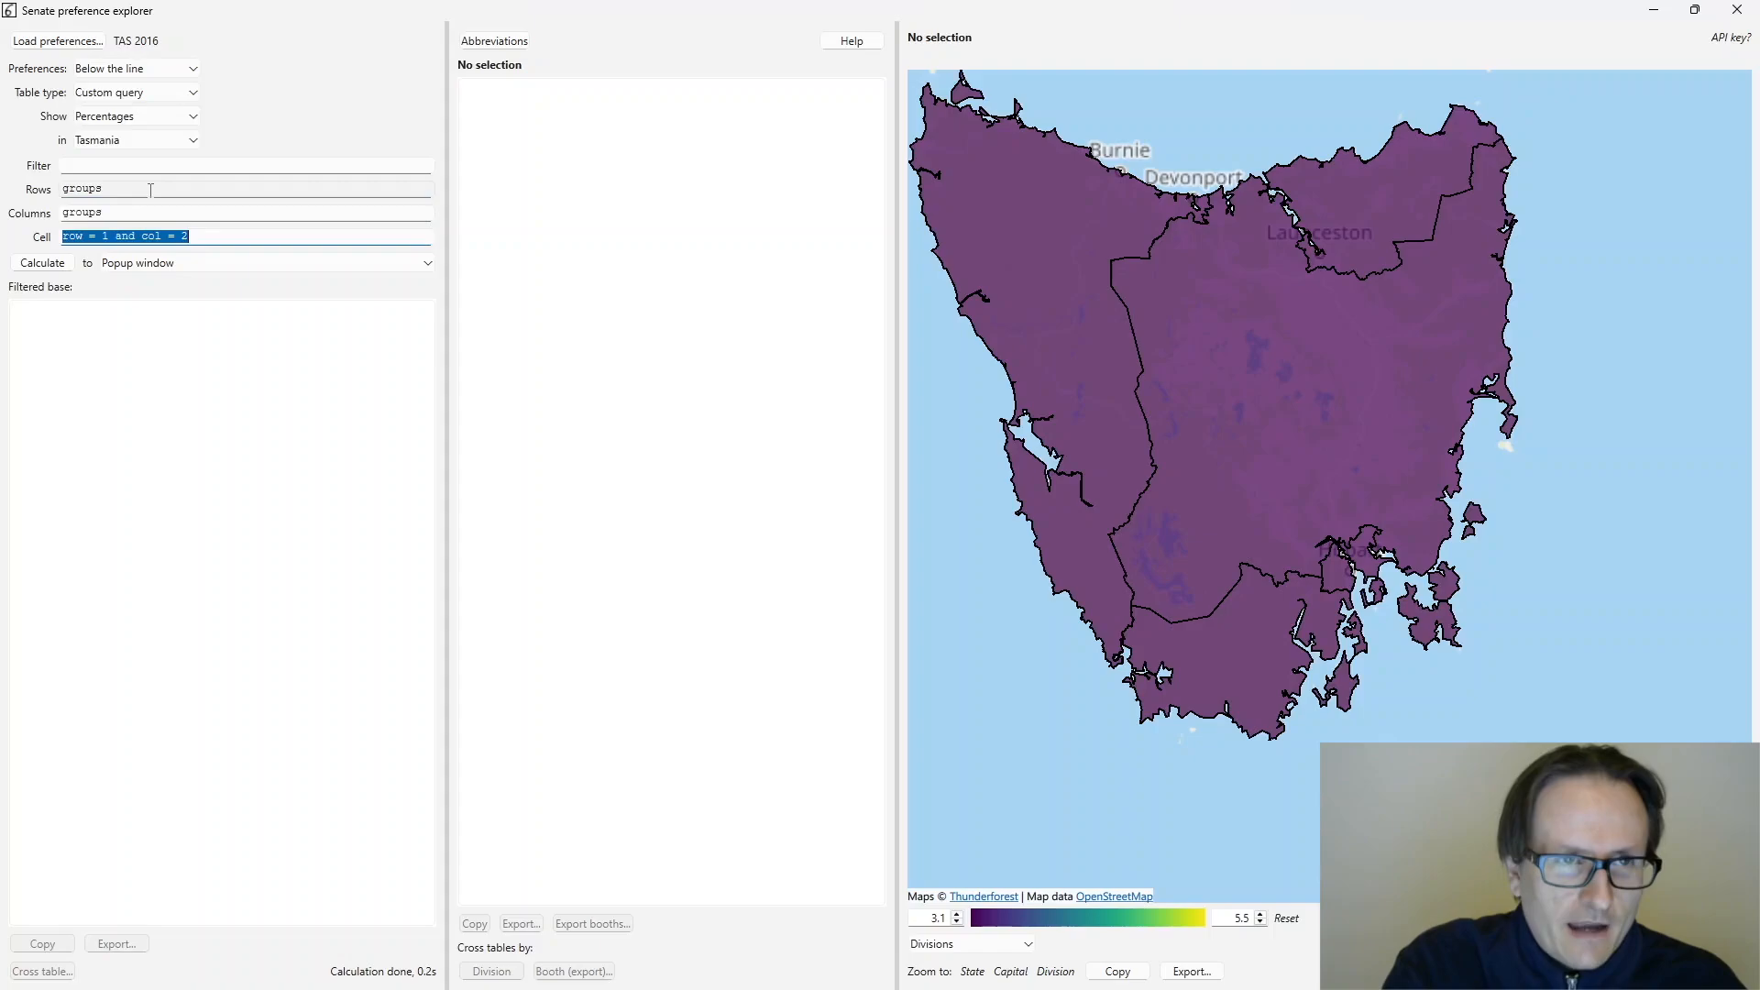
- Try to calculate the groups cross table with row = 1 and col = 2 as the cell expression
{"action": "left_click", "coordinate": [118, 237]}
{"action": "left_click_drag", "start_coordinate": [183, 237], "coordinate": [62, 237]}
{"action": "left_click", "coordinate": [188, 237]}
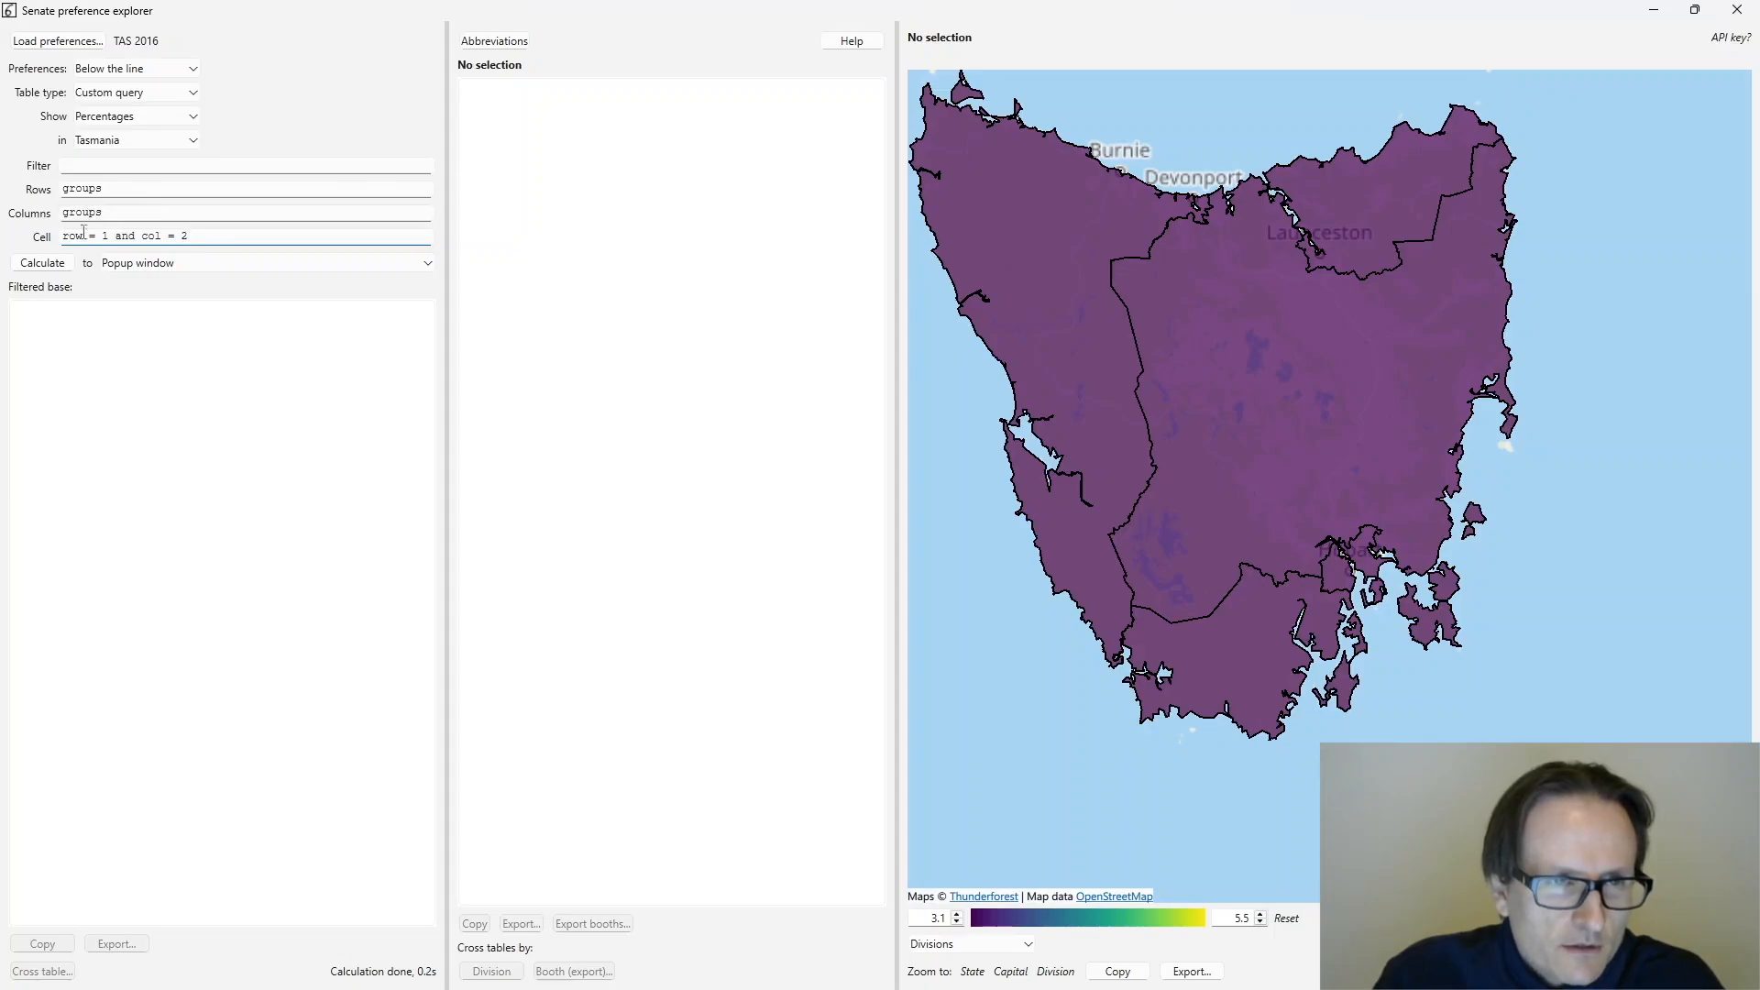
{"action": "left_click_drag", "start_coordinate": [76, 237], "coordinate": [106, 235]}
{"action": "left_click", "coordinate": [107, 236]}
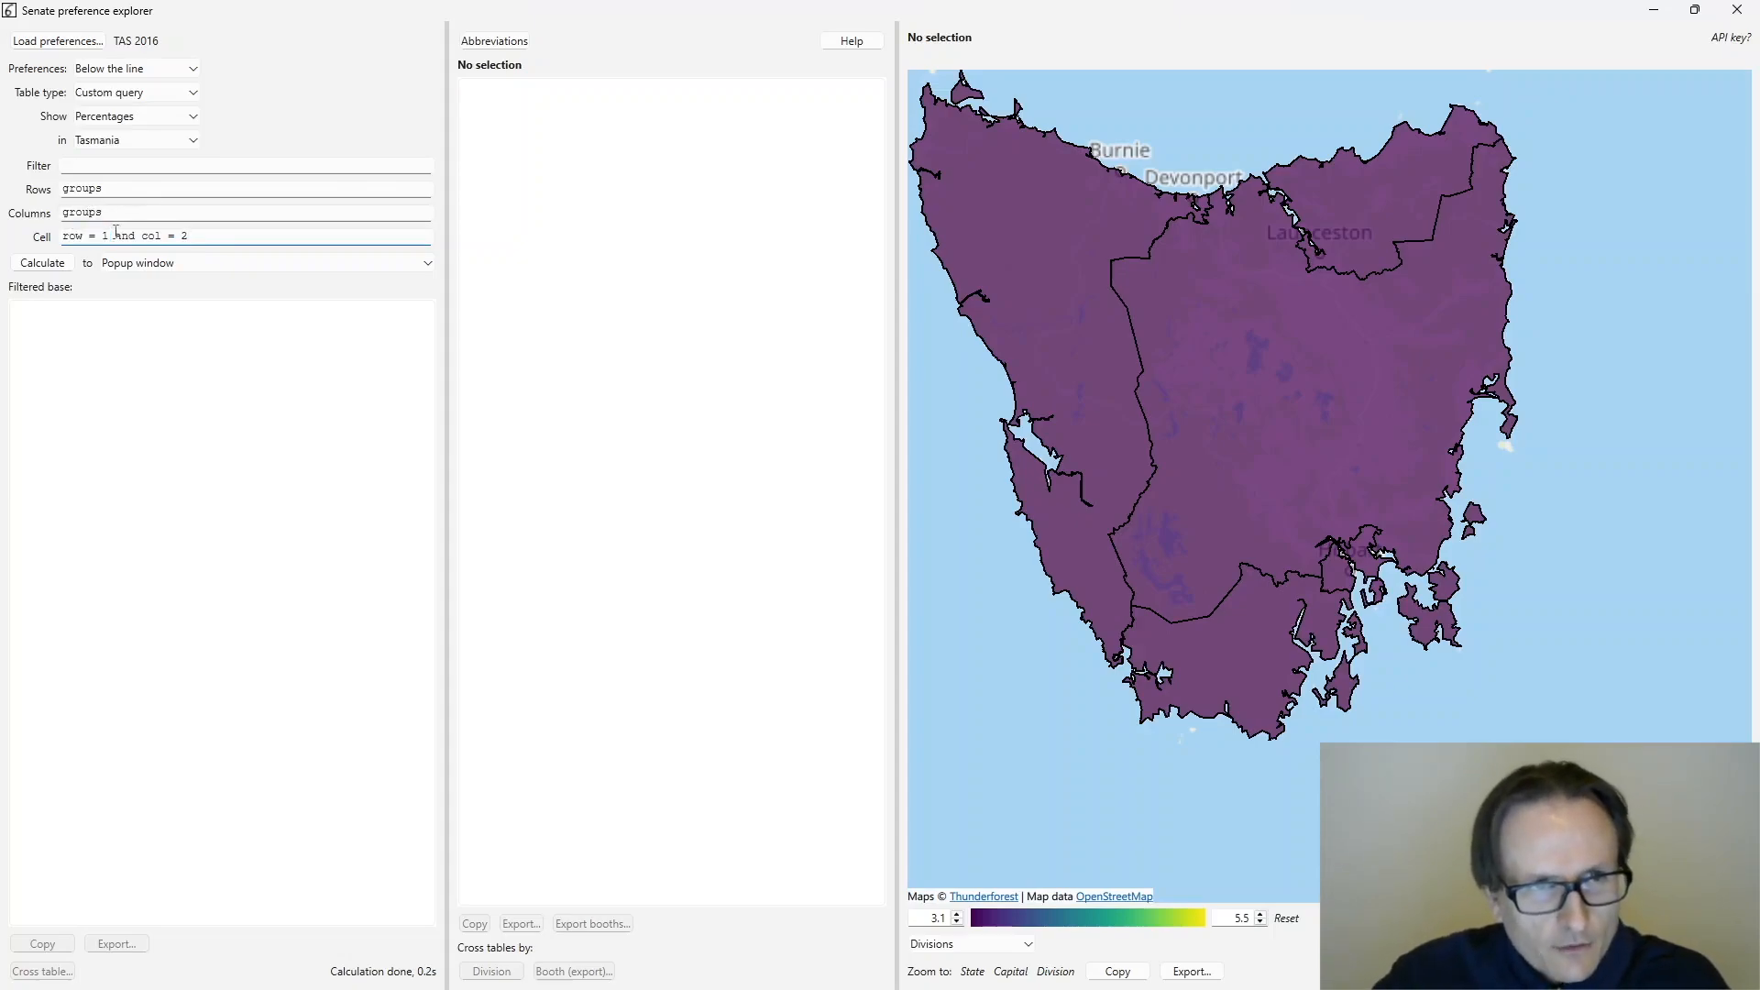
{"action": "left_click", "coordinate": [42, 263]}
{"action": "left_click_drag", "start_coordinate": [796, 419], "coordinate": [483, 370]}
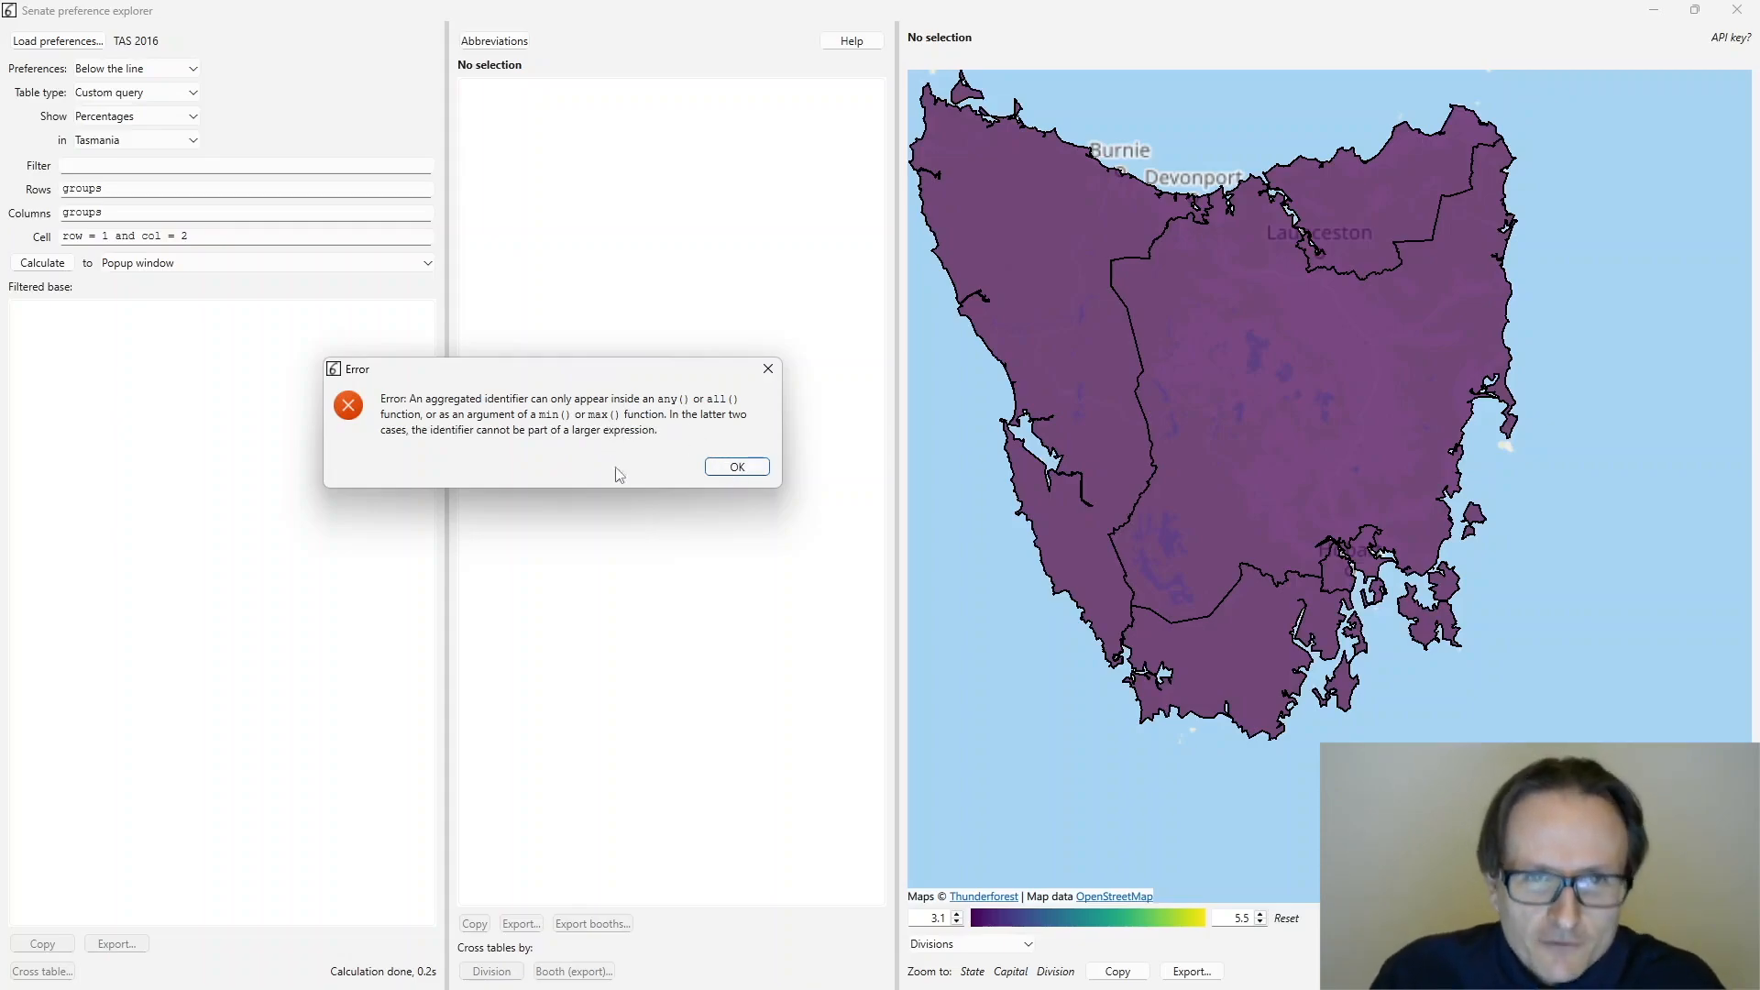
{"action": "left_click", "coordinate": [738, 469]}
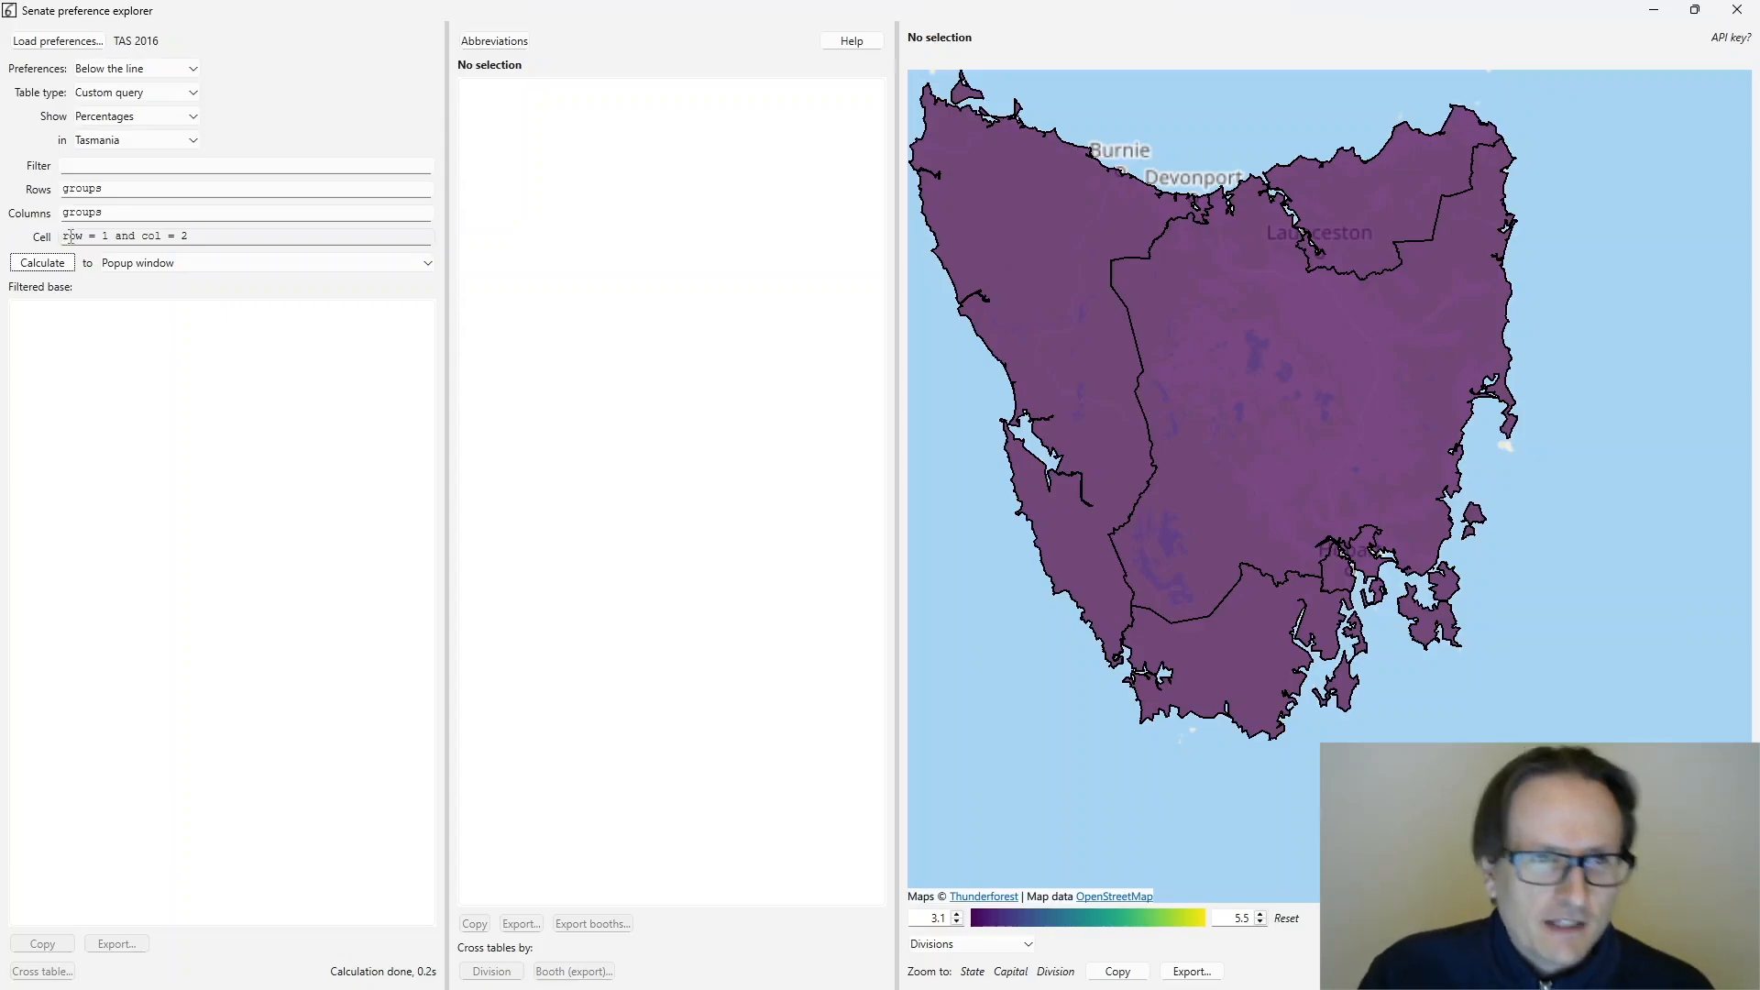
- Wrap the row condition of the cell expression in an any function, giving any(row = 1)
{"action": "double_click", "coordinate": [75, 235]}
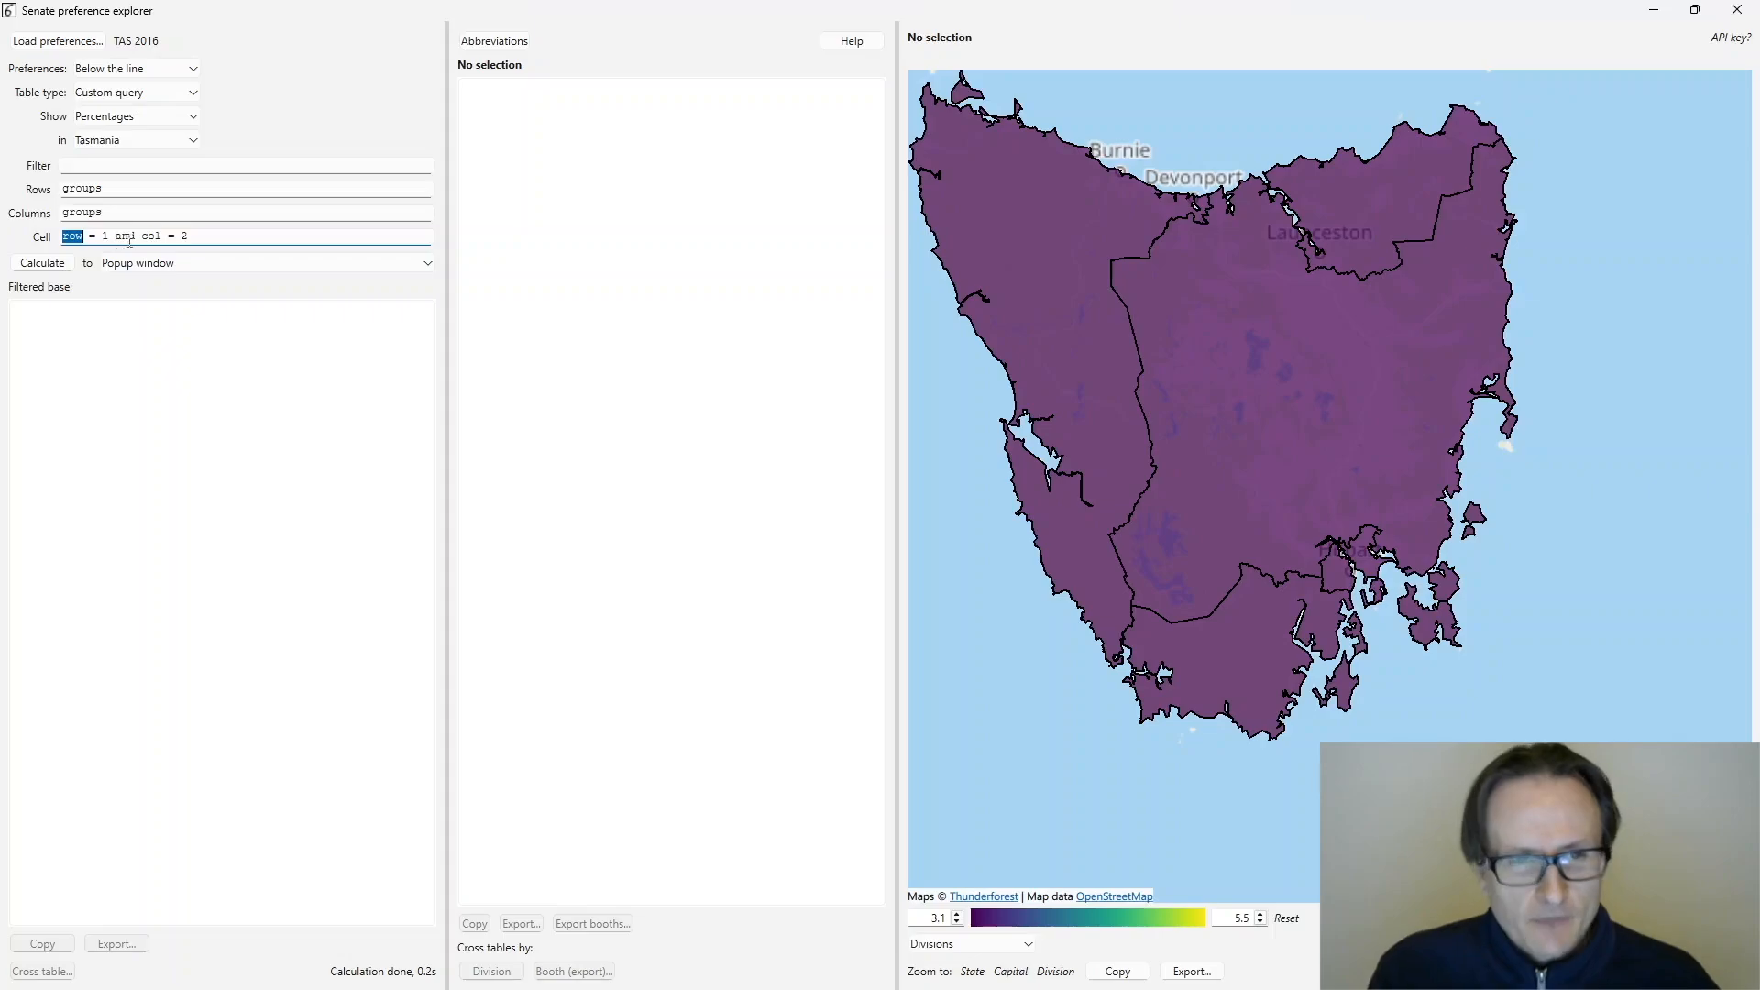
{"action": "left_click", "coordinate": [66, 236]}
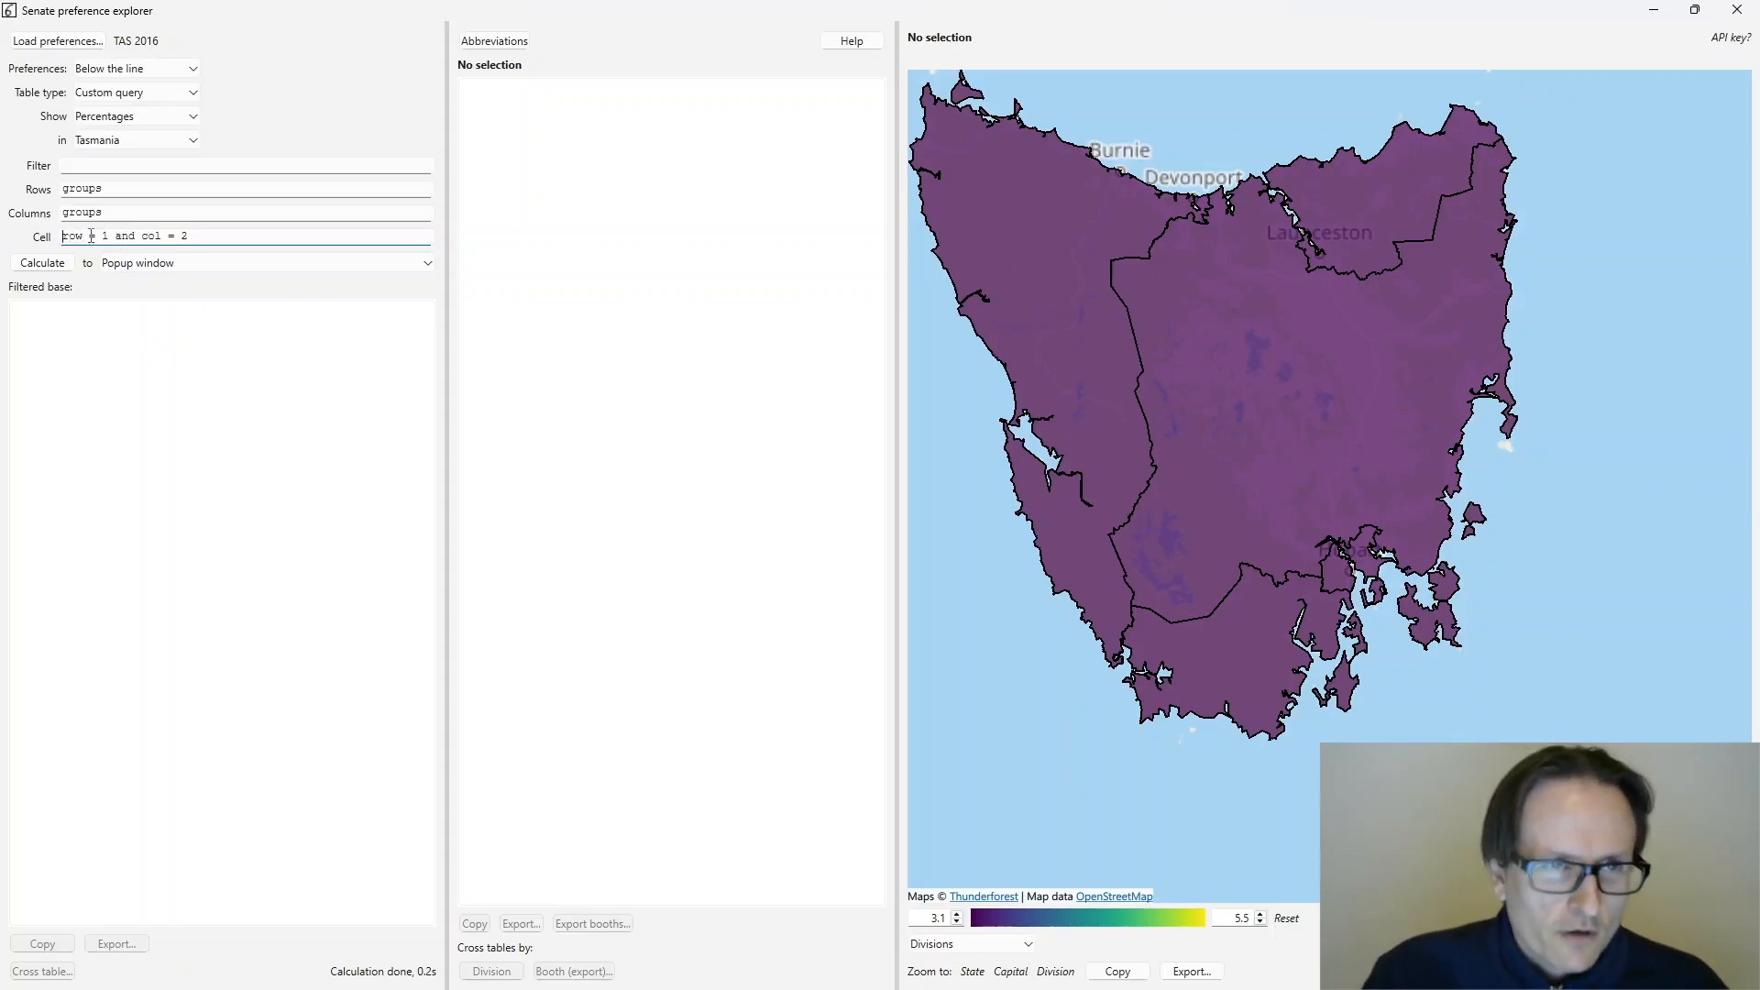
{"action": "left_click", "coordinate": [178, 237]}
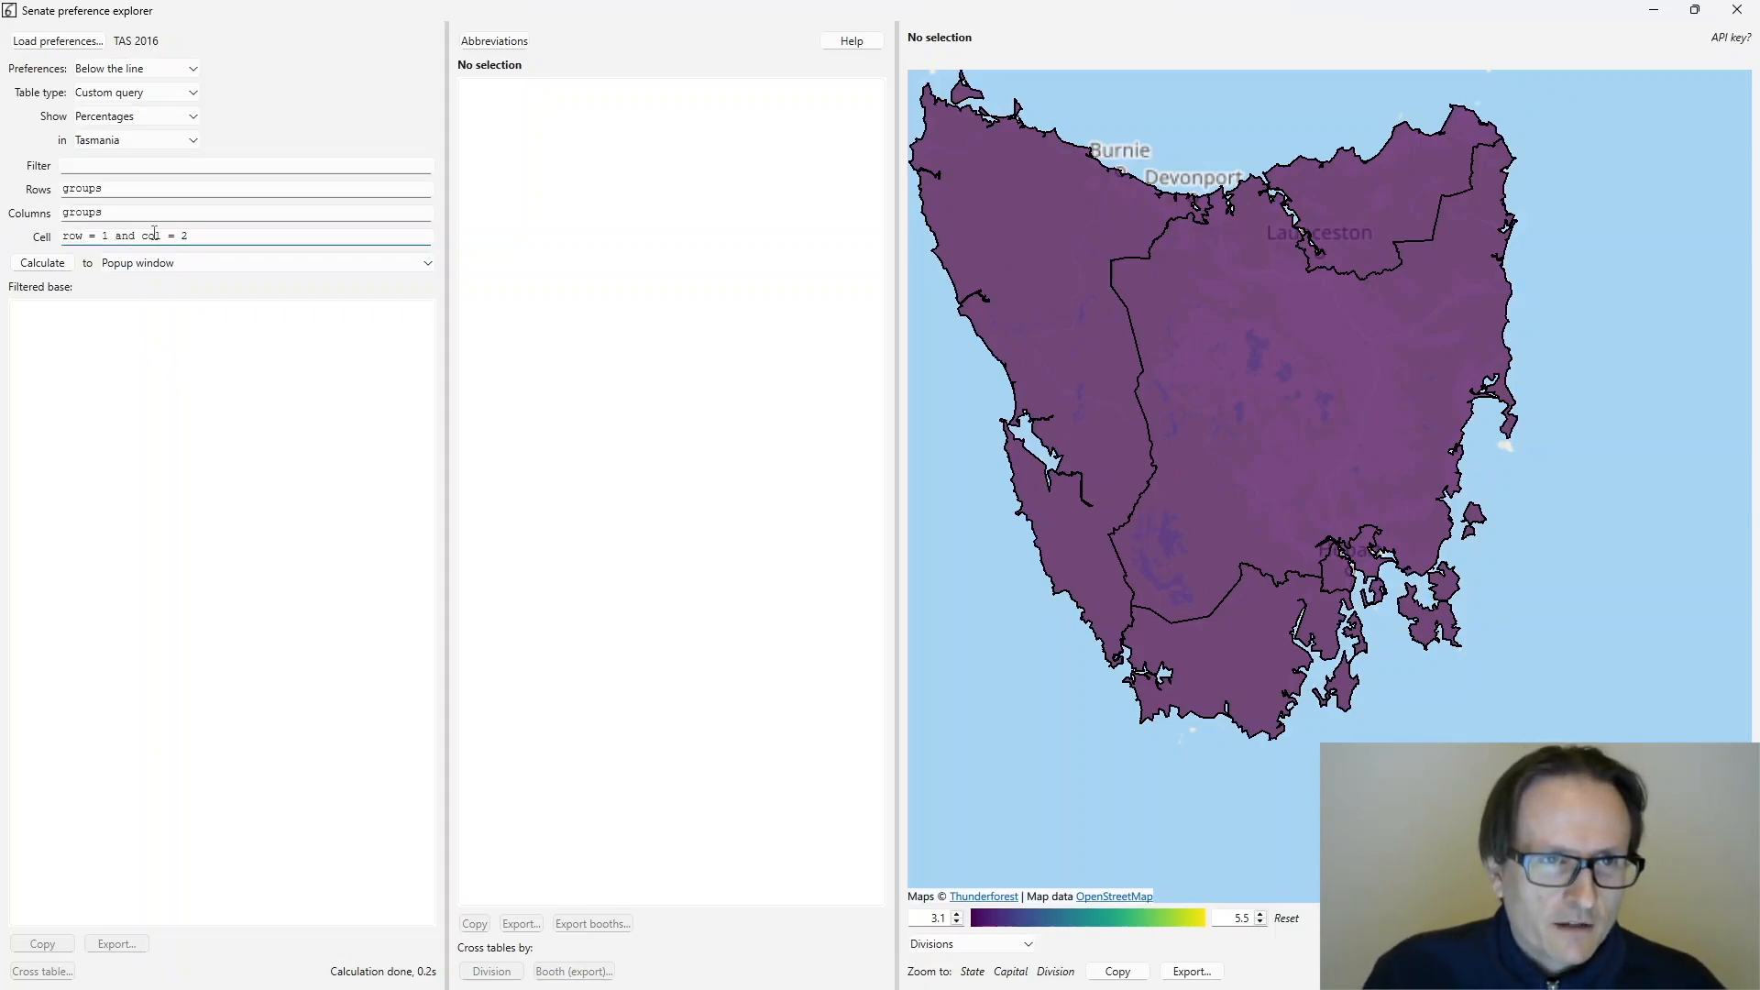
{"action": "double_click", "coordinate": [107, 236]}
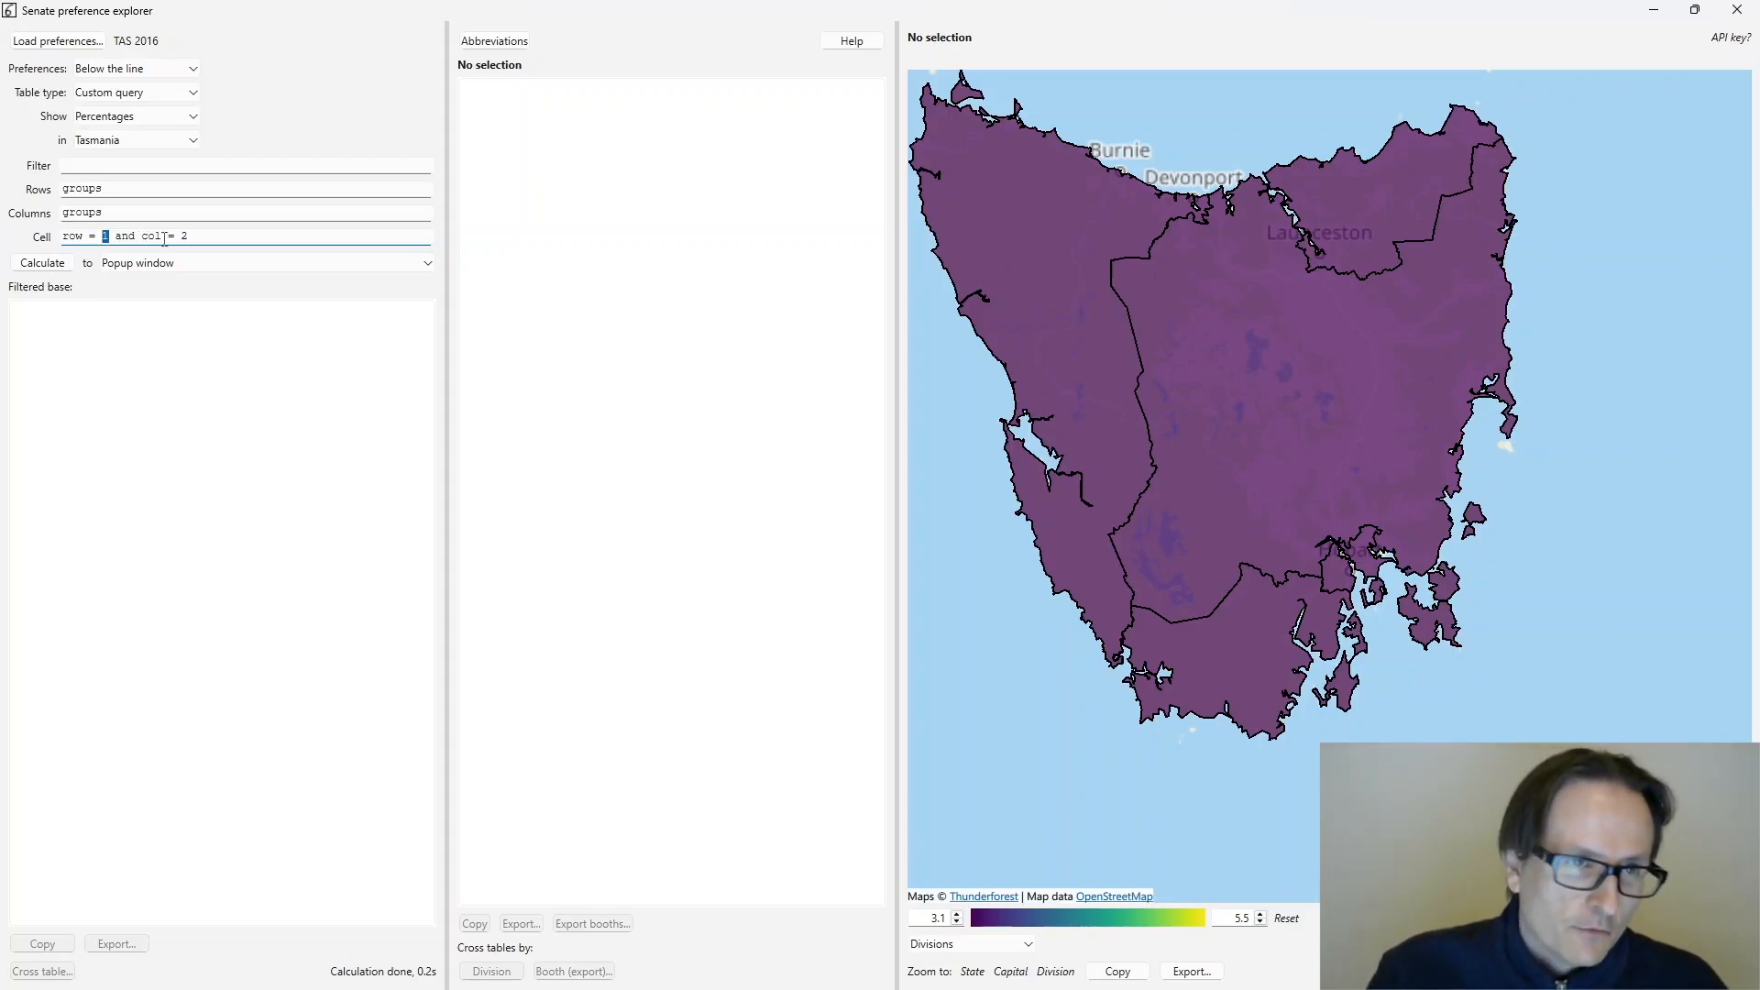
{"action": "left_click", "coordinate": [70, 233]}
{"action": "type", "text": "any("}
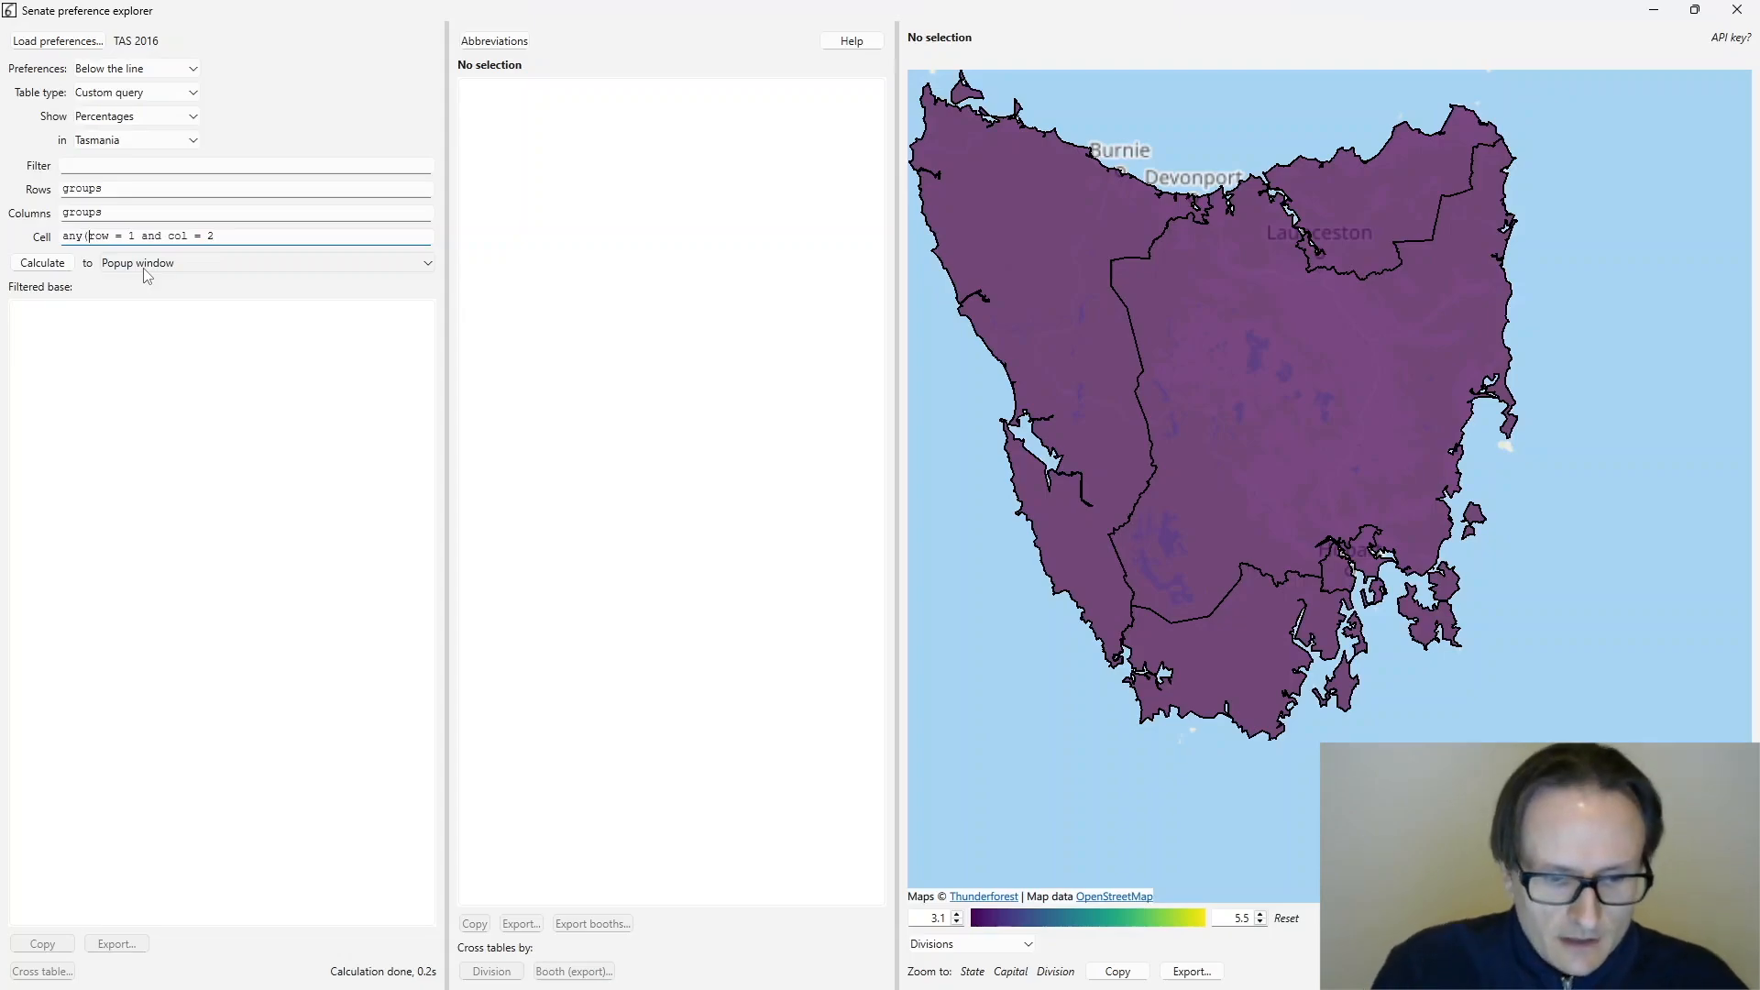
{"action": "left_click", "coordinate": [135, 237]}
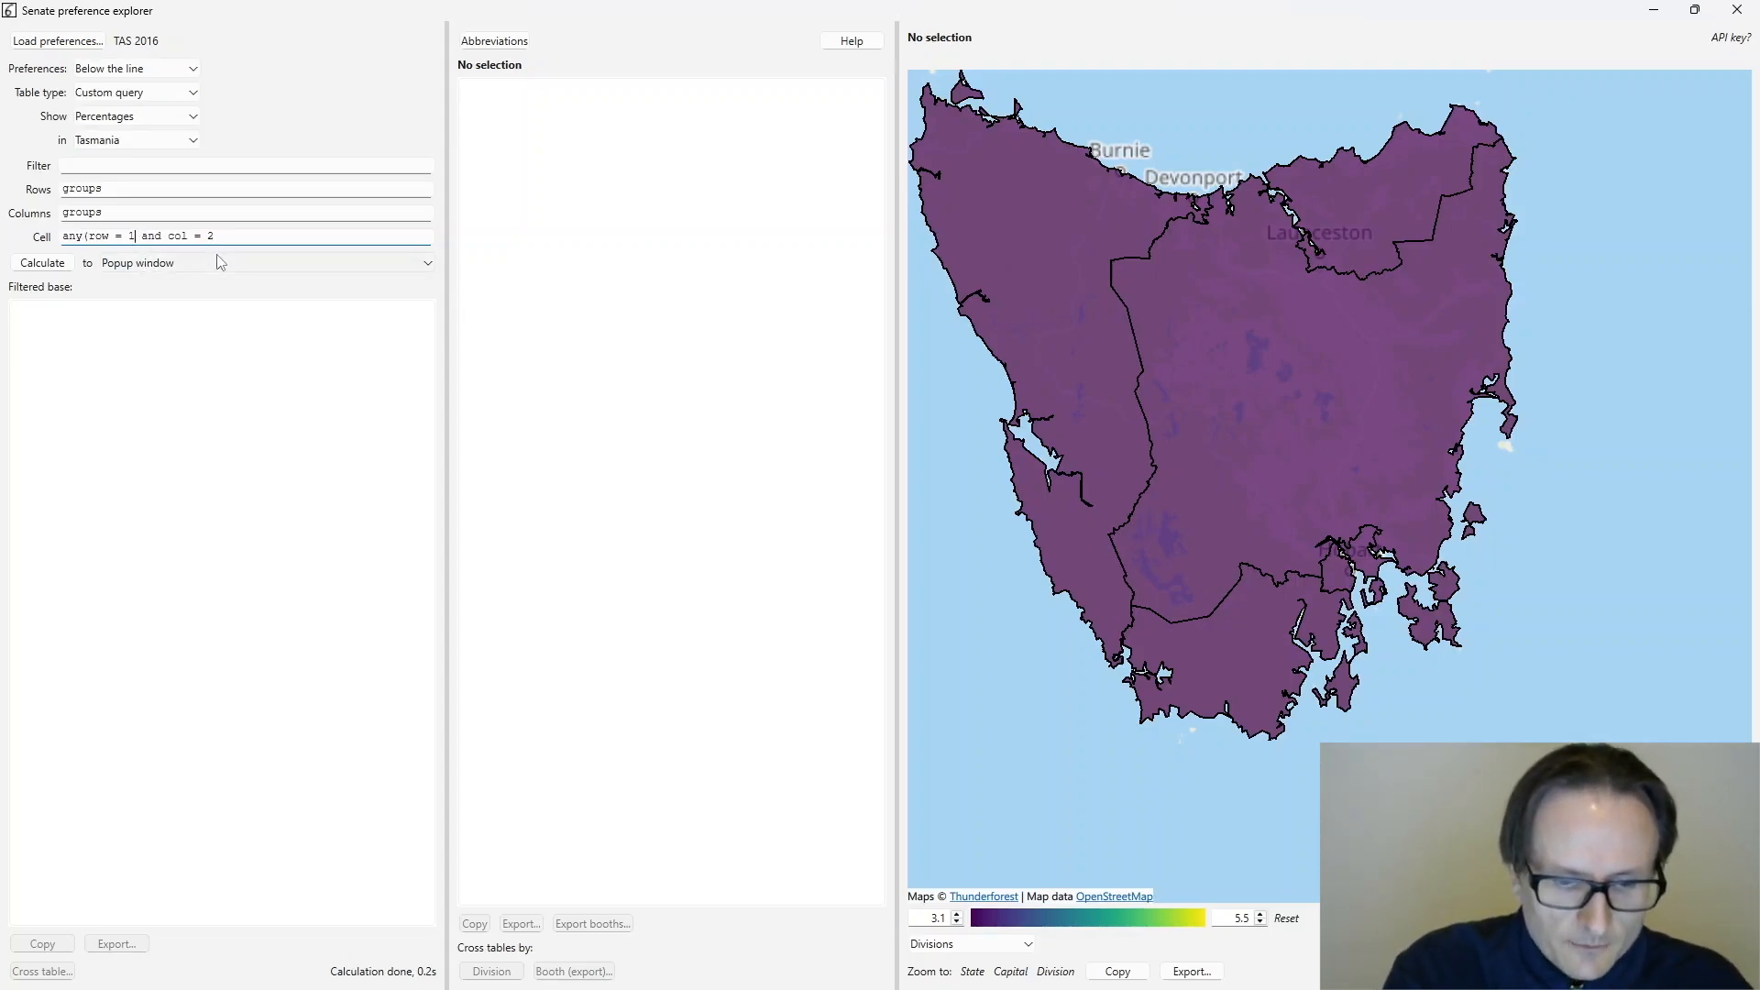
{"action": "type", "text": ")"}
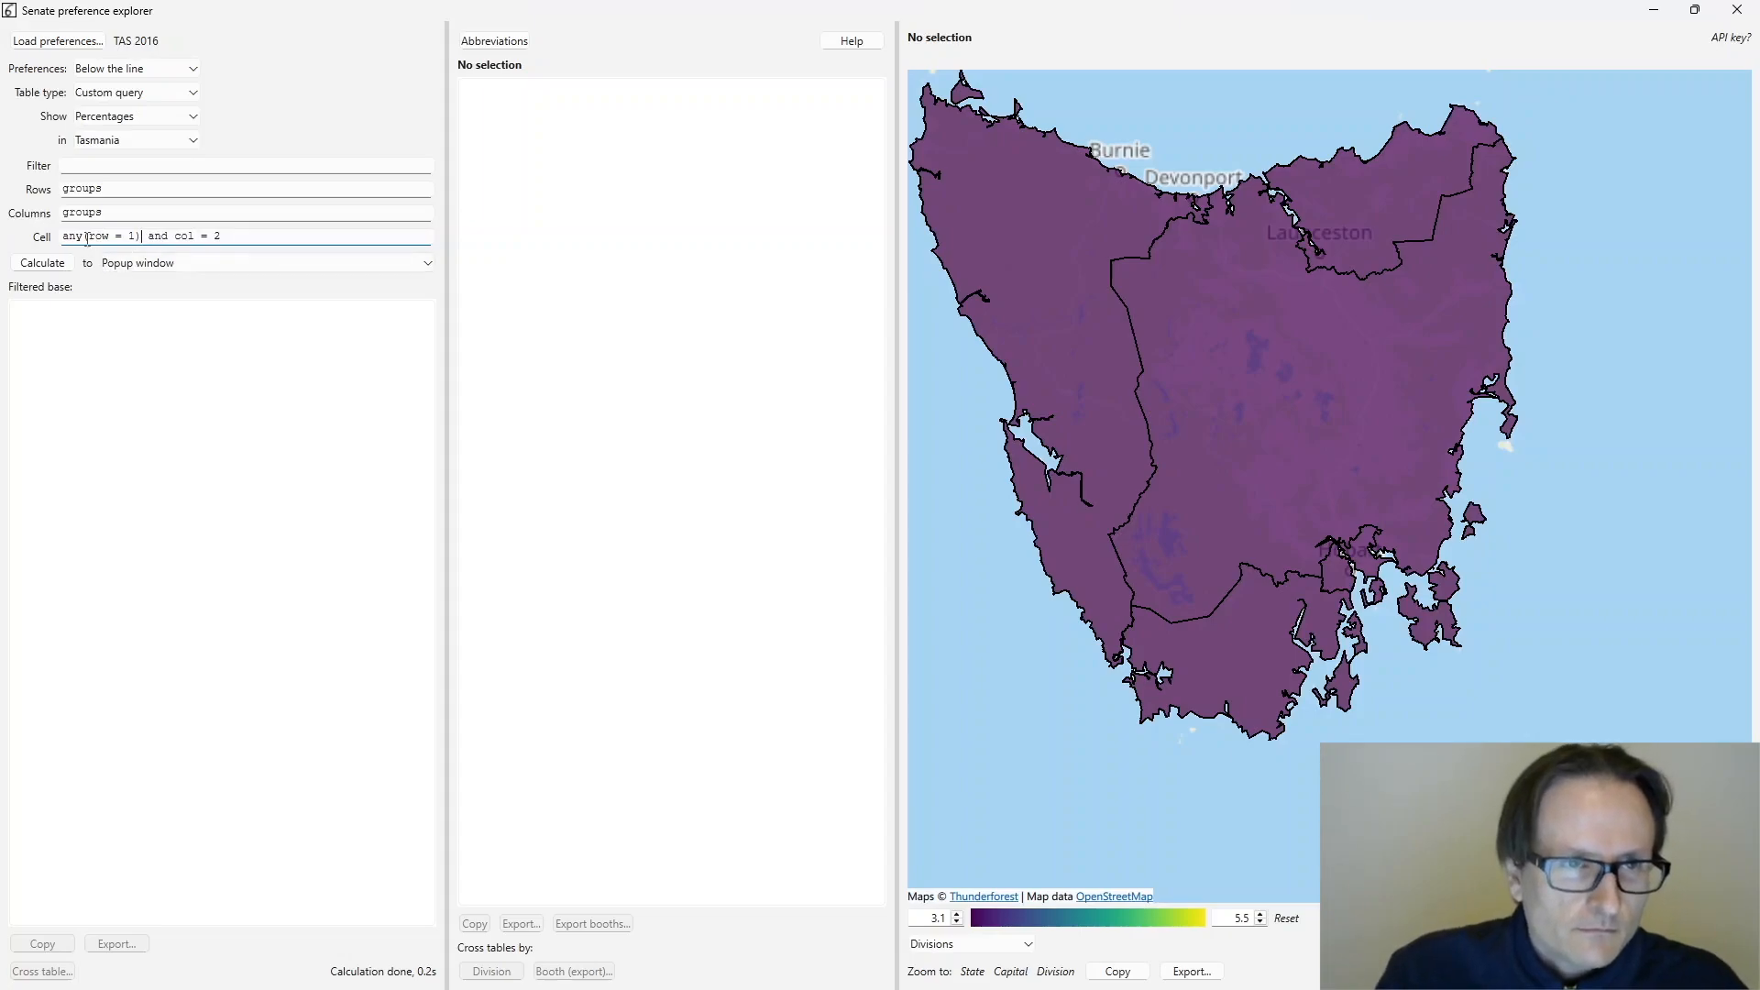
- Wrap the column condition as any(col = 2) and calculate the groups cross table to a popup window
{"action": "left_click_drag", "start_coordinate": [91, 236], "coordinate": [138, 237]}
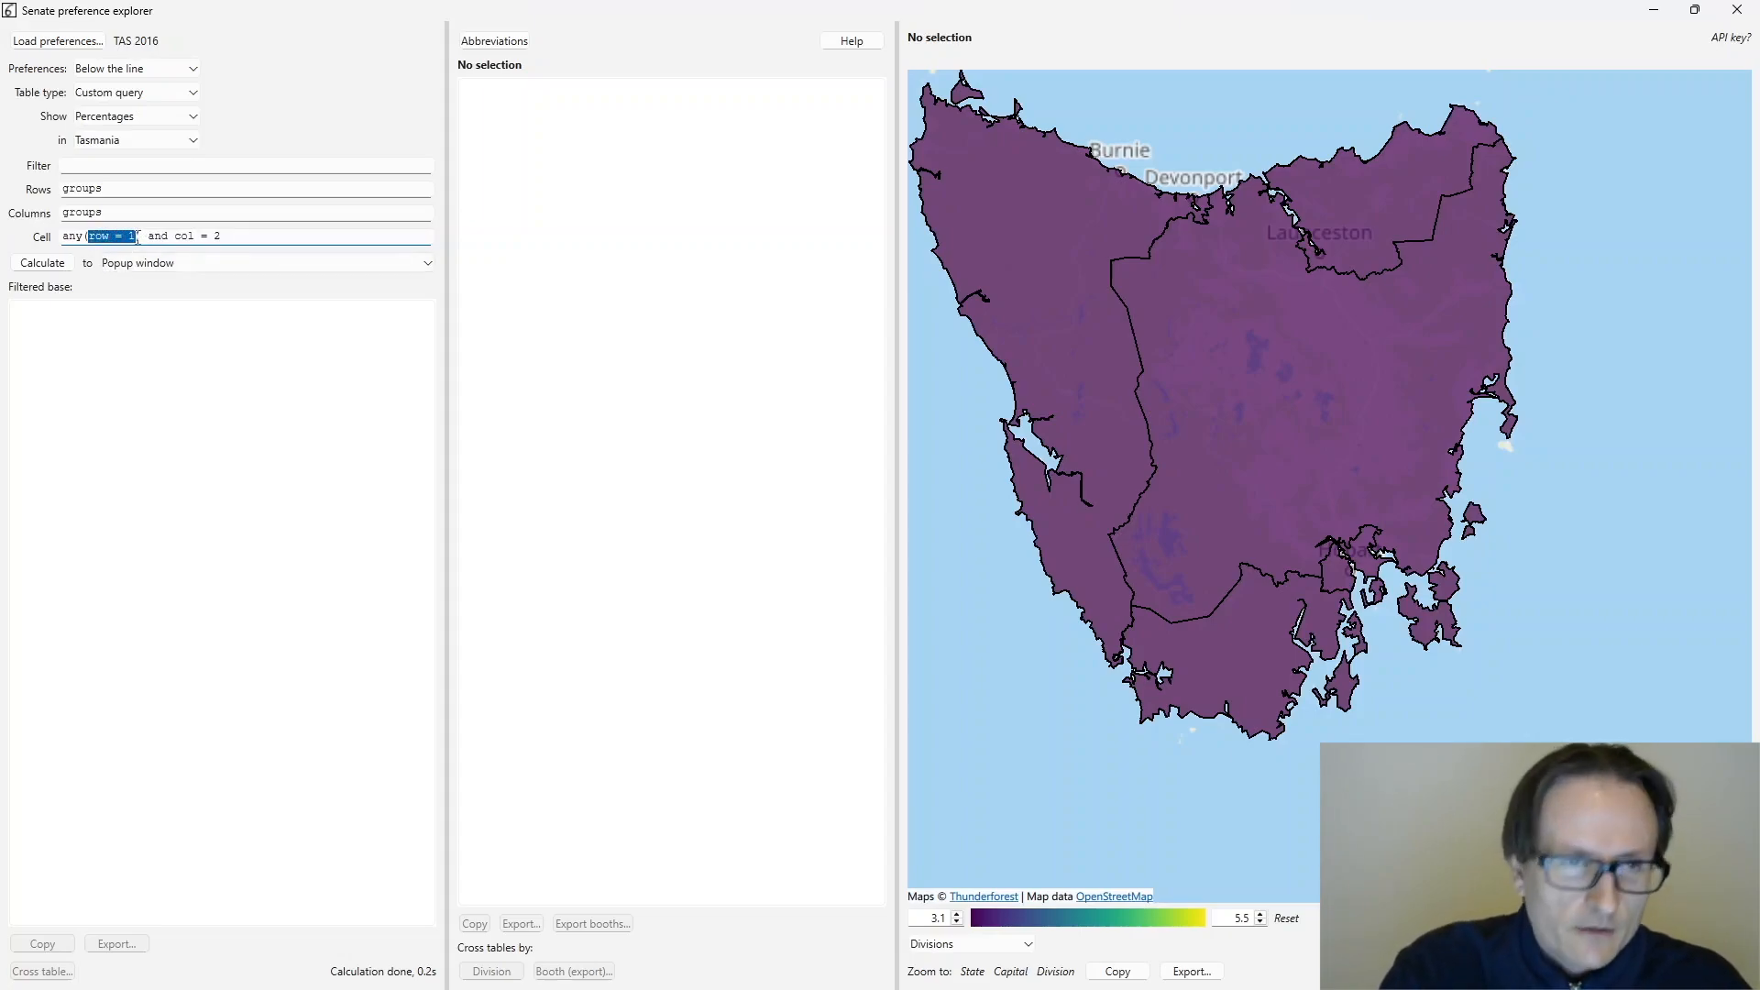
{"action": "left_click", "coordinate": [104, 237]}
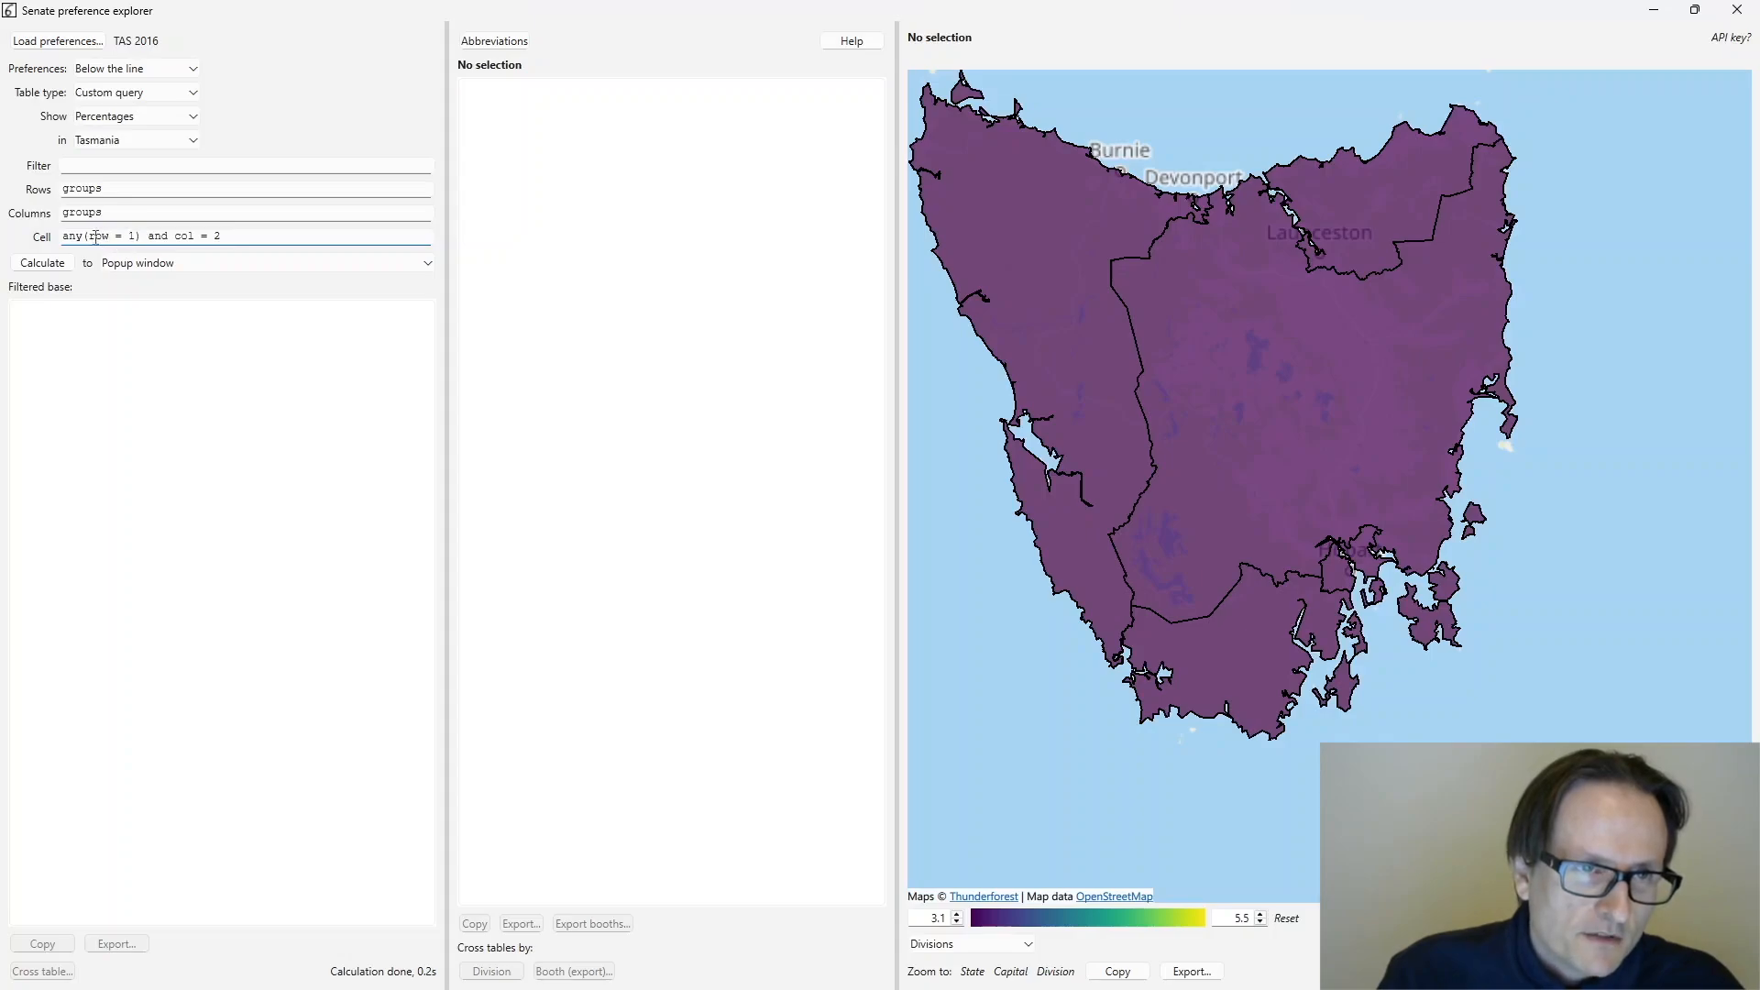
{"action": "left_click_drag", "start_coordinate": [91, 237], "coordinate": [134, 236]}
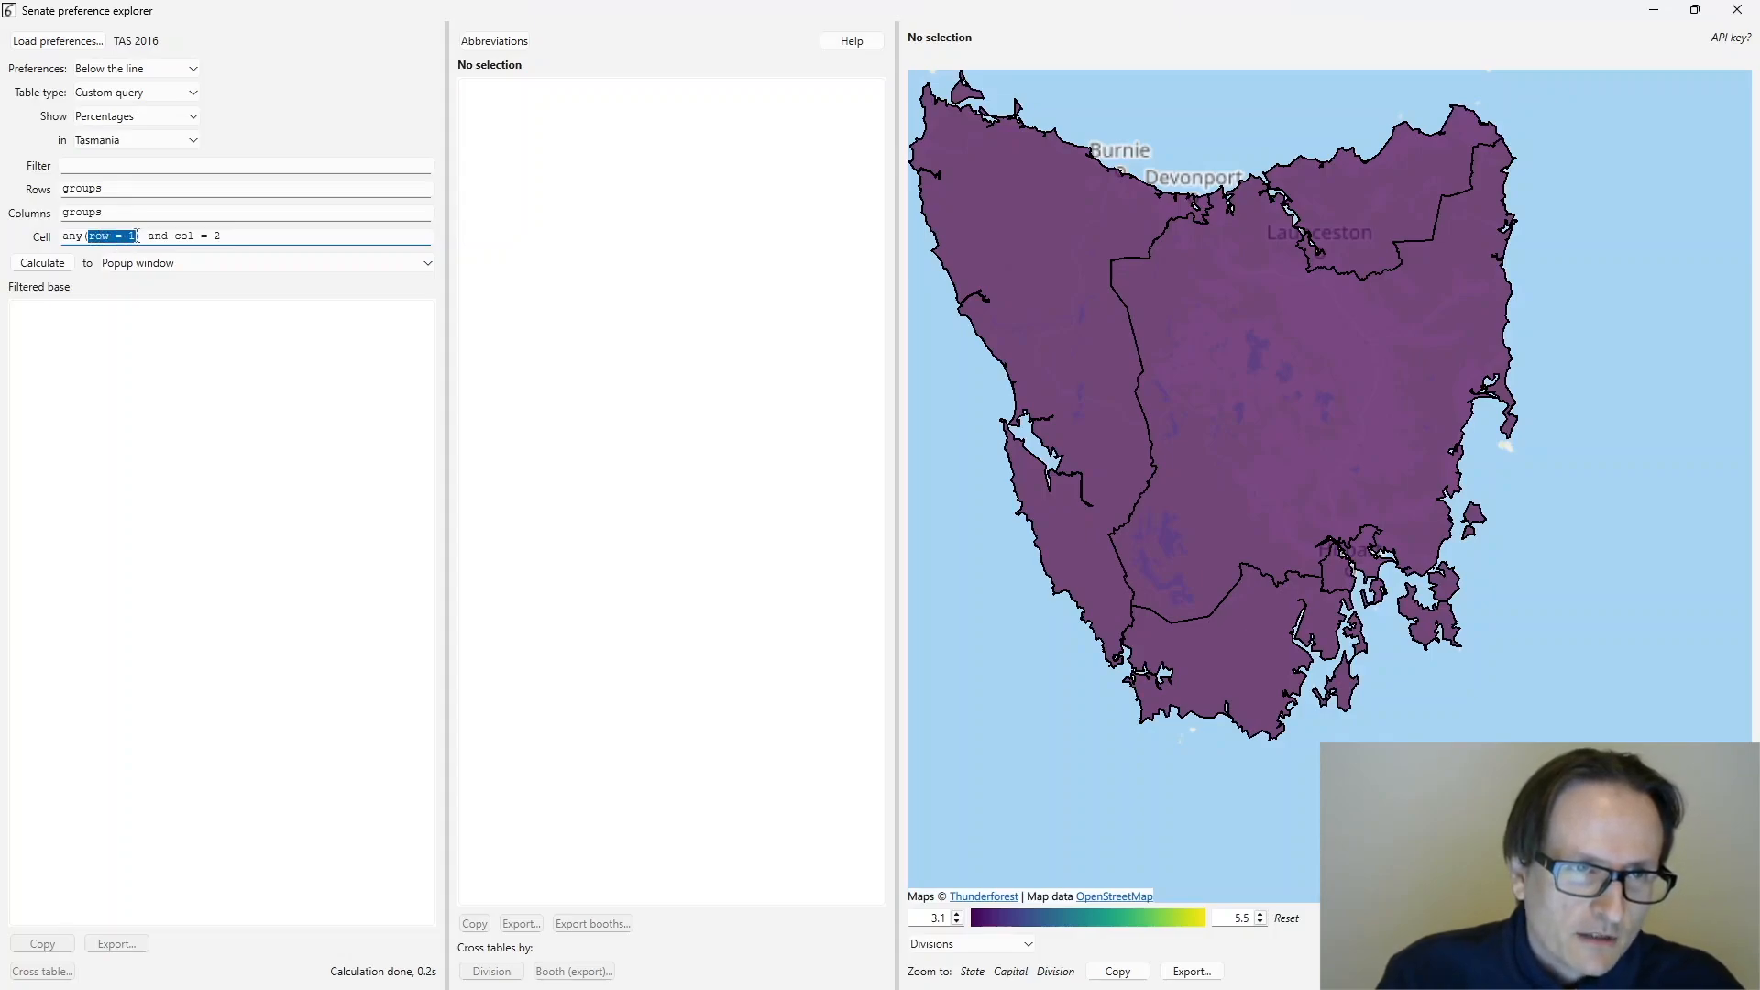
{"action": "left_click", "coordinate": [172, 237]}
{"action": "type", "text": "any("}
{"action": "key", "text": "End"}
{"action": "type", "text": ")"}
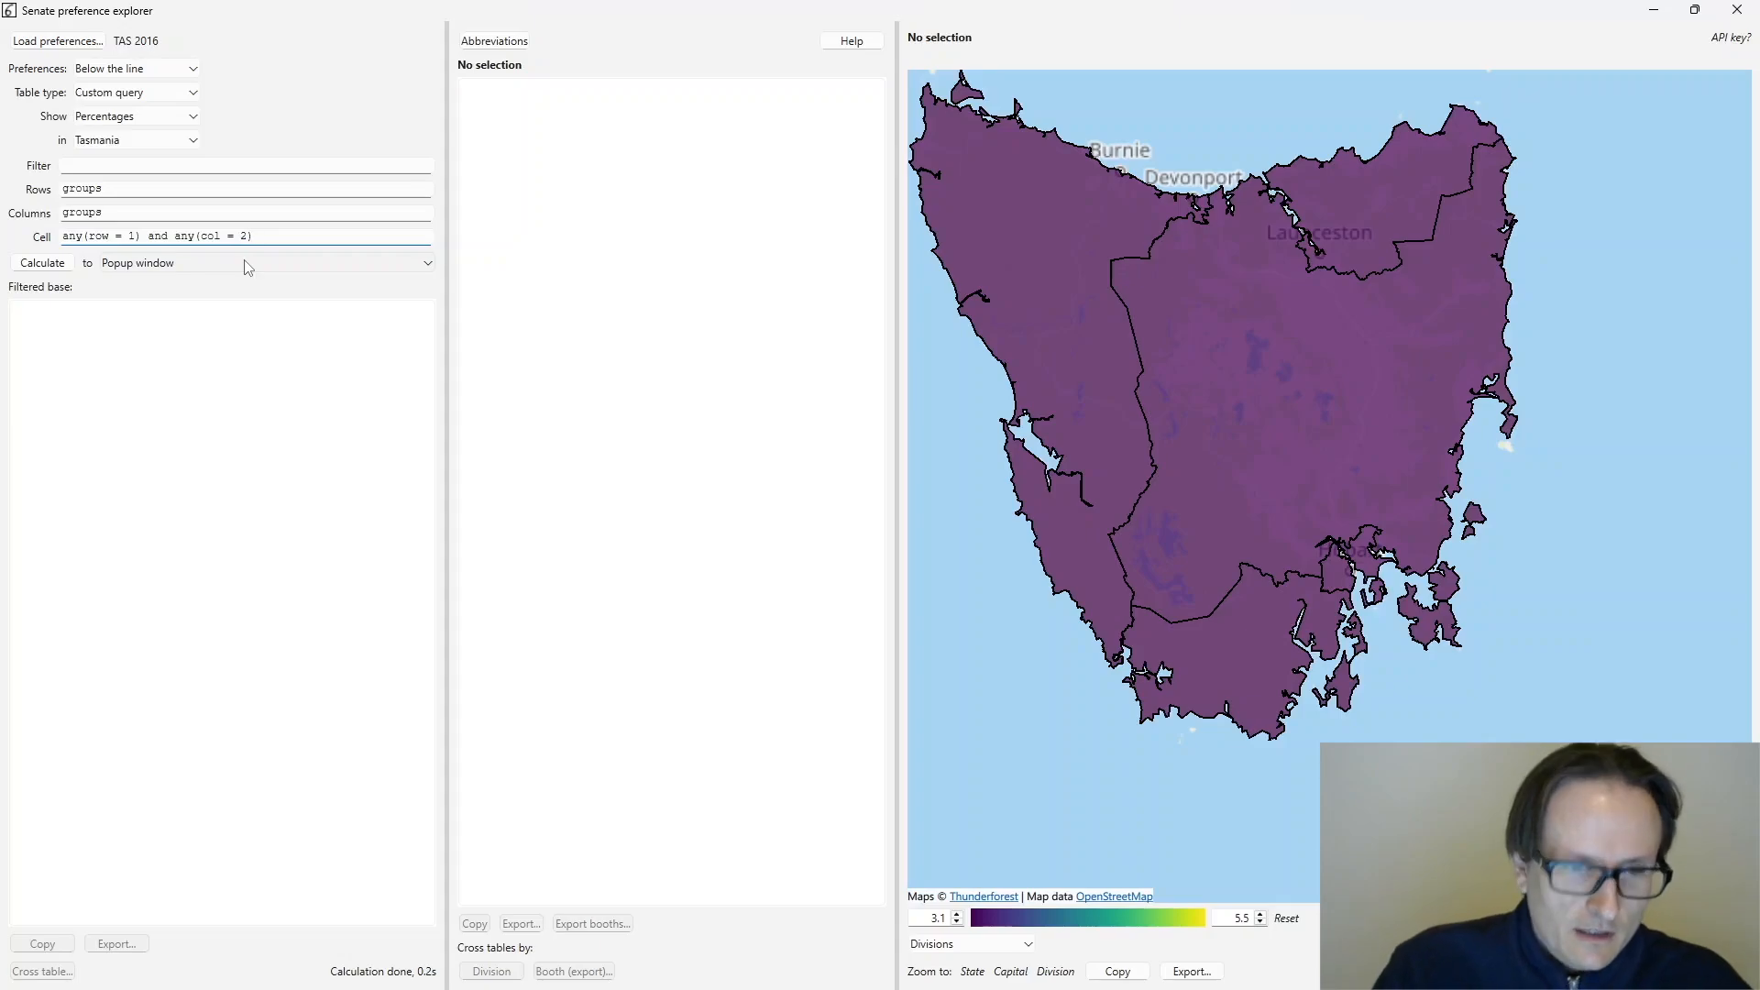
{"action": "left_click", "coordinate": [47, 267]}
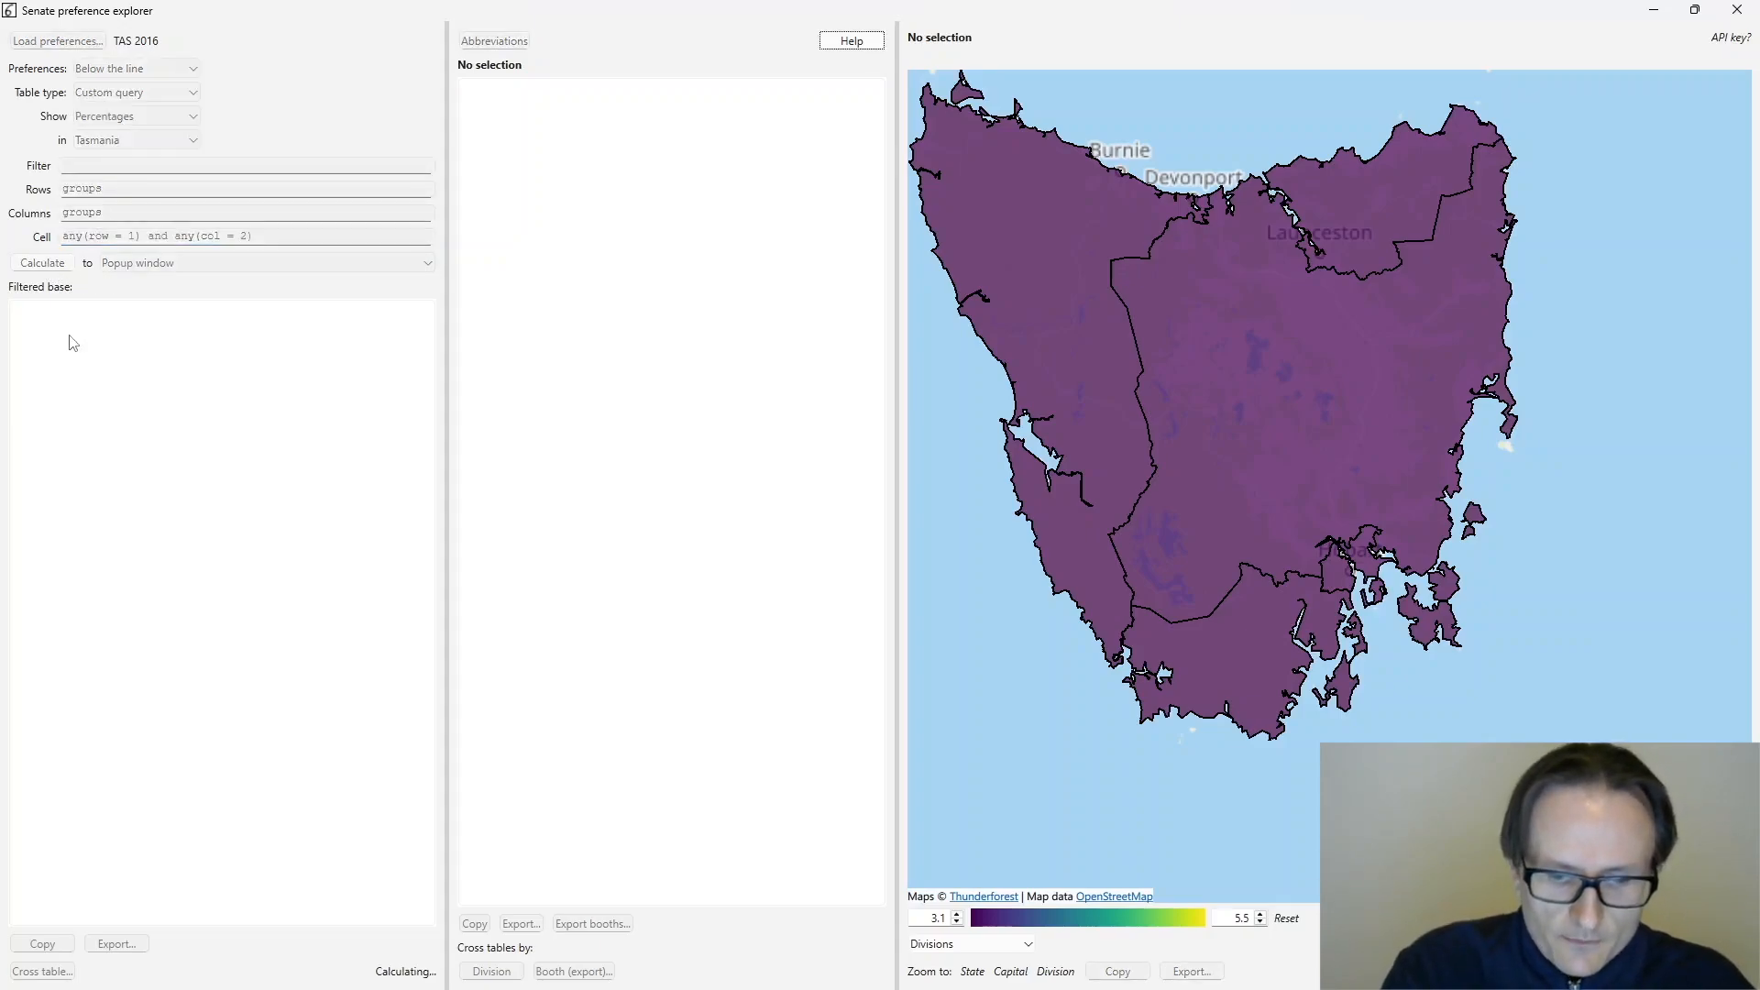
- Enlarge the groups cross table popup, order its columns by the LP row, and close it
{"action": "left_click_drag", "start_coordinate": [786, 265], "coordinate": [291, 120]}
{"action": "left_click_drag", "start_coordinate": [614, 596], "coordinate": [1283, 859]}
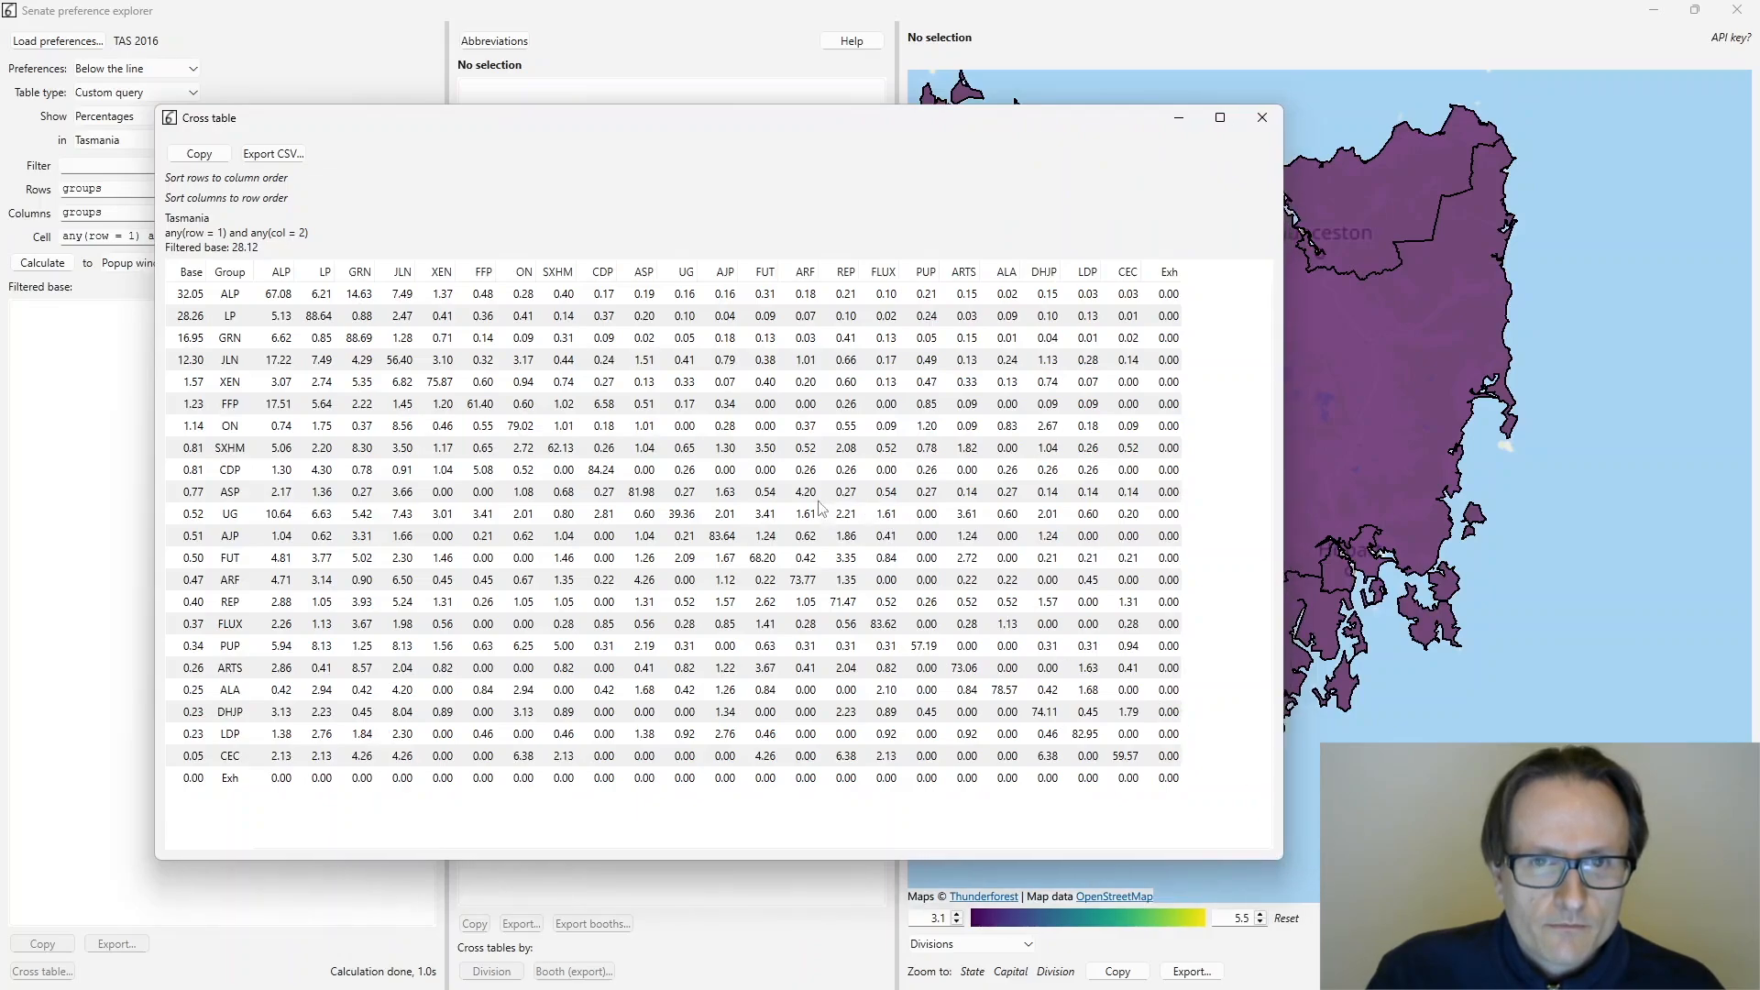
{"action": "left_click_drag", "start_coordinate": [444, 123], "coordinate": [481, 93]}
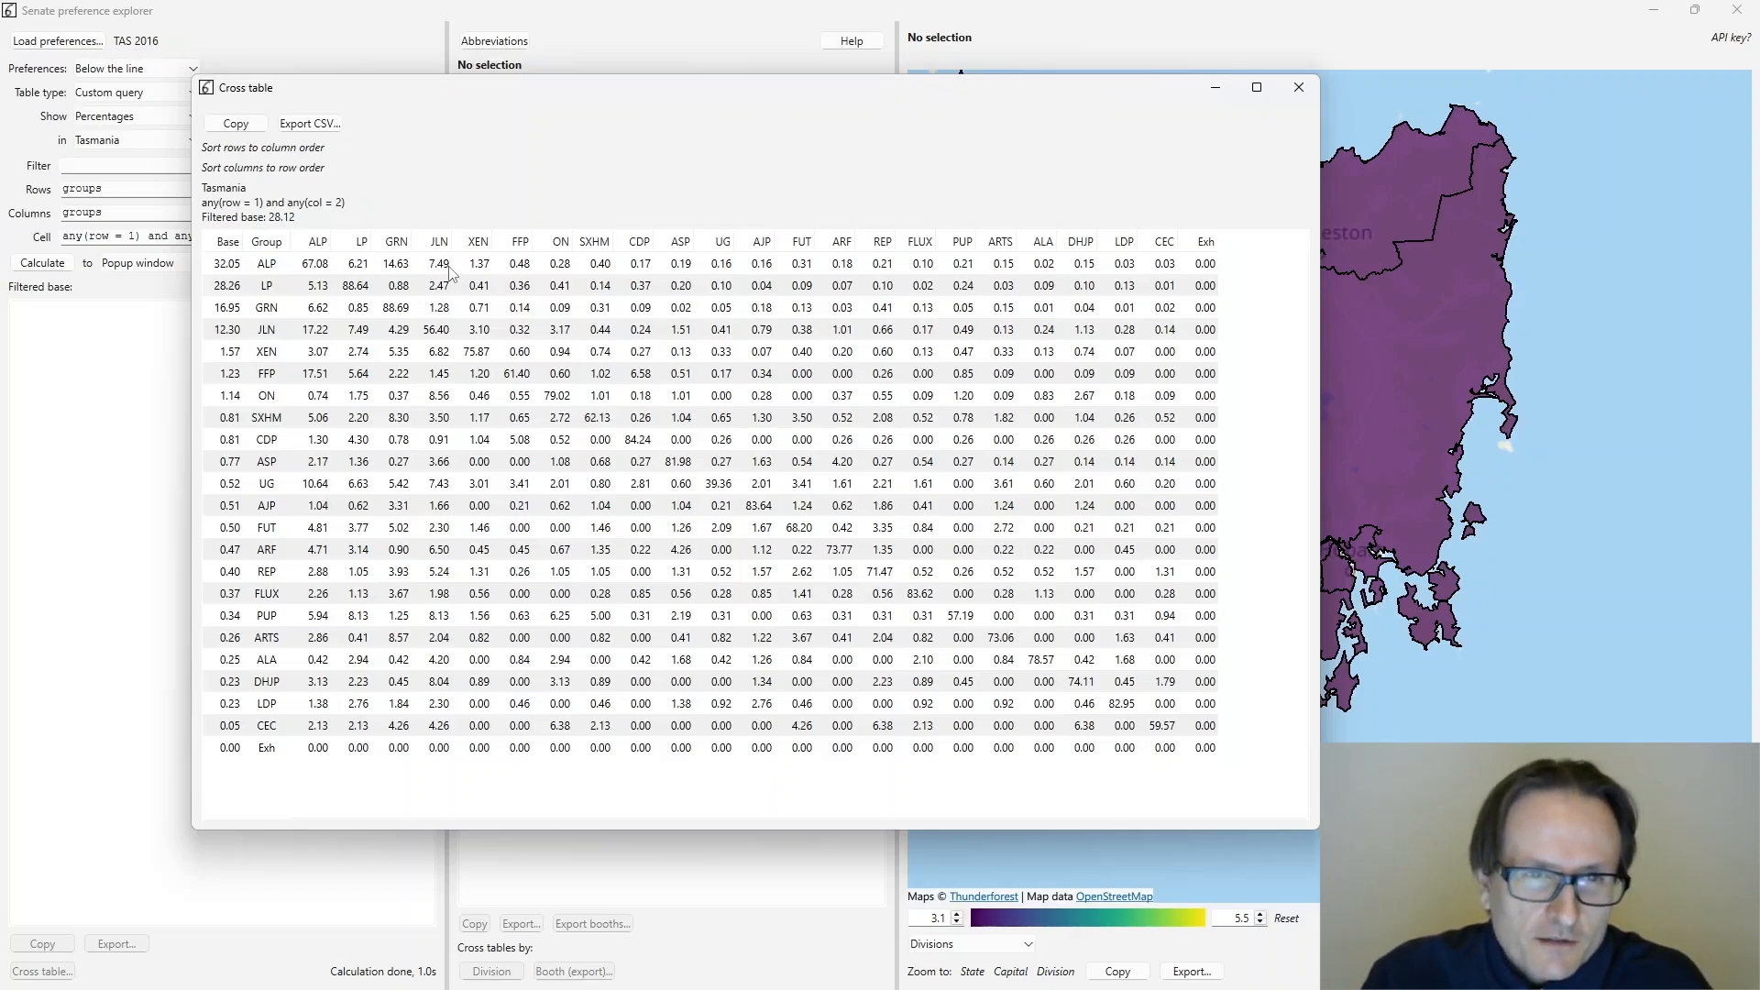
{"action": "left_click", "coordinate": [267, 287]}
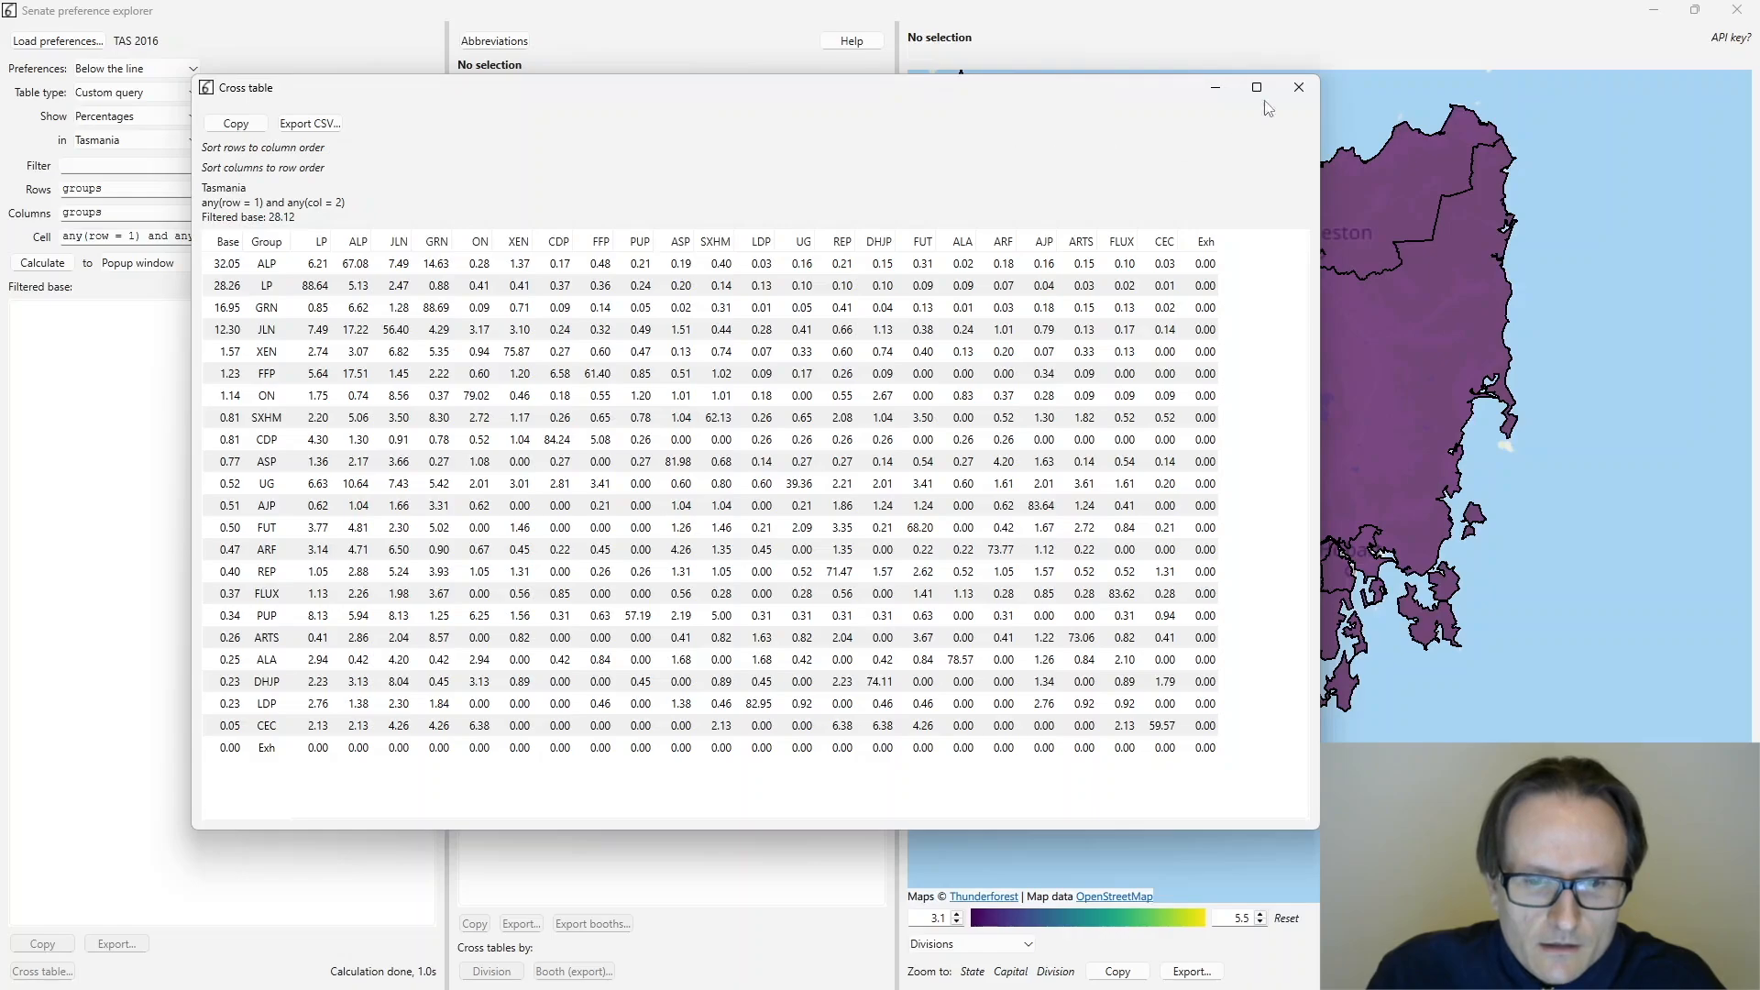
{"action": "left_click", "coordinate": [1314, 88]}
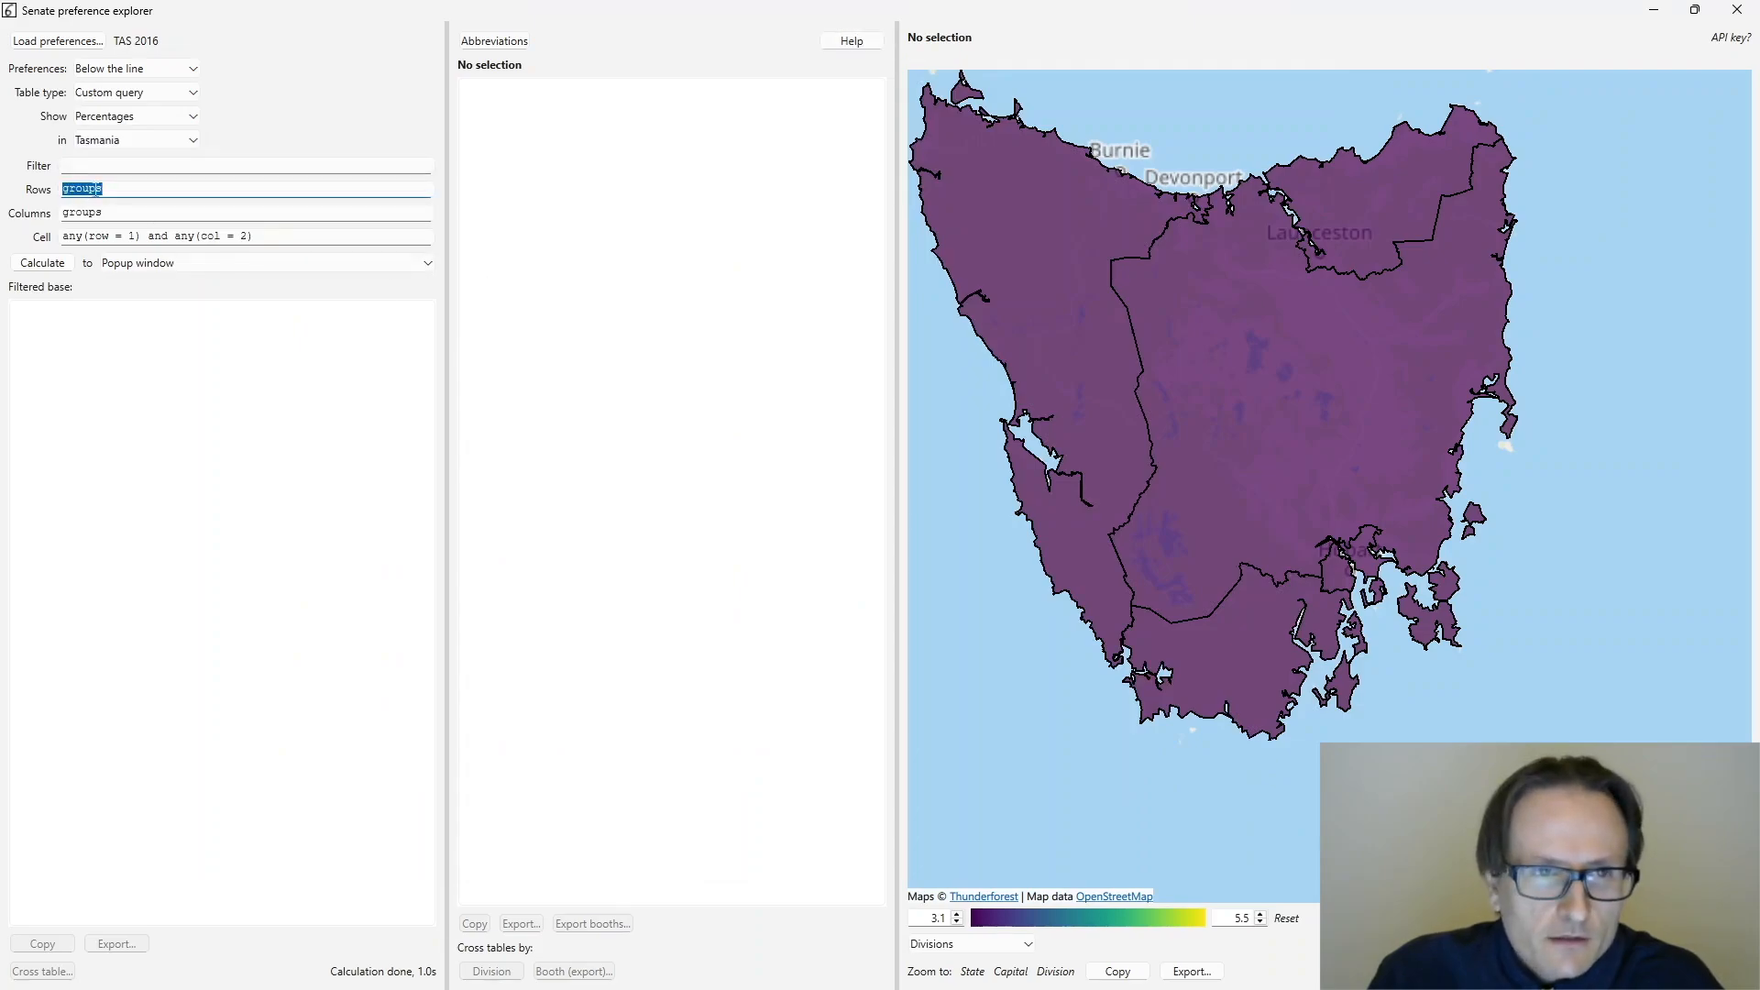
- Change the query rows to candidates and calculate the cross table with the cell expression row = 1 and any(col = 2)
{"action": "type", "text": "candidates"}
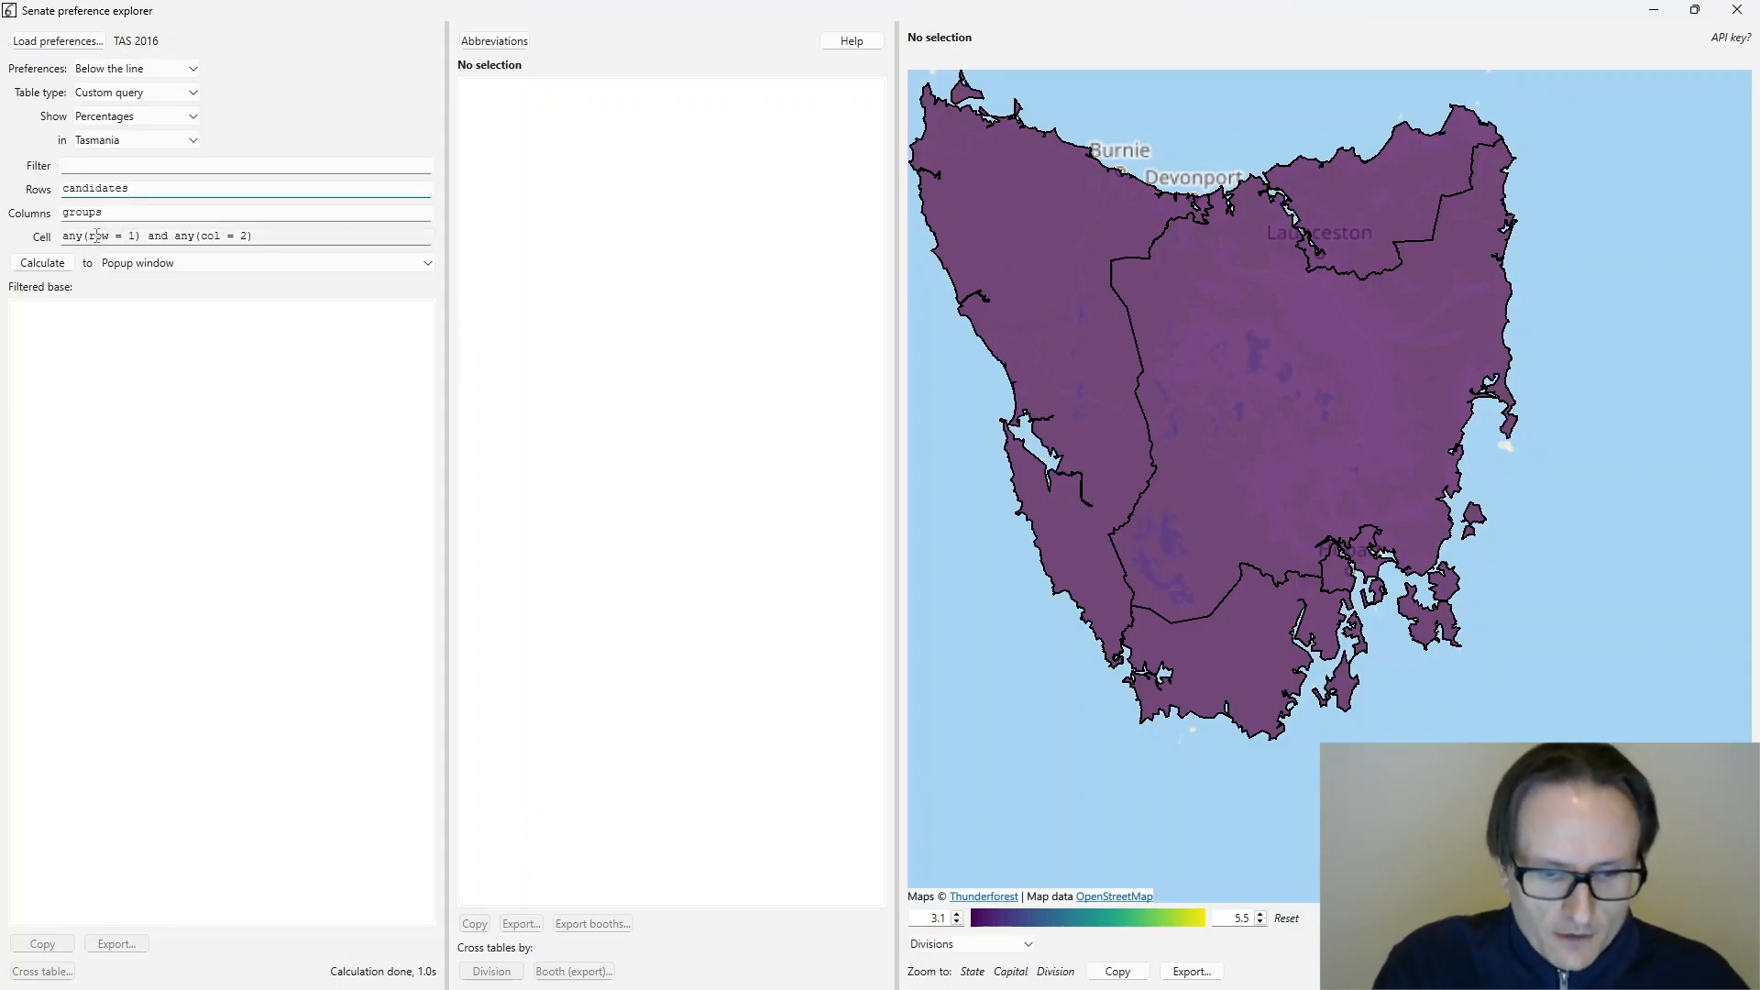
{"action": "left_click_drag", "start_coordinate": [90, 236], "coordinate": [24, 234]}
{"action": "key", "text": "BackSpace"}
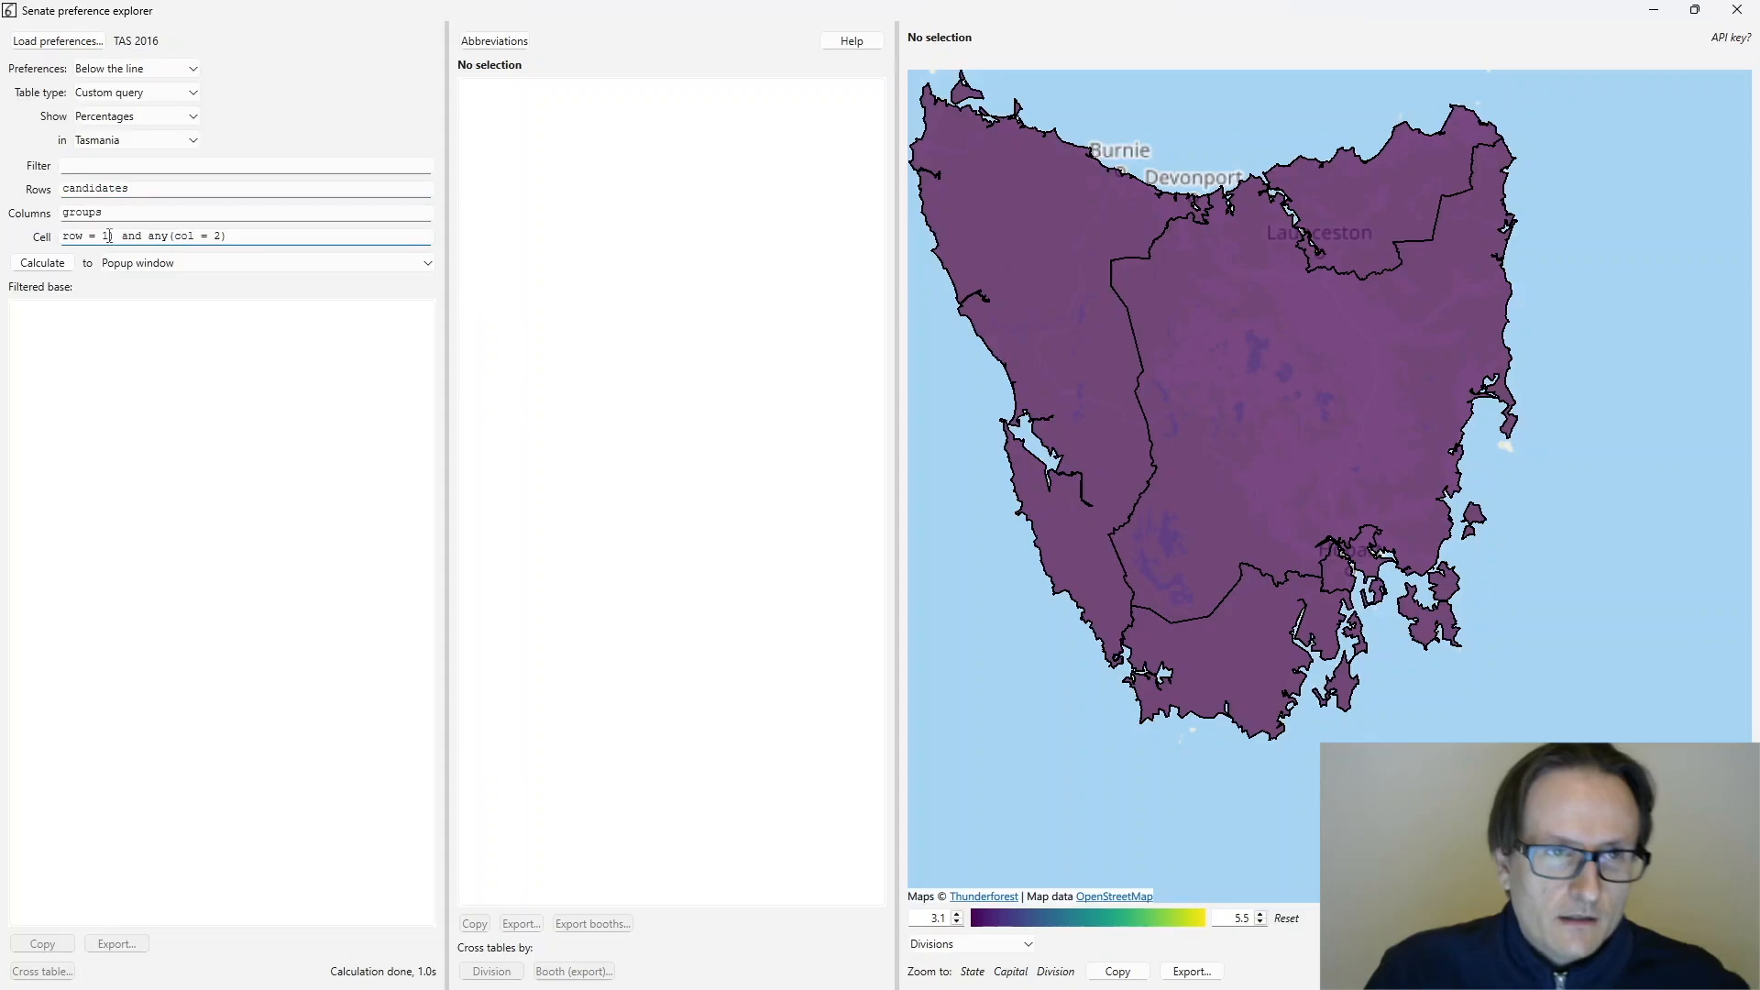
{"action": "key", "text": "BackSpace"}
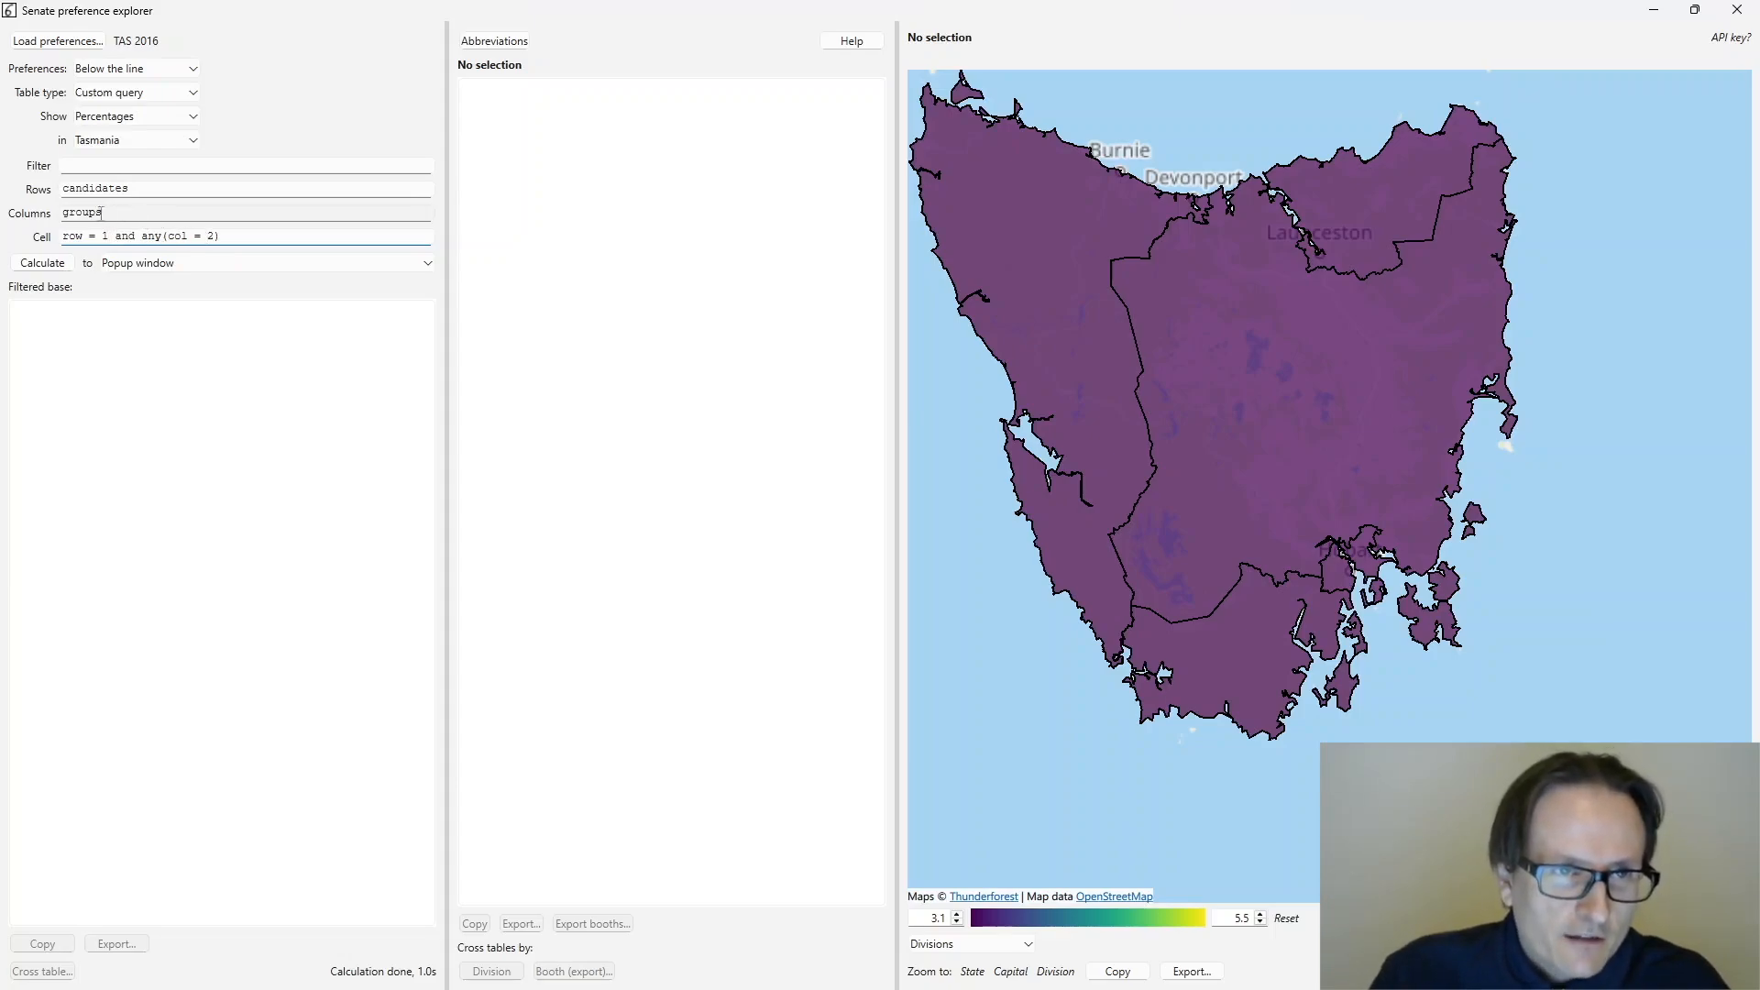
{"action": "key", "text": "Return"}
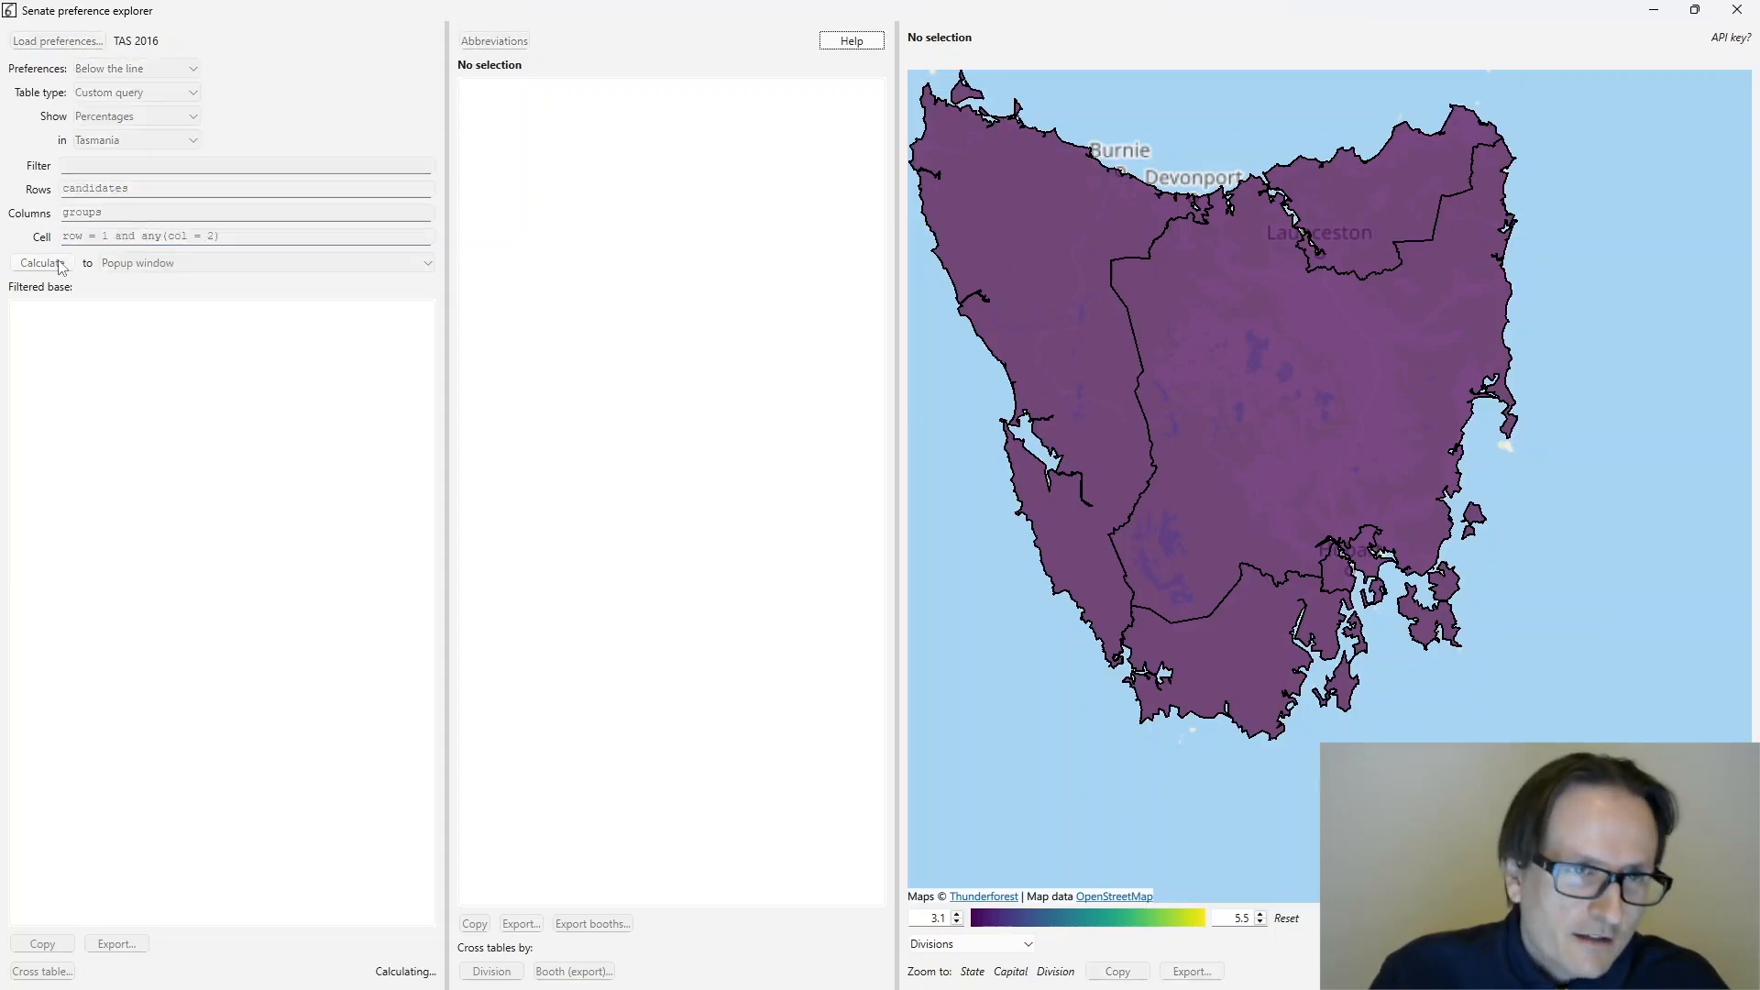
- Enlarge the candidates-by-groups cross table, order its columns by the ALP_6 row and by the LP_5 row, and close it
{"action": "left_click_drag", "start_coordinate": [724, 264], "coordinate": [220, 86]}
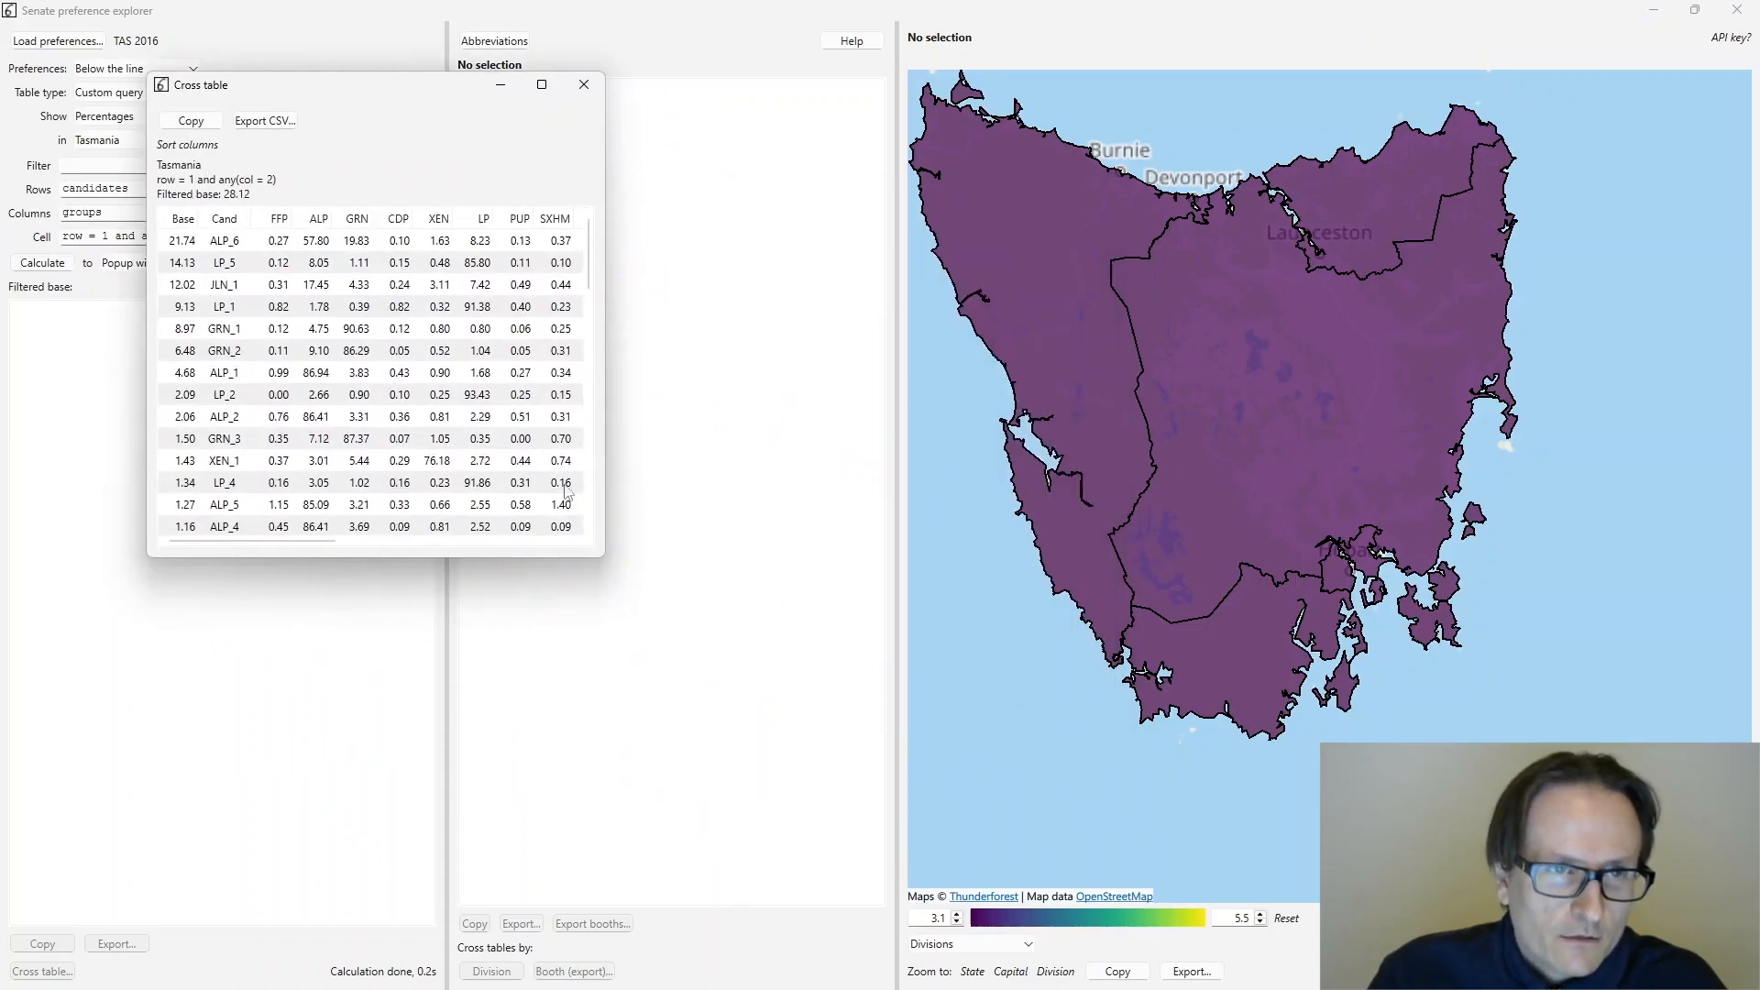
{"action": "left_click_drag", "start_coordinate": [603, 556], "coordinate": [1318, 829]}
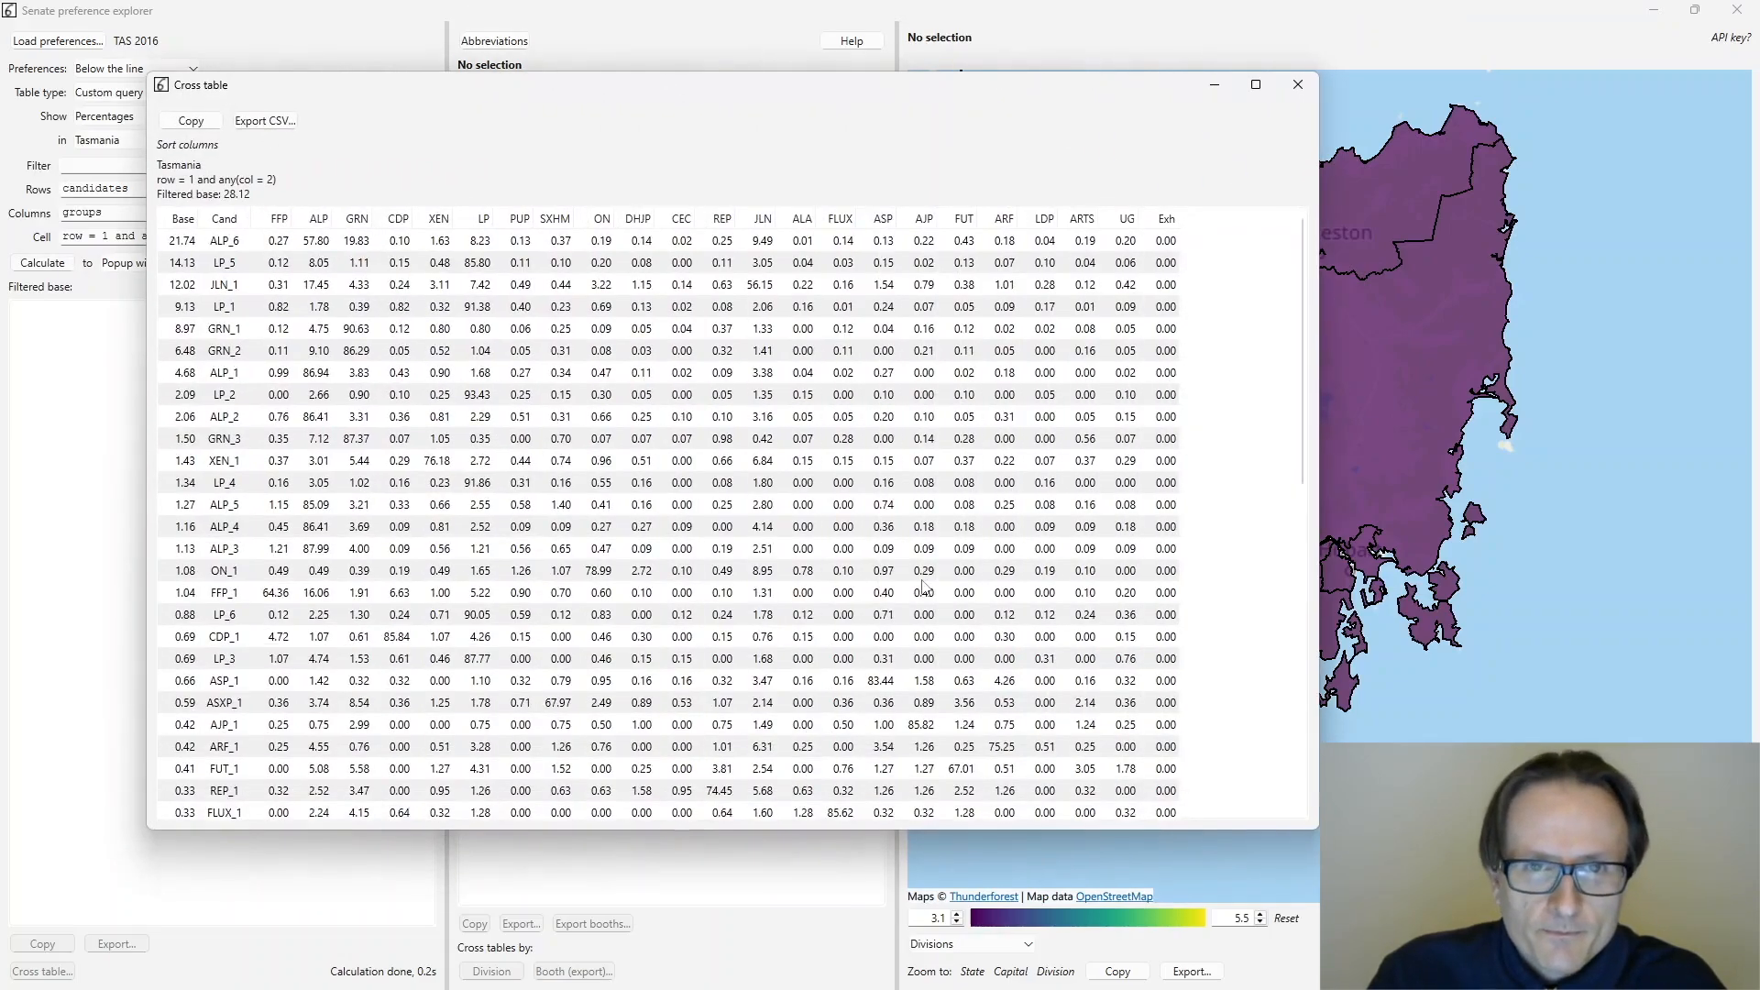
{"action": "left_click", "coordinate": [231, 244]}
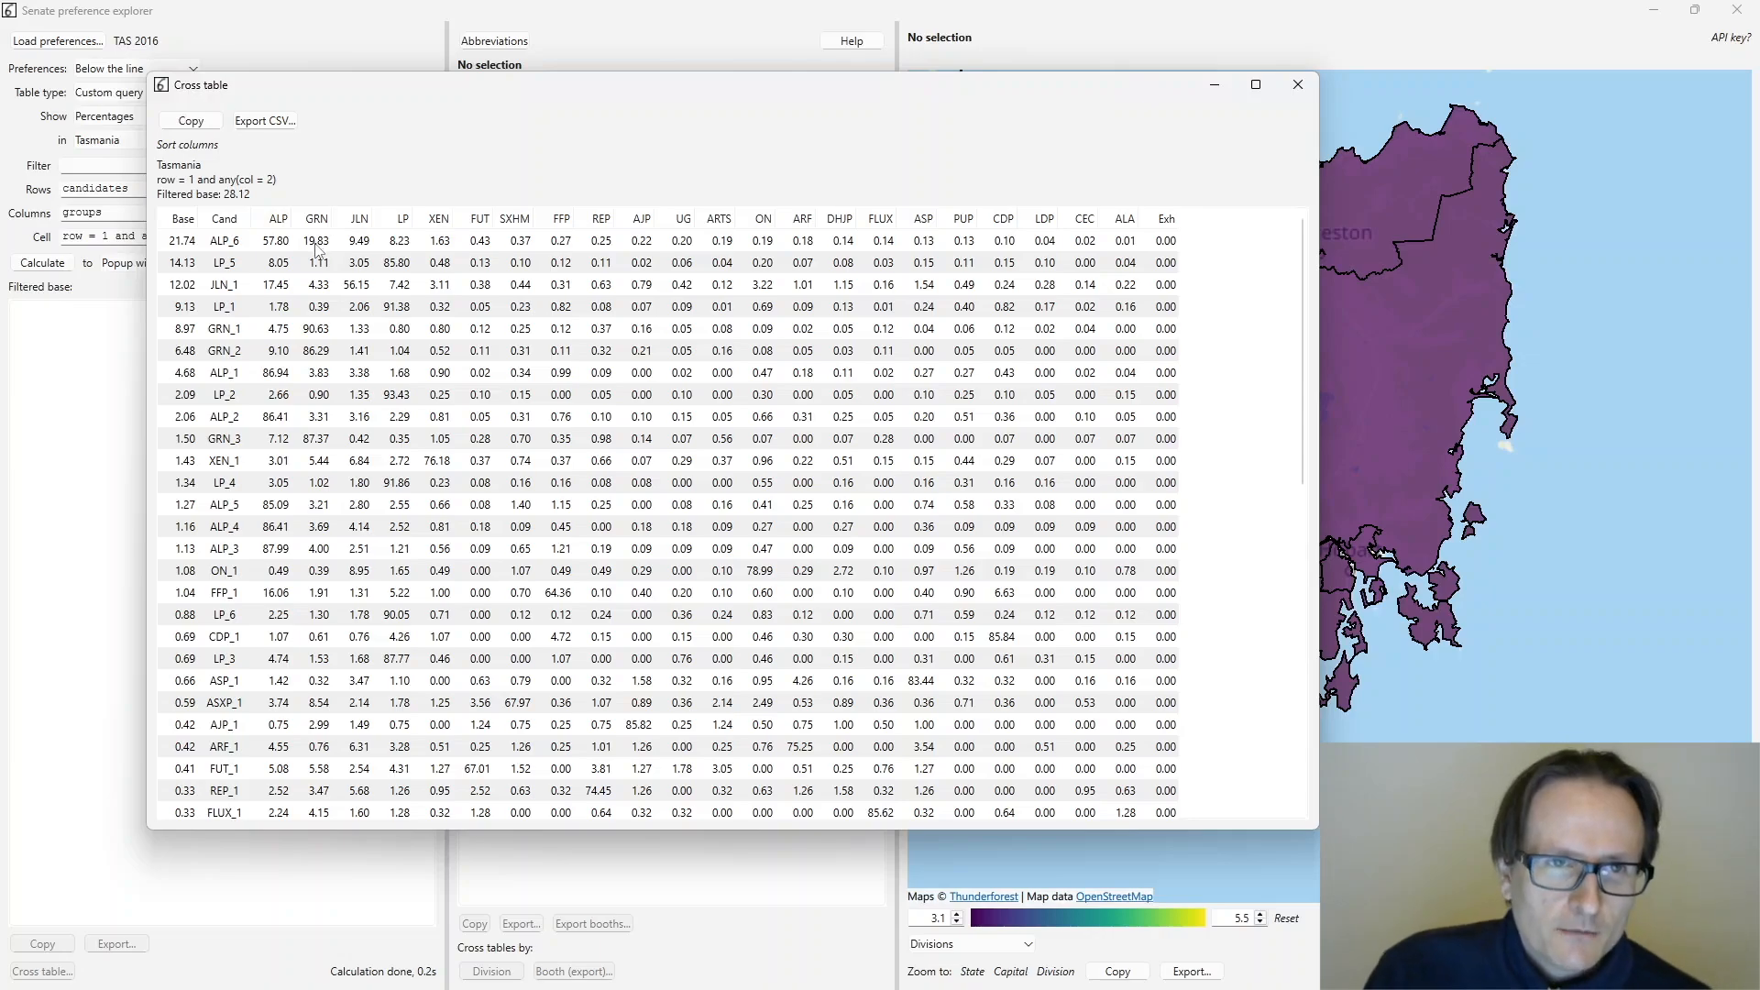
{"action": "left_click", "coordinate": [226, 265]}
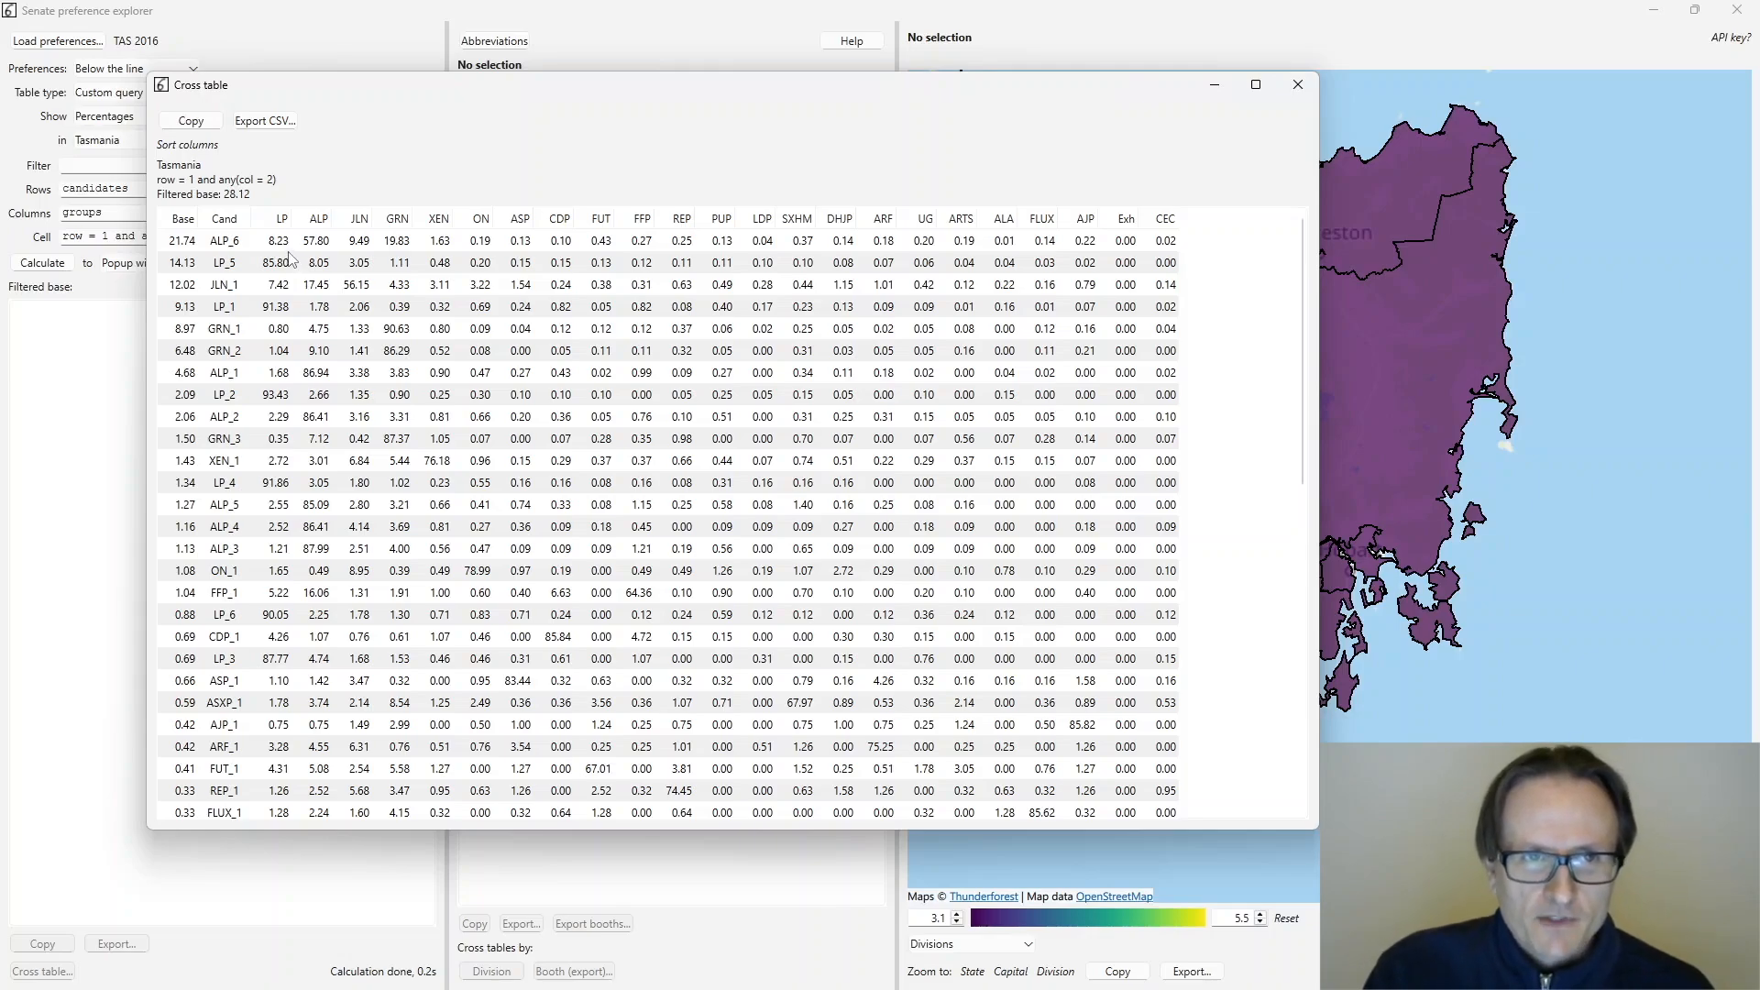
{"action": "left_click", "coordinate": [1295, 80]}
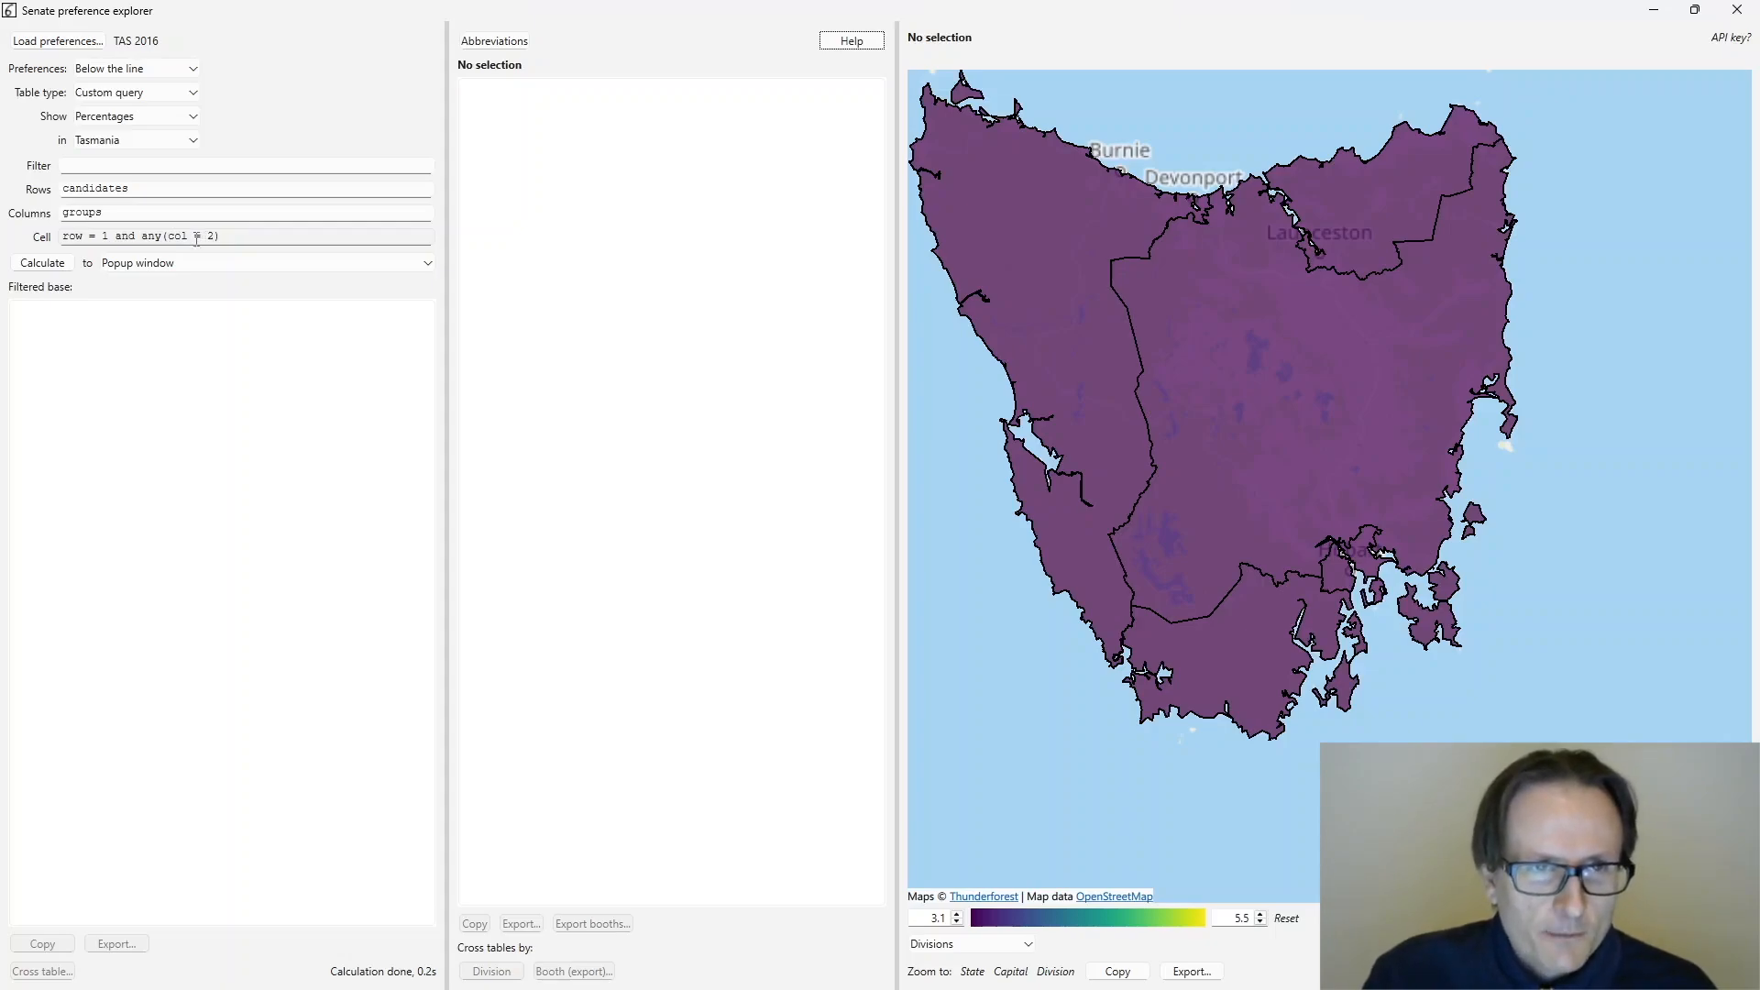
- Replace the column condition with all(col <= nc_col) and calculate the candidates-by-groups cross table to a popup window
{"action": "left_click_drag", "start_coordinate": [145, 233], "coordinate": [235, 234]}
{"action": "key", "text": "BackSpace"}
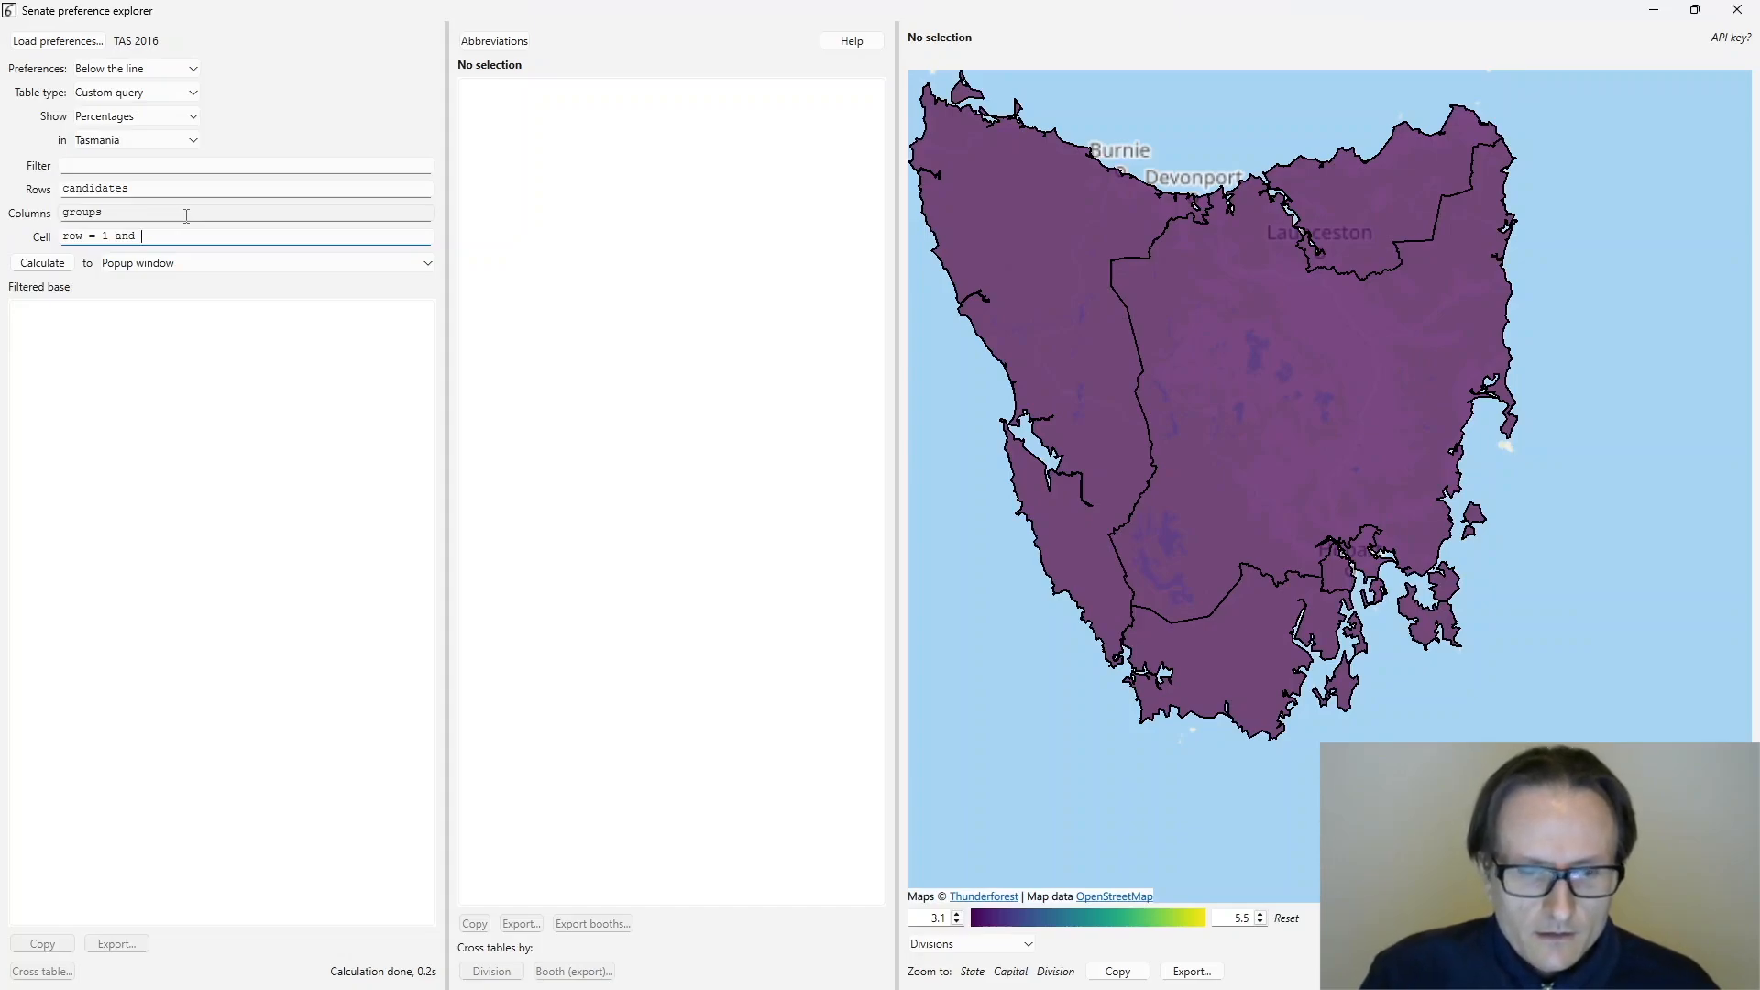
{"action": "type", "text": "no"}
{"action": "type", "text": "_col"}
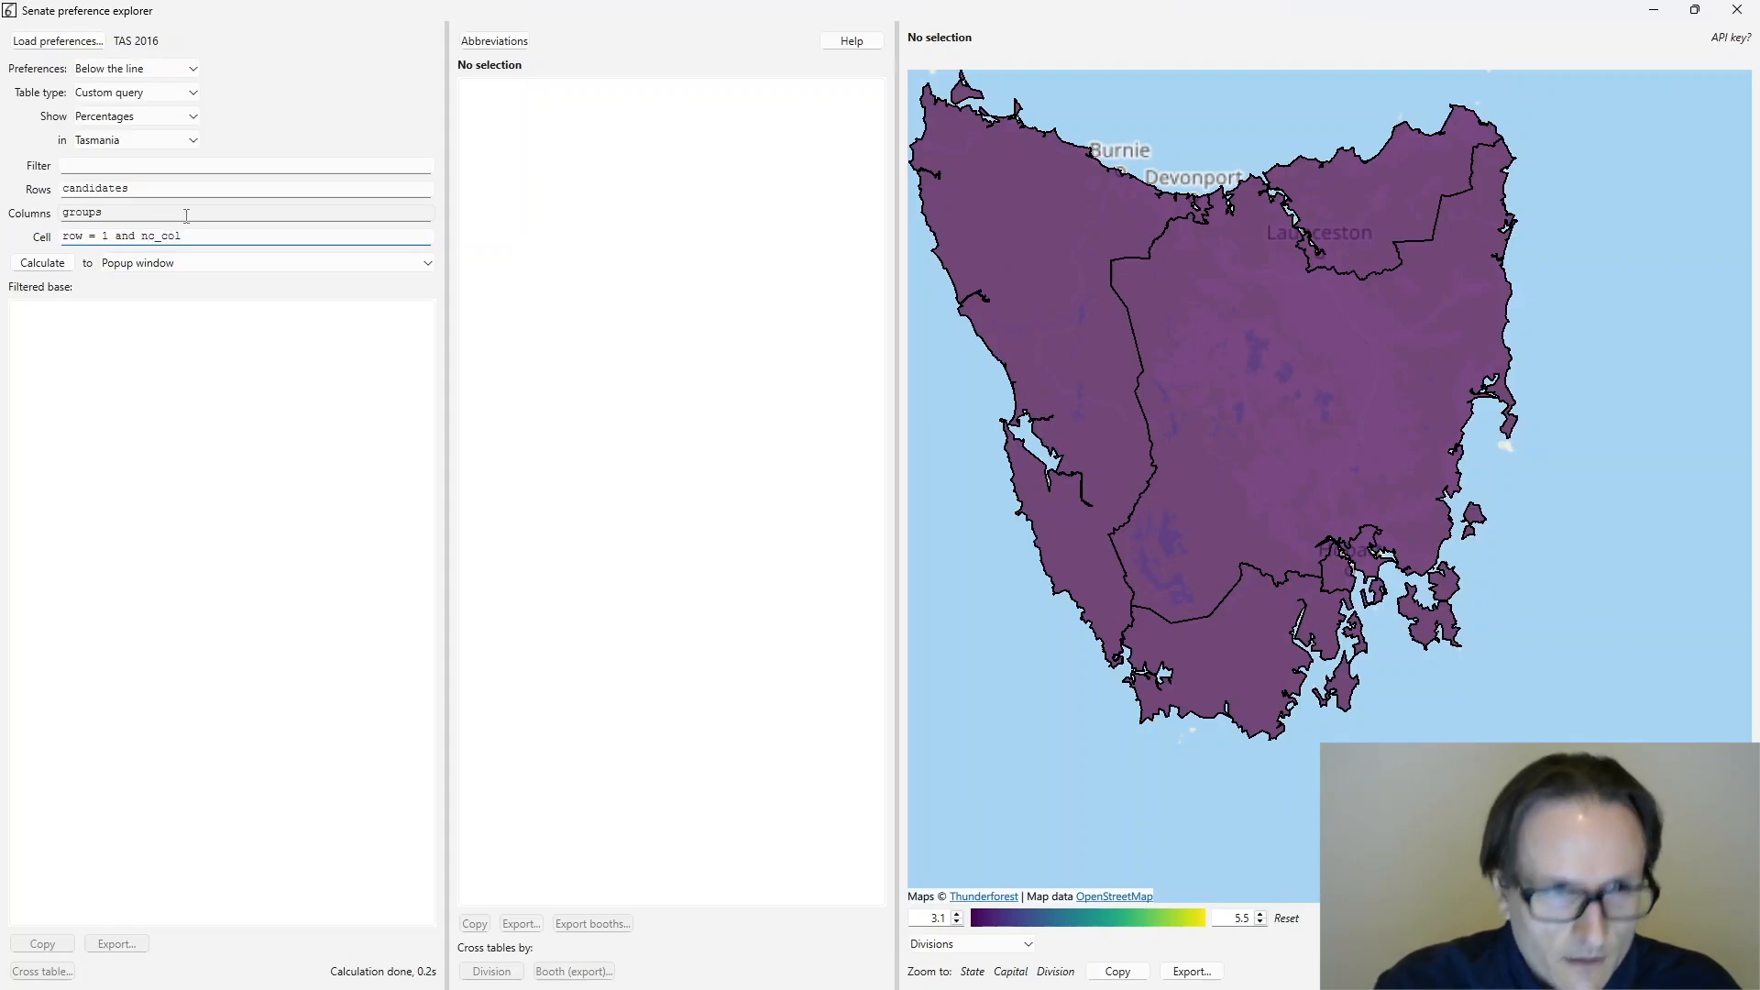
{"action": "type", "text": "all("}
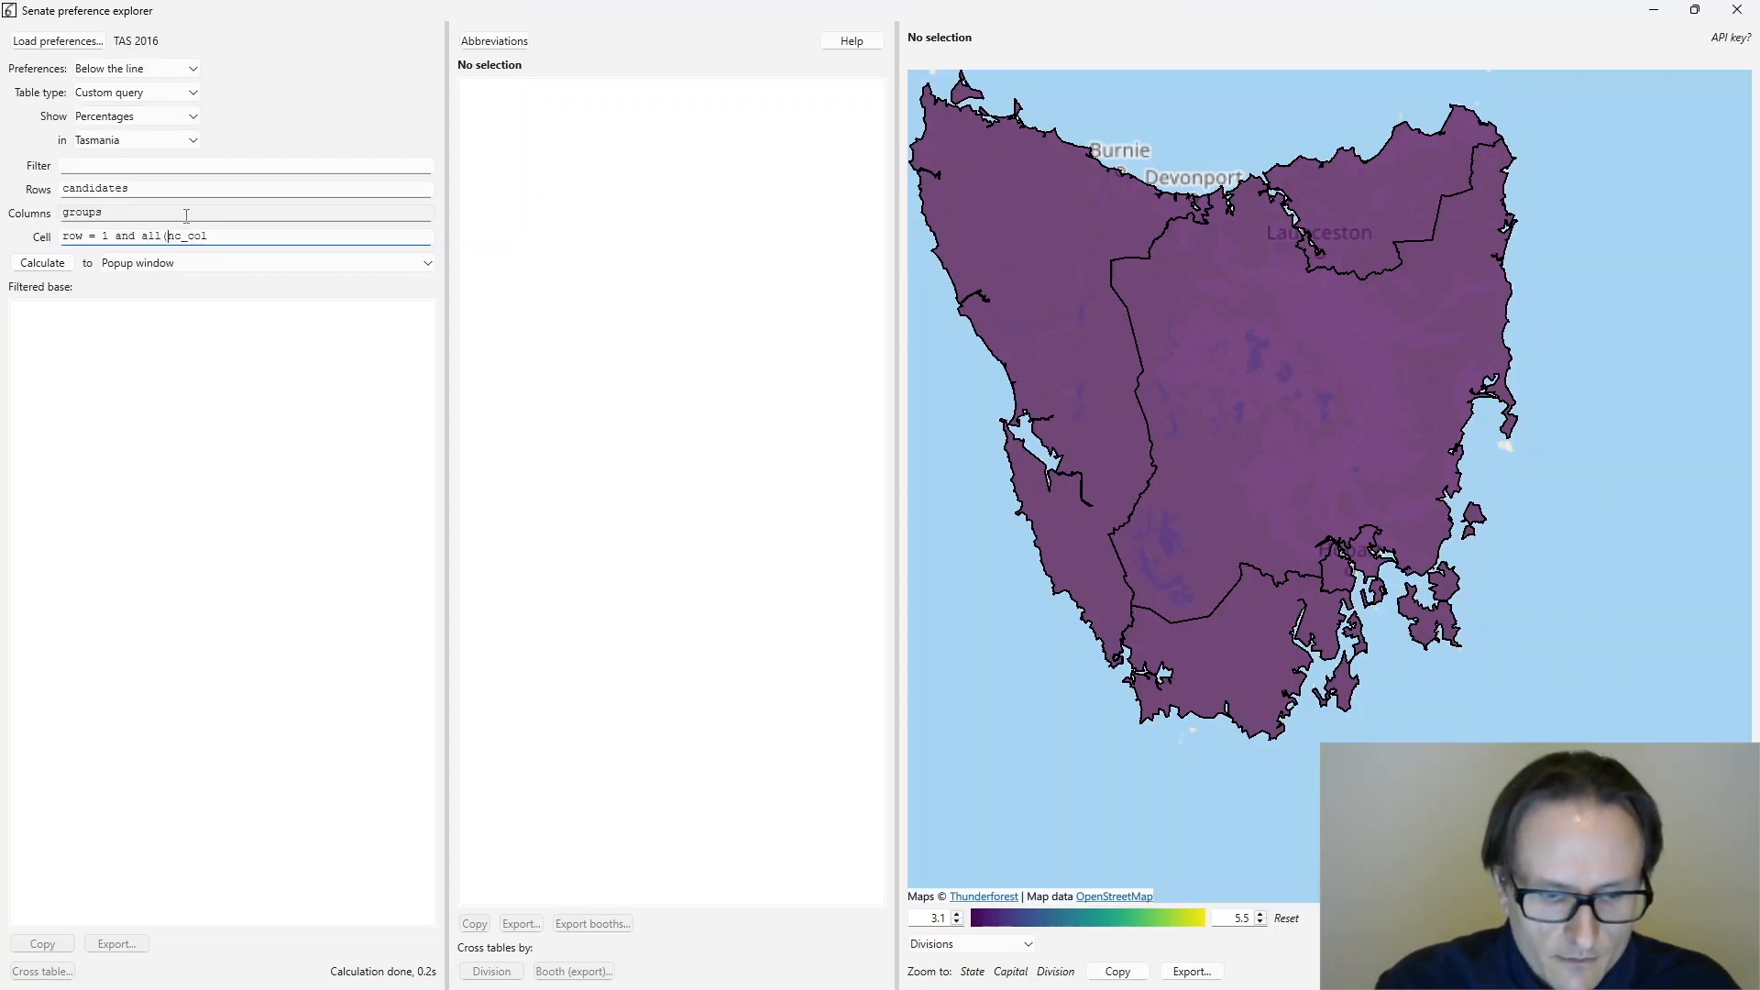
{"action": "type", "text": "col "}
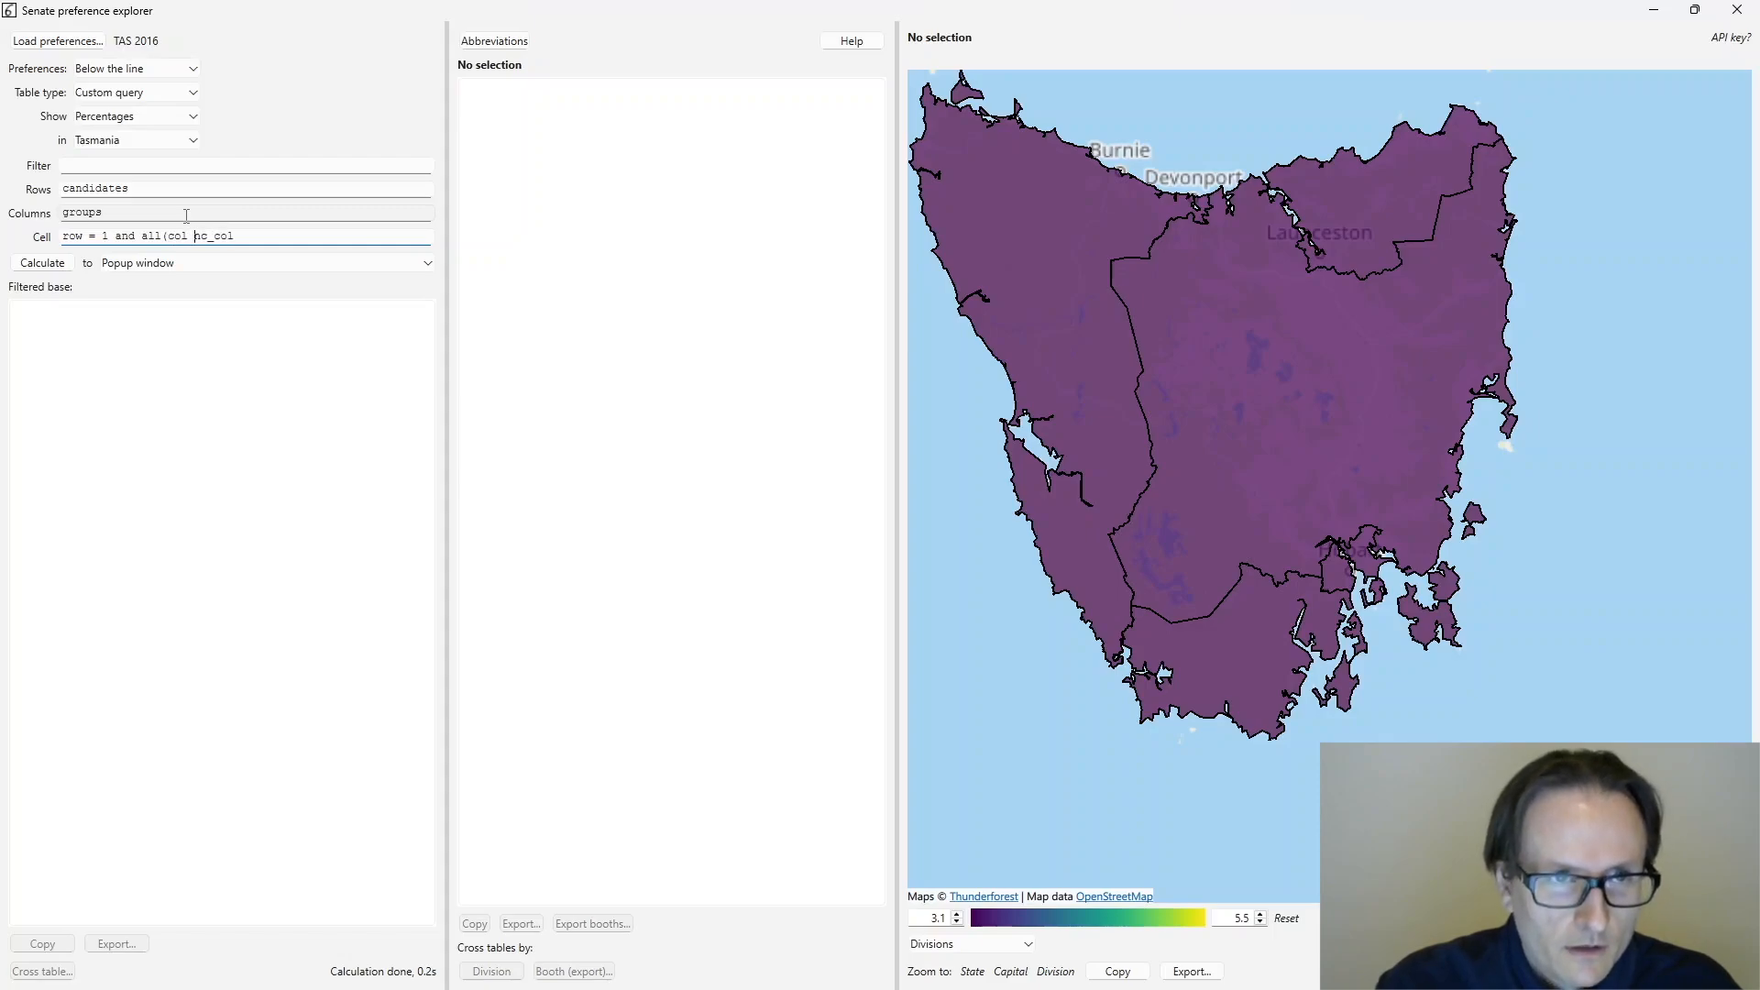
{"action": "type", "text": "<= "}
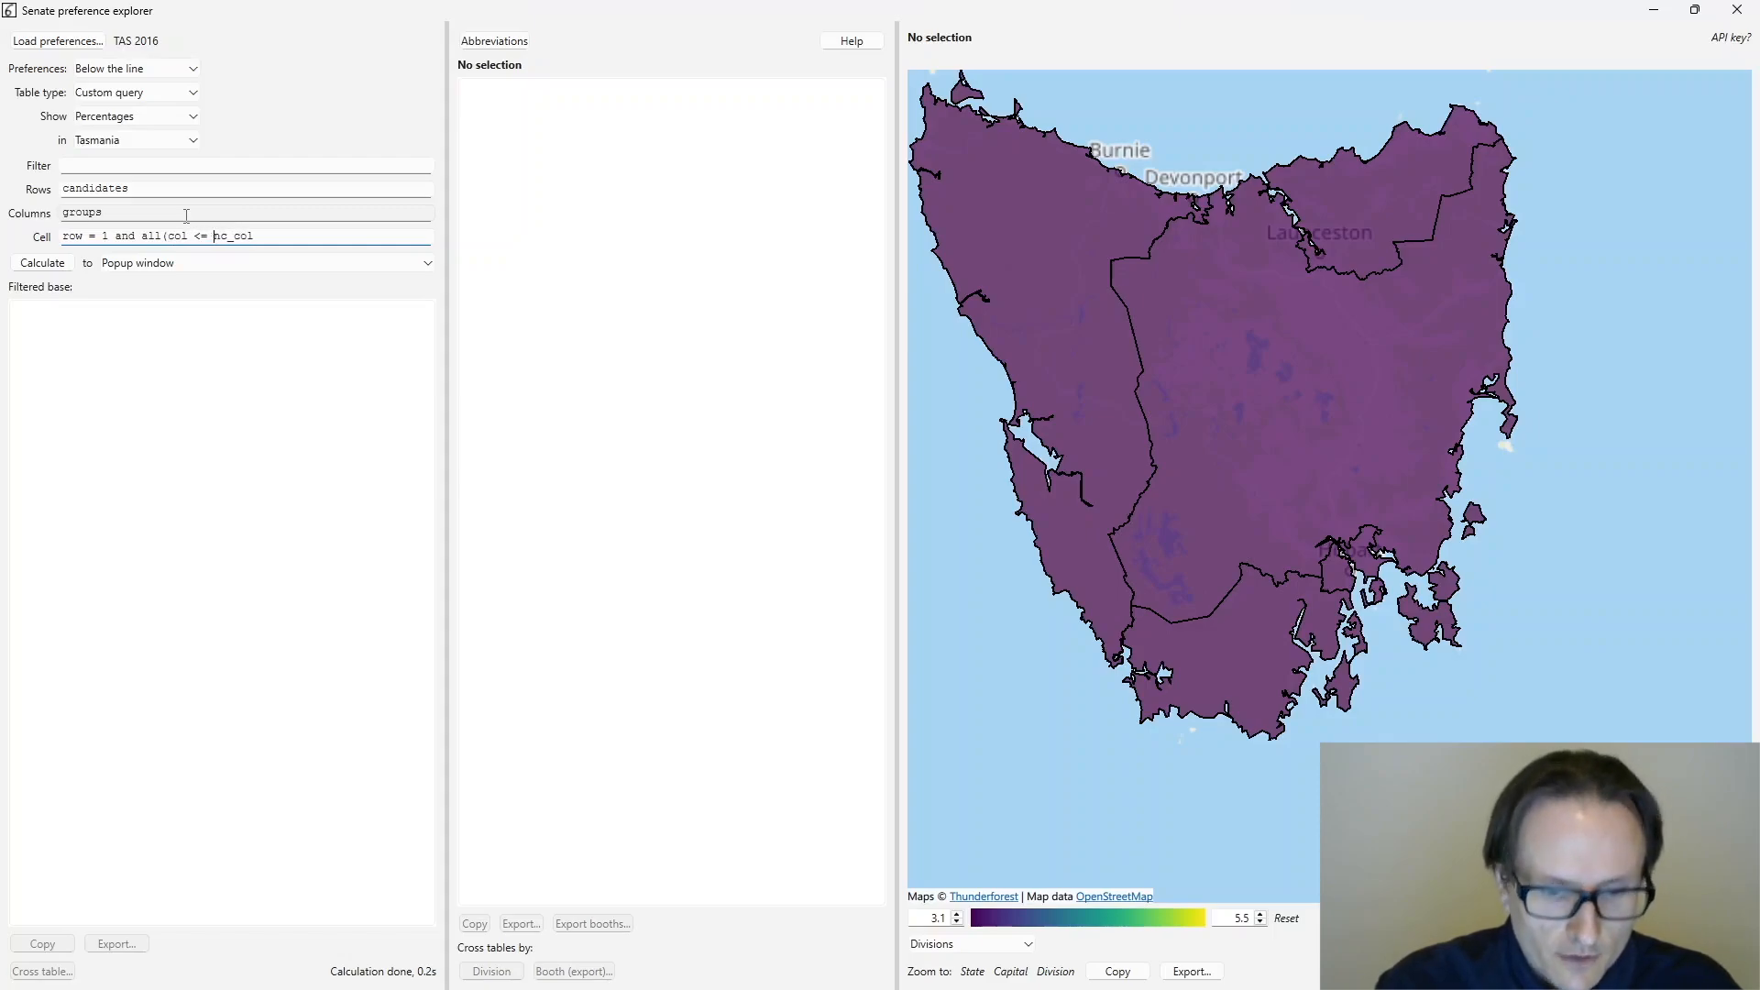
{"action": "type", "text": ")"}
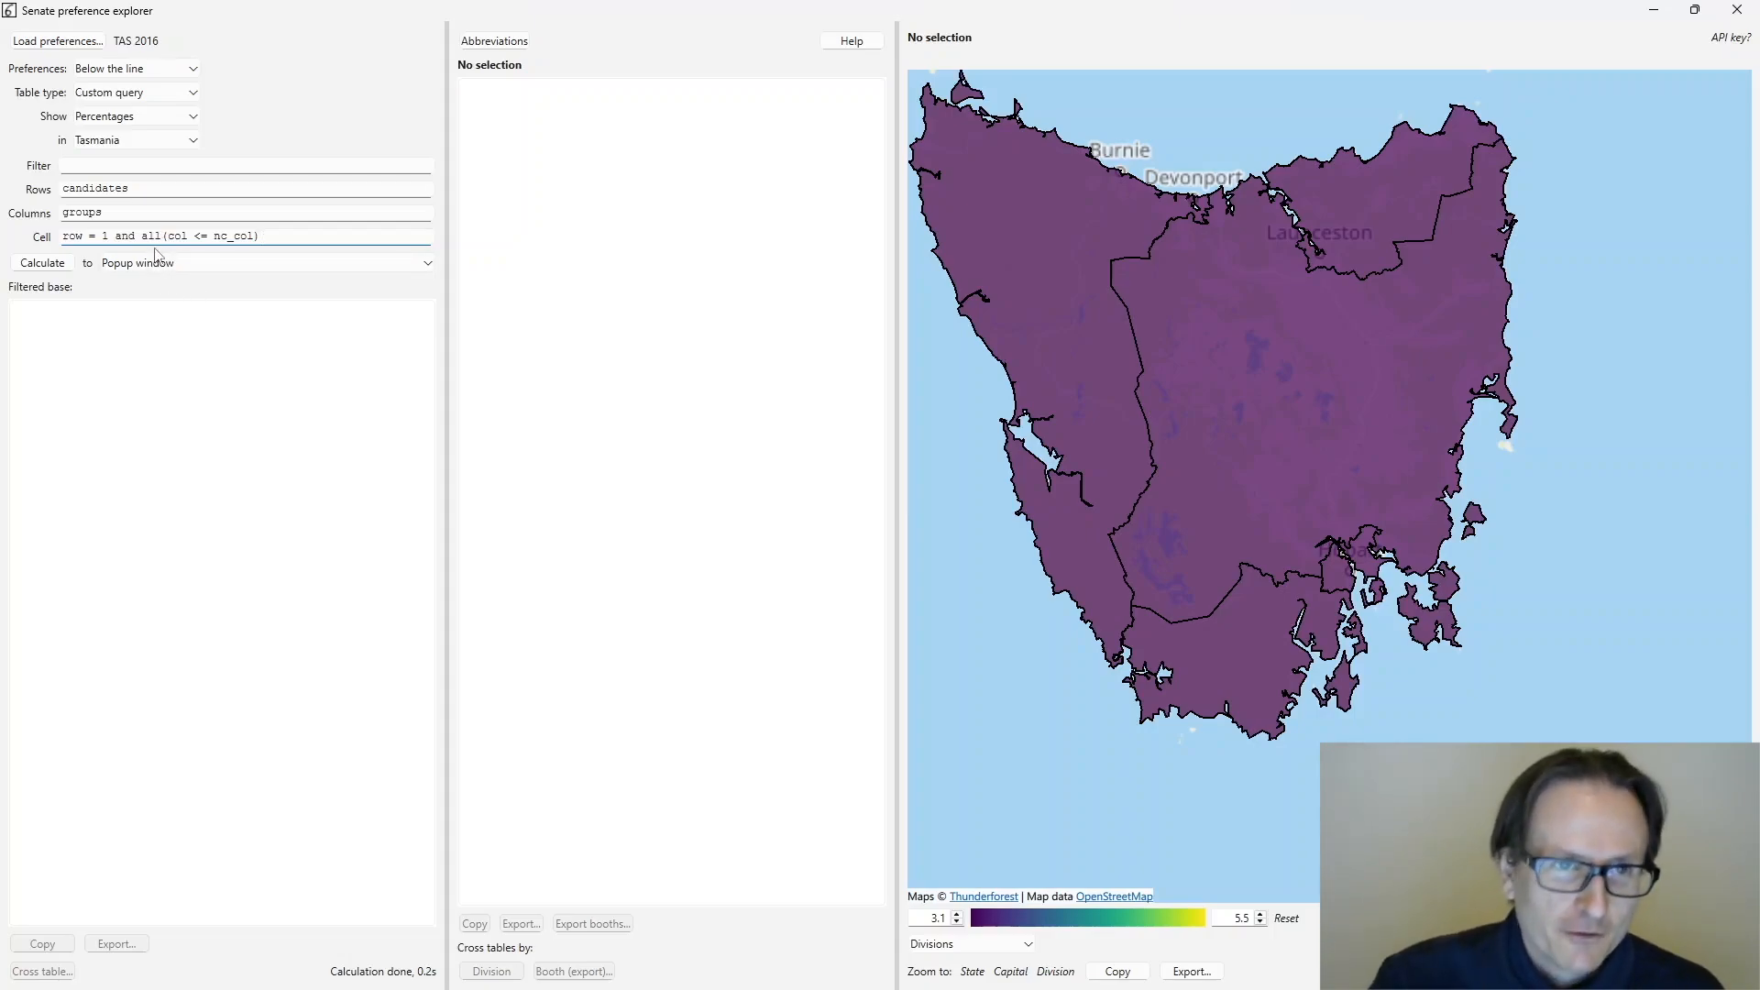
{"action": "left_click", "coordinate": [63, 263]}
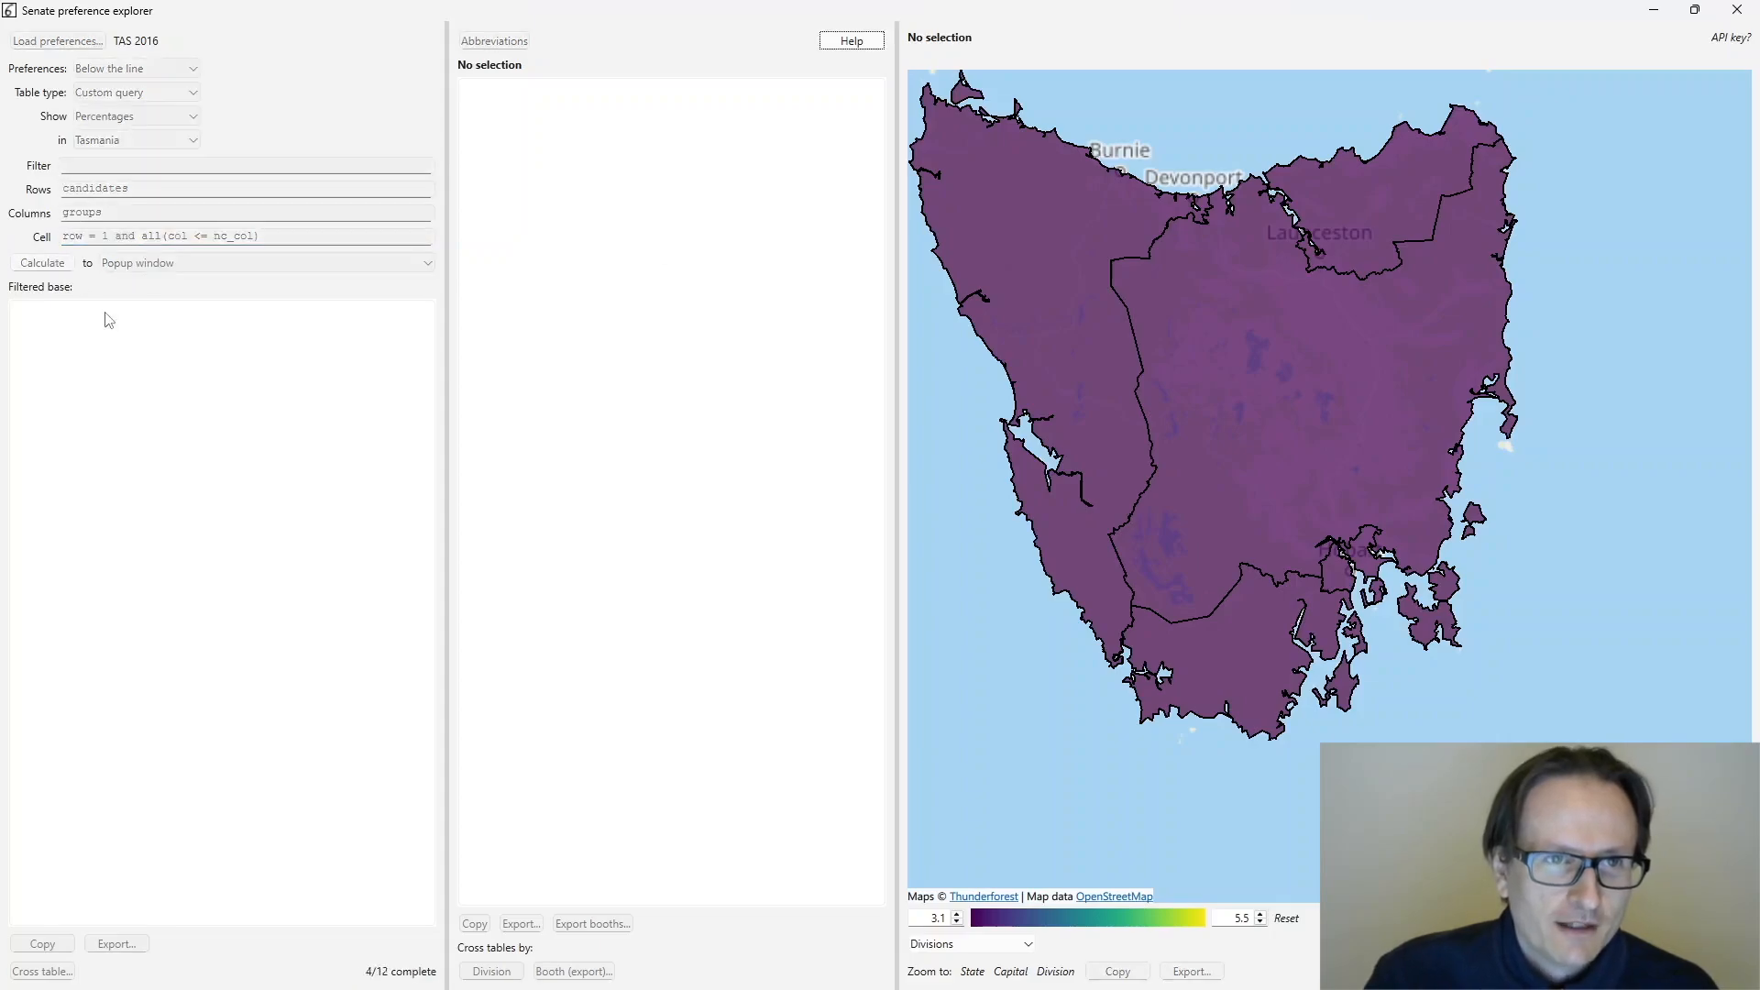
- Examine the enlarged cross table alongside the list of candidate abbreviations, and close both windows
{"action": "left_click_drag", "start_coordinate": [823, 268], "coordinate": [614, 128]}
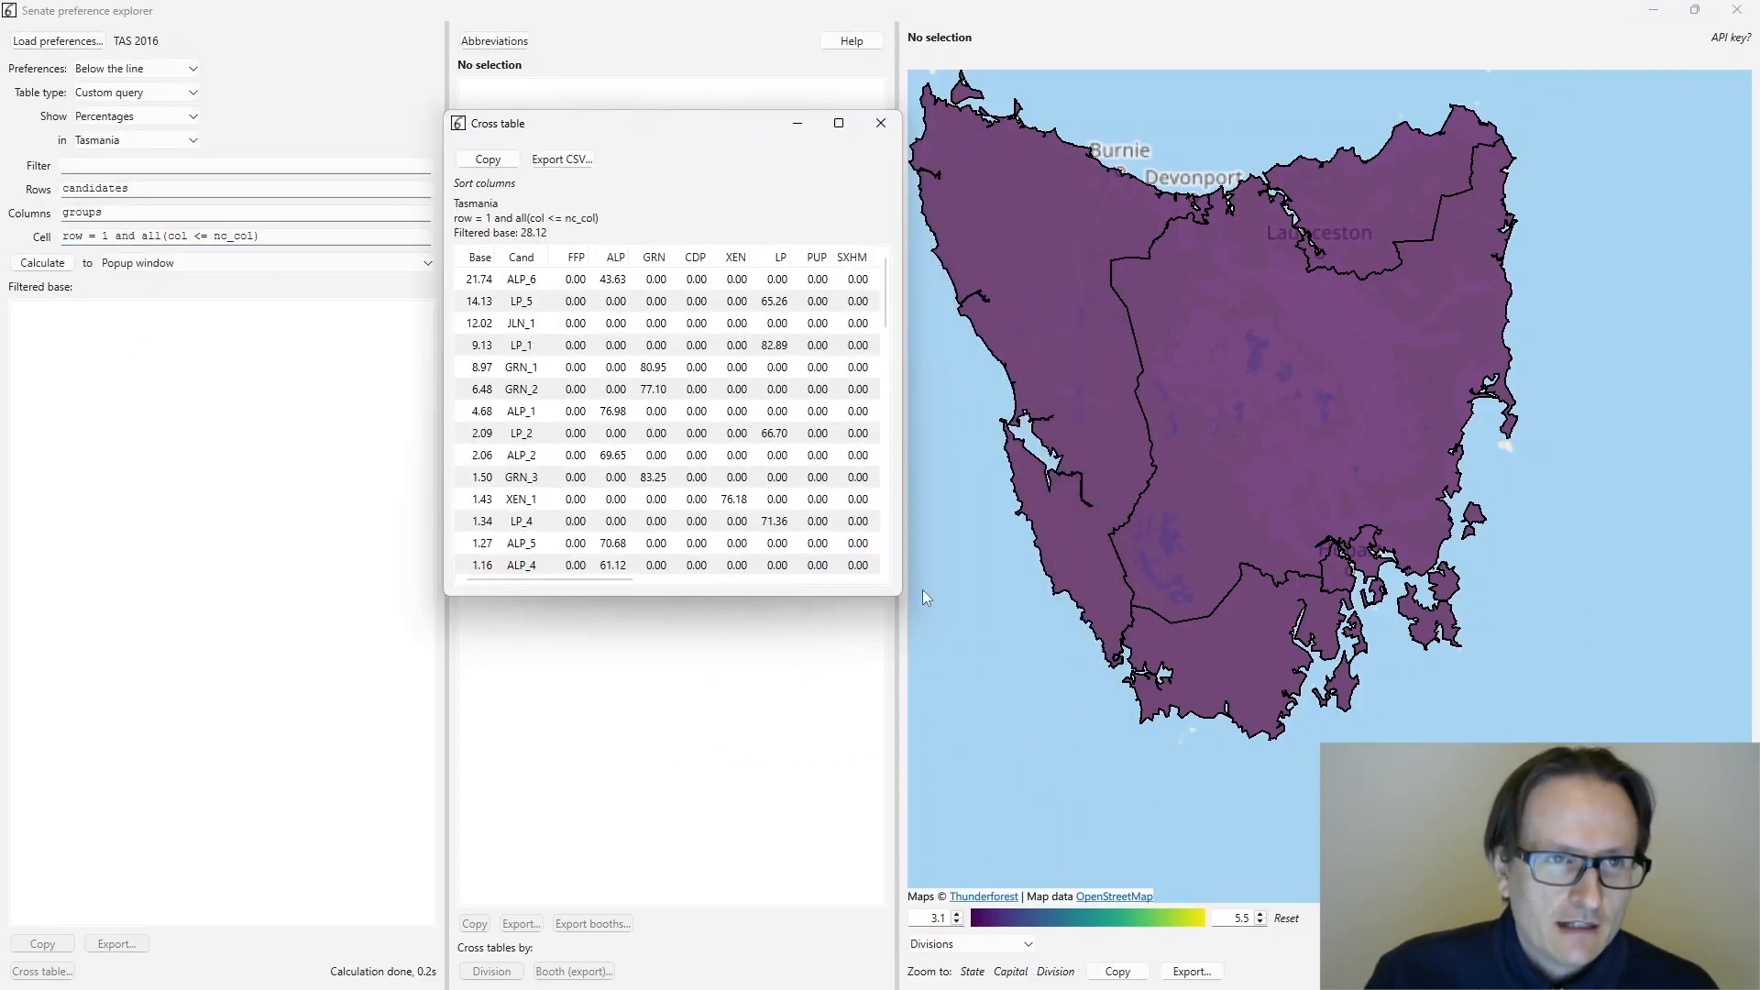
{"action": "left_click_drag", "start_coordinate": [904, 594], "coordinate": [1596, 888]}
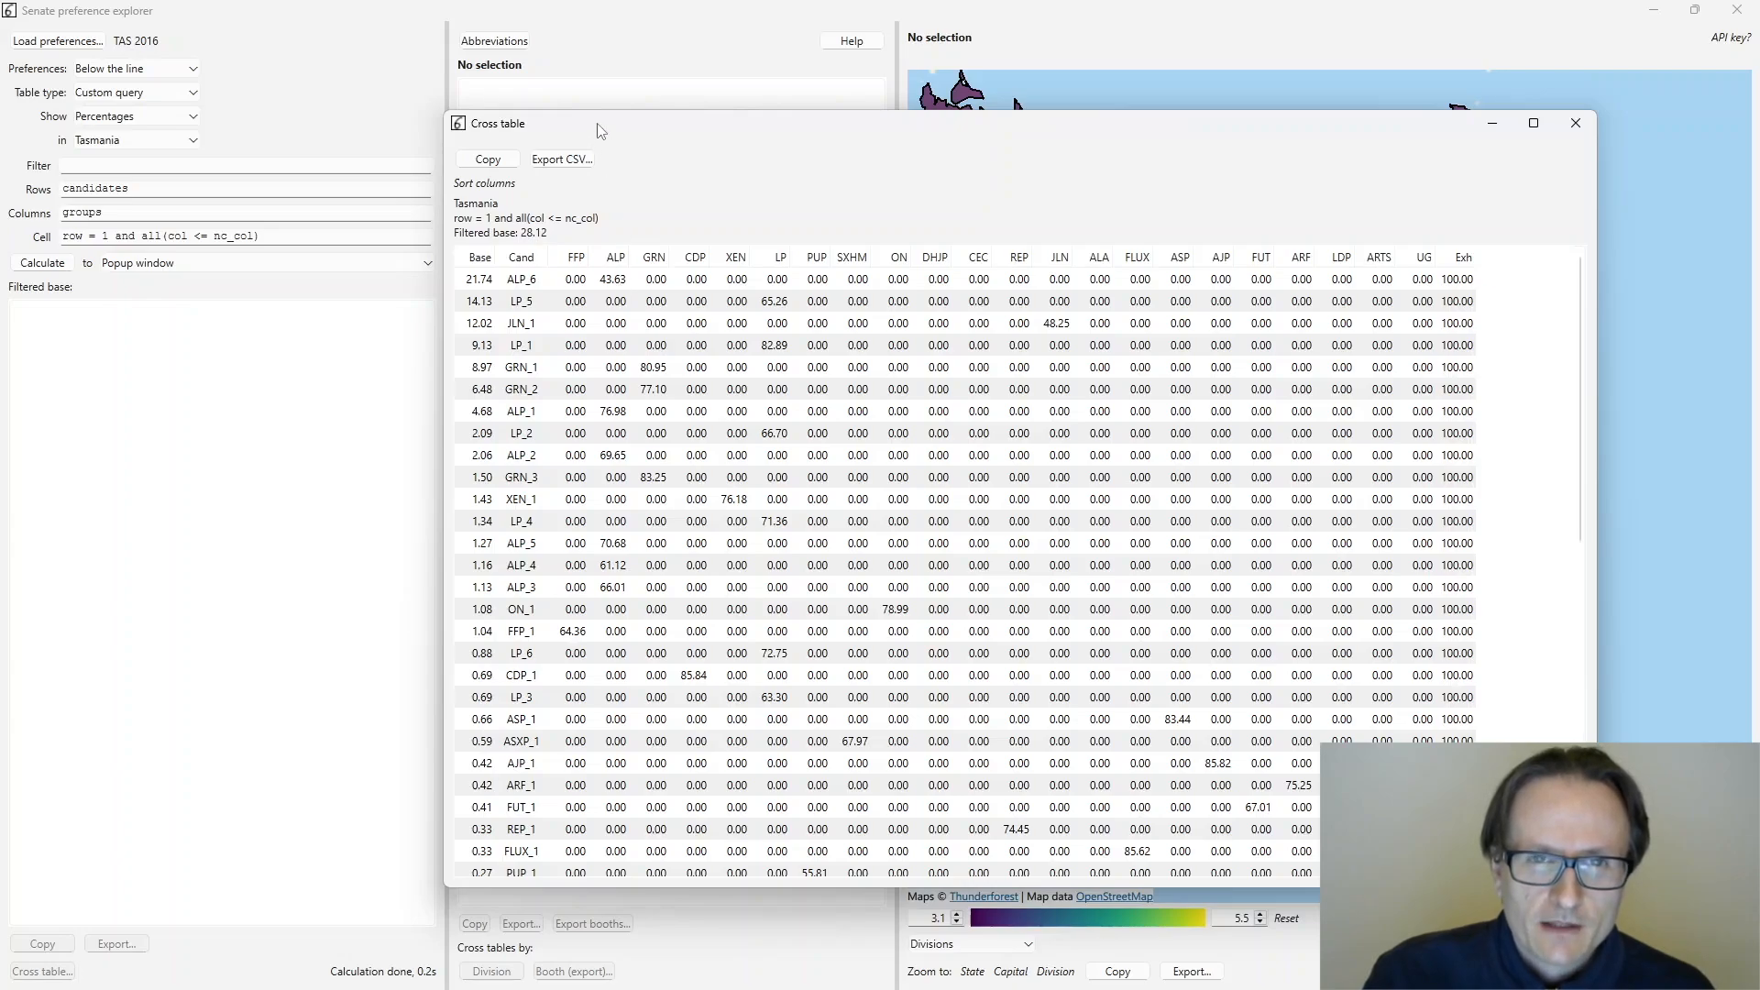
{"action": "left_click_drag", "start_coordinate": [598, 123], "coordinate": [815, 107]}
{"action": "left_click", "coordinate": [519, 49]}
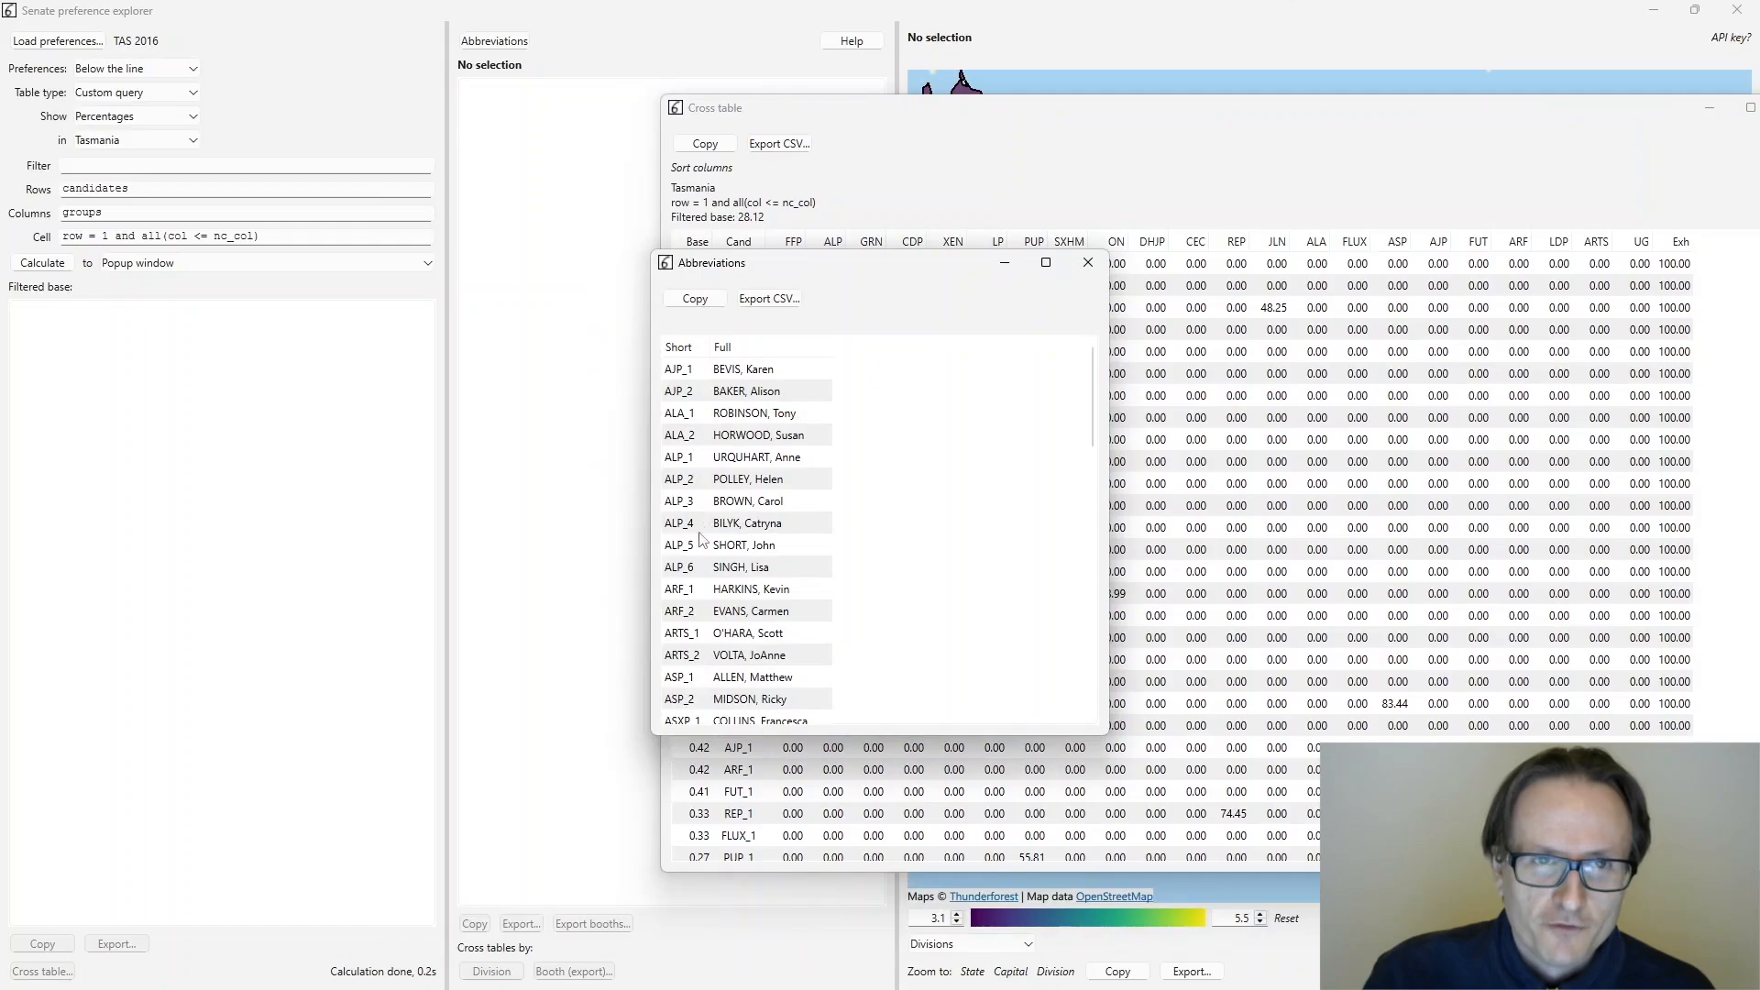
{"action": "left_click", "coordinate": [1088, 263]}
{"action": "left_click_drag", "start_coordinate": [862, 106], "coordinate": [674, 94]}
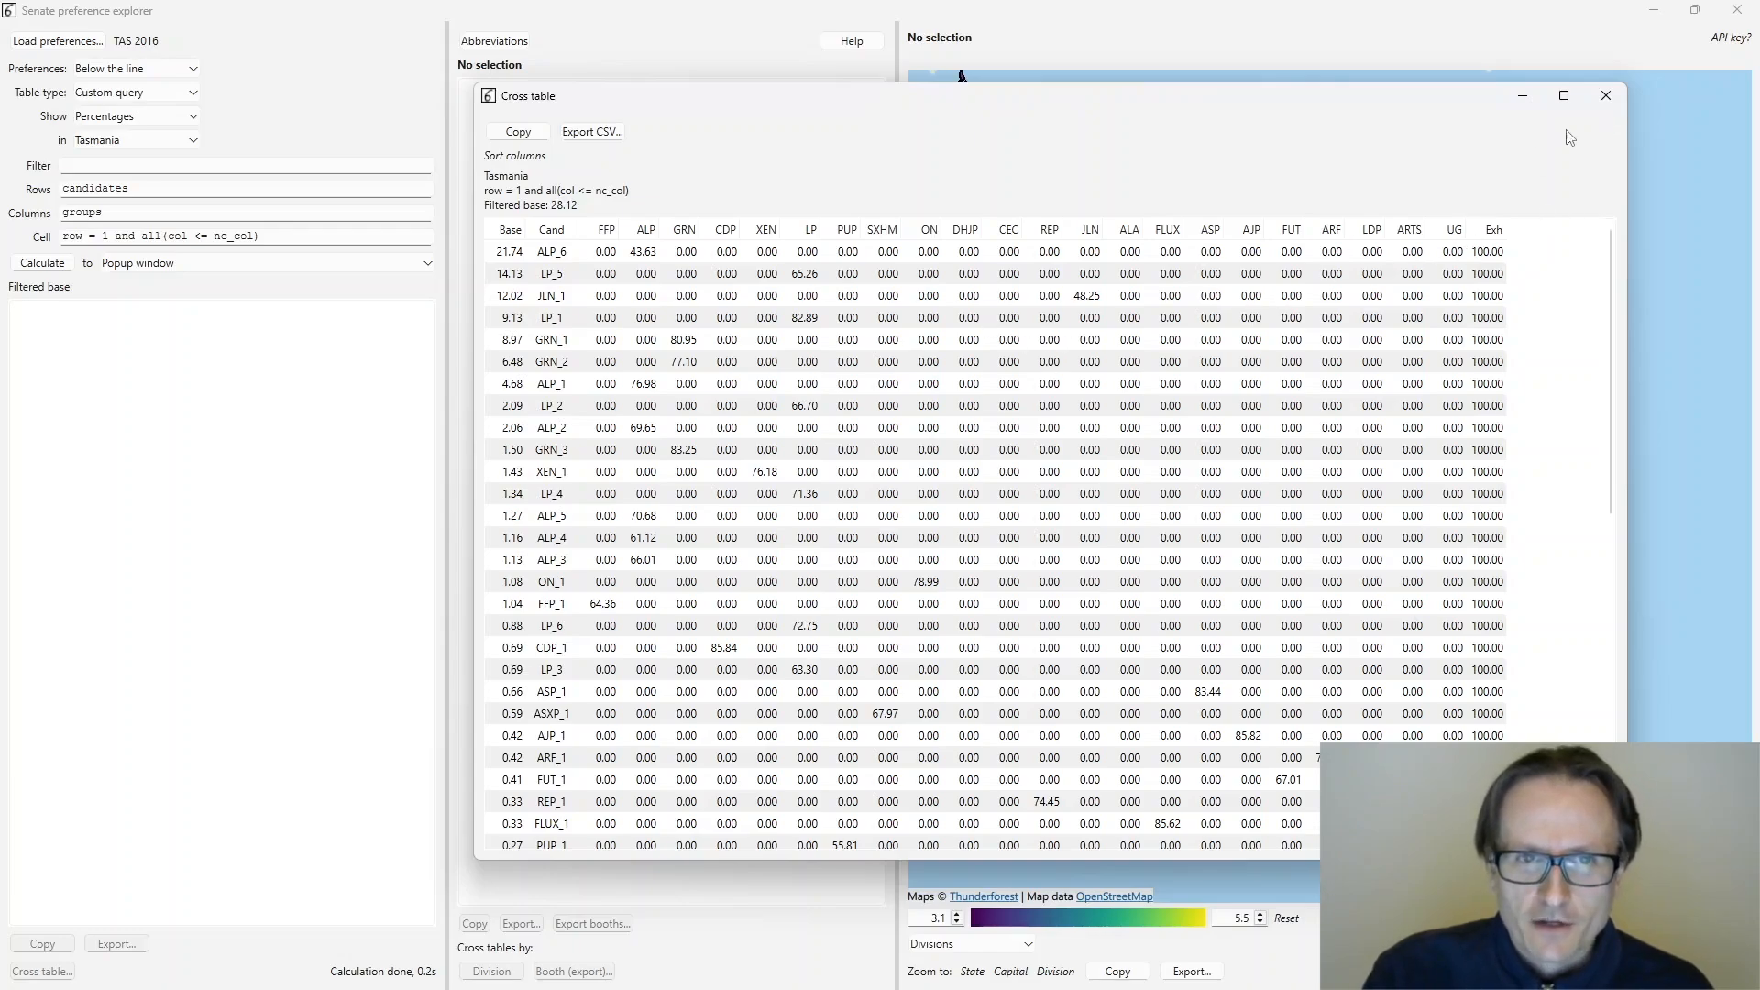
{"action": "left_click", "coordinate": [1606, 96]}
- Set the query rows to groups and the columns to the values 0, 1
{"action": "double_click", "coordinate": [83, 213]}
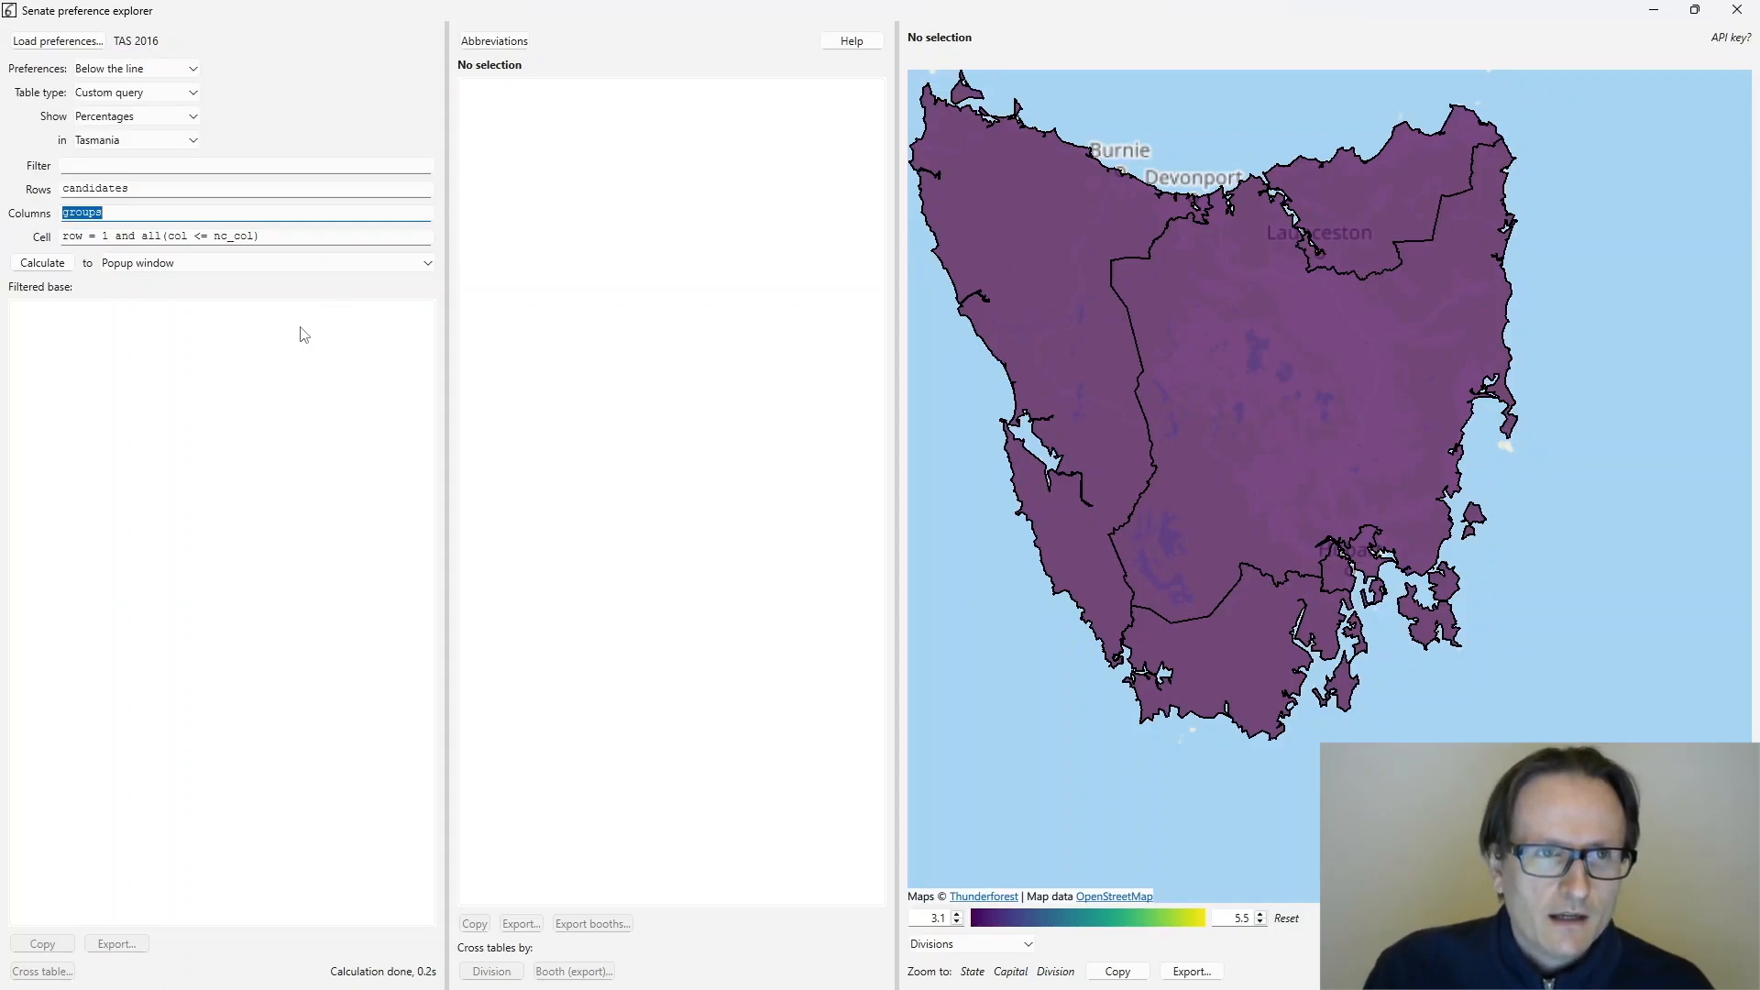
{"action": "double_click", "coordinate": [95, 188]}
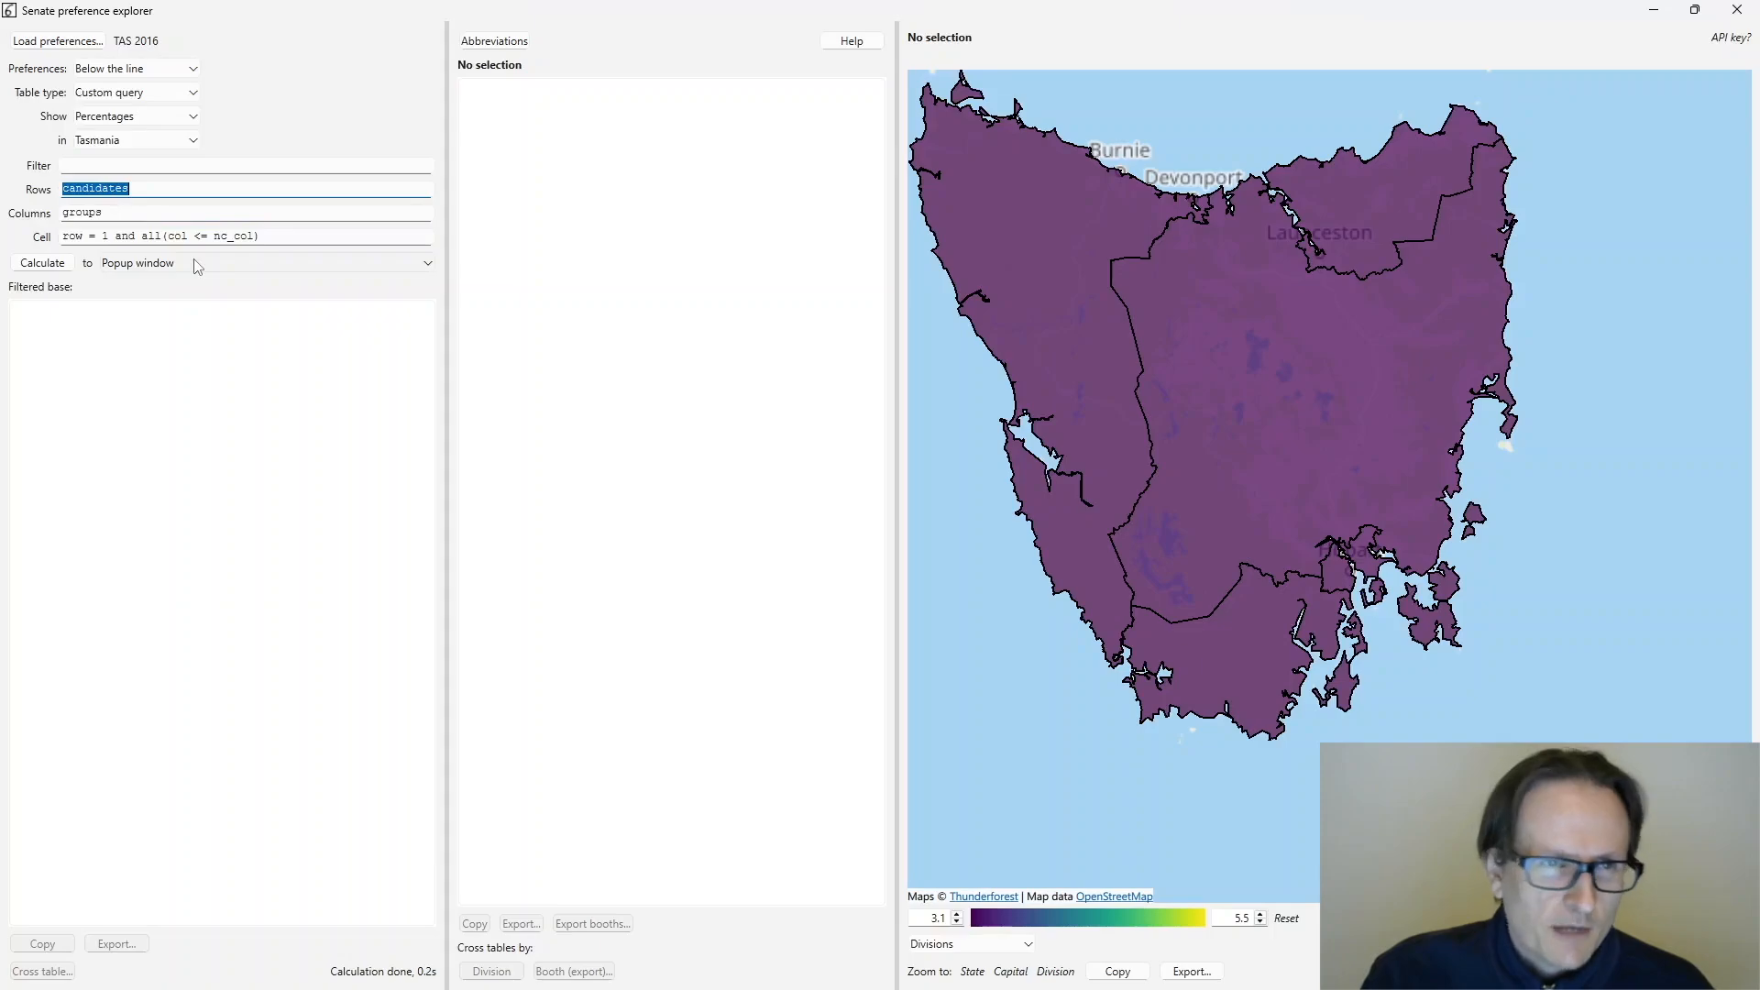
{"action": "left_click", "coordinate": [130, 193]}
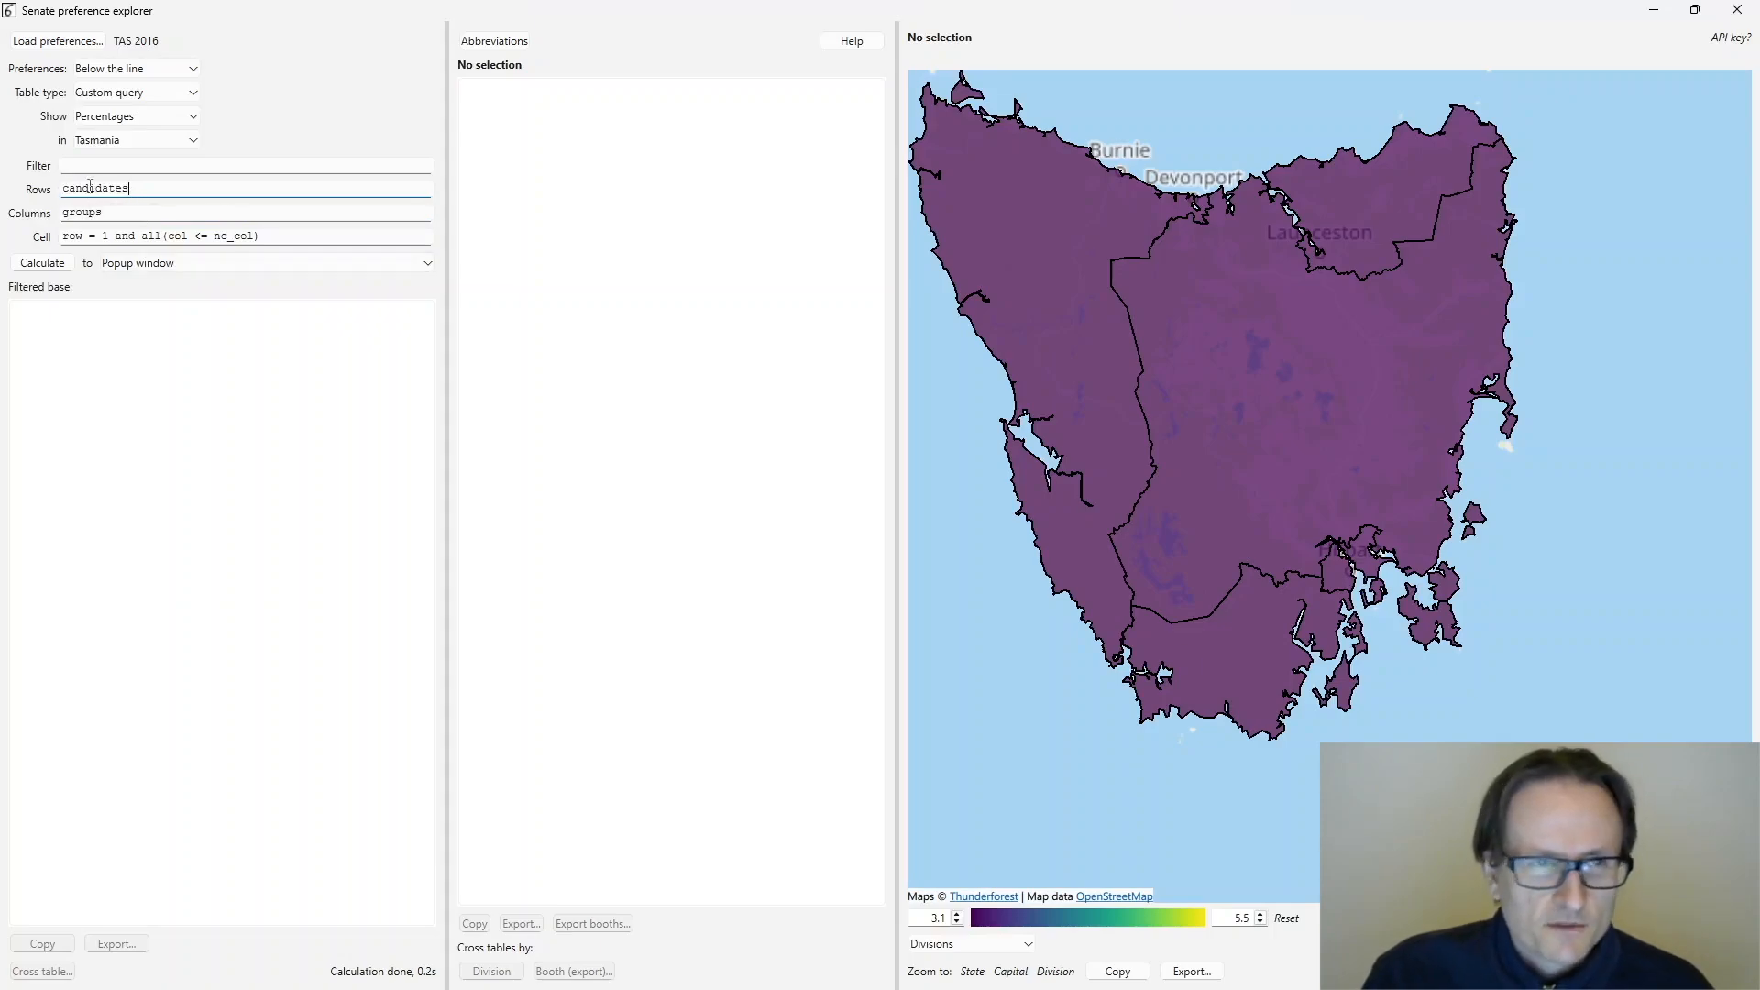
{"action": "double_click", "coordinate": [101, 187]}
{"action": "type", "text": "groups"}
{"action": "key", "text": "Tab"}
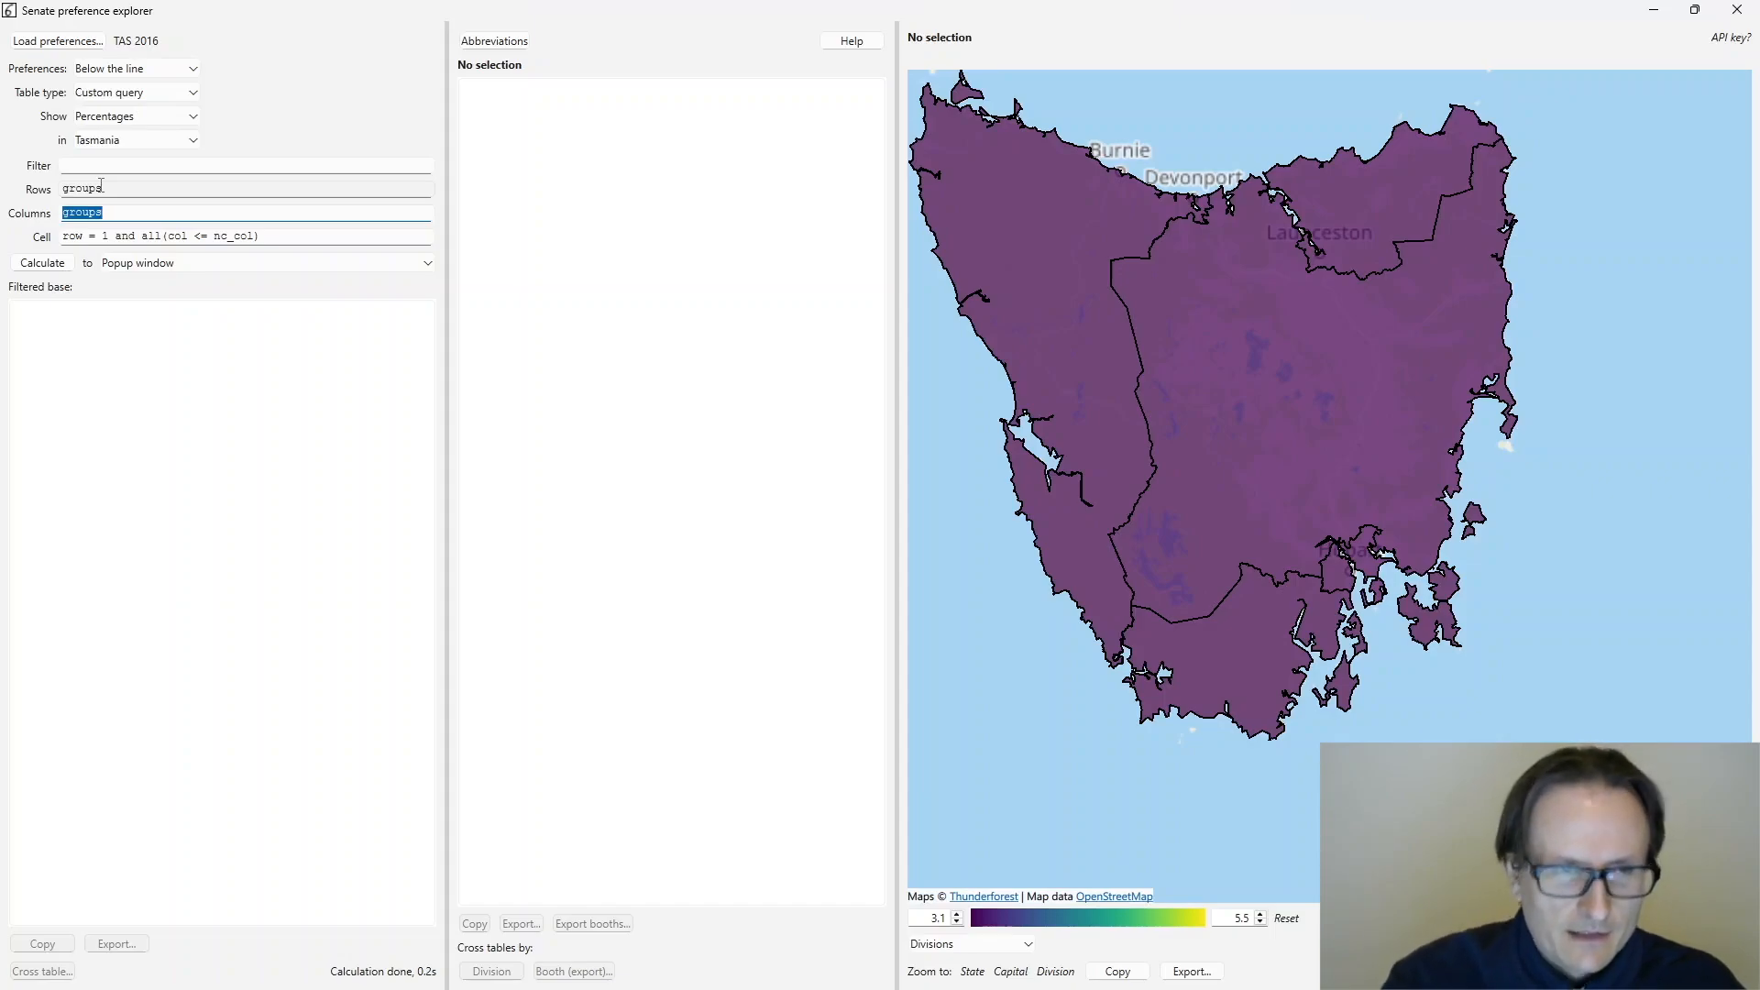
{"action": "type", "text": "0, 1"}
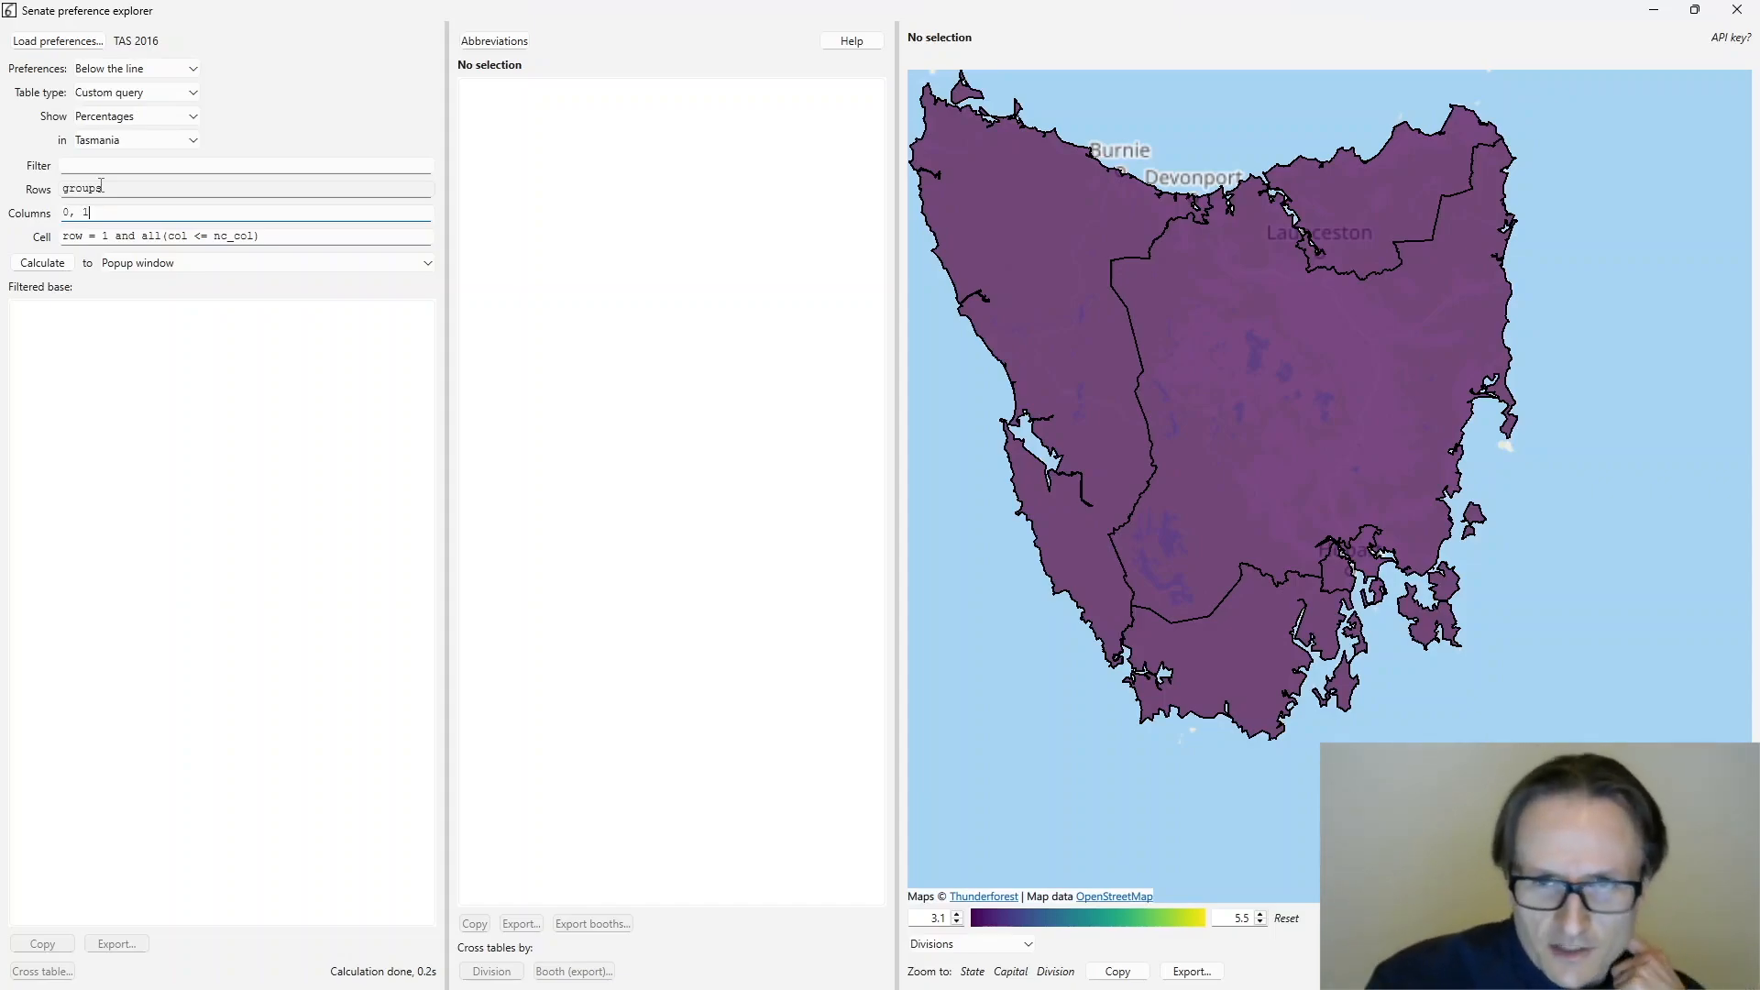
{"action": "left_click_drag", "start_coordinate": [62, 212], "coordinate": [108, 210]}
{"action": "left_click", "coordinate": [108, 210]}
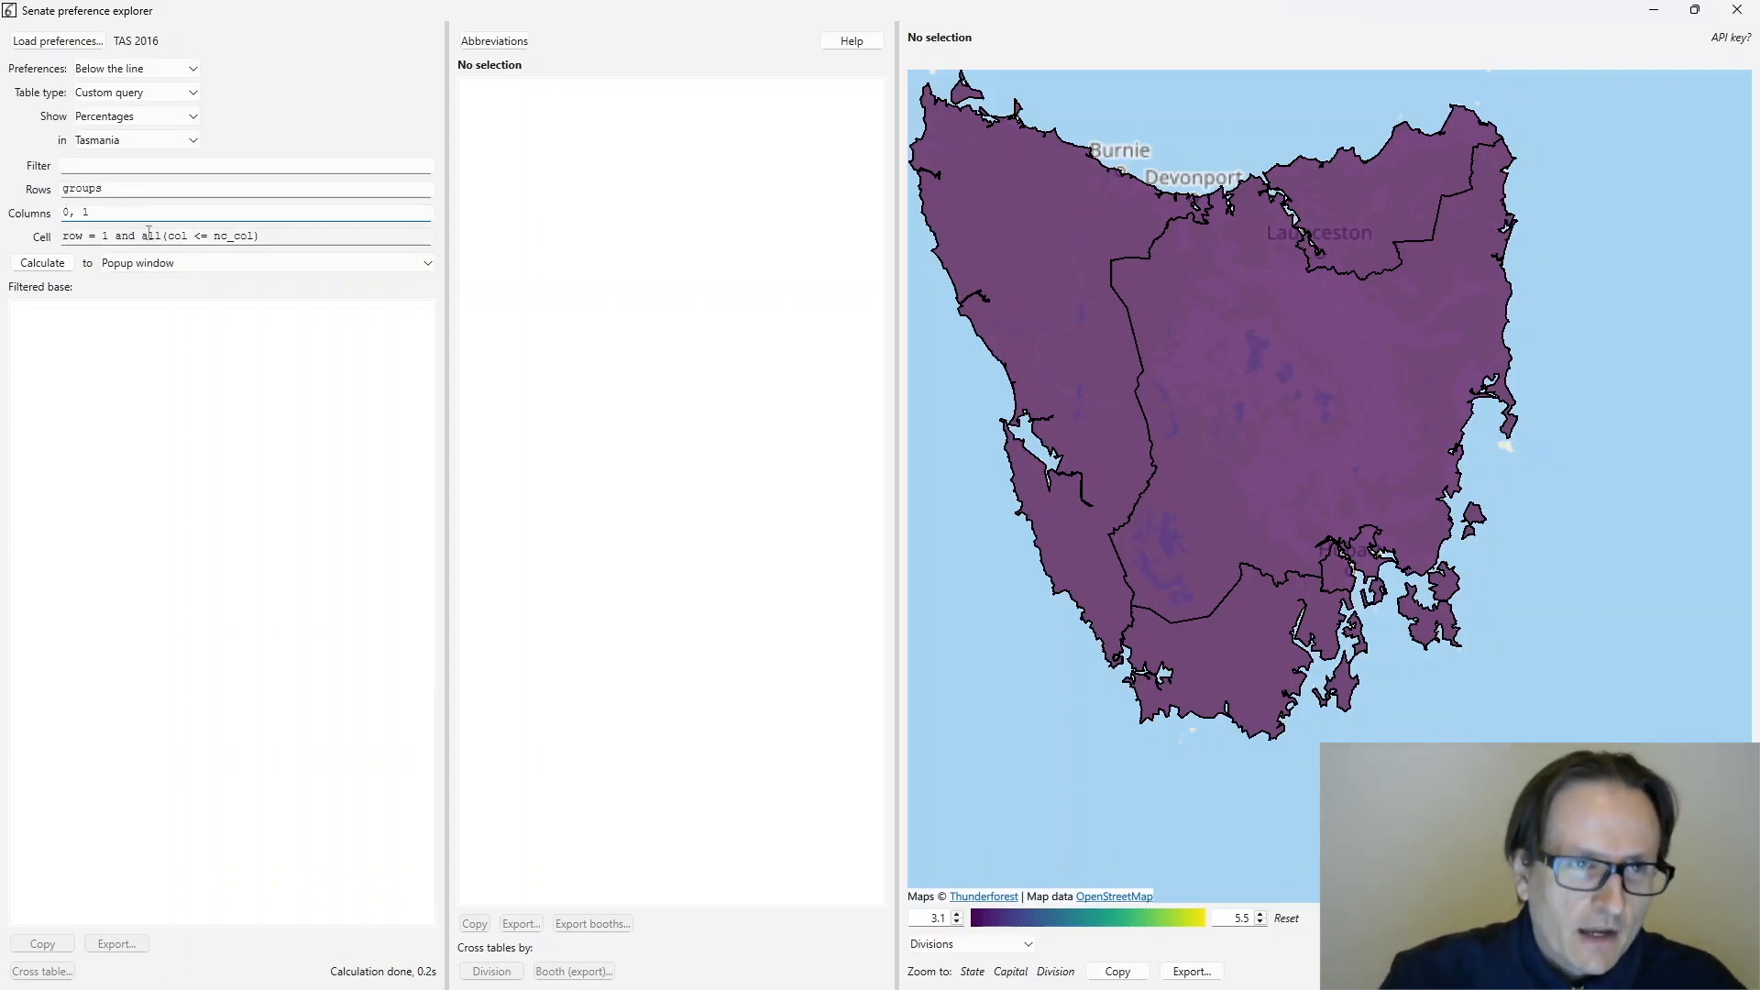
- Clear the old cell expression and enter any(row = 1) in its place
{"action": "left_click_drag", "start_coordinate": [274, 236], "coordinate": [209, 236]}
{"action": "right_click", "coordinate": [184, 239]}
{"action": "left_click", "coordinate": [220, 391]}
{"action": "key", "text": "Delete"}
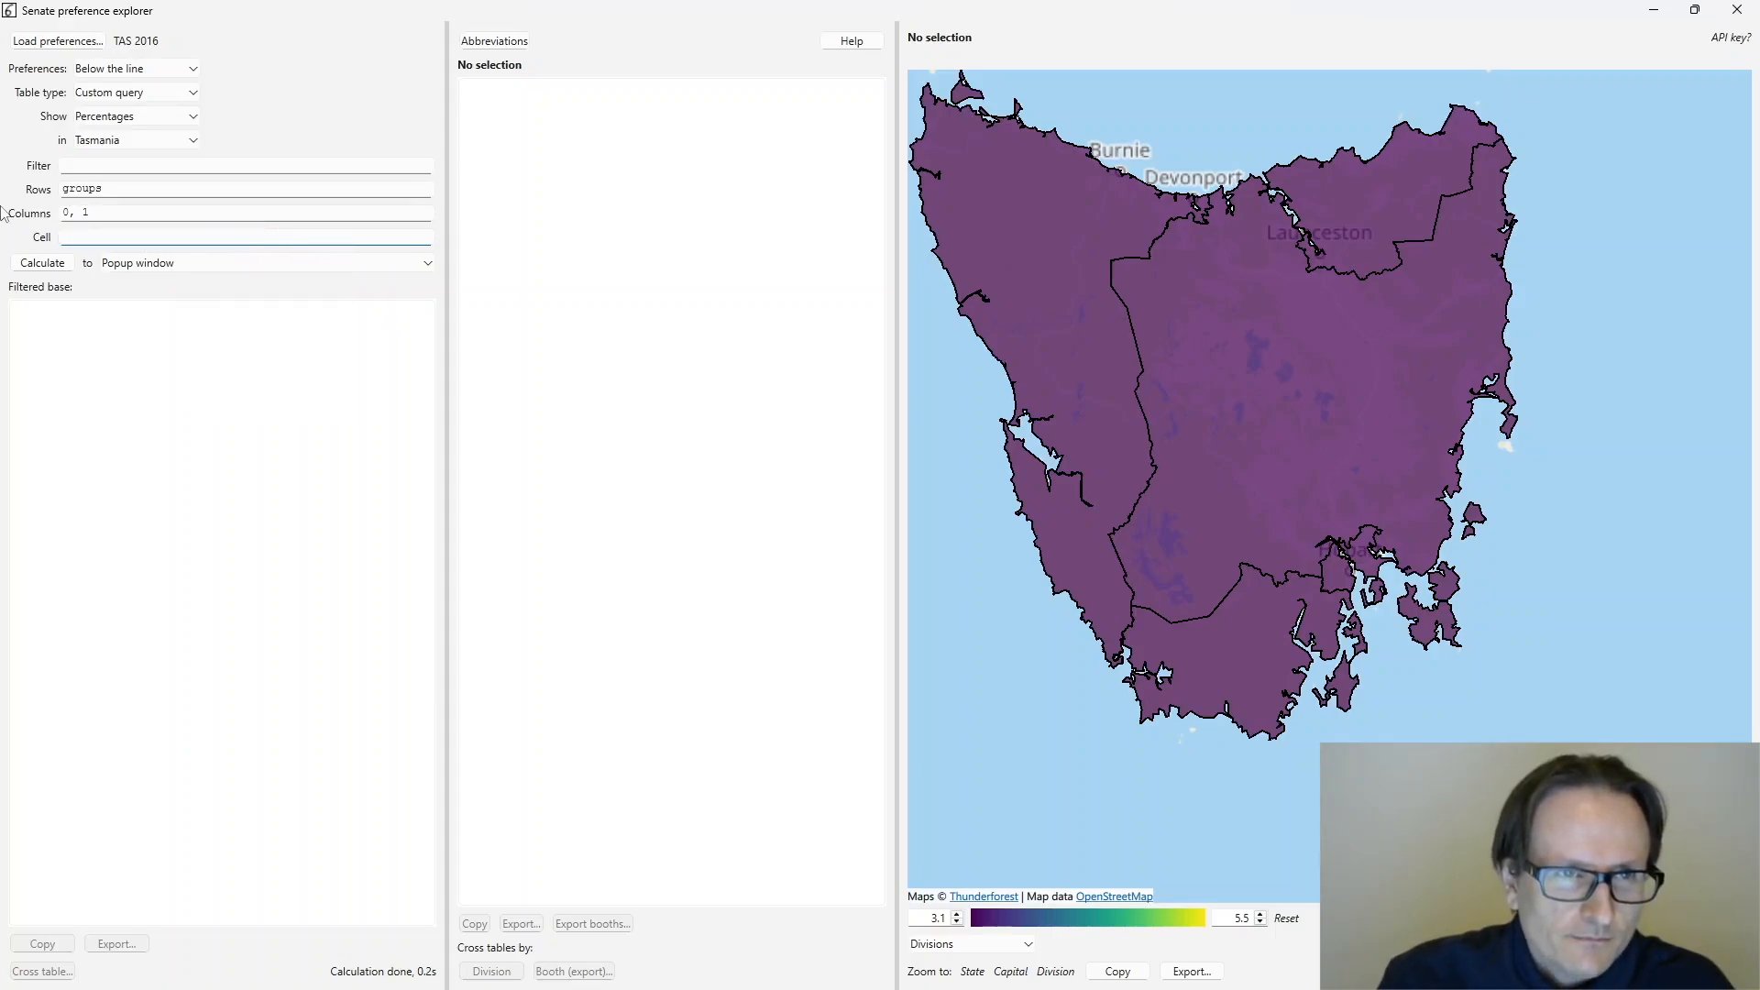
{"action": "type", "text": "any(row = 1)"}
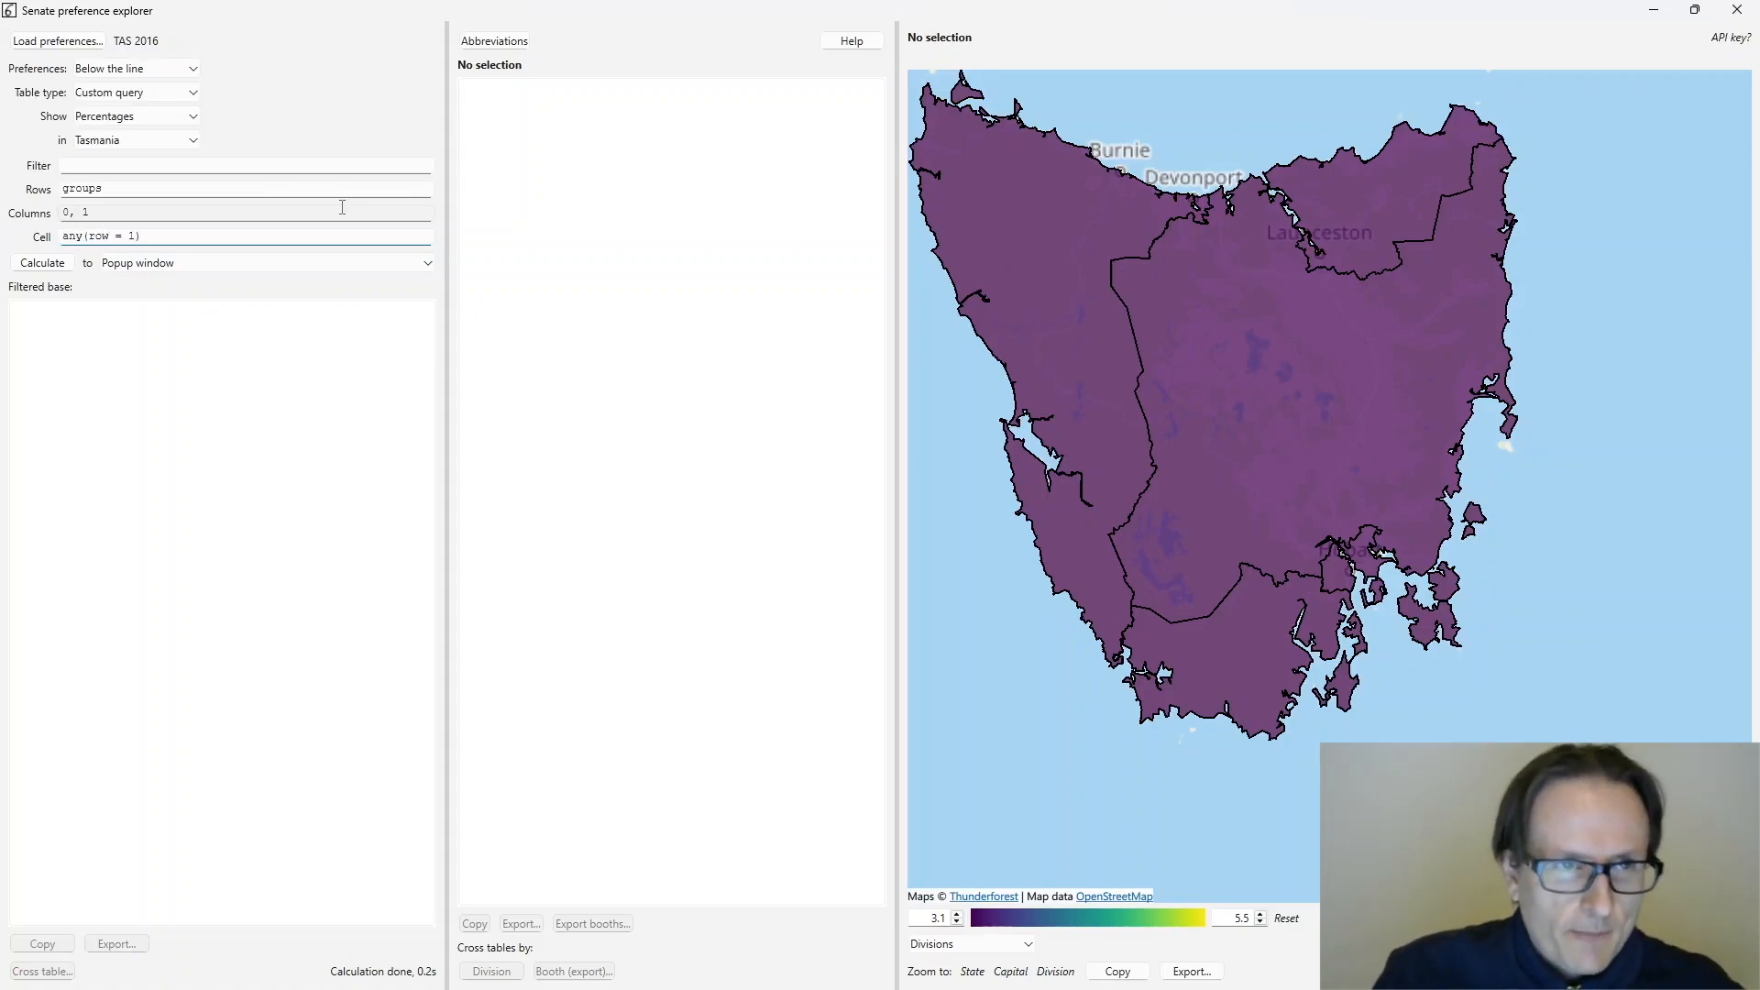
- Extend the cell expression with and col = if(, , ), leaving the three arguments of the if function empty
{"action": "type", "text": " and col ="}
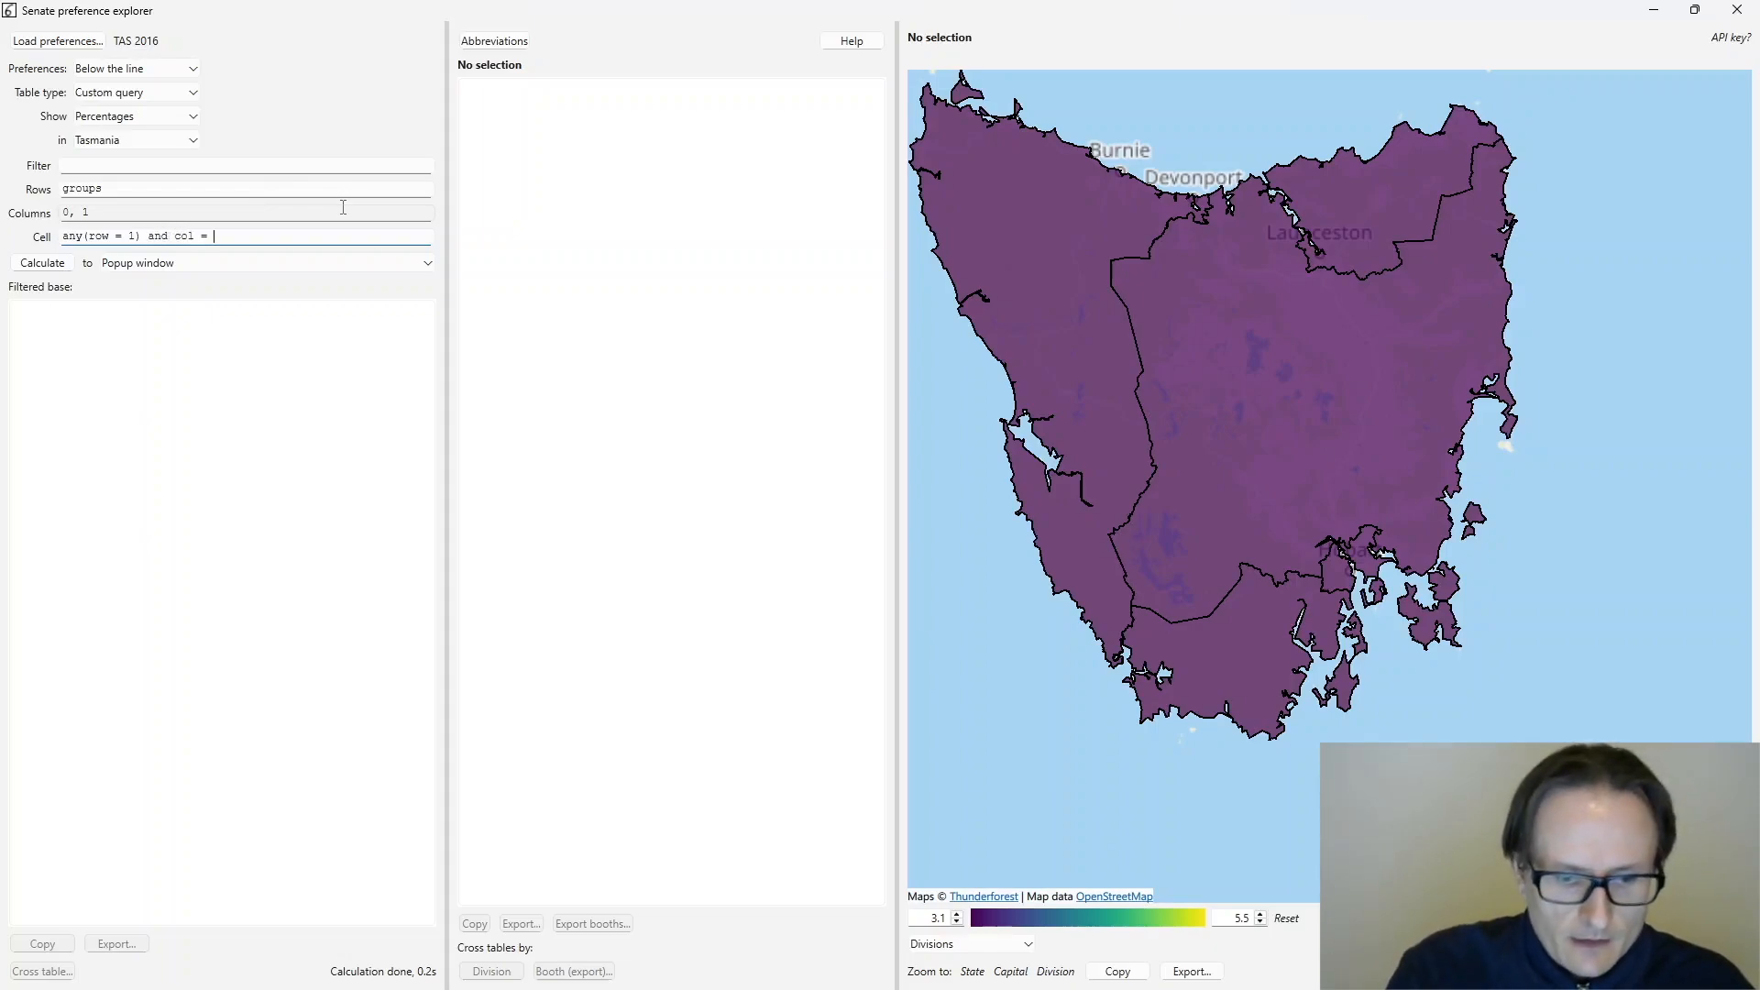
{"action": "type", "text": " if()"}
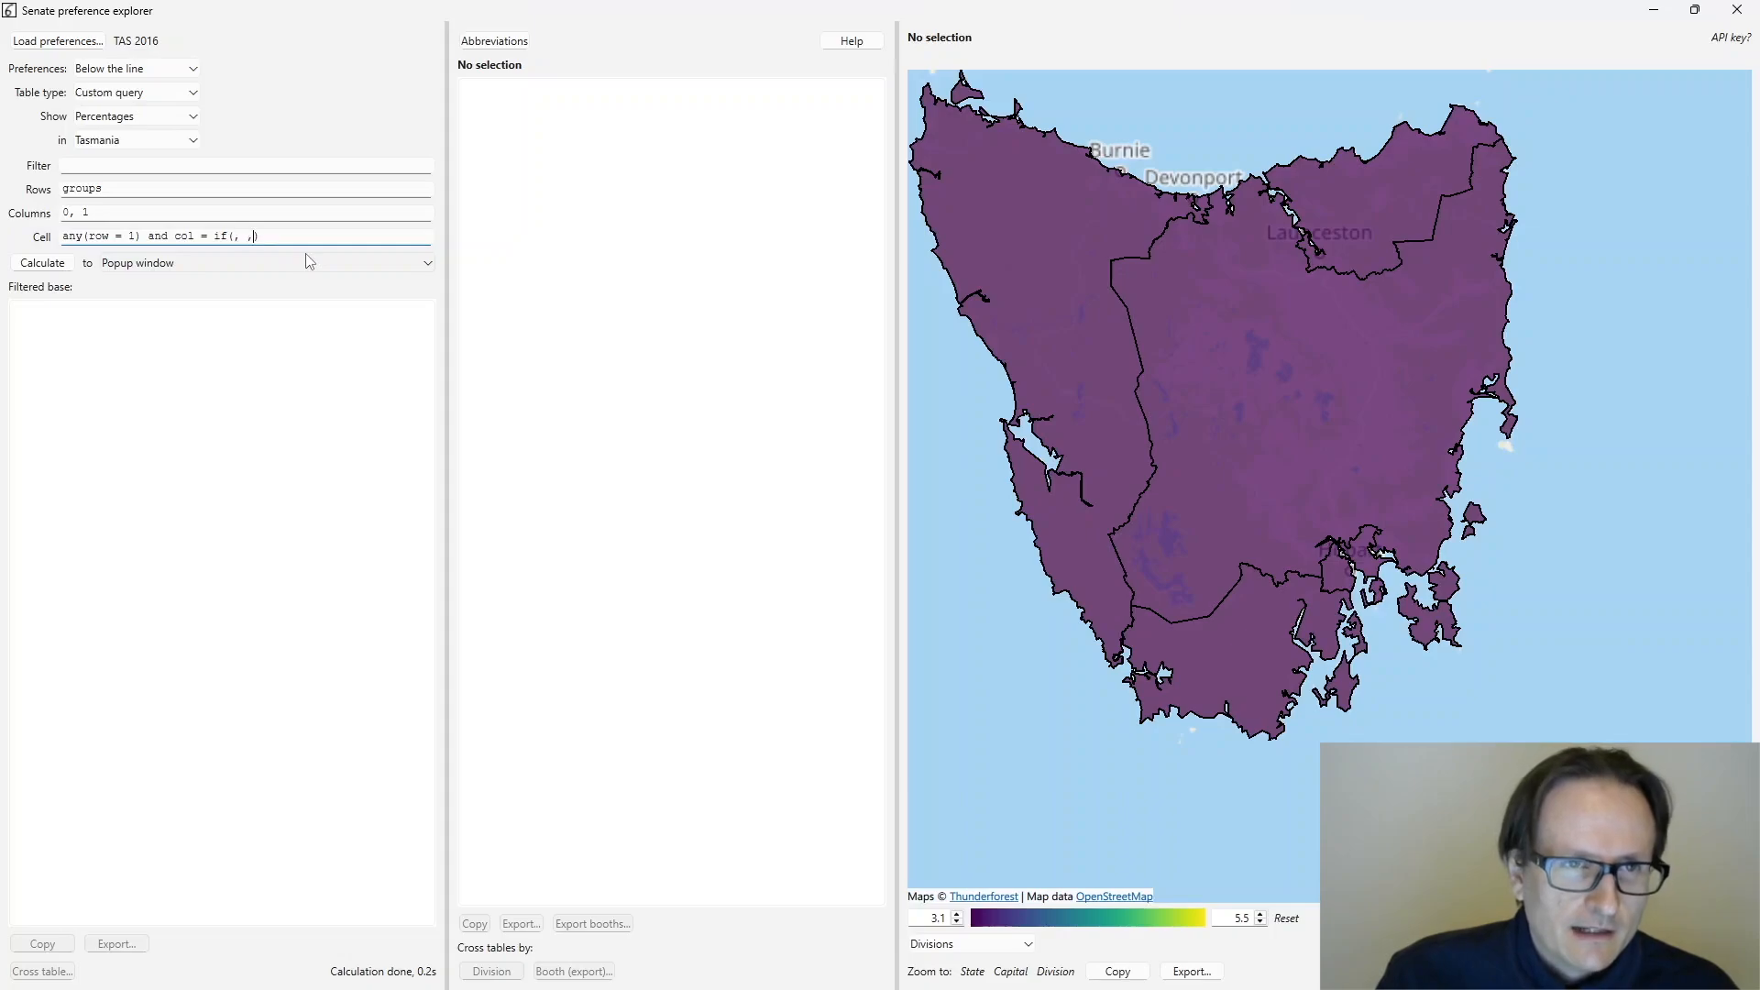
{"action": "key", "text": "Left"}
{"action": "key", "text": "Left"}
{"action": "key", "text": "Left"}
{"action": "key", "text": "Left"}
{"action": "key", "text": "Right"}
{"action": "key", "text": "Right"}
{"action": "key", "text": "Right"}
{"action": "key", "text": "Left"}
{"action": "key", "text": "Left"}
{"action": "key", "text": "Left"}
{"action": "key", "text": "Left"}
{"action": "key", "text": "Right"}
{"action": "key", "text": "Right"}
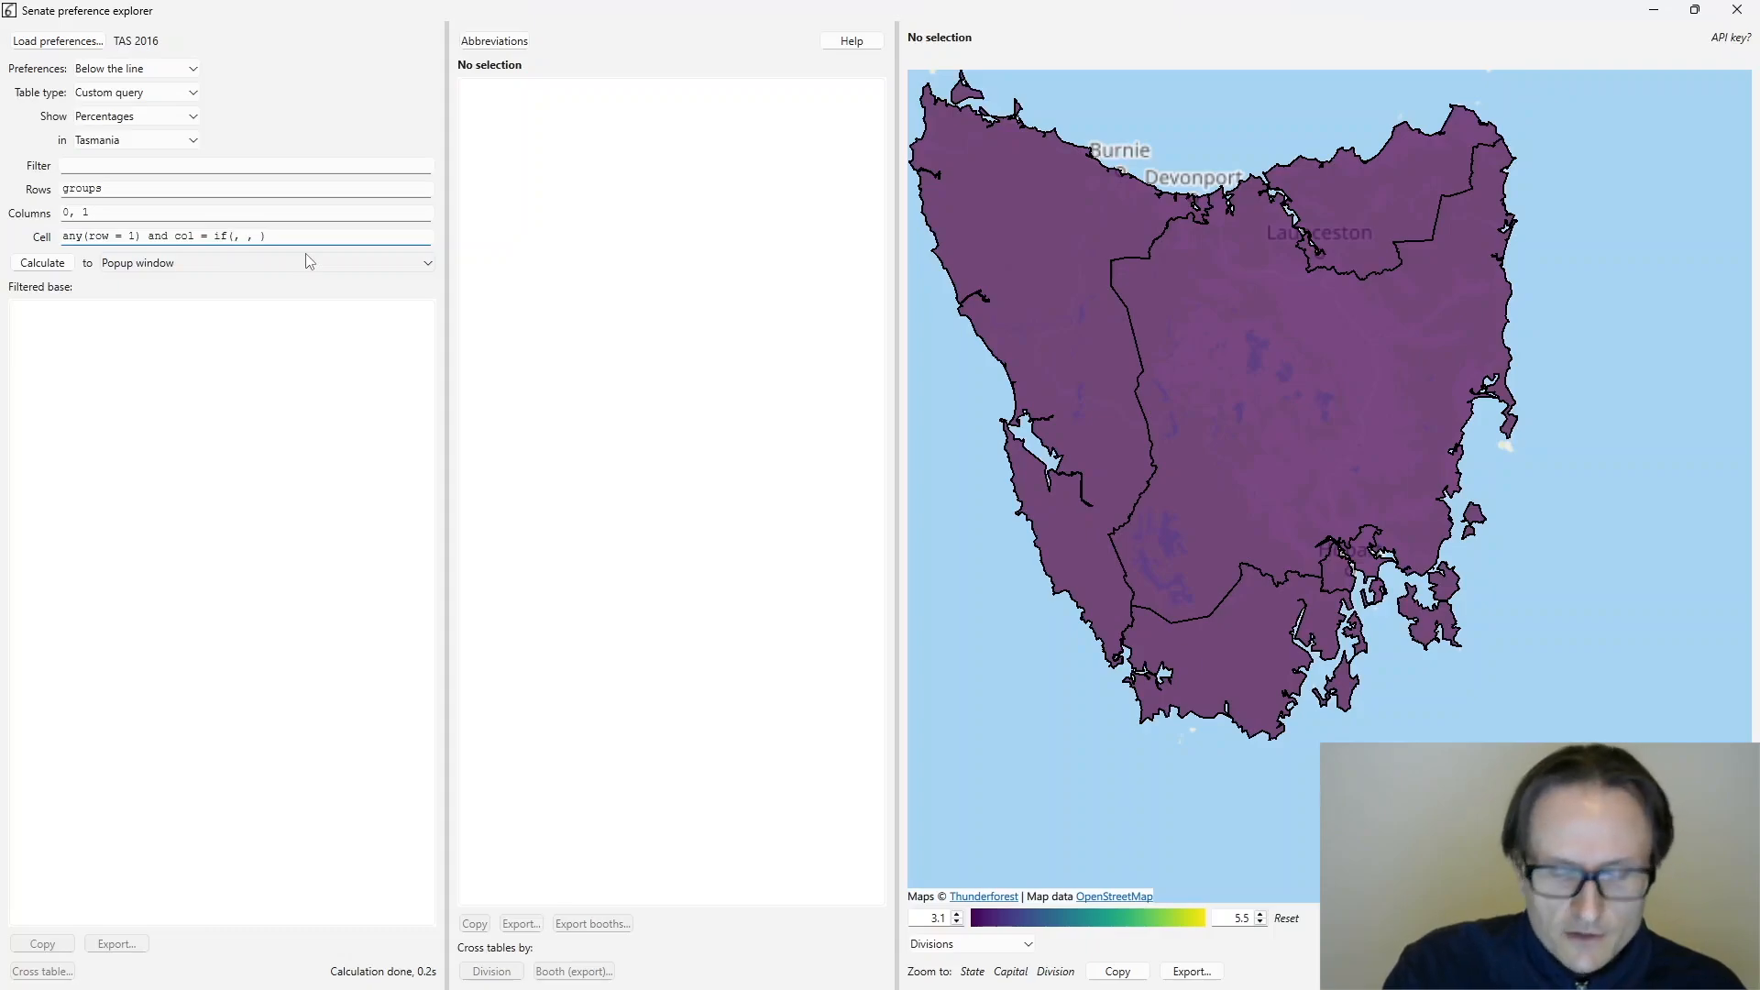
{"action": "type", "text": ","}
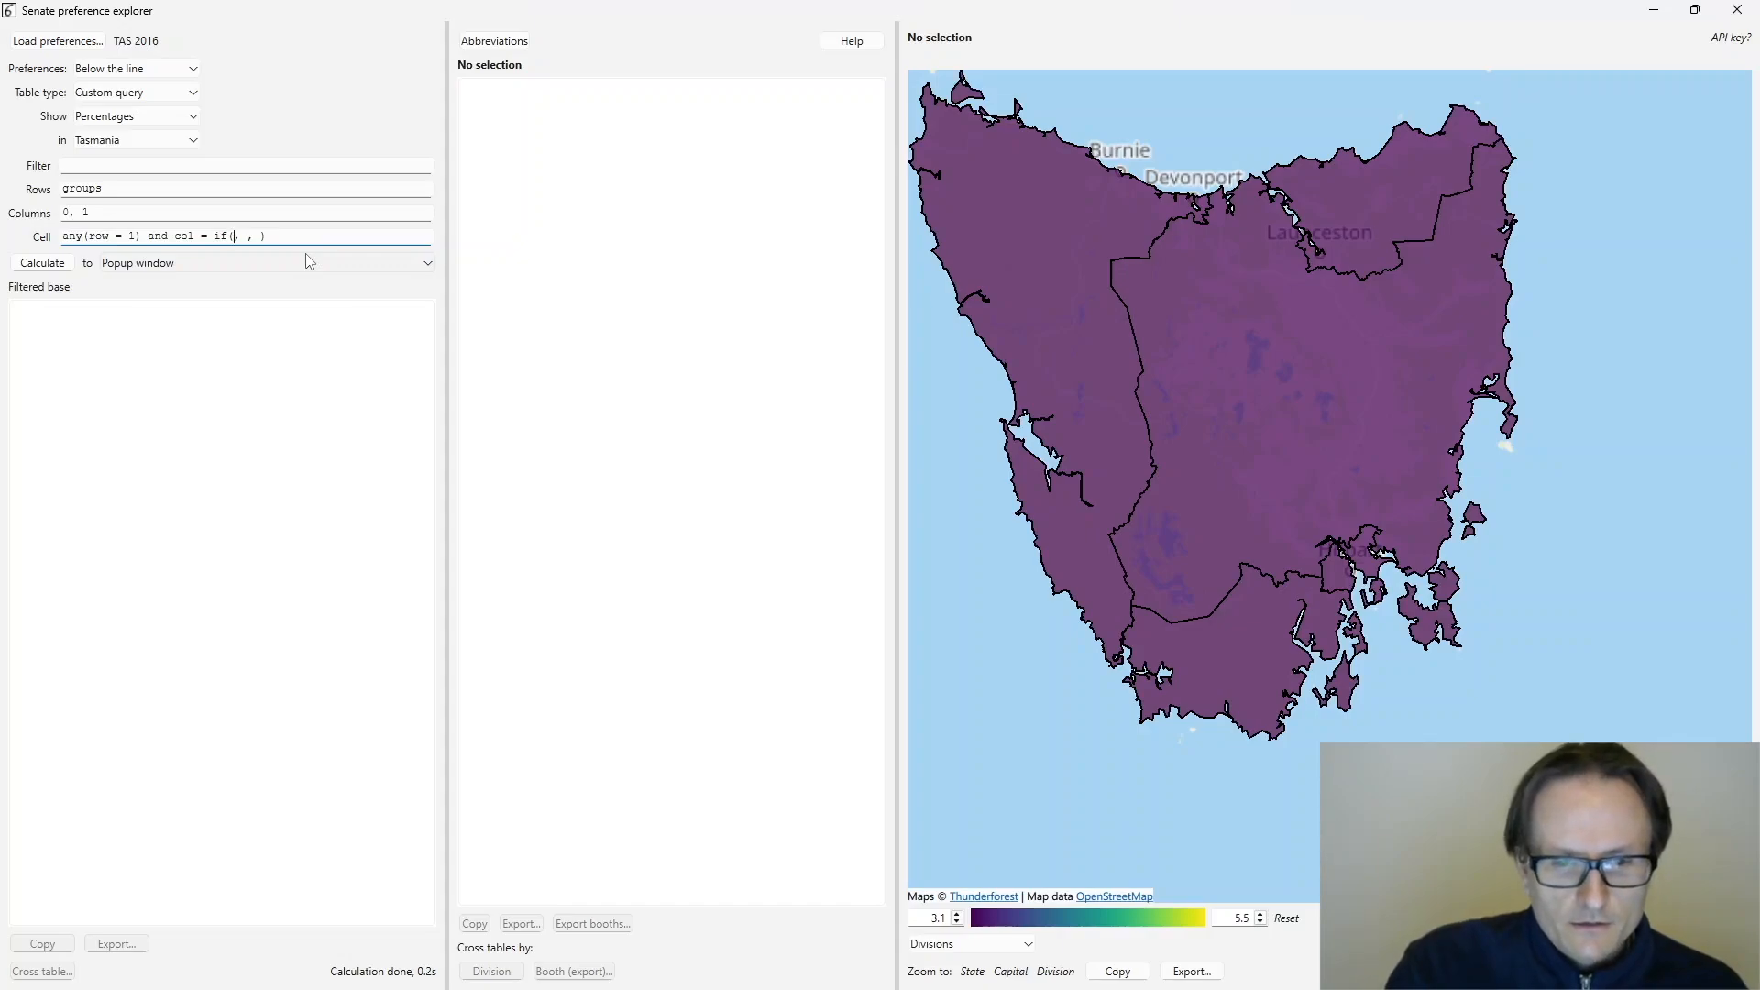
- Fill in the if function's arguments as all(row <= nc_row), 0, 1
{"action": "type", "text": "all"}
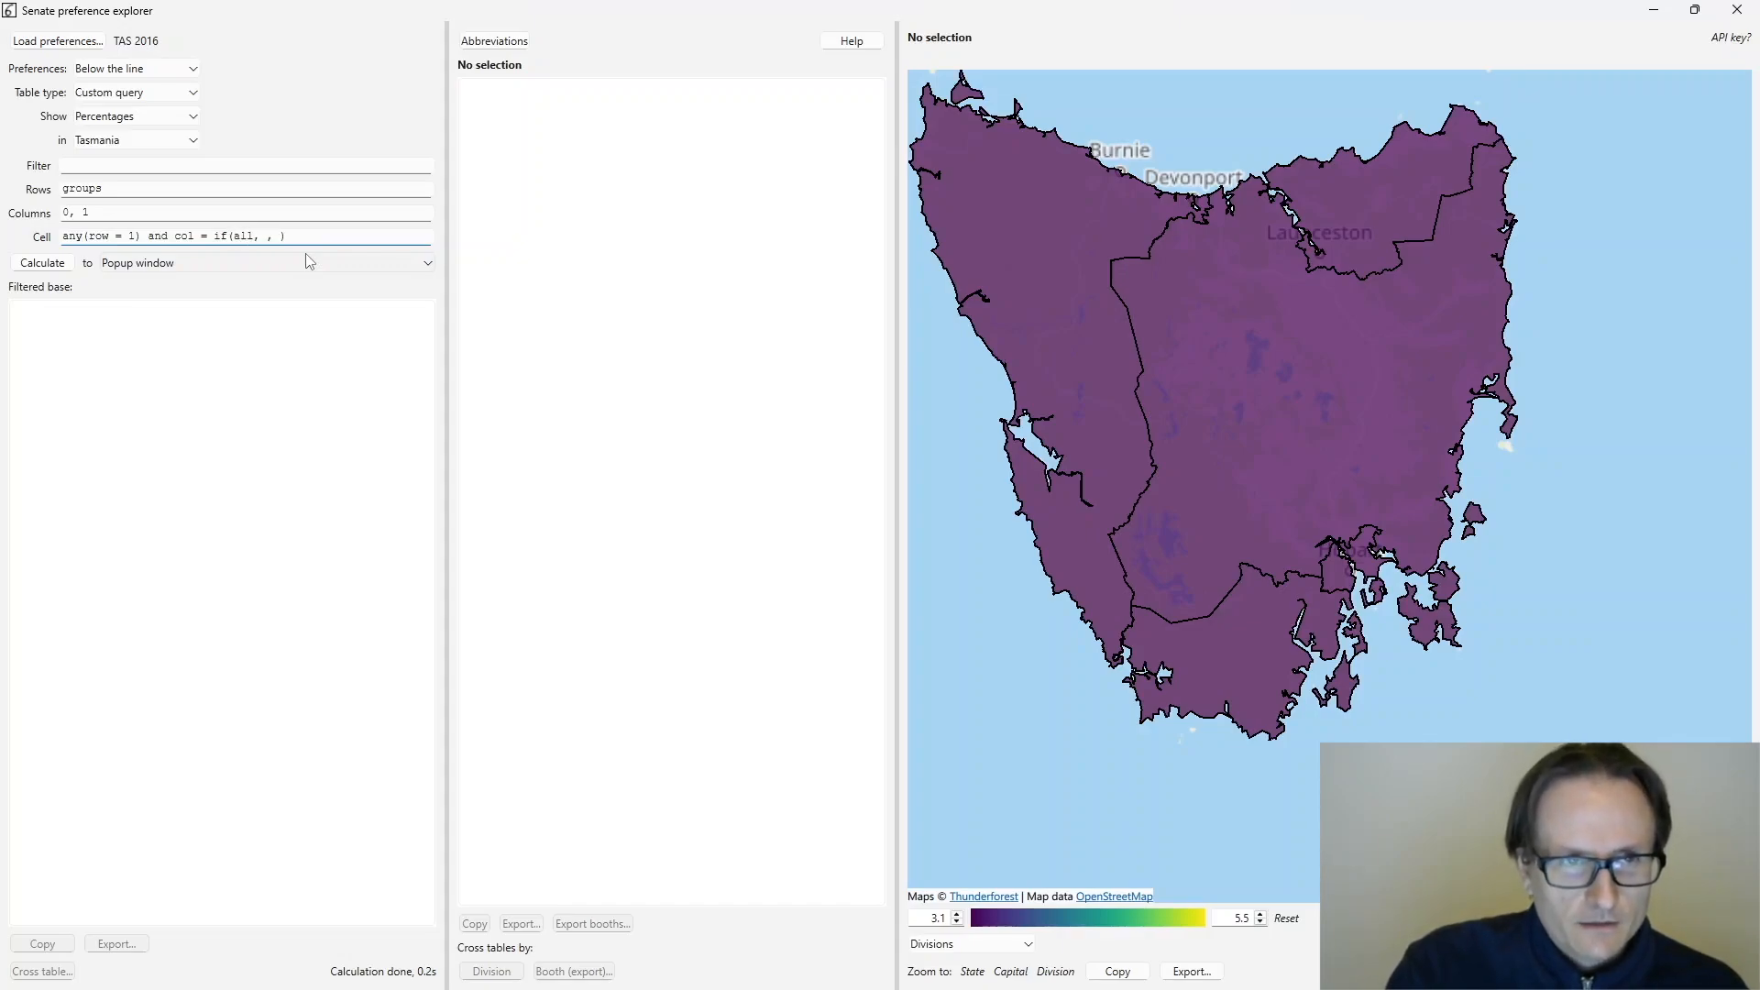
{"action": "type", "text": "(row"}
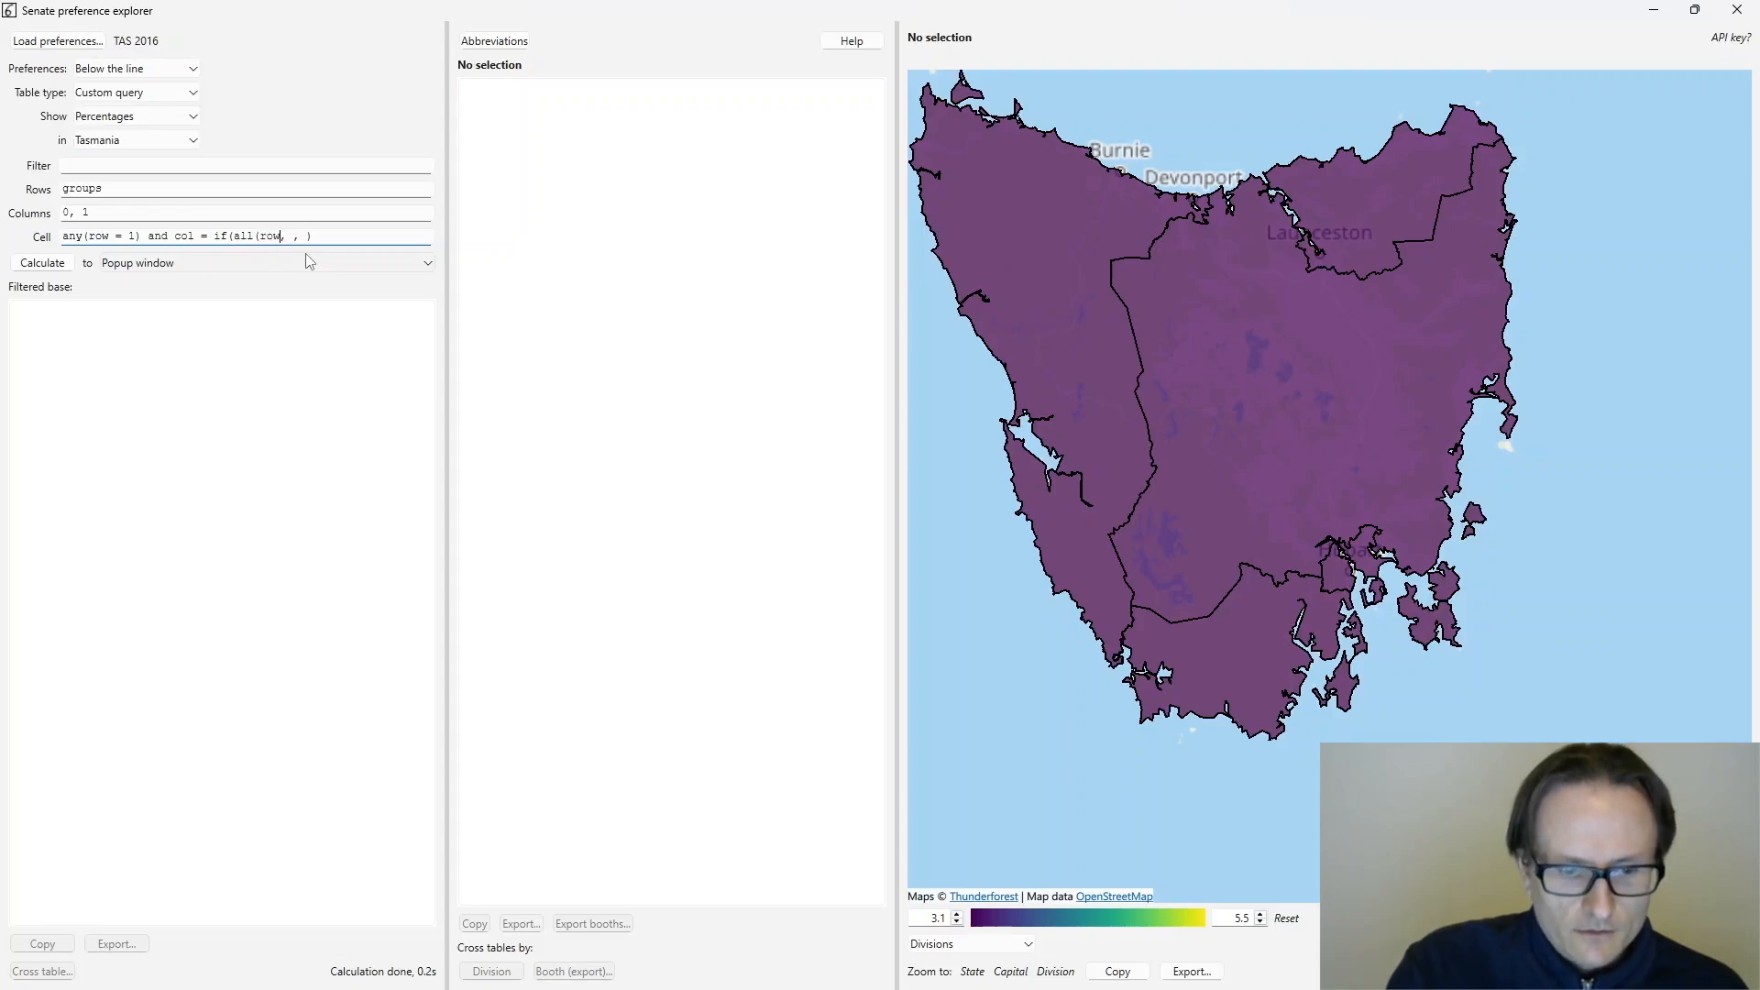
{"action": "type", "text": " <= nc_rpw"}
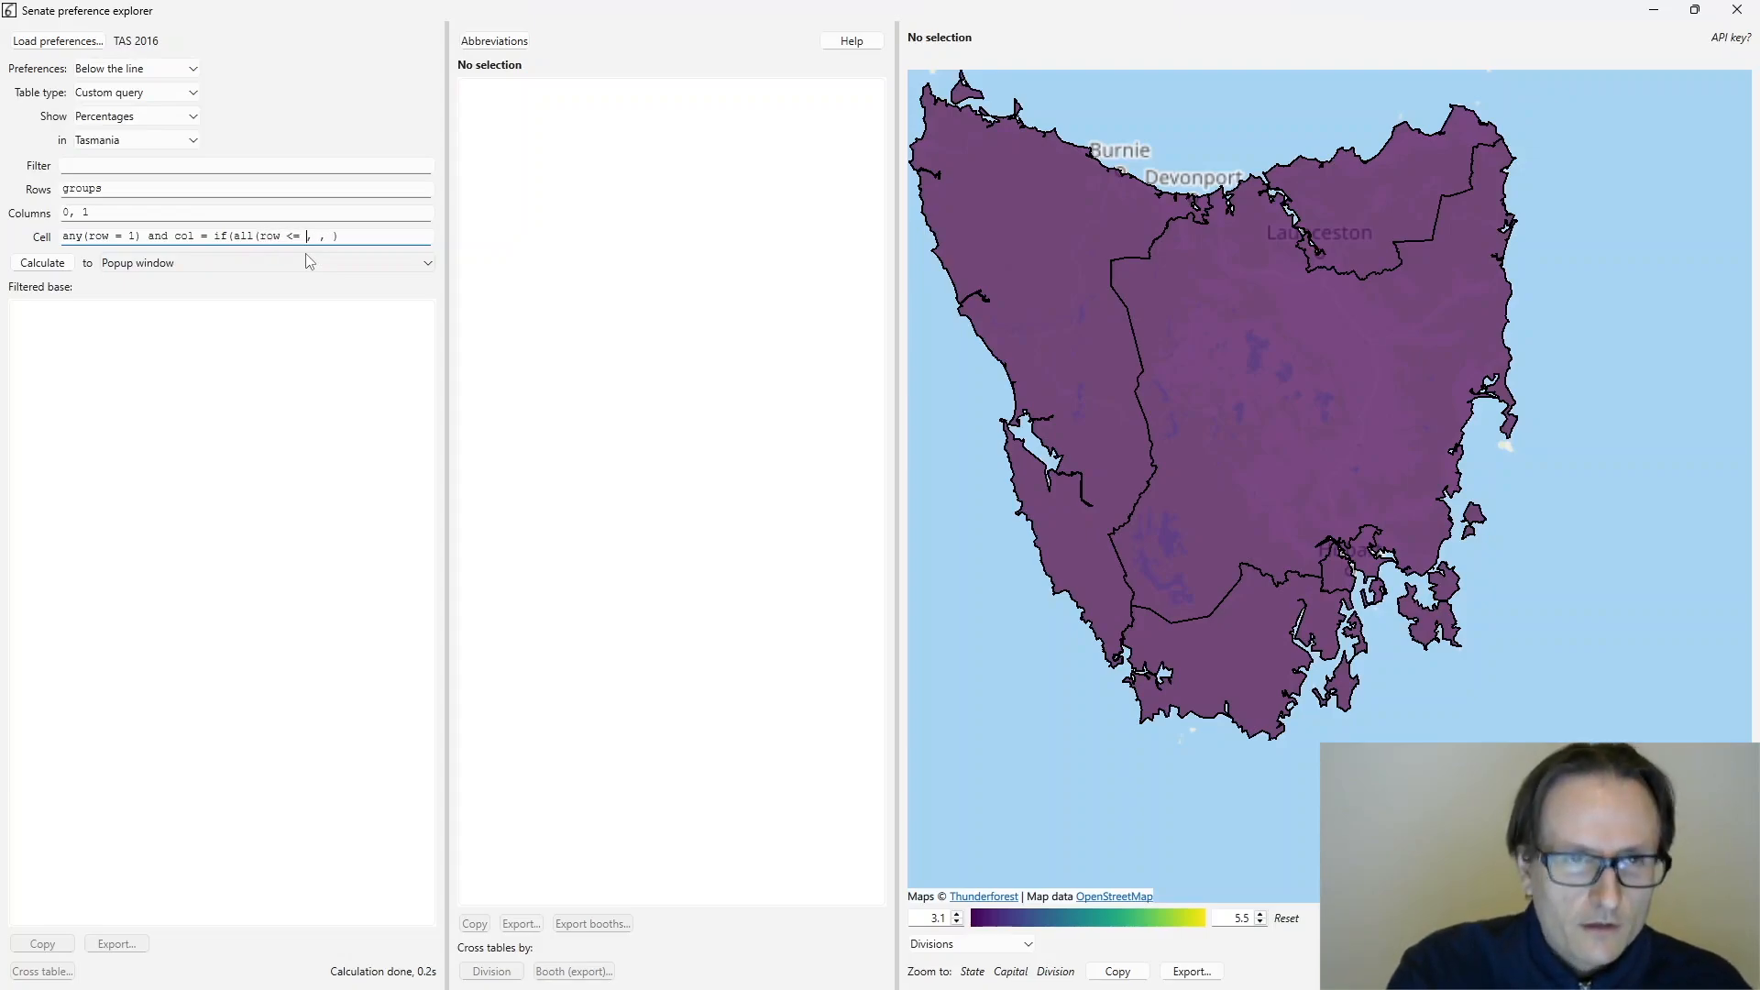
{"action": "key", "text": "BackSpace"}
{"action": "key", "text": "BackSpace"}
{"action": "type", "text": "ow)"}
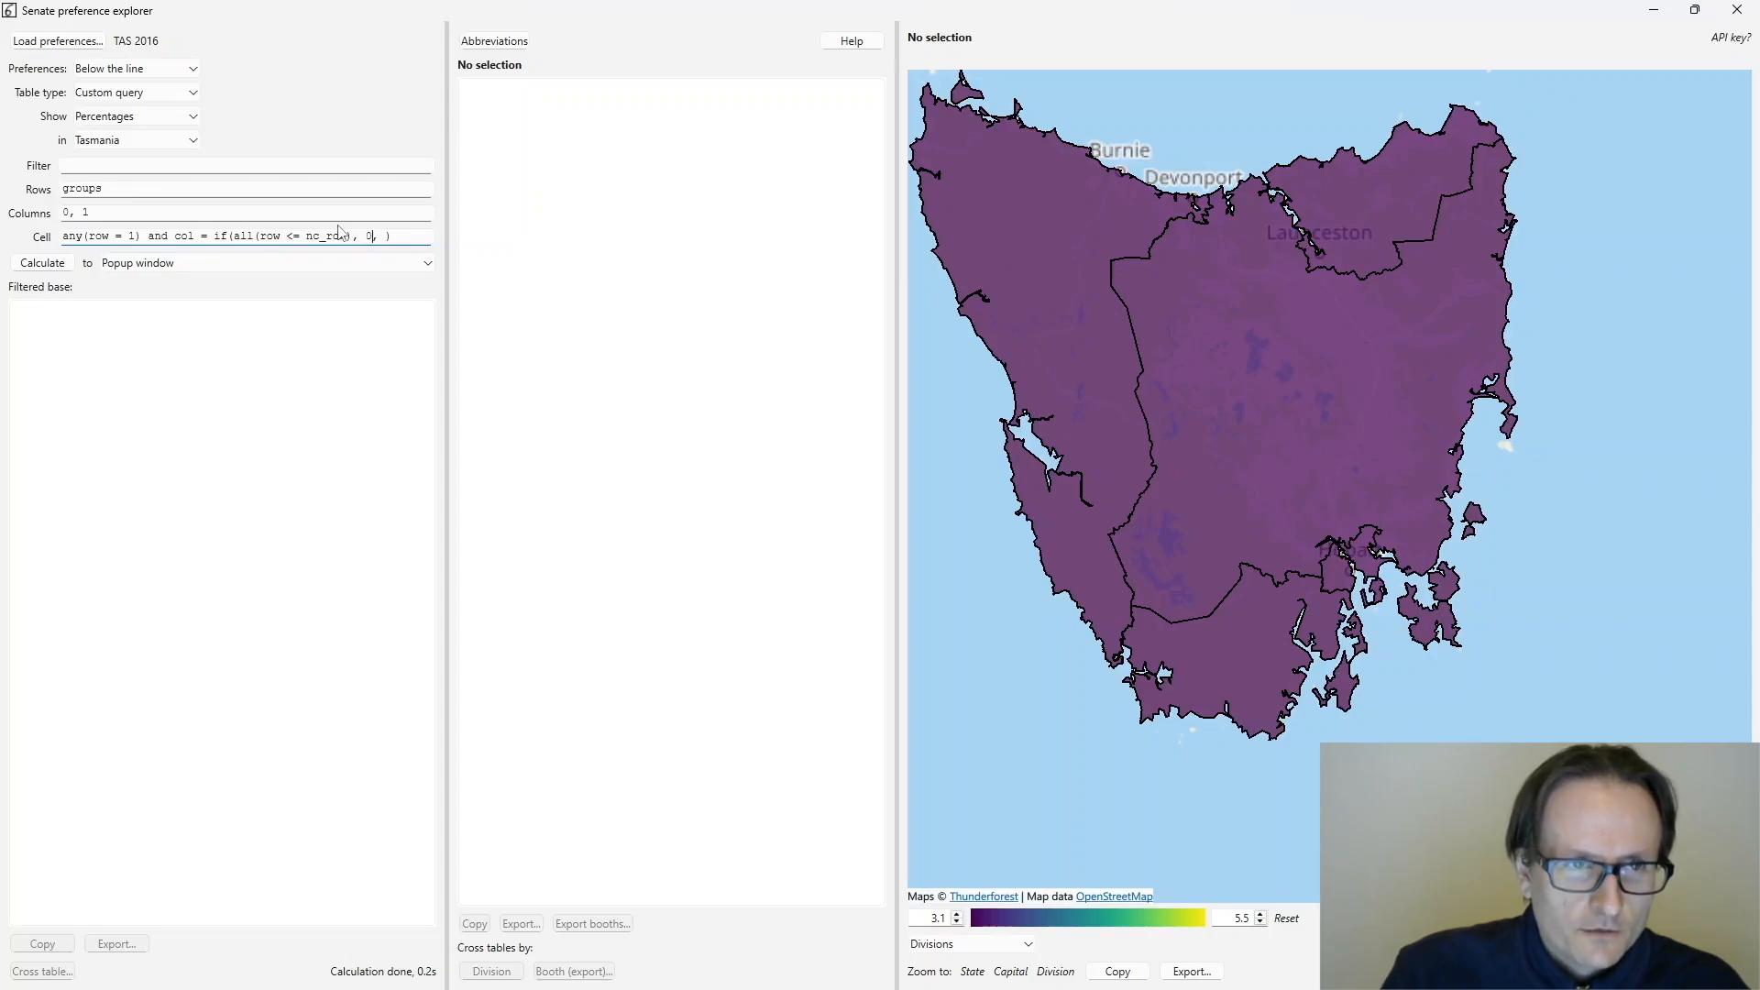
{"action": "left_click", "coordinate": [387, 235]}
{"action": "type", "text": "1"}
- Set the query output to Main table and map and calculate the groups by 0/1 table
{"action": "left_click", "coordinate": [341, 265]}
{"action": "left_click", "coordinate": [259, 301]}
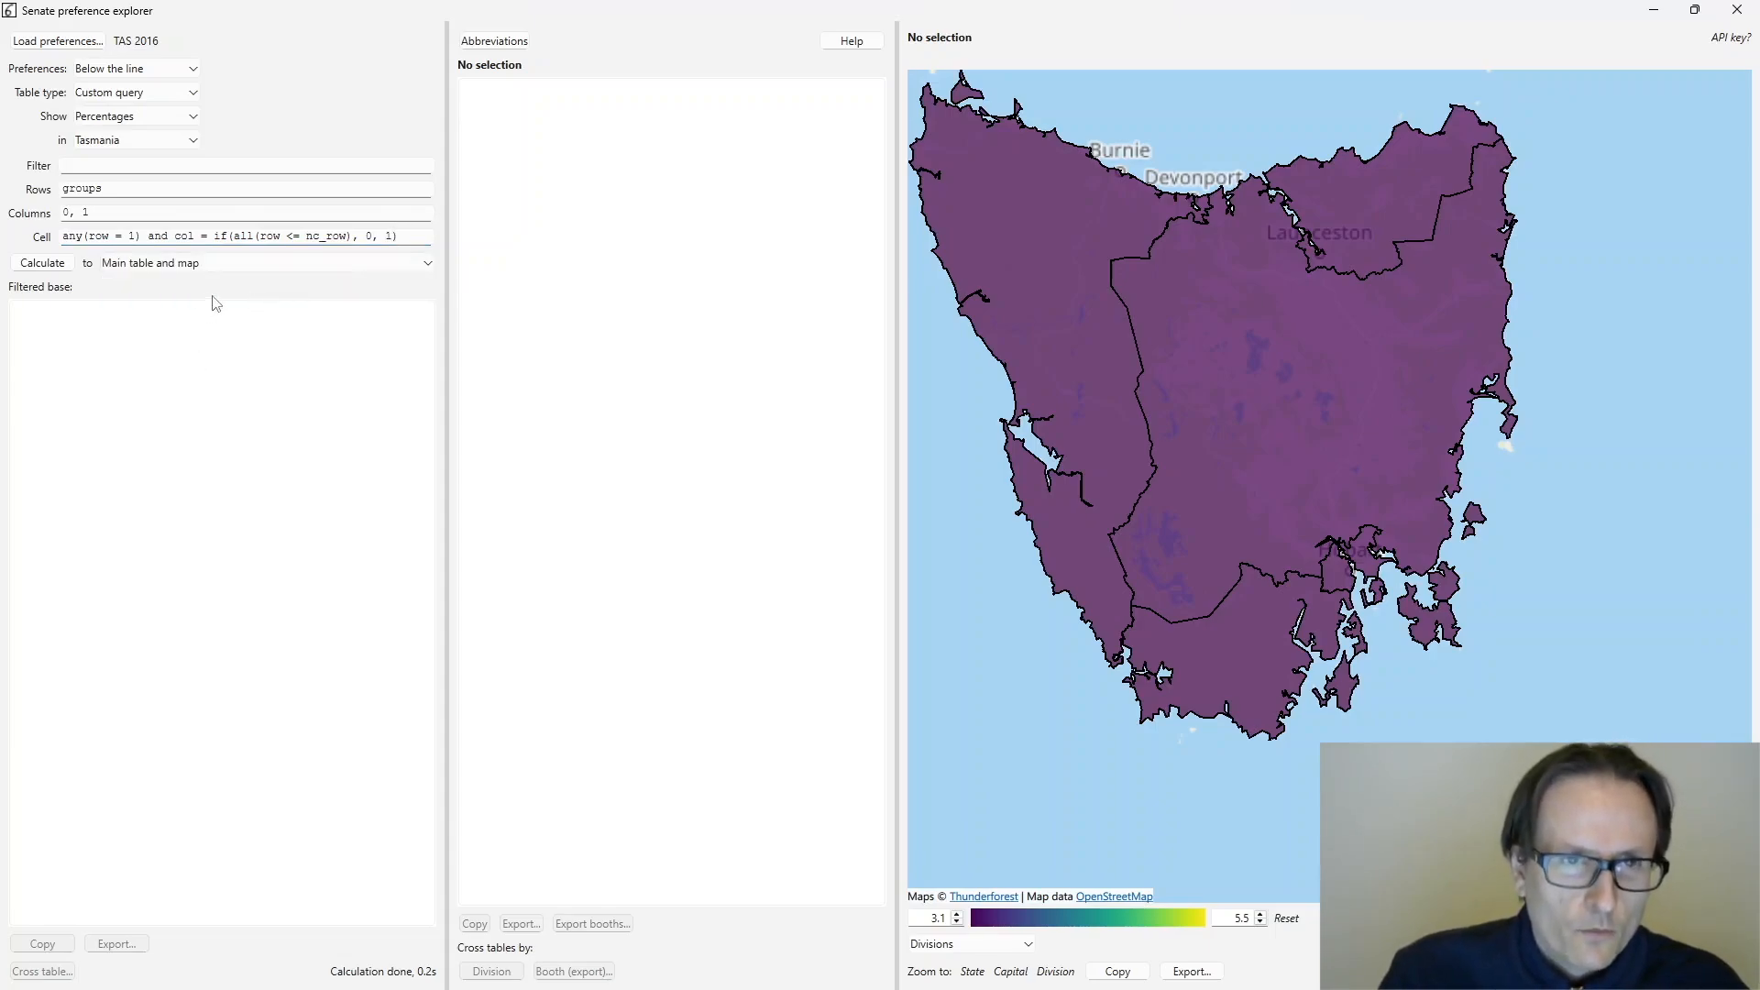
{"action": "left_click", "coordinate": [45, 263]}
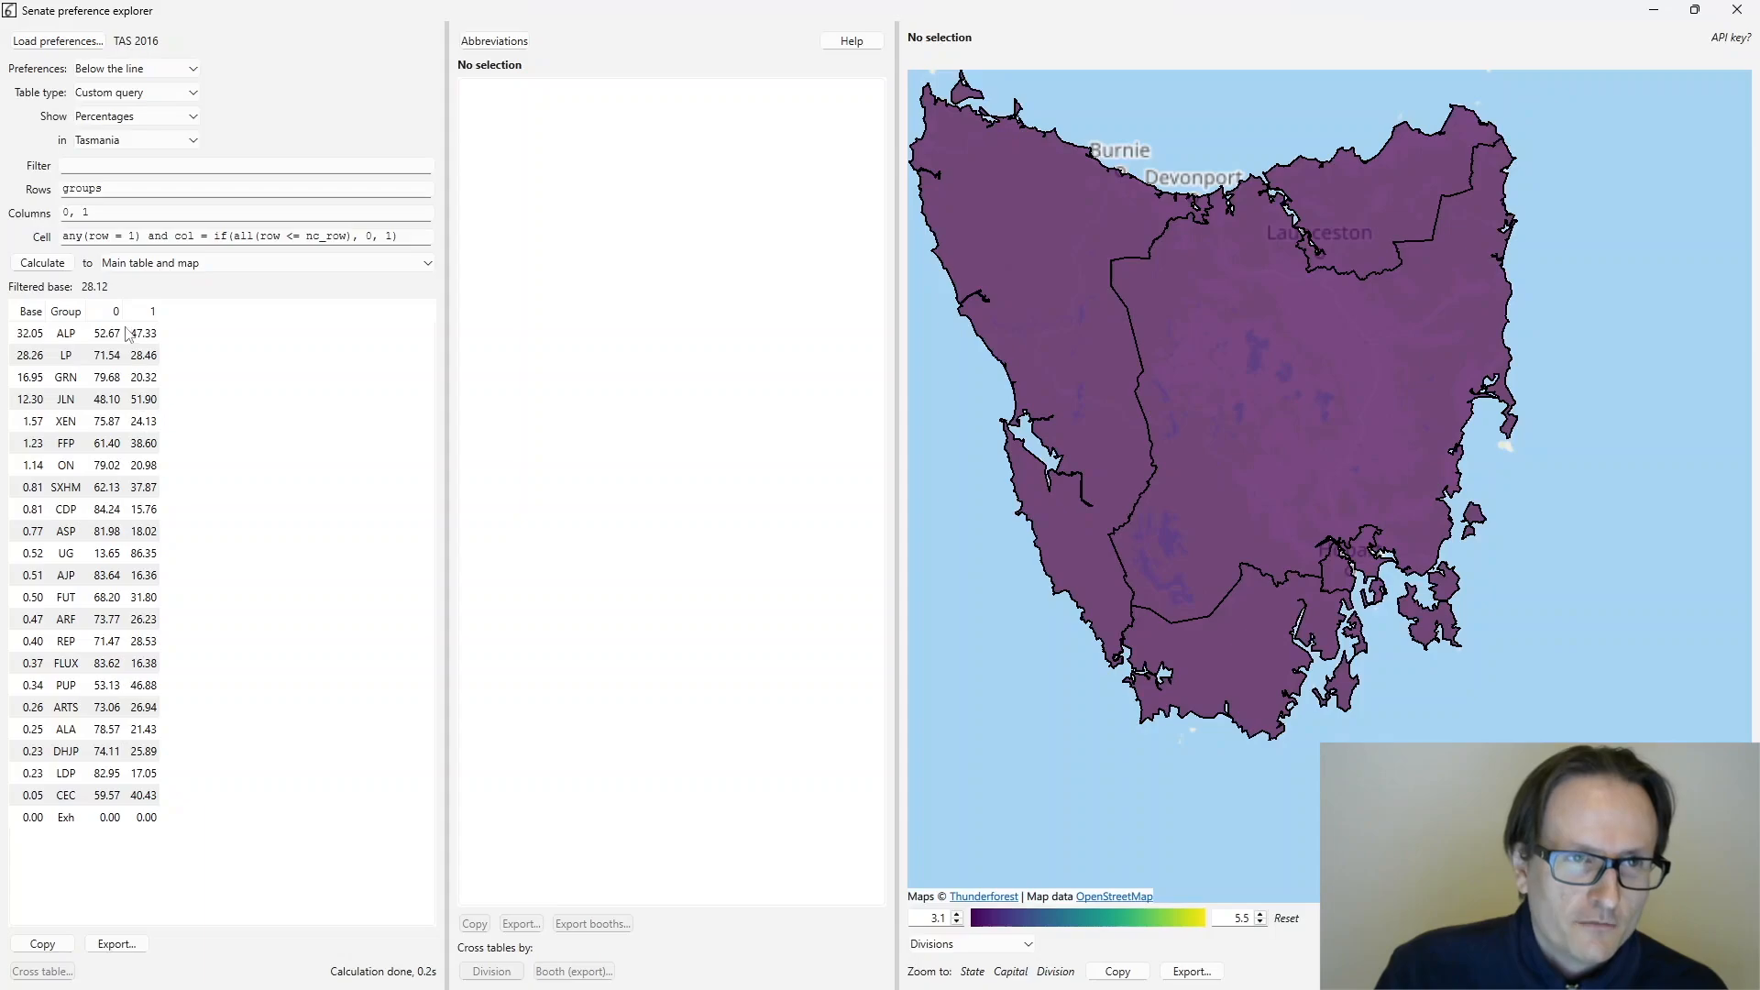
- Map the column 0 percentages by division for the ALP row and for the LP row
{"action": "left_click", "coordinate": [107, 335]}
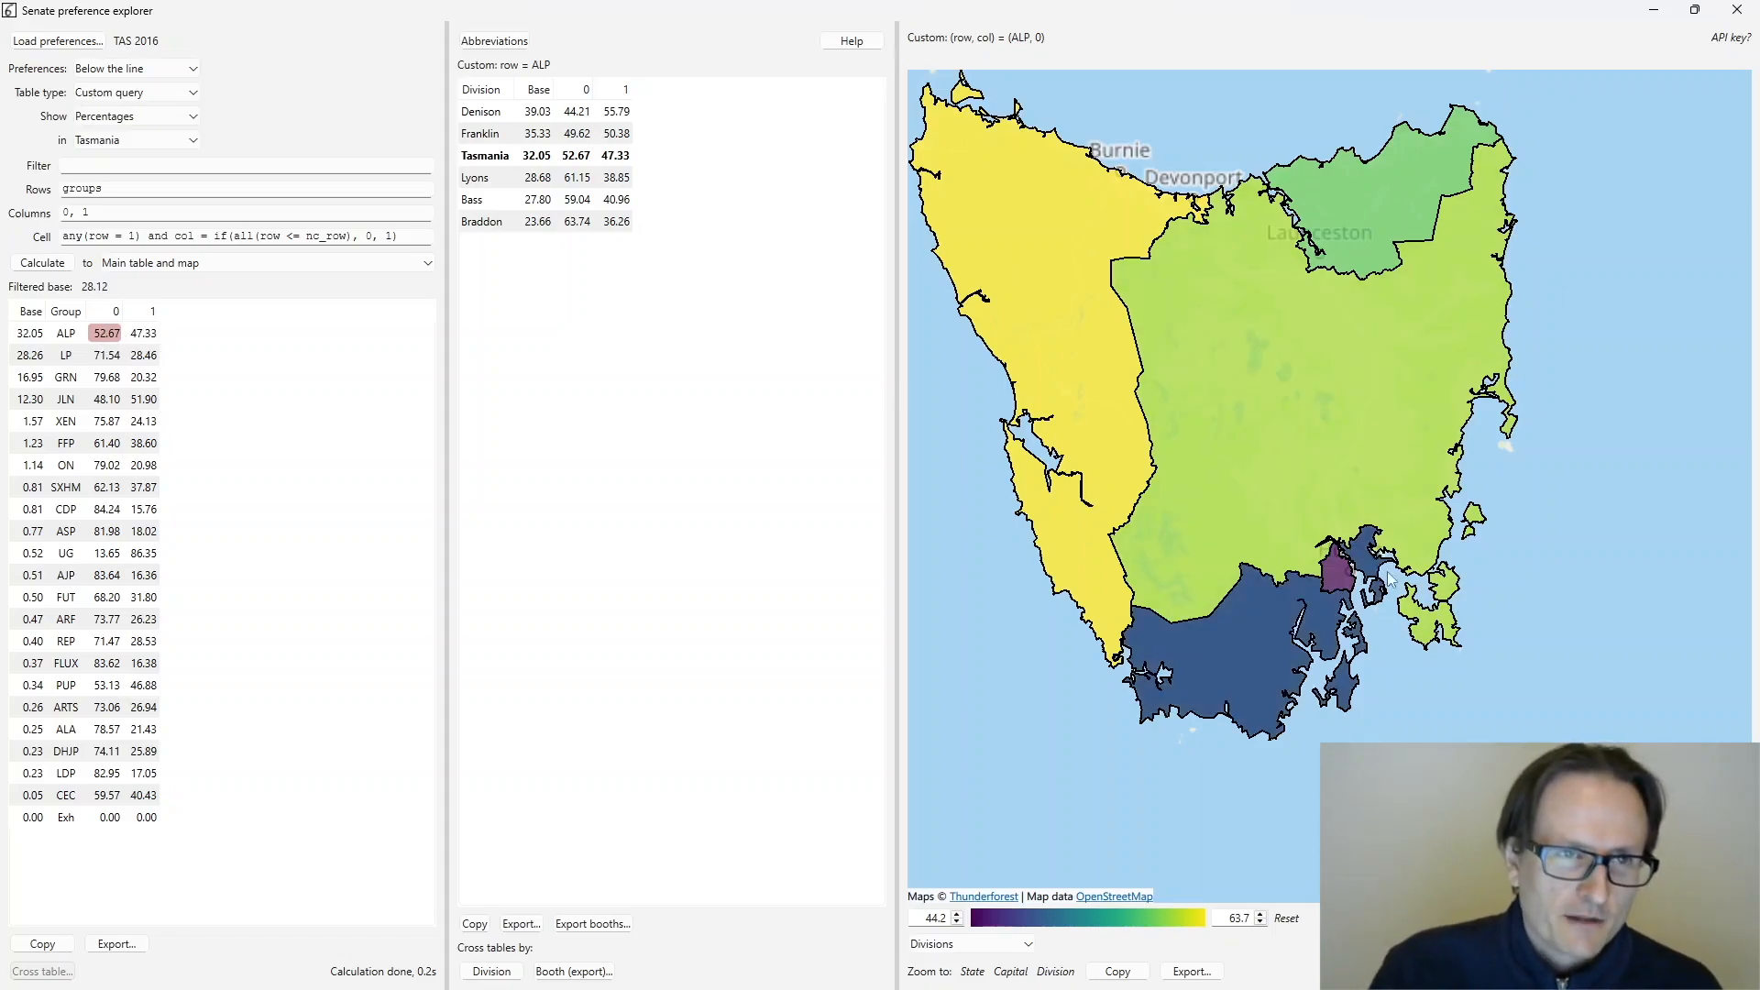
{"action": "mouse_move", "coordinate": [1346, 578]}
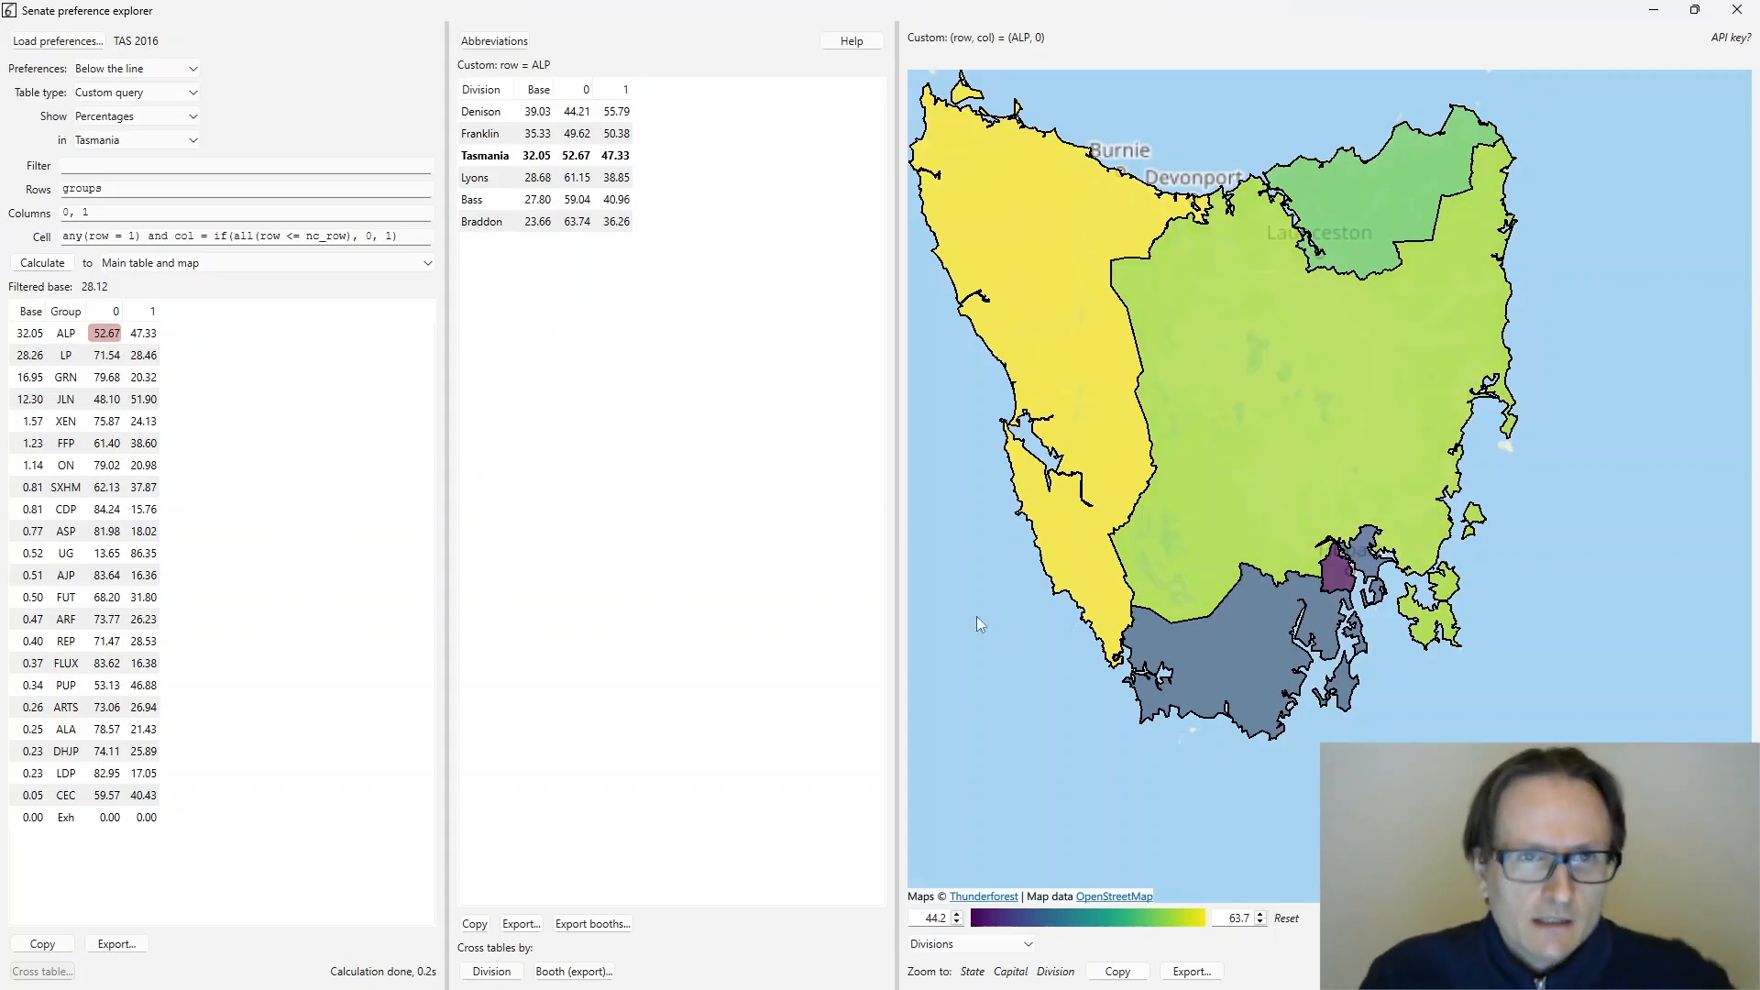
{"action": "left_click", "coordinate": [106, 355]}
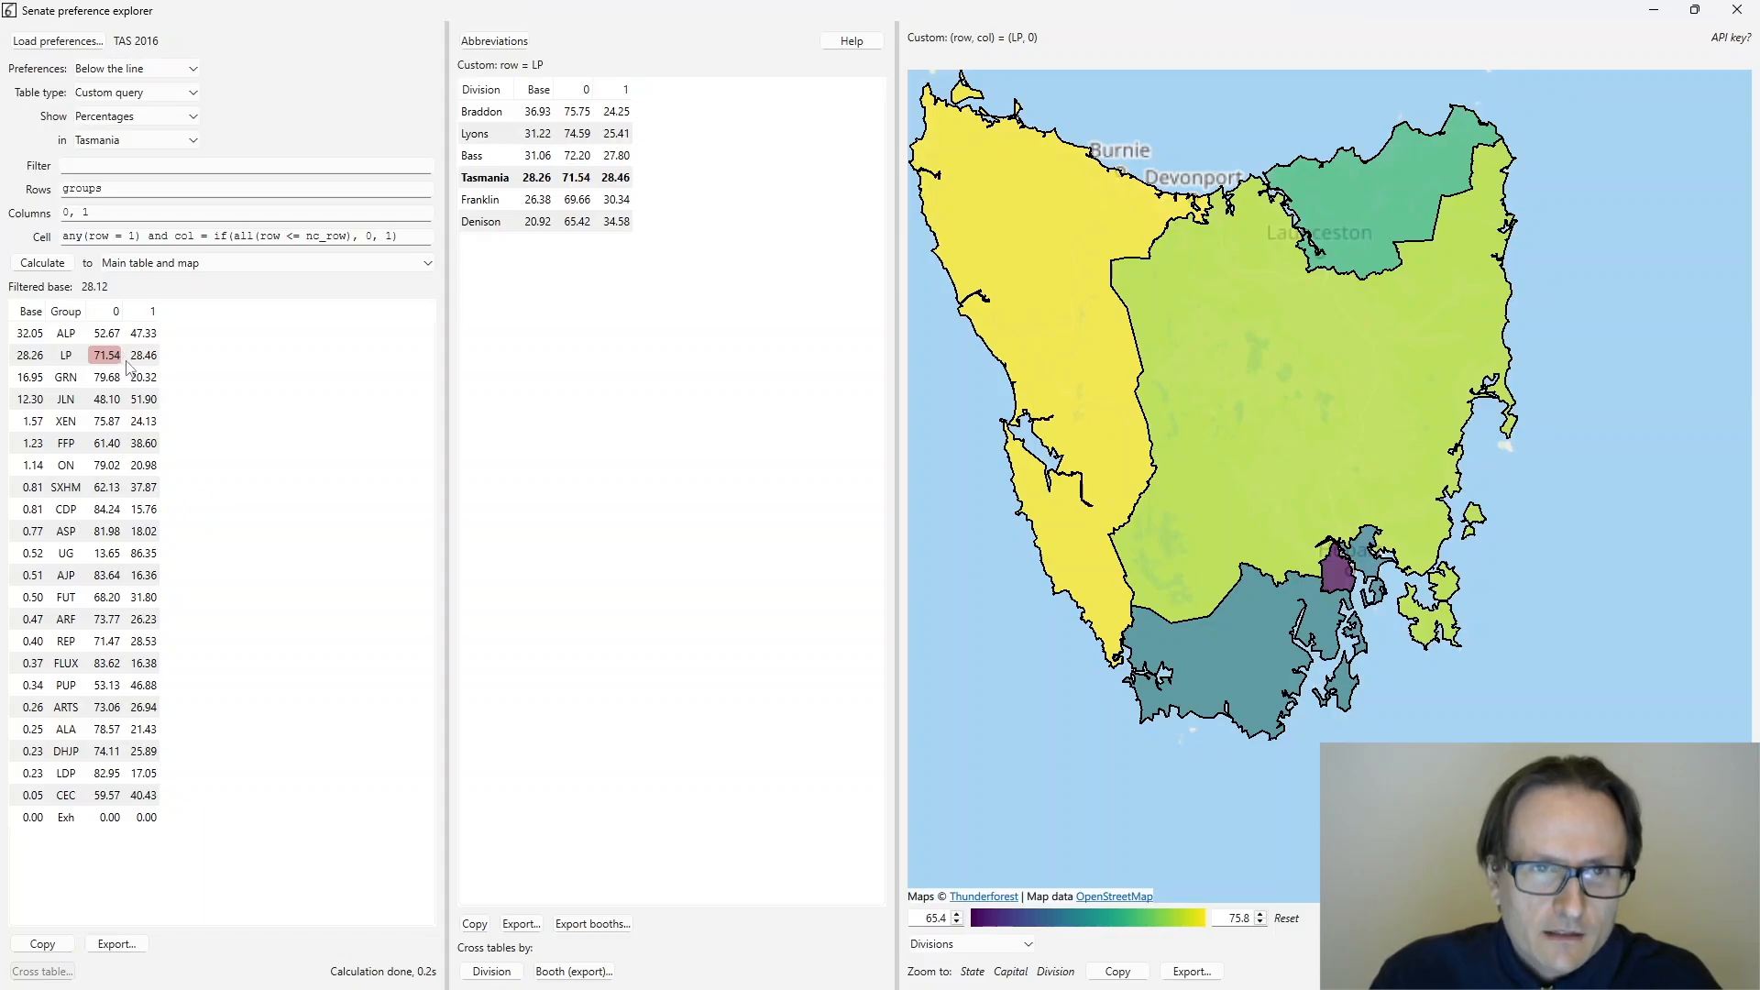
- Look through the candidate abbreviations list down to the LP candidates, and close it
{"action": "left_click", "coordinate": [515, 46]}
{"action": "scroll", "coordinate": [801, 545], "scroll_direction": "down", "scroll_amount": 6}
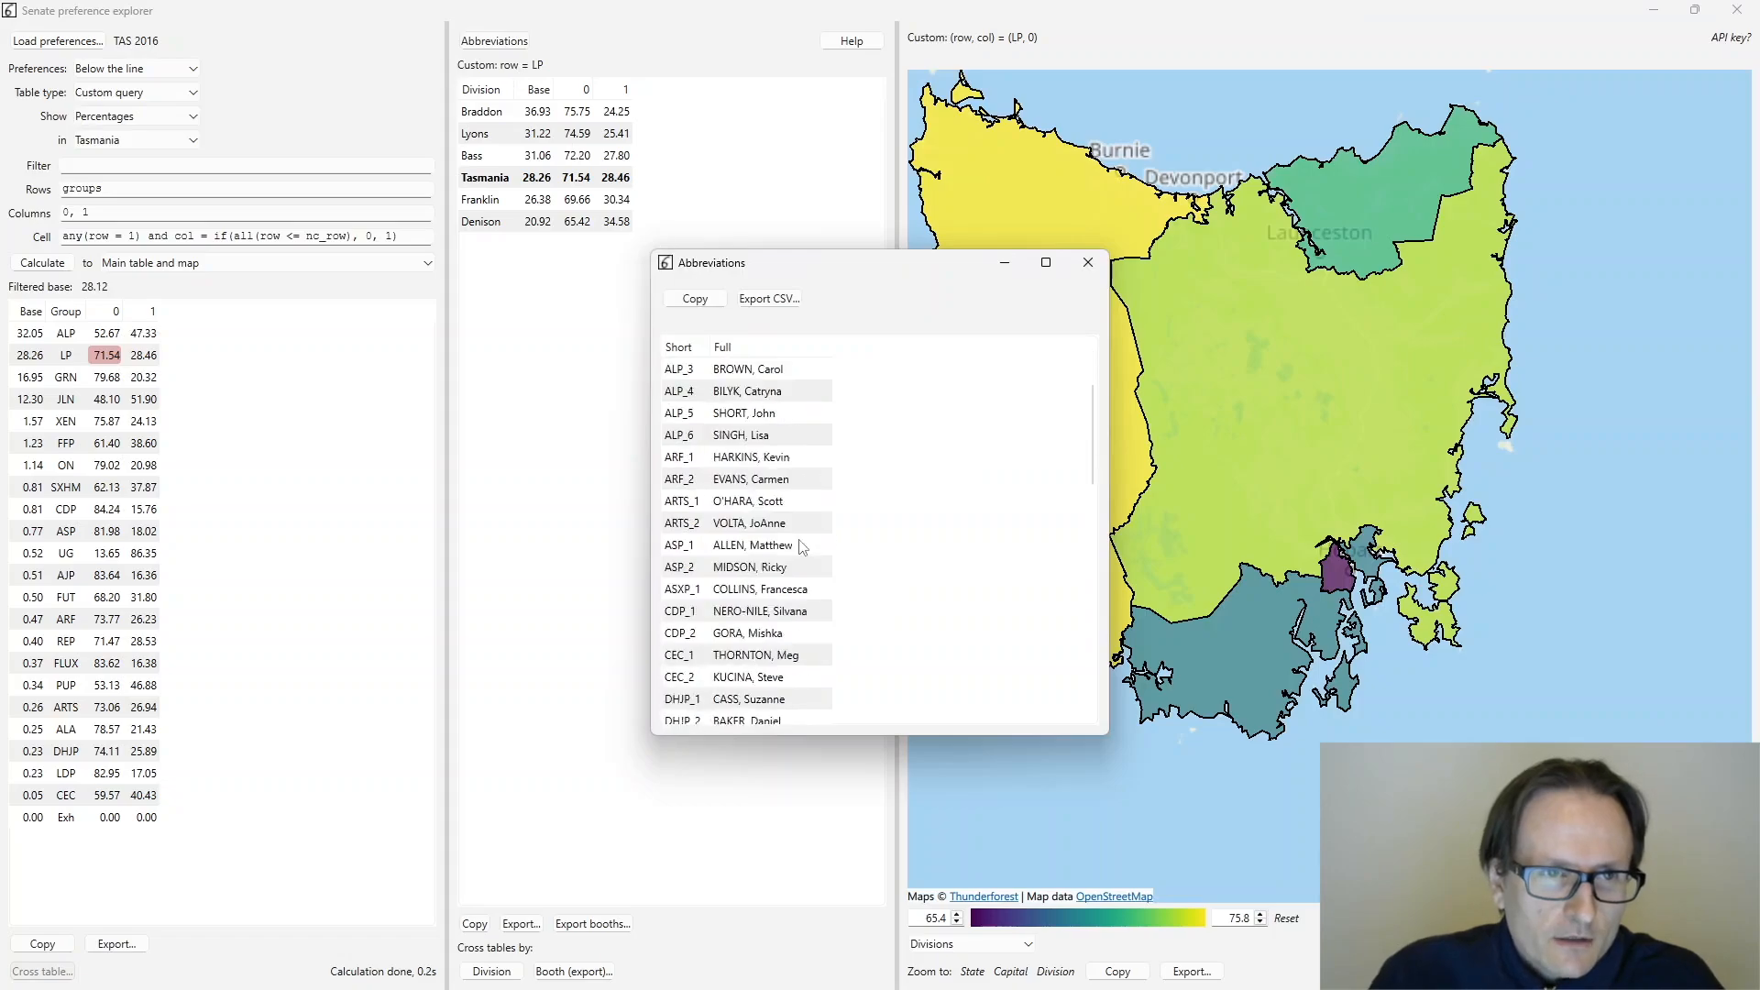
{"action": "scroll", "coordinate": [800, 545], "scroll_direction": "down", "scroll_amount": 4}
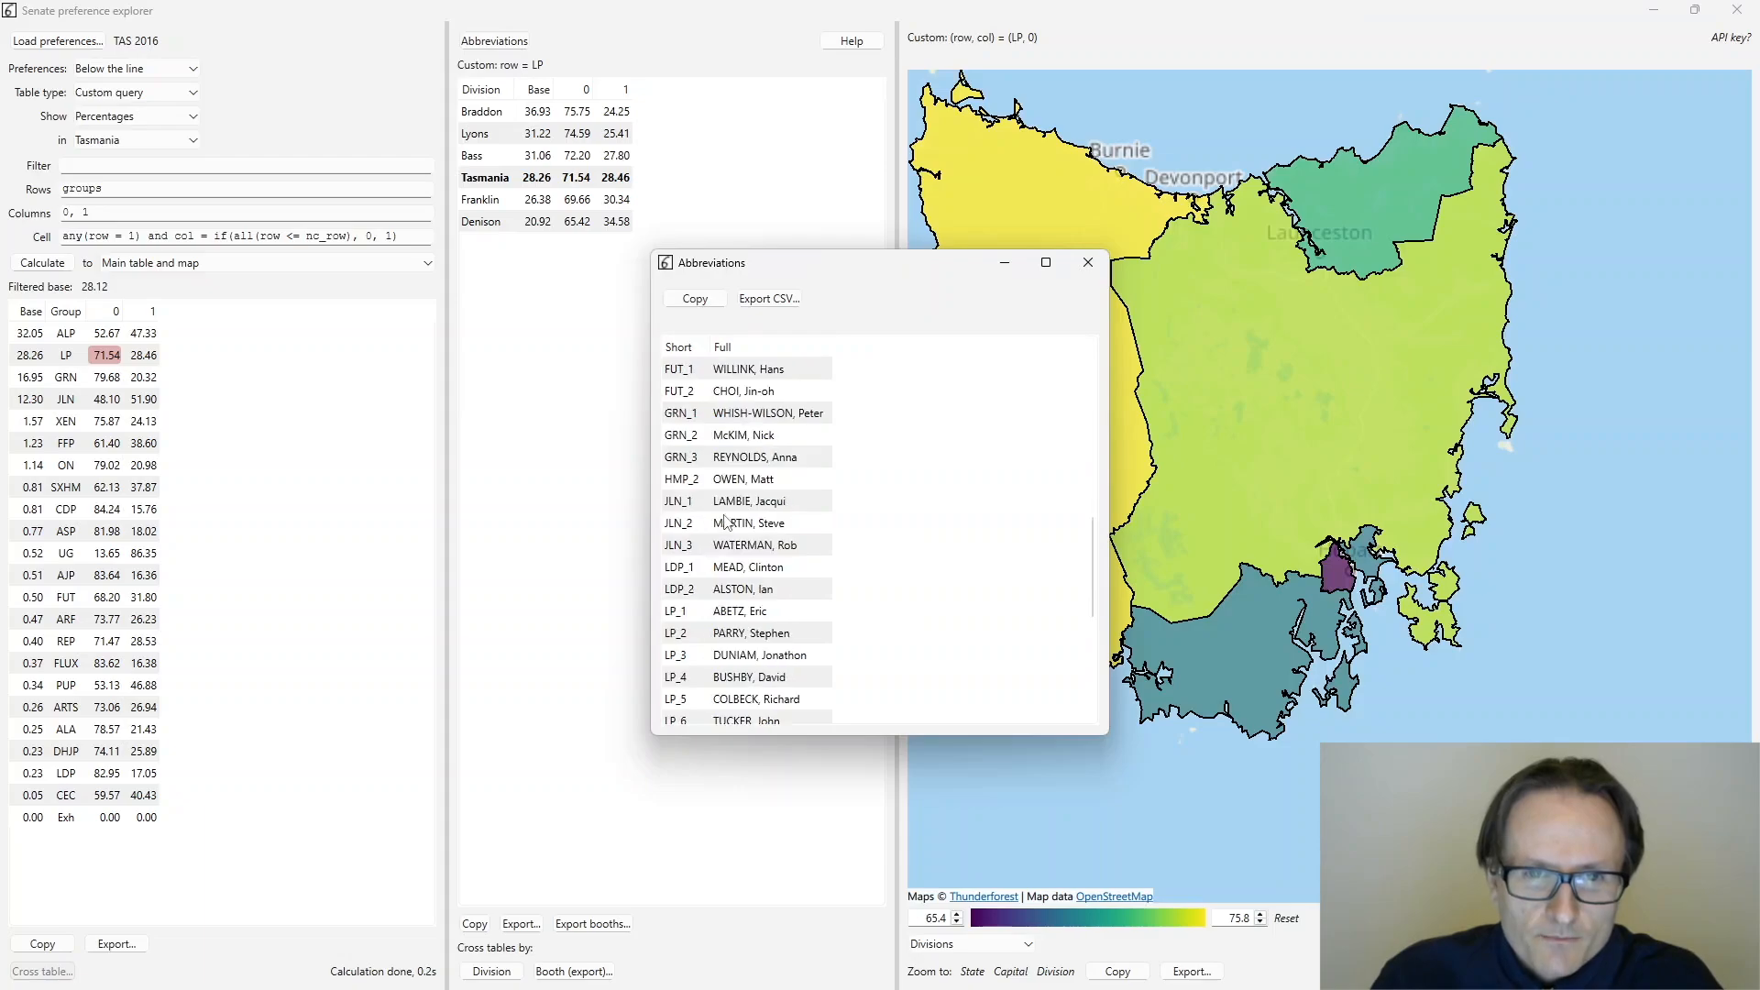
{"action": "scroll", "coordinate": [719, 616], "scroll_direction": "up", "scroll_amount": 2}
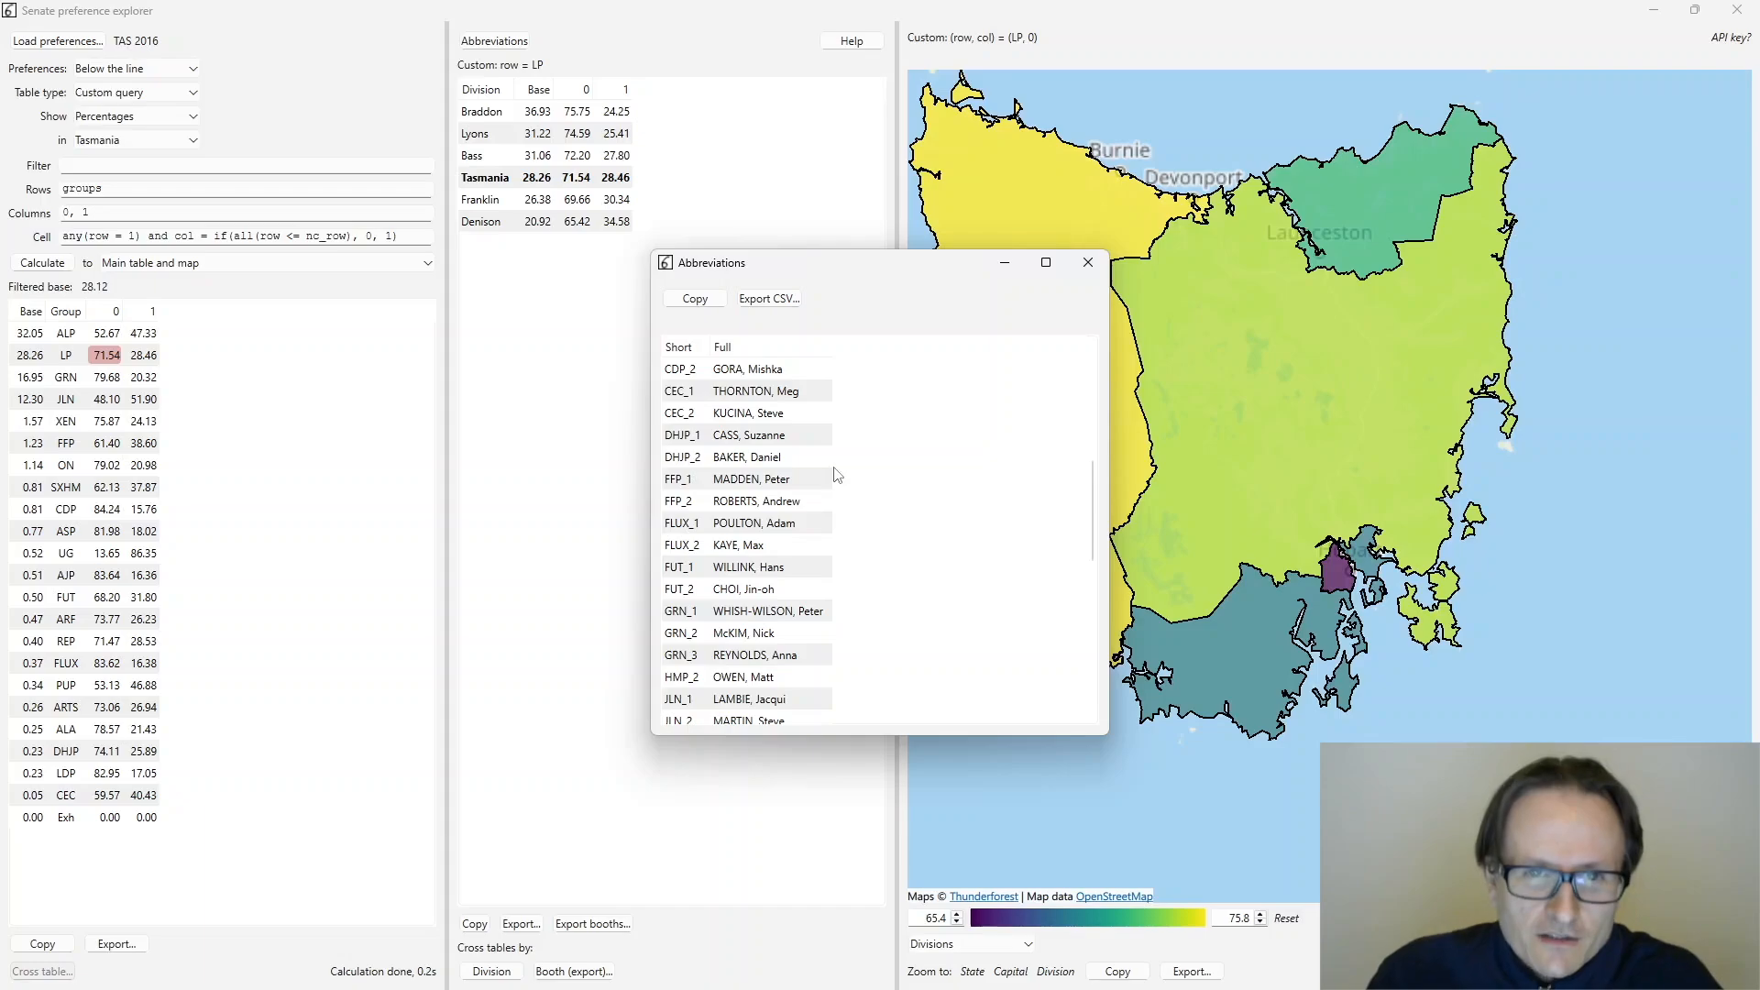
{"action": "left_click", "coordinate": [1086, 264]}
- Map the GRN row's column 0 percentages, check the abbreviations list for its candidates, and map the JLN row's column 0
{"action": "left_click", "coordinate": [109, 378]}
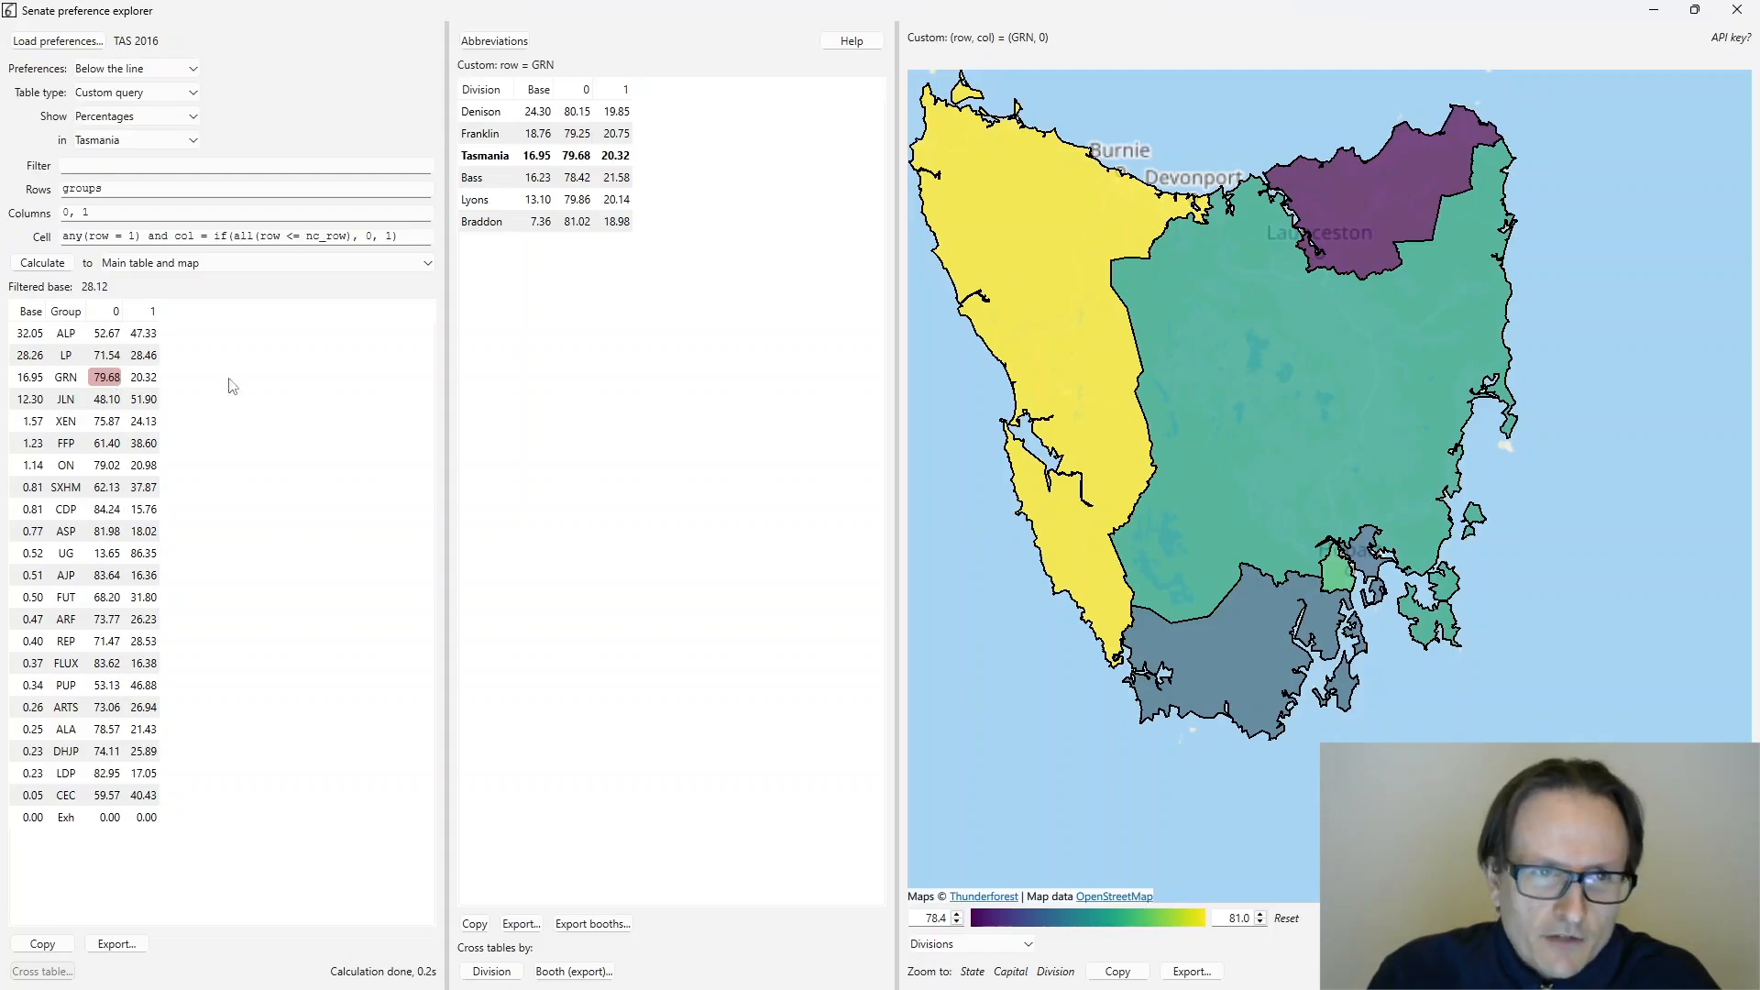
{"action": "left_click", "coordinate": [509, 41]}
{"action": "scroll", "coordinate": [761, 485], "scroll_direction": "down", "scroll_amount": 10}
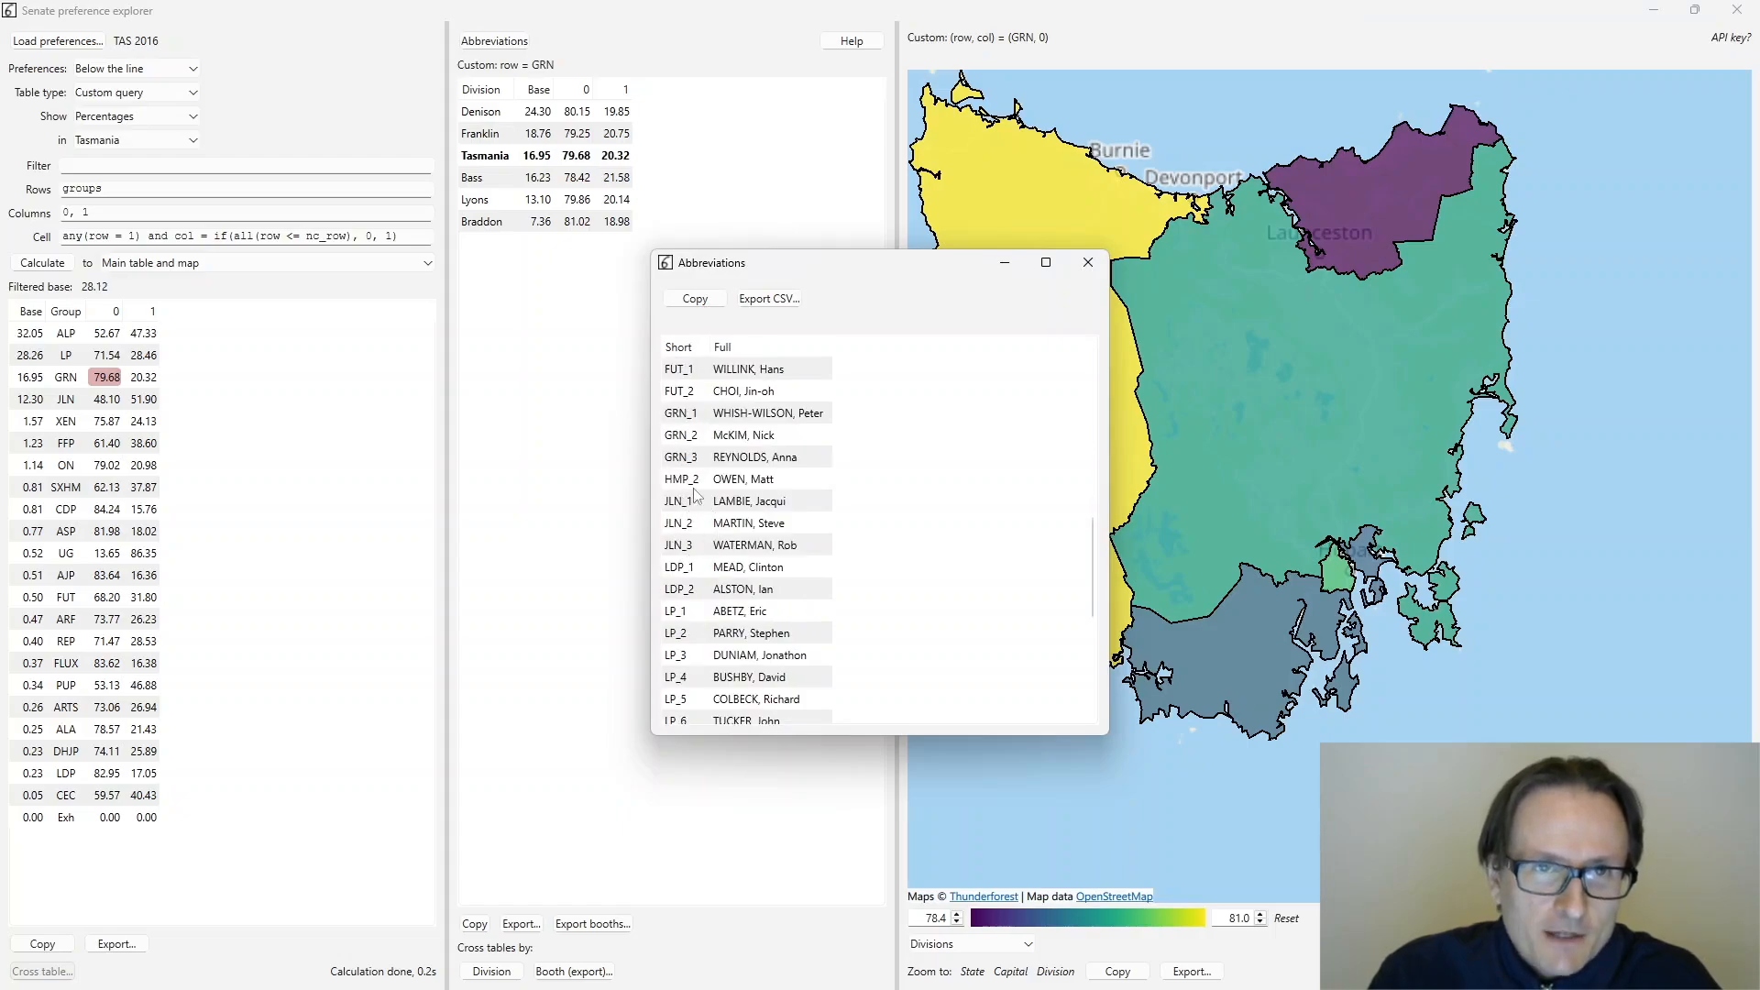
{"action": "left_click", "coordinate": [1088, 263]}
{"action": "left_click", "coordinate": [106, 402]}
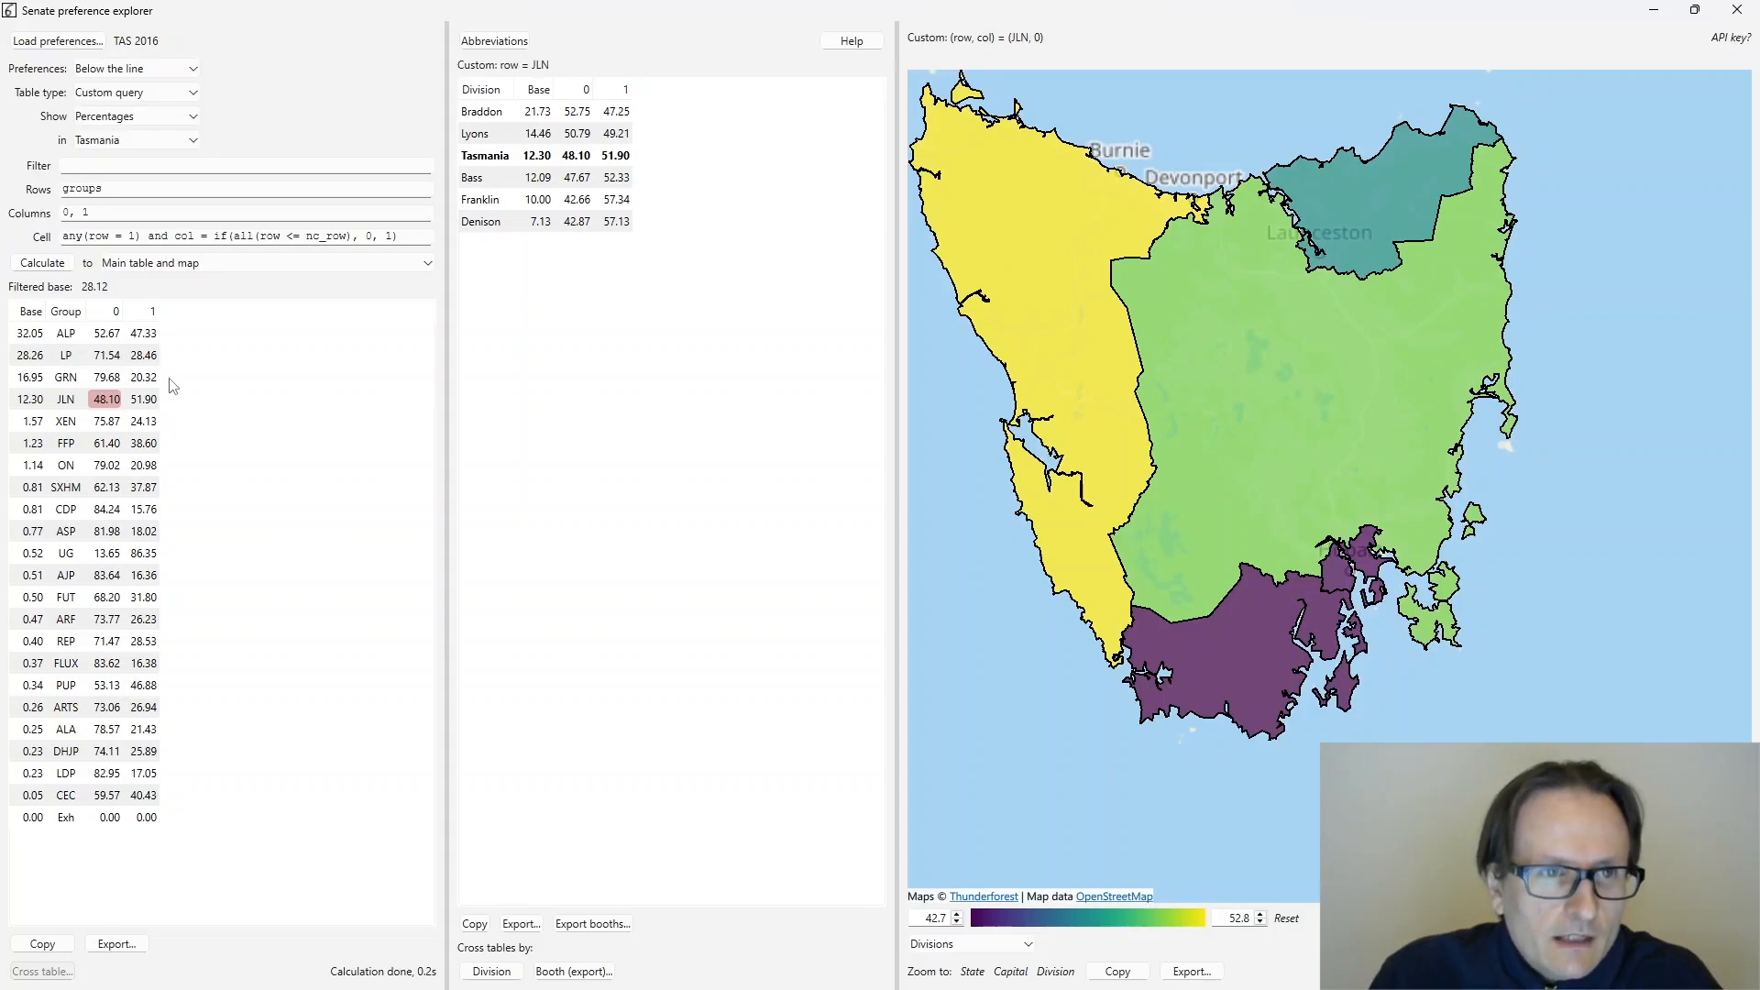
- Load 2025_tas.sqlite, calculate the same query sorted by base, and map the GRN row's column 0 percentages
{"action": "left_click", "coordinate": [57, 41]}
{"action": "double_click", "coordinate": [282, 204]}
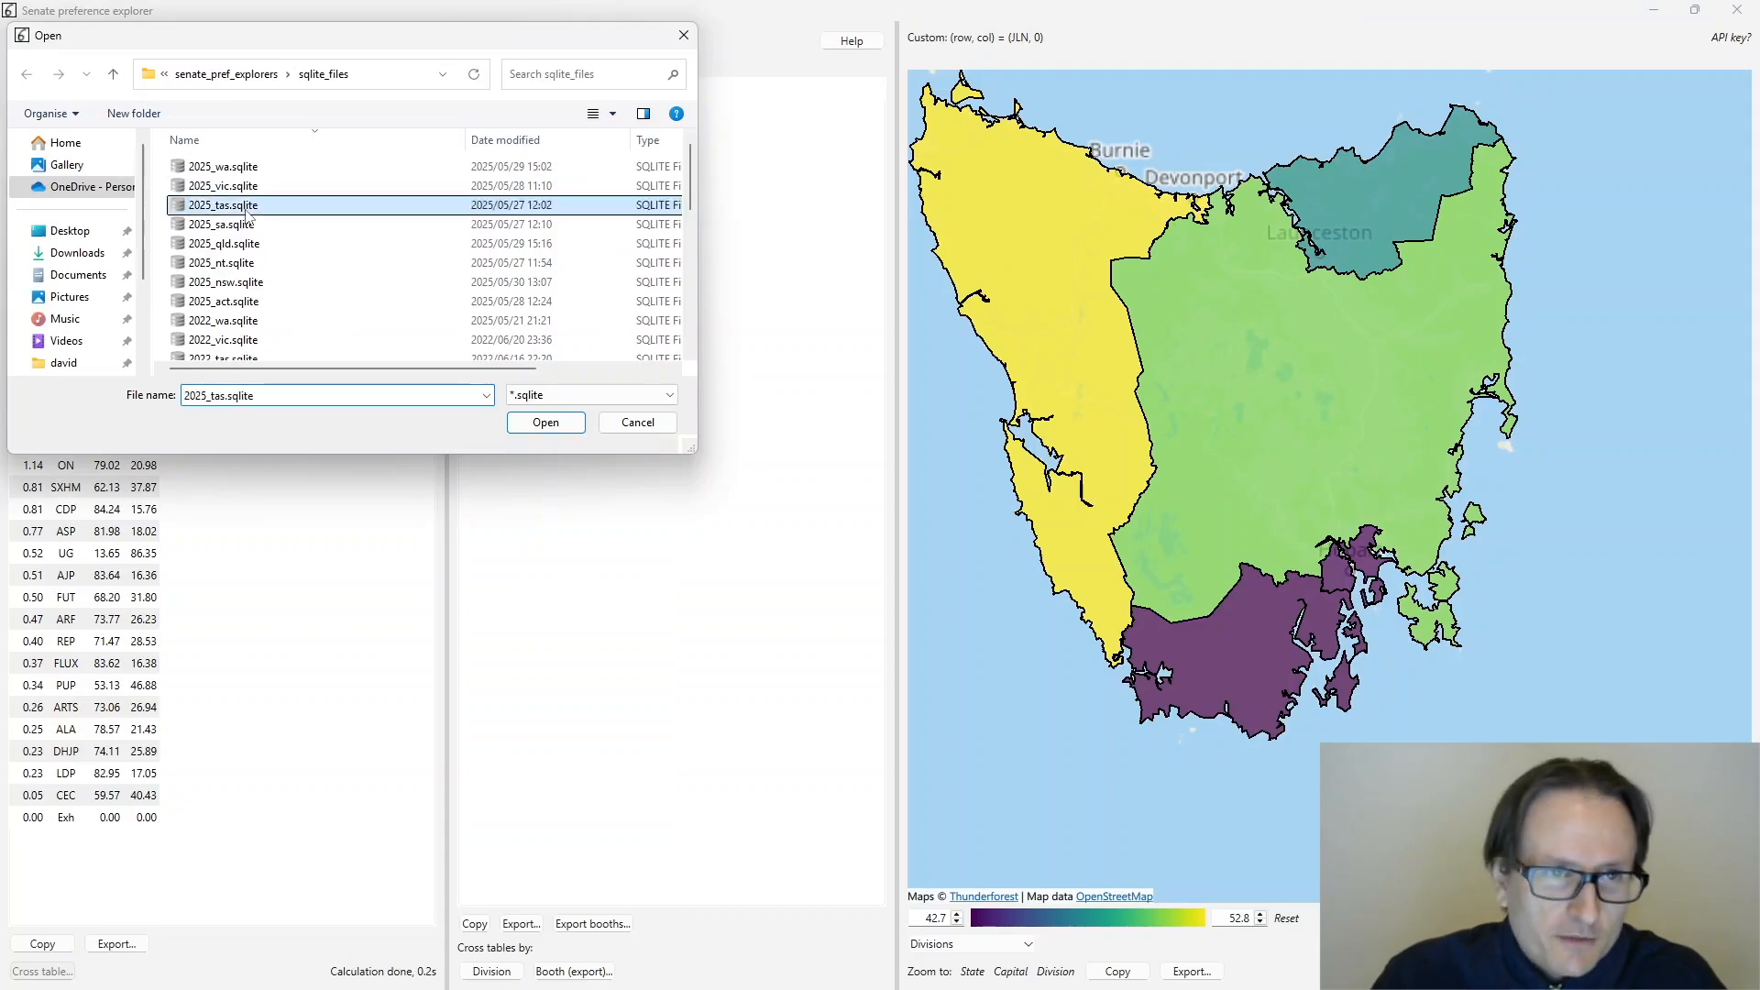
{"action": "left_click", "coordinate": [42, 263]}
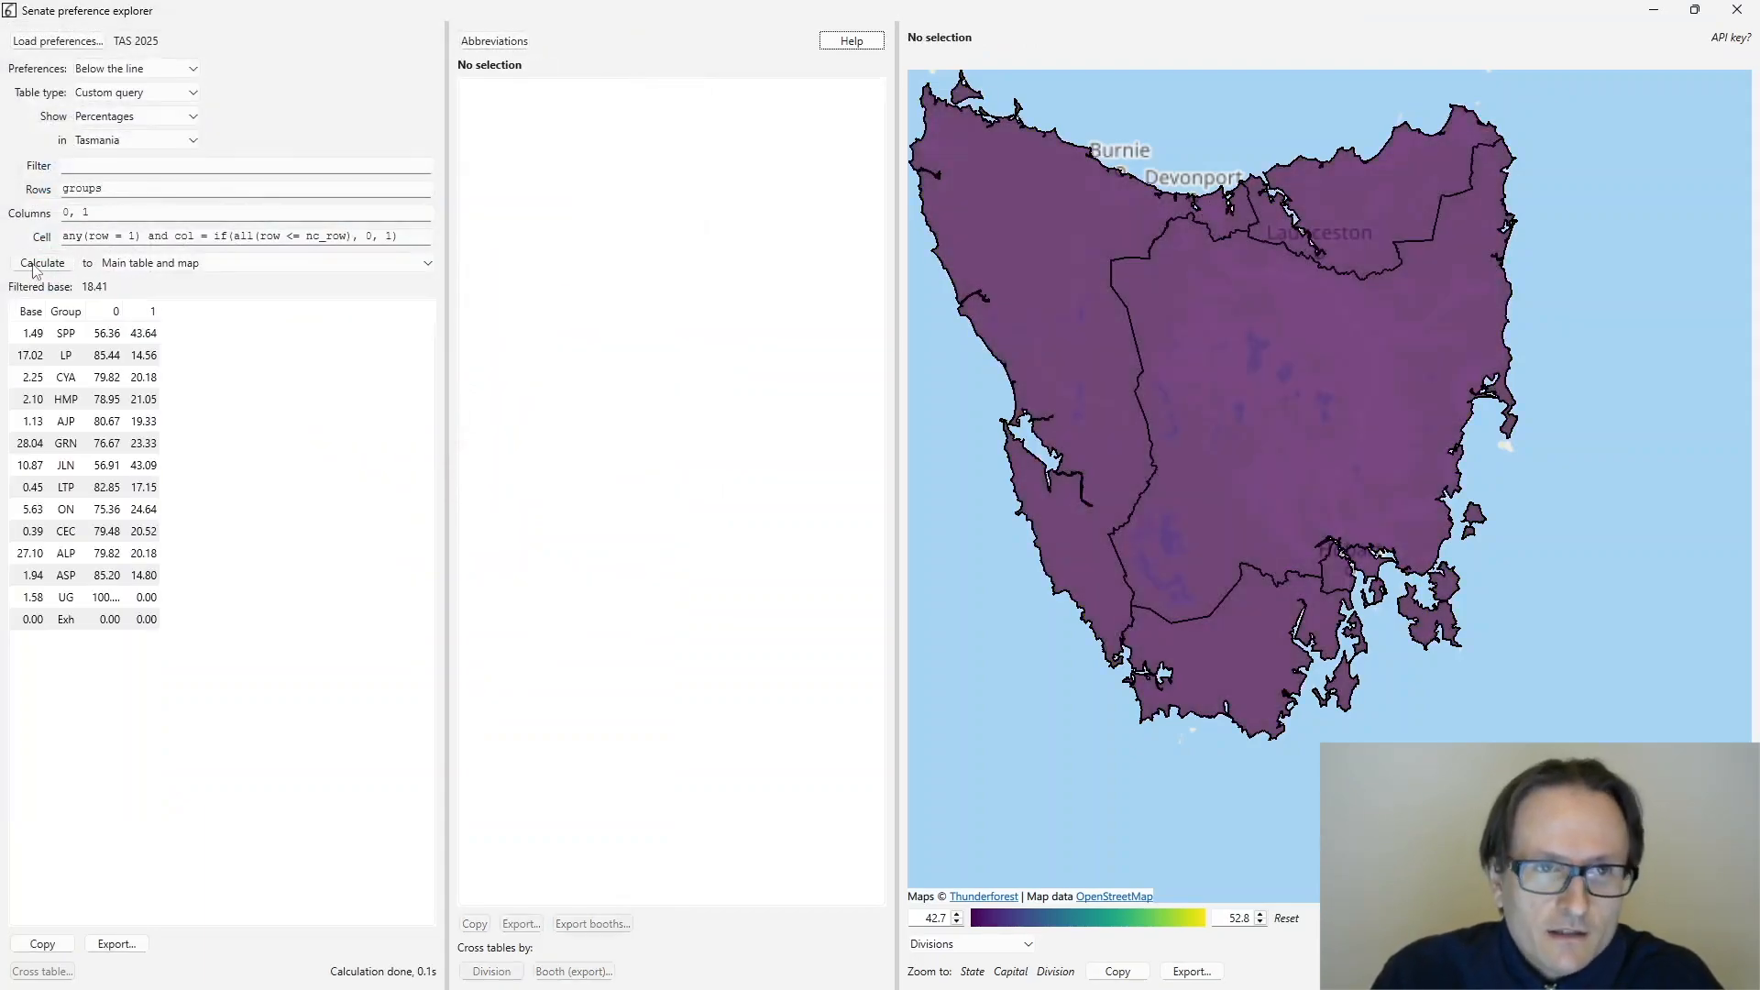
{"action": "left_click", "coordinate": [31, 312]}
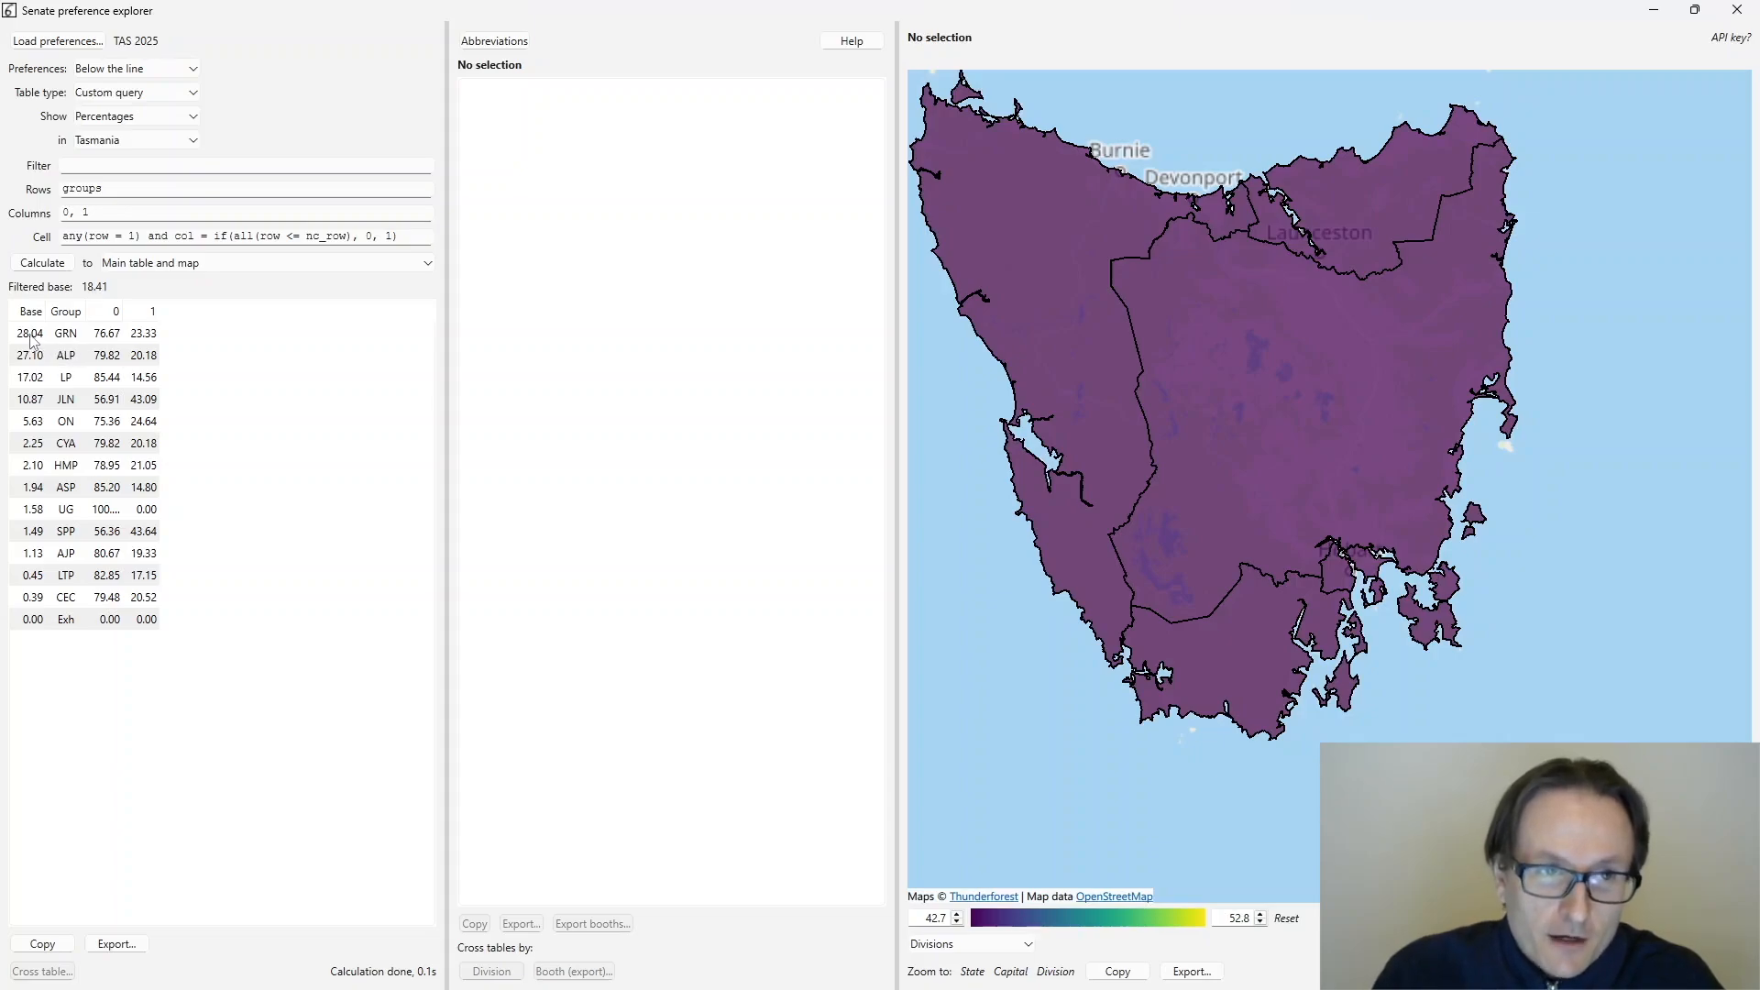
{"action": "left_click", "coordinate": [104, 337]}
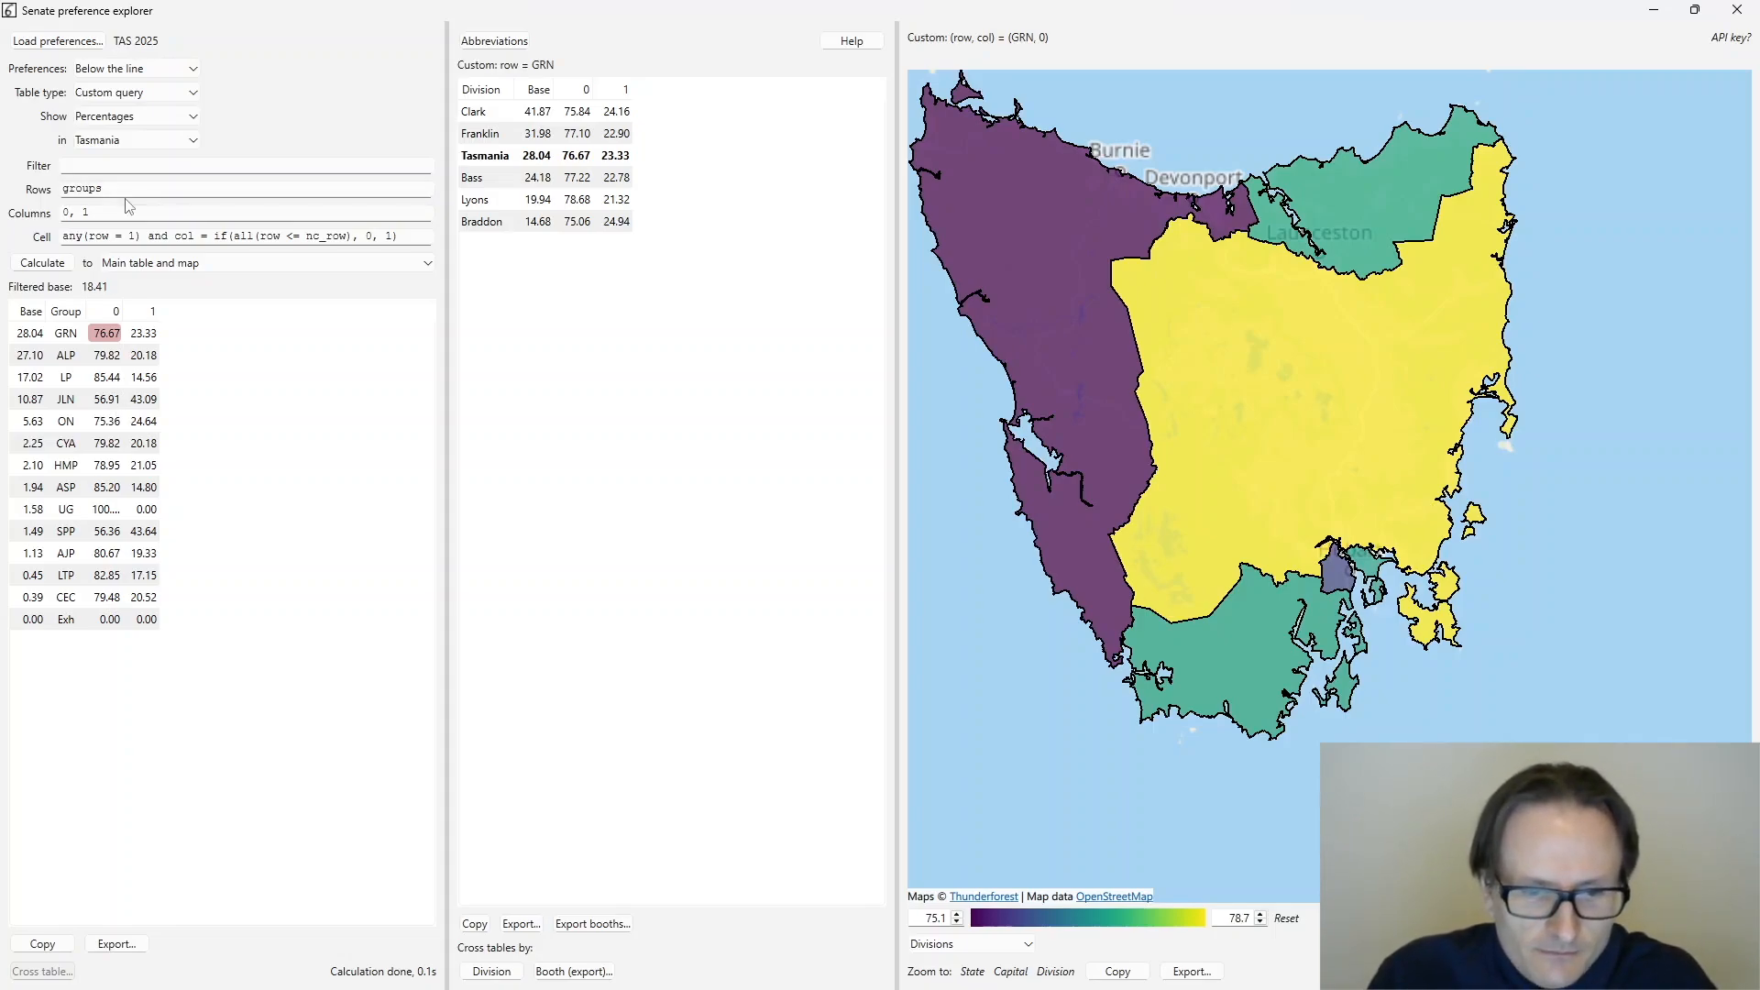
- Clear the query's rows, columns and cell expressions
{"action": "left_click_drag", "start_coordinate": [125, 191], "coordinate": [30, 192]}
{"action": "key", "text": "BackSpace"}
{"action": "key", "text": "Tab"}
{"action": "key", "text": "BackSpace"}
{"action": "key", "text": "Tab"}
{"action": "key", "text": "BackSpace"}
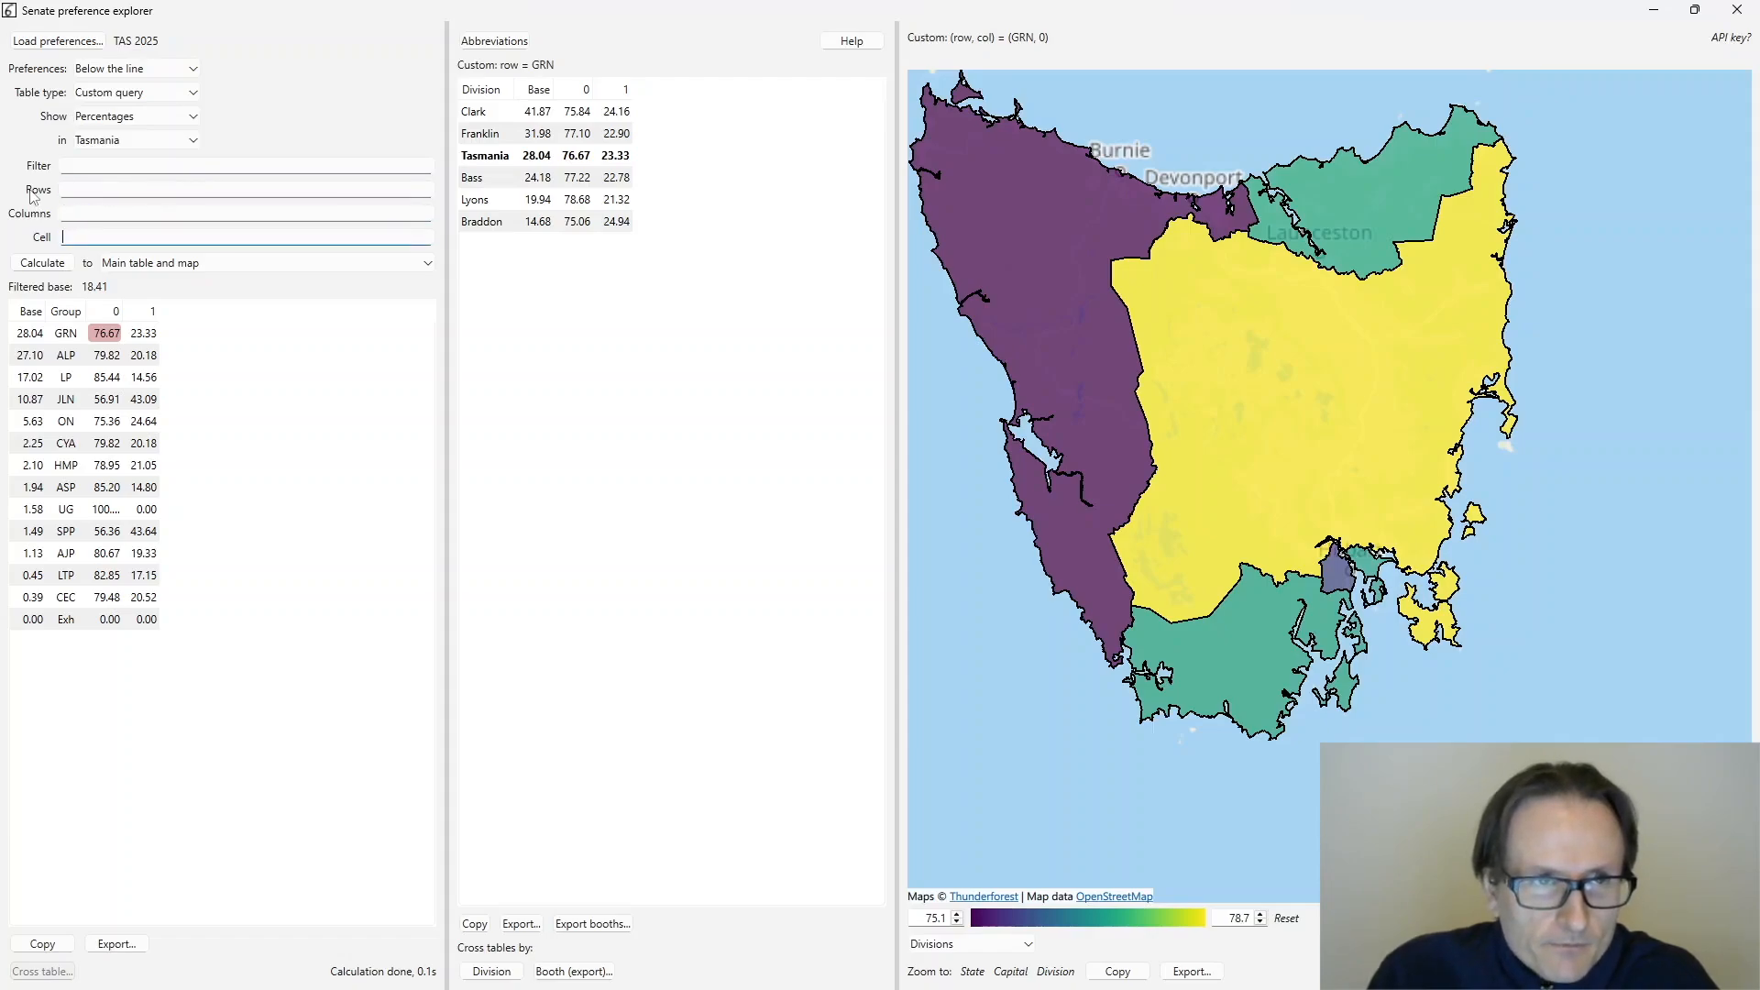
- Enter npp(ALP_6, LP_5) as the query's columns expression
{"action": "key", "text": "shift+Tab"}
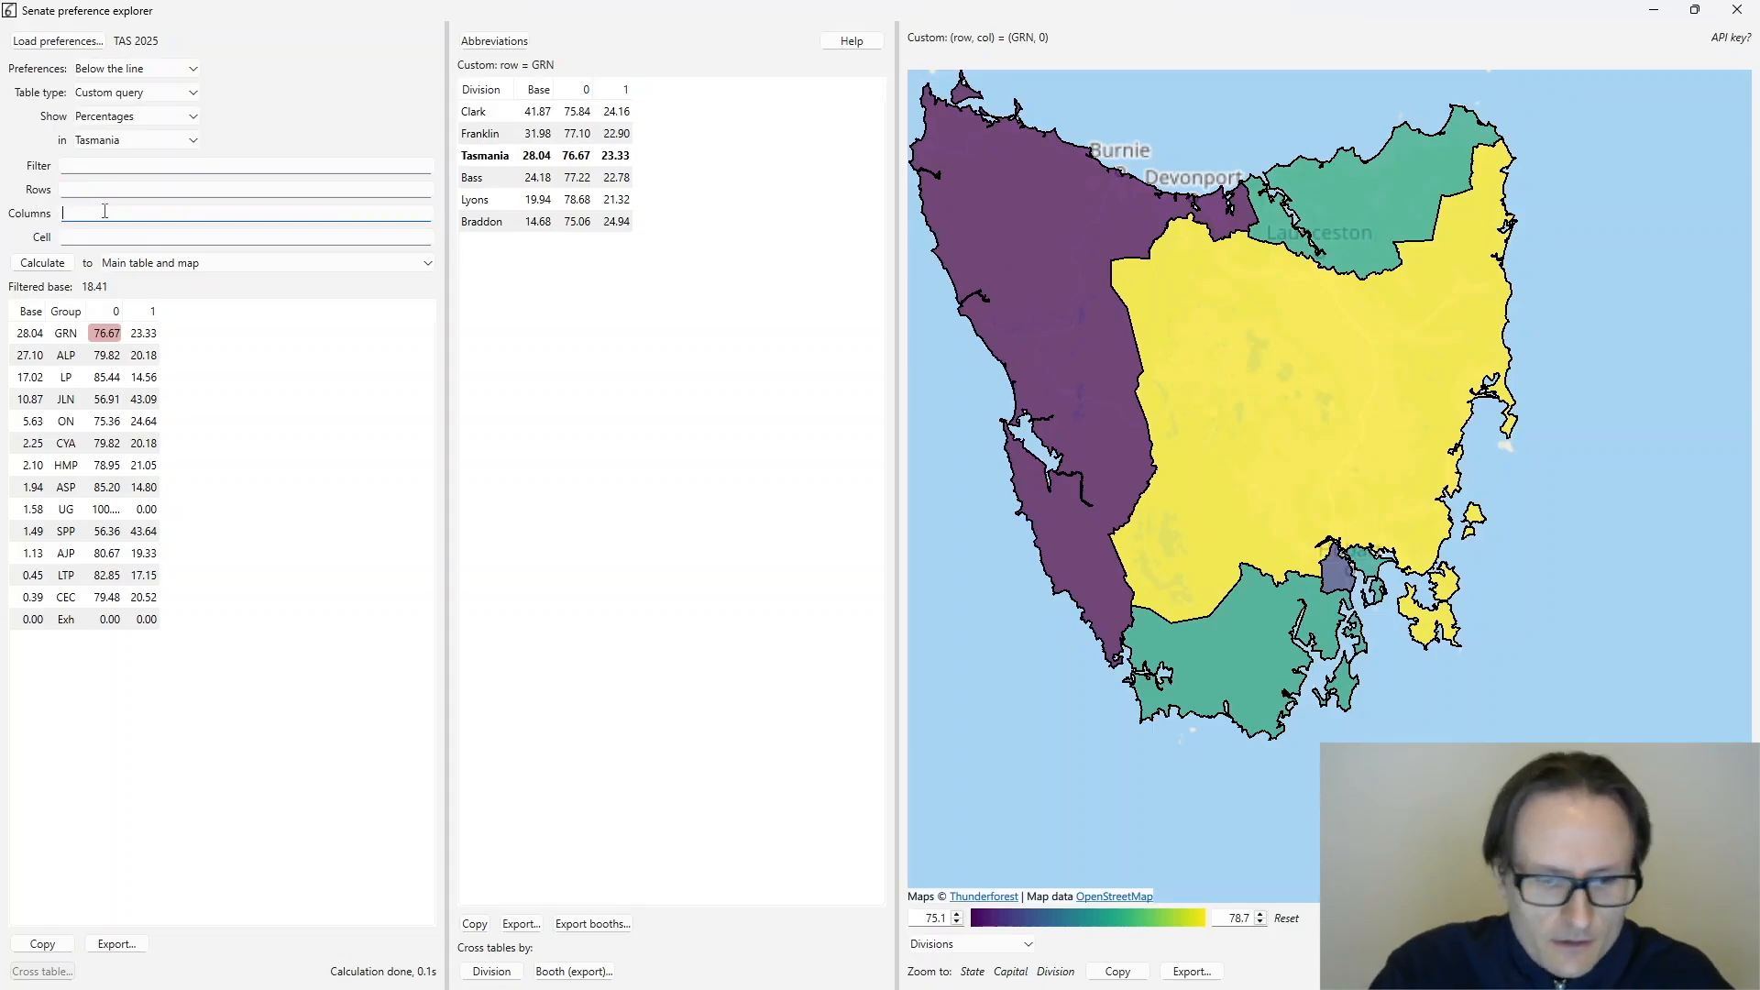
{"action": "type", "text": "npp"}
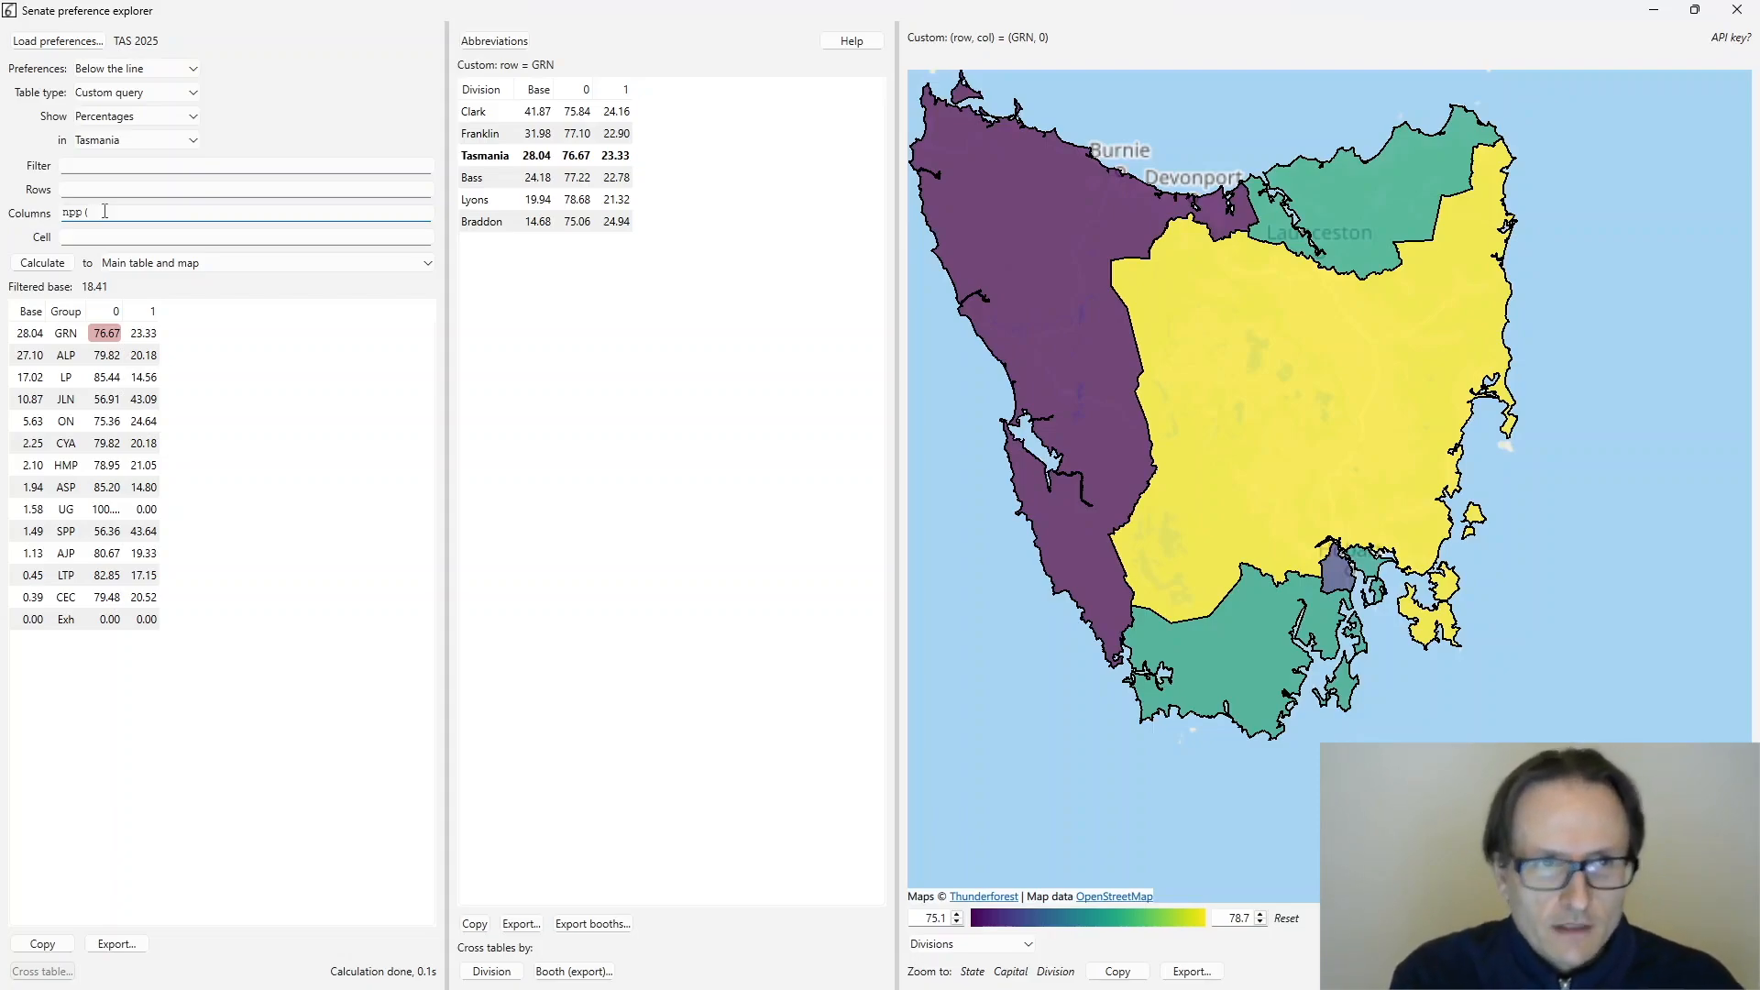
{"action": "type", "text": "(ALP, 6,"}
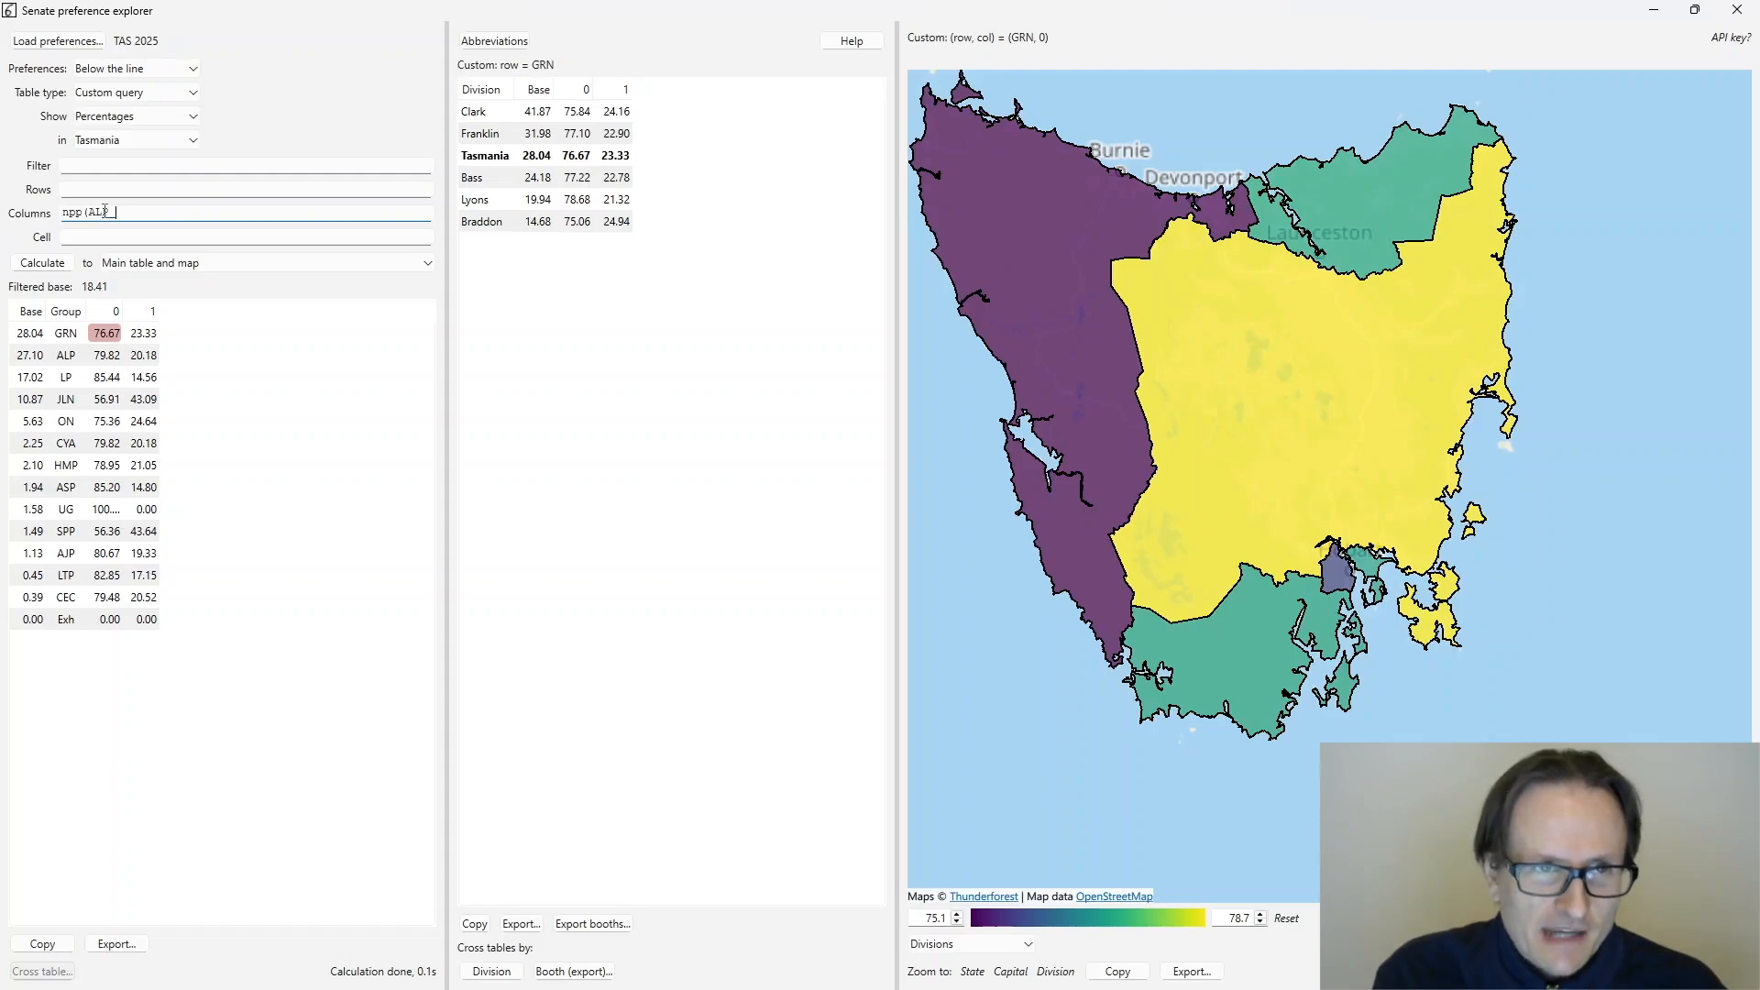
{"action": "type", "text": "LP_+5"}
{"action": "key", "text": "BackSpace"}
{"action": "key", "text": "BackSpace"}
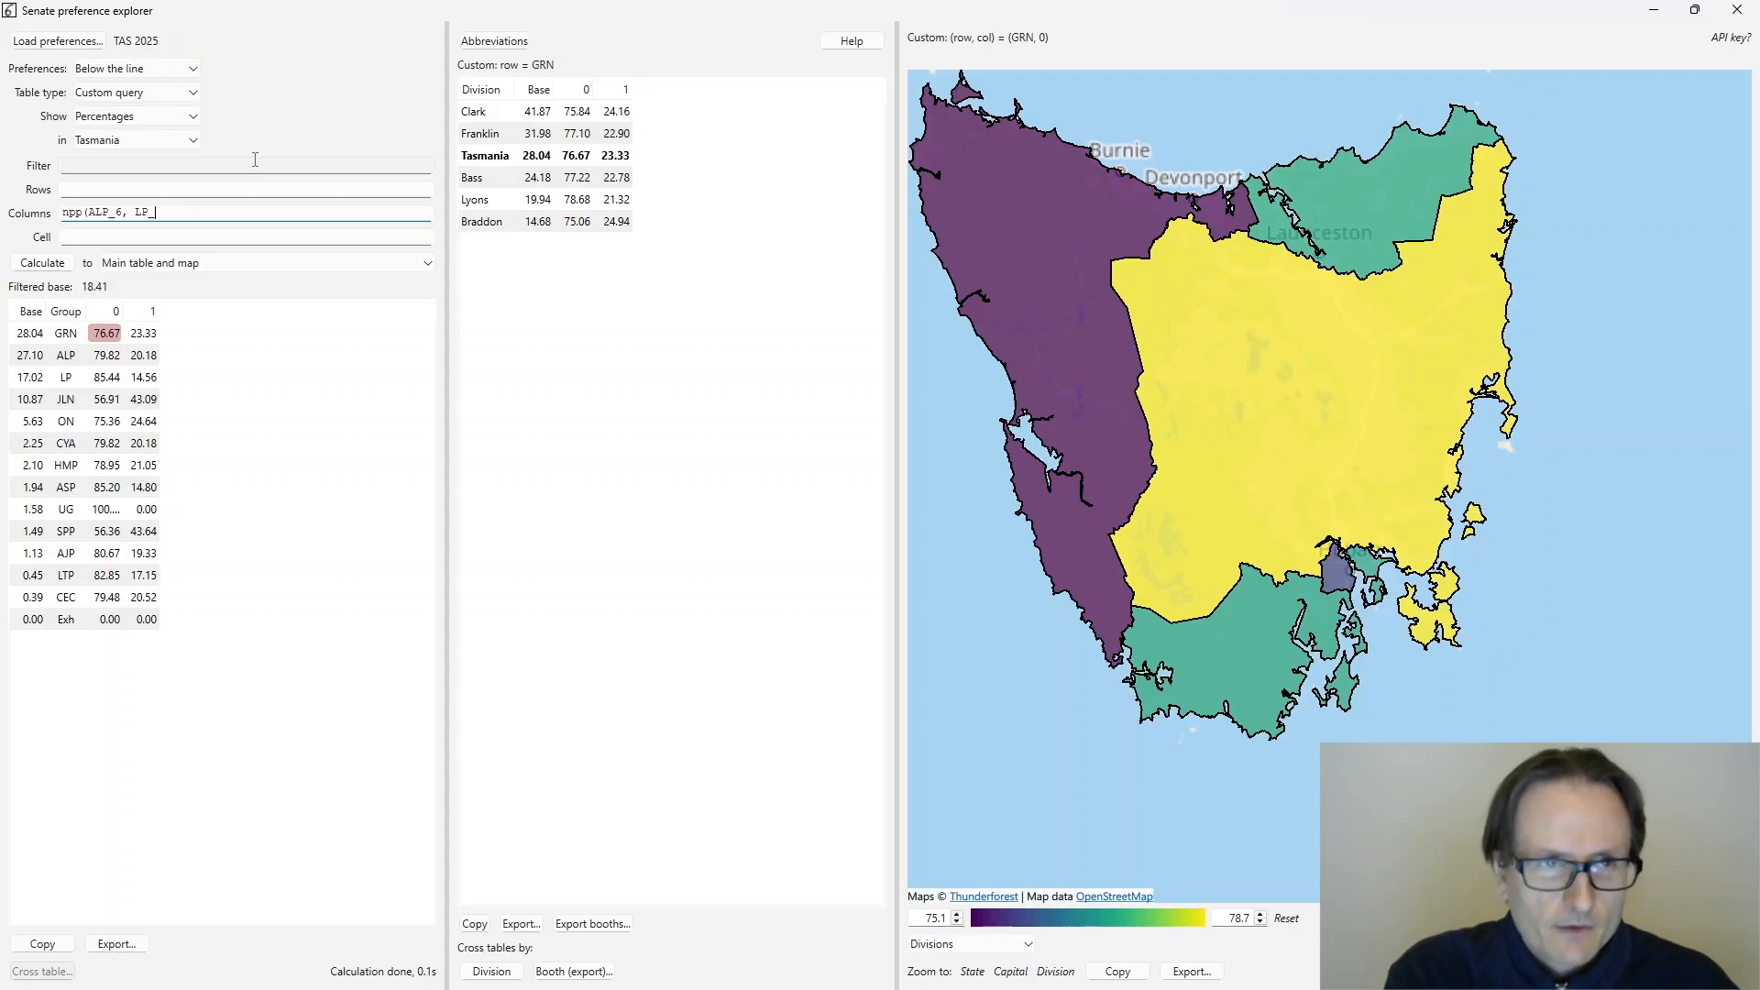
- Load the TAS 2016 preferences and calculate the query
{"action": "left_click", "coordinate": [37, 41]}
{"action": "scroll", "coordinate": [295, 234], "scroll_direction": "down", "scroll_amount": 5}
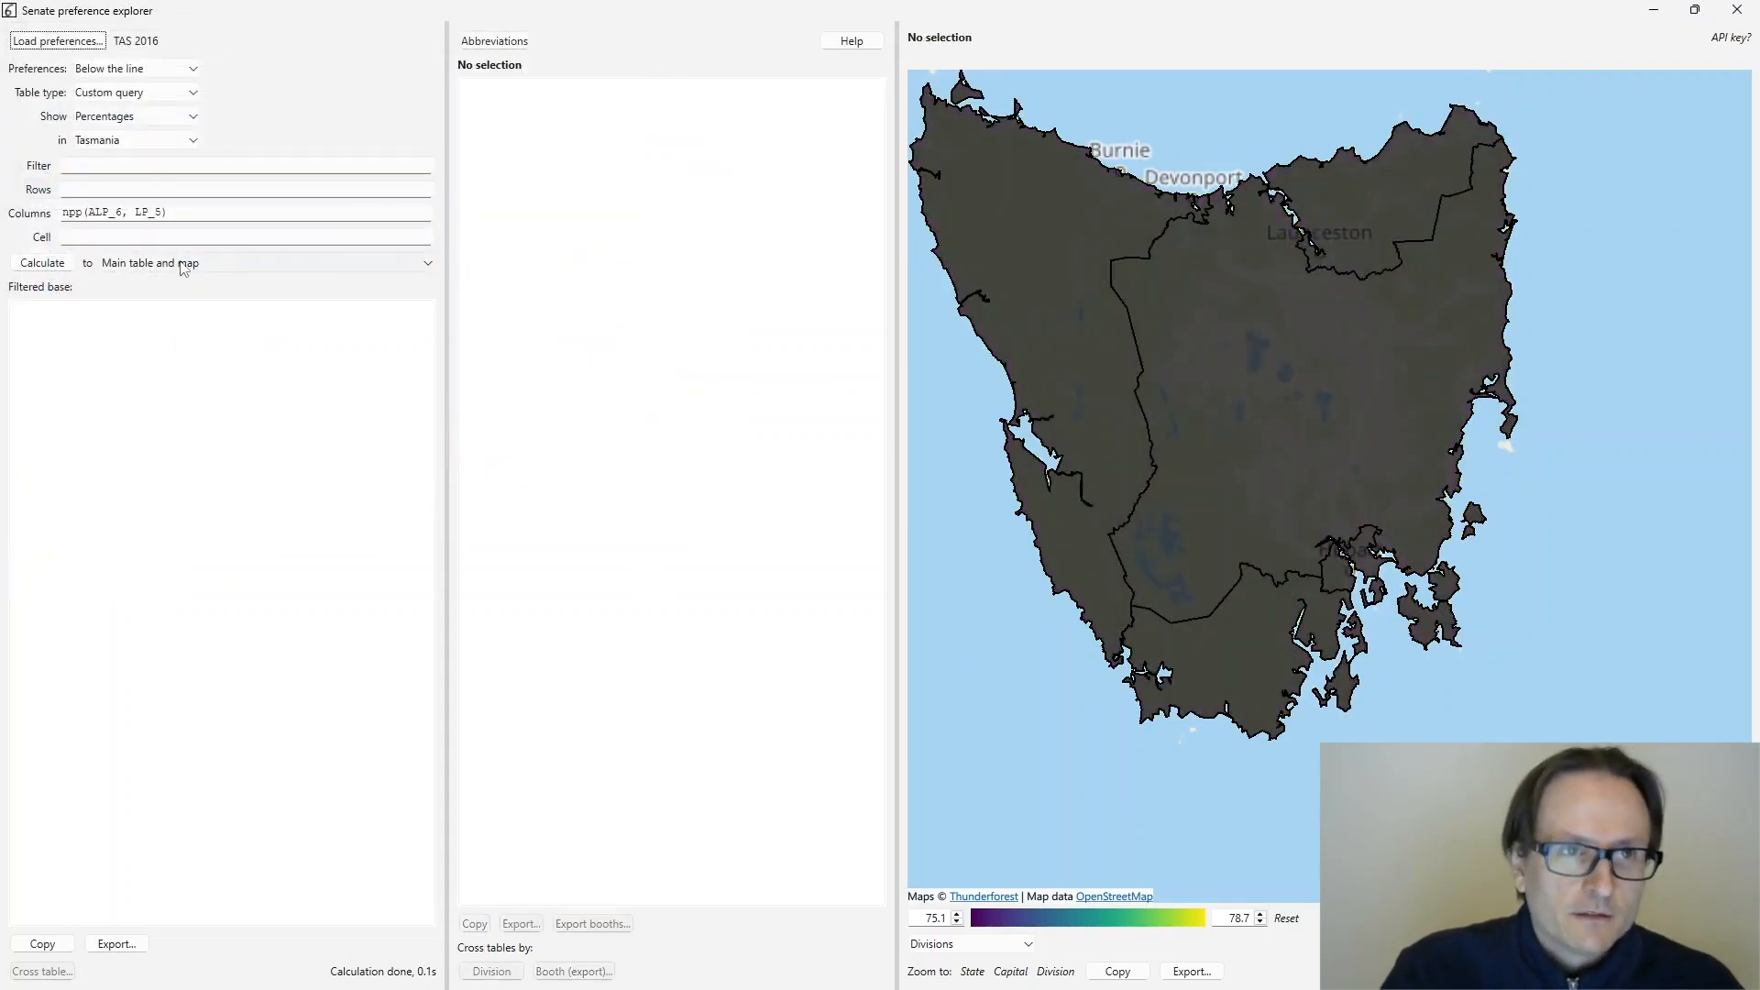
{"action": "left_click", "coordinate": [52, 267]}
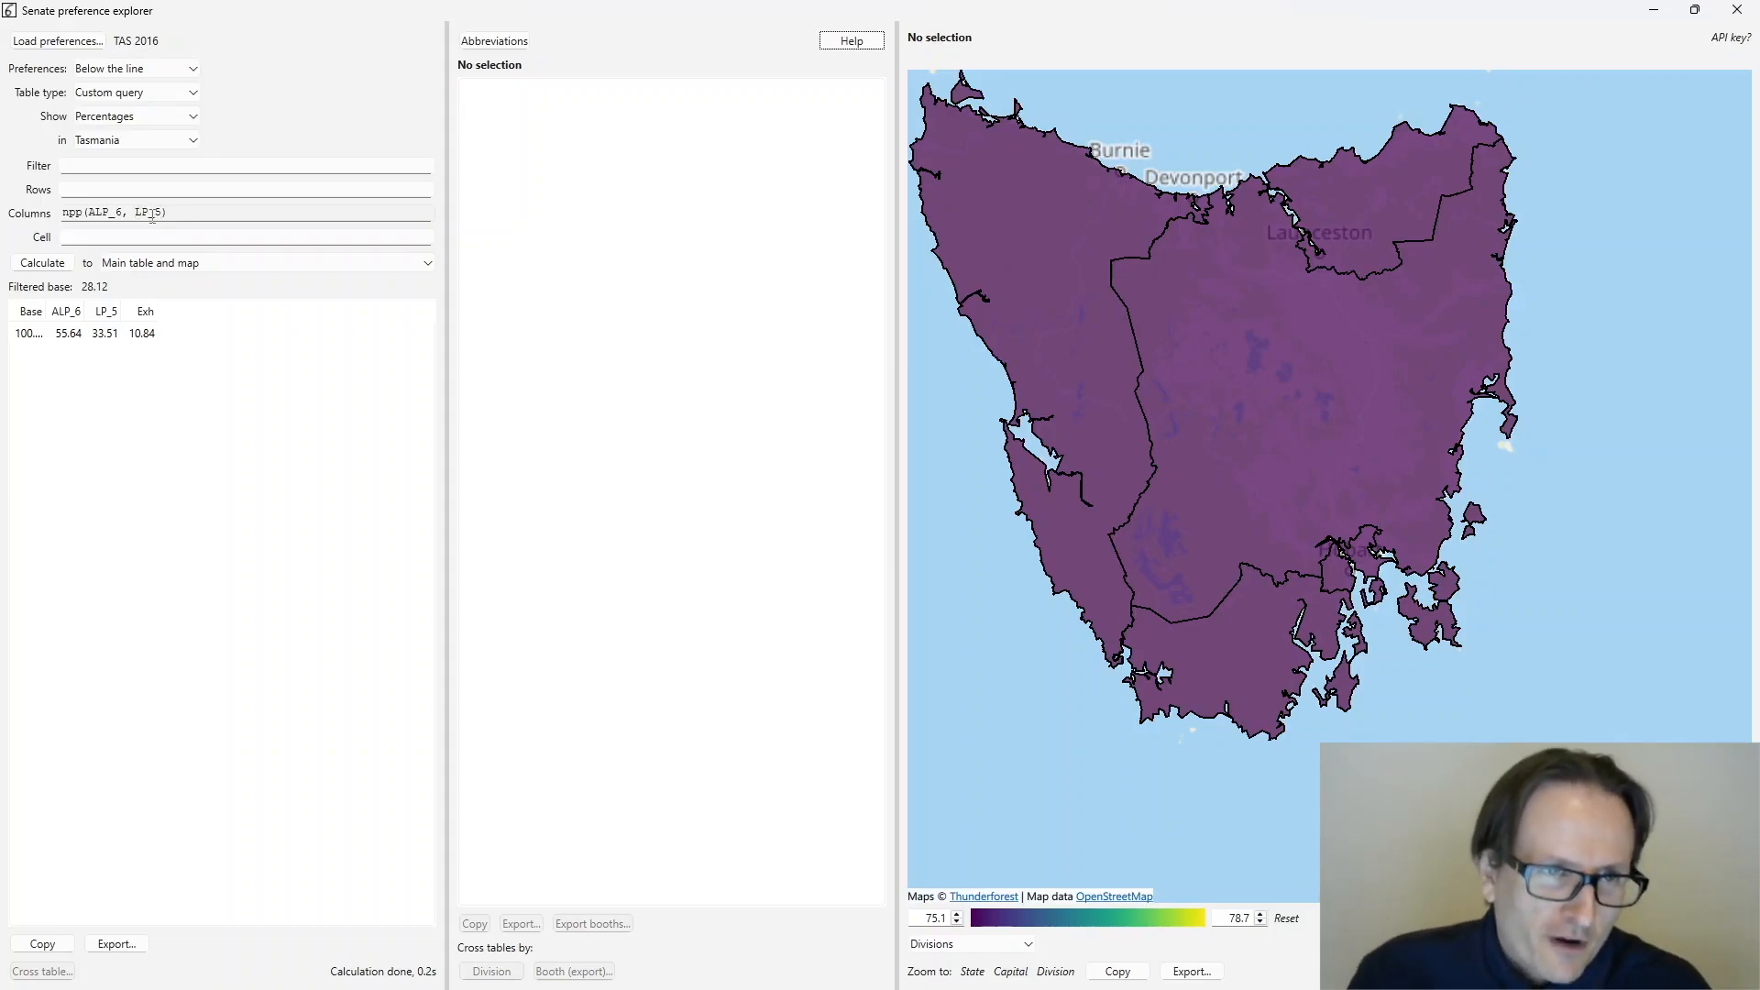
- Change the columns expression to npp(ALP_6, LP) and recalculate the table
{"action": "left_click_drag", "start_coordinate": [147, 212], "coordinate": [162, 212]}
{"action": "key", "text": "BackSpace"}
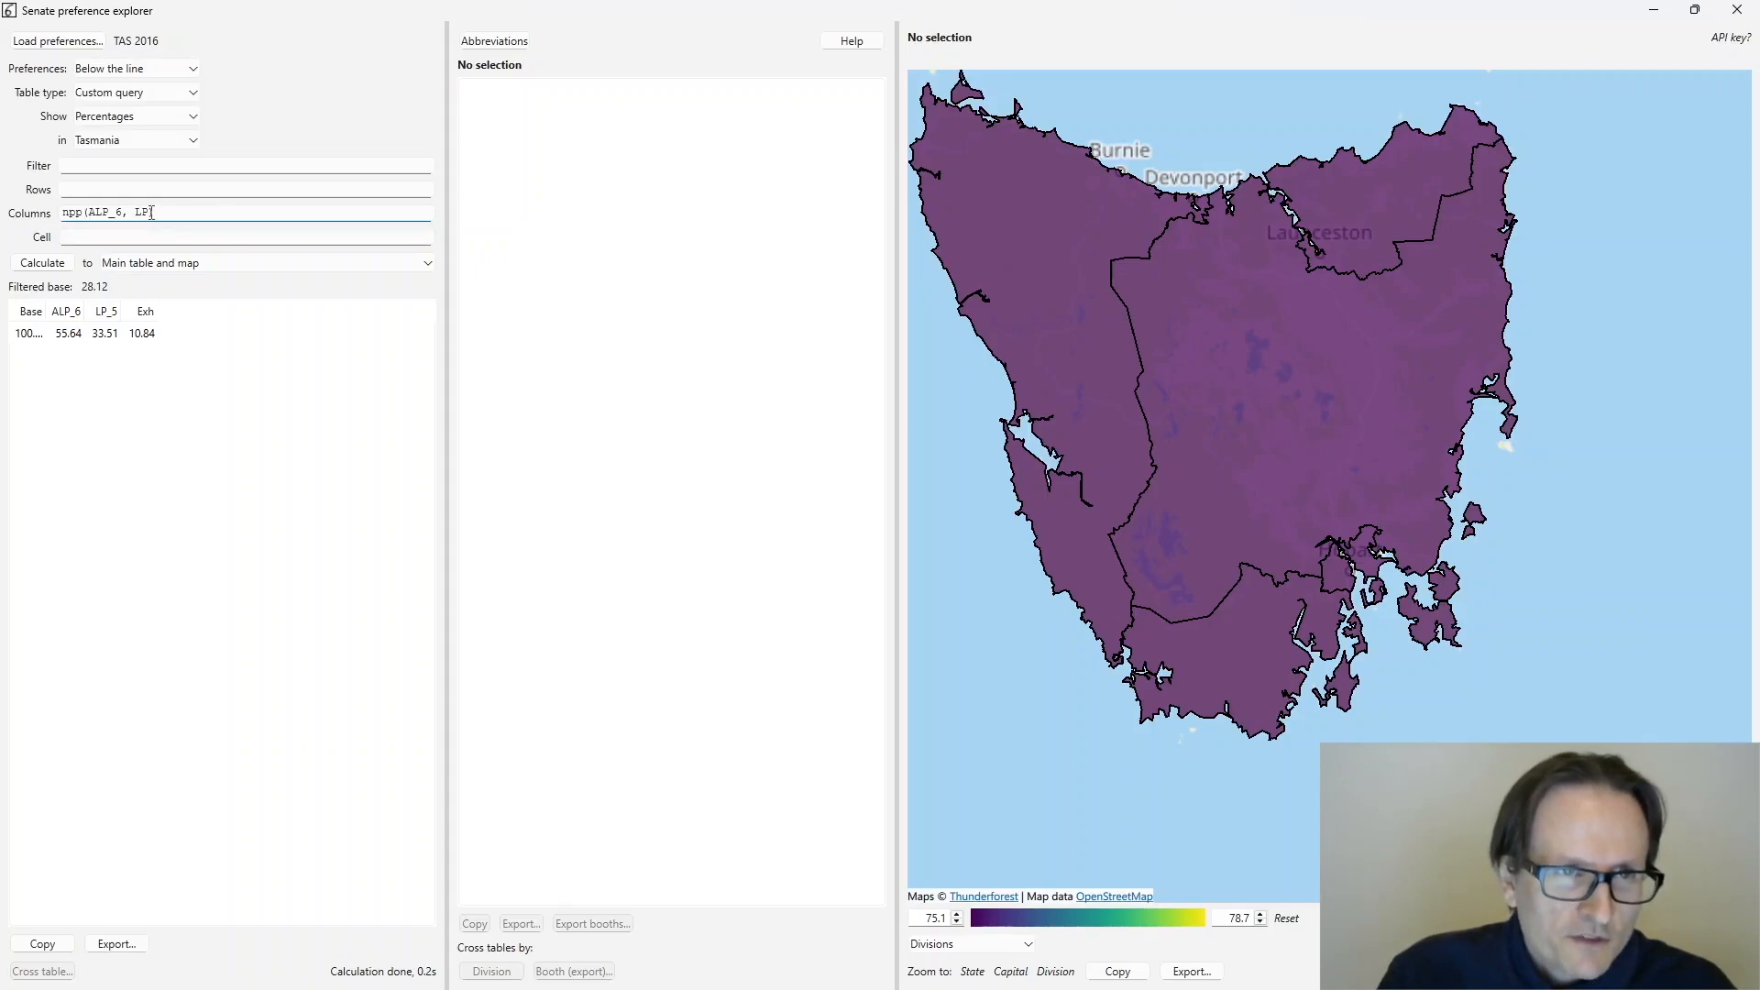
{"action": "left_click", "coordinate": [170, 212]}
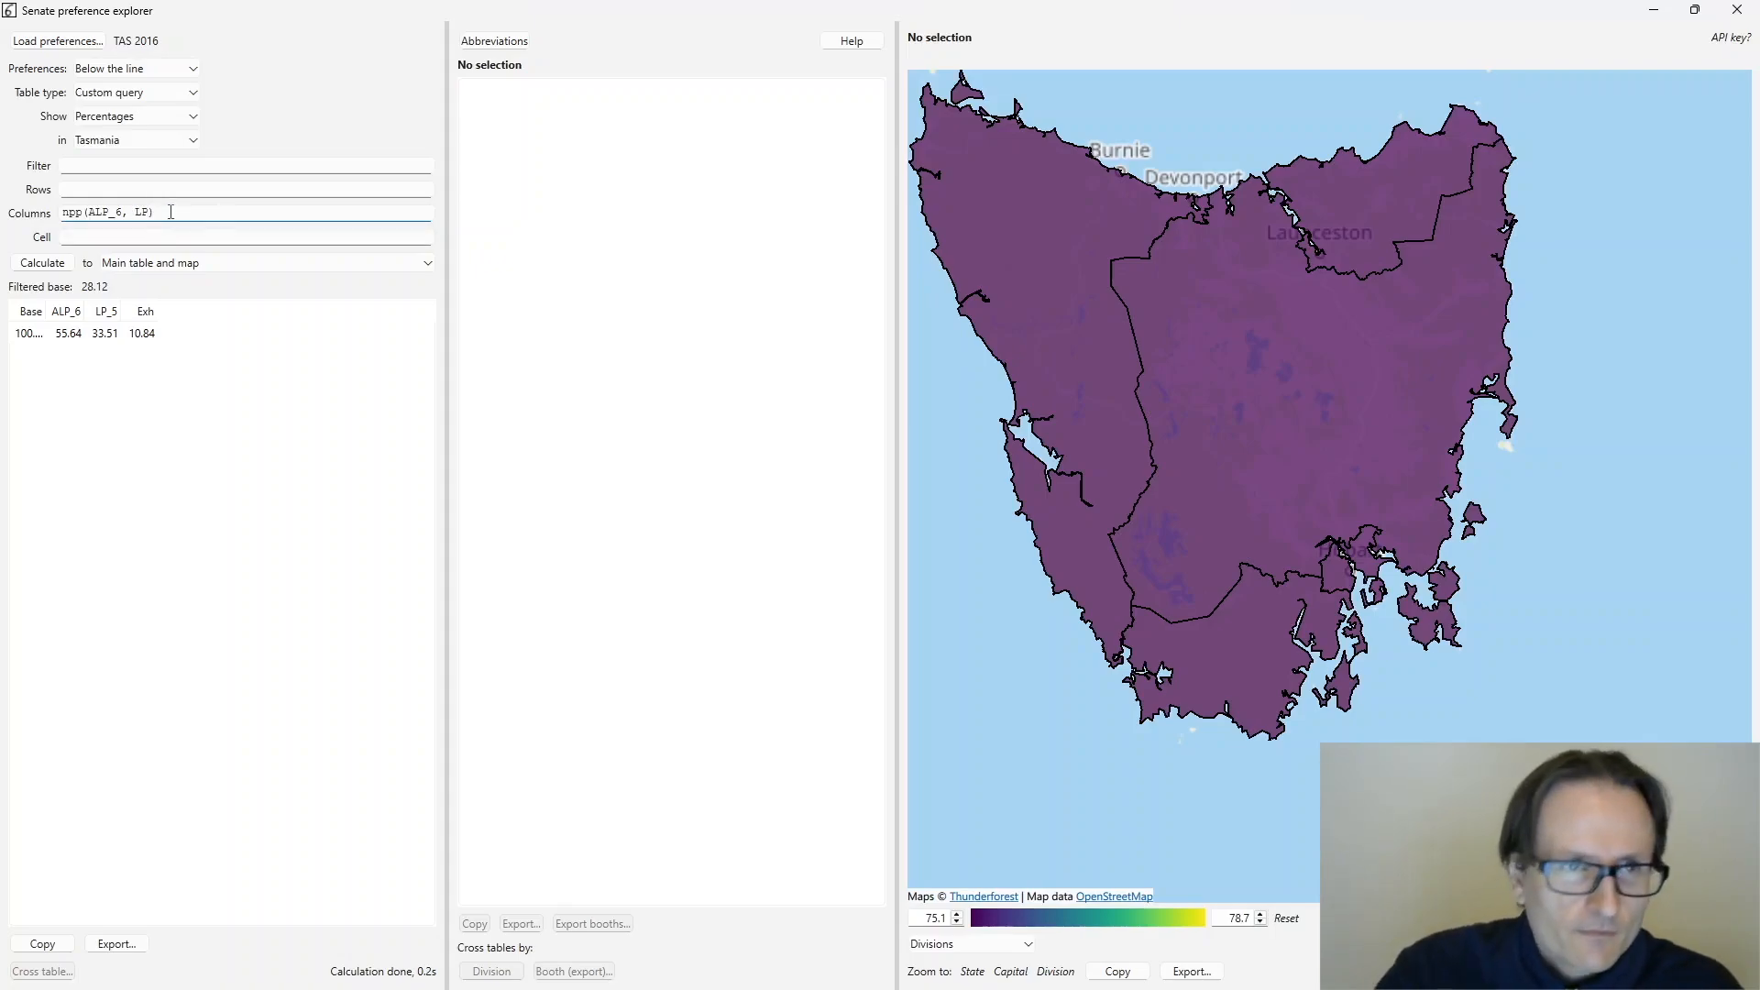
{"action": "left_click", "coordinate": [35, 264]}
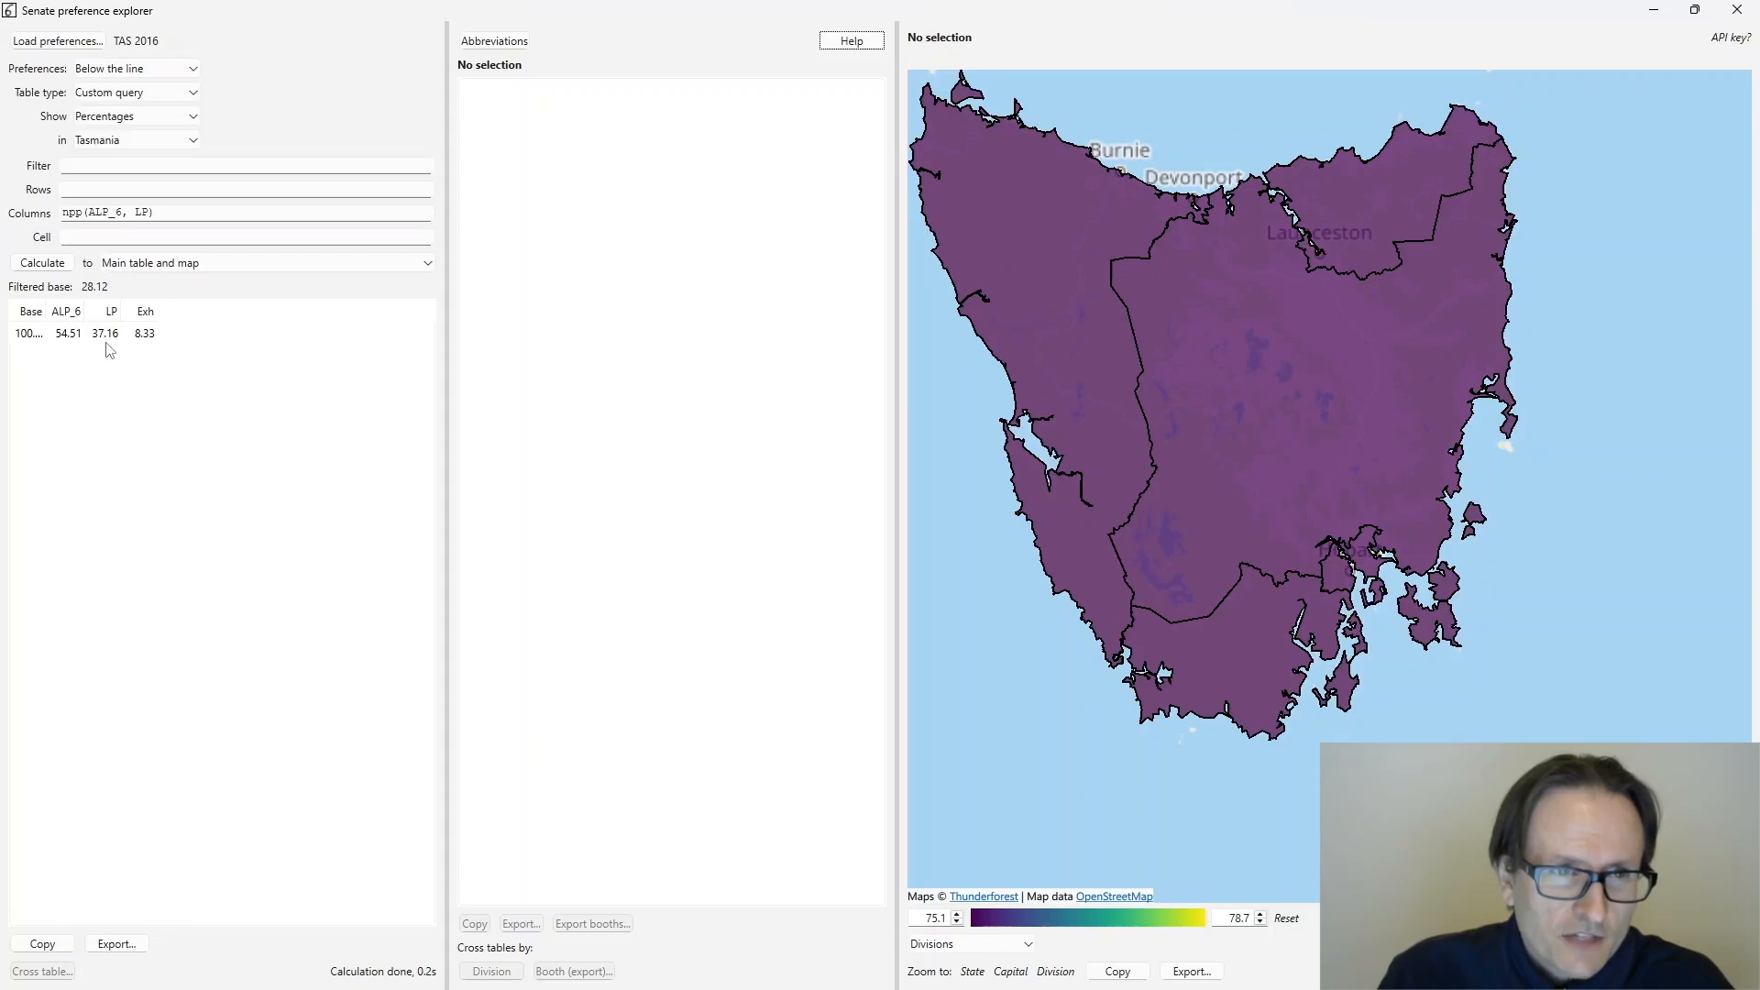
- Try to calculate the query with npp(ALP_6, ALP) as the columns expression
{"action": "left_click", "coordinate": [135, 212]}
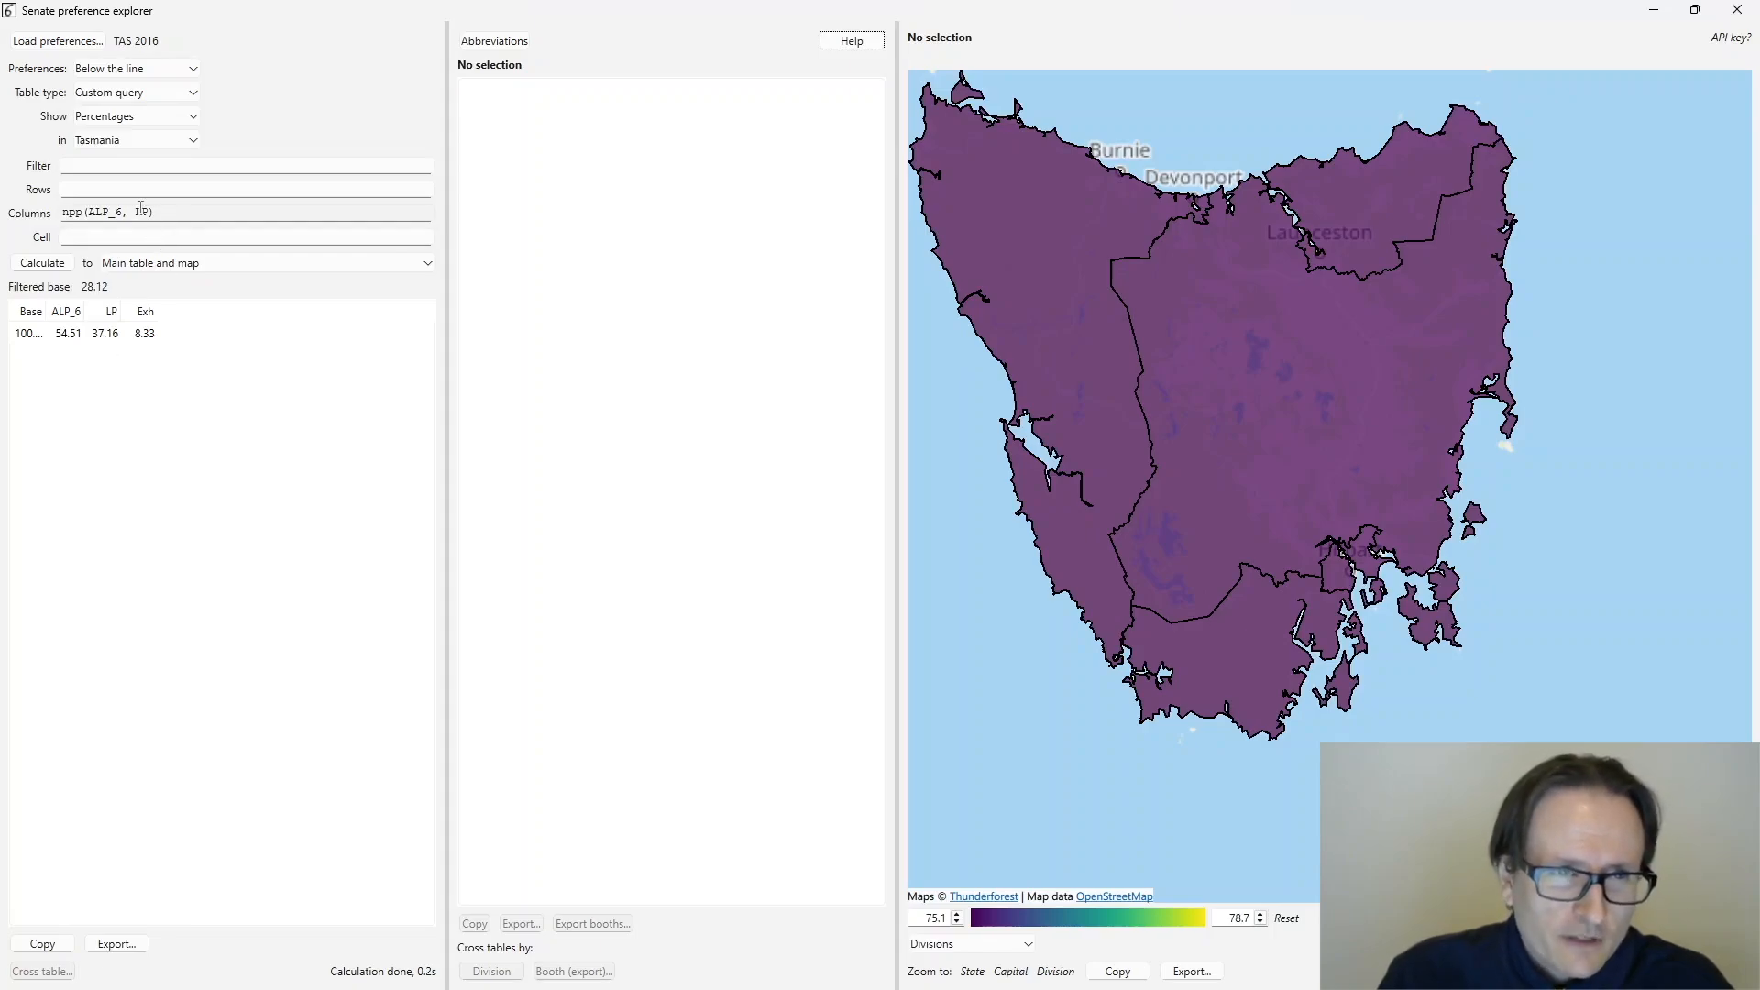
{"action": "type", "text": "A"}
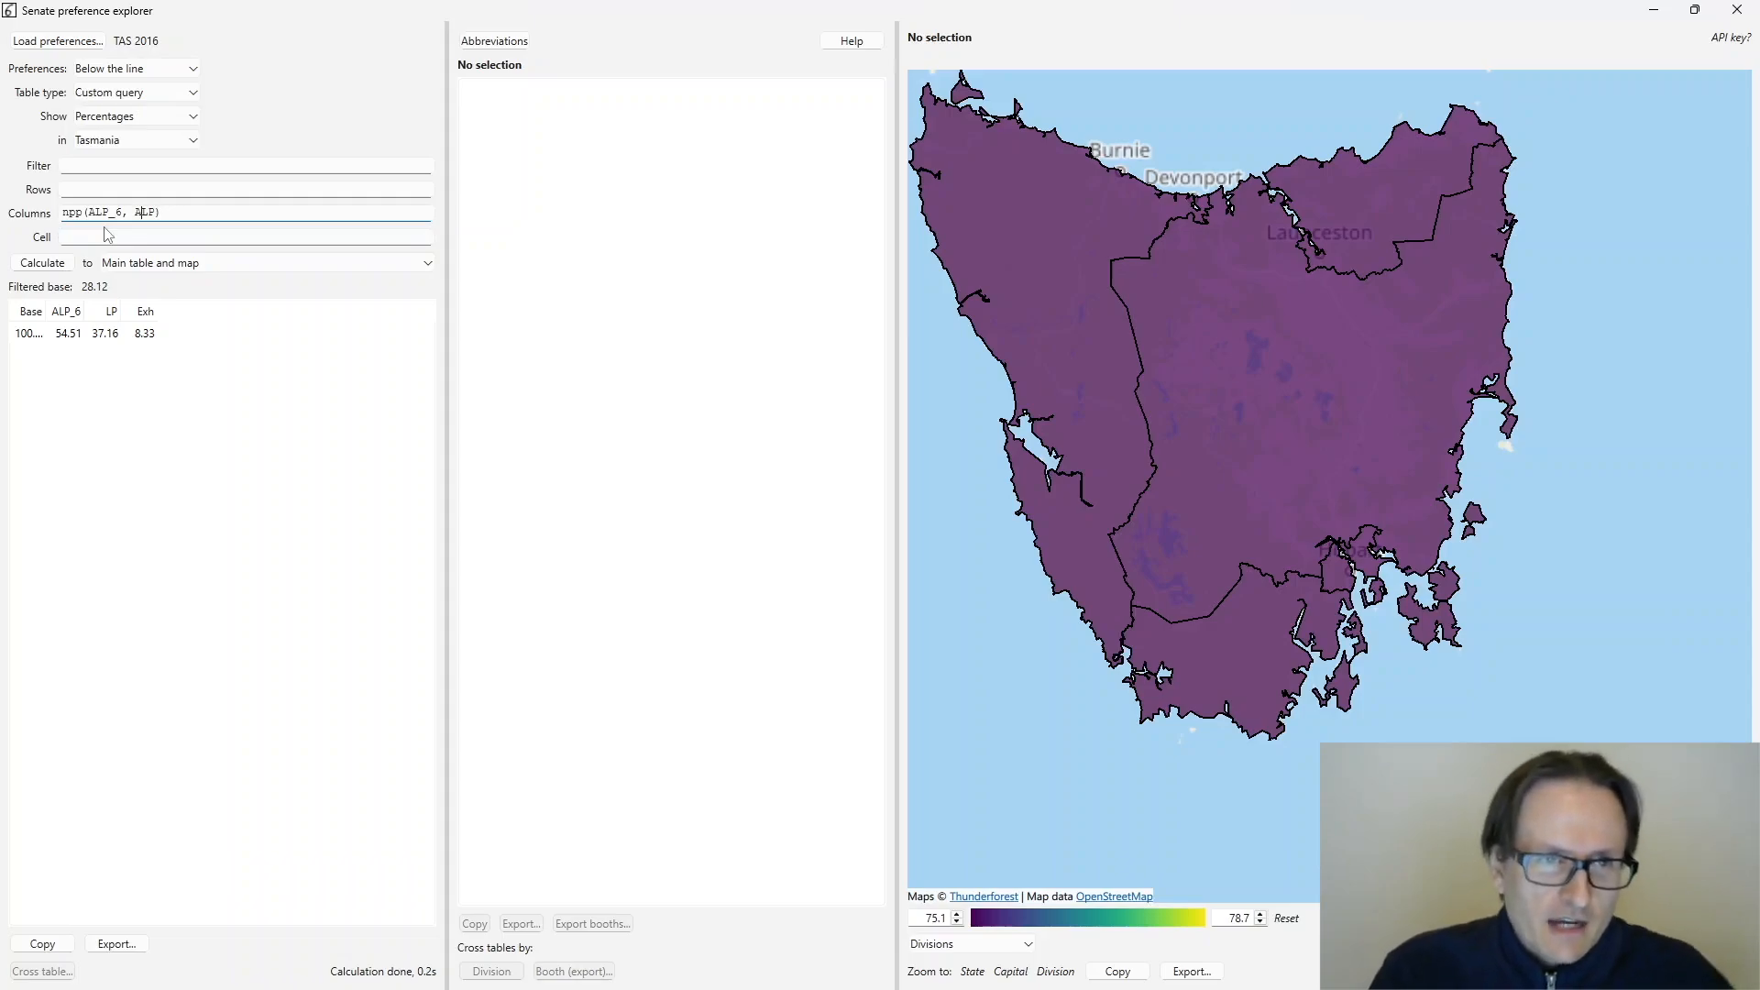
{"action": "left_click", "coordinate": [57, 265]}
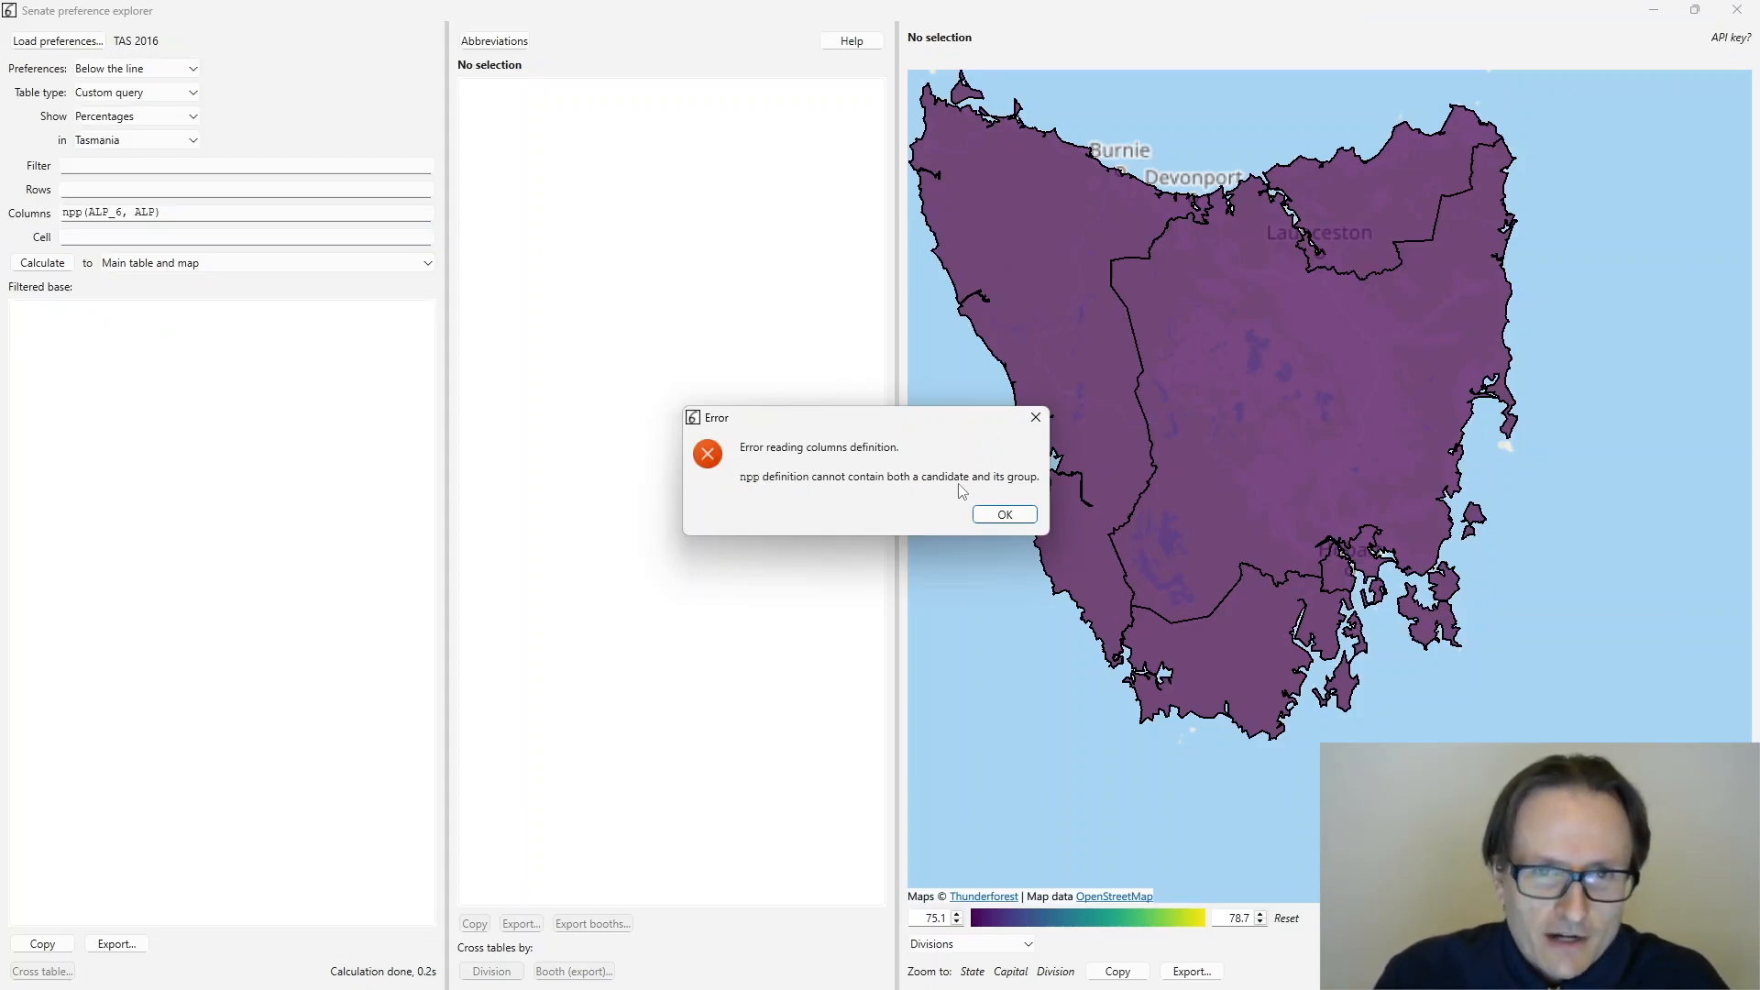
{"action": "left_click", "coordinate": [1003, 514]}
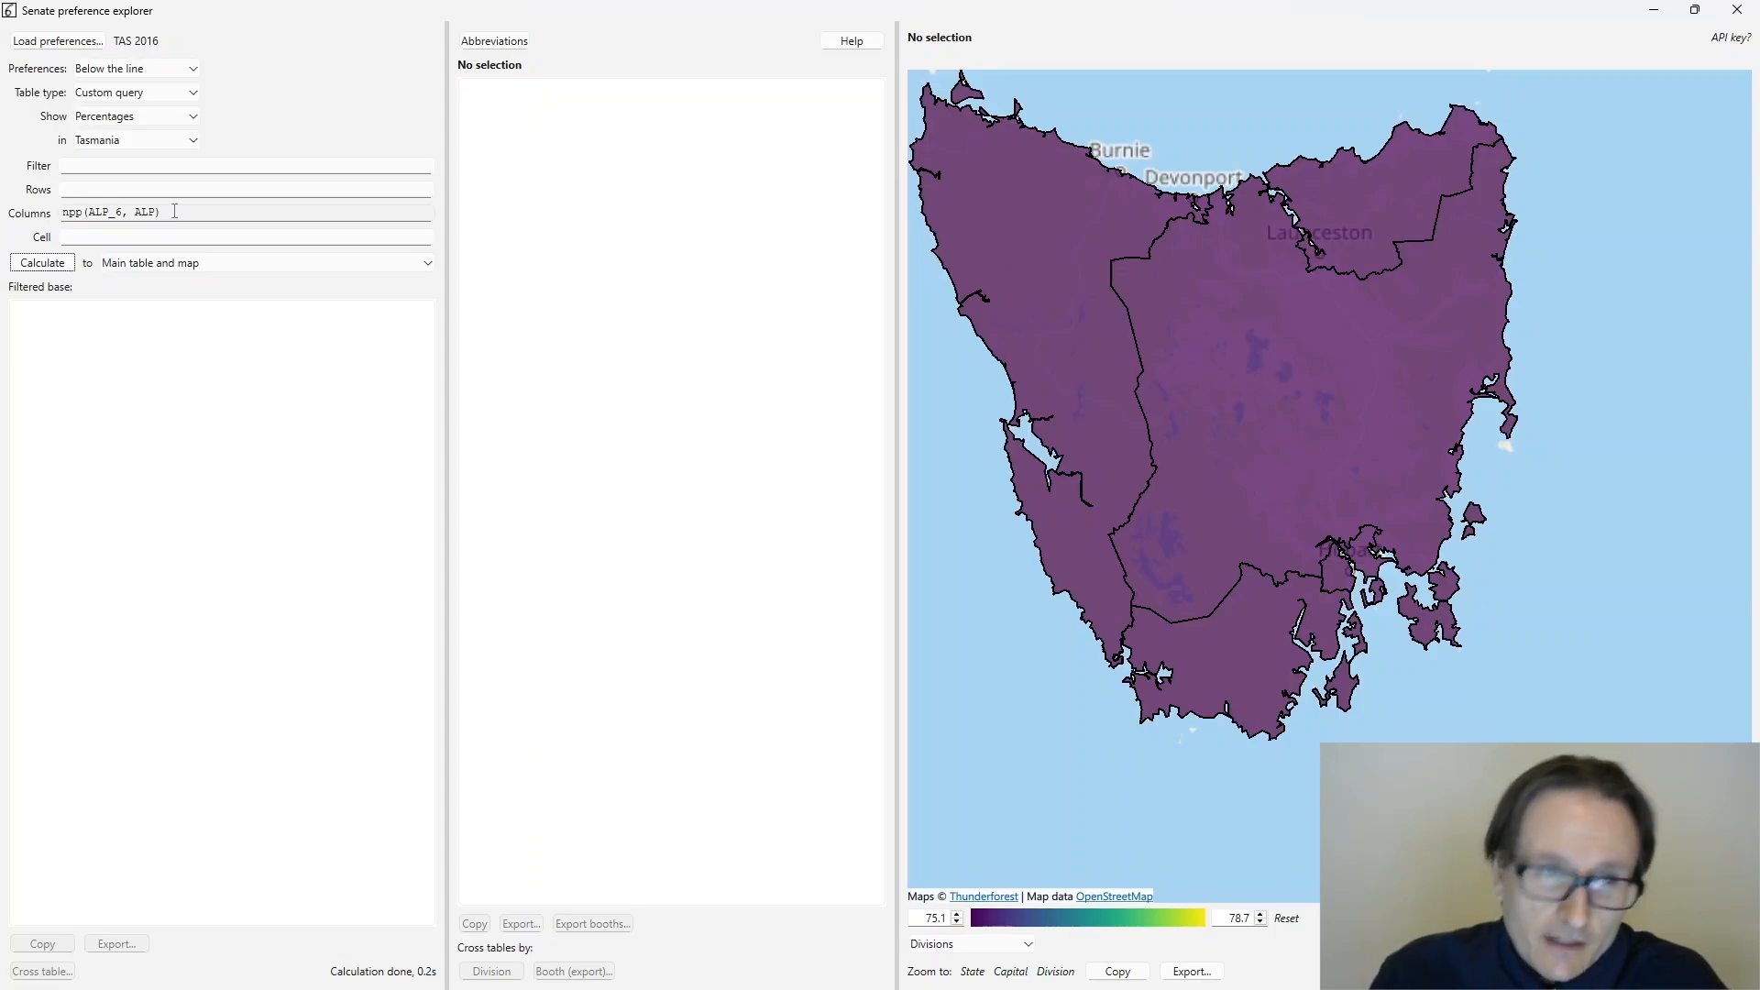
- Replace the columns expression with 1, 6, 999
{"action": "left_click_drag", "start_coordinate": [175, 210], "coordinate": [60, 212]}
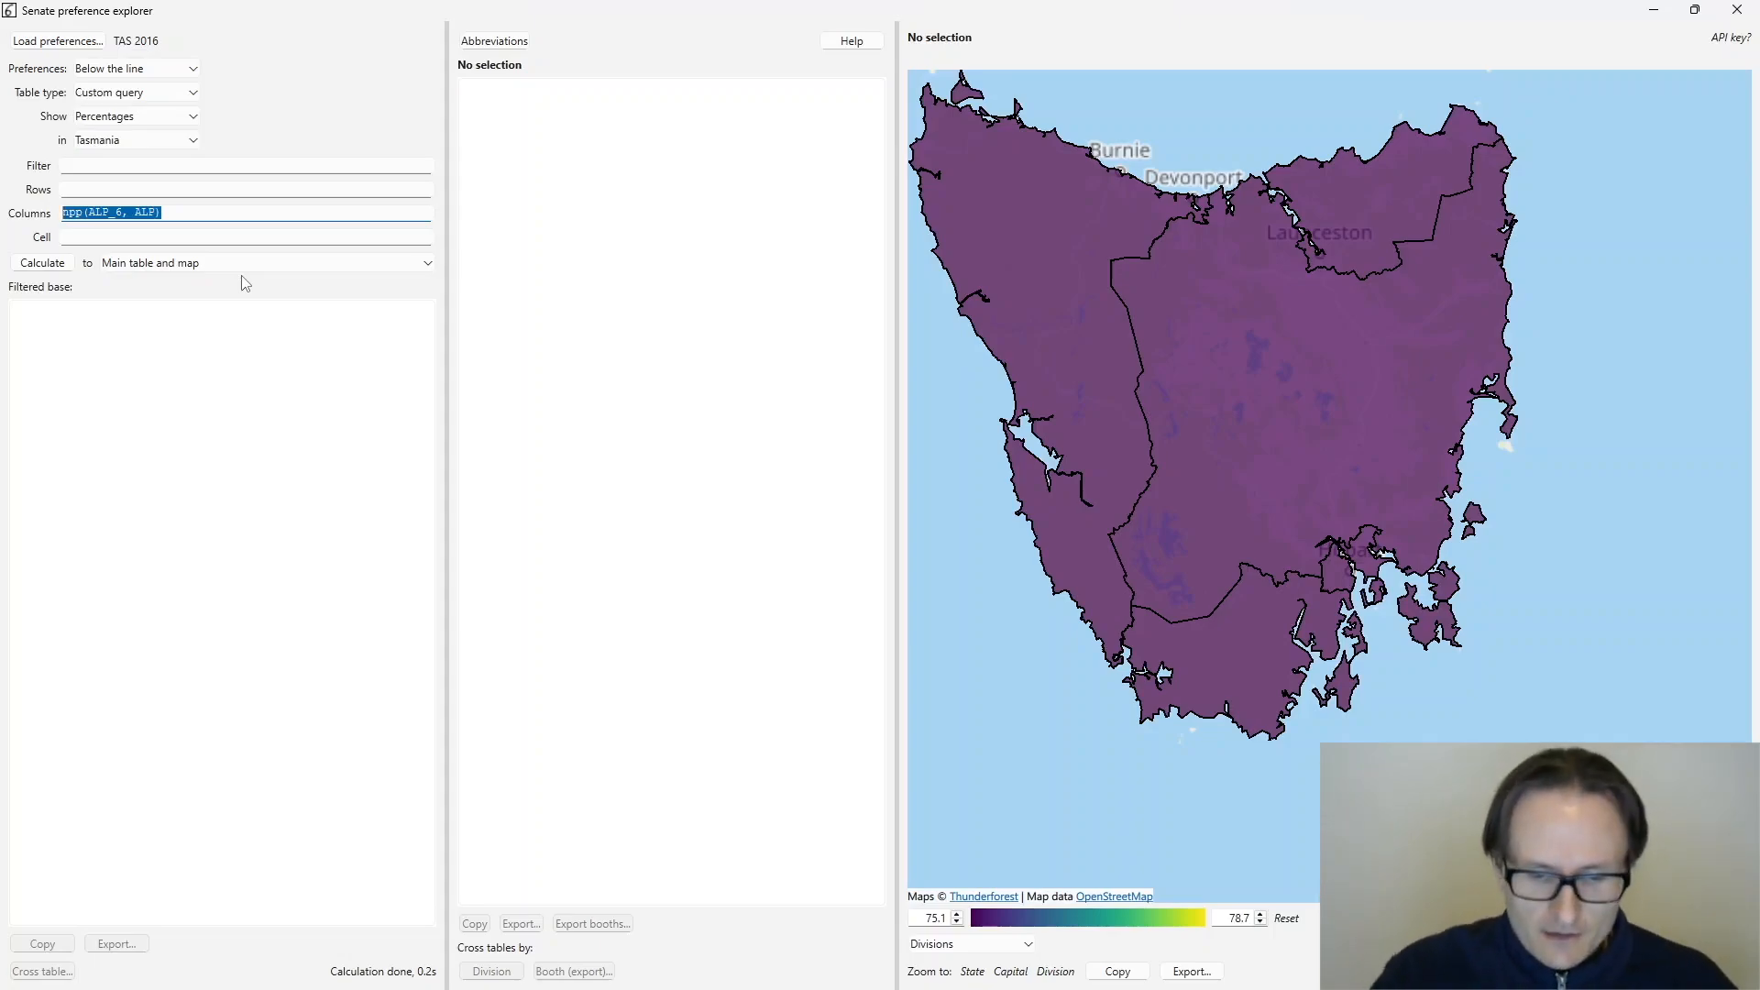
{"action": "type", "text": "1"}
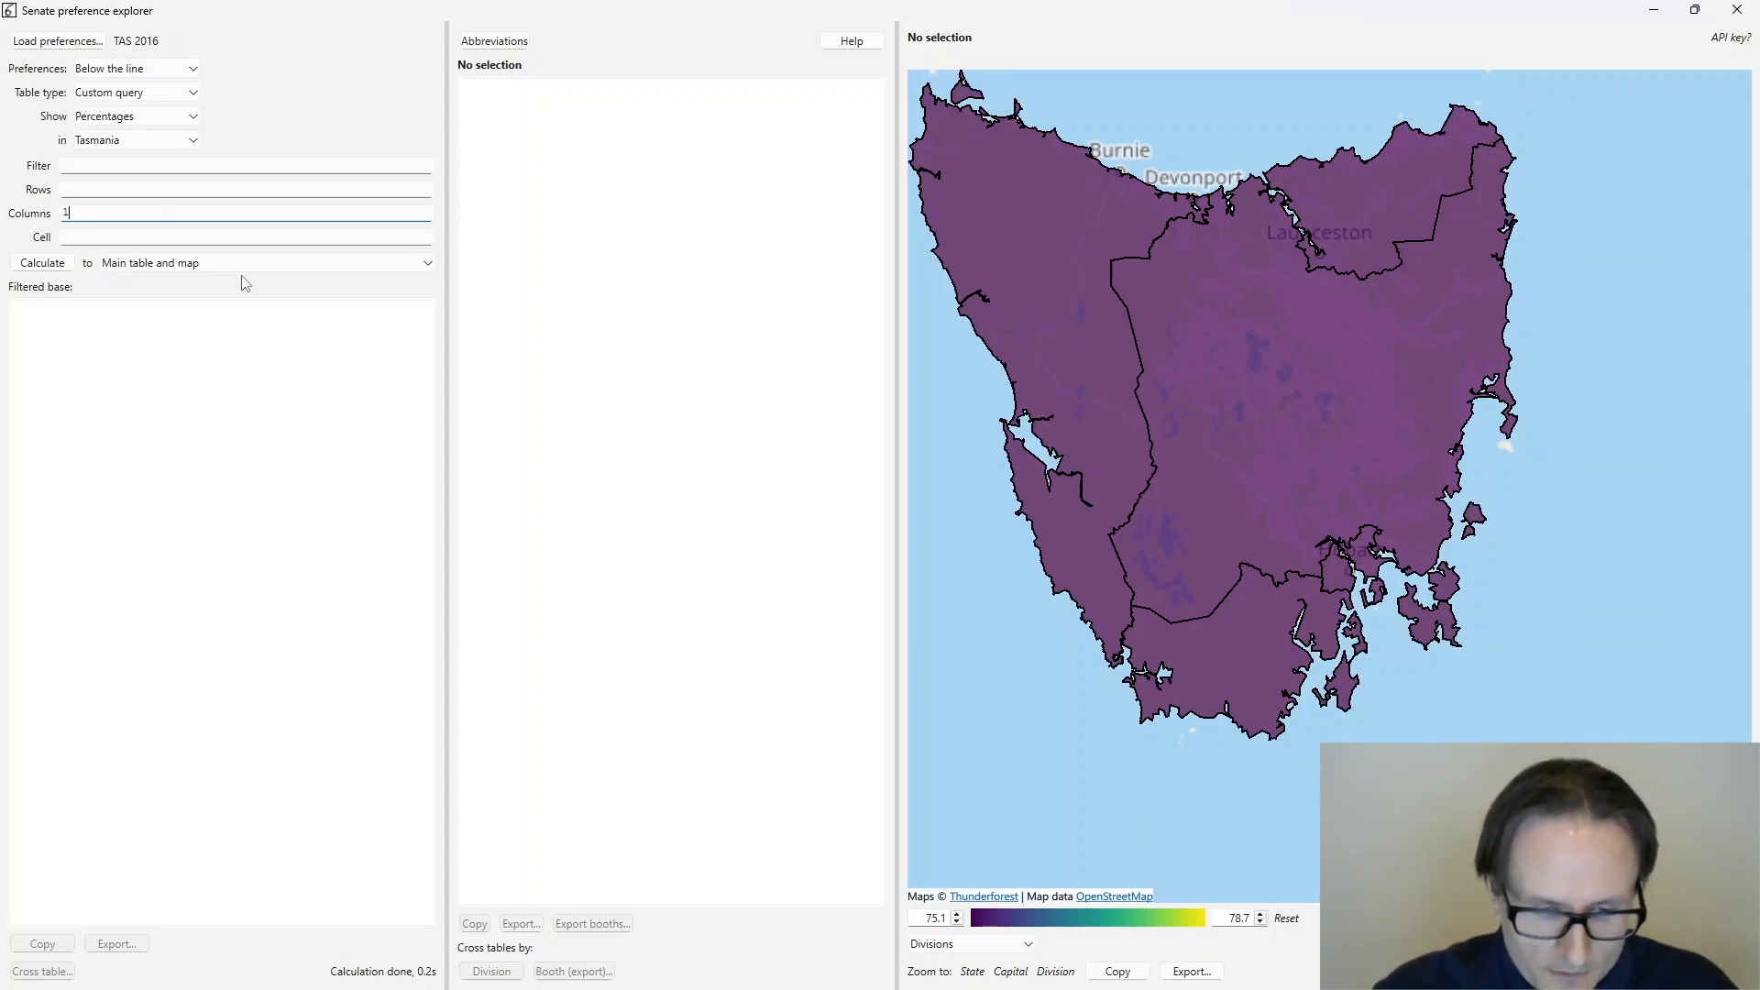
{"action": "type", "text": ", 6"}
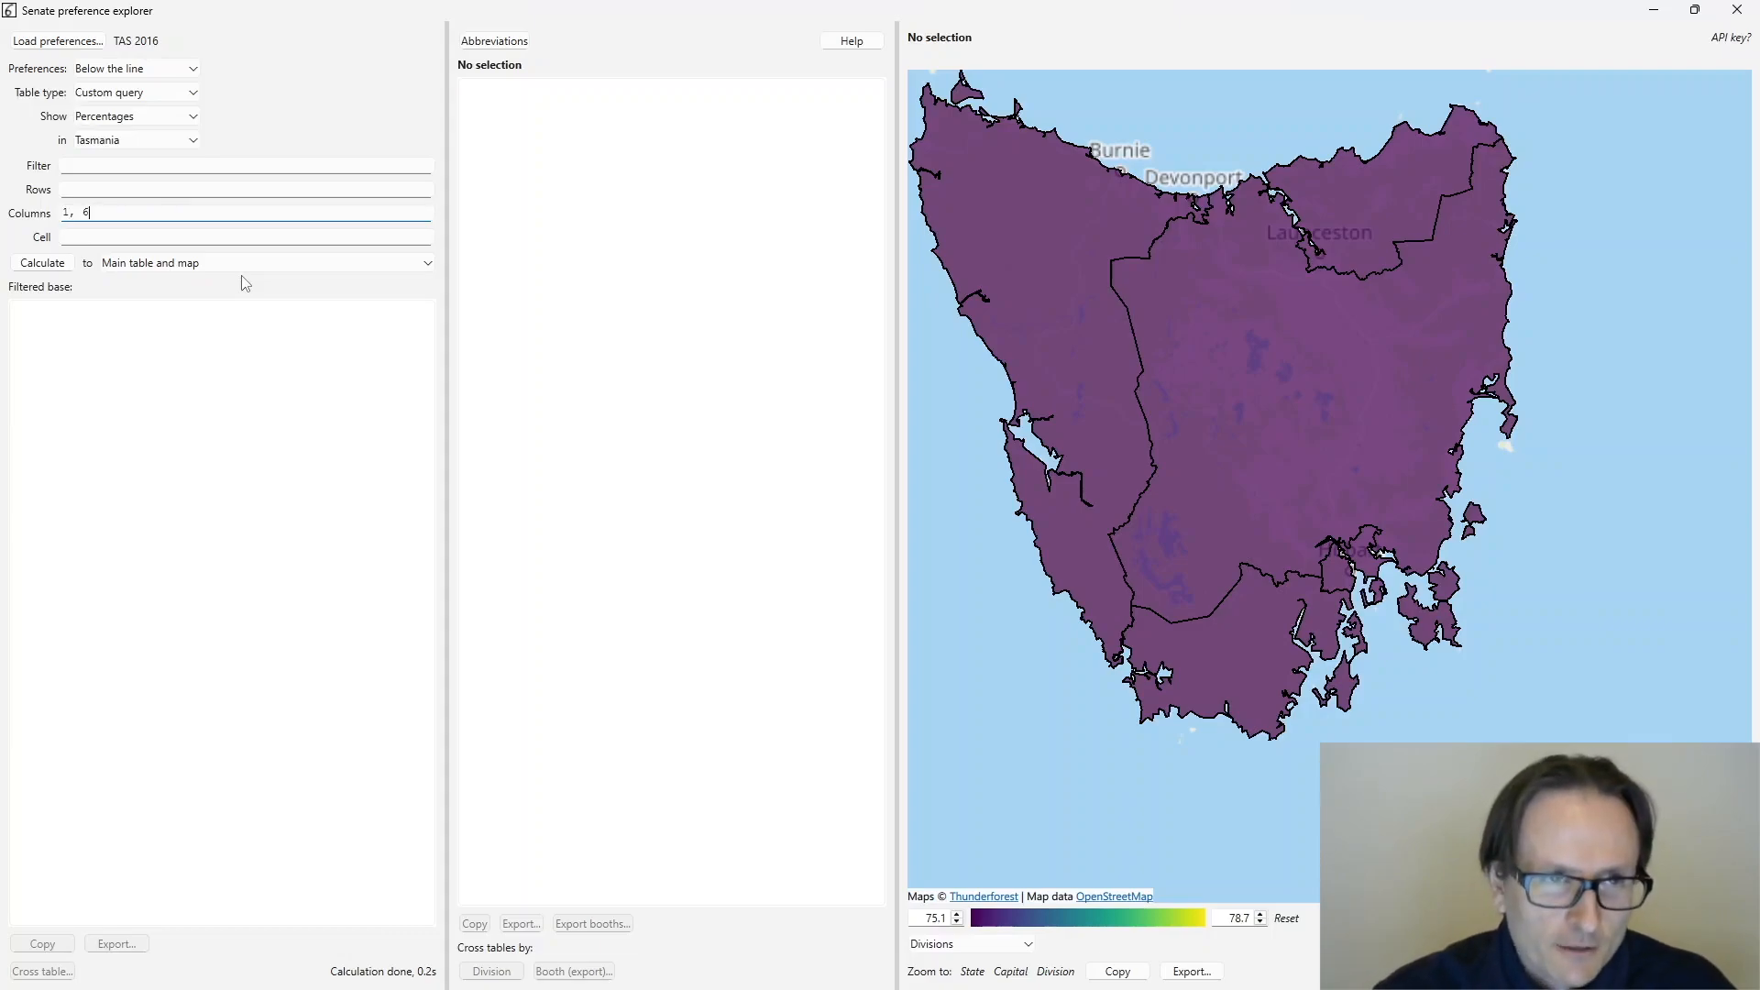
{"action": "type", "text": ", 999"}
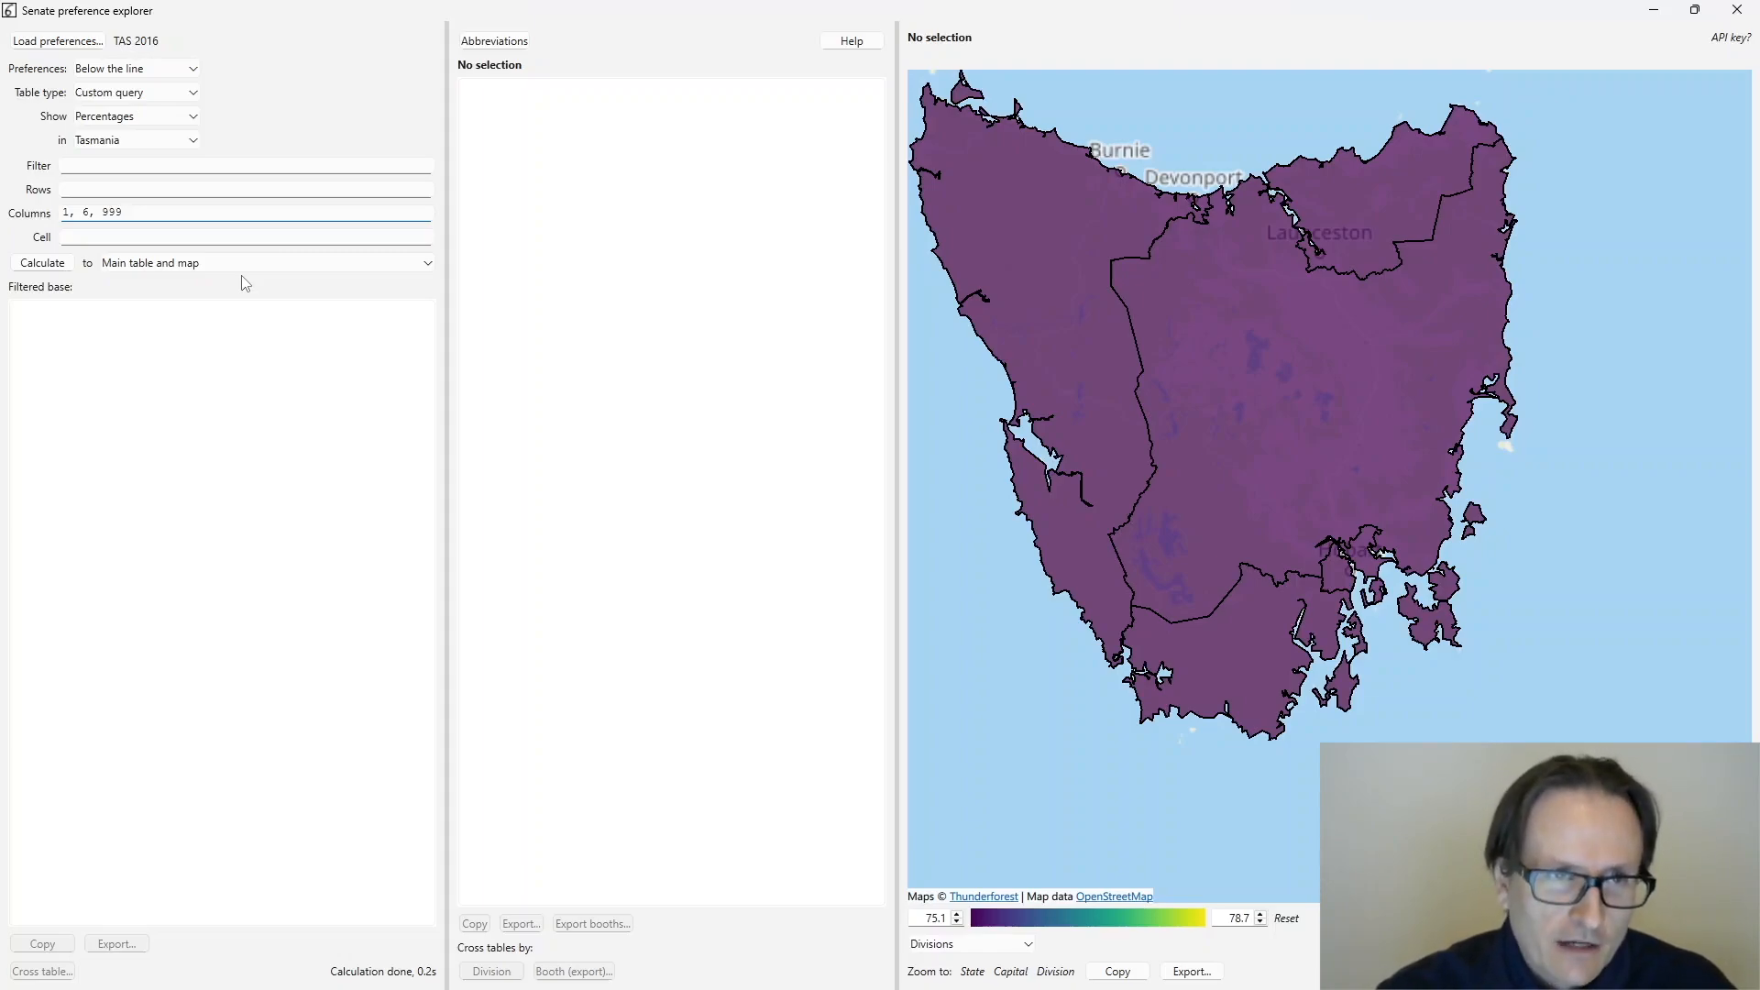
- Begin the cell expression with col = if(min(ALP) = 999, 999, leaving the third argument open
{"action": "key", "text": "Tab"}
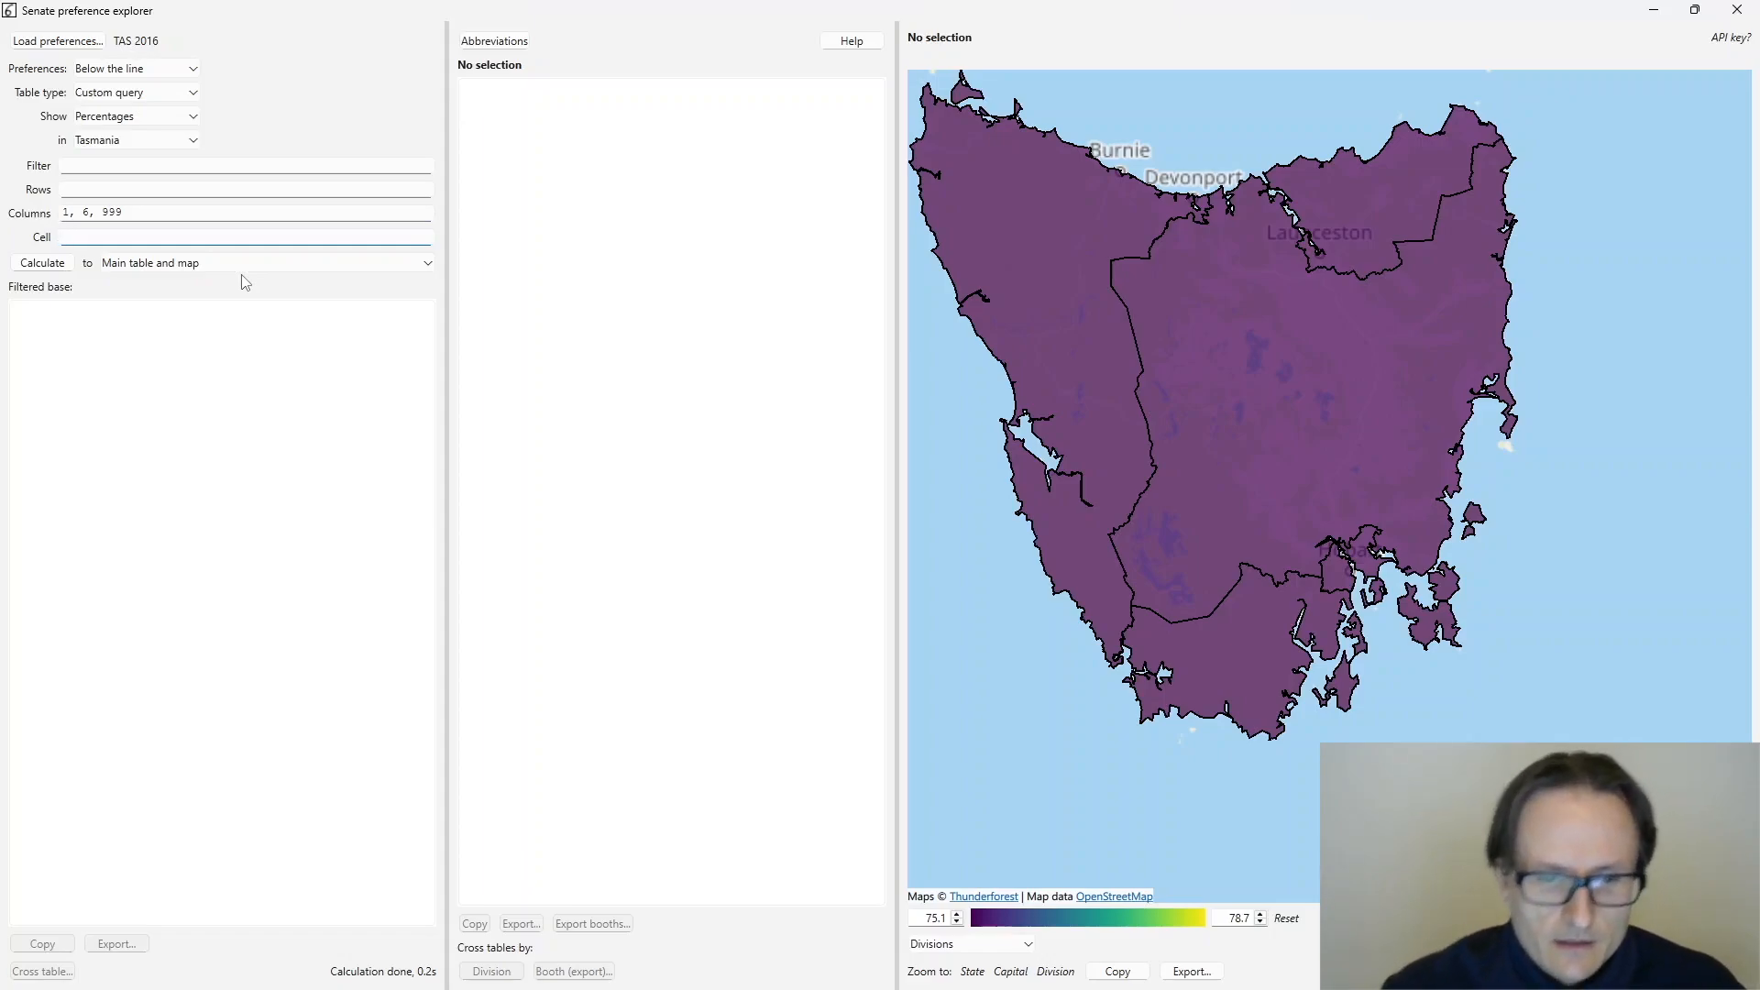
{"action": "type", "text": "cc"}
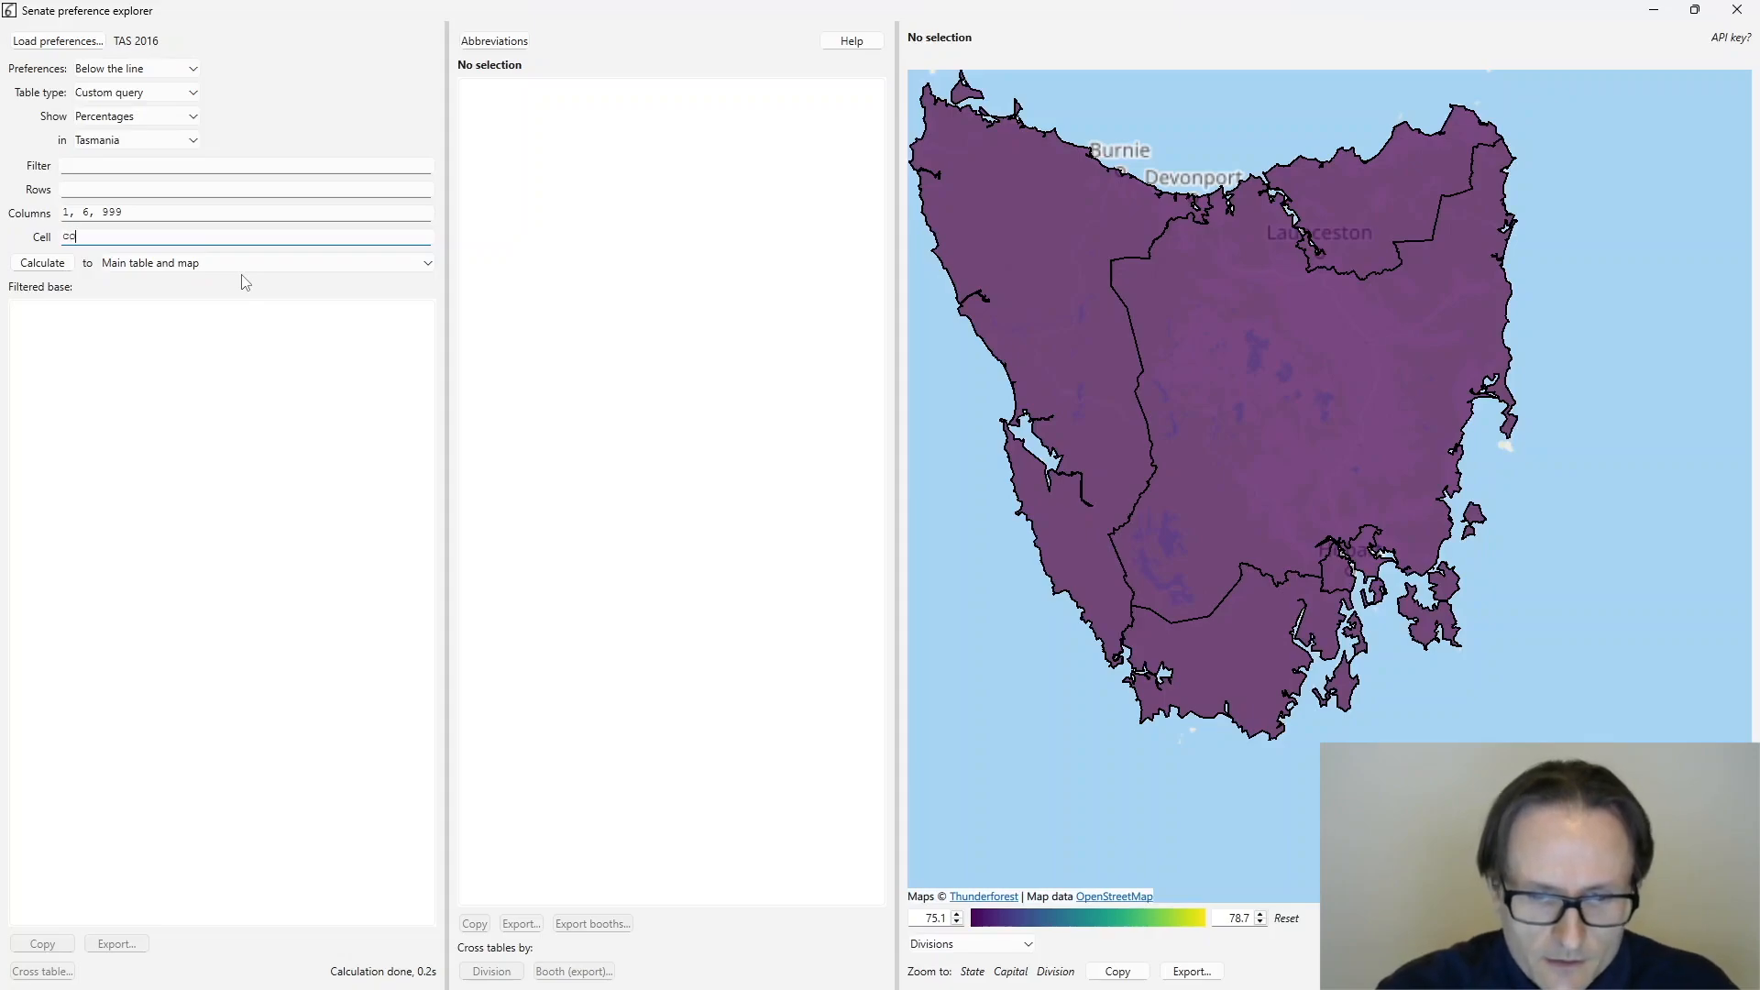
{"action": "type", "text": "l = if()"}
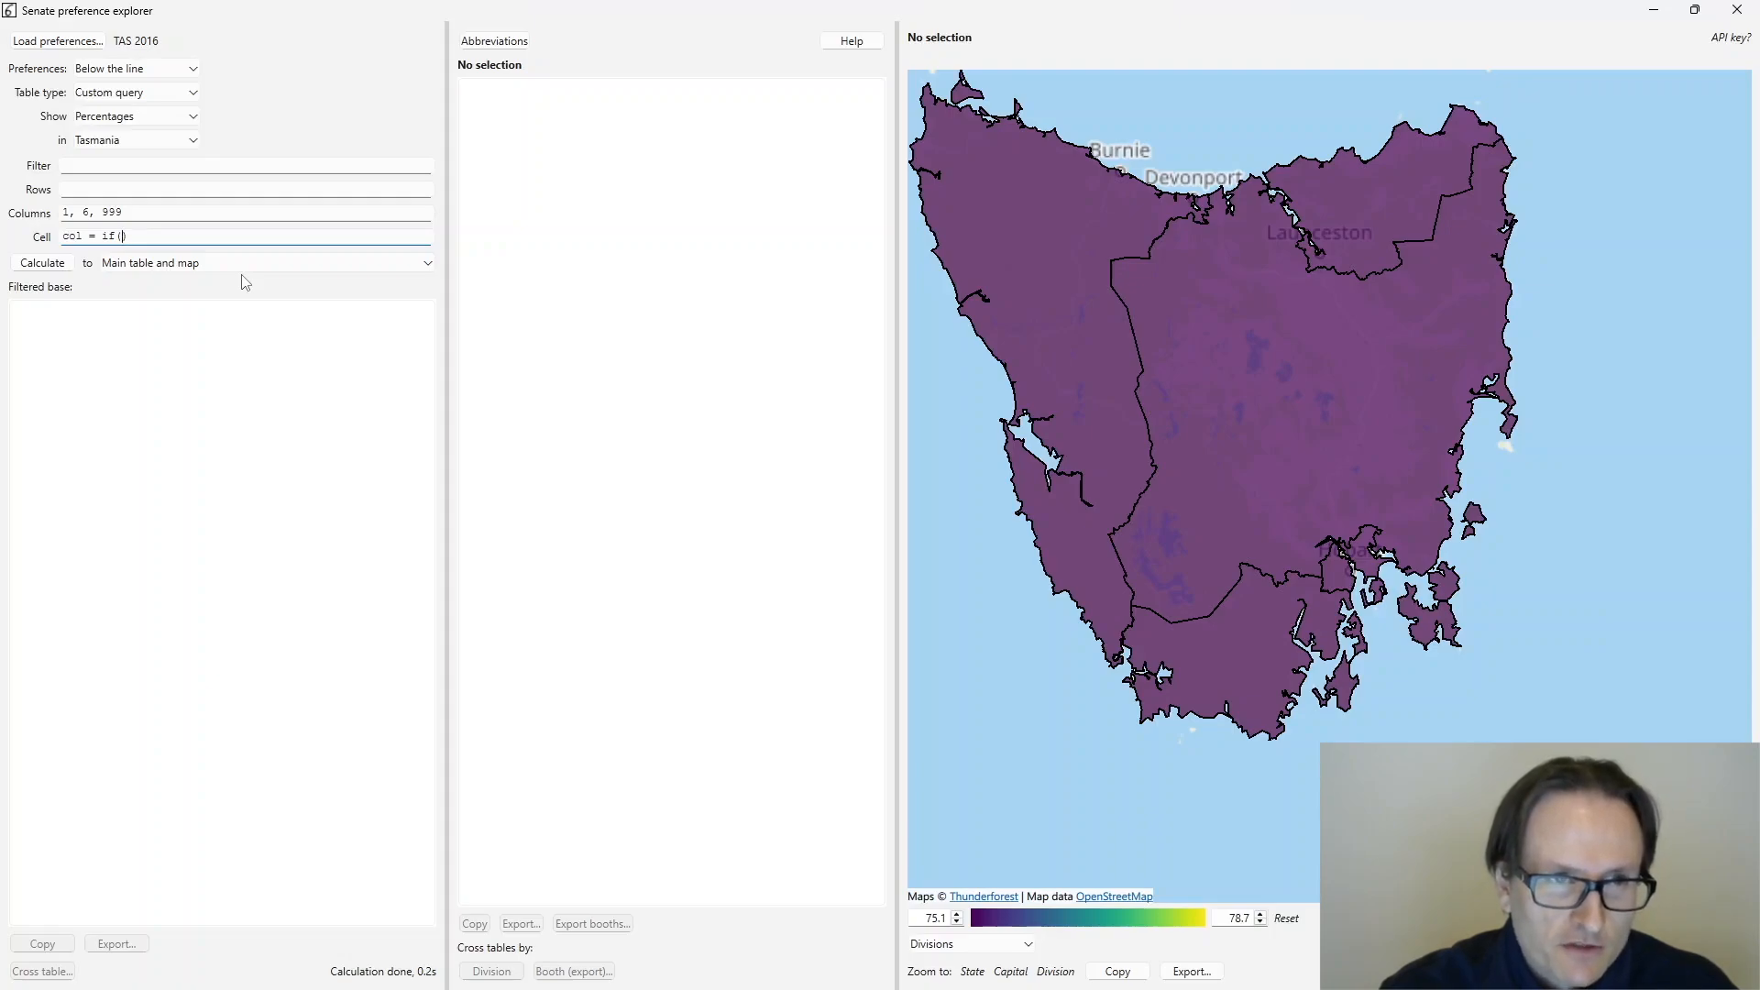
{"action": "type", "text": "min(ALP"}
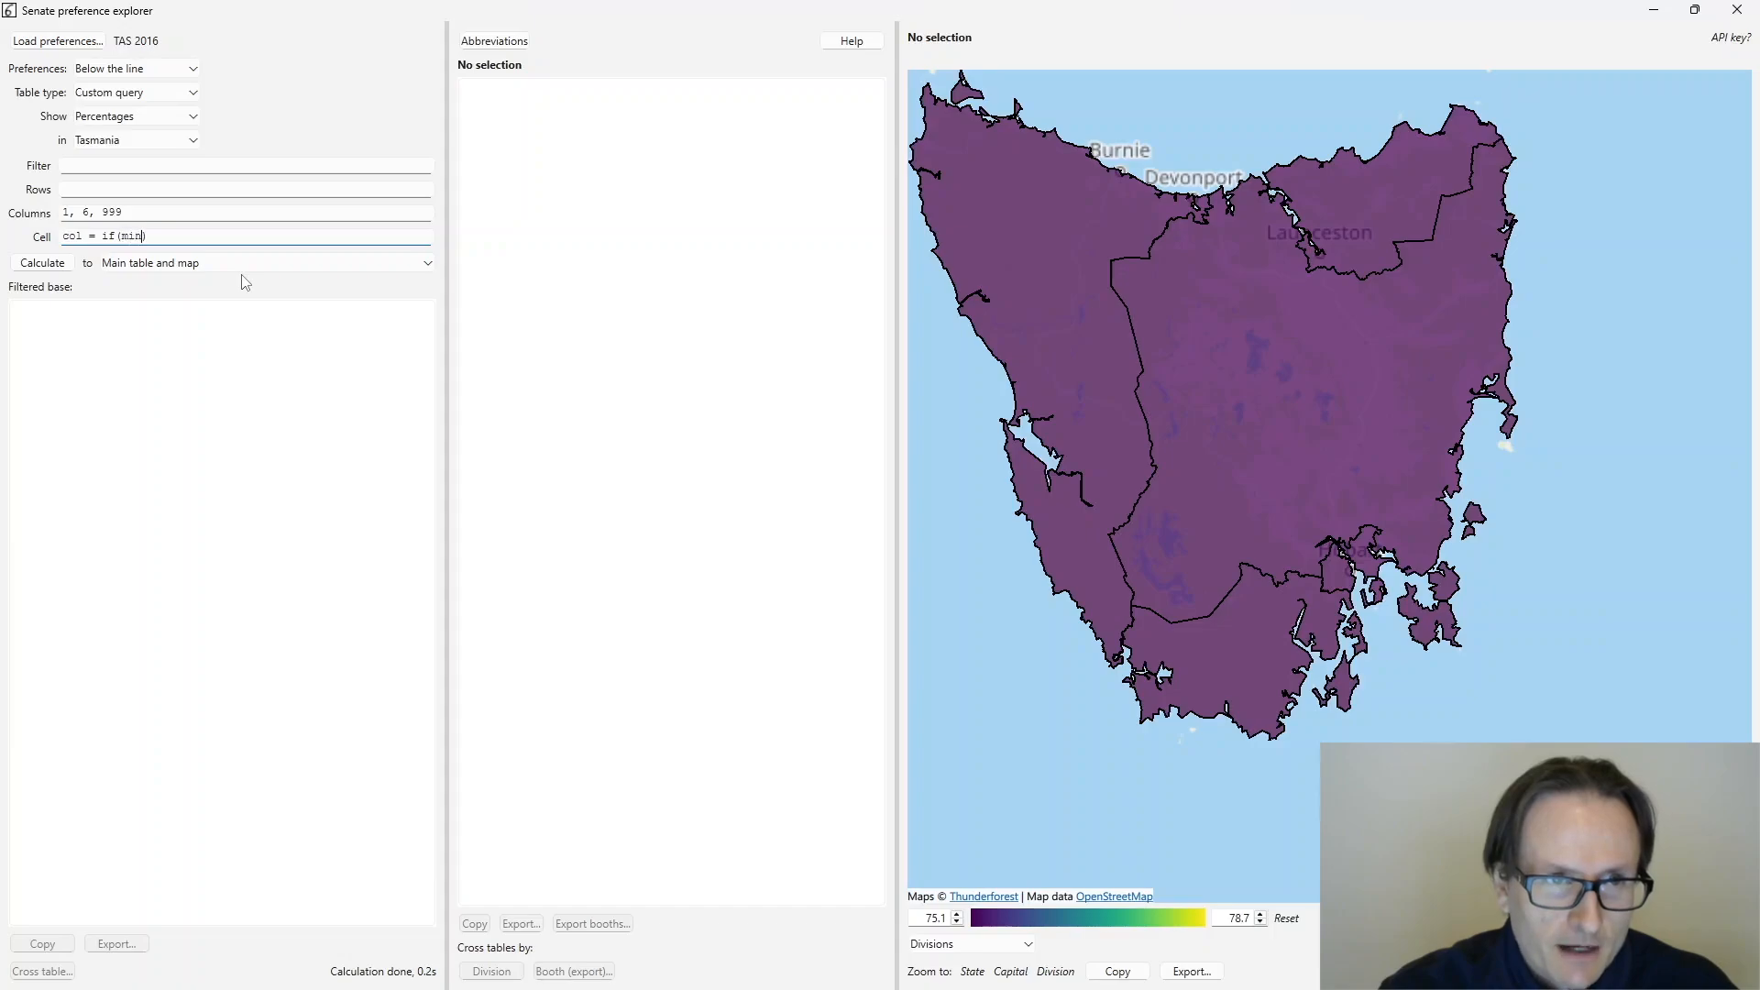
{"action": "type", "text": ")"}
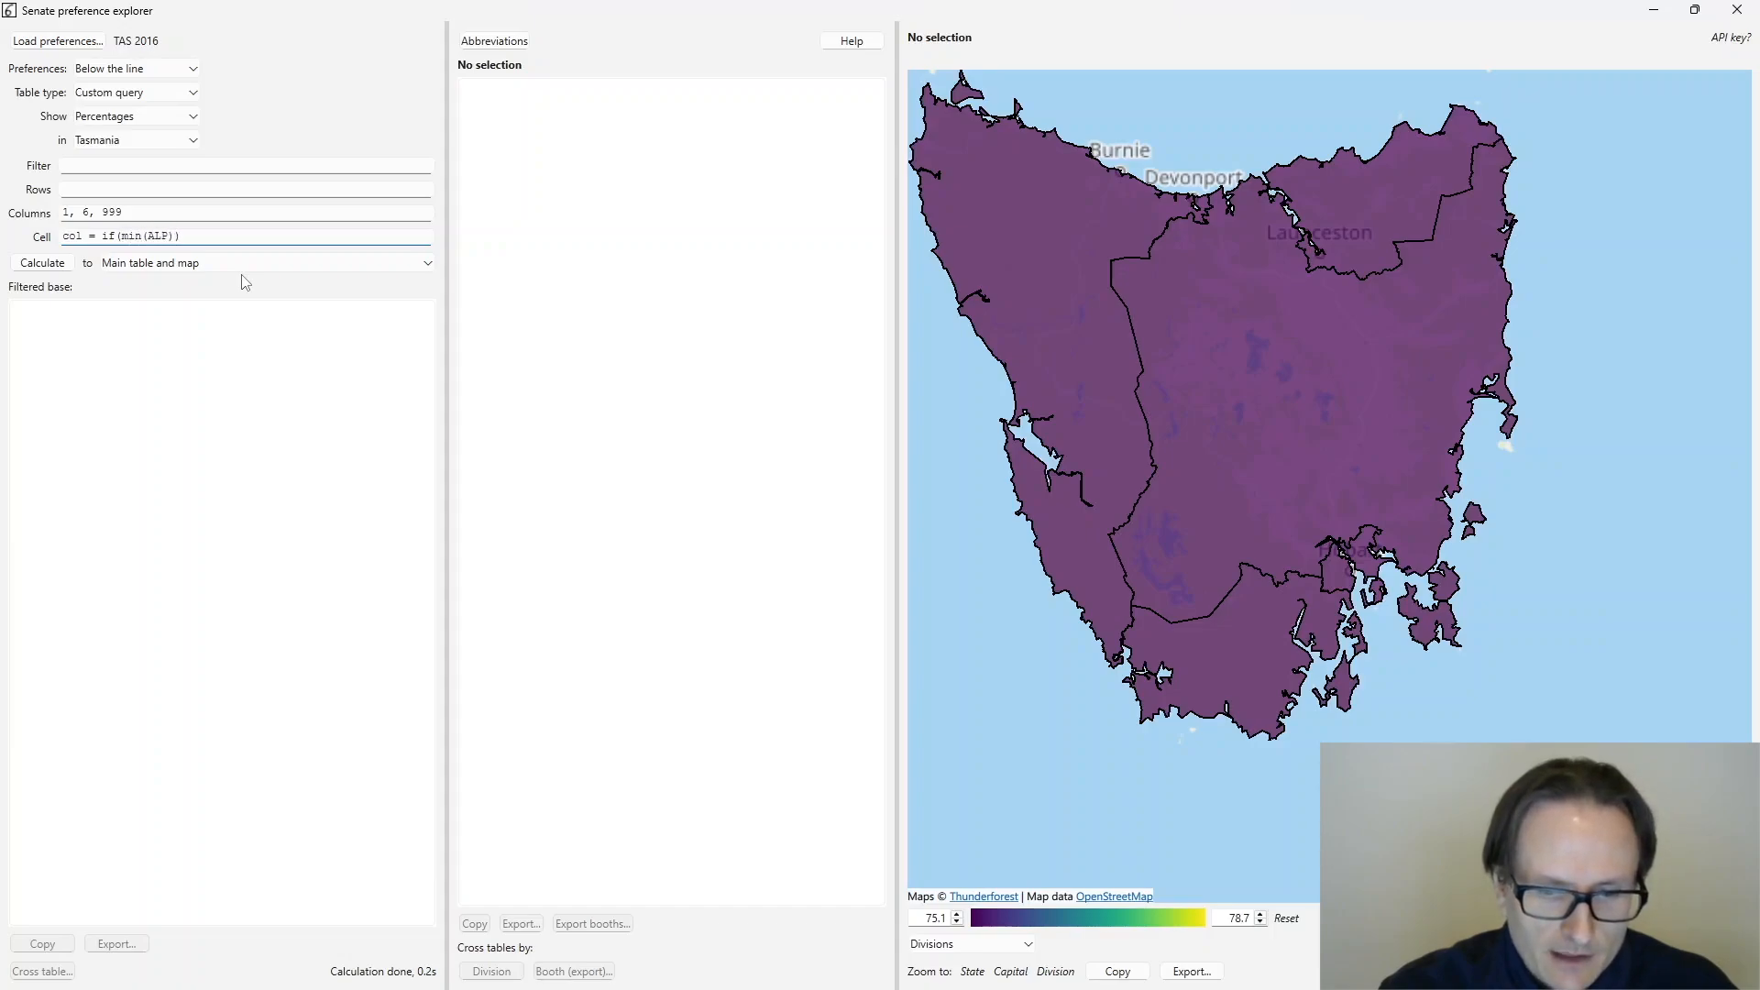
{"action": "type", "text": " = 999"}
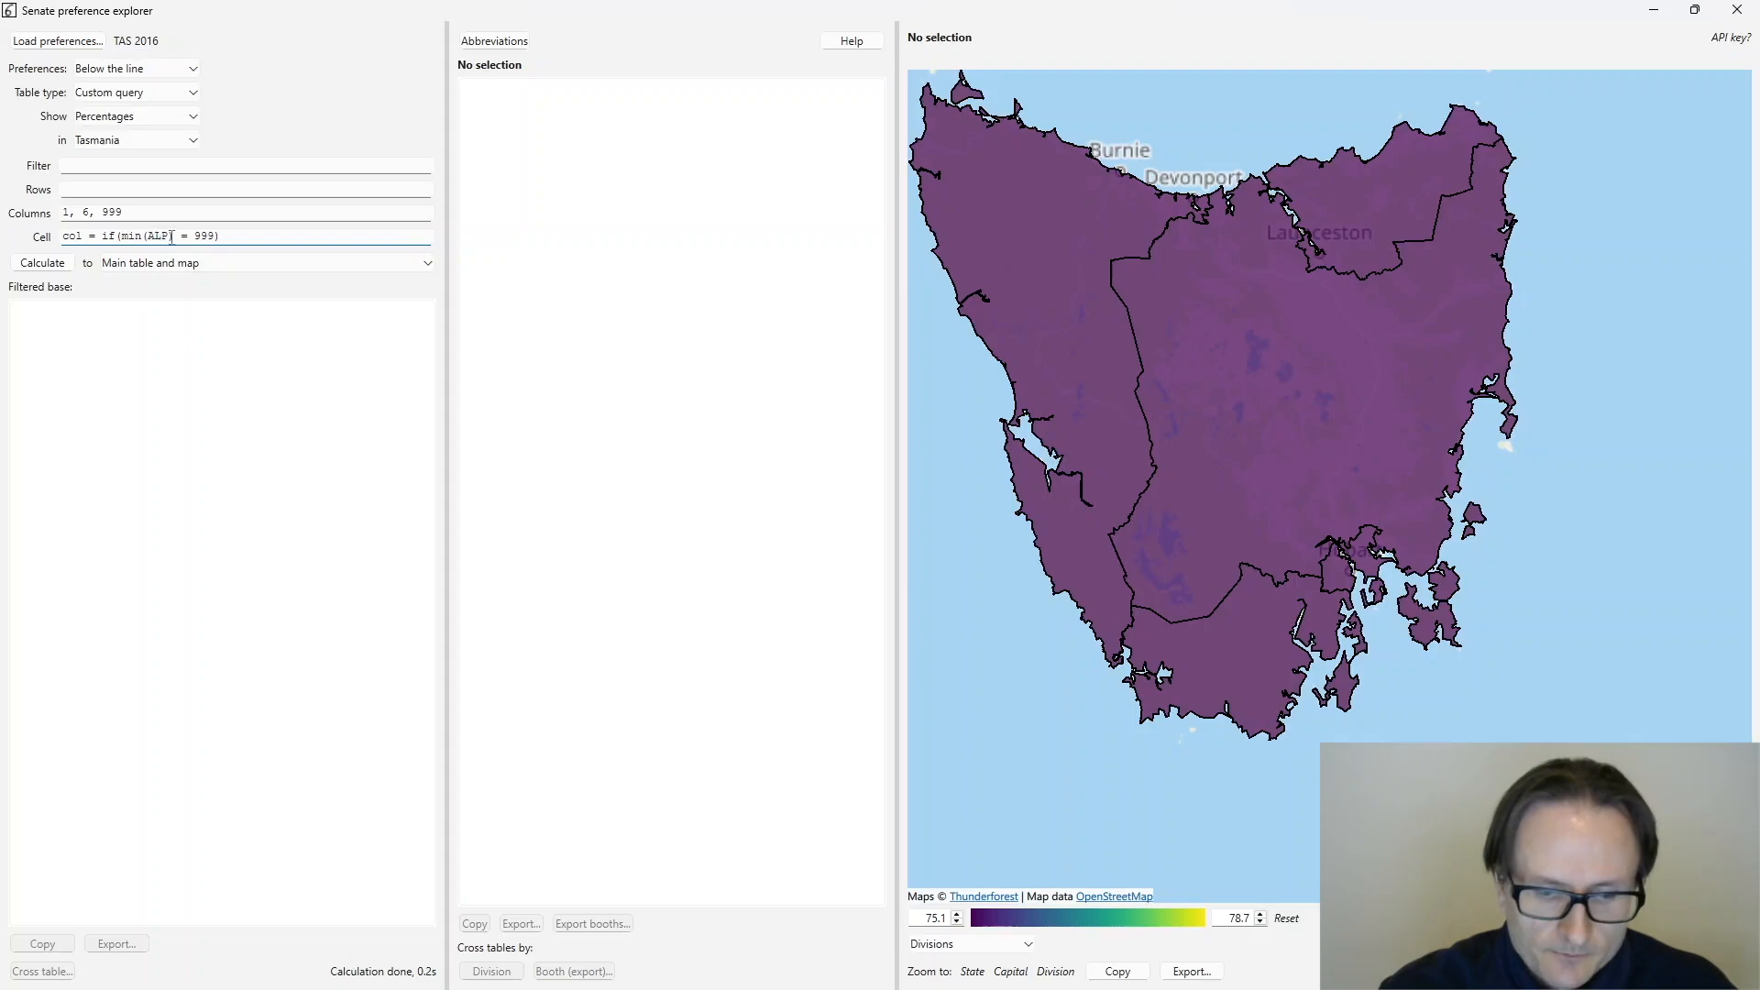
{"action": "left_click_drag", "start_coordinate": [171, 237], "coordinate": [153, 236]}
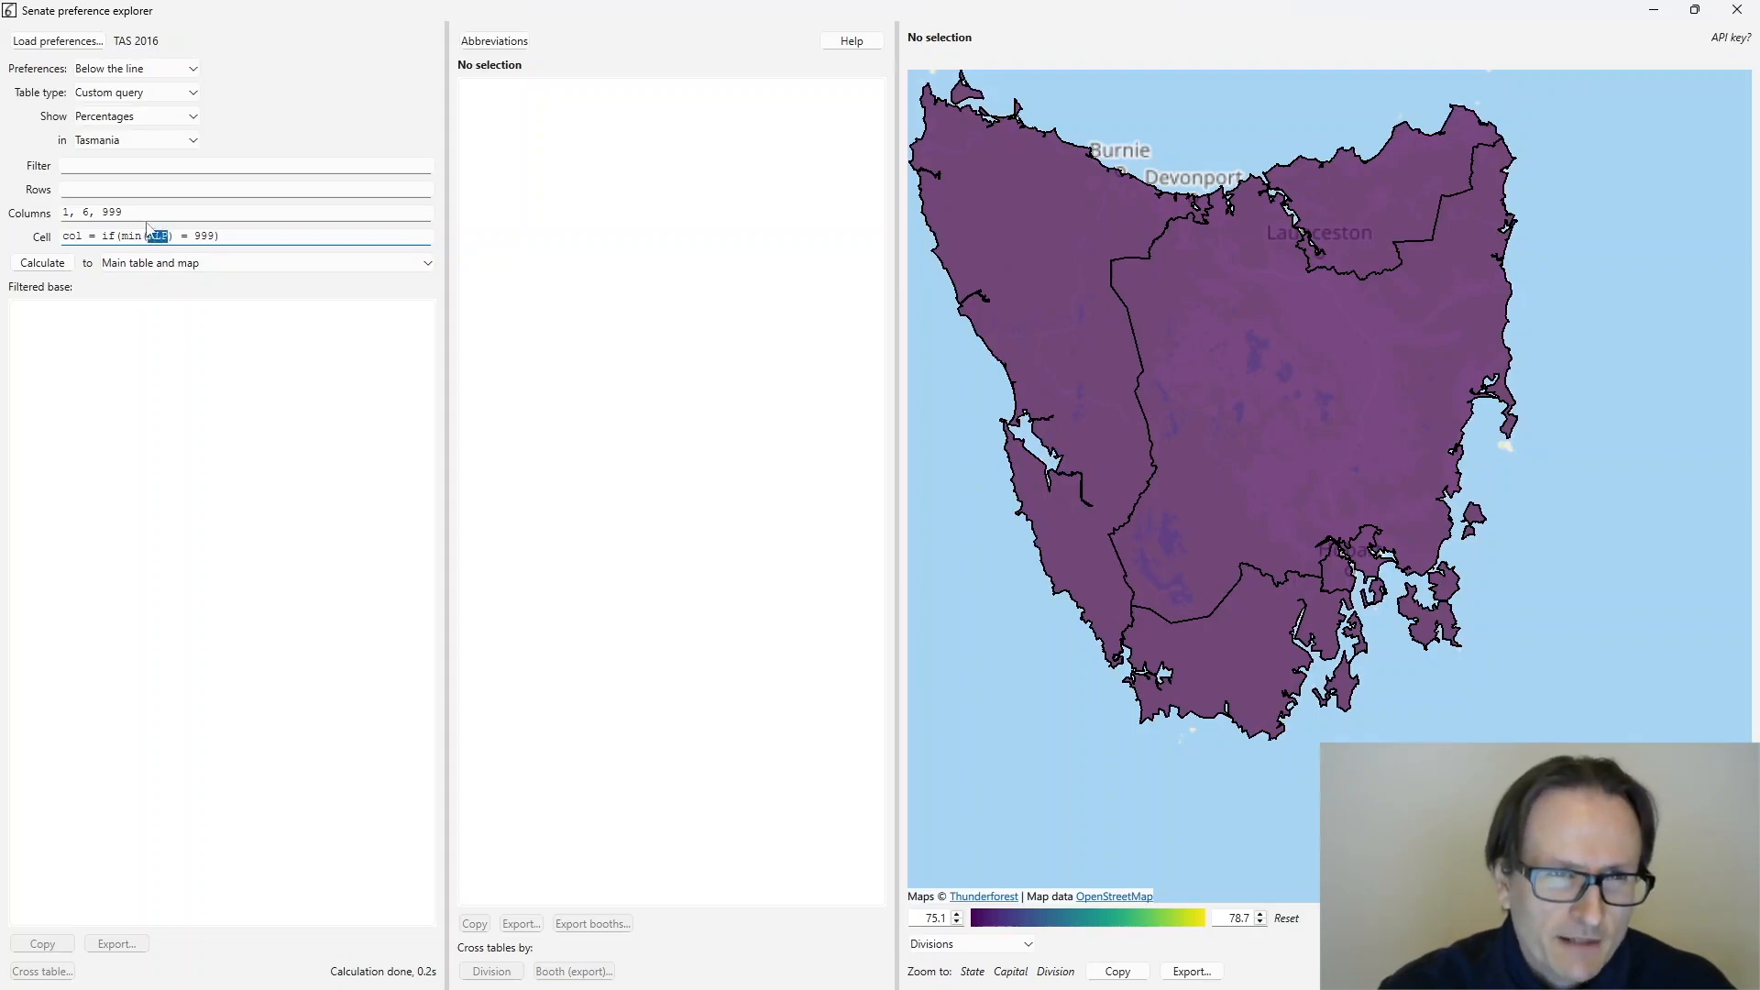
{"action": "left_click_drag", "start_coordinate": [181, 237], "coordinate": [216, 237]}
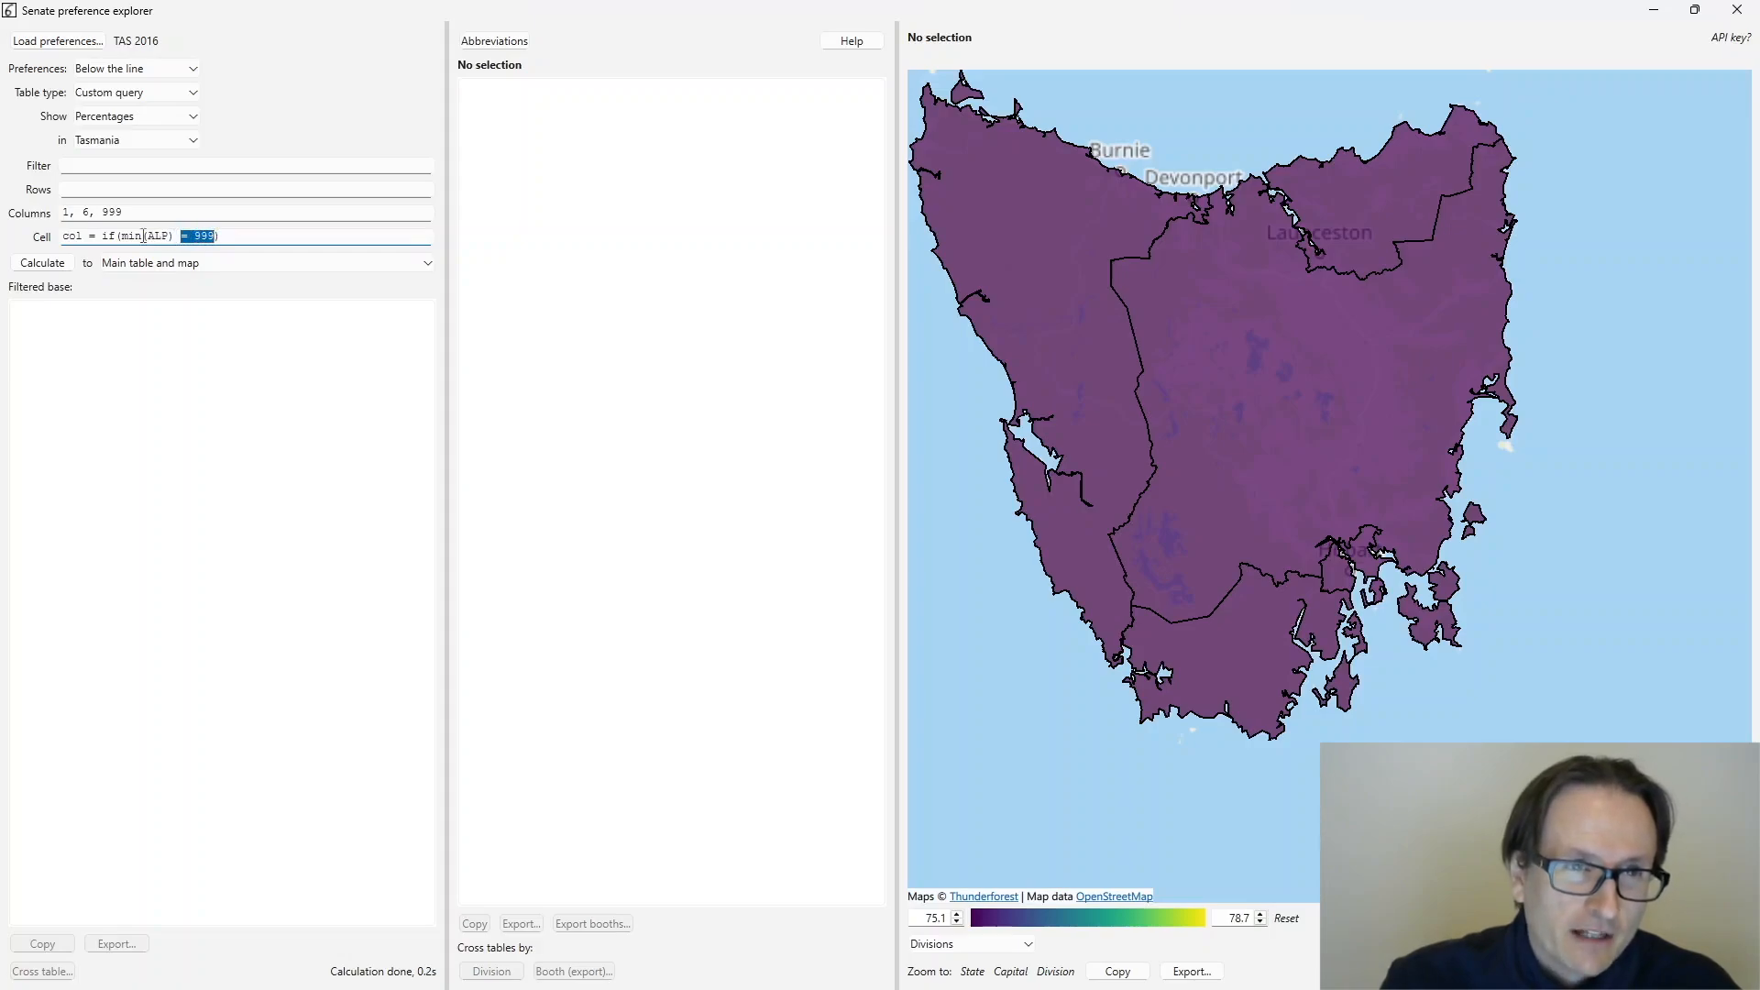
{"action": "left_click_drag", "start_coordinate": [121, 237], "coordinate": [175, 236]}
{"action": "left_click", "coordinate": [215, 236]}
{"action": "type", "text": ", 999"}
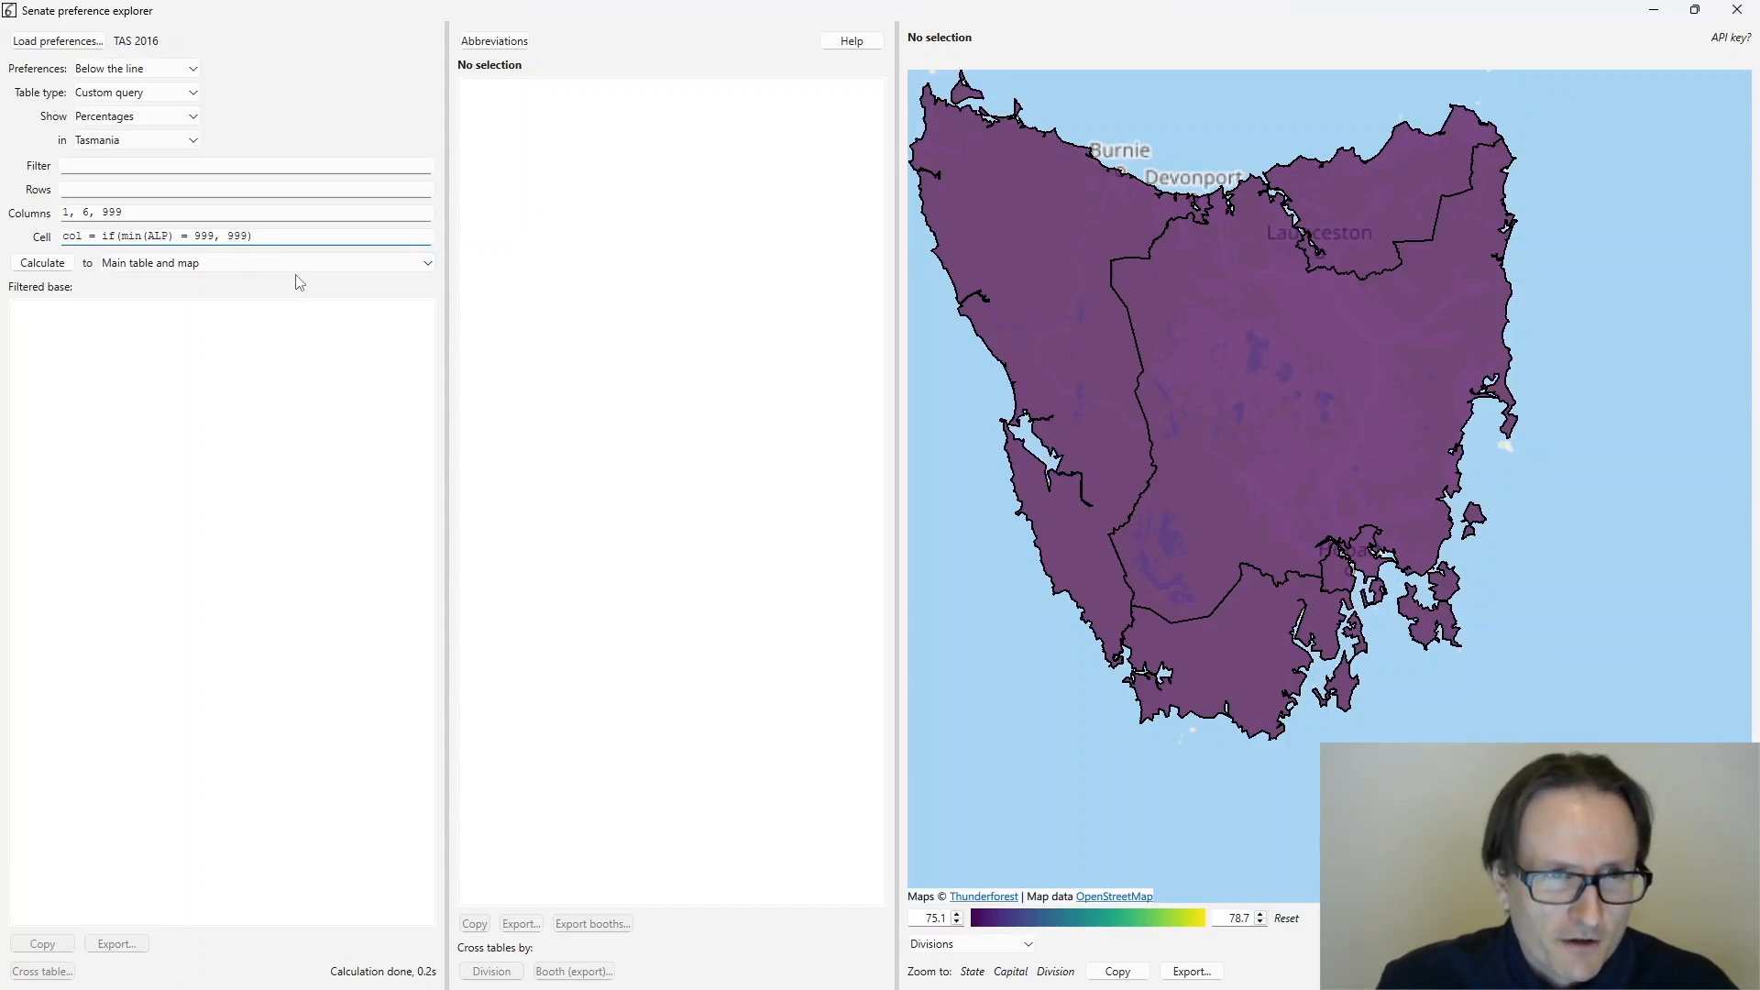
{"action": "type", "text": ","}
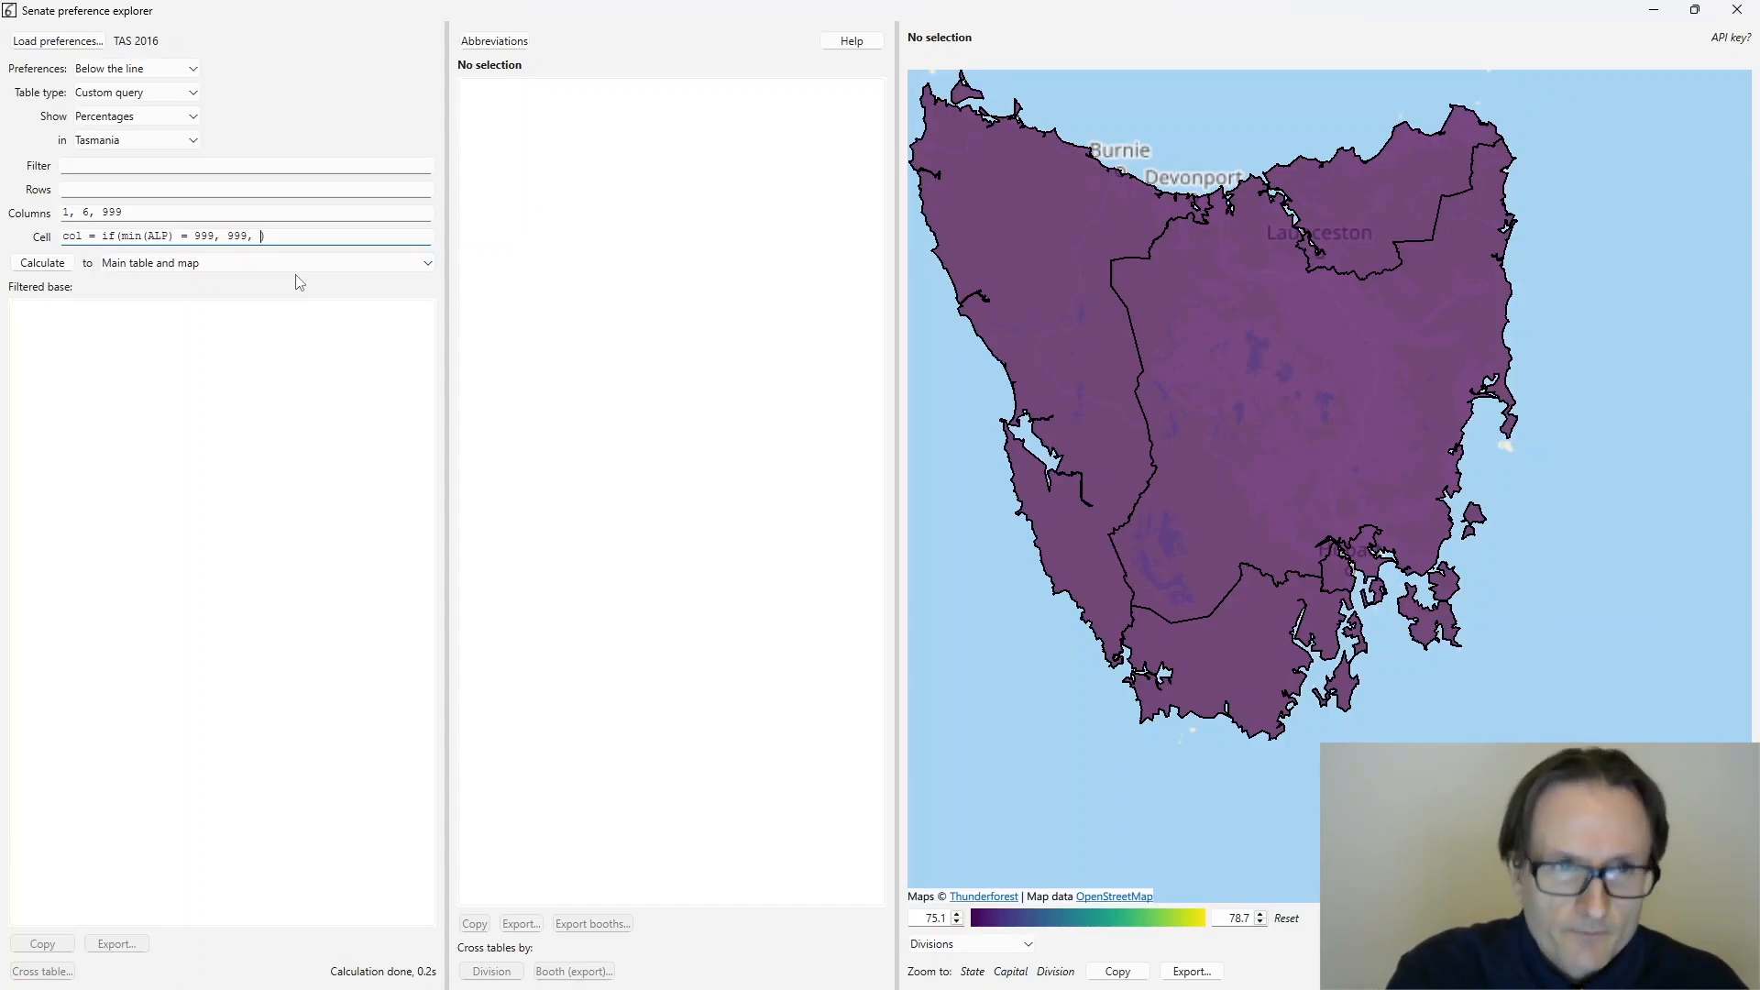
- Complete the cell expression with the nested condition if(ALP_6 = min(ALP), 6, 1) and calculate the table
{"action": "double_click", "coordinate": [105, 212]}
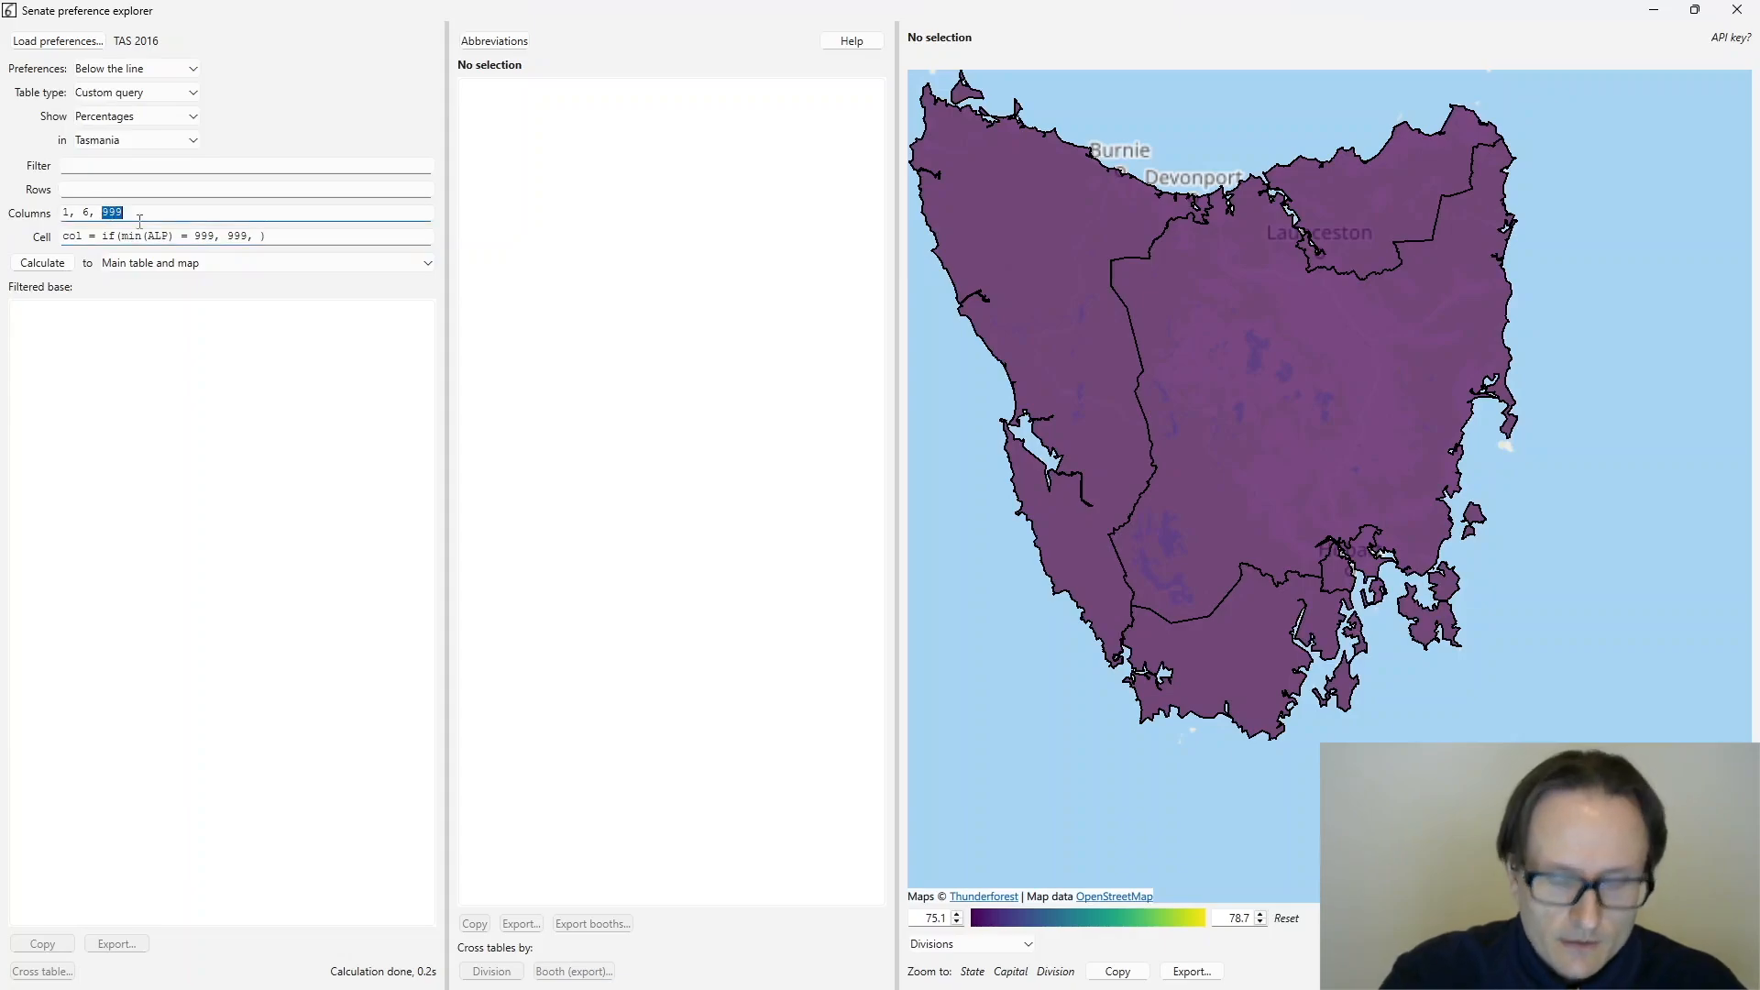
{"action": "left_click", "coordinate": [276, 236]}
{"action": "type", "text": "if()"}
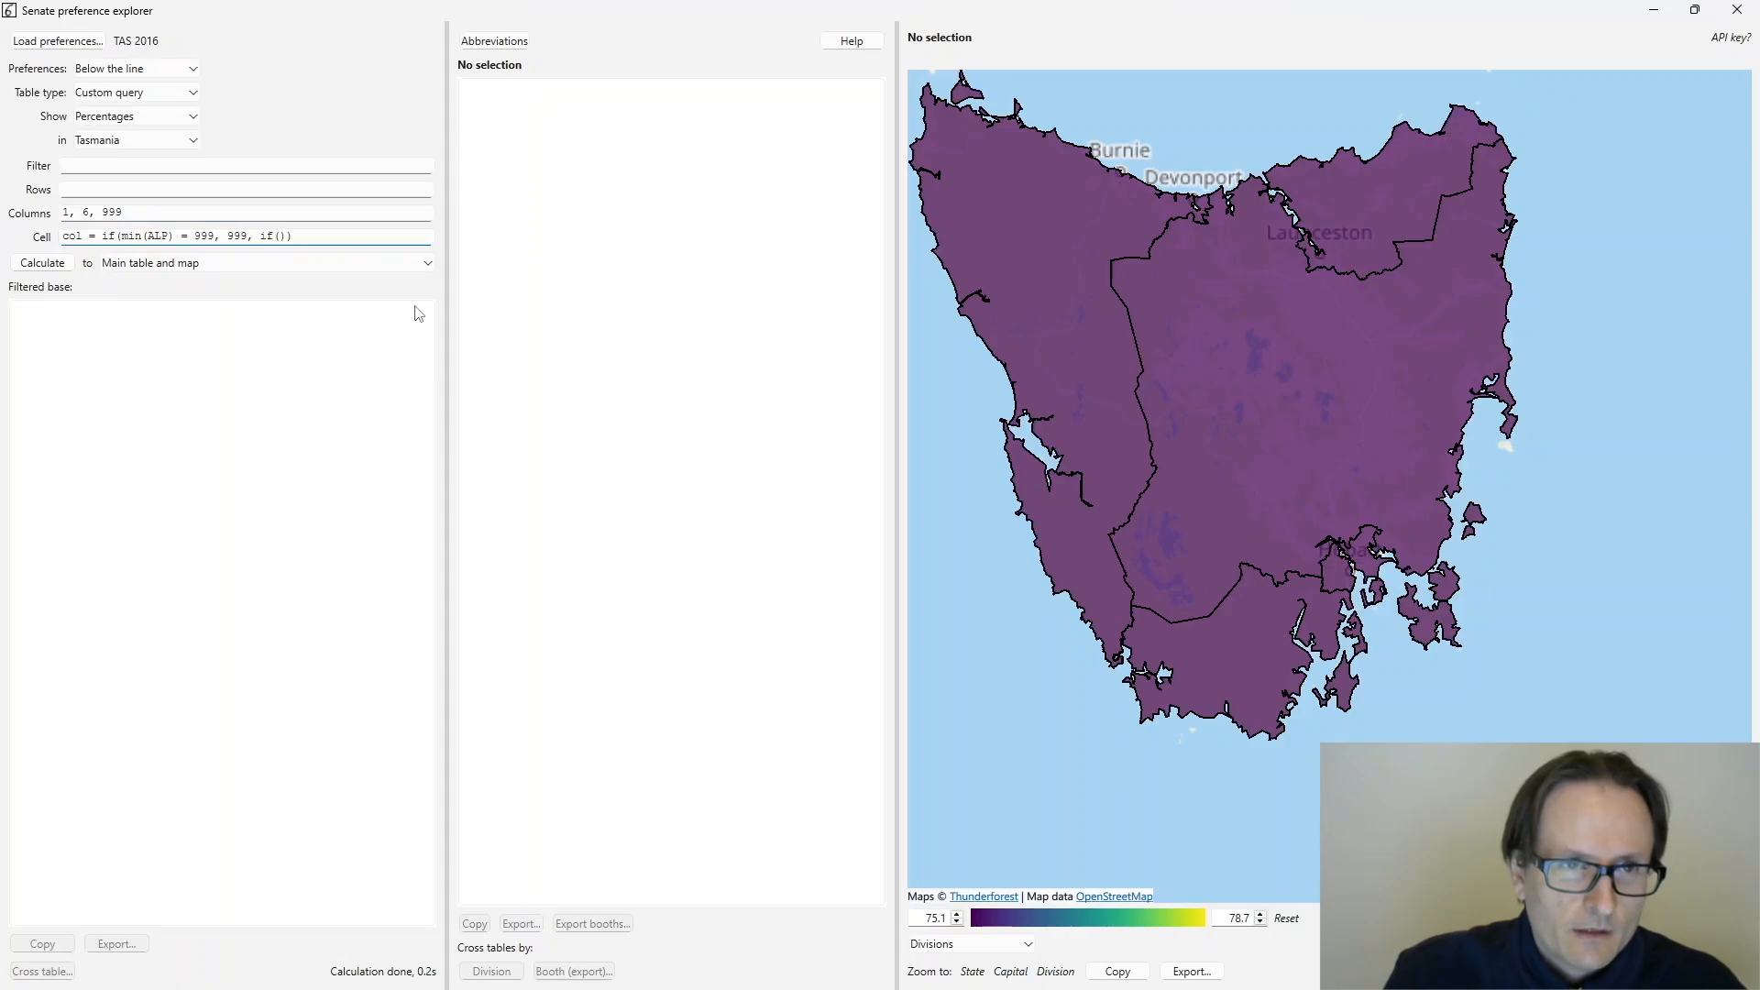
{"action": "type", "text": "ALP"}
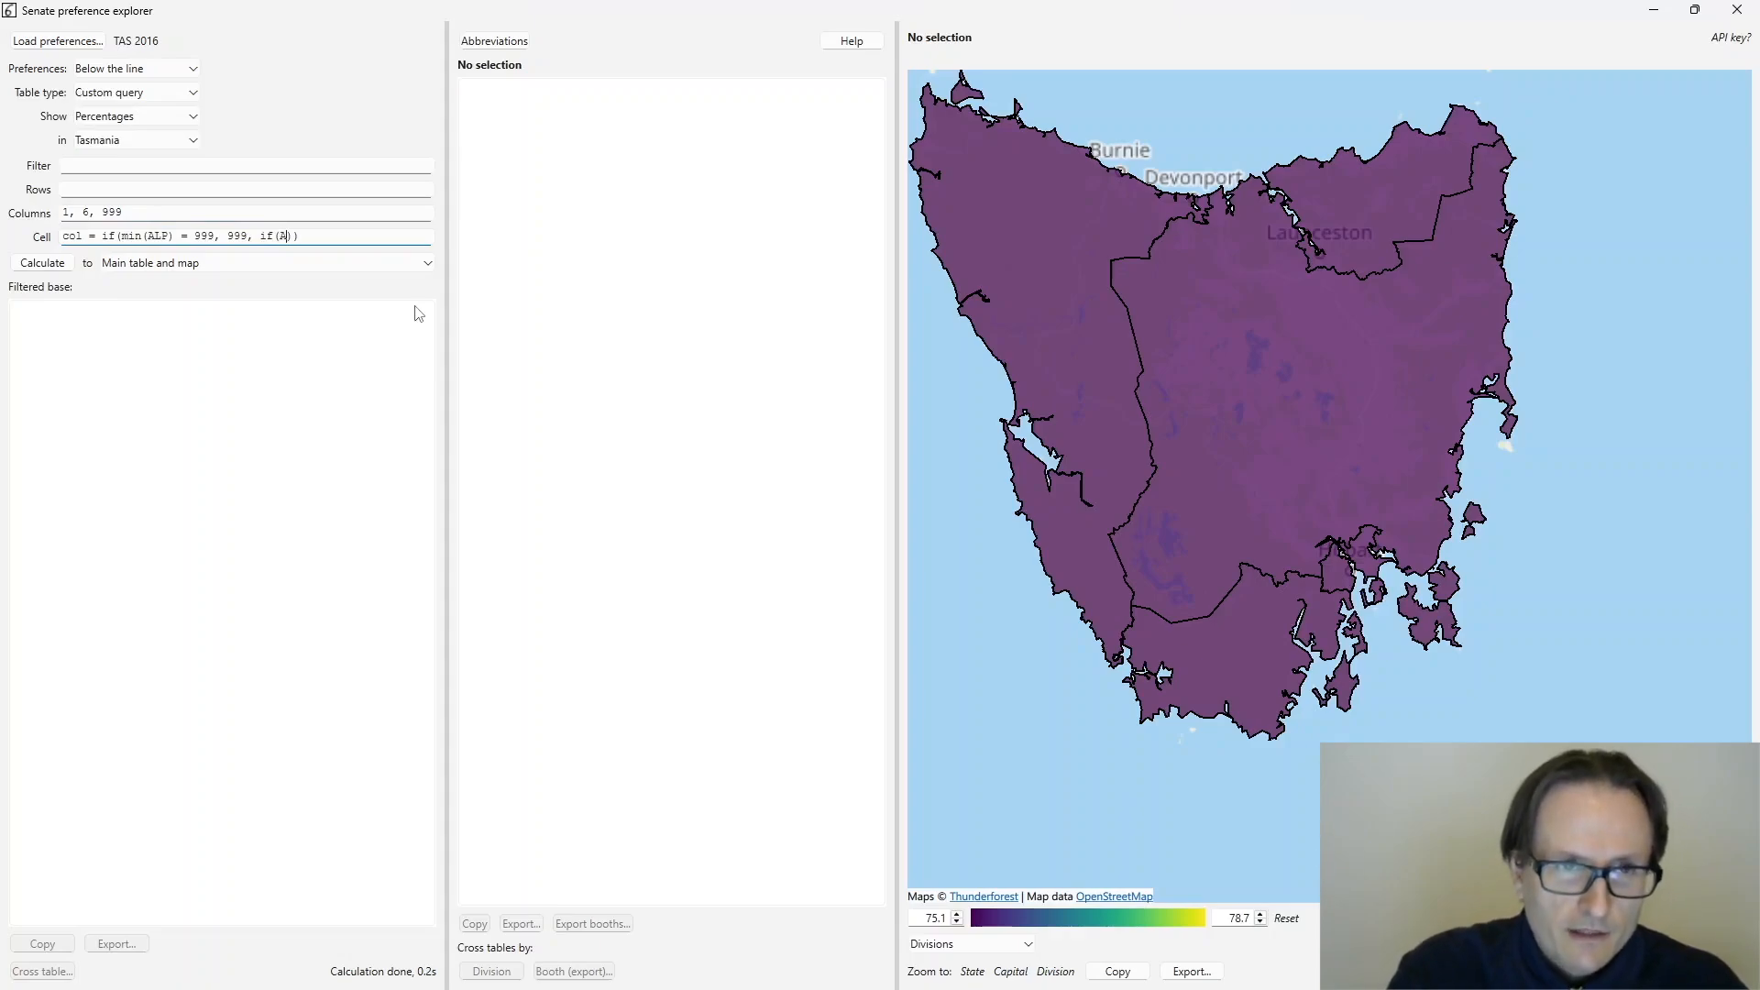
{"action": "type", "text": "_6 "}
{"action": "type", "text": "= "}
{"action": "type", "text": "min(ALP"}
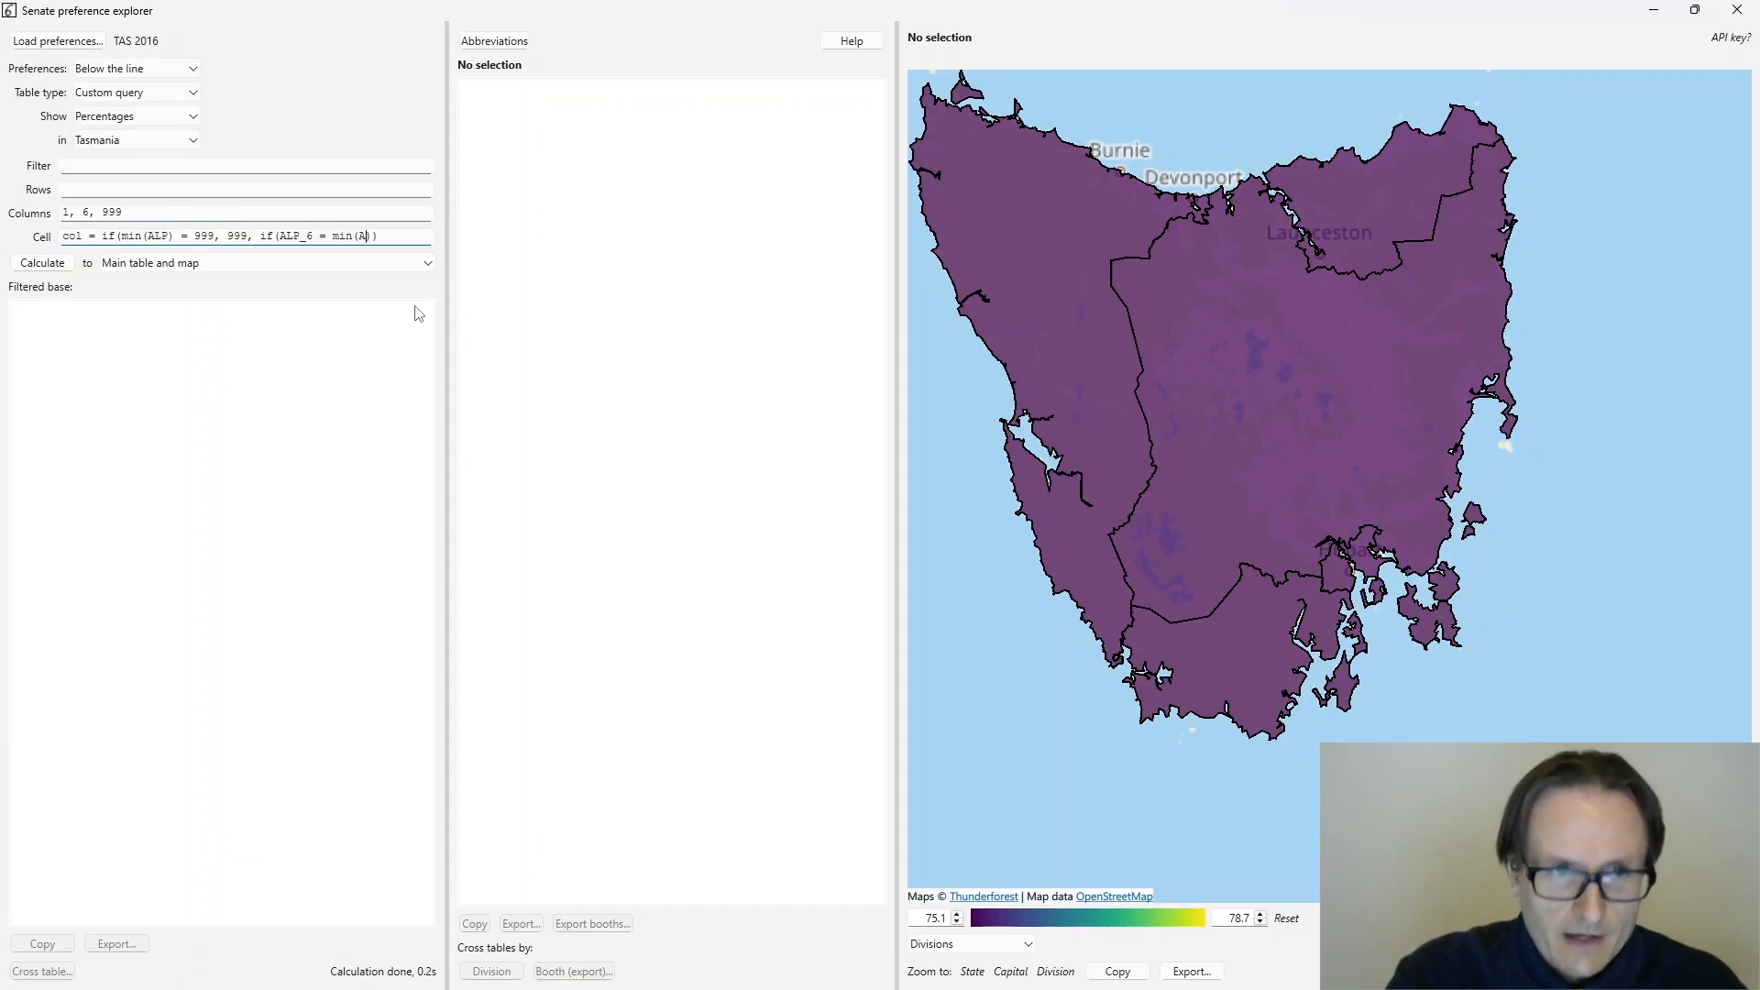
{"action": "type", "text": ","}
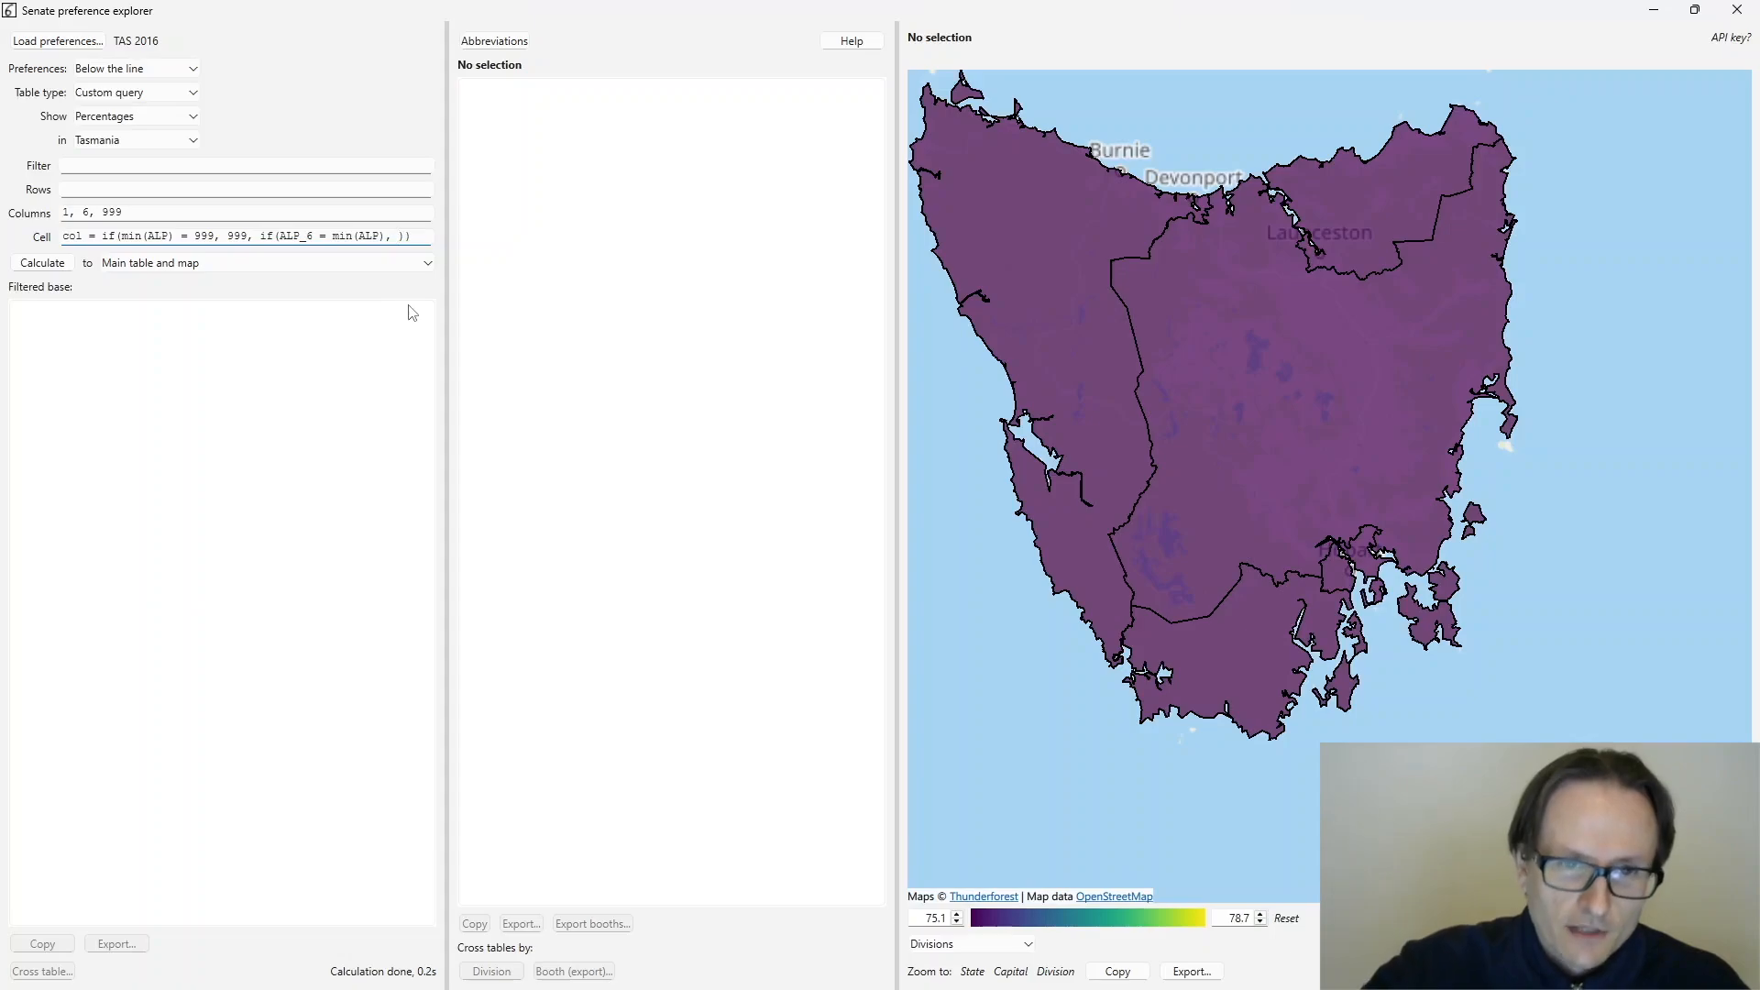
{"action": "type", "text": ", 1"}
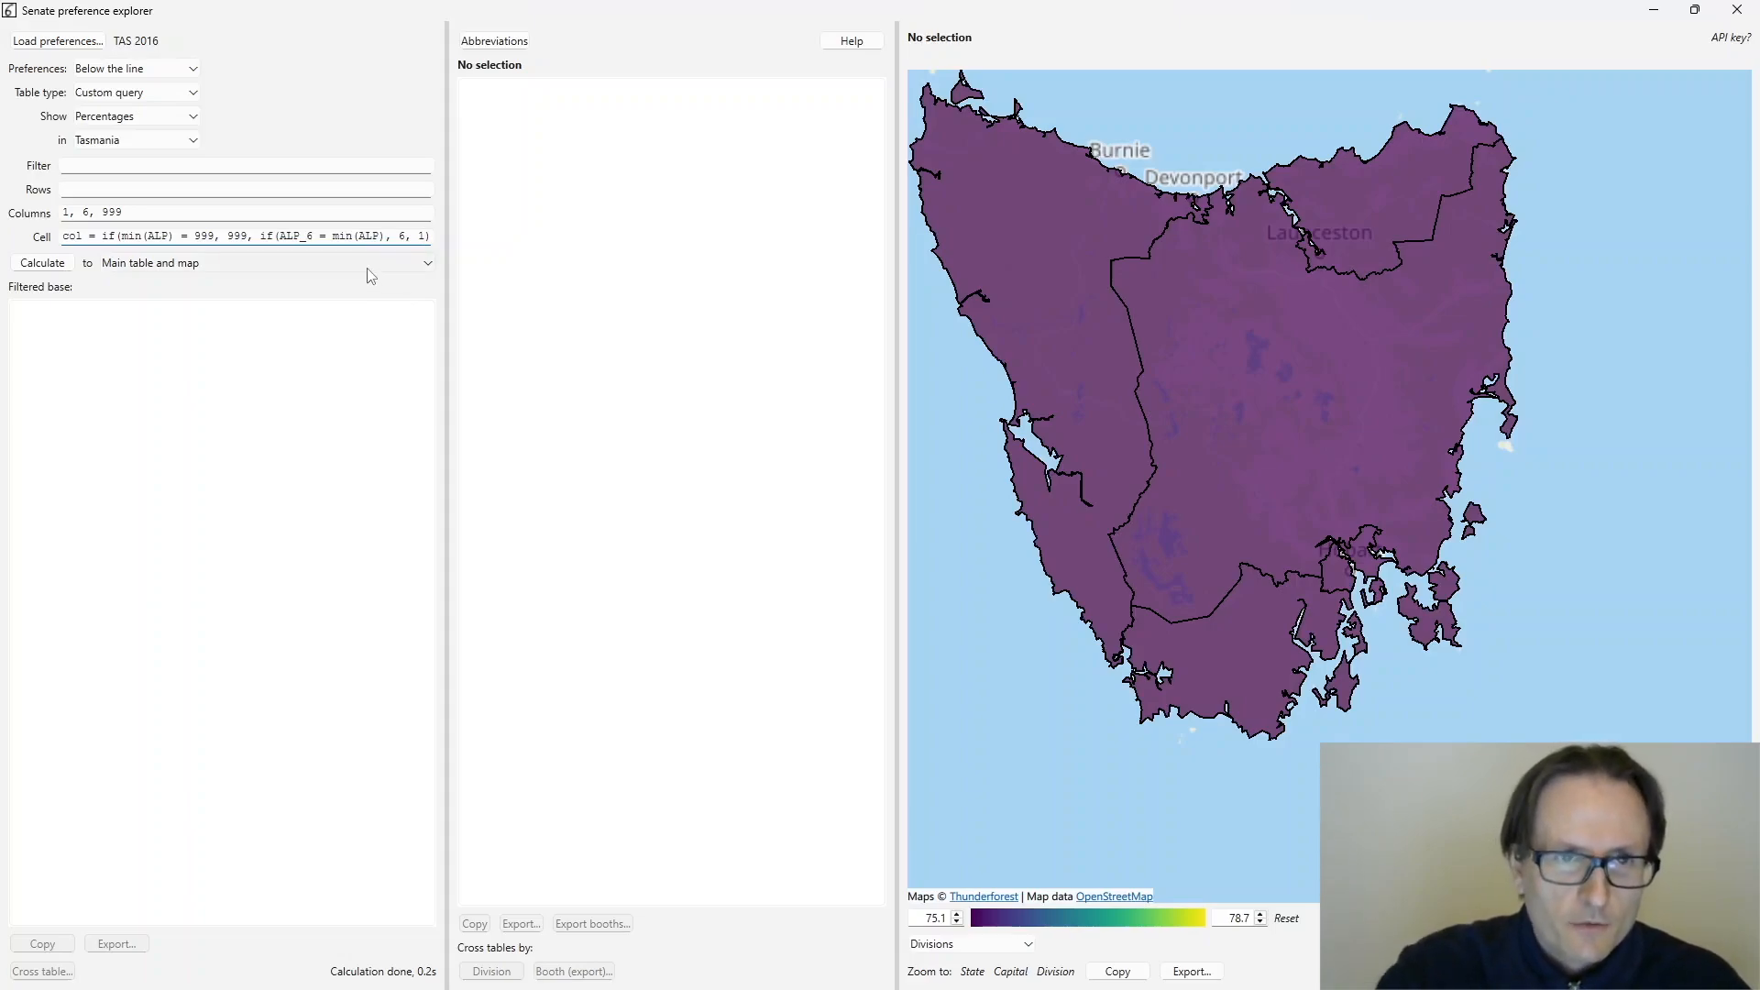
{"action": "left_click", "coordinate": [31, 268]}
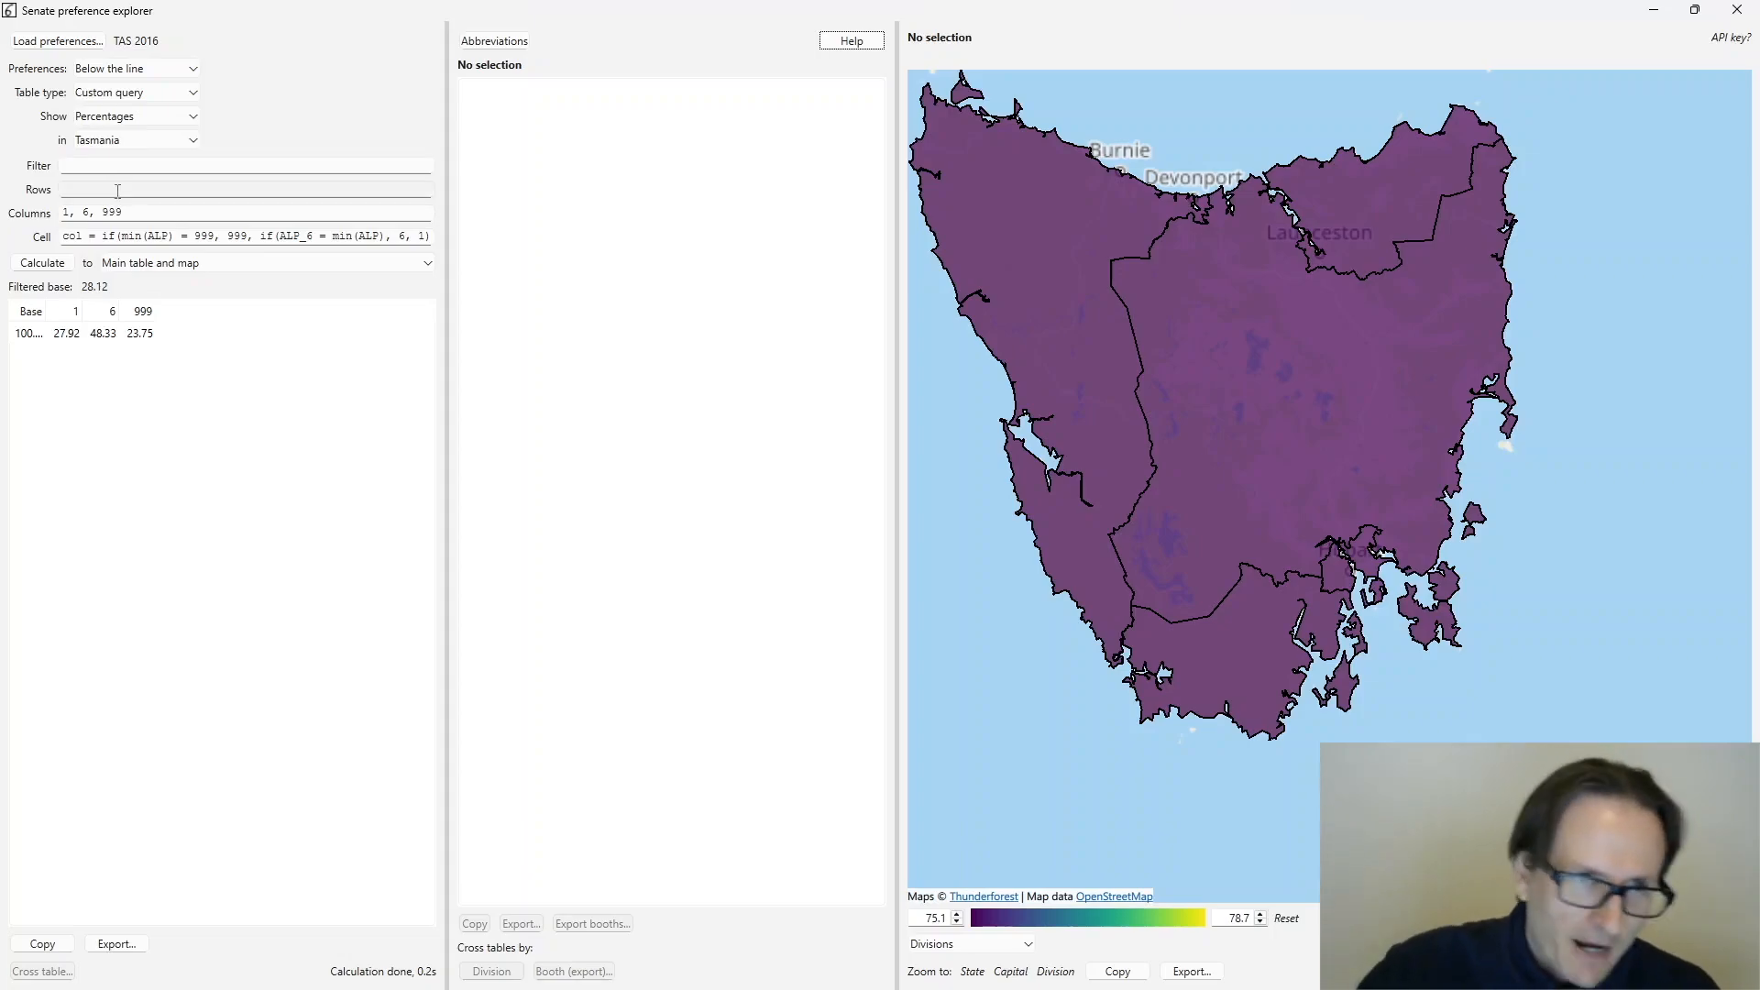
- Show the column 6 result by division and map it by election day booths around Hobart
{"action": "left_click", "coordinate": [105, 338]}
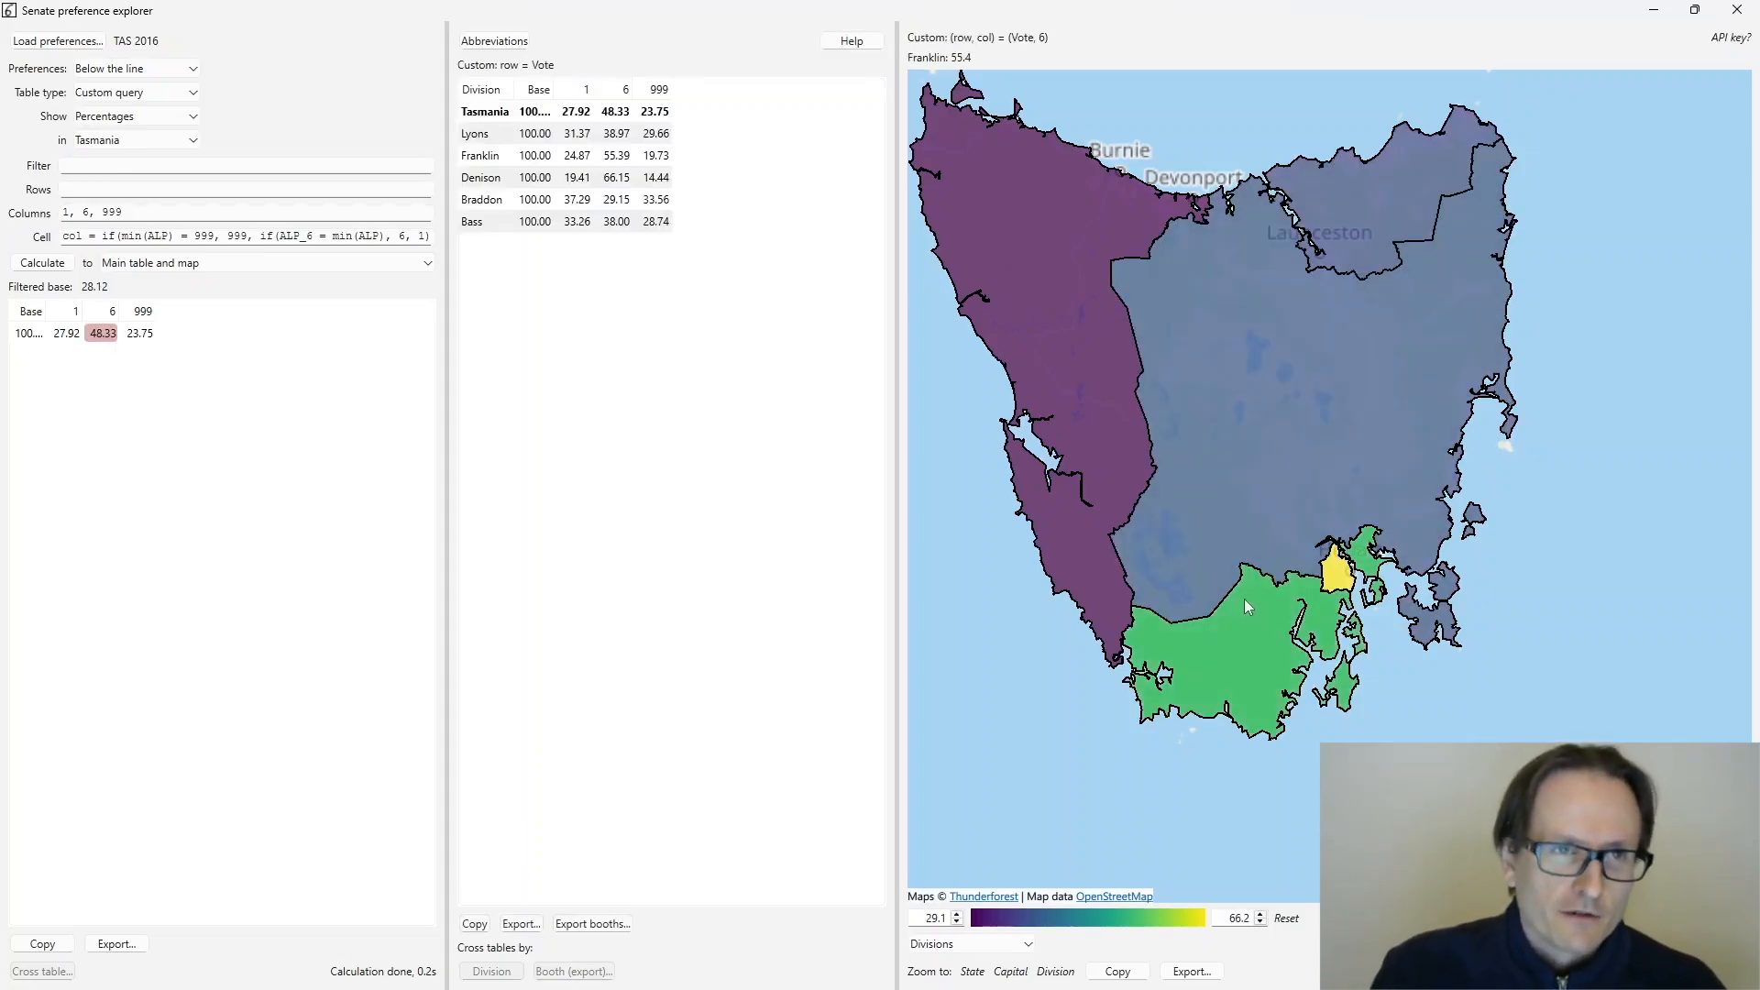
{"action": "scroll", "coordinate": [1359, 587], "scroll_direction": "up", "scroll_amount": 1}
{"action": "scroll", "coordinate": [1356, 587], "scroll_direction": "up", "scroll_amount": 1}
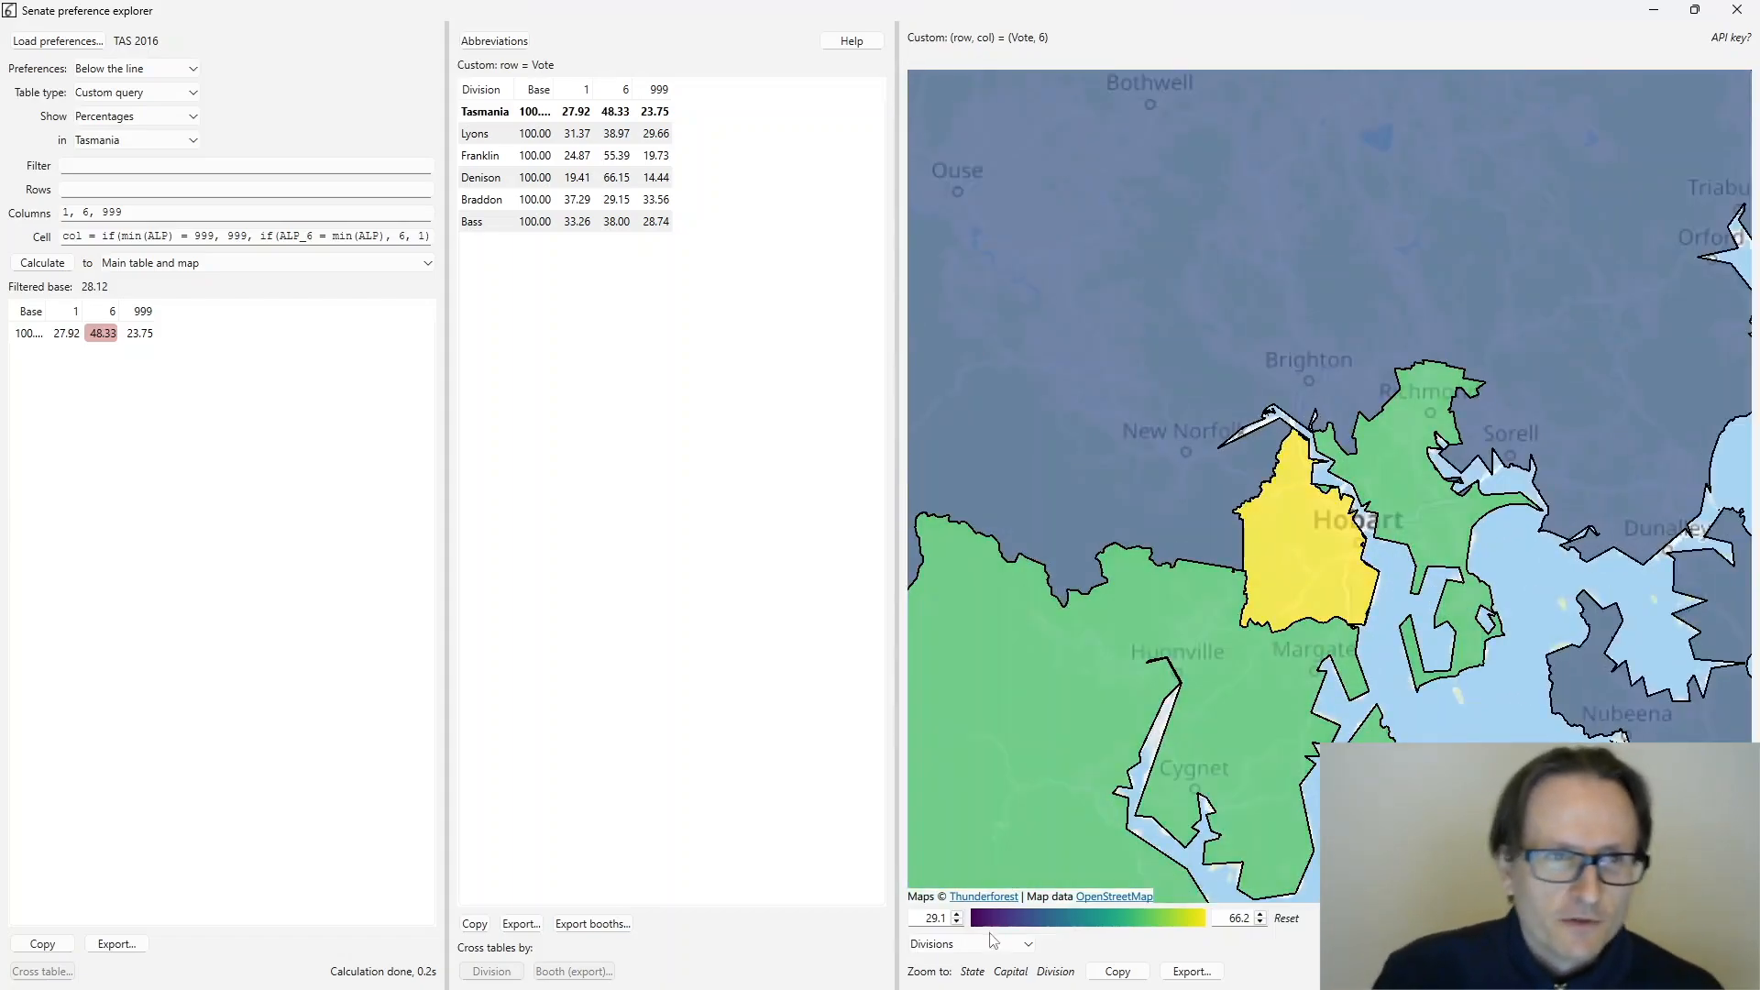
{"action": "left_click", "coordinate": [987, 946]}
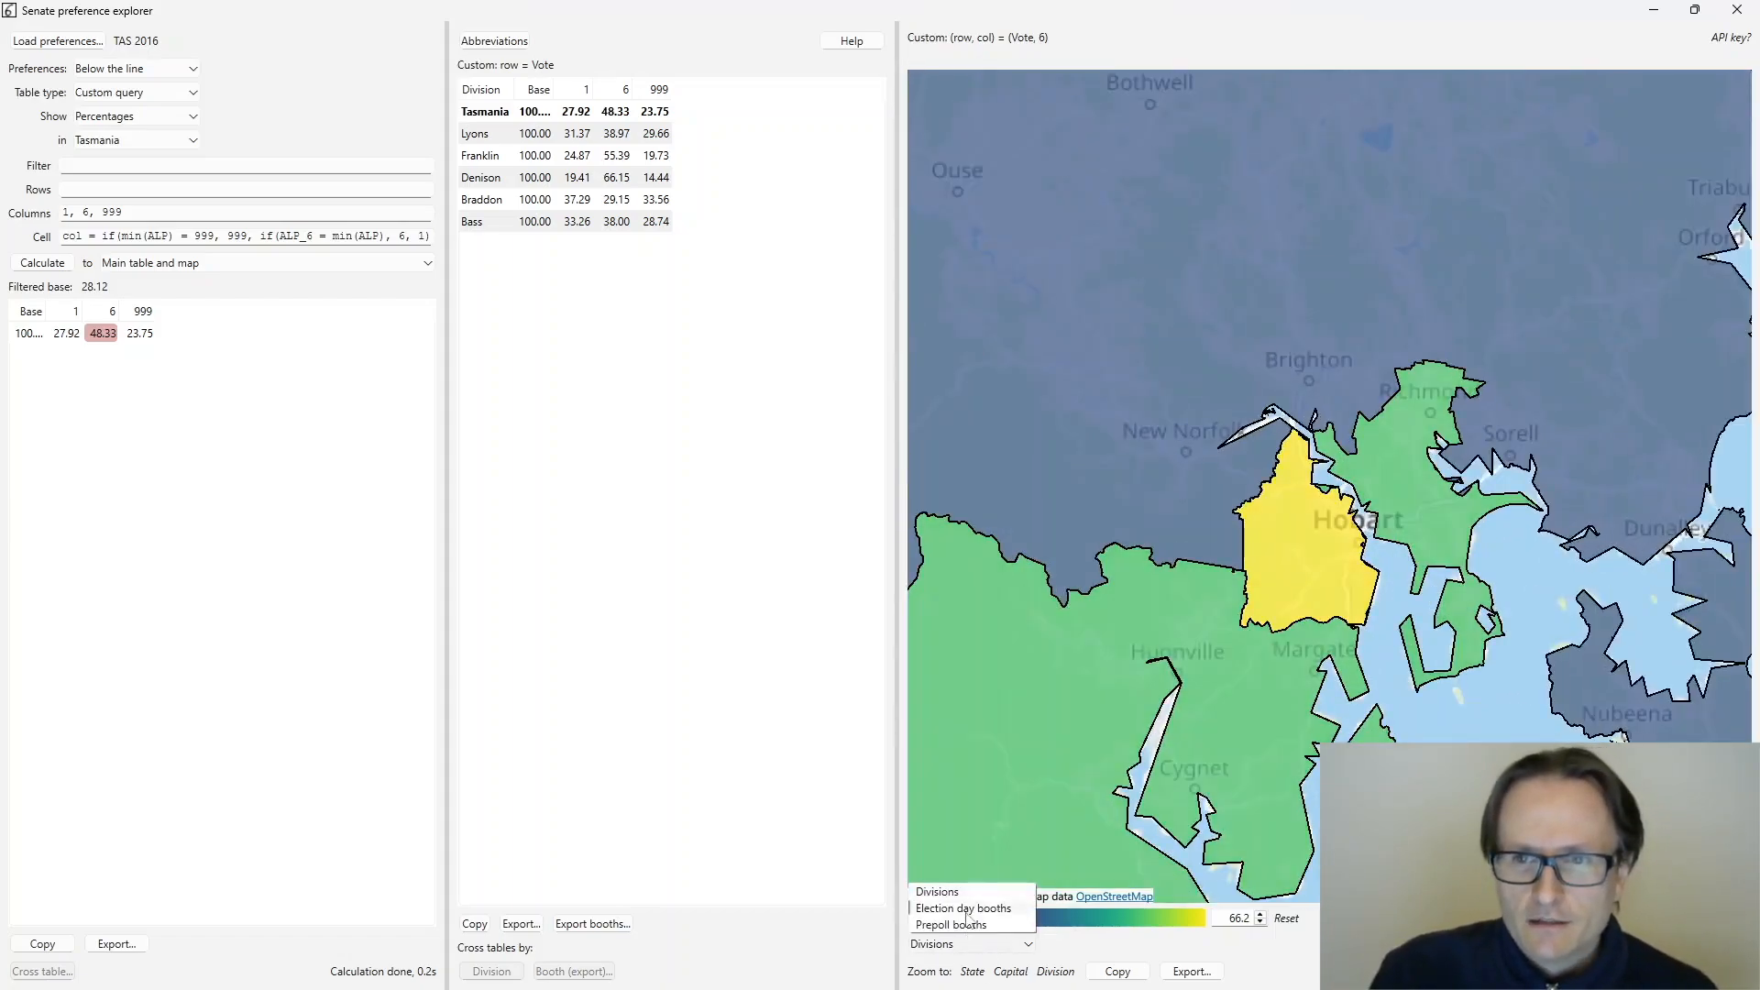
{"action": "left_click", "coordinate": [970, 910]}
{"action": "scroll", "coordinate": [1170, 565], "scroll_direction": "up", "scroll_amount": 2}
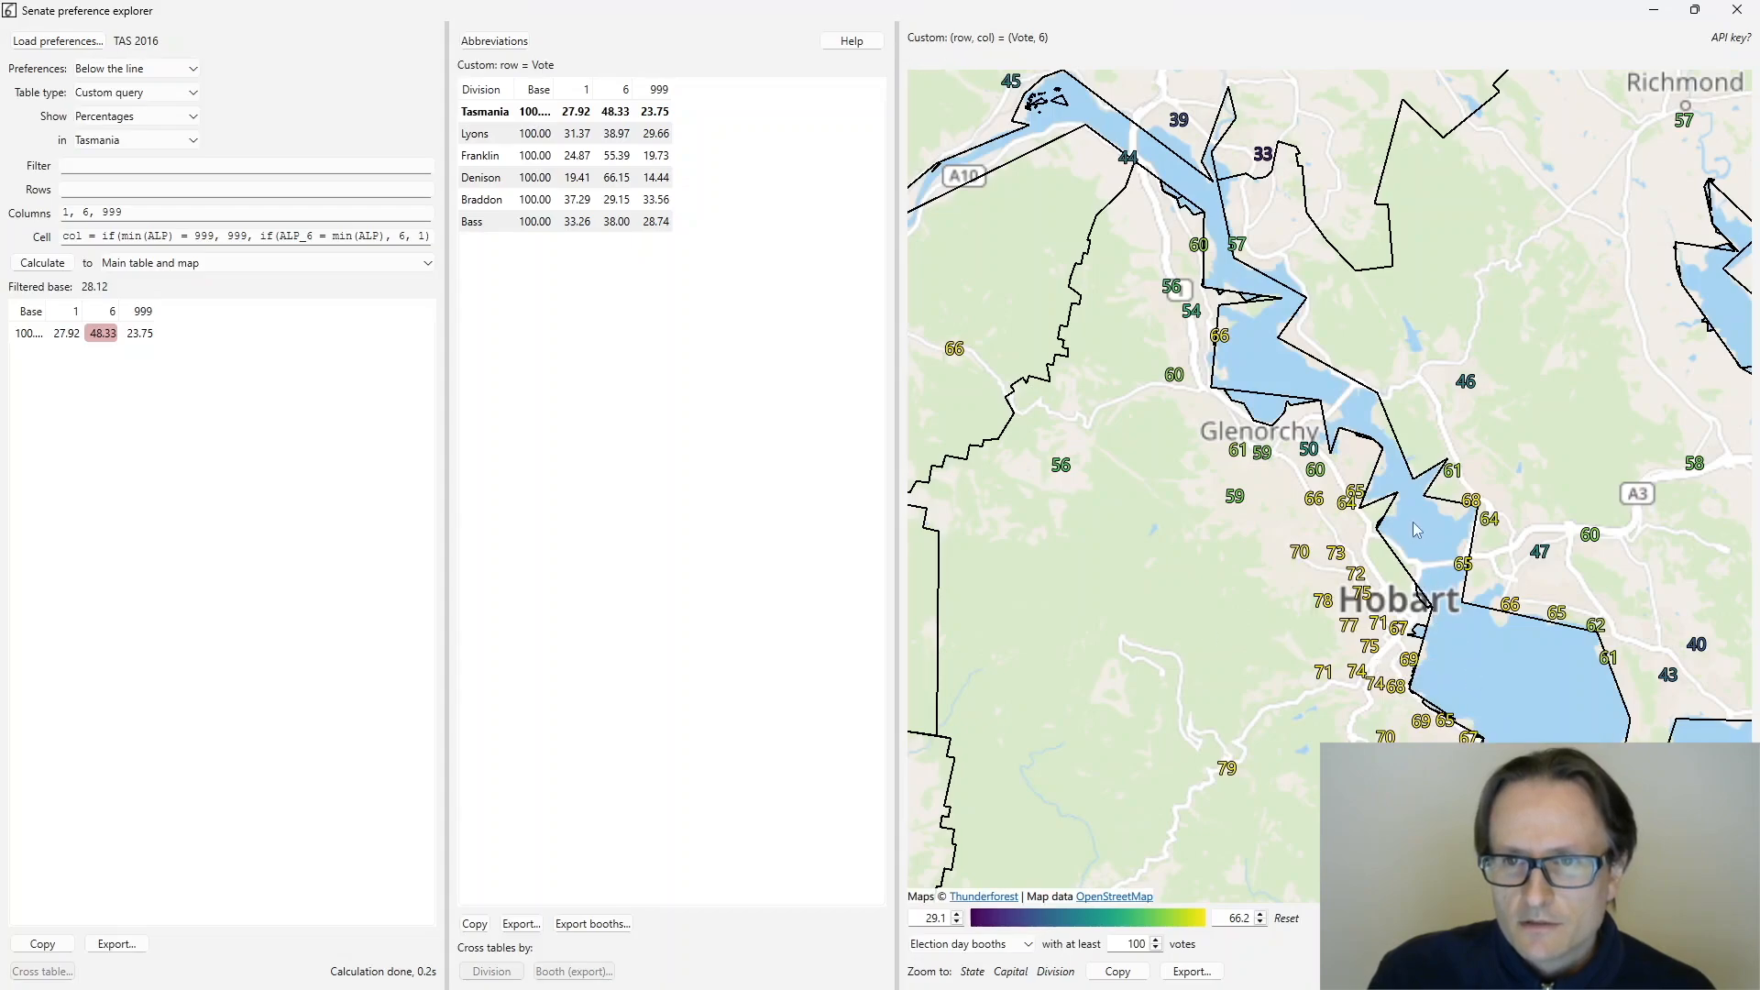
{"action": "mouse_move", "coordinate": [1433, 701]}
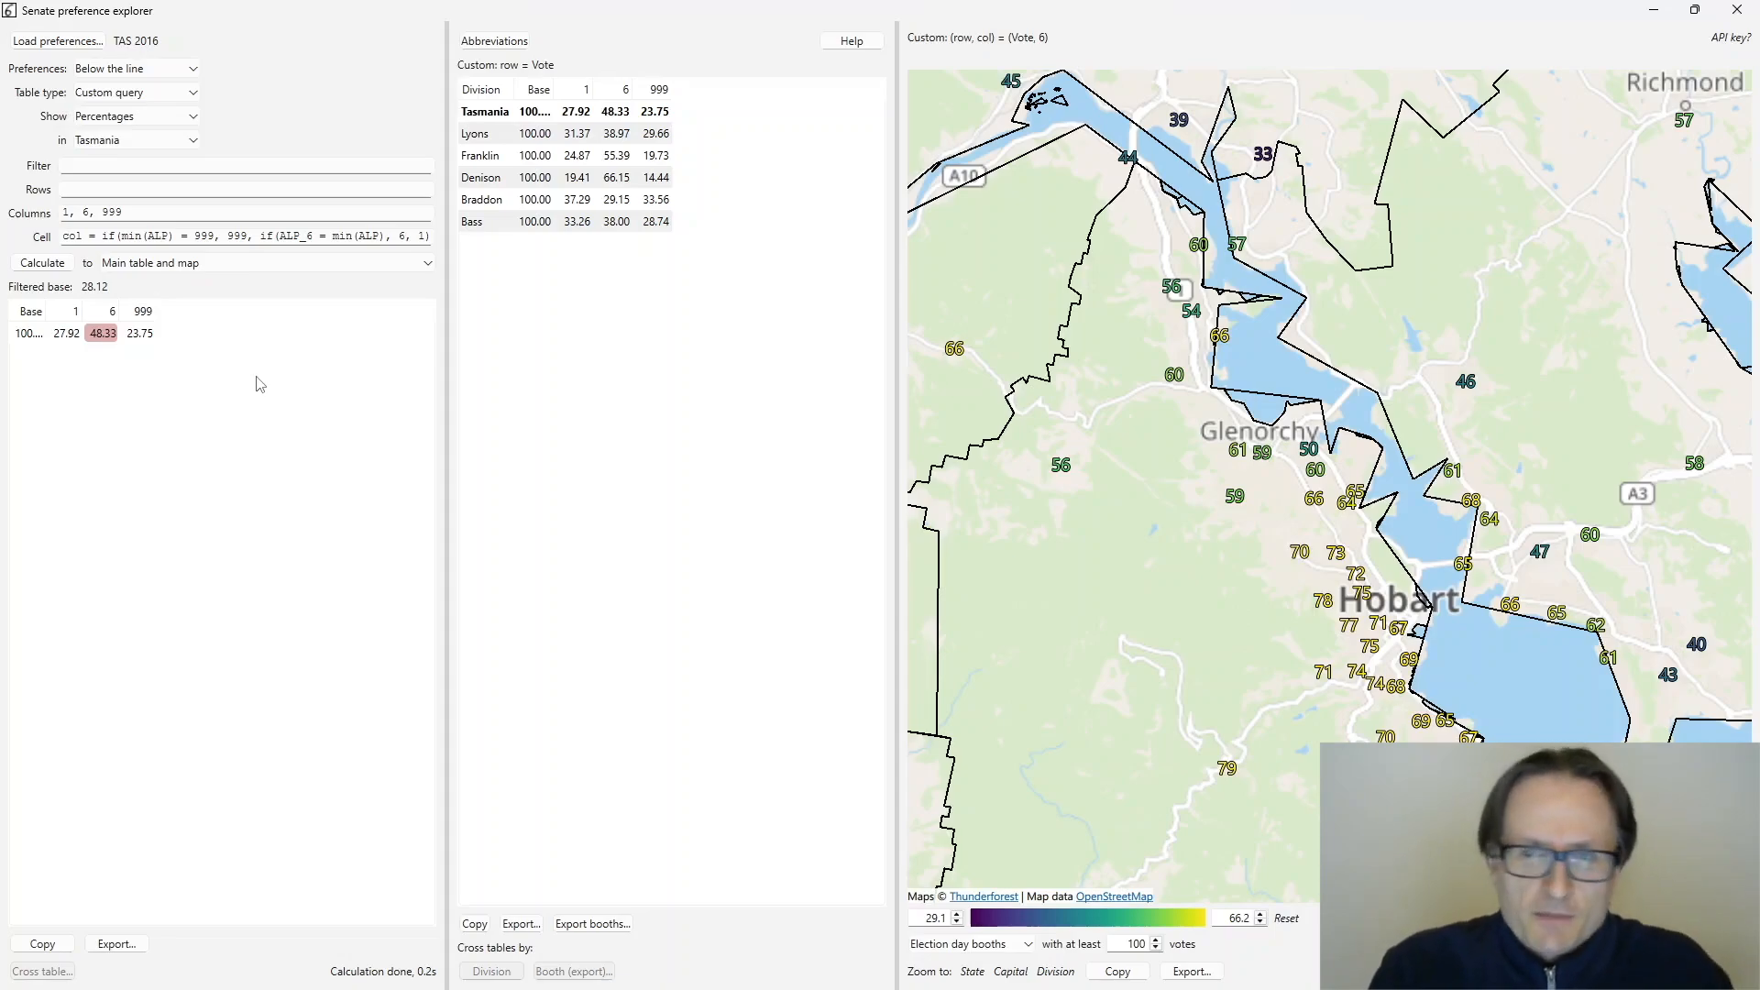
- Set the rows expression to groups and prefix the cell expression with any(row = 1) and
{"action": "left_click", "coordinate": [72, 191]}
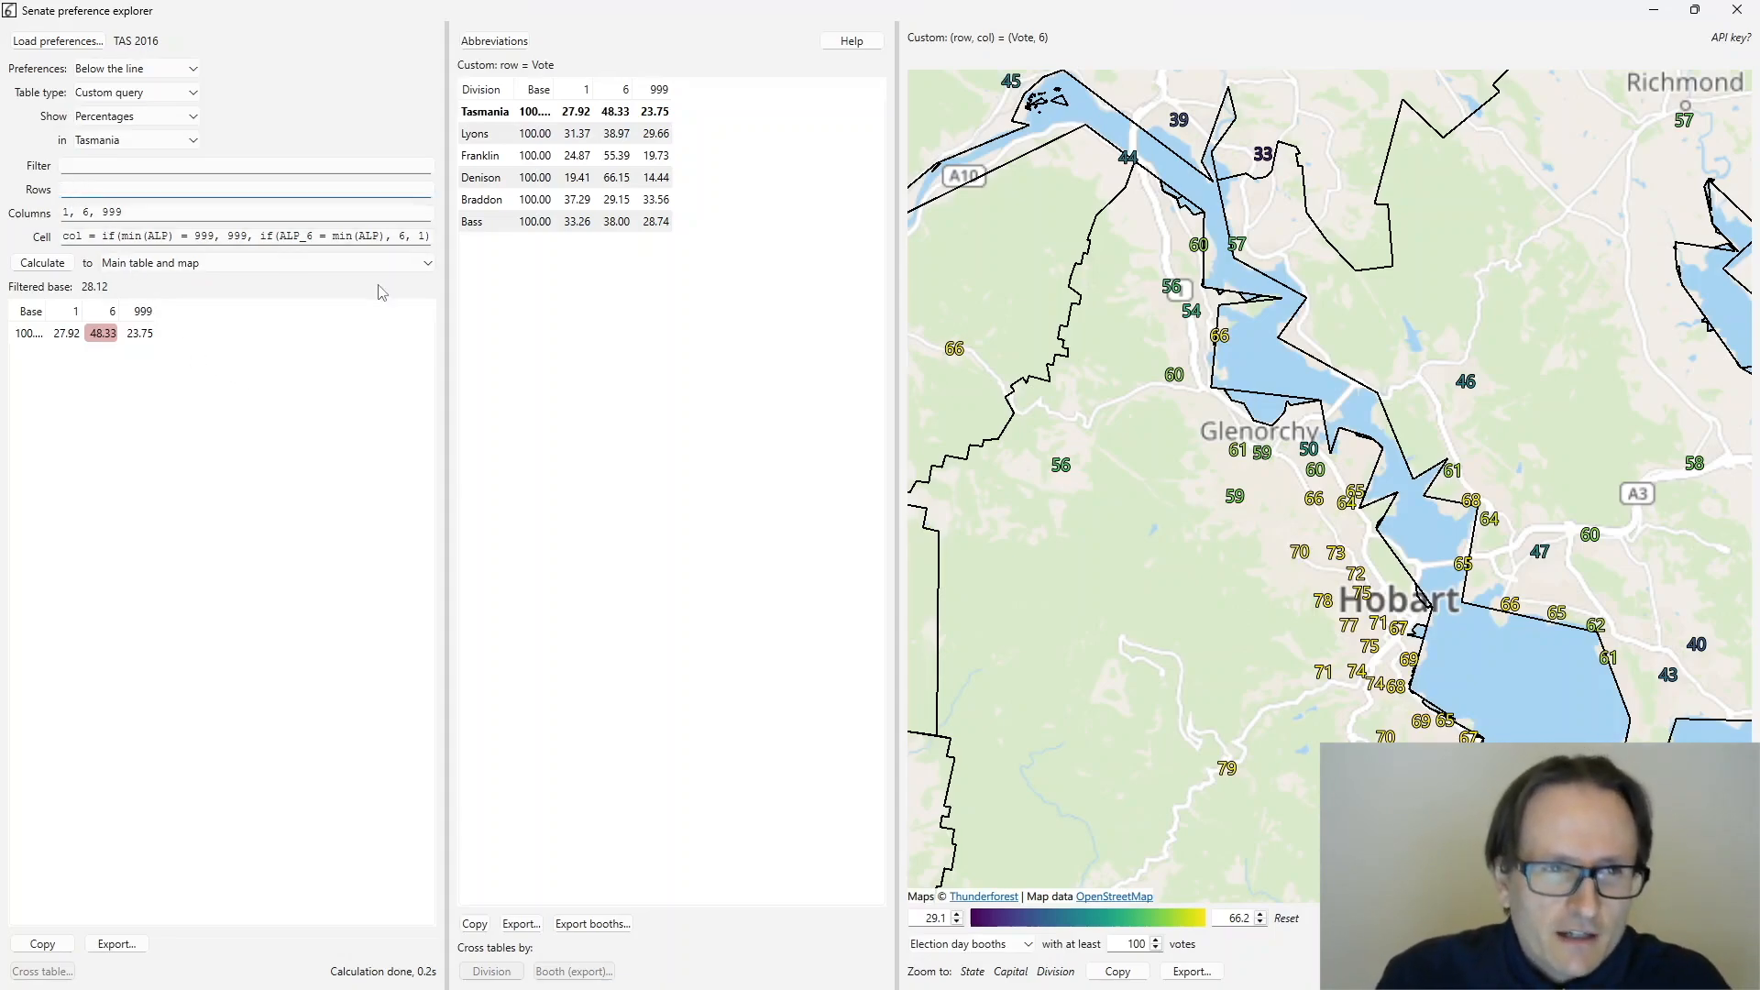
{"action": "type", "text": "groups"}
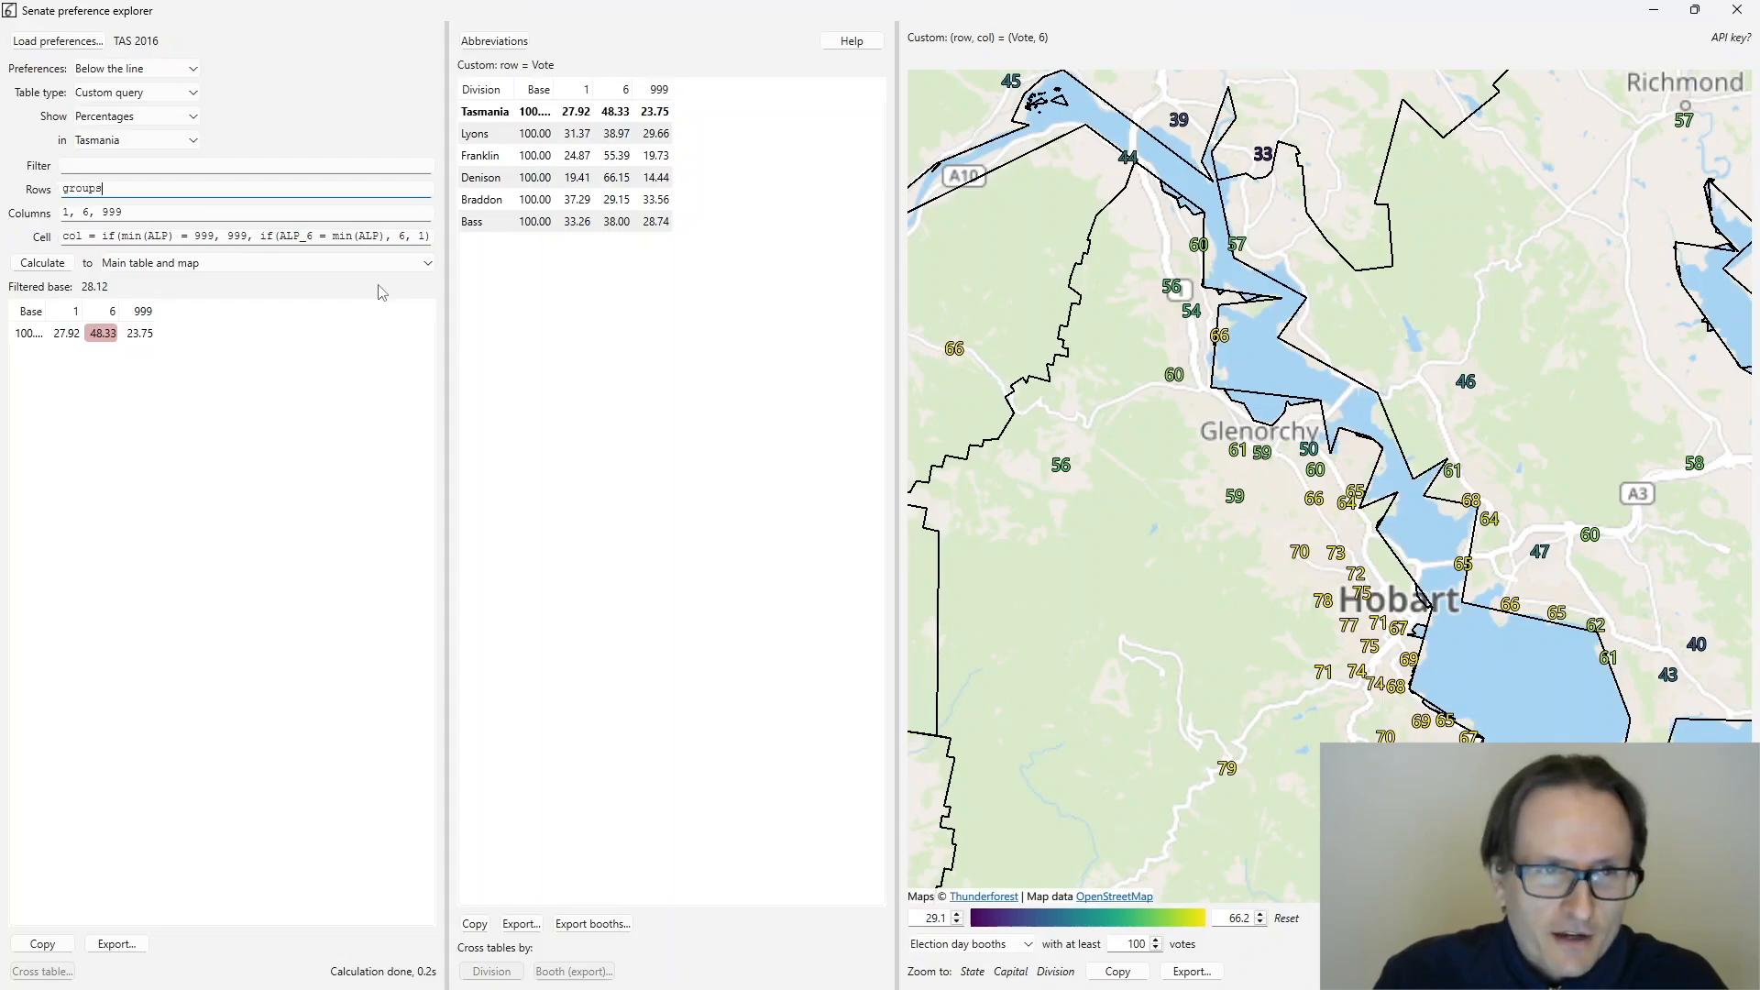
{"action": "left_click", "coordinate": [327, 238]}
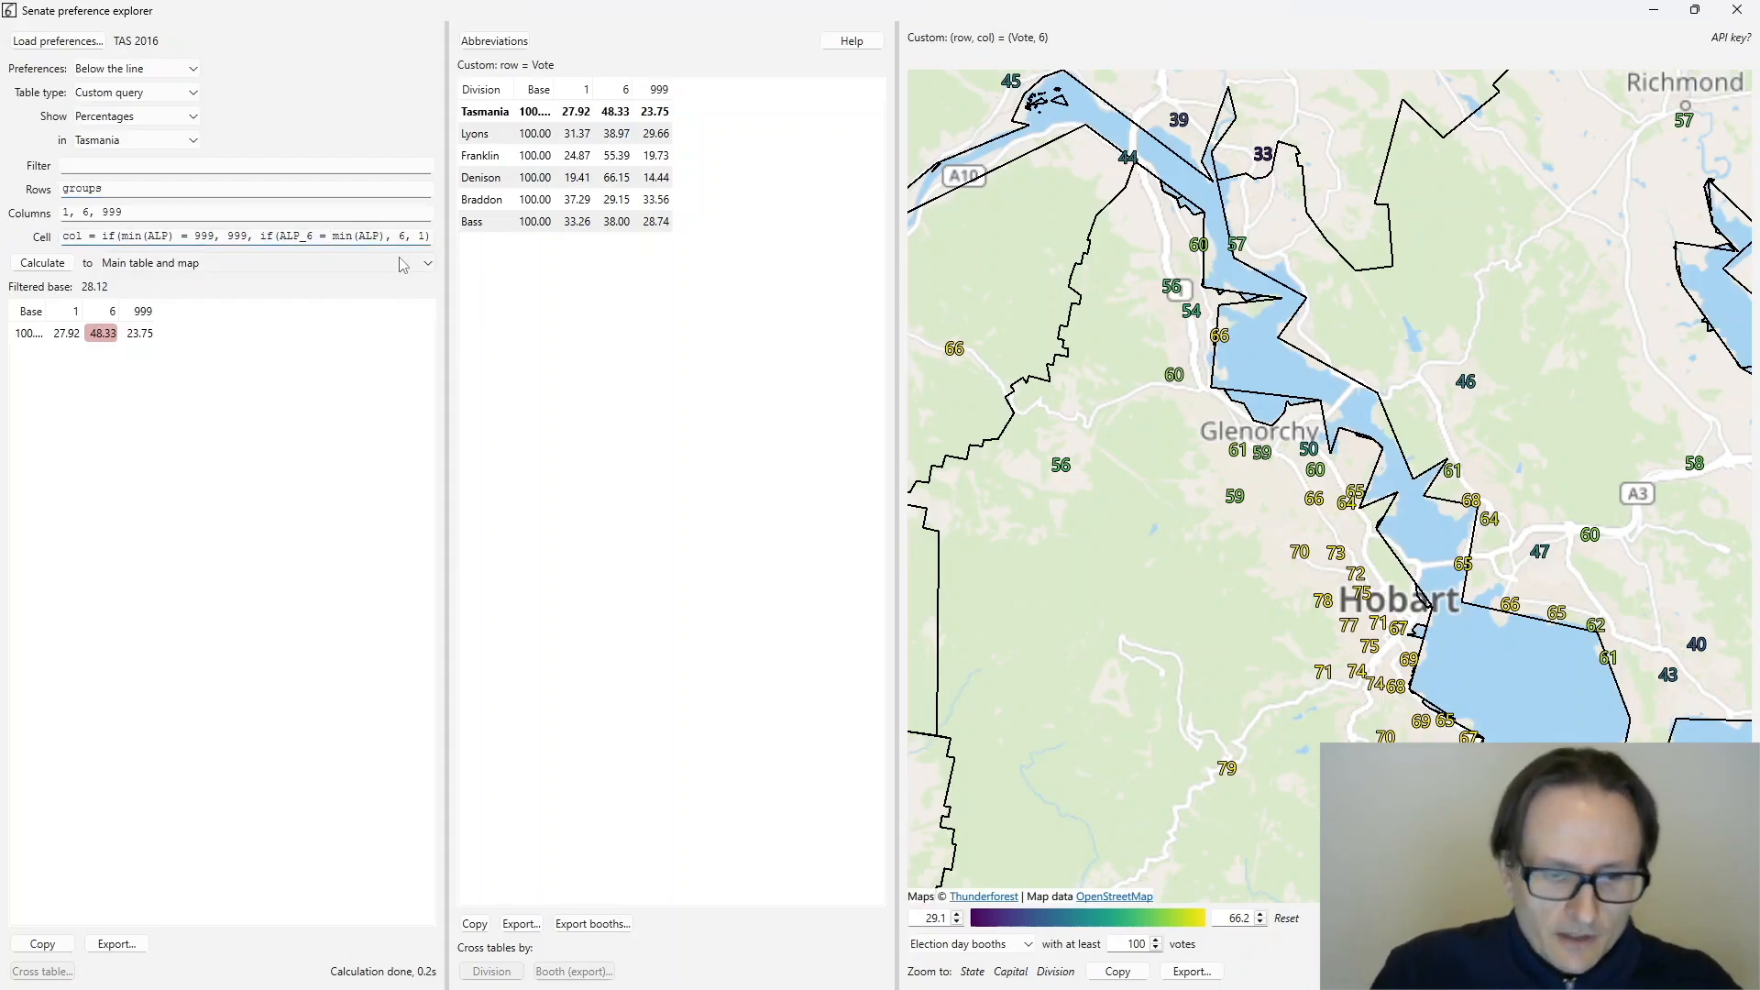
{"action": "key", "text": "Home"}
{"action": "type", "text": "any(row = "}
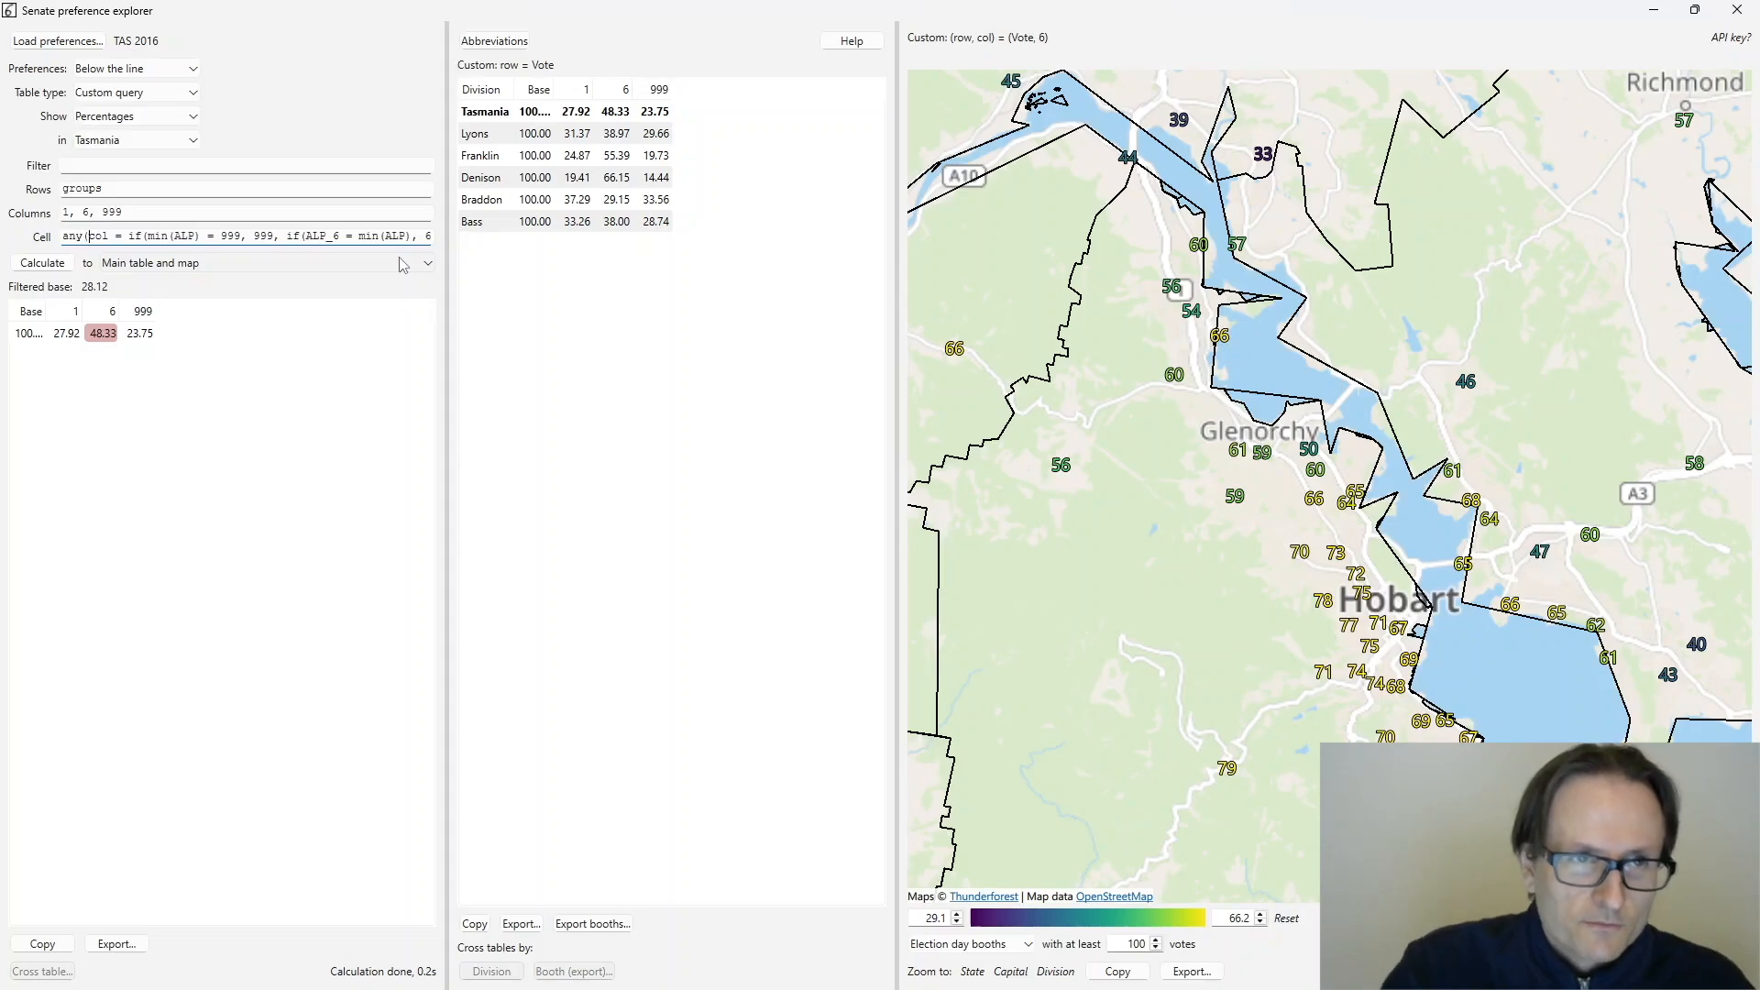
{"action": "type", "text": "1) and"}
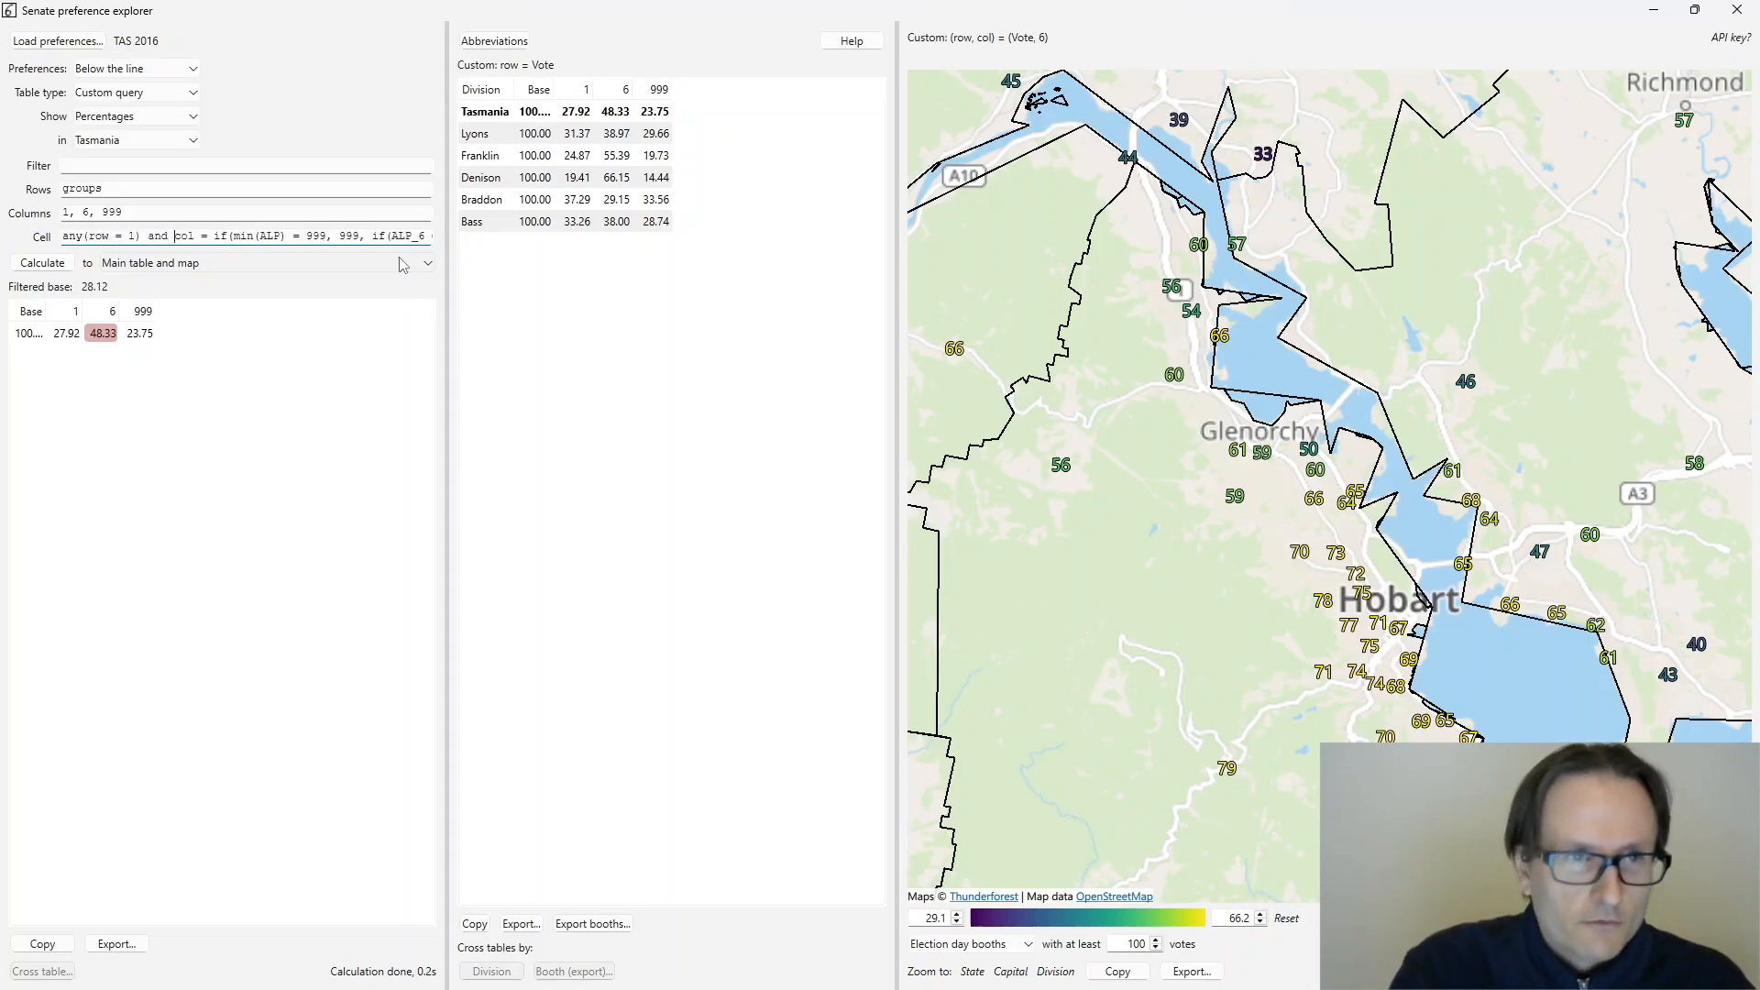
- Calculate the table by group and sort its rows by the Base percentage
{"action": "left_click", "coordinate": [44, 266]}
{"action": "left_click", "coordinate": [31, 312]}
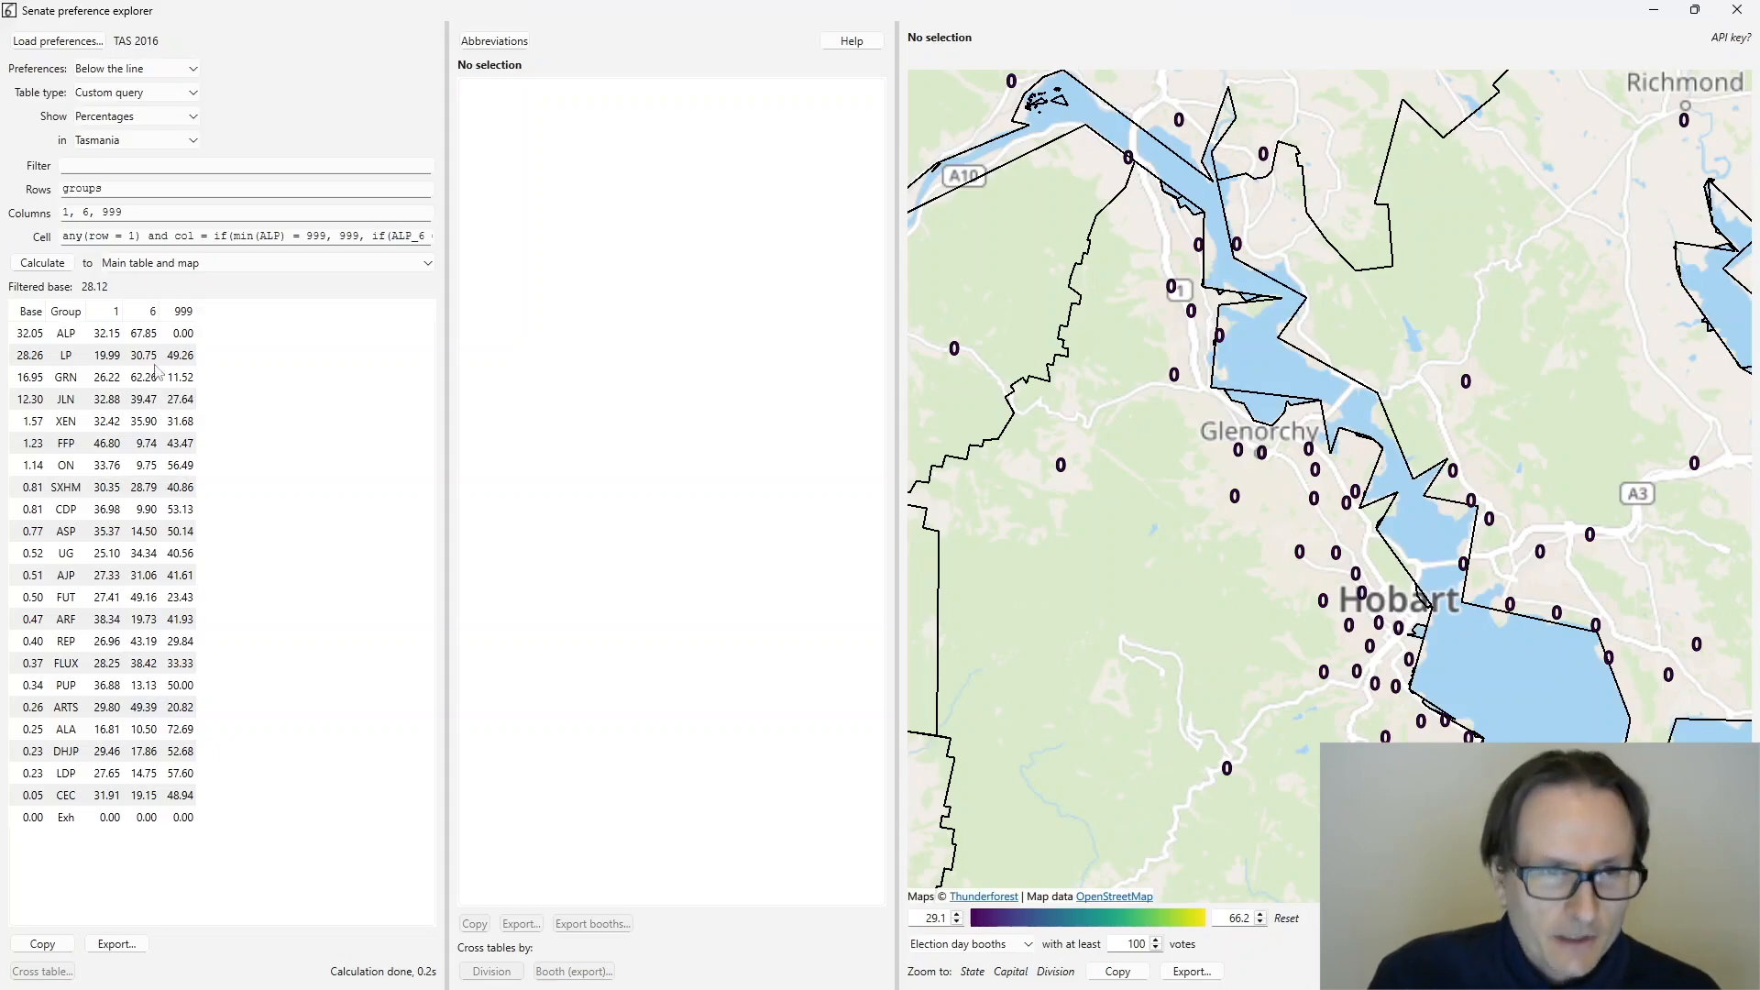
- Set rows to 1..n_max, clear the columns expression, set the cell expression to row = n_prefs and calculate the table
{"action": "double_click", "coordinate": [91, 189]}
{"action": "type", "text": "1..nmax"}
{"action": "key", "text": "Tab"}
{"action": "key", "text": "BackSpace"}
{"action": "key", "text": "Tab"}
{"action": "key", "text": "BackSpace"}
{"action": "type", "text": "row = n_prefs"}
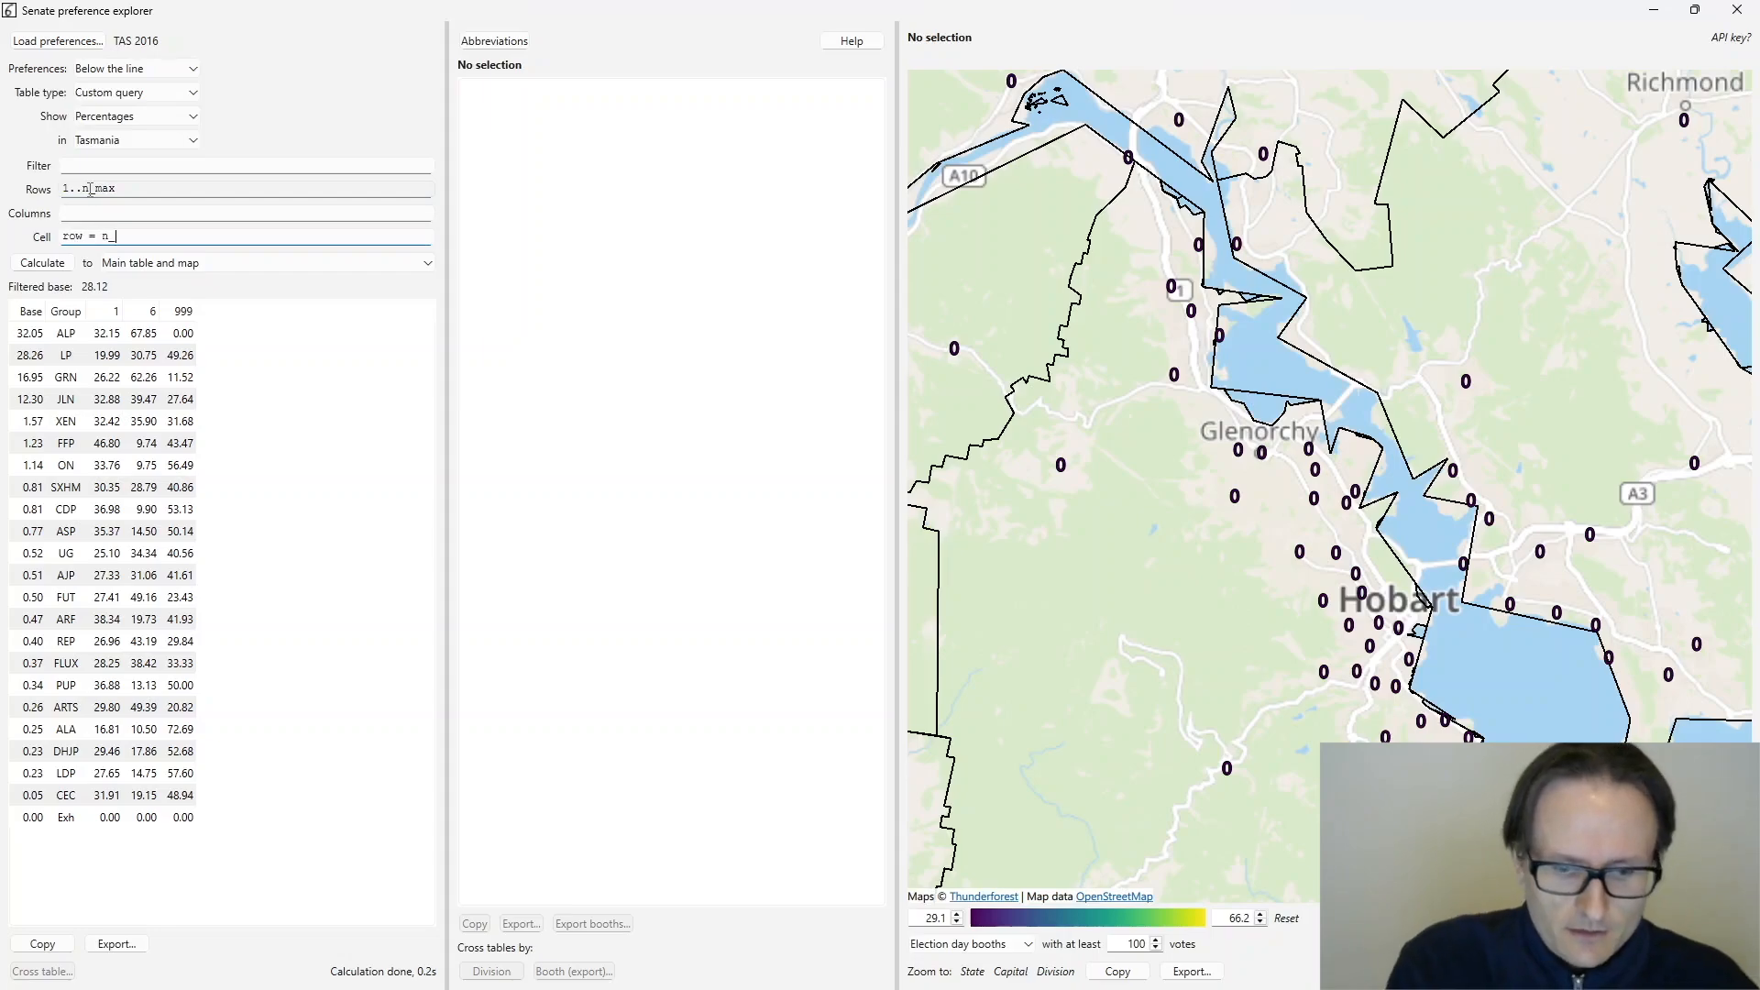
{"action": "left_click", "coordinate": [64, 264]}
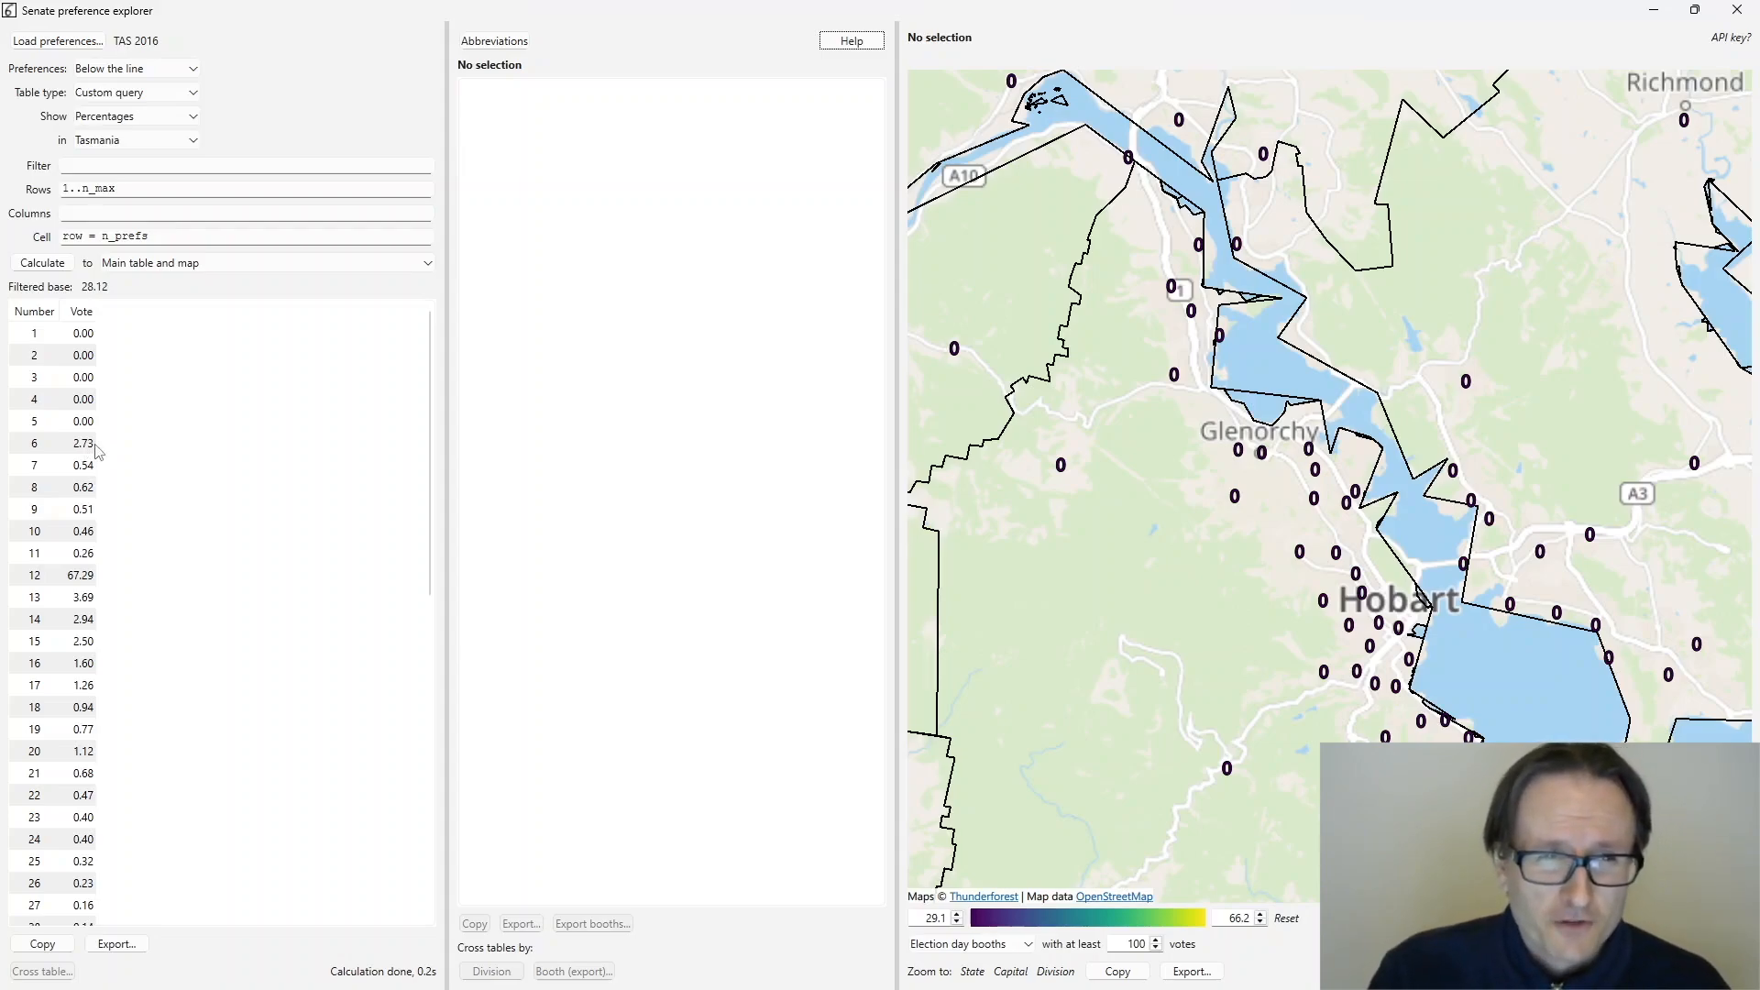
- Show the vote for exactly 12 preferences by division and on the map, and review the other preference counts
{"action": "left_click", "coordinate": [77, 576]}
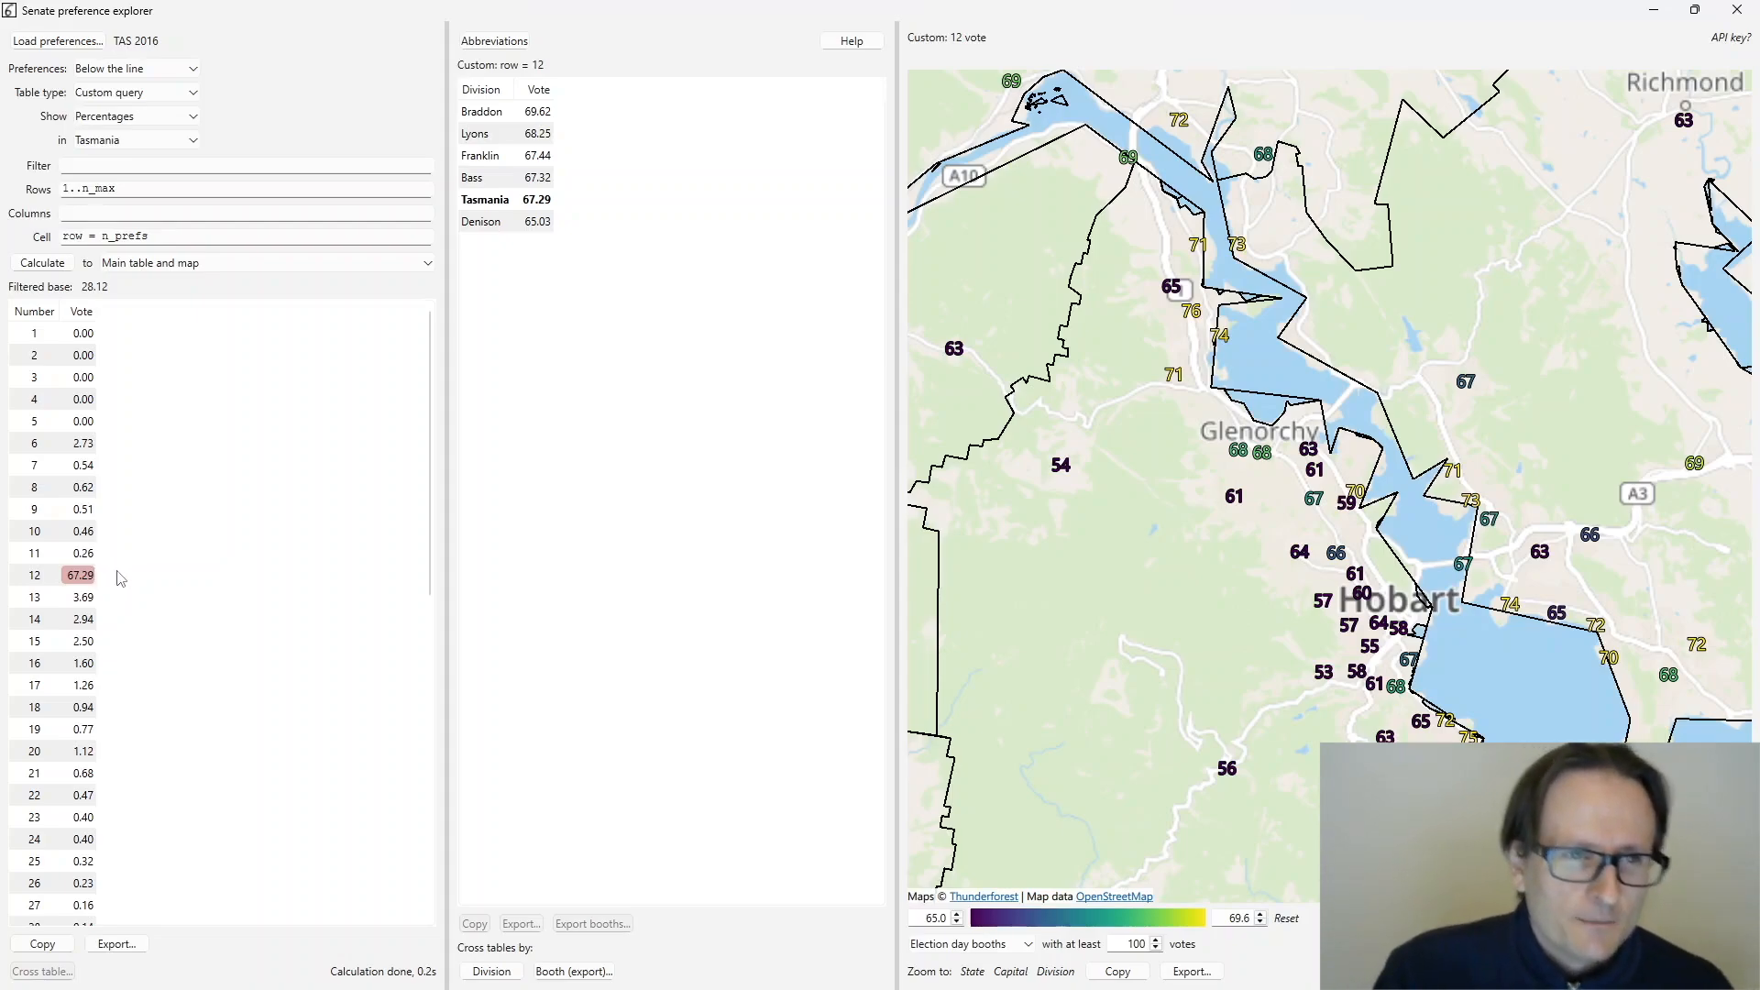
{"action": "scroll", "coordinate": [103, 585], "scroll_direction": "down", "scroll_amount": 1}
{"action": "scroll", "coordinate": [104, 585], "scroll_direction": "down", "scroll_amount": 9}
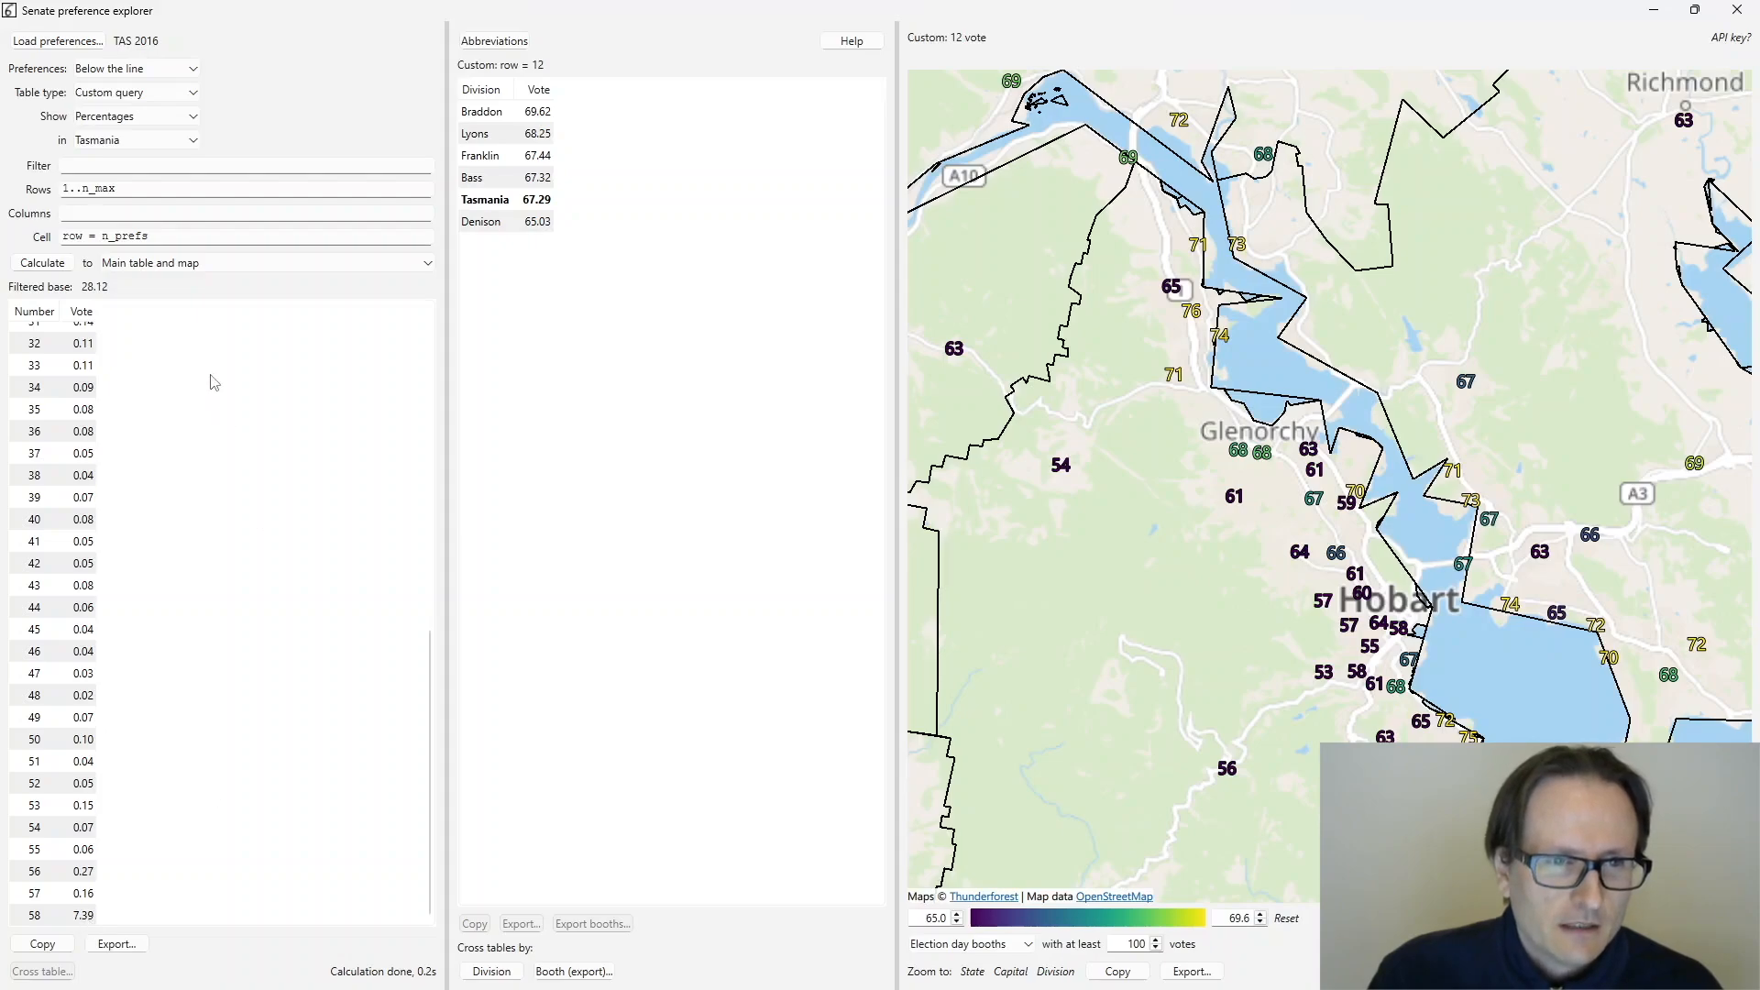
{"action": "scroll", "coordinate": [177, 770], "scroll_direction": "up", "scroll_amount": 10}
- Load the preference file 2025_tas.sqlite, recalculate the number-of-preferences table and review it through to its last row
{"action": "left_click", "coordinate": [92, 42]}
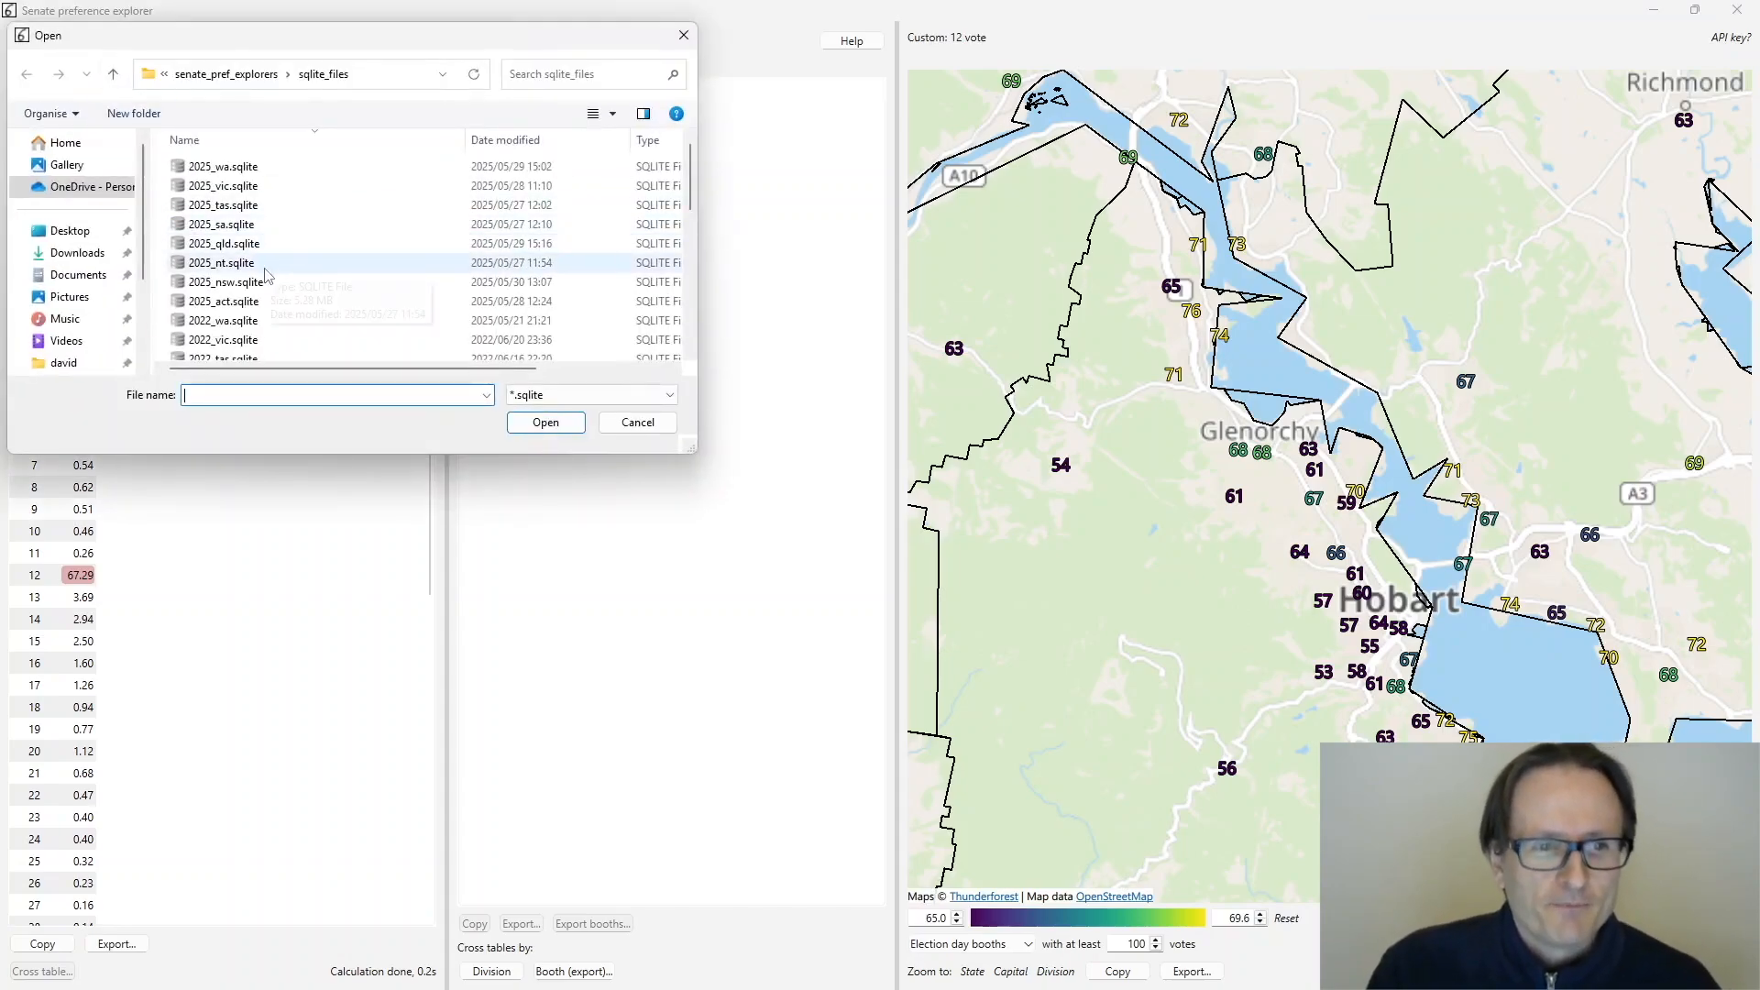
{"action": "double_click", "coordinate": [222, 206]}
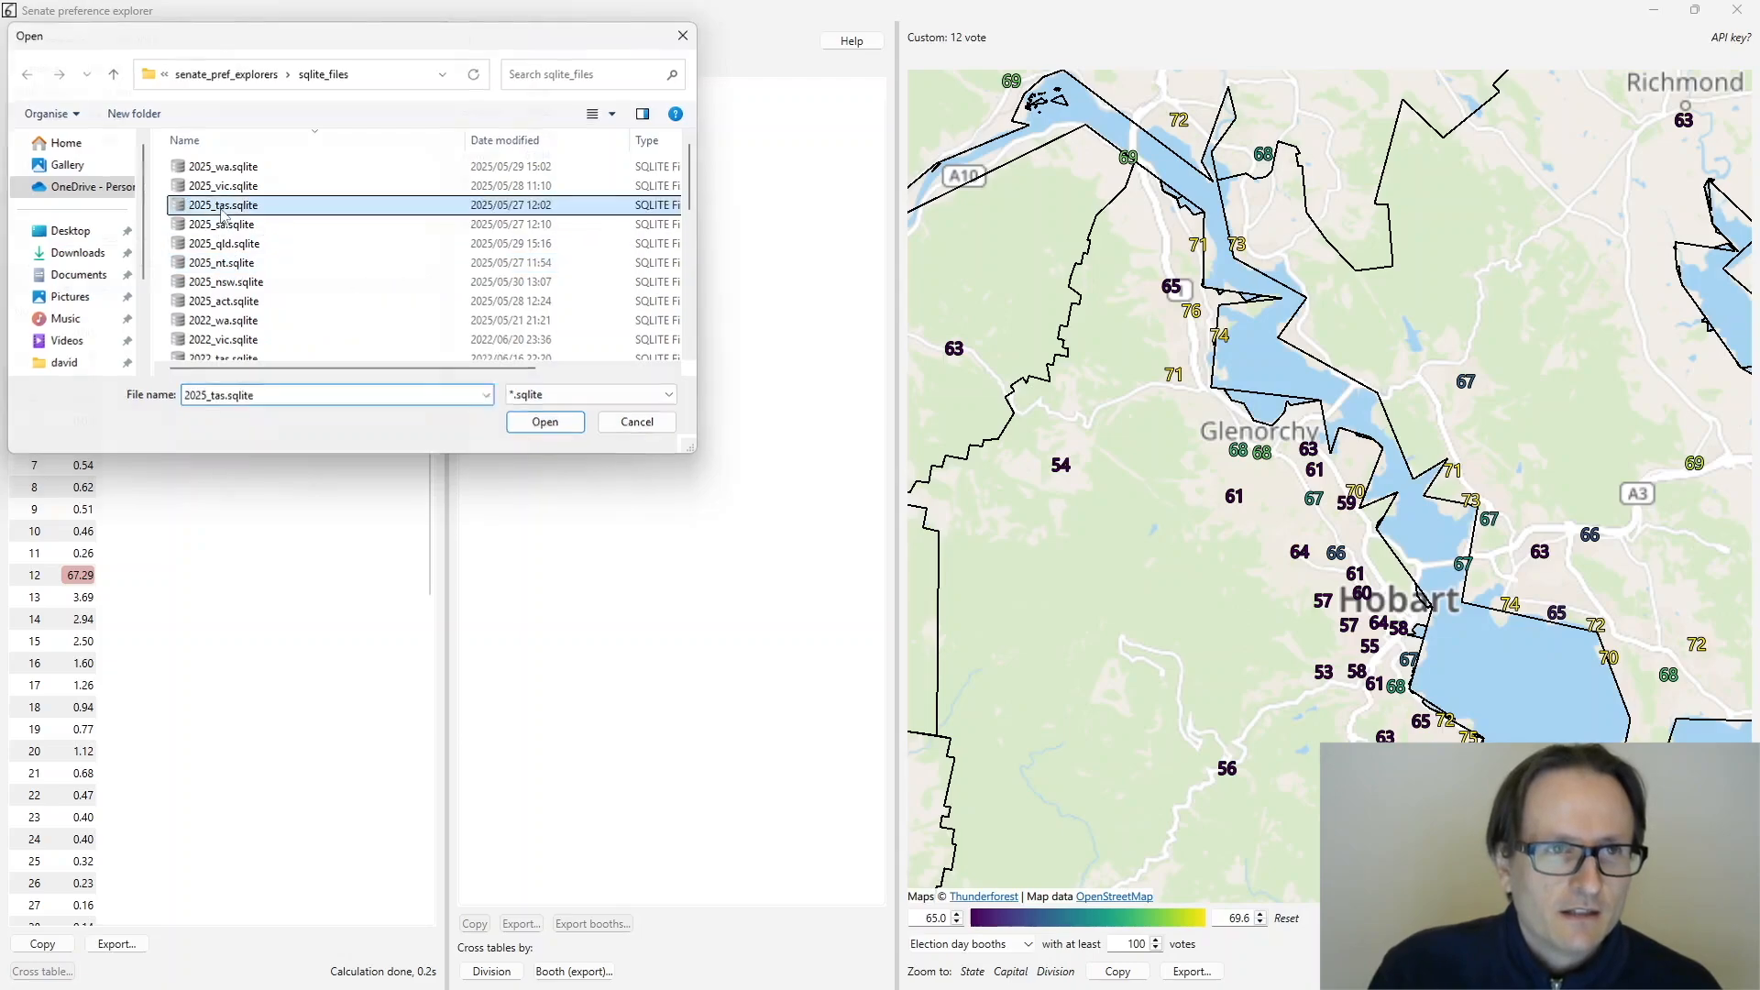
{"action": "left_click", "coordinate": [46, 264]}
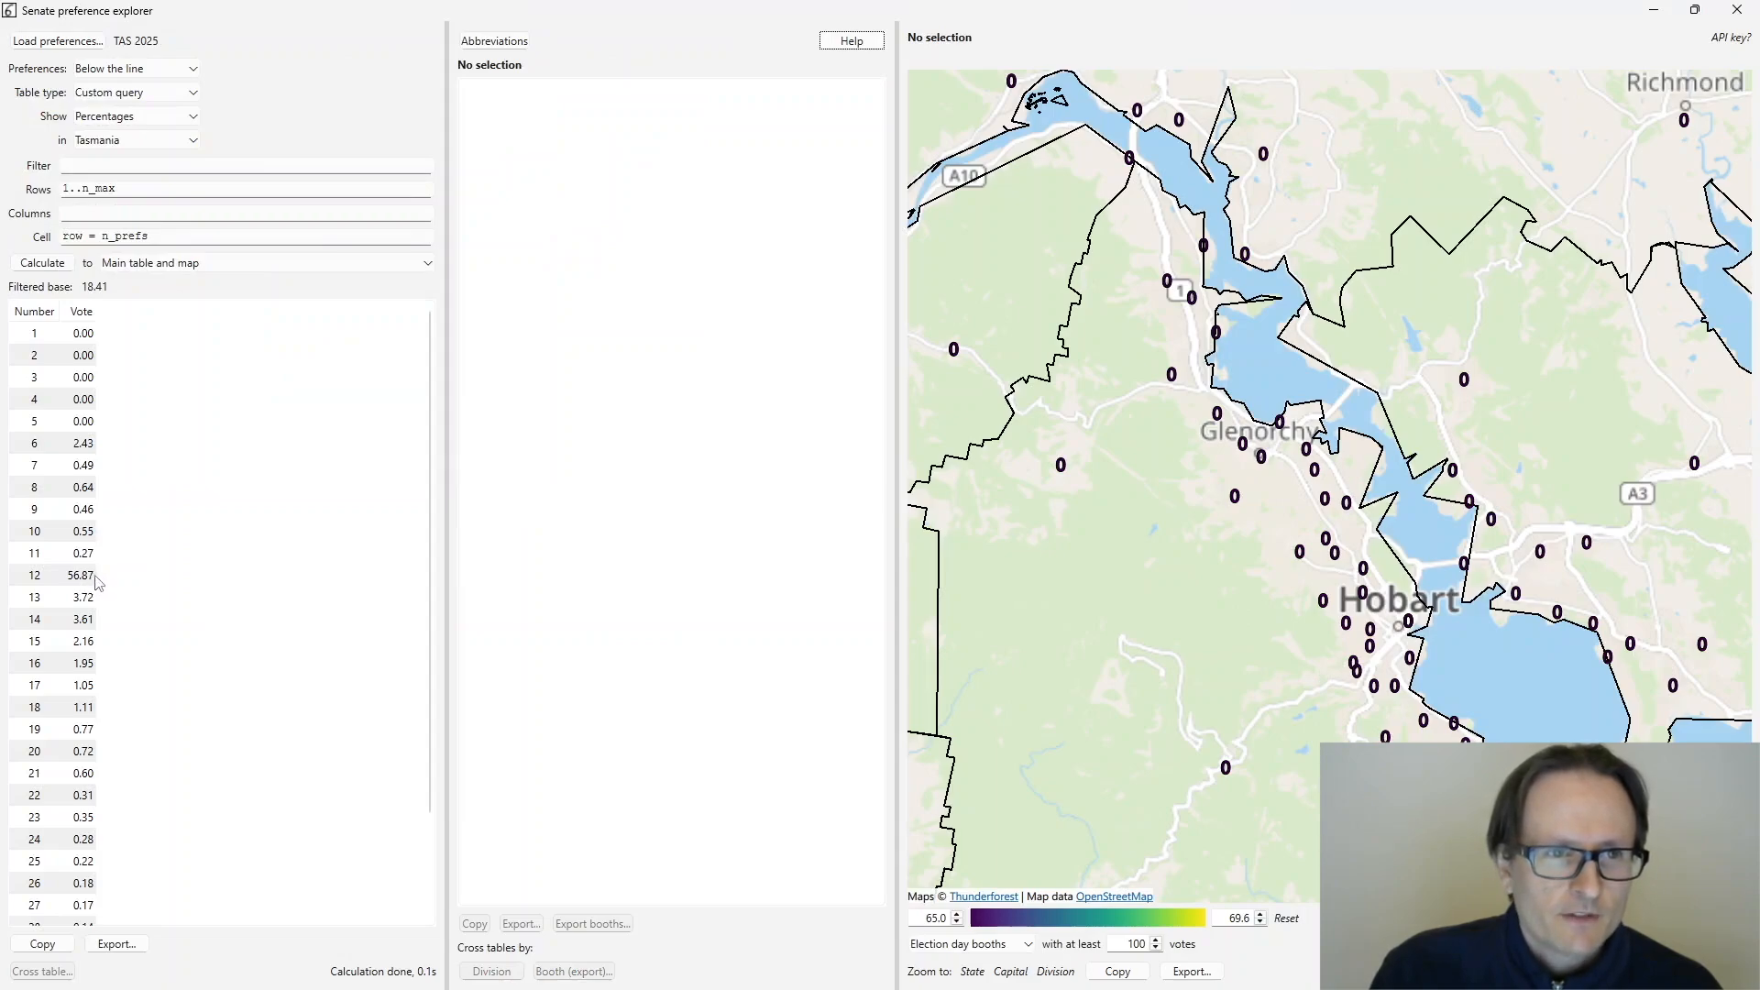
{"action": "scroll", "coordinate": [109, 581], "scroll_direction": "down", "scroll_amount": 2}
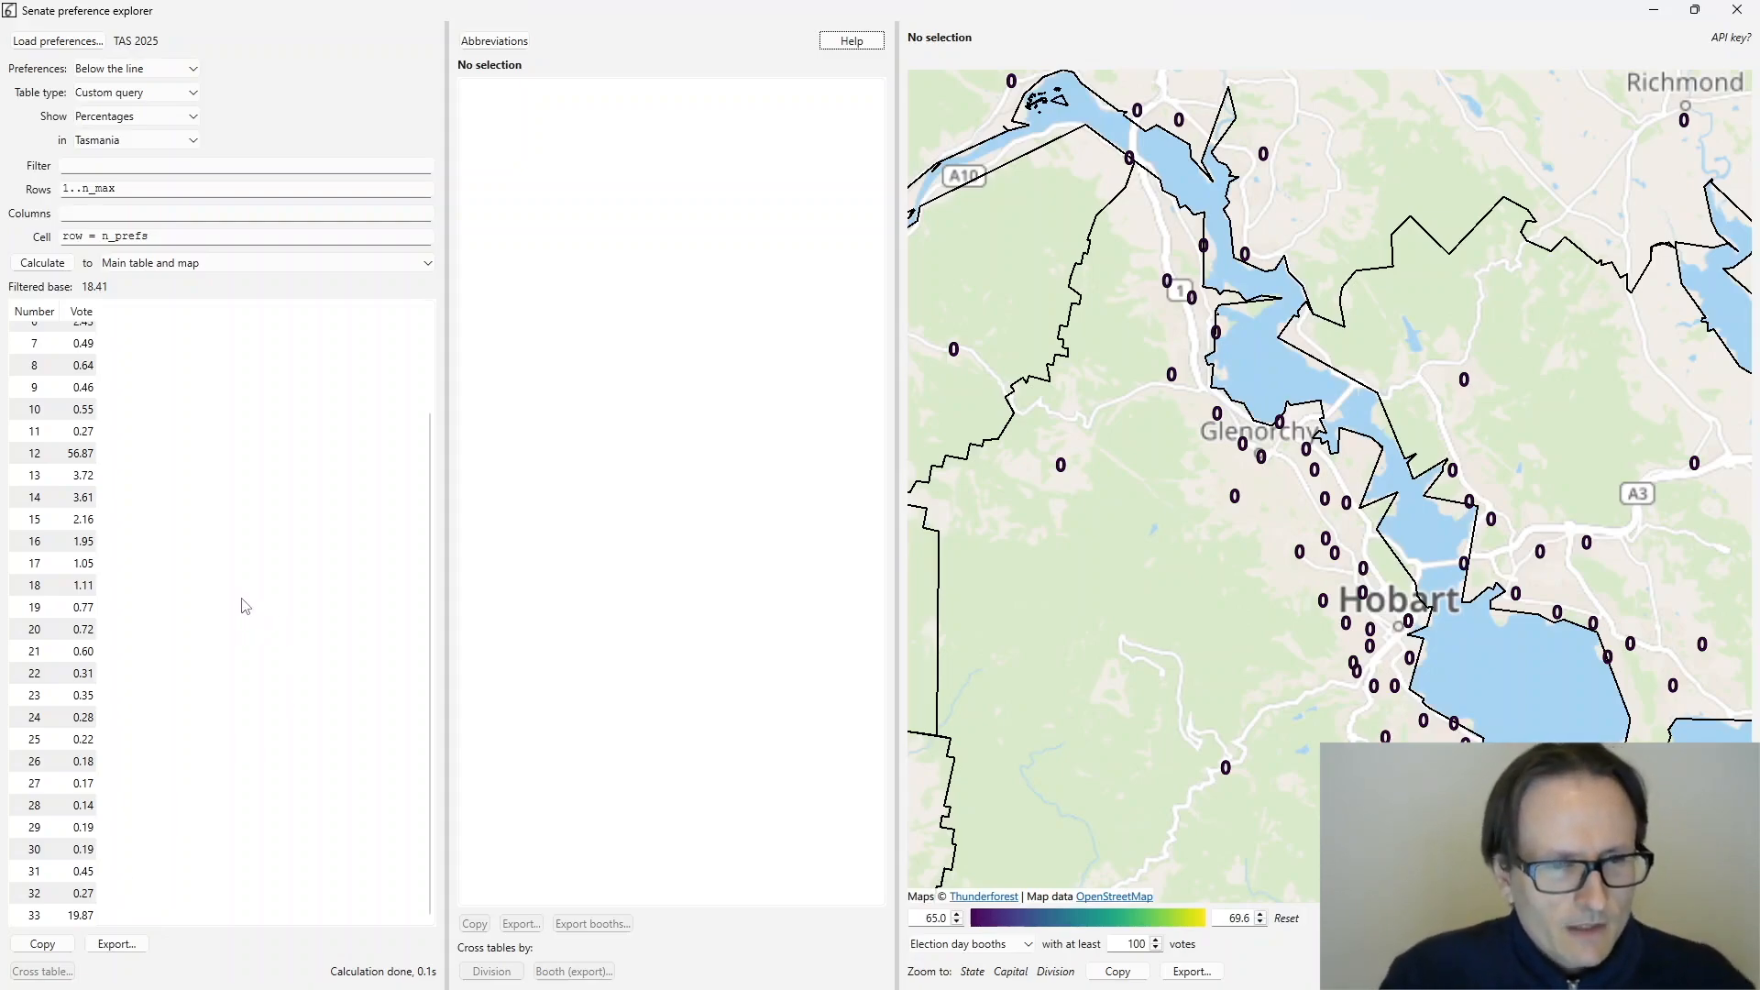
- Load the preference file 2025_nsw.sqlite, keep above-the-line preferences and set the table type to Custom query
{"action": "key", "text": "alt+Tab"}
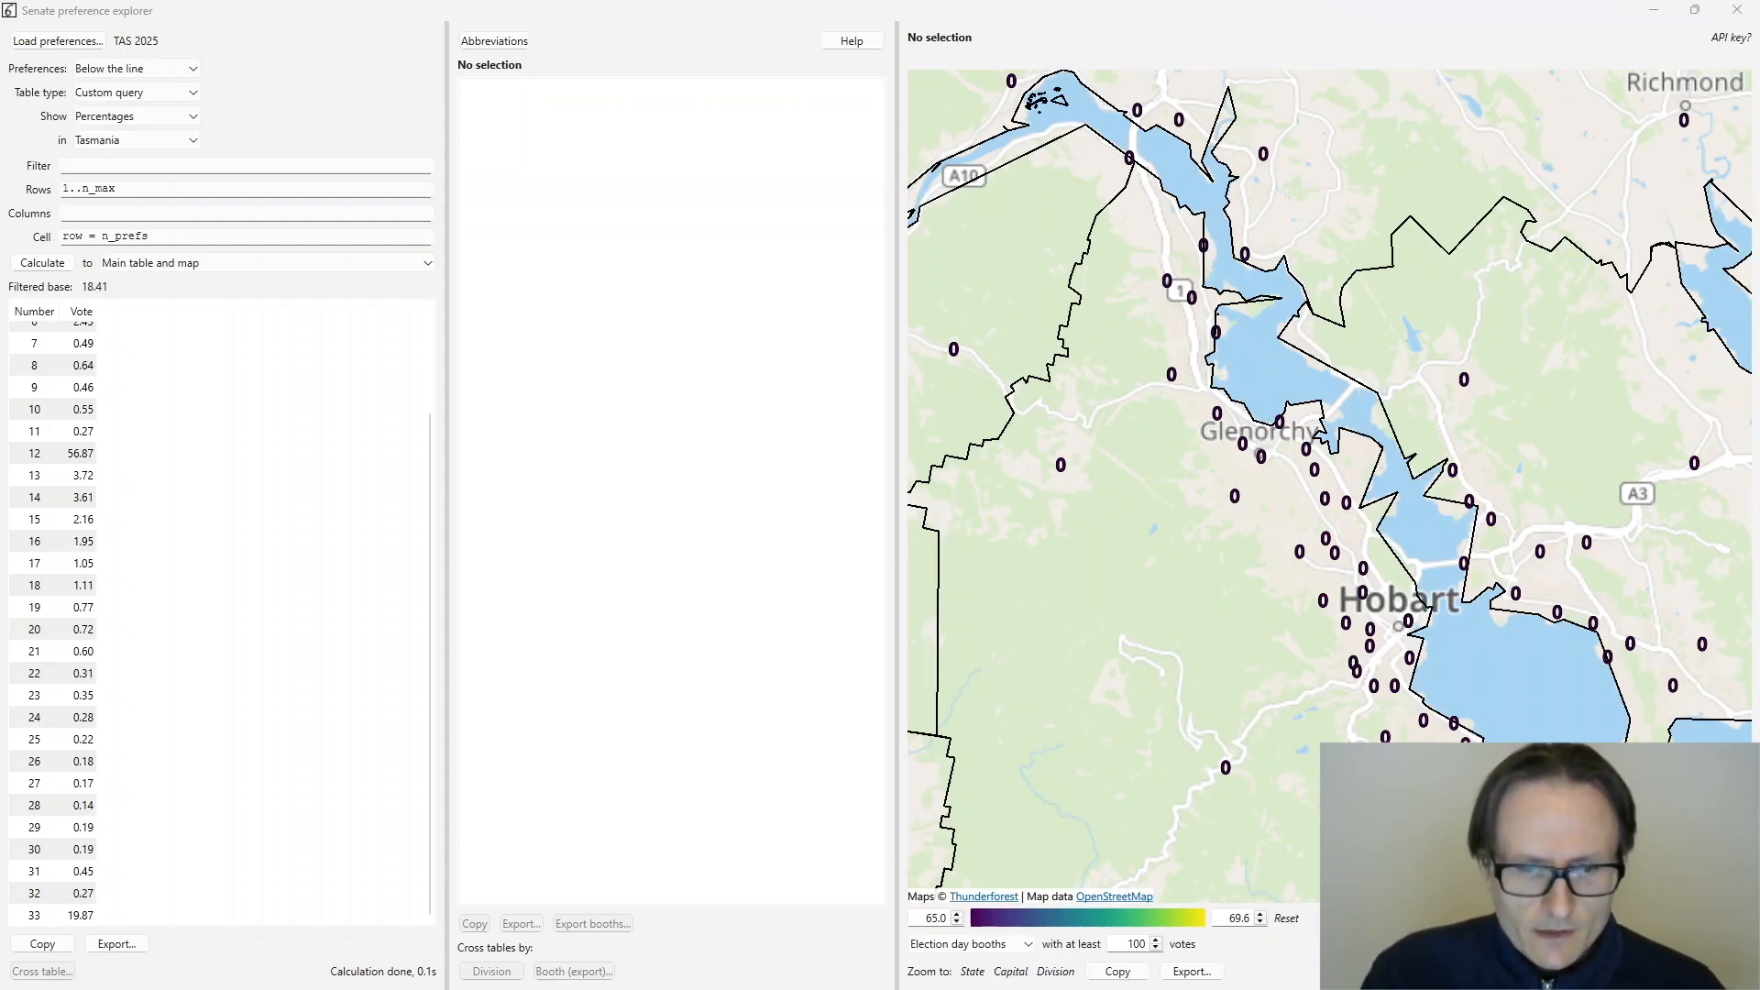
{"action": "left_click", "coordinate": [51, 39]}
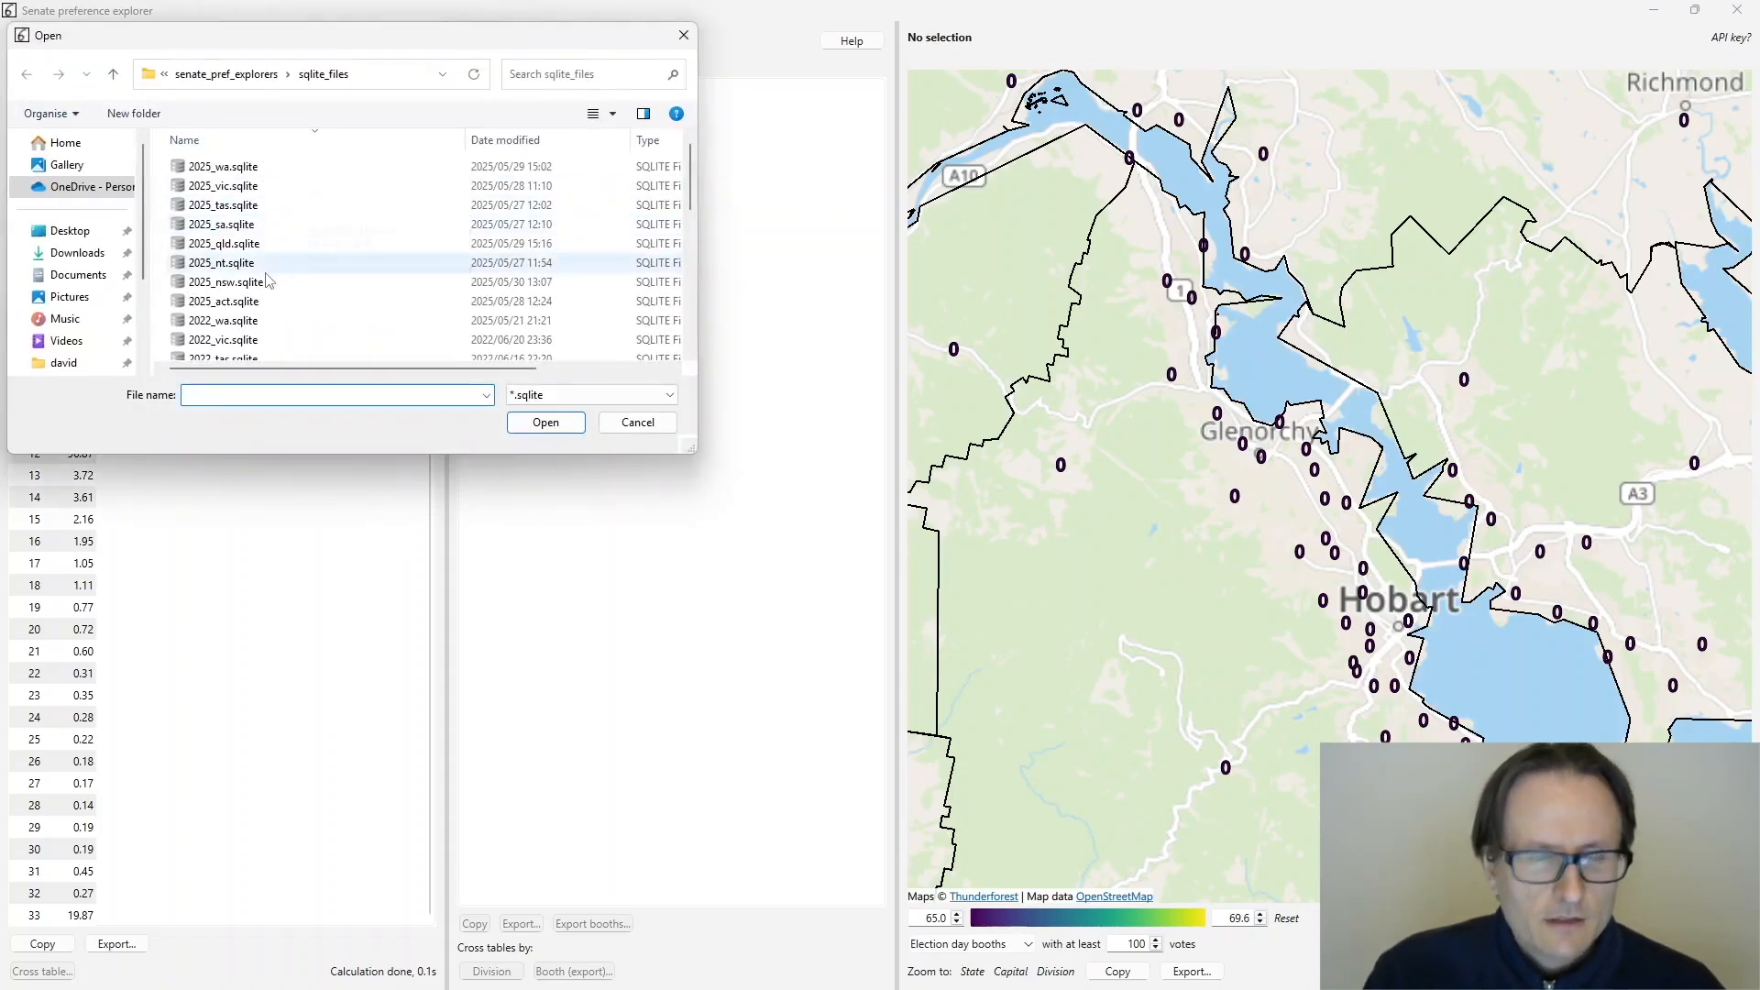
{"action": "double_click", "coordinate": [261, 282]}
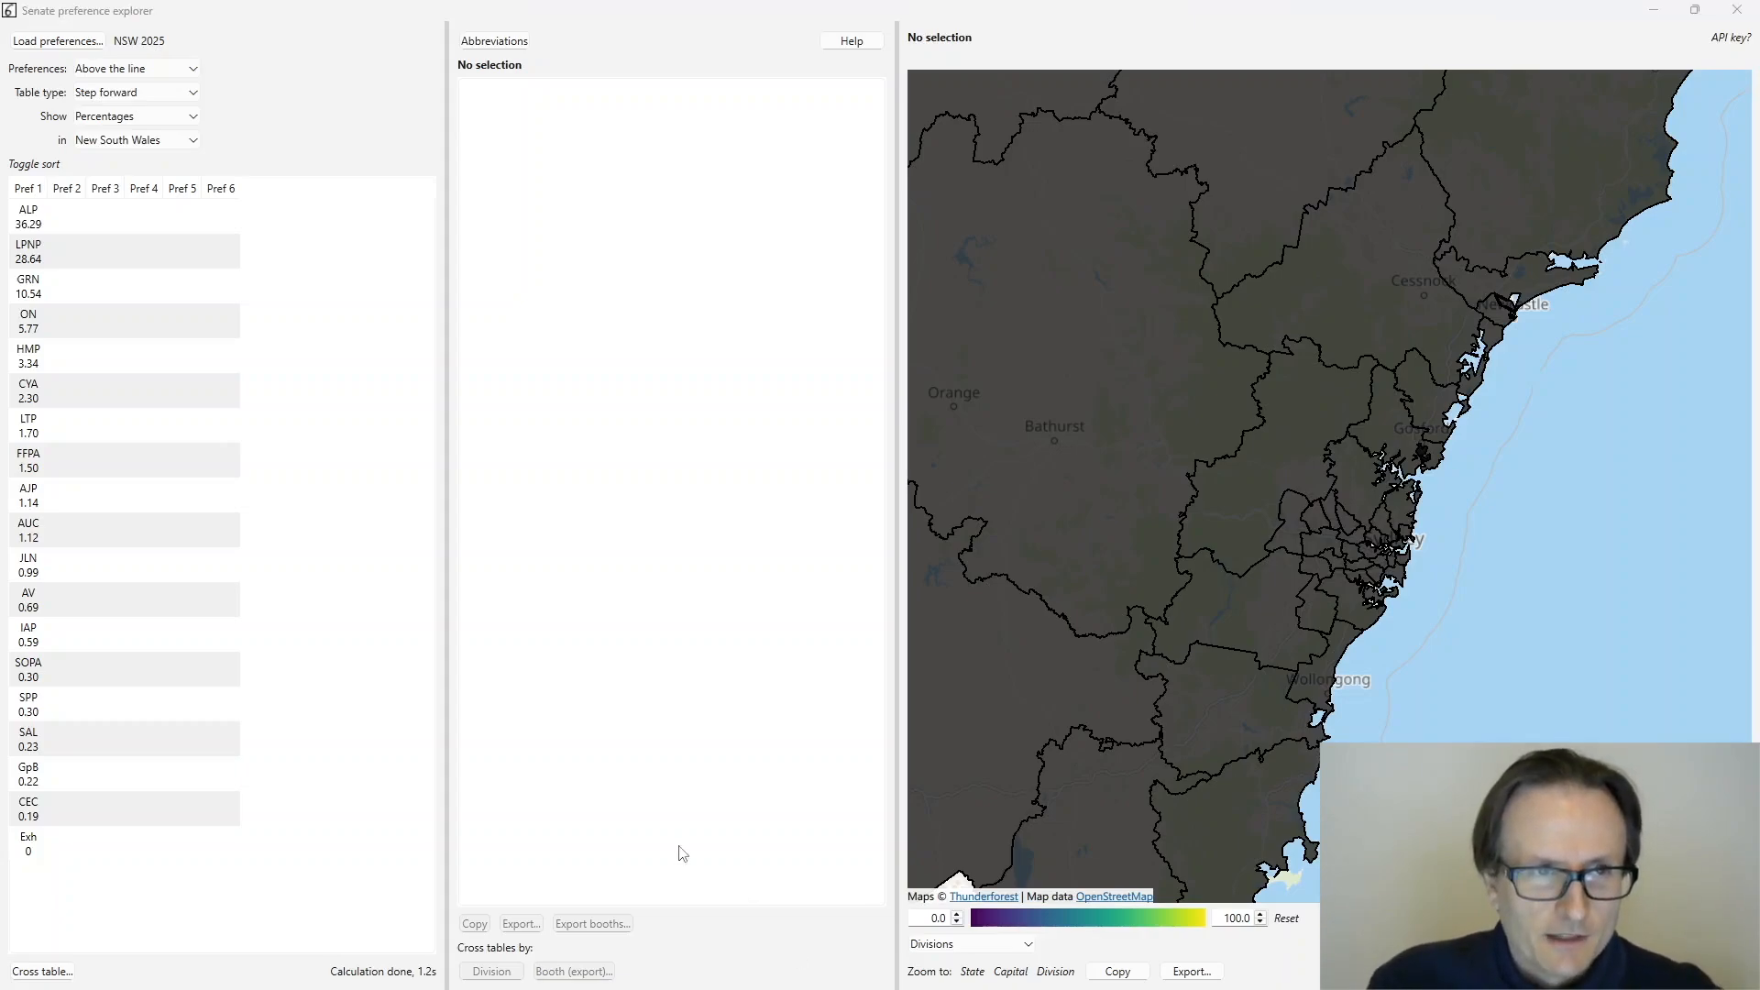
{"action": "left_click", "coordinate": [129, 71]}
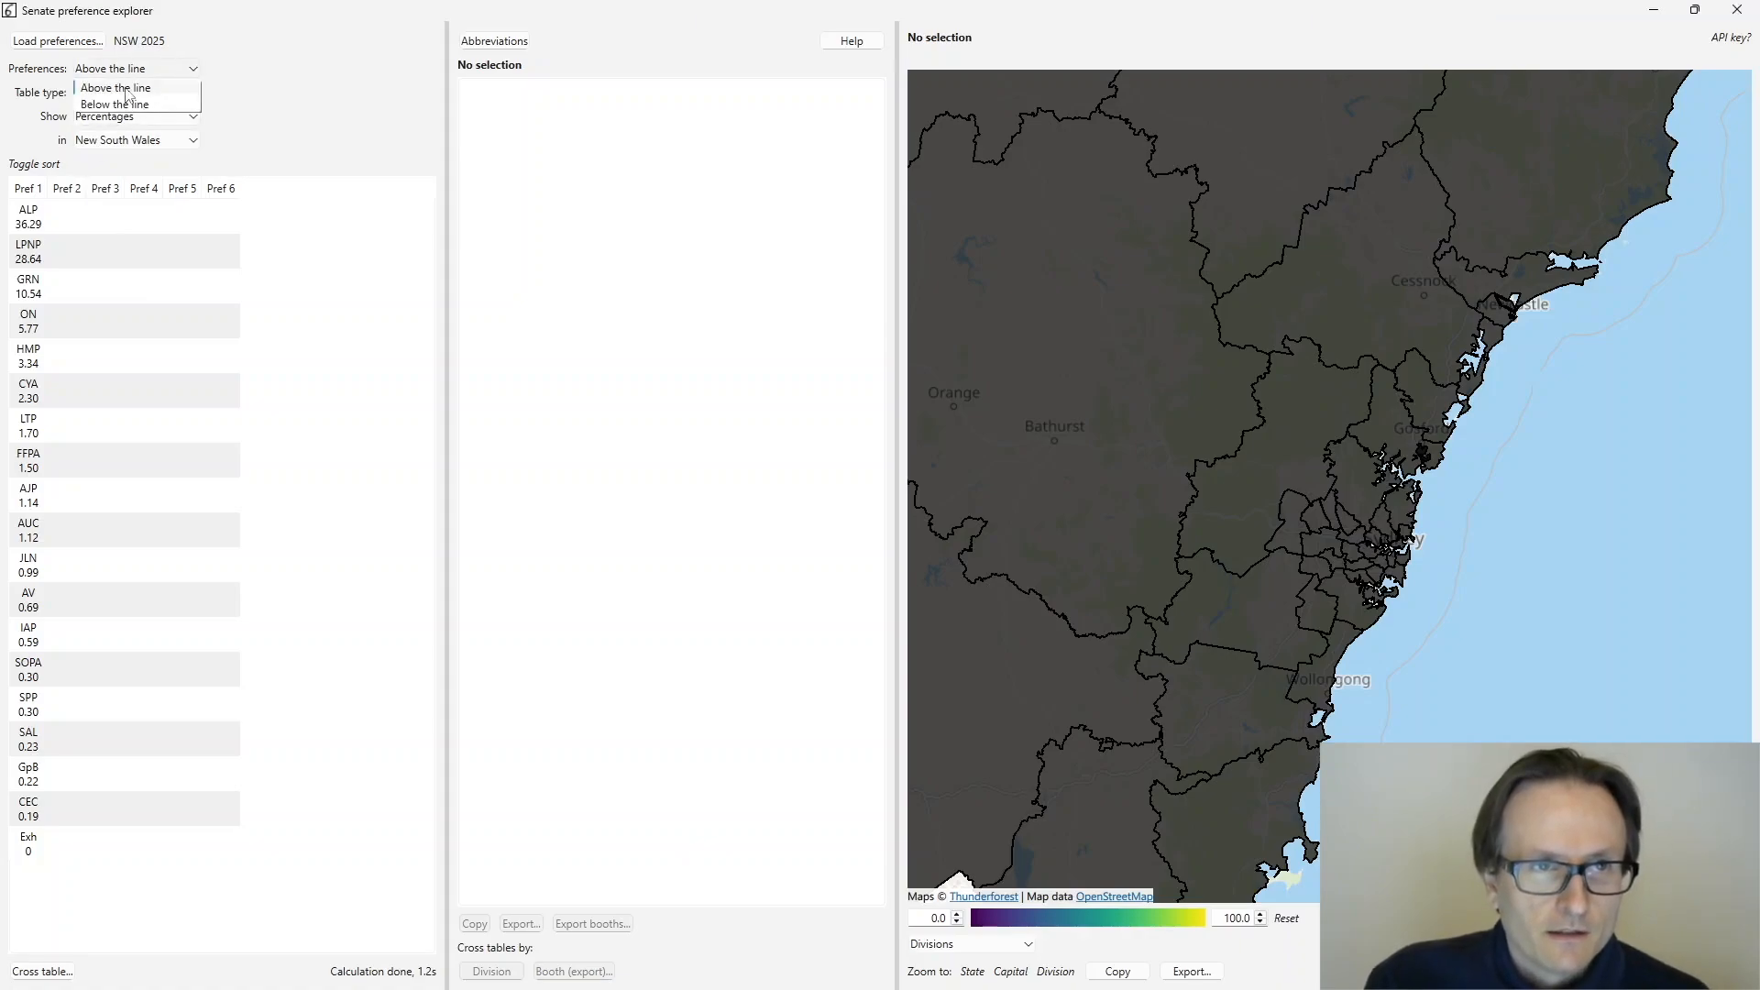
{"action": "left_click", "coordinate": [128, 91]}
{"action": "left_click", "coordinate": [122, 192]}
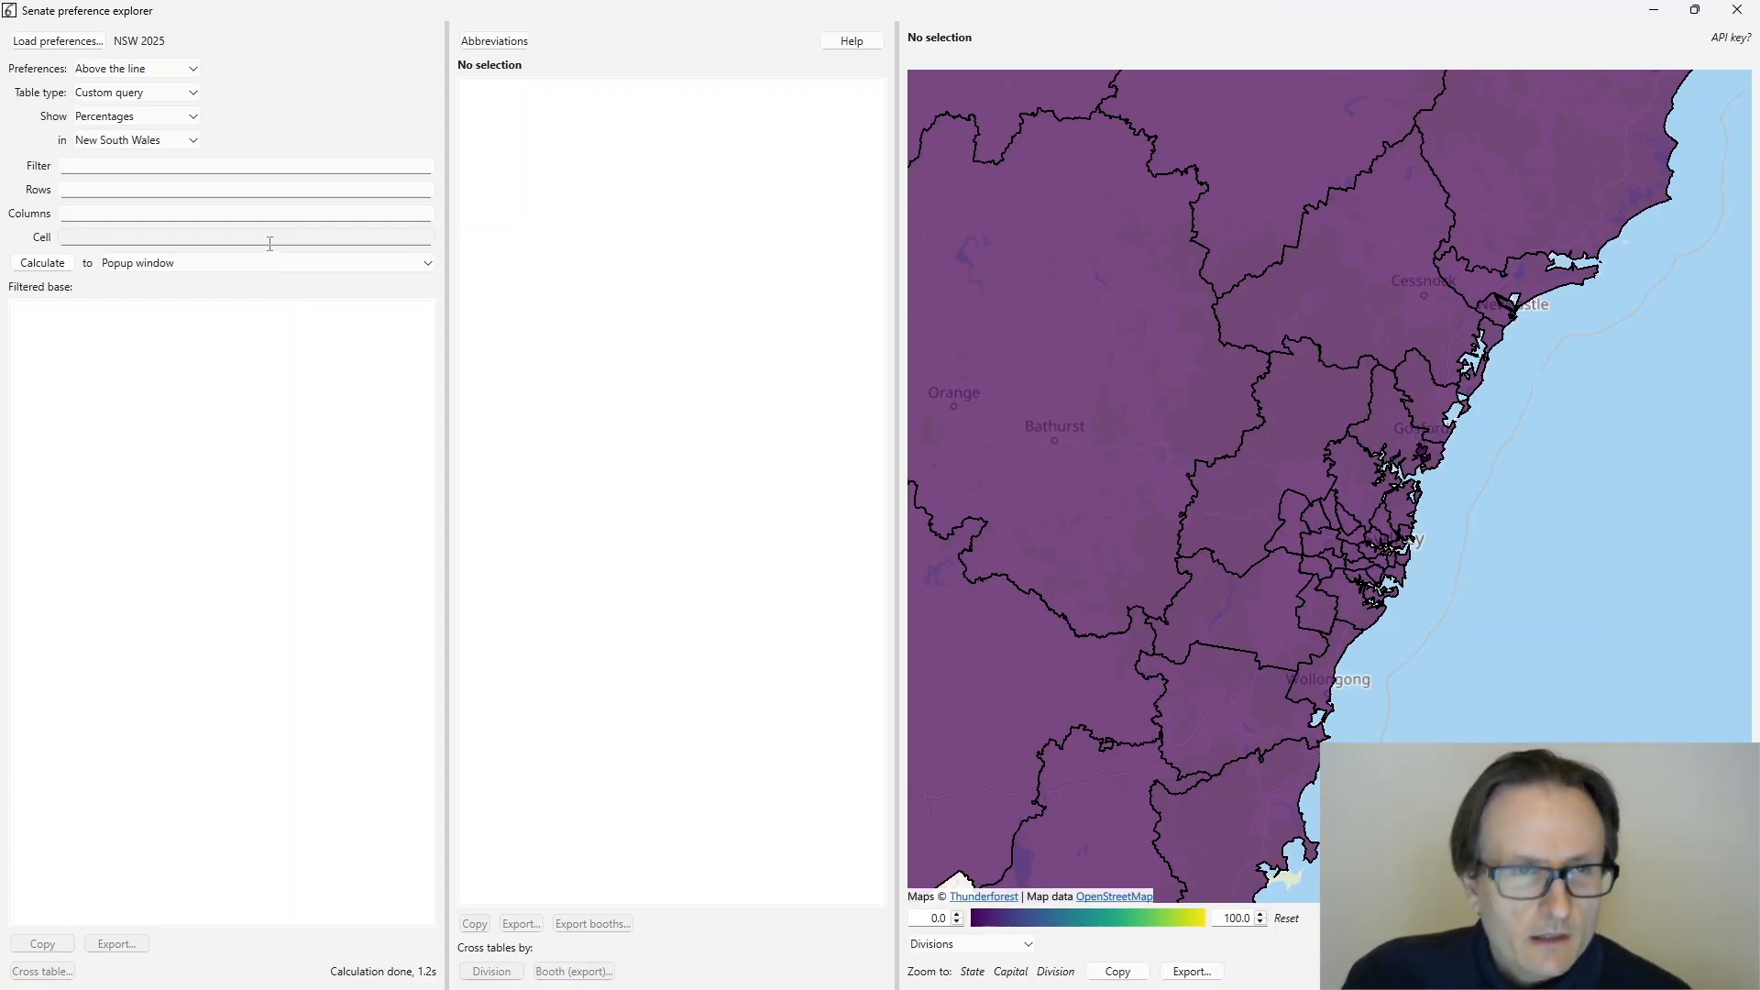
- Set the rows expression to every(ALP - LPNP)
{"action": "left_click", "coordinate": [193, 193]}
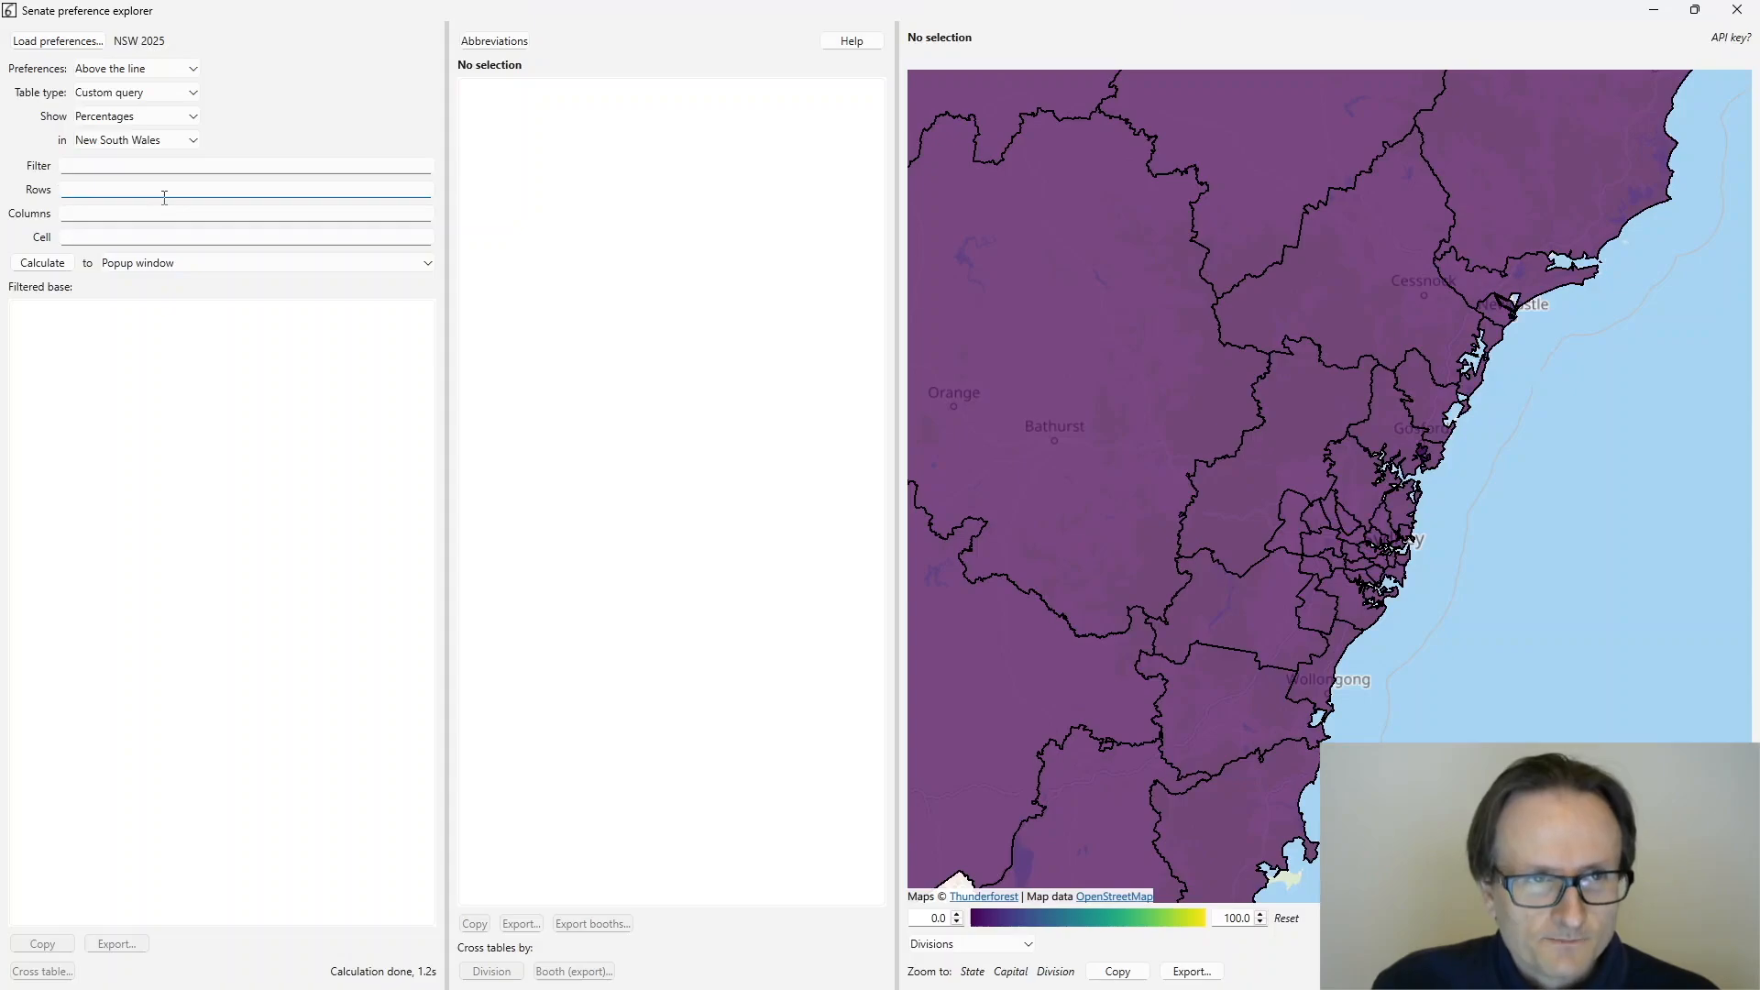
{"action": "type", "text": "every"}
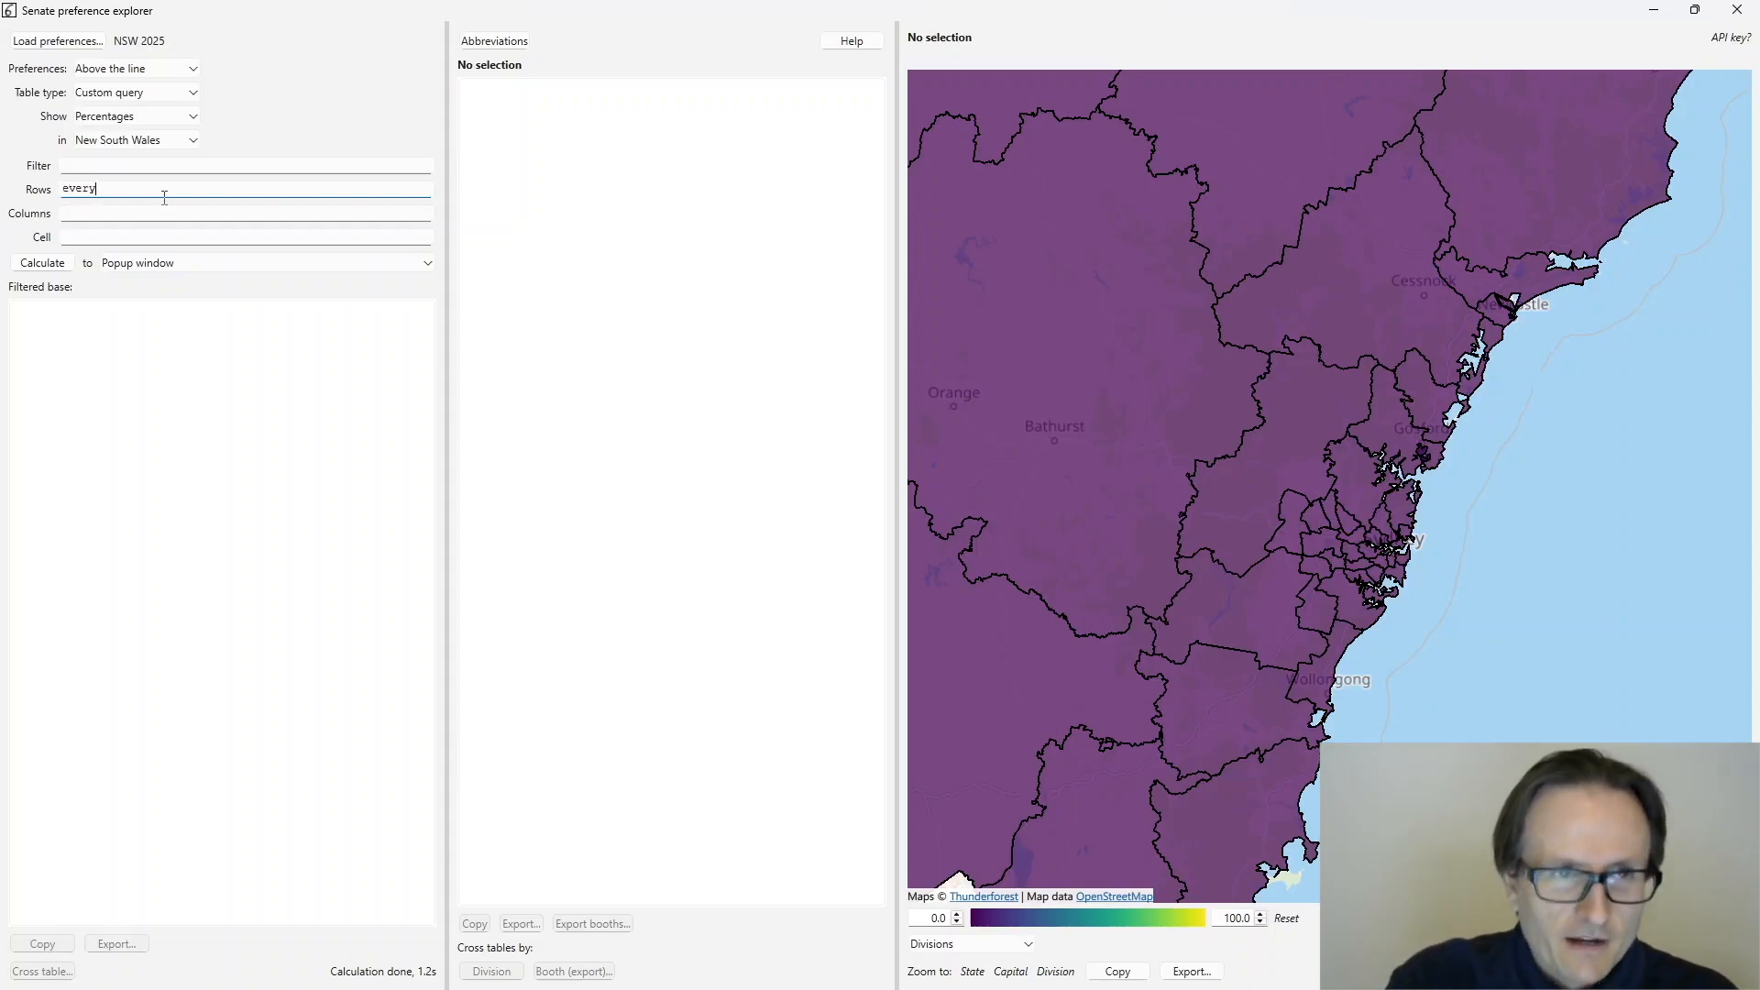
{"action": "type", "text": "()"}
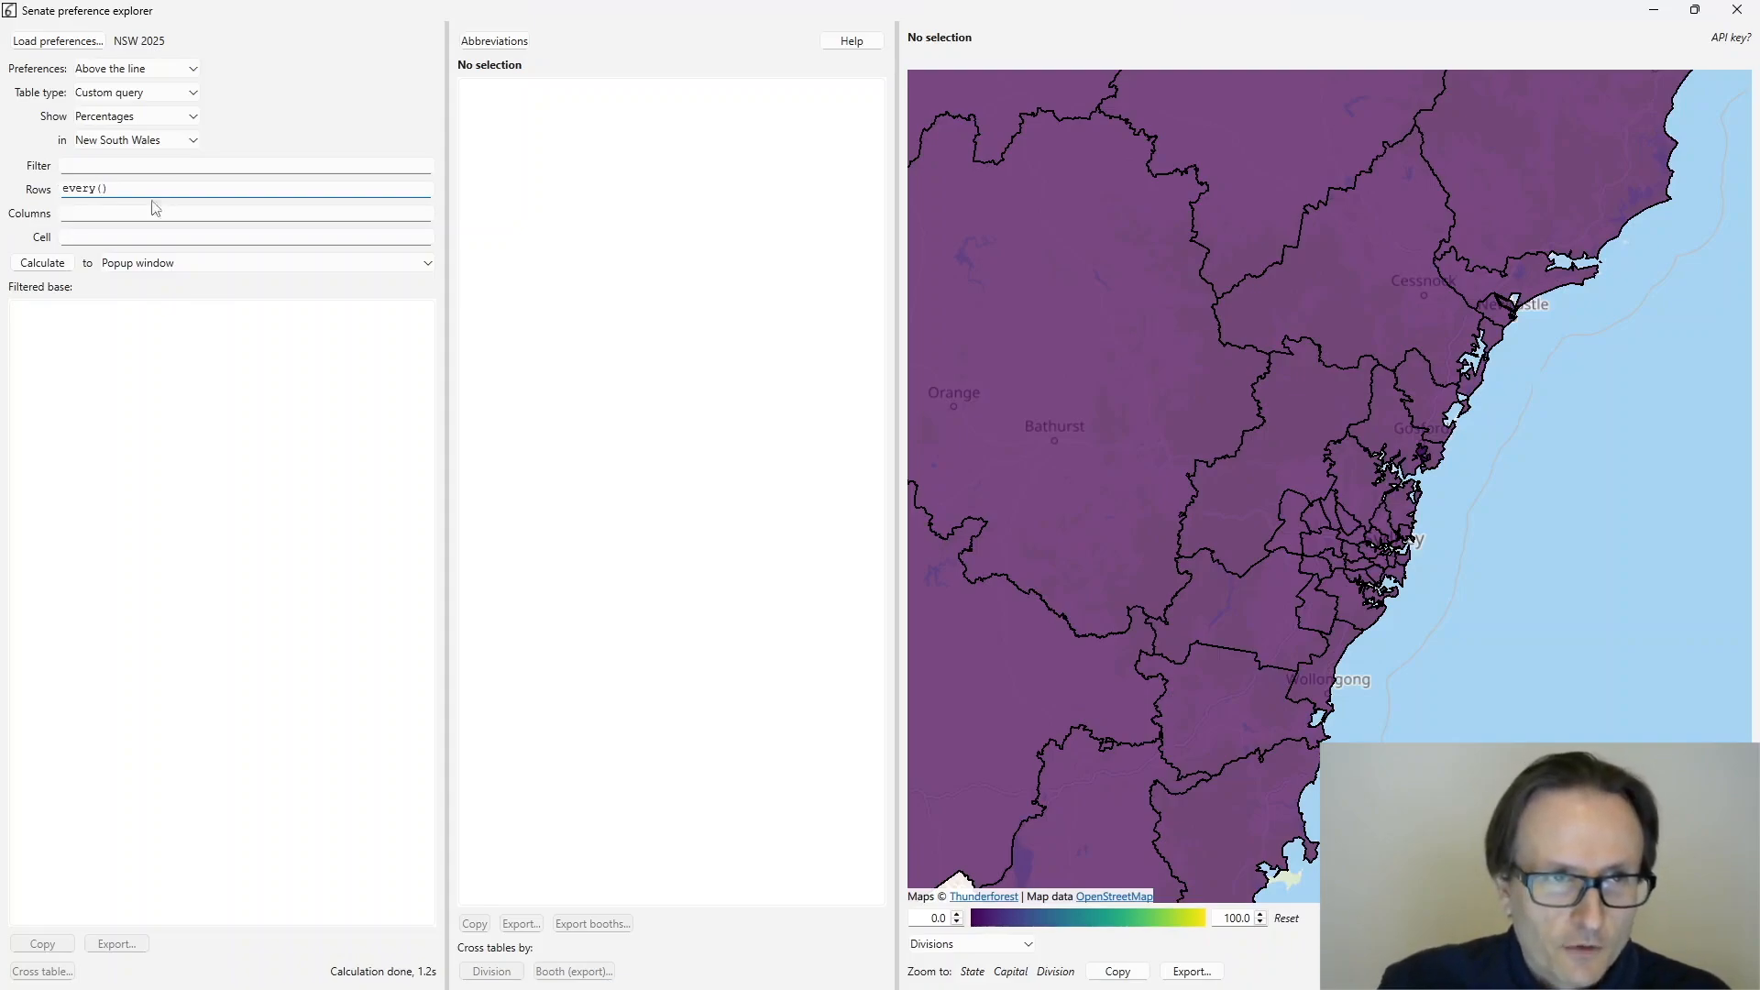
{"action": "type", "text": "ALP"}
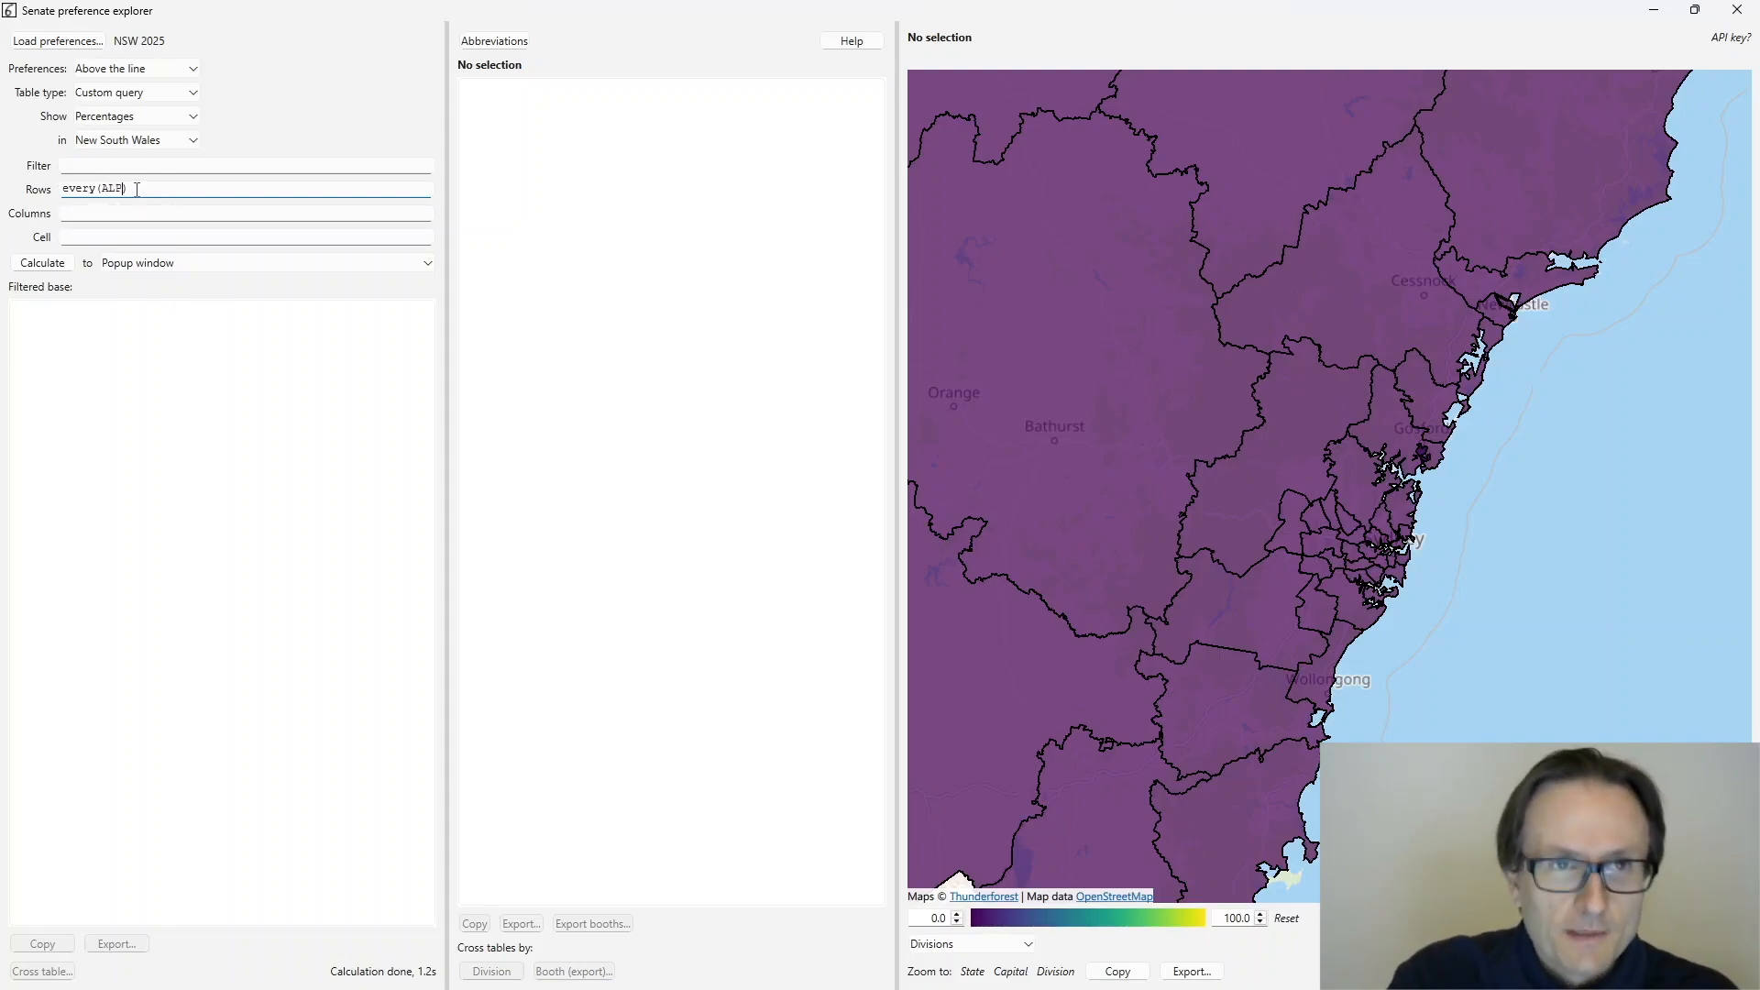
{"action": "type", "text": " - LPNP"}
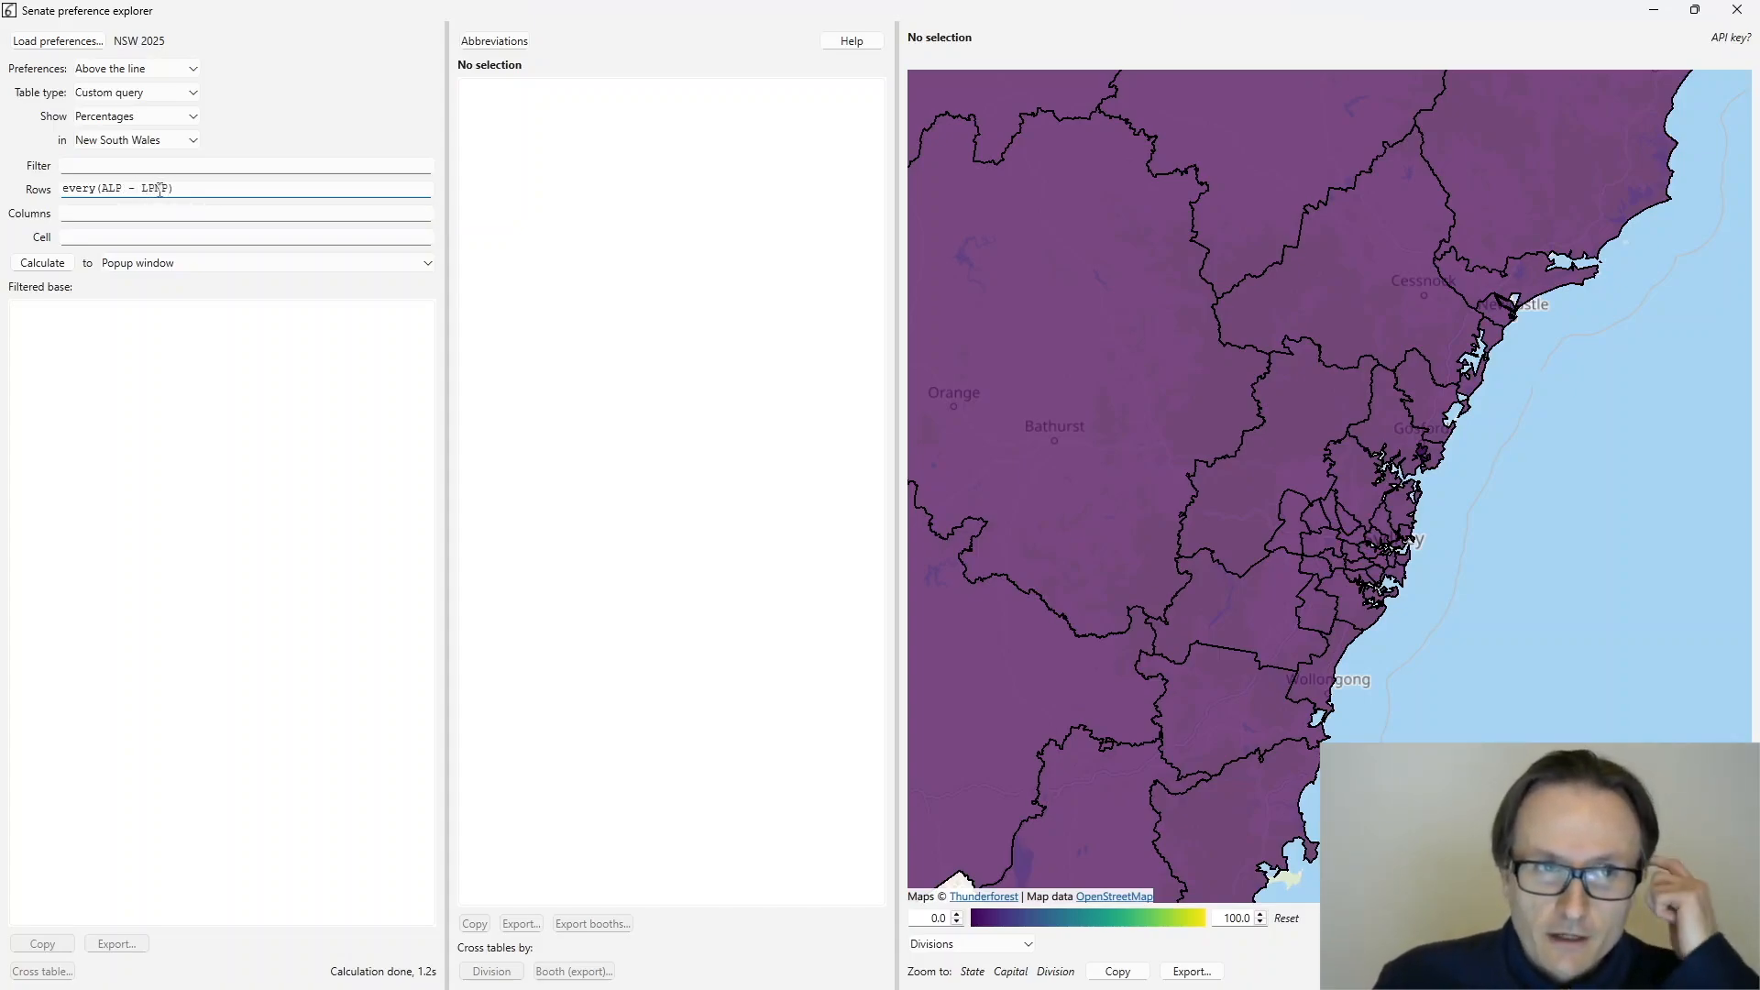
- Set the cell expression to row = ALP - LPNP, leaving the columns expression empty
{"action": "key", "text": "Tab"}
{"action": "key", "text": "Tab"}
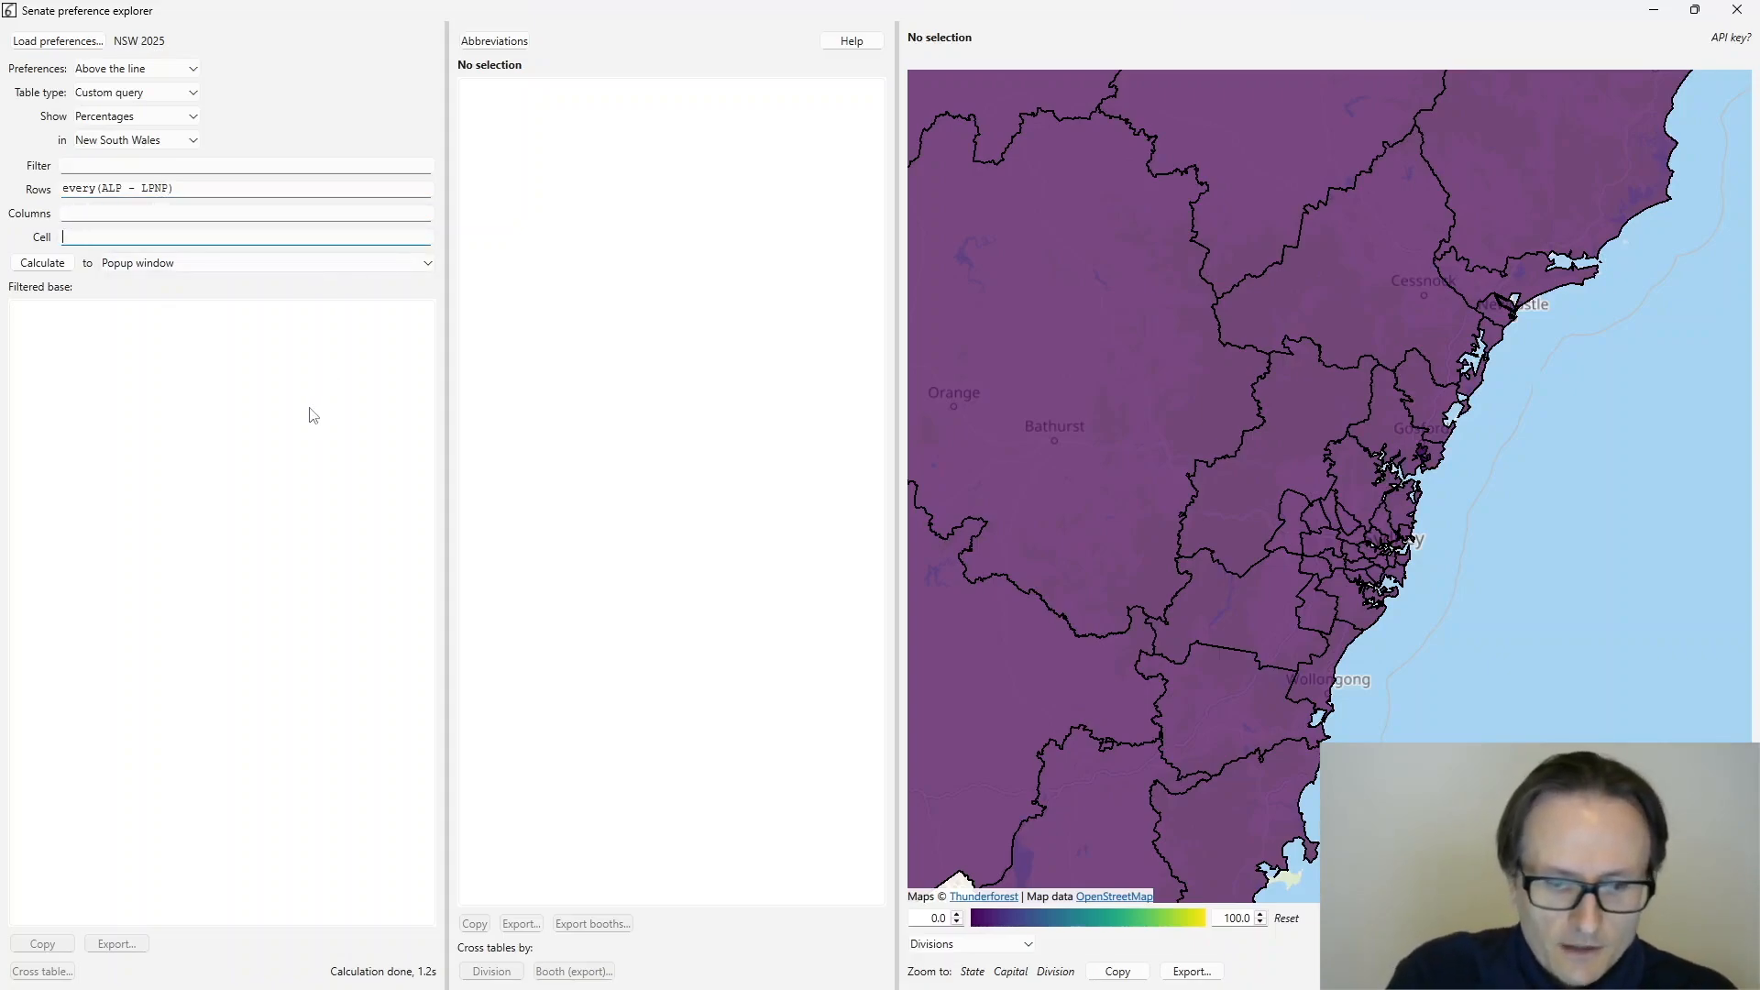
{"action": "type", "text": "row = ALP - LPNP"}
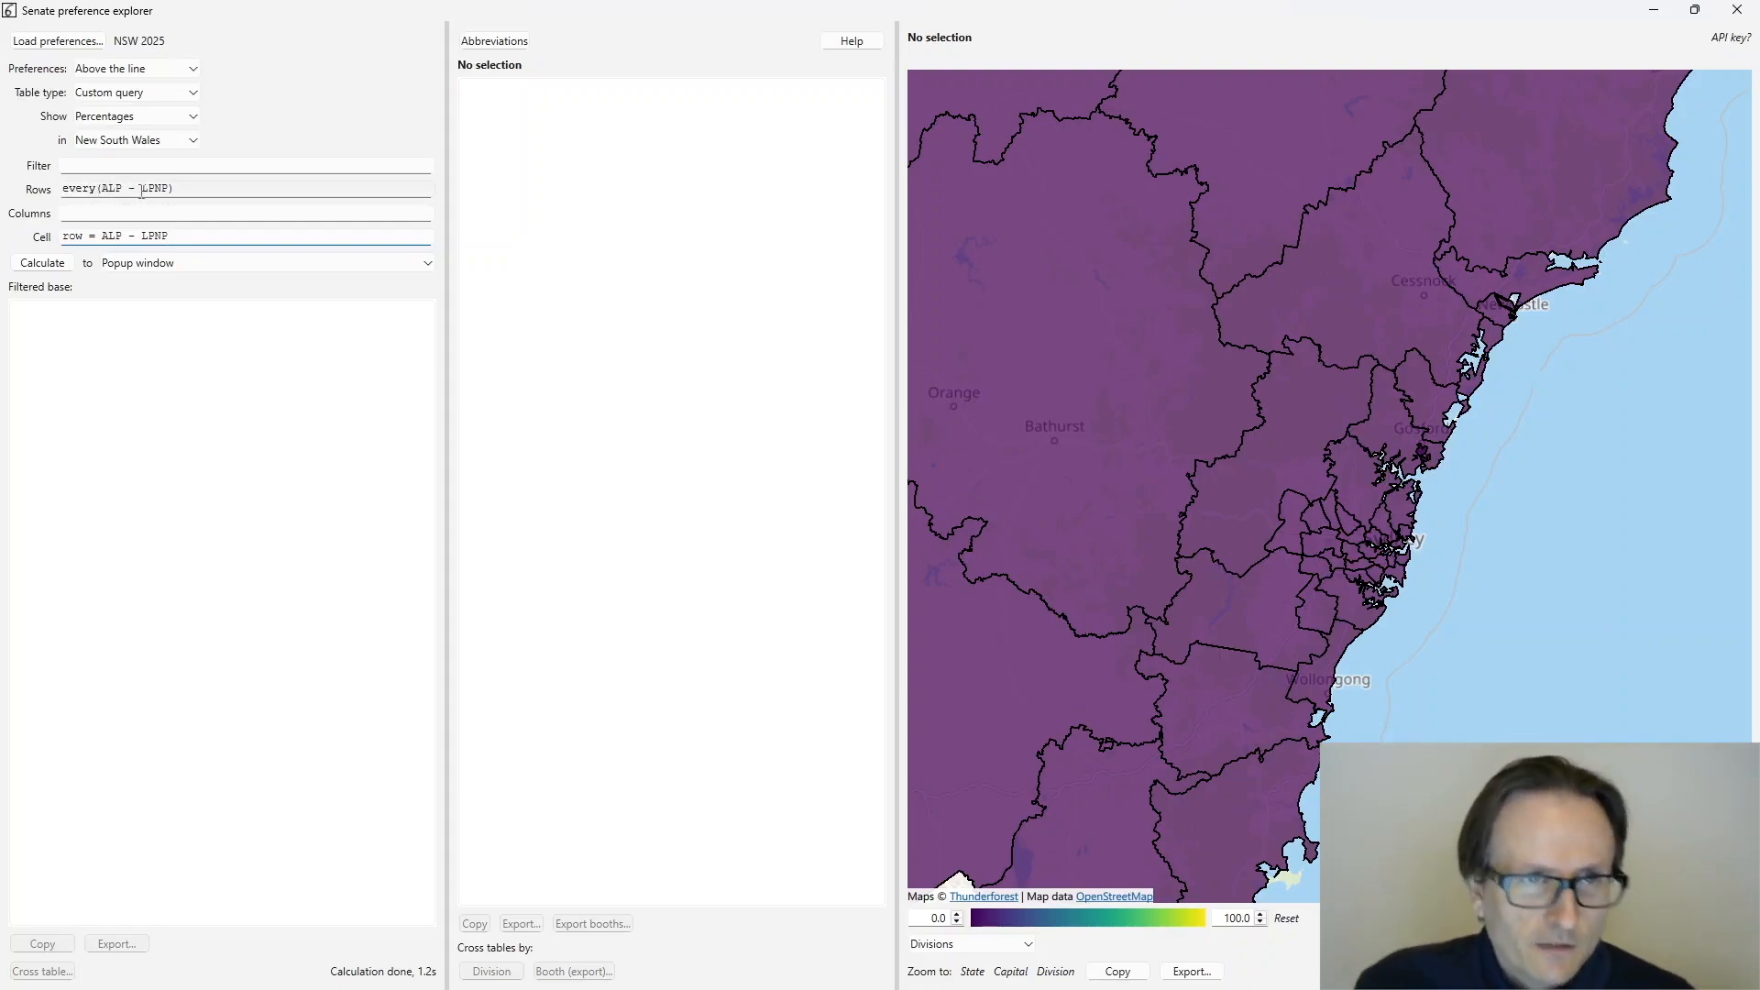
{"action": "left_click_drag", "start_coordinate": [101, 189], "coordinate": [169, 237]}
{"action": "left_click", "coordinate": [207, 236]}
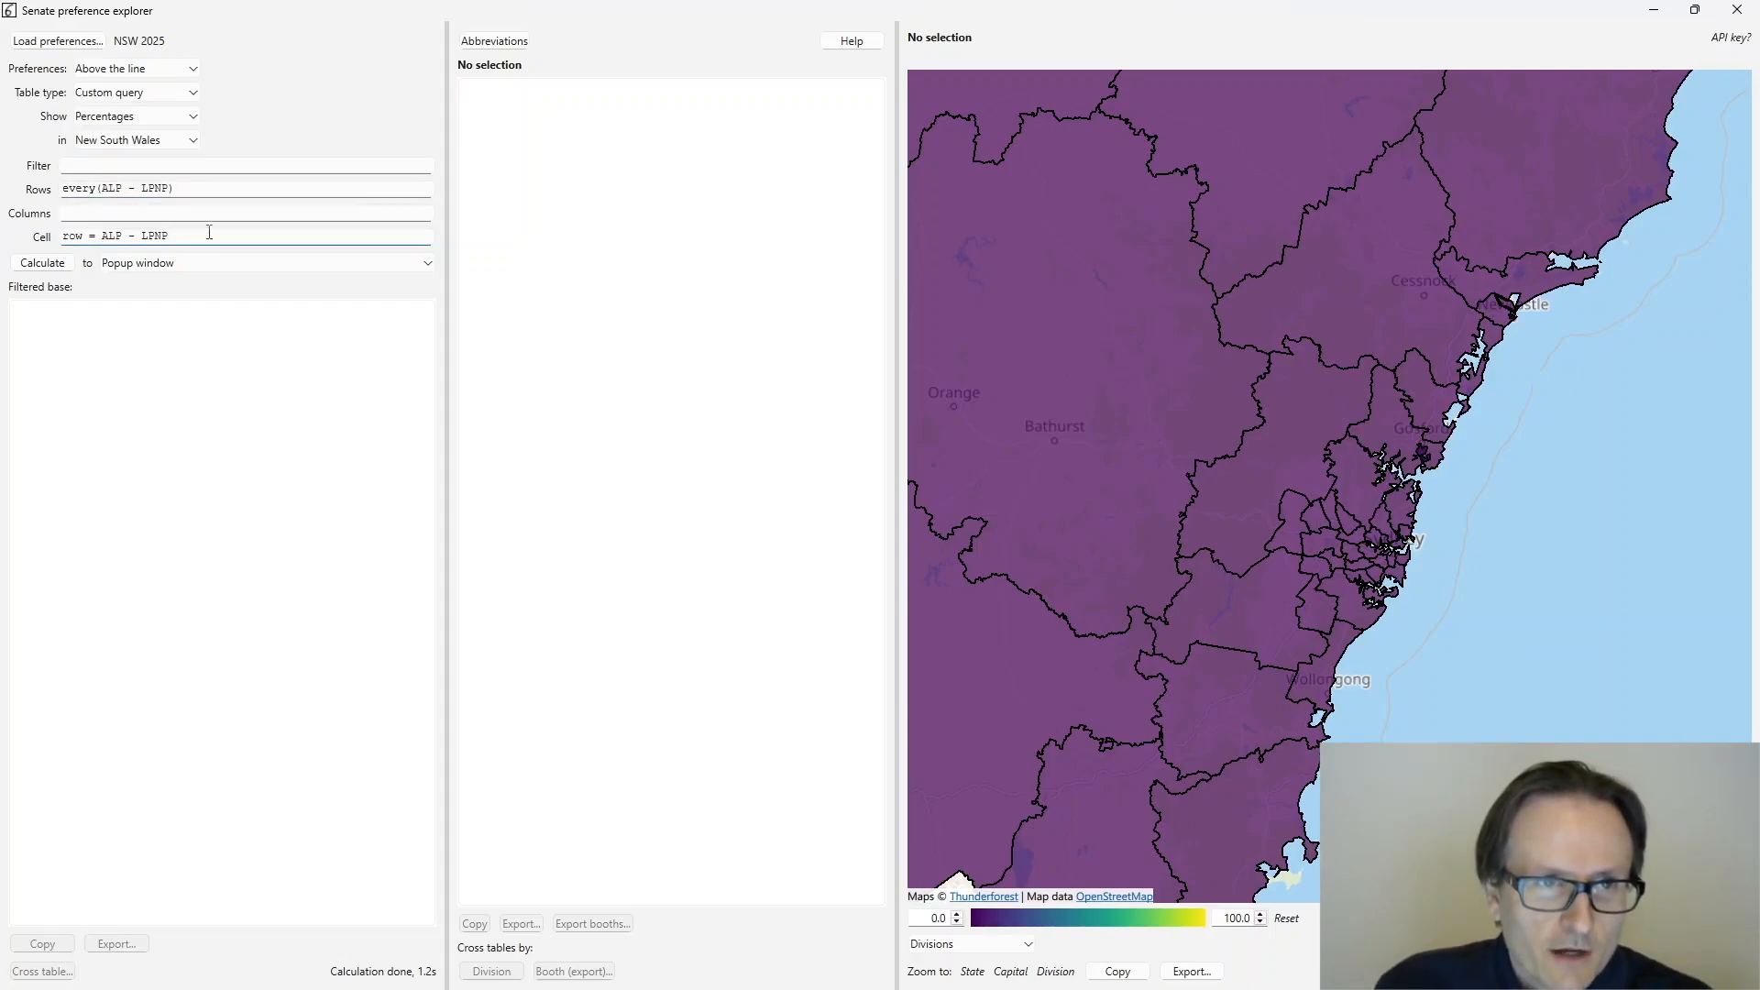
- Direct the output to Main table and map and calculate the ALP minus LPNP query
{"action": "left_click", "coordinate": [196, 263]}
{"action": "left_click", "coordinate": [191, 299]}
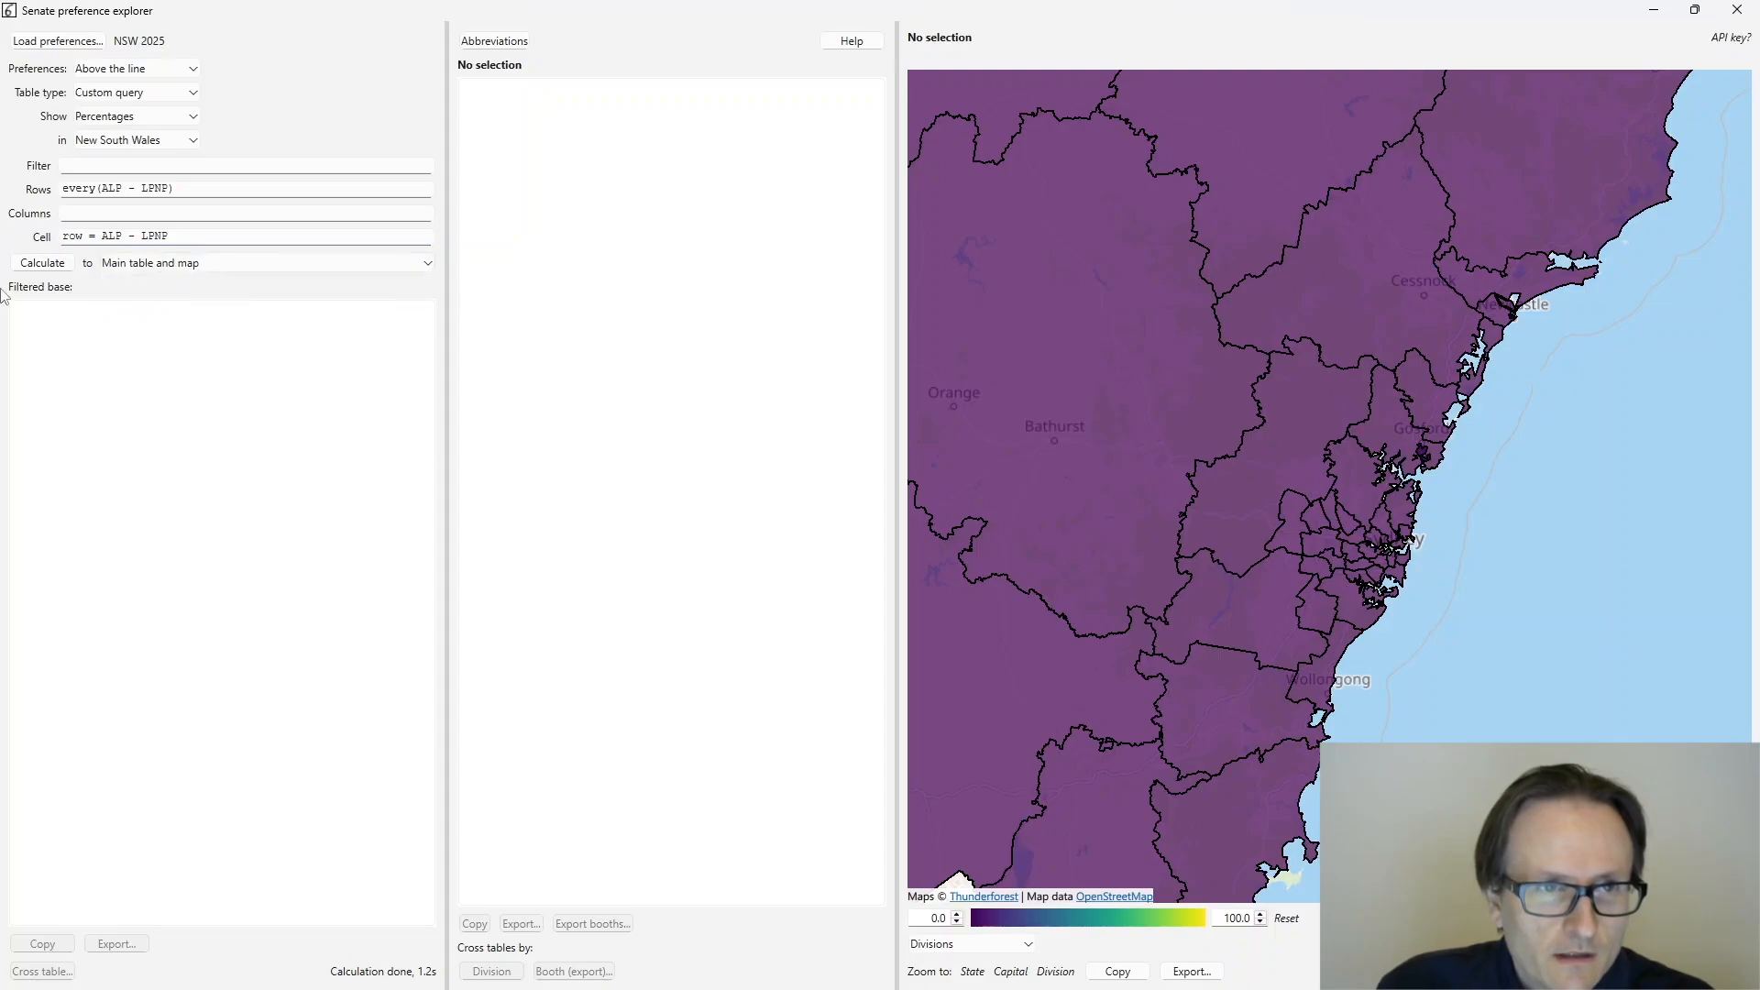
{"action": "left_click", "coordinate": [46, 266]}
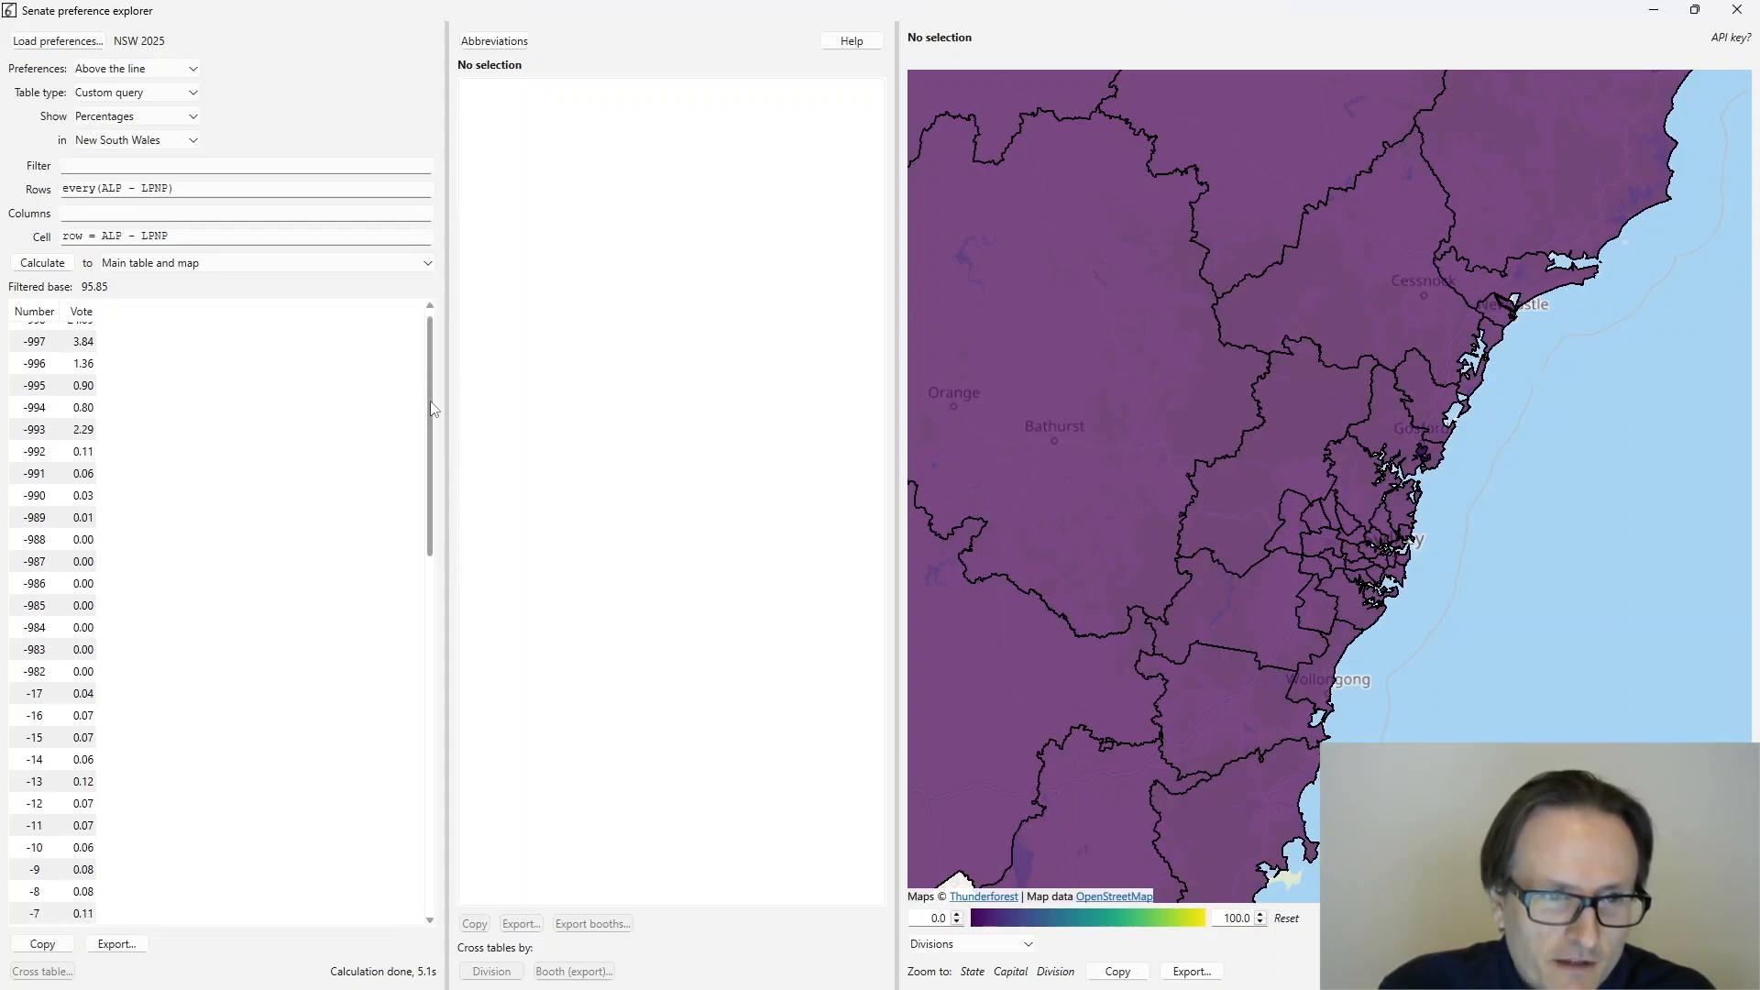
- Examine the vote shares across the whole range of ALP minus LPNP differences, from the large negative to the large positive numbers
{"action": "scroll", "coordinate": [434, 435], "scroll_direction": "down", "scroll_amount": 1}
{"action": "left_click_drag", "start_coordinate": [434, 435], "coordinate": [431, 797]}
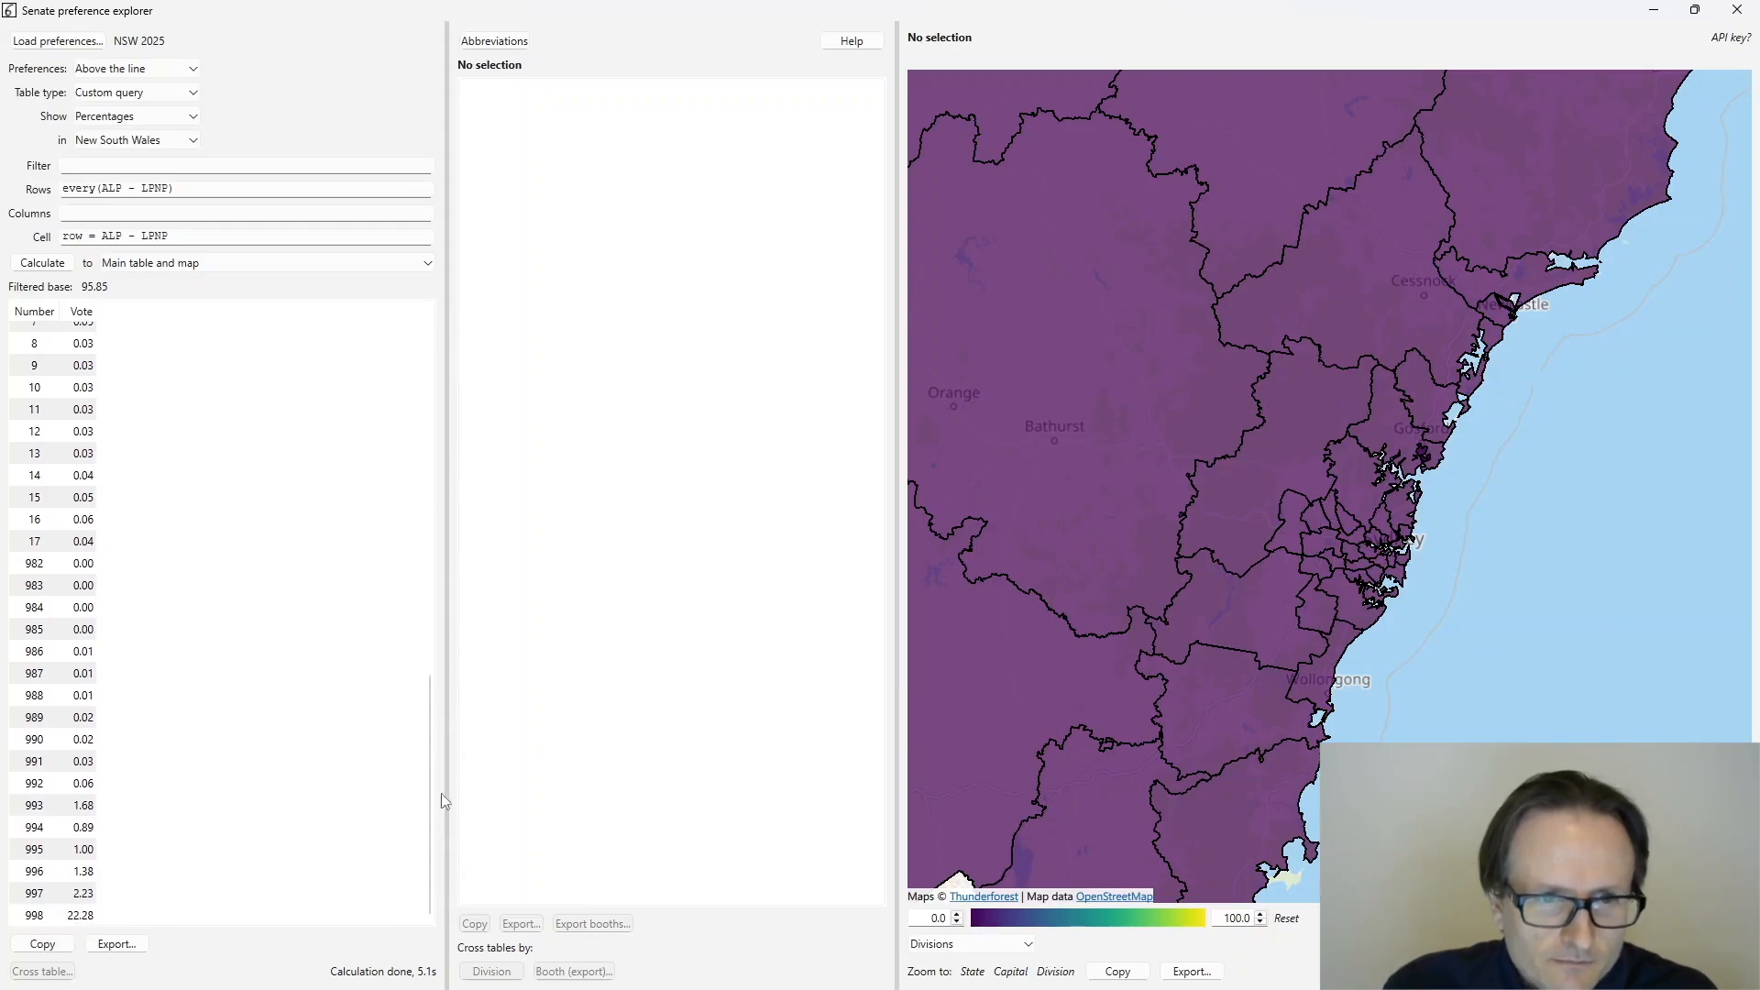
{"action": "left_click_drag", "start_coordinate": [433, 799], "coordinate": [429, 773]}
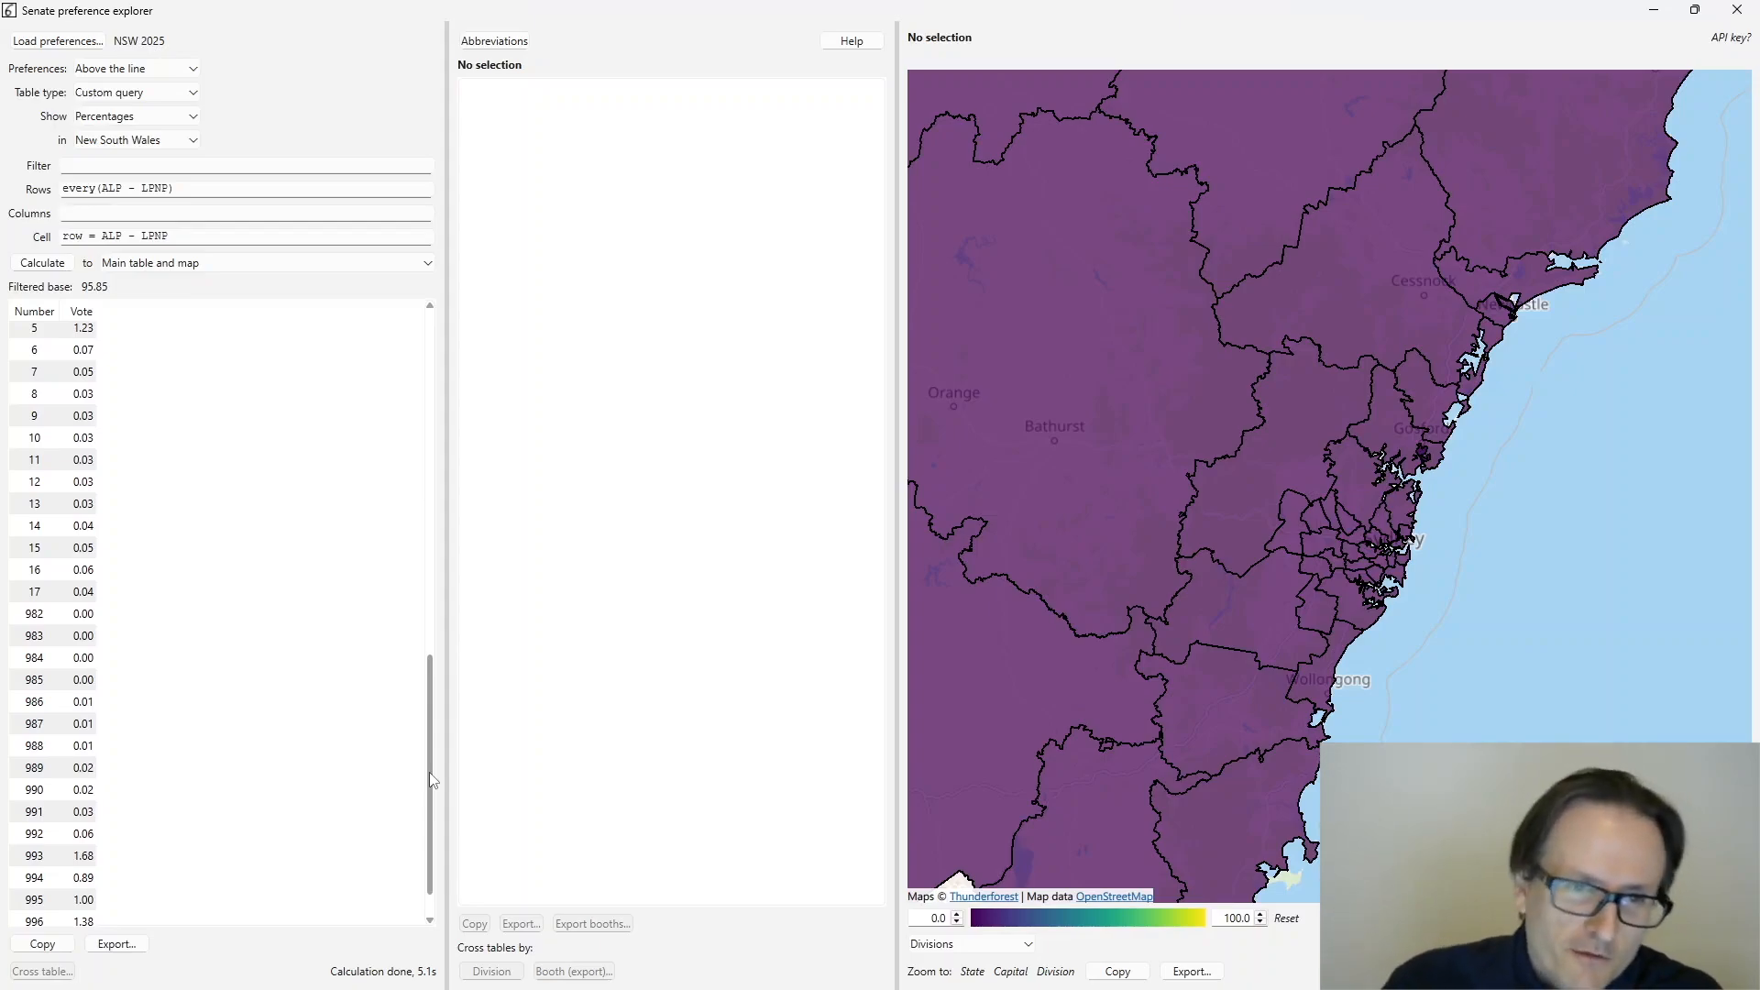
{"action": "left_click_drag", "start_coordinate": [429, 773], "coordinate": [399, 611]}
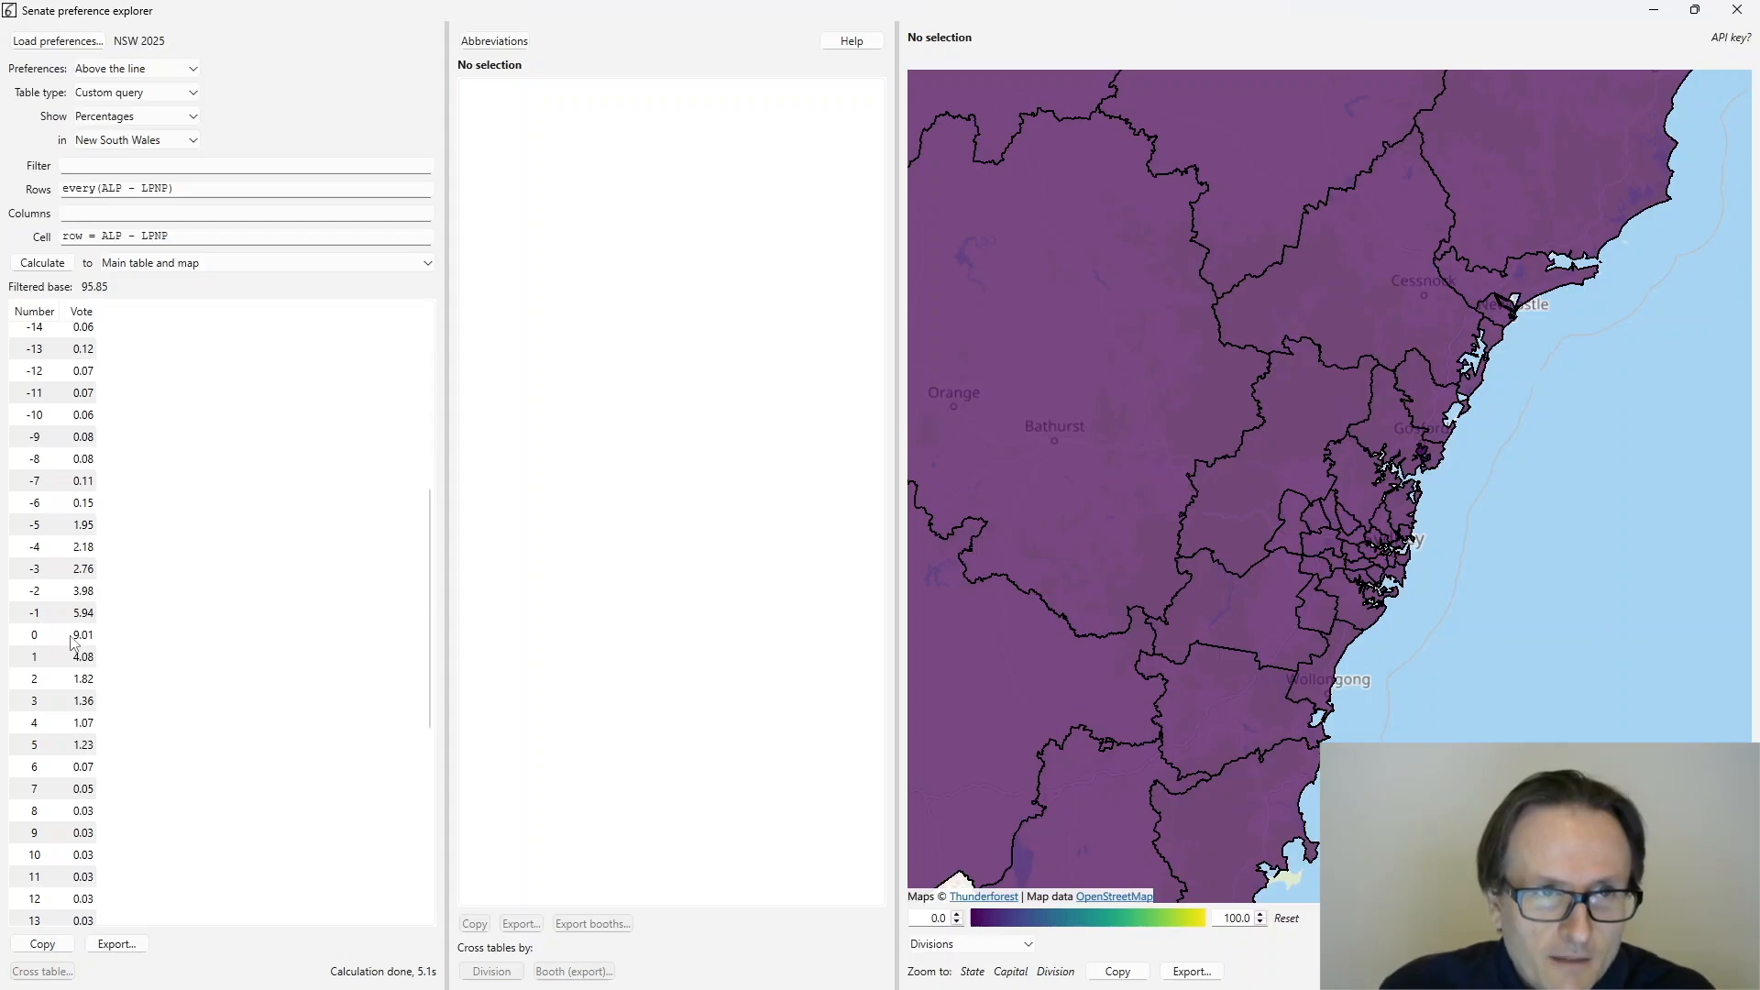
{"action": "double_click", "coordinate": [78, 188]}
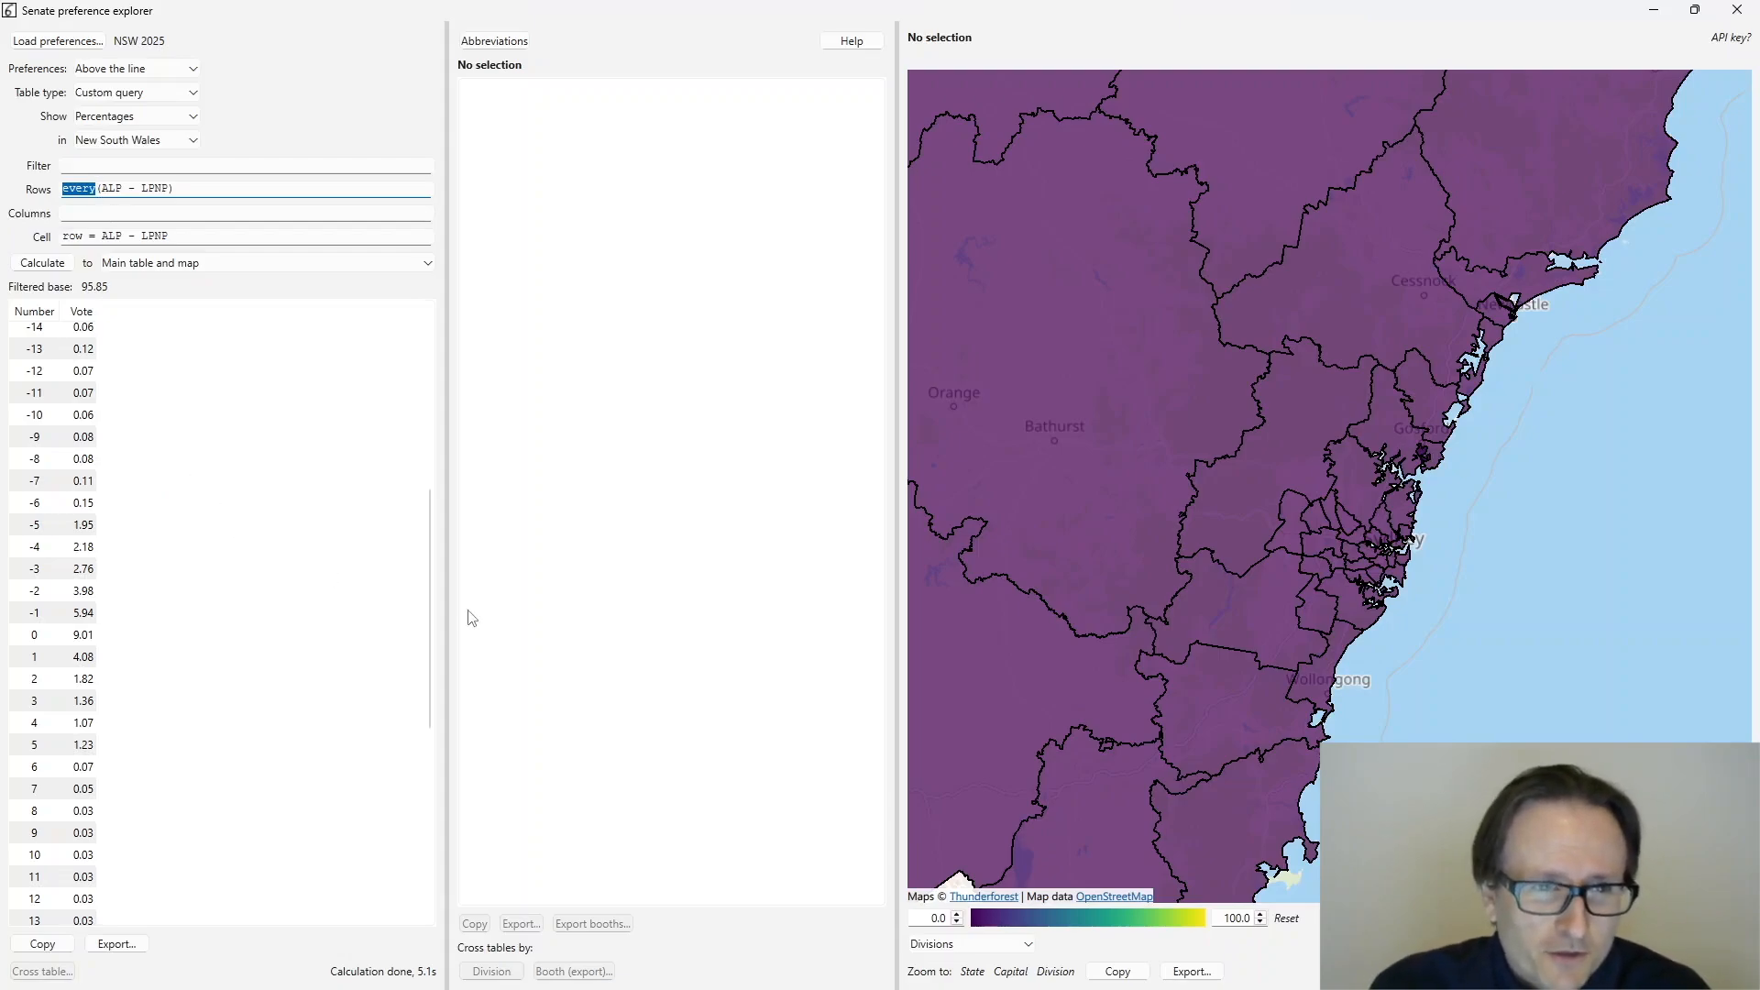
{"action": "left_click_drag", "start_coordinate": [430, 621], "coordinate": [430, 458]}
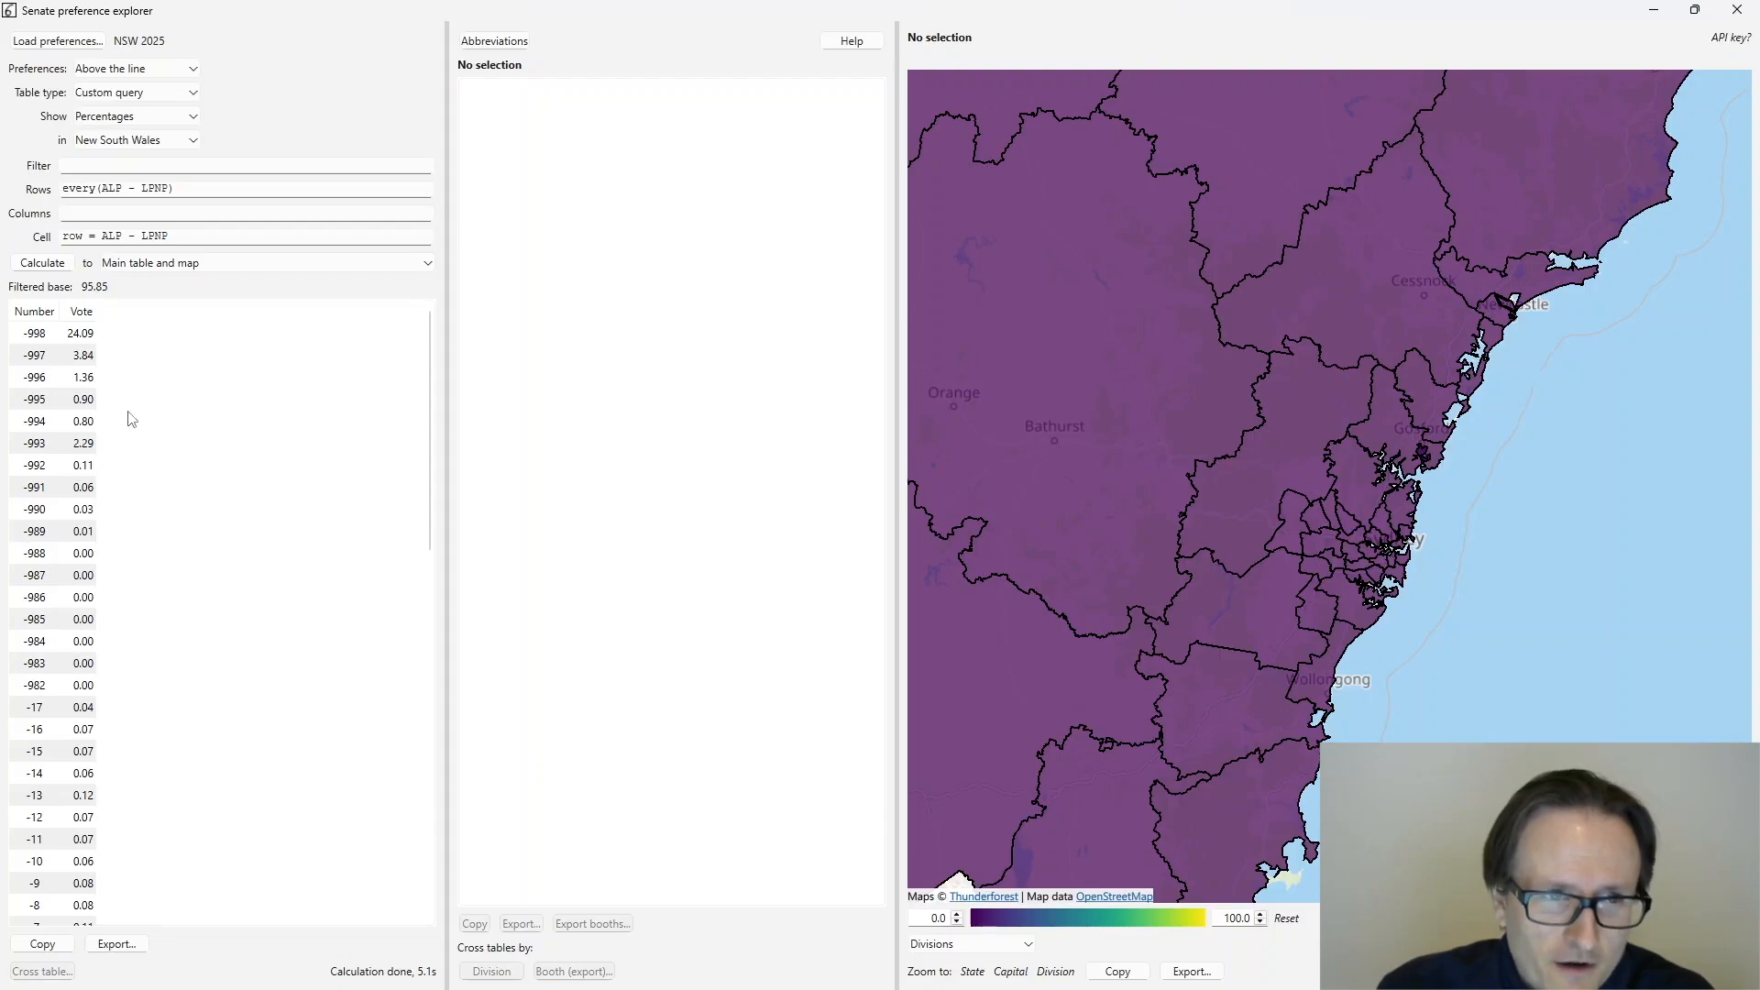
{"action": "left_click_drag", "start_coordinate": [423, 465], "coordinate": [393, 420]}
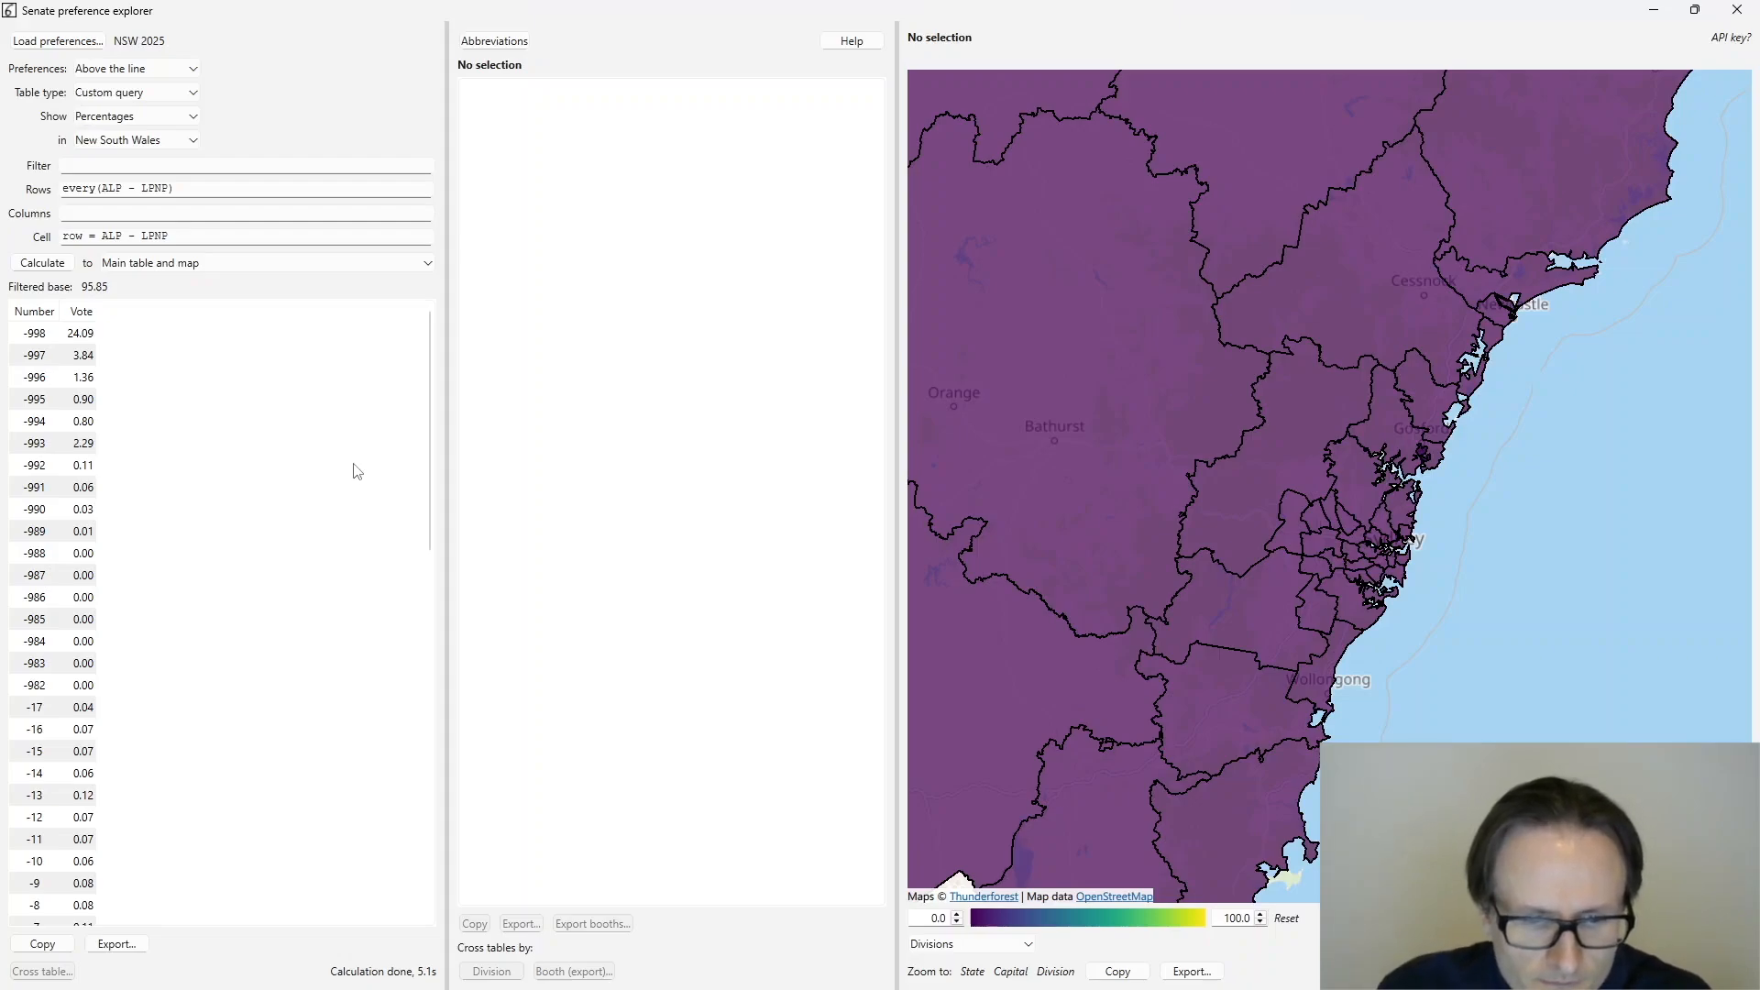
- Change the rows expression to groups and set the columns expression to 1..n_max
{"action": "left_click_drag", "start_coordinate": [191, 189], "coordinate": [85, 174]}
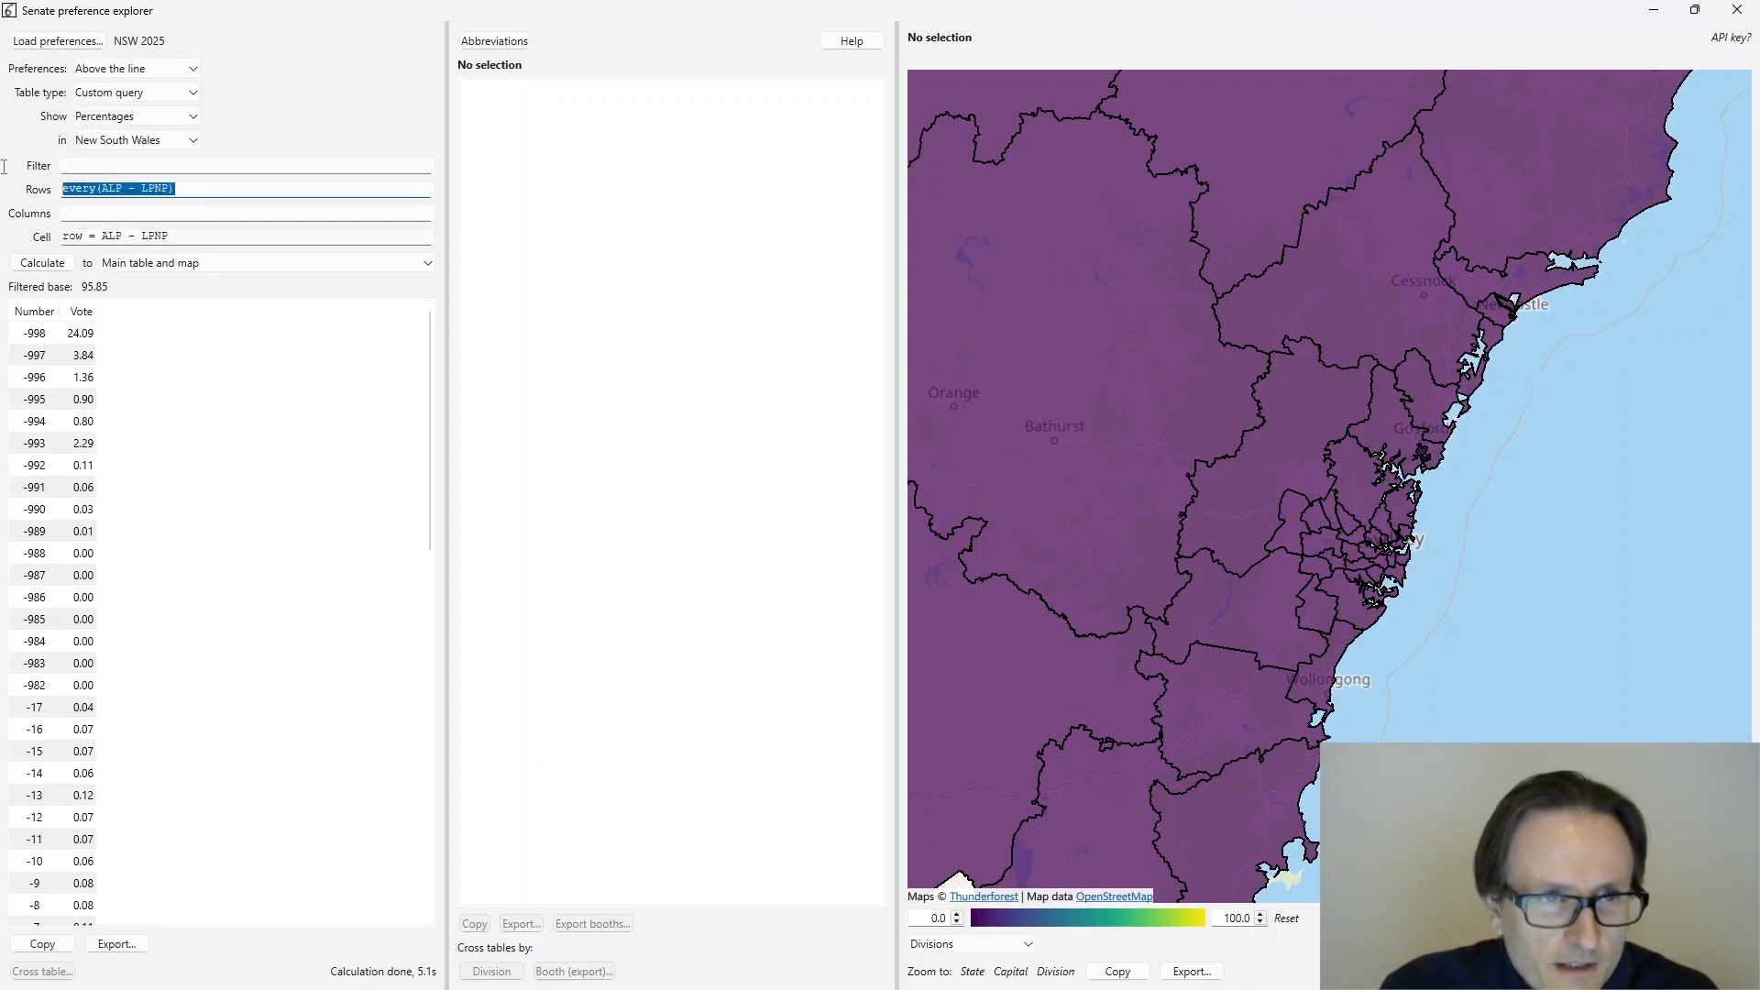
{"action": "type", "text": "groups"}
{"action": "key", "text": "Tab"}
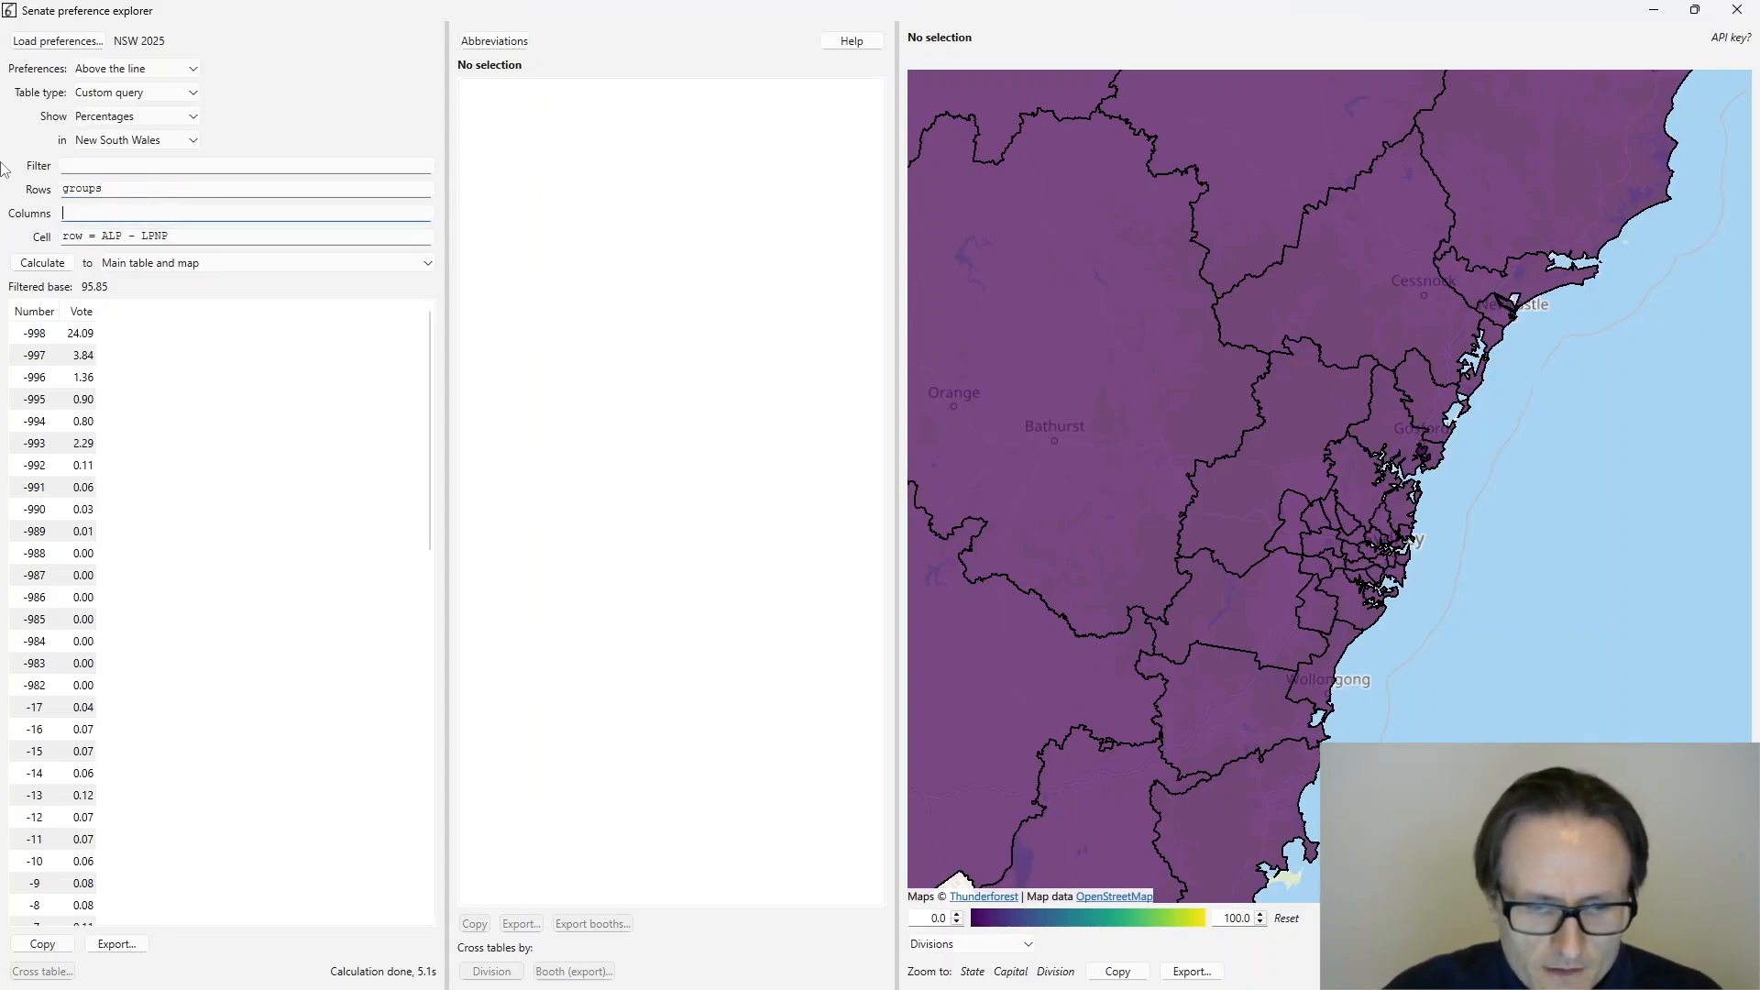
{"action": "type", "text": "1..n_"}
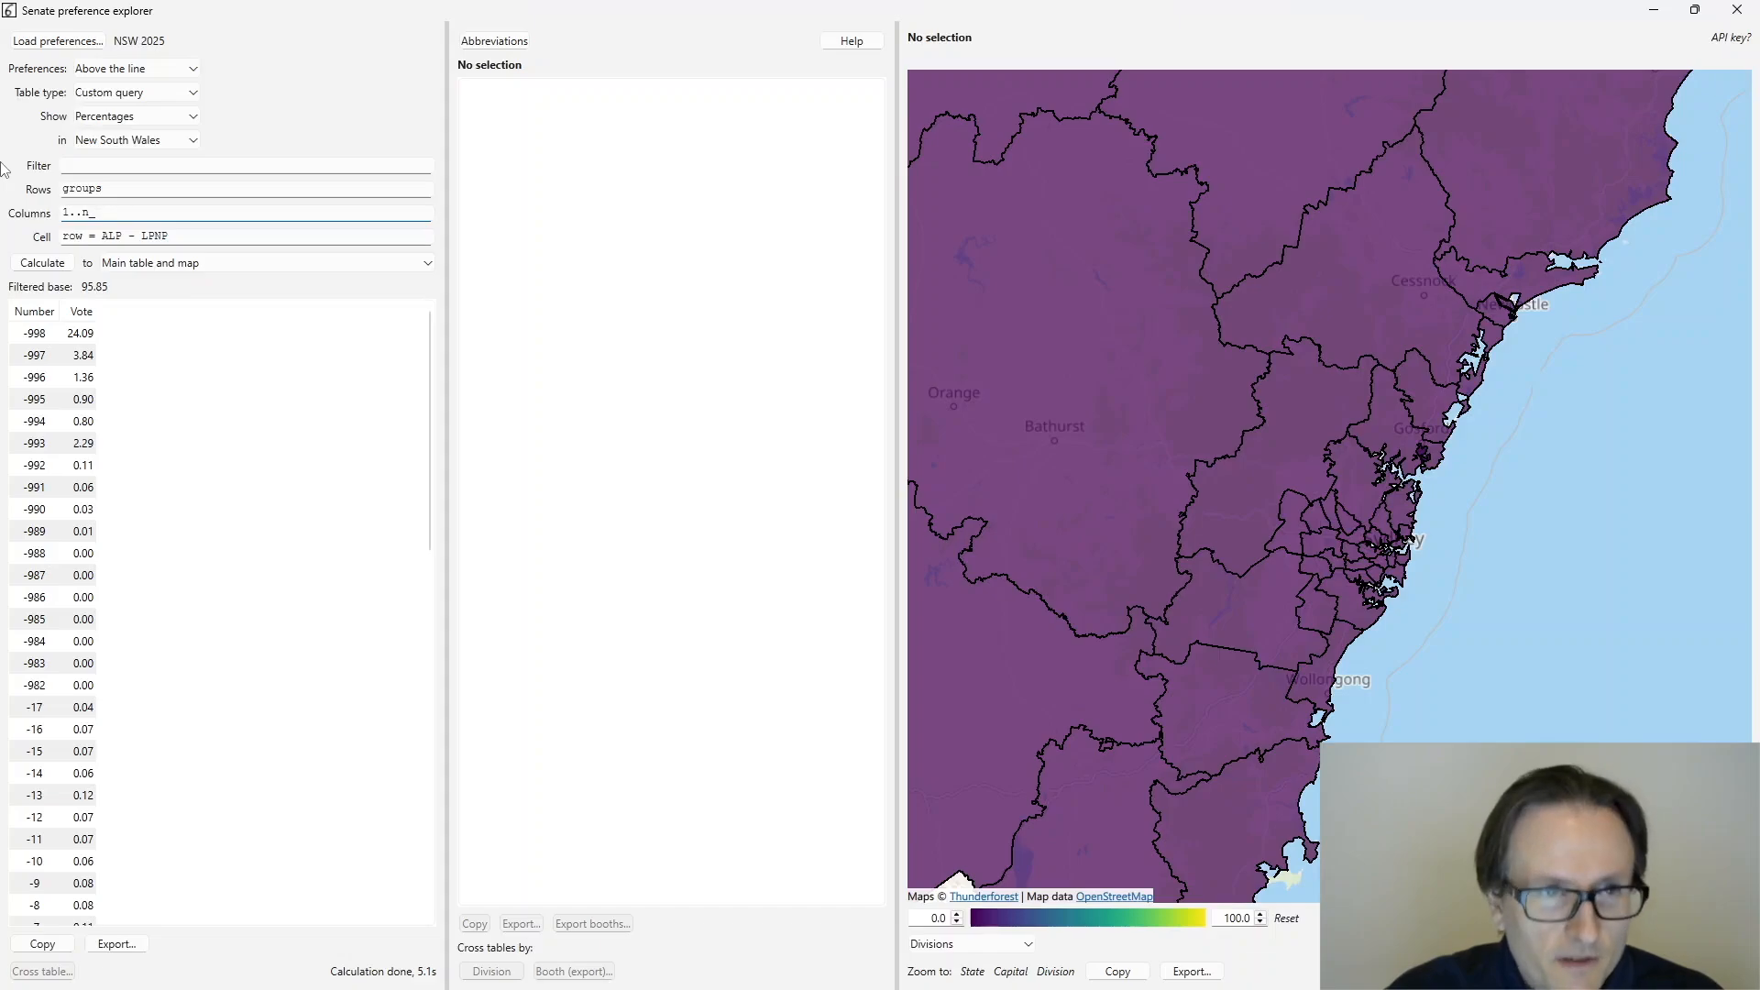
{"action": "type", "text": "max"}
- Replace the cell expression with col = id_row
{"action": "key", "text": "Tab"}
{"action": "key", "text": "BackSpace"}
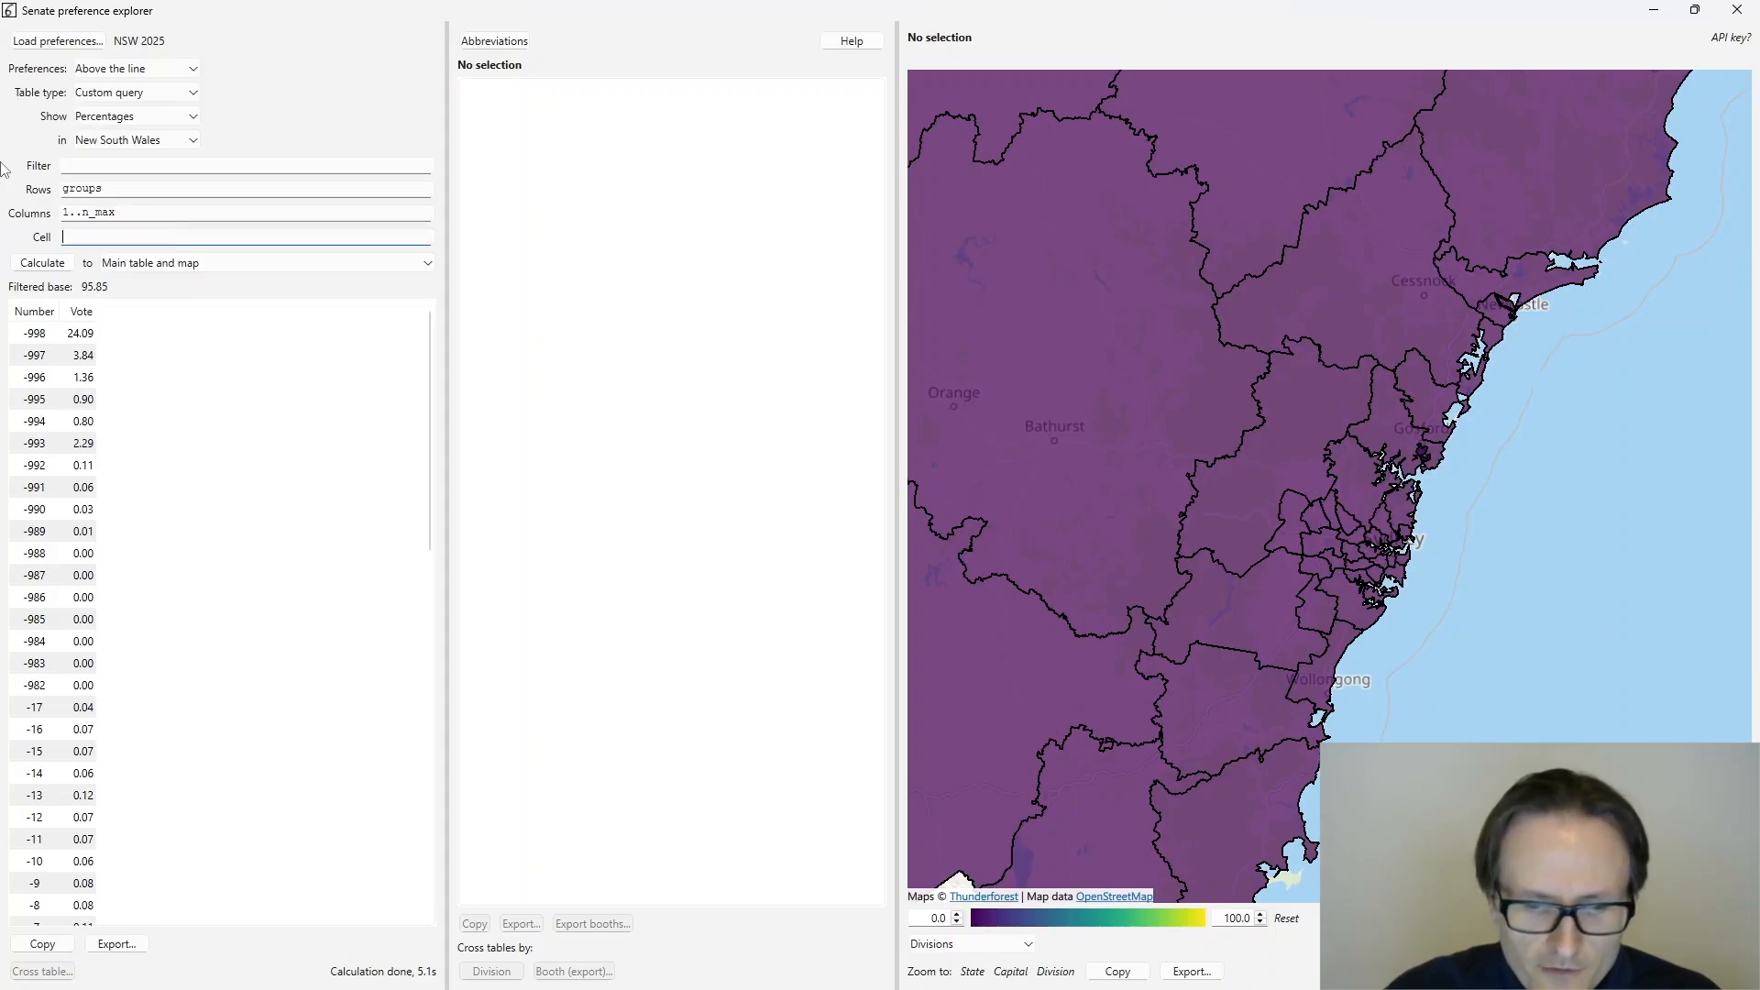
{"action": "type", "text": "col"}
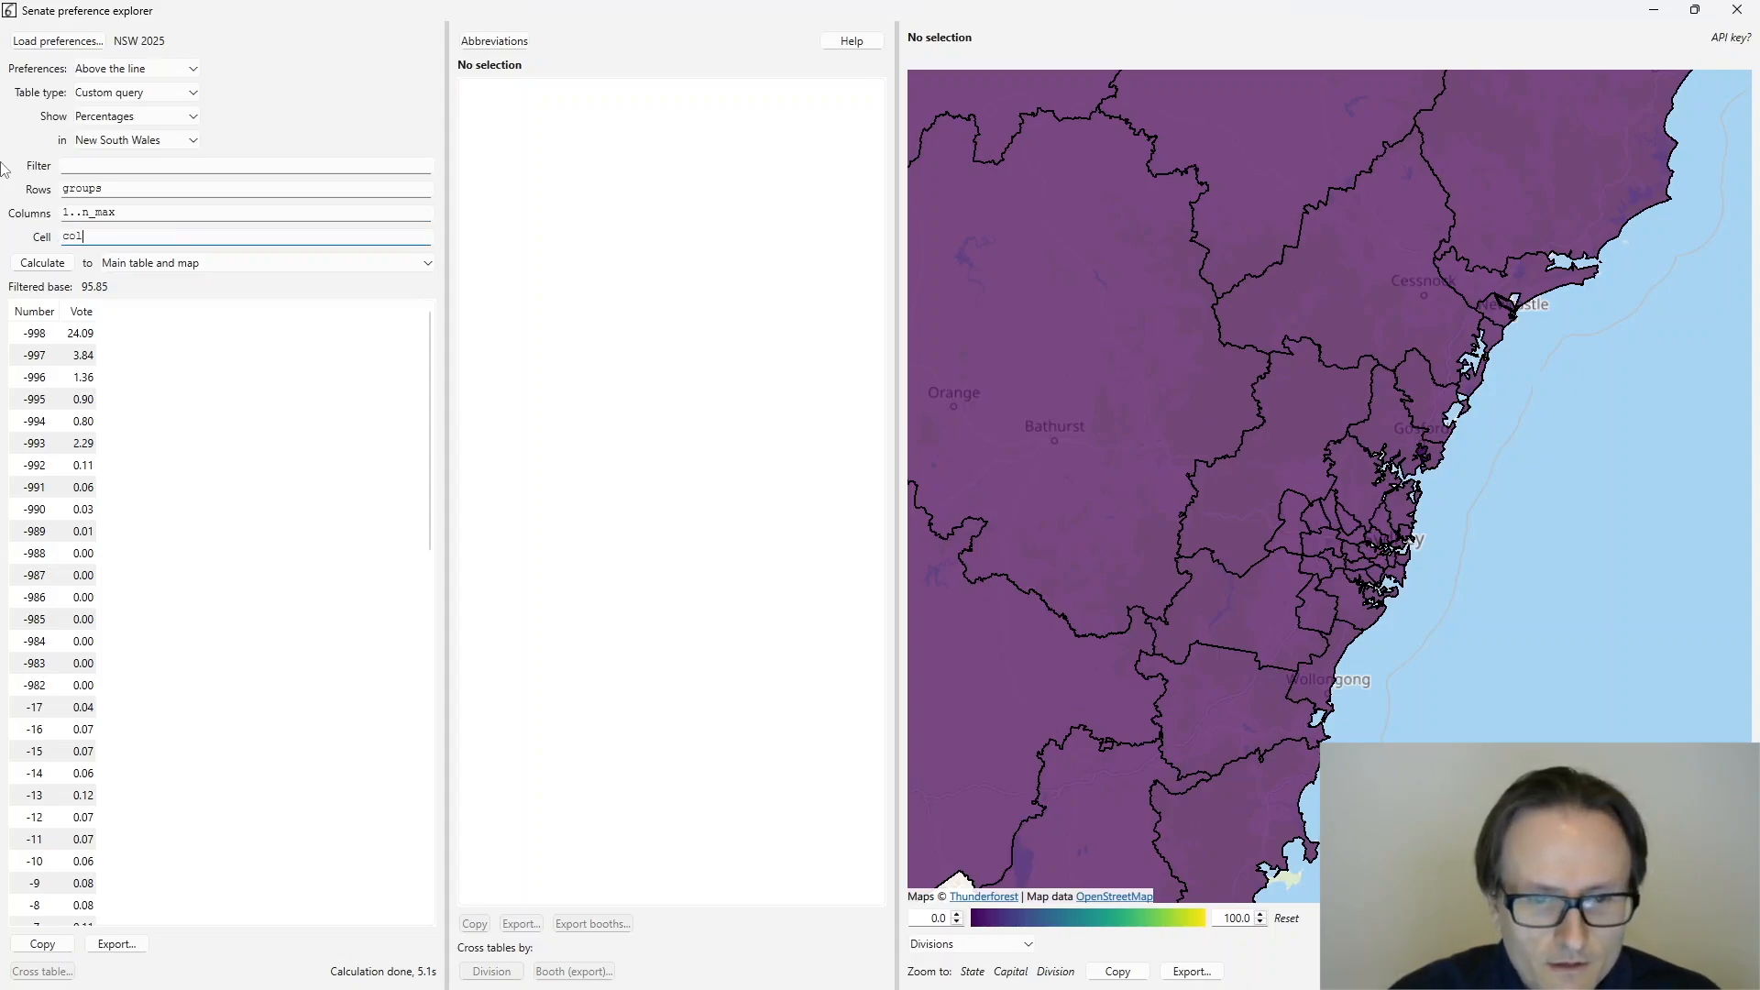
{"action": "type", "text": " = id_"}
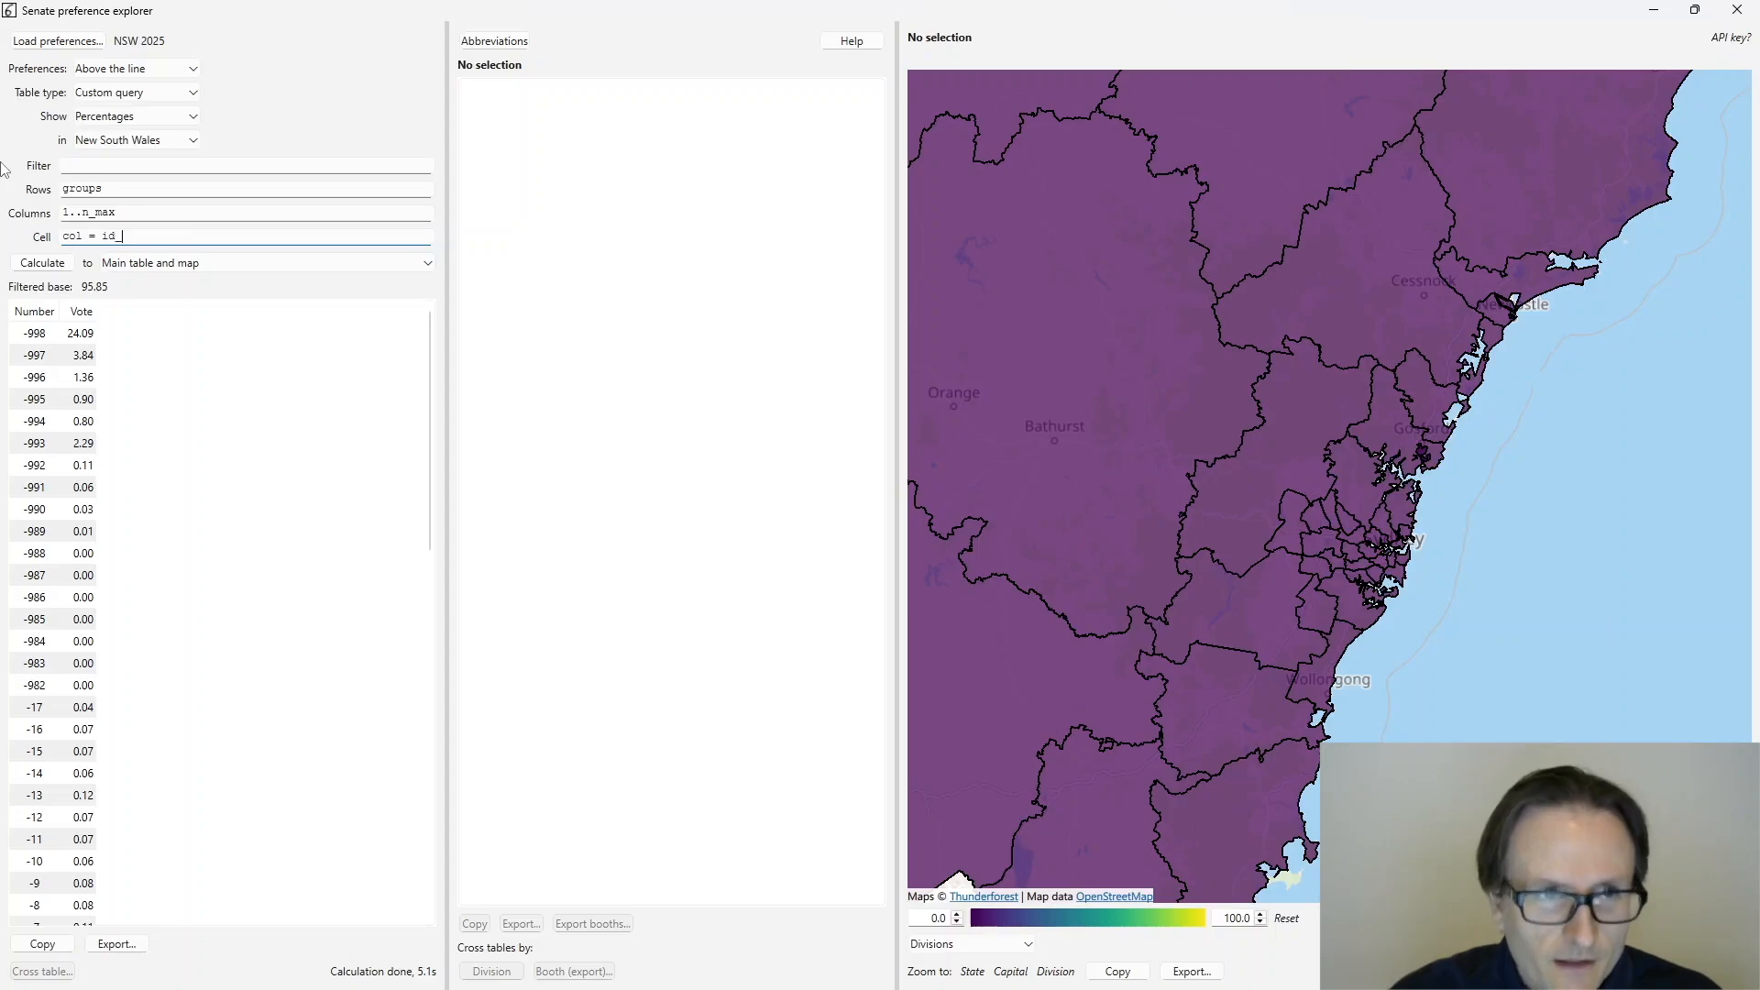
{"action": "type", "text": "row"}
- Show votes instead of percentages and calculate the groups by 1..n_max query to Main table and map
{"action": "left_click", "coordinate": [174, 264]}
{"action": "left_click", "coordinate": [174, 299]}
{"action": "left_click", "coordinate": [133, 117]}
{"action": "left_click", "coordinate": [92, 134]}
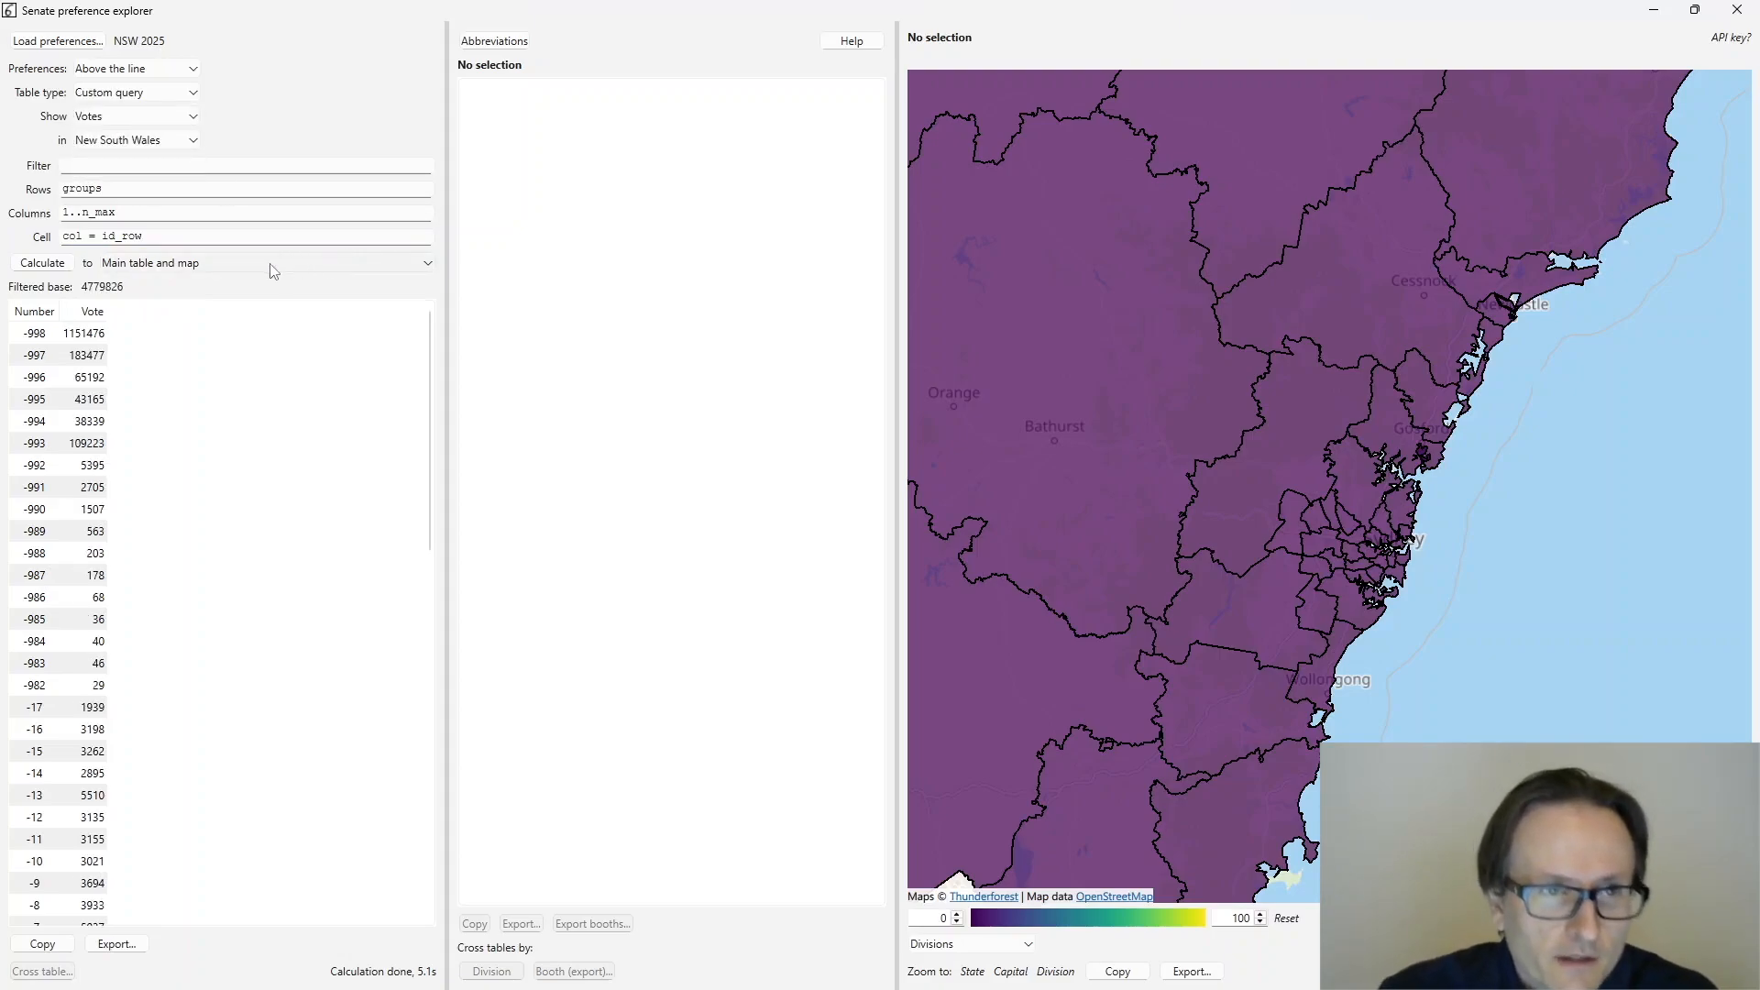
{"action": "left_click", "coordinate": [53, 264]}
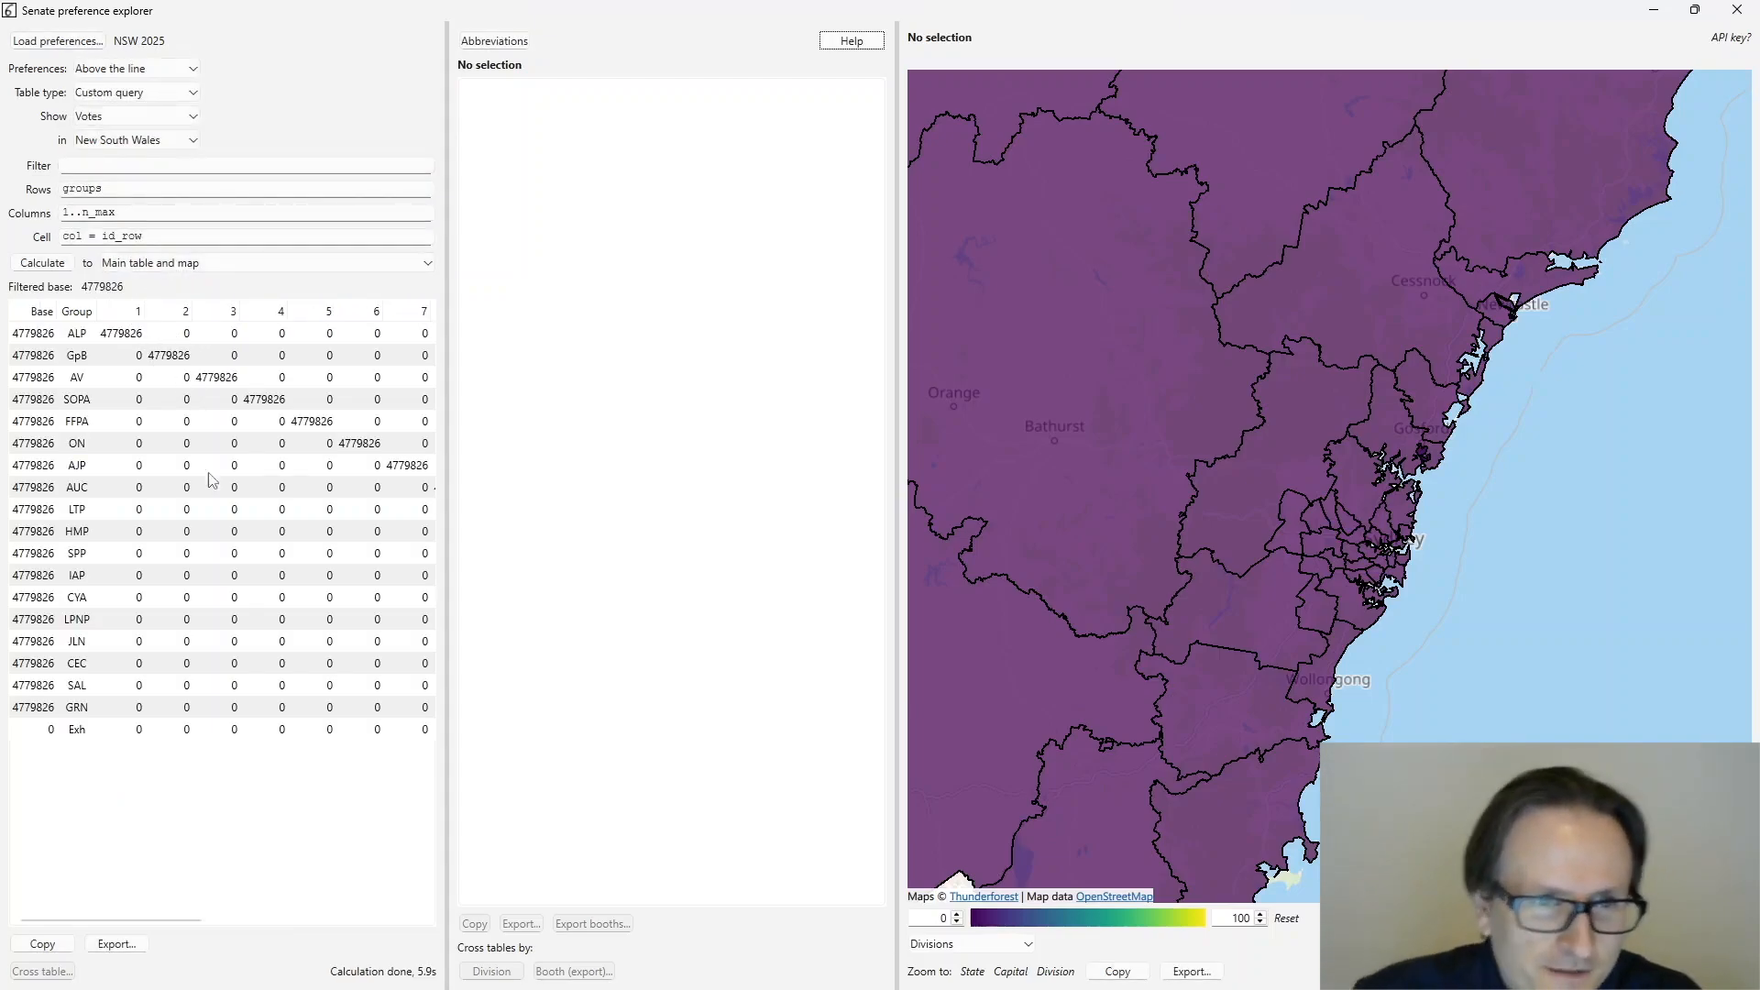
{"action": "mouse_move", "coordinate": [141, 919]}
{"action": "left_mouse_down"}
{"action": "mouse_move", "coordinate": [360, 919]}
{"action": "mouse_move", "coordinate": [138, 919]}
{"action": "left_mouse_up"}
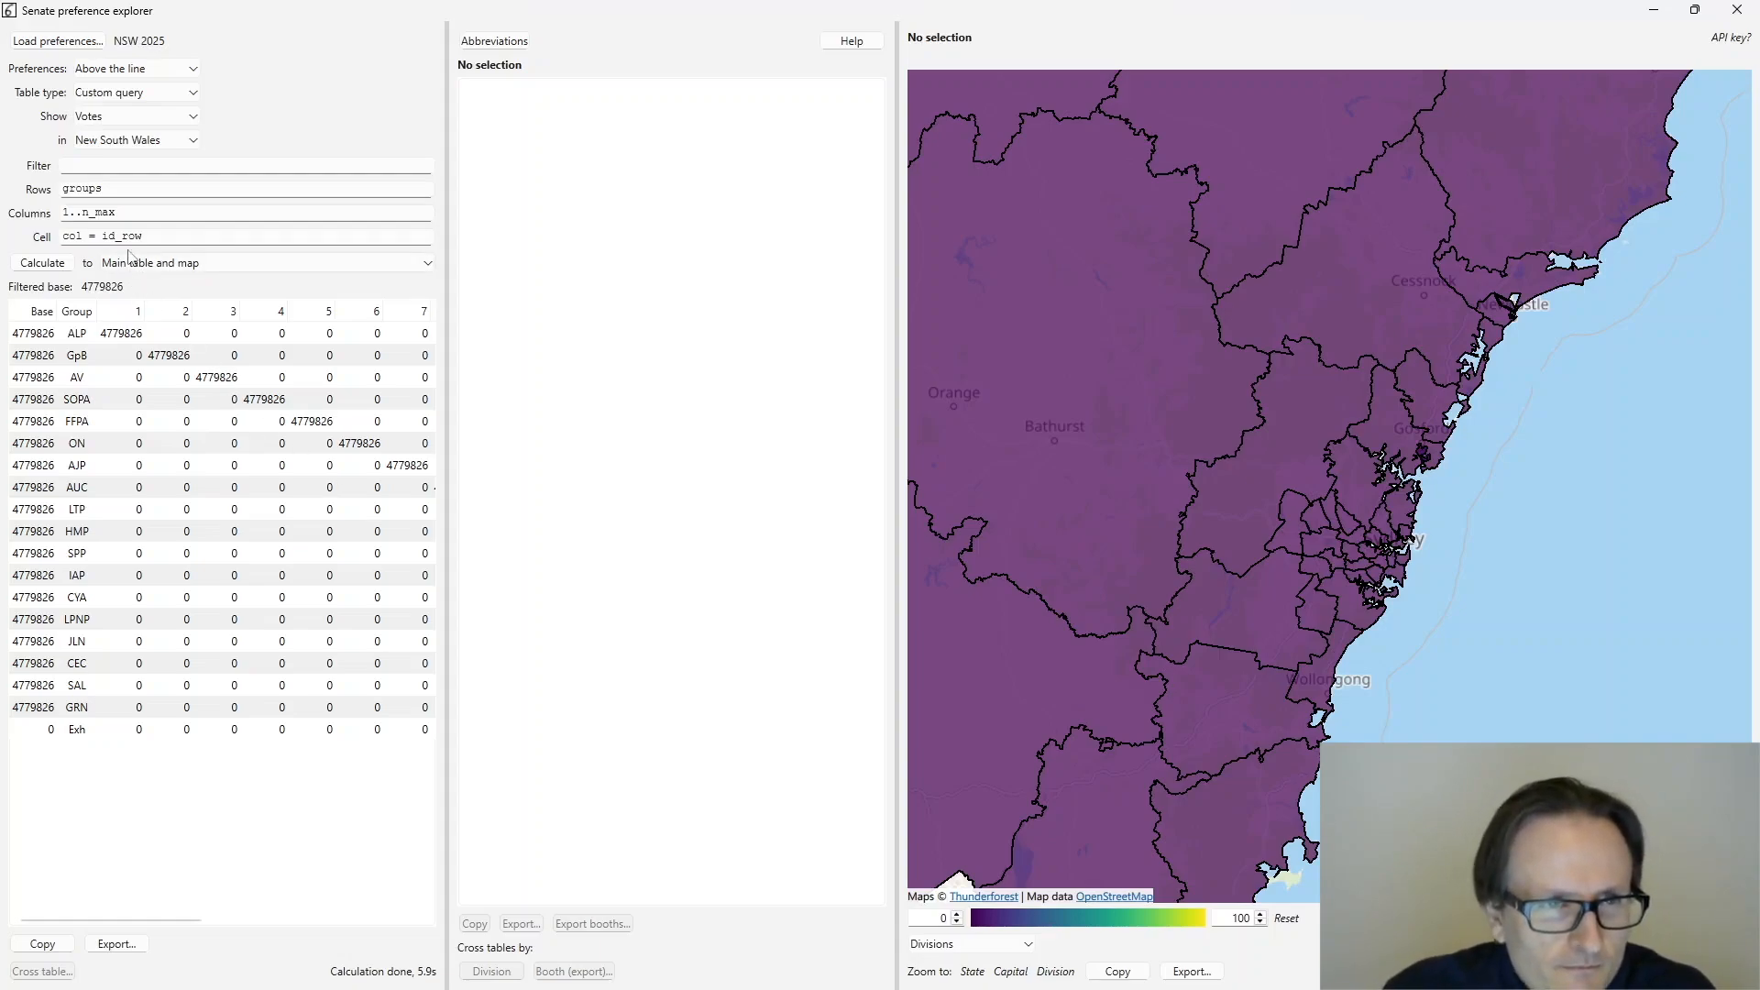
- Examine the id_ prefix and row parts of the cell expression, and consult the list of party abbreviations
{"action": "left_click", "coordinate": [104, 236]}
{"action": "left_click_drag", "start_coordinate": [104, 236], "coordinate": [122, 237]}
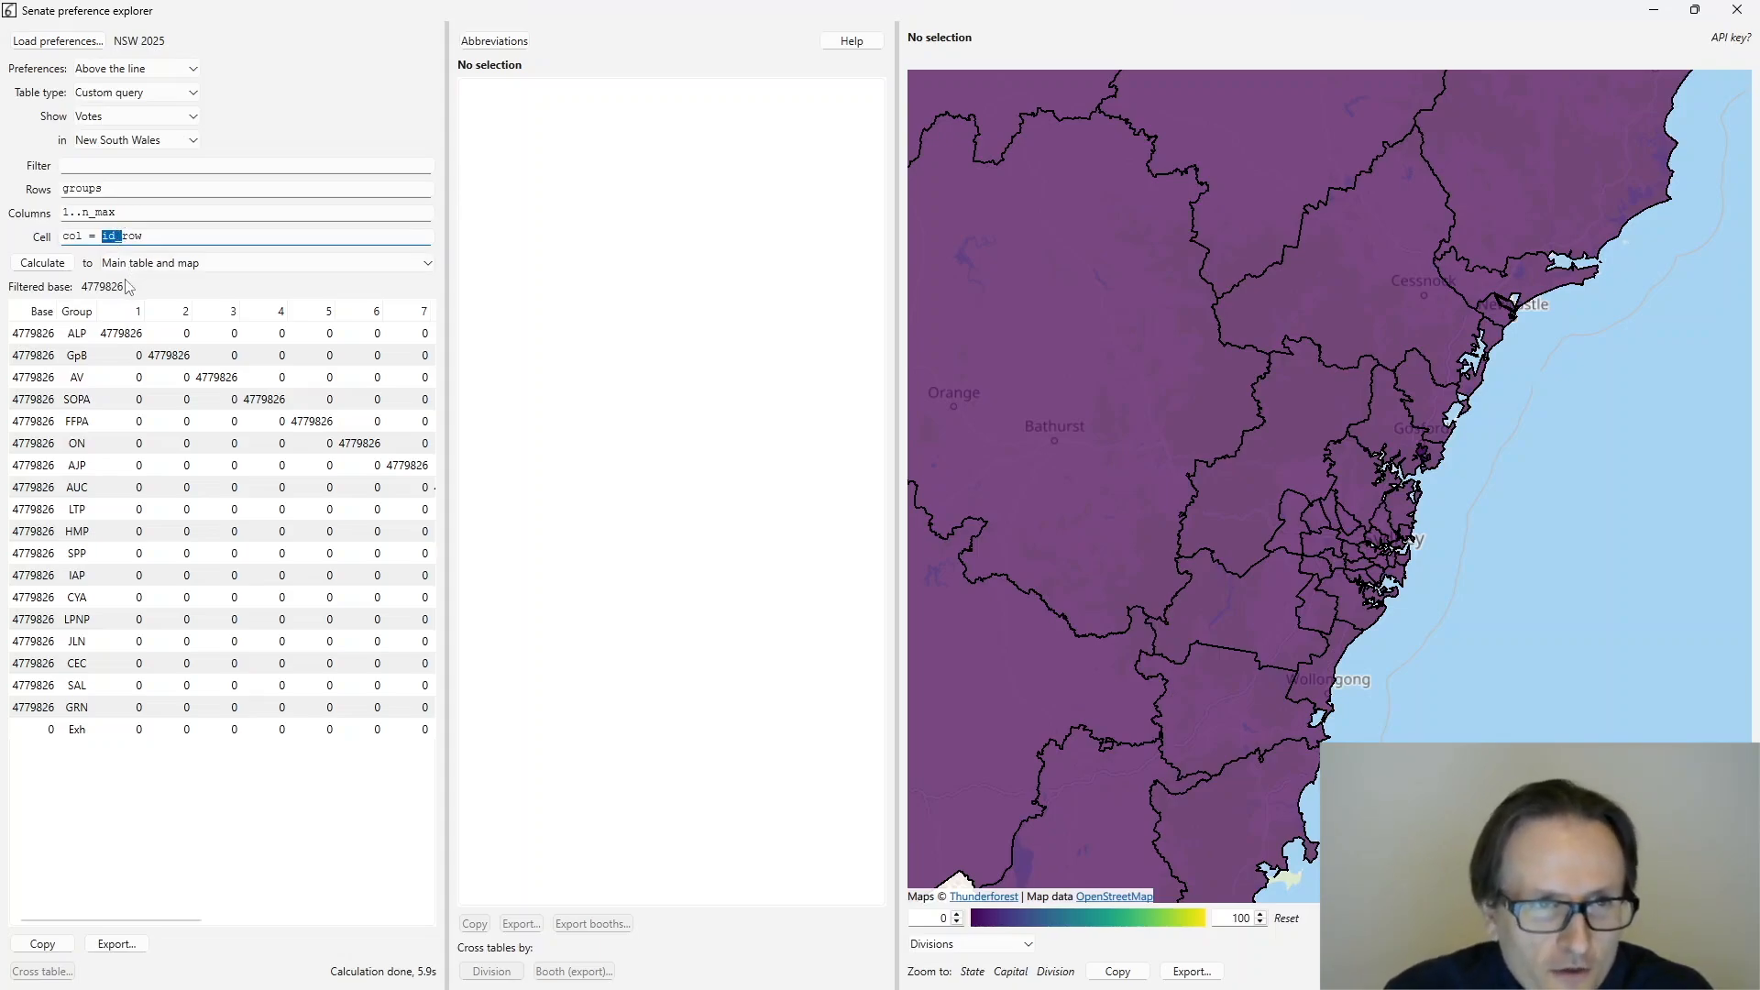
{"action": "left_click", "coordinate": [130, 238]}
{"action": "left_click_drag", "start_coordinate": [122, 237], "coordinate": [151, 236]}
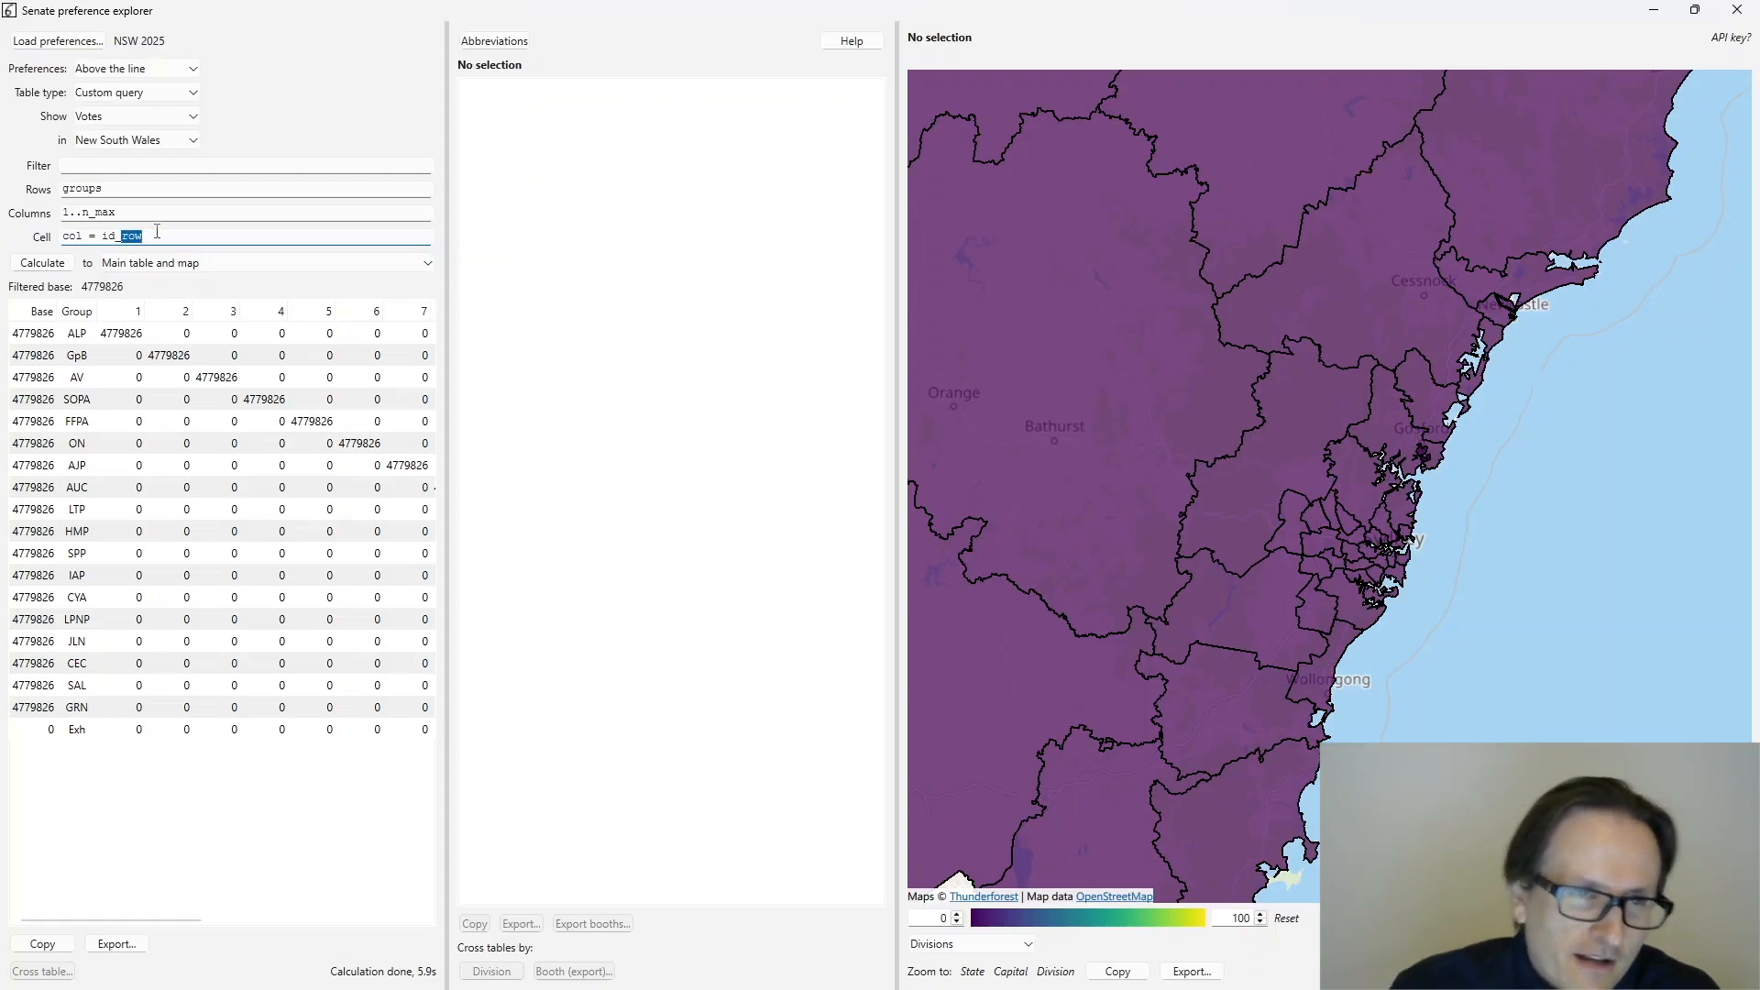
{"action": "left_click", "coordinate": [495, 41]}
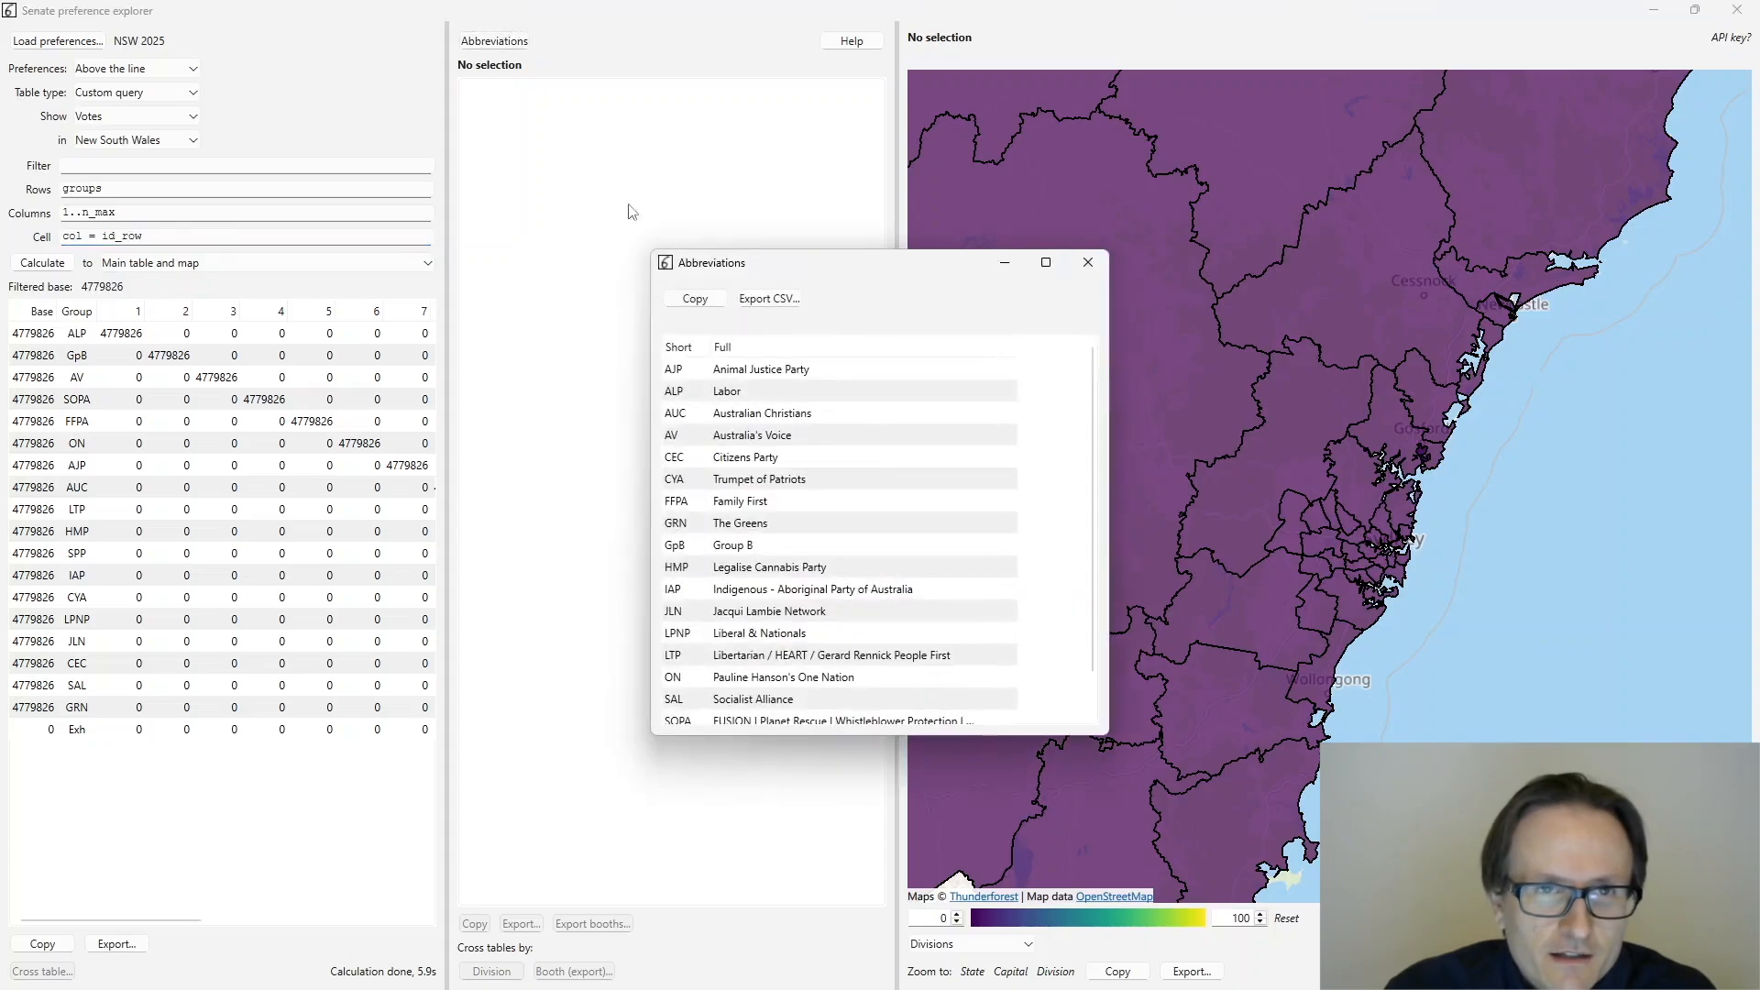
{"action": "left_click", "coordinate": [1087, 264]}
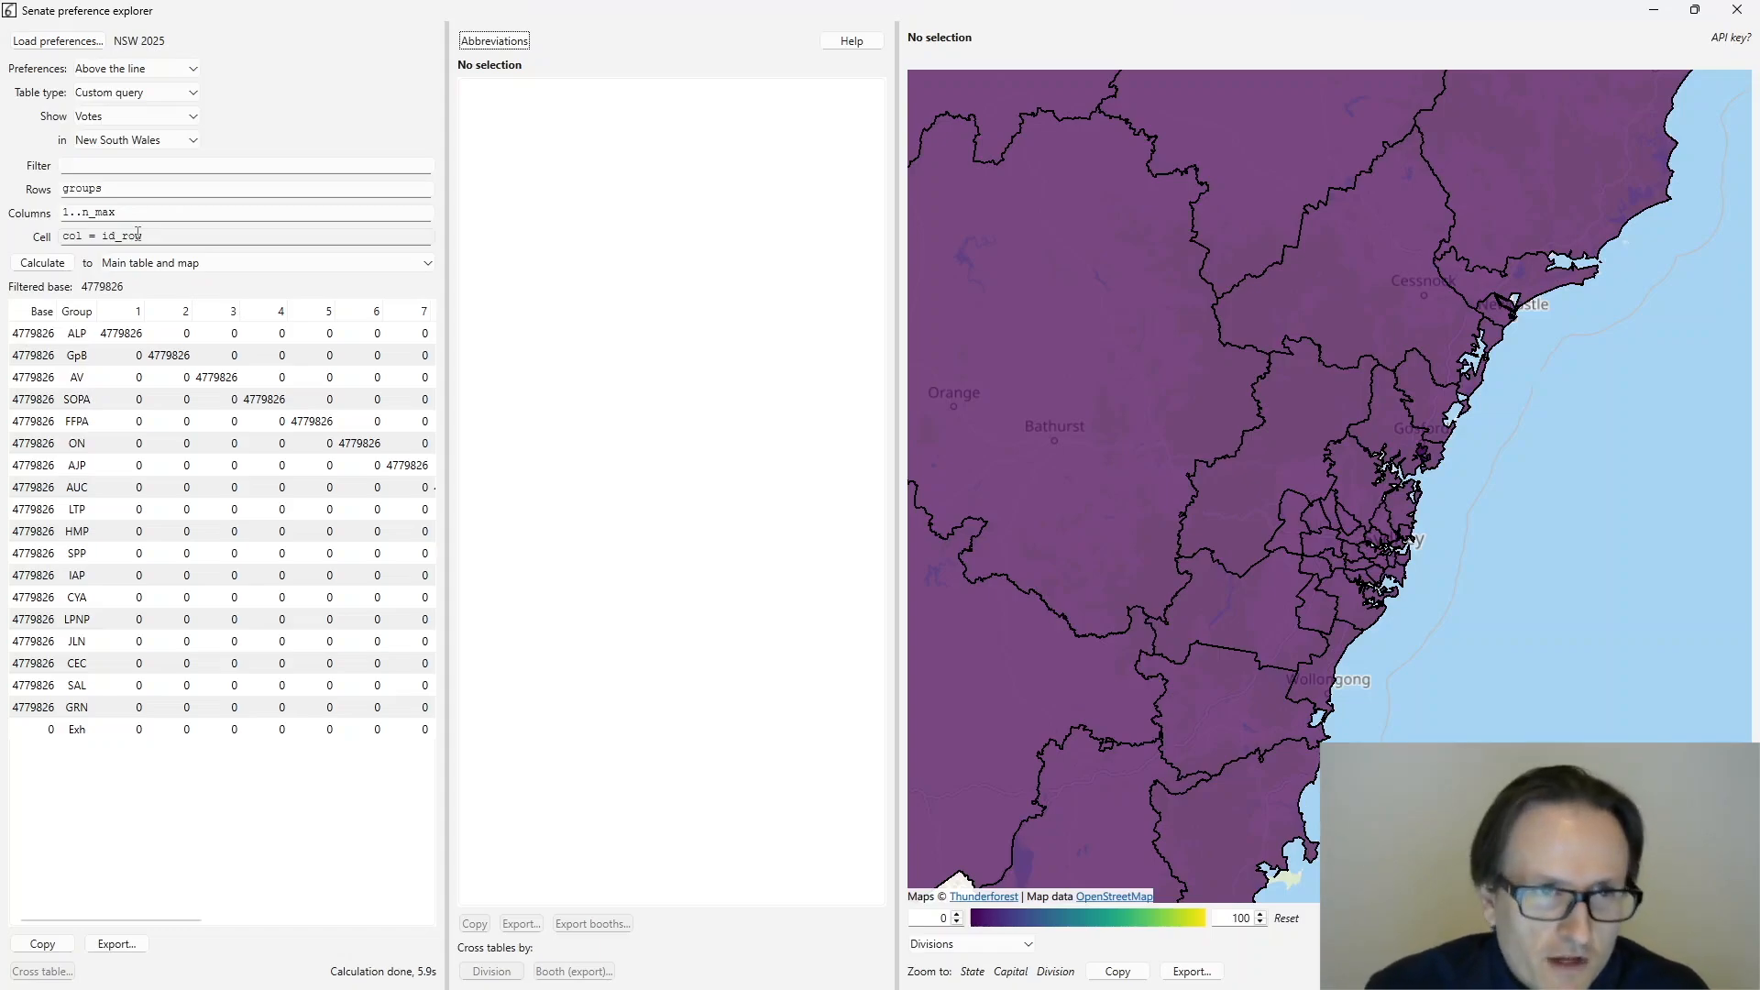
{"action": "left_click_drag", "start_coordinate": [123, 237], "coordinate": [104, 236]}
{"action": "left_click", "coordinate": [159, 239]}
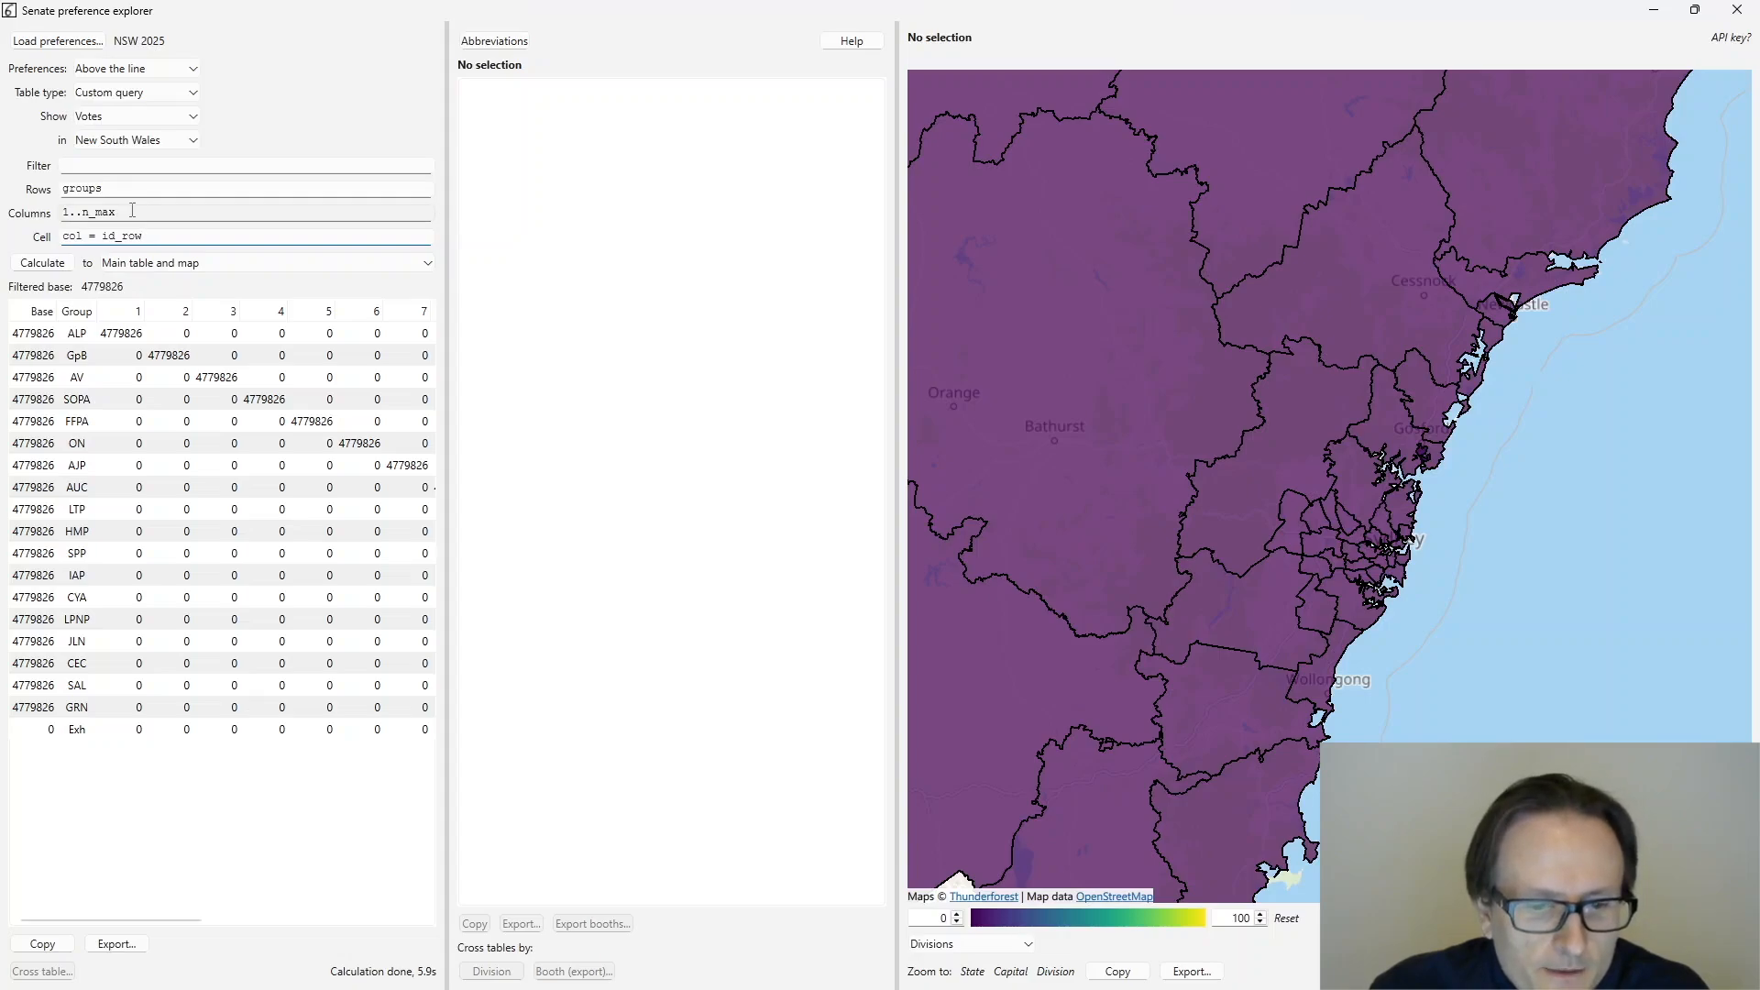
- Clear the rows and columns expressions and replace the cell expression with pi()
{"action": "left_click_drag", "start_coordinate": [145, 212], "coordinate": [13, 206]}
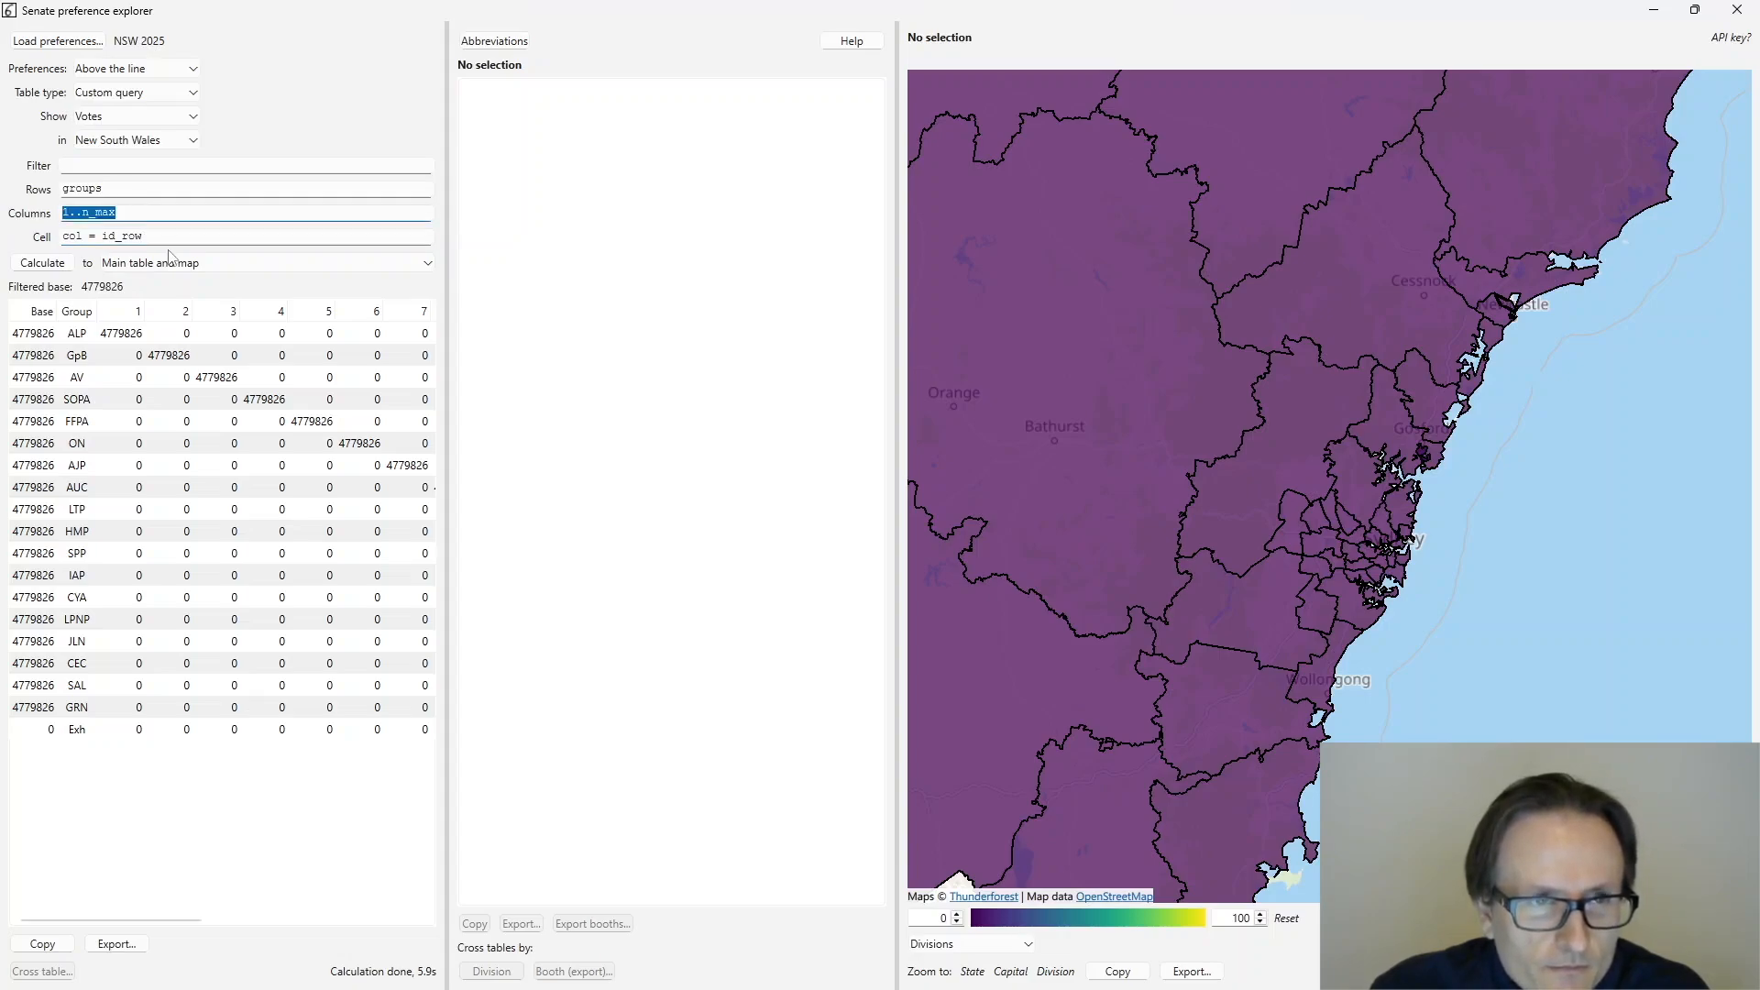
{"action": "key", "text": "ctrl+x"}
{"action": "key", "text": "shift+Tab"}
{"action": "key", "text": "ctrl+x"}
{"action": "left_click_drag", "start_coordinate": [144, 237], "coordinate": [55, 241]}
{"action": "type", "text": "pi()"}
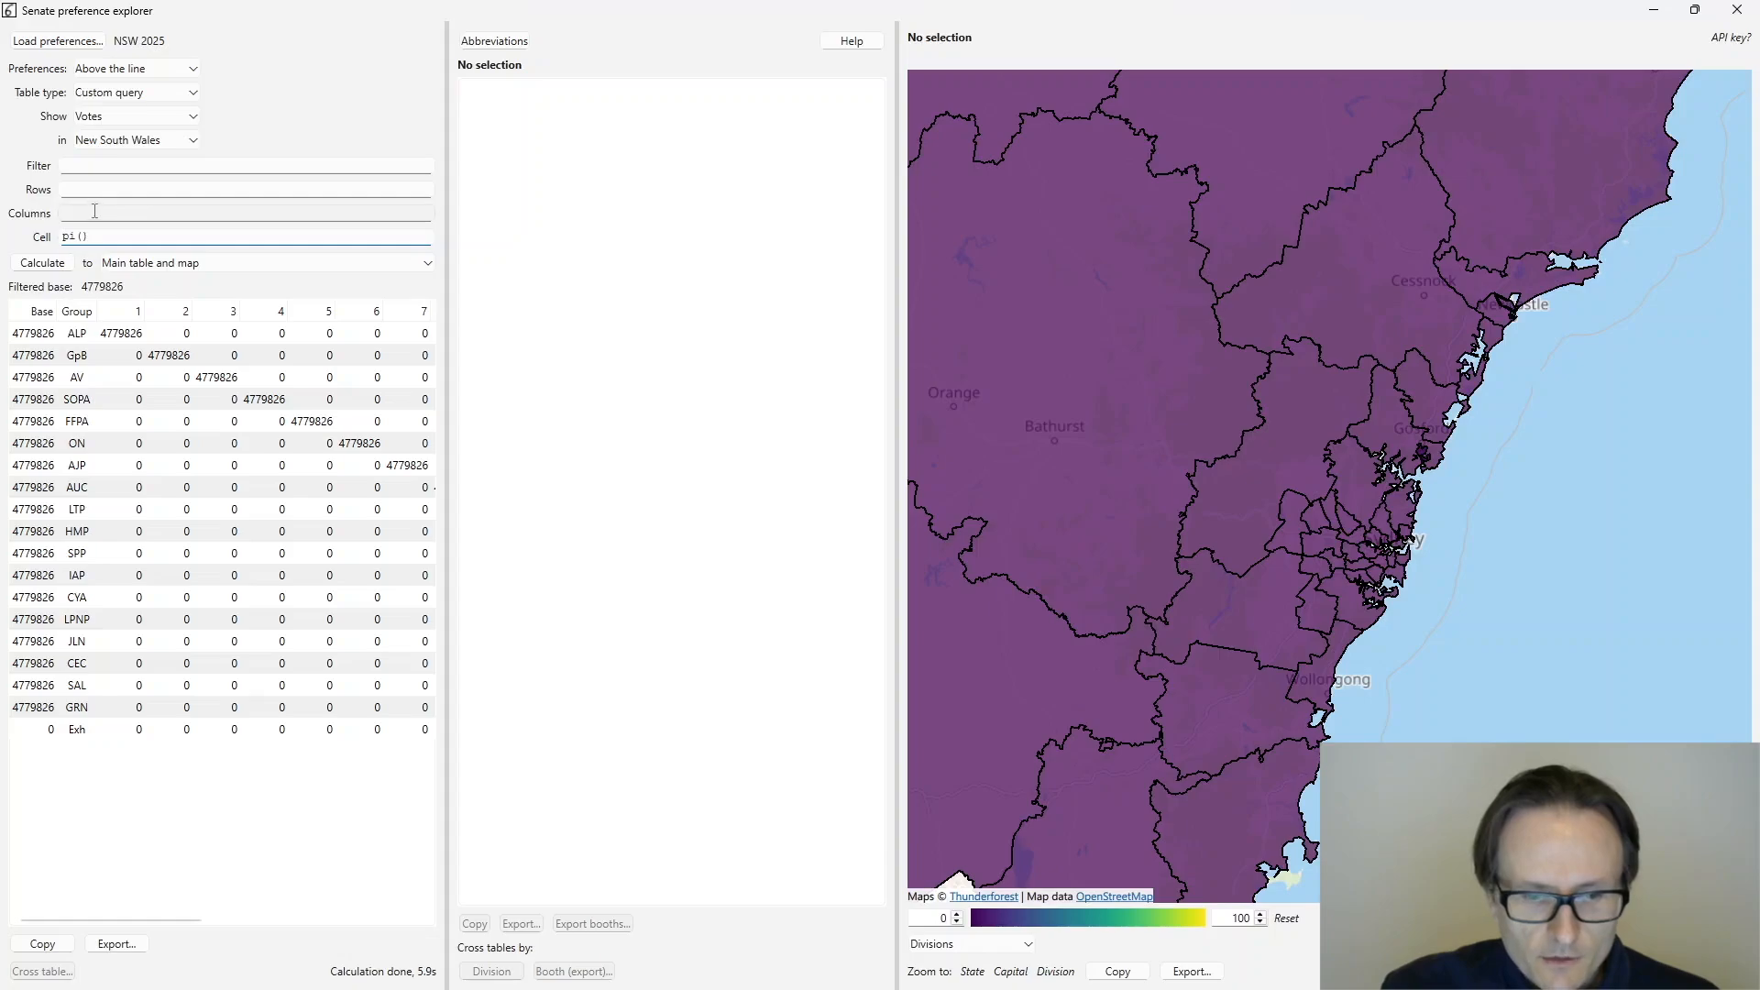
- Set the rows expression to groups and the columns expression to 0, 1
{"action": "left_click", "coordinate": [75, 189]}
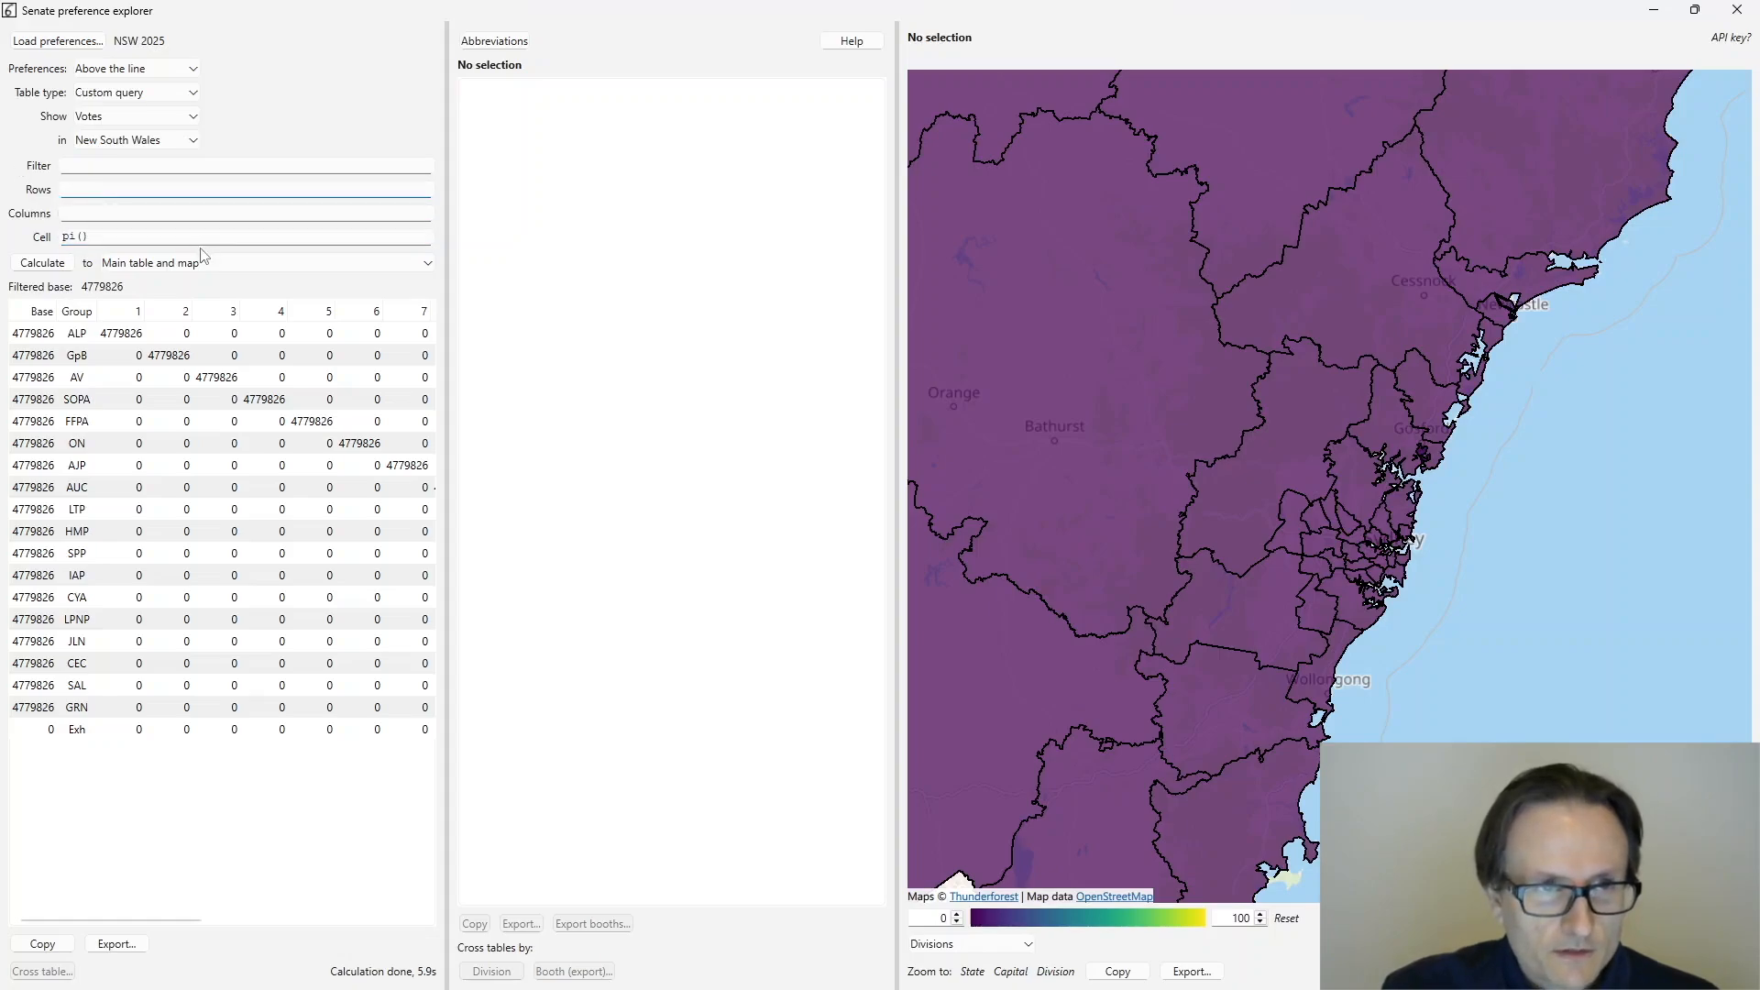
{"action": "type", "text": "groups"}
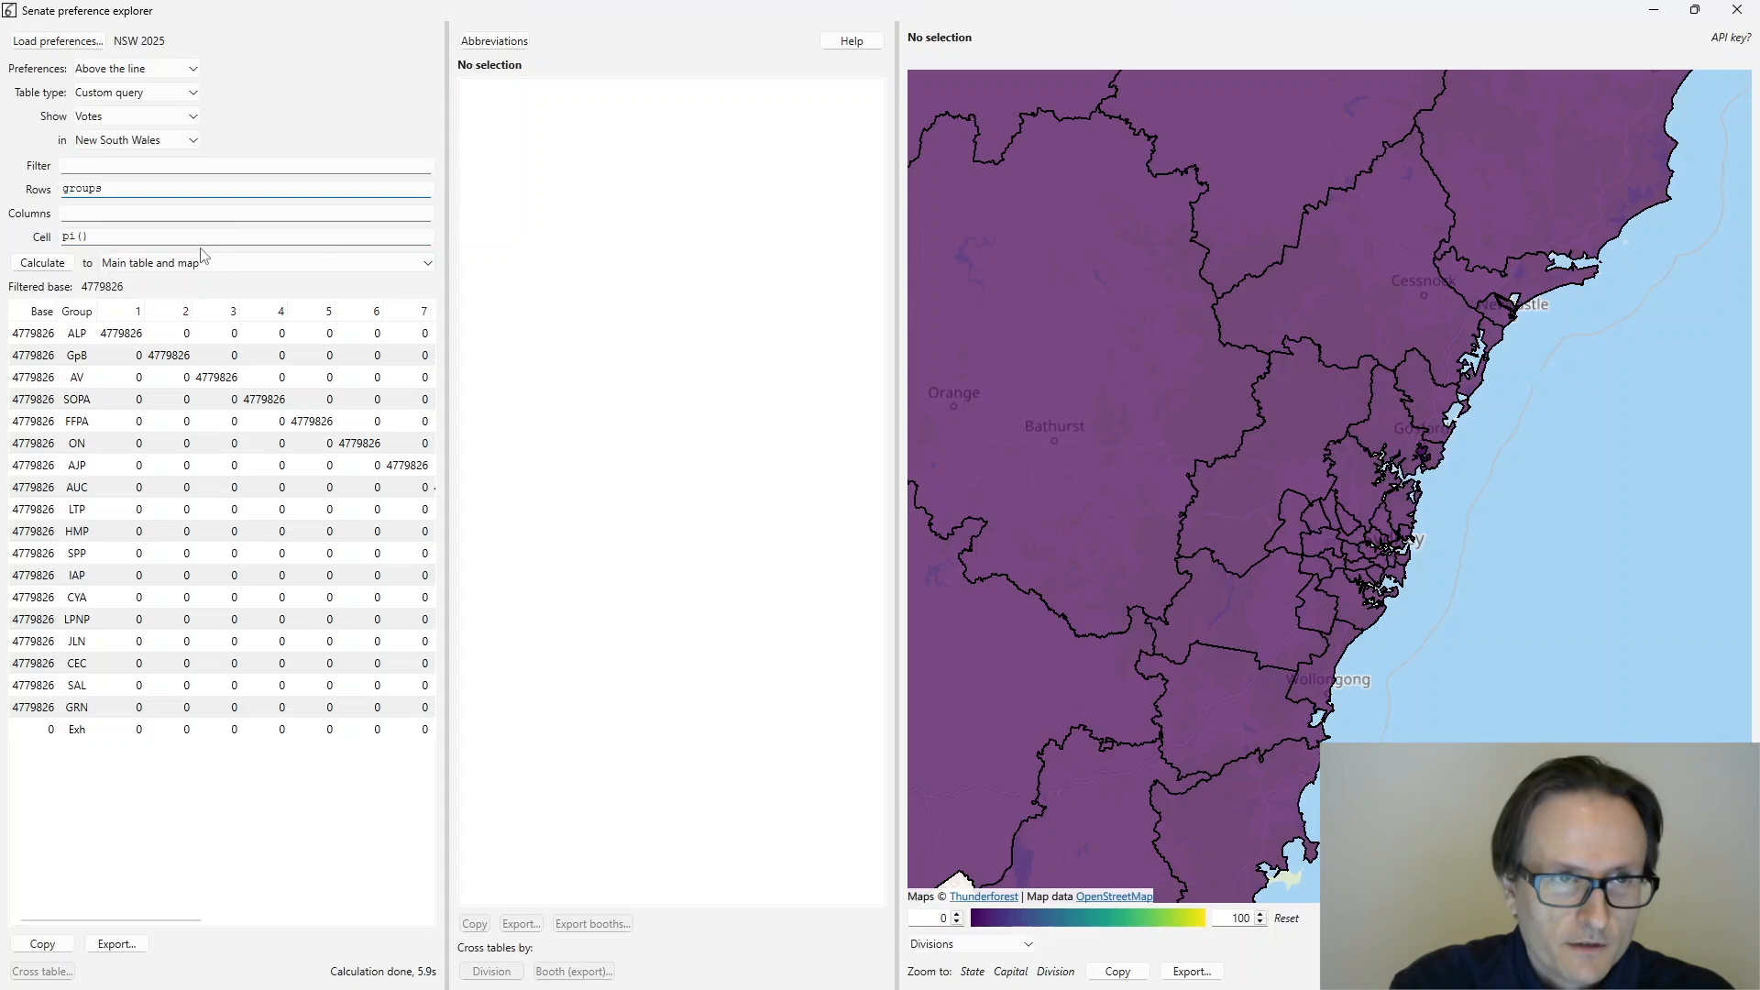
{"action": "key", "text": "Tab"}
{"action": "type", "text": "0, 1"}
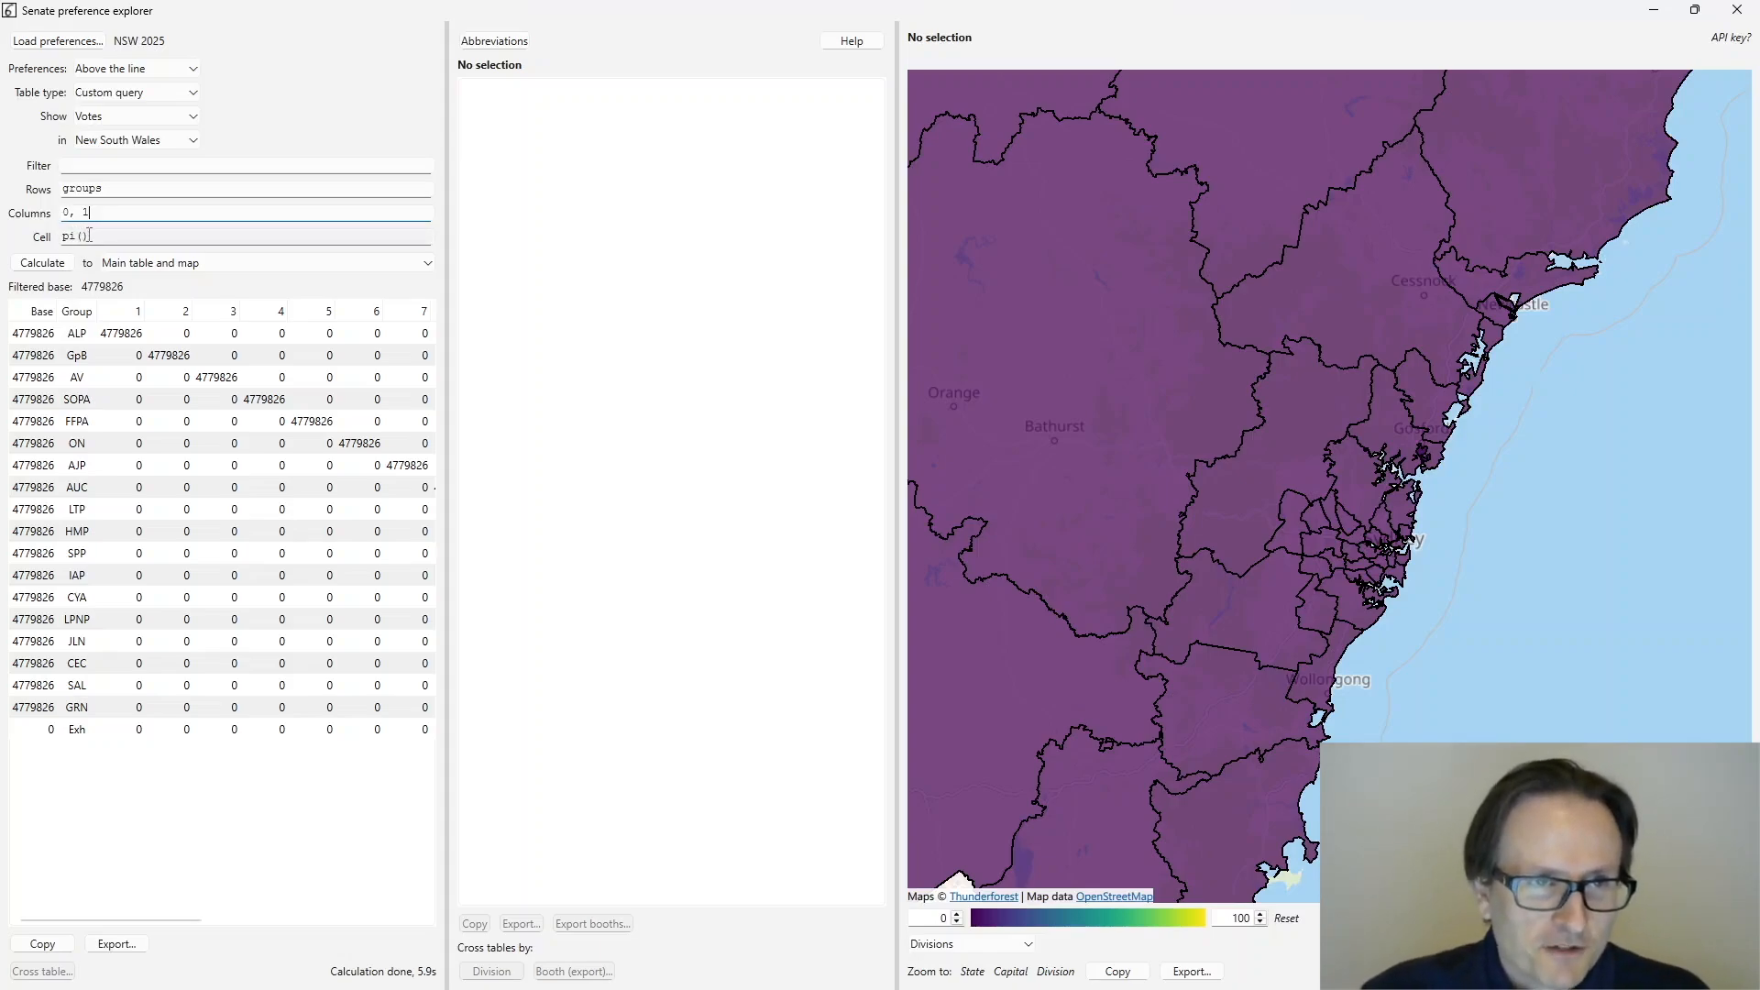
- Replace the cell expression with row = 1 and col = if( , 1, 0), leaving the if condition empty
{"action": "key", "text": "Tab"}
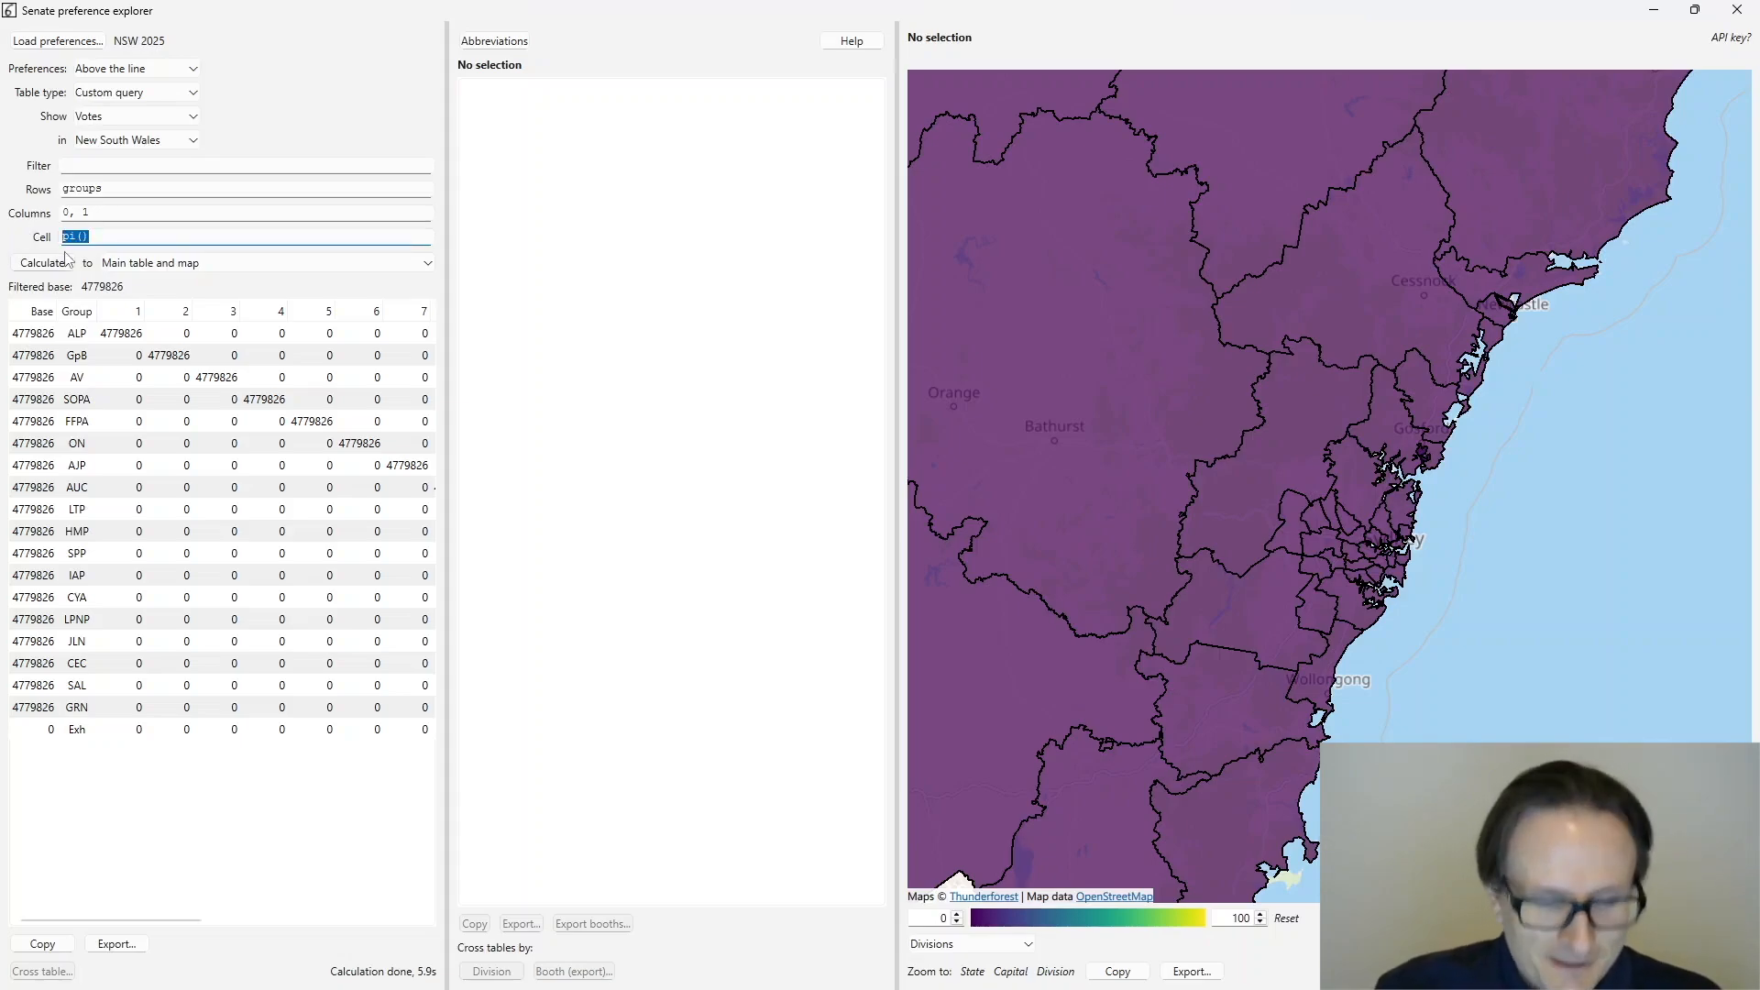
{"action": "type", "text": "row = 1 and col = if()"}
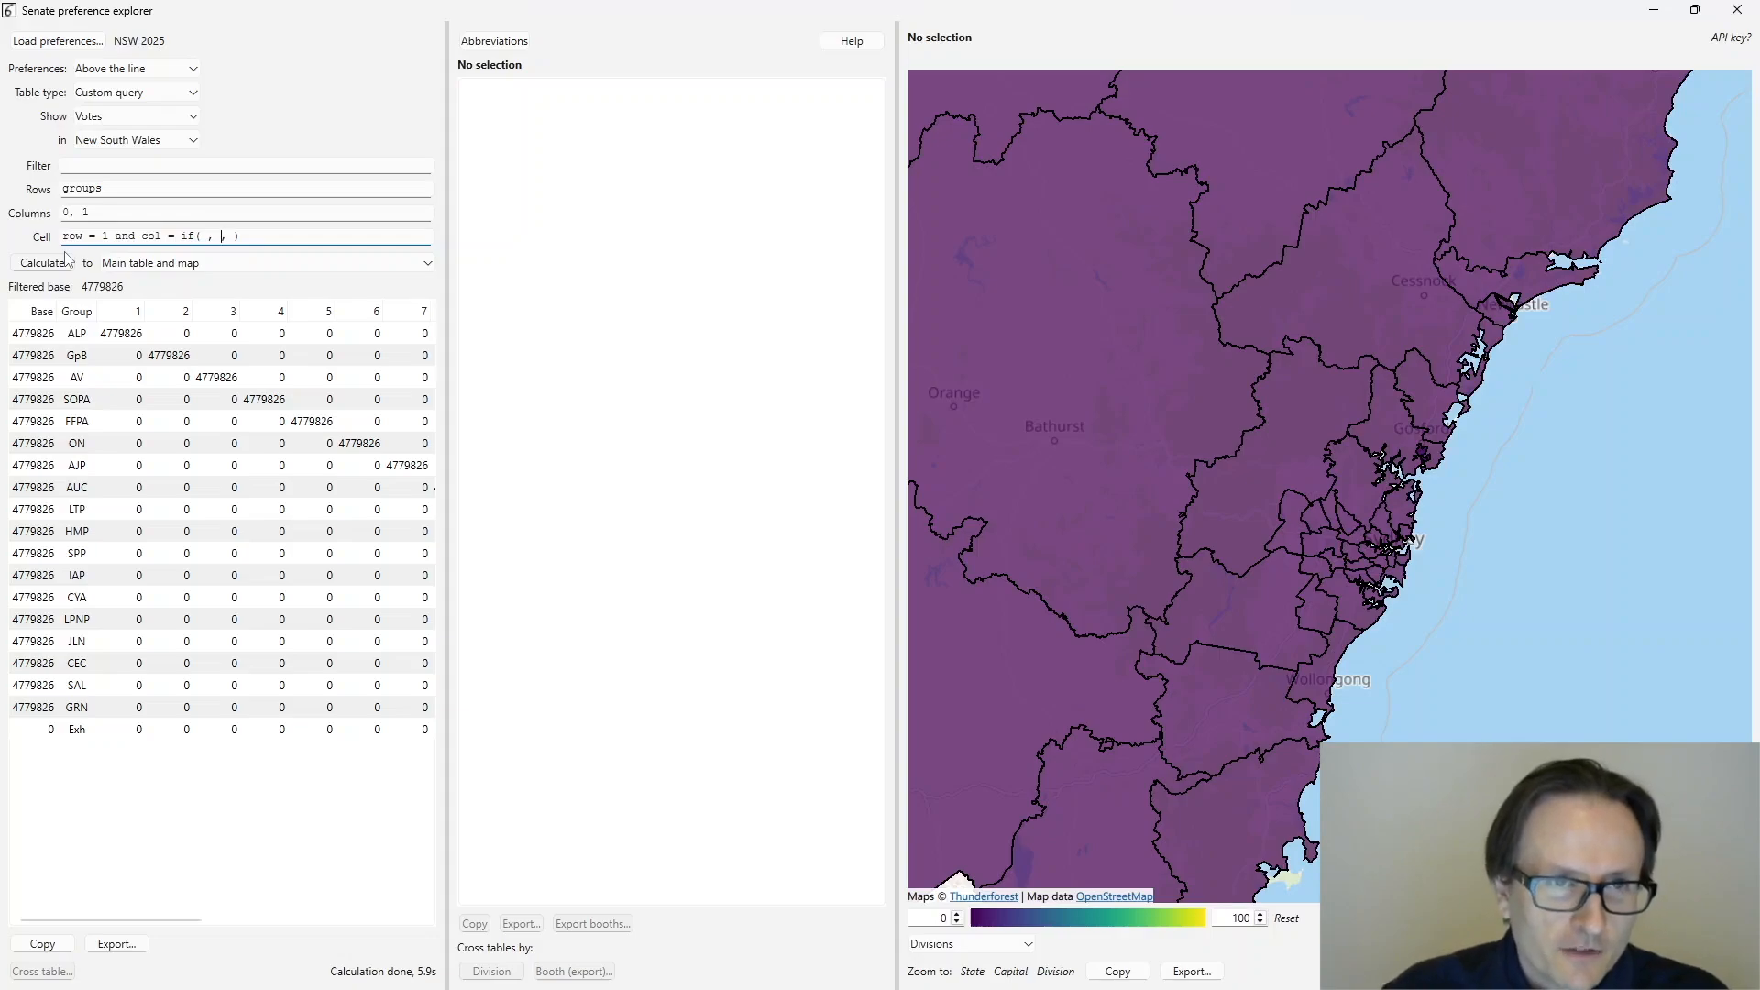
{"action": "type", "text": " , 1, 0"}
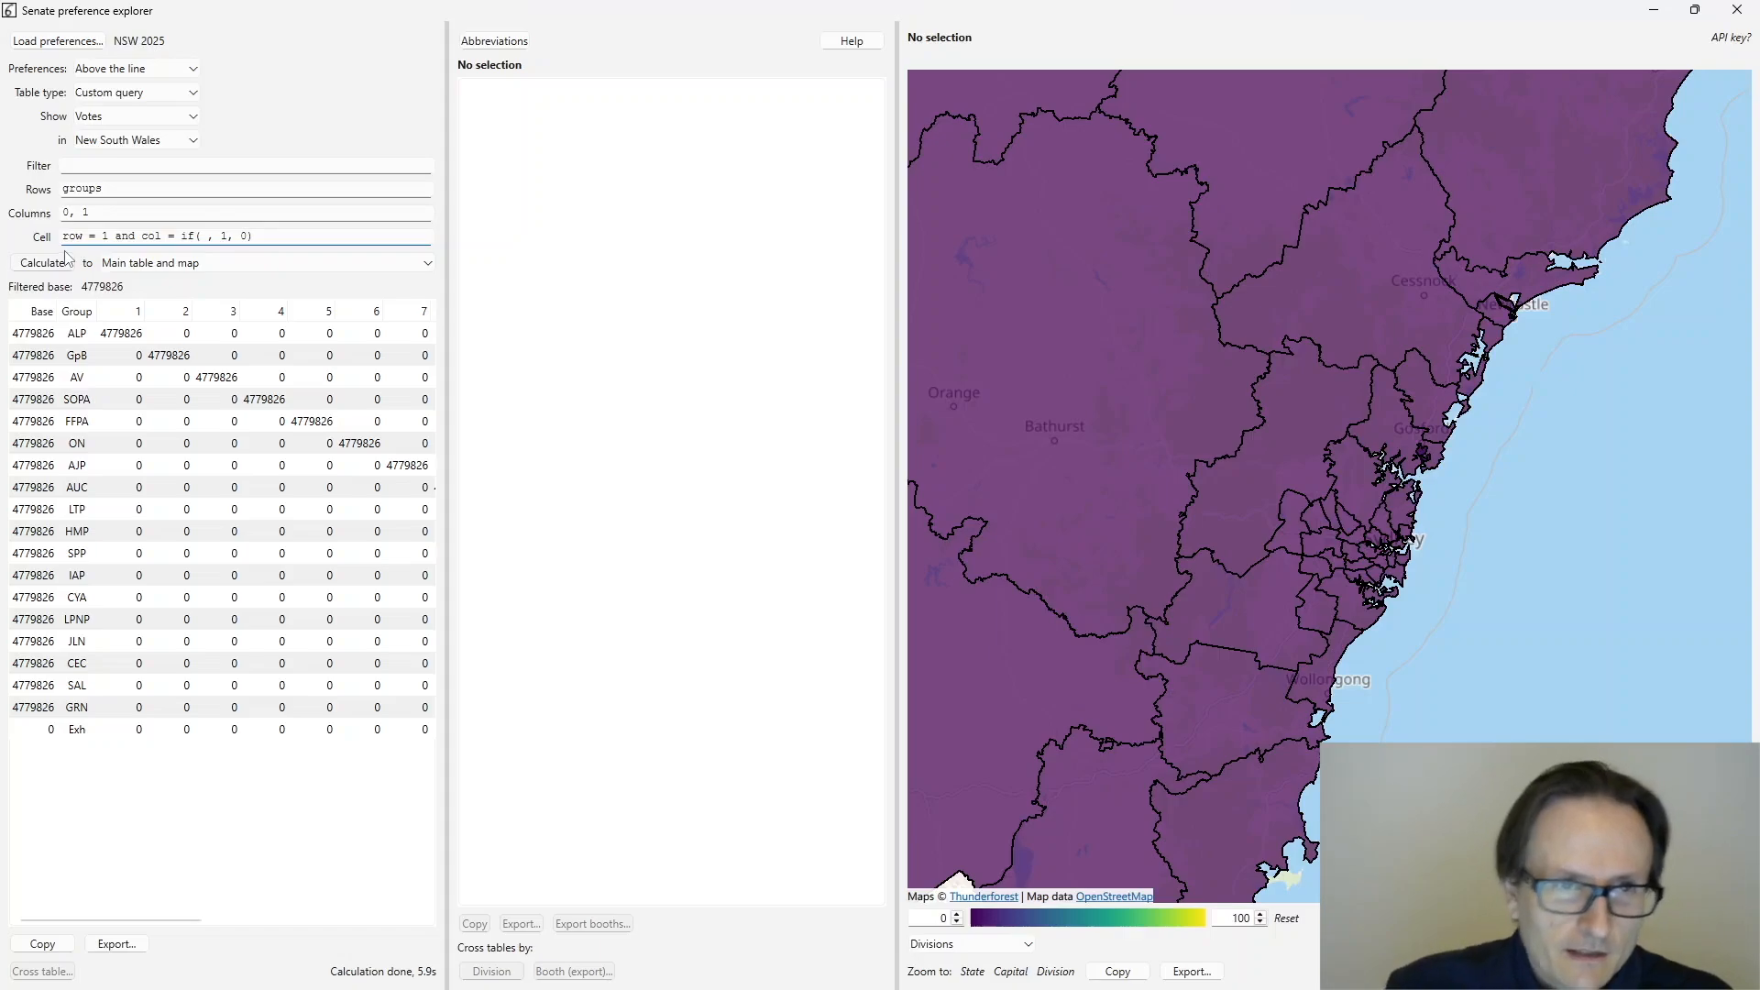
- Fill in the if condition of the cell expression with abs(pi(2) - pi(1)) = 1 followed by and
{"action": "left_click", "coordinate": [200, 235]}
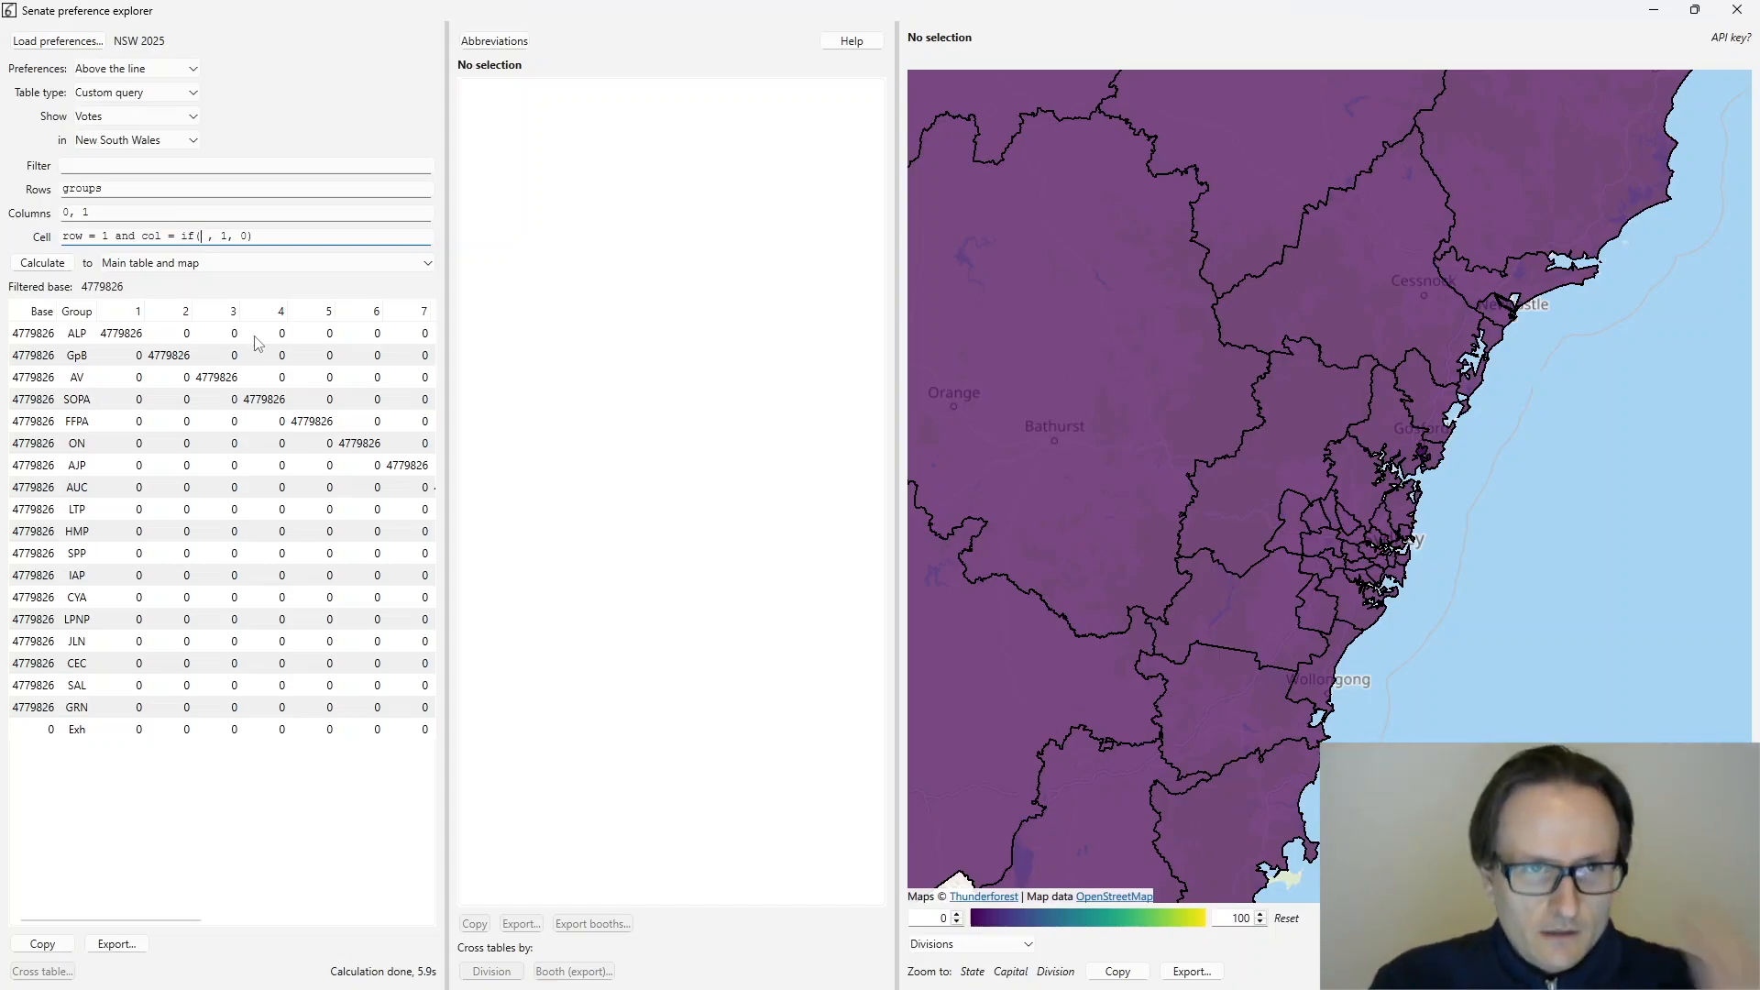
{"action": "type", "text": "abs()pi(2) - "}
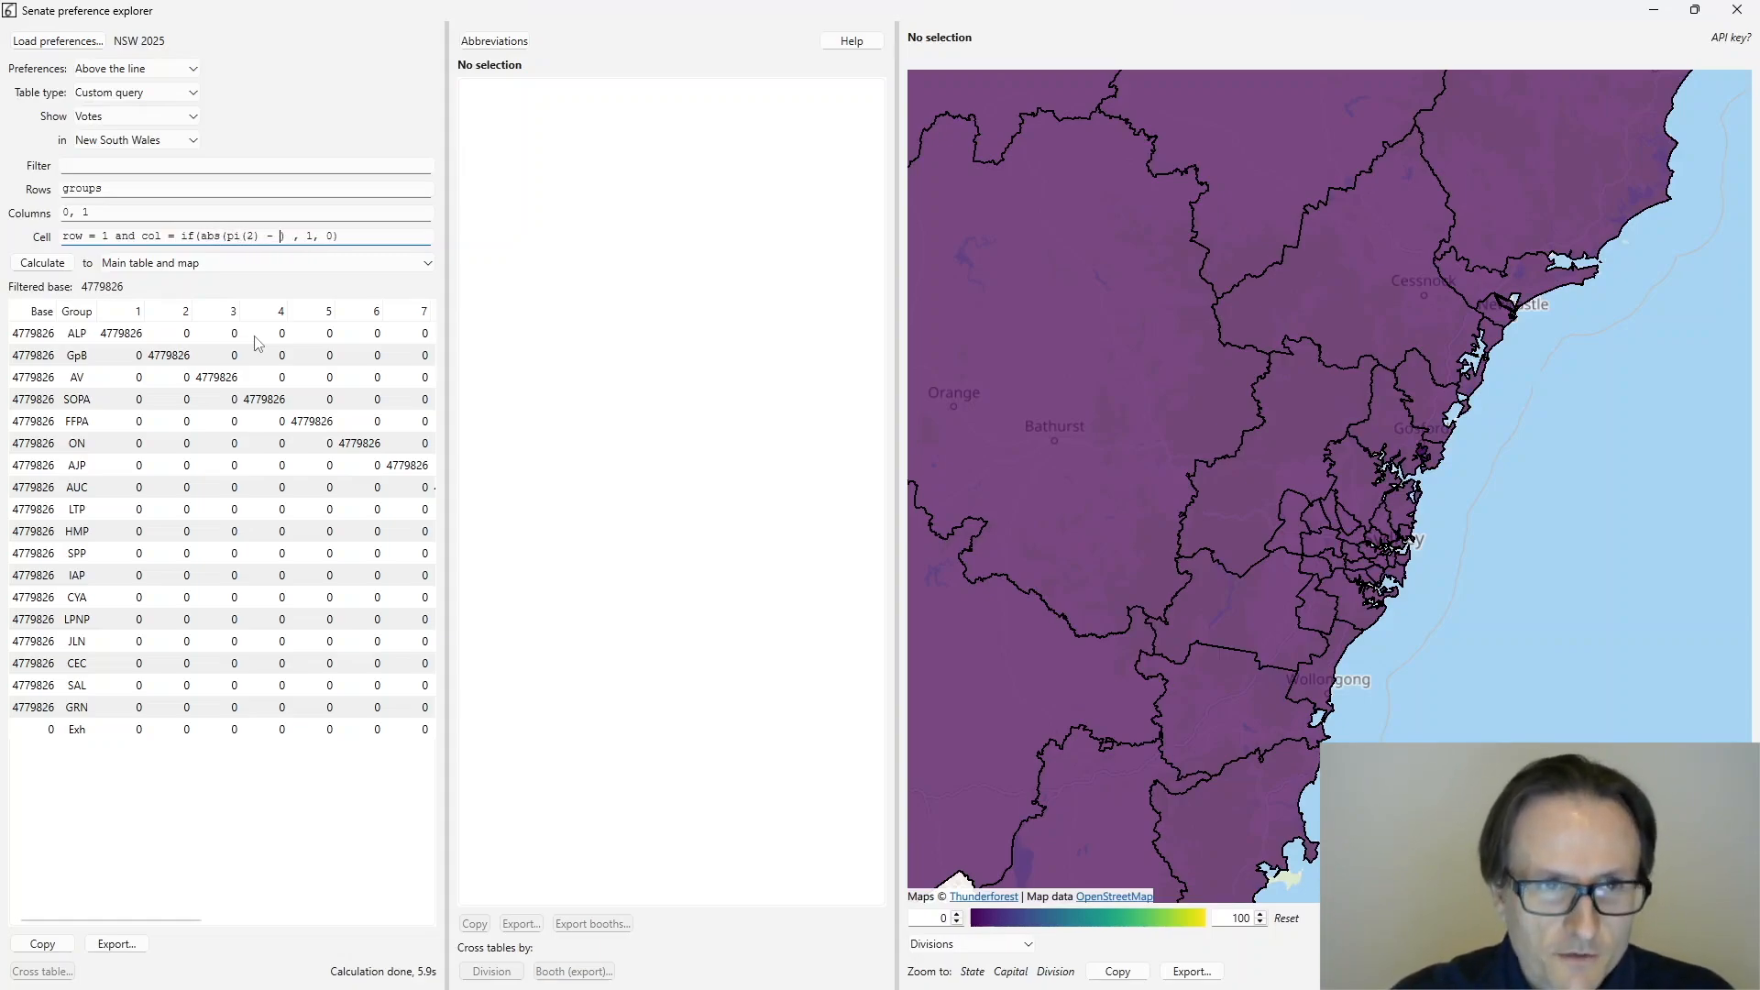
{"action": "type", "text": "pi(1)"}
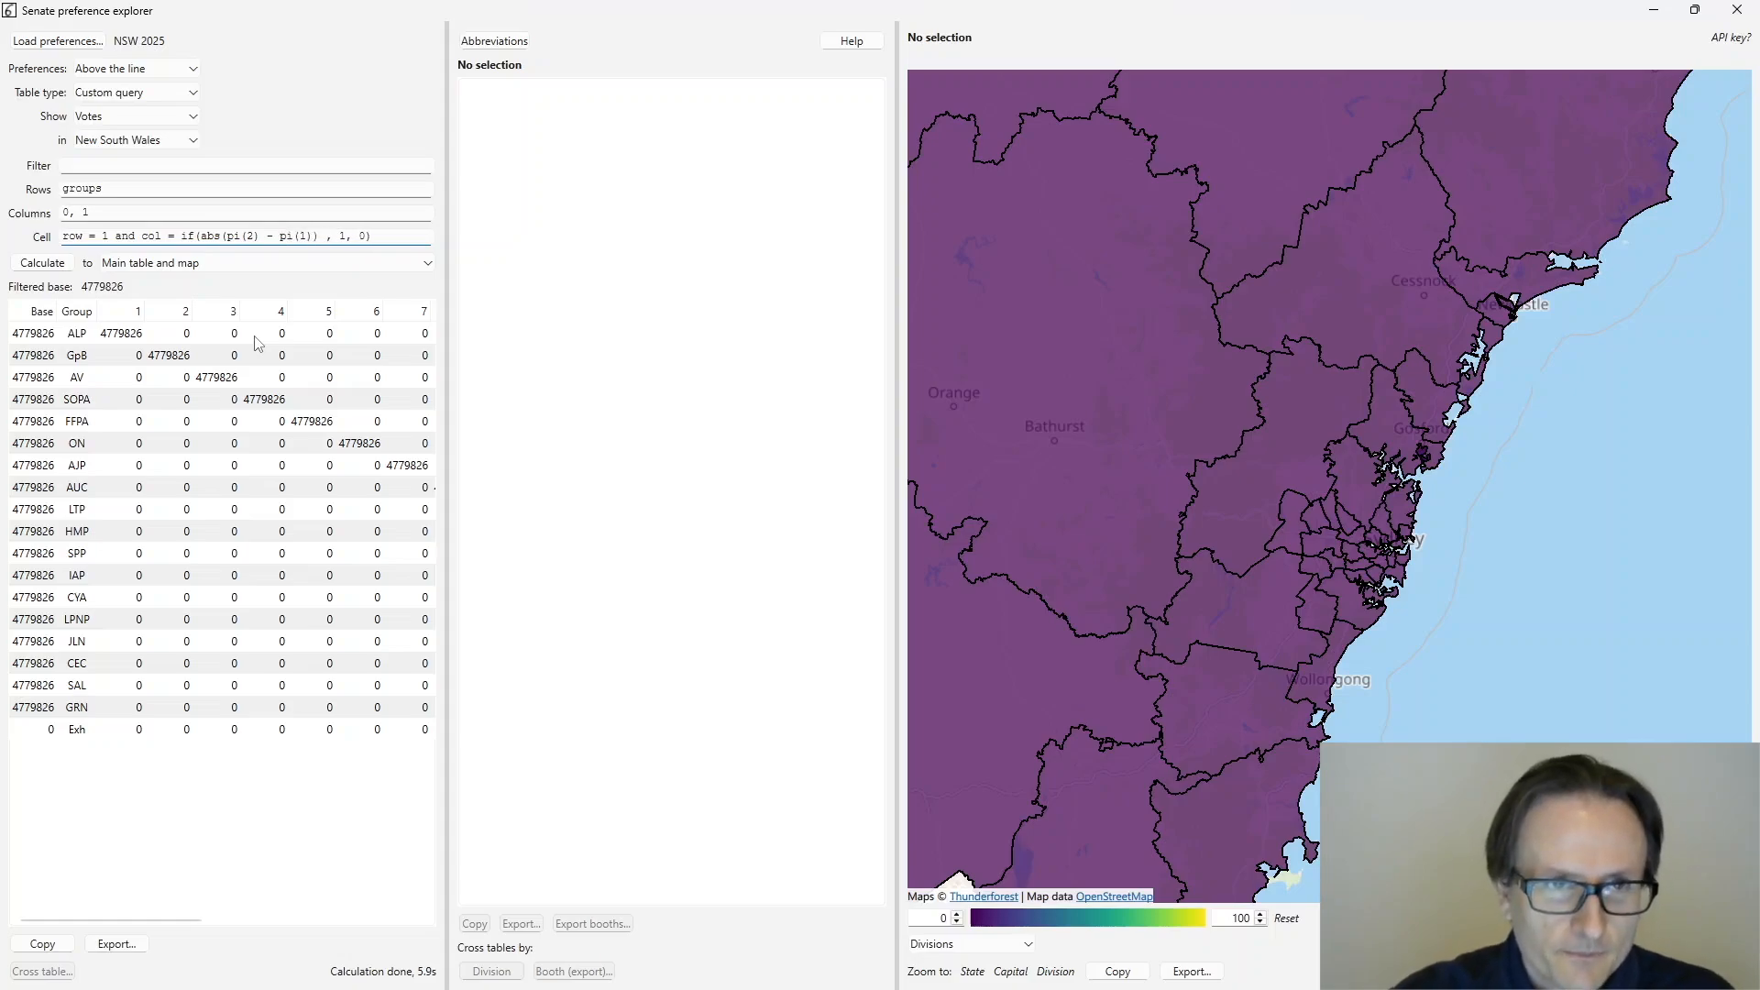
{"action": "type", "text": " = 1"}
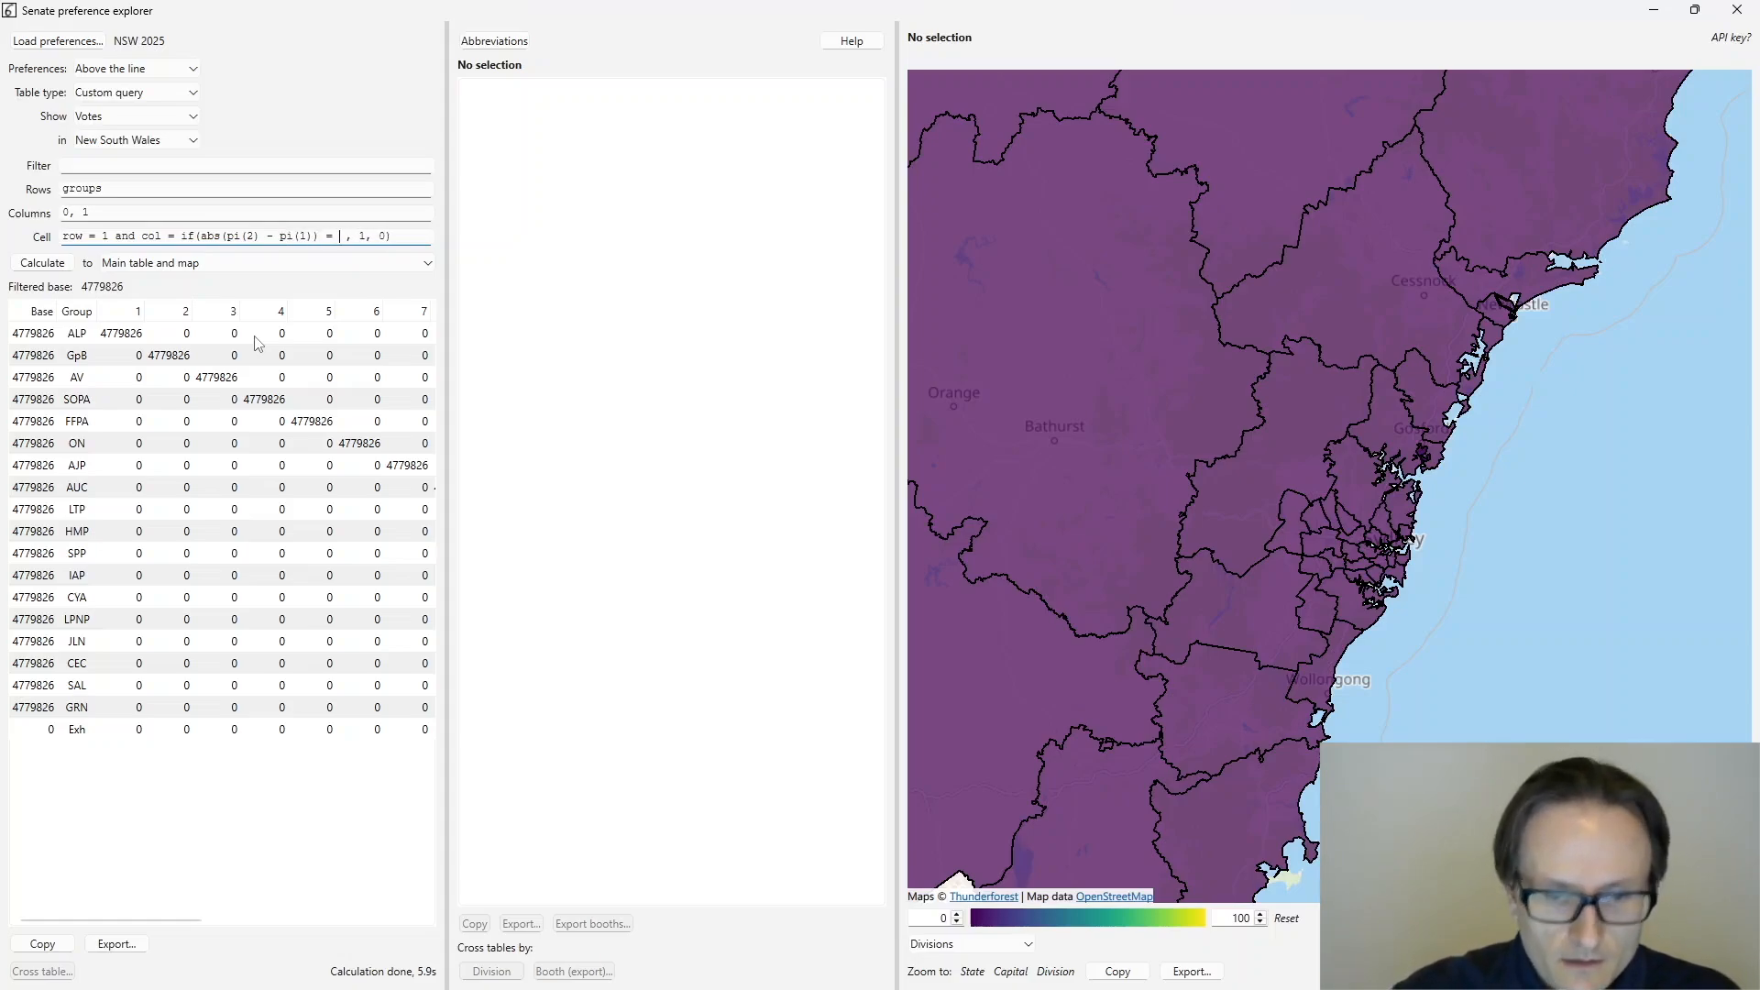
{"action": "type", "text": " and"}
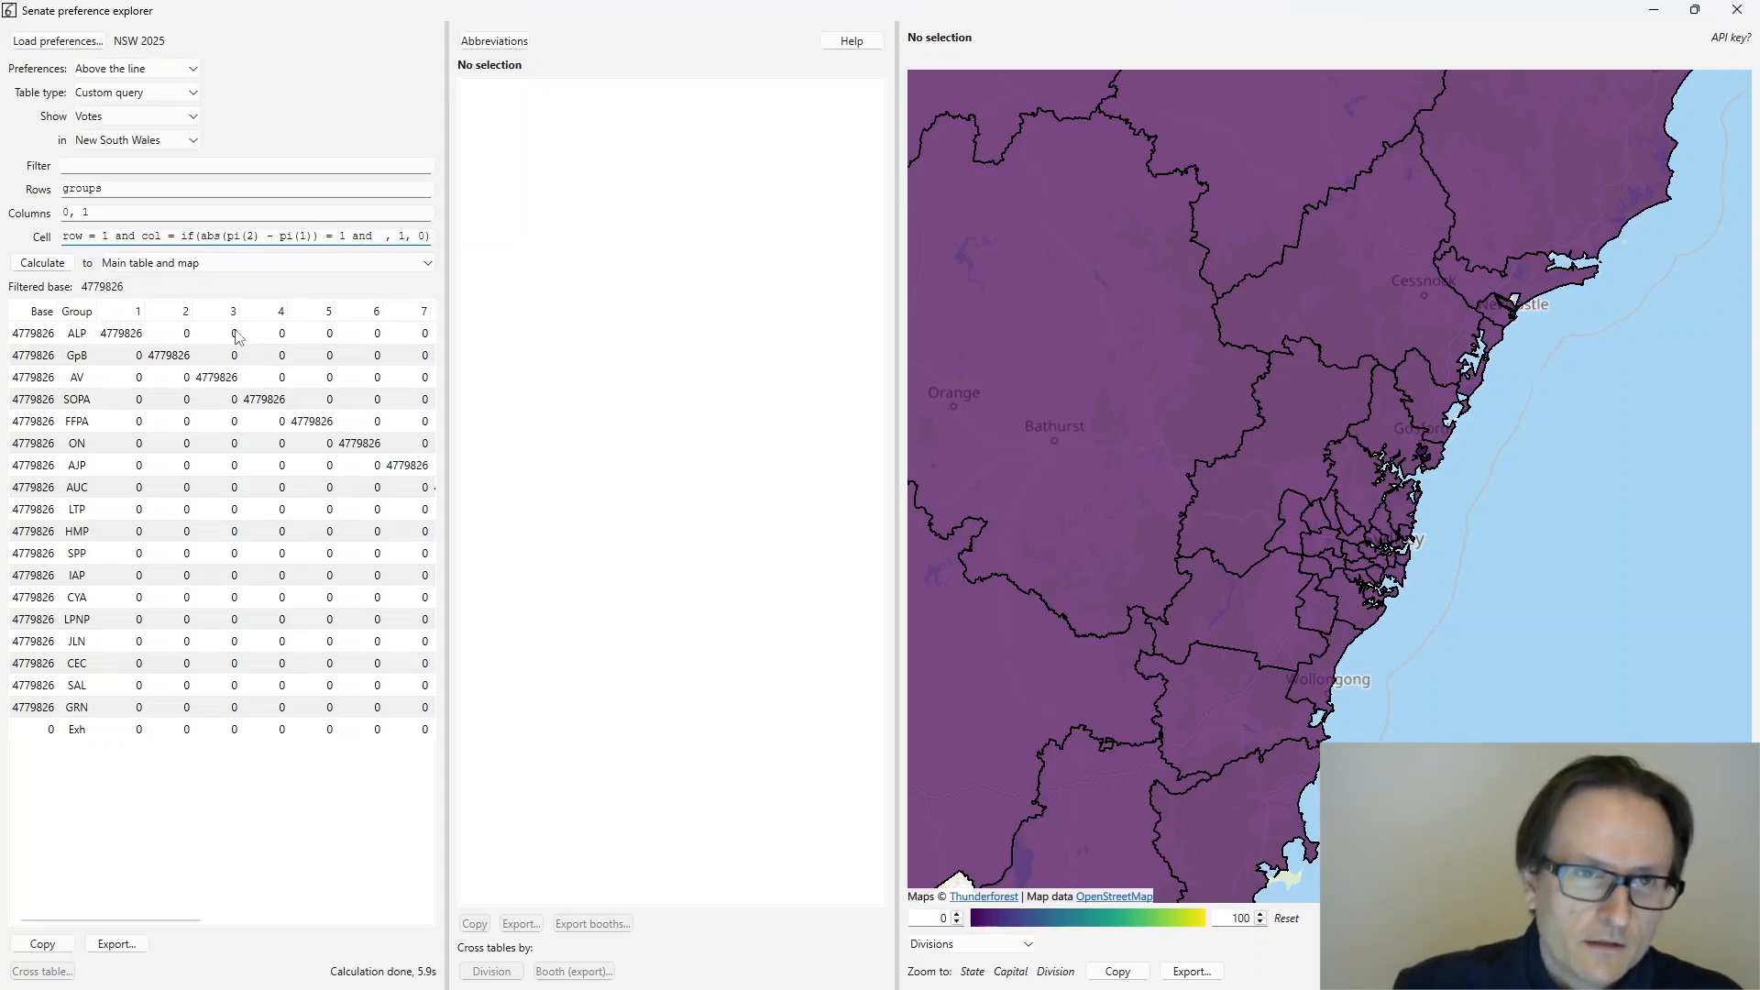
- Copy the abs(pi(2) - pi(1)) term after the and, and change the copy to abs(pi(3) - pi(2))
{"action": "left_click_drag", "start_coordinate": [201, 236], "coordinate": [320, 240]}
{"action": "key", "text": "ctrl+c"}
{"action": "left_click", "coordinate": [379, 237]}
{"action": "key", "text": "ctrl+v"}
{"action": "left_click", "coordinate": [365, 237]}
{"action": "key", "text": "BackSpace"}
{"action": "type", "text": "3"}
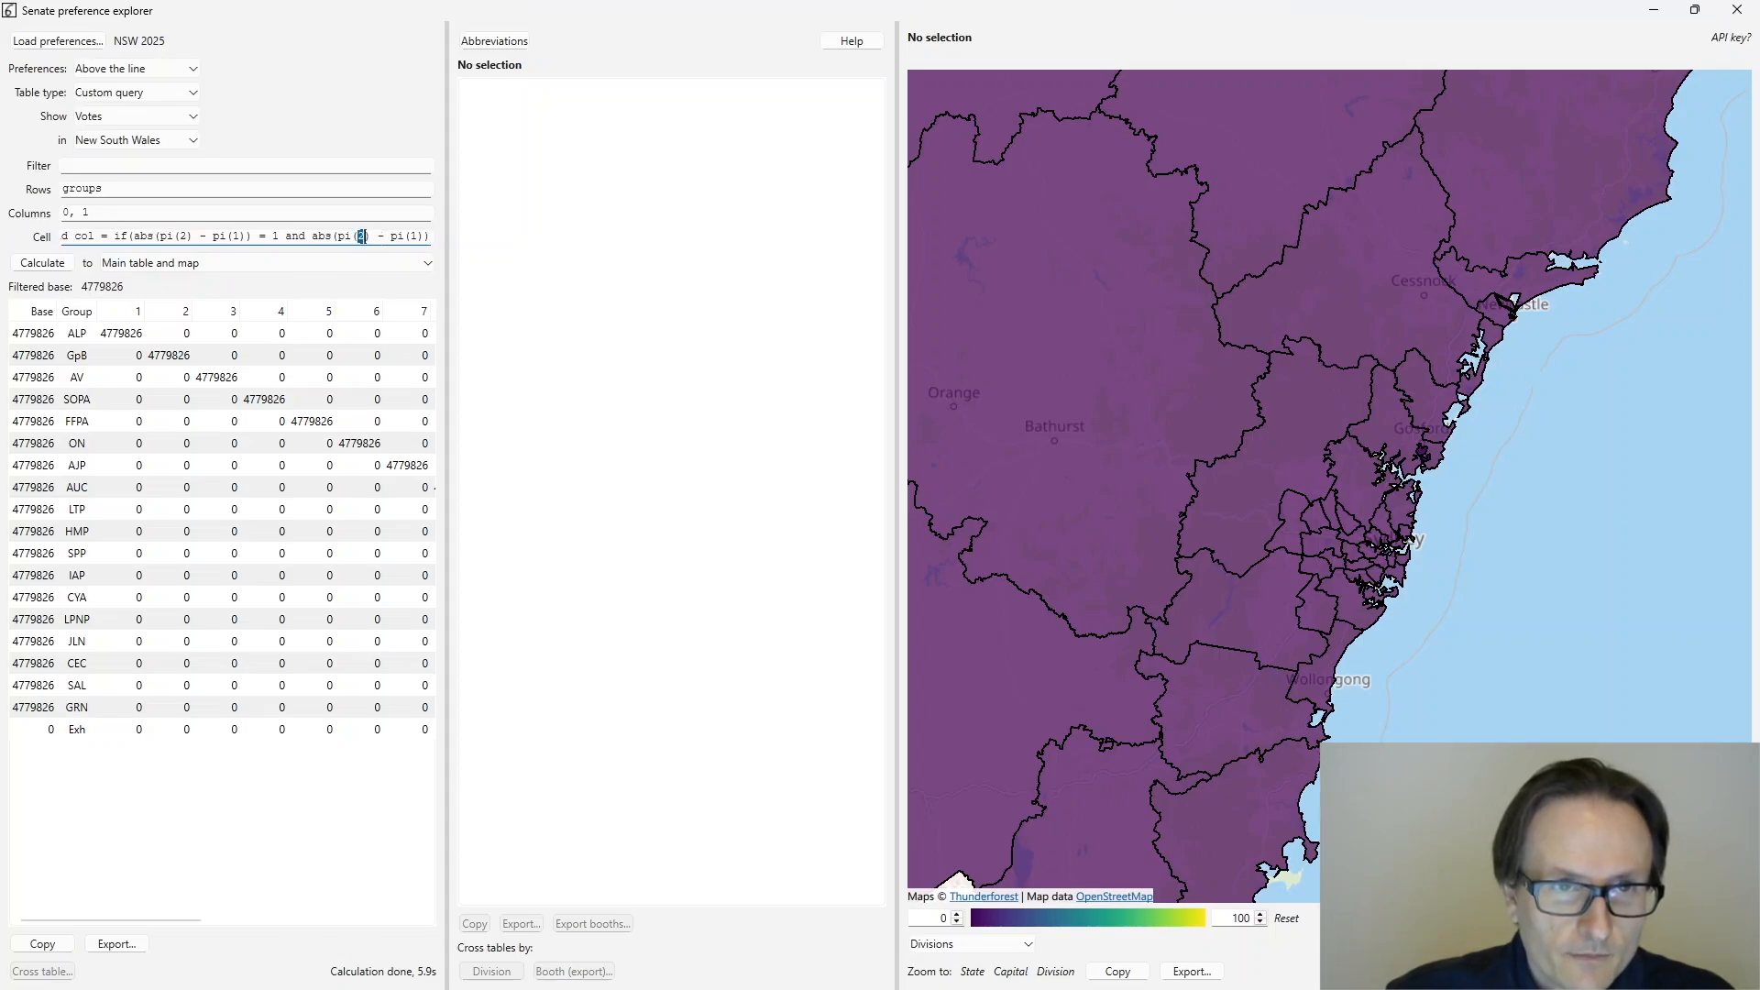
{"action": "double_click", "coordinate": [411, 237]}
{"action": "type", "text": "2"}
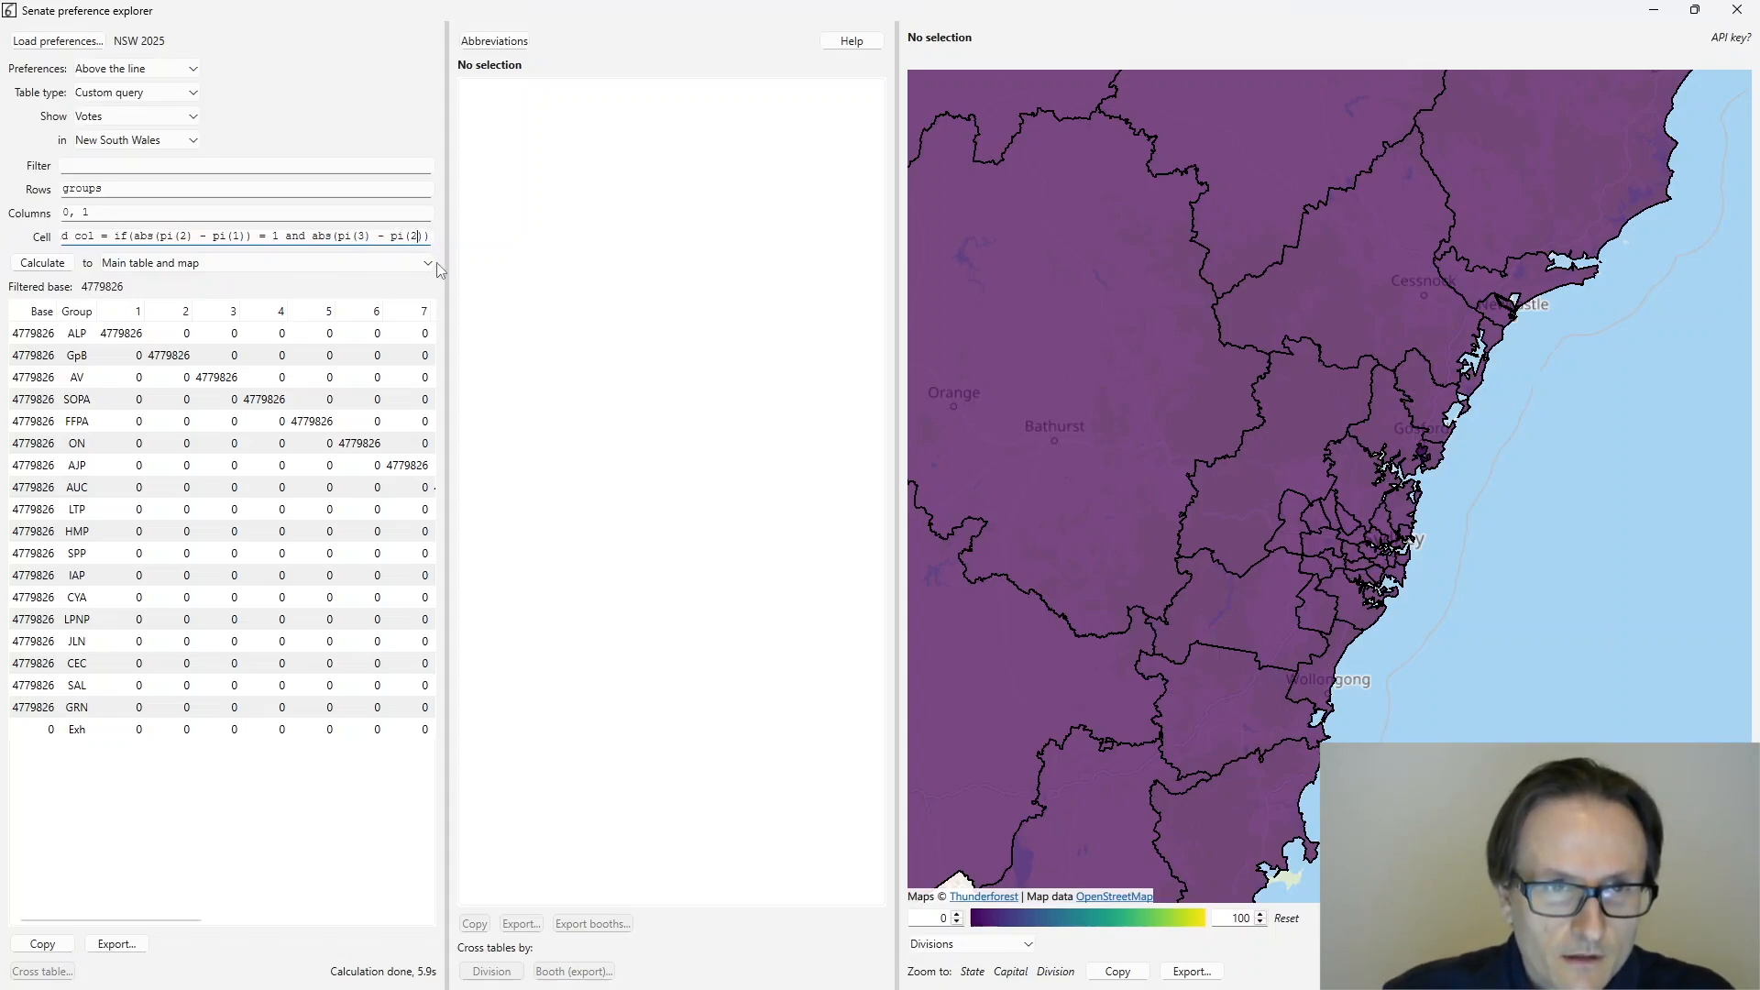
- Extend the if condition with and abs(pi(4) - pi(3)) and abs(pi(5) - pi(4))
{"action": "key", "text": "End"}
{"action": "type", "text": "and "}
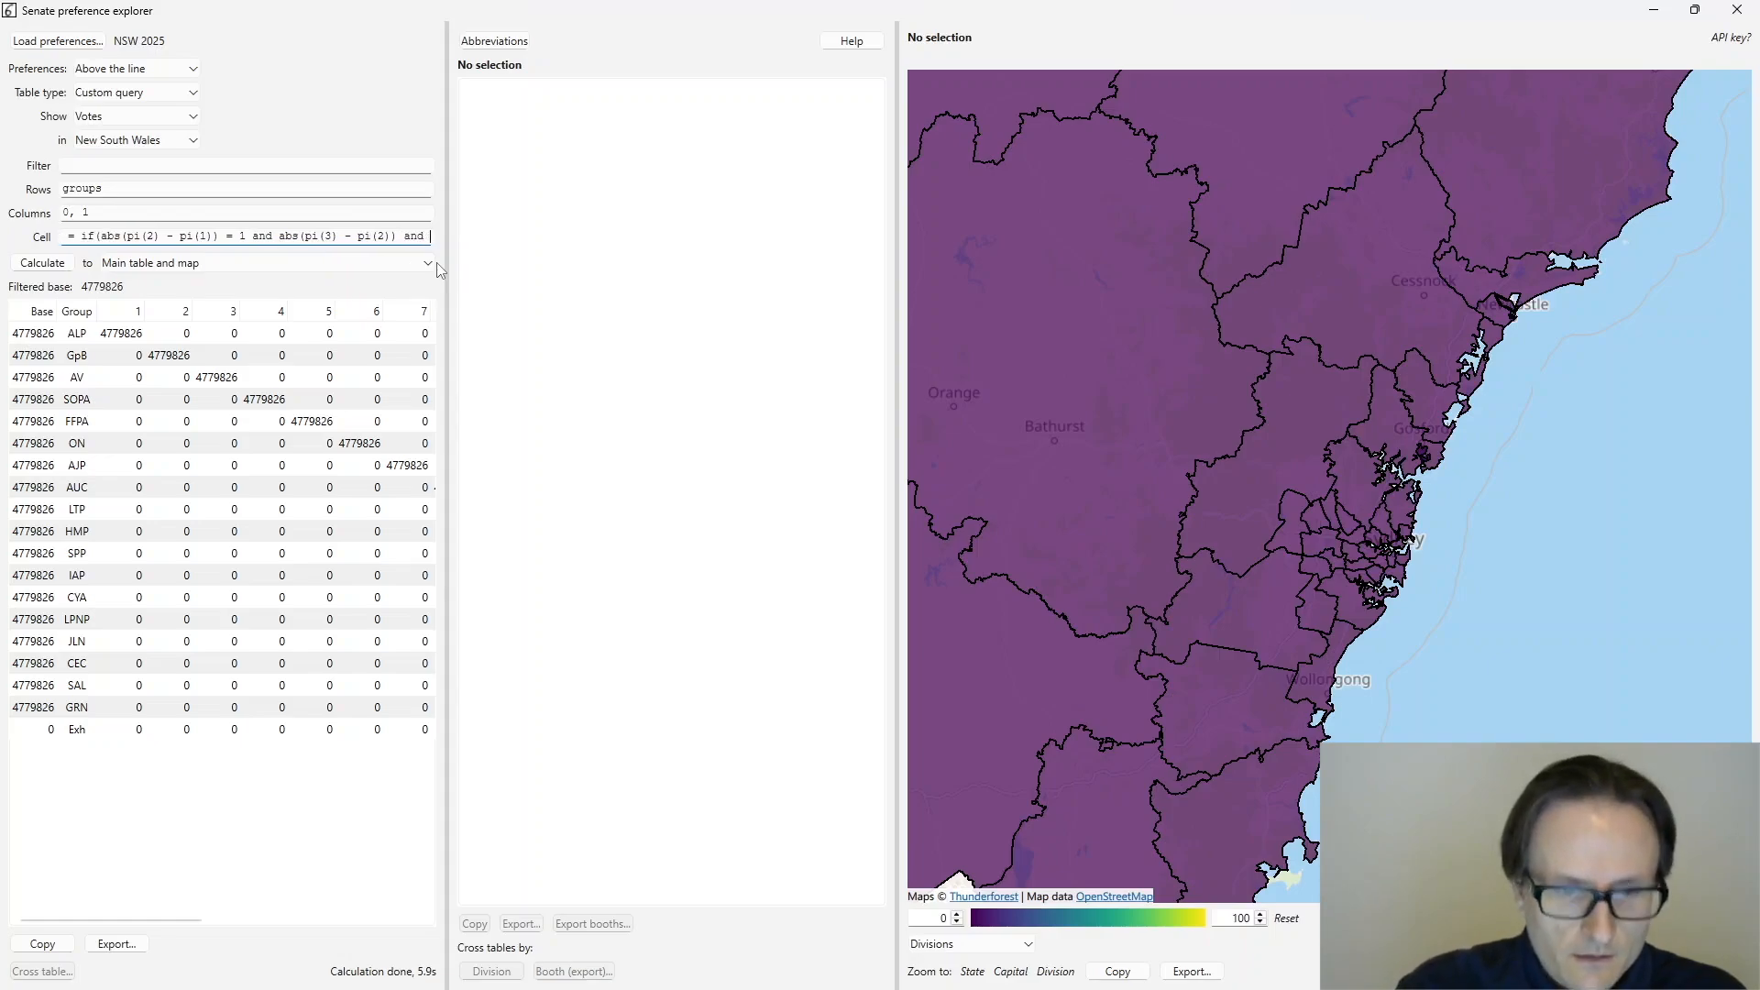
{"action": "type", "text": "abs(pi(3) - pi(1))"}
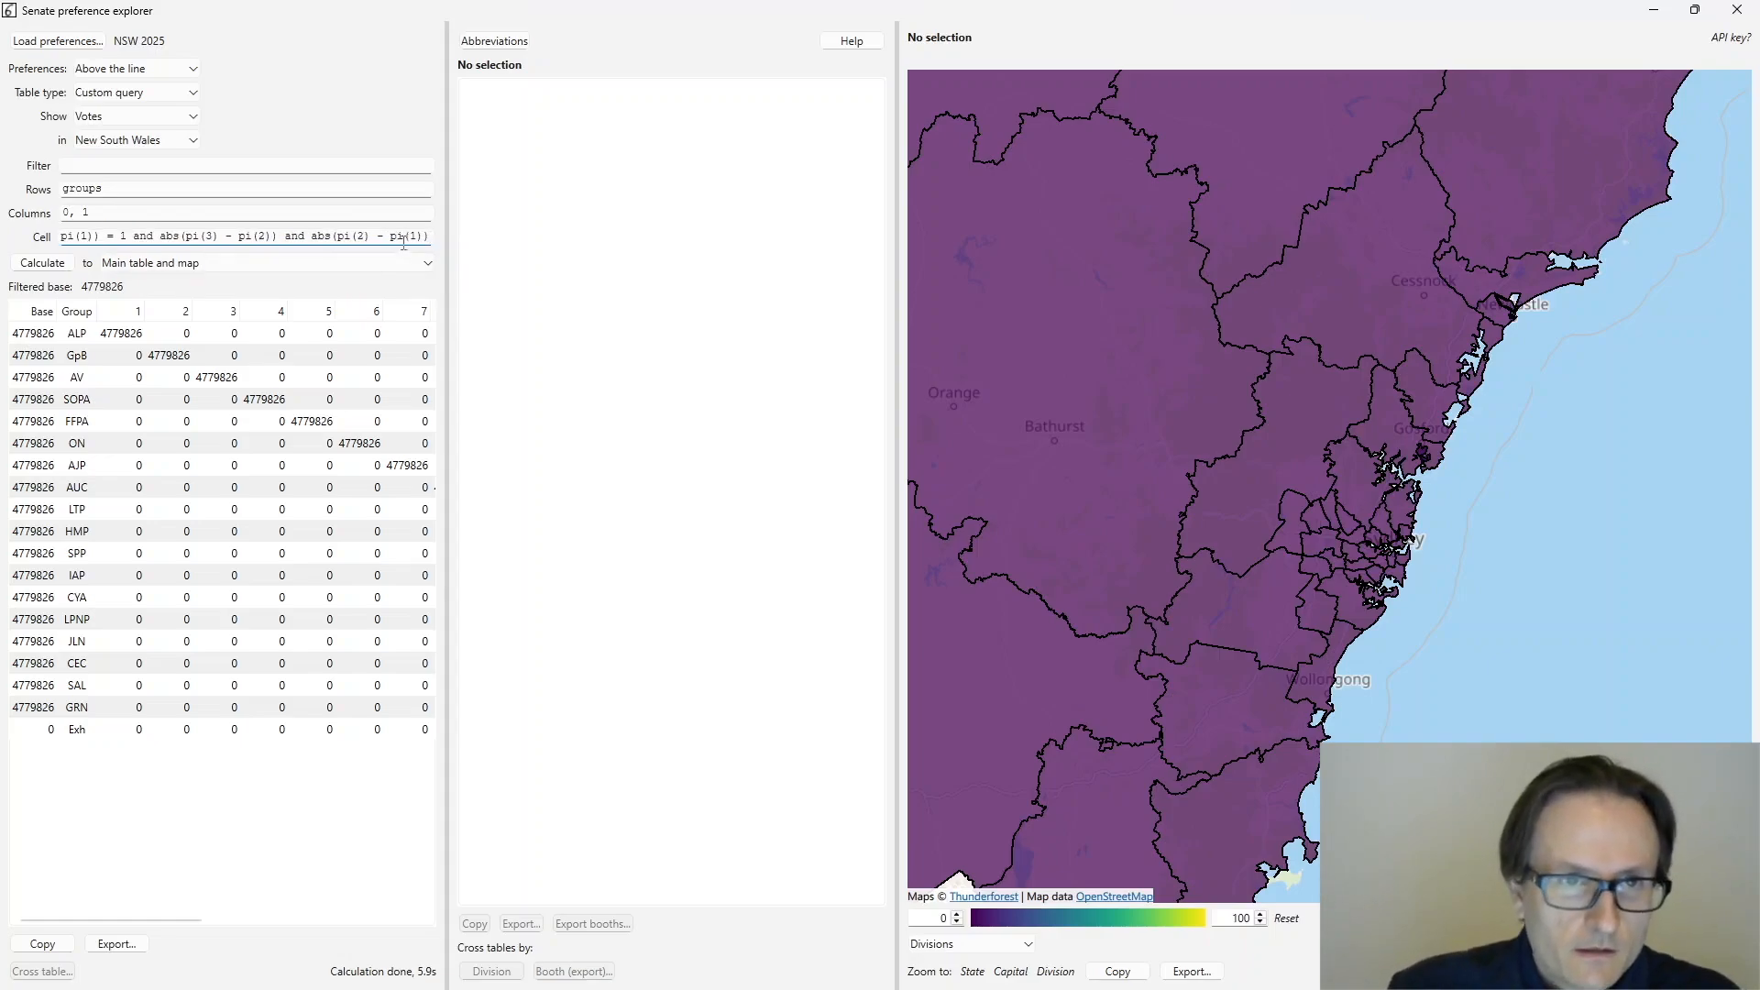
{"action": "double_click", "coordinate": [361, 237]}
{"action": "type", "text": "4"}
{"action": "double_click", "coordinate": [414, 236]}
{"action": "type", "text": "3)) and abs(pi(2) - pi(1))"}
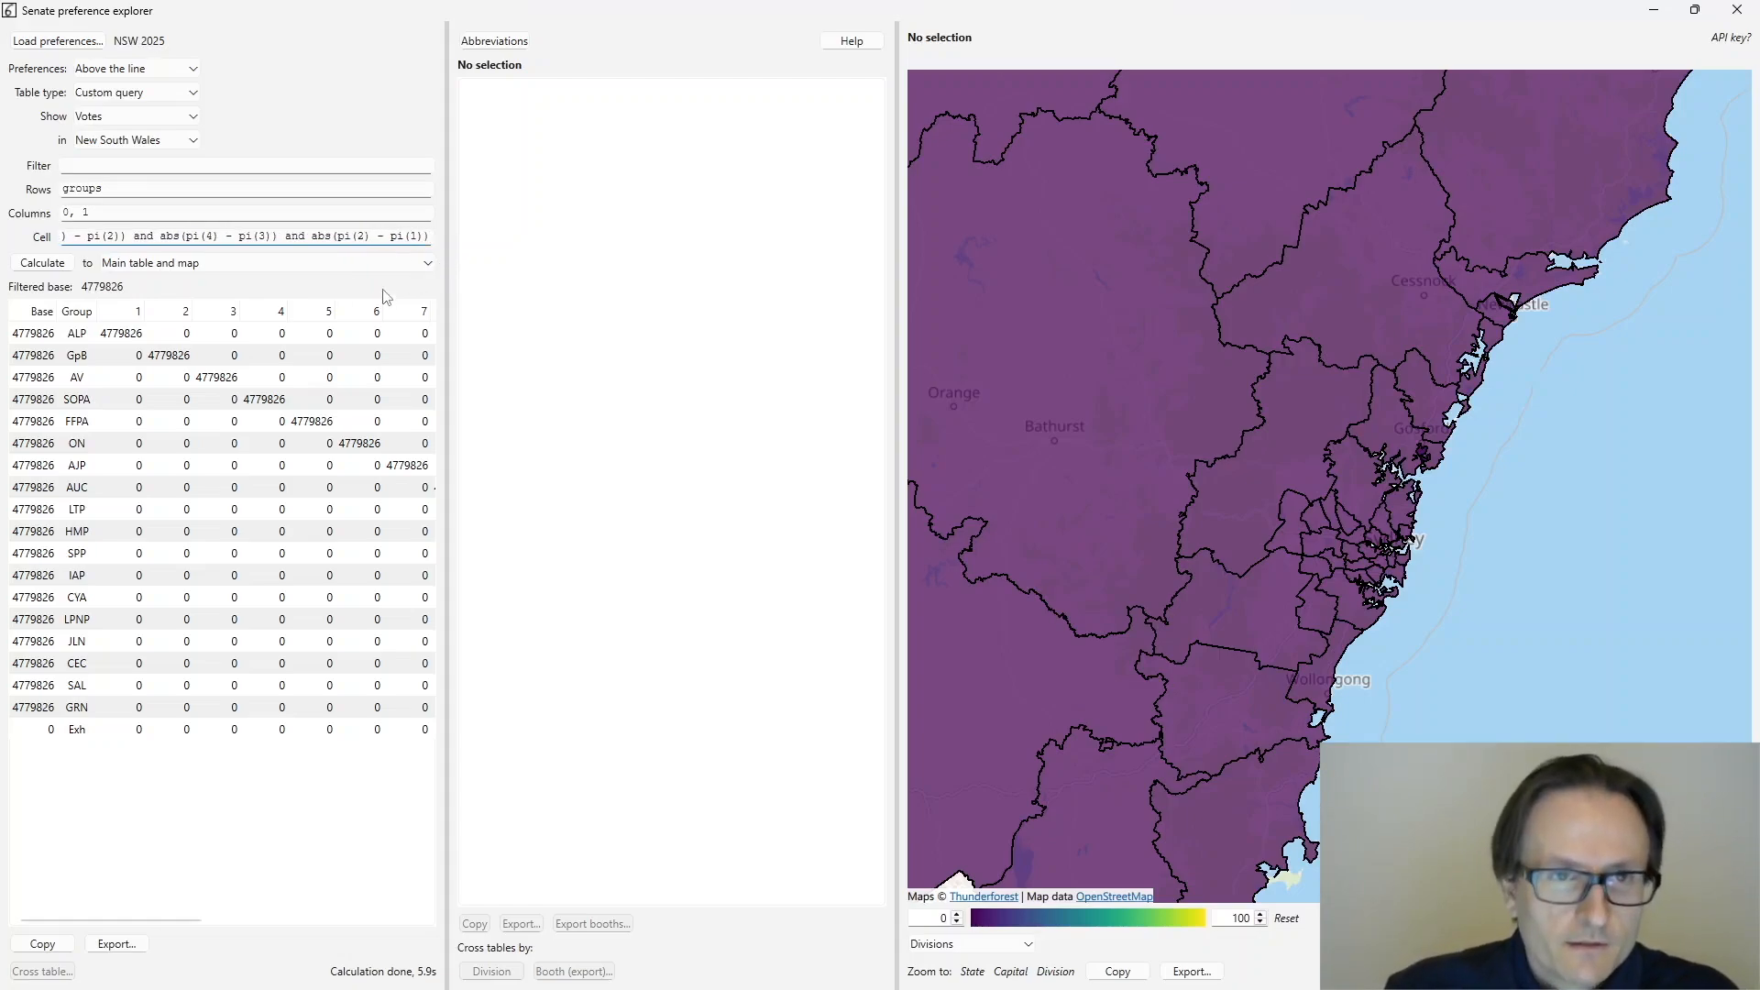
{"action": "double_click", "coordinate": [362, 236]}
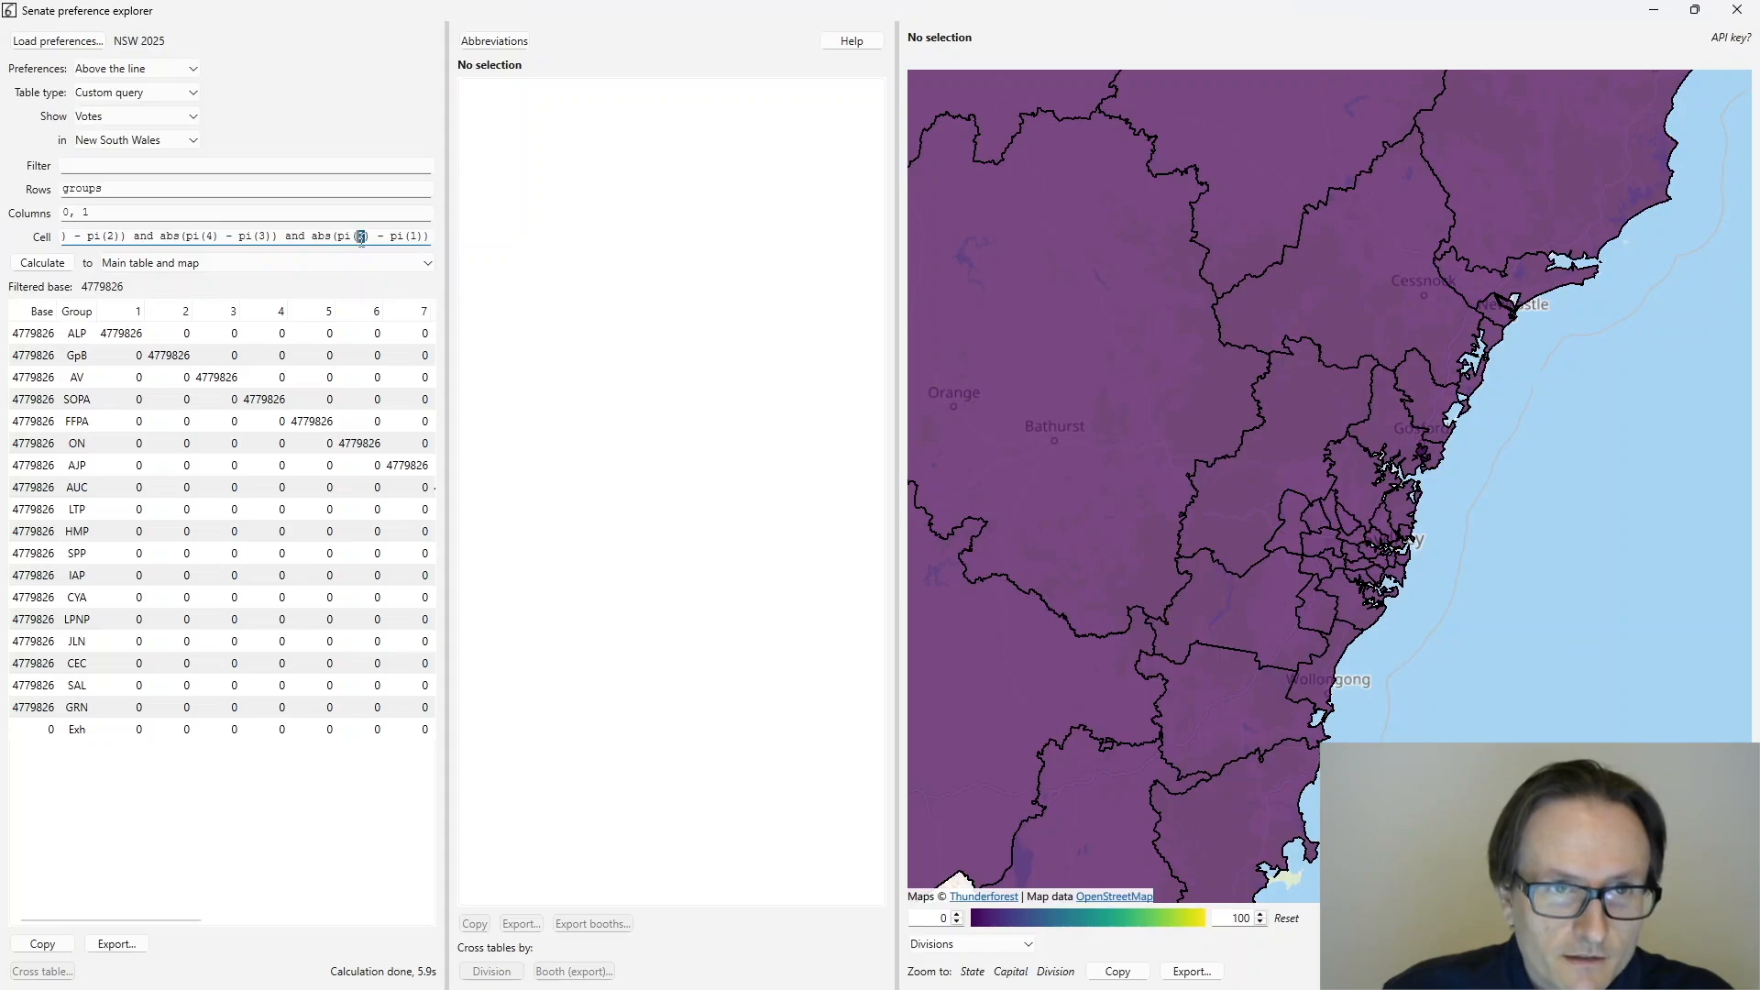
{"action": "type", "text": "5"}
{"action": "double_click", "coordinate": [414, 237]}
{"action": "type", "text": "4"}
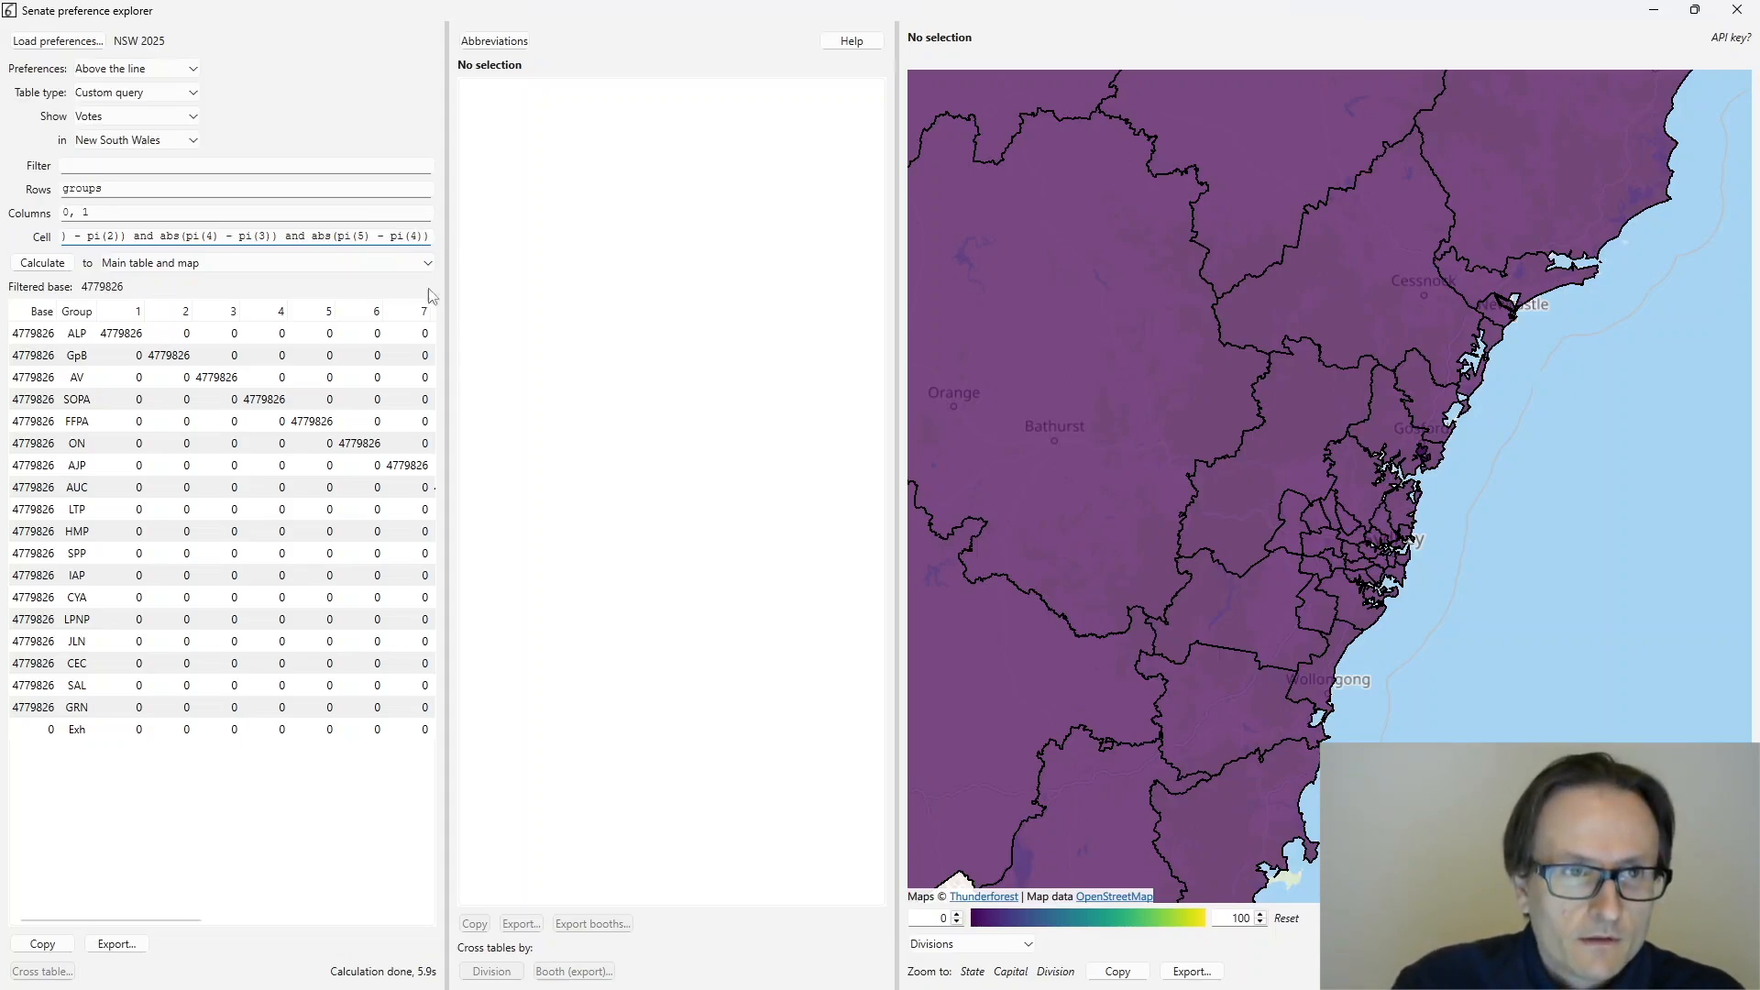
- Add the missing = 1 comparison to the abs(pi(3) - pi(2)), abs(pi(4) - pi(3)) and abs(pi(5) - pi(4)) terms of the cell expression
{"action": "left_click_drag", "start_coordinate": [160, 237], "coordinate": [61, 237]}
{"action": "left_click", "coordinate": [258, 236]}
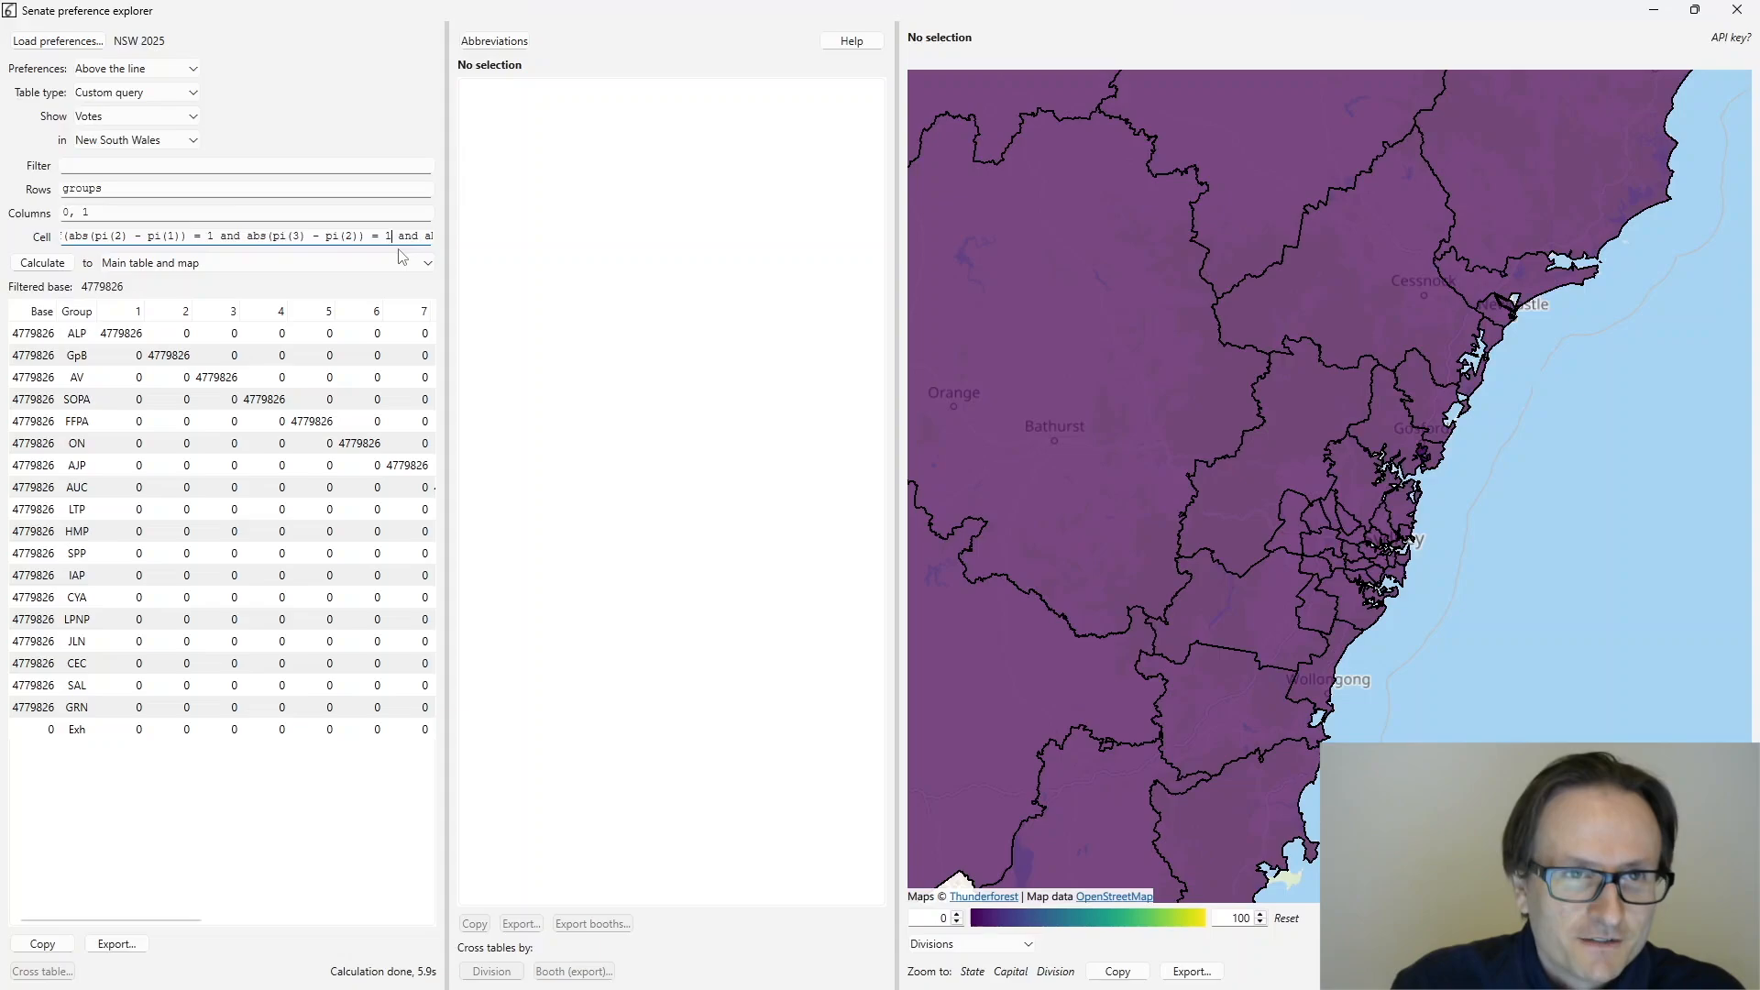
{"action": "type", "text": "bs("}
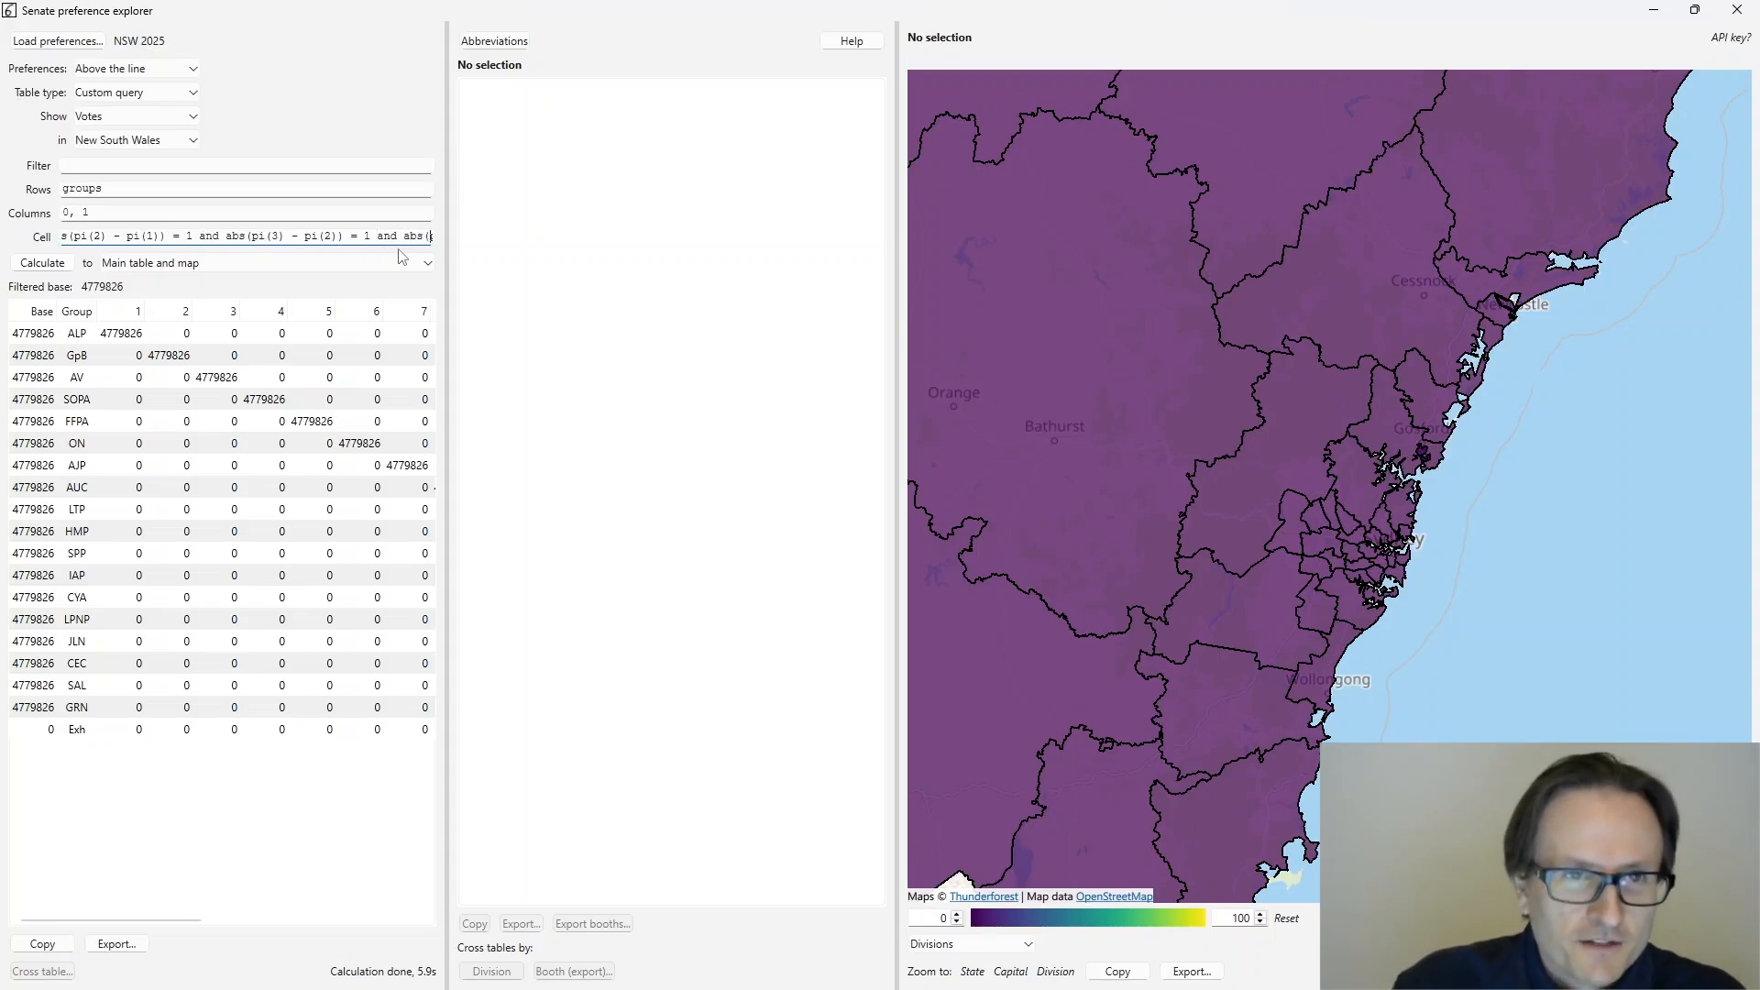
{"action": "type", "text": "pi(4) - pi(3)) "}
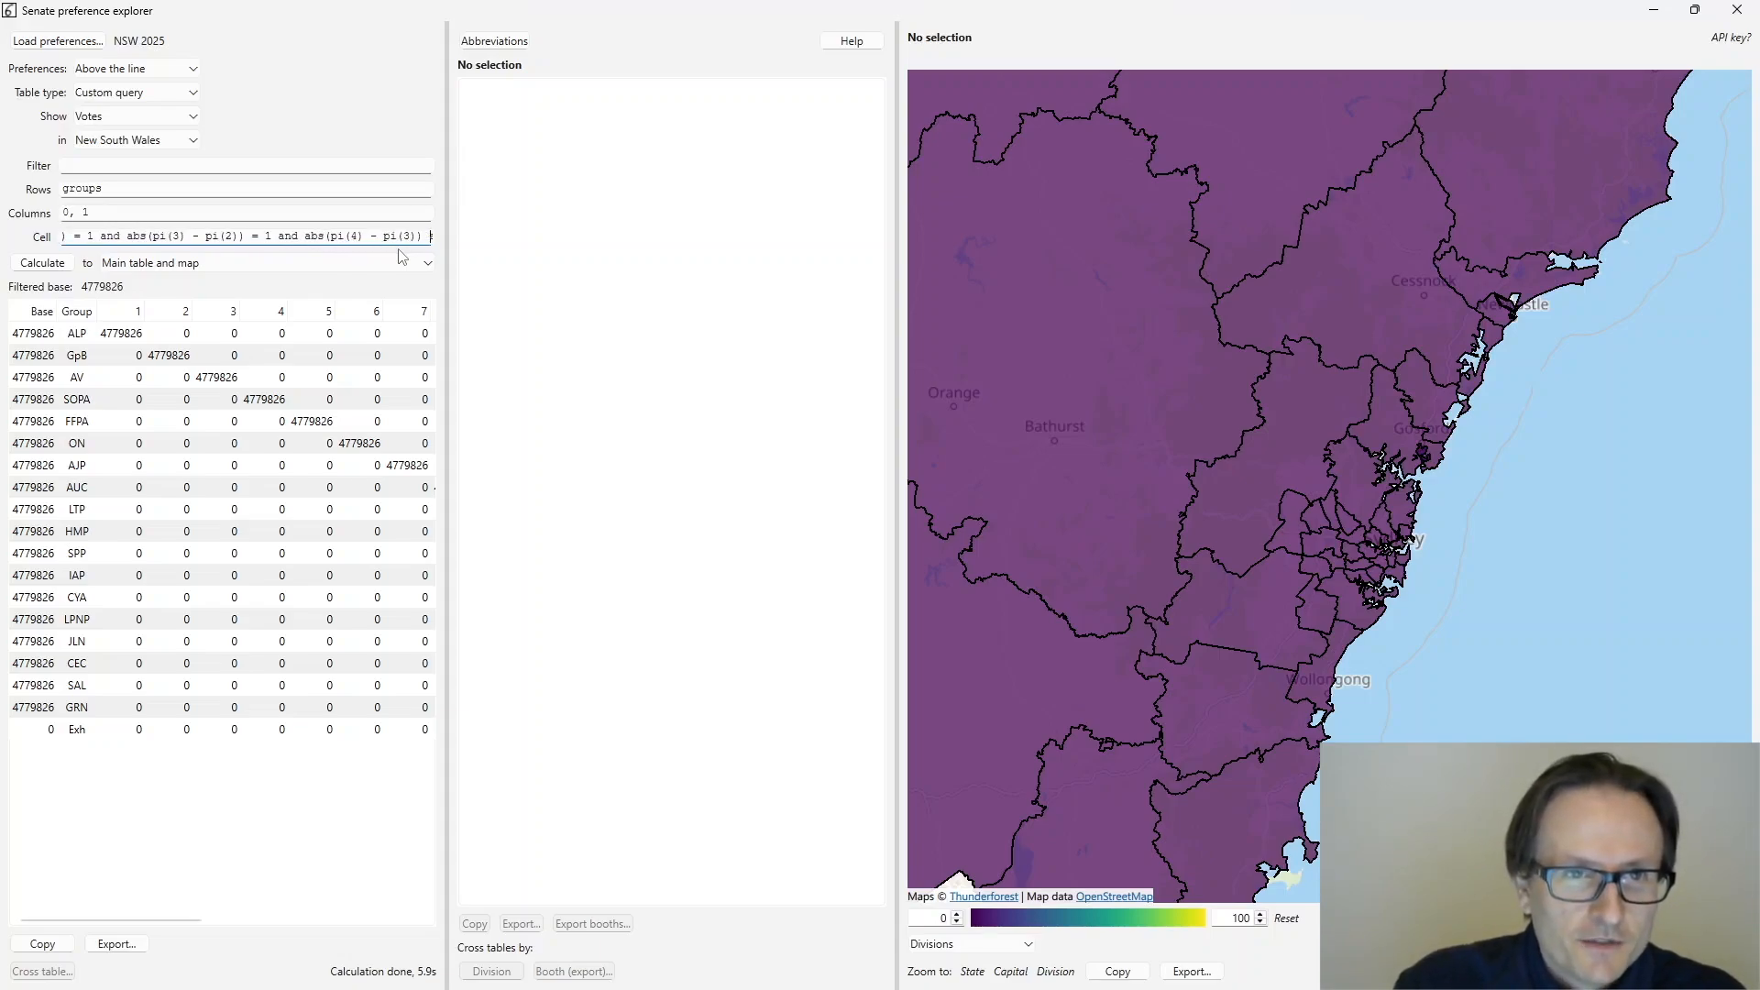
{"action": "type", "text": "= 1"}
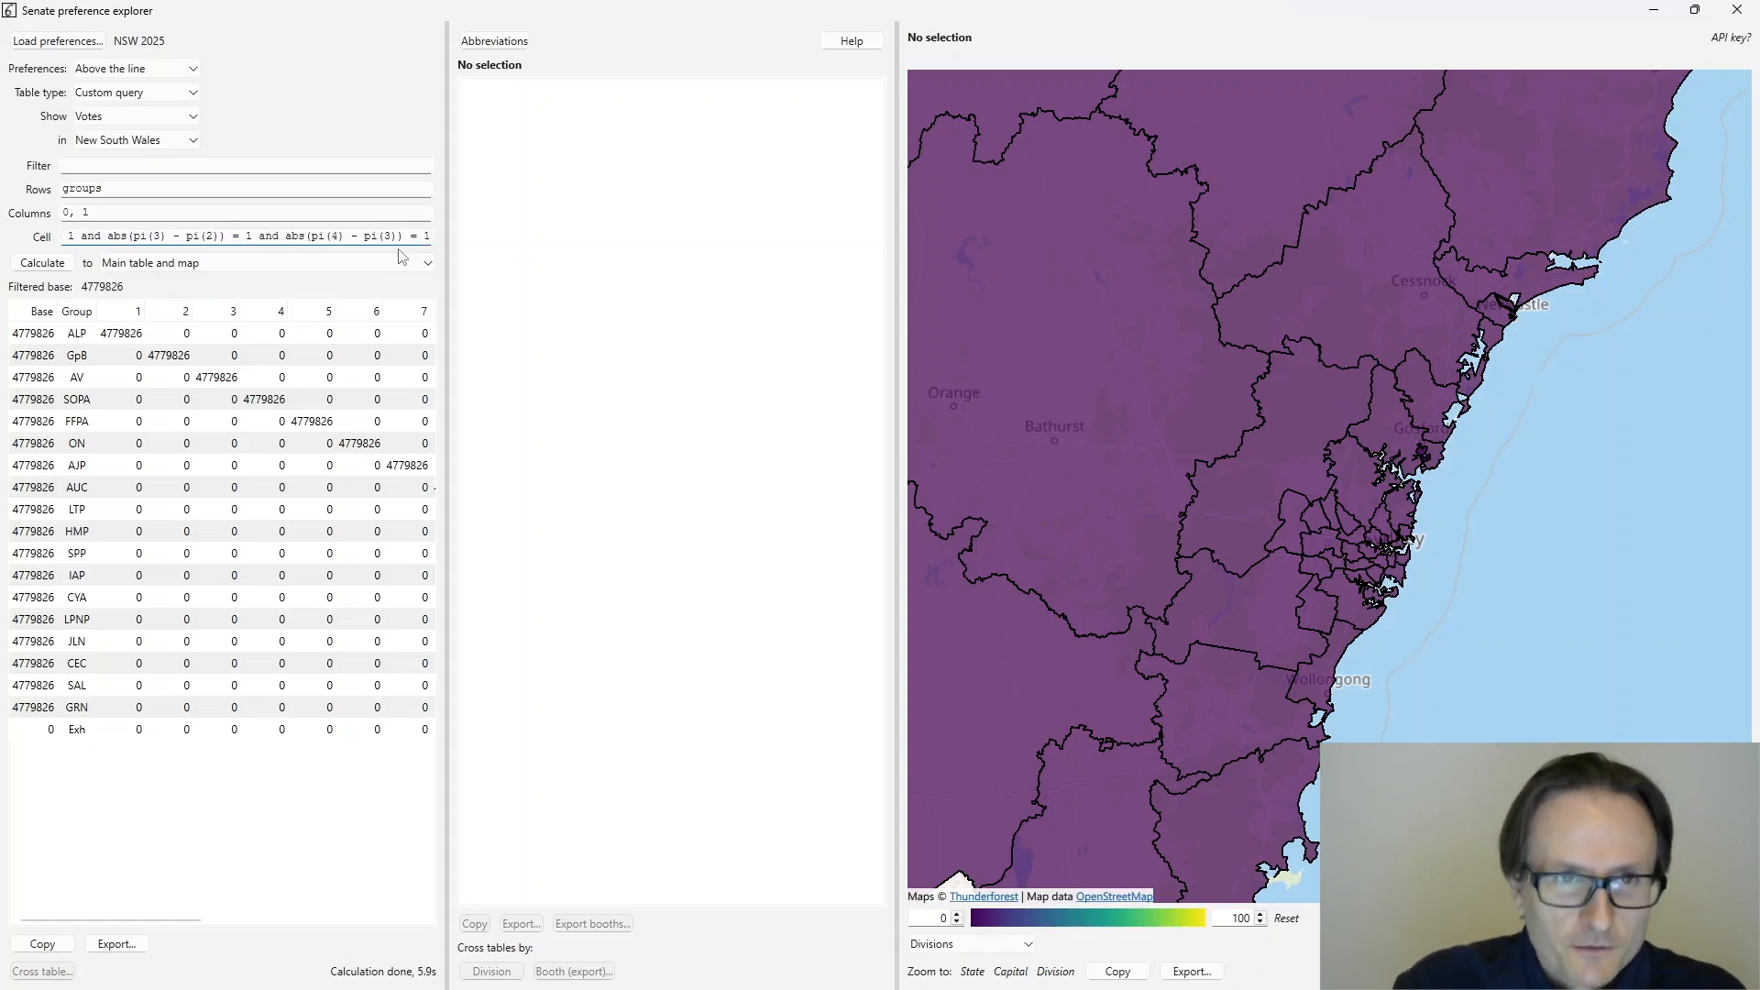
{"action": "type", "text": " and abs(pi(5) - pi(4)) "}
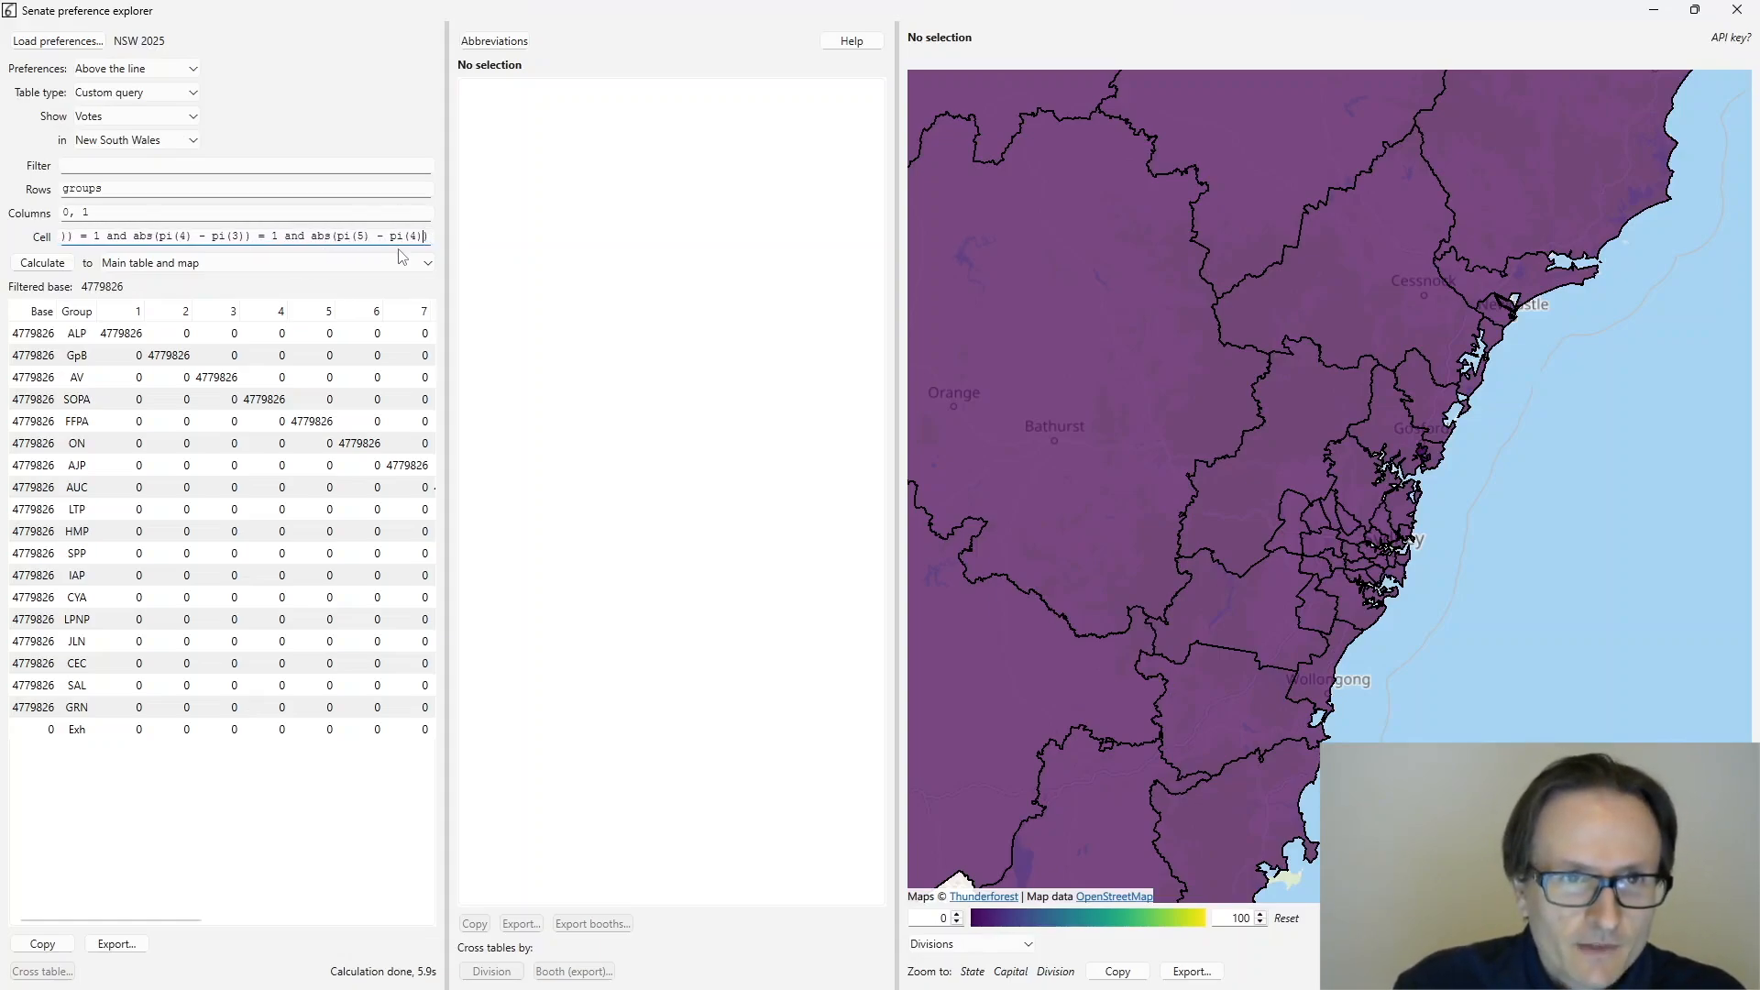
{"action": "type", "text": "= 1 , 1, 0)"}
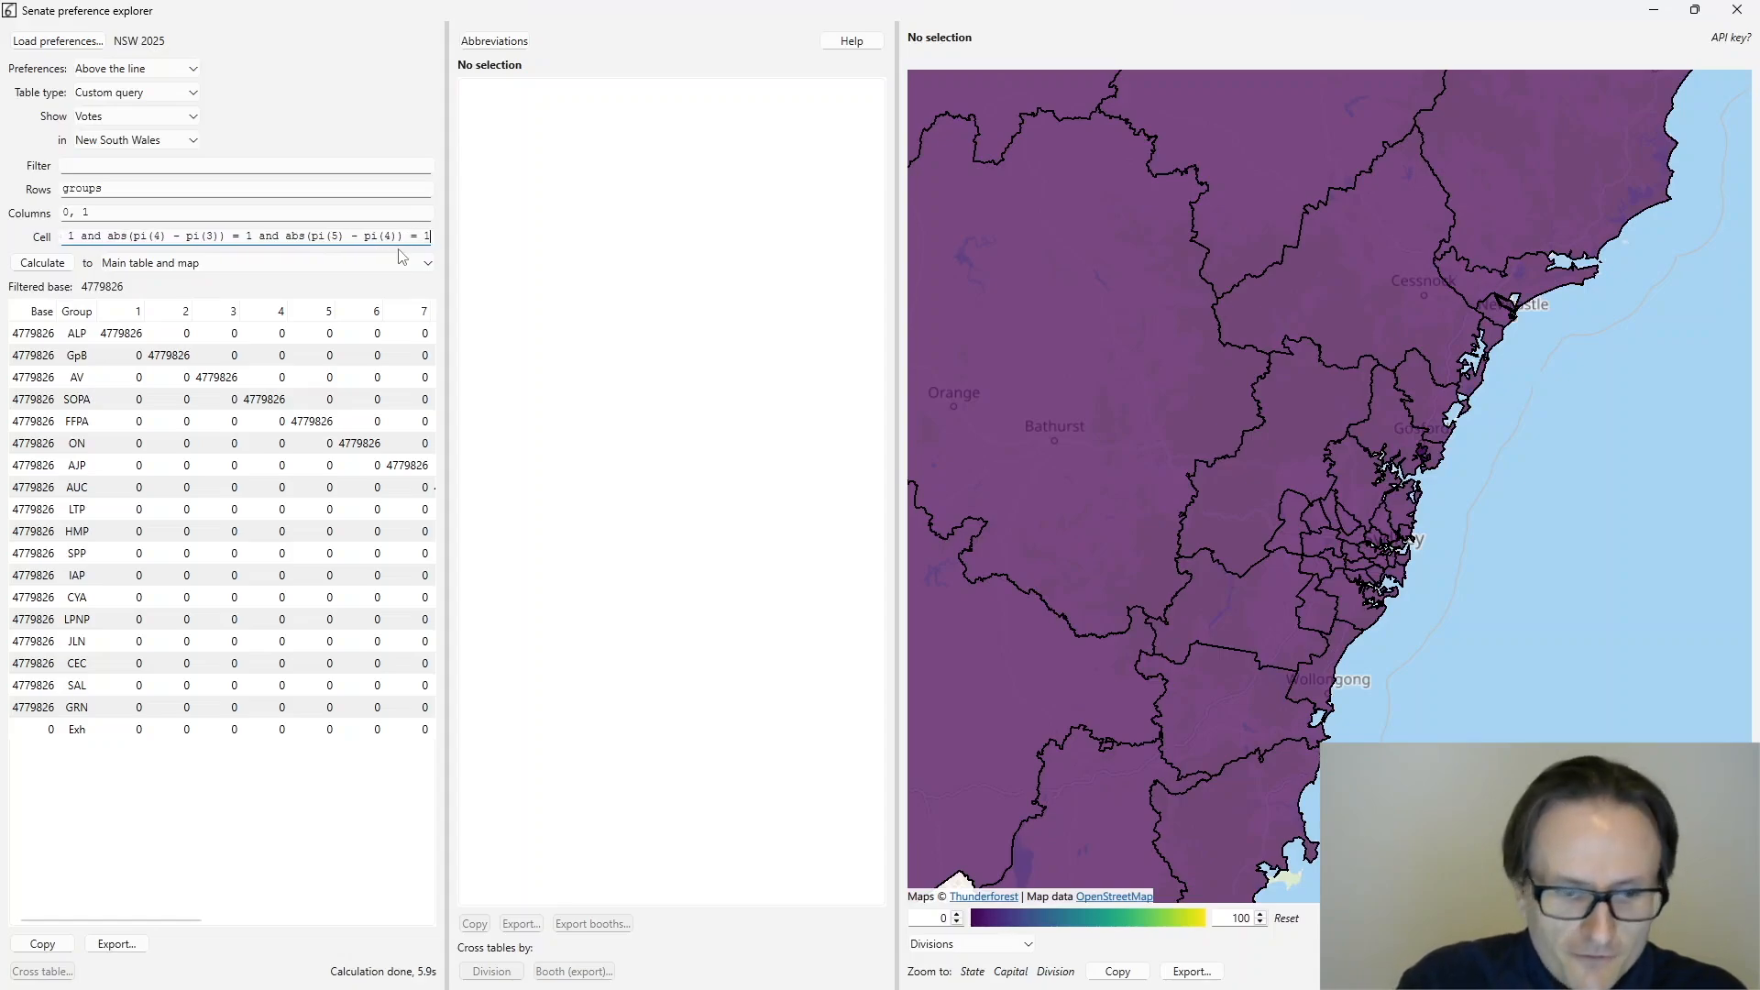
- Extend the if condition with and, followed by a copy of the last abs term changed to abs(pi(6) - pi(5)) = 1
{"action": "key", "text": "Left"}
{"action": "key", "text": "Left"}
{"action": "key", "text": "Left"}
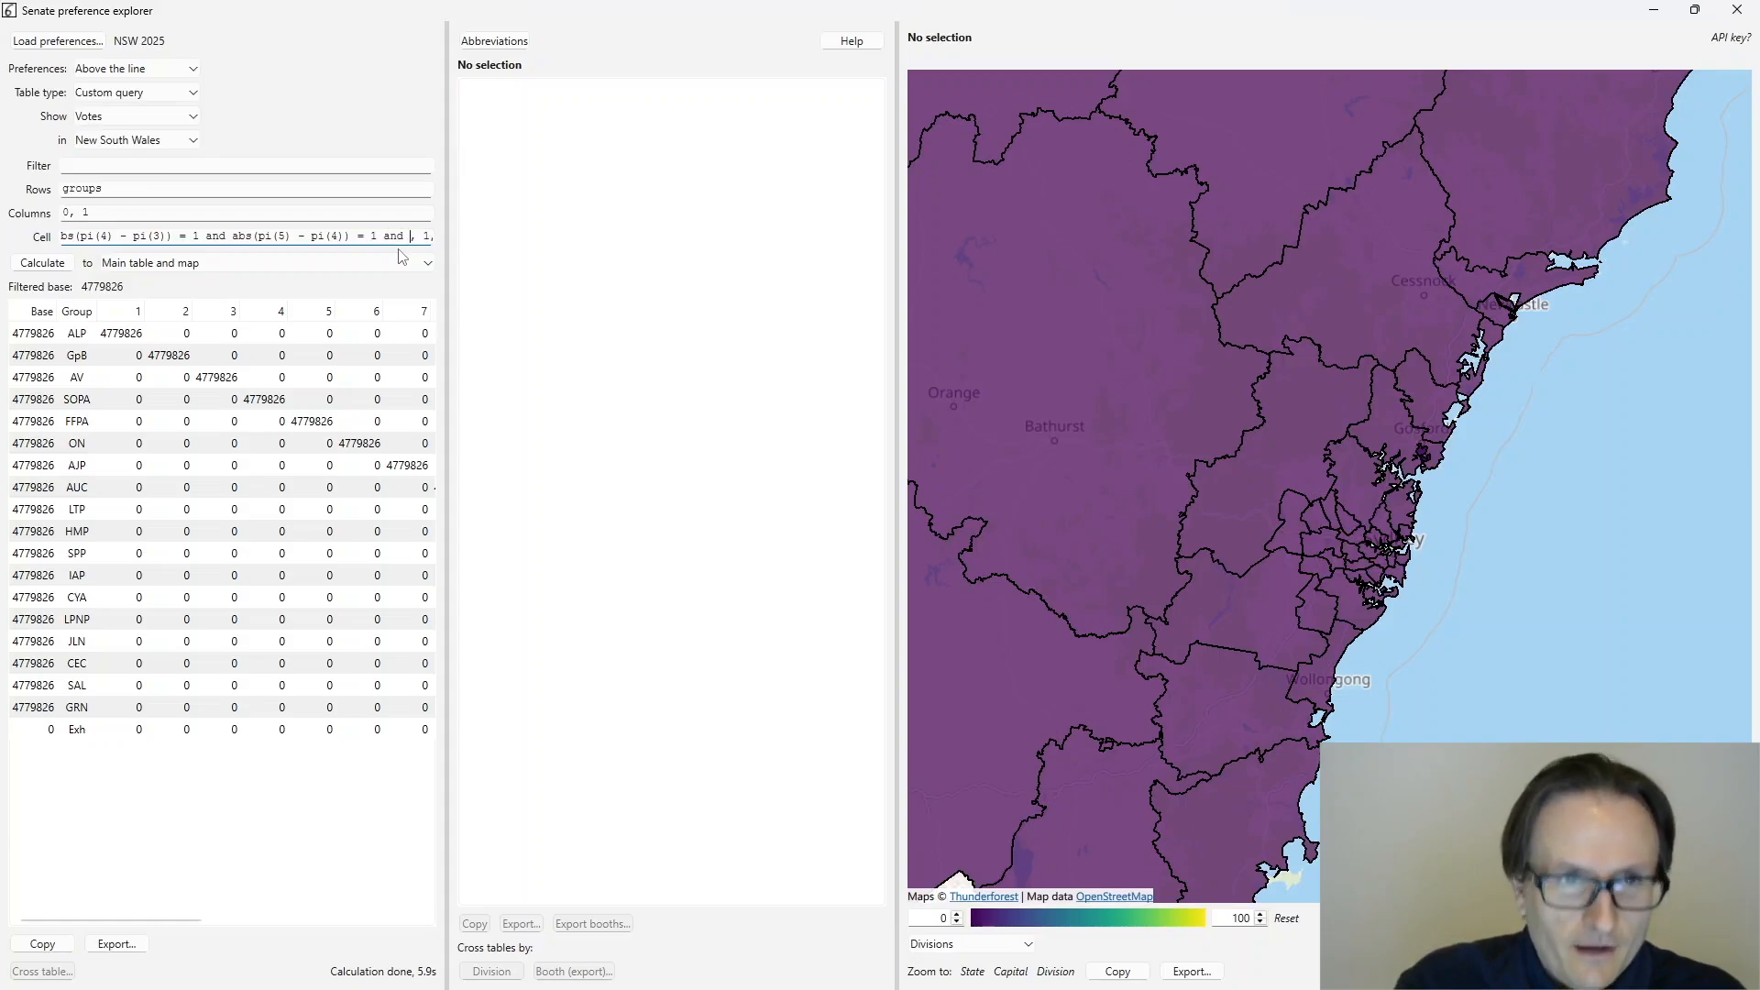
{"action": "left_click_drag", "start_coordinate": [232, 236], "coordinate": [377, 236]}
{"action": "key", "text": "ctrl+c"}
{"action": "left_click", "coordinate": [409, 236]}
{"action": "key", "text": "ctrl+v"}
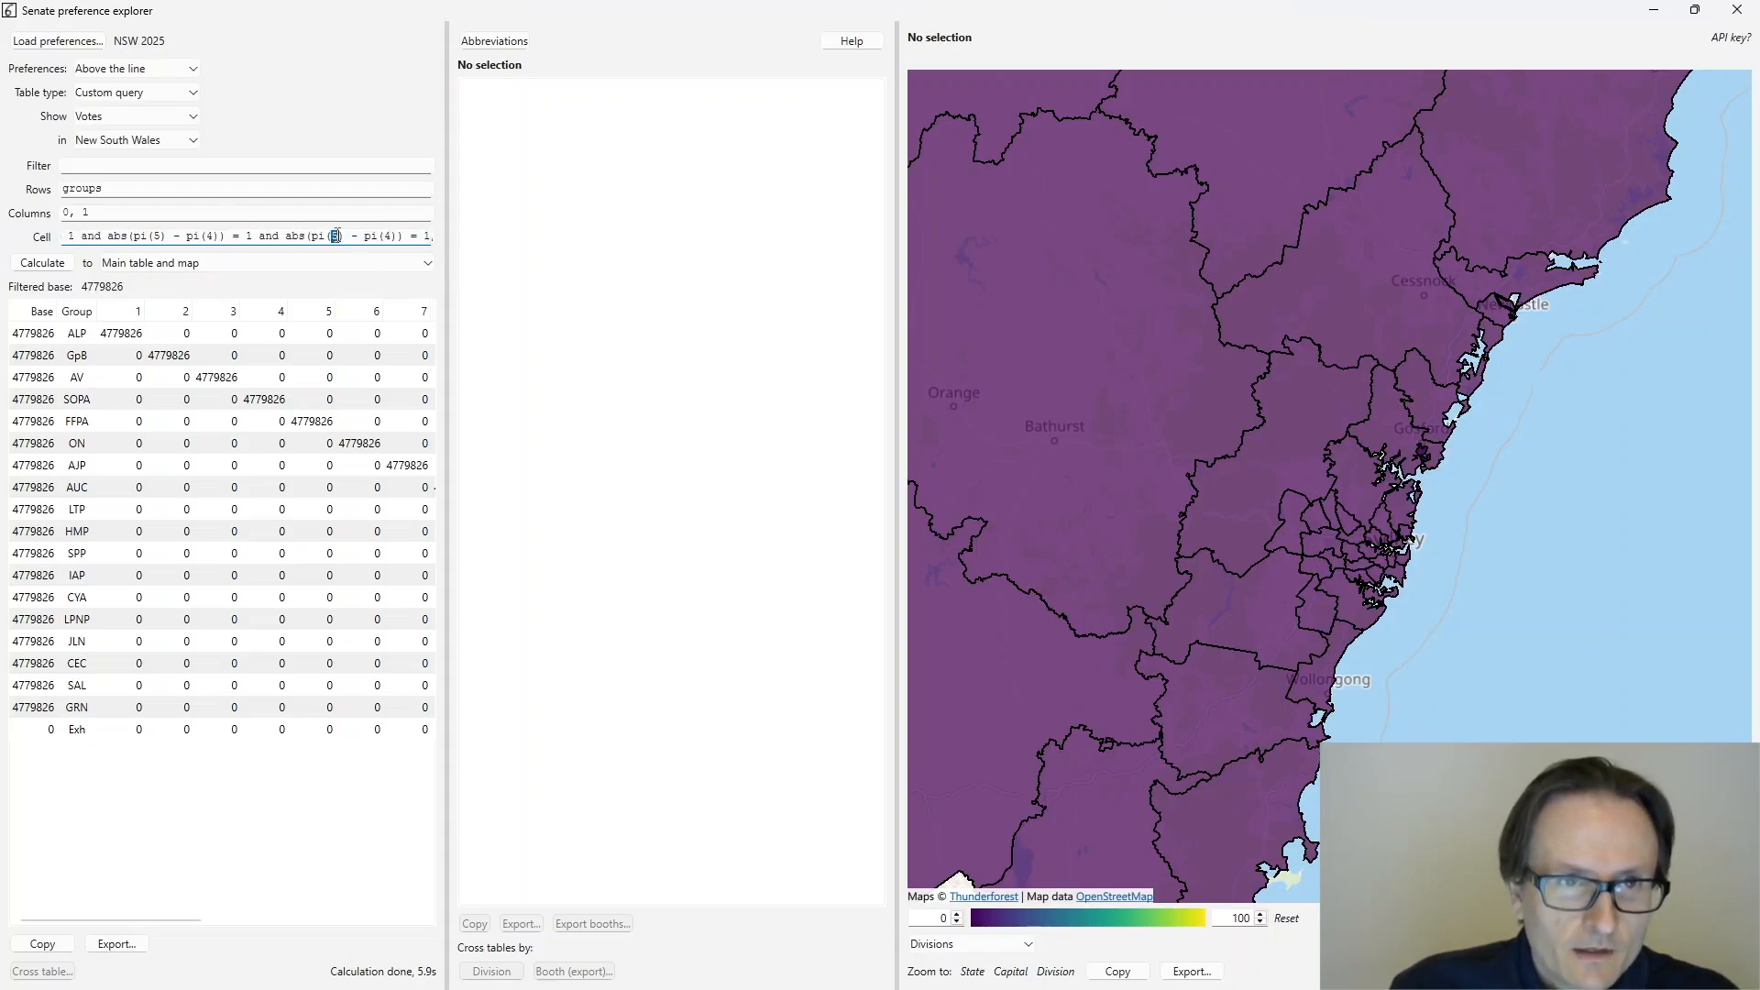
{"action": "type", "text": "6"}
{"action": "double_click", "coordinate": [388, 236]}
{"action": "type", "text": "5"}
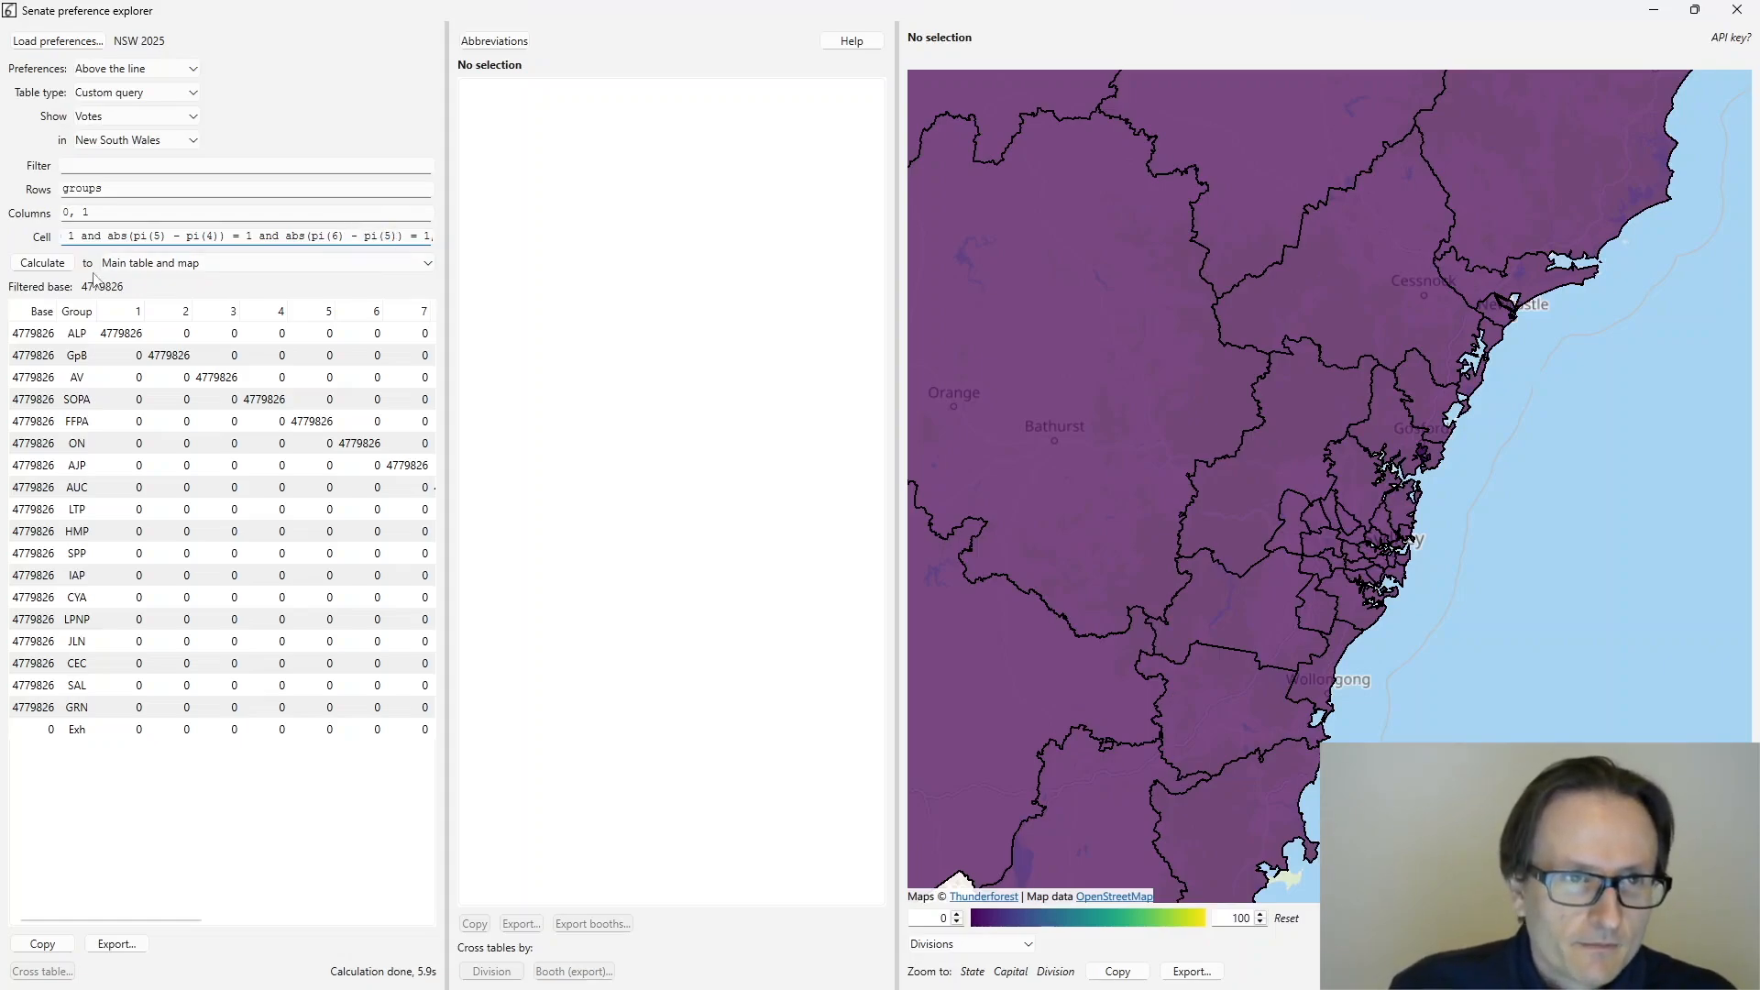
- Show the results as percentages and calculate the custom query for New South Wales
{"action": "left_click", "coordinate": [136, 117]}
{"action": "left_click", "coordinate": [137, 148]}
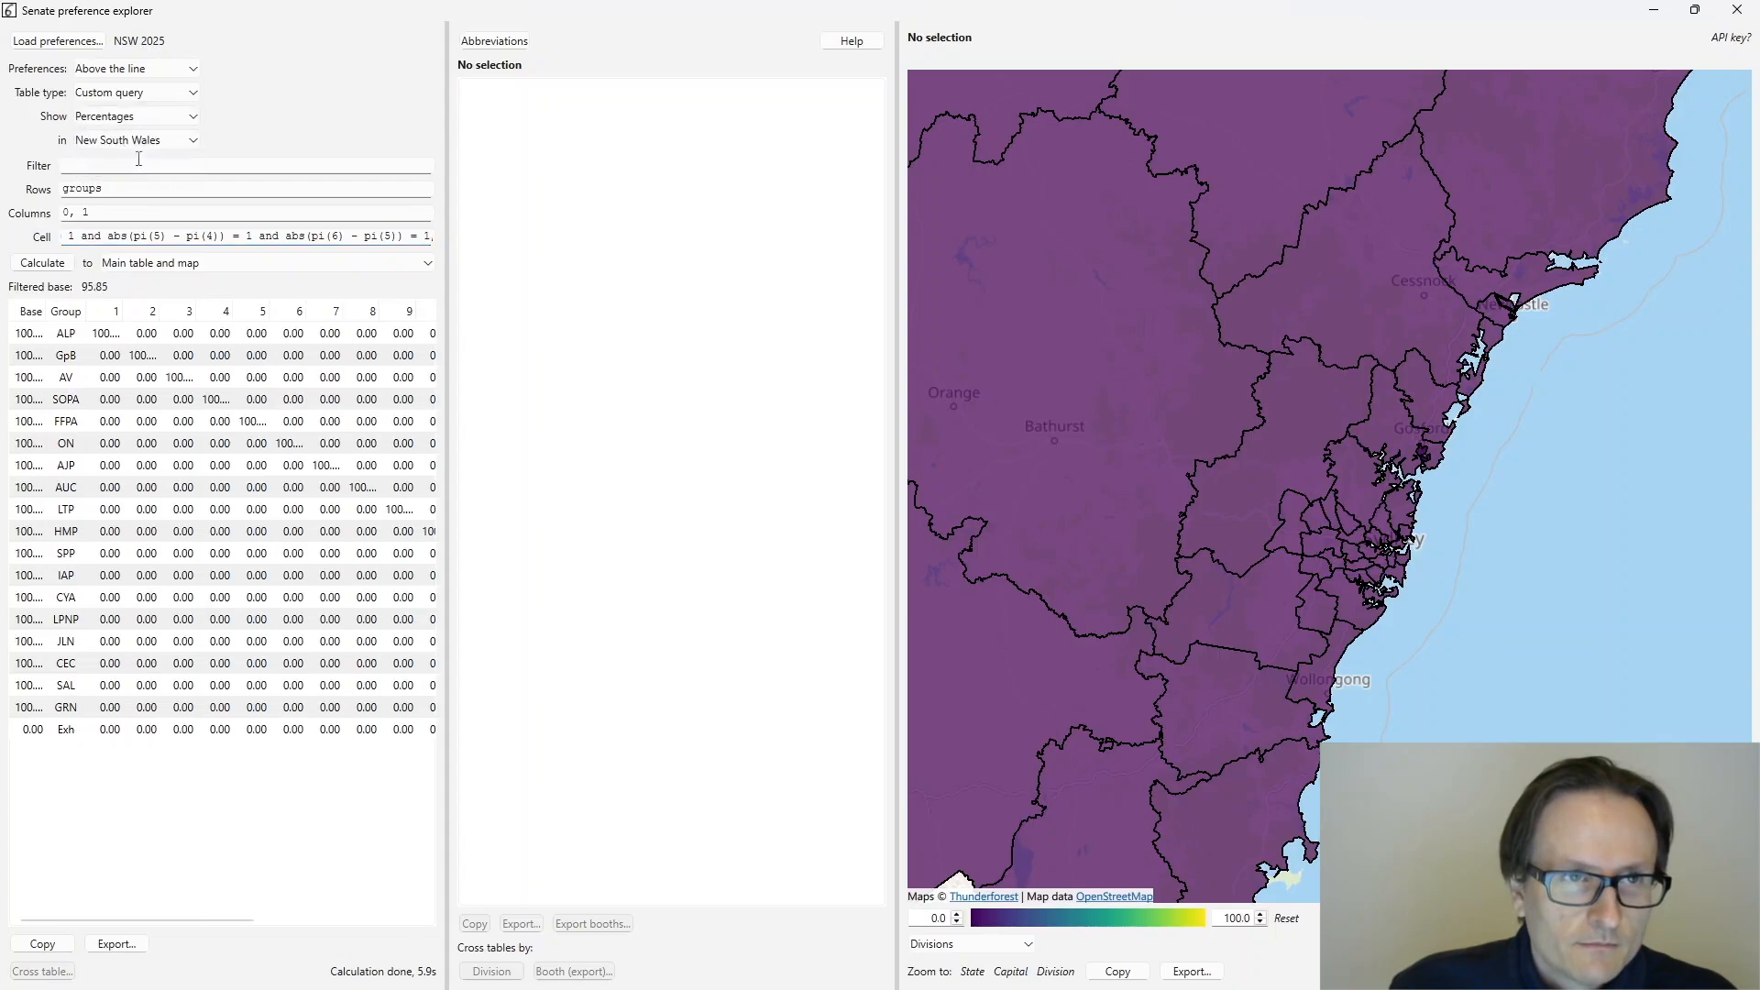
{"action": "left_click", "coordinate": [44, 263]}
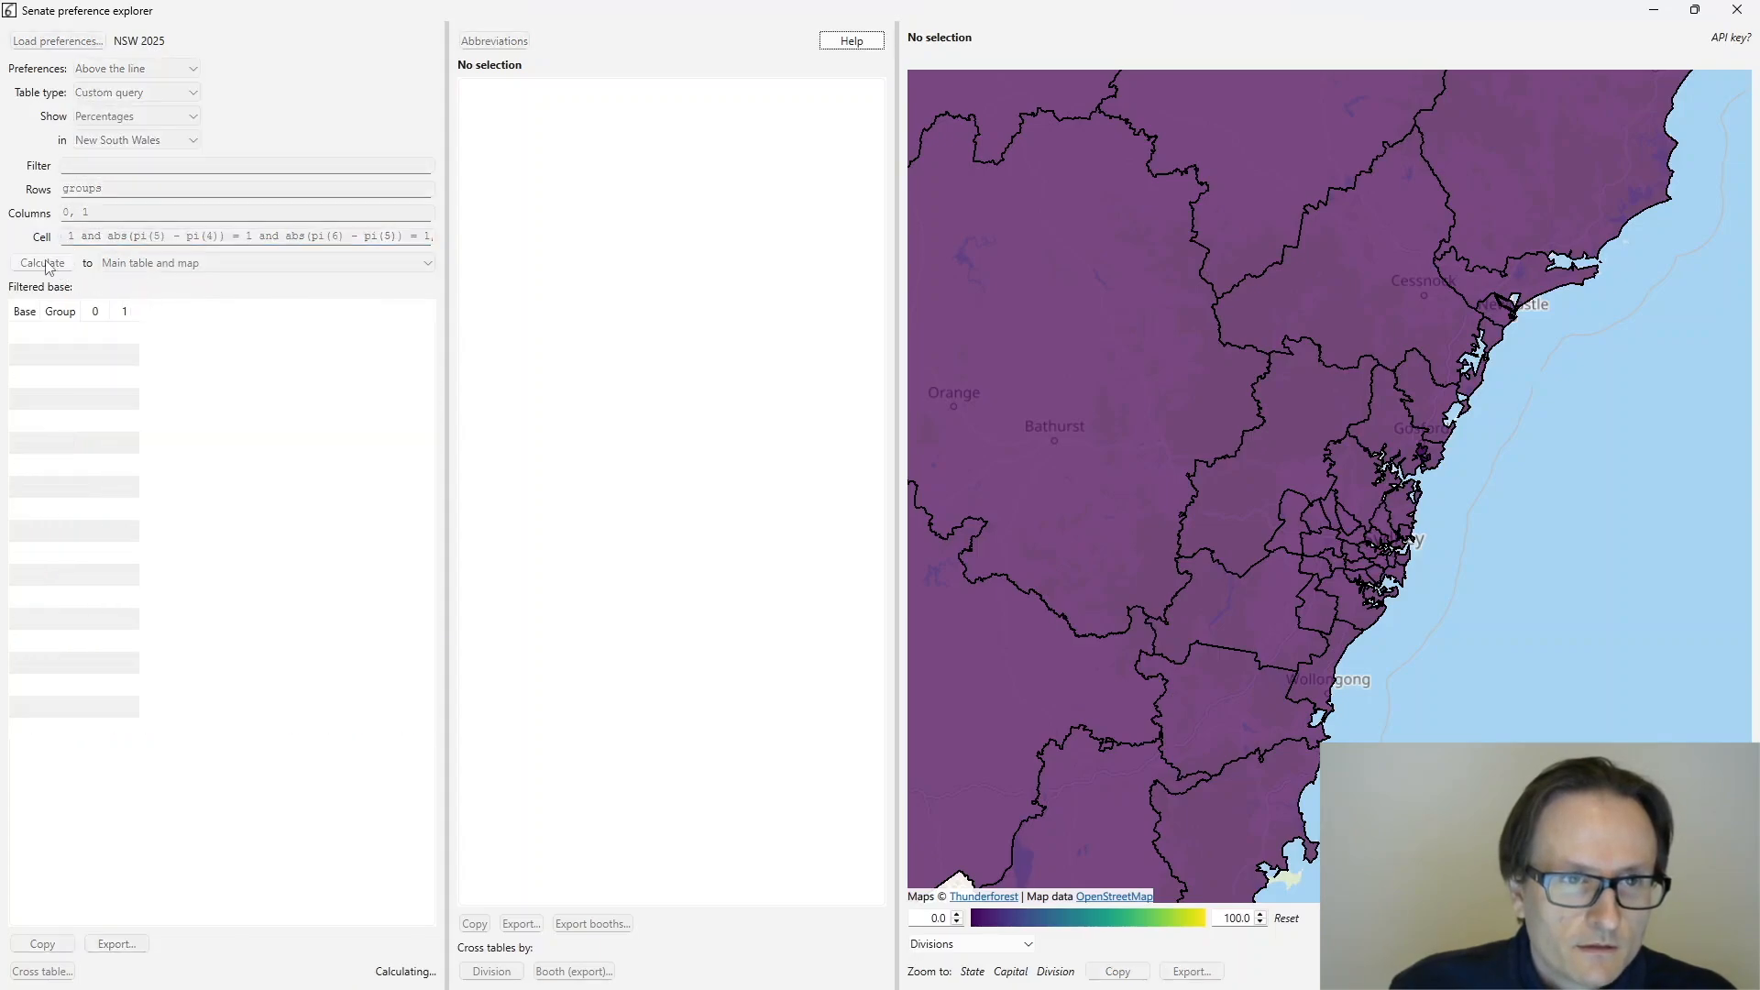
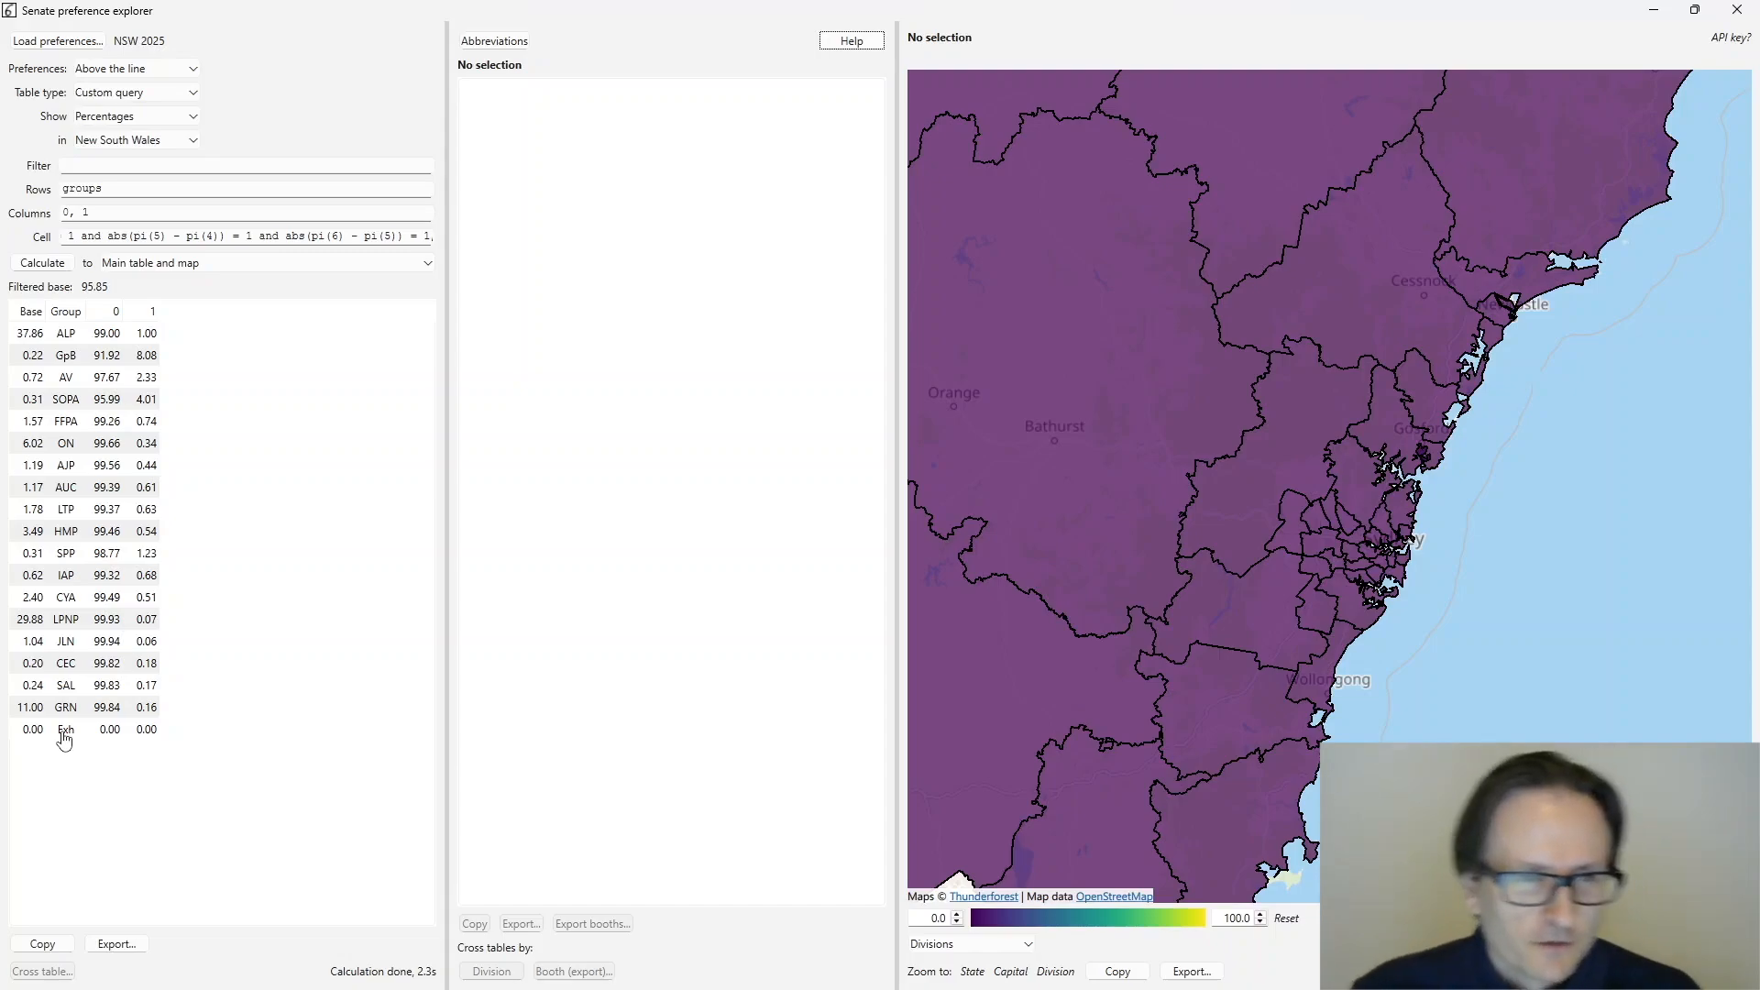
{"action": "left_click_drag", "start_coordinate": [327, 238], "coordinate": [319, 237]}
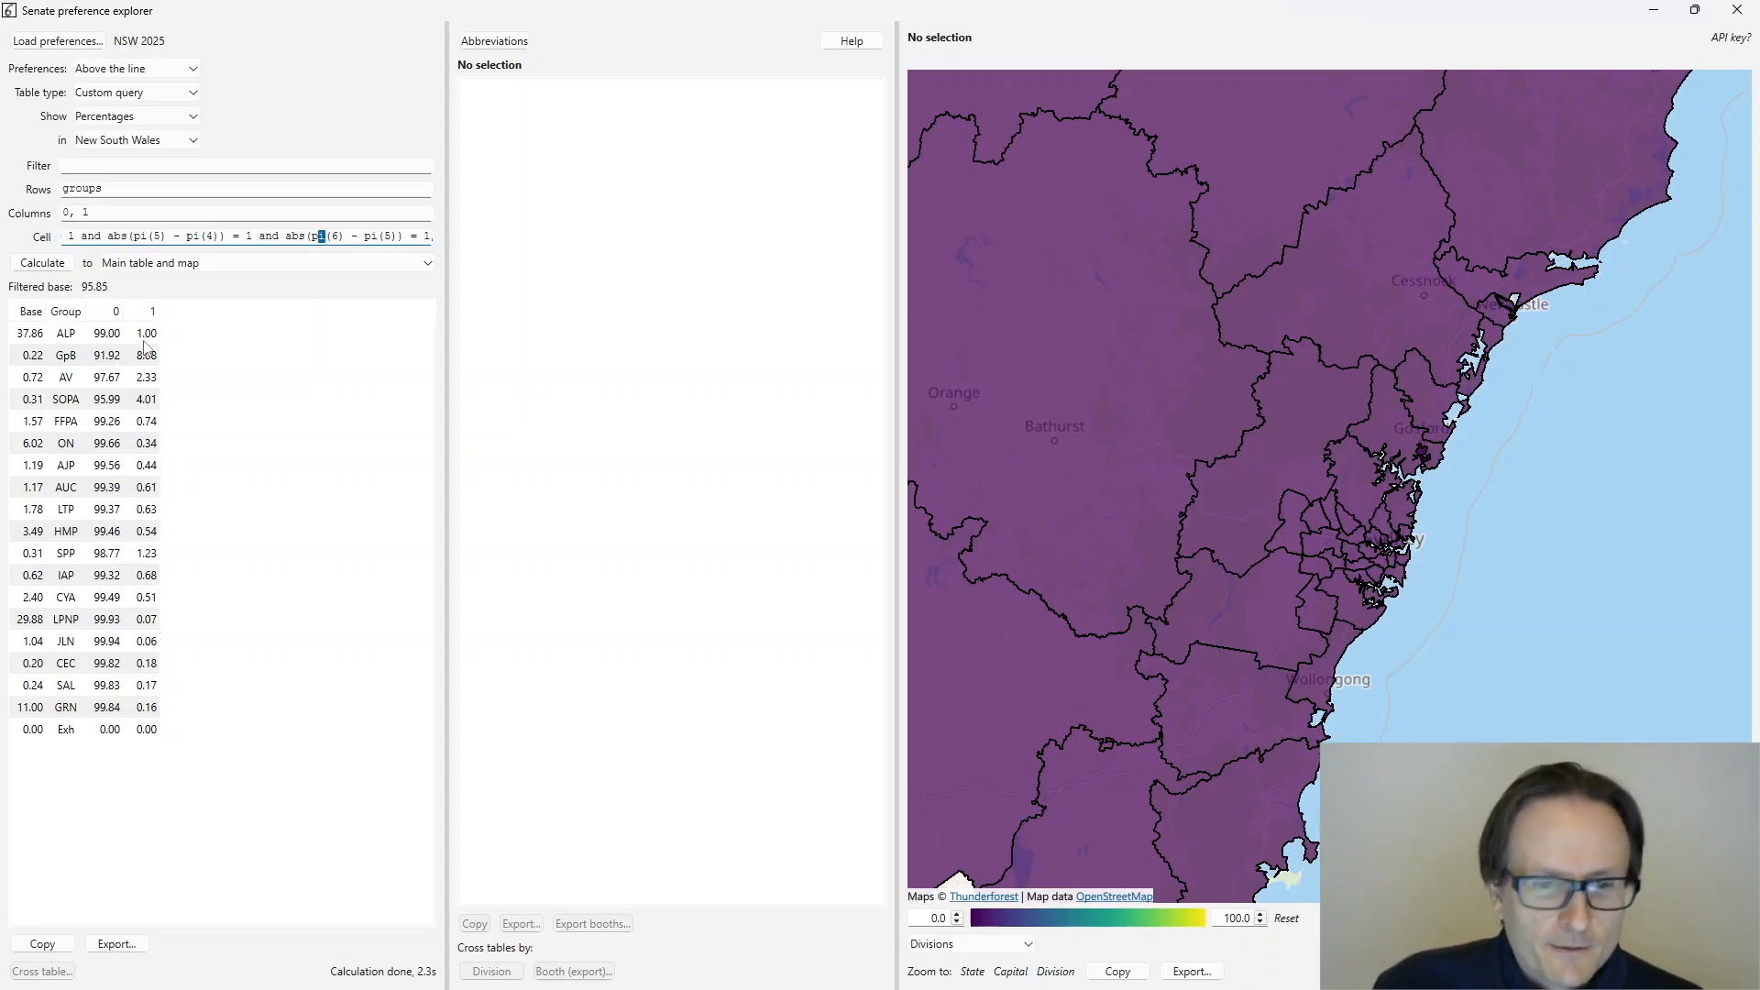
- Load the Victorian preferences from 2025_vic.sqlite and calculate the same custom query for Victoria
{"action": "left_click", "coordinate": [57, 41]}
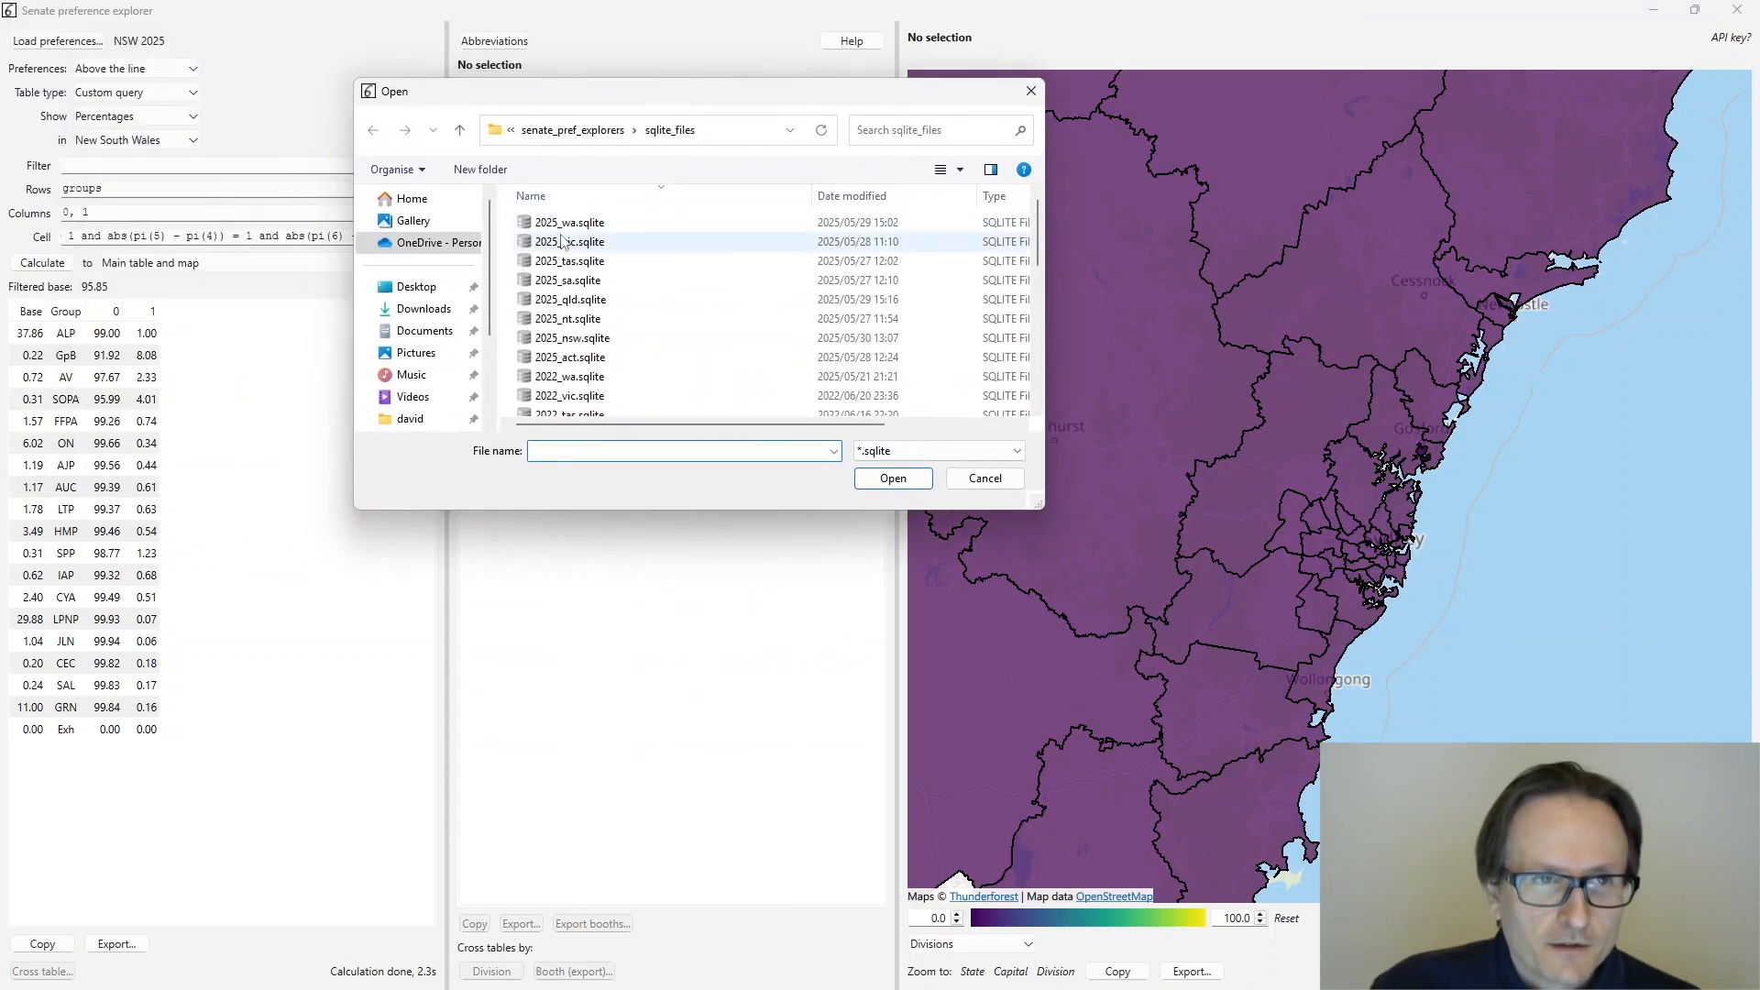
{"action": "double_click", "coordinate": [558, 243]}
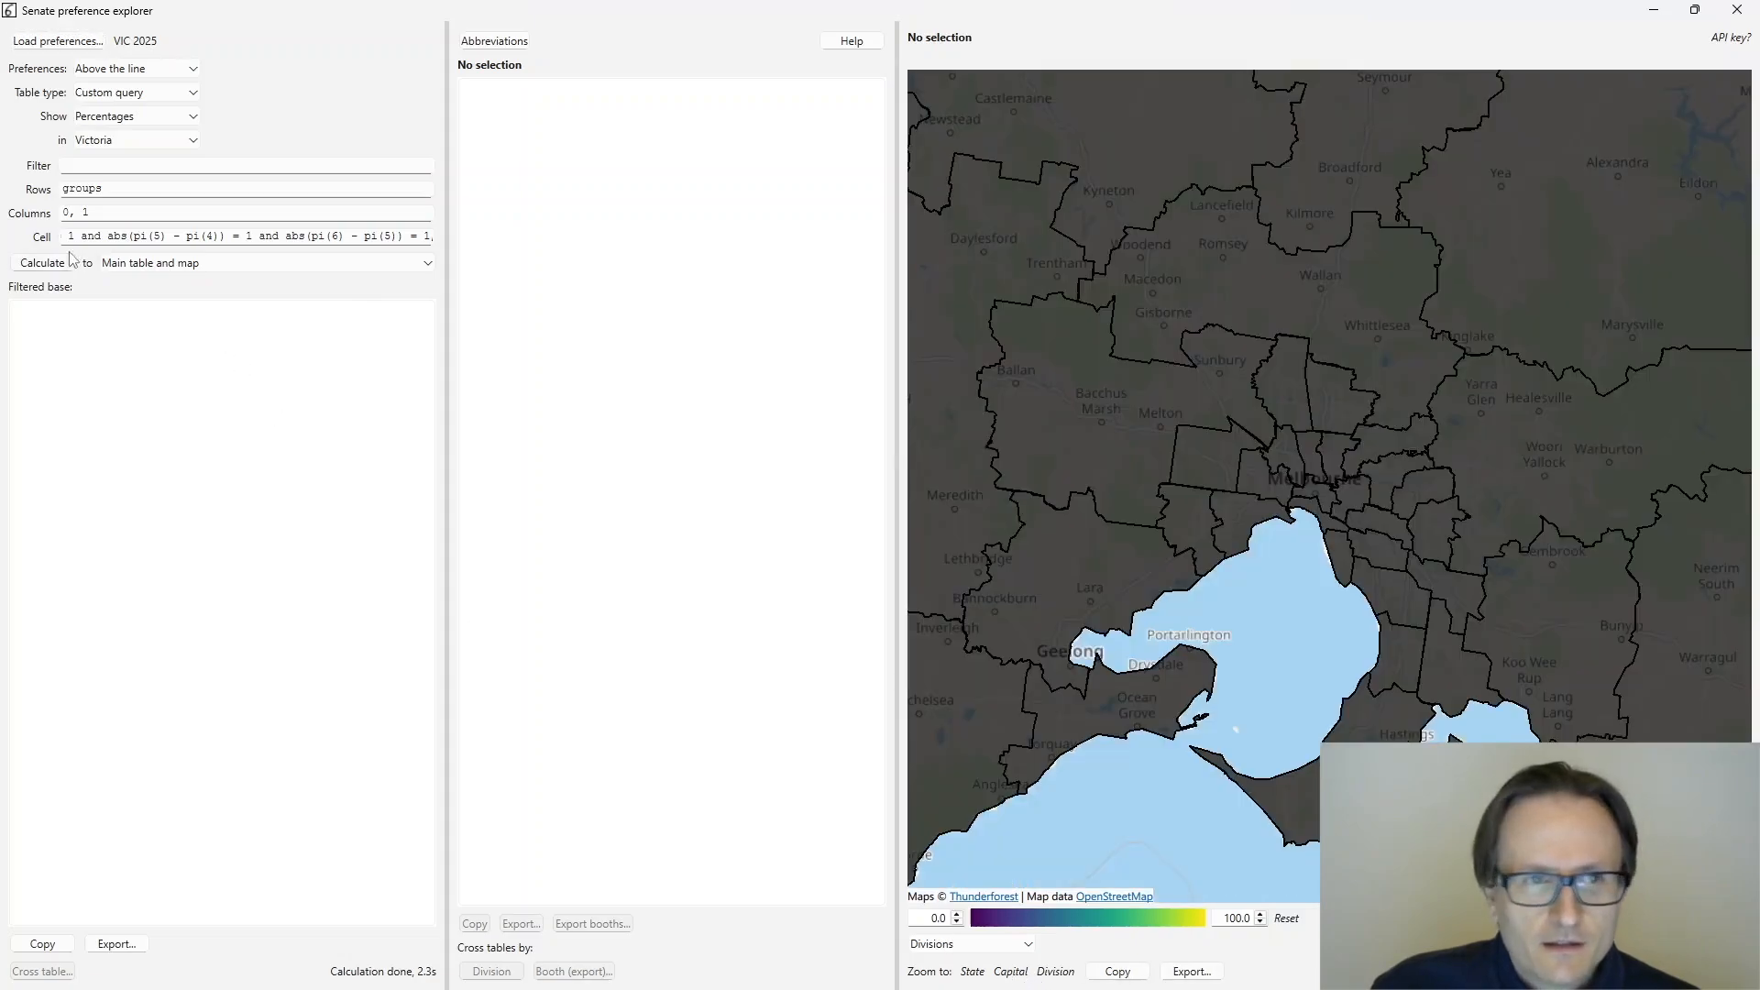
{"action": "left_click", "coordinate": [53, 265]}
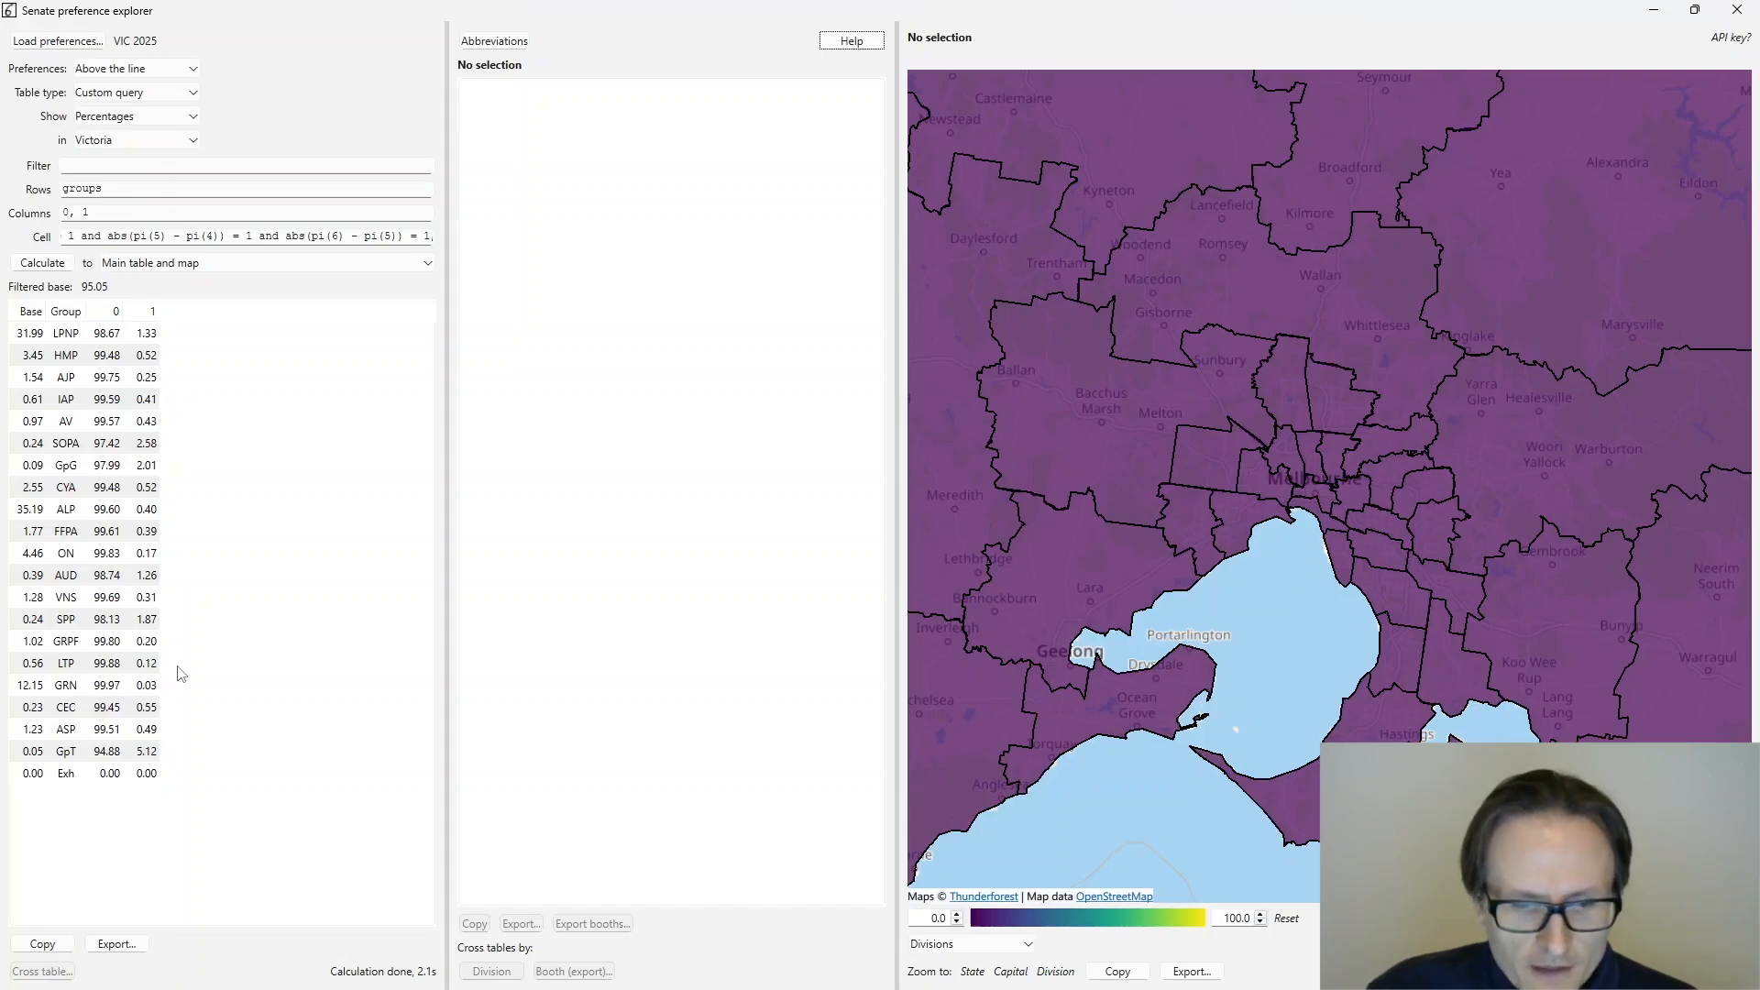
{"action": "left_click_drag", "start_coordinate": [136, 240], "coordinate": [166, 239]}
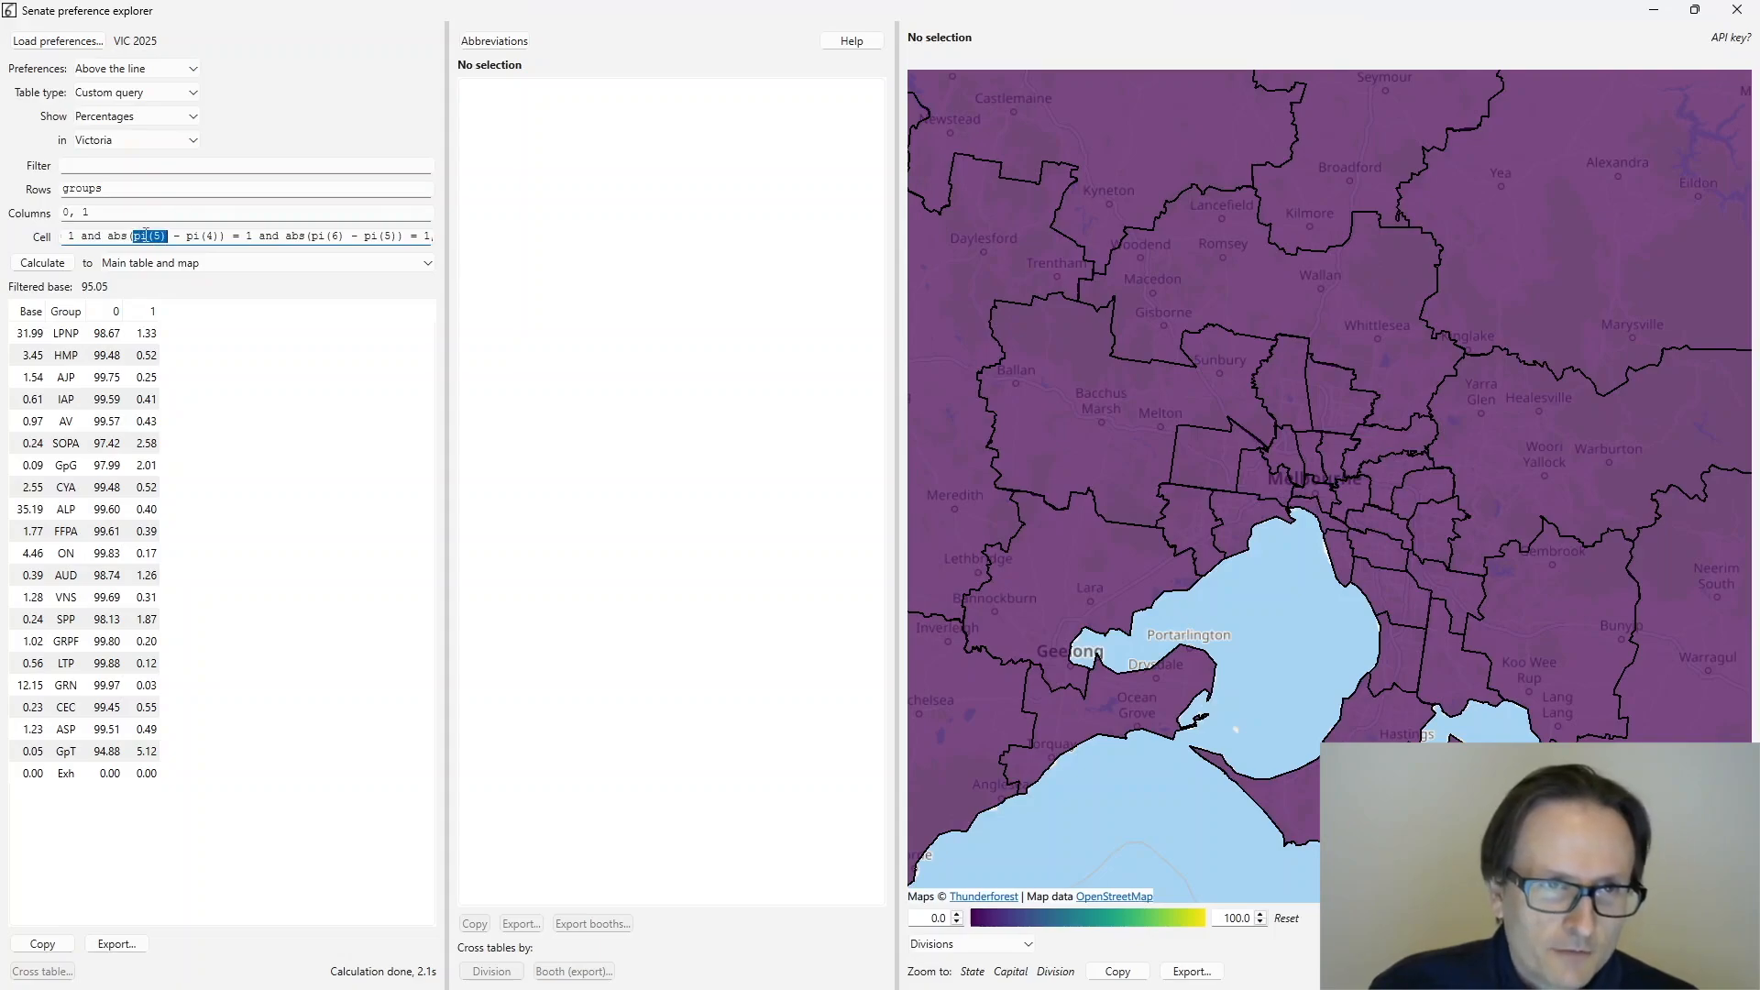
{"action": "left_click", "coordinate": [149, 235]}
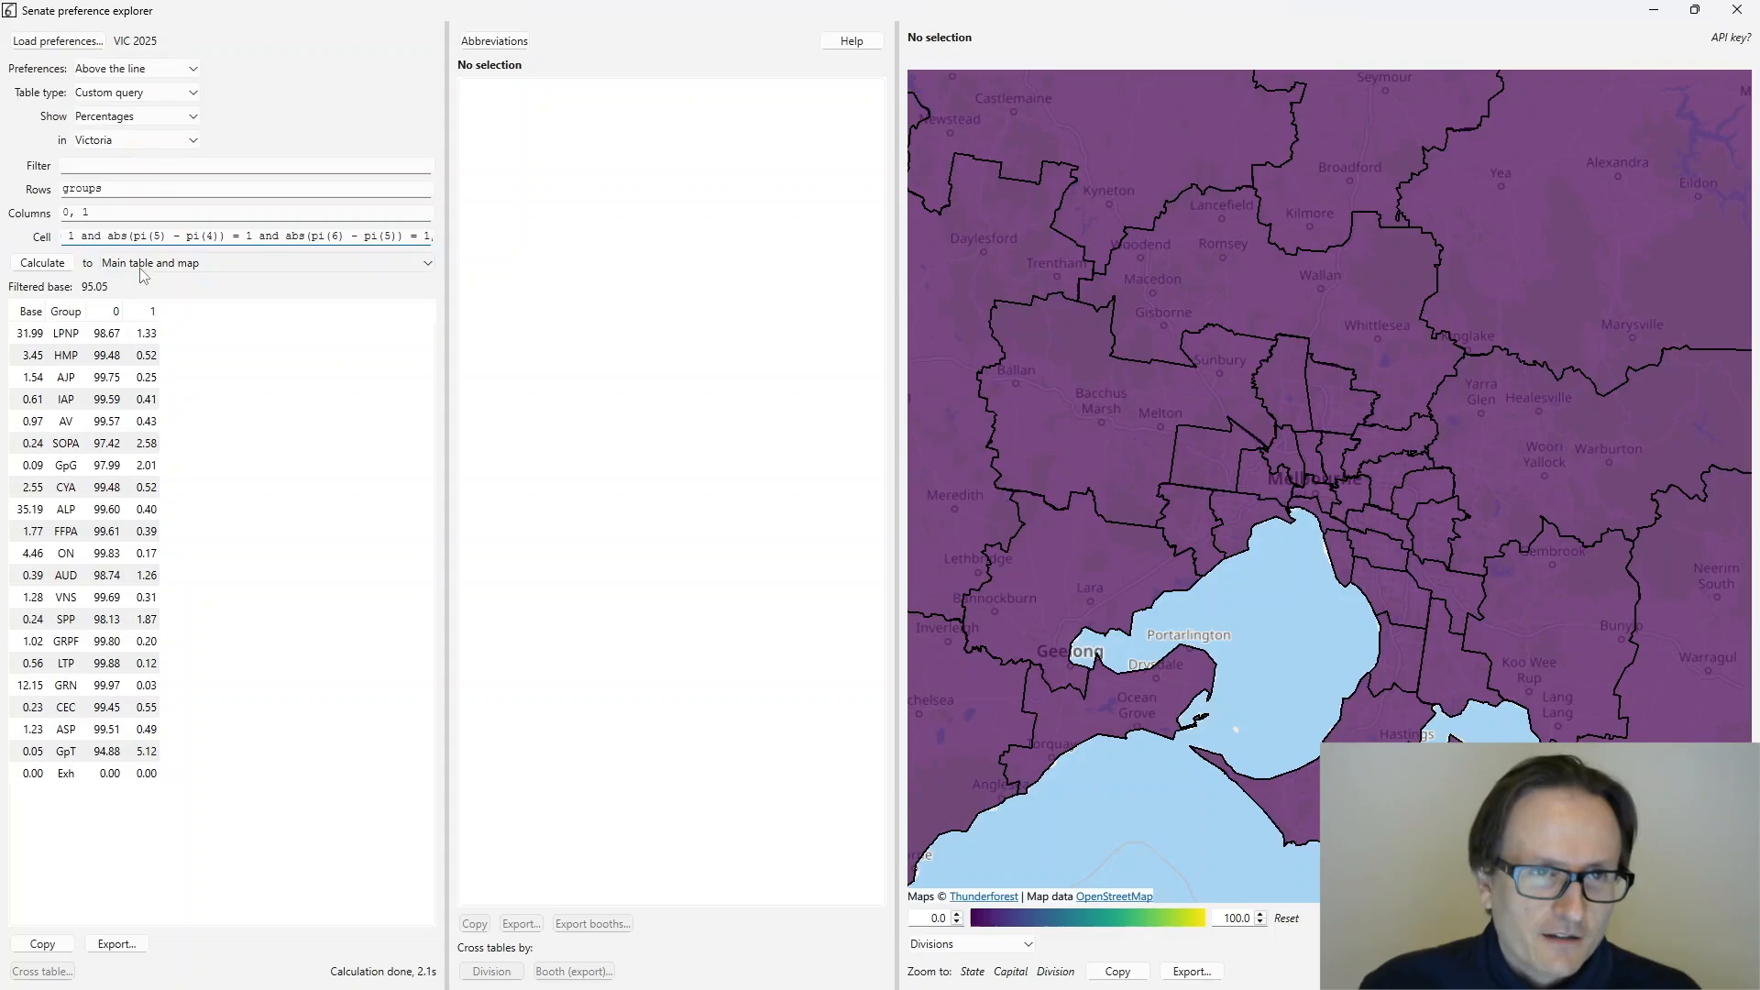